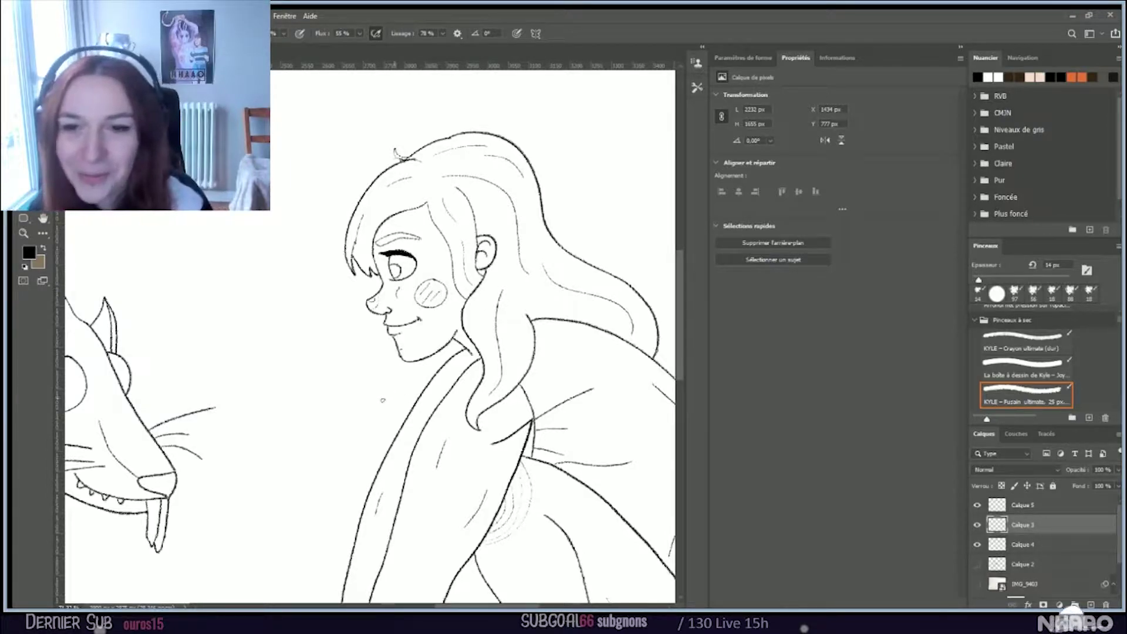
Step: Examine the line art of the rat, the sandwich and the crouching girl, both in close-up and as a whole
scroll(384, 399, down, 3)
scroll(382, 400, up, 3)
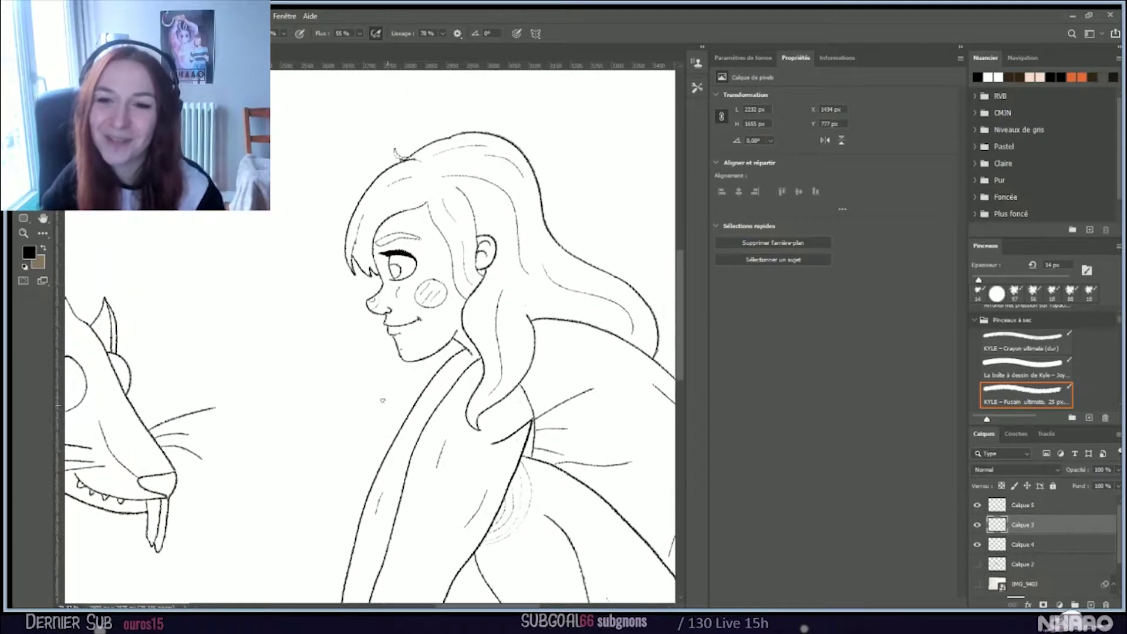
scroll(383, 400, down, 5)
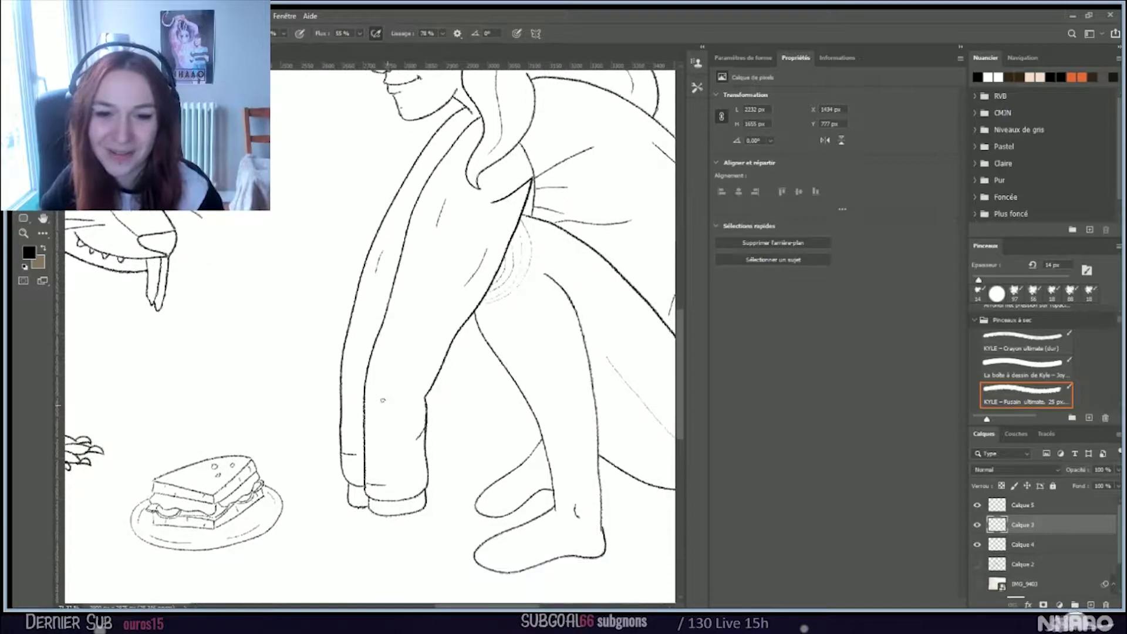
scroll(383, 401, down, 1)
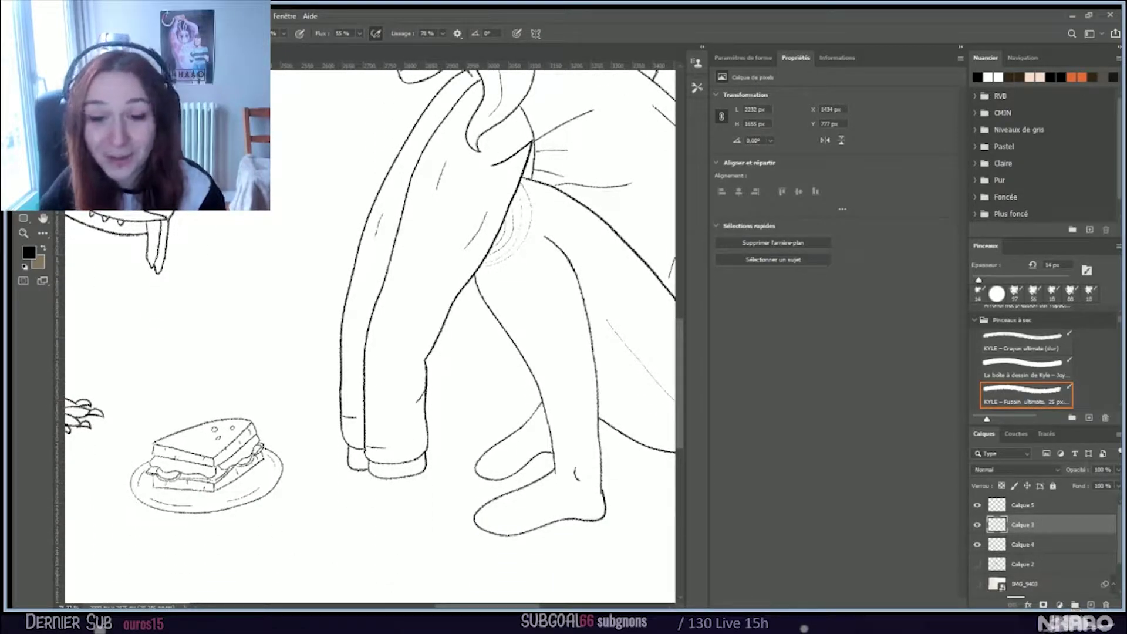
drag(518, 605, 485, 606)
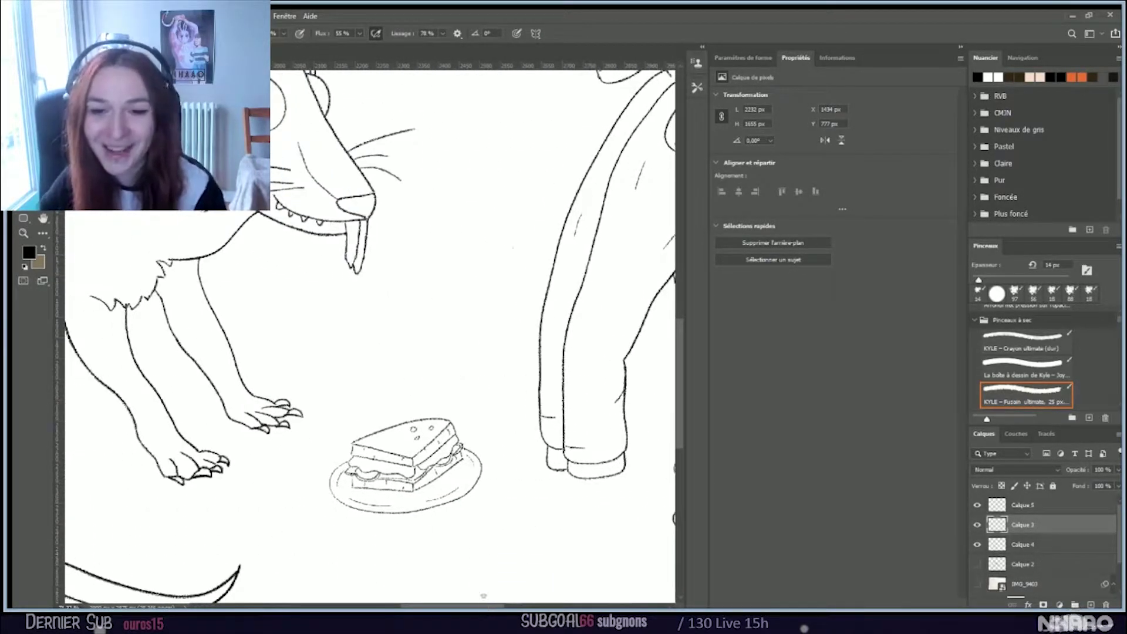
scroll(422, 521, up, 4)
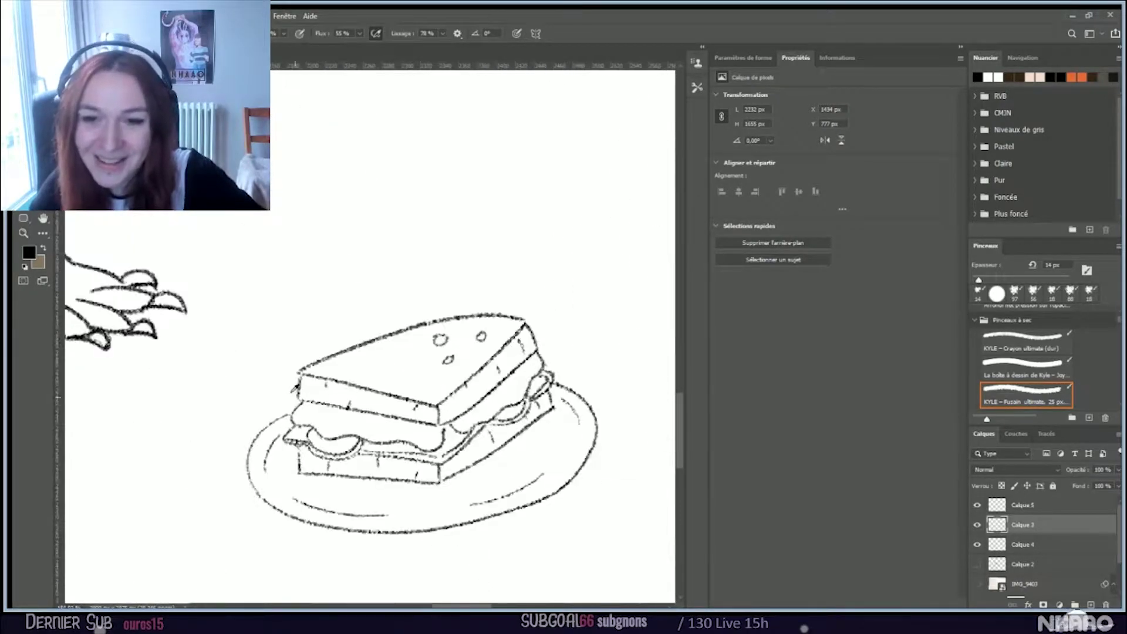
scroll(402, 450, down, 5)
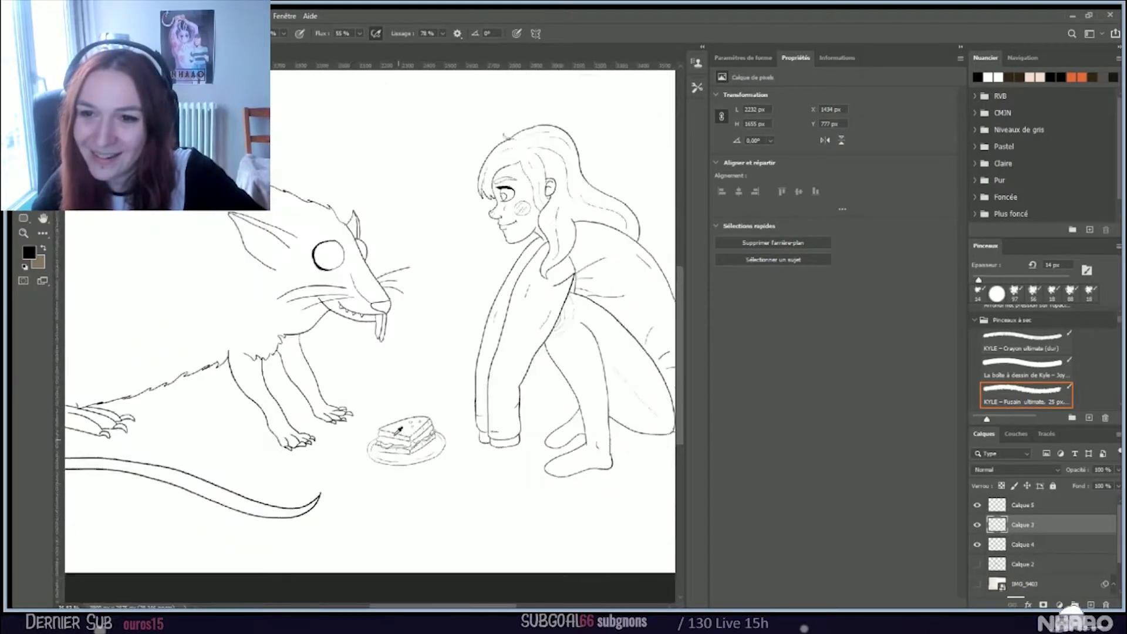
scroll(398, 430, down, 2)
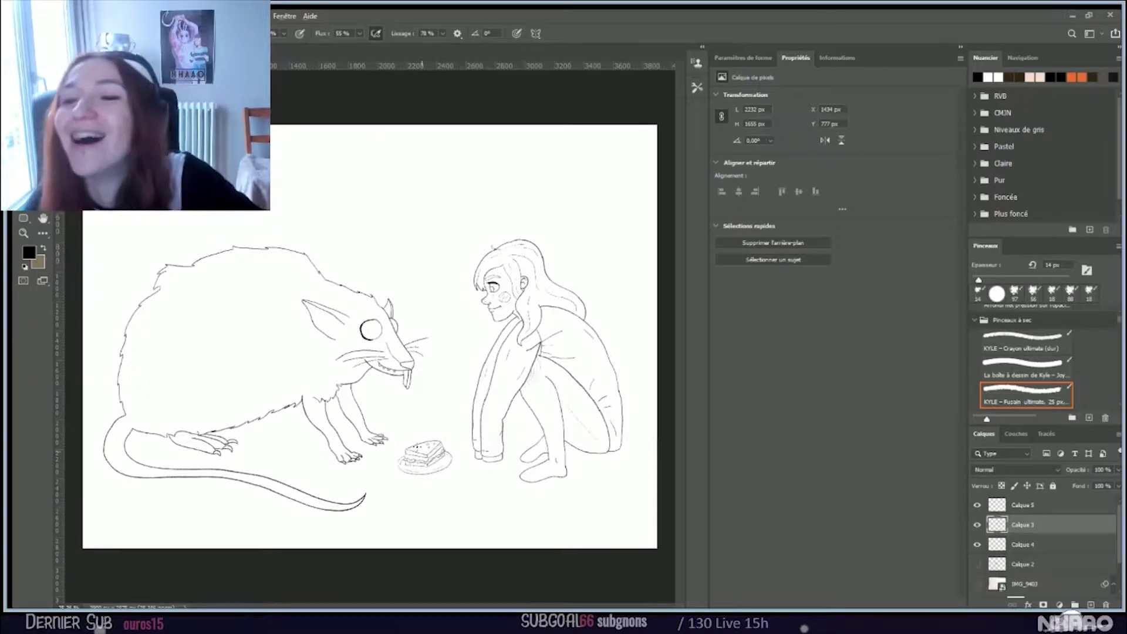
scroll(417, 448, up, 1)
scroll(422, 441, up, 5)
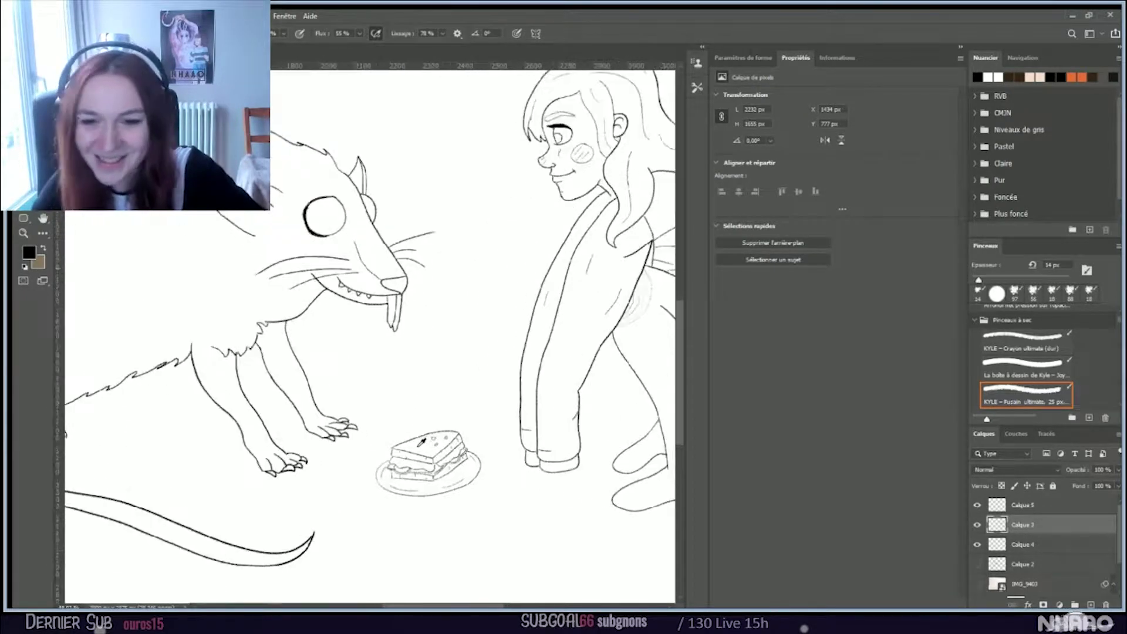
scroll(460, 503, up, 2)
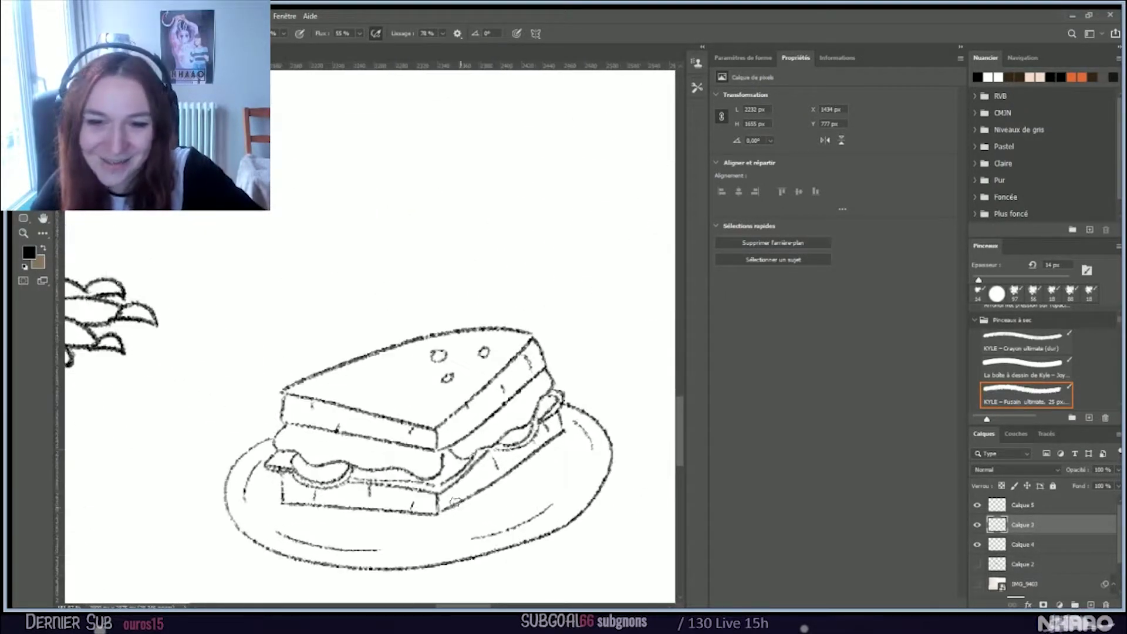
scroll(449, 496, down, 2)
scroll(445, 487, down, 6)
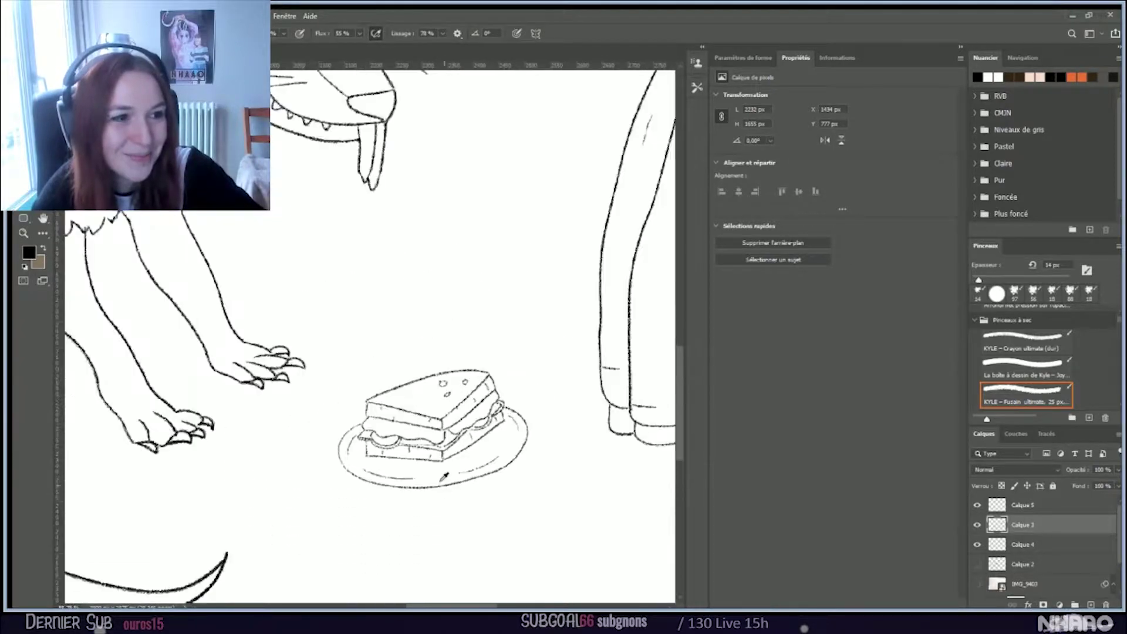
scroll(445, 476, down, 3)
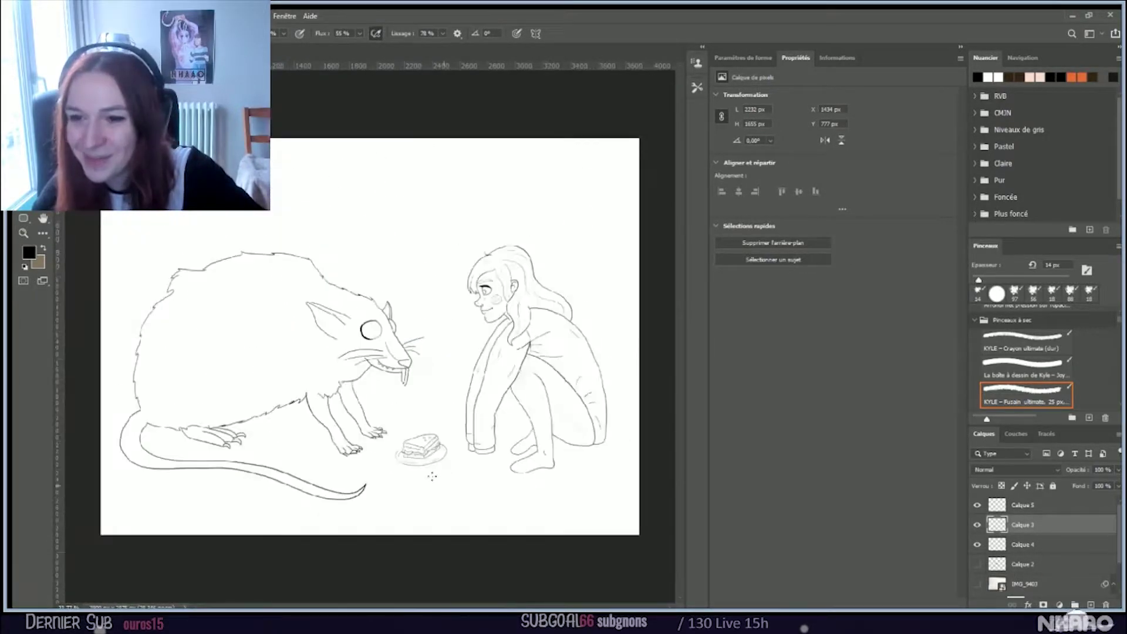
scroll(370, 338, up, 1)
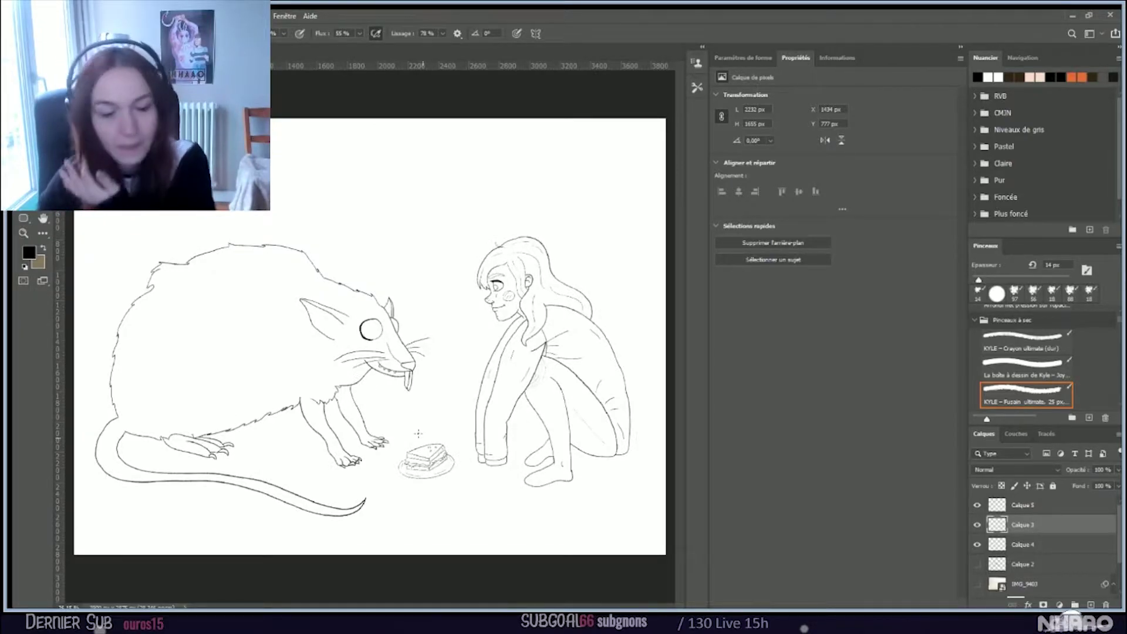
Step: Briefly hide and show the layers Calque 5 and Calque 3 to check which drawing each one holds
click(1036, 505)
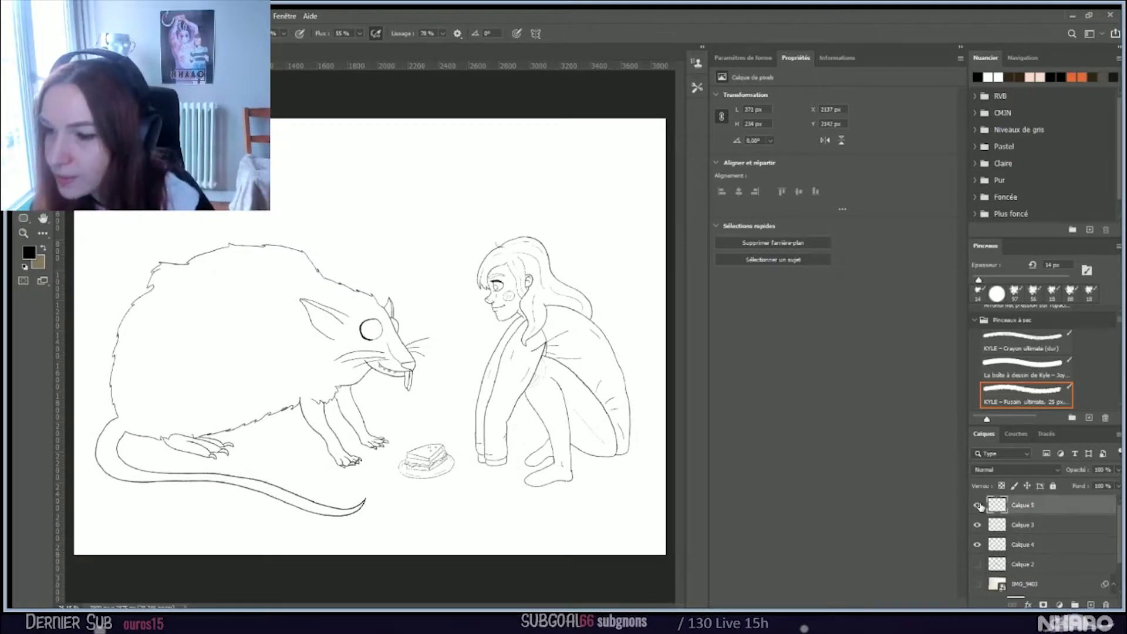
click(976, 506)
click(976, 505)
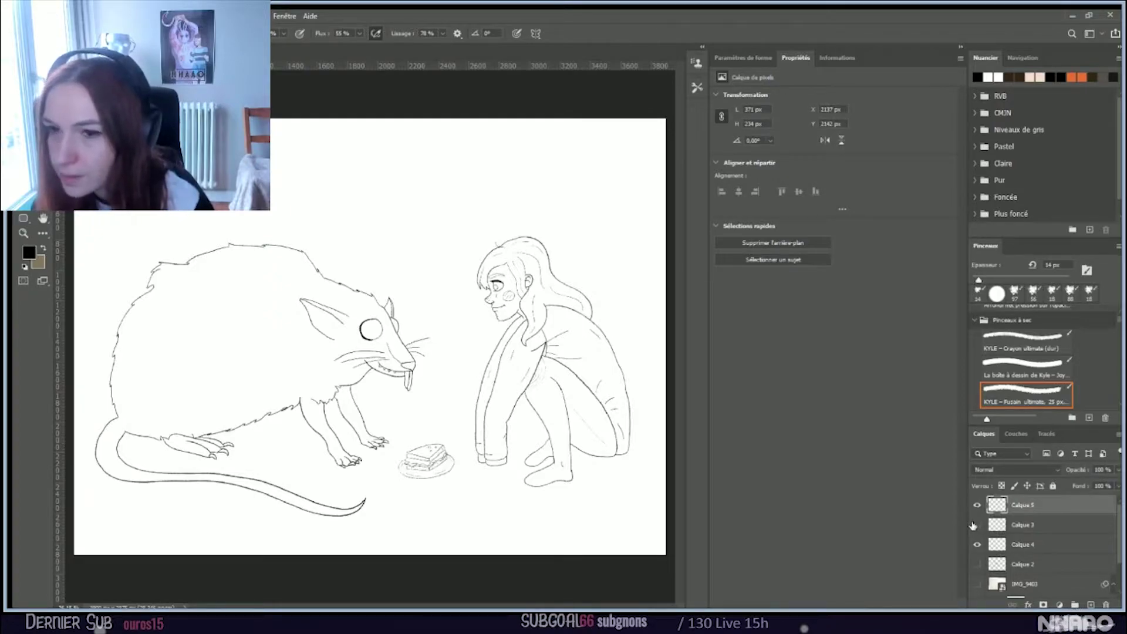
click(977, 525)
click(975, 524)
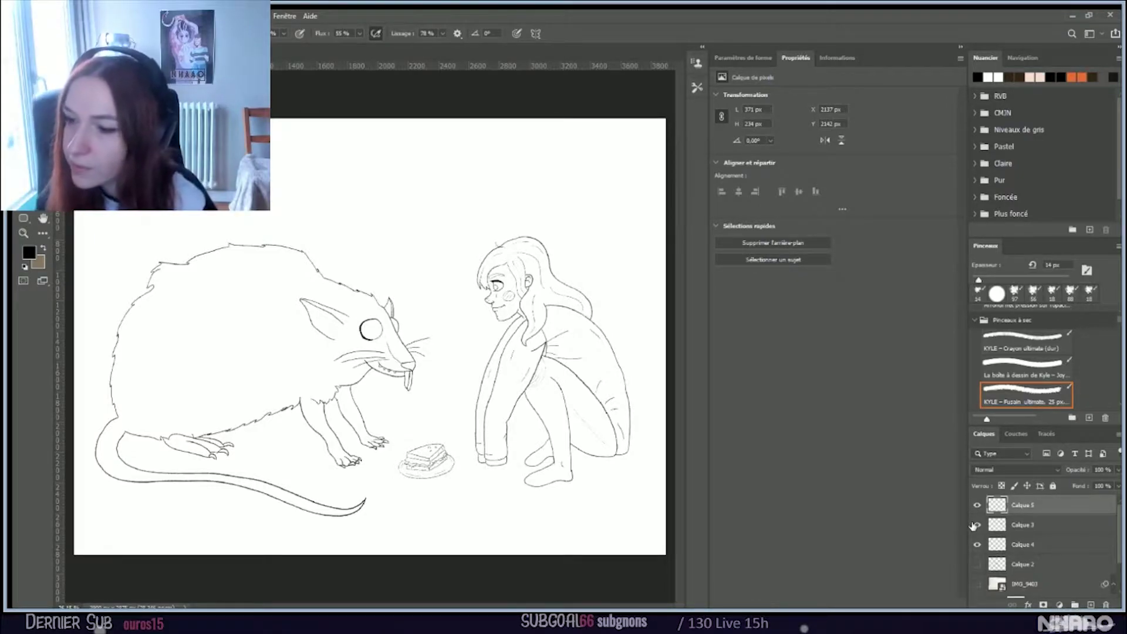
click(973, 526)
click(973, 526)
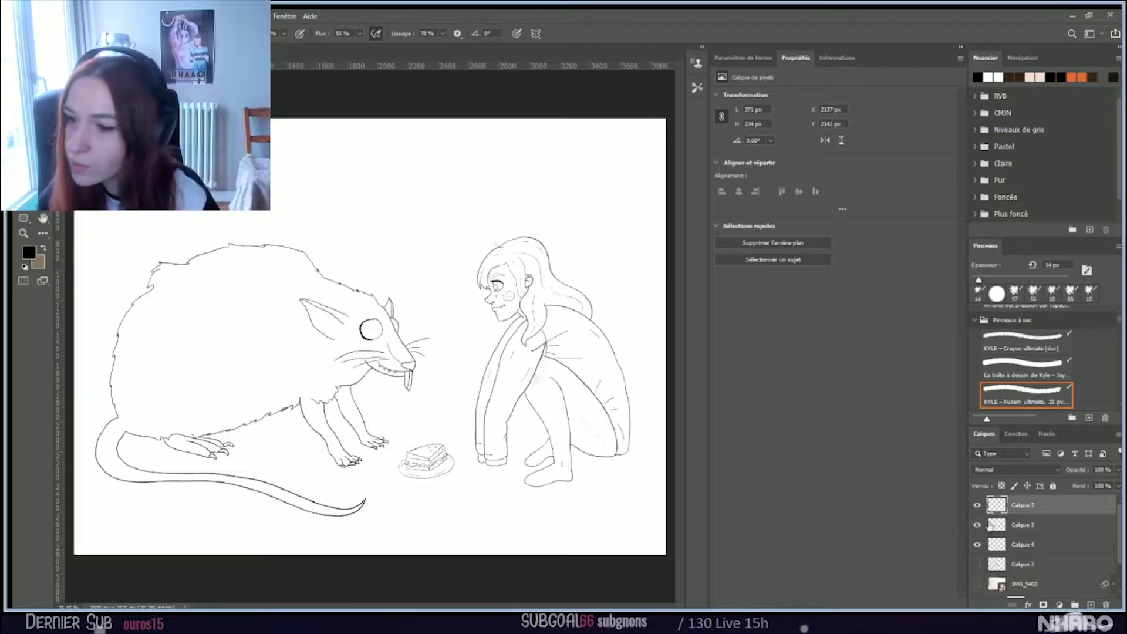
Step: Scale the girl on layer Calque 3 down to about 89% and shift her slightly right and up
click(1057, 526)
key(ctrl+t)
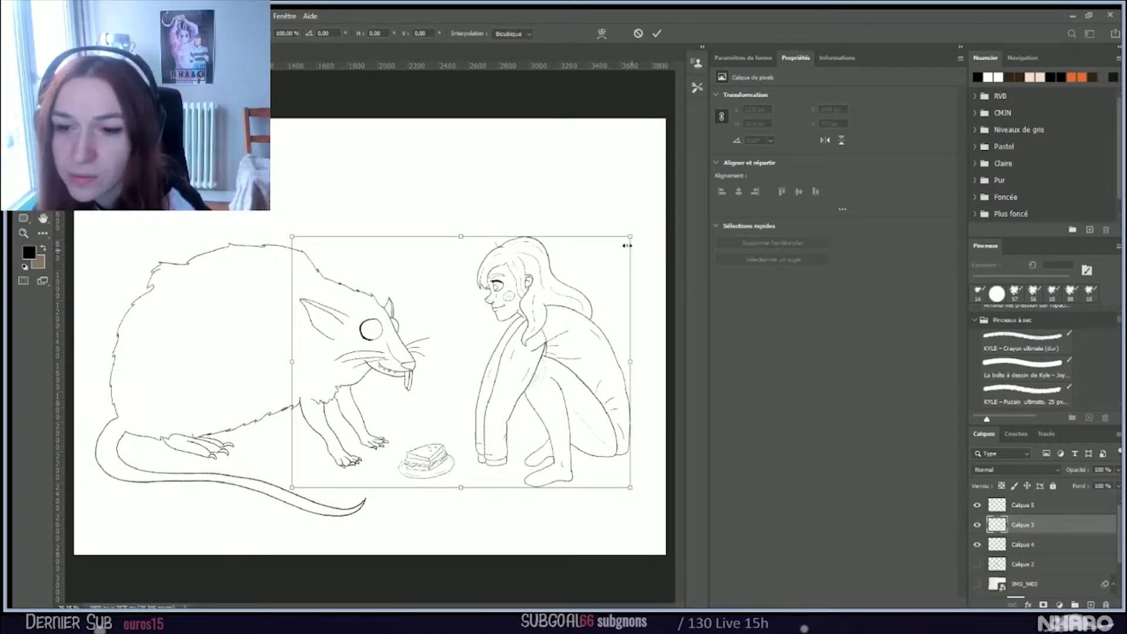
drag(630, 231, 594, 263)
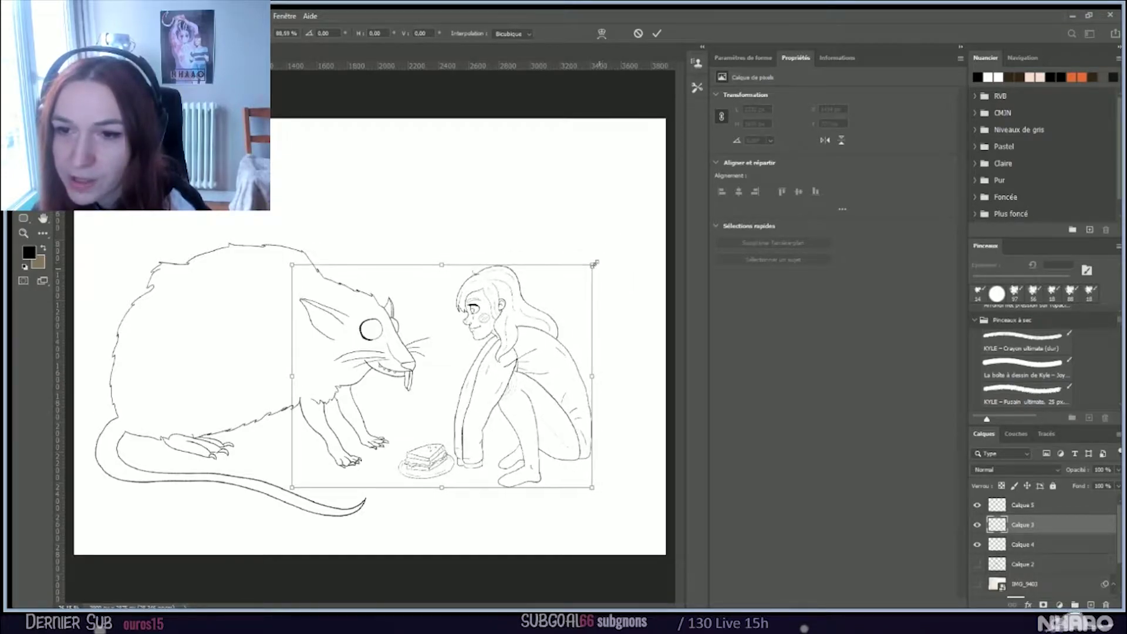
drag(556, 382, 584, 374)
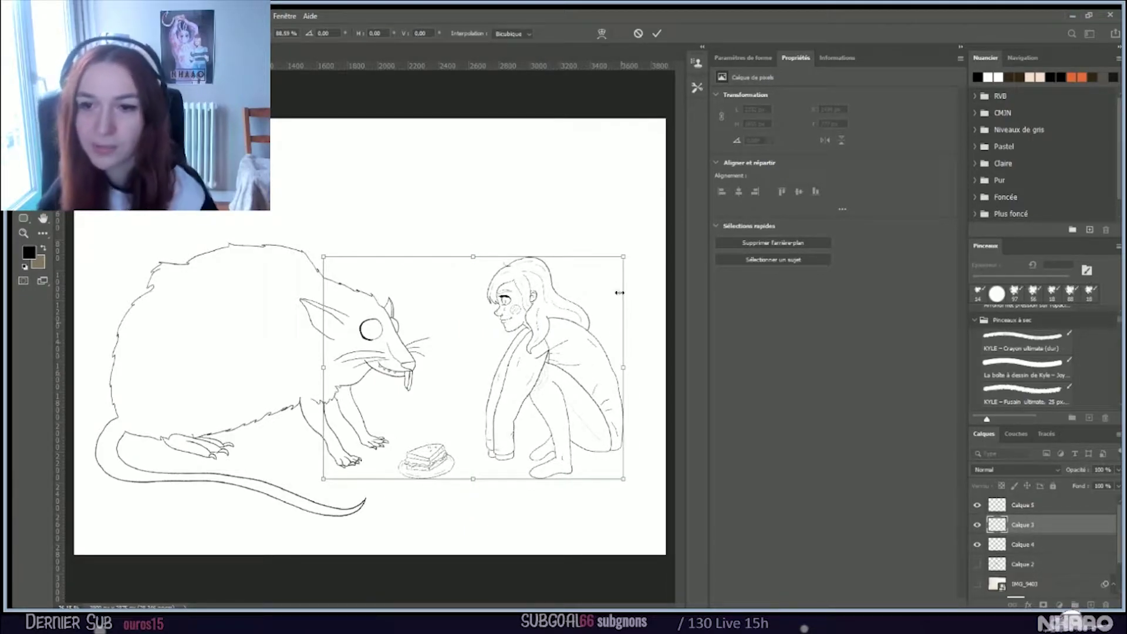
click(654, 33)
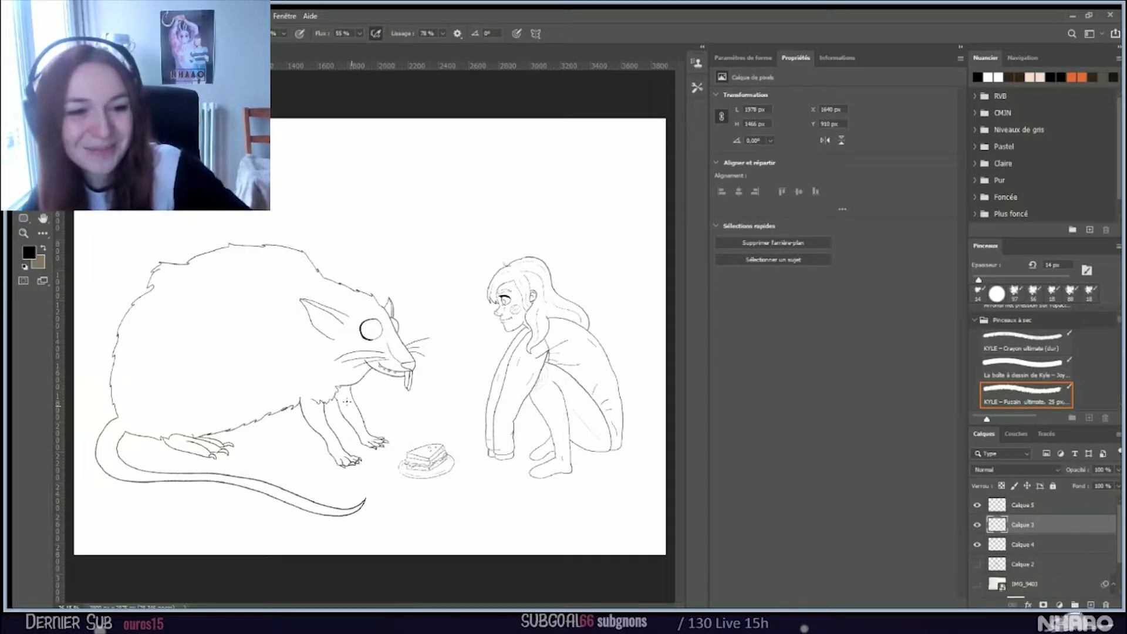
Step: Inspect the resized girl's proportions against the rat and the sandwich
scroll(534, 365, up, 3)
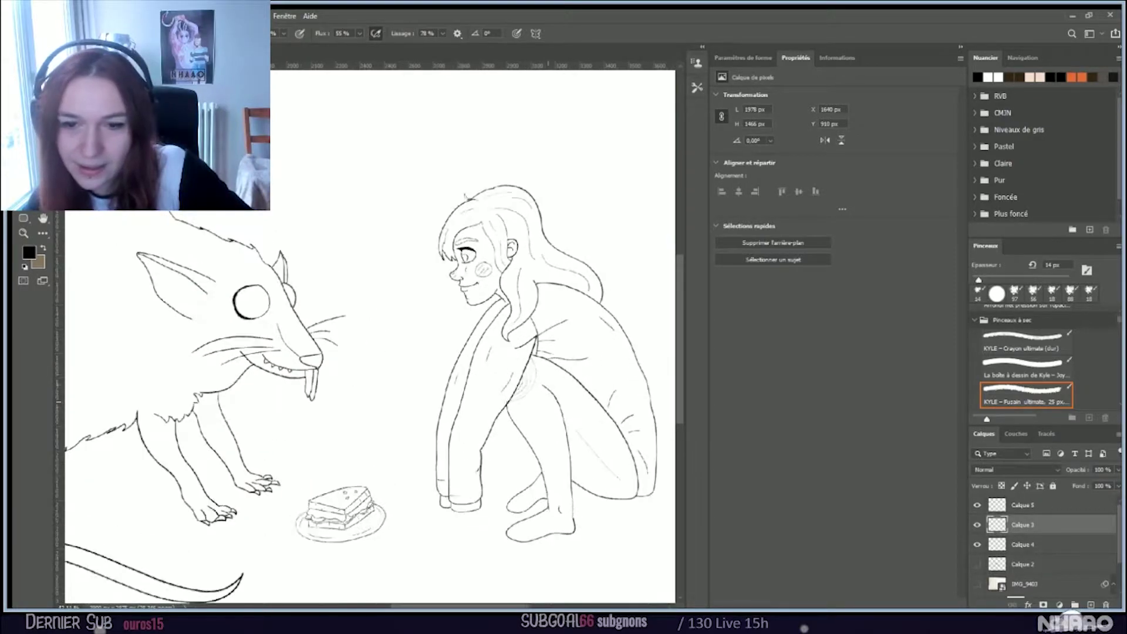
scroll(595, 365, down, 5)
scroll(510, 398, up, 2)
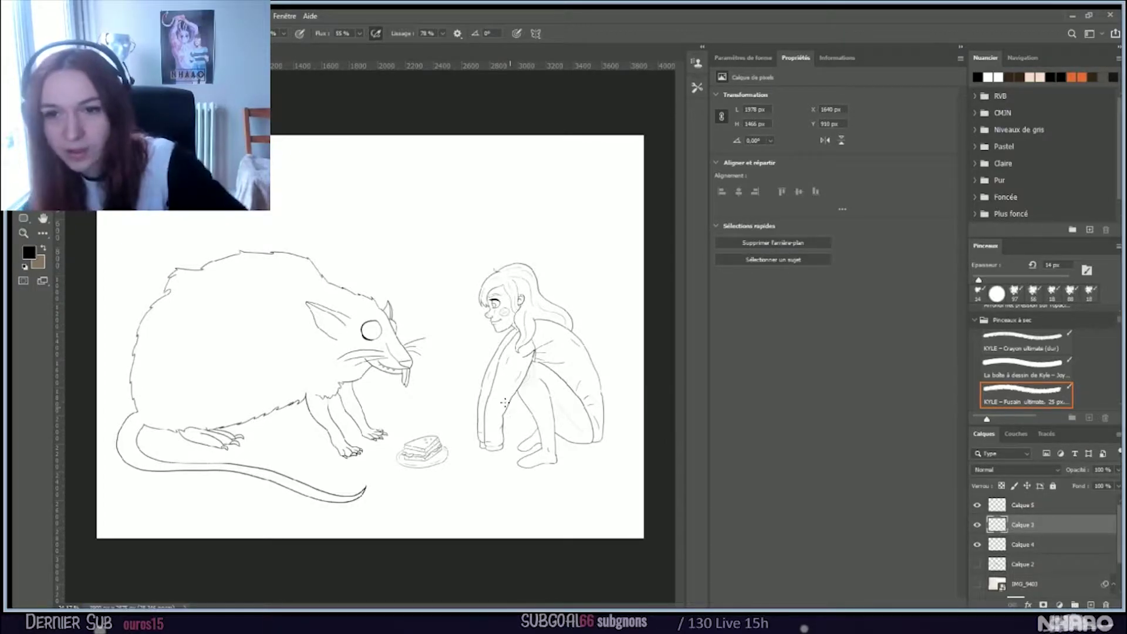
scroll(446, 452, up, 5)
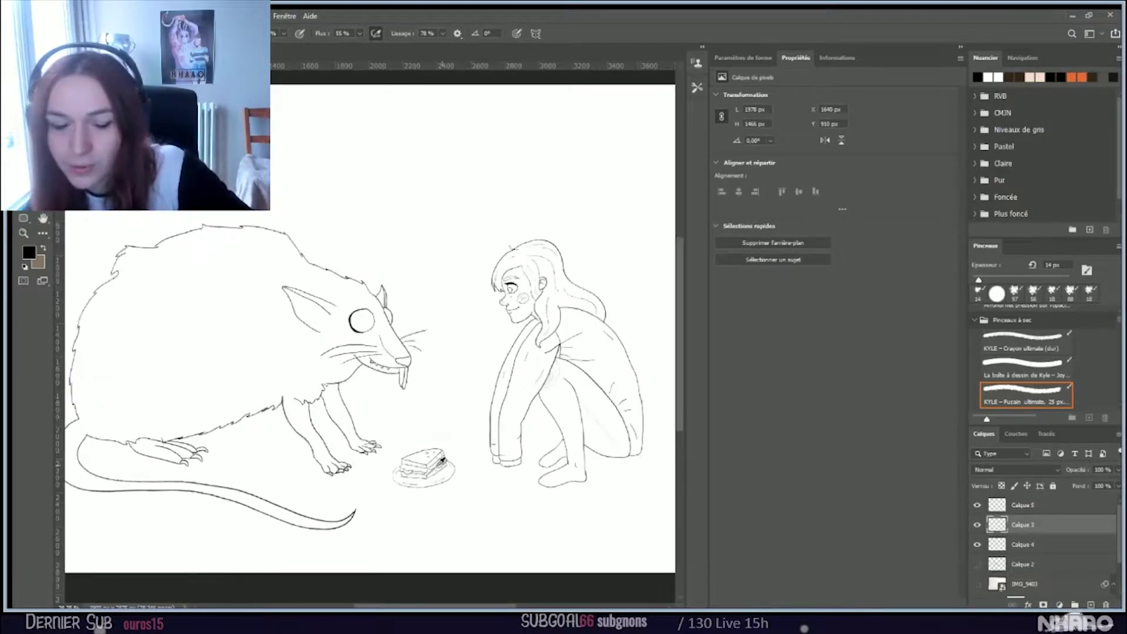
scroll(438, 469, down, 5)
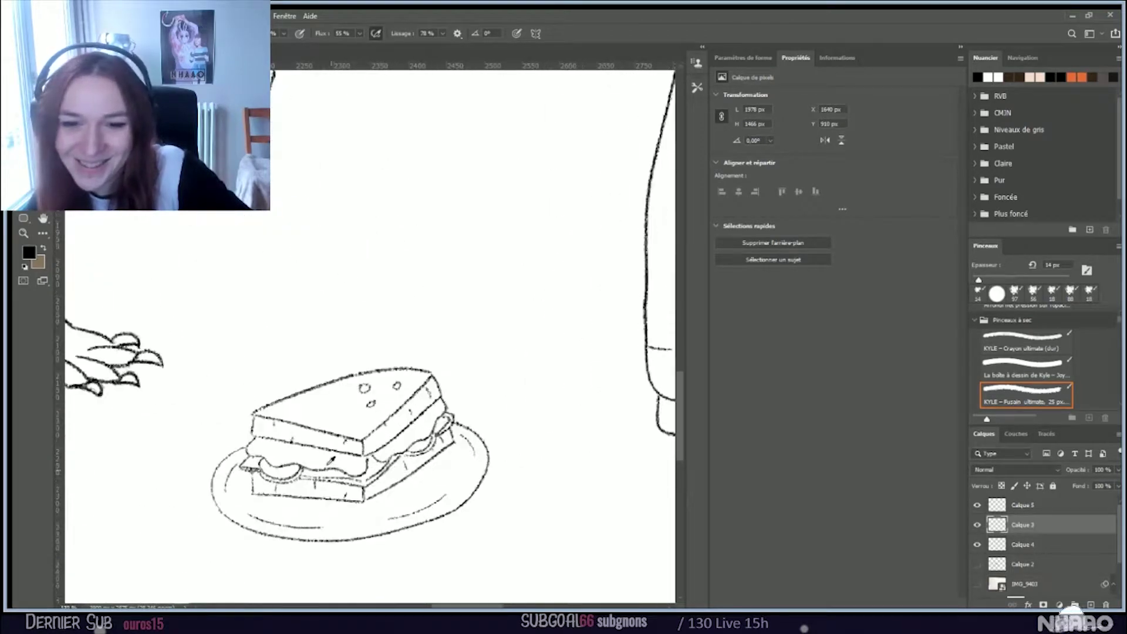
scroll(297, 421, down, 2)
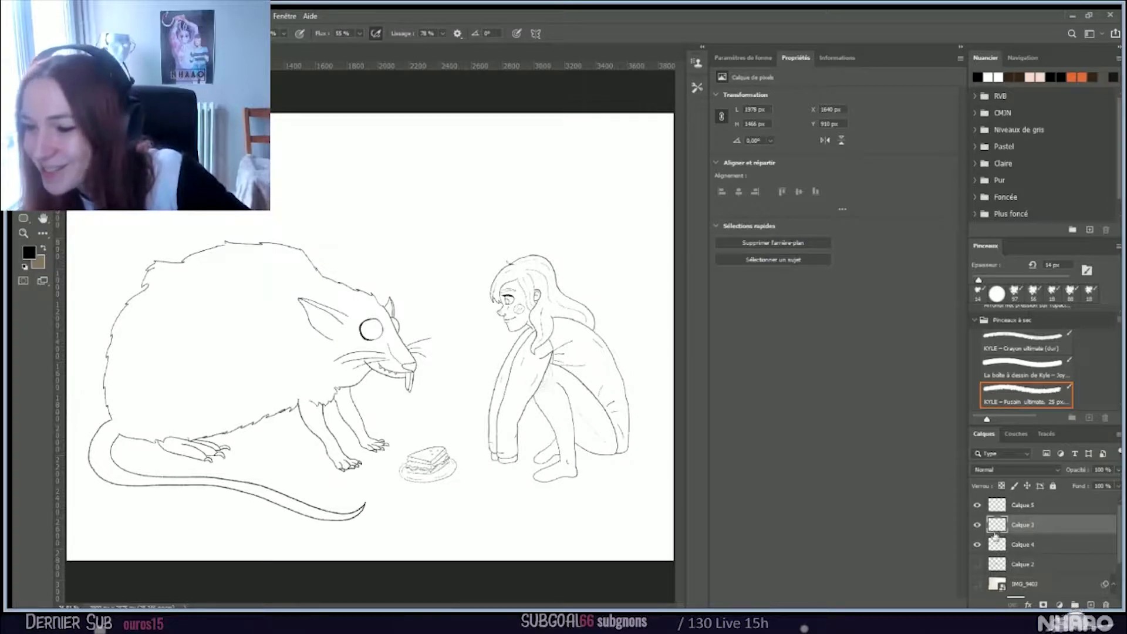
Step: Add a new empty layer directly above the IMG_9403 layer
scroll(1013, 540, down, 3)
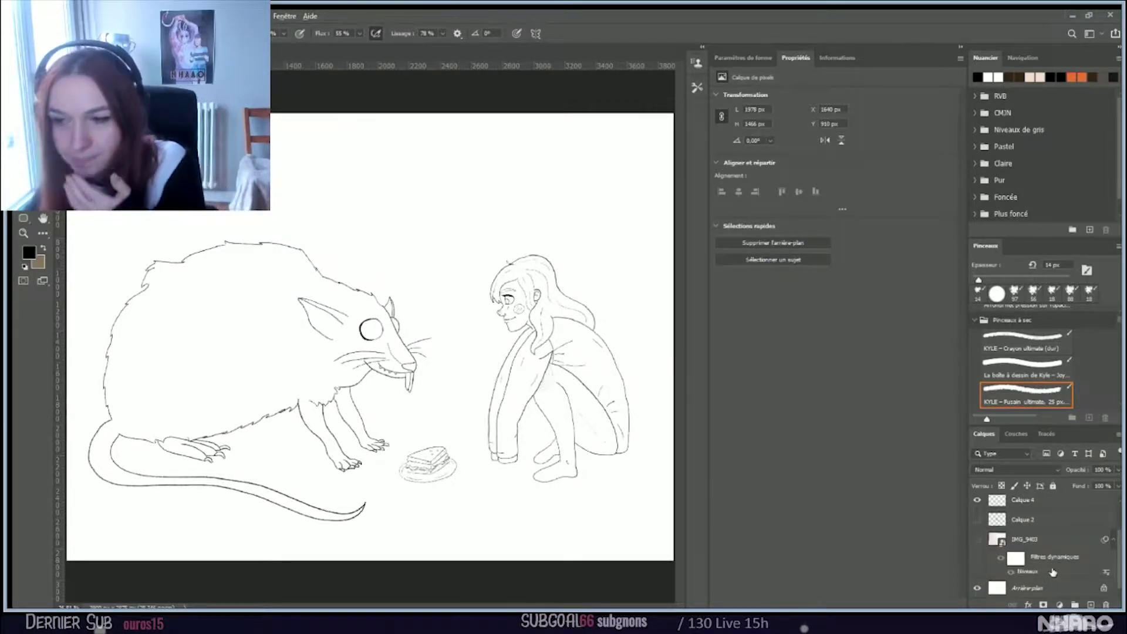
click(1051, 539)
click(1086, 604)
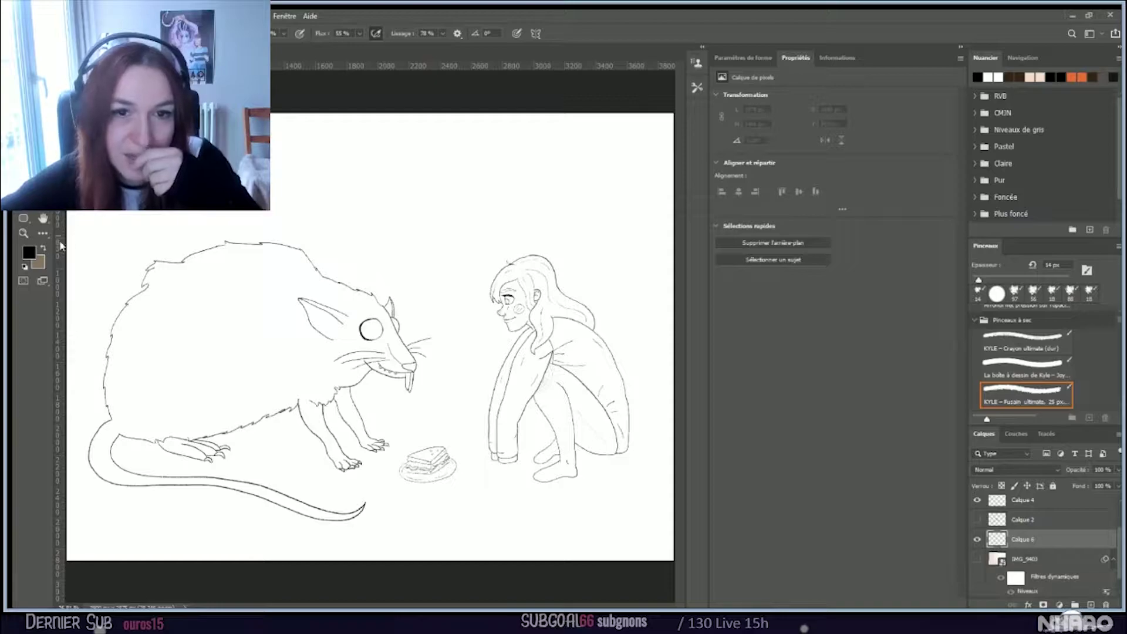
Step: Change the foreground colour to a dark grey
click(28, 253)
key(i)
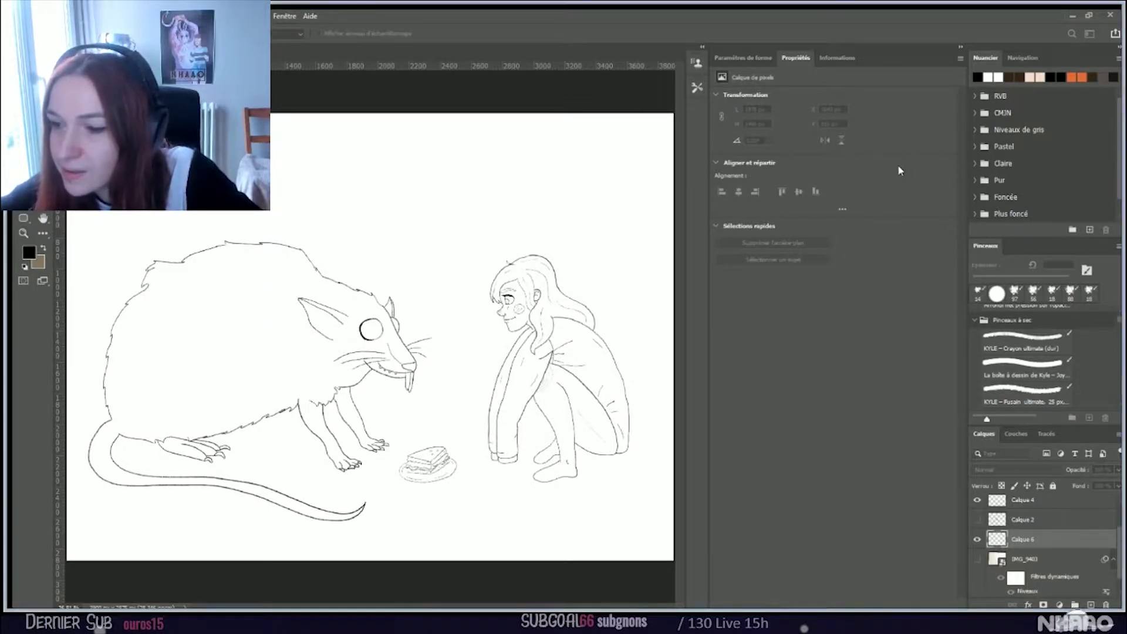
key(b)
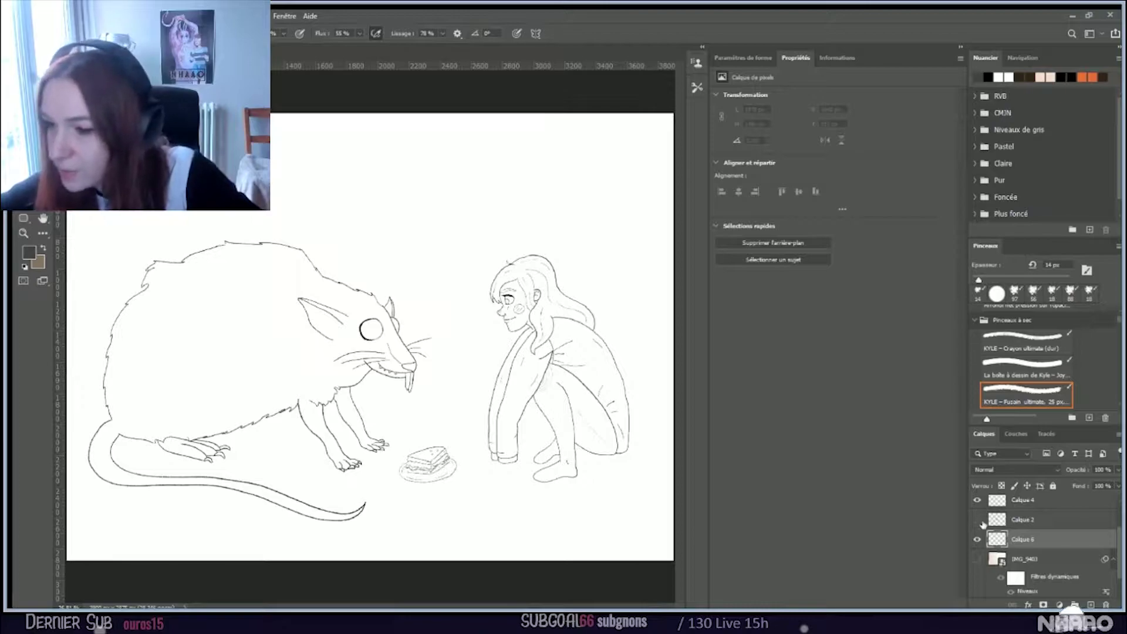
Step: Hide the line art layers Calque 4, Calque 3 and Calque 5
scroll(1054, 525, up, 2)
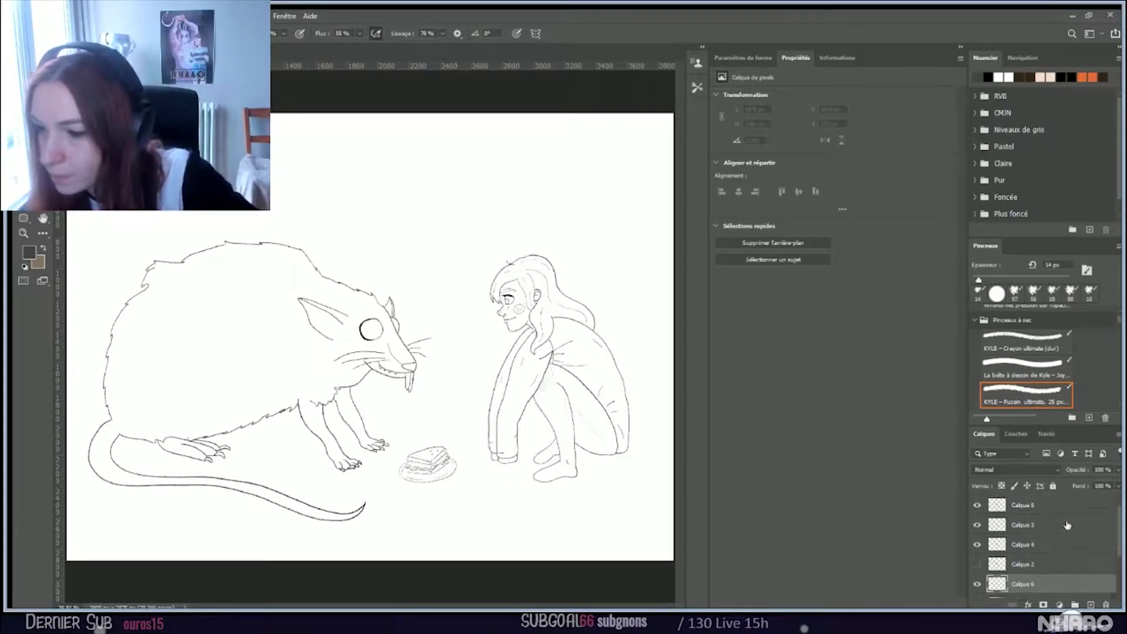
click(975, 545)
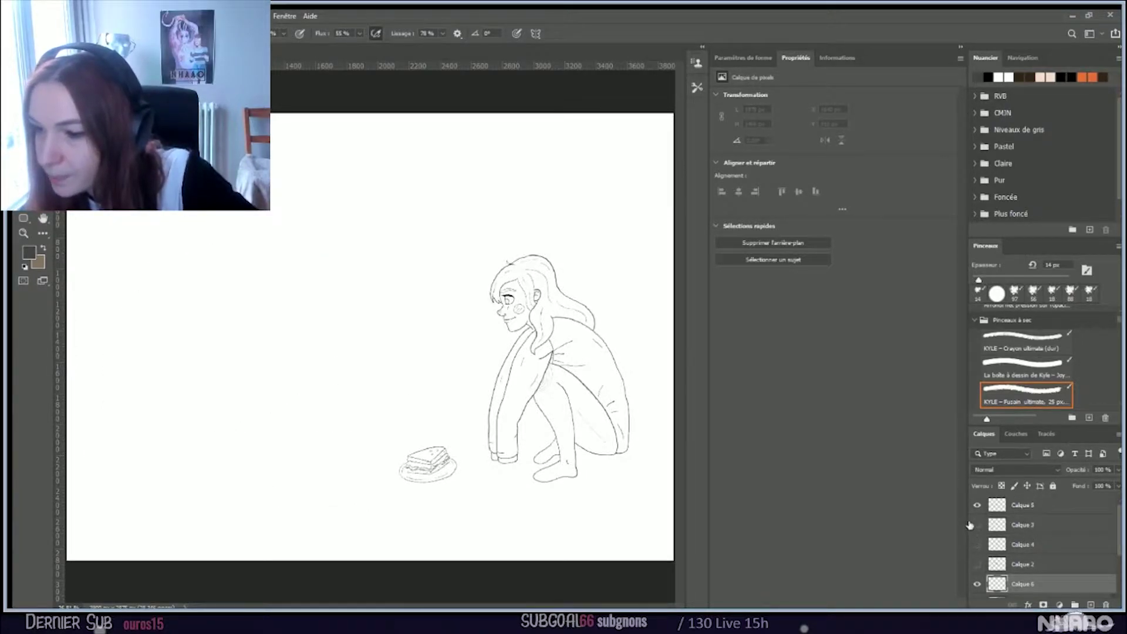
click(977, 524)
click(977, 505)
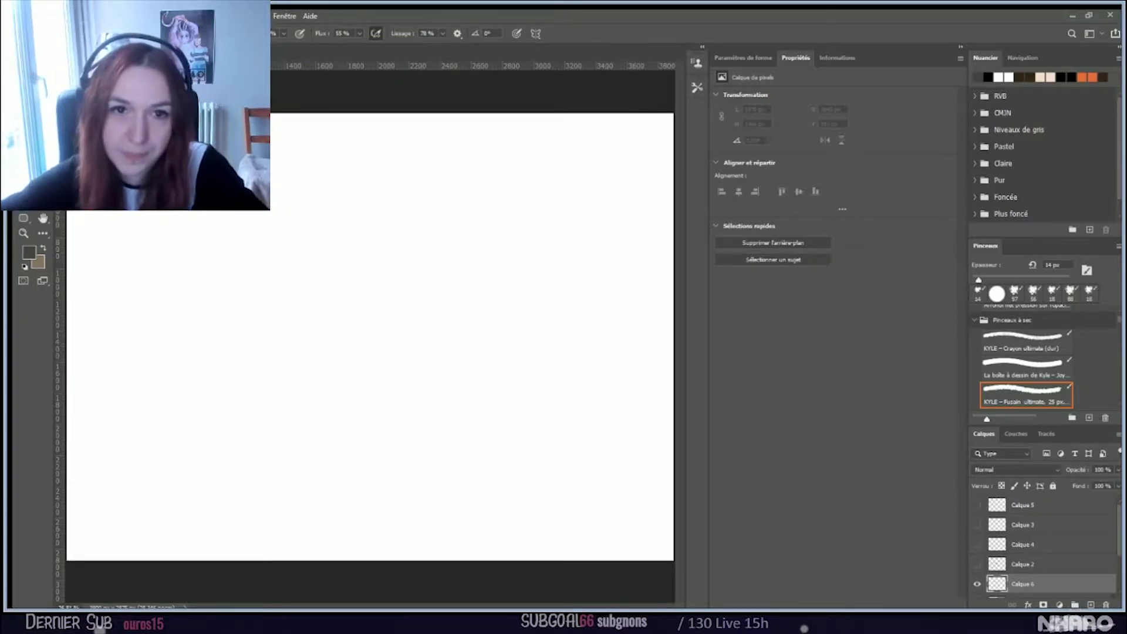
Step: Fill layer Calque 6 with a near-vertical gradient from dark grey in the upper part down to brown, replacing a first horizontal attempt
key(g)
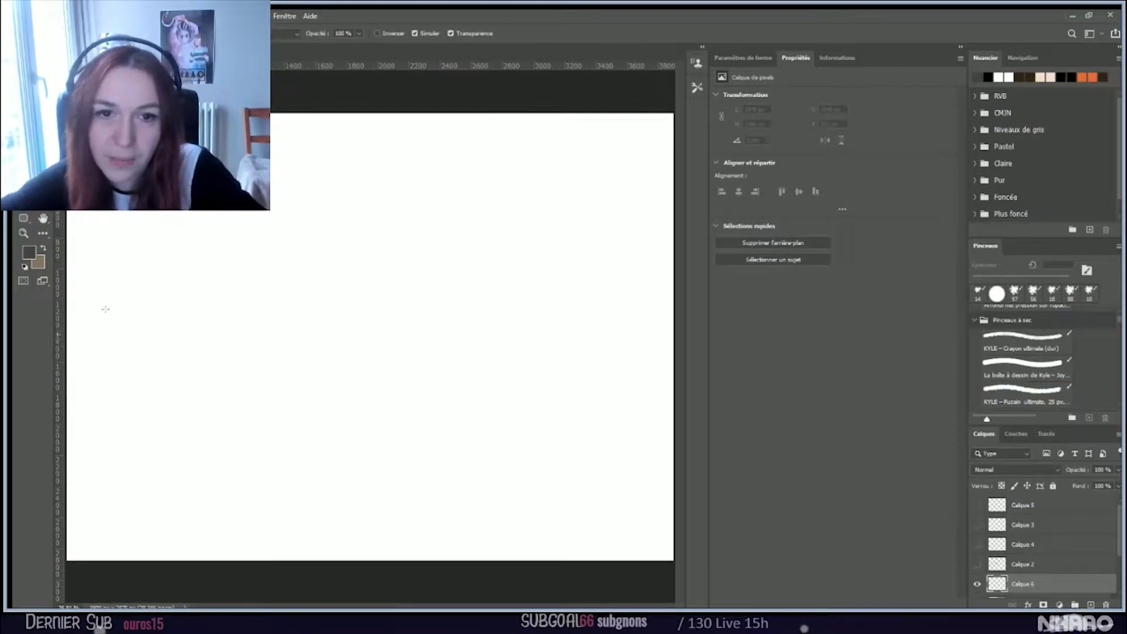
drag(121, 367, 543, 296)
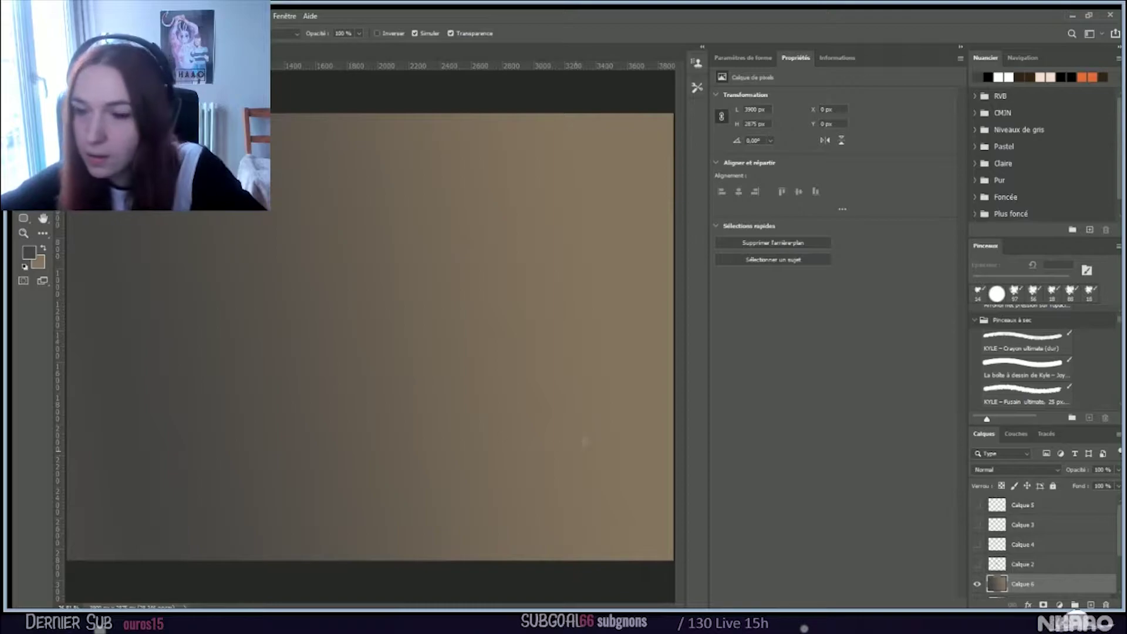
key(ctrl+z)
drag(366, 212, 402, 411)
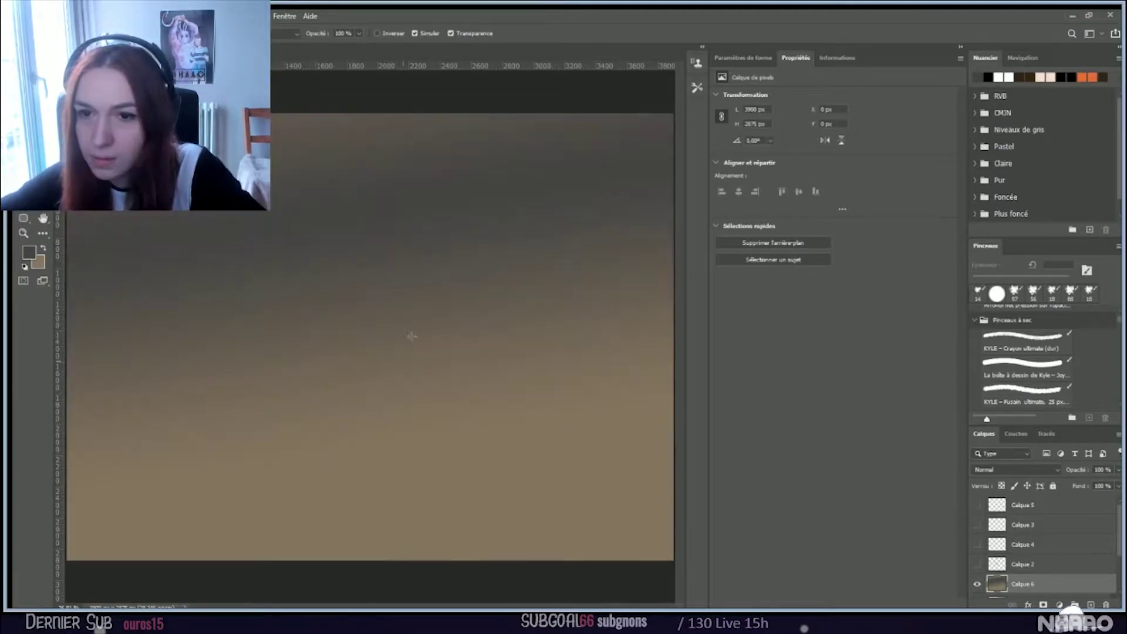
Step: Replace the grey-to-brown gradient on layer Calque 6 with a near-vertical one using a dark brown background colour
key(ctrl+z)
click(33, 261)
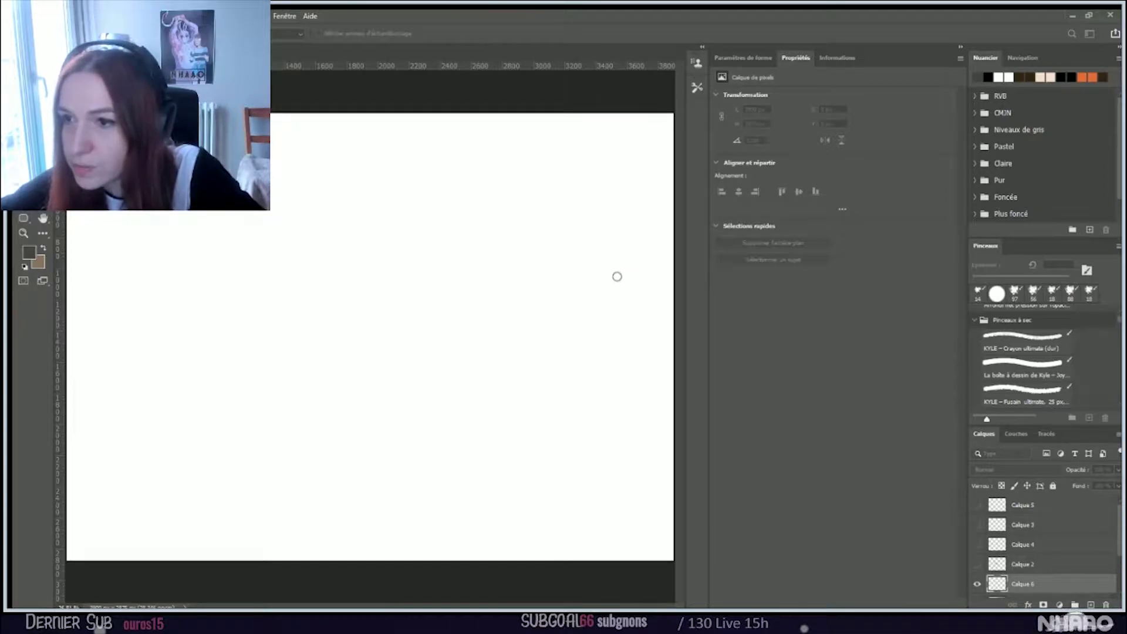
click(876, 172)
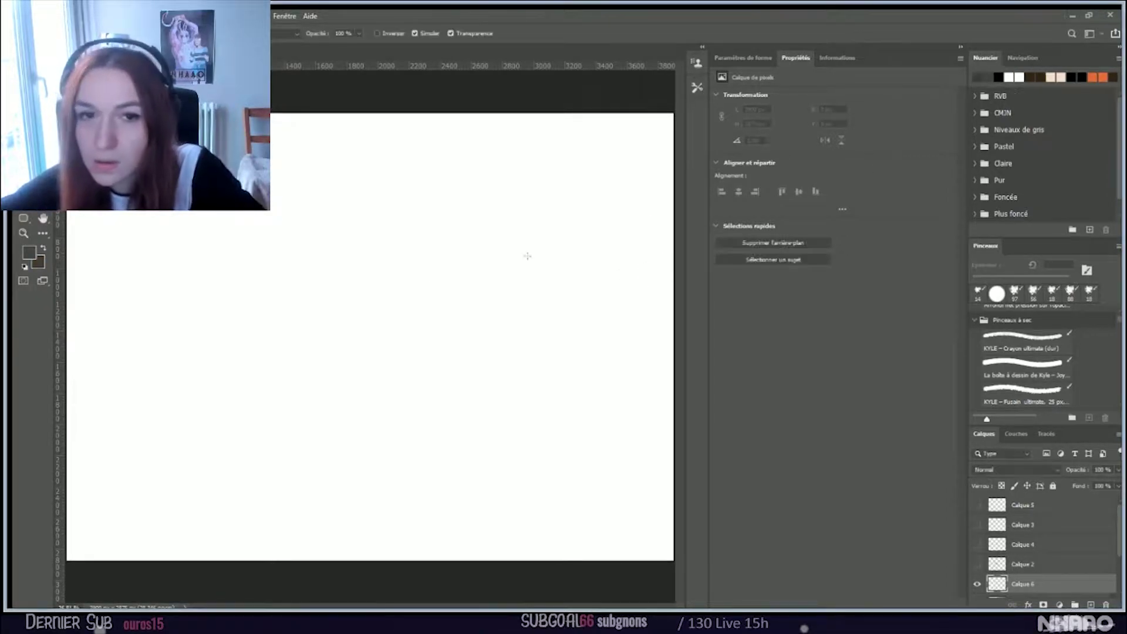
drag(188, 291, 528, 276)
key(ctrl+z)
drag(395, 269, 378, 397)
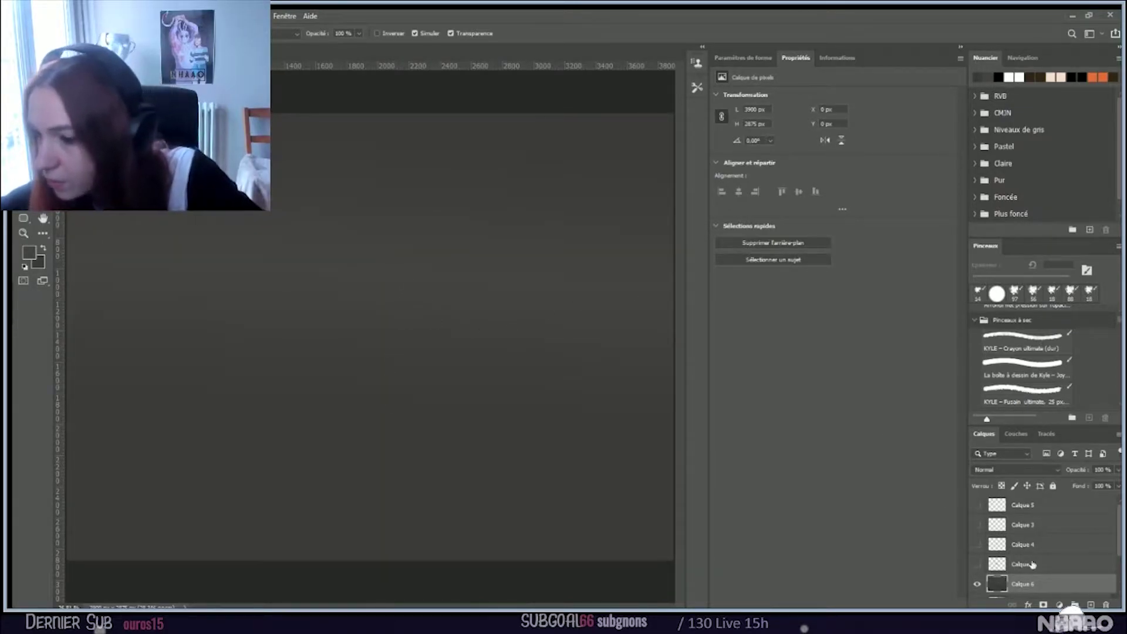
Step: Make the line art layers Calque 5, Calque 3 and Calque 4 visible again
click(977, 505)
click(977, 524)
click(977, 544)
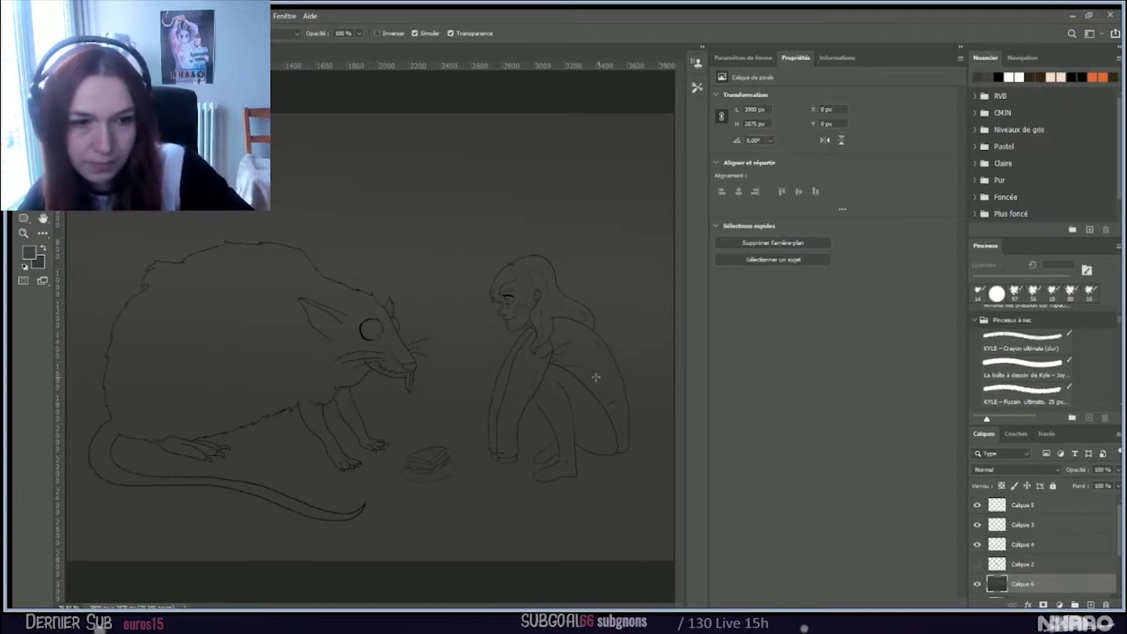
Step: Add a new empty layer and place it directly below the line art layer Calque 4
click(1030, 544)
click(1091, 604)
drag(1065, 549, 1064, 569)
Step: Set the foreground colour to light pink and choose the Arrondi net brush for colouring the girl
scroll(619, 300, up, 1)
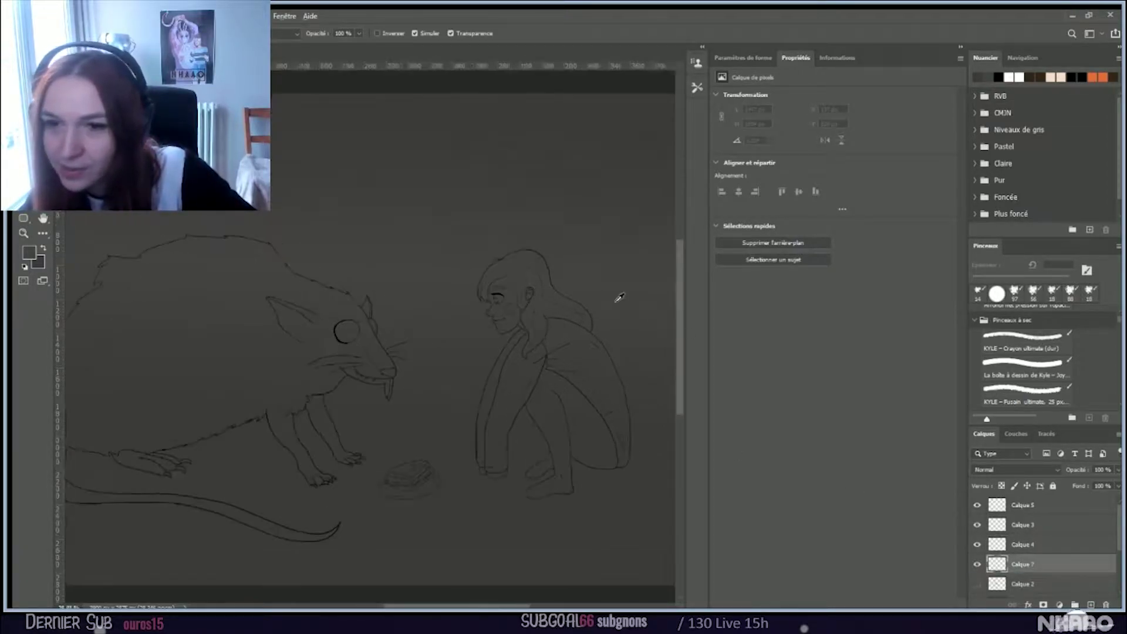
scroll(620, 300, up, 2)
scroll(548, 326, down, 1)
scroll(599, 316, up, 1)
scroll(600, 316, up, 1)
scroll(602, 317, up, 1)
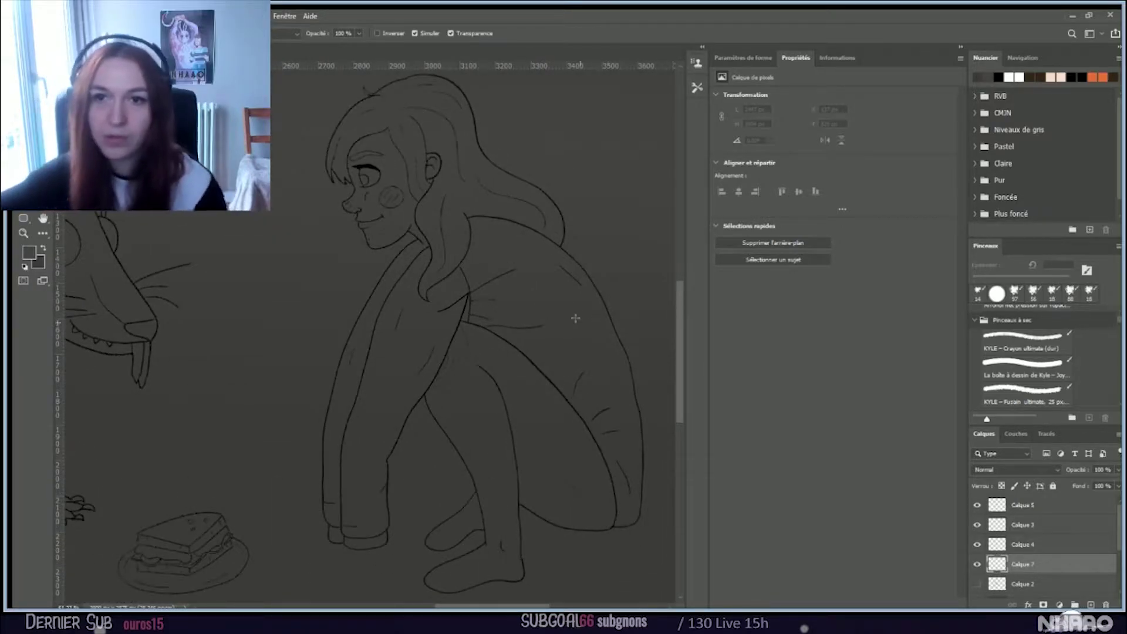
key(b)
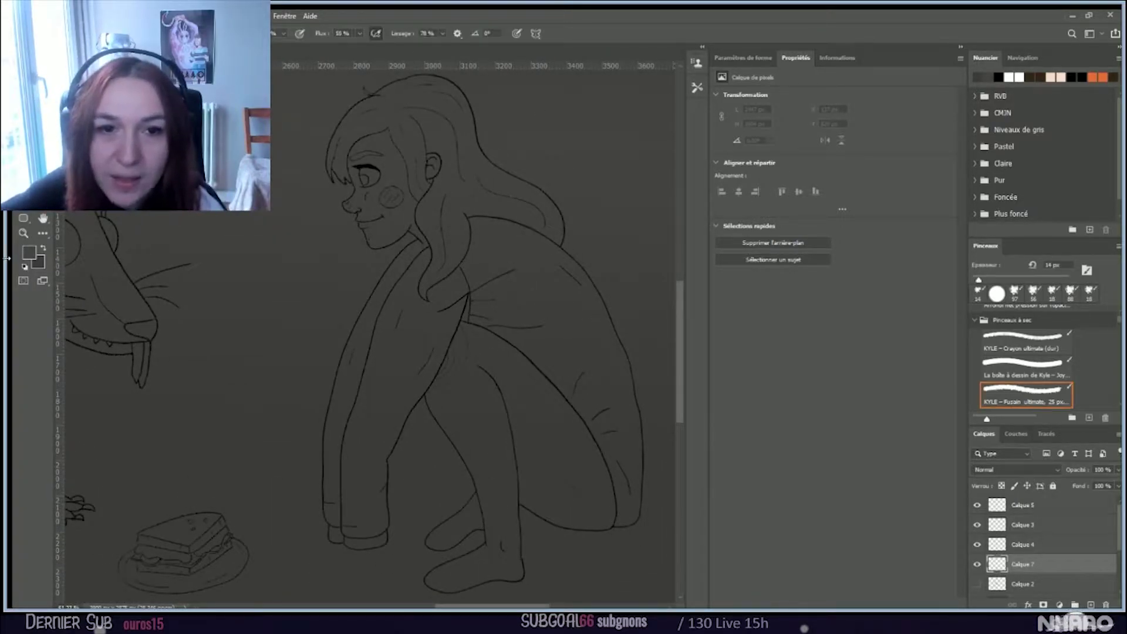
key(i)
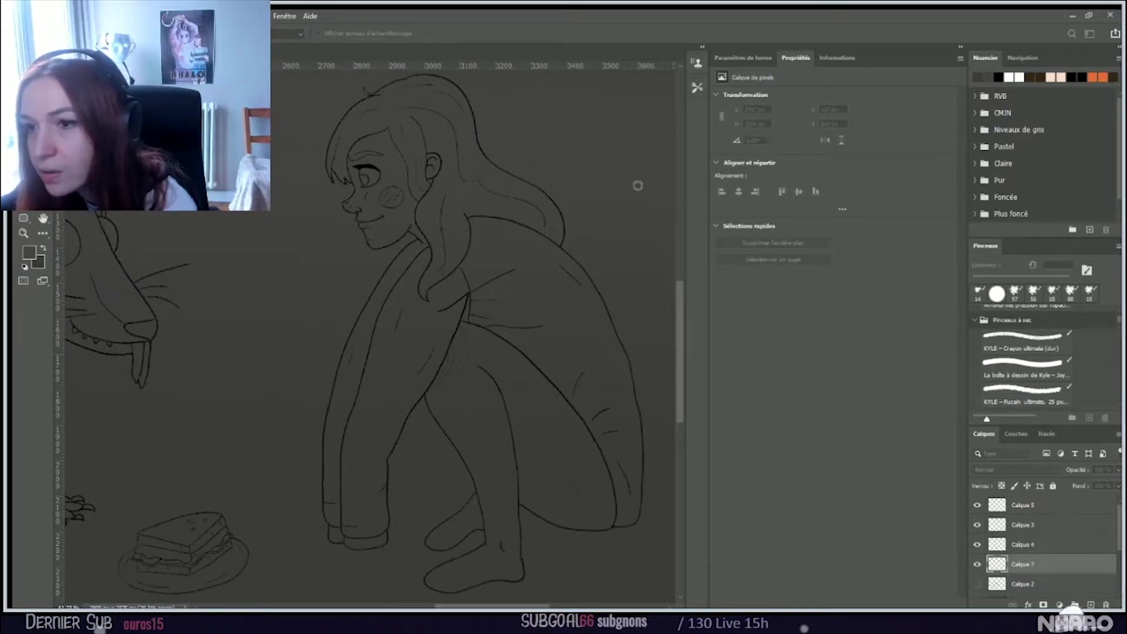
click(867, 164)
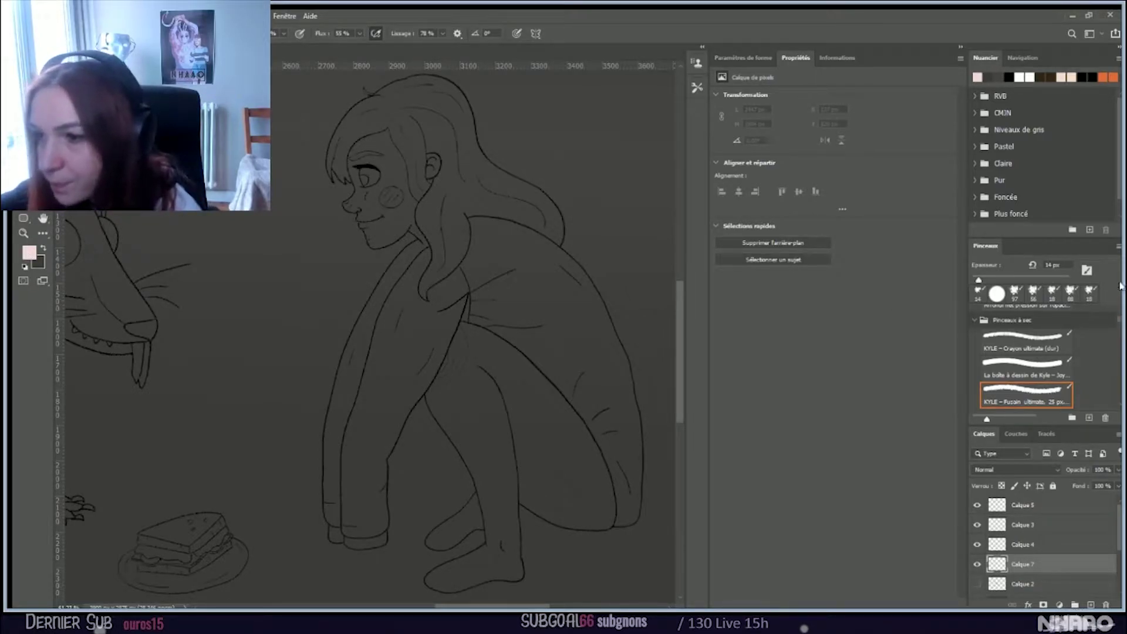
drag(1118, 325, 1121, 313)
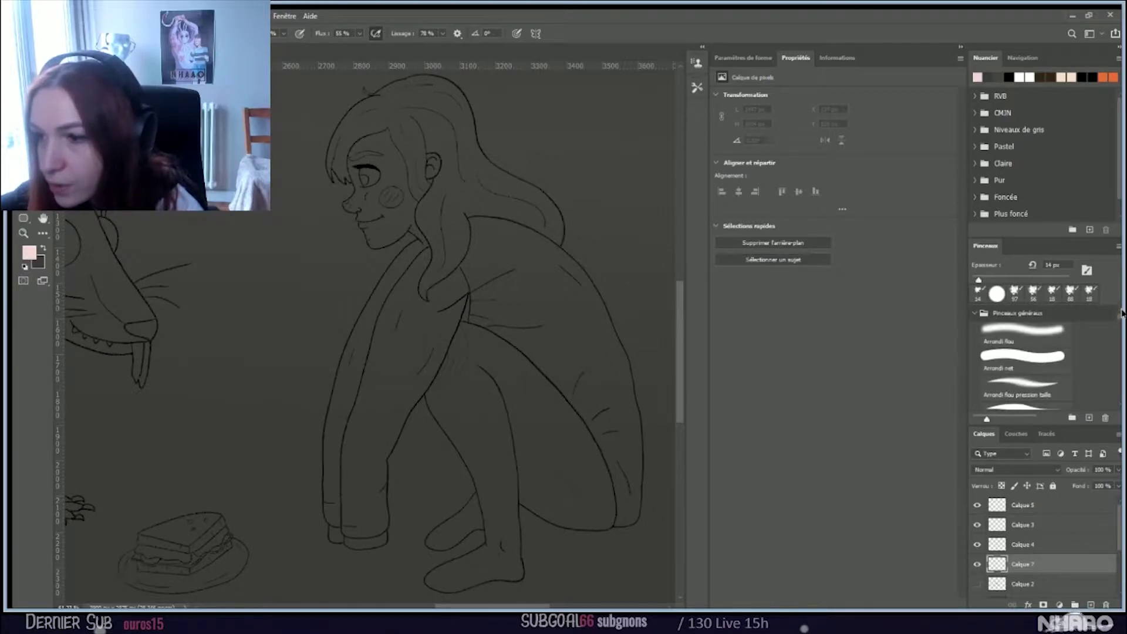
click(1020, 353)
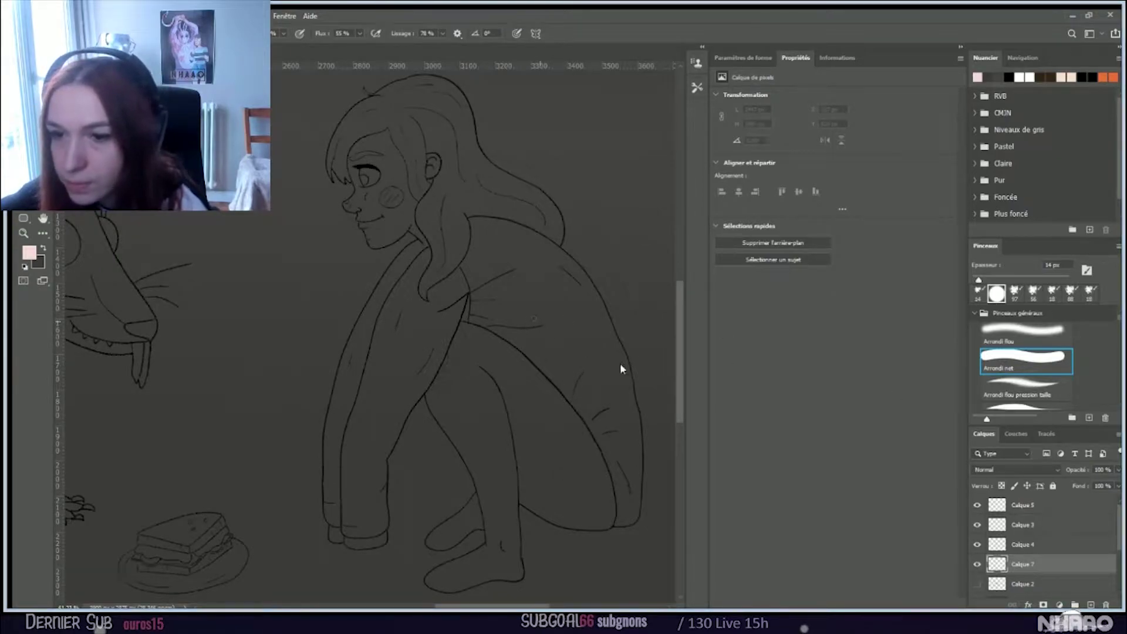
Step: Paint the girl's whole silhouette flat light pink on Calque 7 with a brush of about 123 px
drag(639, 351, 639, 340)
mouse_move(409, 140)
mouse_down()
mouse_move(378, 175)
mouse_move(356, 144)
mouse_move(391, 196)
mouse_move(425, 146)
mouse_move(467, 247)
mouse_up()
mouse_move(486, 302)
mouse_down()
mouse_move(473, 250)
mouse_move(378, 378)
mouse_move(433, 319)
mouse_move(360, 390)
mouse_move(442, 302)
mouse_move(481, 409)
mouse_move(479, 356)
mouse_move(565, 426)
mouse_move(581, 452)
mouse_up()
mouse_move(439, 315)
mouse_down()
mouse_move(589, 422)
mouse_move(525, 362)
mouse_move(454, 226)
mouse_move(527, 341)
mouse_move(474, 244)
mouse_move(443, 230)
mouse_move(446, 272)
mouse_move(441, 246)
mouse_move(411, 264)
mouse_move(364, 383)
mouse_move(347, 521)
mouse_move(358, 395)
mouse_move(407, 338)
mouse_move(358, 443)
mouse_move(396, 369)
mouse_move(443, 338)
mouse_move(481, 393)
mouse_move(459, 374)
mouse_move(507, 474)
mouse_move(489, 381)
mouse_move(552, 479)
mouse_move(507, 462)
mouse_move(558, 495)
mouse_move(610, 503)
mouse_move(616, 495)
mouse_move(592, 460)
mouse_move(532, 409)
mouse_move(555, 467)
mouse_move(609, 472)
mouse_move(604, 412)
mouse_move(564, 322)
mouse_move(488, 253)
mouse_move(511, 256)
mouse_move(499, 216)
mouse_move(412, 104)
mouse_move(372, 109)
mouse_move(403, 121)
mouse_move(443, 105)
mouse_move(474, 185)
mouse_move(527, 218)
mouse_move(533, 247)
mouse_move(534, 211)
mouse_move(499, 201)
mouse_move(524, 204)
mouse_move(564, 298)
mouse_move(589, 320)
mouse_move(622, 437)
mouse_move(617, 502)
mouse_move(452, 358)
mouse_move(499, 507)
mouse_move(499, 549)
mouse_move(437, 579)
mouse_move(508, 558)
mouse_move(440, 521)
mouse_move(432, 529)
mouse_move(481, 490)
mouse_move(613, 505)
mouse_move(625, 399)
mouse_move(528, 197)
mouse_move(440, 138)
mouse_move(460, 154)
mouse_move(444, 101)
mouse_move(391, 82)
mouse_move(356, 111)
mouse_move(333, 154)
mouse_move(338, 126)
mouse_move(343, 187)
mouse_move(339, 160)
mouse_move(375, 235)
mouse_move(408, 232)
mouse_move(438, 201)
mouse_move(361, 355)
mouse_move(381, 341)
mouse_move(358, 340)
mouse_move(336, 502)
mouse_move(346, 531)
mouse_move(376, 531)
mouse_move(367, 431)
mouse_move(390, 387)
mouse_move(375, 423)
mouse_move(392, 392)
mouse_move(390, 425)
mouse_move(452, 429)
mouse_move(493, 470)
mouse_up()
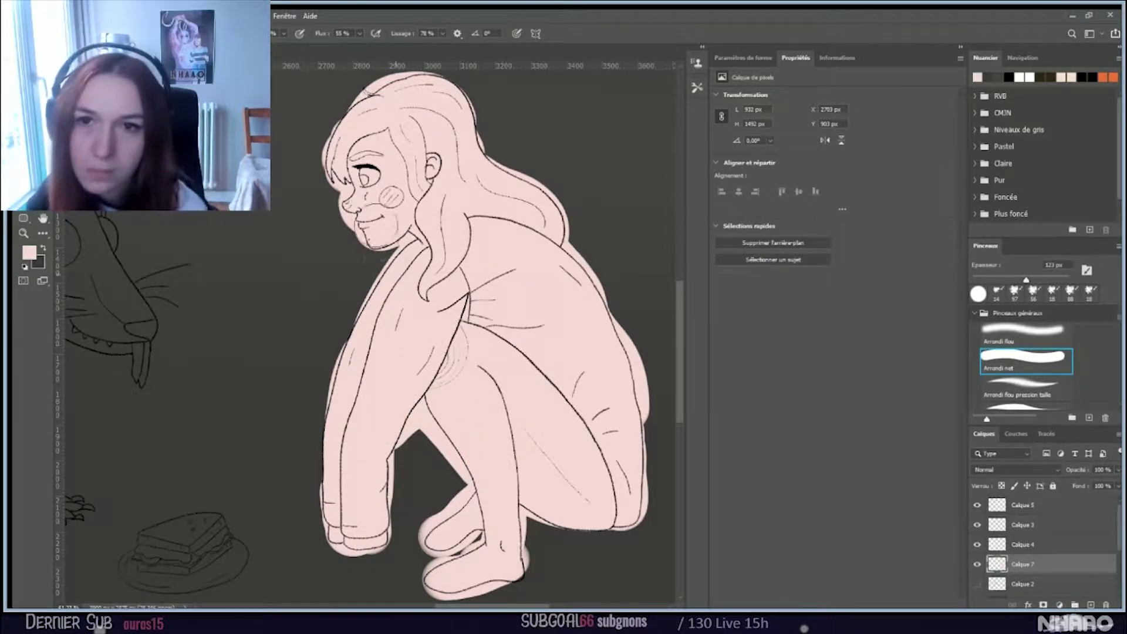
Step: Erase the pink overspill along the front of the girl's hair, forehead and nose with a 21 px eraser
scroll(353, 337, up, 2)
scroll(387, 188, up, 2)
scroll(390, 190, up, 2)
scroll(388, 192, up, 5)
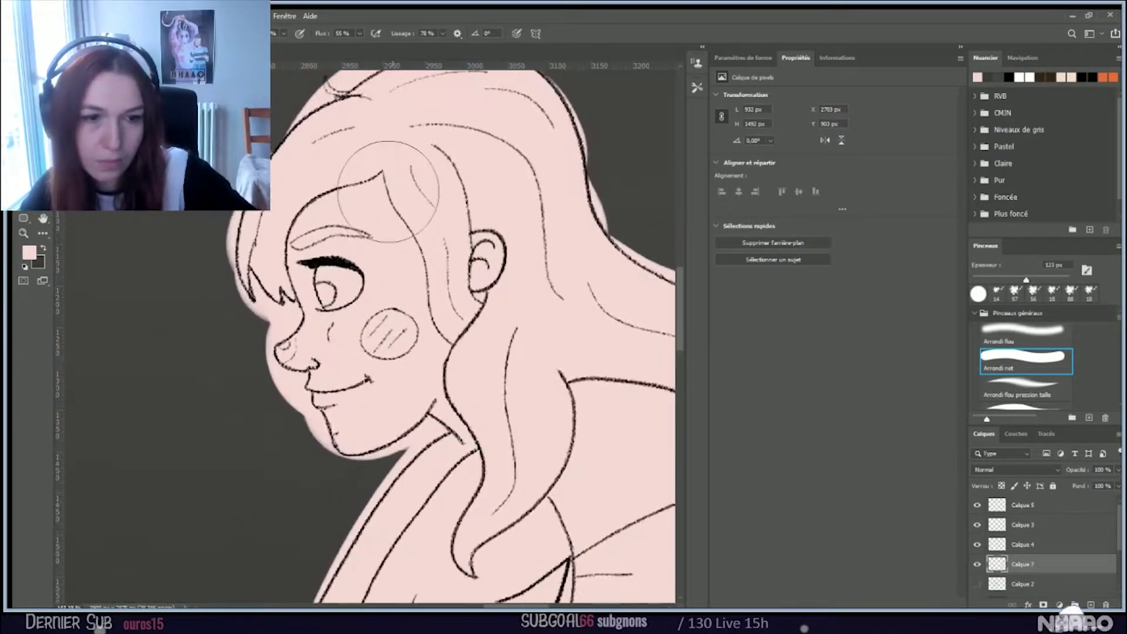
scroll(388, 191, down, 2)
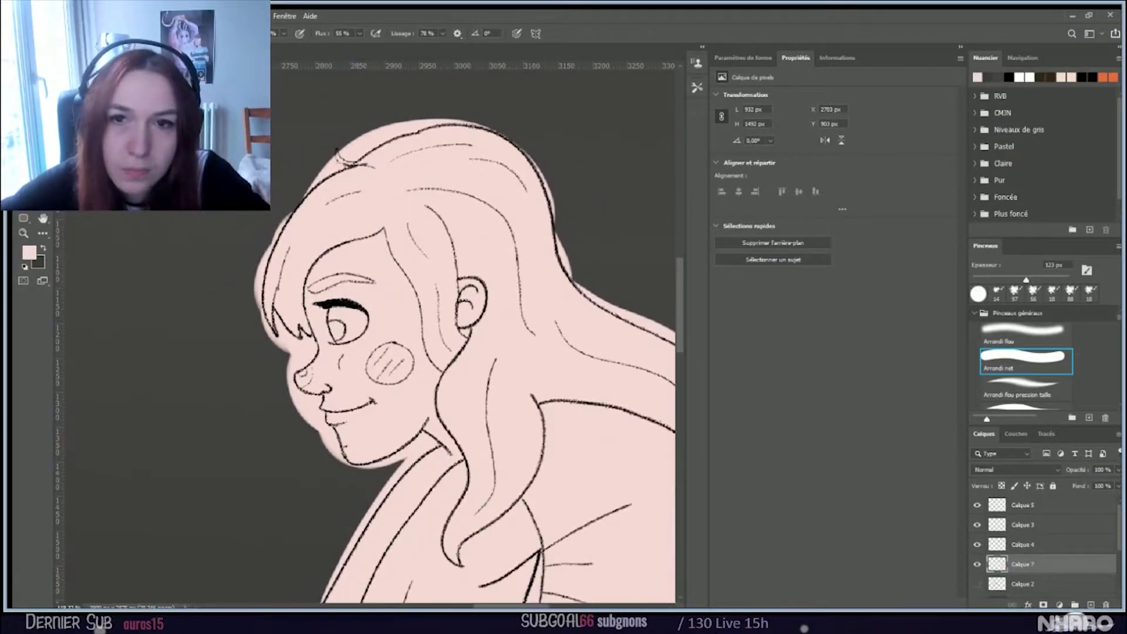
key(e)
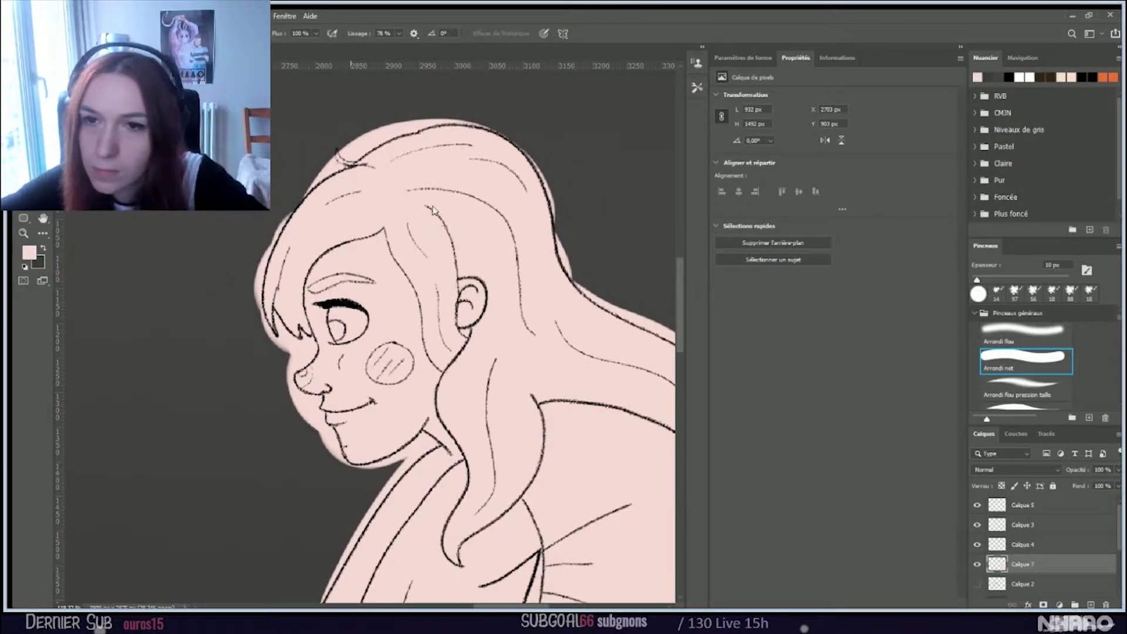
key(])
key([)
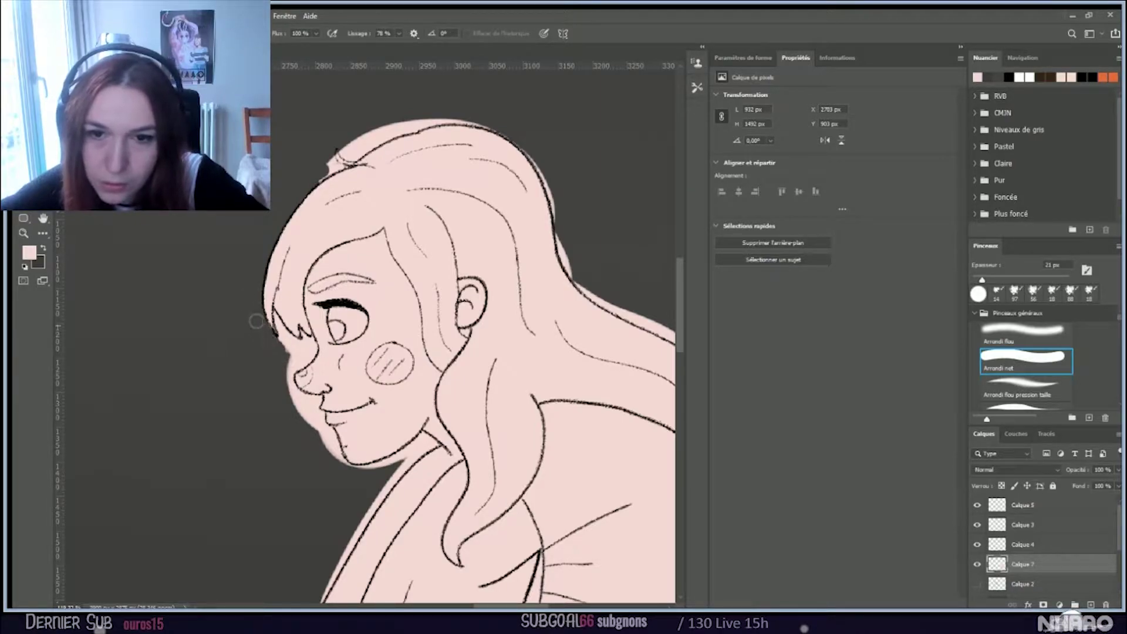
mouse_move(272, 339)
mouse_down()
mouse_move(290, 361)
mouse_move(268, 373)
mouse_move(264, 398)
mouse_move(277, 388)
mouse_move(302, 400)
mouse_move(304, 353)
mouse_up()
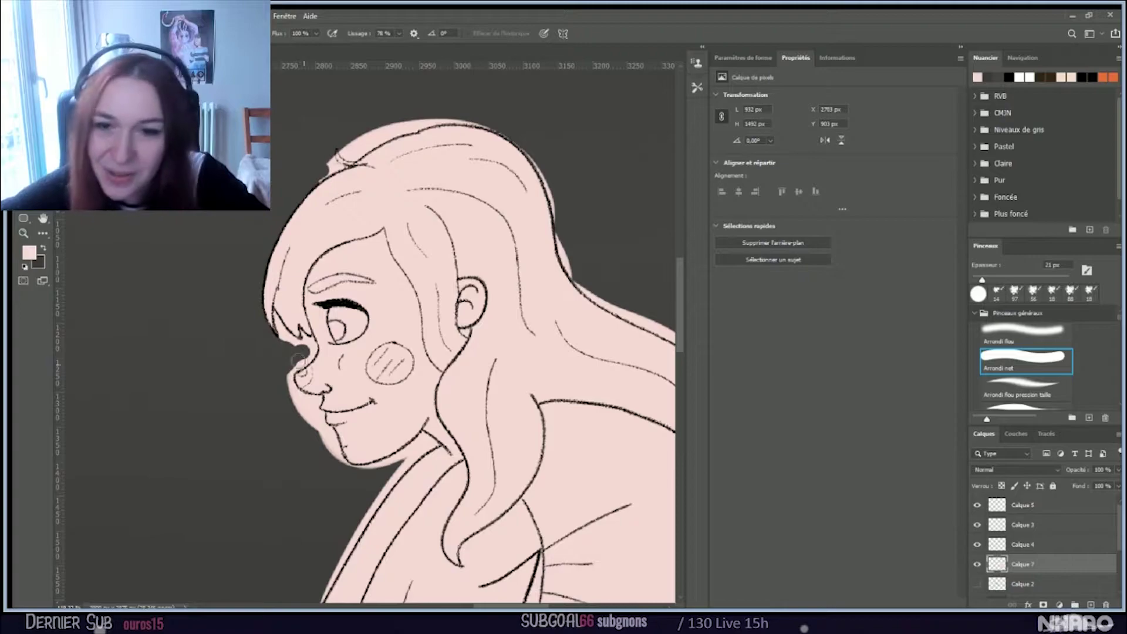
drag(303, 351, 265, 377)
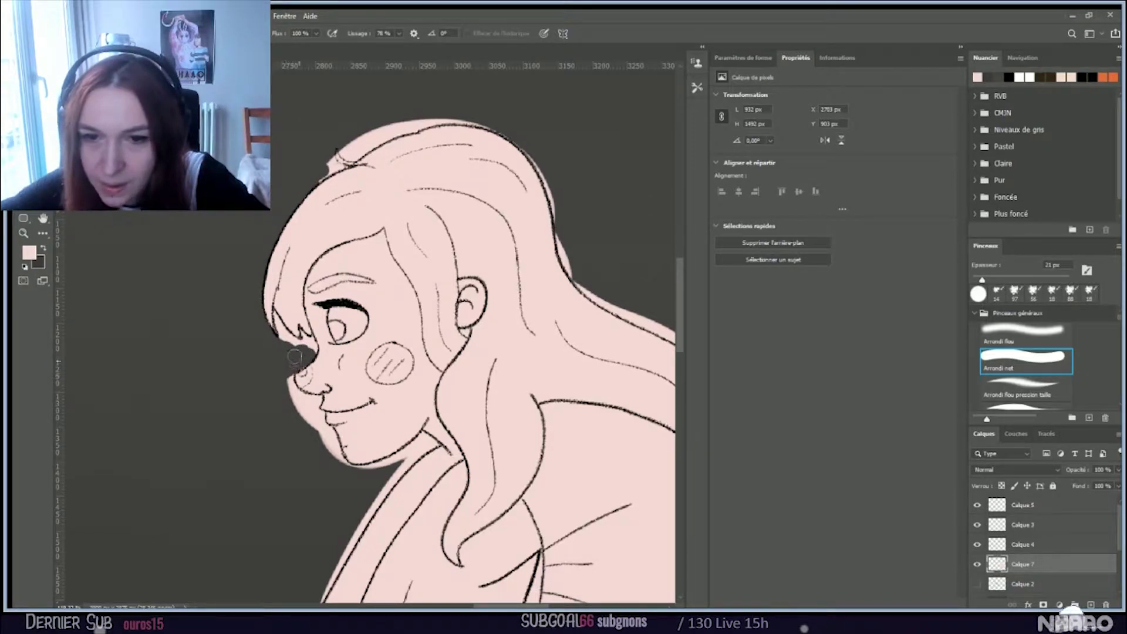
drag(287, 385, 311, 419)
key(ctrl+z)
mouse_move(284, 377)
mouse_down()
mouse_move(319, 422)
mouse_move(297, 405)
mouse_up()
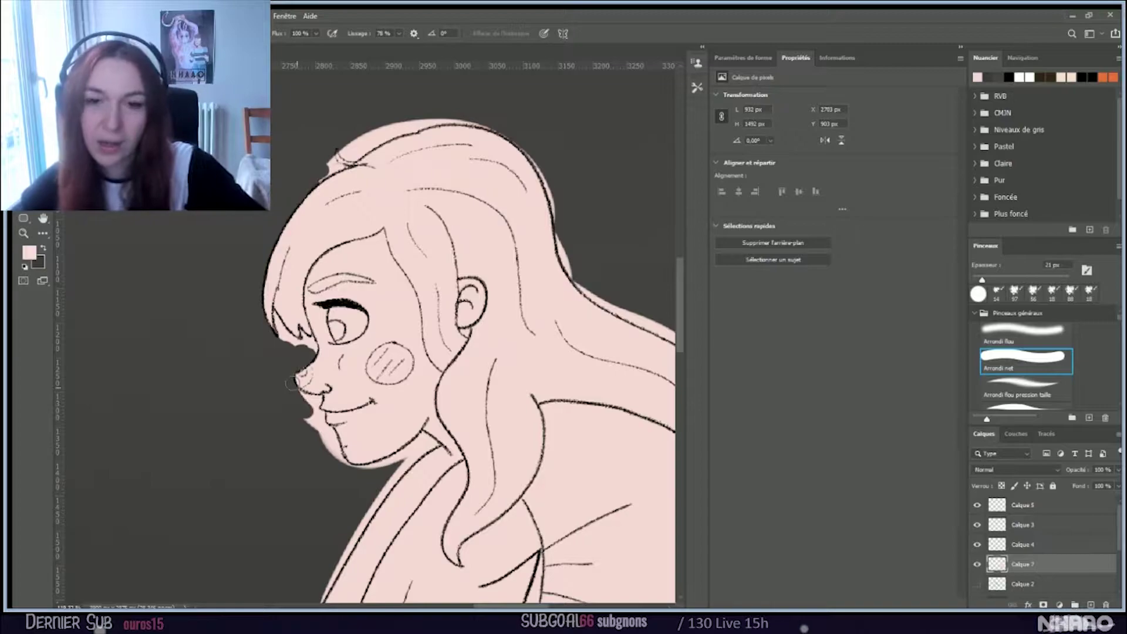
Step: Clean the pink between the tips of the girl's fringe and her forehead with a 10 px eraser
scroll(292, 383, up, 2)
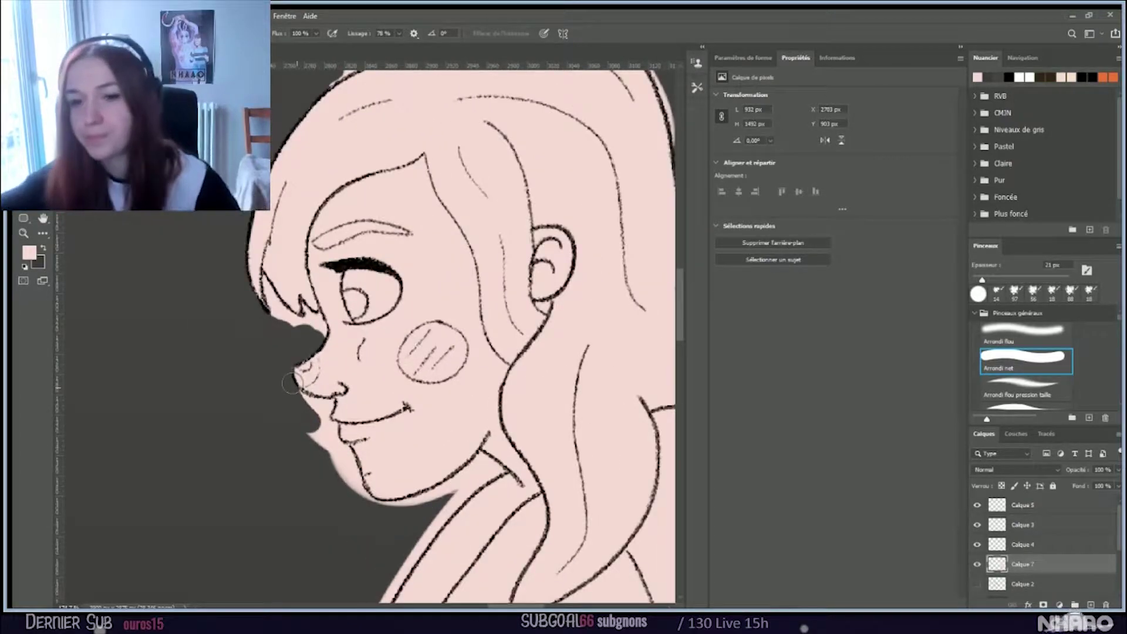
key(bracketleft)
key(bracketleft)
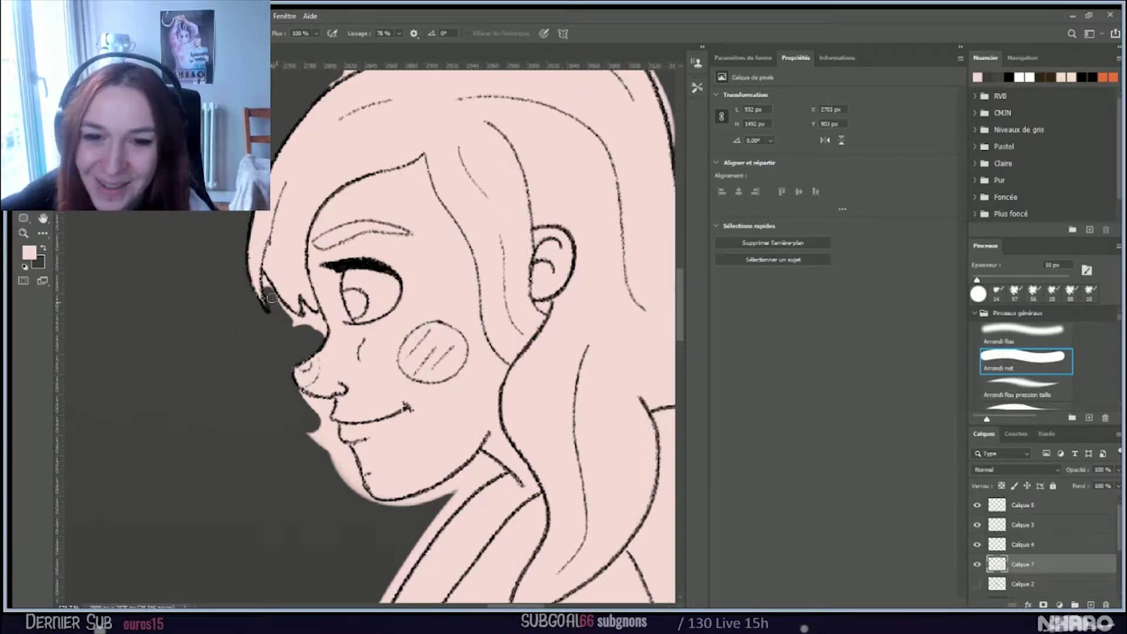
drag(271, 298, 313, 329)
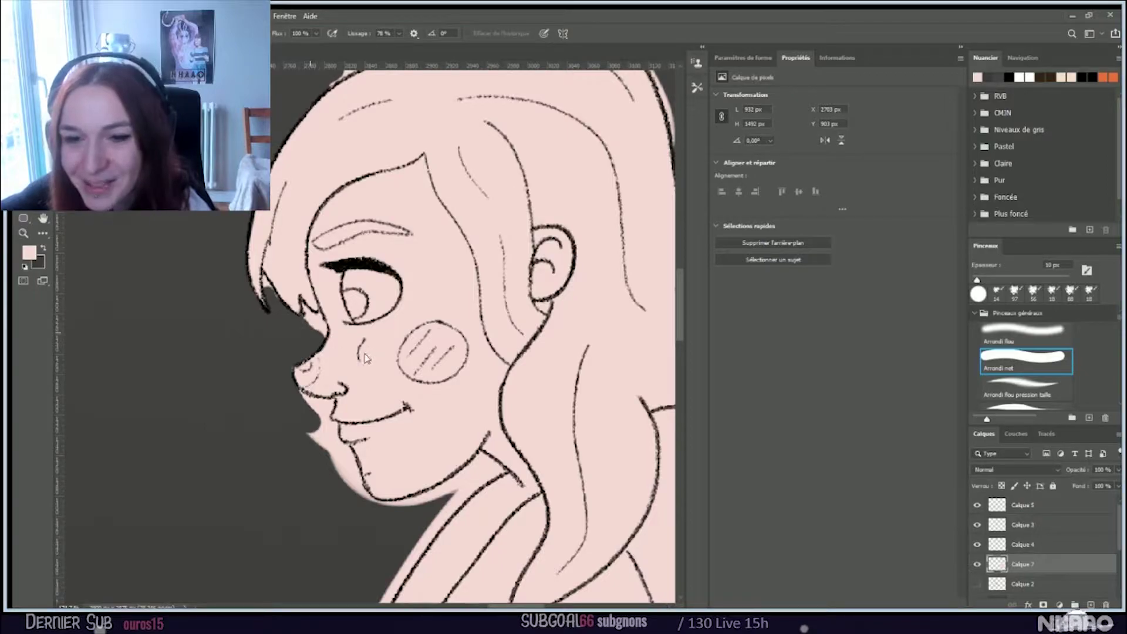
Step: Erase the remaining pink around the girl's nose and above her upper lip with a 5 px eraser
key(bracketleft)
key(bracketleft)
key(bracketleft)
key(bracketleft)
key(bracketleft)
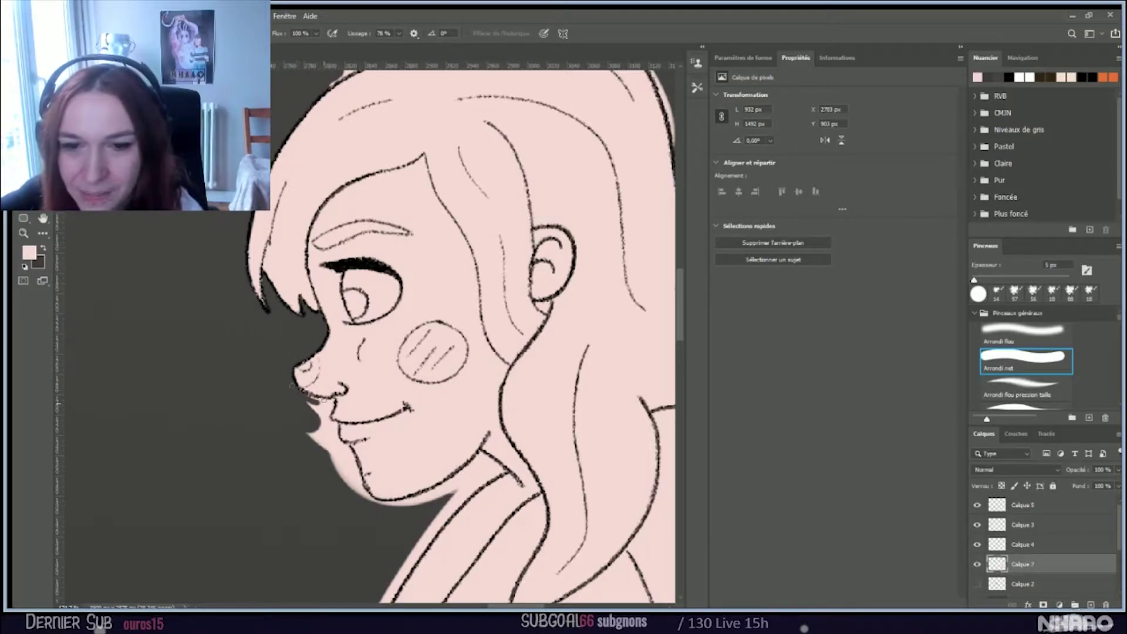
drag(336, 403, 315, 405)
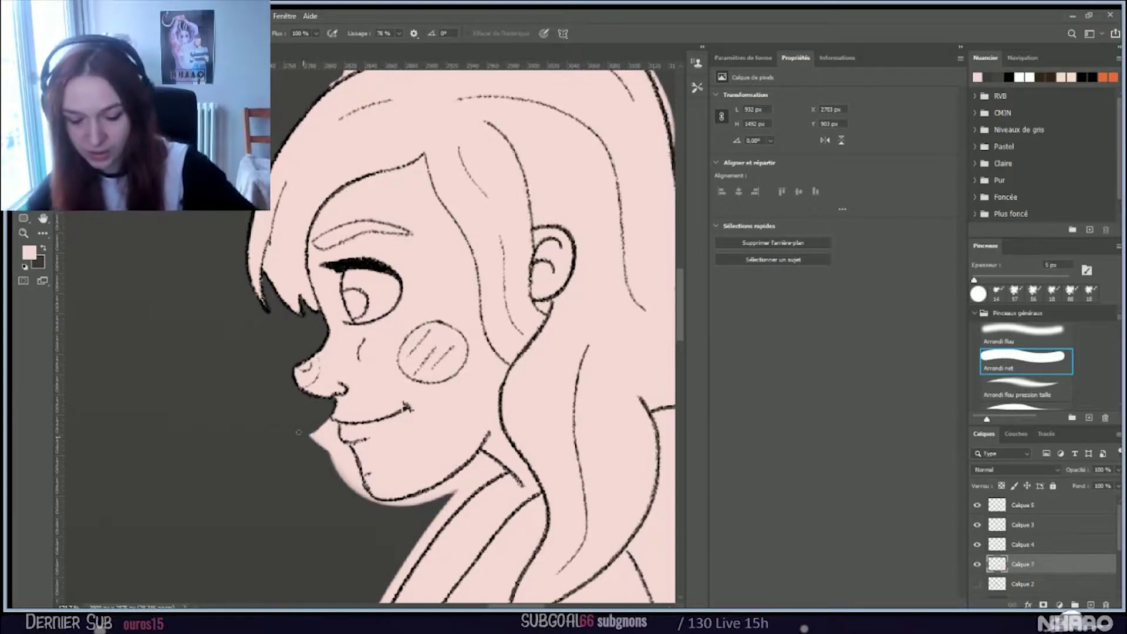
Step: Erase the pink overspill in front of the girl's lips and chin with a 10 px eraser
scroll(299, 432, up, 2)
scroll(299, 433, down, 3)
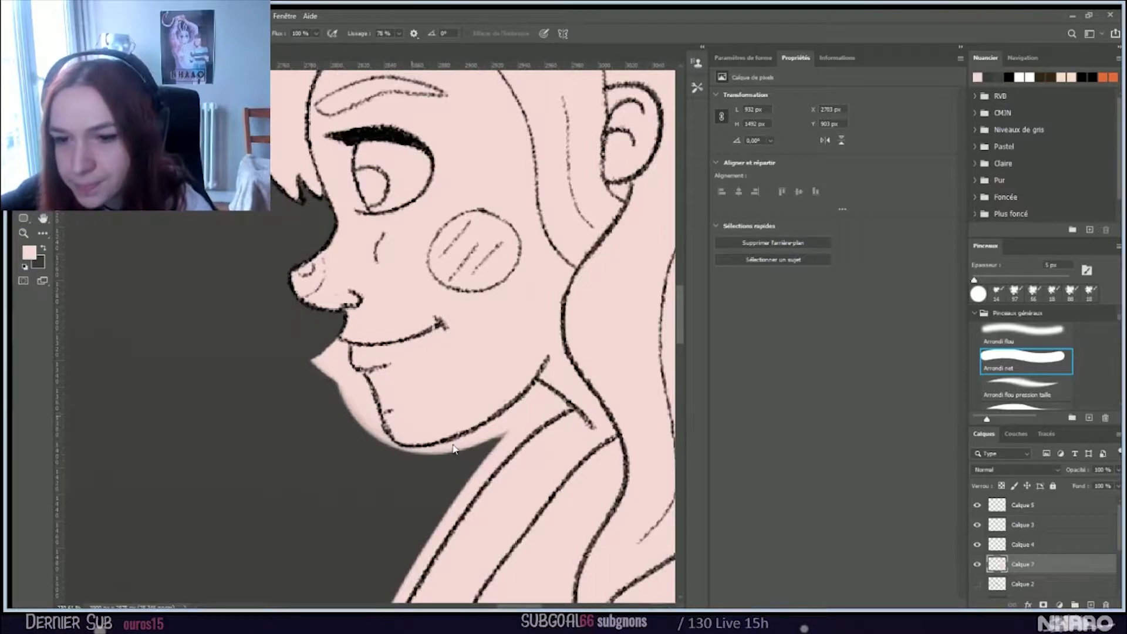
key(bracketright)
key(bracketright)
key(bracketright)
key(bracketright)
key(bracketright)
mouse_move(327, 351)
mouse_down()
mouse_move(326, 416)
mouse_move(307, 336)
mouse_move(305, 392)
mouse_move(308, 342)
mouse_move(326, 339)
mouse_move(339, 418)
mouse_move(323, 361)
mouse_move(360, 429)
mouse_up()
drag(354, 376, 381, 440)
mouse_move(363, 395)
mouse_down()
mouse_move(390, 452)
mouse_move(412, 450)
mouse_up()
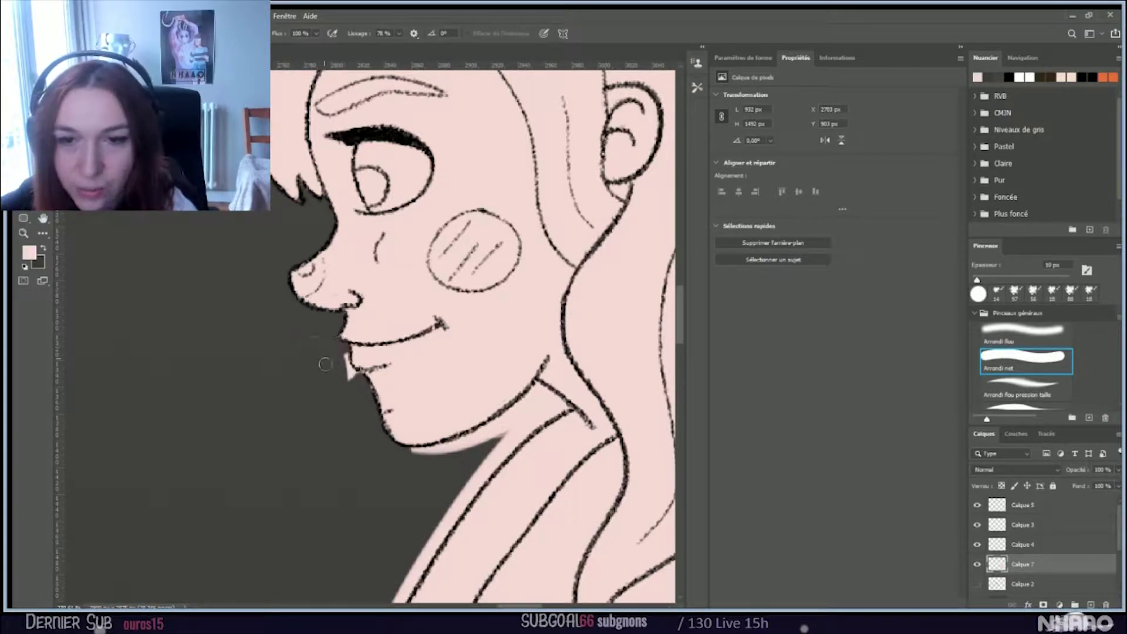
mouse_move(335, 348)
mouse_down()
mouse_move(351, 391)
mouse_move(336, 352)
mouse_up()
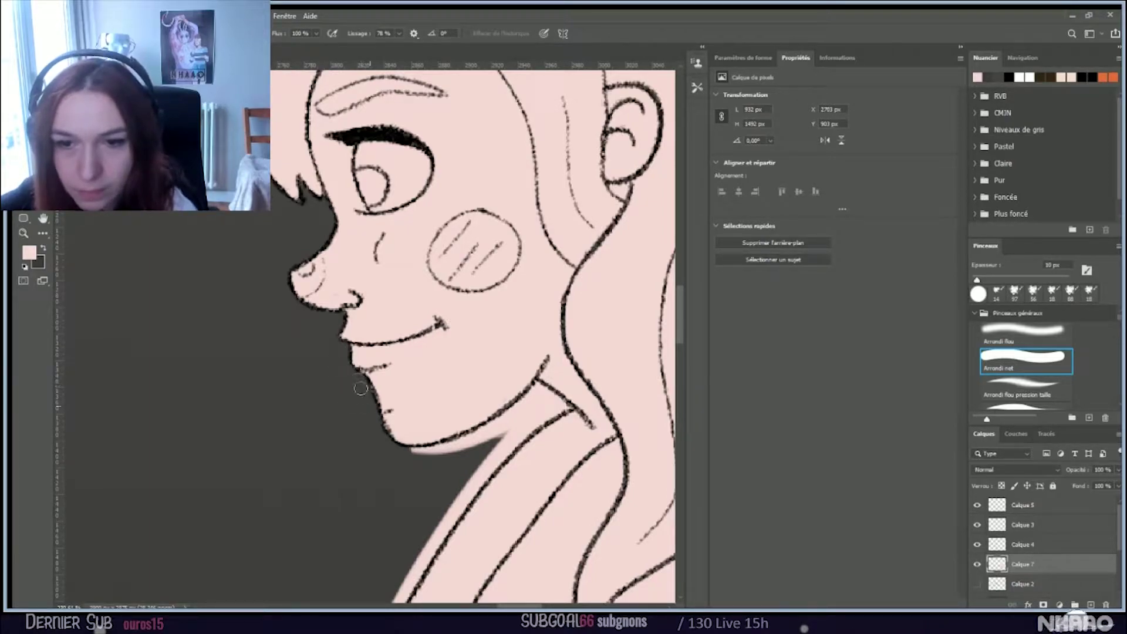
Step: Erase the pink below the girl's jawline and in the gap between her jaw, neck and shoulder
mouse_move(404, 449)
mouse_down()
mouse_move(475, 438)
mouse_move(412, 449)
mouse_move(531, 406)
mouse_move(508, 434)
mouse_up()
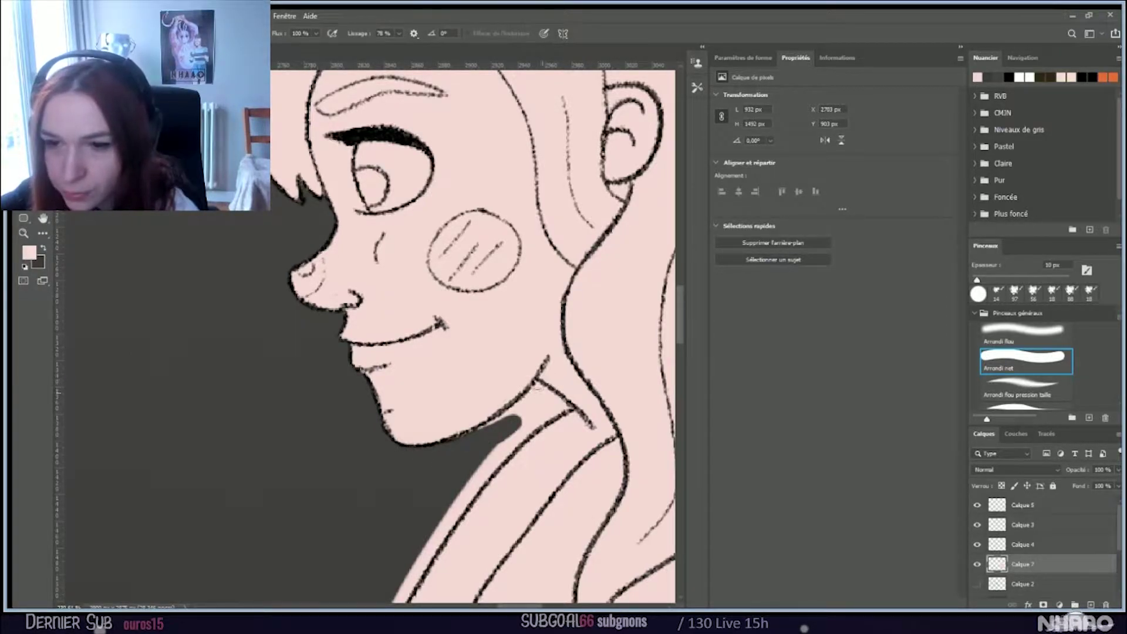
drag(534, 386, 441, 449)
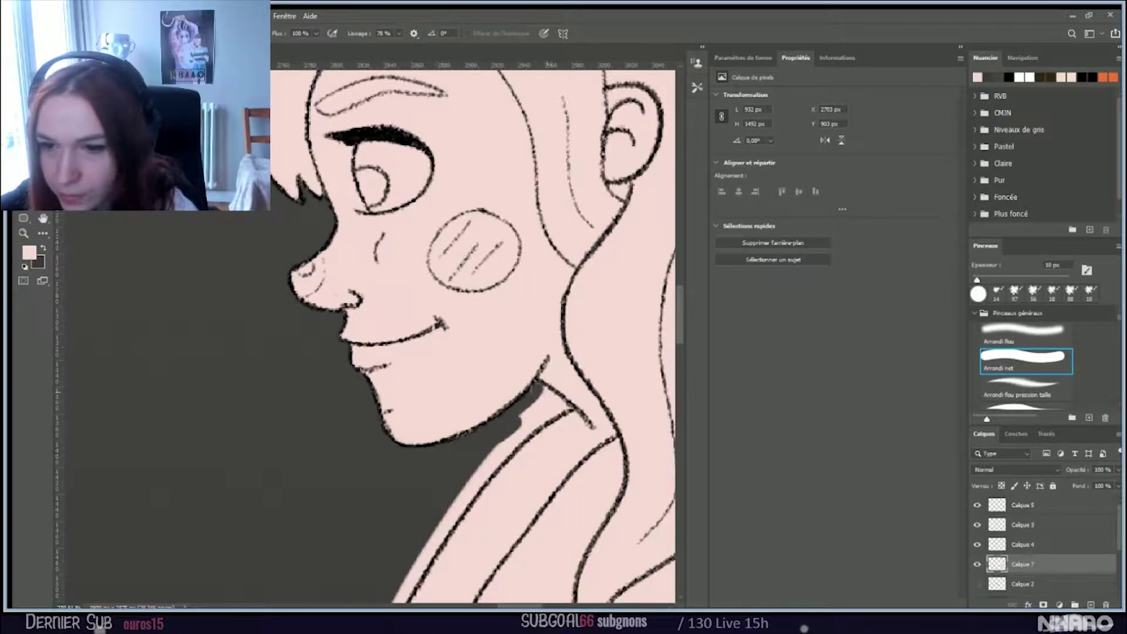
mouse_move(532, 384)
mouse_down()
mouse_move(573, 414)
mouse_move(528, 418)
mouse_move(452, 453)
mouse_up()
drag(552, 398, 461, 462)
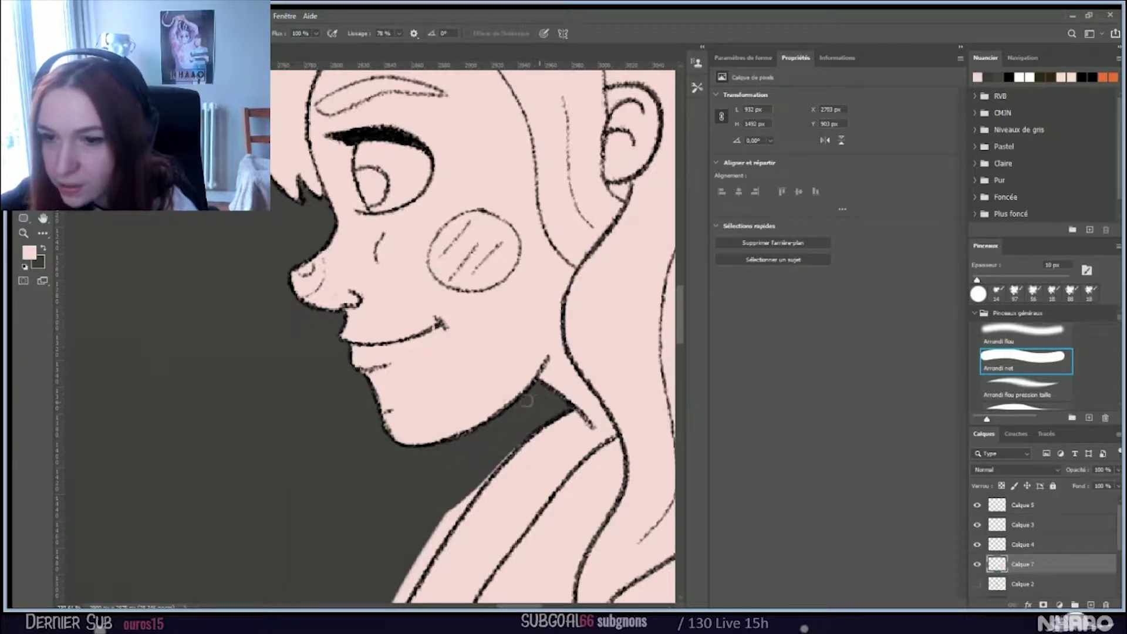
Step: Erase the pink overspill along the outer edge of the girl's shoulder and upper sleeve
drag(504, 441, 374, 587)
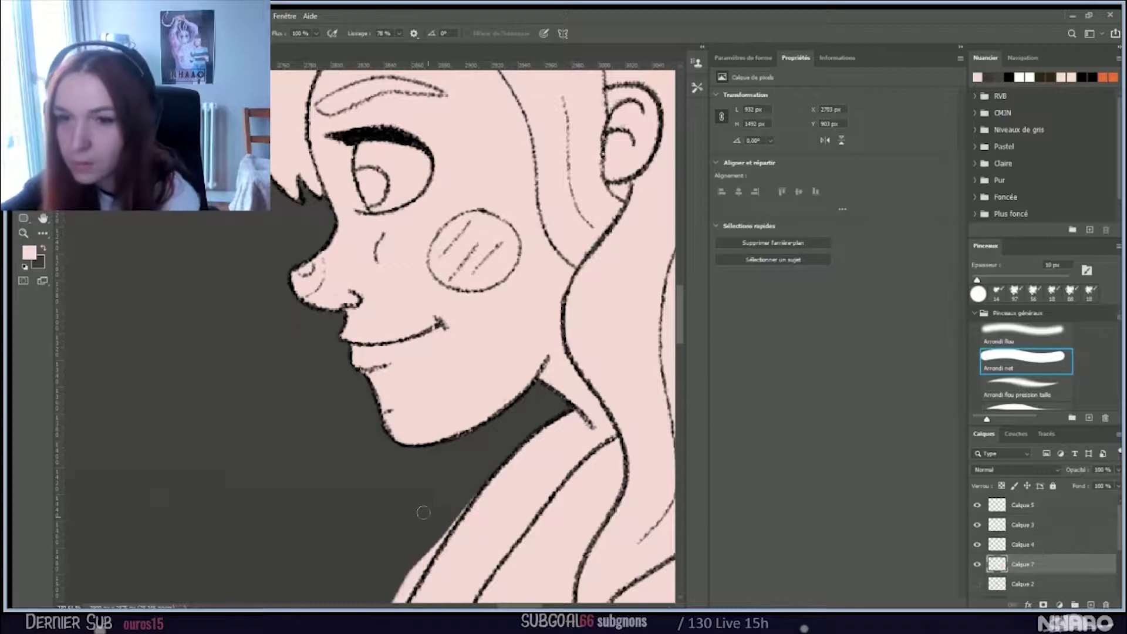
scroll(461, 334, down, 5)
scroll(457, 323, down, 5)
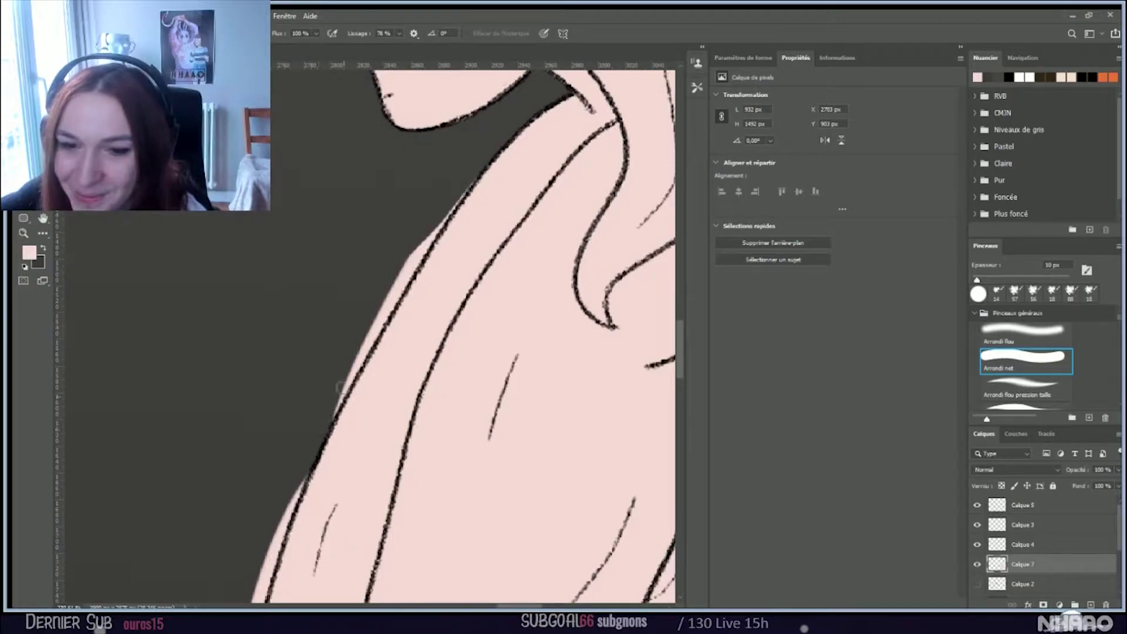
drag(320, 421, 415, 256)
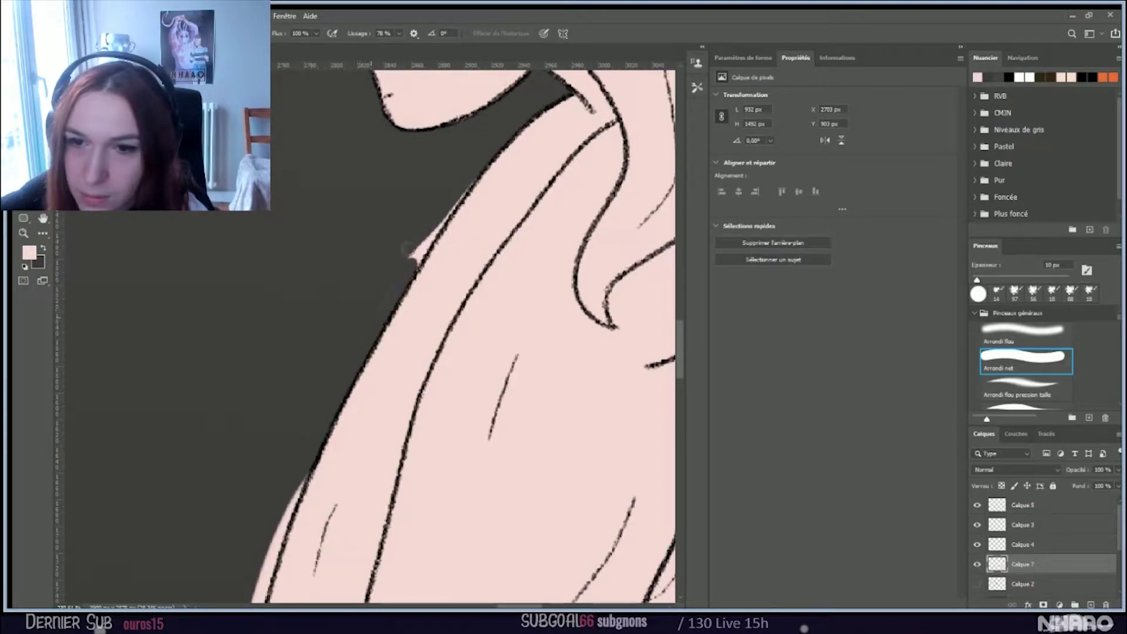
drag(469, 173, 420, 228)
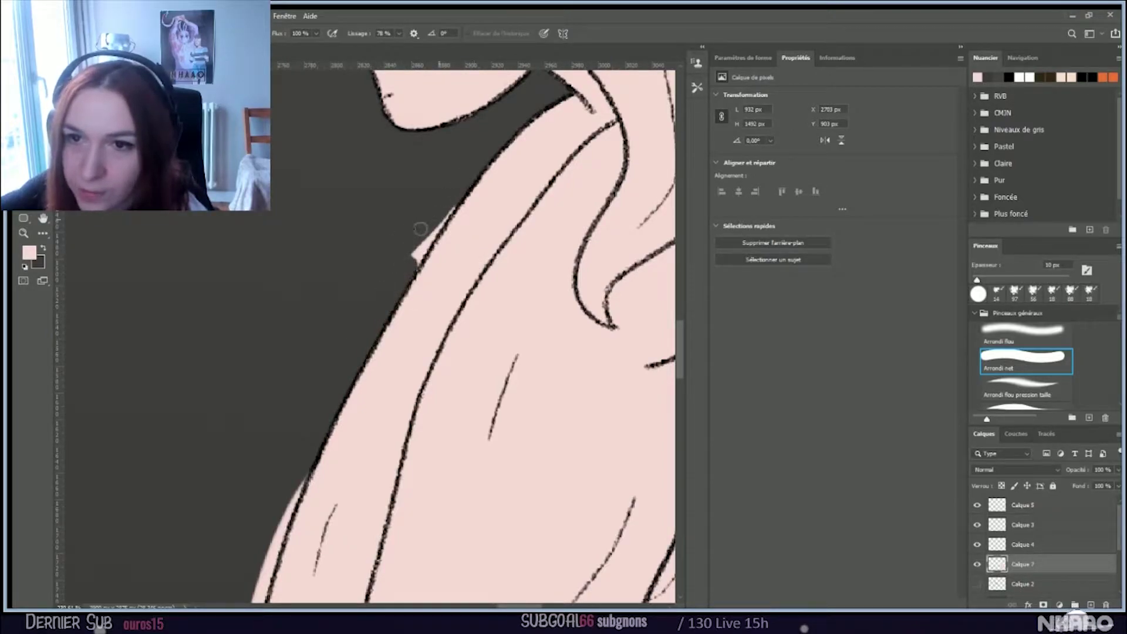
key(ctrl+z)
mouse_move(467, 180)
mouse_down()
mouse_move(384, 288)
mouse_move(448, 195)
mouse_move(423, 225)
mouse_up()
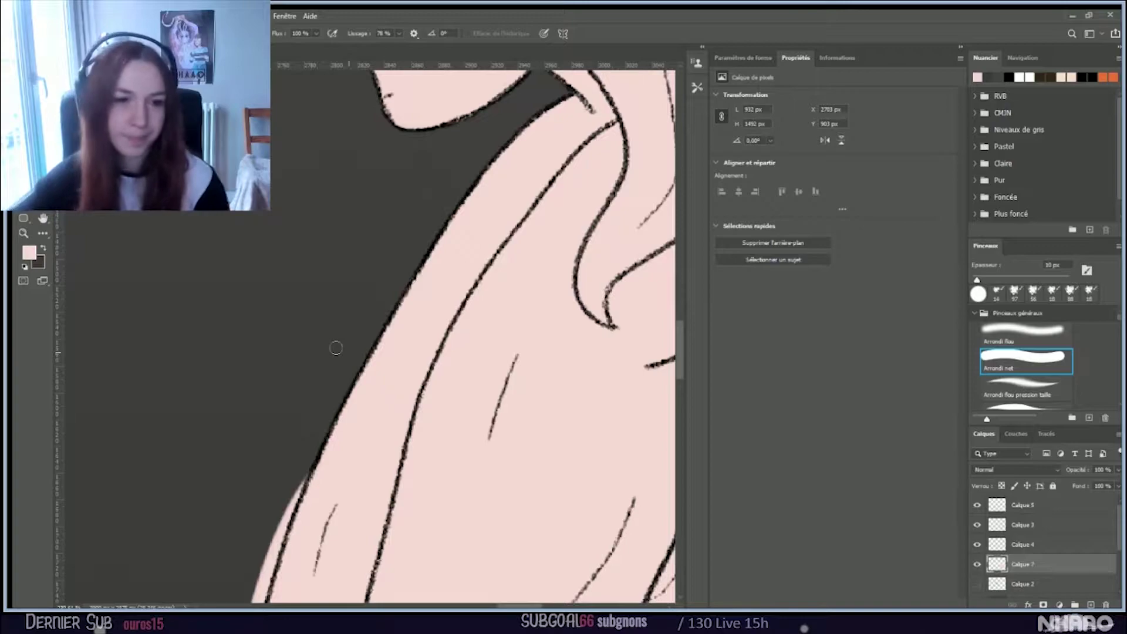
Step: Erase the pink overspill along the outer edge of the girl's lower sleeve
scroll(337, 348, down, 10)
scroll(340, 347, down, 2)
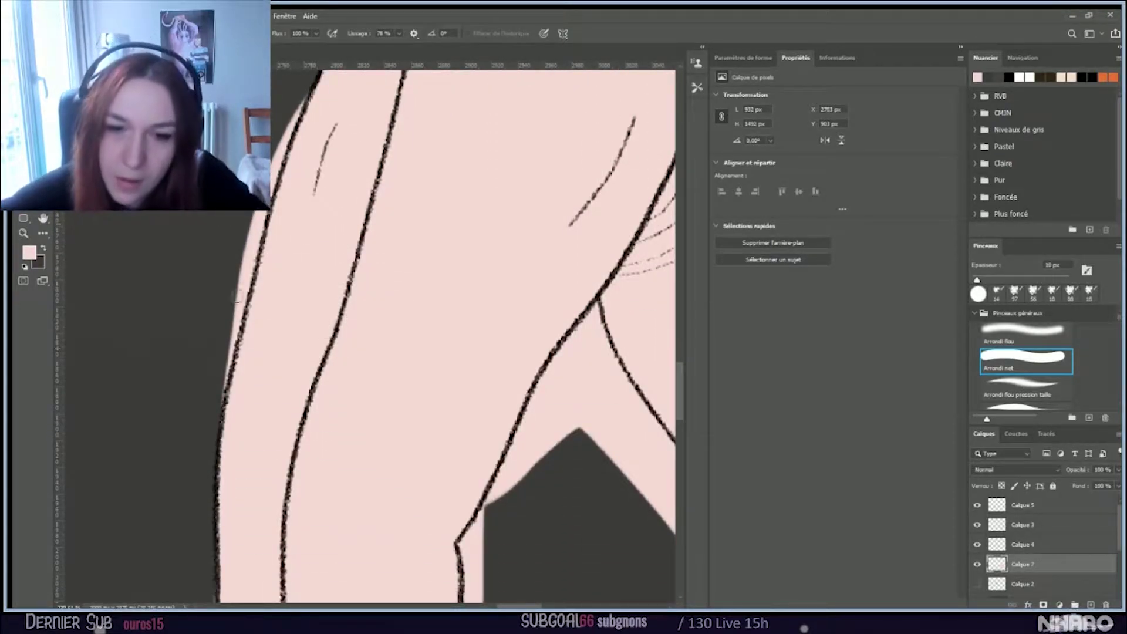
mouse_move(224, 340)
mouse_down()
mouse_move(250, 238)
mouse_move(244, 256)
mouse_up()
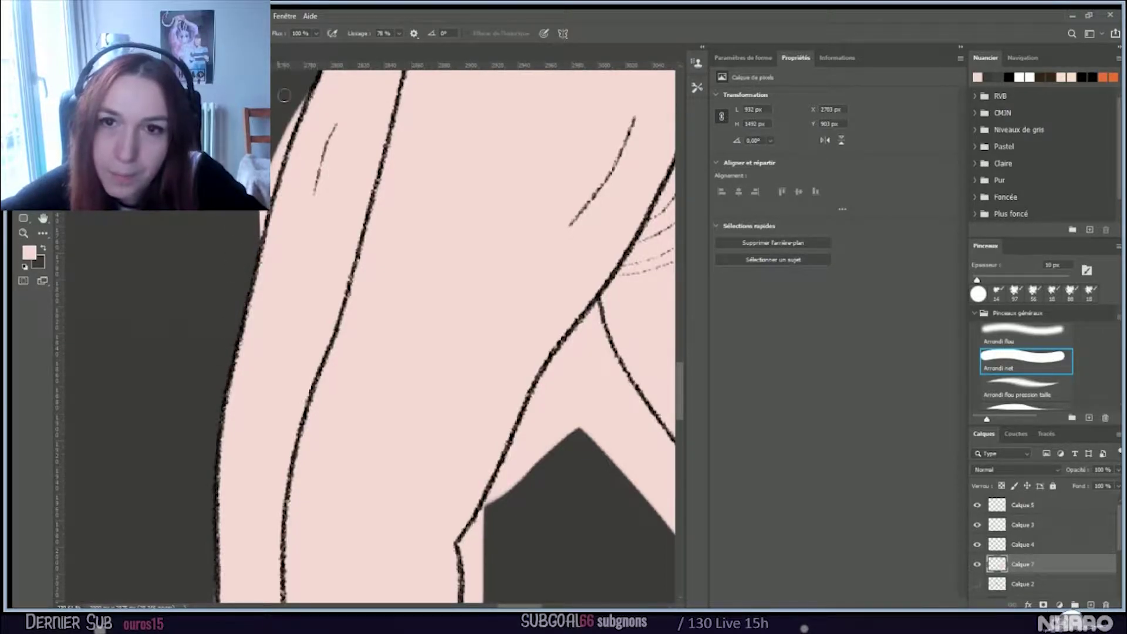
drag(292, 115, 240, 236)
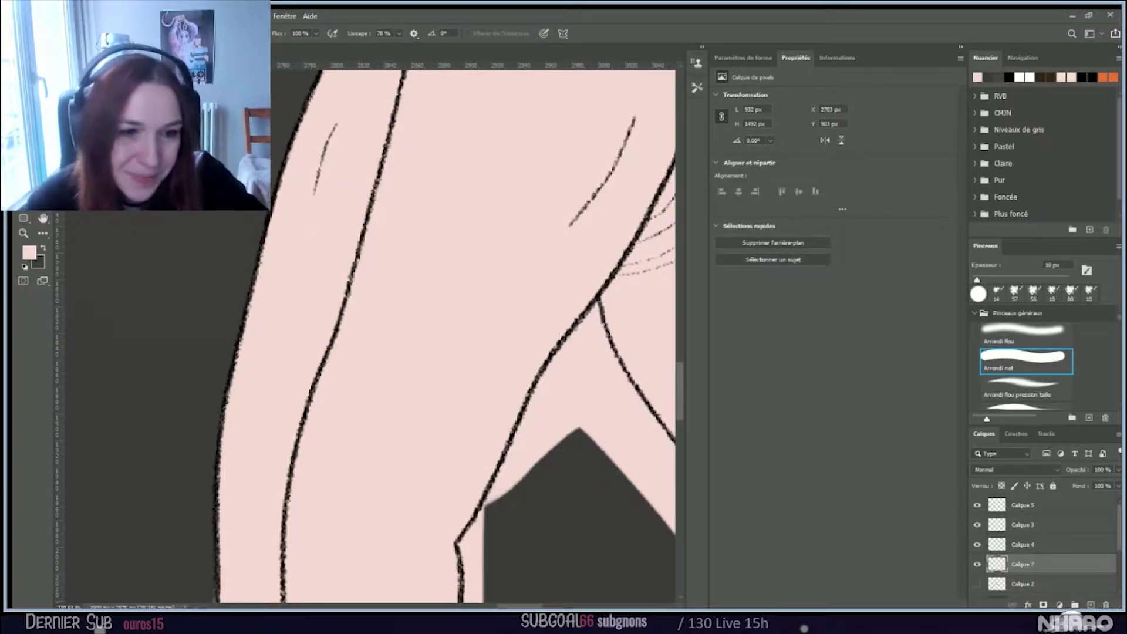
Step: Erase the pink overspill along the outer edge of the sleeve down to its hem
scroll(244, 257, down, 2)
scroll(473, 336, down, 10)
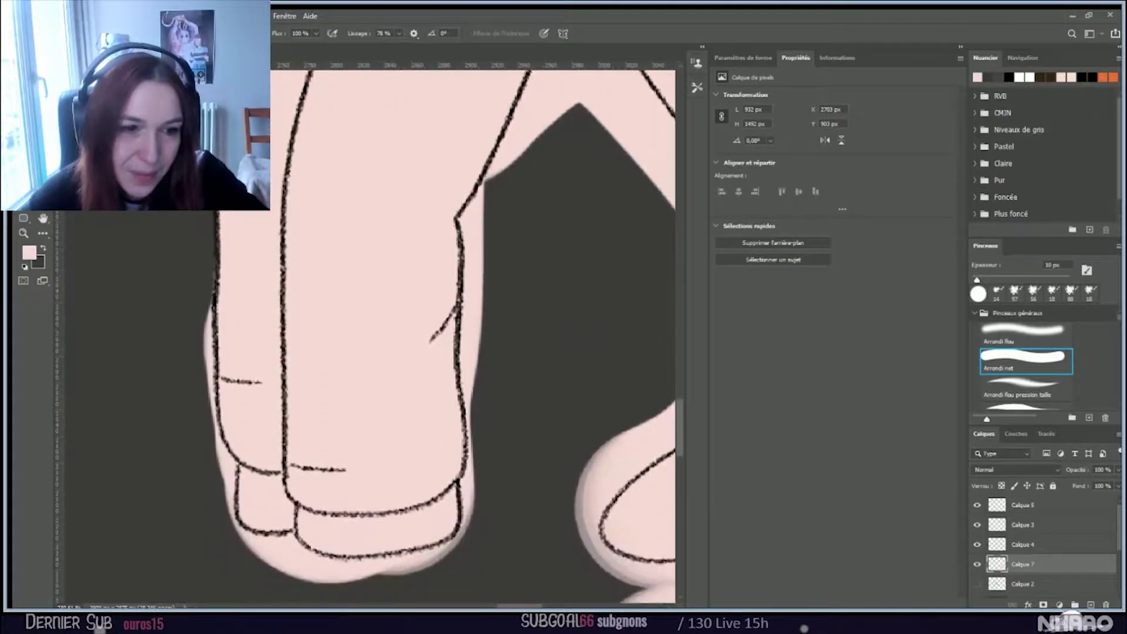
scroll(473, 336, down, 1)
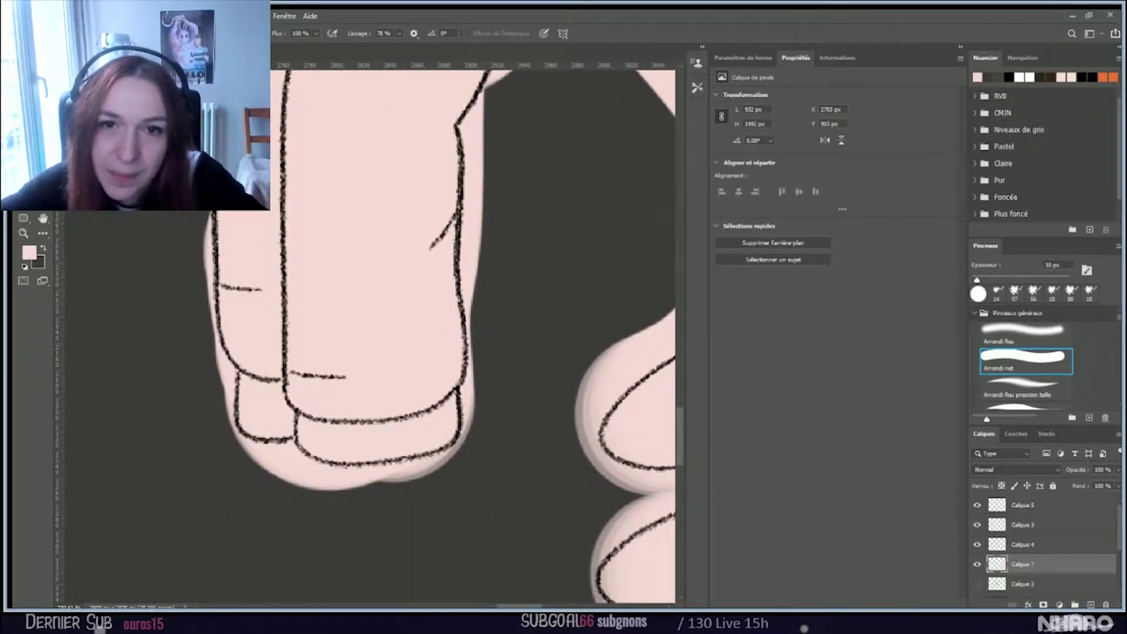
mouse_move(202, 226)
mouse_down()
mouse_move(201, 307)
mouse_move(211, 312)
mouse_up()
mouse_move(205, 215)
mouse_down()
mouse_move(216, 389)
mouse_move(243, 390)
mouse_up()
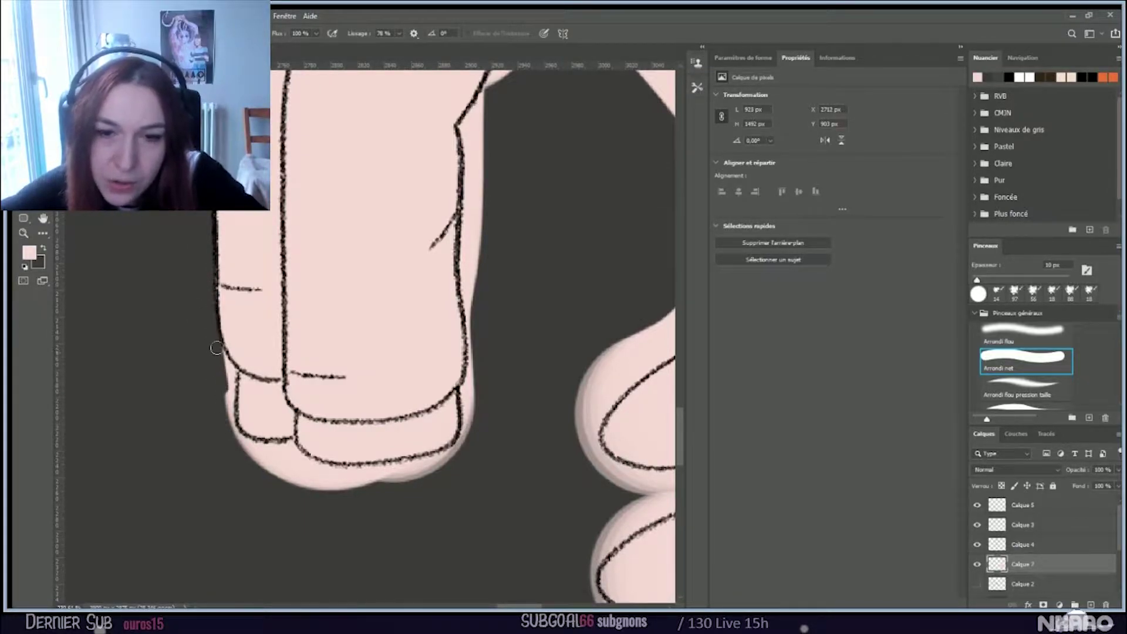
mouse_move(215, 351)
mouse_down()
mouse_move(224, 384)
mouse_move(225, 375)
mouse_up()
key(ctrl+z)
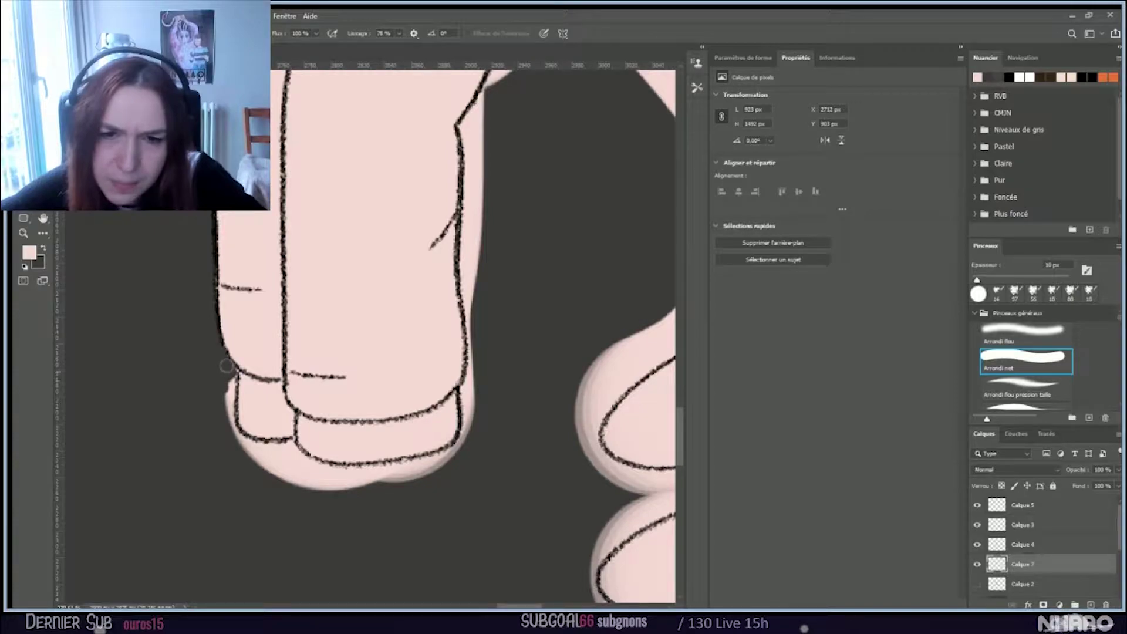
Step: Erase the pink overspill beside and beneath the two hand shapes below the sleeve hems
drag(223, 388, 218, 470)
mouse_move(225, 389)
mouse_down()
mouse_move(237, 467)
mouse_move(292, 495)
mouse_move(247, 466)
mouse_move(222, 390)
mouse_move(227, 439)
mouse_move(313, 464)
mouse_move(240, 441)
mouse_move(275, 438)
mouse_move(299, 443)
mouse_move(255, 459)
mouse_move(311, 470)
mouse_move(235, 462)
mouse_move(341, 483)
mouse_move(245, 463)
mouse_move(314, 478)
mouse_up()
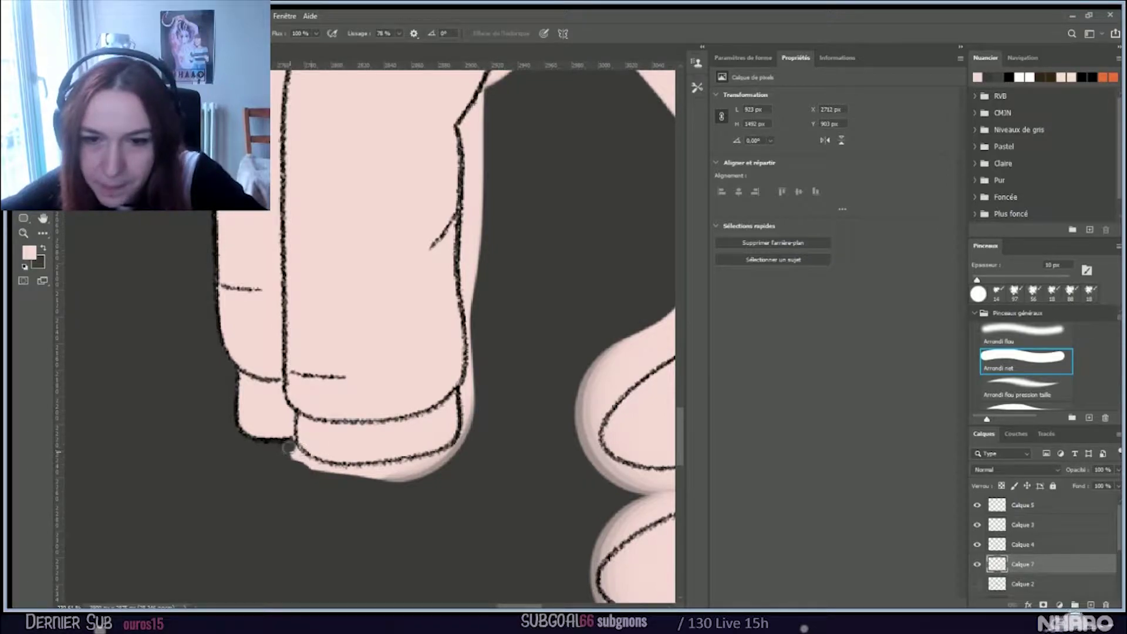
mouse_move(289, 449)
mouse_down()
mouse_move(322, 473)
mouse_move(377, 478)
mouse_move(287, 446)
mouse_move(332, 478)
mouse_move(373, 484)
mouse_move(318, 464)
mouse_move(436, 457)
mouse_move(411, 466)
mouse_move(458, 453)
mouse_up()
mouse_move(363, 479)
mouse_down()
mouse_move(460, 455)
mouse_move(388, 484)
mouse_move(458, 453)
mouse_up()
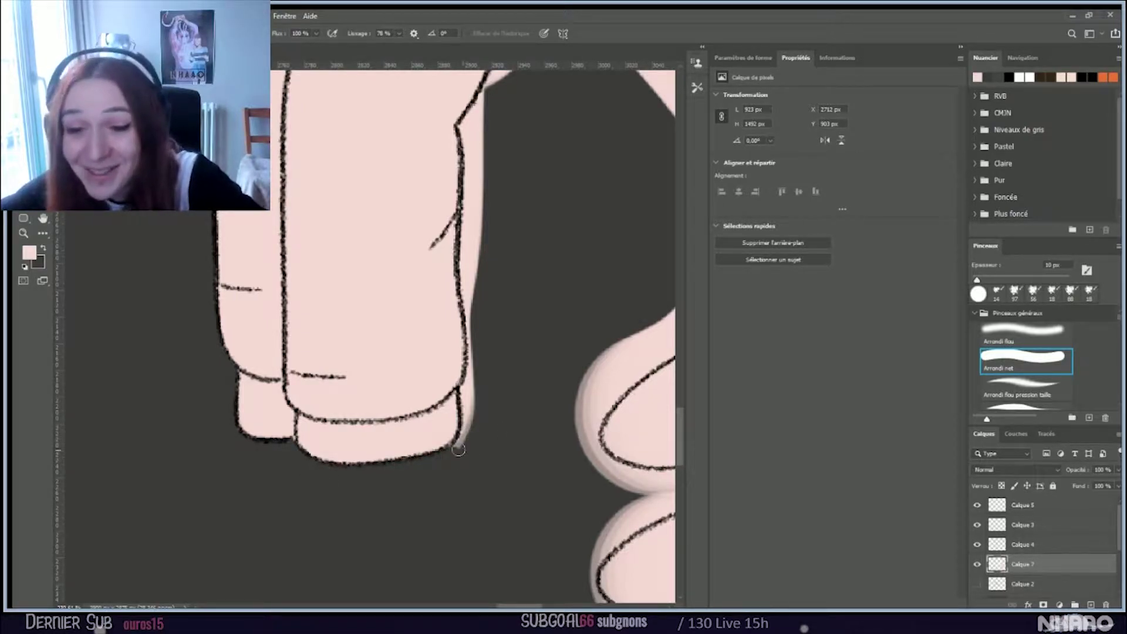
Step: Erase the pink along the sleeve's inner edge, from the hand up past the elbow fold to the upper sleeve's underside
mouse_move(470, 406)
mouse_down()
mouse_move(467, 422)
mouse_move(472, 218)
mouse_move(476, 292)
mouse_move(473, 252)
mouse_up()
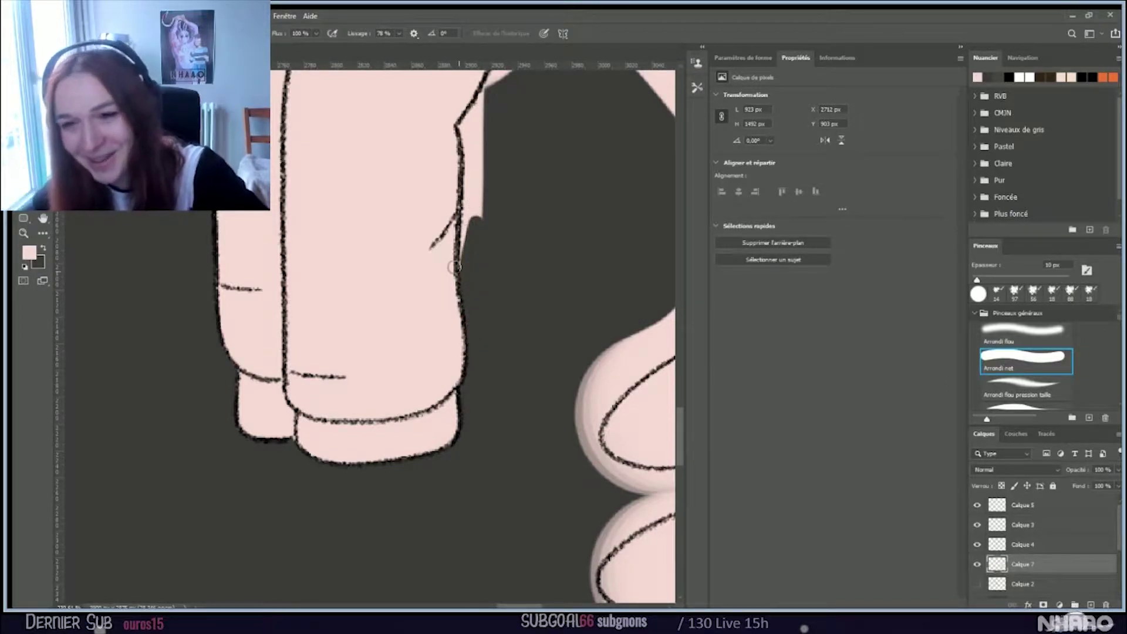
scroll(453, 267, up, 2)
scroll(455, 265, up, 5)
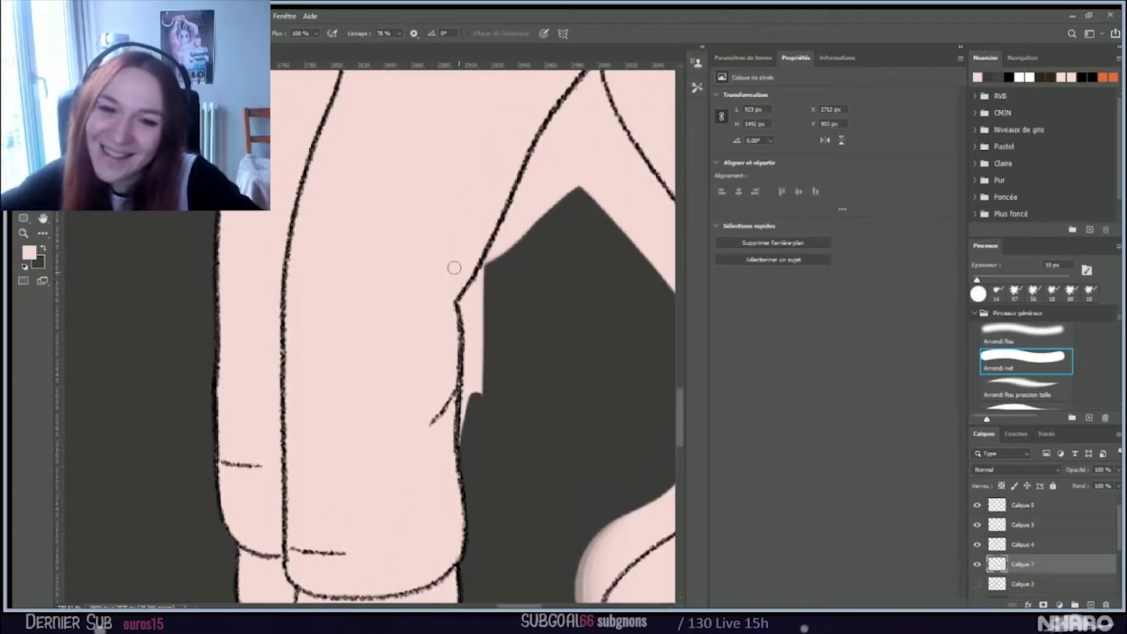
mouse_move(455, 420)
mouse_down()
mouse_move(455, 388)
mouse_move(466, 411)
mouse_move(473, 335)
mouse_move(481, 422)
mouse_move(472, 370)
mouse_up()
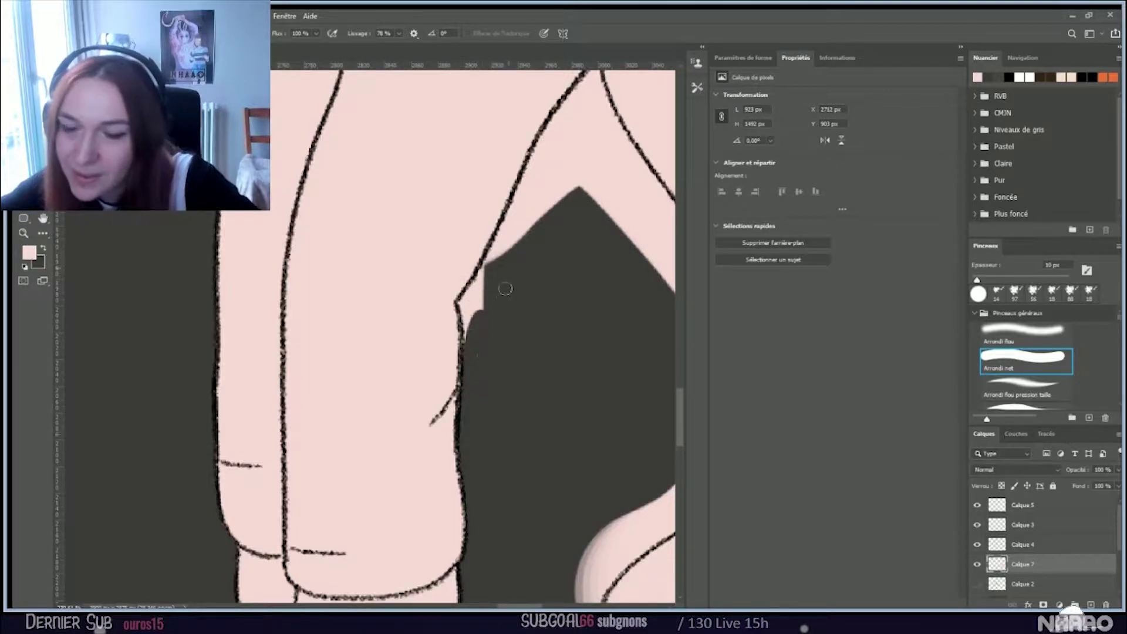
mouse_move(460, 307)
mouse_down()
mouse_move(508, 214)
mouse_move(467, 324)
mouse_move(477, 286)
mouse_move(471, 310)
mouse_up()
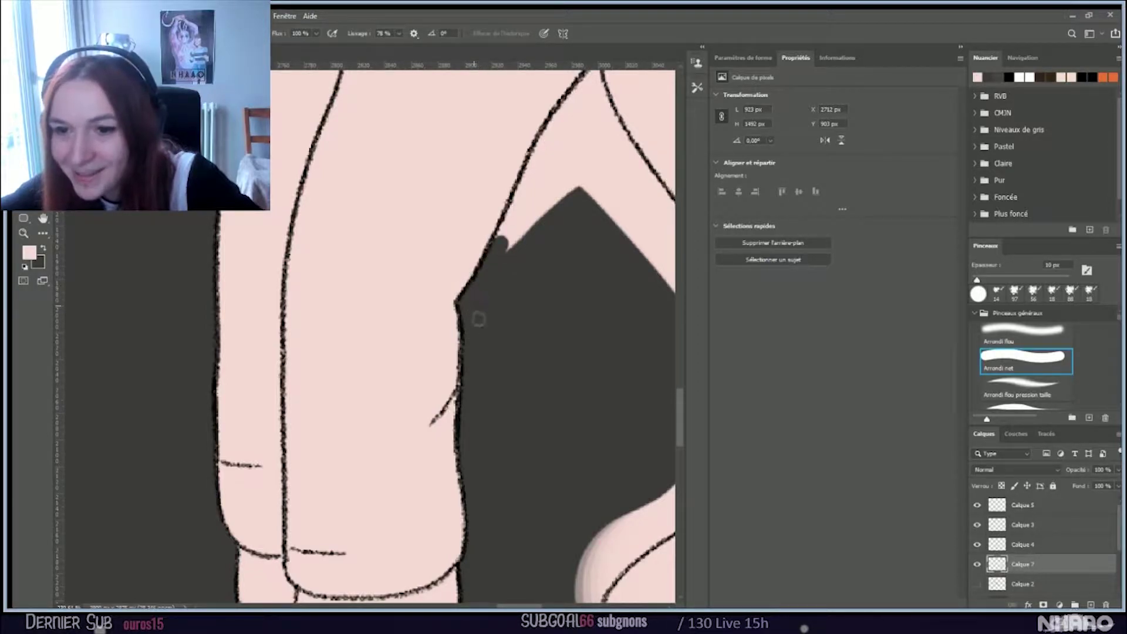
mouse_move(496, 240)
mouse_down()
mouse_move(567, 90)
mouse_move(531, 146)
mouse_move(557, 106)
mouse_move(564, 116)
mouse_move(505, 286)
mouse_move(509, 229)
mouse_move(573, 168)
mouse_move(549, 206)
mouse_move(529, 214)
mouse_move(565, 105)
mouse_move(567, 199)
mouse_move(590, 233)
mouse_up()
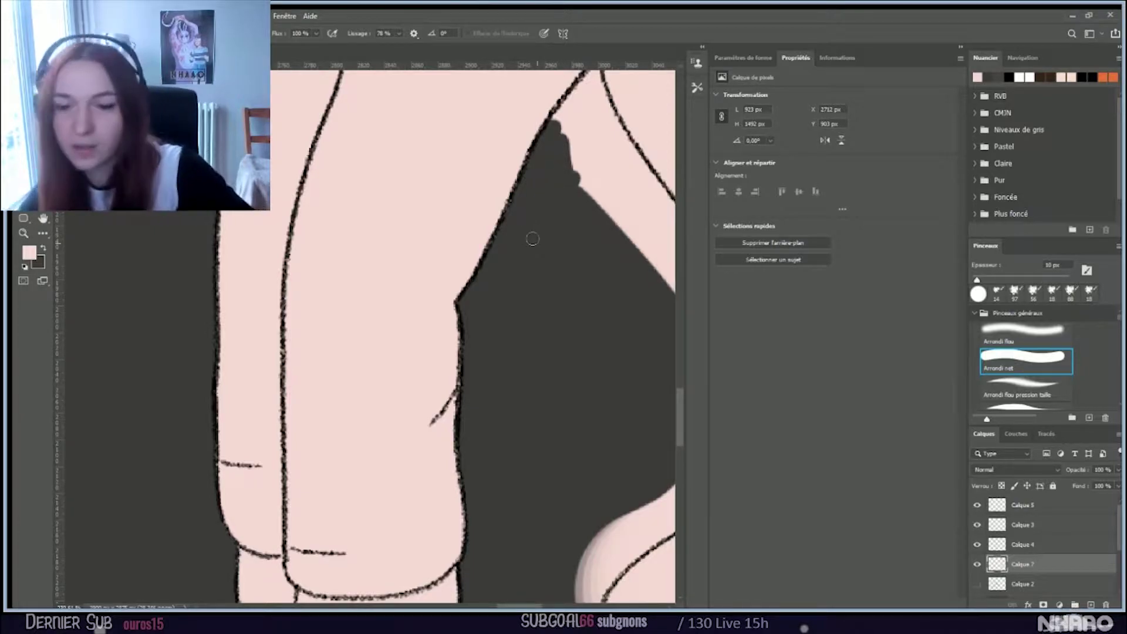
Step: Erase the pink under the upper sleeve up to the corner where it meets the girl's leg
scroll(516, 350, down, 8)
scroll(516, 350, down, 4)
scroll(478, 187, up, 6)
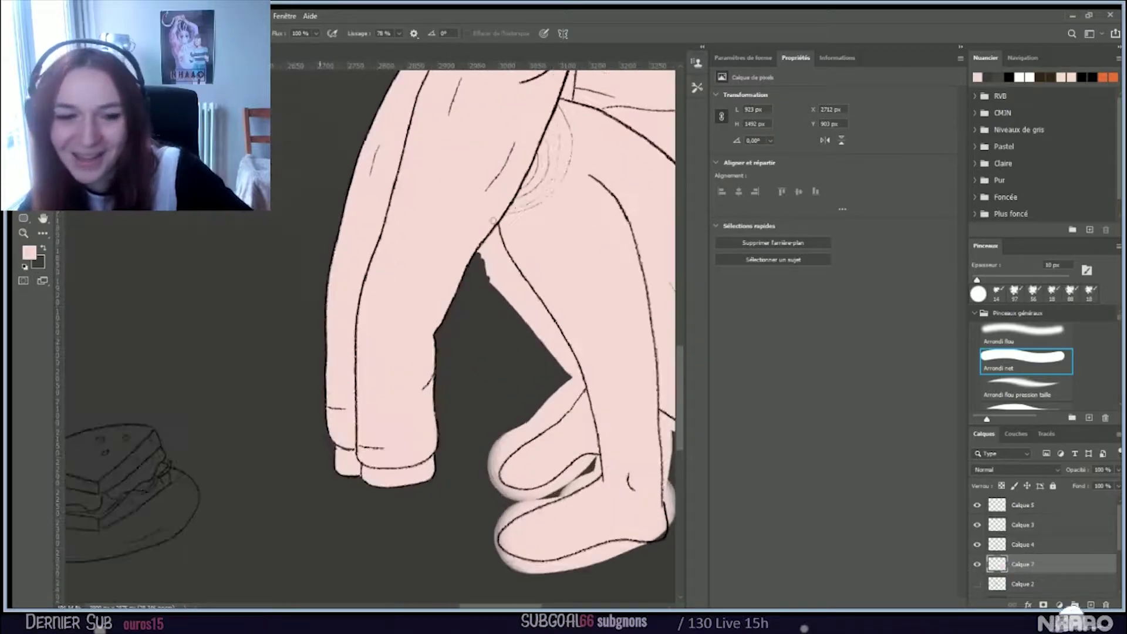
scroll(477, 186, up, 3)
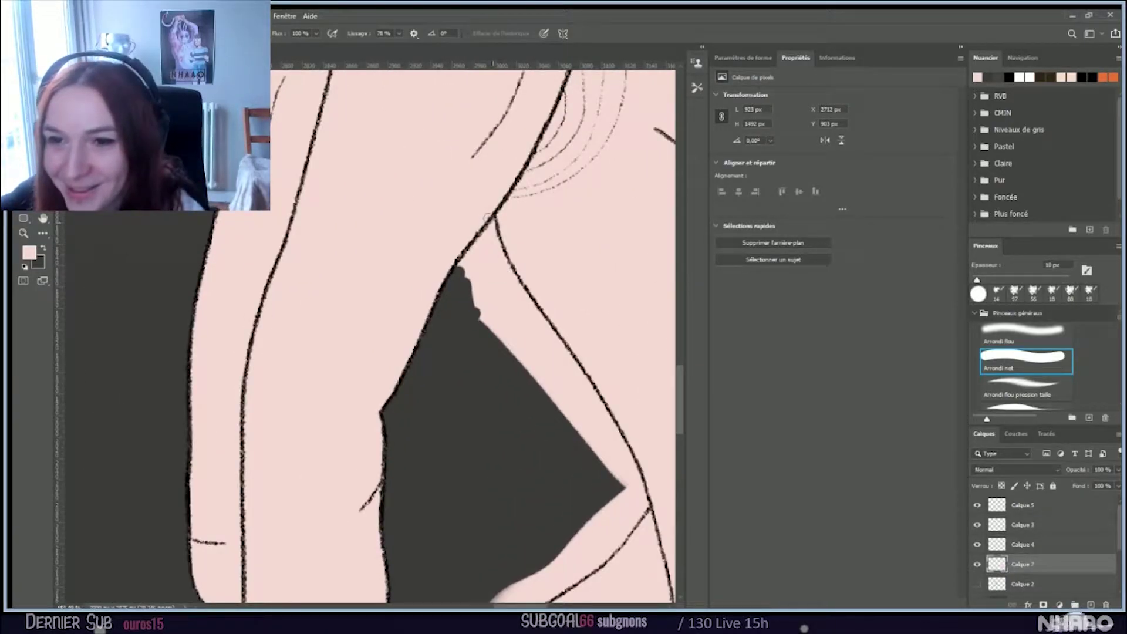
drag(487, 218, 432, 296)
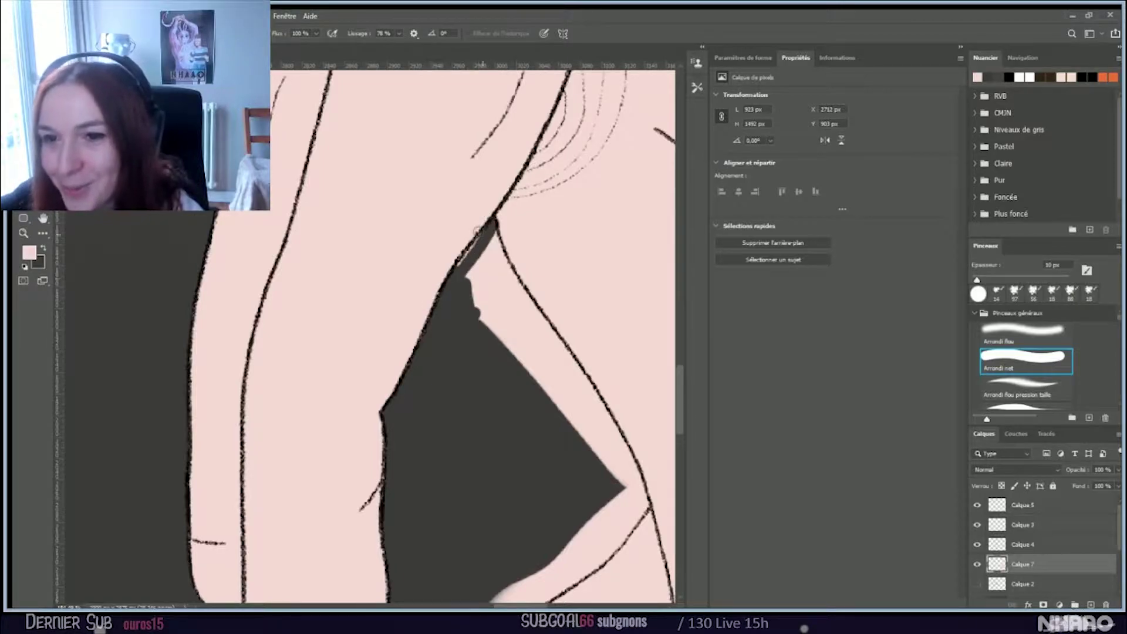
drag(461, 254, 446, 286)
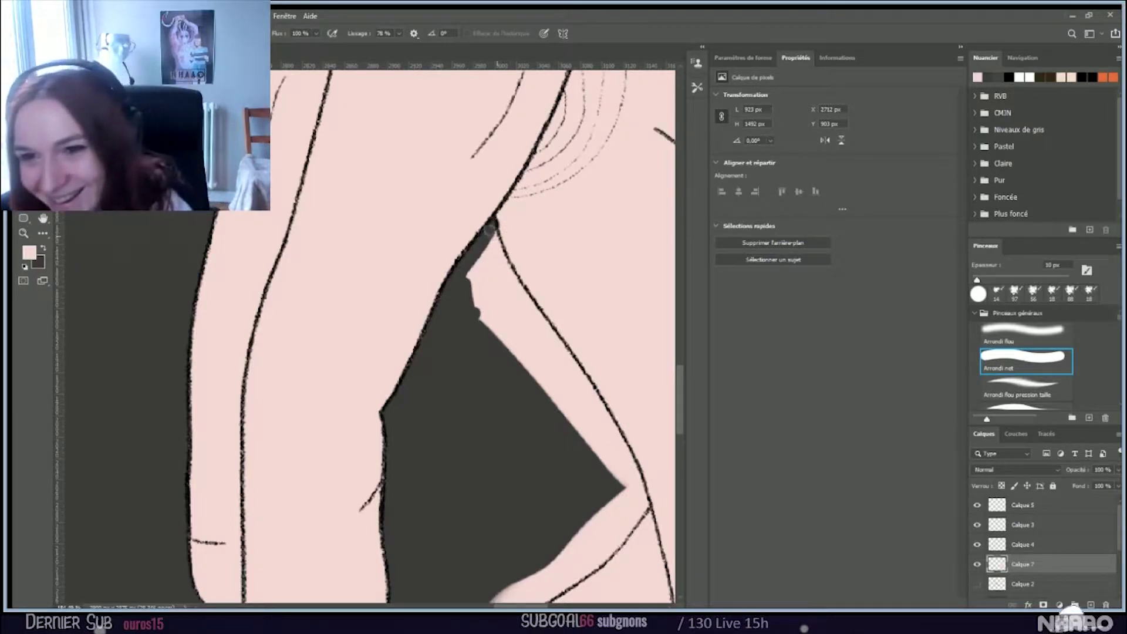
Step: Erase the pink between the sleeve and the front of the girl's leg, following the leg's outline down towards the shin
drag(488, 231, 568, 381)
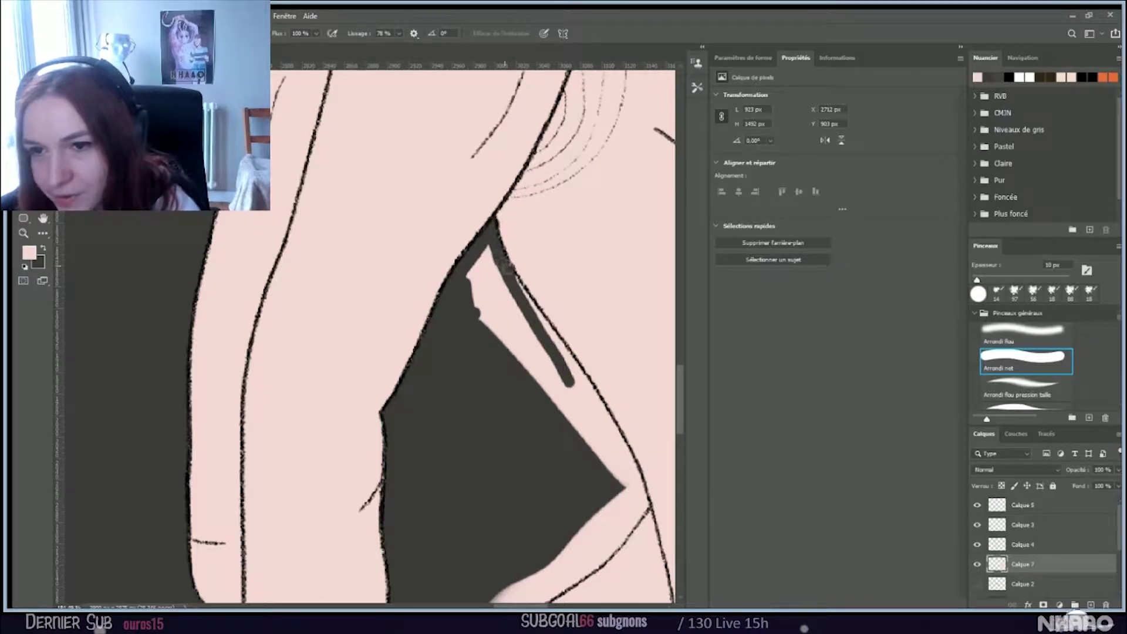
drag(511, 281, 577, 385)
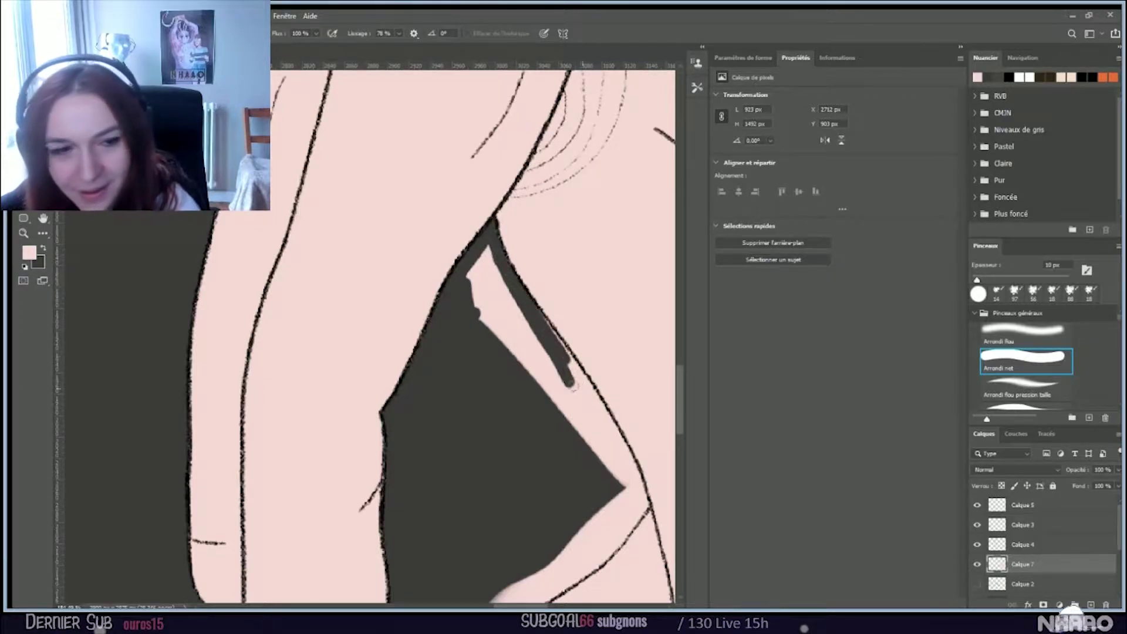
mouse_move(482, 242)
mouse_down()
mouse_move(510, 346)
mouse_move(528, 369)
mouse_up()
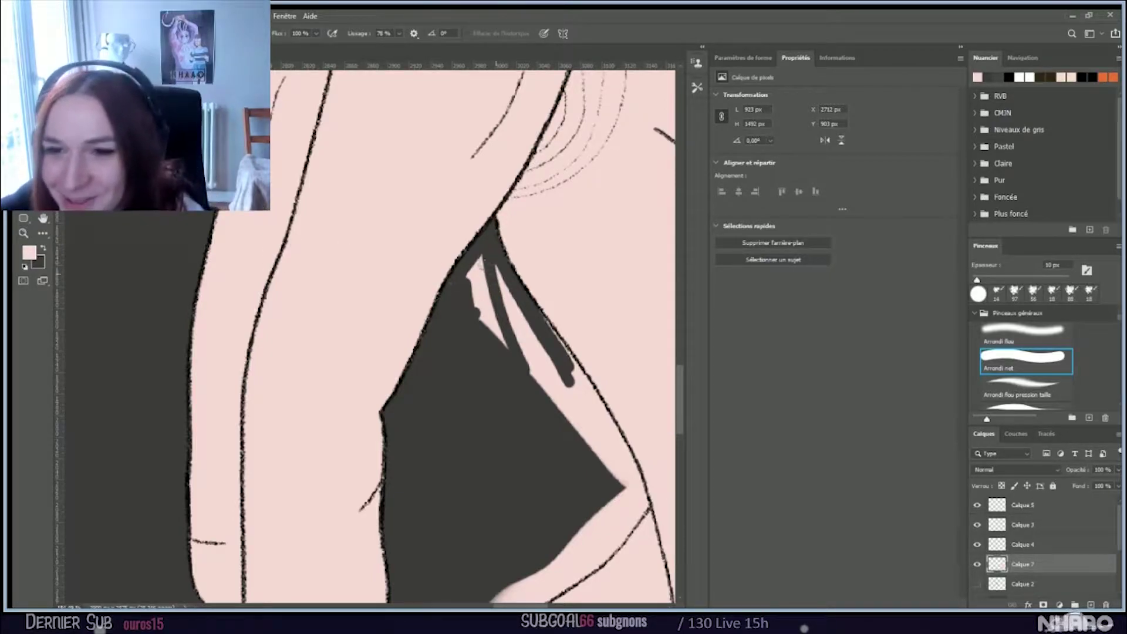
mouse_move(476, 267)
mouse_down()
mouse_move(519, 392)
mouse_move(479, 298)
mouse_move(478, 258)
mouse_move(515, 372)
mouse_move(470, 337)
mouse_up()
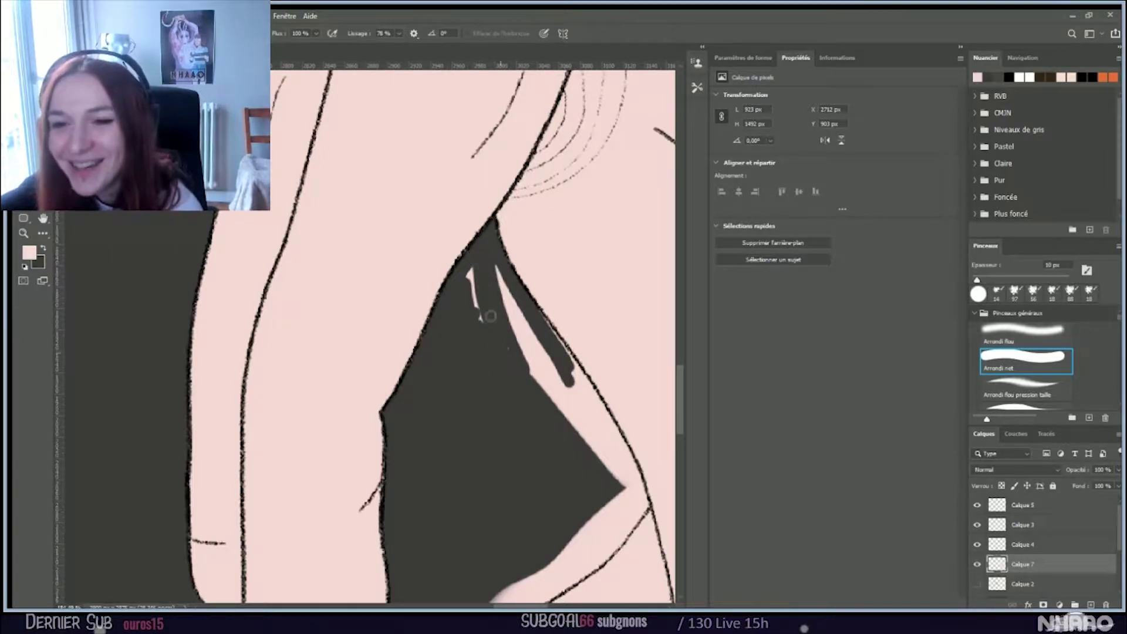
mouse_move(475, 297)
mouse_down()
mouse_move(464, 261)
mouse_move(566, 430)
mouse_up()
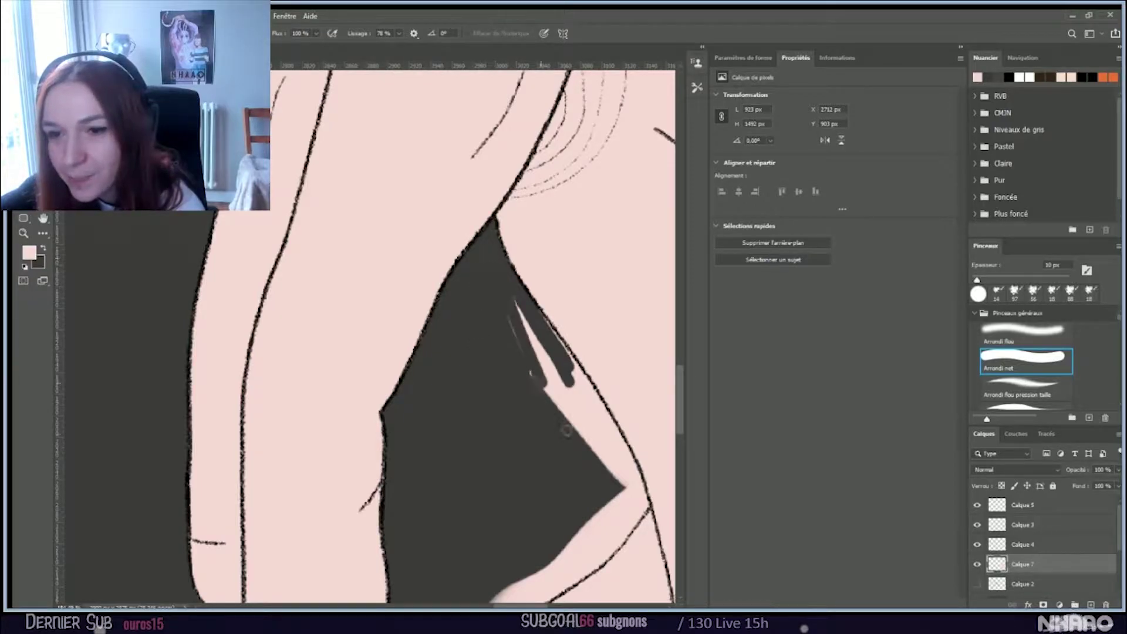
drag(491, 274, 537, 371)
drag(528, 330, 572, 411)
drag(543, 355, 563, 388)
mouse_move(528, 307)
mouse_down()
mouse_move(608, 440)
mouse_move(523, 325)
mouse_move(595, 443)
mouse_move(526, 356)
mouse_move(609, 467)
mouse_up()
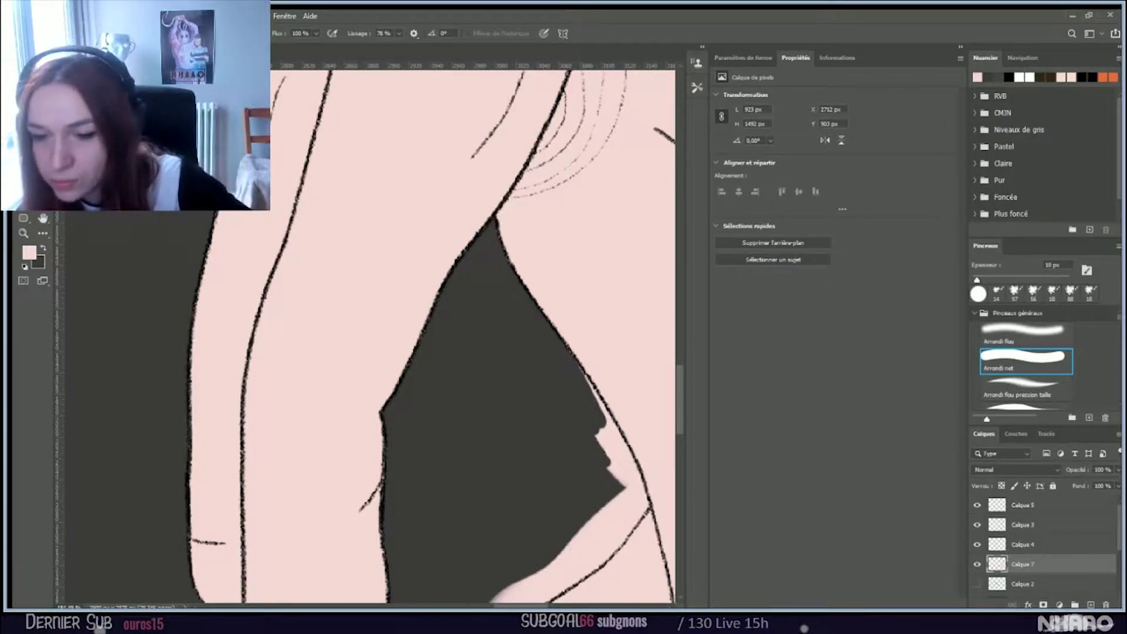
Step: Erase the pink in front of the lower shin and trace a clean edge along the top of the far foot
drag(534, 606, 548, 606)
scroll(320, 334, down, 2)
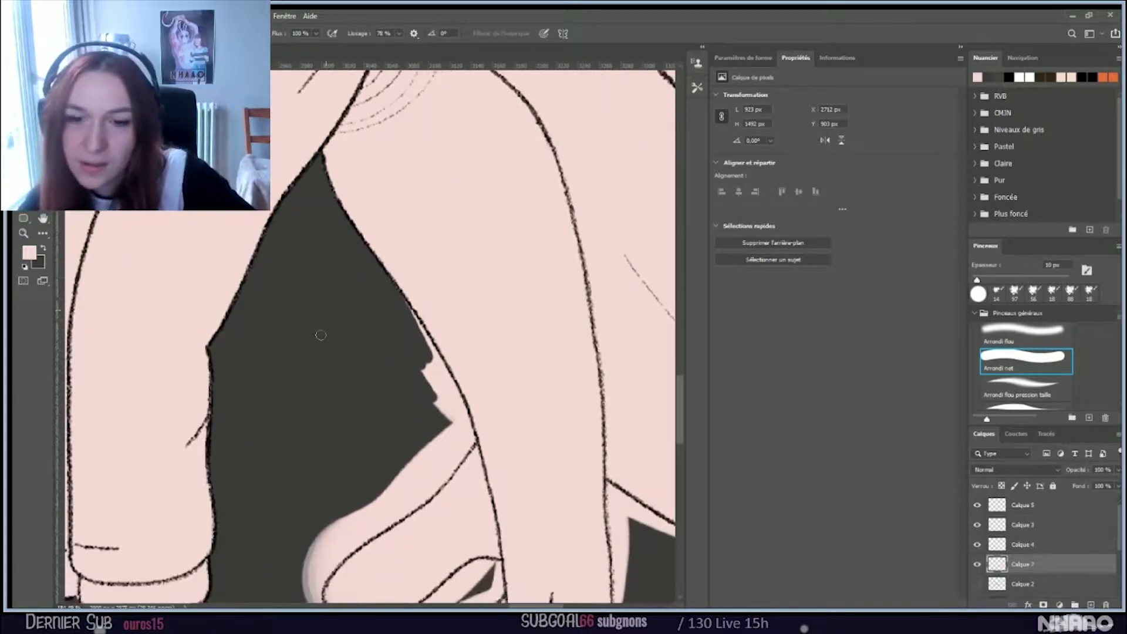
scroll(320, 335, down, 5)
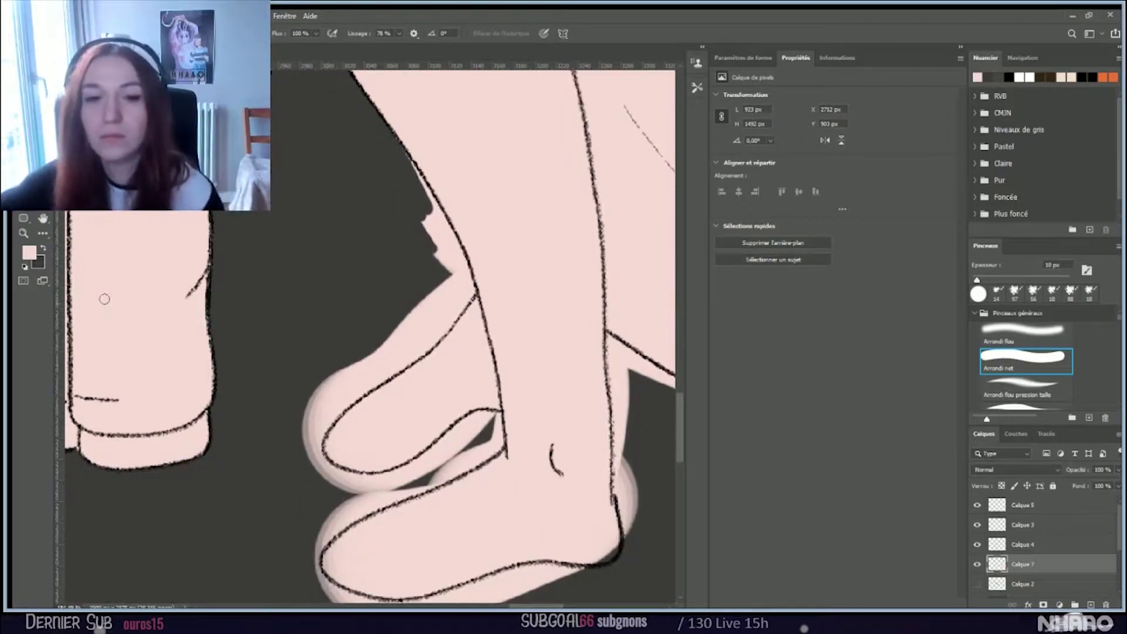
mouse_move(296, 451)
mouse_down()
mouse_move(344, 392)
mouse_move(436, 329)
mouse_move(443, 311)
mouse_move(427, 291)
mouse_up()
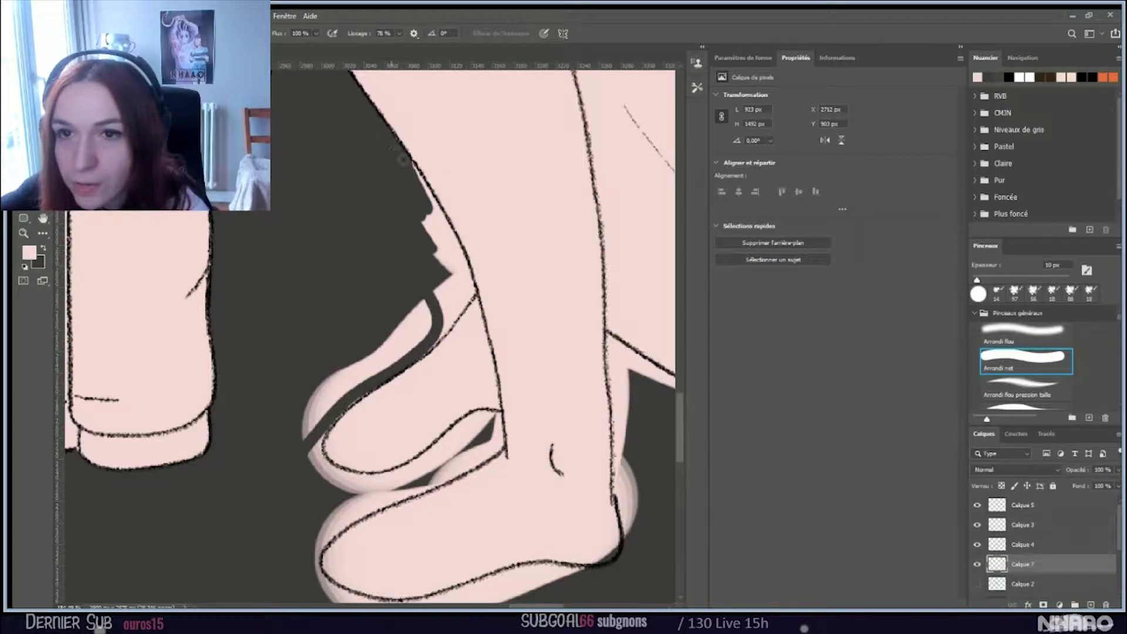
drag(418, 182, 443, 237)
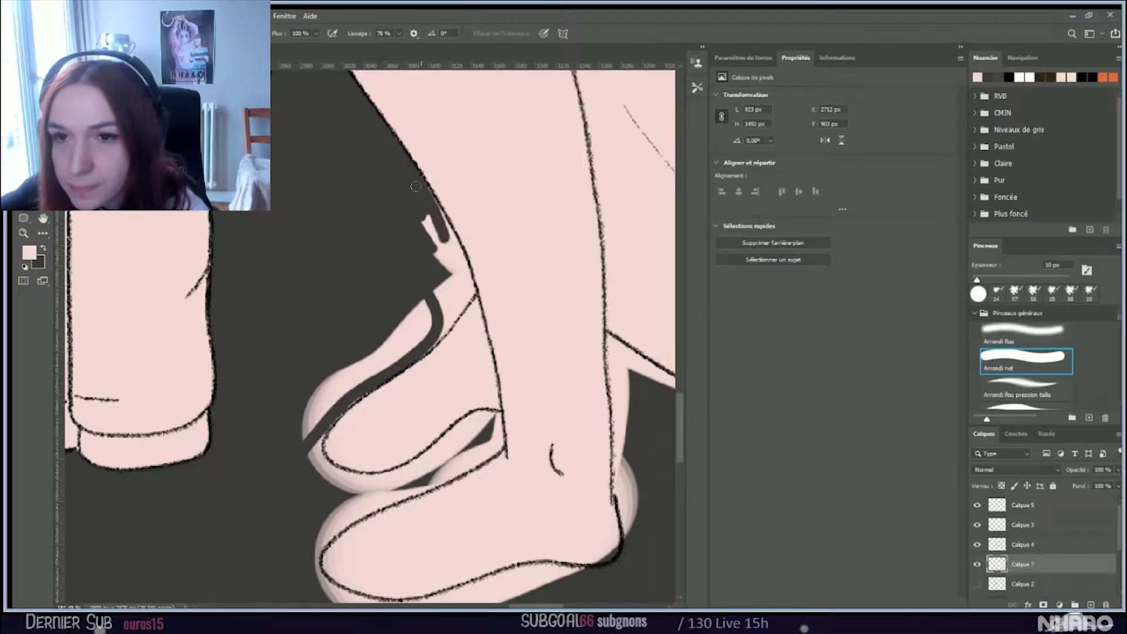
drag(420, 186, 463, 281)
drag(453, 237, 468, 287)
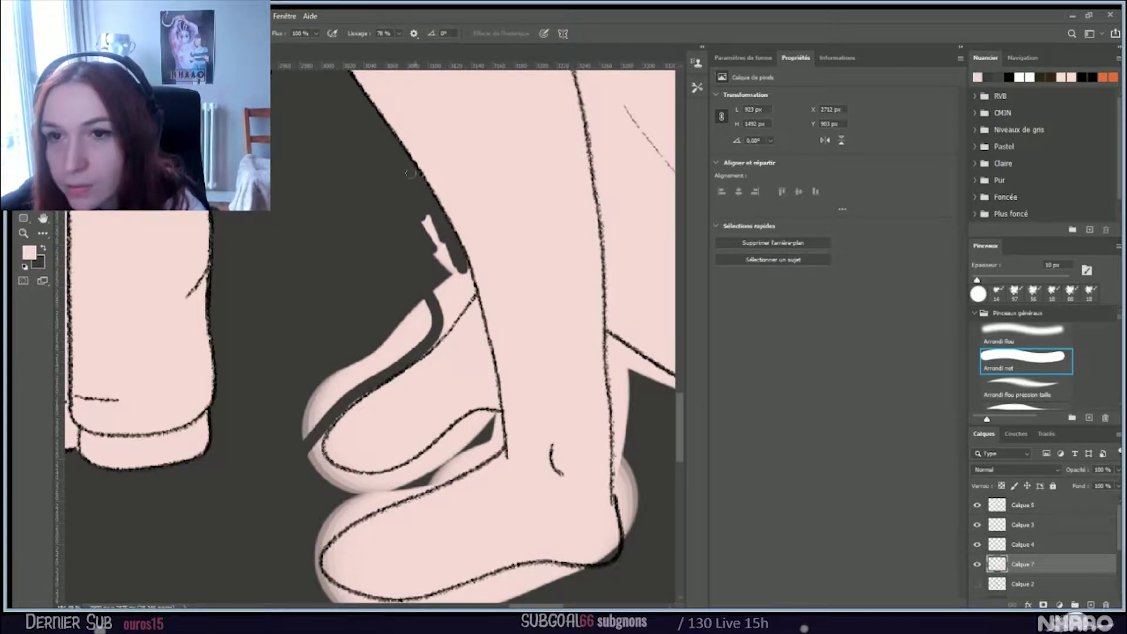
mouse_move(467, 286)
mouse_down()
mouse_move(451, 244)
mouse_move(463, 296)
mouse_move(470, 290)
mouse_move(416, 347)
mouse_up()
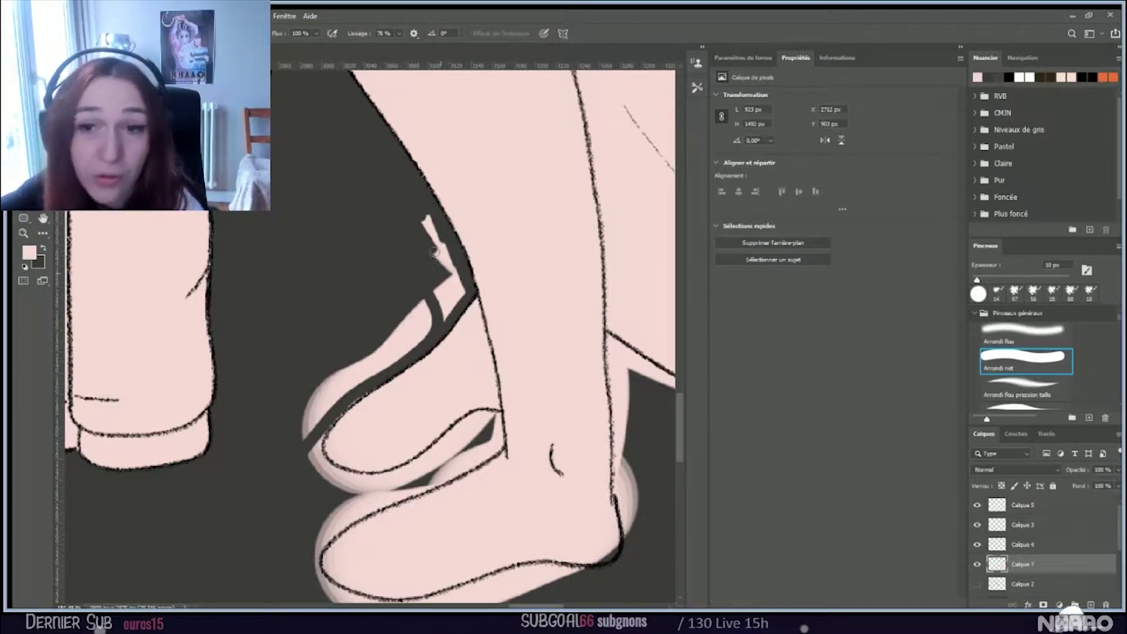
mouse_move(420, 211)
mouse_down()
mouse_move(455, 297)
mouse_move(424, 331)
mouse_move(462, 277)
mouse_move(441, 241)
mouse_move(457, 294)
mouse_move(455, 278)
mouse_move(436, 307)
mouse_move(430, 248)
mouse_move(439, 297)
mouse_up()
mouse_move(422, 220)
mouse_down()
mouse_move(437, 280)
mouse_move(422, 225)
mouse_up()
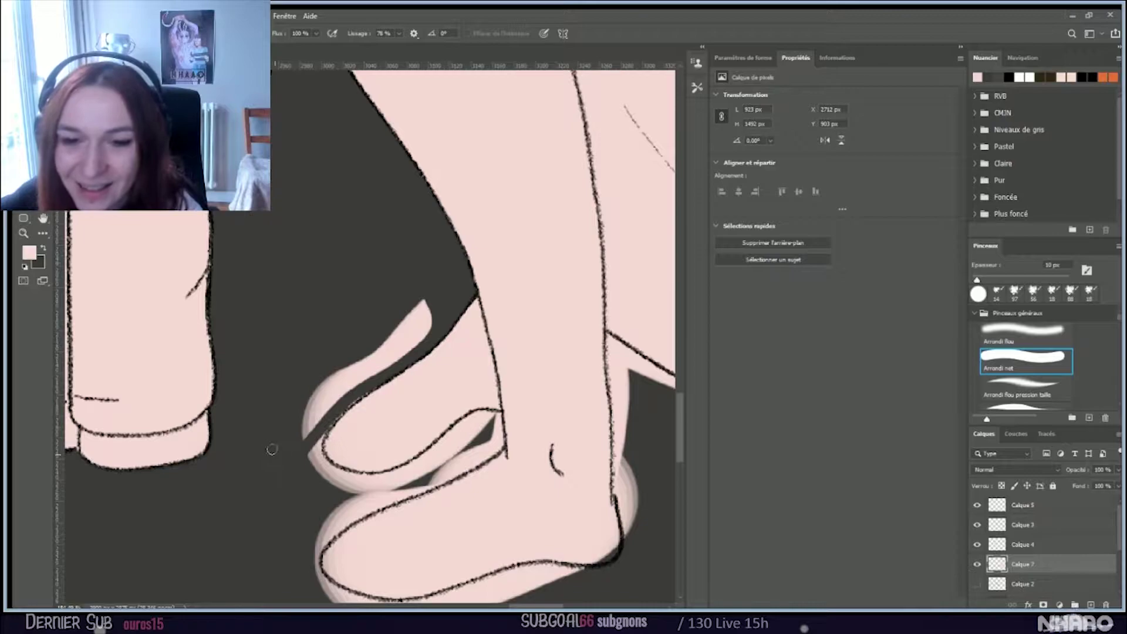
Step: Erase the leftover pink patch above the far foot
mouse_move(311, 421)
mouse_down()
mouse_move(417, 339)
mouse_move(418, 282)
mouse_move(424, 326)
mouse_up()
mouse_move(322, 392)
mouse_down()
mouse_move(424, 328)
mouse_move(406, 282)
mouse_move(417, 328)
mouse_move(362, 343)
mouse_up()
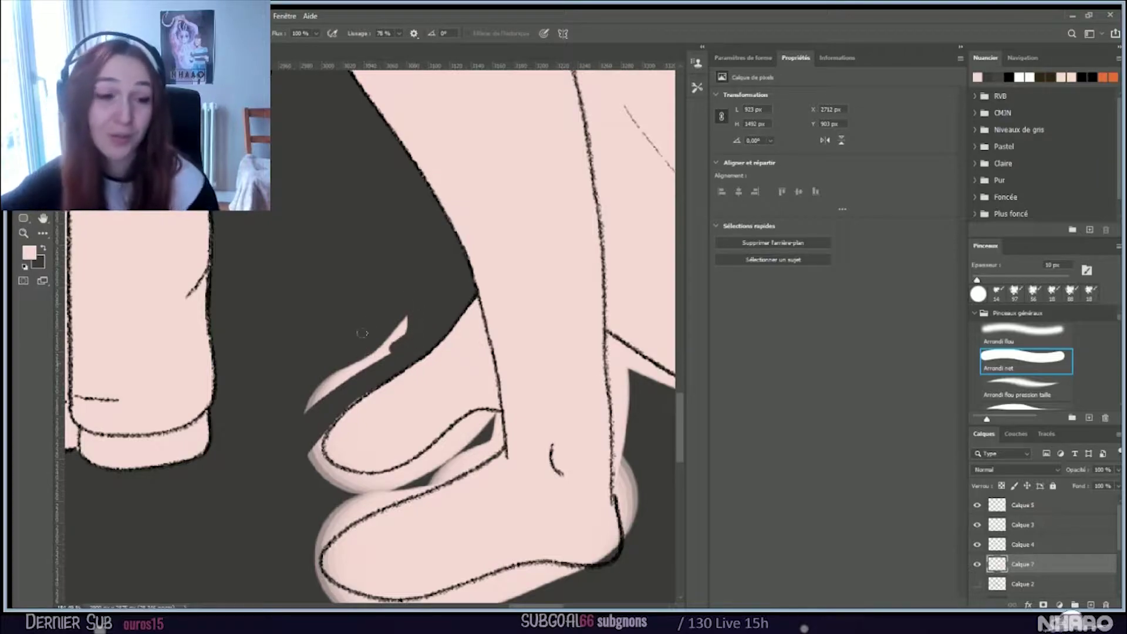
drag(296, 409, 390, 344)
mouse_move(275, 424)
mouse_down()
mouse_move(403, 296)
mouse_move(421, 307)
mouse_move(366, 358)
mouse_move(321, 378)
mouse_up()
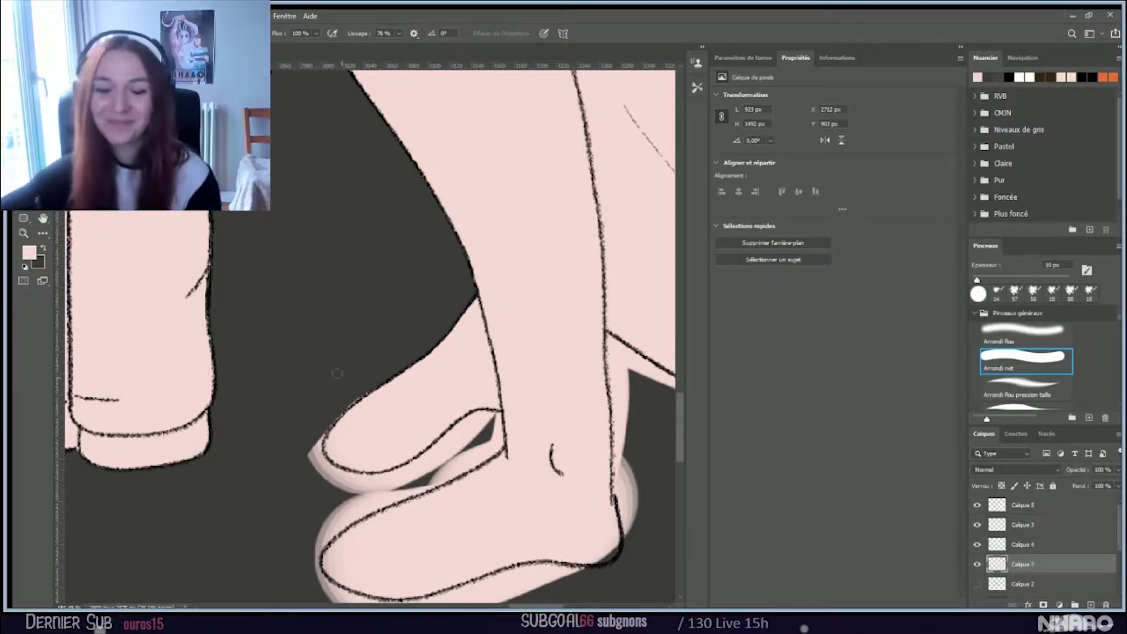
Step: Erase the pink overspill around the far foot's toe and sole and in the gap between the feet
scroll(337, 373, down, 5)
scroll(336, 257, down, 1)
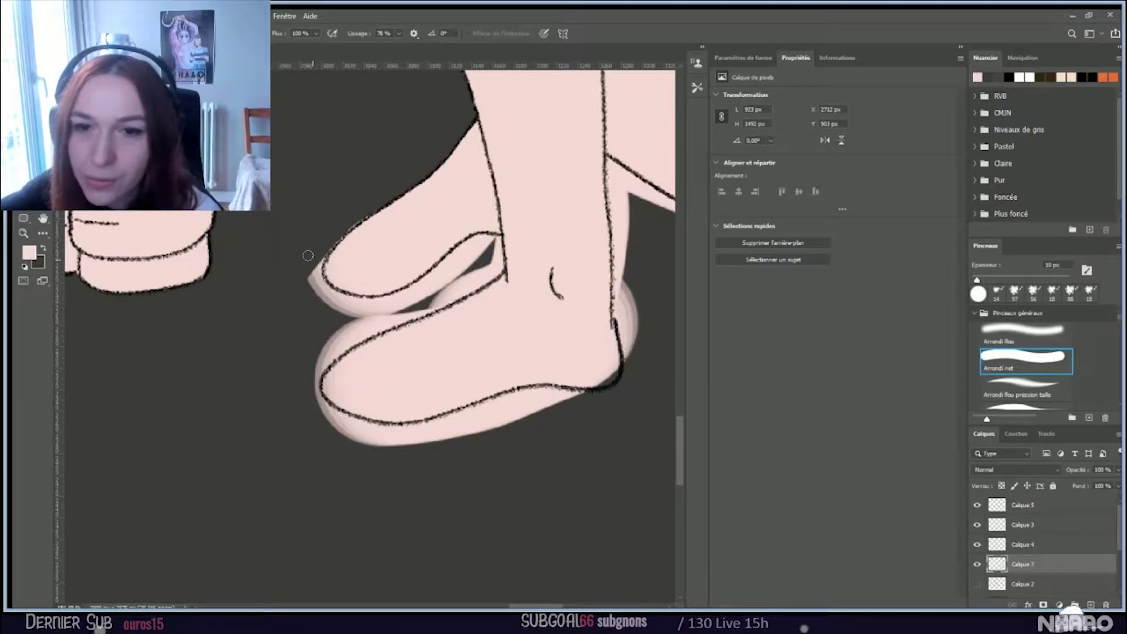
drag(326, 239, 388, 189)
mouse_move(312, 254)
mouse_down()
mouse_move(309, 305)
mouse_move(294, 281)
mouse_move(308, 243)
mouse_move(310, 290)
mouse_move(376, 301)
mouse_move(313, 294)
mouse_move(312, 269)
mouse_move(325, 292)
mouse_move(313, 274)
mouse_move(310, 293)
mouse_move(377, 306)
mouse_move(416, 299)
mouse_move(287, 305)
mouse_move(339, 315)
mouse_move(321, 292)
mouse_move(396, 296)
mouse_move(459, 268)
mouse_move(453, 283)
mouse_move(359, 313)
mouse_move(479, 248)
mouse_move(401, 303)
mouse_move(462, 266)
mouse_move(429, 270)
mouse_move(448, 251)
mouse_move(485, 245)
mouse_move(453, 268)
mouse_move(461, 257)
mouse_move(443, 254)
mouse_move(482, 235)
mouse_move(478, 254)
mouse_move(449, 250)
mouse_move(463, 236)
mouse_move(495, 238)
mouse_move(435, 255)
mouse_up()
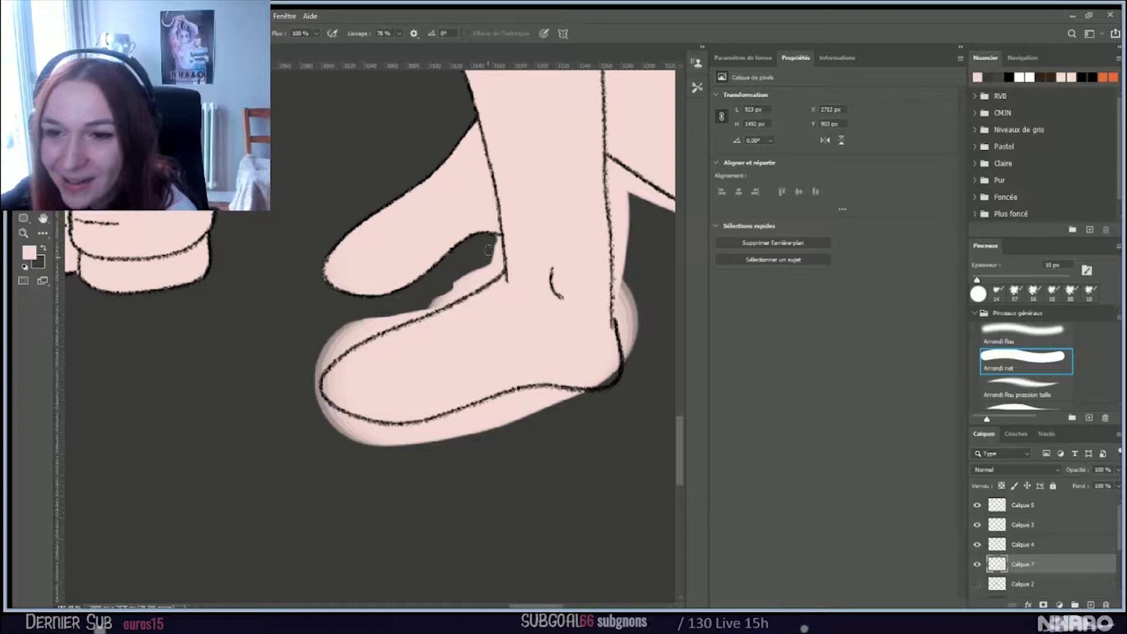
mouse_move(492, 237)
mouse_down()
mouse_move(480, 282)
mouse_move(497, 254)
mouse_move(481, 277)
mouse_move(355, 333)
mouse_up()
key(ctrl+z)
key(ctrl+z)
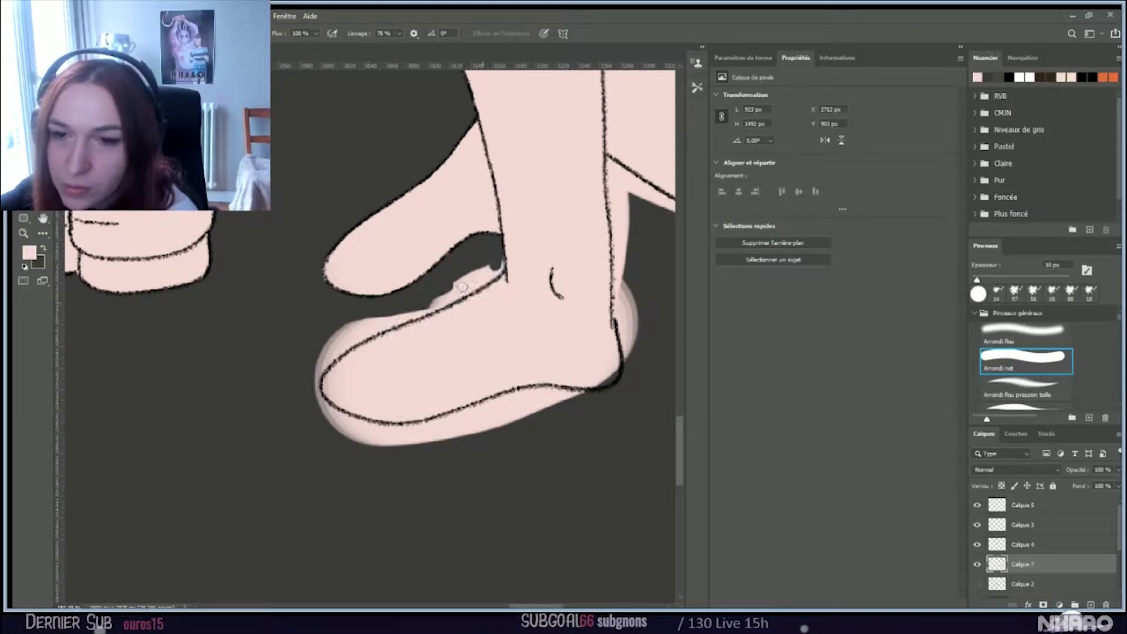
Step: Erase the pink overspill above the near foot, following its outline from the ankle down around the toe
mouse_move(496, 259)
mouse_down()
mouse_move(387, 322)
mouse_move(324, 342)
mouse_move(289, 382)
mouse_up()
mouse_move(354, 304)
mouse_down()
mouse_move(431, 296)
mouse_move(309, 349)
mouse_move(437, 297)
mouse_move(486, 256)
mouse_move(381, 314)
mouse_up()
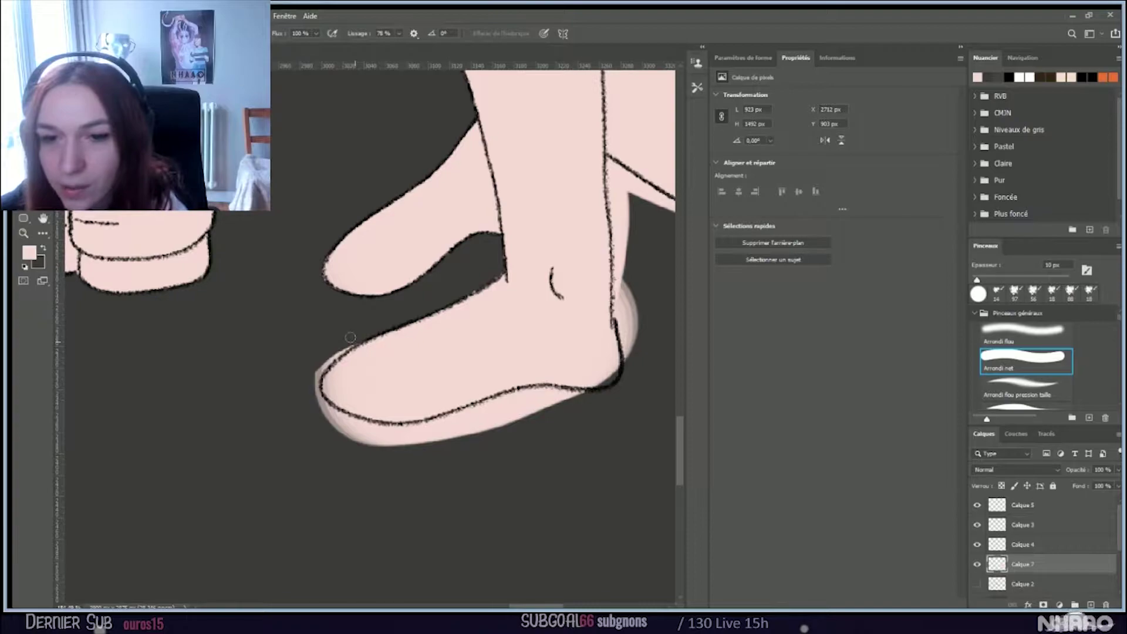
mouse_move(350, 336)
mouse_down()
mouse_move(303, 384)
mouse_move(304, 429)
mouse_move(328, 448)
mouse_up()
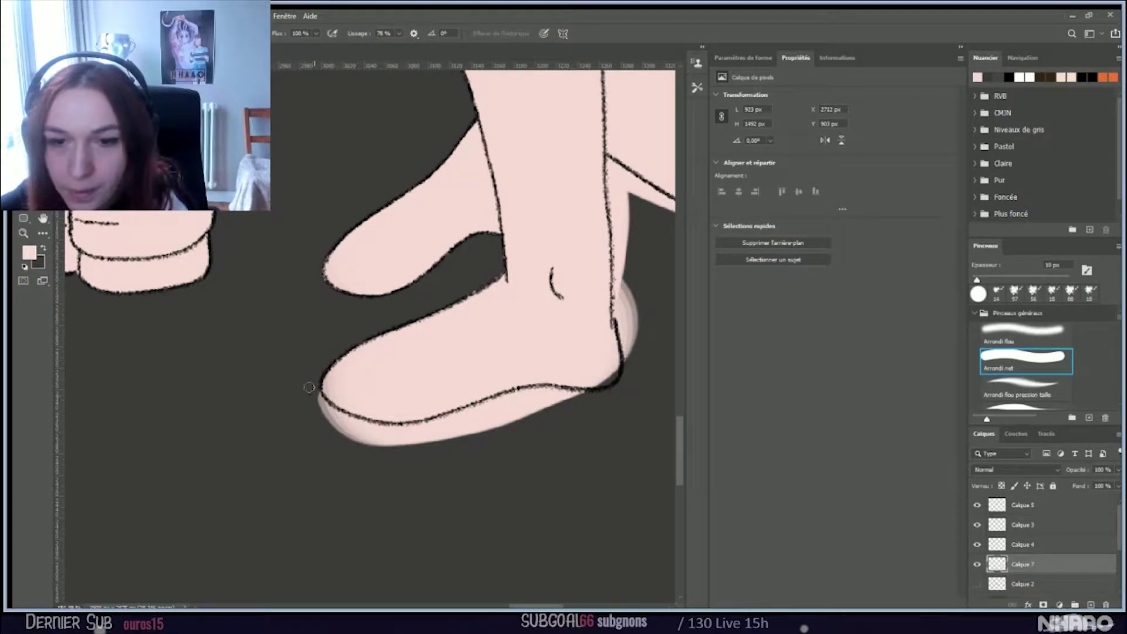
Step: Erase the pink overspill beneath the near foot, following the sole line from the toe to the heel
mouse_move(317, 395)
mouse_down()
mouse_move(335, 427)
mouse_move(401, 453)
mouse_up()
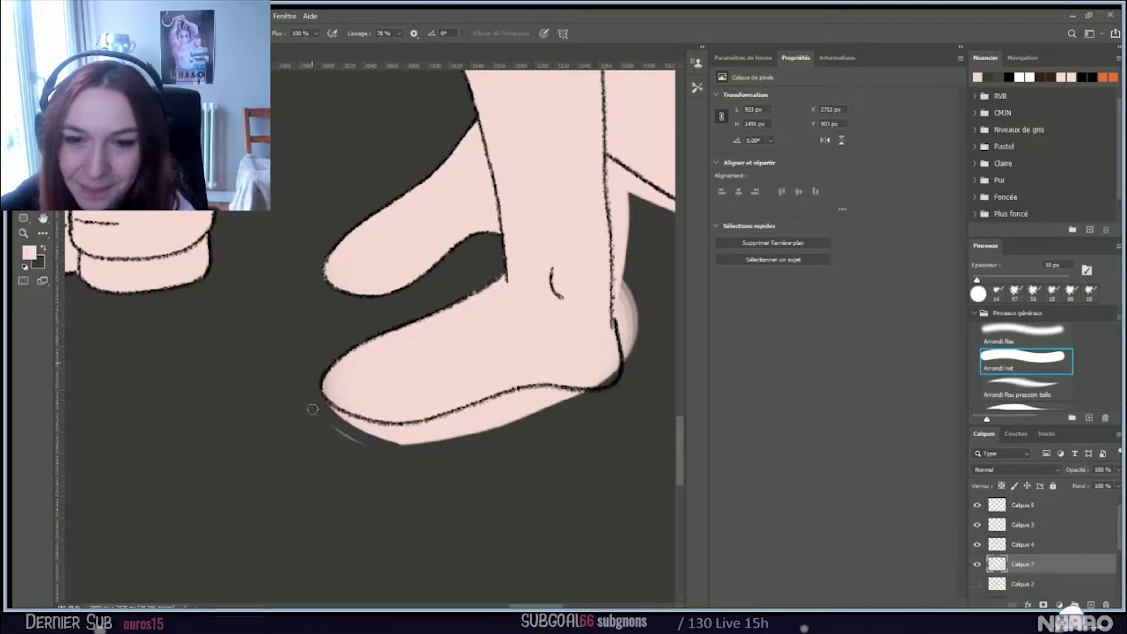
mouse_move(320, 402)
mouse_down()
mouse_move(372, 429)
mouse_move(519, 425)
mouse_move(493, 429)
mouse_up()
mouse_move(337, 414)
mouse_down()
mouse_move(435, 430)
mouse_move(350, 427)
mouse_move(416, 439)
mouse_move(479, 434)
mouse_move(399, 437)
mouse_move(426, 445)
mouse_move(381, 437)
mouse_move(414, 441)
mouse_move(392, 423)
mouse_move(510, 394)
mouse_move(602, 401)
mouse_move(578, 395)
mouse_up()
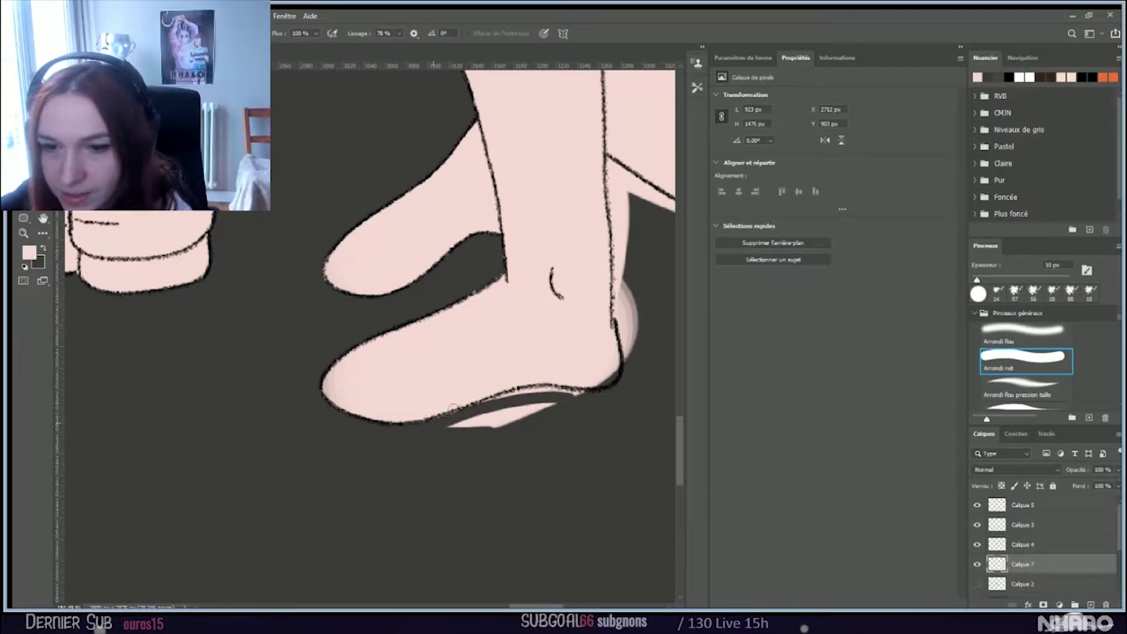
mouse_move(560, 390)
mouse_down()
mouse_move(605, 398)
mouse_move(516, 388)
mouse_move(613, 388)
mouse_up()
mouse_move(515, 408)
mouse_down()
mouse_move(546, 400)
mouse_move(473, 423)
mouse_up()
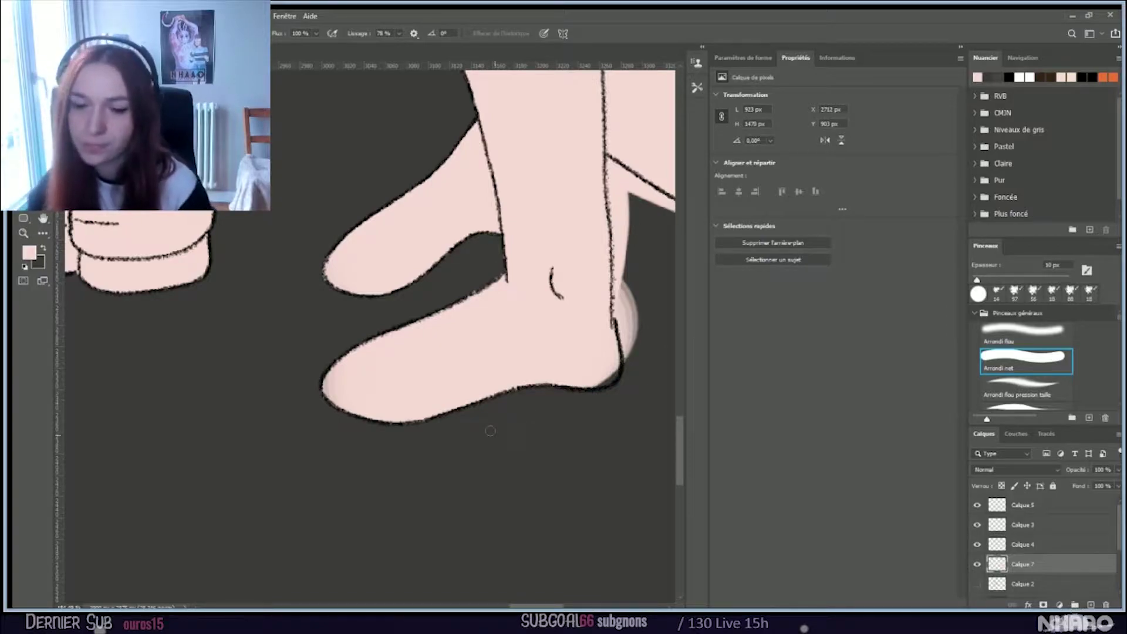
Step: Paint pink into the small gap inside the near foot's heel with a smaller brush
drag(520, 606, 540, 607)
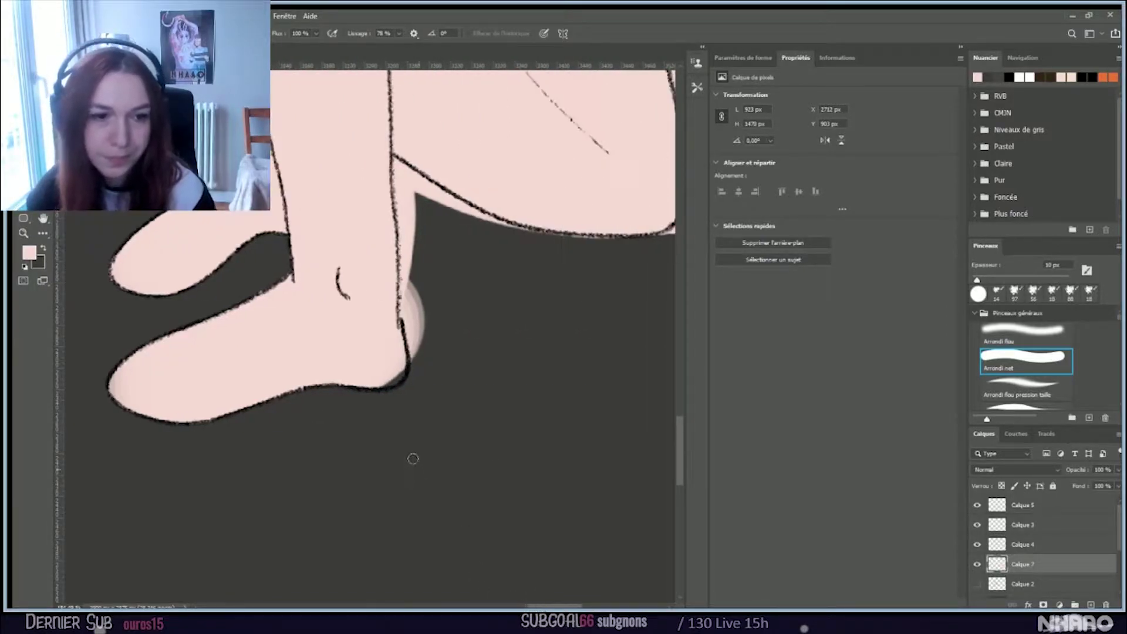
scroll(440, 427, up, 4)
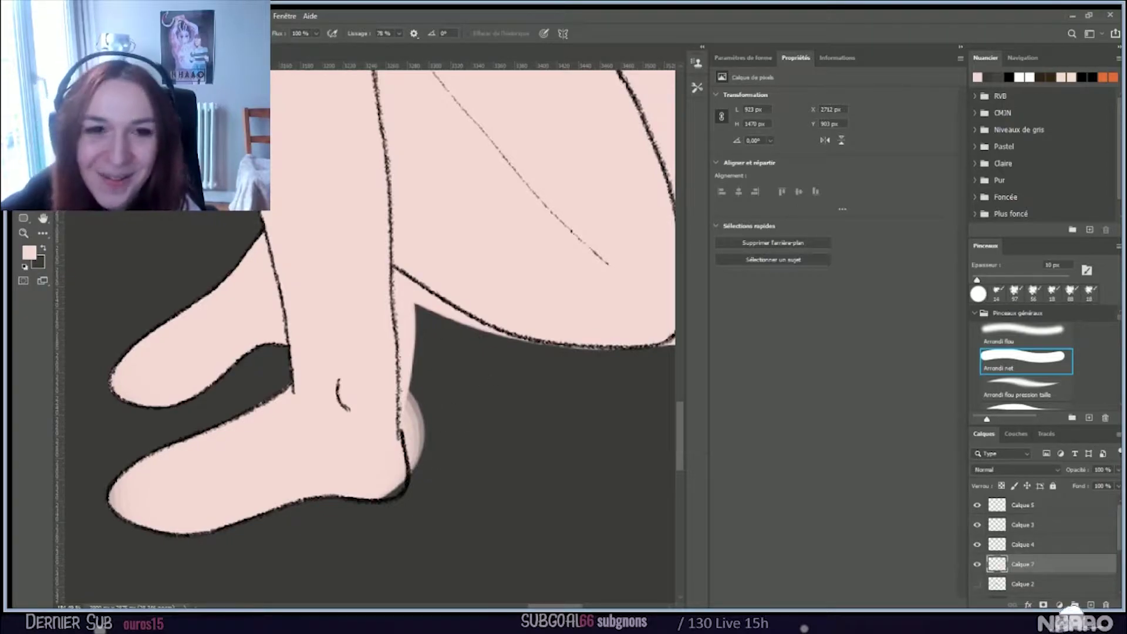
key(b)
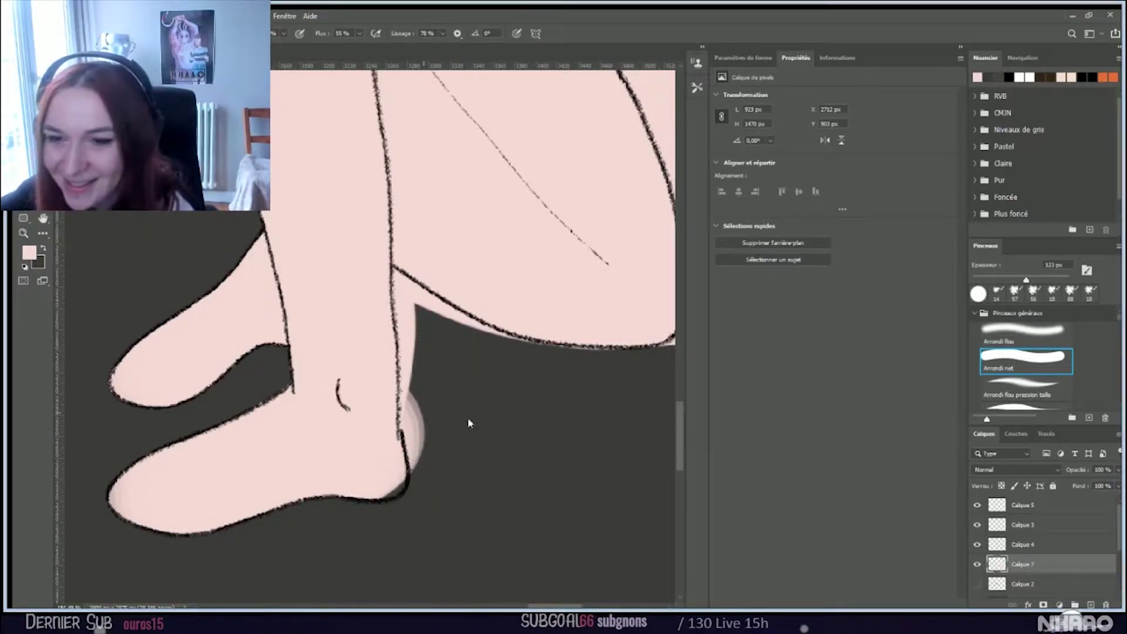
alt+right_click(493, 440)
drag(379, 479, 388, 485)
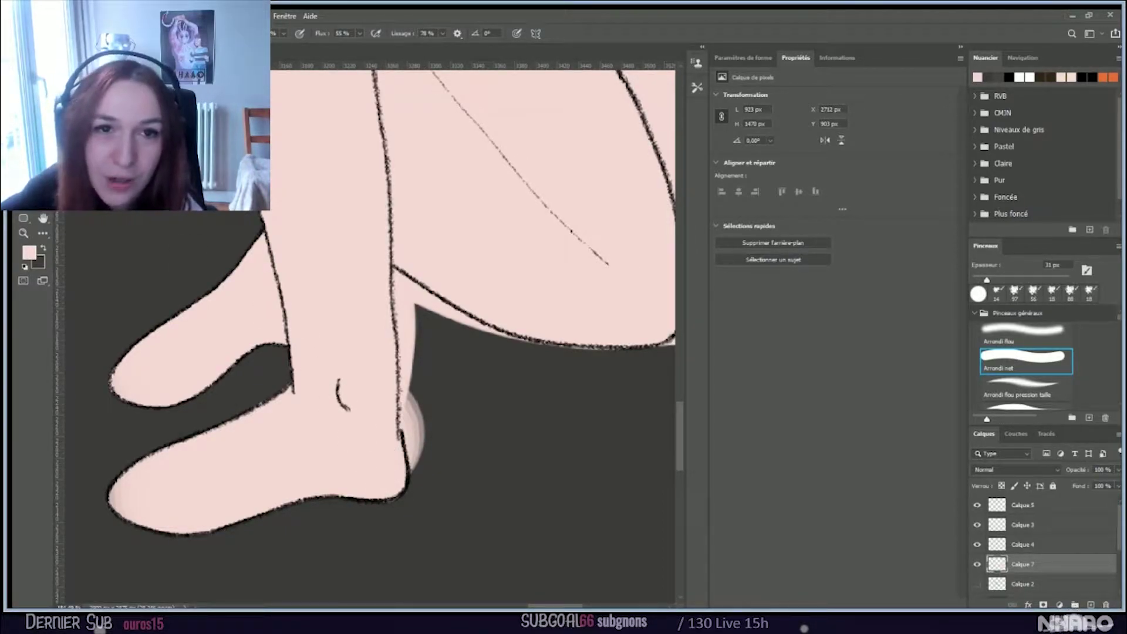
Step: Erase the pink overspill behind the near heel and up the back of the calf to the thigh
key(e)
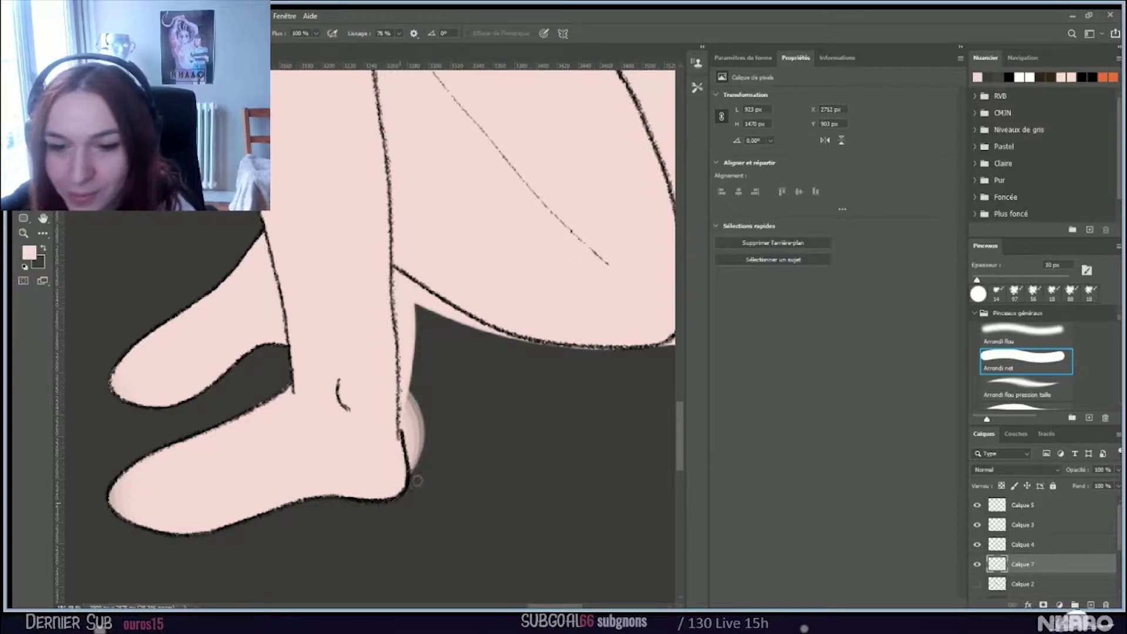
mouse_move(412, 470)
mouse_down()
mouse_move(402, 355)
mouse_move(420, 440)
mouse_move(398, 302)
mouse_move(400, 317)
mouse_move(408, 310)
mouse_move(410, 361)
mouse_move(395, 270)
mouse_move(401, 293)
mouse_up()
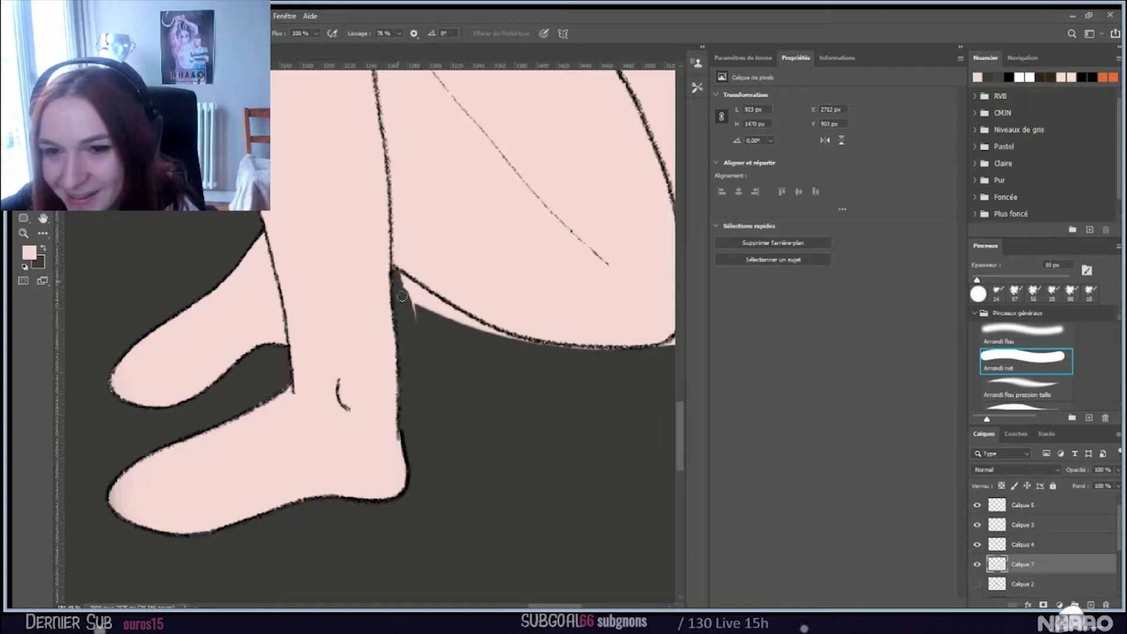
key(ctrl+z)
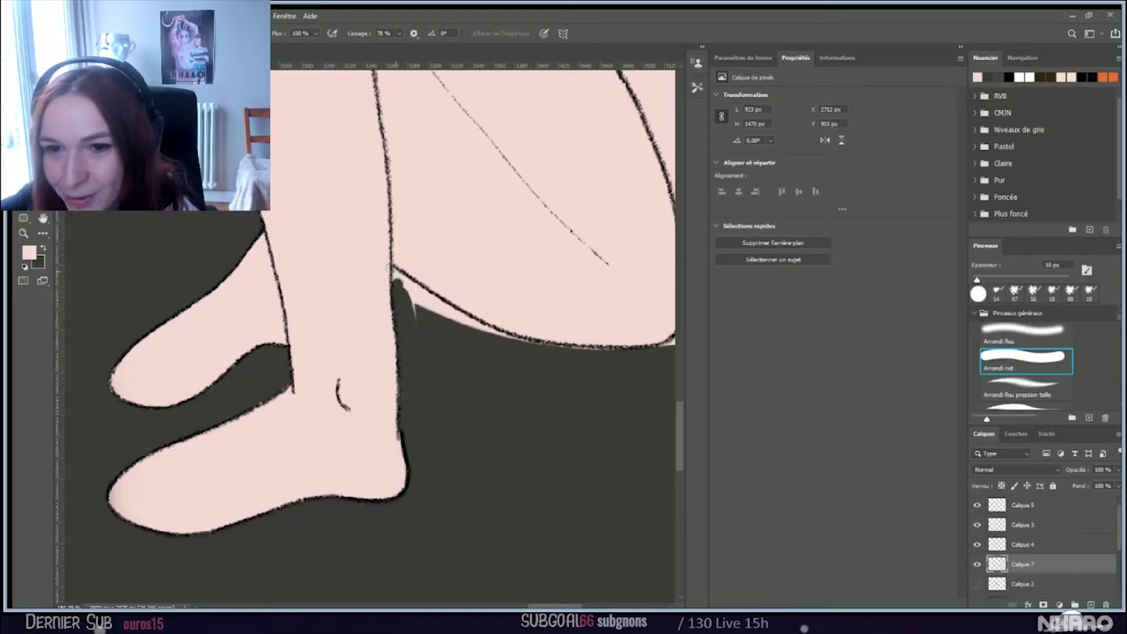
Step: Erase the pink overspill along the underside of the thigh and around the bottom of the girl's seat
mouse_move(398, 282)
mouse_down()
mouse_move(478, 333)
mouse_move(407, 293)
mouse_move(441, 328)
mouse_move(400, 278)
mouse_move(444, 310)
mouse_move(559, 350)
mouse_up()
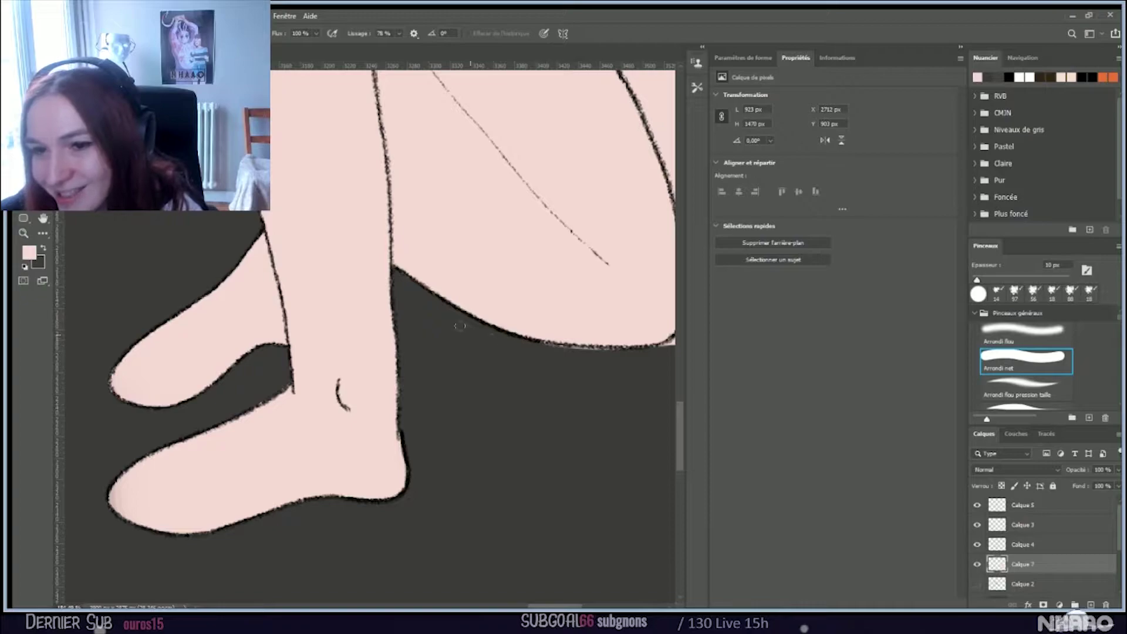
drag(561, 343, 653, 351)
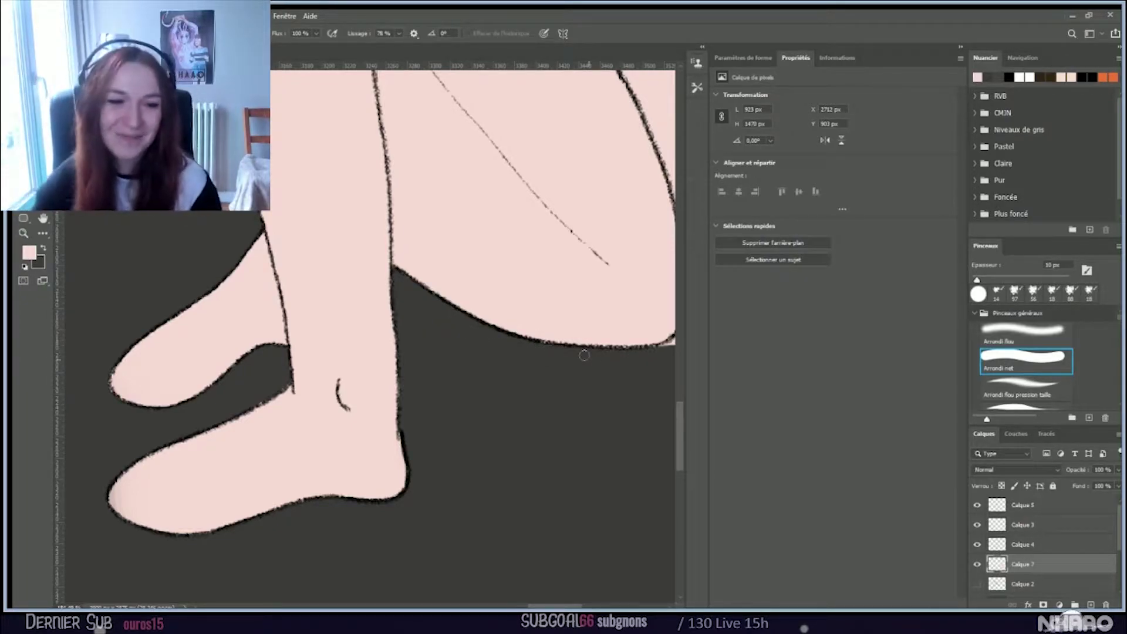
drag(555, 606, 575, 606)
scroll(614, 466, up, 2)
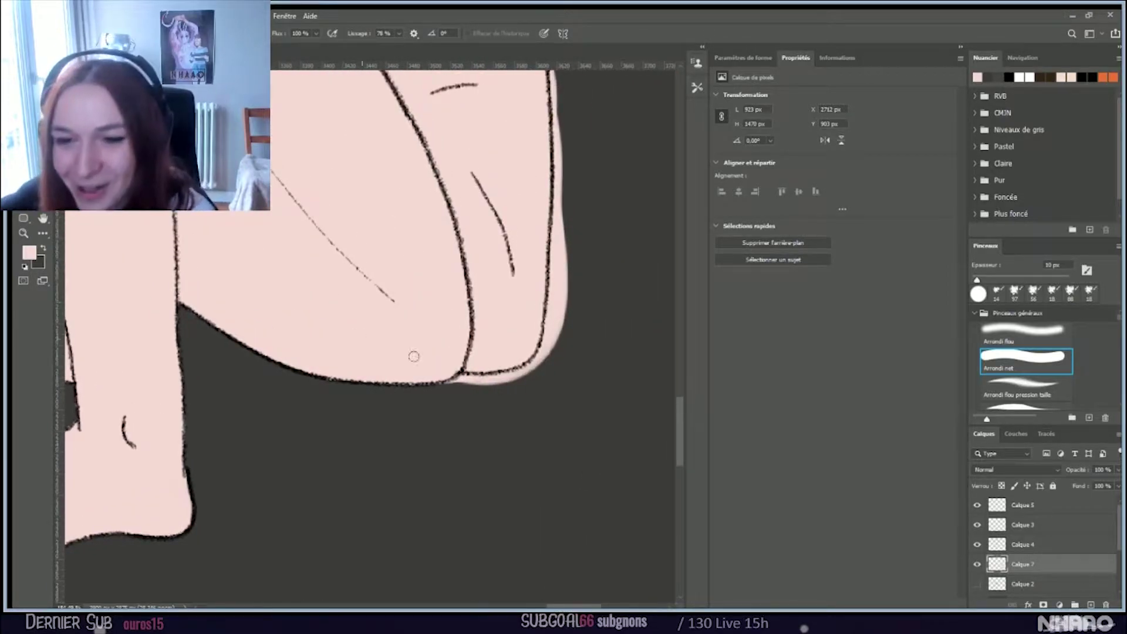
mouse_move(442, 383)
mouse_down()
mouse_move(546, 380)
mouse_move(553, 374)
mouse_move(456, 374)
mouse_move(558, 340)
mouse_up()
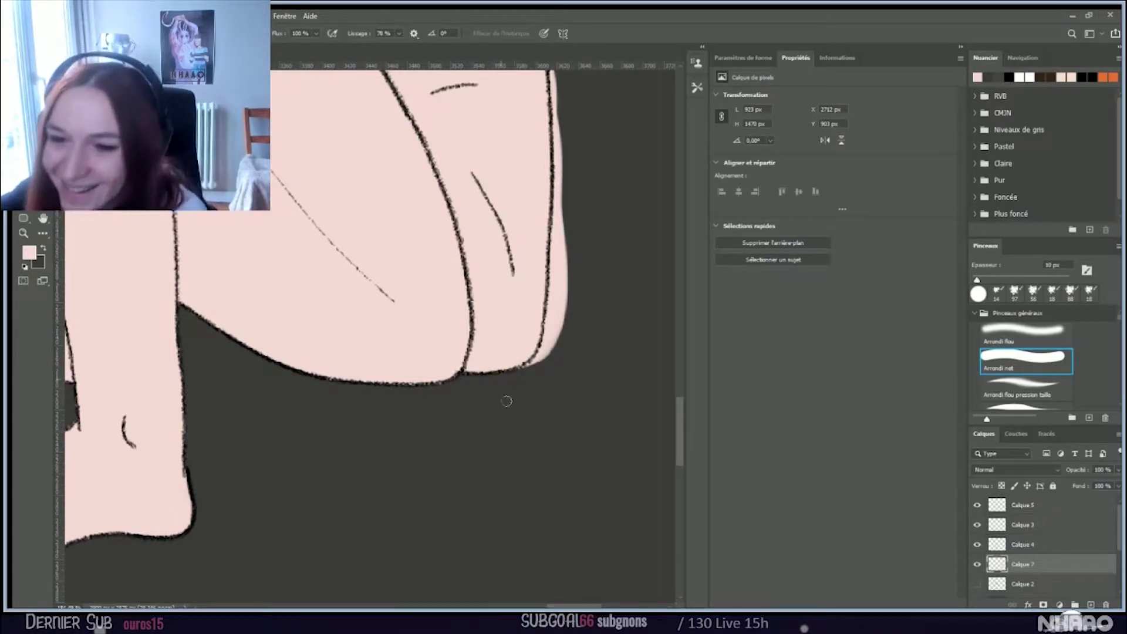
Step: Erase the pink overspill behind the girl's seat, following the outline up to the lower back
mouse_move(552, 332)
mouse_down()
mouse_move(570, 250)
mouse_move(538, 381)
mouse_move(553, 311)
mouse_move(531, 335)
mouse_move(559, 337)
mouse_move(540, 353)
mouse_move(561, 192)
mouse_move(559, 254)
mouse_up()
scroll(561, 267, up, 5)
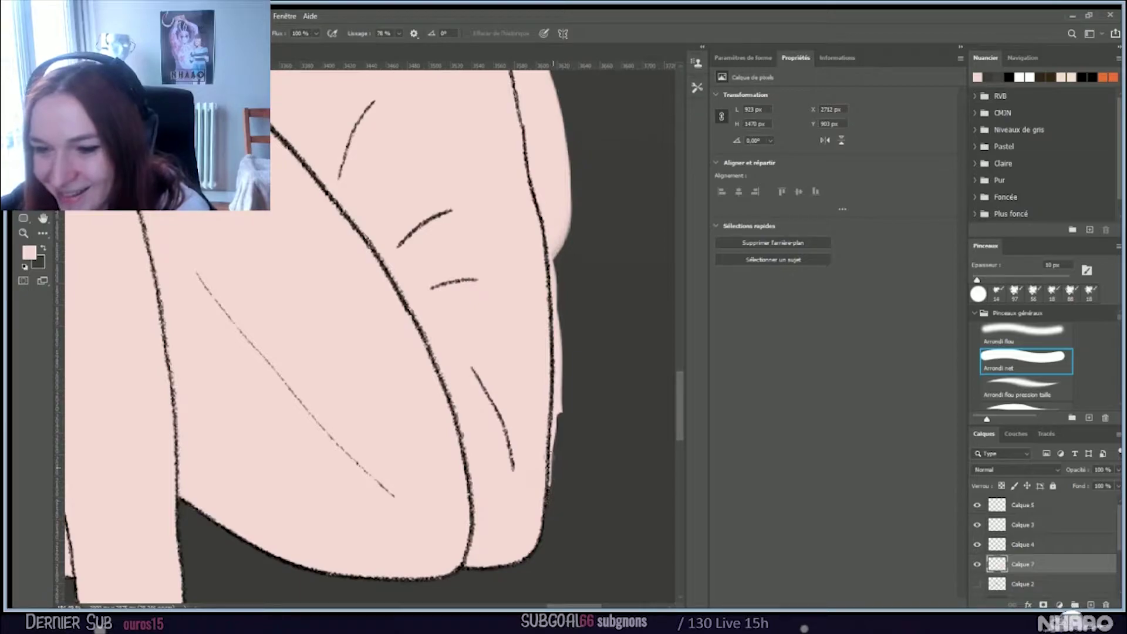
mouse_move(551, 418)
mouse_down()
mouse_move(557, 342)
mouse_move(557, 436)
mouse_up()
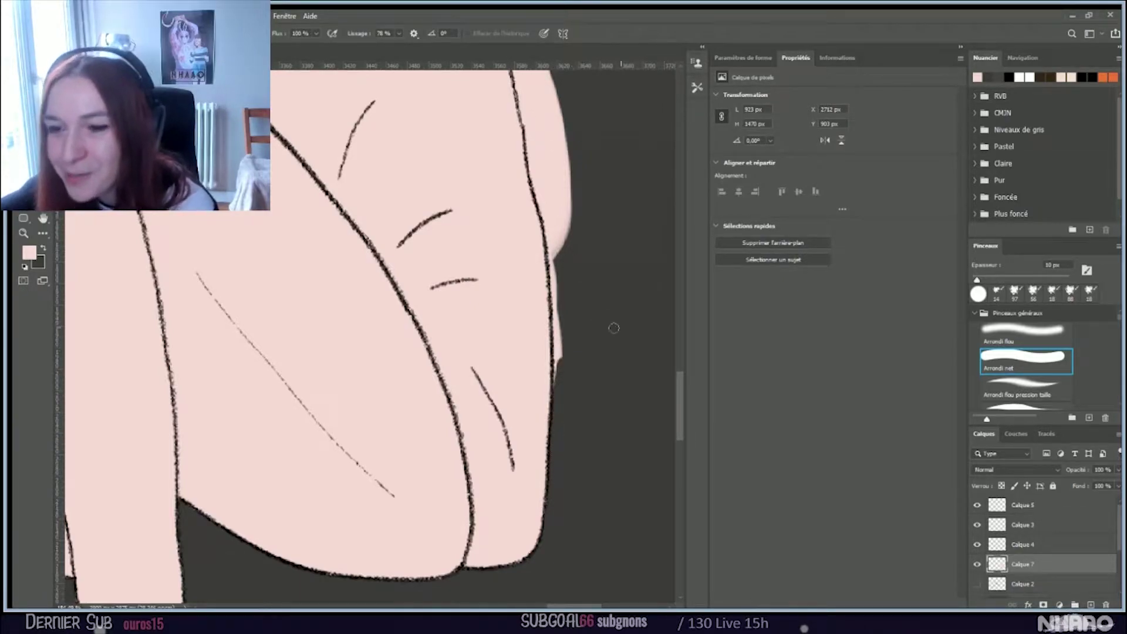
mouse_move(551, 368)
mouse_down()
mouse_move(555, 276)
mouse_move(560, 305)
mouse_up()
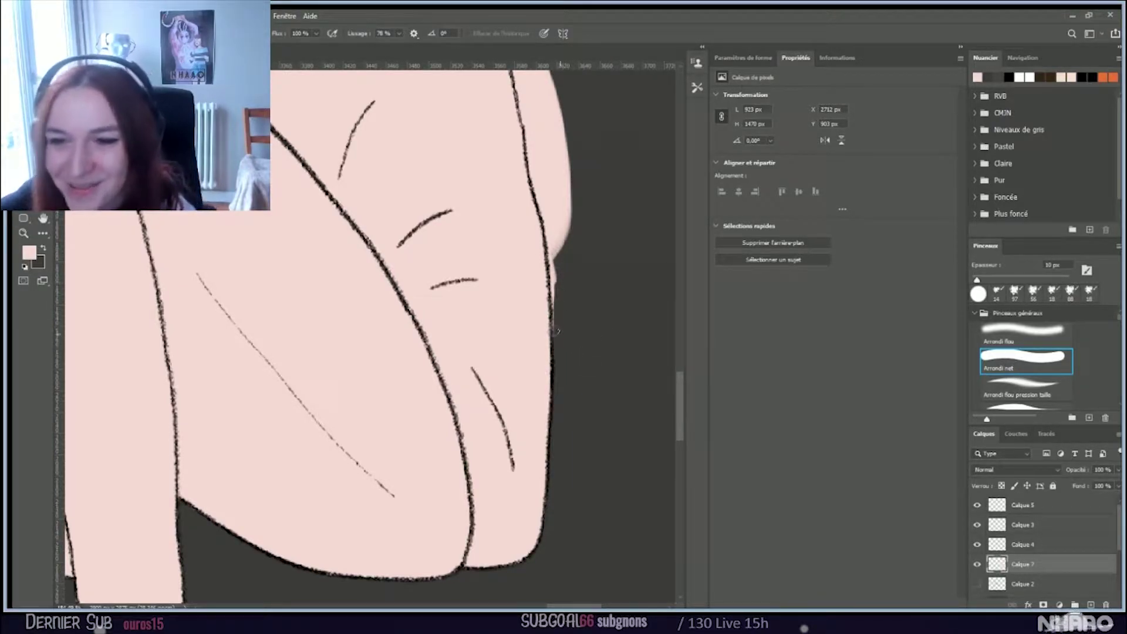
mouse_move(553, 254)
mouse_down()
mouse_move(554, 241)
mouse_move(563, 281)
mouse_up()
mouse_move(551, 238)
mouse_down()
mouse_move(551, 152)
mouse_move(565, 235)
mouse_move(557, 194)
mouse_up()
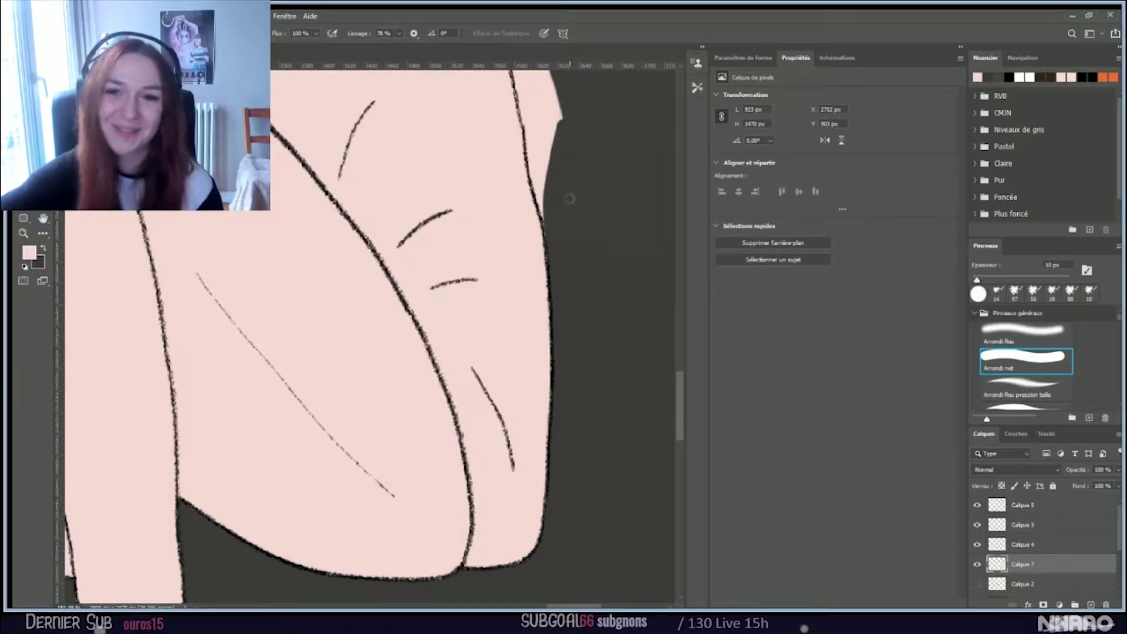
Step: Trace a clean eraser edge along the girl's middle back and remove the leftover pink sliver outside it
scroll(574, 203, up, 8)
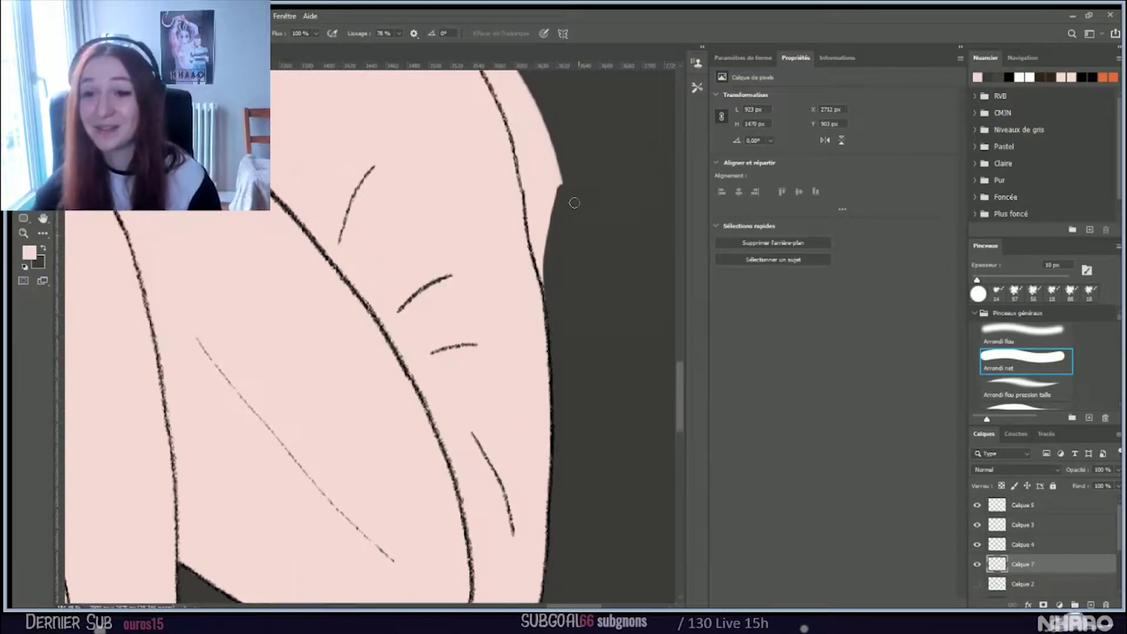
scroll(574, 202, up, 1)
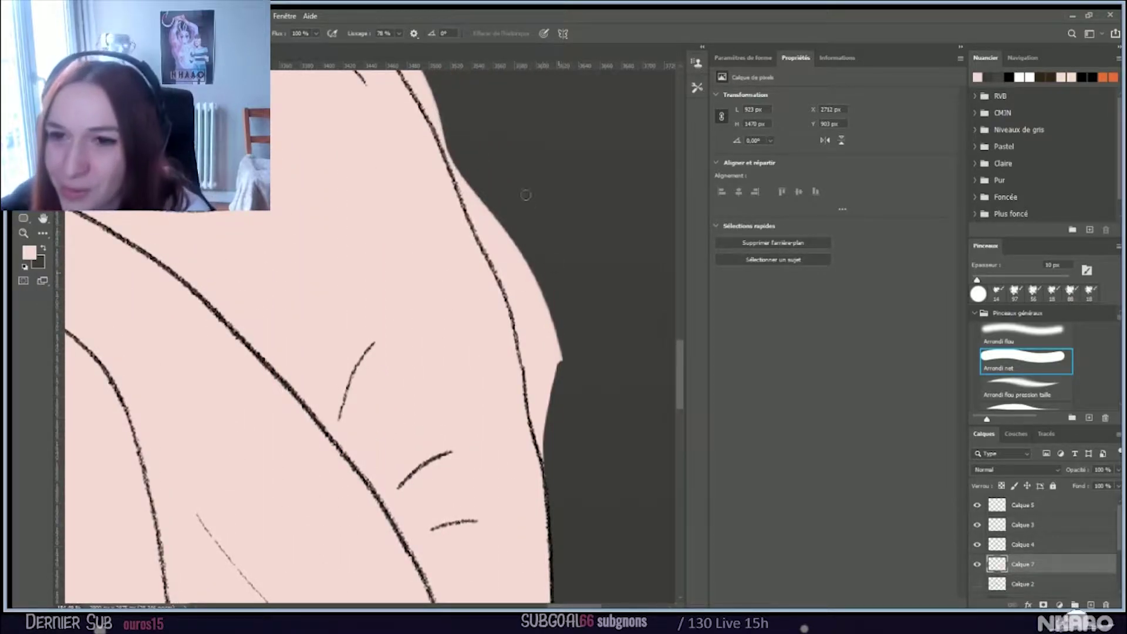
drag(449, 157, 525, 336)
drag(462, 182, 526, 334)
mouse_move(475, 179)
mouse_down()
mouse_move(490, 245)
mouse_move(526, 298)
mouse_up()
drag(500, 241, 543, 352)
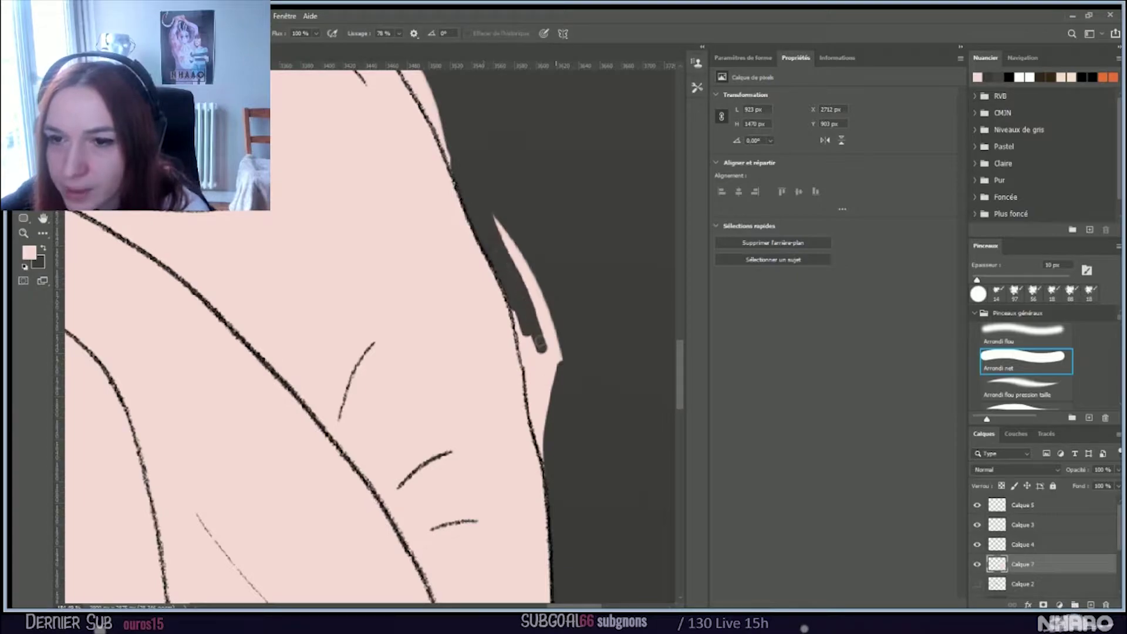
mouse_move(510, 317)
mouse_down()
mouse_move(528, 380)
mouse_move(542, 376)
mouse_move(529, 376)
mouse_move(531, 416)
mouse_move(549, 488)
mouse_up()
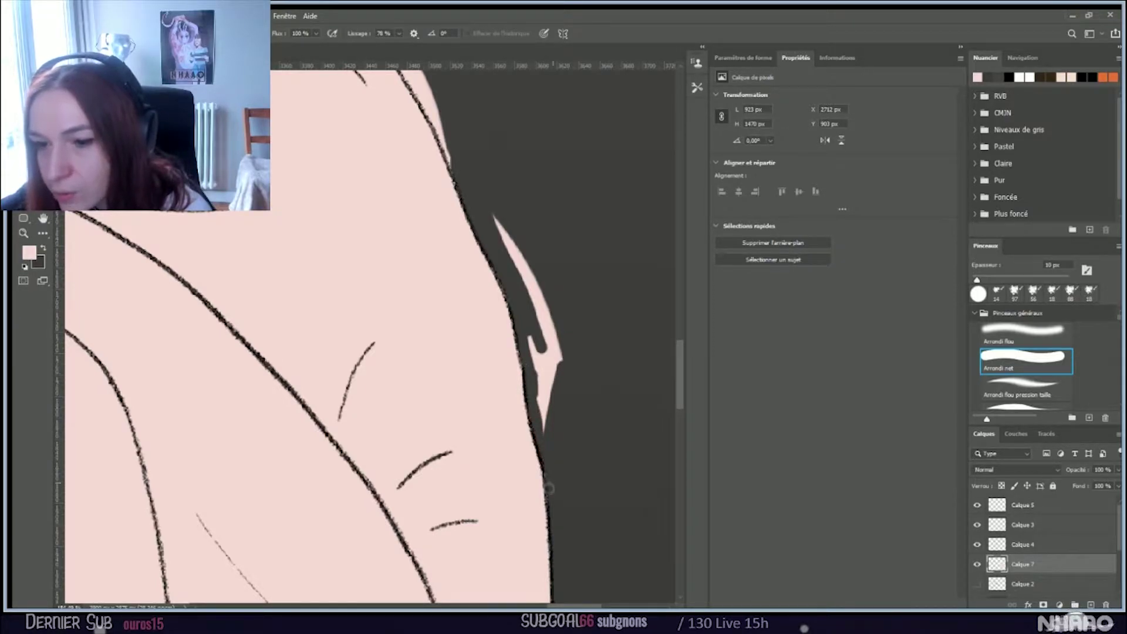
drag(496, 216, 543, 338)
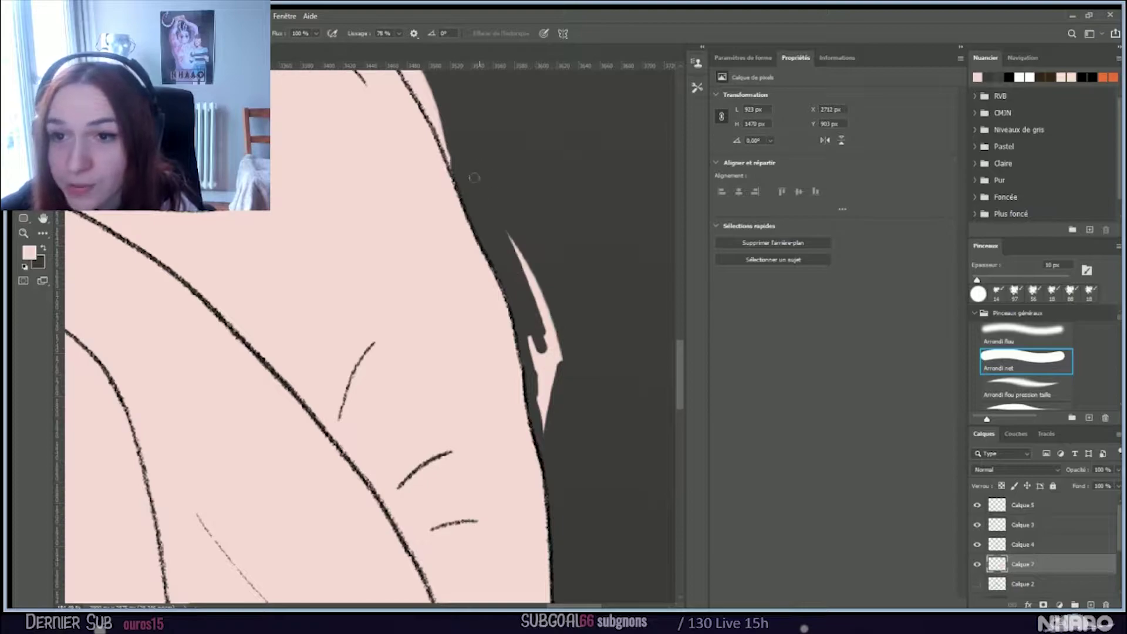
mouse_move(508, 235)
mouse_down()
mouse_move(571, 390)
mouse_move(515, 252)
mouse_move(546, 446)
mouse_move(541, 362)
mouse_up()
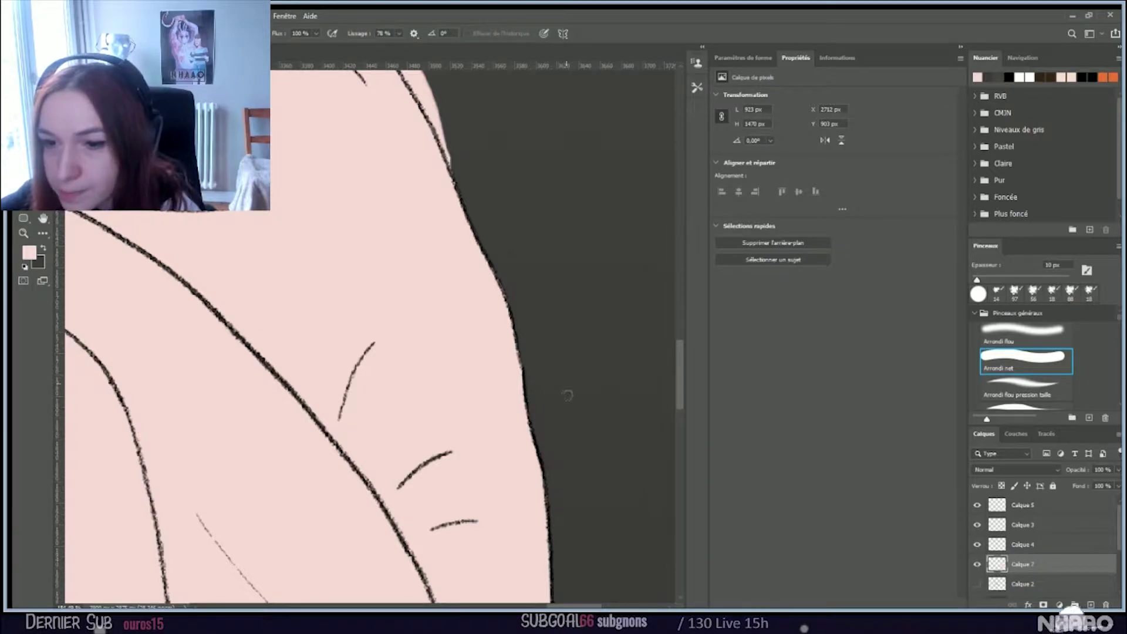
Step: Erase the pink outside the upper back and in the notch where the back meets the hair
scroll(565, 388, up, 3)
scroll(567, 391, up, 8)
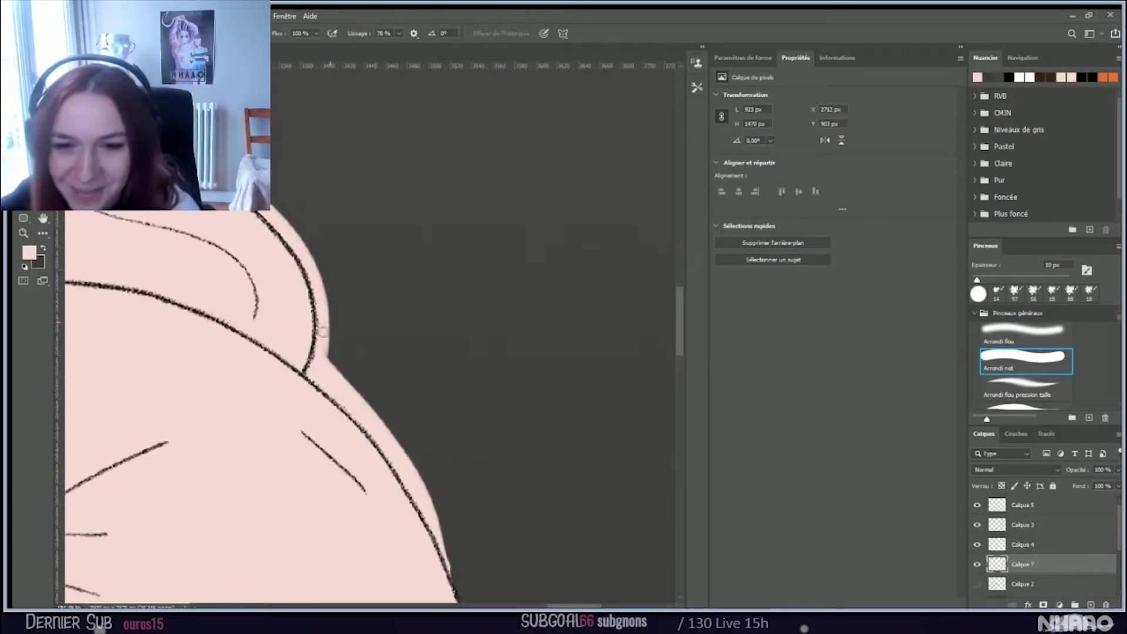
mouse_move(305, 370)
mouse_down()
mouse_move(384, 446)
mouse_move(416, 502)
mouse_move(453, 483)
mouse_move(405, 479)
mouse_move(441, 550)
mouse_up()
key(ctrl+z)
drag(403, 480, 456, 585)
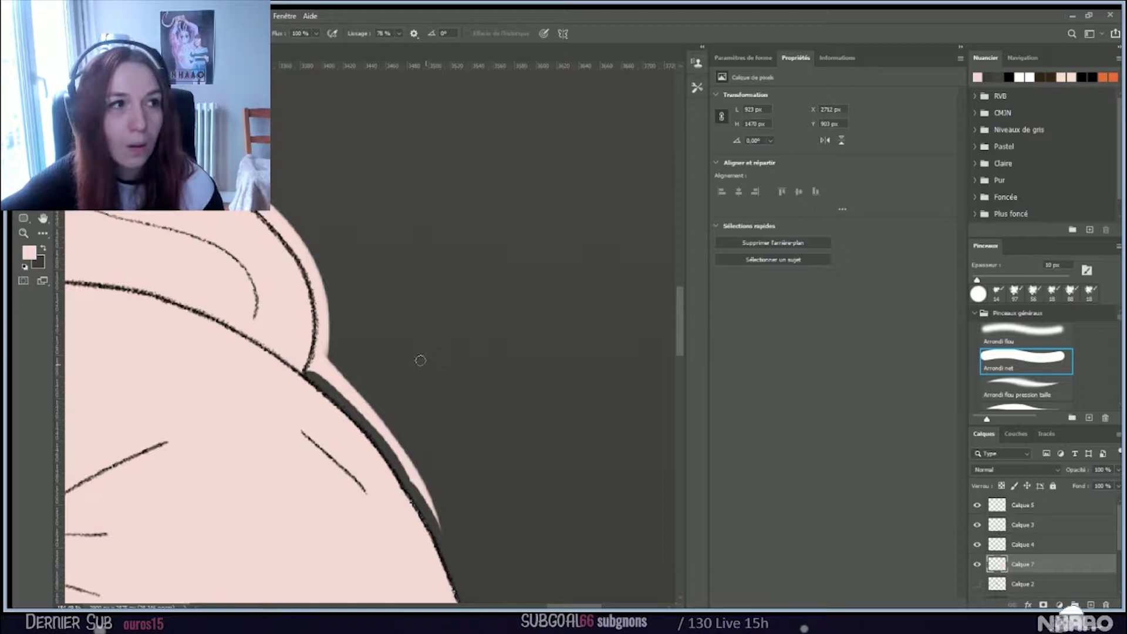
mouse_move(306, 365)
mouse_down()
mouse_move(323, 298)
mouse_move(312, 236)
mouse_up()
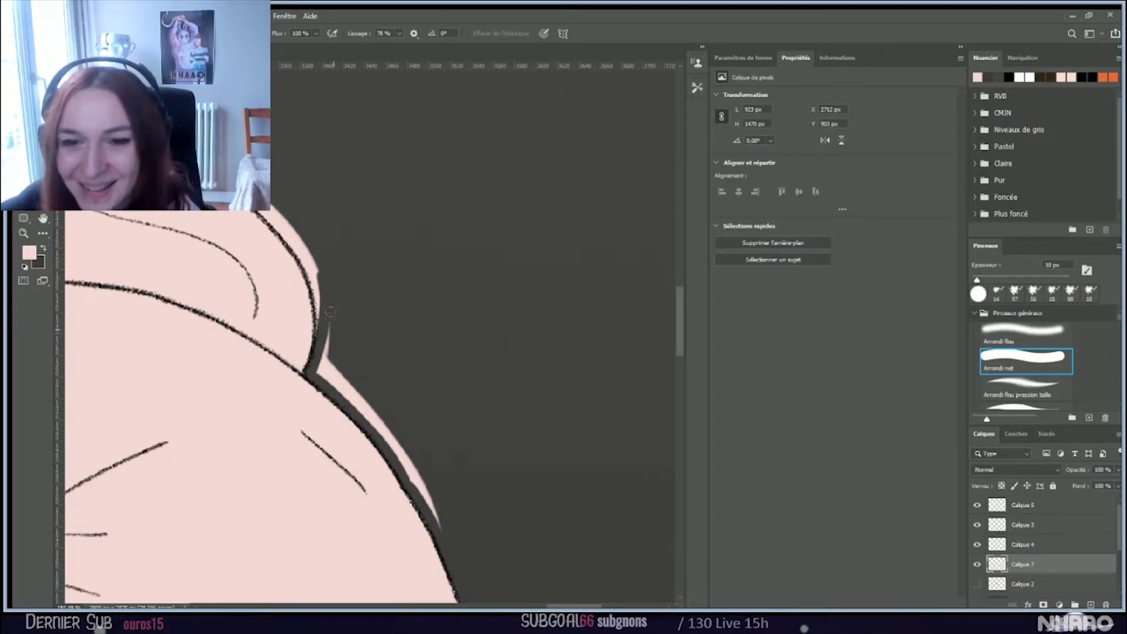
mouse_move(324, 349)
mouse_down()
mouse_move(315, 380)
mouse_move(319, 362)
mouse_move(381, 434)
mouse_move(322, 347)
mouse_up()
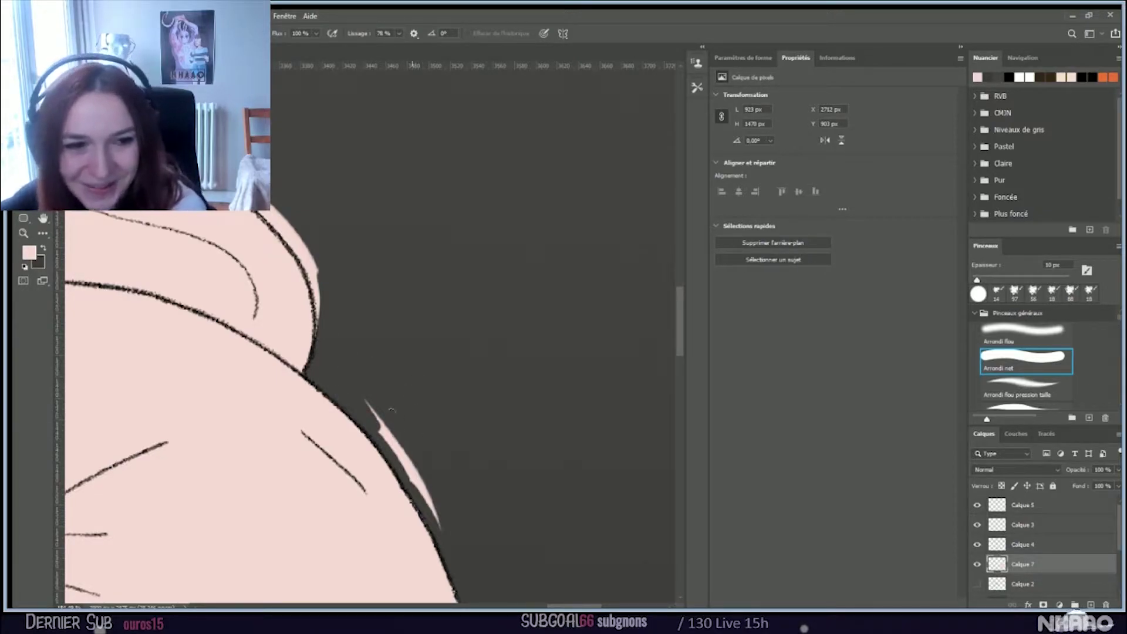
drag(364, 400, 453, 560)
drag(421, 494, 365, 394)
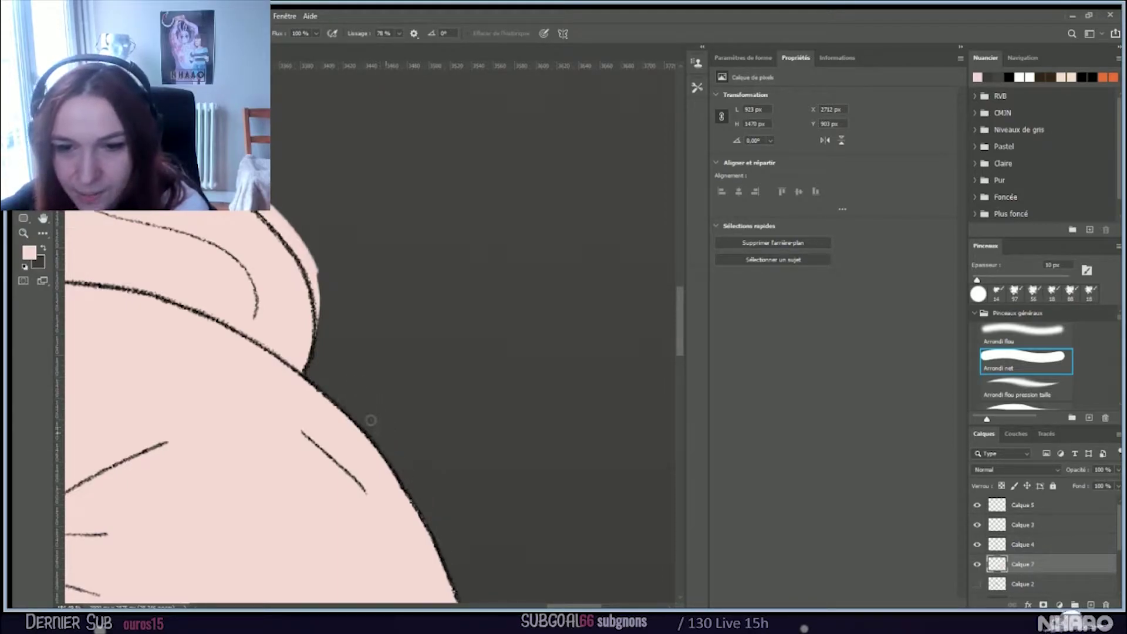
Step: Erase the pink overspill outside the girl's long hair, from the nape down to where it meets her back
scroll(340, 393, up, 5)
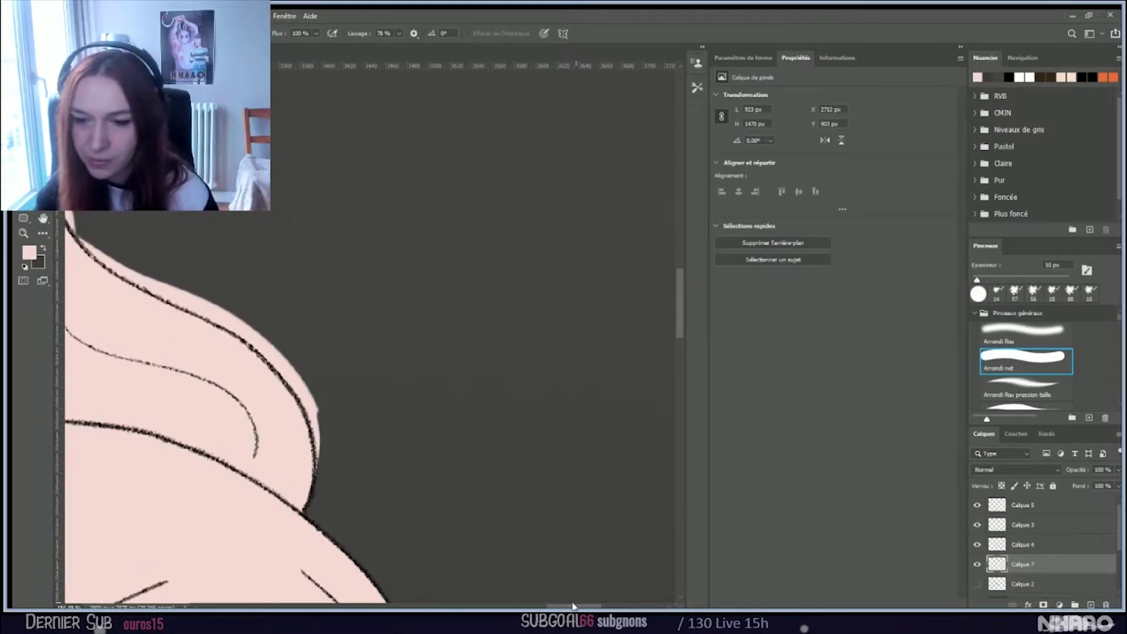
drag(571, 607, 552, 606)
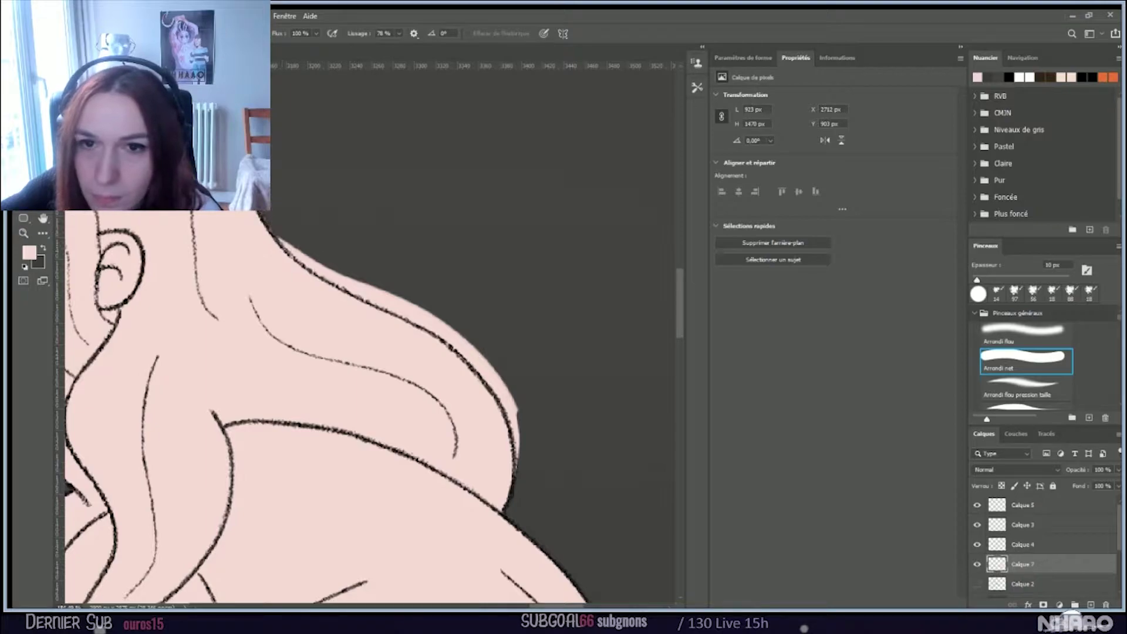
mouse_move(272, 228)
mouse_down()
mouse_move(320, 272)
mouse_move(449, 335)
mouse_up()
drag(312, 256, 485, 345)
mouse_move(352, 269)
mouse_down()
mouse_move(417, 295)
mouse_move(476, 333)
mouse_move(424, 317)
mouse_move(498, 365)
mouse_move(423, 321)
mouse_move(486, 363)
mouse_move(455, 341)
mouse_up()
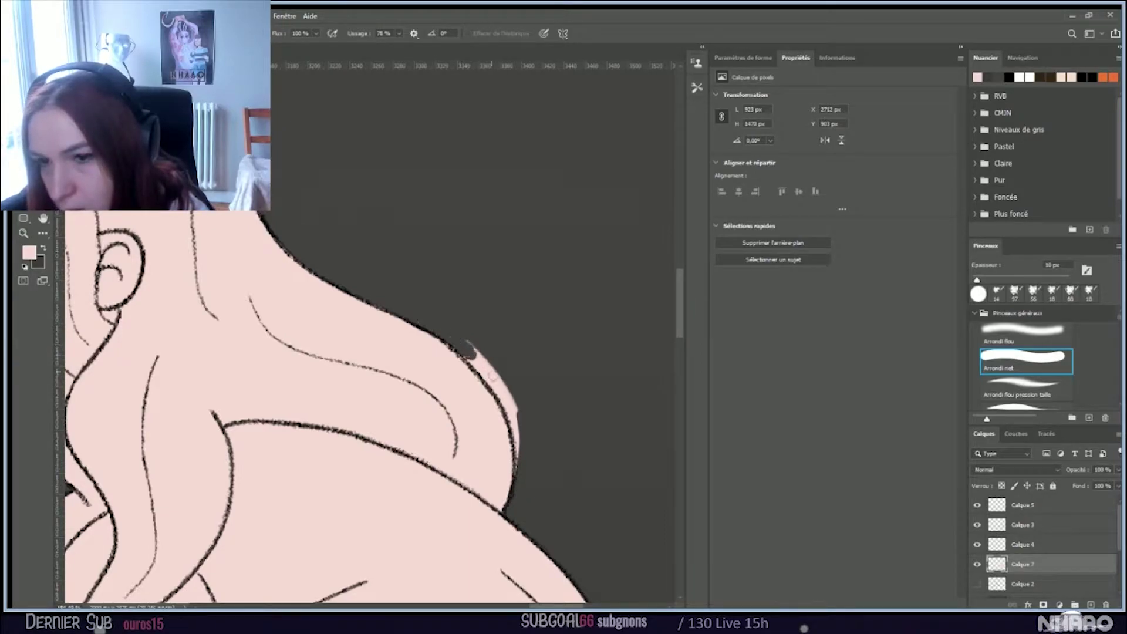
drag(490, 373, 500, 386)
mouse_move(469, 343)
mouse_down()
mouse_move(531, 410)
mouse_move(442, 298)
mouse_up()
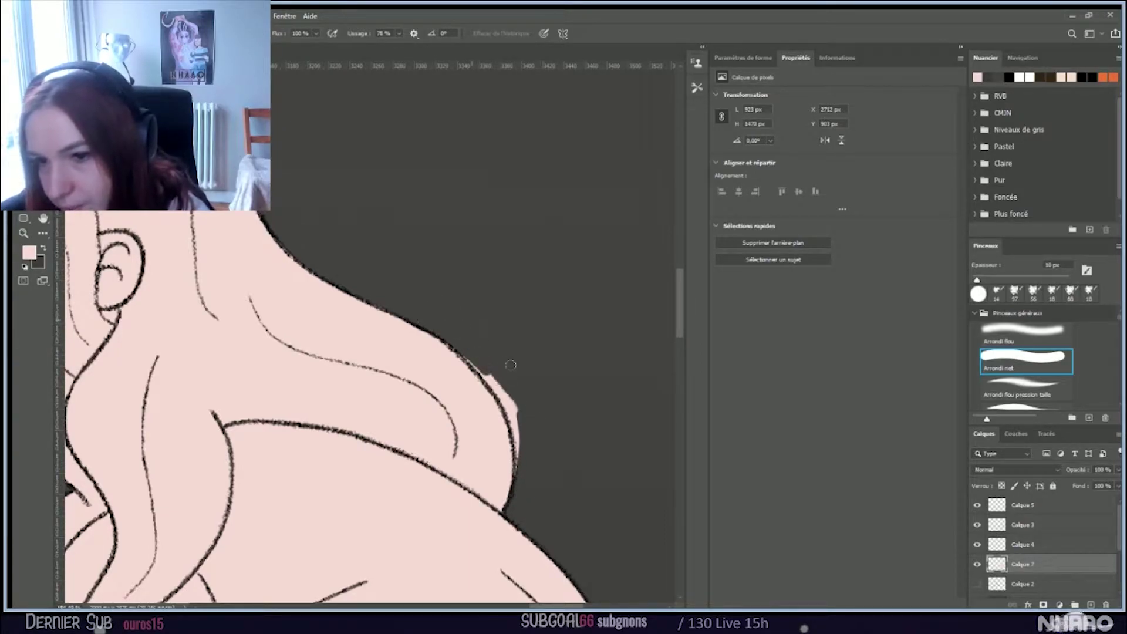
mouse_move(487, 378)
mouse_down()
mouse_move(512, 409)
mouse_move(516, 499)
mouse_up()
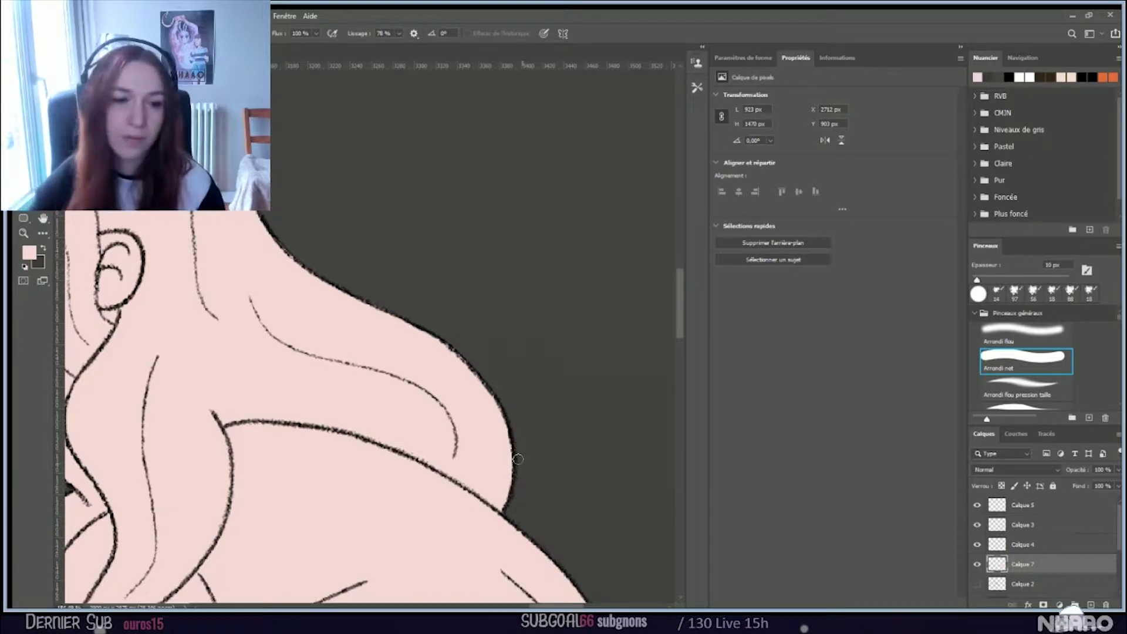
Step: Erase the pink overspill around the back and top of the girl's head, including around the small stray lock
scroll(517, 460, up, 5)
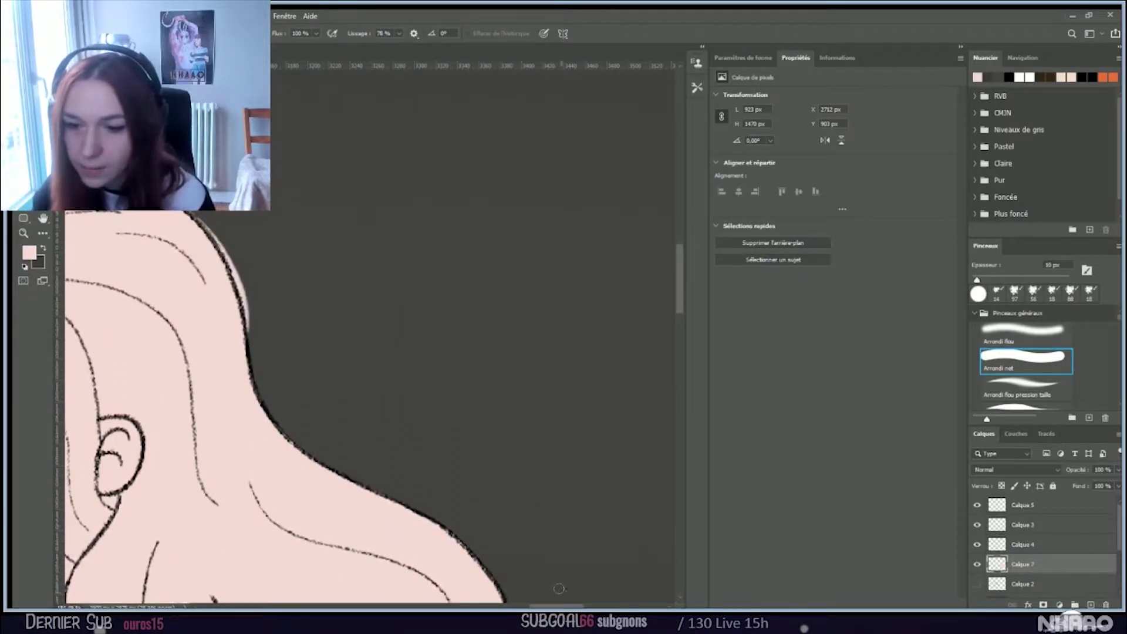
drag(562, 609, 534, 609)
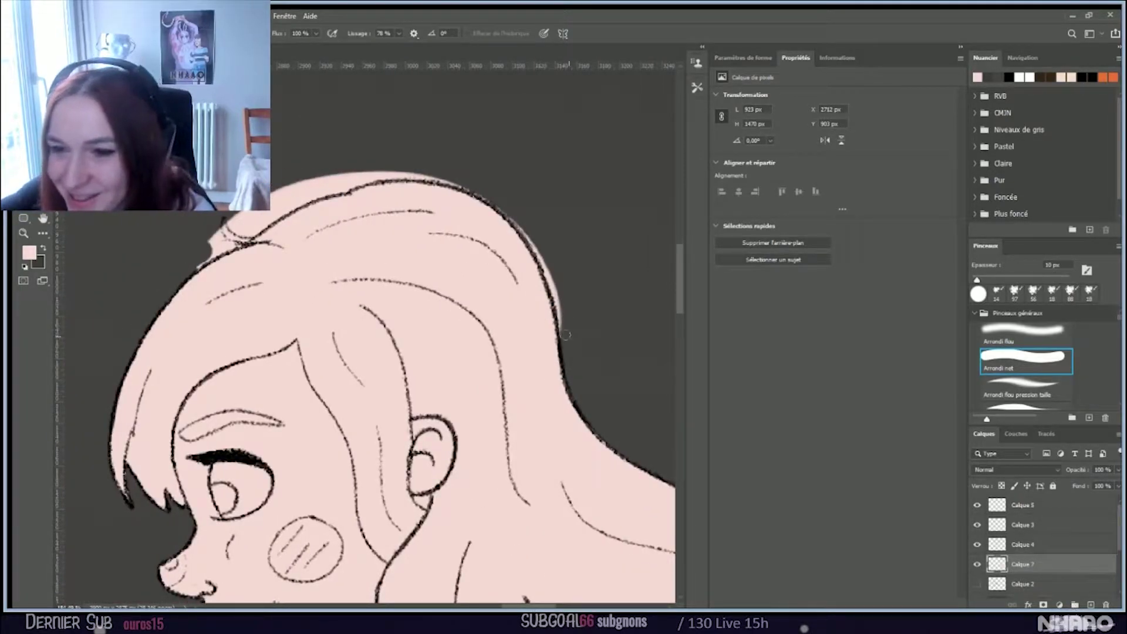
drag(562, 329, 540, 250)
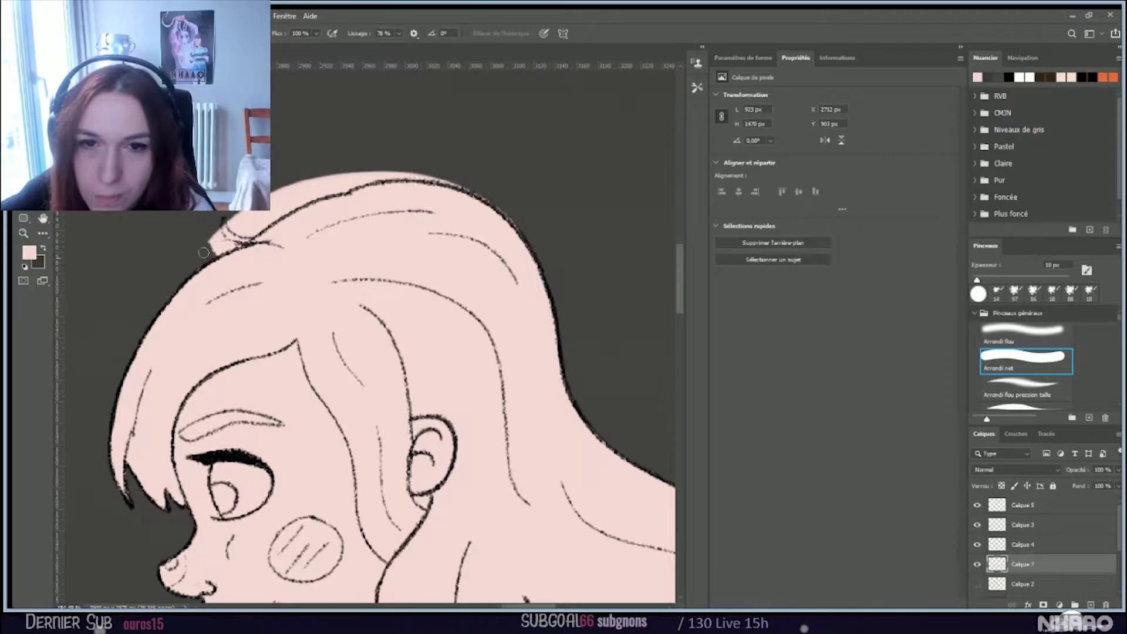
drag(213, 247, 242, 243)
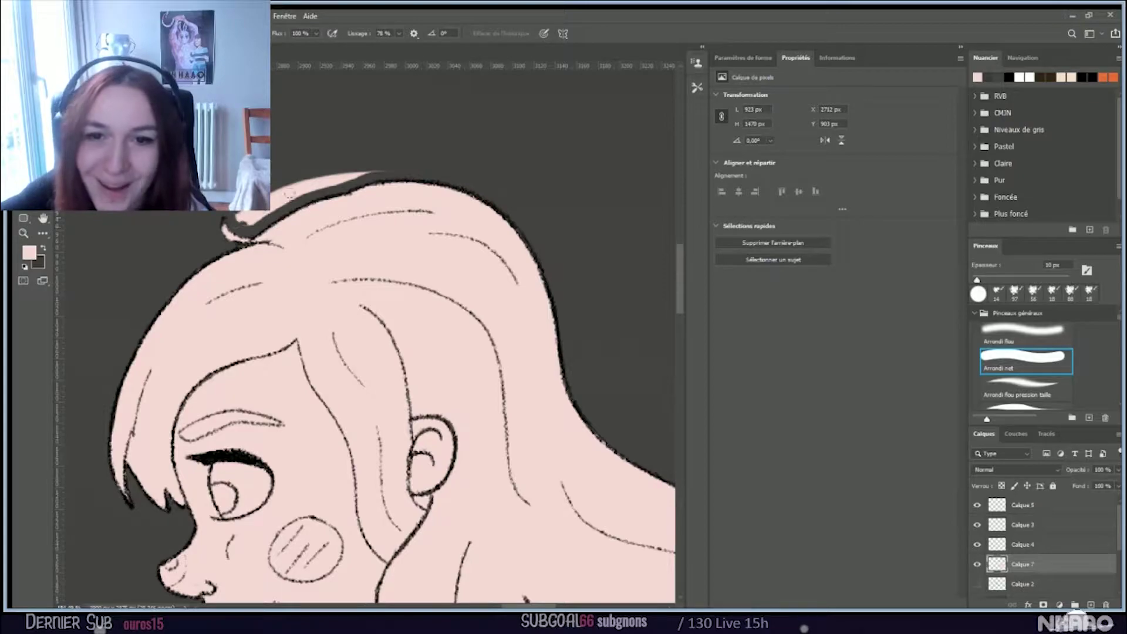
mouse_move(281, 197)
mouse_down()
mouse_move(352, 167)
mouse_move(401, 163)
mouse_up()
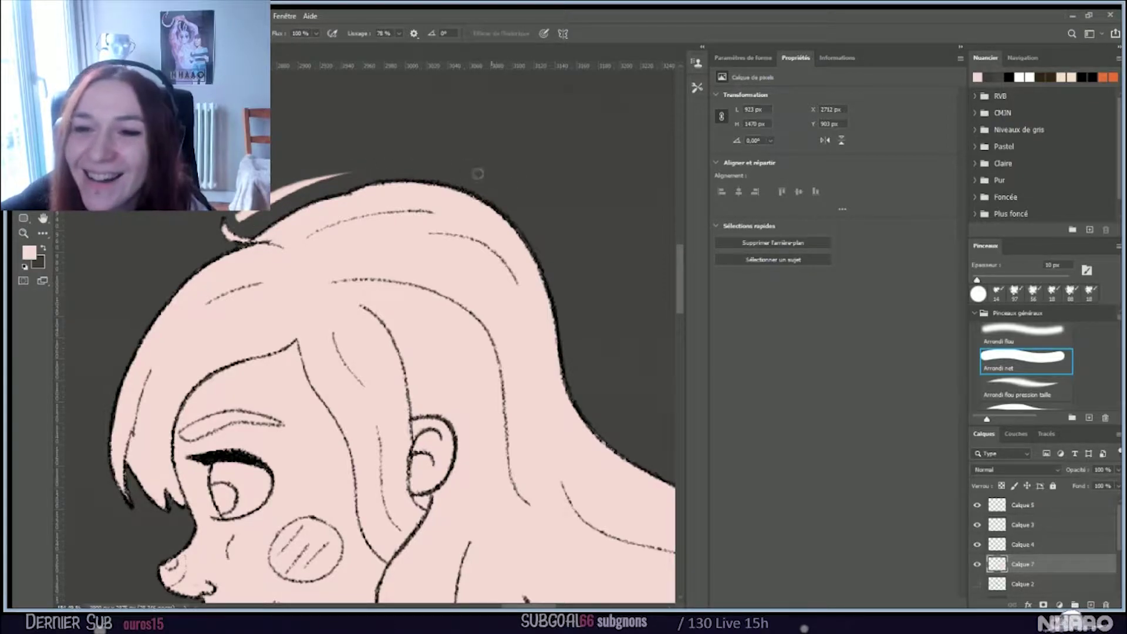
mouse_move(352, 175)
mouse_down()
mouse_move(276, 189)
mouse_move(295, 185)
mouse_up()
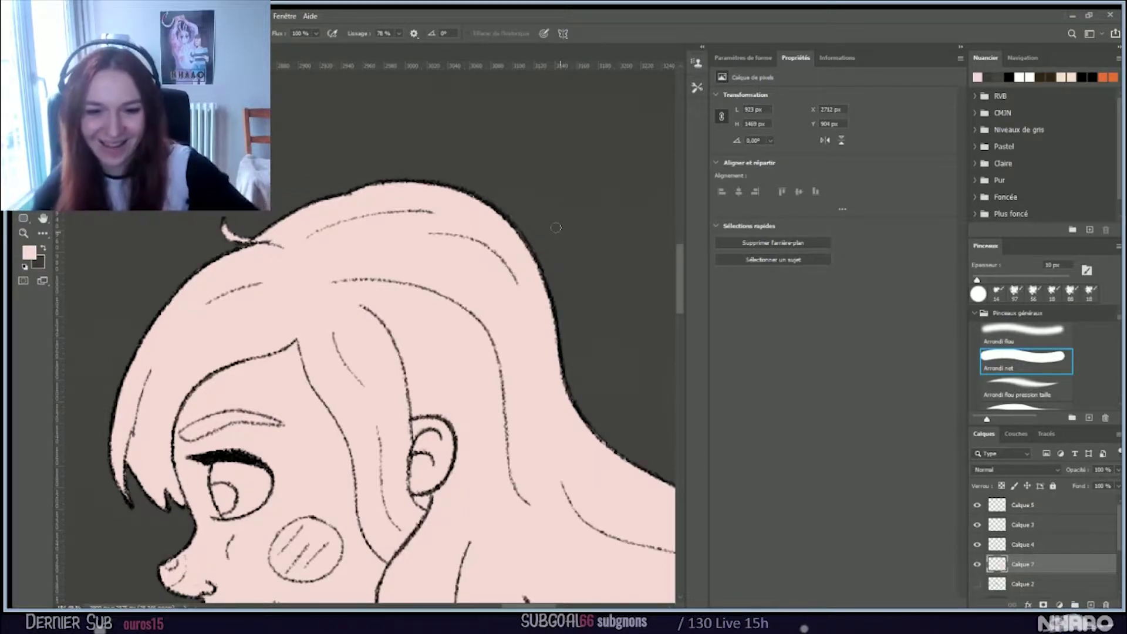
Step: Check the girl's finished base against the whole drawing and add a new layer above it for the rat
scroll(506, 229, down, 4)
scroll(471, 262, down, 6)
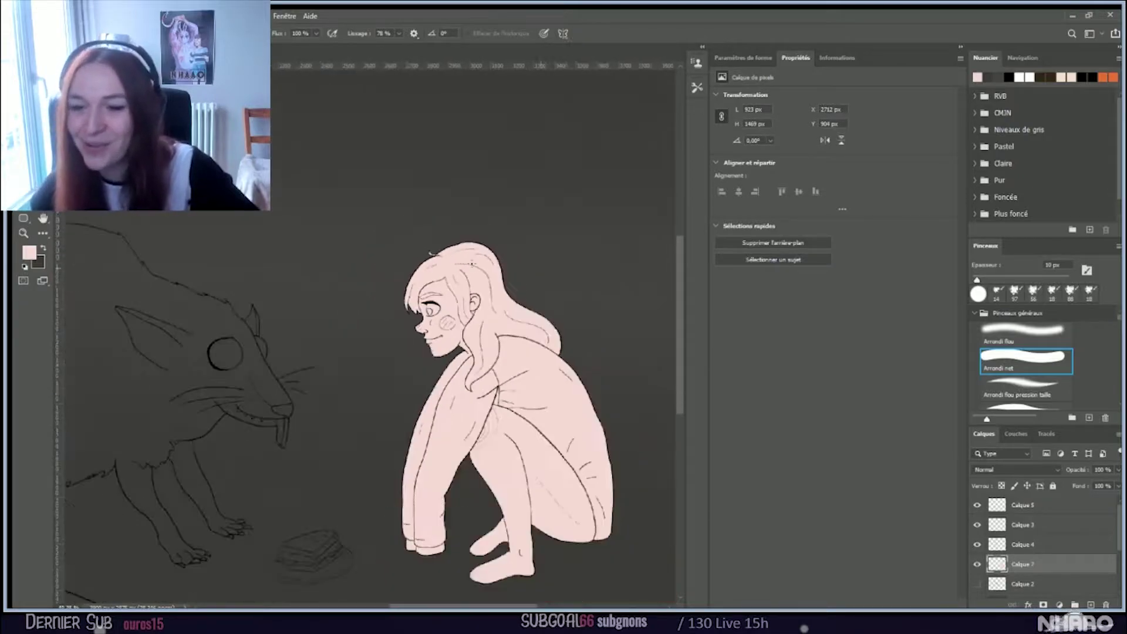
scroll(472, 260, down, 2)
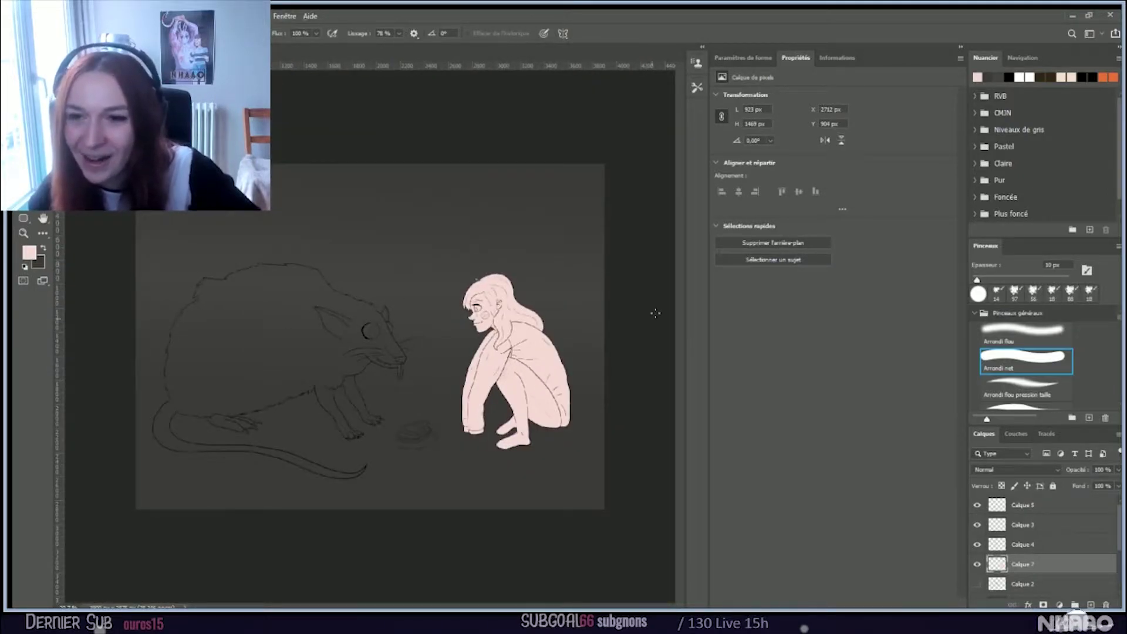
scroll(533, 360, up, 5)
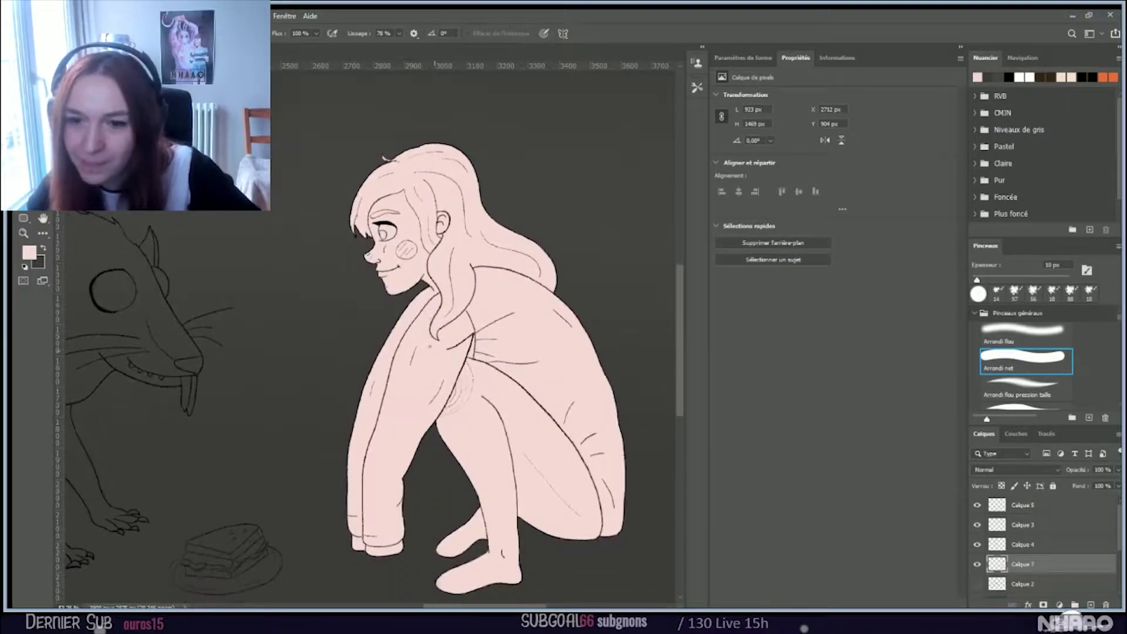
scroll(434, 352, down, 6)
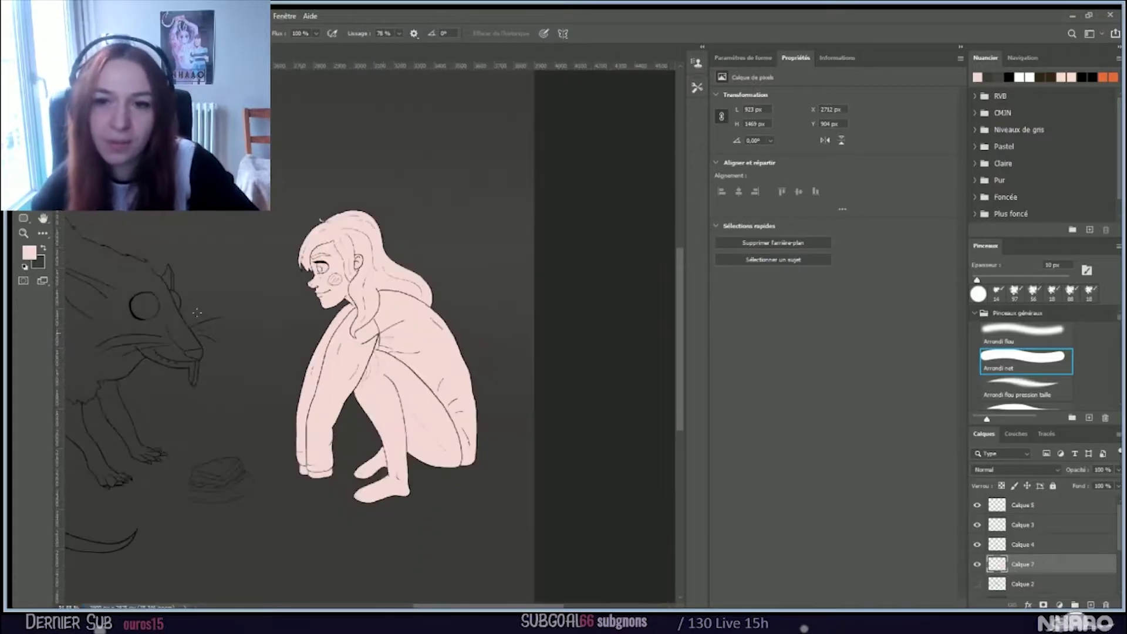
scroll(176, 335, up, 4)
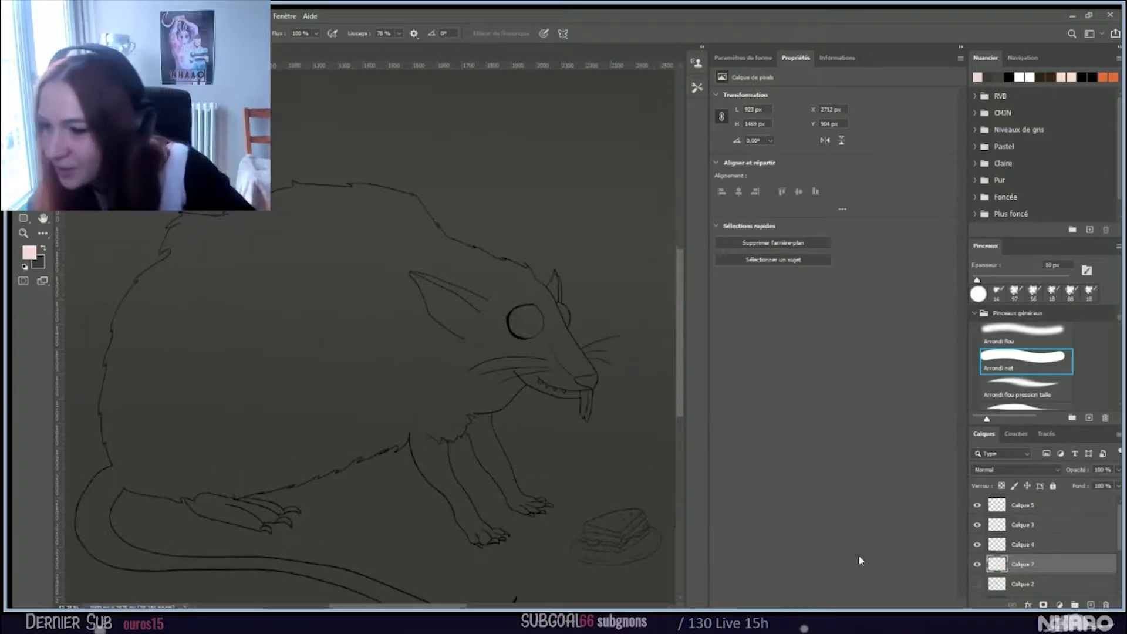
click(1089, 605)
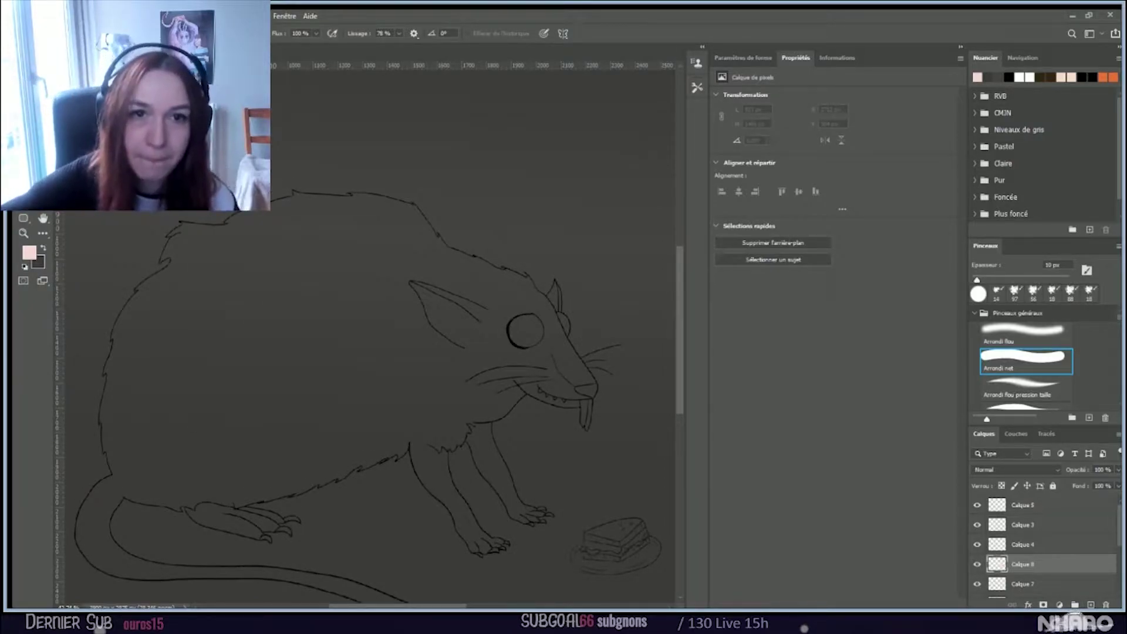
Step: Block in the rat's head and the middle of its body in pink with a 170 px hard round brush
key(b)
key(bracketright)
key(bracketright)
key(bracketright)
key(bracketright)
key(bracketright)
key(bracketright)
key(bracketright)
key(bracketright)
key(bracketright)
key(bracketright)
key(bracketright)
key(bracketright)
mouse_move(392, 294)
mouse_down()
mouse_move(346, 353)
mouse_move(280, 304)
mouse_move(284, 392)
mouse_move(153, 411)
mouse_move(373, 308)
mouse_move(360, 344)
mouse_move(389, 364)
mouse_move(315, 259)
mouse_move(201, 284)
mouse_move(408, 258)
mouse_up()
mouse_move(531, 323)
mouse_down()
mouse_move(421, 293)
mouse_move(451, 342)
mouse_move(429, 269)
mouse_move(443, 277)
mouse_move(423, 256)
mouse_move(521, 298)
mouse_move(541, 286)
mouse_move(542, 367)
mouse_move(540, 322)
mouse_move(541, 361)
mouse_move(547, 350)
mouse_move(567, 370)
mouse_move(575, 417)
mouse_move(566, 376)
mouse_move(496, 337)
mouse_up()
mouse_move(534, 375)
mouse_down()
mouse_move(480, 336)
mouse_move(427, 347)
mouse_move(414, 398)
mouse_move(445, 318)
mouse_move(367, 341)
mouse_move(309, 292)
mouse_move(344, 405)
mouse_move(253, 428)
mouse_move(422, 406)
mouse_move(296, 451)
mouse_move(392, 435)
mouse_move(506, 356)
mouse_move(448, 401)
mouse_move(496, 385)
mouse_move(513, 358)
mouse_move(440, 433)
mouse_up()
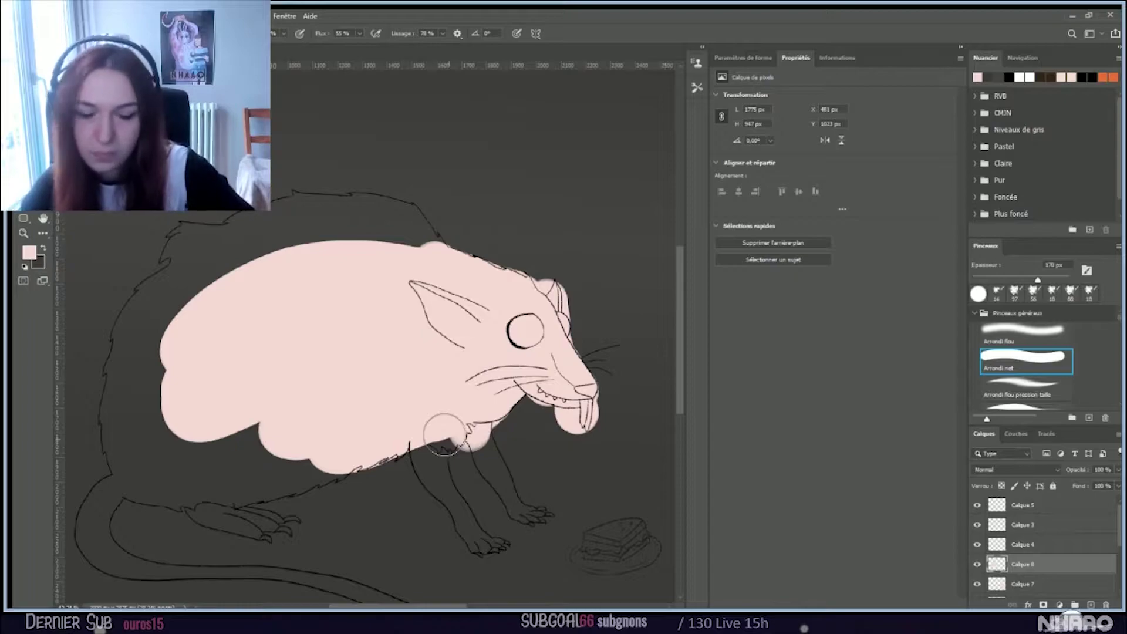
Step: Paint the rat's two front legs, paws and chest fur pink with an 84 px brush
scroll(441, 450, up, 1)
scroll(442, 451, up, 1)
scroll(432, 473, down, 3)
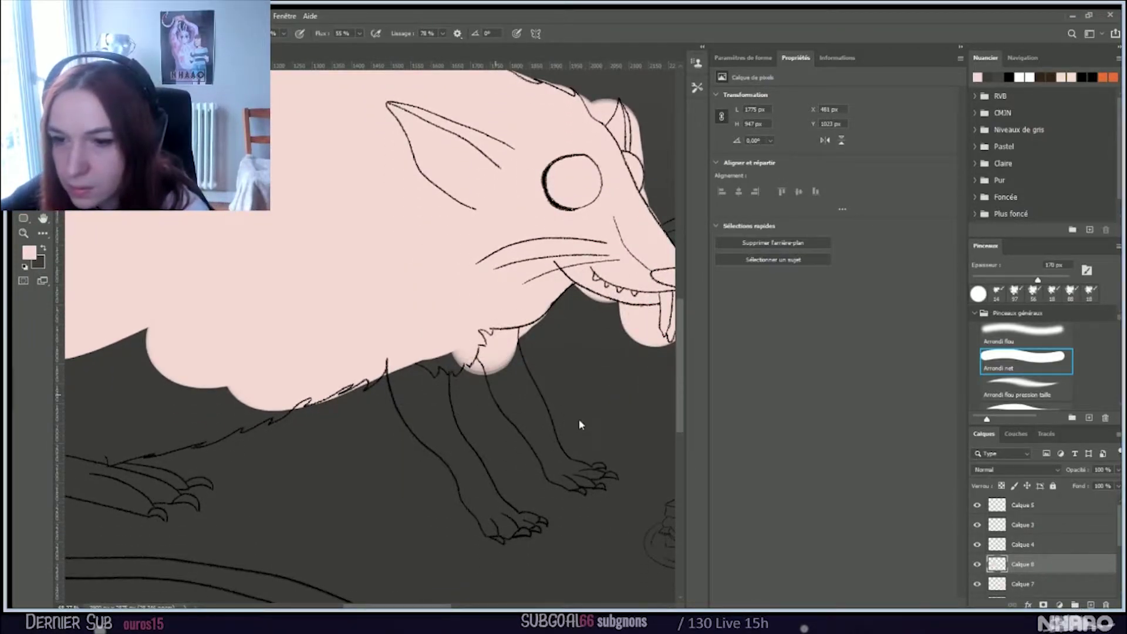
mouse_move(396, 336)
mouse_down()
mouse_move(424, 365)
mouse_move(446, 340)
mouse_move(452, 356)
mouse_move(389, 348)
mouse_move(436, 436)
mouse_move(399, 355)
mouse_move(440, 446)
mouse_up()
mouse_move(421, 352)
mouse_down()
mouse_move(449, 452)
mouse_move(491, 512)
mouse_move(517, 519)
mouse_move(490, 516)
mouse_move(434, 407)
mouse_move(495, 512)
mouse_move(510, 513)
mouse_up()
mouse_move(594, 472)
mouse_down()
mouse_move(557, 471)
mouse_move(483, 333)
mouse_move(497, 378)
mouse_move(535, 427)
mouse_move(495, 395)
mouse_move(510, 393)
mouse_move(533, 419)
mouse_move(524, 398)
mouse_move(535, 418)
mouse_move(502, 353)
mouse_move(499, 314)
mouse_up()
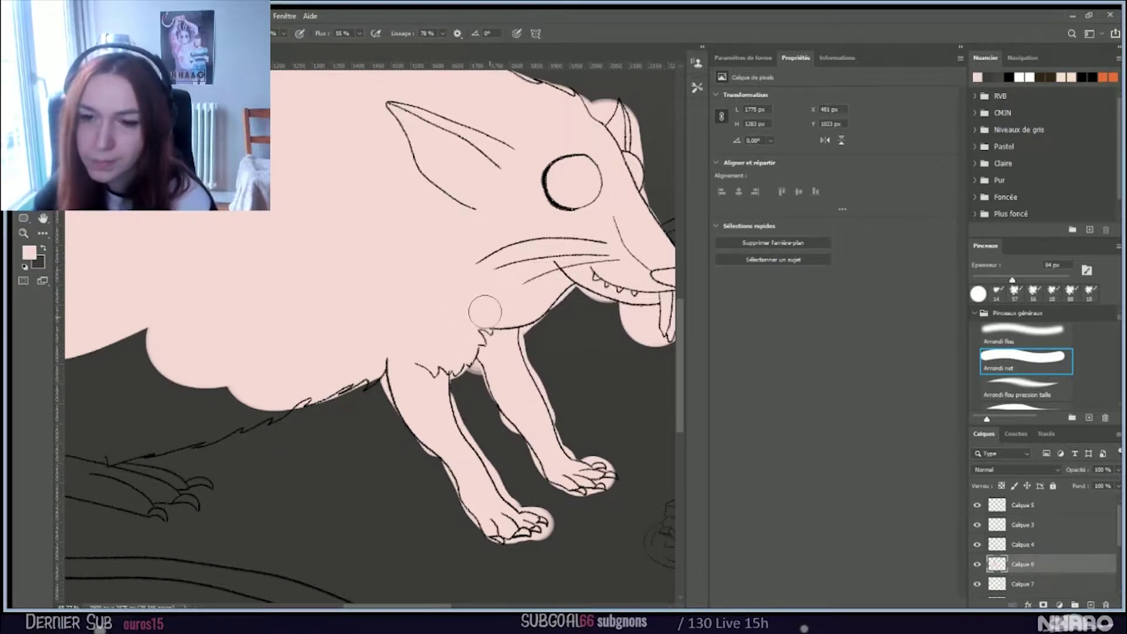
Step: Paint pink along the rat's belly fur, over the hind foot and up the contour of the rump
drag(424, 607, 384, 608)
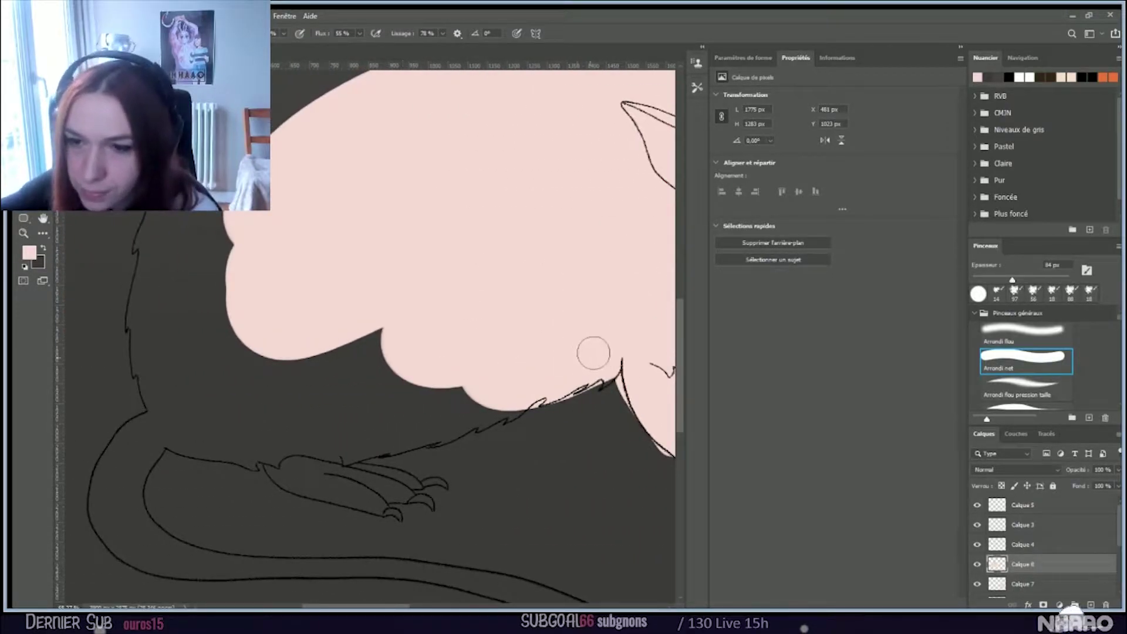
drag(598, 373, 578, 368)
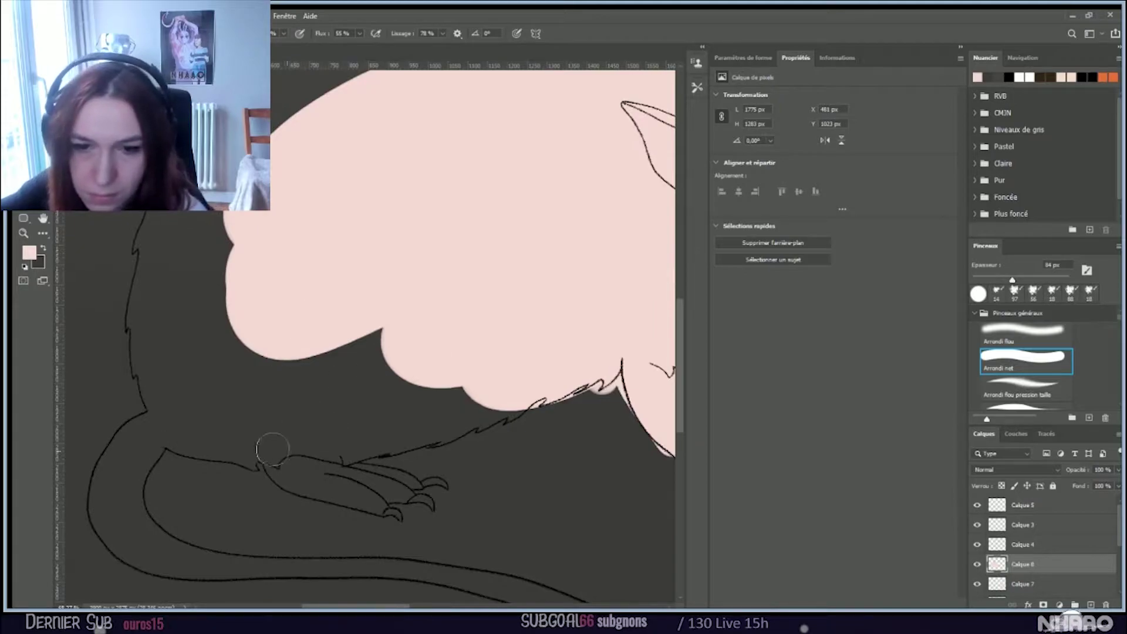
mouse_move(271, 464)
mouse_down()
mouse_move(393, 503)
mouse_move(383, 500)
mouse_move(421, 499)
mouse_move(420, 472)
mouse_move(254, 431)
mouse_move(321, 450)
mouse_move(275, 349)
mouse_move(348, 355)
mouse_move(463, 301)
mouse_move(318, 361)
mouse_up()
mouse_move(251, 399)
mouse_down()
mouse_move(490, 354)
mouse_move(281, 416)
mouse_move(295, 438)
mouse_move(496, 379)
mouse_move(290, 444)
mouse_move(552, 376)
mouse_move(500, 406)
mouse_move(334, 446)
mouse_move(259, 439)
mouse_move(244, 451)
mouse_move(175, 436)
mouse_move(228, 444)
mouse_move(162, 430)
mouse_move(139, 409)
mouse_move(133, 273)
mouse_move(141, 203)
mouse_up()
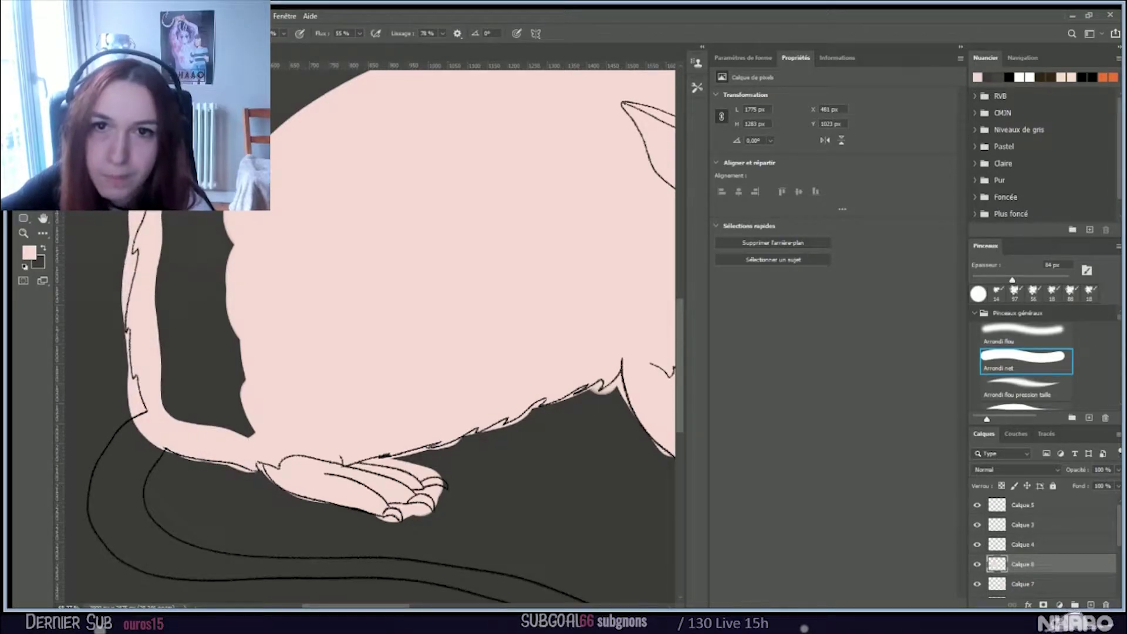
Step: Fill the remaining unpainted gaps inside the rat's hindquarters with pink
mouse_move(375, 76)
mouse_down()
mouse_move(306, 81)
mouse_move(336, 102)
mouse_move(291, 115)
mouse_up()
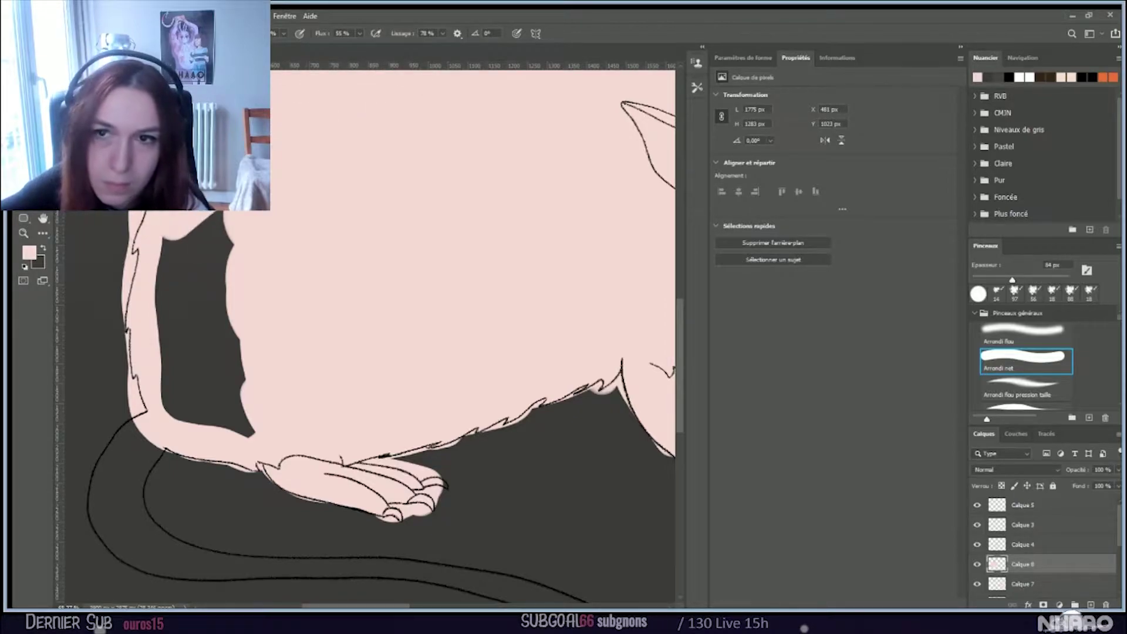
mouse_move(152, 240)
mouse_down()
mouse_move(157, 408)
mouse_move(195, 431)
mouse_move(287, 434)
mouse_move(191, 403)
mouse_move(130, 354)
mouse_move(247, 403)
mouse_move(175, 224)
mouse_move(185, 359)
mouse_up()
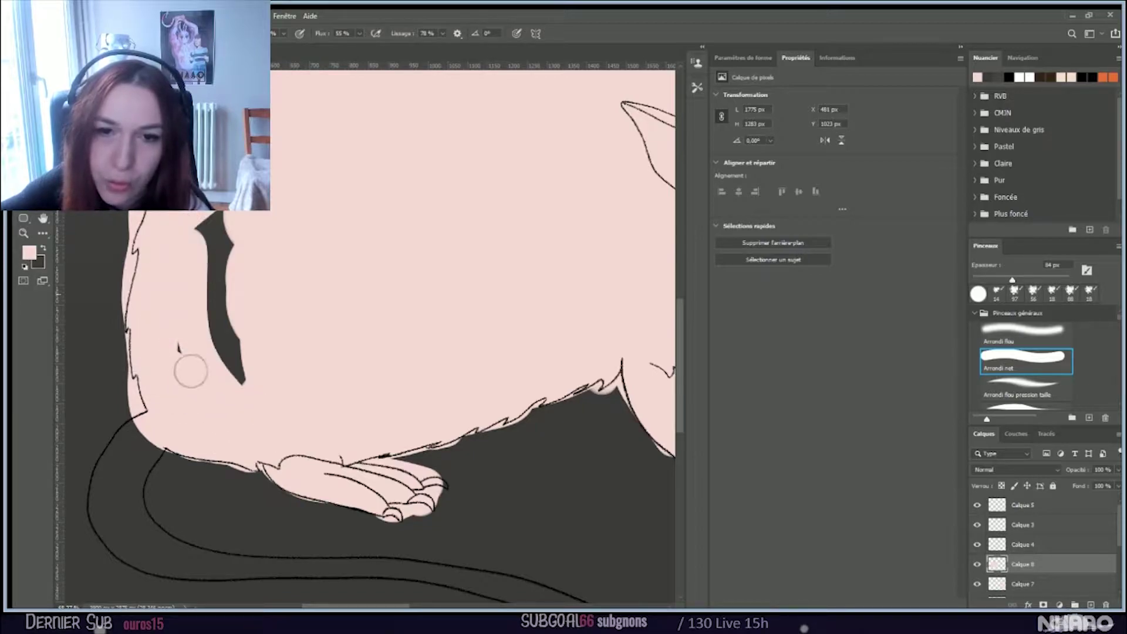
mouse_move(215, 234)
mouse_down()
mouse_move(246, 390)
mouse_move(226, 239)
mouse_up()
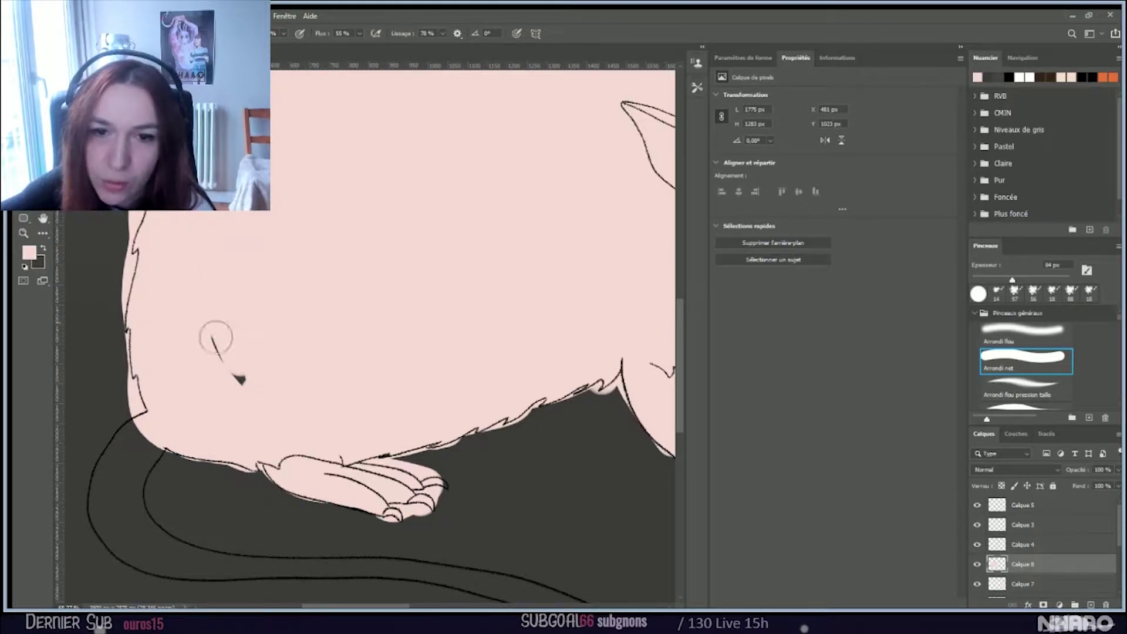
drag(228, 352, 224, 352)
Step: Paint the rat's whole tail pink, from its base at the rump to the curled tip
scroll(276, 352, down, 3)
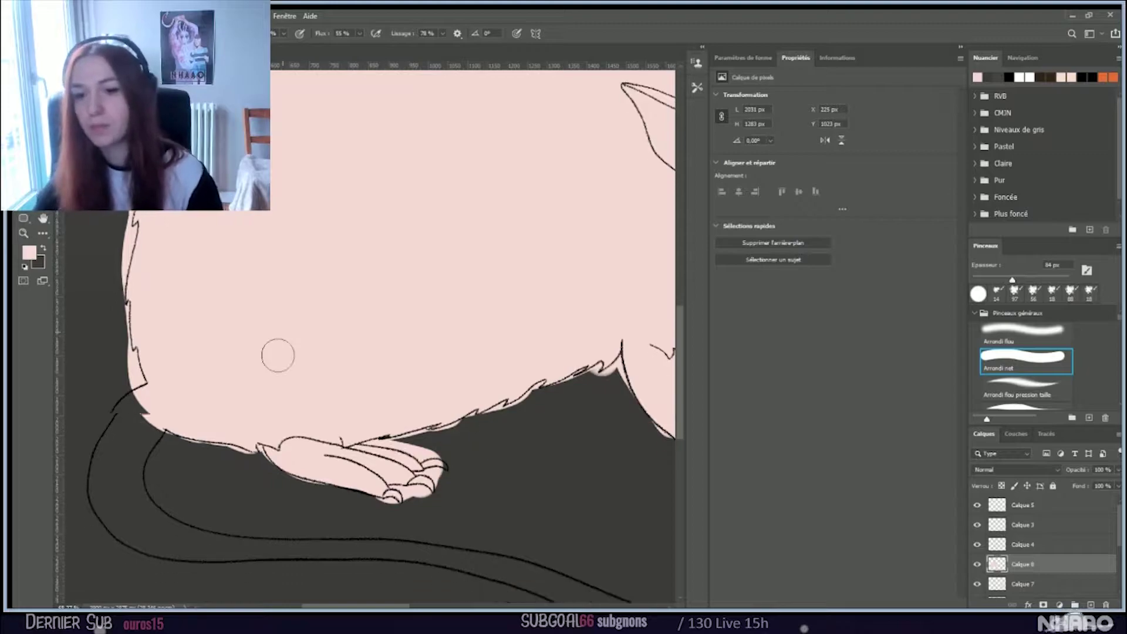
scroll(277, 355, down, 2)
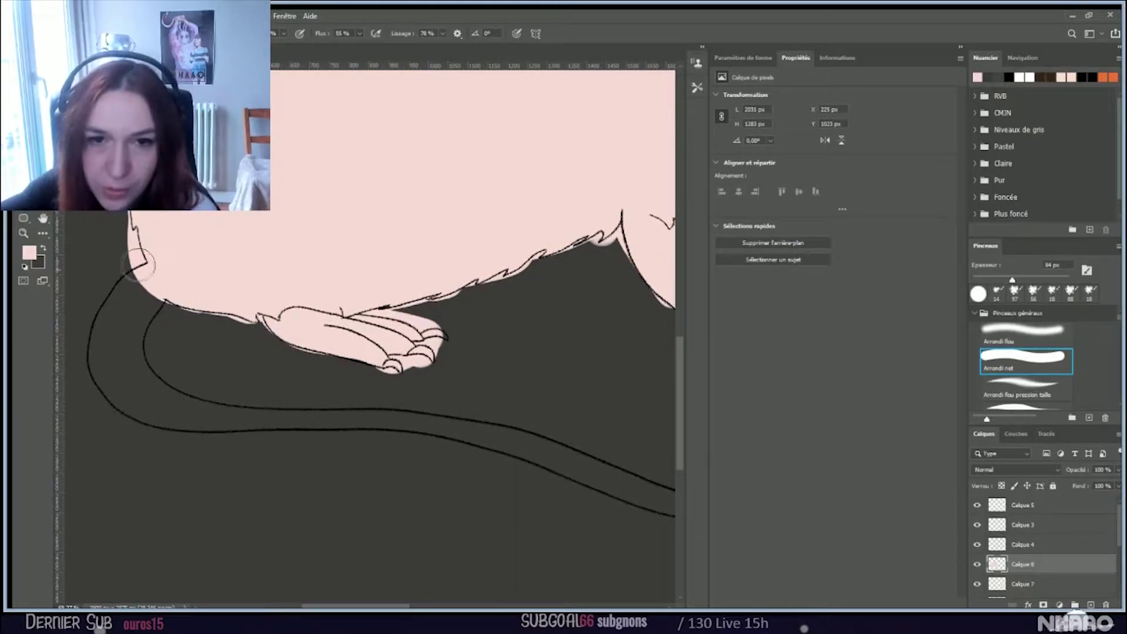
mouse_move(116, 289)
mouse_down()
mouse_move(101, 337)
mouse_move(109, 369)
mouse_move(150, 405)
mouse_move(140, 291)
mouse_move(133, 393)
mouse_move(131, 297)
mouse_move(176, 402)
mouse_move(126, 365)
mouse_up()
mouse_move(94, 308)
mouse_down()
mouse_move(103, 382)
mouse_move(183, 415)
mouse_move(258, 417)
mouse_move(194, 402)
mouse_move(447, 427)
mouse_move(604, 475)
mouse_move(482, 432)
mouse_move(669, 499)
mouse_move(508, 455)
mouse_up()
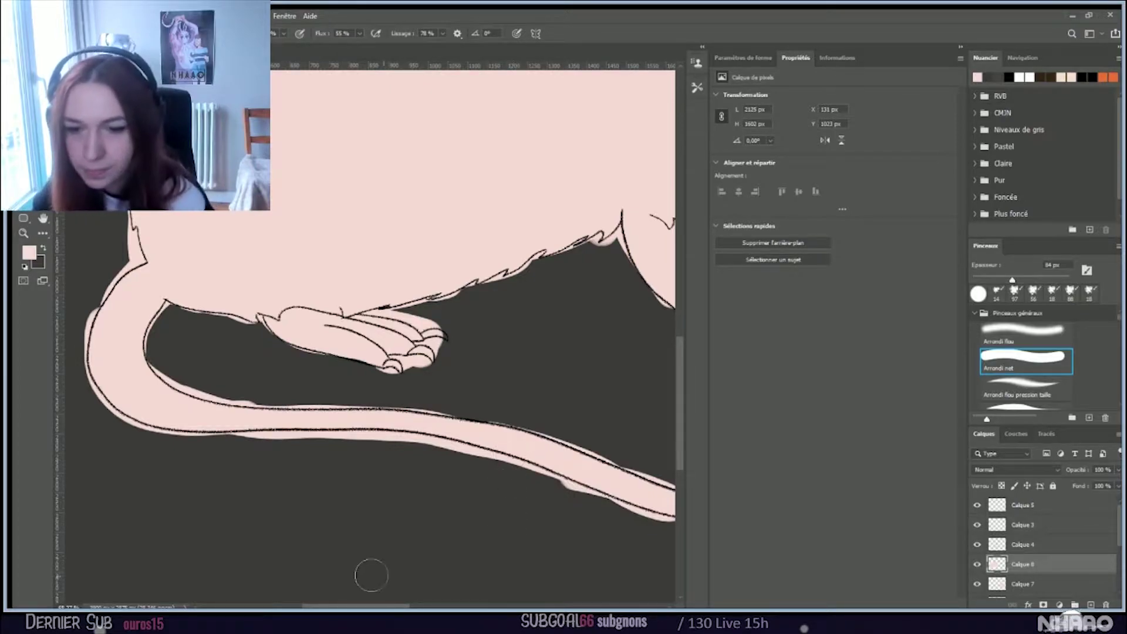
drag(377, 607, 408, 607)
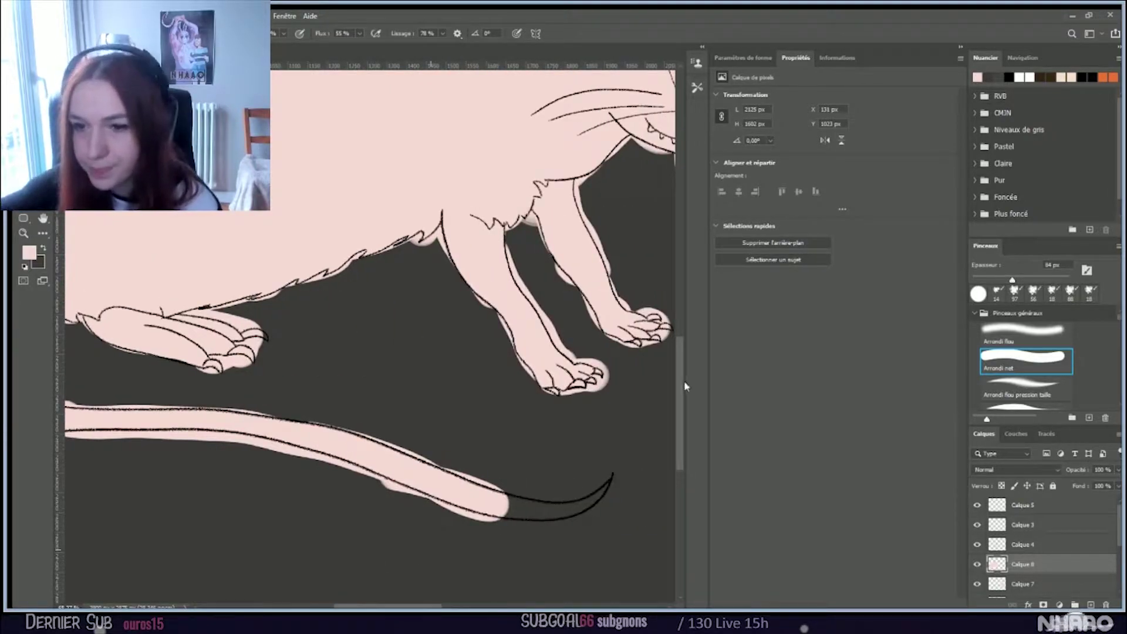
mouse_move(606, 478)
mouse_down()
mouse_move(542, 505)
mouse_move(488, 499)
mouse_up()
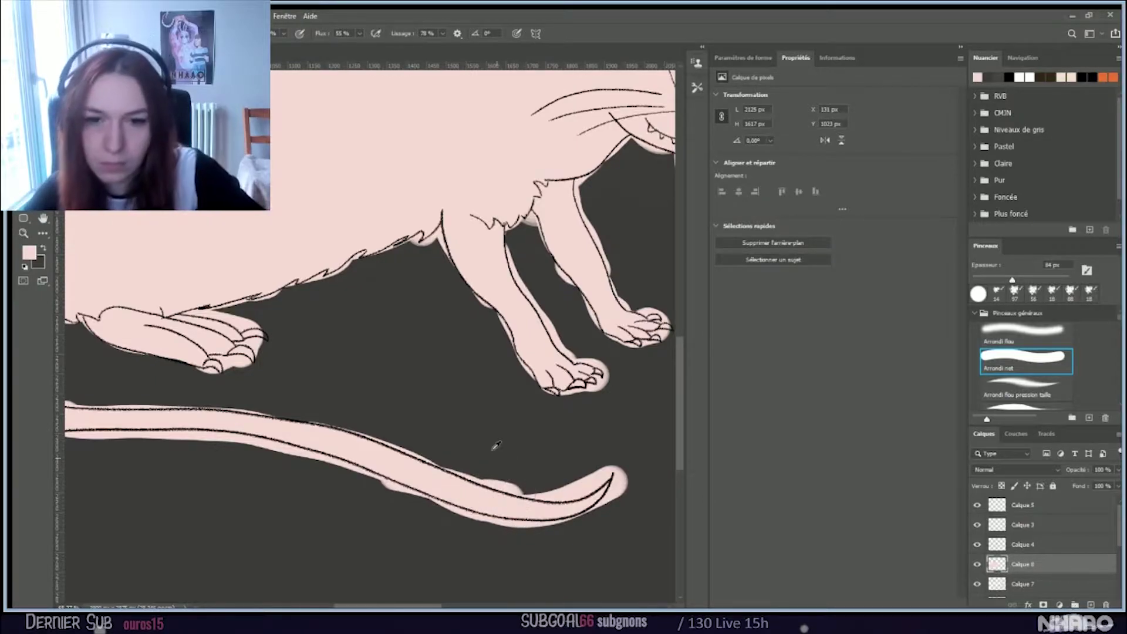
Step: Fill the rat's upper back with pink up to the jagged fur line, from the rump to the head
scroll(492, 449, down, 3)
scroll(217, 250, up, 5)
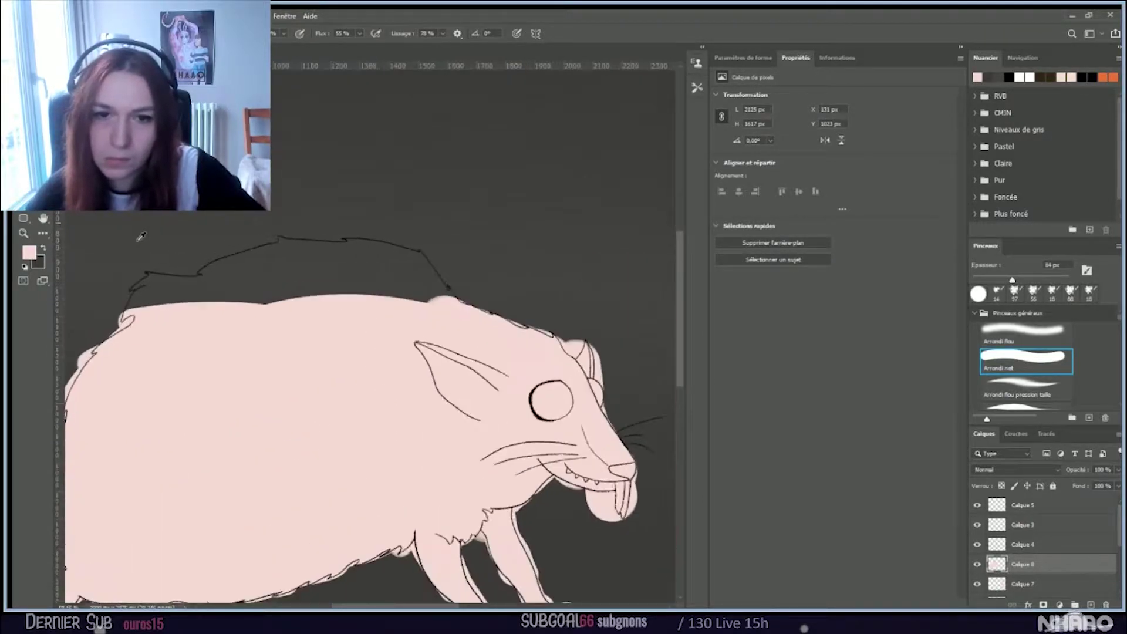
mouse_move(123, 326)
mouse_down()
mouse_move(257, 305)
mouse_move(261, 322)
mouse_up()
mouse_move(136, 286)
mouse_down()
mouse_move(201, 277)
mouse_move(290, 288)
mouse_move(572, 248)
mouse_move(233, 285)
mouse_move(316, 247)
mouse_move(436, 247)
mouse_move(338, 230)
mouse_move(513, 246)
mouse_move(611, 338)
mouse_move(535, 279)
mouse_move(545, 266)
mouse_move(533, 255)
mouse_move(456, 283)
mouse_move(359, 275)
mouse_move(525, 273)
mouse_move(393, 289)
mouse_move(459, 315)
mouse_move(577, 327)
mouse_move(539, 305)
mouse_move(581, 329)
mouse_up()
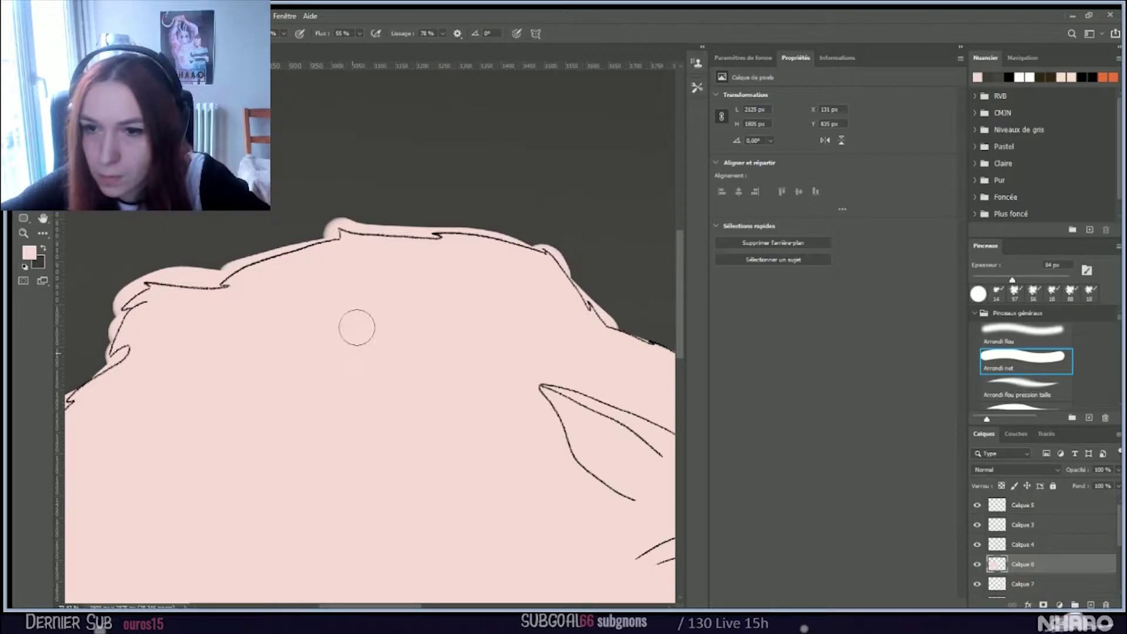
drag(337, 330, 311, 358)
Step: Erase the pink spilling above the rat's back outline with a 20 px eraser, from the rump tuft up the slope toward the next fur point
scroll(170, 310, up, 5)
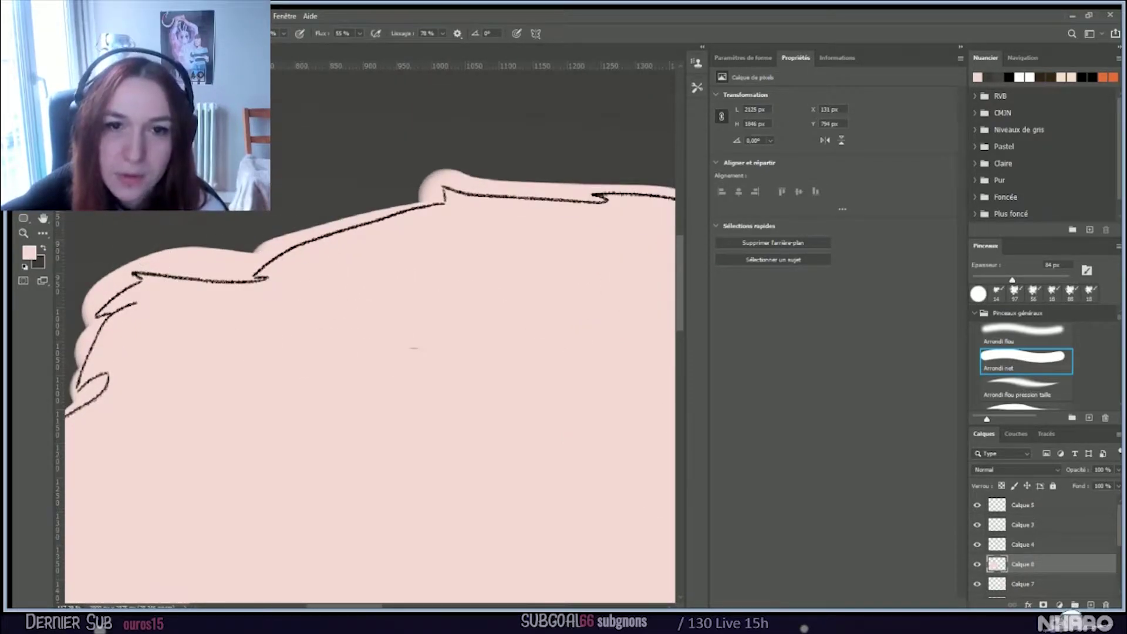
key(e)
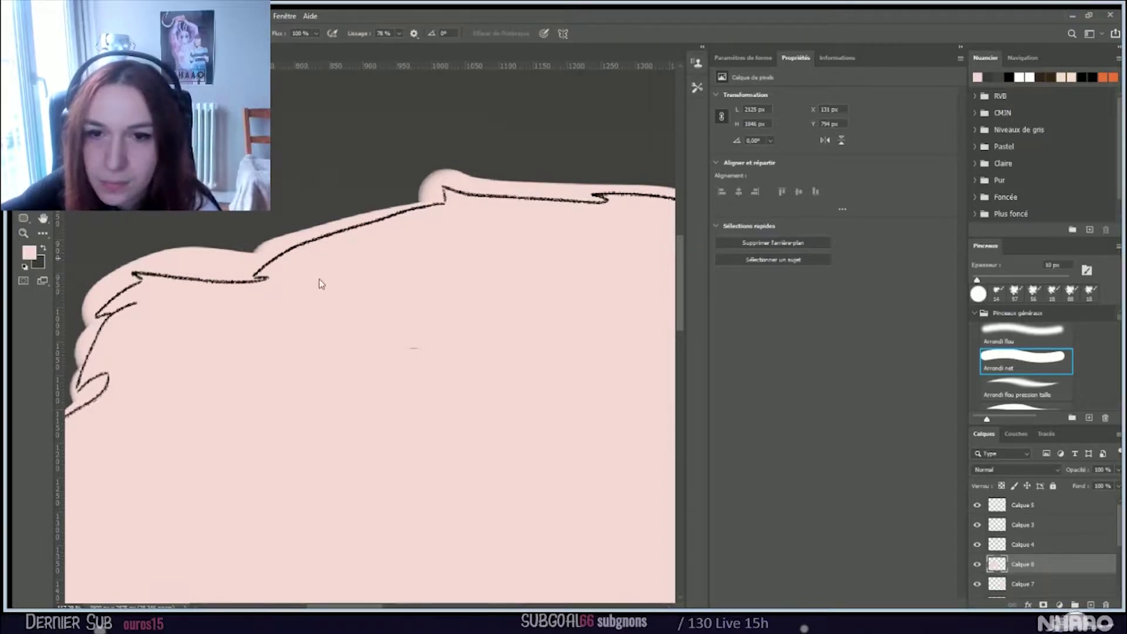
drag(140, 252, 187, 259)
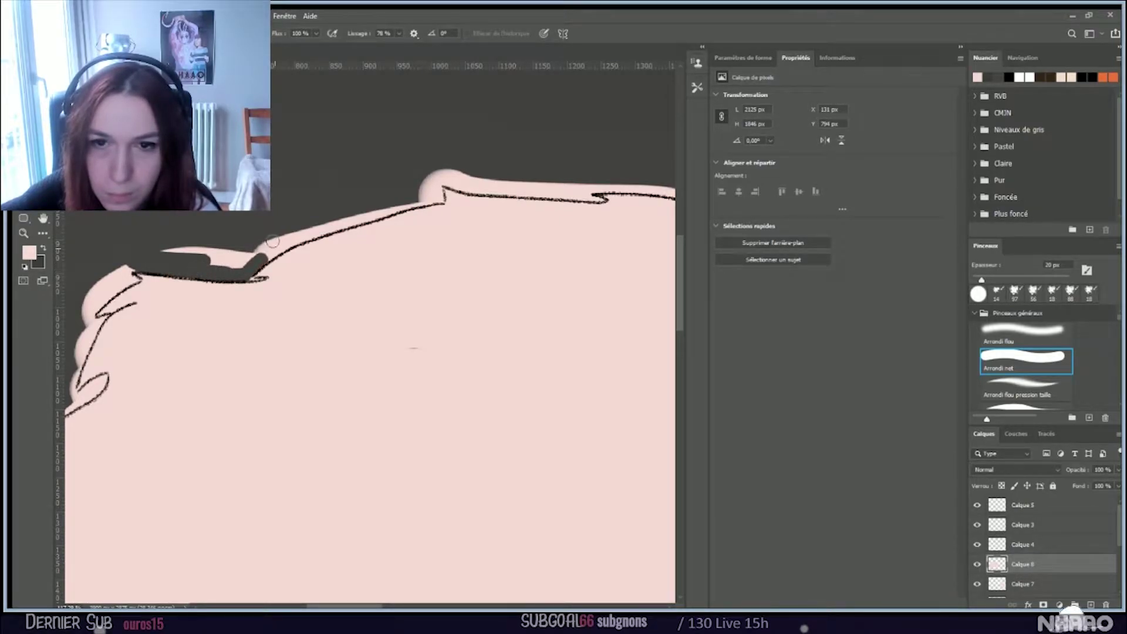
mouse_move(324, 215)
mouse_down()
mouse_move(215, 256)
mouse_move(189, 240)
mouse_move(153, 242)
mouse_move(295, 236)
mouse_up()
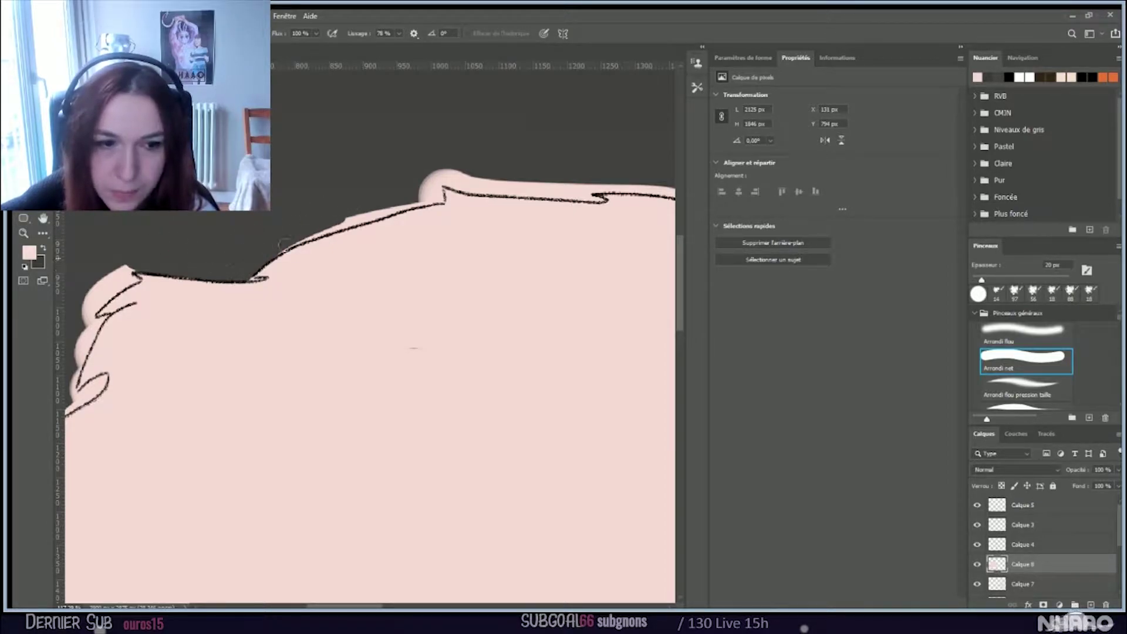
mouse_move(293, 236)
mouse_down()
mouse_move(337, 220)
mouse_move(298, 224)
mouse_up()
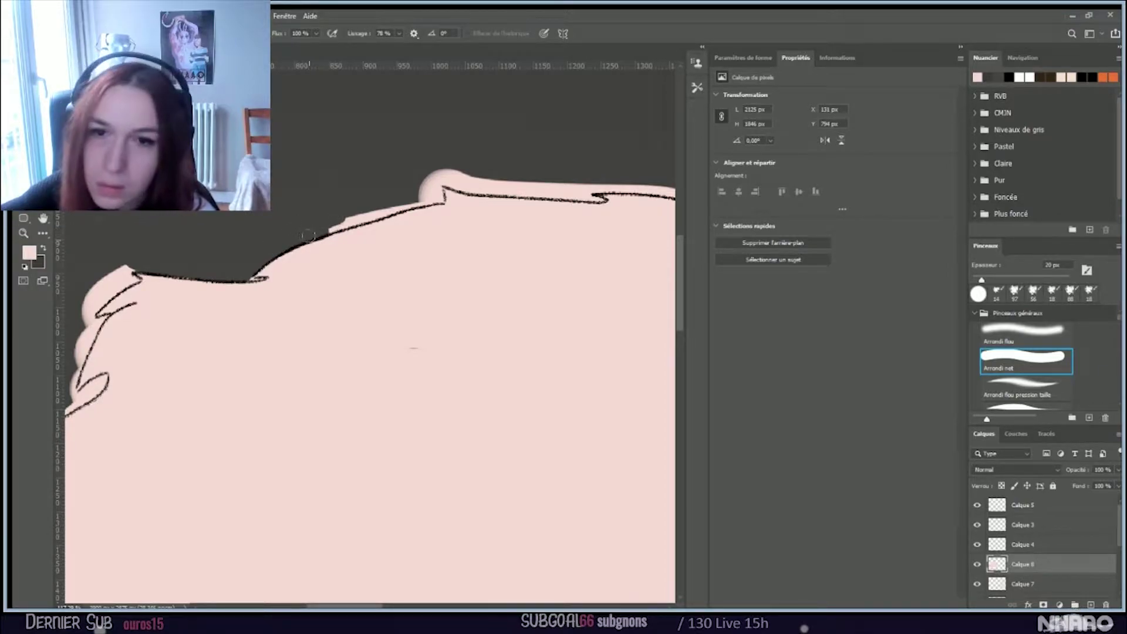
mouse_move(293, 234)
mouse_down()
mouse_move(397, 199)
mouse_move(383, 211)
mouse_up()
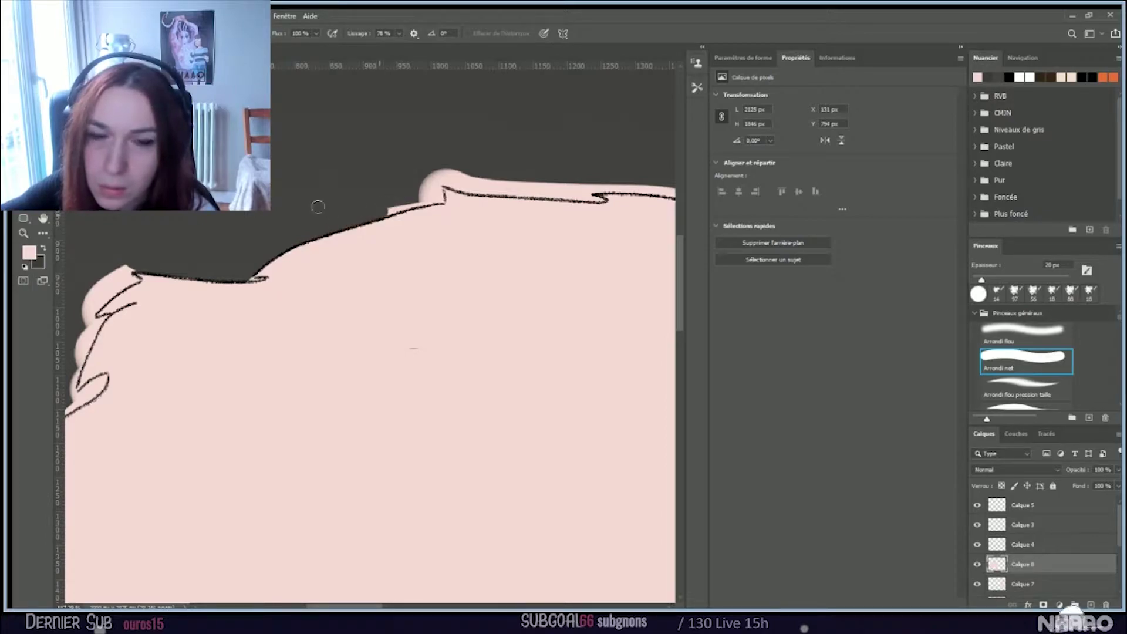
Step: Erase the pink overflow around the pointed fur tuft on the rat's back and along the nearly flat contour beyond it
key(b)
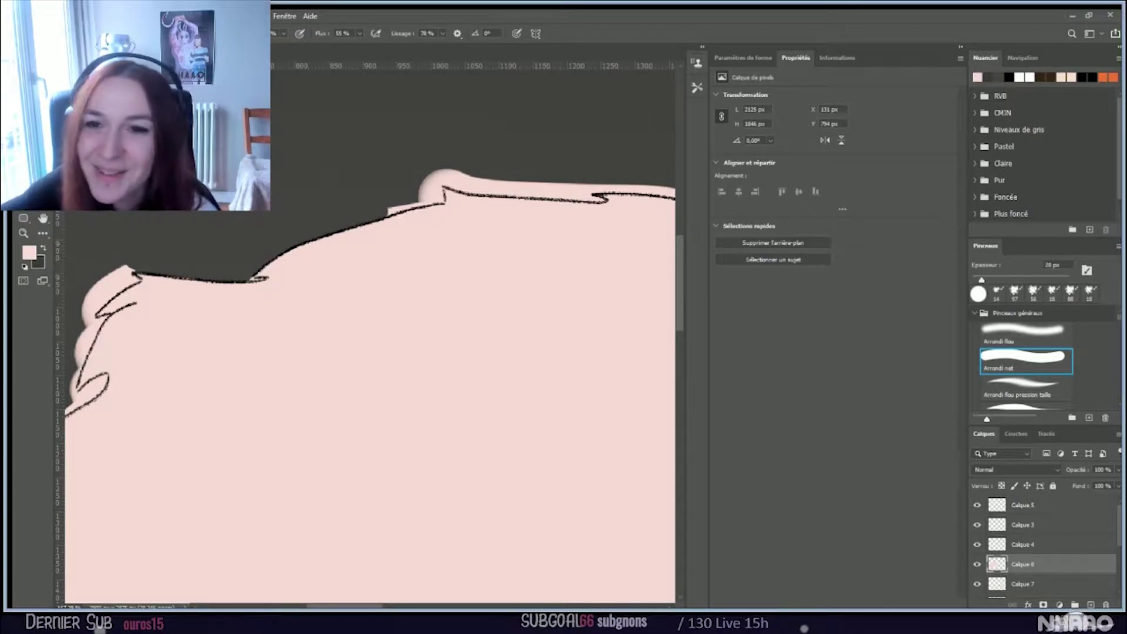
key(e)
drag(435, 194, 348, 219)
drag(430, 189, 439, 175)
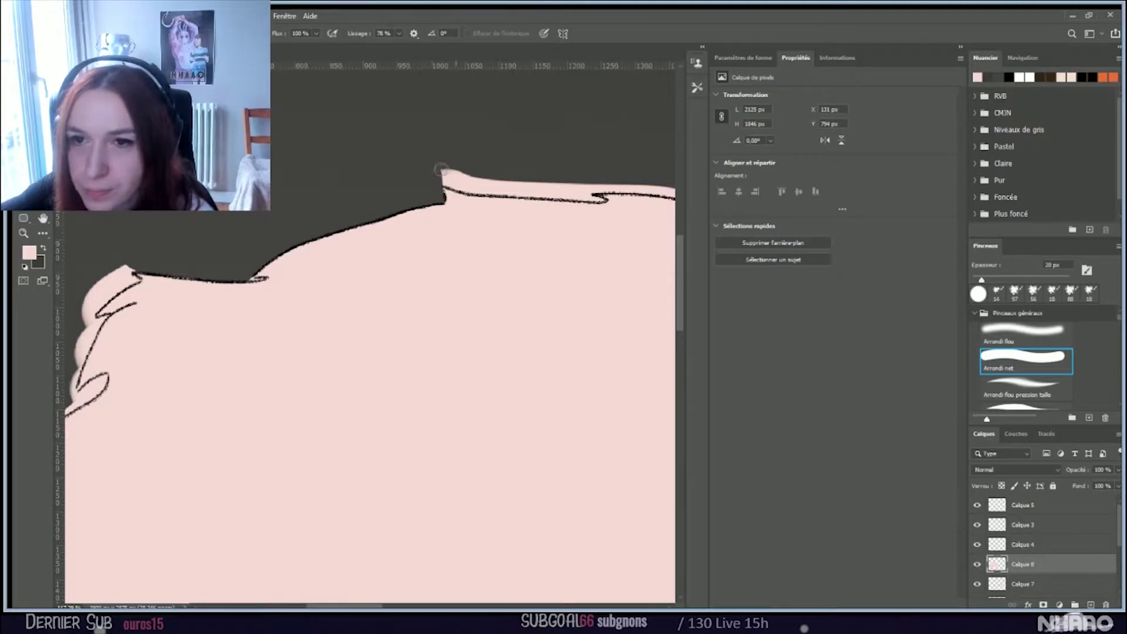
drag(463, 178, 437, 169)
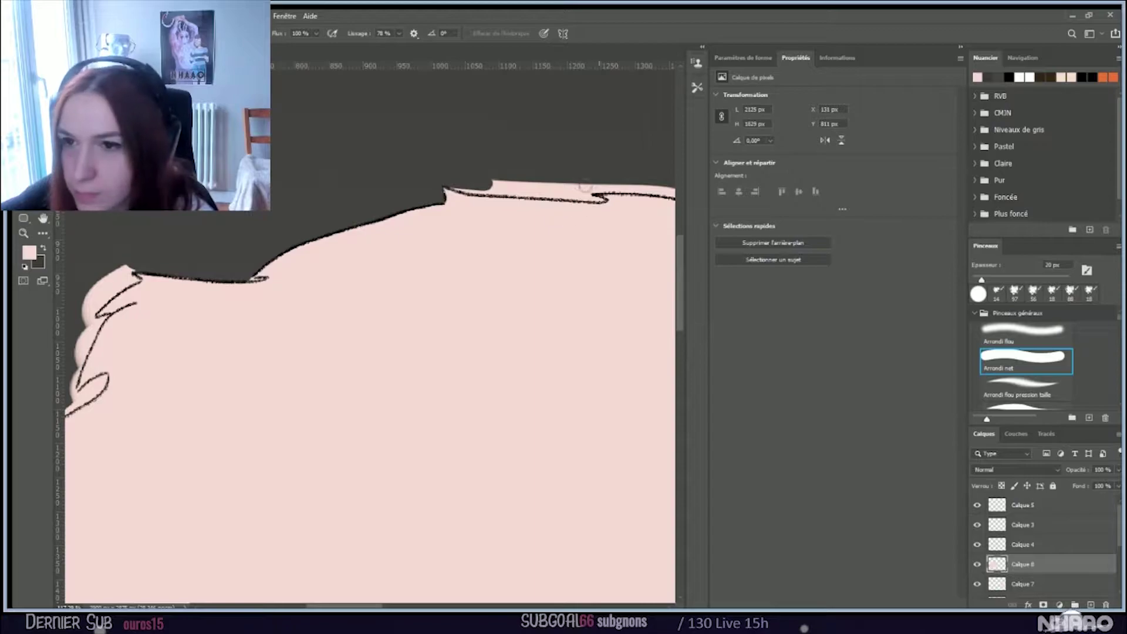
drag(590, 192, 466, 176)
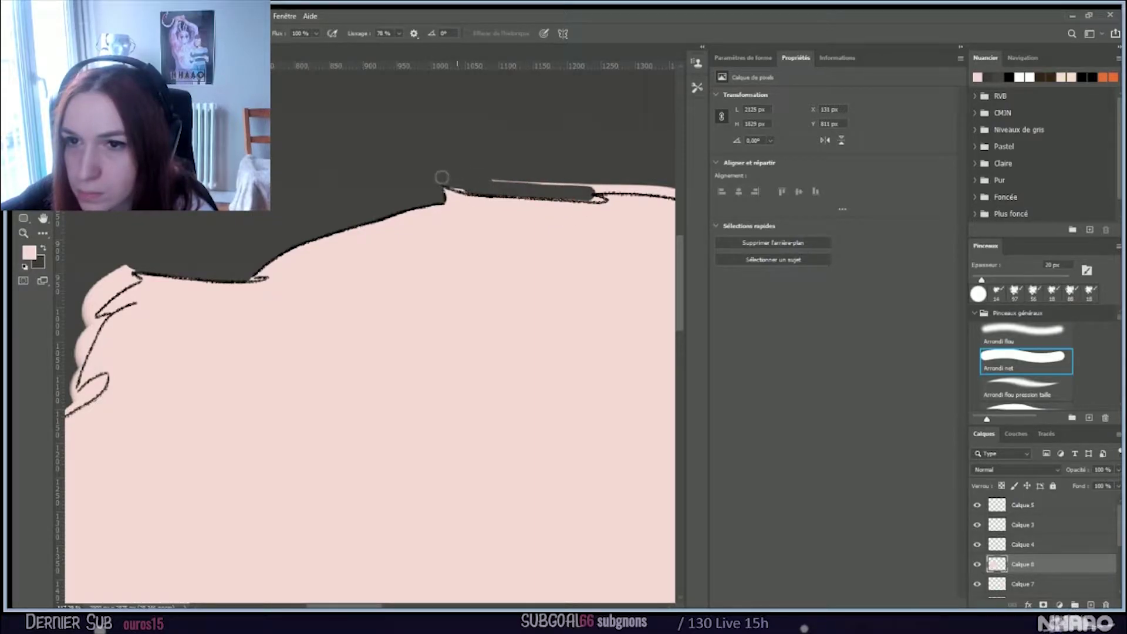
mouse_move(522, 175)
mouse_down()
mouse_move(660, 185)
mouse_move(562, 177)
mouse_up()
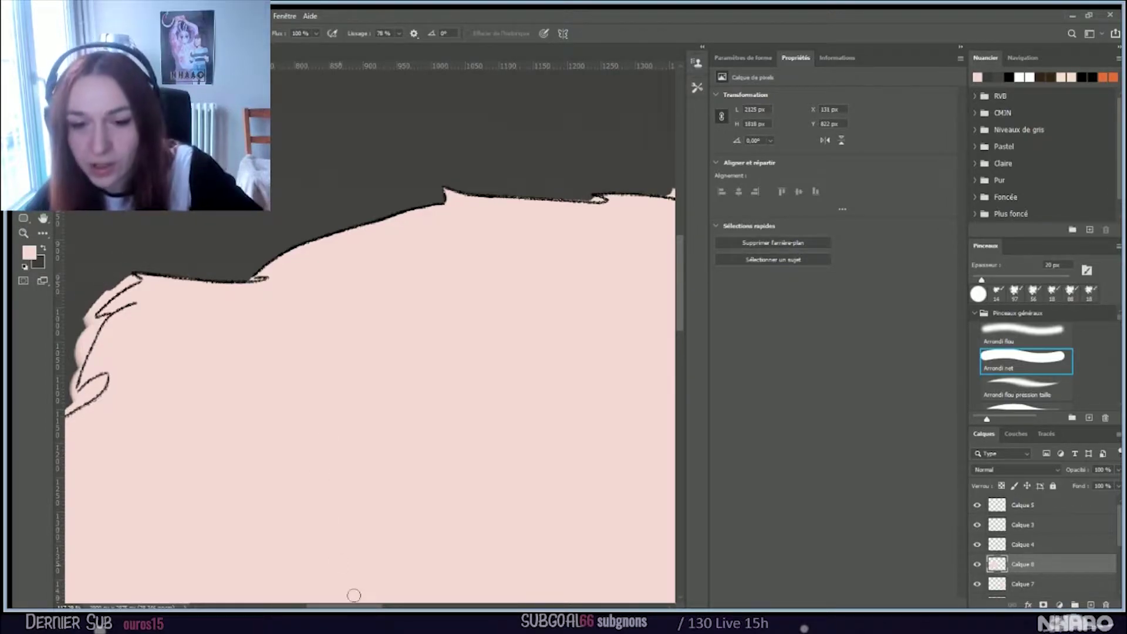
Step: Erase the pink trapped in the small fur notch on the rat's back with a much finer eraser
drag(349, 608, 314, 607)
scroll(254, 502, up, 2)
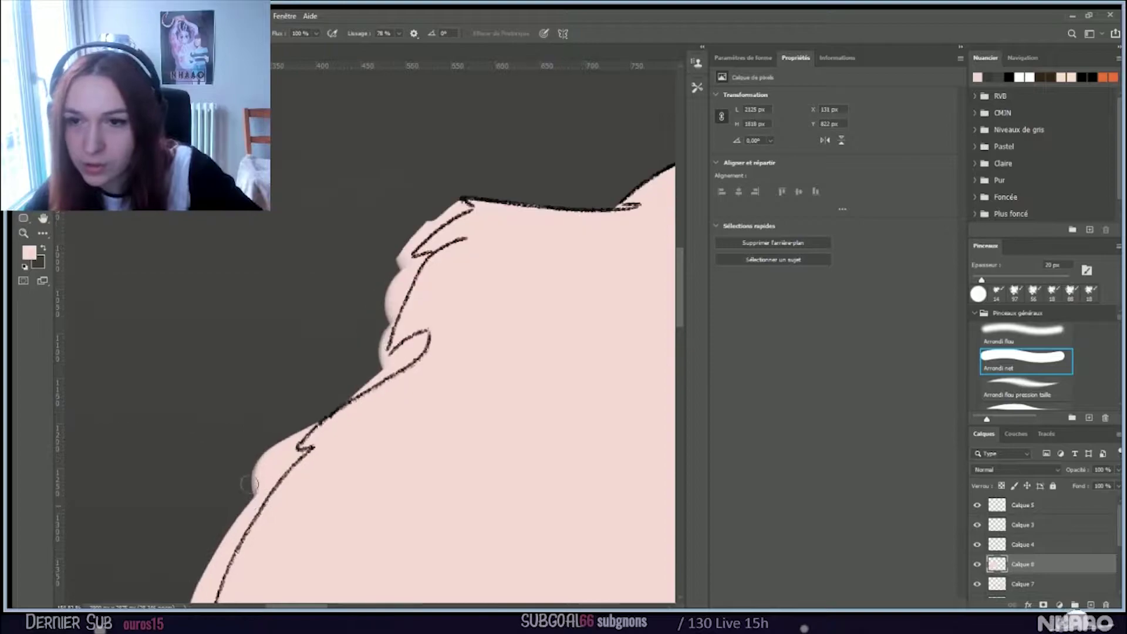
scroll(248, 437, down, 1)
scroll(247, 436, down, 1)
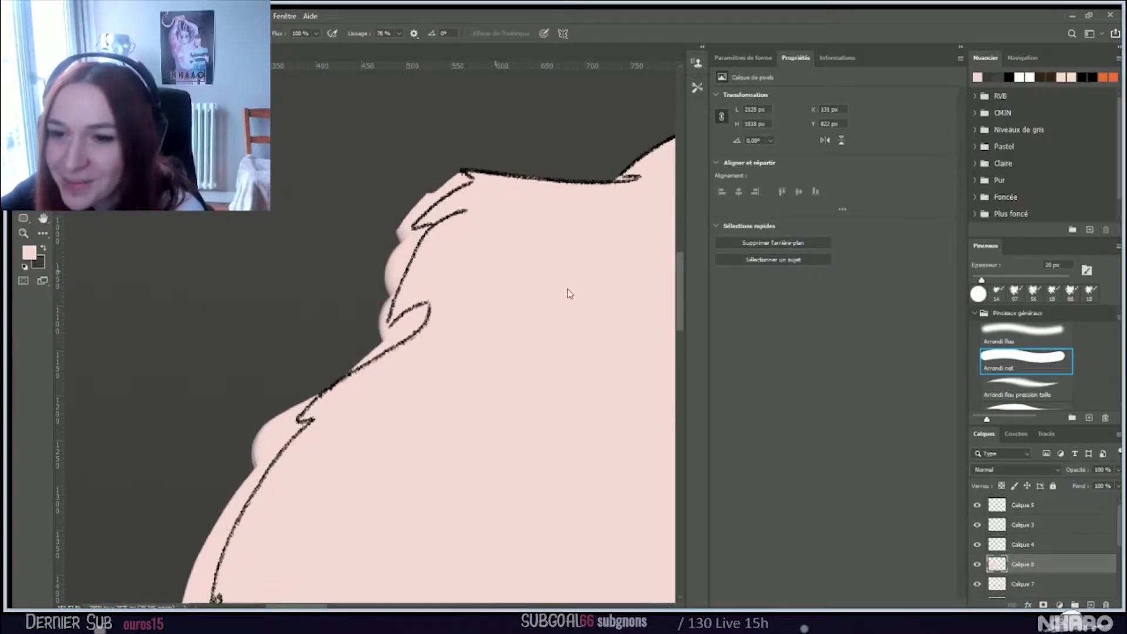
key(bracketleft)
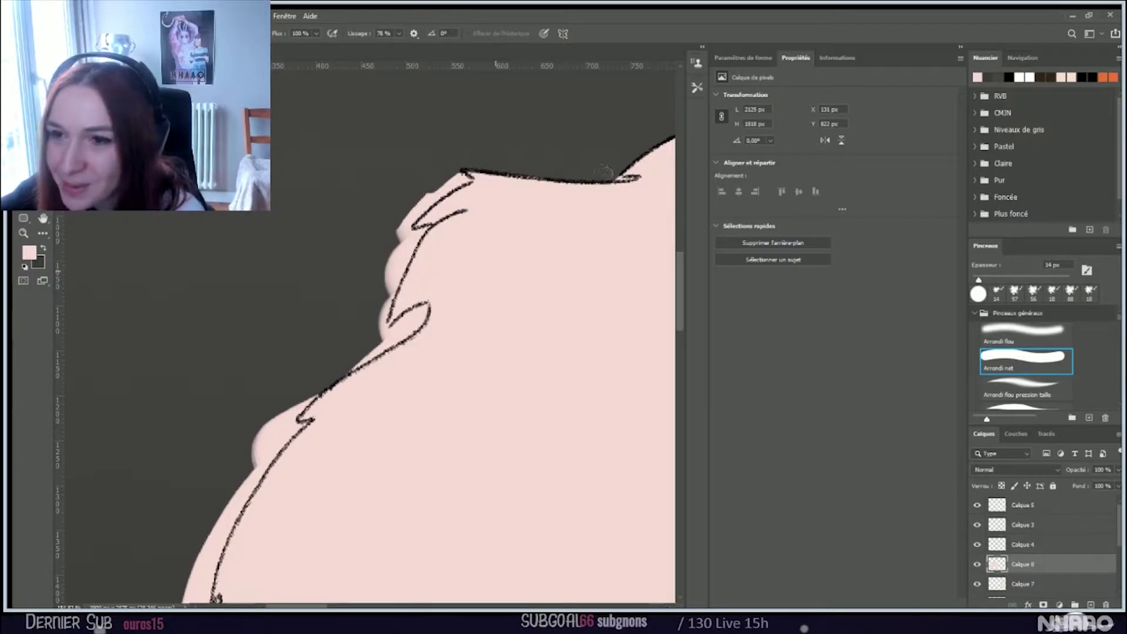
key(bracketleft)
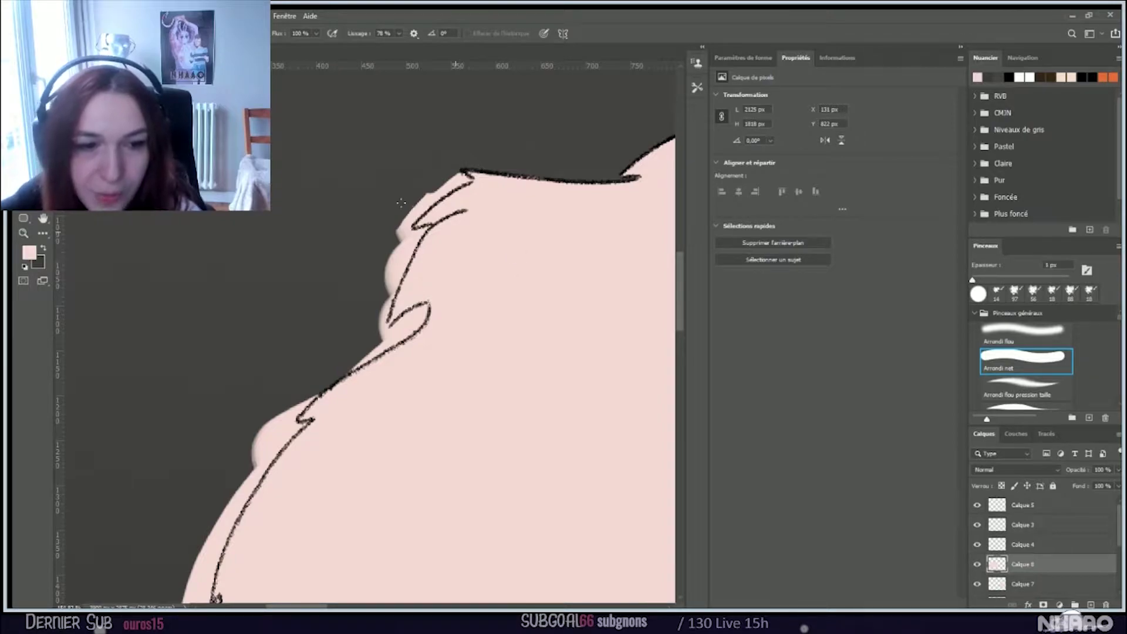
Step: Enlarge the eraser and remove the pink overflow around the upper rump tufts, clearing the hooked gap and the slope below it
key(bracketright)
key(bracketright)
key(bracketright)
key(bracketright)
key(bracketright)
key(bracketright)
key(bracketright)
key(bracketright)
key(bracketright)
key(bracketright)
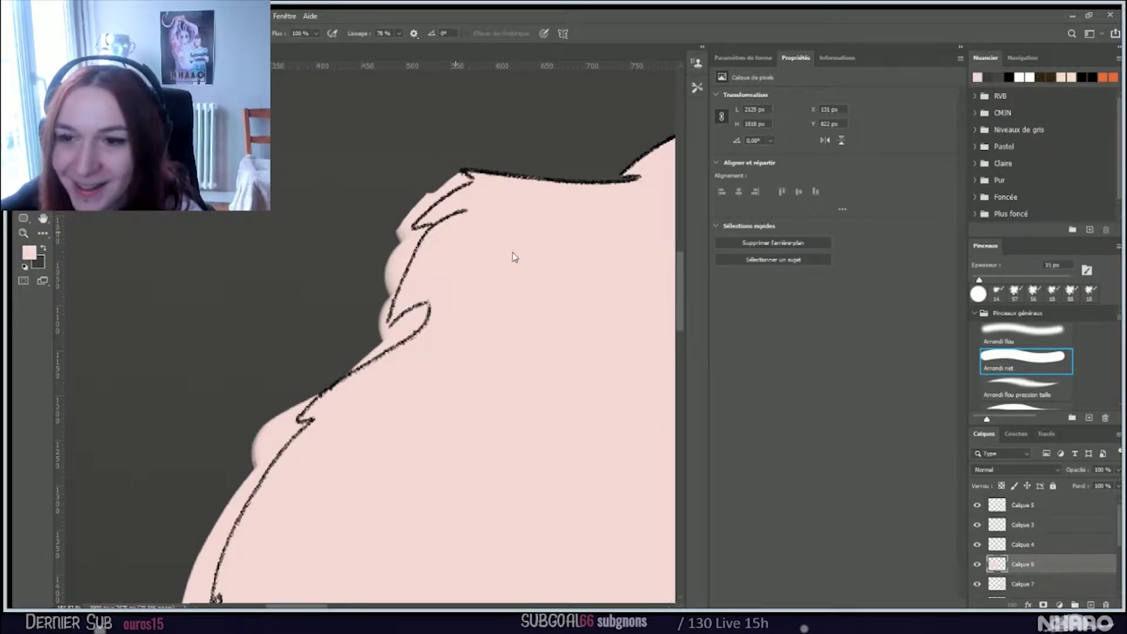
drag(461, 177, 429, 186)
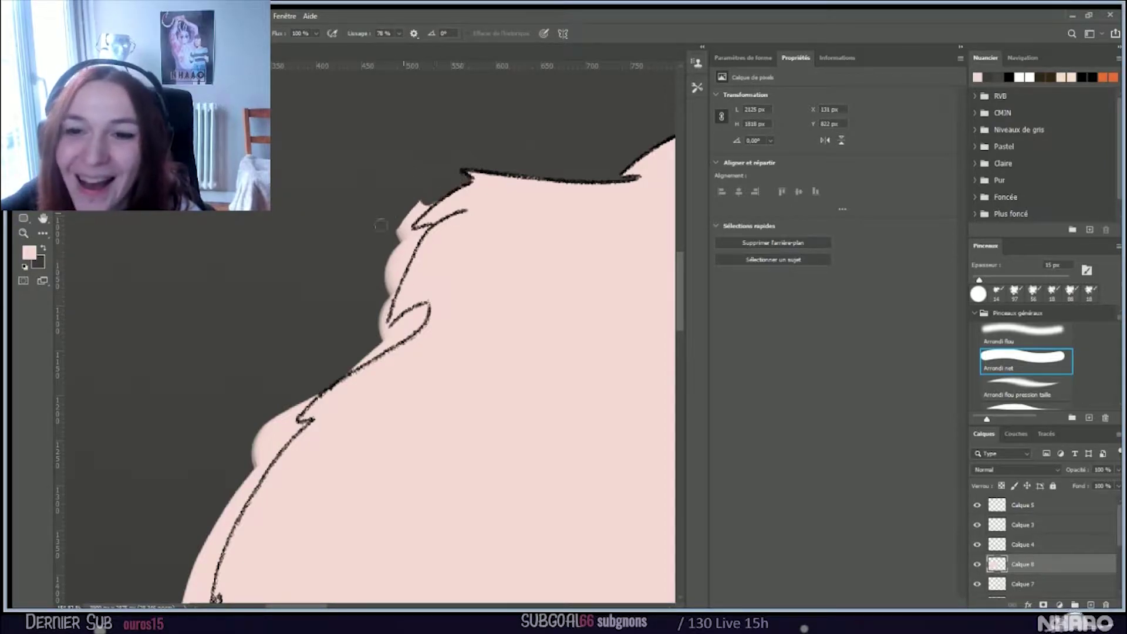
mouse_move(432, 197)
mouse_down()
mouse_move(362, 278)
mouse_move(407, 227)
mouse_move(369, 309)
mouse_move(385, 247)
mouse_move(380, 274)
mouse_up()
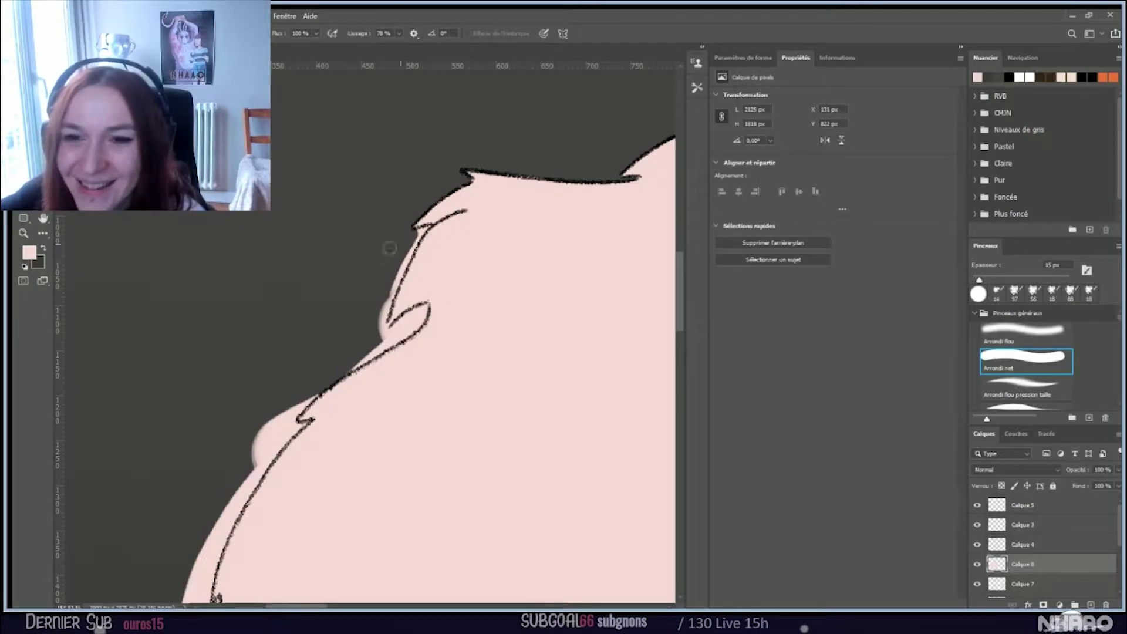
mouse_move(398, 251)
mouse_down()
mouse_move(357, 348)
mouse_move(378, 319)
mouse_move(363, 350)
mouse_move(418, 306)
mouse_move(356, 343)
mouse_move(421, 309)
mouse_move(378, 342)
mouse_up()
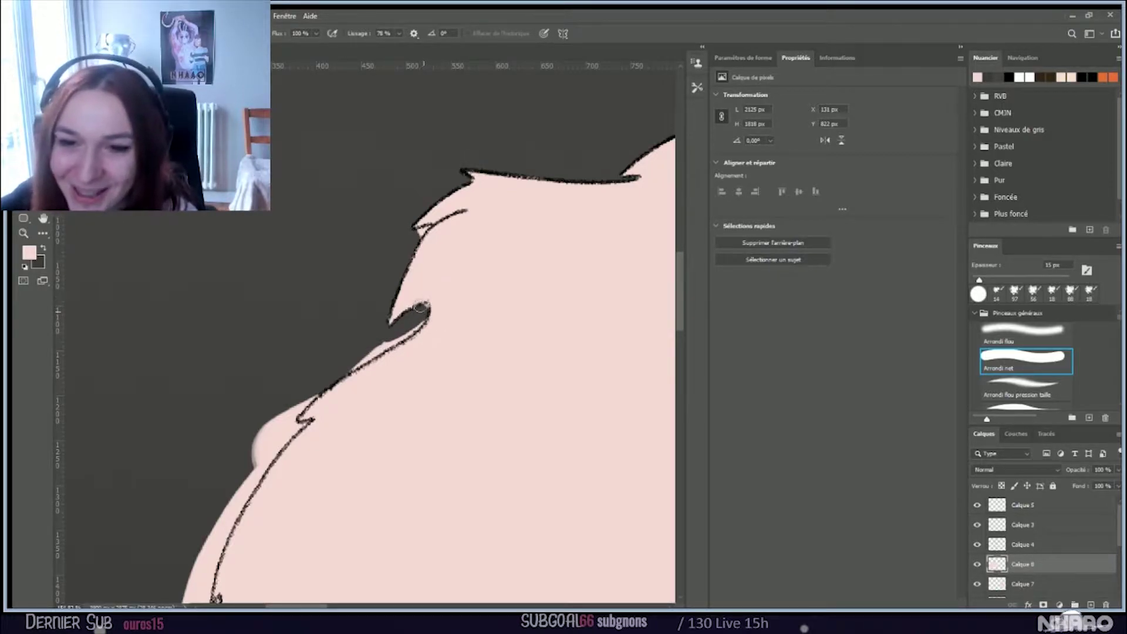
drag(415, 311, 317, 374)
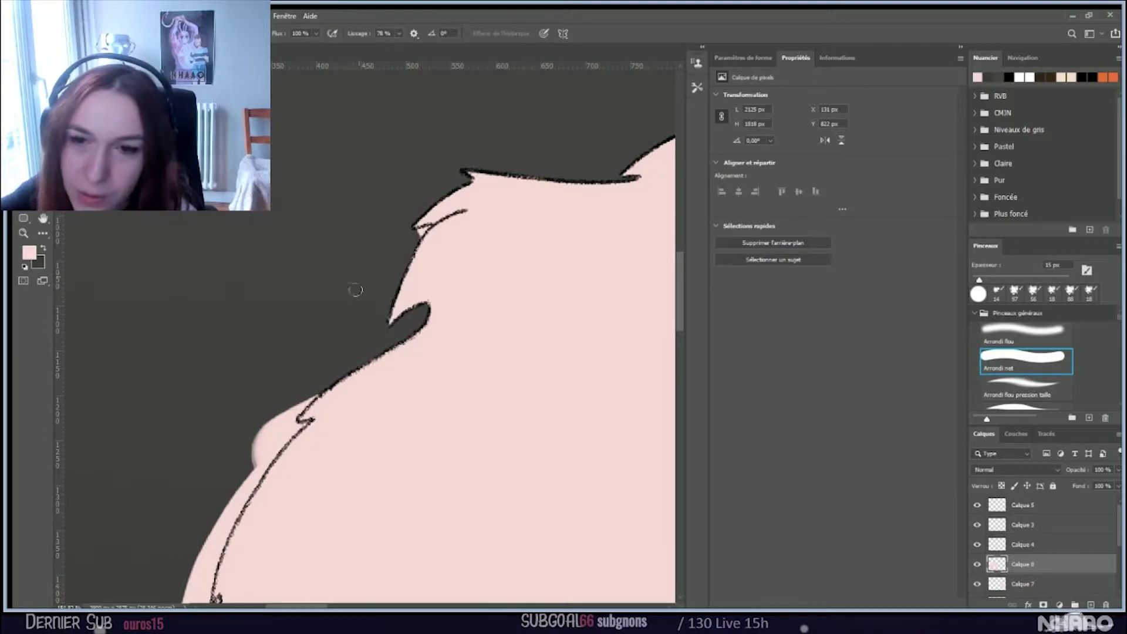
Step: Clean the small upper rump tuft with a 4 px eraser, and erase the rounded pink bulge beside the next notch at 13 px
key(bracketleft)
key(bracketleft)
key(bracketleft)
key(bracketleft)
key(bracketleft)
key(bracketleft)
key(bracketleft)
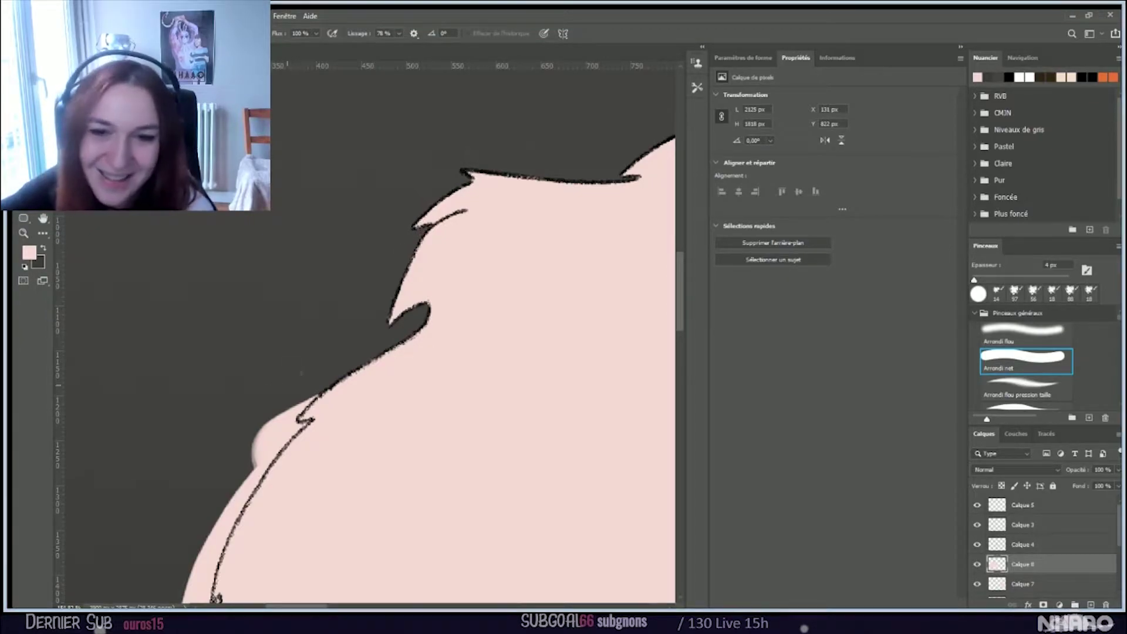
key(bracketright)
key(bracketright)
key(bracketright)
key(bracketright)
key(bracketright)
key(bracketright)
key(bracketright)
key(bracketright)
key(bracketright)
mouse_move(276, 406)
mouse_down()
mouse_move(241, 446)
mouse_move(319, 371)
mouse_move(220, 481)
mouse_move(251, 433)
mouse_up()
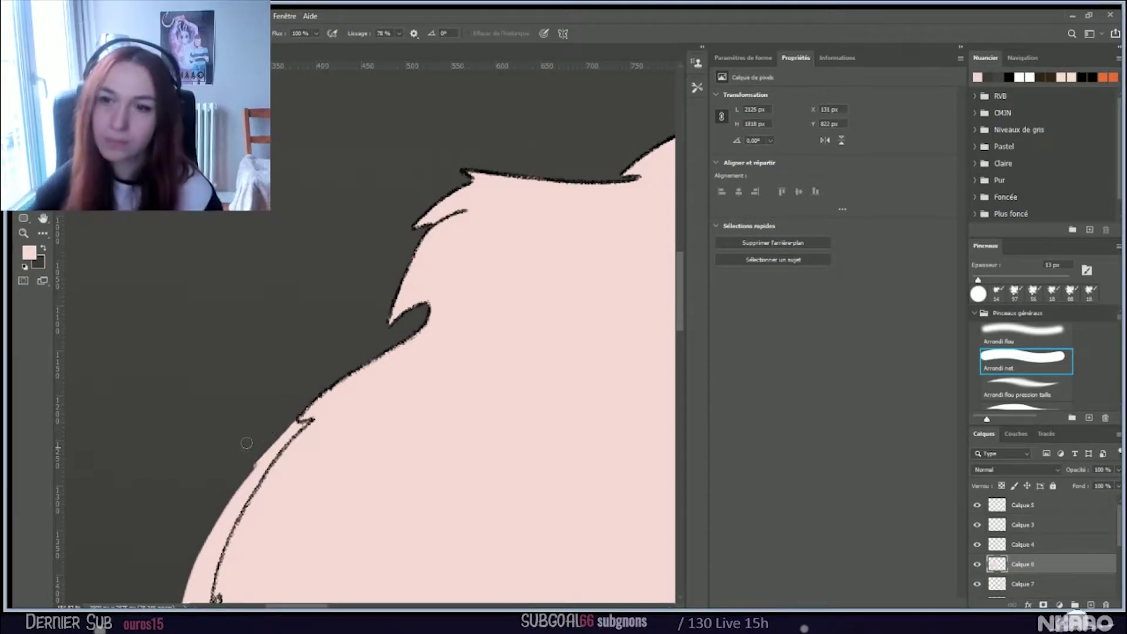
Step: Erase the pink outside the rump's long curve down to the next fur notch, reducing the eraser to 4 px for its tight corners
scroll(247, 444, down, 5)
scroll(272, 239, down, 1)
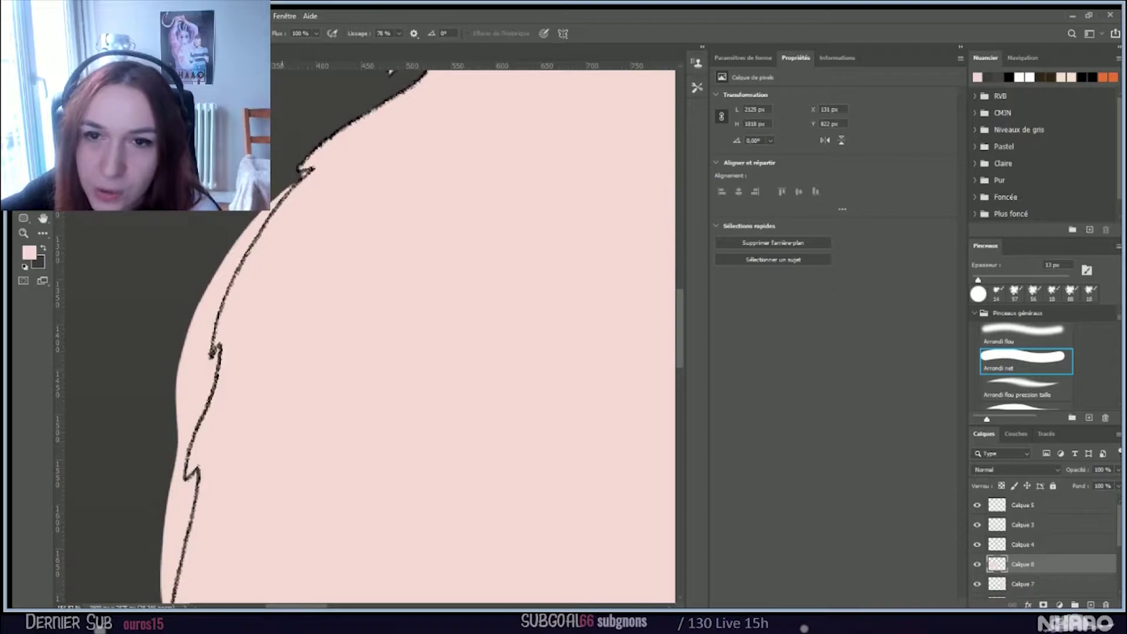
mouse_move(282, 182)
mouse_down()
mouse_move(212, 294)
mouse_move(197, 285)
mouse_up()
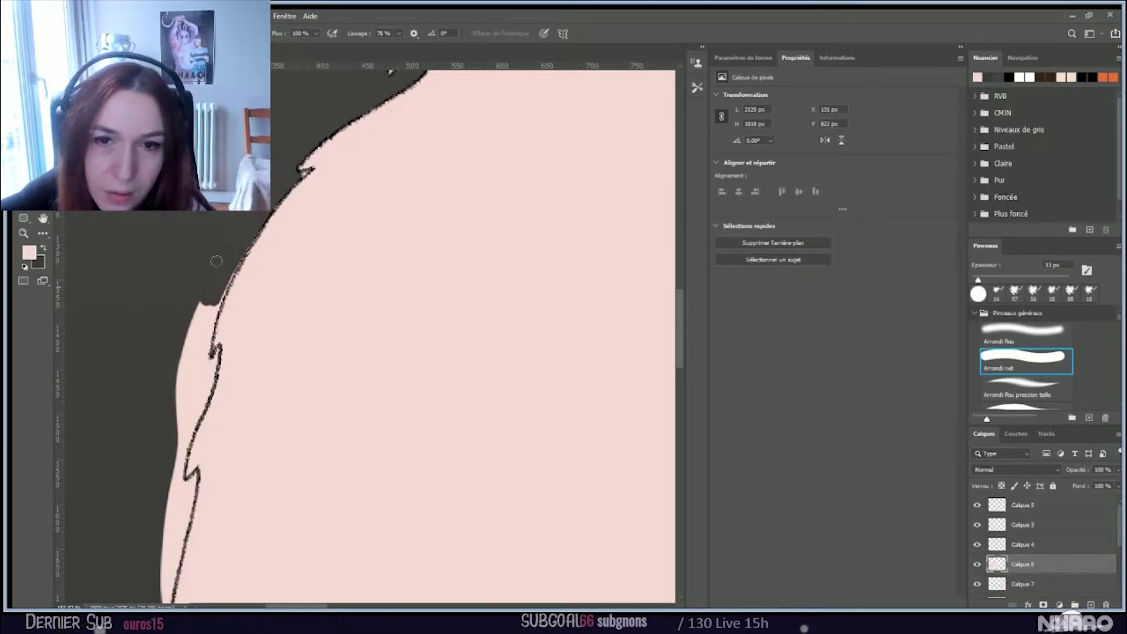
mouse_move(232, 251)
mouse_down()
mouse_move(195, 377)
mouse_move(193, 287)
mouse_move(185, 306)
mouse_move(180, 408)
mouse_move(208, 247)
mouse_move(186, 380)
mouse_move(185, 354)
mouse_move(155, 445)
mouse_move(202, 341)
mouse_move(194, 380)
mouse_move(213, 355)
mouse_up()
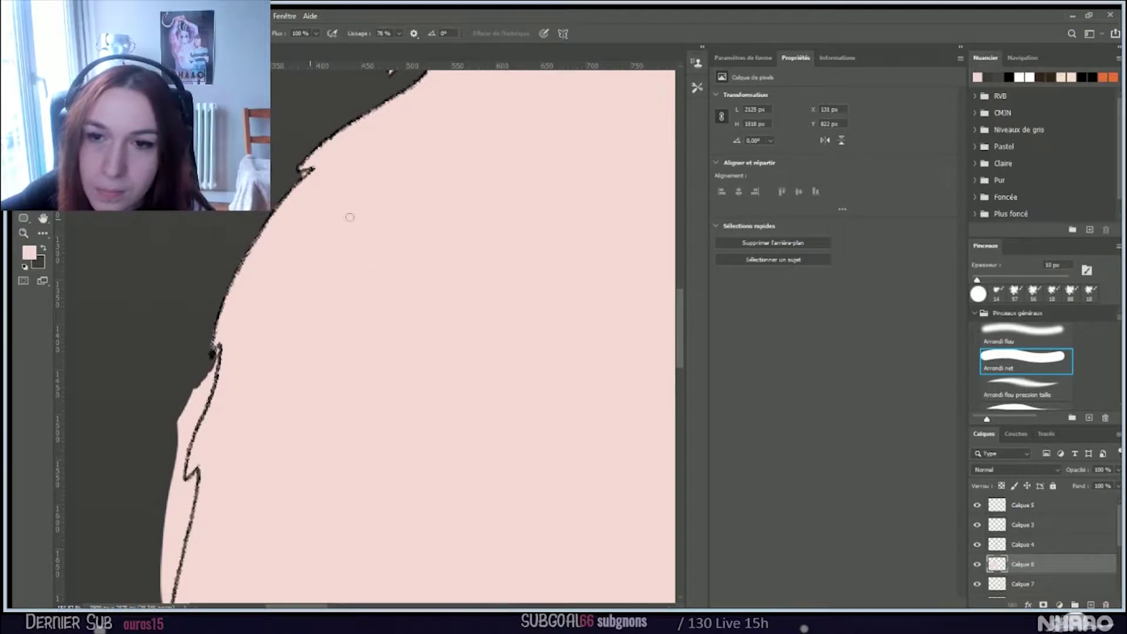
key(bracketleft)
key(bracketleft)
key(bracketleft)
key(bracketleft)
key(bracketleft)
key(bracketleft)
key(bracketleft)
key(bracketleft)
key(bracketleft)
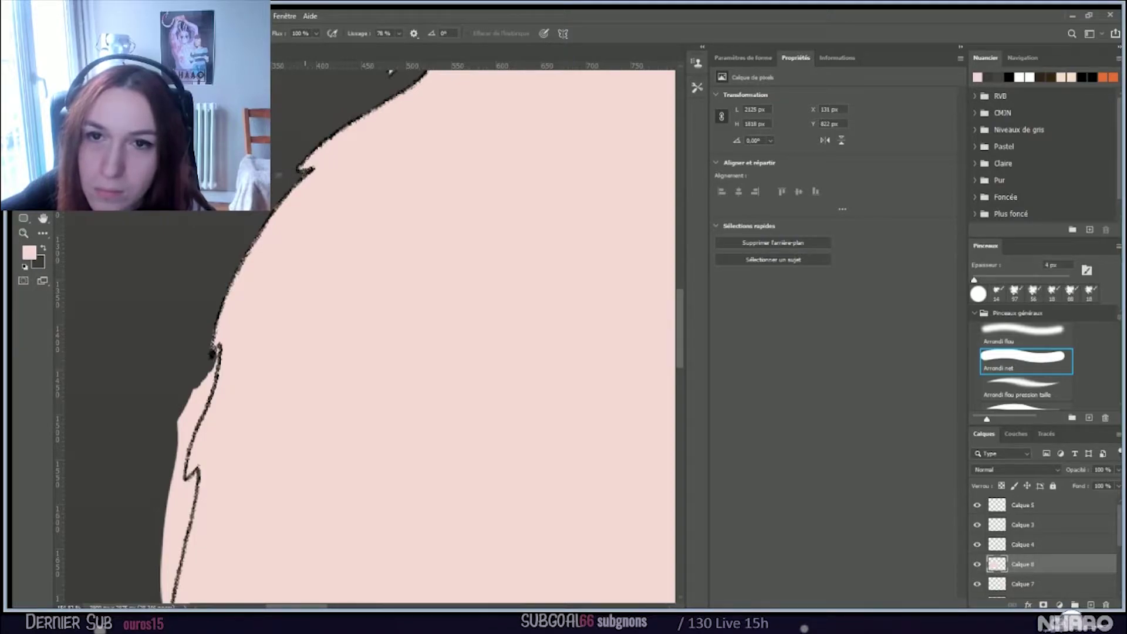
Step: Erase the pink overflow around the middle fur notch of the rump and just below it with an 8 px eraser
scroll(389, 72, down, 5)
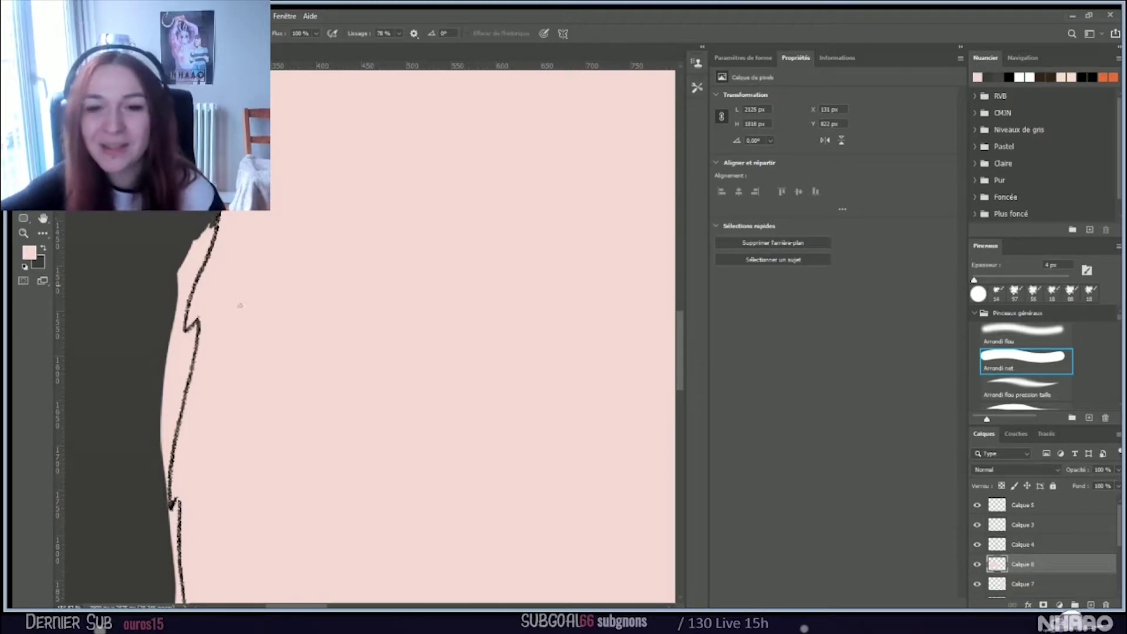
key(bracketright)
key(bracketright)
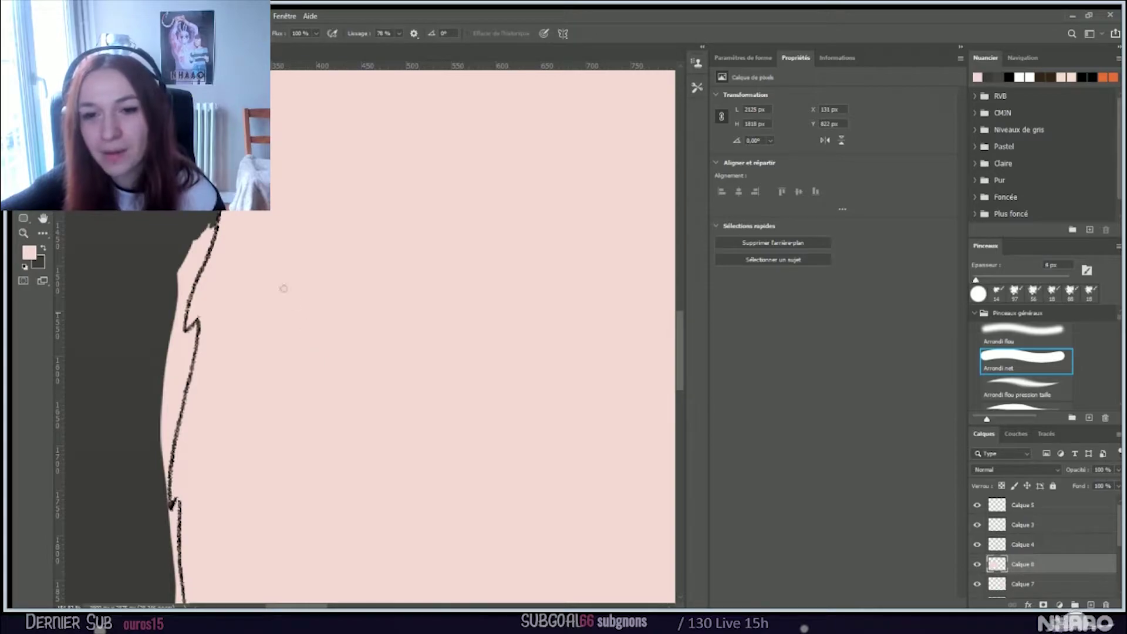
mouse_move(202, 257)
mouse_down()
mouse_move(164, 335)
mouse_move(187, 214)
mouse_move(171, 285)
mouse_move(206, 215)
mouse_move(175, 303)
mouse_up()
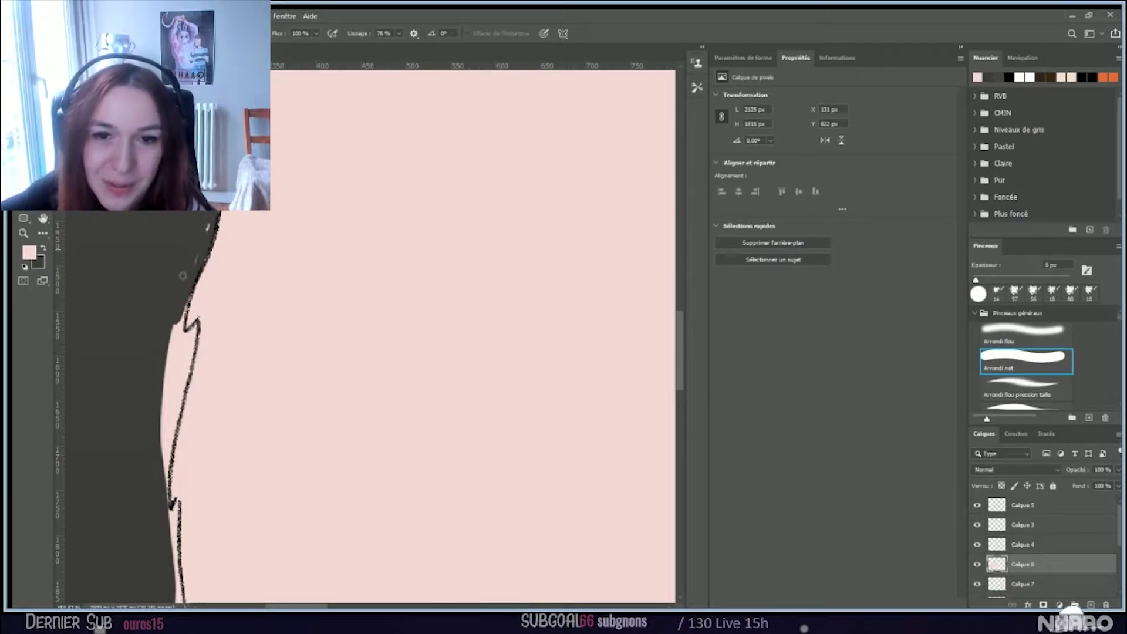
scroll(141, 411, down, 5)
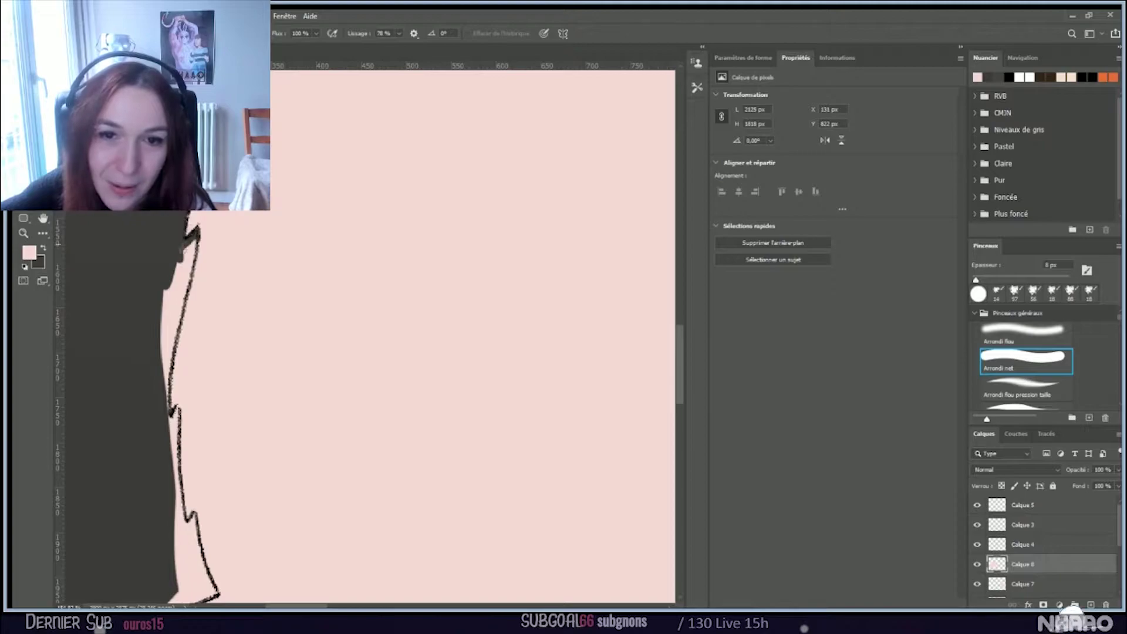
mouse_move(153, 310)
mouse_down()
mouse_move(167, 304)
mouse_move(181, 259)
mouse_up()
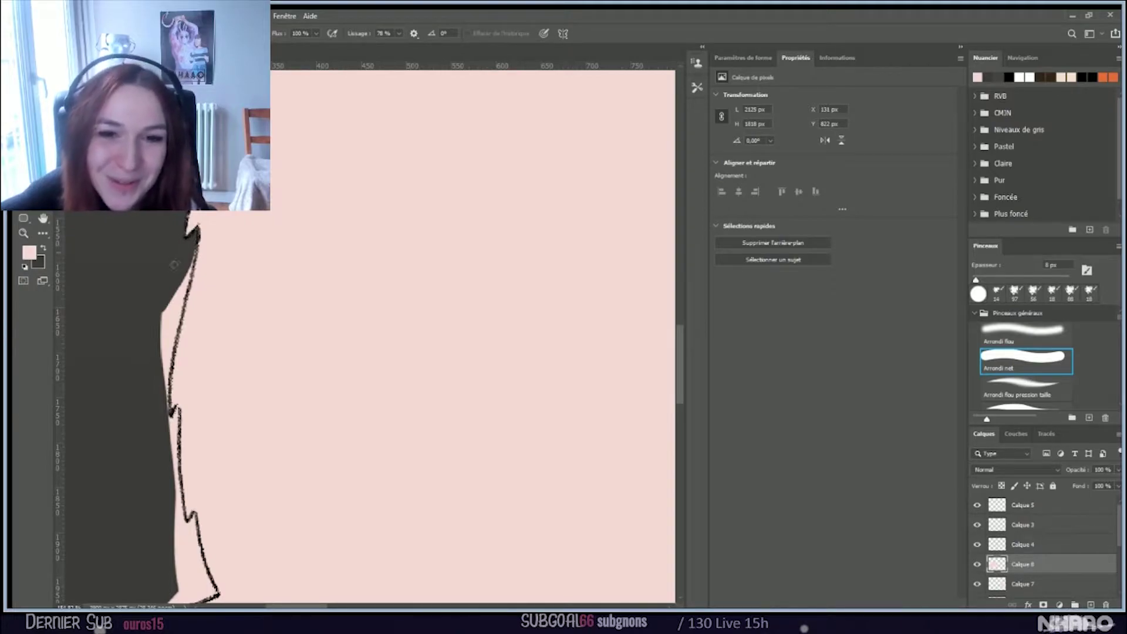
mouse_move(181, 276)
mouse_down()
mouse_move(140, 365)
mouse_move(178, 258)
mouse_up()
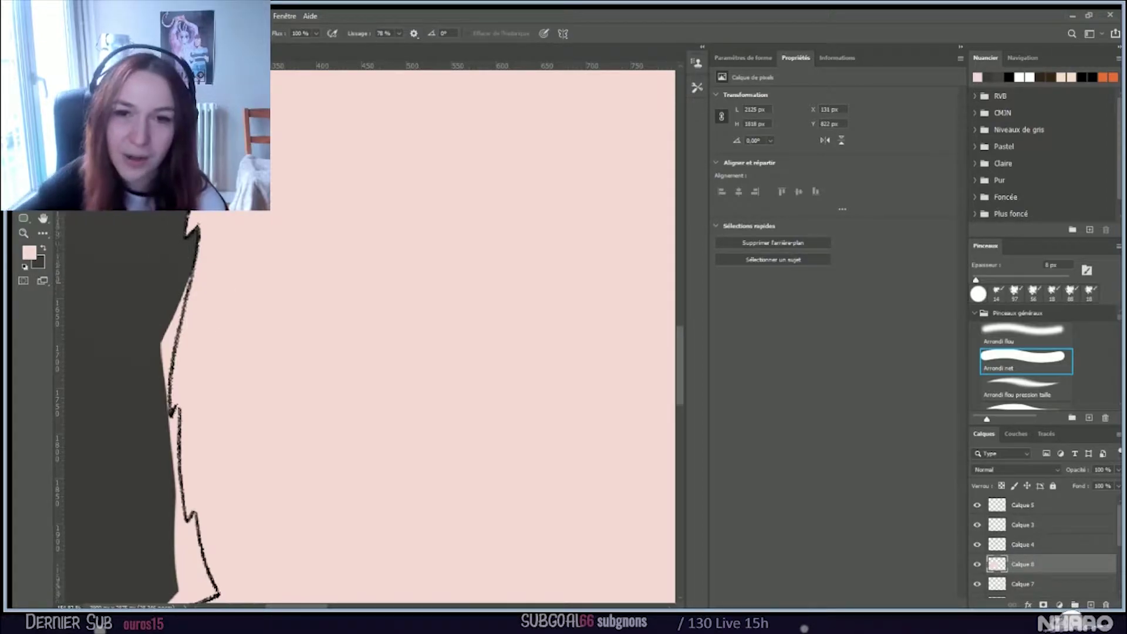
Step: Erase the pink overflow outside the lower rump curve with the 8 px eraser, down to the small fur notch
scroll(181, 239, down, 2)
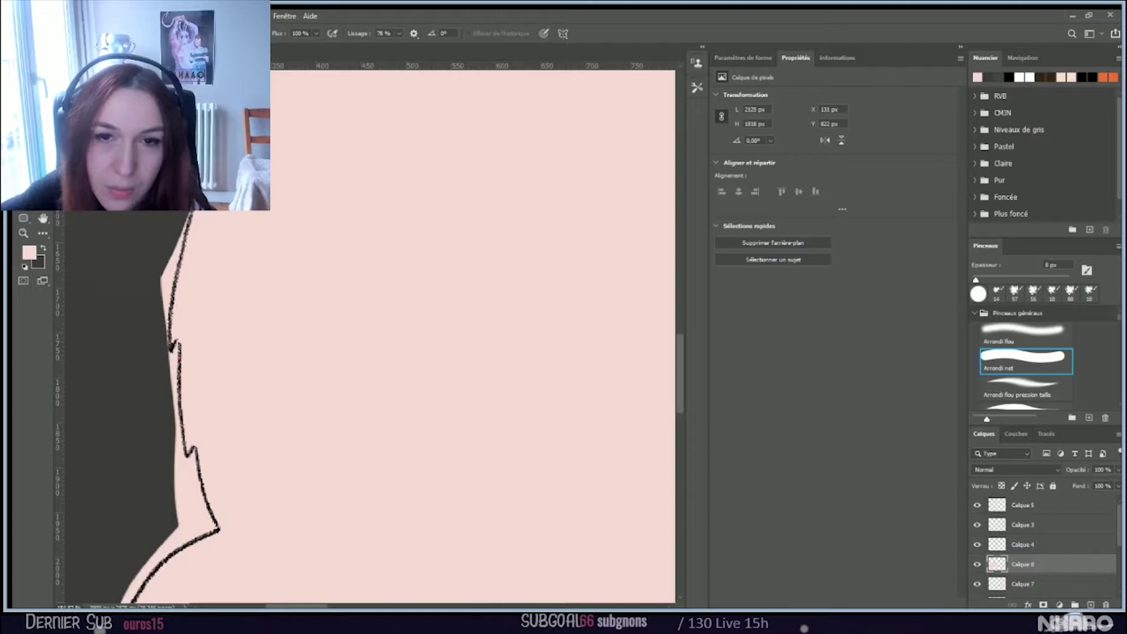
drag(168, 268, 153, 337)
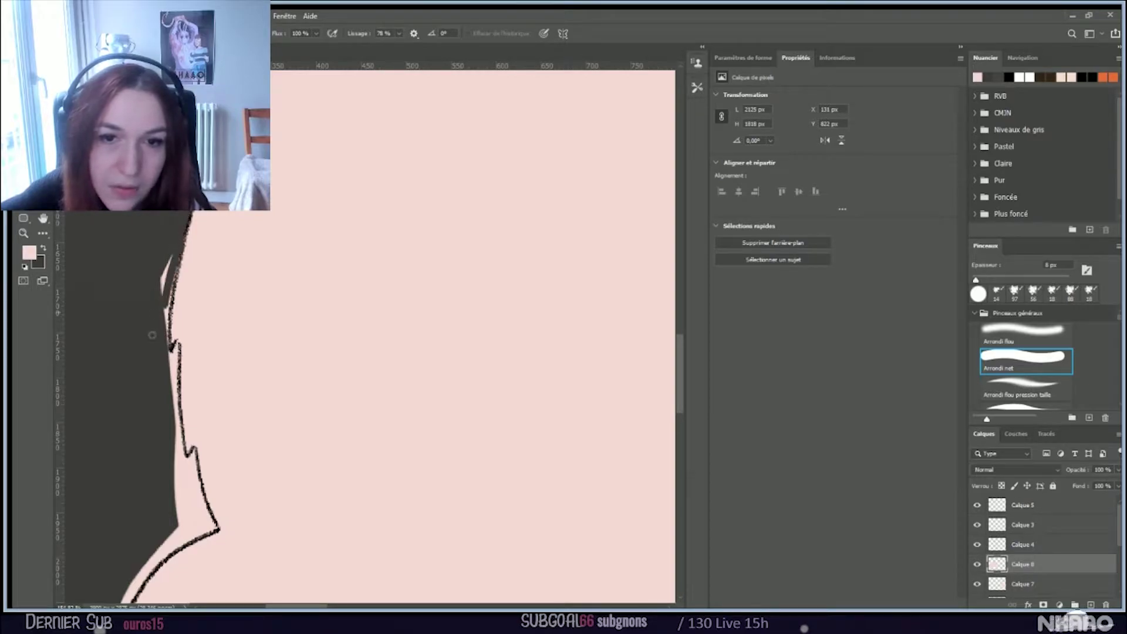
drag(165, 236, 151, 315)
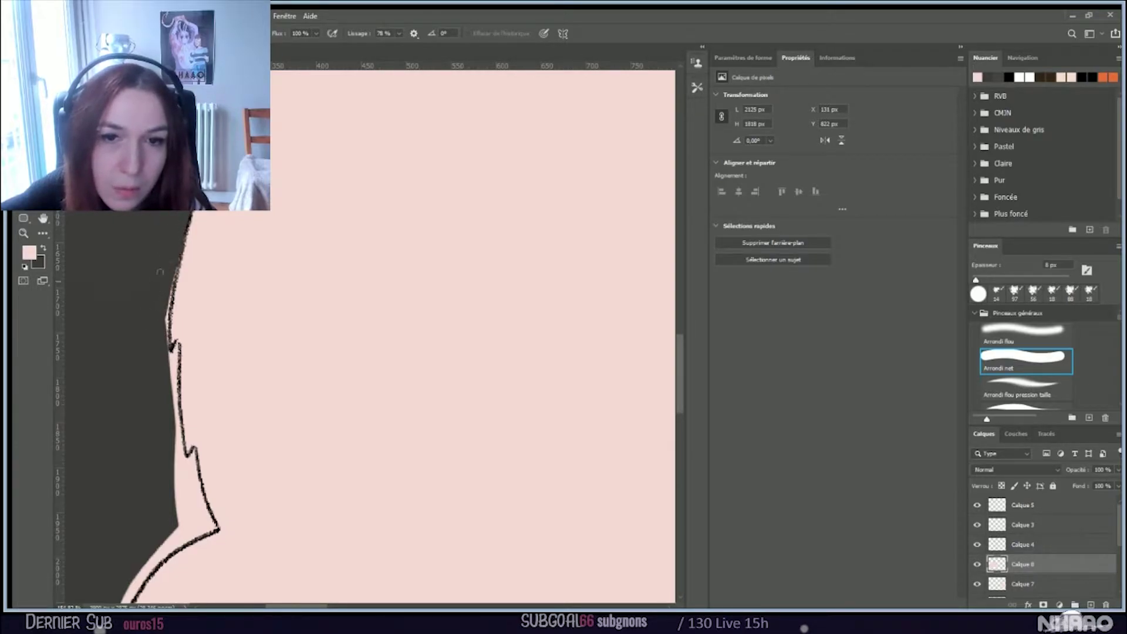
drag(172, 250, 158, 373)
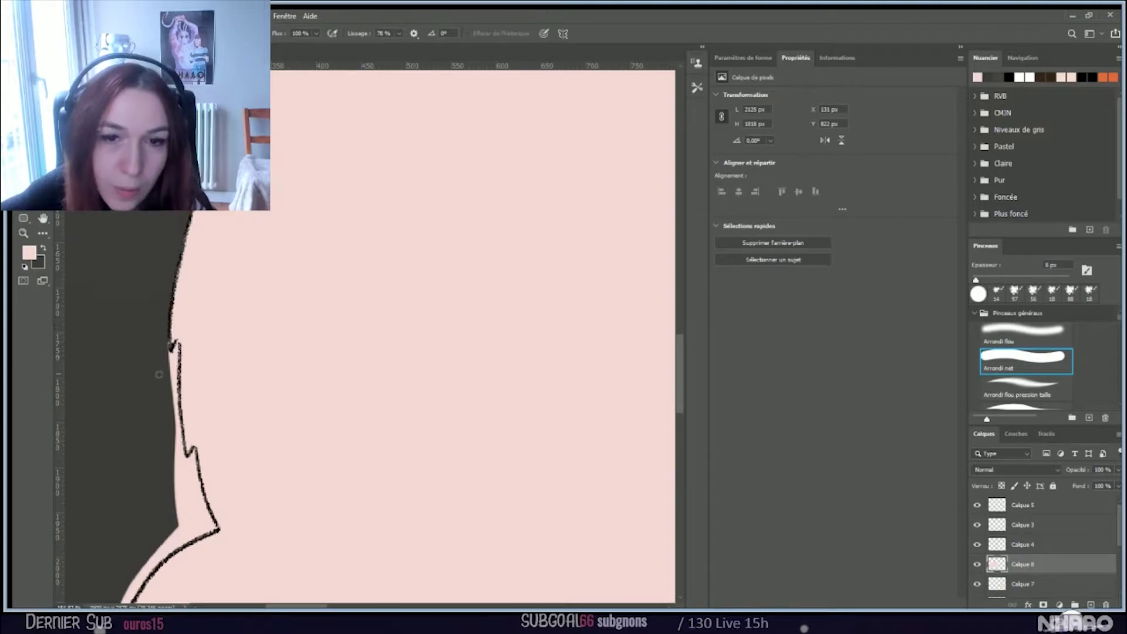
Step: Erase the pink outside the rump between its two lowest fur notches, and begin clearing the wedge above the tail base
scroll(152, 352, down, 5)
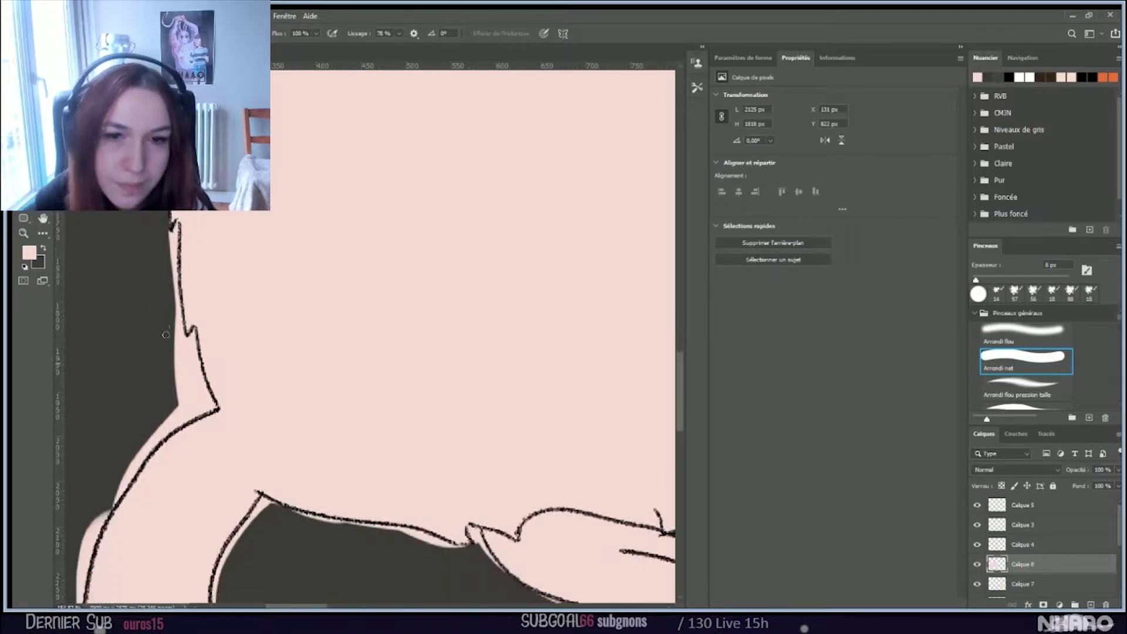
drag(166, 263, 170, 227)
mouse_move(168, 249)
mouse_down()
mouse_move(161, 344)
mouse_move(156, 264)
mouse_move(173, 237)
mouse_move(184, 356)
mouse_up()
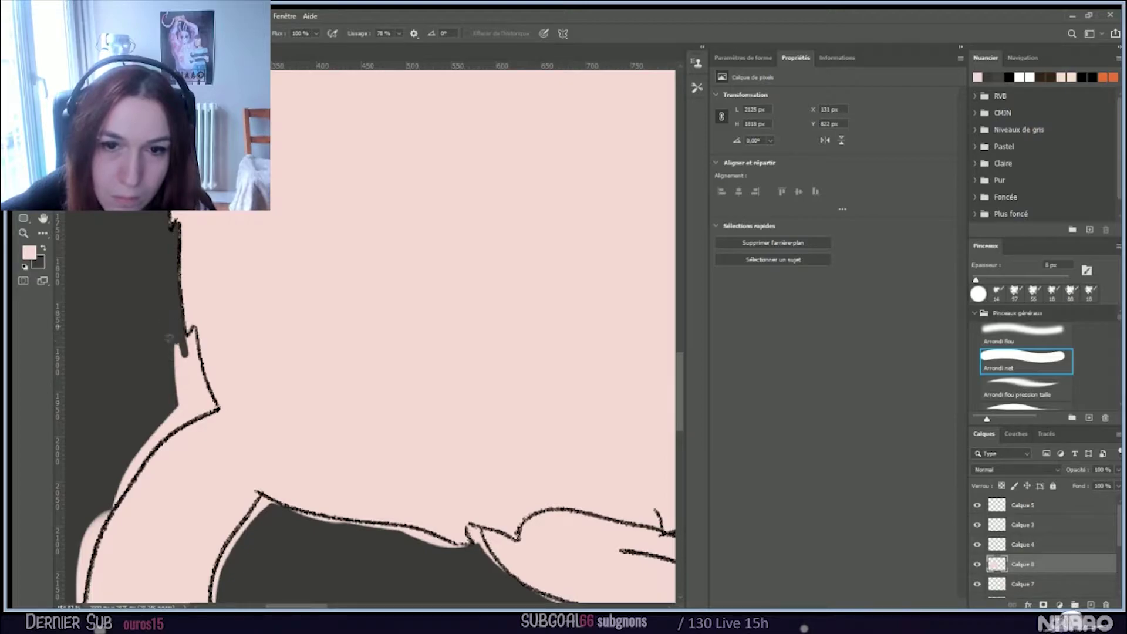
drag(190, 324, 190, 371)
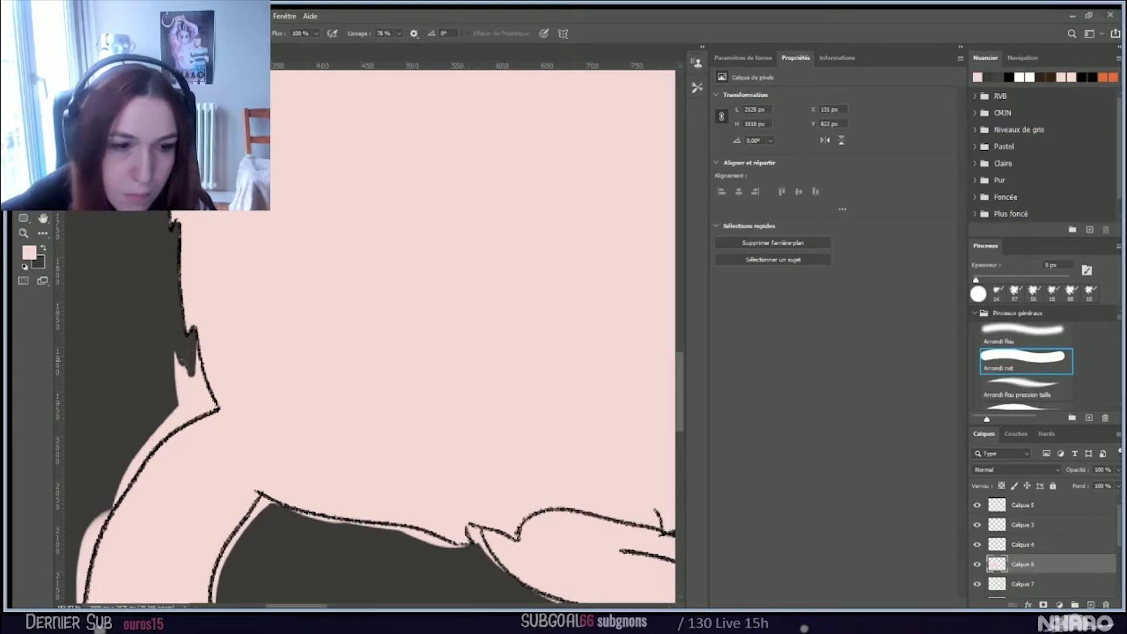
Step: Enlarge the eraser to 21 px and clear the pink above the tail base and along the tail's upper outer curve
scroll(178, 301, down, 5)
scroll(177, 301, down, 1)
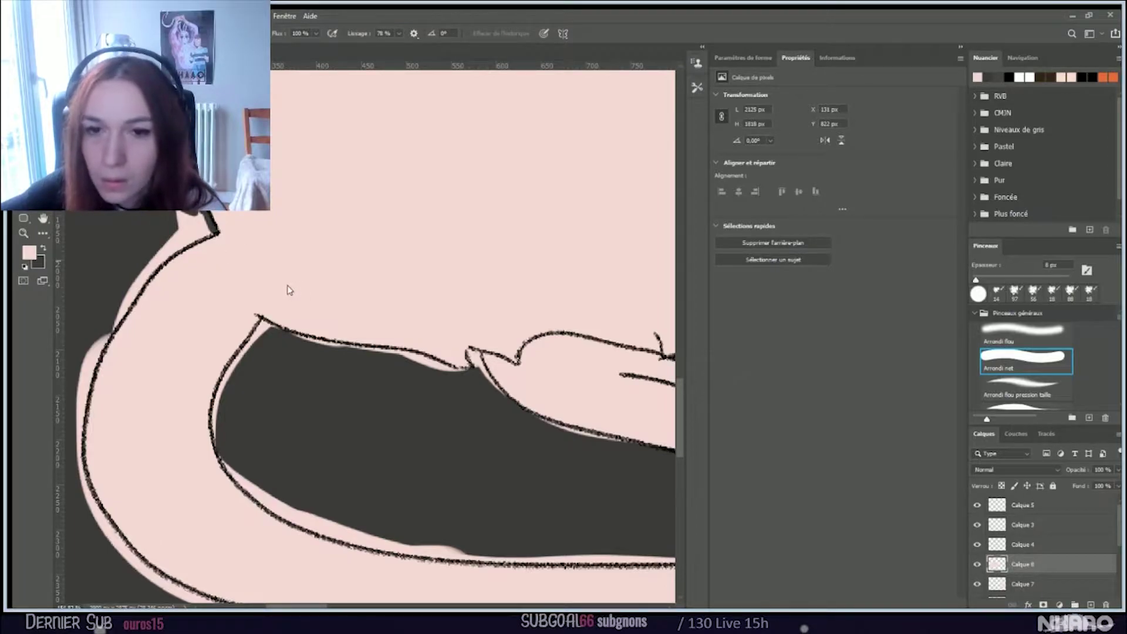
key(bracketright)
key(bracketright)
key(bracketright)
key(bracketright)
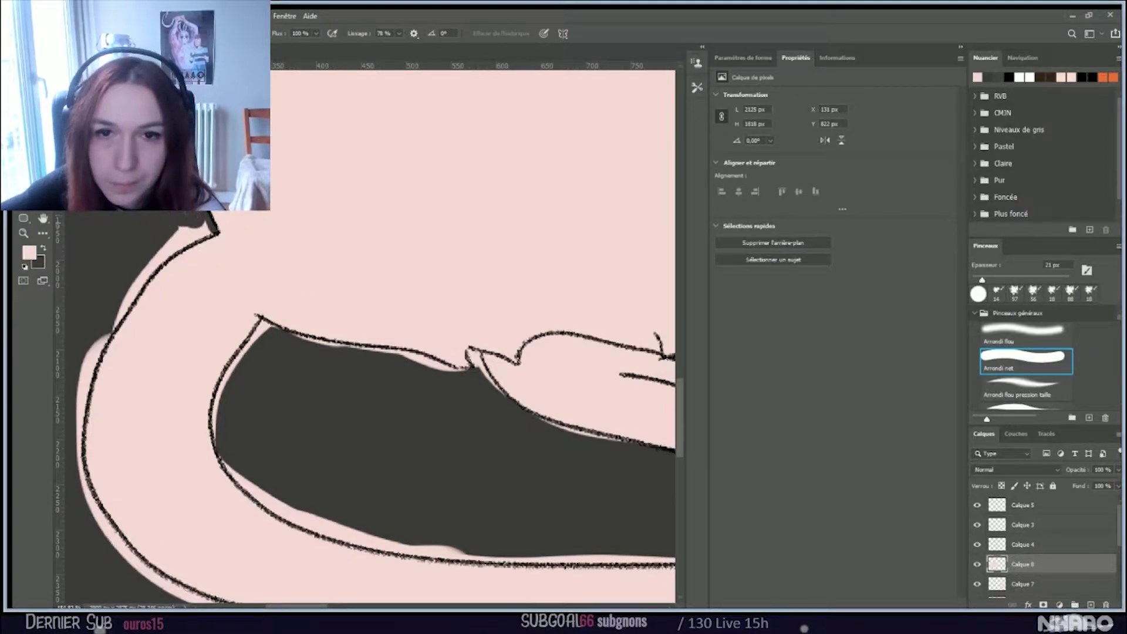
drag(197, 221, 171, 246)
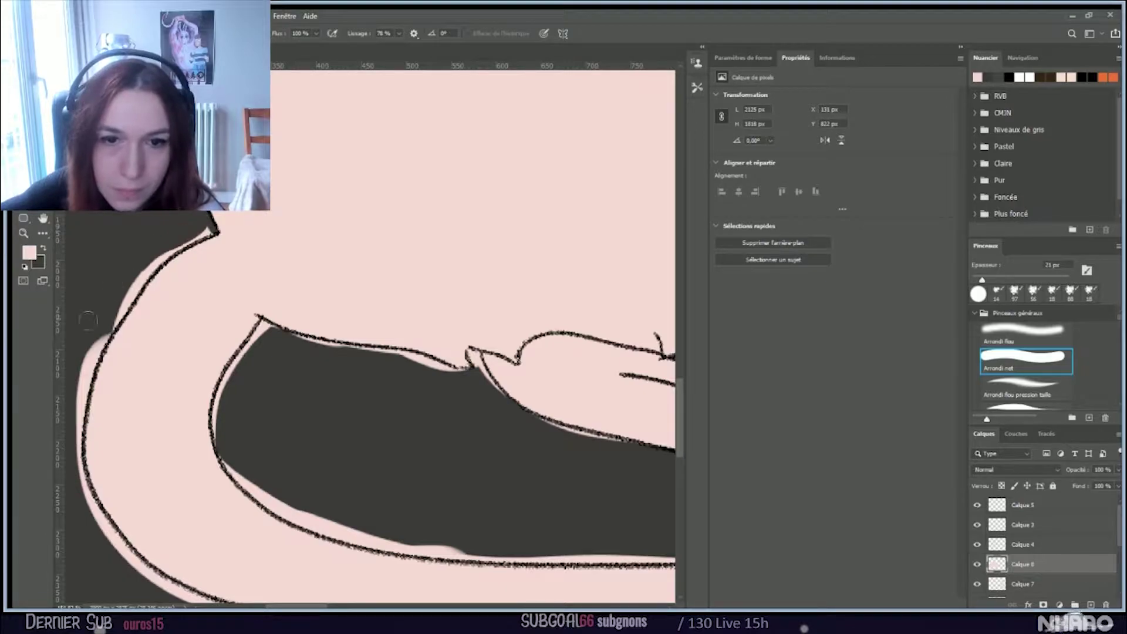
drag(86, 344, 159, 241)
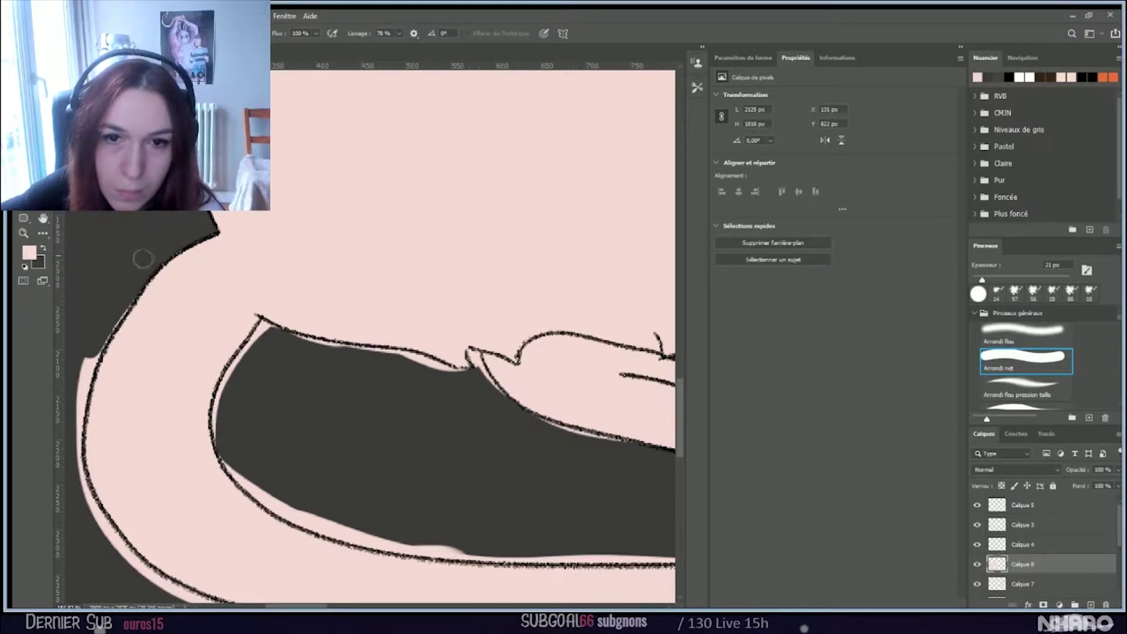
drag(131, 281, 66, 415)
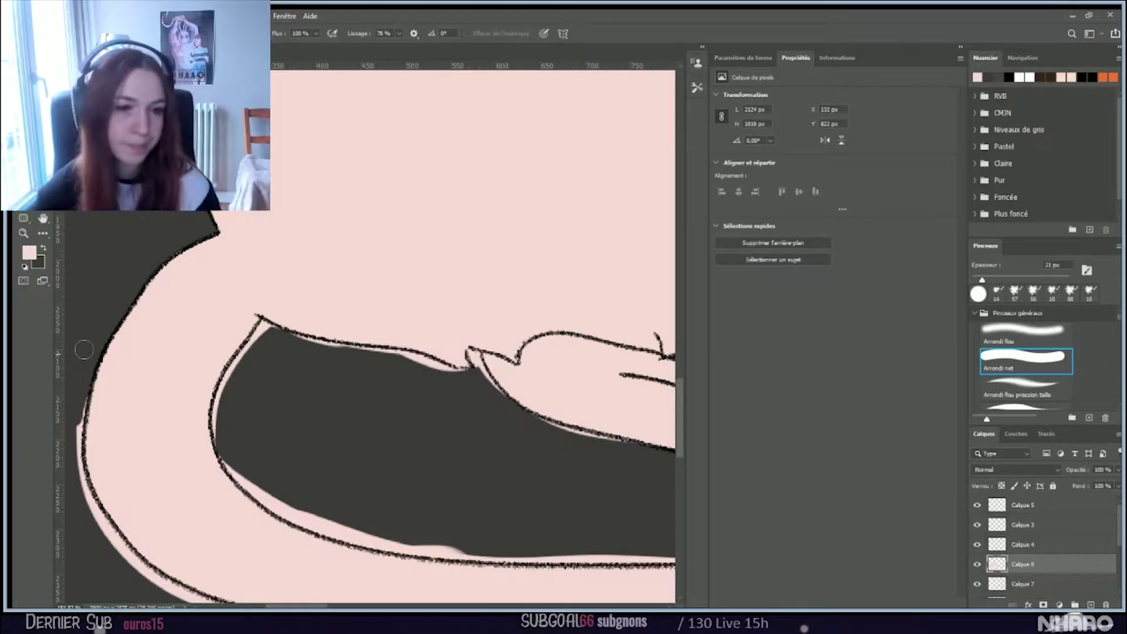
Step: Erase the pink overflow around the tail's outer bend and along its underside with the 21 px eraser
scroll(85, 350, down, 3)
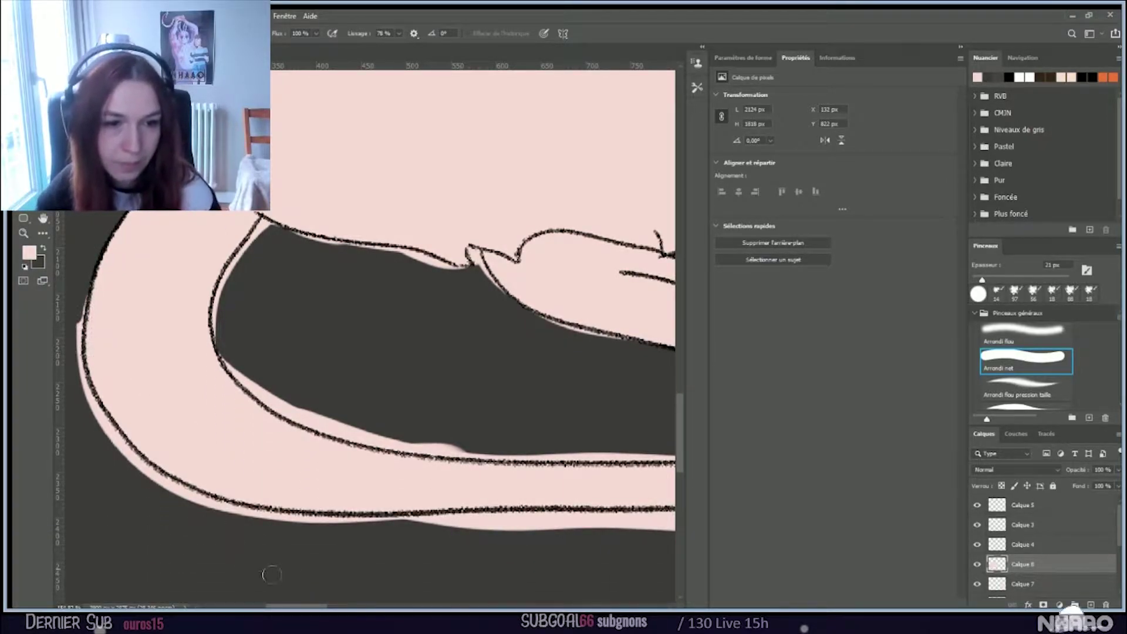
drag(311, 604, 309, 604)
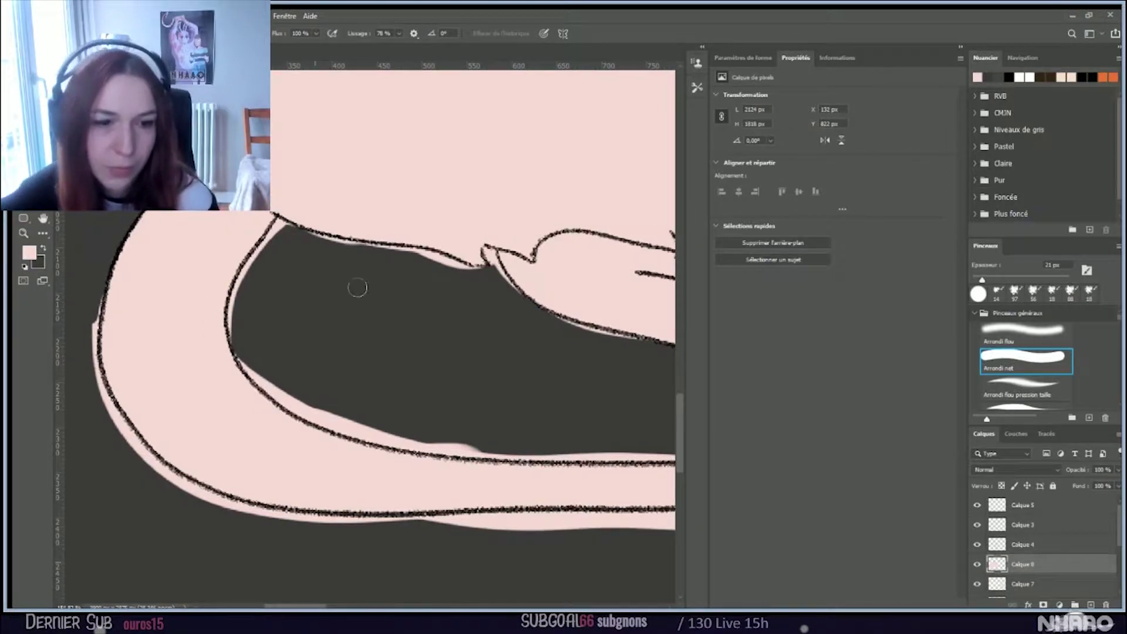
mouse_move(88, 291)
mouse_down()
mouse_move(94, 398)
mouse_move(154, 474)
mouse_move(199, 506)
mouse_move(121, 449)
mouse_move(123, 436)
mouse_move(168, 480)
mouse_move(237, 513)
mouse_move(160, 471)
mouse_move(289, 528)
mouse_move(304, 528)
mouse_move(248, 509)
mouse_move(354, 523)
mouse_up()
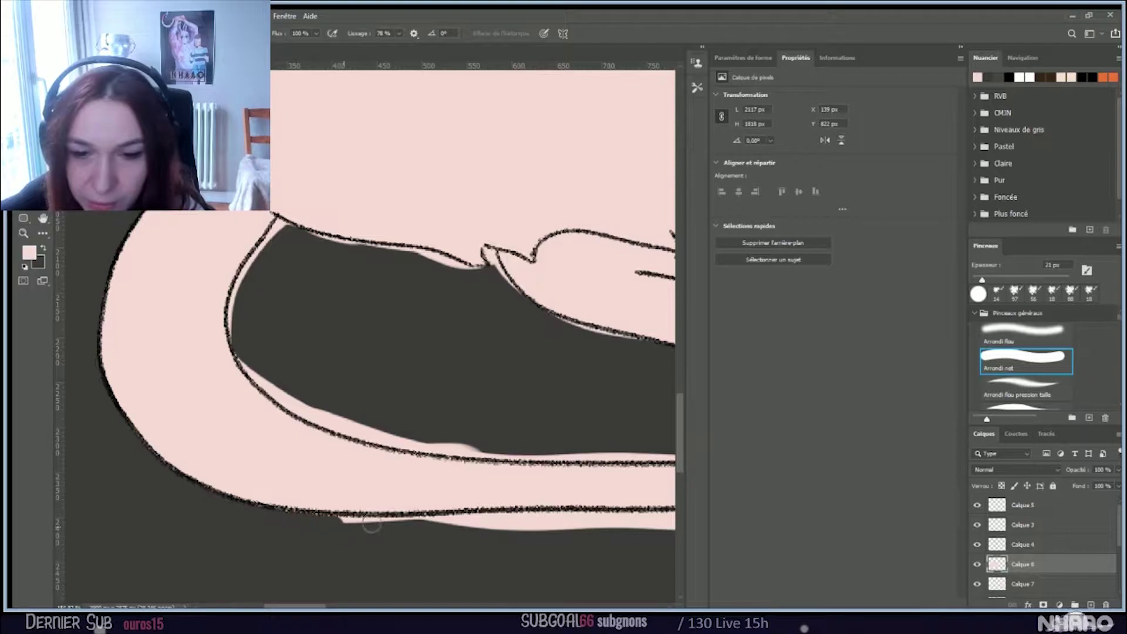
drag(277, 516, 487, 523)
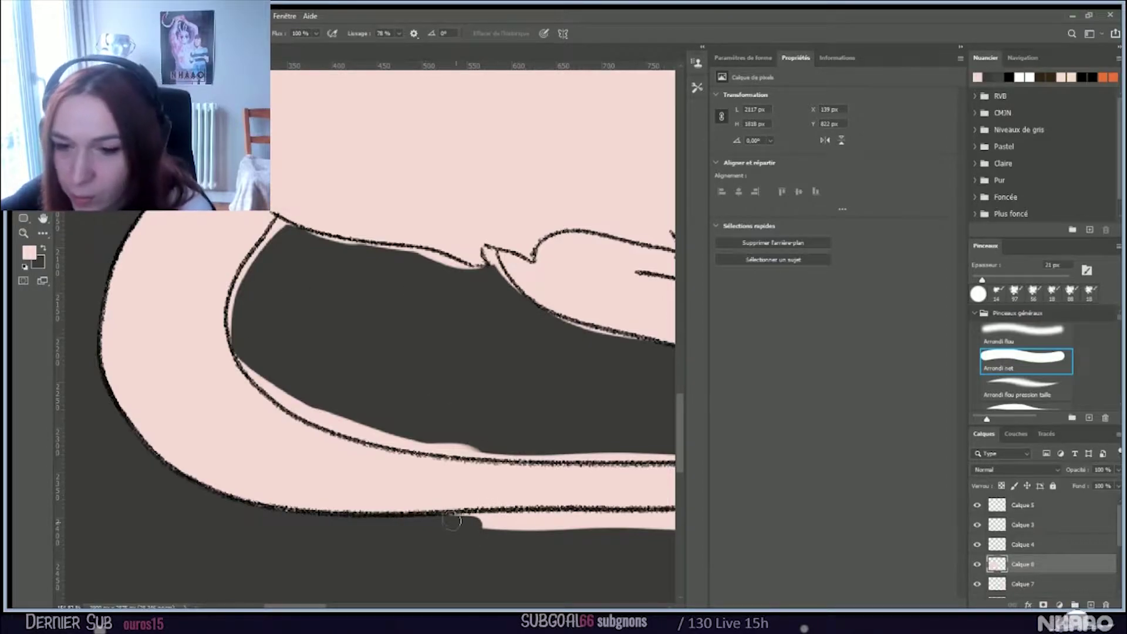
mouse_move(484, 522)
mouse_down()
mouse_move(626, 523)
mouse_move(565, 530)
mouse_move(500, 527)
mouse_move(594, 529)
mouse_move(526, 517)
mouse_move(553, 515)
mouse_move(676, 514)
mouse_up()
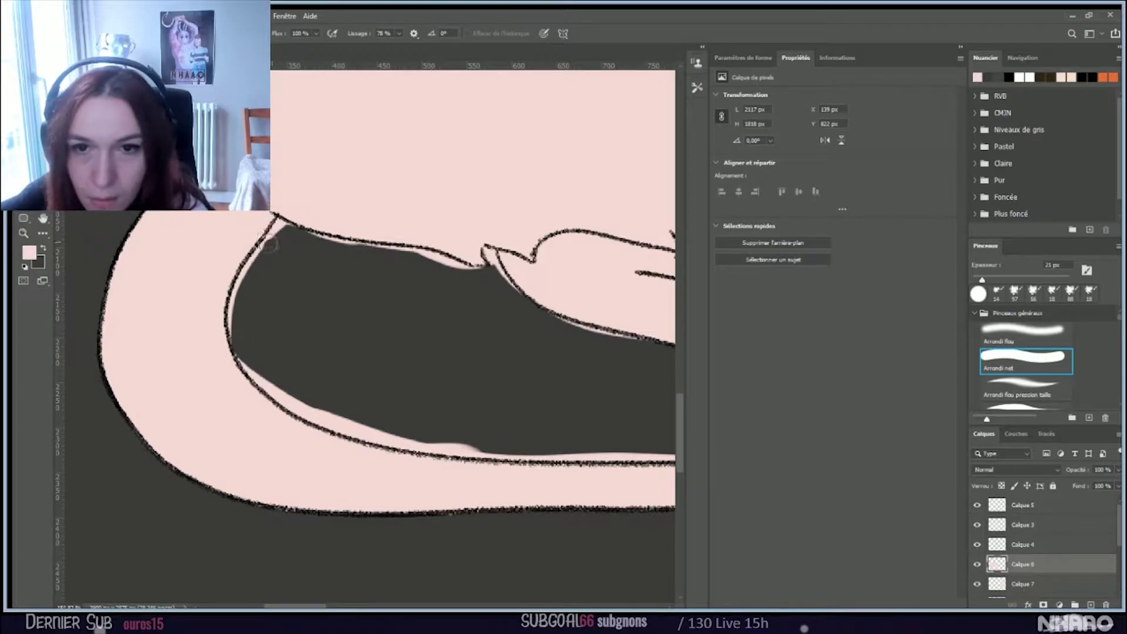
Step: Erase the pink inside the tail's curve, below the belly line, and along the tail's straight upper edge
mouse_move(250, 250)
mouse_down()
mouse_move(232, 306)
mouse_move(242, 356)
mouse_move(236, 338)
mouse_move(264, 385)
mouse_move(332, 411)
mouse_move(278, 396)
mouse_move(339, 423)
mouse_move(430, 432)
mouse_move(347, 421)
mouse_move(419, 433)
mouse_move(352, 425)
mouse_move(386, 433)
mouse_move(539, 444)
mouse_up()
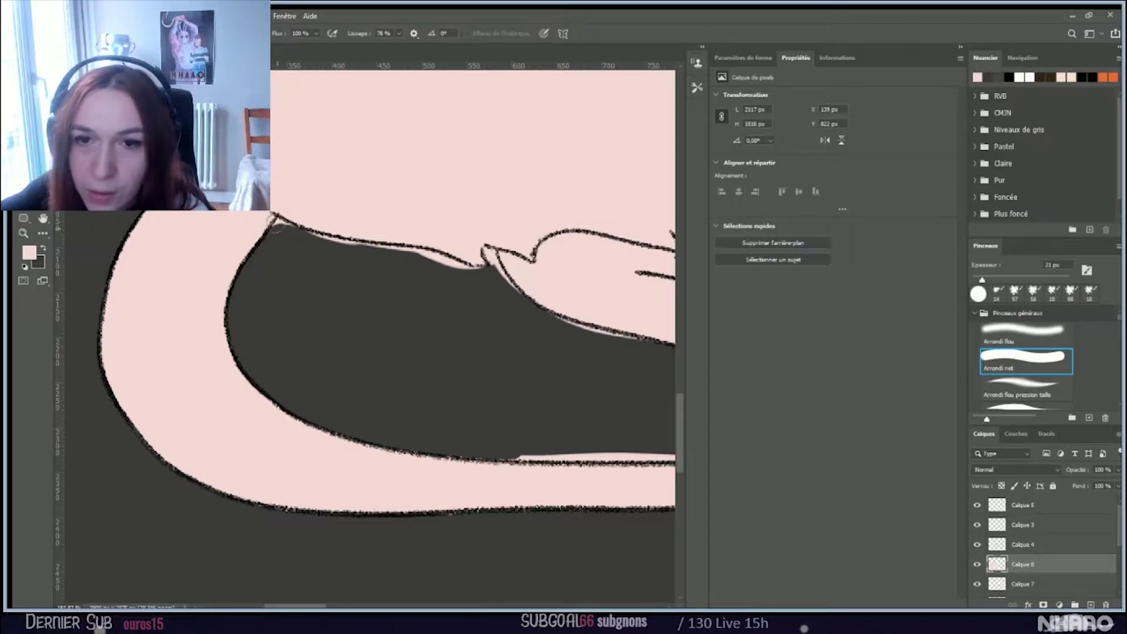
mouse_move(273, 221)
mouse_down()
mouse_move(316, 247)
mouse_move(299, 234)
mouse_move(440, 266)
mouse_up()
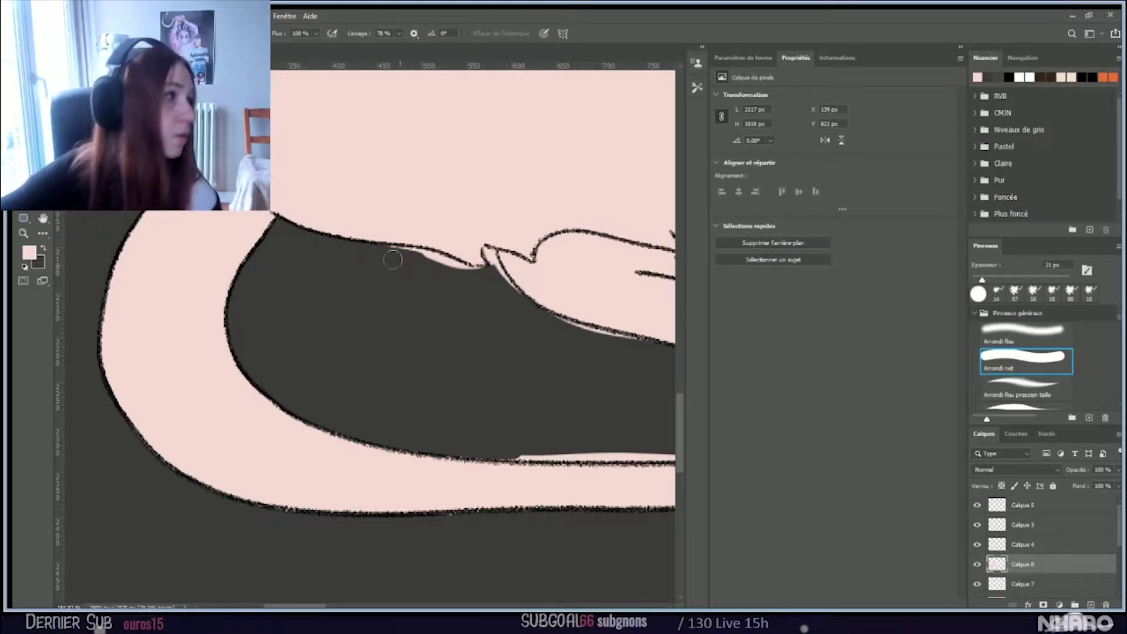
mouse_move(385, 249)
mouse_down()
mouse_move(449, 258)
mouse_move(490, 285)
mouse_move(469, 269)
mouse_up()
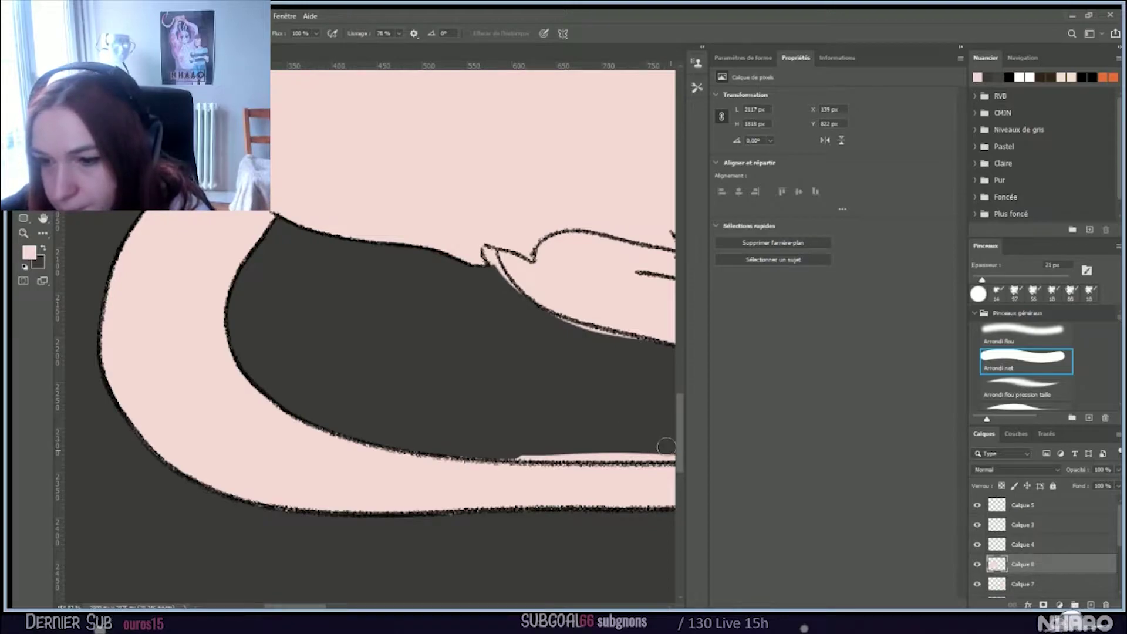
mouse_move(646, 443)
mouse_down()
mouse_move(477, 442)
mouse_move(663, 446)
mouse_up()
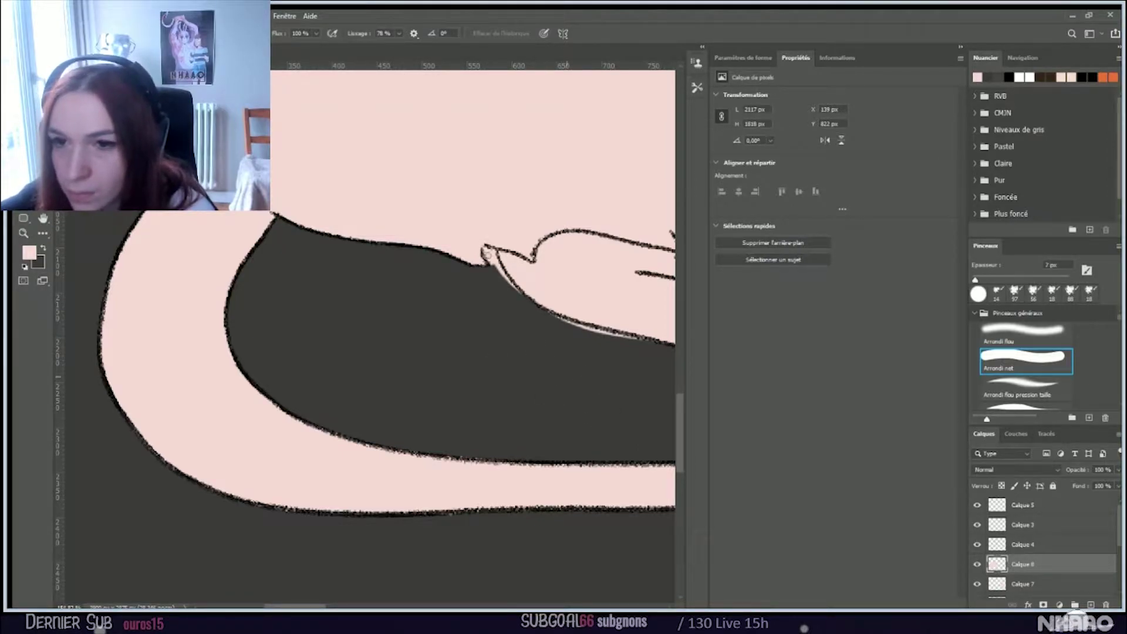
Step: Clear the pink from the small belly notch beside the hind foot and along the foot's underside with a 7 px eraser
click(484, 248)
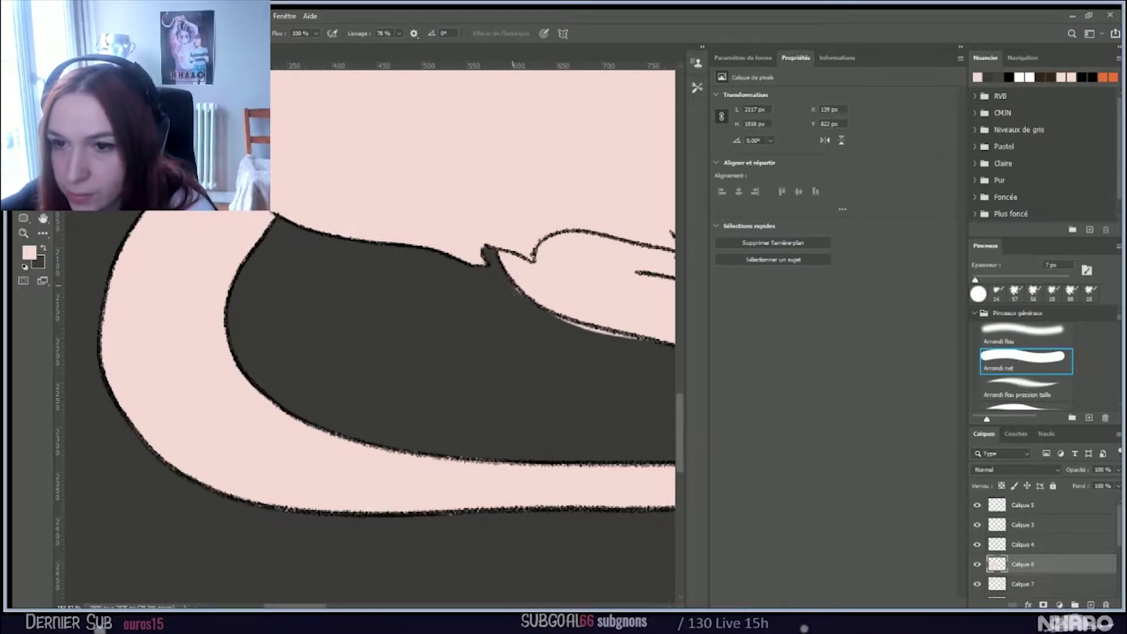
drag(564, 322, 669, 350)
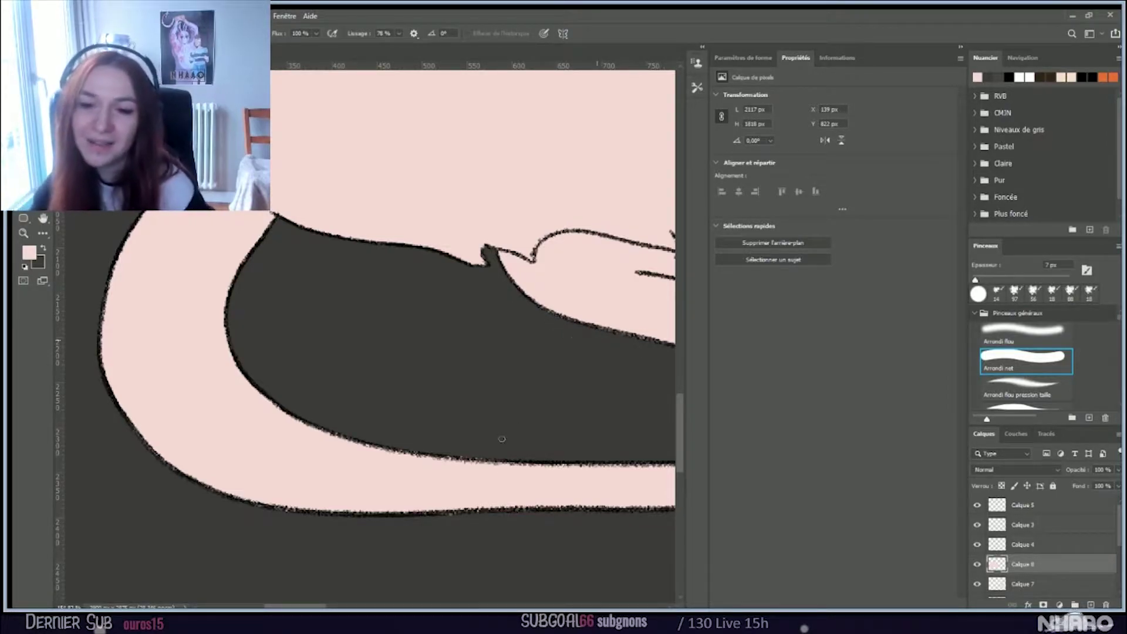
Step: Set the eraser to 21 px and remove the pink overflow along both edges of the tail section beneath the hind foot
drag(320, 600, 363, 598)
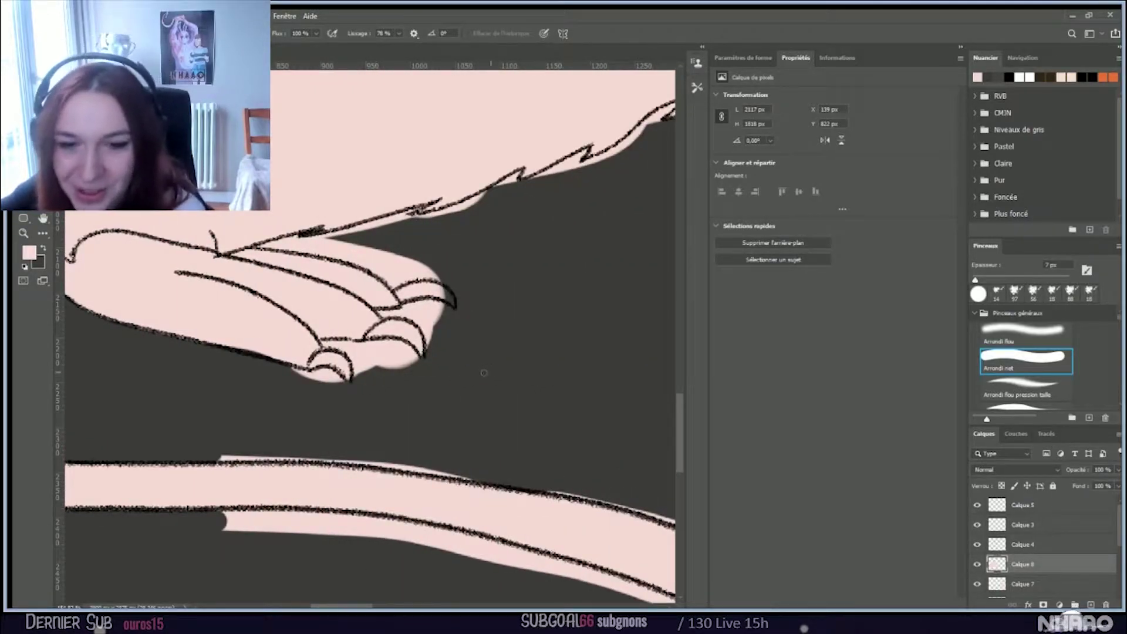
key(bracketright)
key(bracketright)
key(bracketright)
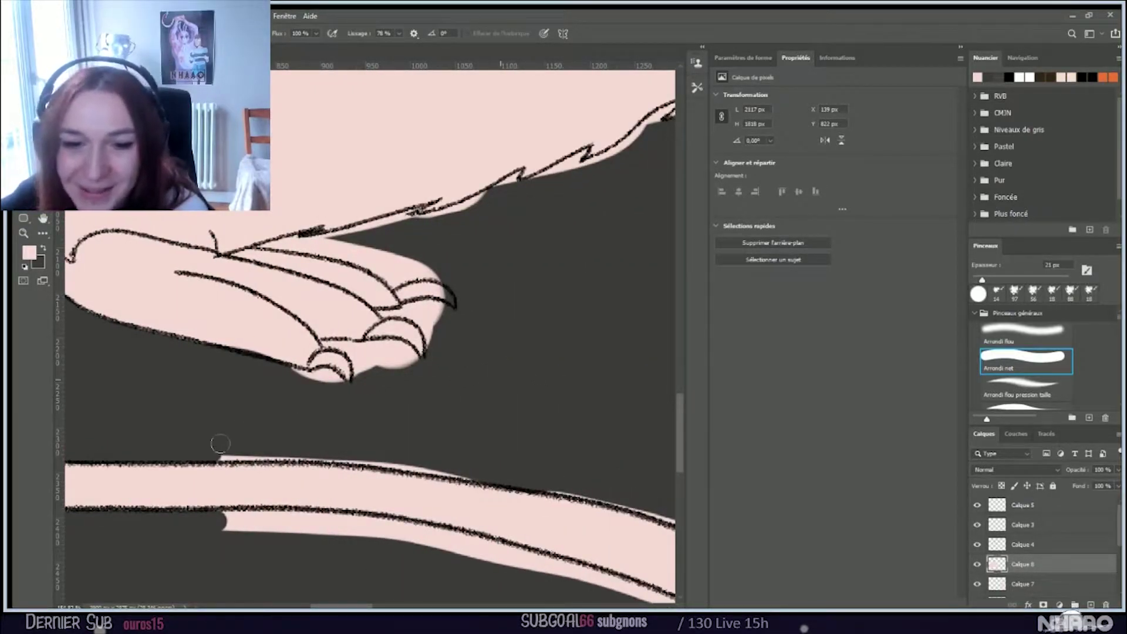
mouse_move(216, 447)
mouse_down()
mouse_move(496, 470)
mouse_move(423, 455)
mouse_move(436, 461)
mouse_up()
mouse_move(547, 478)
mouse_down()
mouse_move(634, 495)
mouse_move(554, 487)
mouse_move(631, 495)
mouse_move(589, 490)
mouse_move(688, 520)
mouse_up()
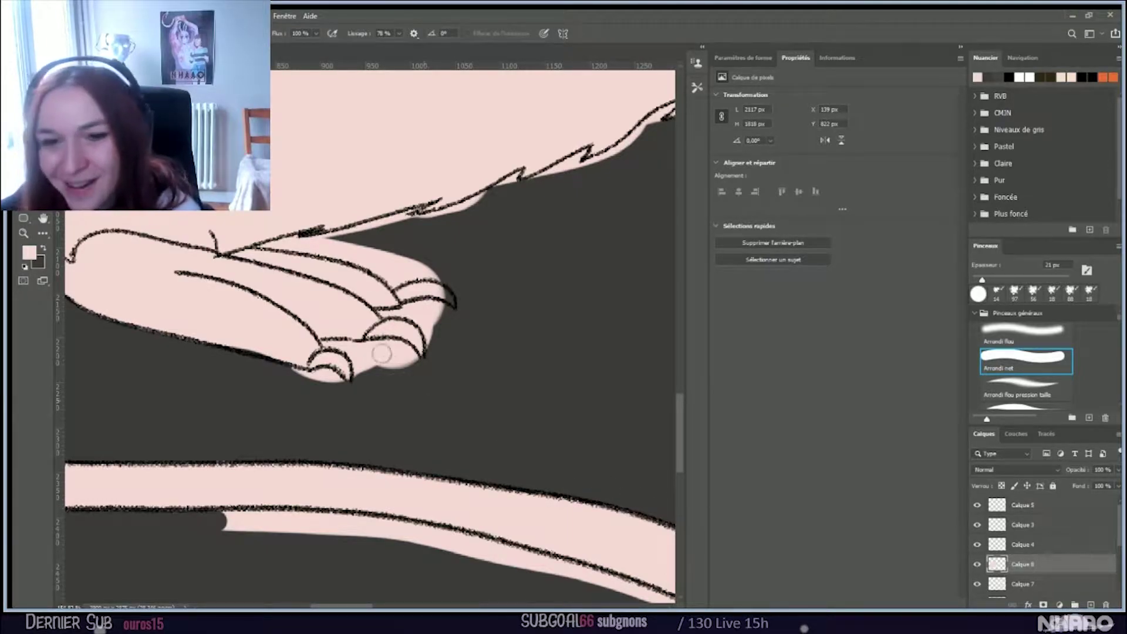
mouse_move(226, 523)
mouse_down()
mouse_move(326, 531)
mouse_move(213, 515)
mouse_move(375, 531)
mouse_move(252, 514)
mouse_move(370, 522)
mouse_move(434, 541)
mouse_move(395, 532)
mouse_move(432, 527)
mouse_move(549, 566)
mouse_move(365, 532)
mouse_move(578, 570)
mouse_move(672, 602)
mouse_up()
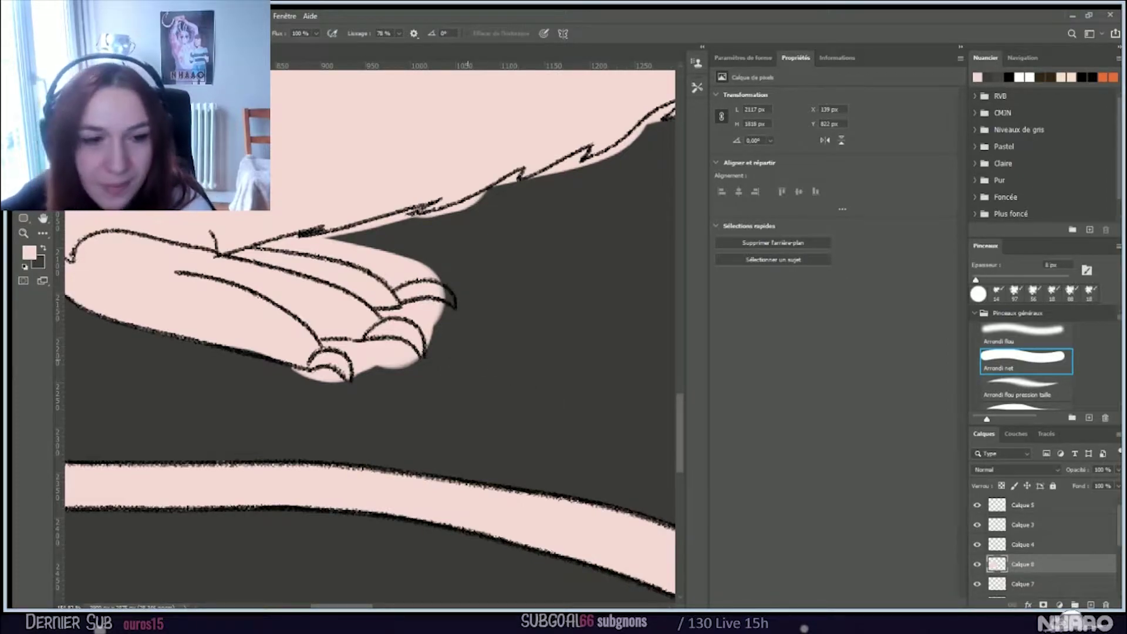
Step: Reduce the eraser to 8 px and clear the pink beneath and around the hind foot's lowest claw
key([)
key([)
key([)
key([)
key([)
mouse_move(298, 372)
mouse_down()
mouse_move(337, 383)
mouse_move(323, 371)
mouse_up()
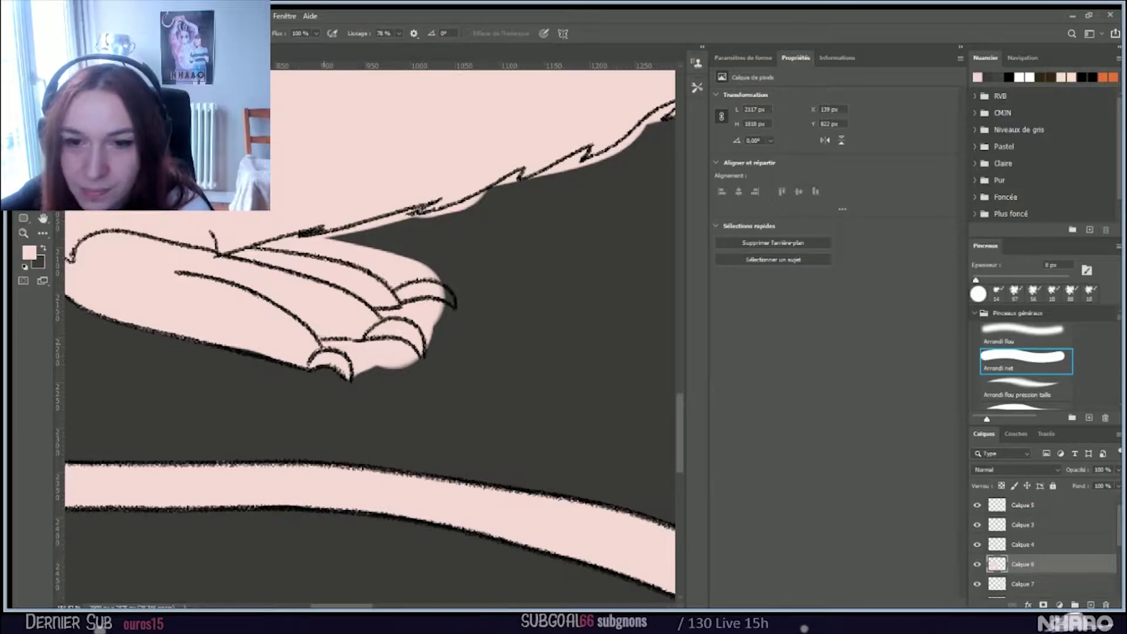
drag(320, 341, 365, 371)
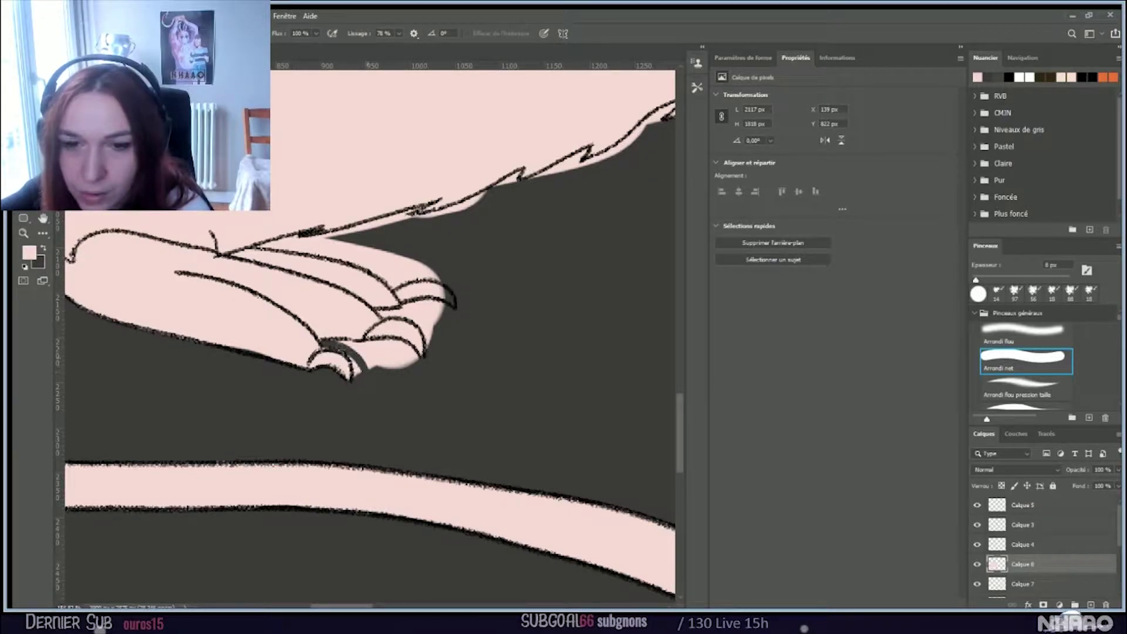
drag(352, 360, 357, 377)
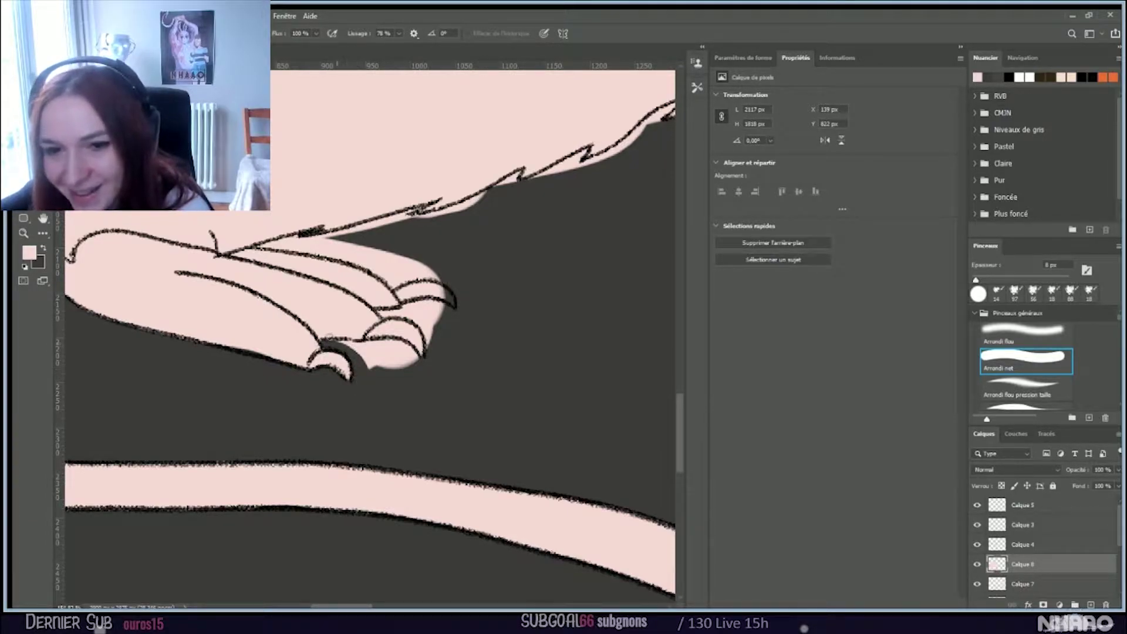
Step: Erase the remaining pink beneath the hind foot's middle claw, following the toe outline between the two lower claws
drag(356, 343, 434, 357)
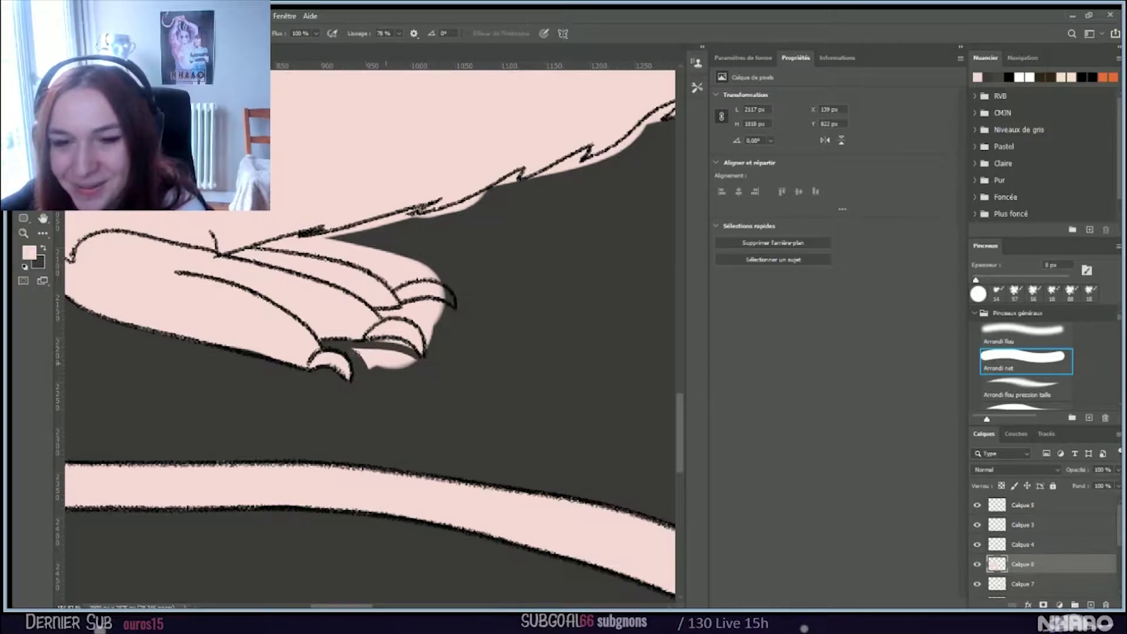
drag(351, 348, 437, 365)
mouse_move(349, 350)
mouse_down()
mouse_move(395, 369)
mouse_move(375, 374)
mouse_move(423, 372)
mouse_move(418, 357)
mouse_up()
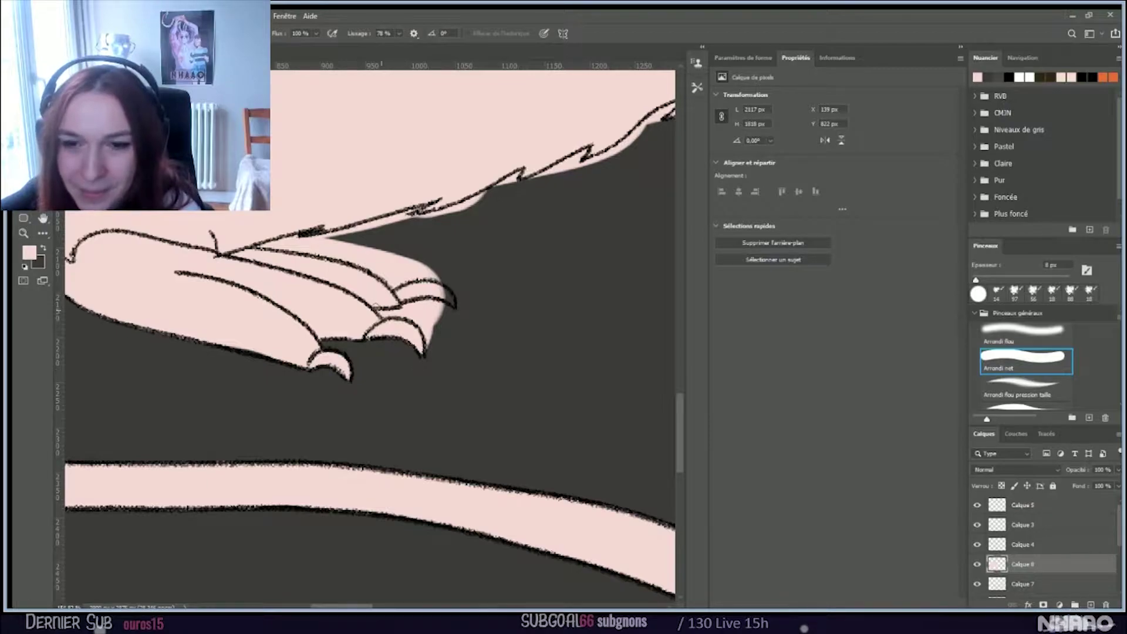
Step: Erase the pink beneath the hind foot's uppermost claw and in the wedge between the foot and the belly line
mouse_move(374, 311)
mouse_down()
mouse_move(416, 312)
mouse_move(390, 315)
mouse_up()
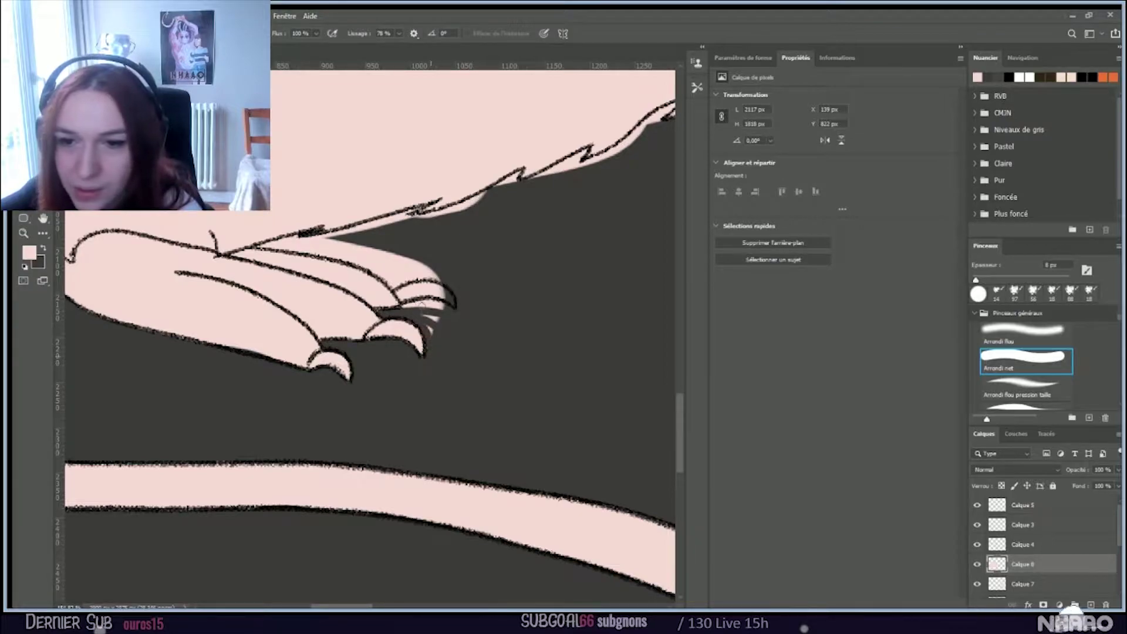
mouse_move(402, 305)
mouse_down()
mouse_move(467, 317)
mouse_move(421, 312)
mouse_up()
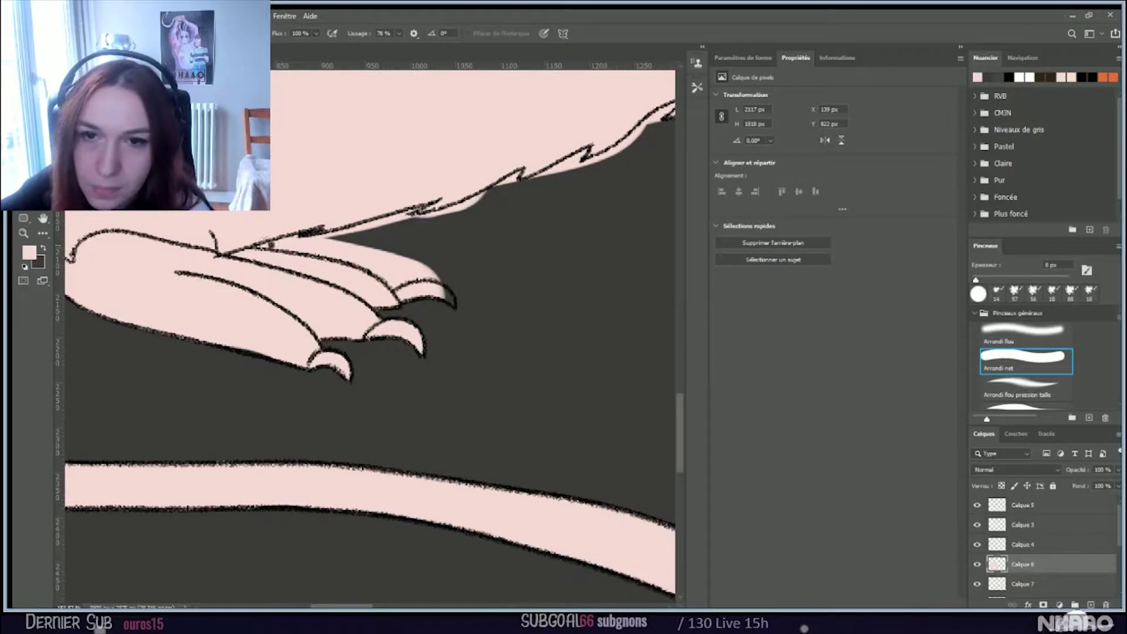
drag(268, 242, 342, 238)
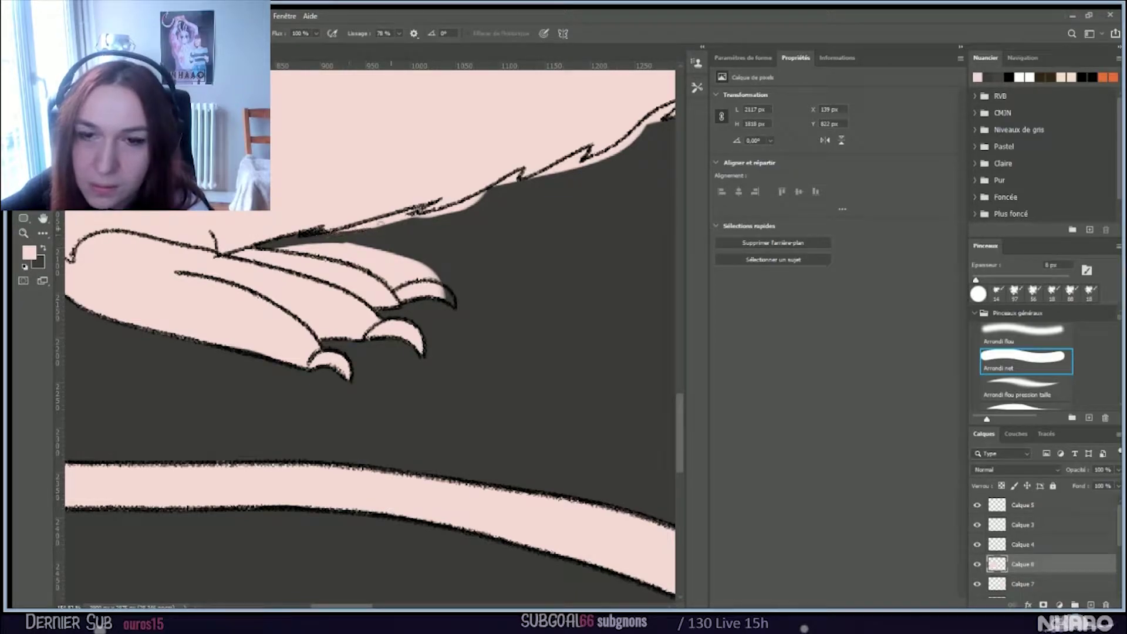
drag(351, 224, 402, 216)
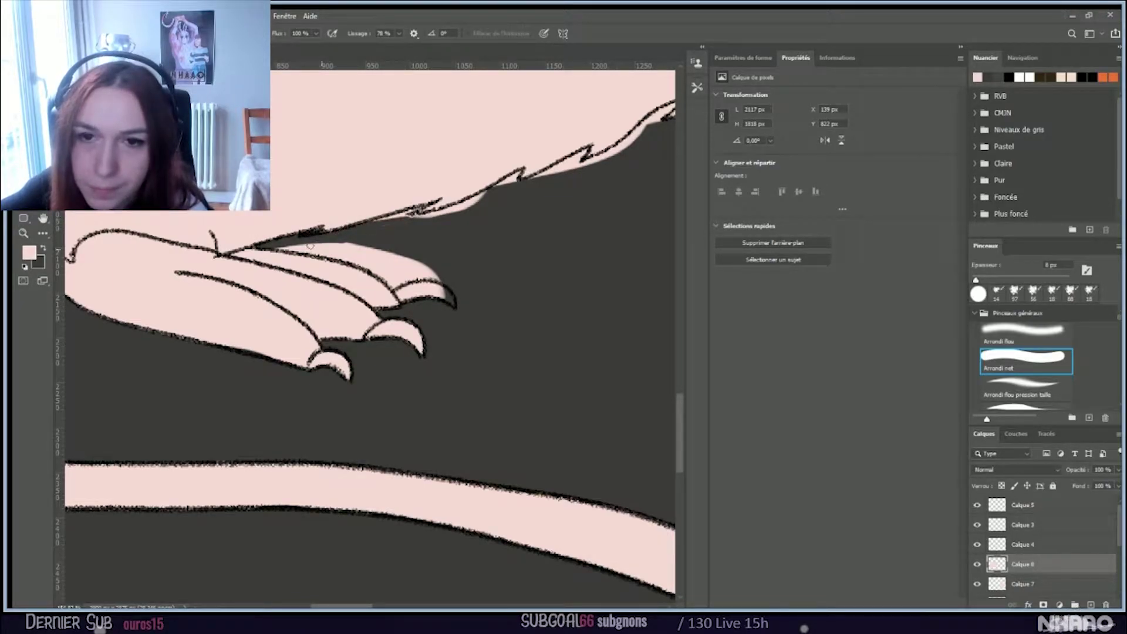
Step: Clear the pink overflow above the hind foot's upper toe and around the top of its claw
mouse_move(297, 247)
mouse_down()
mouse_move(405, 262)
mouse_move(345, 240)
mouse_up()
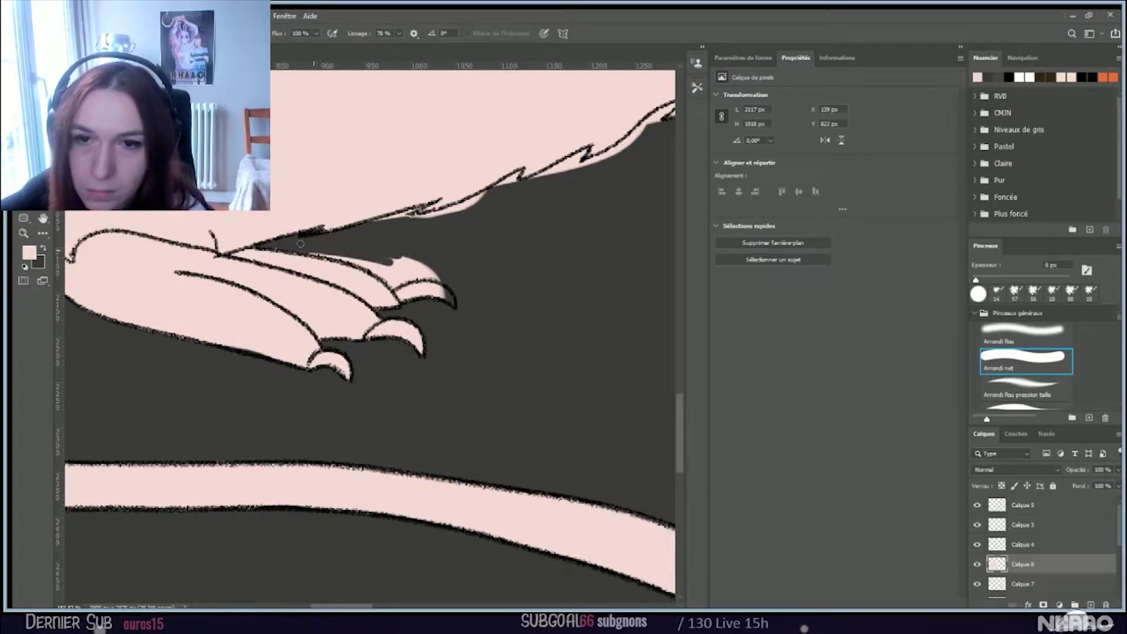
mouse_move(382, 264)
mouse_down()
mouse_move(401, 279)
mouse_move(339, 247)
mouse_up()
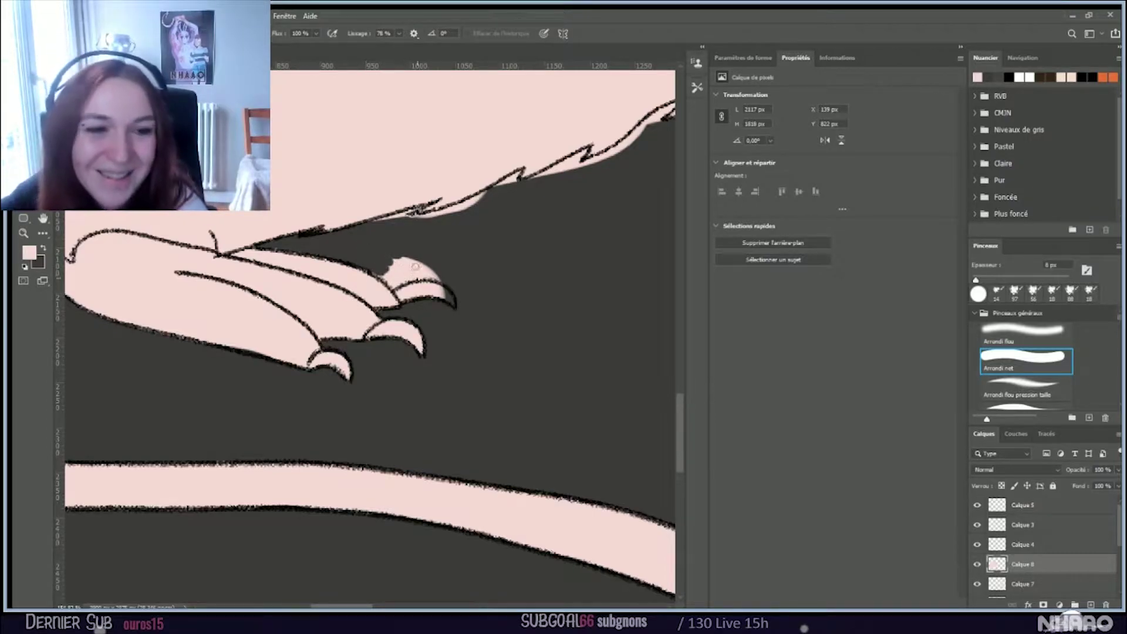
drag(399, 273, 466, 288)
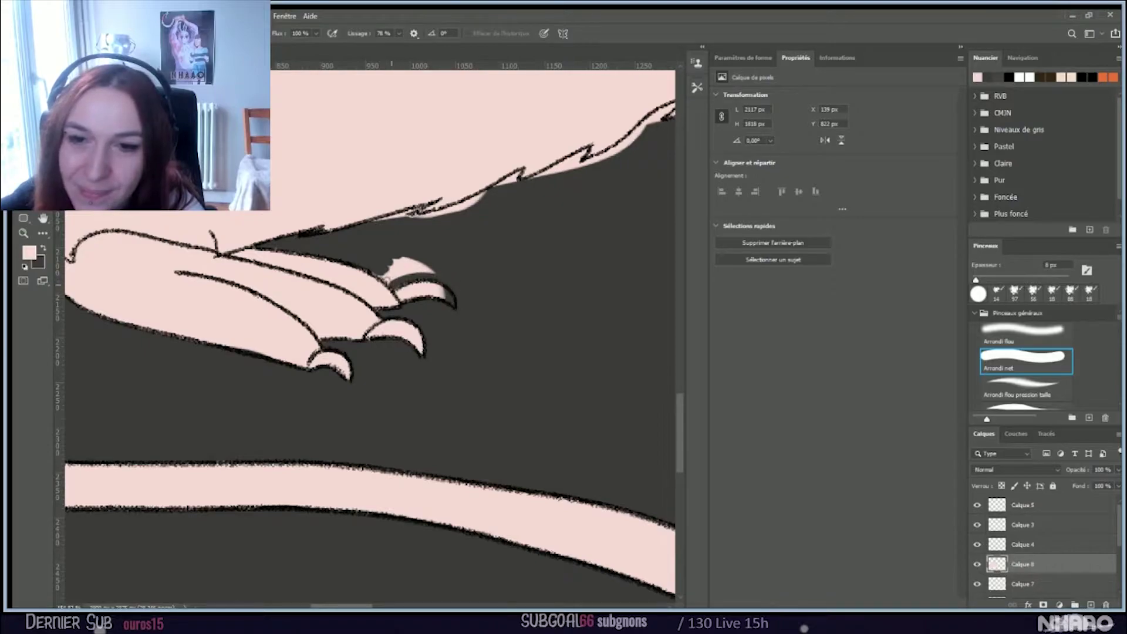
mouse_move(388, 274)
mouse_down()
mouse_move(446, 262)
mouse_move(360, 249)
mouse_move(404, 275)
mouse_up()
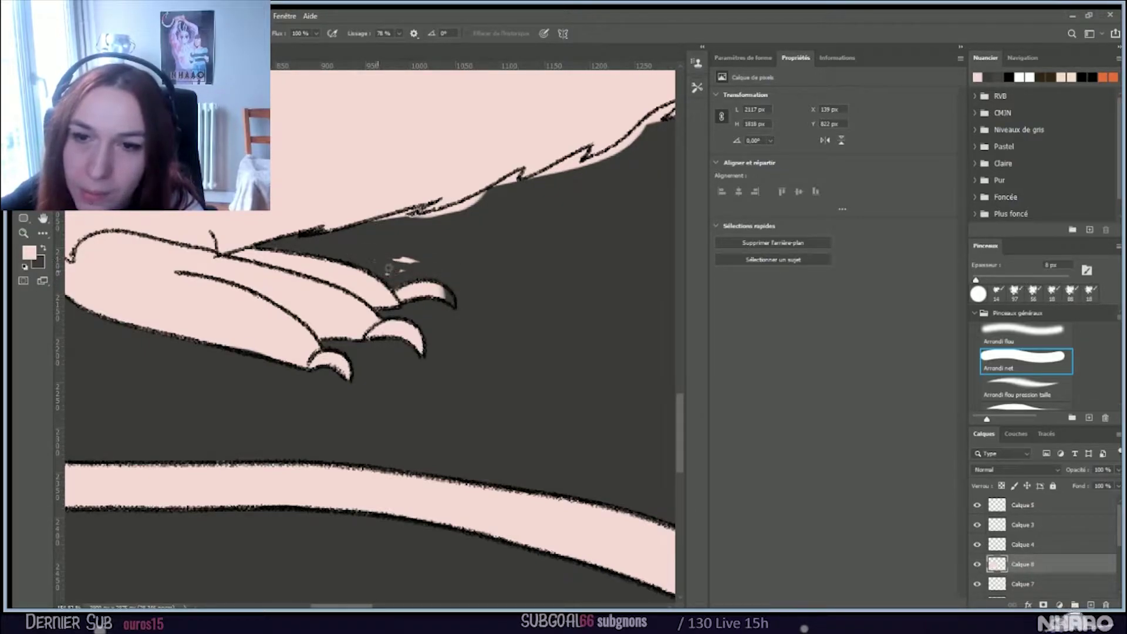
drag(436, 267, 393, 249)
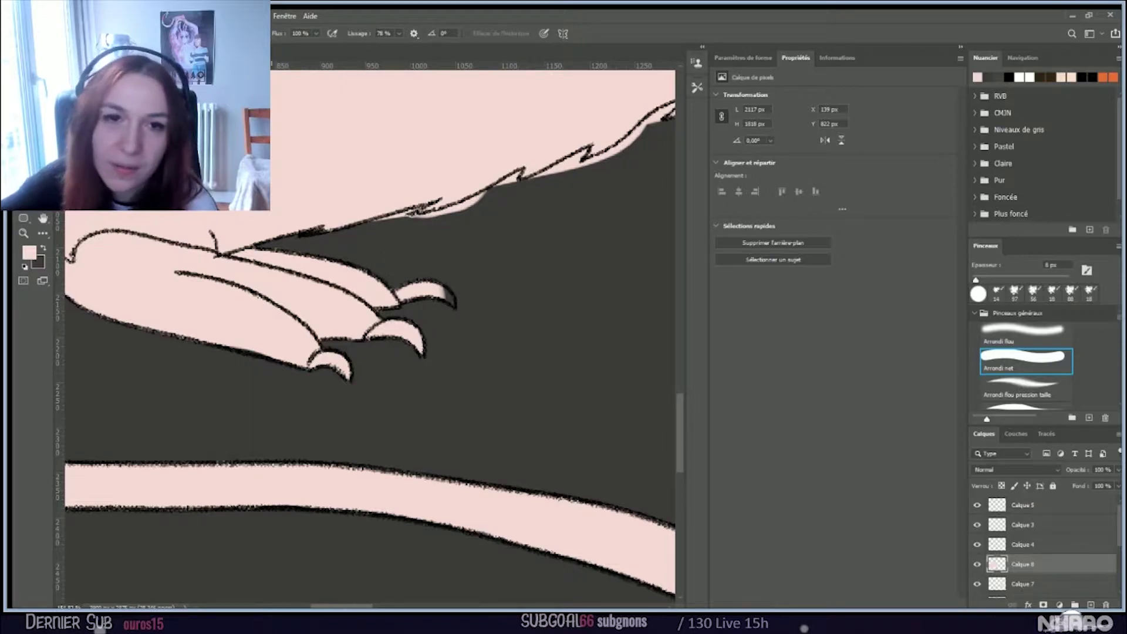
Step: Fill the faded pink inside the hind foot's uppermost claw with a 4 px brush
key(b)
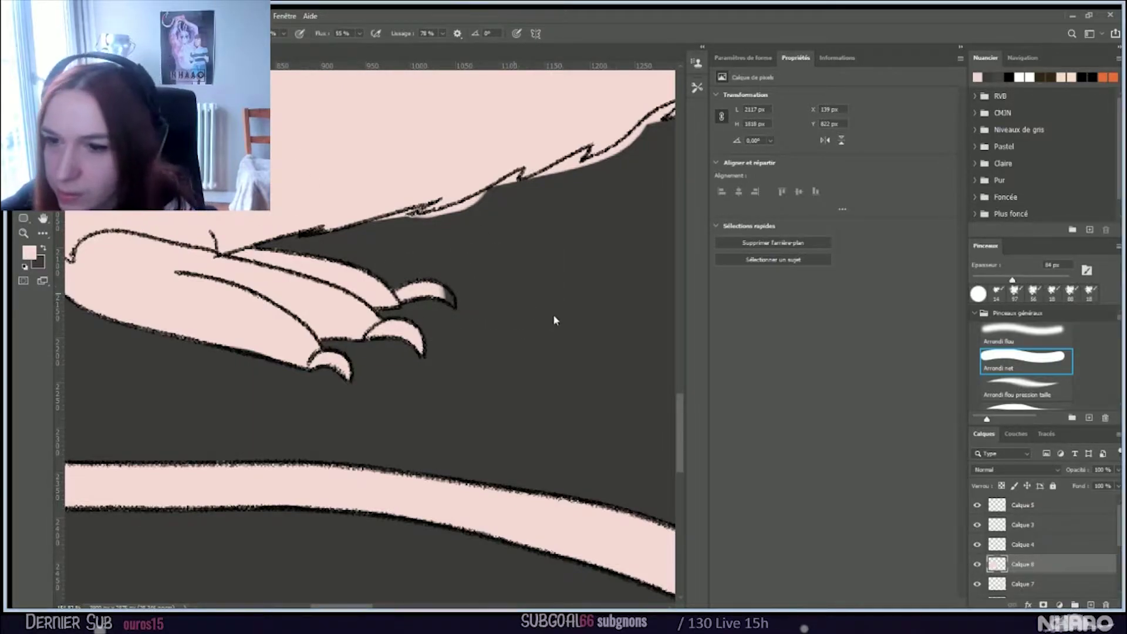
key(bracketleft)
key(bracketleft)
key(bracketleft)
key(bracketleft)
key(bracketleft)
key(bracketleft)
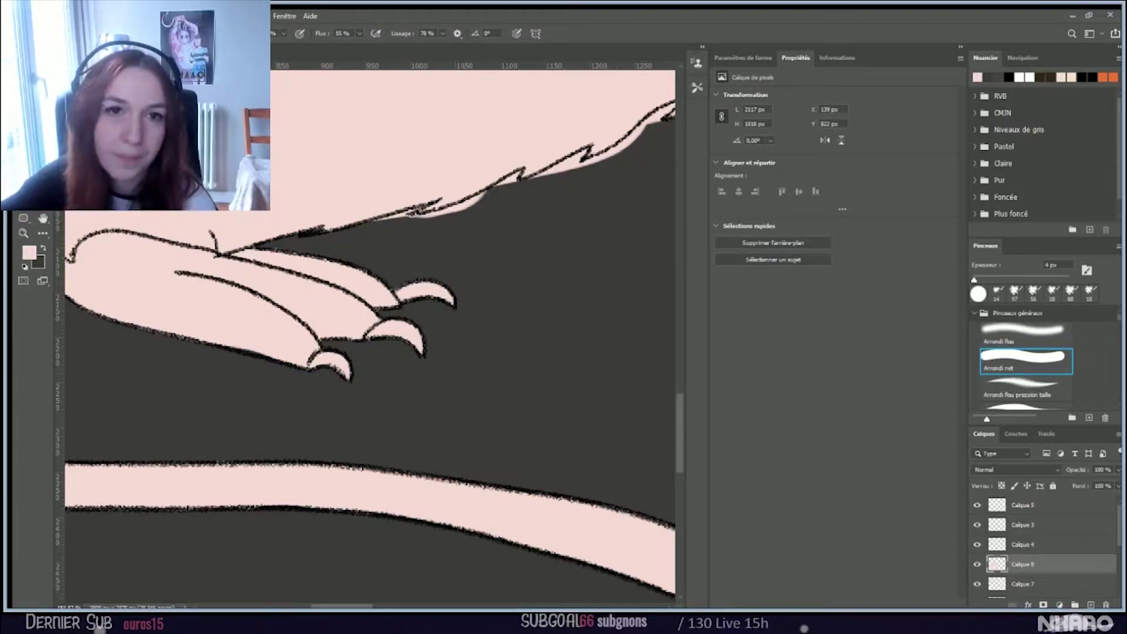
Step: Erase the pink overflow beneath the jagged belly fur beyond the hind foot with the 8 px eraser
key(e)
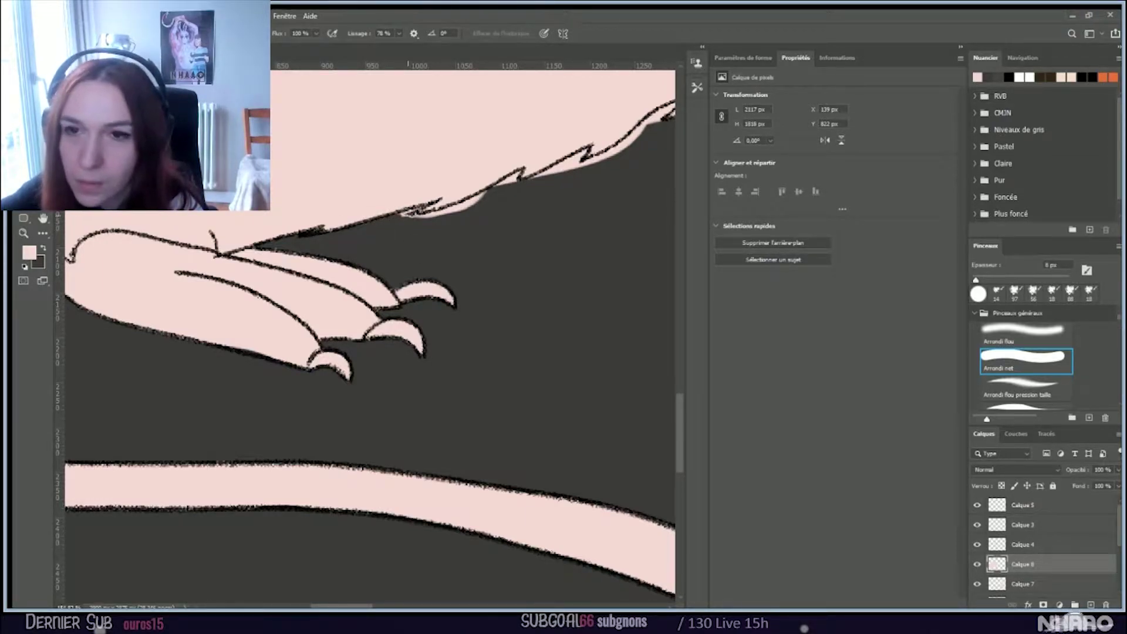
drag(414, 207, 395, 211)
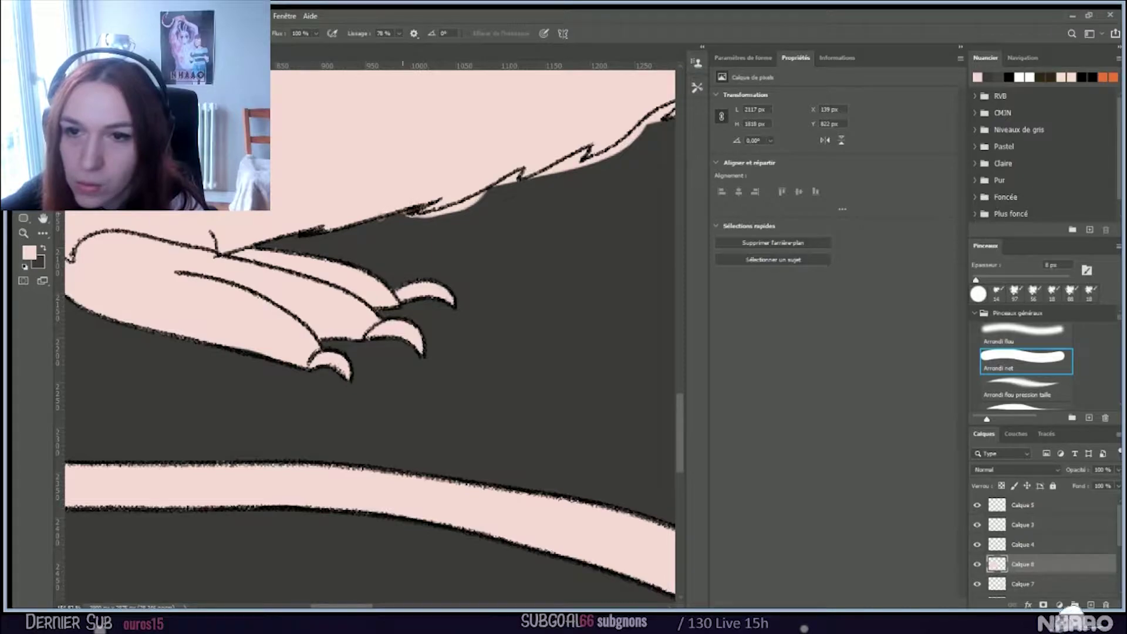
mouse_move(466, 205)
mouse_down()
mouse_move(519, 184)
mouse_move(404, 217)
mouse_up()
drag(476, 191, 423, 213)
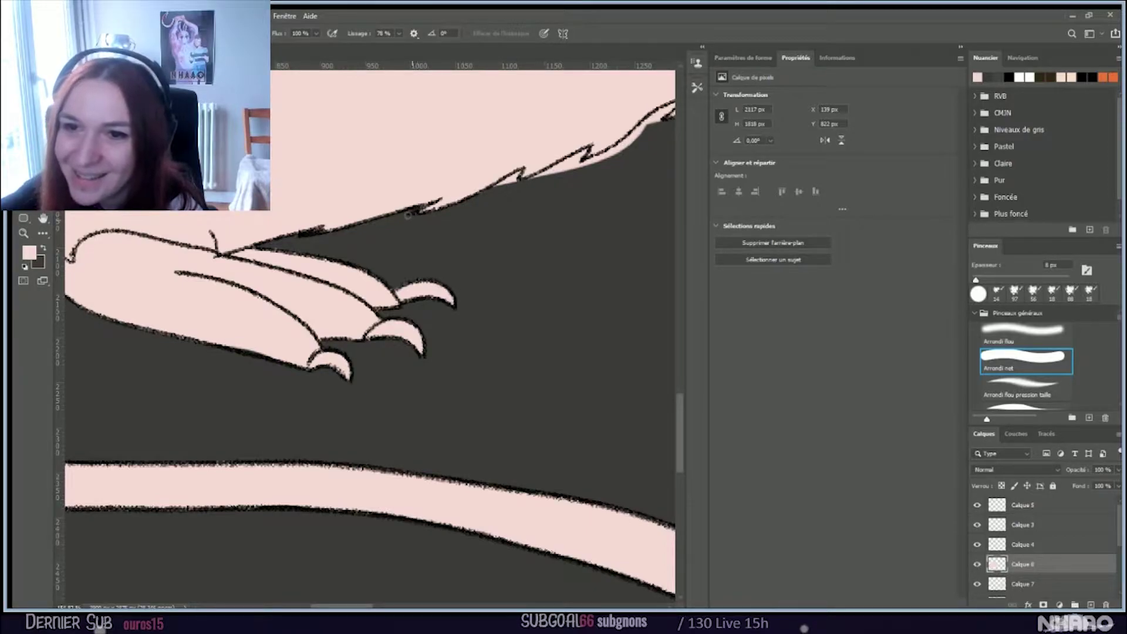
drag(512, 168, 473, 196)
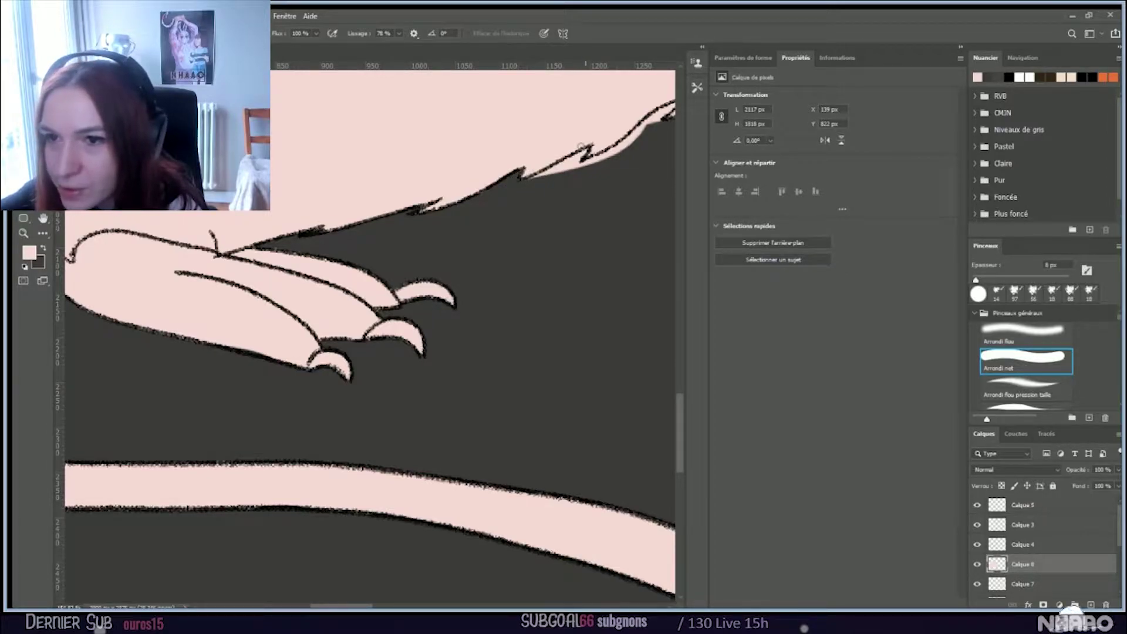
mouse_move(552, 160)
mouse_down()
mouse_move(491, 188)
mouse_move(574, 156)
mouse_move(528, 178)
mouse_move(553, 171)
mouse_up()
mouse_move(615, 148)
mouse_down()
mouse_move(638, 125)
mouse_move(574, 159)
mouse_move(656, 109)
mouse_up()
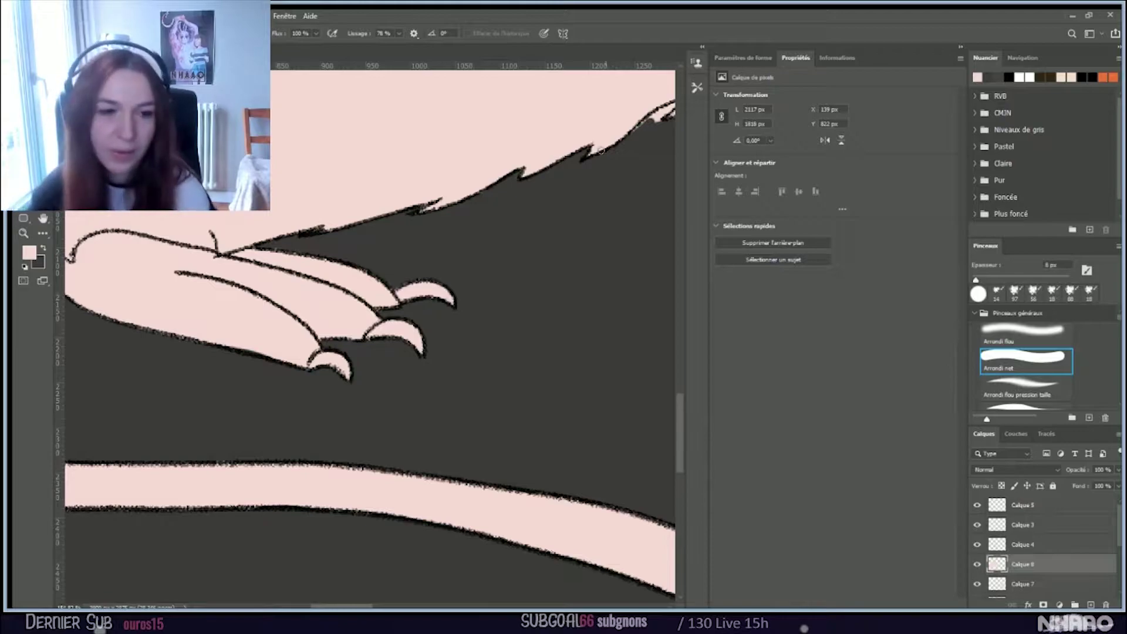
Step: Continue erasing the pink below the belly fur tufts, working towards the front leg
drag(362, 606, 395, 606)
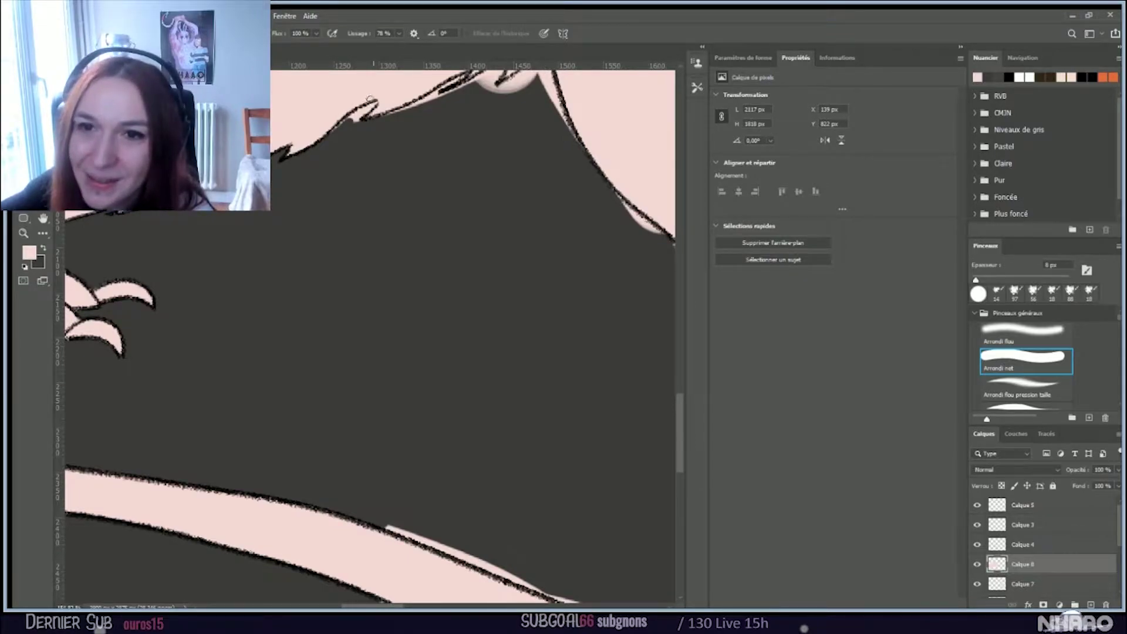
mouse_move(371, 99)
mouse_down()
mouse_move(318, 146)
mouse_move(347, 126)
mouse_up()
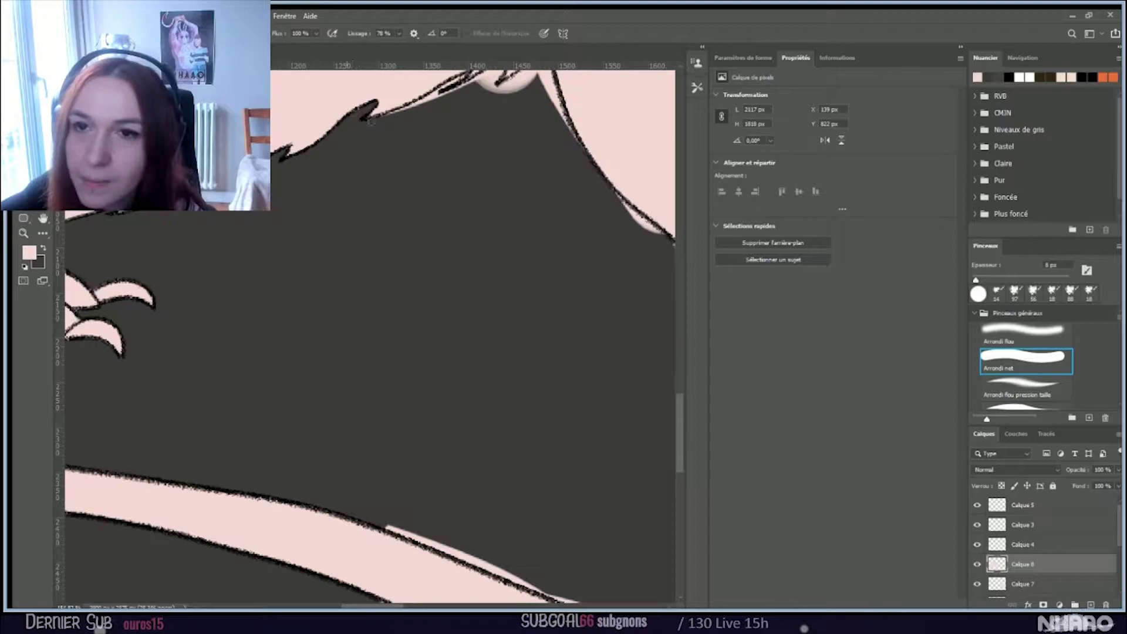
drag(437, 88, 380, 109)
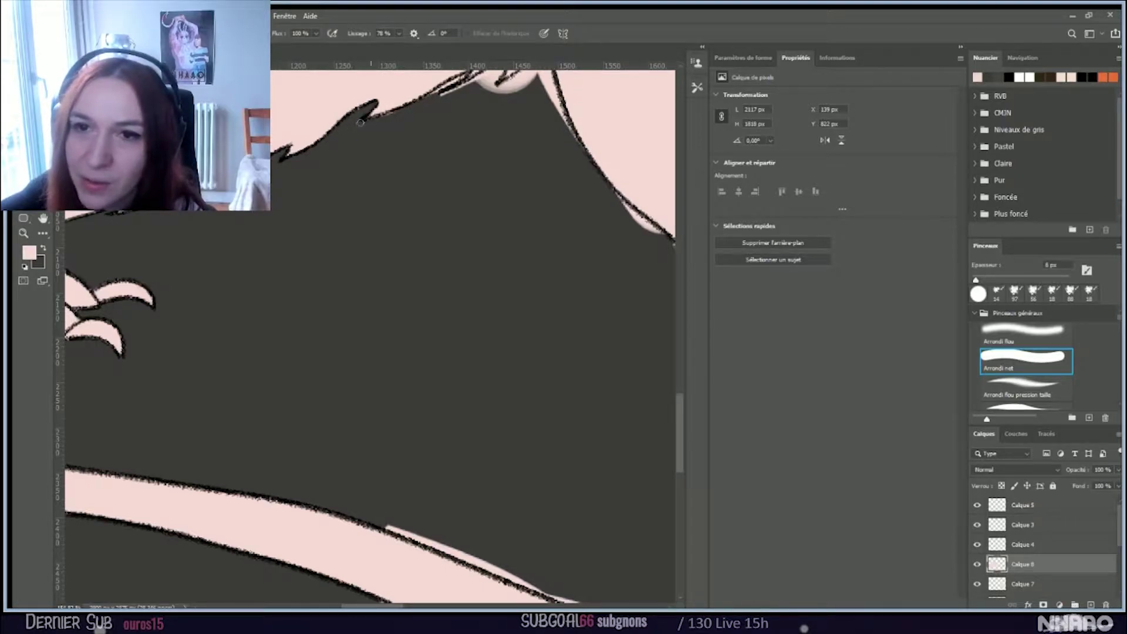
drag(477, 75, 424, 100)
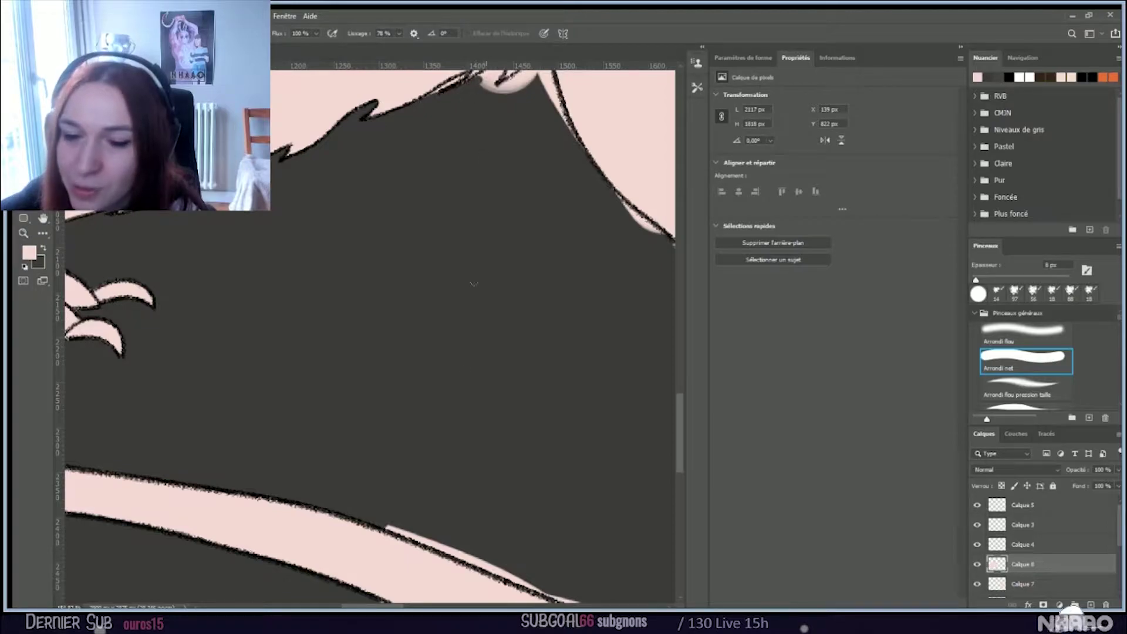
Step: Enlarge the eraser to 39 px and remove the pink overflow along both edges of the tail's final curve
scroll(534, 419, down, 1)
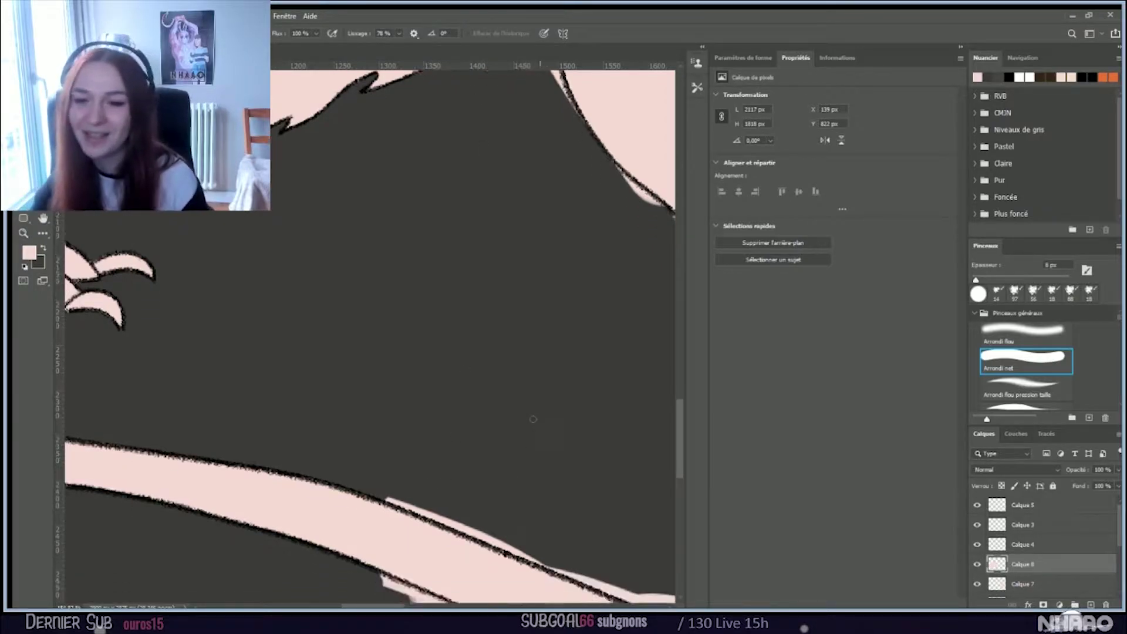
scroll(534, 419, down, 6)
drag(381, 607, 407, 605)
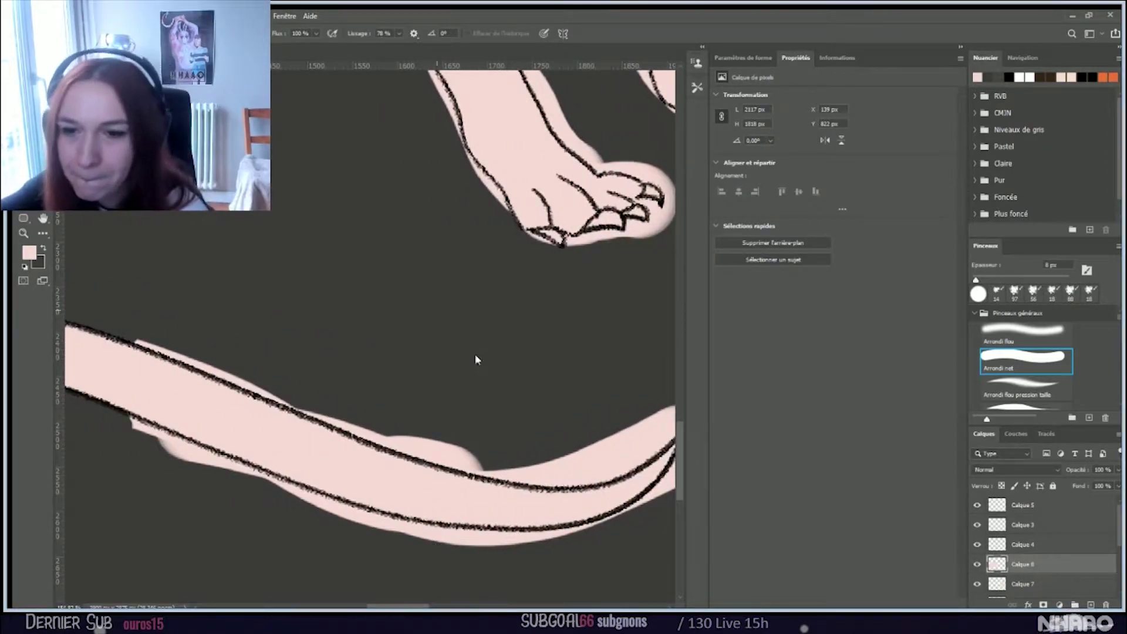
mouse_move(135, 320)
mouse_down()
mouse_move(377, 426)
mouse_move(536, 460)
mouse_up()
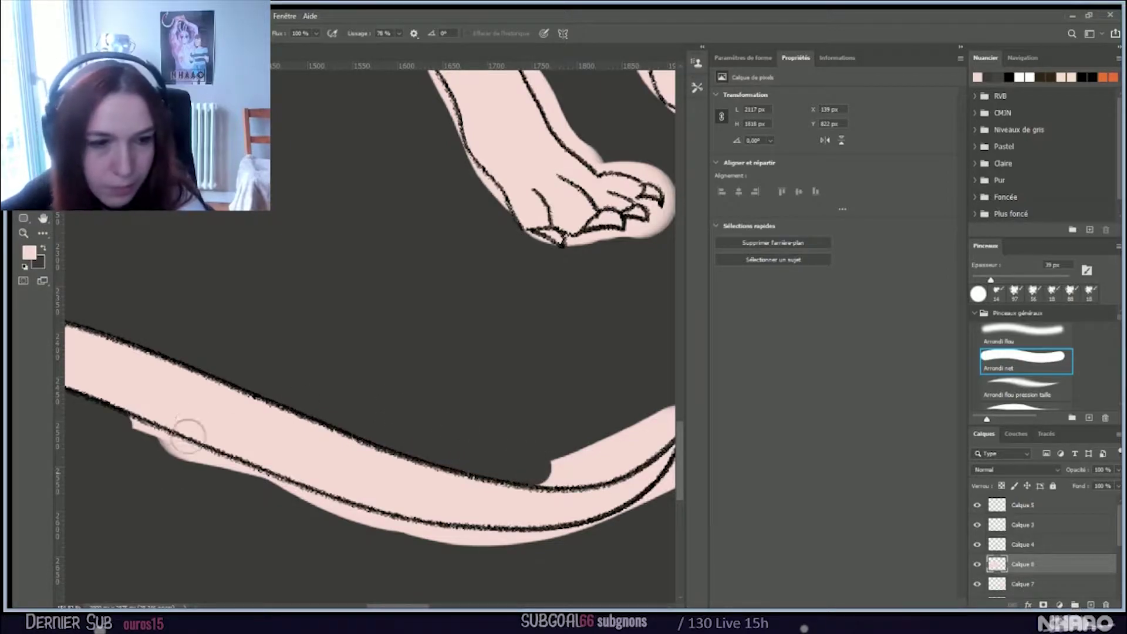
mouse_move(108, 427)
mouse_down()
mouse_move(383, 536)
mouse_move(359, 521)
mouse_move(480, 550)
mouse_move(419, 539)
mouse_move(529, 545)
mouse_move(490, 550)
mouse_move(474, 541)
mouse_move(605, 534)
mouse_move(508, 543)
mouse_up()
mouse_move(528, 465)
mouse_down()
mouse_move(575, 466)
mouse_move(637, 441)
mouse_move(568, 466)
mouse_move(606, 458)
mouse_move(645, 426)
mouse_move(635, 448)
mouse_move(590, 465)
mouse_move(571, 455)
mouse_move(640, 416)
mouse_move(618, 407)
mouse_up()
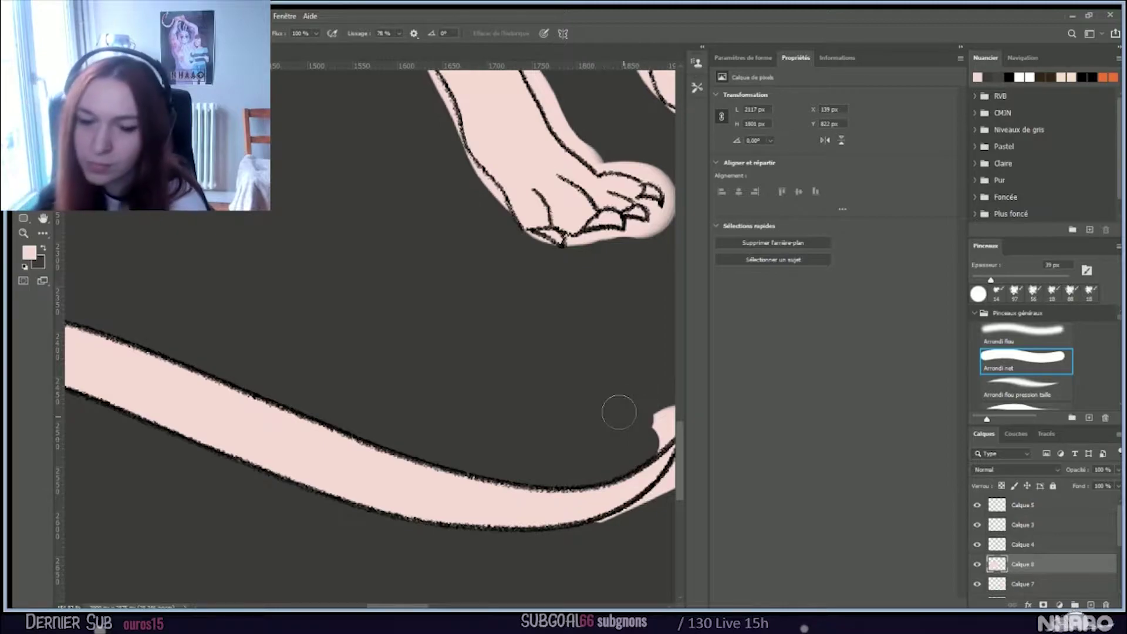
Step: Erase the pink around the tail's pointed tip and along the underside leading up to it
drag(409, 606, 433, 605)
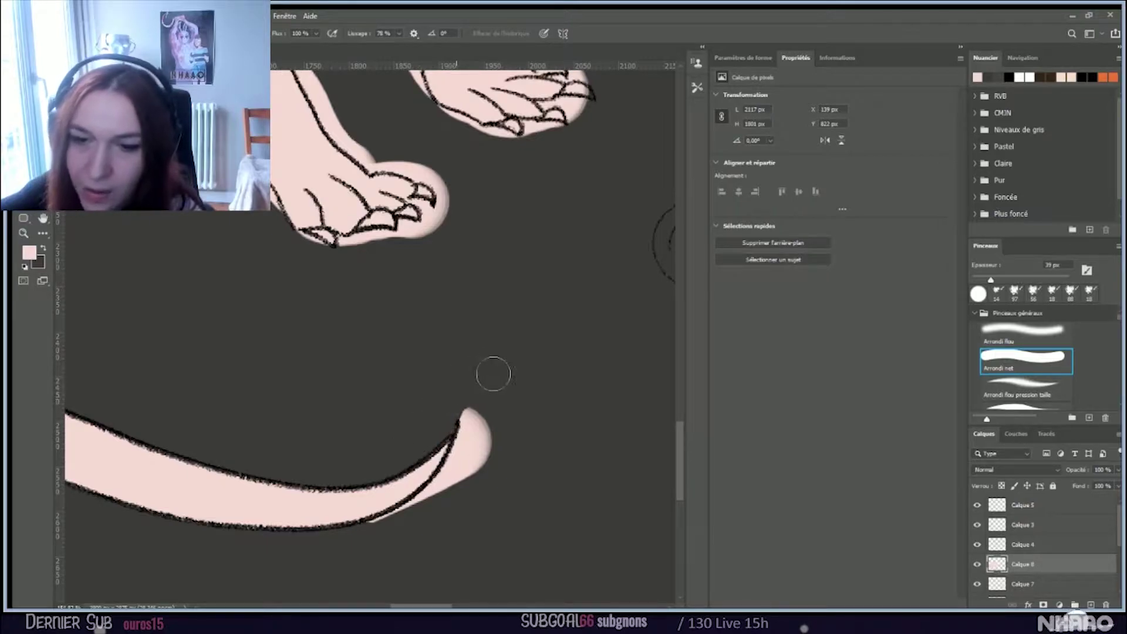
mouse_move(470, 418)
mouse_down()
mouse_move(446, 503)
mouse_move(482, 438)
mouse_move(484, 456)
mouse_move(449, 496)
mouse_up()
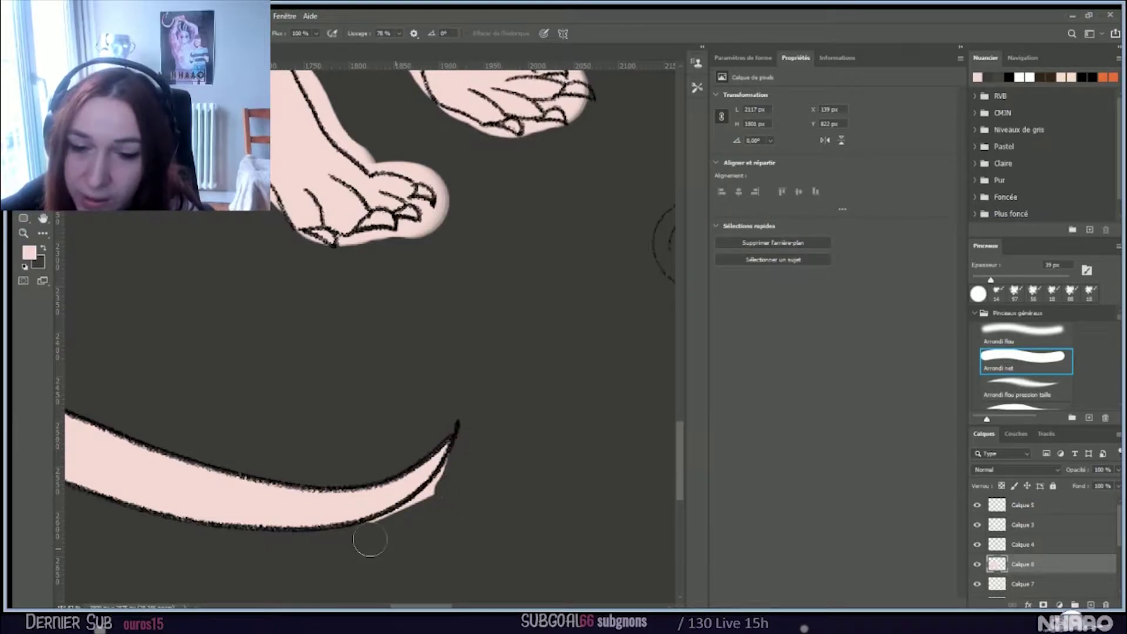
mouse_move(366, 533)
mouse_down()
mouse_move(411, 513)
mouse_move(466, 430)
mouse_up()
Step: Reduce the eraser size for clearing the pink overflow around the rat's front legs
scroll(437, 294, up, 5)
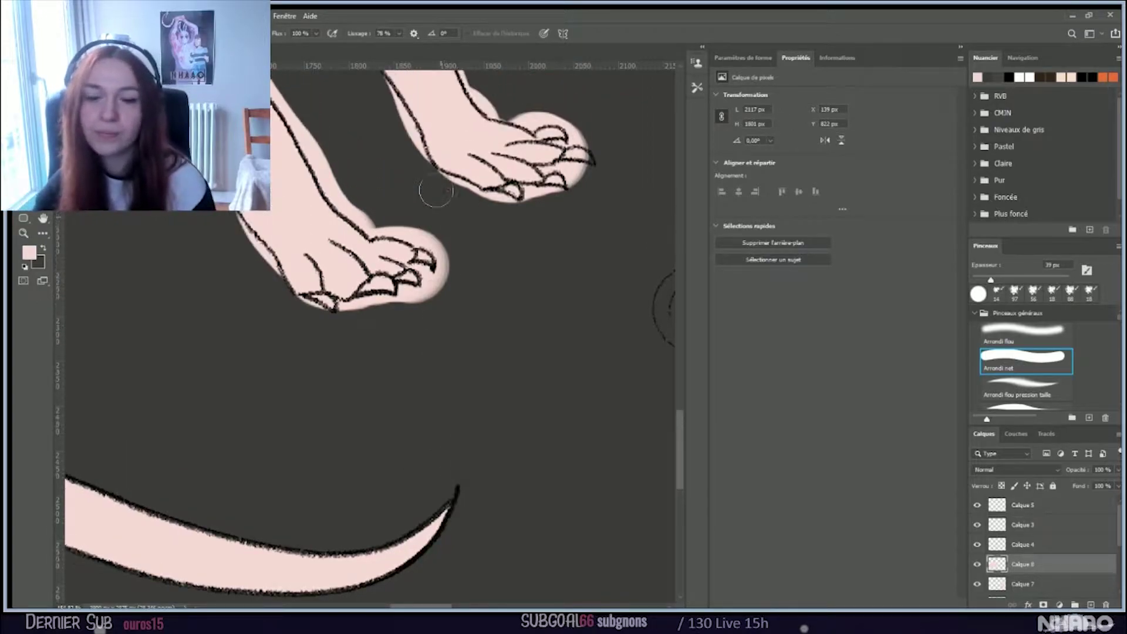
scroll(446, 182, up, 4)
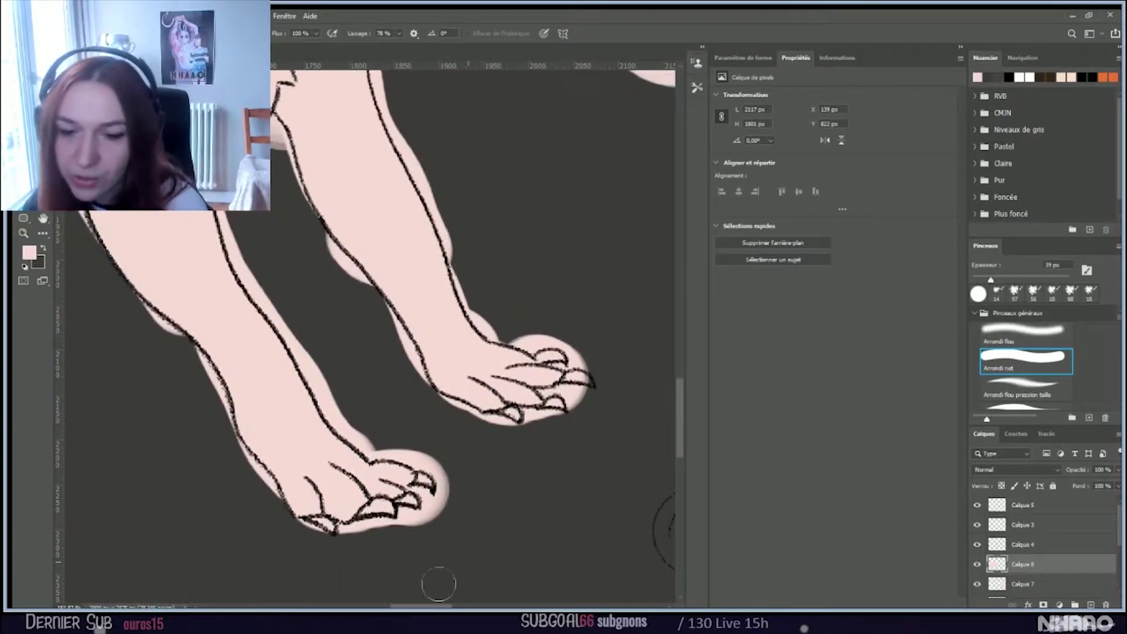
drag(429, 605, 411, 604)
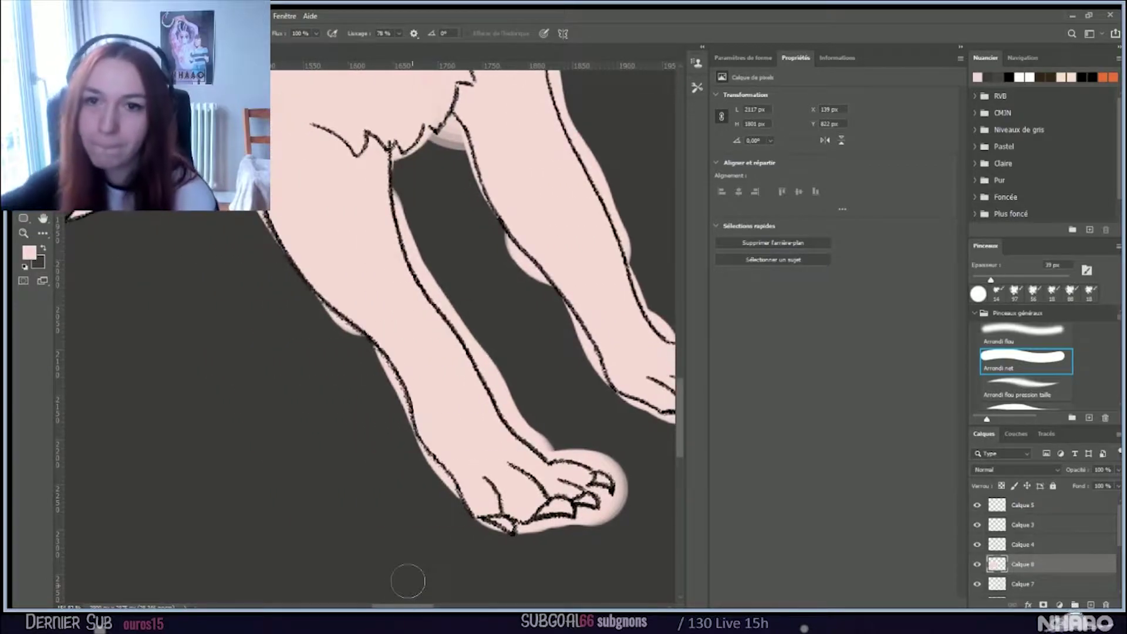
key([)
key([)
key([)
key([)
key([)
key([)
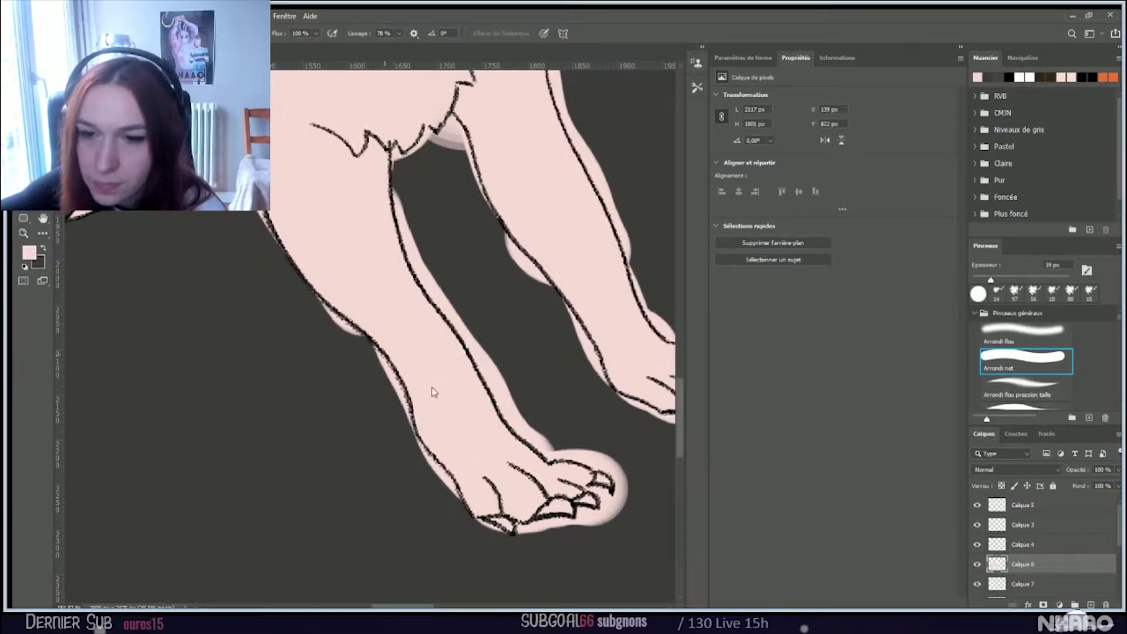
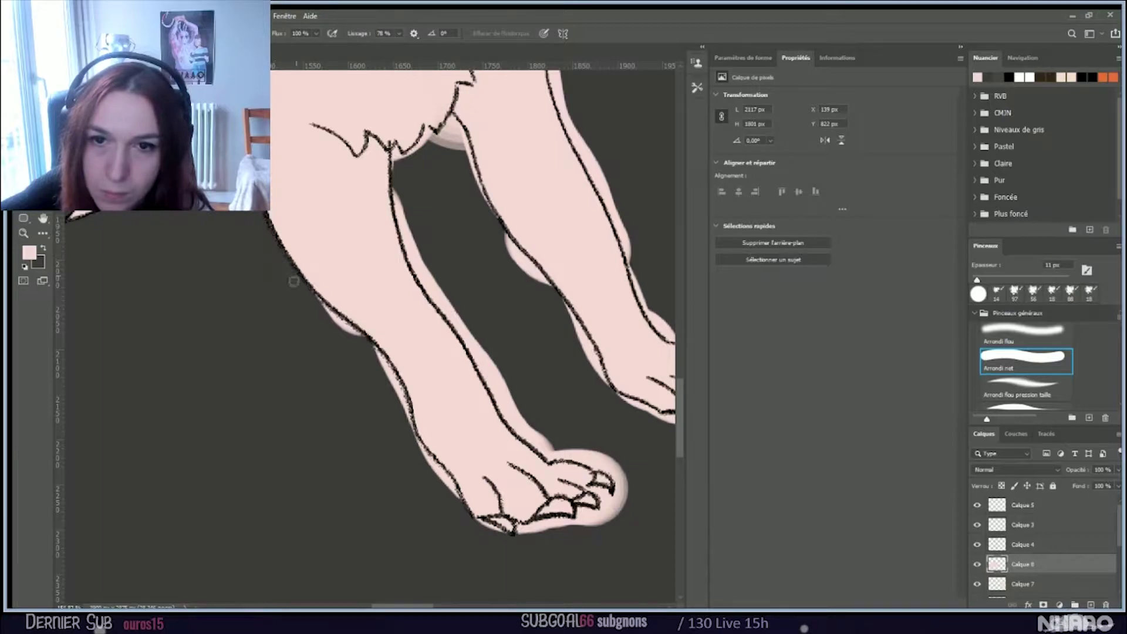
Step: Erase the pink overflow along the outer edge of the nearer front leg and beneath its paw and claws
drag(304, 292, 374, 349)
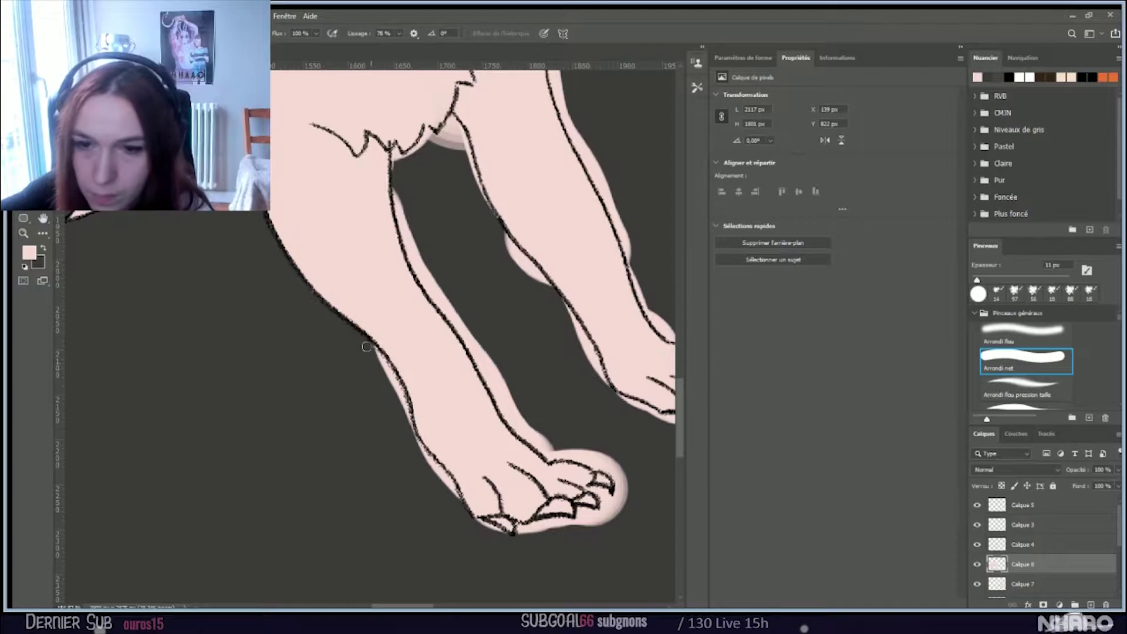
mouse_move(369, 350)
mouse_down()
mouse_move(393, 377)
mouse_move(402, 441)
mouse_move(398, 394)
mouse_move(419, 468)
mouse_move(412, 438)
mouse_move(450, 493)
mouse_up()
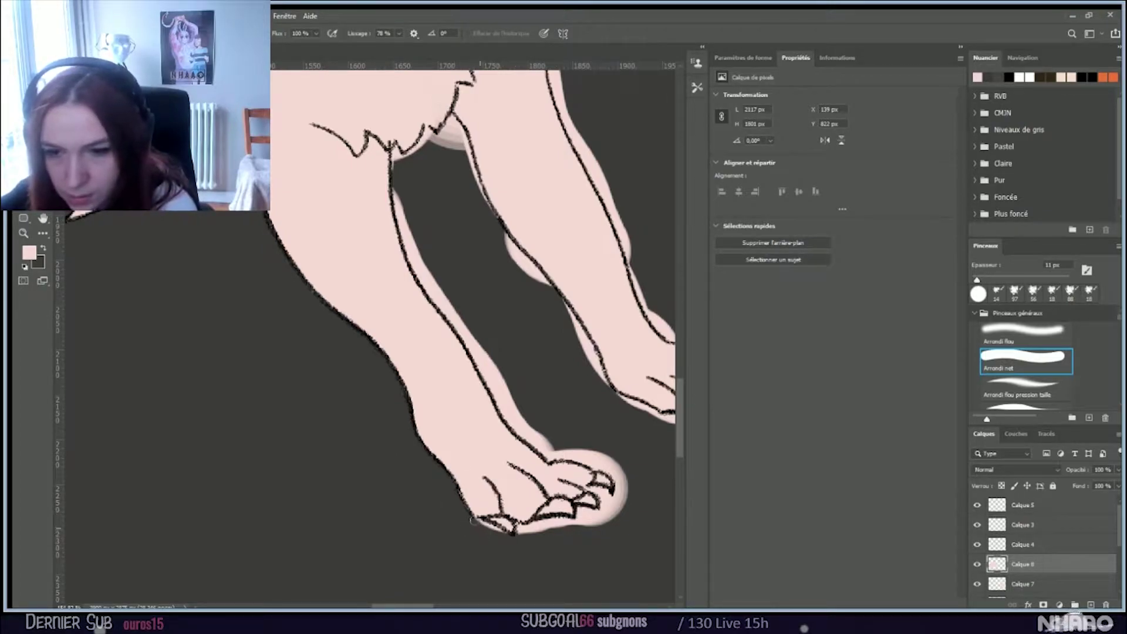
drag(484, 525, 519, 540)
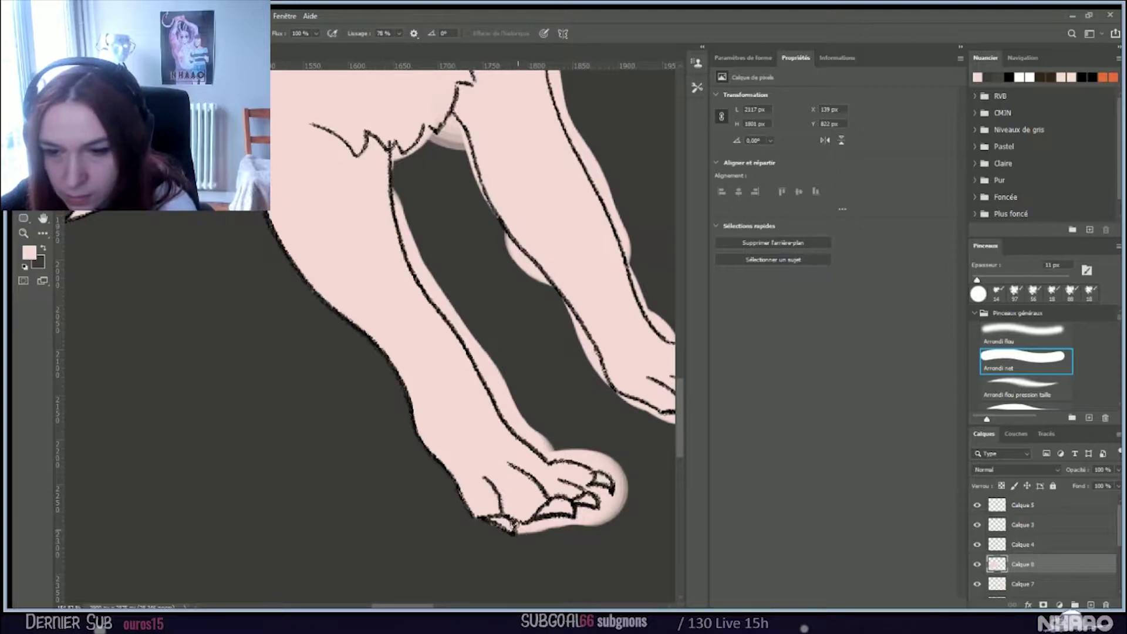
drag(517, 531, 577, 519)
mouse_move(607, 520)
mouse_down()
mouse_move(576, 517)
mouse_move(625, 515)
mouse_up()
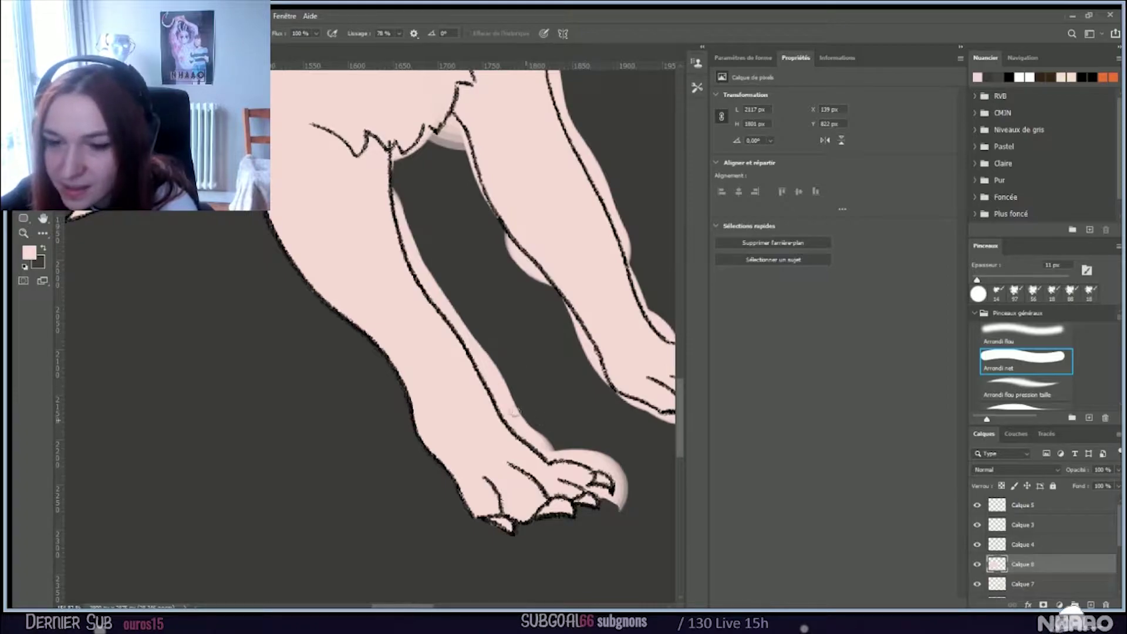
Step: Erase the pink along the nearer front leg's ankle, over the top of its toes and around the foremost claw
mouse_move(504, 408)
mouse_down()
mouse_move(543, 447)
mouse_move(623, 462)
mouse_move(624, 488)
mouse_up()
drag(520, 417, 632, 478)
drag(530, 439, 546, 451)
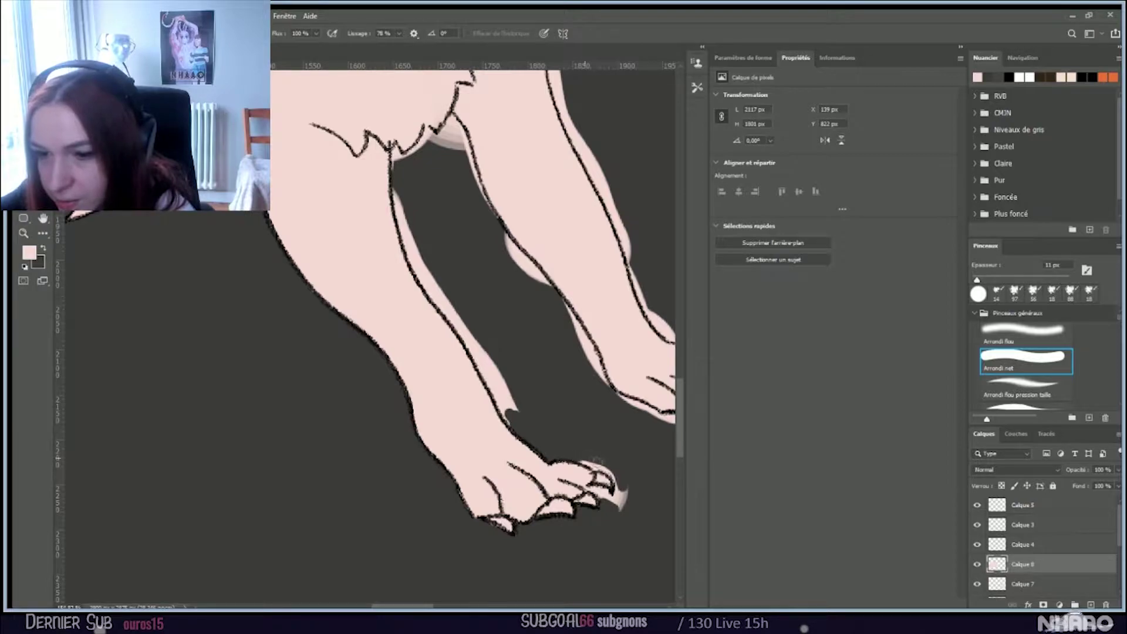
mouse_move(600, 465)
mouse_down()
mouse_move(626, 490)
mouse_move(606, 524)
mouse_move(626, 455)
mouse_move(605, 491)
mouse_up()
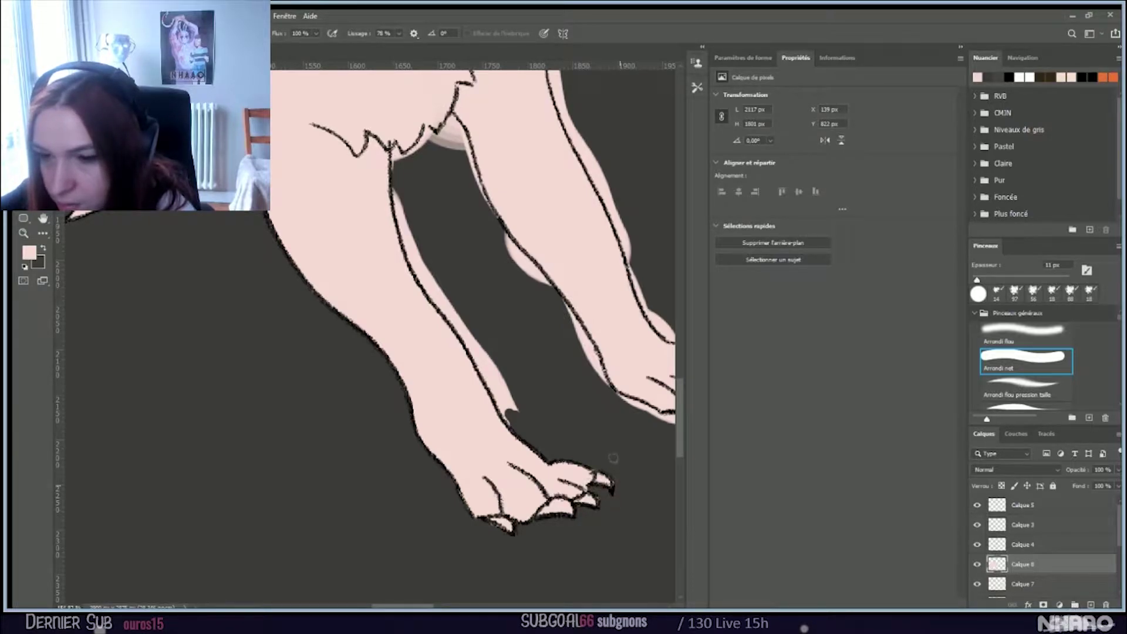
Step: Erase the pink overflow along the inner edge of the nearer front leg, from the ankle up to the belly fur
scroll(597, 439, up, 3)
scroll(597, 439, up, 1)
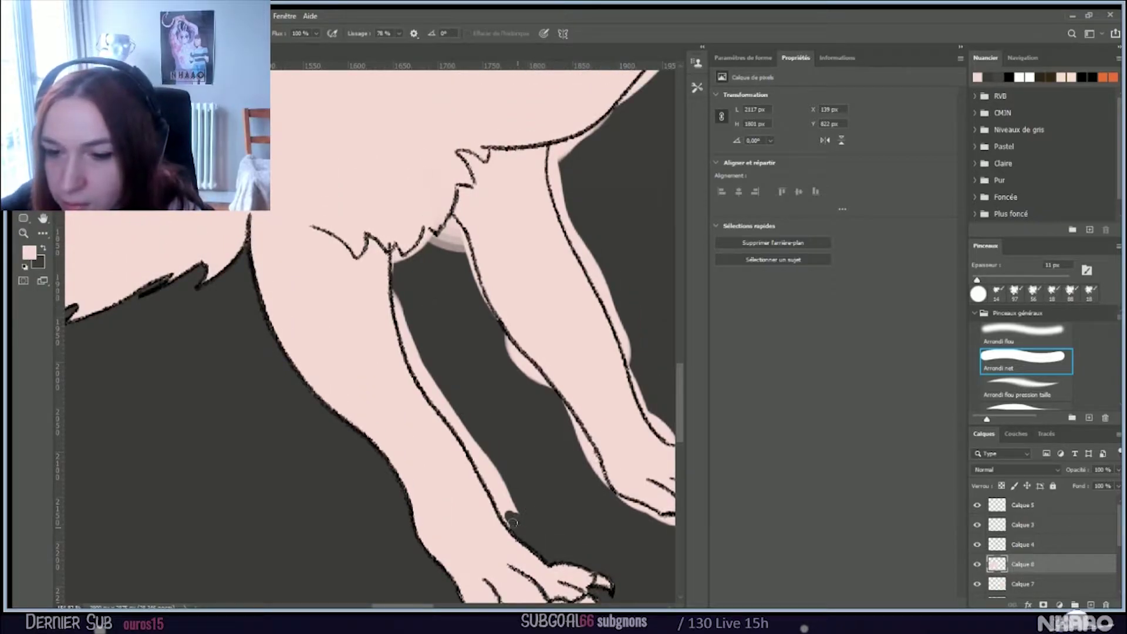
mouse_move(497, 498)
mouse_down()
mouse_move(469, 417)
mouse_move(522, 526)
mouse_move(507, 496)
mouse_move(501, 513)
mouse_move(437, 390)
mouse_up()
drag(468, 429, 484, 467)
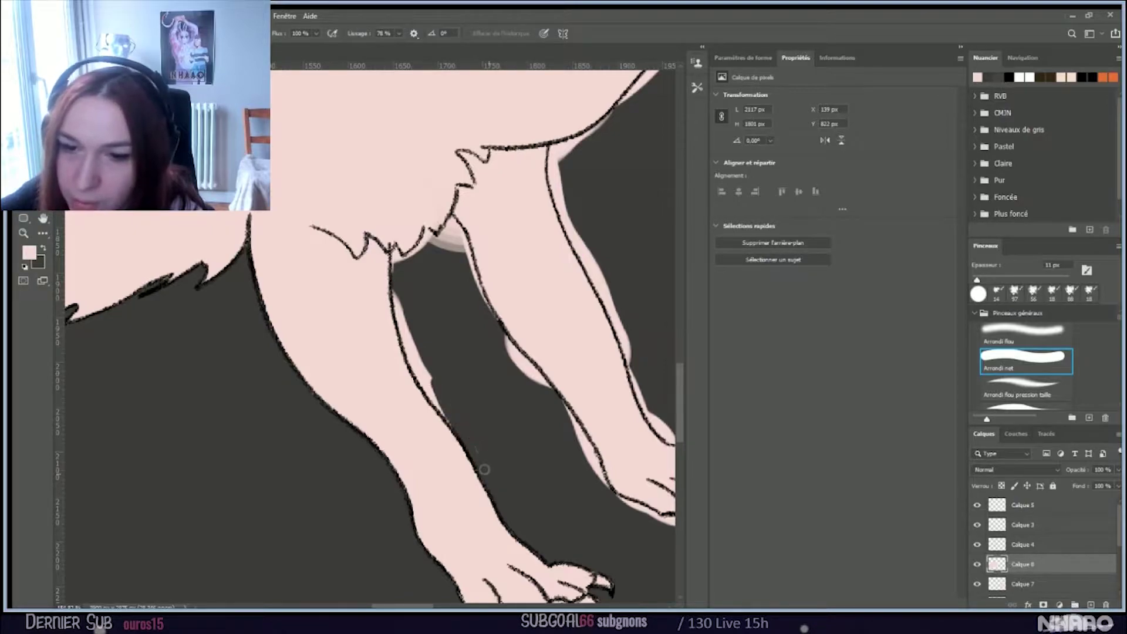
mouse_move(420, 378)
mouse_down()
mouse_move(400, 296)
mouse_move(408, 353)
mouse_move(436, 400)
mouse_move(413, 332)
mouse_move(415, 359)
mouse_up()
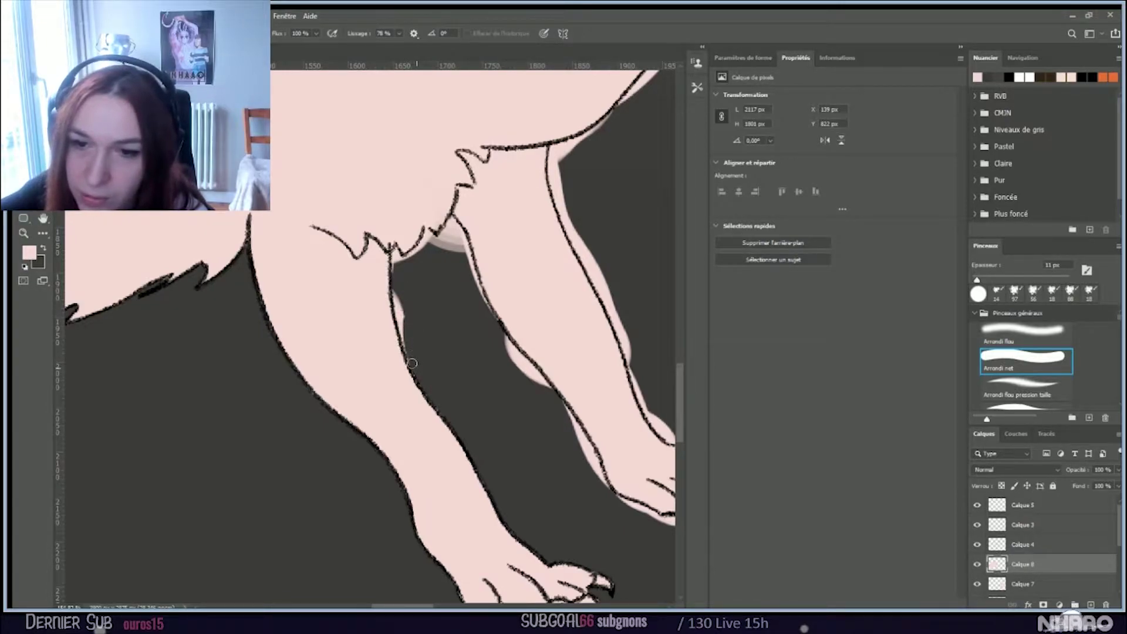
drag(396, 317, 393, 257)
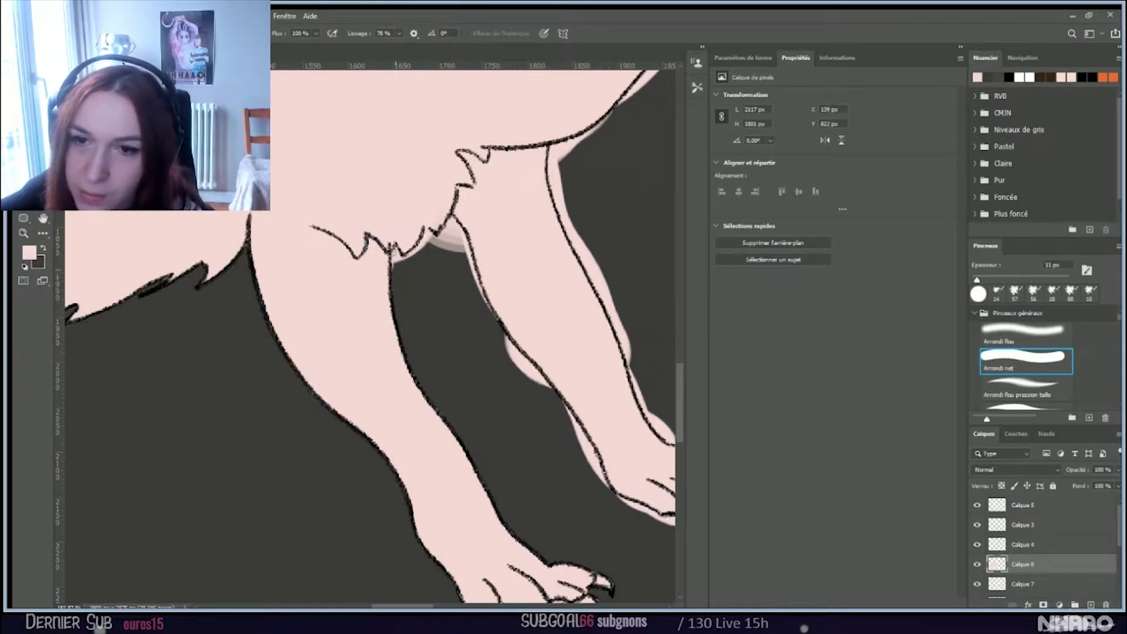
drag(392, 248, 390, 273)
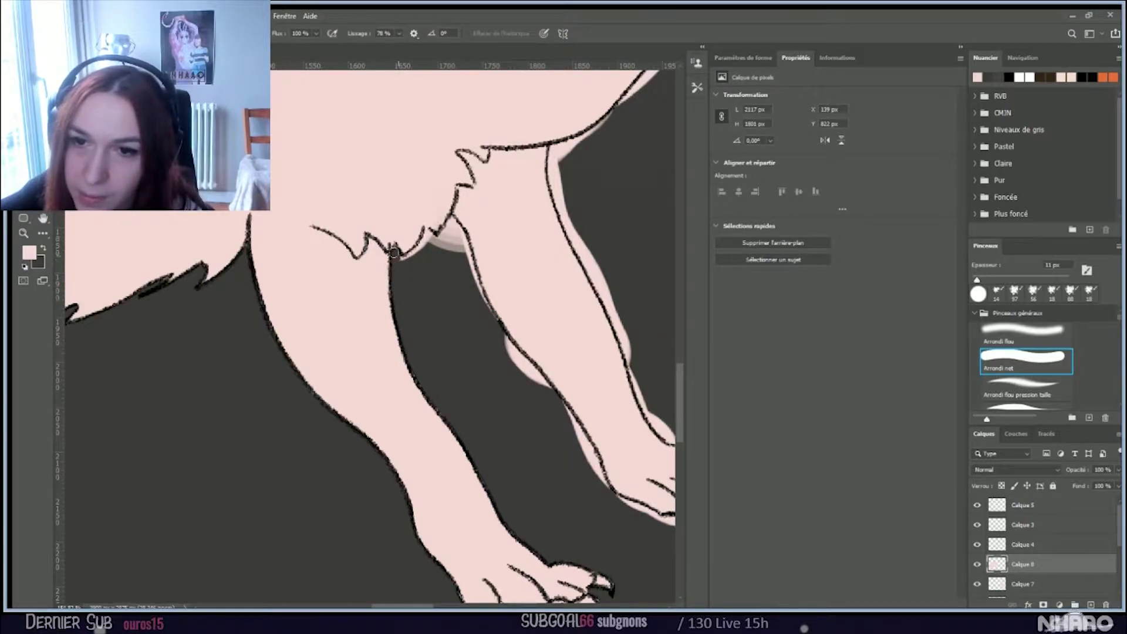
Step: Erase the pink beneath the fur tufts between the front legs and along the rear edge of the second front leg
mouse_move(422, 232)
mouse_down()
mouse_move(404, 259)
mouse_move(428, 233)
mouse_move(448, 266)
mouse_up()
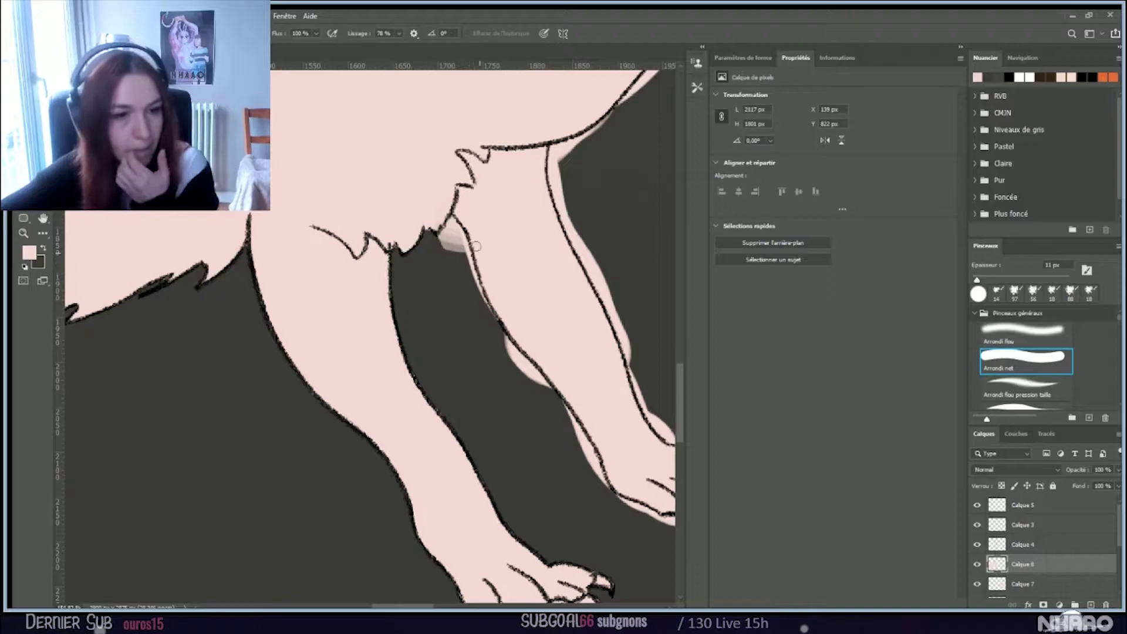
mouse_move(451, 219)
mouse_down()
mouse_move(443, 237)
mouse_move(463, 286)
mouse_move(446, 220)
mouse_up()
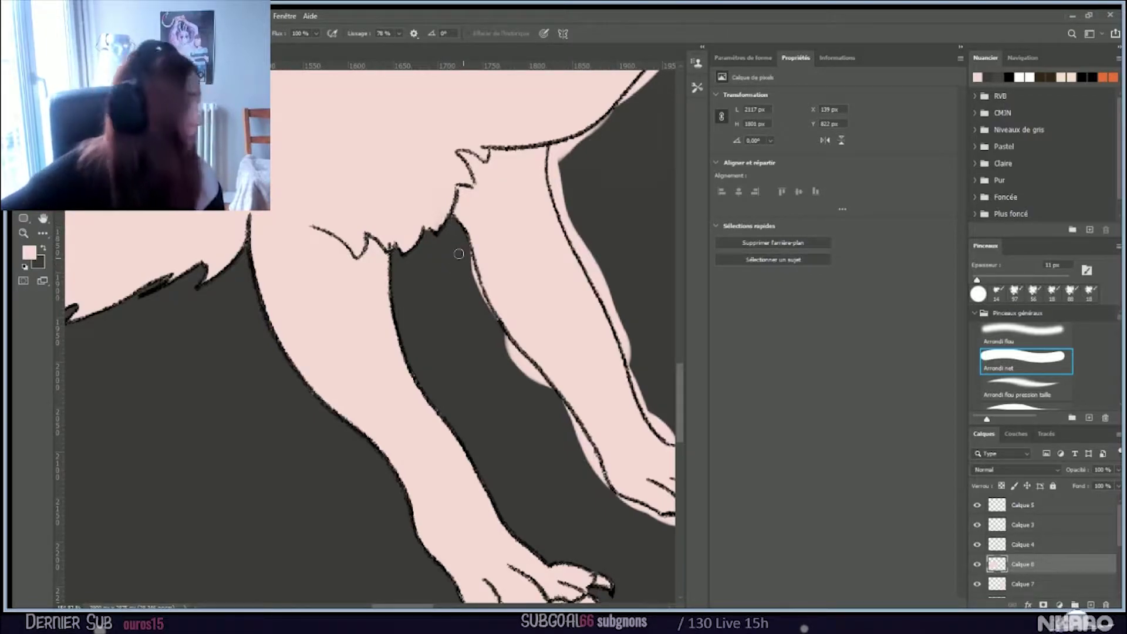
mouse_move(466, 274)
mouse_down()
mouse_move(512, 352)
mouse_move(498, 339)
mouse_move(549, 392)
mouse_up()
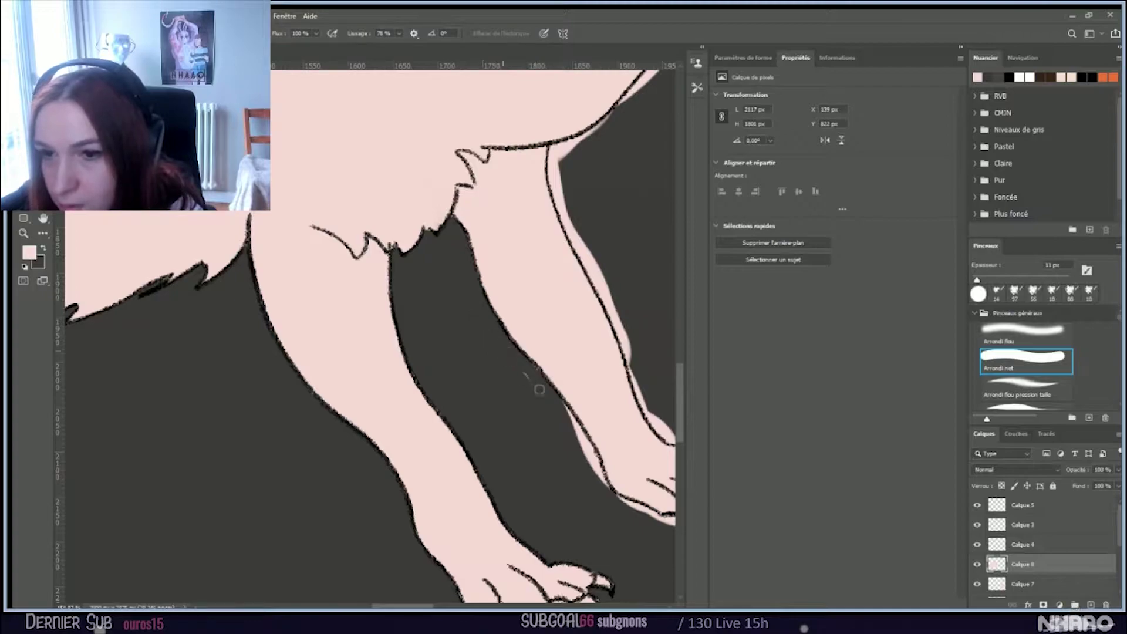
mouse_move(571, 415)
mouse_down()
mouse_move(594, 461)
mouse_move(547, 402)
mouse_move(584, 447)
mouse_move(574, 422)
mouse_move(607, 498)
mouse_up()
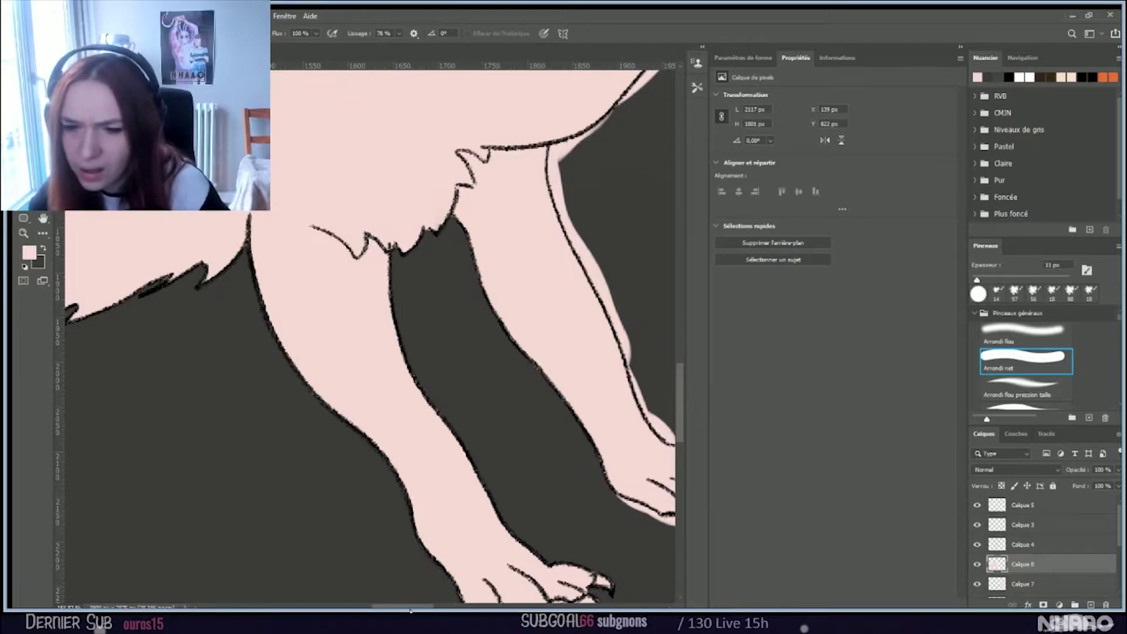
Step: Erase the pink overflow around the second front paw, below and between its claws and over its toes
drag(409, 608, 427, 607)
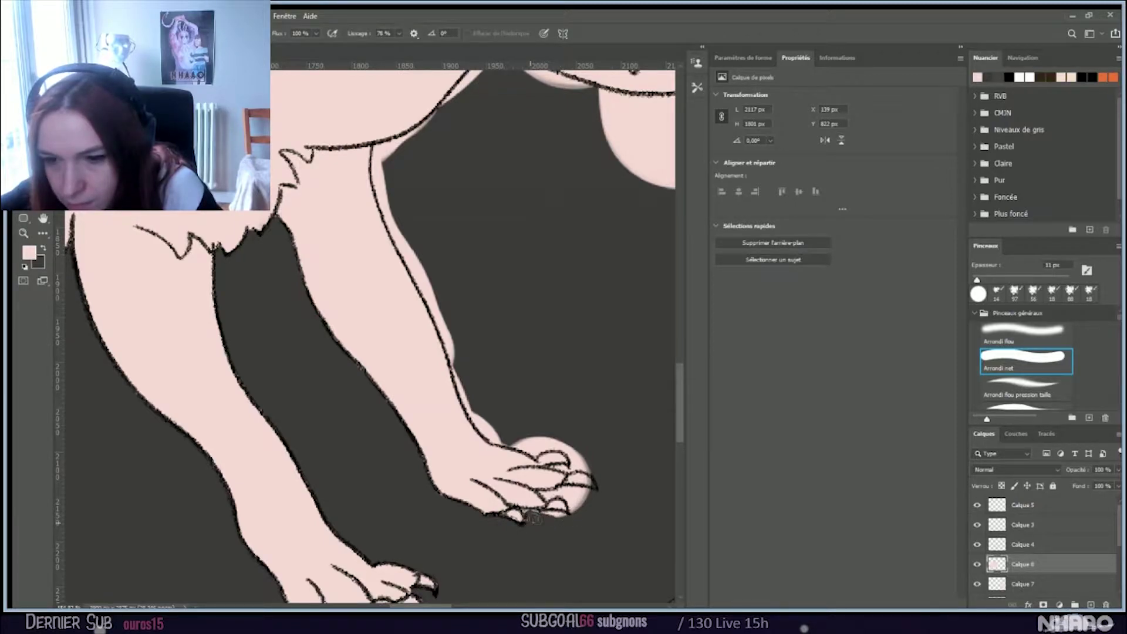
drag(520, 508, 596, 517)
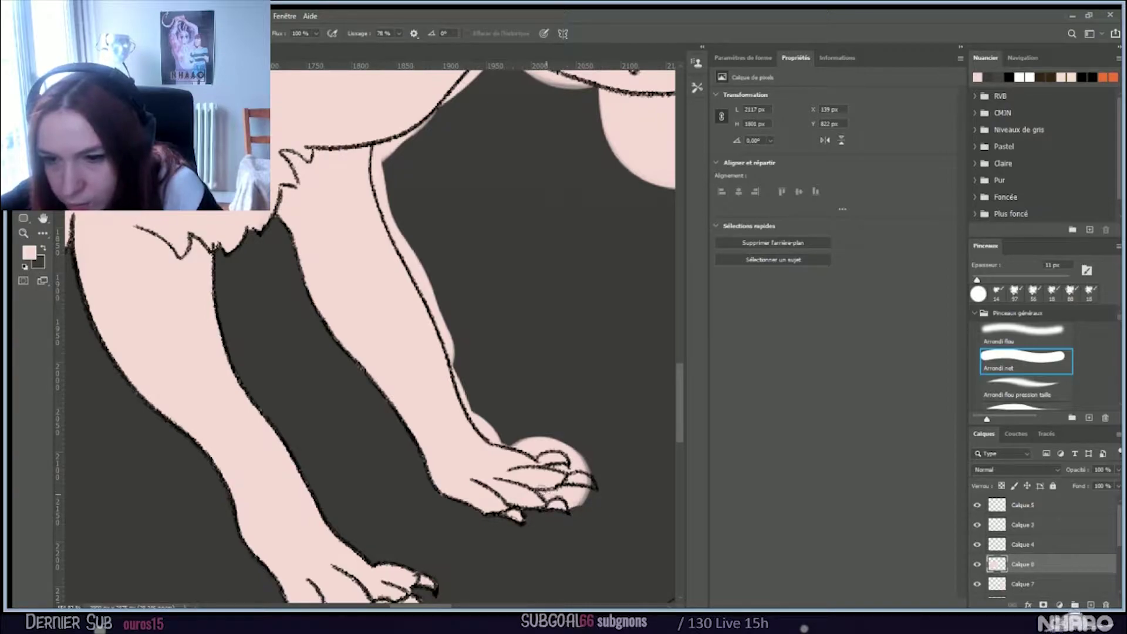
drag(539, 492, 561, 497)
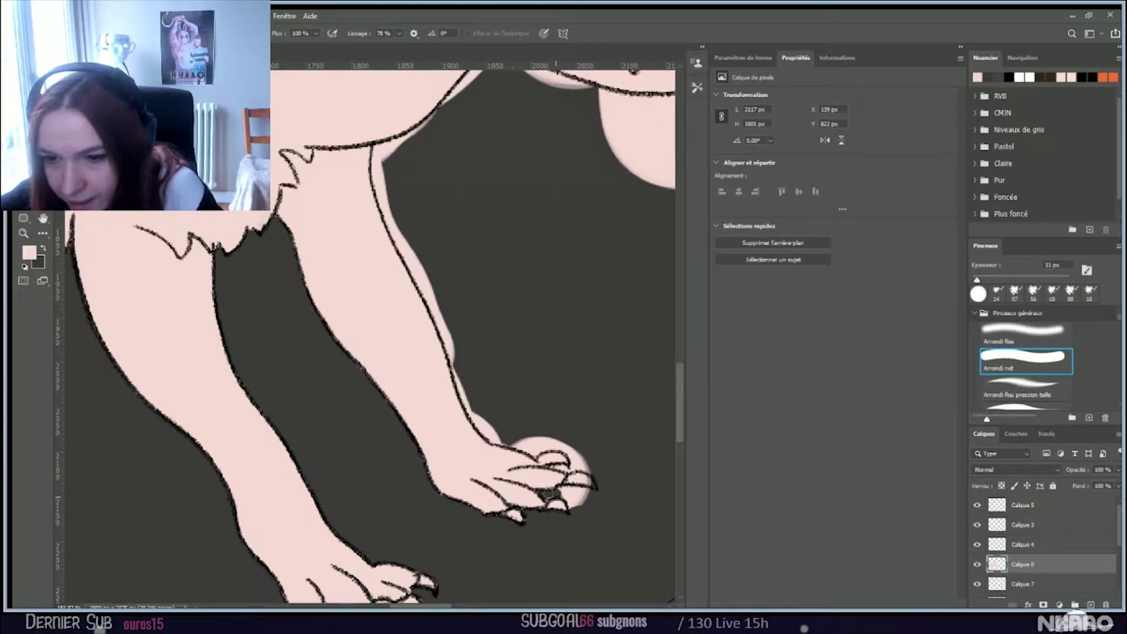
mouse_move(572, 491)
mouse_down()
mouse_move(586, 521)
mouse_move(567, 497)
mouse_move(568, 508)
mouse_move(602, 496)
mouse_up()
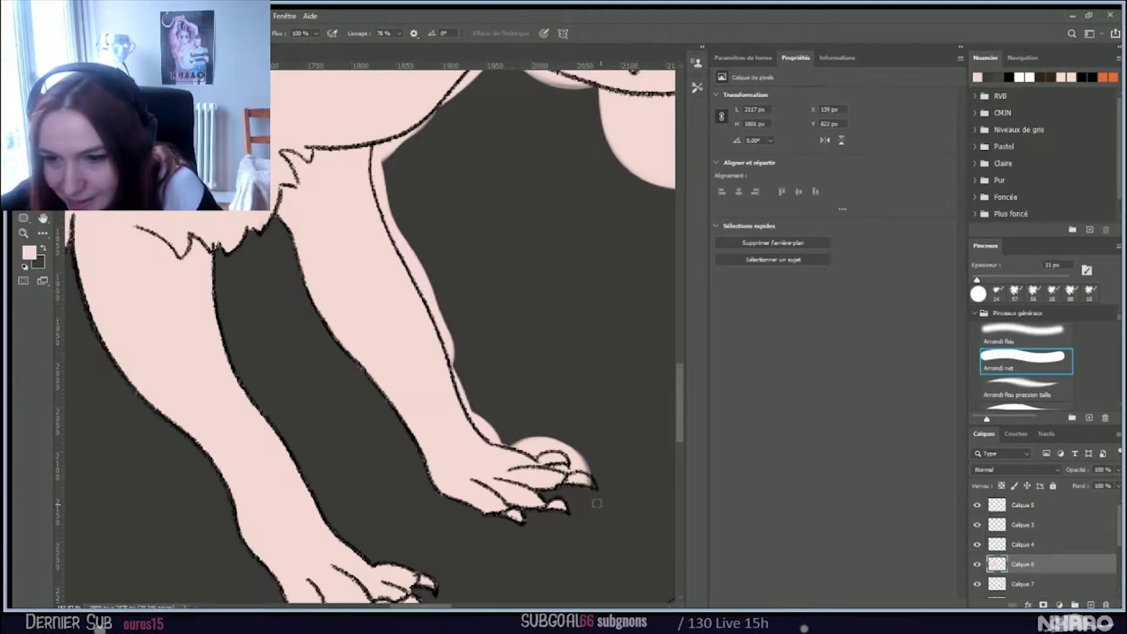
mouse_move(498, 437)
mouse_down()
mouse_move(538, 447)
mouse_move(529, 445)
mouse_move(570, 430)
mouse_move(543, 437)
mouse_up()
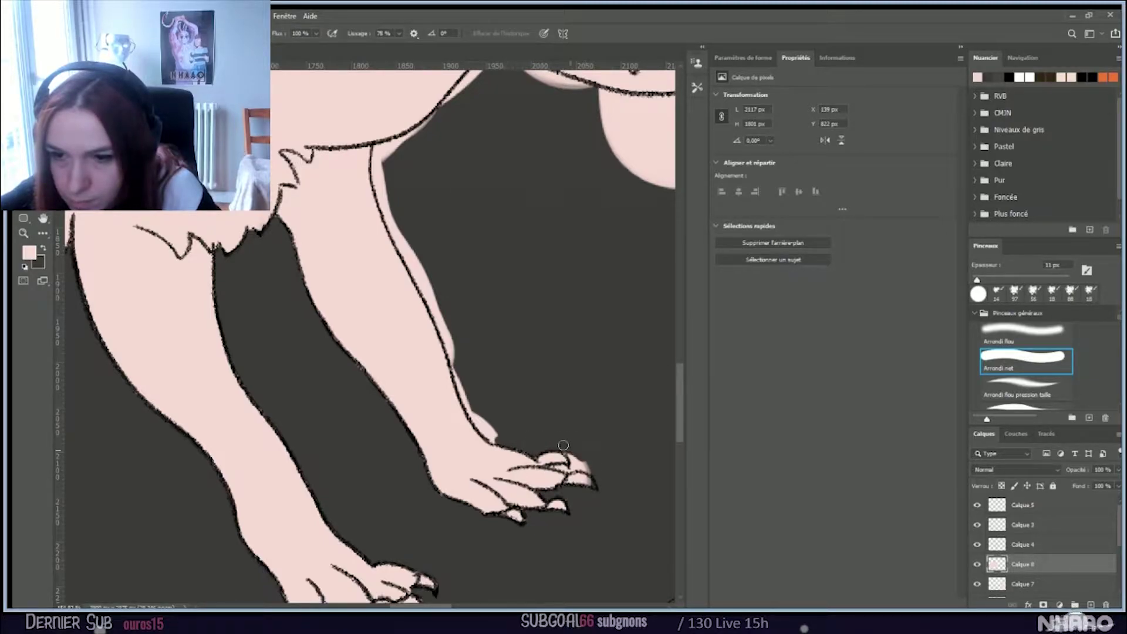
drag(569, 453, 610, 462)
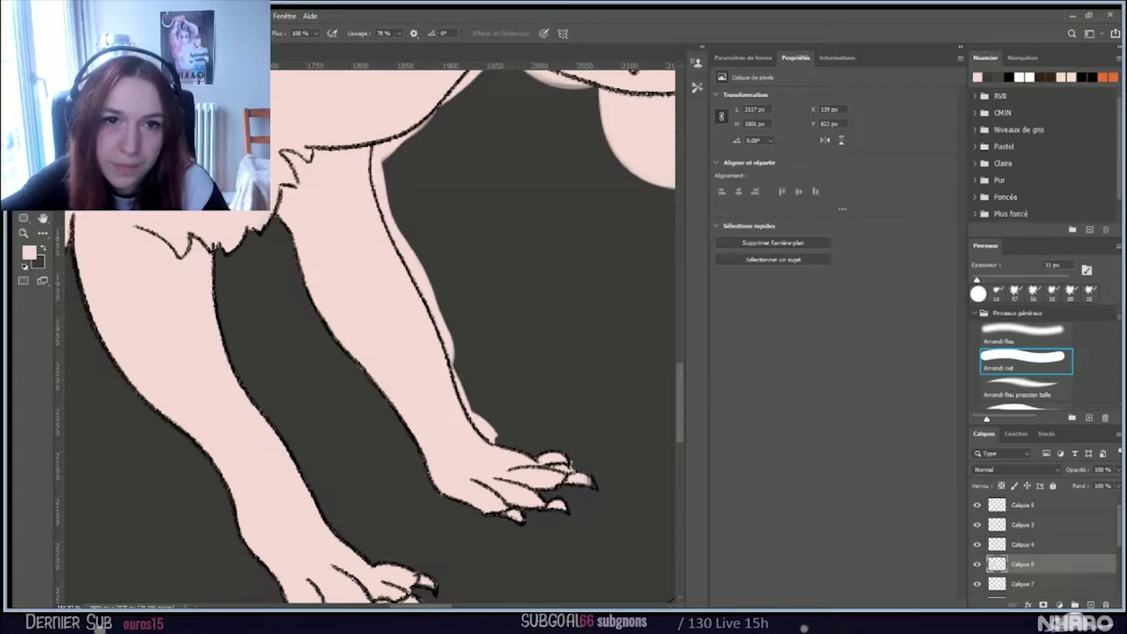
key(b)
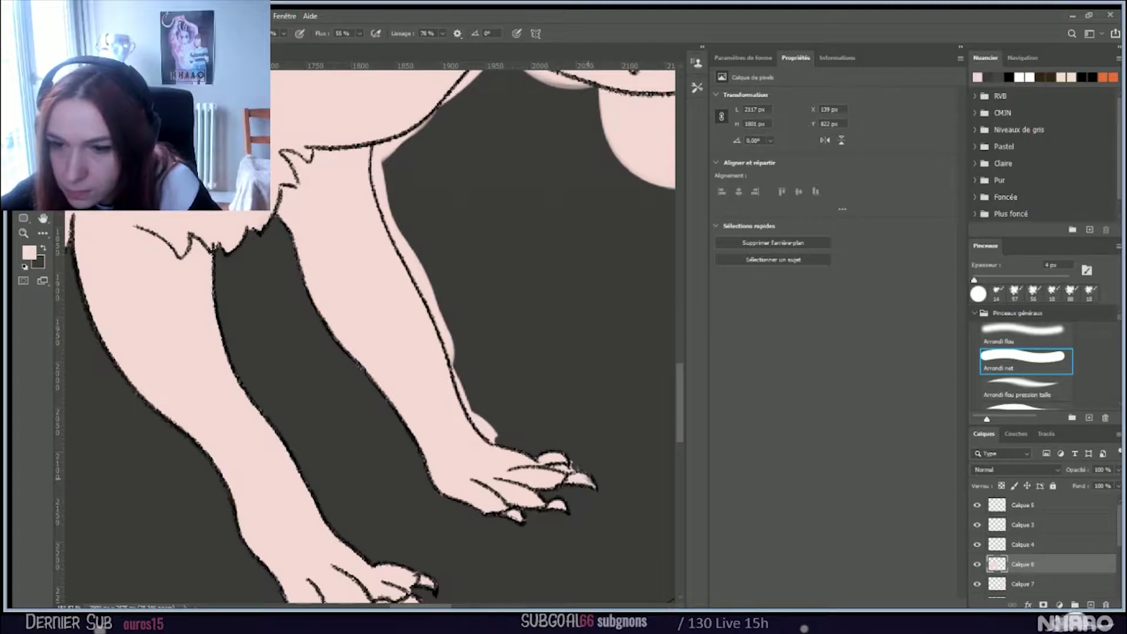
key(bracketright)
key(bracketright)
key(bracketright)
key(bracketright)
key(bracketright)
key(bracketright)
key(bracketright)
key(e)
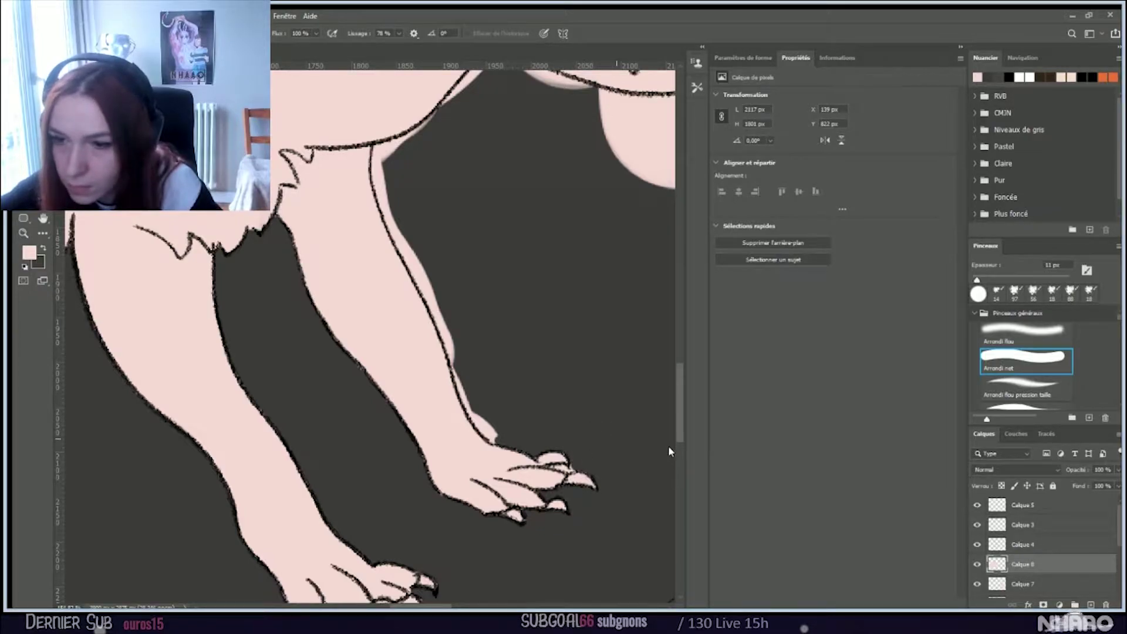
Step: Set the eraser to 17 px and erase the pink along the second front leg's front edge from the paw upwards
key(bracketleft)
key(bracketleft)
key(bracketleft)
key(bracketleft)
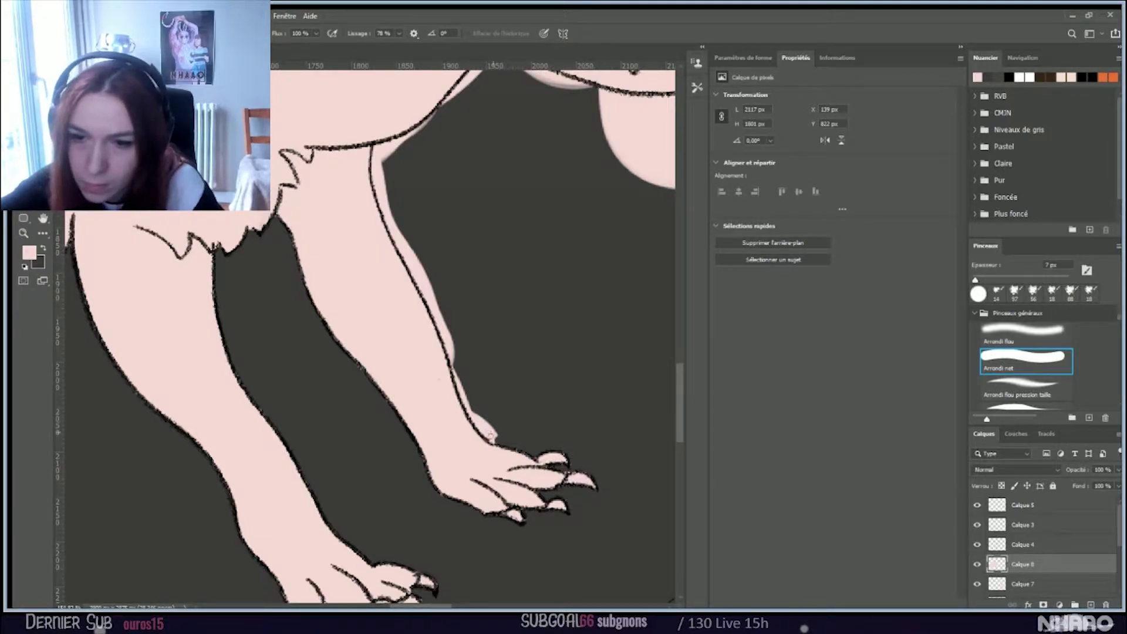
drag(478, 423, 490, 434)
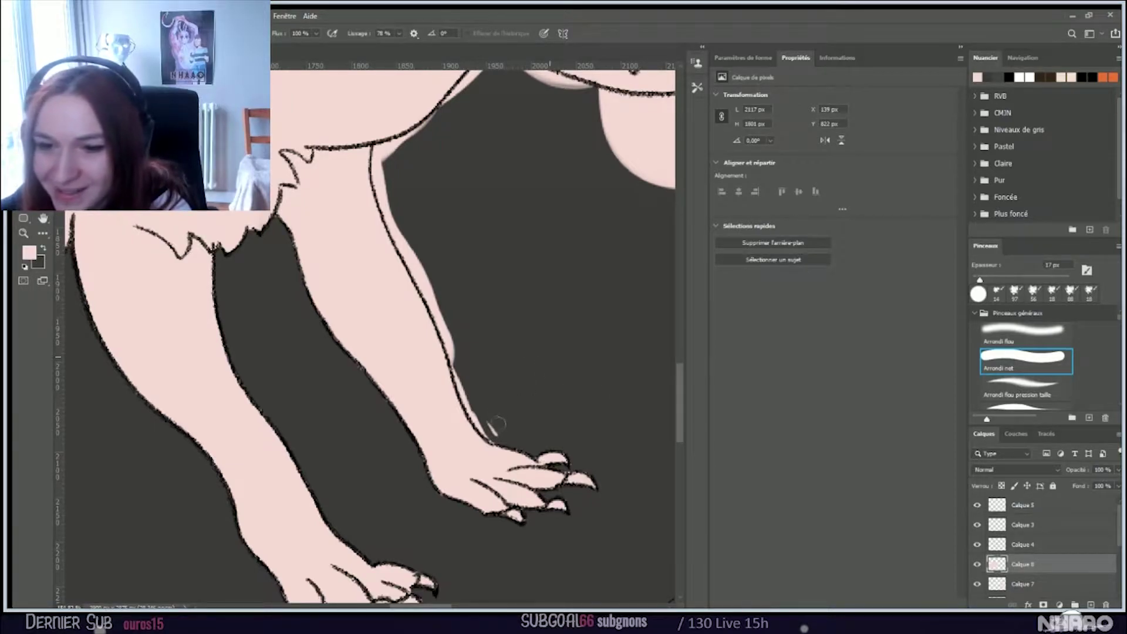
drag(493, 435, 479, 415)
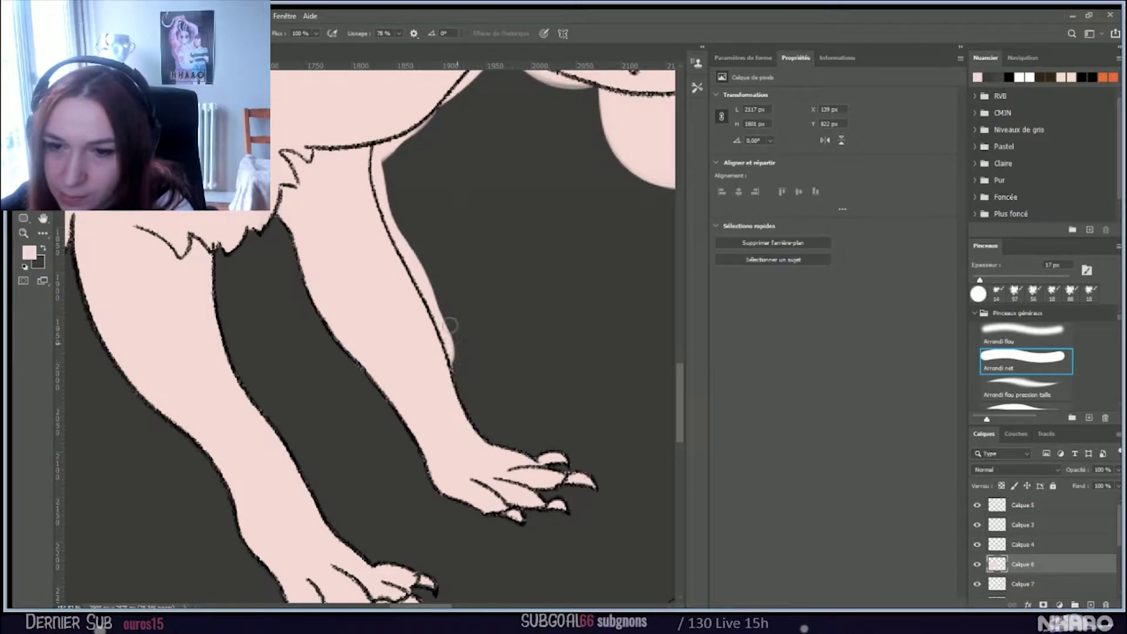
drag(452, 363, 437, 302)
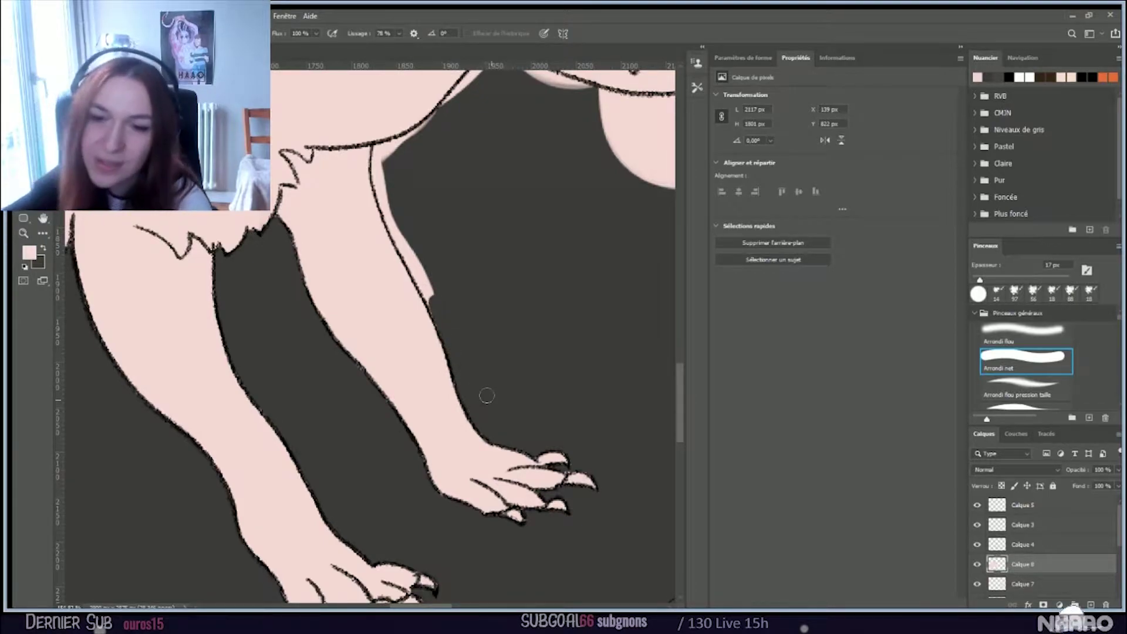
Step: Erase the pink along the upper front edge of the second front leg and under the chest and rear jaw
scroll(482, 395, up, 5)
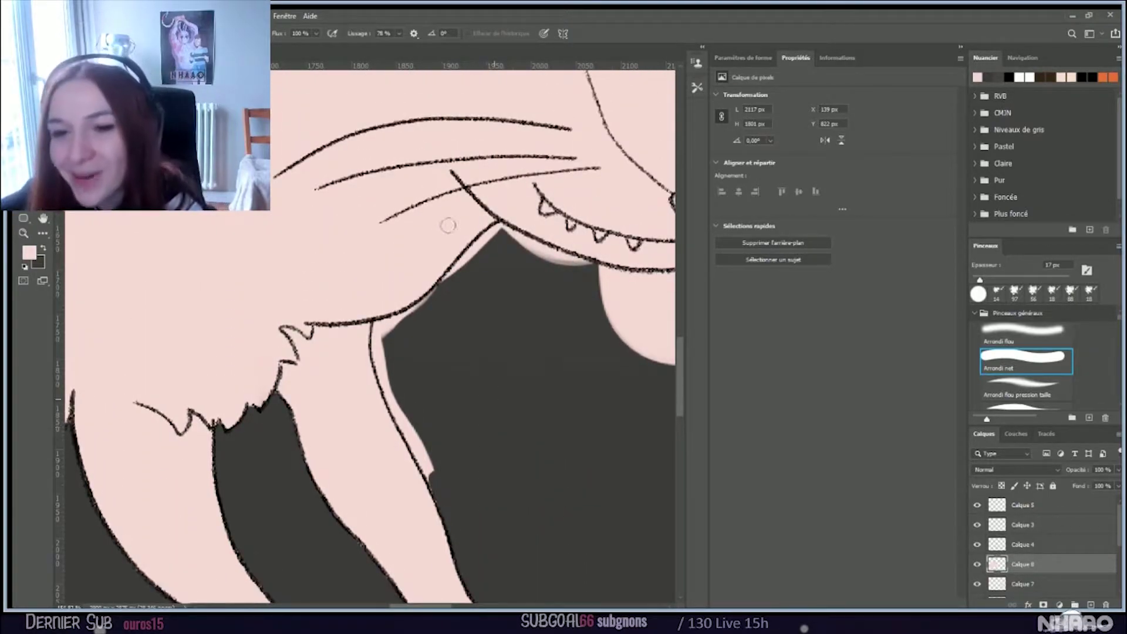
drag(376, 329, 379, 355)
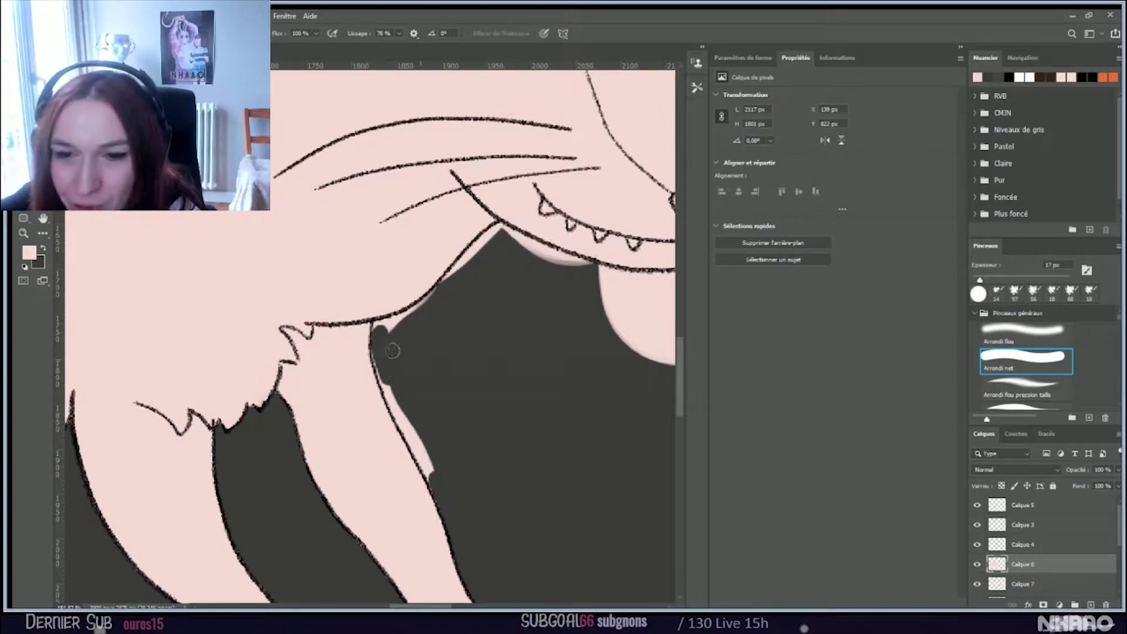
drag(379, 366, 437, 493)
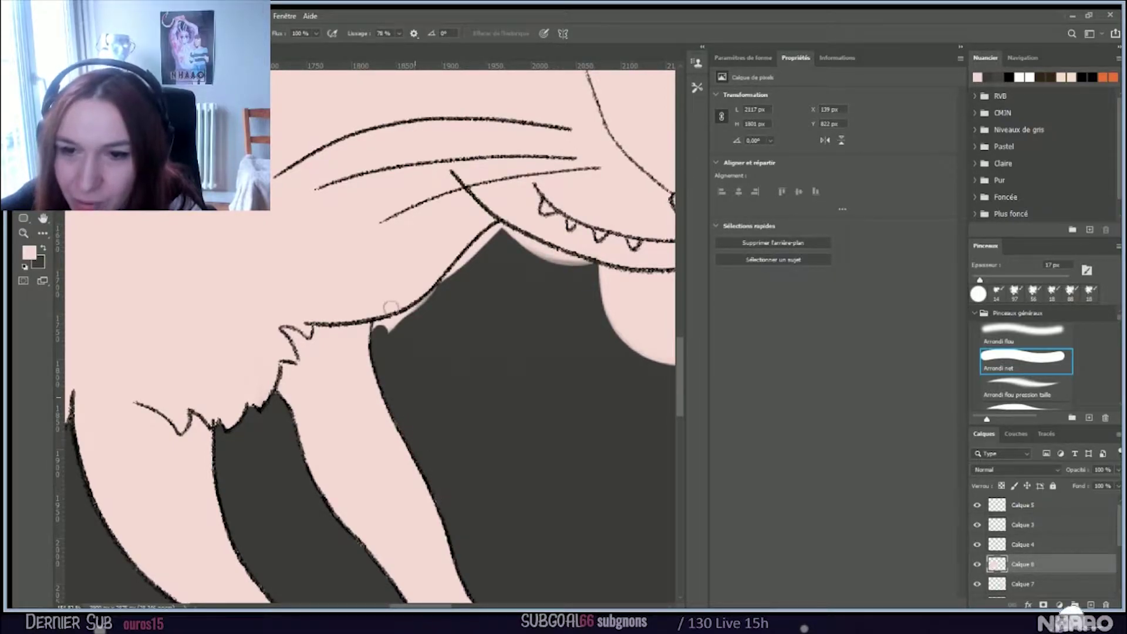
mouse_move(381, 327)
mouse_down()
mouse_move(422, 311)
mouse_move(383, 320)
mouse_move(446, 282)
mouse_move(496, 225)
mouse_move(464, 252)
mouse_move(509, 240)
mouse_move(549, 255)
mouse_move(523, 240)
mouse_move(576, 251)
mouse_move(604, 275)
mouse_up()
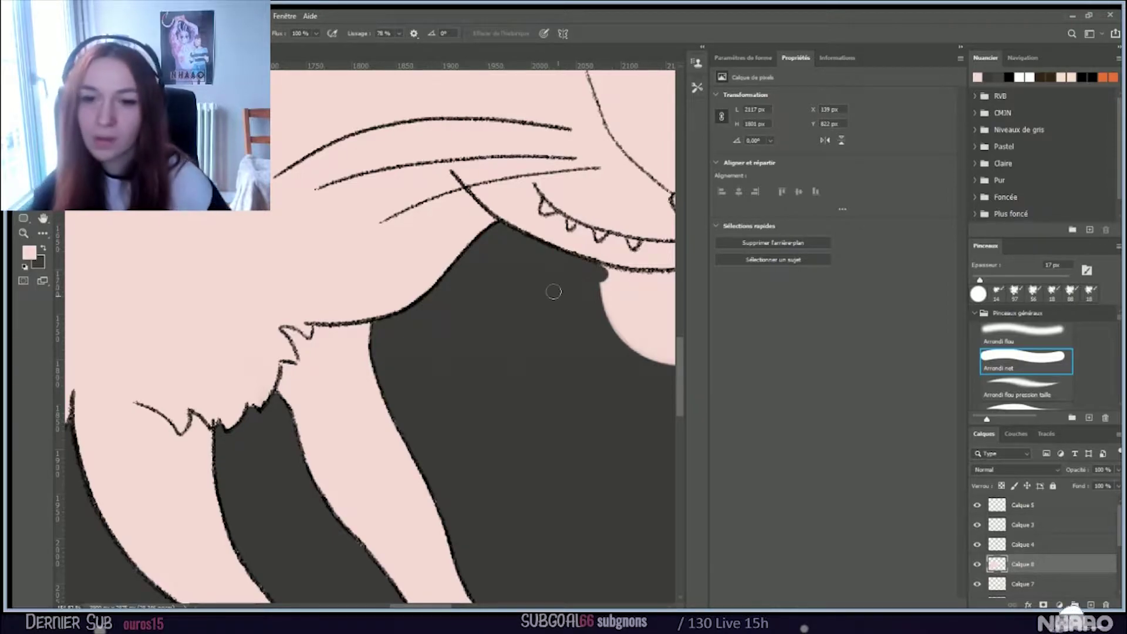
Step: Erase the round pink overflow beneath the rat's lower jaw and around both long incisors
drag(432, 609, 460, 608)
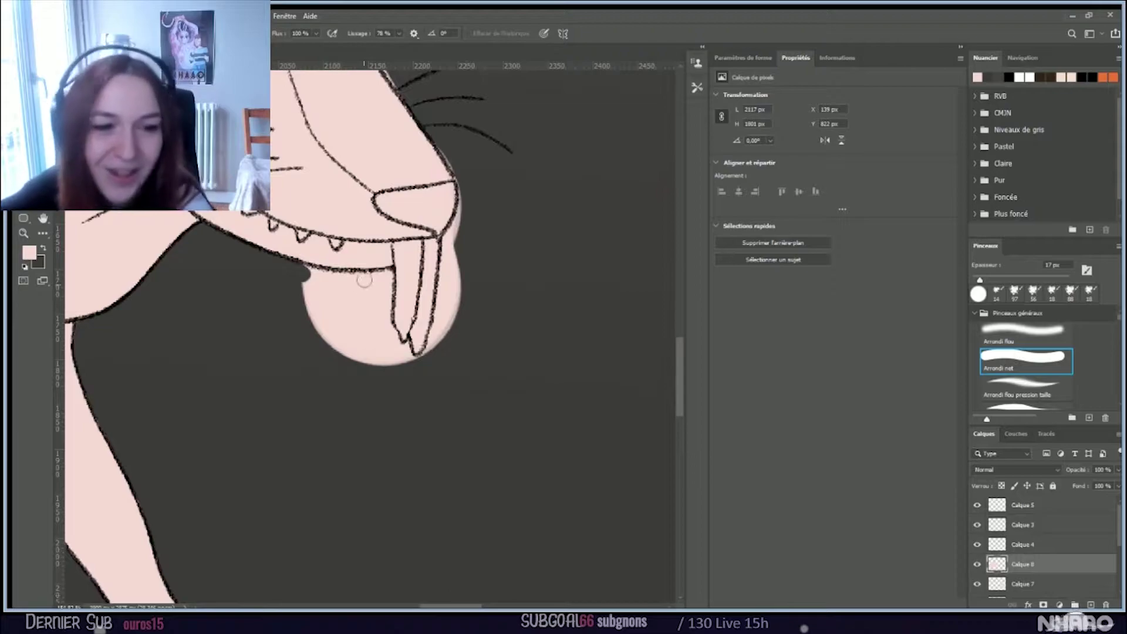
mouse_move(383, 270)
mouse_down()
mouse_move(275, 276)
mouse_move(304, 266)
mouse_move(290, 267)
mouse_move(375, 276)
mouse_move(368, 397)
mouse_up()
mouse_move(370, 290)
mouse_down()
mouse_move(349, 386)
mouse_move(366, 297)
mouse_move(353, 339)
mouse_move(355, 281)
mouse_move(280, 283)
mouse_move(365, 380)
mouse_move(301, 310)
mouse_move(291, 270)
mouse_move(357, 362)
mouse_move(343, 317)
mouse_move(303, 277)
mouse_move(360, 348)
mouse_move(343, 292)
mouse_move(320, 284)
mouse_move(354, 293)
mouse_up()
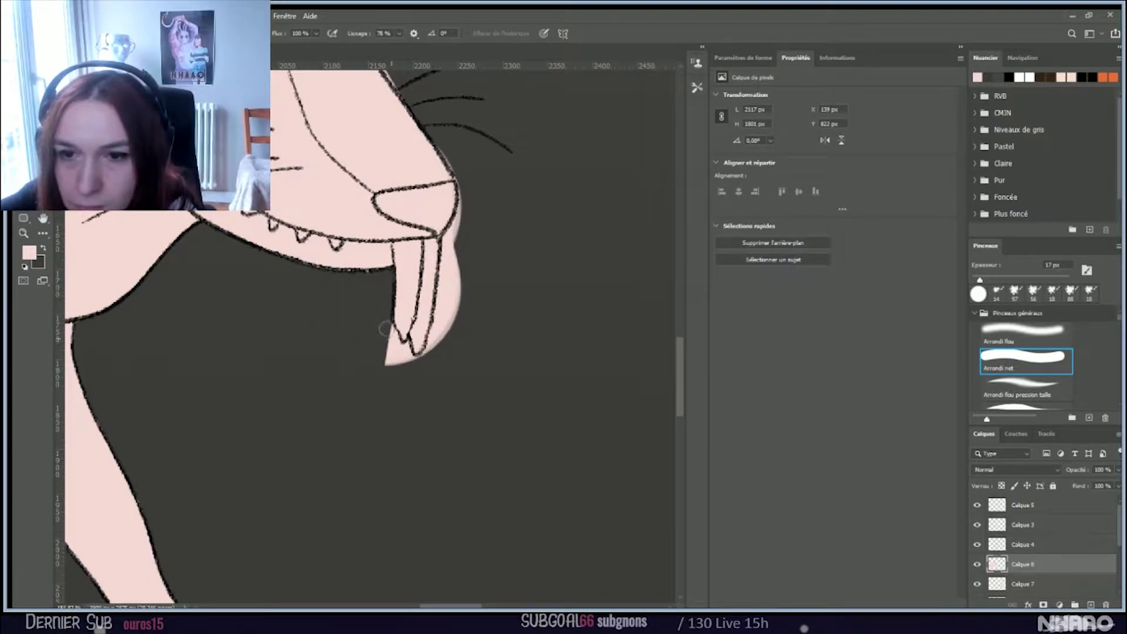
mouse_move(384, 338)
mouse_down()
mouse_move(378, 382)
mouse_move(387, 331)
mouse_move(402, 377)
mouse_move(398, 344)
mouse_move(399, 367)
mouse_move(404, 354)
mouse_move(426, 358)
mouse_move(457, 277)
mouse_up()
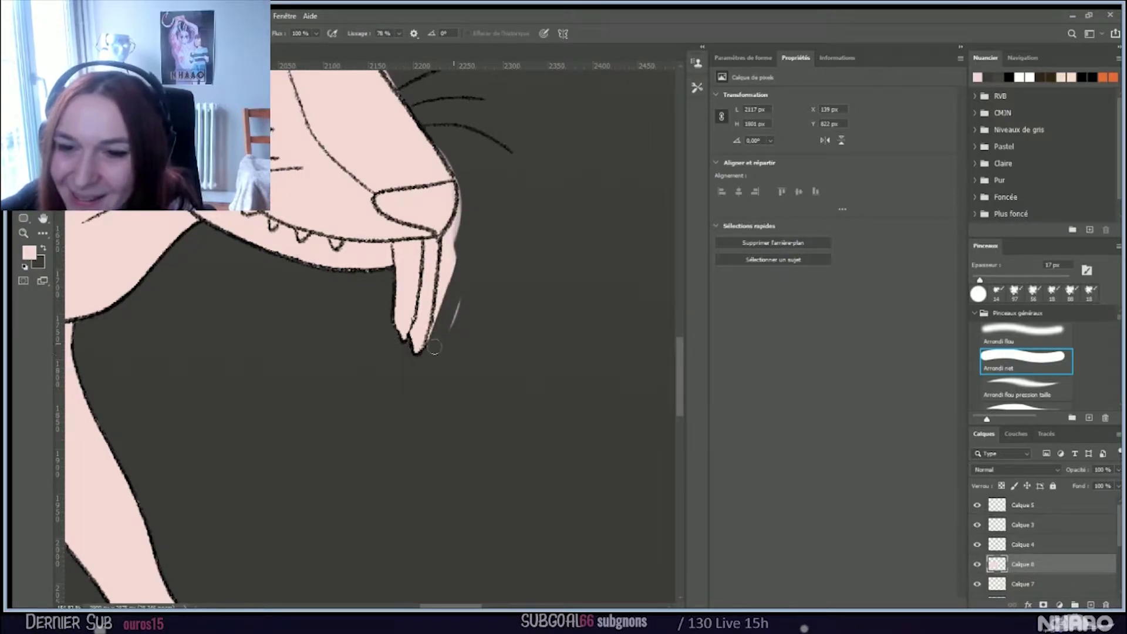
drag(440, 297, 466, 211)
drag(442, 350, 460, 290)
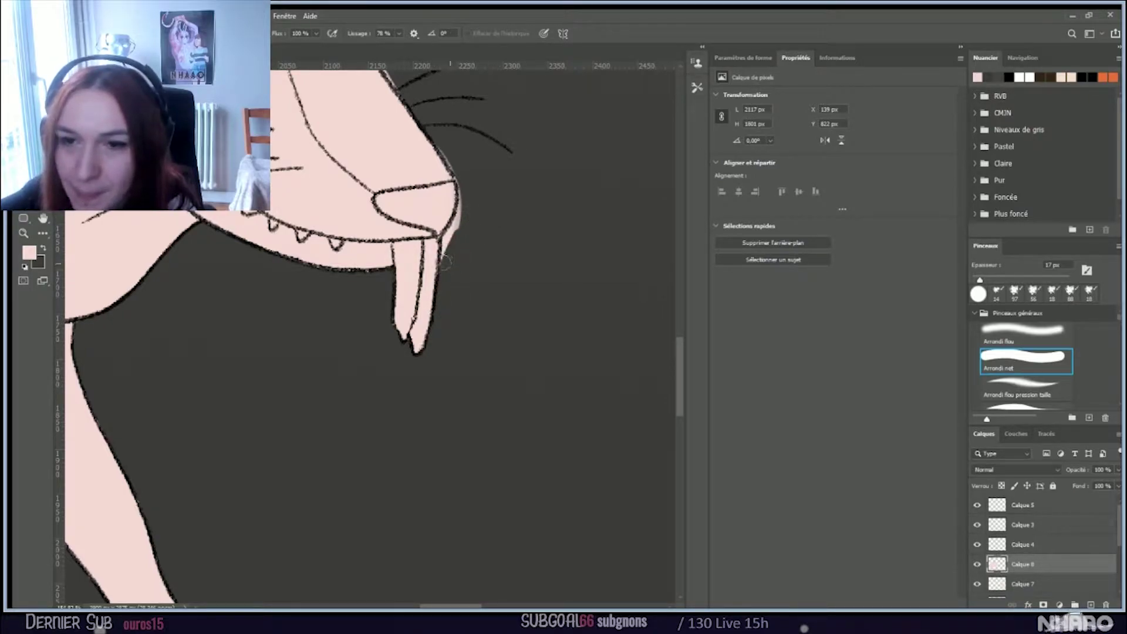
Step: Erase the pink overflow in front of the rat's nose tip and along its forehead just below the far eye
mouse_move(443, 220)
mouse_down()
mouse_move(465, 176)
mouse_move(440, 139)
mouse_up()
scroll(440, 139, up, 5)
scroll(439, 139, up, 1)
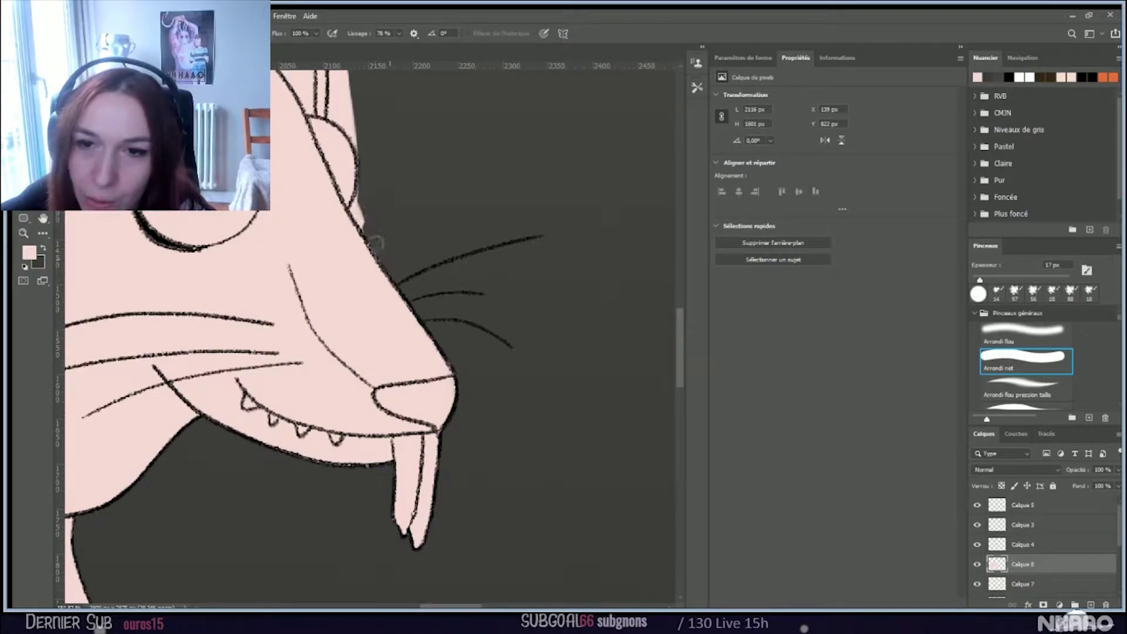
mouse_move(353, 205)
mouse_down()
mouse_move(372, 238)
mouse_move(356, 203)
mouse_move(364, 168)
mouse_up()
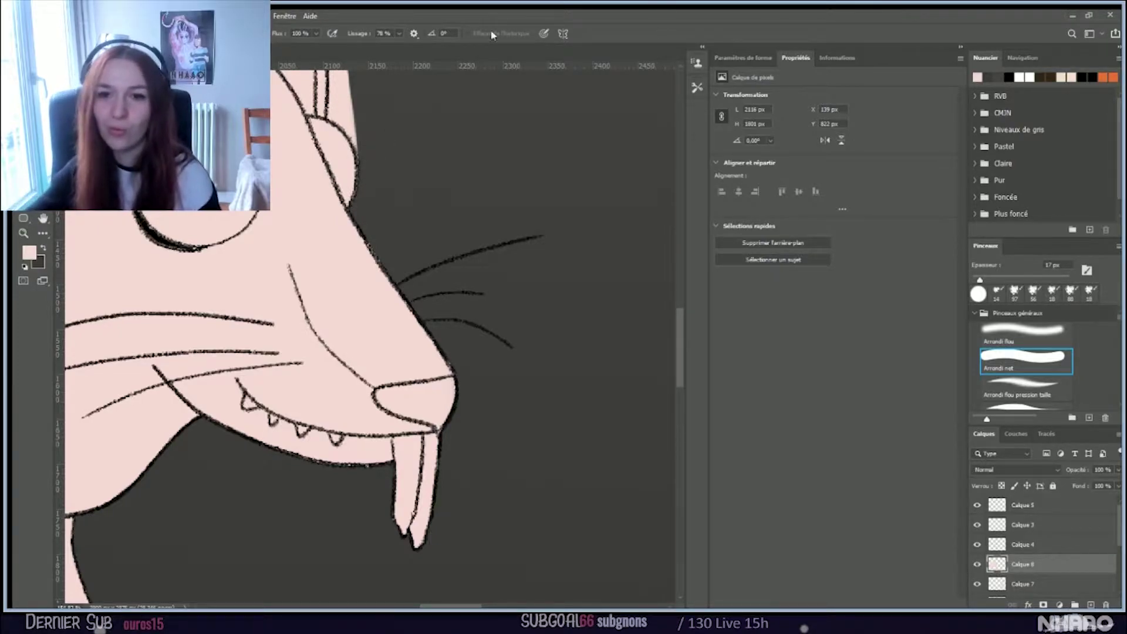
Step: Erase the pink overflow around the rat's far eye and far ear, including the gap between the ear and the head
scroll(286, 99, up, 5)
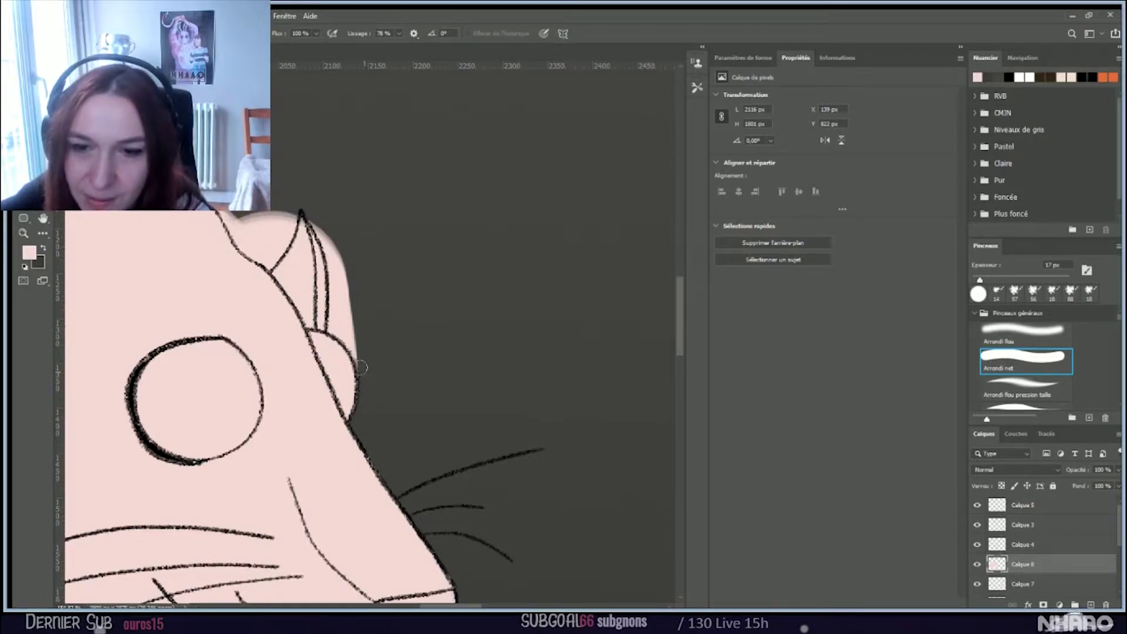
mouse_move(352, 349)
mouse_down()
mouse_move(321, 313)
mouse_move(327, 320)
mouse_move(334, 295)
mouse_move(328, 219)
mouse_move(357, 346)
mouse_up()
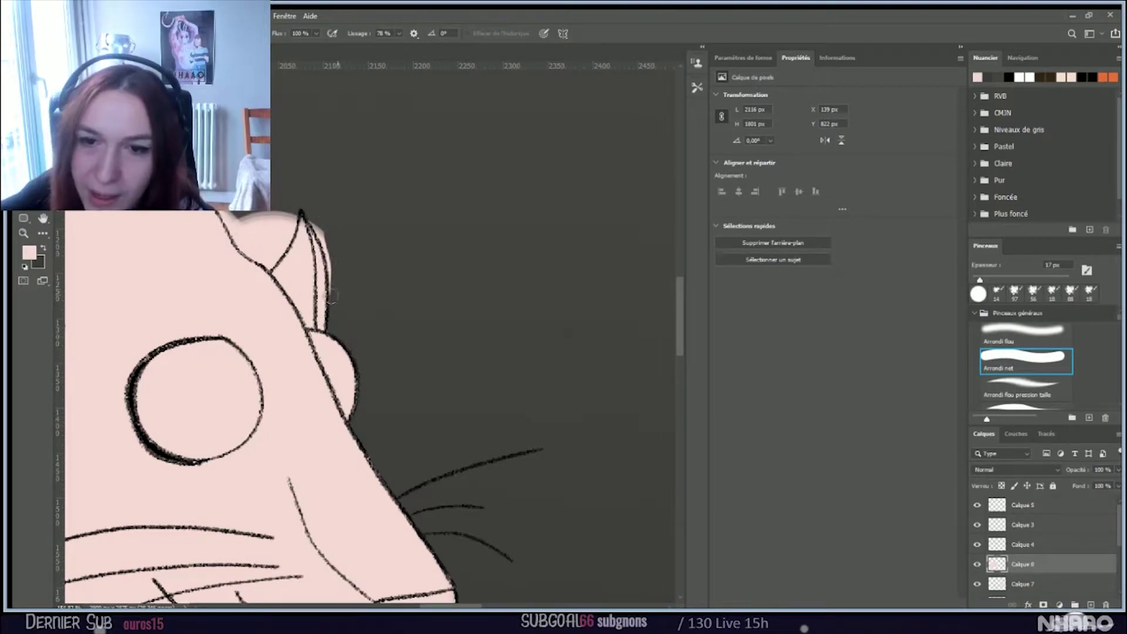
mouse_move(316, 218)
mouse_down()
mouse_move(322, 244)
mouse_move(312, 226)
mouse_up()
mouse_move(265, 257)
mouse_down()
mouse_move(290, 186)
mouse_move(267, 219)
mouse_move(274, 246)
mouse_move(288, 219)
mouse_up()
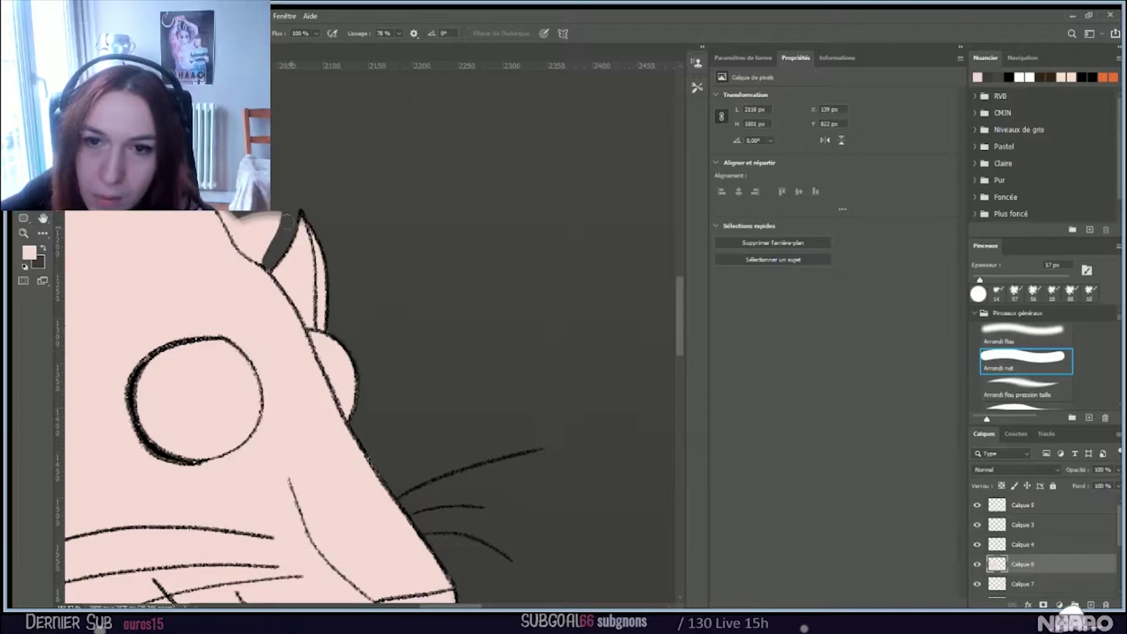
mouse_move(243, 246)
mouse_down()
mouse_move(258, 254)
mouse_move(230, 224)
mouse_up()
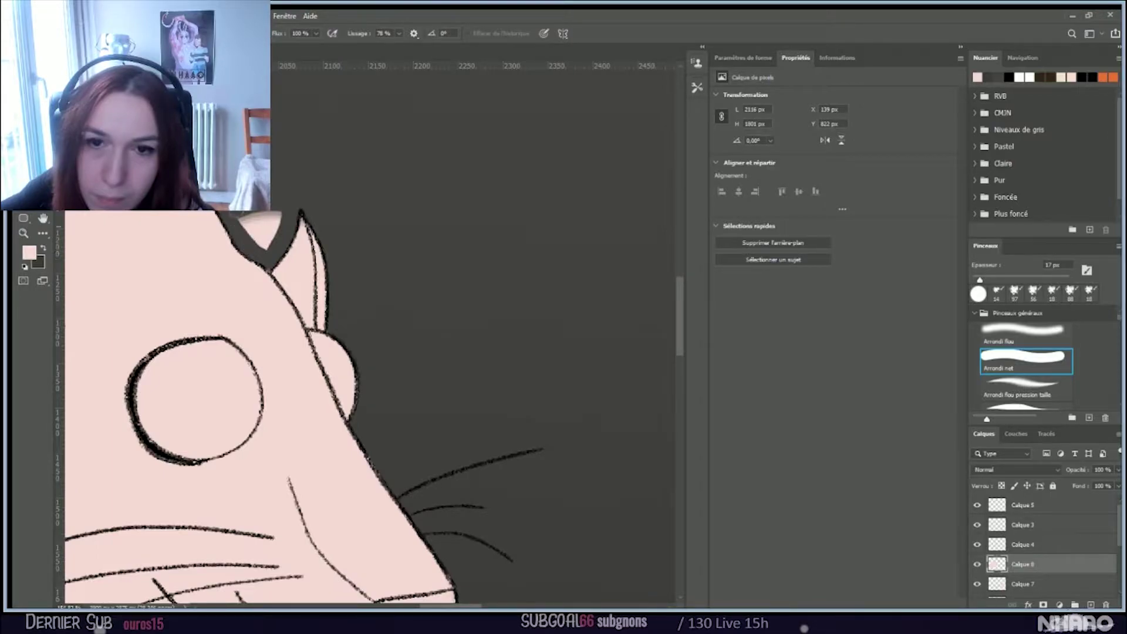
mouse_move(267, 249)
mouse_down()
mouse_move(254, 246)
mouse_move(265, 236)
mouse_move(246, 219)
mouse_up()
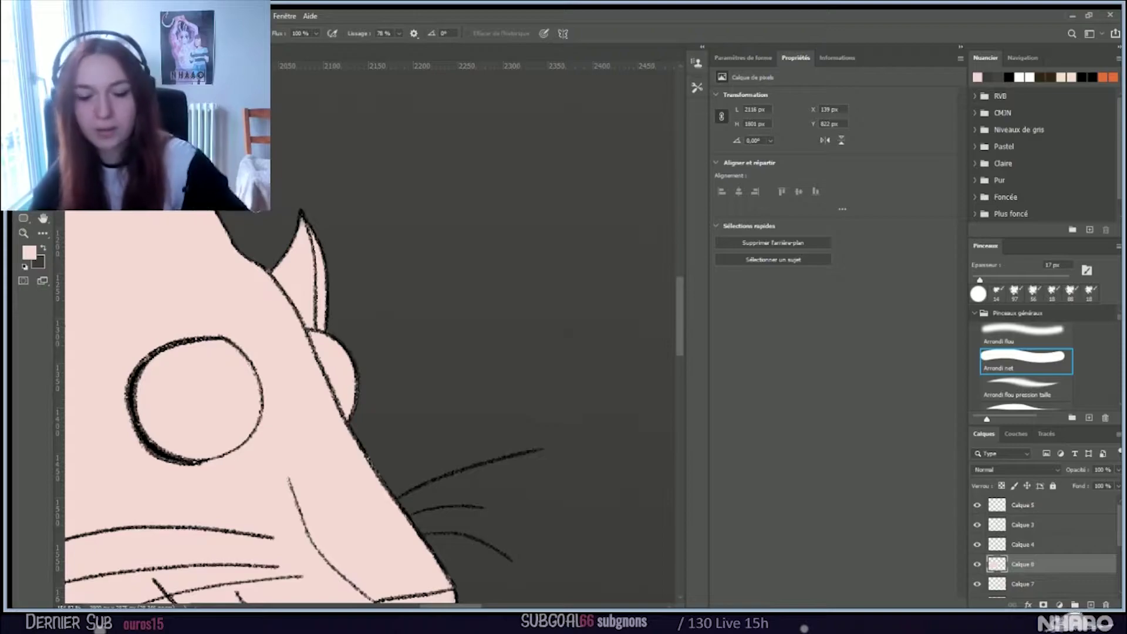
Step: Erase the pink overflow along the top of the rat's head and nape, from above the eye up to the back
scroll(328, 280, down, 2)
scroll(266, 257, down, 5)
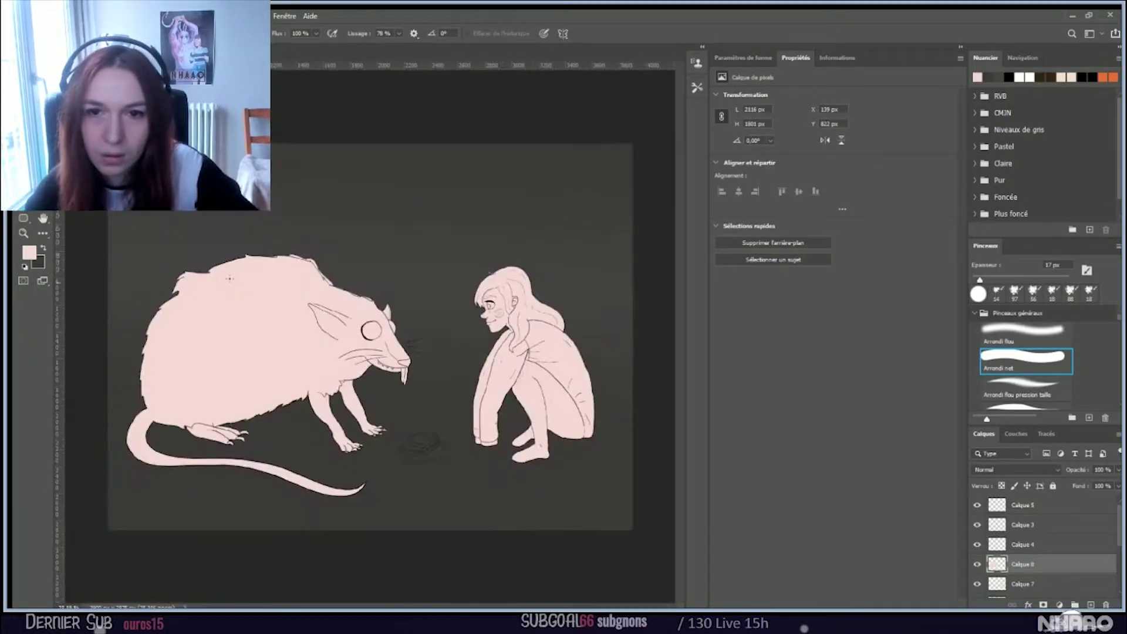
scroll(229, 278, up, 8)
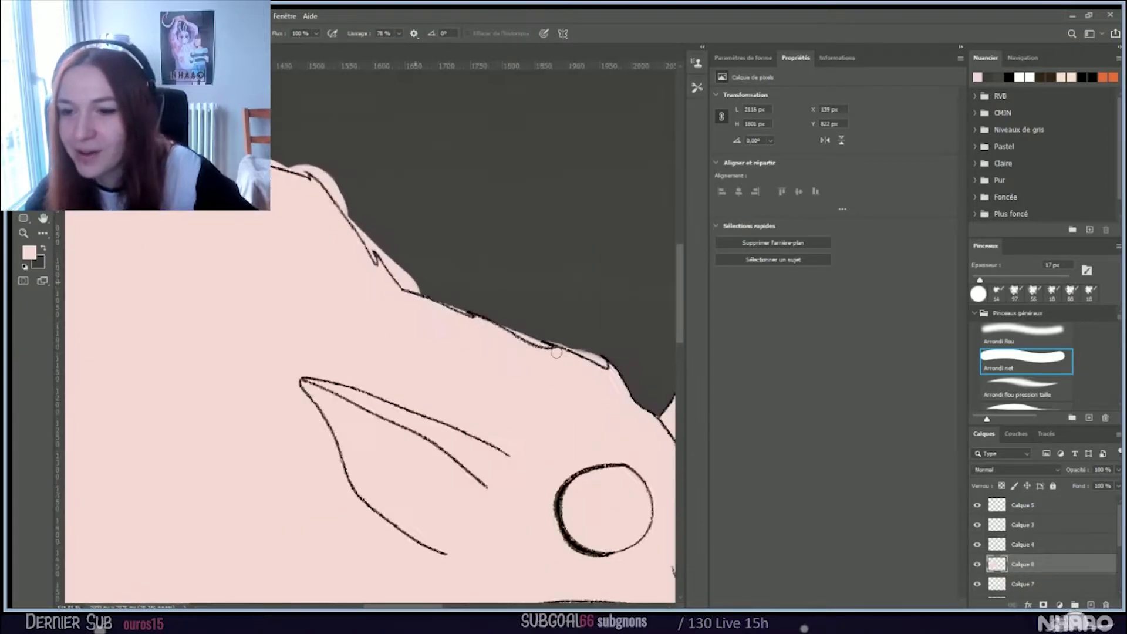
scroll(557, 352, up, 2)
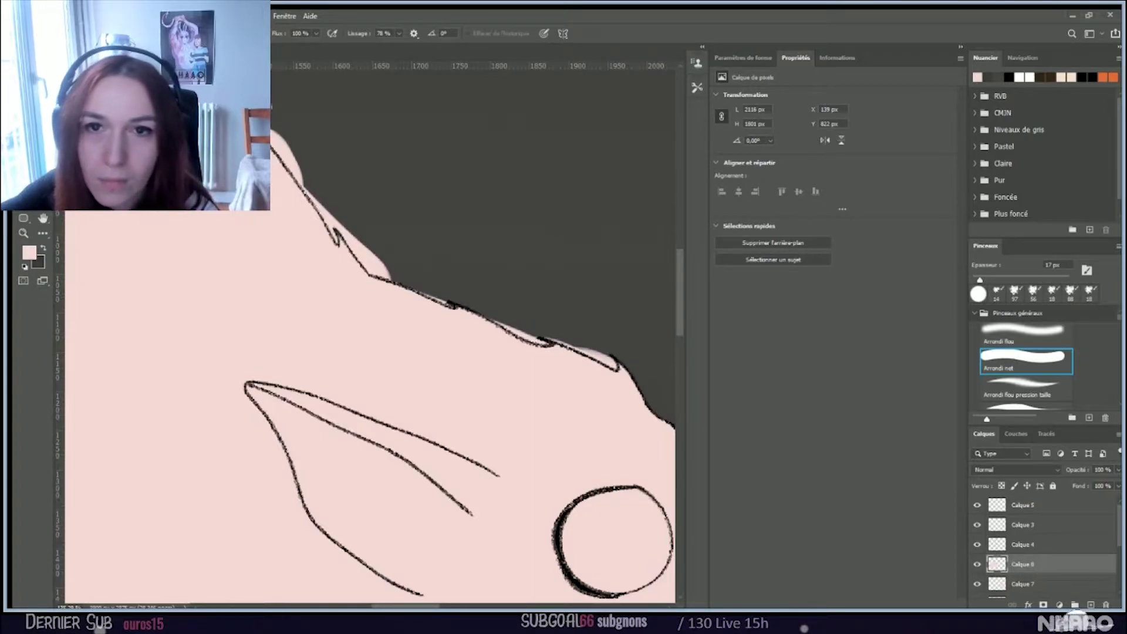
mouse_move(294, 156)
mouse_down()
mouse_move(271, 135)
mouse_move(300, 157)
mouse_up()
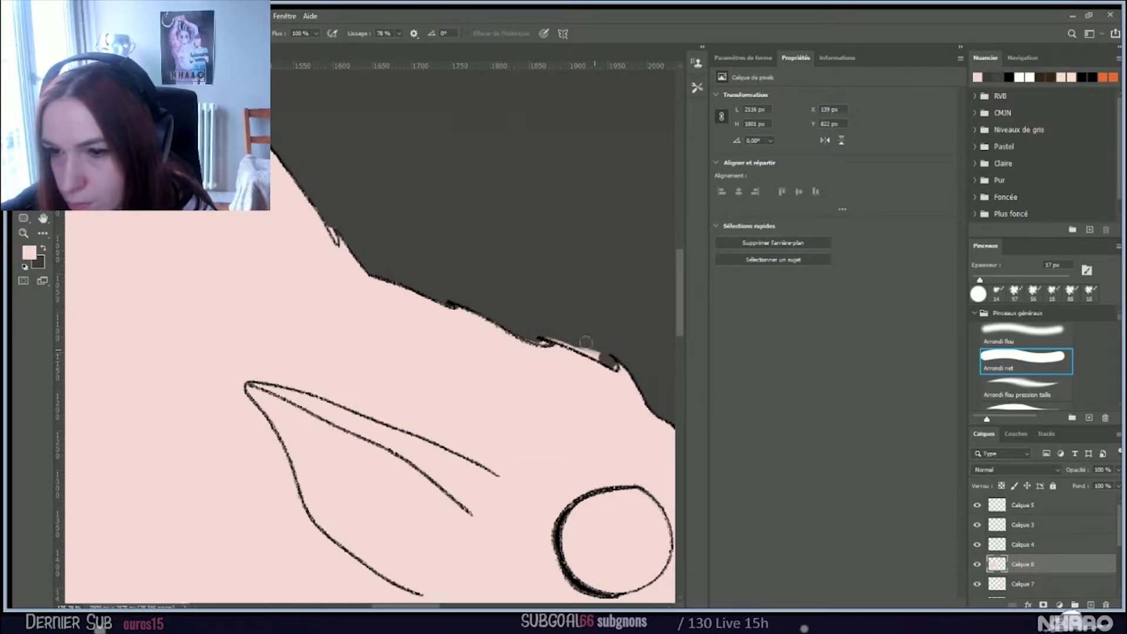
mouse_move(569, 337)
mouse_down()
mouse_move(581, 345)
mouse_move(527, 319)
mouse_up()
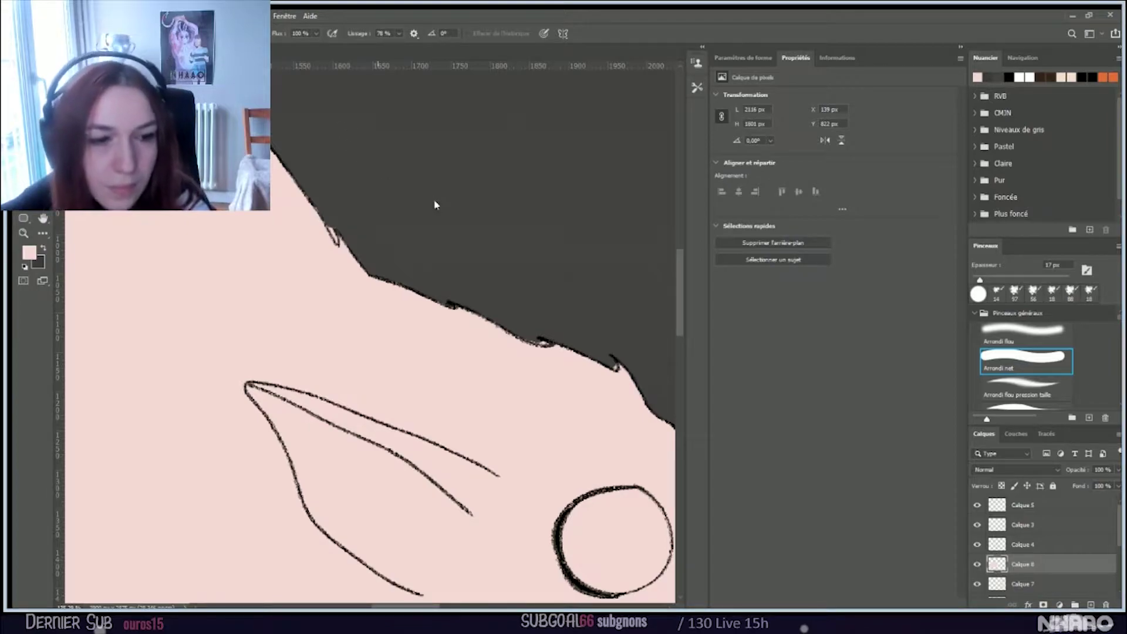
Step: Reduce the eraser to 10 px and clean the leftover pink inside the small fur tufts along the rat's nape and back
key([)
key([)
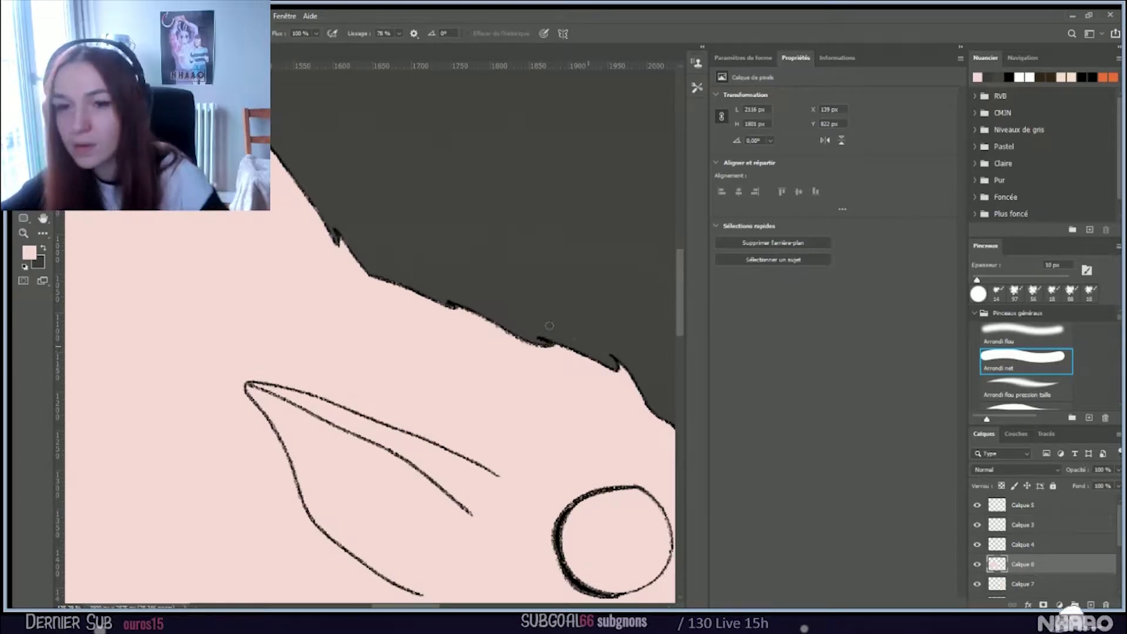
scroll(538, 302, down, 3)
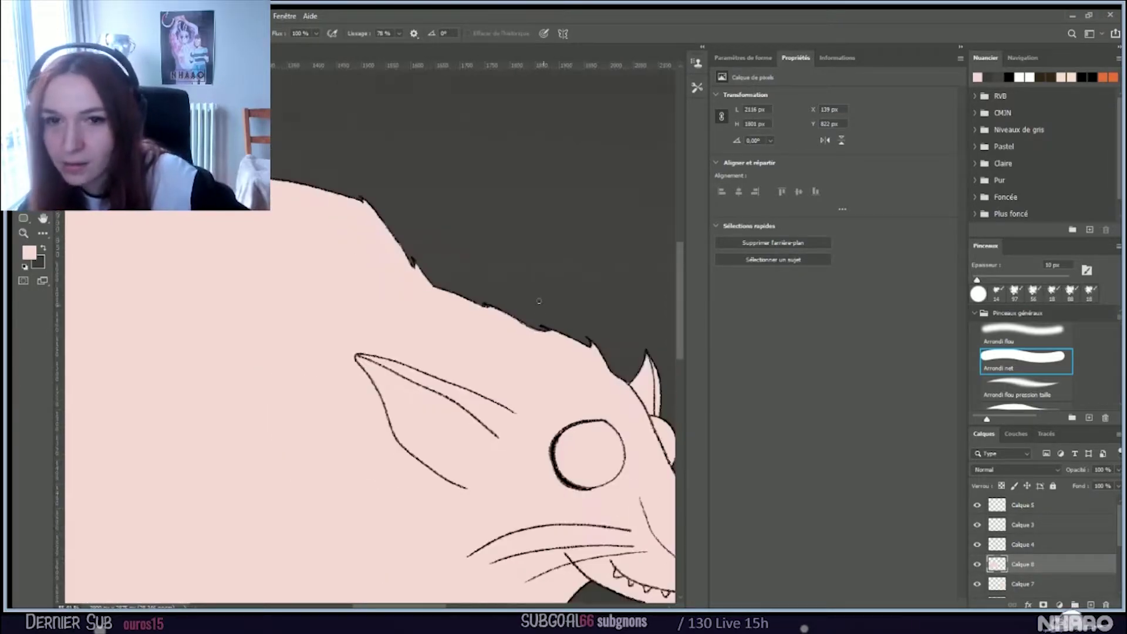
scroll(539, 301, down, 2)
scroll(280, 190, up, 4)
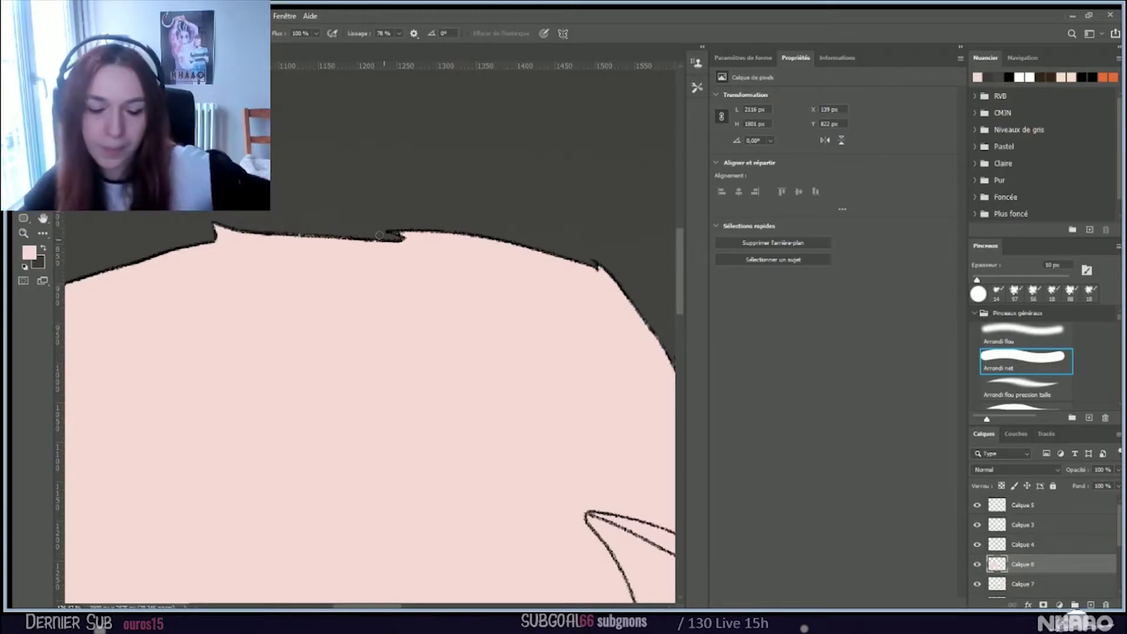
scroll(379, 234, down, 6)
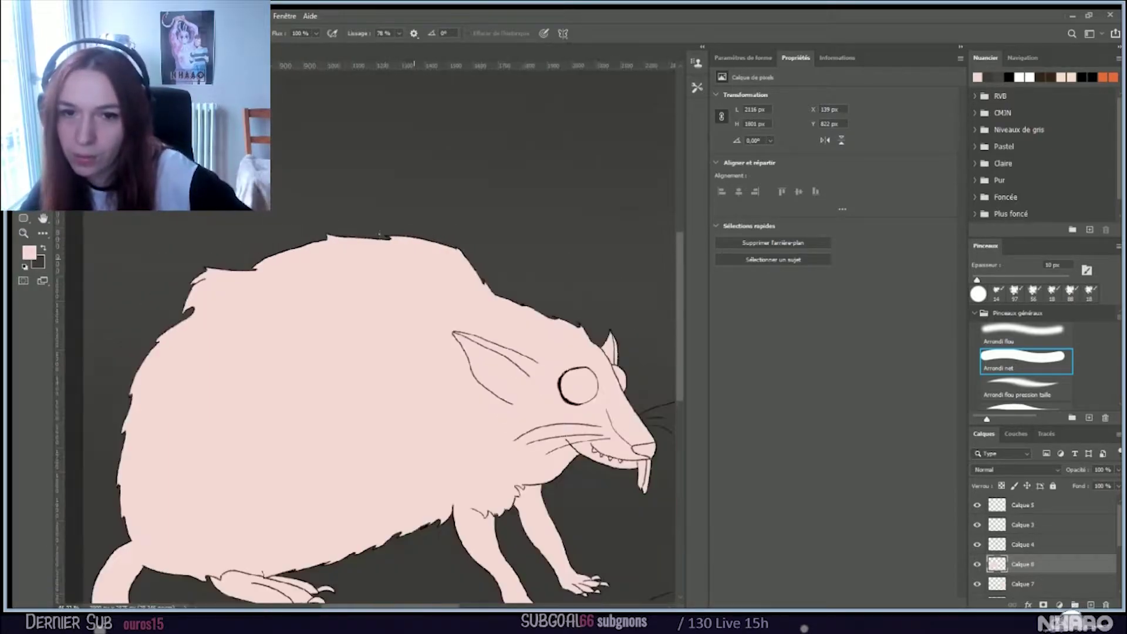
scroll(379, 234, down, 2)
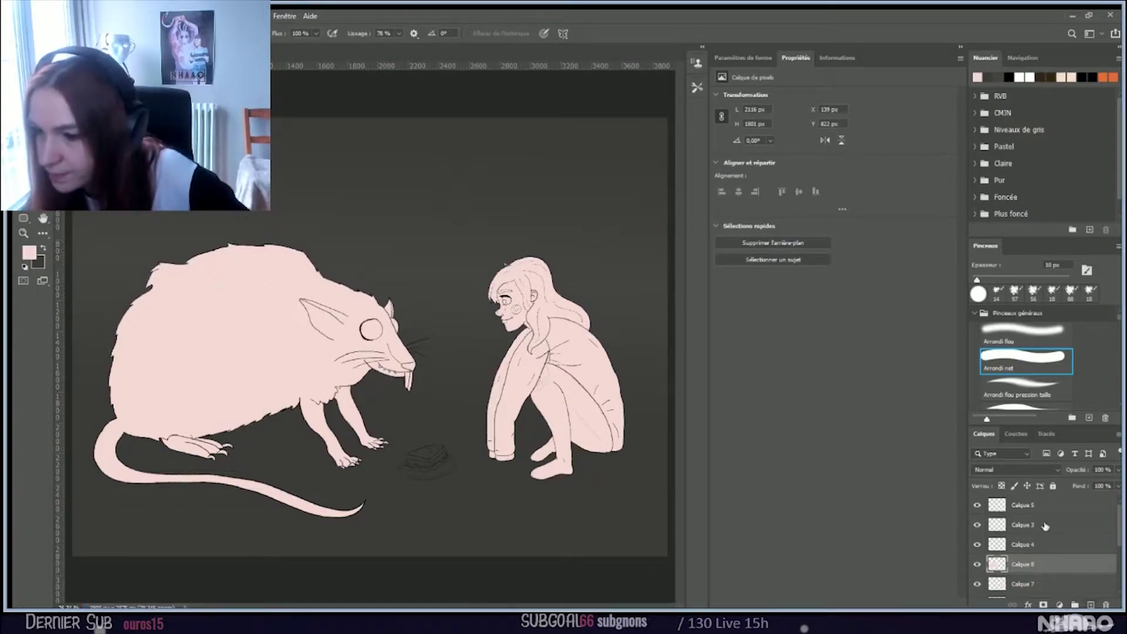
Step: Group the line art layers Calque 5, Calque 3 and Calque 4 in a group named "traits"
click(1036, 542)
shift+click(1035, 504)
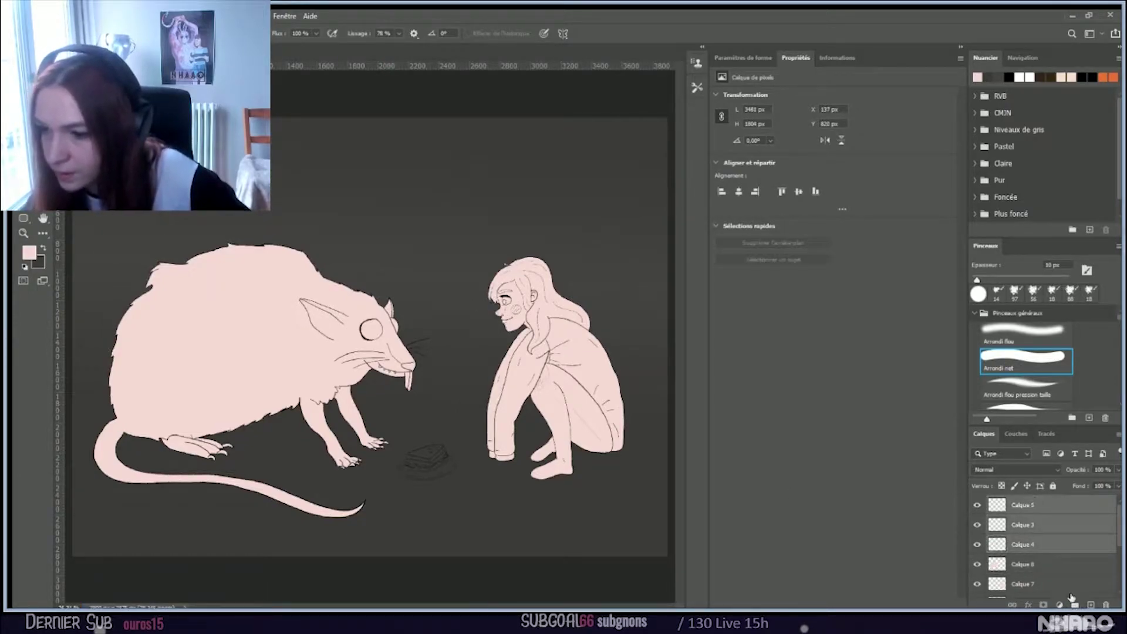
click(1073, 605)
double_click(1020, 502)
text(traits)
key(Return)
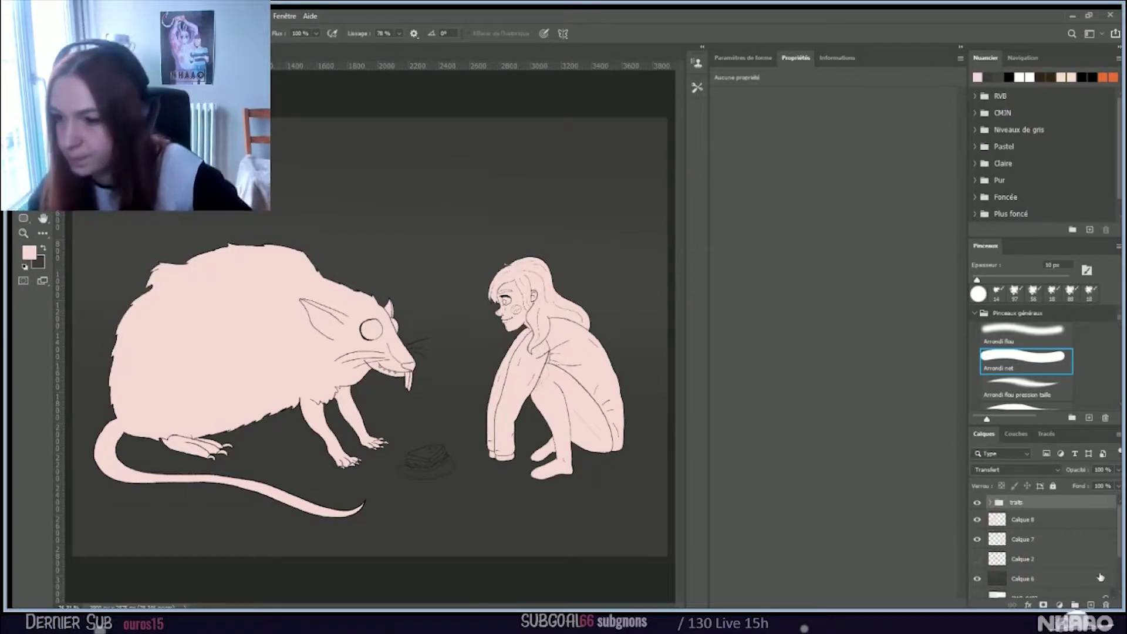
Step: Add a new empty layer directly above Calque 7 for the sandwich base
click(1056, 540)
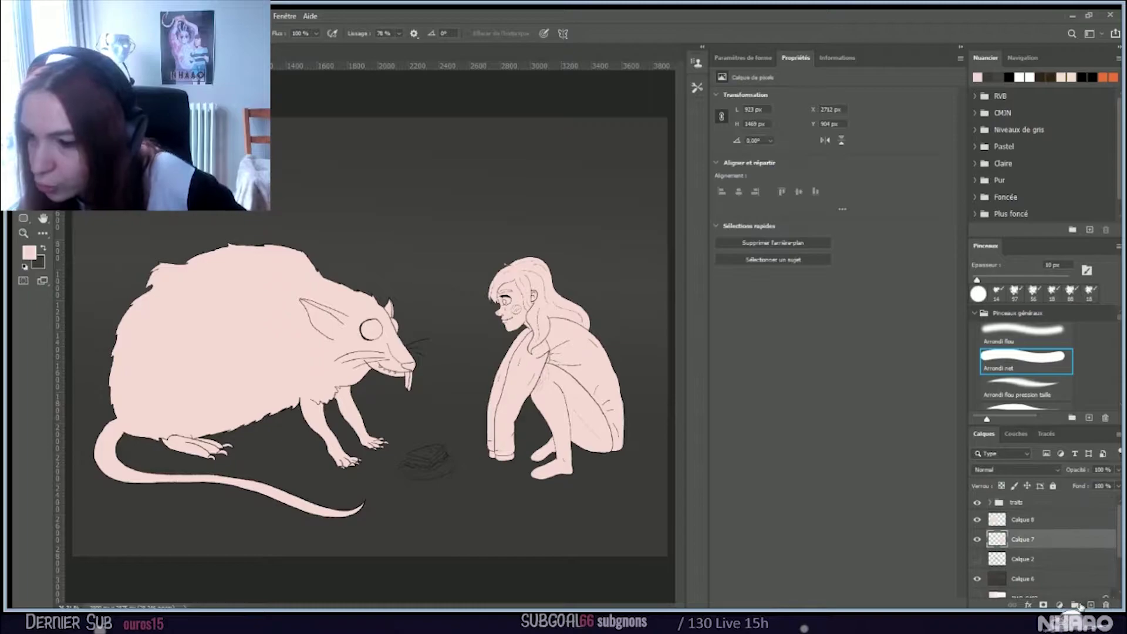
click(1088, 604)
scroll(471, 481, up, 5)
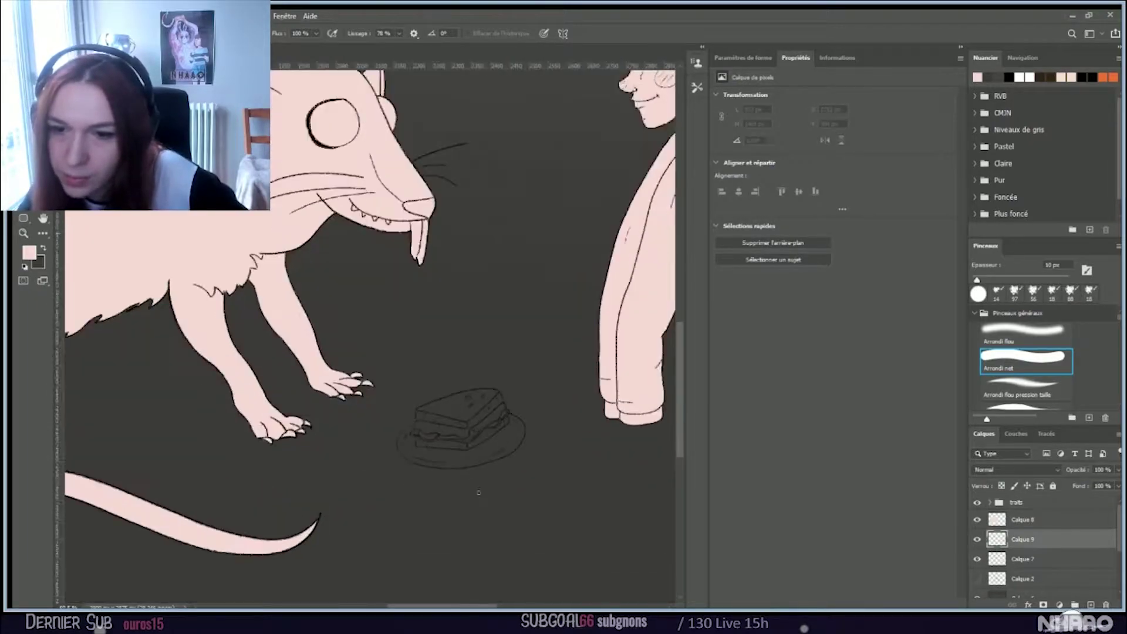
scroll(470, 481, up, 1)
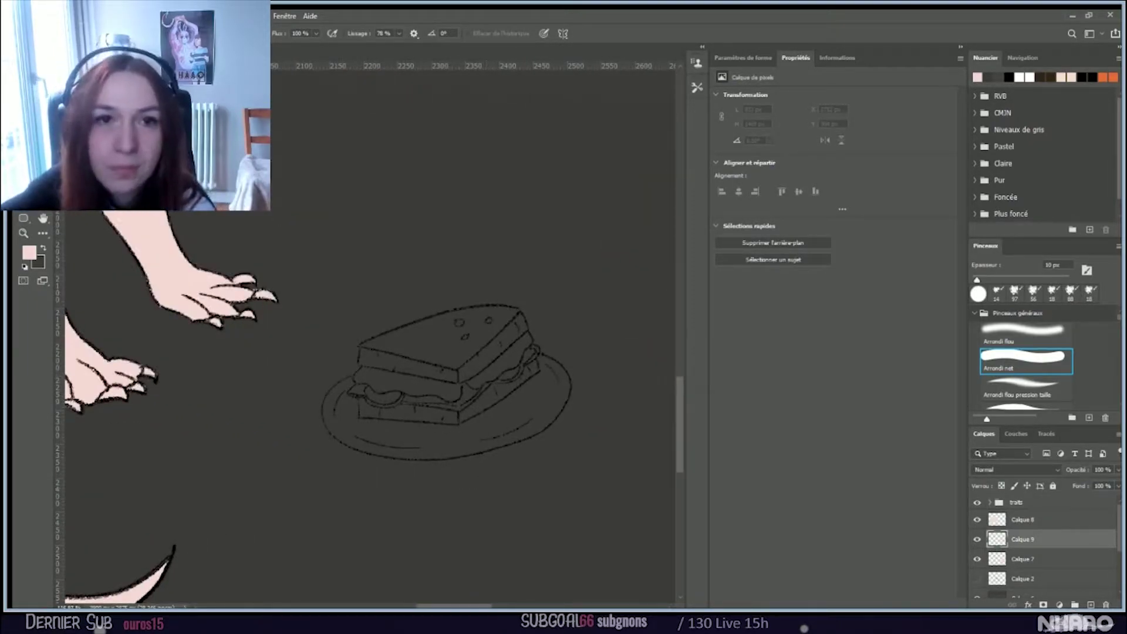
Step: Paint a flat pink base over the whole sandwich and its plate with an enlarged brush
key(b)
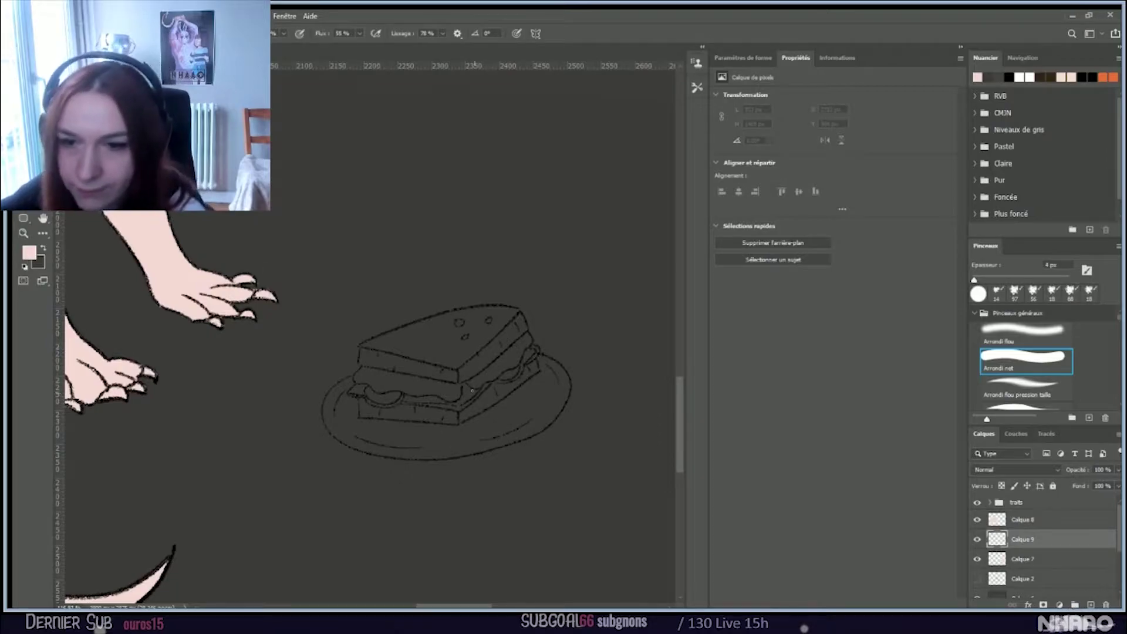
key(bracketright)
key(bracketright)
key(bracketright)
key(bracketright)
key(bracketright)
key(bracketright)
key(bracketright)
key(bracketright)
key(bracketright)
key(bracketright)
key(bracketright)
key(bracketright)
key(bracketright)
key(bracketright)
key(bracketright)
mouse_move(447, 356)
mouse_down()
mouse_move(382, 409)
mouse_move(388, 334)
mouse_move(499, 311)
mouse_move(491, 339)
mouse_move(517, 317)
mouse_move(464, 387)
mouse_move(520, 376)
mouse_up()
mouse_move(504, 325)
mouse_down()
mouse_move(534, 398)
mouse_move(527, 360)
mouse_move(543, 374)
mouse_move(544, 407)
mouse_move(497, 427)
mouse_move(409, 436)
mouse_move(444, 440)
mouse_move(512, 421)
mouse_move(523, 382)
mouse_move(428, 416)
mouse_move(437, 375)
mouse_move(392, 437)
mouse_move(346, 424)
mouse_move(335, 398)
mouse_move(440, 421)
mouse_move(392, 424)
mouse_move(344, 381)
mouse_move(332, 418)
mouse_move(431, 441)
mouse_up()
scroll(437, 441, up, 1)
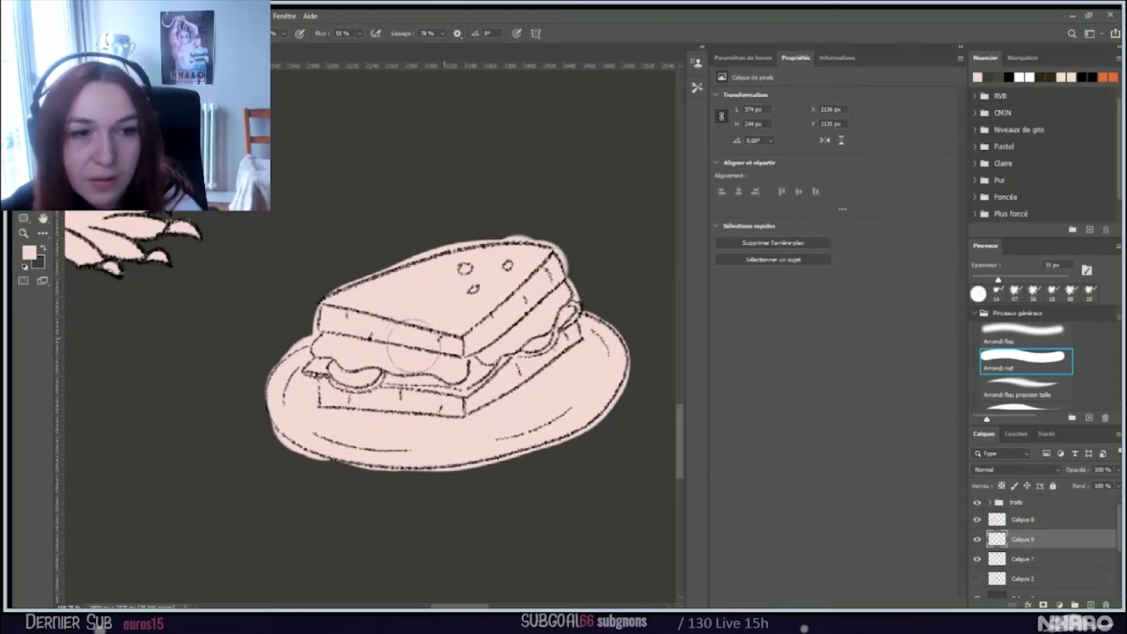
Step: Erase the pink overflow around the sandwich's outer edges with a 10 px eraser
key(bracketleft)
key(bracketleft)
key(bracketleft)
key(bracketleft)
key(bracketleft)
key(bracketleft)
key(bracketleft)
key(bracketleft)
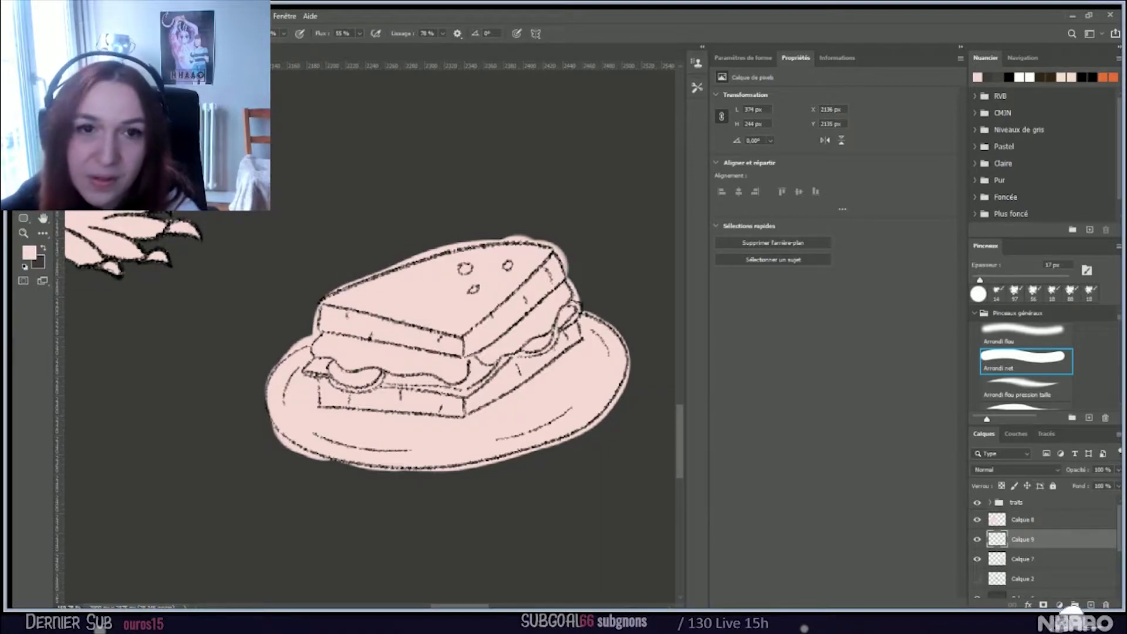
key(e)
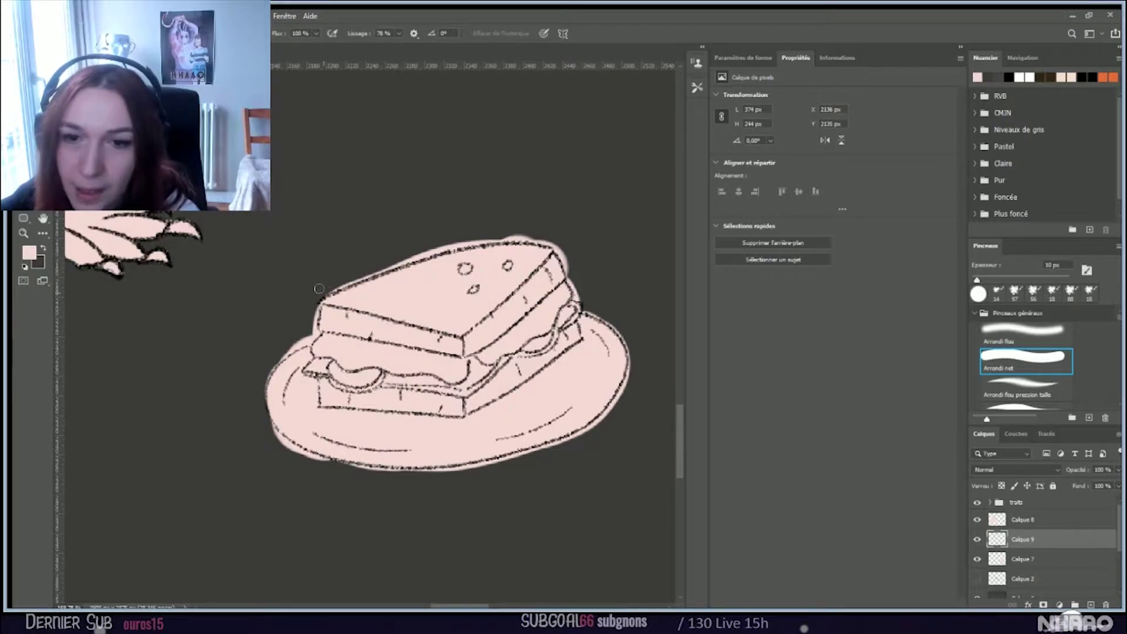
mouse_move(371, 266)
mouse_down()
mouse_move(492, 232)
mouse_move(481, 239)
mouse_move(540, 233)
mouse_move(477, 234)
mouse_up()
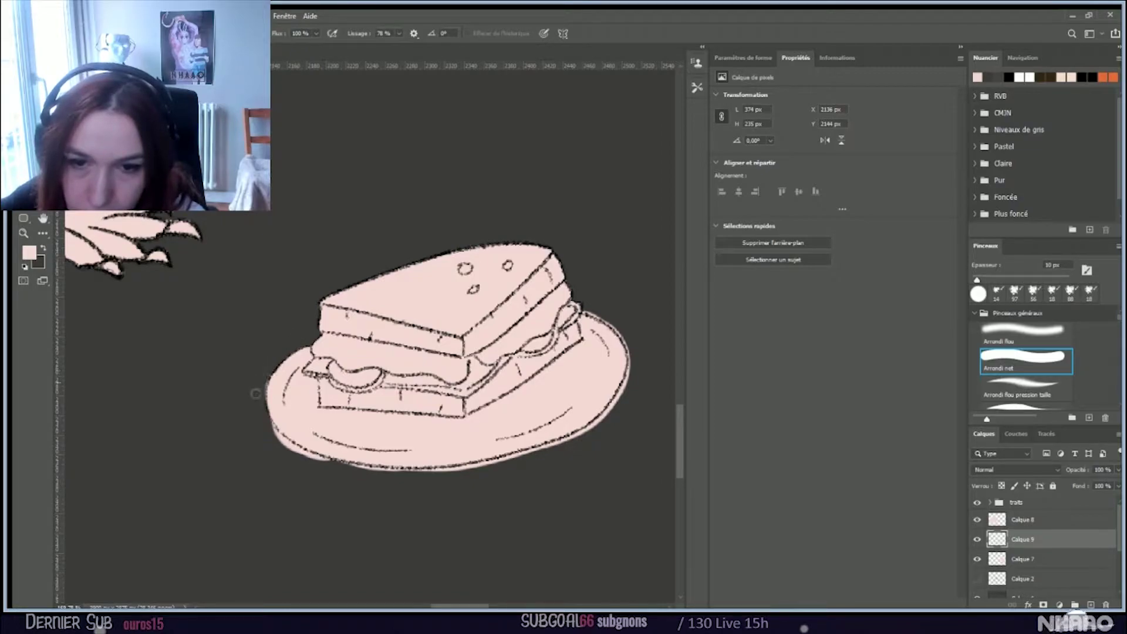
Step: Erase the pink overflow all around the plate's rim
mouse_move(263, 423)
mouse_down()
mouse_move(332, 471)
mouse_move(263, 421)
mouse_move(303, 455)
mouse_move(350, 469)
mouse_move(308, 453)
mouse_move(367, 471)
mouse_move(463, 472)
mouse_move(399, 467)
mouse_move(446, 472)
mouse_move(564, 449)
mouse_move(515, 455)
mouse_move(591, 422)
mouse_move(627, 391)
mouse_move(633, 362)
mouse_up()
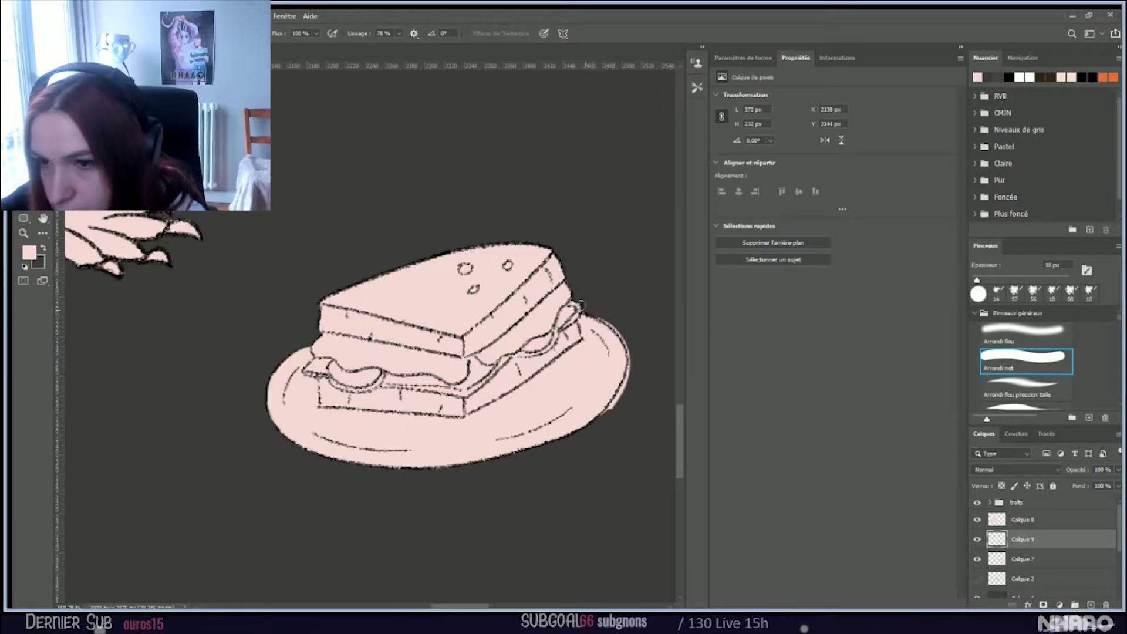
mouse_move(594, 311)
mouse_down()
mouse_move(627, 333)
mouse_move(635, 379)
mouse_move(581, 428)
mouse_up()
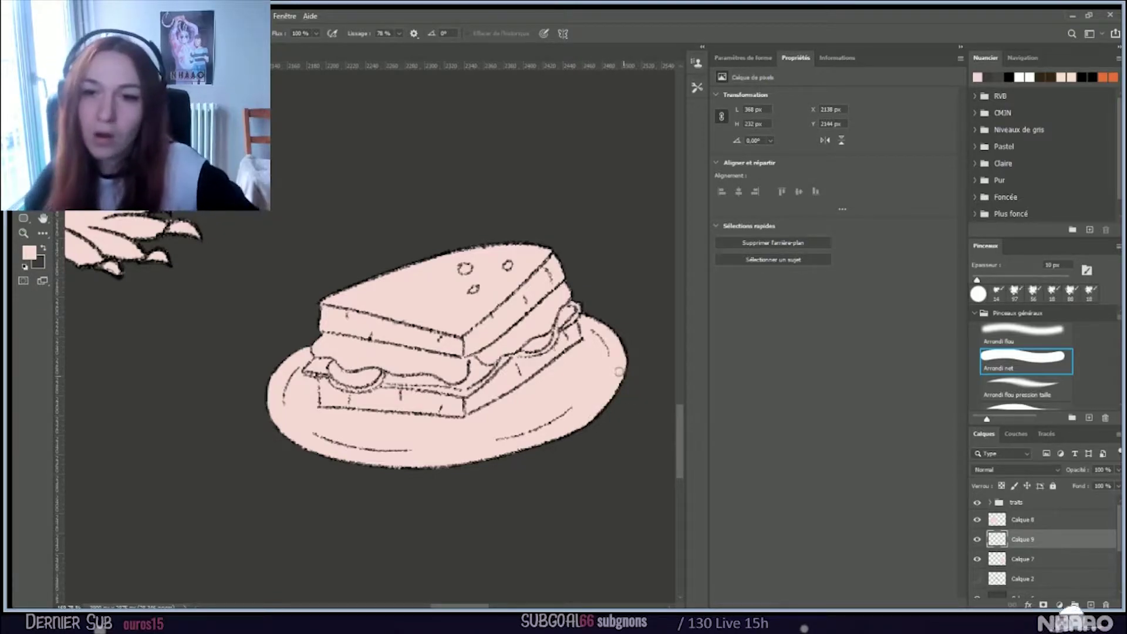
scroll(619, 371, down, 5)
scroll(619, 371, down, 4)
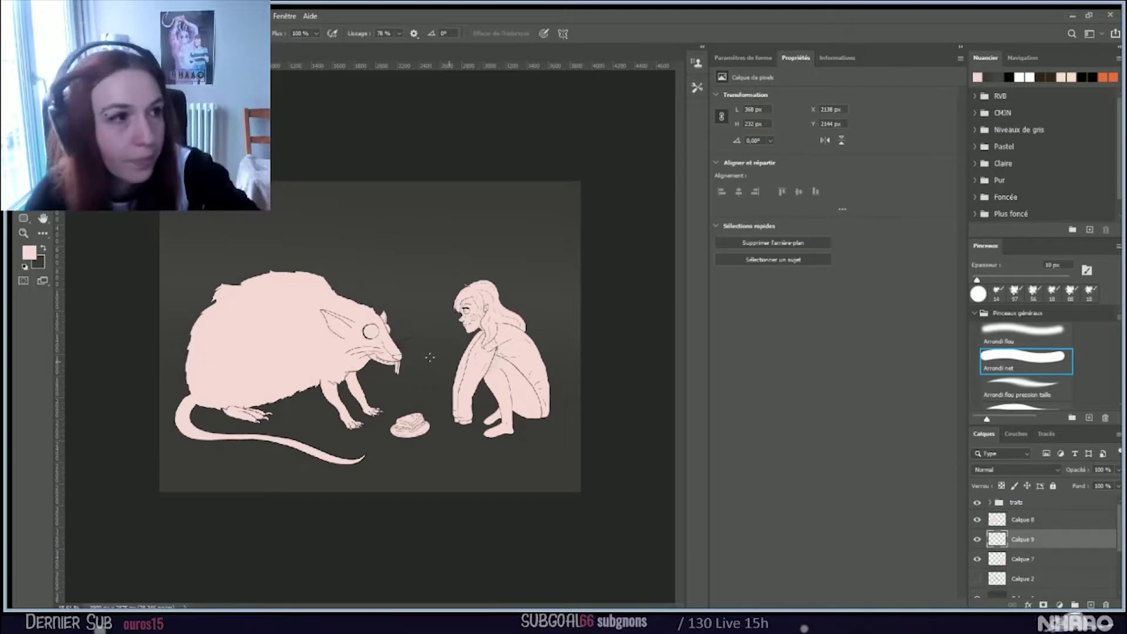
Step: Apply an off-white color overlay to the sandwich and plate layer, Calque 9
scroll(420, 354, up, 3)
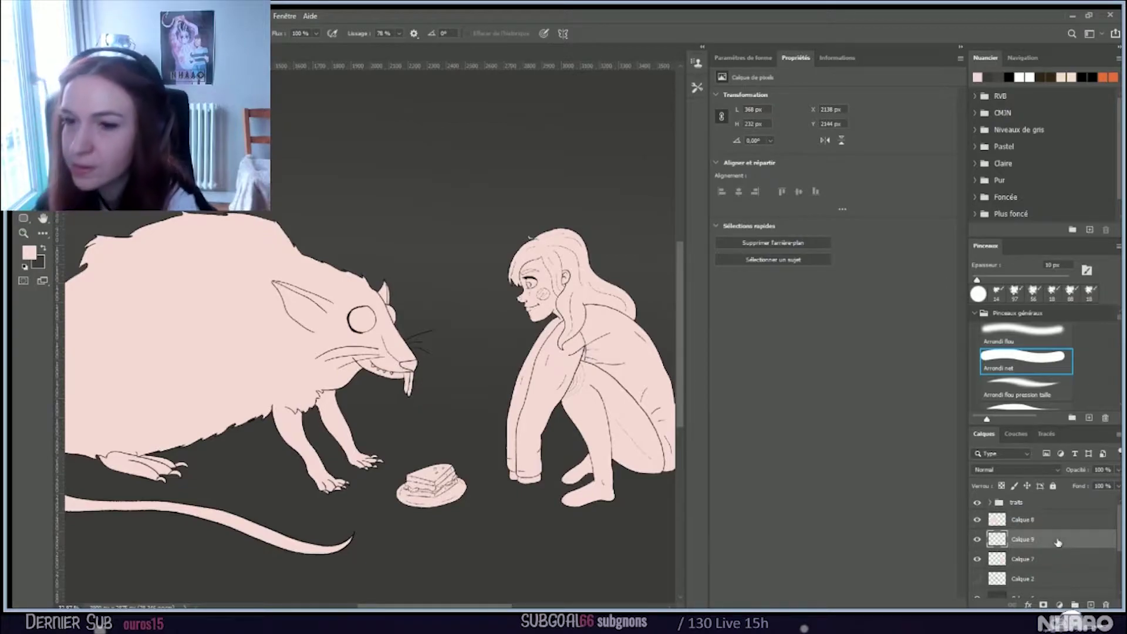
key(space)
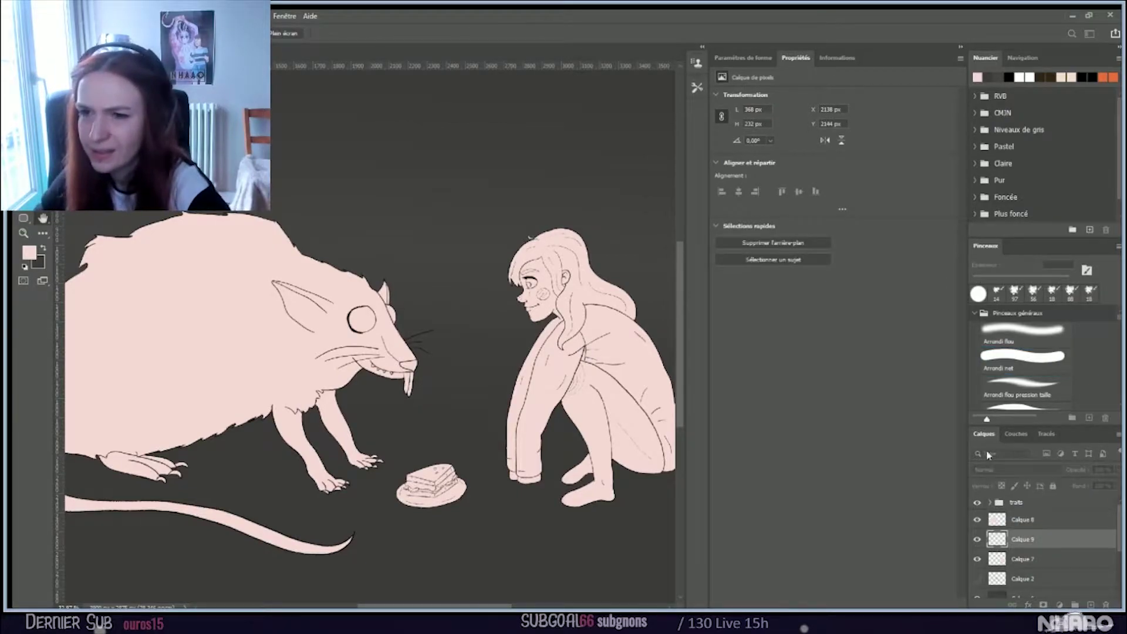
click(623, 292)
click(855, 185)
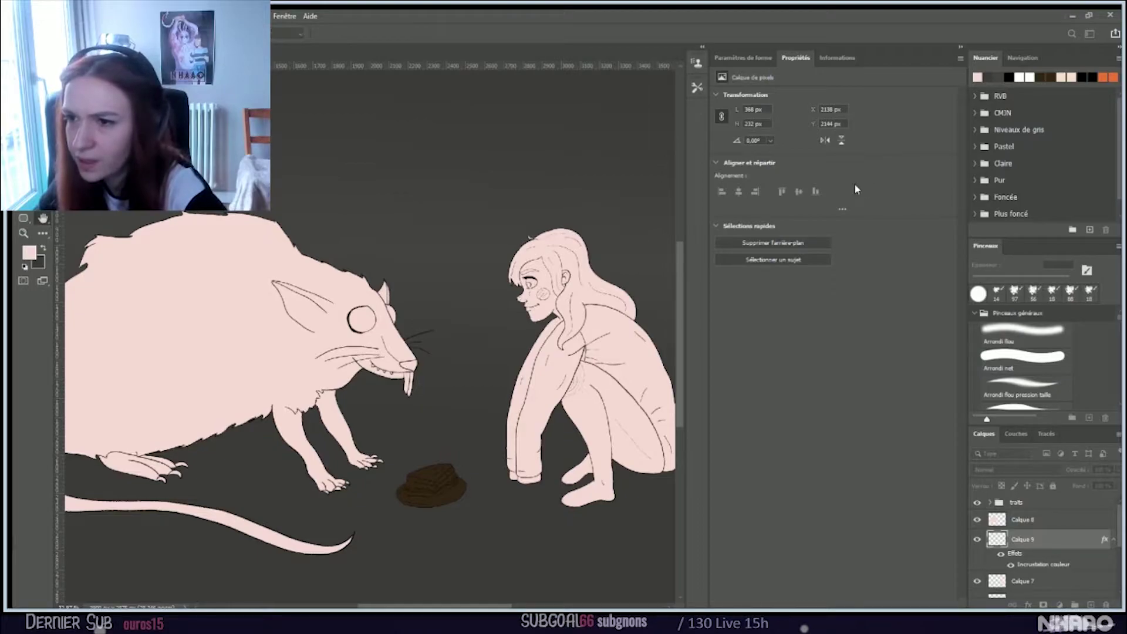
click(621, 181)
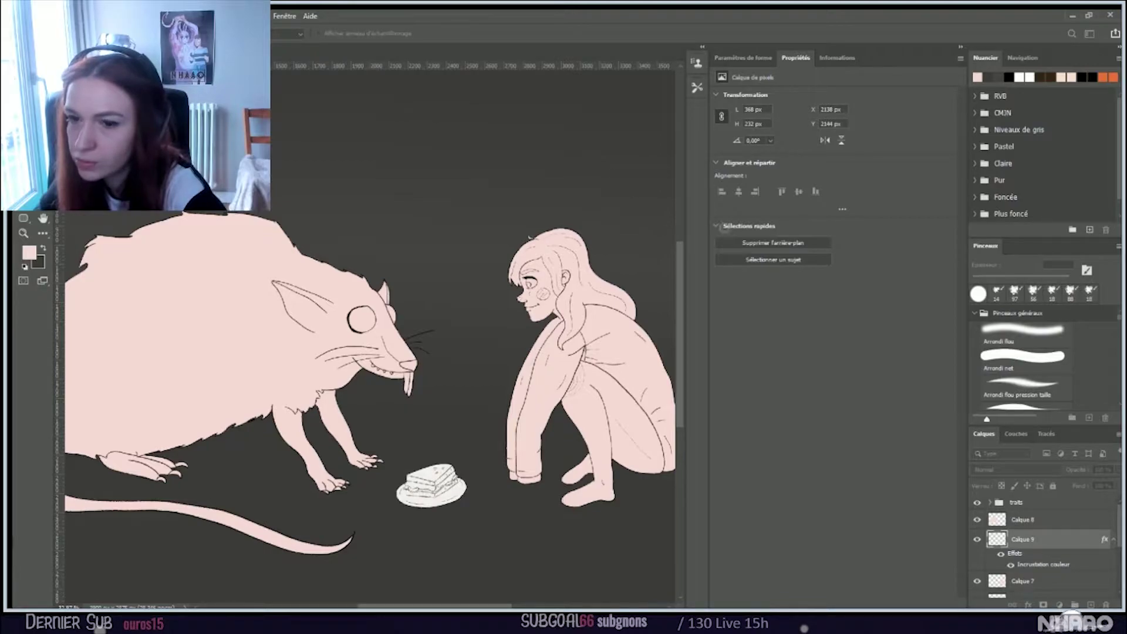
click(877, 167)
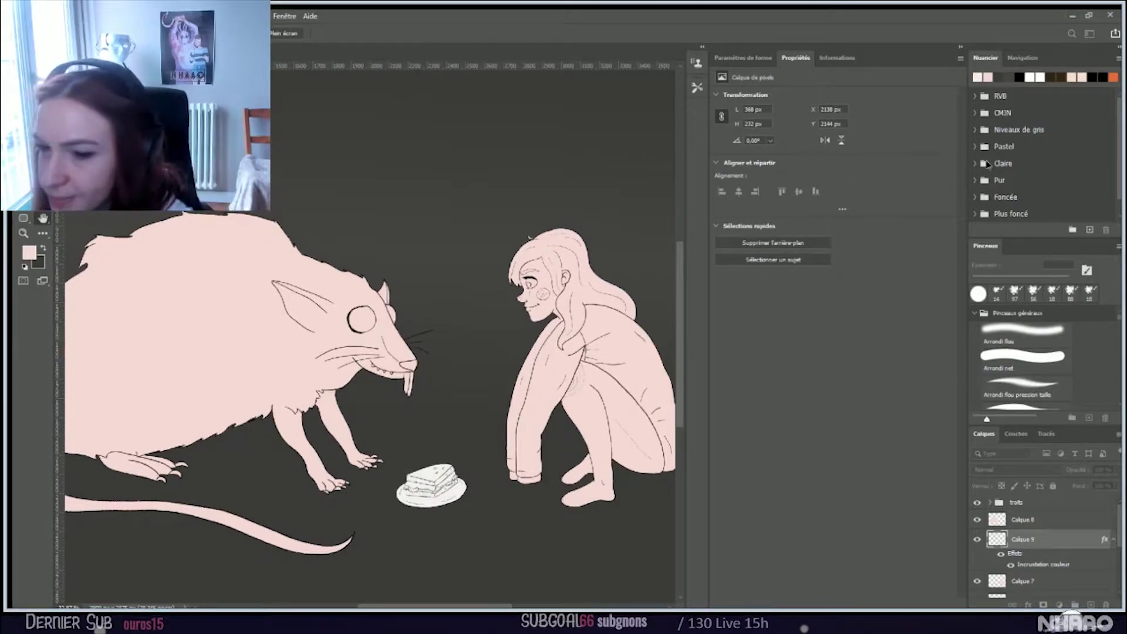
Step: Apply a pale peach color overlay to the girl's base layer, Calque 7
key(b)
scroll(1054, 531, down, 1)
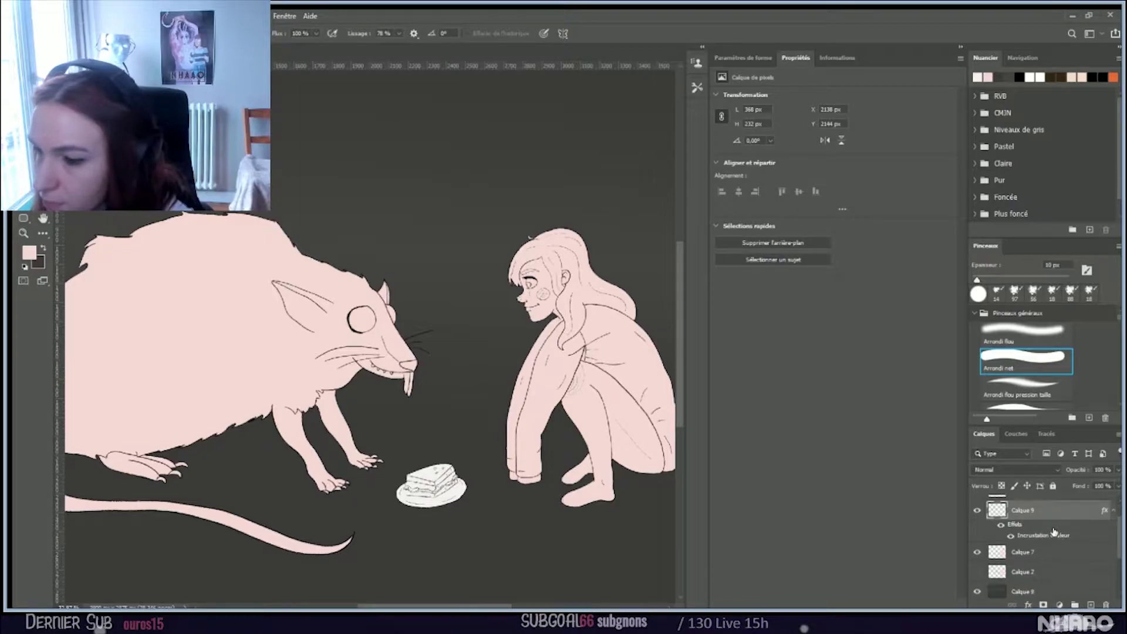
click(1052, 552)
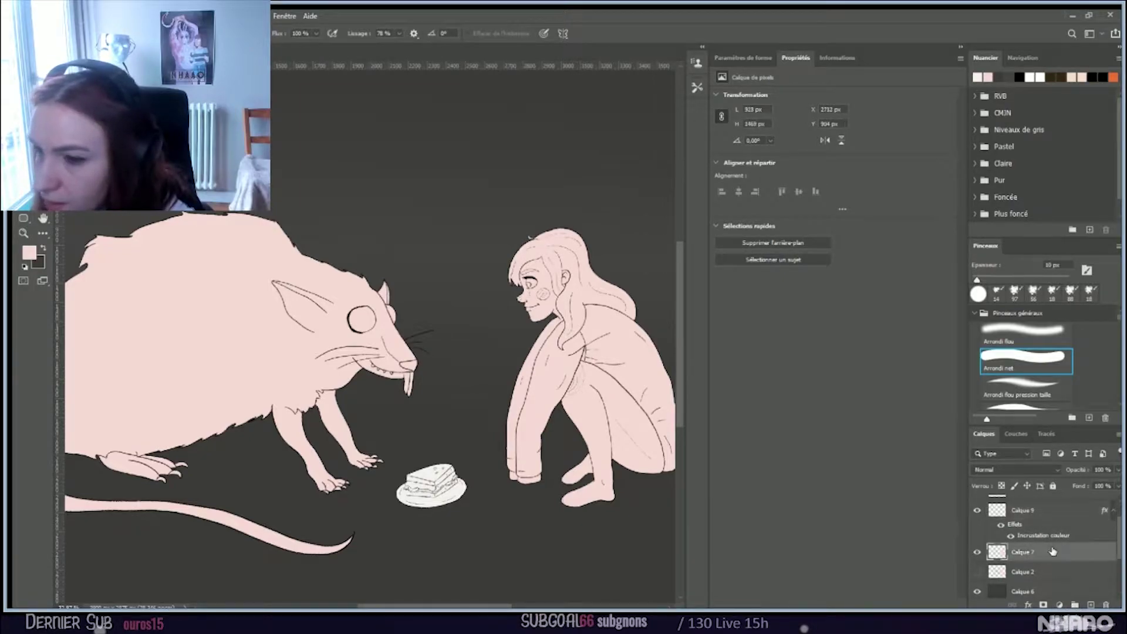
key(space)
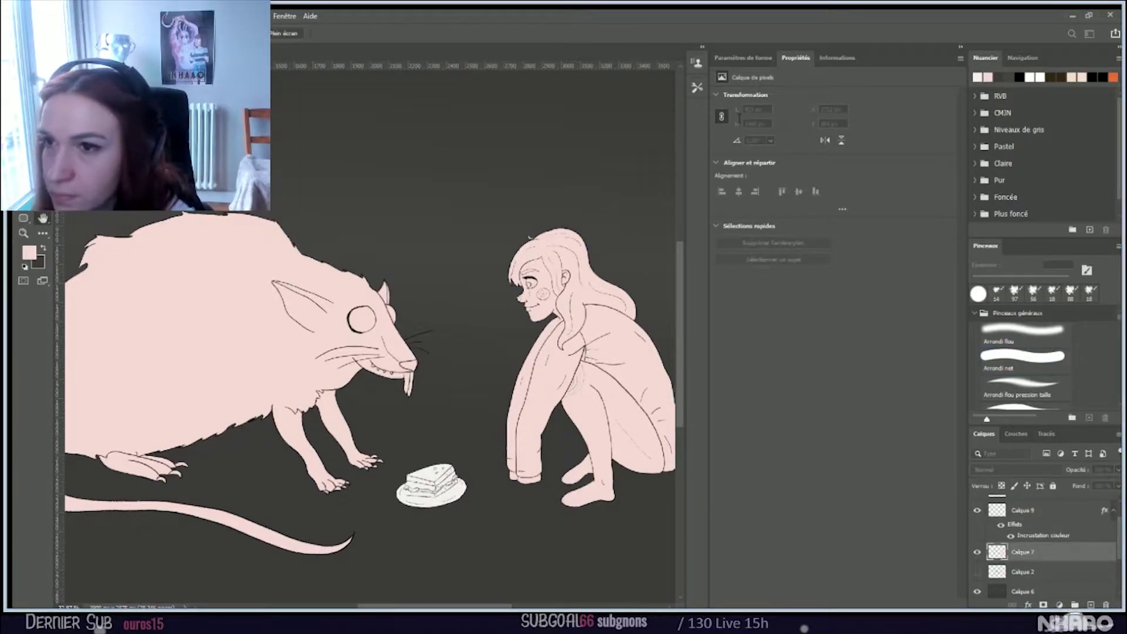
click(683, 243)
click(898, 132)
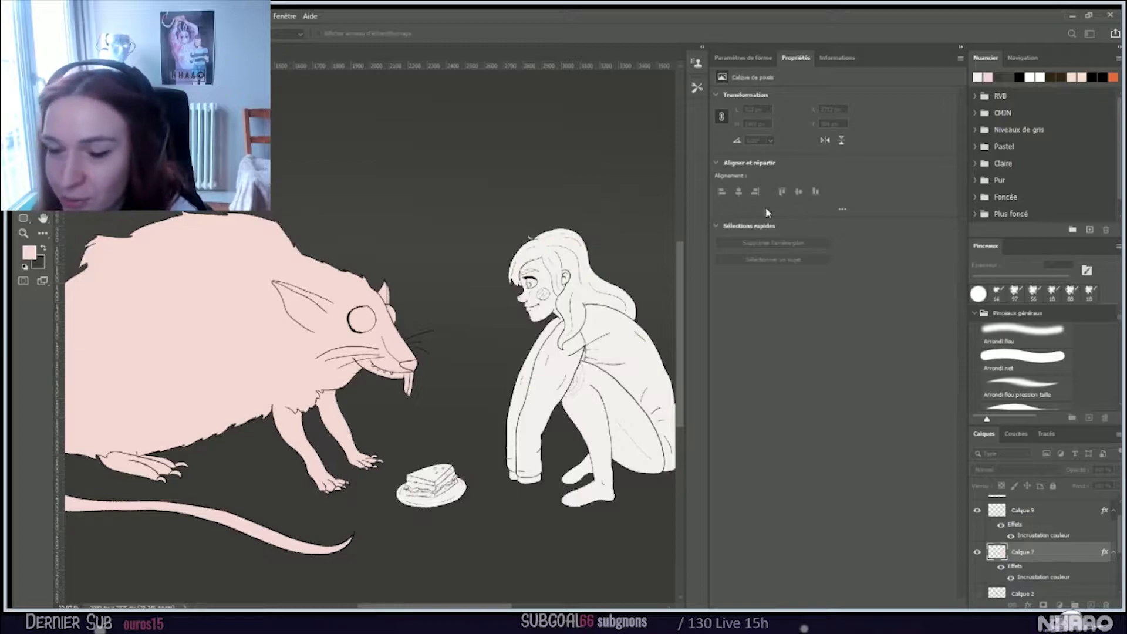
click(637, 175)
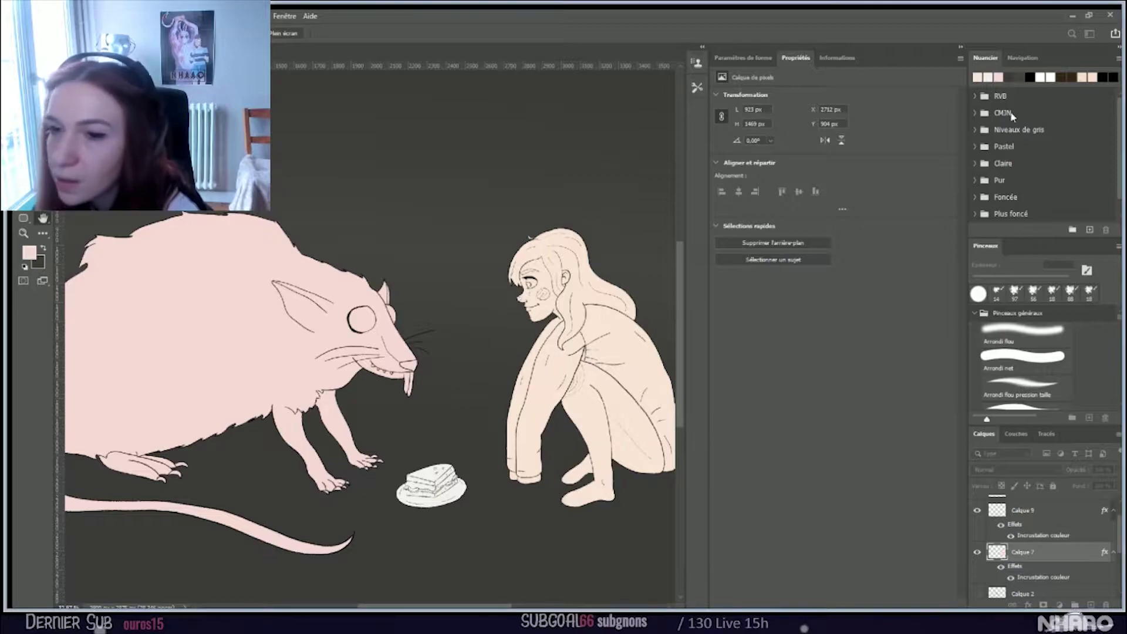
Step: Apply a dark brown color overlay to the rat's base layer, Calque 8
click(1024, 357)
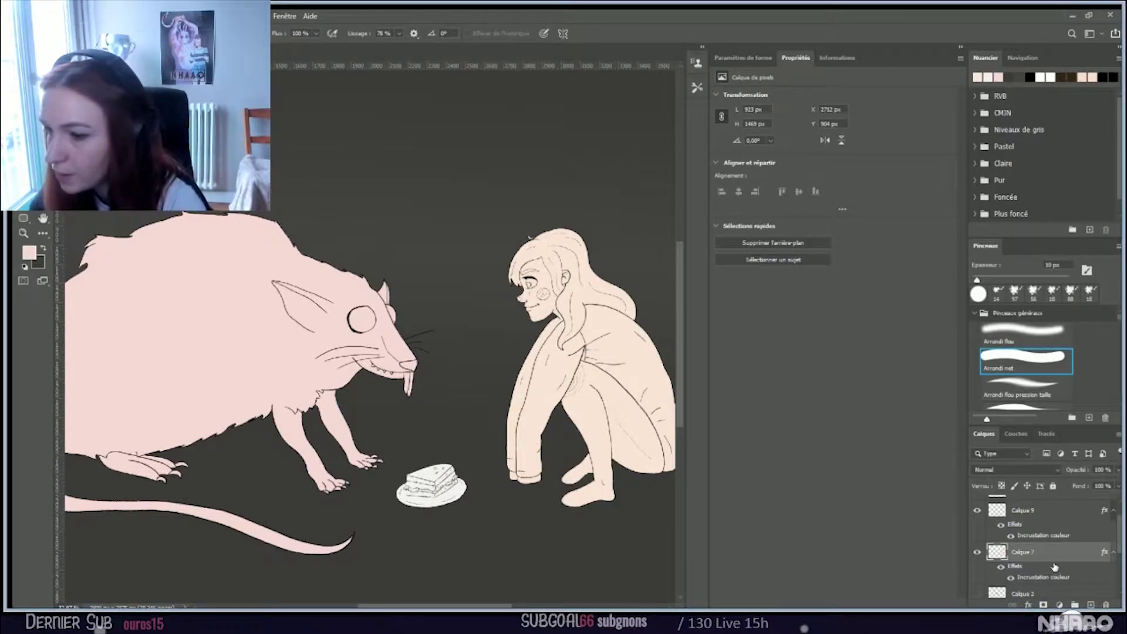
scroll(1039, 542, up, 1)
click(1039, 508)
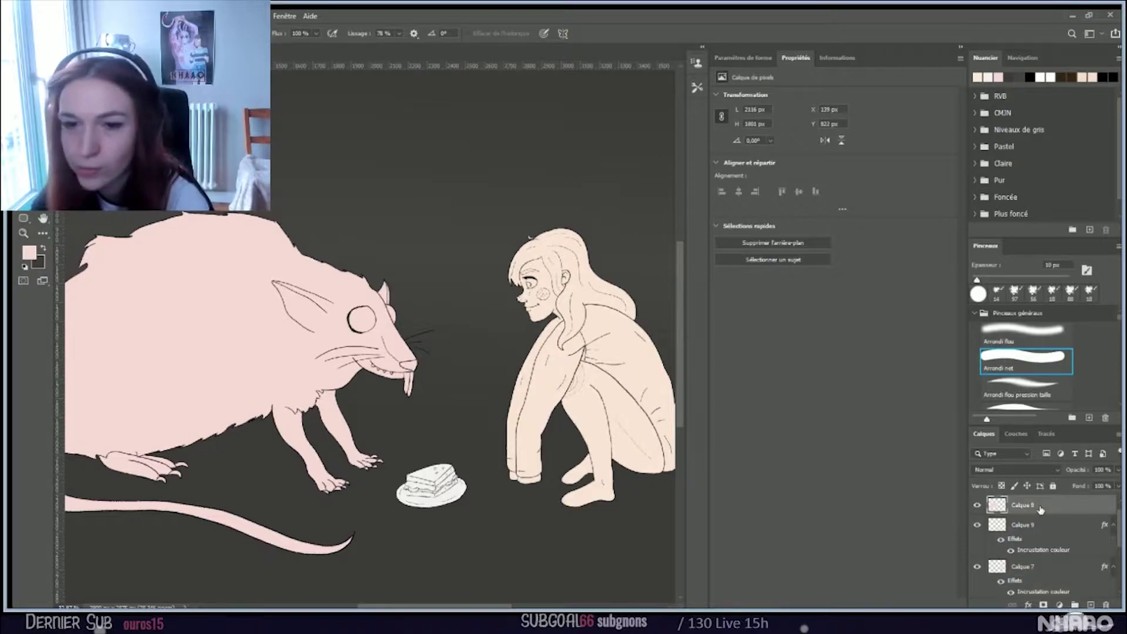
key(space)
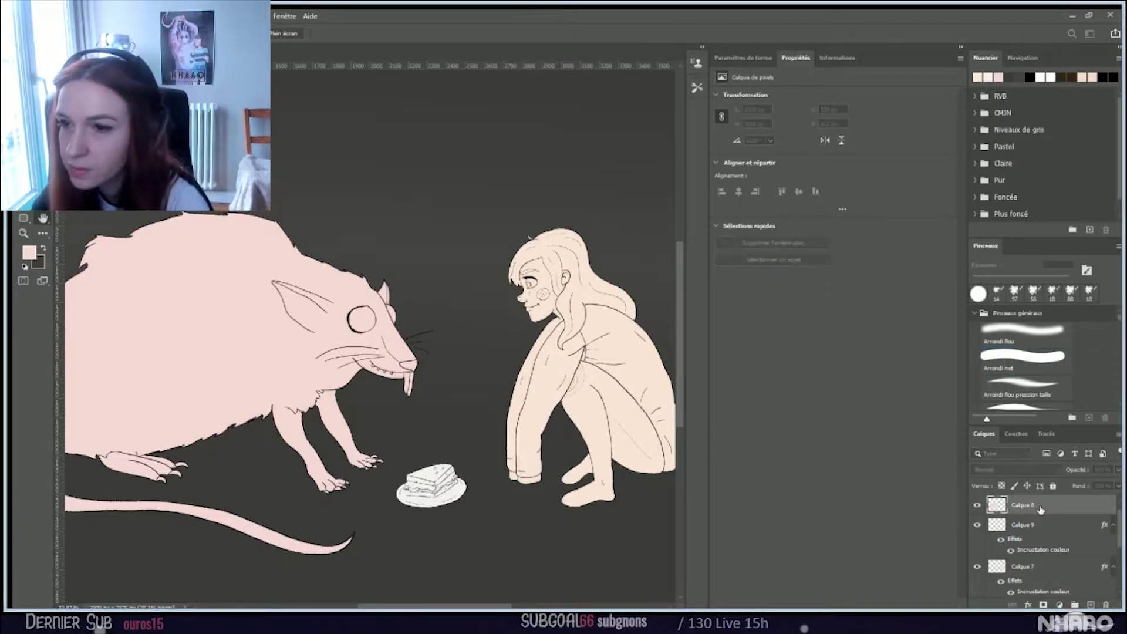
click(690, 240)
key(i)
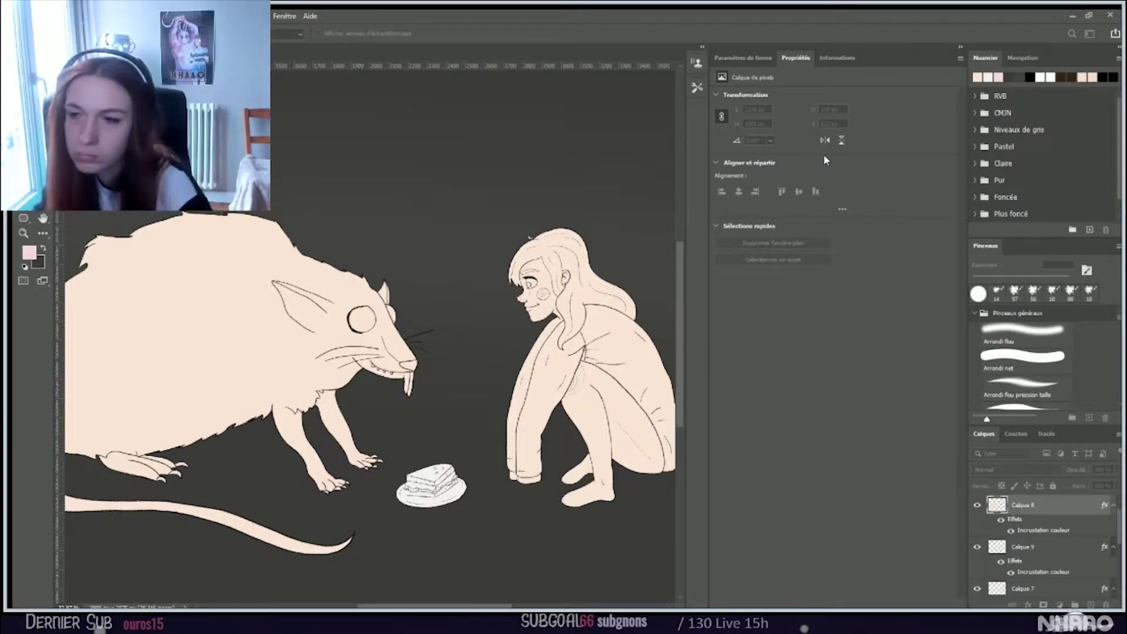
click(662, 274)
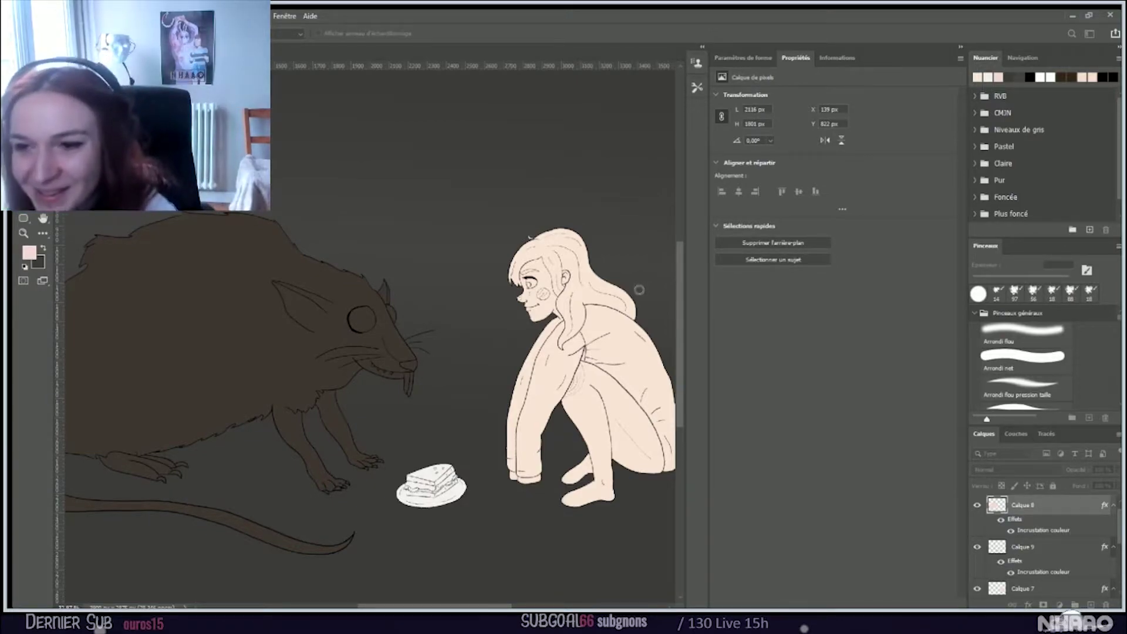
key(ctrl+z)
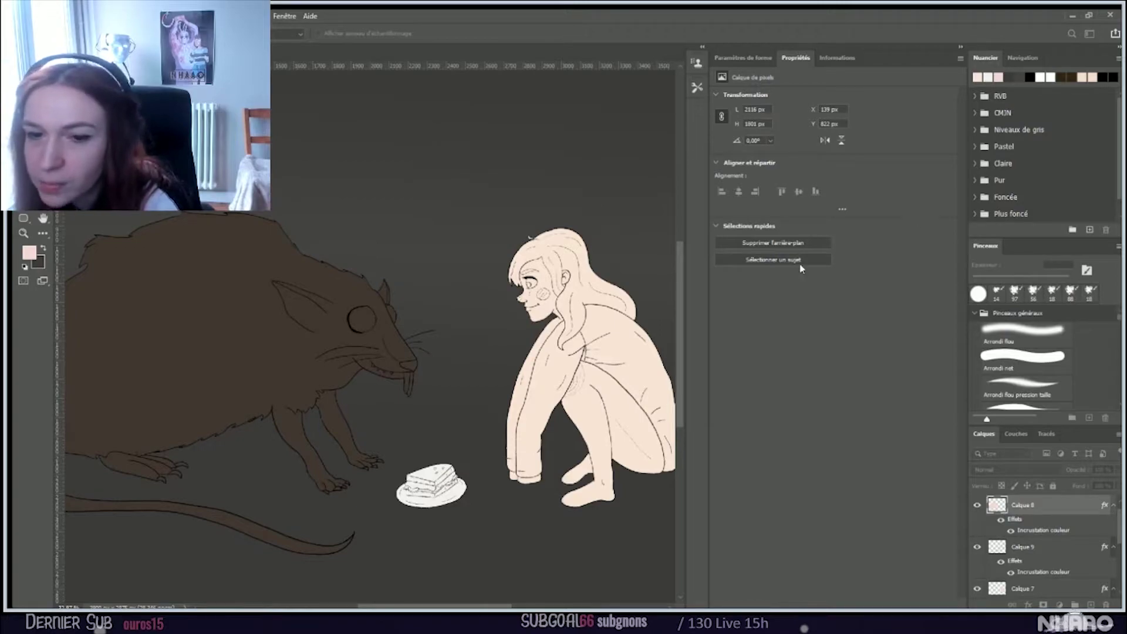
key(b)
click(1024, 358)
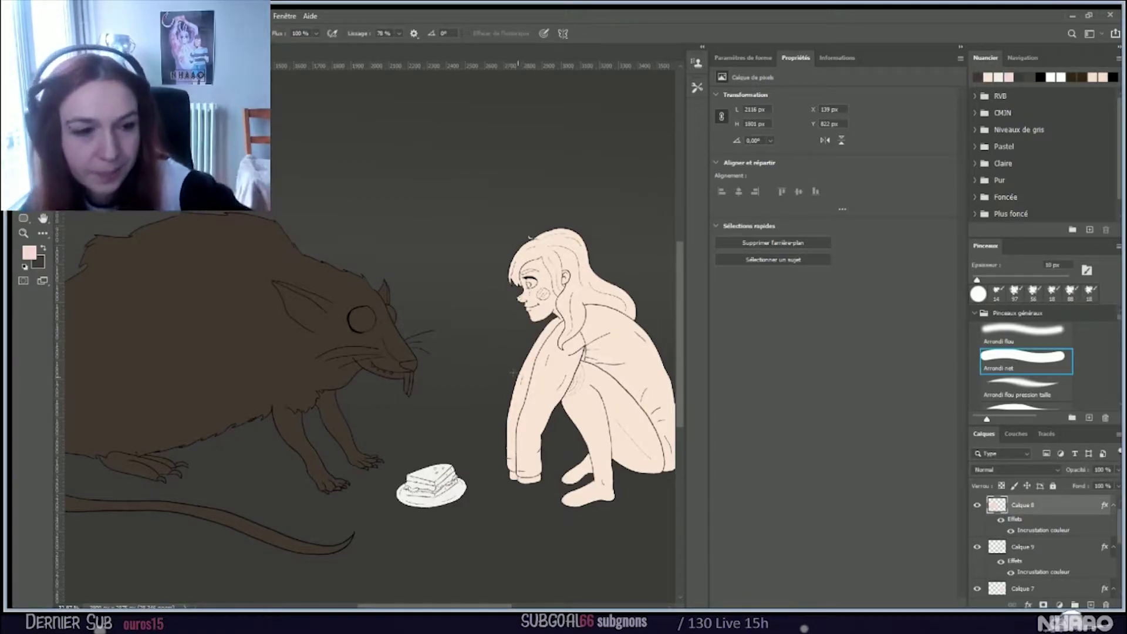
Step: Add a new layer directly above Calque 8 and load the girl's silhouette from Calque 7 as a selection
key(ctrl+minus)
key(ctrl+minus)
key(ctrl+plus)
key(ctrl+plus)
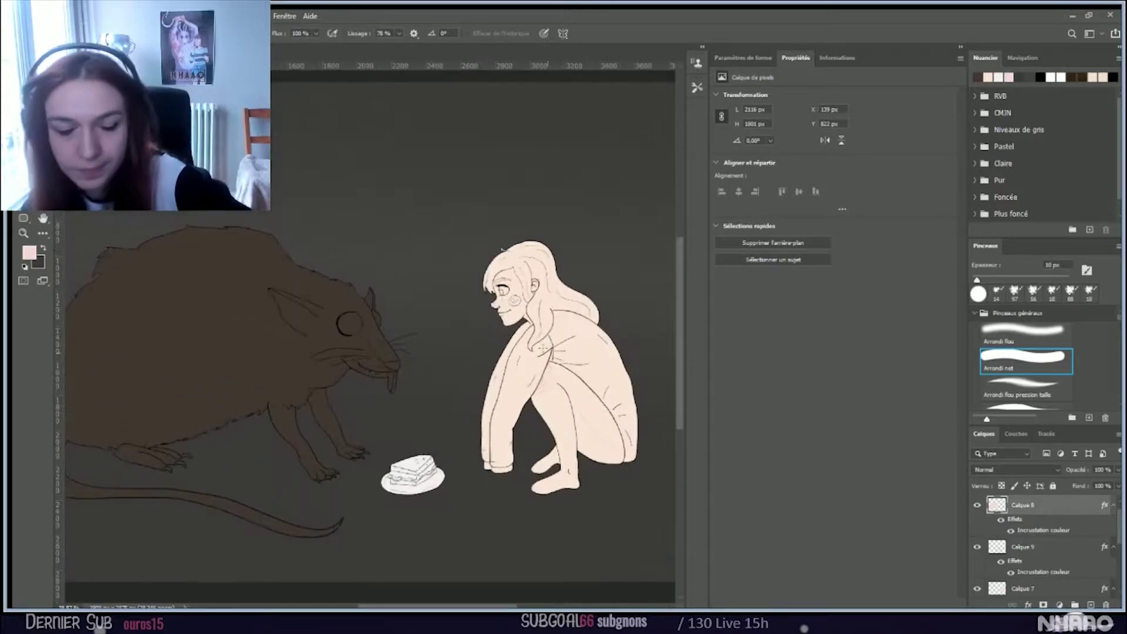
scroll(552, 276, up, 6)
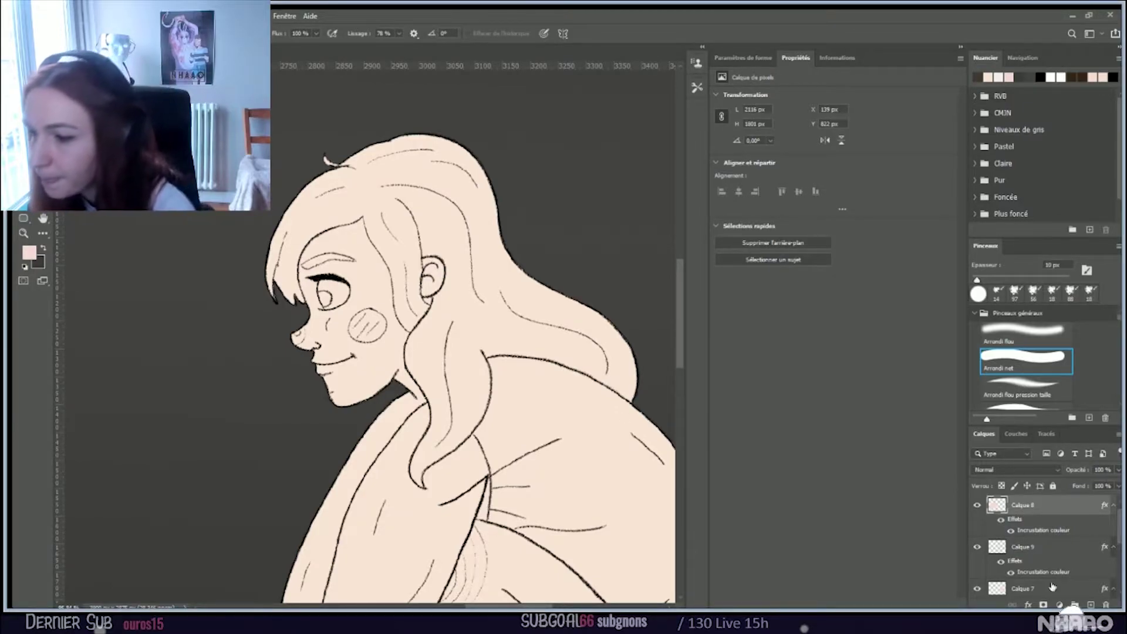
click(1089, 605)
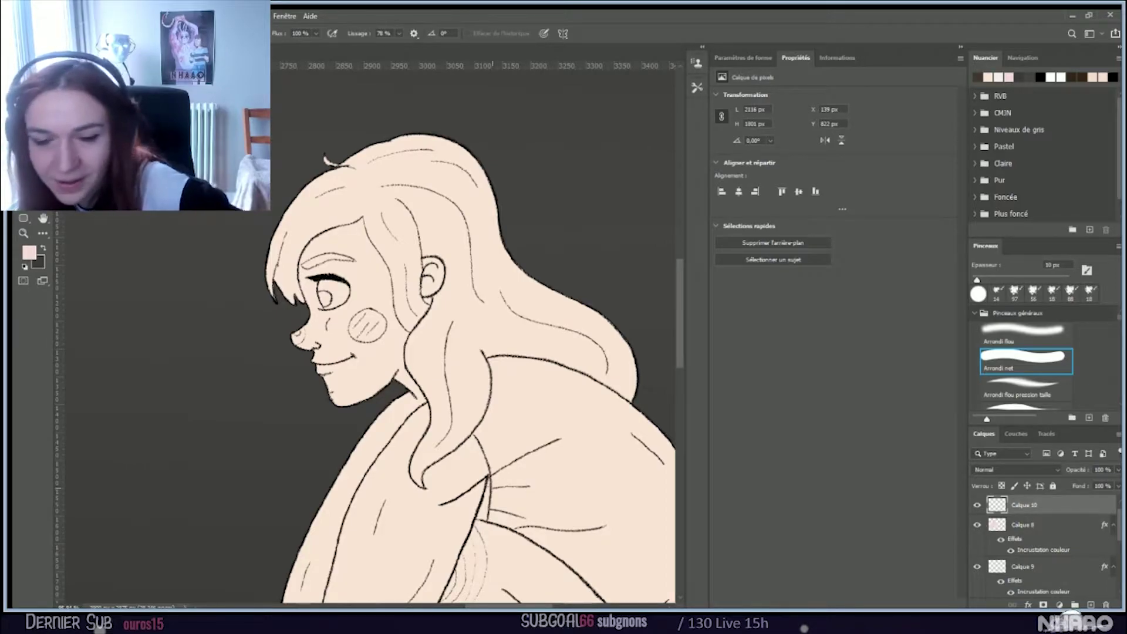
scroll(483, 479, down, 2)
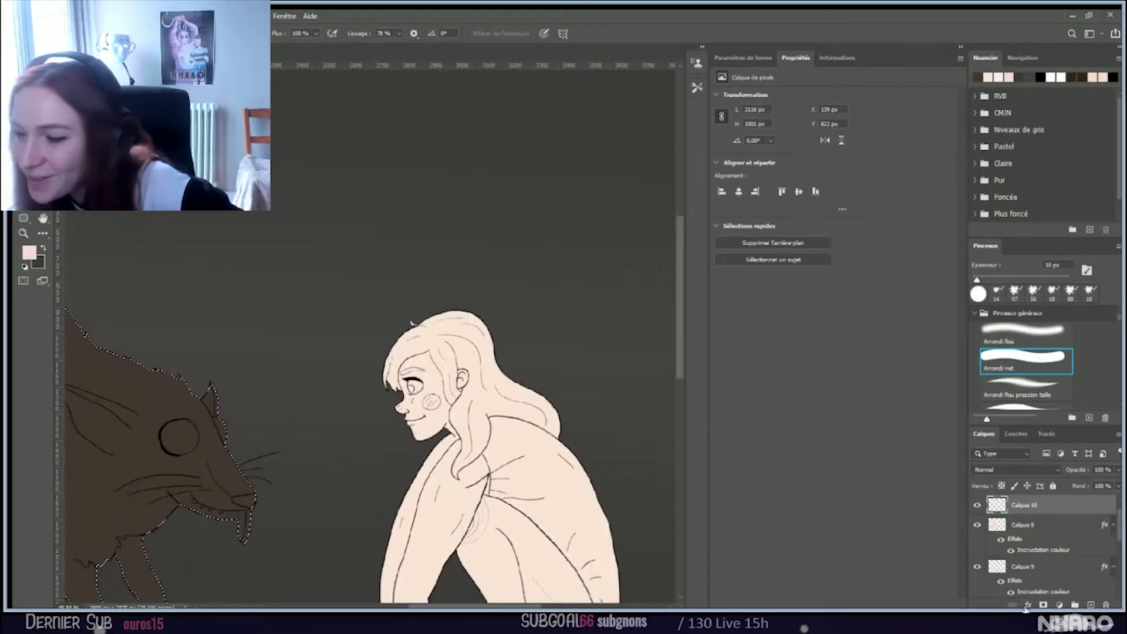
scroll(1044, 550, down, 1)
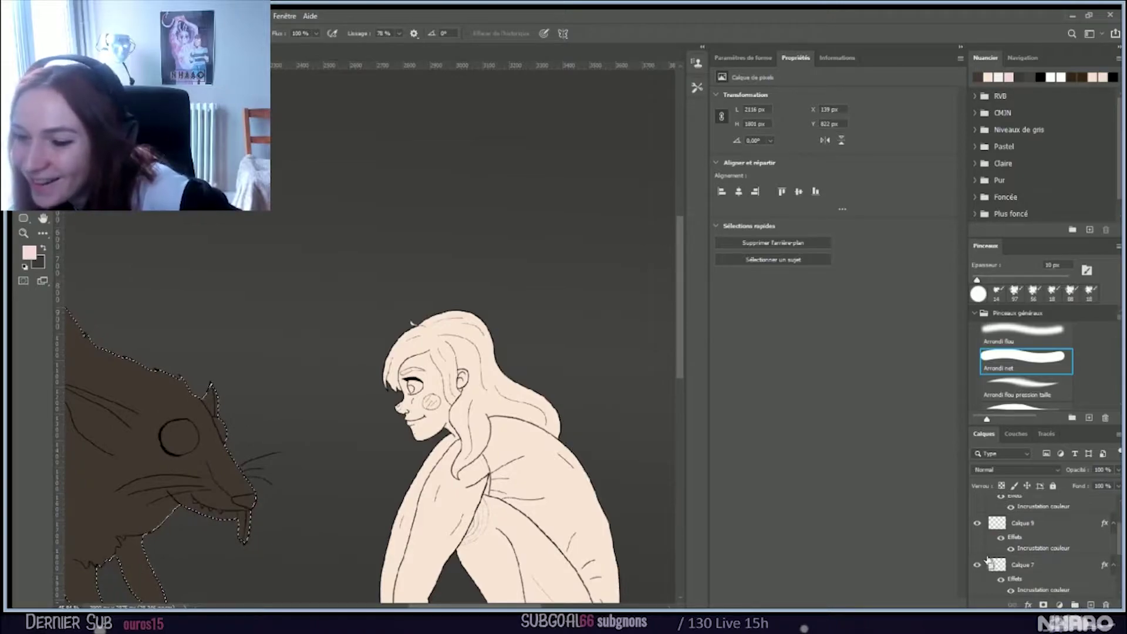
ctrl+click(994, 564)
scroll(454, 363, up, 5)
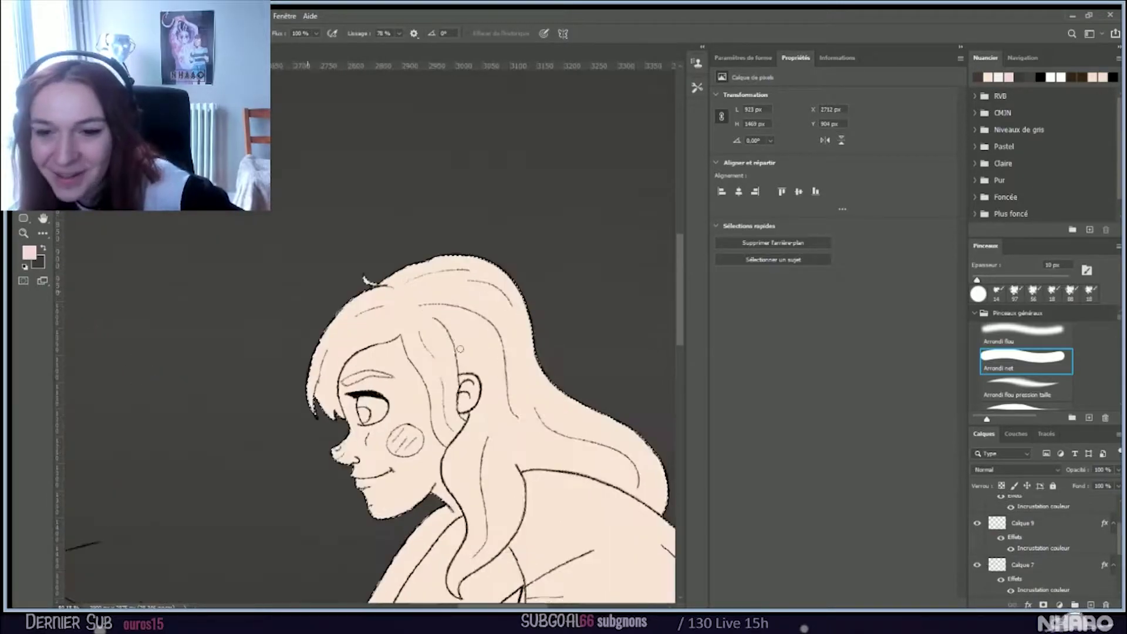
scroll(453, 363, down, 3)
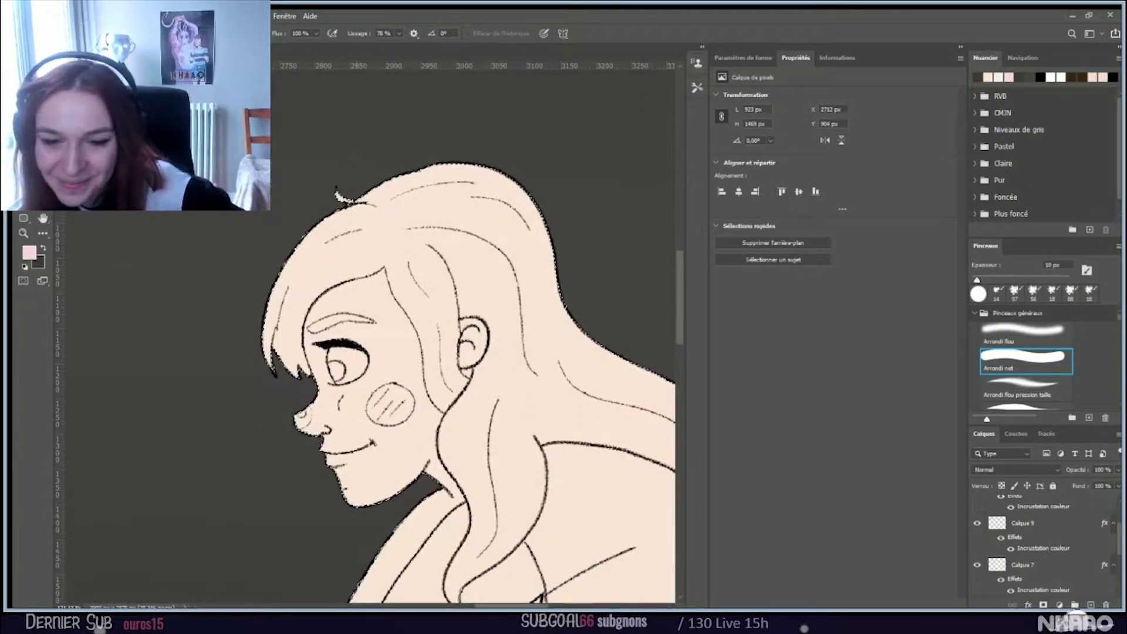
drag(498, 610, 508, 608)
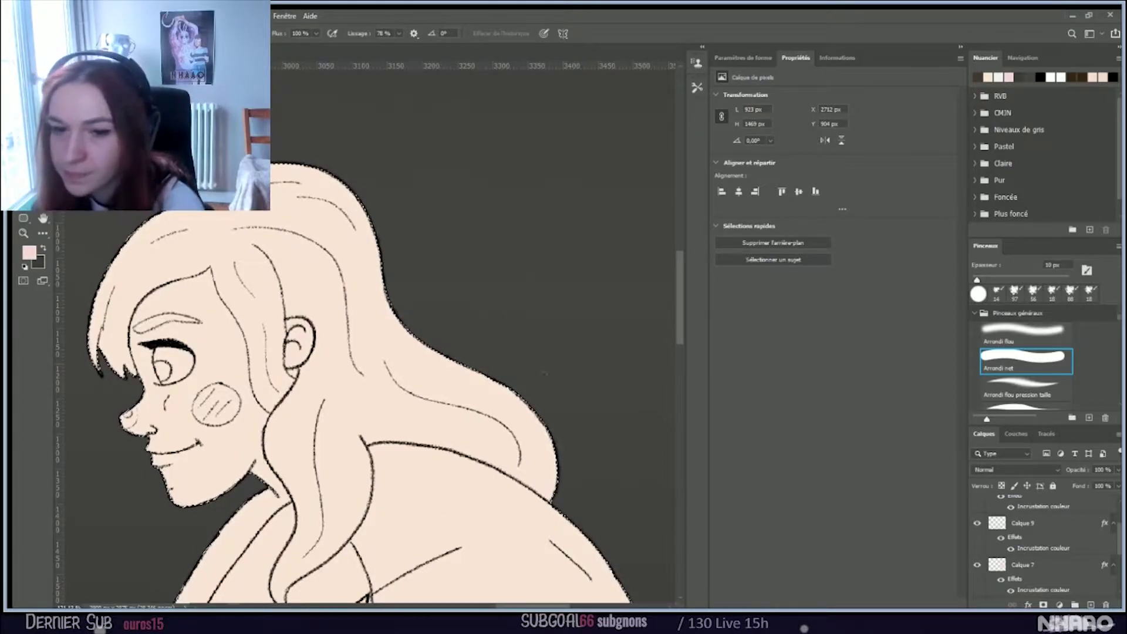
scroll(313, 381, down, 2)
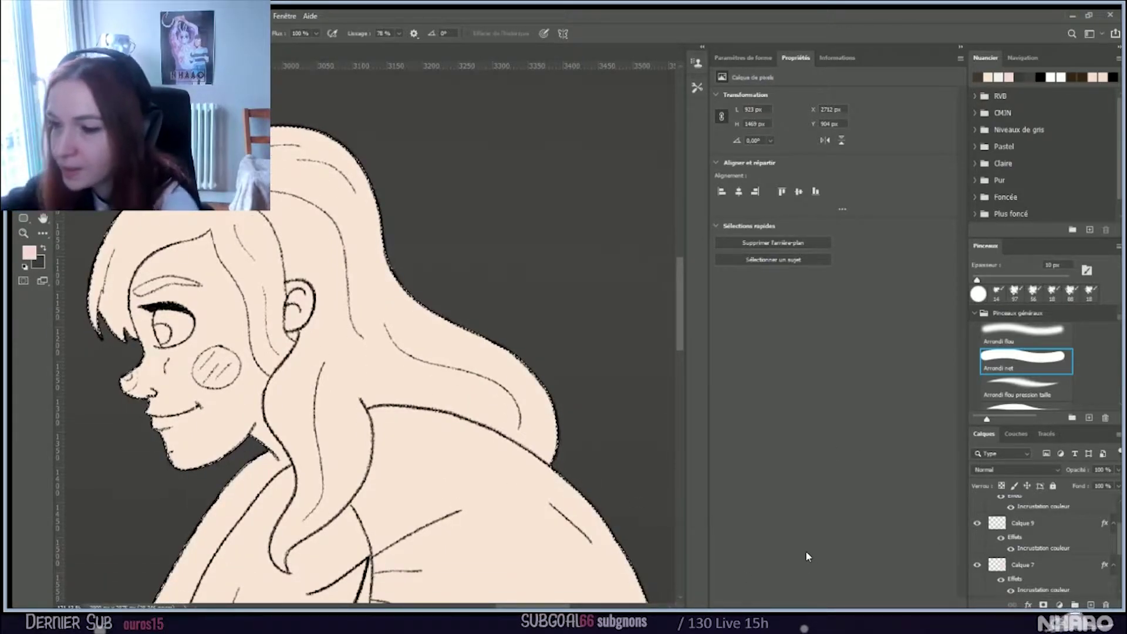
scroll(1037, 552, up, 1)
scroll(1037, 552, up, 1)
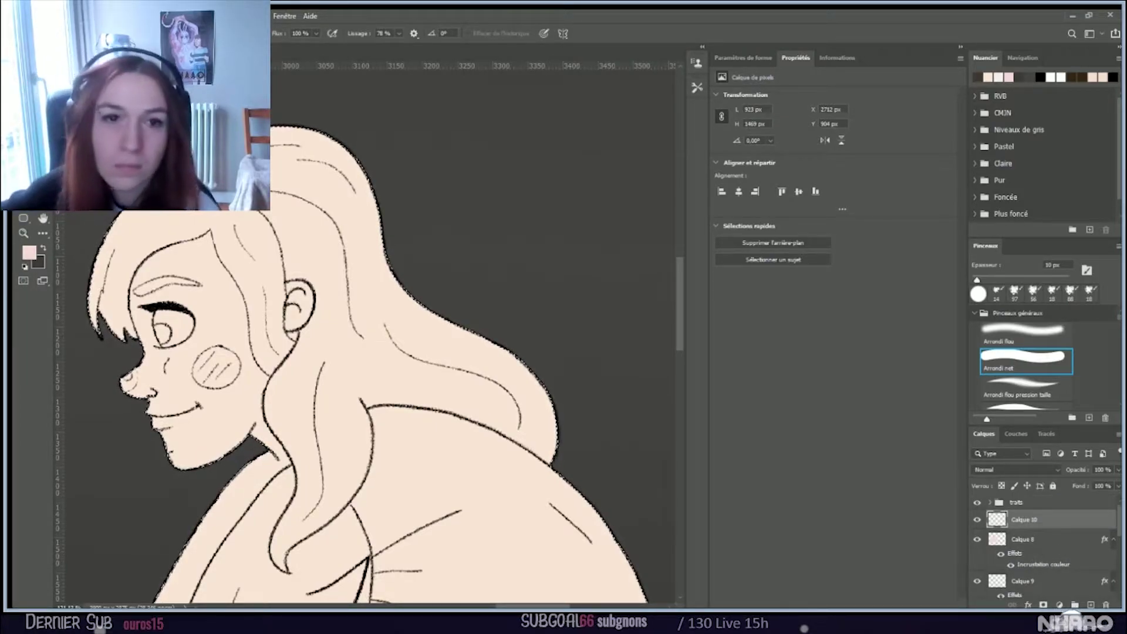
Step: Set the foreground color to dark reddish brown and paint the main mass of the girl's hair with an enlarged brush
key(b)
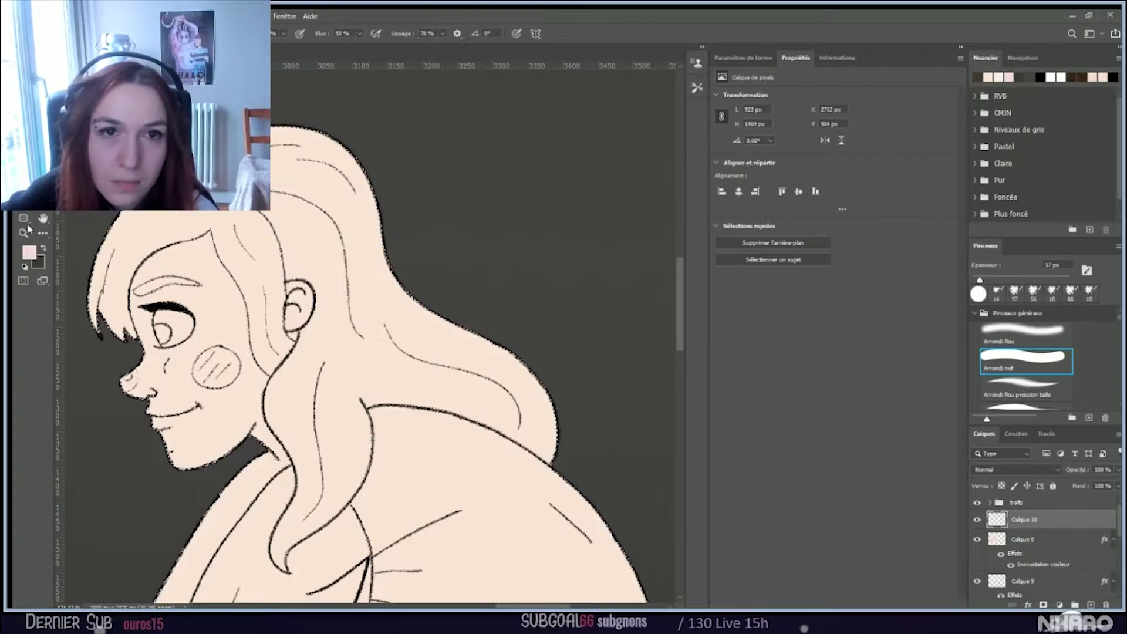
click(29, 250)
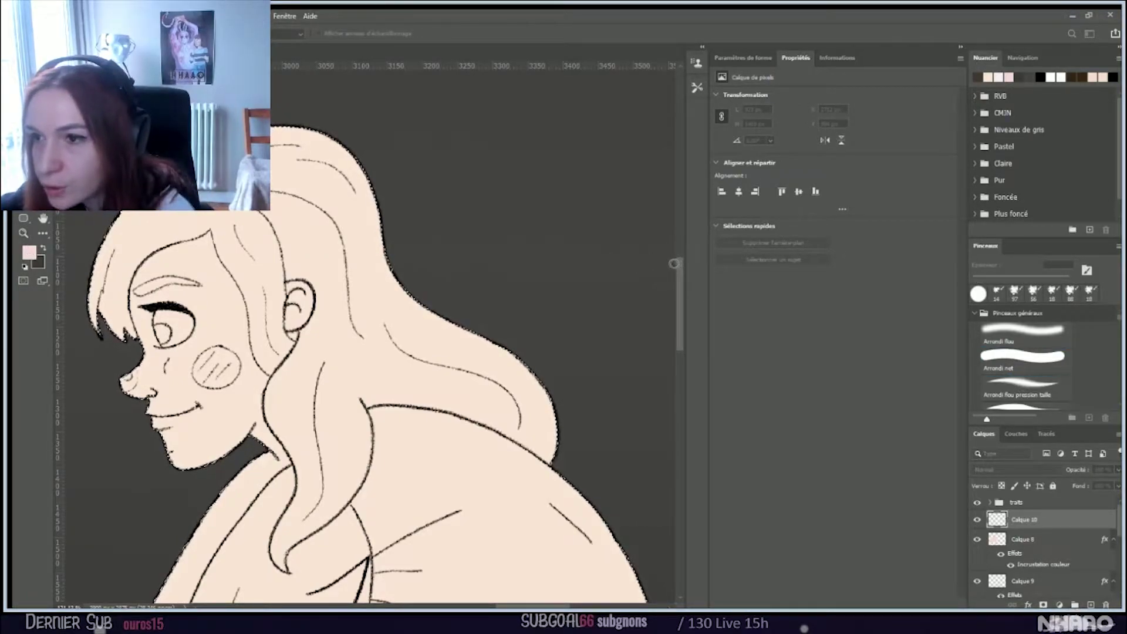
click(861, 169)
mouse_move(274, 198)
mouse_down()
mouse_move(361, 249)
mouse_move(356, 238)
mouse_up()
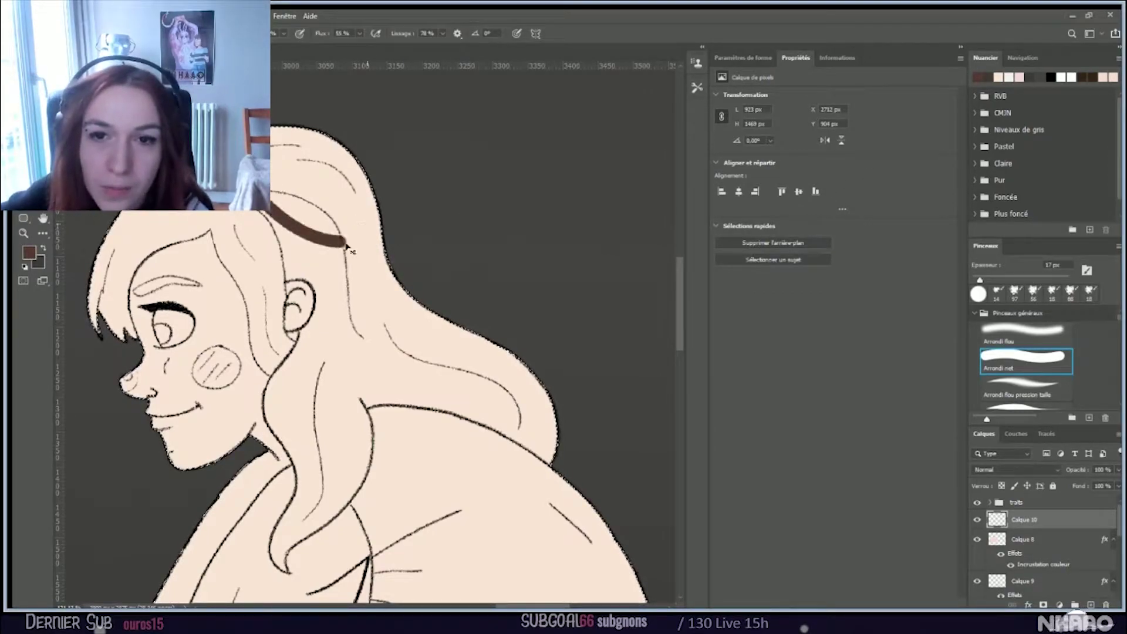
key(ctrl+z)
alt+right_click(383, 307)
mouse_move(121, 236)
mouse_down()
mouse_move(323, 140)
mouse_move(390, 195)
mouse_move(326, 143)
mouse_move(385, 313)
mouse_move(407, 272)
mouse_move(401, 229)
mouse_move(353, 227)
mouse_move(504, 346)
mouse_move(555, 411)
mouse_move(409, 308)
mouse_move(338, 310)
mouse_move(508, 371)
mouse_move(576, 445)
mouse_move(475, 384)
mouse_move(341, 346)
mouse_move(447, 372)
mouse_move(310, 373)
mouse_move(345, 291)
mouse_move(350, 310)
mouse_move(327, 337)
mouse_move(344, 357)
mouse_move(324, 395)
mouse_move(322, 437)
mouse_move(329, 404)
mouse_move(335, 422)
mouse_move(341, 412)
mouse_move(337, 452)
mouse_move(289, 415)
mouse_move(309, 347)
mouse_move(340, 310)
mouse_move(340, 265)
mouse_move(314, 239)
mouse_move(283, 250)
mouse_move(286, 231)
mouse_move(249, 215)
mouse_move(181, 204)
mouse_move(146, 214)
mouse_move(99, 274)
mouse_move(105, 316)
mouse_up()
mouse_move(244, 226)
mouse_down()
mouse_move(249, 247)
mouse_move(234, 253)
mouse_move(265, 270)
mouse_move(264, 258)
mouse_up()
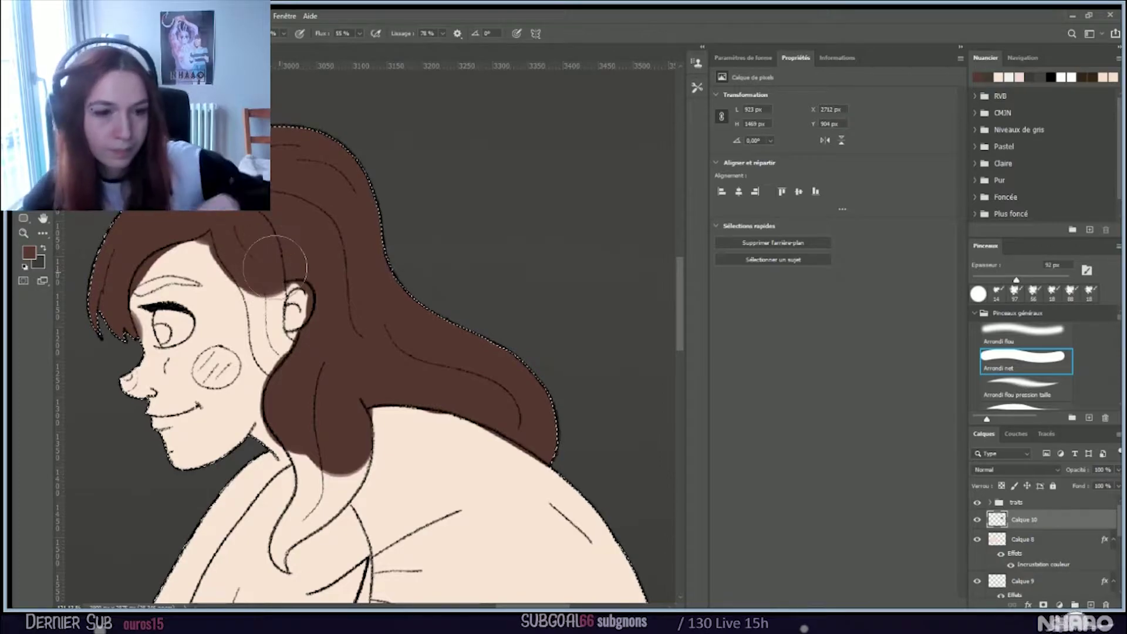
Step: Fill the strands in front of the girl's ear and the hanging front lock with reddish brown using a 46 px brush
drag(122, 346, 221, 319)
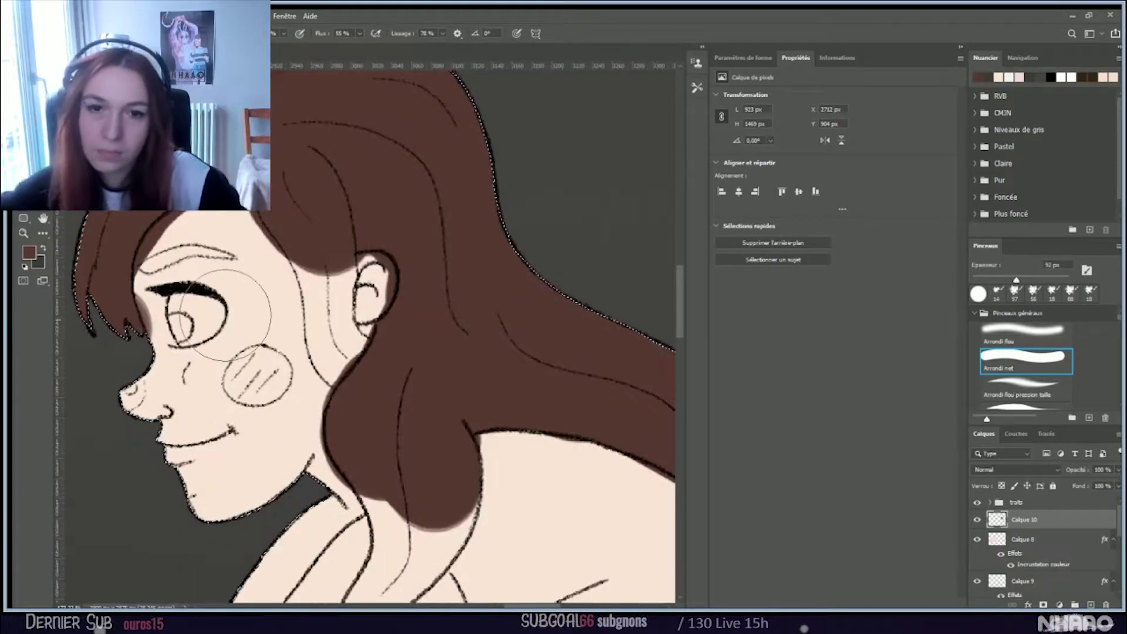
click(994, 280)
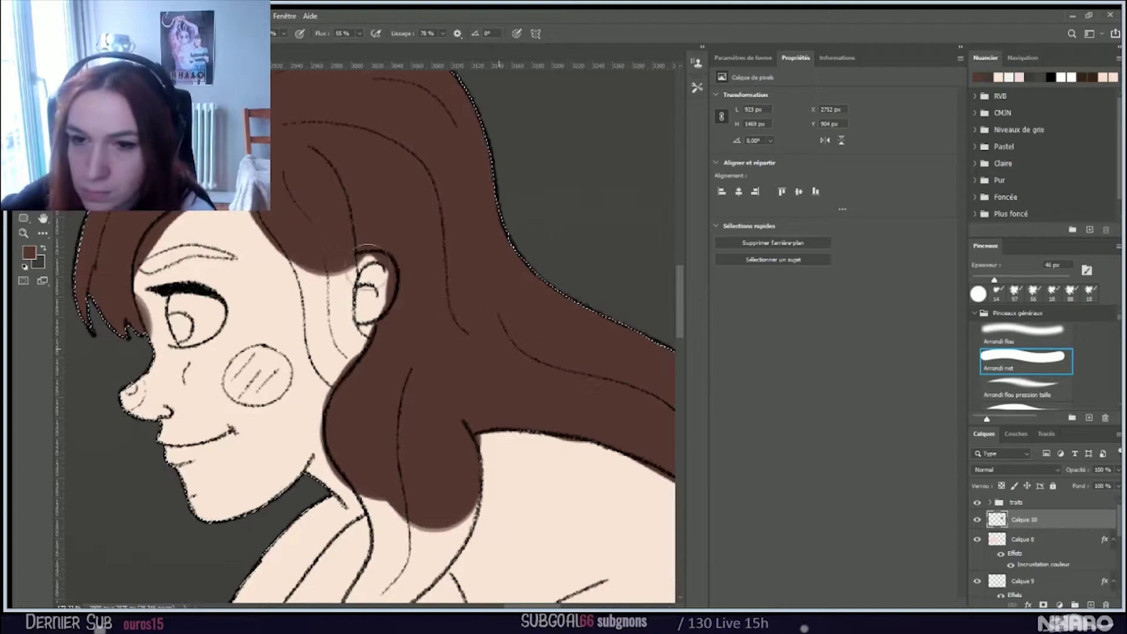
mouse_move(307, 239)
mouse_down()
mouse_move(327, 372)
mouse_move(355, 393)
mouse_move(338, 345)
mouse_move(360, 355)
mouse_move(323, 302)
mouse_move(334, 235)
mouse_up()
scroll(428, 144, down, 5)
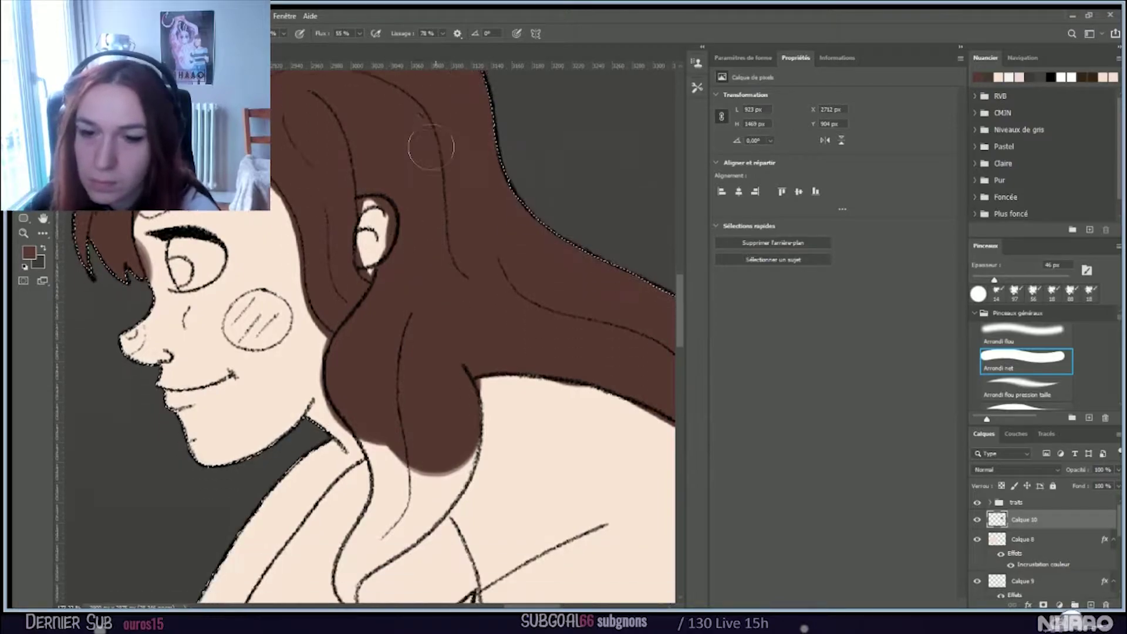
mouse_move(356, 506)
mouse_down()
mouse_move(349, 531)
mouse_move(341, 493)
mouse_move(387, 434)
mouse_move(390, 372)
mouse_move(361, 381)
mouse_move(376, 434)
mouse_move(353, 493)
mouse_move(445, 413)
mouse_move(440, 329)
mouse_move(420, 397)
mouse_move(433, 354)
mouse_move(455, 335)
mouse_up()
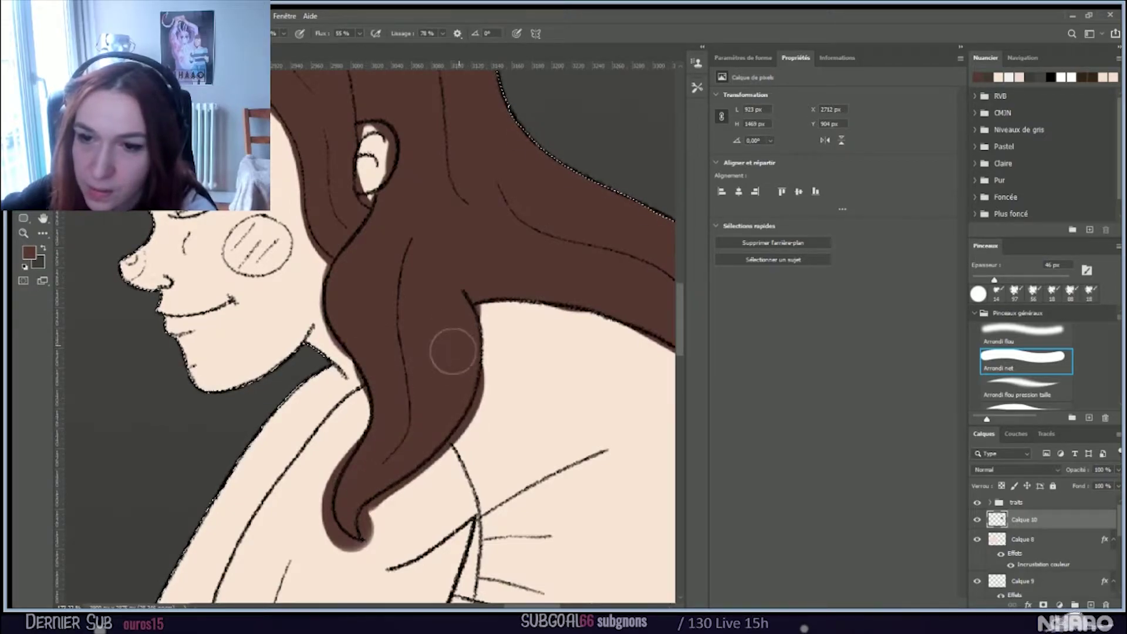
Step: Erase the brown overflow inside the girl's ear and along the adjacent hair edges, adjusting the eraser between 5 and 15 px
key(e)
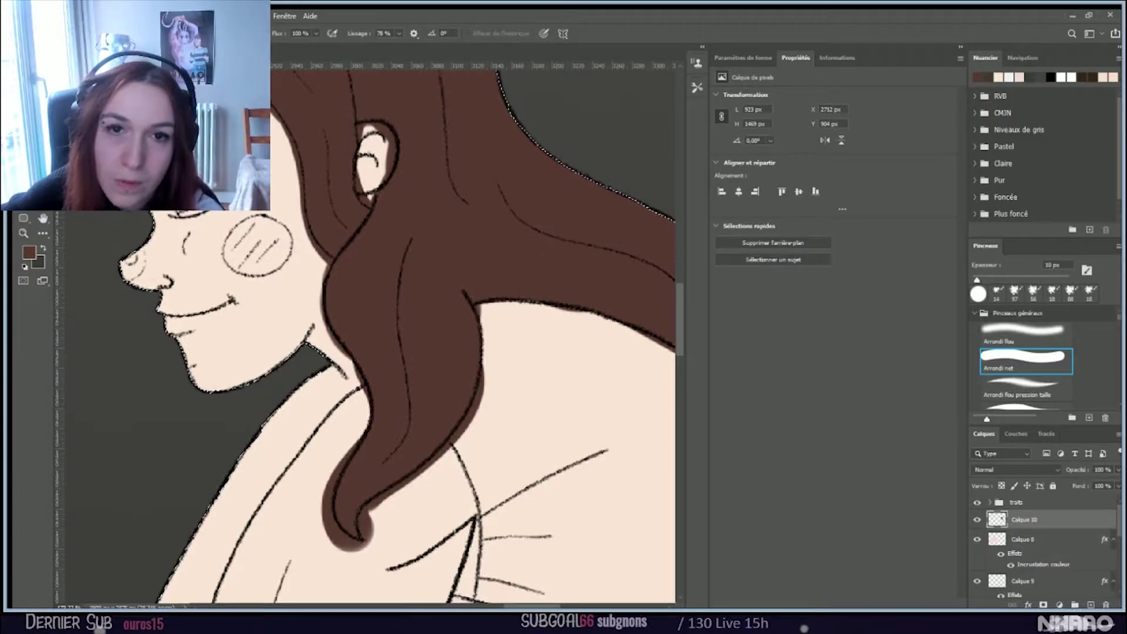
scroll(352, 337, up, 3)
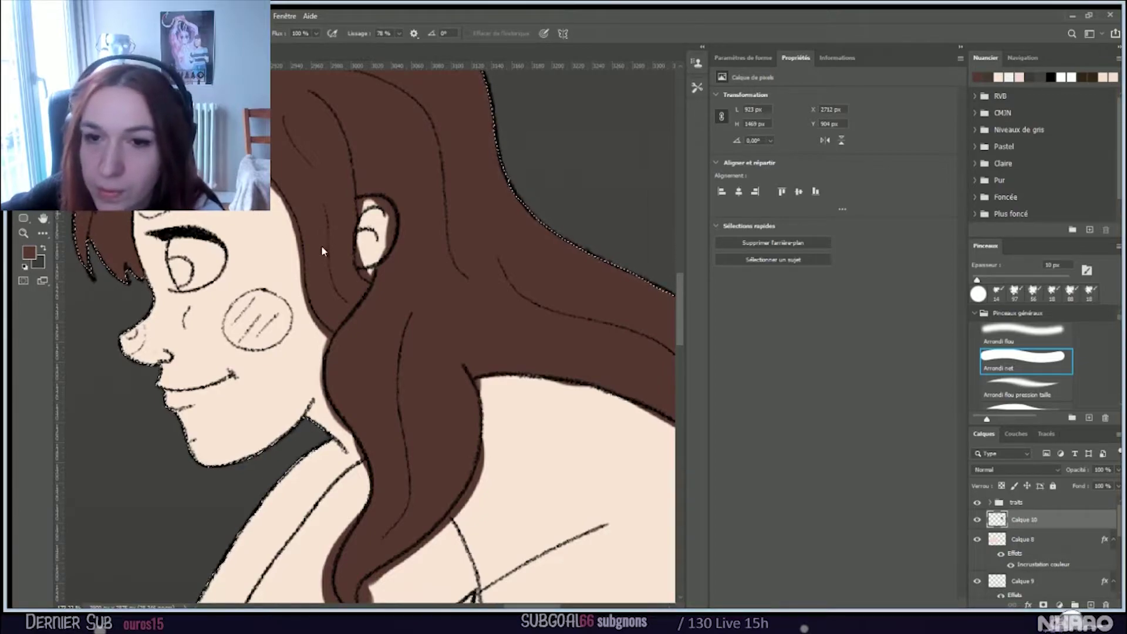
key(bracketleft)
key(bracketleft)
key(bracketleft)
key(bracketleft)
key(bracketleft)
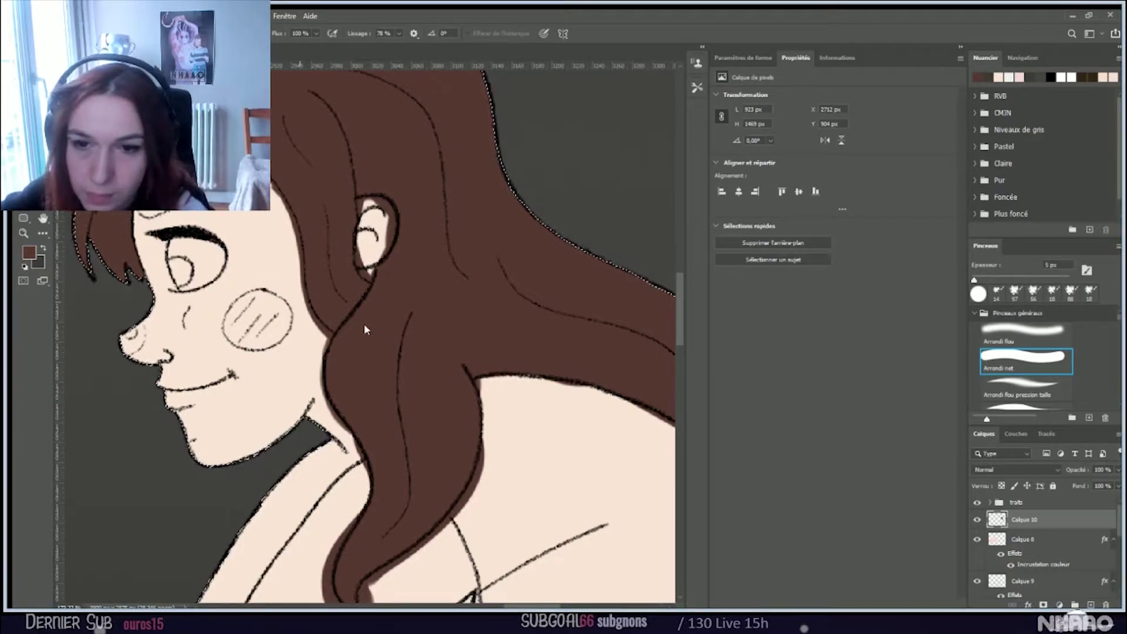
key(])
key(])
key(])
key(])
key(])
key(])
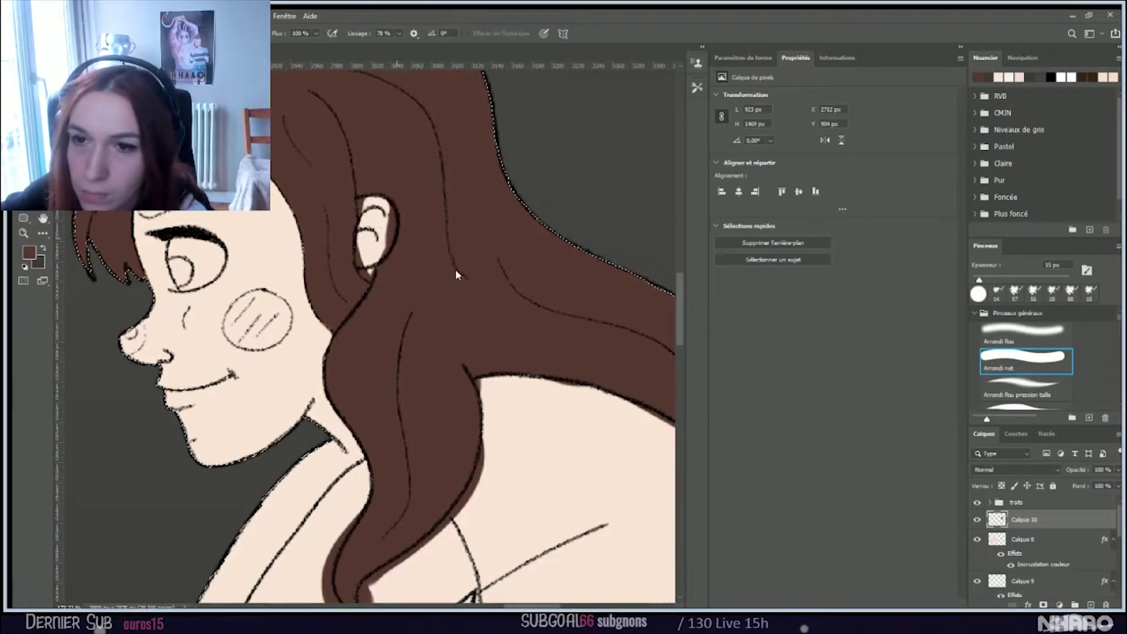
key(bracketleft)
key(bracketleft)
key(bracketleft)
key(bracketleft)
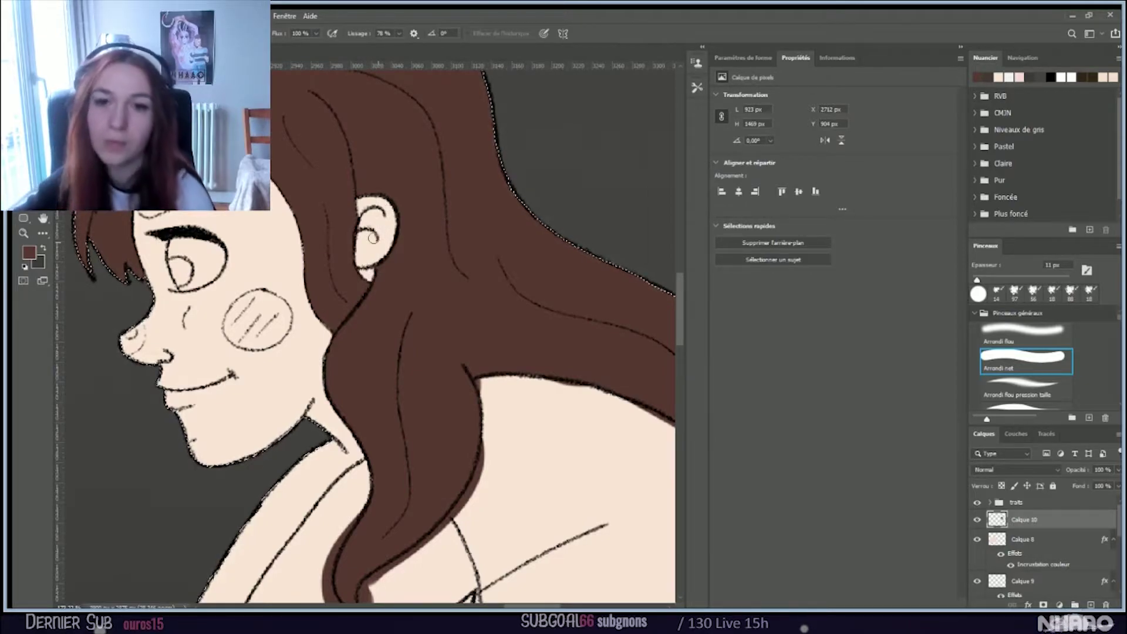
Step: Erase the brown overflow around the tip and both edges of the girl's hanging front lock with an 11 px eraser
scroll(390, 235, down, 2)
scroll(390, 235, down, 3)
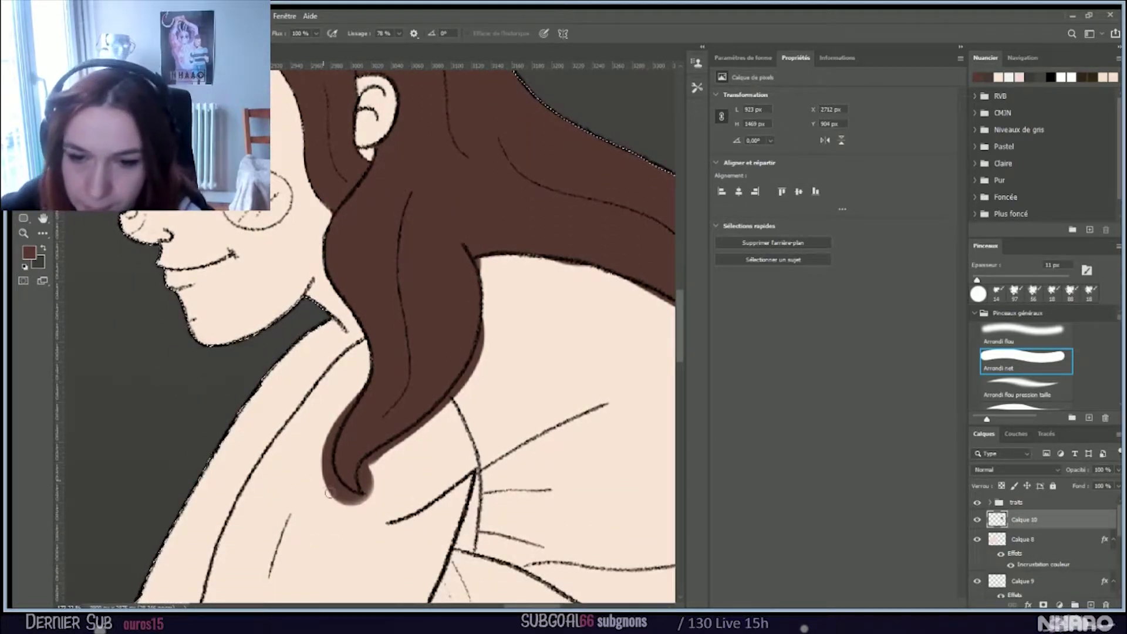
mouse_move(322, 469)
mouse_down()
mouse_move(375, 513)
mouse_move(317, 488)
mouse_move(305, 457)
mouse_move(348, 506)
mouse_move(331, 481)
mouse_move(373, 503)
mouse_move(387, 493)
mouse_move(361, 496)
mouse_move(356, 469)
mouse_move(369, 453)
mouse_move(369, 483)
mouse_move(367, 453)
mouse_move(366, 477)
mouse_move(354, 473)
mouse_move(392, 442)
mouse_up()
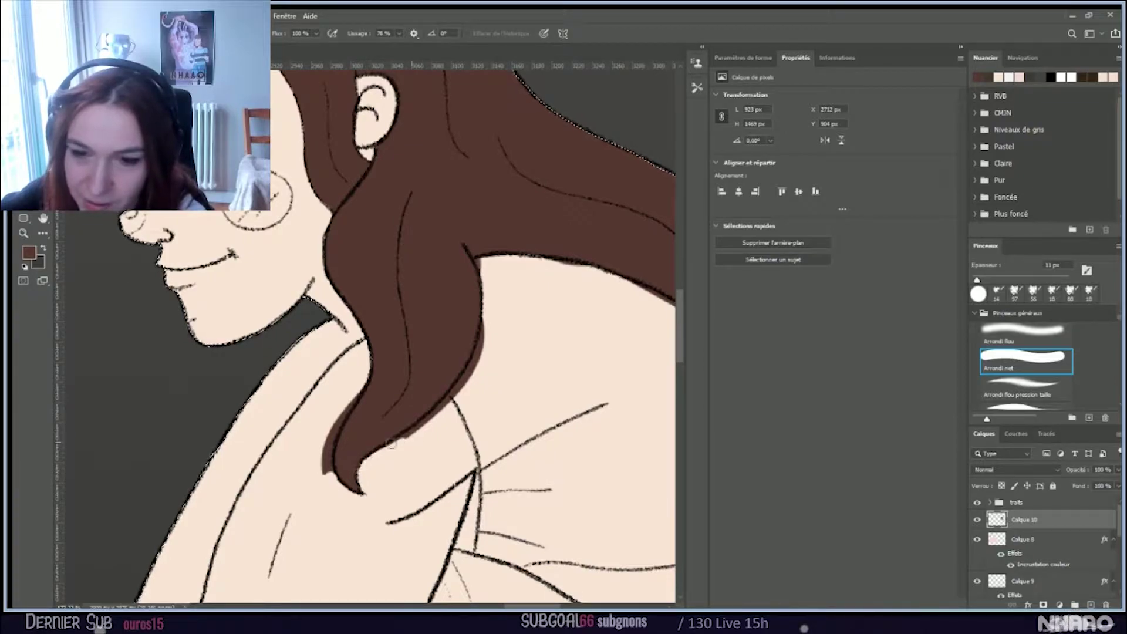
drag(418, 422, 435, 404)
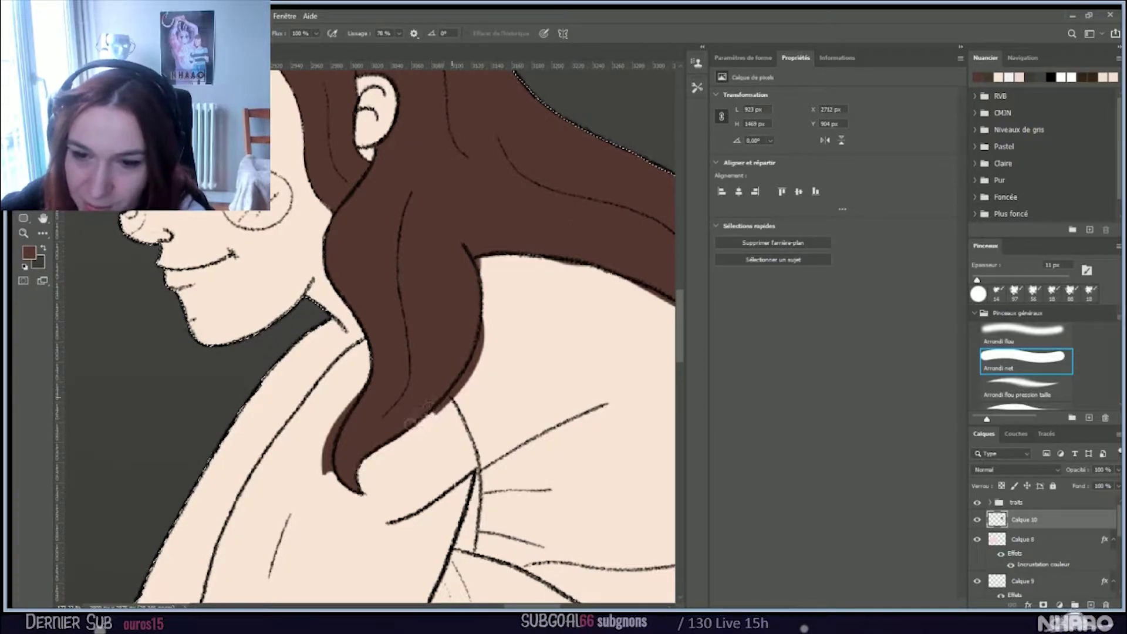
mouse_move(467, 370)
mouse_down()
mouse_move(472, 327)
mouse_move(490, 320)
mouse_move(474, 363)
mouse_move(479, 321)
mouse_up()
drag(468, 361, 480, 336)
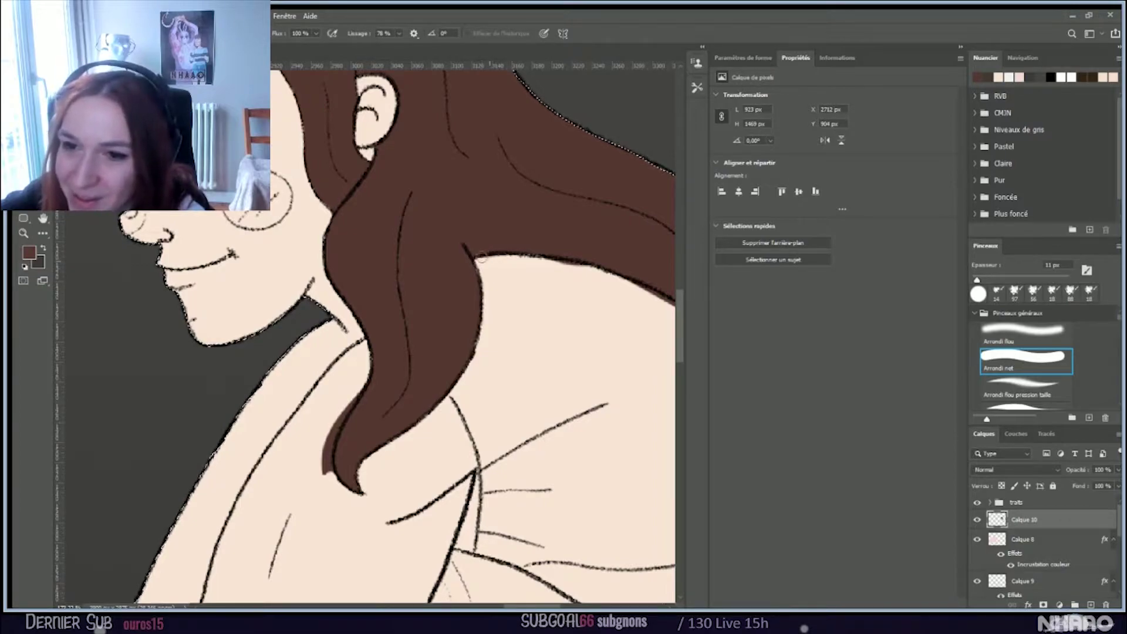
mouse_move(508, 254)
mouse_down()
mouse_move(604, 271)
mouse_move(569, 266)
mouse_up()
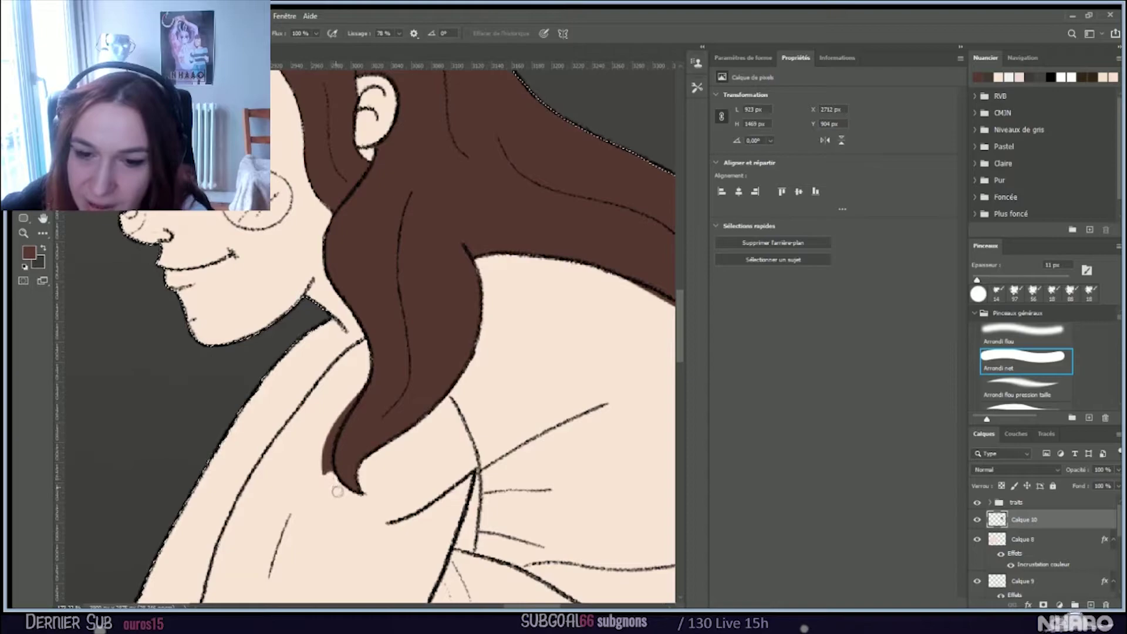
drag(320, 446, 316, 457)
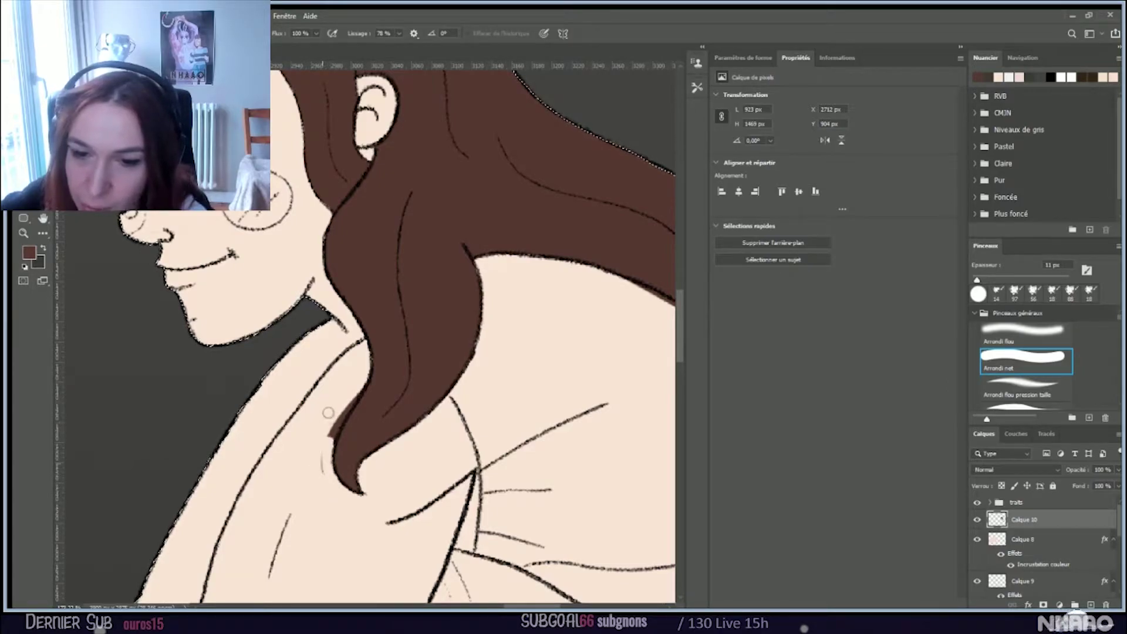
mouse_move(328, 415)
mouse_down()
mouse_move(324, 437)
mouse_move(357, 371)
mouse_up()
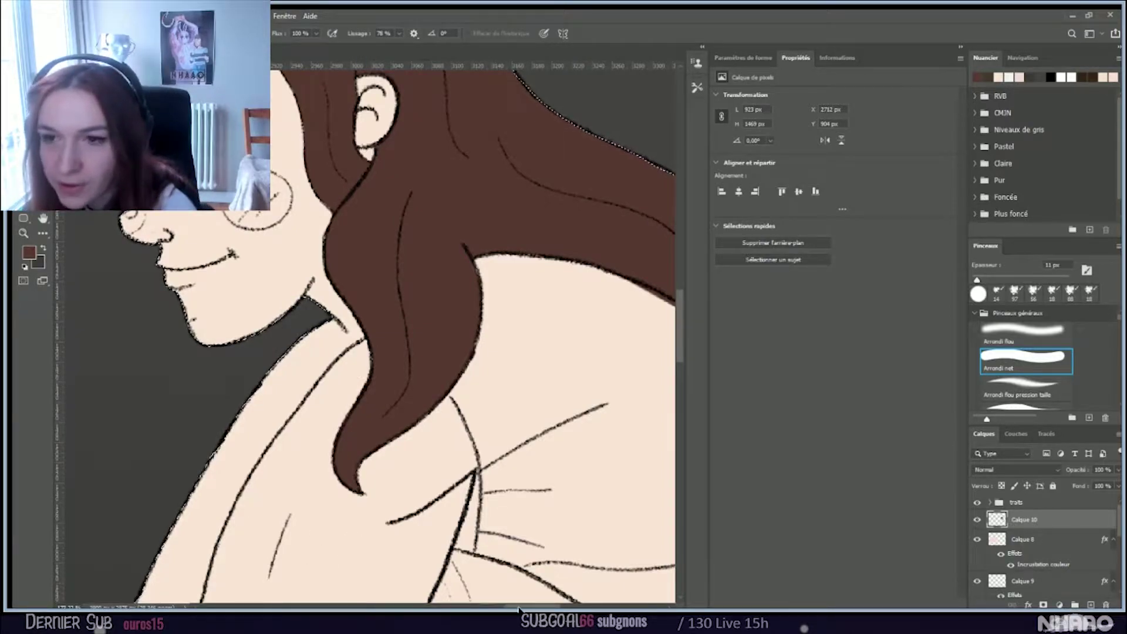
Step: Erase the brown overflow below the hair's lower edge along the girl's upper back
drag(494, 604, 519, 604)
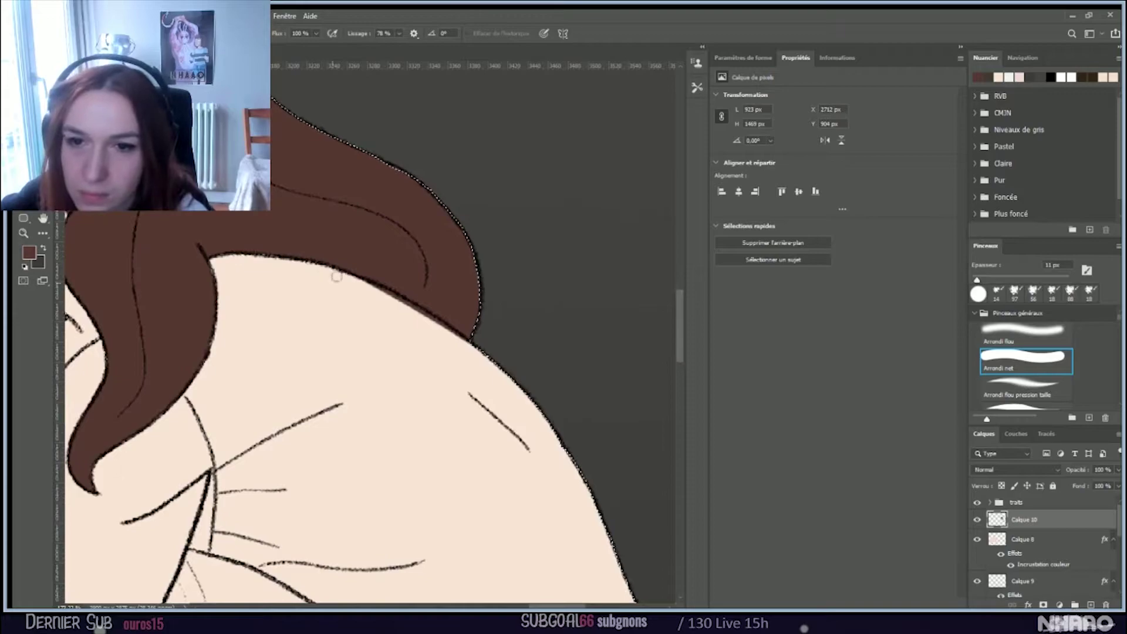
drag(360, 282, 463, 338)
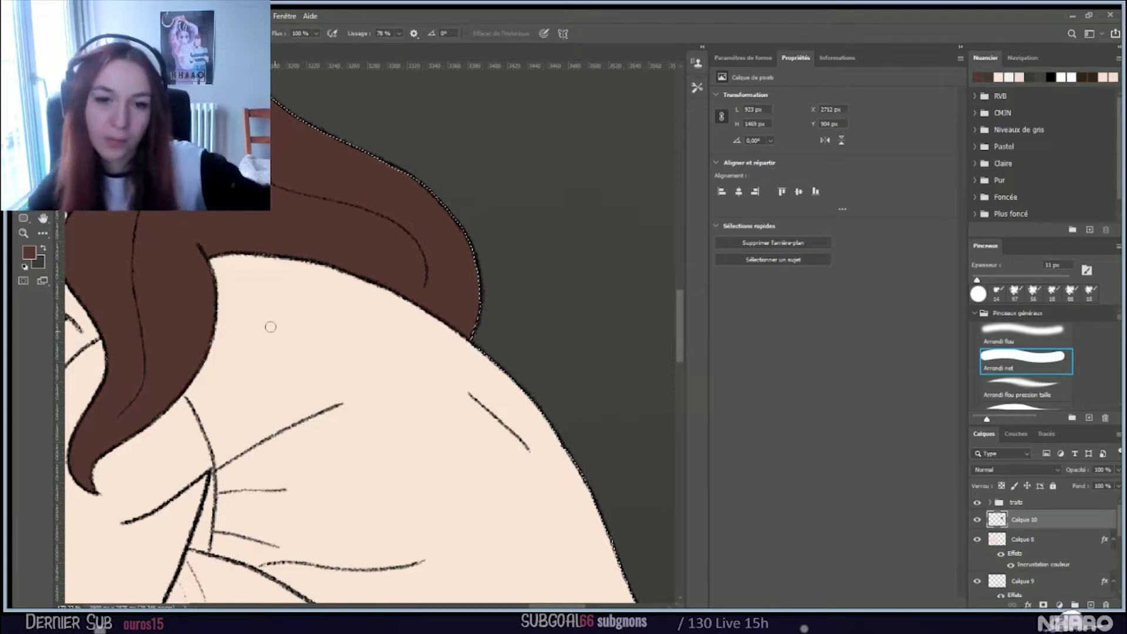
Step: Add a new layer above Calque 10, keep the girl's silhouette selected and set the brush's foreground color to teal green
scroll(311, 332, down, 2)
scroll(308, 331, down, 5)
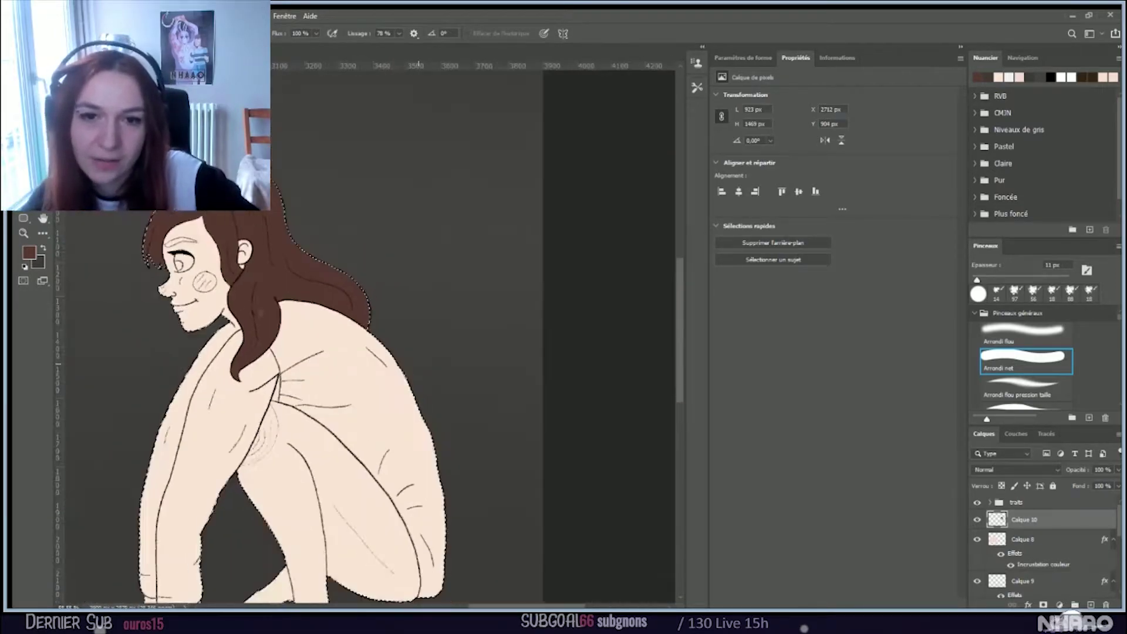
scroll(135, 309, up, 3)
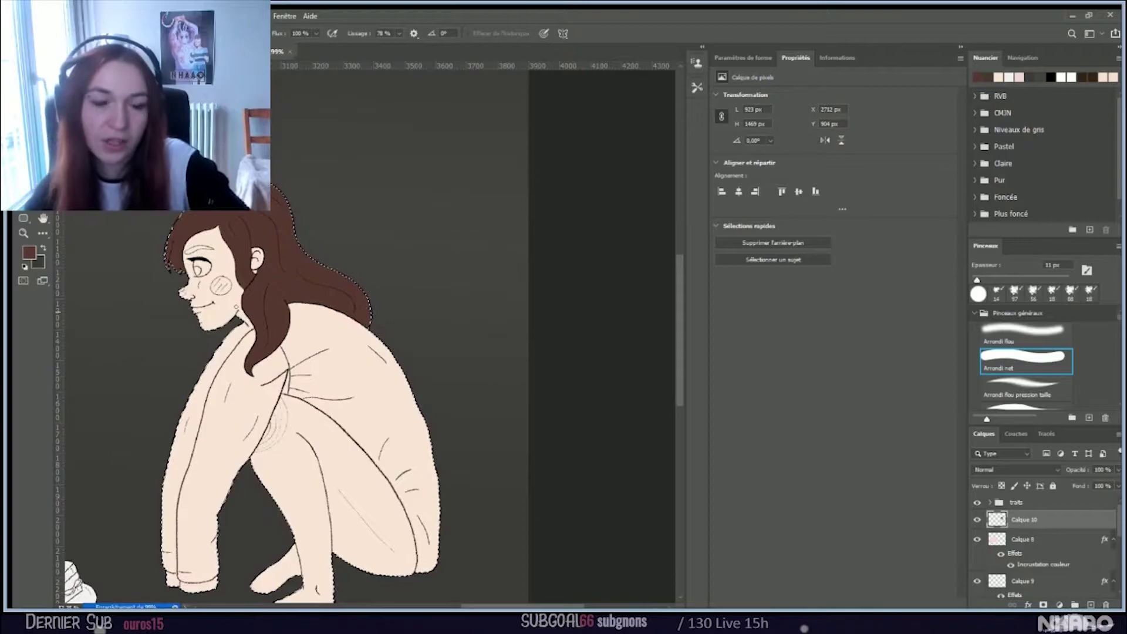
scroll(136, 308, up, 1)
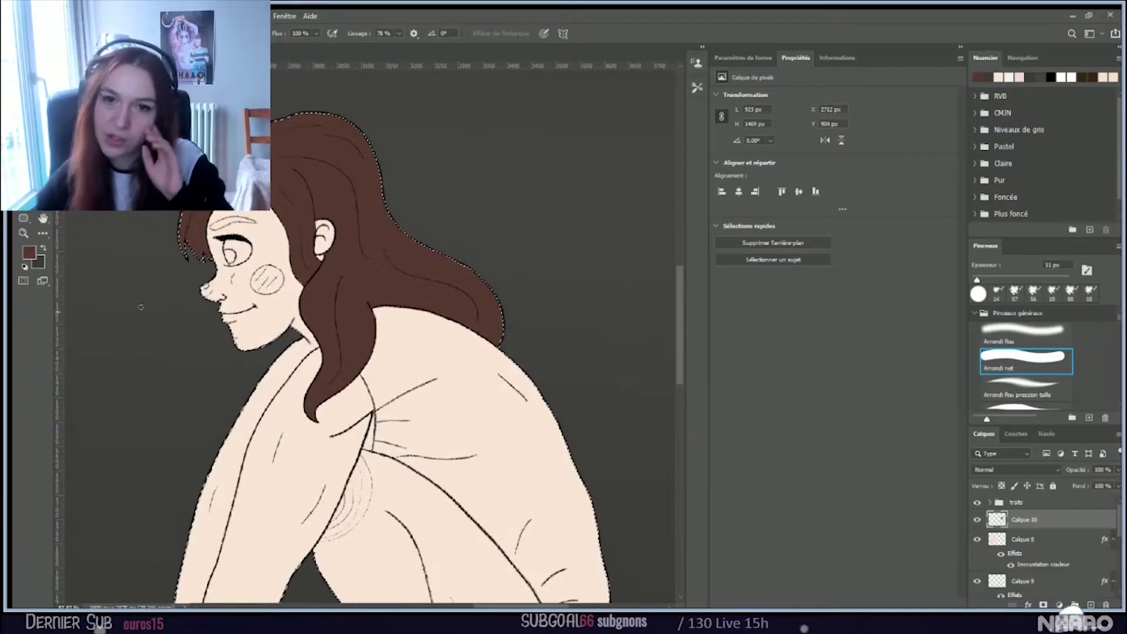
click(1090, 605)
scroll(568, 306, down, 5)
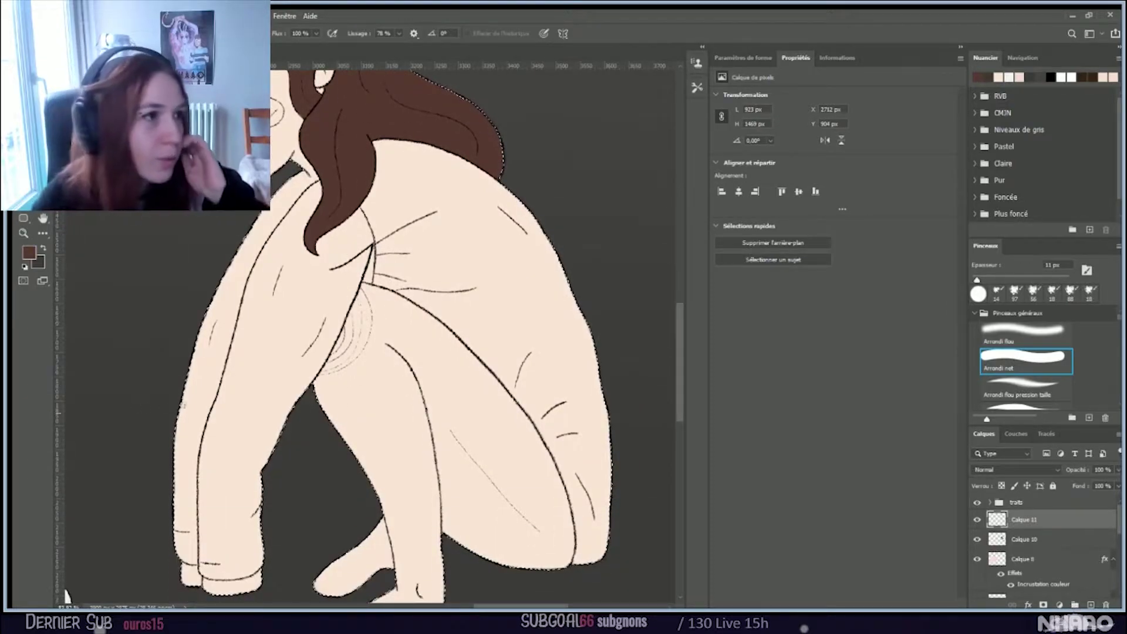
key(ctrl+d)
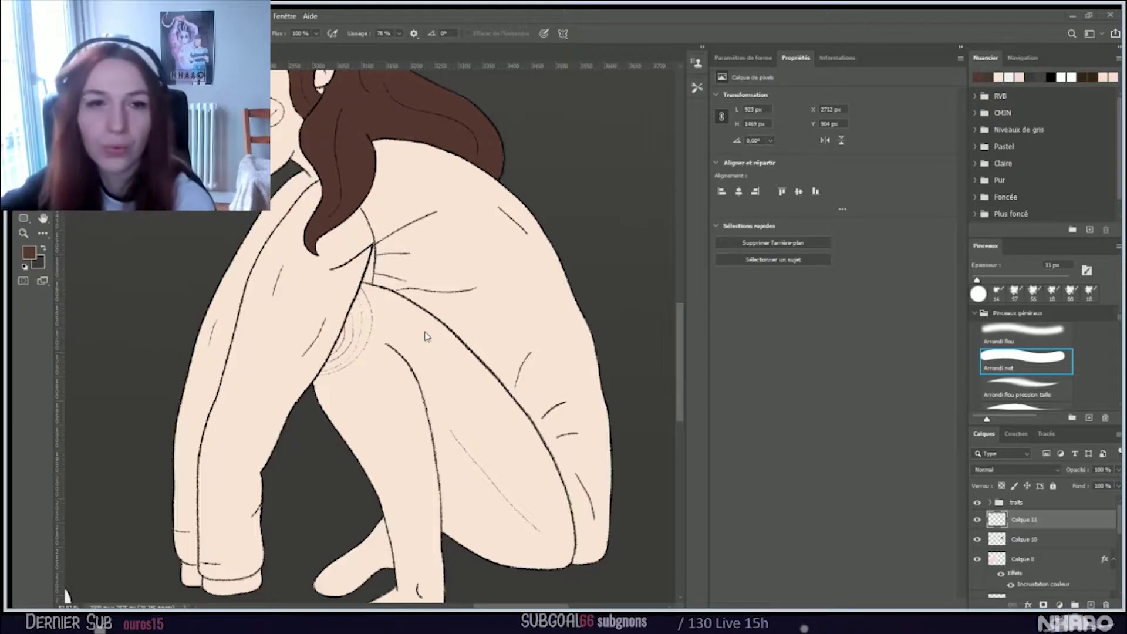
key(ctrl+shift+d)
key(b)
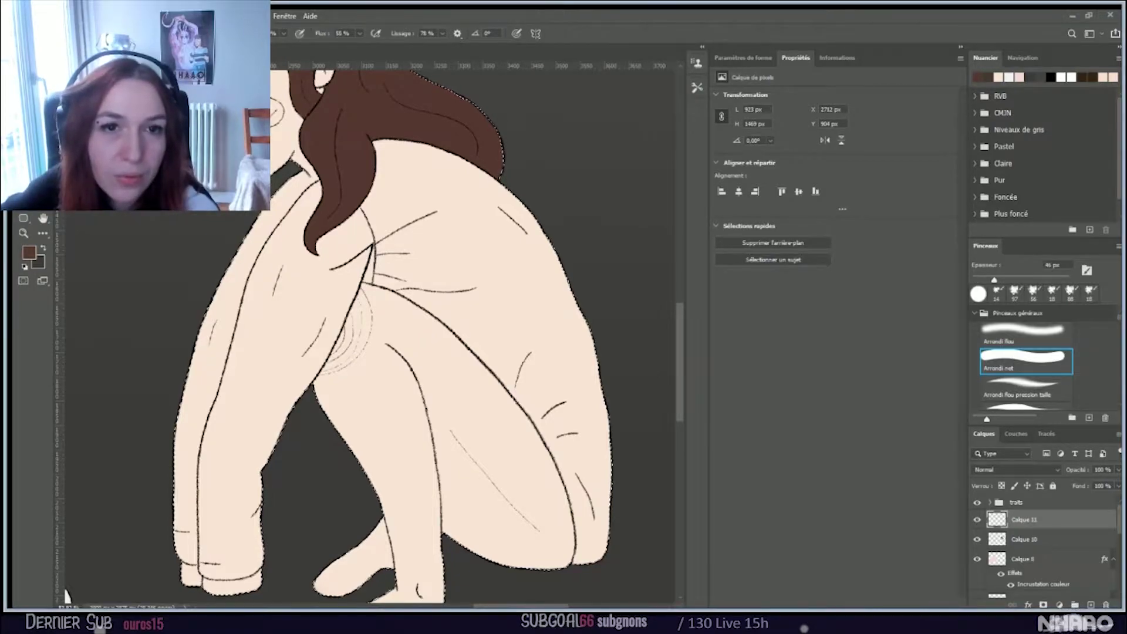
click(27, 251)
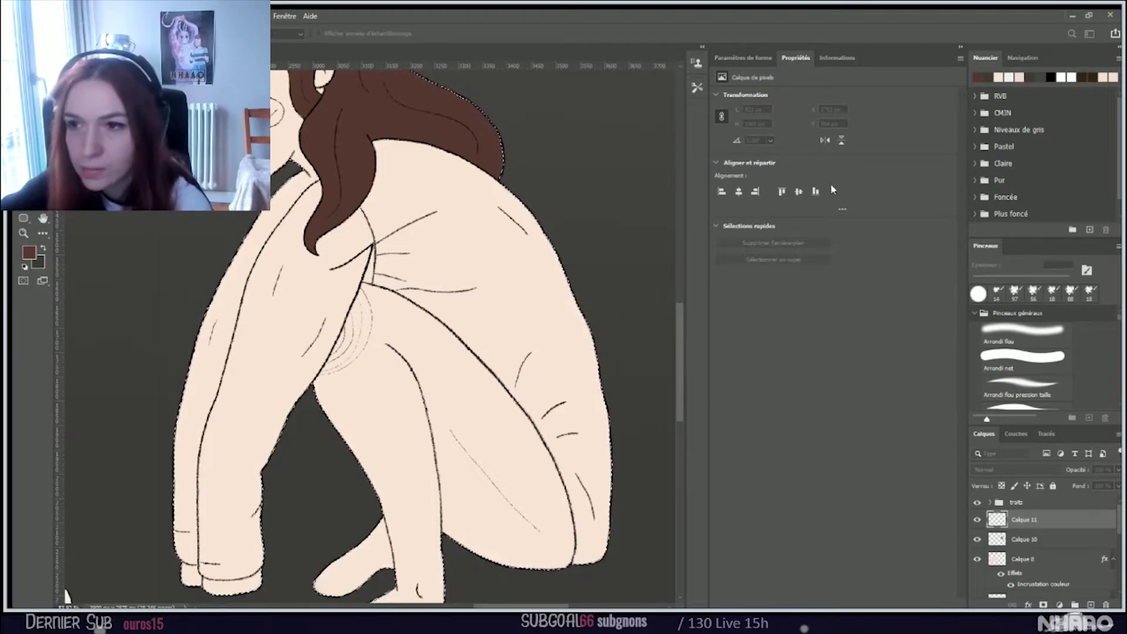
Step: Paint the girl's sleeves teal from the cuffs up to the shoulder, enlarging the brush from 46 px for the upper part
drag(273, 345, 200, 420)
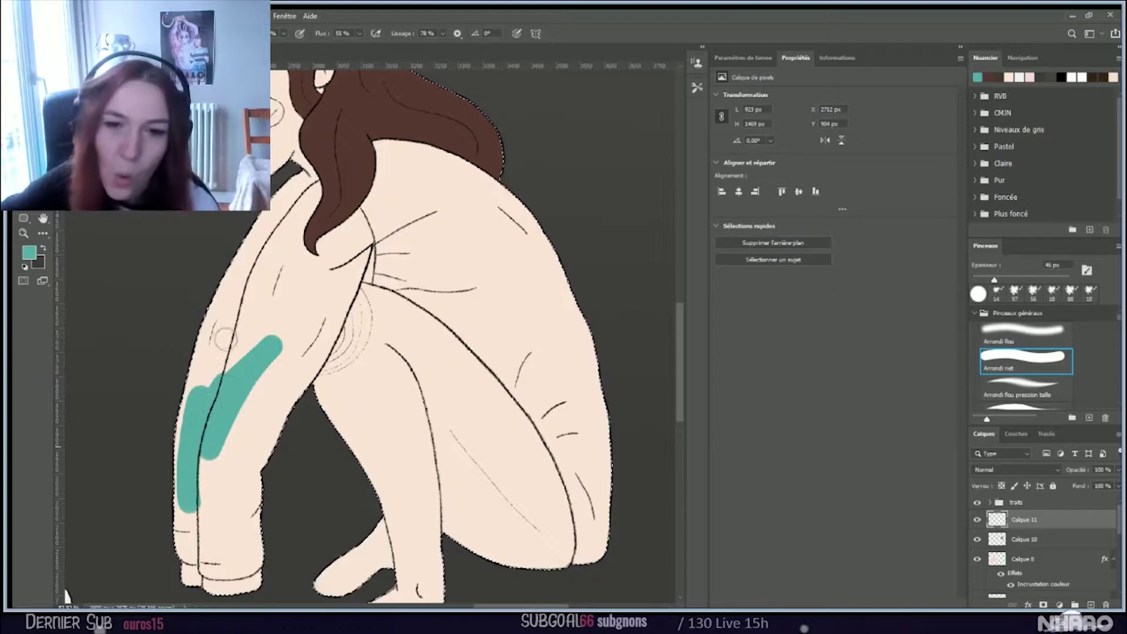
drag(262, 311, 214, 428)
mouse_move(175, 523)
mouse_down()
mouse_move(193, 590)
mouse_move(253, 587)
mouse_move(211, 537)
mouse_move(212, 469)
mouse_move(246, 493)
mouse_move(245, 407)
mouse_move(252, 585)
mouse_move(251, 449)
mouse_move(214, 527)
mouse_up()
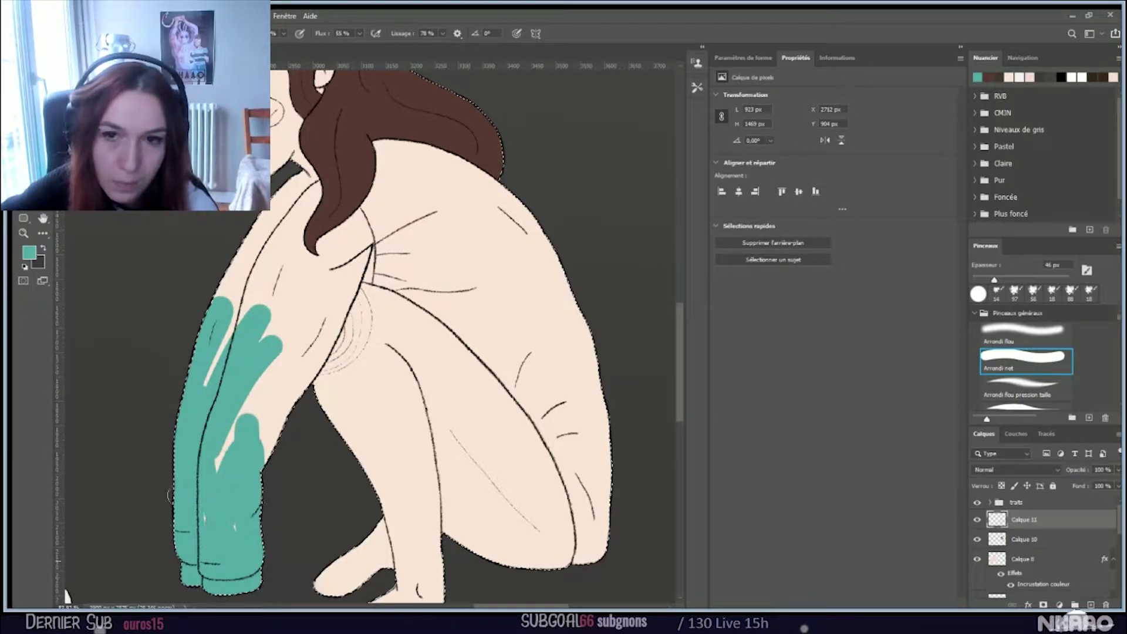
key(bracketright)
key(bracketright)
key(bracketright)
key(bracketright)
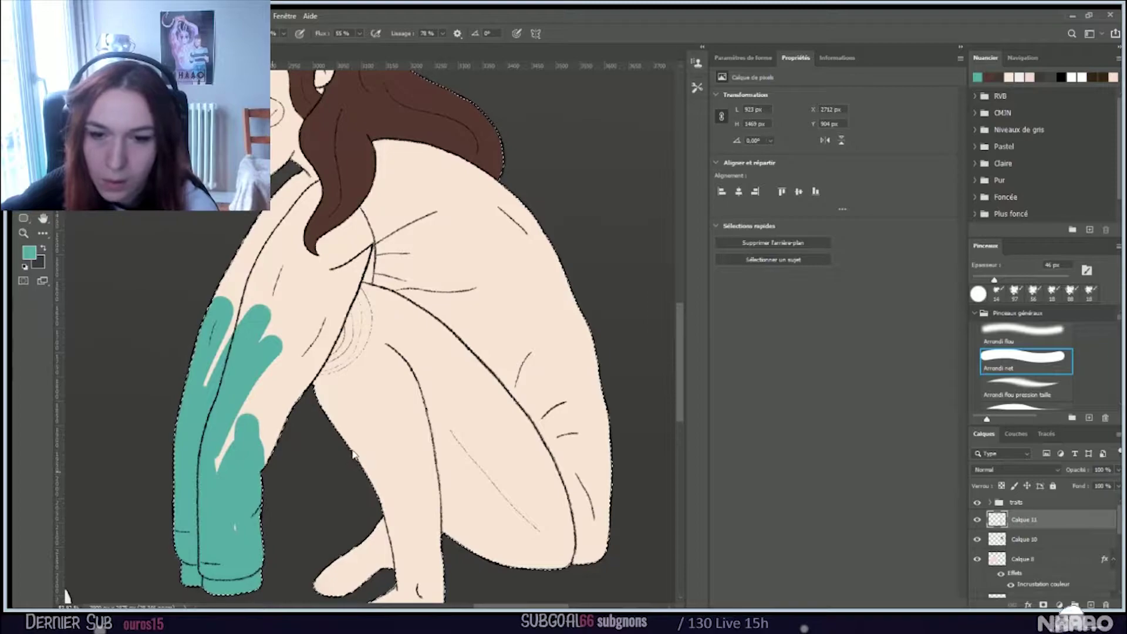
mouse_move(235, 452)
mouse_down()
mouse_move(298, 346)
mouse_move(276, 431)
mouse_move(314, 339)
mouse_move(296, 300)
mouse_move(246, 276)
mouse_move(223, 329)
mouse_move(188, 315)
mouse_move(270, 258)
mouse_up()
mouse_move(251, 299)
mouse_down()
mouse_move(296, 200)
mouse_move(267, 245)
mouse_move(317, 276)
mouse_move(335, 305)
mouse_move(341, 212)
mouse_move(353, 246)
mouse_up()
drag(305, 306, 332, 241)
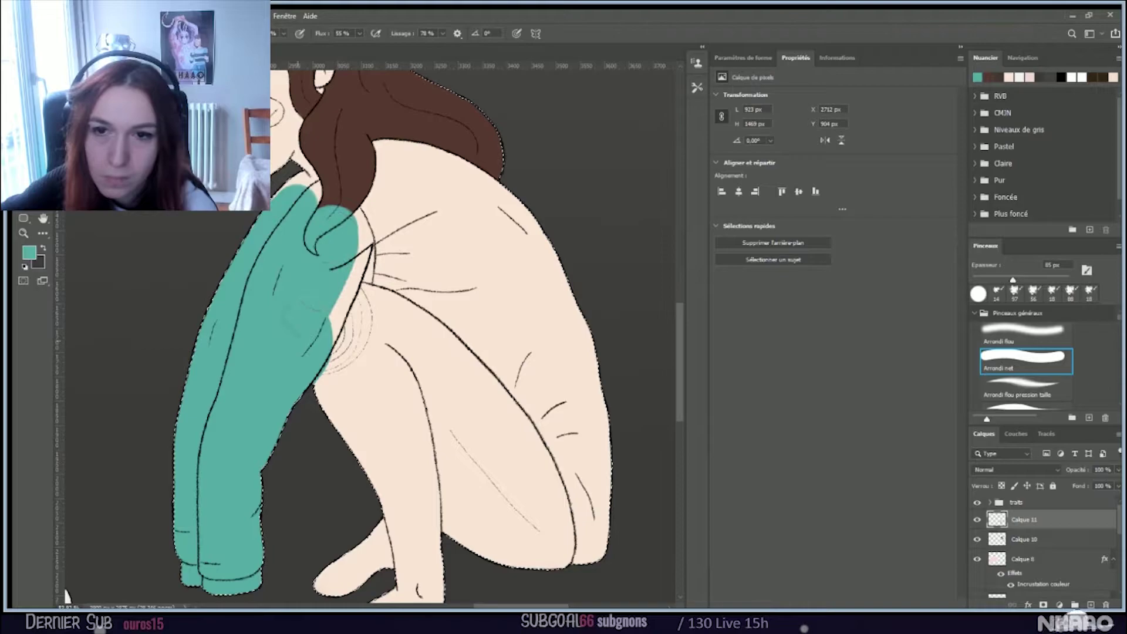
Step: Move Calque 11 below the hair layer Calque 10 and paint the rest of the sweater teal across the shoulders, back and hem
mouse_move(1029, 524)
mouse_down()
mouse_move(1044, 527)
mouse_move(1048, 550)
mouse_up()
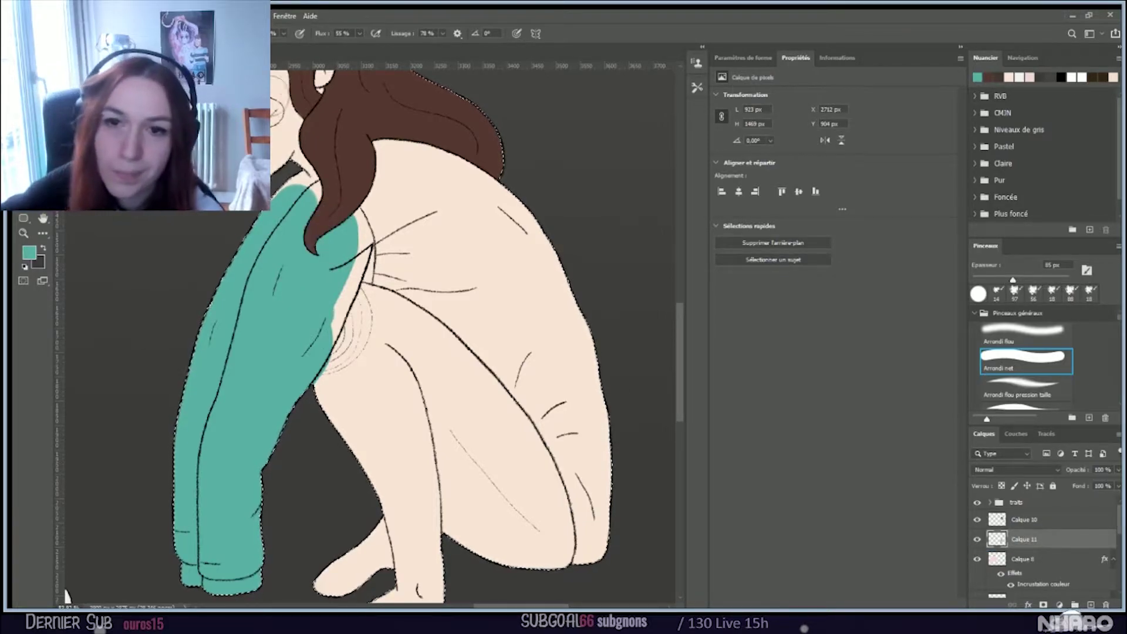
mouse_move(291, 195)
mouse_down()
mouse_move(316, 179)
mouse_move(331, 184)
mouse_move(354, 227)
mouse_up()
mouse_move(439, 185)
mouse_down()
mouse_move(381, 153)
mouse_move(350, 179)
mouse_move(566, 251)
mouse_move(402, 173)
mouse_move(581, 334)
mouse_move(393, 240)
mouse_move(563, 346)
mouse_move(572, 300)
mouse_move(593, 346)
mouse_move(610, 528)
mouse_move(584, 578)
mouse_move(592, 537)
mouse_move(563, 411)
mouse_move(510, 317)
mouse_move(534, 387)
mouse_move(458, 276)
mouse_up()
mouse_move(338, 308)
mouse_down()
mouse_move(335, 334)
mouse_move(370, 253)
mouse_move(505, 340)
mouse_move(528, 381)
mouse_up()
mouse_move(411, 300)
mouse_down()
mouse_move(505, 366)
mouse_move(581, 452)
mouse_up()
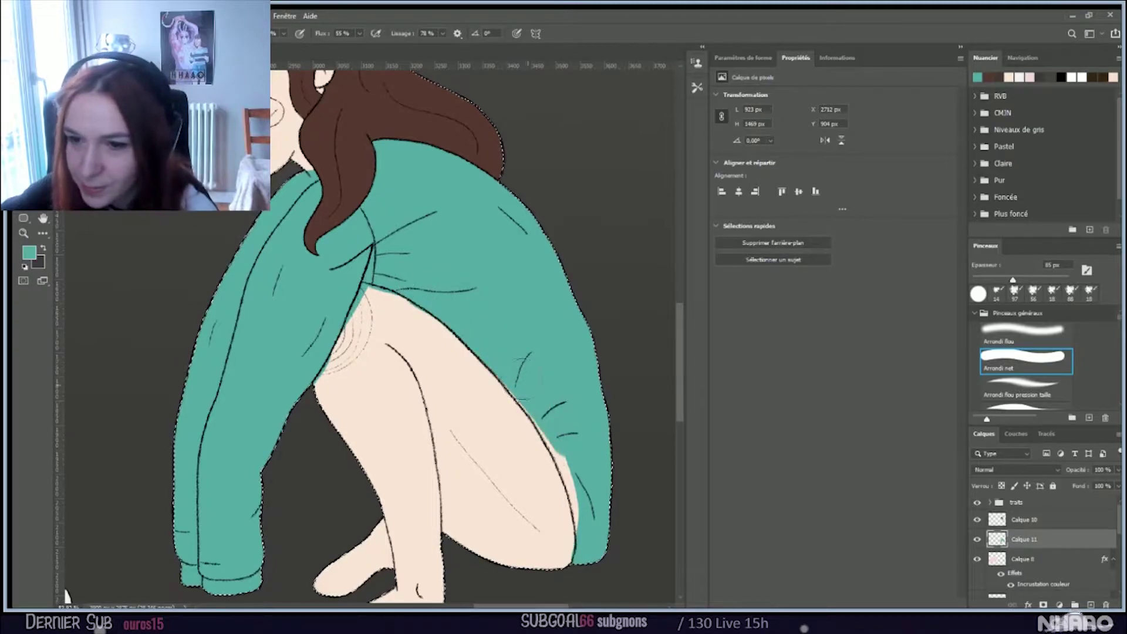
mouse_move(521, 385)
mouse_down()
mouse_move(569, 429)
mouse_move(562, 469)
mouse_move(604, 508)
mouse_move(593, 530)
mouse_up()
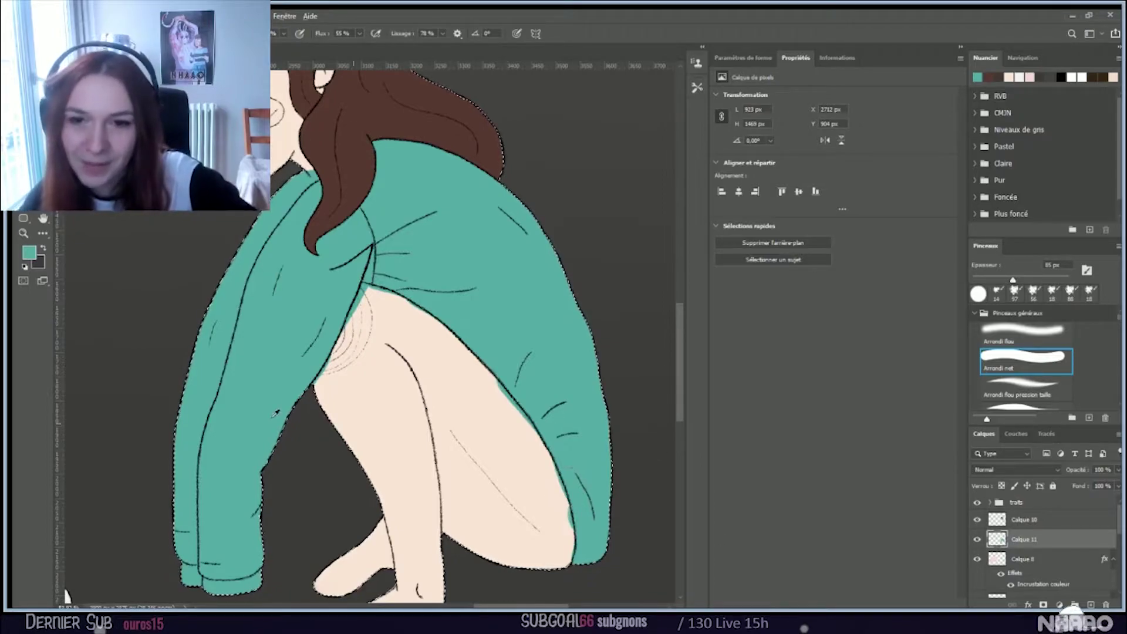
Step: Erase the teal overflow on the girl's knee and upper thigh beside the sleeve and sweater edge with an 11 px eraser
scroll(368, 333, up, 5)
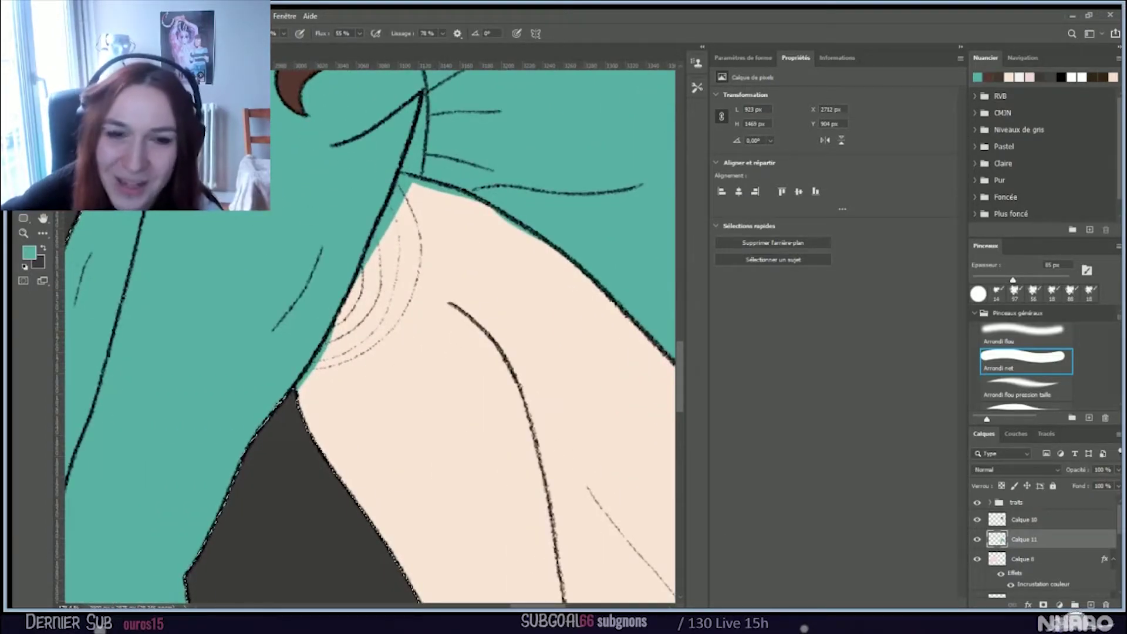
key(e)
drag(303, 392, 296, 391)
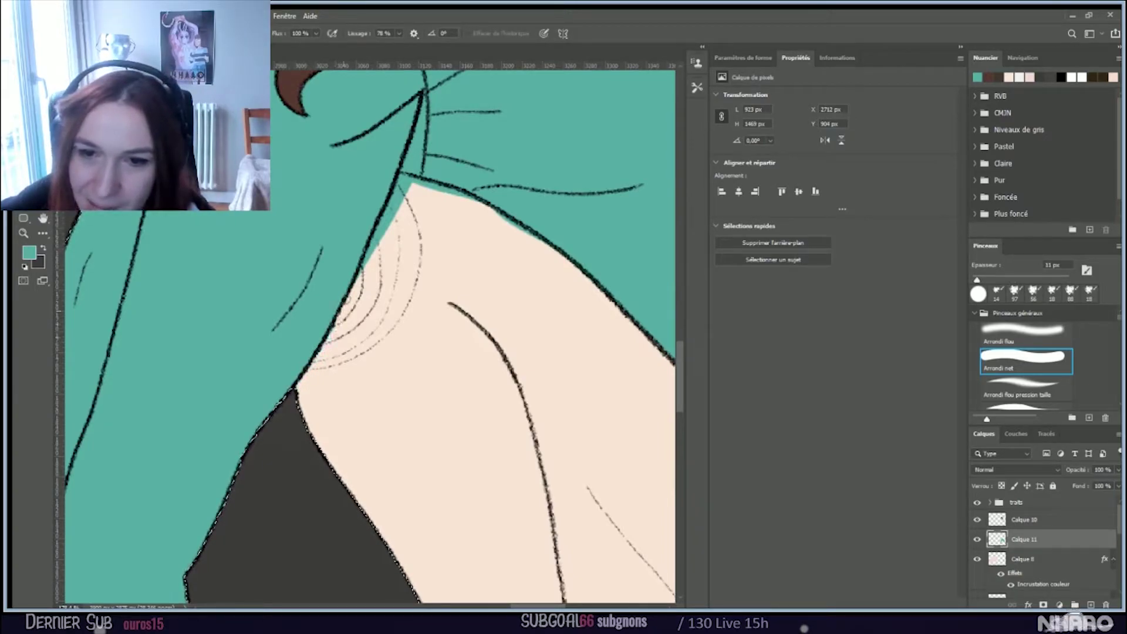
drag(368, 261, 382, 222)
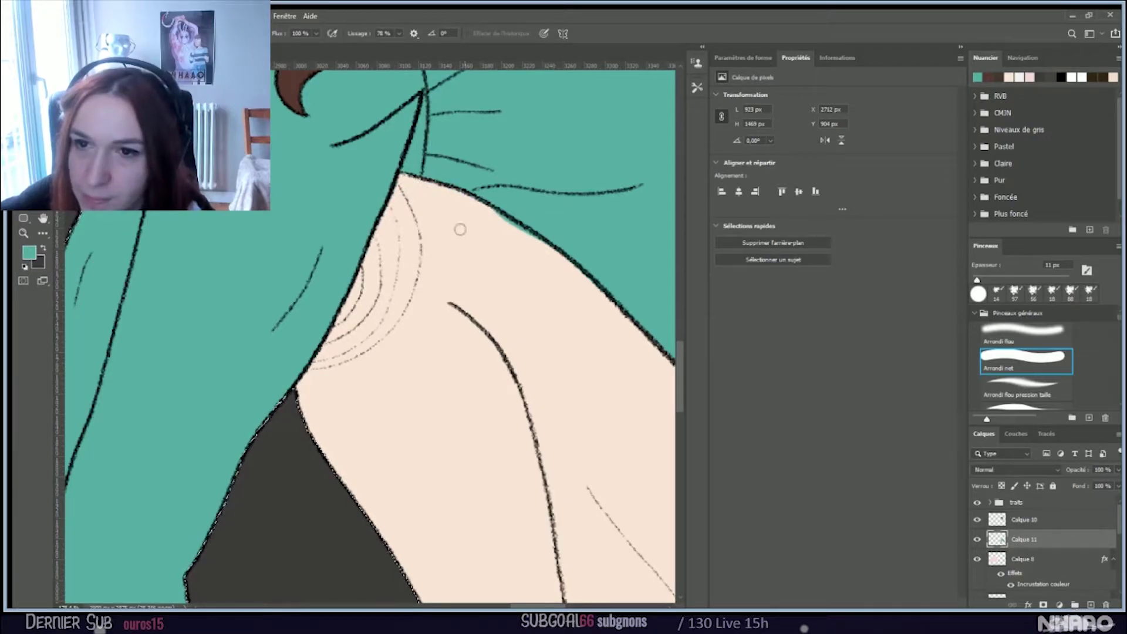
drag(490, 213, 529, 233)
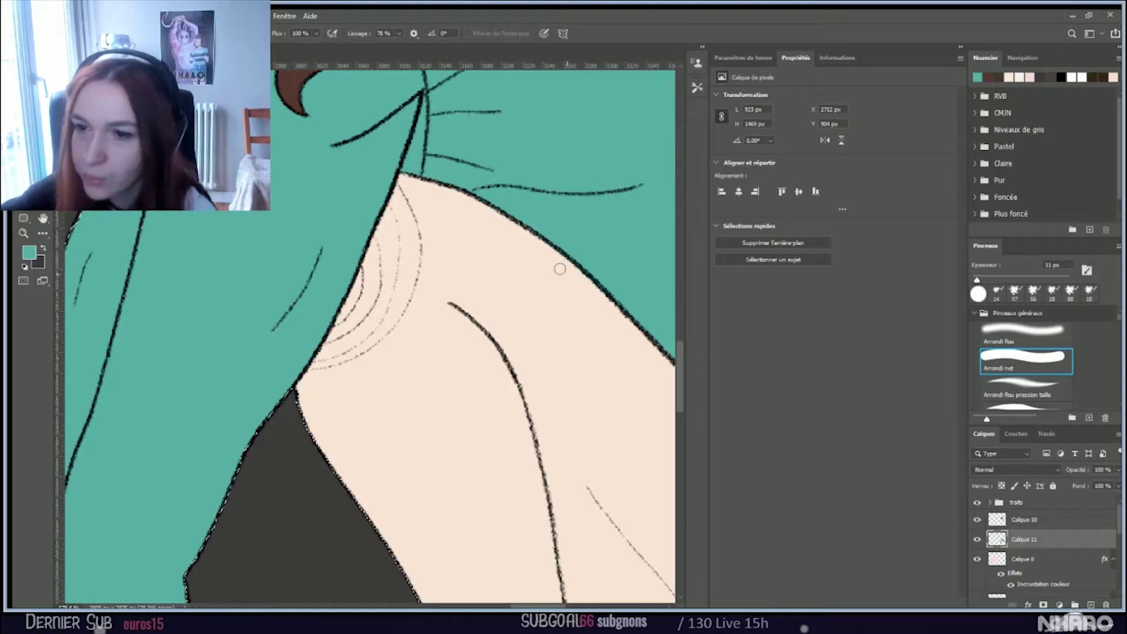
Step: Erase the teal overflow along the rear of the girl's thigh down to the sweater's hem
scroll(558, 262, down, 2)
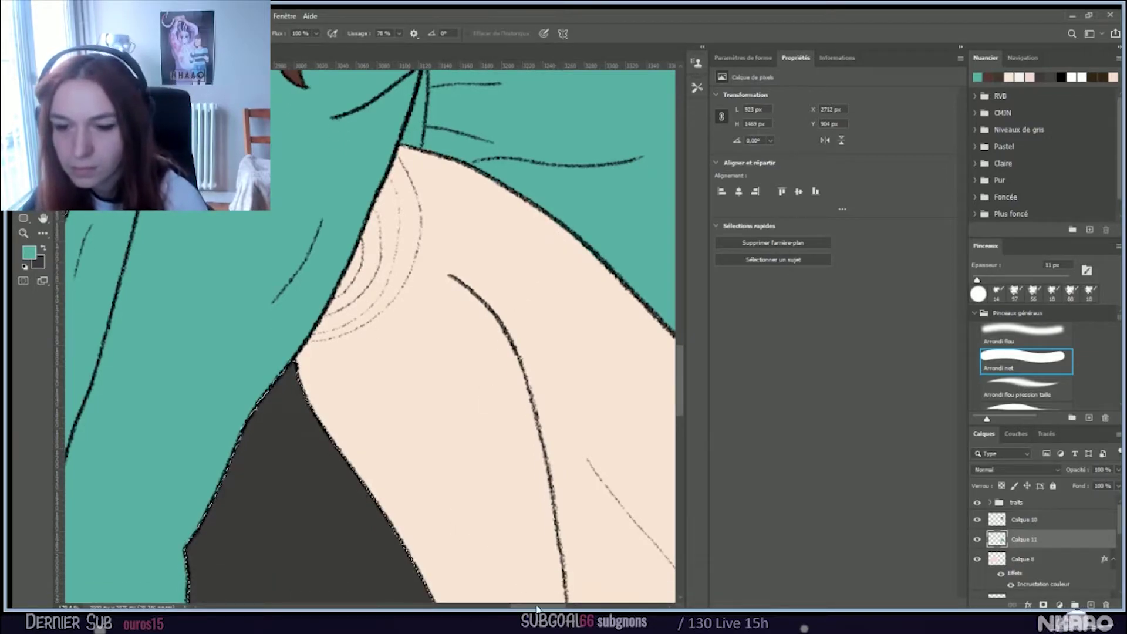
scroll(496, 547, right, 6)
scroll(485, 427, down, 2)
scroll(317, 334, down, 5)
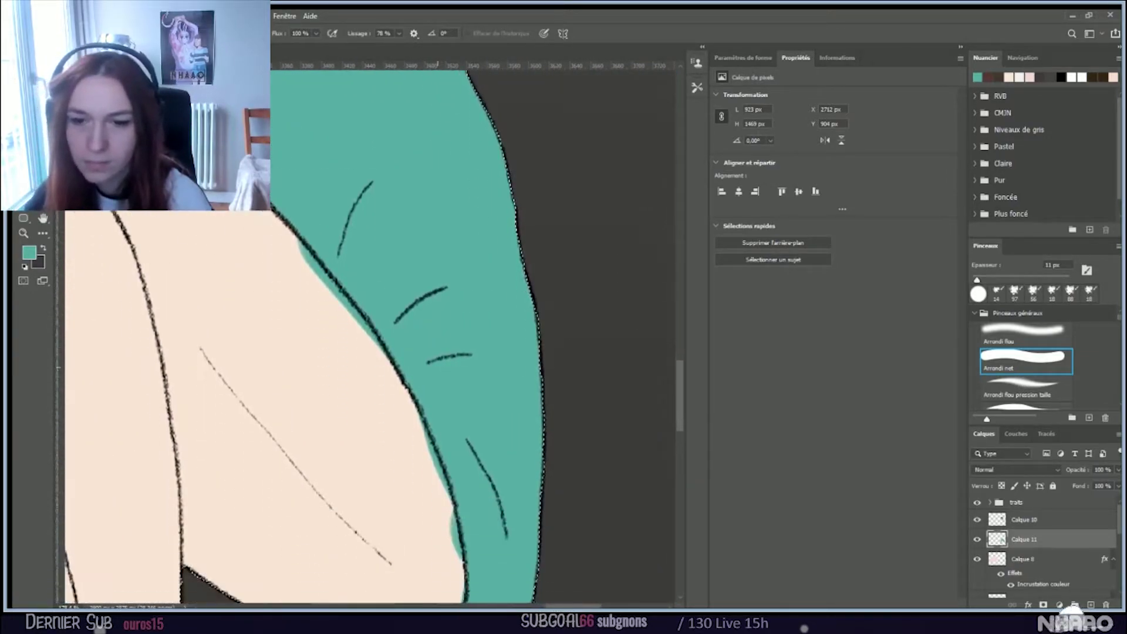
mouse_move(296, 148)
mouse_down()
mouse_move(374, 255)
mouse_move(361, 231)
mouse_up()
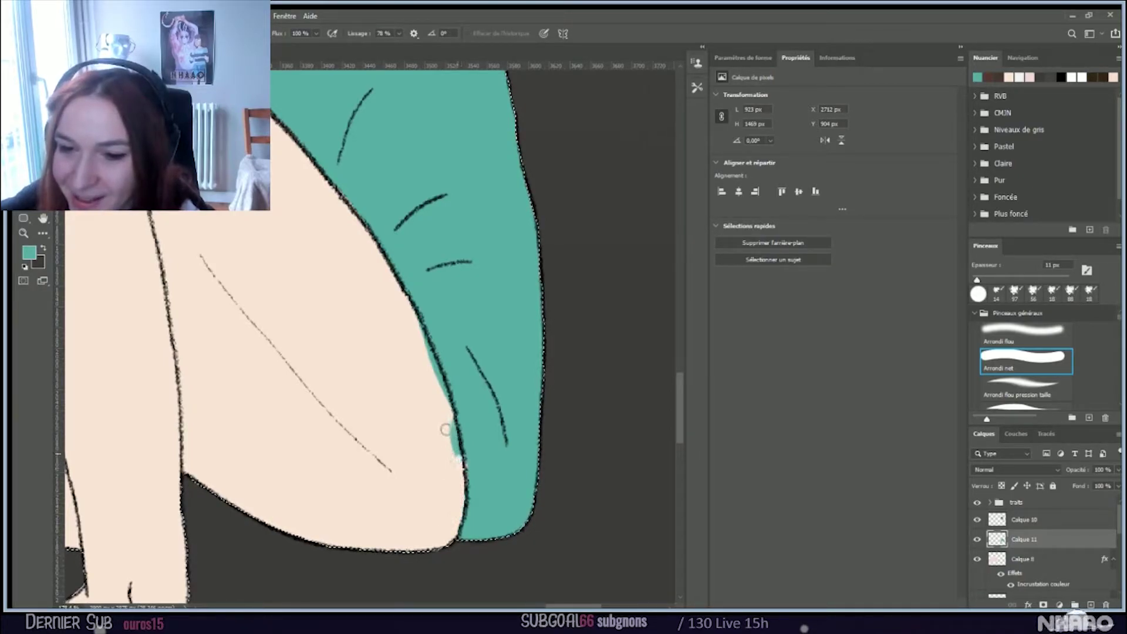
drag(448, 457, 445, 429)
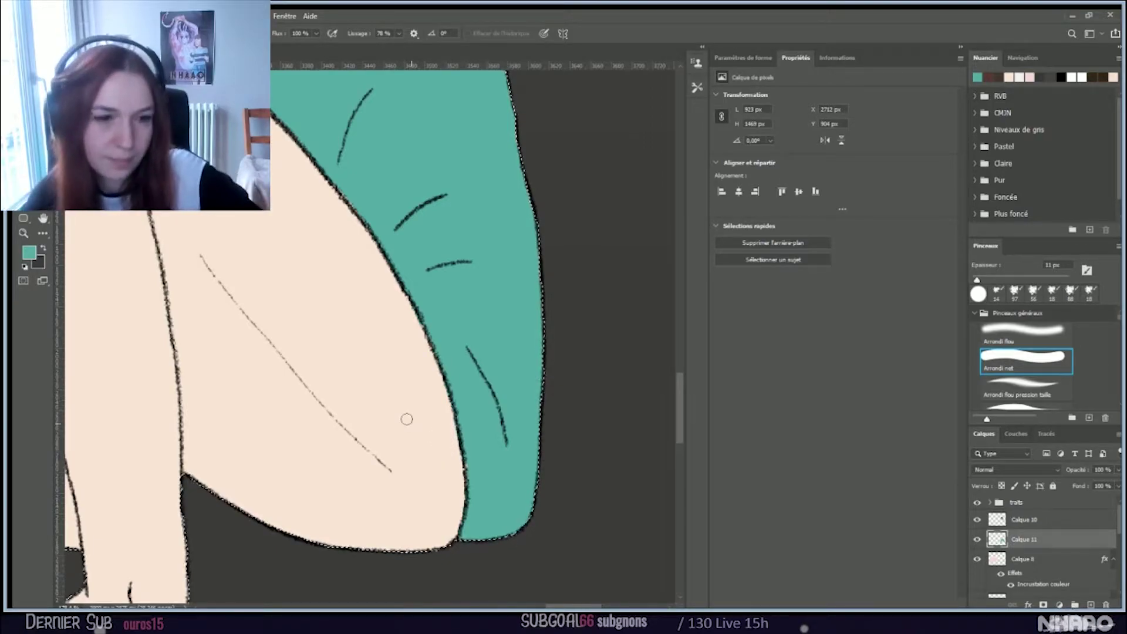
scroll(345, 357, down, 2)
scroll(306, 324, down, 3)
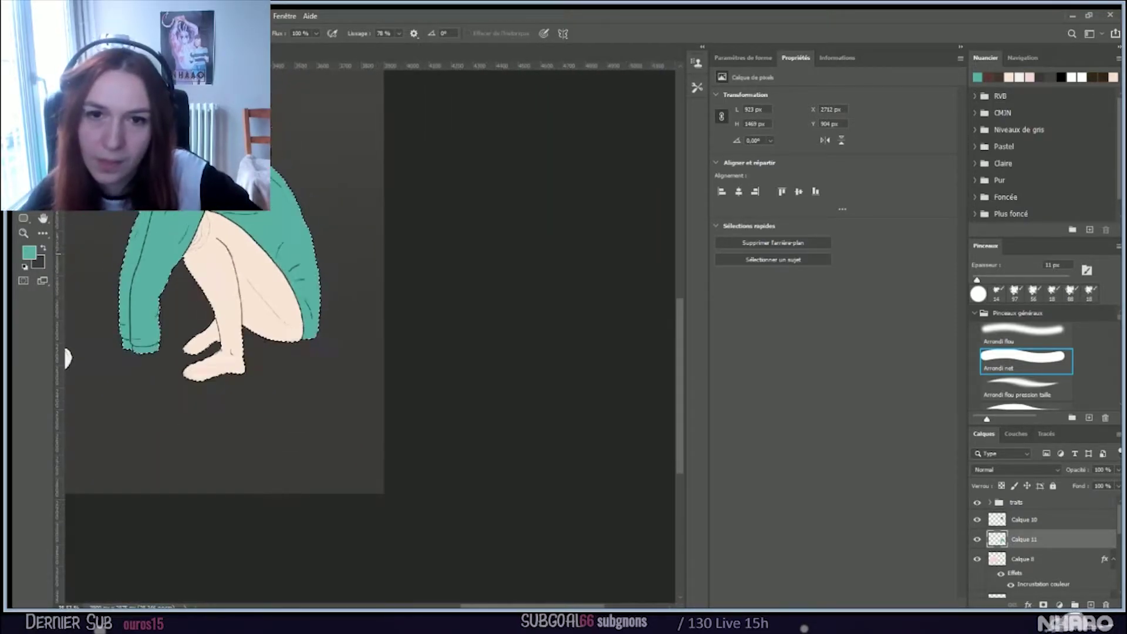
scroll(305, 325, up, 3)
scroll(224, 191, up, 3)
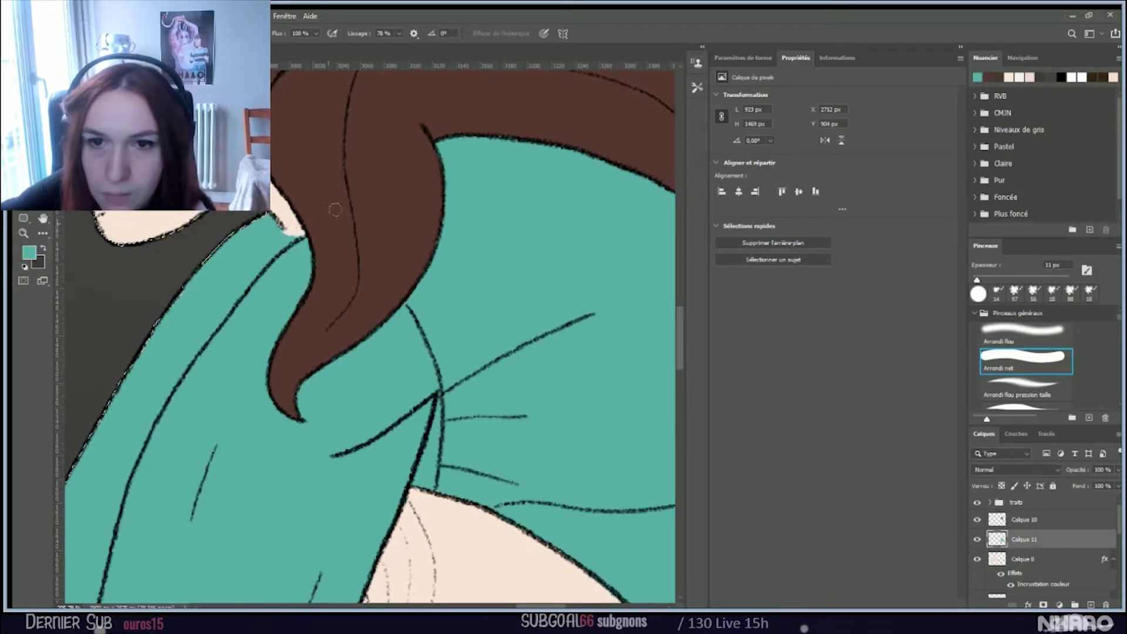
scroll(214, 455, down, 12)
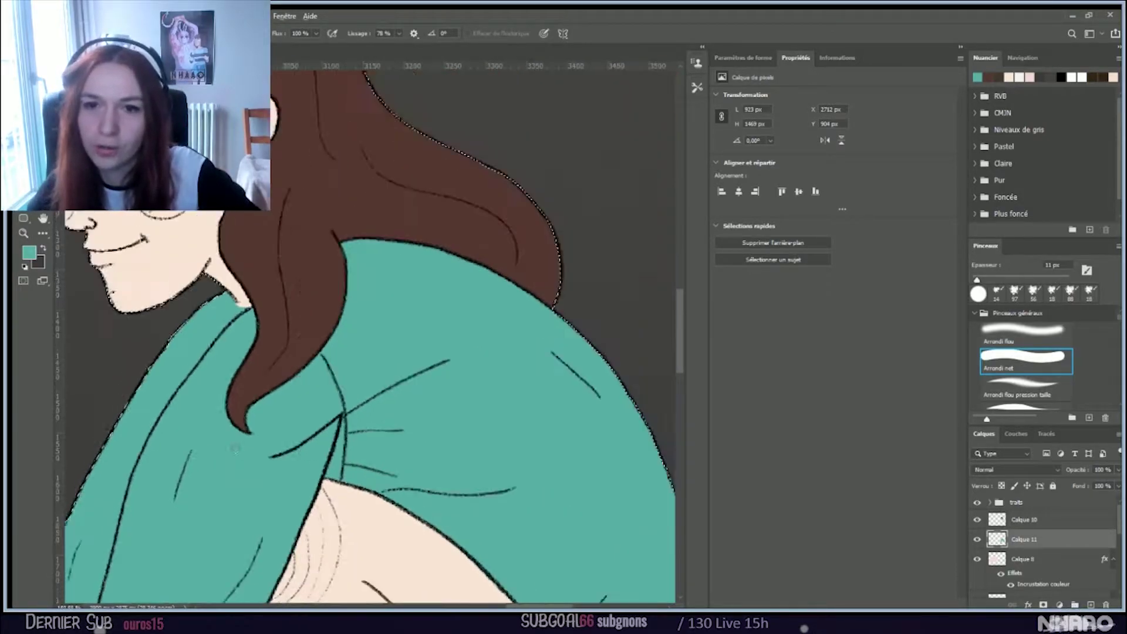
scroll(581, 357, up, 8)
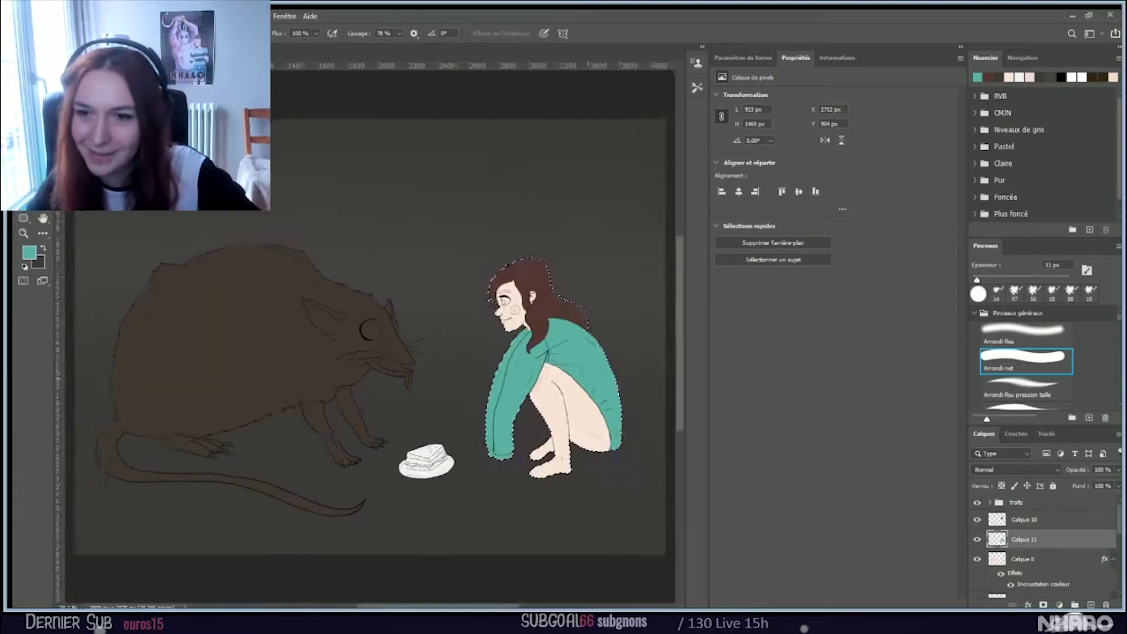
Step: Change the colour overlay of the girl's skin layer Calque 7 to a slightly pinker beige
scroll(583, 356, down, 2)
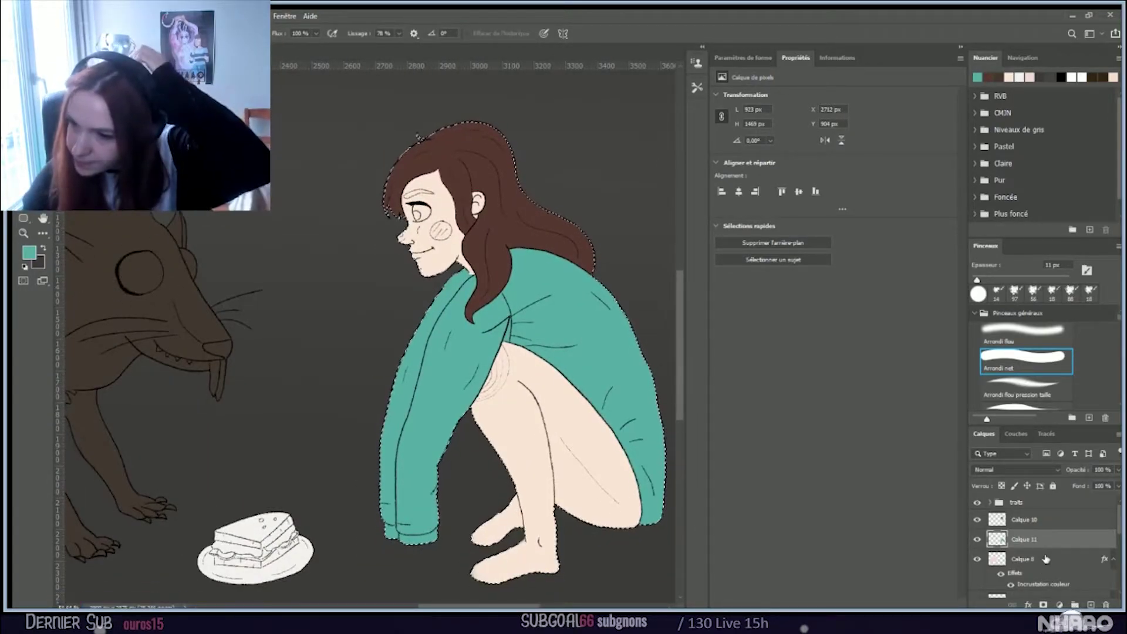
scroll(1046, 560, down, 3)
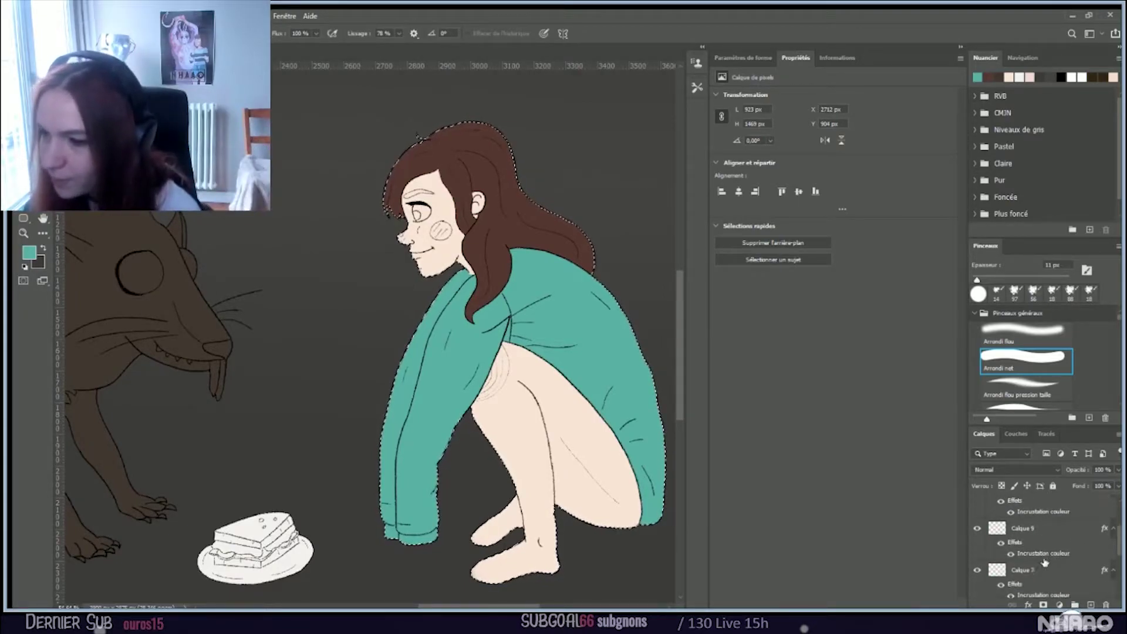
scroll(1044, 566, down, 1)
key(space)
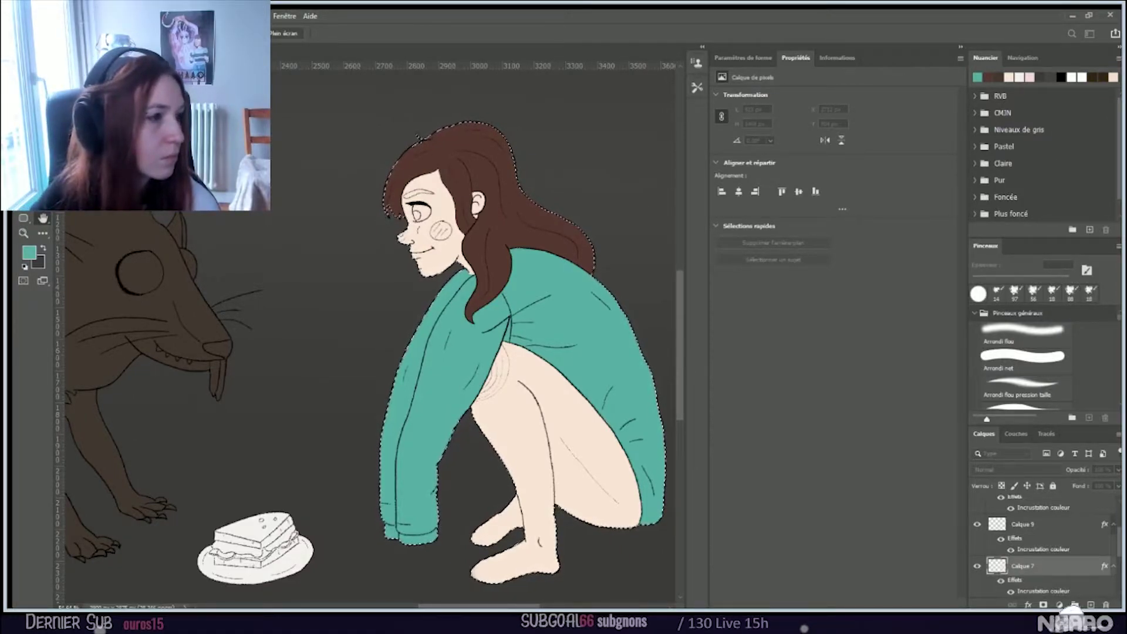
key(ctrl+d)
click(897, 130)
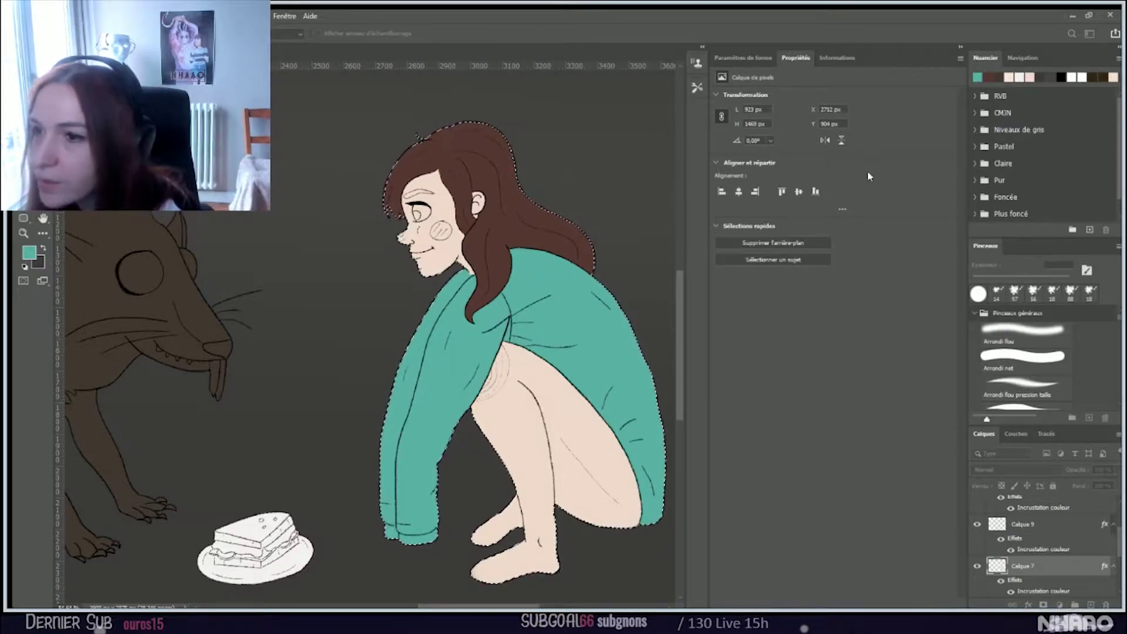
click(1051, 131)
click(1022, 357)
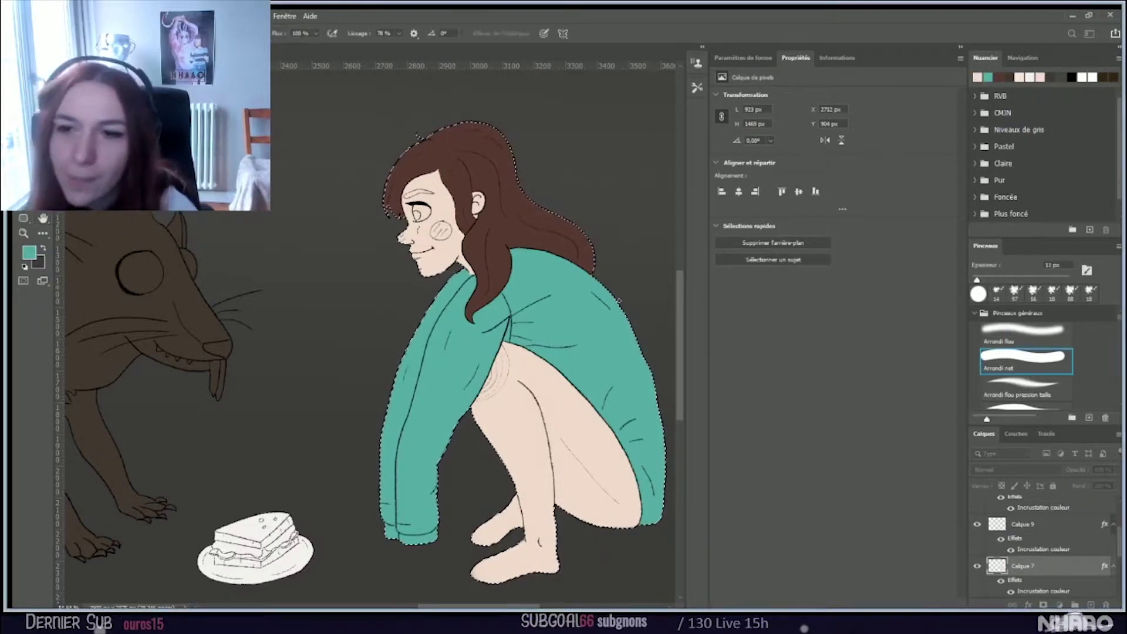
Step: Add a new layer directly above the sweater layer Calque 11 for the girl's eye colours
scroll(573, 387, down, 3)
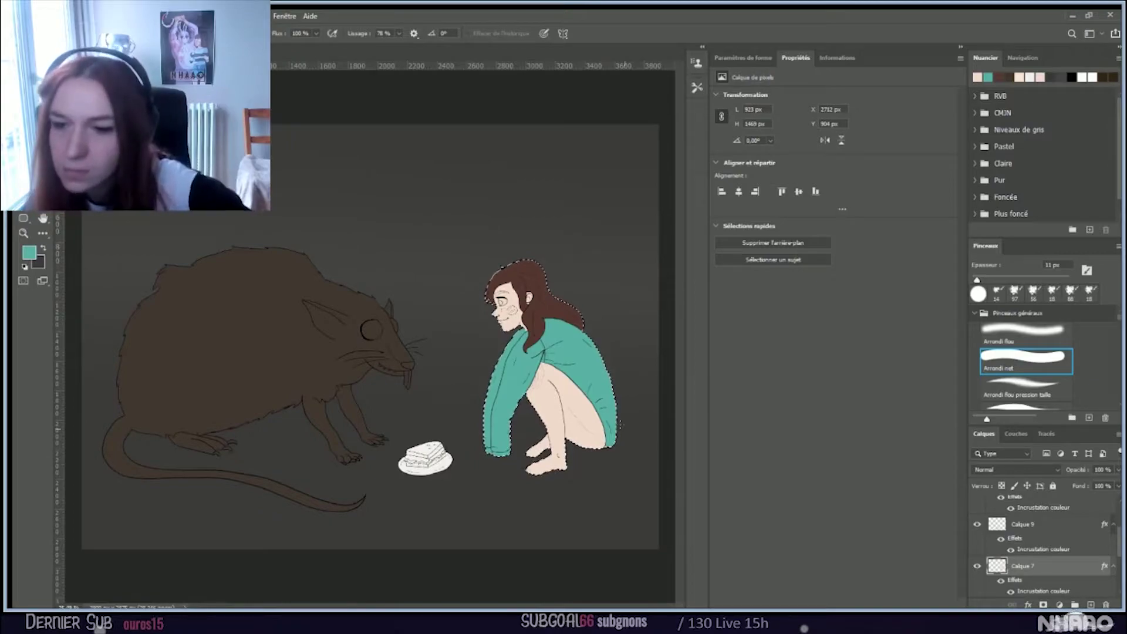
scroll(579, 409, up, 3)
scroll(530, 335, up, 2)
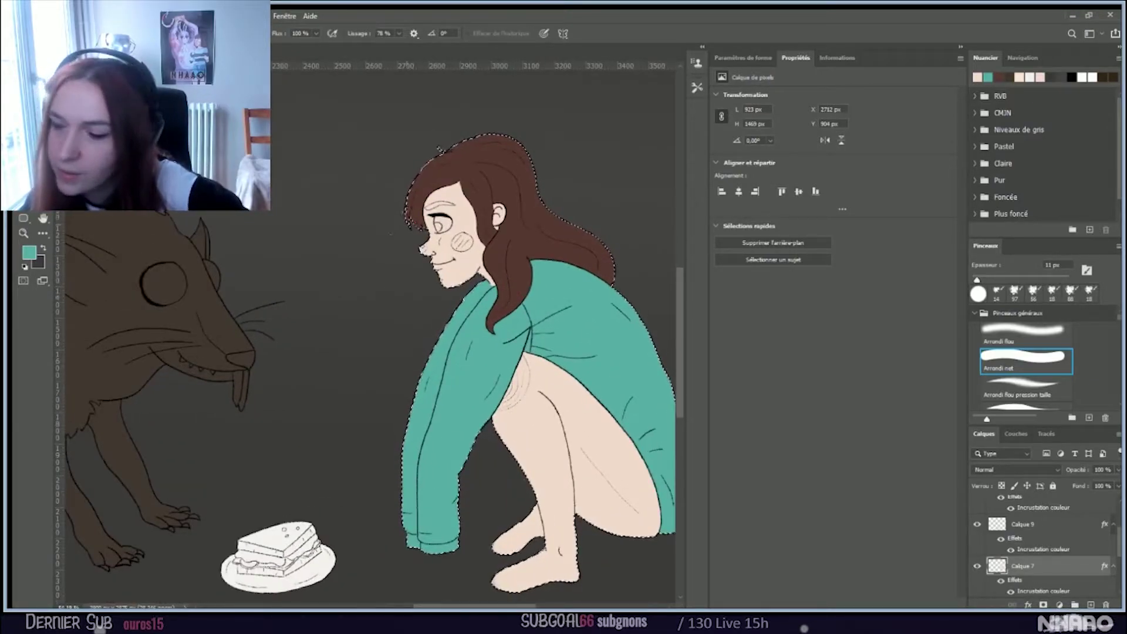
scroll(452, 225, up, 4)
scroll(452, 225, up, 2)
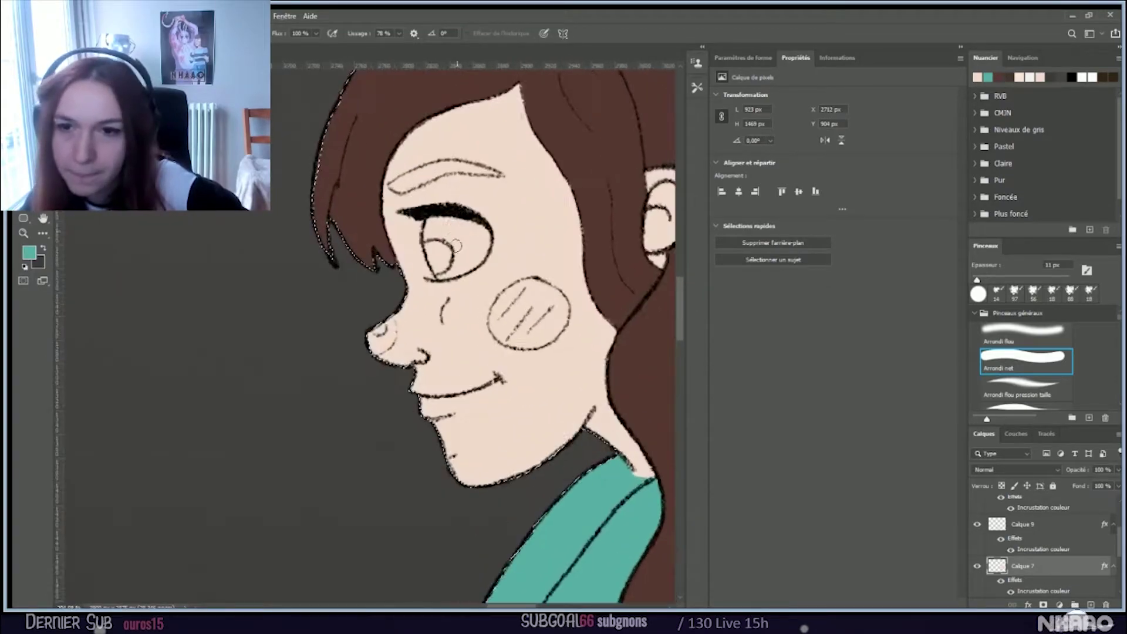
scroll(455, 237, up, 1)
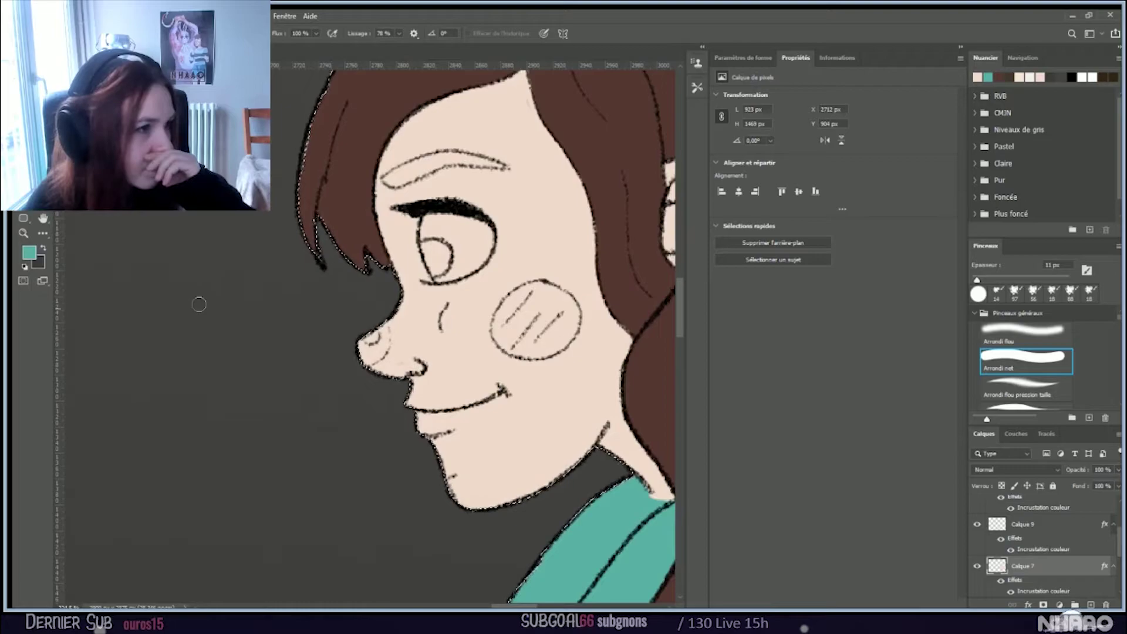
key(ctrl+d)
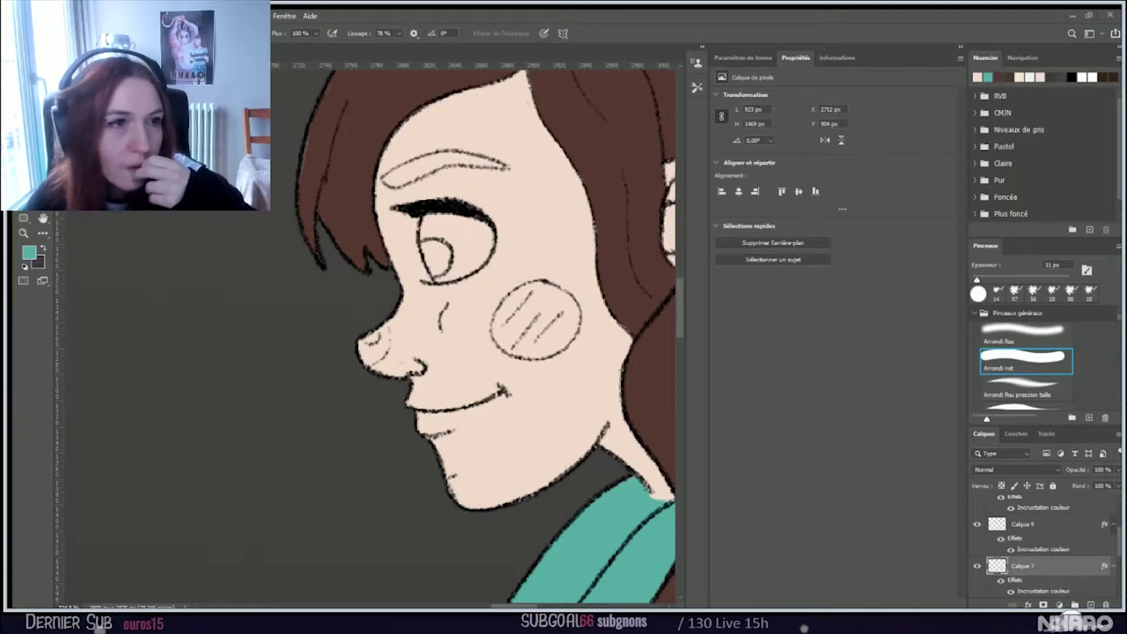
key(ctrl+shift+d)
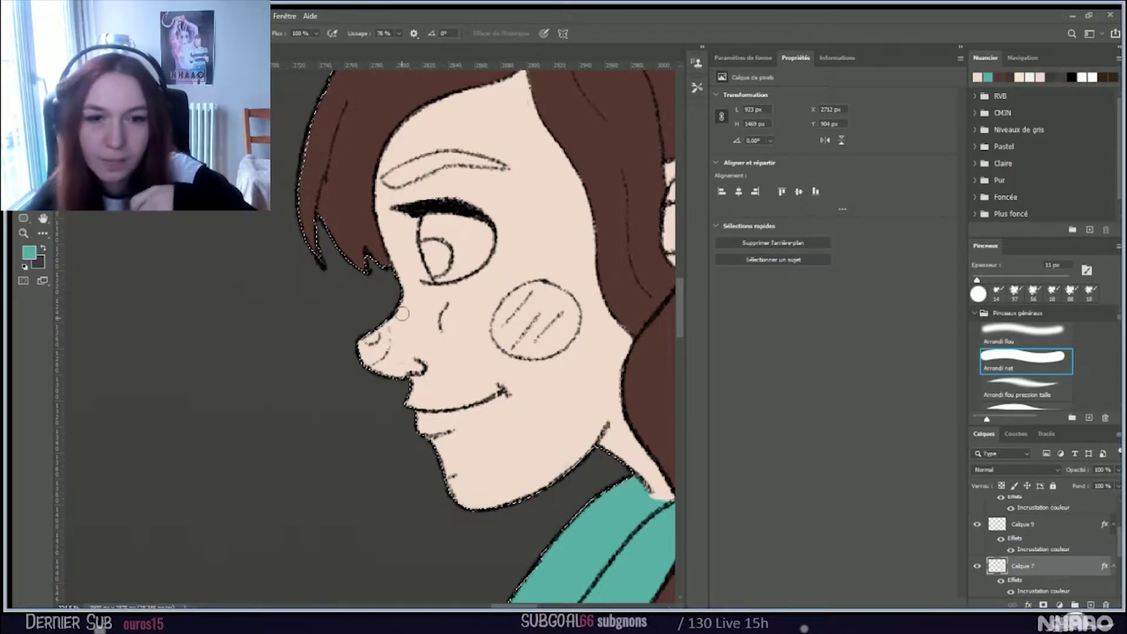
scroll(1036, 557, up, 4)
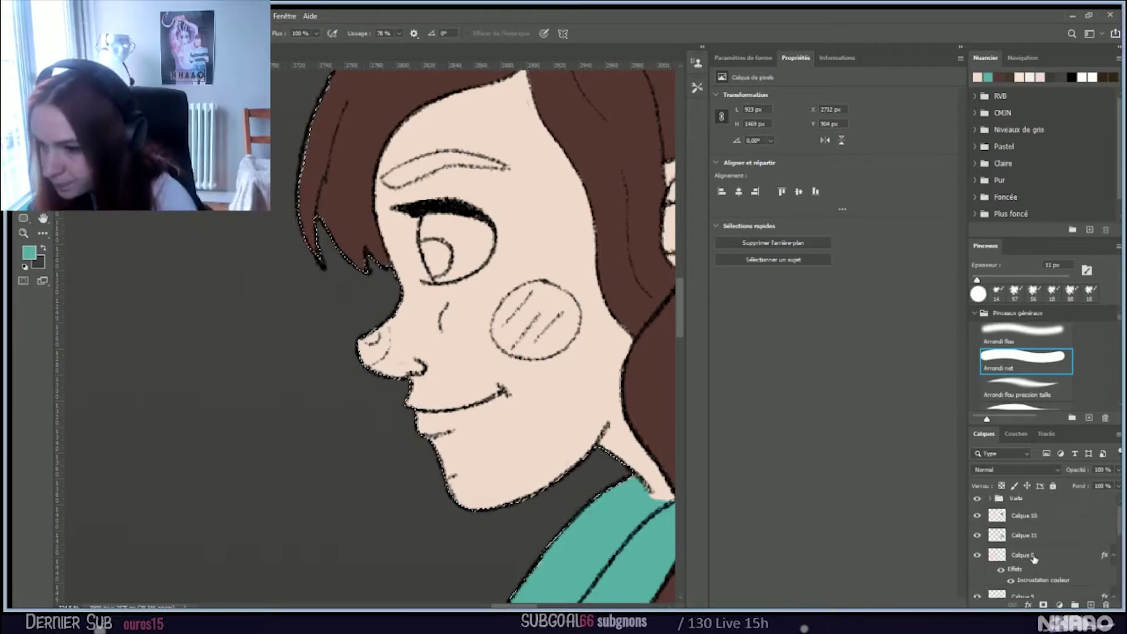
click(1041, 536)
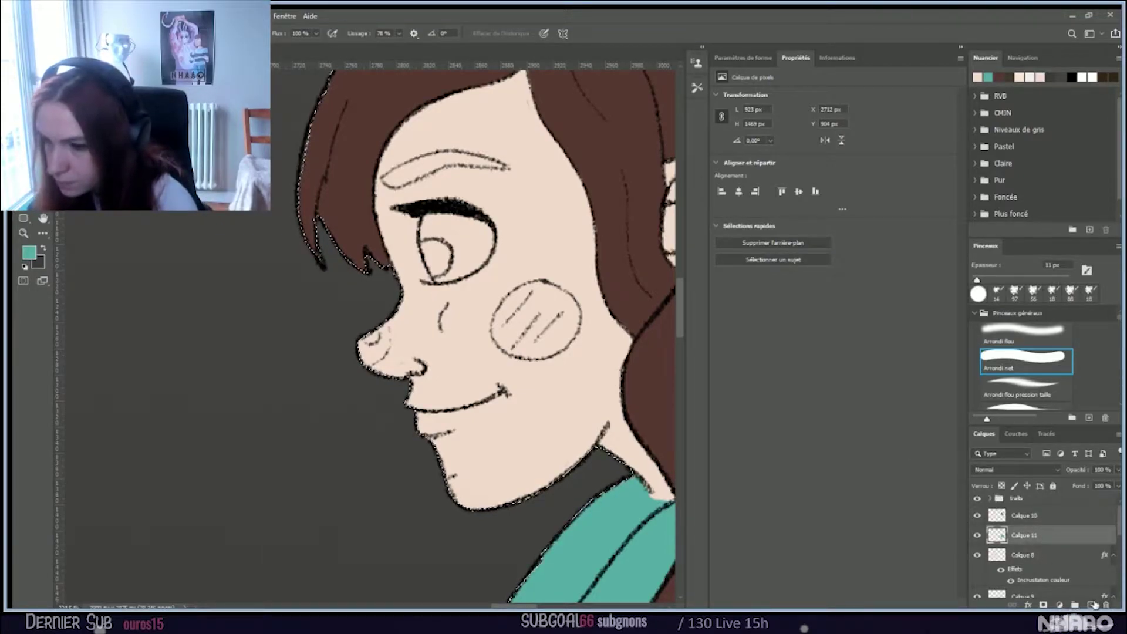
click(1091, 604)
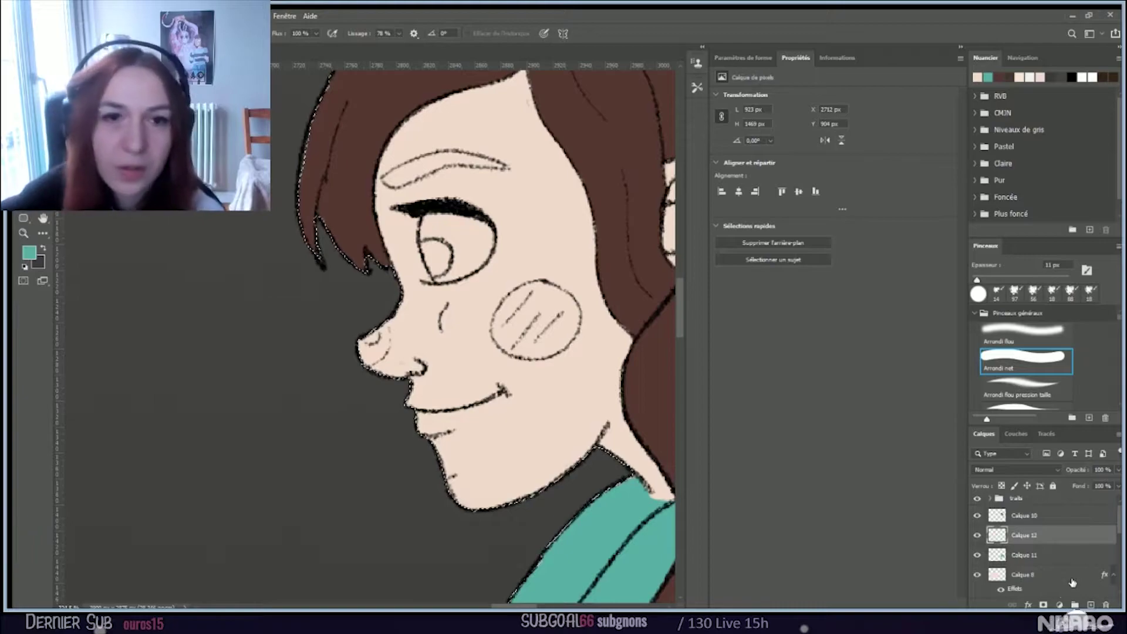
Step: Set the foreground colour to white and paint the white of the girl's eye around the iris with a reduced brush
click(30, 252)
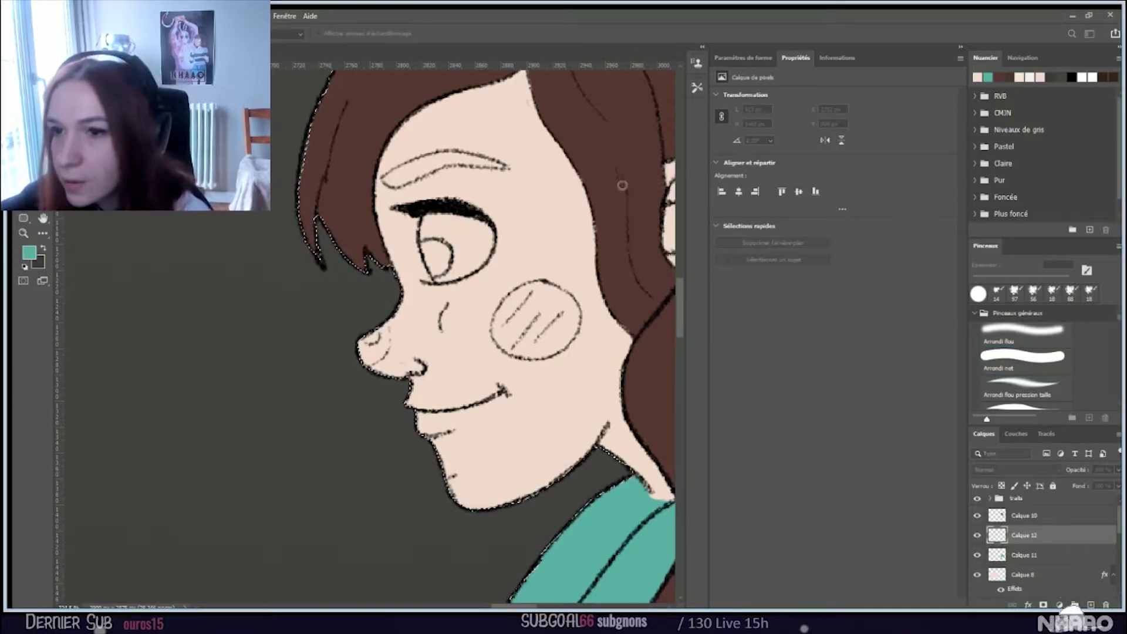
click(861, 153)
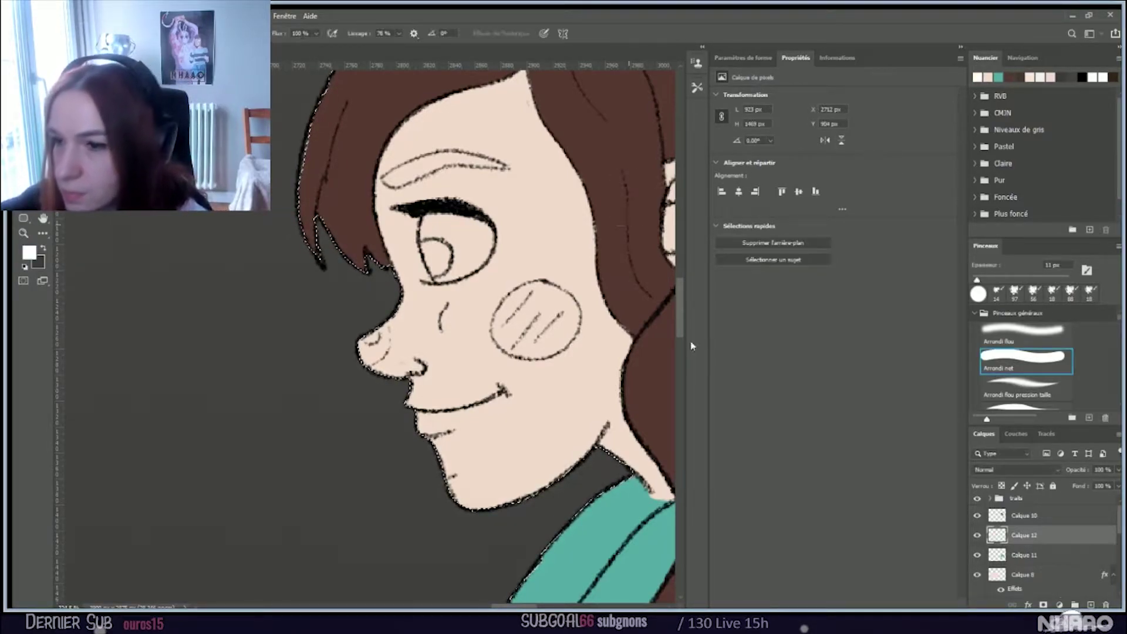
click(29, 253)
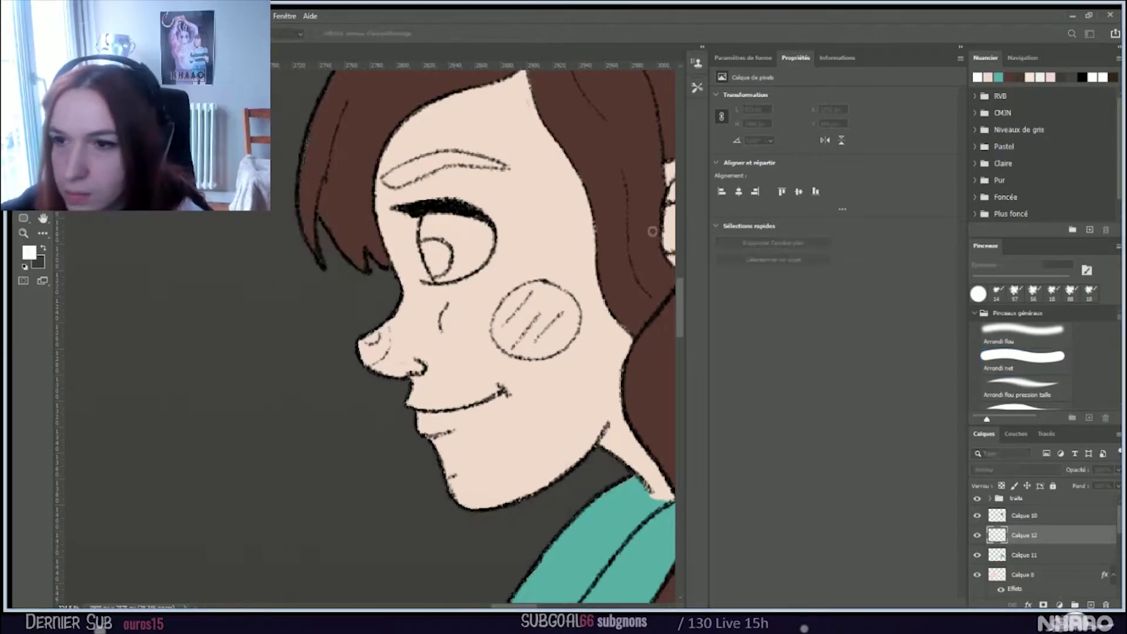
click(528, 237)
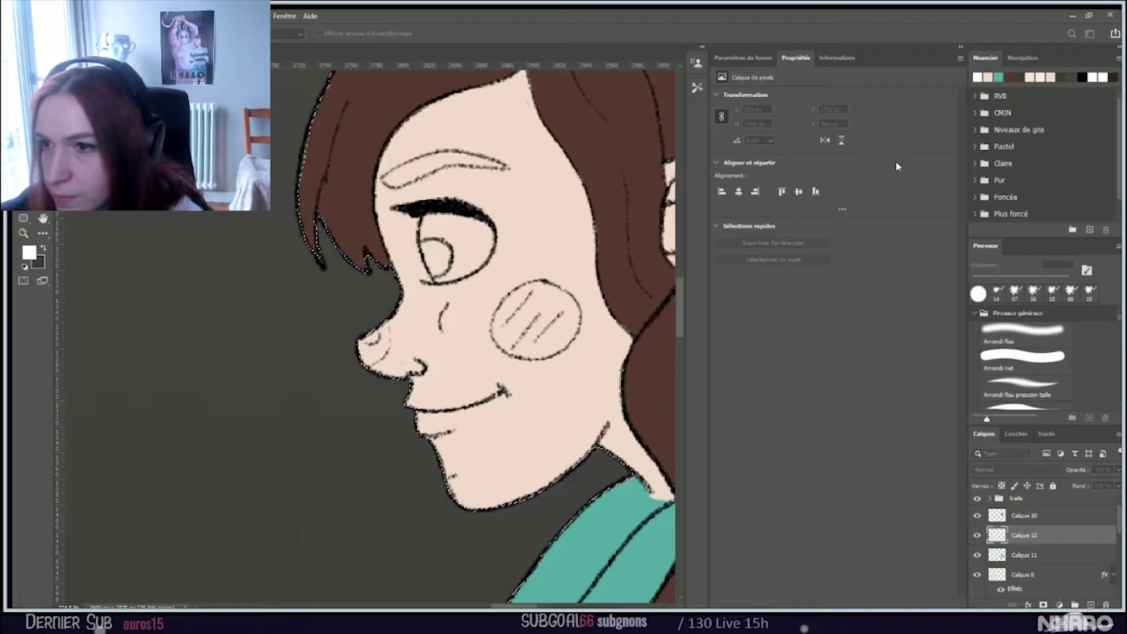
key(Return)
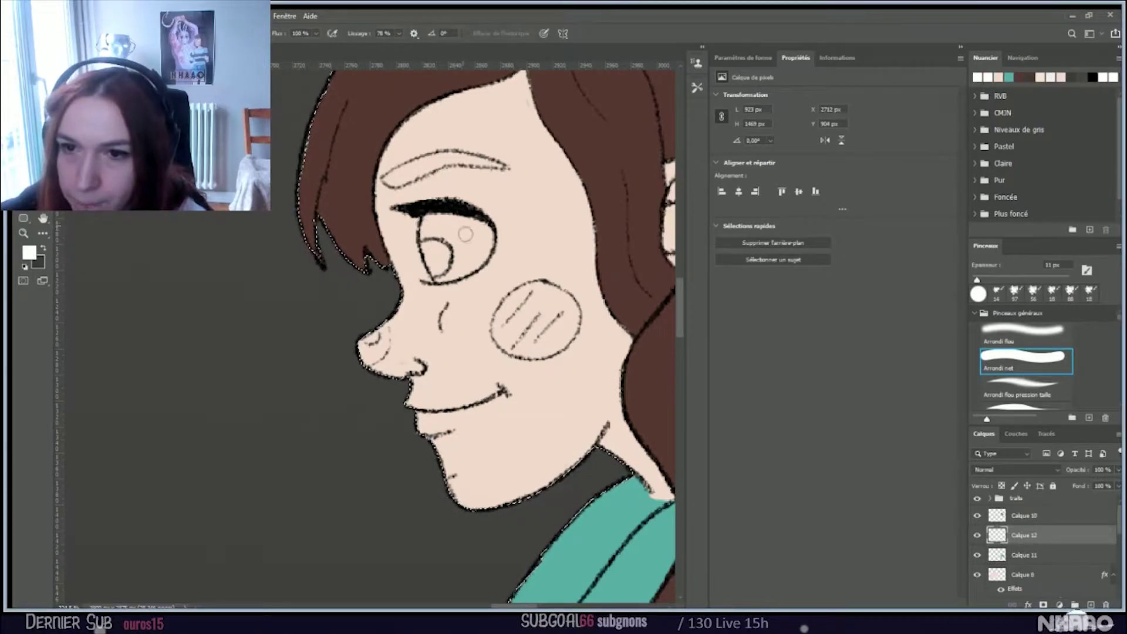
key(ctrl+d)
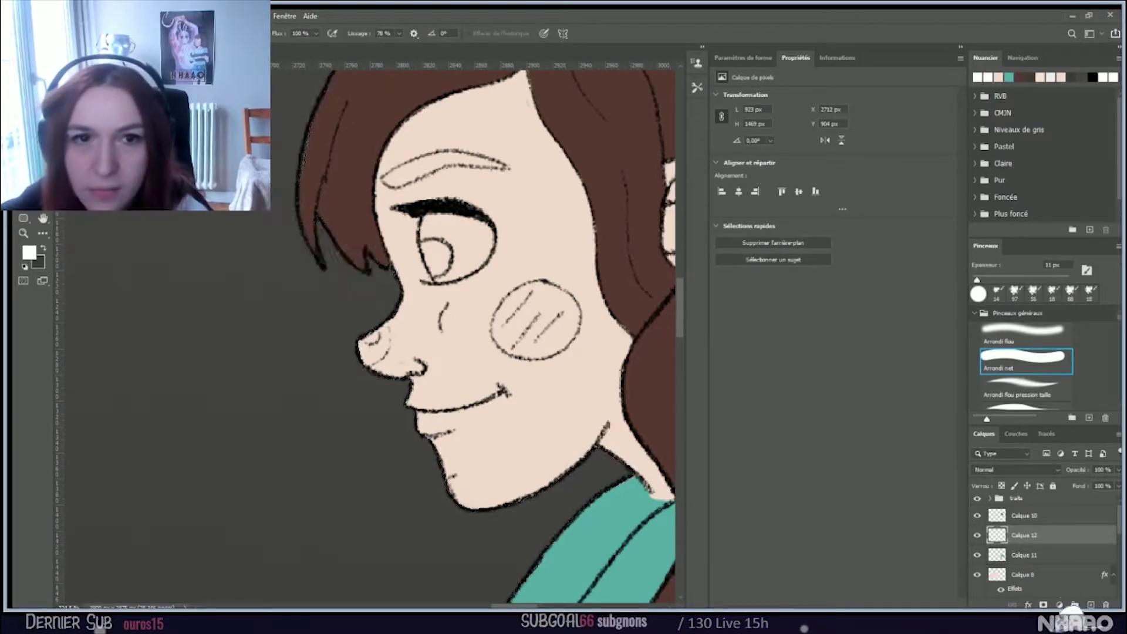
key(b)
key(ctrl+shift+d)
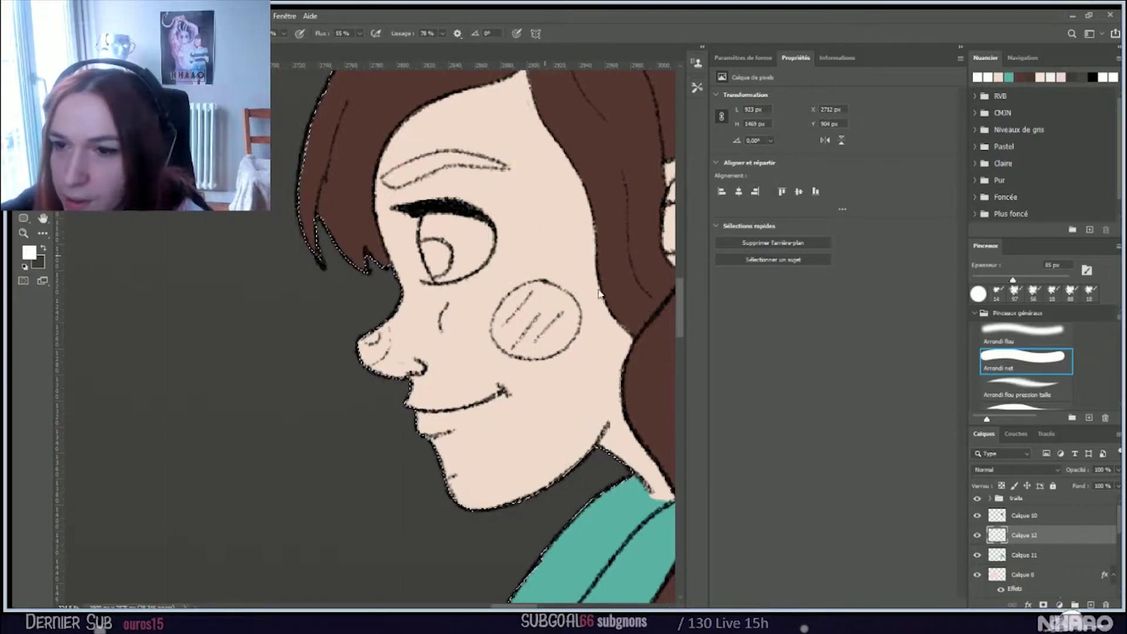
mouse_move(439, 221)
mouse_down()
mouse_move(488, 240)
mouse_move(475, 222)
mouse_move(475, 251)
mouse_move(450, 264)
mouse_move(480, 238)
mouse_move(420, 211)
mouse_move(427, 246)
mouse_move(433, 221)
mouse_move(419, 228)
mouse_move(459, 234)
mouse_move(459, 258)
mouse_move(436, 264)
mouse_move(462, 262)
mouse_move(483, 228)
mouse_up()
key(bracketleft)
key(bracketleft)
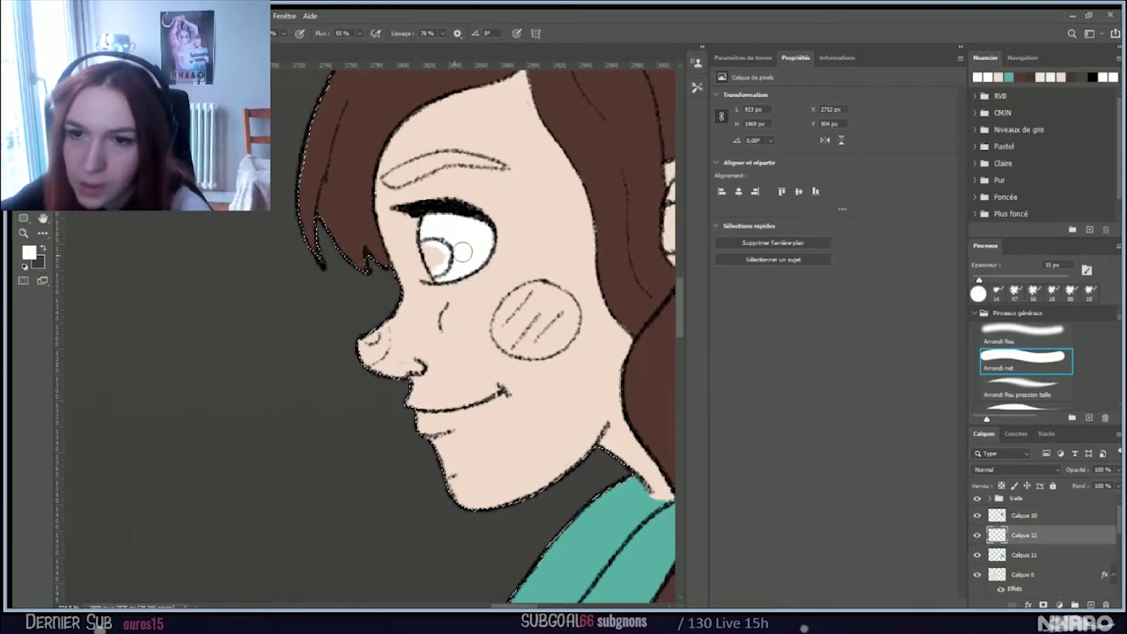
Step: Choose a light turquoise and fill the girl's iris on Calque 12 with a 10 px brush
scroll(470, 253, up, 4)
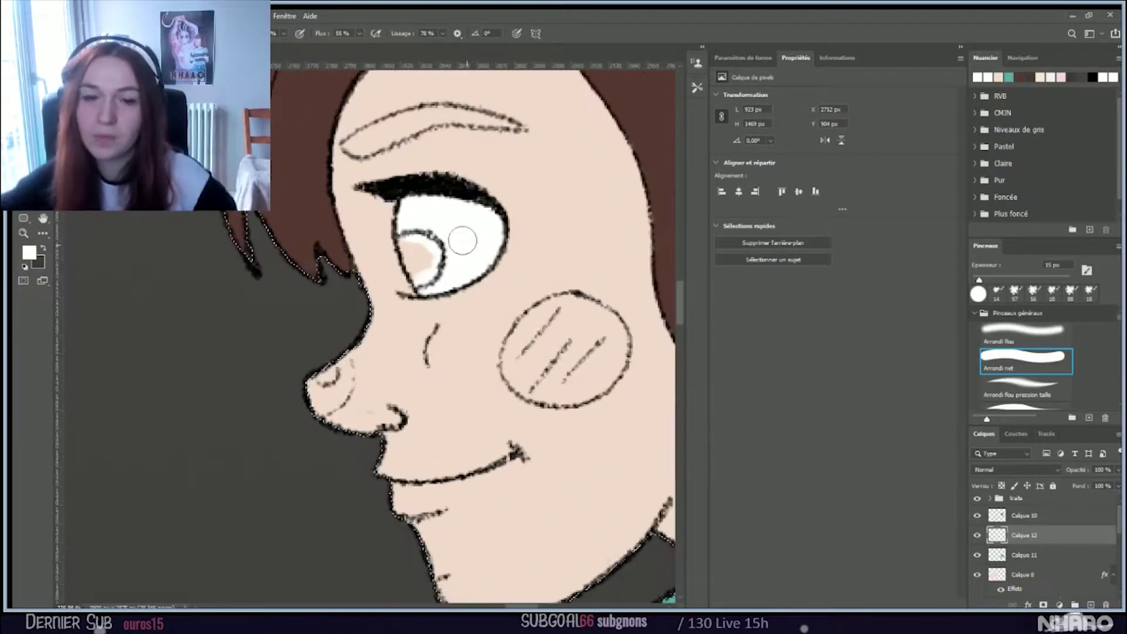
click(29, 253)
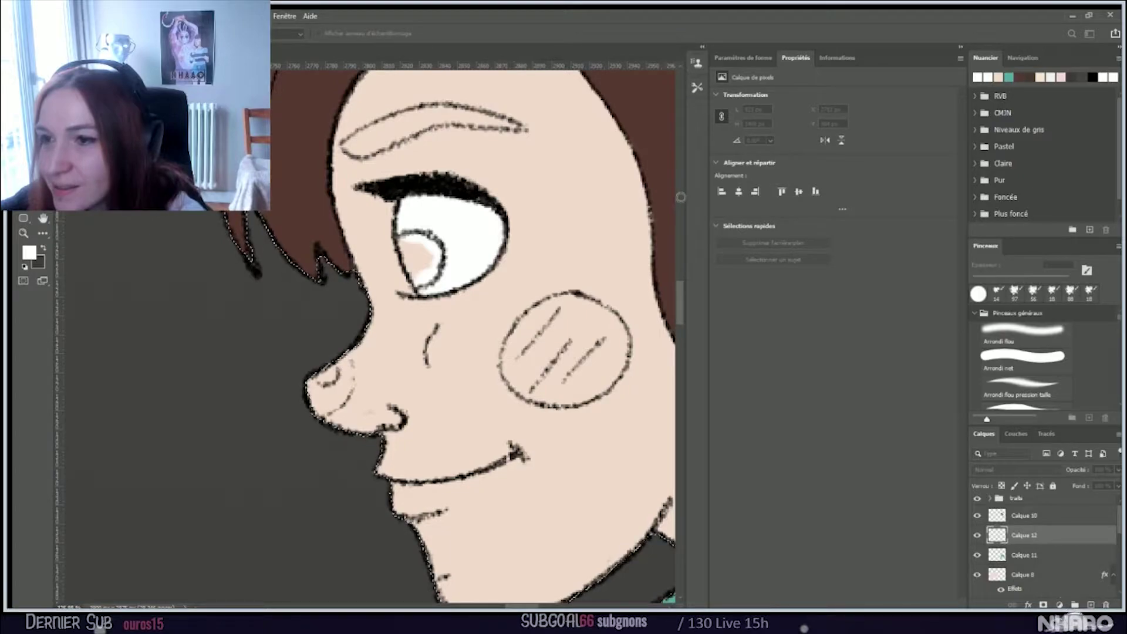
click(879, 167)
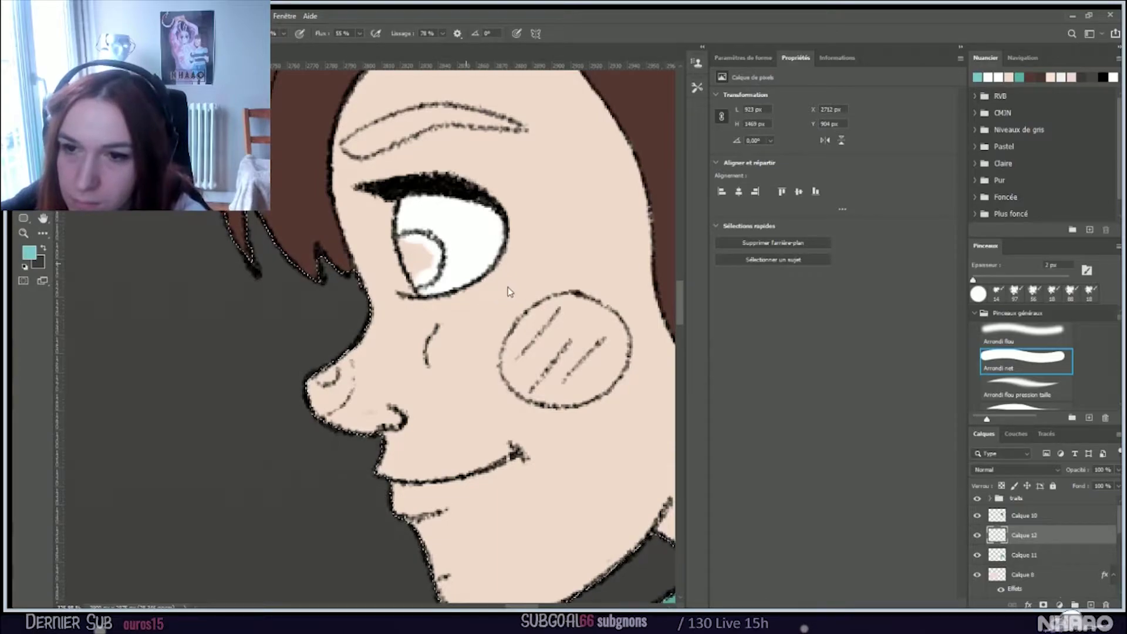
key(bracketright)
key(bracketright)
key(bracketright)
key(bracketright)
key(bracketright)
key(bracketright)
key(bracketright)
key(bracketright)
mouse_move(421, 256)
mouse_down()
mouse_move(399, 241)
mouse_move(421, 246)
mouse_move(409, 239)
mouse_move(427, 267)
mouse_move(423, 244)
mouse_move(431, 252)
mouse_move(420, 278)
mouse_up()
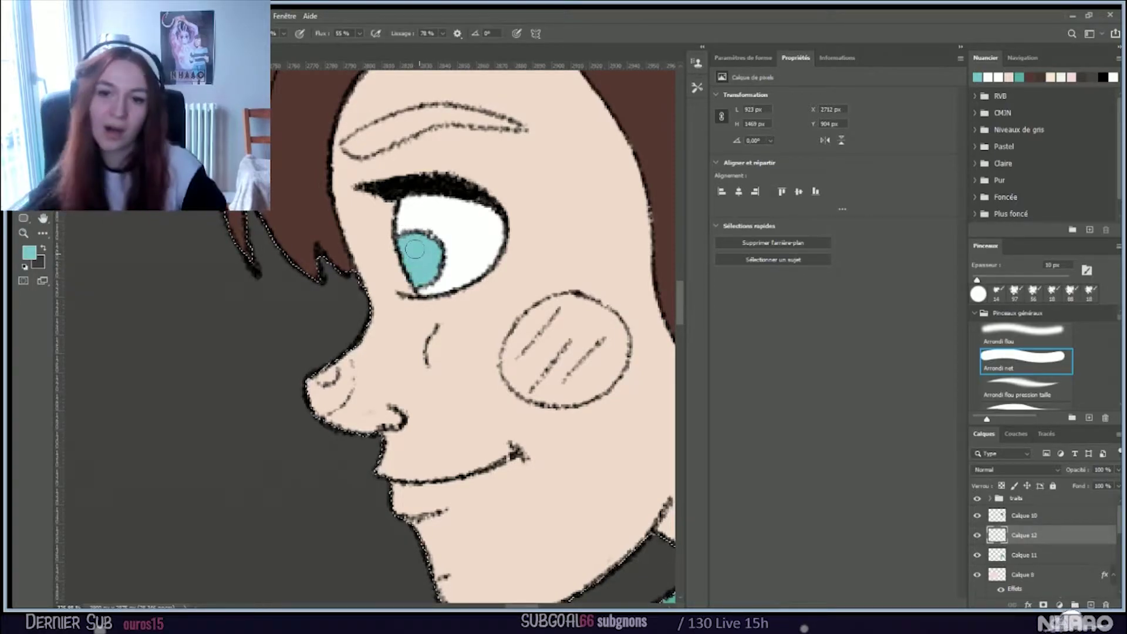
Step: Save the illustration with the painted eye
scroll(414, 249, down, 10)
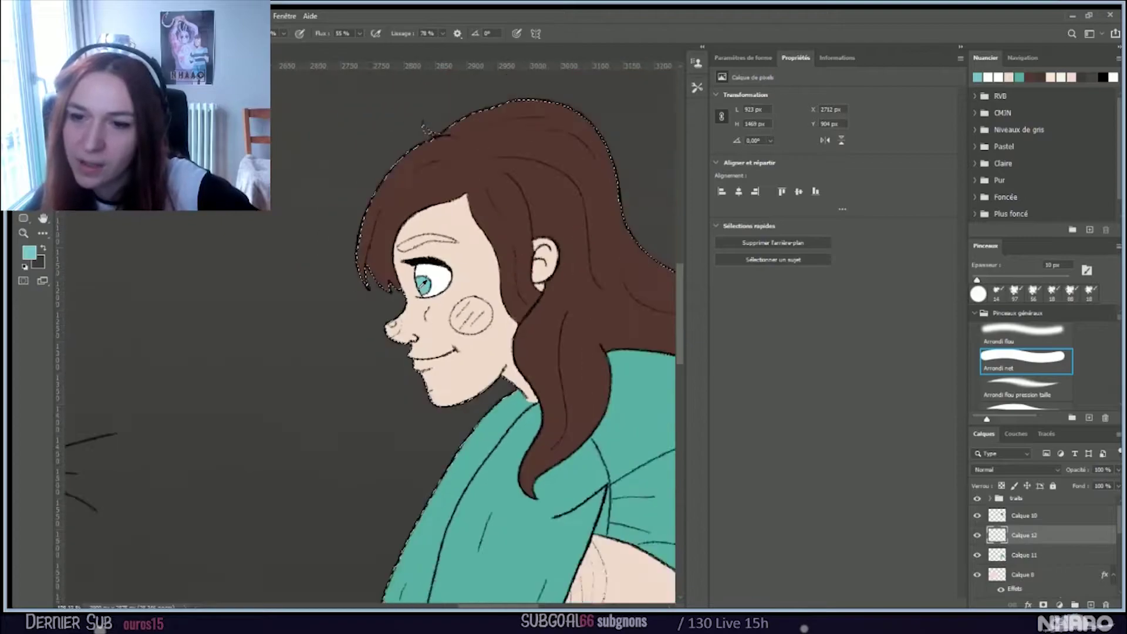
scroll(464, 291, down, 1)
scroll(464, 292, up, 5)
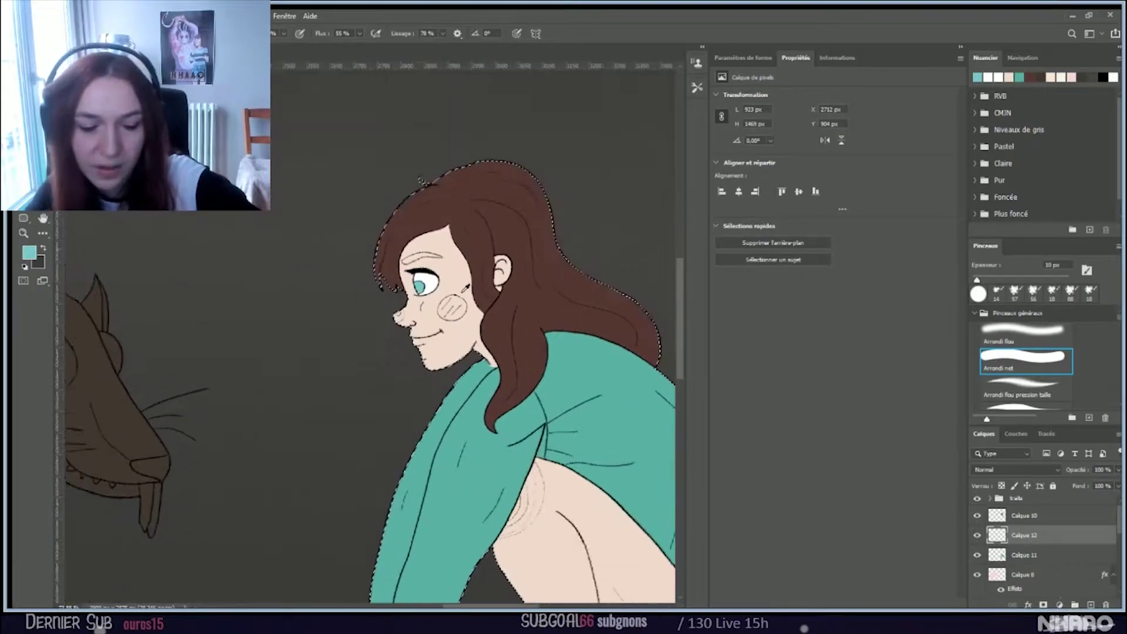
key(ctrl+s)
scroll(462, 292, down, 3)
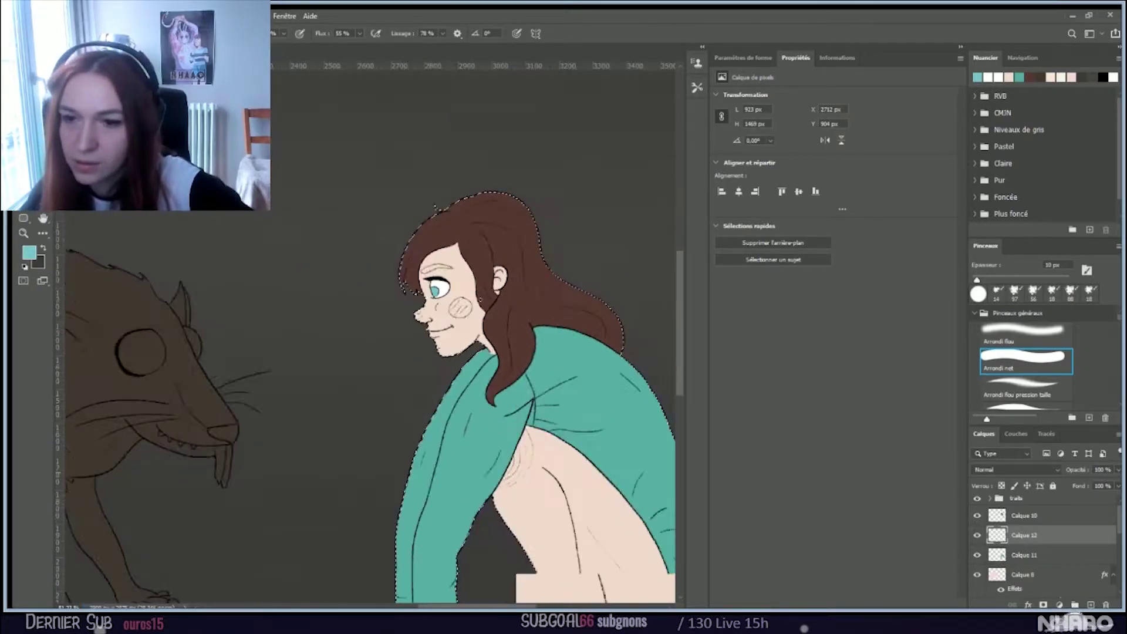
scroll(490, 298, down, 2)
scroll(493, 296, up, 2)
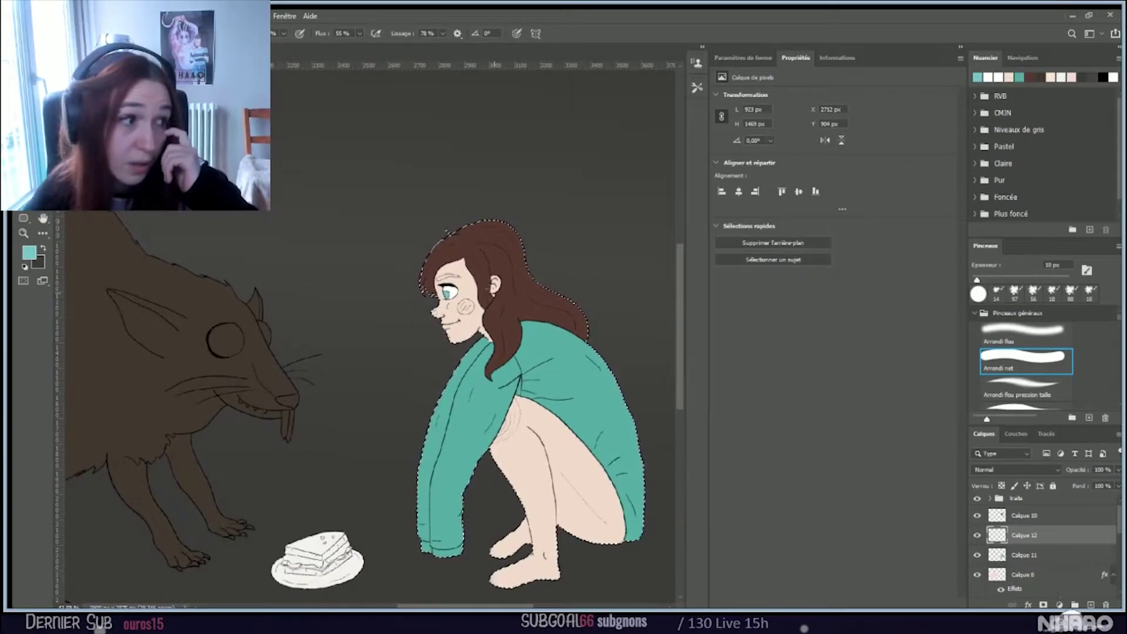
scroll(530, 292, up, 3)
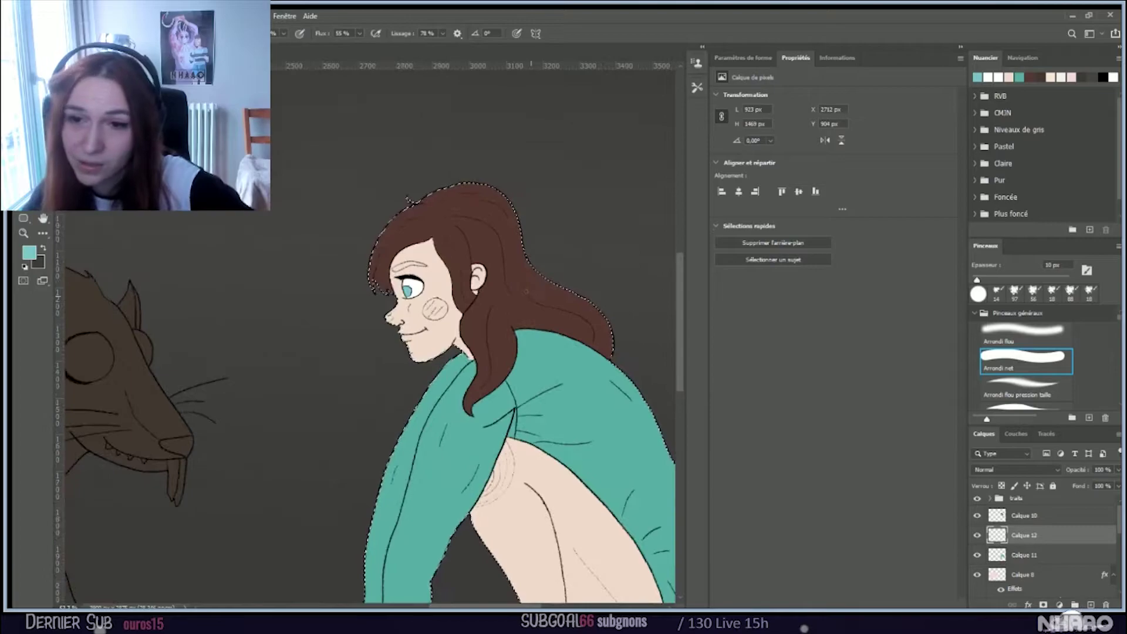
scroll(525, 291, down, 3)
scroll(524, 290, up, 5)
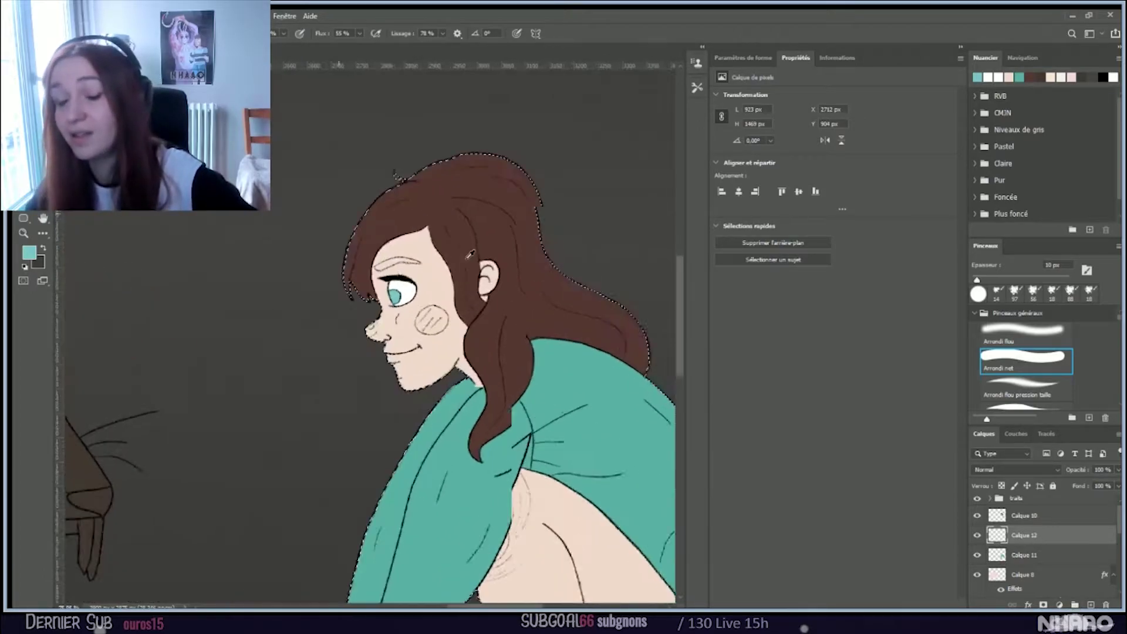
Step: On the hair layer Calque 10, choose a dark brown and paint the thick inner part of the girl's eyebrow with a 10 px brush
scroll(380, 267, up, 2)
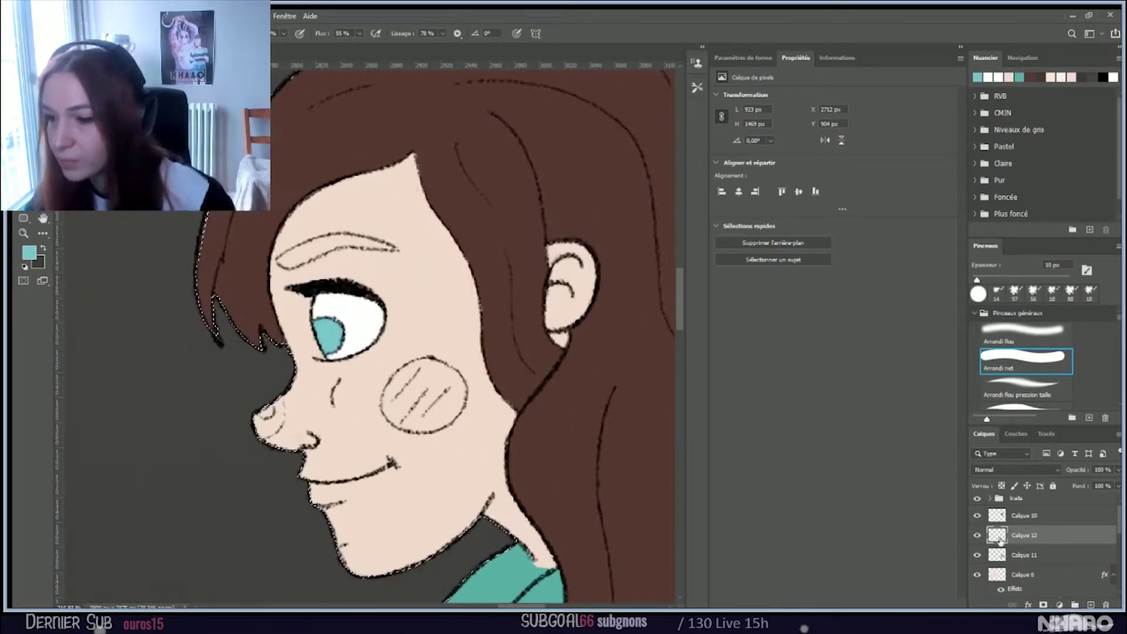
click(1027, 516)
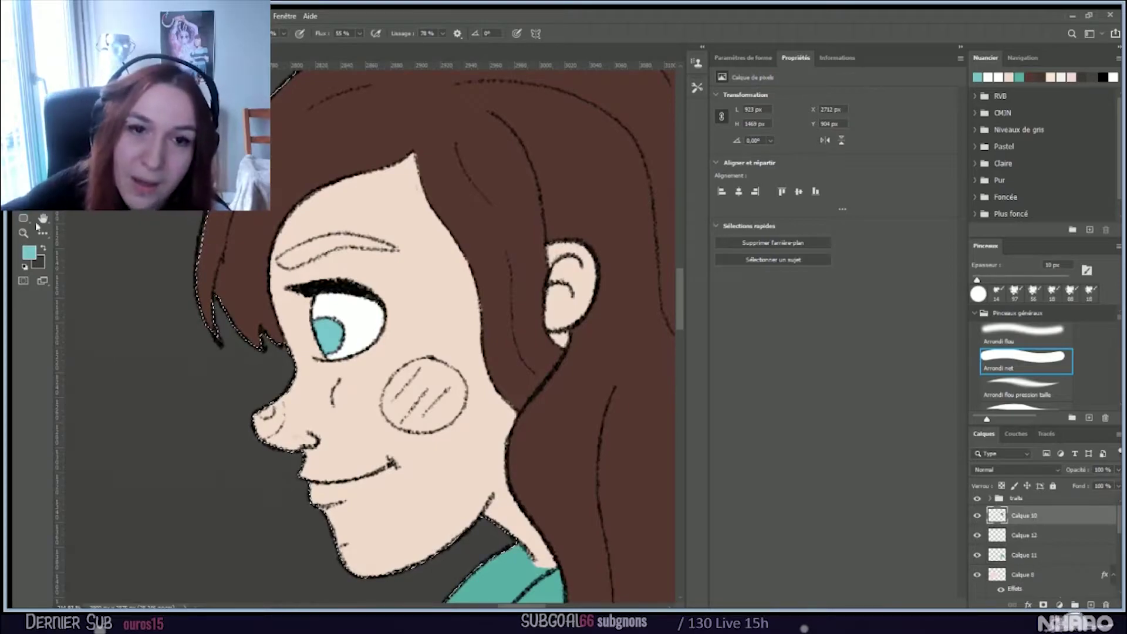
click(28, 251)
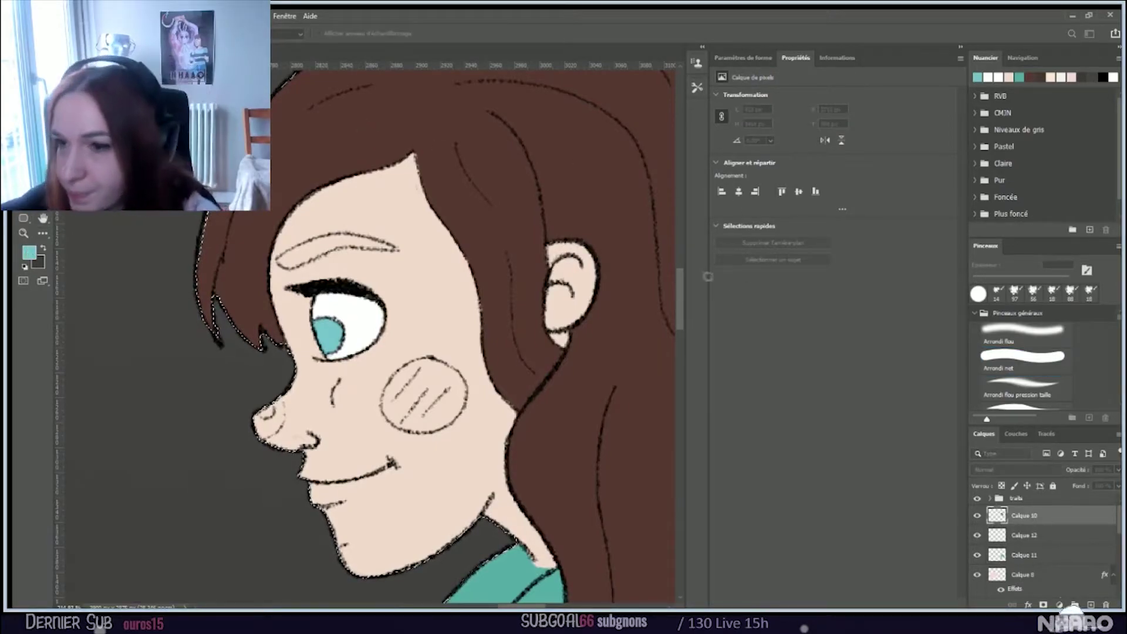
click(887, 175)
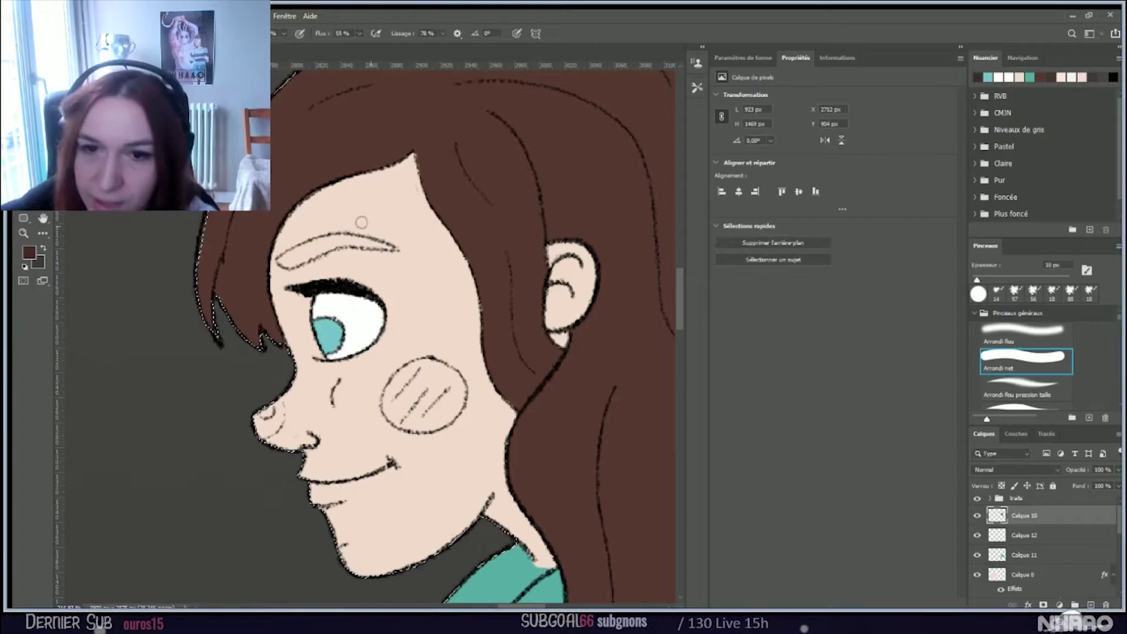
mouse_move(277, 255)
mouse_down()
mouse_move(342, 227)
mouse_move(283, 258)
mouse_move(316, 251)
mouse_up()
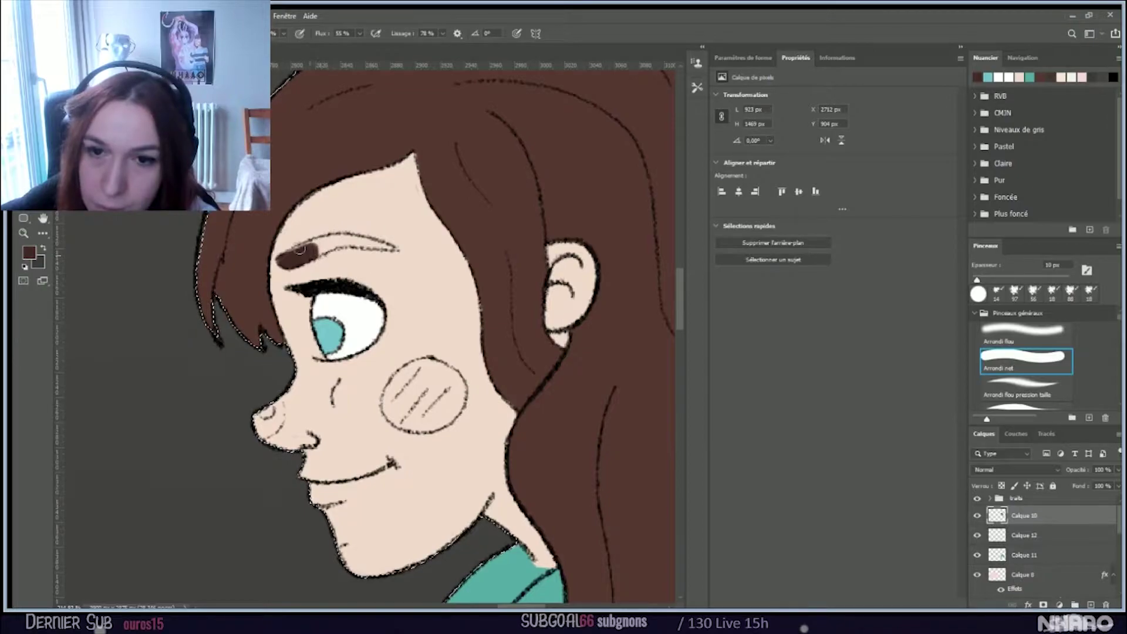
drag(296, 253, 324, 241)
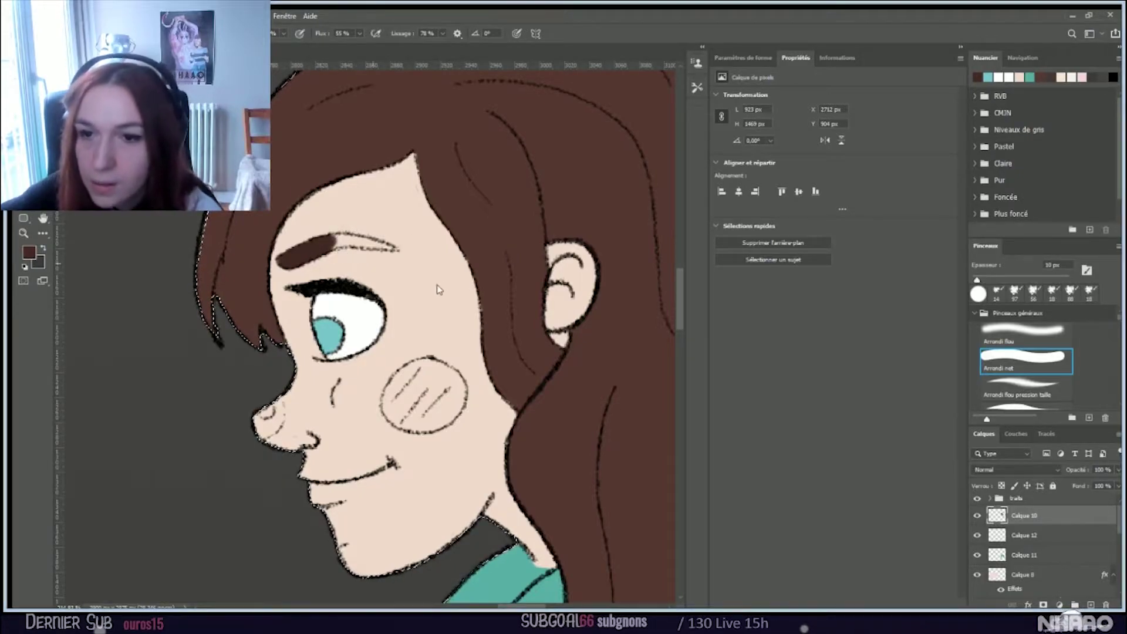
Step: Reduce the brush to 5 px and fill the rest of the girl's eyebrow out to its thin tip
key(bracketleft)
key(bracketleft)
key(bracketleft)
key(bracketleft)
key(bracketleft)
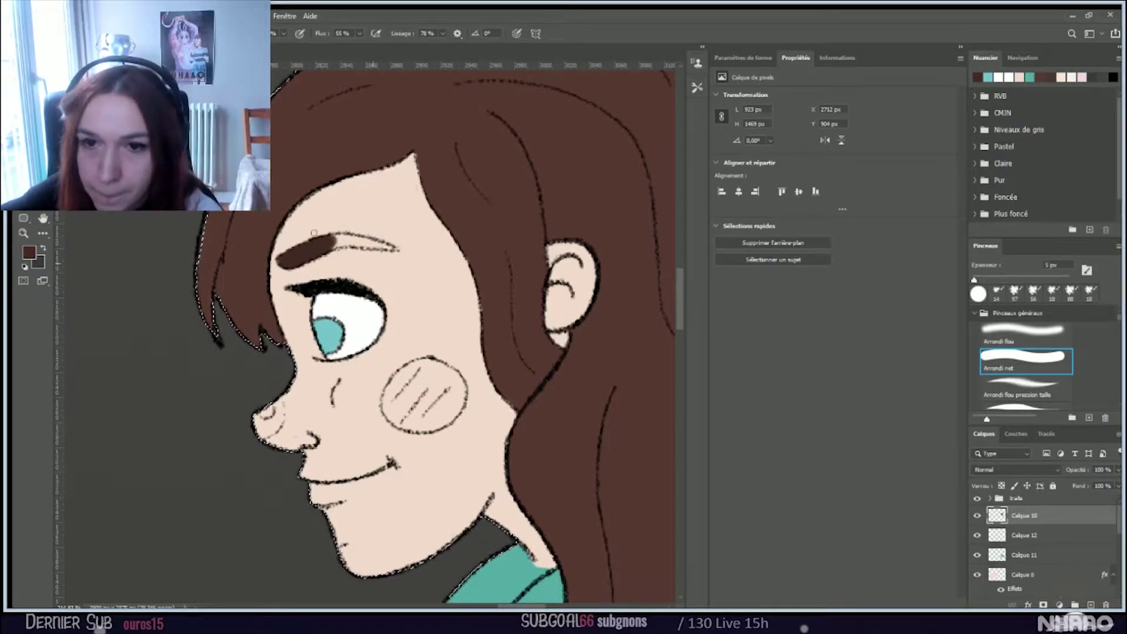
click(326, 243)
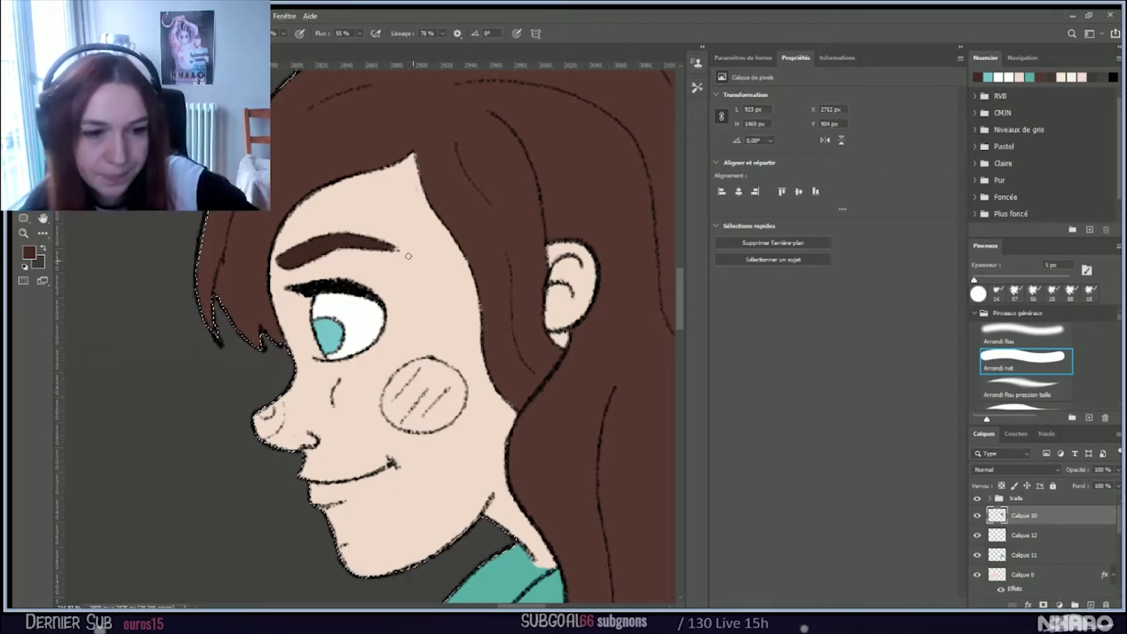
Step: Move the girl's flat base layer Calque 7 up the layer stack to directly below Calque 11
scroll(409, 256, down, 6)
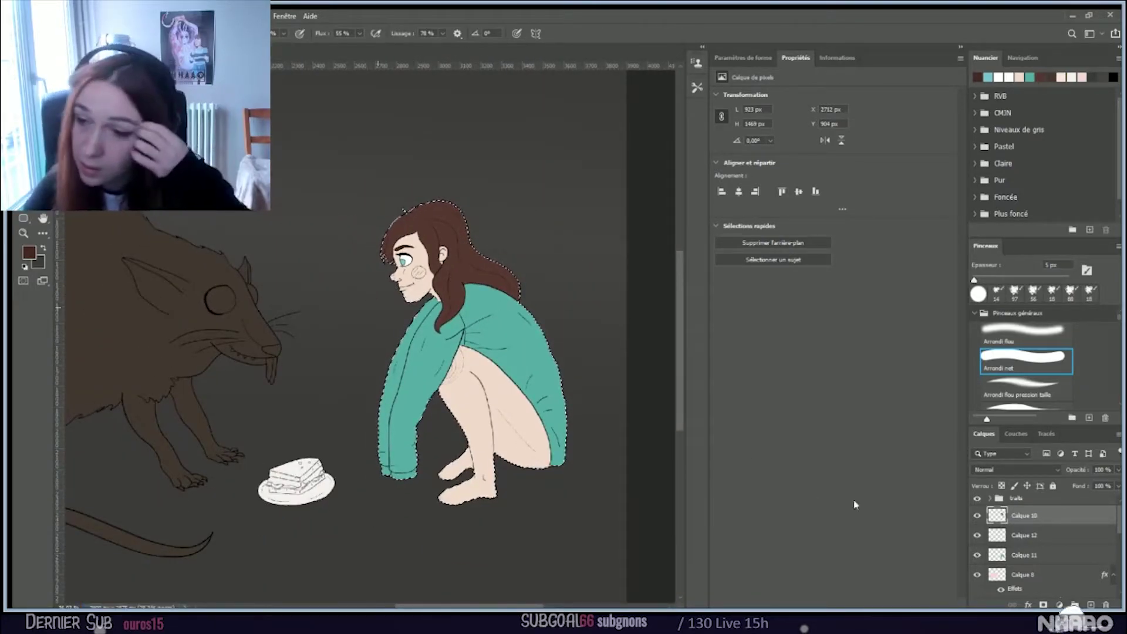
scroll(1041, 559, down, 5)
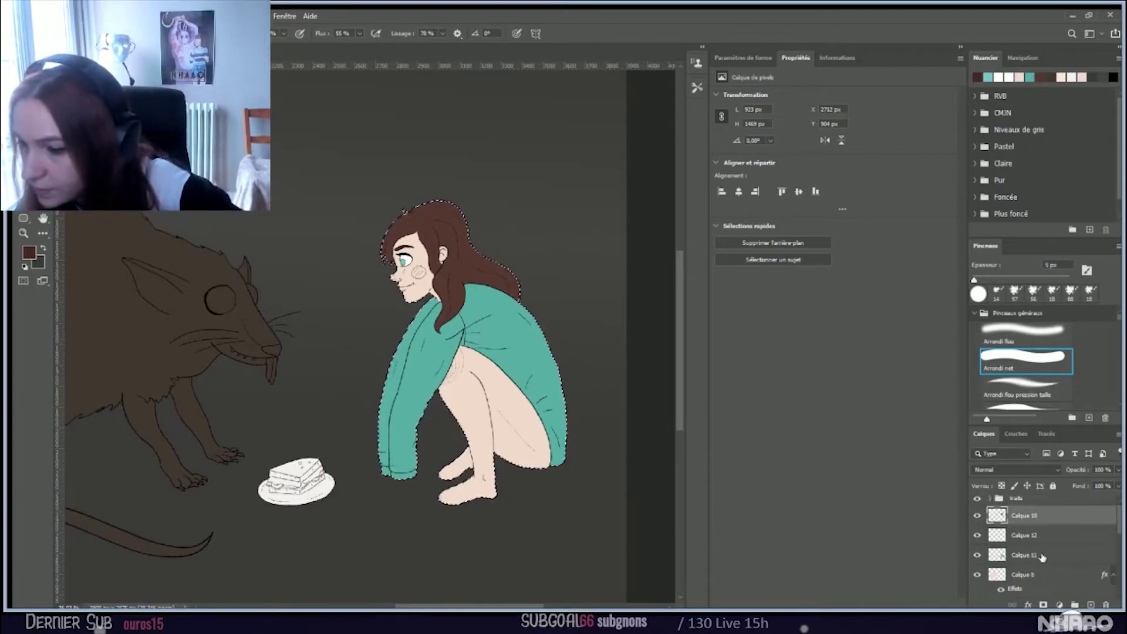
scroll(1043, 564, down, 2)
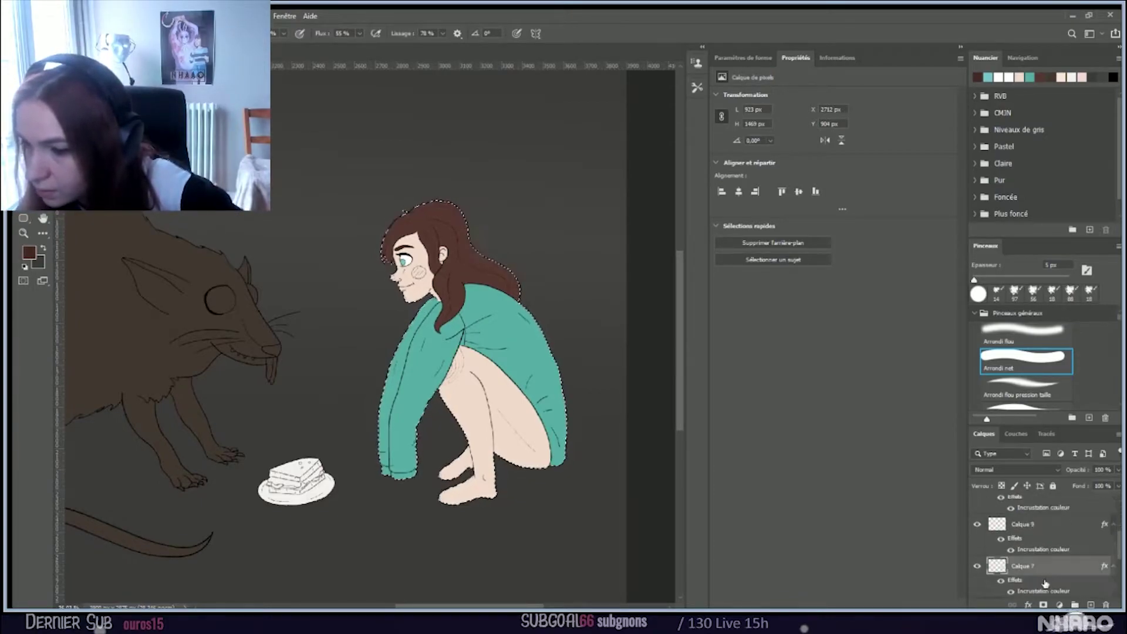
scroll(1045, 526, up, 3)
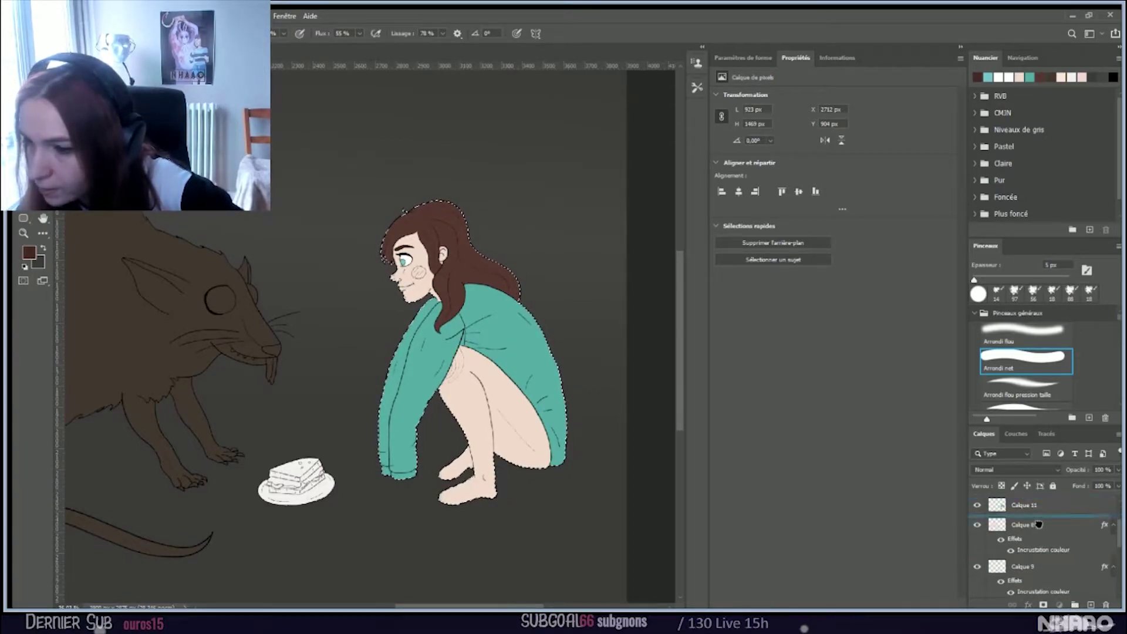
drag(1039, 528, 1039, 529)
scroll(1039, 533, up, 2)
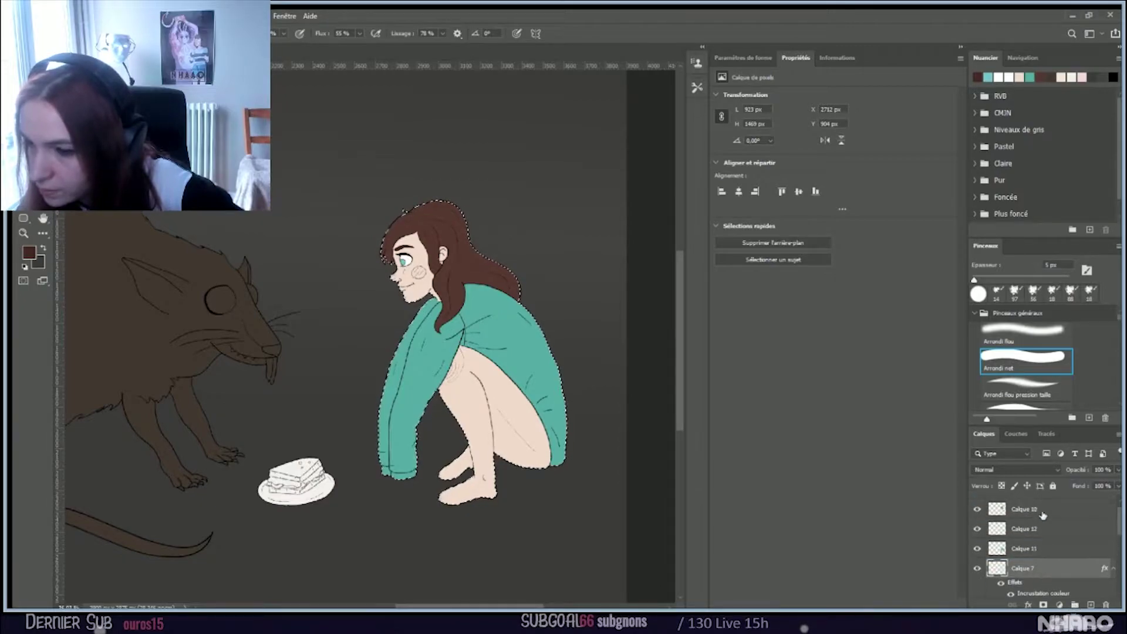
Step: Group the girl's colour layers Calque 10, 12, 11 and 7 and name the group abby
scroll(1043, 516, up, 1)
shift+click(1062, 519)
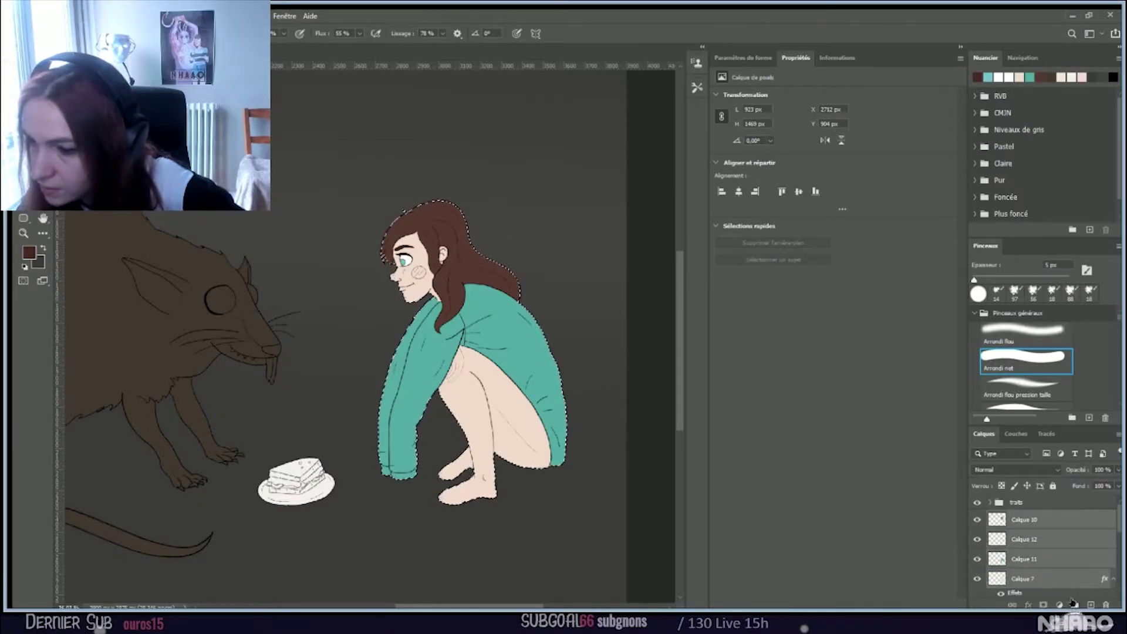
click(1074, 603)
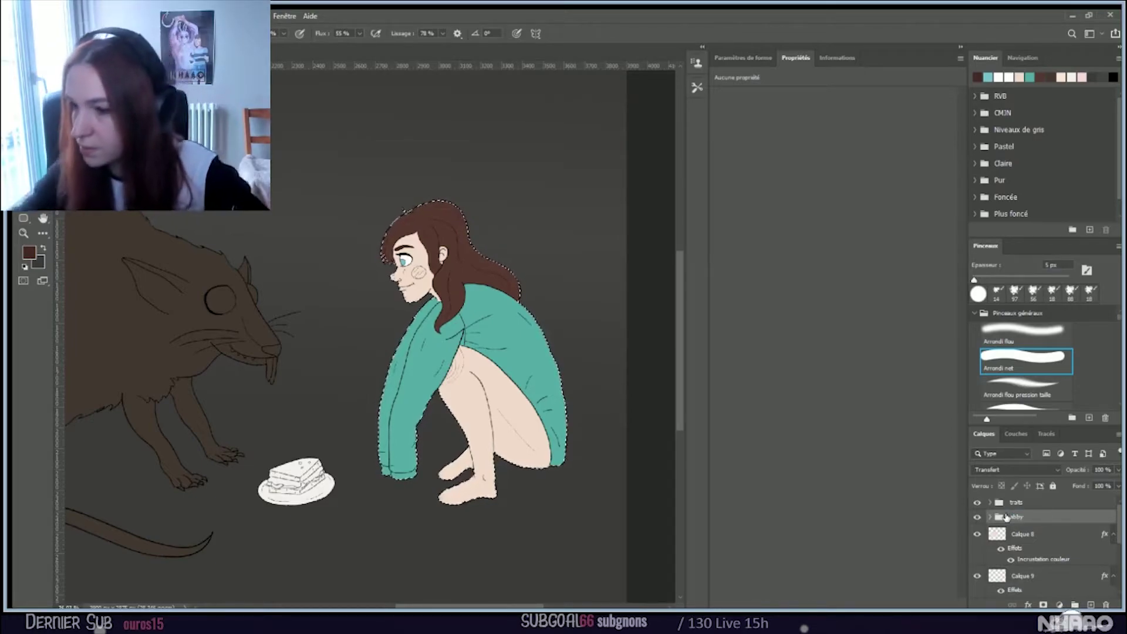
Step: Hide and show Calque 8 to check which figure's flat colour it holds
click(1011, 531)
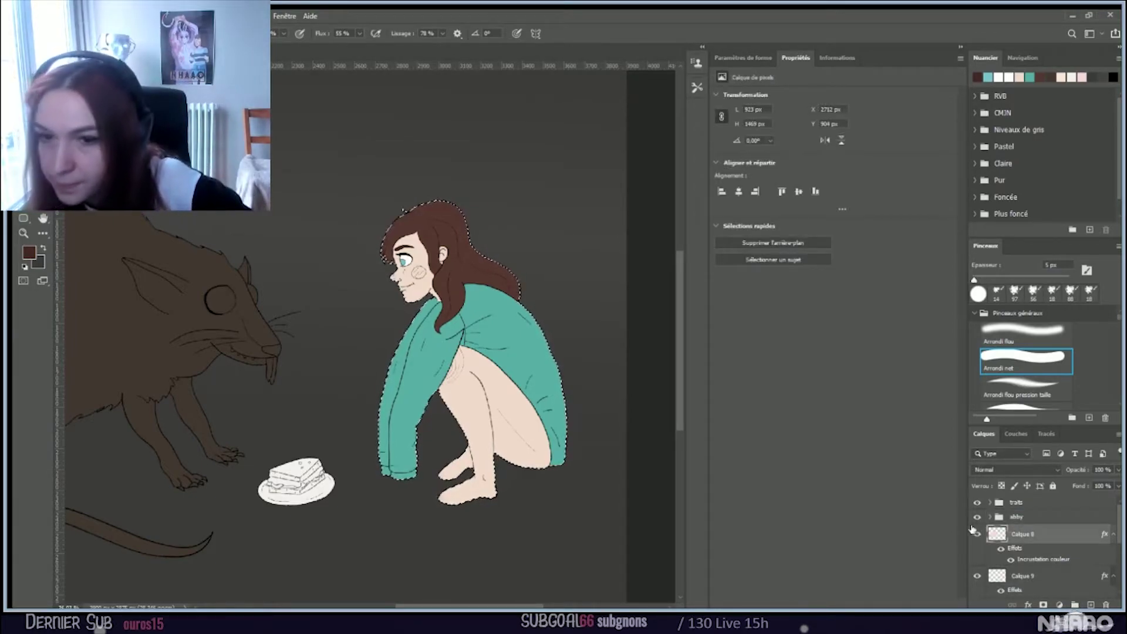
click(975, 533)
click(975, 533)
scroll(323, 460, down, 3)
scroll(177, 395, down, 3)
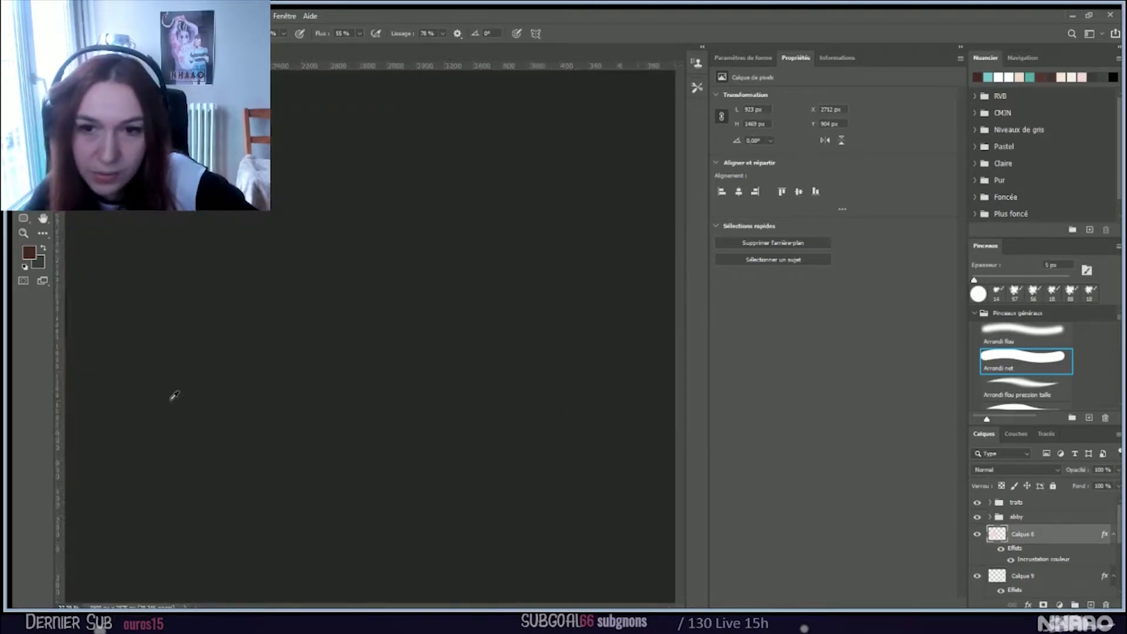
scroll(171, 392, up, 4)
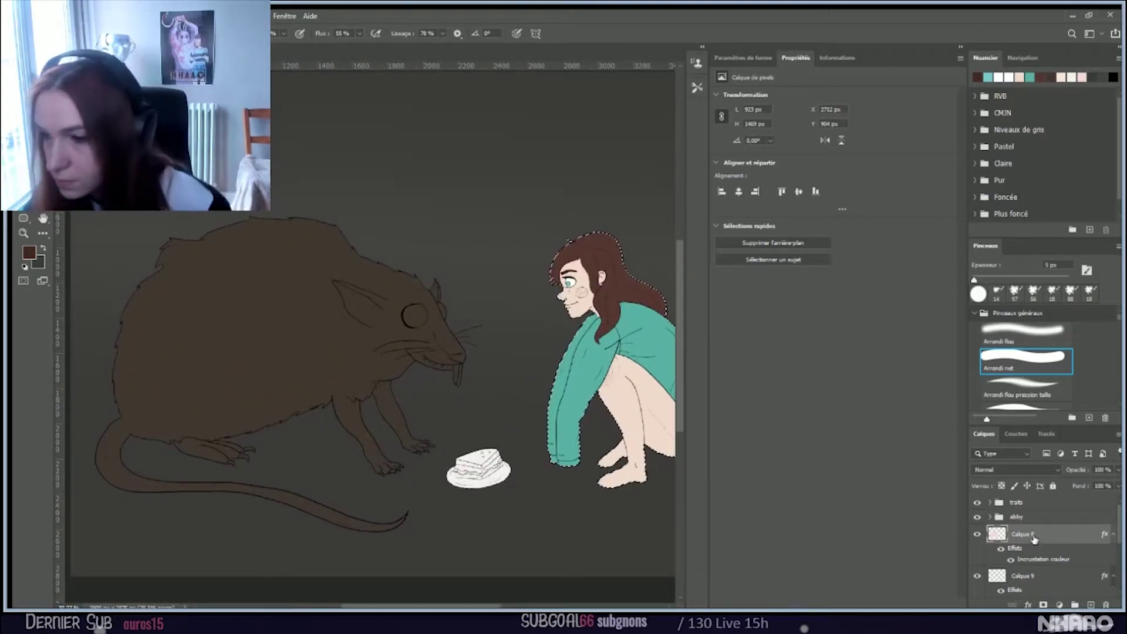
Step: Change the colour overlay of the rat's flat base on Calque 8 to a very dark grey
double_click(1048, 534)
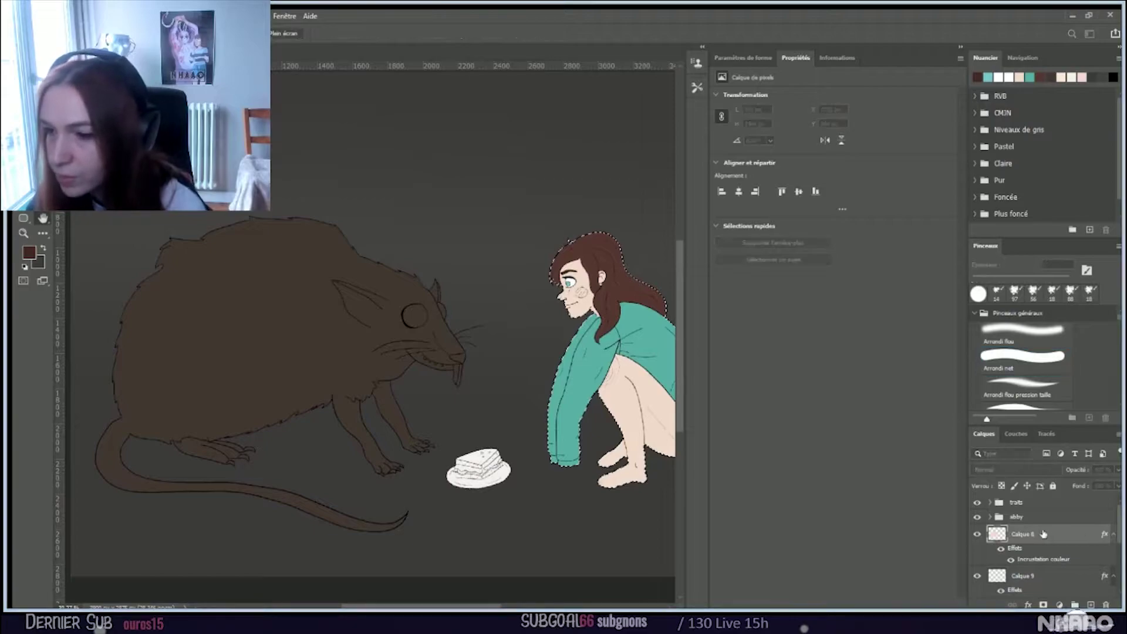
click(893, 132)
click(636, 288)
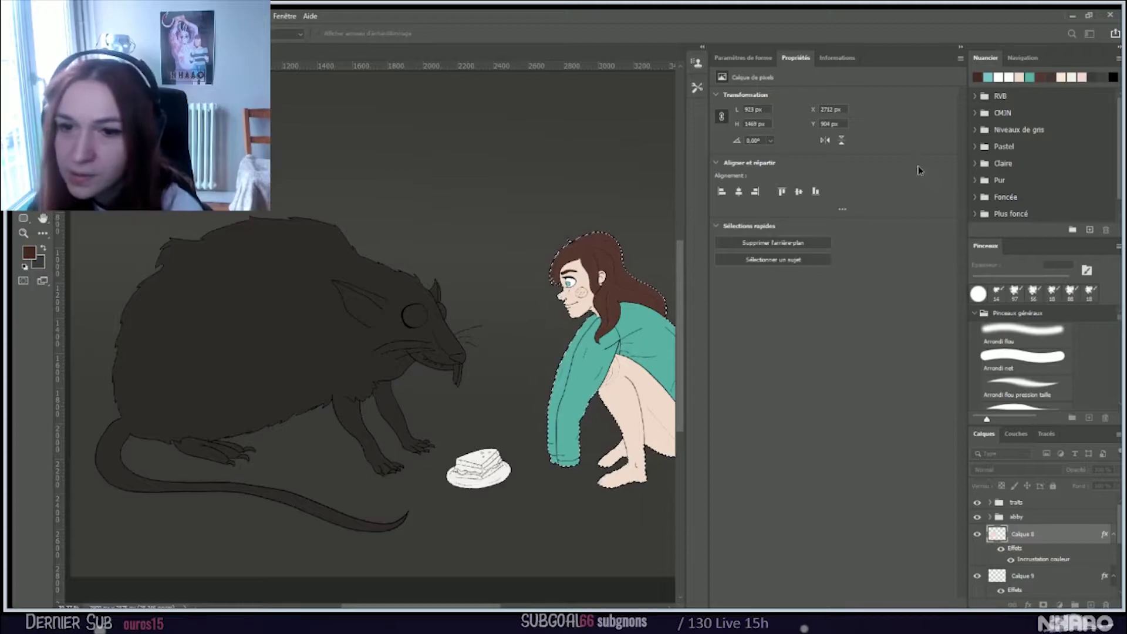
key(space)
click(1024, 356)
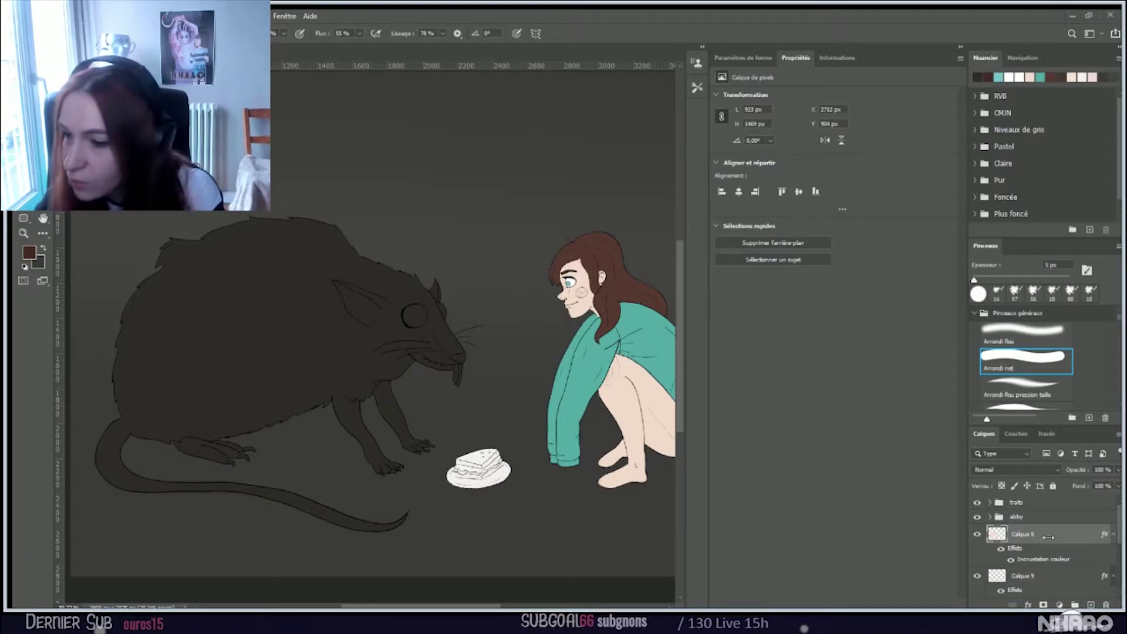
Step: Load the rat's silhouette as a selection from its flat base layer Calque 8
scroll(1056, 561, down, 5)
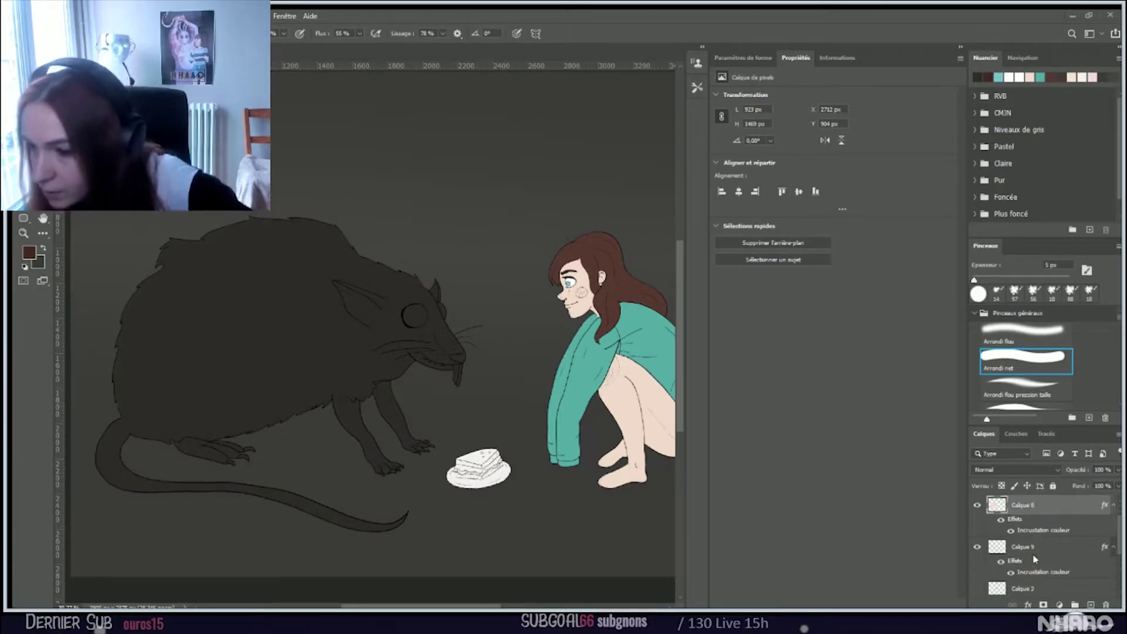
scroll(1015, 557, up, 4)
scroll(1022, 559, up, 1)
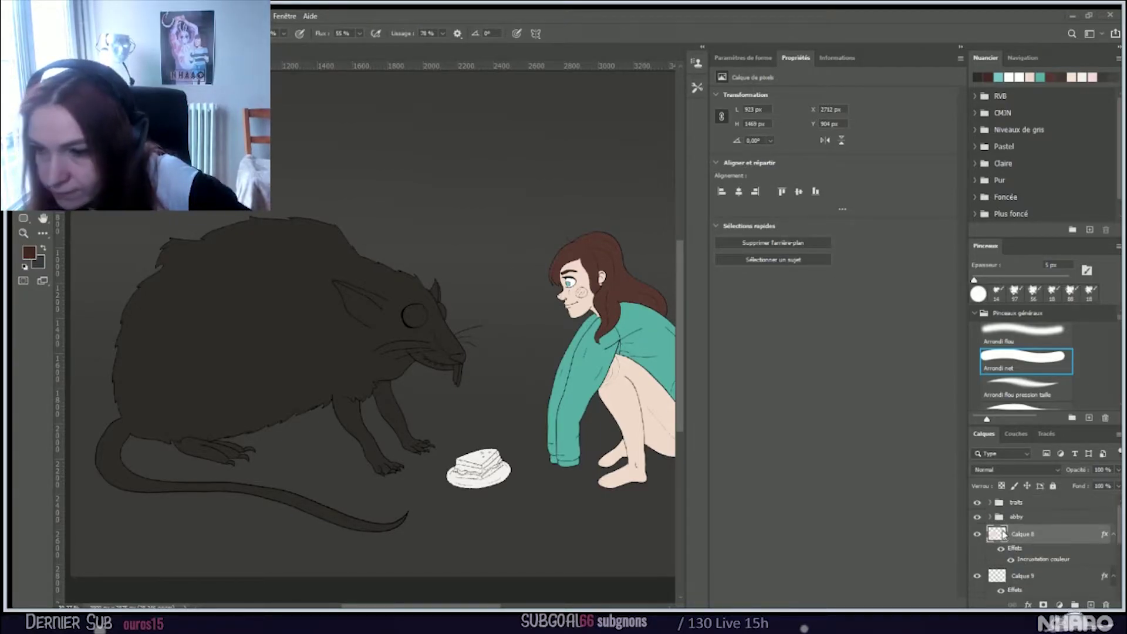
ctrl+click(996, 534)
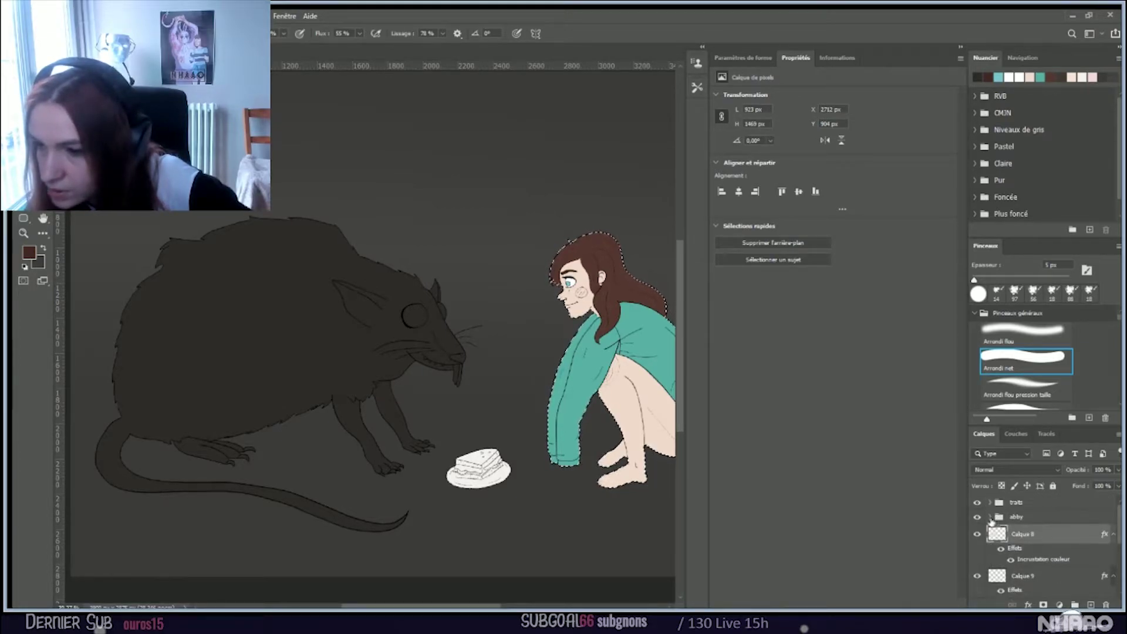
scroll(992, 545, down, 3)
scroll(996, 545, down, 1)
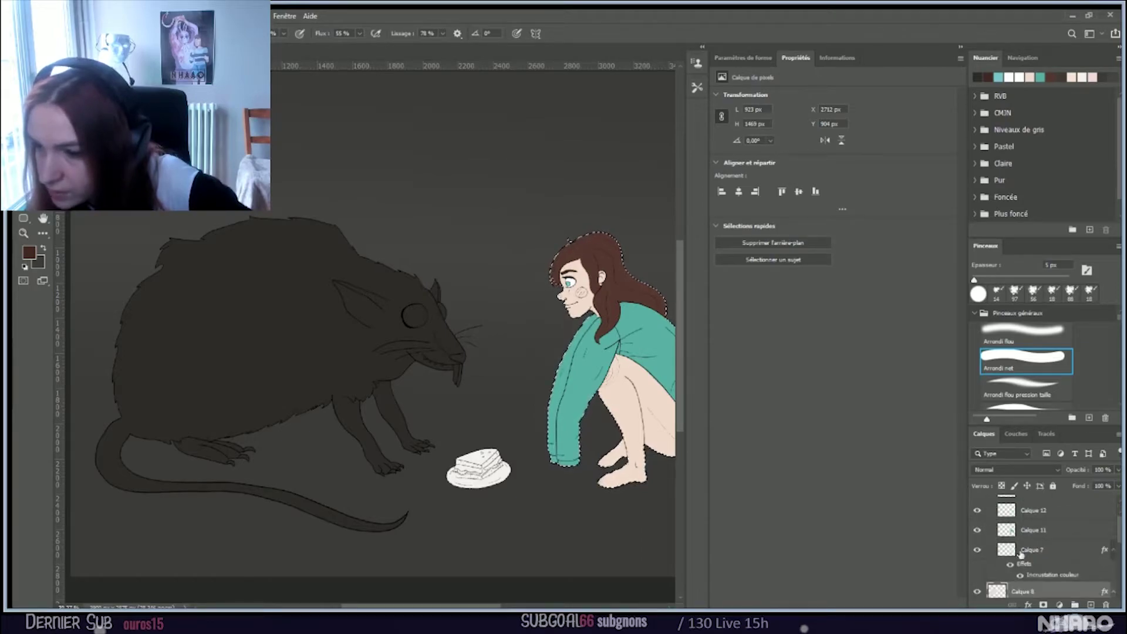
click(1005, 549)
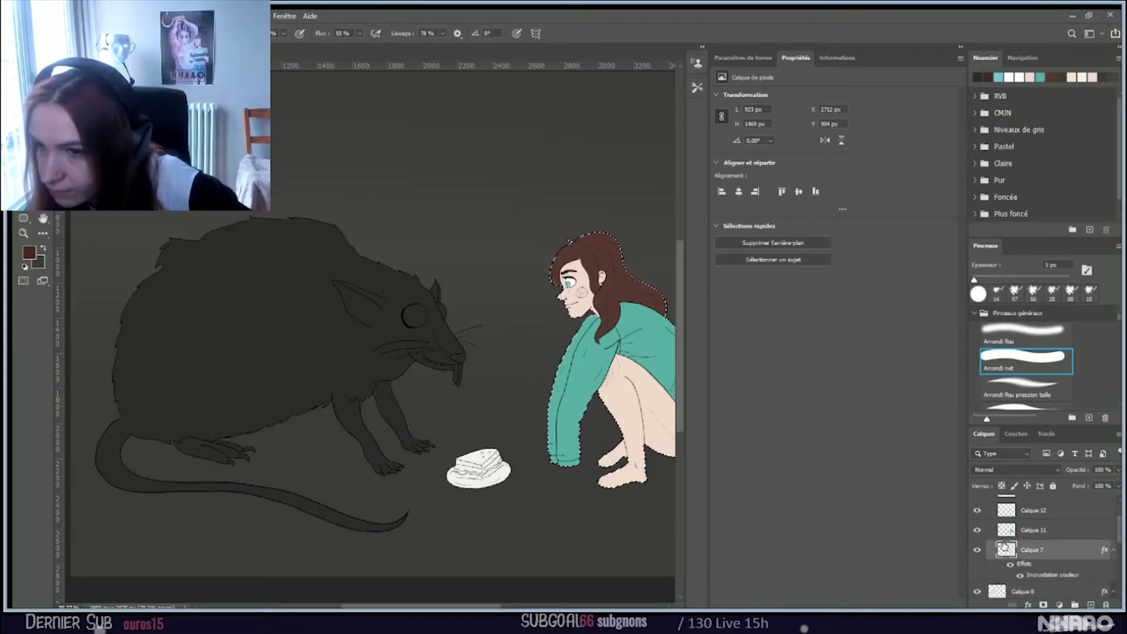
scroll(1001, 549, down, 2)
ctrl+click(996, 549)
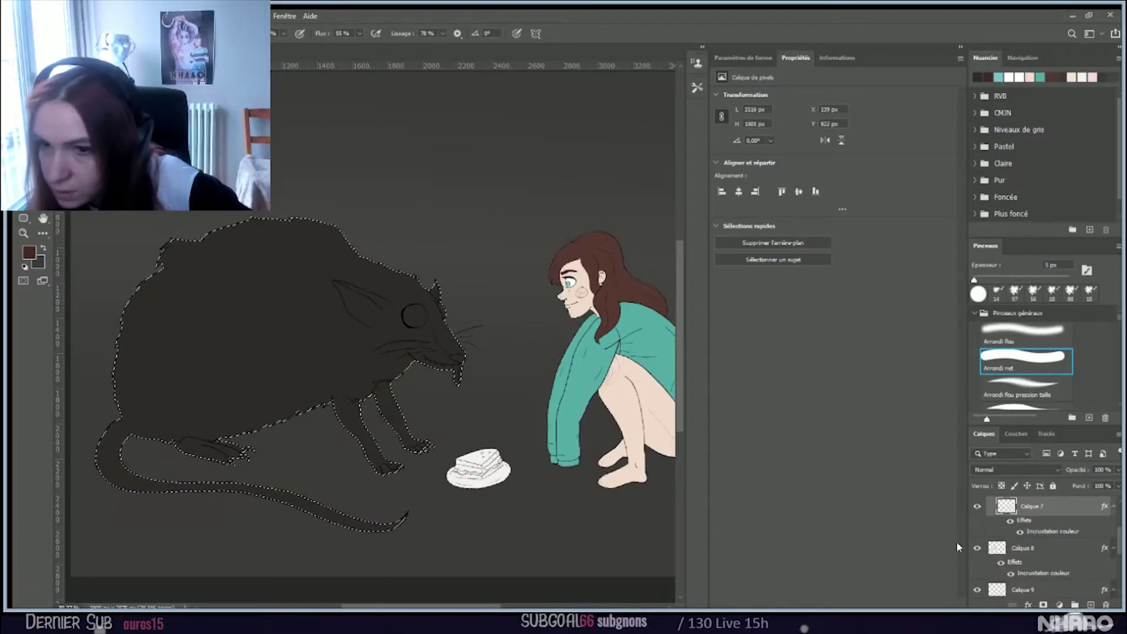
Step: Add a new layer above the rat's flat base and paint the rat's whole tail light grey
scroll(202, 508, up, 1)
scroll(203, 509, down, 1)
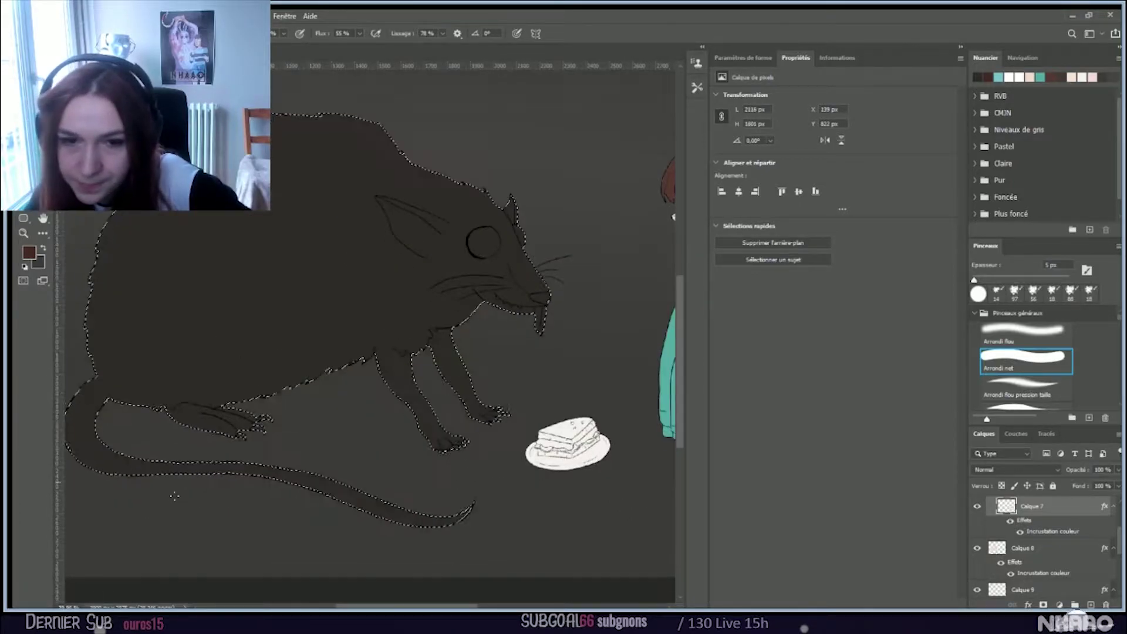
scroll(1062, 578, up, 1)
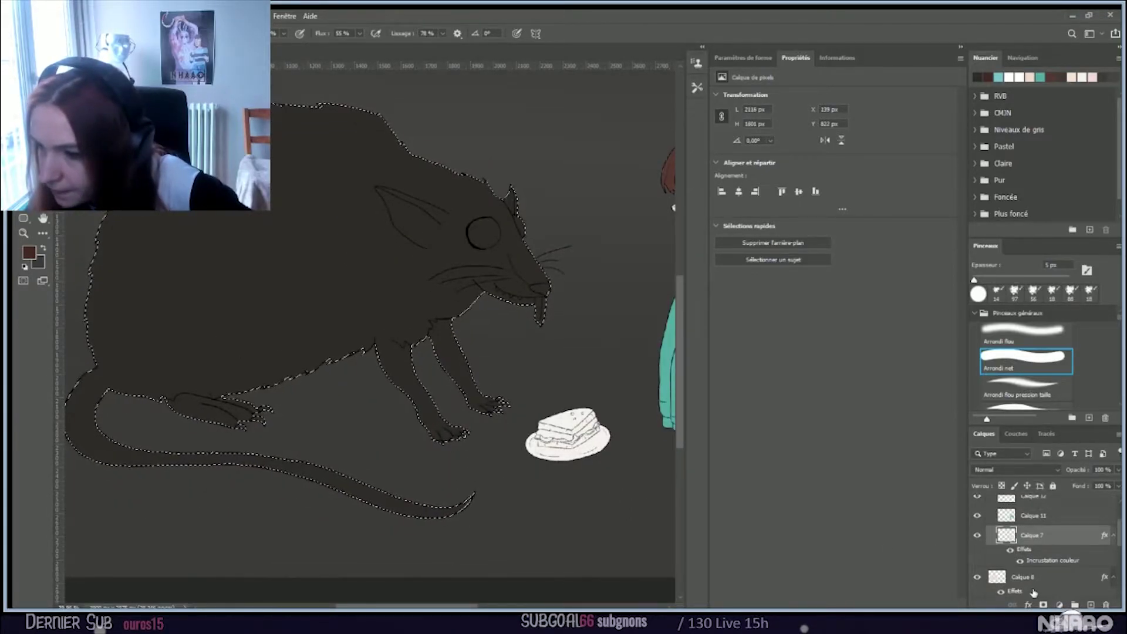
click(1101, 594)
click(1090, 604)
scroll(199, 411, down, 1)
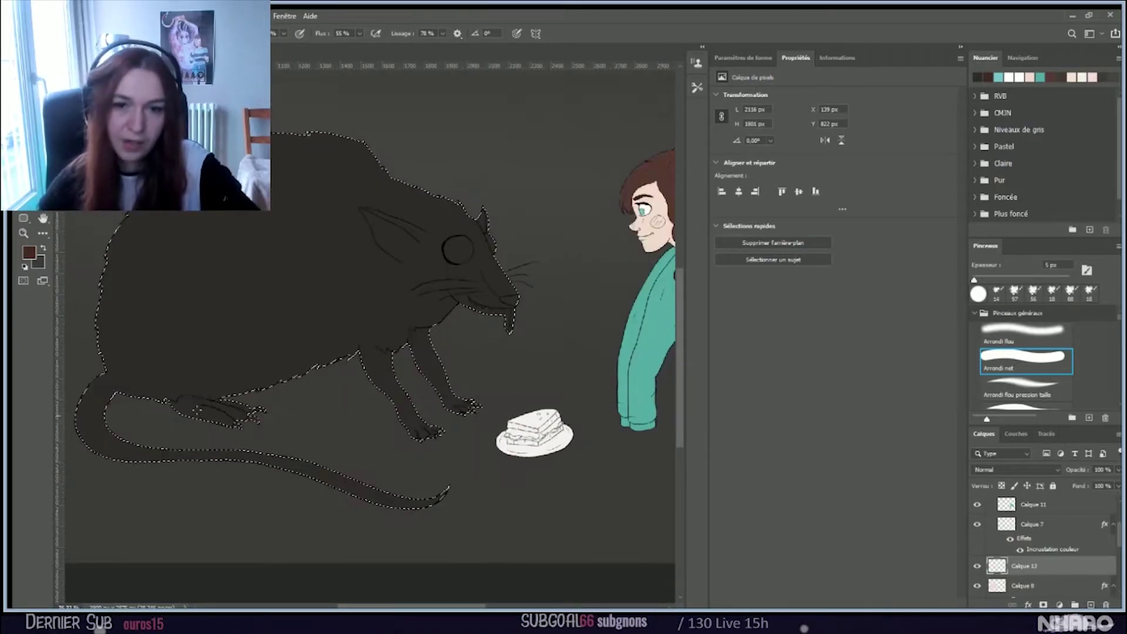
click(31, 253)
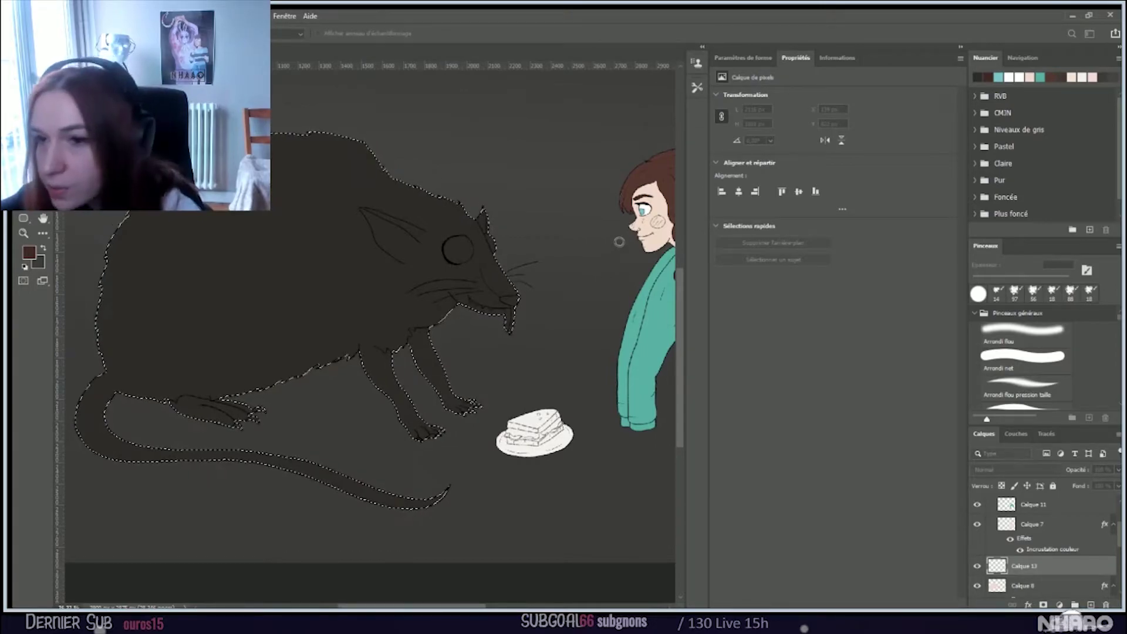
click(881, 171)
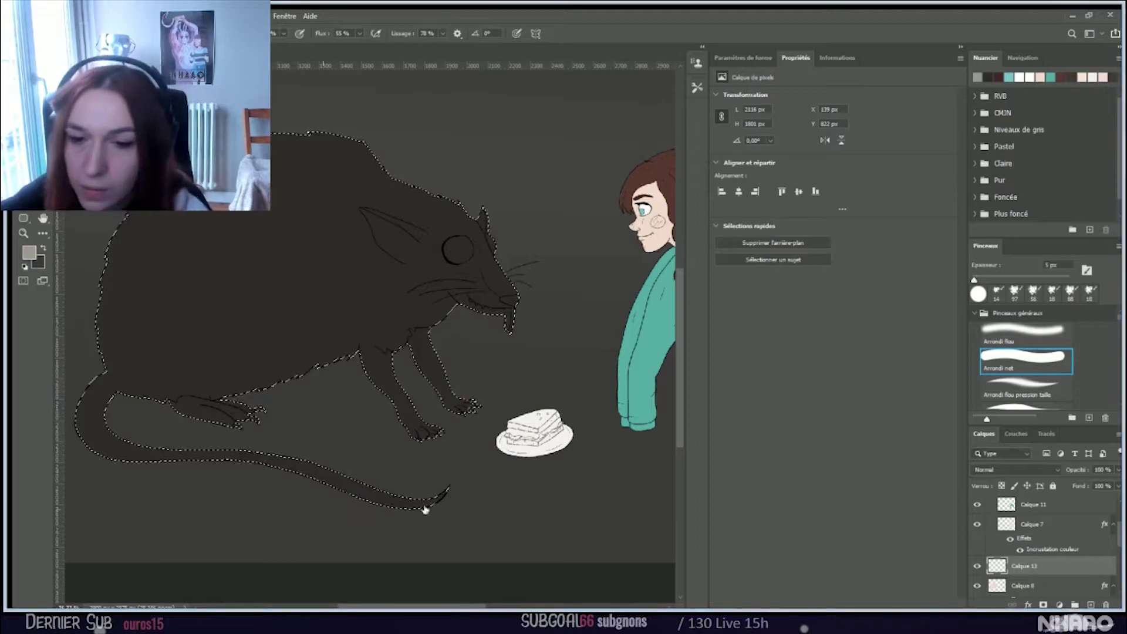
alt+right_click(398, 438)
mouse_move(173, 455)
mouse_down()
mouse_move(436, 500)
mouse_move(320, 468)
mouse_up()
drag(446, 482, 442, 483)
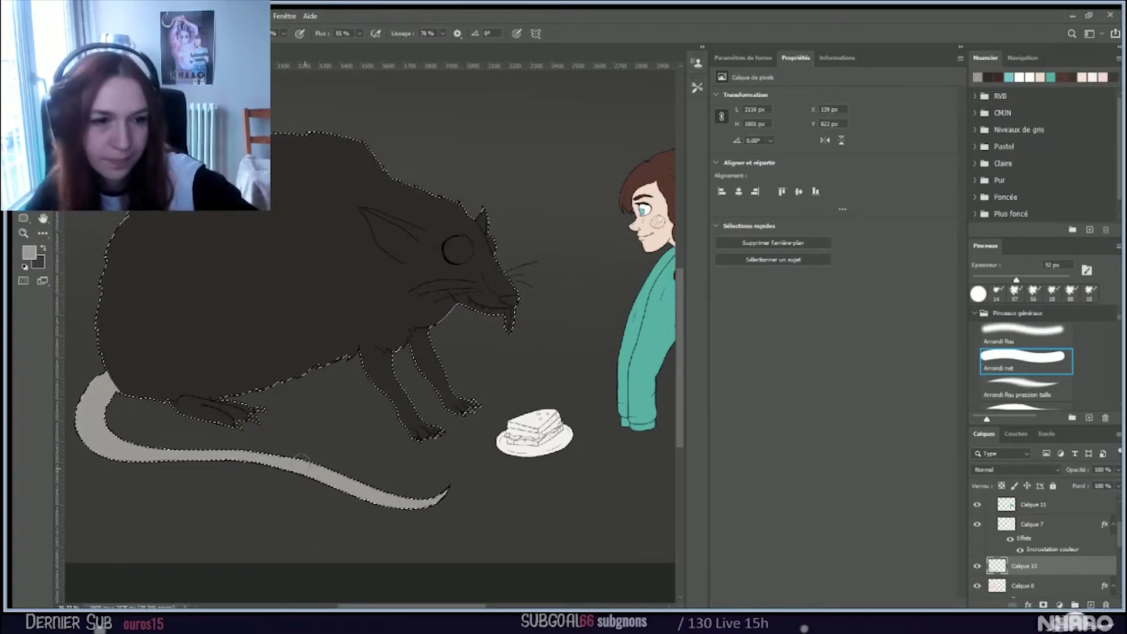
Step: Paint the rat's hind foot and both front paws in the same light grey
scroll(302, 461, up, 2)
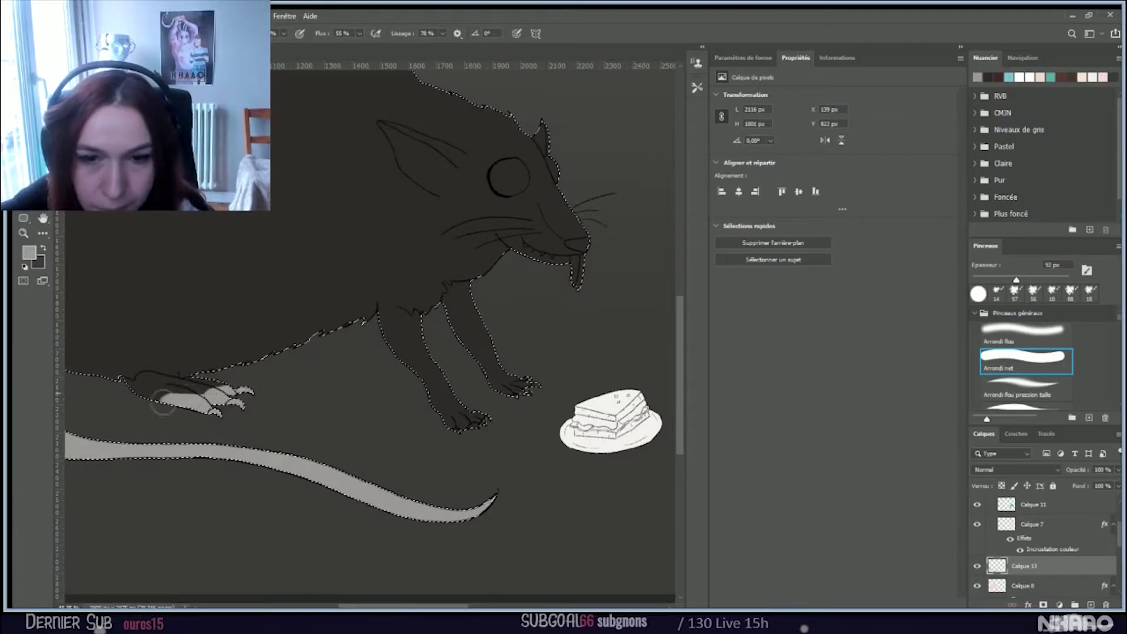
drag(132, 390, 181, 400)
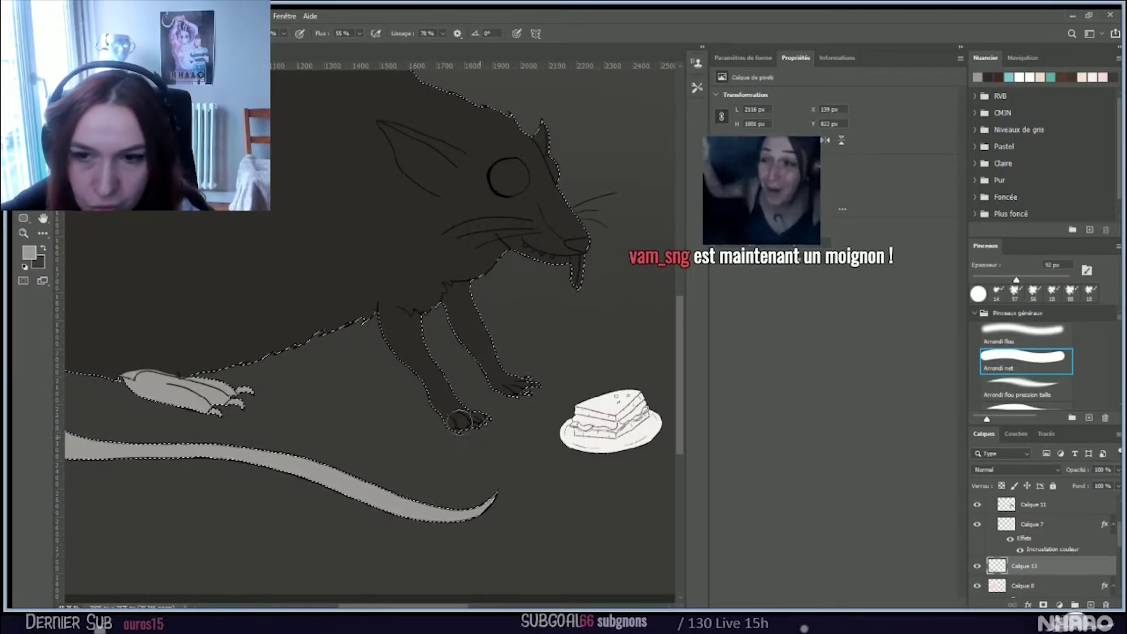
drag(463, 422, 490, 438)
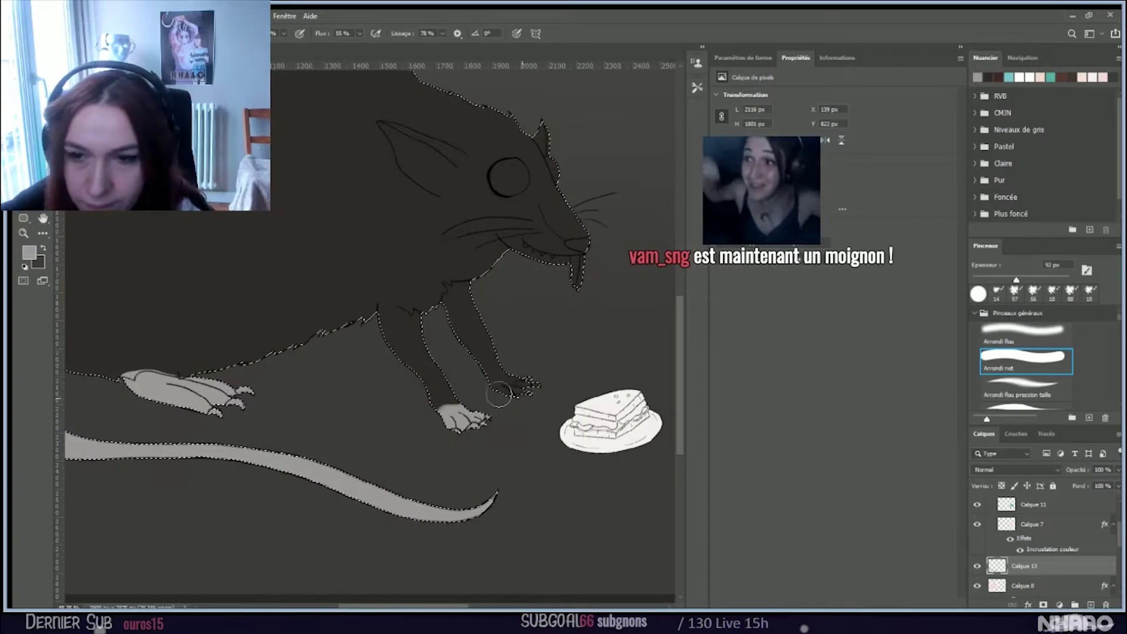
mouse_move(533, 397)
mouse_down()
mouse_move(518, 385)
mouse_move(532, 376)
mouse_up()
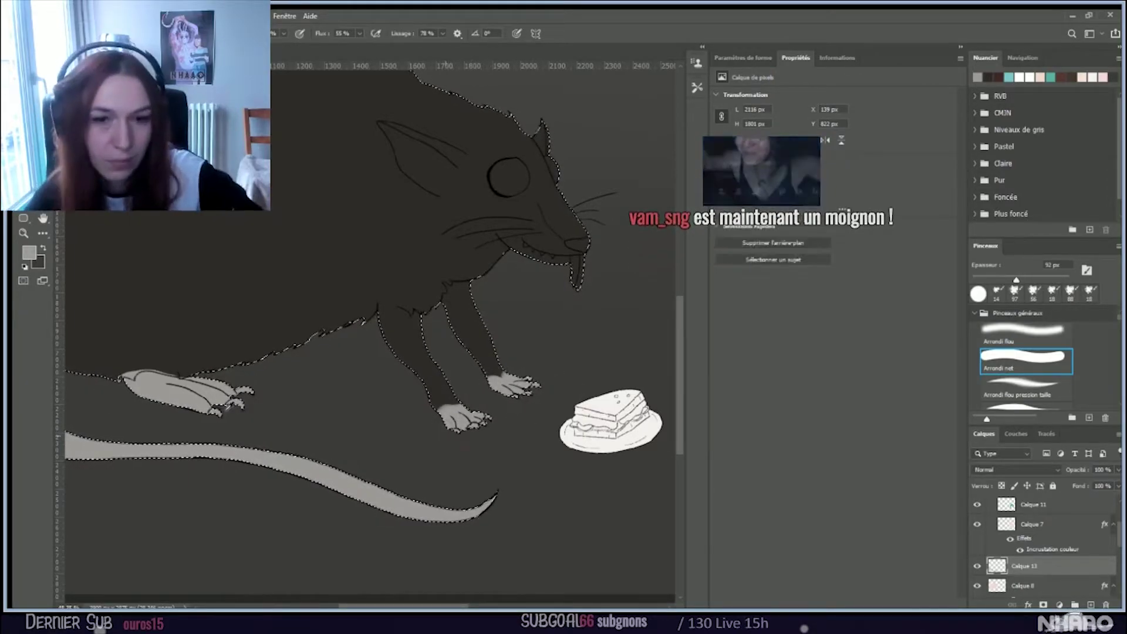
Step: Erase the light grey overflow around the rat's hind foot with an 11 px eraser
scroll(143, 405, up, 2)
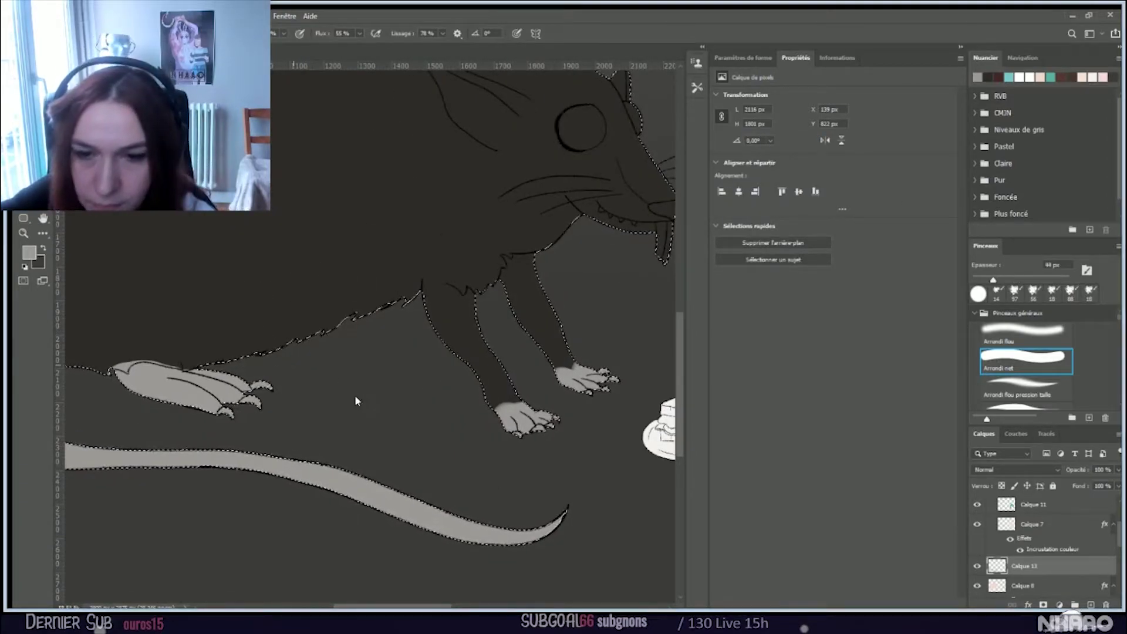
key(e)
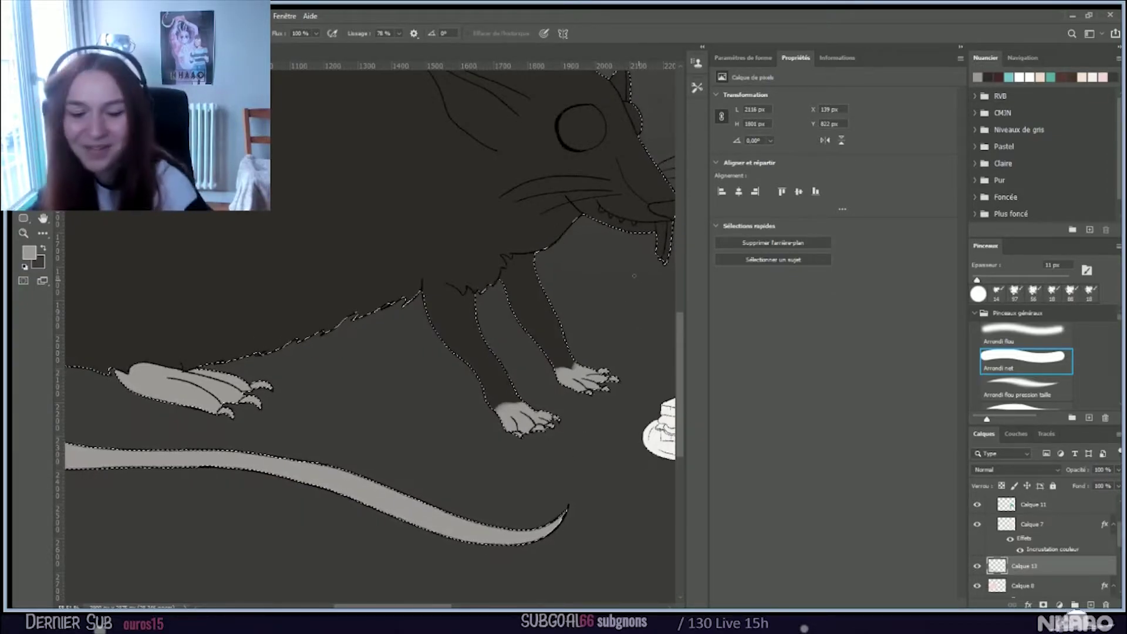
scroll(566, 275, down, 3)
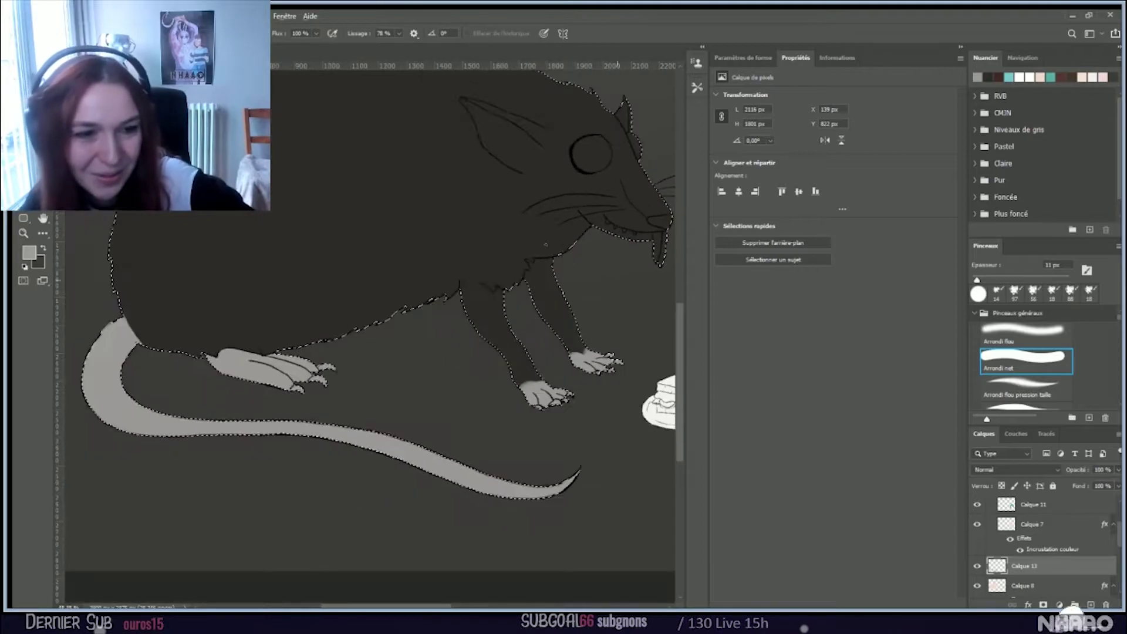
scroll(534, 240, down, 2)
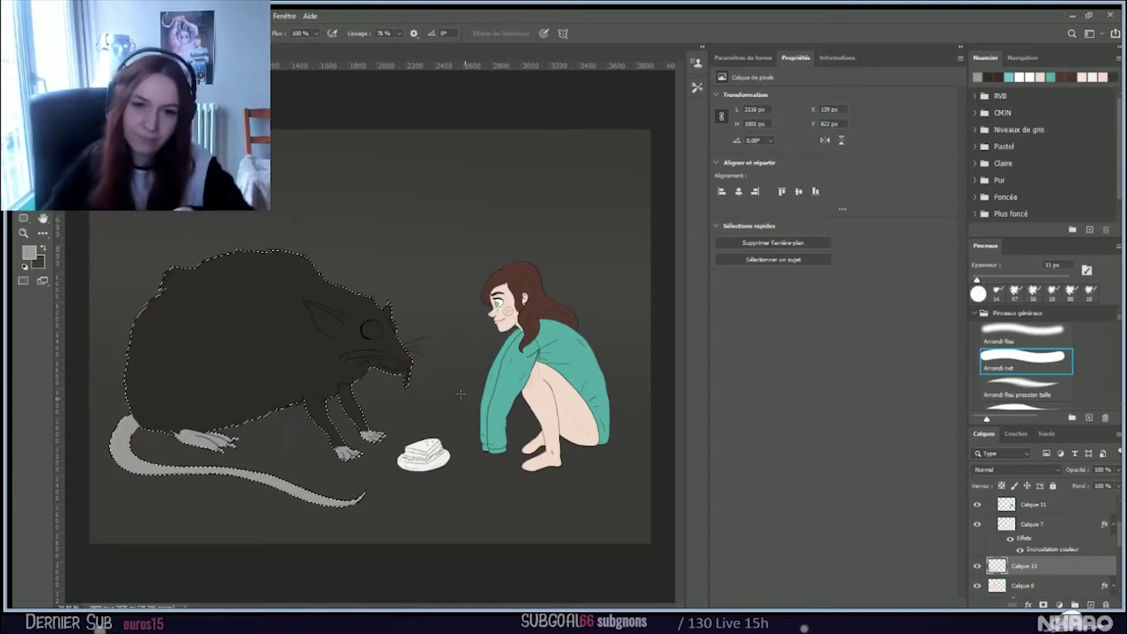
Step: Add a new layer and paint the rat's nose near-black with a 20 px hard round brush
scroll(367, 350, up, 9)
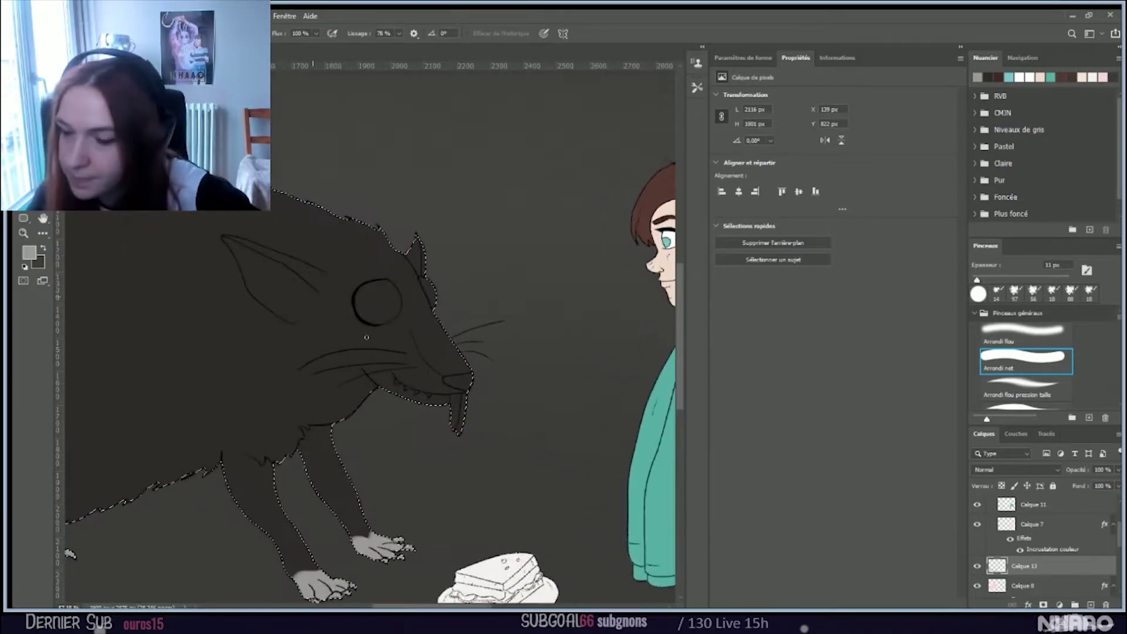
scroll(363, 335, up, 1)
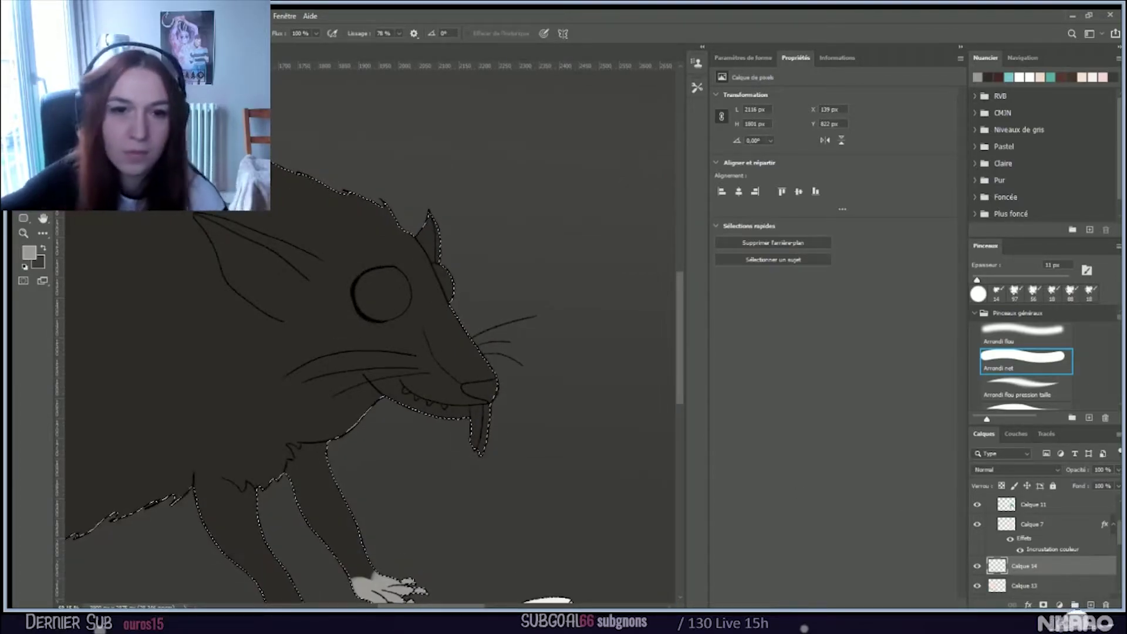
click(30, 253)
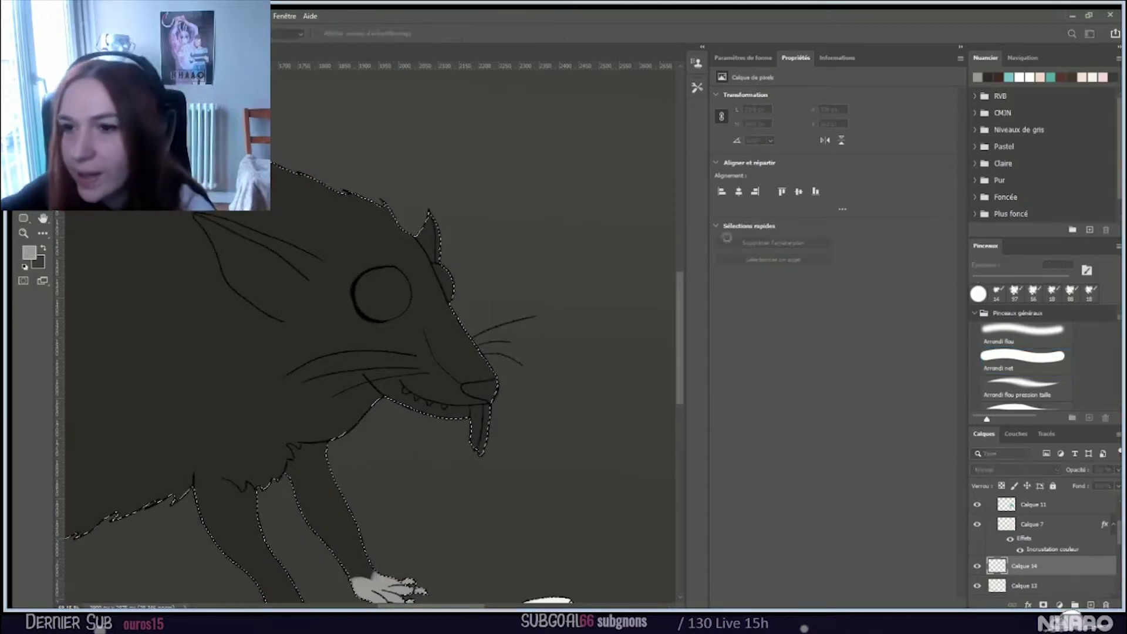
click(880, 164)
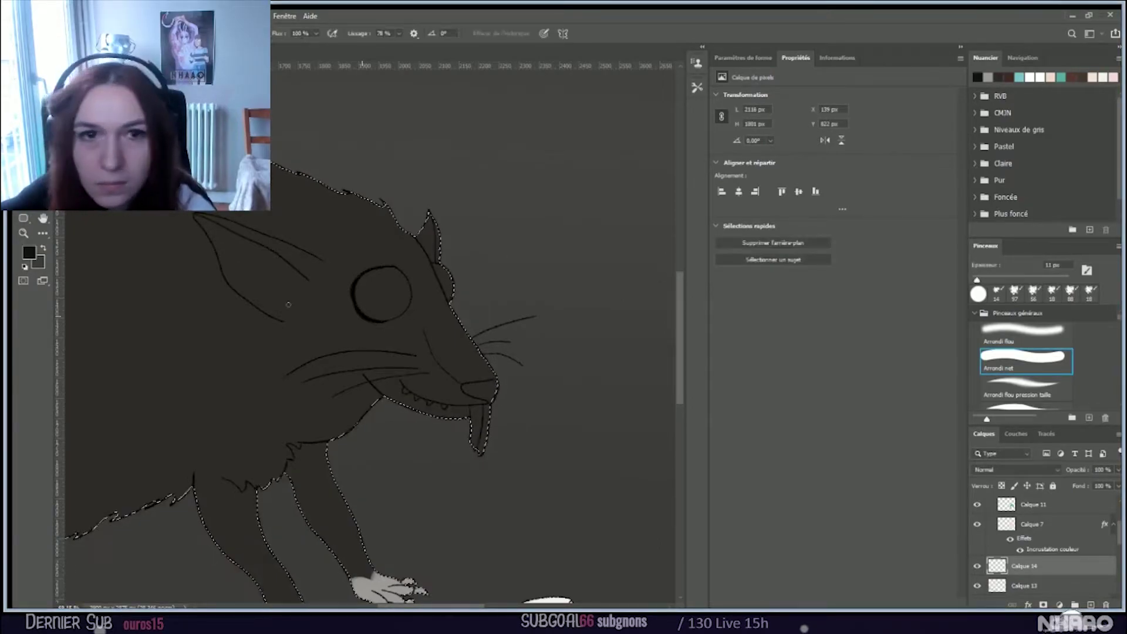
key(b)
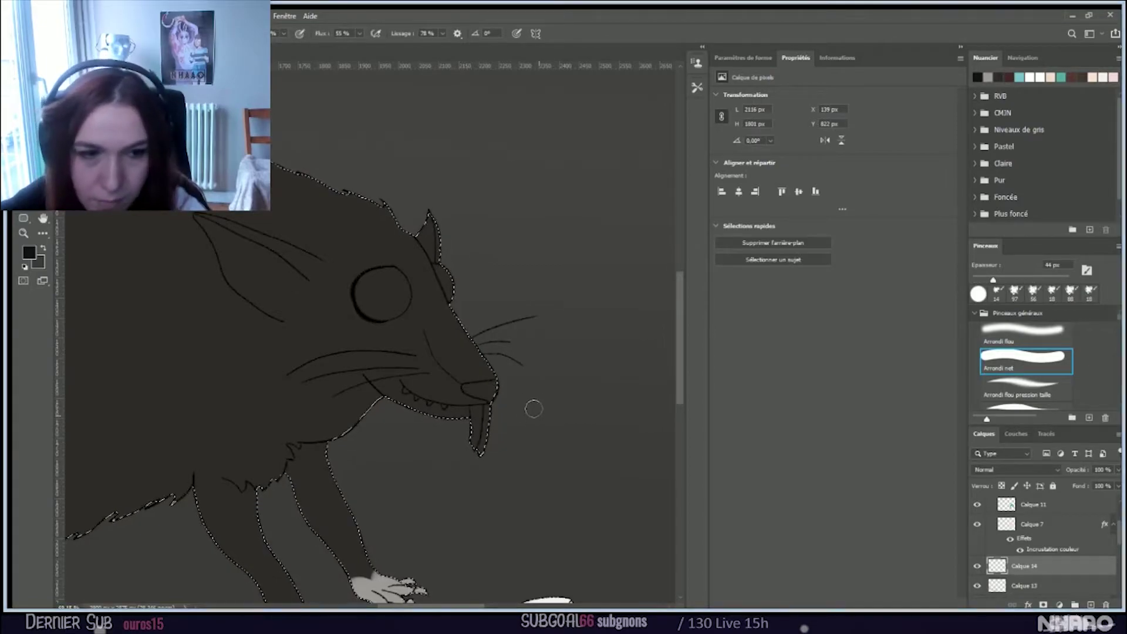
key(bracketleft)
key(bracketleft)
key(bracketleft)
key(bracketleft)
key(bracketleft)
mouse_move(481, 384)
mouse_down()
mouse_move(518, 378)
mouse_move(476, 381)
mouse_move(516, 374)
mouse_move(493, 385)
mouse_up()
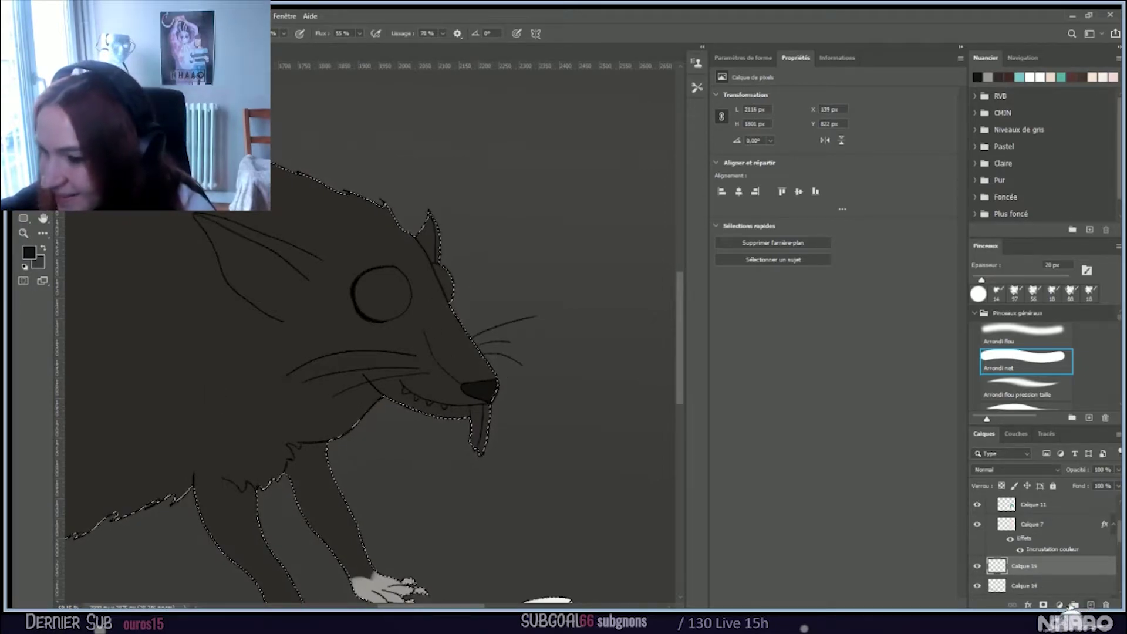
Step: On another new layer, paint the rat's two long front teeth off-white up to the gum line
click(26, 252)
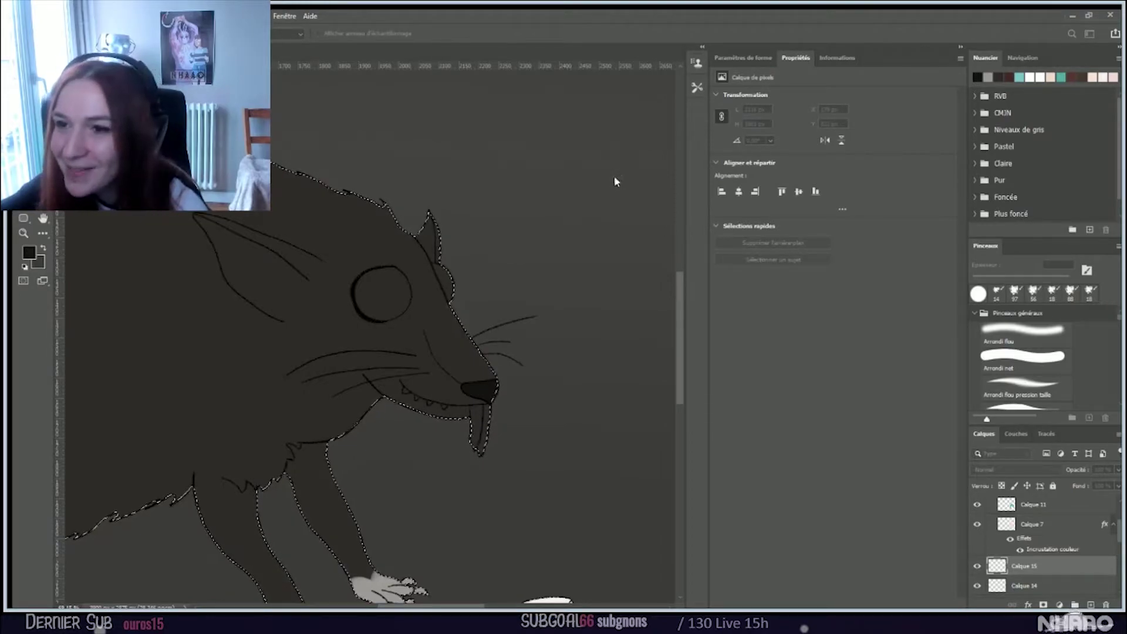
click(853, 177)
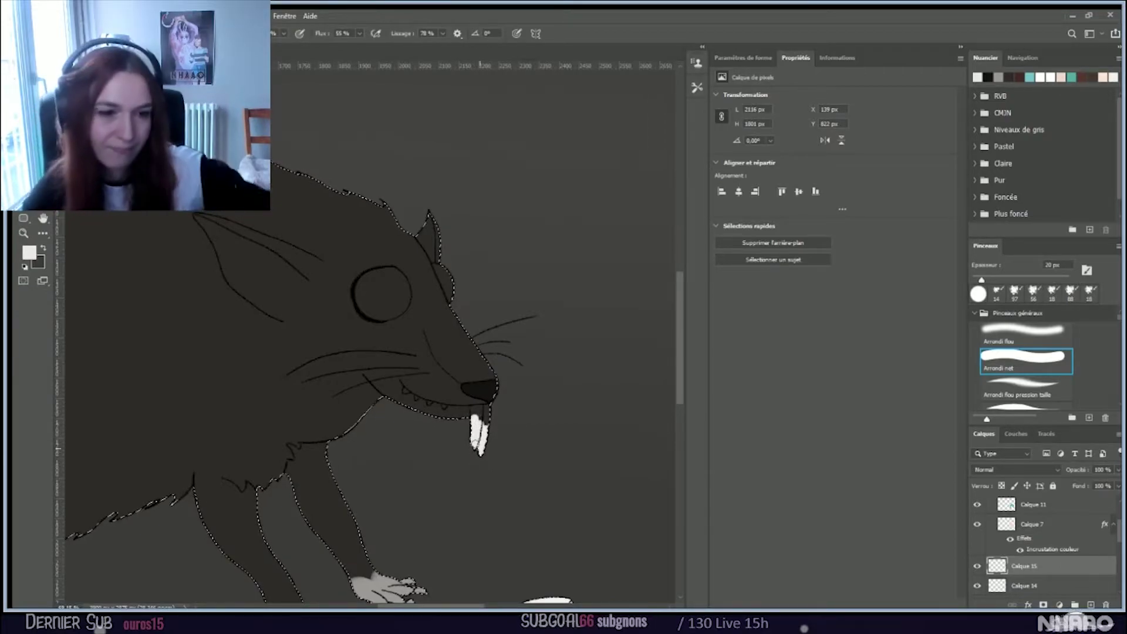
scroll(478, 447, up, 1)
scroll(476, 442, up, 2)
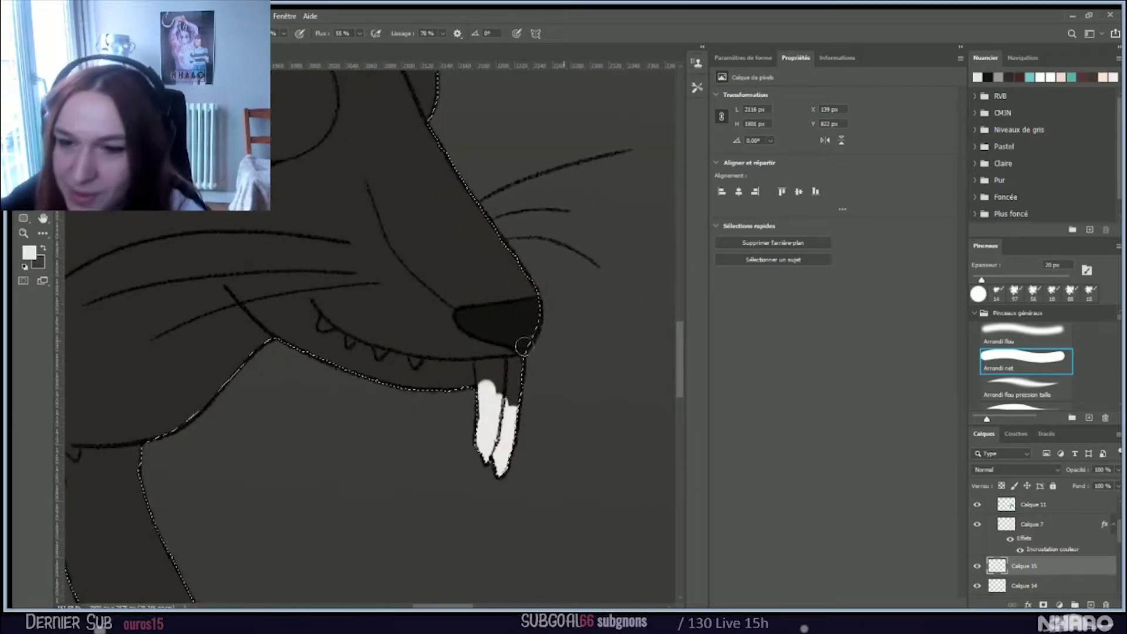
click(486, 368)
mouse_move(516, 361)
mouse_down()
mouse_move(481, 367)
mouse_move(487, 409)
mouse_move(487, 361)
mouse_move(479, 370)
mouse_move(502, 365)
mouse_move(506, 440)
mouse_move(514, 380)
mouse_up()
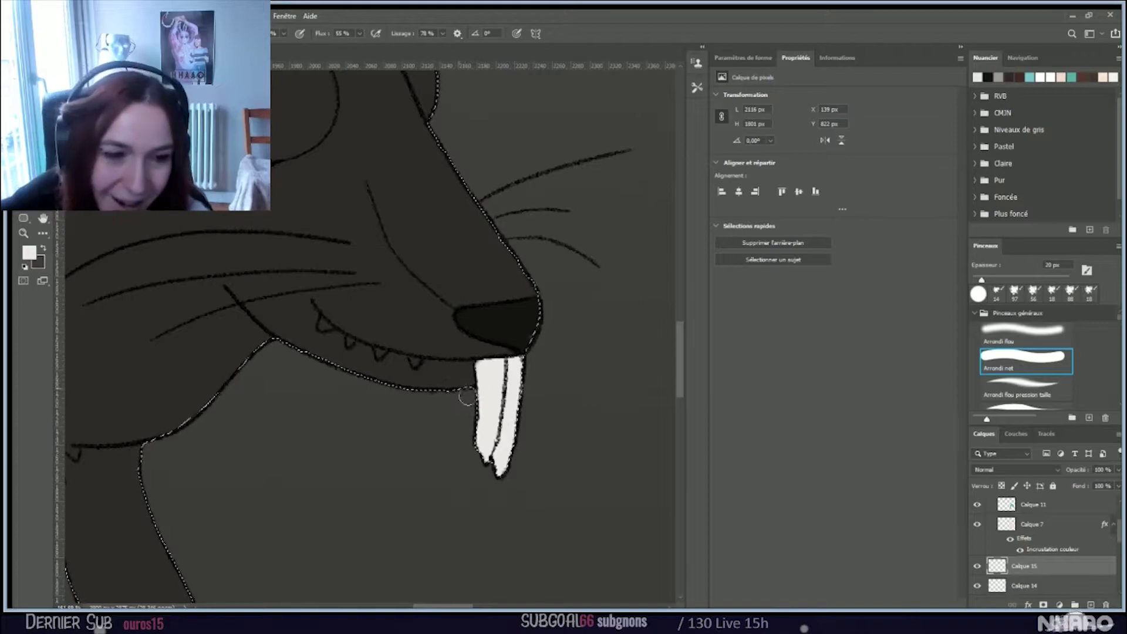
Step: Fill the rat's four small pointed teeth with off-white, using a much smaller brush
key([)
key(bracketleft)
key(bracketleft)
key(bracketleft)
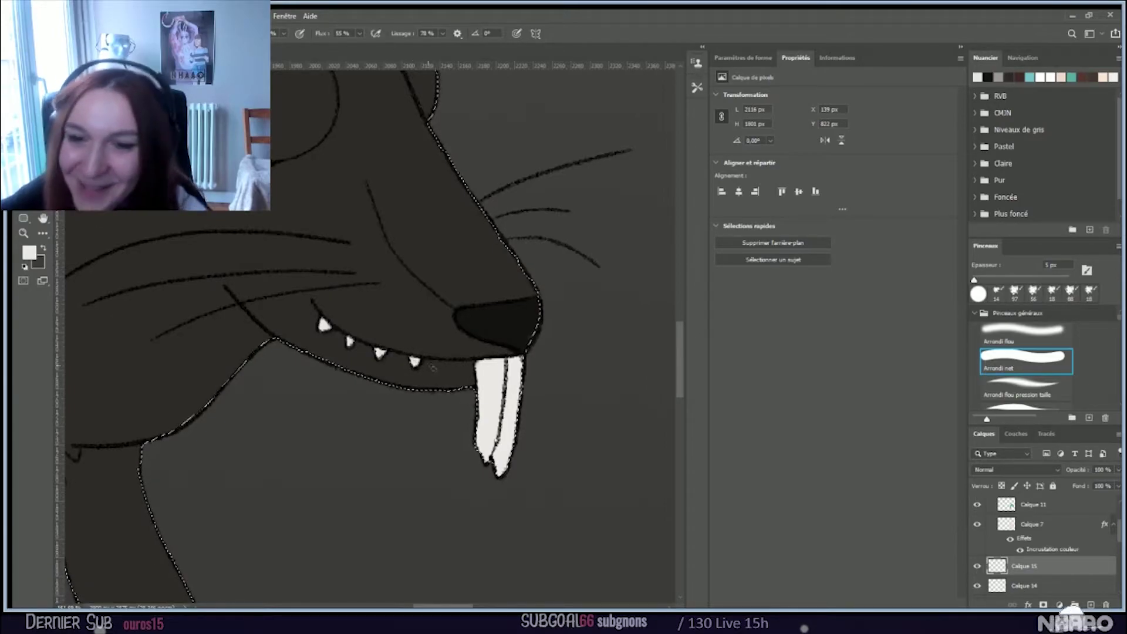
scroll(431, 365, down, 5)
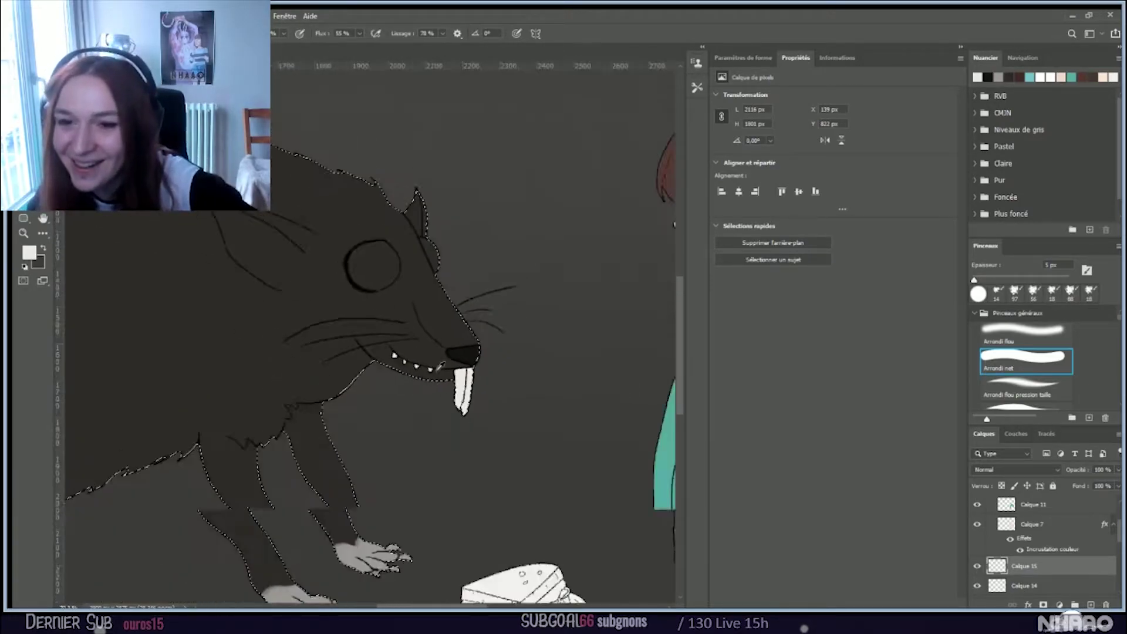
scroll(438, 366, down, 5)
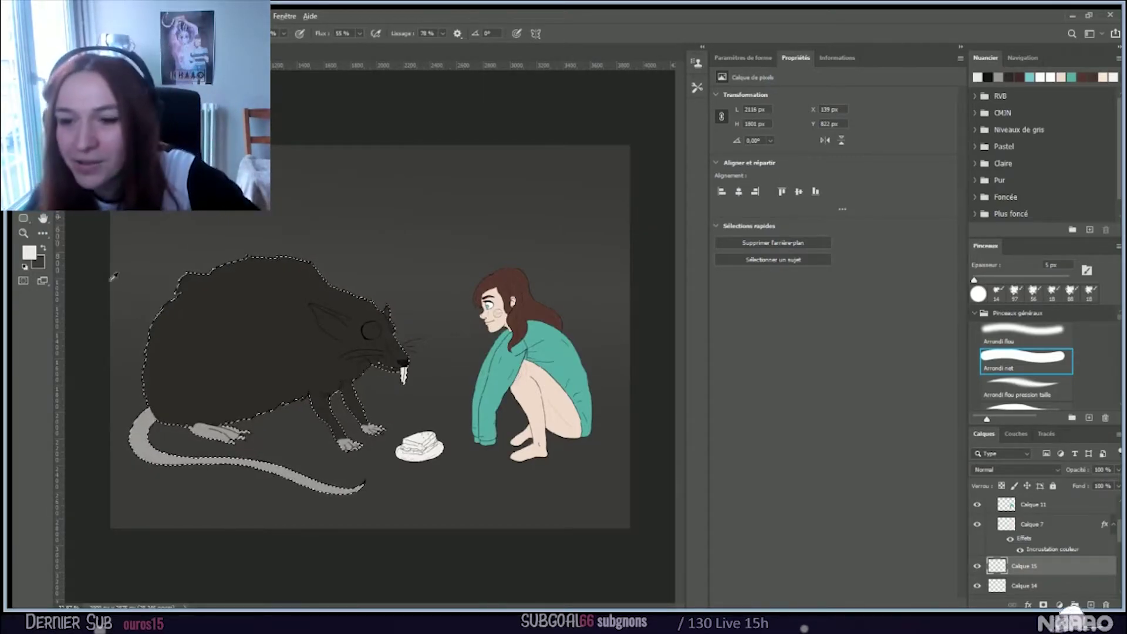
Step: Add a new layer and fill the rat's near eye with orange-red using a 44 px brush
scroll(367, 358, up, 10)
scroll(330, 173, up, 1)
click(1090, 604)
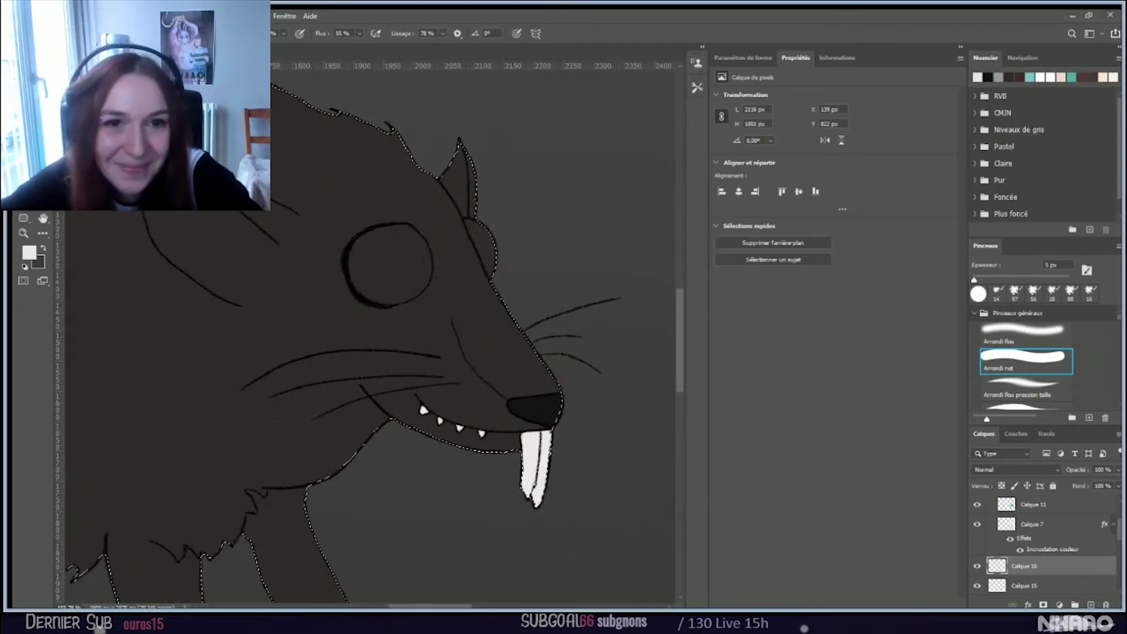
click(28, 252)
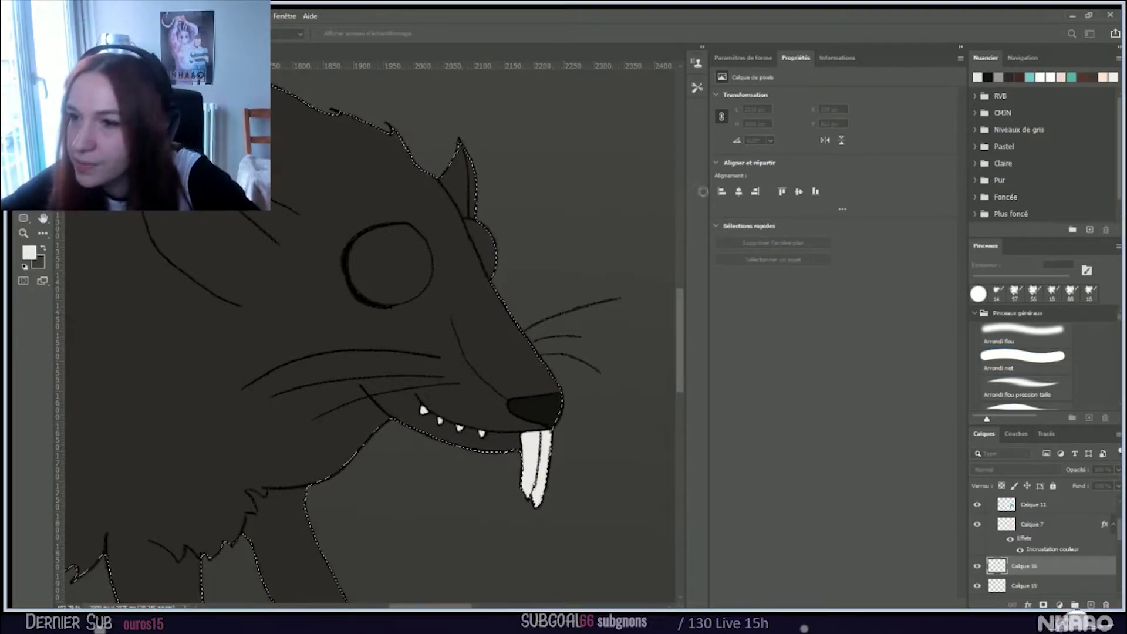
click(880, 170)
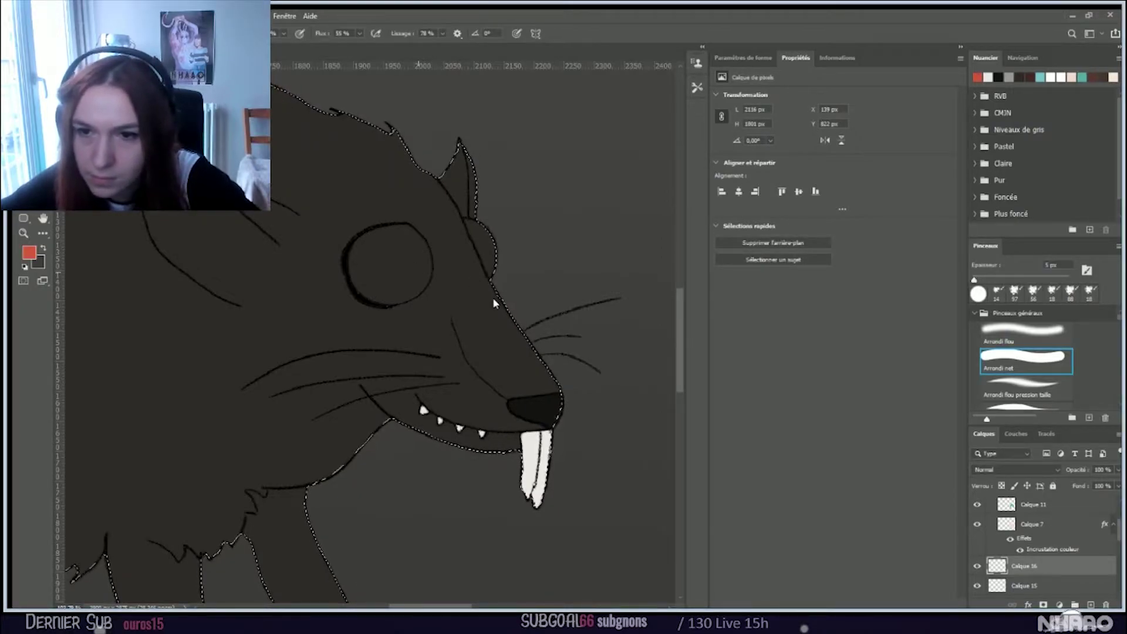
mouse_move(375, 255)
mouse_down()
mouse_move(404, 281)
mouse_move(356, 248)
mouse_move(411, 268)
mouse_move(346, 253)
mouse_move(354, 275)
mouse_move(346, 249)
mouse_move(363, 234)
mouse_move(374, 273)
mouse_move(345, 250)
mouse_move(376, 284)
mouse_up()
key(ctrl+z)
click(374, 254)
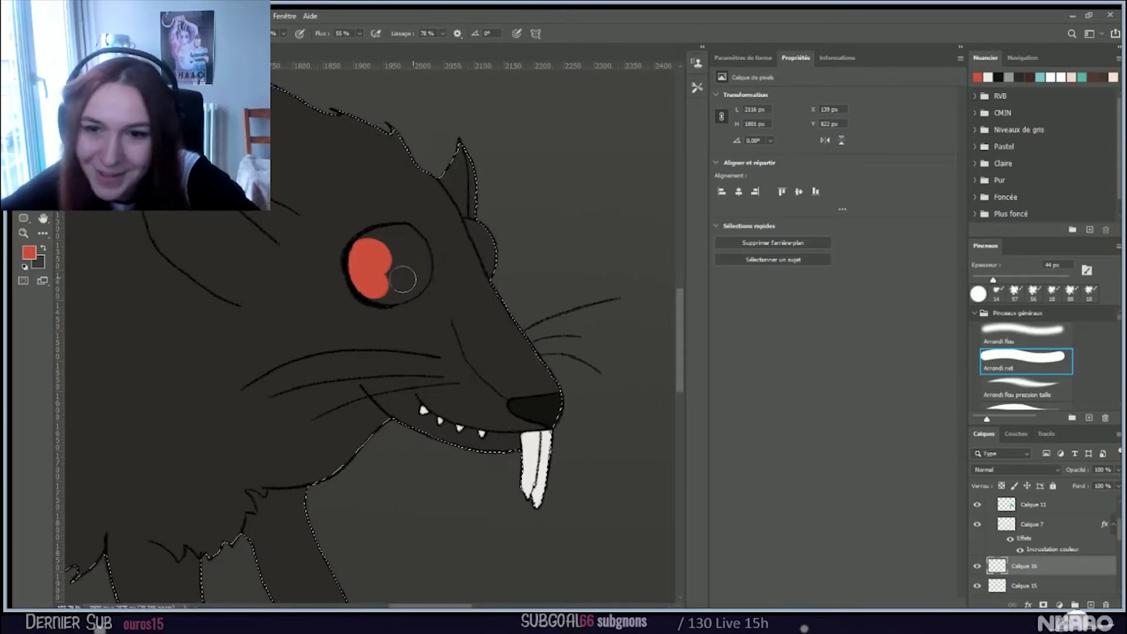
mouse_move(384, 287)
mouse_down()
mouse_move(409, 274)
mouse_move(396, 249)
mouse_move(392, 287)
mouse_move(419, 268)
mouse_move(414, 253)
mouse_move(412, 266)
mouse_move(395, 238)
mouse_move(361, 243)
mouse_move(404, 236)
mouse_move(412, 257)
mouse_move(396, 232)
mouse_move(404, 253)
mouse_move(403, 238)
mouse_move(419, 270)
mouse_up()
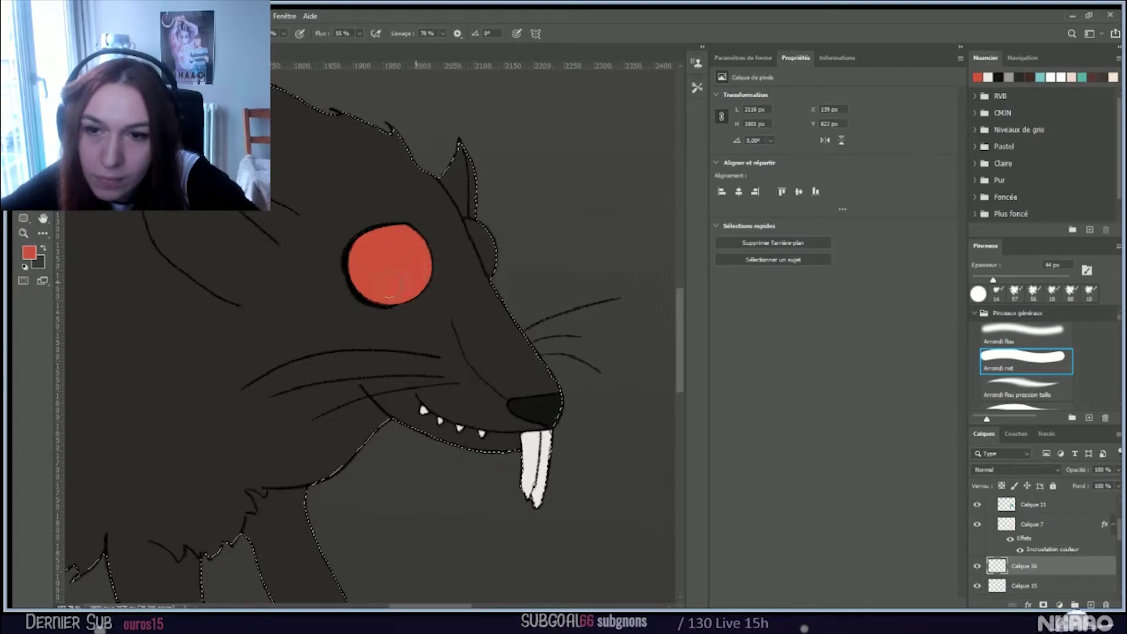
Step: Paint the visible sliver of the rat's far eye orange-red along its outer outline with the 44 px brush
drag(497, 247, 502, 269)
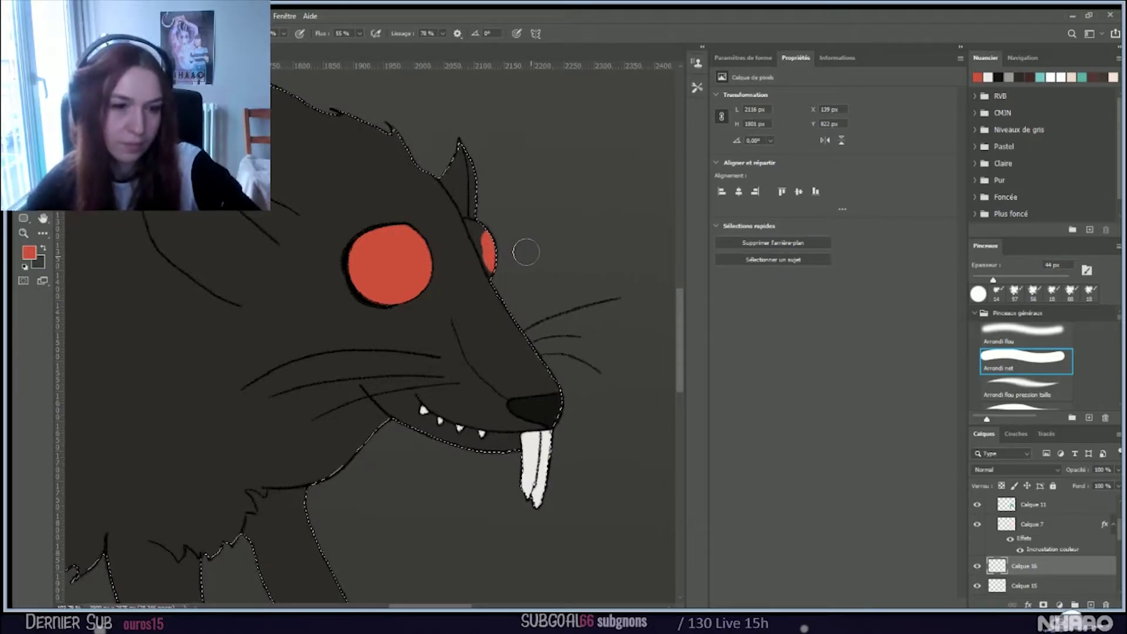
scroll(526, 252, up, 1)
scroll(482, 244, up, 3)
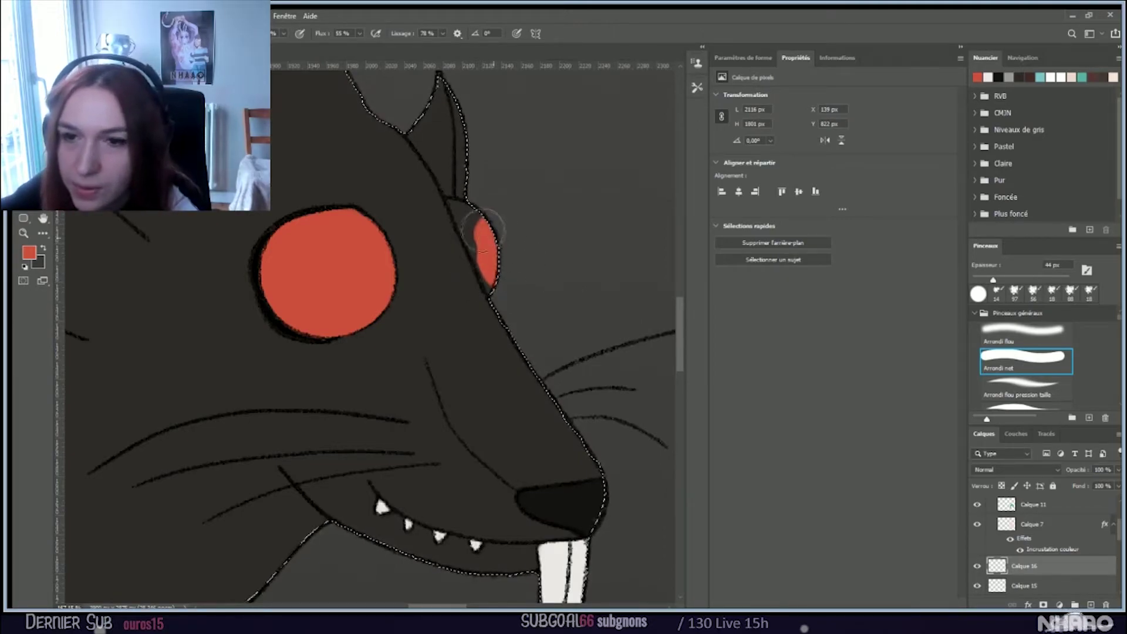
drag(485, 232, 509, 287)
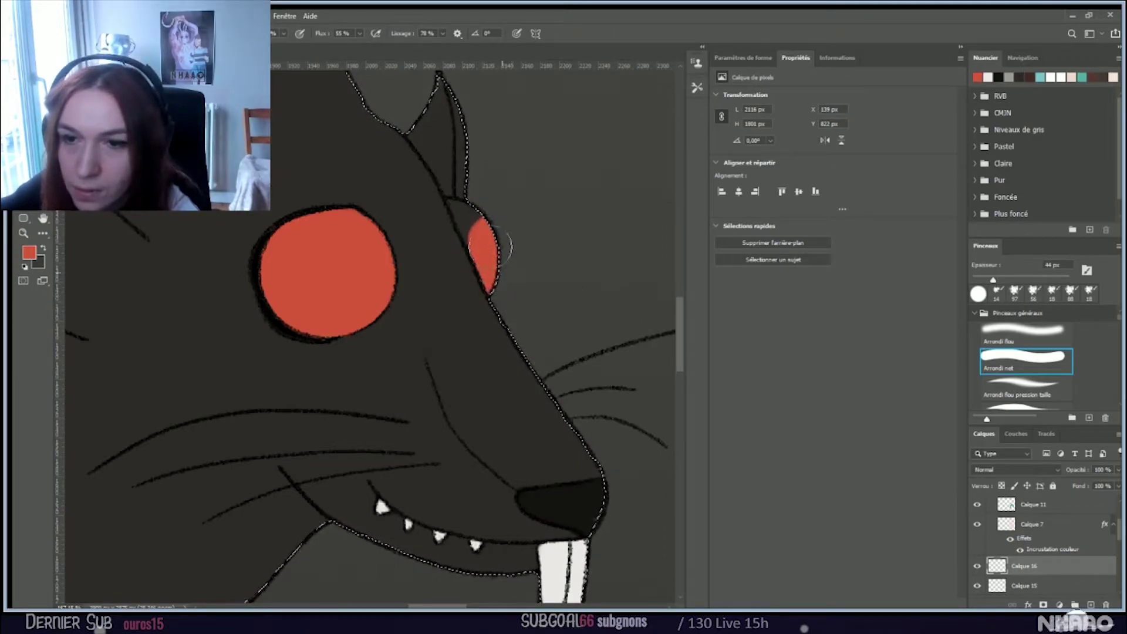
mouse_move(473, 199)
mouse_down()
mouse_move(469, 252)
mouse_move(488, 249)
mouse_up()
Step: Fill the upper corner of the rat's far eye with orange-red using a 10 px brush, and save the document
right_click(527, 242)
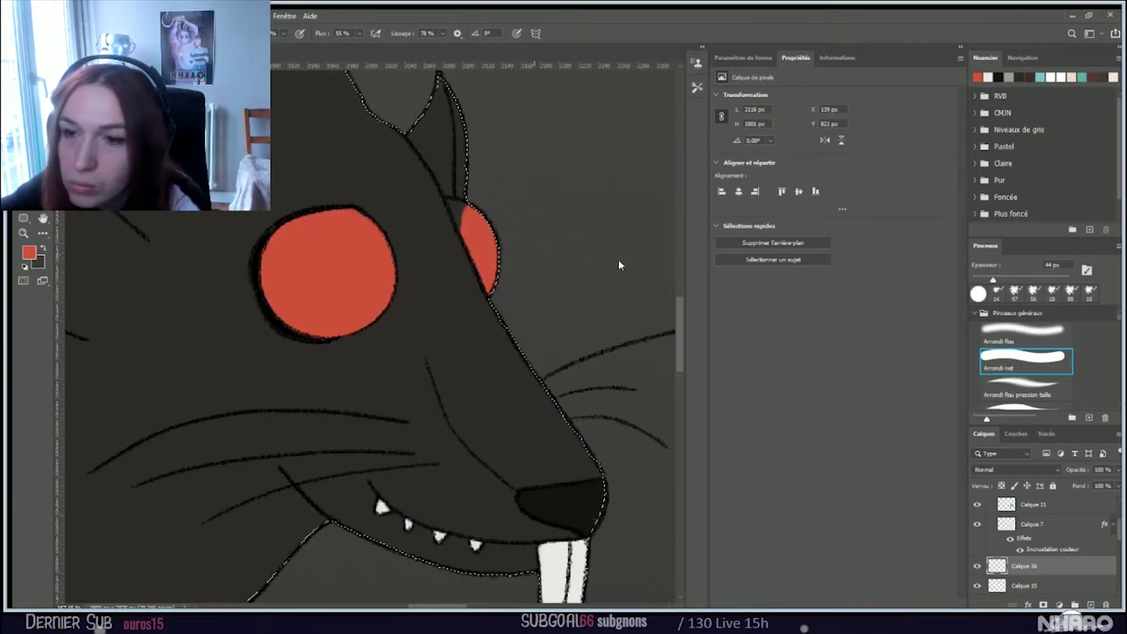
drag(594, 272, 584, 272)
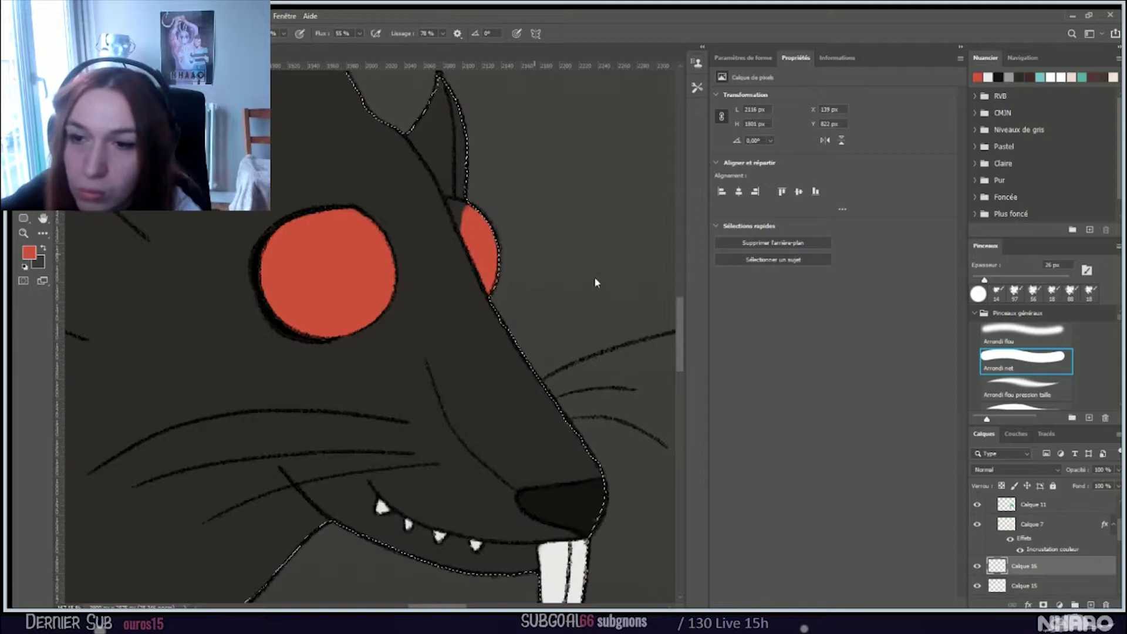
key(bracketleft)
key(bracketleft)
key(bracketleft)
mouse_move(447, 201)
mouse_down()
mouse_move(497, 217)
mouse_move(457, 221)
mouse_move(455, 233)
mouse_move(448, 216)
mouse_up()
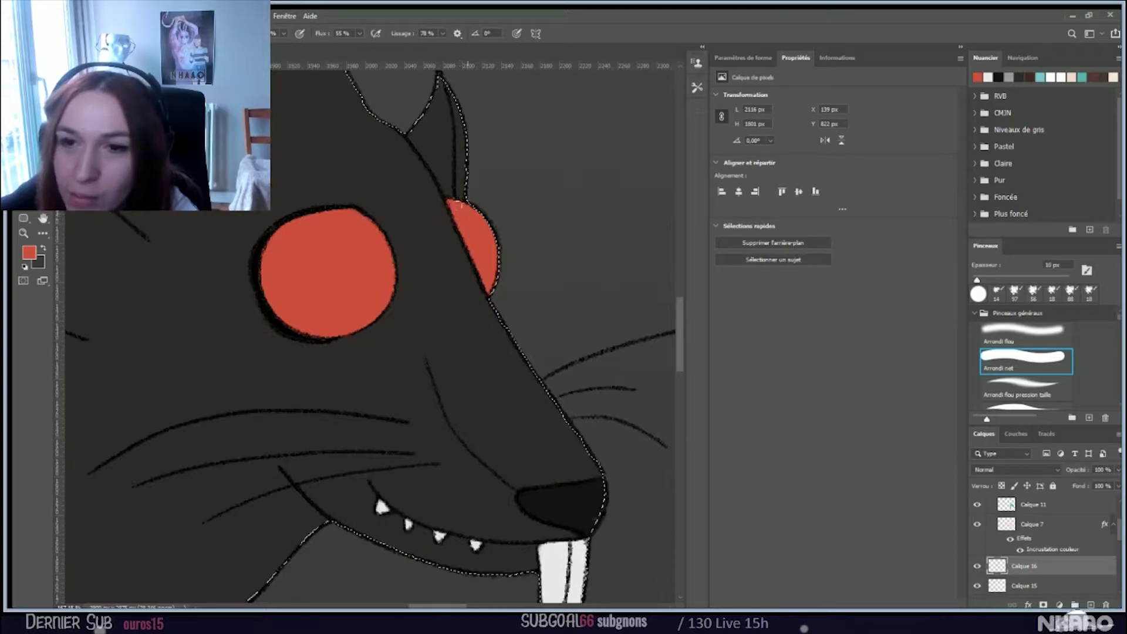
scroll(496, 230, down, 6)
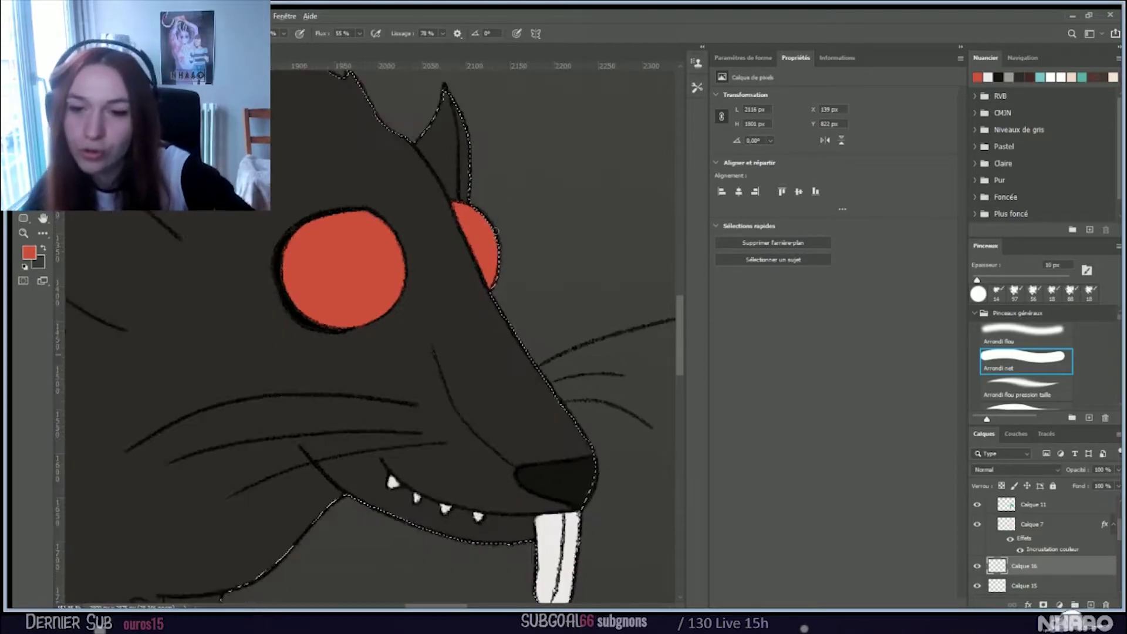
scroll(516, 246, down, 3)
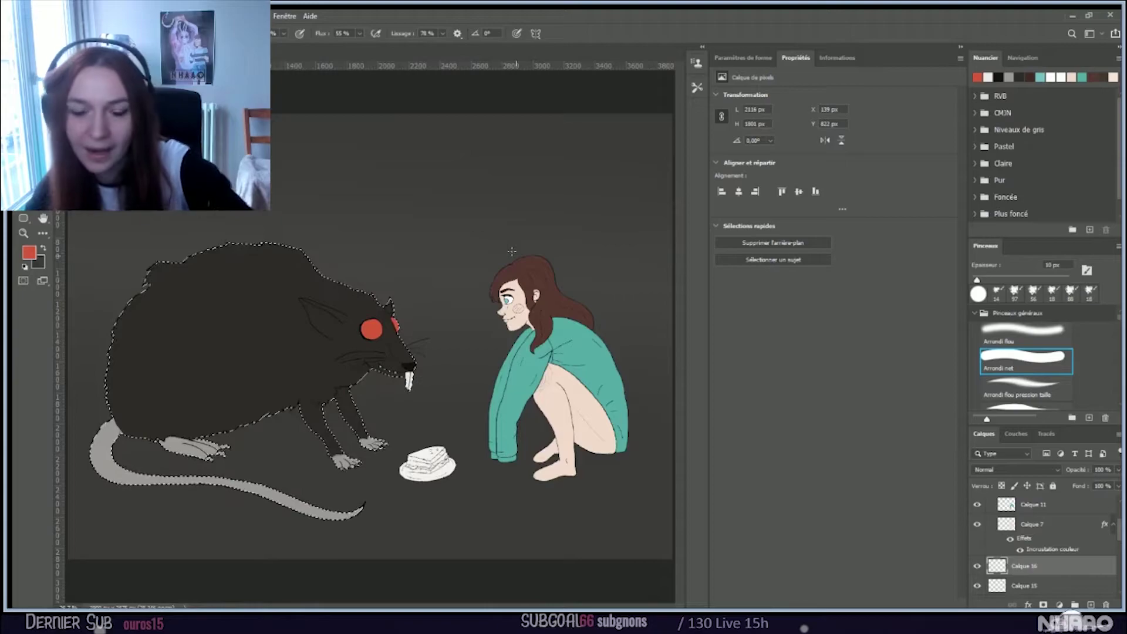
key(ctrl+s)
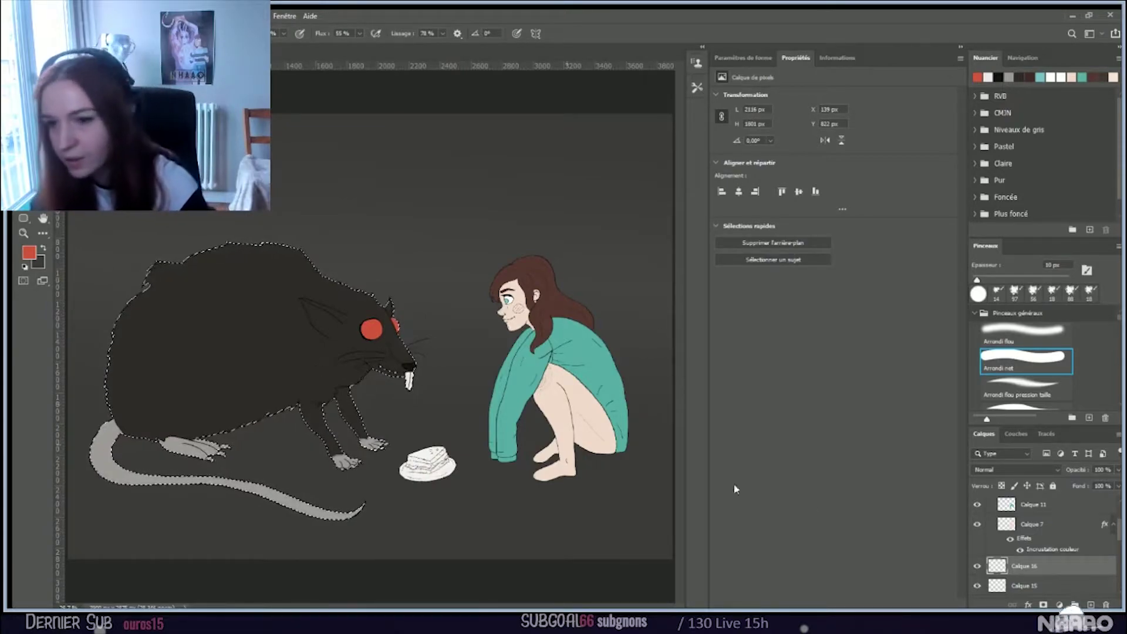
Step: Expand the traits group, check Calque 5 and Calque 3 by toggling their visibility, and select Calque 3
scroll(1074, 595, up, 3)
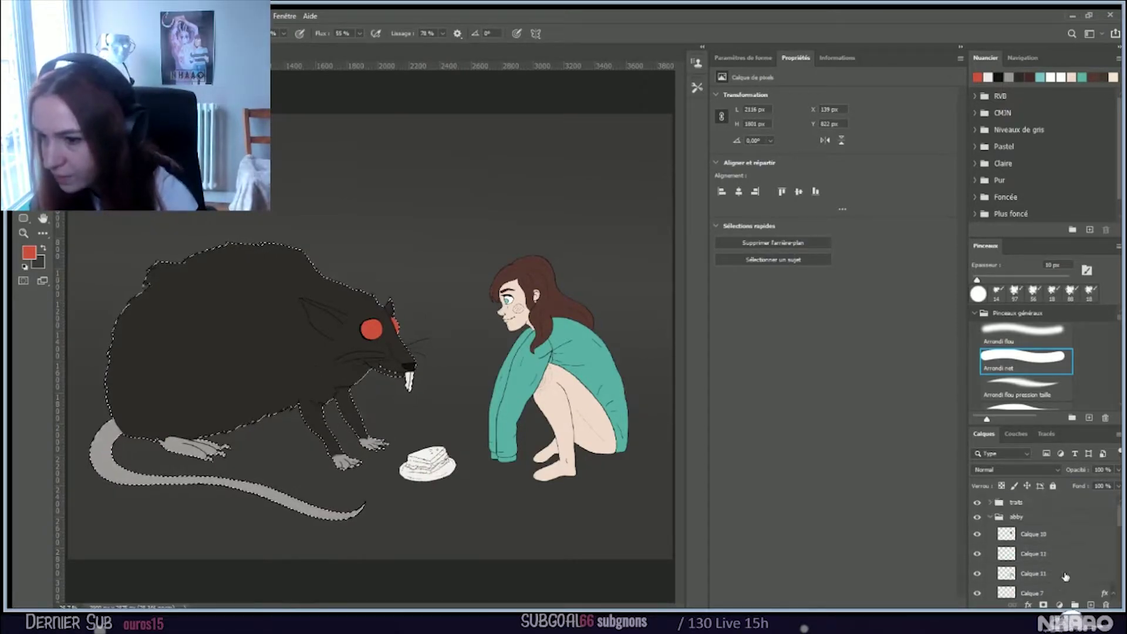
click(987, 502)
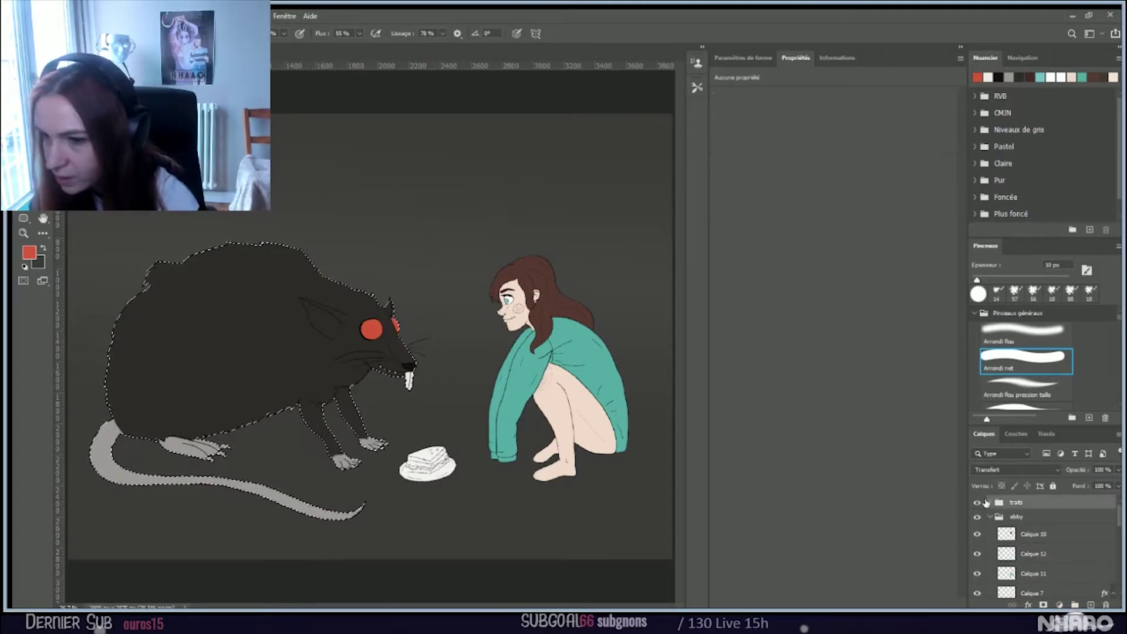
click(991, 504)
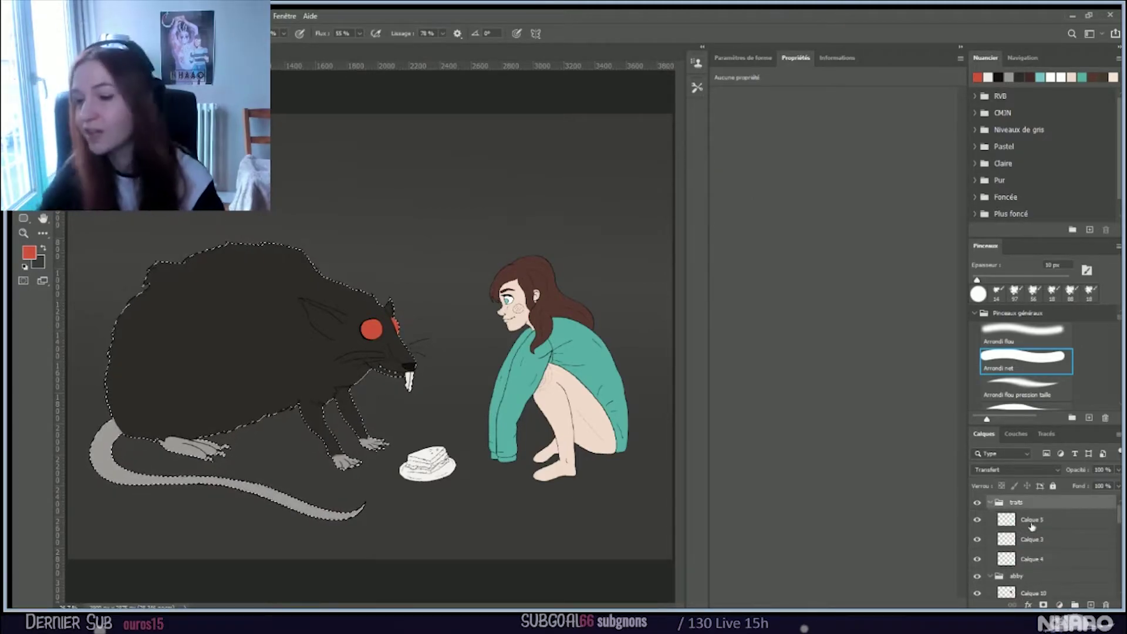
scroll(1082, 537, down, 1)
scroll(1082, 539, up, 1)
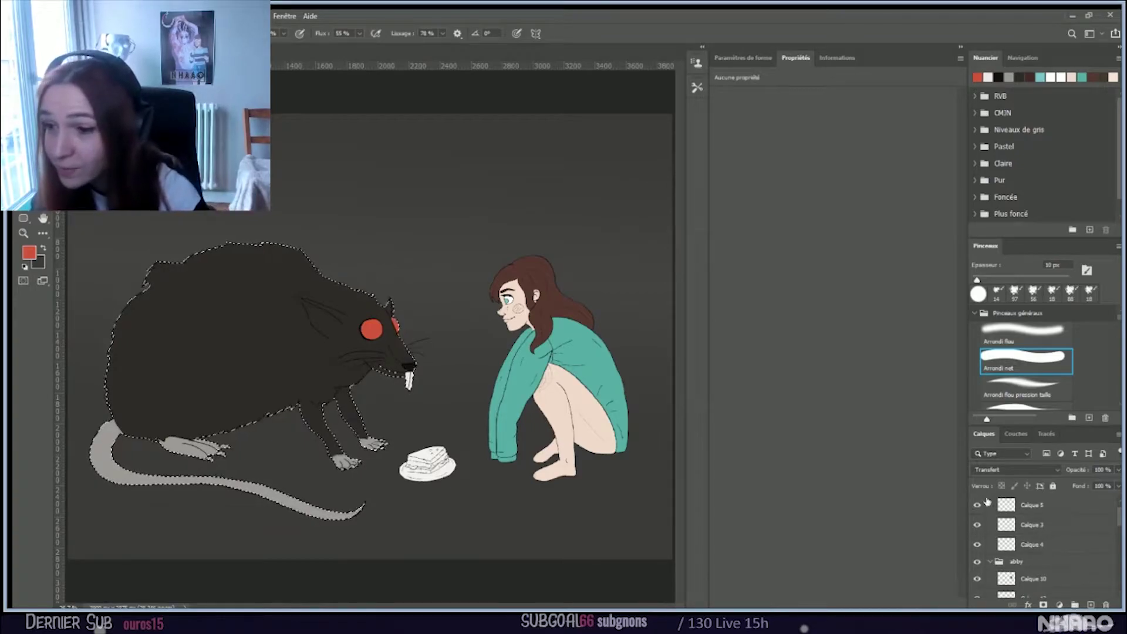
click(976, 504)
click(976, 504)
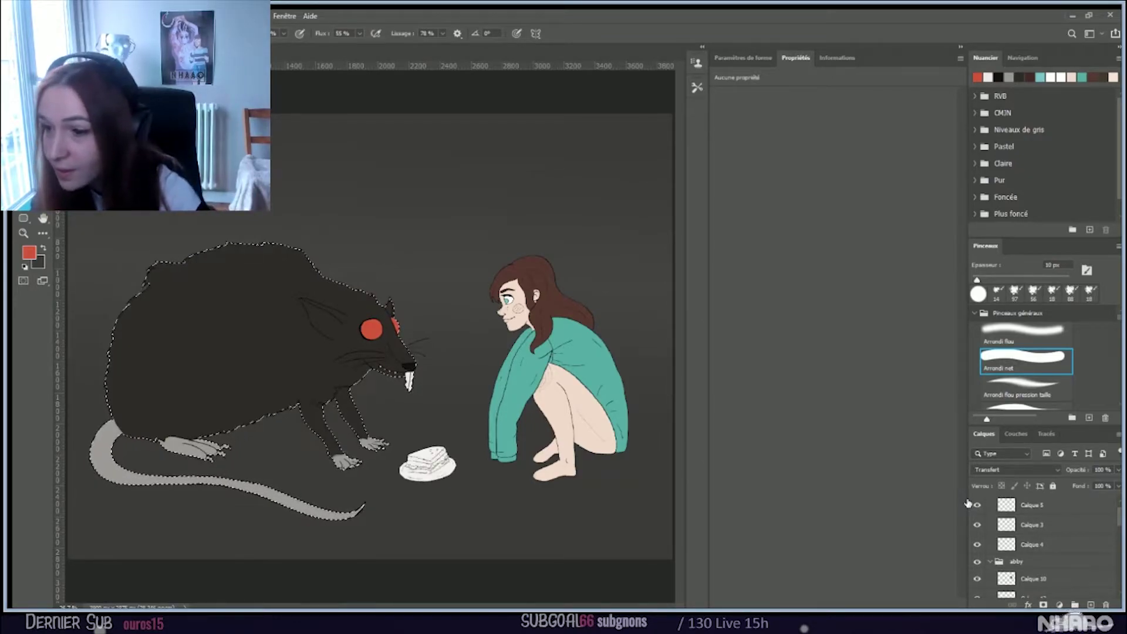
click(976, 504)
click(975, 504)
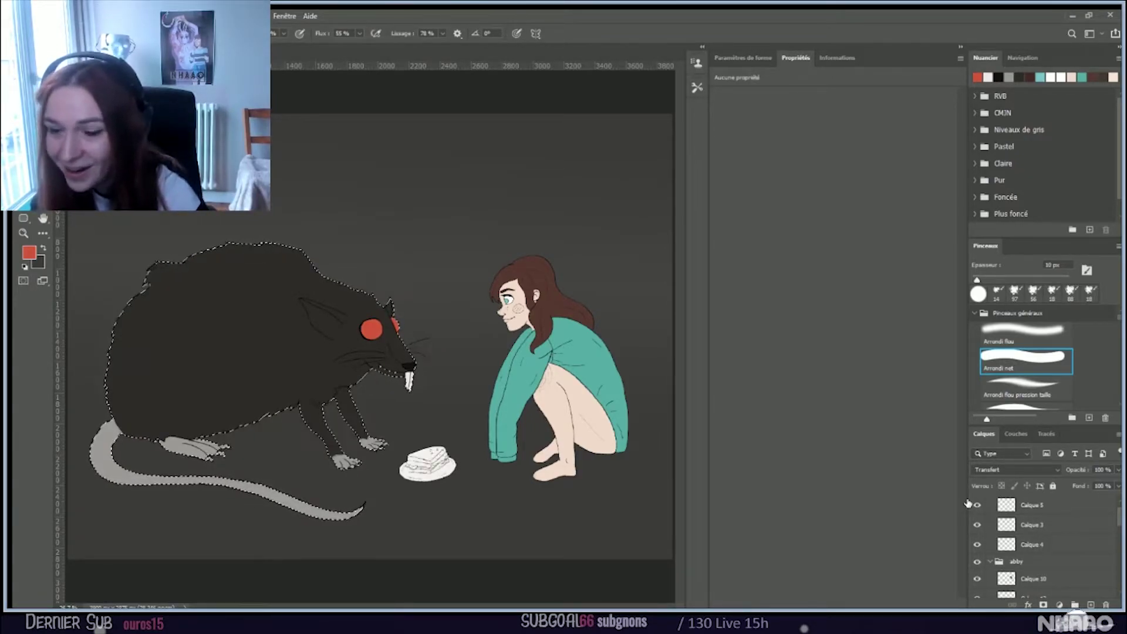
click(976, 525)
click(976, 526)
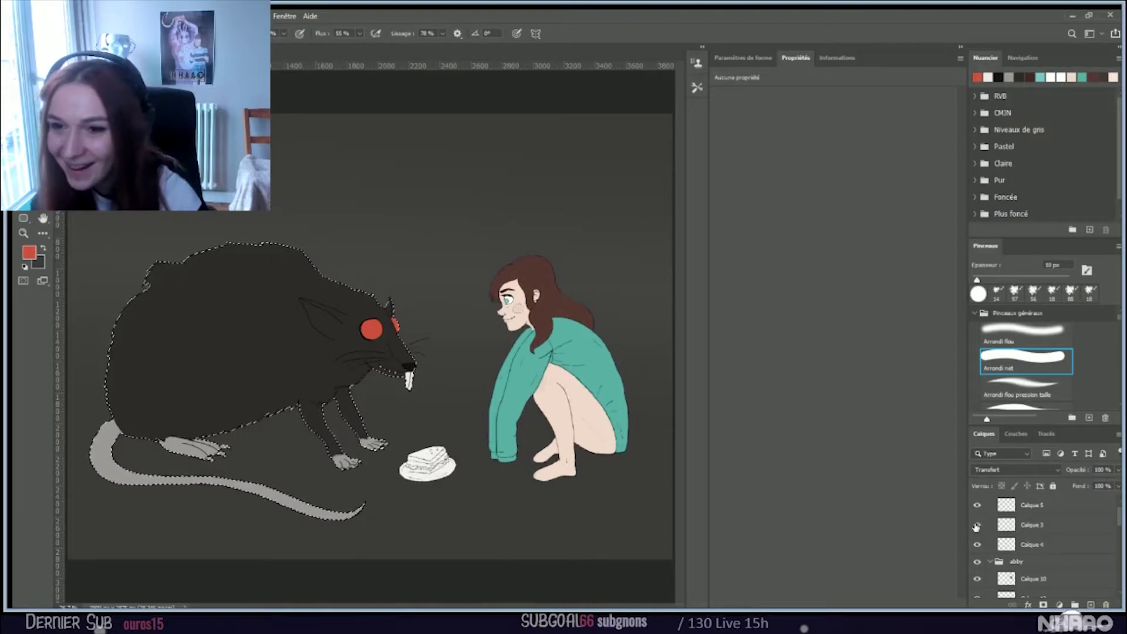
click(1063, 524)
Step: Set the foreground colour to black for line work on the girl's legs
key(ctrl+plus)
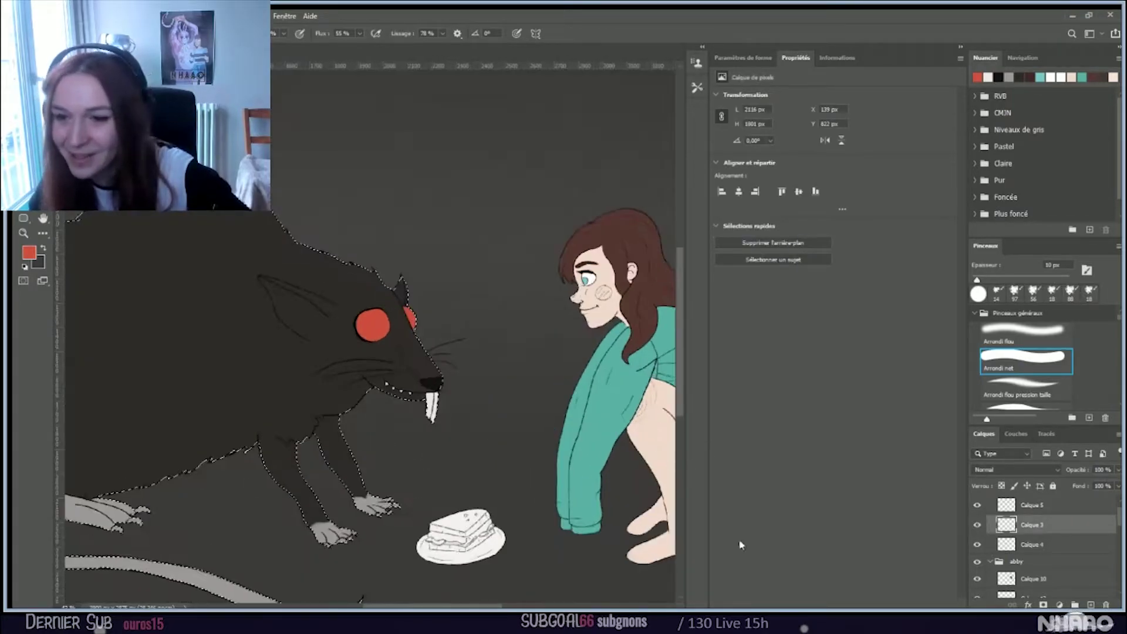
drag(484, 605, 531, 605)
scroll(531, 569, up, 5)
scroll(541, 490, up, 1)
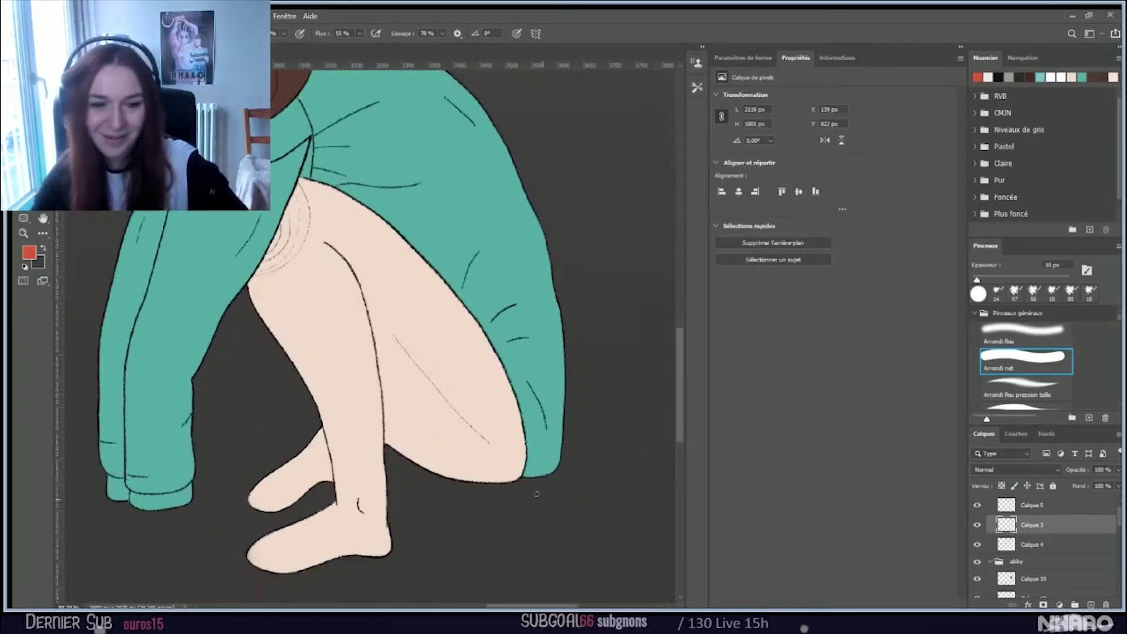
click(27, 257)
click(875, 179)
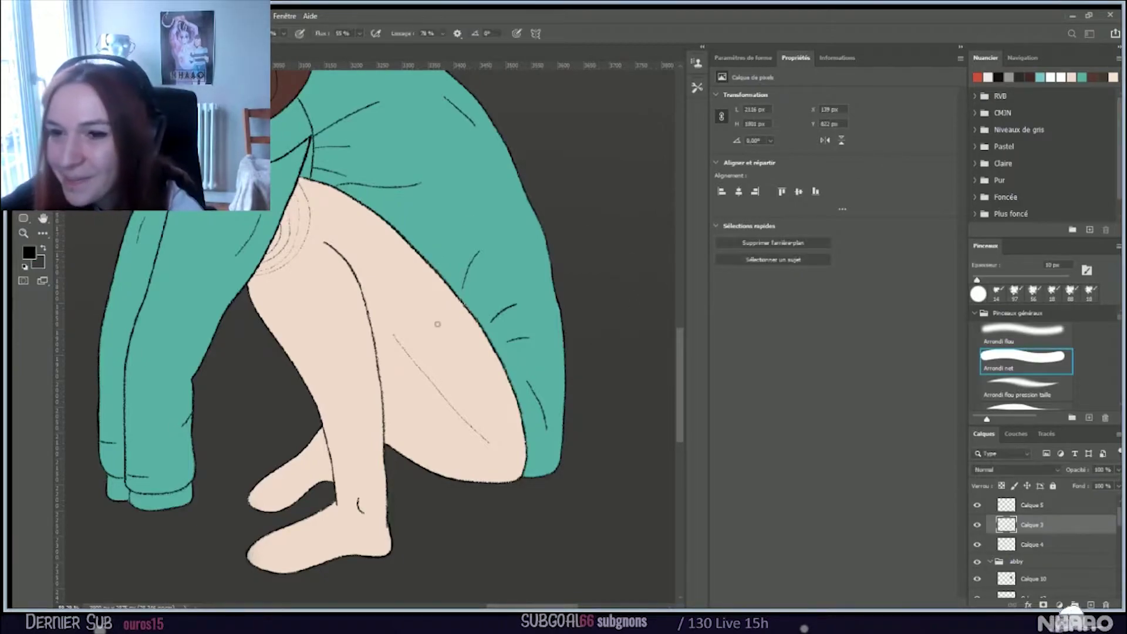
Step: Choose the KYLE – Fusain ultimate 25 px charcoal brush from the brush presets
right_click(483, 307)
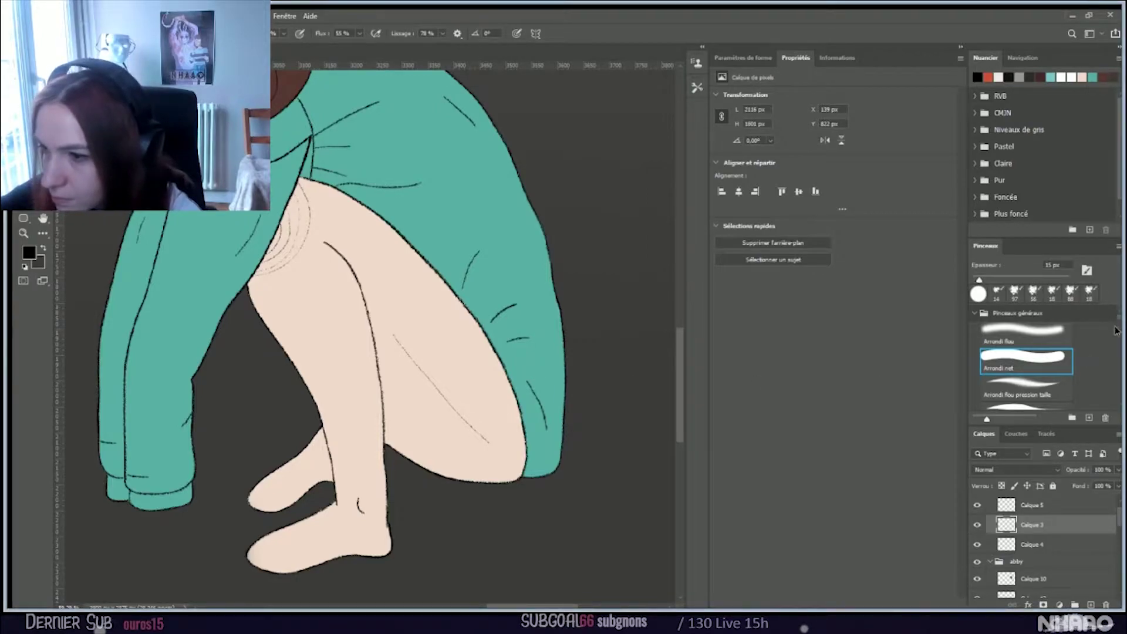
scroll(1115, 320, down, 6)
scroll(1116, 324, down, 5)
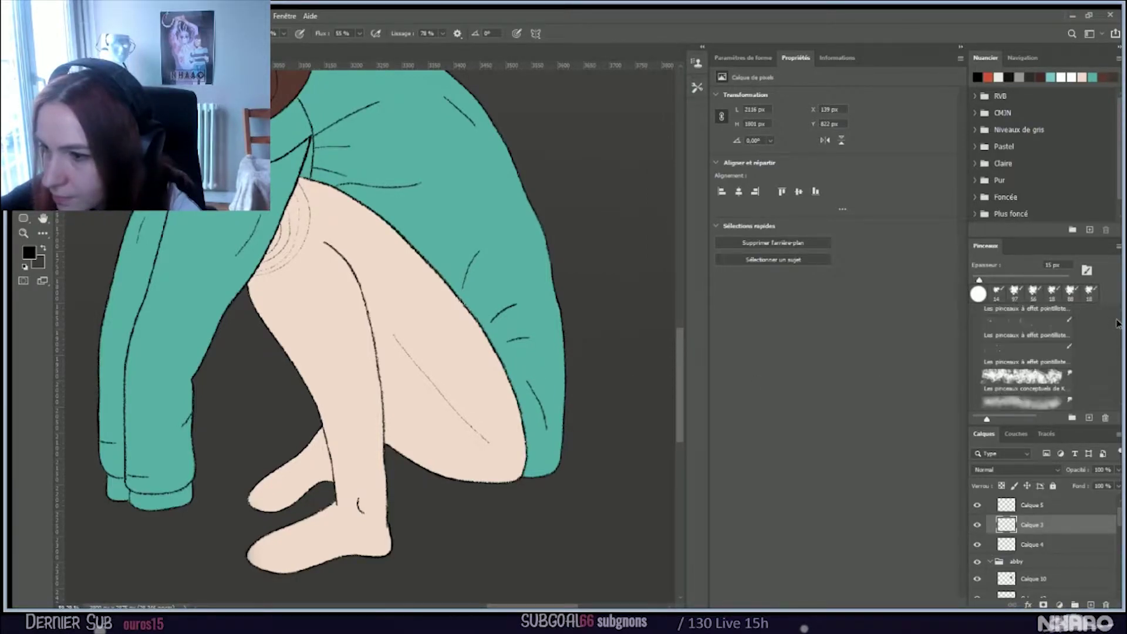
scroll(1116, 322, down, 4)
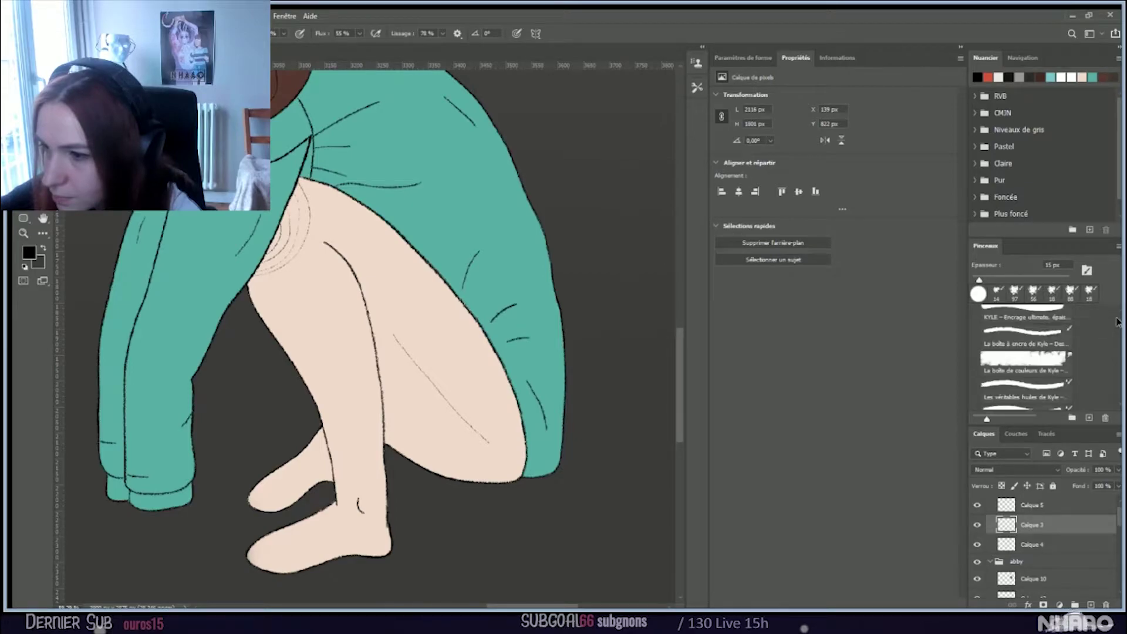
scroll(1016, 342, down, 5)
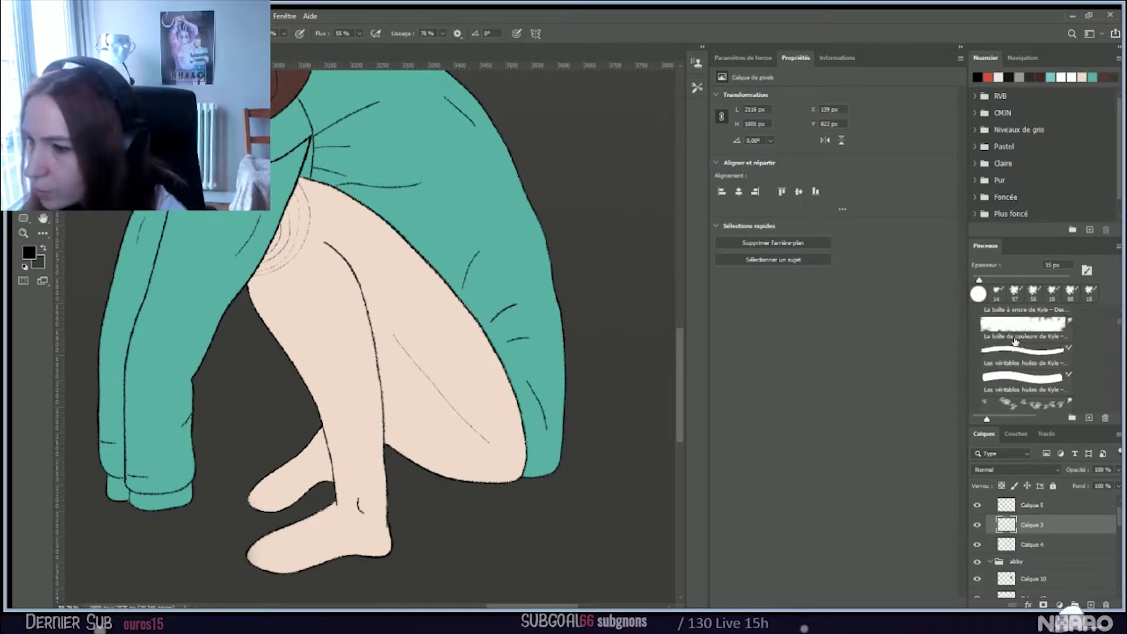
scroll(1012, 354, down, 4)
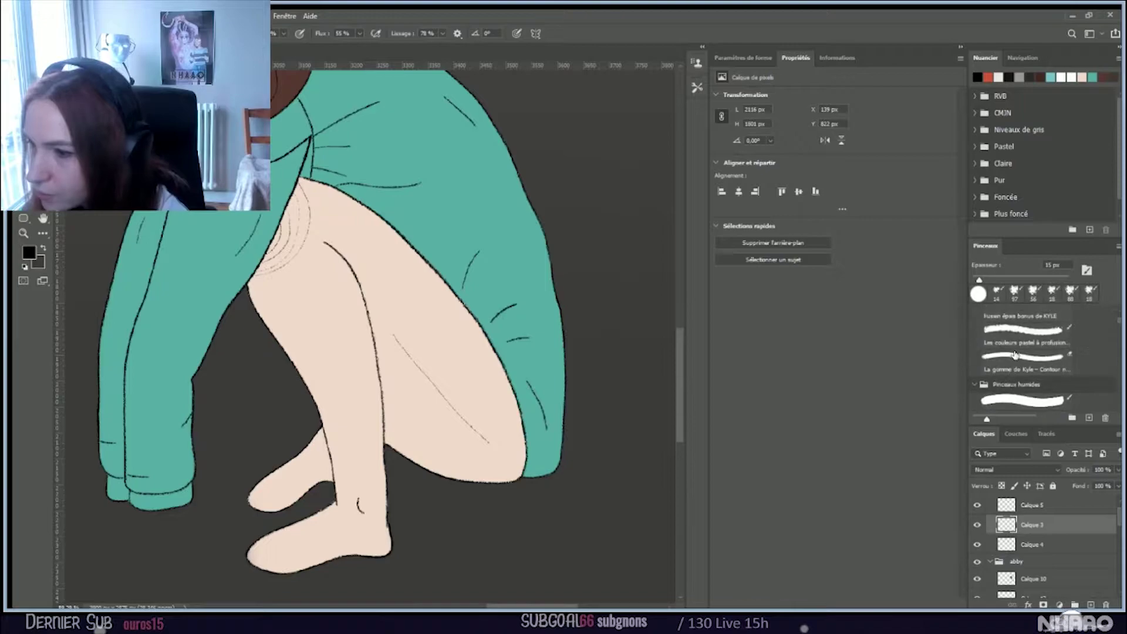
click(1059, 345)
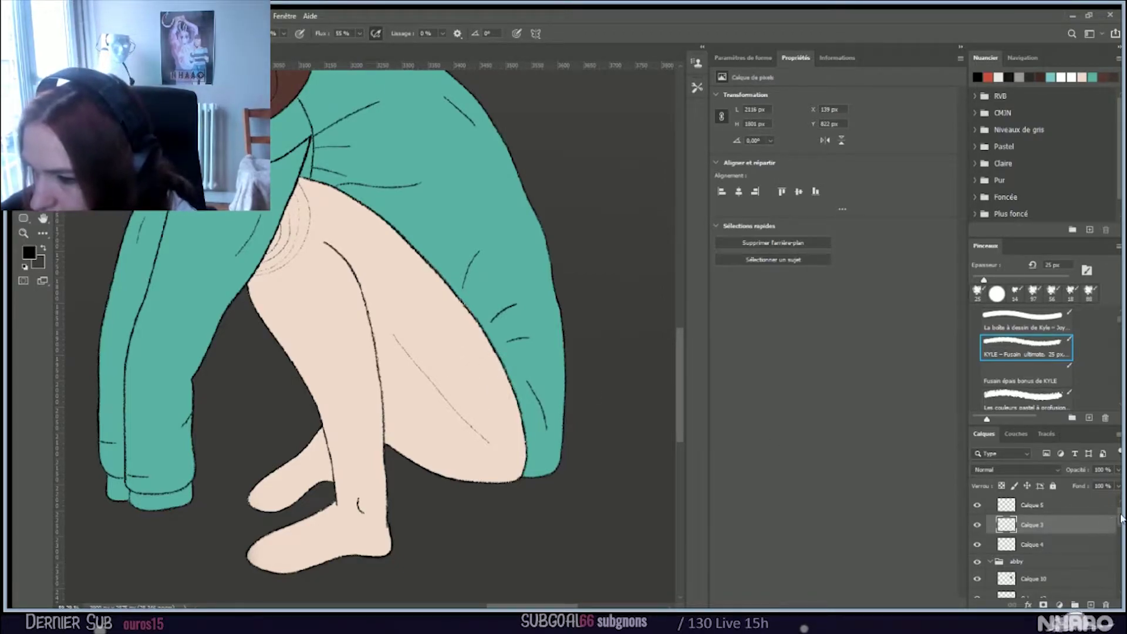
Step: Undo the trial strokes and draw a curved black line across the girl's rear thigh at 15 px with 86 % smoothing
scroll(1119, 516, up, 1)
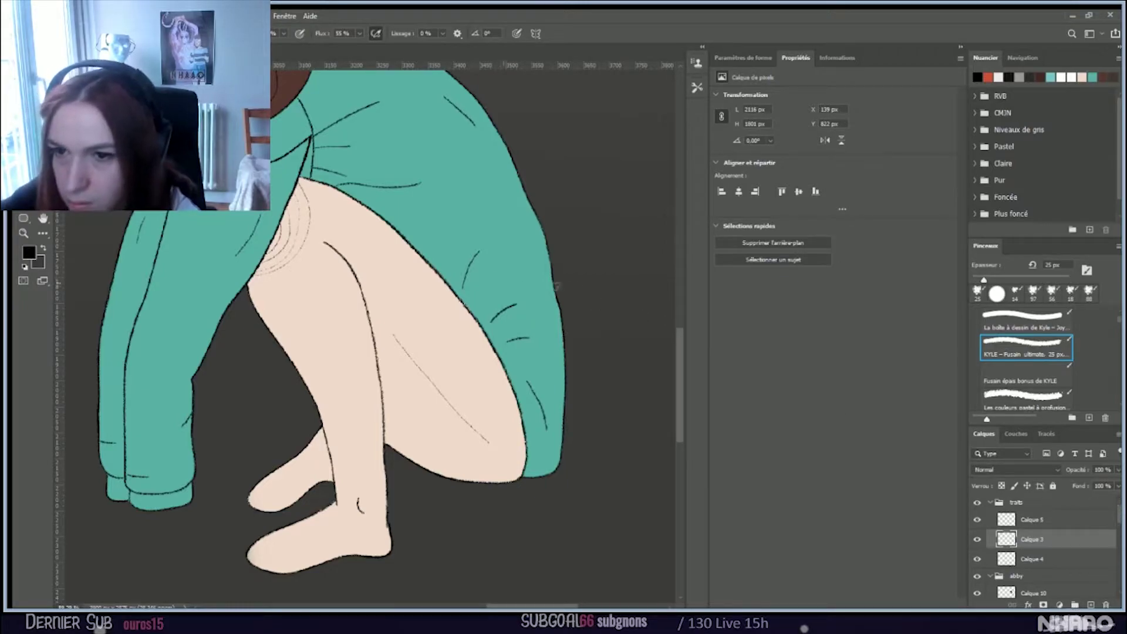
key(ctrl+z)
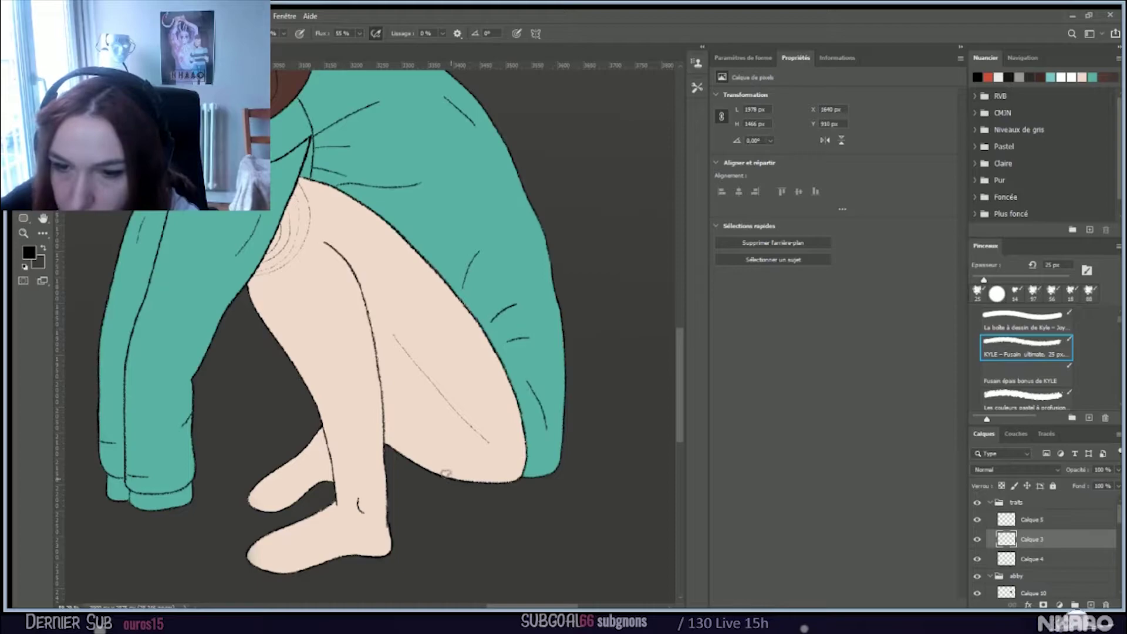
key(ctrl+z)
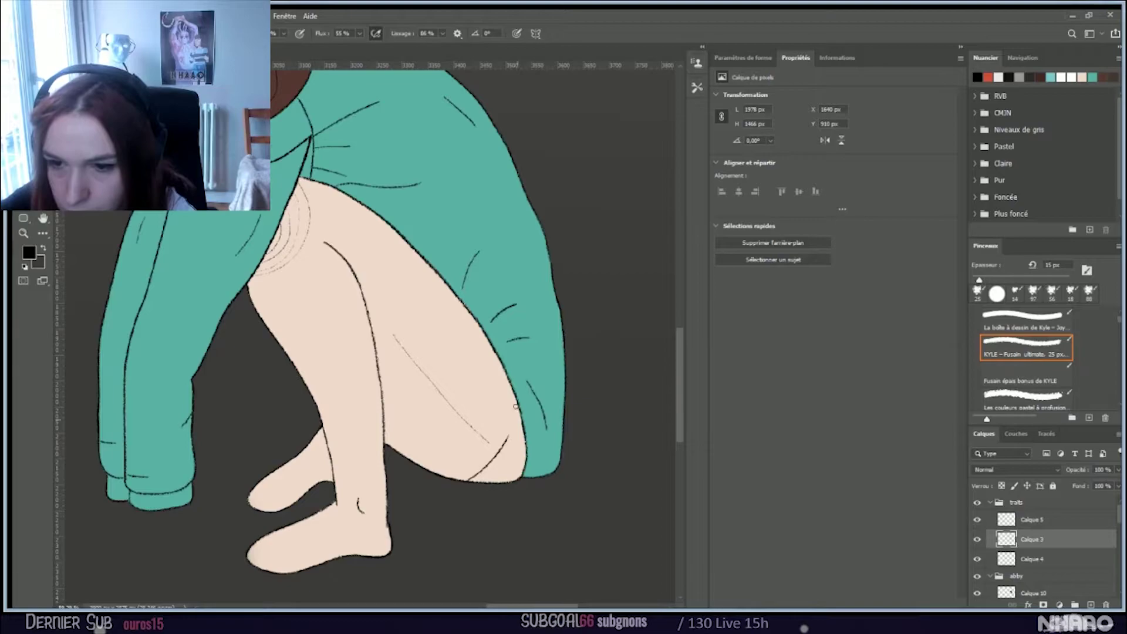
drag(518, 404, 516, 414)
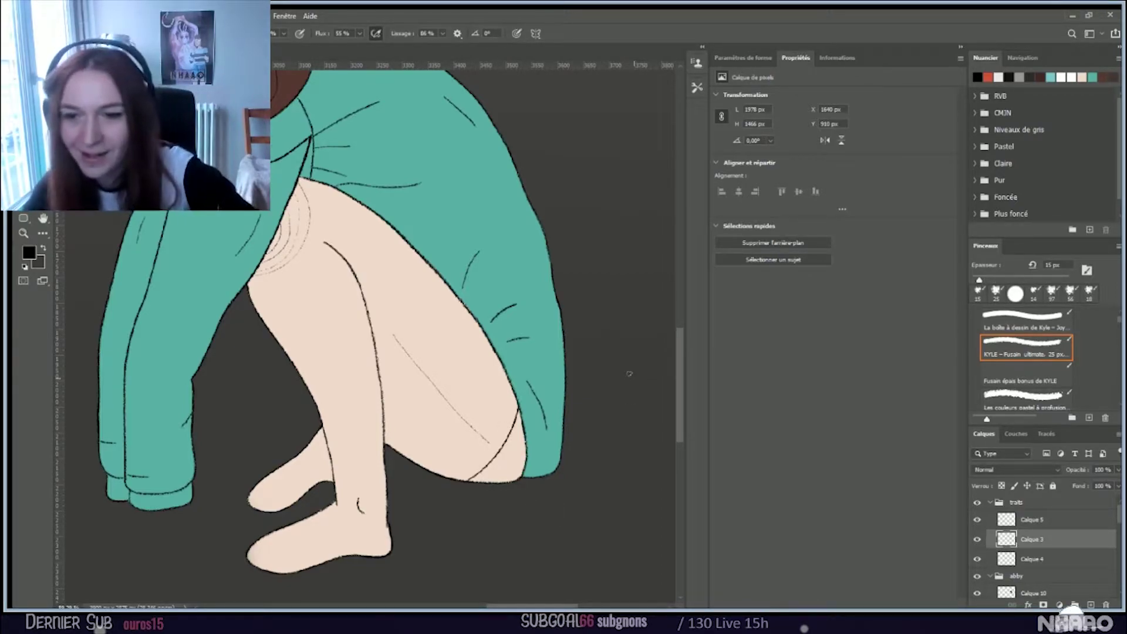
scroll(479, 362, down, 3)
scroll(440, 385, up, 3)
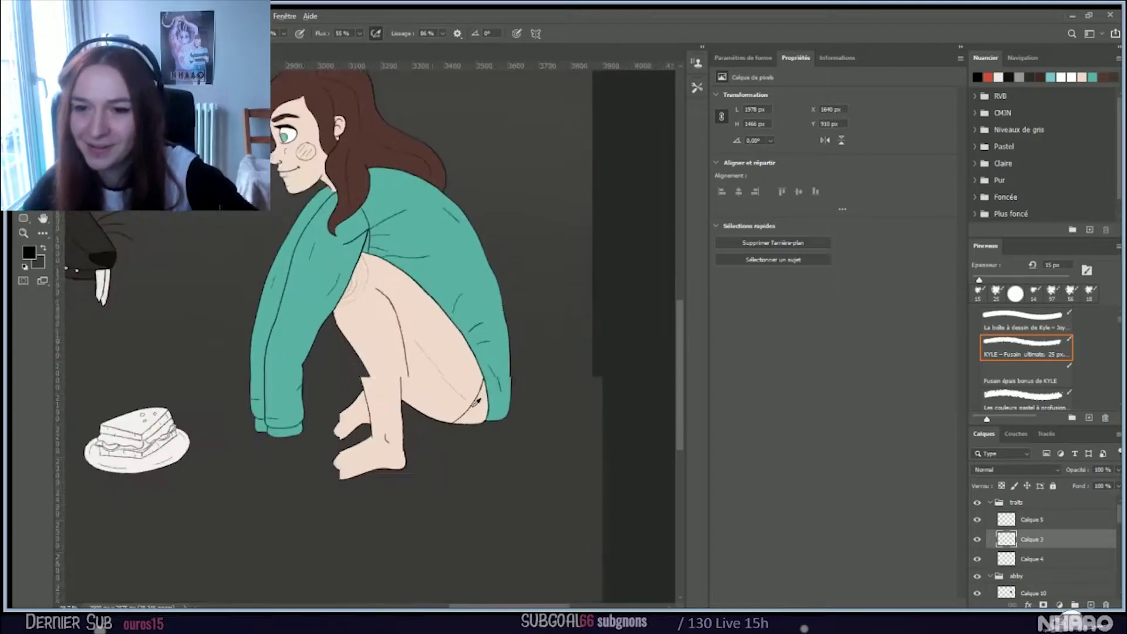
scroll(439, 385, up, 1)
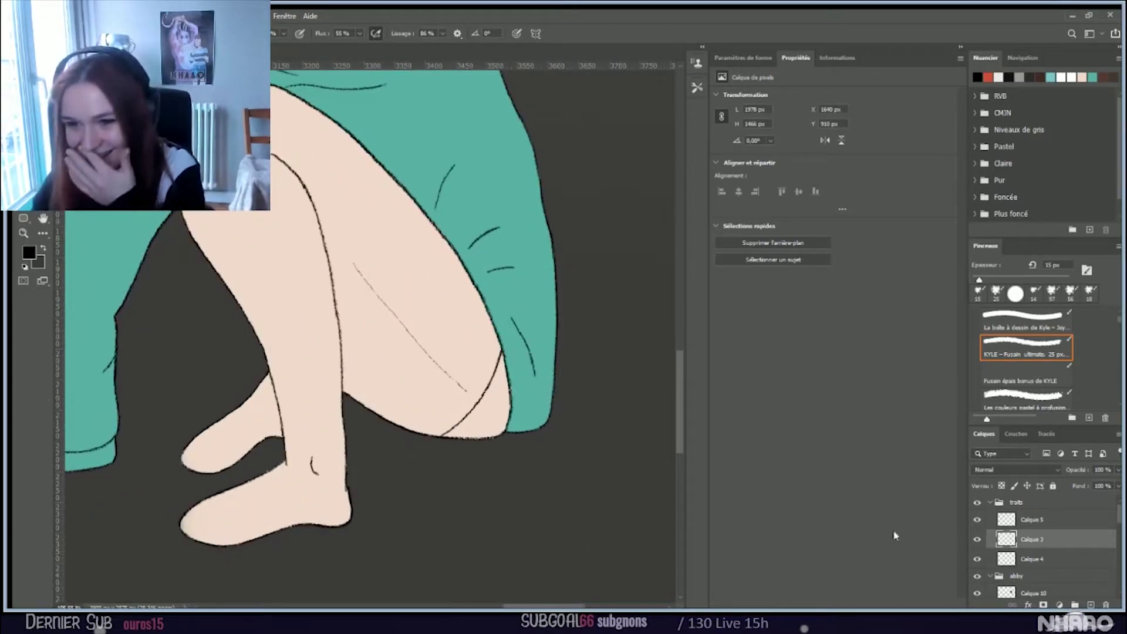
Step: Load the rat's silhouette as a selection from the contents of the Calque 8 layer
scroll(148, 334, down, 5)
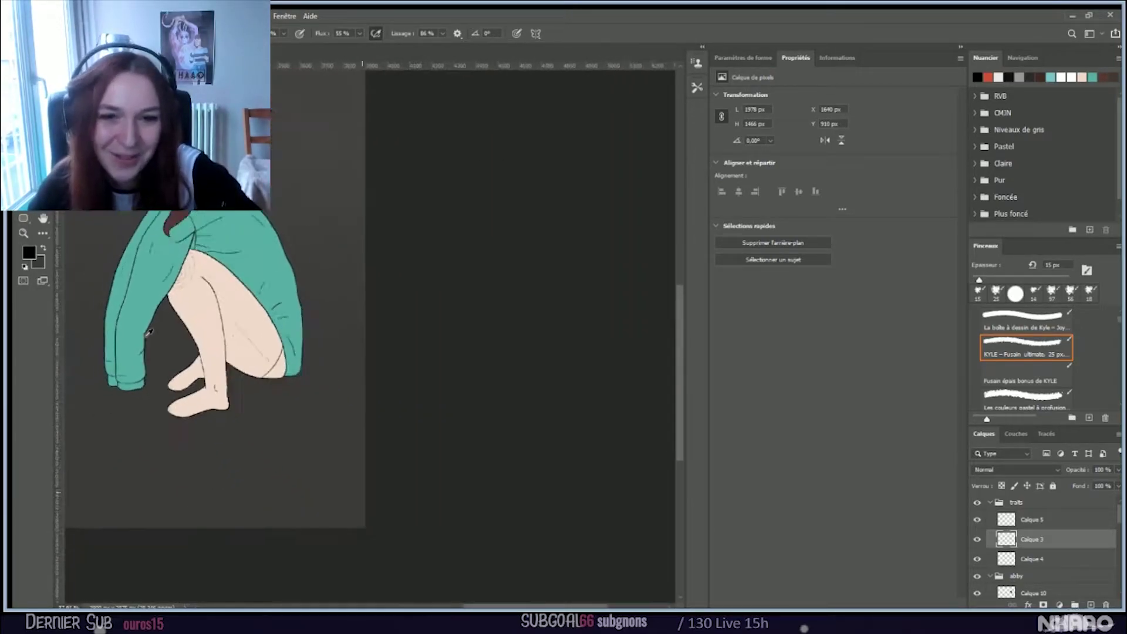
scroll(148, 335, down, 3)
scroll(150, 440, up, 6)
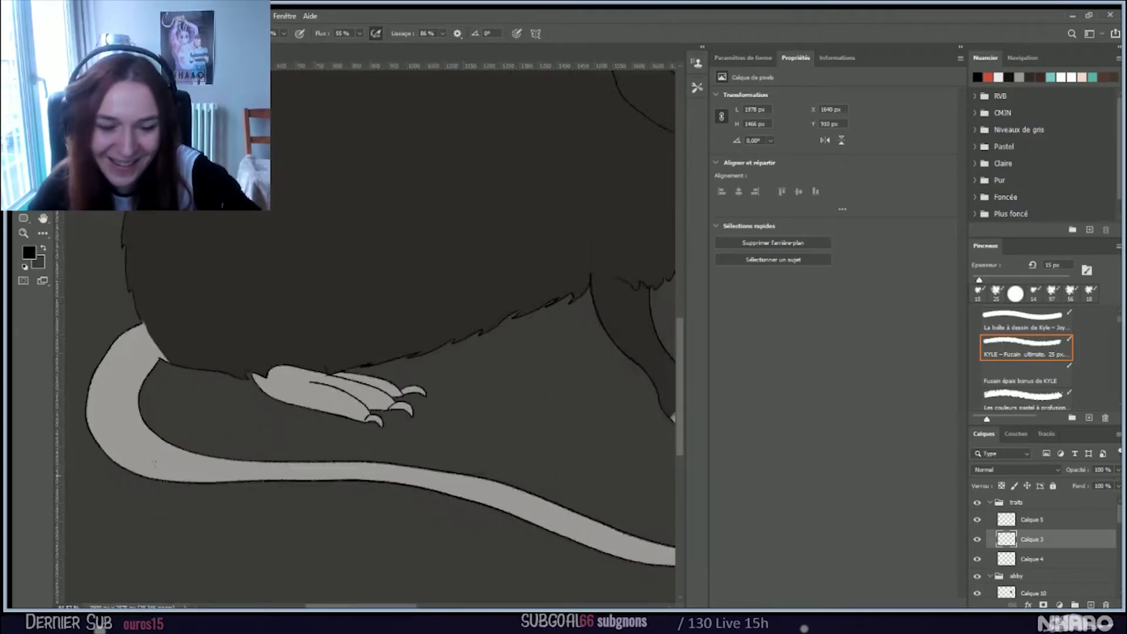
scroll(154, 467, down, 4)
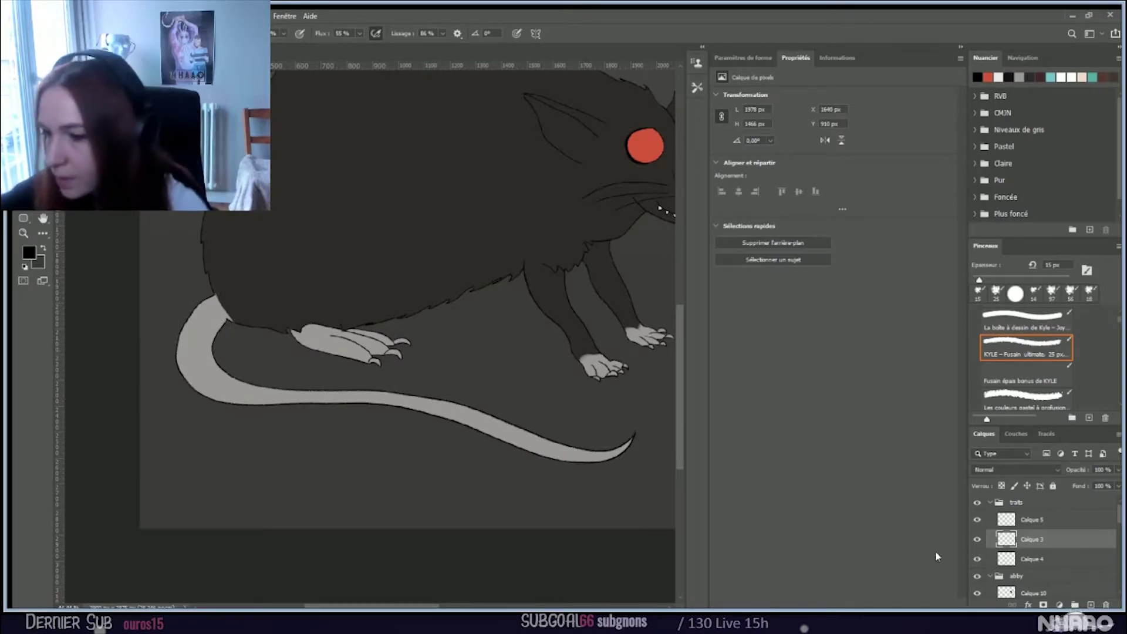
scroll(977, 578, down, 5)
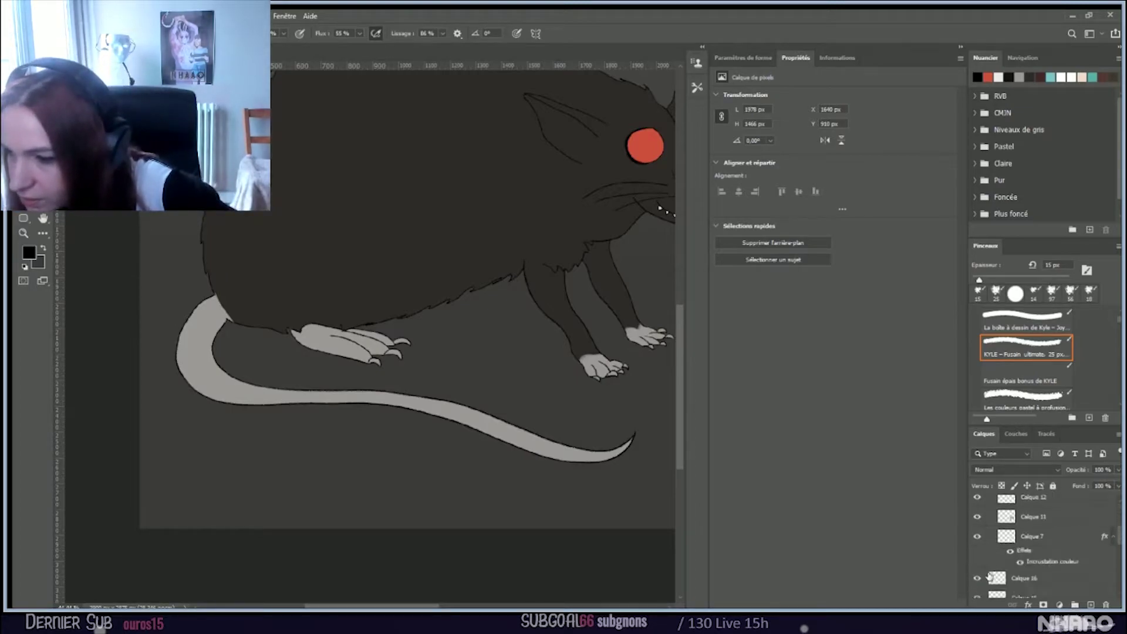
scroll(1039, 549, down, 2)
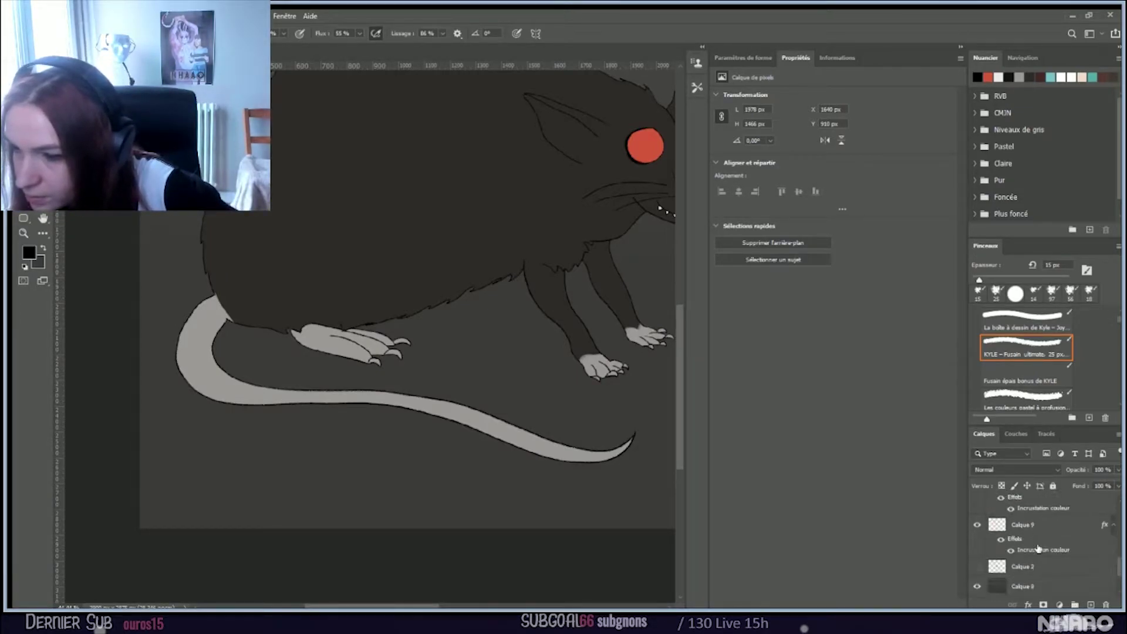
scroll(1036, 549, up, 2)
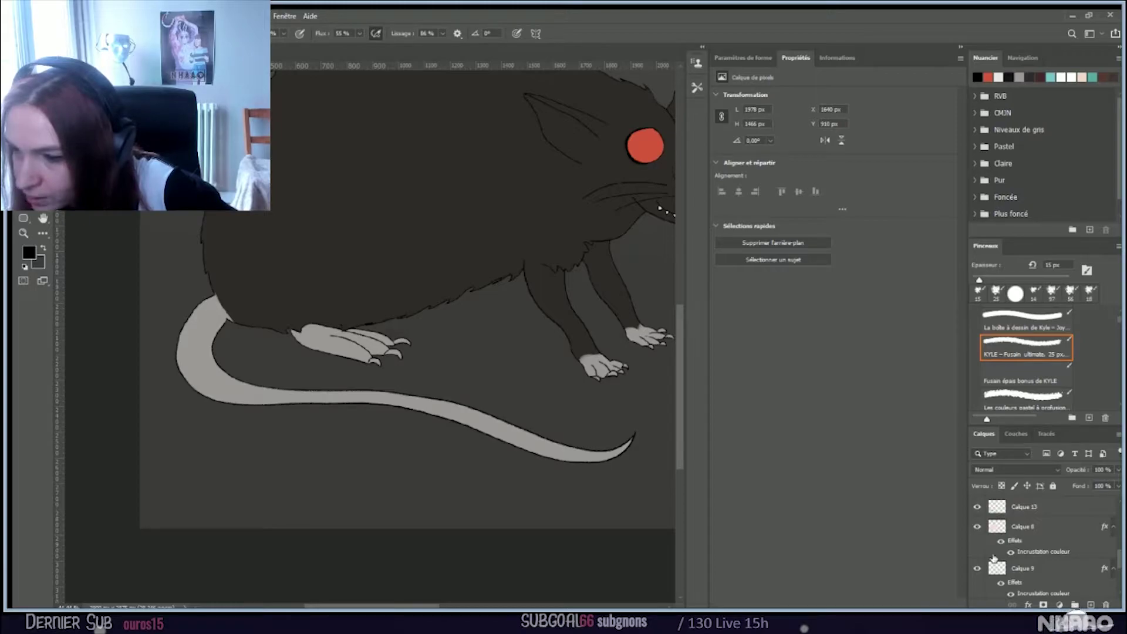
ctrl+click(996, 527)
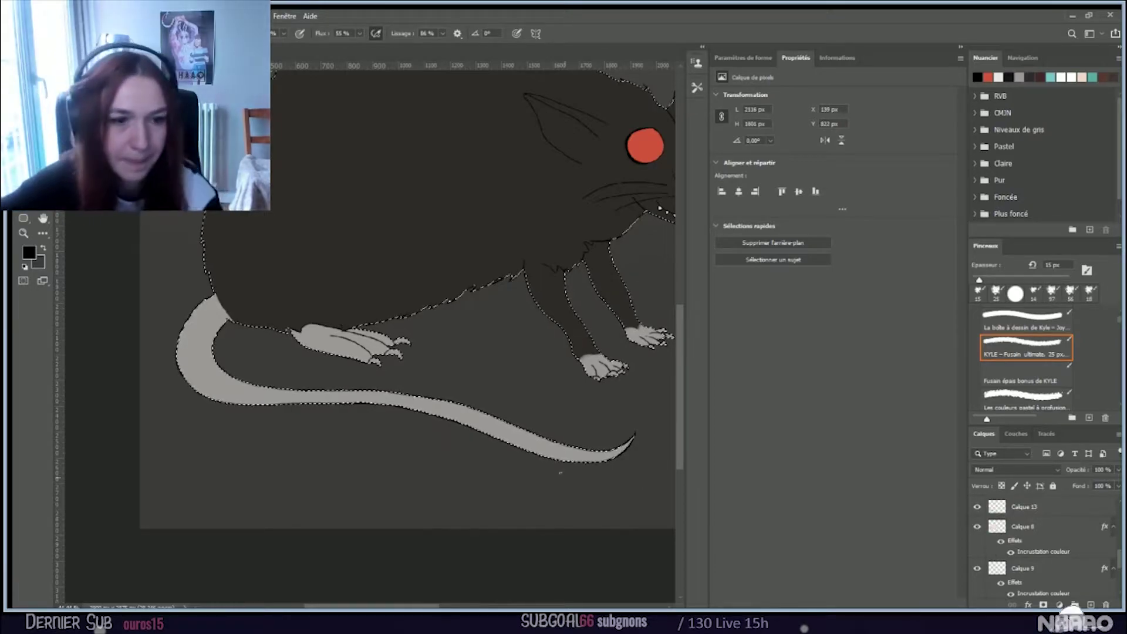
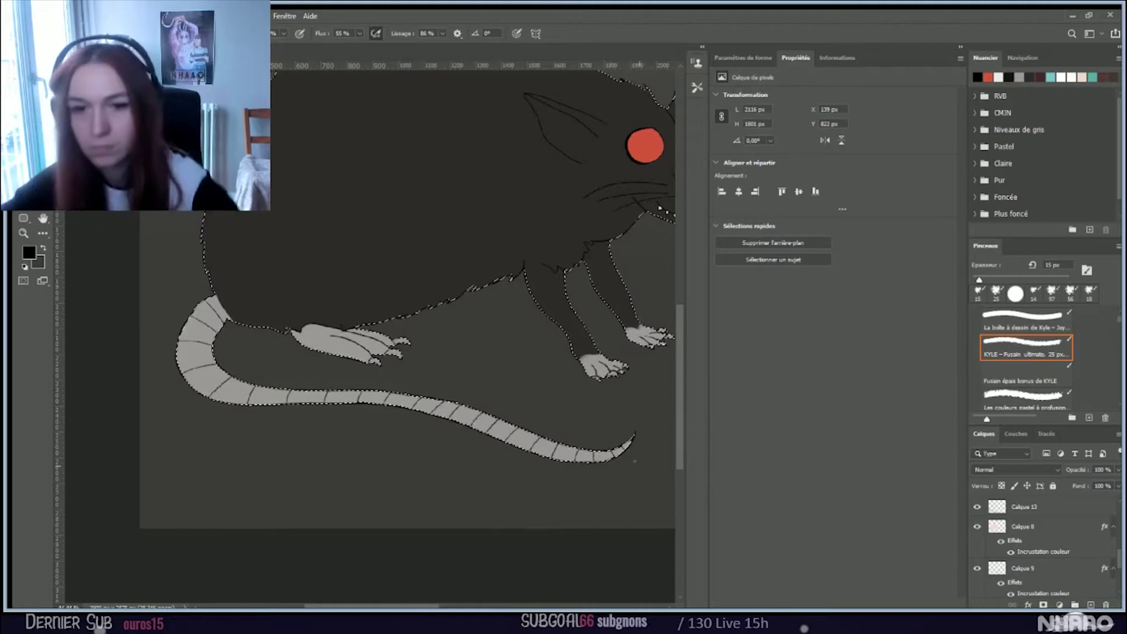
Step: Check which layer holds the girl's line art by toggling Calque 5 and Calque 3, and make Calque 3 active
scroll(616, 435, down, 4)
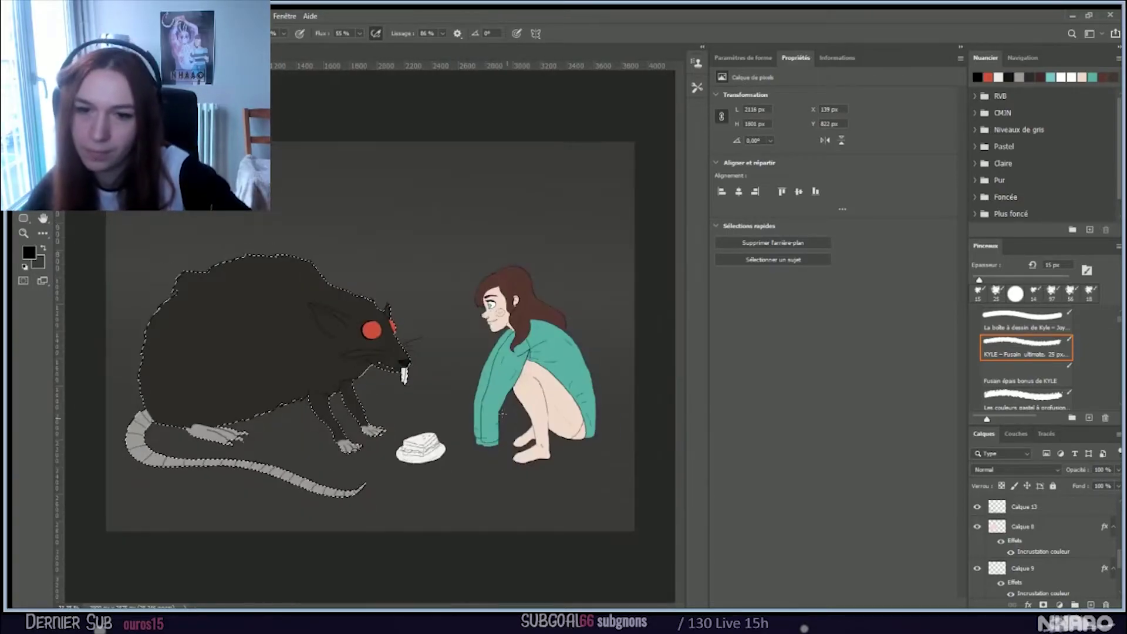
scroll(545, 405, up, 5)
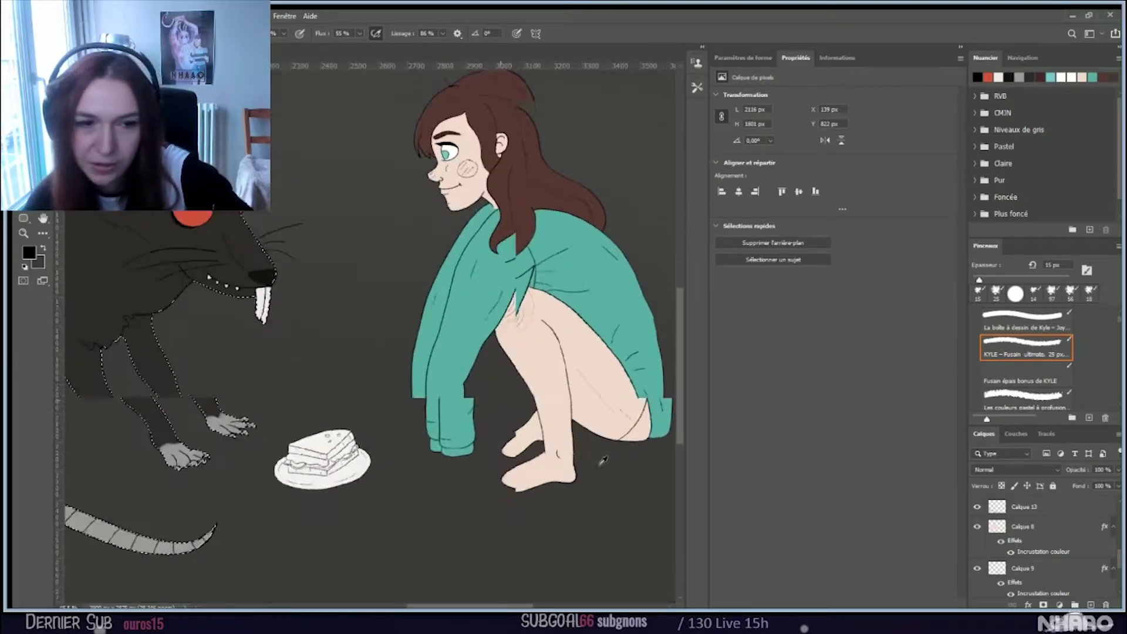
scroll(600, 457, up, 5)
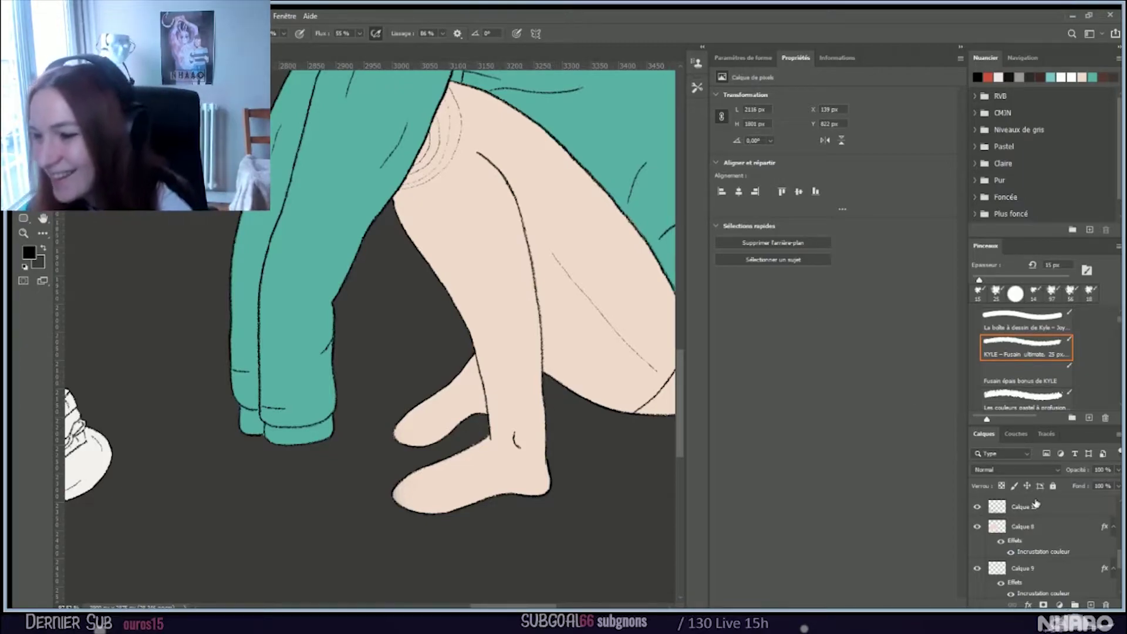
scroll(1037, 503, down, 5)
click(1050, 540)
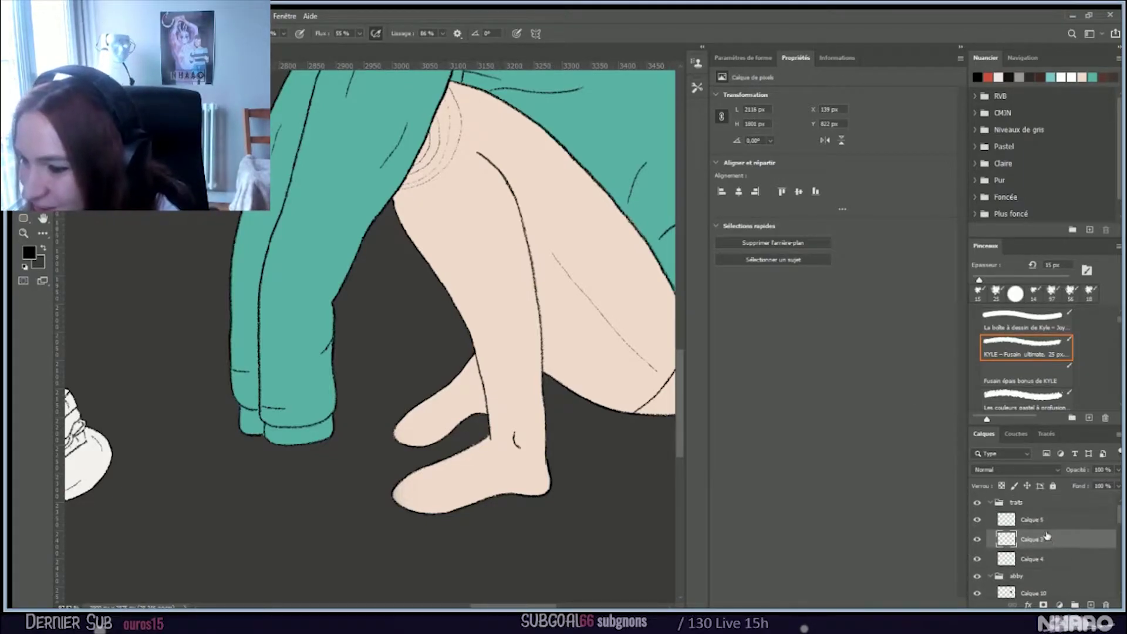
click(1045, 520)
click(975, 519)
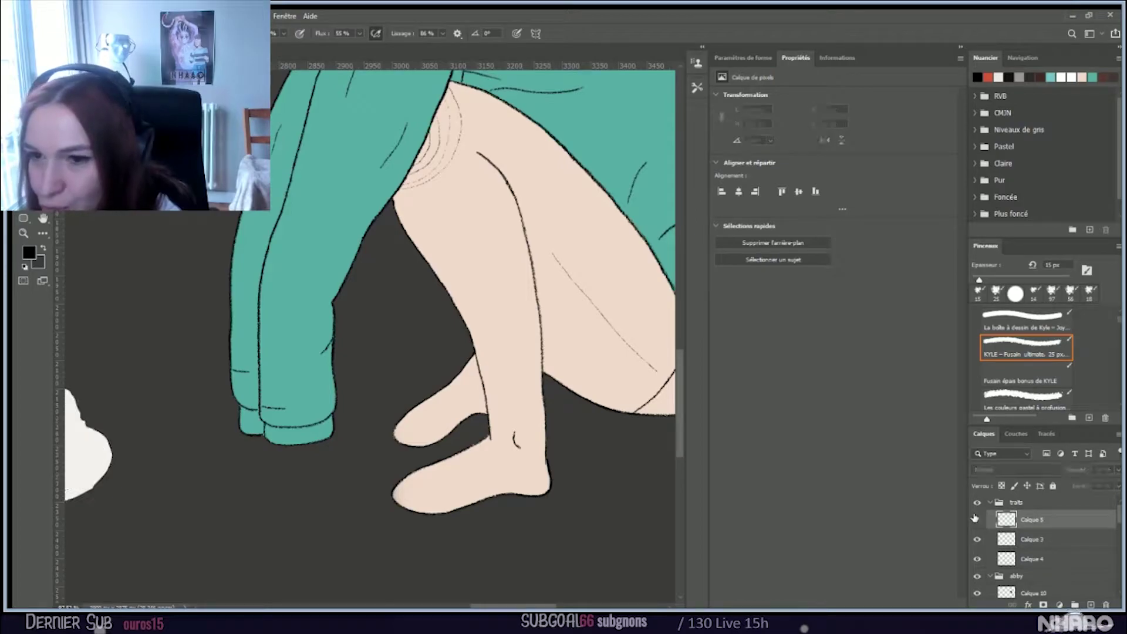
click(976, 519)
click(977, 538)
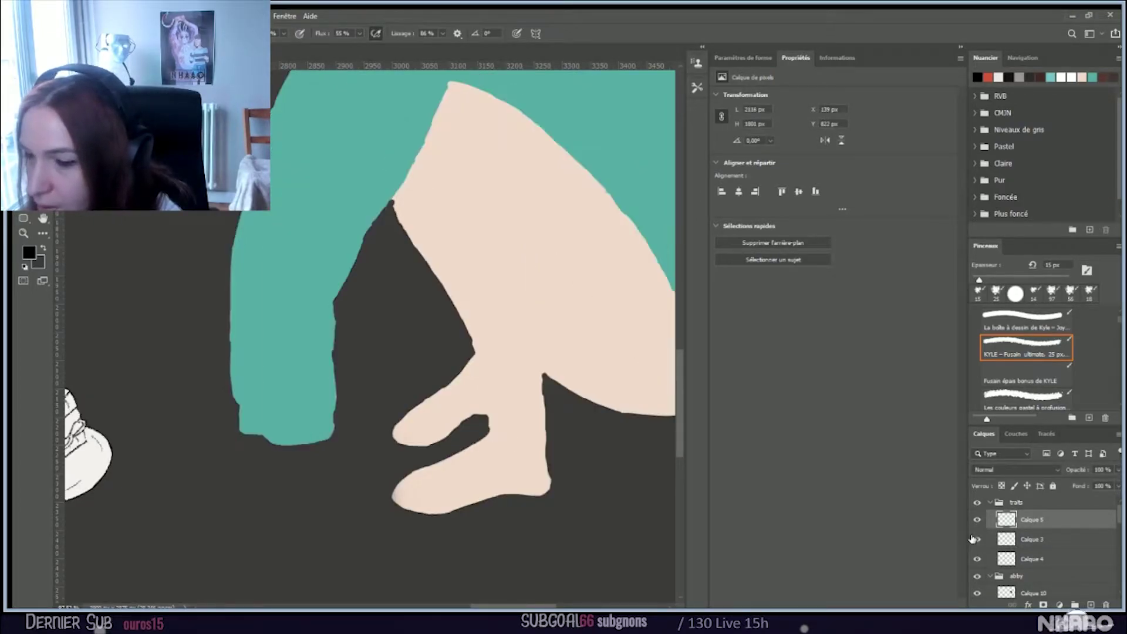
click(976, 539)
click(1040, 539)
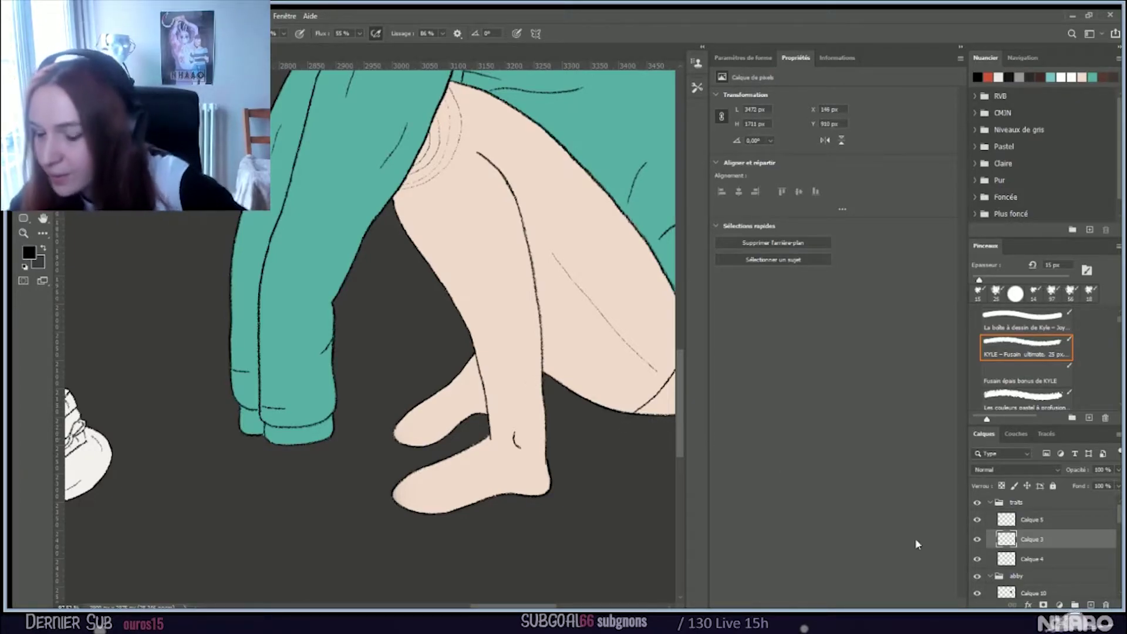
Step: Load the Calque 7 silhouette as a selection and draw two curved black sock-cuff lines across the girl's front ankle on Calque 3
scroll(1051, 546, down, 5)
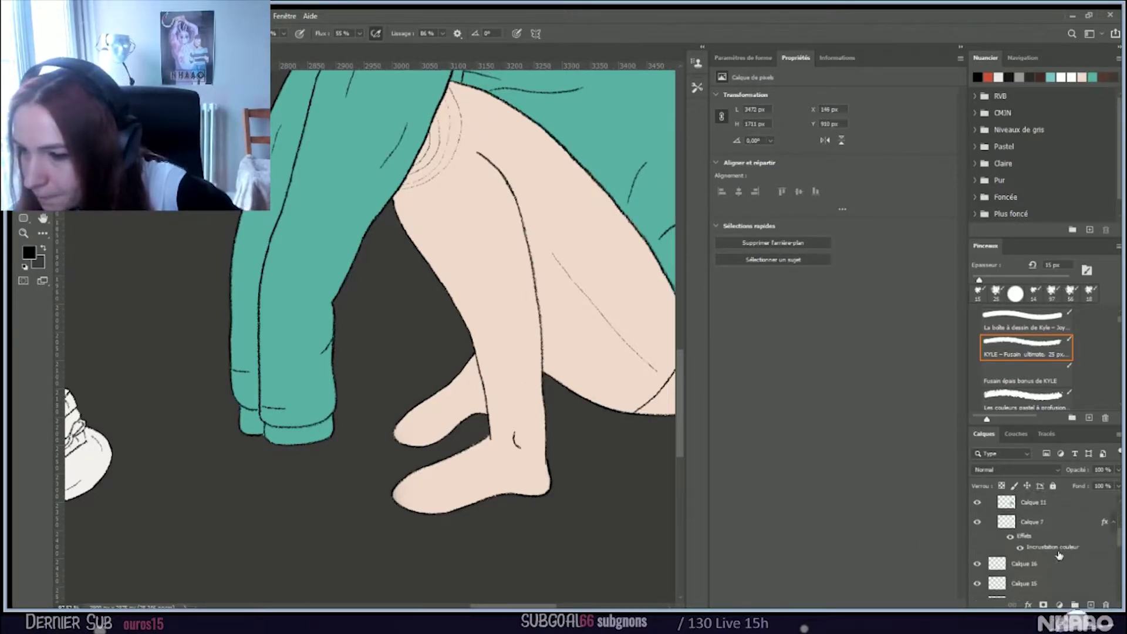
ctrl+click(1006, 521)
scroll(994, 533, up, 5)
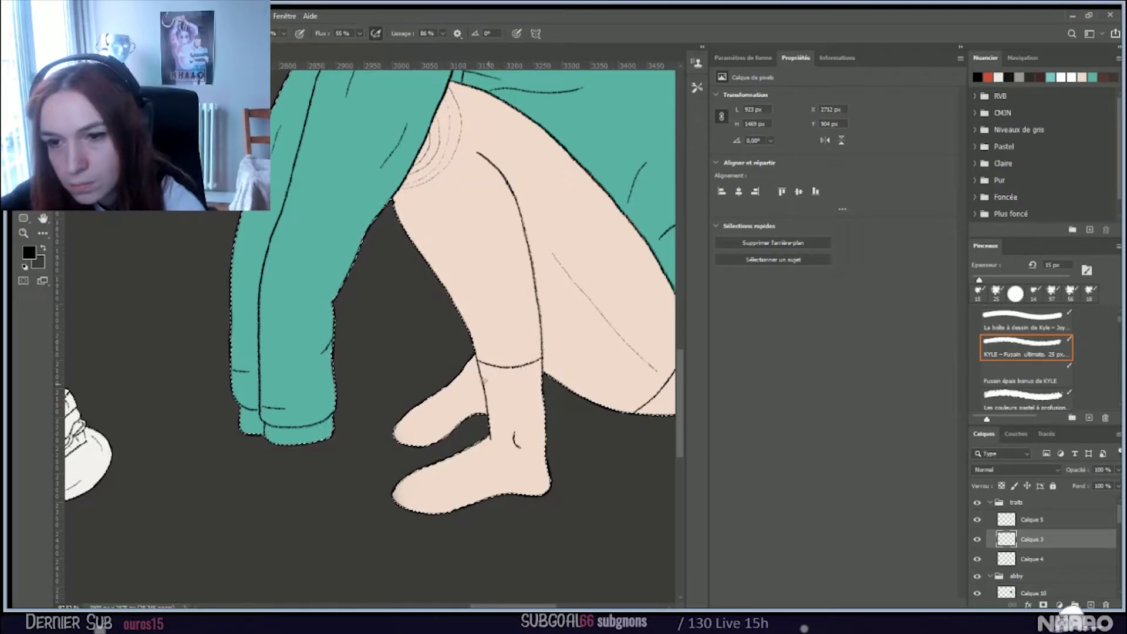
drag(484, 387, 505, 389)
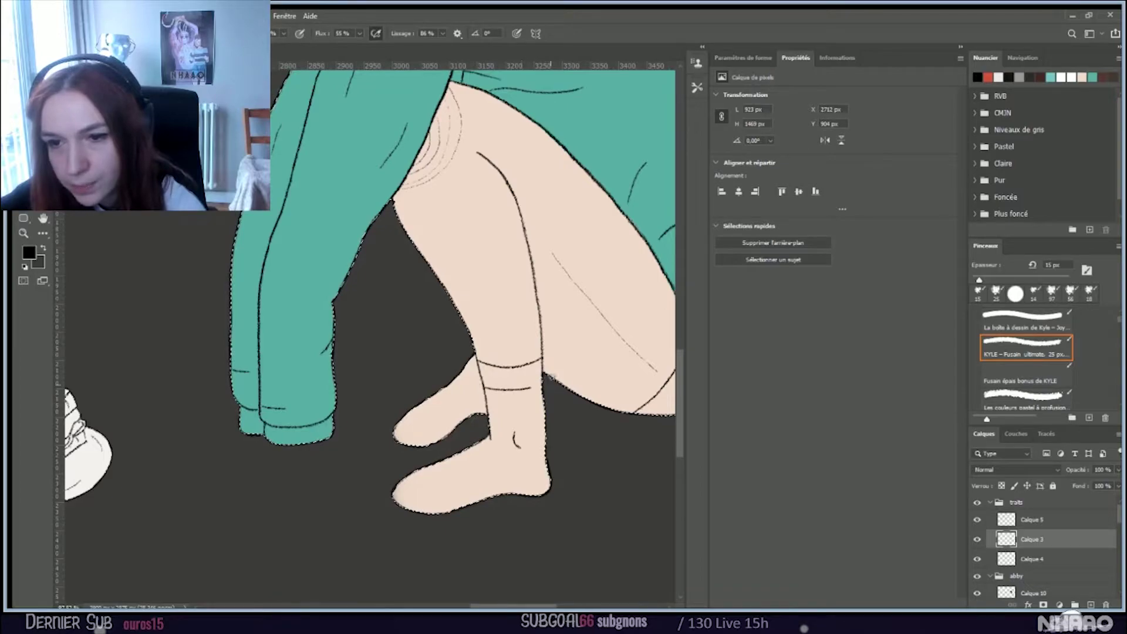
scroll(531, 404, down, 1)
scroll(534, 399, down, 5)
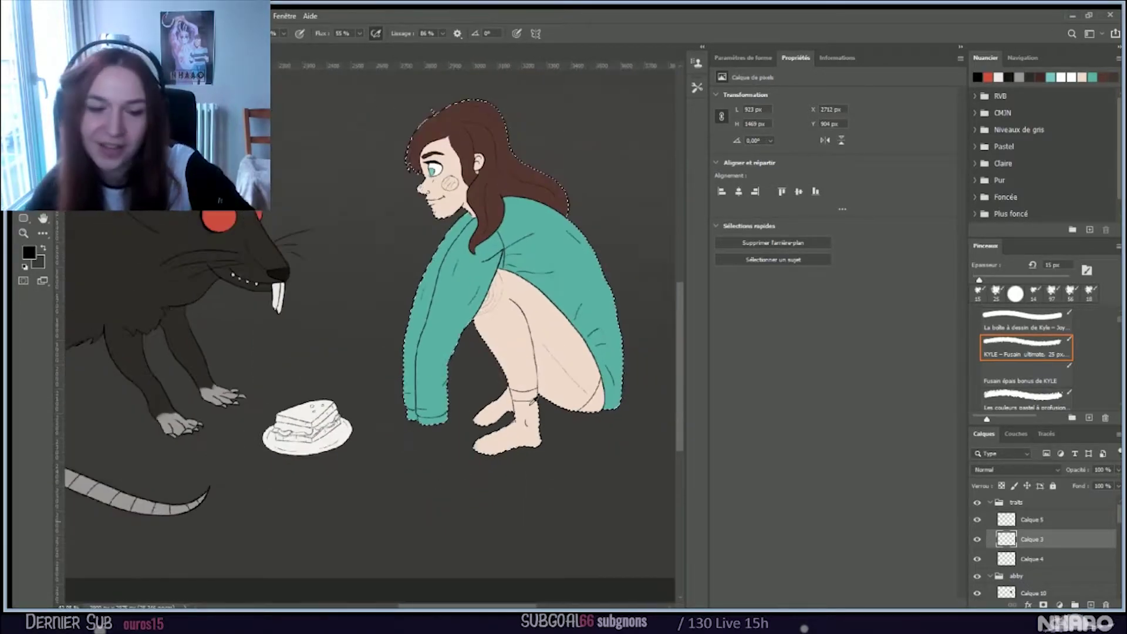
Step: Add a new layer at the top of the girl's layer group, above Calque 10
scroll(540, 405, up, 2)
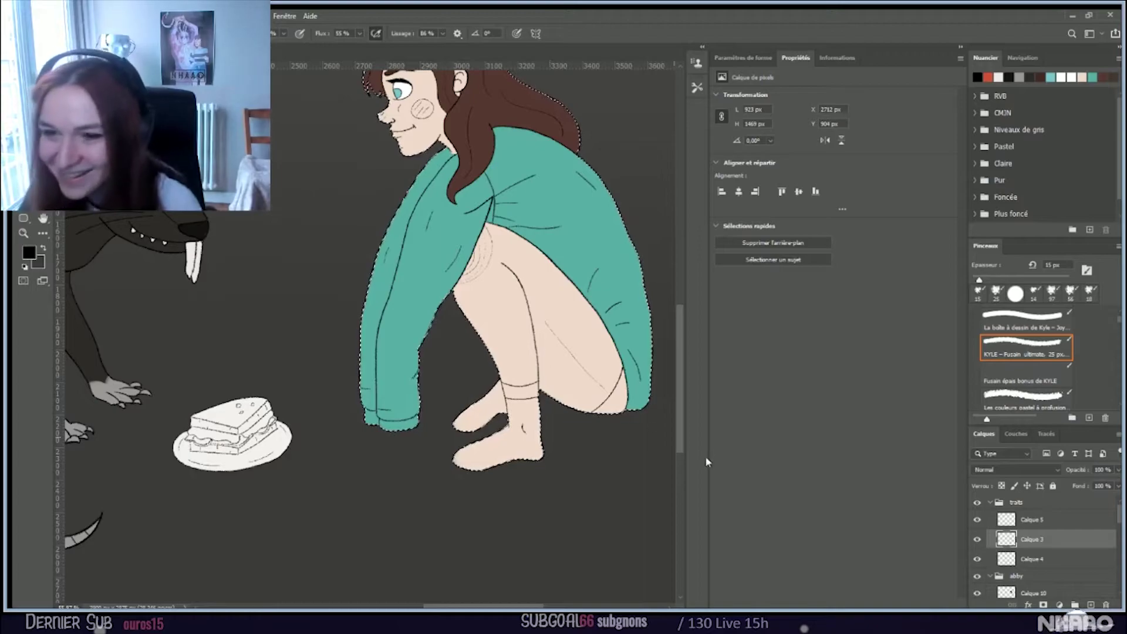
scroll(661, 416, up, 4)
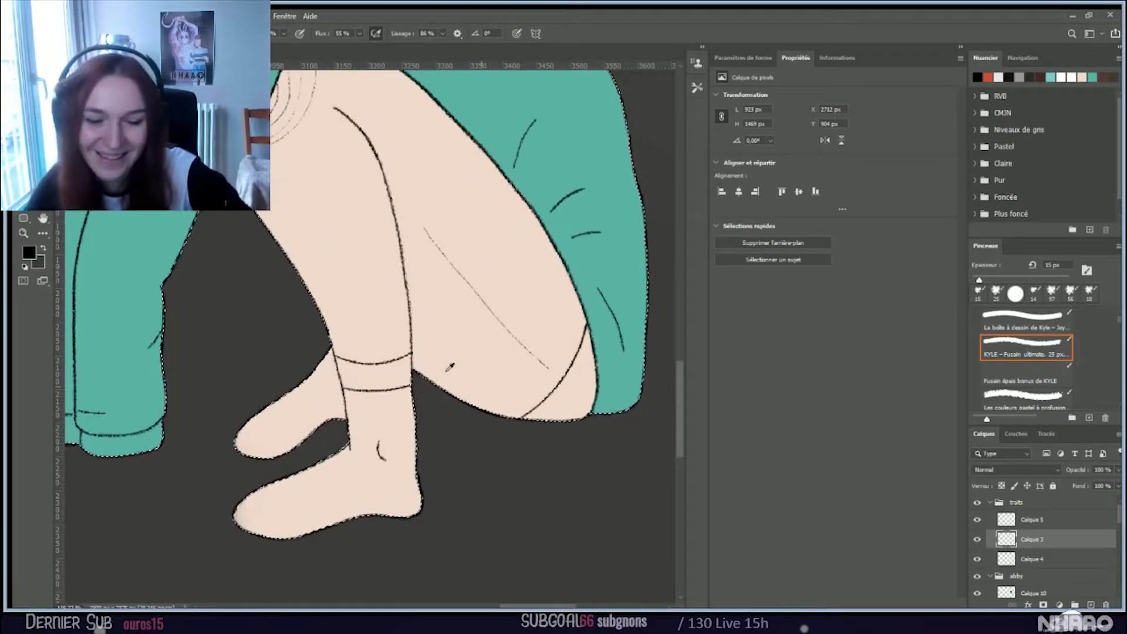
scroll(344, 327, down, 3)
scroll(344, 328, down, 4)
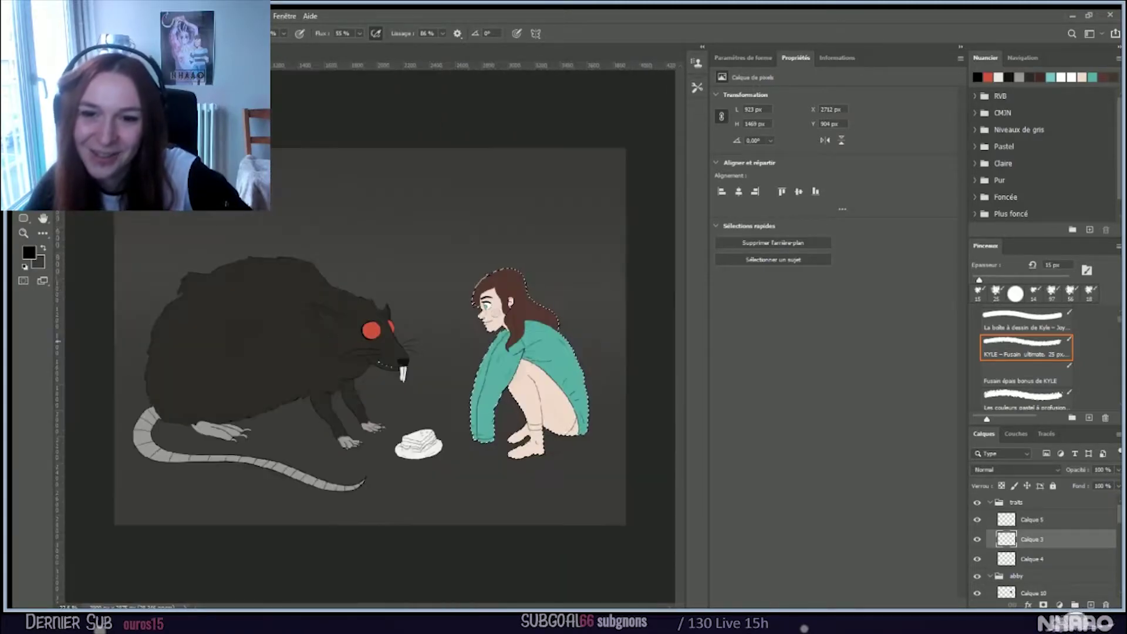
scroll(537, 368, up, 1)
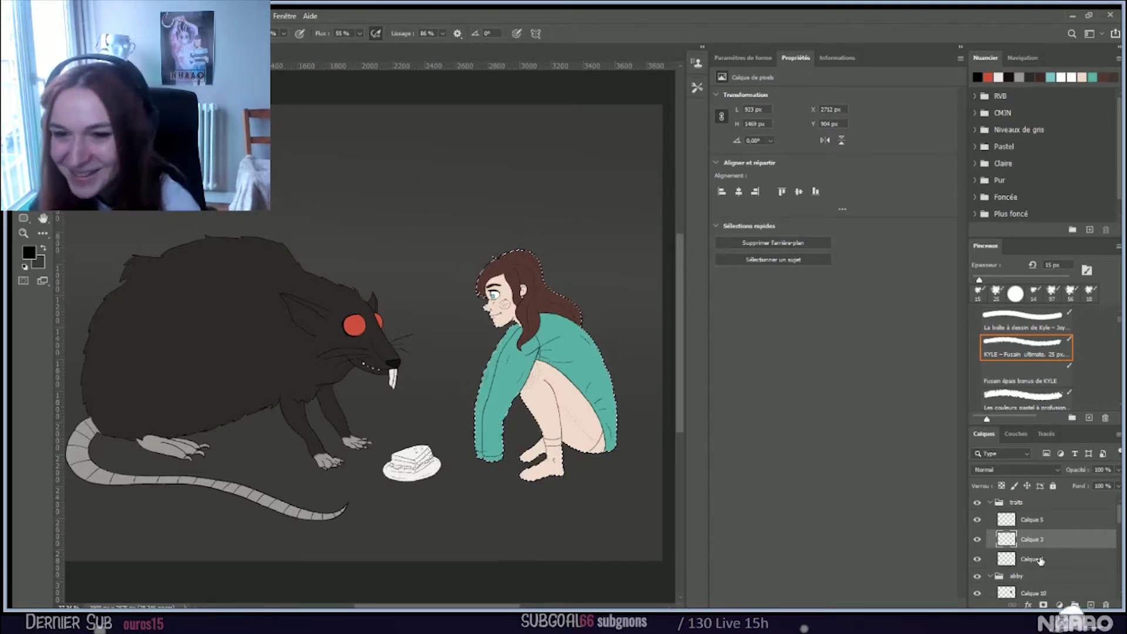
scroll(1041, 562, down, 1)
scroll(1041, 562, down, 6)
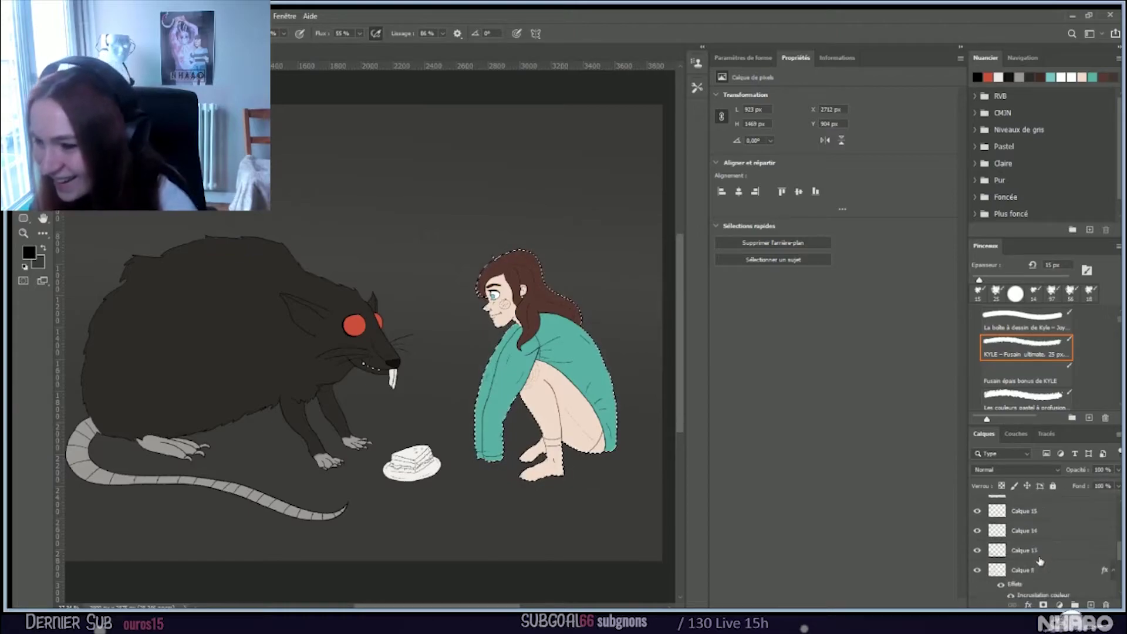
scroll(1041, 562, up, 6)
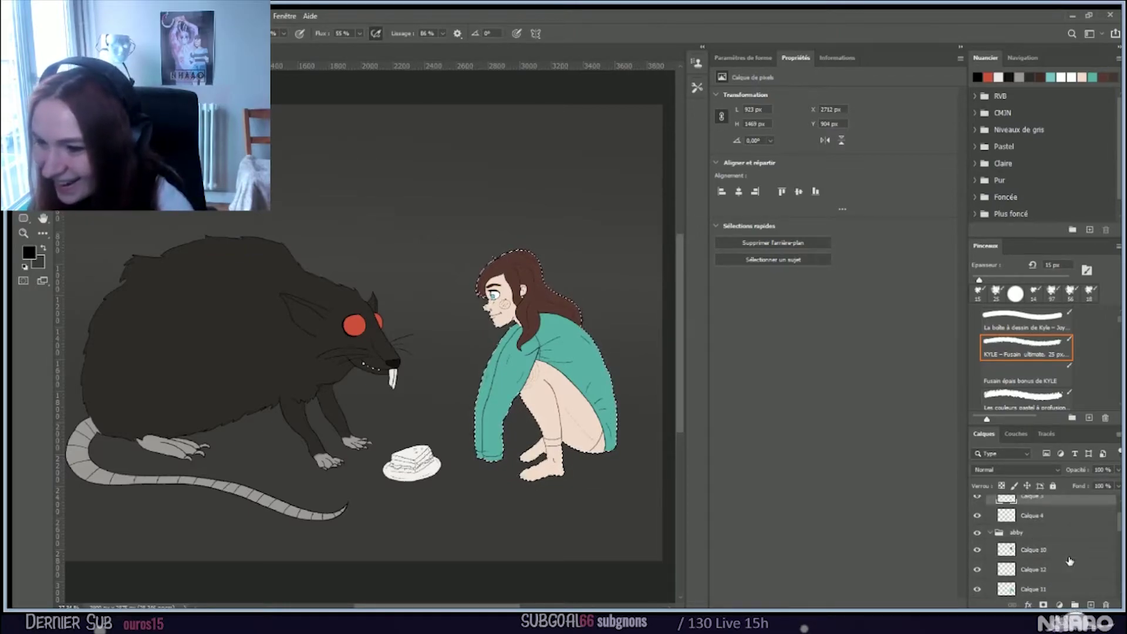
click(1067, 555)
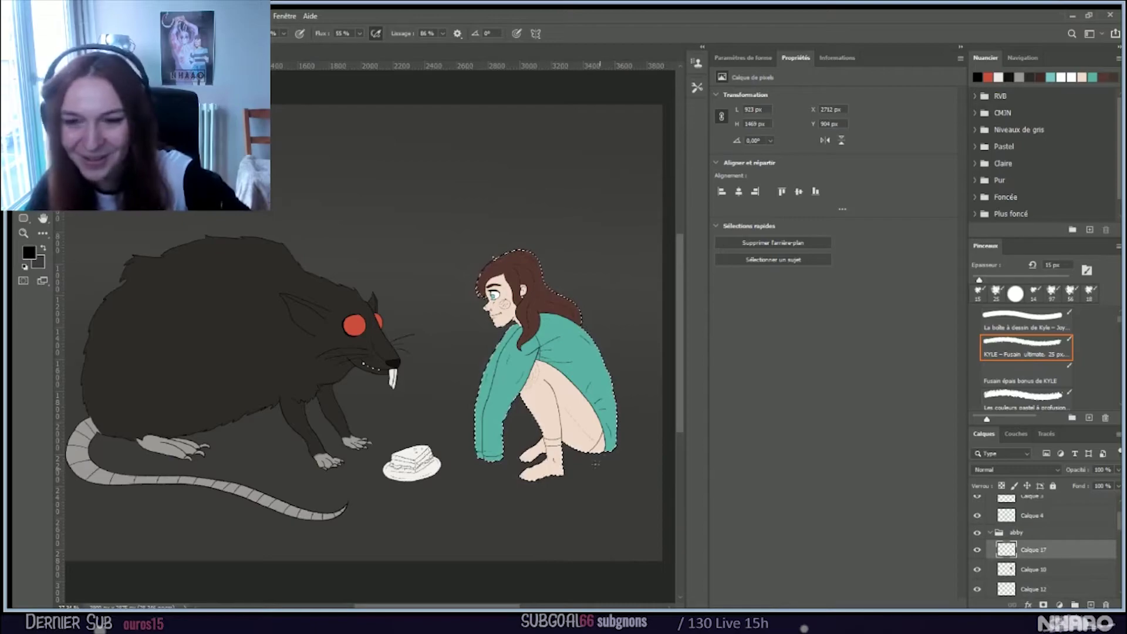
Step: Set the foreground colour to a medium grey and choose the Arrondi net brush
scroll(594, 463, up, 5)
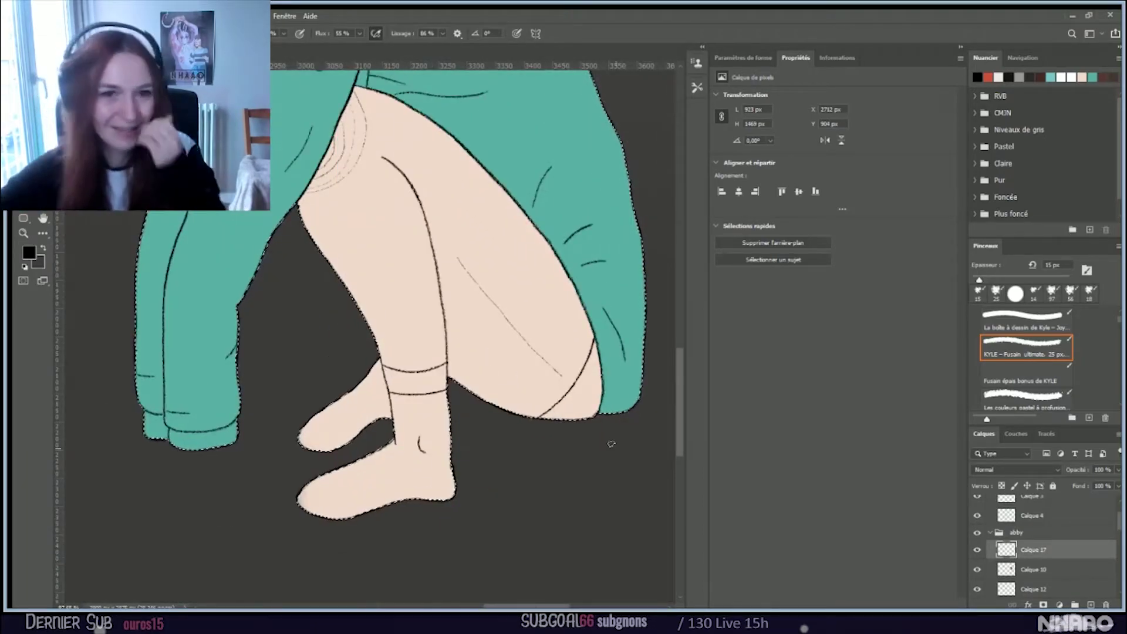
click(26, 251)
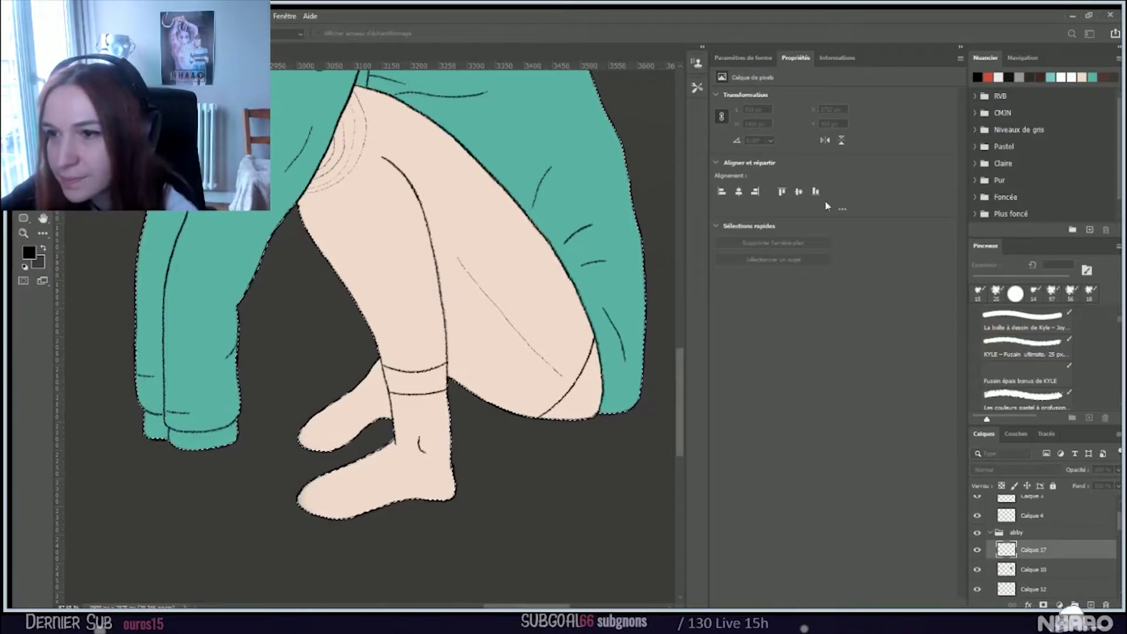
click(863, 165)
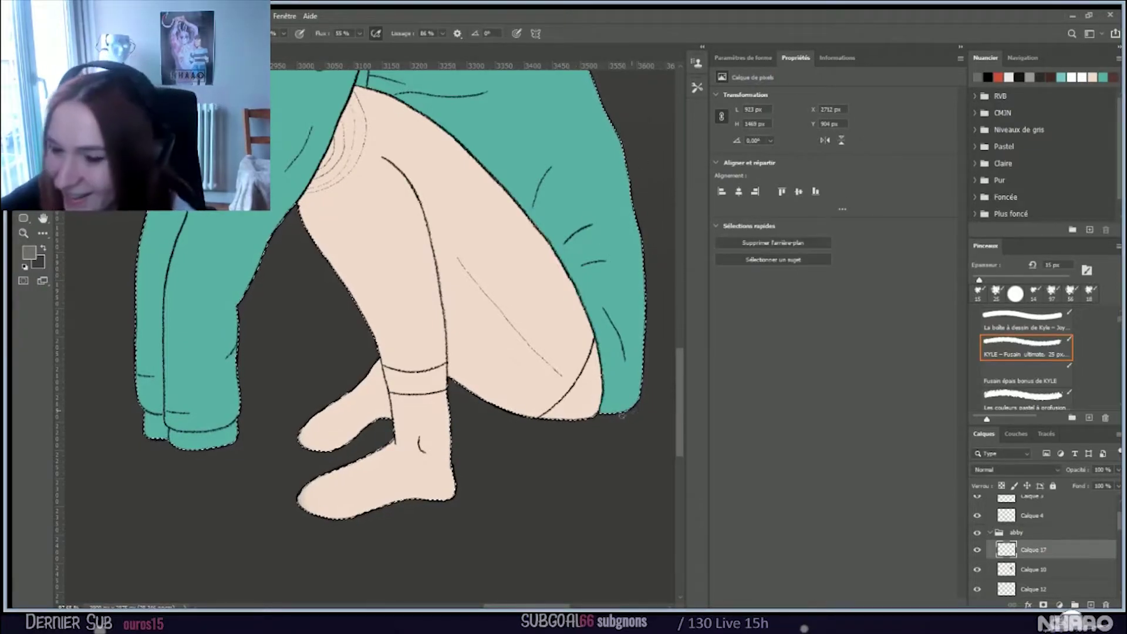
right_click(611, 374)
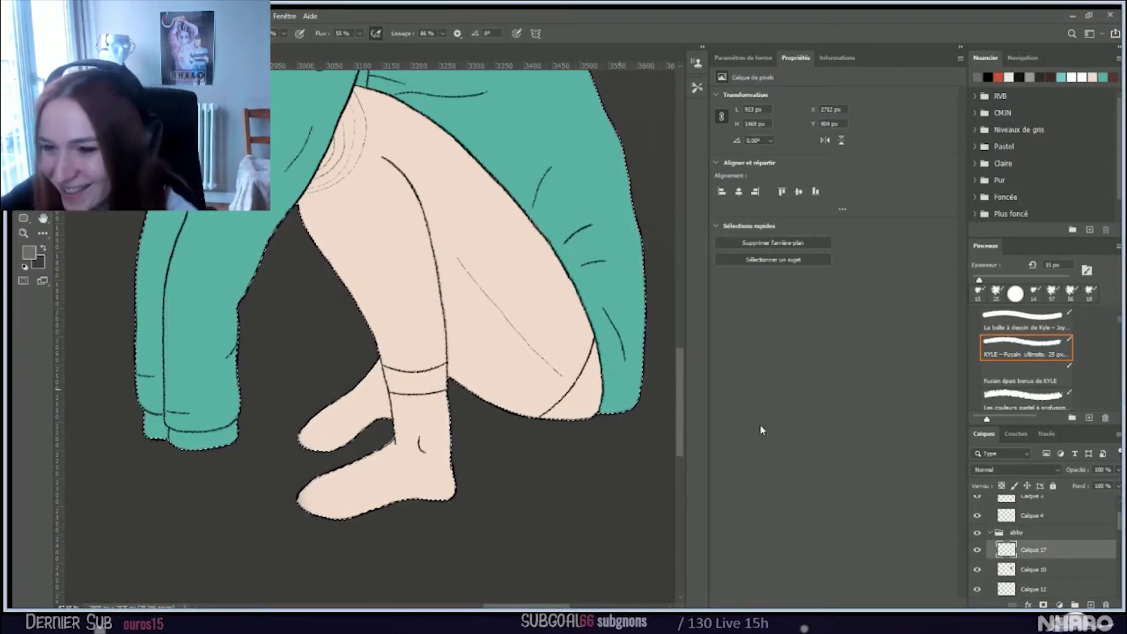
click(700, 470)
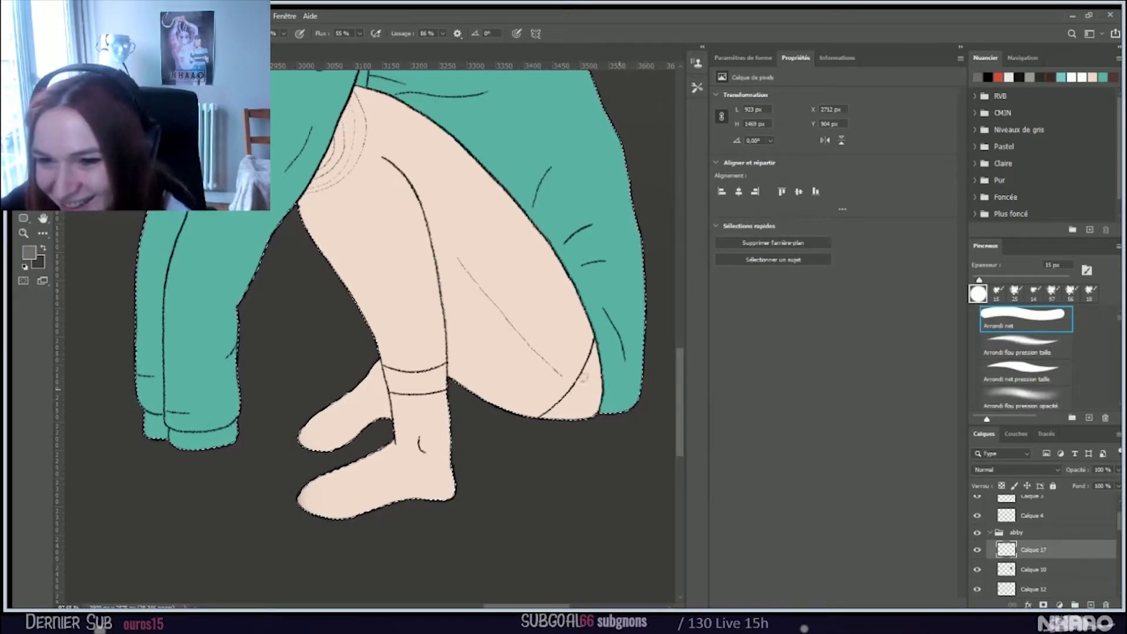
Step: Paint the small area between the girl's rear thigh line and the sweater hem grey, up to its narrow tip
drag(596, 375, 573, 416)
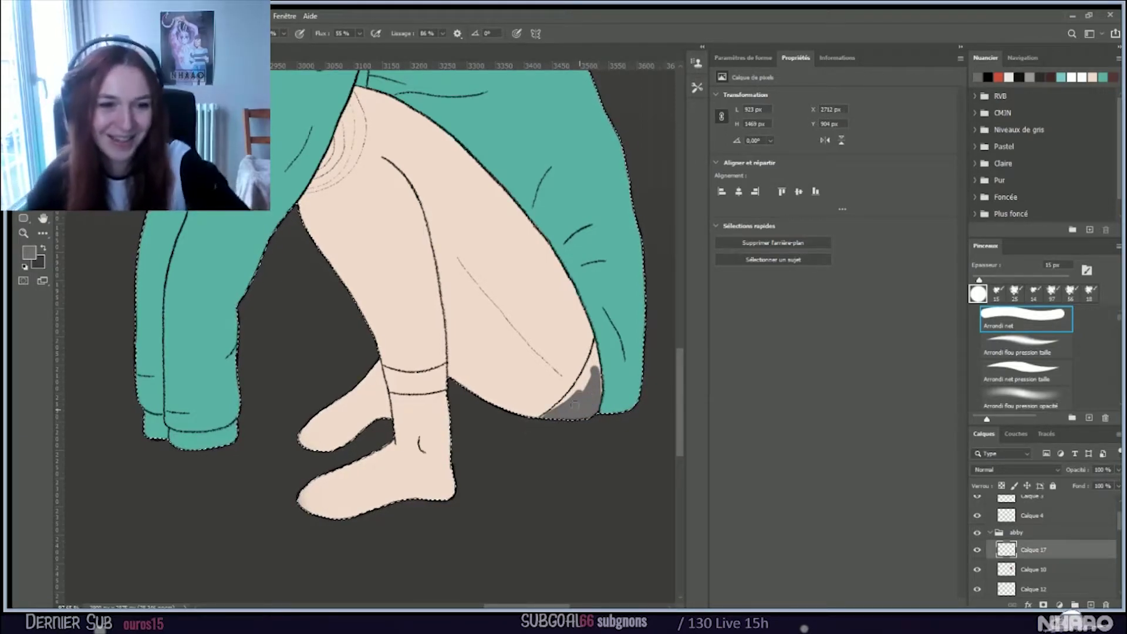
scroll(574, 405, up, 3)
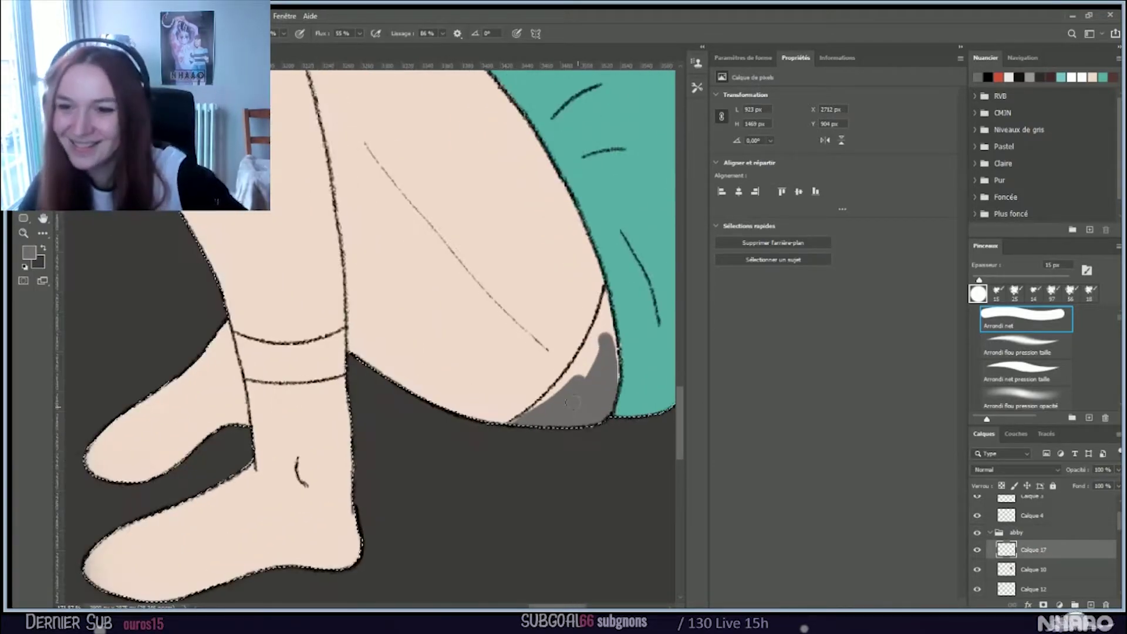
mouse_move(606, 340)
mouse_down()
mouse_move(594, 336)
mouse_move(557, 389)
mouse_move(587, 368)
mouse_up()
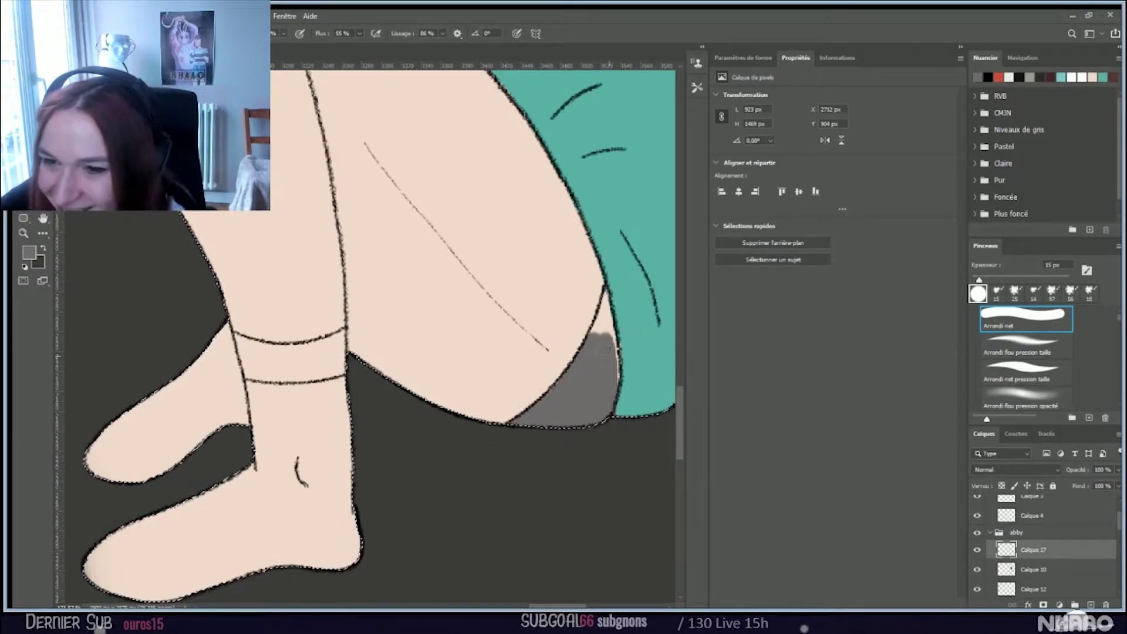
drag(609, 350, 609, 398)
mouse_move(601, 320)
mouse_down()
mouse_move(592, 356)
mouse_move(608, 272)
mouse_move(599, 361)
mouse_move(600, 284)
mouse_move(614, 278)
mouse_move(601, 282)
mouse_move(585, 334)
mouse_up()
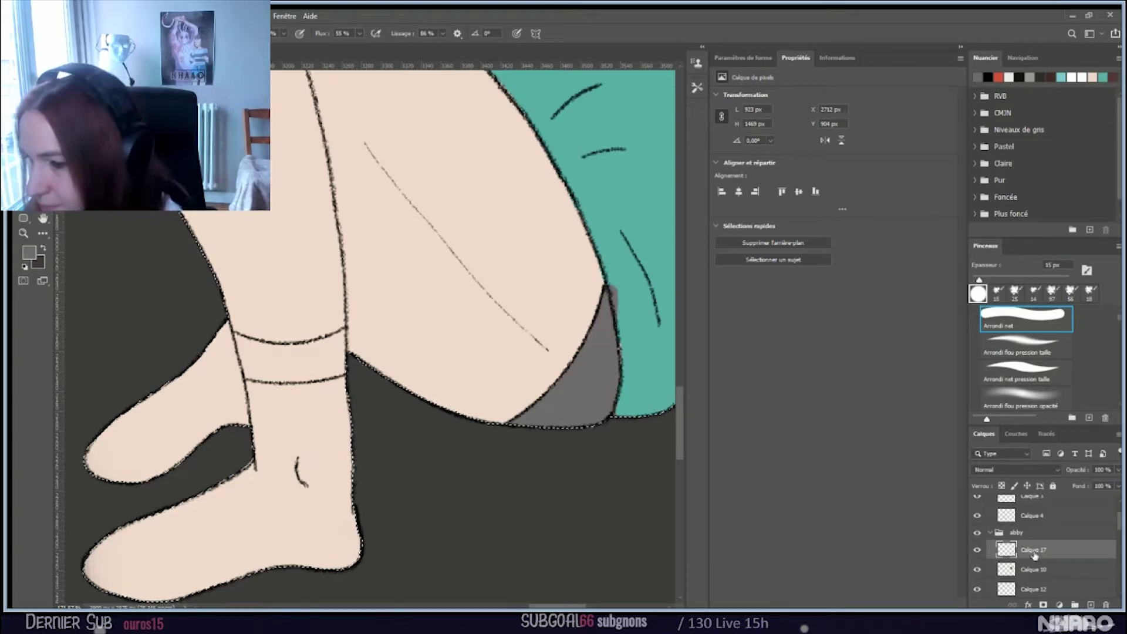
Step: Move the grey Calque 17 layer directly above Calque 7 and add a new empty layer above it
scroll(1050, 549, down, 2)
drag(1059, 595, 1057, 540)
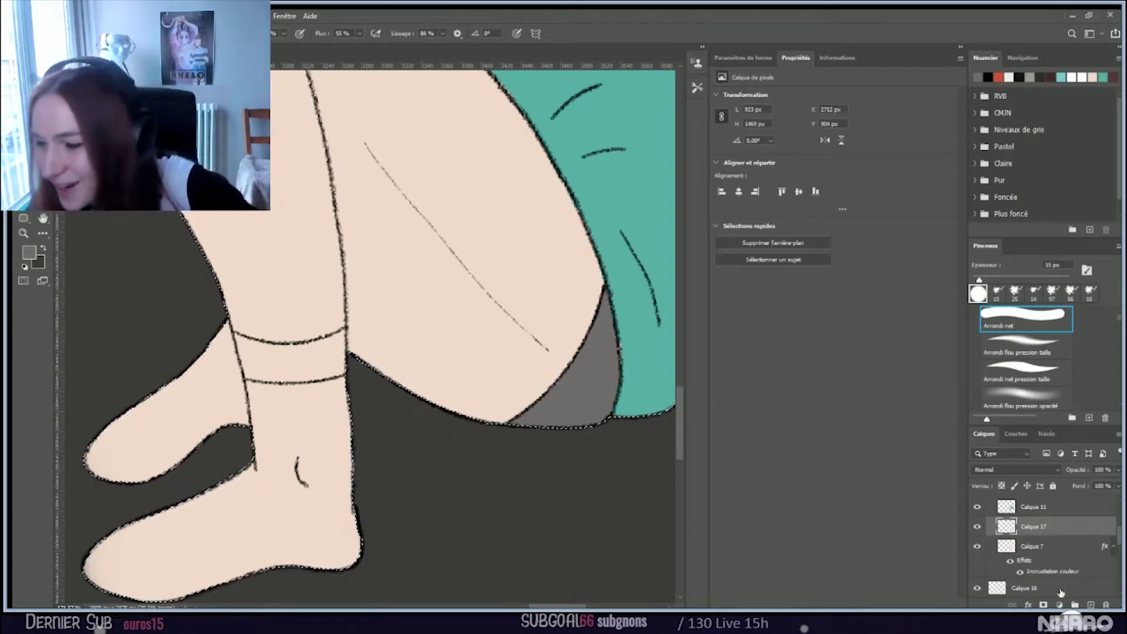
key(ctrl+shift+alt+n)
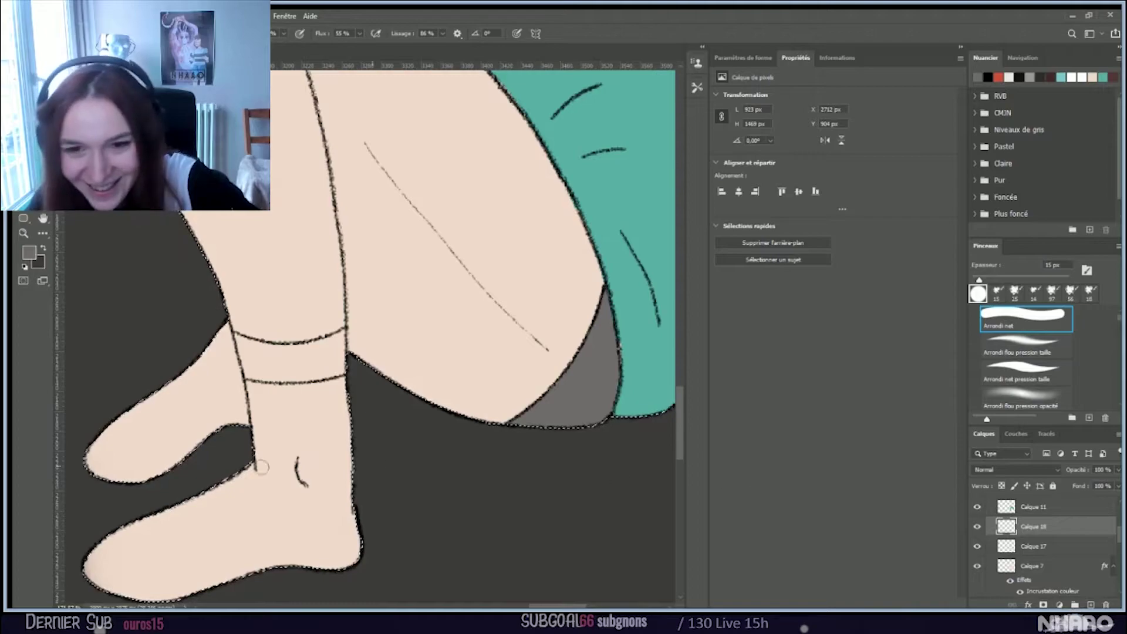
Step: Set the foreground colour to a pinkish purple for the girl's socks
scroll(79, 446, down, 4)
scroll(79, 446, down, 4)
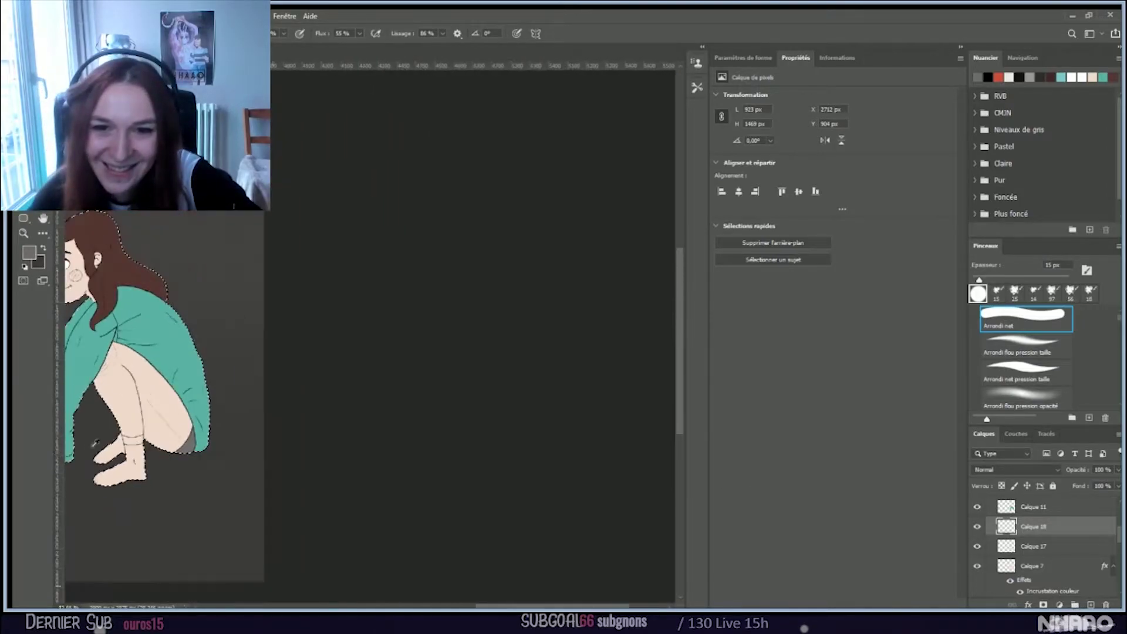
scroll(572, 450, up, 2)
scroll(572, 451, up, 5)
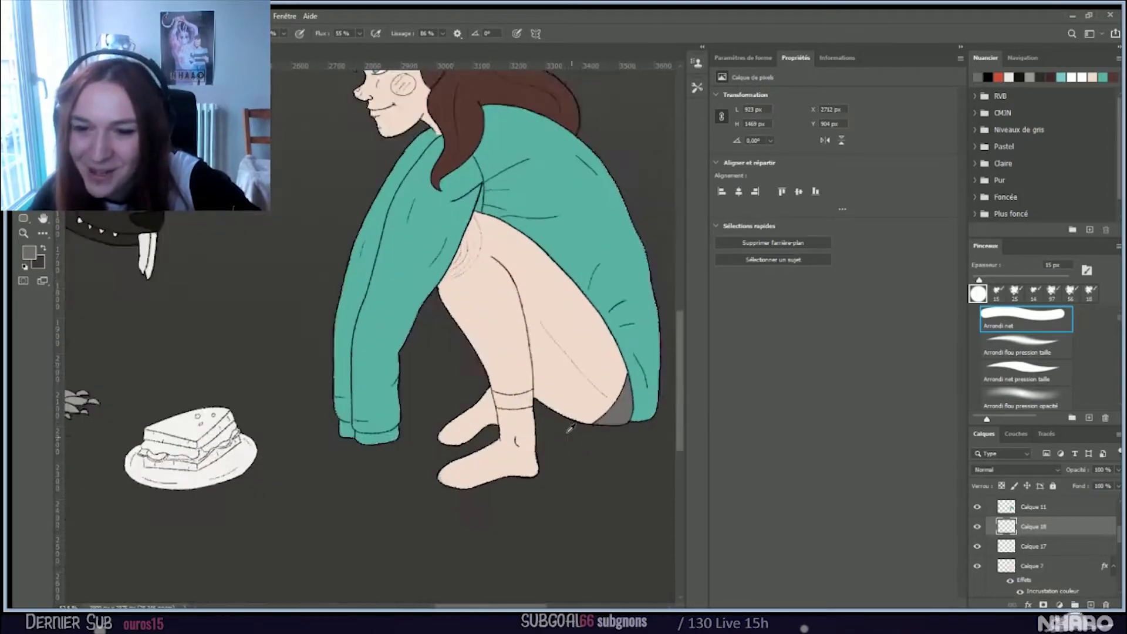
scroll(427, 434, up, 2)
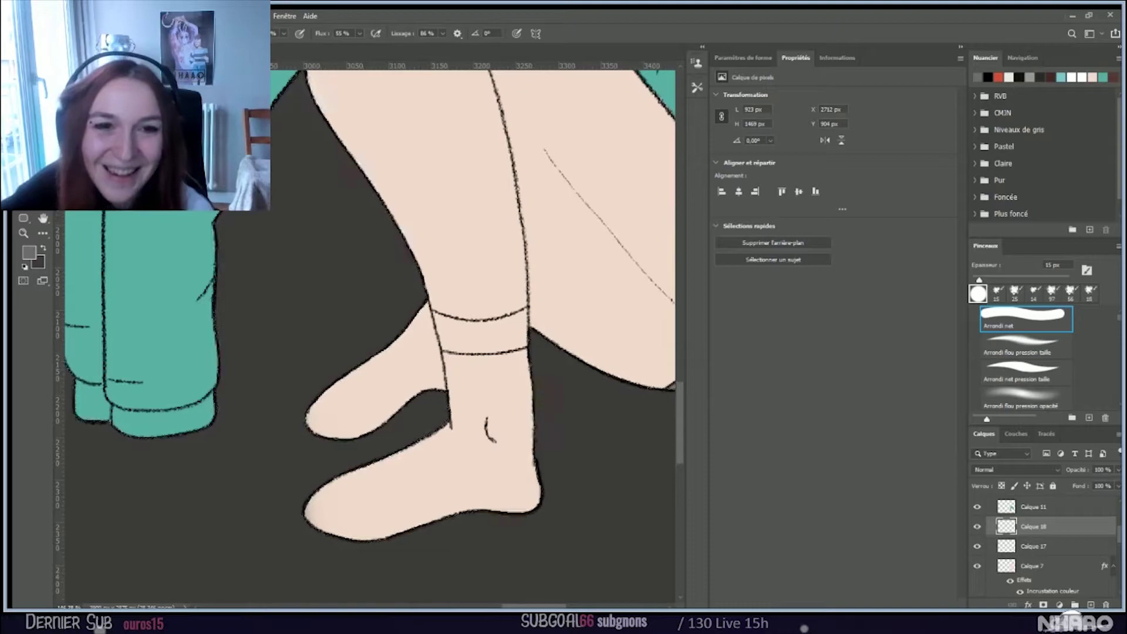
click(28, 252)
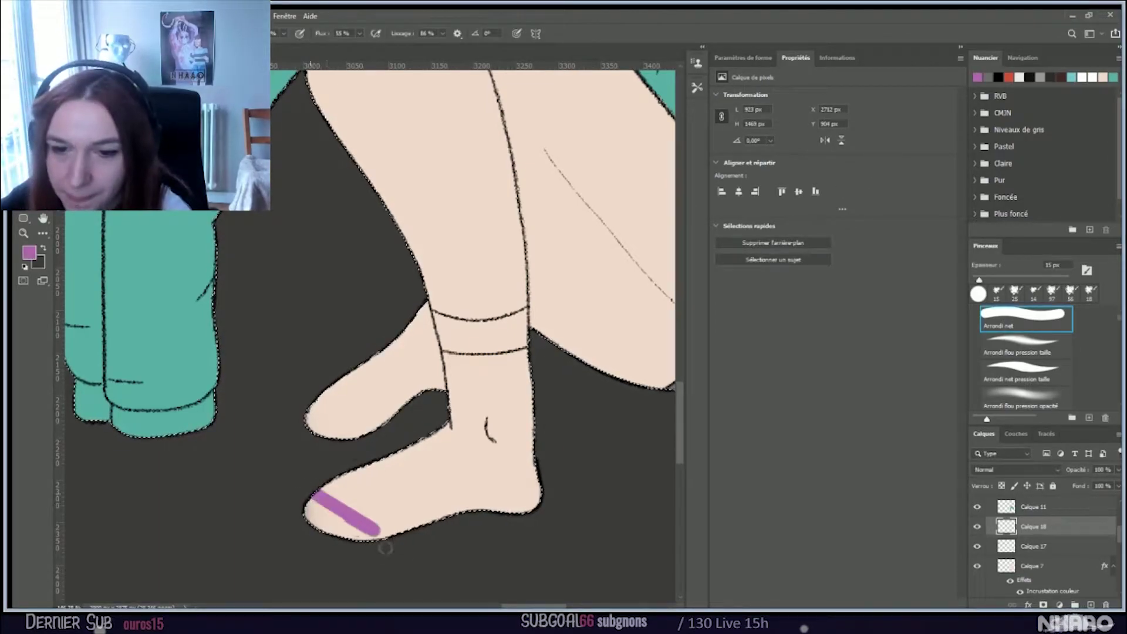
Step: Enlarge the brush to 94 px and paint both of the girl's socks purple from the toes to the ankle cuffs
key(bracketright)
key(bracketright)
key(bracketright)
key(bracketright)
key(bracketright)
key(bracketright)
key(bracketright)
key(bracketright)
key(bracketright)
key(bracketright)
key(bracketright)
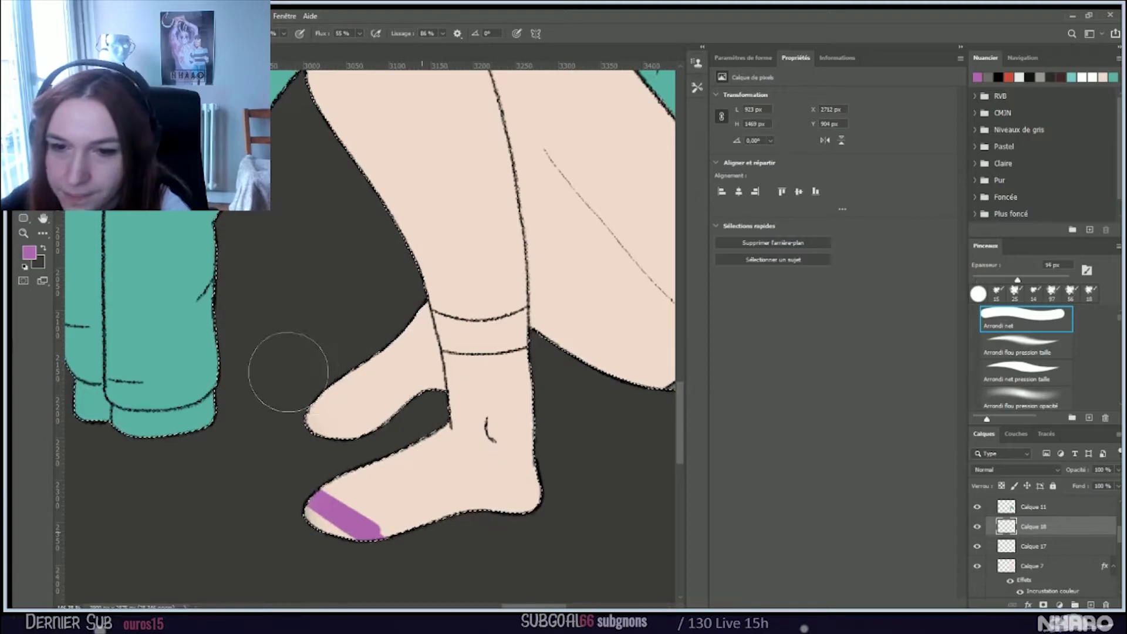
mouse_move(298, 373)
mouse_down()
mouse_move(332, 448)
mouse_move(296, 456)
mouse_up()
mouse_move(291, 380)
mouse_down()
mouse_move(438, 502)
mouse_move(535, 530)
mouse_move(317, 331)
mouse_move(476, 475)
mouse_move(522, 467)
mouse_move(370, 360)
mouse_move(435, 431)
mouse_move(574, 501)
mouse_move(482, 390)
mouse_move(376, 369)
mouse_move(549, 410)
mouse_move(375, 350)
mouse_move(380, 328)
mouse_move(399, 337)
mouse_move(378, 326)
mouse_up()
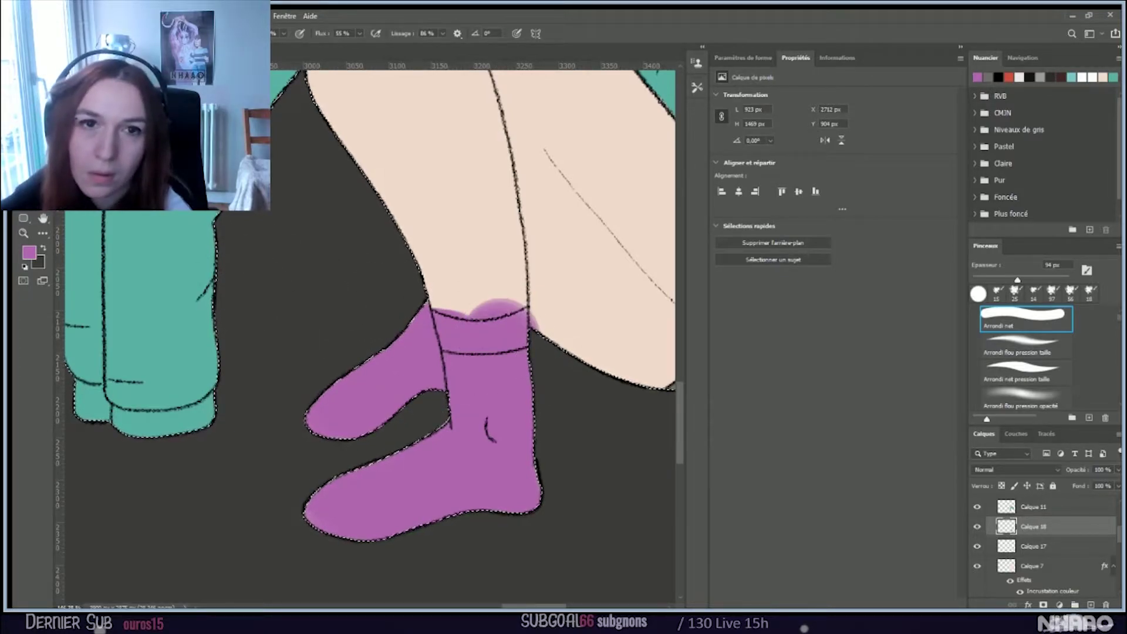
Step: Erase the purple overflow above the girl's front sock cuff and beside her ankle, following the sock outline
key(e)
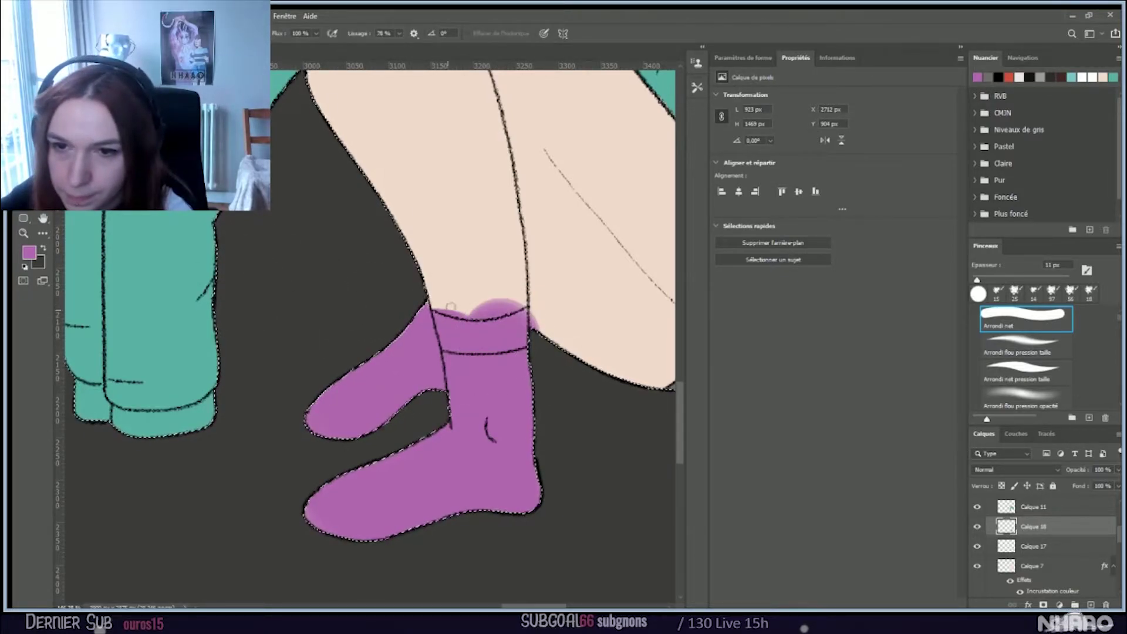
mouse_move(486, 308)
mouse_down()
mouse_move(453, 310)
mouse_move(479, 311)
mouse_up()
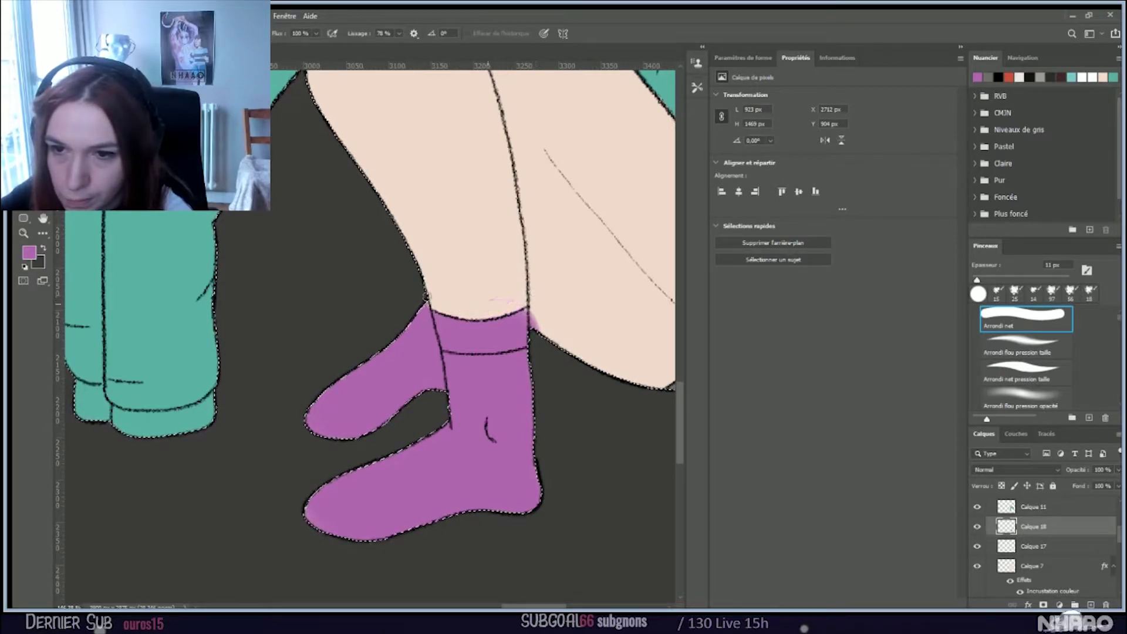
drag(529, 302, 535, 334)
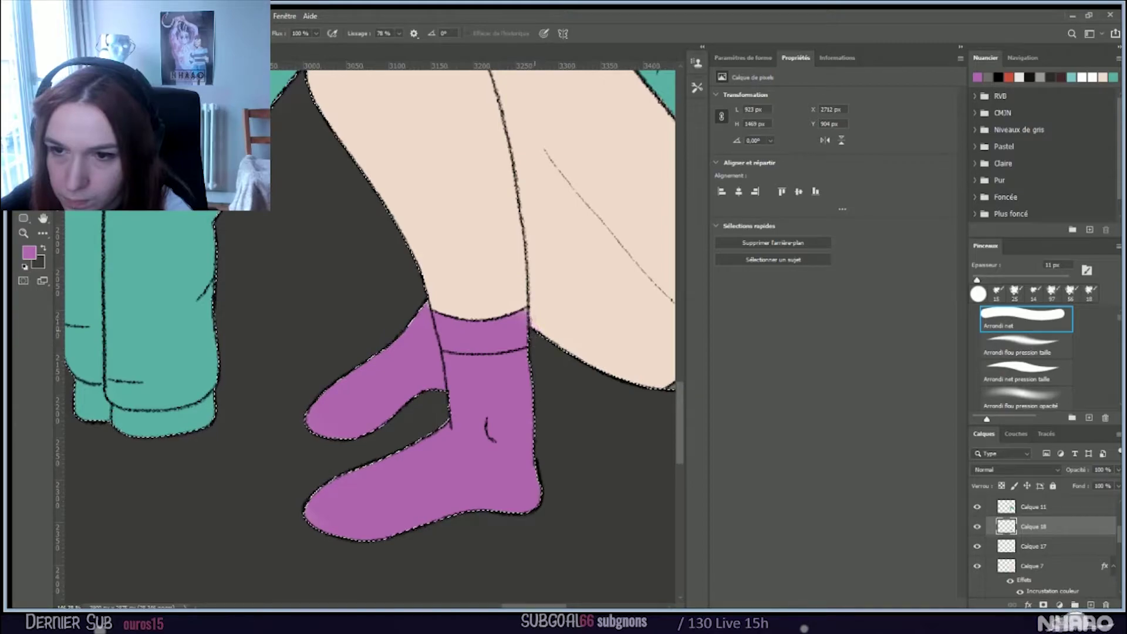
Step: Set the foreground colour to a darker purple and fill the cuff band of the girl's front sock
click(29, 252)
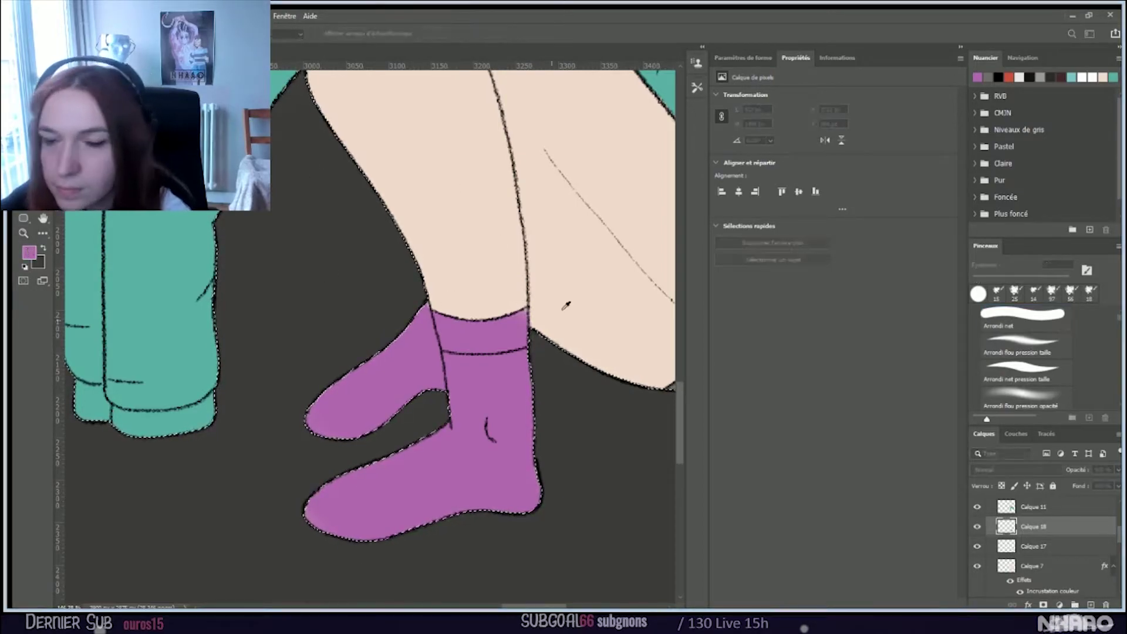
click(885, 176)
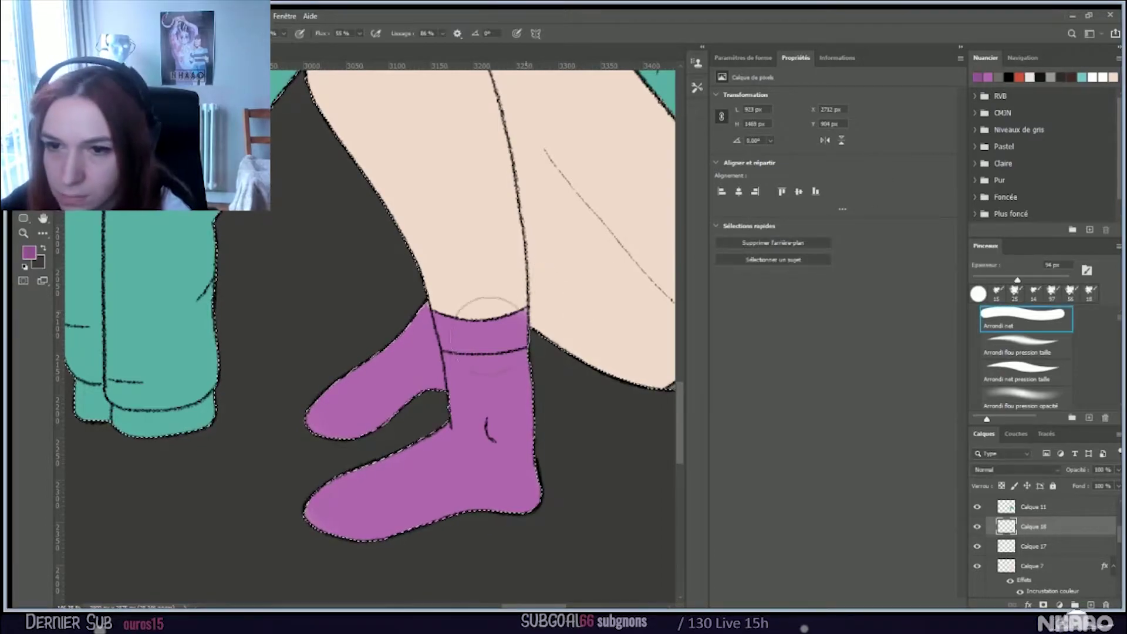
key(bracketleft)
key(bracketleft)
key(bracketleft)
key(bracketleft)
key(bracketleft)
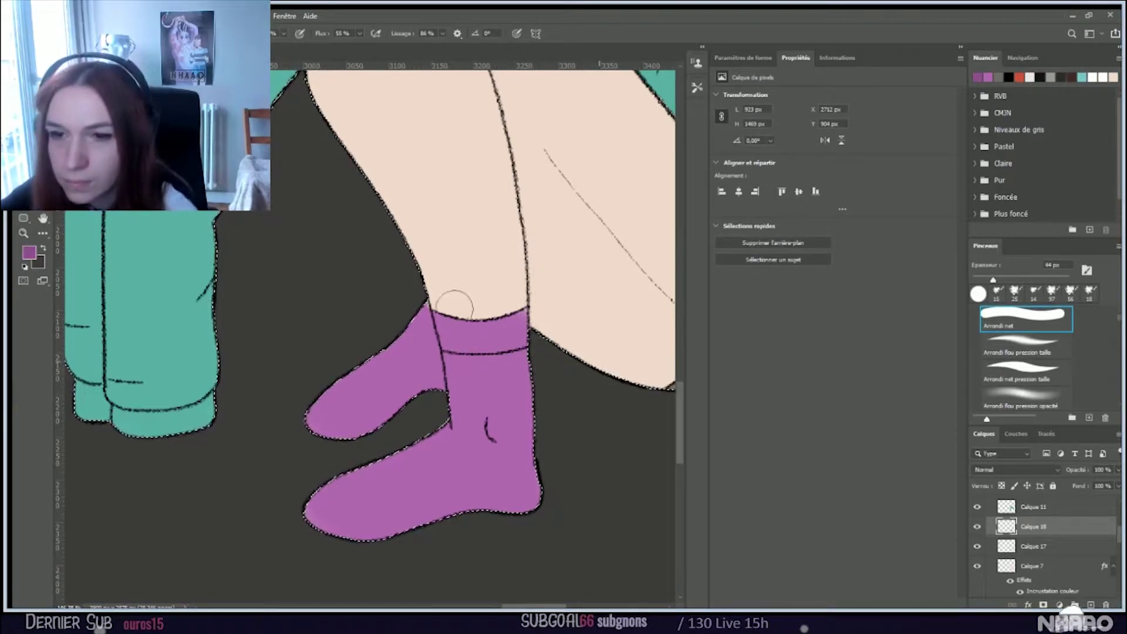
key(bracketleft)
key(bracketleft)
key(bracketleft)
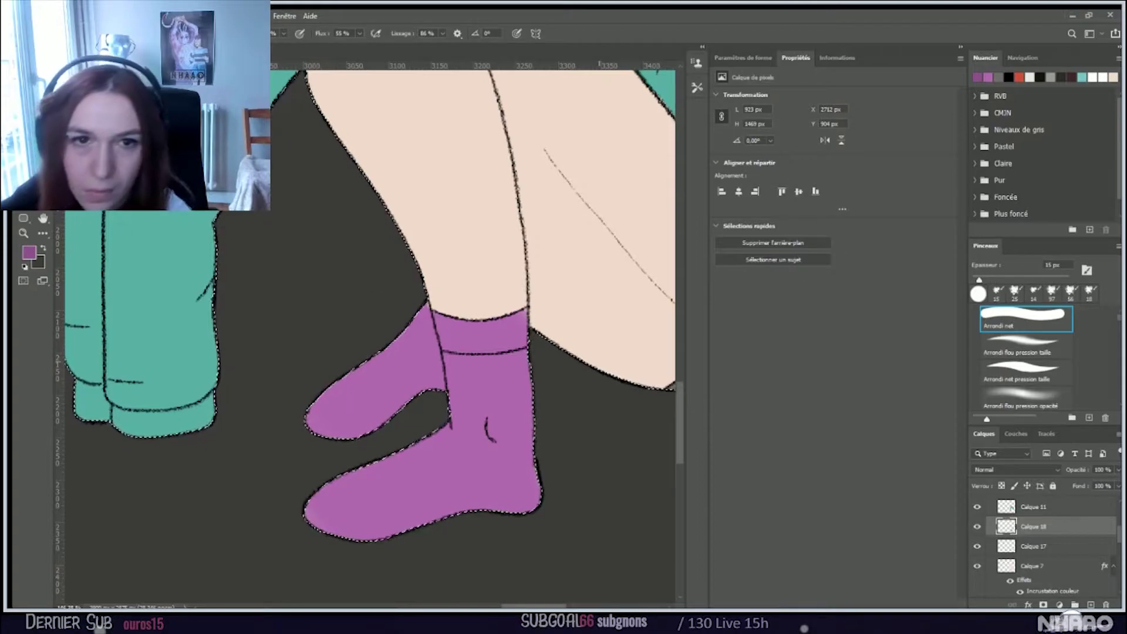
key(g)
key(shift+g)
click(509, 330)
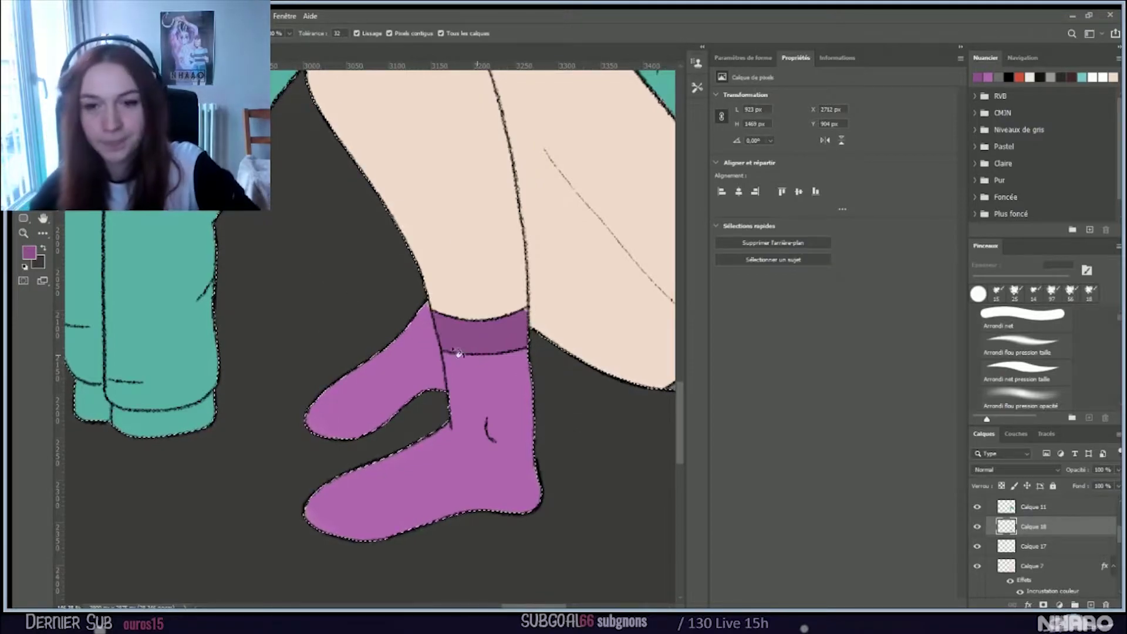
Step: Check what the line layers in the traits group contain by toggling their visibility, and select Calque 4
scroll(331, 325, down, 2)
scroll(330, 324, down, 5)
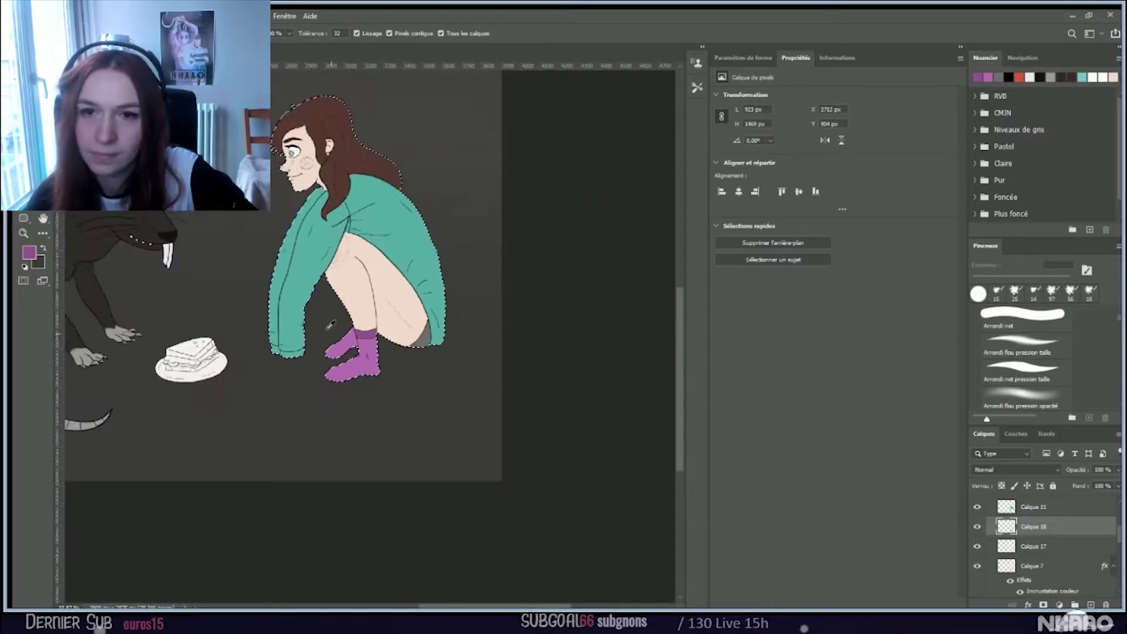
scroll(463, 361, up, 2)
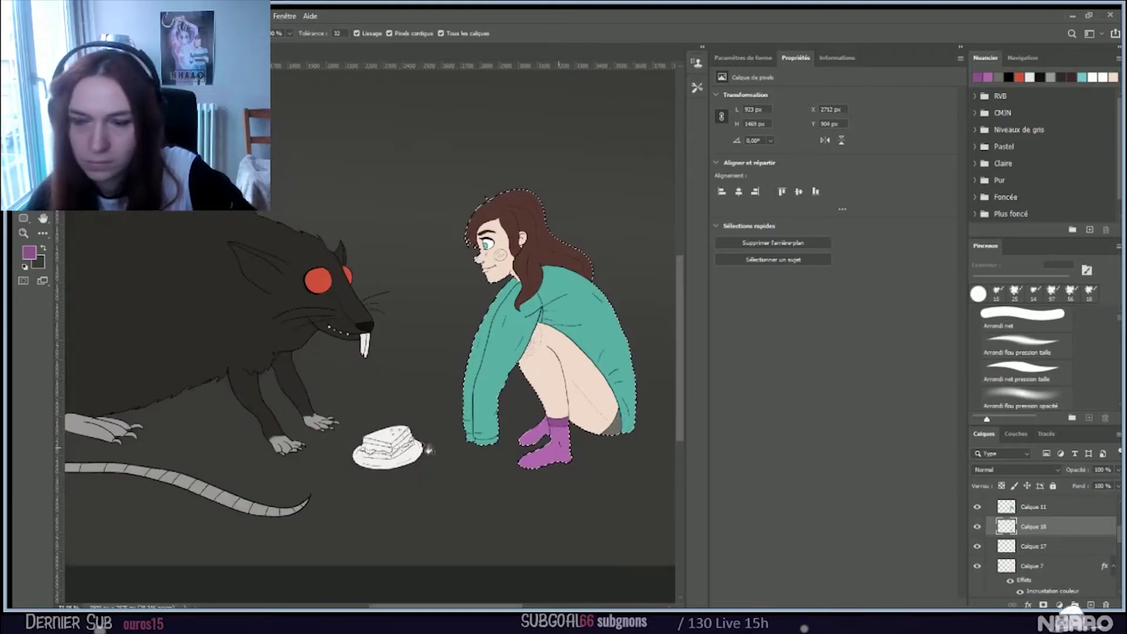
scroll(421, 433, down, 1)
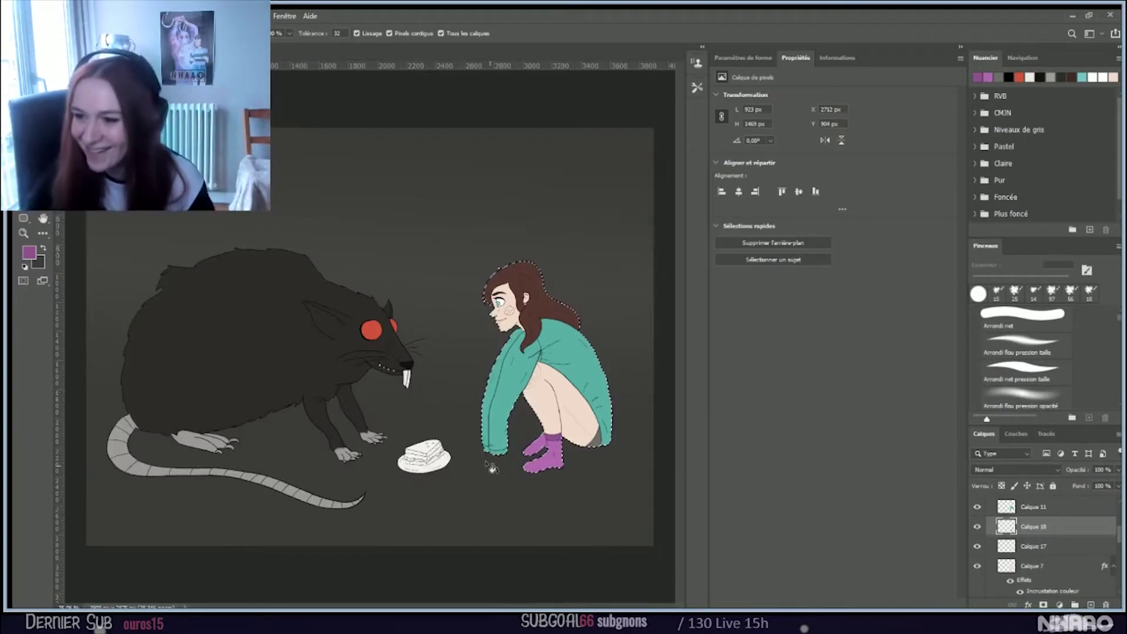
scroll(1030, 531, down, 5)
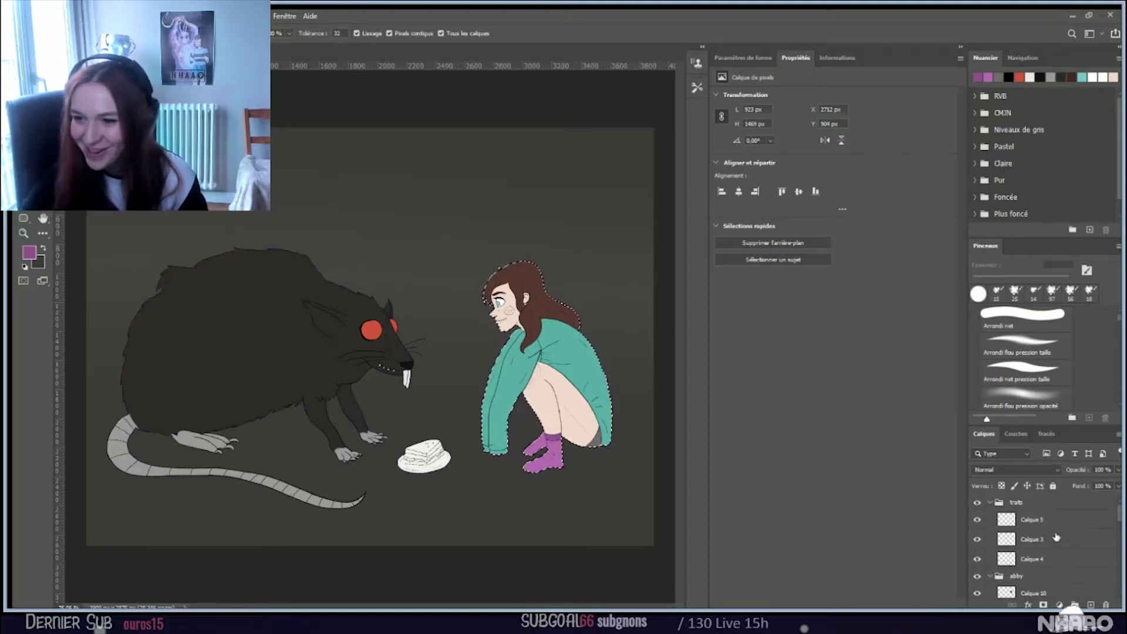
click(1053, 537)
click(977, 539)
click(977, 539)
click(977, 520)
click(977, 520)
click(976, 521)
click(976, 521)
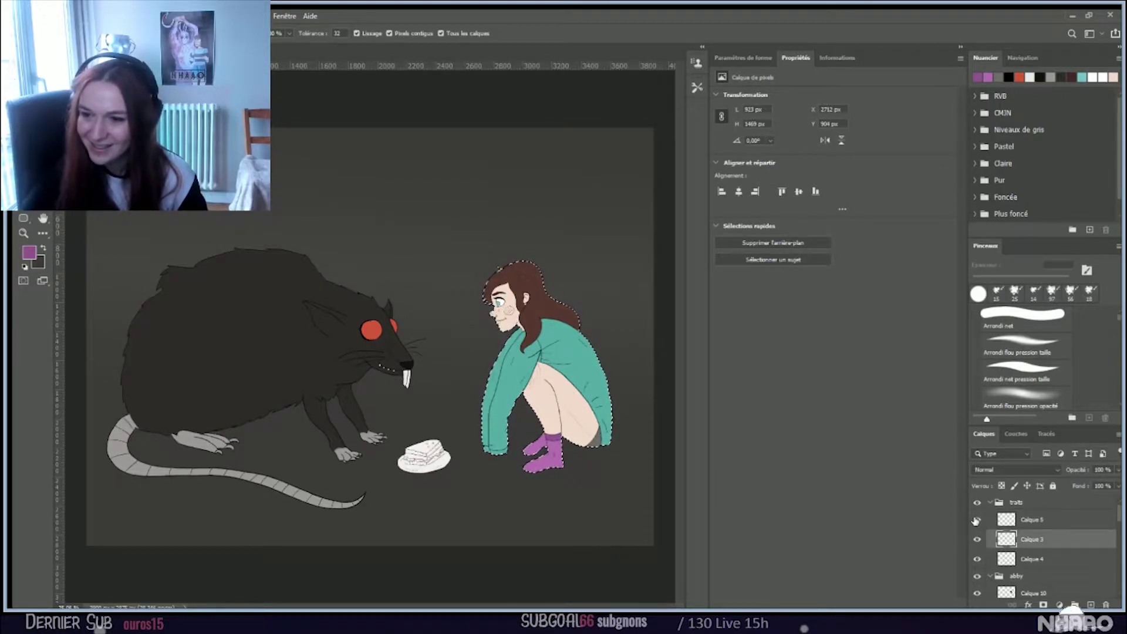
click(971, 561)
click(976, 559)
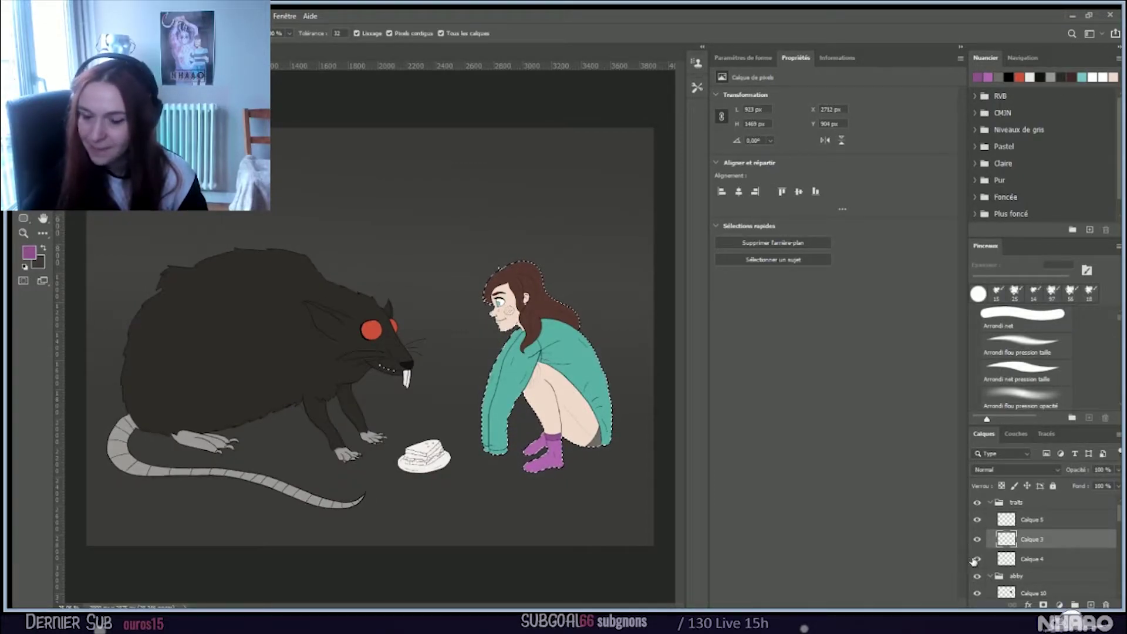
click(1050, 559)
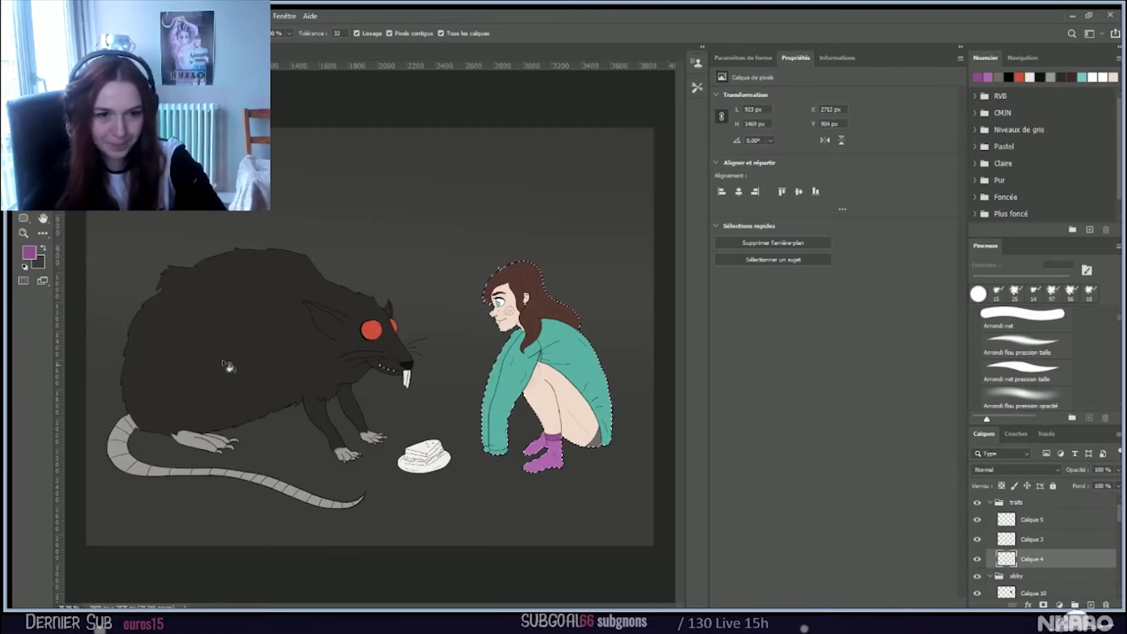
Step: Choose the KYLE – Fusain ultimate 25 px brush and set the foreground colour to black
scroll(196, 364, up, 3)
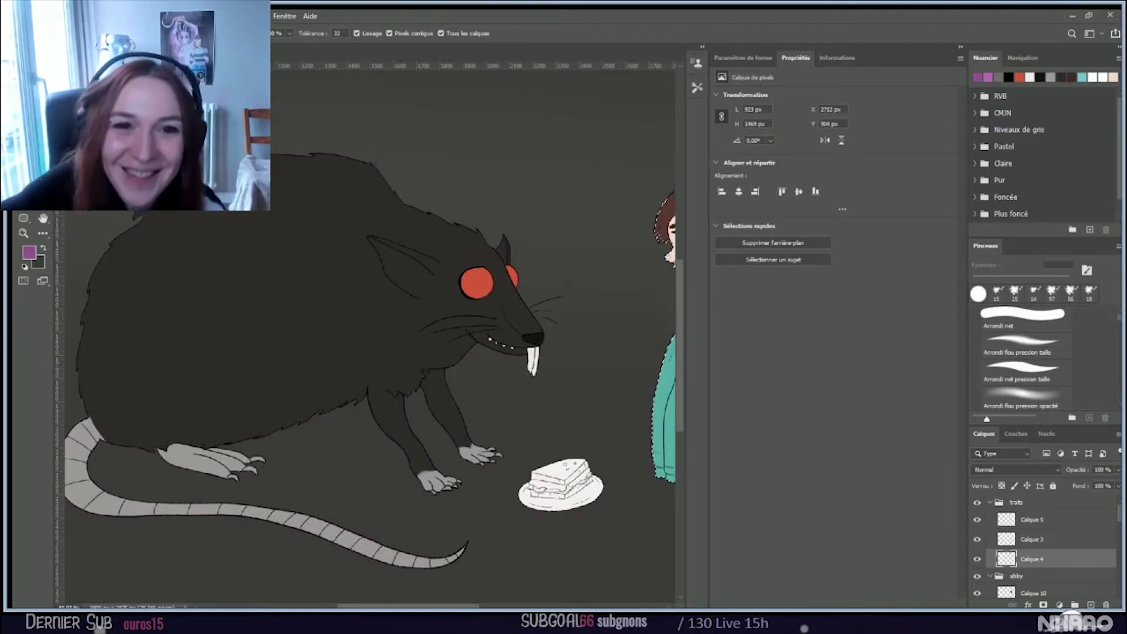
key(b)
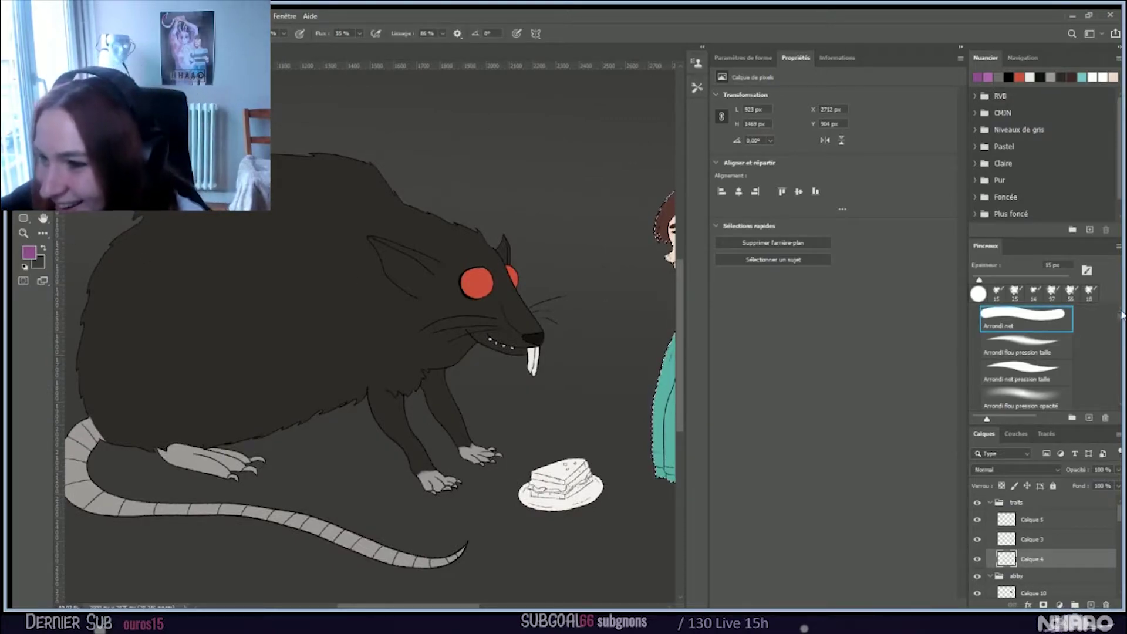
drag(1118, 314, 1121, 320)
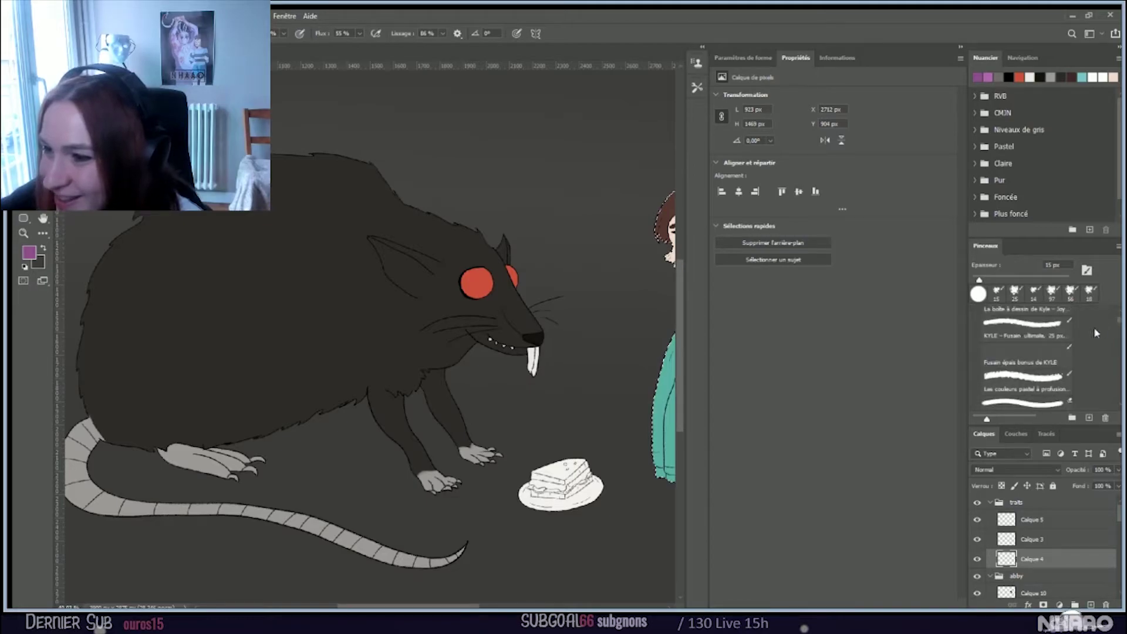
click(1050, 326)
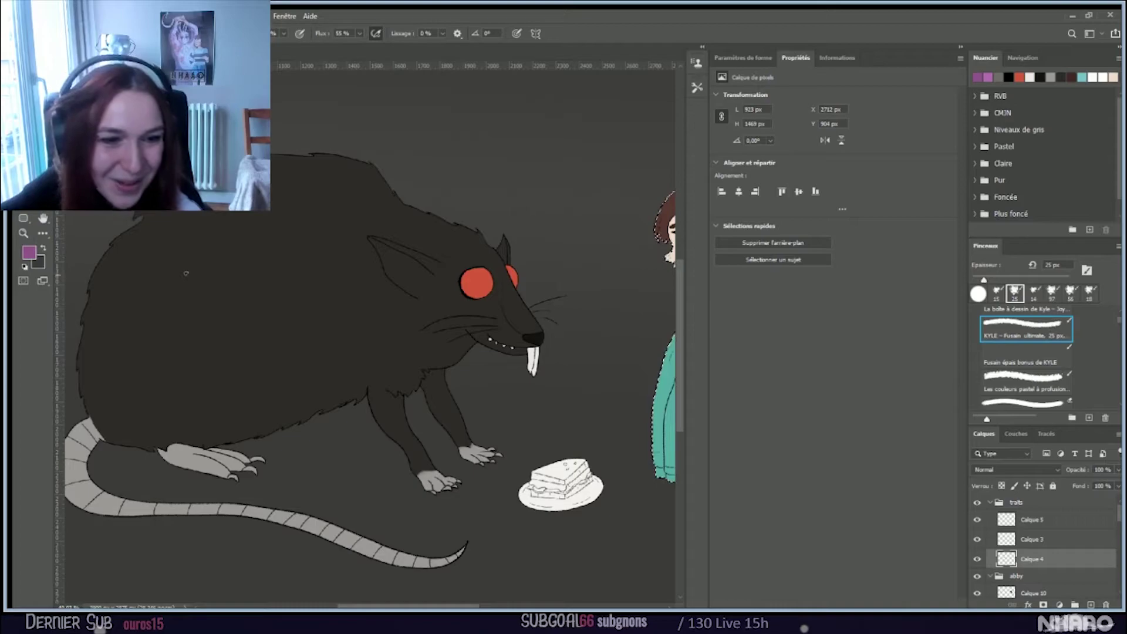
click(30, 253)
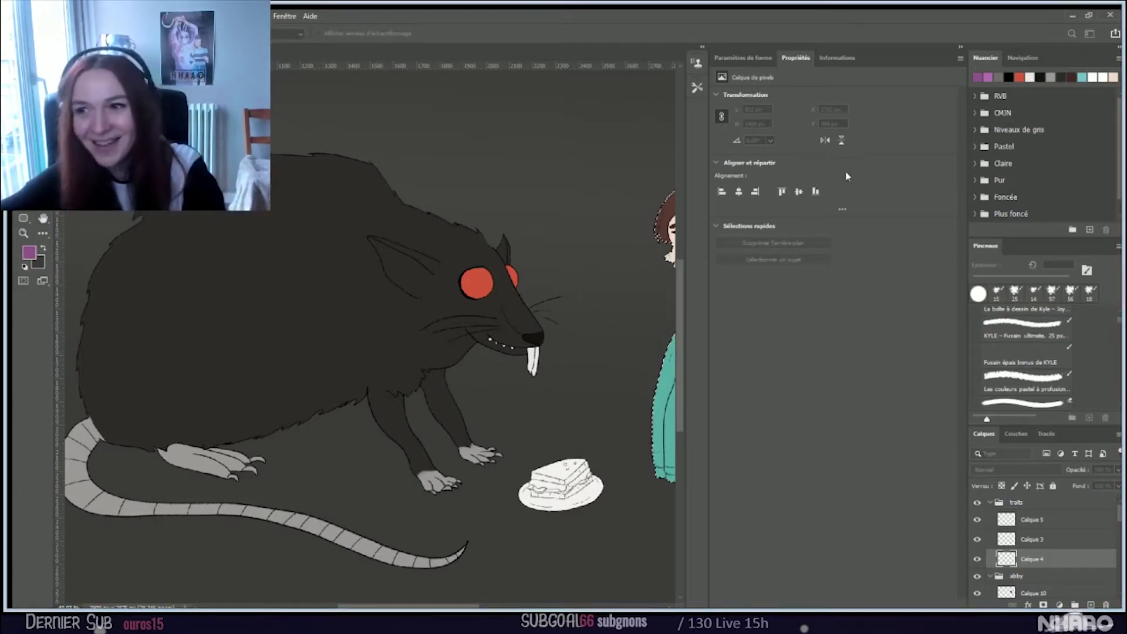
click(875, 167)
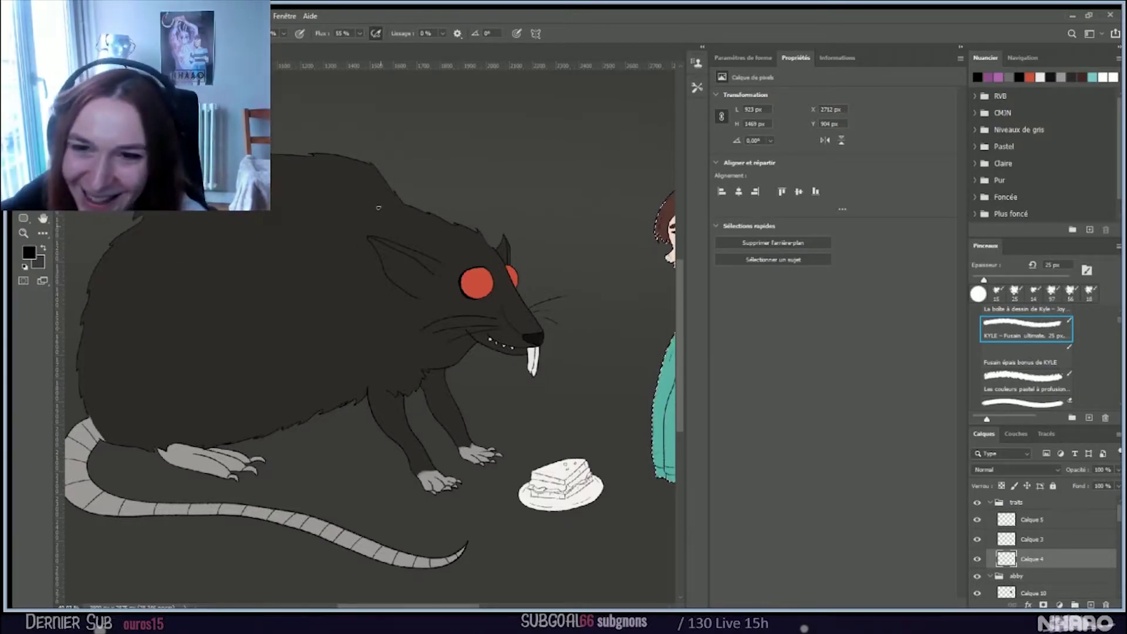
Step: Reset the colours to the black and white defaults and clear the selection around the girl
click(273, 210)
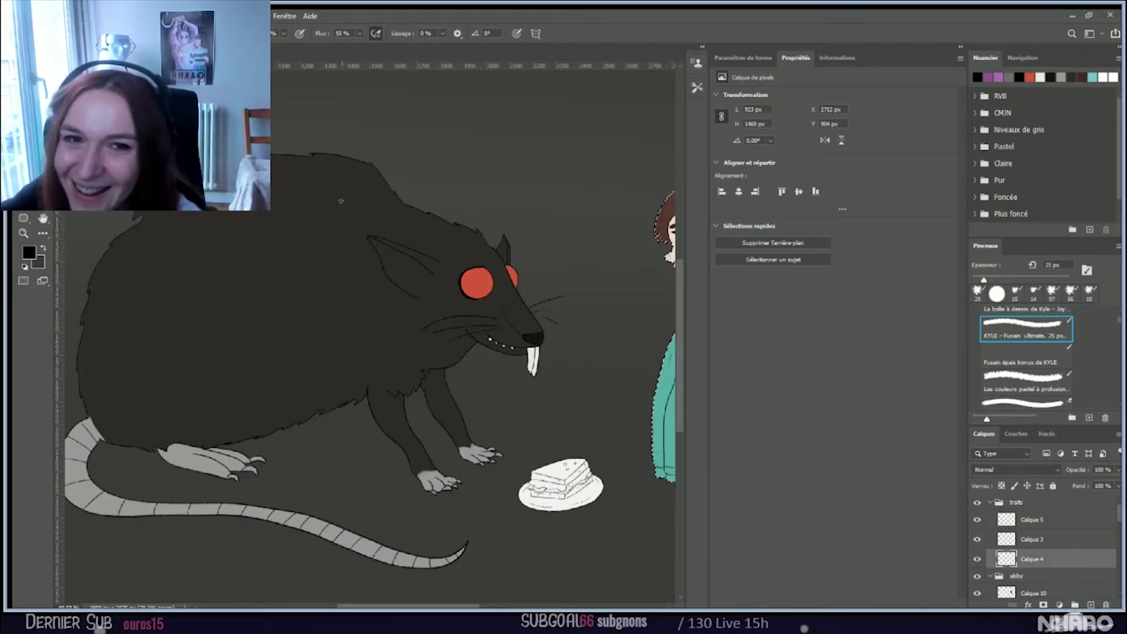
key(d)
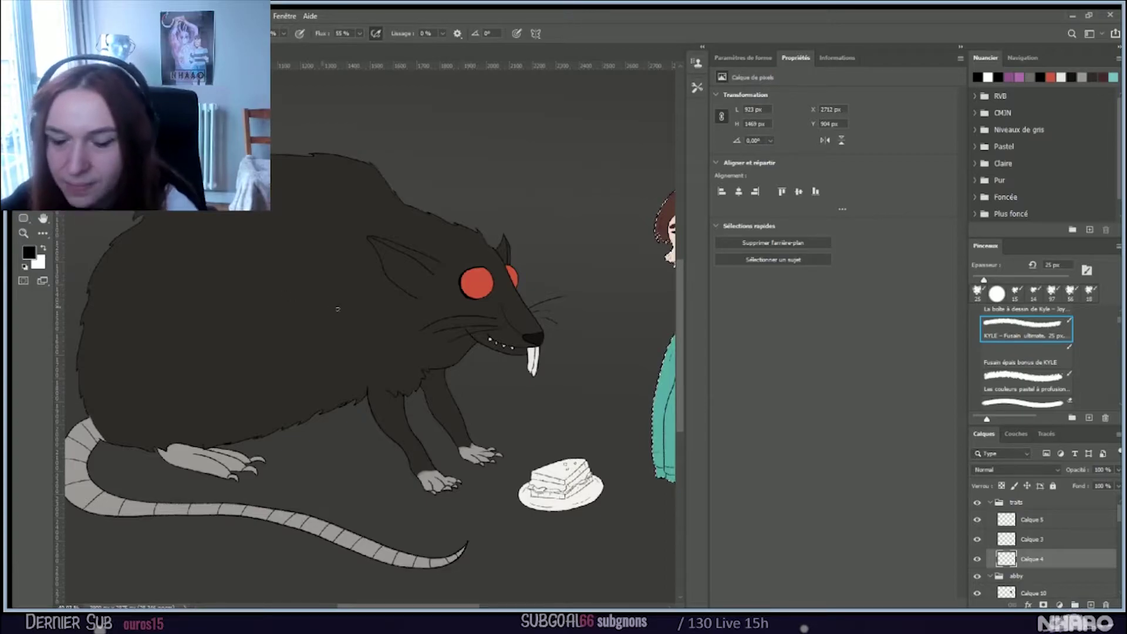
key(ctrl+d)
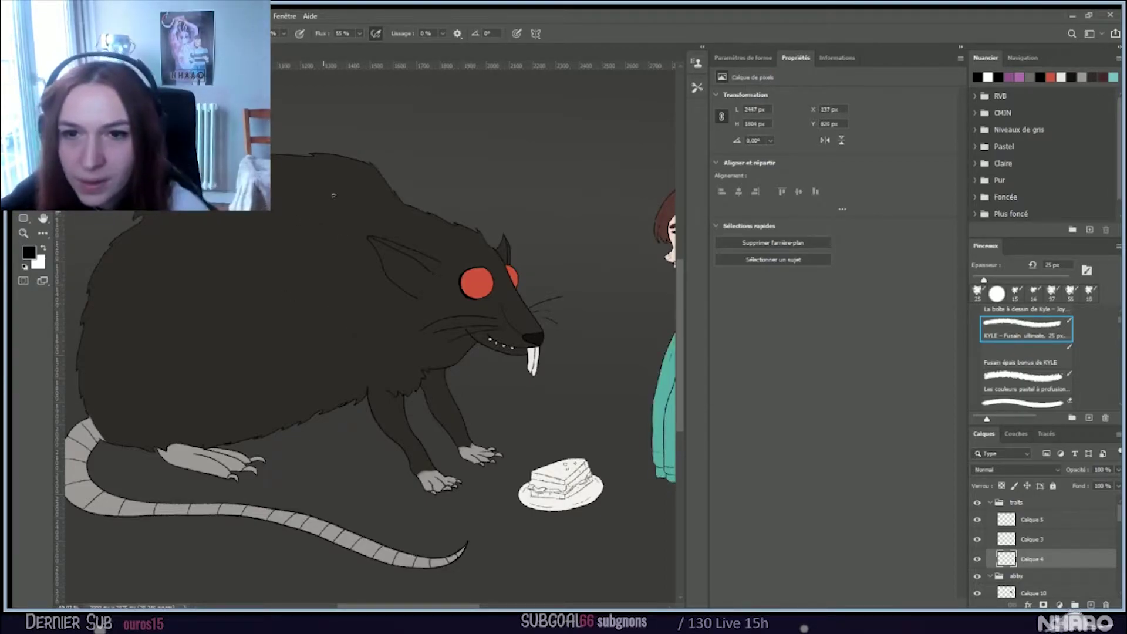
Step: Draw short black fur strokes across the rat's back and body with a 14 px brush and 78% smoothing
drag(356, 189, 310, 176)
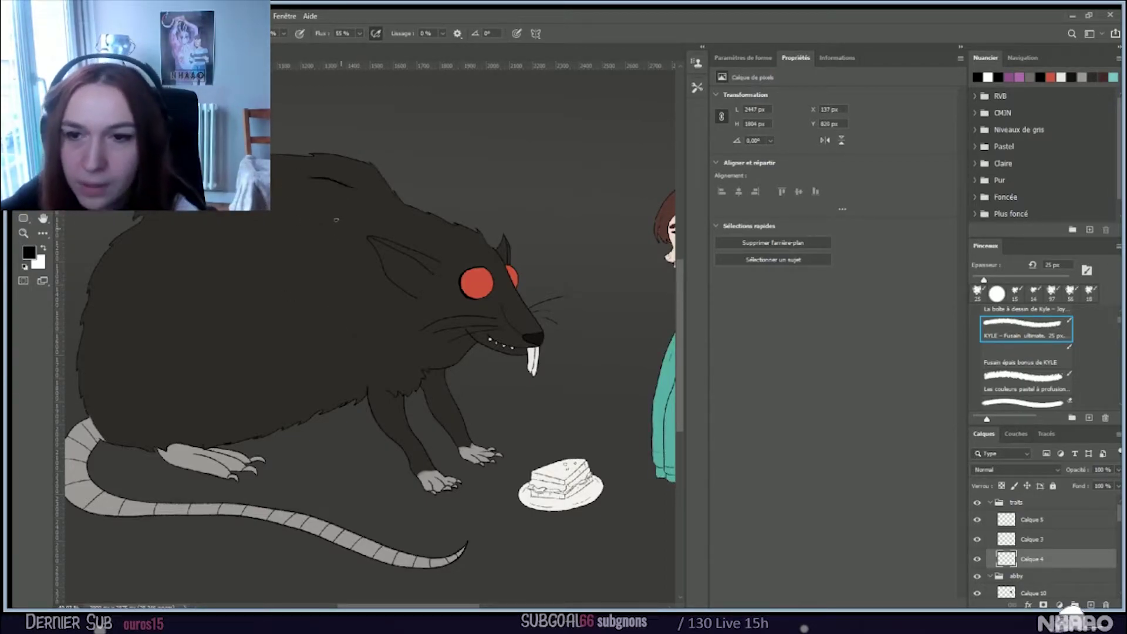
key(ctrl+z)
key(bracketleft)
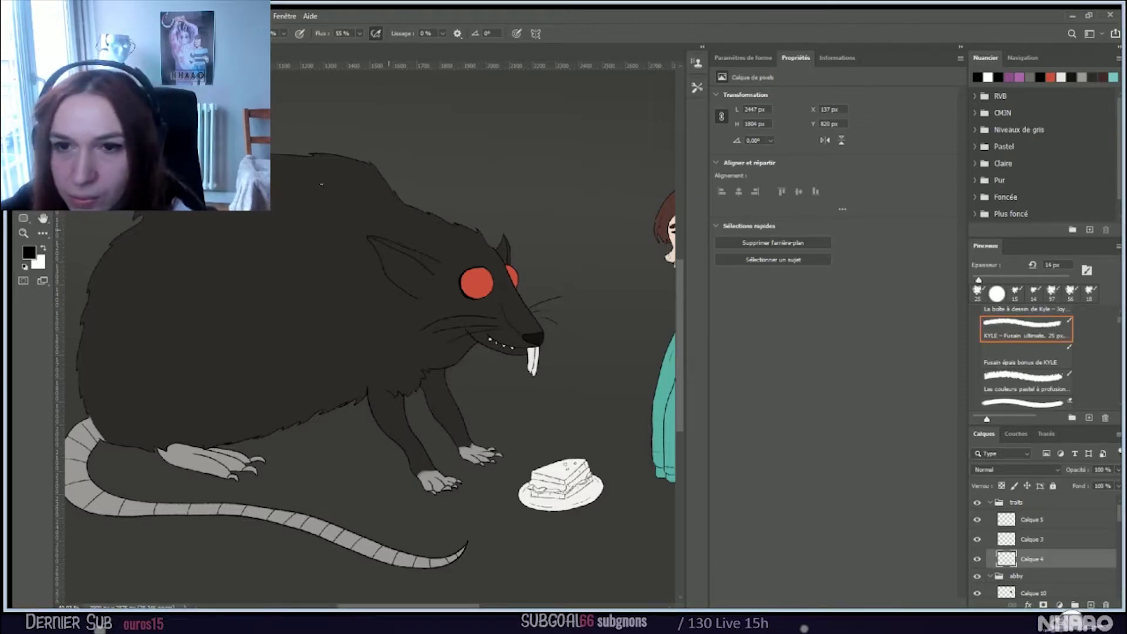
drag(346, 185, 321, 178)
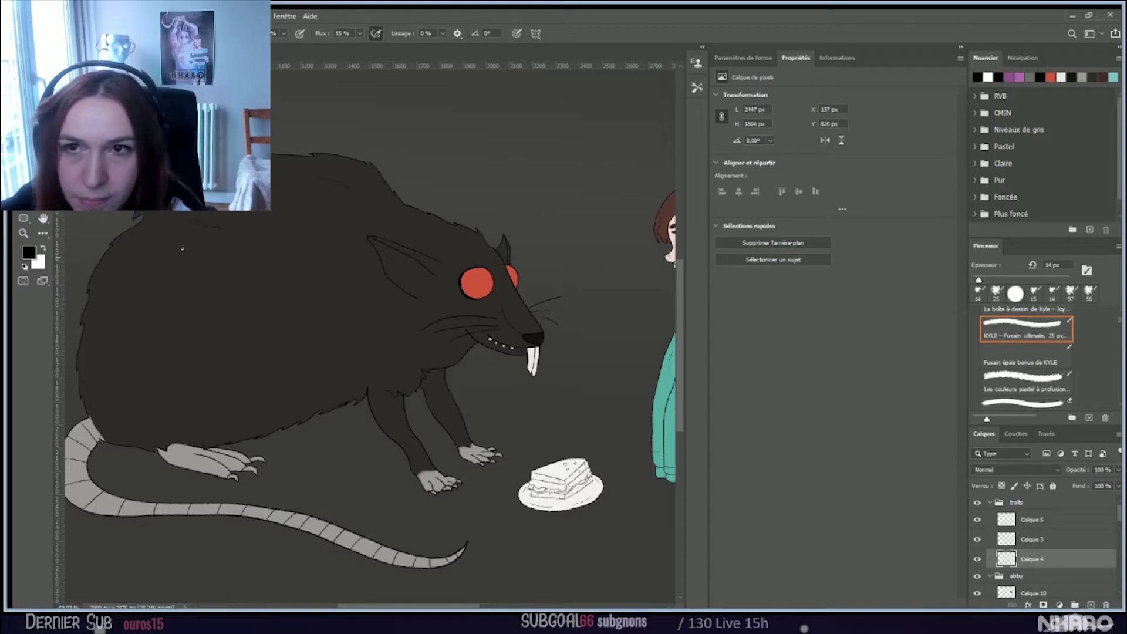
click(469, 46)
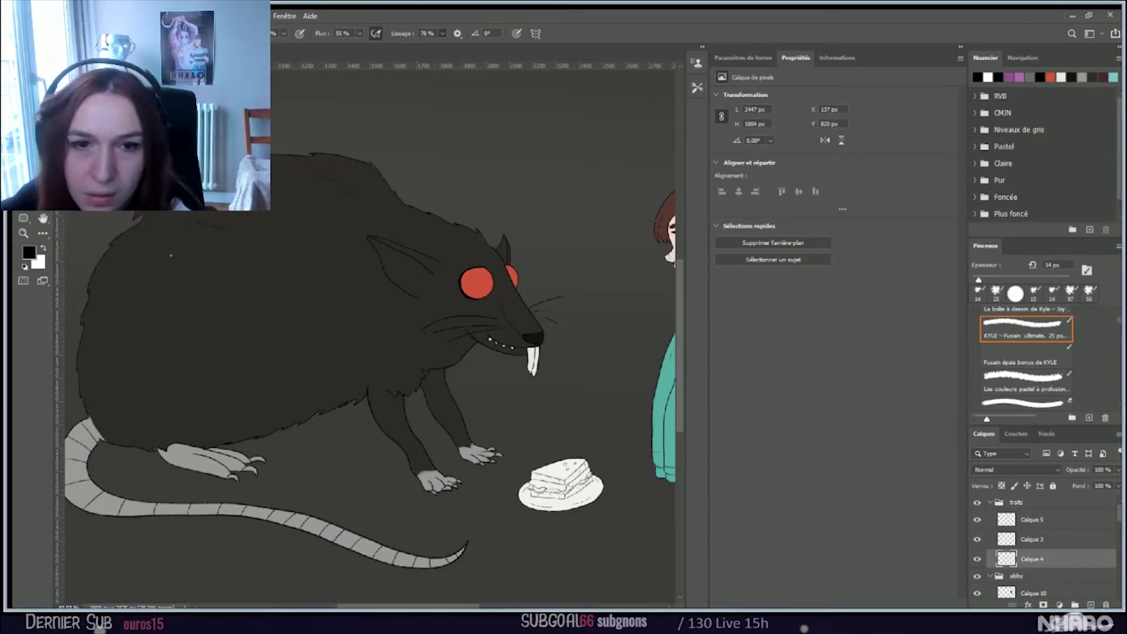
drag(170, 257, 156, 259)
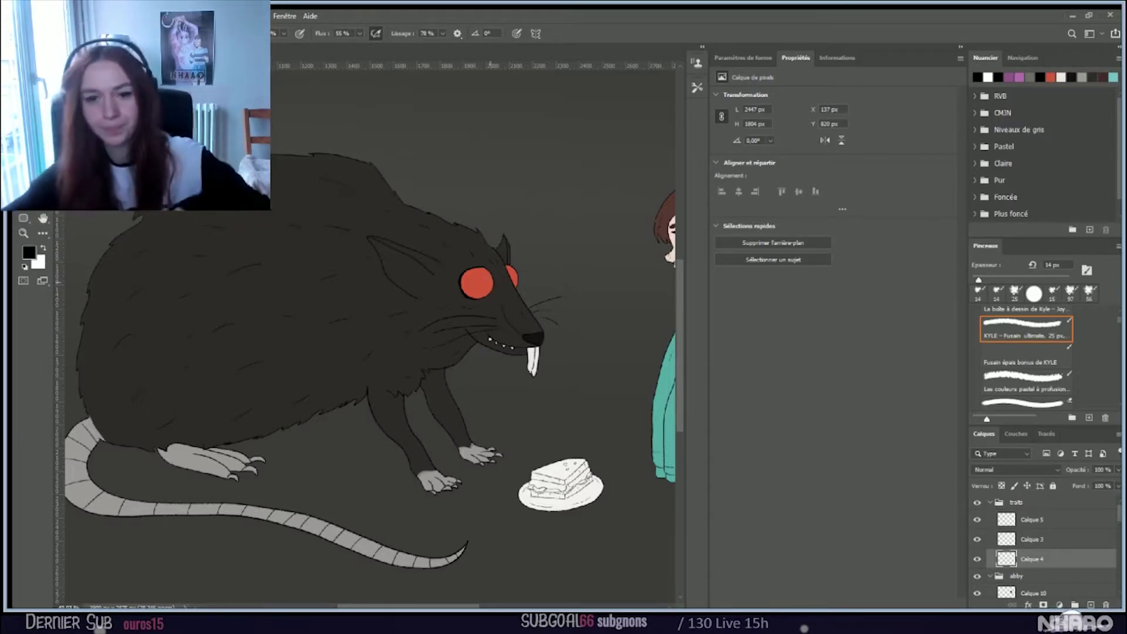
Step: Look through the layer stack and select the Calque 10 layer first in the girl's layer group
scroll(428, 216, down, 6)
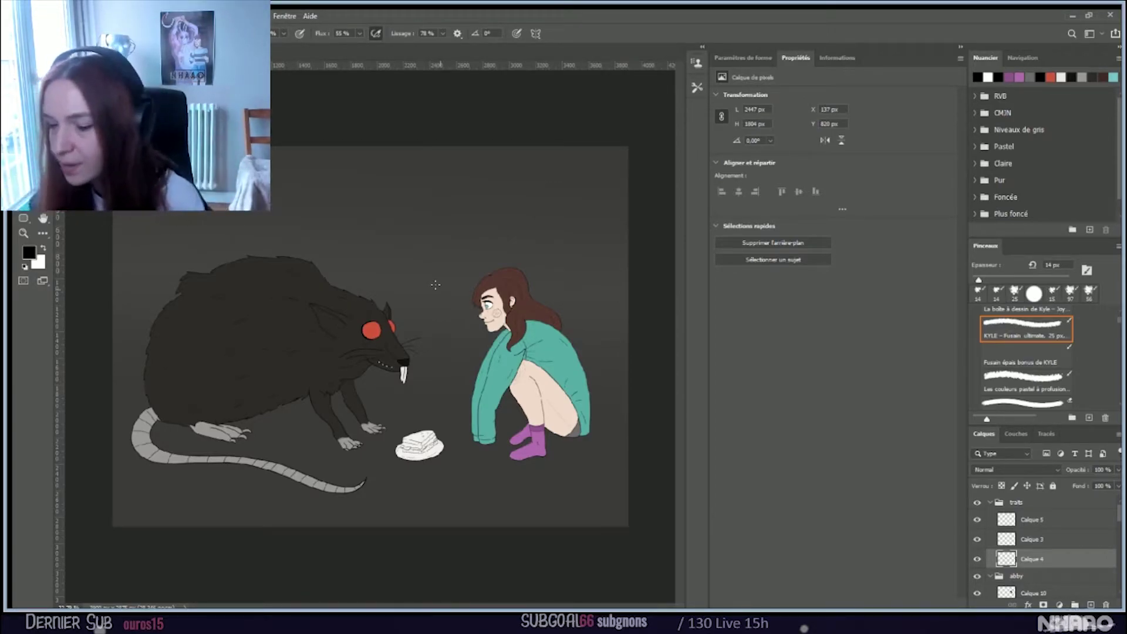
scroll(996, 552, down, 5)
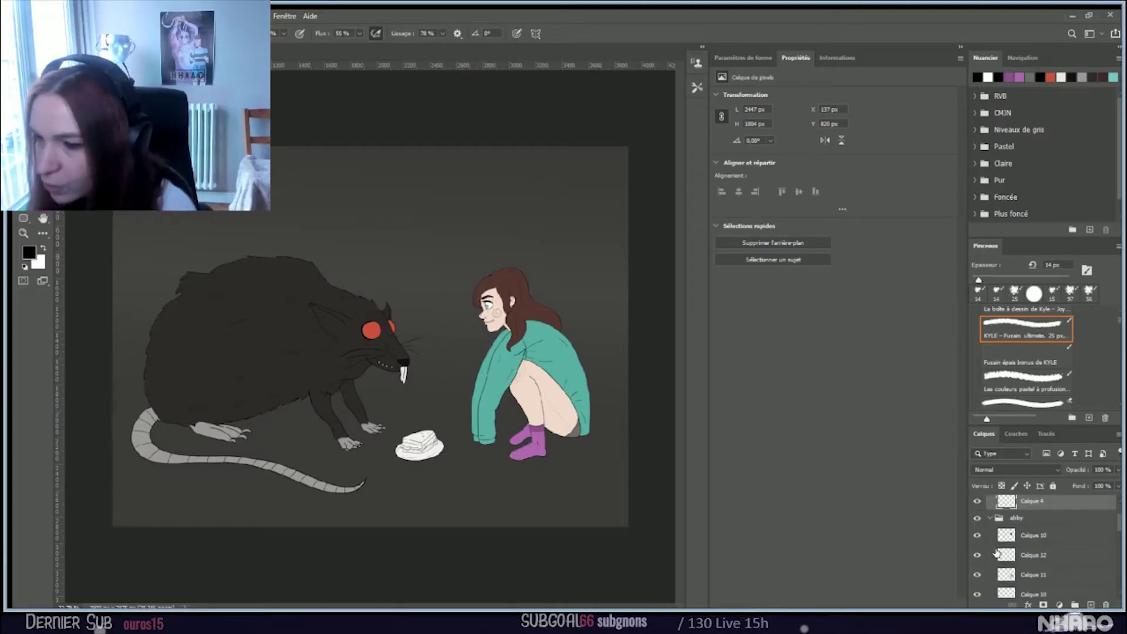
scroll(996, 552, down, 2)
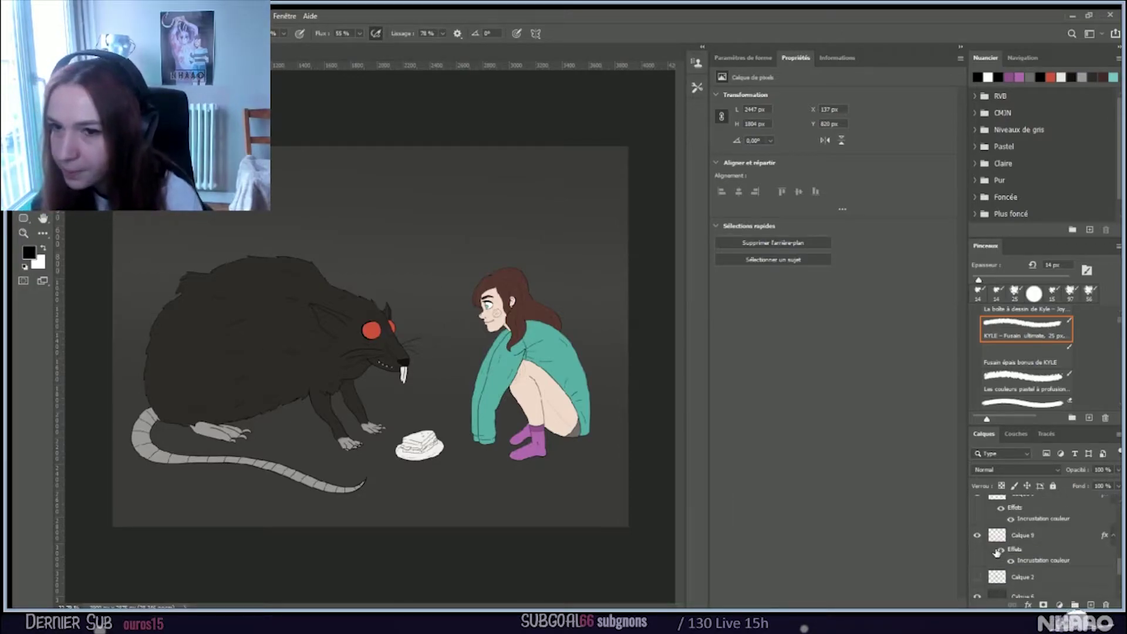
scroll(996, 552, down, 2)
scroll(492, 346, up, 5)
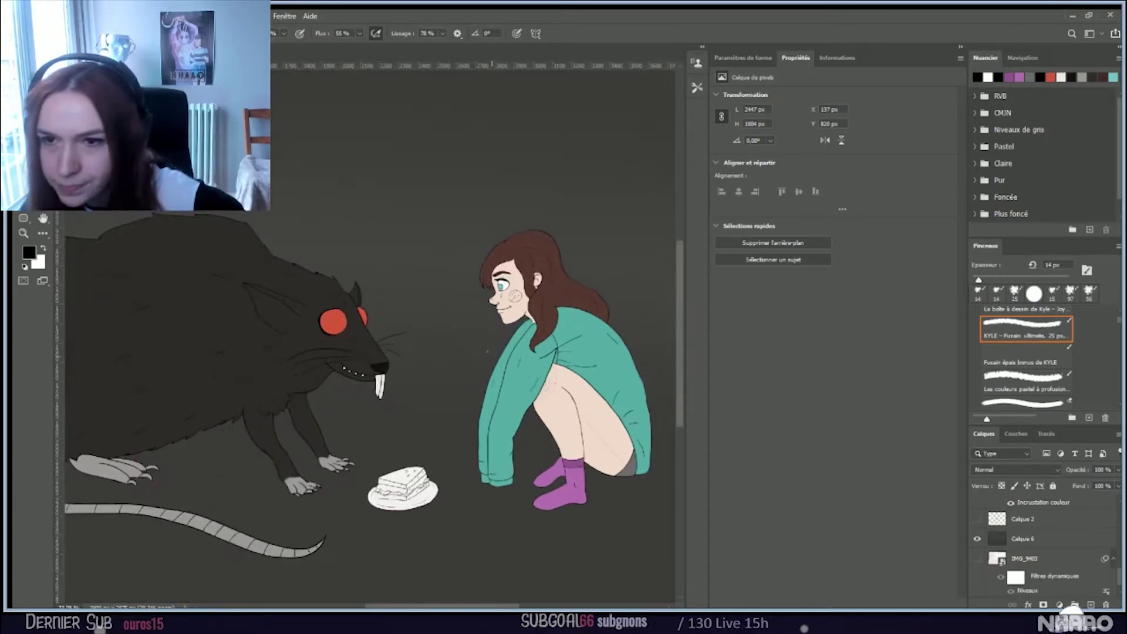
scroll(581, 301, up, 2)
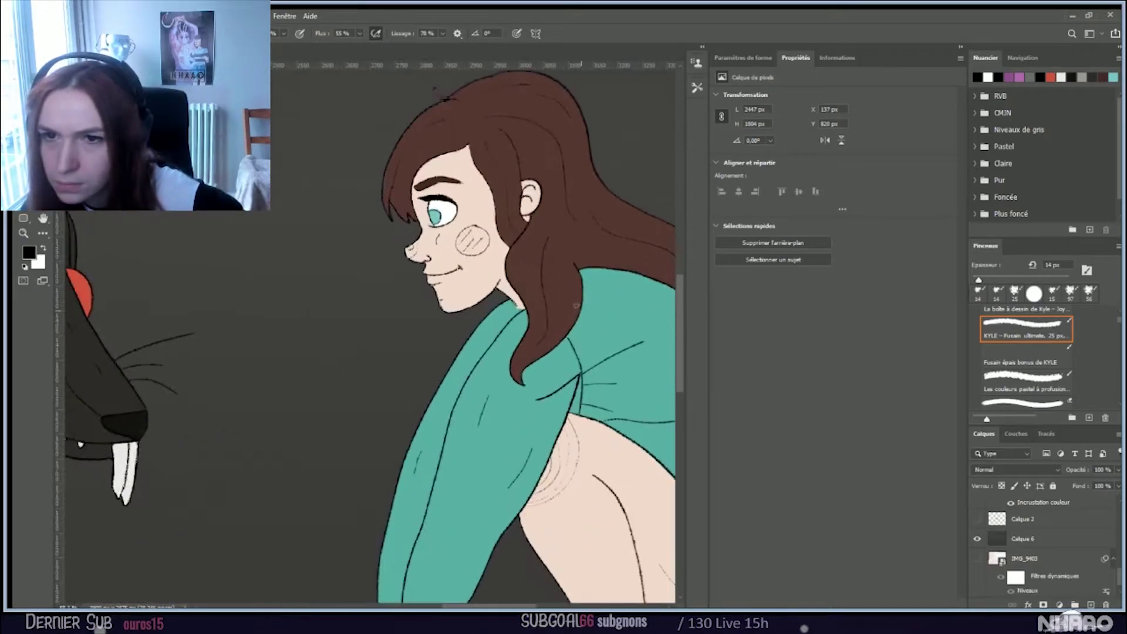
scroll(1038, 561, up, 4)
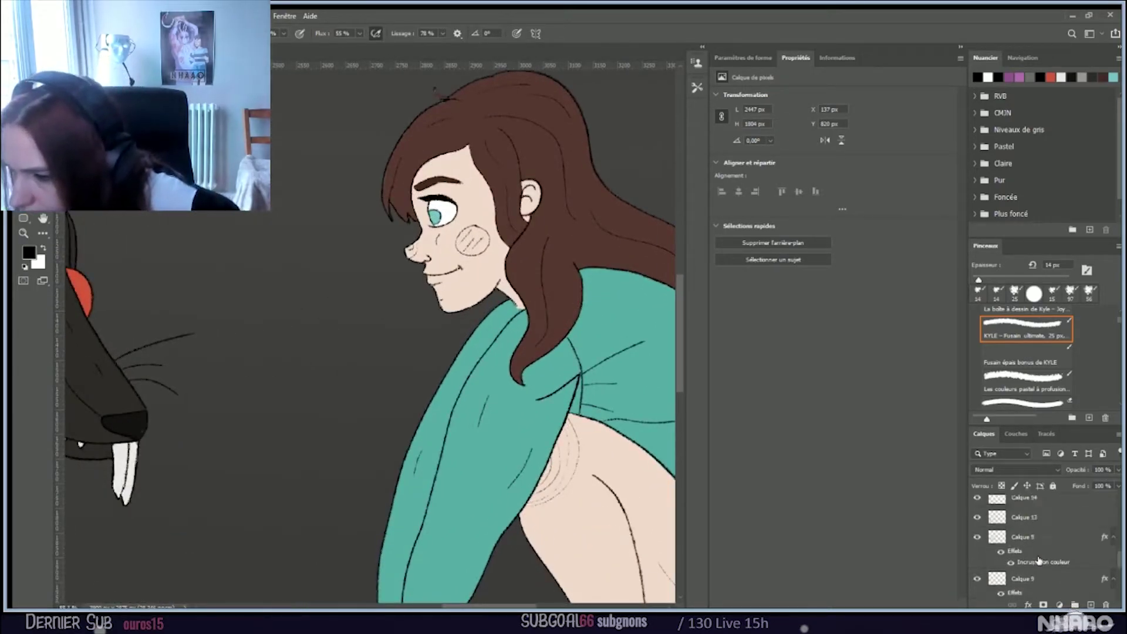
scroll(1038, 559, down, 5)
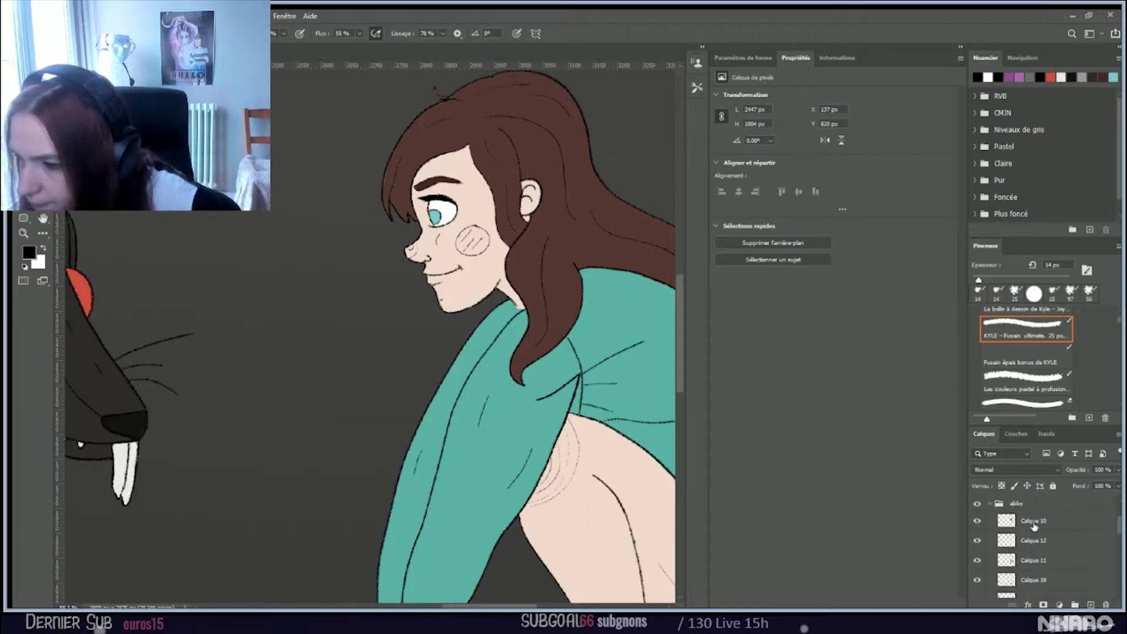
scroll(1034, 526, down, 2)
click(1058, 522)
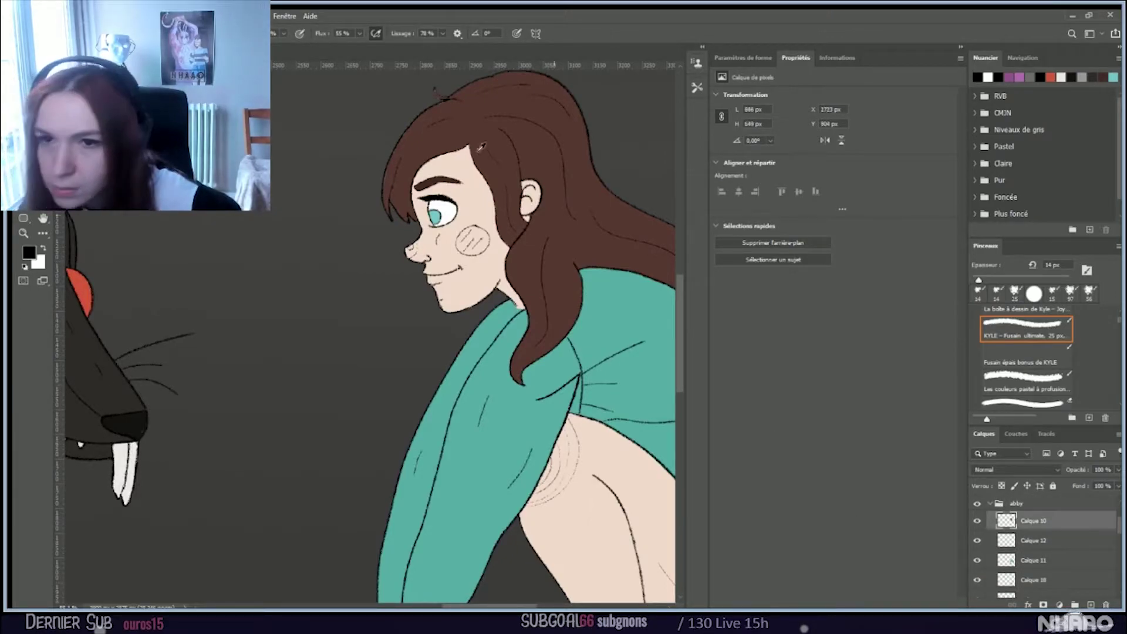
Step: Sample the dark brown of the girl's hair and brush it over the hair above her forehead
scroll(318, 143, up, 2)
scroll(317, 142, up, 1)
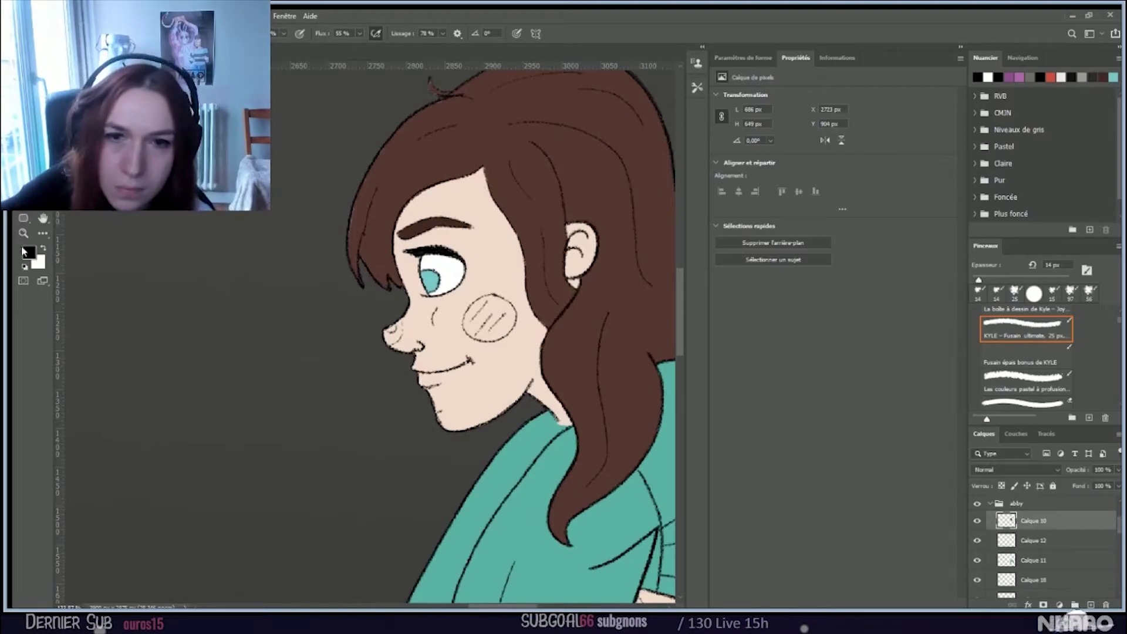
alt+click(425, 176)
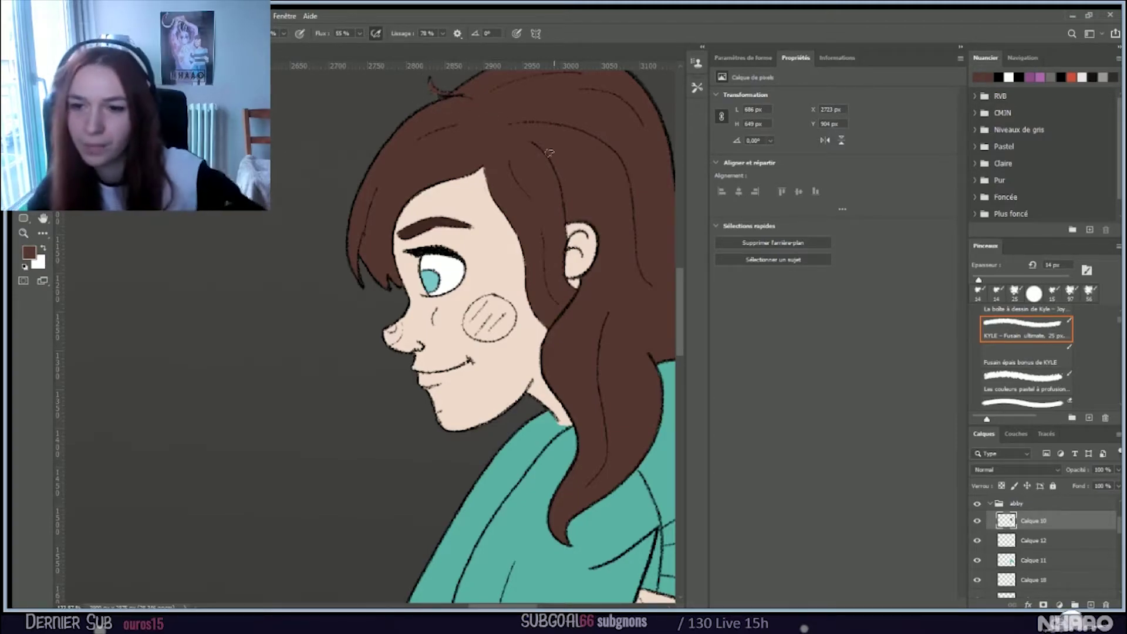
drag(528, 153, 463, 177)
Step: Select Calque 8 and toggle its visibility to check that it holds the rat's body colour
scroll(462, 177, down, 1)
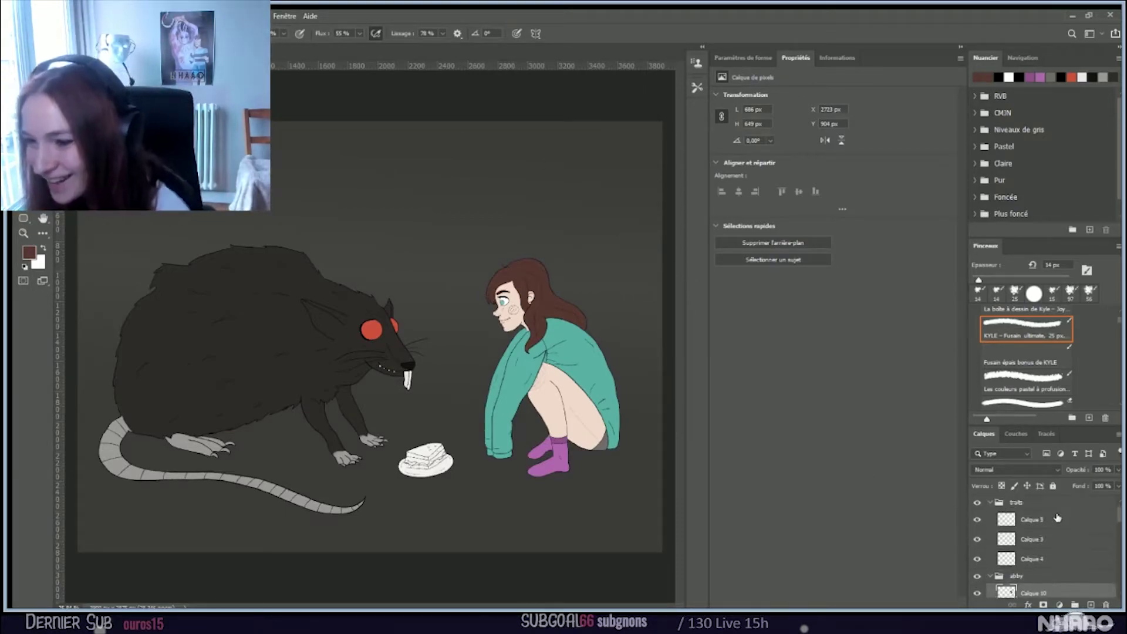
scroll(1058, 511, down, 6)
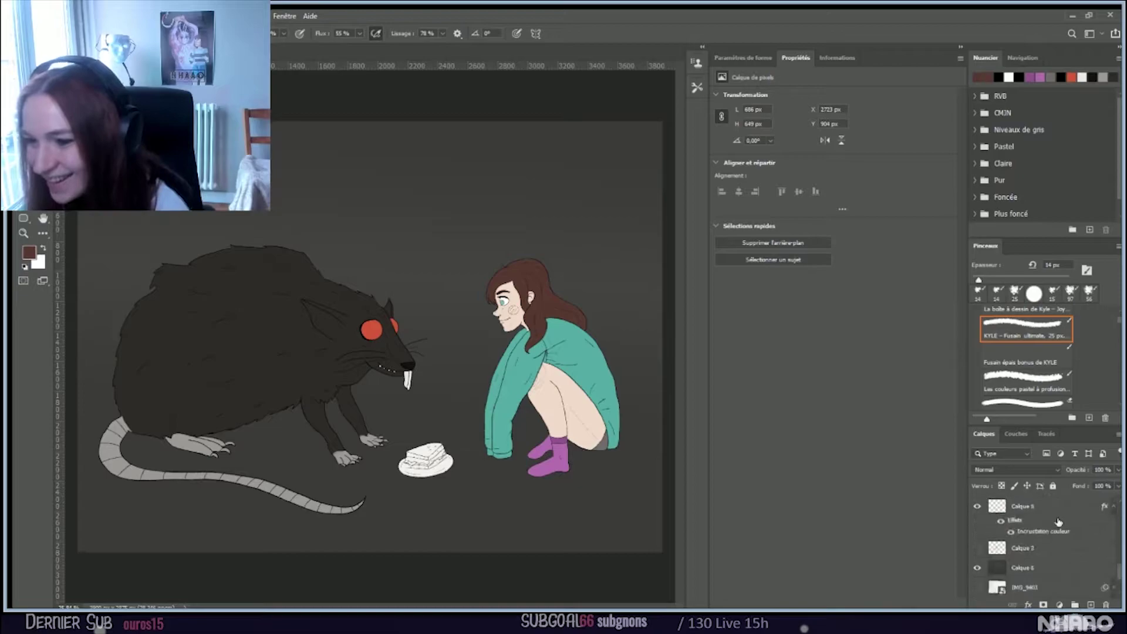
scroll(1058, 522, down, 3)
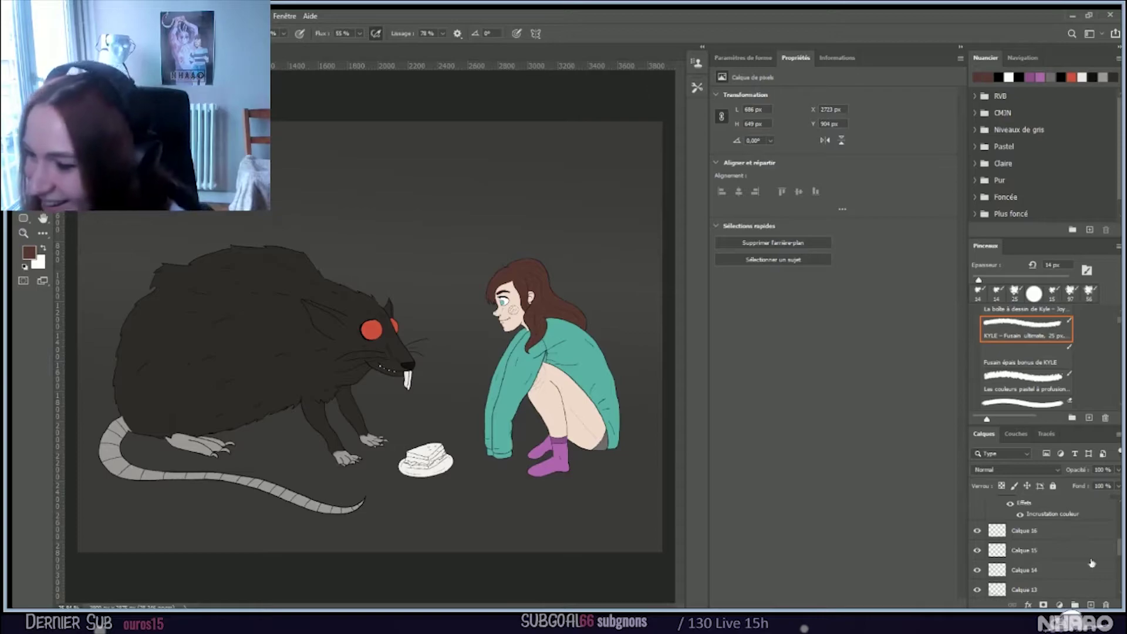
scroll(1060, 552, down, 2)
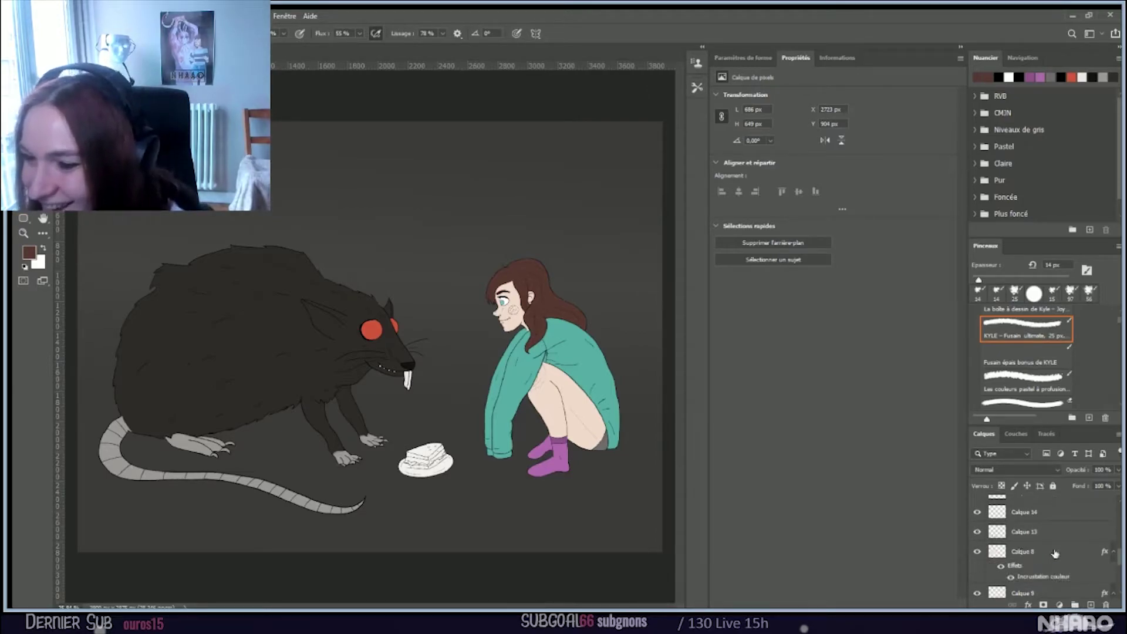
click(1054, 553)
click(975, 552)
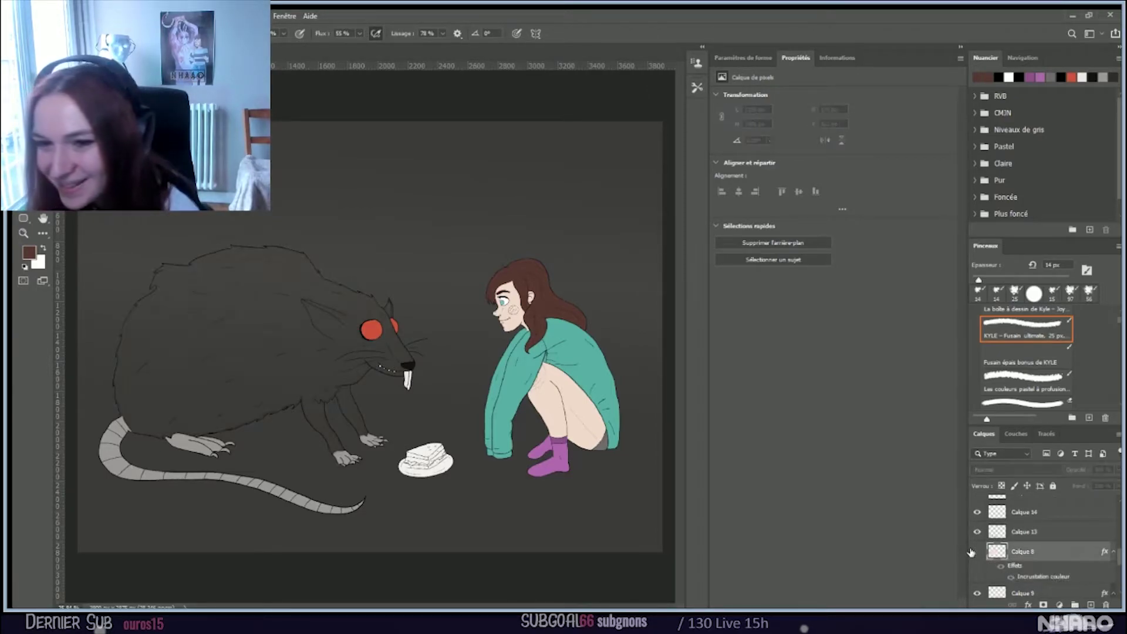
click(975, 552)
Step: Group the rat's layers from Calque 16 down to Calque 8 and name the group rat
scroll(1053, 554, up, 3)
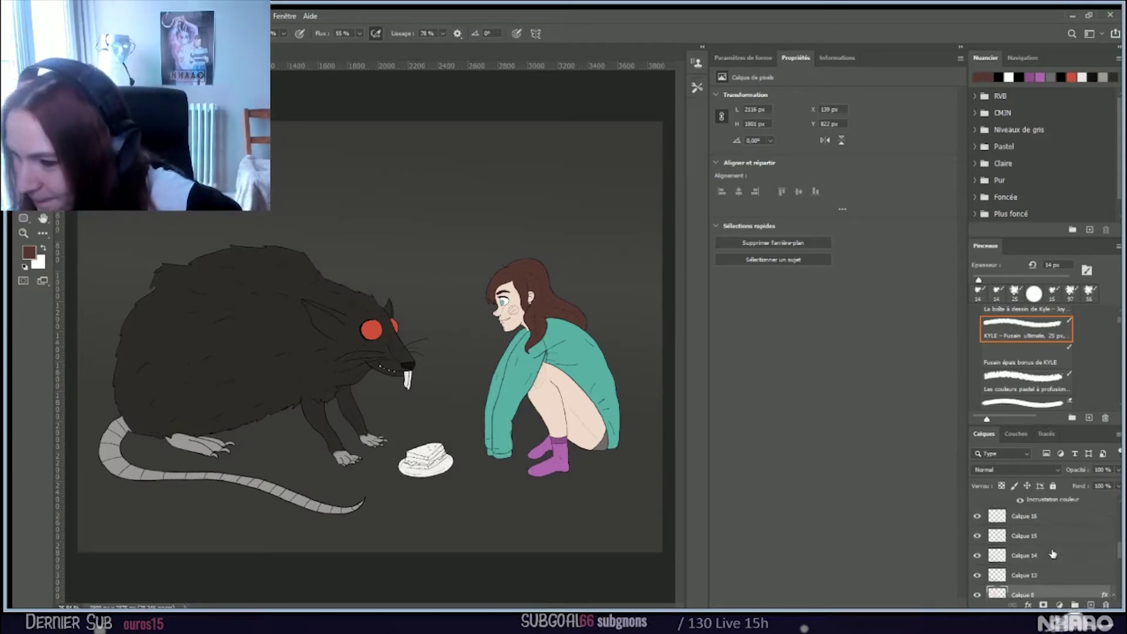
shift+click(1051, 552)
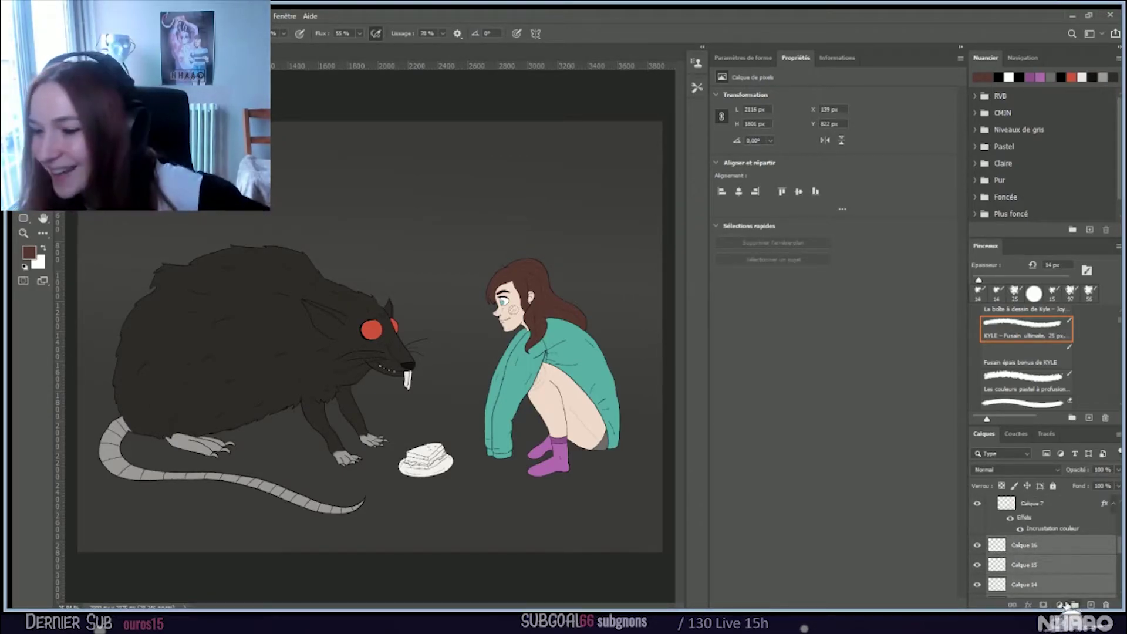
click(1067, 605)
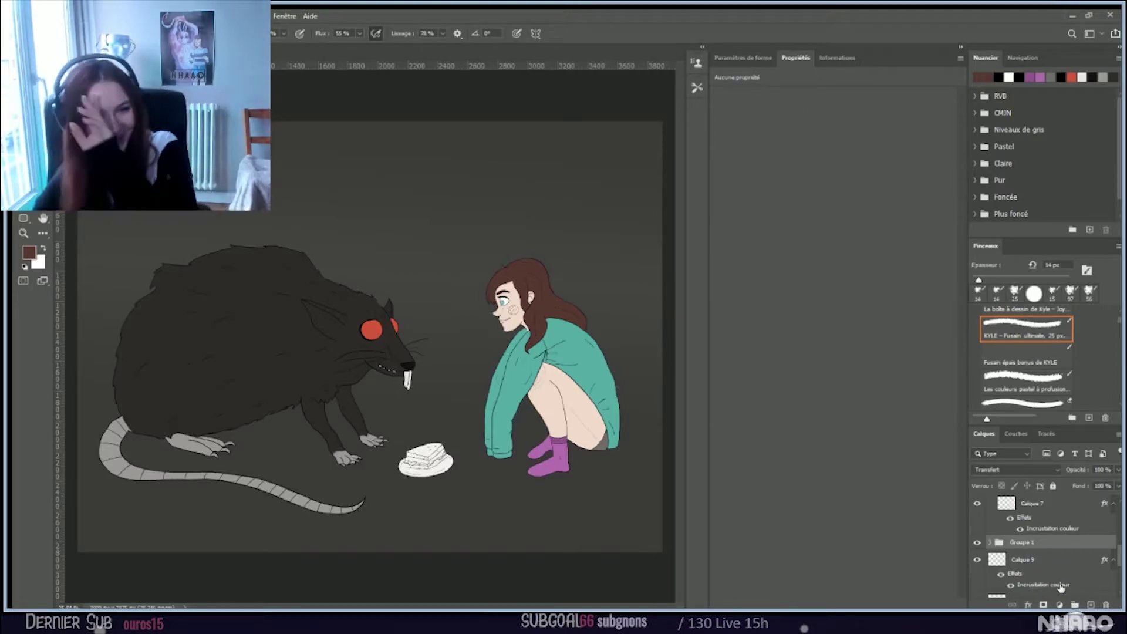
double_click(1021, 542)
text(rat)
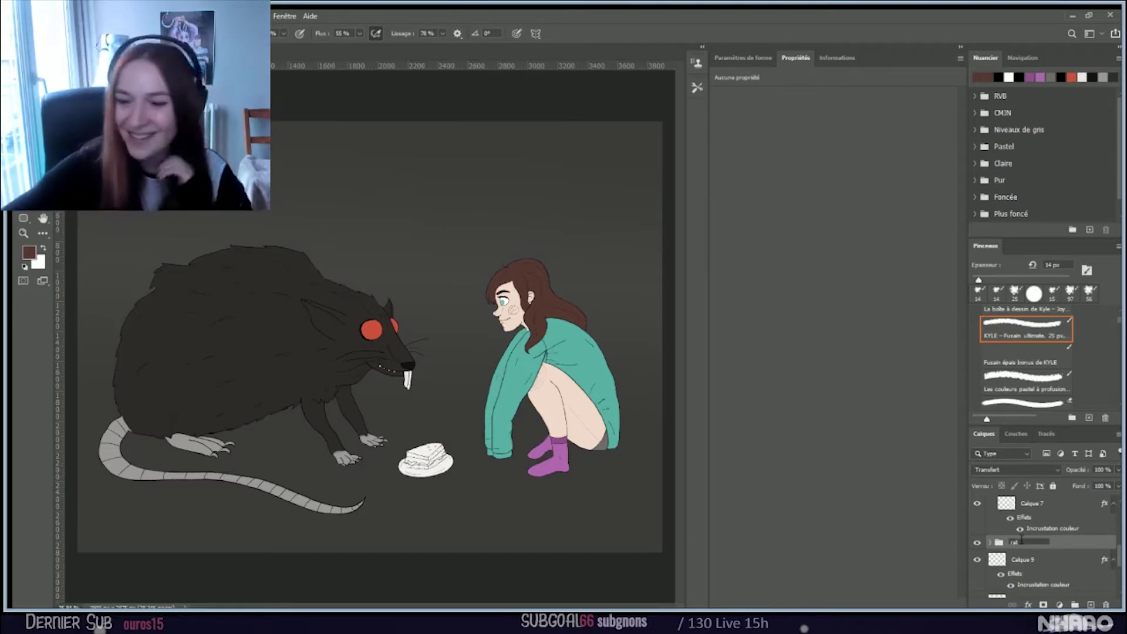
key(Return)
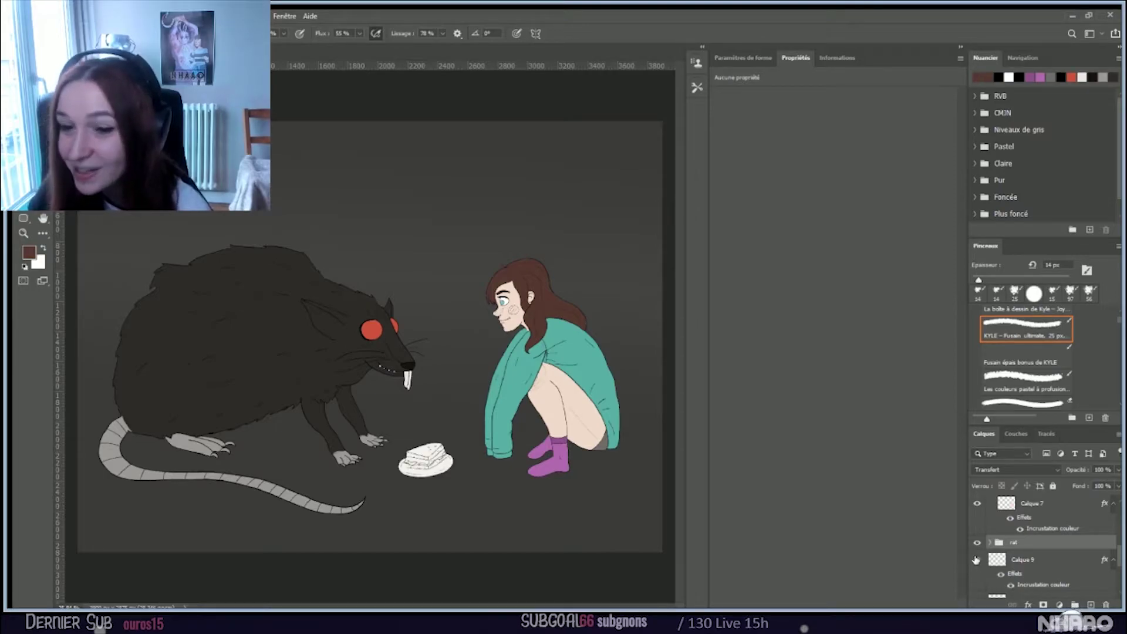
Step: Add a new layer just above Calque 9 and load Calque 9's sandwich-and-plate shape as a selection
click(1090, 604)
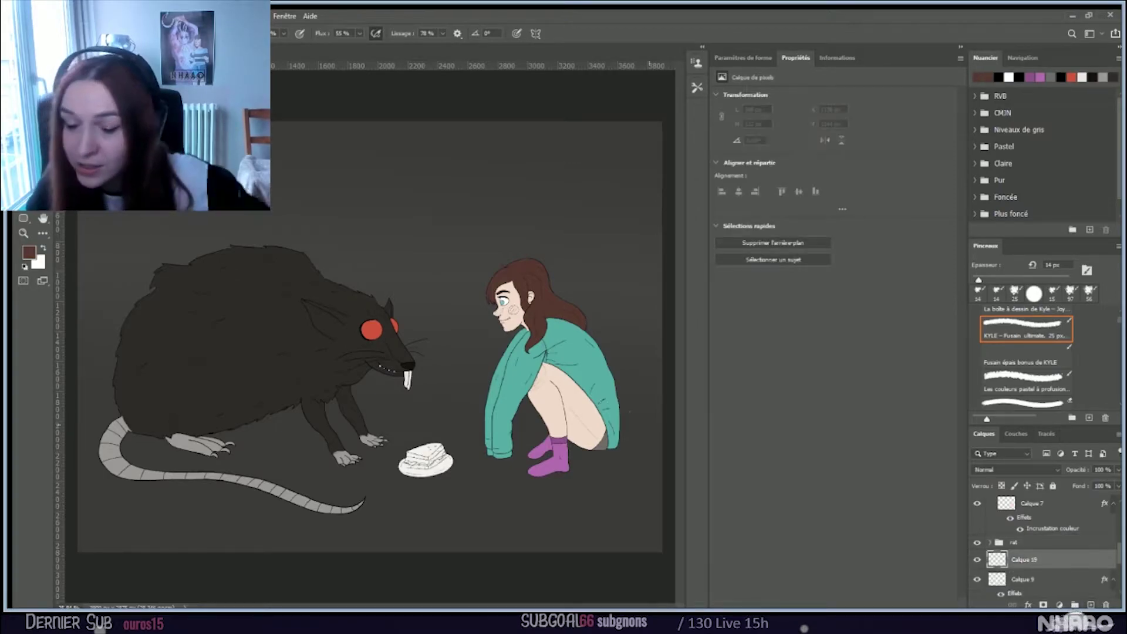
scroll(411, 478, up, 5)
scroll(411, 482, up, 3)
ctrl+click(997, 580)
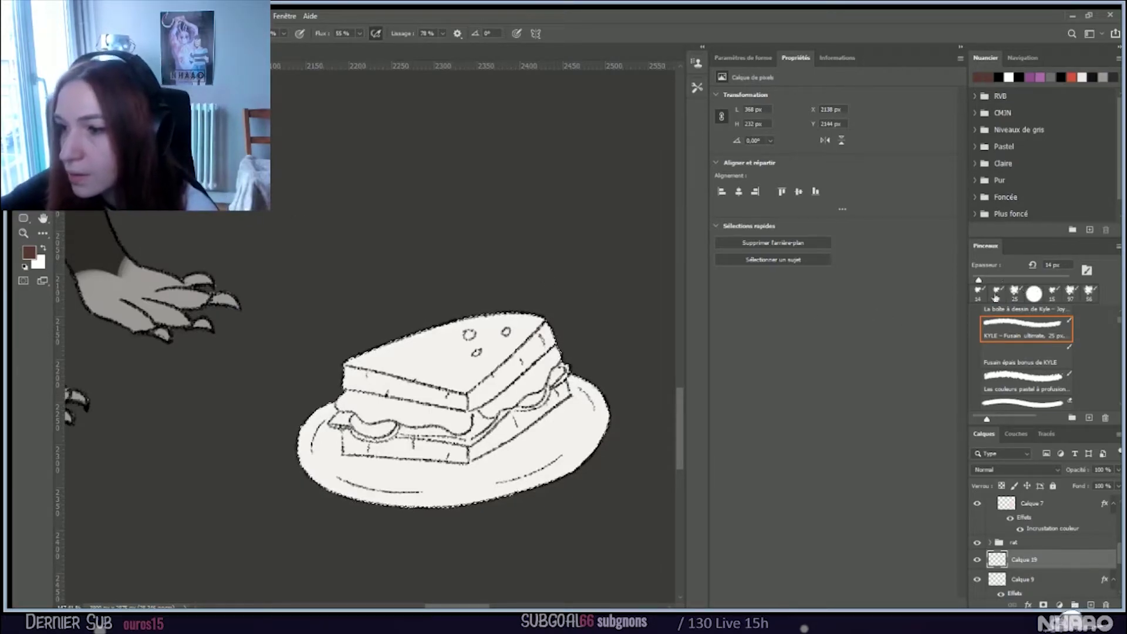
Step: Paint the top face of the sandwich's upper bread slice light brown with the Arrondi net brush at 55 px
click(1033, 294)
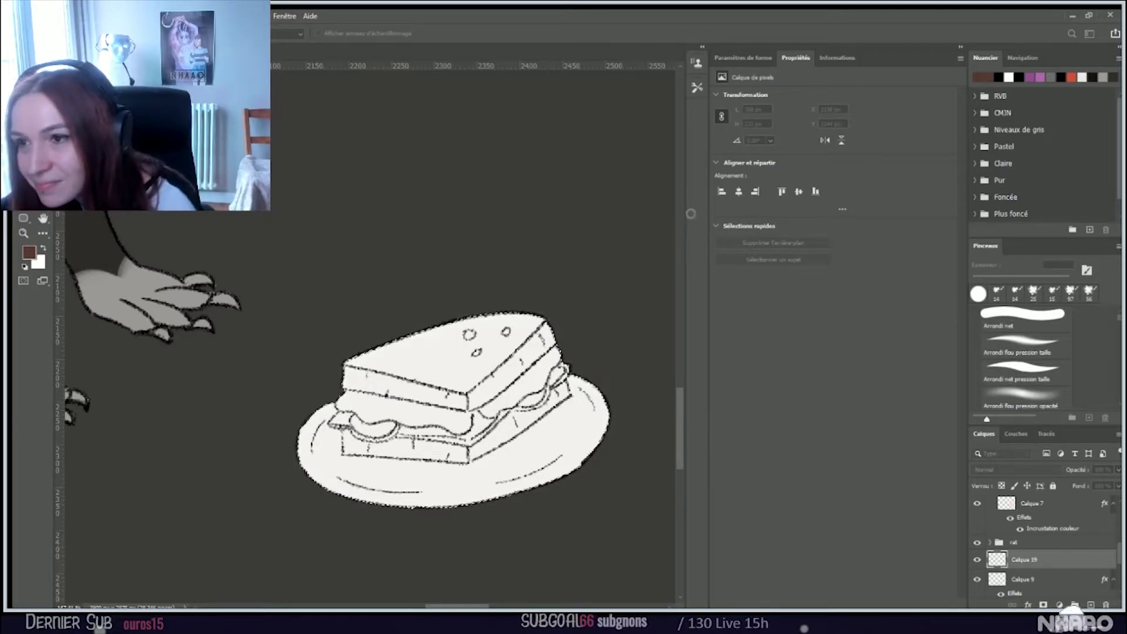
click(875, 169)
drag(375, 358, 517, 332)
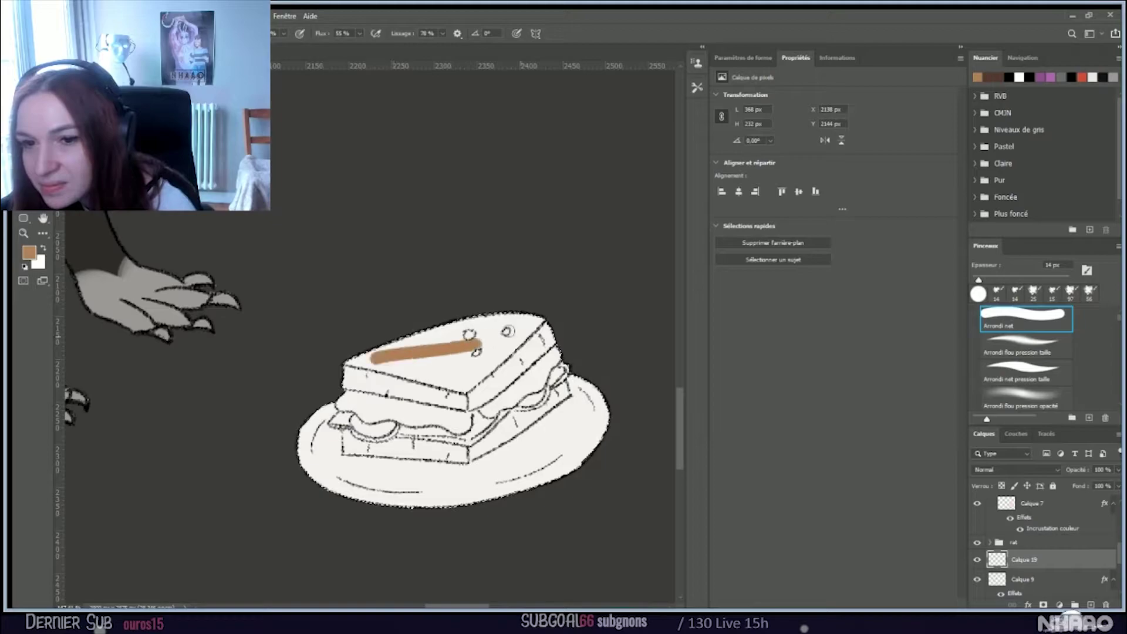
key(bracketright)
key(bracketright)
key(bracketright)
key(bracketright)
key(bracketright)
key(bracketright)
key(bracketright)
key(bracketright)
key(bracketright)
mouse_move(362, 347)
mouse_down()
mouse_move(490, 311)
mouse_move(408, 327)
mouse_move(539, 309)
mouse_up()
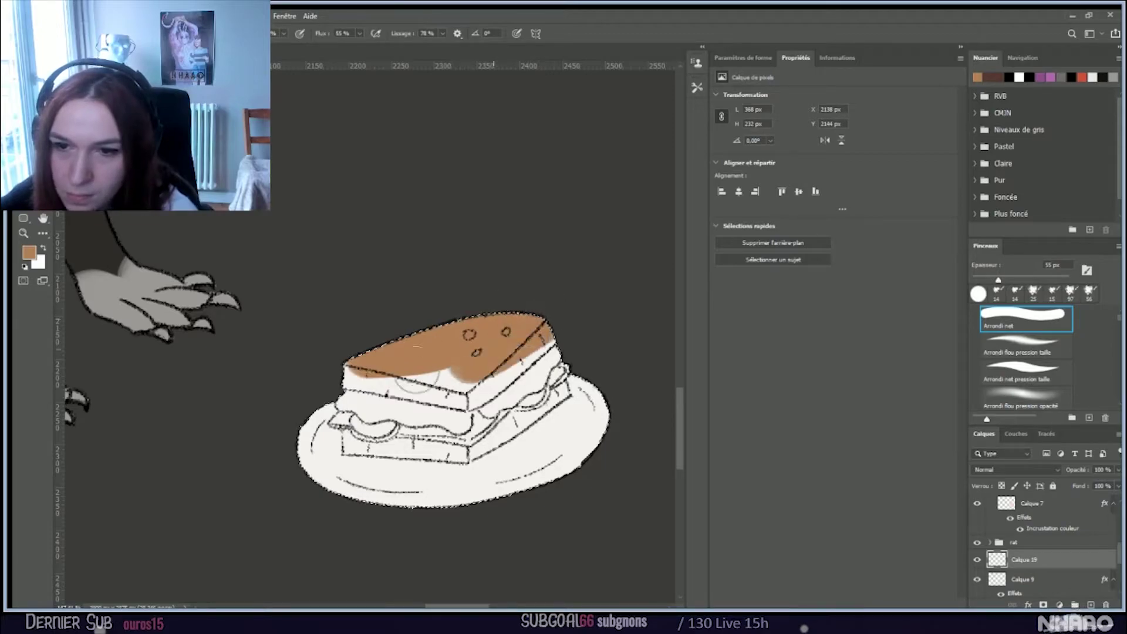
drag(356, 356, 431, 369)
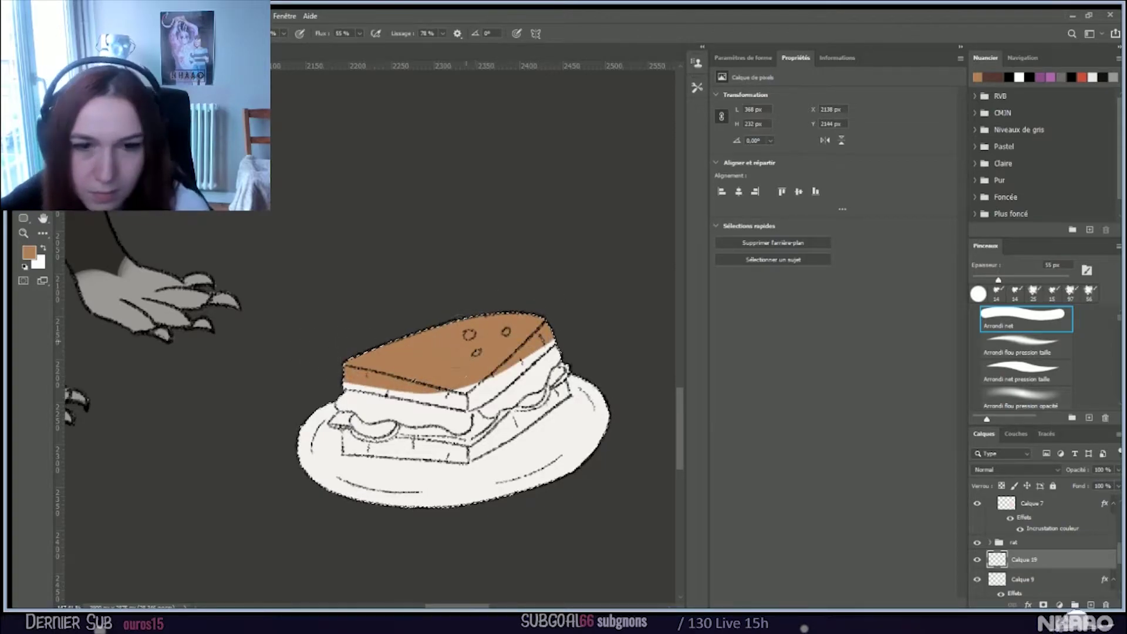
Step: Fill in the side edges of the upper bread slice in light brown with a 21 px brush
key(bracketleft)
key(bracketleft)
key(bracketleft)
key(bracketleft)
key(bracketleft)
key(bracketleft)
key(bracketleft)
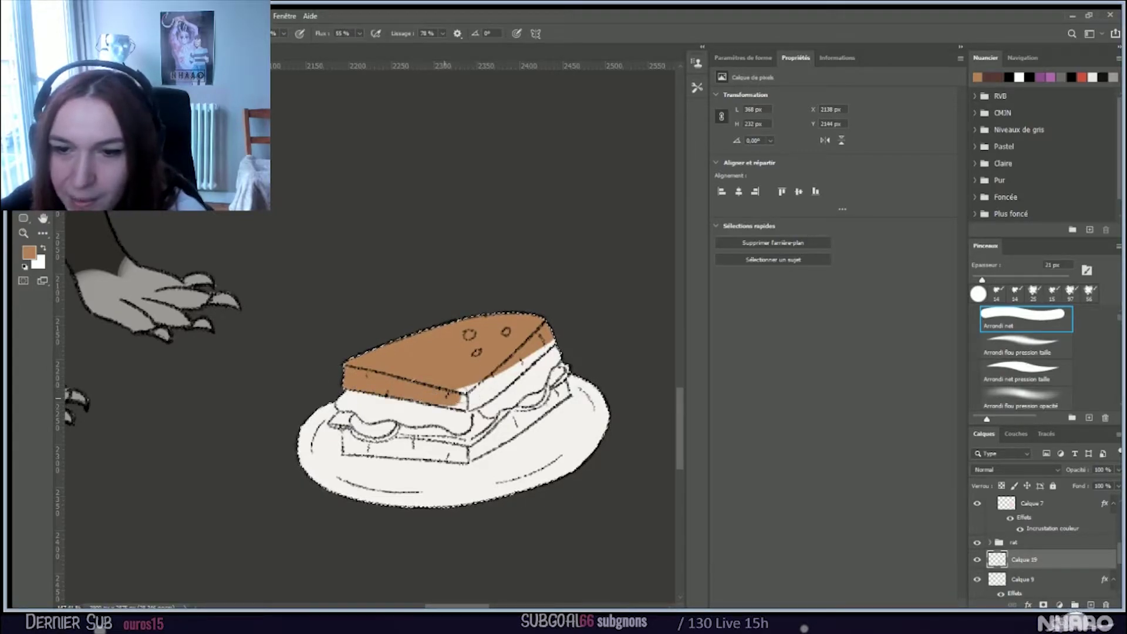
drag(464, 402, 462, 388)
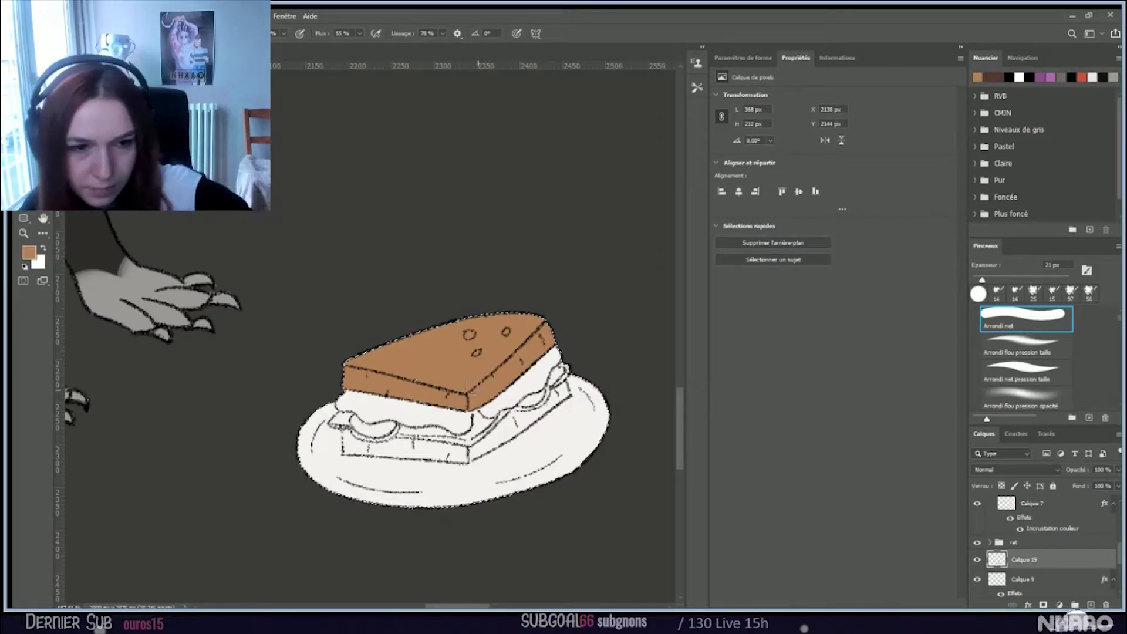
Step: Paint both visible sides of the lower bread slice the same light brown with a 10 px brush
scroll(508, 440, up, 5)
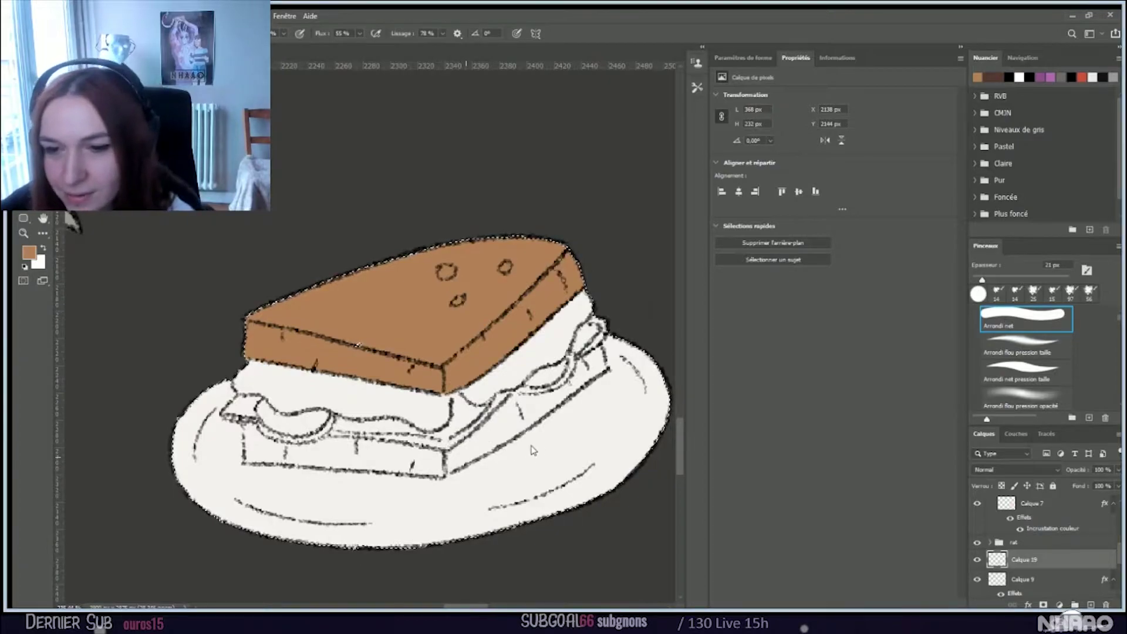
key(bracketleft)
key(bracketleft)
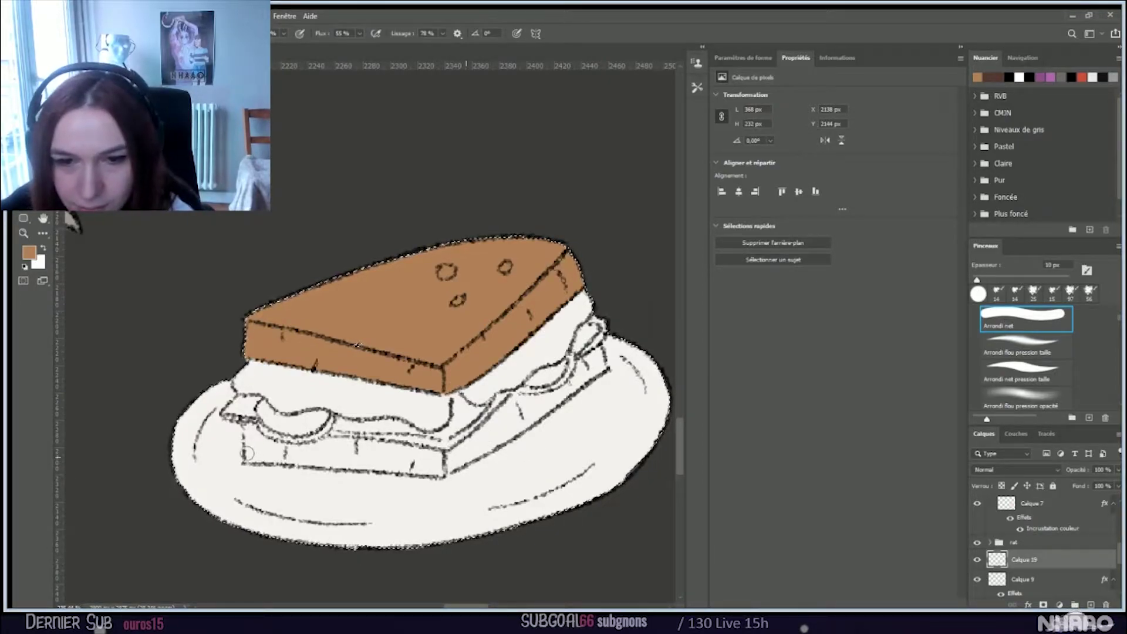
drag(249, 456, 318, 454)
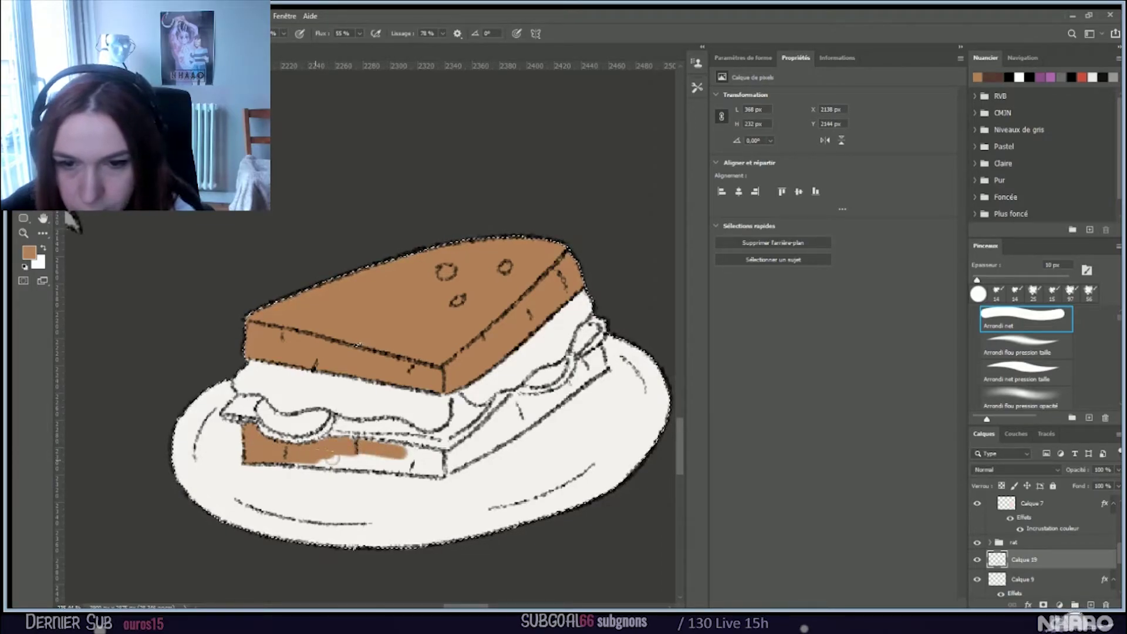
drag(322, 447, 456, 460)
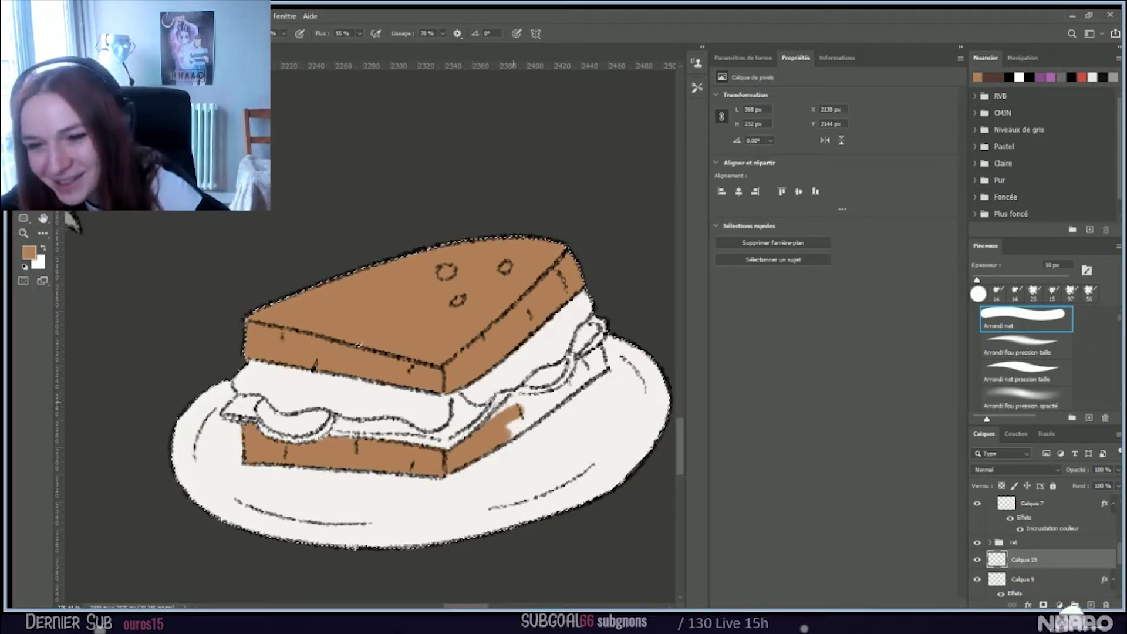
click(517, 401)
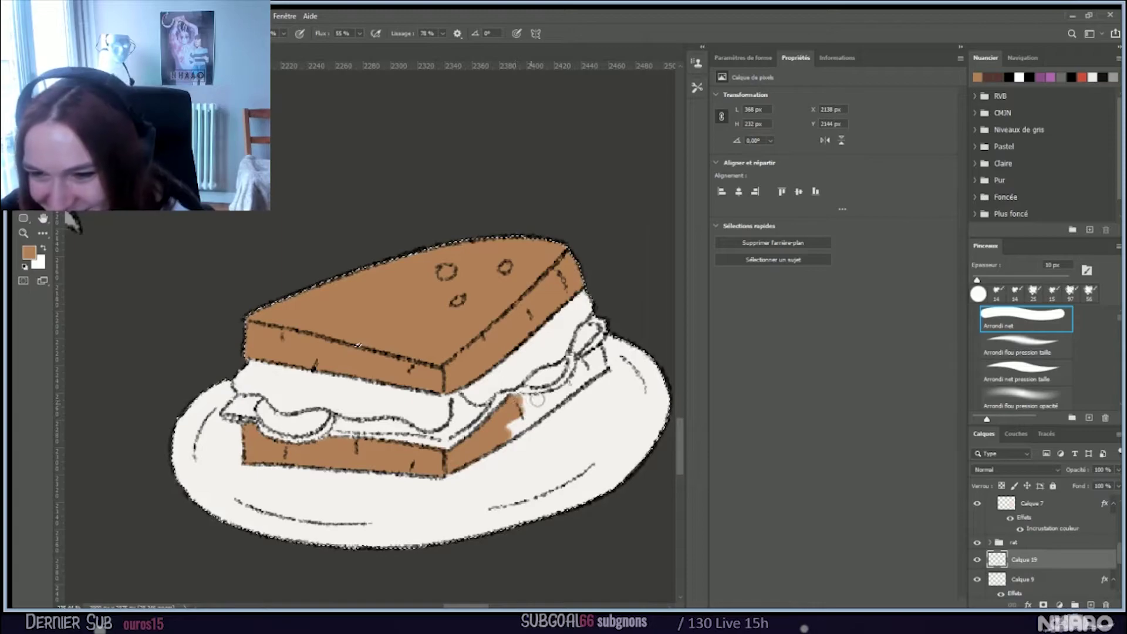
drag(532, 415, 495, 442)
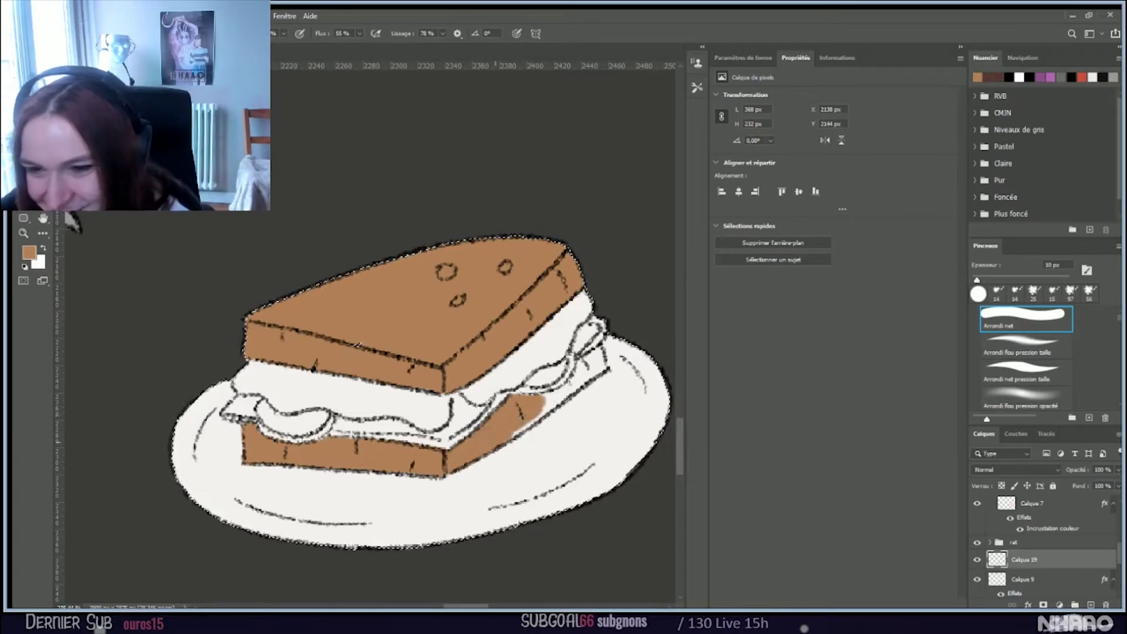
drag(564, 385, 587, 361)
drag(517, 413, 546, 401)
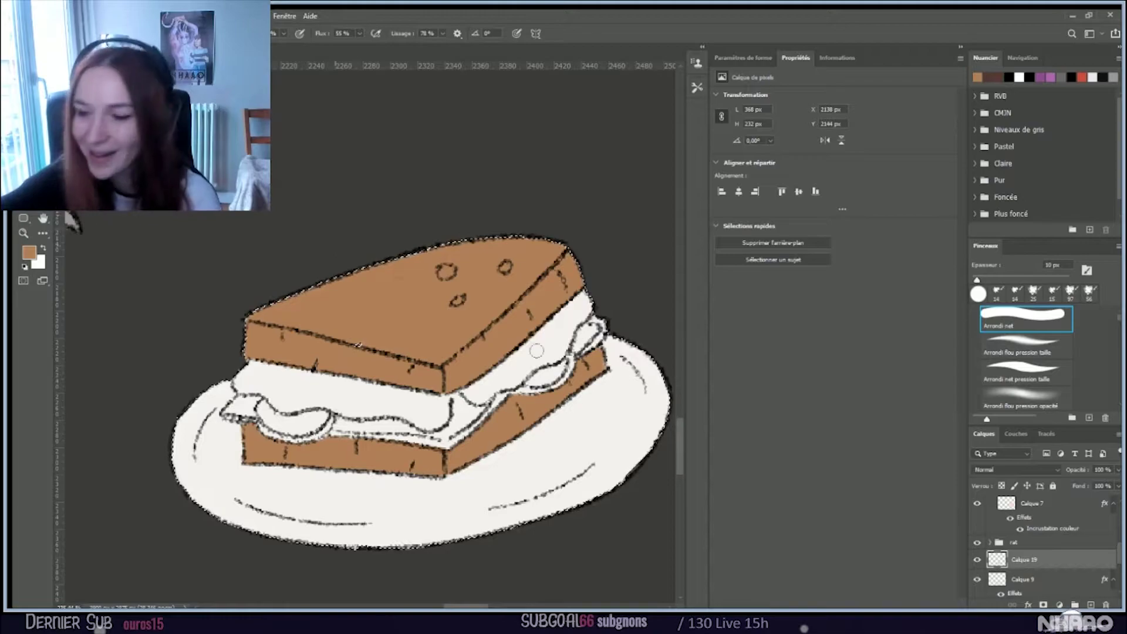
Step: Add a new layer just below Calque 19 and paint both visible sides of the lettuce green on it with the 10 px brush
click(1091, 604)
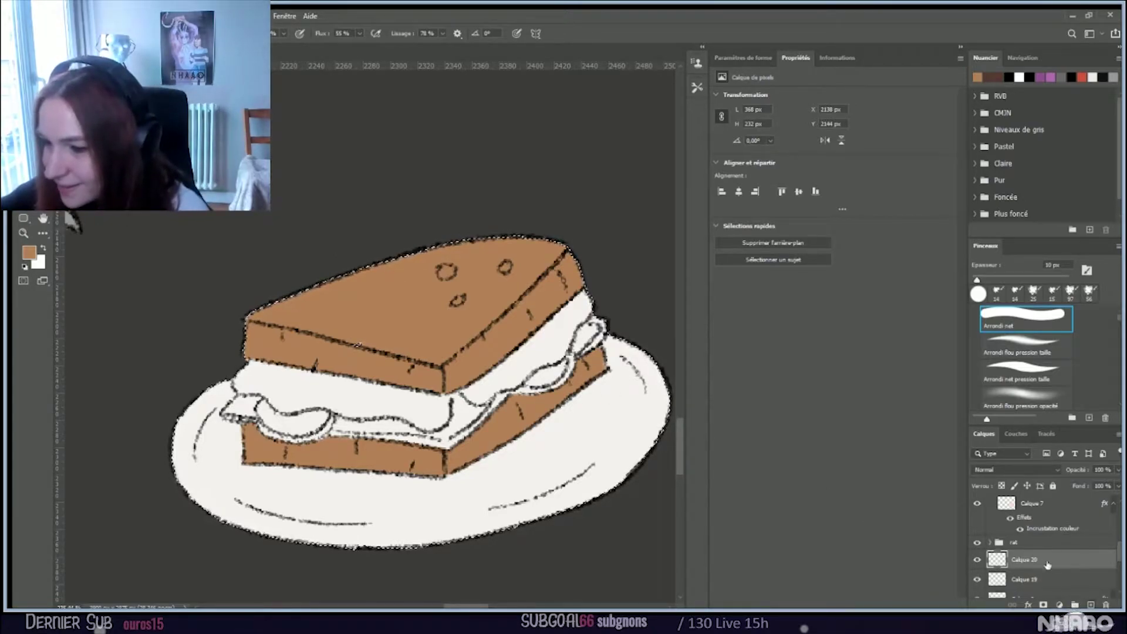
drag(1054, 563, 1059, 582)
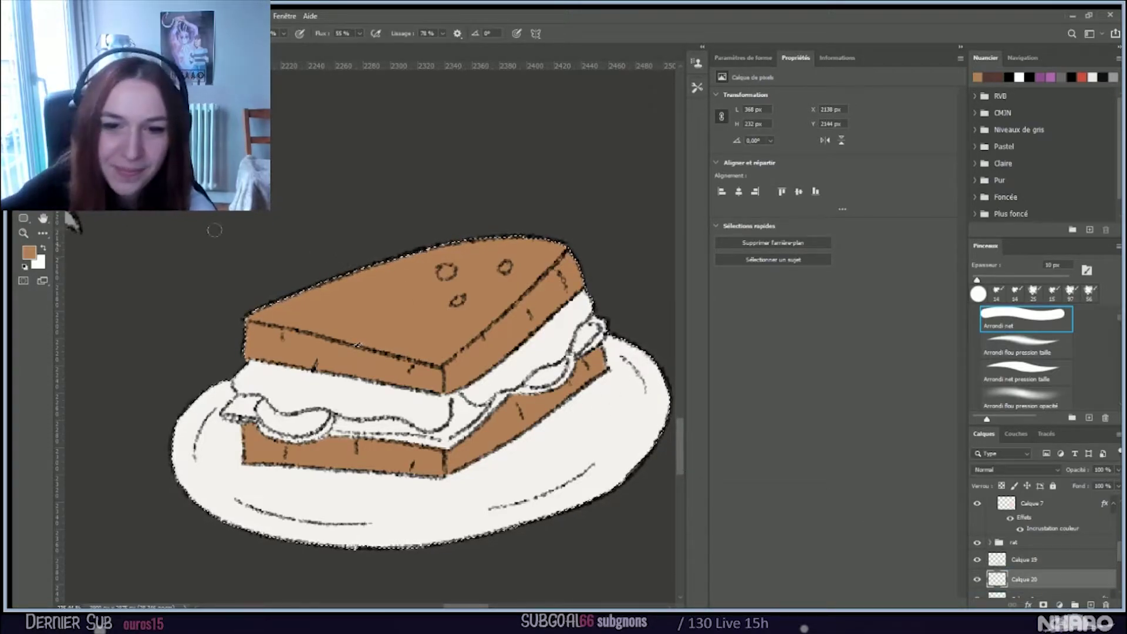
click(37, 253)
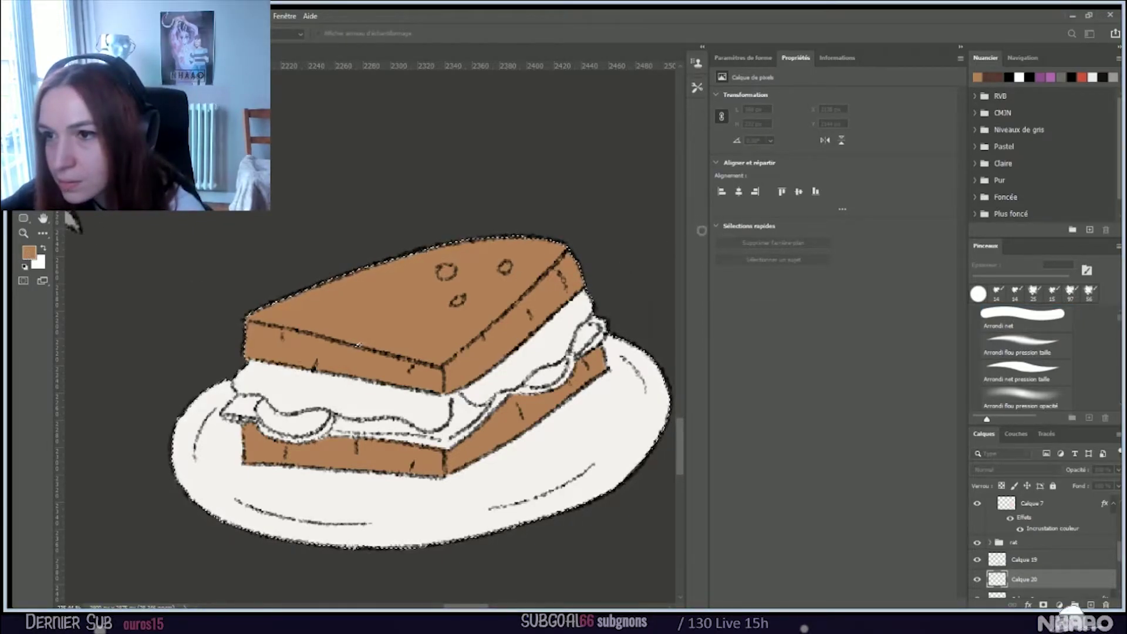
click(866, 175)
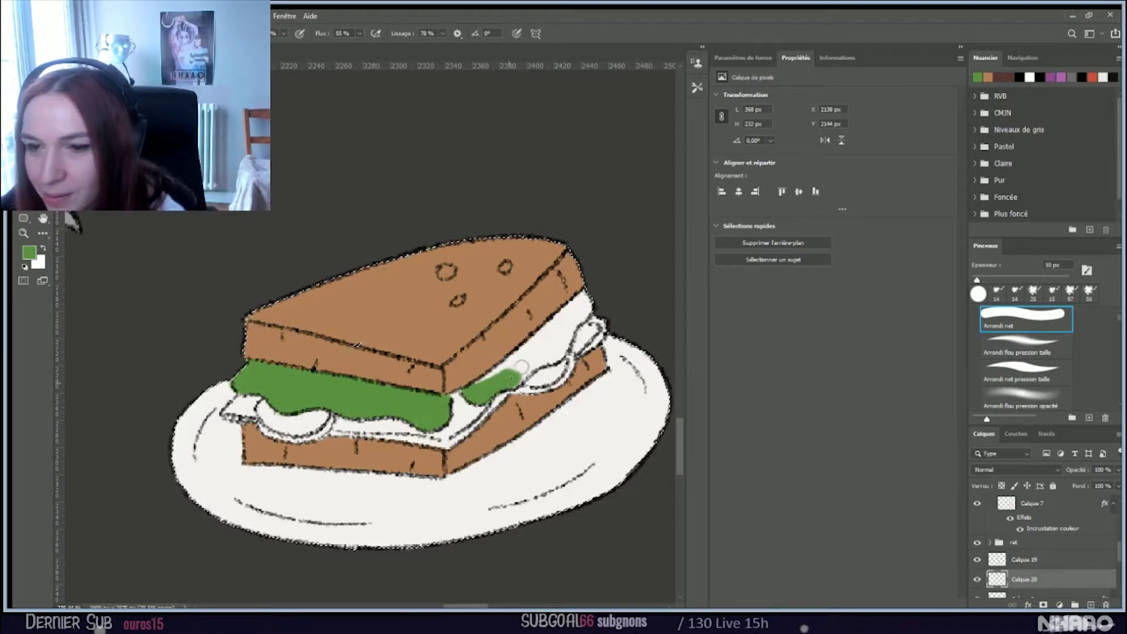
mouse_move(487, 380)
mouse_down()
mouse_move(543, 343)
mouse_move(509, 369)
mouse_up()
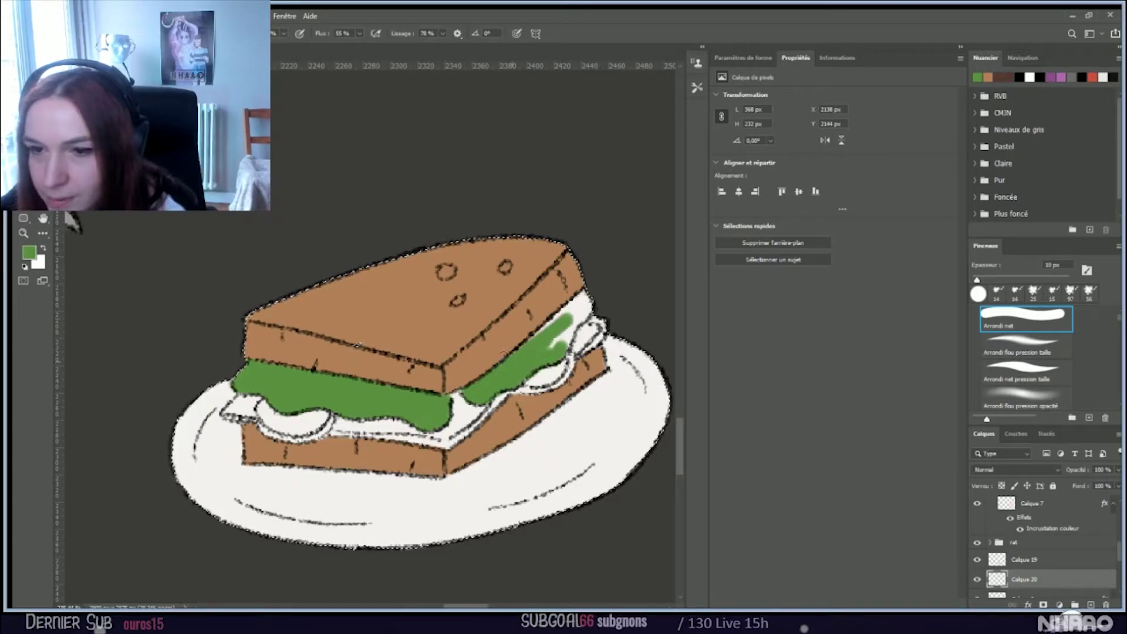
drag(584, 297, 560, 302)
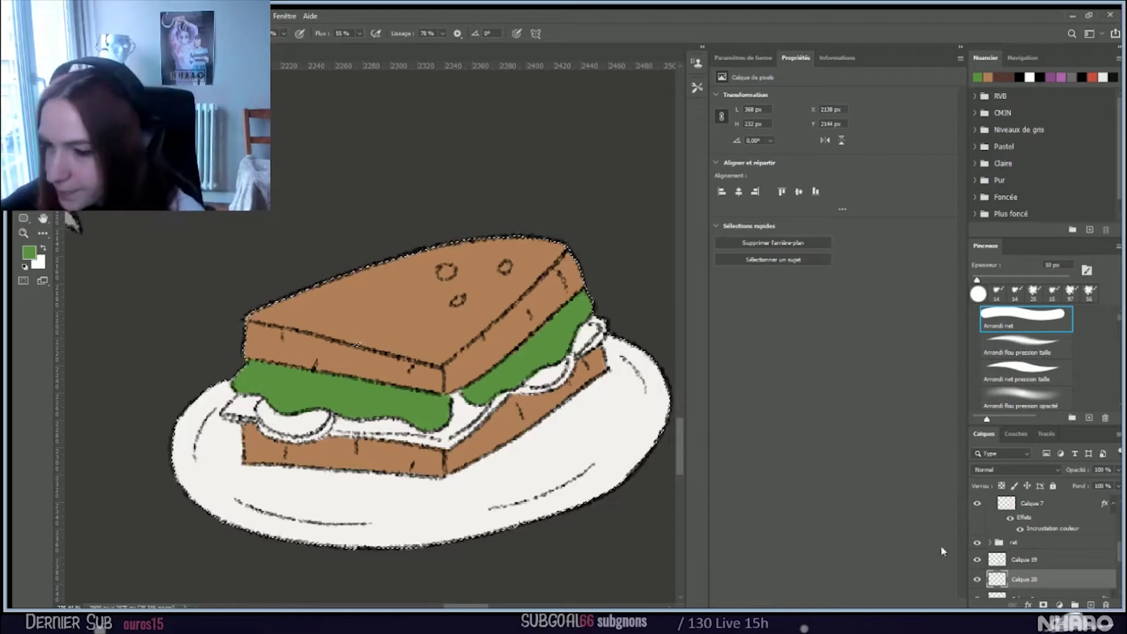
Step: Paint the two tomato slices red on the same layer as the lettuce
click(28, 251)
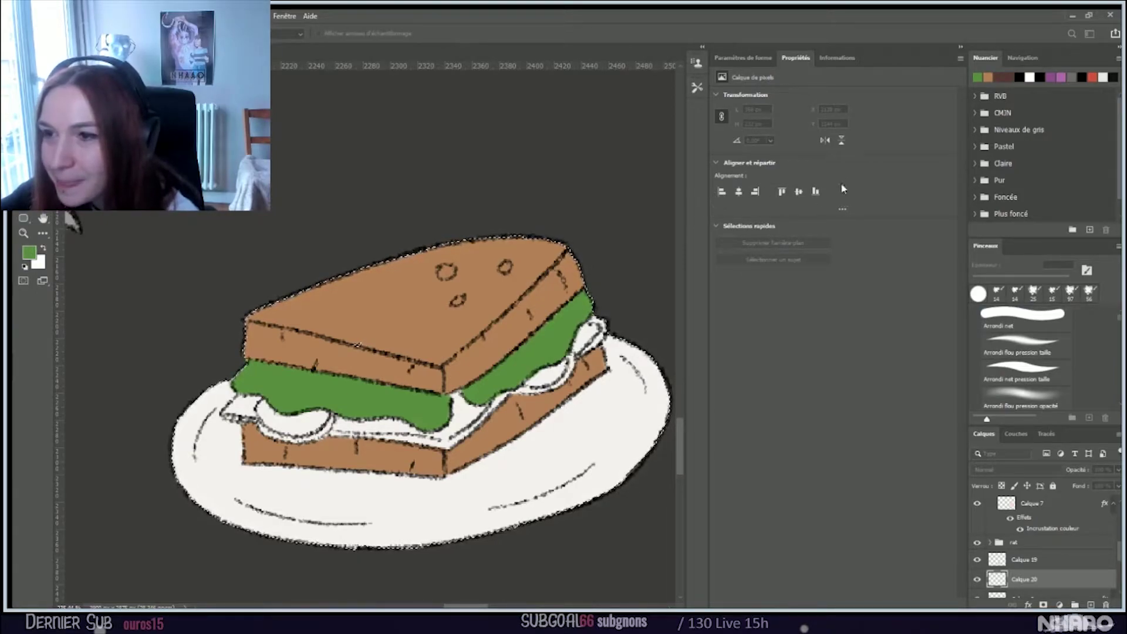
click(872, 164)
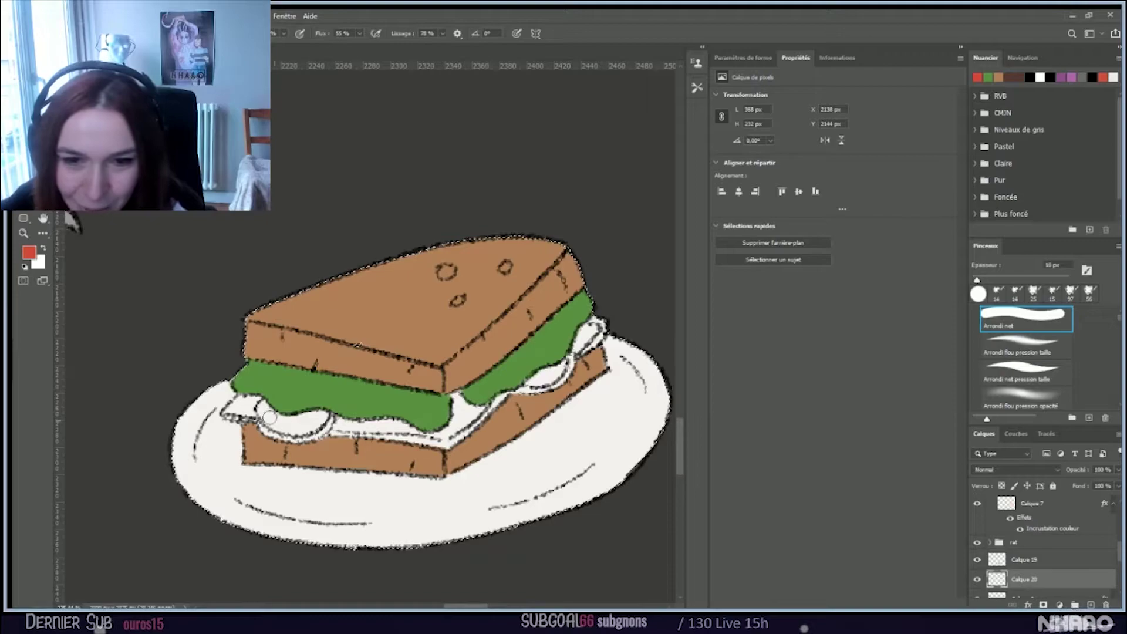
drag(282, 425, 267, 429)
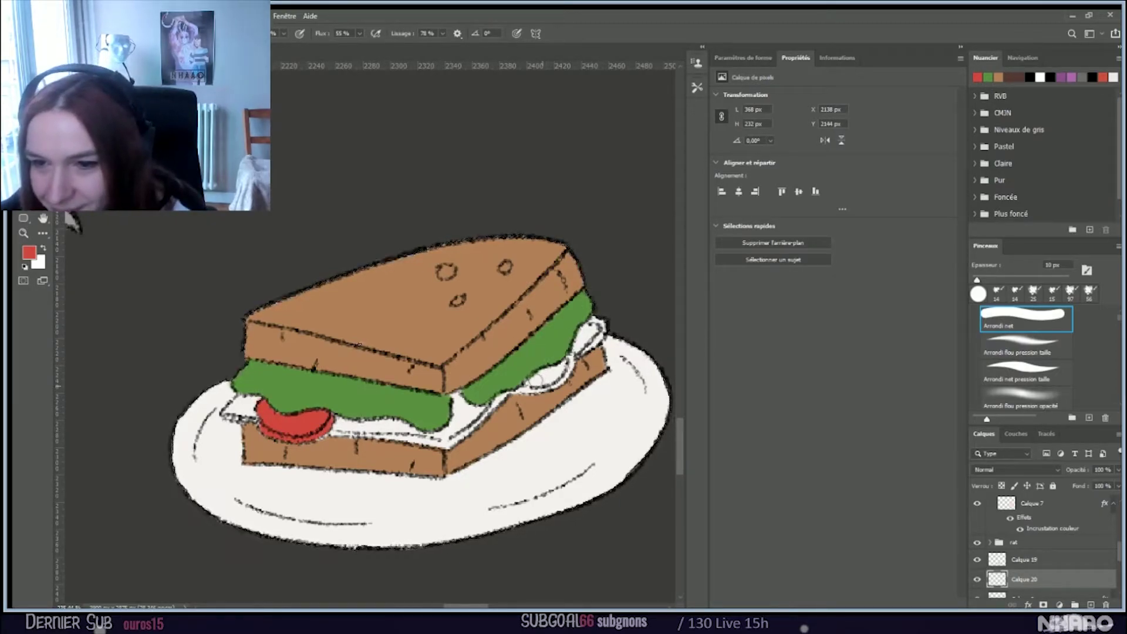
drag(539, 386, 546, 380)
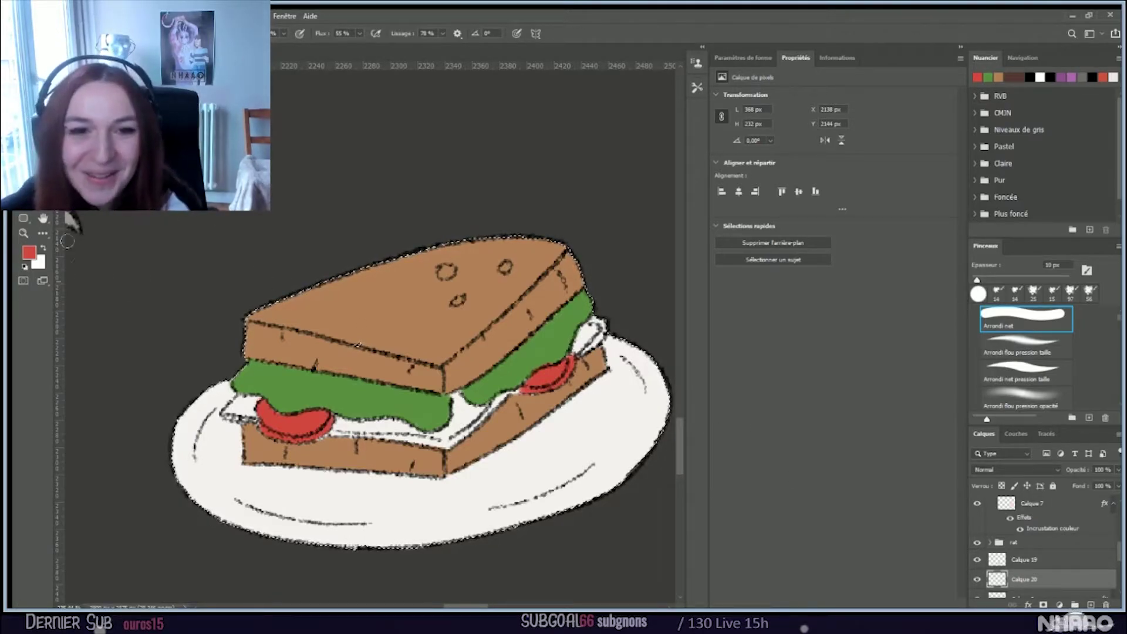
Step: Add a new layer just below Calque 20 and paint the cheese slice yellow along both sides of the sandwich
click(27, 254)
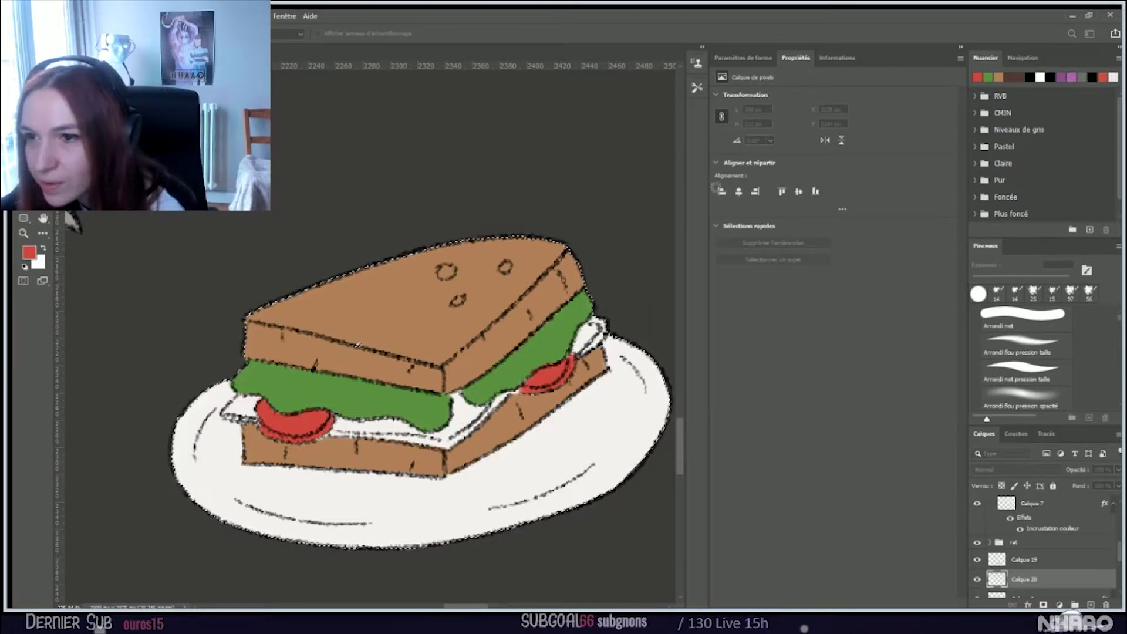
click(885, 163)
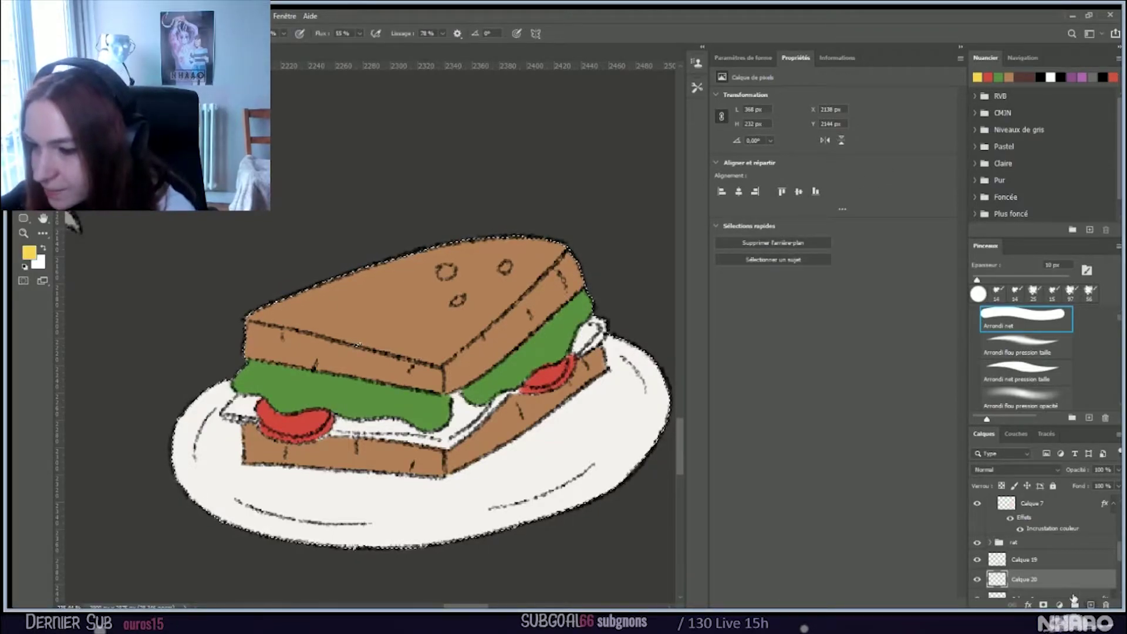
click(1089, 604)
drag(1044, 526, 1046, 555)
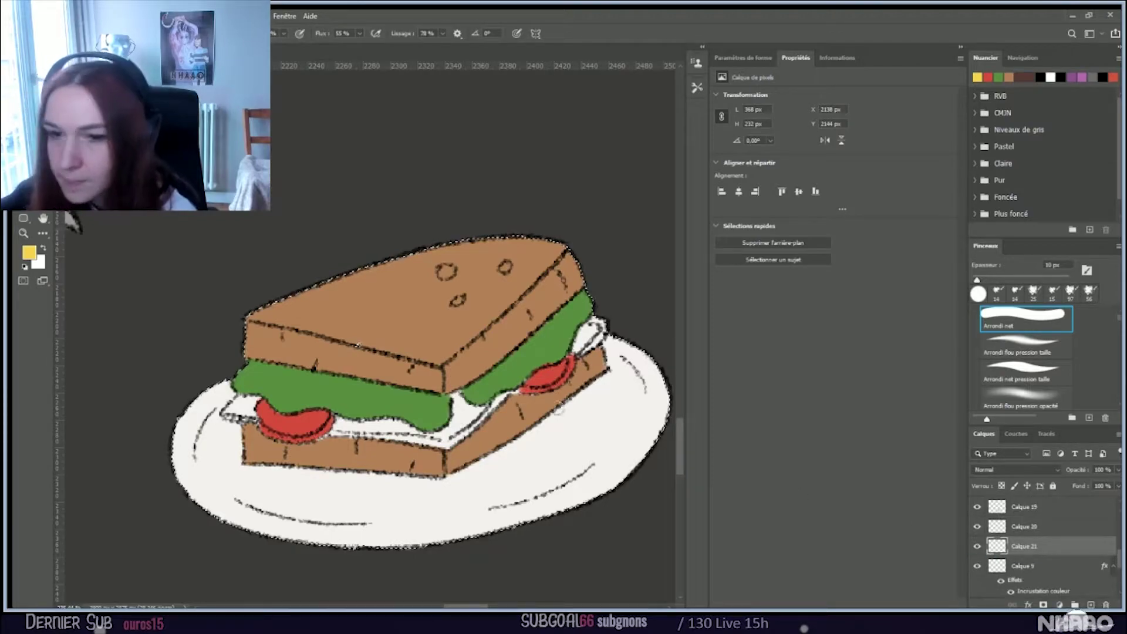
mouse_move(259, 415)
mouse_down()
mouse_move(220, 406)
mouse_move(239, 400)
mouse_move(225, 409)
mouse_up()
key(ctrl+z)
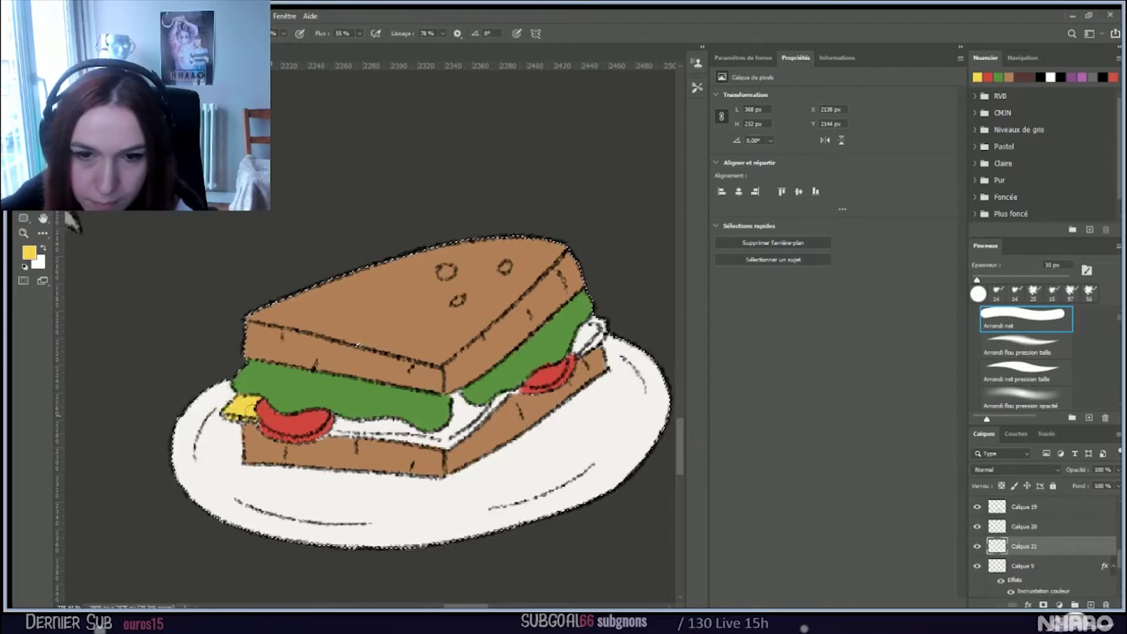
mouse_move(232, 414)
mouse_down()
mouse_move(452, 436)
mouse_move(425, 436)
mouse_move(440, 440)
mouse_move(458, 435)
mouse_move(453, 396)
mouse_move(435, 437)
mouse_move(509, 392)
mouse_up()
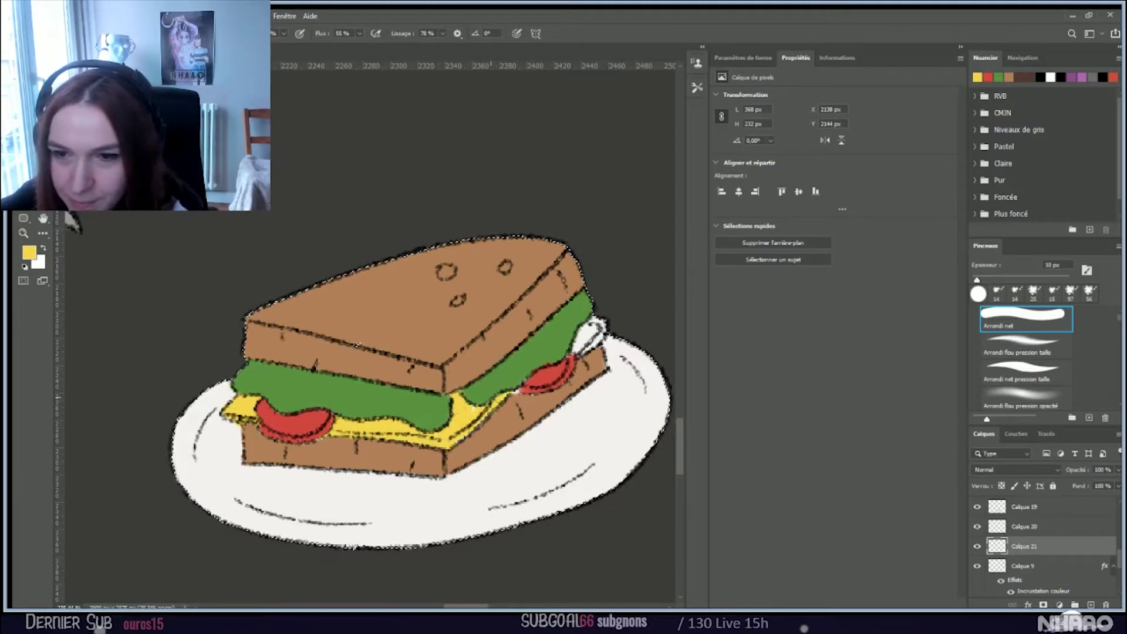
mouse_move(590, 337)
mouse_down()
mouse_move(581, 344)
mouse_move(603, 319)
mouse_up()
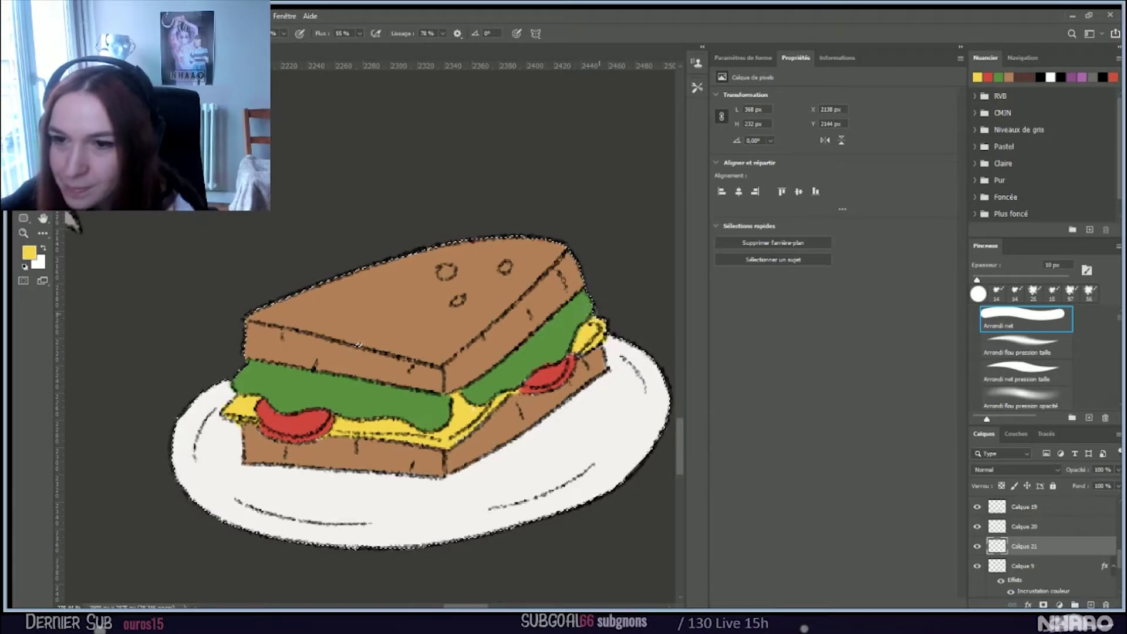
Step: Examine the coloured sandwich within the whole illustration and check which parts Calque 21 holds by toggling its visibility
scroll(562, 350, down, 4)
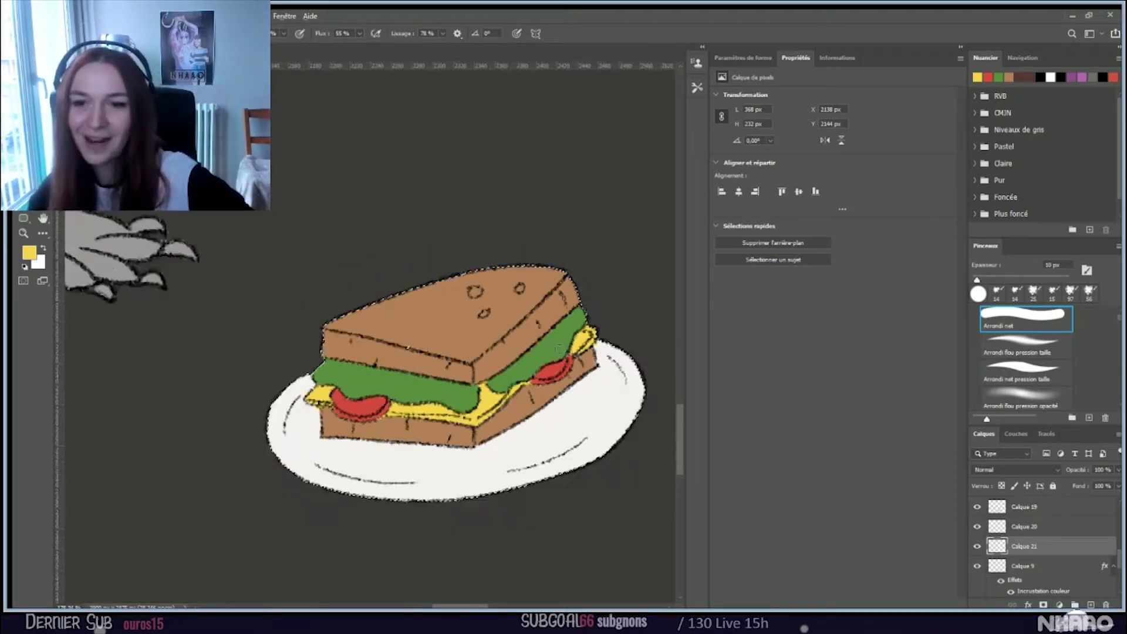
scroll(552, 346, down, 5)
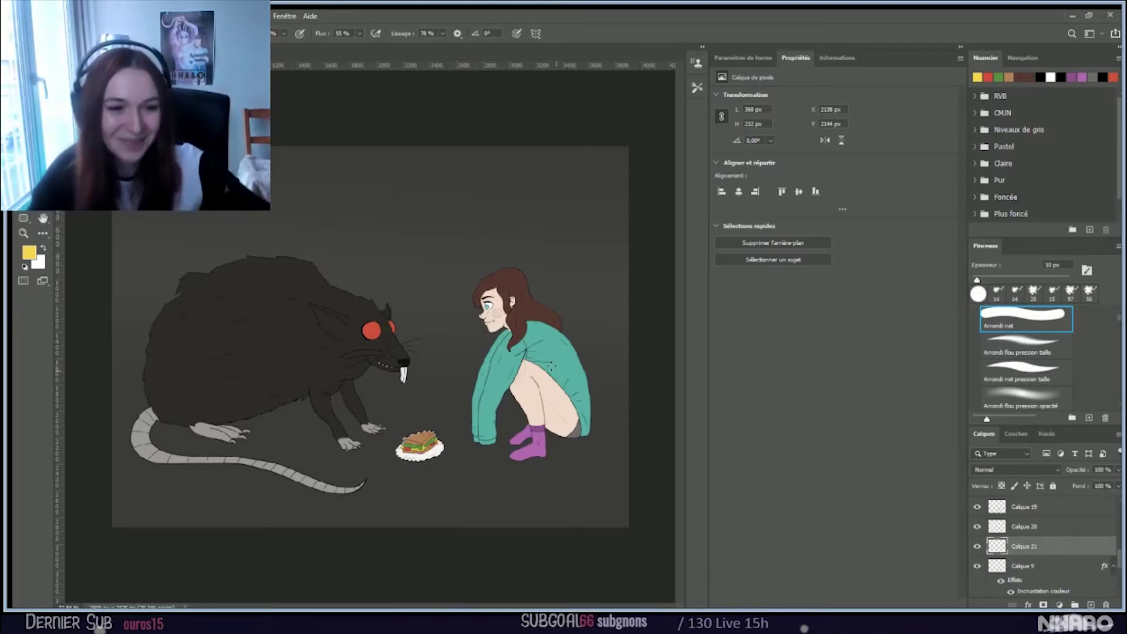
scroll(444, 465, up, 5)
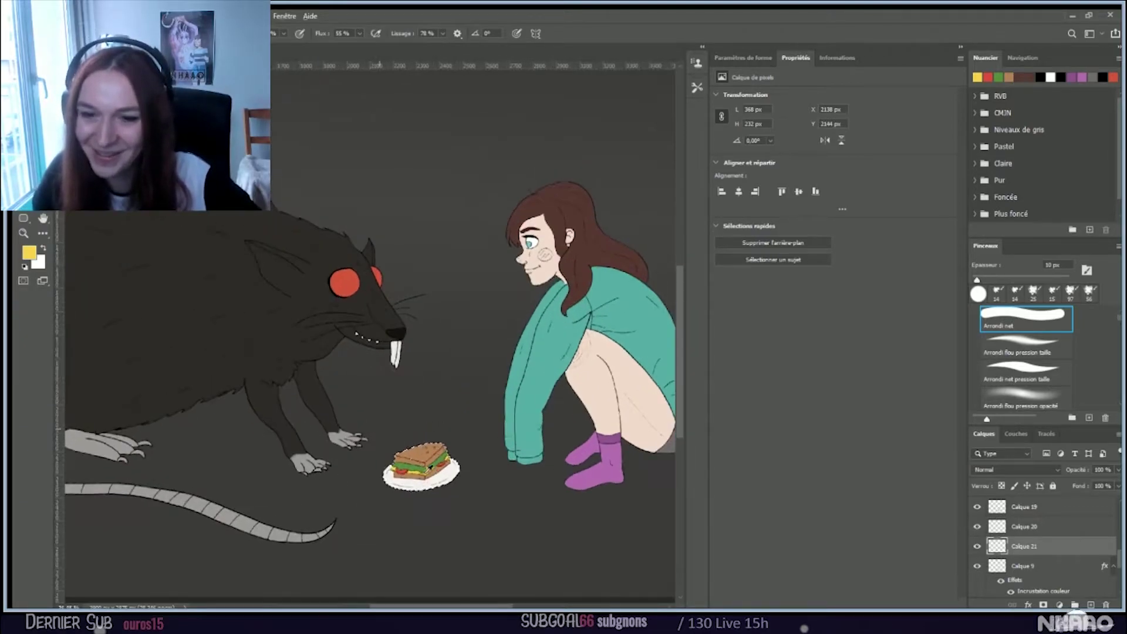
scroll(420, 464, up, 2)
scroll(423, 478, up, 5)
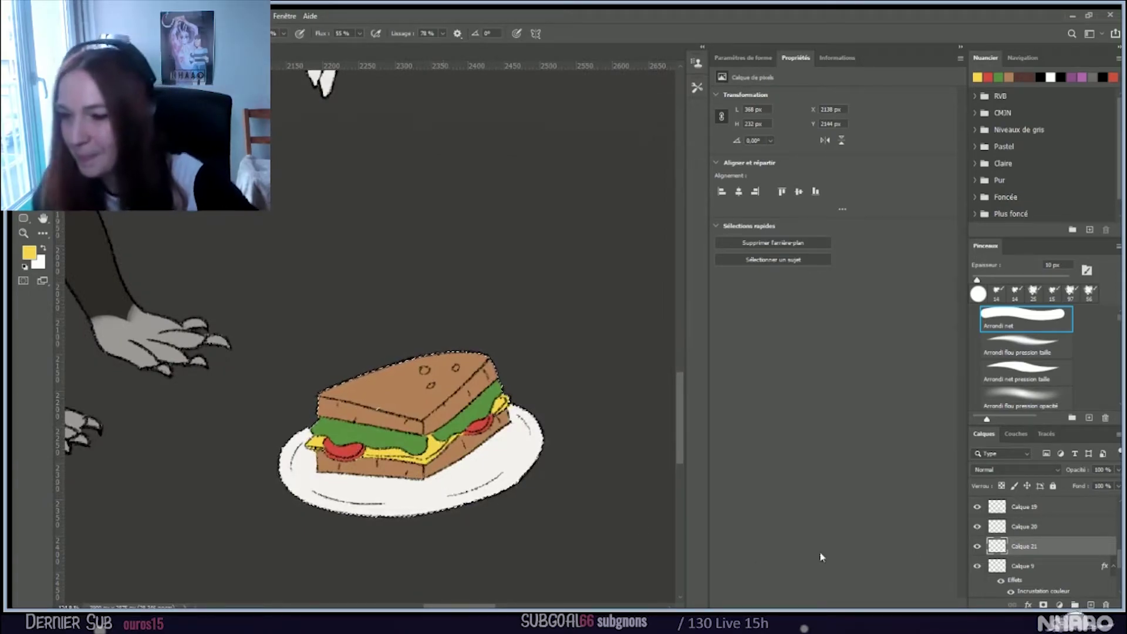
click(977, 546)
click(976, 545)
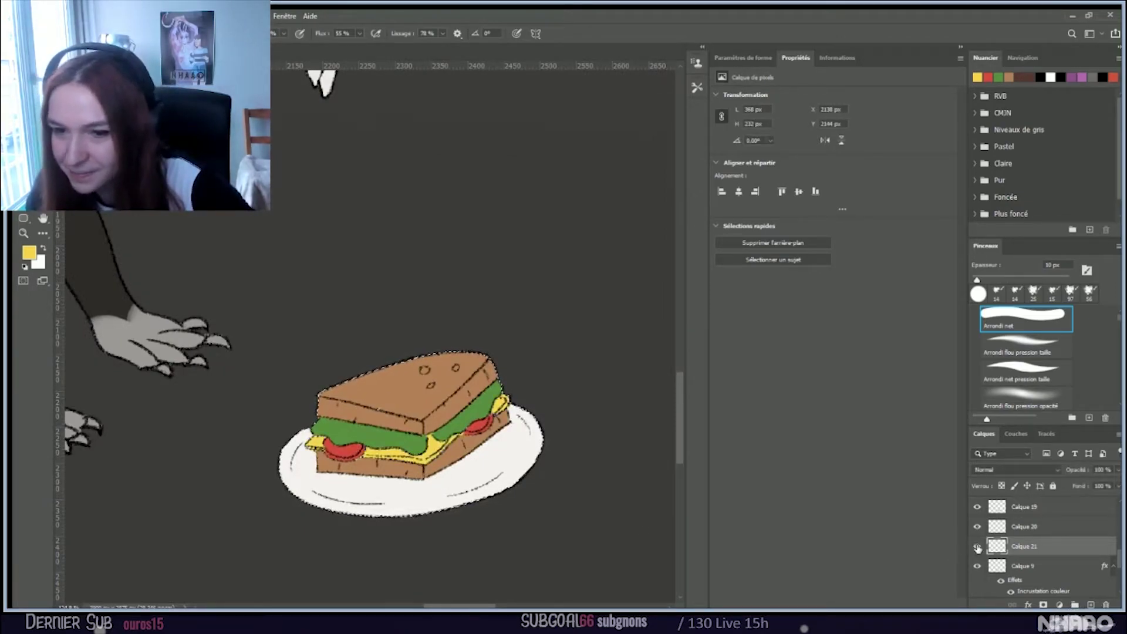
Step: Recolour both sides of the lettuce on Calque 20 with a brighter, lighter green
click(1025, 527)
click(978, 526)
click(976, 527)
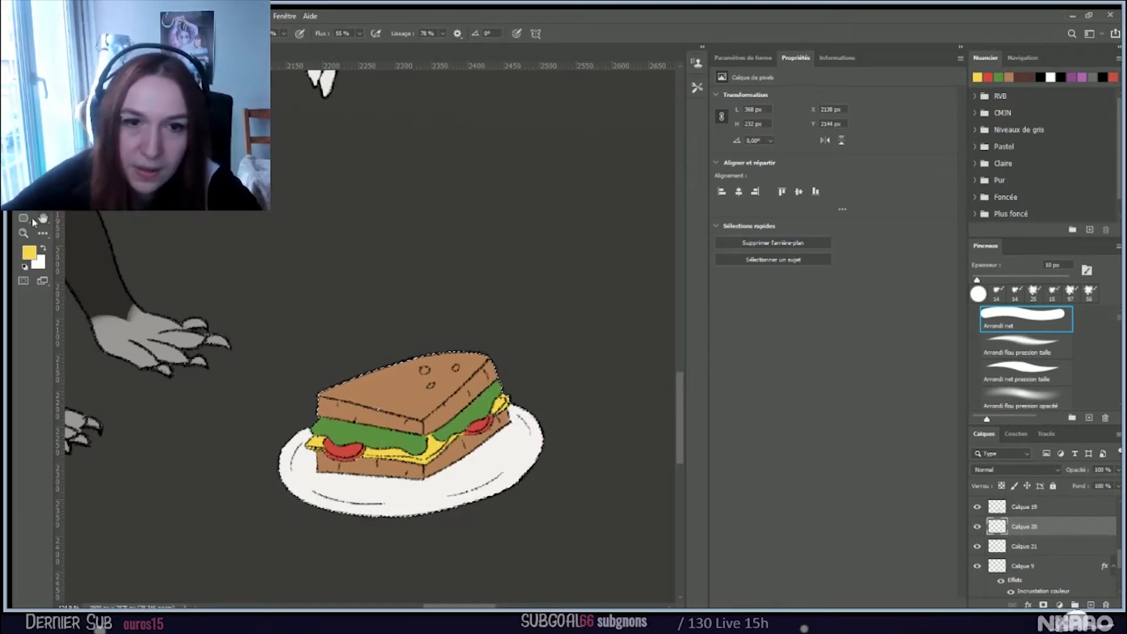
click(29, 252)
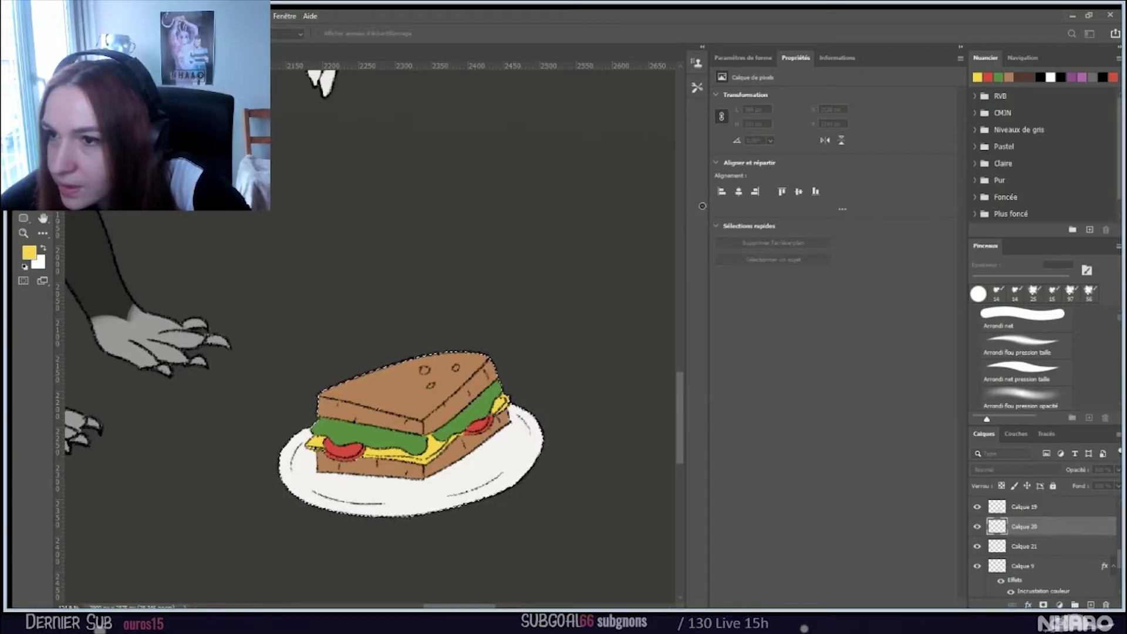
click(878, 167)
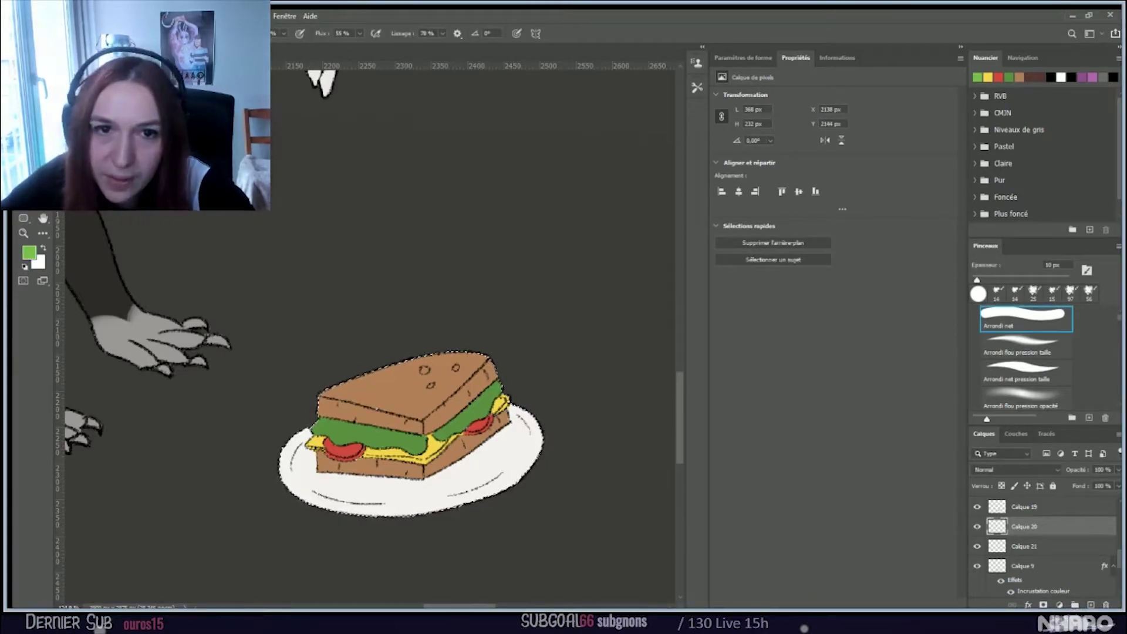
key(w)
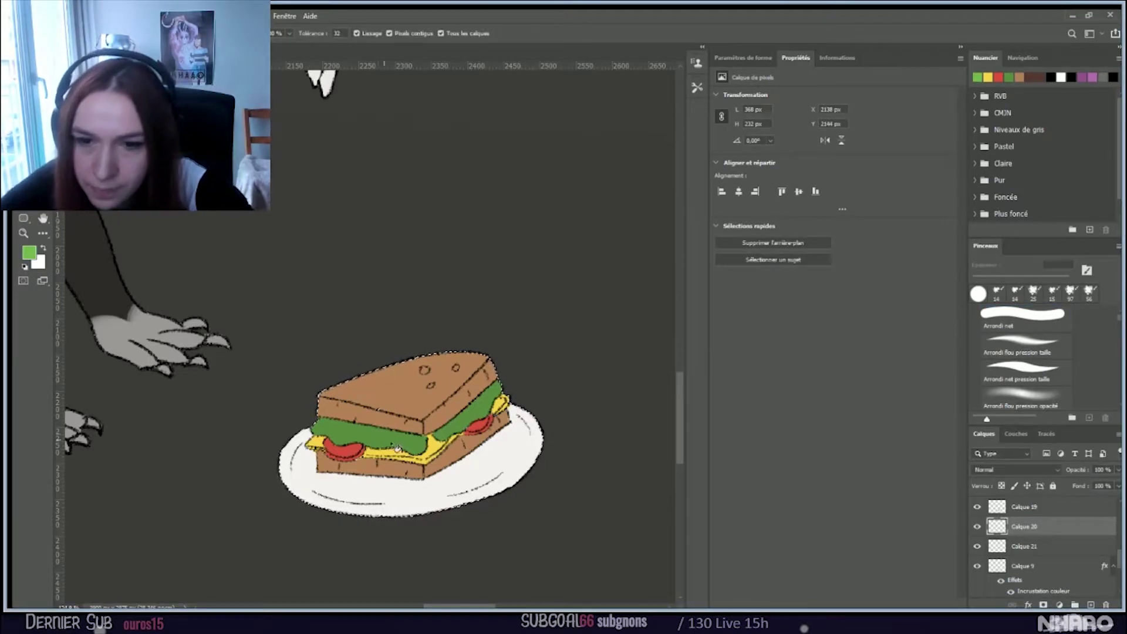
Step: Colour the outer rims of both tomato slices dark red on Calque 20
click(26, 251)
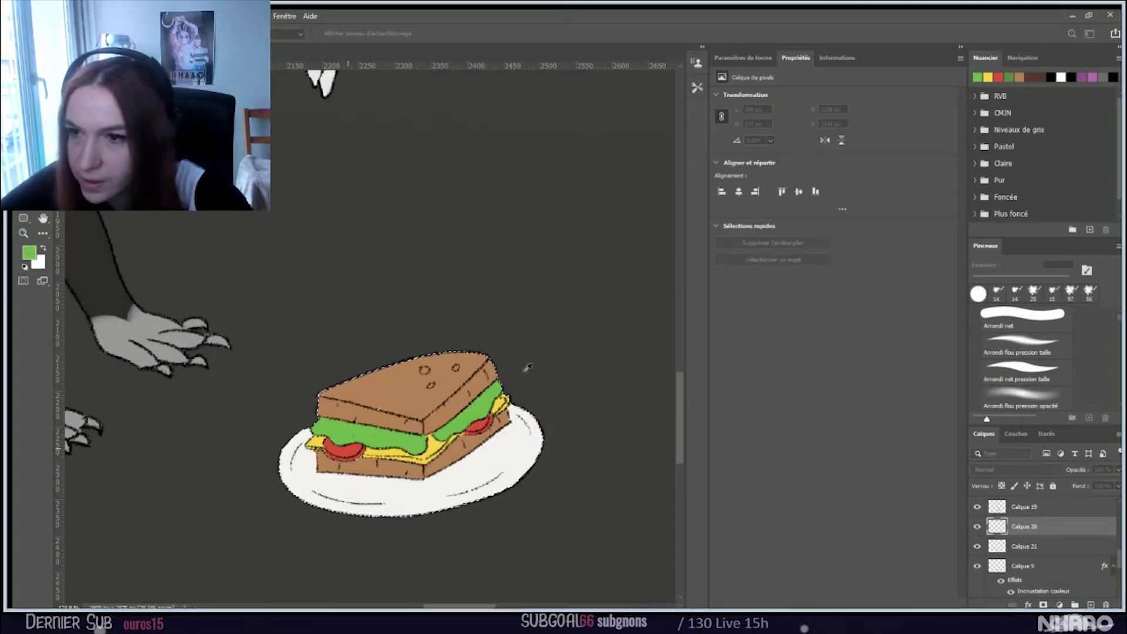
click(887, 171)
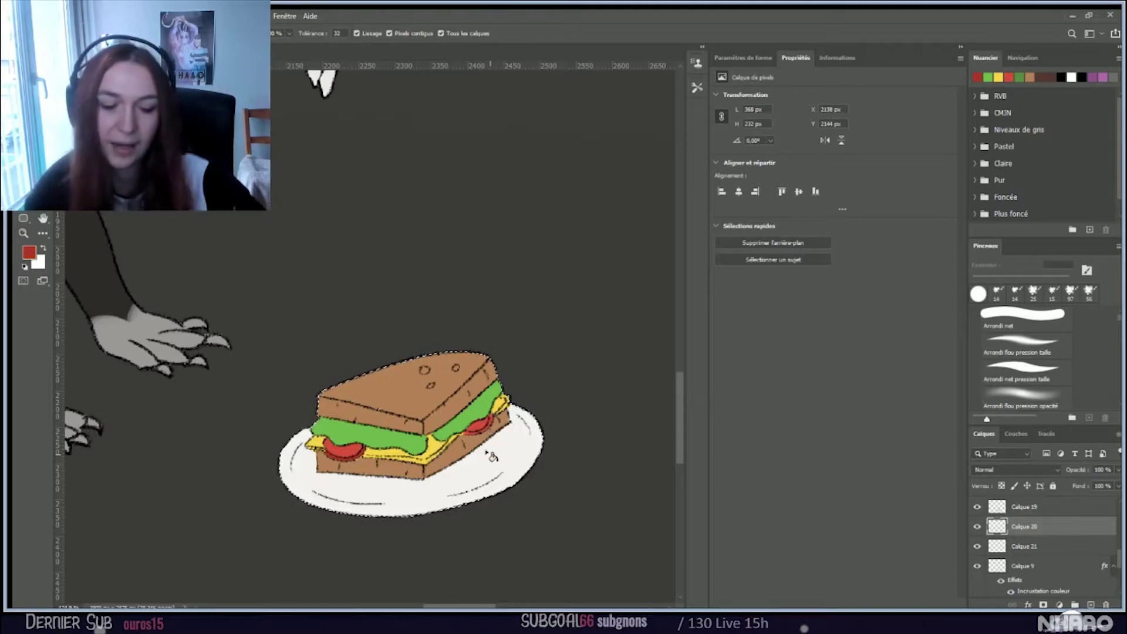
scroll(502, 452, up, 3)
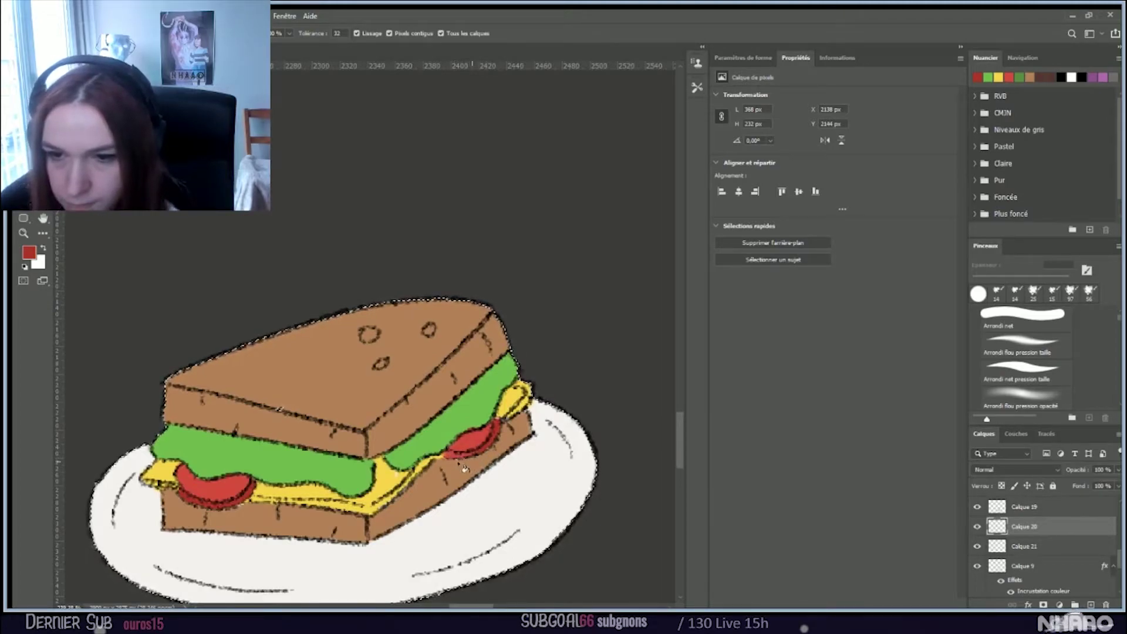
key(b)
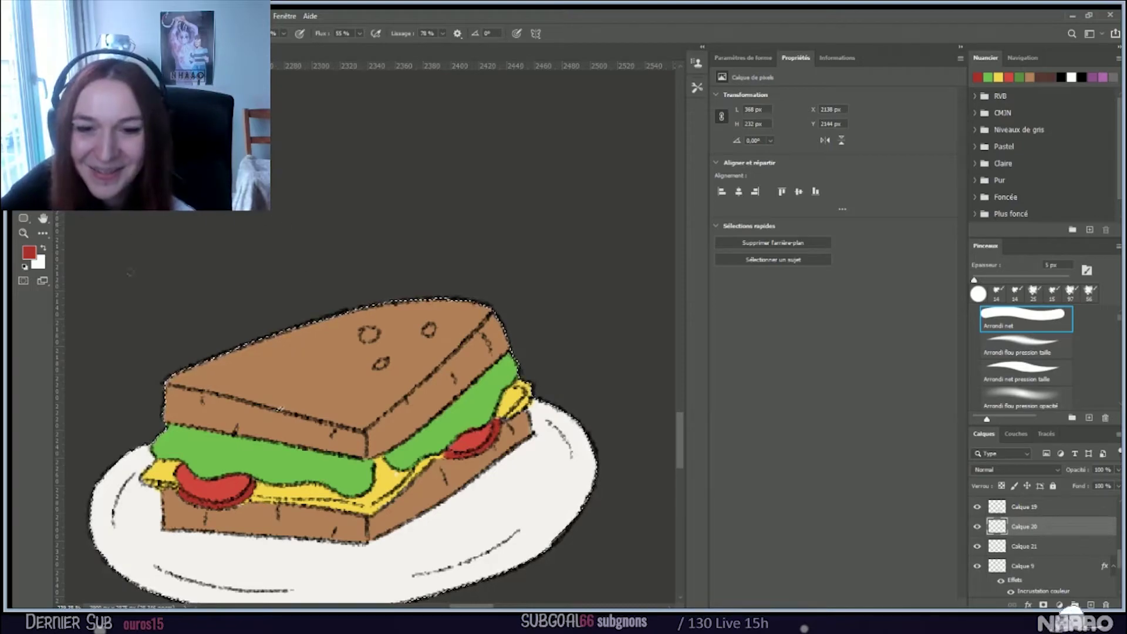
Step: Fill the top face and right-hand side of the upper bread slice with a lighter orange-tan on Calque 19
click(26, 254)
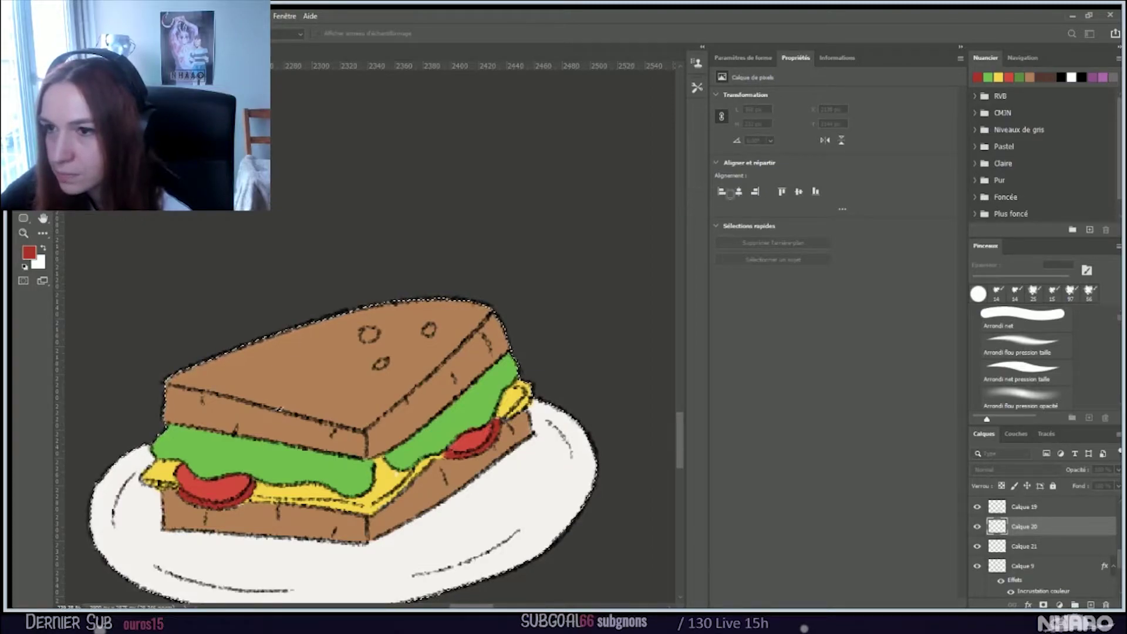
click(898, 173)
key(g)
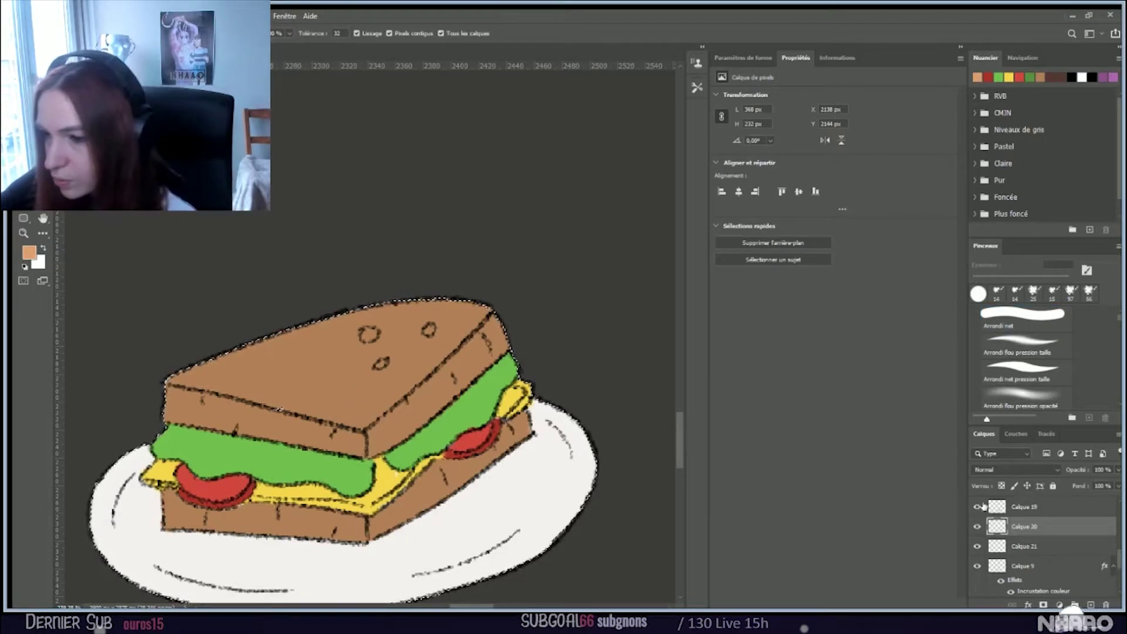
scroll(1051, 528, up, 1)
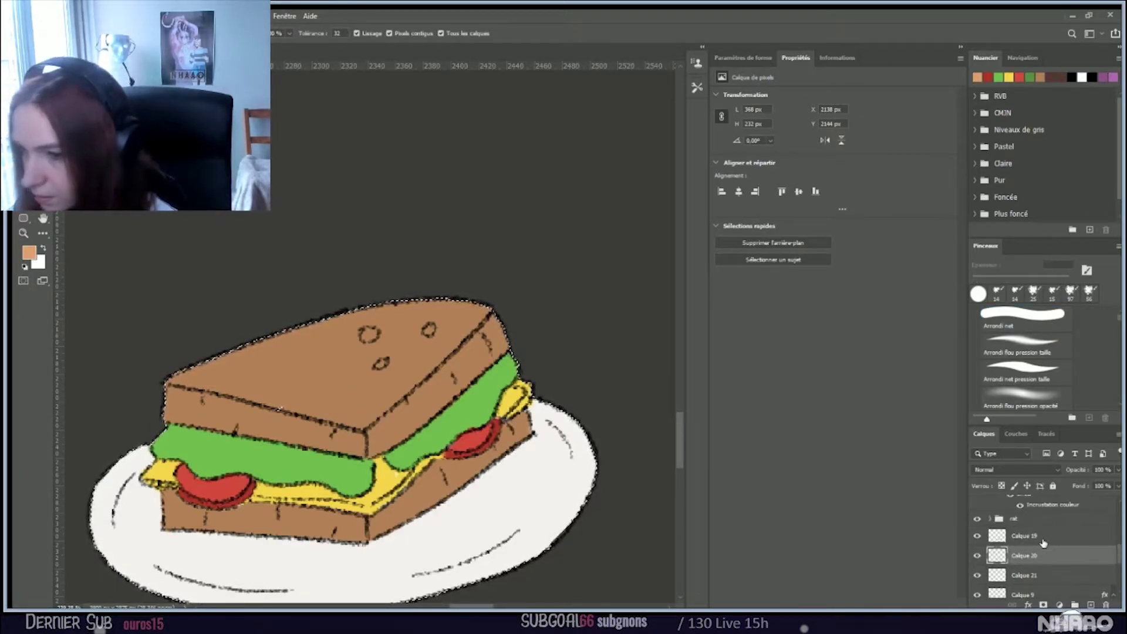
click(969, 534)
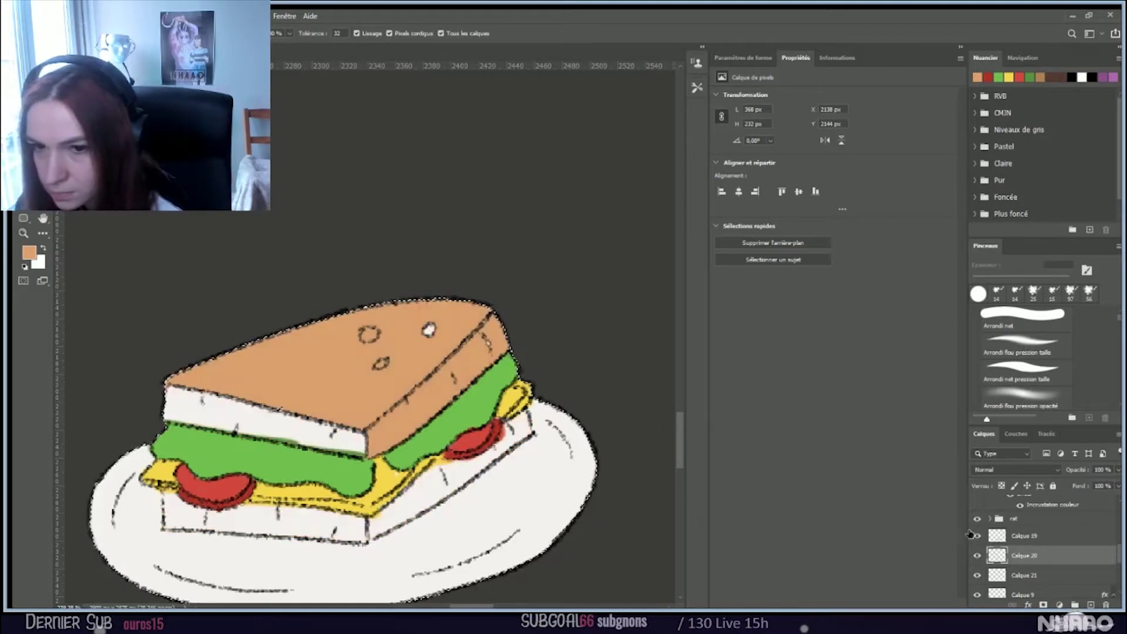
click(1033, 536)
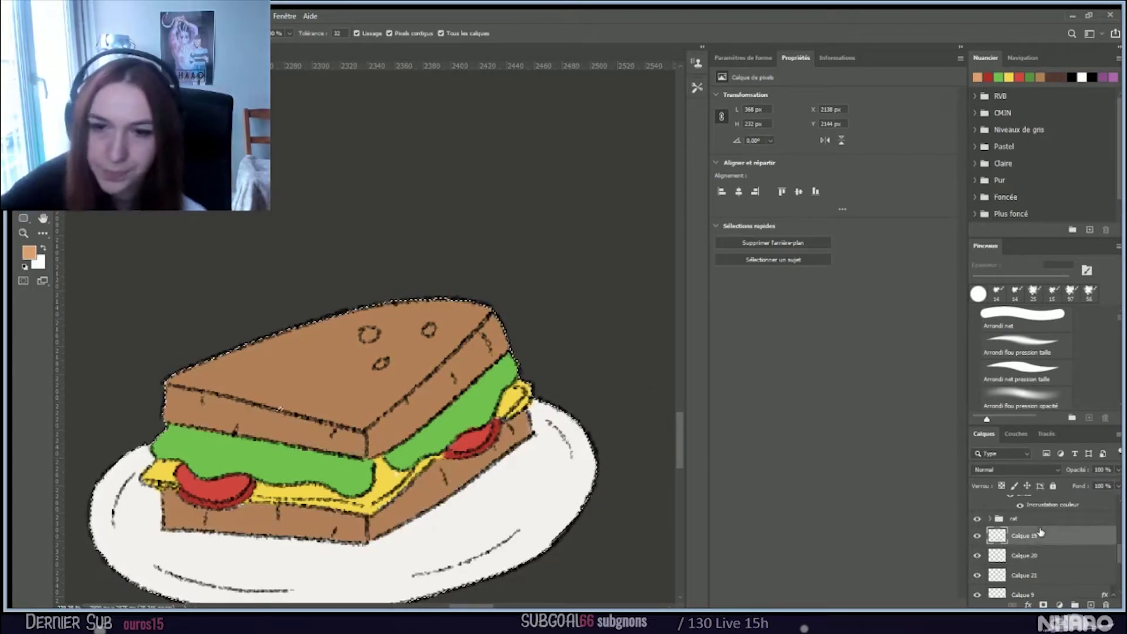
click(361, 410)
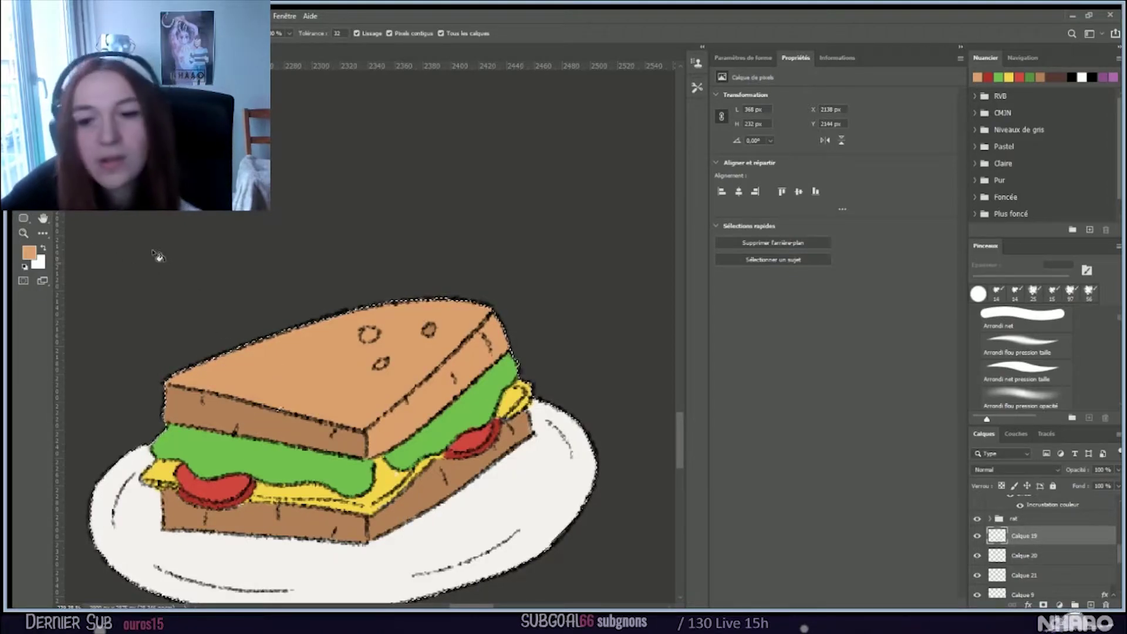
Step: Repaint the right-hand side of the upper bread slice in darker brown on Calque 19, using a larger hard round brush
click(29, 253)
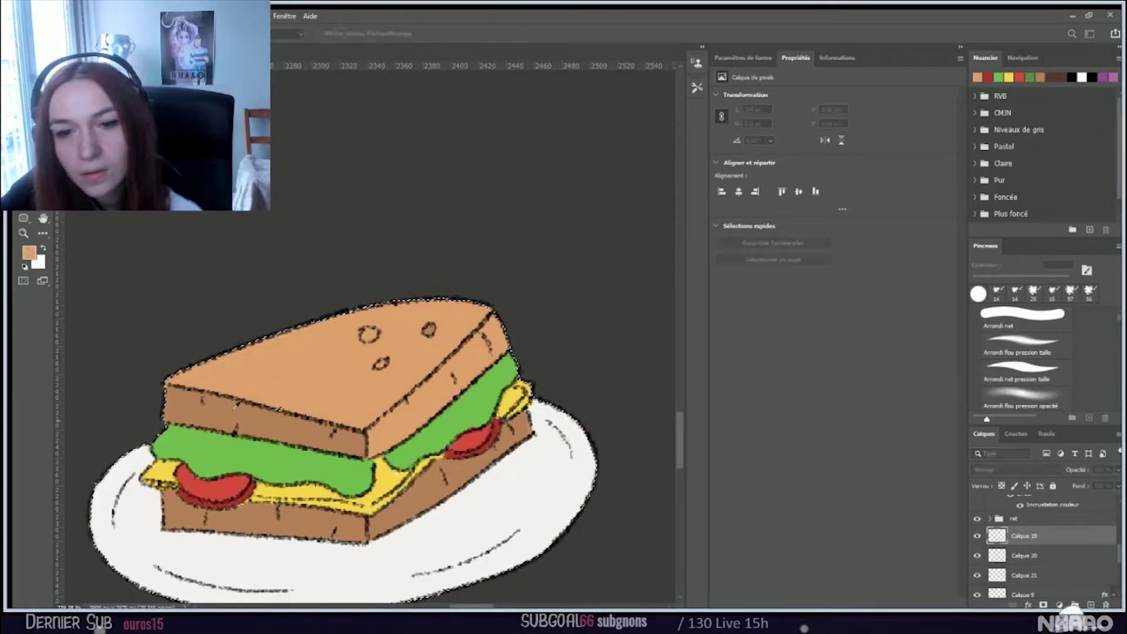
key(Return)
click(421, 415)
key(ctrl+z)
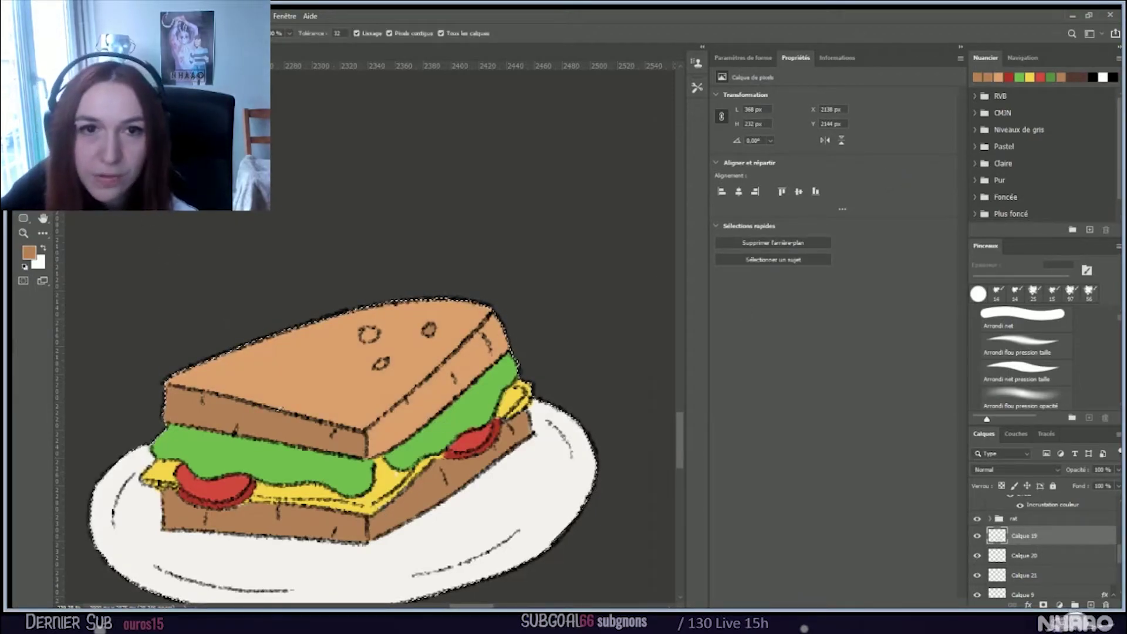
key(b)
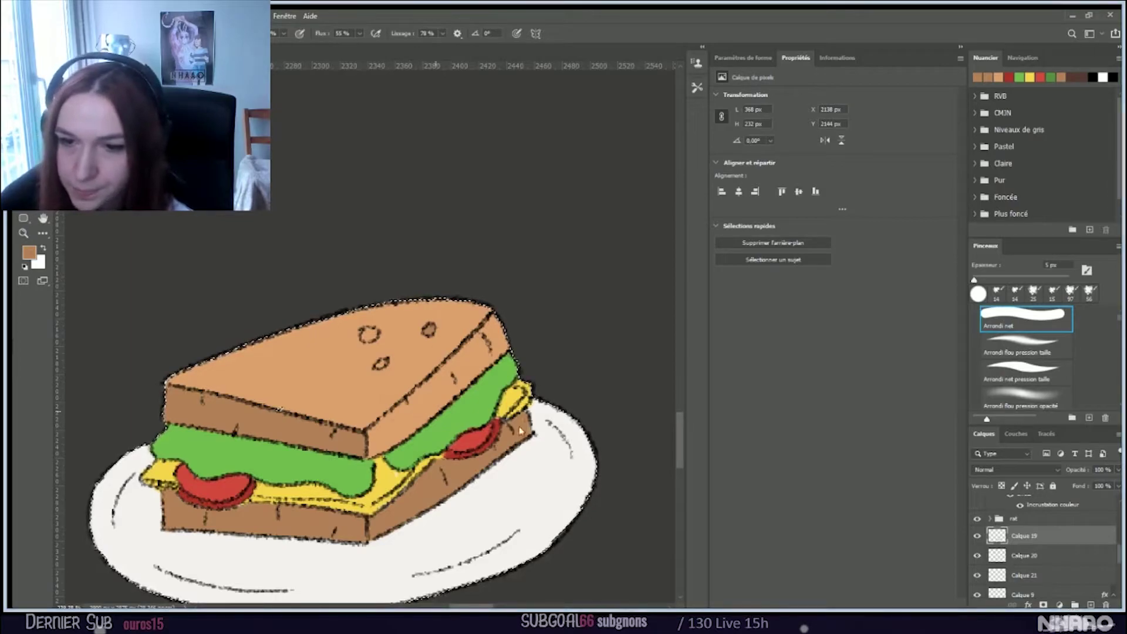
drag(368, 453, 421, 424)
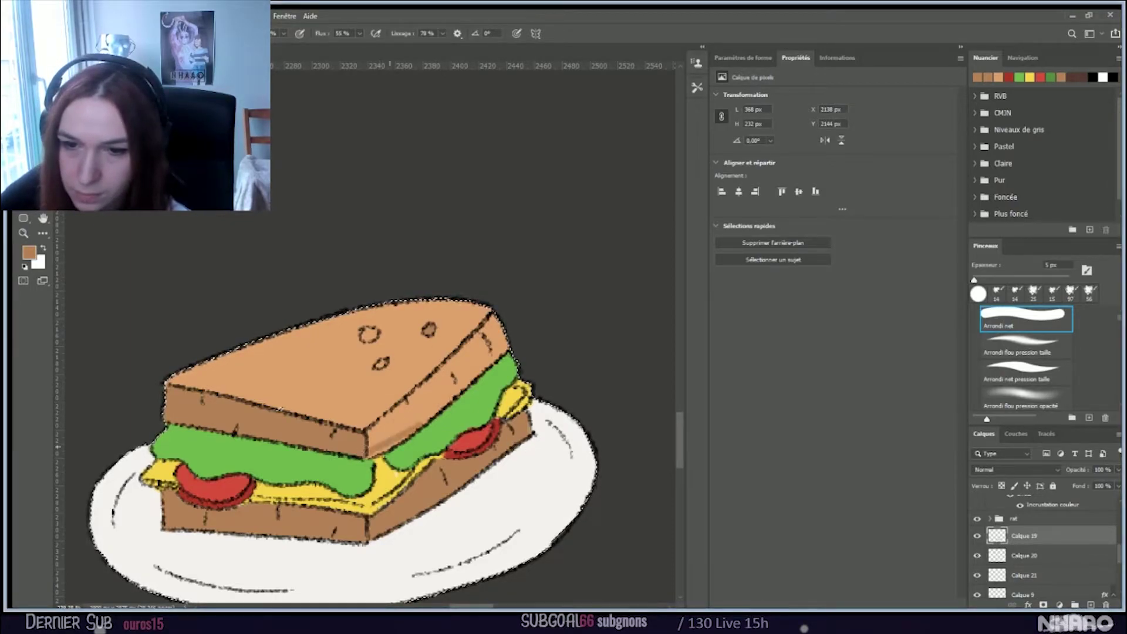
click(998, 279)
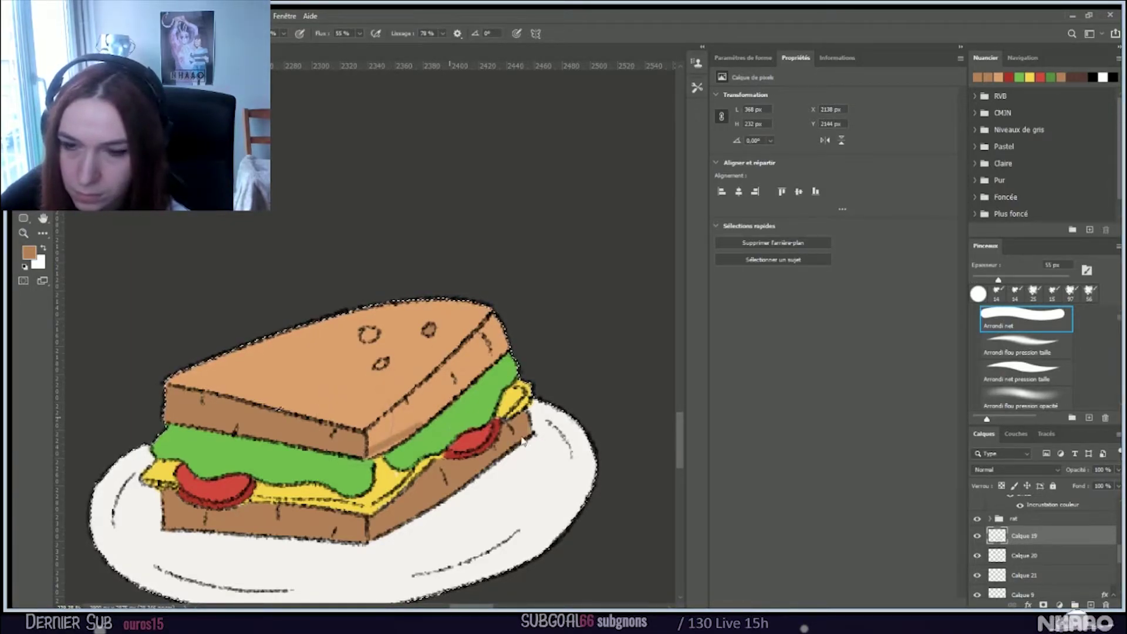
mouse_move(372, 434)
mouse_down()
mouse_move(446, 364)
mouse_move(377, 424)
mouse_move(399, 421)
mouse_move(466, 367)
mouse_up()
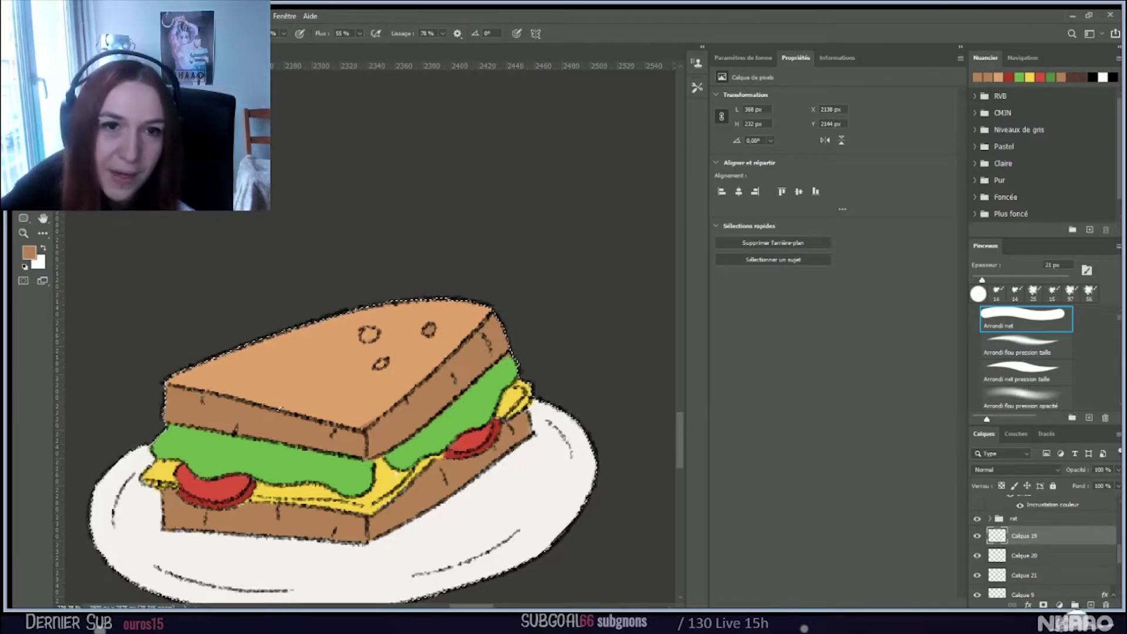
key(e)
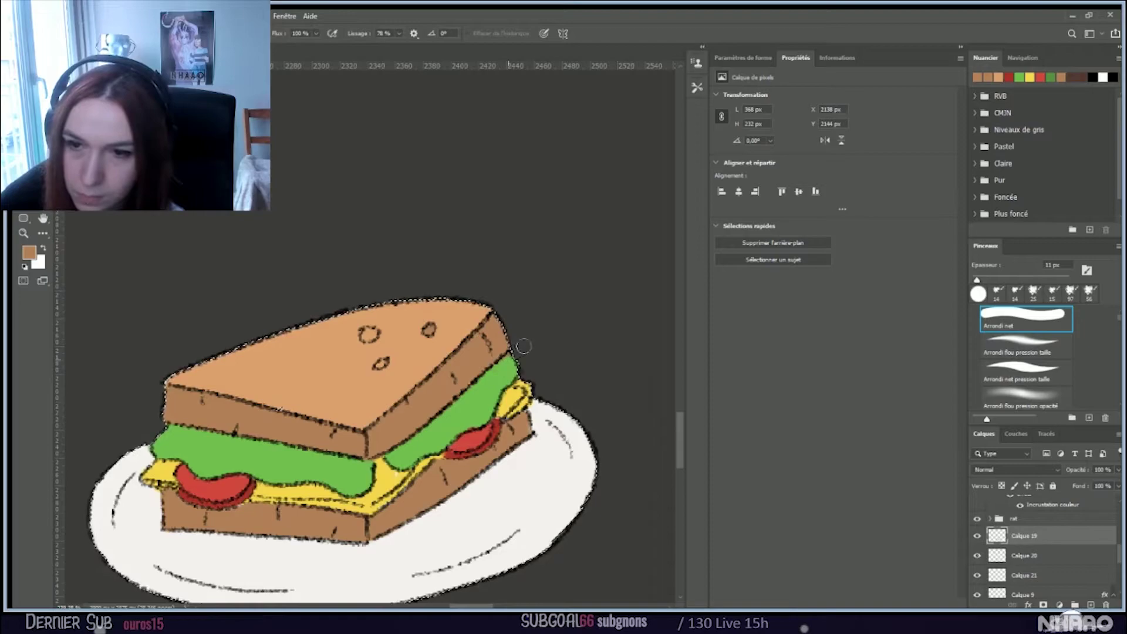
Step: Try to fill the top face of the upper bread slice with the darker brown
click(29, 252)
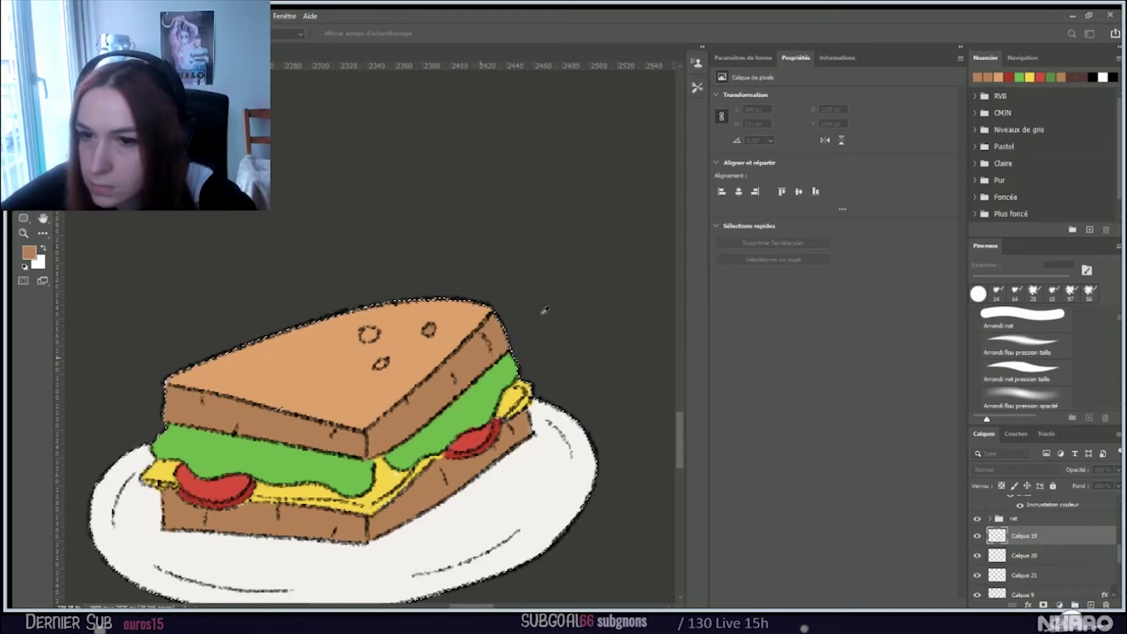
click(885, 176)
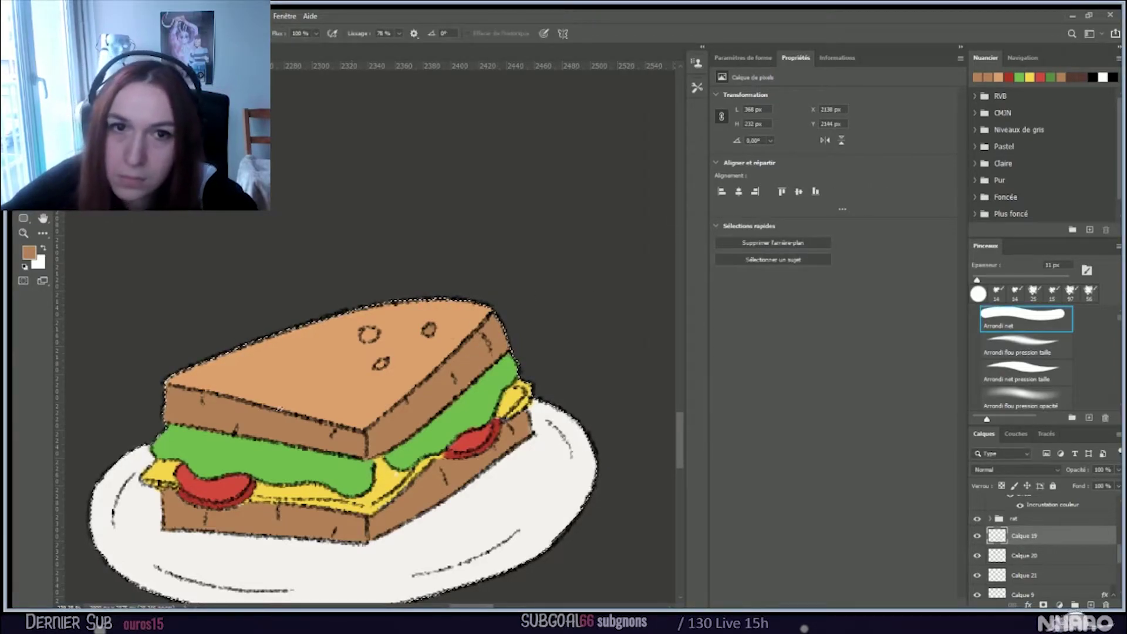
key(g)
click(421, 353)
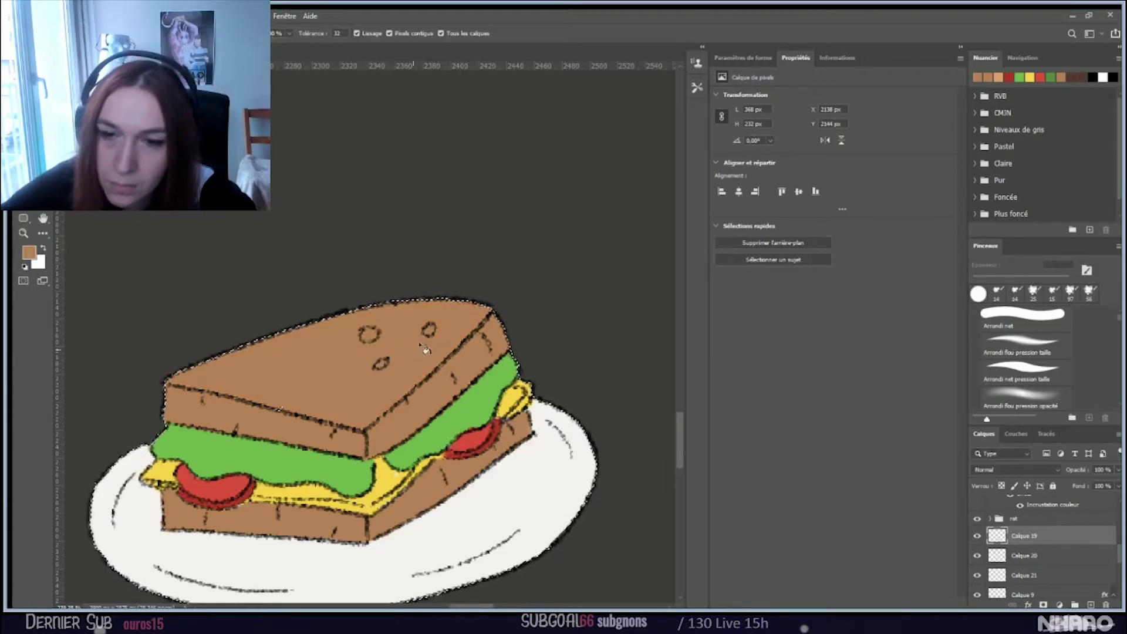
key(ctrl+z)
Step: Paint the insides of the three small round spots on the bread's top face darker brown with a small brush
key(b)
key(bracketleft)
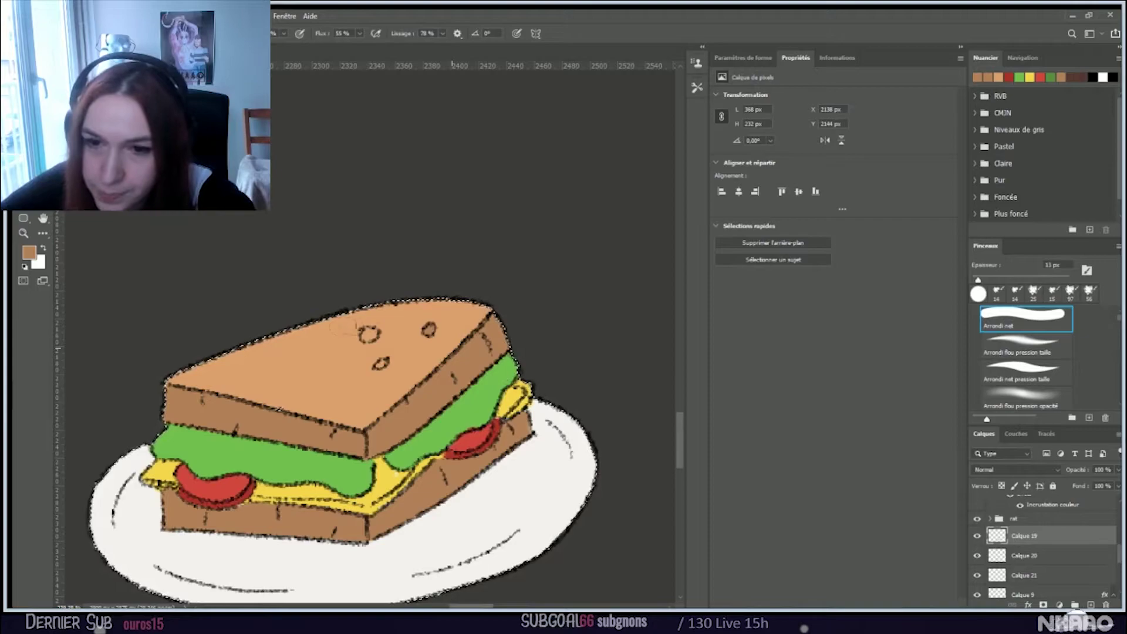
key(bracketleft)
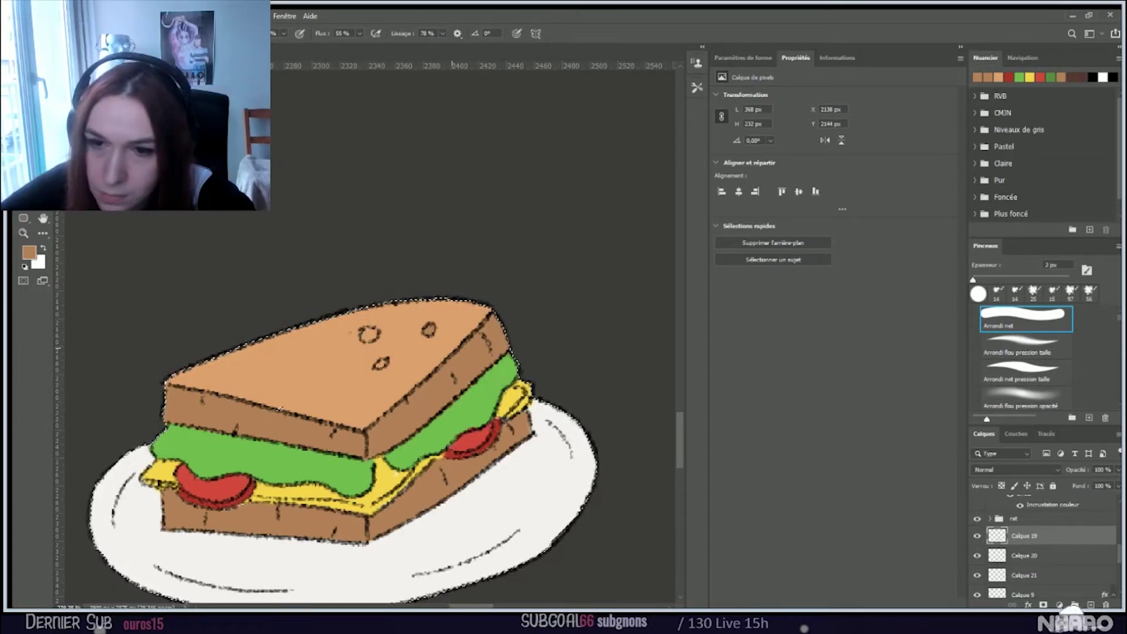
key(bracketright)
key(bracketright)
key(bracketright)
key(bracketright)
key(bracketright)
key(bracketright)
key(bracketright)
key(bracketright)
key(bracketright)
key(bracketleft)
key(bracketleft)
key(bracketleft)
key(bracketleft)
key(bracketleft)
key(bracketleft)
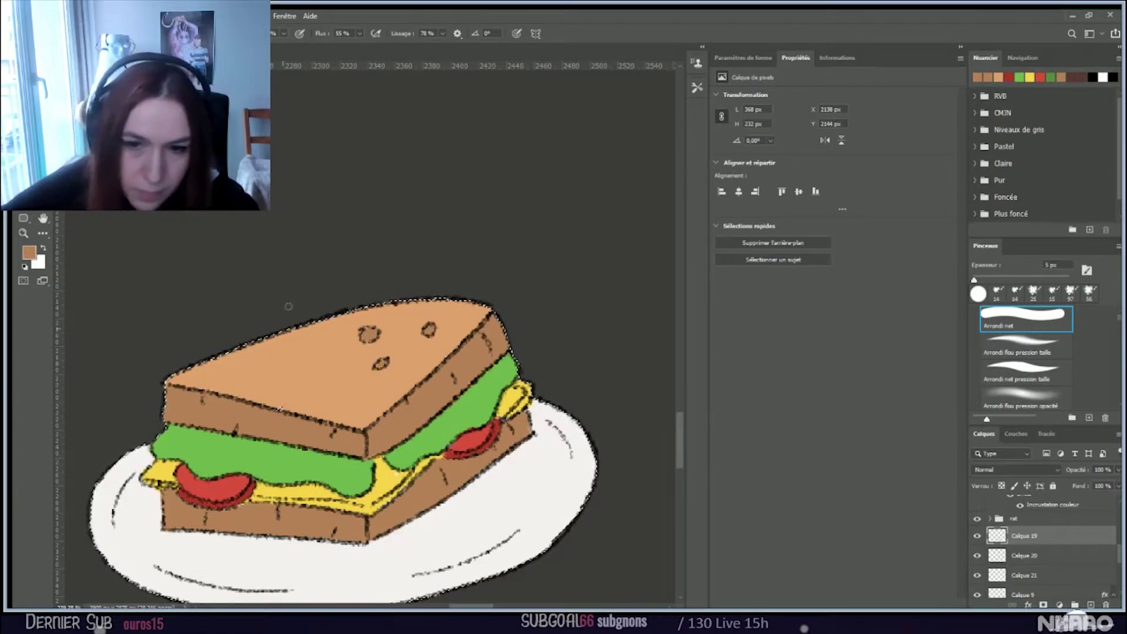
Step: Shade the cheese slice's lower front edges with a darker mustard yellow on Calque 21
scroll(366, 441, down, 1)
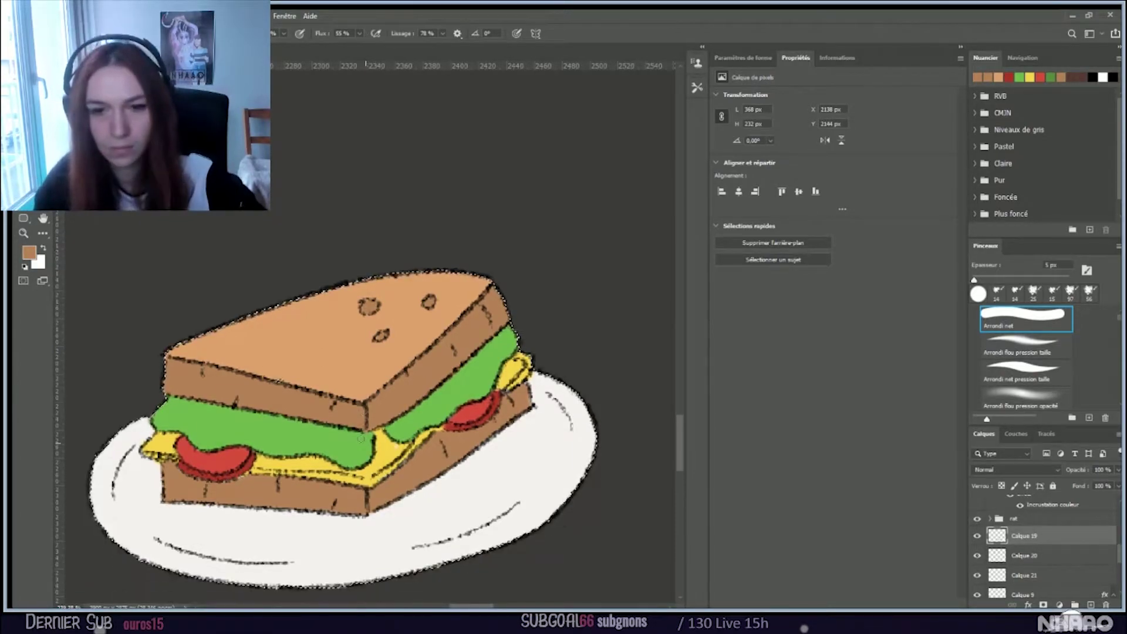
scroll(366, 441, down, 4)
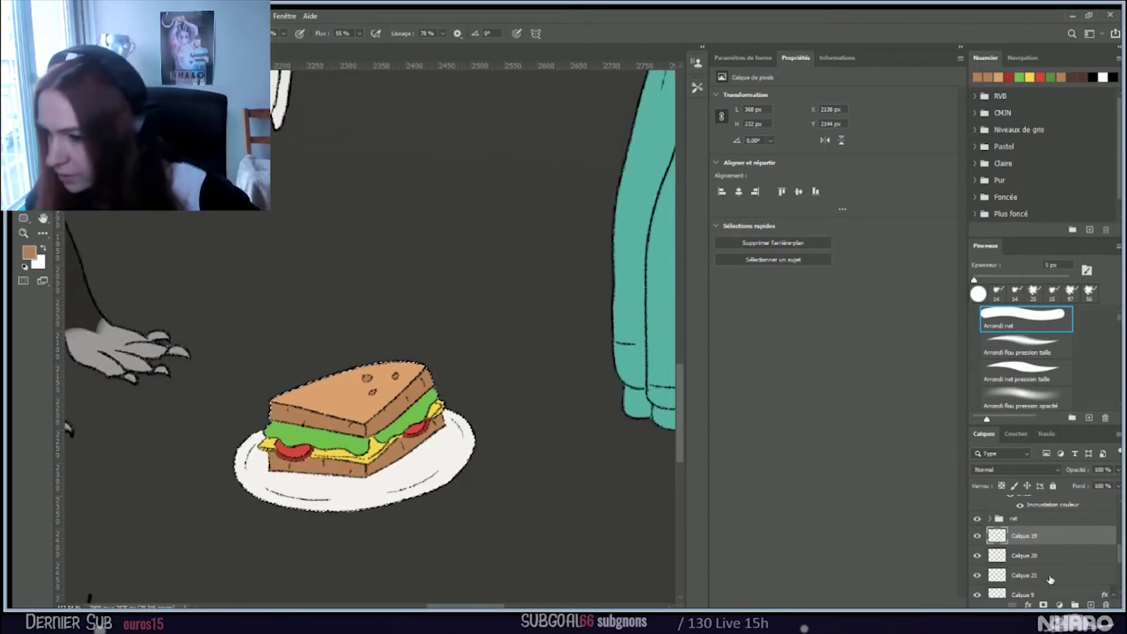
scroll(975, 564, down, 1)
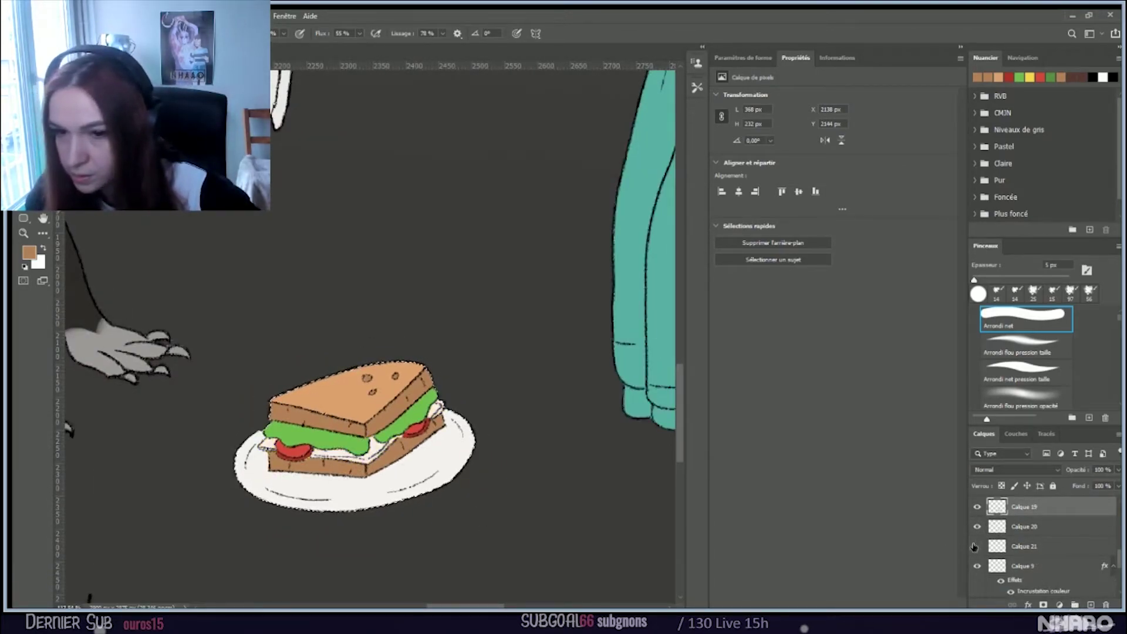
click(1021, 548)
scroll(306, 463, up, 3)
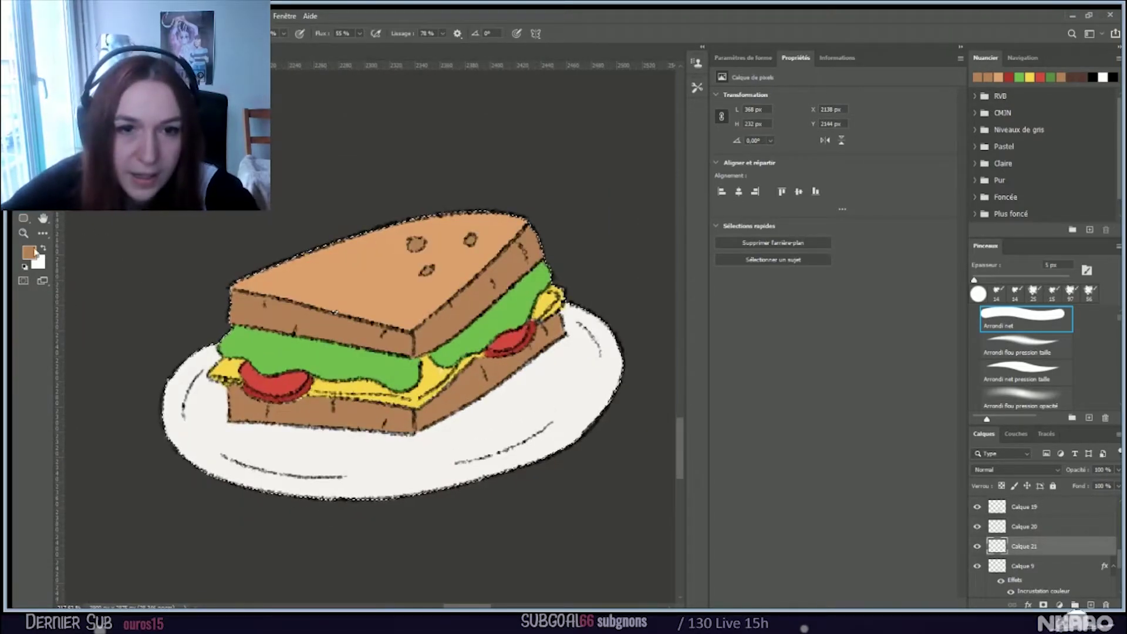
click(26, 252)
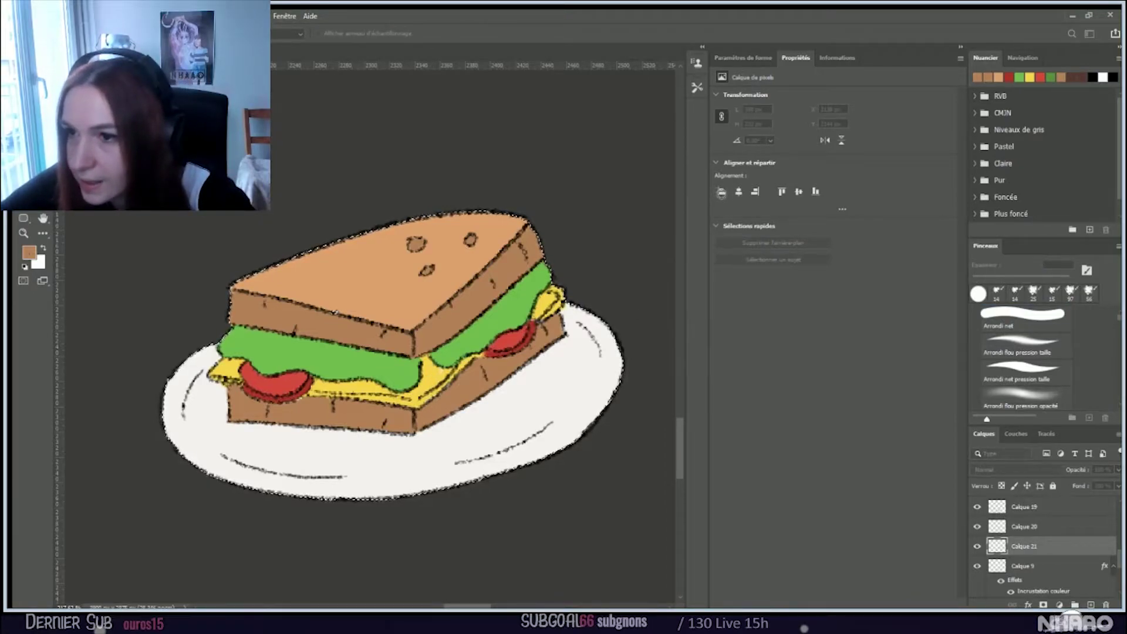
click(868, 166)
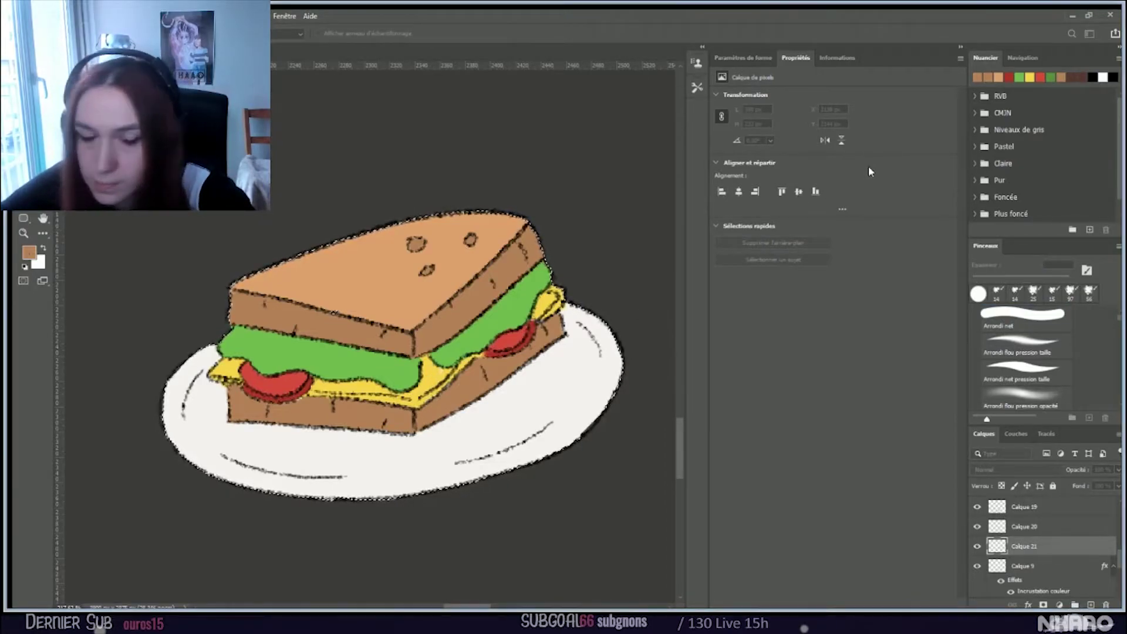
key(g)
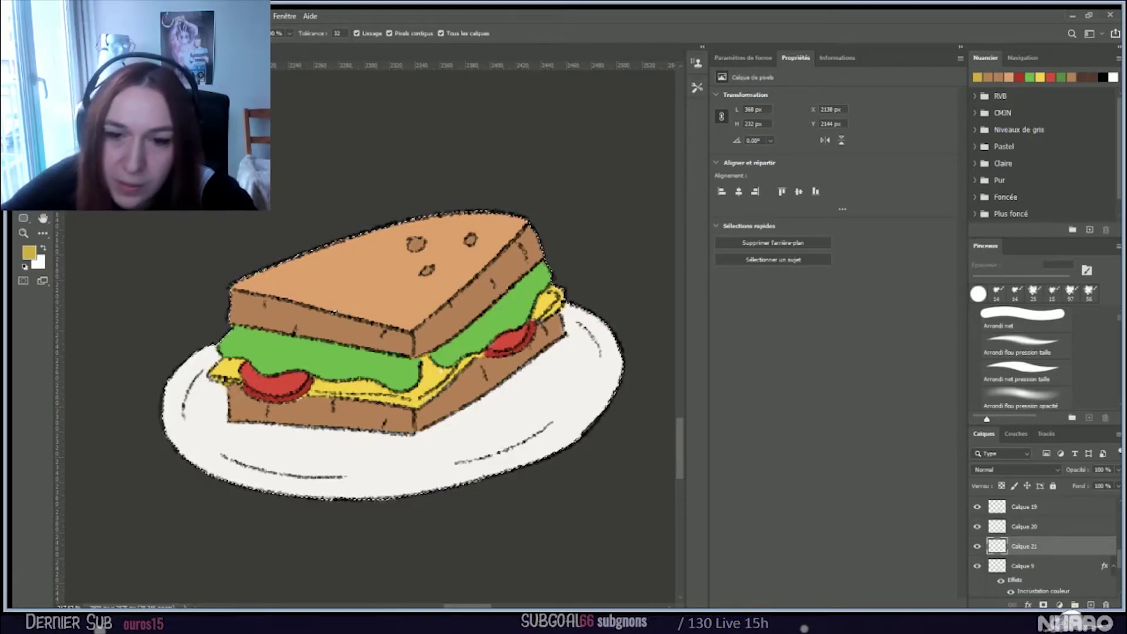
key(b)
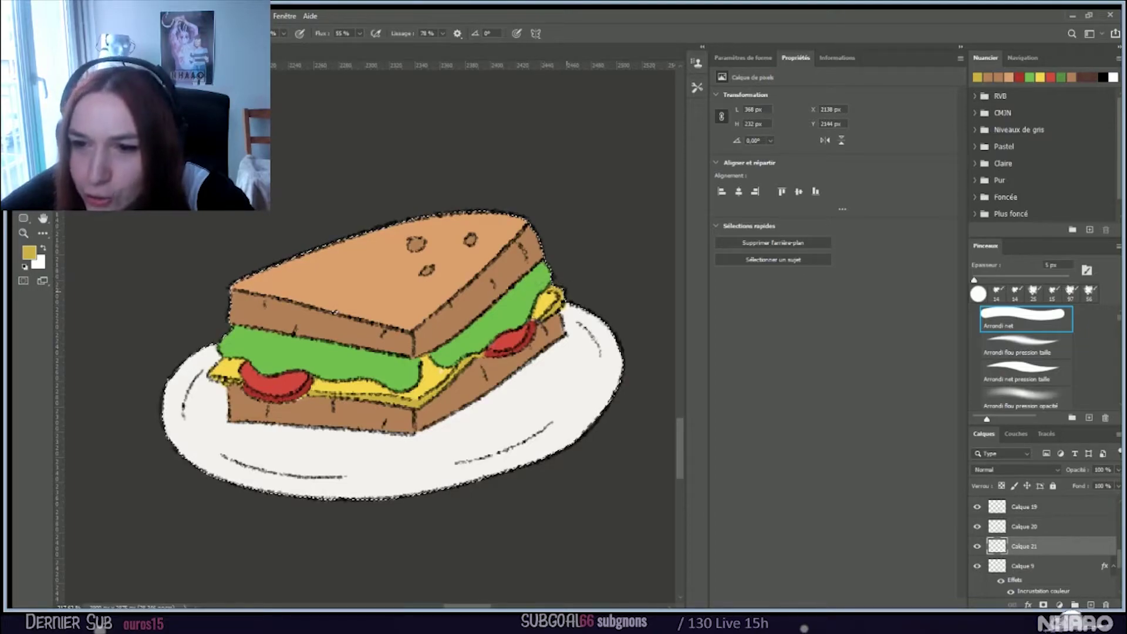
key(e)
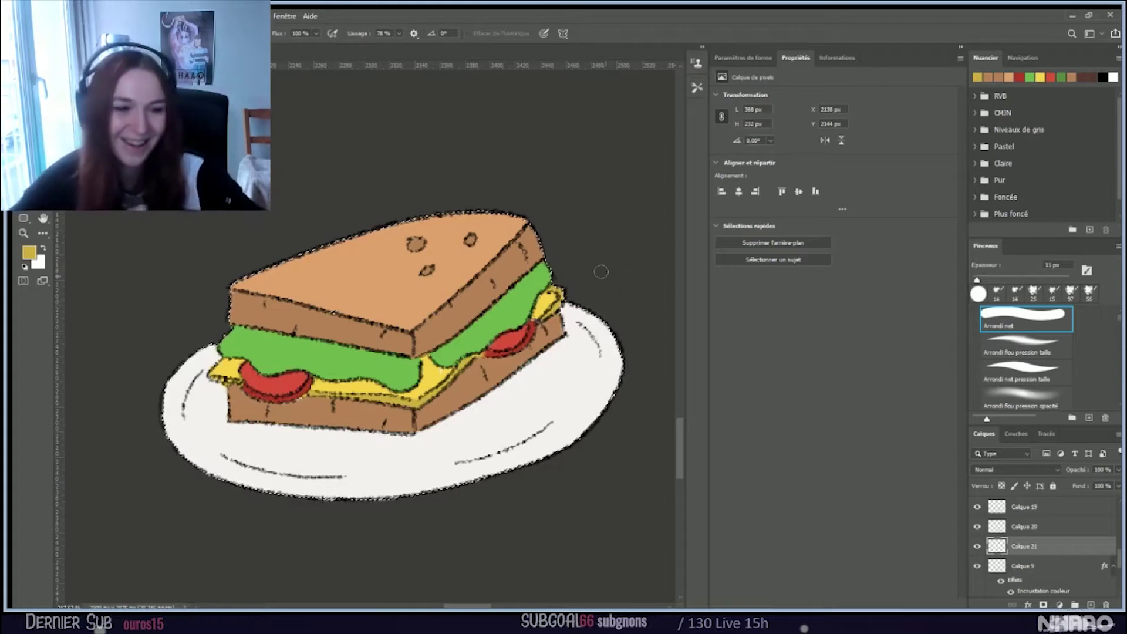
Step: Try a light grey colour overlay on the plate's layer
scroll(600, 271, down, 3)
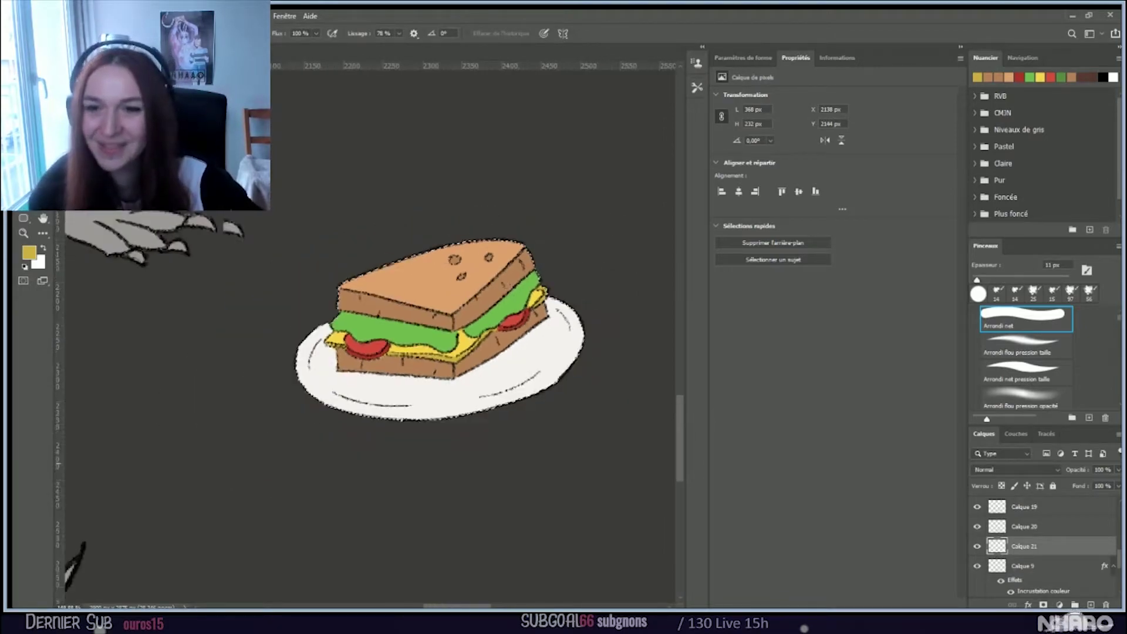
scroll(511, 282, down, 2)
scroll(546, 290, up, 3)
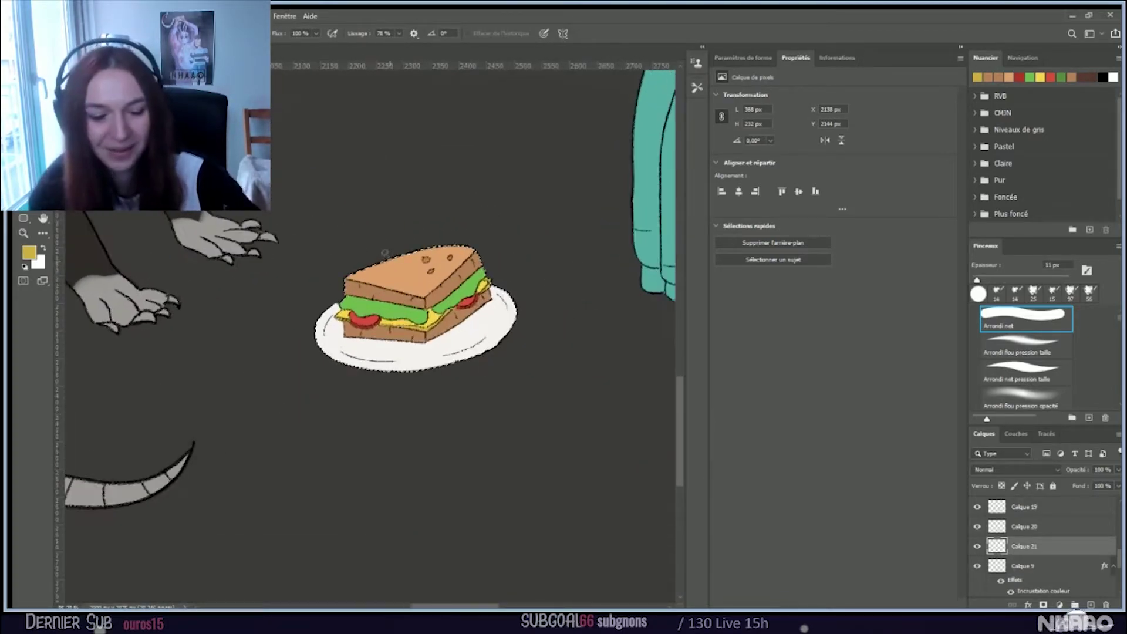
scroll(386, 241, down, 3)
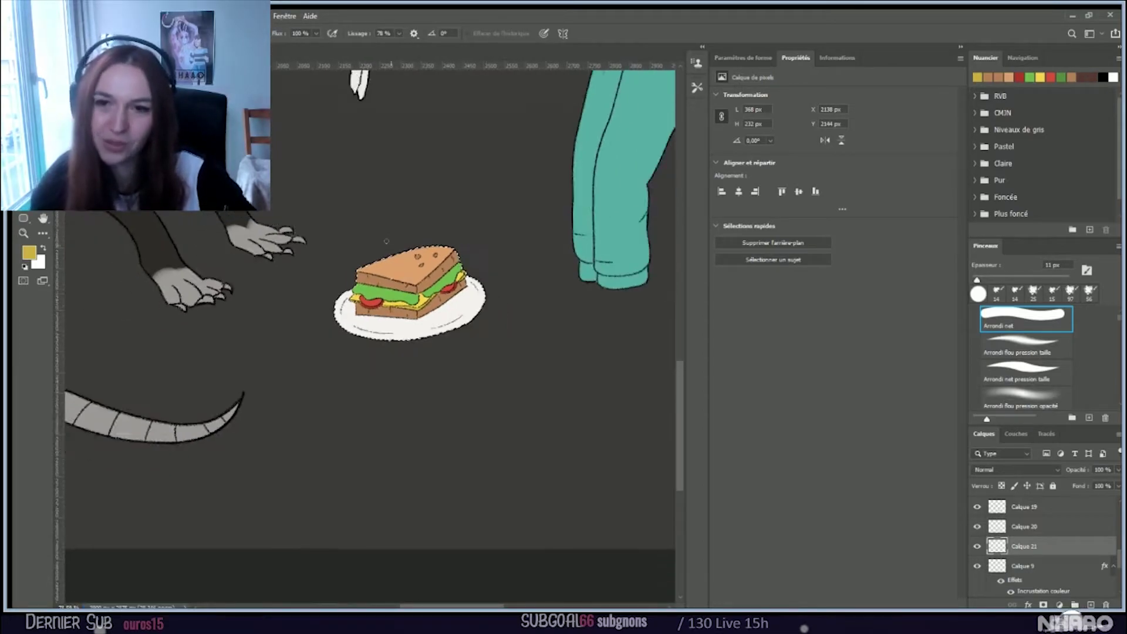
scroll(387, 241, down, 3)
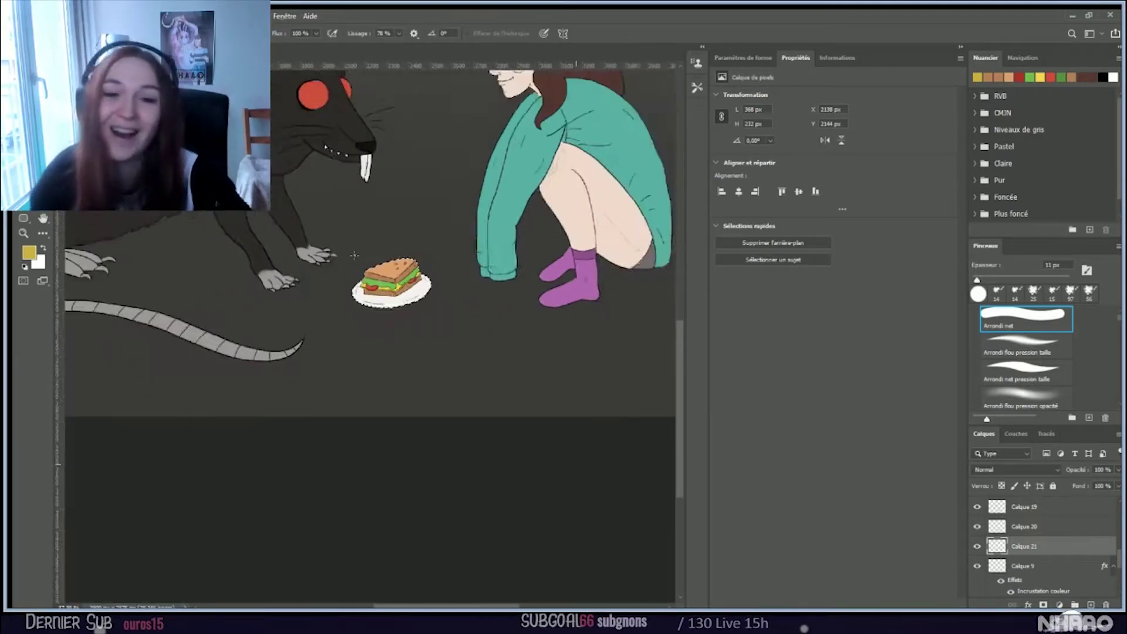
scroll(425, 389, up, 4)
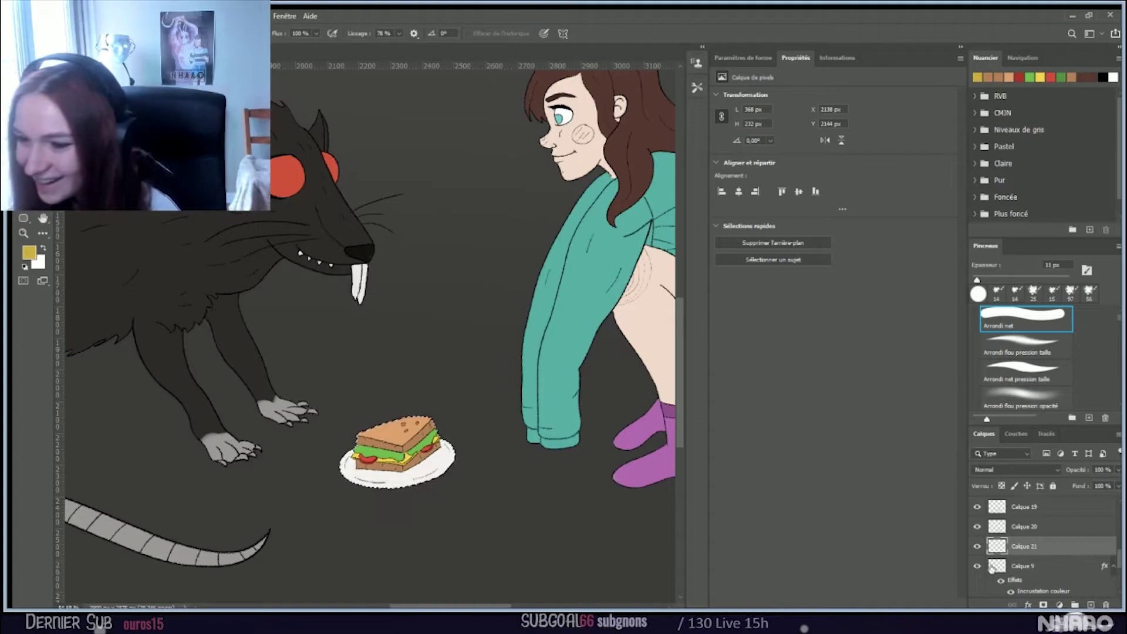
click(1067, 563)
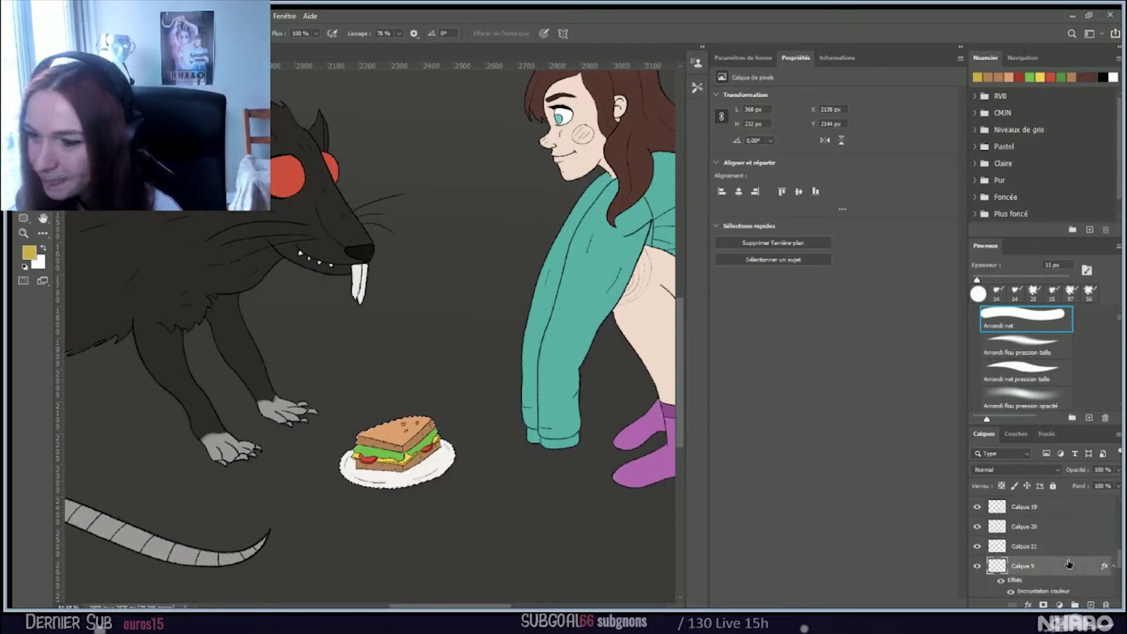
key(space)
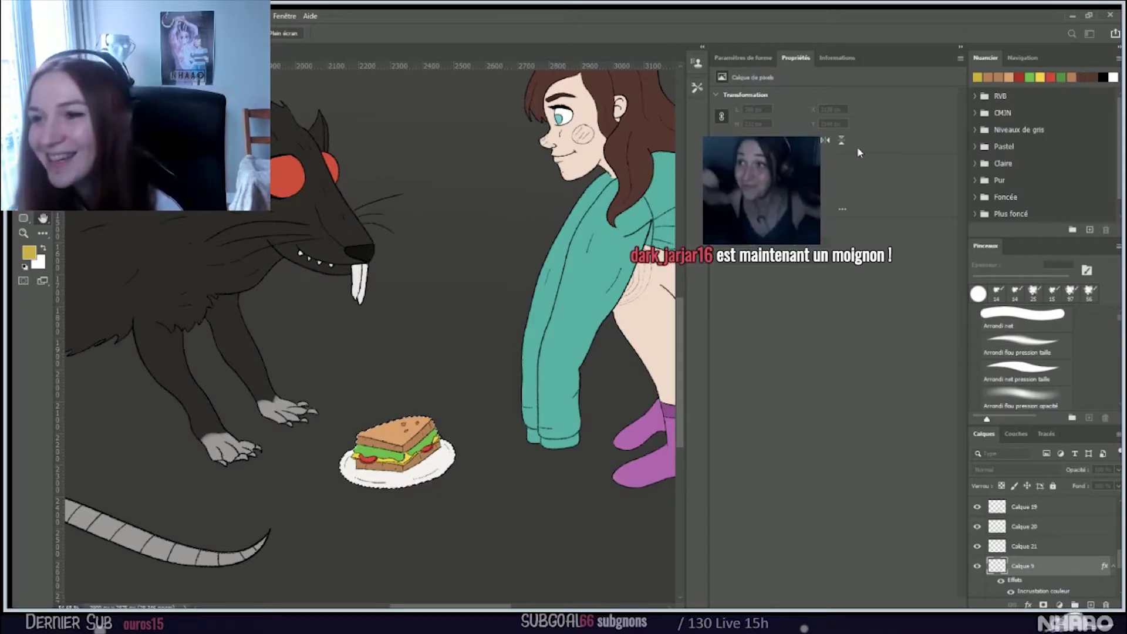
click(886, 139)
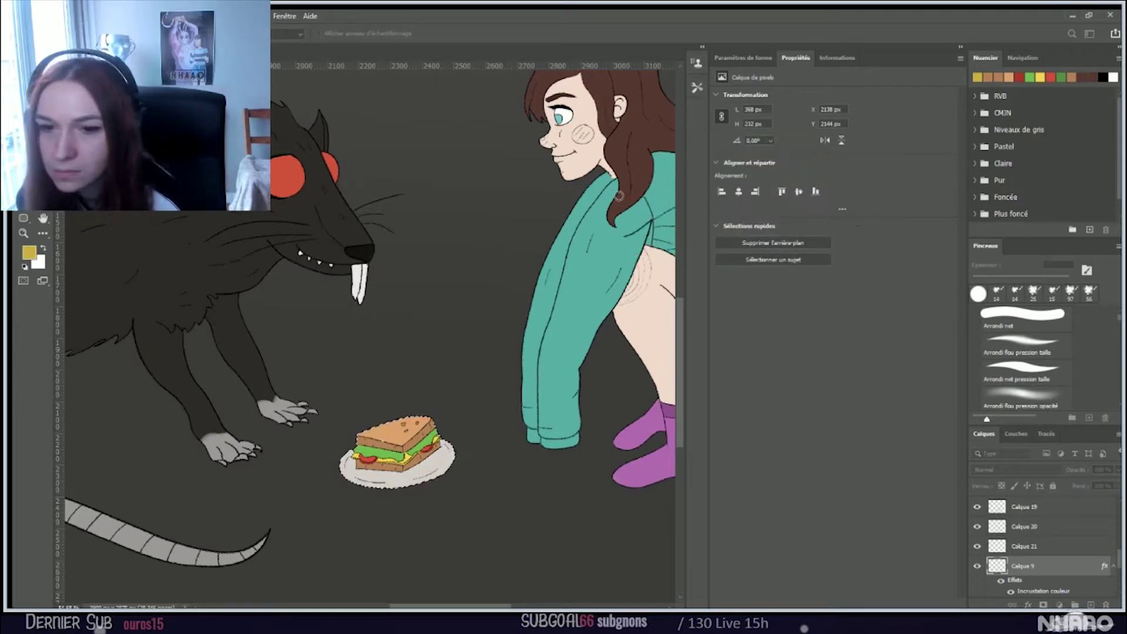
click(893, 168)
click(1043, 125)
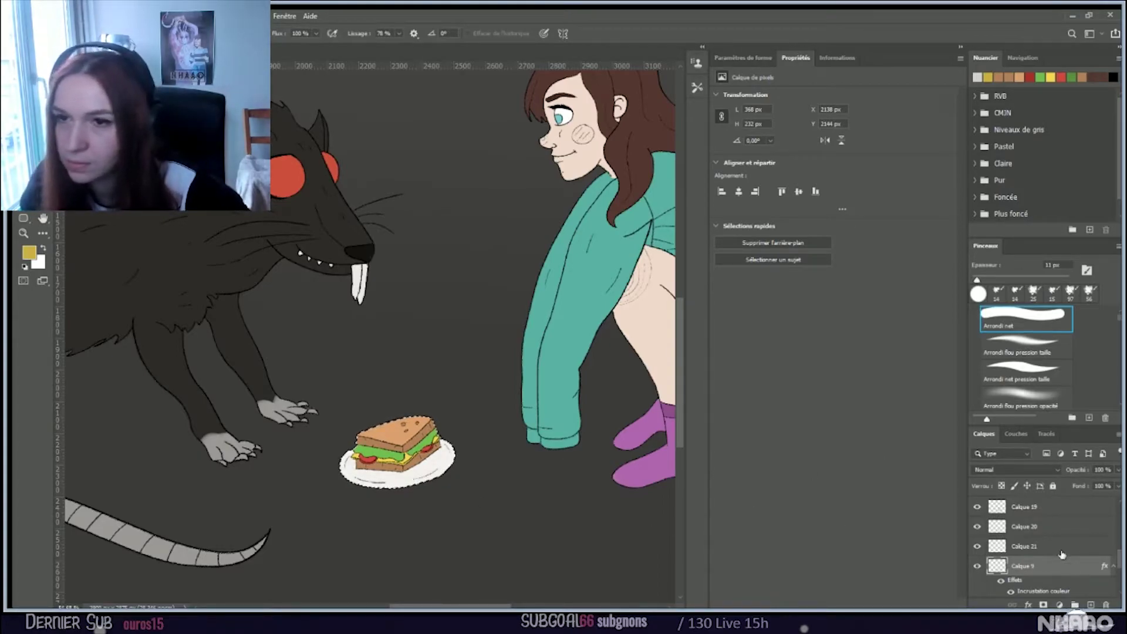
Step: Change the plate layer's colour overlay from white to a light warm grey
key(space)
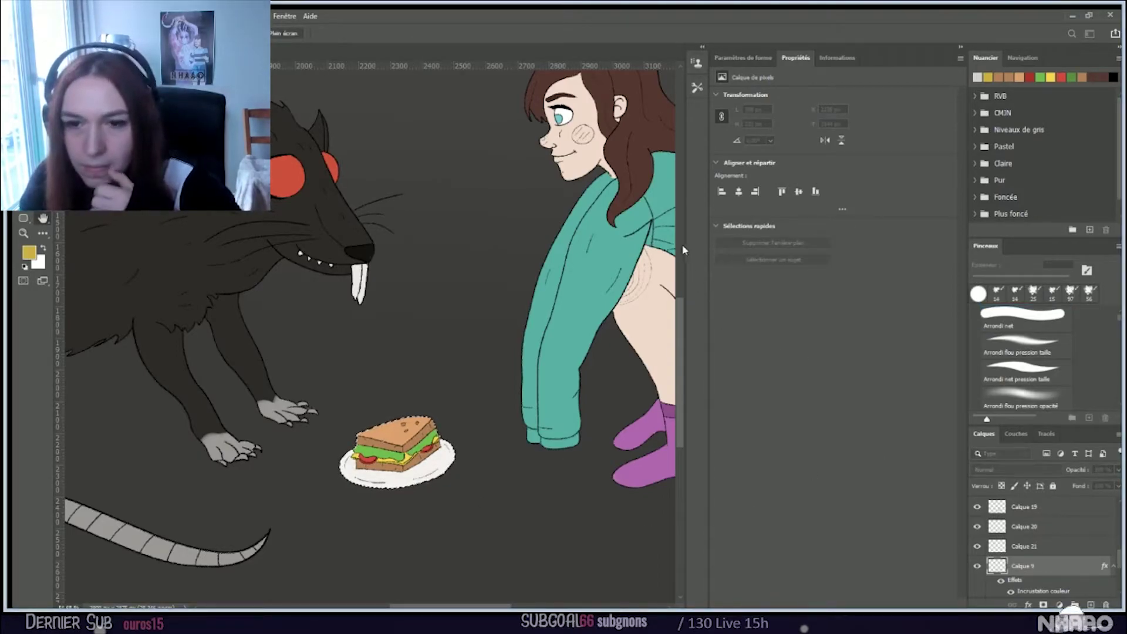
click(887, 124)
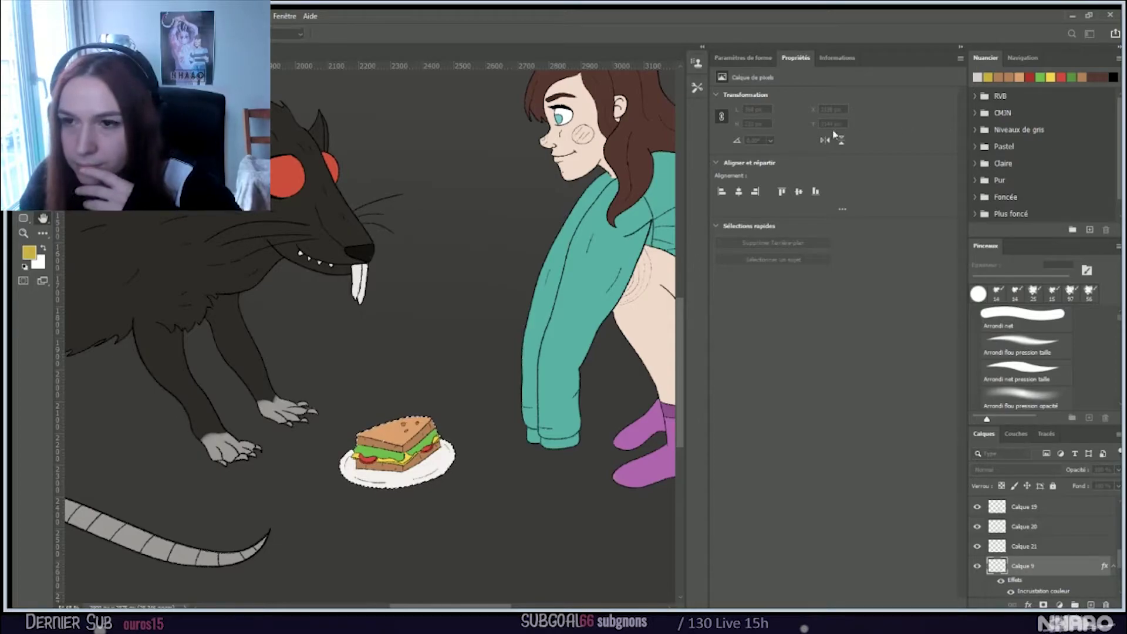
click(622, 200)
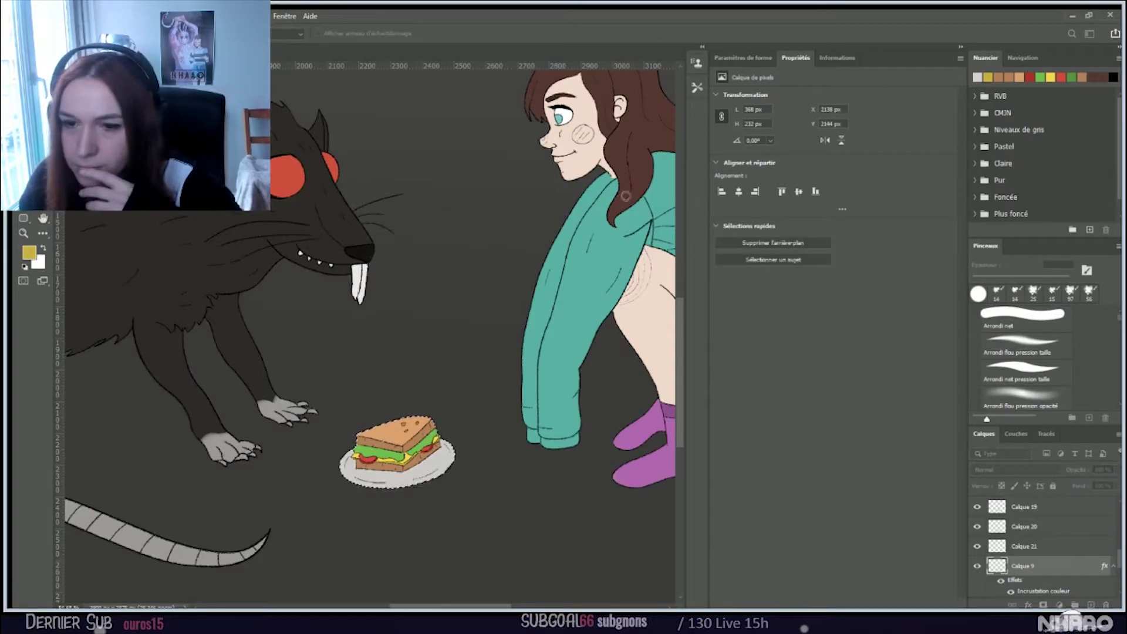
click(909, 159)
click(1055, 110)
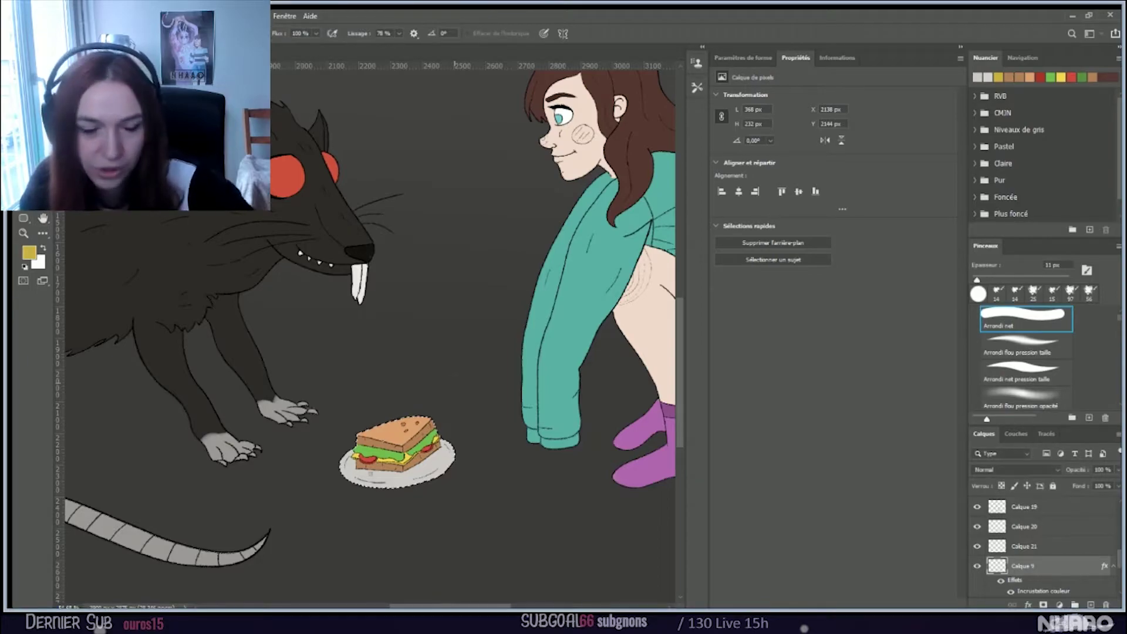
Step: Shade the plate's inner rim with a darker grey on new layer Calque 22, using the Arrondi flou pression opacité brush at 34 px
scroll(340, 500, up, 8)
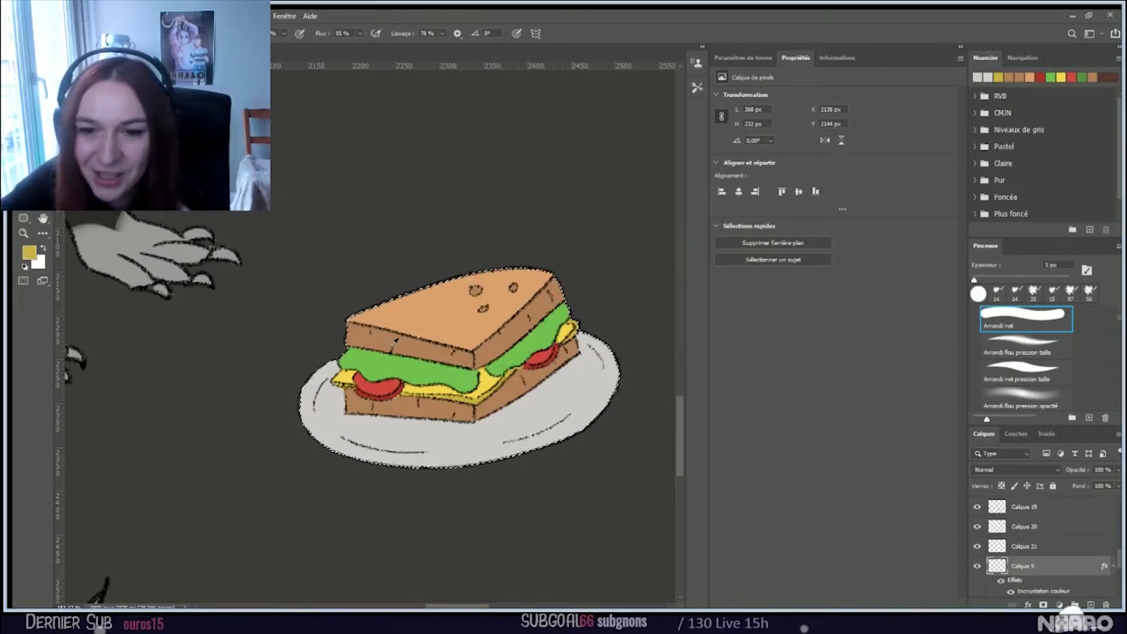
key(alt)
click(634, 232)
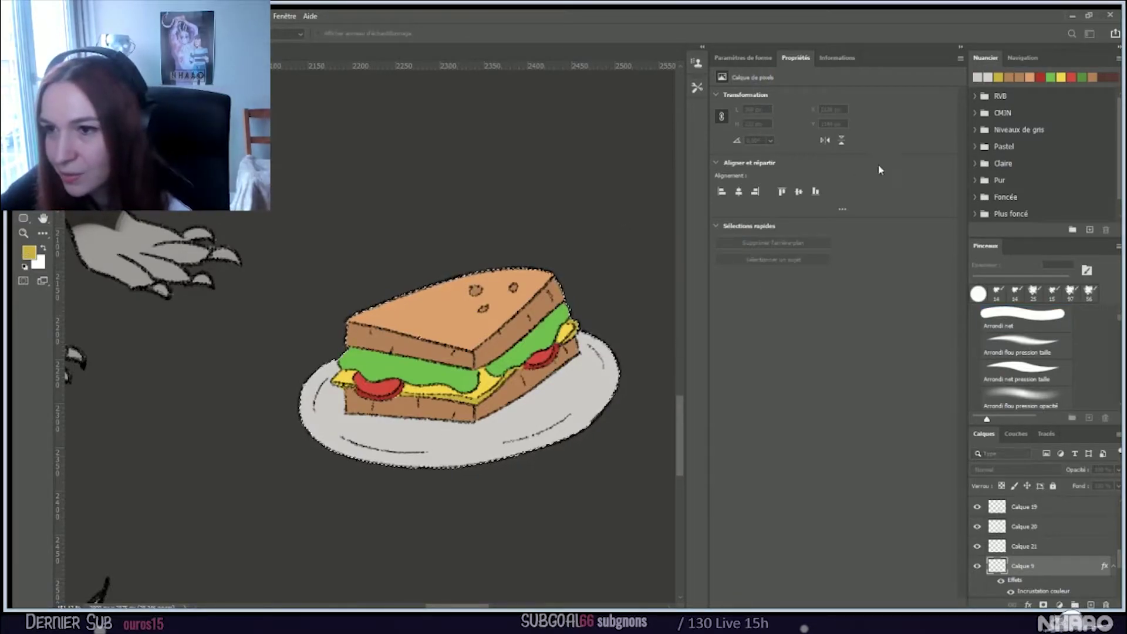
click(882, 171)
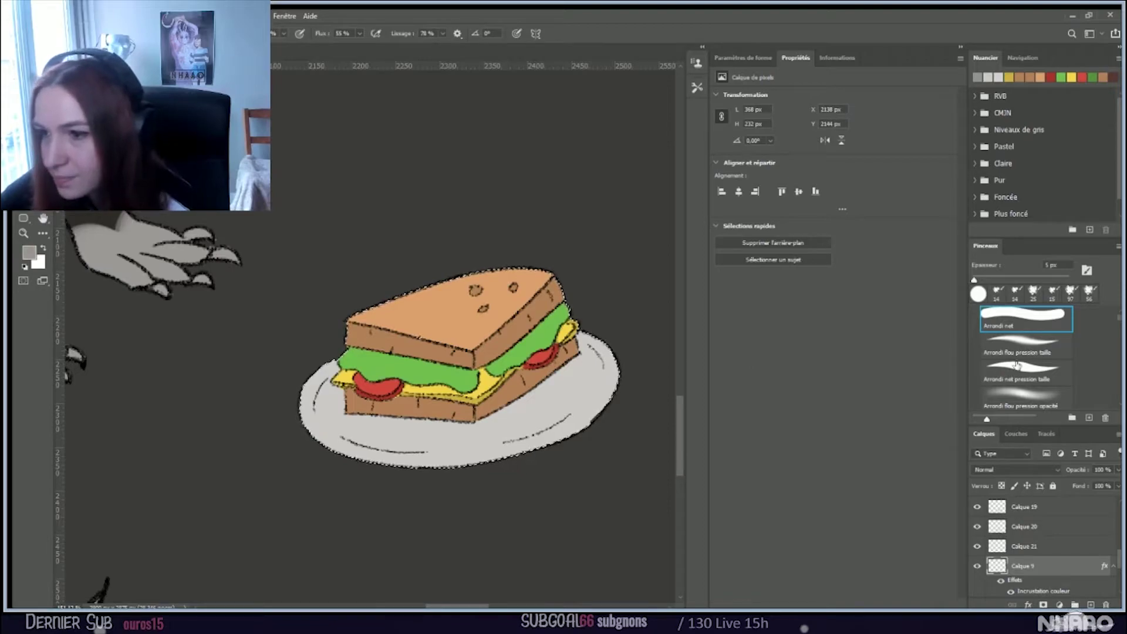
click(1009, 404)
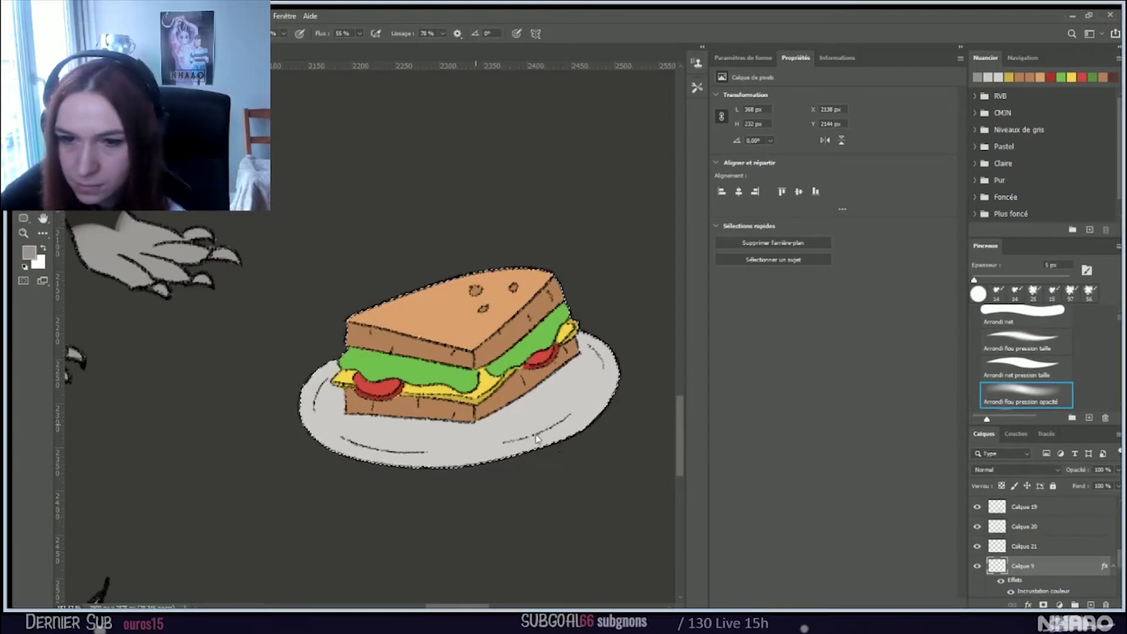
key(bracketright)
drag(324, 388, 321, 378)
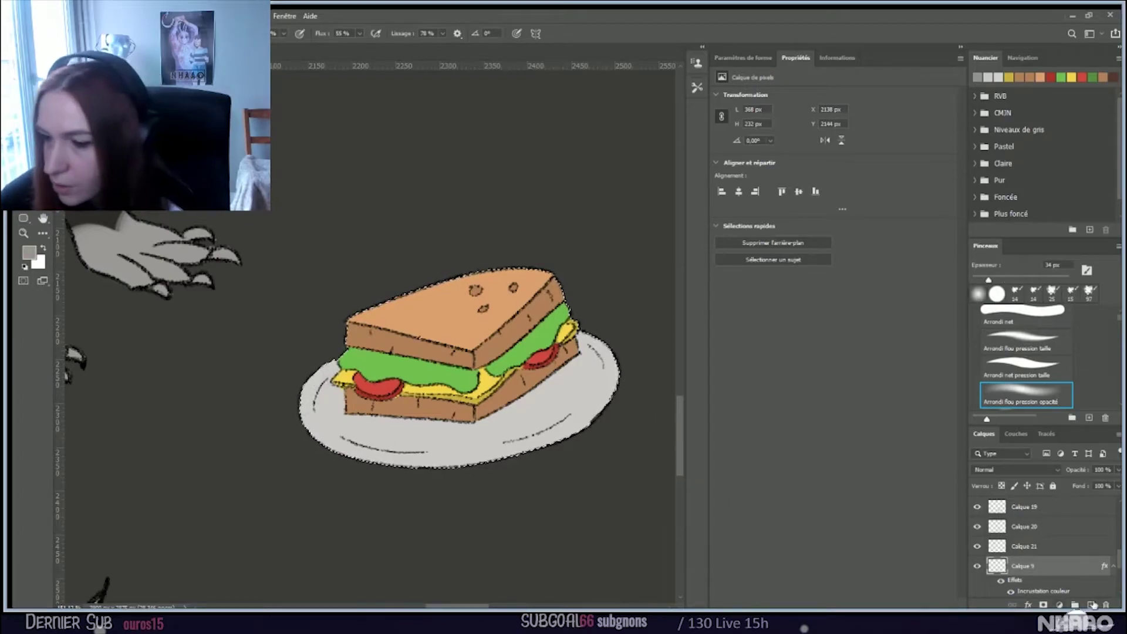
key(ctrl+shift+alt+n)
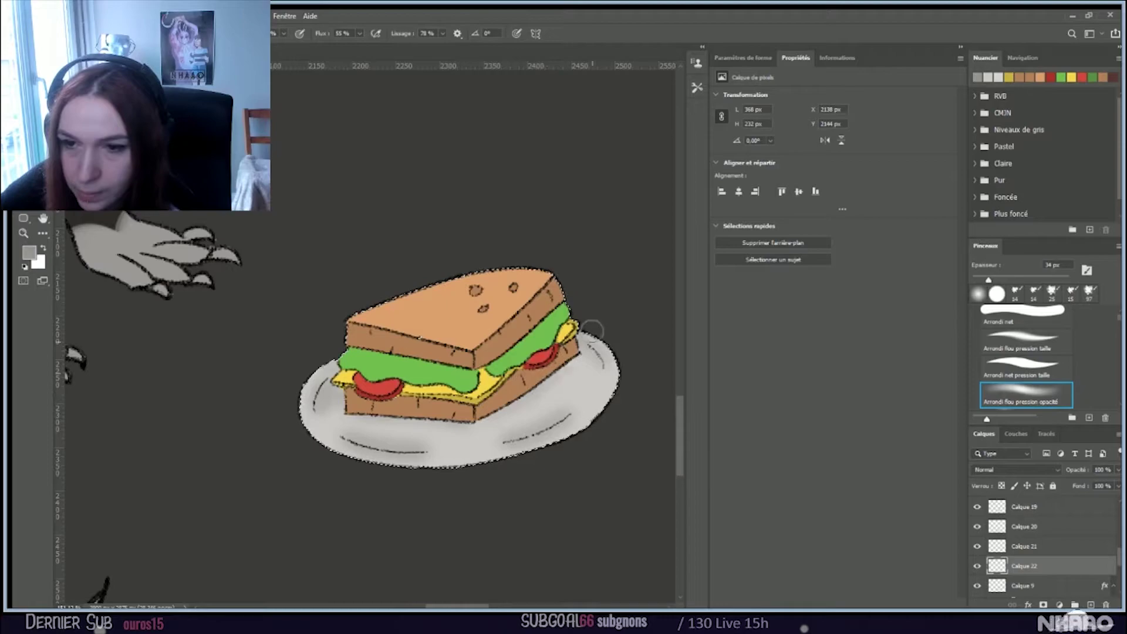
scroll(597, 302, down, 6)
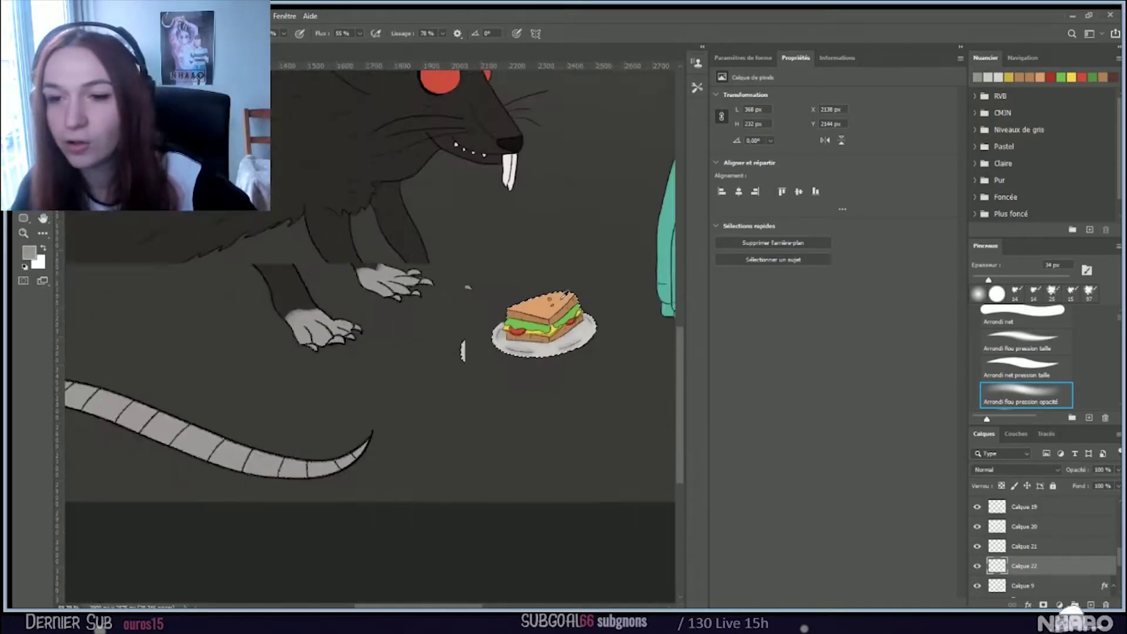
scroll(550, 296, down, 2)
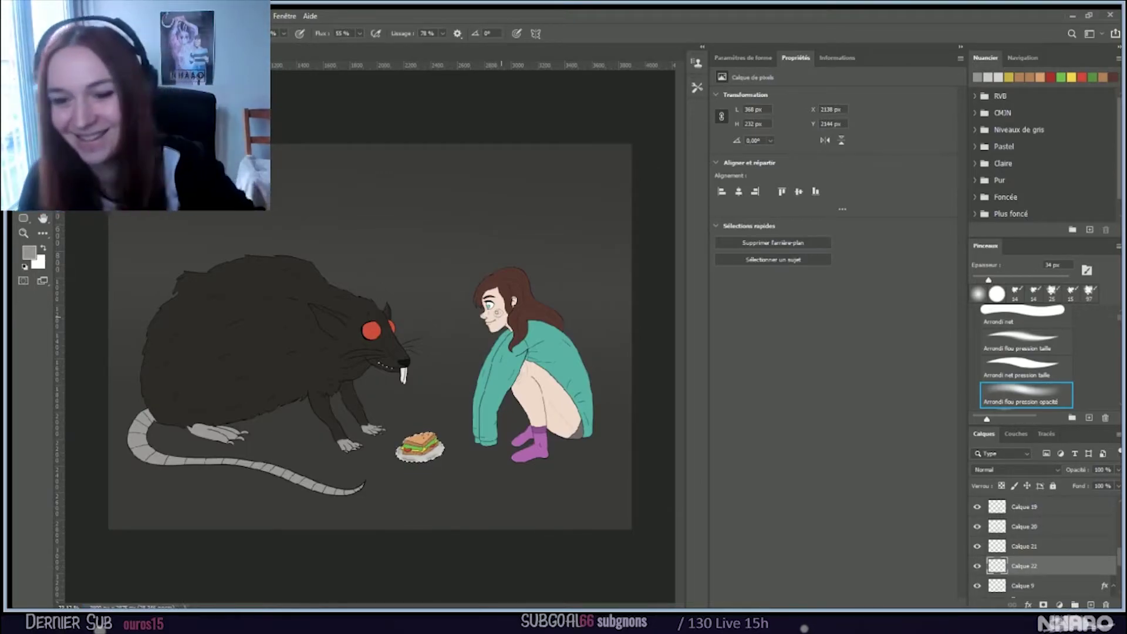
Step: Fill the girl's hair with a lighter reddish brown on Calque 10 in the abby group
scroll(419, 321, up, 2)
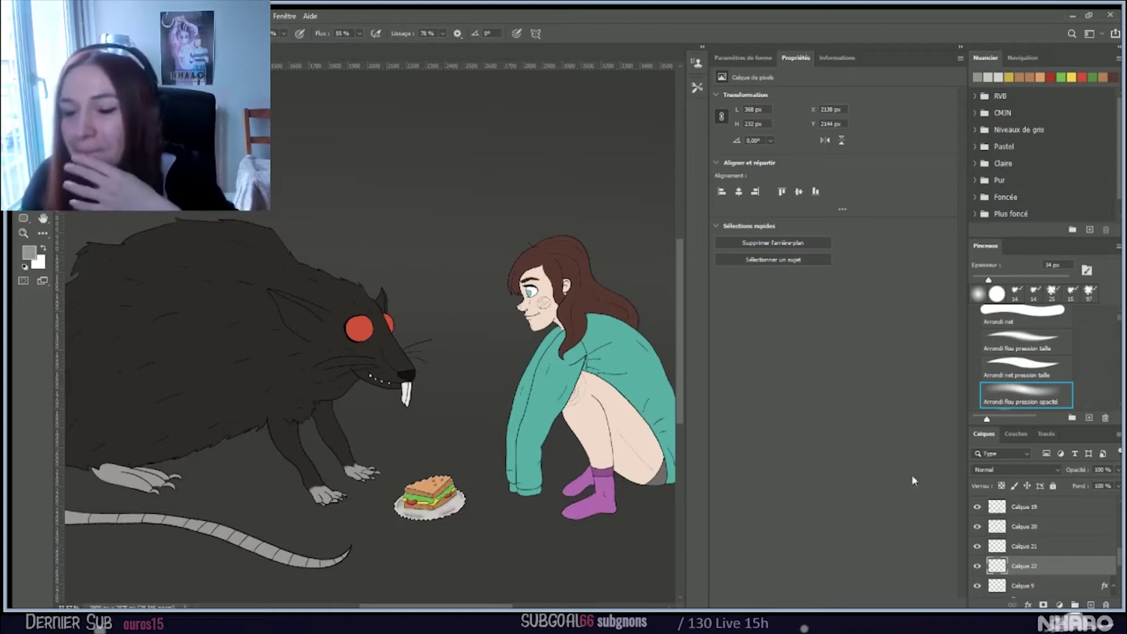
scroll(1047, 568, up, 3)
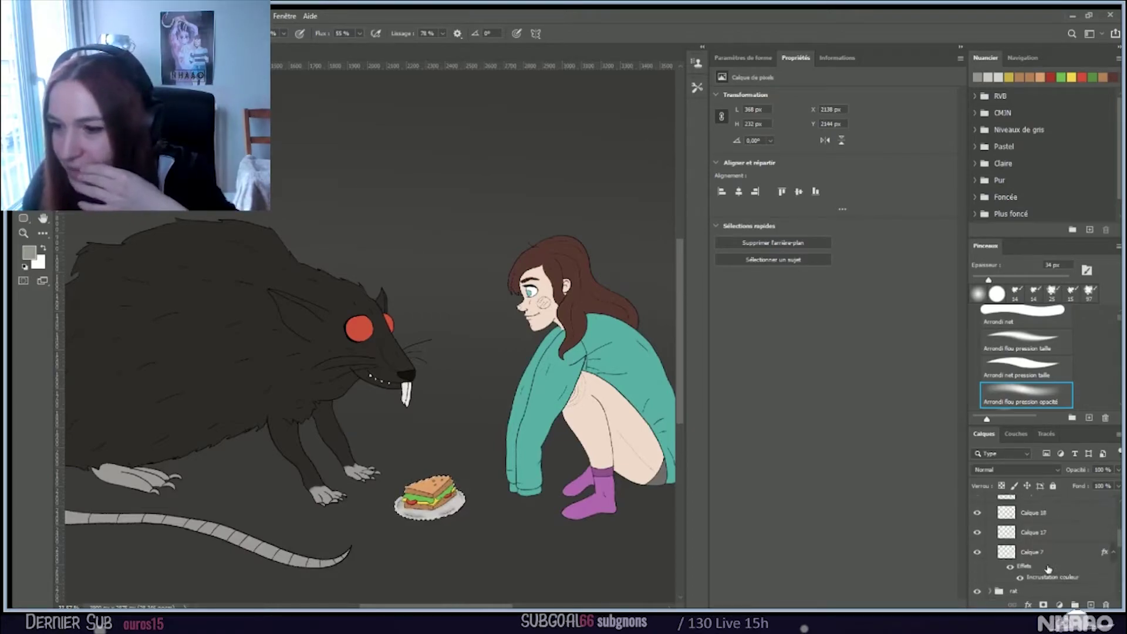
scroll(1041, 540, up, 5)
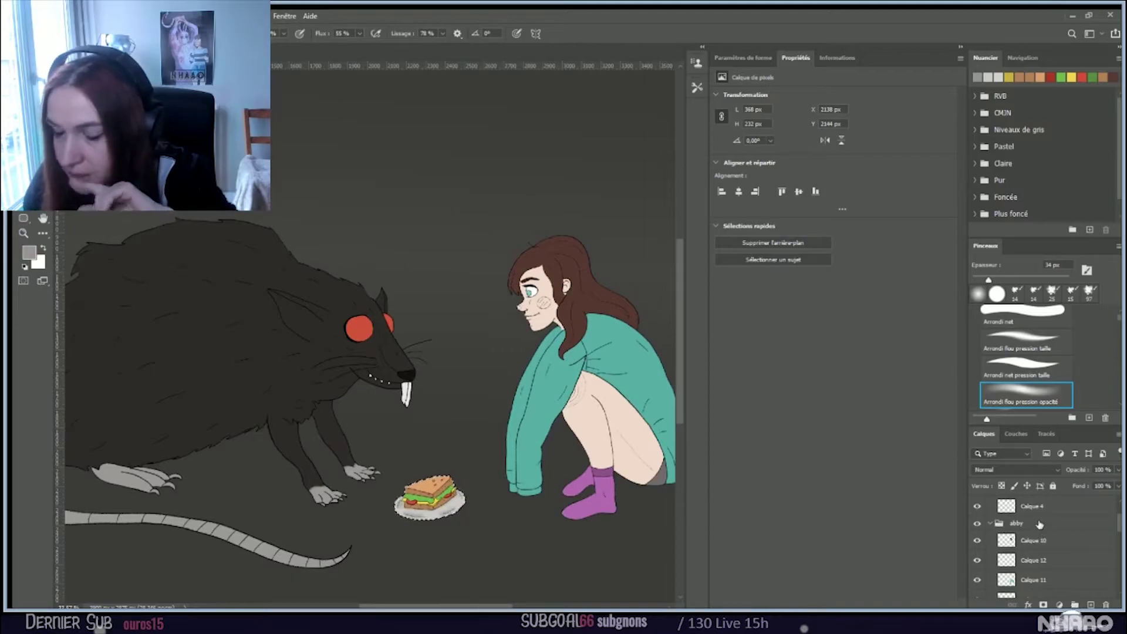
click(1040, 524)
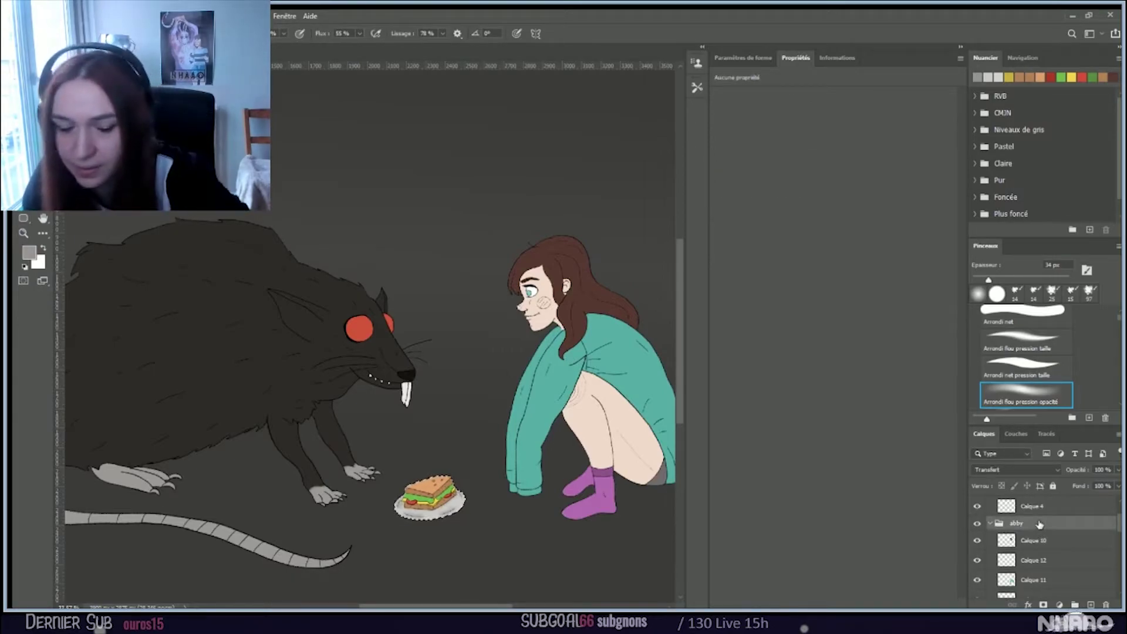
scroll(1063, 531, down, 2)
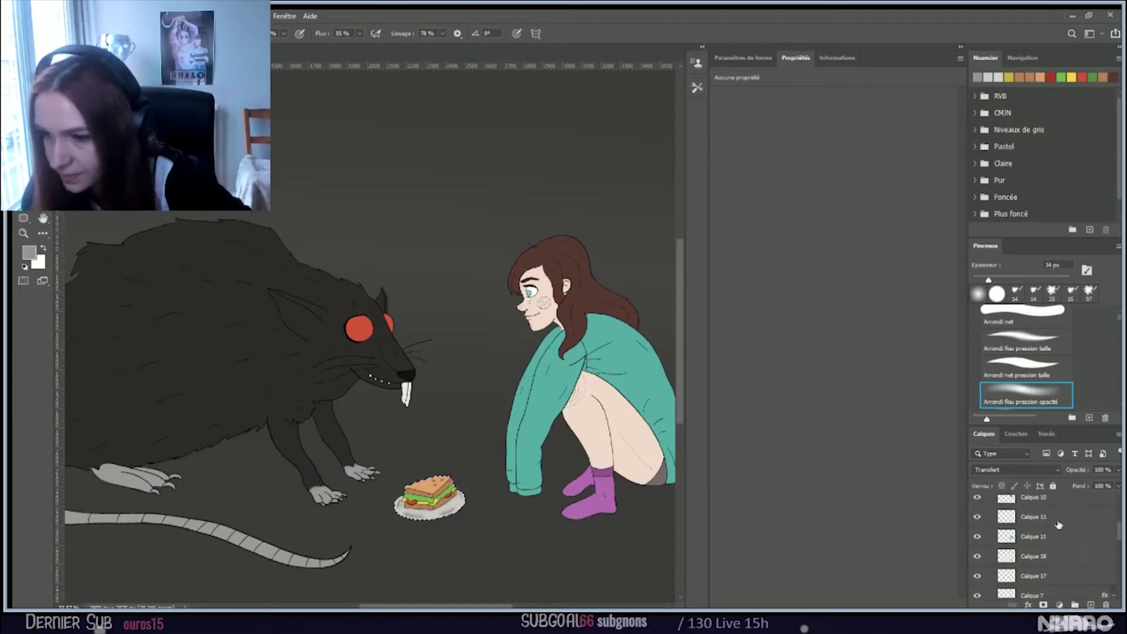
scroll(1063, 532, up, 2)
key(ctrl+plus)
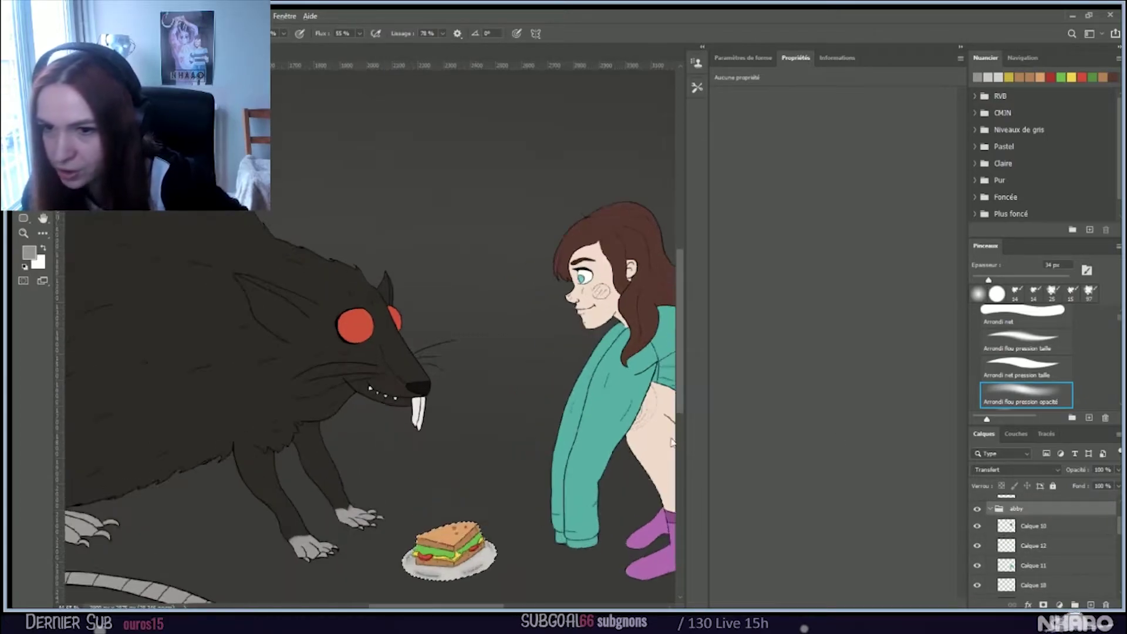
drag(477, 606, 518, 605)
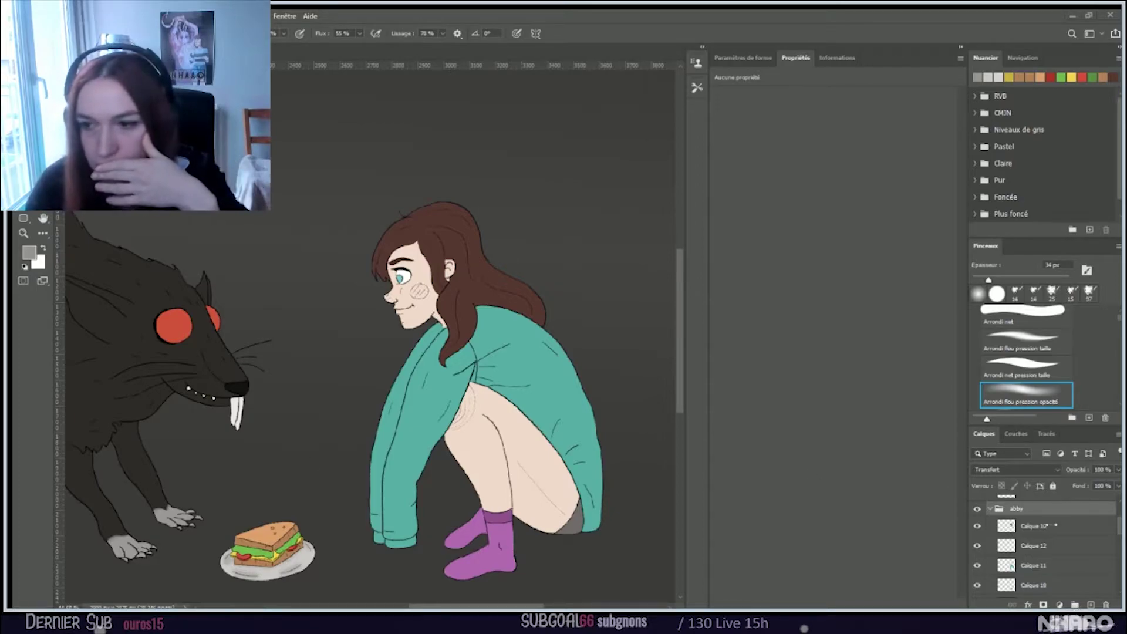
click(1051, 529)
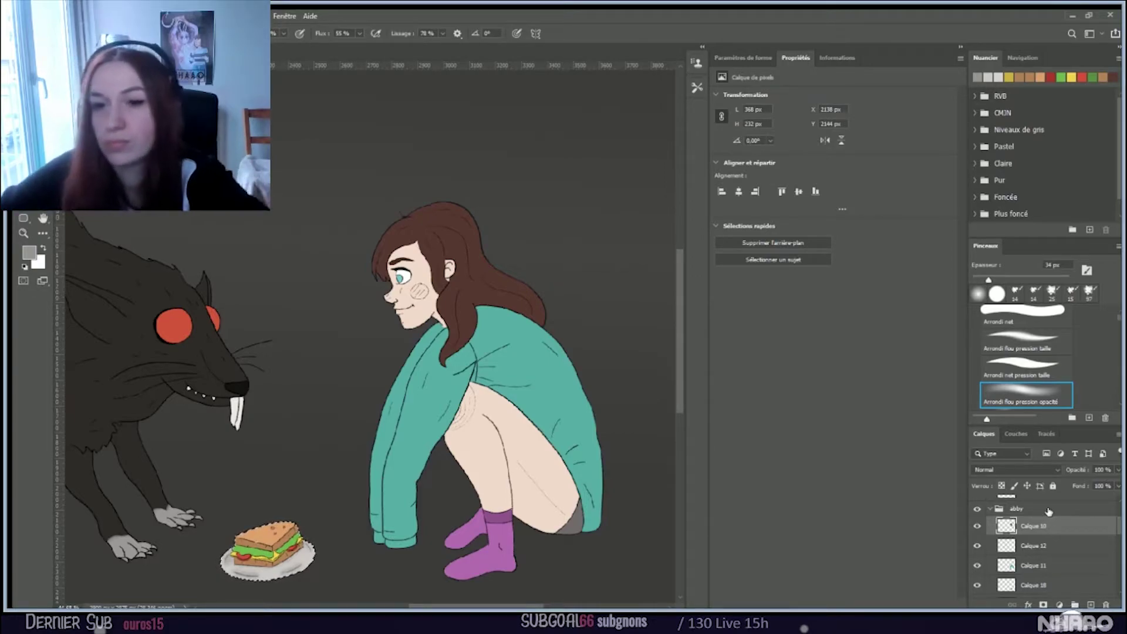
click(24, 252)
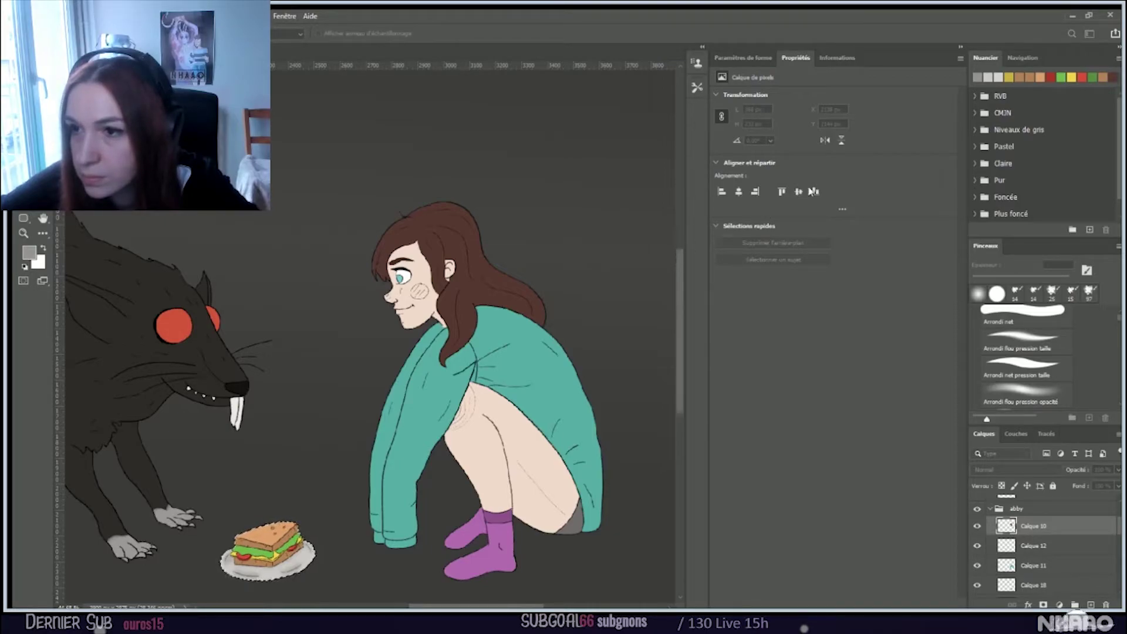
key(g)
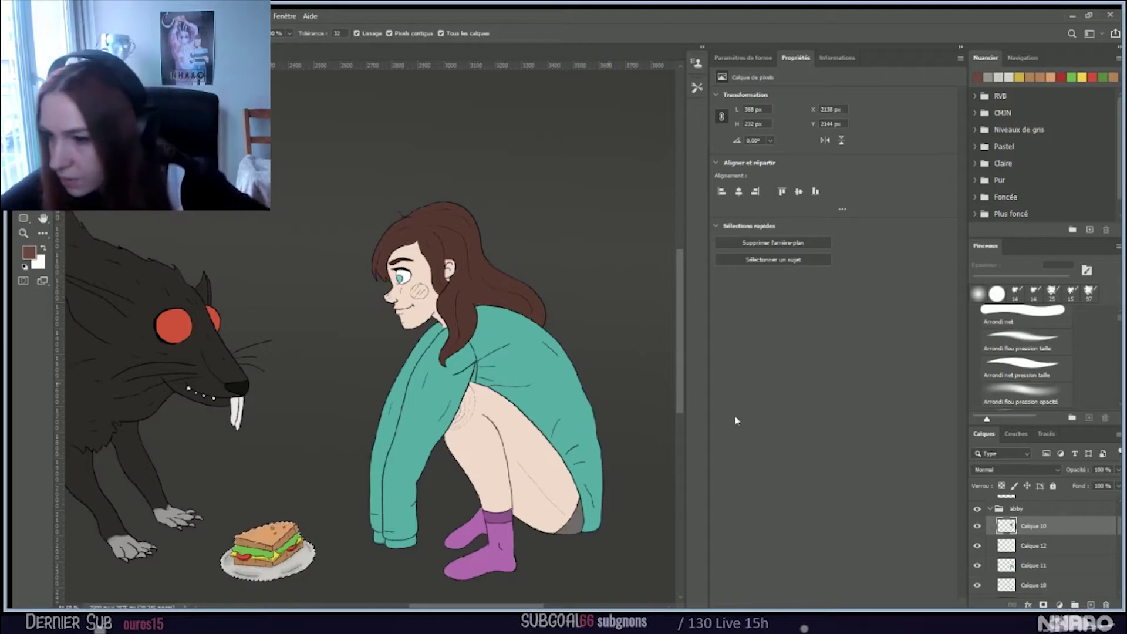
click(470, 275)
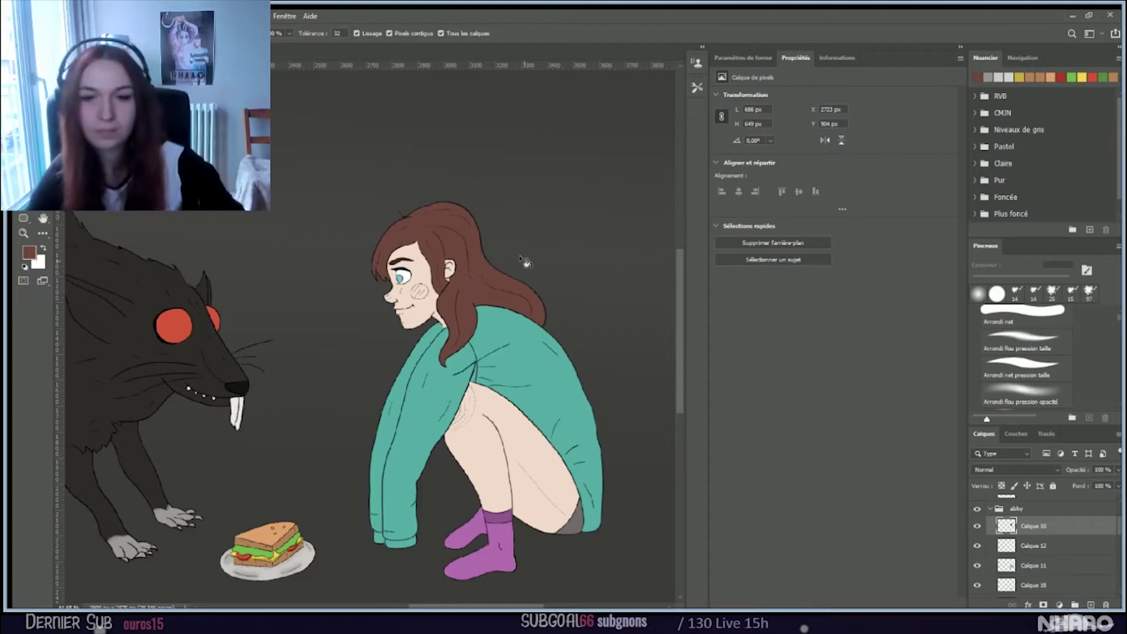
Step: Fill the girl's eyebrow with a slightly darker brown on Calque 10
scroll(452, 264, up, 5)
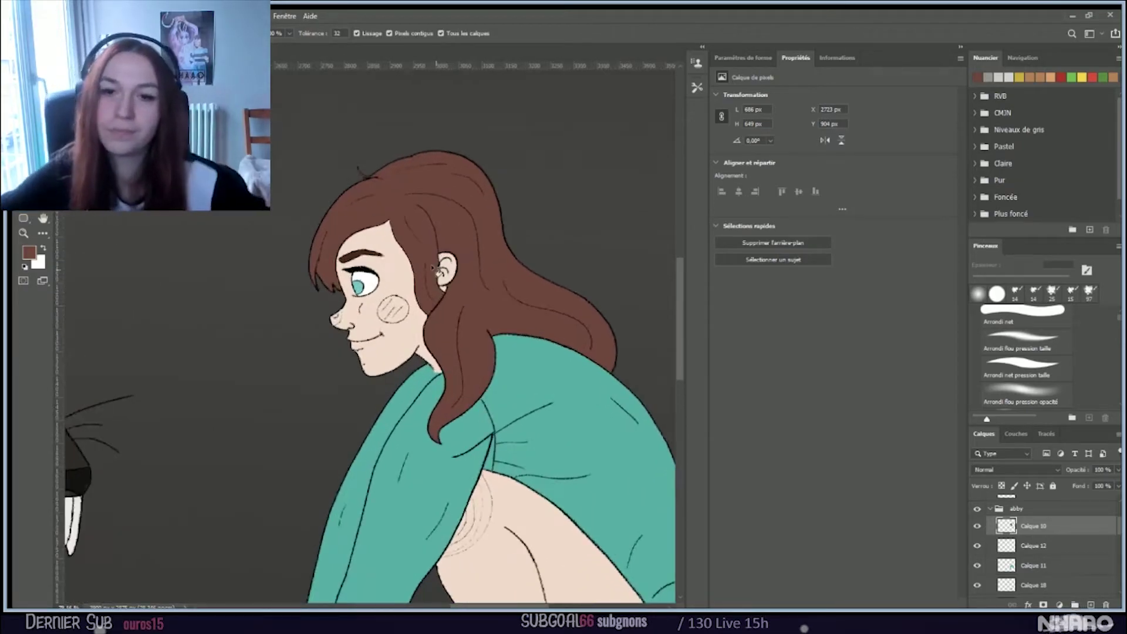
click(28, 252)
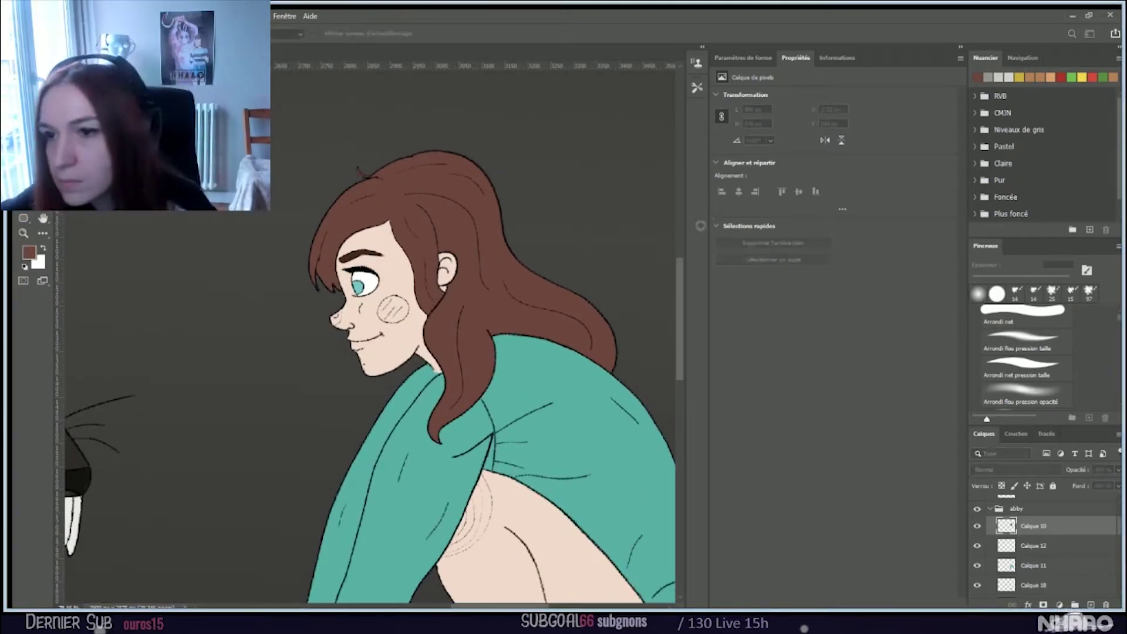
click(859, 178)
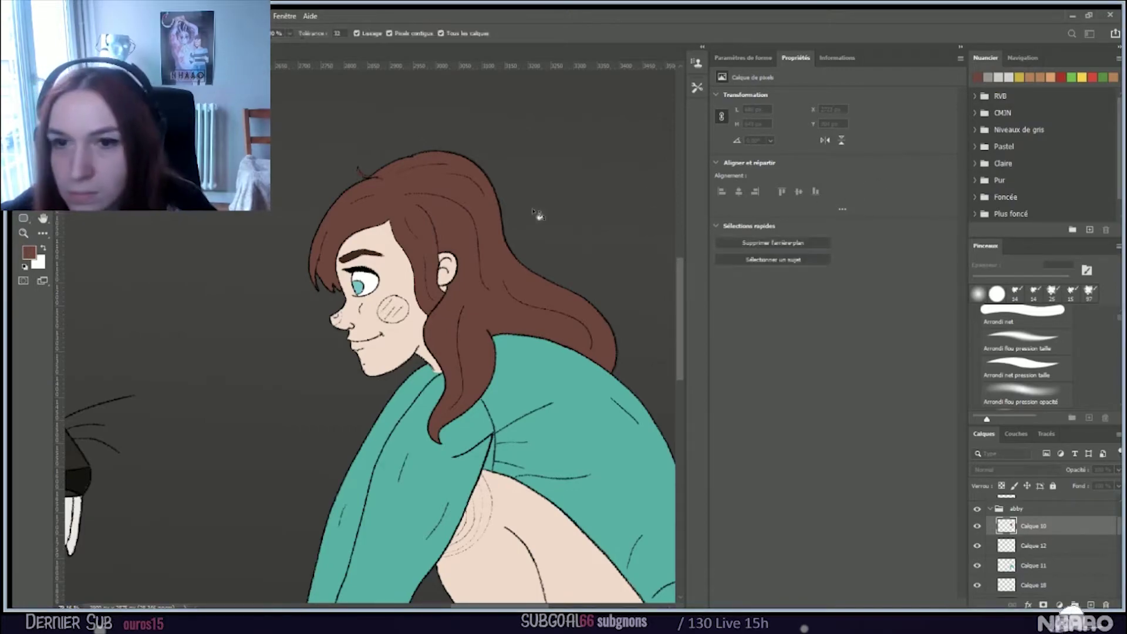
click(357, 257)
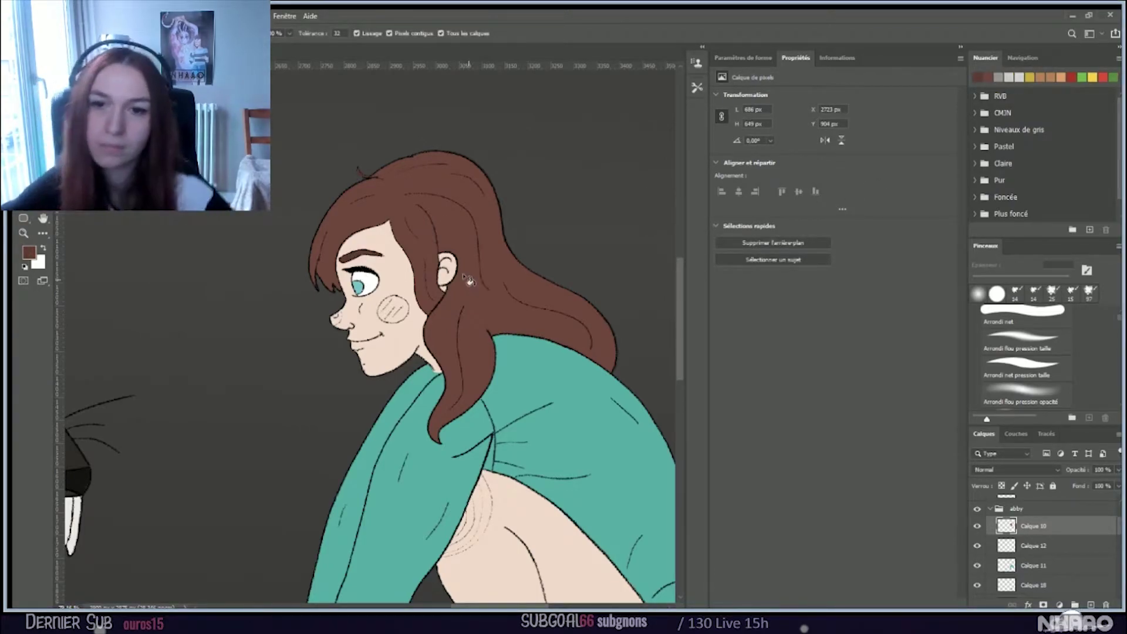
scroll(466, 281, down, 1)
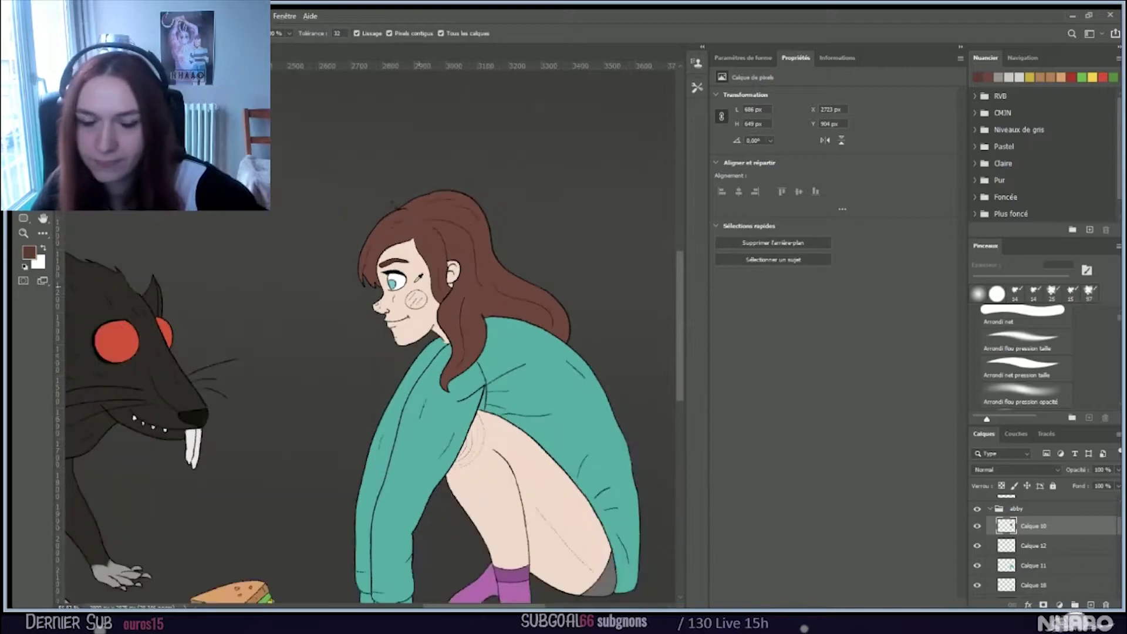
scroll(434, 282, down, 1)
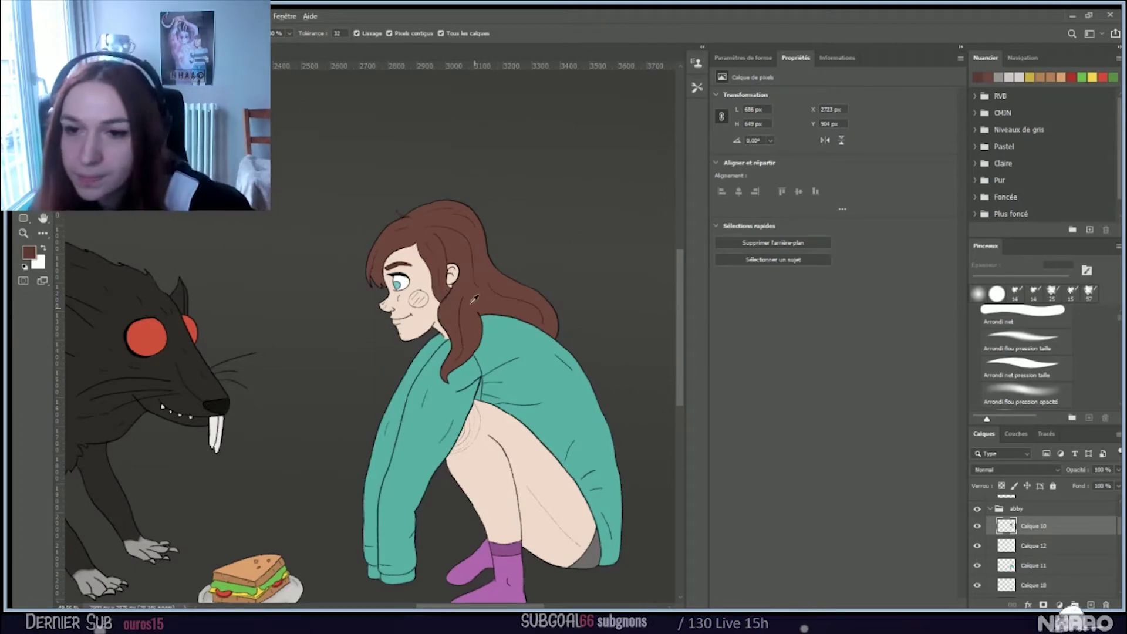
scroll(472, 302, up, 1)
scroll(474, 308, down, 1)
scroll(475, 308, down, 1)
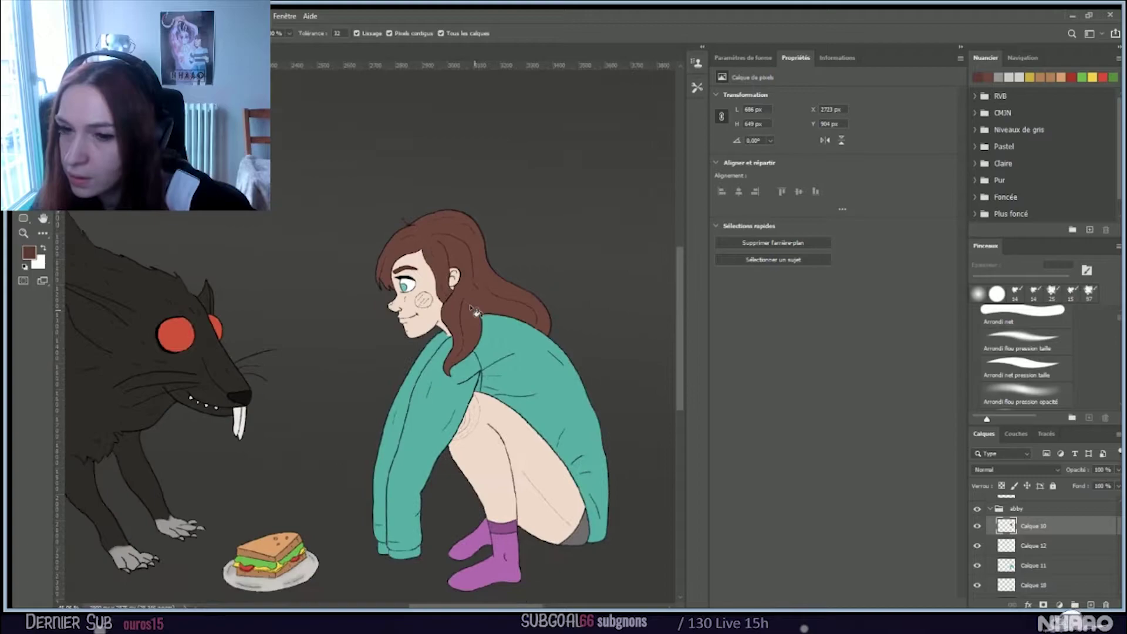
Step: Toggle the visibility of Calque 12 and Calque 18 to identify their contents, and select the socks' layer Calque 18
click(1064, 547)
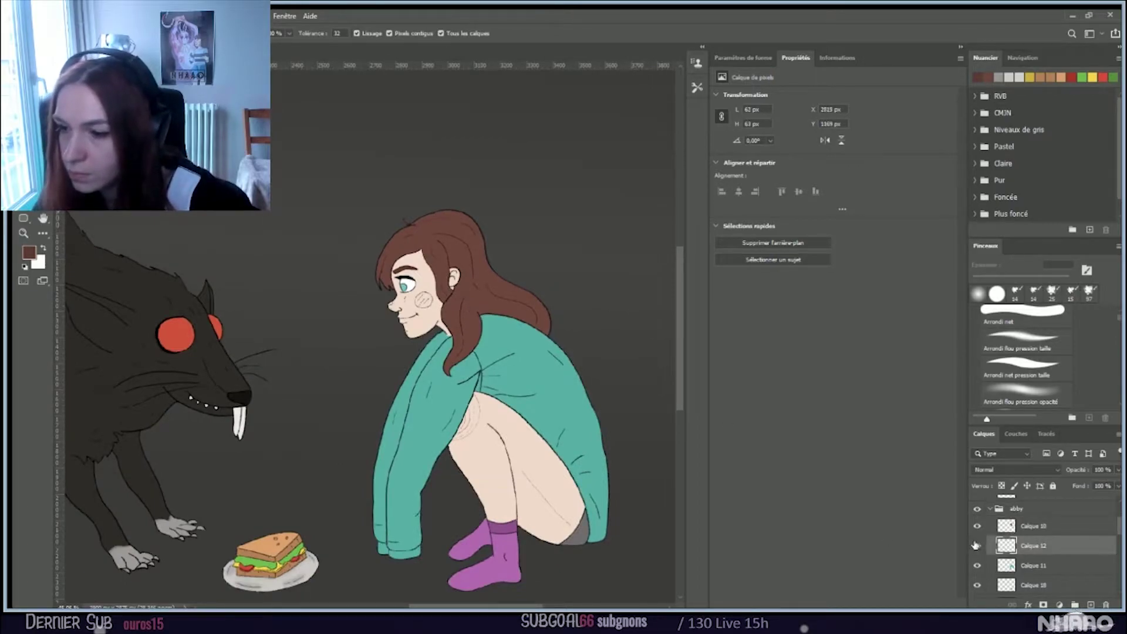
click(978, 545)
click(974, 545)
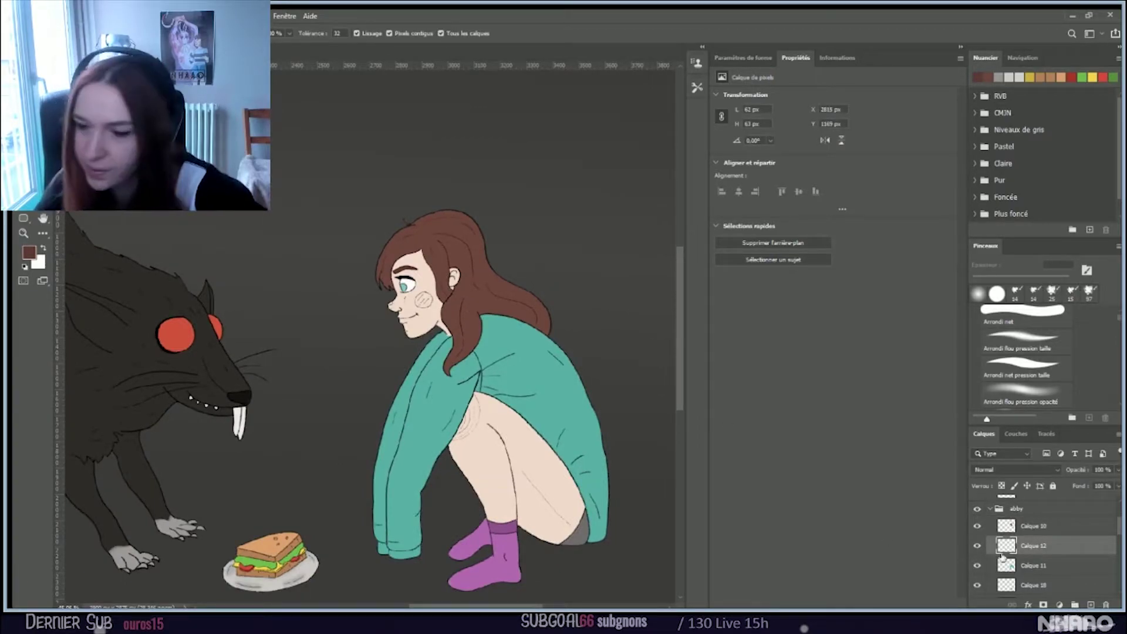
click(1060, 565)
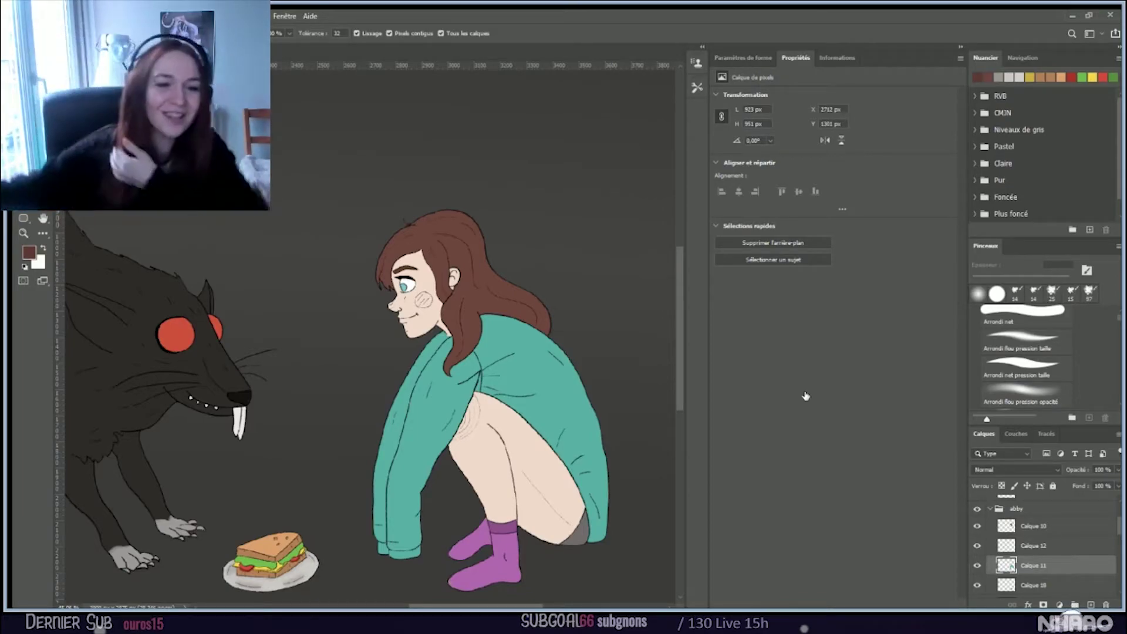
scroll(969, 564, down, 1)
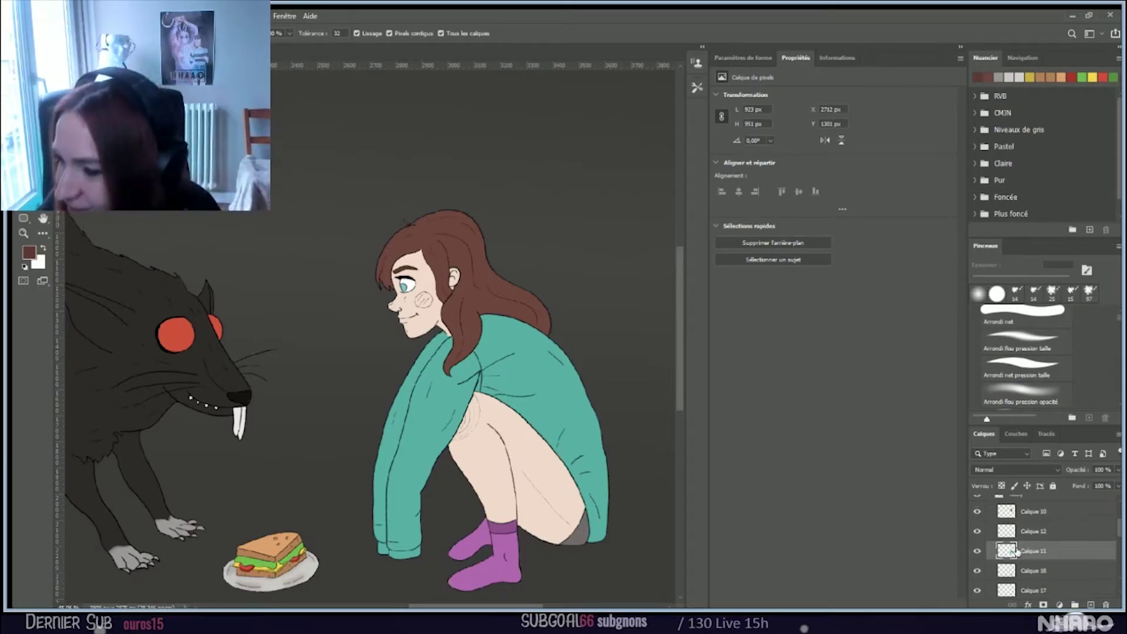
click(976, 571)
click(976, 570)
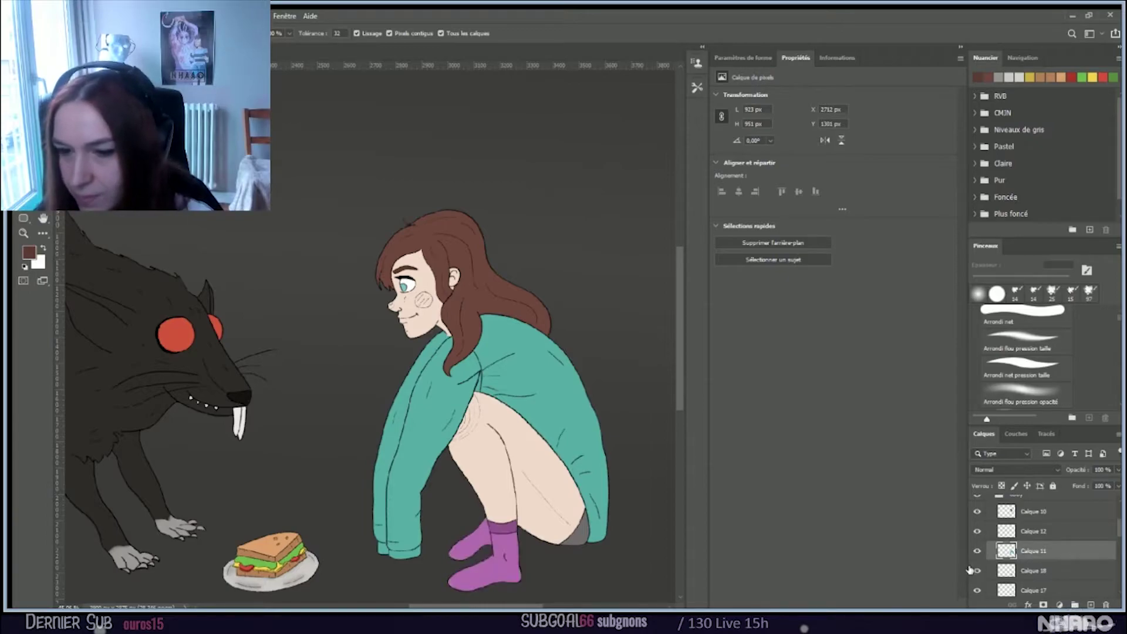
click(1073, 571)
Step: Try a light grey colour overlay on the socks' layer Calque 18
key(space)
key(ctrl+z)
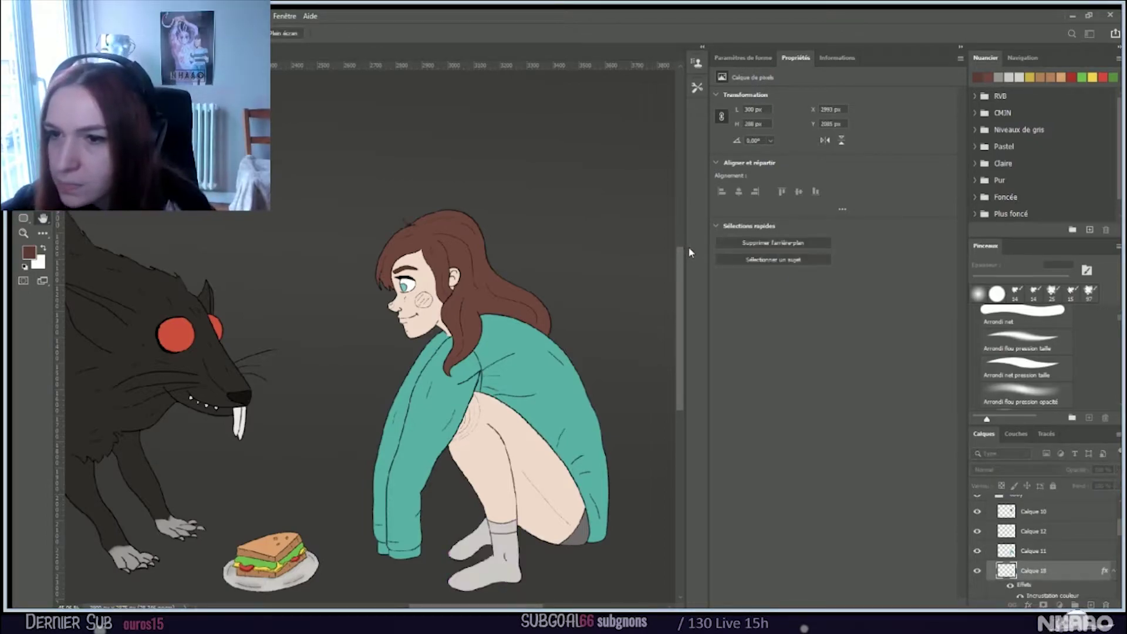
key(ctrl+z)
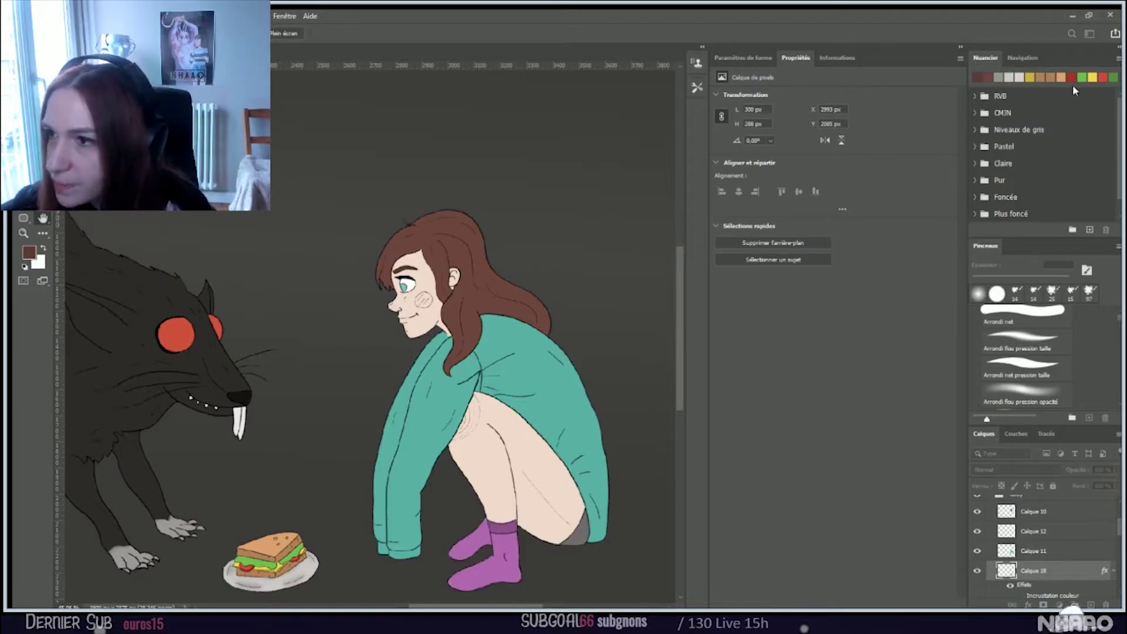
key(ctrl+z)
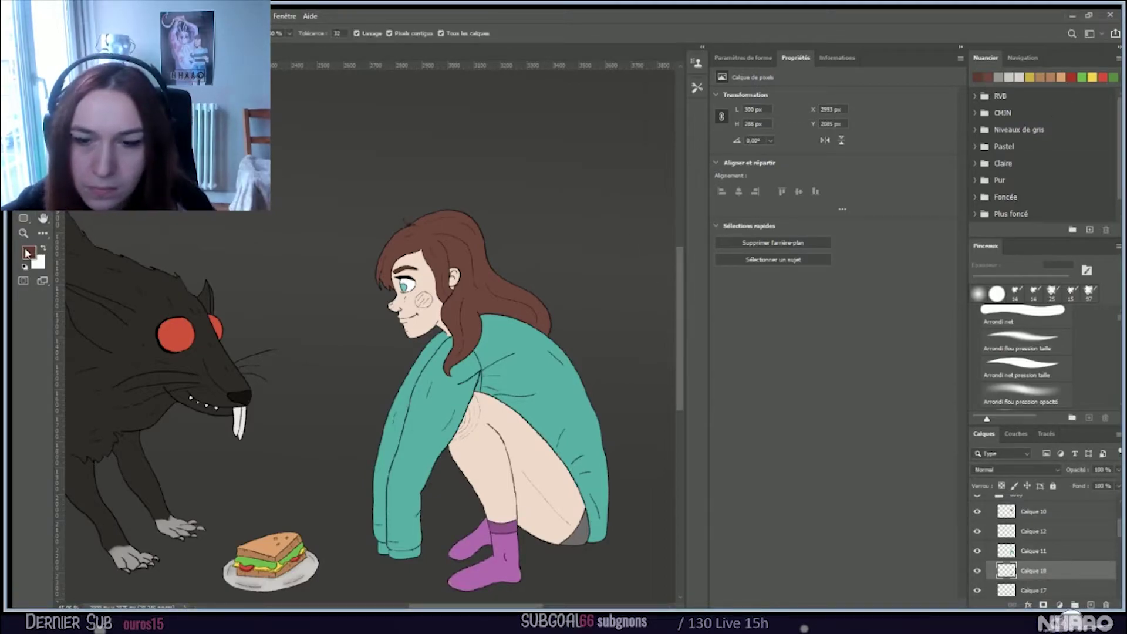
Step: Fill the girl's socks with light red and their cuff with a slightly darker red on Calque 18
key(i)
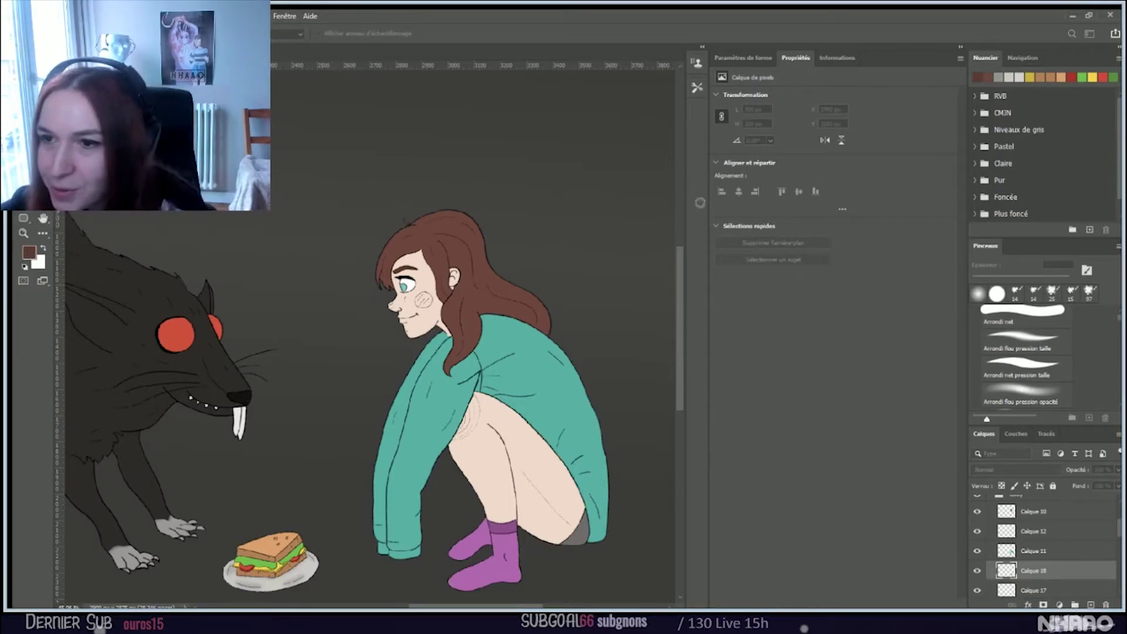
click(878, 169)
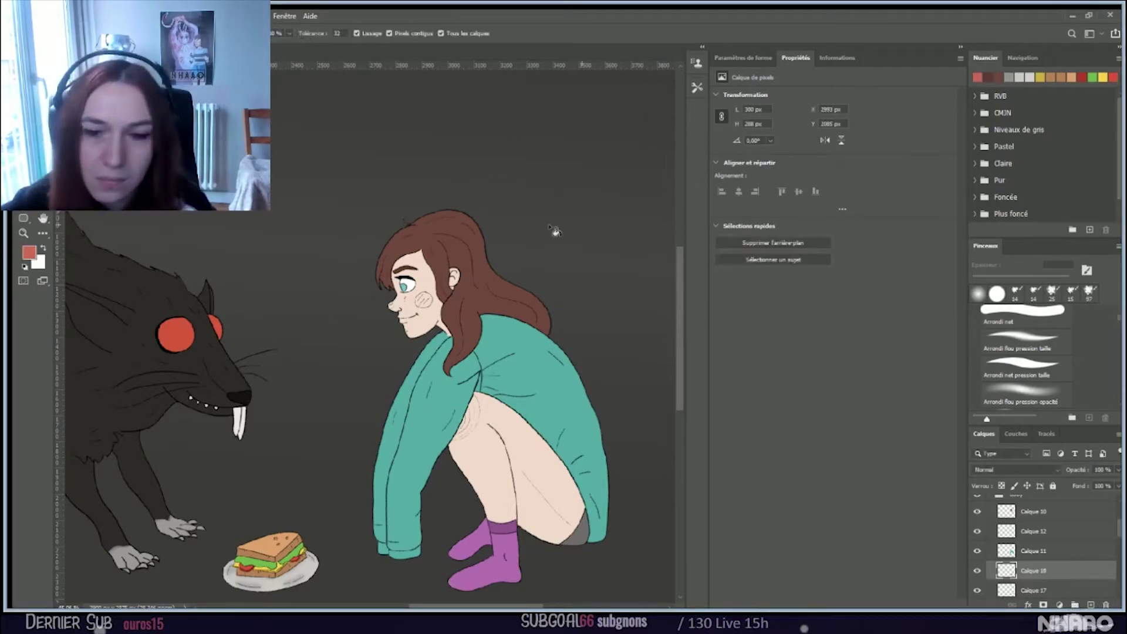
click(482, 566)
click(470, 543)
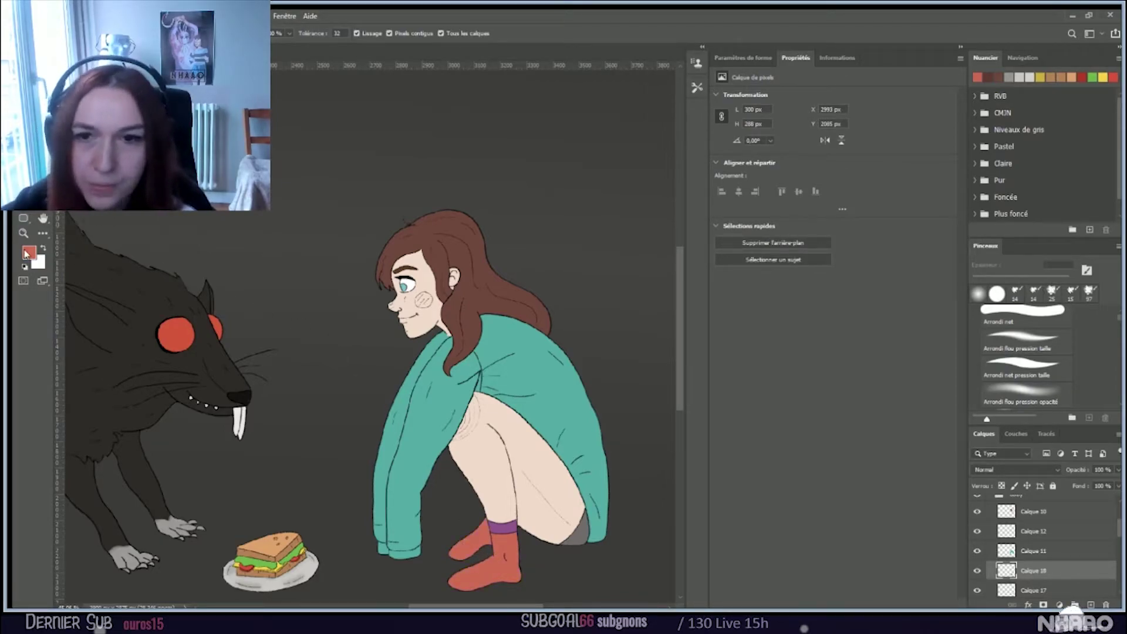
key(i)
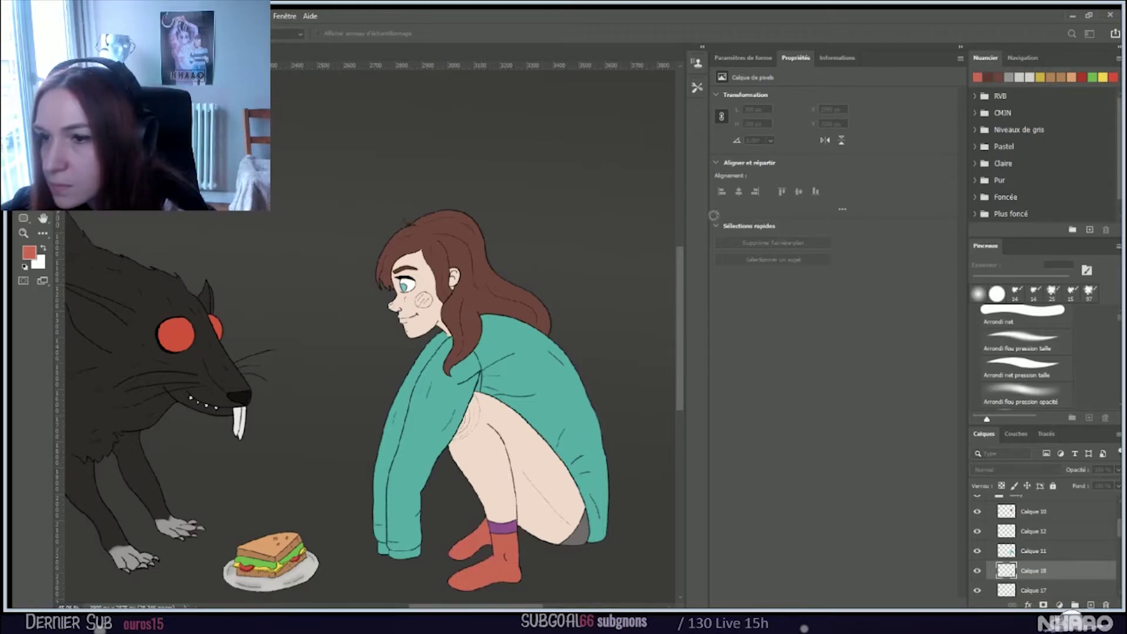
key(g)
click(502, 527)
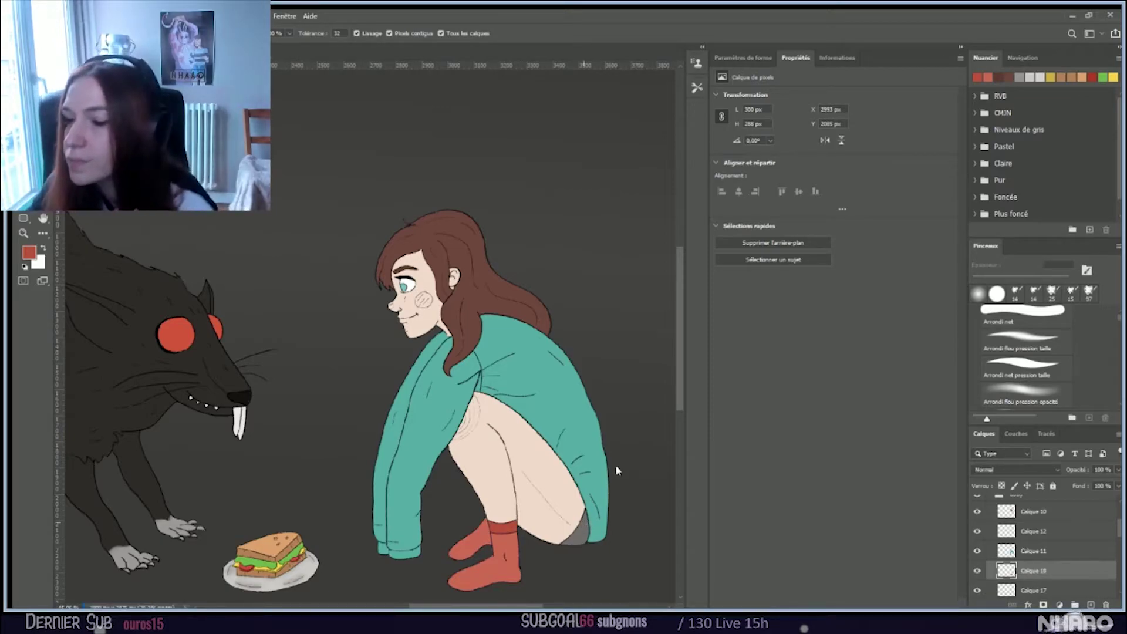
Step: Identify the shorts' layer Calque 17 by toggling its visibility, select it and fill the shorts with a very dark grey
scroll(1057, 578, down, 1)
click(976, 562)
click(976, 561)
click(1051, 561)
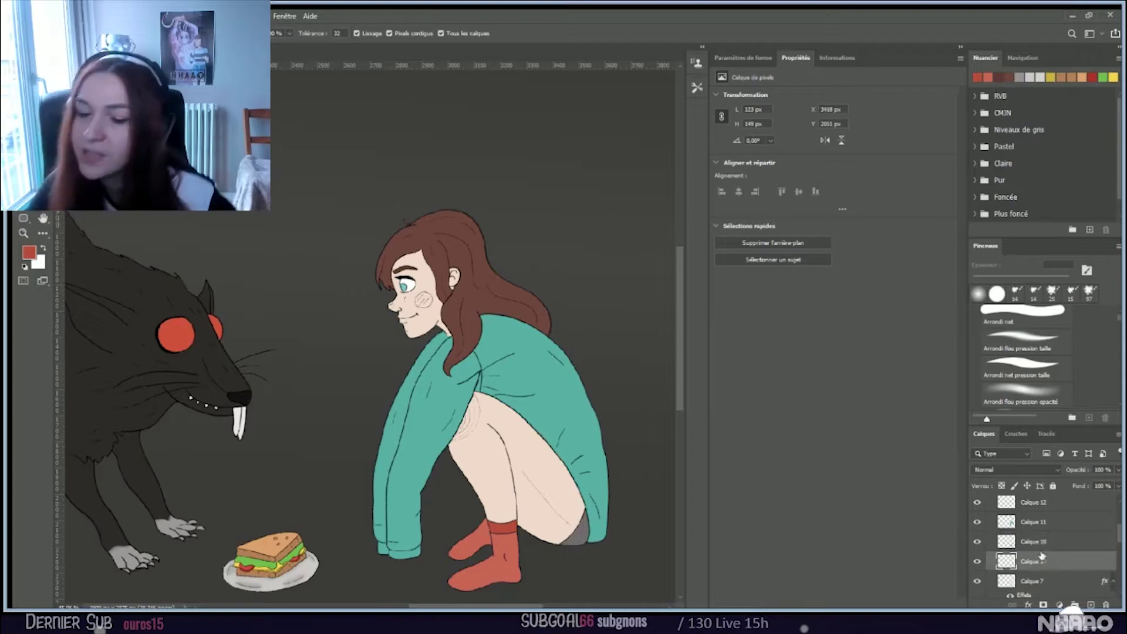
click(29, 254)
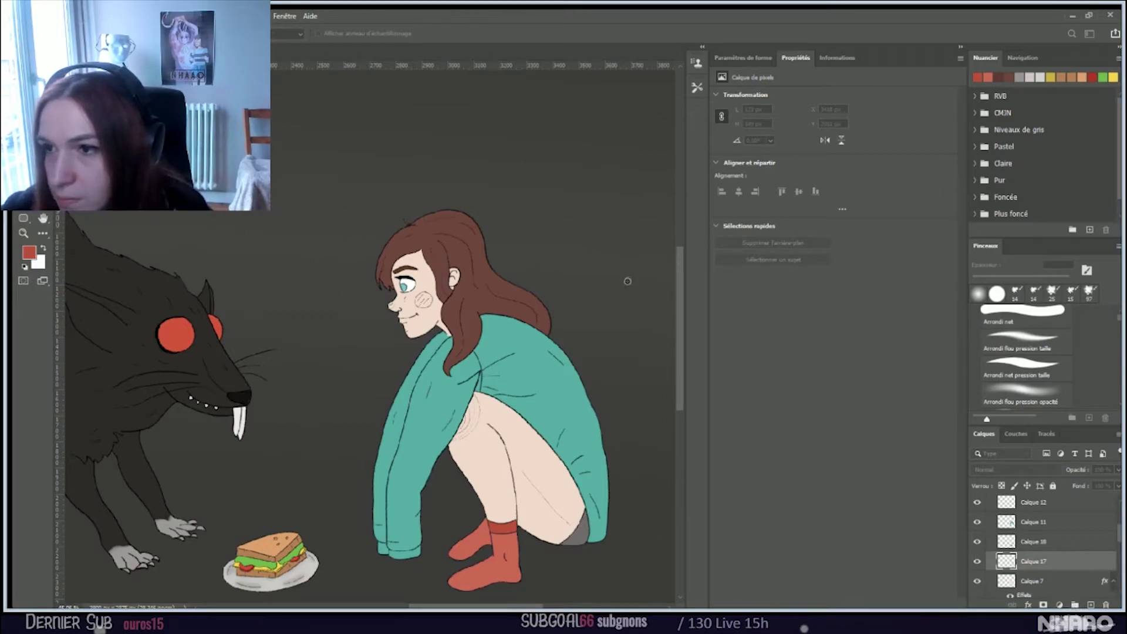
click(877, 171)
click(578, 538)
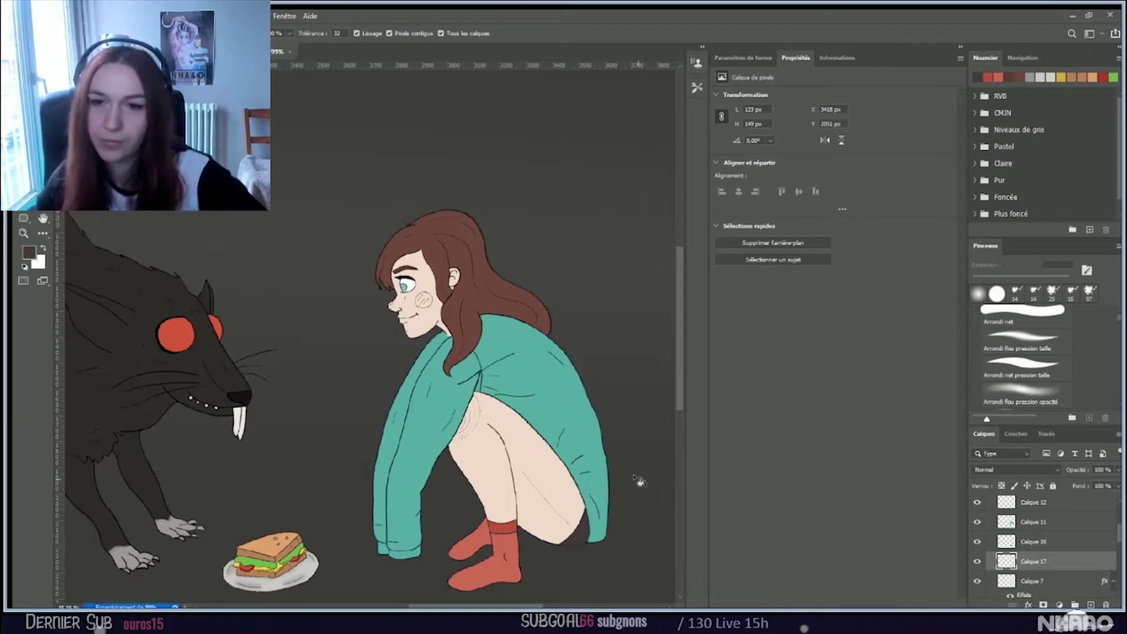
Step: Inspect the girl's face and sweater up close, toggling the visibility of hair layer Calque 10 to check the colours beneath
scroll(447, 358, down, 3)
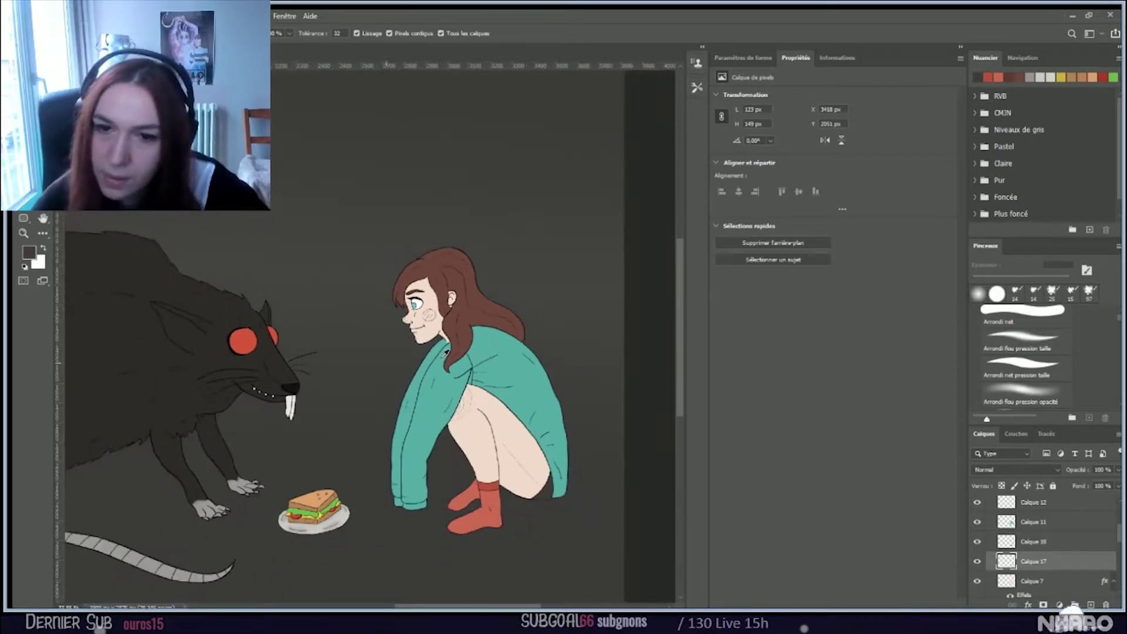
scroll(455, 360, up, 6)
scroll(484, 346, up, 1)
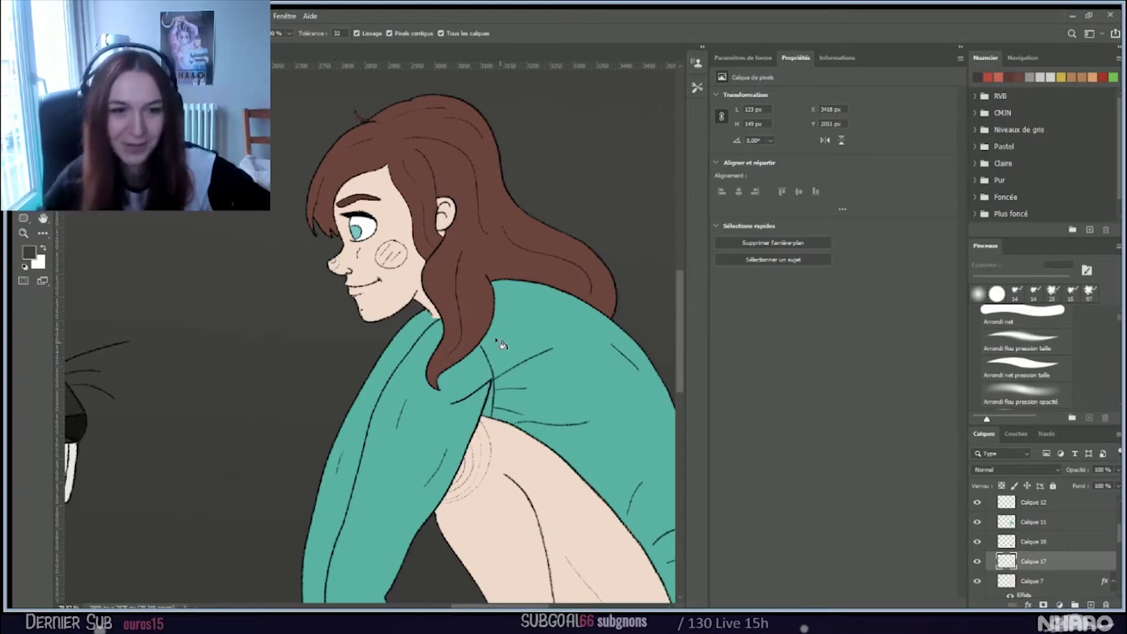
scroll(414, 315, up, 2)
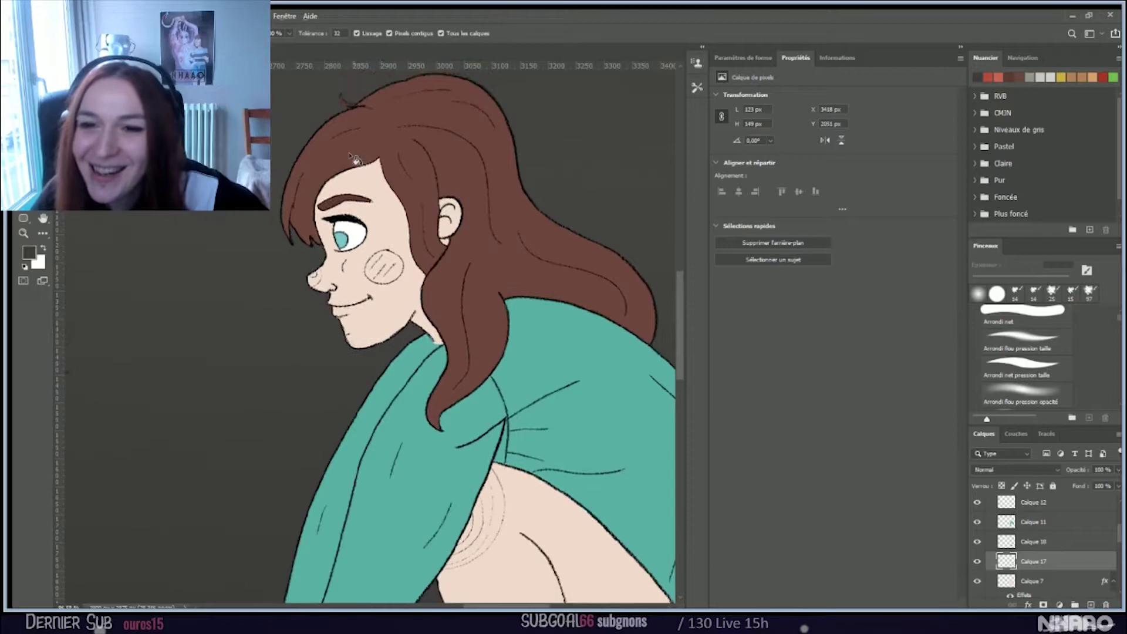
scroll(355, 159, up, 2)
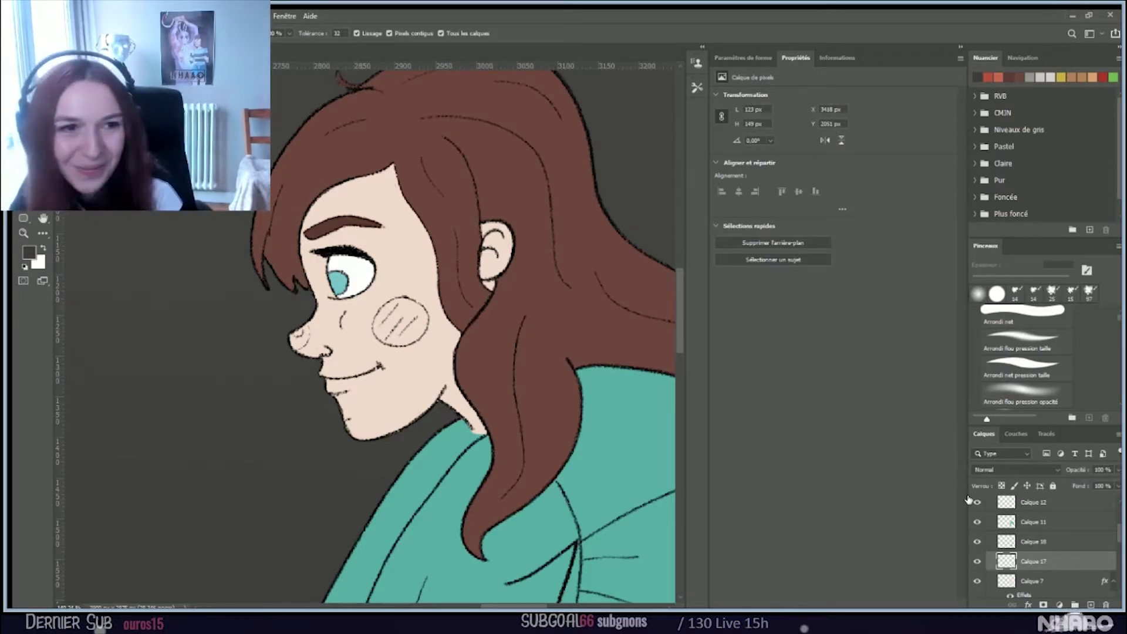
scroll(1016, 531, up, 2)
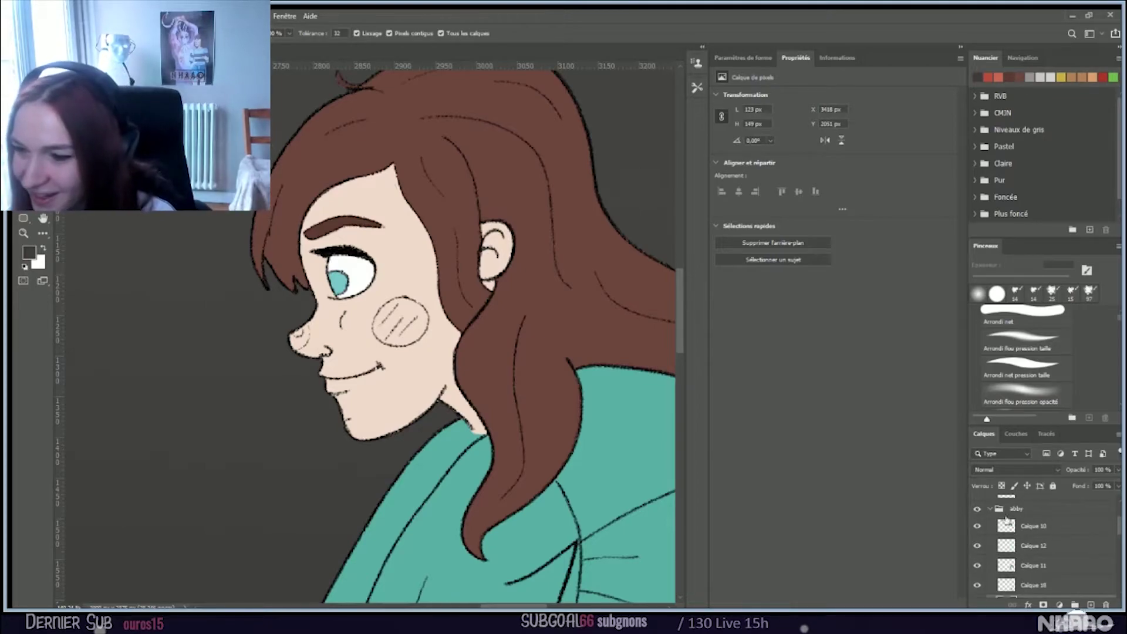
click(977, 526)
click(976, 526)
click(976, 525)
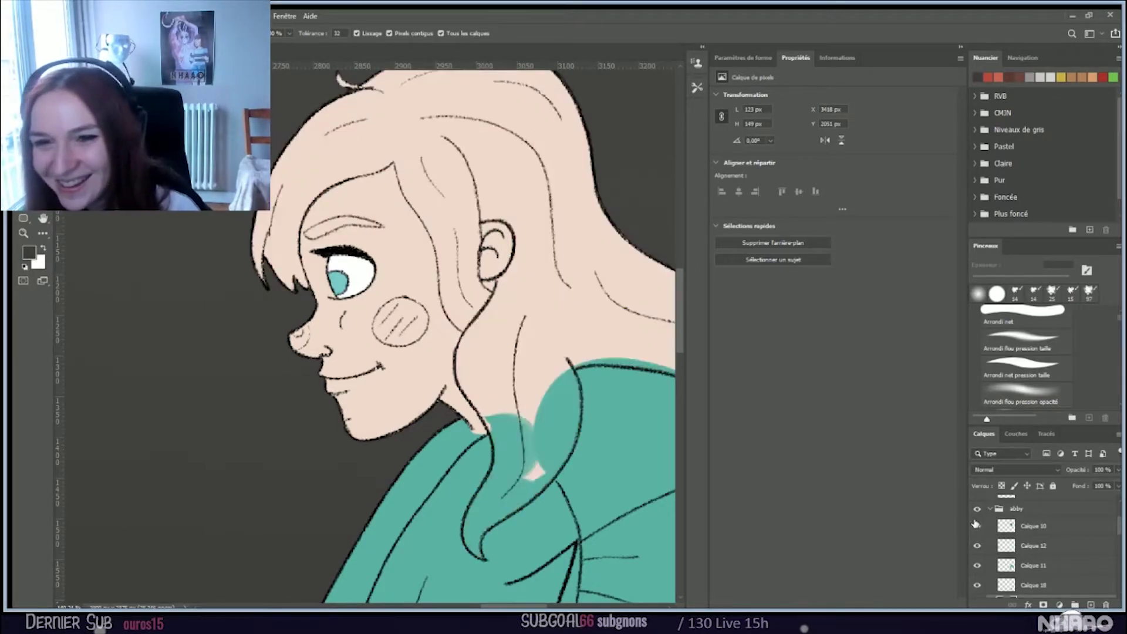
click(976, 525)
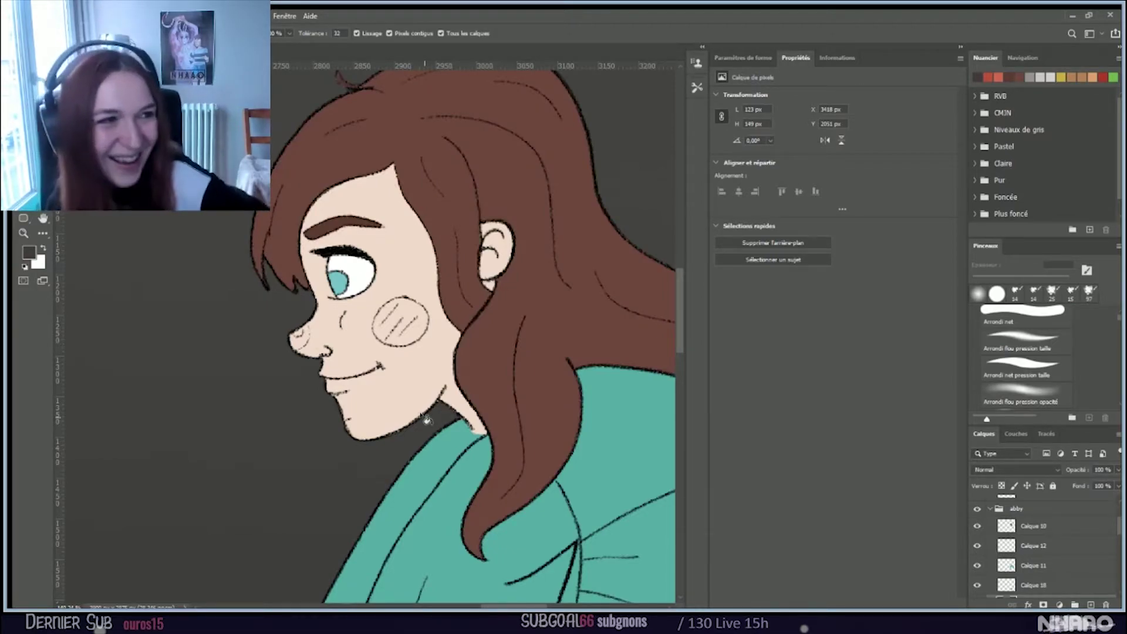
Step: Add a new layer above Calque 10, try filling the girl's cheek circle with pink and undo the fill
scroll(386, 391, down, 5)
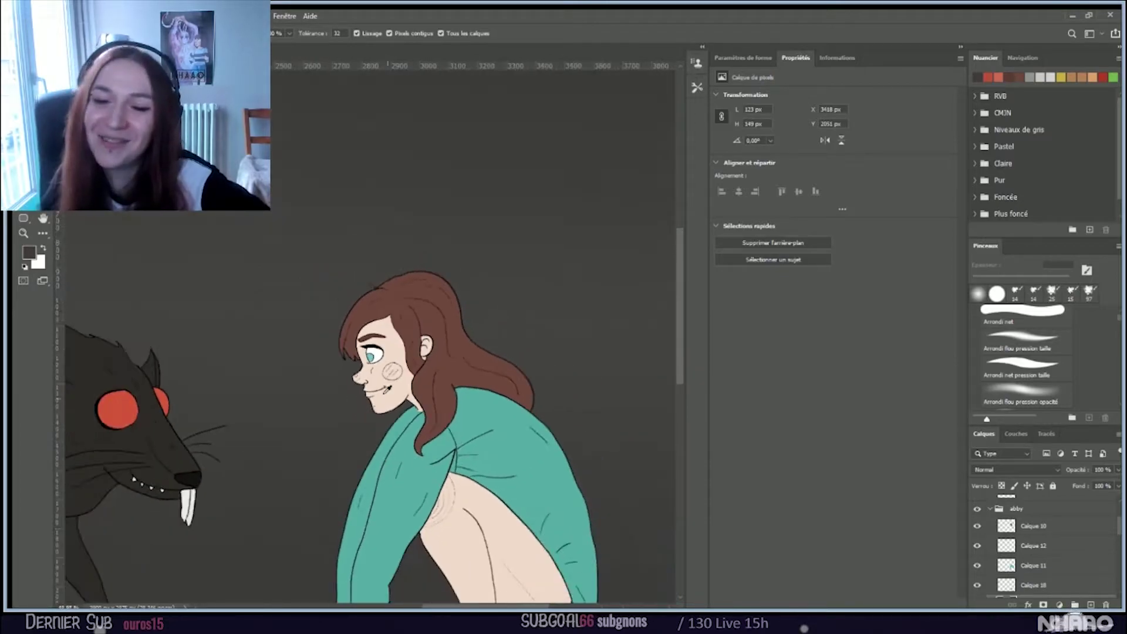
scroll(387, 388, down, 3)
scroll(393, 348, up, 4)
scroll(393, 352, up, 4)
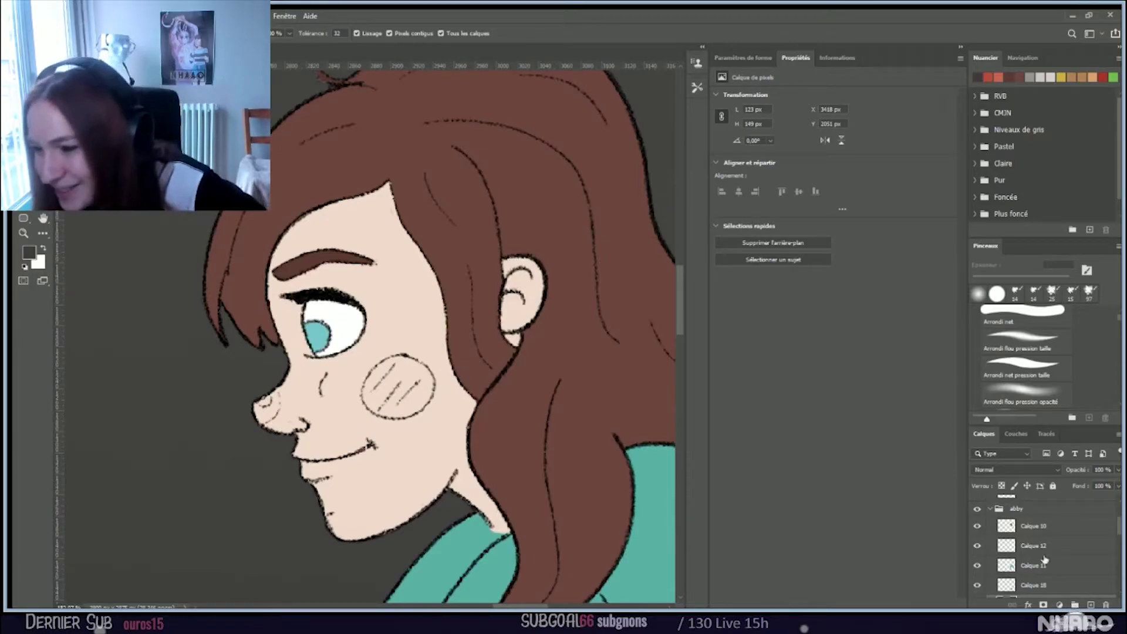
click(1051, 526)
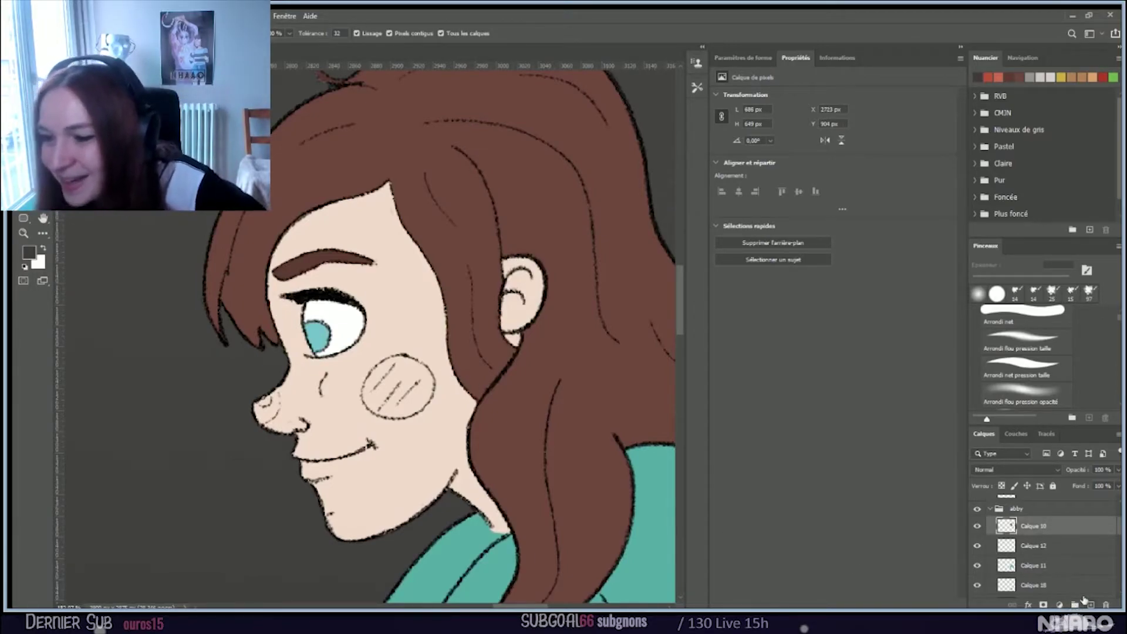
click(1090, 605)
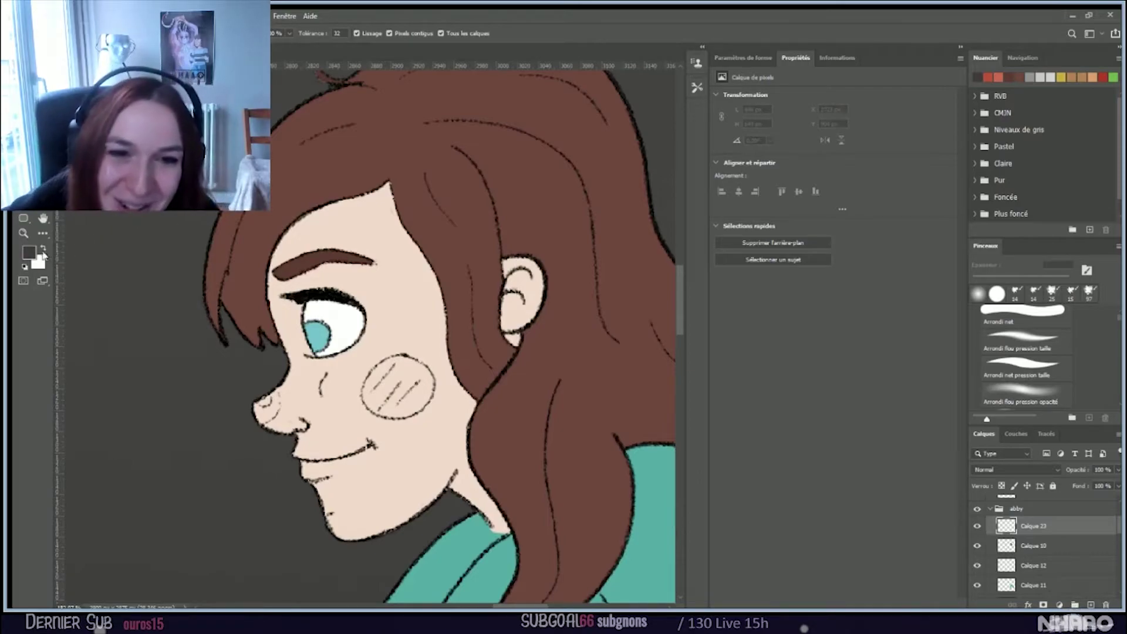
click(30, 252)
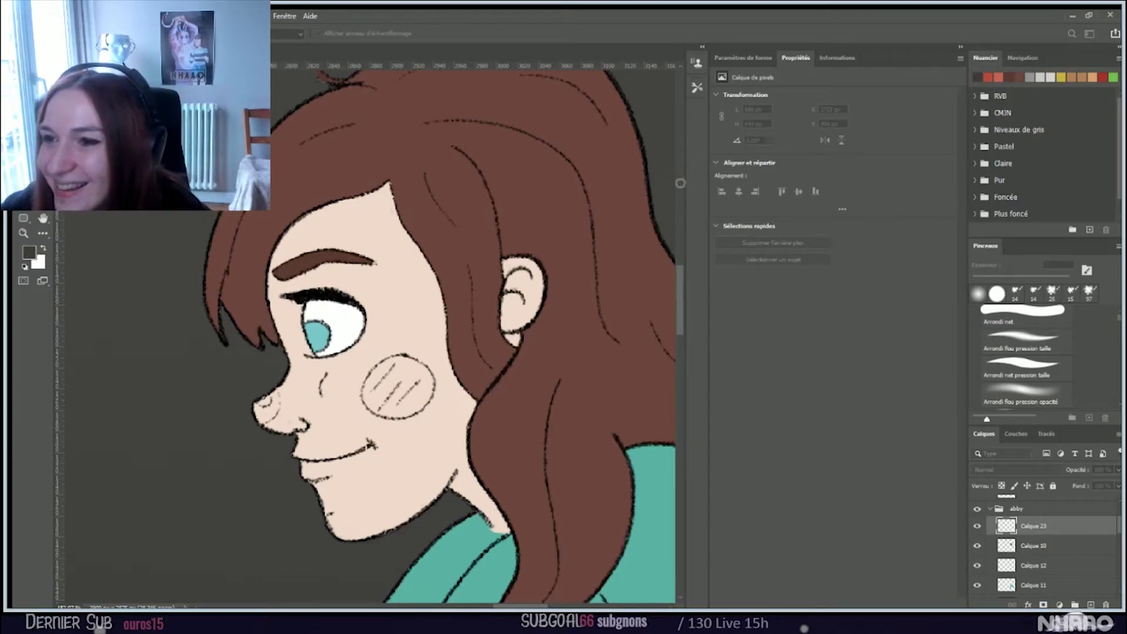
click(870, 171)
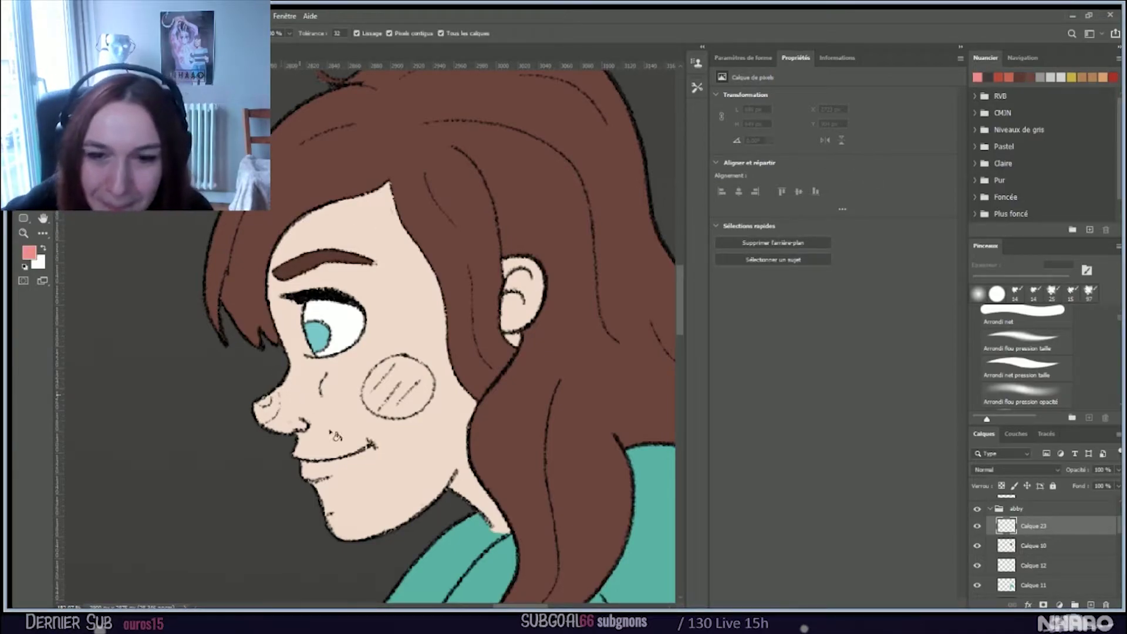
click(404, 406)
key(ctrl+z)
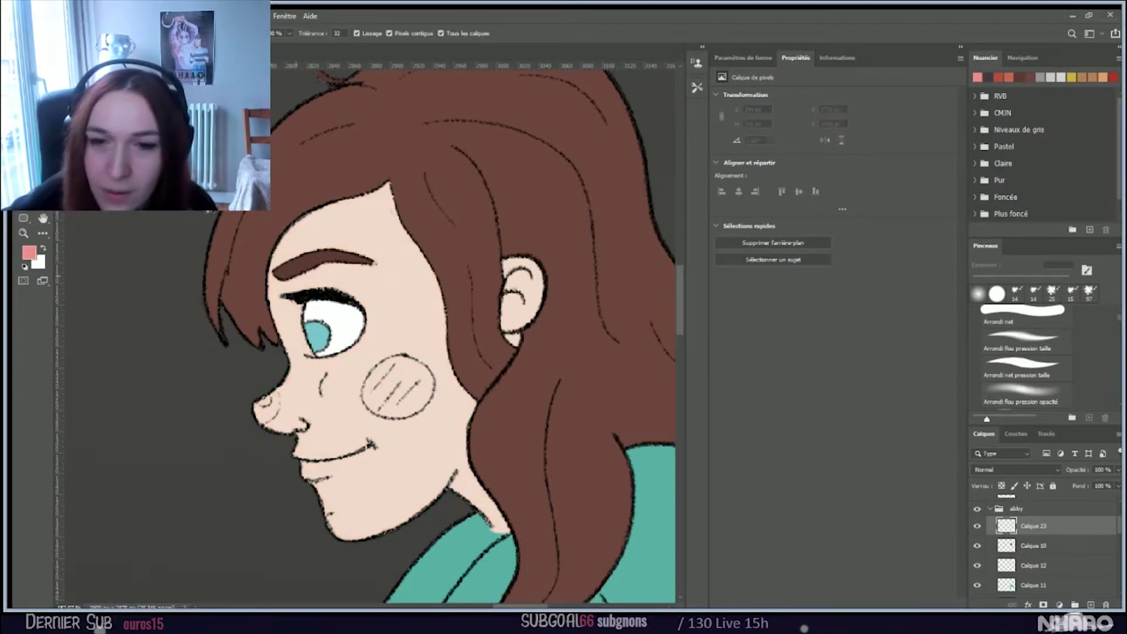
Step: Try painting a soft pink blush in the girl's cheek circle with a 34 px pressure-opacity brush, then undo it
key(b)
mouse_move(397, 394)
mouse_down()
mouse_move(392, 373)
mouse_move(354, 383)
mouse_move(376, 387)
mouse_move(373, 410)
mouse_move(407, 397)
mouse_move(392, 383)
mouse_move(414, 391)
mouse_move(417, 371)
mouse_move(389, 359)
mouse_move(372, 380)
mouse_move(389, 404)
mouse_move(414, 398)
mouse_move(418, 380)
mouse_move(389, 360)
mouse_move(373, 379)
mouse_move(409, 397)
mouse_up()
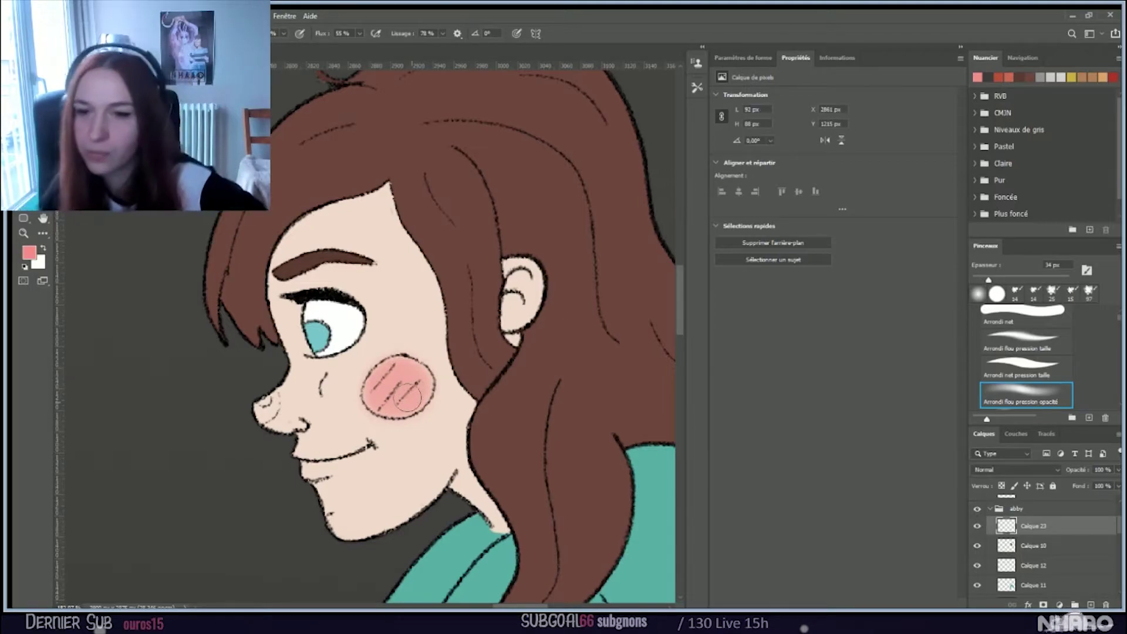
scroll(409, 397, down, 4)
scroll(409, 390, up, 2)
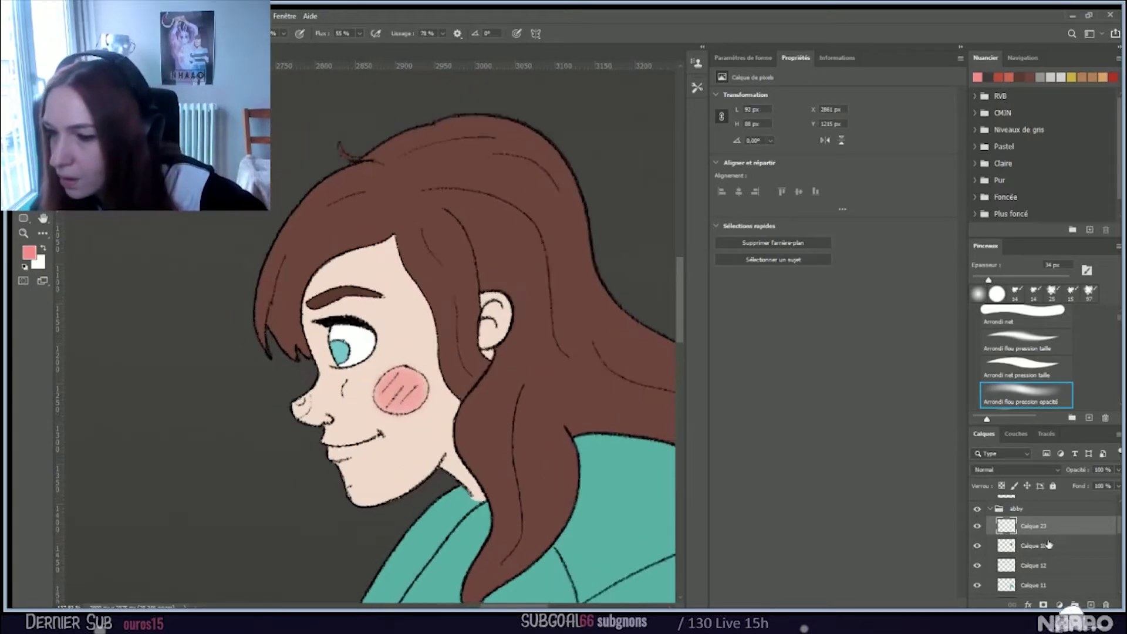
scroll(470, 469, down, 8)
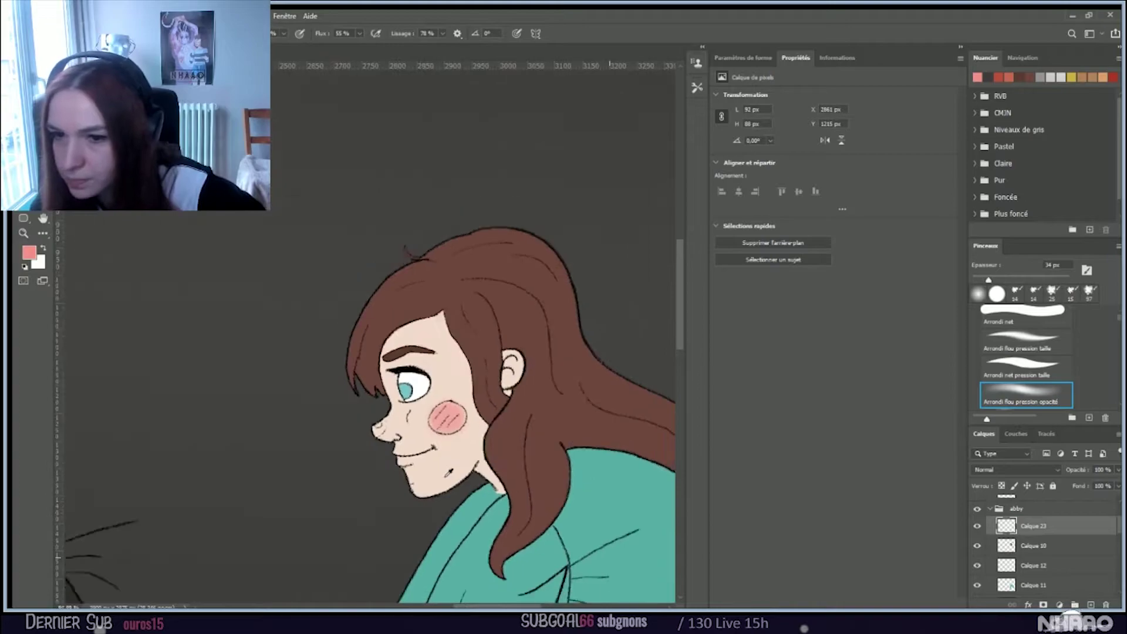
scroll(439, 470, down, 3)
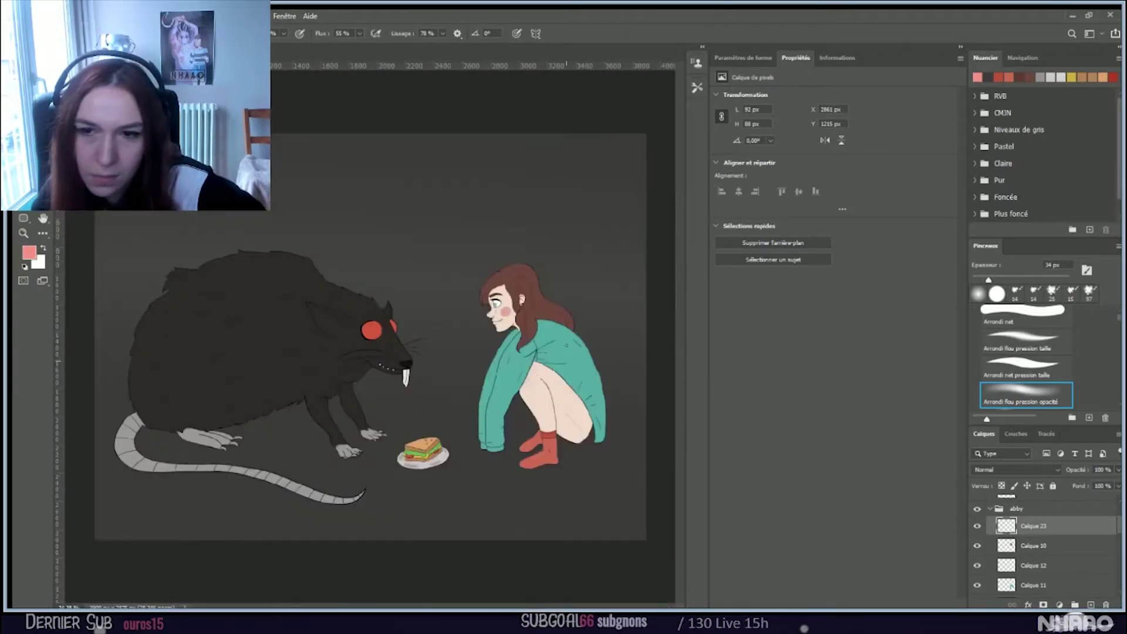
scroll(573, 337, up, 3)
scroll(593, 316, up, 5)
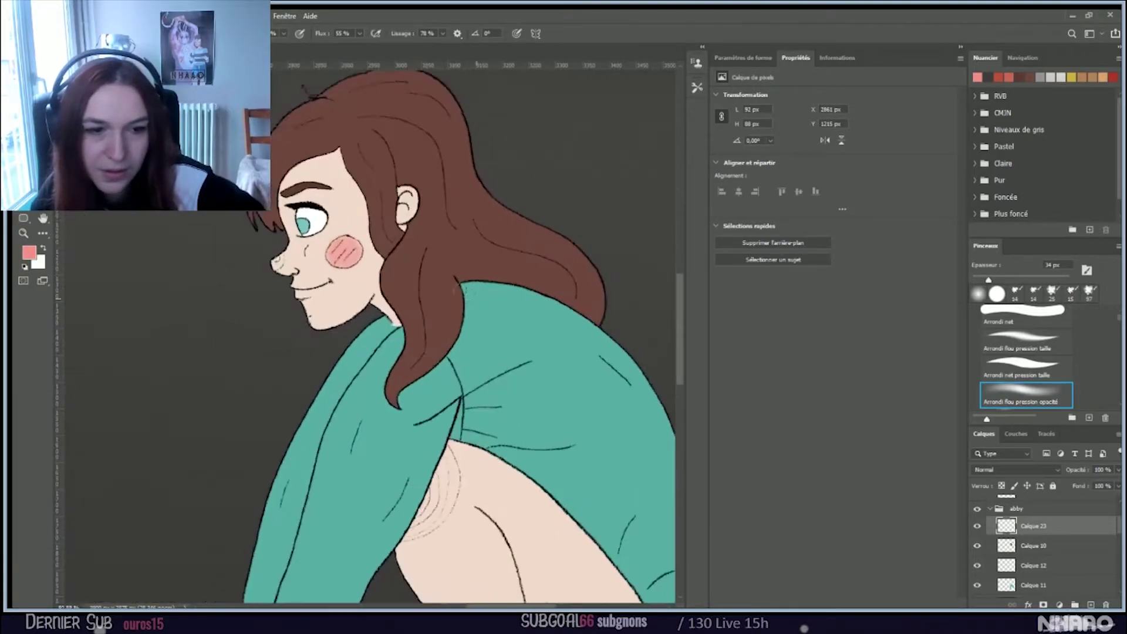
scroll(250, 218, up, 4)
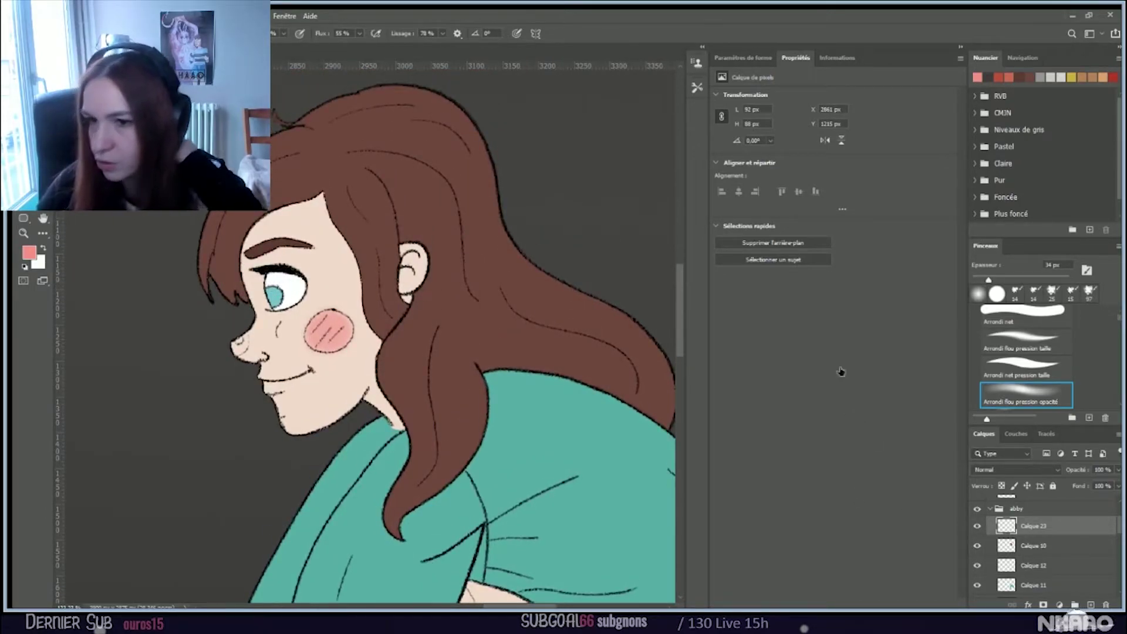
key(ctrl+z)
Step: Create a new empty layer above Calque 10 in the abby group
scroll(453, 386, down, 5)
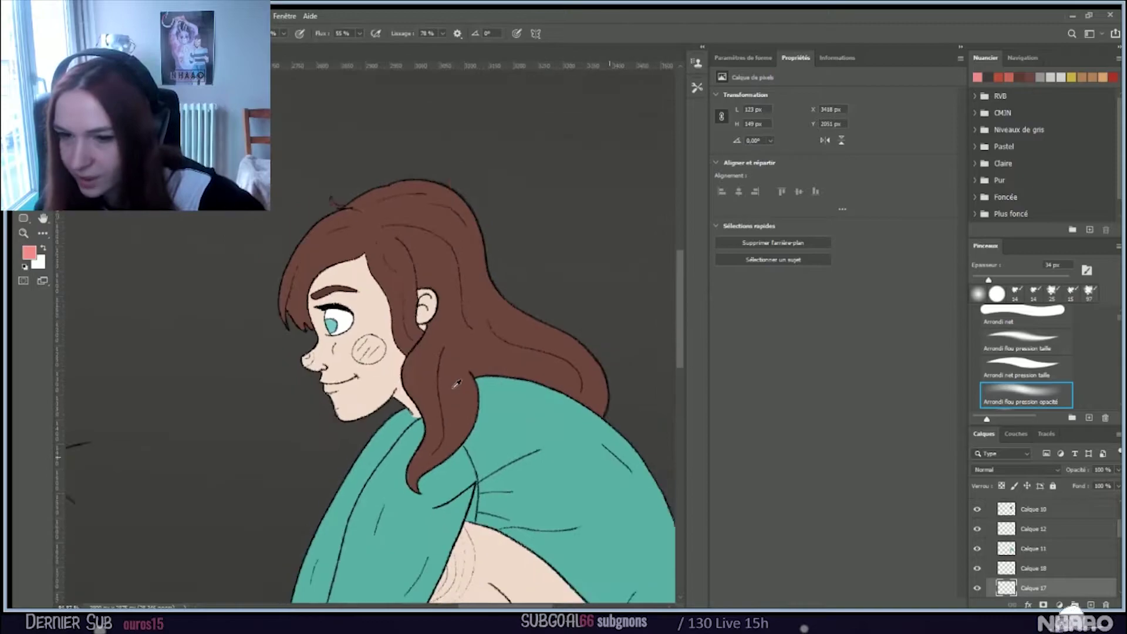
scroll(452, 387, down, 1)
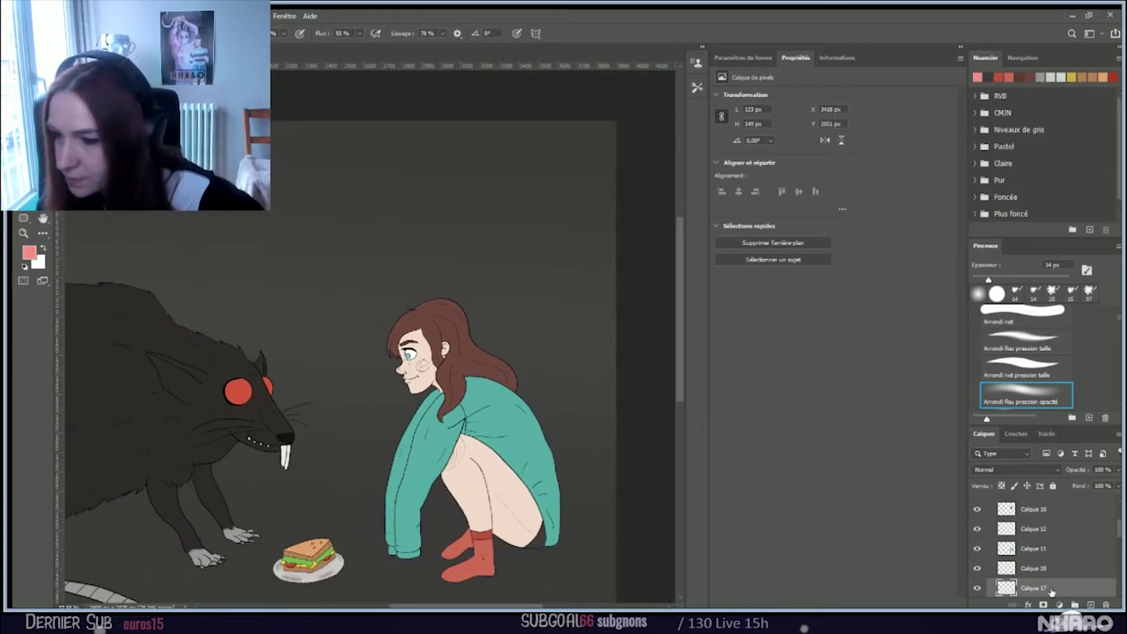
scroll(1050, 564, up, 2)
click(1090, 604)
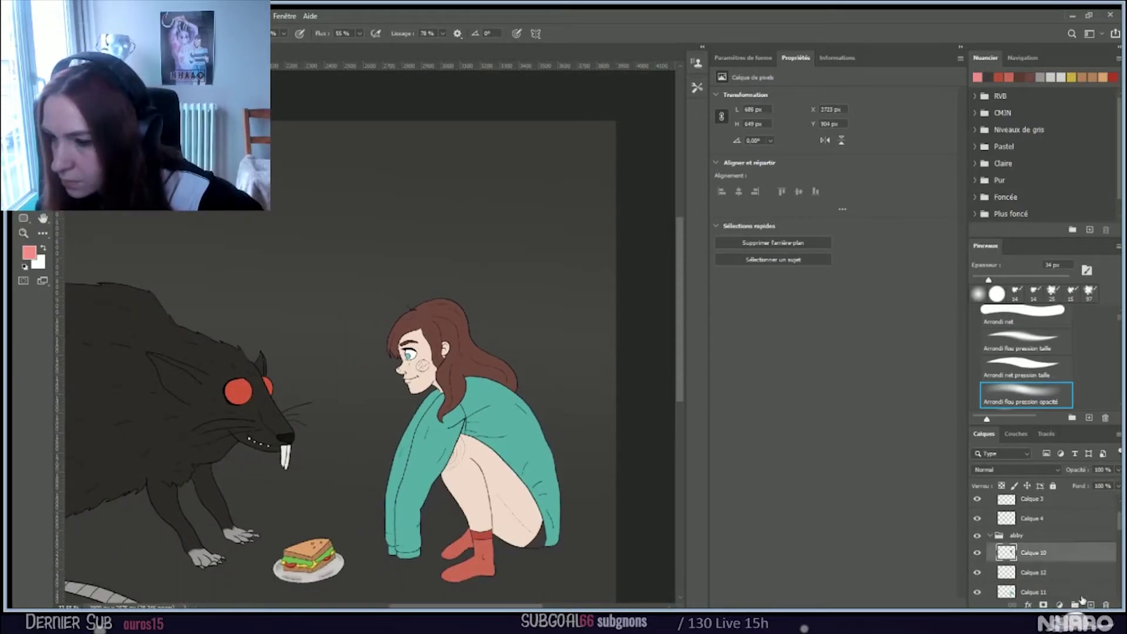
scroll(518, 425, up, 3)
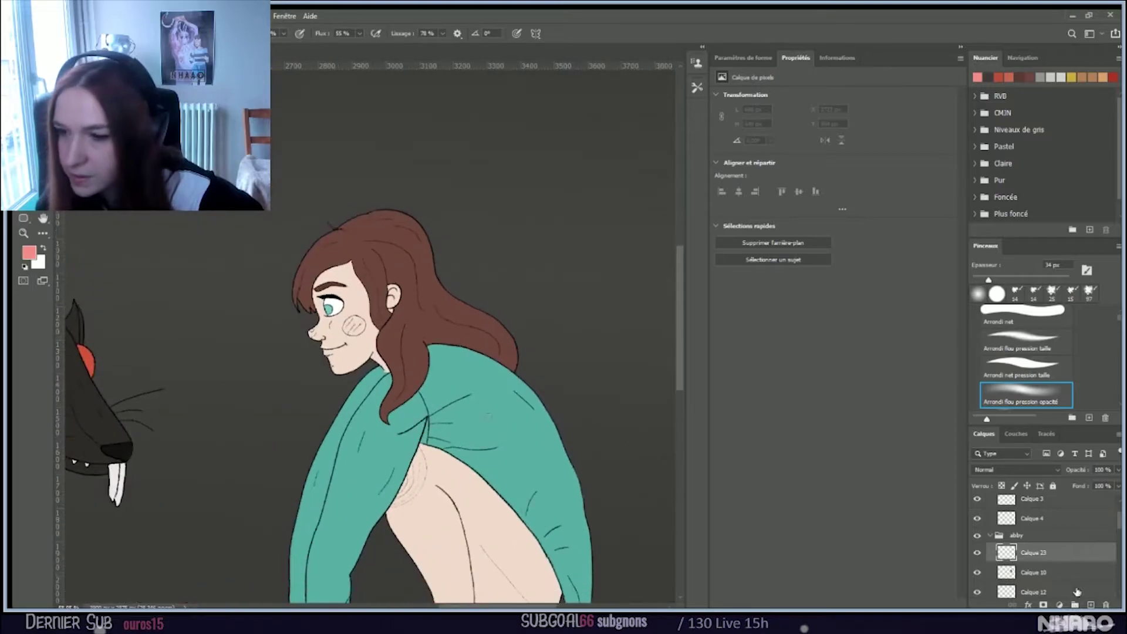
Step: Load the girl's whole silhouette as a selection from her base layer, keeping the new layer active
scroll(1059, 571, down, 4)
scroll(1059, 570, down, 1)
click(1006, 538)
ctrl+click(1006, 539)
scroll(1048, 539, up, 3)
scroll(514, 505, up, 2)
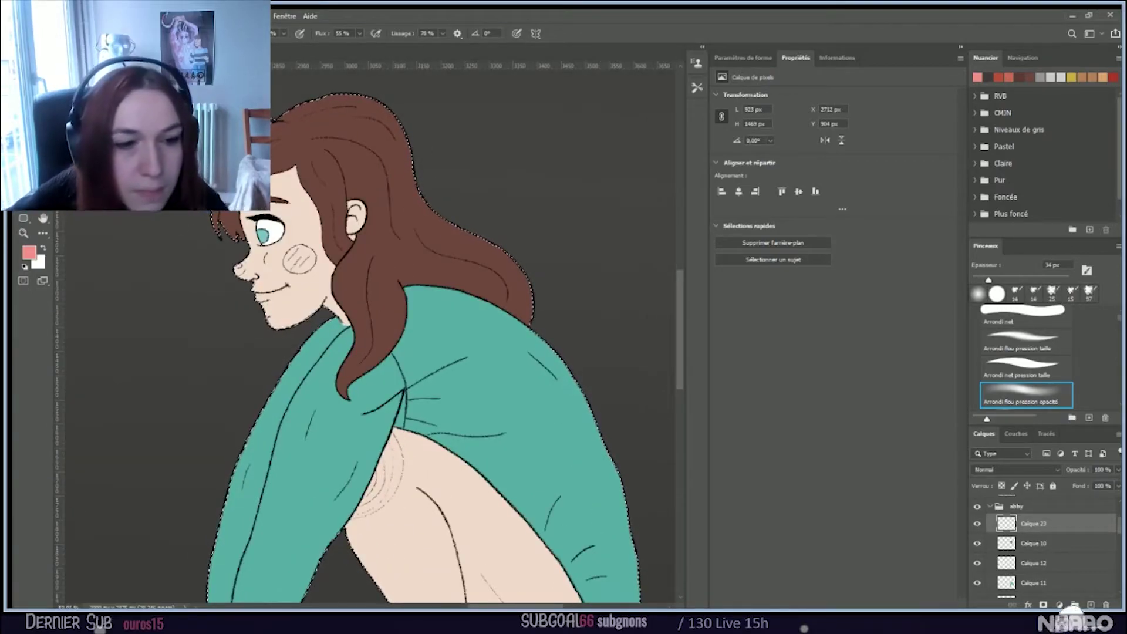
Step: Set the foreground colour to dark grey and enlarge the Arrondi flou pression opacité brush to 199 px
click(44, 263)
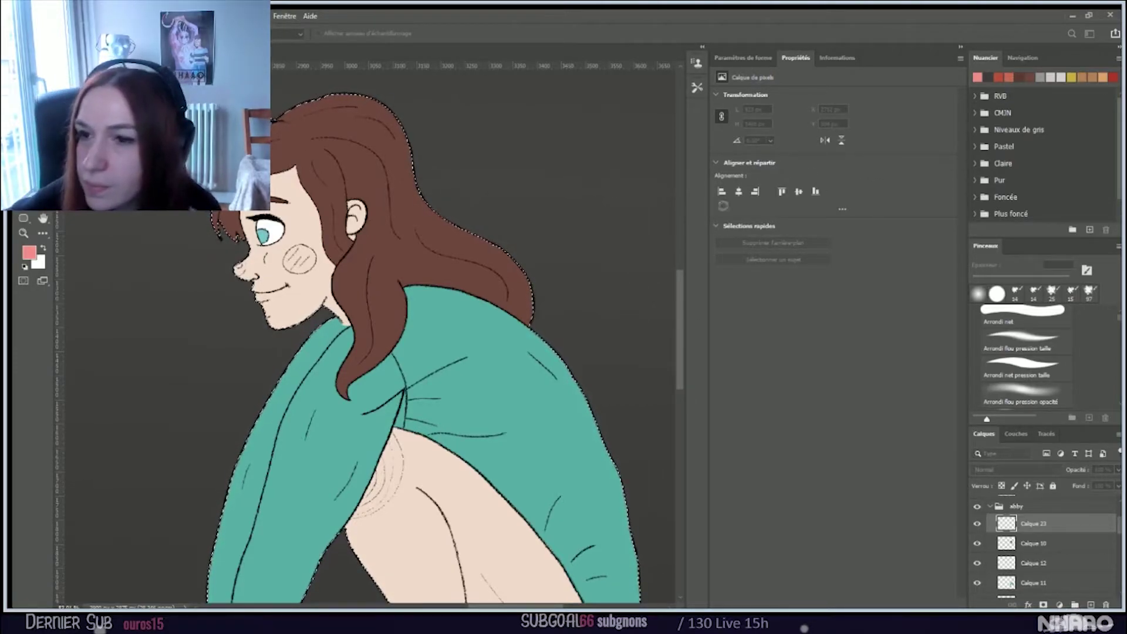
click(878, 169)
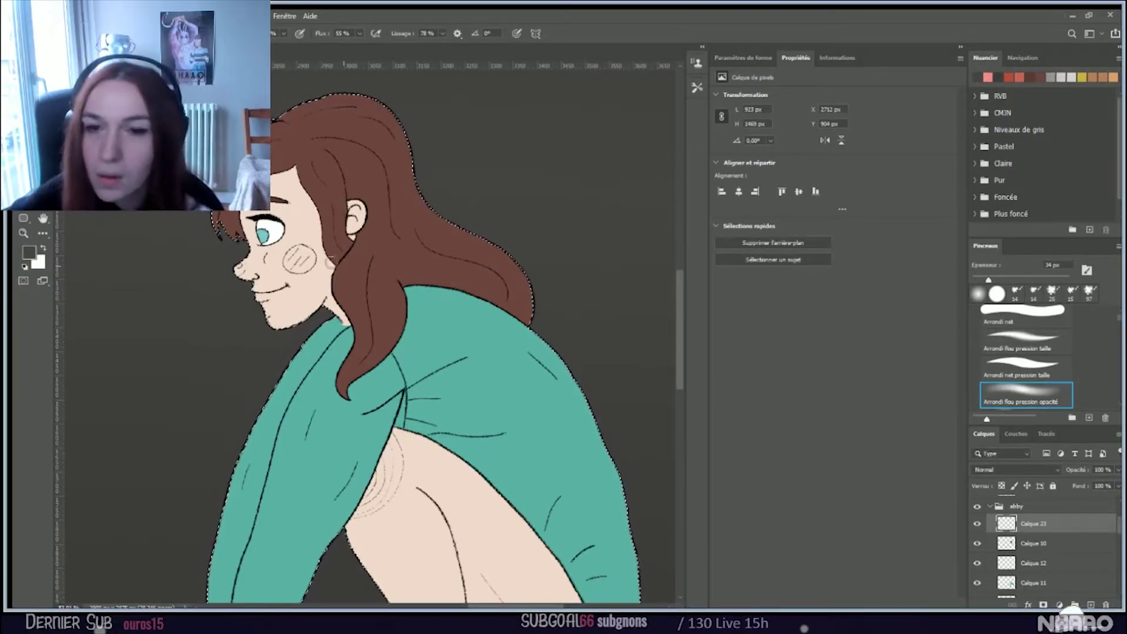
click(455, 298)
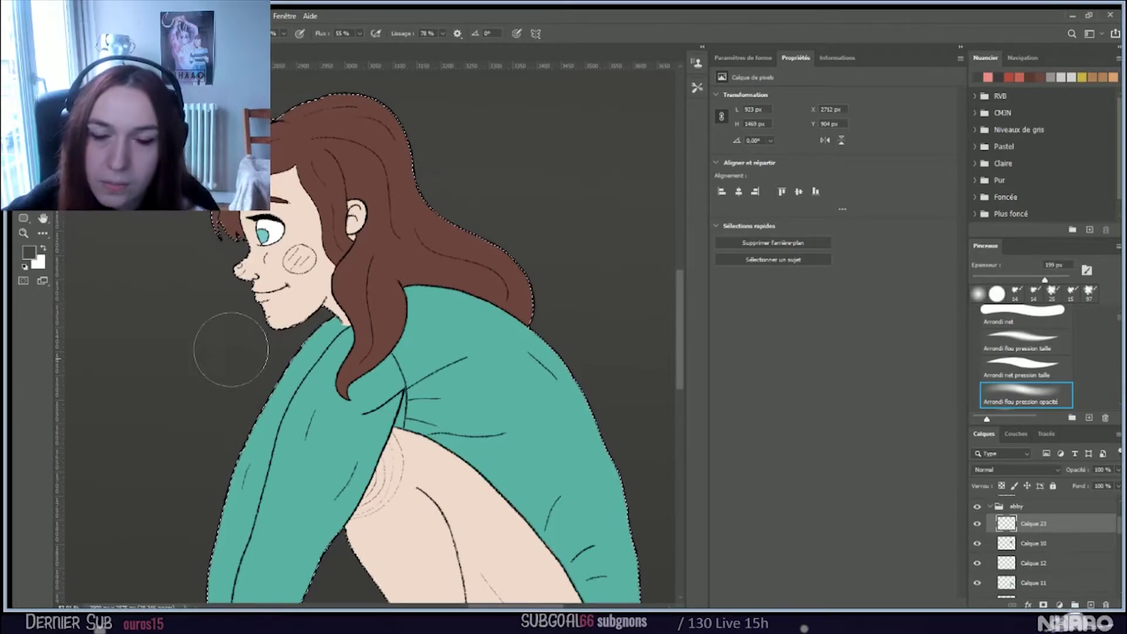
Step: Paint dark grey shading along the front edge of the girl's hair on Calque 23 with the Arrondi net brush at 100 px
scroll(234, 345, down, 1)
scroll(234, 345, down, 3)
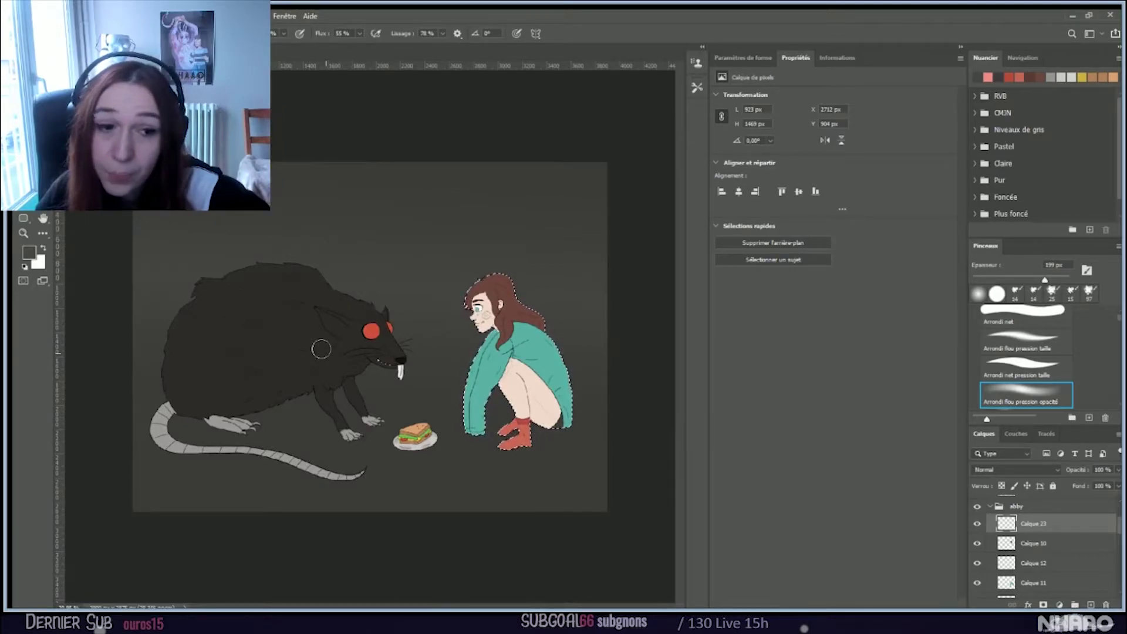
scroll(505, 347, up, 2)
scroll(554, 344, up, 4)
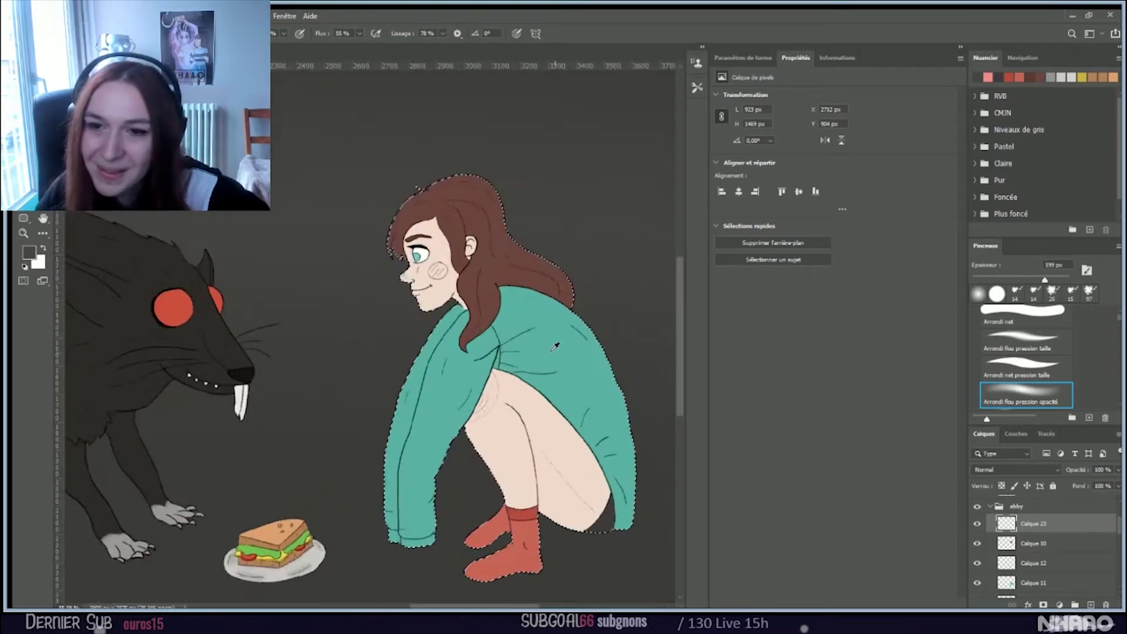
scroll(552, 352, down, 2)
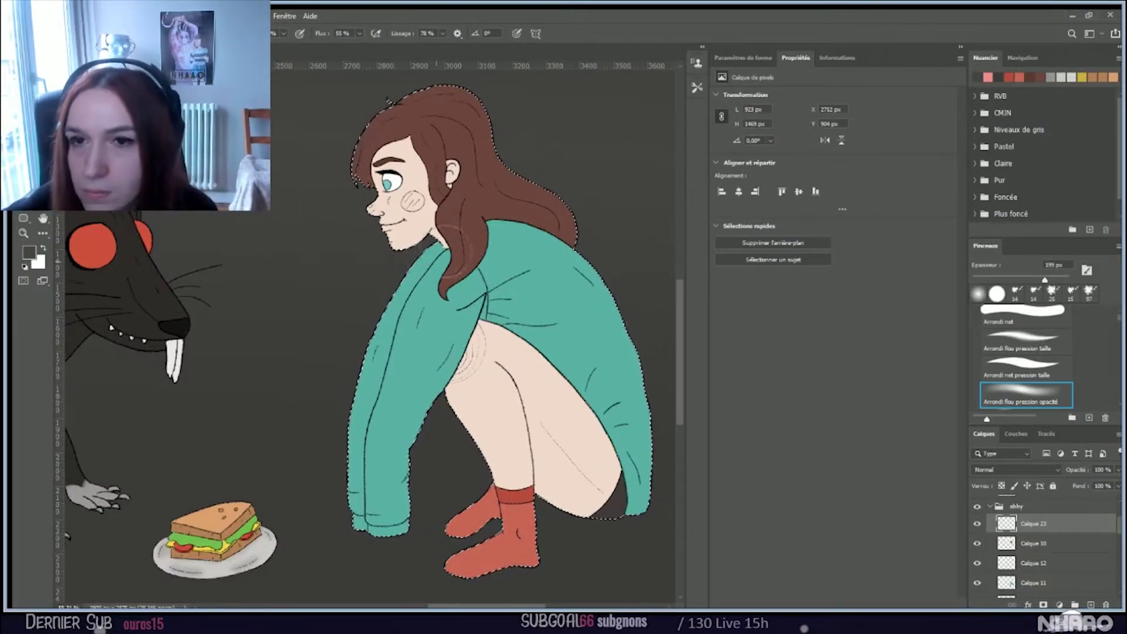
click(997, 322)
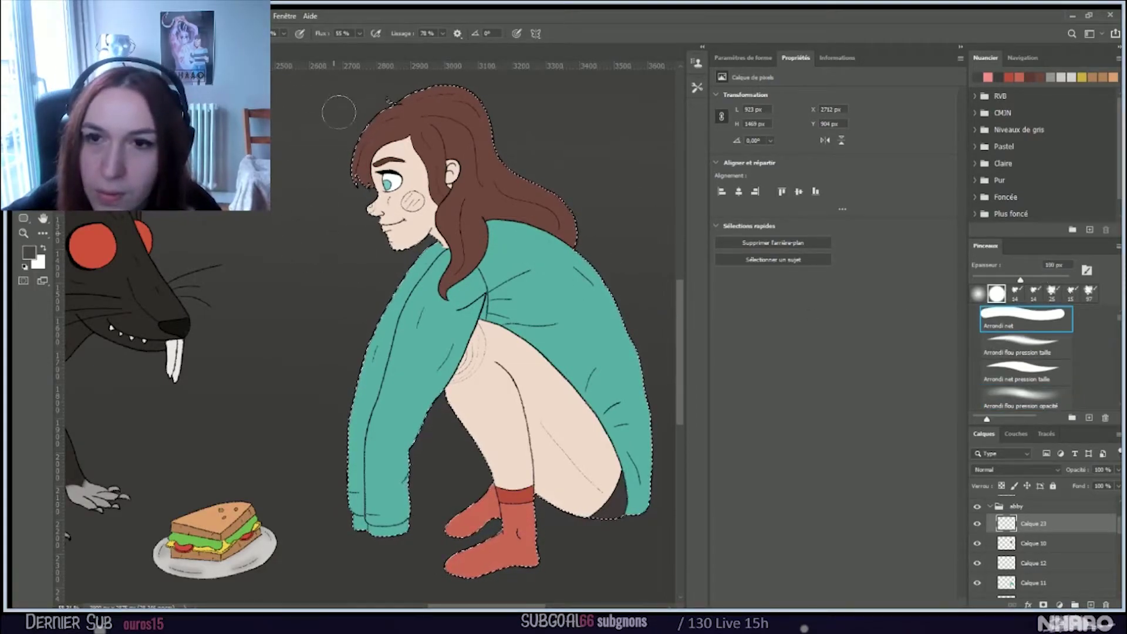
drag(366, 112, 343, 141)
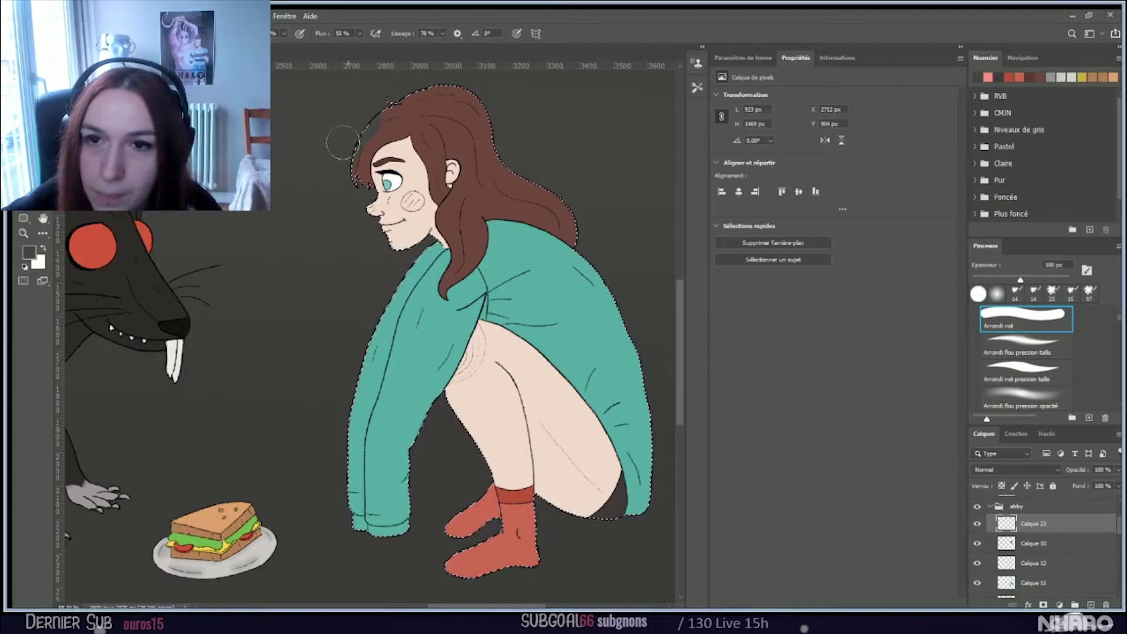
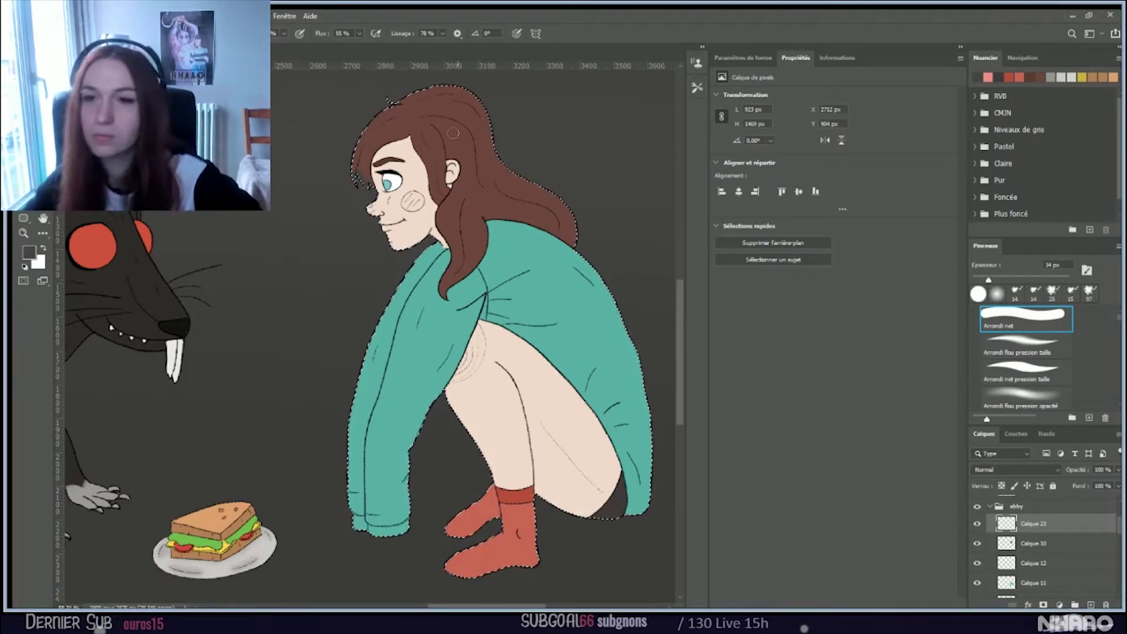
Step: Paint dark grey shading on the hair strands in front of and below the ear at 20 px, refining it with the 11 px eraser
scroll(452, 133, up, 3)
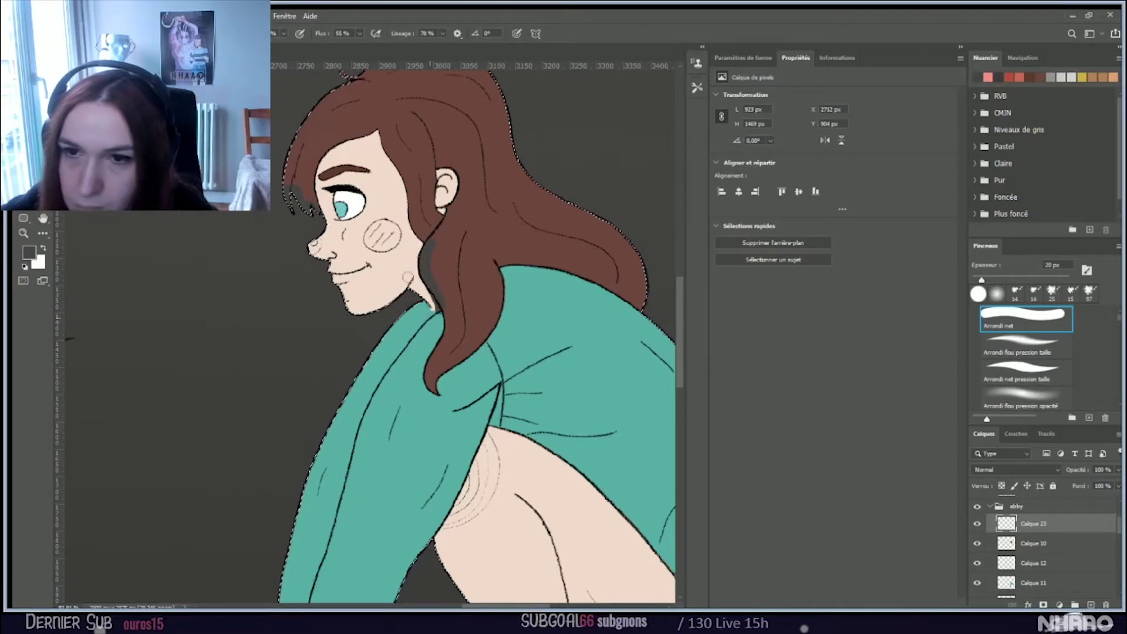
key(e)
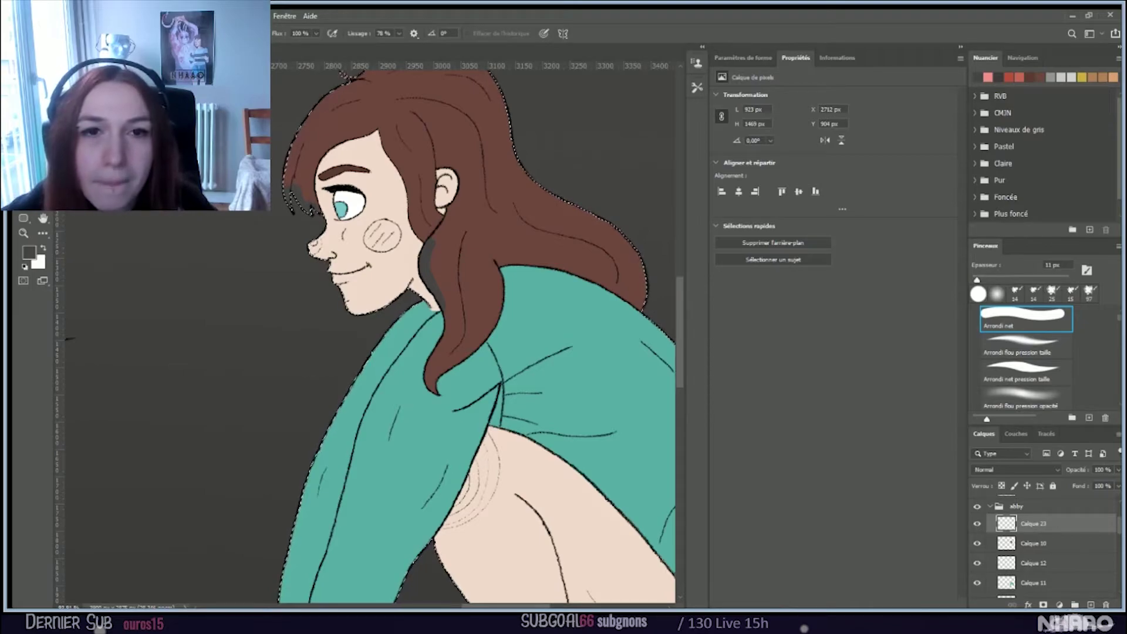
key(b)
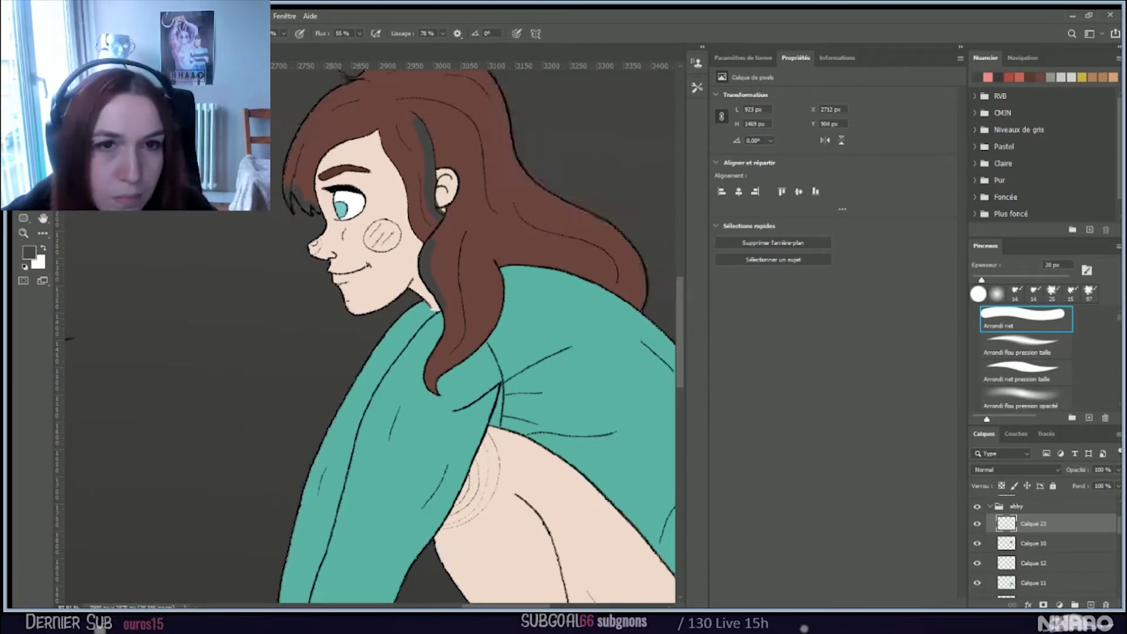
key(e)
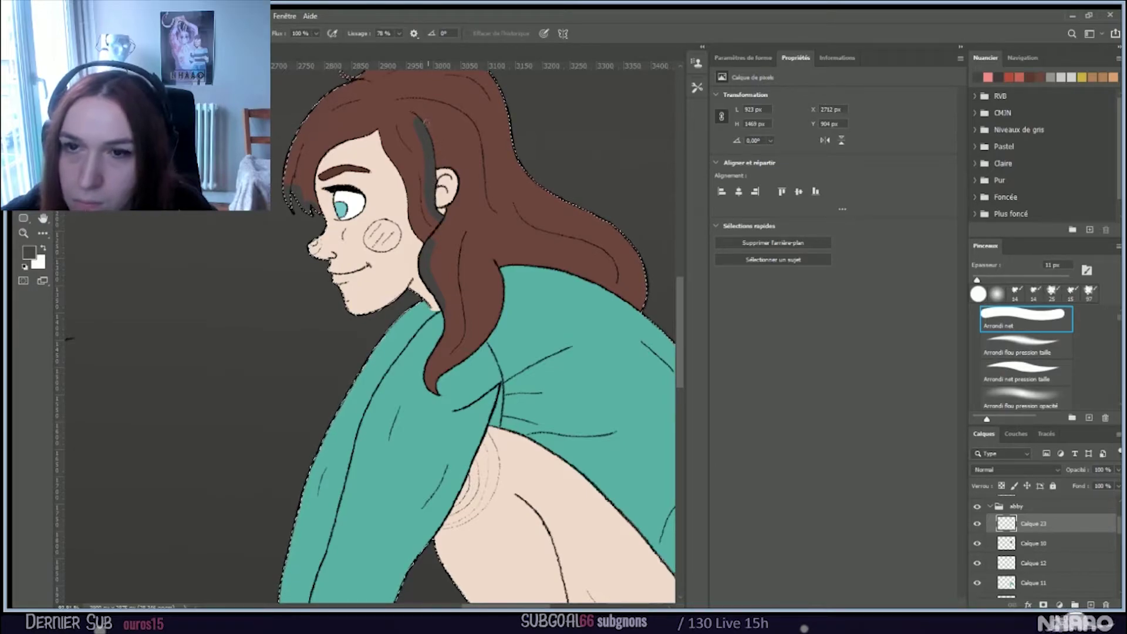
key(c)
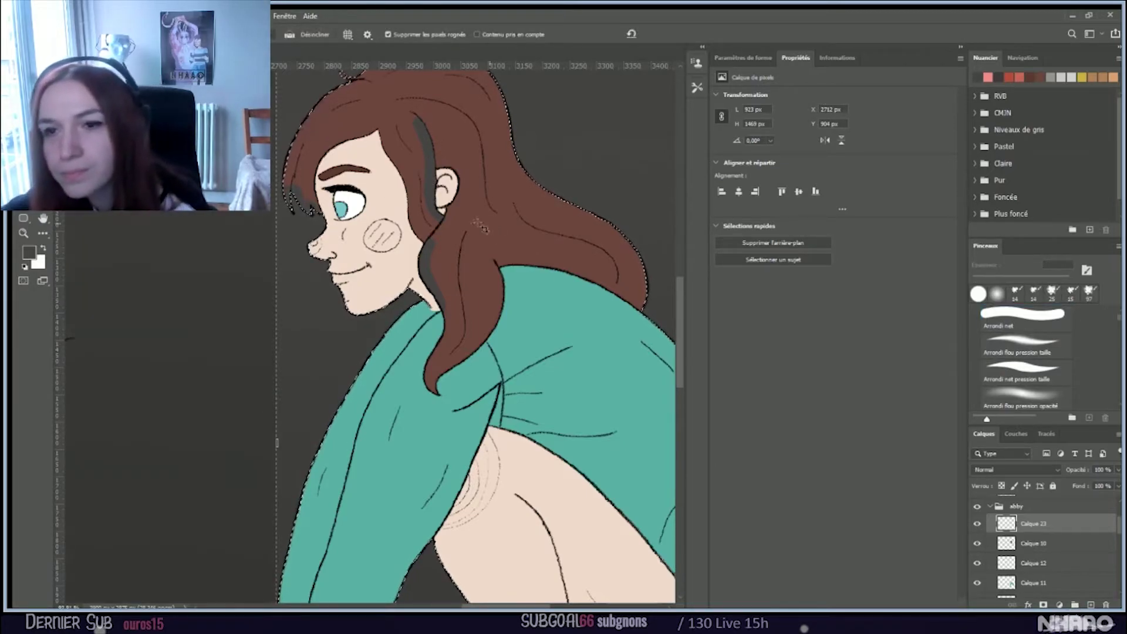
key(b)
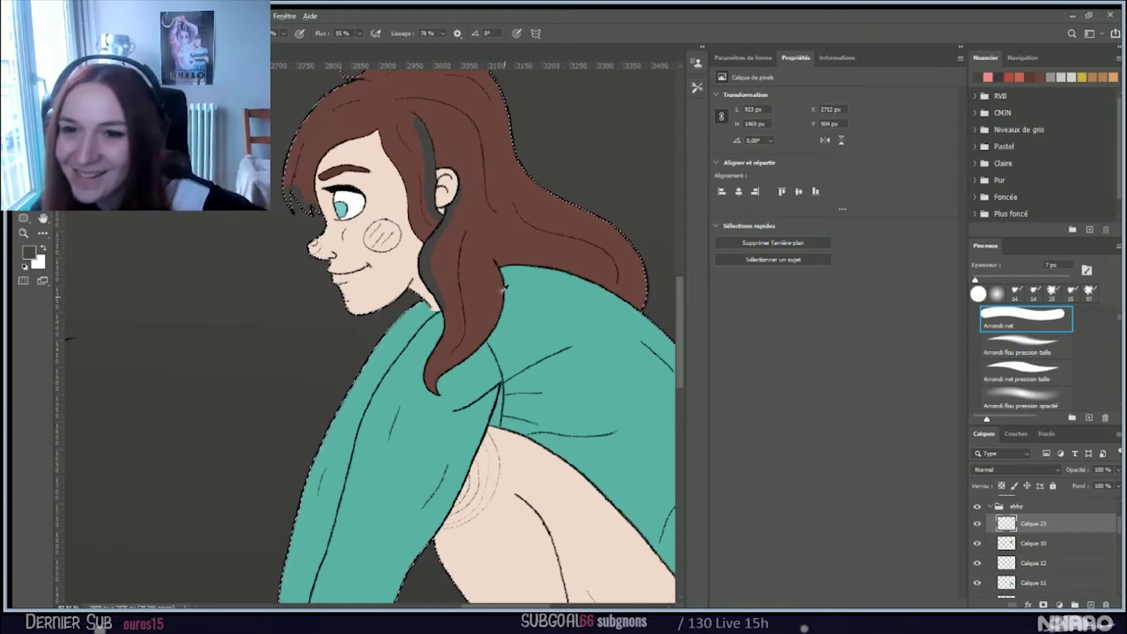
Step: Paint dark grey shading over the girl's neck and the lower half of her ear with a 17 px brush
scroll(500, 293, down, 6)
scroll(506, 294, up, 8)
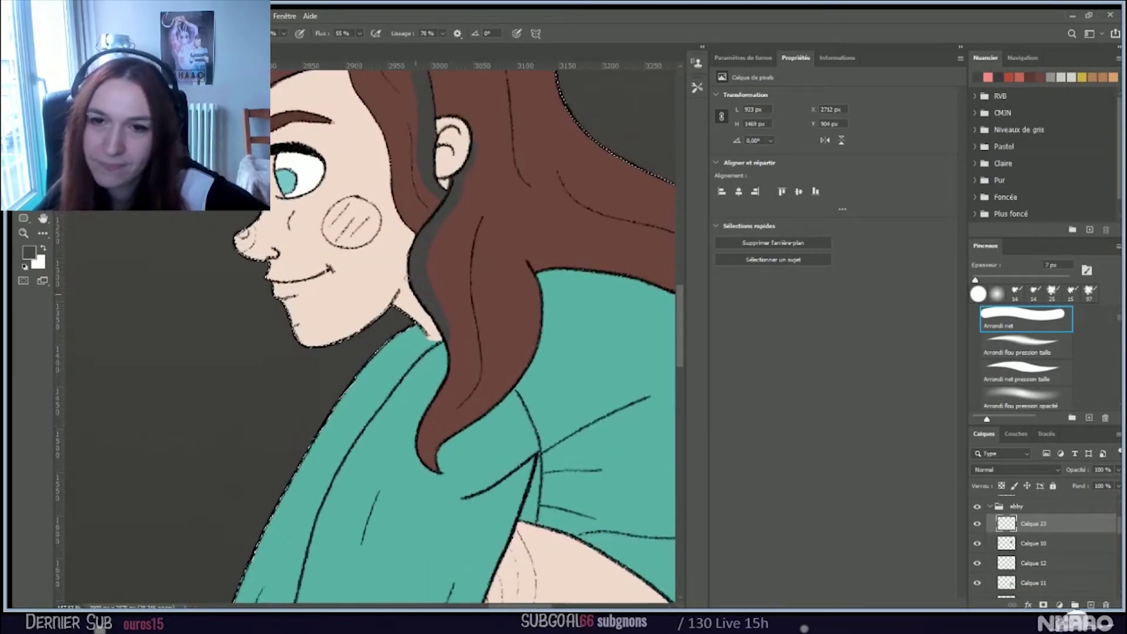
scroll(383, 245, up, 3)
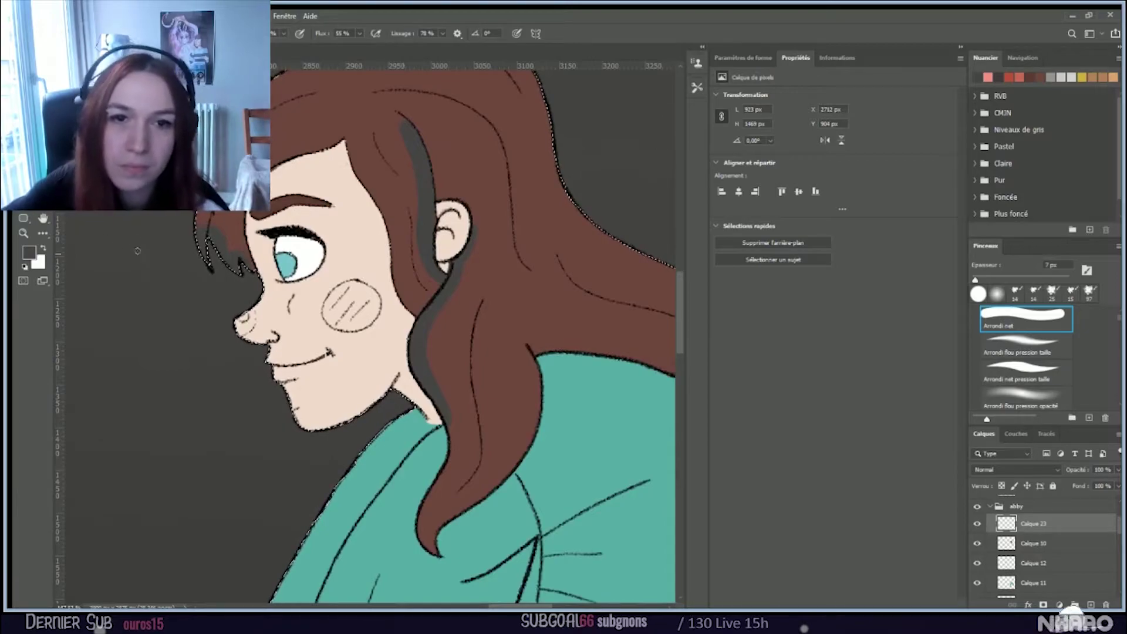
key(])
key(])
key(])
key(])
key(])
key(])
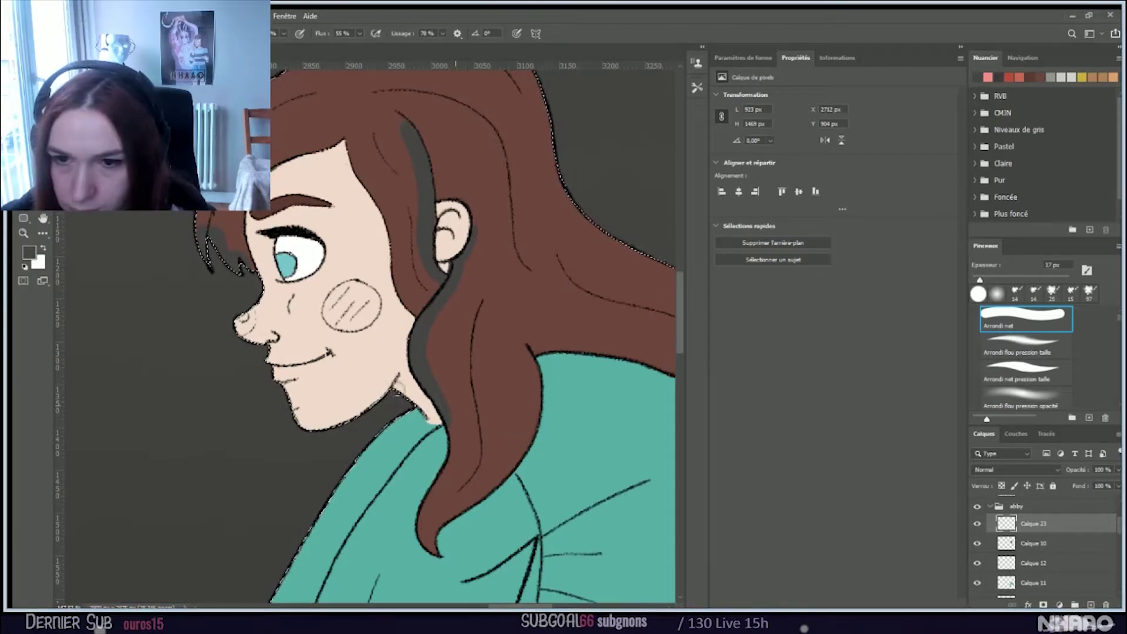
drag(422, 402, 443, 419)
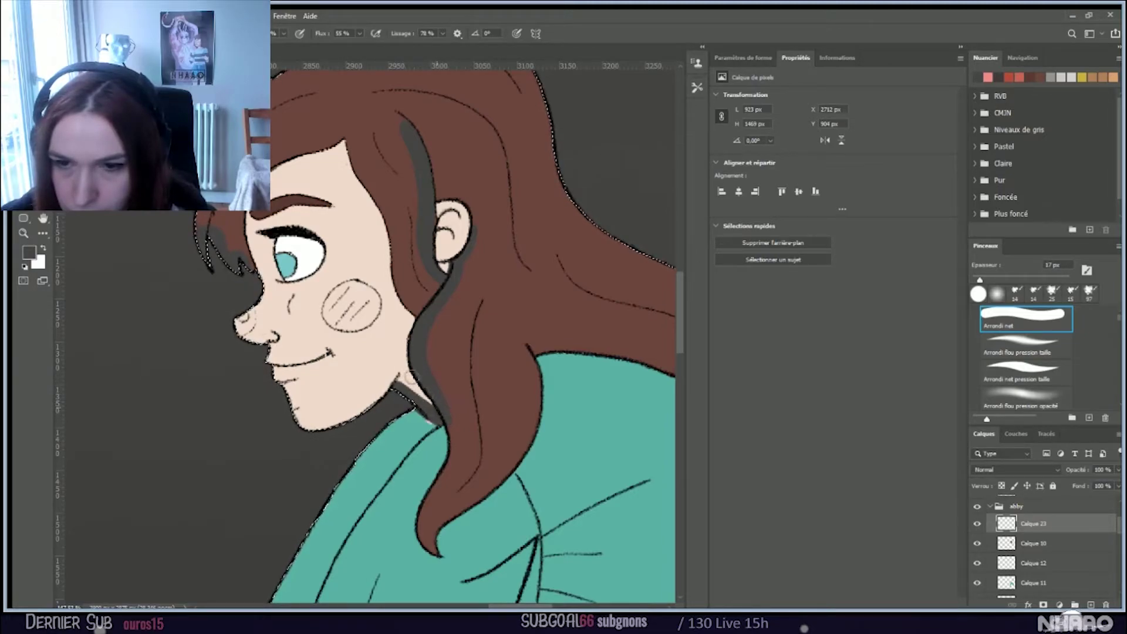
drag(445, 407, 405, 378)
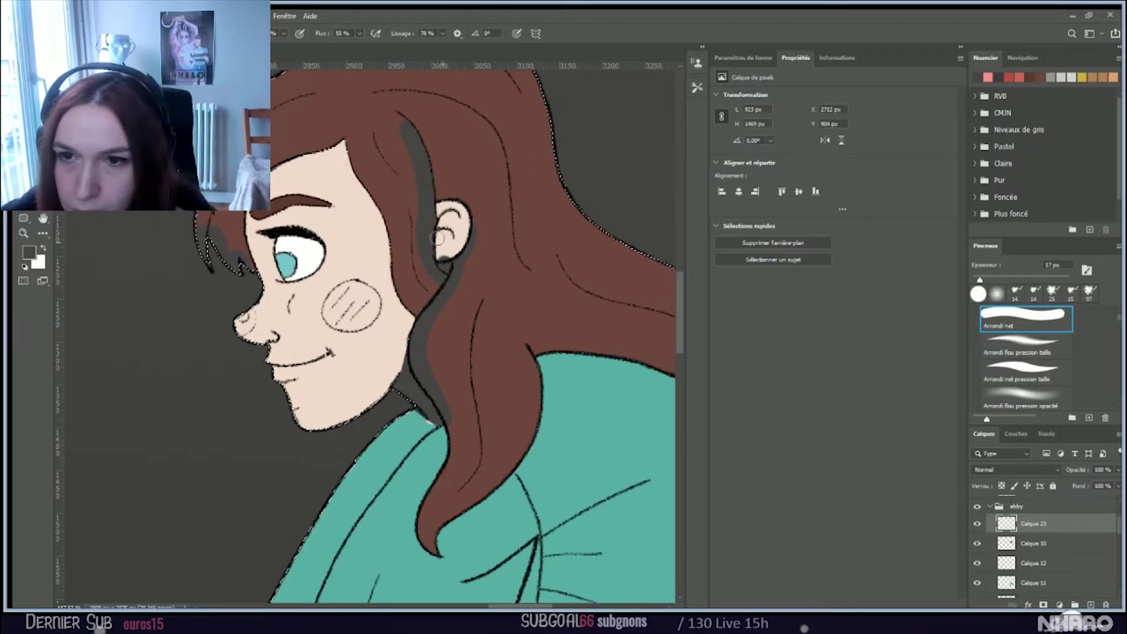
mouse_move(437, 237)
mouse_down()
mouse_move(469, 218)
mouse_move(423, 256)
mouse_move(434, 243)
mouse_move(442, 265)
mouse_up()
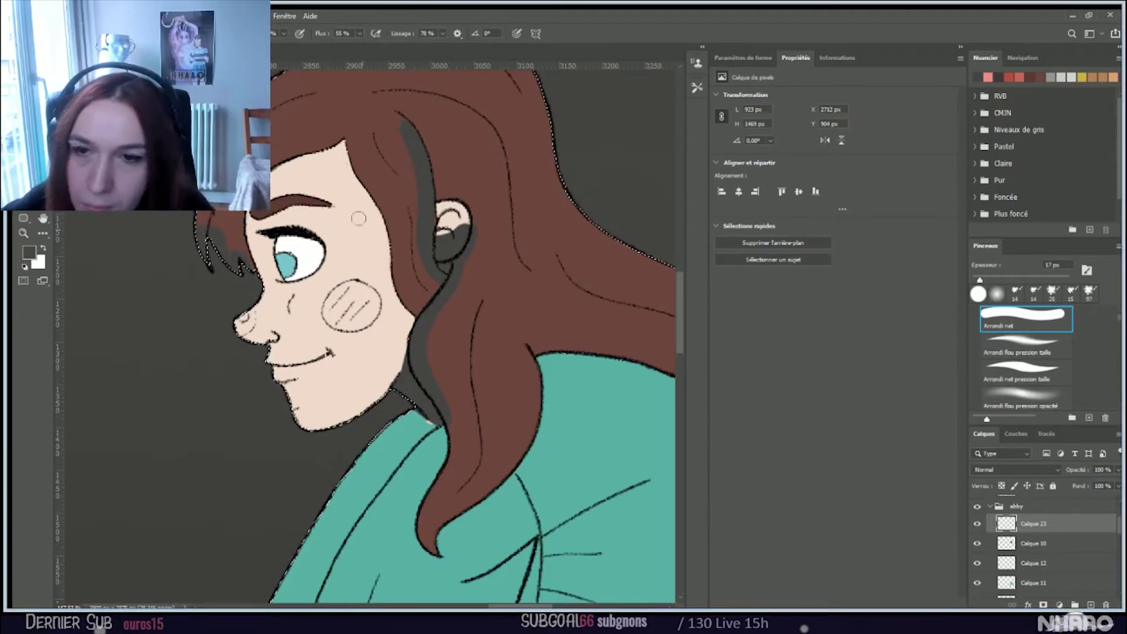
Step: Shade beneath the eyebrow, under the nose and along the upper lip with a 4 px brush, refining with the 11 px eraser
key(bracketleft)
key(bracketleft)
key(bracketleft)
key(bracketleft)
key(bracketleft)
key(bracketleft)
key(bracketleft)
key(bracketleft)
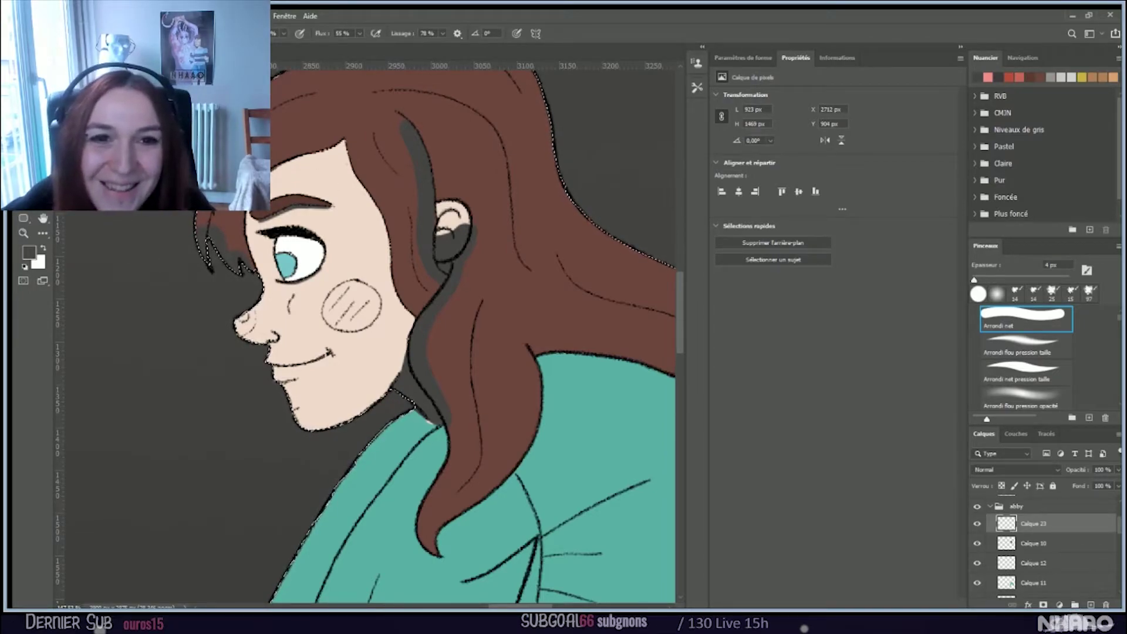
key(e)
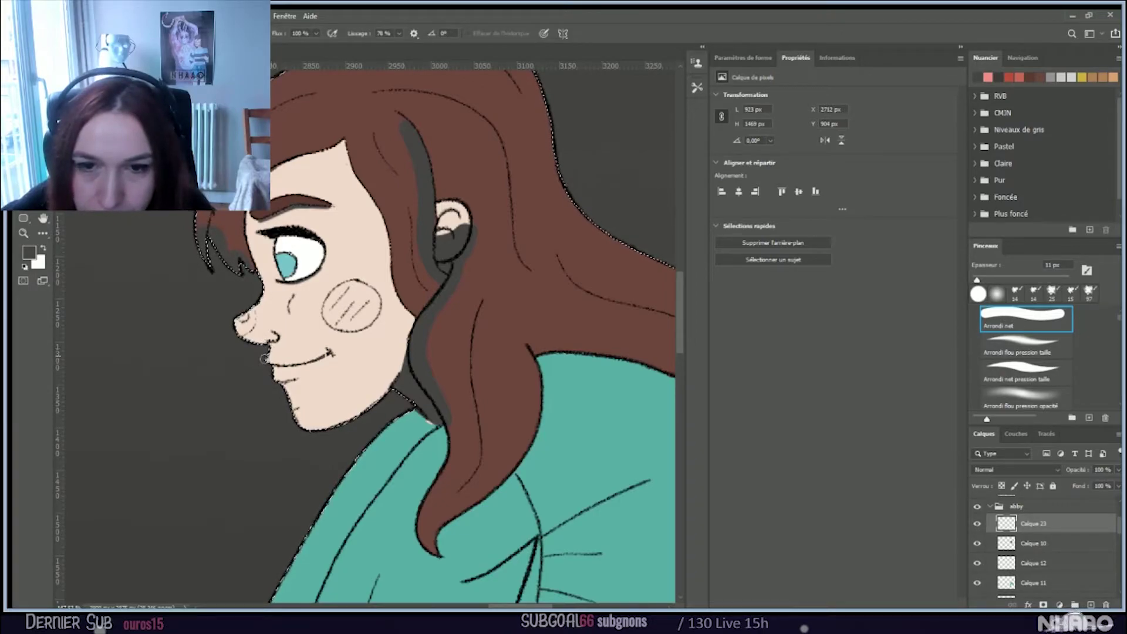
key(b)
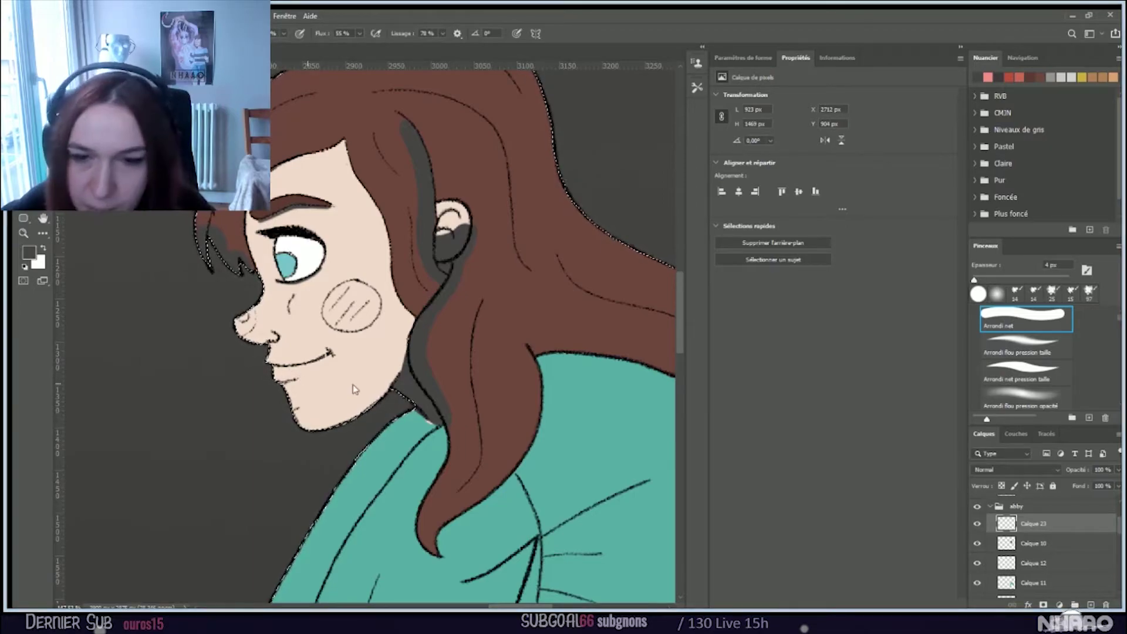
key(e)
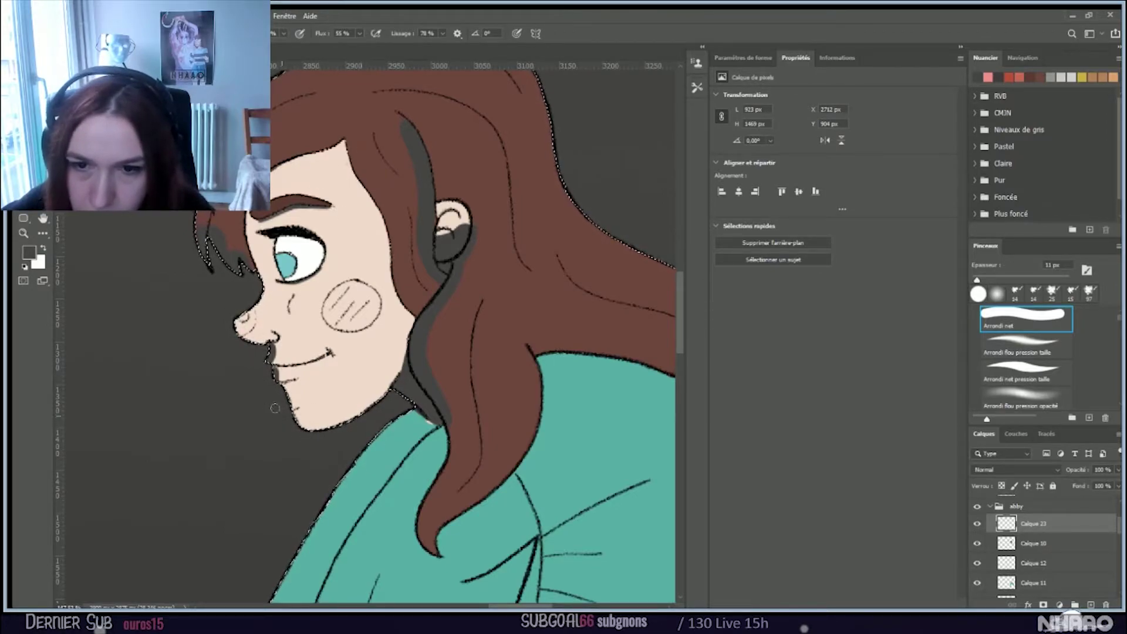
Step: Paint a thin band of dark grey shading along the underside of the chin and jaw with a 33 px brush
key(bracketright)
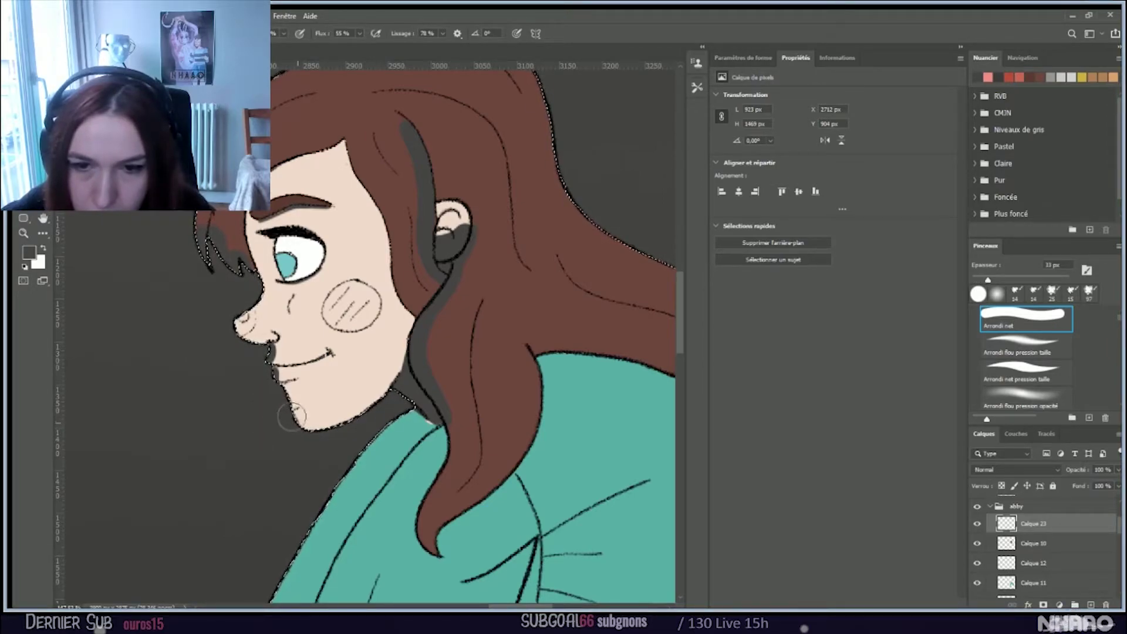
mouse_move(288, 420)
mouse_down()
mouse_move(303, 433)
mouse_move(337, 432)
mouse_move(347, 425)
mouse_move(315, 440)
mouse_move(376, 411)
mouse_move(409, 367)
mouse_up()
key(ctrl+z)
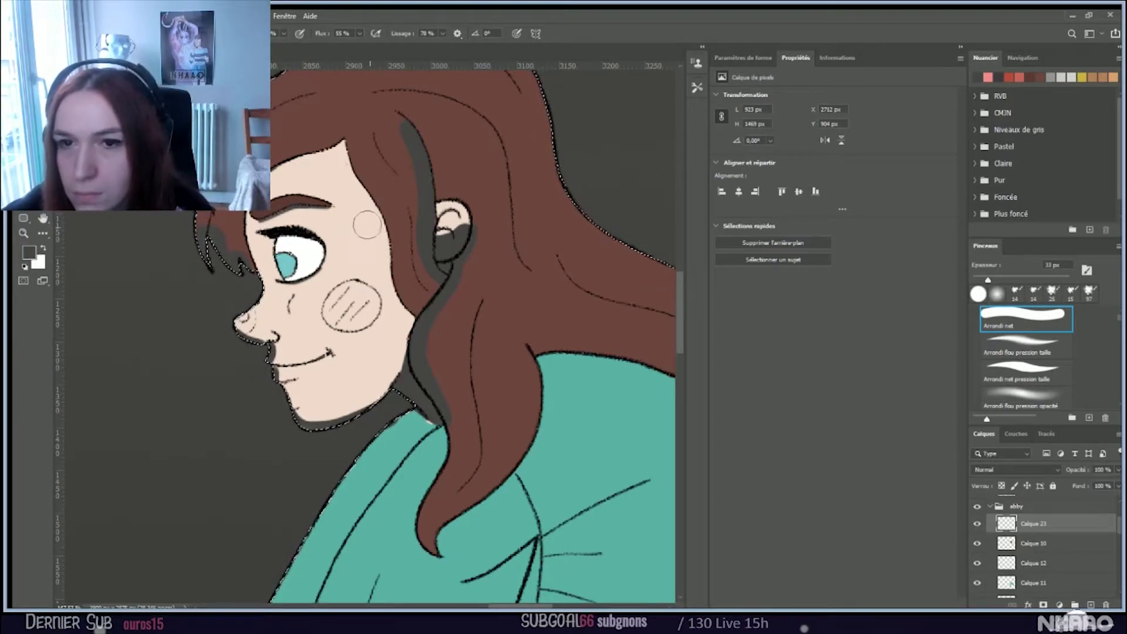
Step: Paint the shadow cast by the hair along the forehead and the side of the face with a 13 px brush
key(bracketleft)
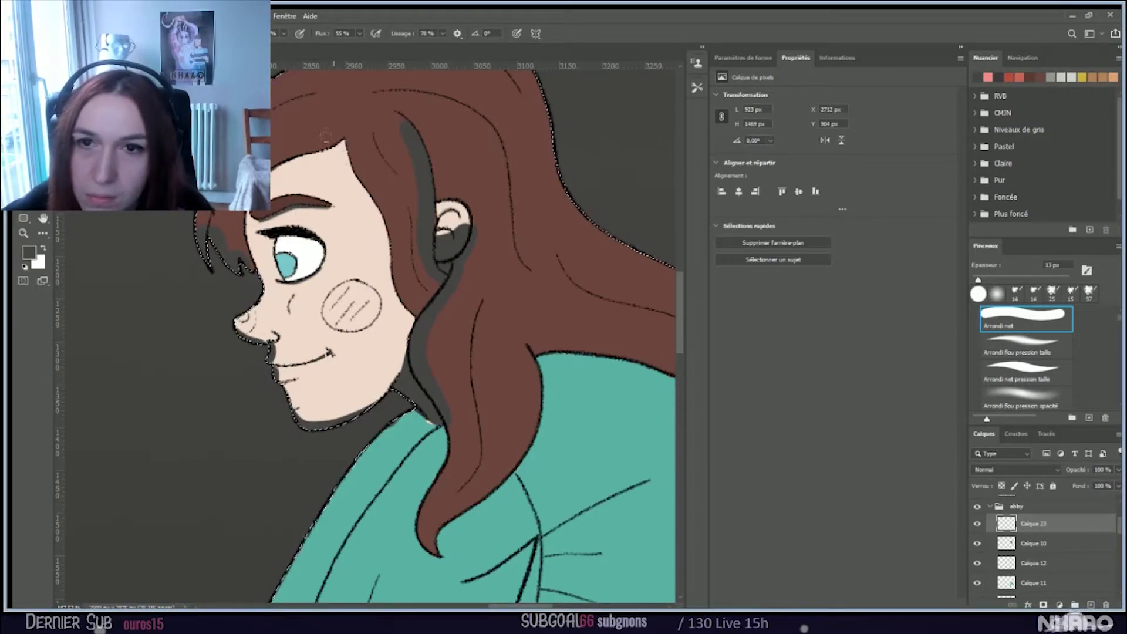
drag(338, 138, 277, 168)
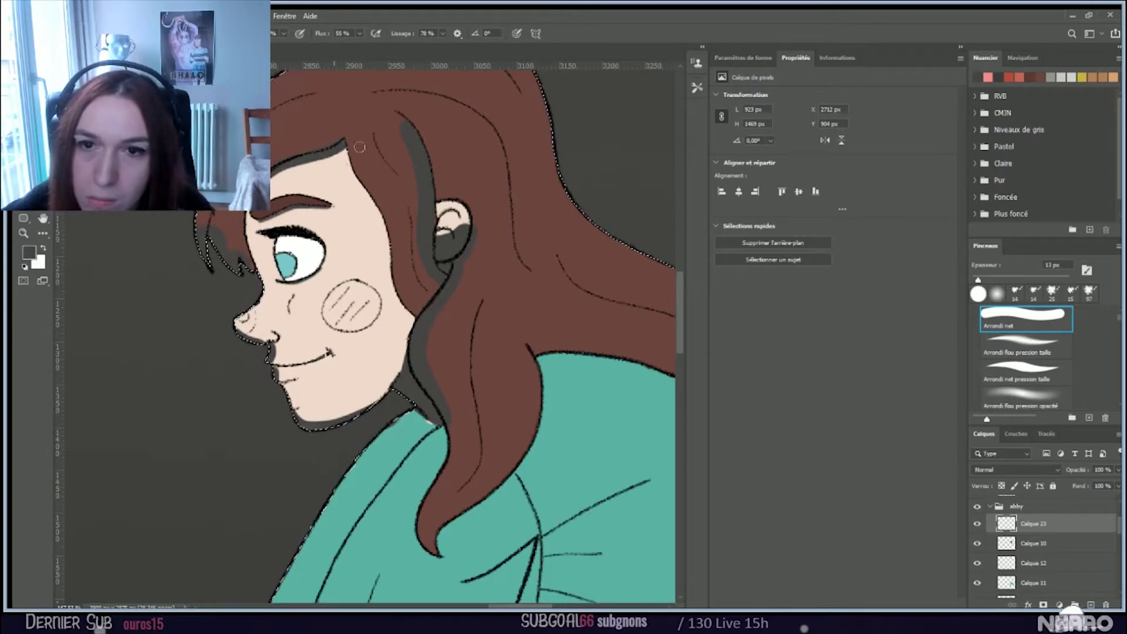
mouse_move(342, 141)
mouse_down()
mouse_move(388, 229)
mouse_move(387, 268)
mouse_move(404, 285)
mouse_up()
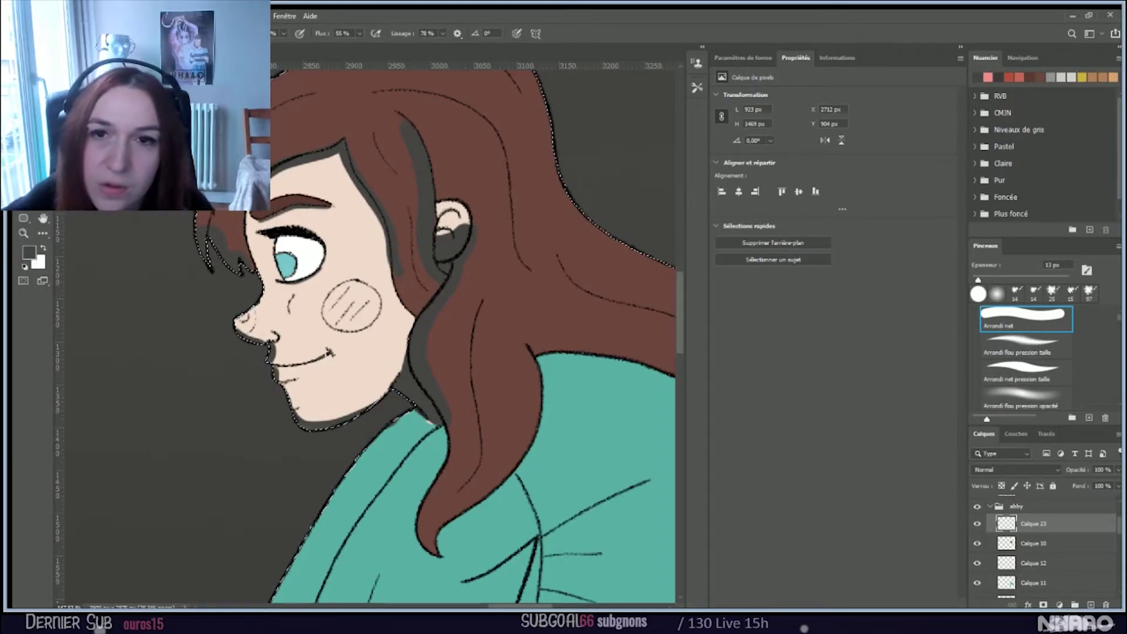
key(e)
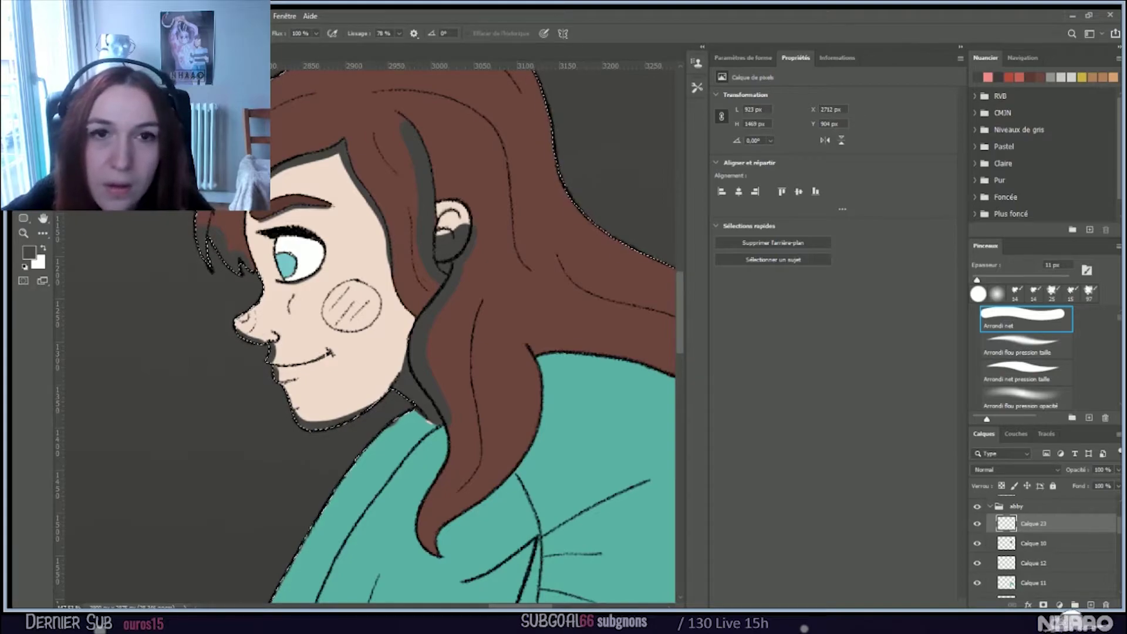
Step: Paint dark grey shading along the lower edge of the back hair and the sweater just beneath it at 13 px
key(shift+b)
scroll(456, 301, down, 3)
scroll(605, 361, up, 3)
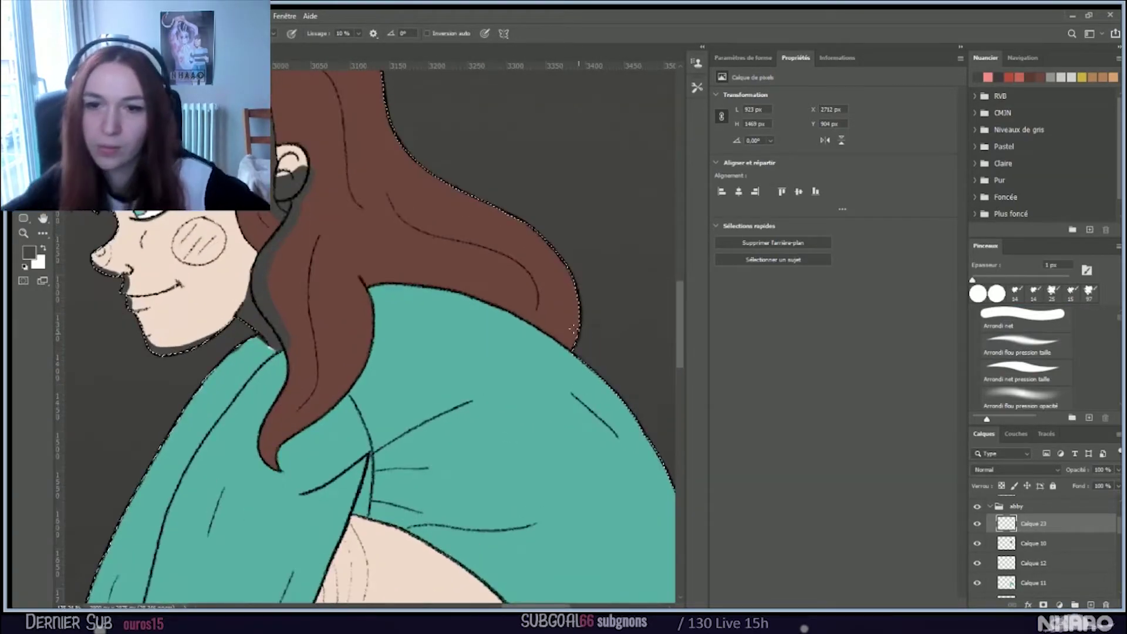
key(shift+b)
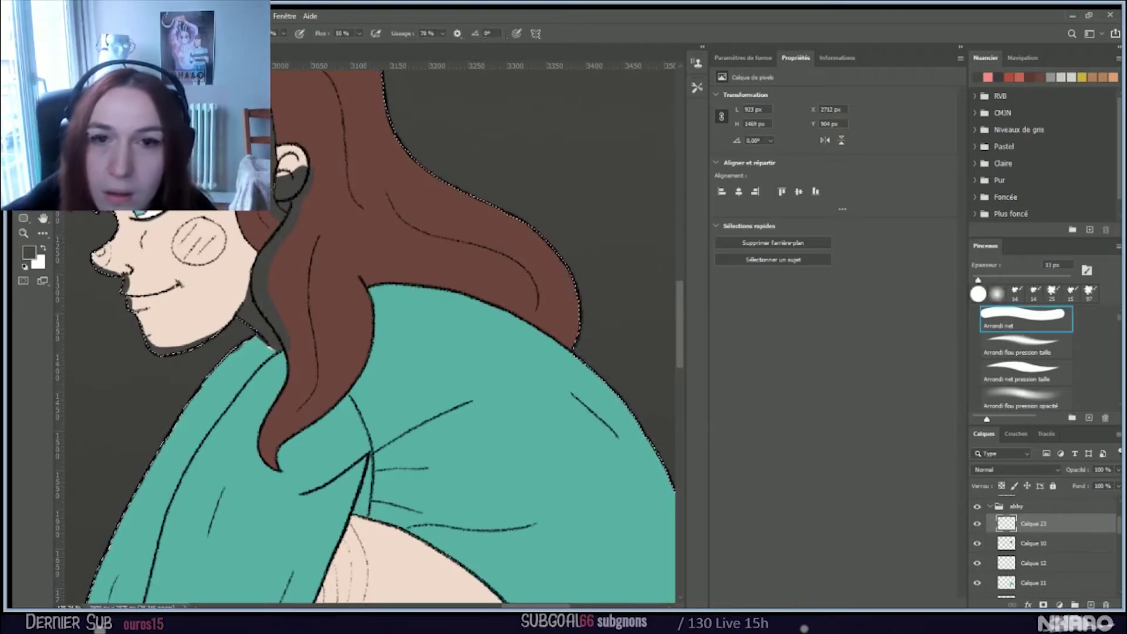
mouse_move(362, 278)
mouse_down()
mouse_move(491, 292)
mouse_move(578, 353)
mouse_up()
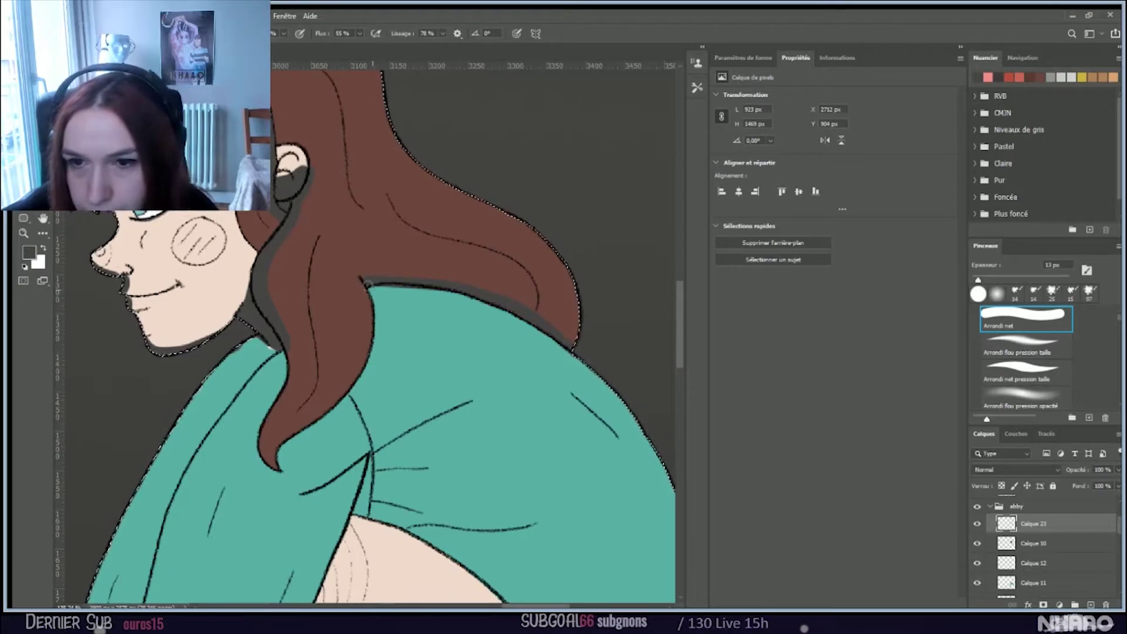
mouse_move(452, 301)
mouse_down()
mouse_move(534, 324)
mouse_move(613, 381)
mouse_up()
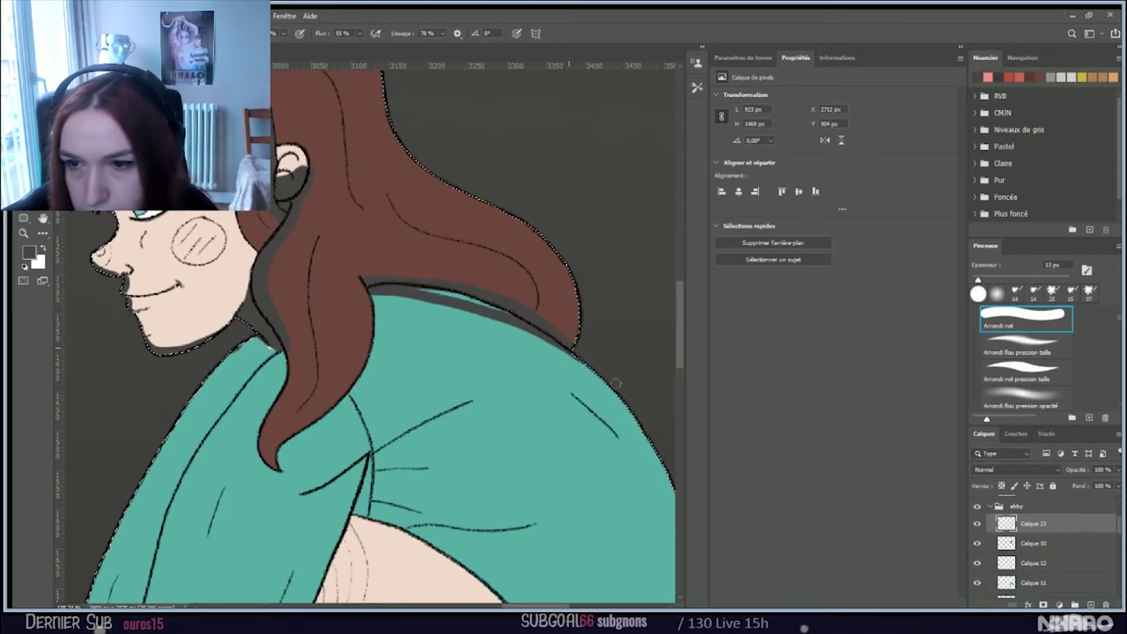
drag(409, 285, 542, 325)
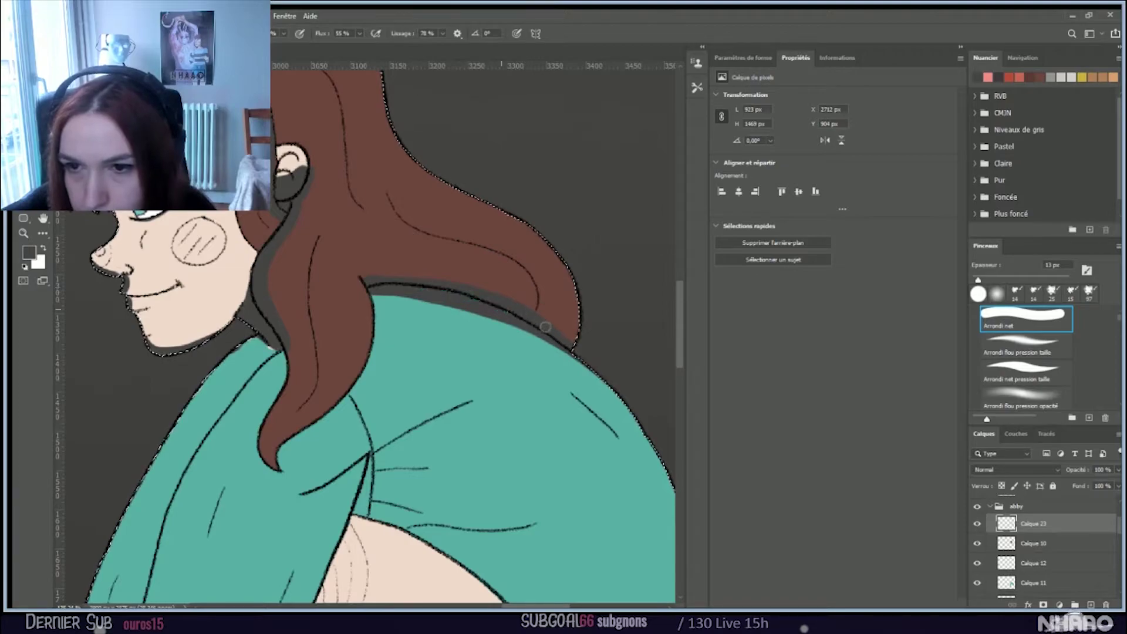
Step: Paint a dark grey shadow down the far sleeve, beside the near arm's outline from collar to cuff, with a 34 px brush
scroll(533, 311, down, 5)
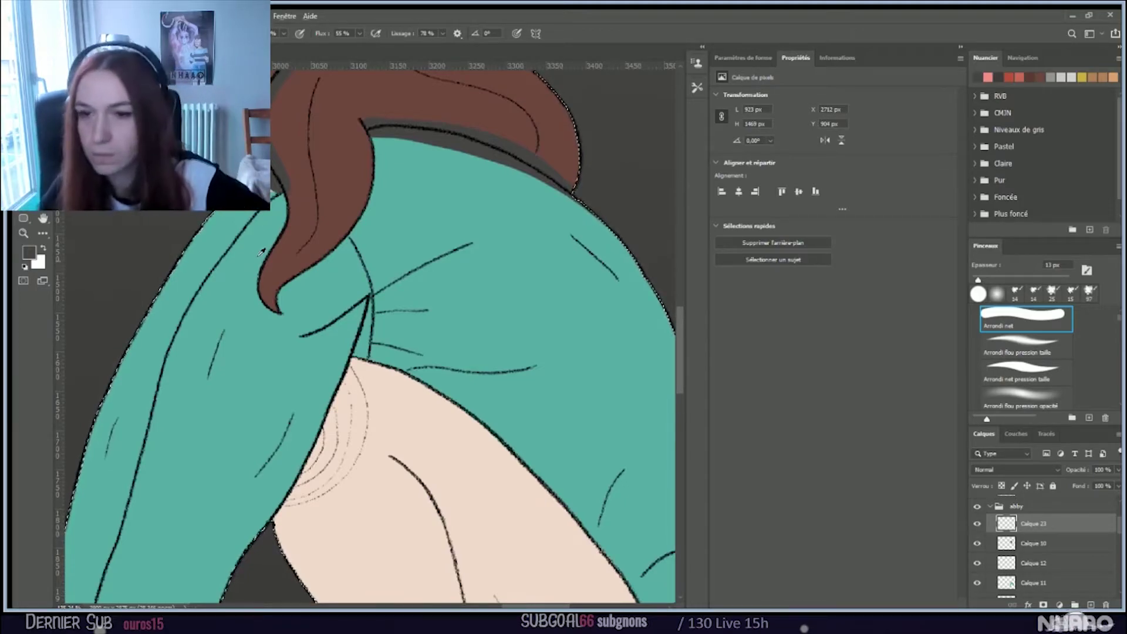
scroll(262, 253, down, 2)
scroll(130, 279, down, 3)
scroll(129, 282, up, 2)
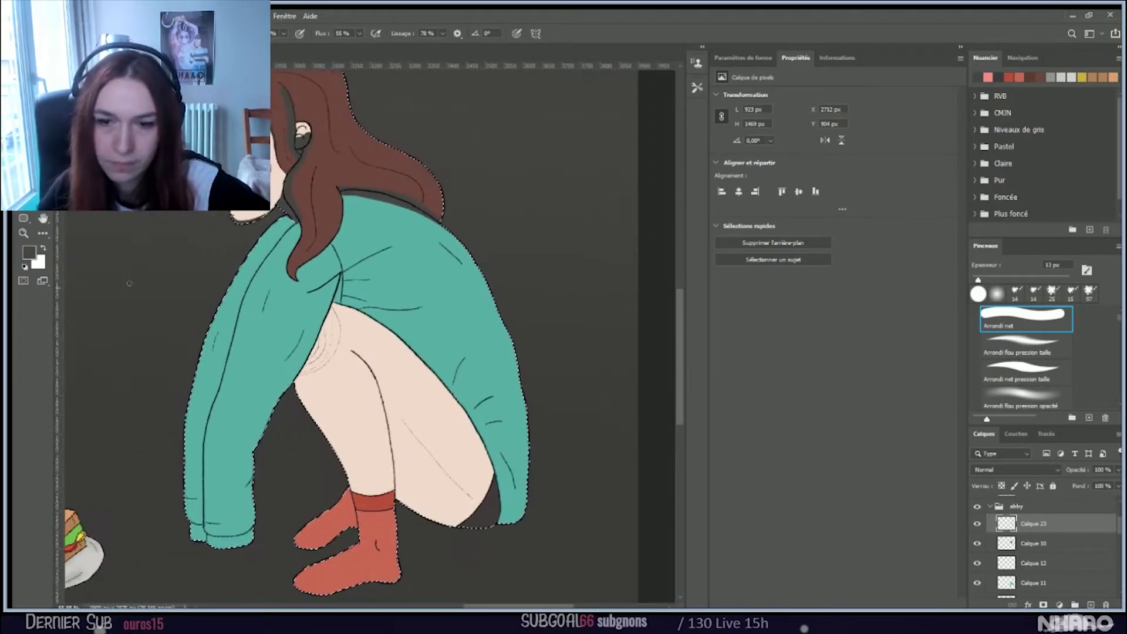
scroll(130, 284, up, 2)
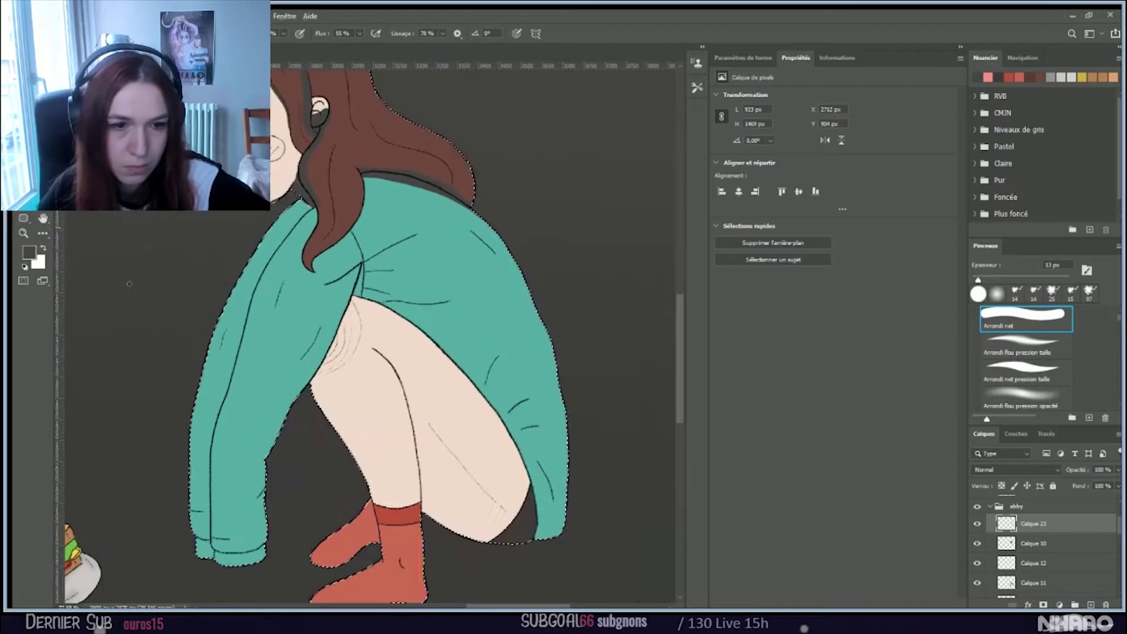
scroll(111, 300, down, 3)
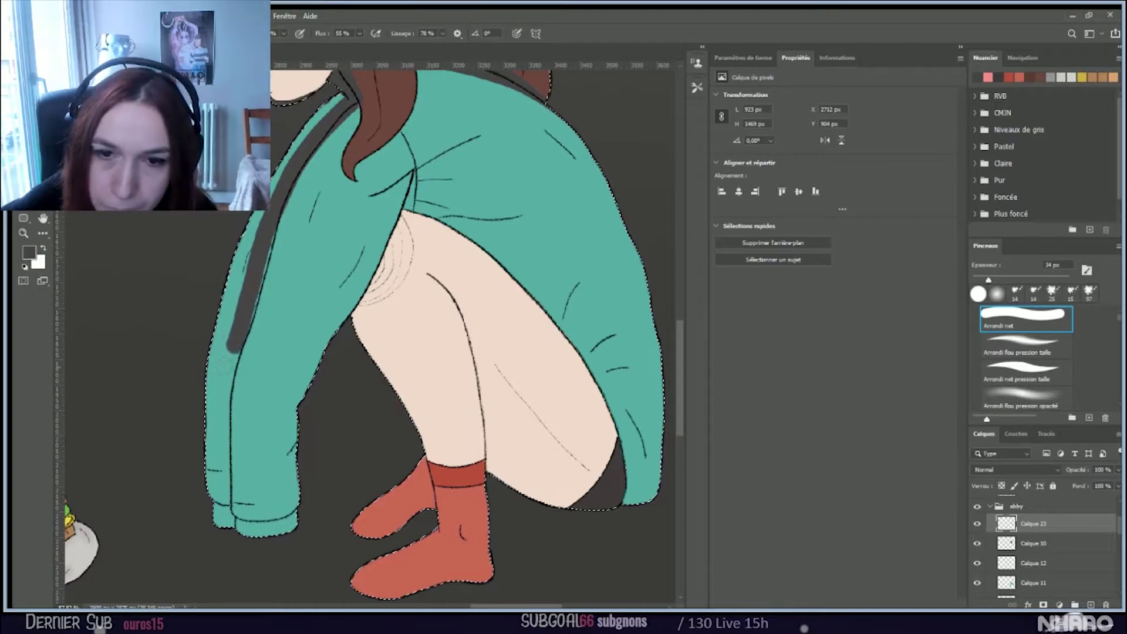
drag(219, 414, 216, 445)
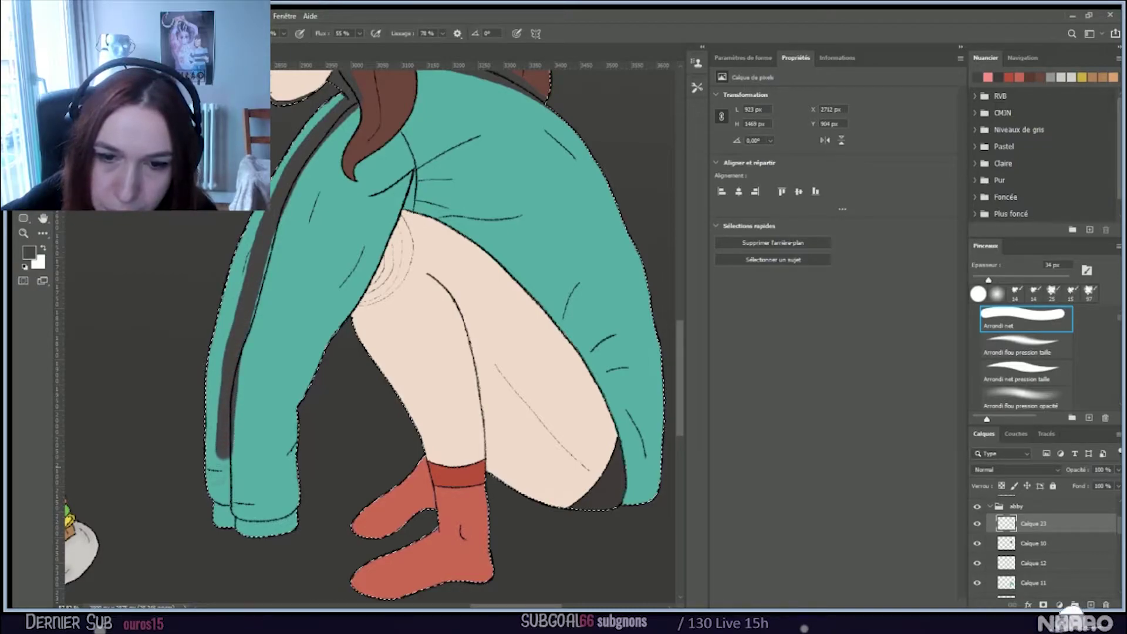
drag(222, 498, 228, 546)
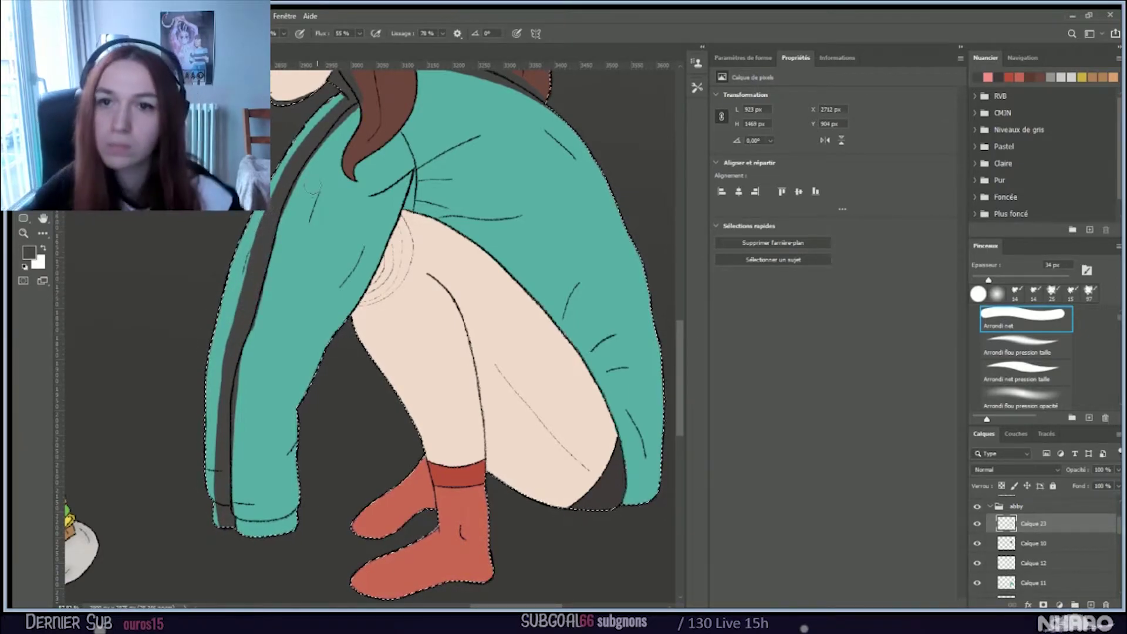
Step: Clean up the edge of the far sleeve's shadow beside the near arm's outline with an 11 px eraser
scroll(305, 139, up, 1)
scroll(306, 139, up, 2)
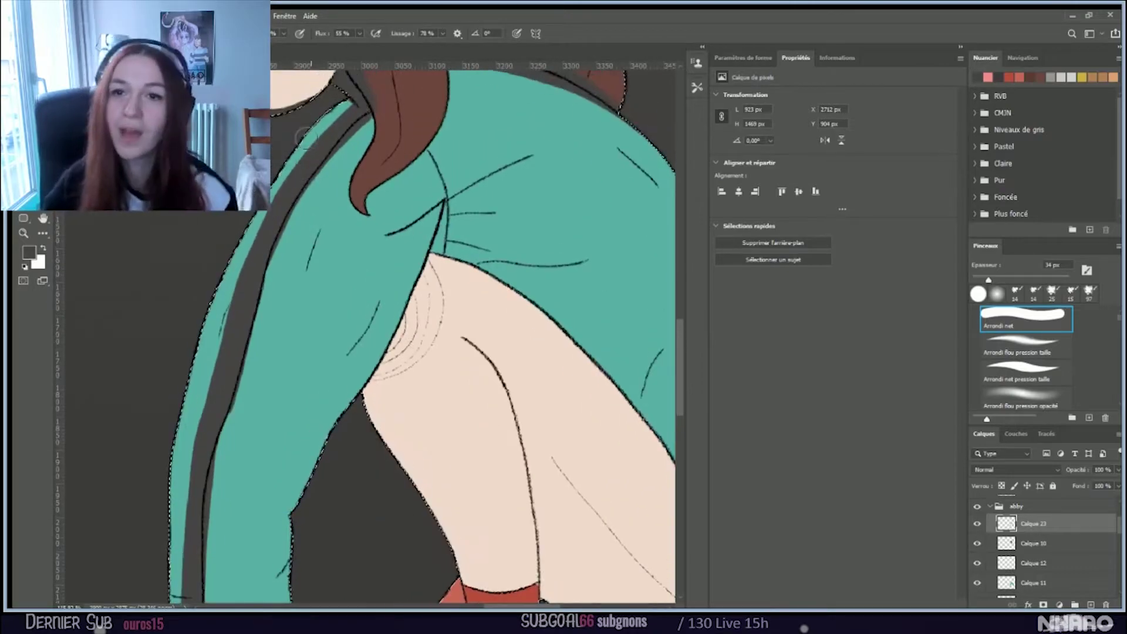
key(e)
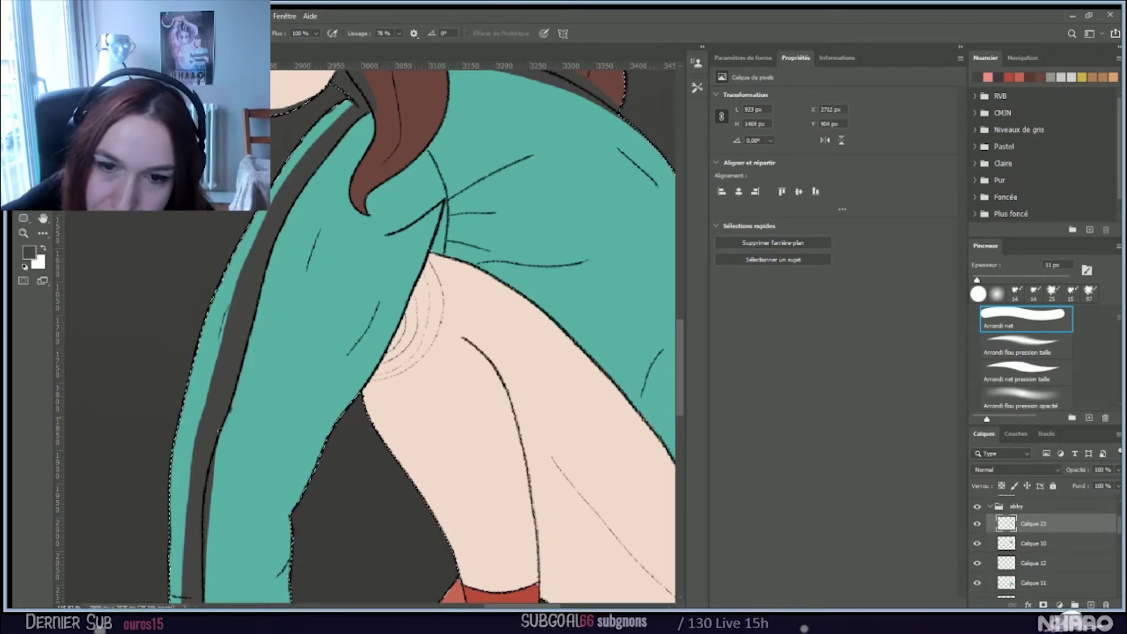
Step: Paint a dark grey shadow along the near sleeve's inner edge, from the cuff up to the knee, with a 34 px brush
scroll(203, 390, down, 3)
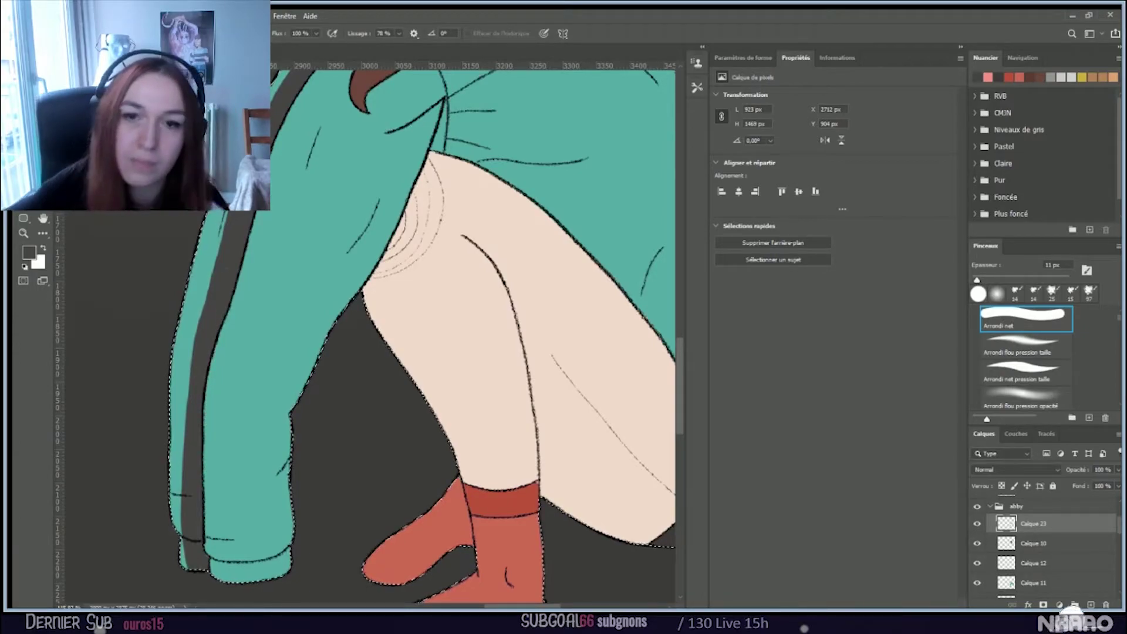
key(b)
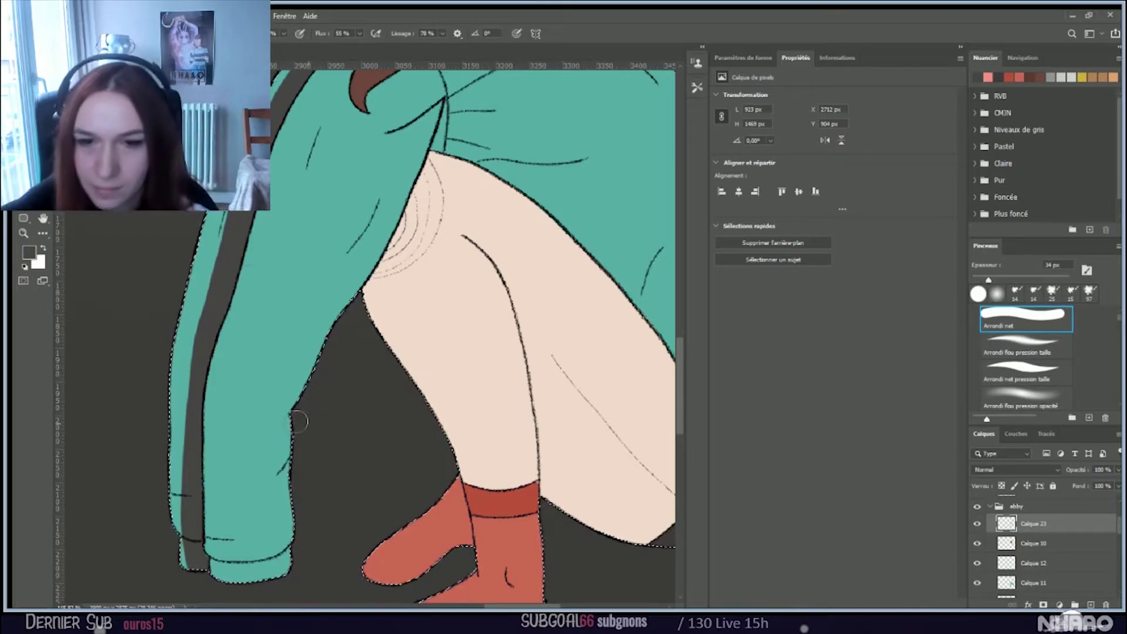
drag(282, 418, 283, 473)
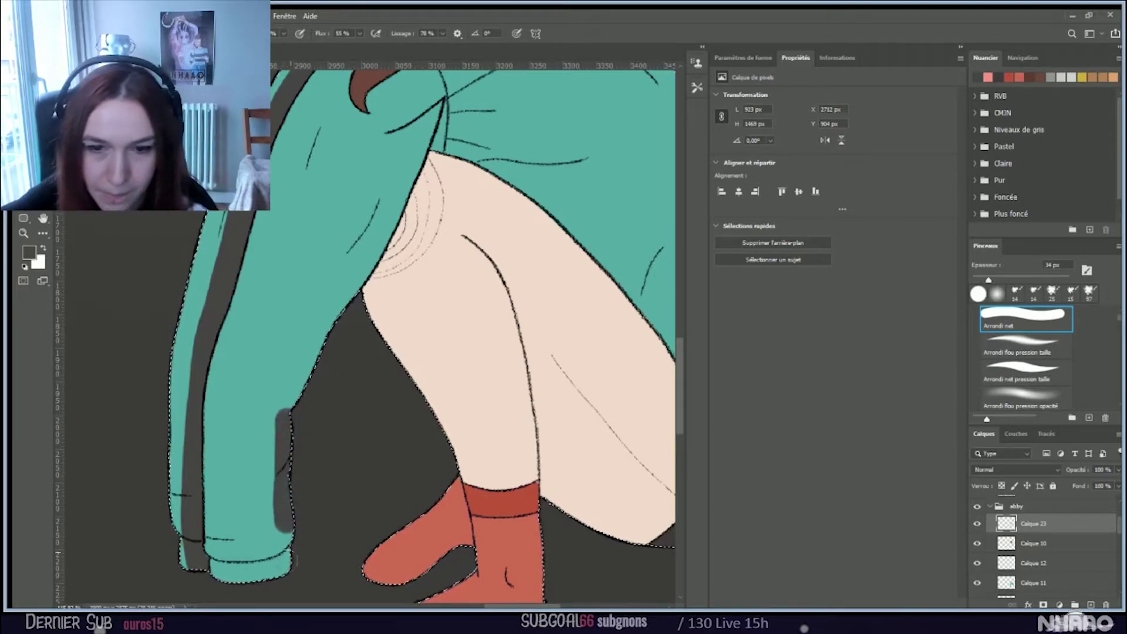
drag(292, 409, 349, 299)
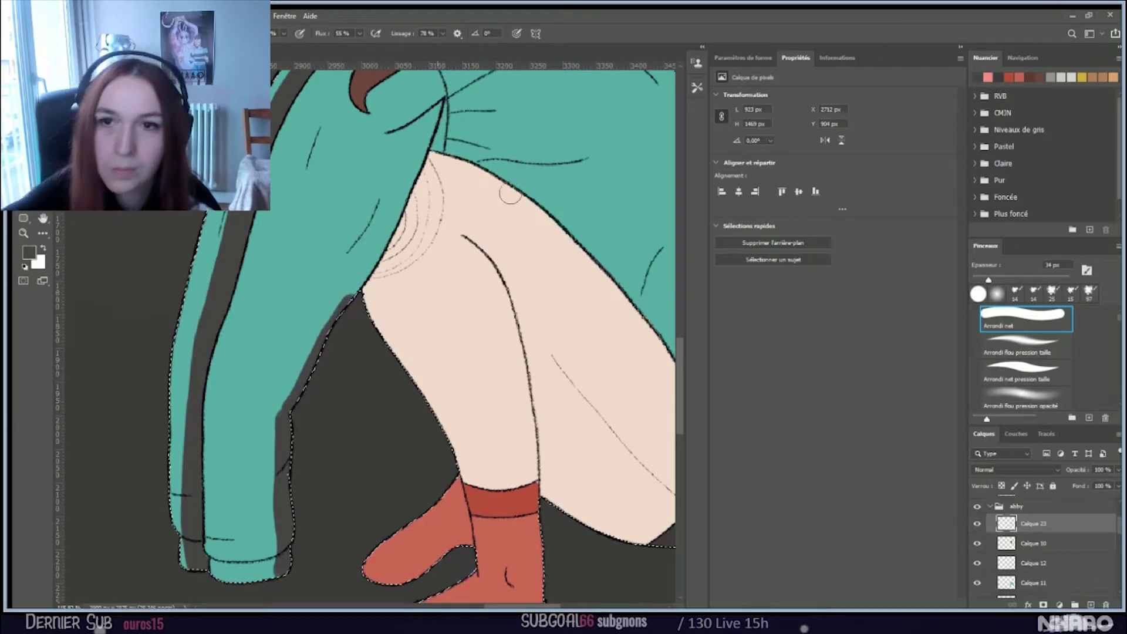
Step: Paint a small dark grey shadow on the sweater below the armpit at 34 px and trim its edge with a 42 px eraser
scroll(509, 194, up, 3)
scroll(510, 193, up, 2)
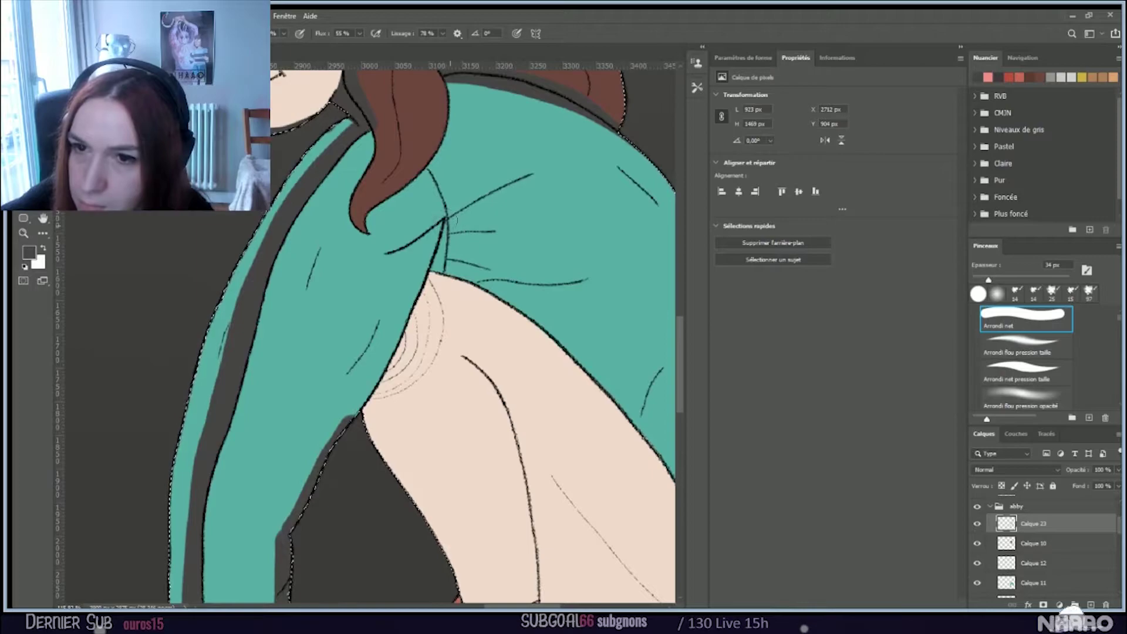
mouse_move(453, 218)
mouse_down()
mouse_move(429, 257)
mouse_move(452, 224)
mouse_move(449, 281)
mouse_move(446, 207)
mouse_up()
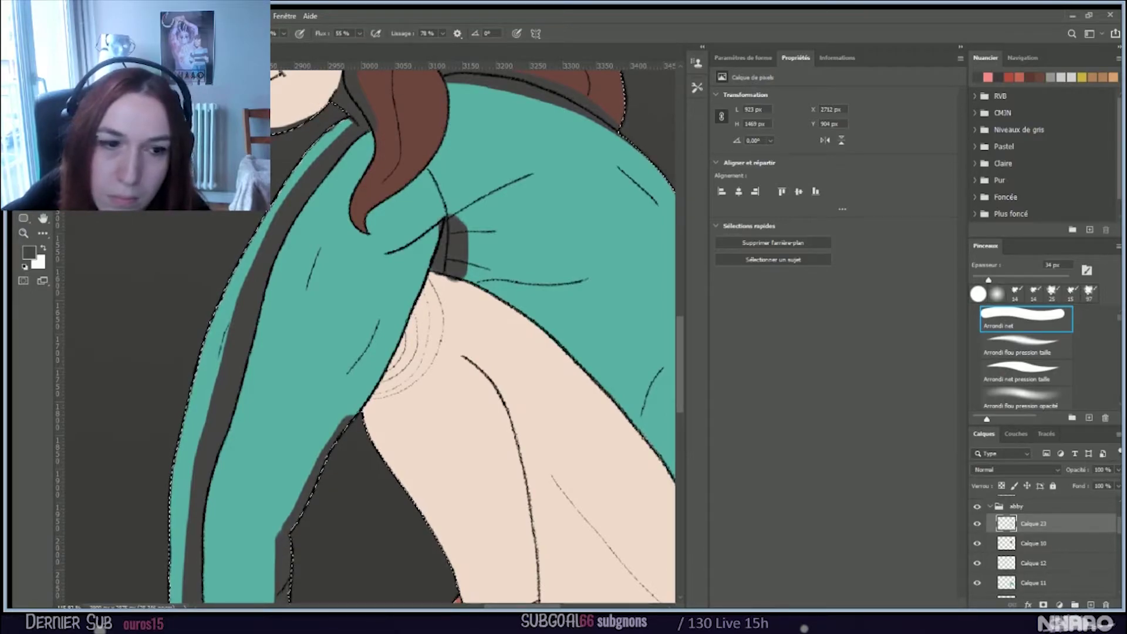
key(e)
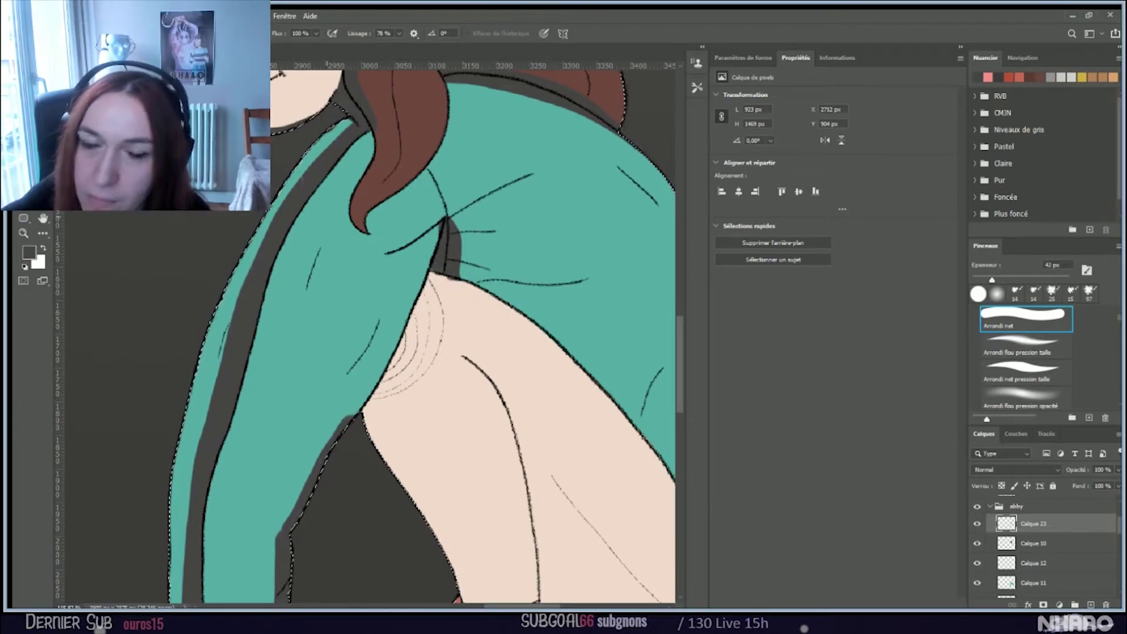
Step: Paint the narrow shadow cast on the sweater by the front lock of hair, down to its tip, with a 24 px brush
key(b)
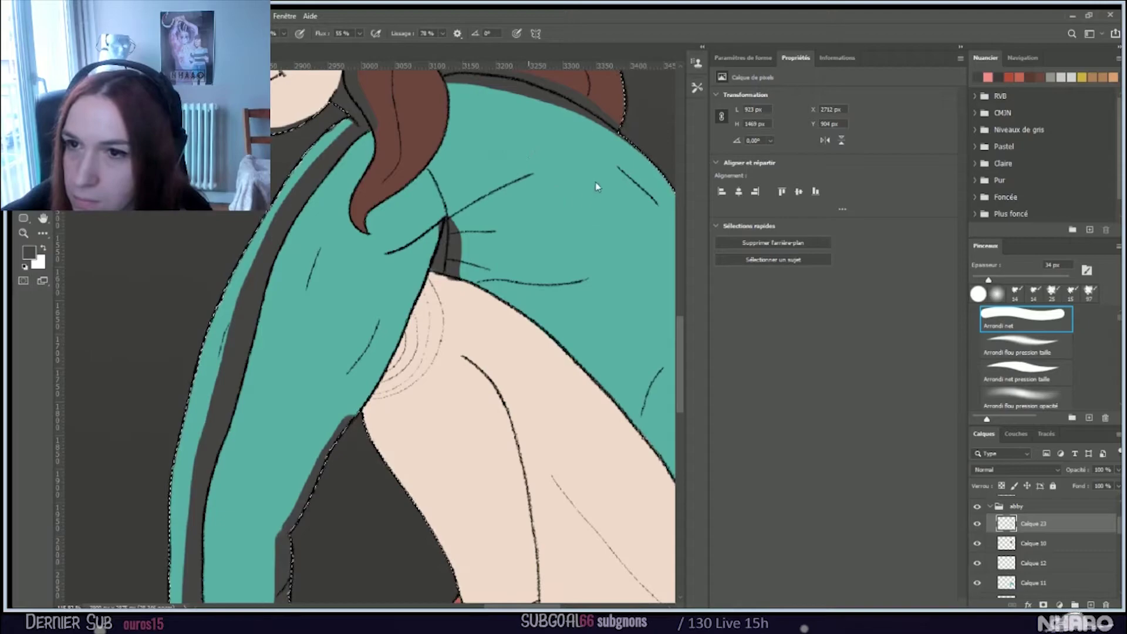
key(bracketleft)
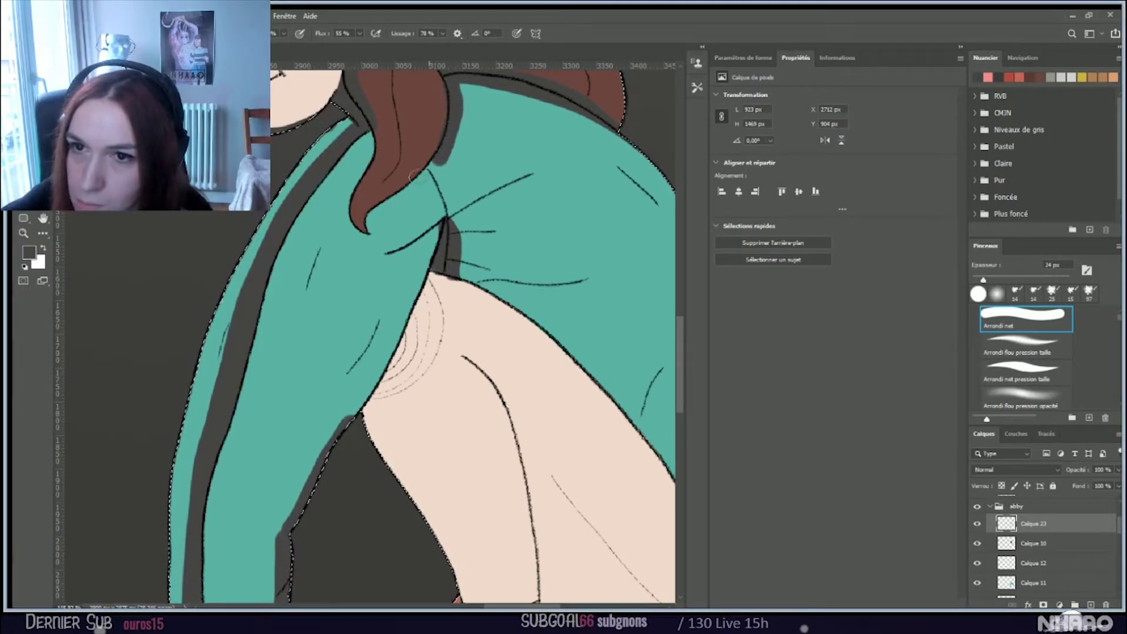
drag(420, 179, 357, 219)
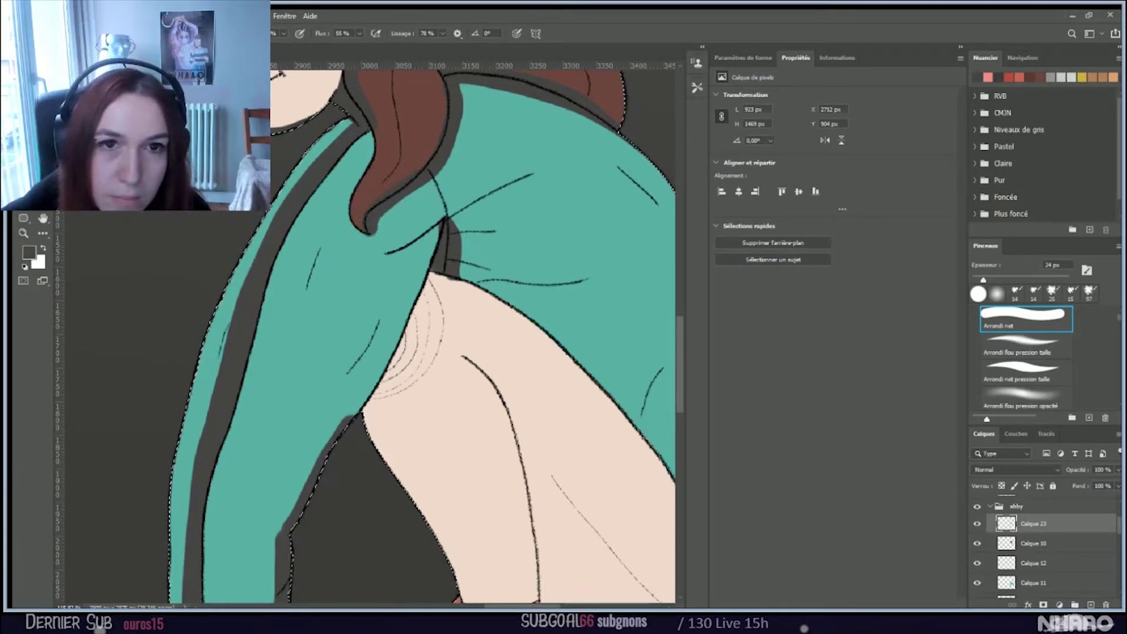
key(e)
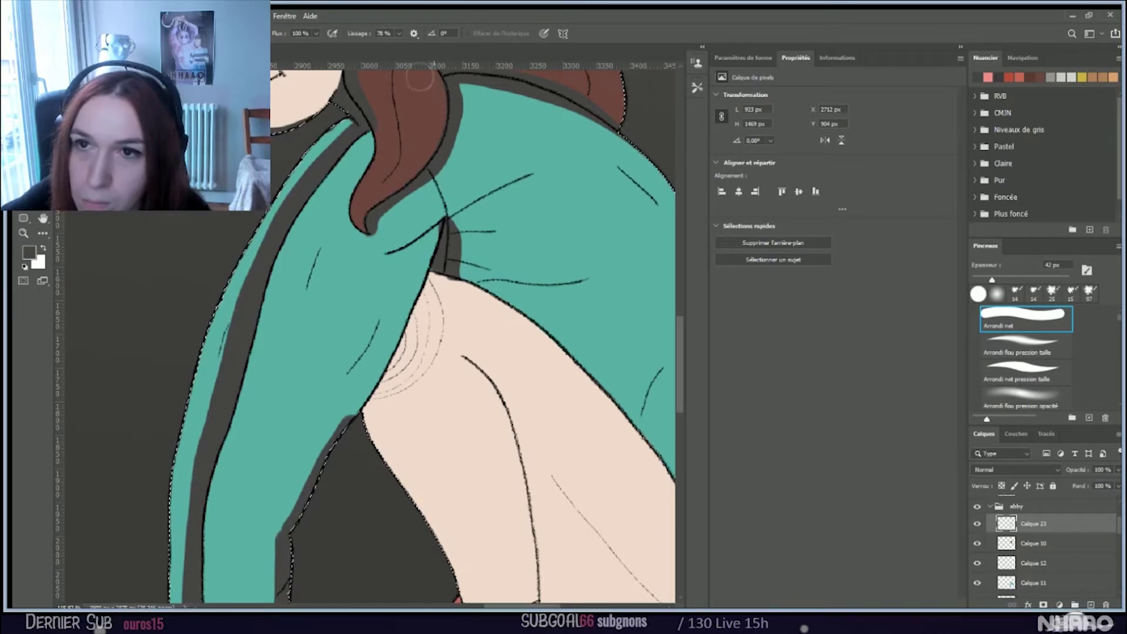
Step: Paint the arm's rounded dark grey shadow over the top of the knee at 24 px and fill in its interior
key(b)
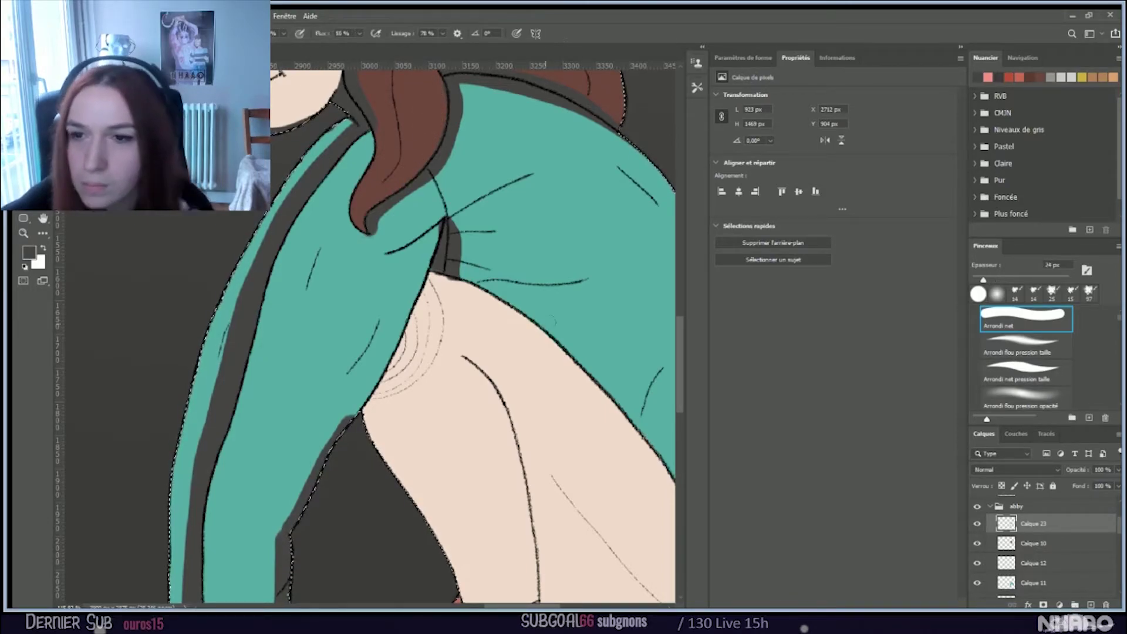
scroll(478, 297, down, 1)
scroll(478, 297, down, 3)
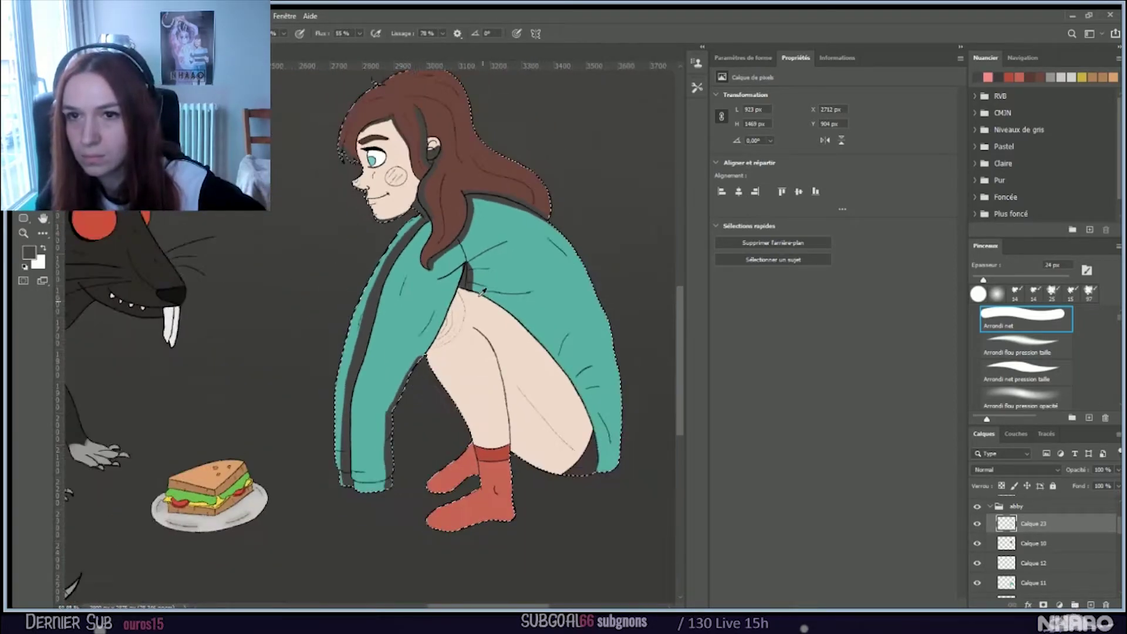
scroll(476, 302, down, 1)
scroll(474, 311, up, 2)
scroll(478, 307, up, 2)
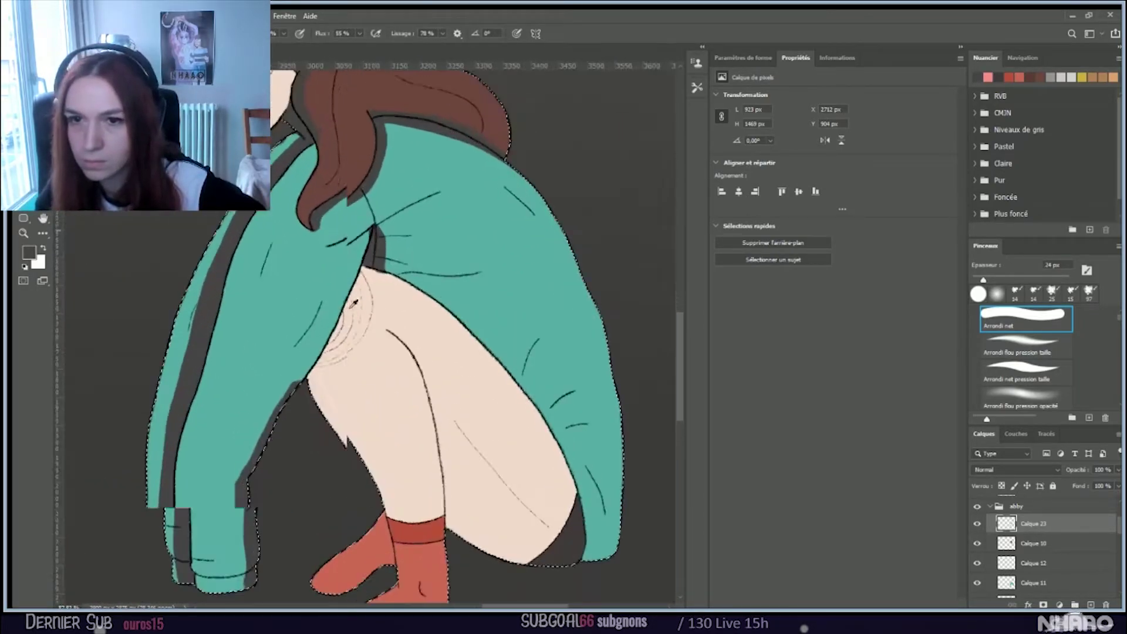
scroll(466, 285, down, 3)
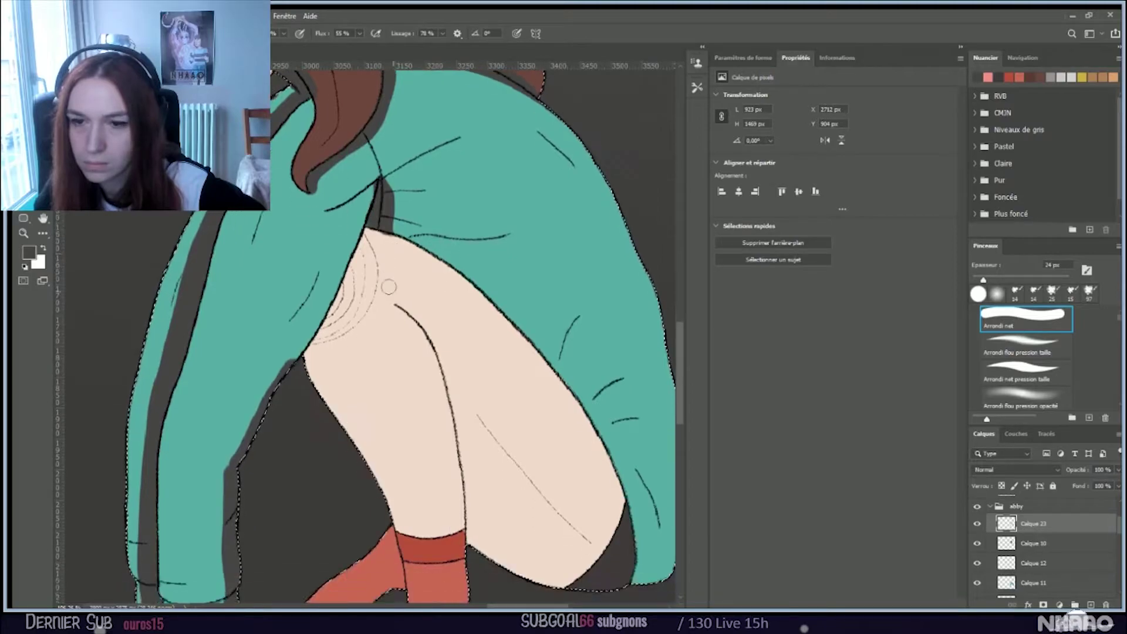
scroll(317, 282, up, 1)
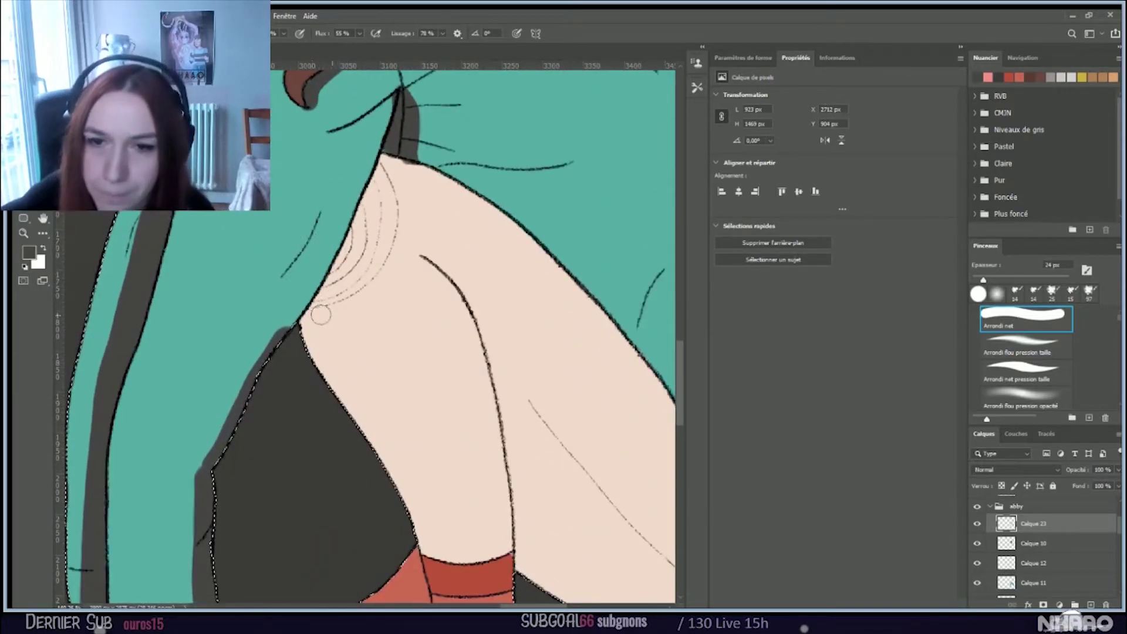
mouse_move(297, 326)
mouse_down()
mouse_move(358, 300)
mouse_move(409, 251)
mouse_move(421, 215)
mouse_move(392, 155)
mouse_up()
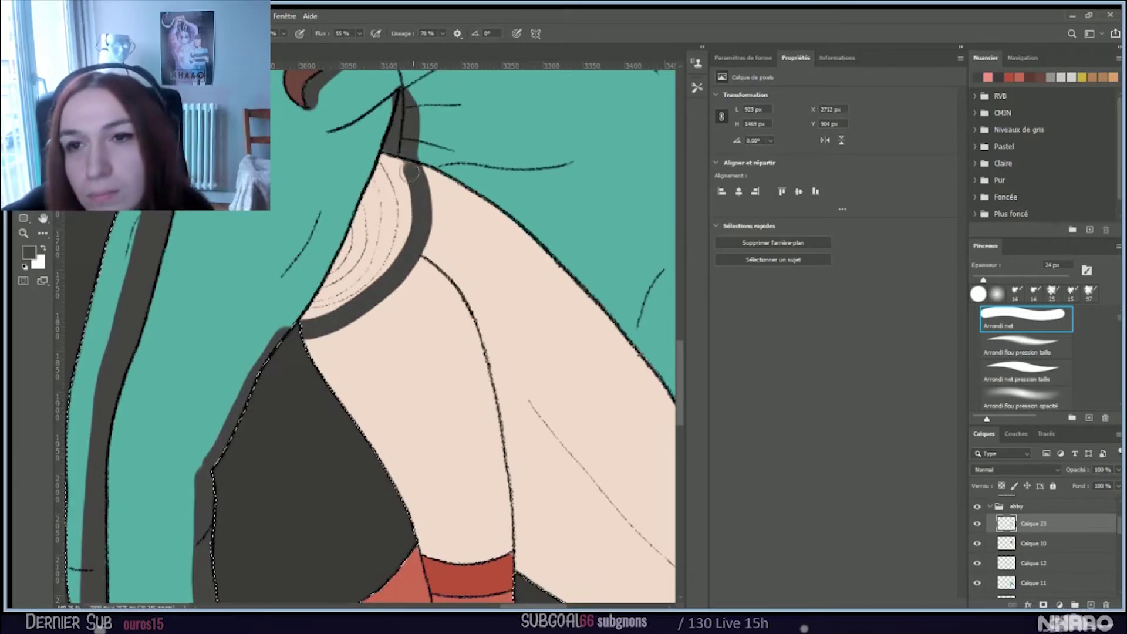
key(ctrl+d)
key(ctrl+shift+d)
mouse_move(404, 169)
mouse_down()
mouse_move(371, 154)
mouse_move(362, 221)
mouse_move(318, 311)
mouse_move(293, 333)
mouse_move(382, 239)
mouse_move(405, 175)
mouse_move(402, 145)
mouse_move(324, 306)
mouse_move(411, 222)
mouse_move(409, 168)
mouse_move(385, 211)
mouse_up()
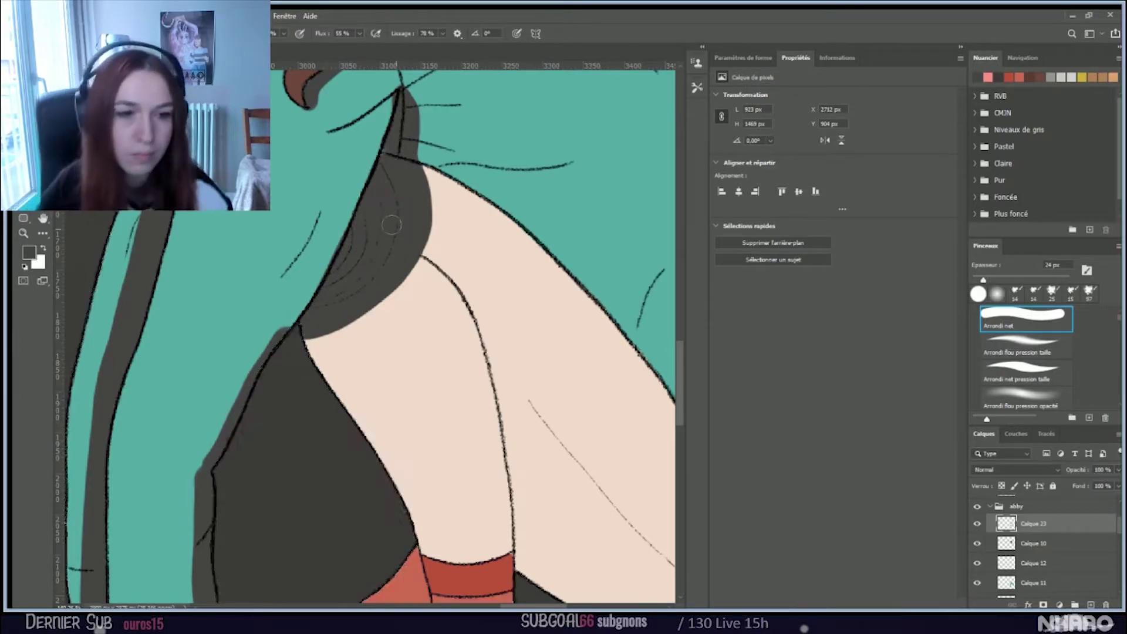
Step: Paint the lower leg's dark grey shadow on the thigh behind it at 24 px, filling the tapered band down to the thigh's underside
scroll(392, 225, down, 1)
scroll(392, 225, down, 4)
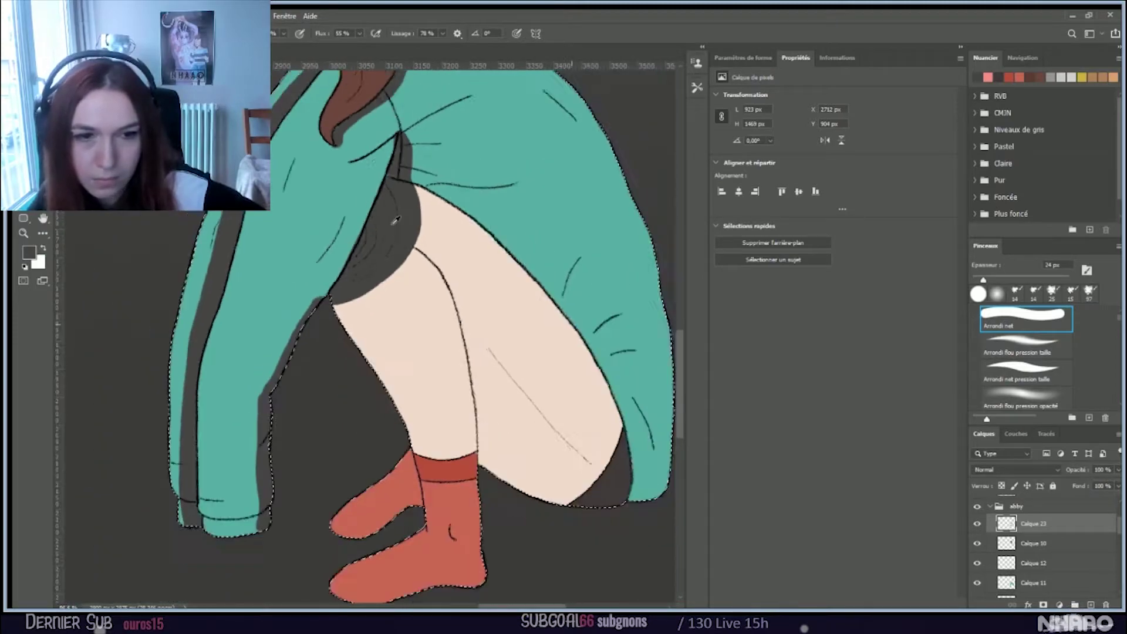
scroll(468, 271, up, 2)
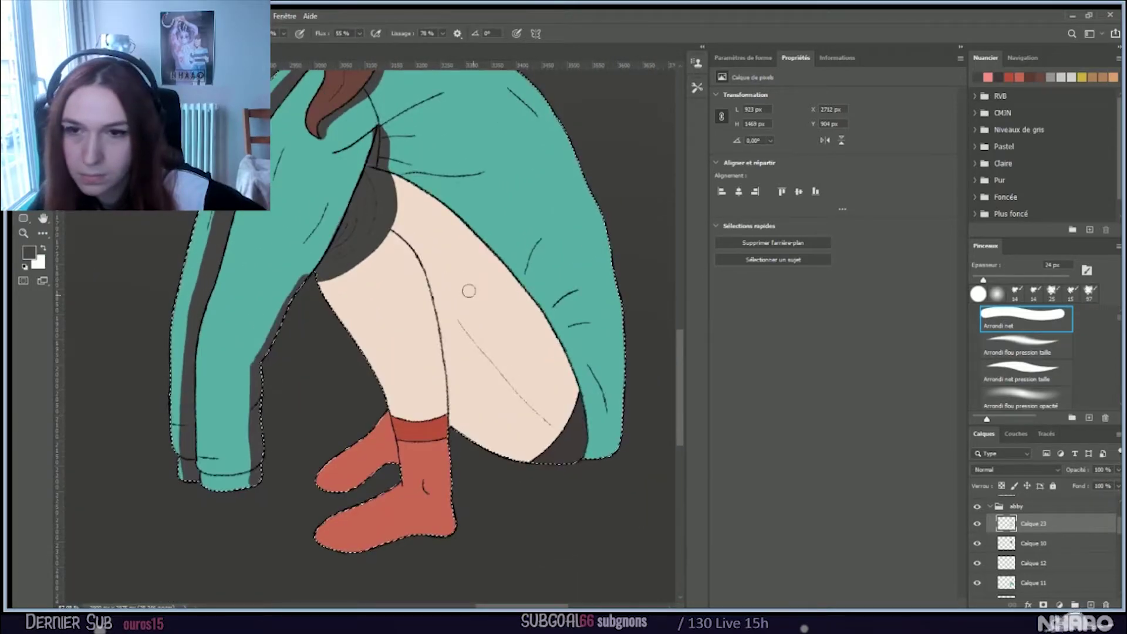
scroll(467, 271, up, 2)
scroll(454, 271, down, 2)
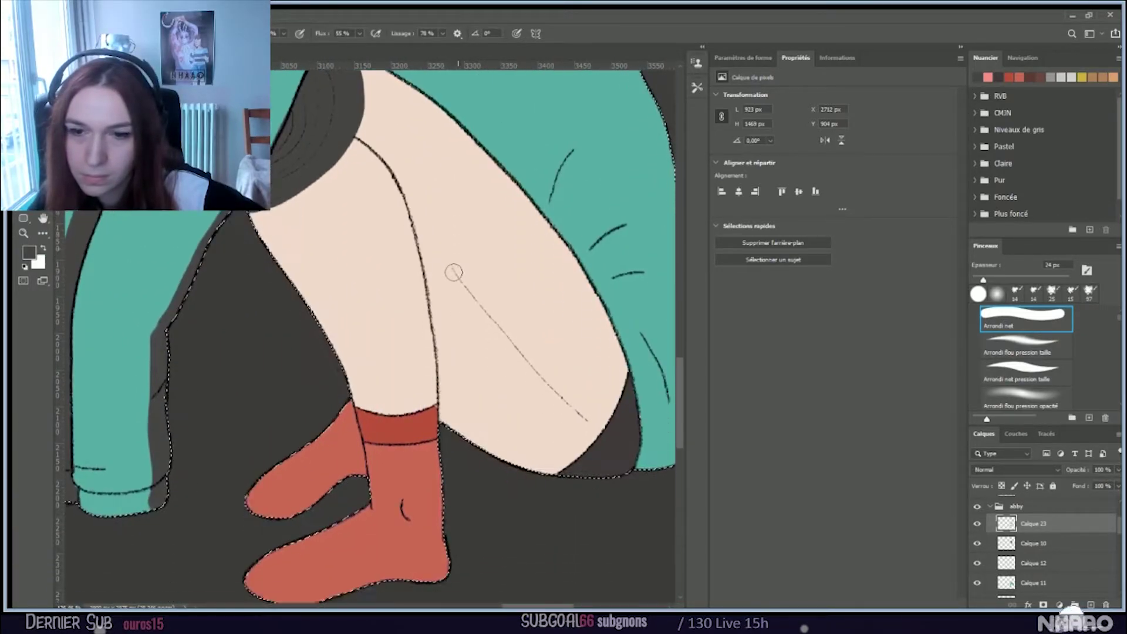
scroll(454, 272, up, 1)
scroll(454, 272, up, 1)
key(ctrl+shift+d)
mouse_move(397, 200)
mouse_down()
mouse_move(452, 308)
mouse_move(473, 419)
mouse_up()
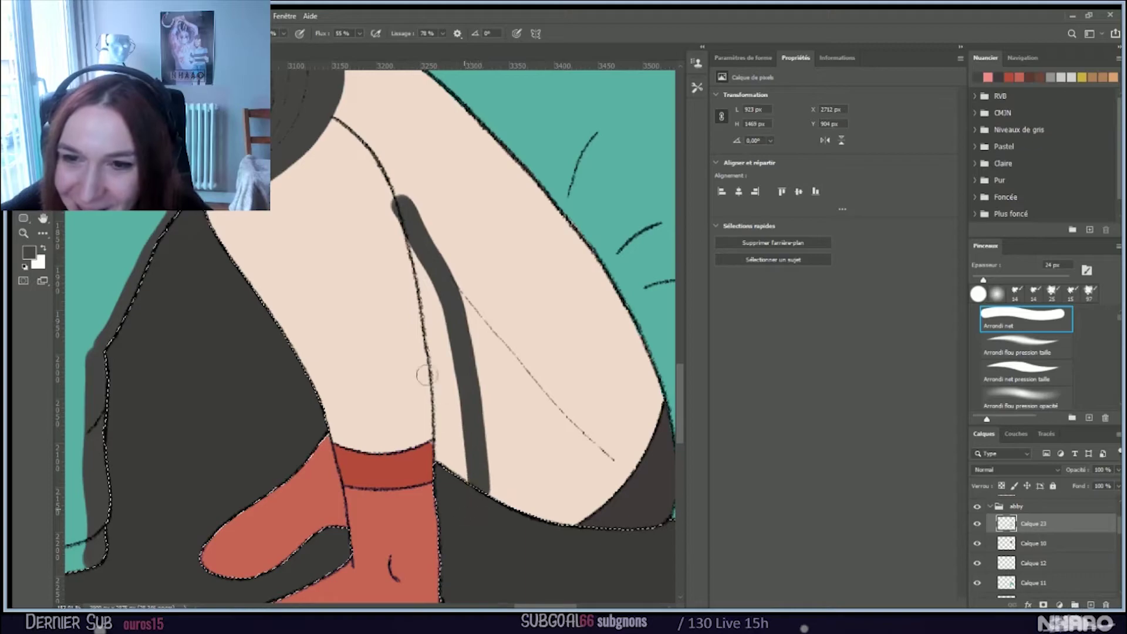
drag(404, 231, 431, 346)
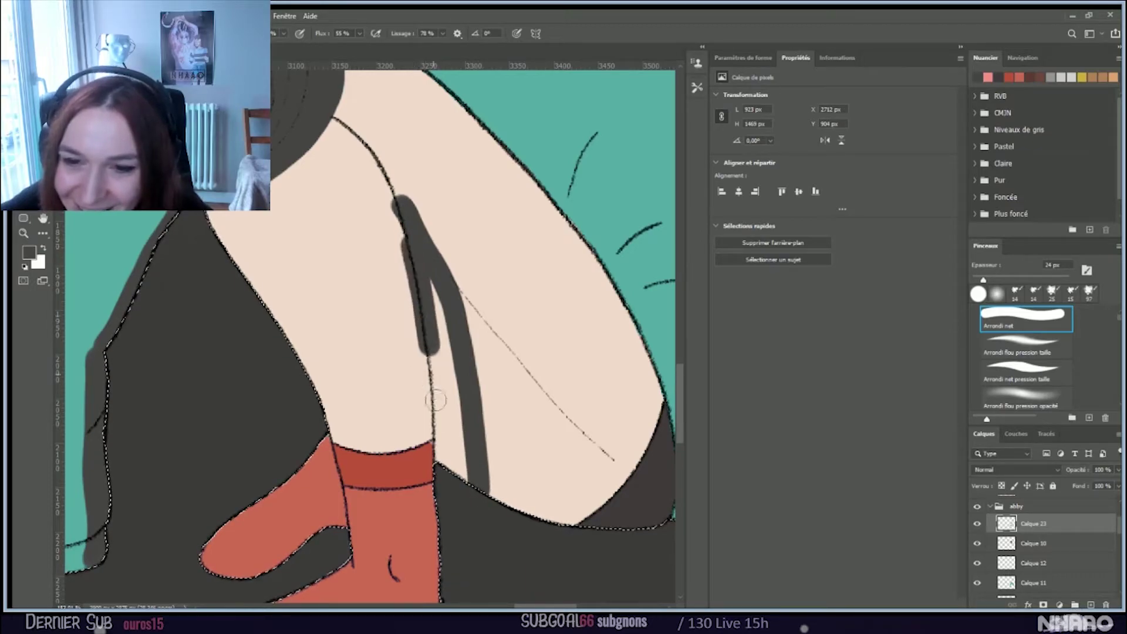
drag(433, 392, 444, 483)
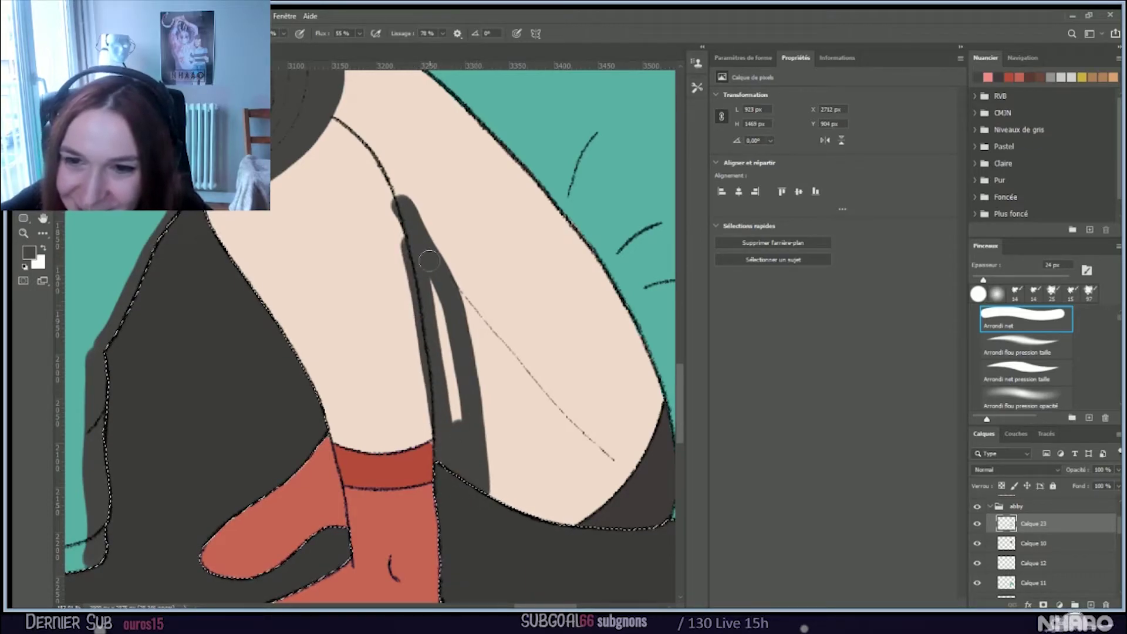
drag(438, 286, 458, 474)
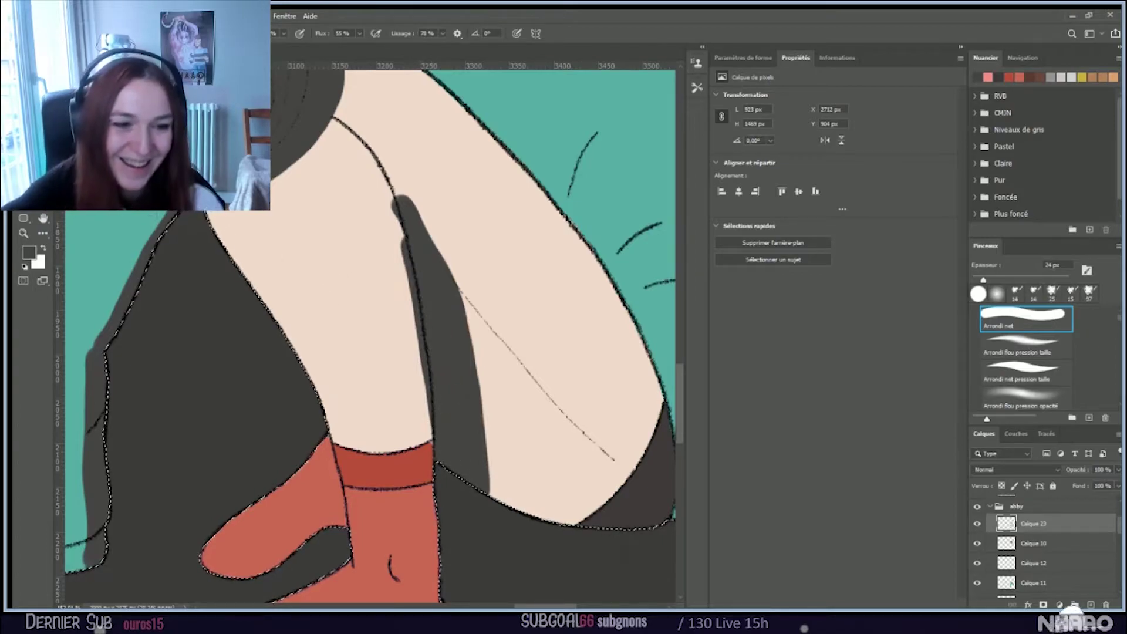
Step: Erase the shadow spilling over the calf outline and taper the upper end of the thigh shadow with a 42 px eraser
key(e)
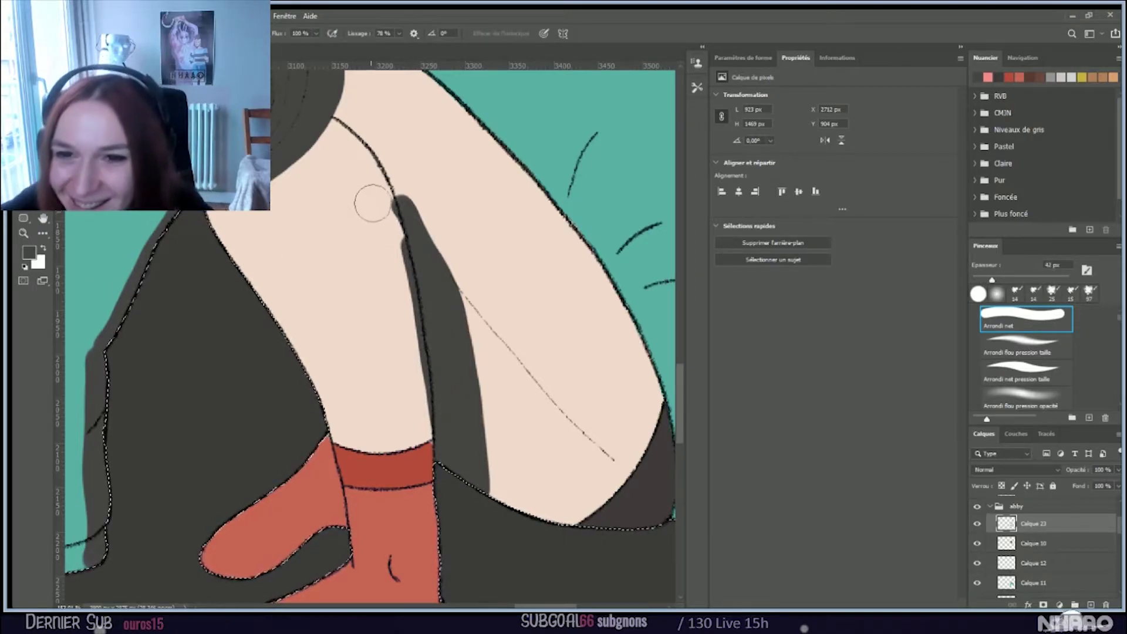
mouse_move(385, 260)
mouse_down()
mouse_move(405, 353)
mouse_move(394, 324)
mouse_move(367, 334)
mouse_move(384, 343)
mouse_move(396, 293)
mouse_move(413, 441)
mouse_up()
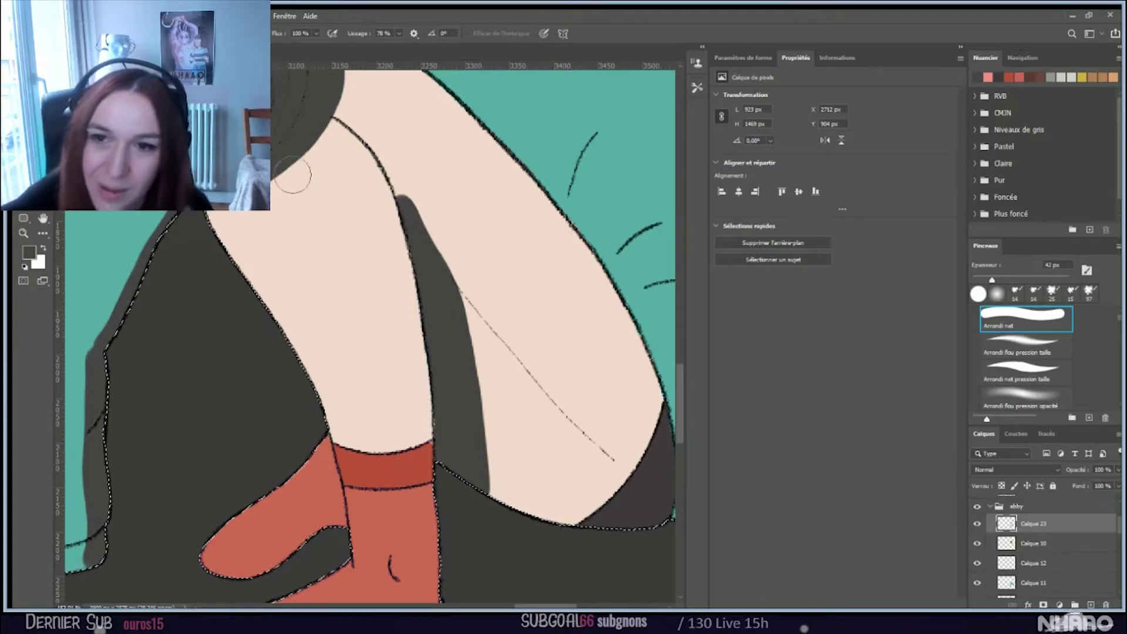
key(b)
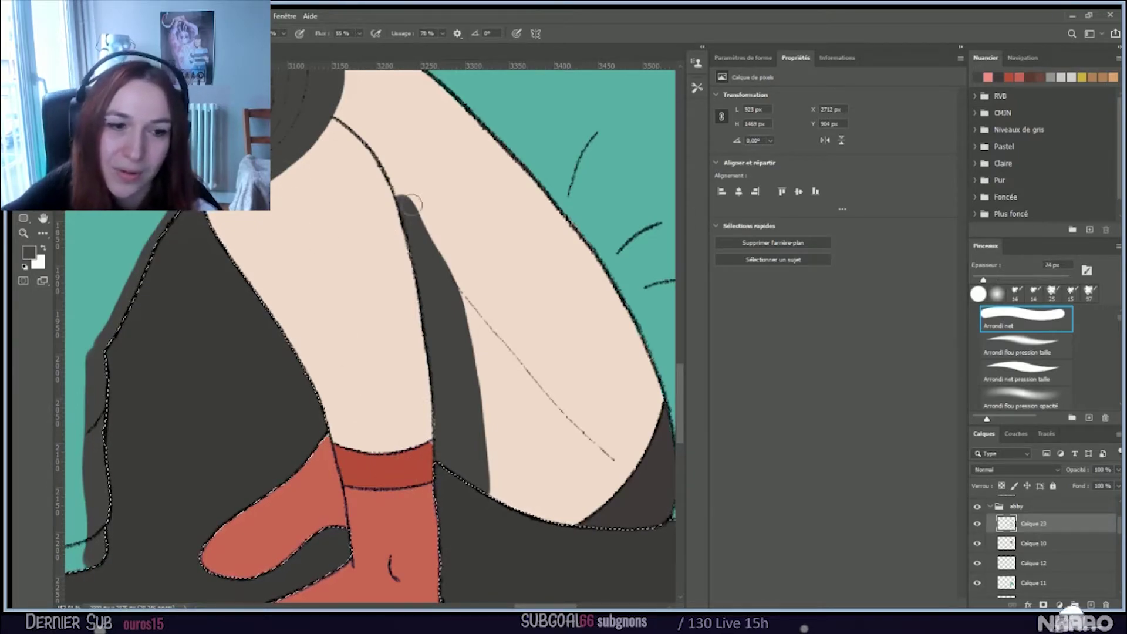
key(e)
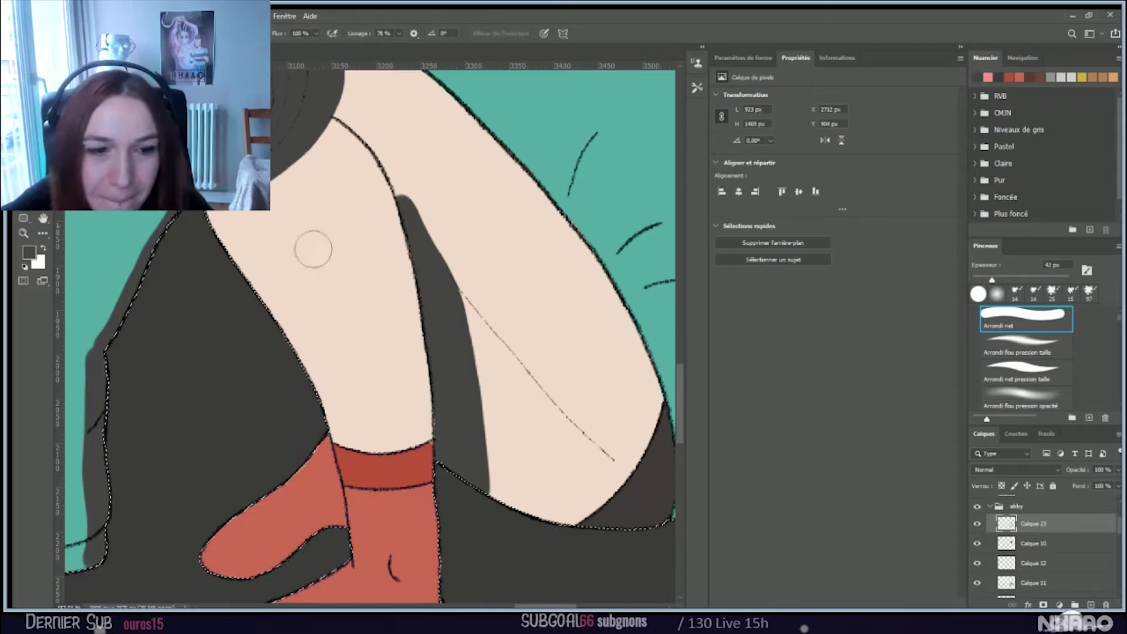
mouse_move(406, 175)
mouse_down()
mouse_move(464, 270)
mouse_move(498, 367)
mouse_up()
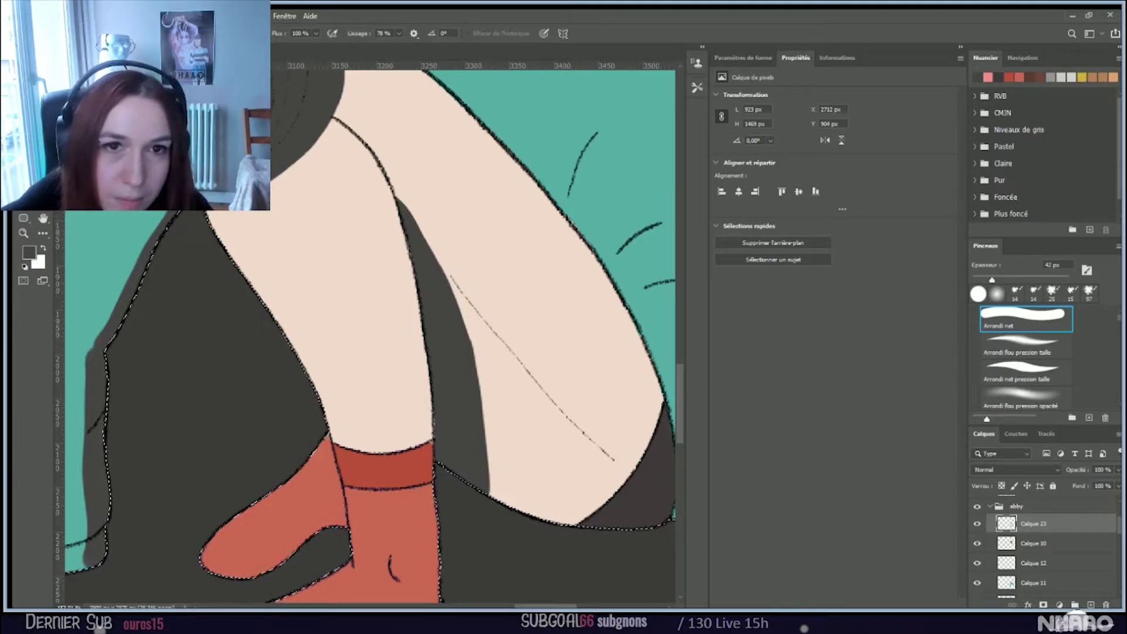
Step: Paint dark grey shadows at 24 px along both socks' soles, the rear sock beside the shin, the front sock's heel side and the ankle mark
key(b)
scroll(245, 405, down, 4)
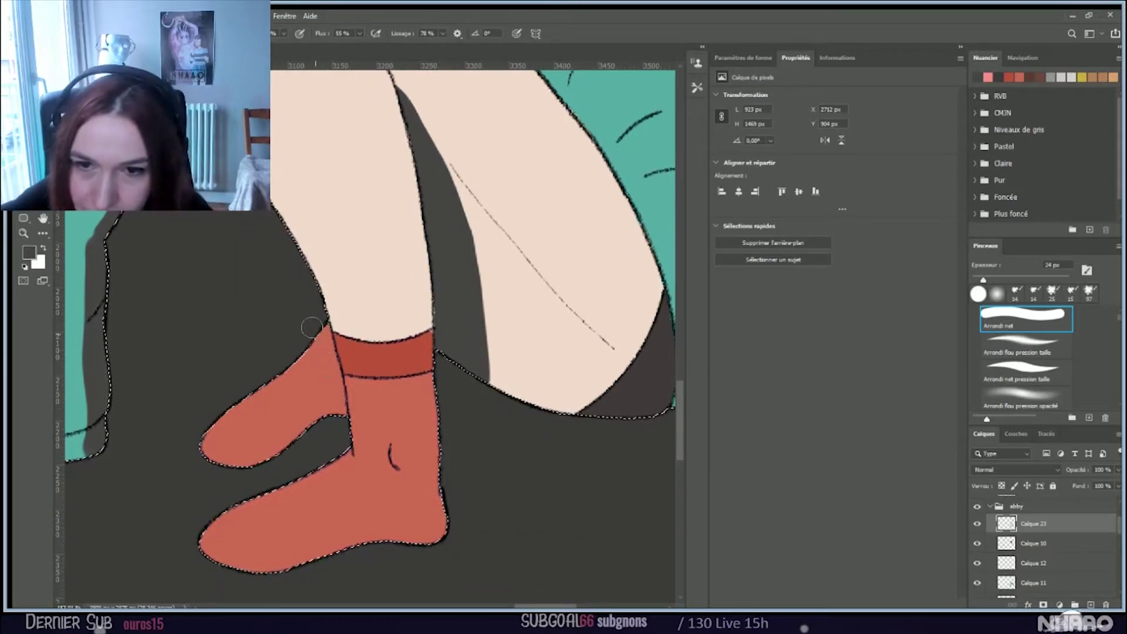
drag(317, 333, 324, 342)
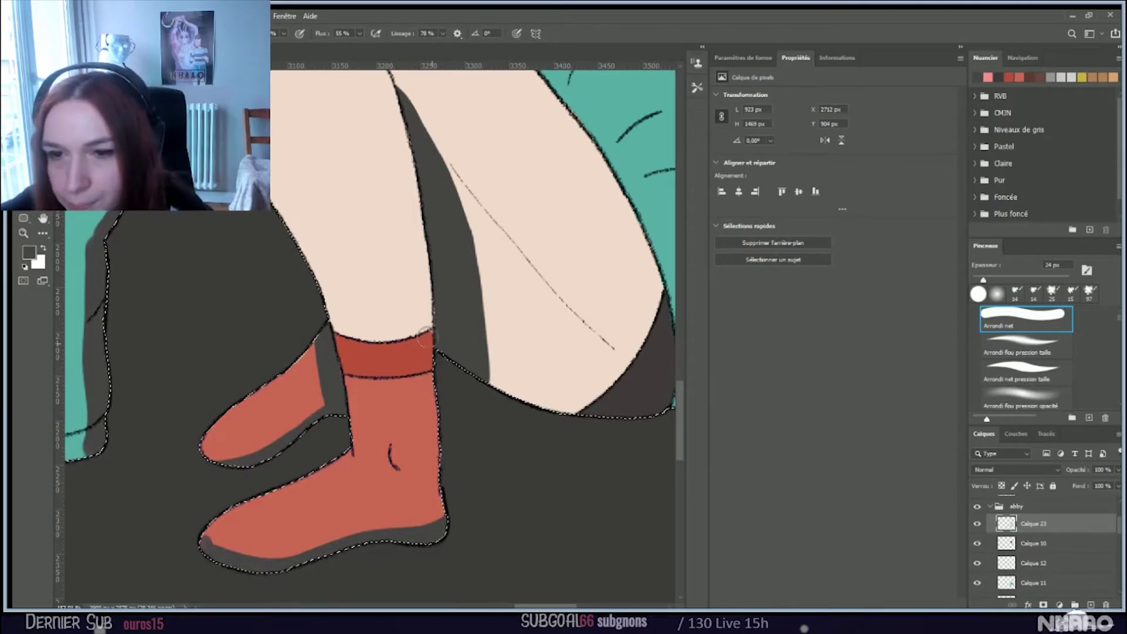
drag(426, 336, 436, 394)
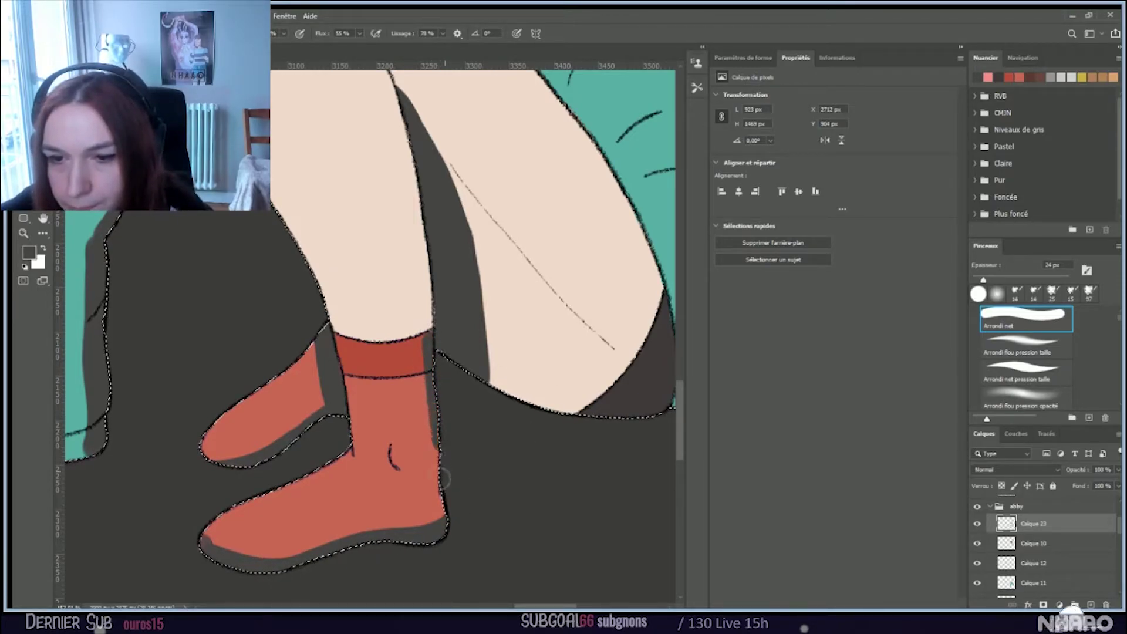
drag(442, 506, 437, 540)
drag(390, 451, 399, 467)
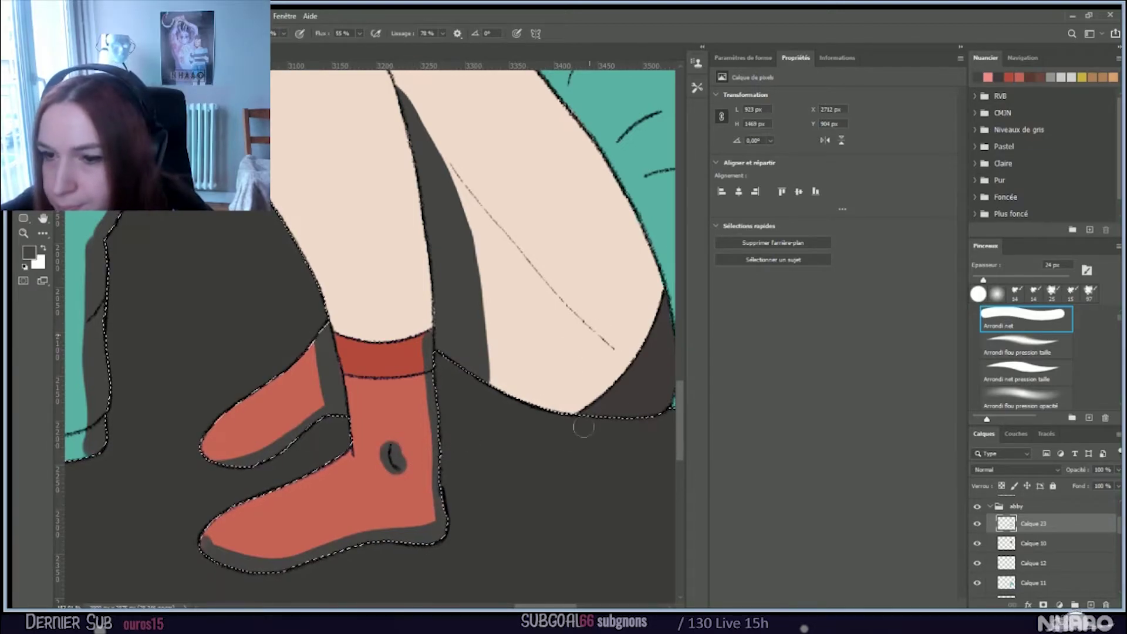
Step: Paint a dark grey shadow band down the back edge of the sweater to the hem with an 81 px brush
scroll(500, 414, down, 5)
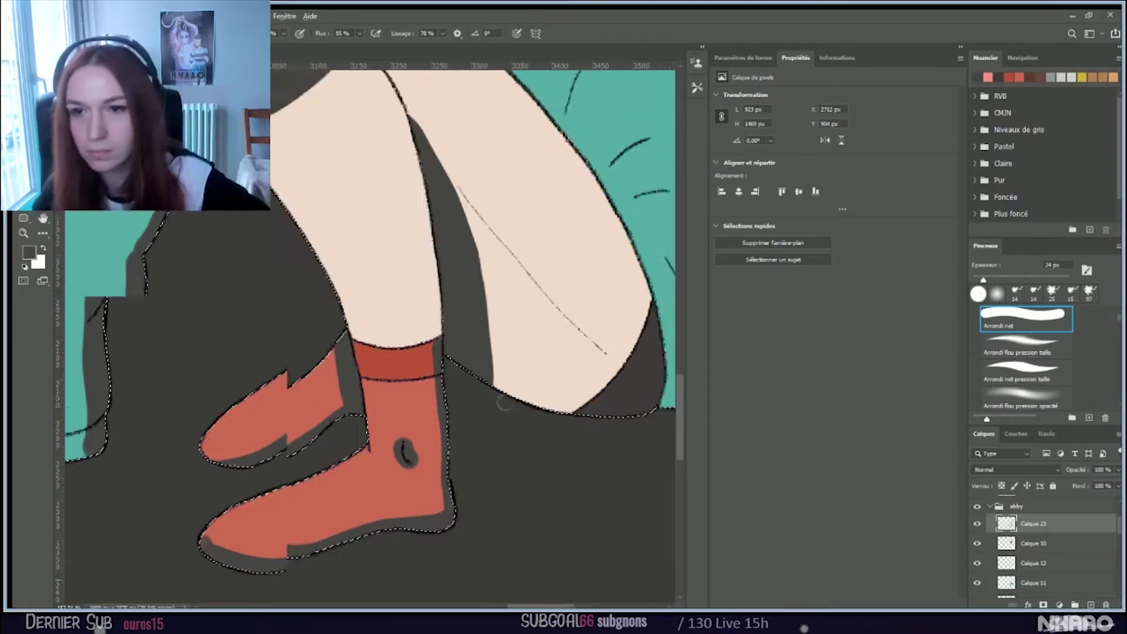
key(ctrl+plus)
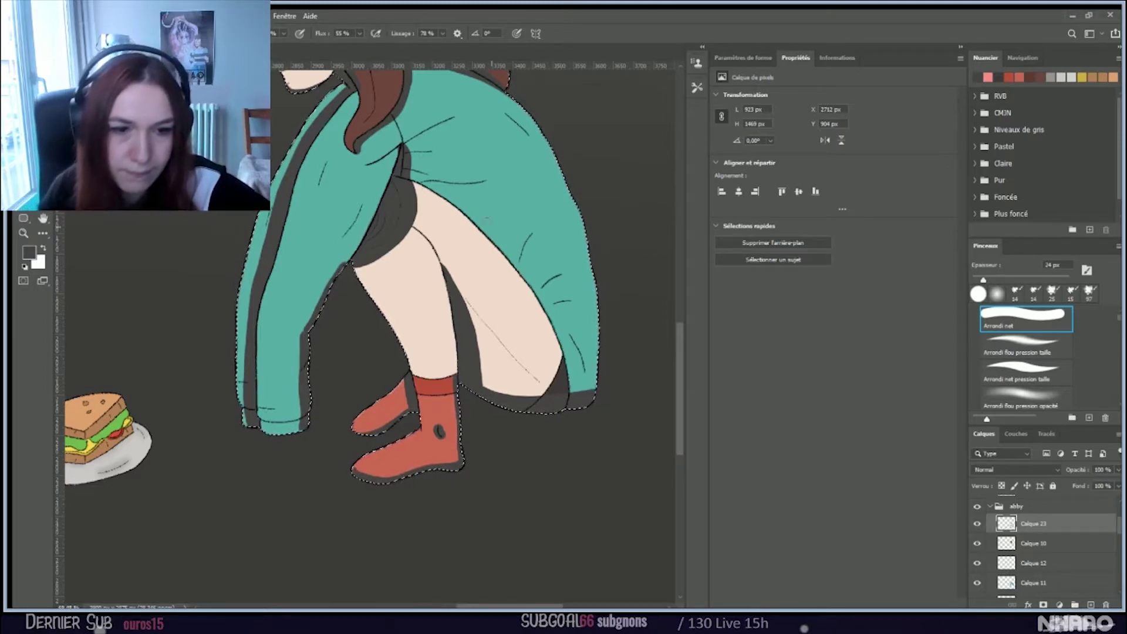
scroll(486, 219, up, 1)
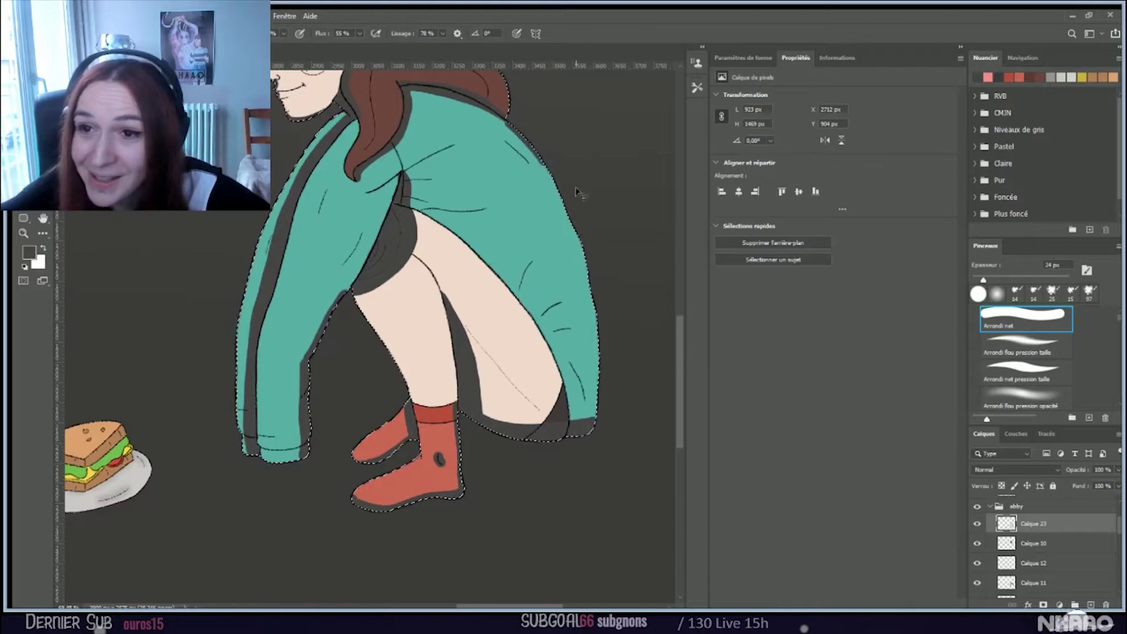
click(1011, 279)
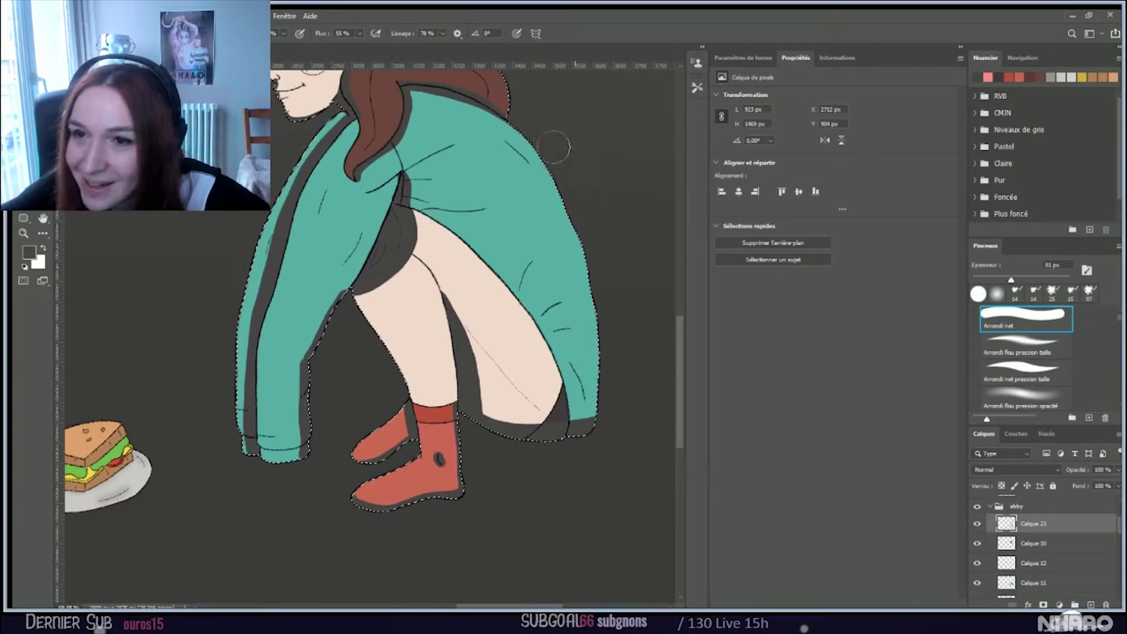
mouse_move(581, 221)
mouse_down()
mouse_move(603, 313)
mouse_move(599, 421)
mouse_up()
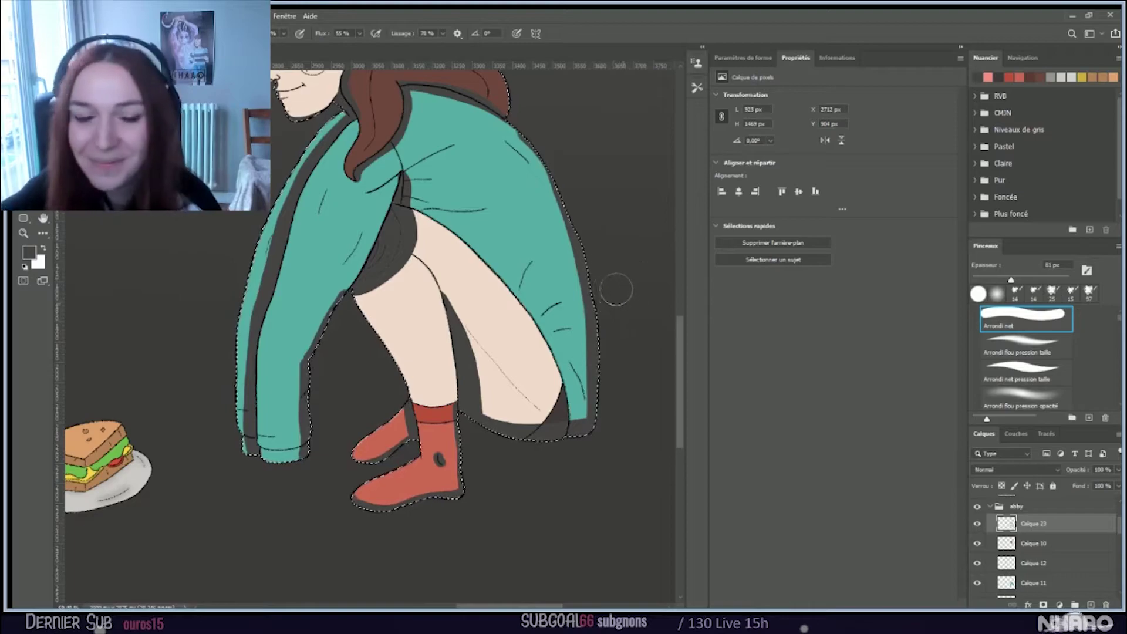
drag(621, 318, 591, 322)
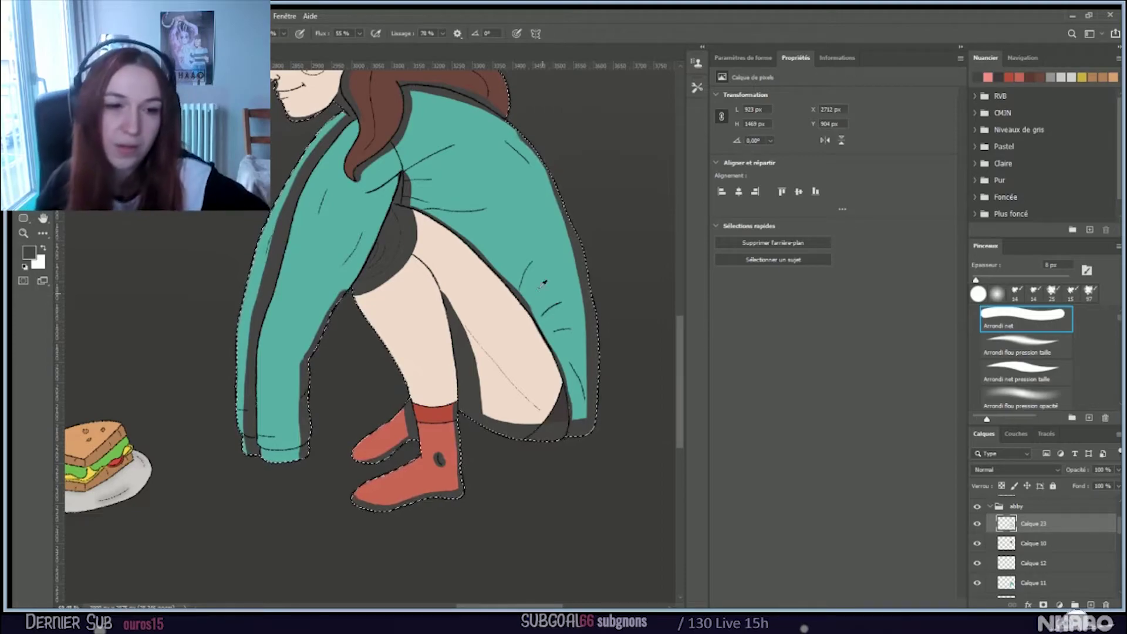
Step: Try several blend modes on Calque 23 and set it to Incrustation so the grey shading tints the girl's colours
scroll(516, 282, down, 6)
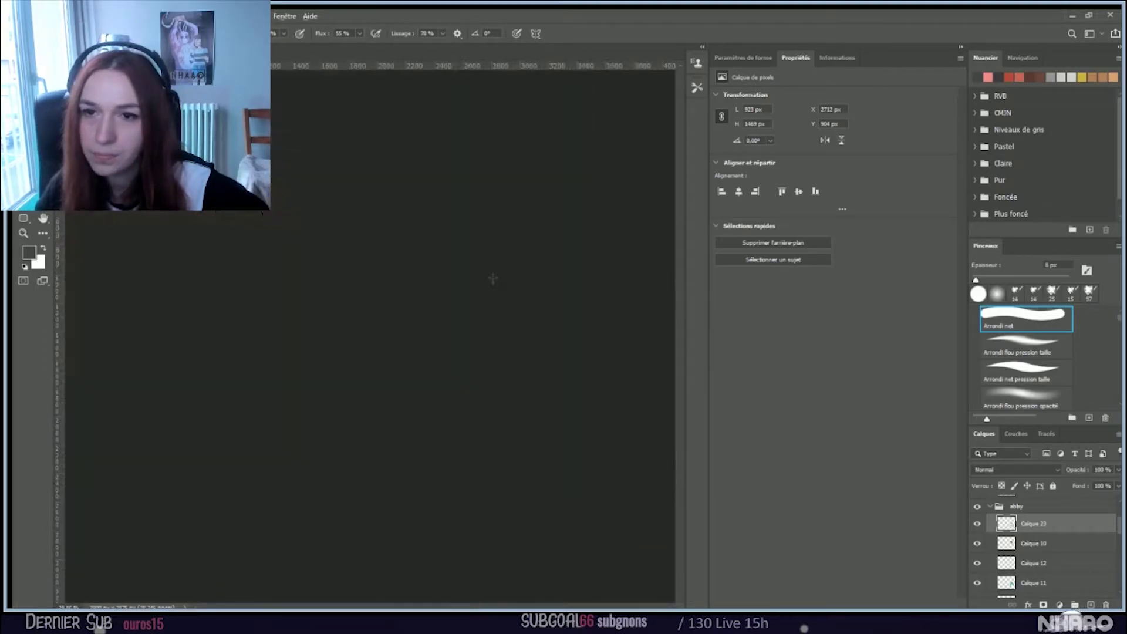
scroll(593, 334, up, 4)
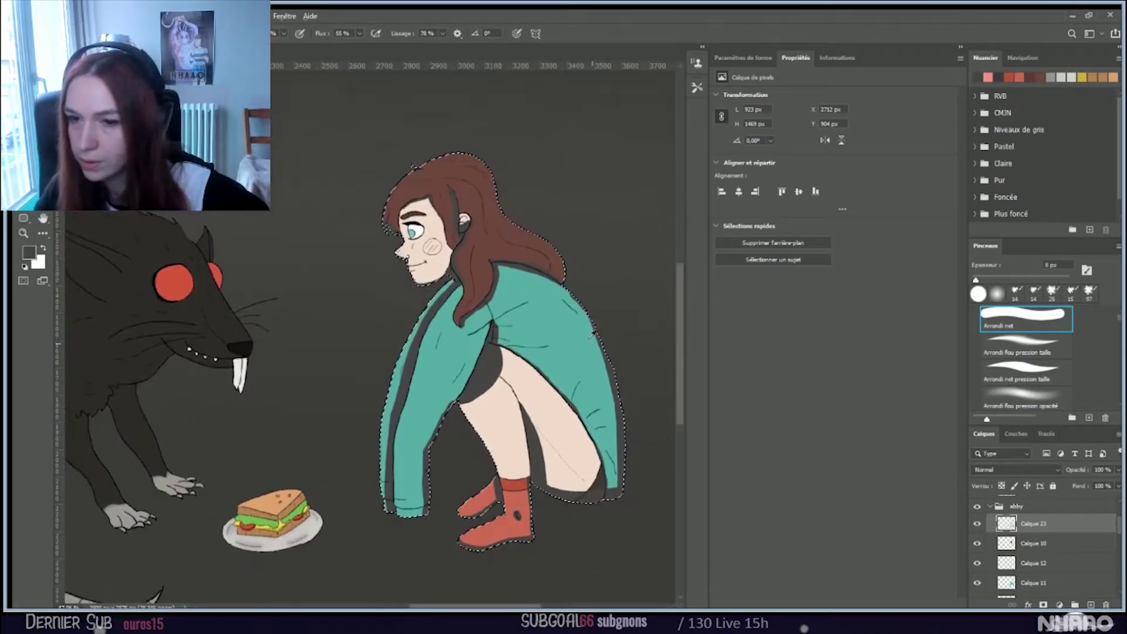
scroll(590, 333, up, 2)
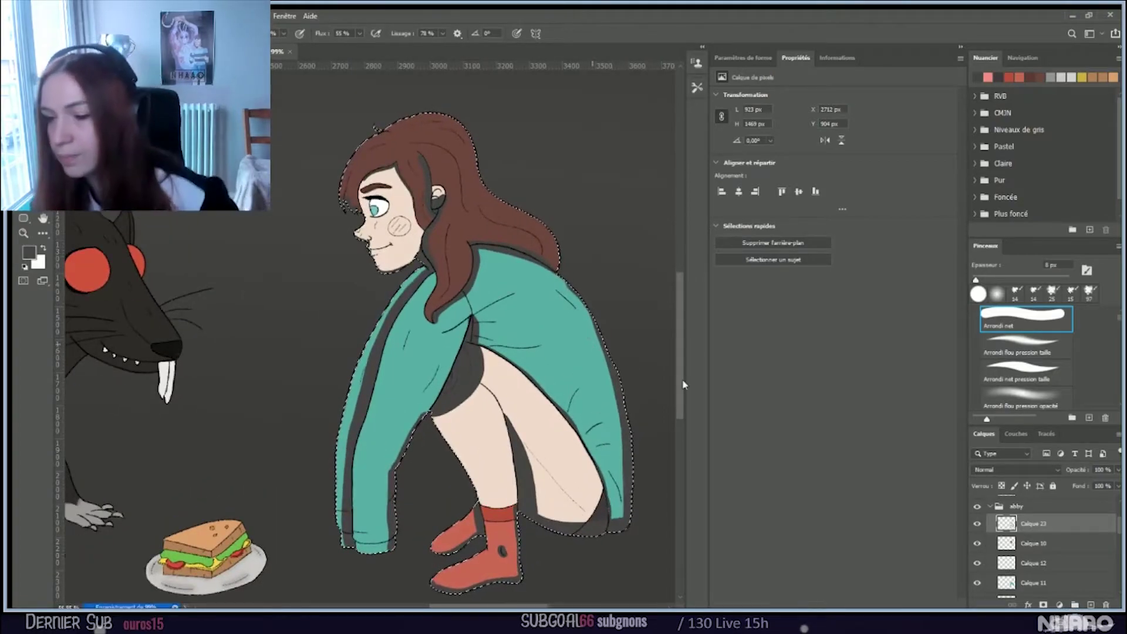
key(Down)
key(Down)
key(Down)
key(Down)
key(Down)
key(Down)
key(Down)
key(Down)
key(Down)
key(Down)
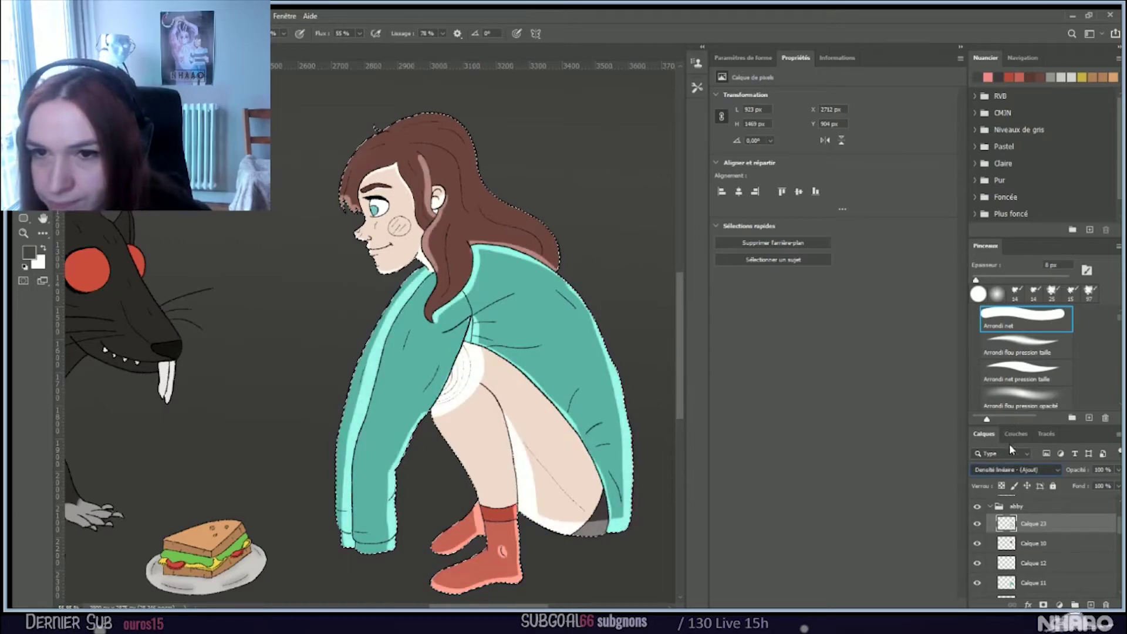
key(Down)
key(Down)
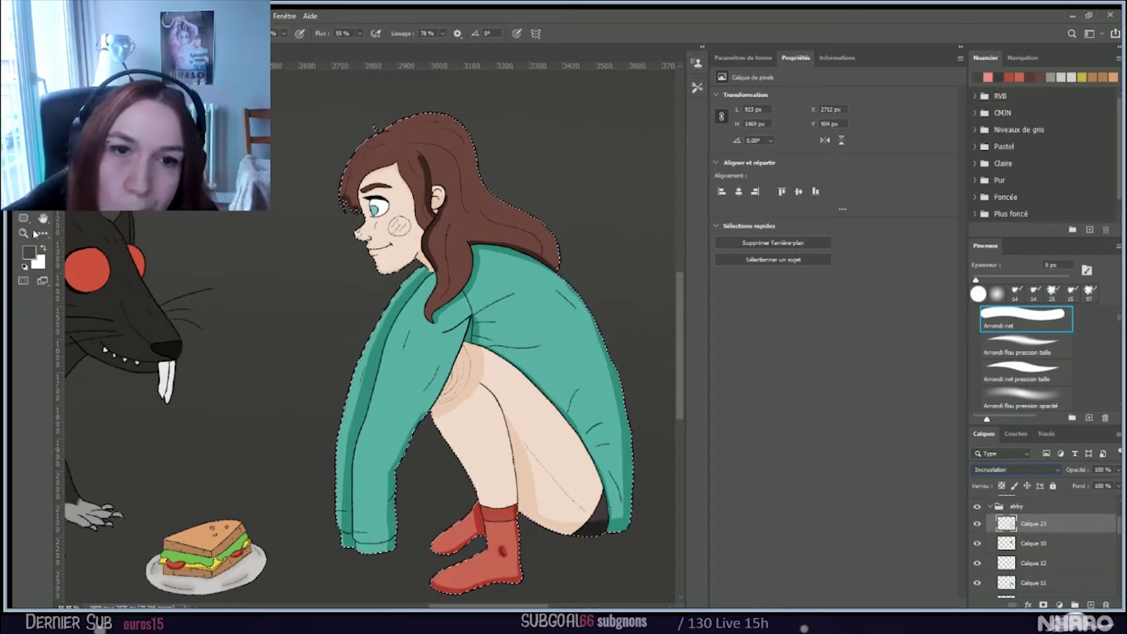
key(i)
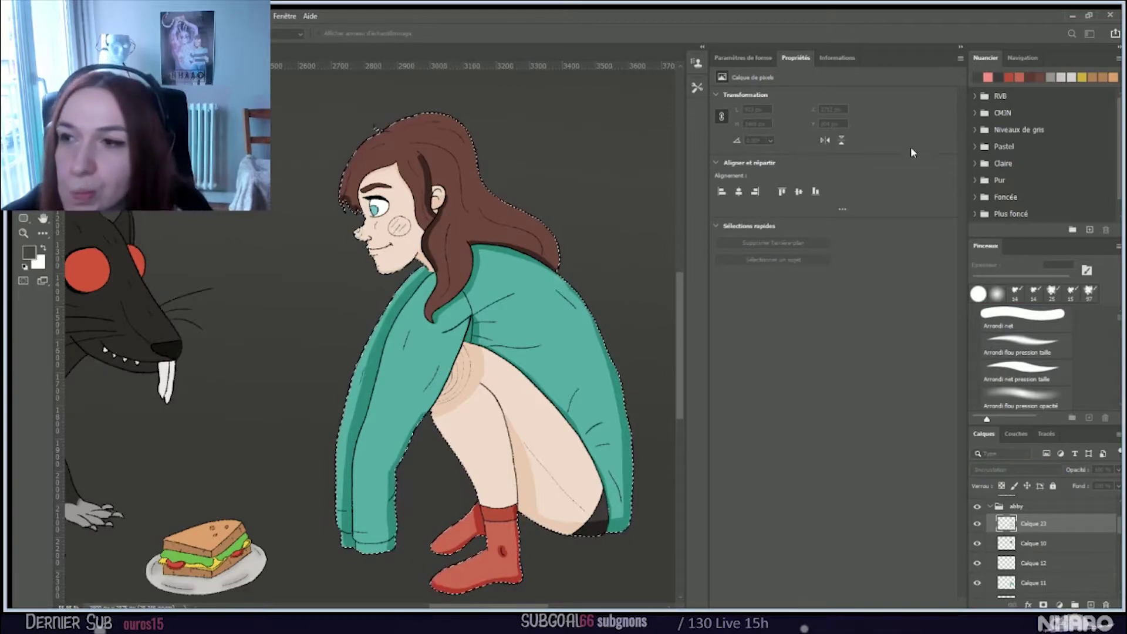
key(b)
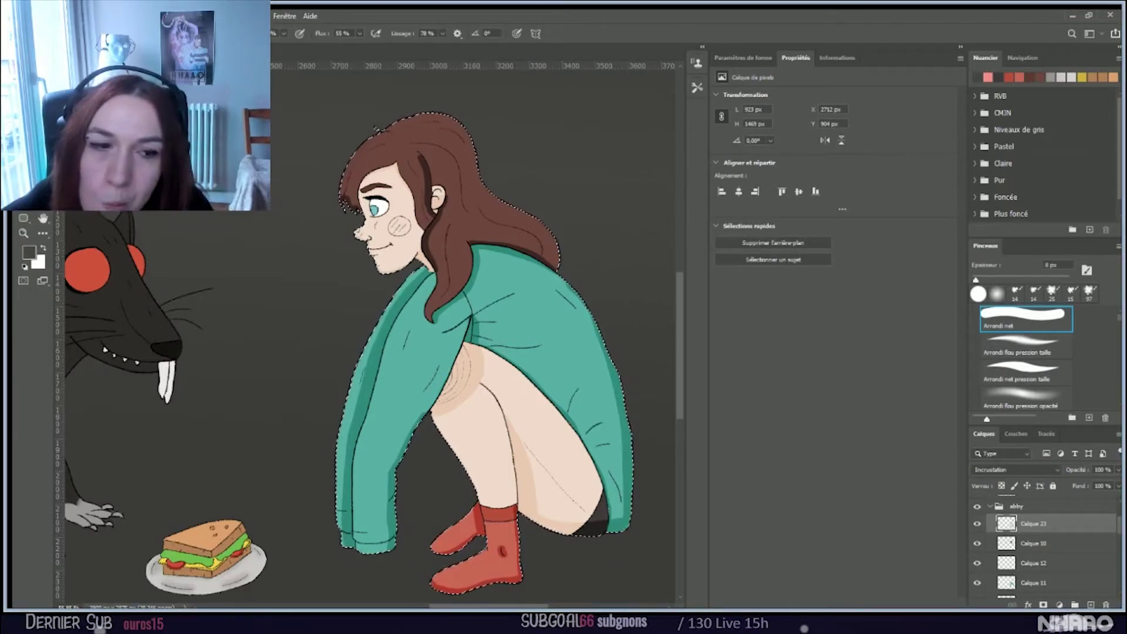
key(e)
key(ctrl+d)
key(bracketright)
key(bracketright)
key(bracketright)
key(bracketright)
key(bracketright)
key(bracketright)
key(bracketright)
key(ctrl+shift+d)
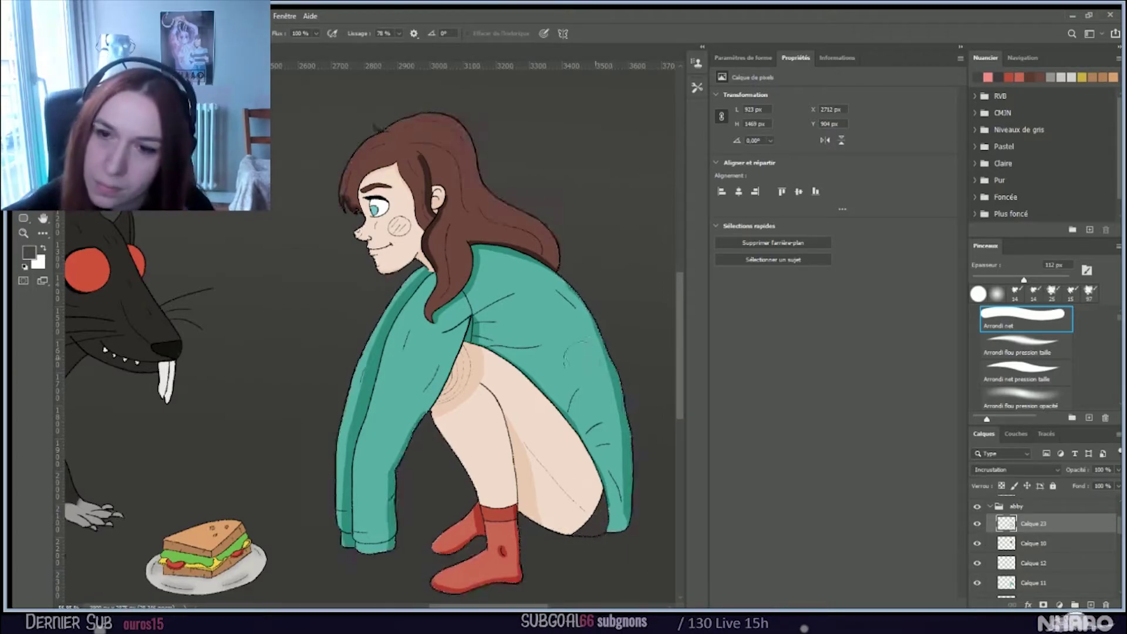
Step: Extend the thigh's underside shadow up to the crease line with a 100 px brush, and fill its narrow upper end at 58 px
key(b)
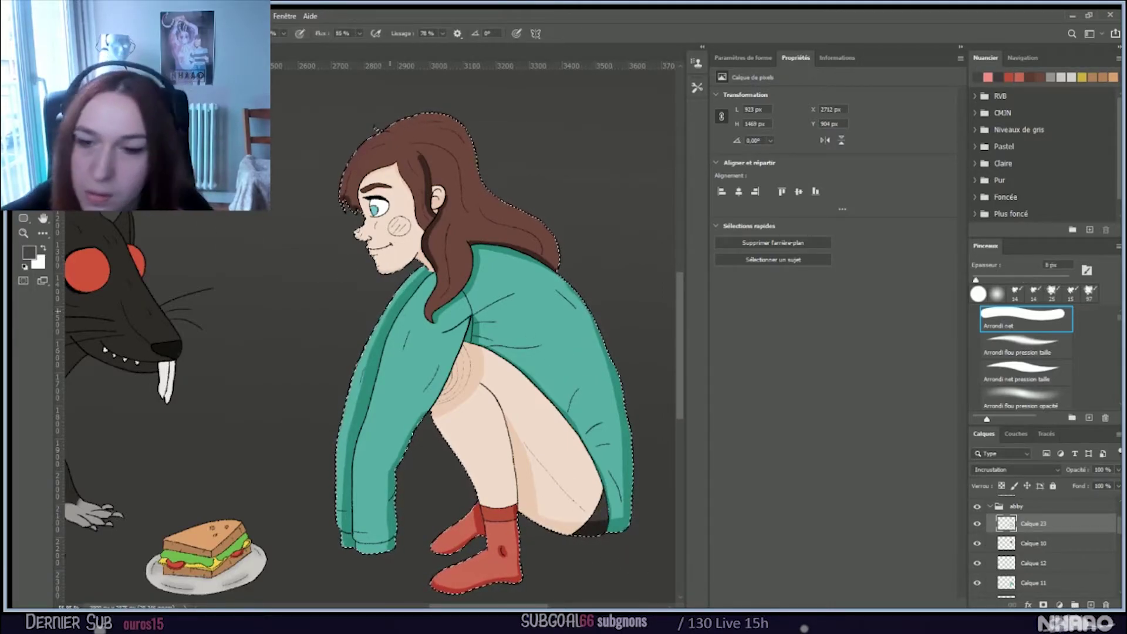
key(bracketright)
key(bracketright)
key(bracketright)
key(bracketright)
key(bracketright)
key(bracketright)
key(bracketright)
key(bracketright)
key(bracketright)
key(bracketright)
key(bracketright)
key(bracketright)
key(bracketright)
key(bracketright)
key(bracketright)
drag(533, 474, 564, 522)
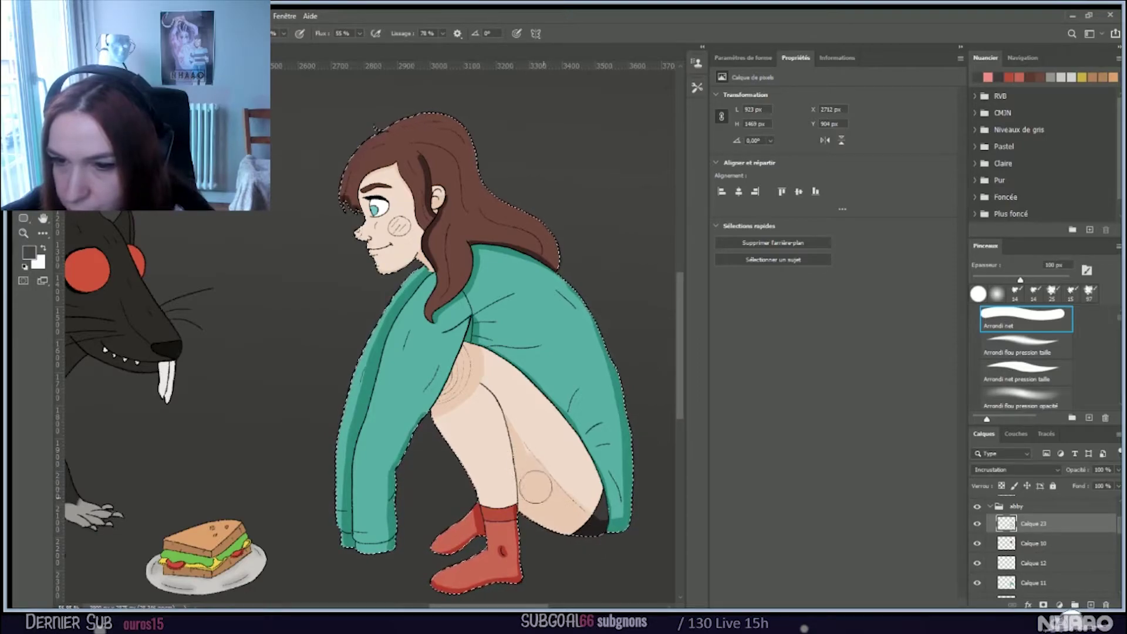
key(bracketleft)
key(bracketleft)
key(bracketleft)
key(bracketleft)
key(bracketleft)
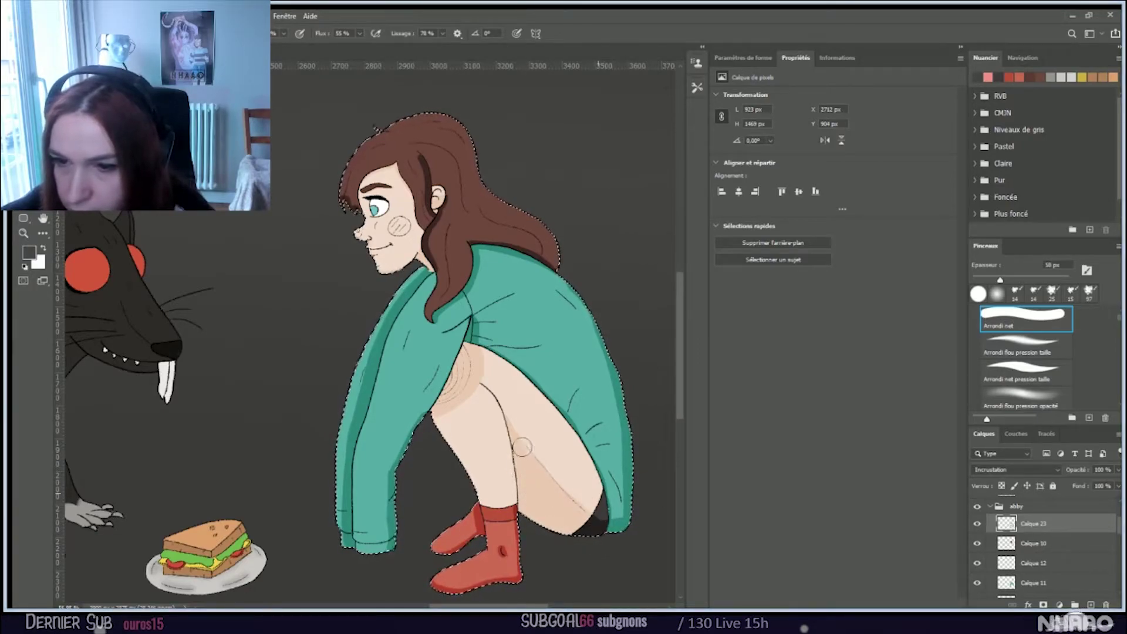
Step: Widen the shadow down the sweater's back from below the hair to the hem with a 106 px brush, undoing unwanted strokes
click(678, 455)
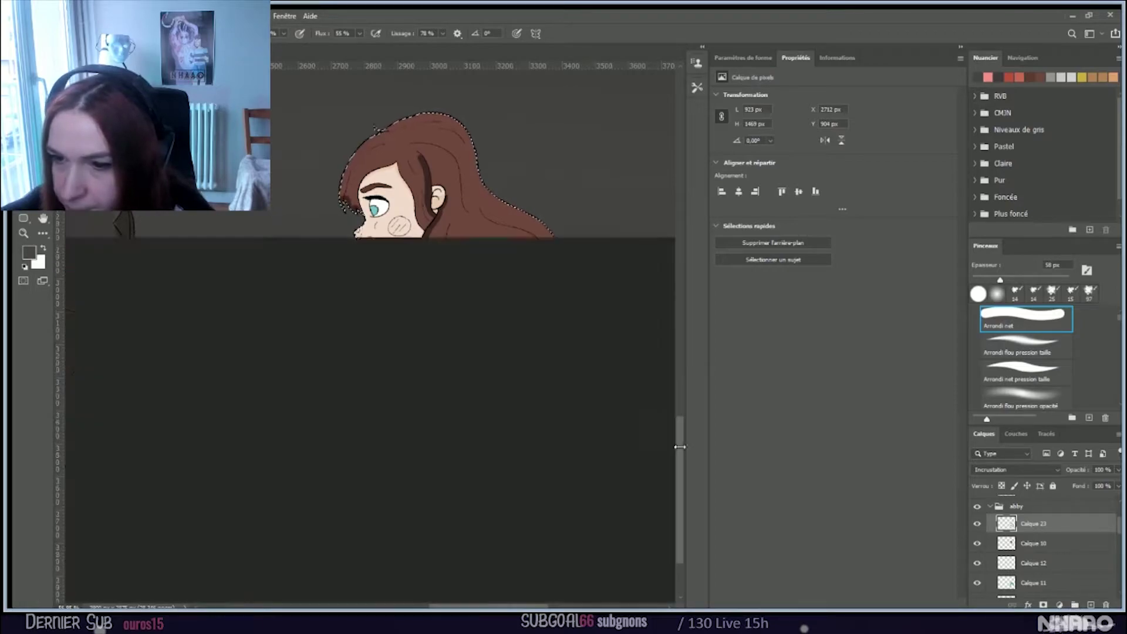
scroll(548, 342, up, 5)
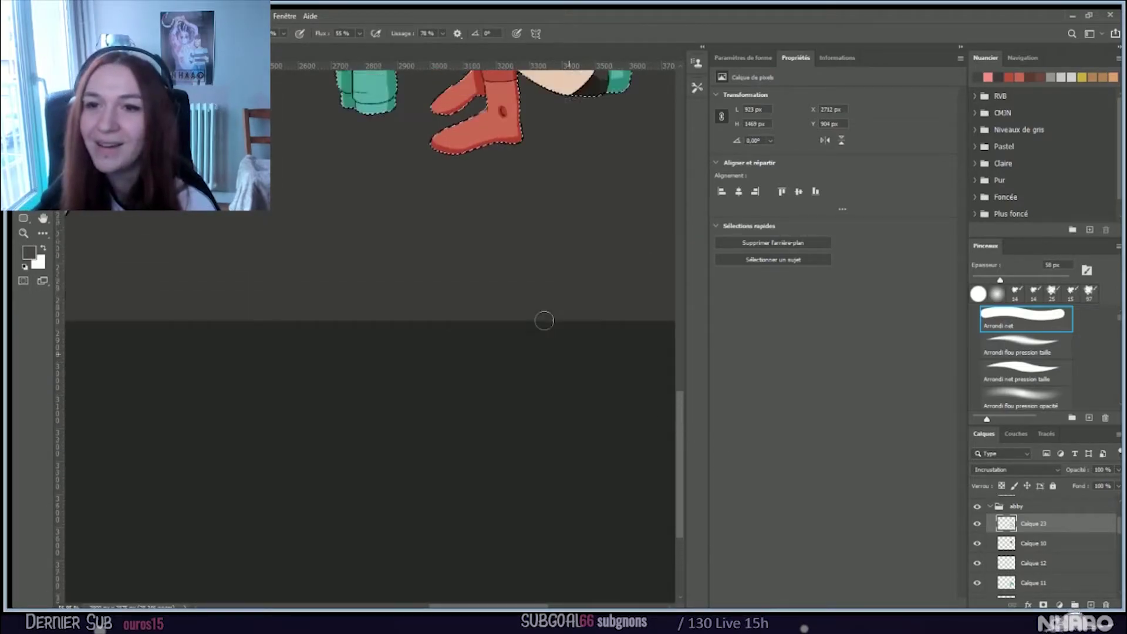
scroll(543, 320, up, 5)
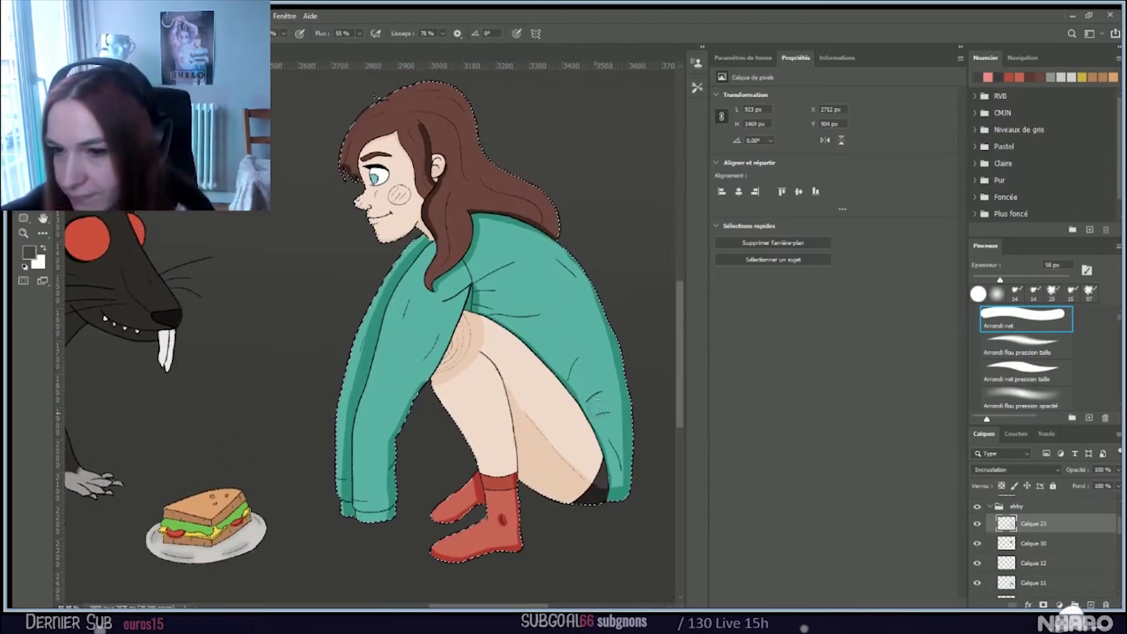
key(])
key(])
key(])
key(])
key(])
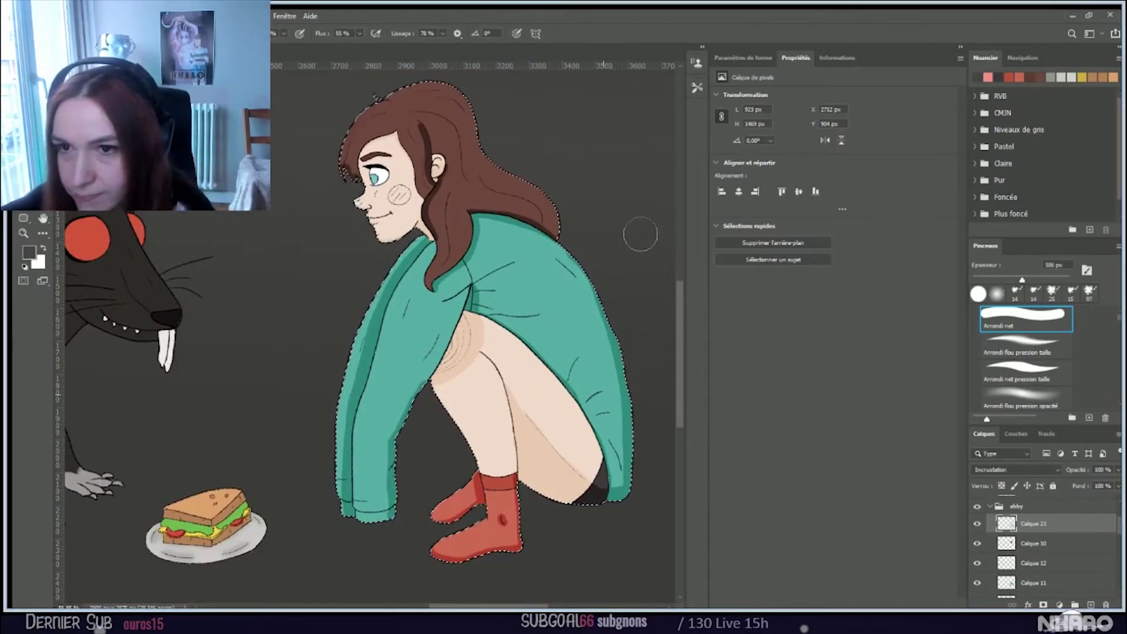
mouse_move(615, 494)
mouse_down()
mouse_move(626, 453)
mouse_move(618, 294)
mouse_up()
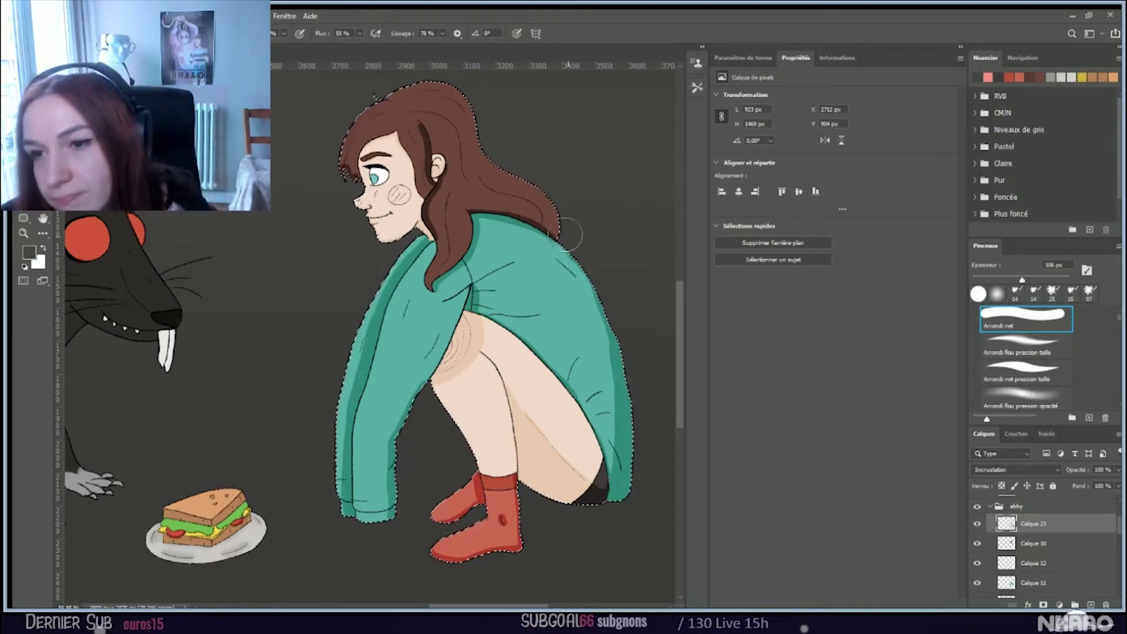
mouse_move(571, 237)
mouse_down()
mouse_move(612, 291)
mouse_move(552, 263)
mouse_move(587, 244)
mouse_move(576, 234)
mouse_move(627, 347)
mouse_up()
key(ctrl+z)
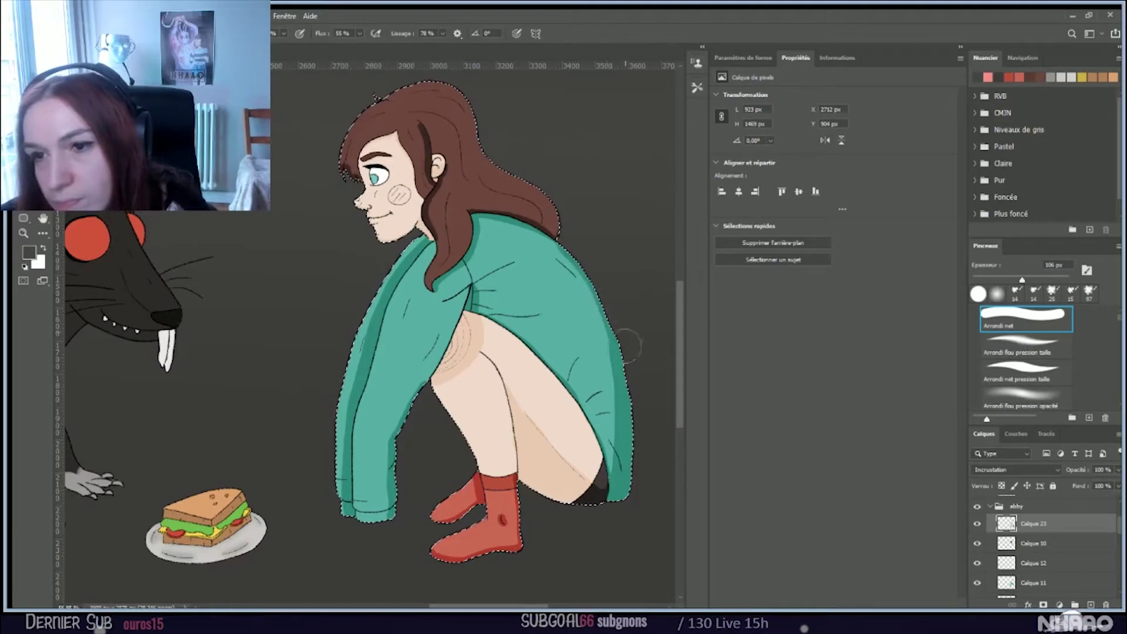
key(ctrl+z)
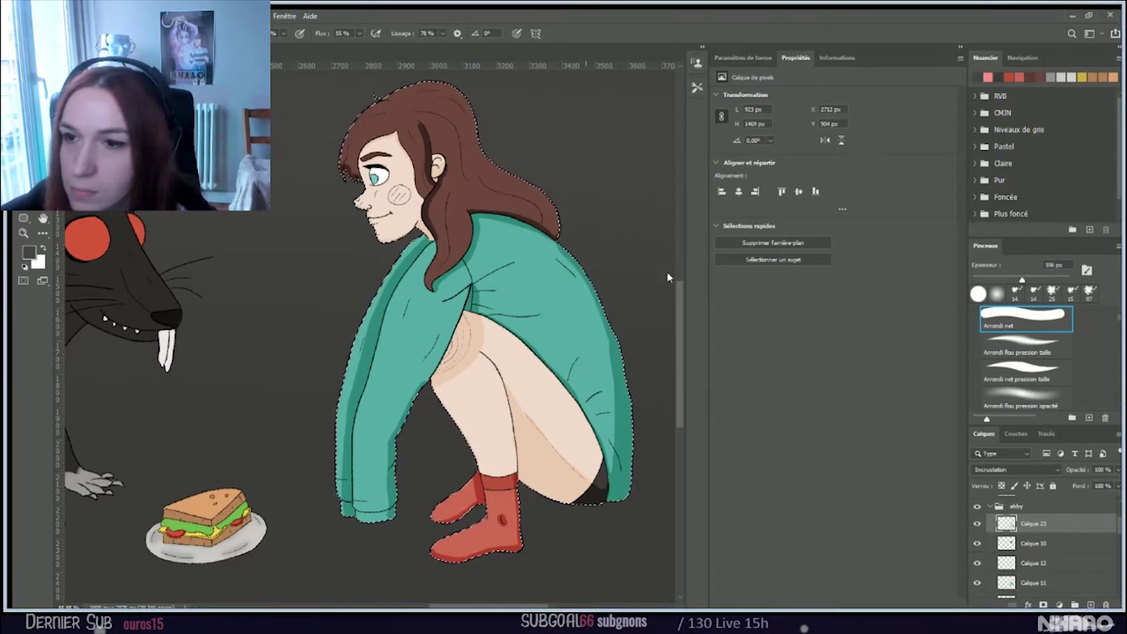
Step: Trim the edge of the arm's shadow on the knee with an 87 px eraser, and return to the brush at 27 px
click(484, 184)
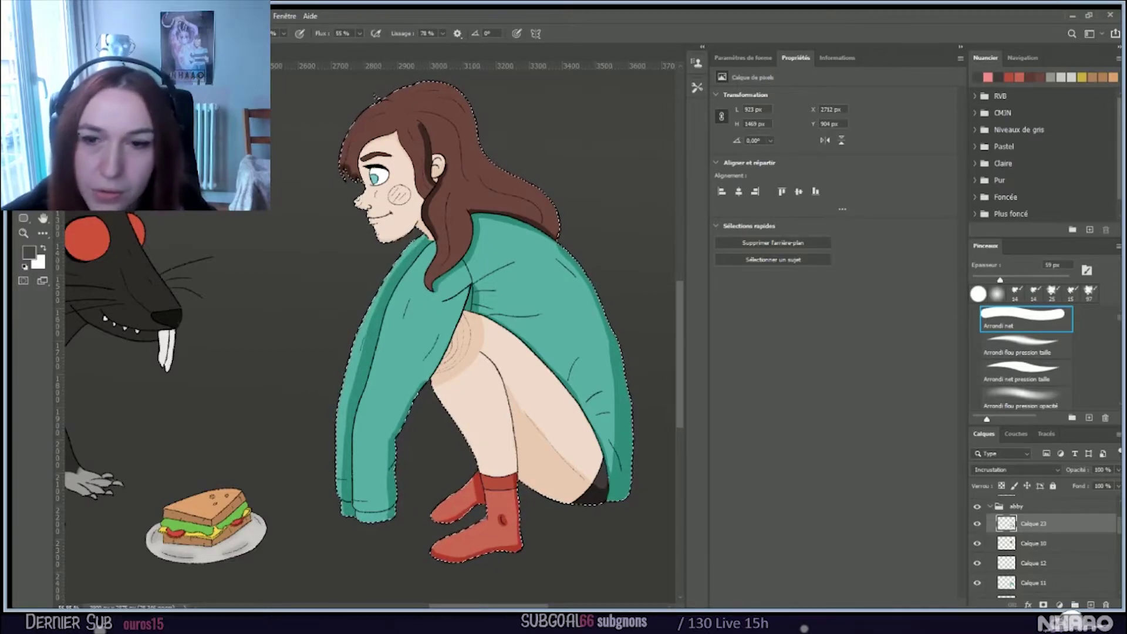
key(e)
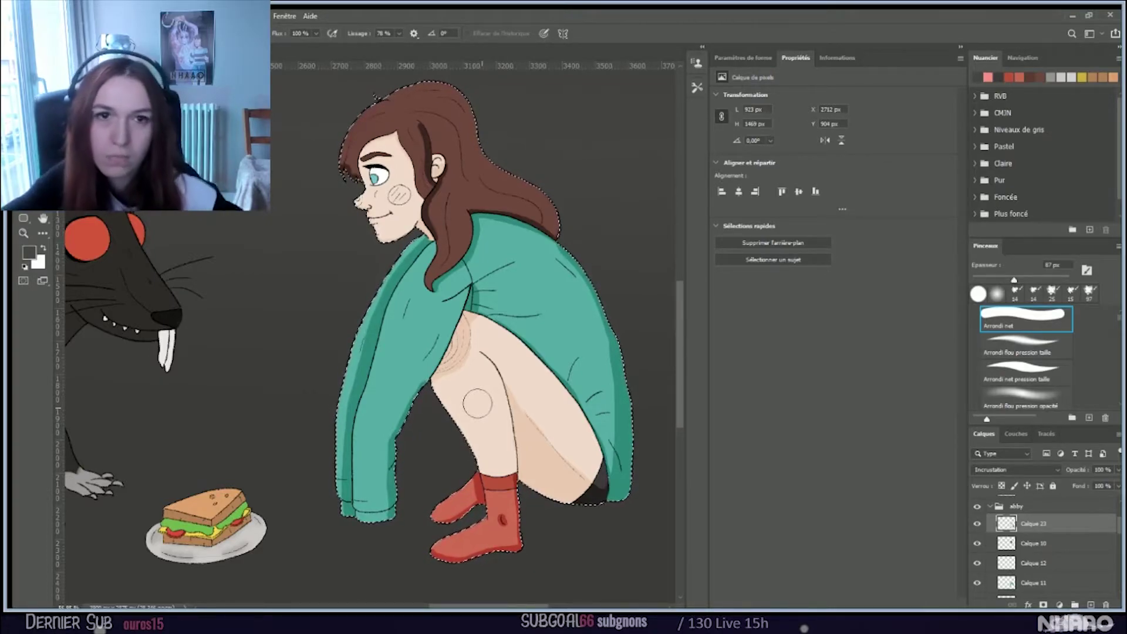
key(b)
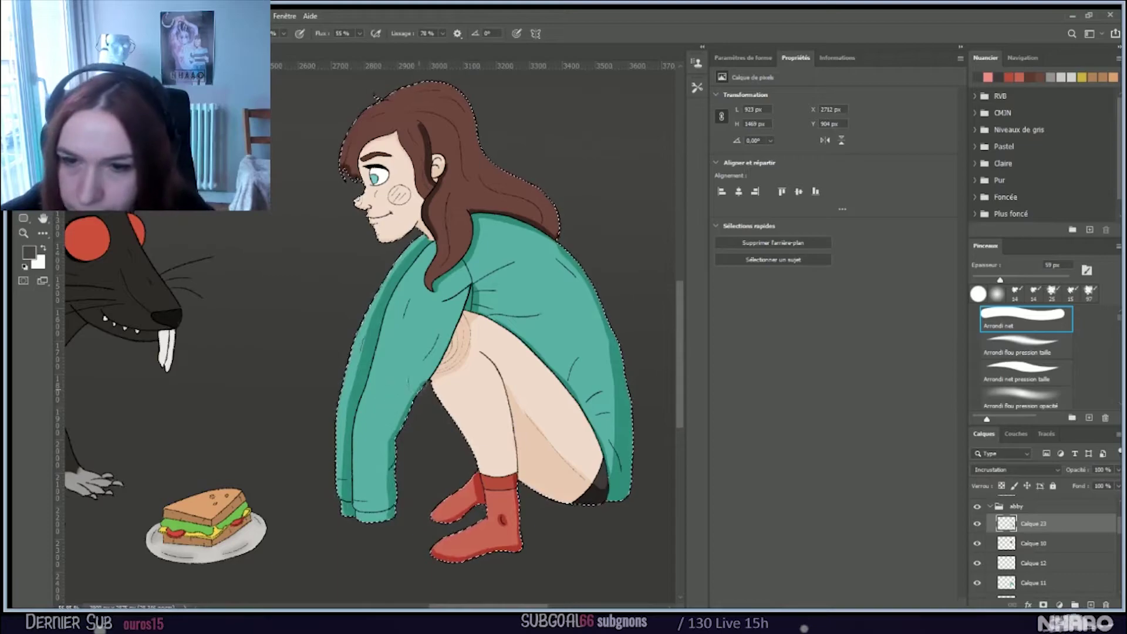
key(bracketleft)
key(bracketleft)
key(bracketleft)
key(bracketleft)
key(bracketleft)
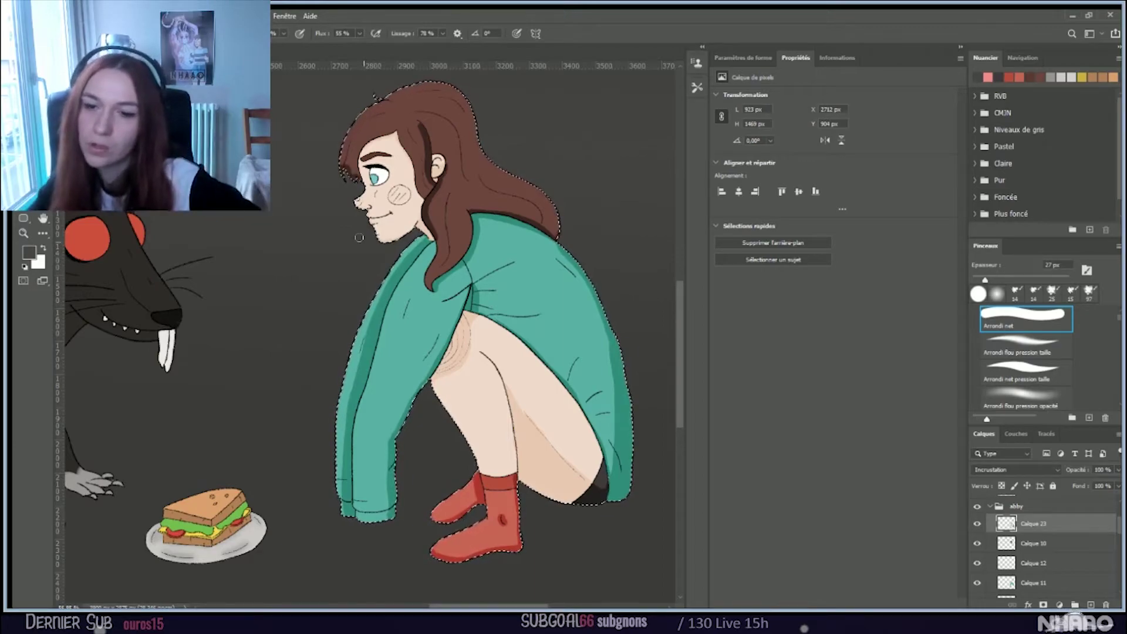
scroll(362, 212, up, 1)
scroll(361, 208, up, 1)
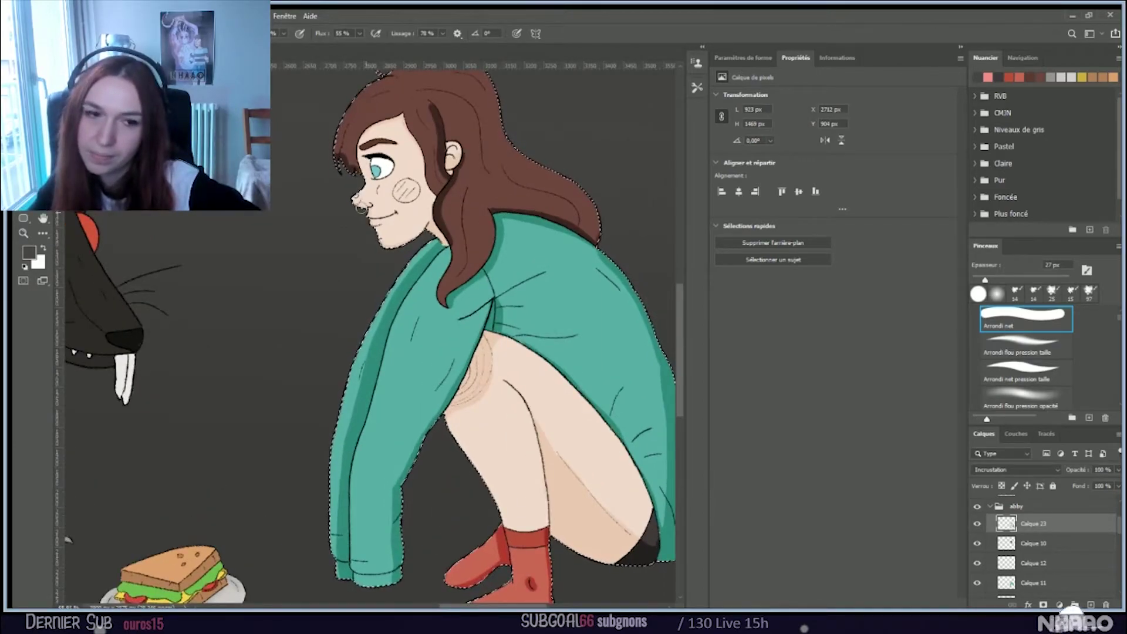
scroll(361, 209, down, 4)
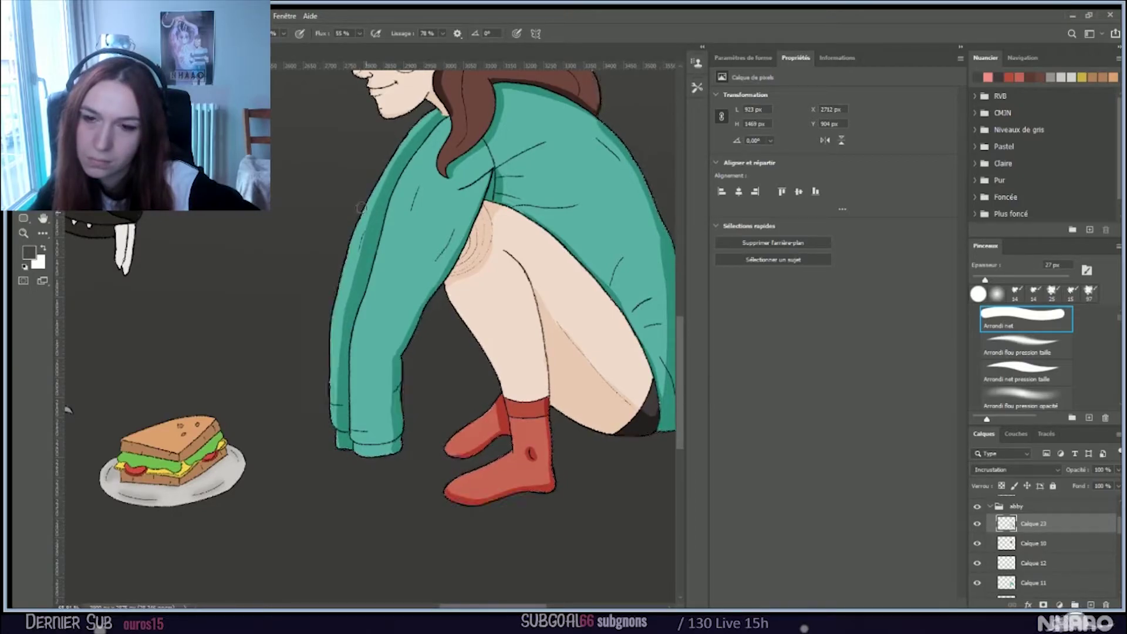
scroll(361, 209, up, 6)
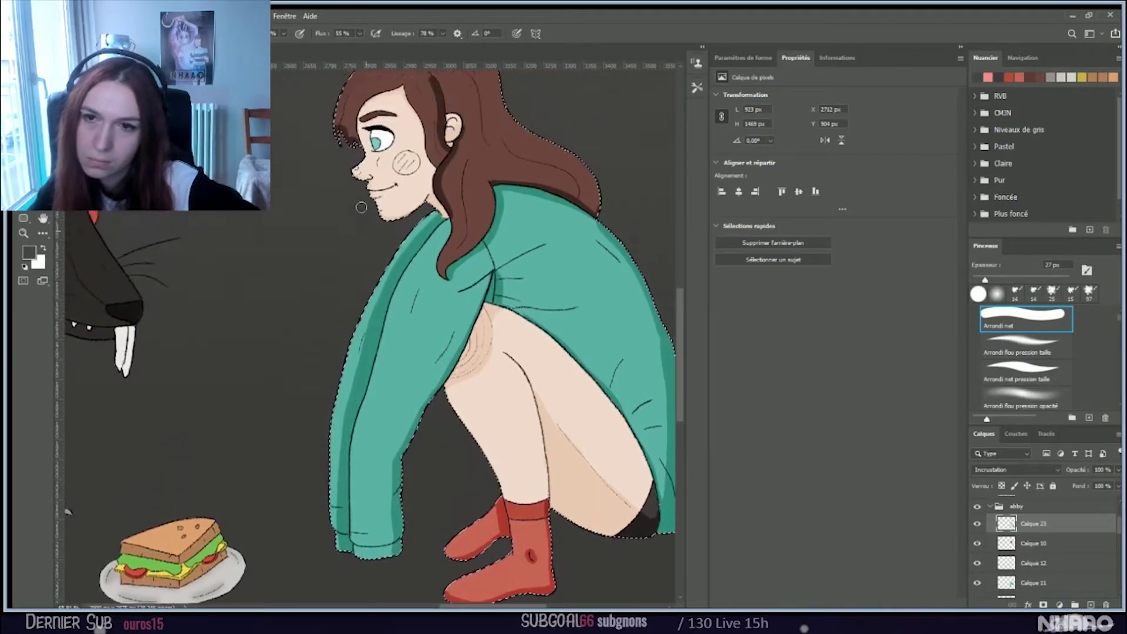
Step: Zoom in on the girl's face and reduce the brush to 13 px for the fine face shading on Calque 23
scroll(361, 209, up, 3)
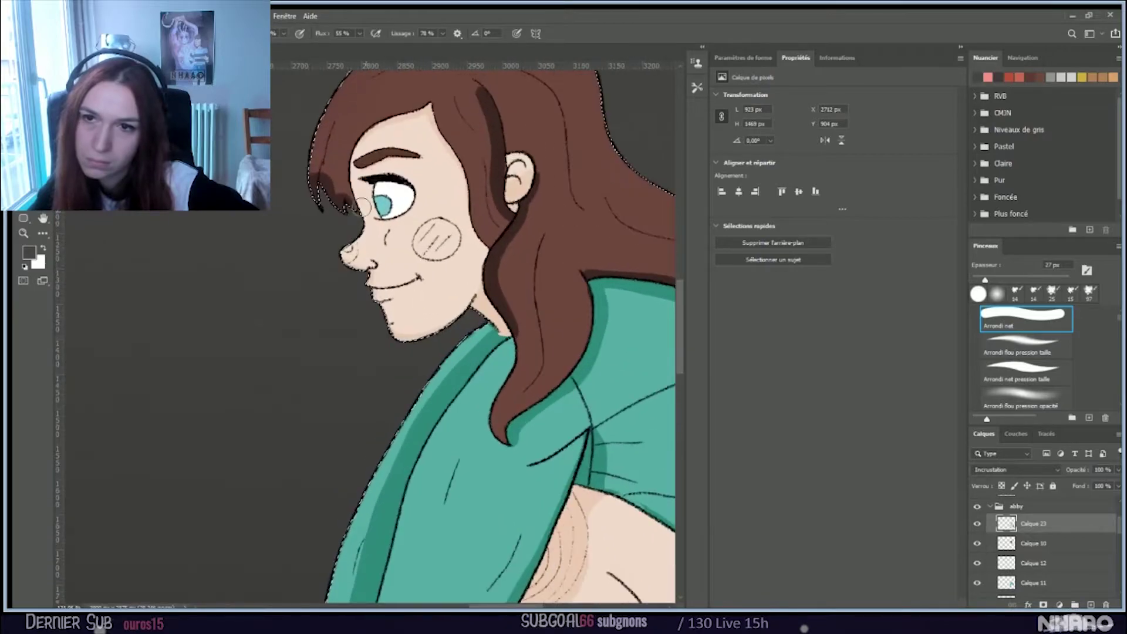
scroll(361, 206, up, 1)
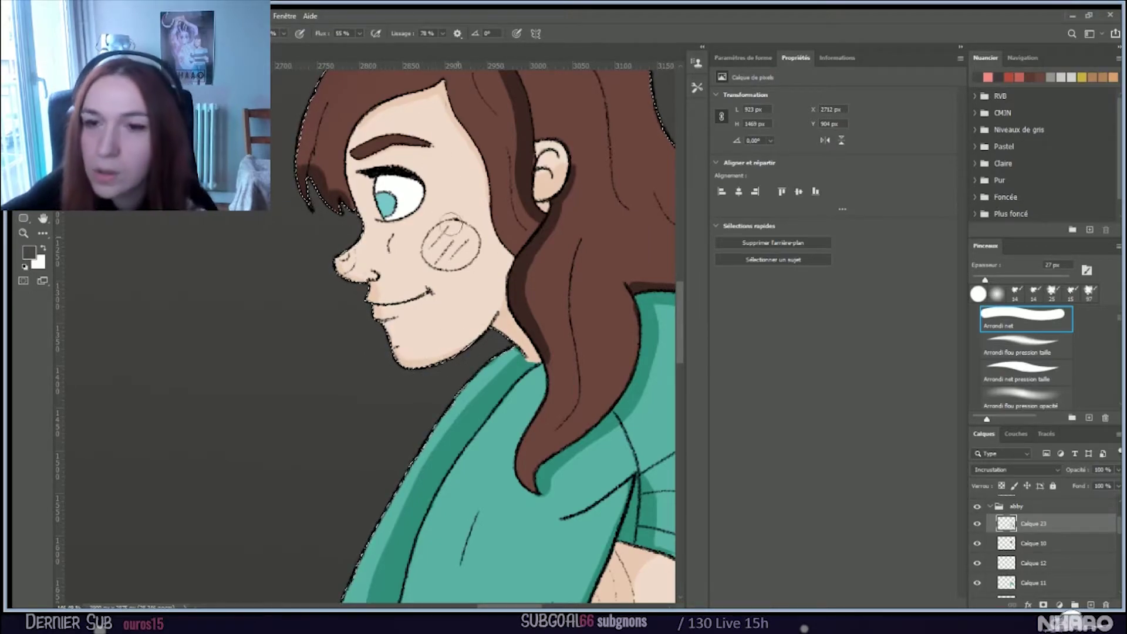
key([)
key([)
key([)
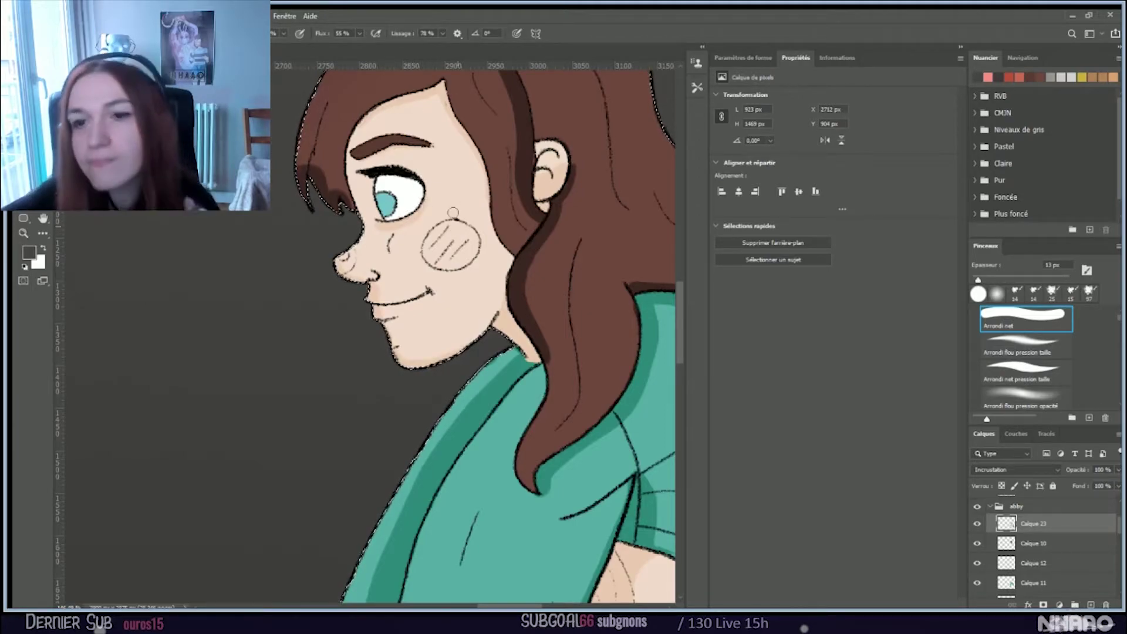
scroll(453, 213, up, 2)
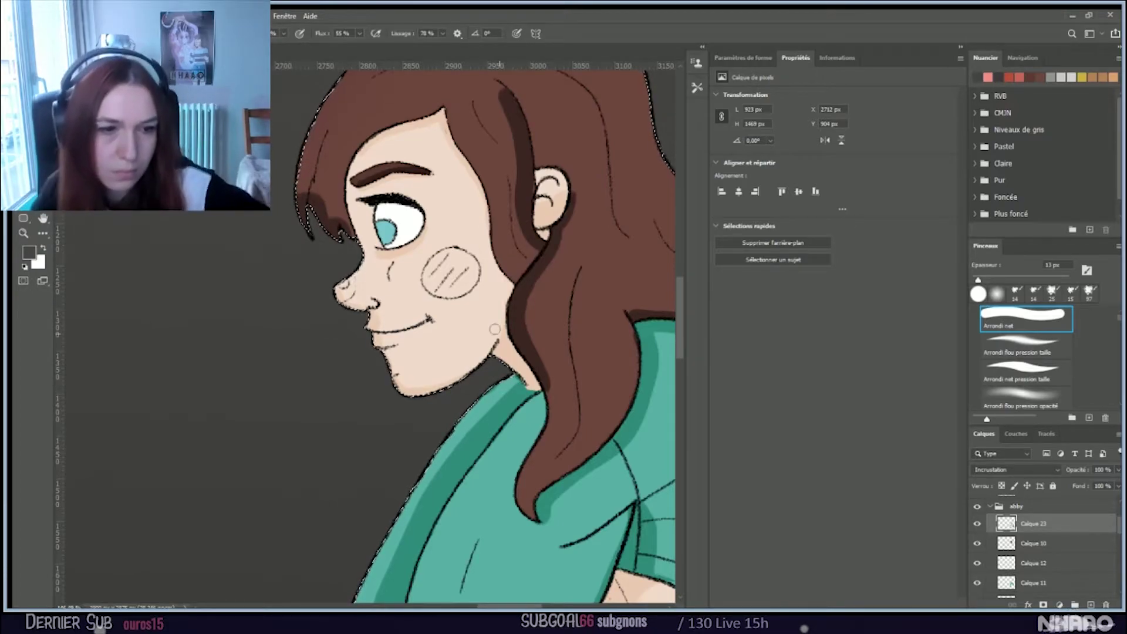
Step: Try a shadow stroke down the back of the girl's hair with an enlarged hard round brush, and undo it
scroll(495, 328, down, 6)
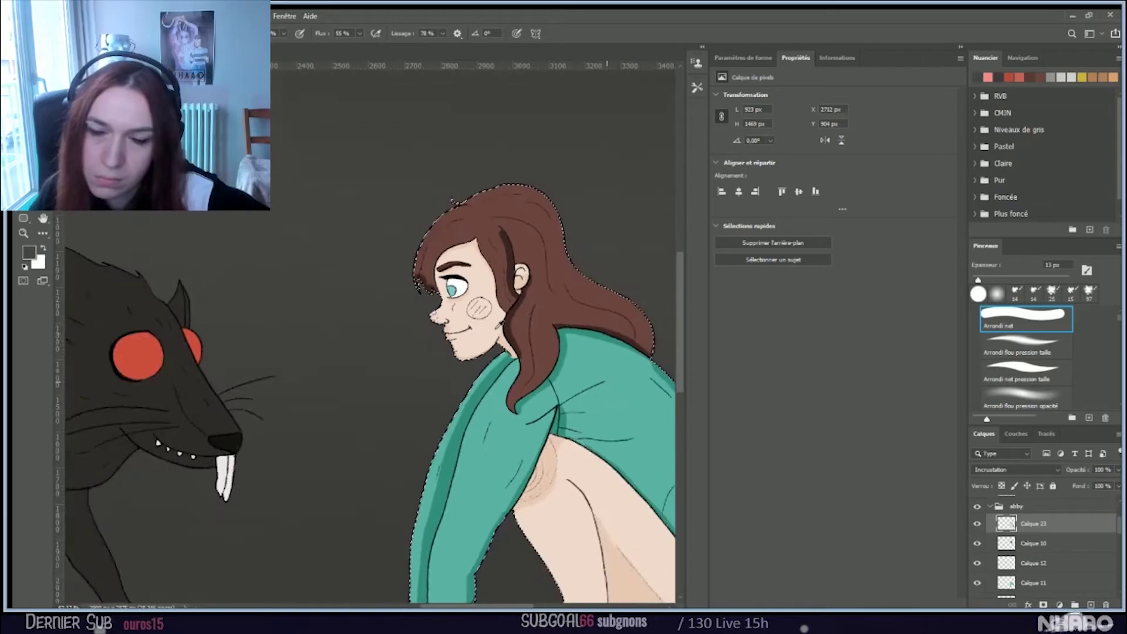
scroll(499, 323, down, 5)
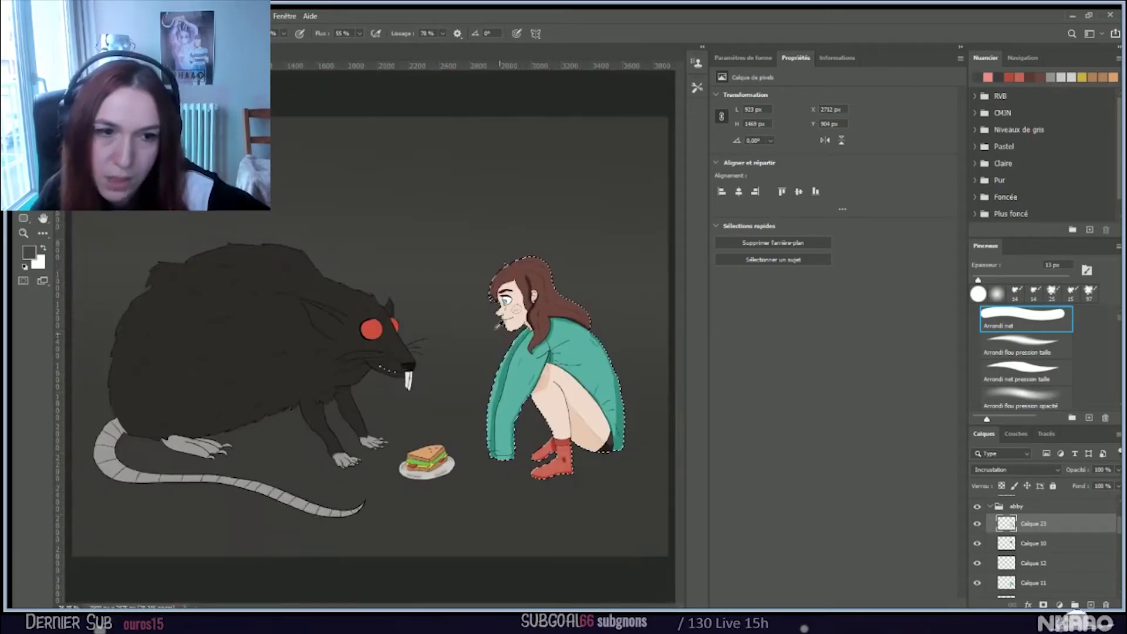
scroll(499, 324, up, 6)
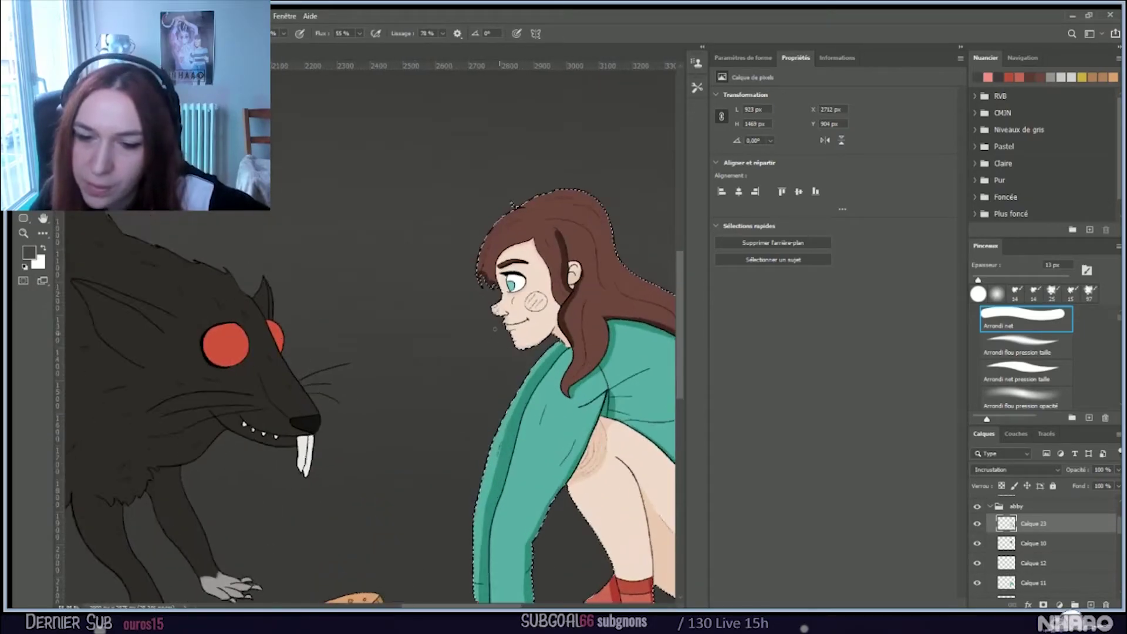
drag(499, 324, 305, 296)
scroll(370, 296, down, 2)
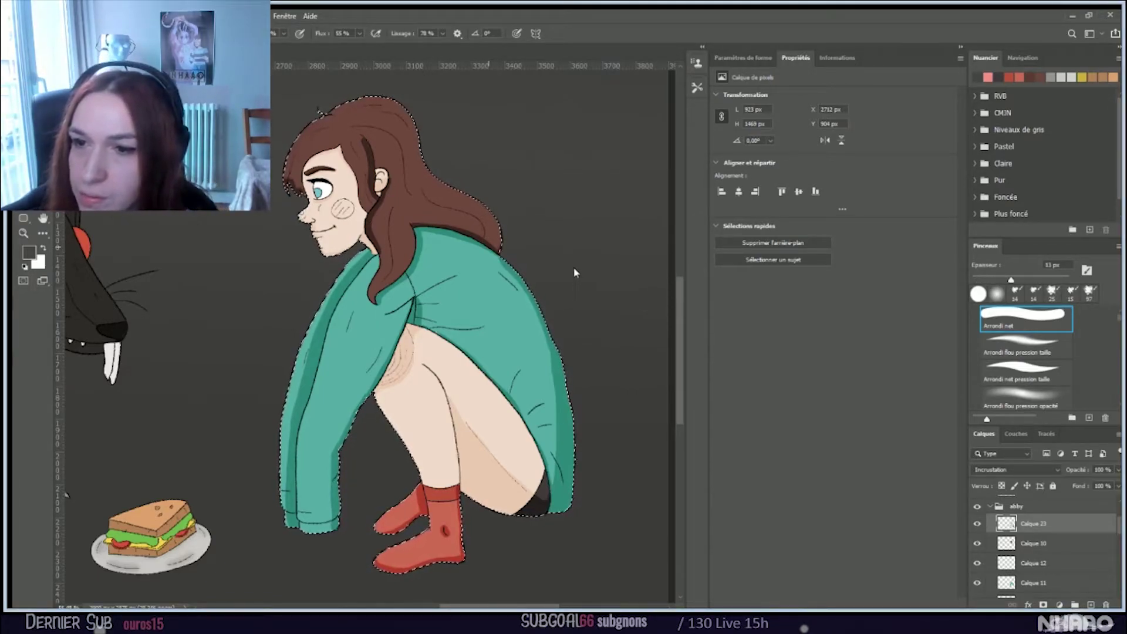
key(bracketright)
key(bracketright)
key(bracketright)
key(bracketright)
key(bracketright)
key(bracketright)
key(bracketright)
key(bracketright)
key(bracketright)
key(bracketright)
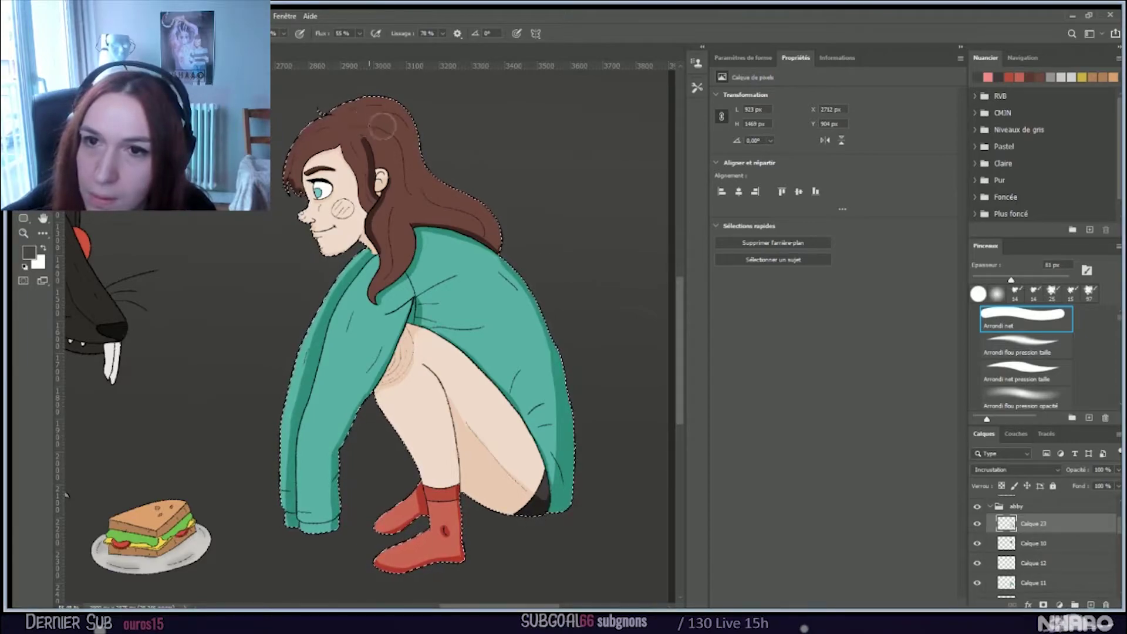
drag(405, 156, 455, 199)
key(ctrl+z)
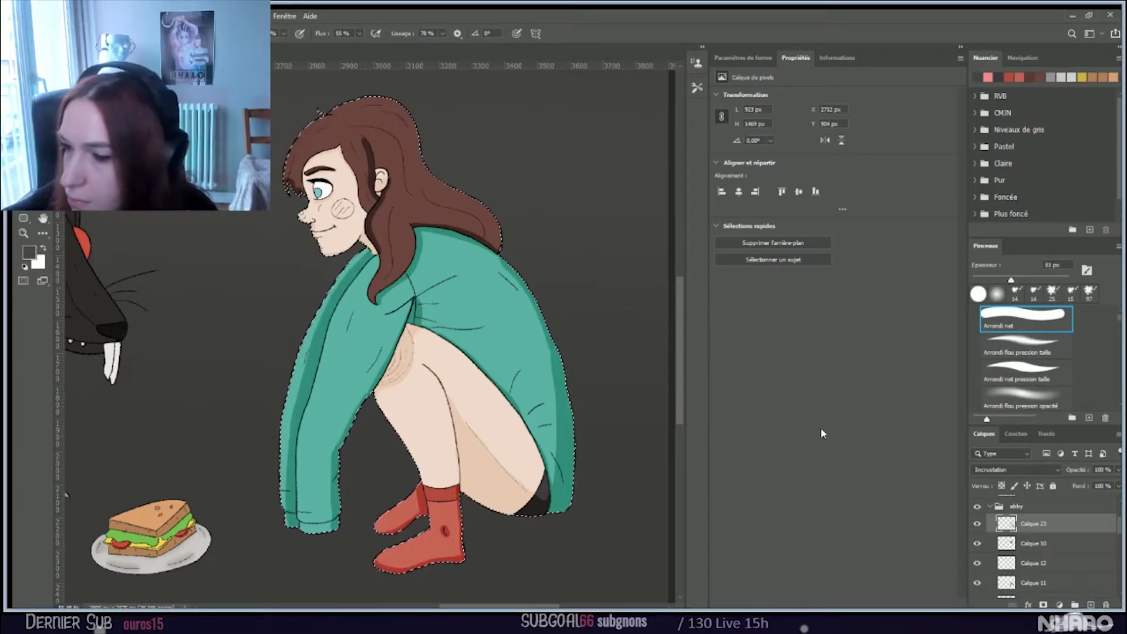
Step: Set Calque 23's blend mode to Lumière tamisée and choose the Arrondi flou pression opacité brush
scroll(1007, 468, down, 1)
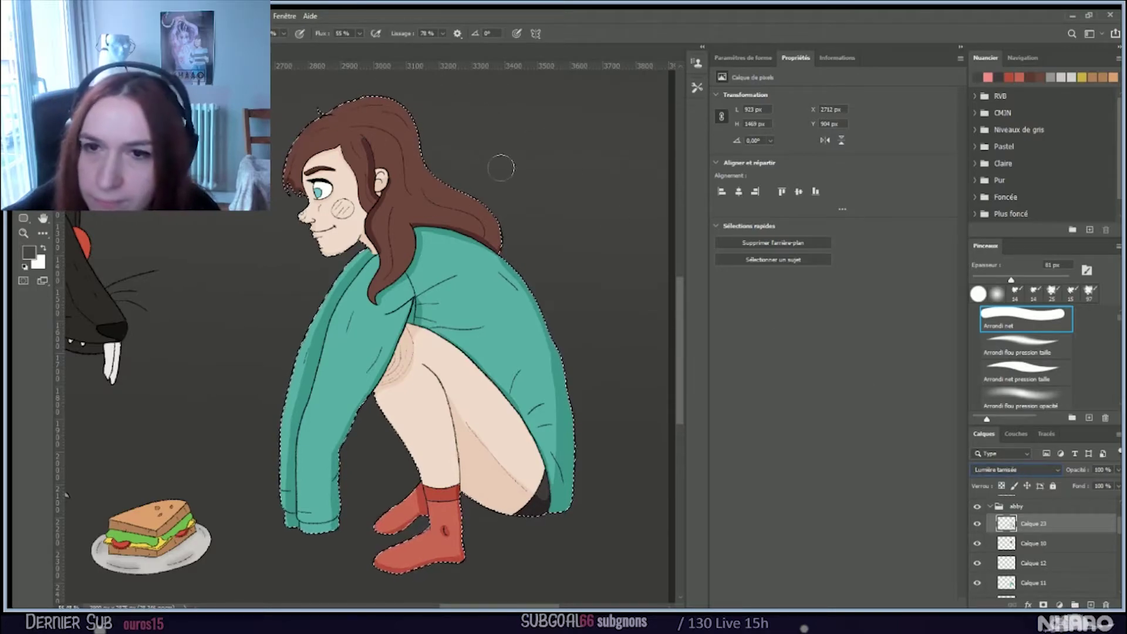
key(bracketleft)
key(bracketleft)
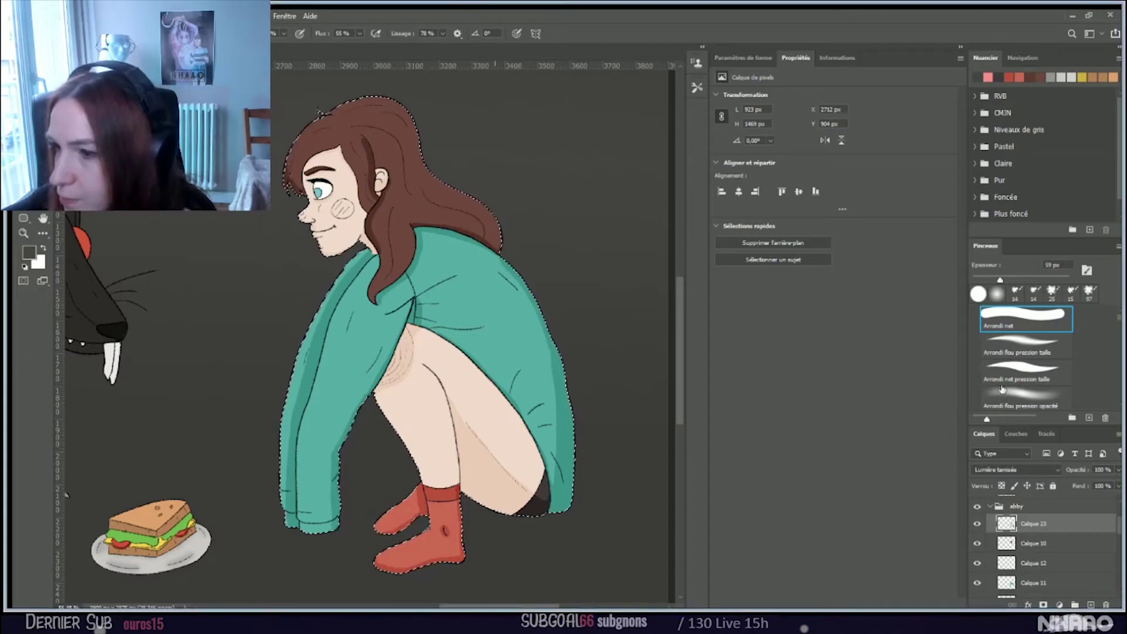
click(1026, 394)
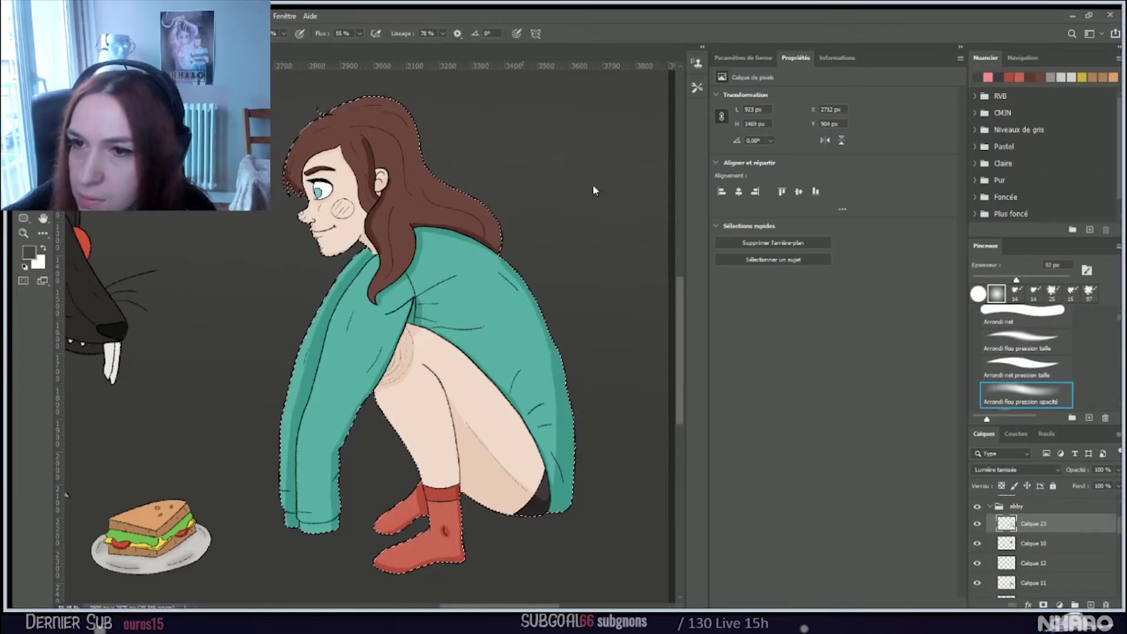
Step: Add soft shading along the strands at the back of the girl's hair with a 92 px brush
key(bracketright)
key(bracketright)
key(bracketright)
drag(423, 192, 435, 196)
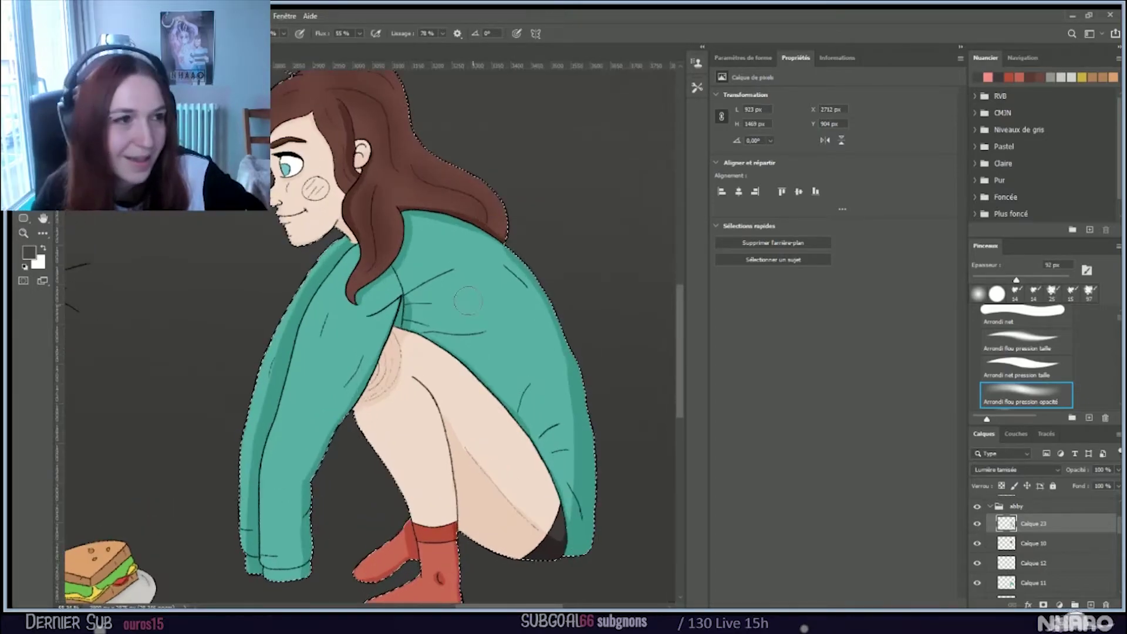
scroll(468, 301, up, 3)
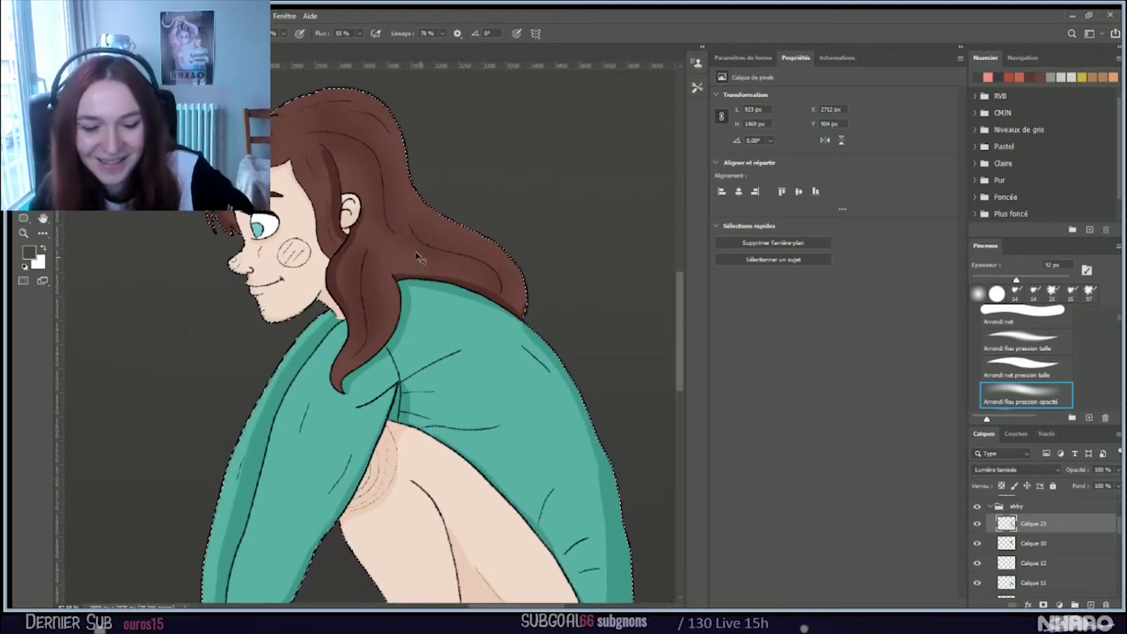
scroll(411, 256, up, 1)
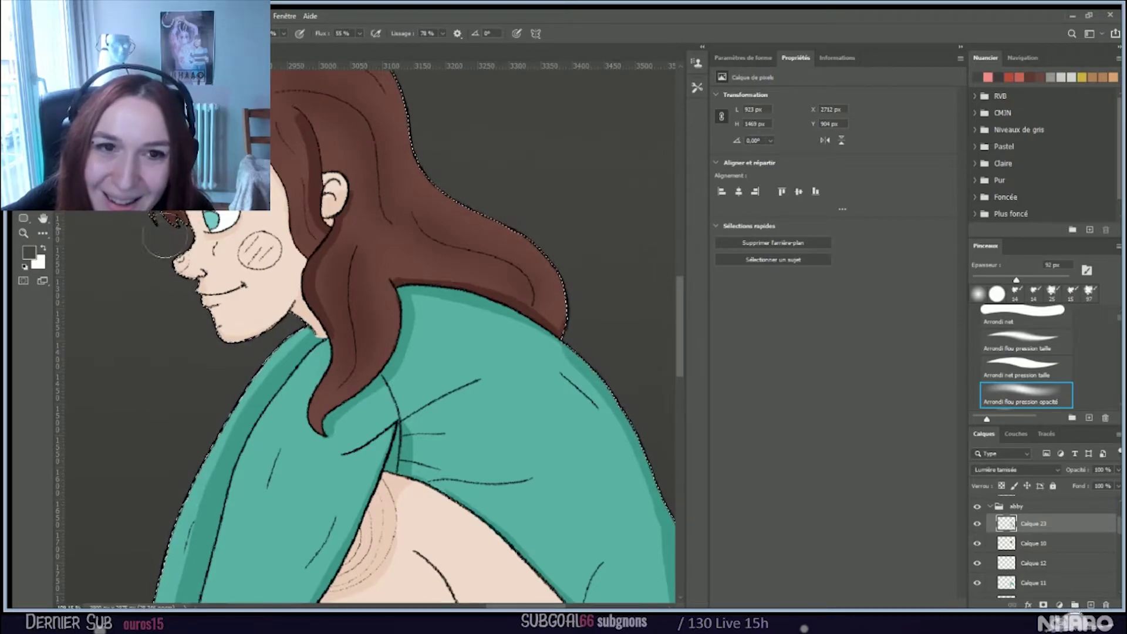
Step: Reduce the soft brush to 26 px and refine the shading of the hair around the ear and front lock
key([)
key([)
key([)
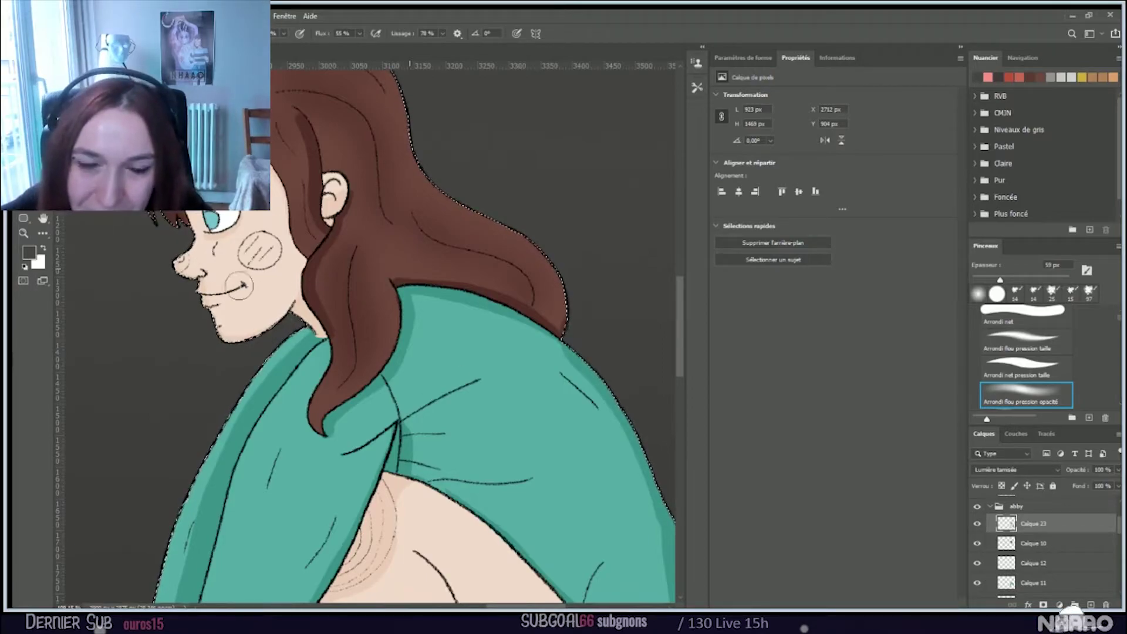
key(bracketleft)
key(bracketleft)
key(bracketleft)
key(bracketleft)
key(bracketleft)
key(bracketleft)
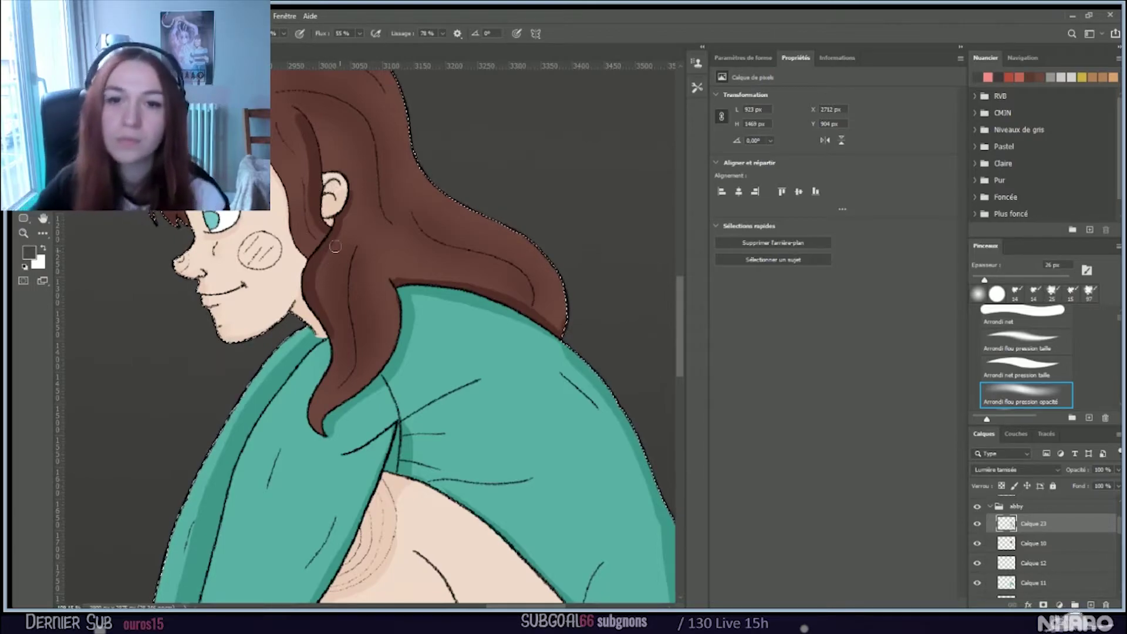
Step: Shade the fold lines of the girl's sweater and sleeve softly, using the opacity-pressure brush at 46 px
scroll(336, 247, down, 2)
scroll(335, 247, down, 10)
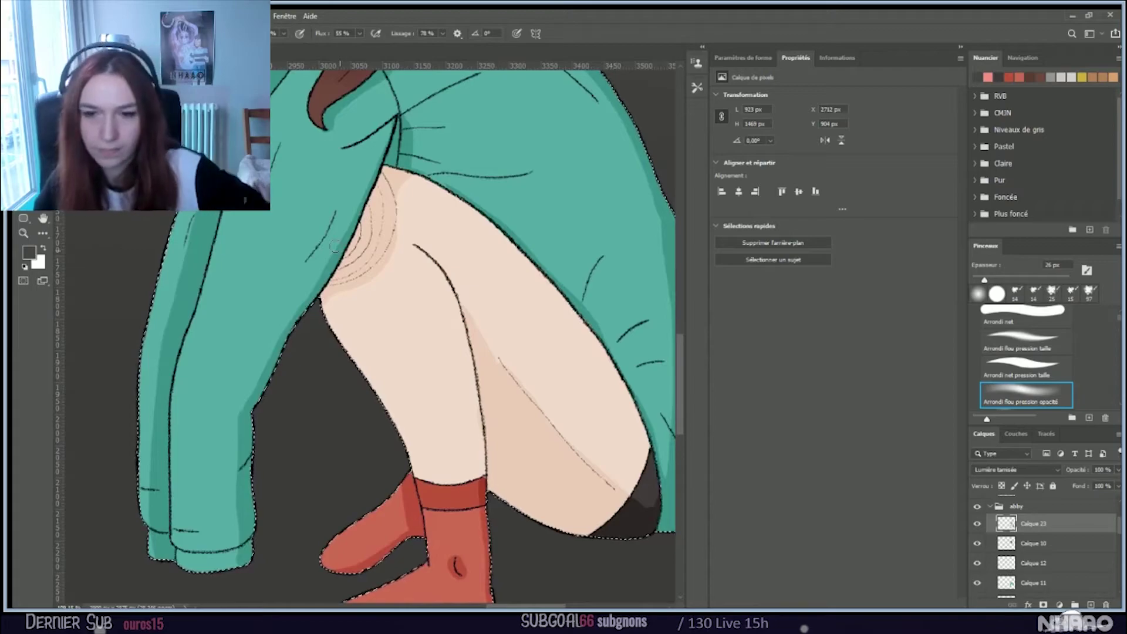
scroll(335, 247, down, 2)
scroll(335, 247, down, 1)
scroll(335, 247, up, 4)
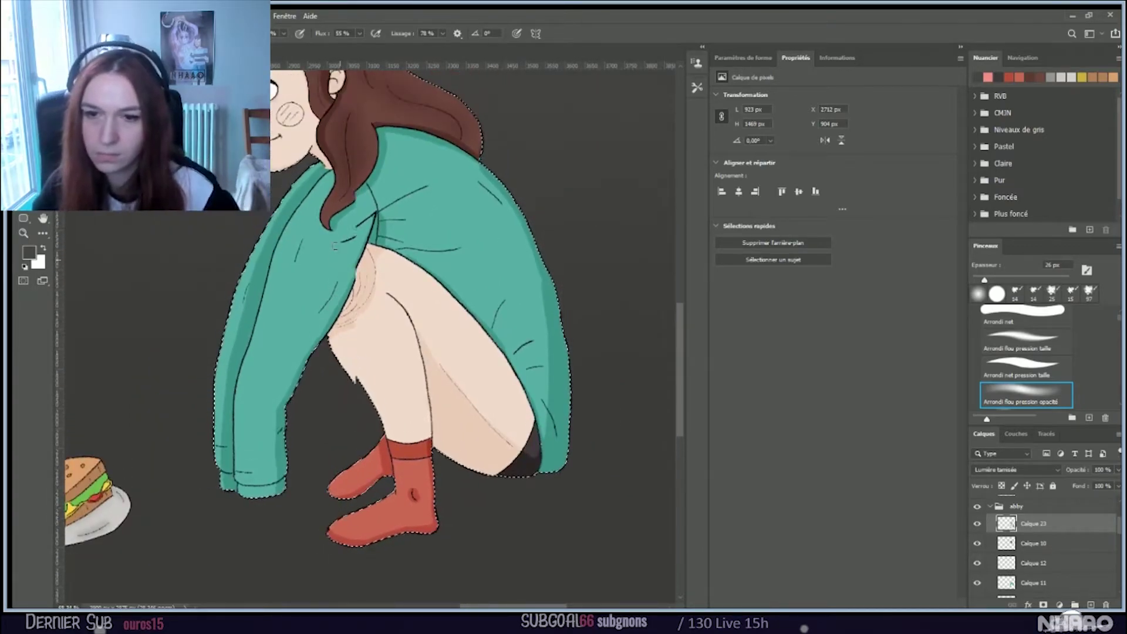
key(])
key(])
key(])
key(])
key(])
key(])
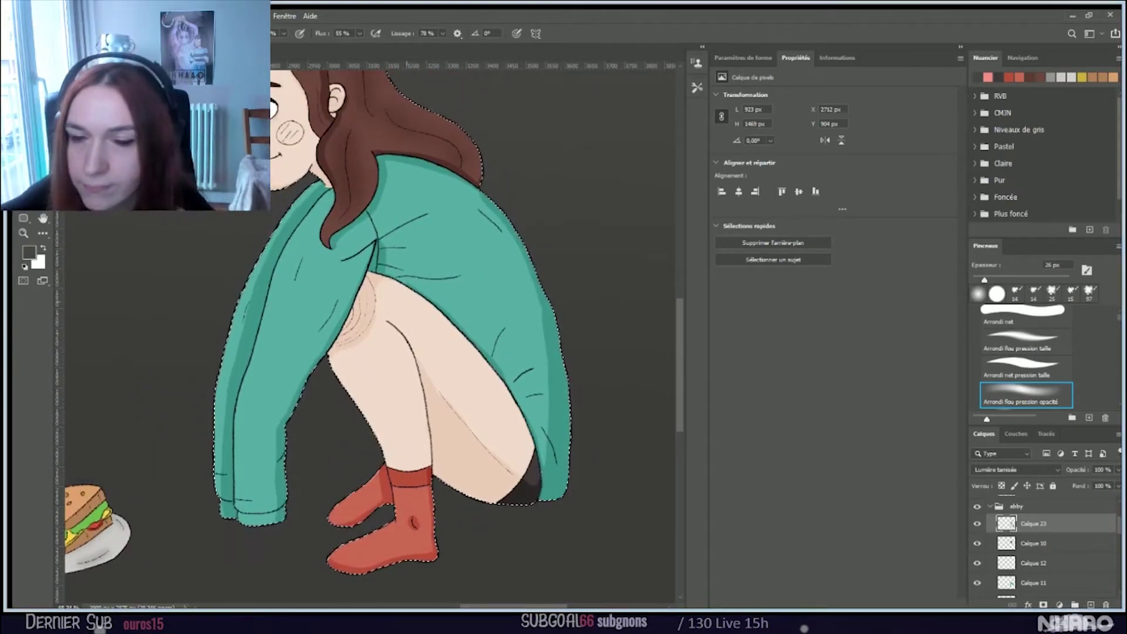
key([)
key([)
key([)
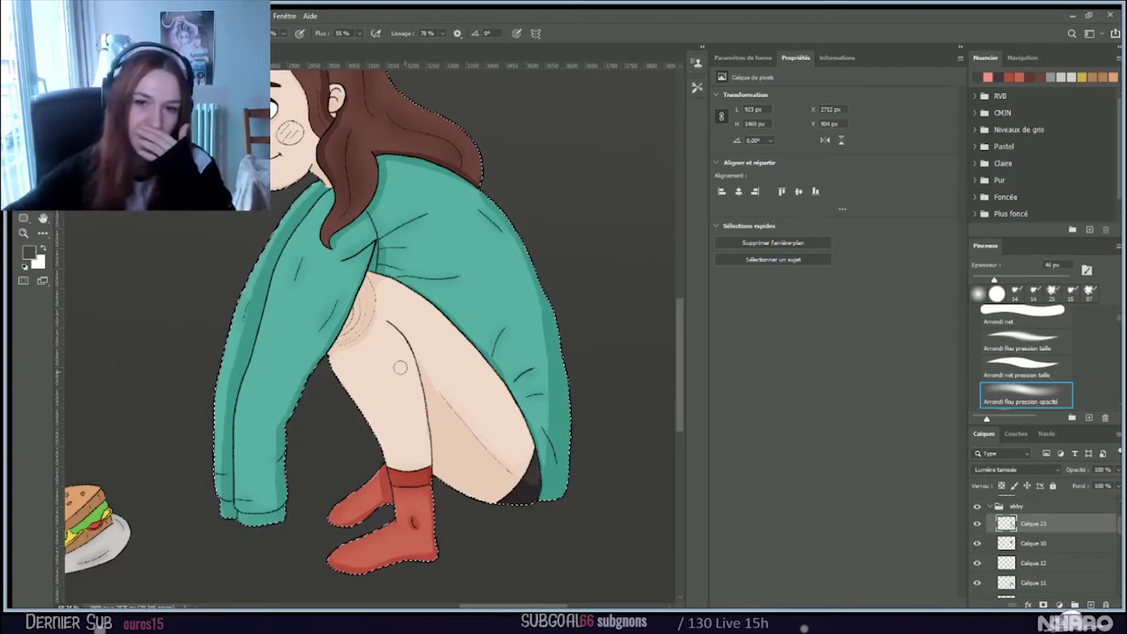
Step: Switch to the Arrondi flou brush, enlarge it, and softly shade the girl's shin and thigh
key(shift+)
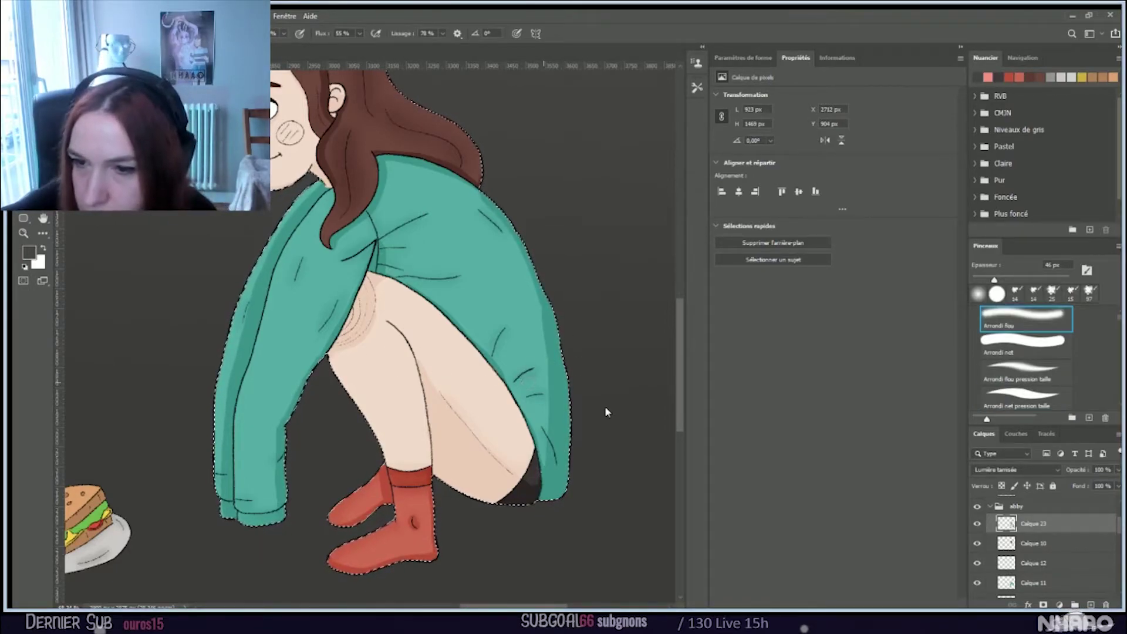
key(bracketright)
key(bracketright)
key(bracketright)
key(bracketright)
key(bracketright)
key(bracketright)
mouse_move(365, 427)
mouse_down()
mouse_move(331, 374)
mouse_move(383, 465)
mouse_up()
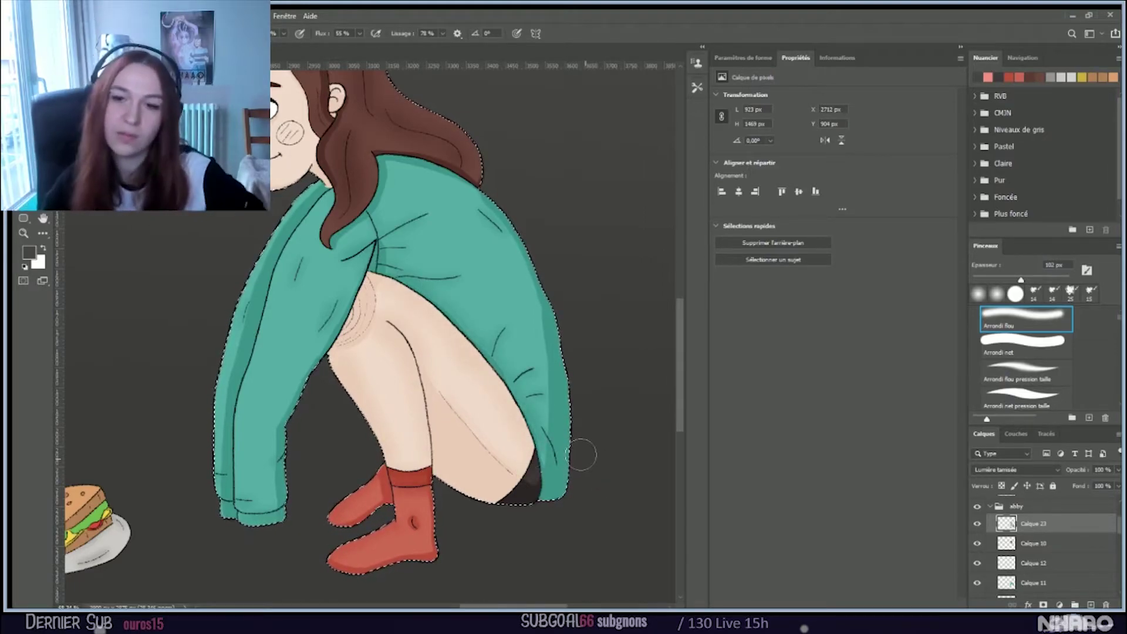
Step: Compare the girl with and without the Calque 23 shading, both in the whole illustration and up close
scroll(507, 495, down, 5)
scroll(367, 431, down, 3)
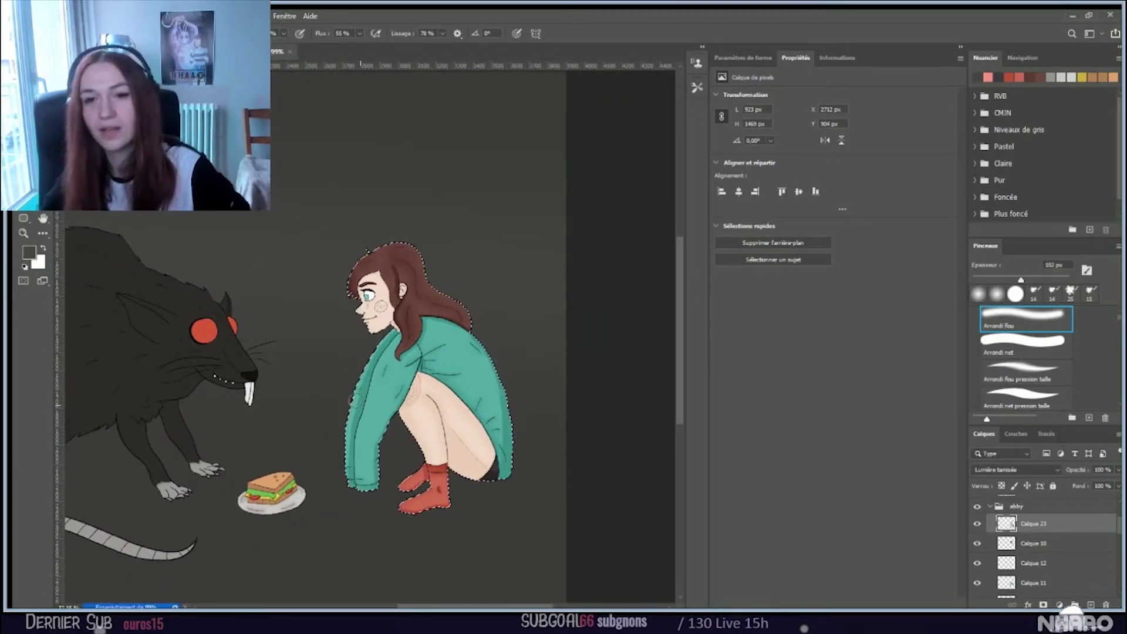
scroll(358, 405, up, 5)
scroll(320, 411, down, 5)
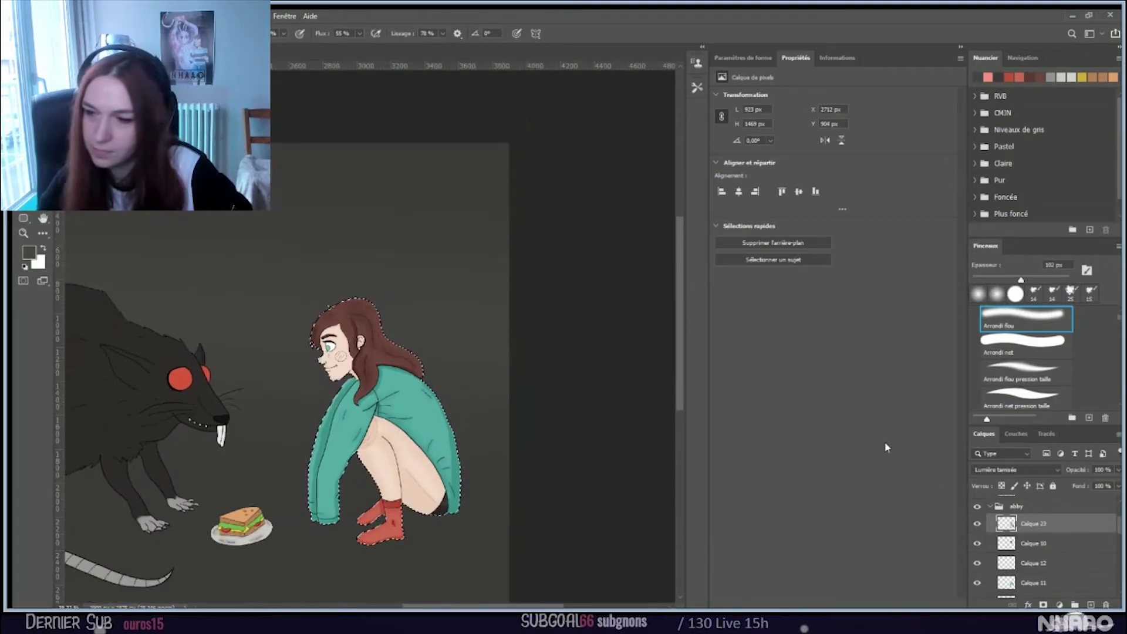
click(977, 522)
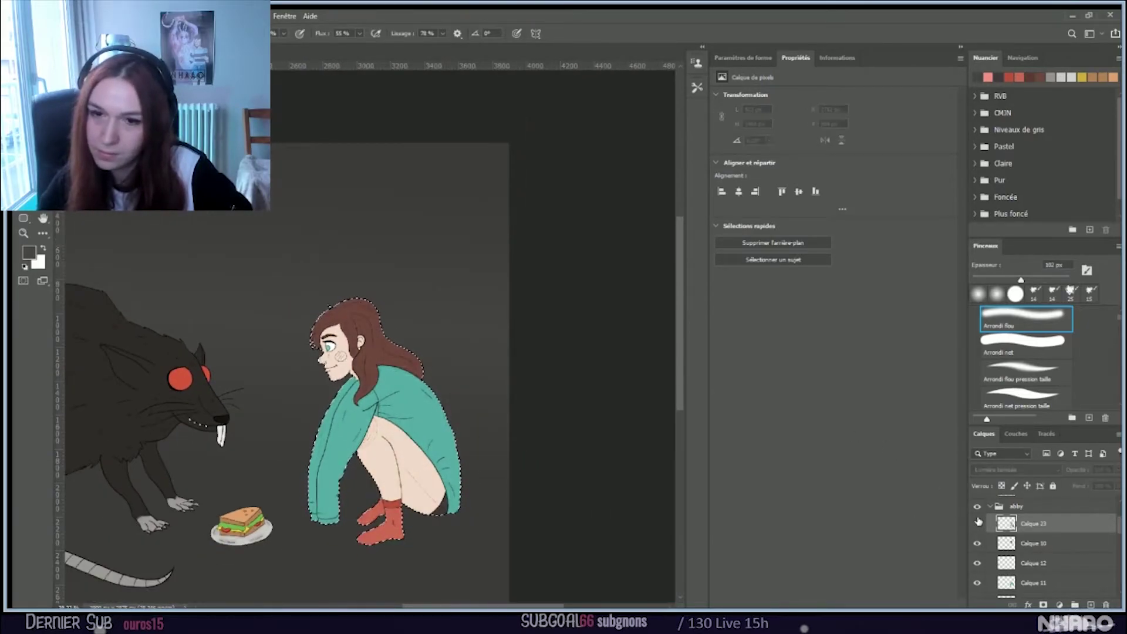
click(977, 522)
click(977, 522)
click(977, 522)
scroll(311, 382, up, 5)
scroll(306, 337, up, 2)
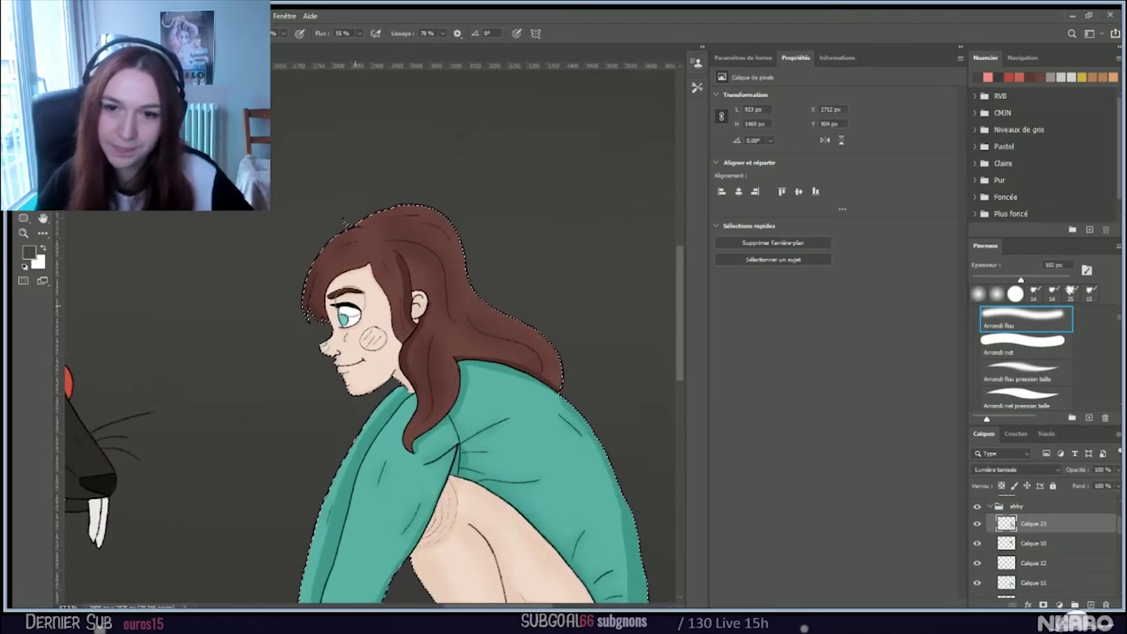
scroll(306, 336, down, 6)
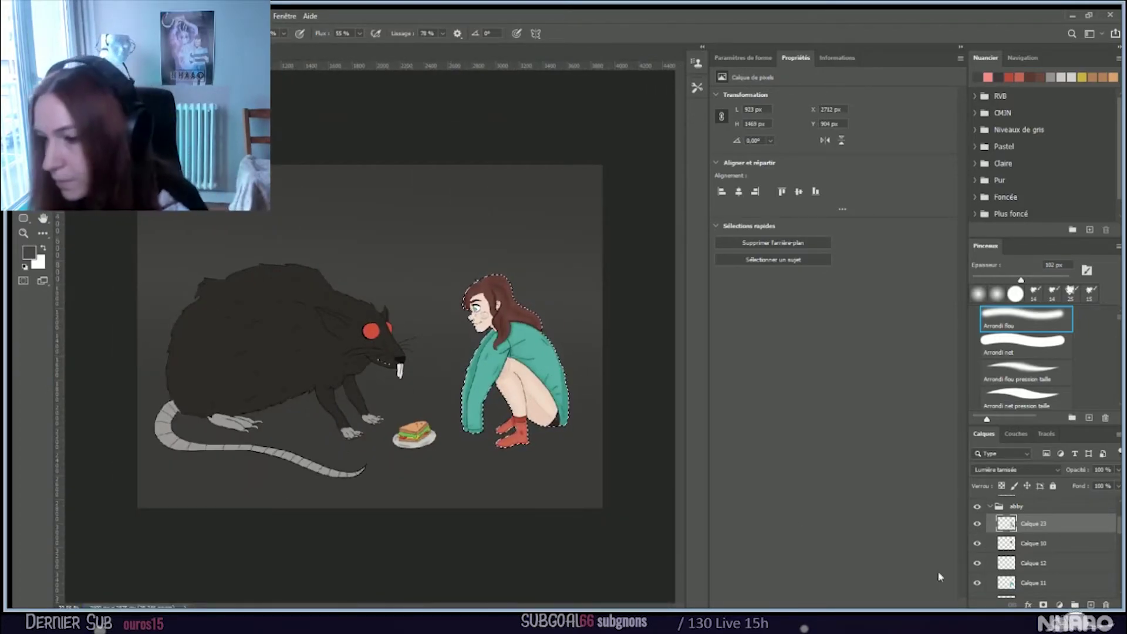
Step: Collapse the abby layer group and expand the rat group
click(1058, 547)
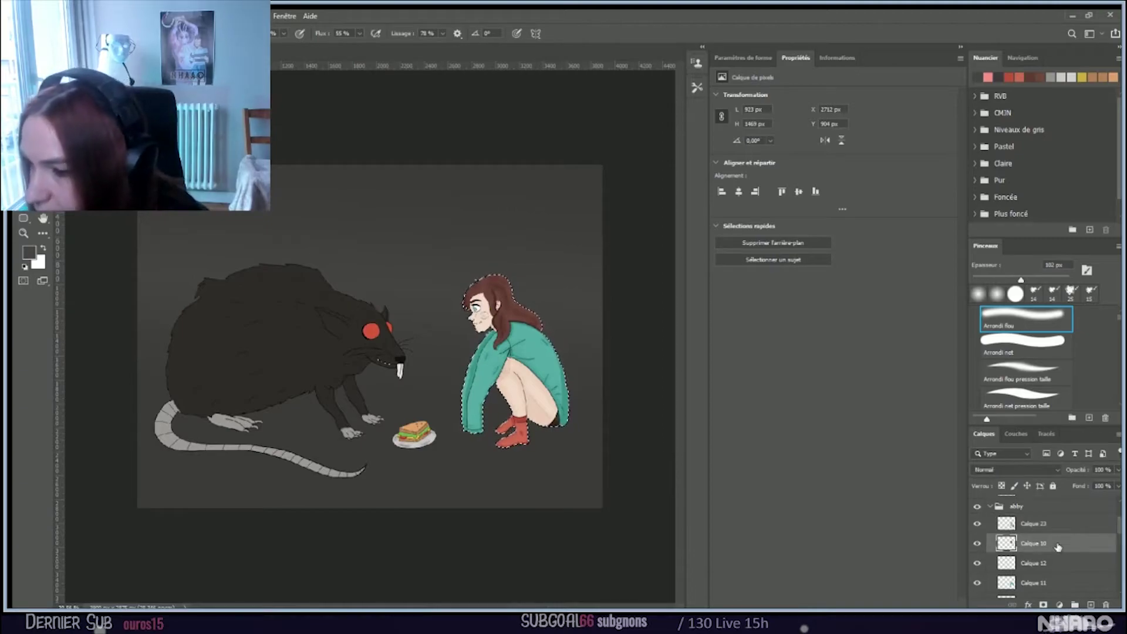
click(991, 506)
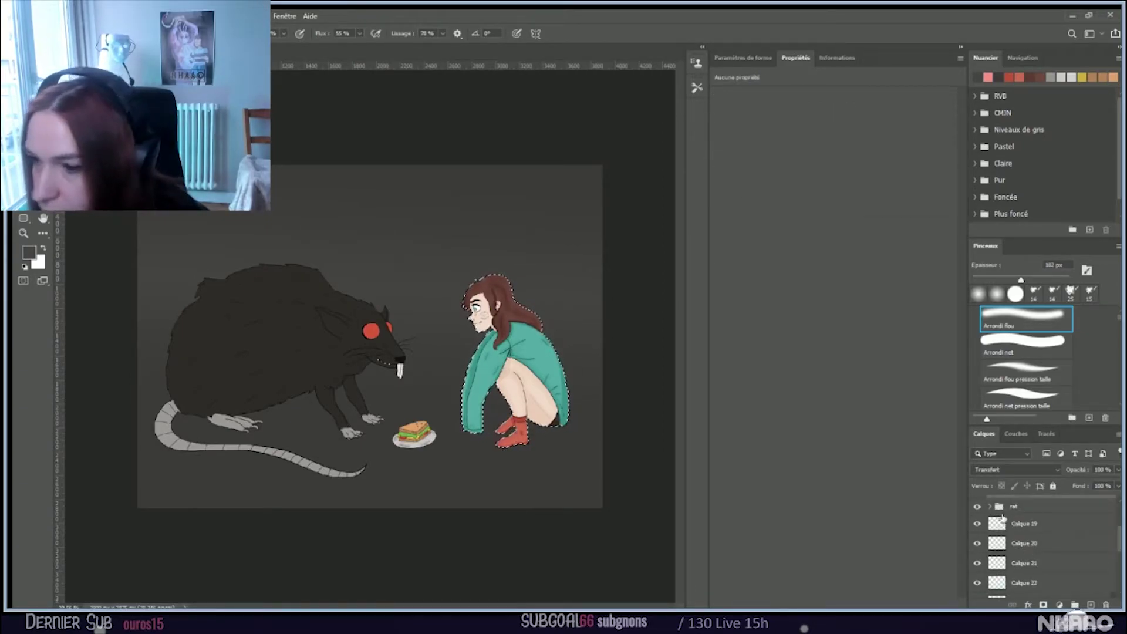
click(987, 506)
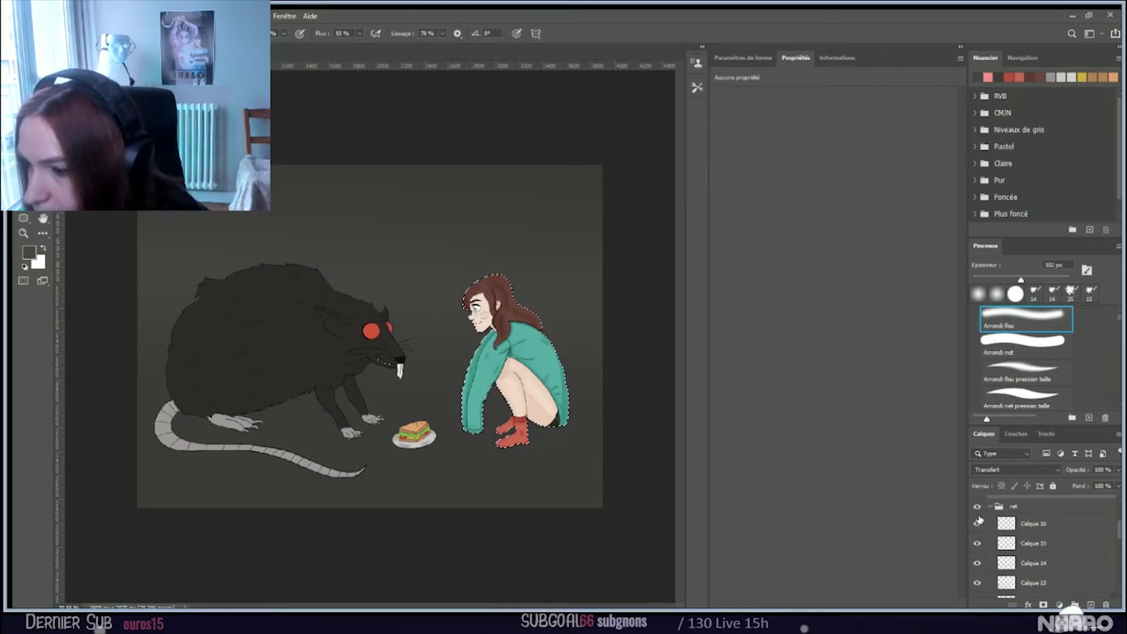
Step: Toggle the visibility of the rat group's layers to identify the teeth layer, and make Calque 15 the active layer
click(977, 522)
click(977, 522)
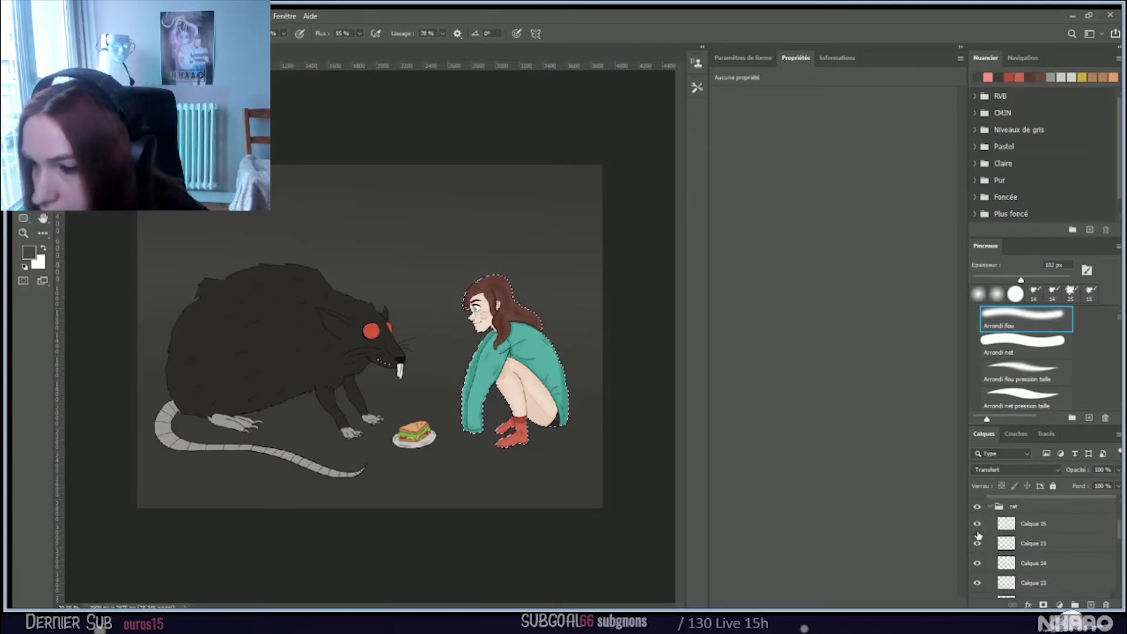
click(977, 541)
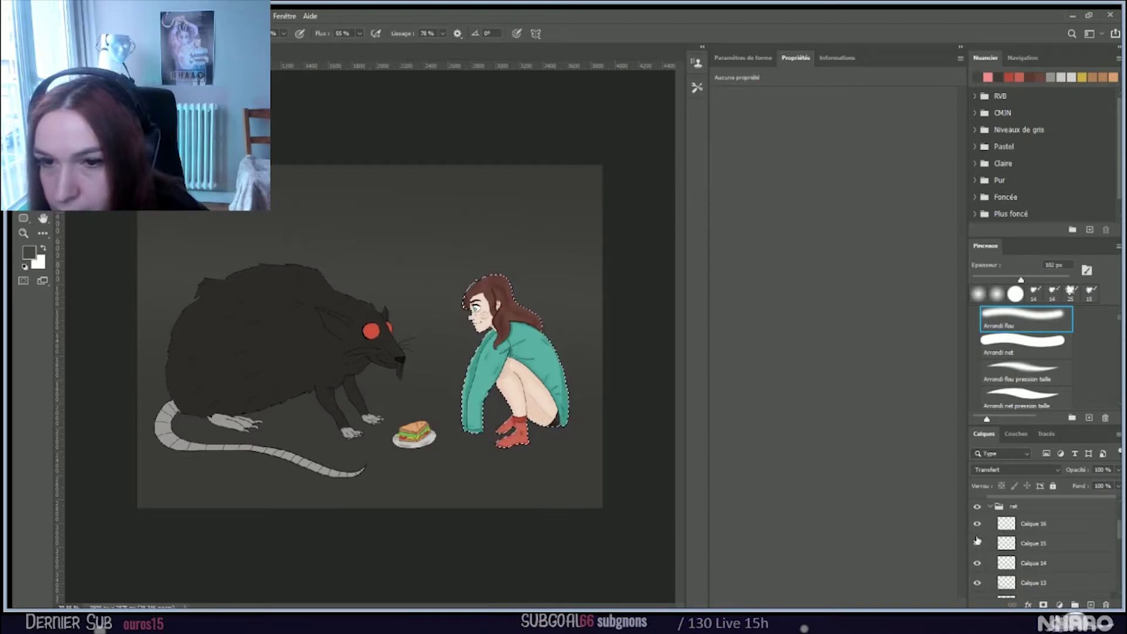
click(977, 541)
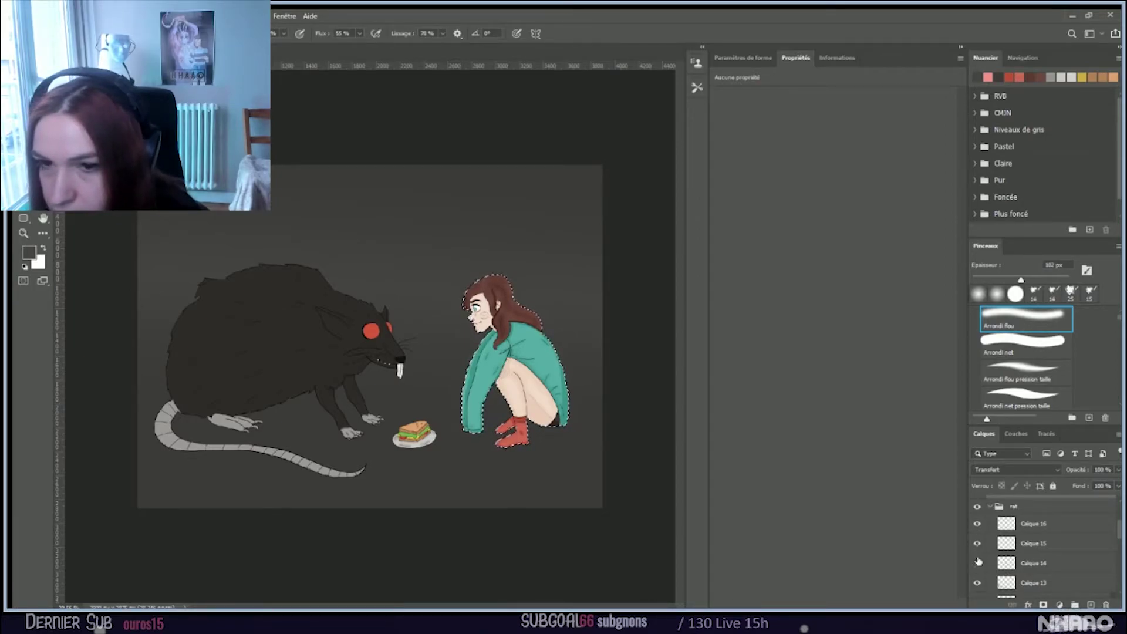
click(977, 561)
click(977, 543)
click(977, 543)
click(1060, 539)
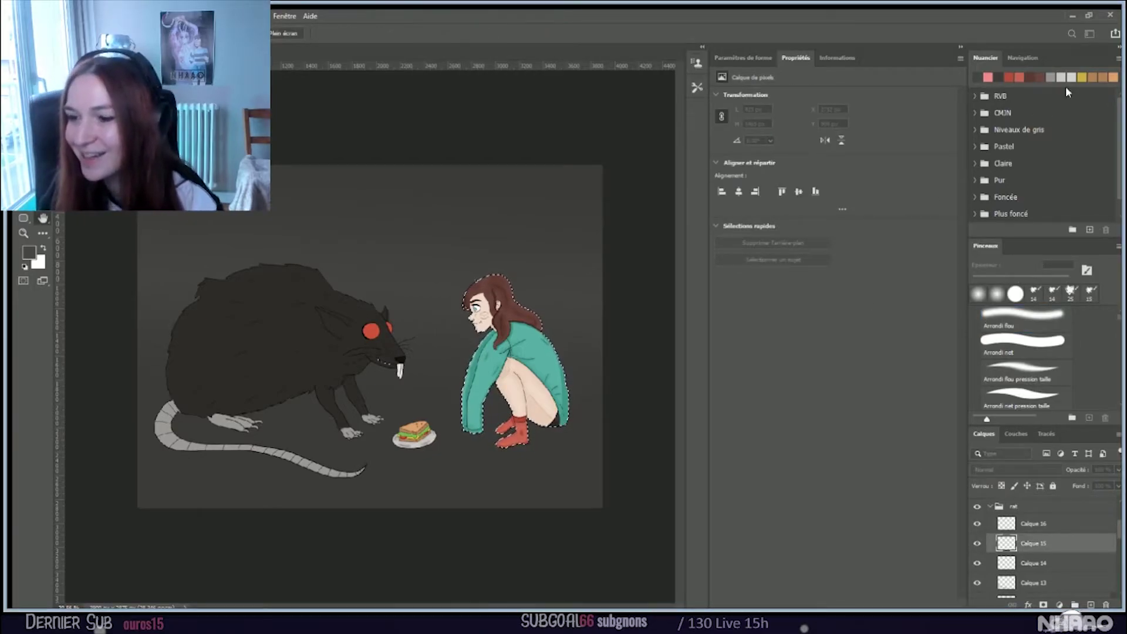
Step: Load the rat's silhouette from Calque 8 as a selection while keeping Calque 15 active
scroll(1025, 558, down, 3)
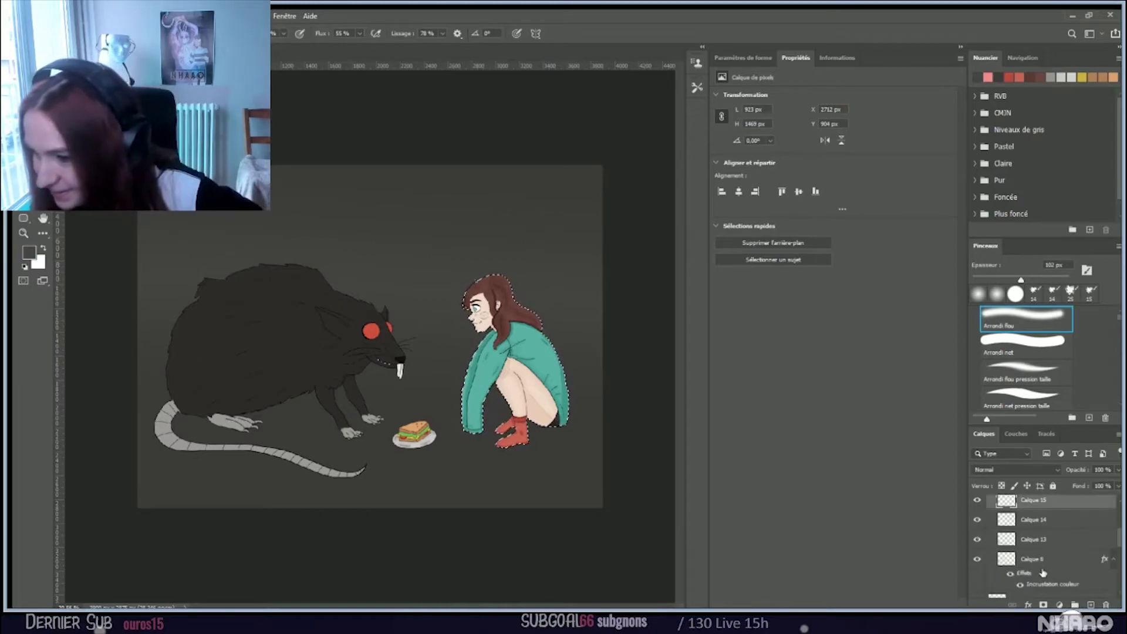
scroll(1026, 557, up, 1)
ctrl+click(1006, 543)
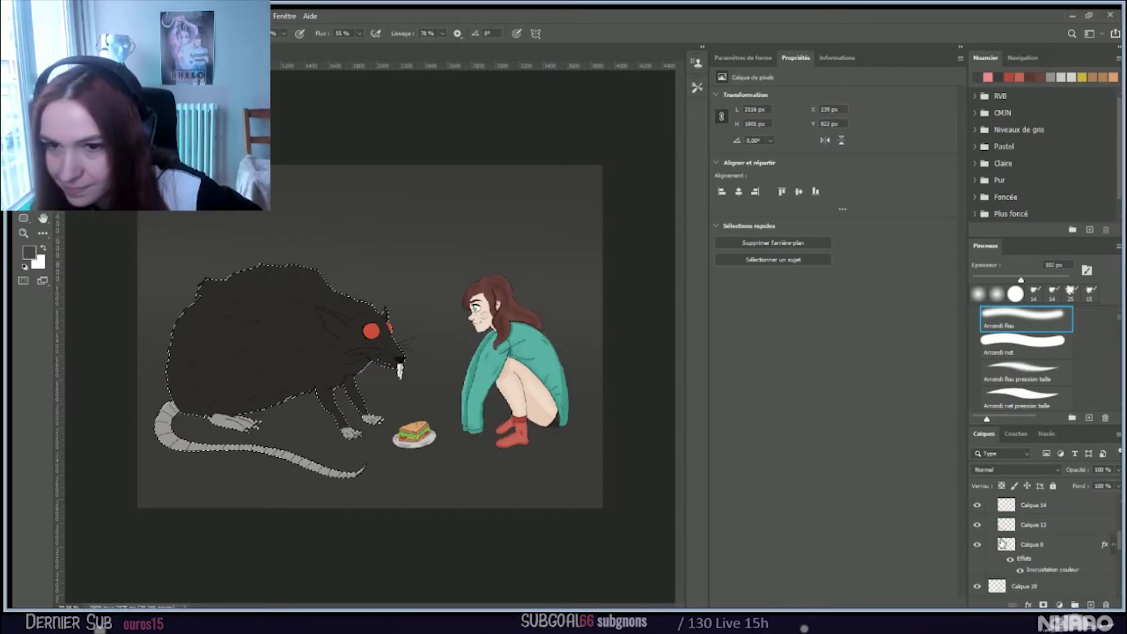
Step: Set the foreground colour to a pale cream yellow and fill the rat's long front teeth with it
scroll(1030, 541, up, 2)
scroll(445, 380, up, 3)
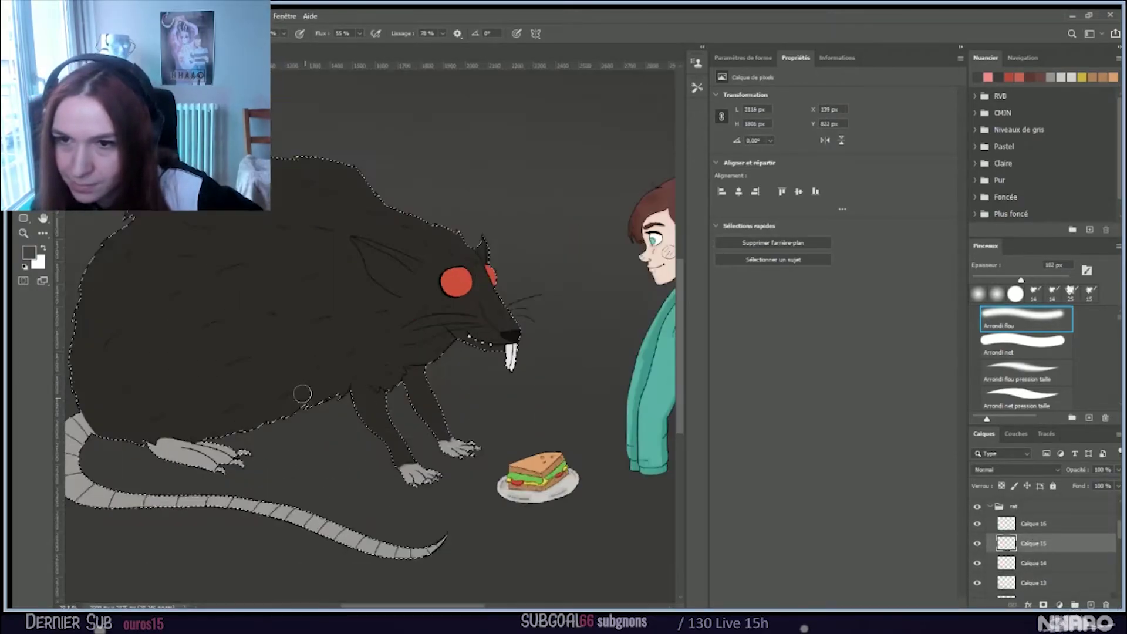
scroll(445, 380, up, 4)
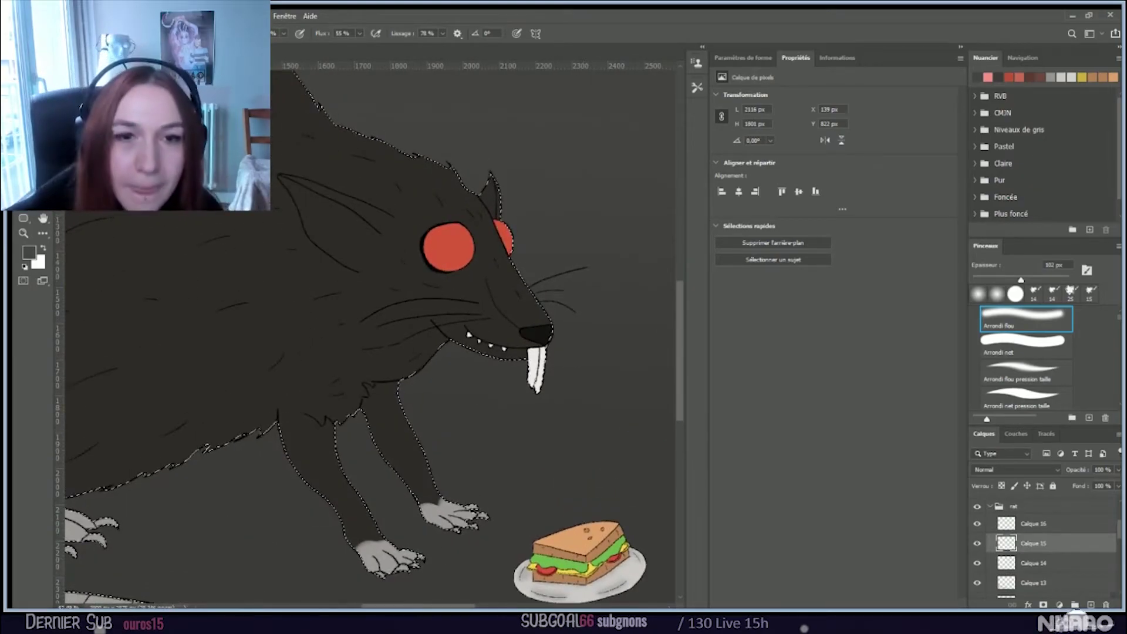
click(28, 252)
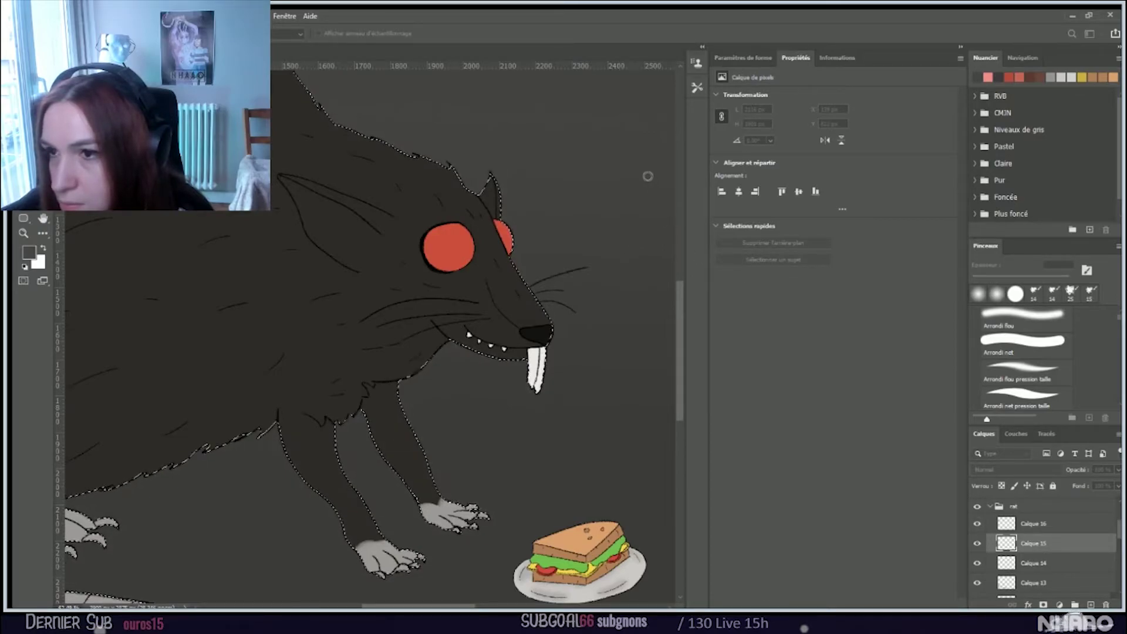
click(852, 172)
key(ctrl+h)
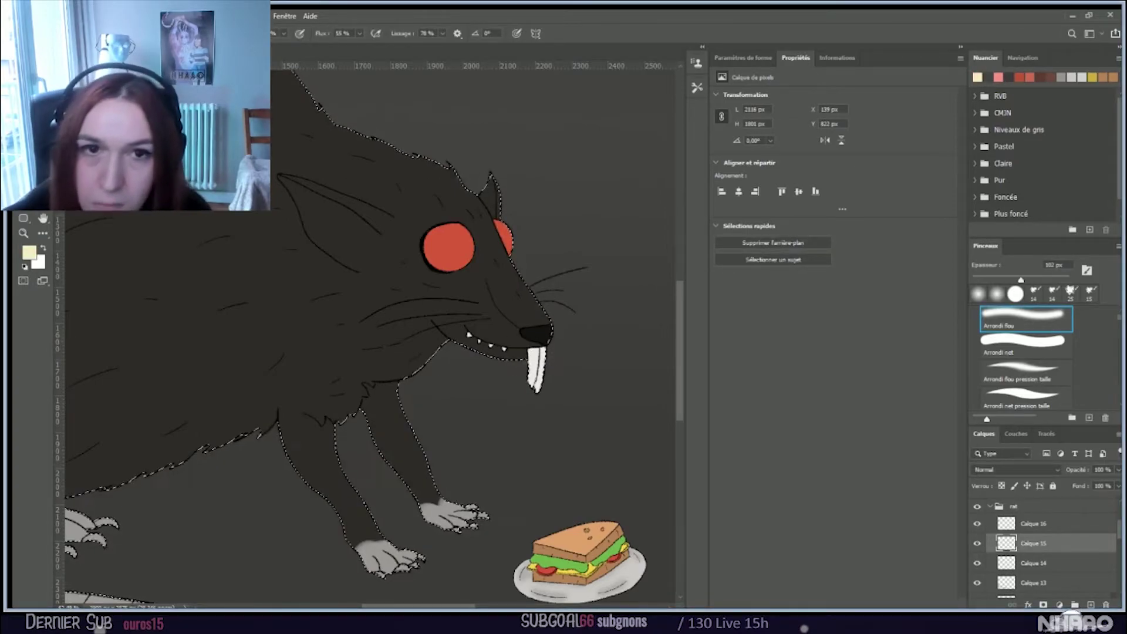
key(w)
click(562, 373)
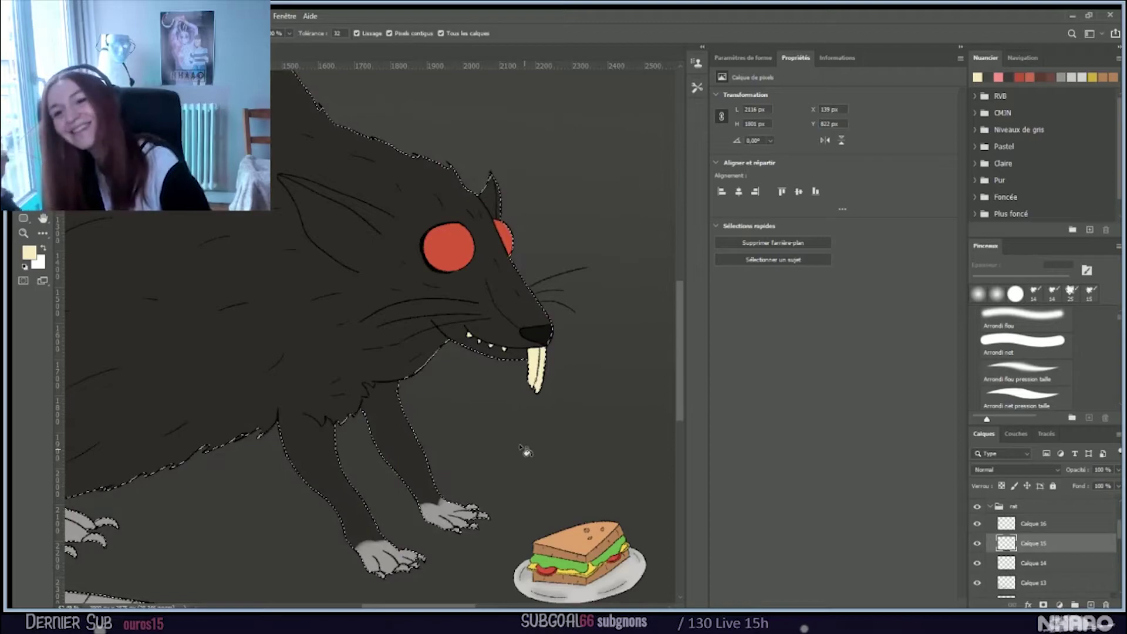
Step: Paint the claws on the rat's front and hind paws pale cream yellow with the Arrondi flou brush
scroll(525, 450, down, 5)
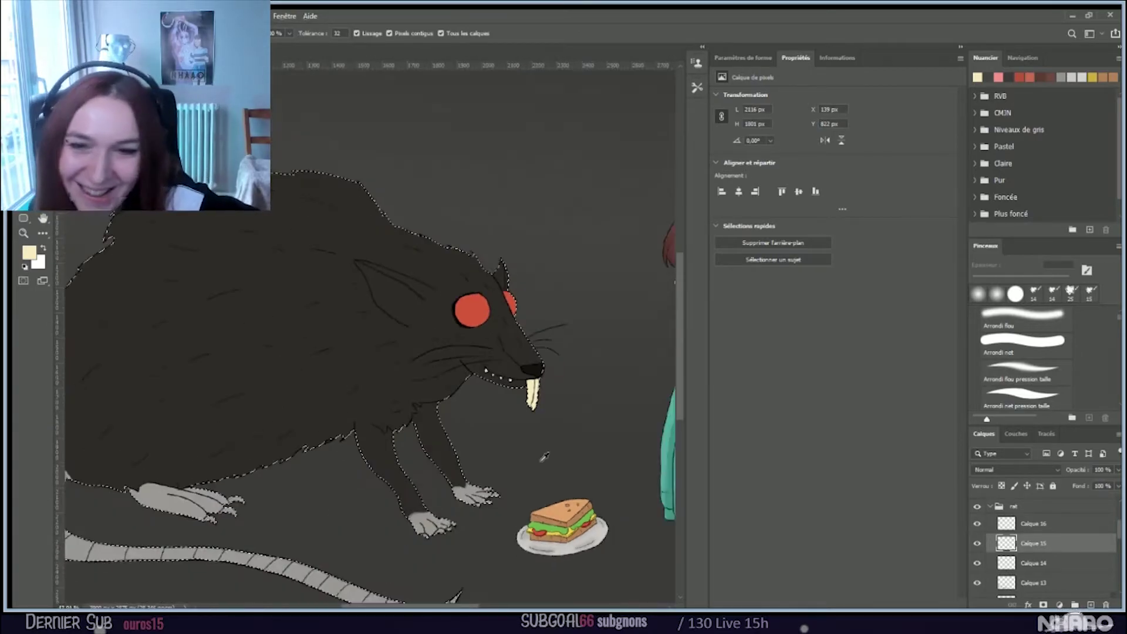
scroll(286, 408, up, 4)
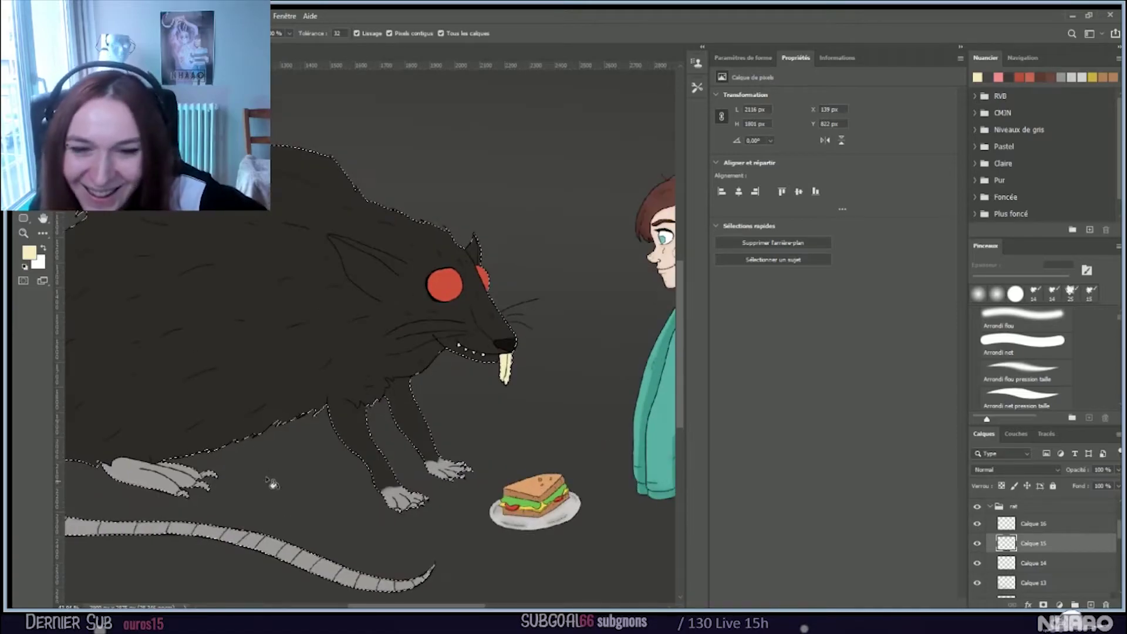
scroll(317, 411, up, 1)
scroll(310, 464, up, 1)
scroll(57, 519, up, 1)
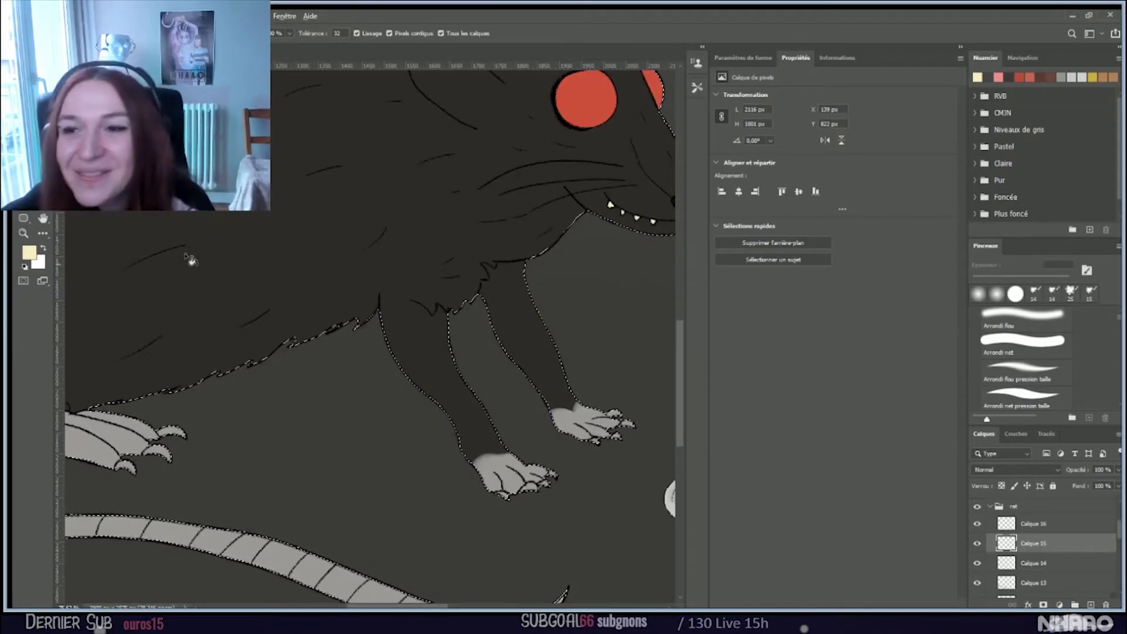
key(b)
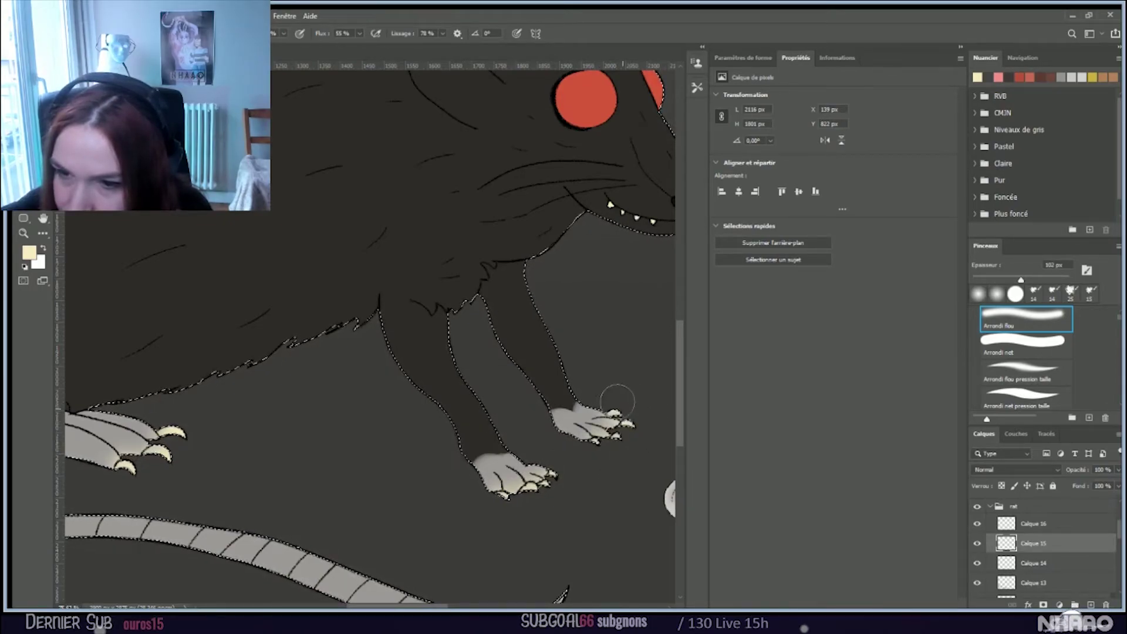
Step: Examine the recoloured teeth and claws up close and in the whole illustration, briefly without the selection outline
scroll(578, 382, down, 1)
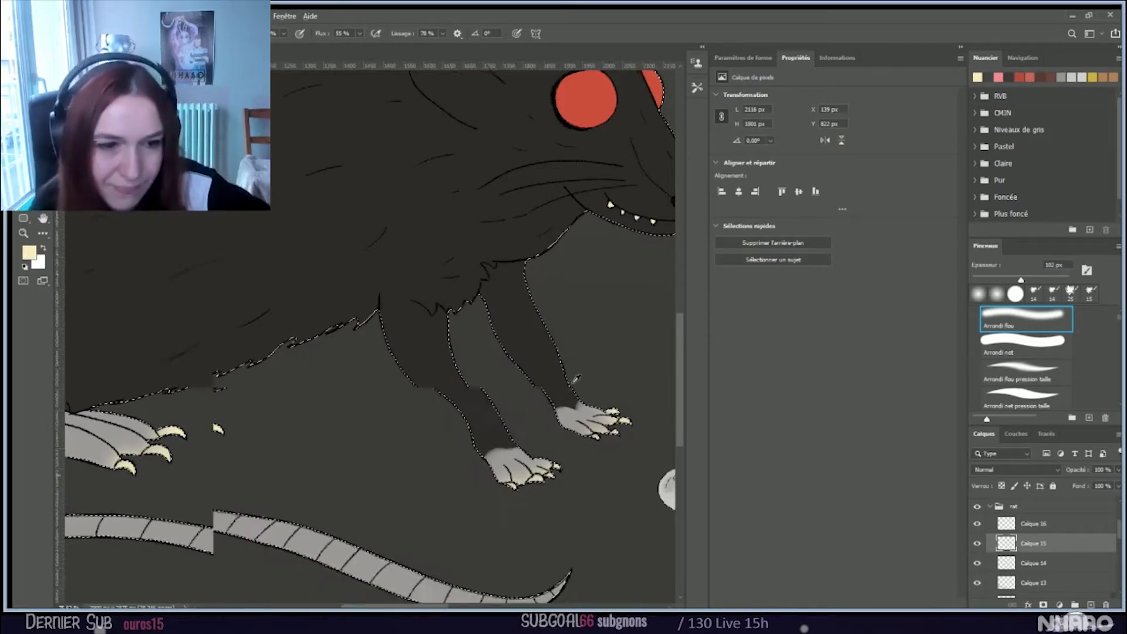
scroll(578, 382, down, 4)
scroll(604, 336, up, 2)
scroll(599, 337, down, 3)
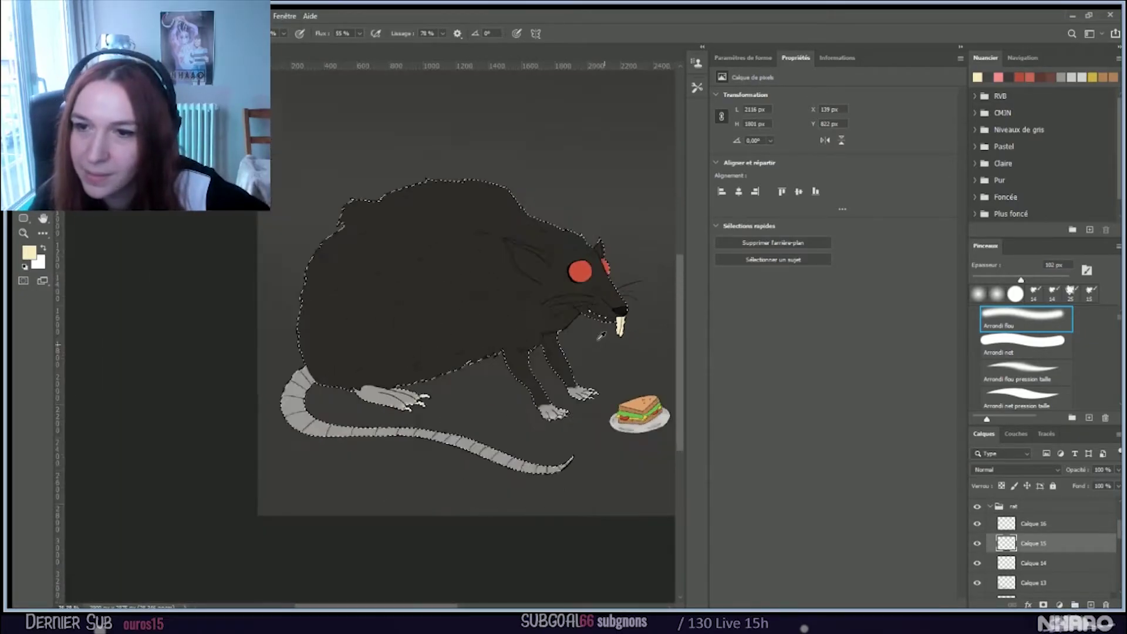
scroll(600, 337, down, 3)
scroll(311, 353, up, 2)
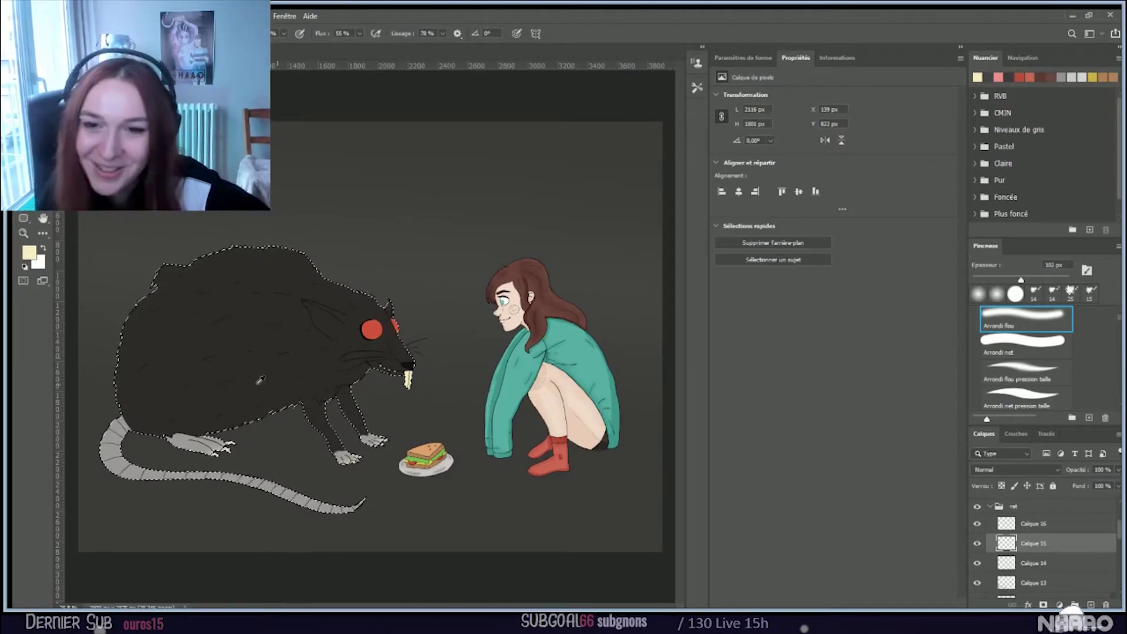
scroll(267, 381, up, 2)
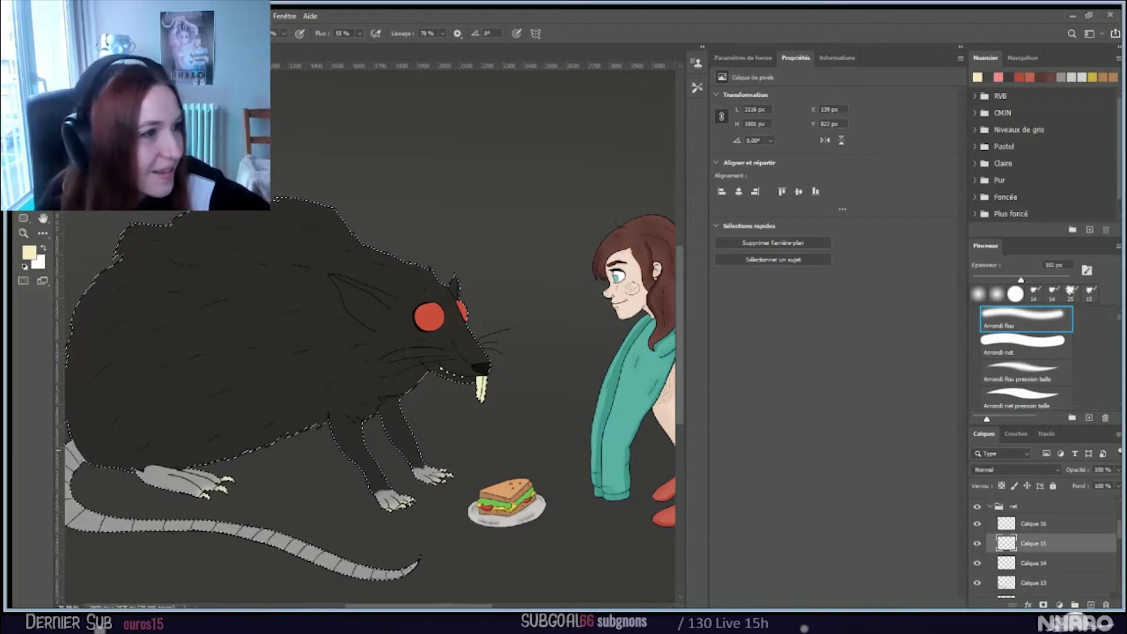
key(ctrl+d)
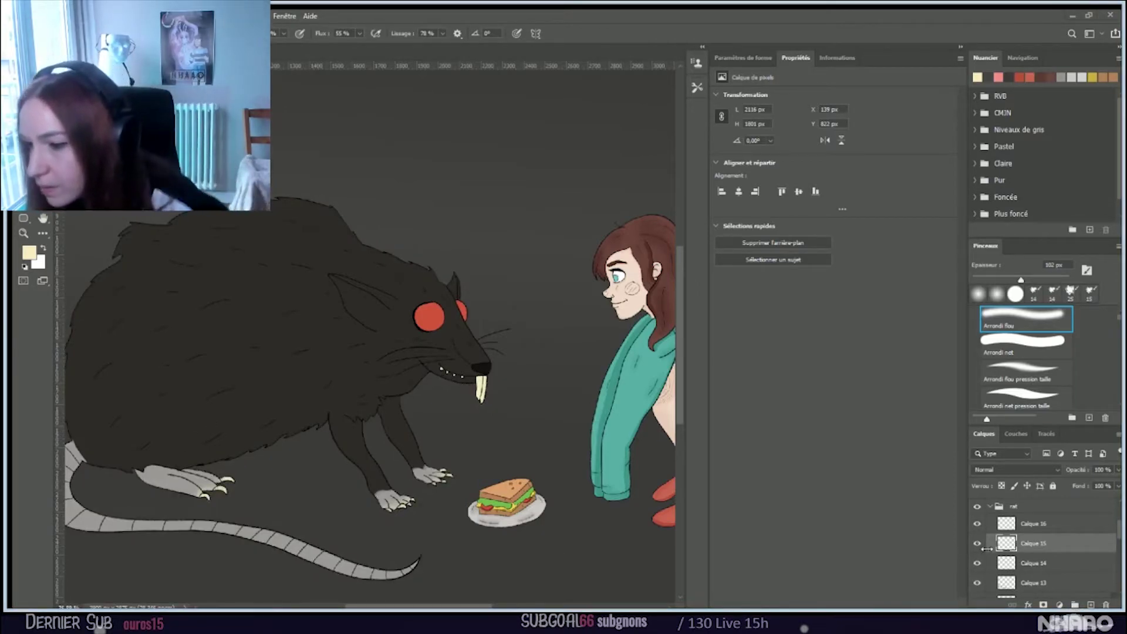
scroll(986, 548, down, 1)
key(ctrl+z)
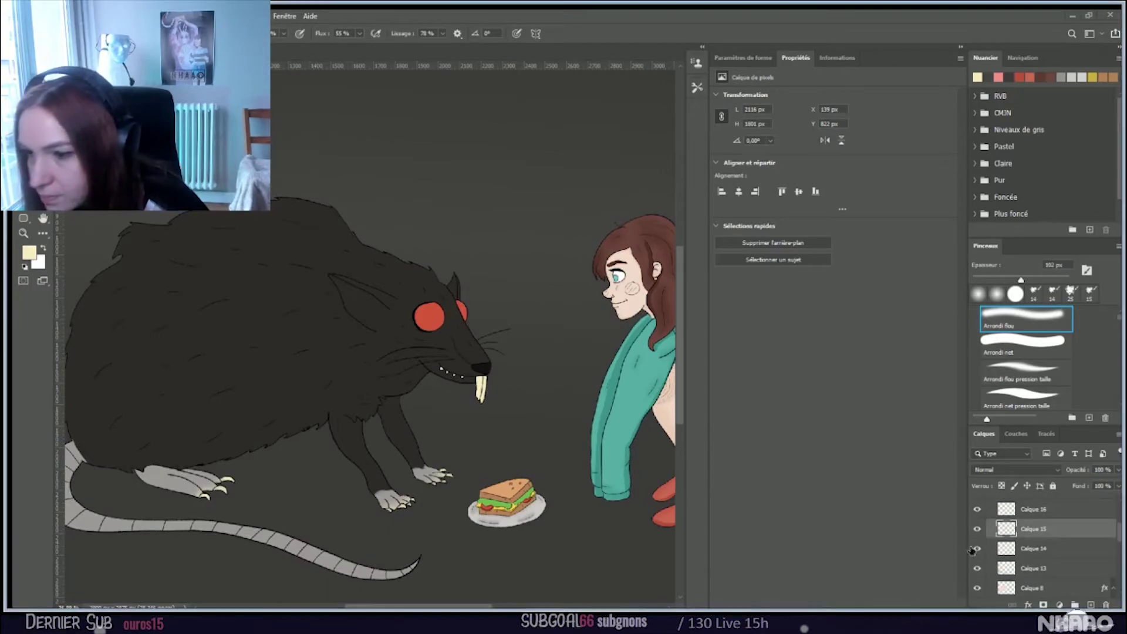
Step: Toggle the remaining rat layers to find the dark fur colour, and hide Calque 8
click(973, 550)
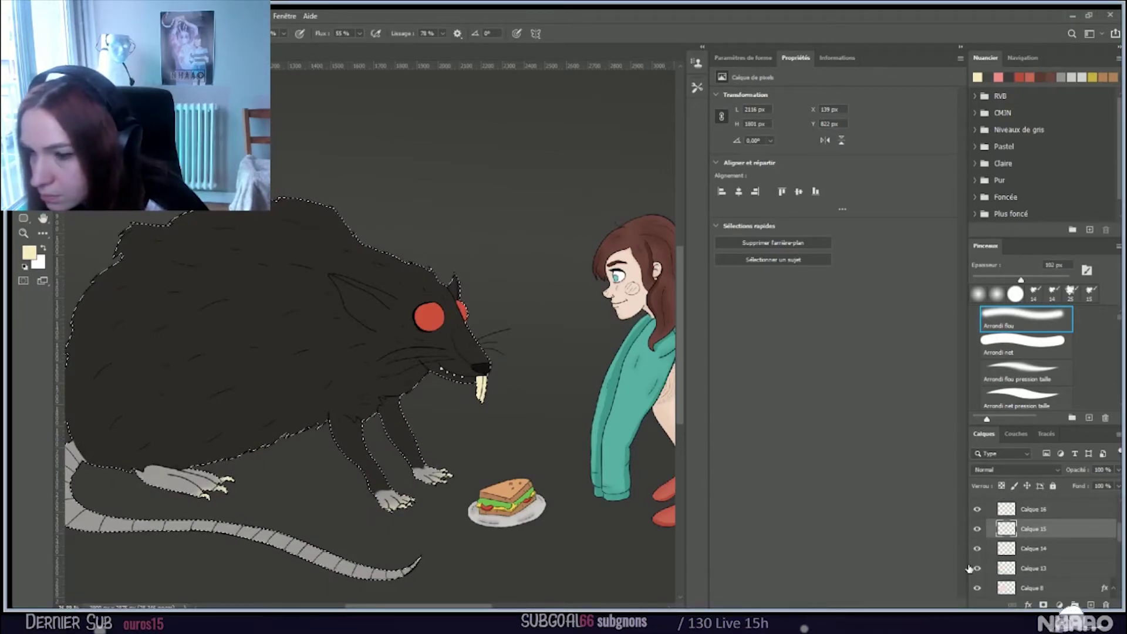
click(971, 568)
click(971, 568)
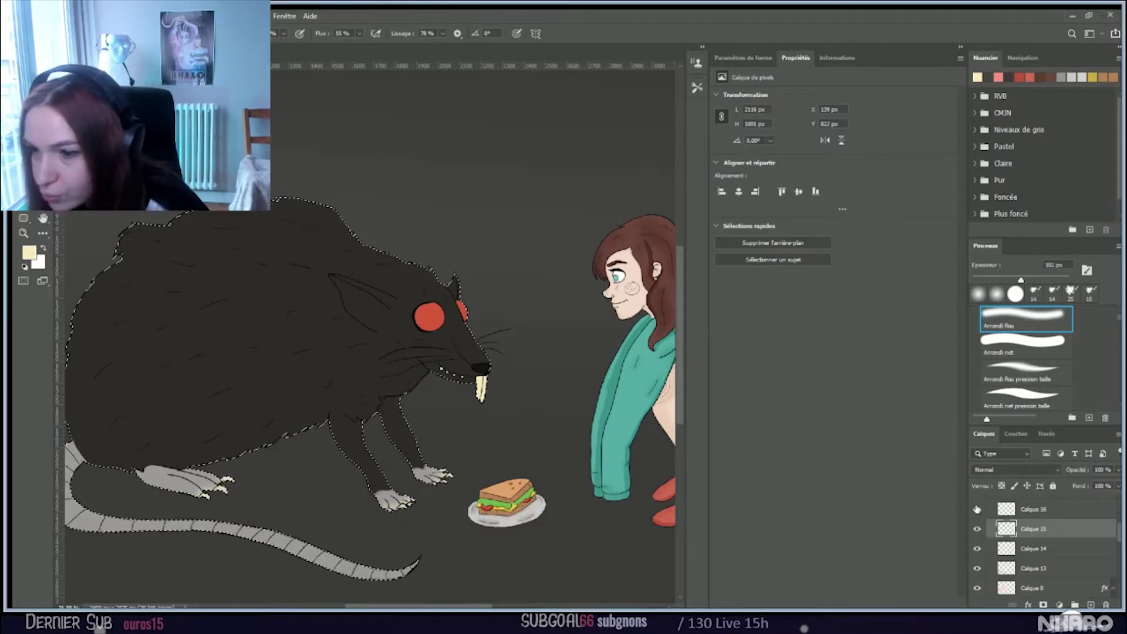
scroll(977, 516, down, 3)
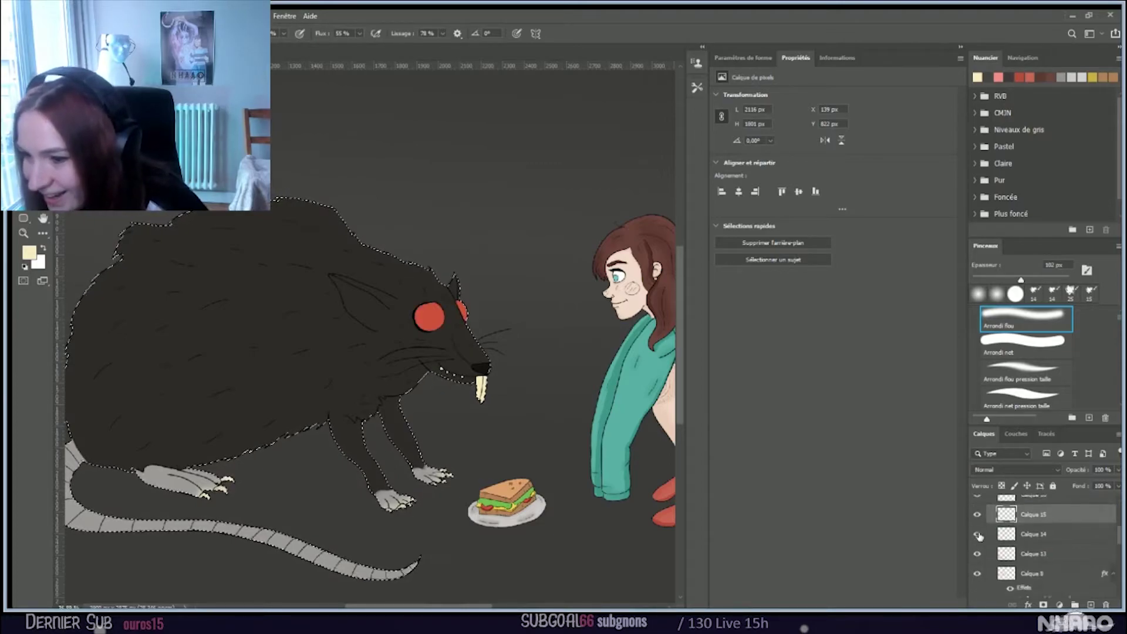
click(978, 530)
click(977, 530)
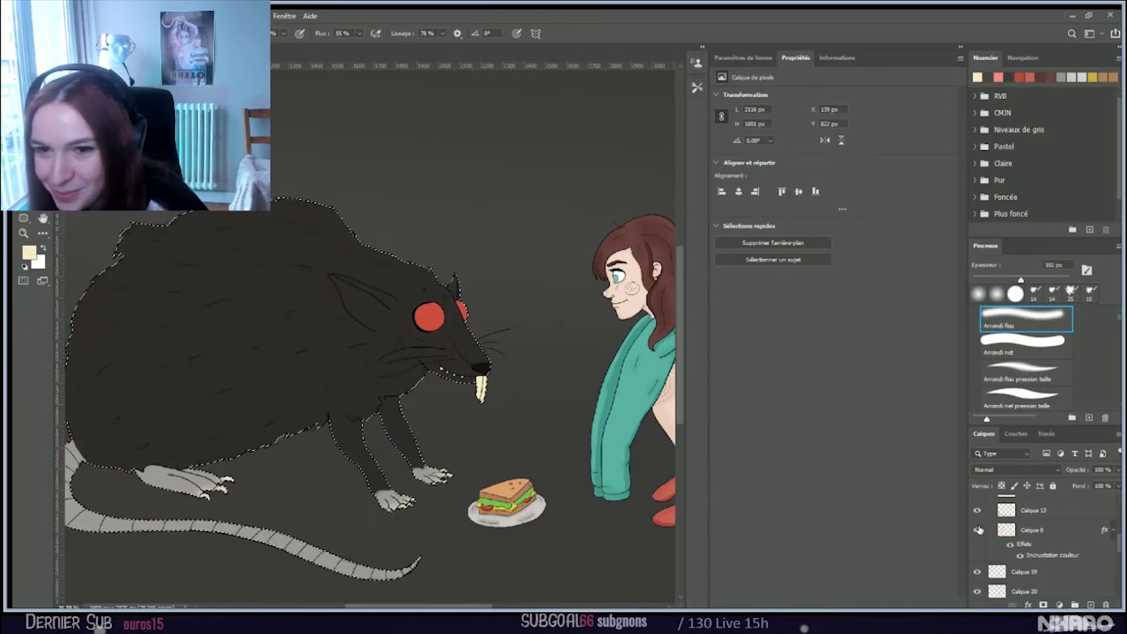
click(977, 530)
click(977, 530)
click(978, 530)
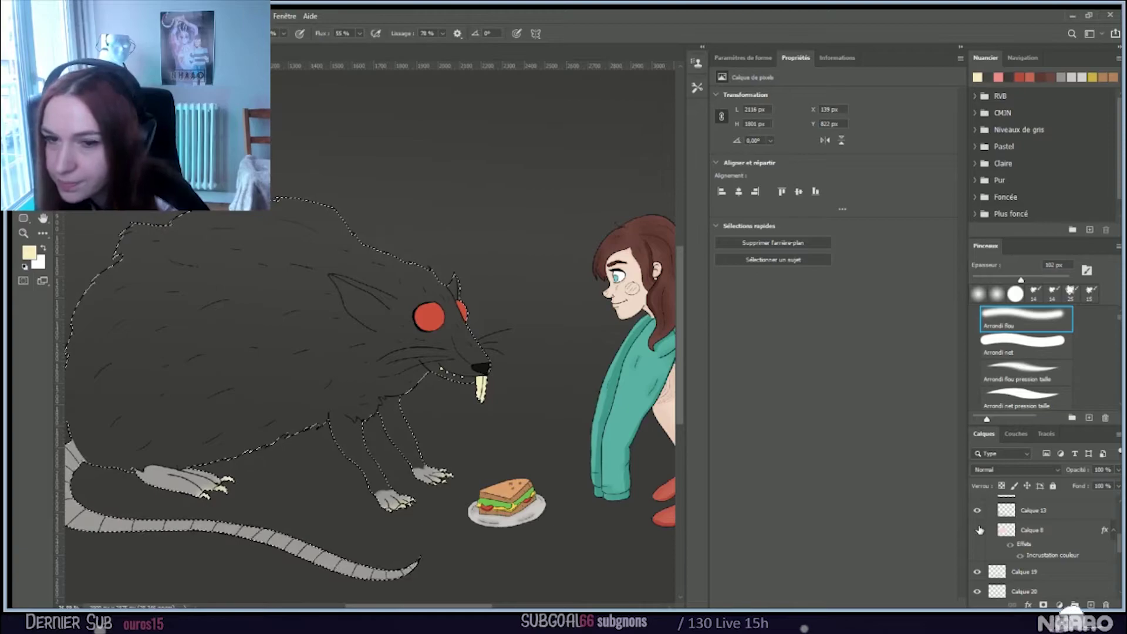
Step: Add a new layer above Calque 16 in the rat group
scroll(283, 481, down, 3)
scroll(170, 391, up, 1)
scroll(168, 390, up, 5)
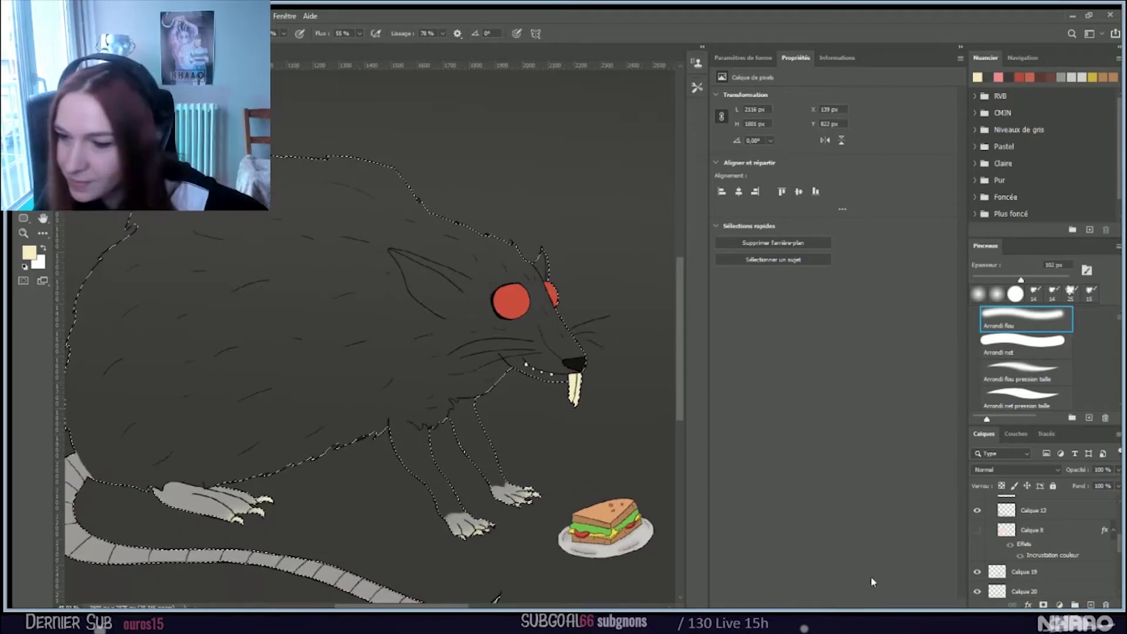
scroll(1048, 574, up, 2)
scroll(1048, 573, up, 2)
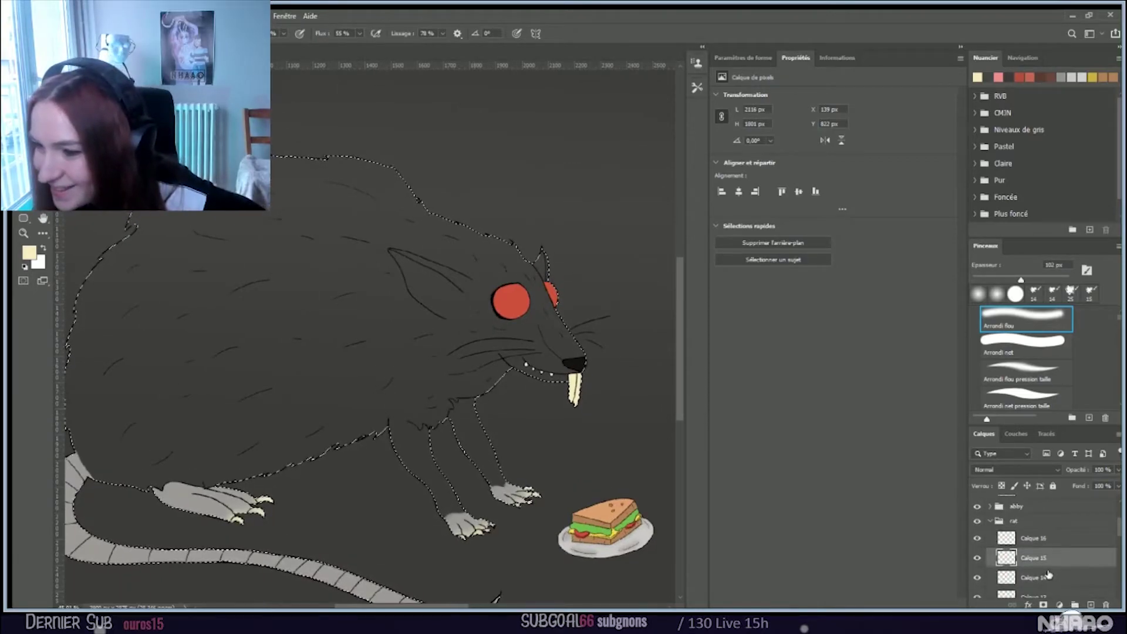
click(1056, 538)
click(1086, 603)
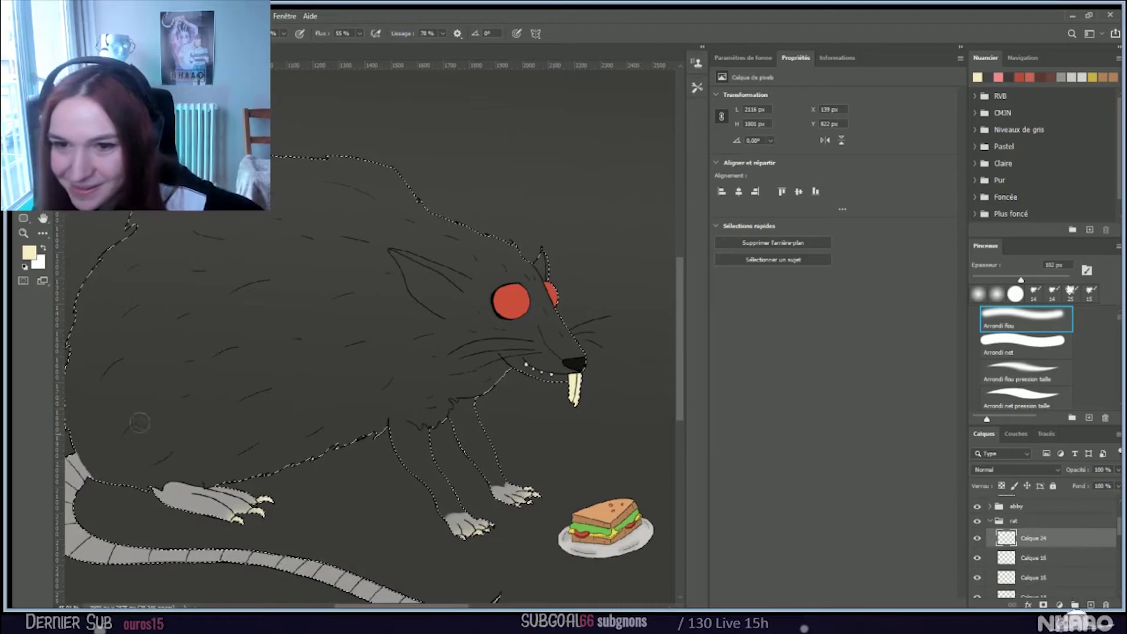
Step: Set the foreground colour to a dark grey for painting the rat
scroll(147, 411, down, 1)
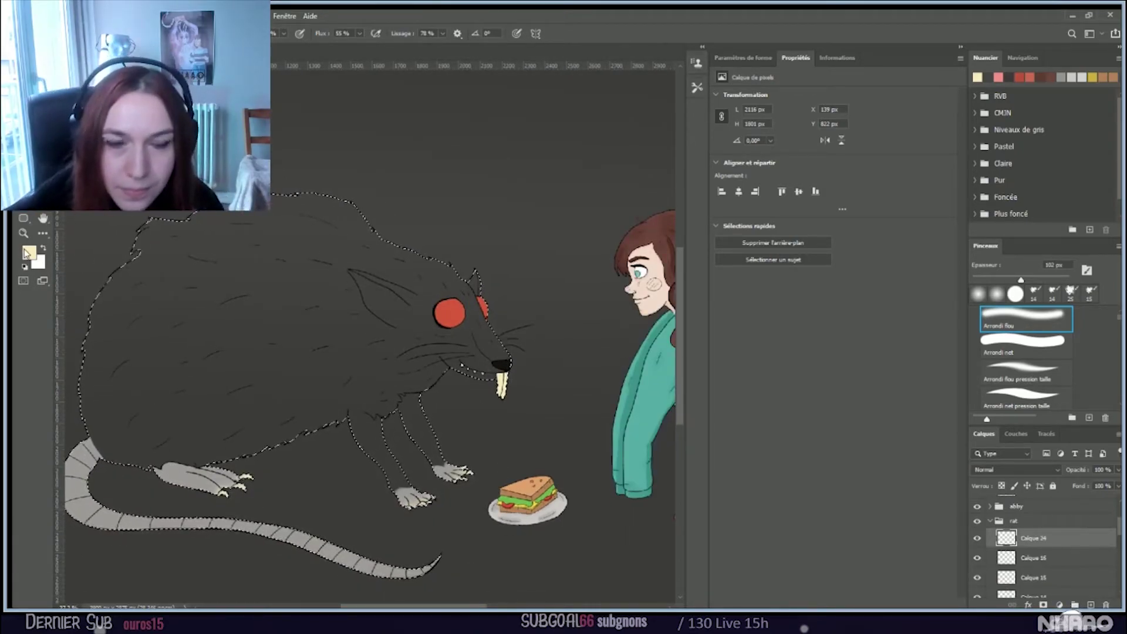
key(i)
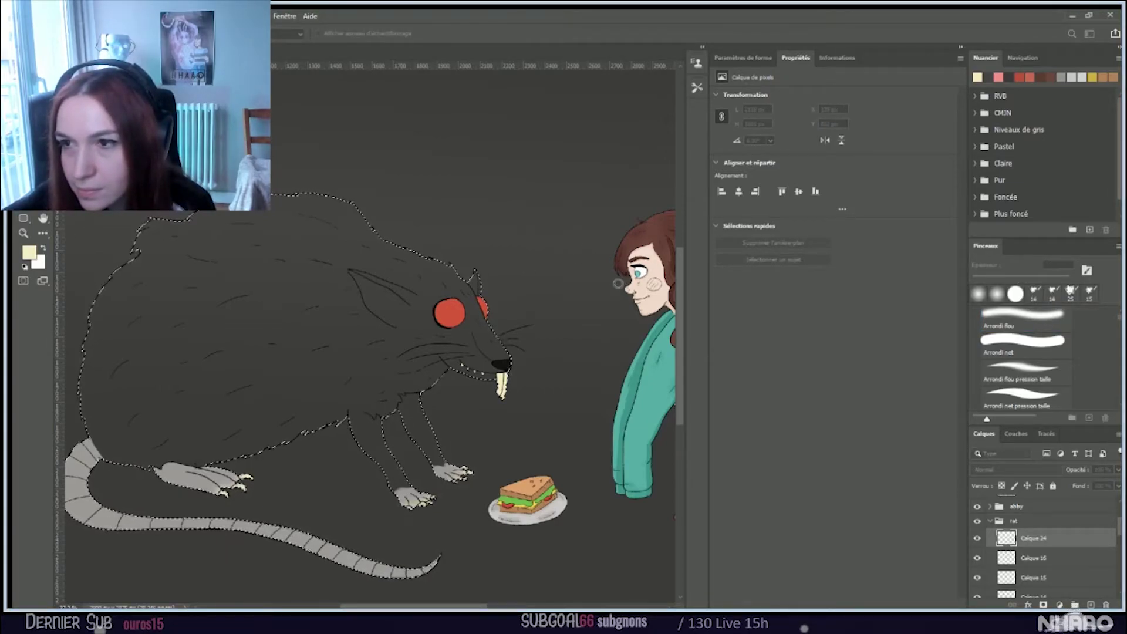
click(870, 164)
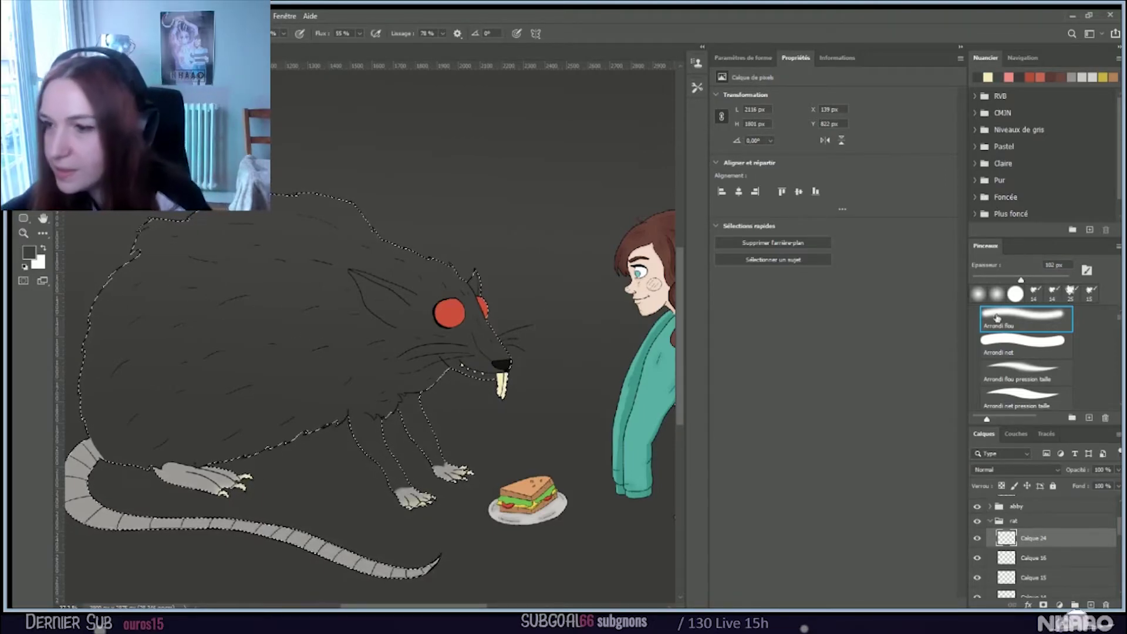
Step: Choose the hard round brush (Arrondi net) and pick a darker grey foreground colour for shading the rat
click(1022, 344)
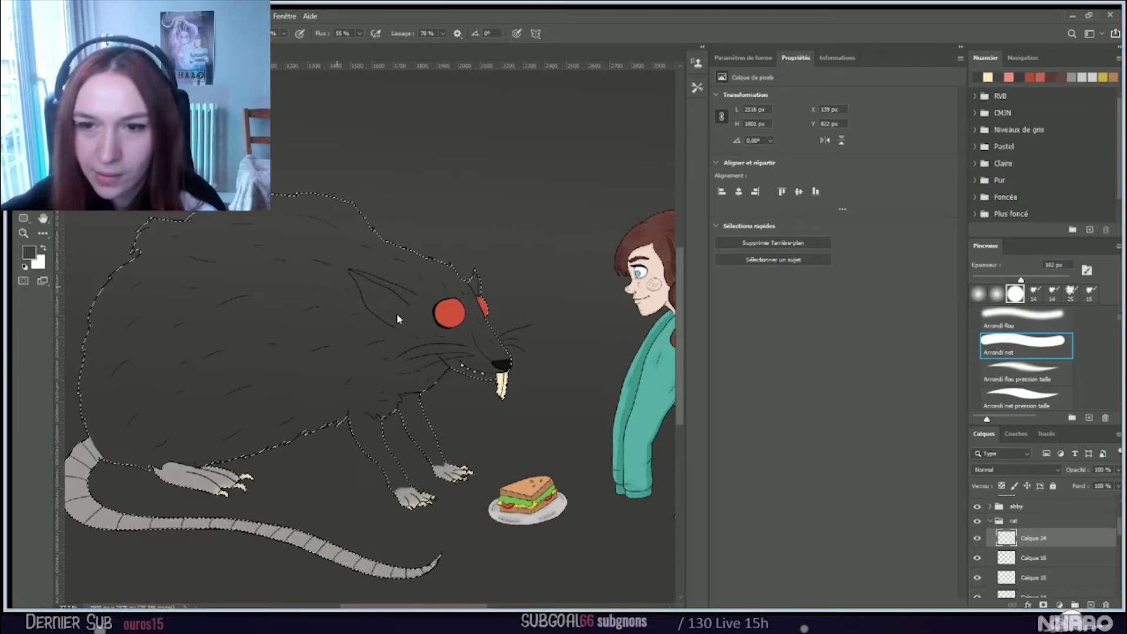
drag(378, 298, 442, 302)
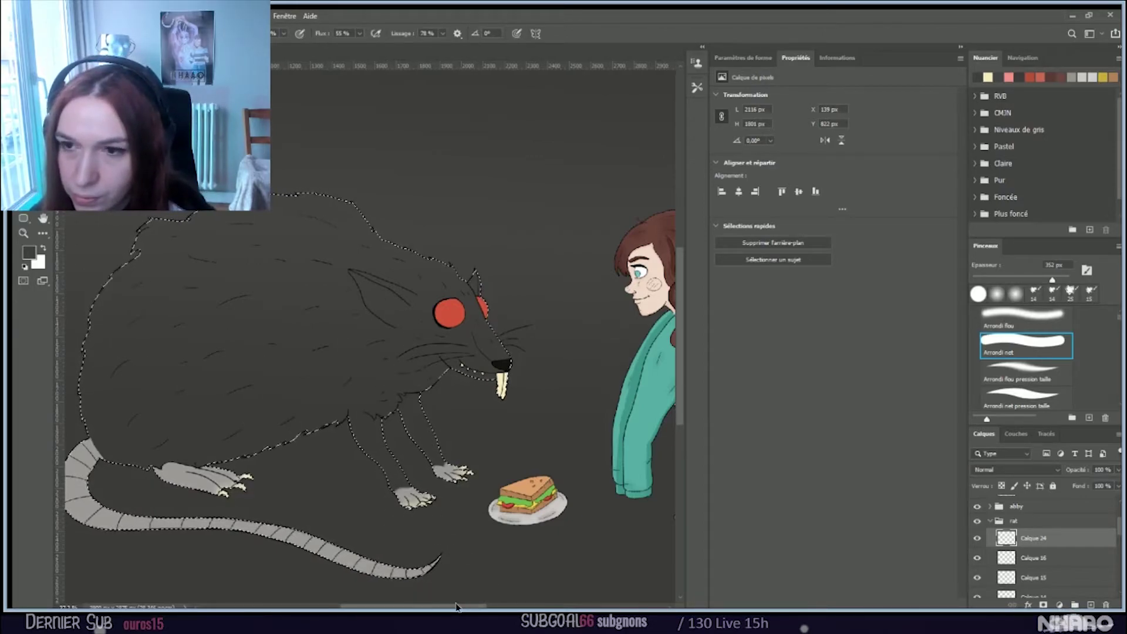
drag(459, 604, 439, 604)
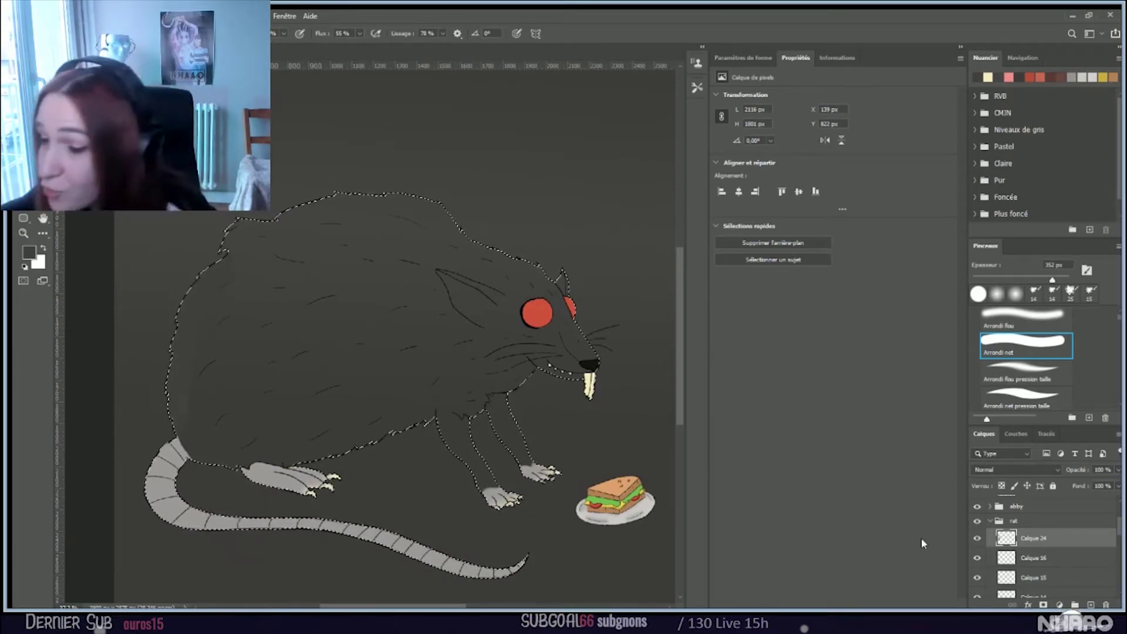
click(29, 252)
click(616, 287)
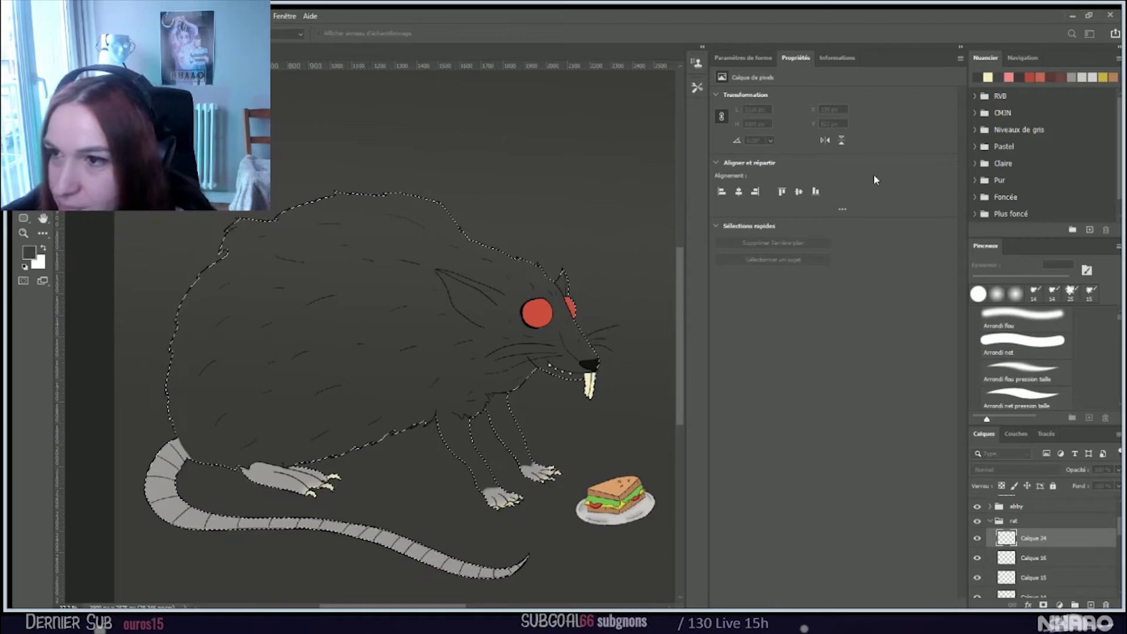
key(b)
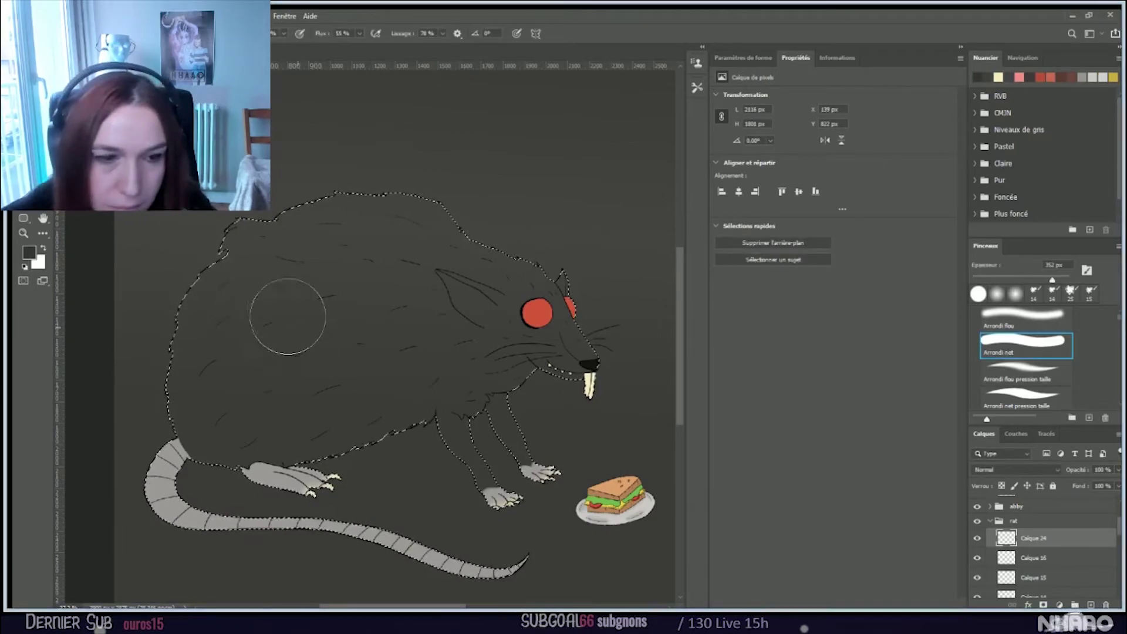
Step: Paint hard-edged dark shading along the rat's rump, belly, throat and legs, down onto the hind foot
drag(385, 358, 272, 311)
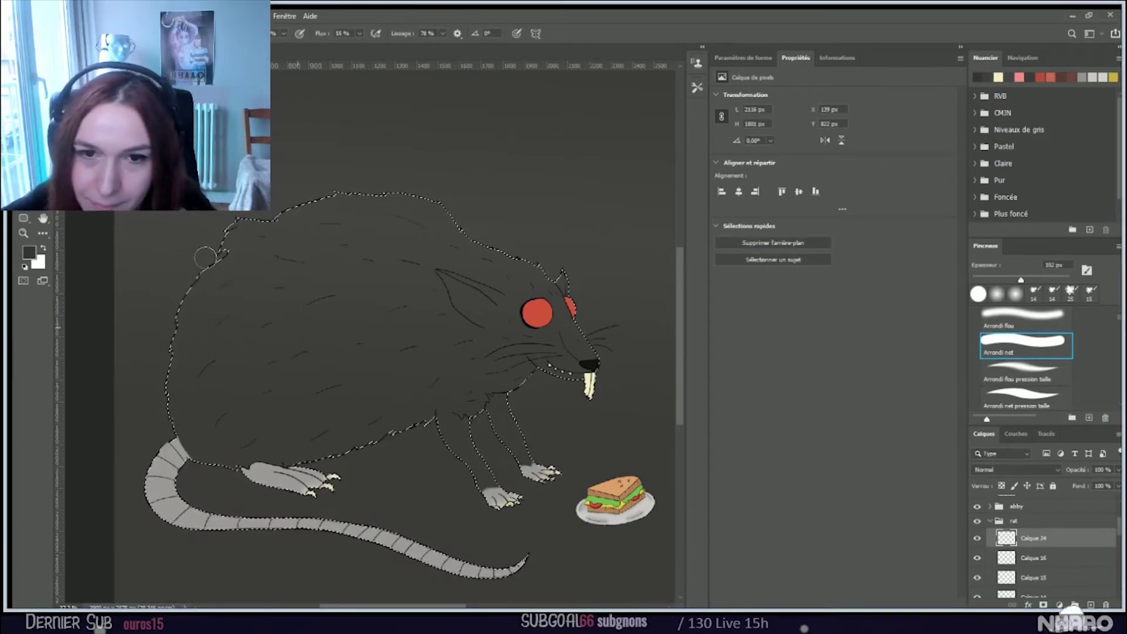
drag(218, 257, 200, 273)
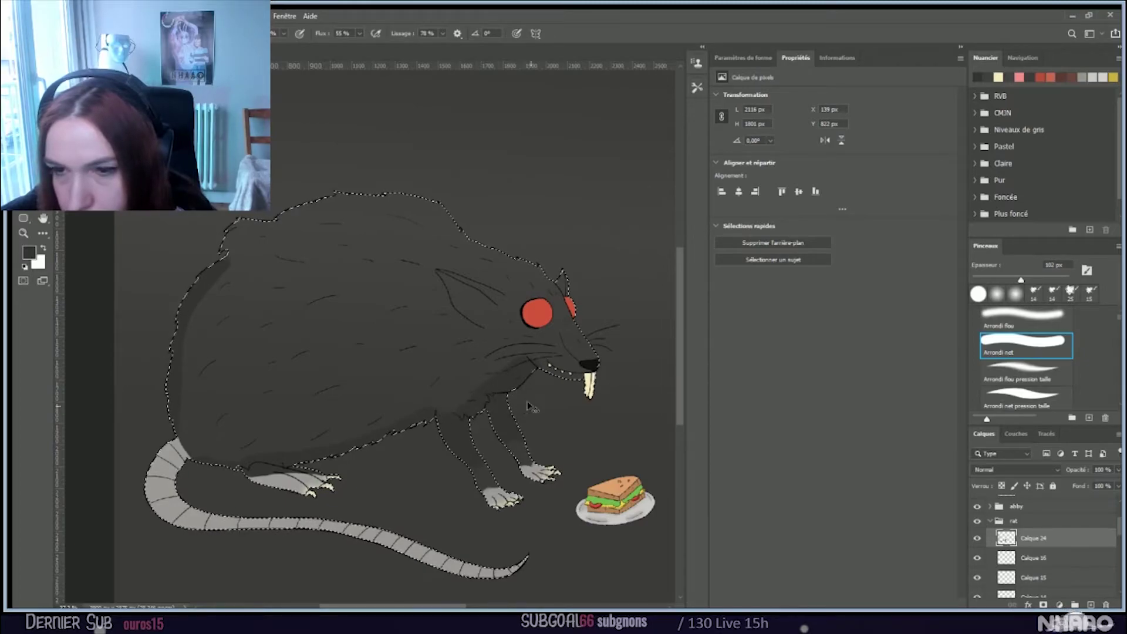
key(ctrl+d)
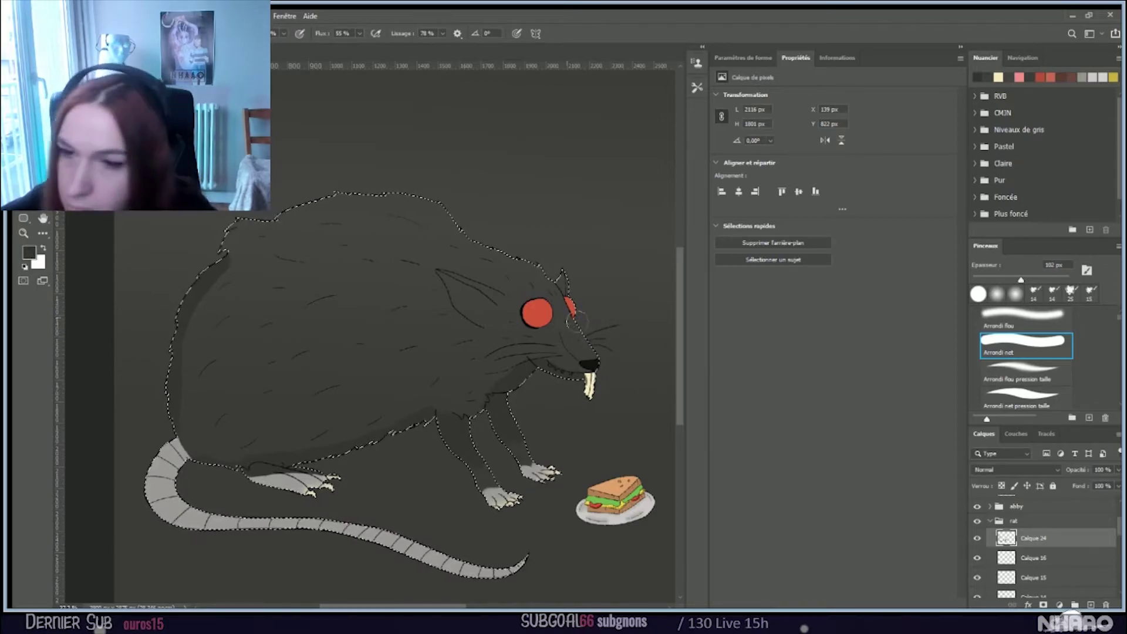
Step: Shade the side of the rat's muzzle above the mouth with progressively smaller brushes, down from 66 px
drag(612, 326, 570, 329)
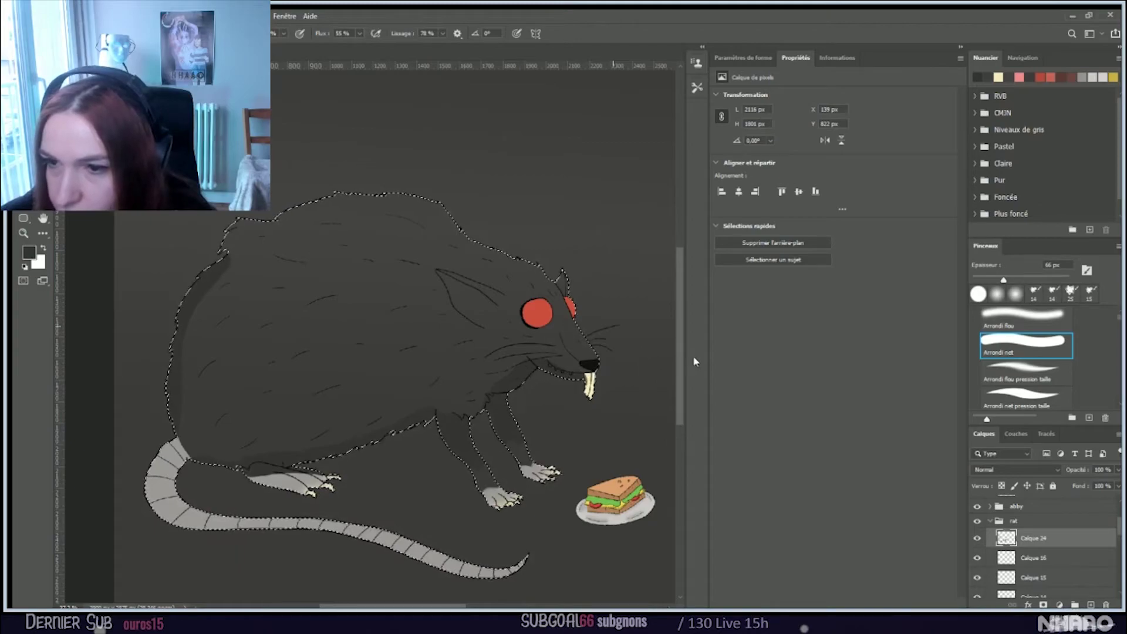
drag(578, 330, 560, 330)
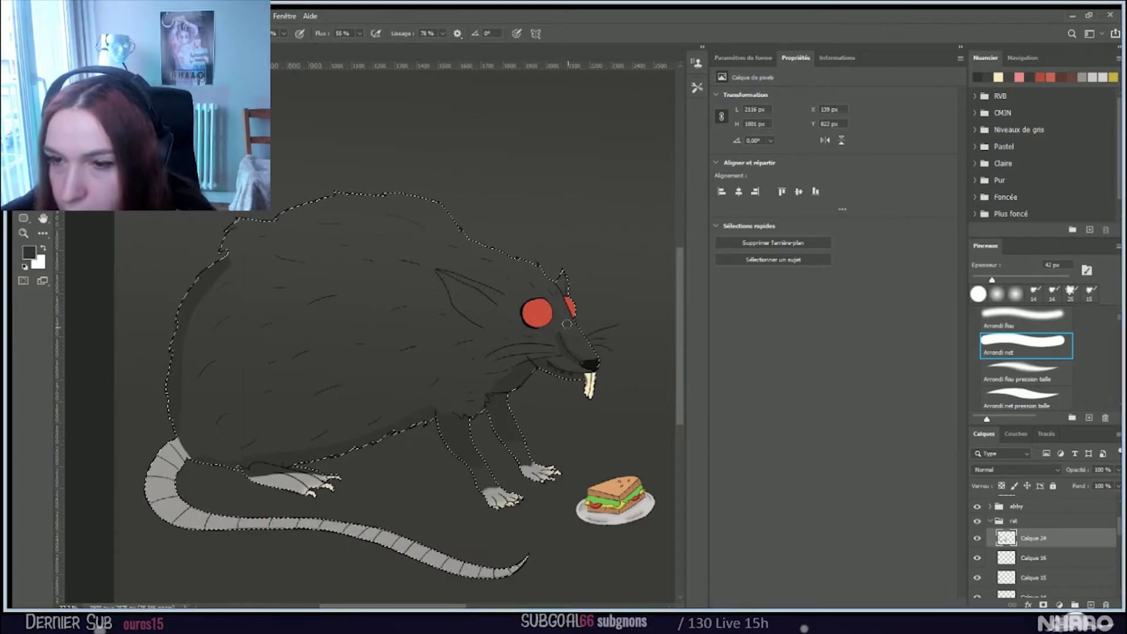
key(bracketleft)
key(bracketleft)
key(bracketleft)
key(bracketleft)
key(bracketleft)
key(bracketleft)
key(bracketleft)
key(bracketleft)
key(bracketleft)
key(bracketleft)
key(bracketleft)
key(bracketleft)
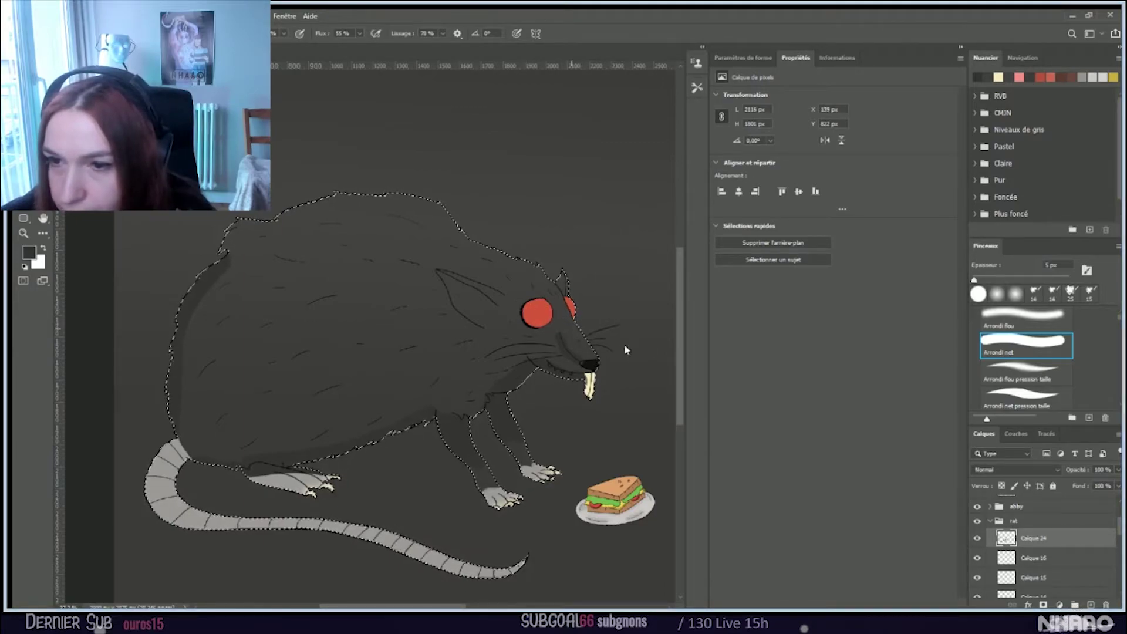
Step: Shade around the rat's near eye with a 23 px brush and along the ear's edges at 30 px
key(bracketright)
key(bracketright)
key(bracketright)
key(bracketright)
key(bracketright)
key(bracketright)
key(bracketright)
key(bracketright)
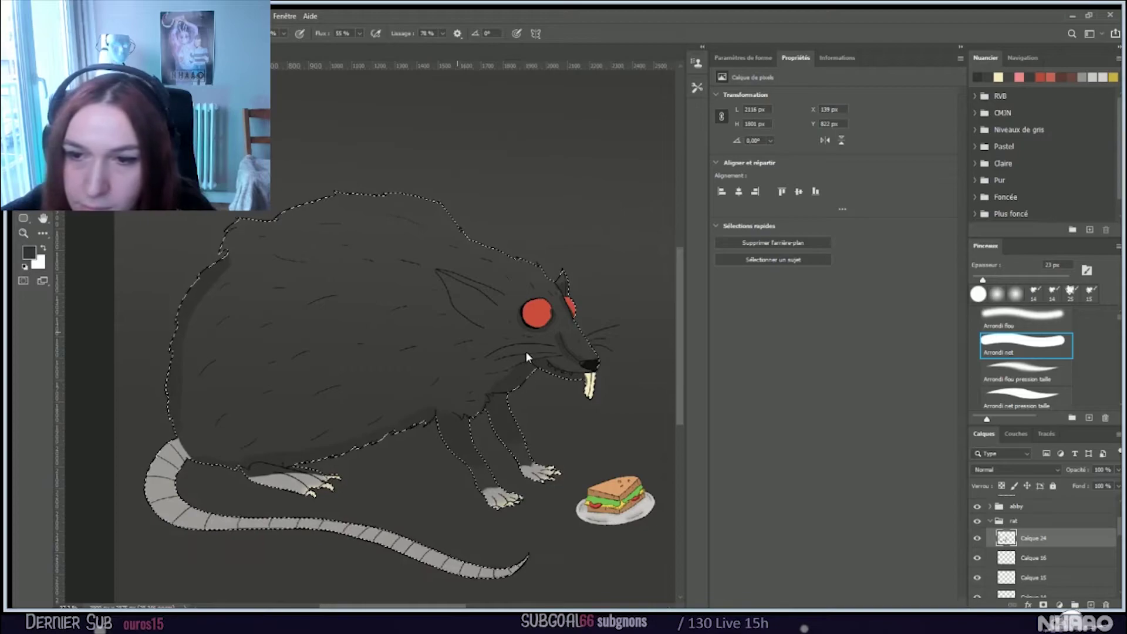
key(bracketright)
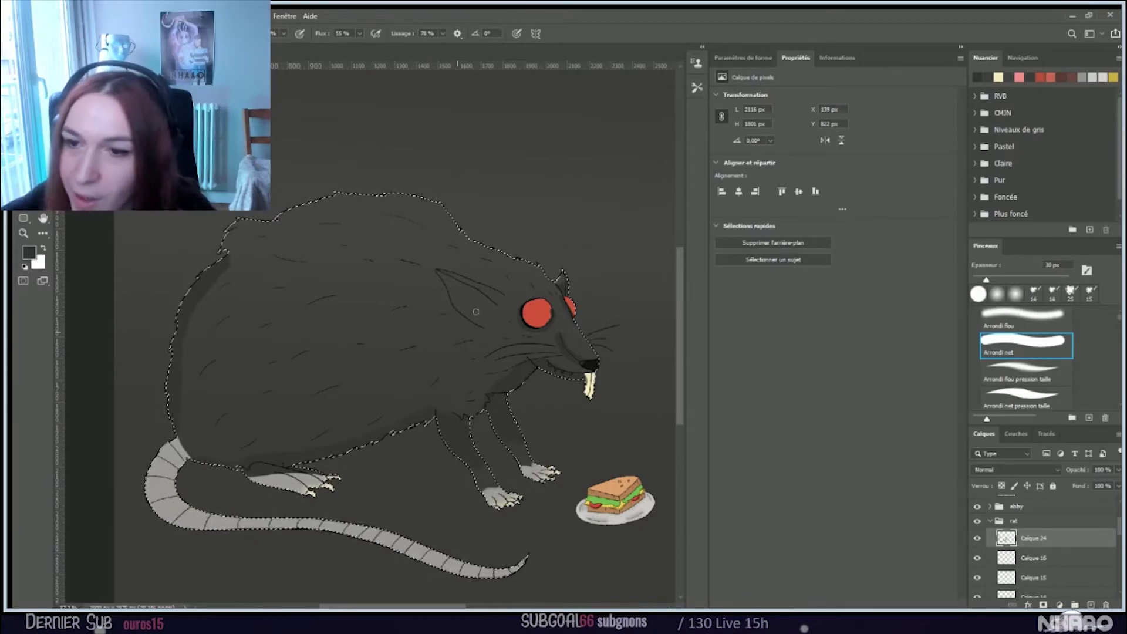
key(ctrl+d)
key(ctrl+shift+d)
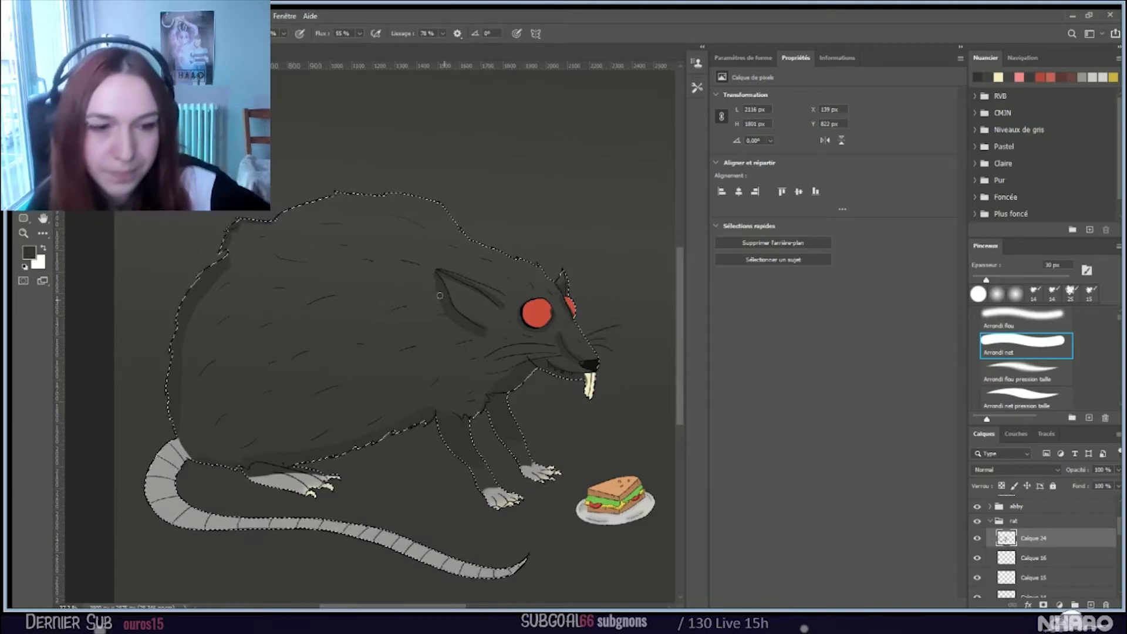
Step: Erase the excess dark shading from the rat's grey hind foot, working inside the rat's selection
scroll(387, 311, down, 2)
scroll(338, 325, down, 1)
scroll(214, 361, up, 2)
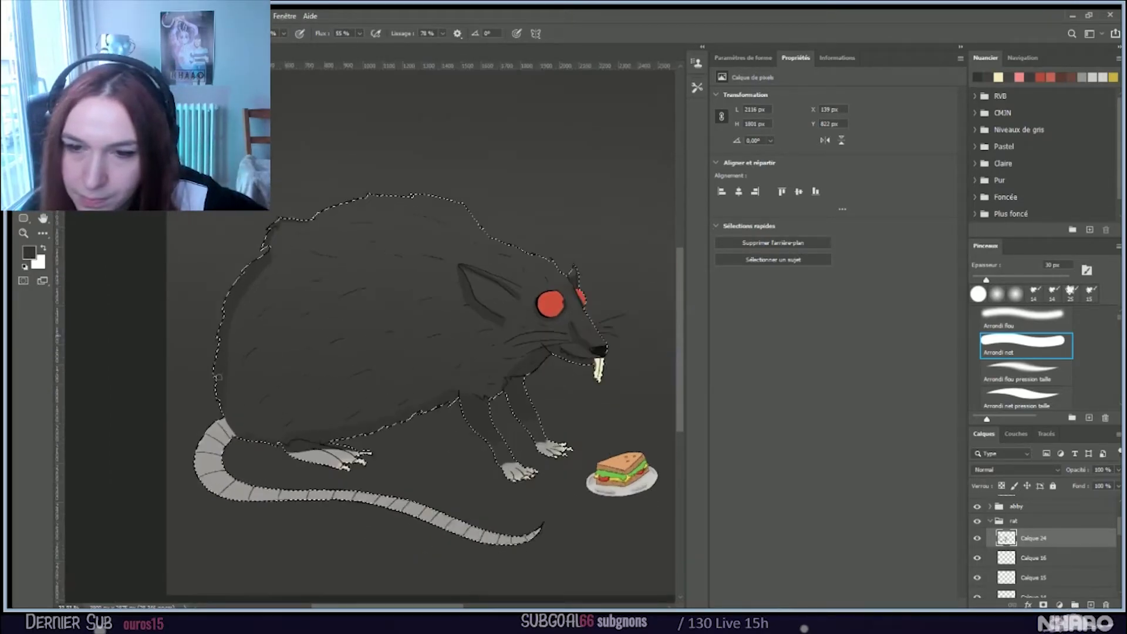
scroll(226, 399, up, 3)
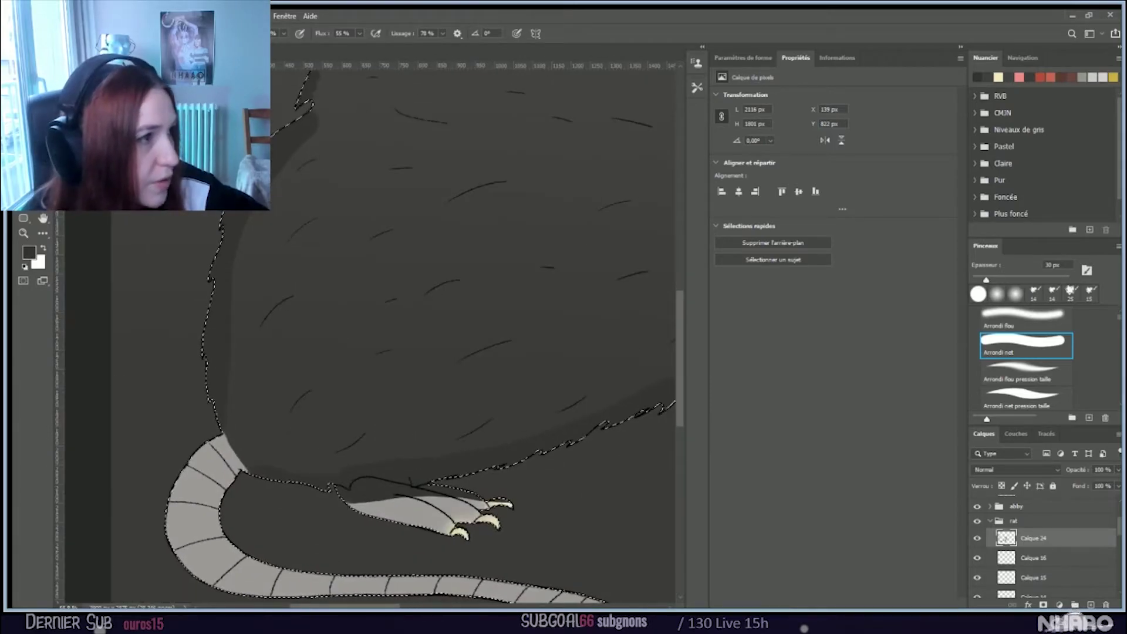
key(ctrl+d)
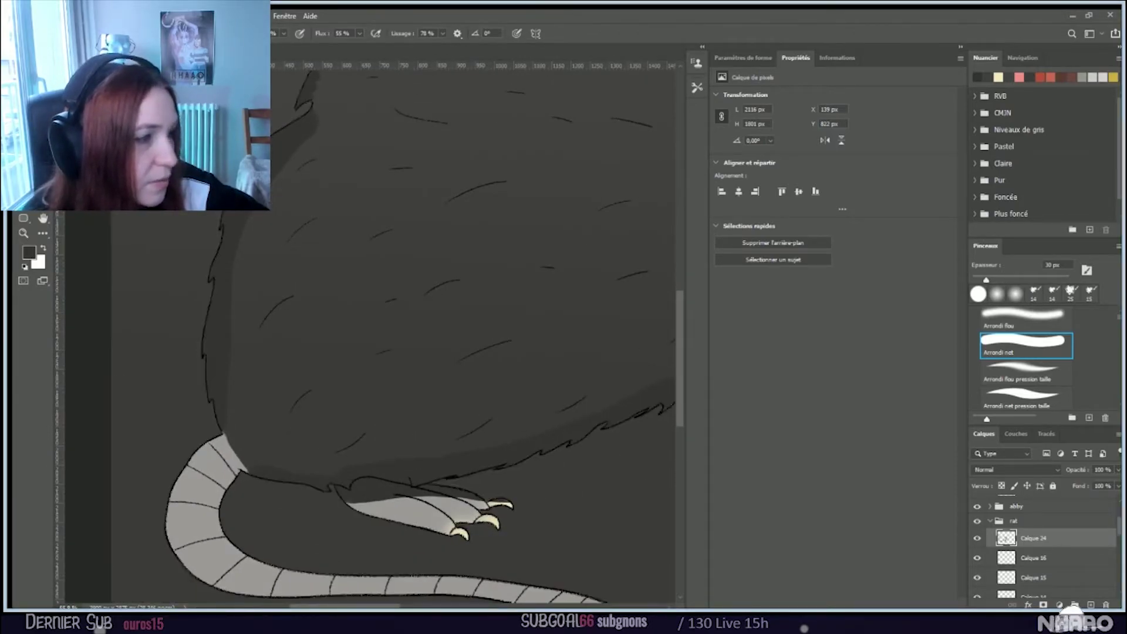
scroll(302, 533, up, 1)
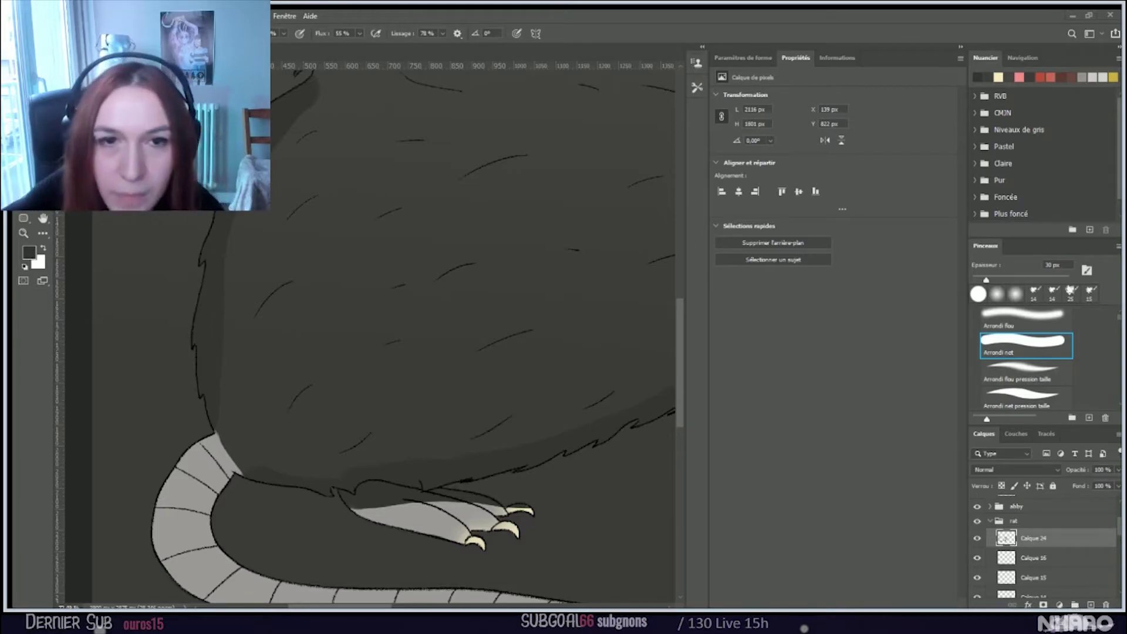
ctrl+click(1005, 537)
key(e)
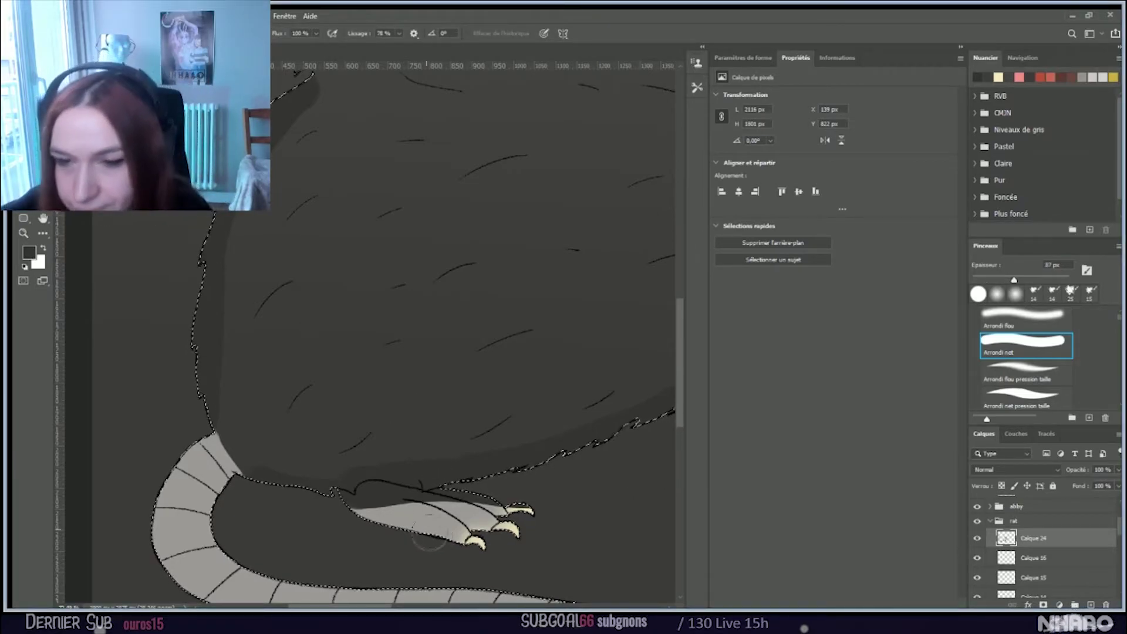
alt+right_click(462, 522)
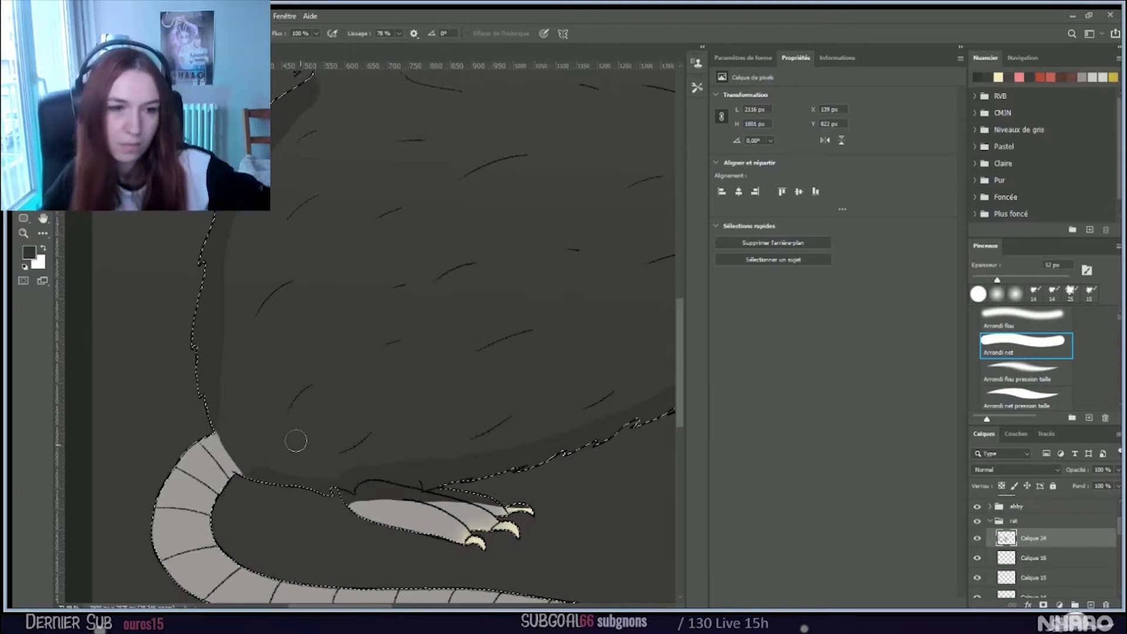
Step: Erase the shading that overlaps the red of the rat's near eye, and check the whole illustration
scroll(300, 438, down, 7)
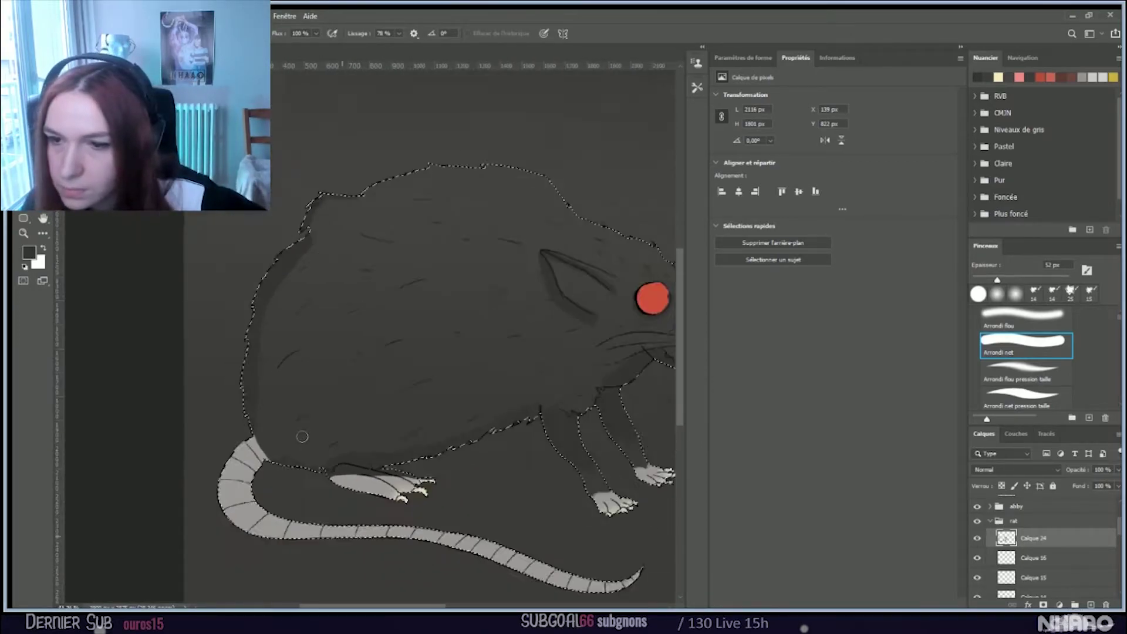
scroll(561, 413, up, 5)
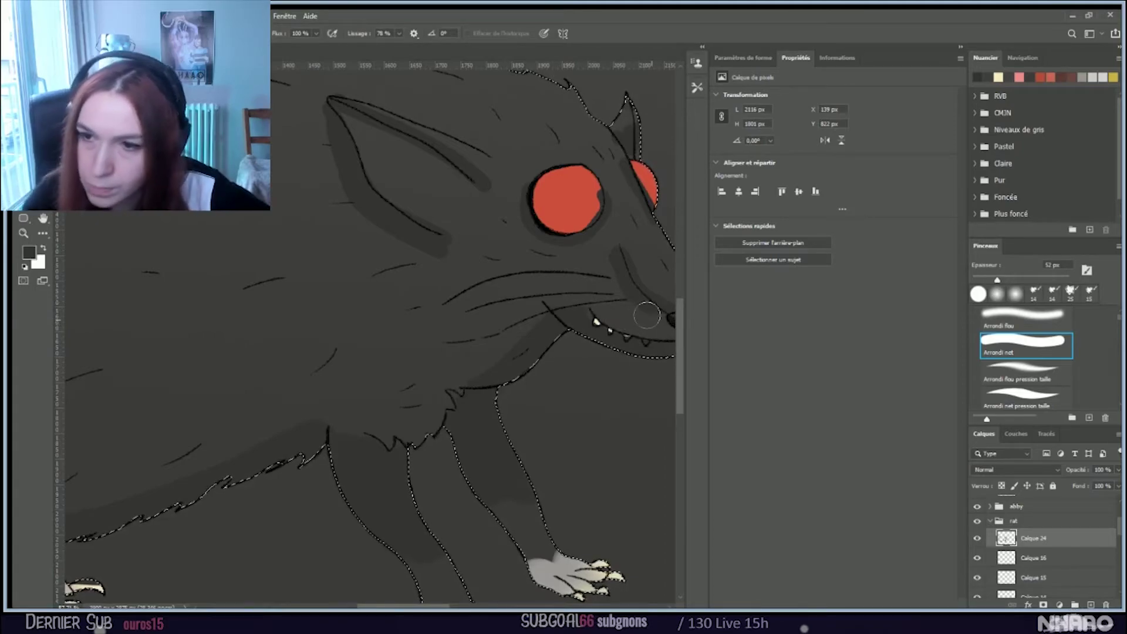
scroll(646, 316, down, 3)
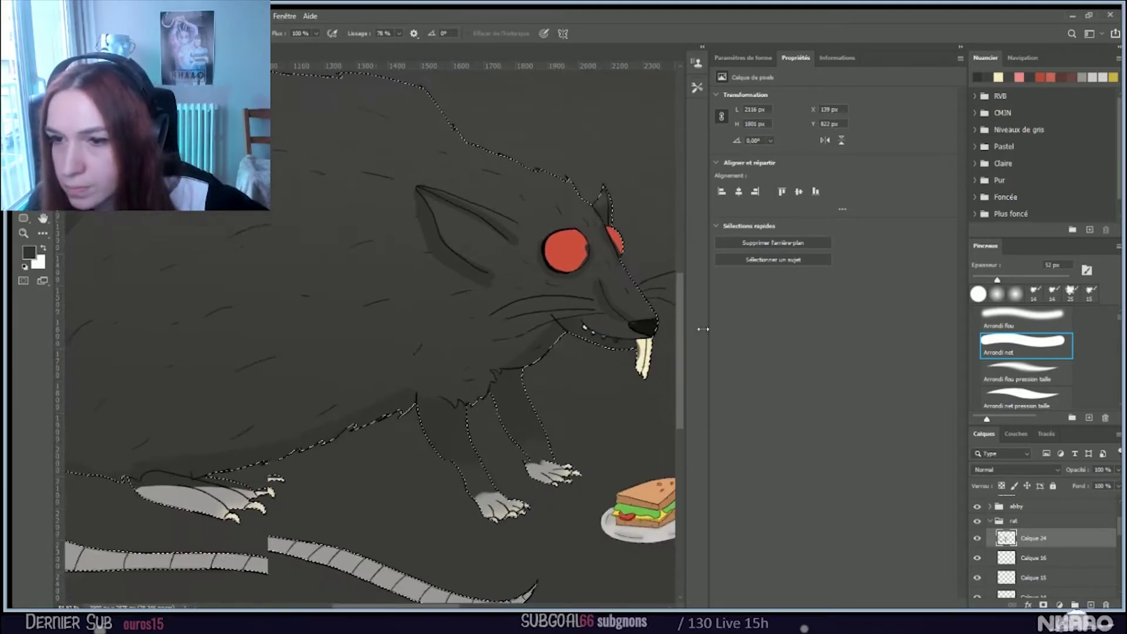
scroll(632, 330, up, 2)
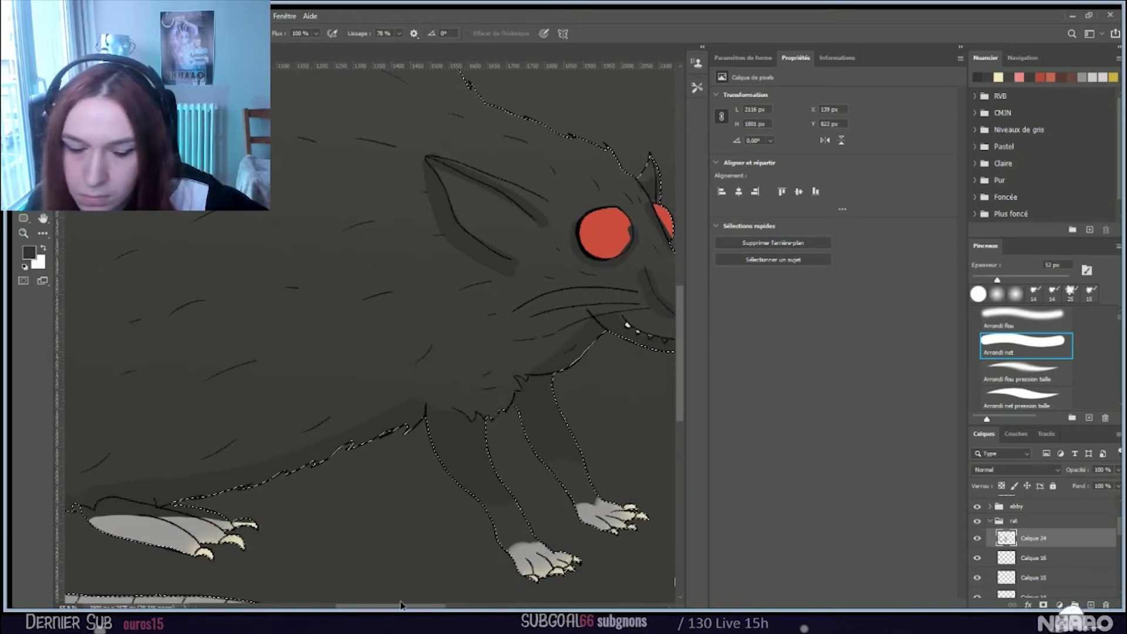
scroll(435, 587, right, 3)
scroll(434, 587, right, 2)
scroll(498, 307, up, 2)
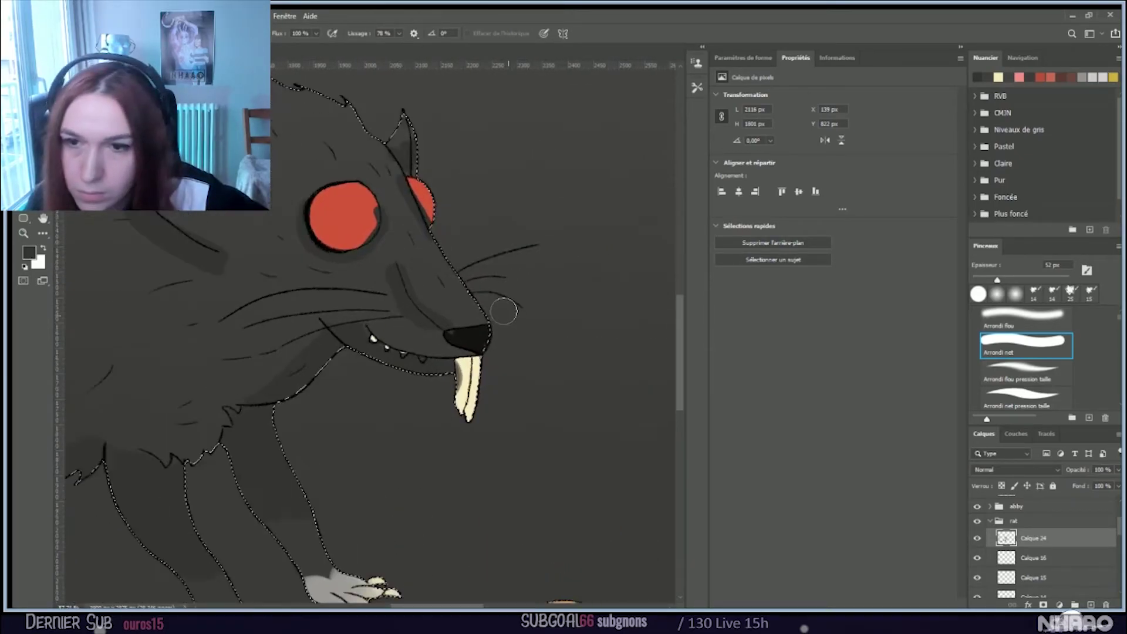
scroll(504, 311, up, 1)
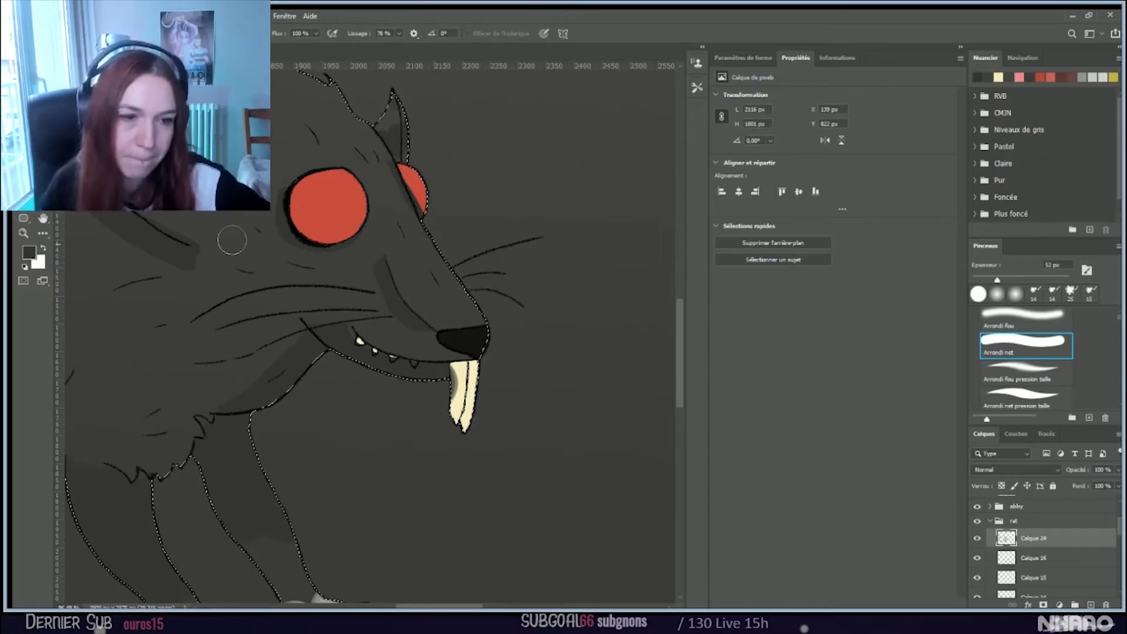
drag(232, 239, 100, 217)
scroll(100, 217, down, 2)
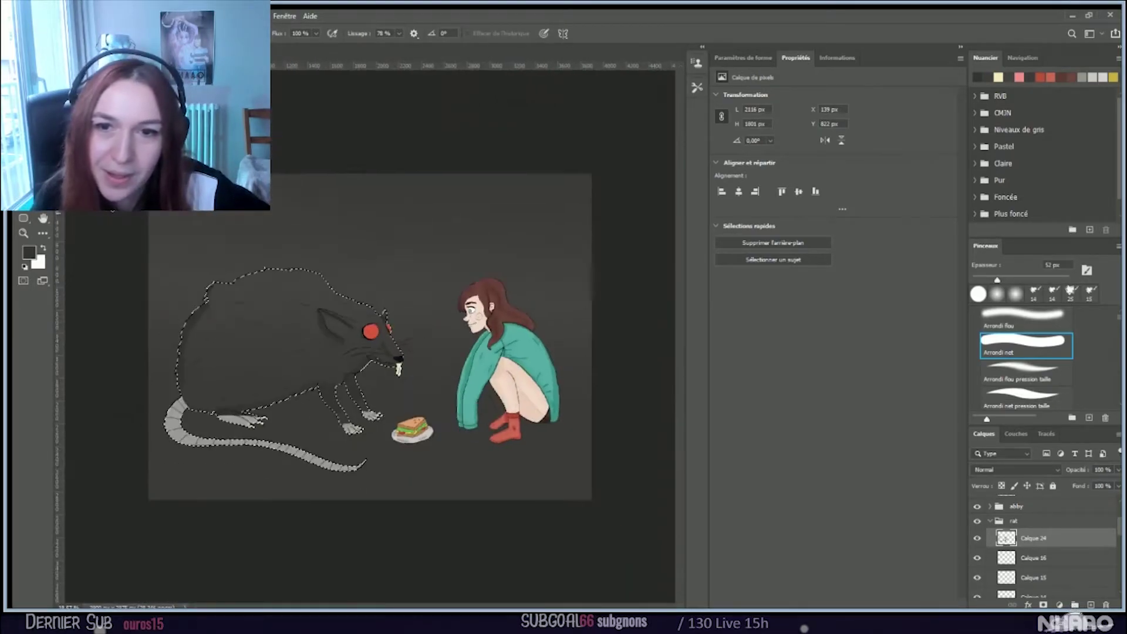
scroll(110, 290, up, 2)
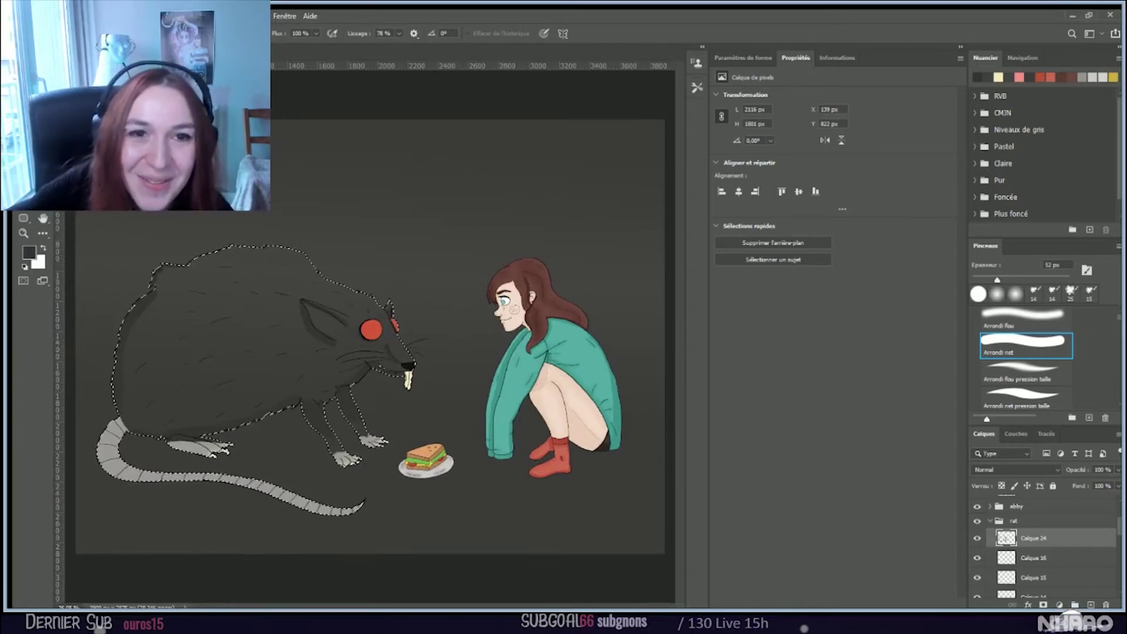
Step: Shade the outer edge of the rat's tail with a 60 px hard brush, redoing the first stroke
key(b)
key(bracketright)
key(bracketright)
key(bracketright)
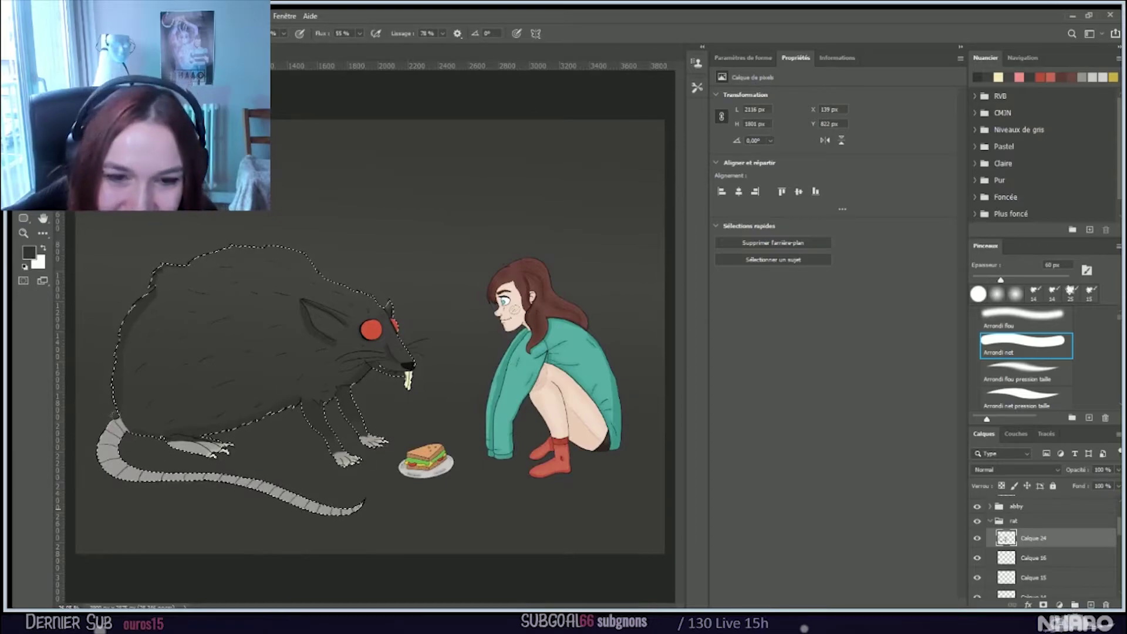
mouse_move(111, 416)
mouse_down()
mouse_move(96, 464)
mouse_move(114, 478)
mouse_up()
key(ctrl+z)
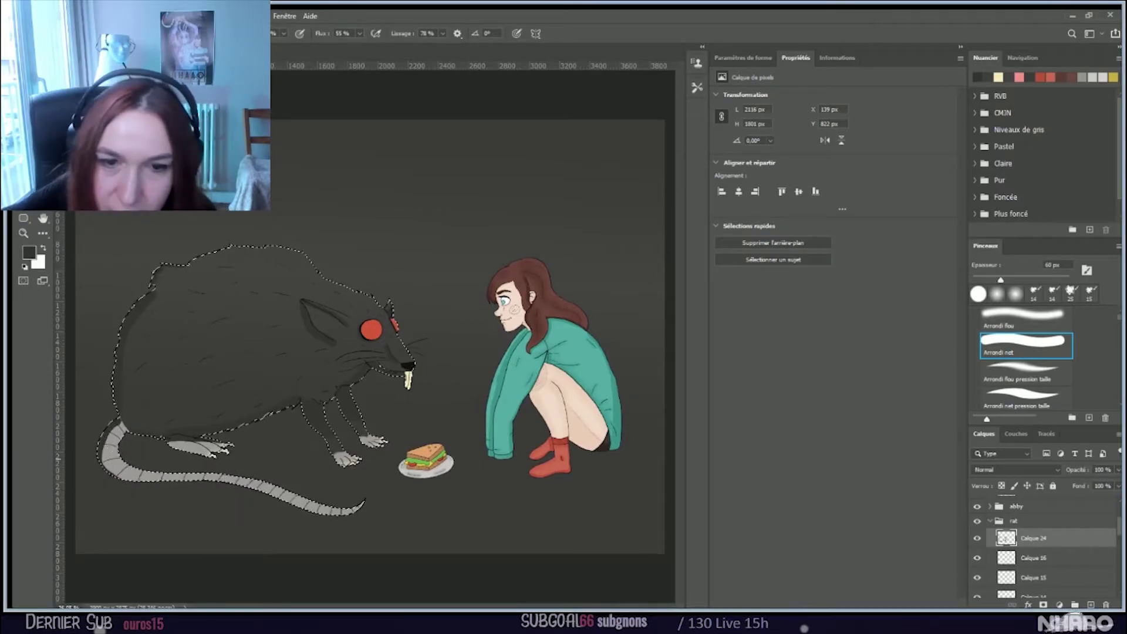
mouse_move(112, 420)
mouse_down()
mouse_move(98, 460)
mouse_move(110, 472)
mouse_up()
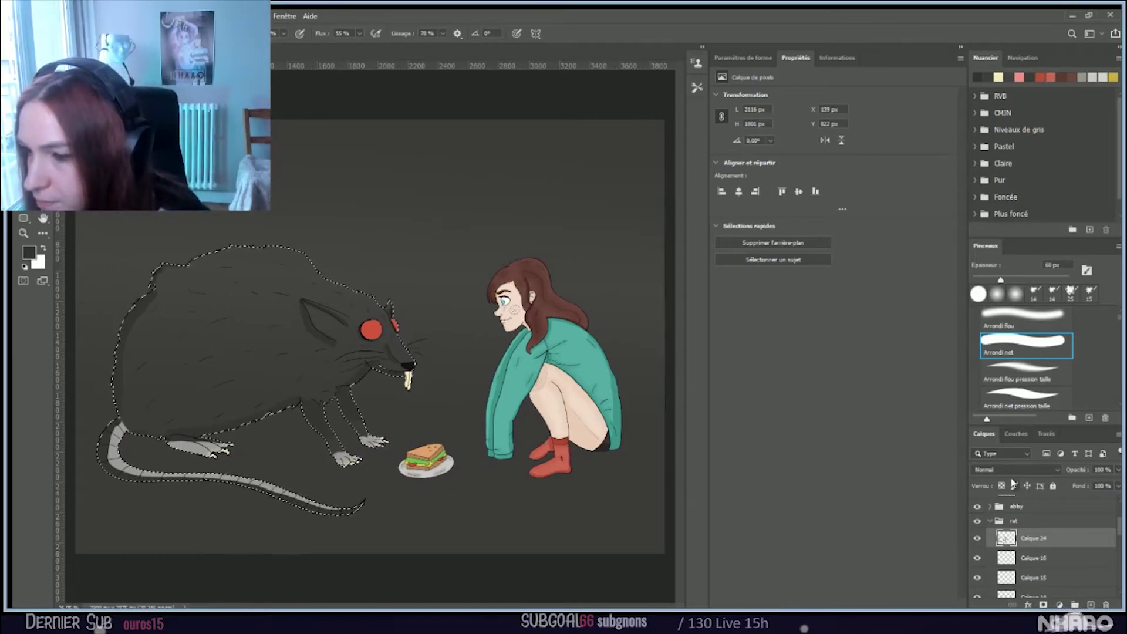
Step: Set the blend mode of shading layer Calque 24 to Lumière tamisée and lower its opacity to 76%
click(1006, 420)
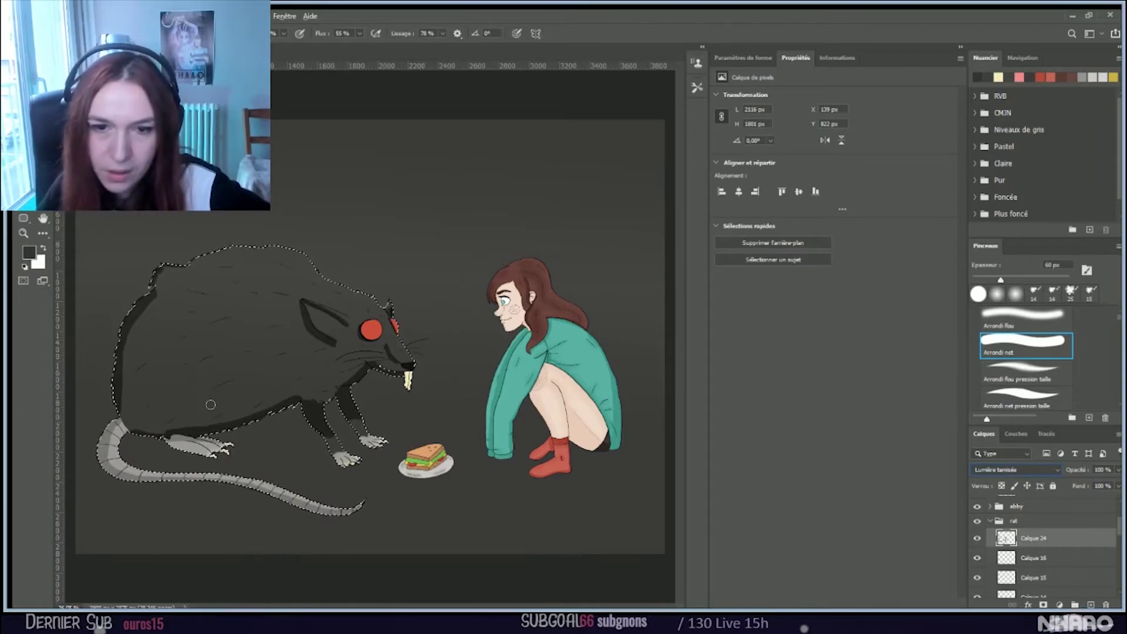
scroll(158, 506, up, 1)
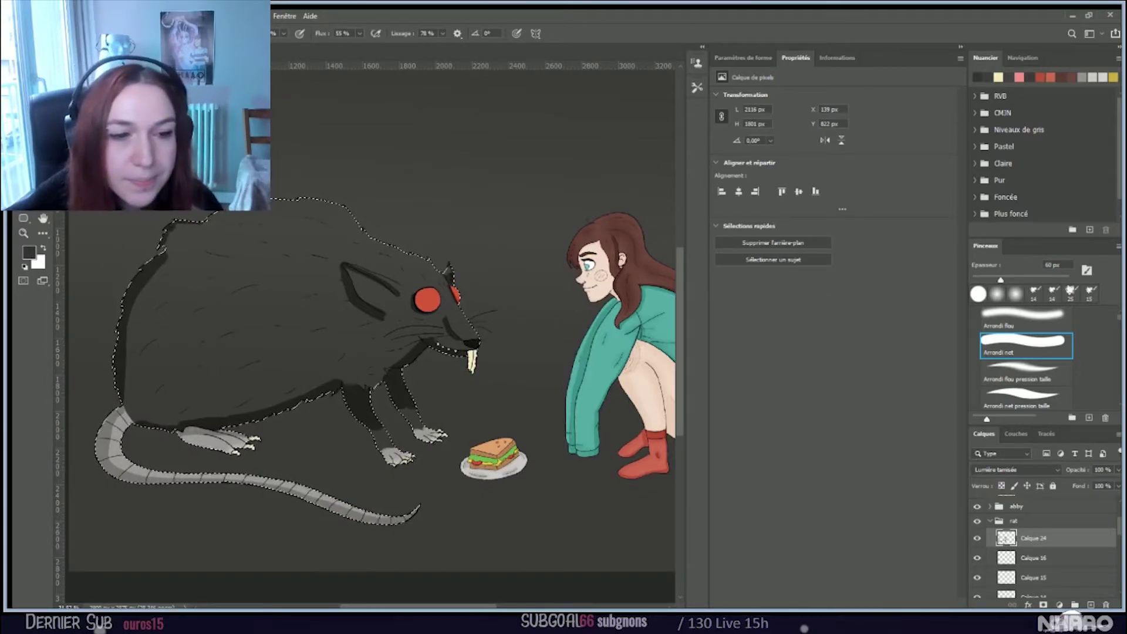
click(27, 252)
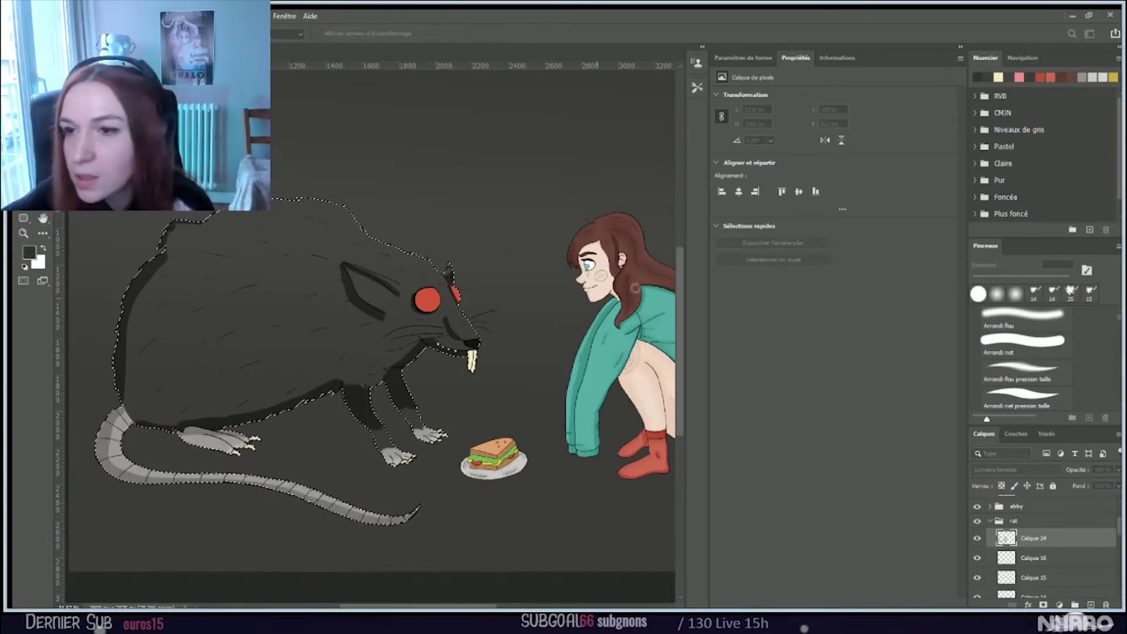
click(879, 169)
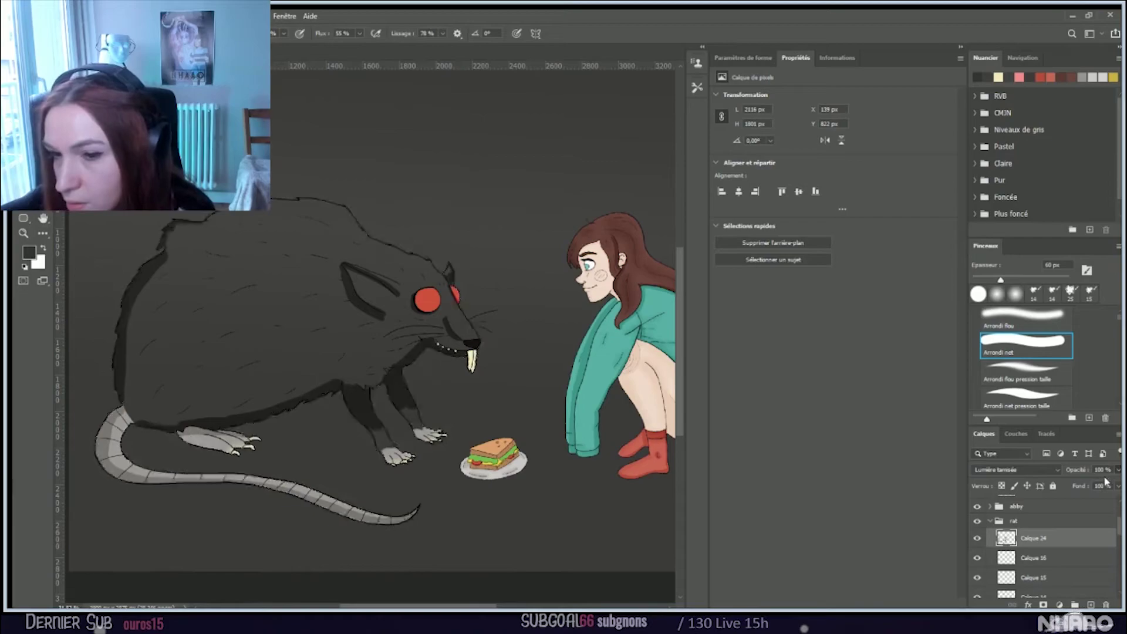
drag(1101, 480, 1099, 480)
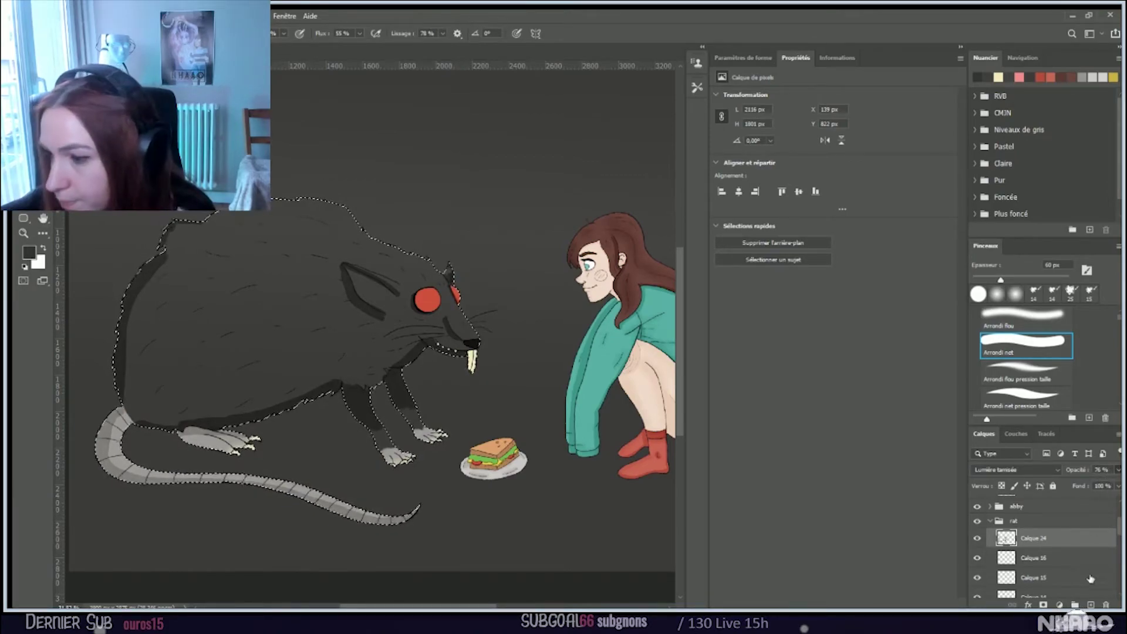
Step: Add a new layer above Calque 24 and paint soft dark shading along the rat's upper back with Arrondi flou at 172 px
click(1090, 605)
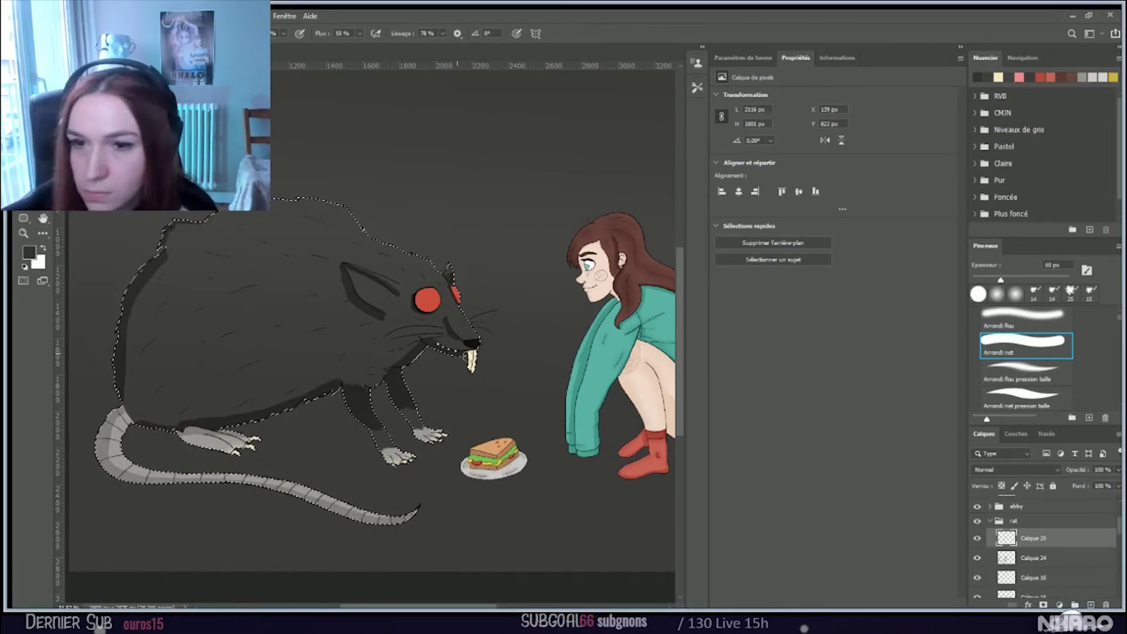
click(595, 412)
click(586, 376)
drag(361, 236, 316, 230)
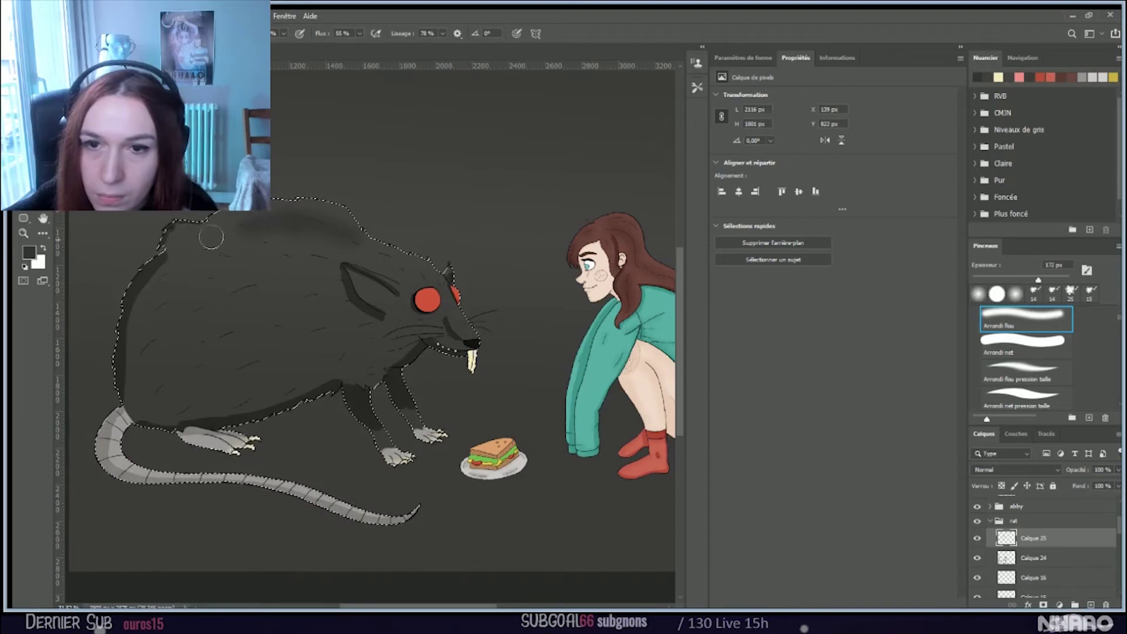
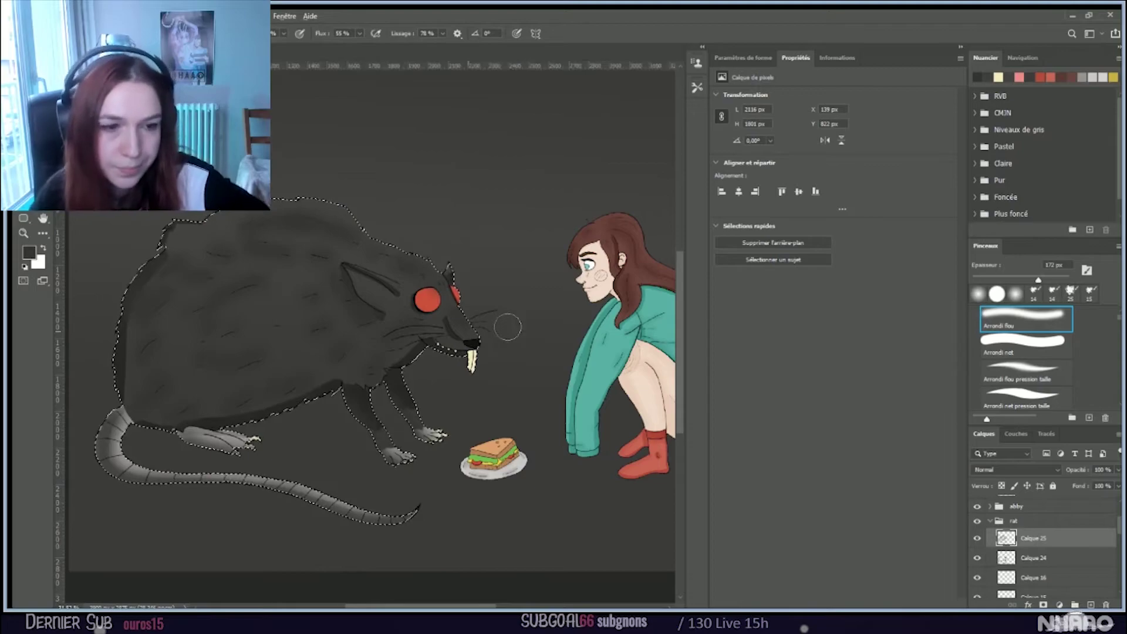
Step: Shade the rat's front teeth and both red eyes on Calque 25 with a 36 px soft round brush
scroll(508, 327, up, 5)
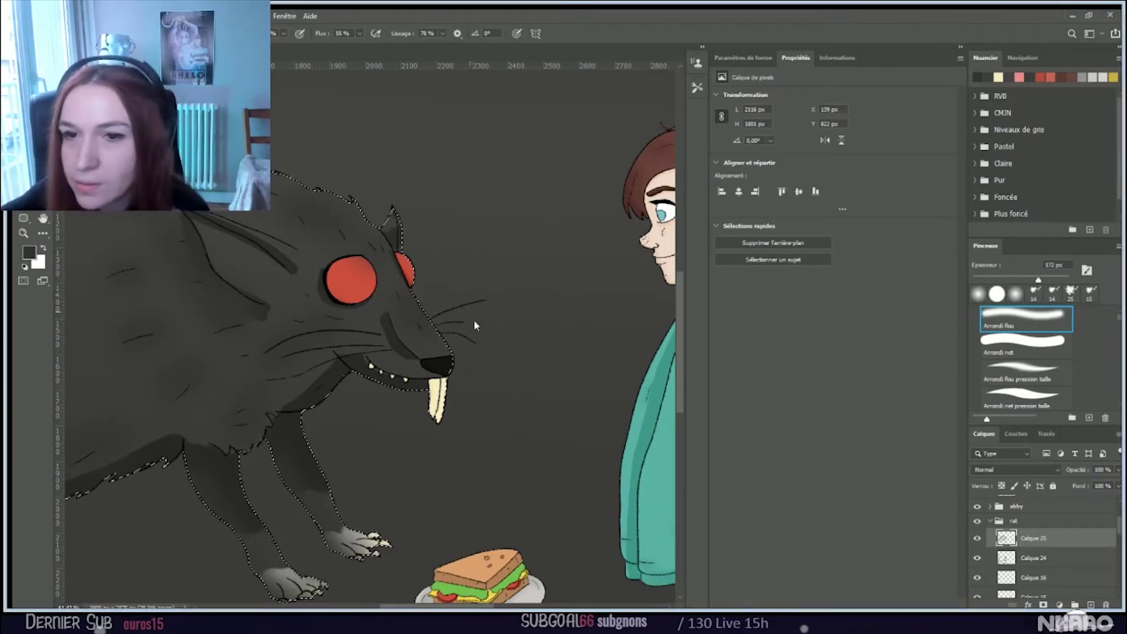
drag(554, 335, 547, 335)
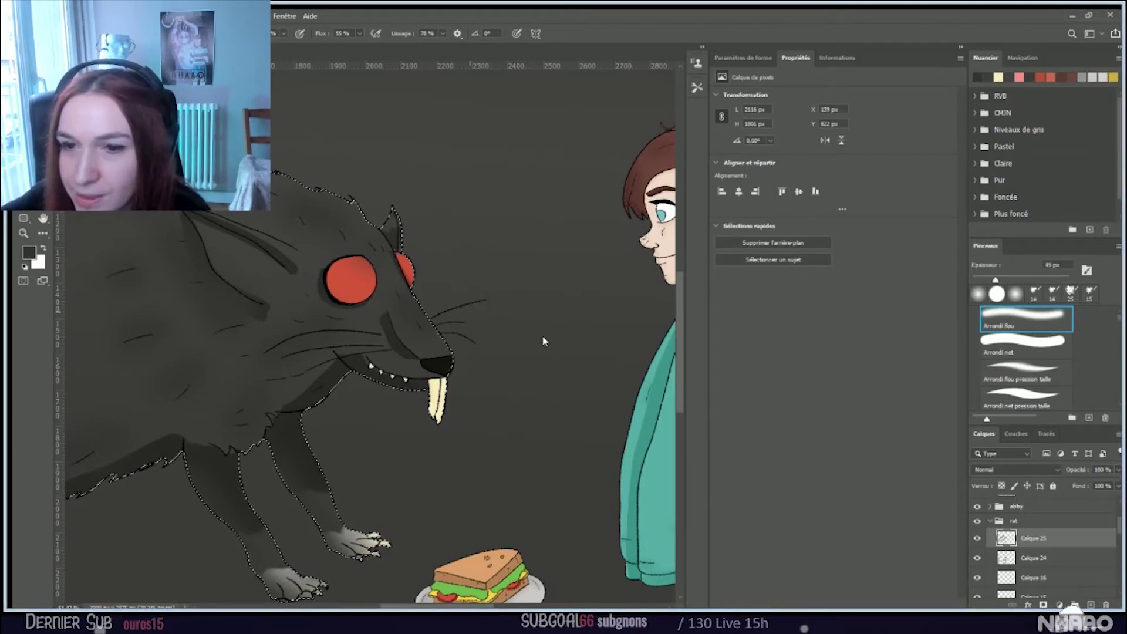
key(bracketleft)
key(bracketleft)
key(bracketleft)
key(bracketleft)
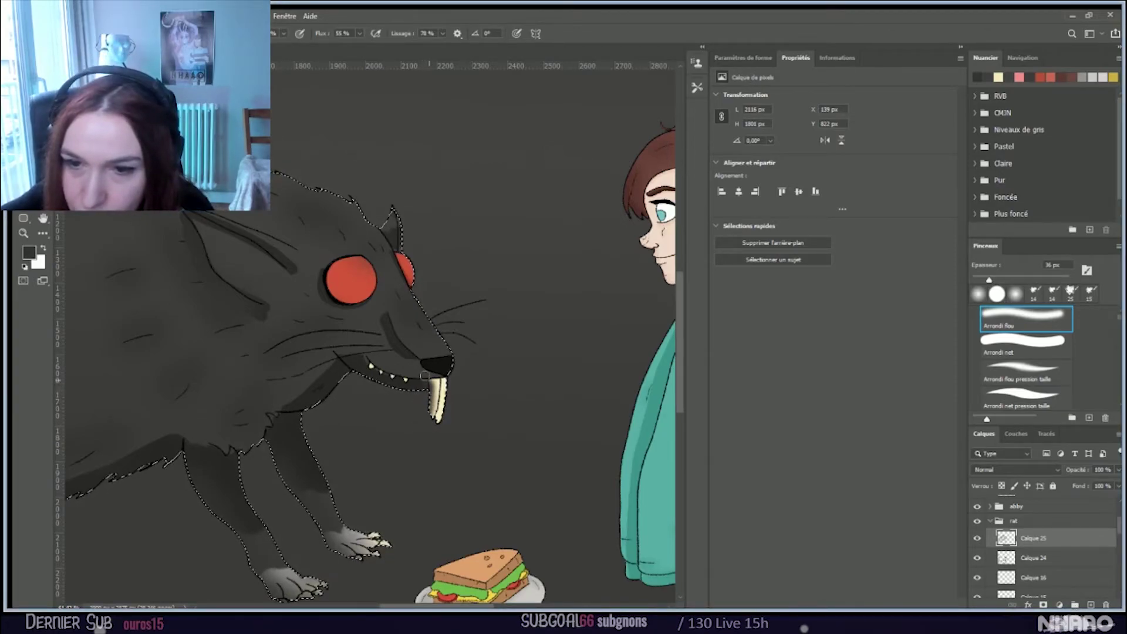
drag(435, 376, 428, 429)
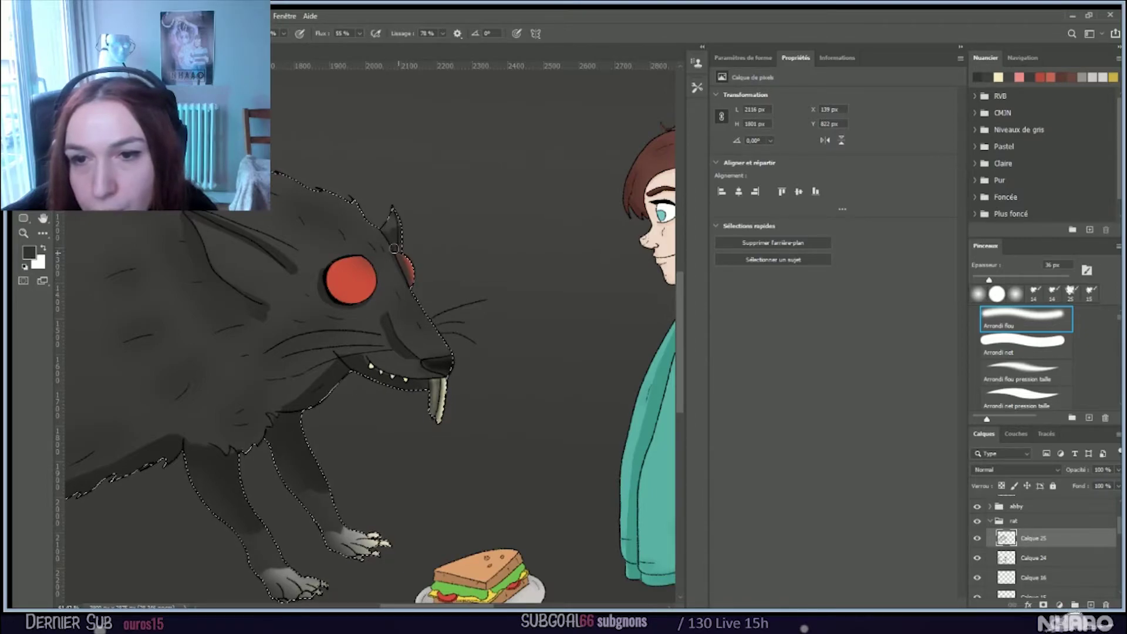
drag(323, 278, 347, 300)
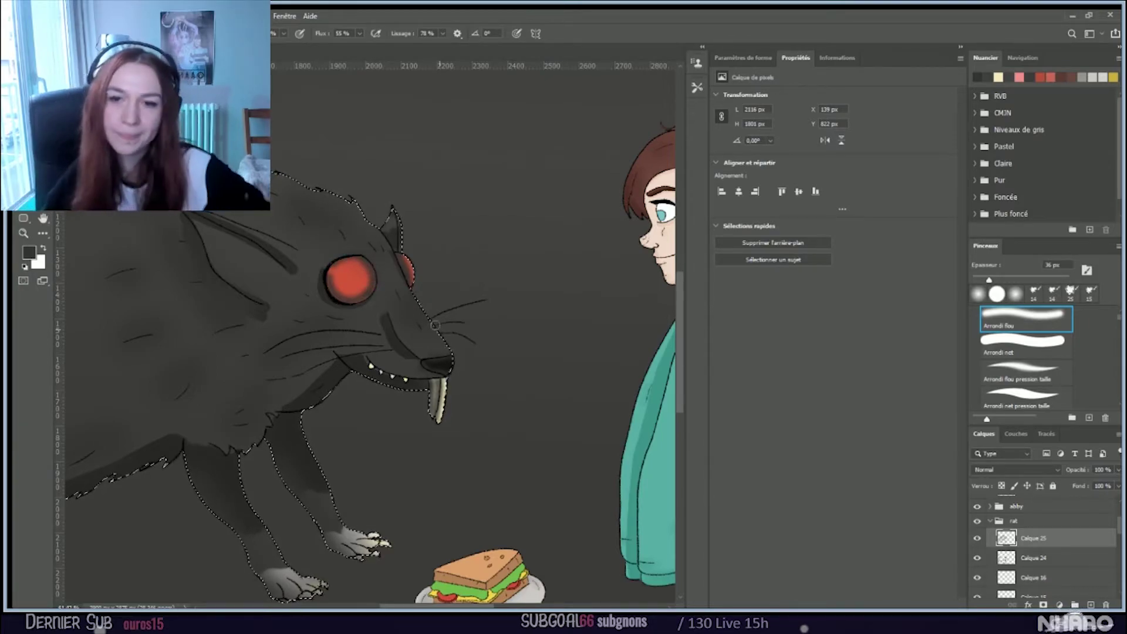
drag(435, 326, 291, 303)
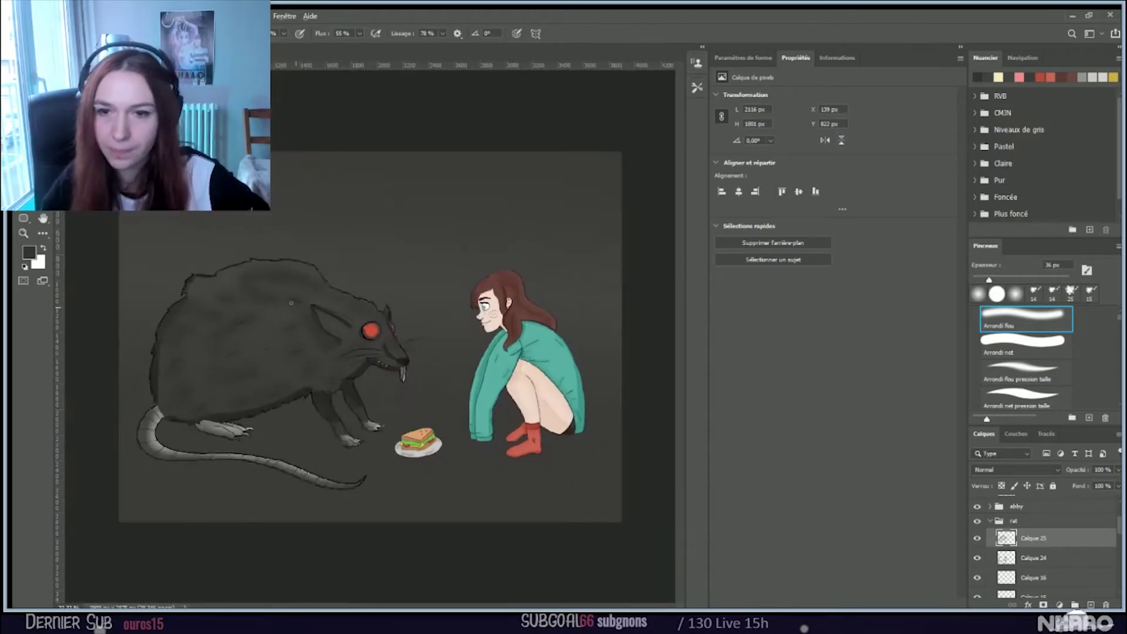
key(ctrl+shift+d)
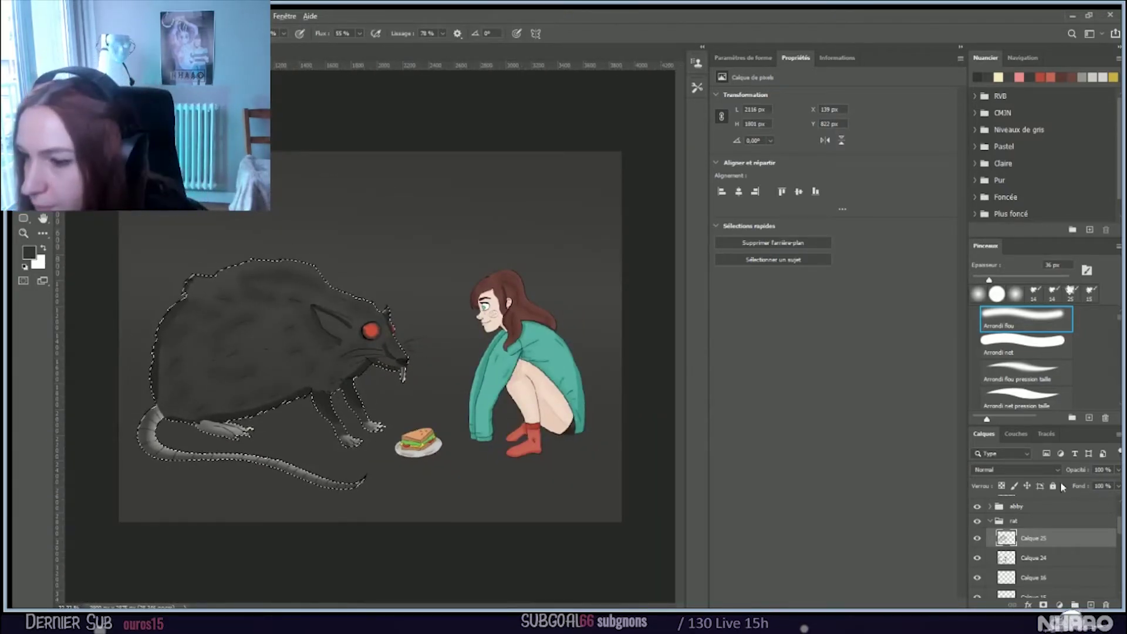
Step: Try out different blend modes on Calque 25, including Lumière vive, Exclusion and Luminosité, and return it to Normal
scroll(1031, 468, down, 12)
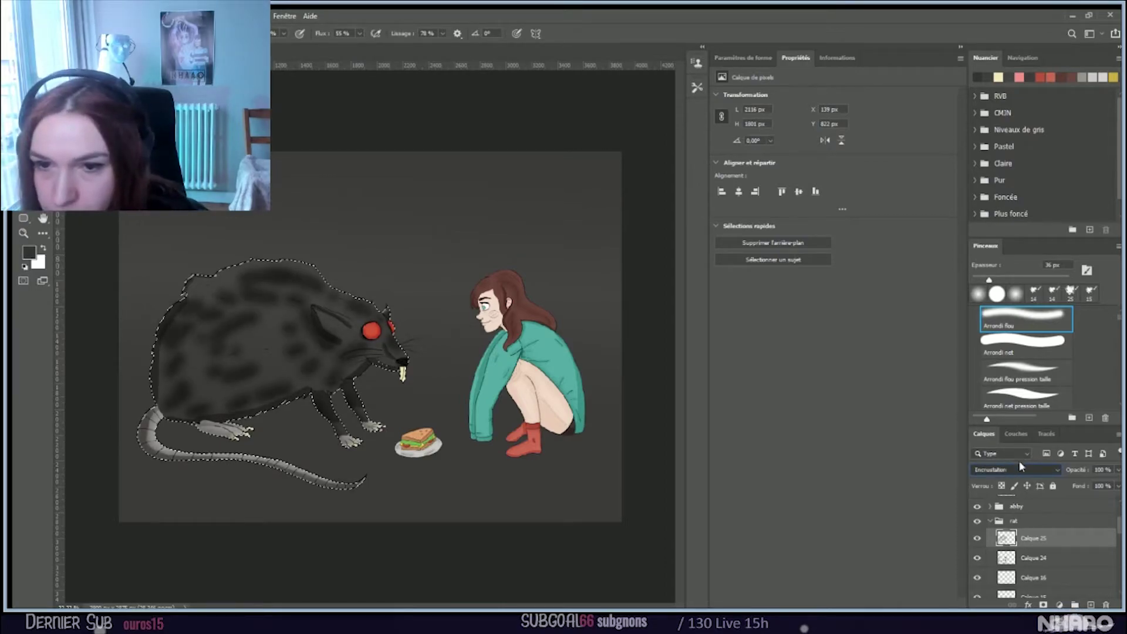
scroll(1020, 473, down, 4)
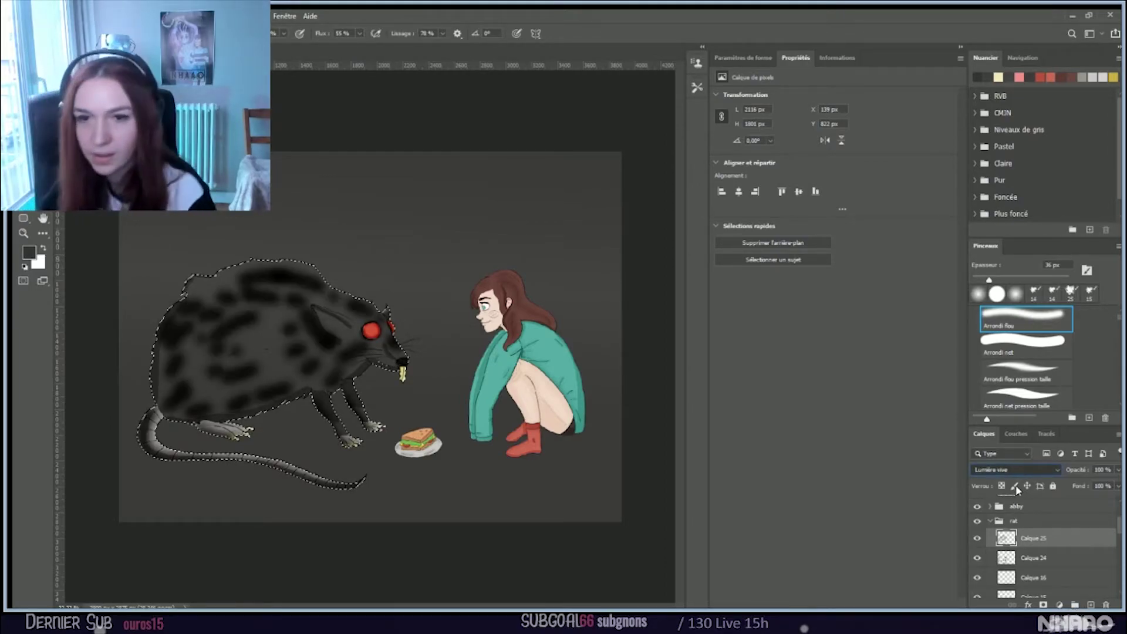
key(Down)
key(Down)
key(Down)
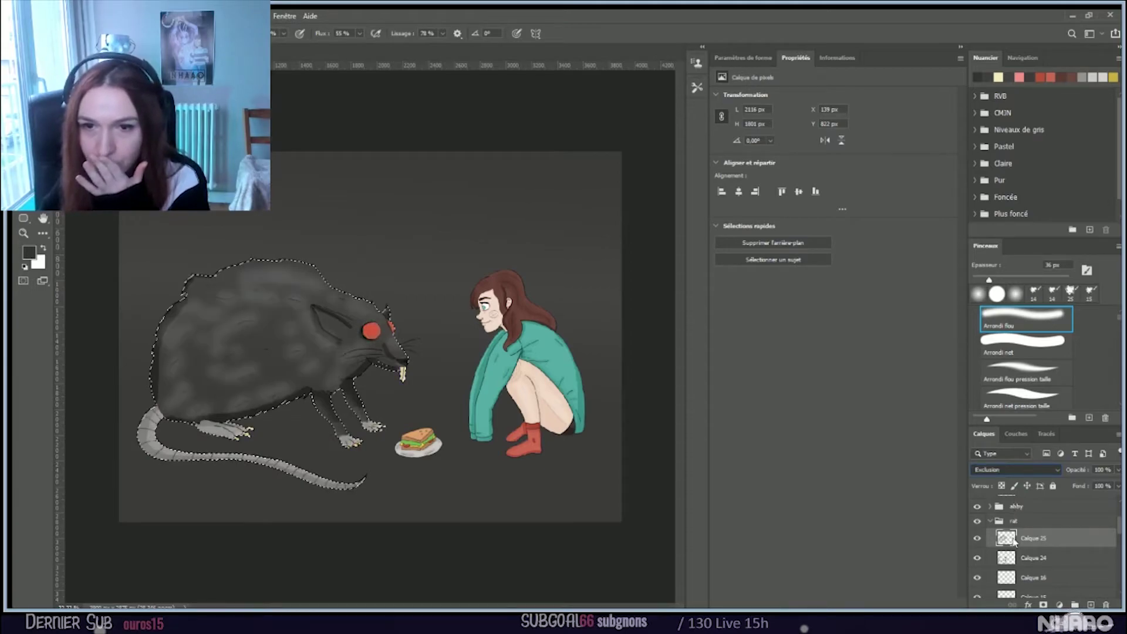
key(Down)
key(Down)
key(Down)
key(Down)
key(Down)
key(Down)
scroll(1019, 477, up, 14)
key(End)
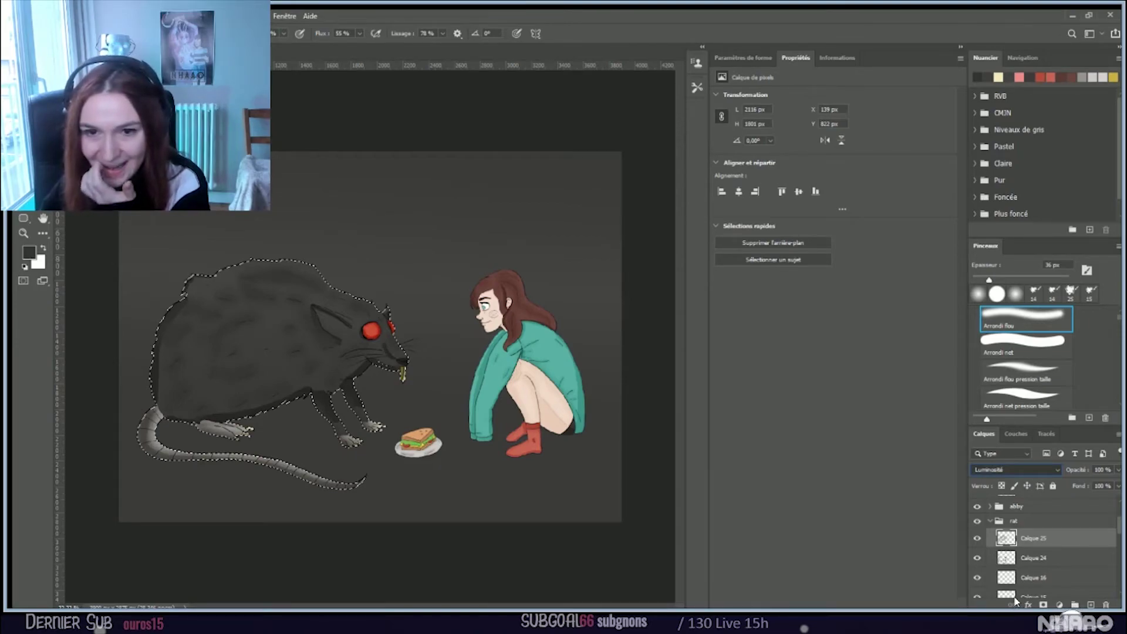
key(Home)
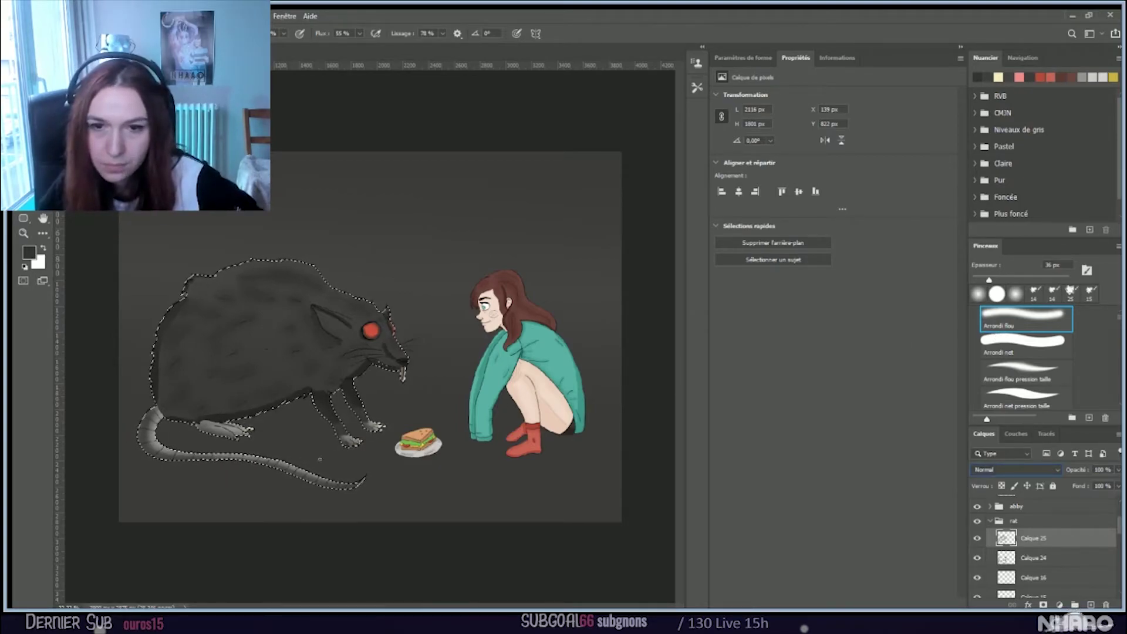
Step: Set the shading layer Calque 25 to the Lumière tamisée blend mode with 60 % opacity
scroll(194, 411, up, 3)
scroll(194, 411, down, 3)
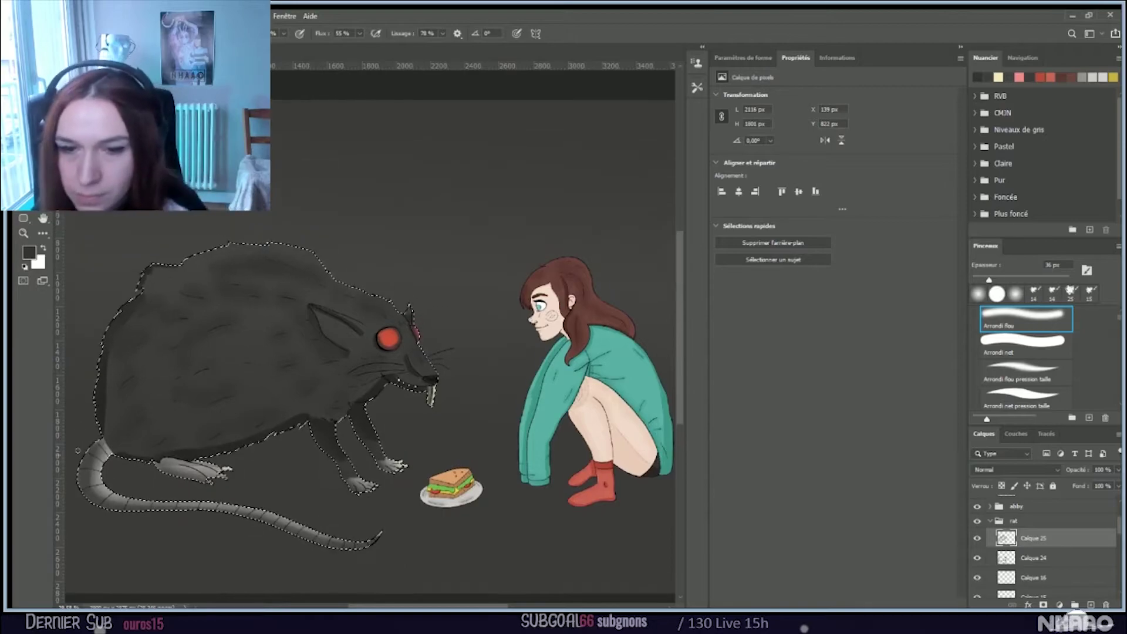
click(1046, 470)
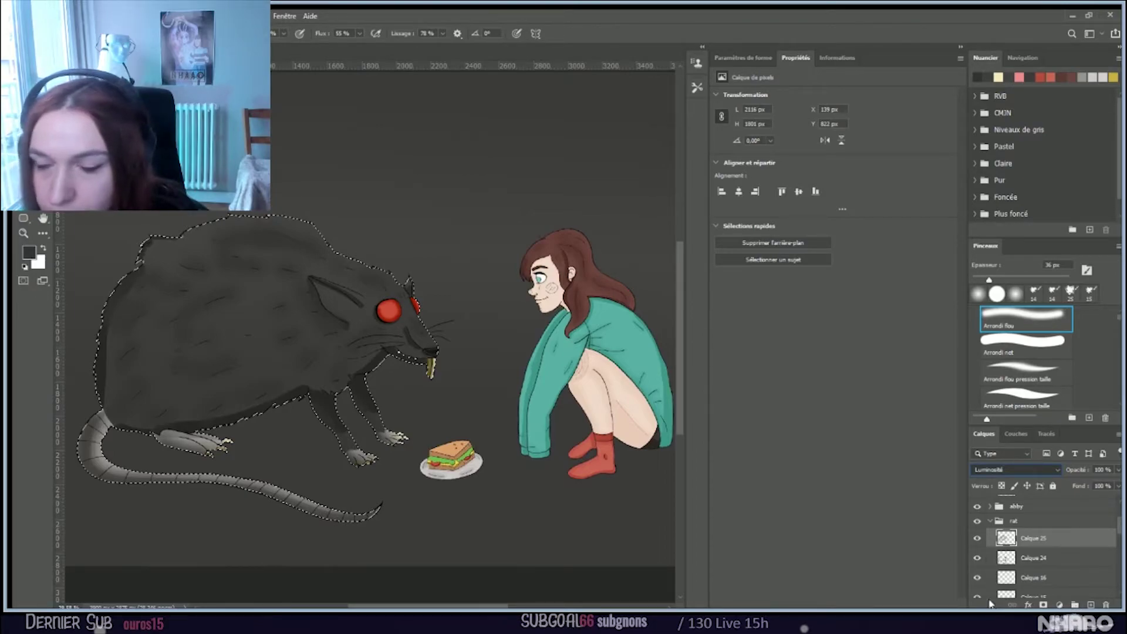
scroll(990, 606, up, 20)
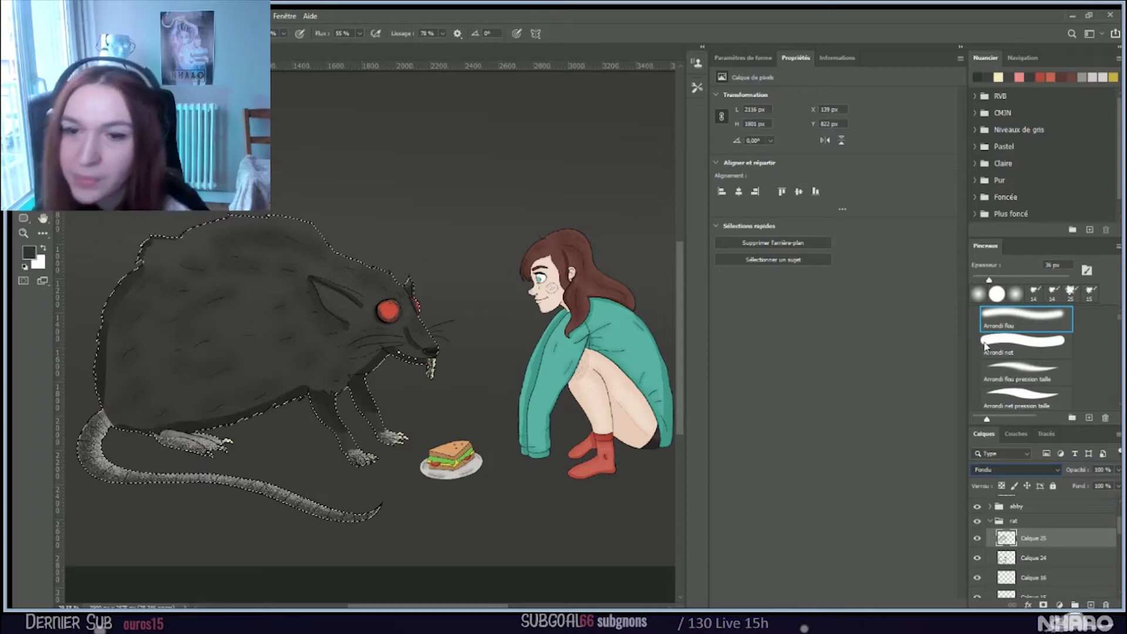
scroll(985, 469, down, 13)
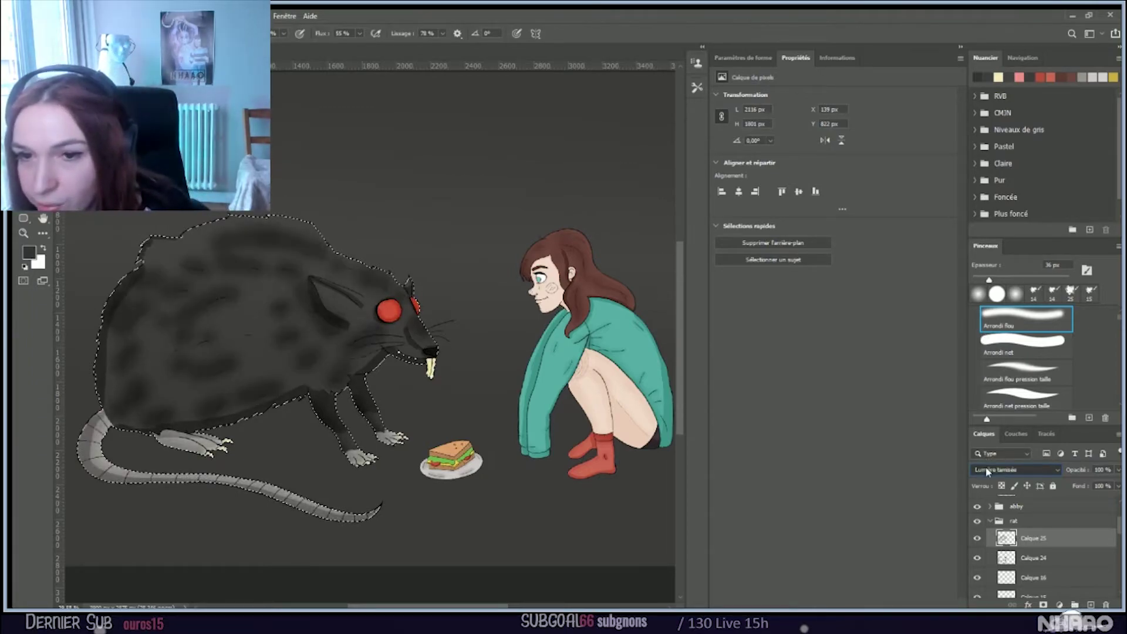
scroll(989, 467, down, 1)
scroll(994, 470, up, 1)
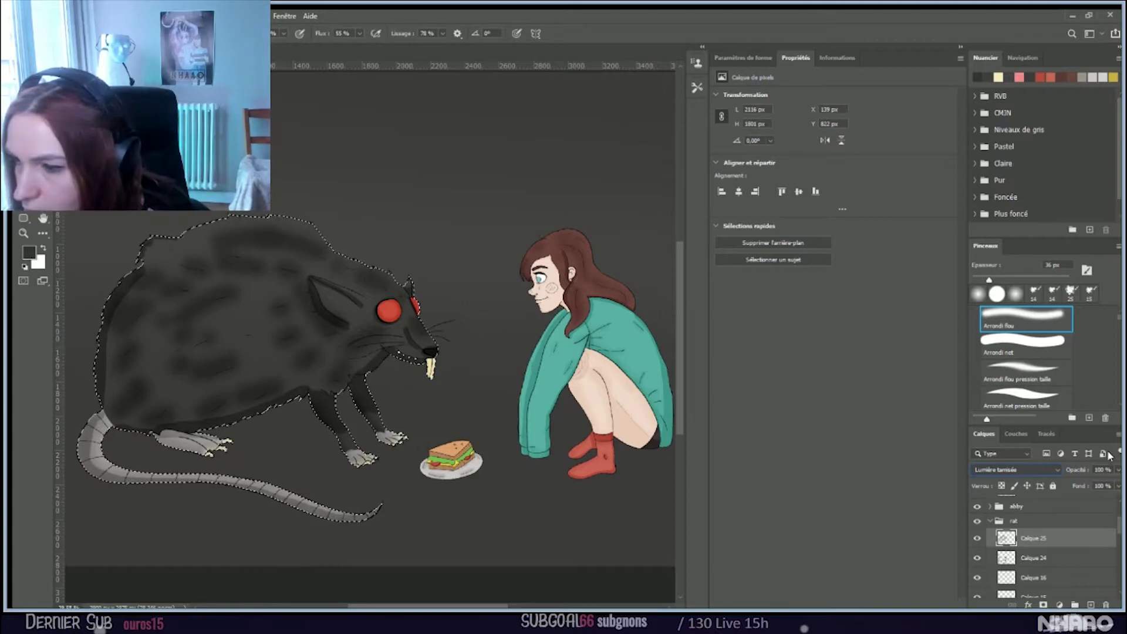
drag(1108, 483, 1092, 481)
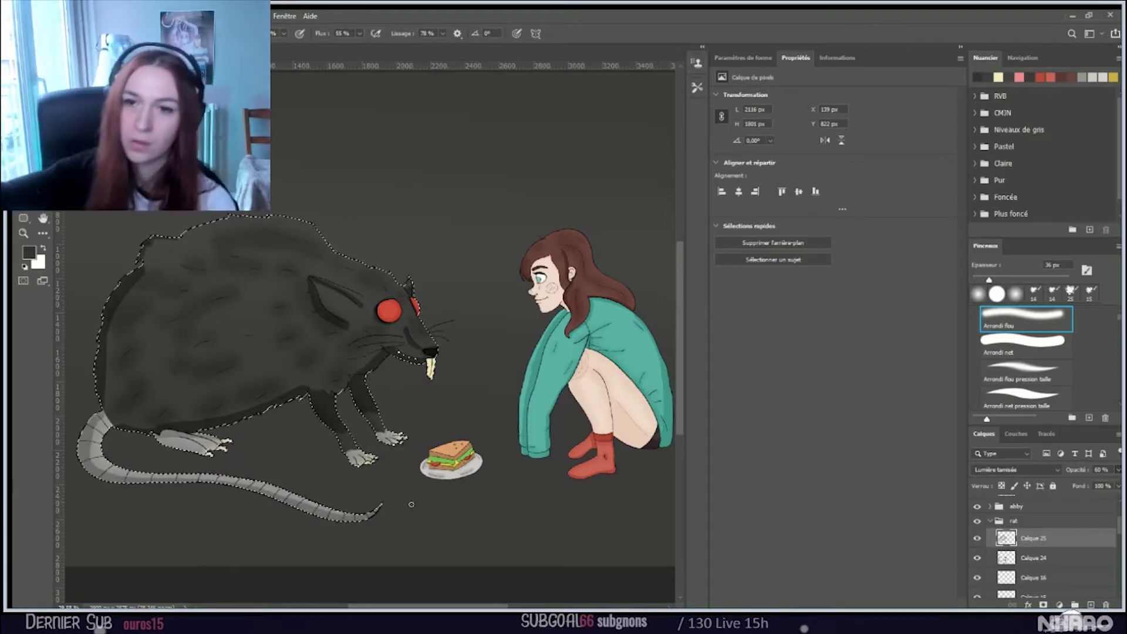
Step: Erase the blotchy shading across the rat's body on Calque 25 with a 454 px soft round eraser
key(e)
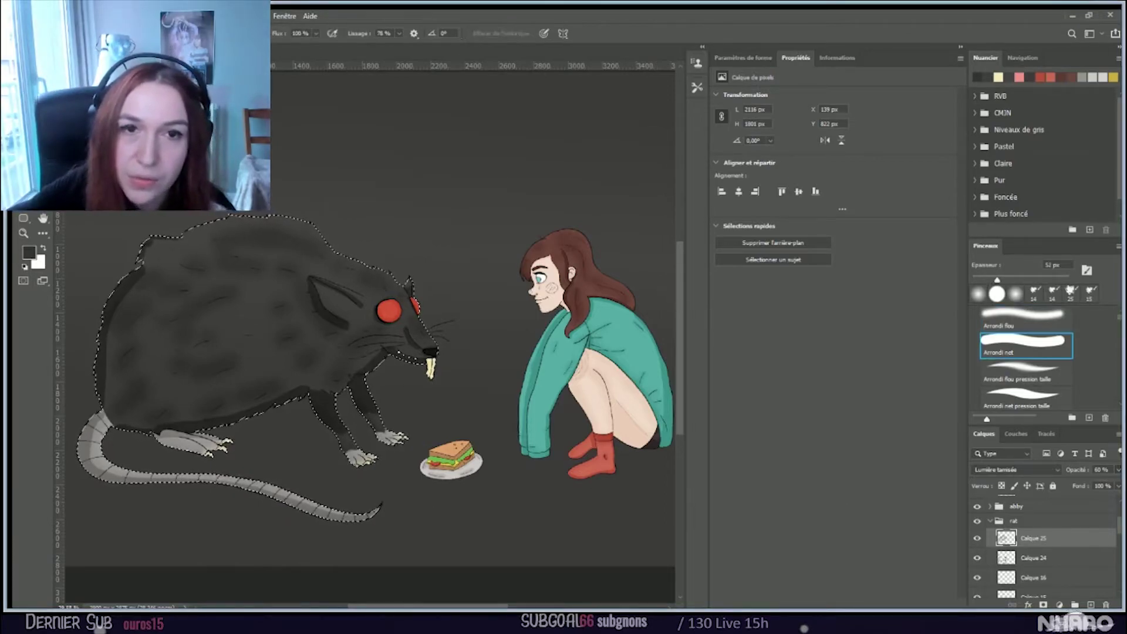
key(comma)
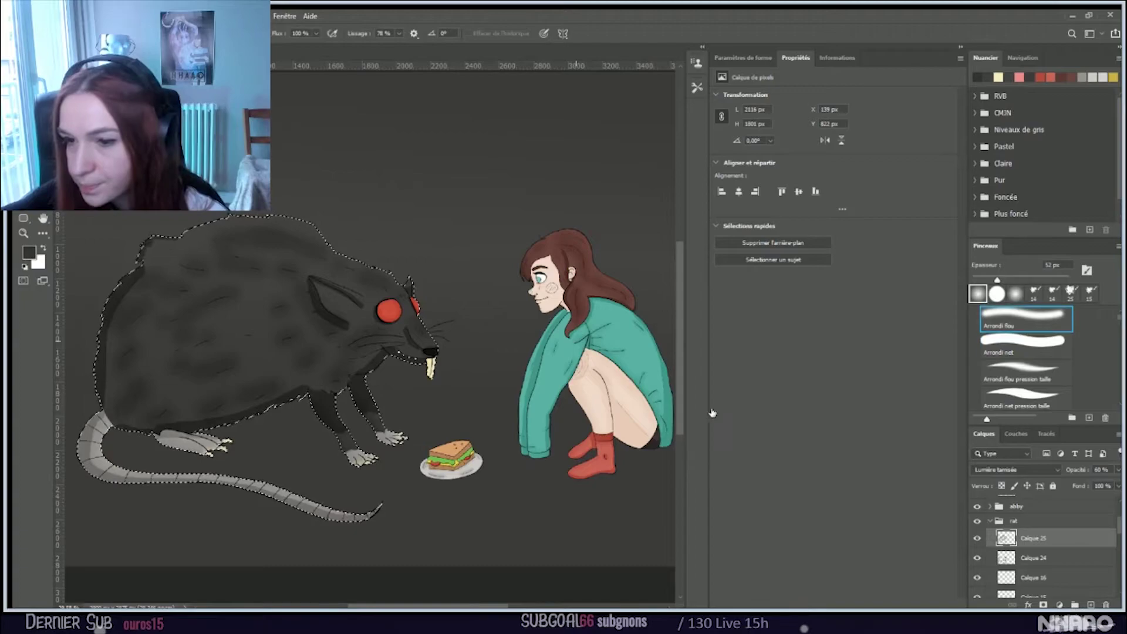
key(bracketright)
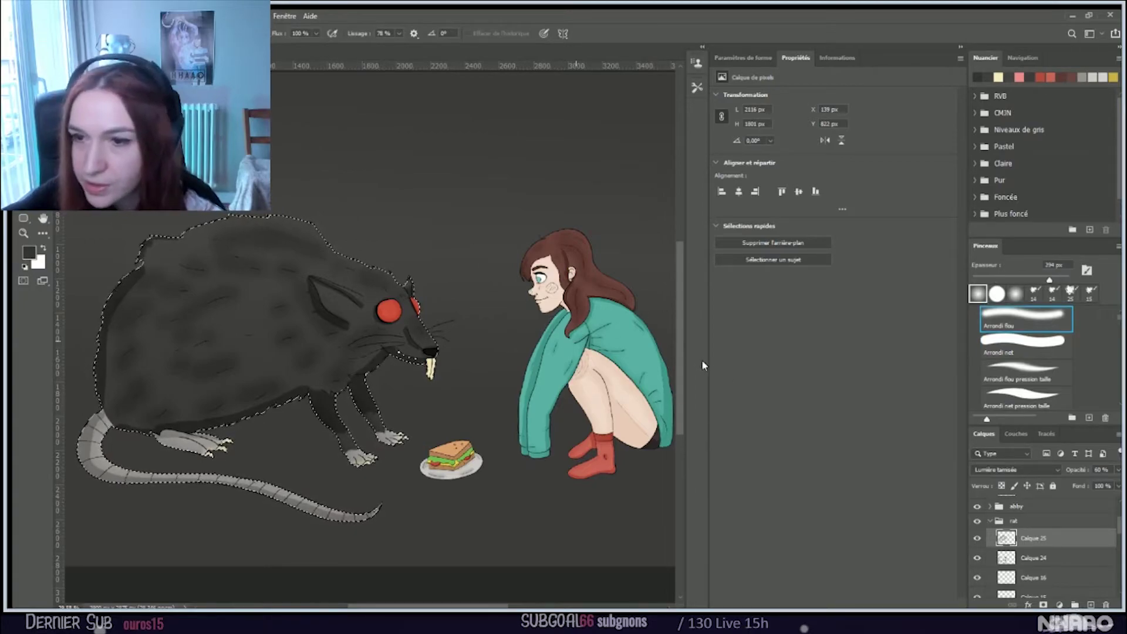
key(bracketright)
key(bracketleft)
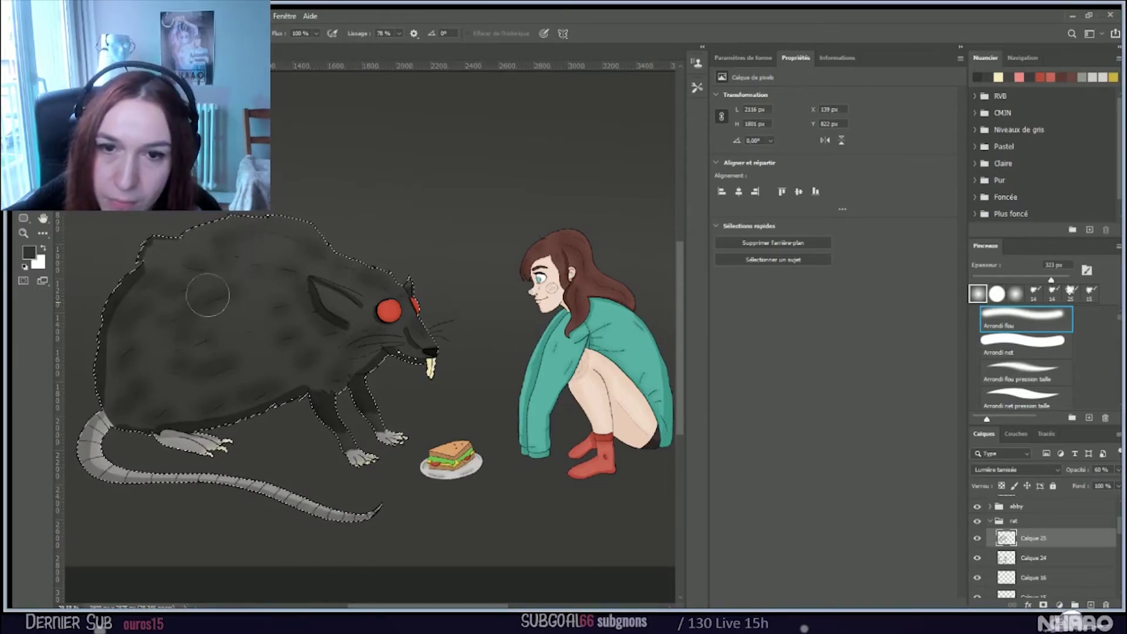
key(bracketright)
key(bracketright)
key(bracketright)
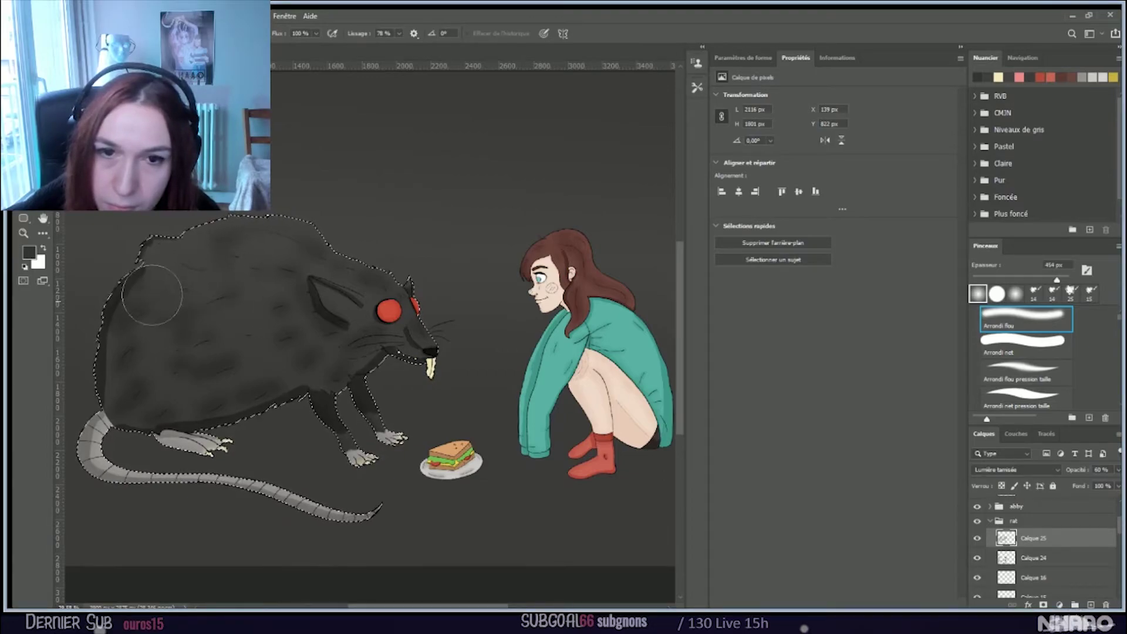
mouse_move(141, 284)
mouse_down()
mouse_move(135, 323)
mouse_move(119, 328)
mouse_move(141, 338)
mouse_move(153, 393)
mouse_move(121, 390)
mouse_move(174, 399)
mouse_up()
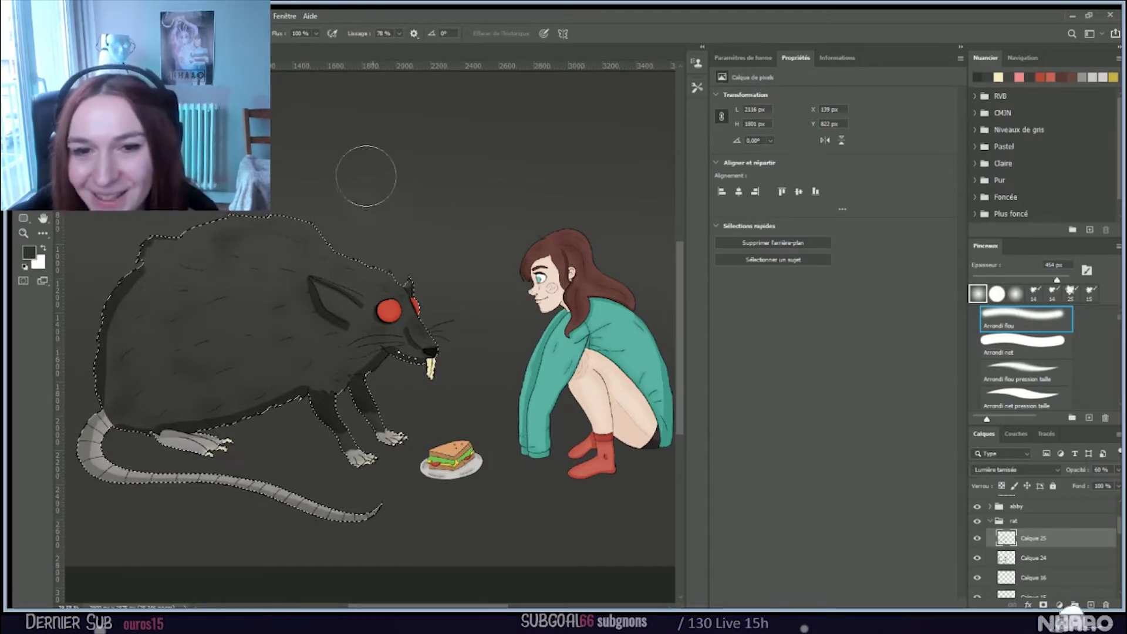
Step: Make Calque 8, the layer with the Incrustation couleur effect in the rat group, visible
click(1033, 558)
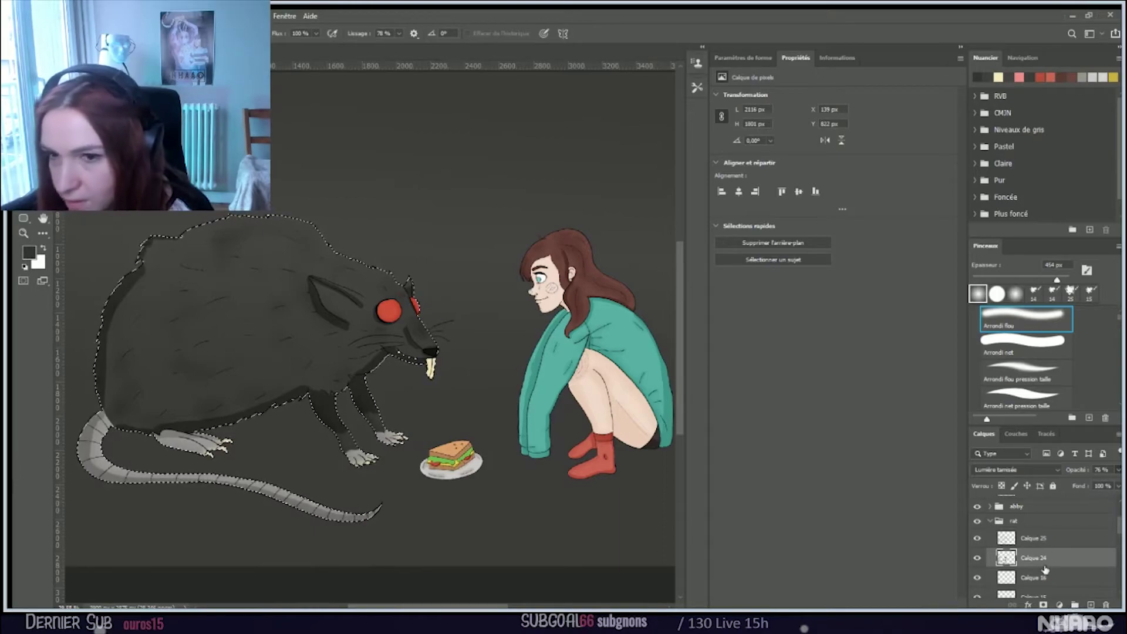
scroll(1046, 573, down, 3)
scroll(1047, 579, down, 2)
click(1051, 539)
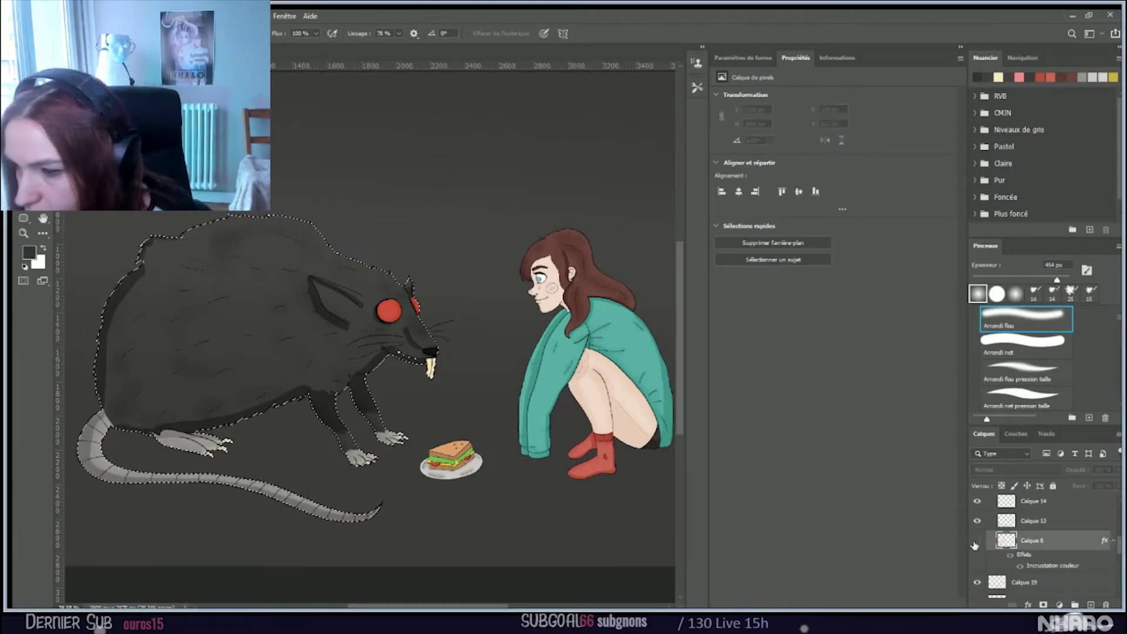
click(975, 542)
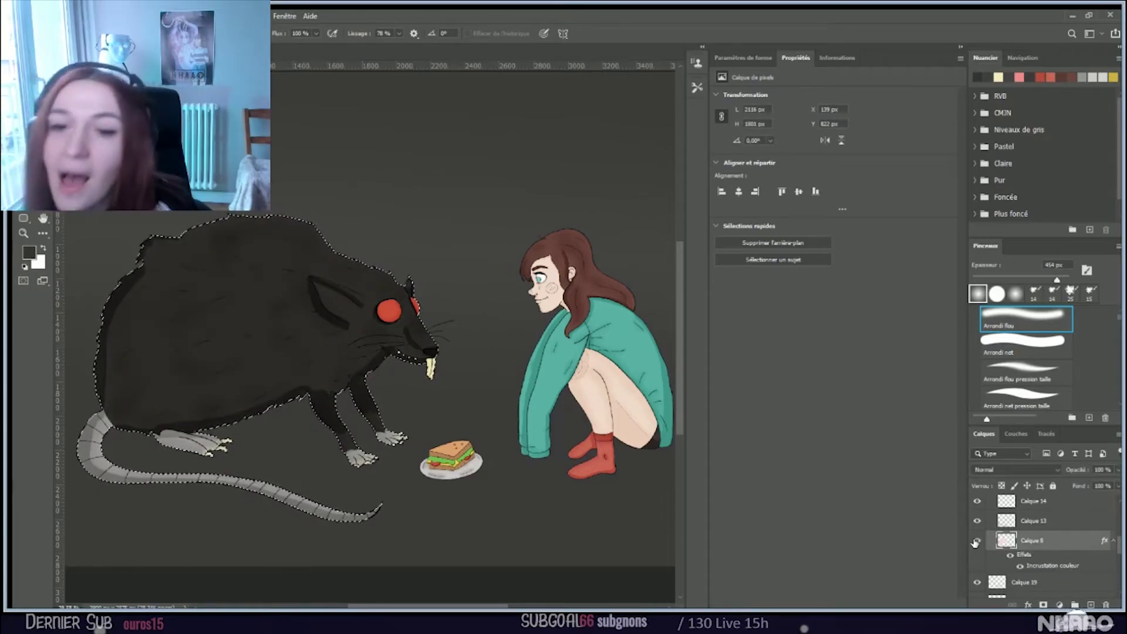
click(975, 542)
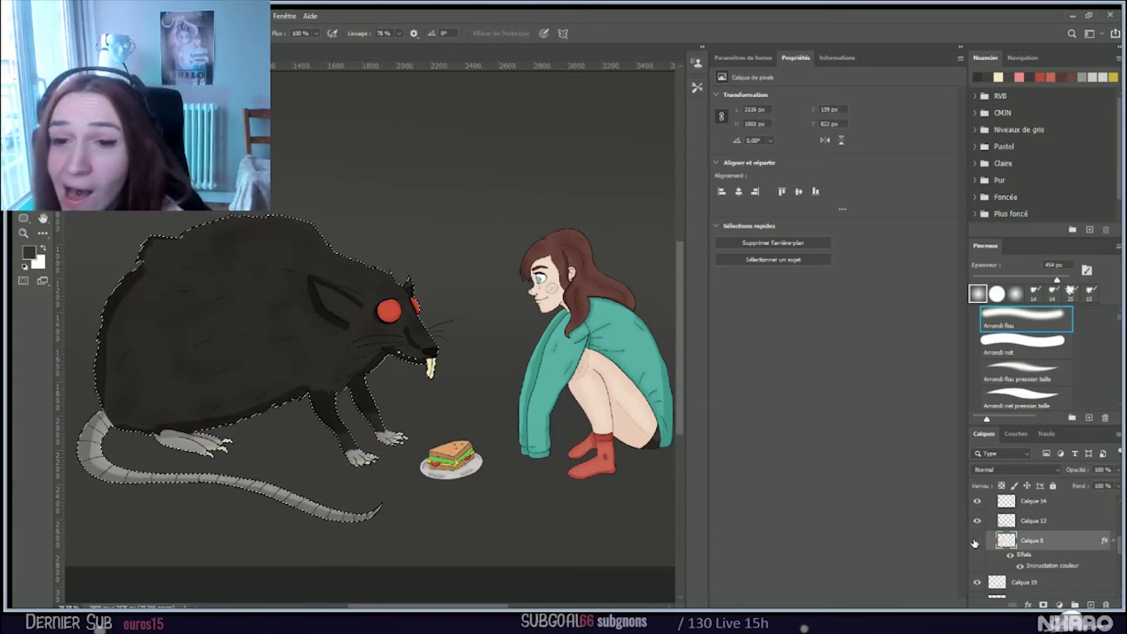
click(975, 541)
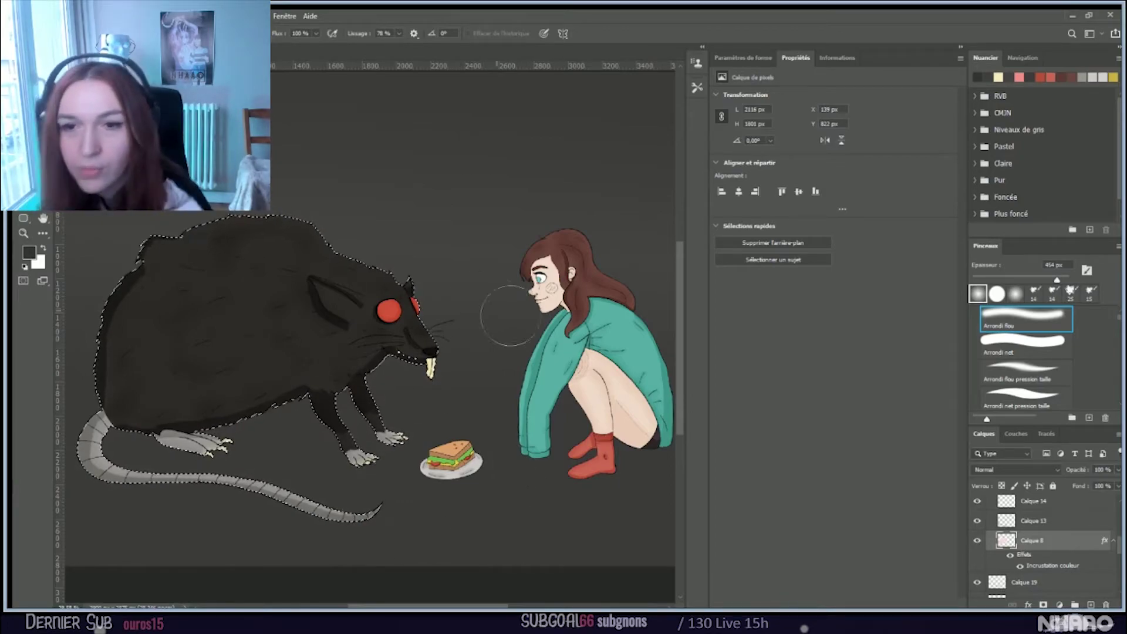
Step: Trim the end of the shading below the rat's ear on Calque 24 with a 24 px hard round eraser
drag(488, 398, 366, 379)
key(ctrl+plus)
key(ctrl+plus)
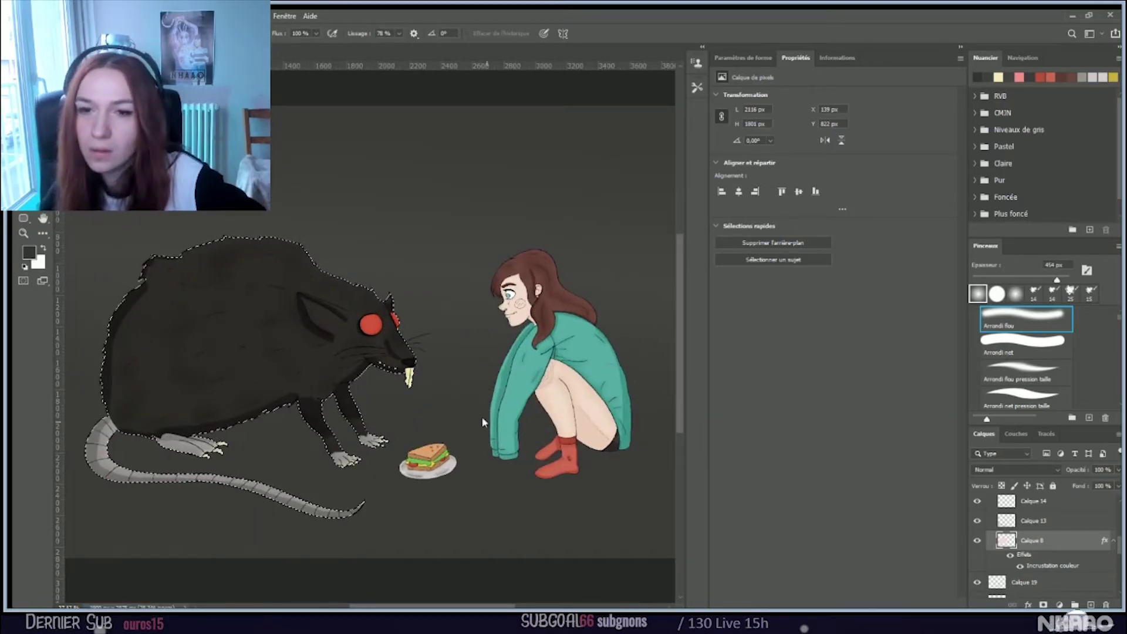
scroll(378, 364, up, 10)
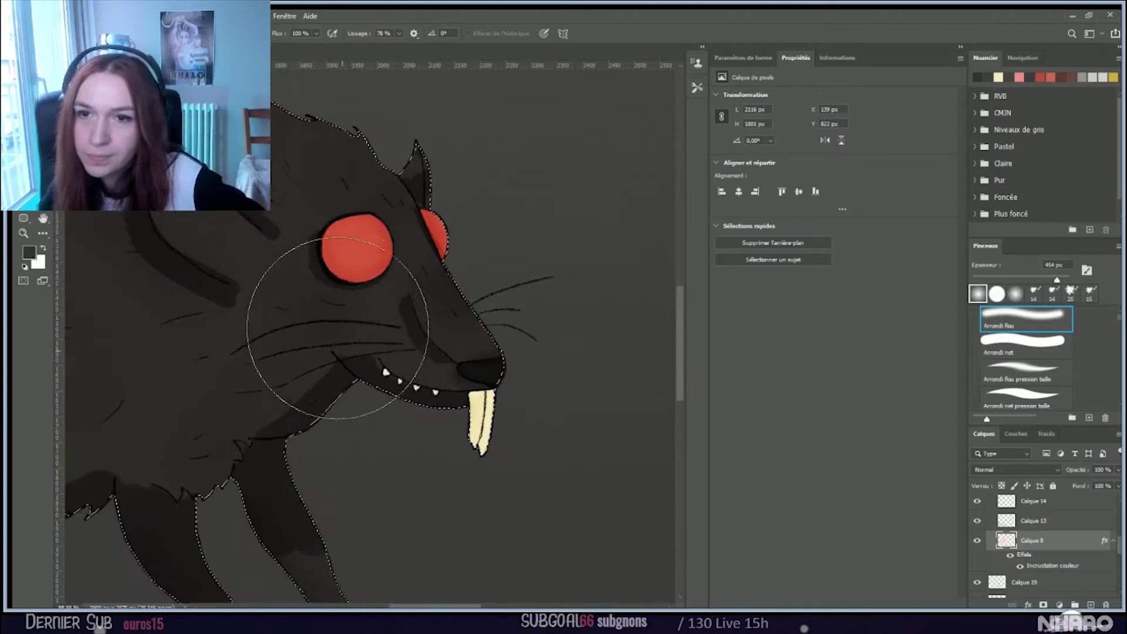
key(ctrl+plus)
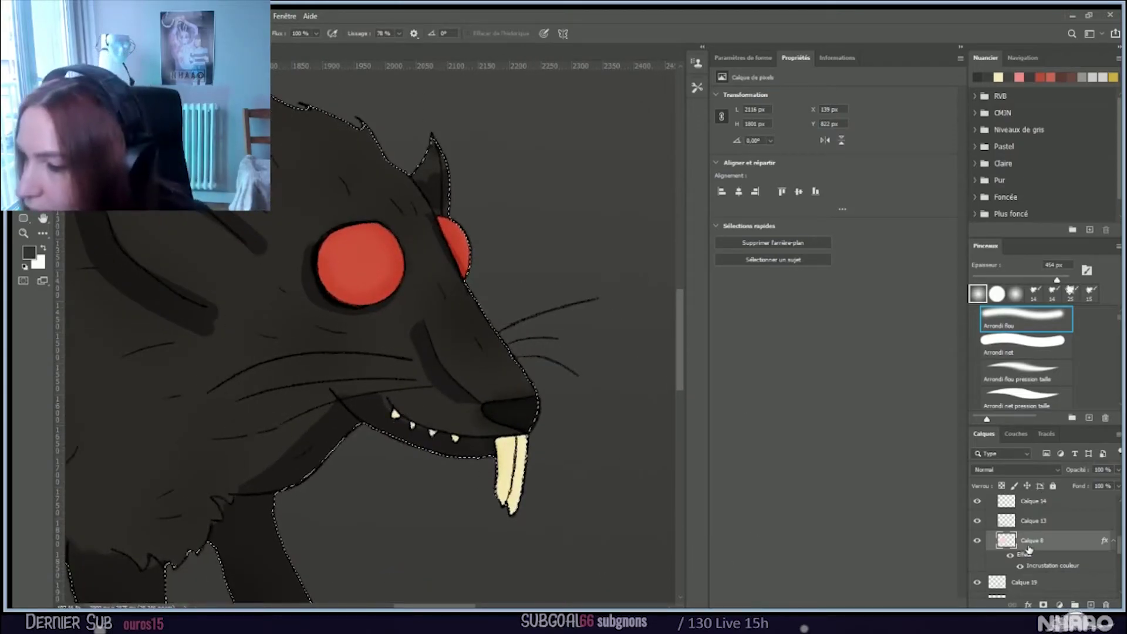
scroll(1028, 549, up, 5)
click(1058, 537)
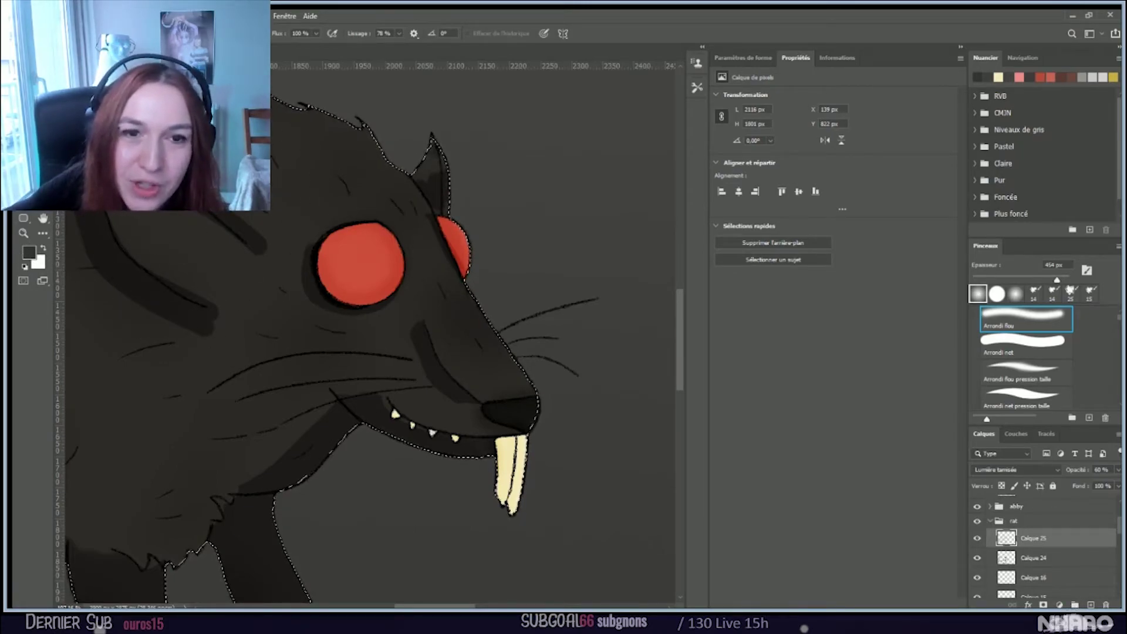
click(1033, 558)
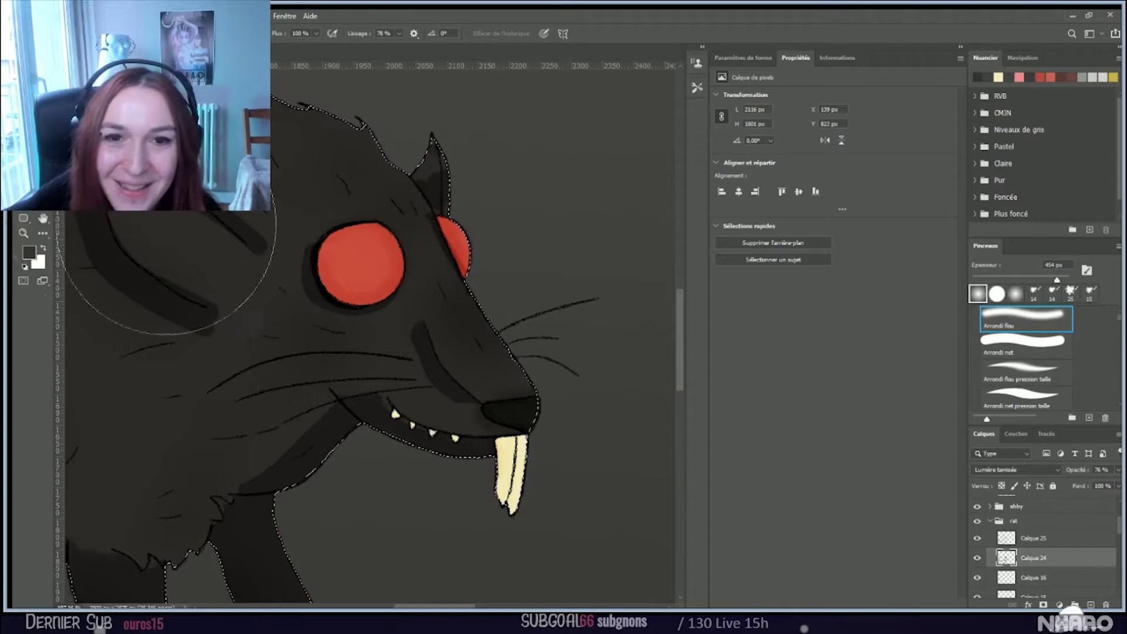
drag(364, 280, 341, 267)
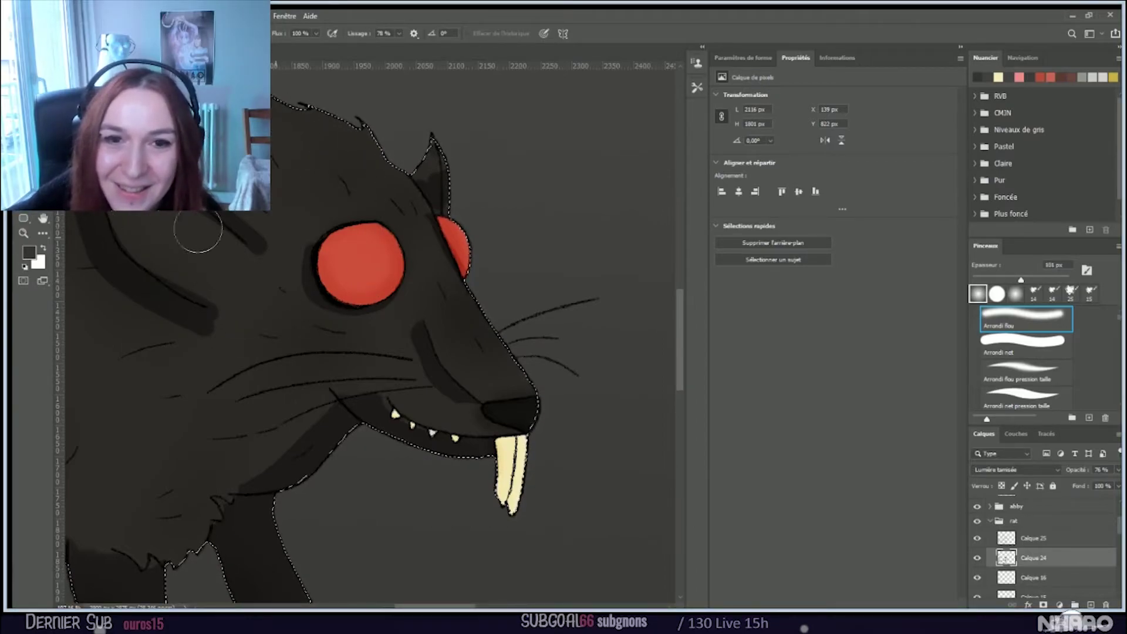
key(period)
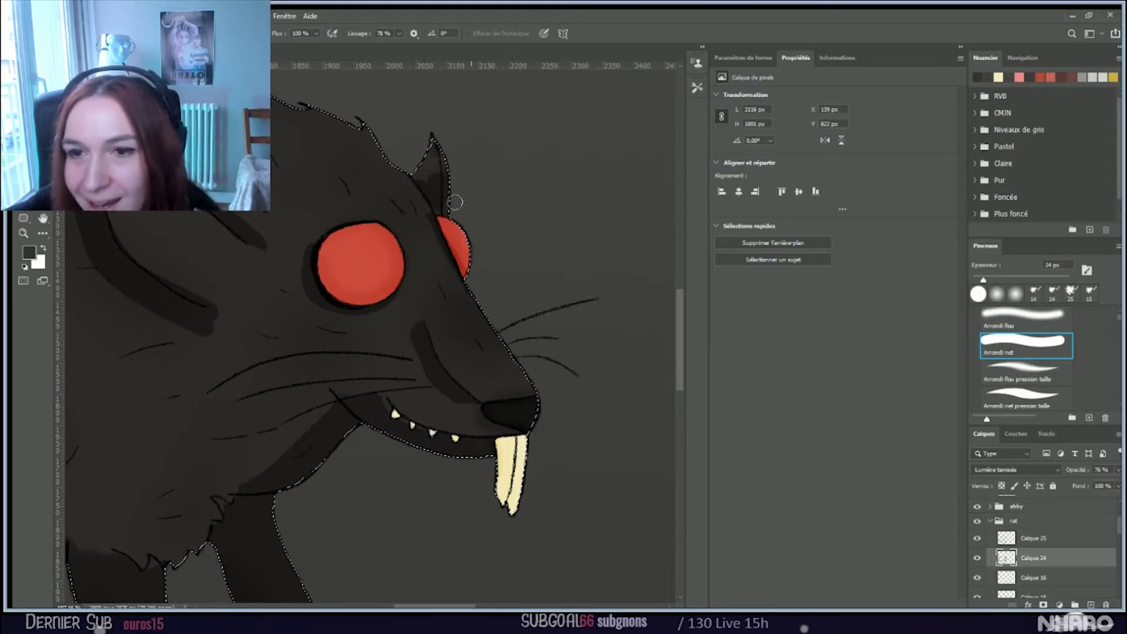
key(b)
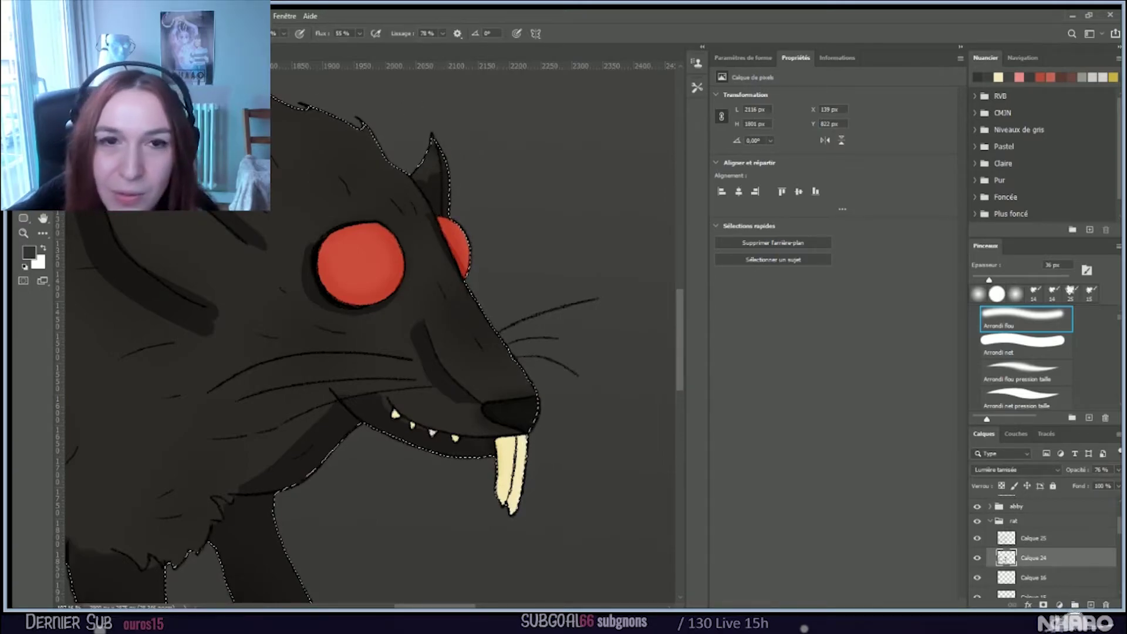
key(period)
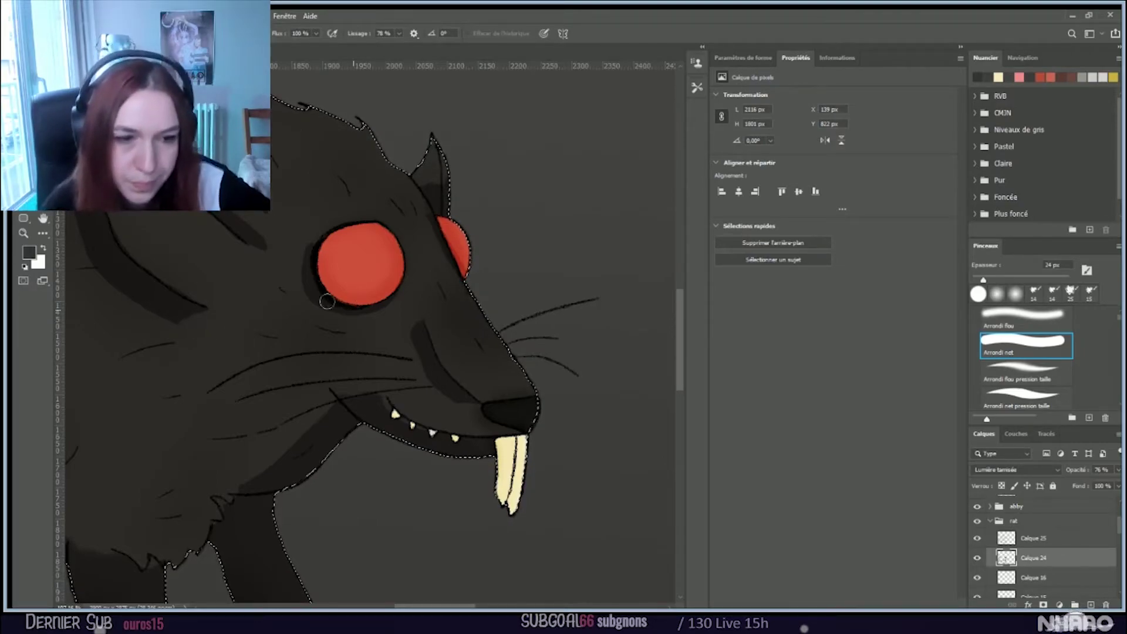
Step: Erase the excess shading along the rat's ear fold, eye rim and snout line on Calque 24
drag(464, 605, 454, 606)
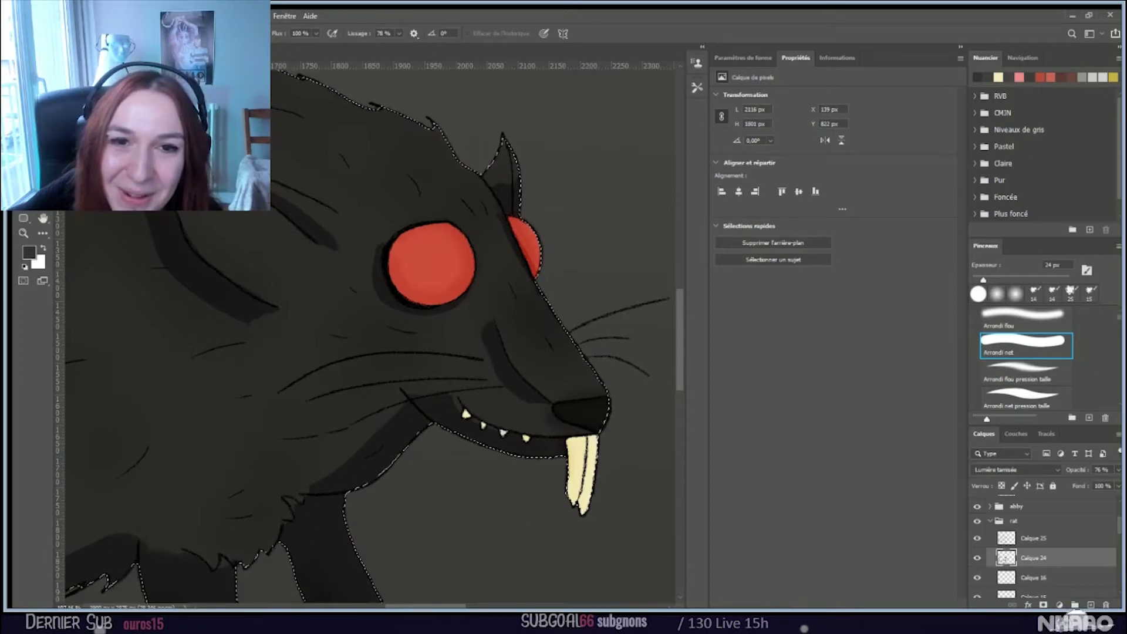
mouse_move(159, 247)
mouse_down()
mouse_move(214, 306)
mouse_move(284, 326)
mouse_up()
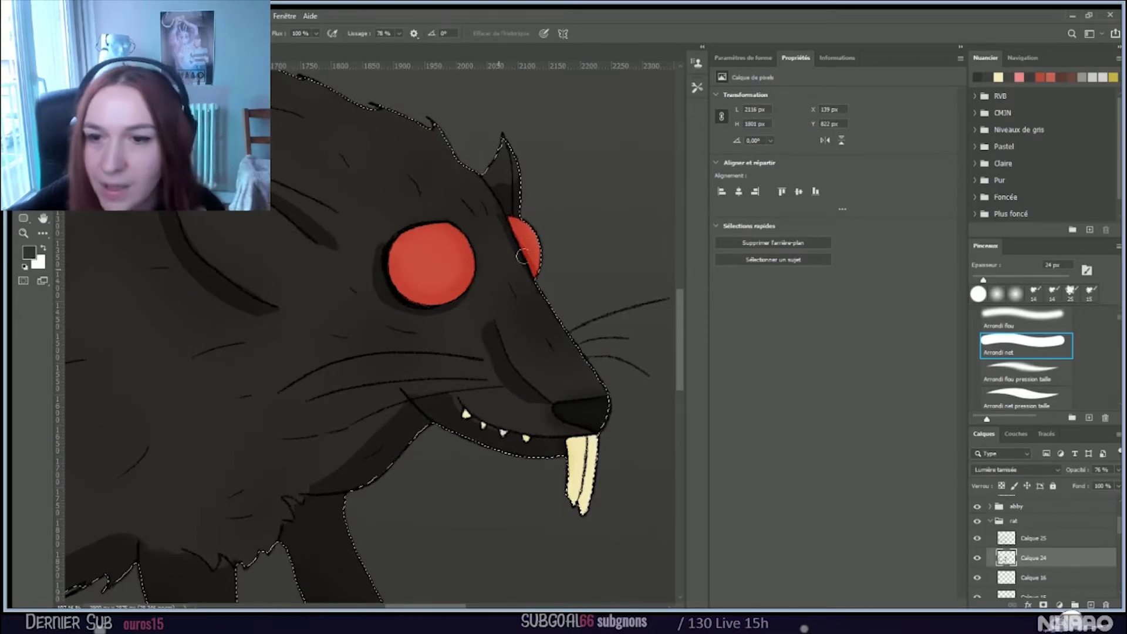
mouse_move(475, 323)
mouse_down()
mouse_move(492, 367)
mouse_move(528, 403)
mouse_up()
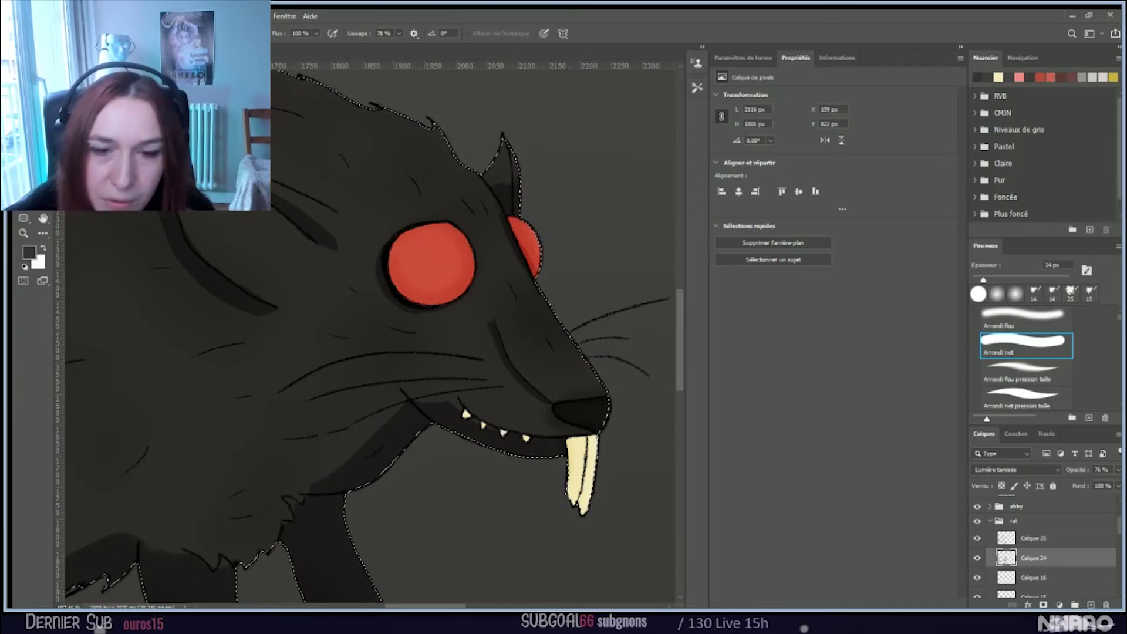
Step: Blend soft shading around the rat's ear and face on Calque 24 with a soft round brush of 76 and 59 px
key(b)
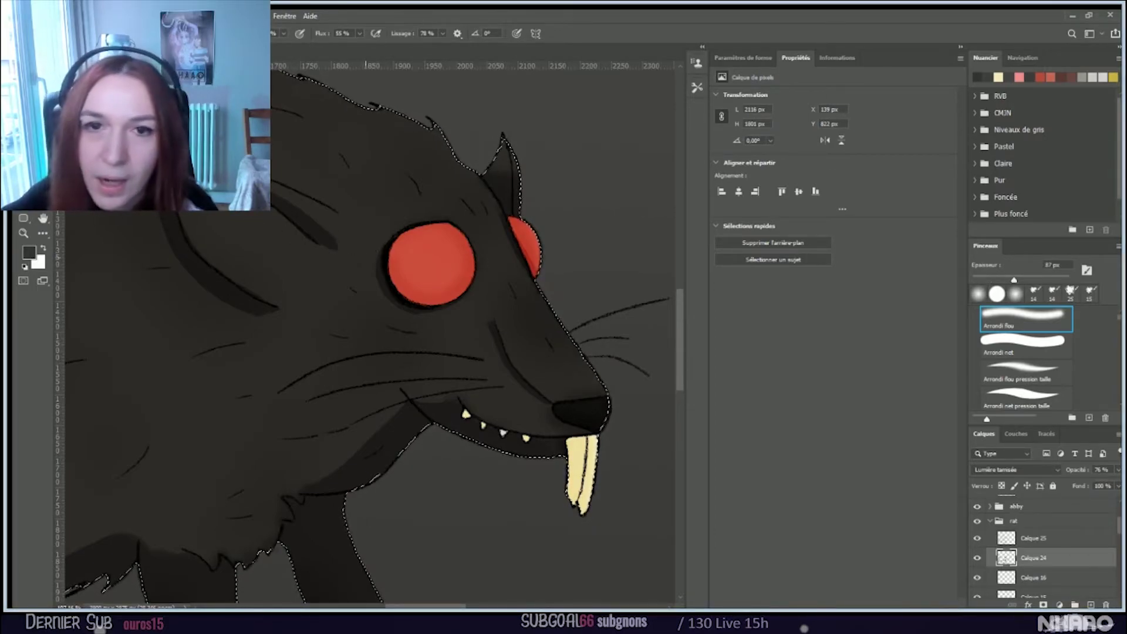
key(bracketright)
key(bracketright)
key(bracketright)
key(bracketright)
key(bracketright)
key(bracketright)
key(bracketleft)
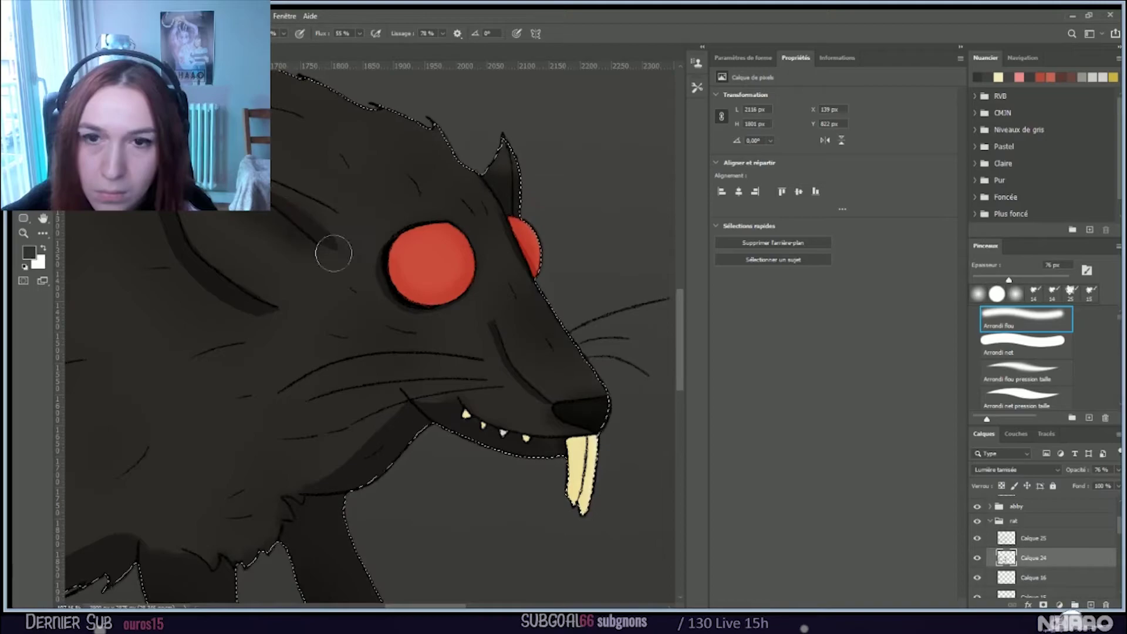
key(bracketleft)
key(bracketleft)
key(bracketleft)
key(bracketright)
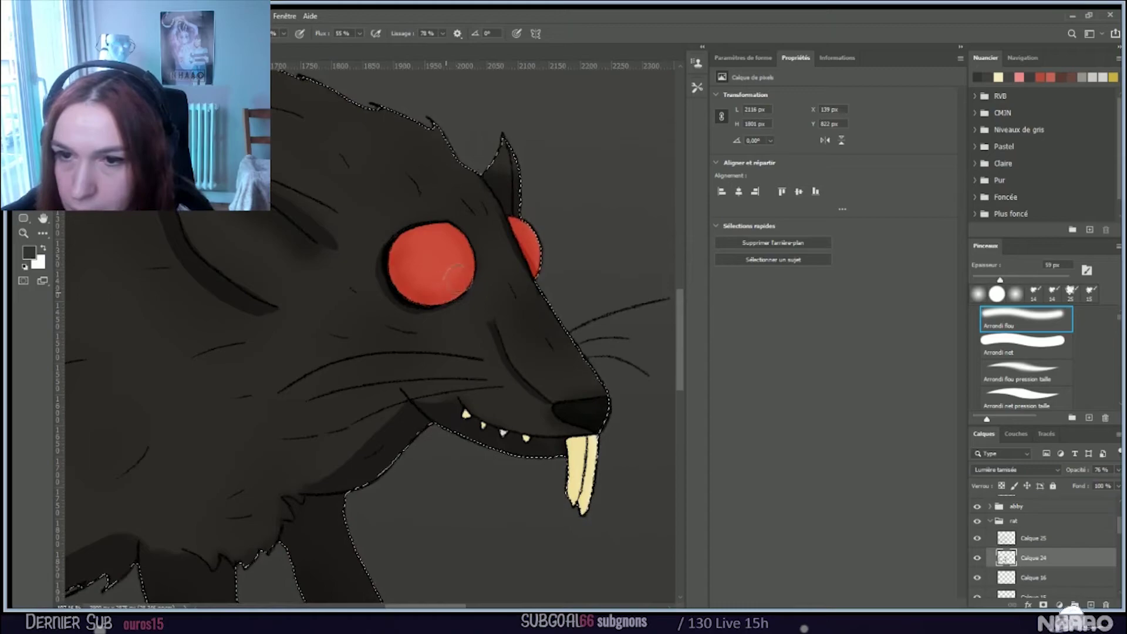
key(ctrl+d)
key(ctrl+z)
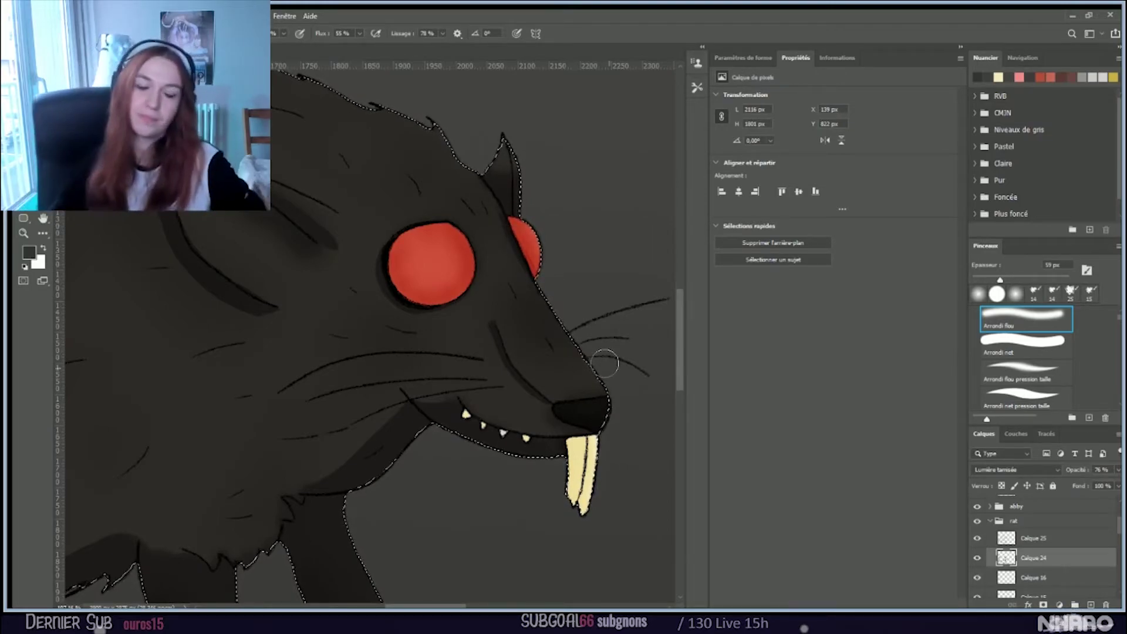
Step: Darken the rat's whole body with smooth shading on Calque 24, enlarging the soft round brush to 323 px
scroll(449, 346, down, 8)
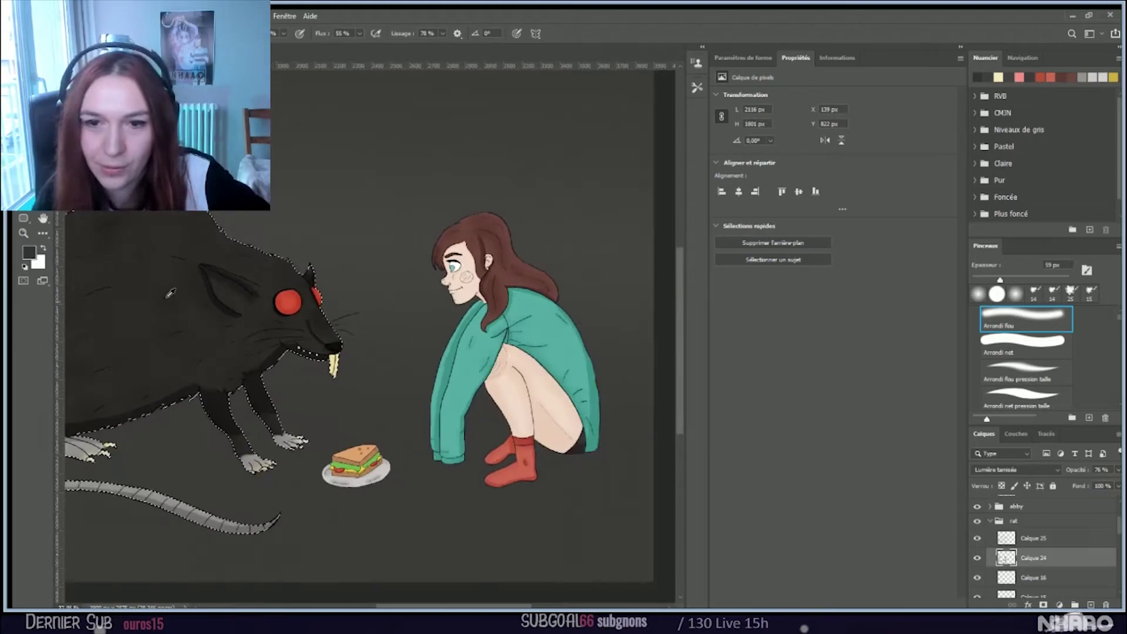
scroll(170, 292, down, 2)
scroll(111, 323, up, 3)
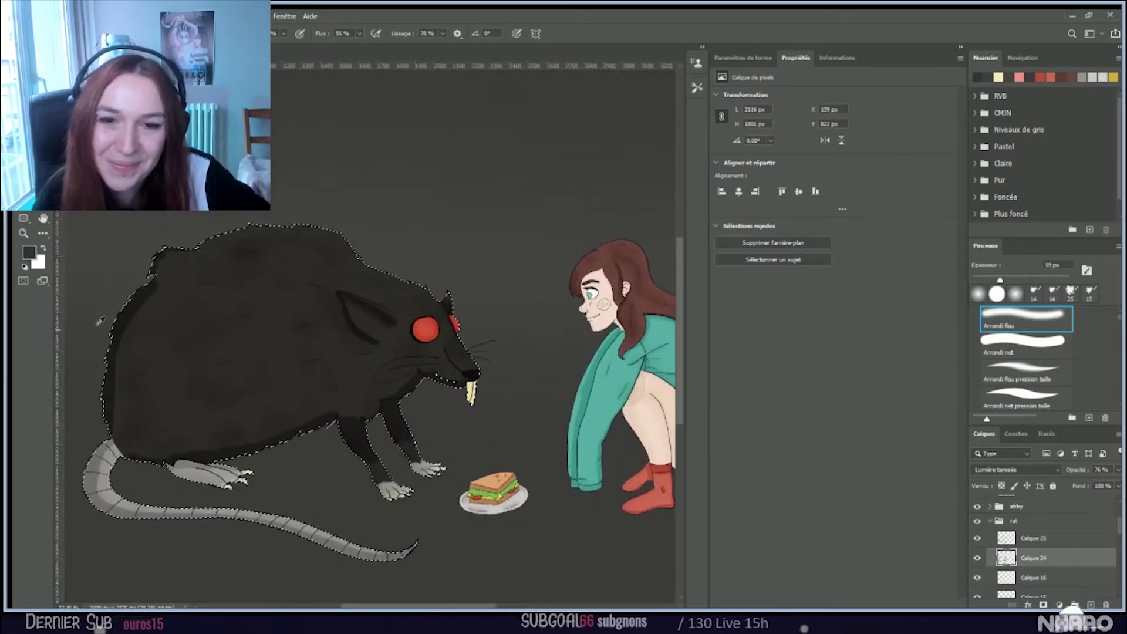
scroll(100, 321, up, 1)
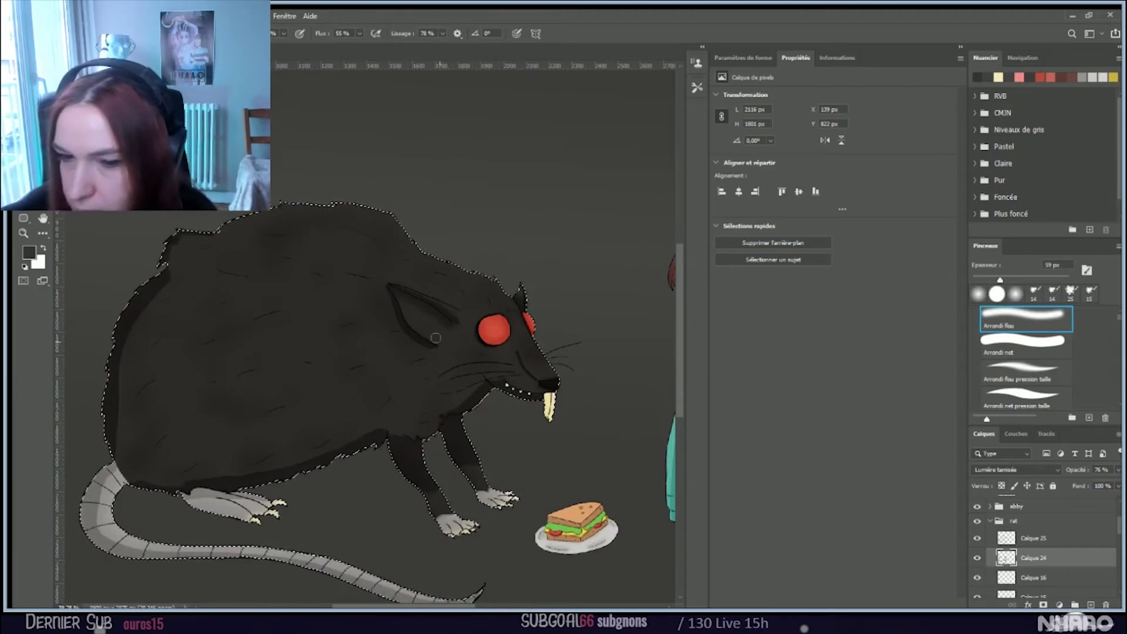
key(bracketright)
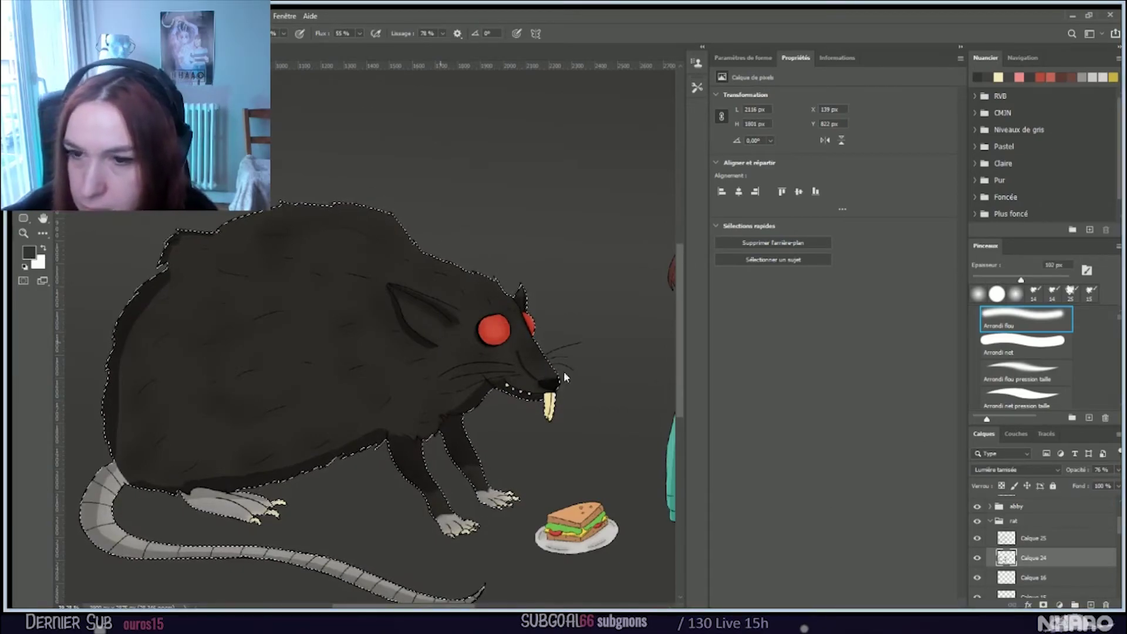
key(bracketright)
key(bracketright)
key(bracketright)
key(bracketright)
key(bracketright)
key(ctrl+d)
key(ctrl+z)
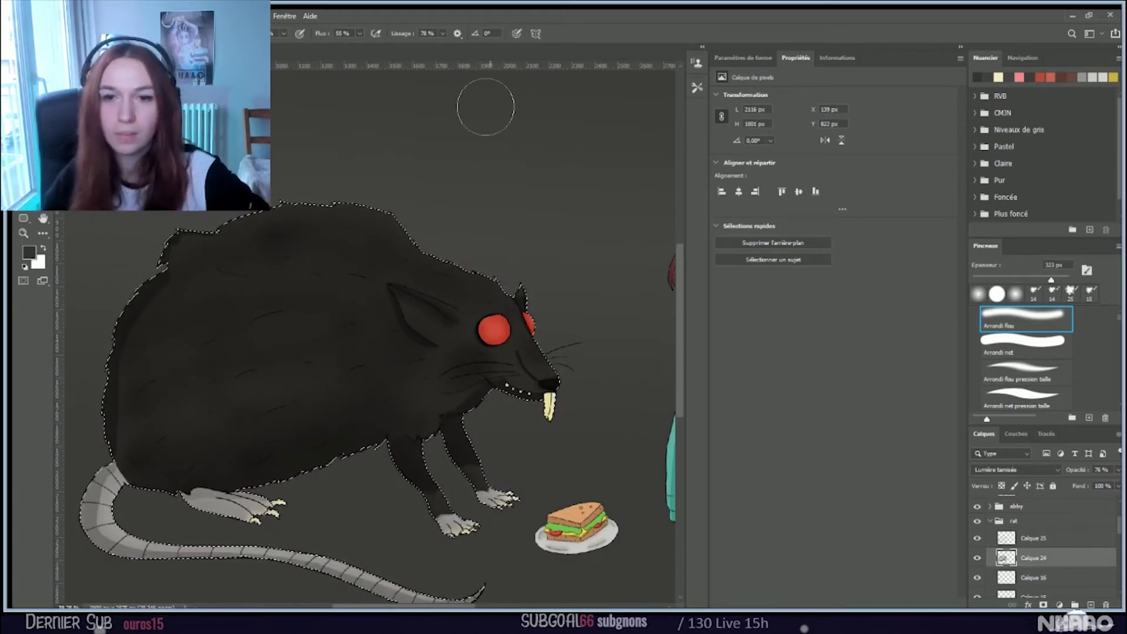
Step: Review the full illustration and deselect the rat's silhouette
key(ctrl+0)
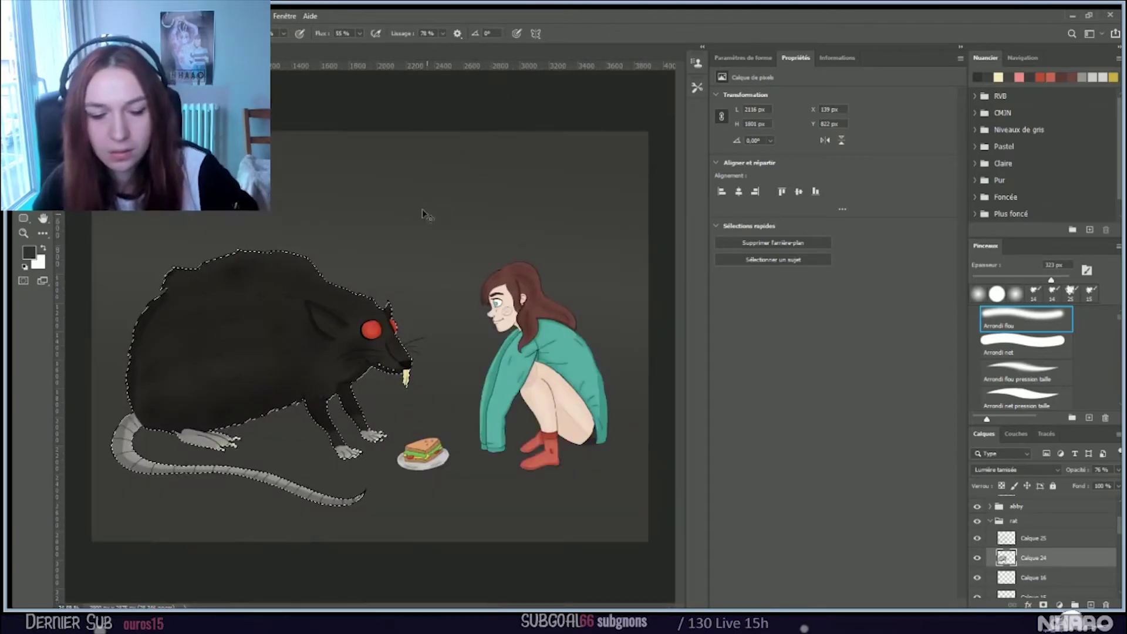
scroll(132, 268, up, 3)
scroll(407, 246, down, 5)
scroll(335, 253, up, 2)
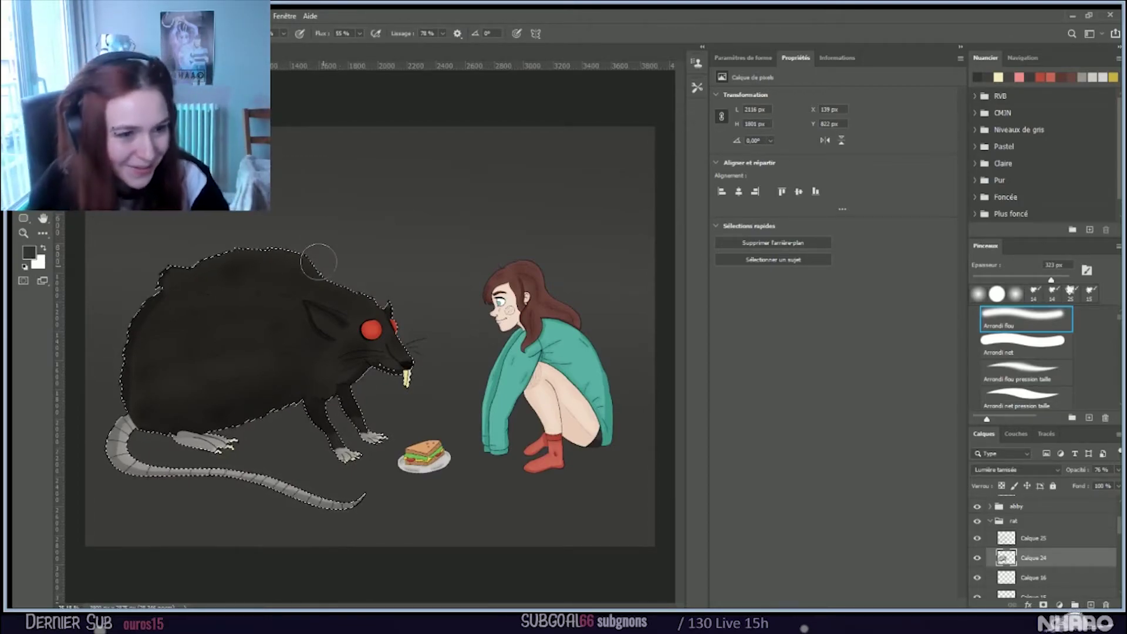
key(ctrl+d)
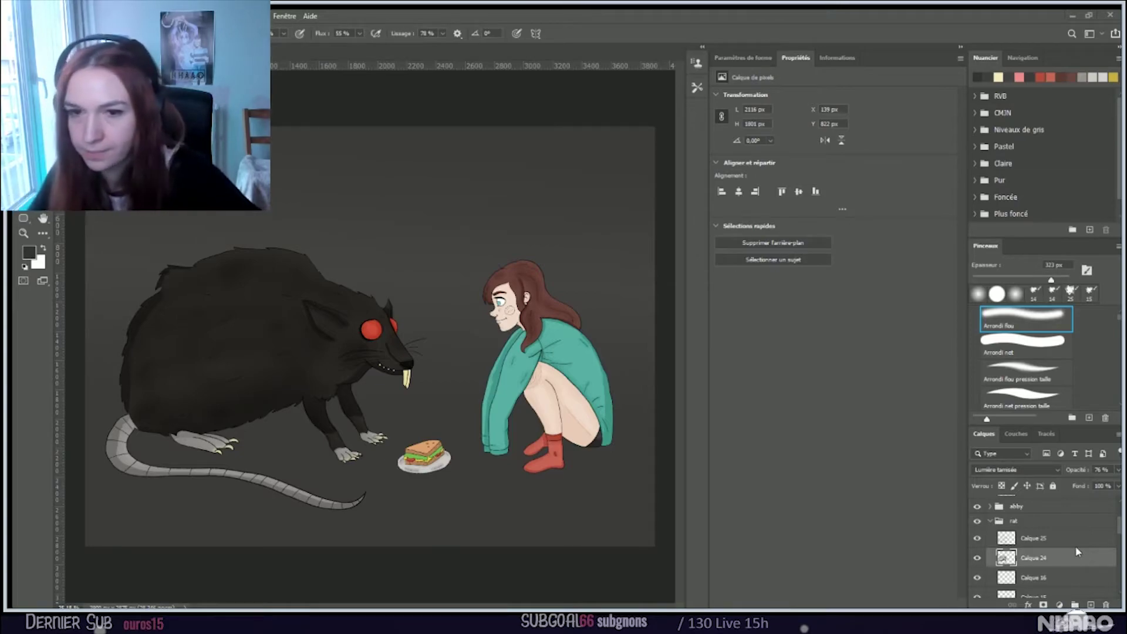
Step: Load the girl's silhouette from Calque 7 as a selection and add a new layer at the top of the abby group
scroll(1076, 544, up, 1)
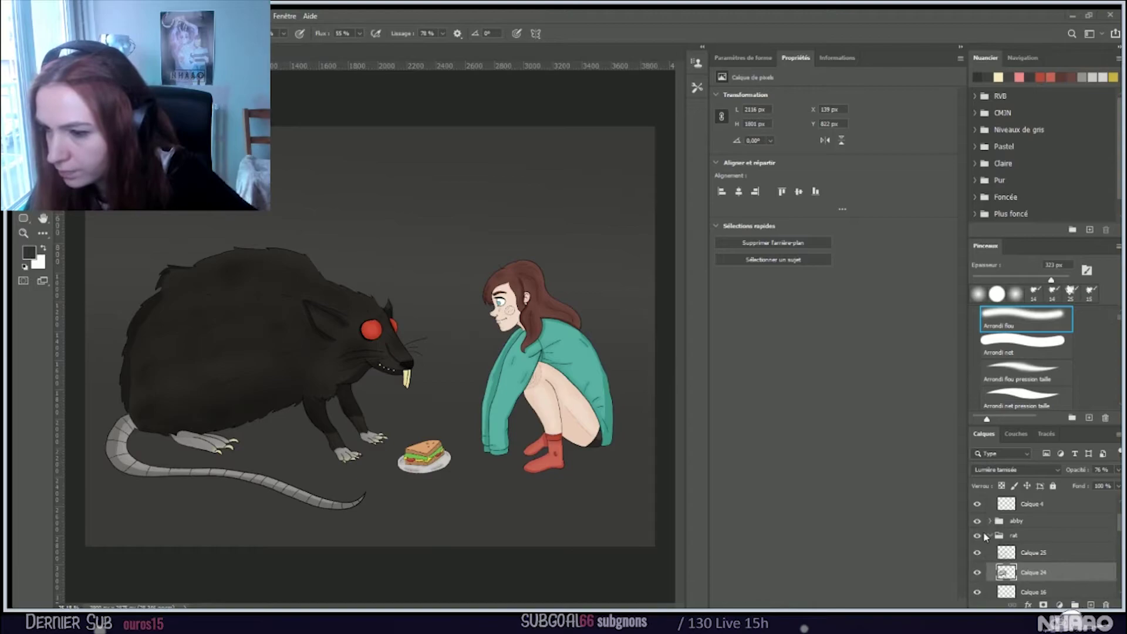
scroll(1005, 534, up, 2)
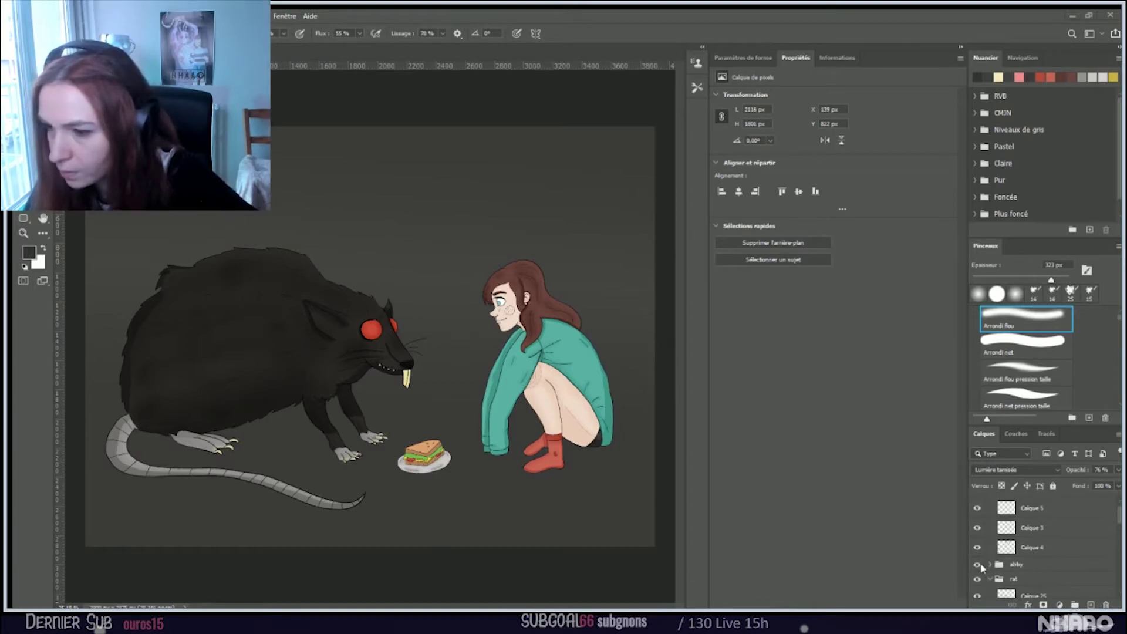
click(989, 564)
scroll(1005, 537, down, 4)
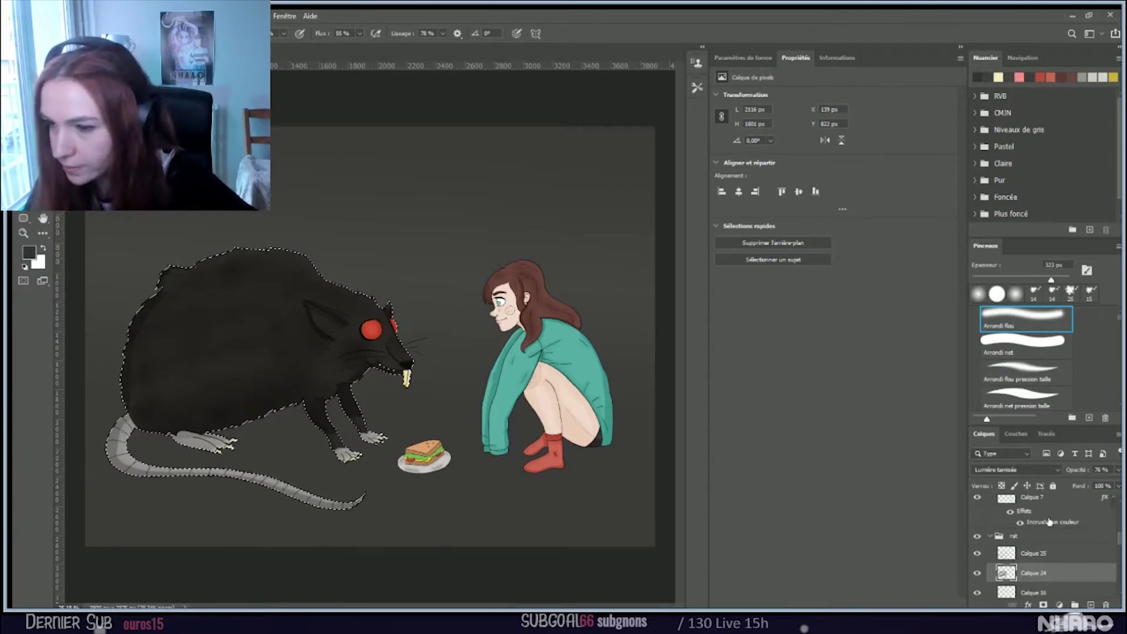
ctrl+click(1007, 511)
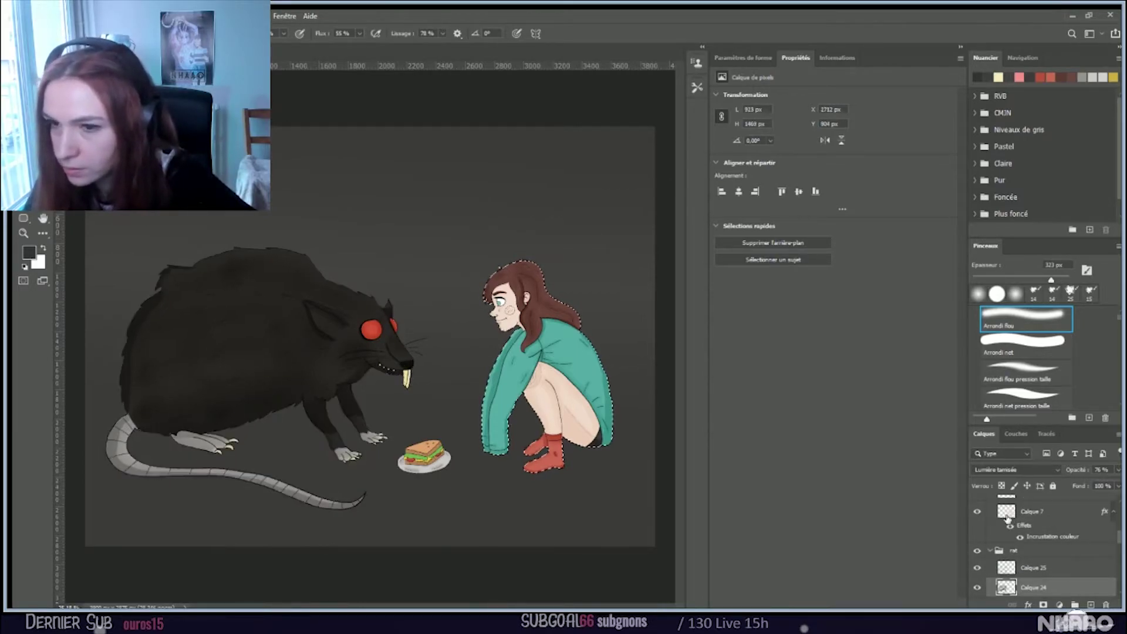
scroll(1006, 516, up, 4)
click(1090, 605)
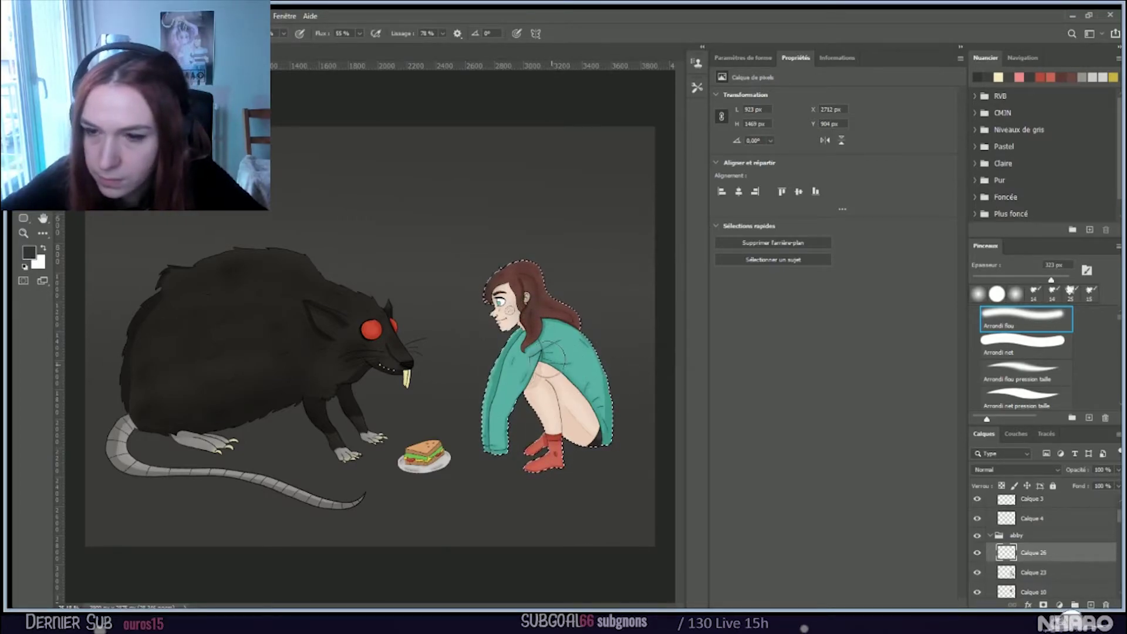
Step: Shade the girl's back, sleeve and thigh on Calque 26 with the 323 px soft round brush
drag(547, 359, 619, 481)
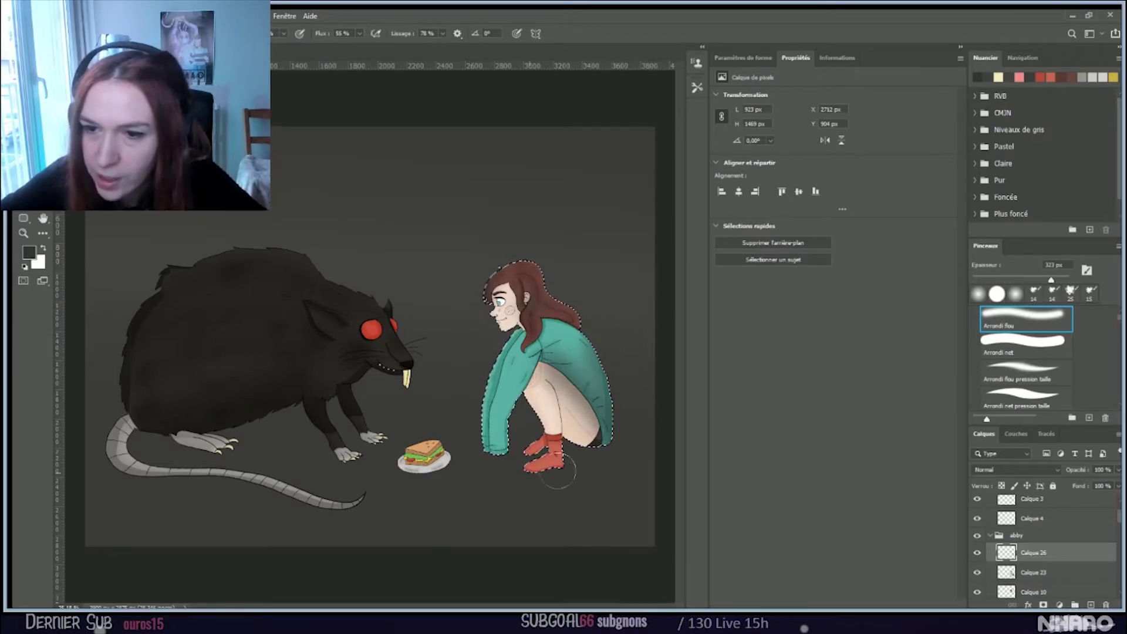
scroll(590, 458, up, 1)
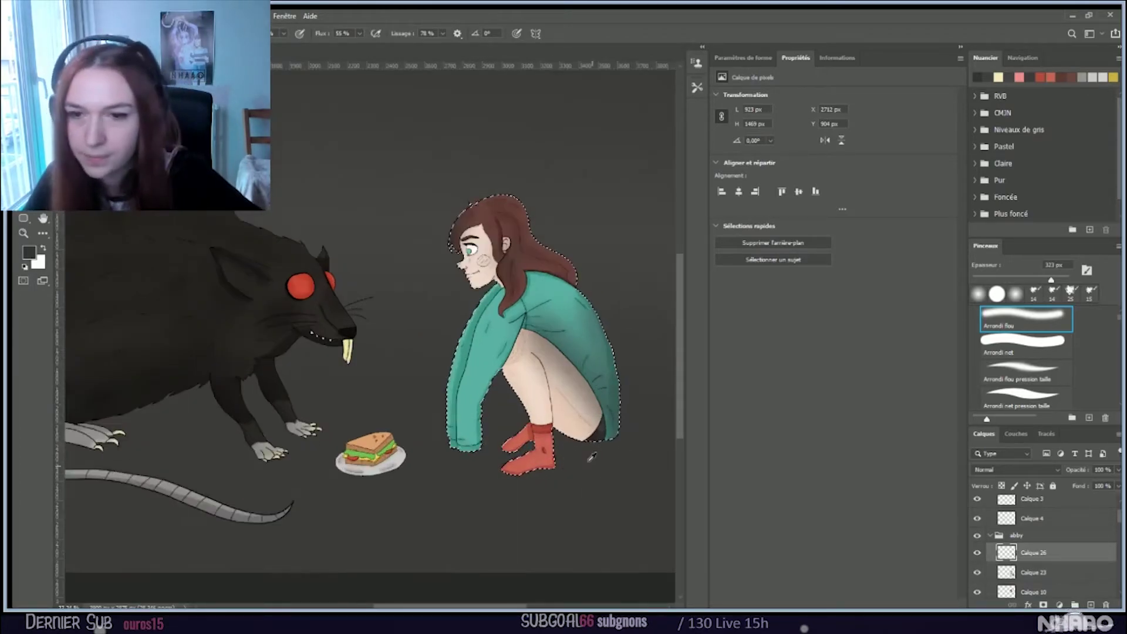
scroll(592, 456, up, 1)
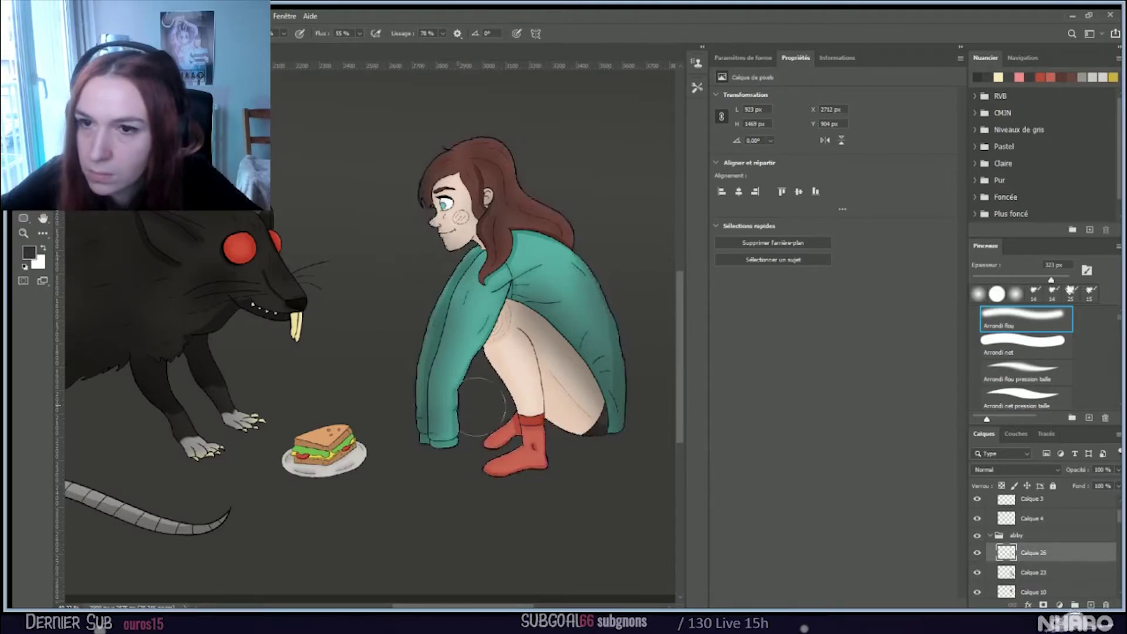
key(ctrl+d)
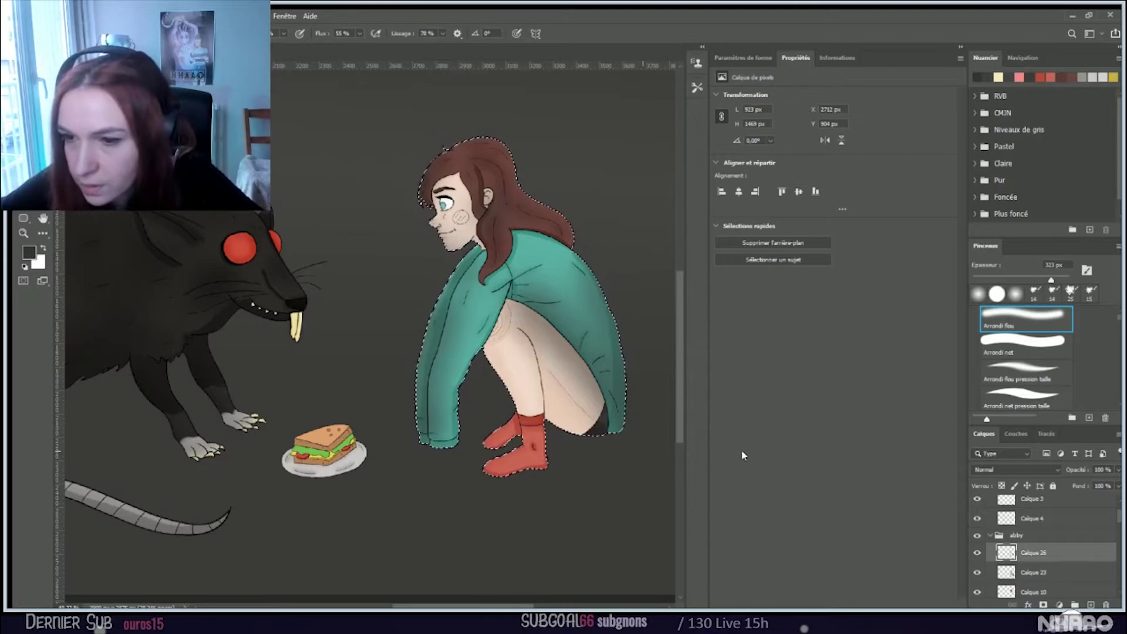
Step: Shade the underside of the girl's thigh on Calque 26 with a 175 px soft round brush
key(bracketleft)
key(bracketleft)
key(bracketleft)
key(bracketleft)
key(bracketleft)
key(bracketleft)
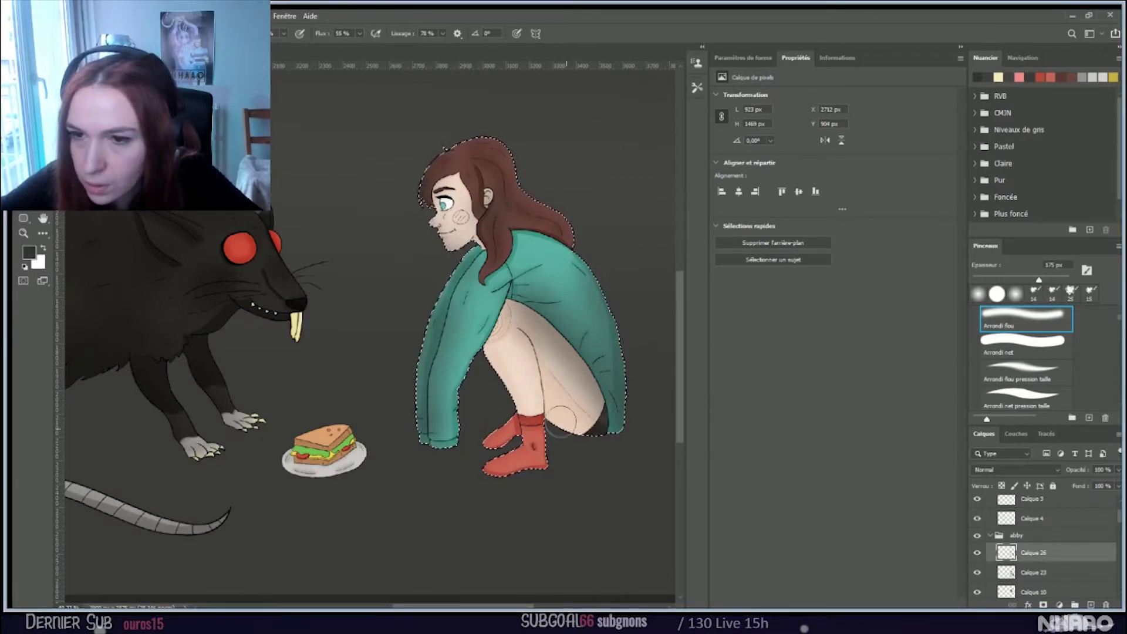
key(ctrl+d)
key(ctrl+z)
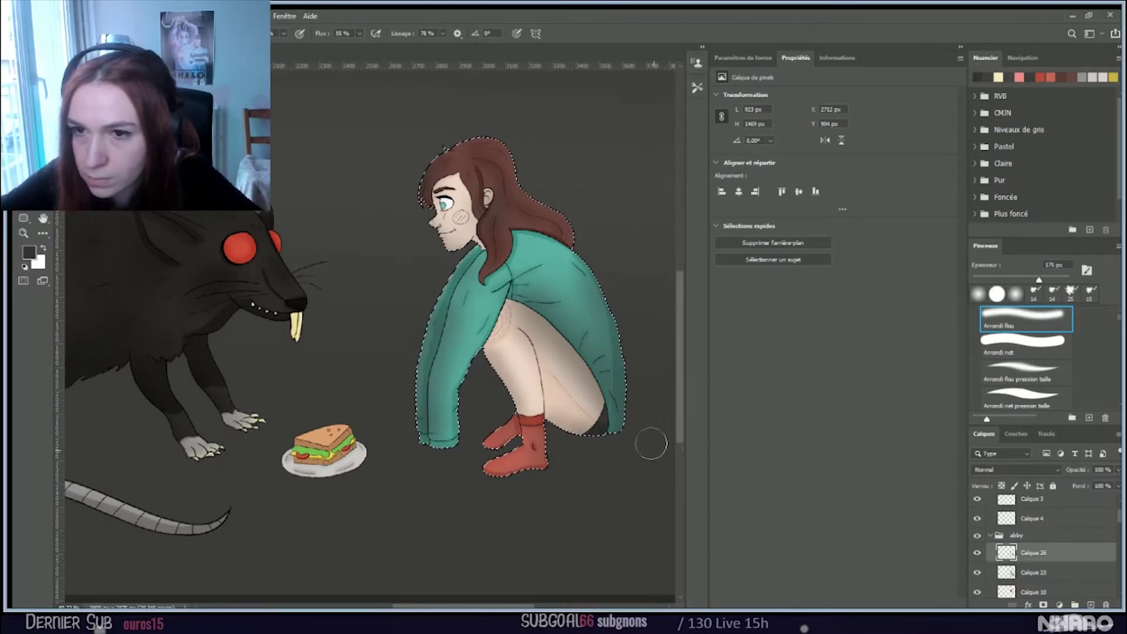
Step: Review the girl's shading within the full illustration and save the document
scroll(495, 394, down, 1)
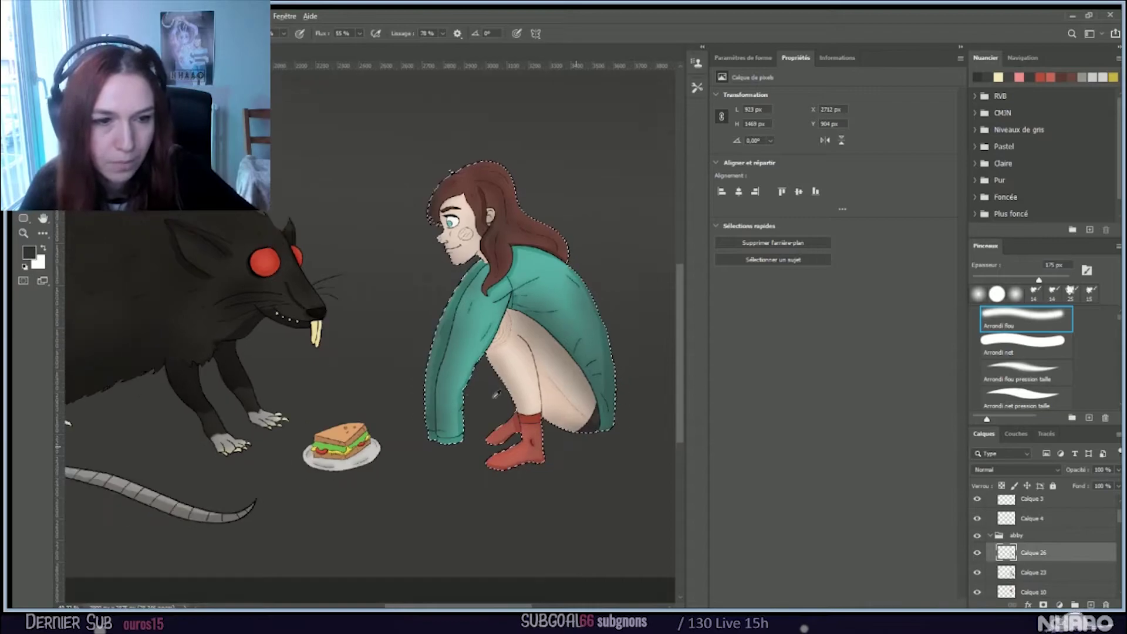
scroll(496, 393, down, 4)
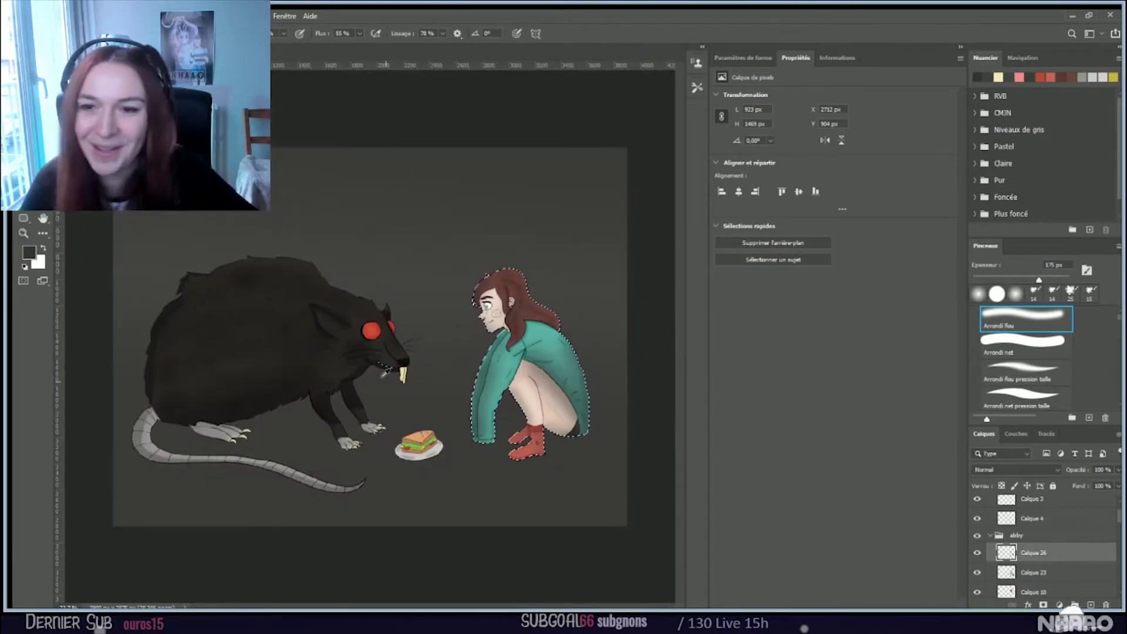
scroll(386, 372, down, 1)
key(ctrl+s)
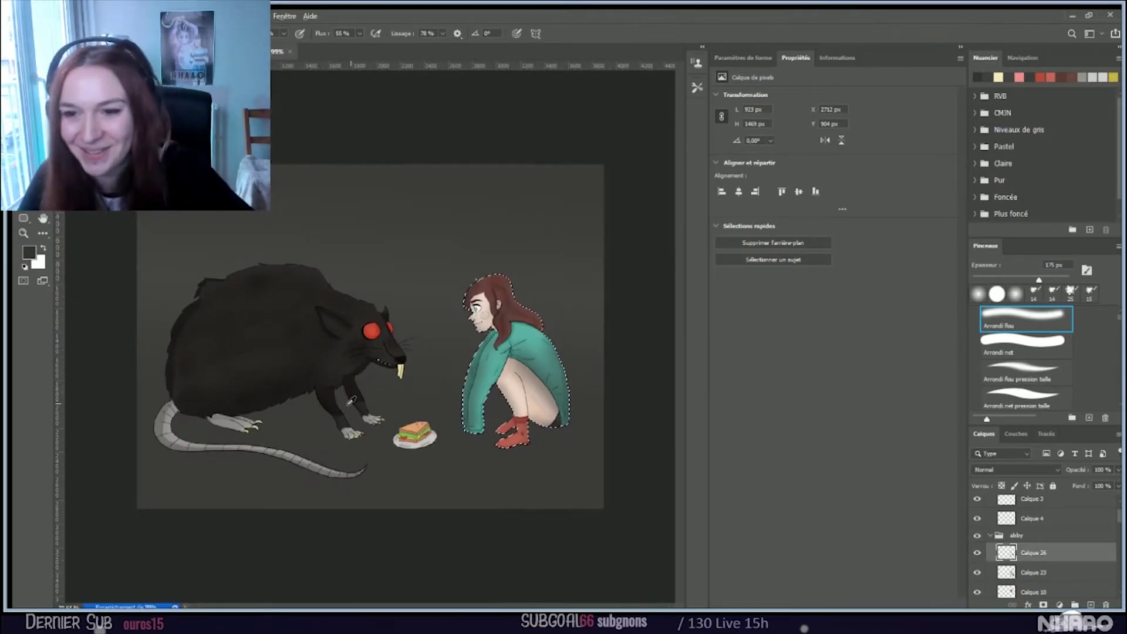
Step: Load the sandwich and plate silhouette from Calque 9 as a selection and add a new layer above it
scroll(364, 390, up, 5)
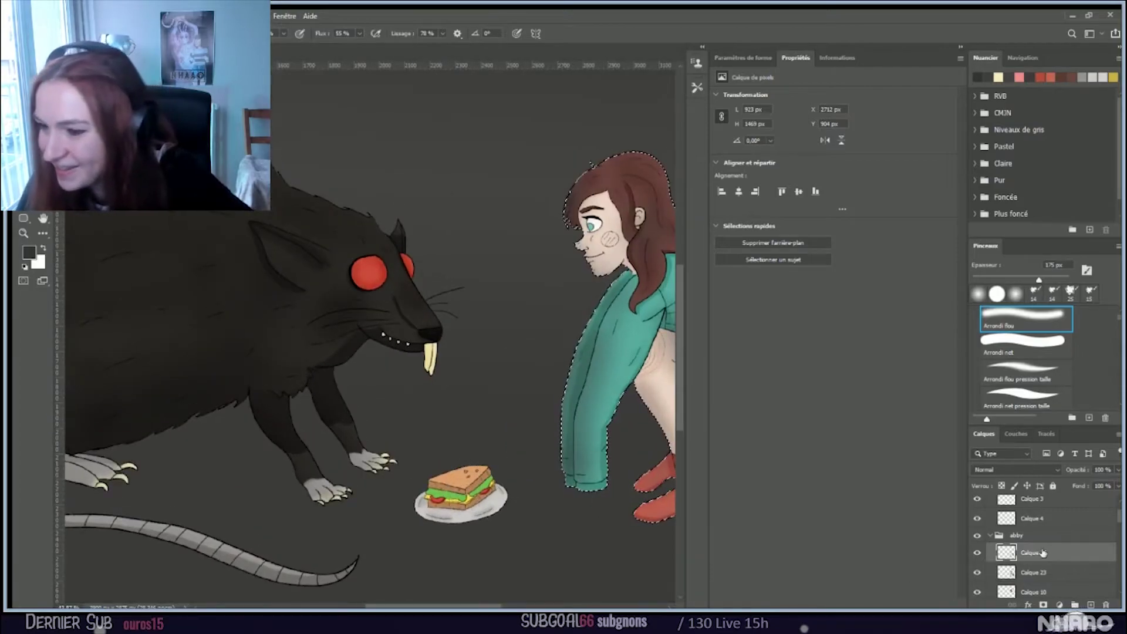
scroll(1042, 552, down, 5)
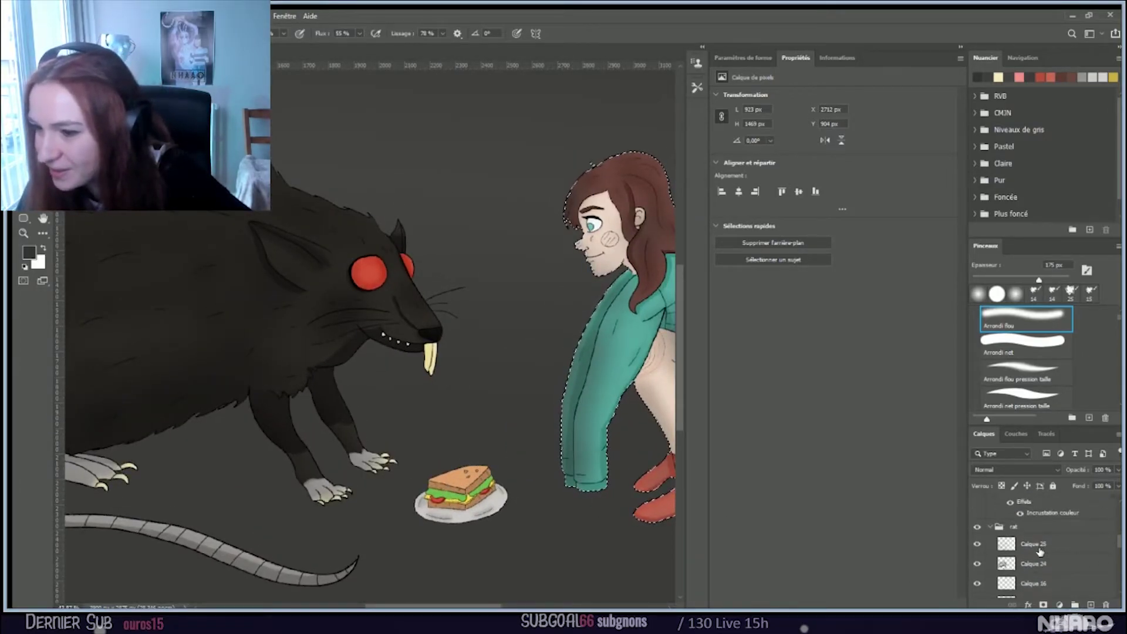
scroll(1040, 551, down, 8)
scroll(1033, 543, up, 2)
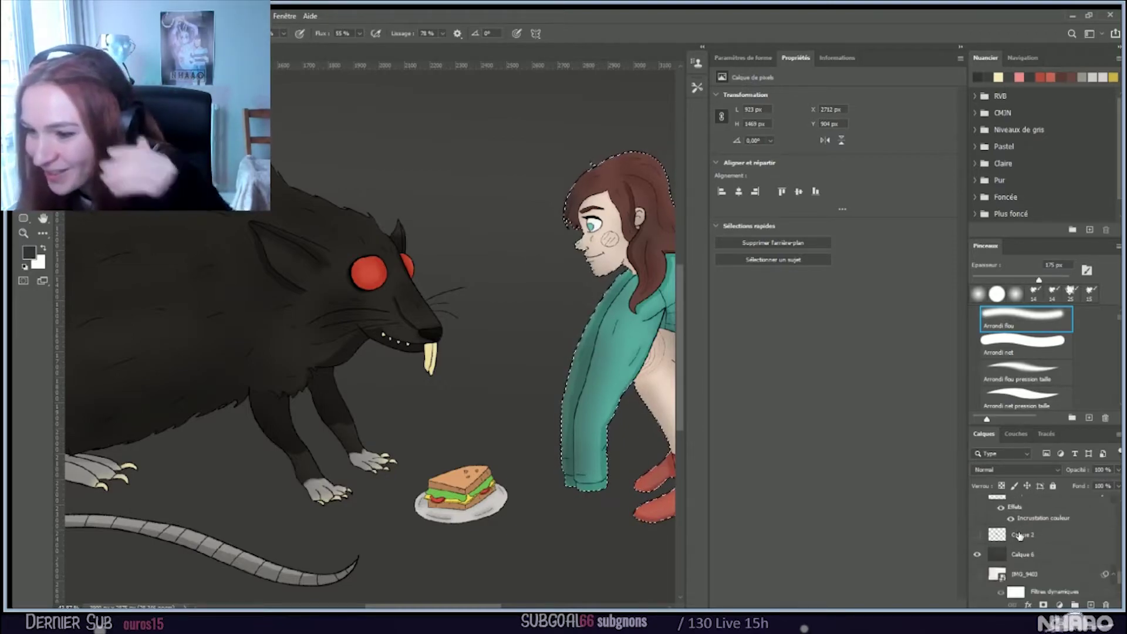
scroll(1019, 536, up, 5)
scroll(1019, 535, down, 2)
click(977, 516)
click(975, 515)
click(997, 515)
ctrl+click(998, 515)
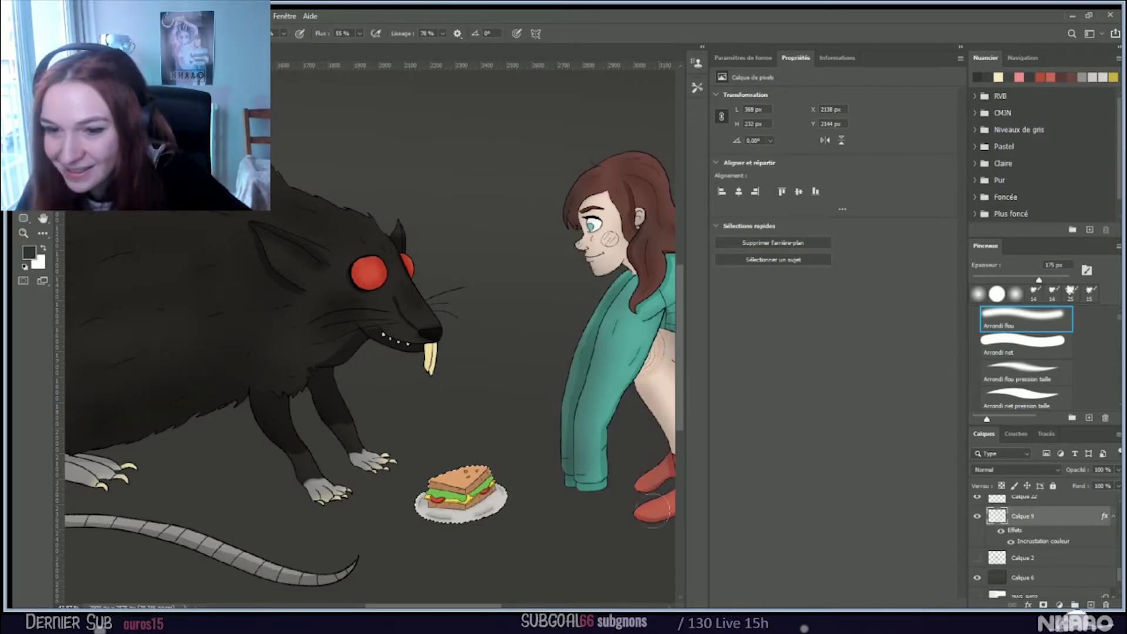
click(1091, 605)
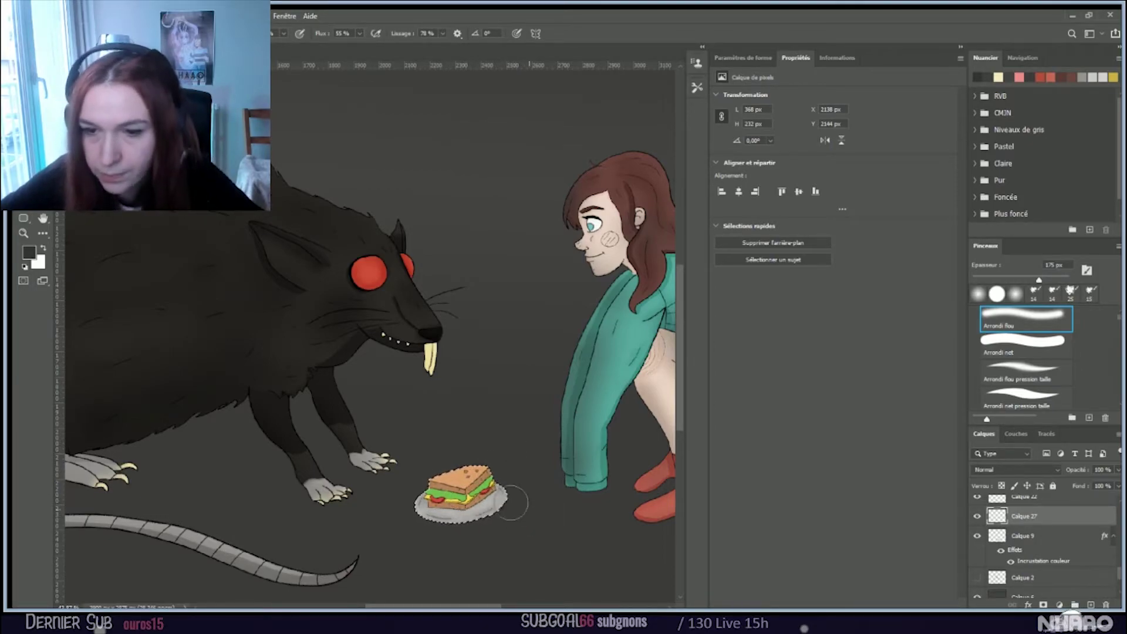
Step: Move Calque 27 up the layer stack to sit directly above Calque 19
scroll(493, 502, up, 6)
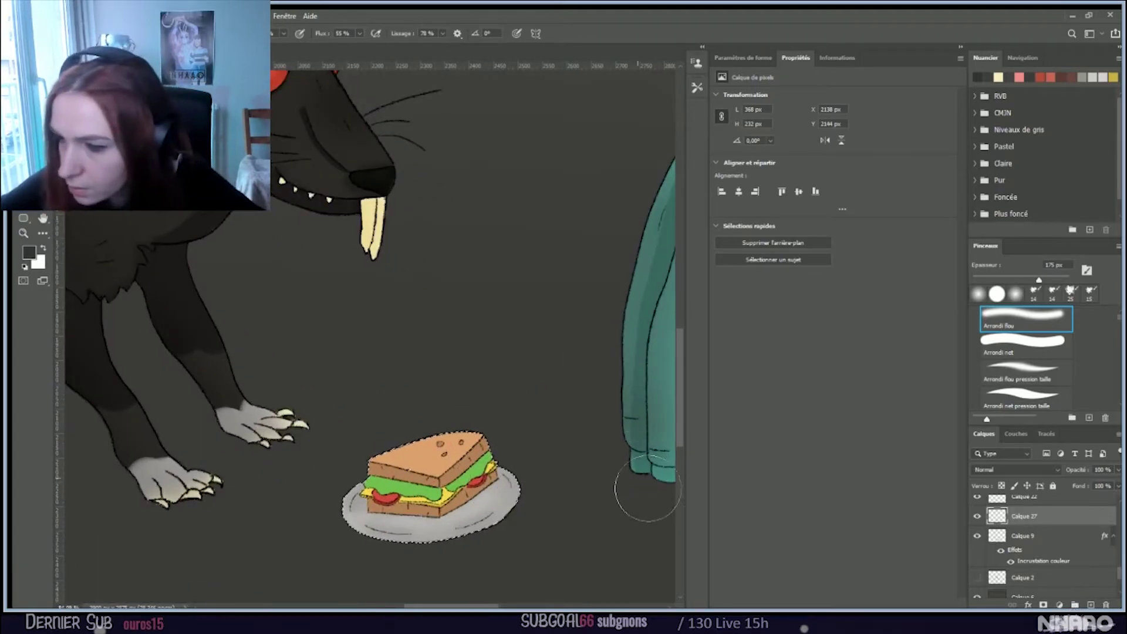
scroll(1062, 543, up, 3)
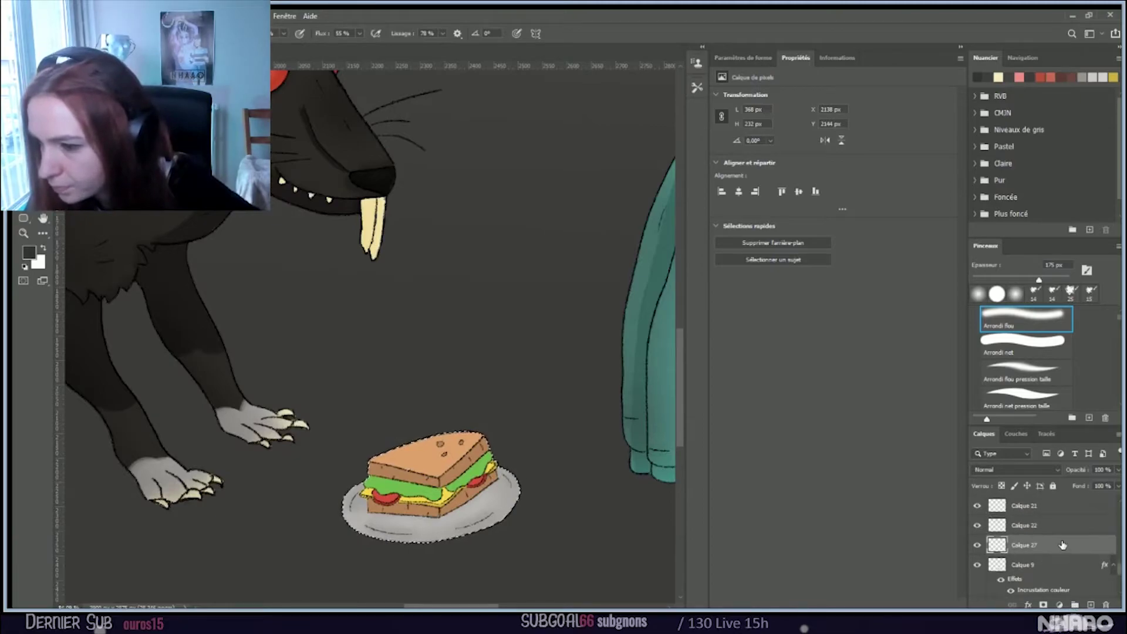
scroll(1063, 546, up, 3)
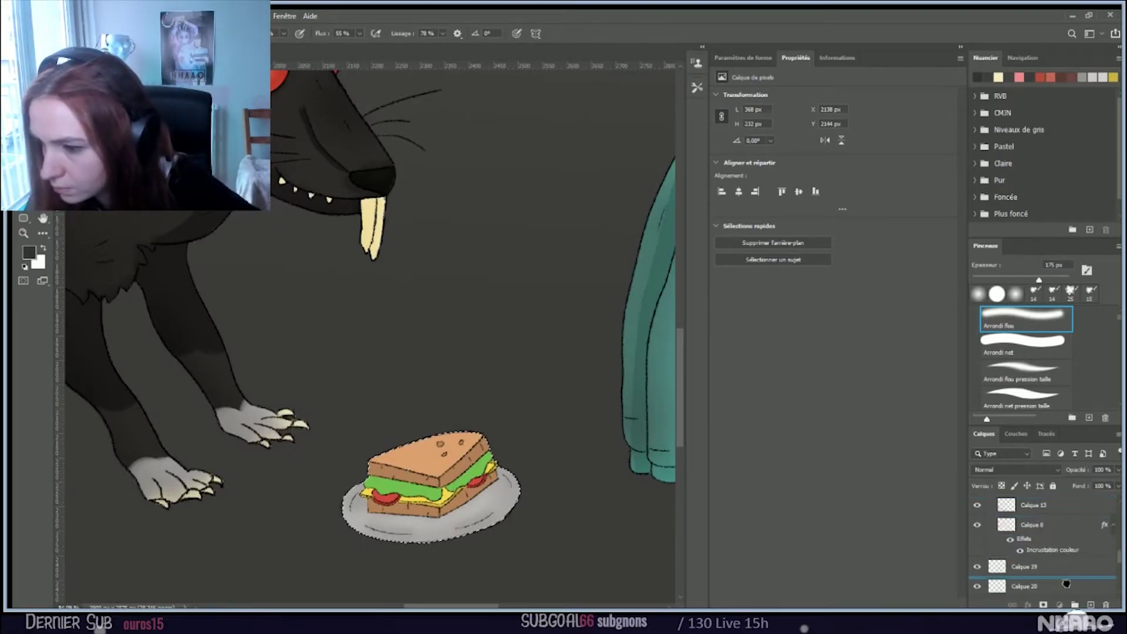
drag(1063, 560, 1062, 564)
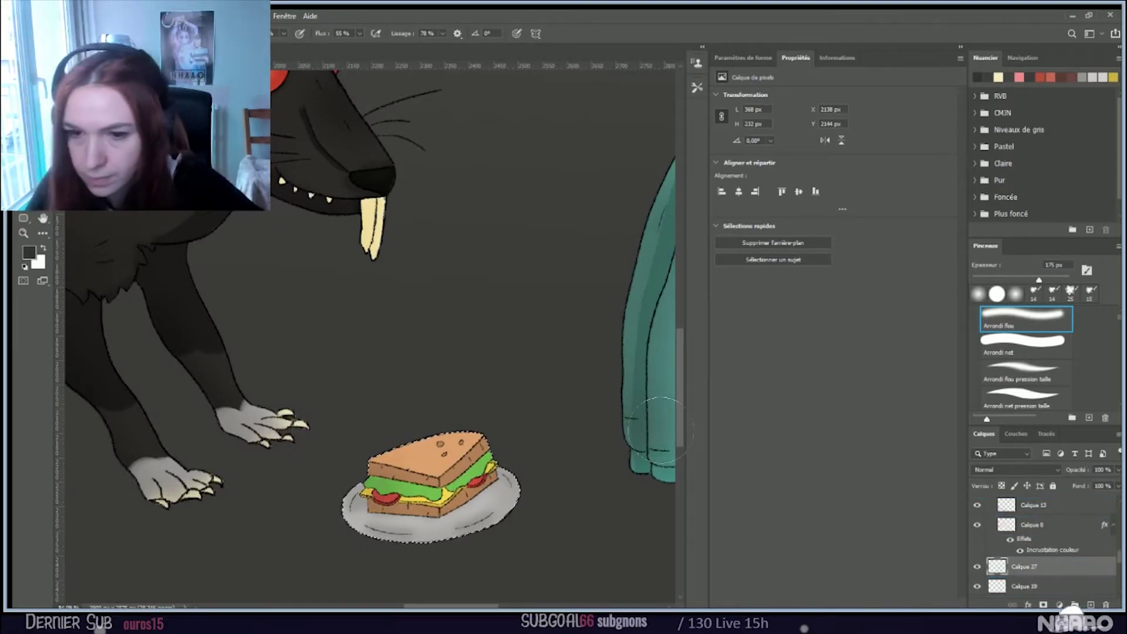
Step: Shade the sandwich and plate on Calque 27 with the soft round brush at 100 px and 73 px
key(bracketleft)
key(bracketleft)
key(bracketleft)
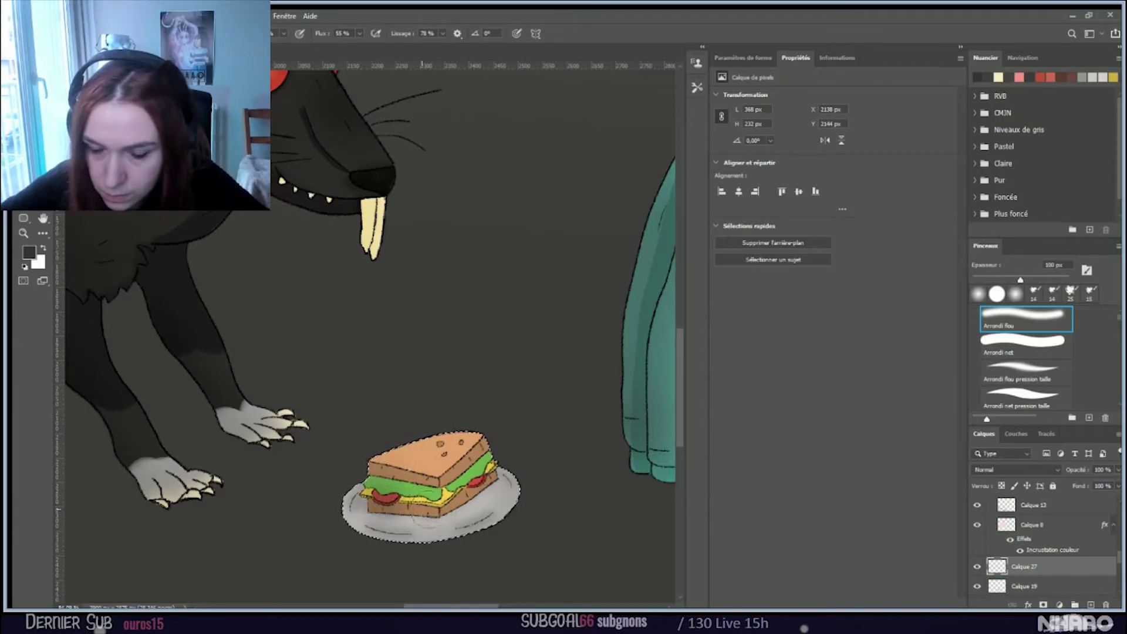
alt+right_click(561, 452)
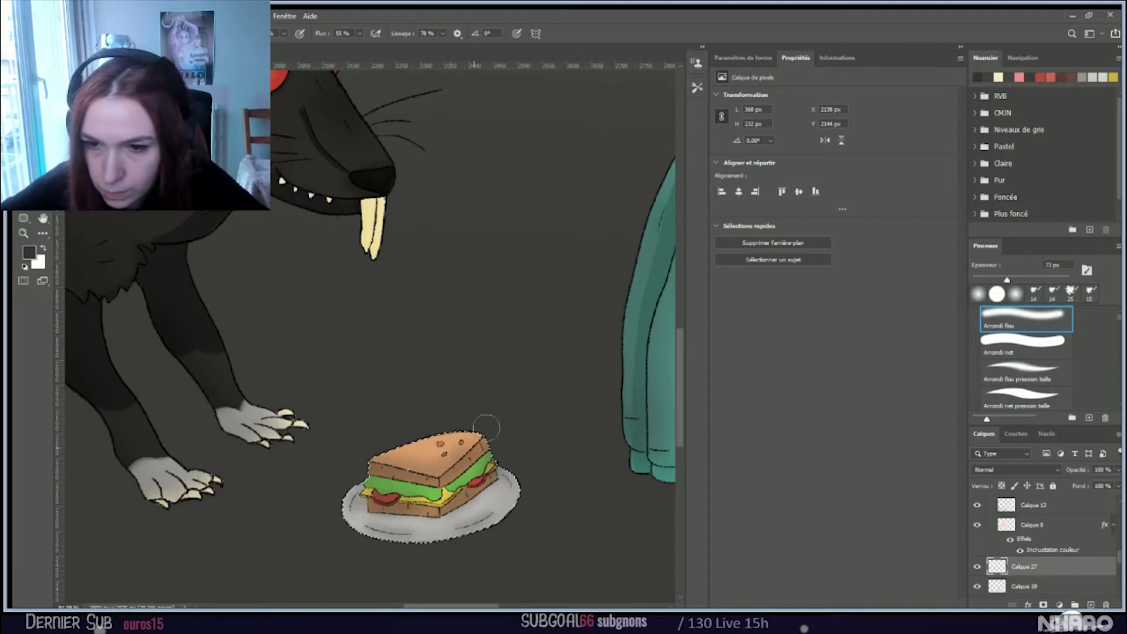
Step: Examine the whole illustration to compare the shading on the rat, the sandwich and the girl
scroll(476, 395, down, 2)
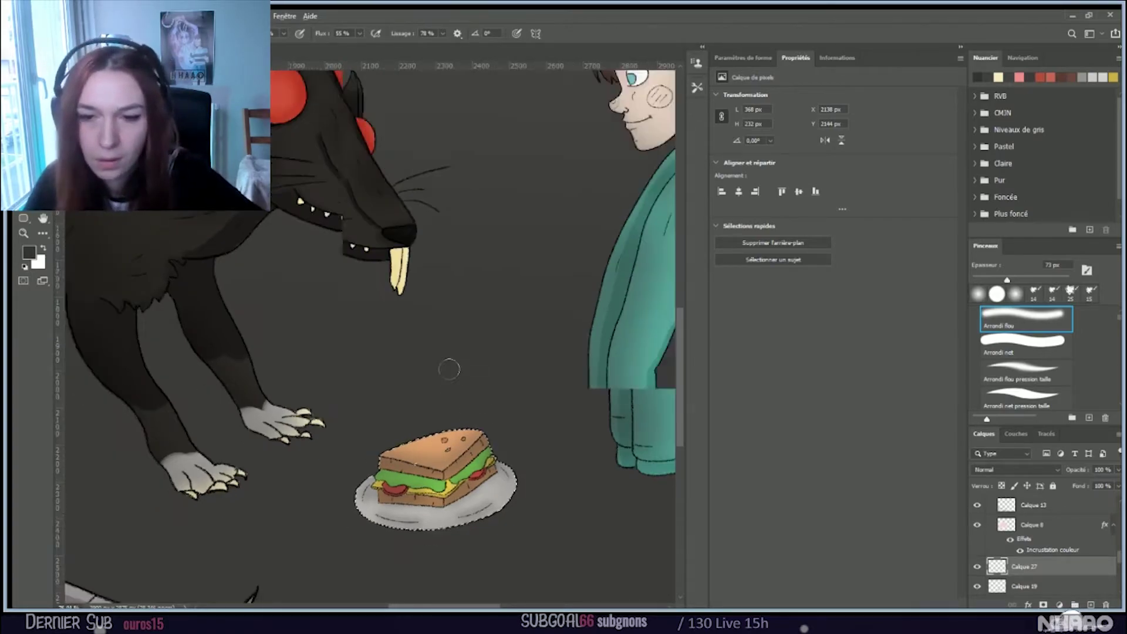
scroll(449, 369, down, 4)
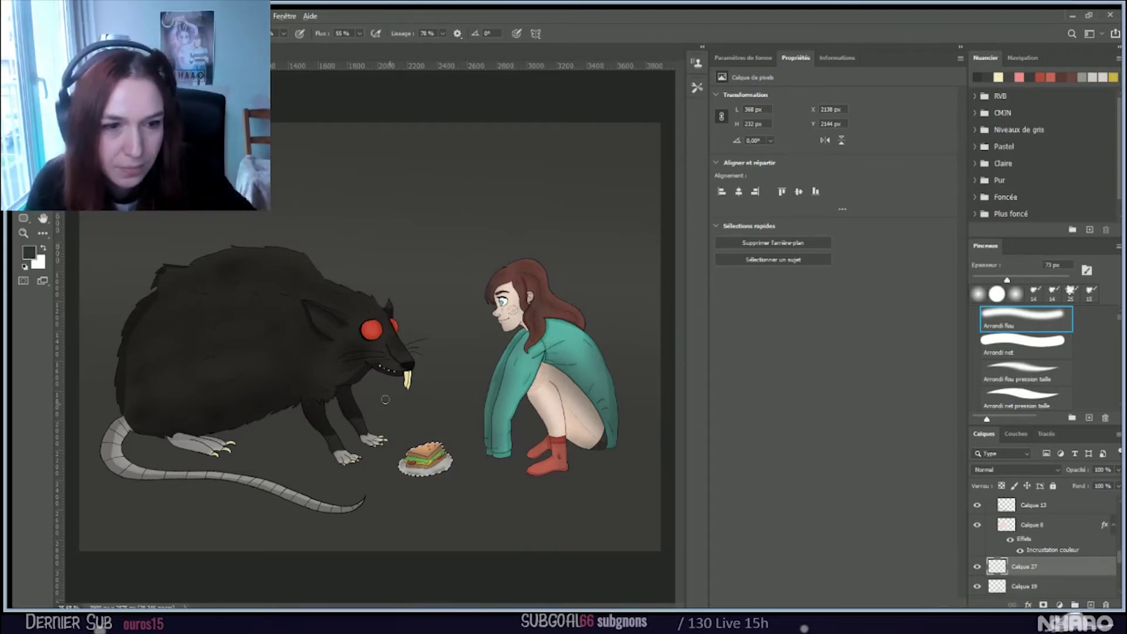
scroll(385, 399, down, 1)
key(ctrl+plus)
key(ctrl+plus)
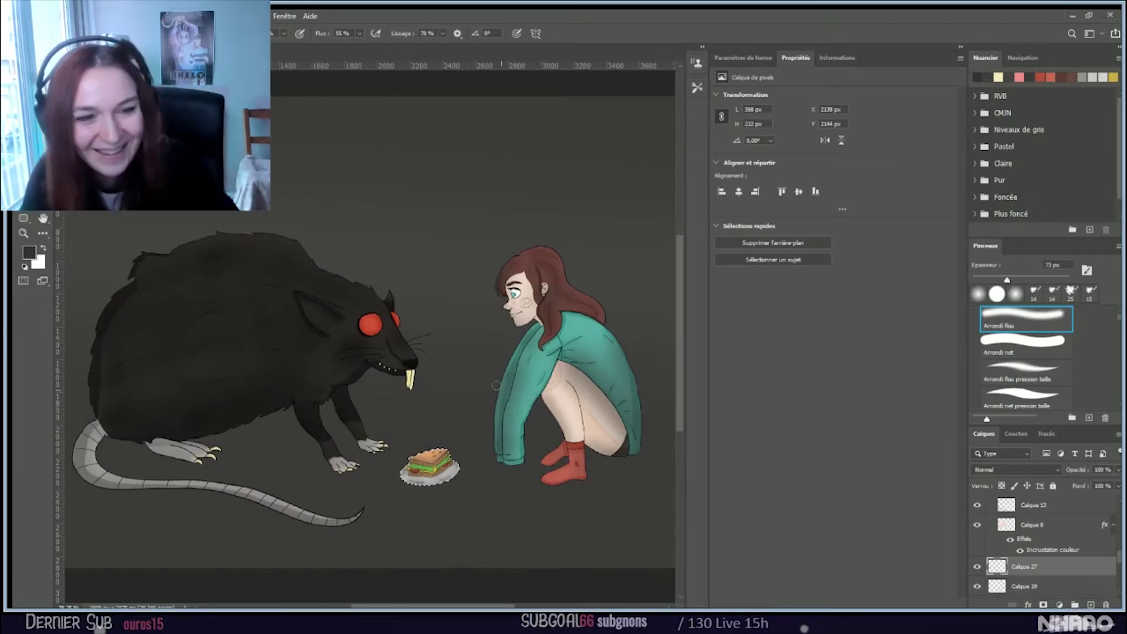
key(ctrl+minus)
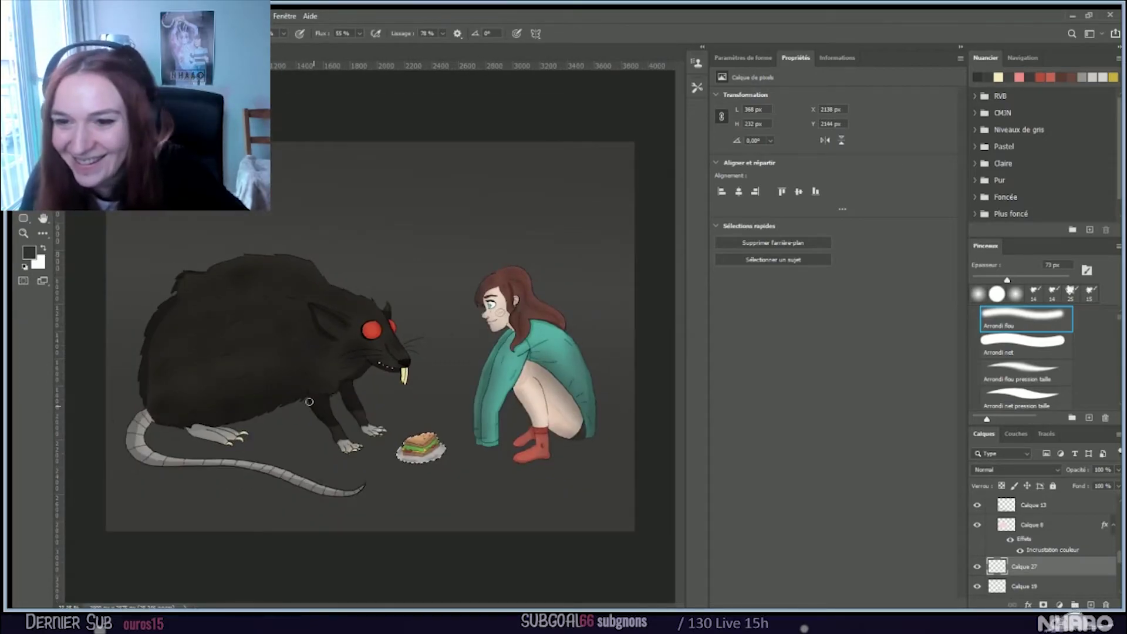
scroll(377, 394, up, 1)
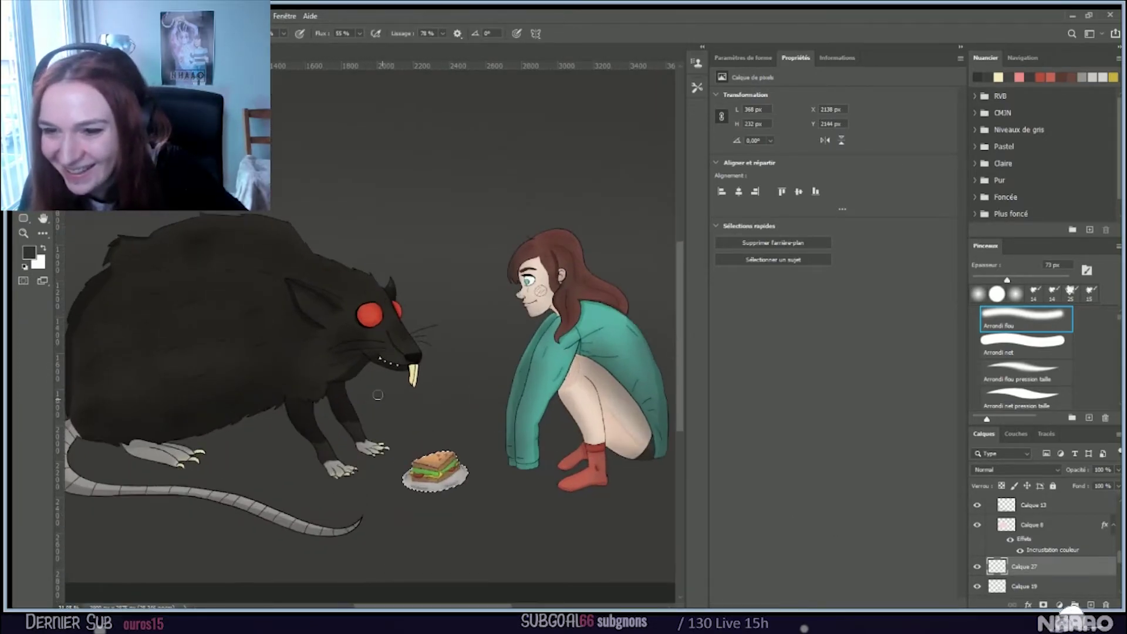
scroll(382, 390, down, 1)
scroll(1054, 543, down, 3)
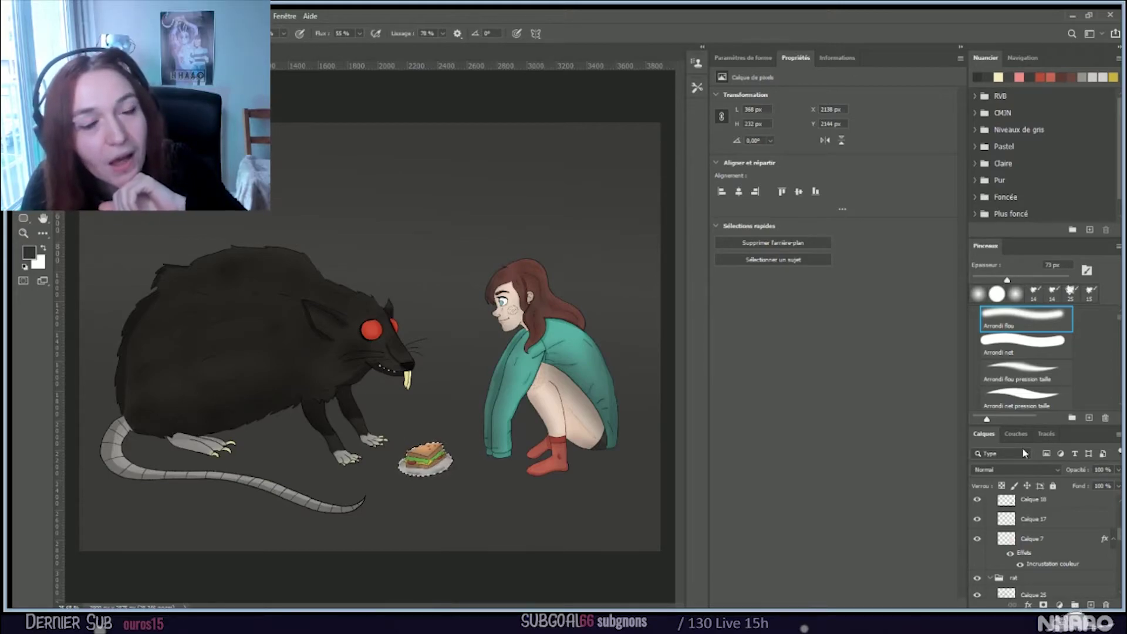
Step: Add a new layer above the dark background layer Calque 6 and hide Calque 6
scroll(1050, 528, down, 2)
click(1033, 566)
scroll(1074, 538, down, 3)
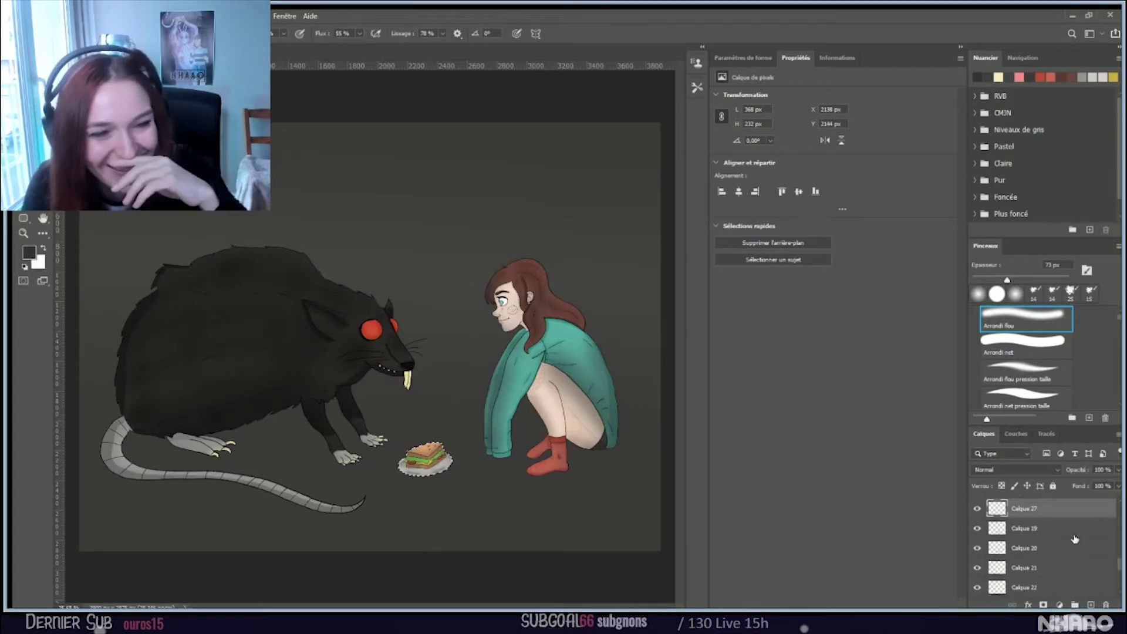
scroll(1067, 531, down, 3)
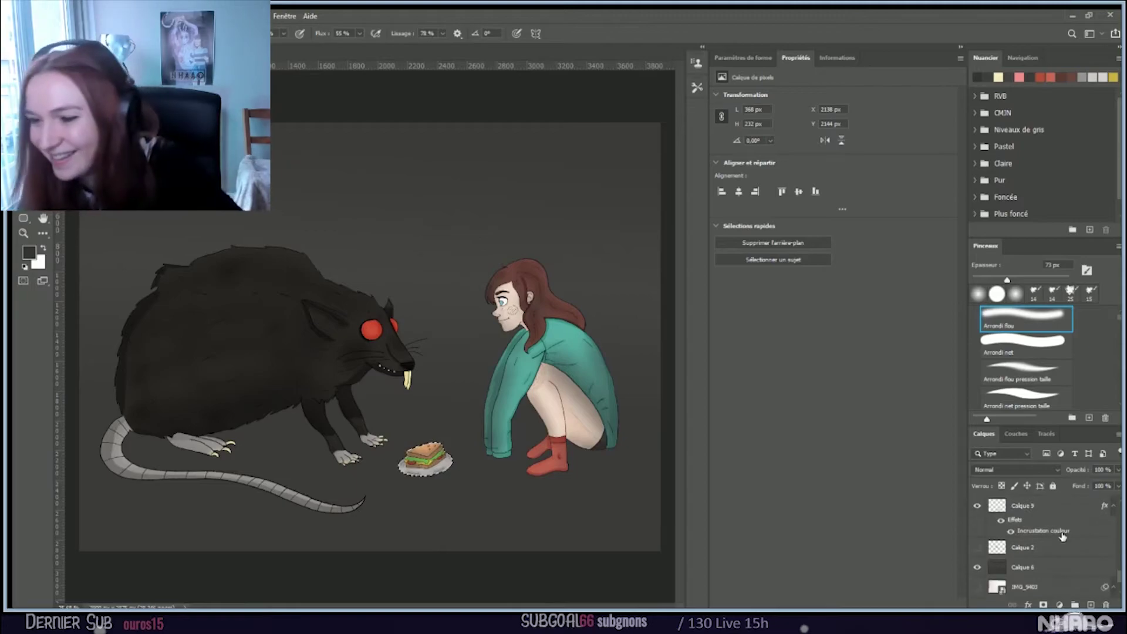
click(974, 520)
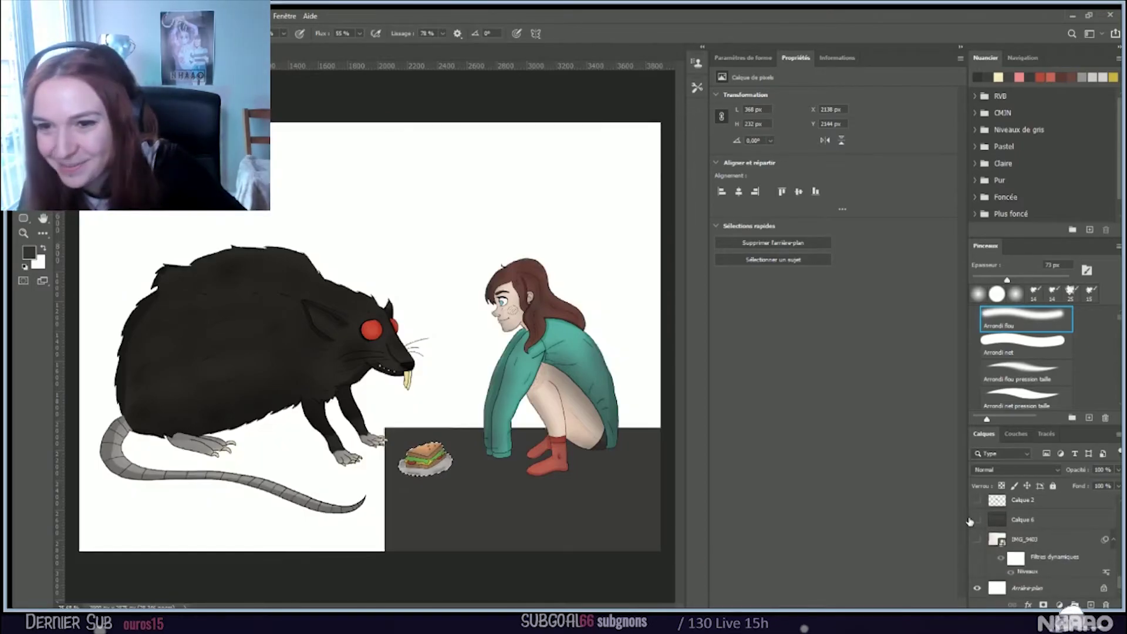
click(975, 520)
click(1048, 519)
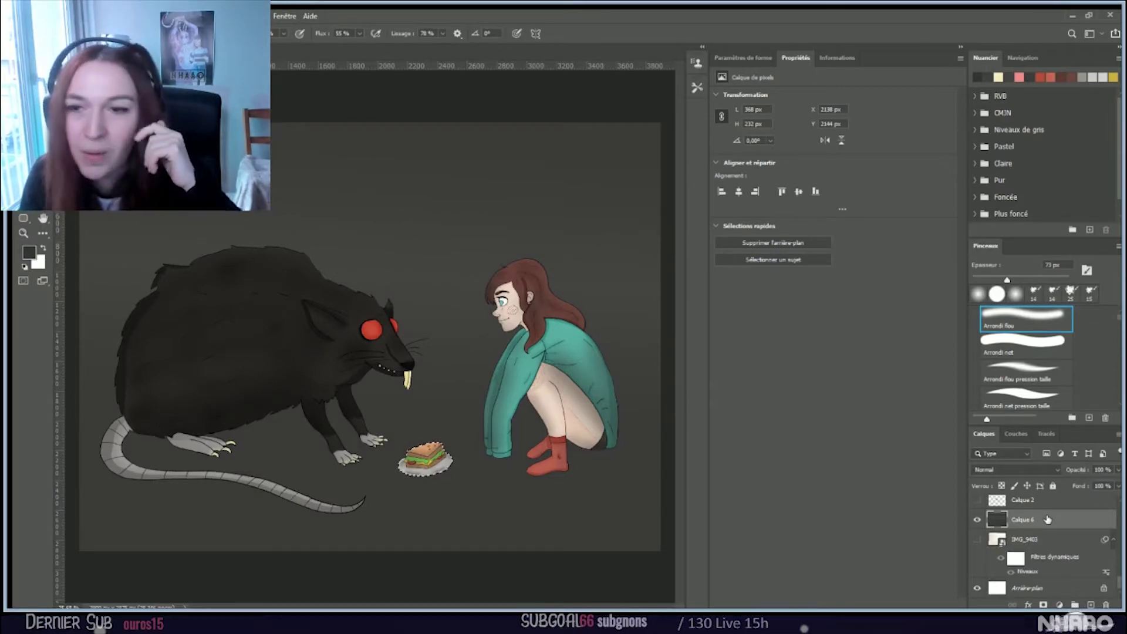
key(space)
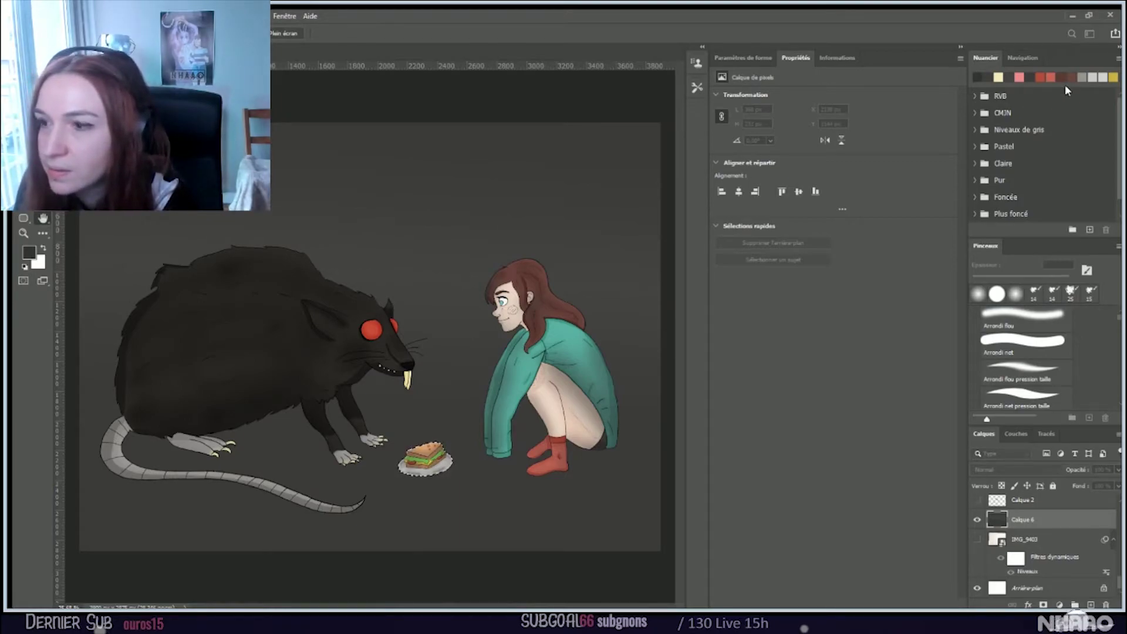
key(b)
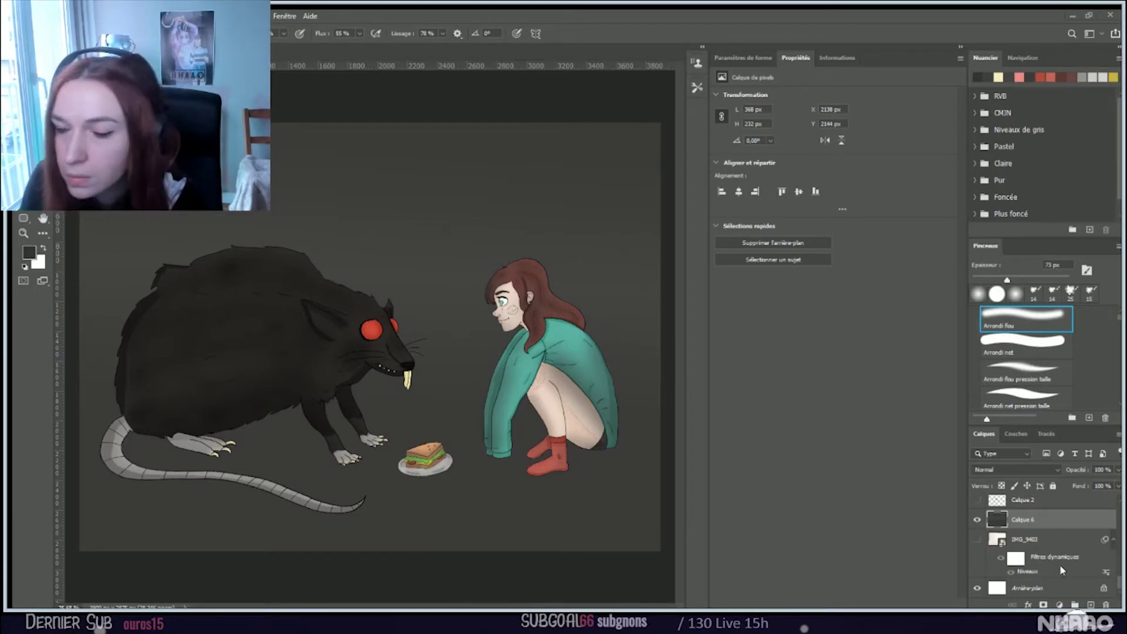
click(1089, 604)
click(976, 538)
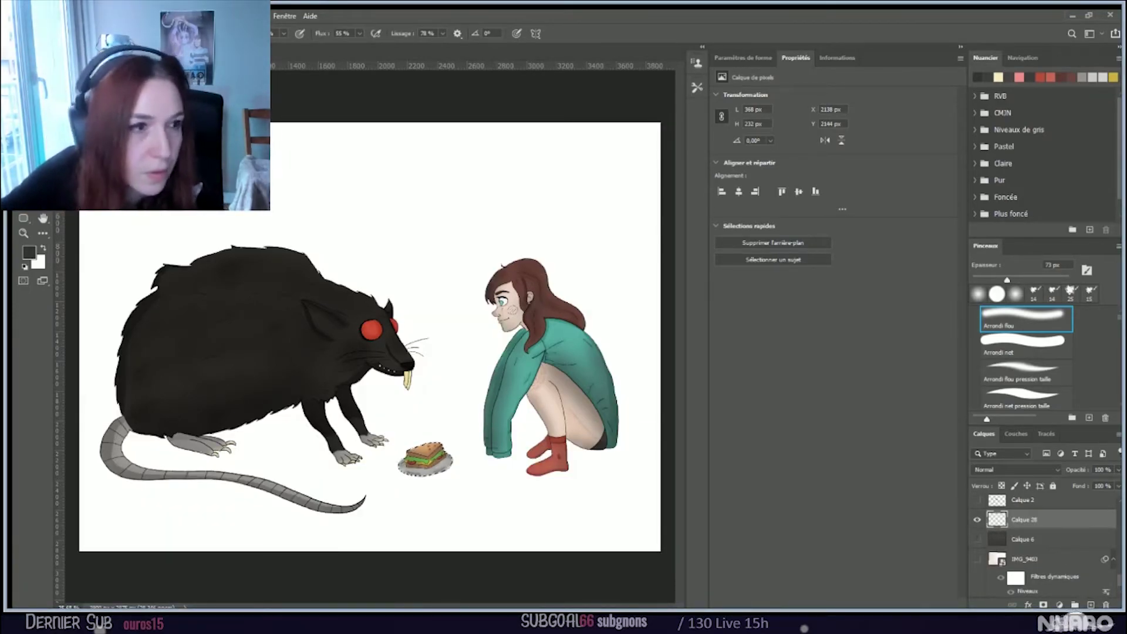
Step: Set the foreground colour to a dark blue-grey and the background colour to a dark purplish brown
key(i)
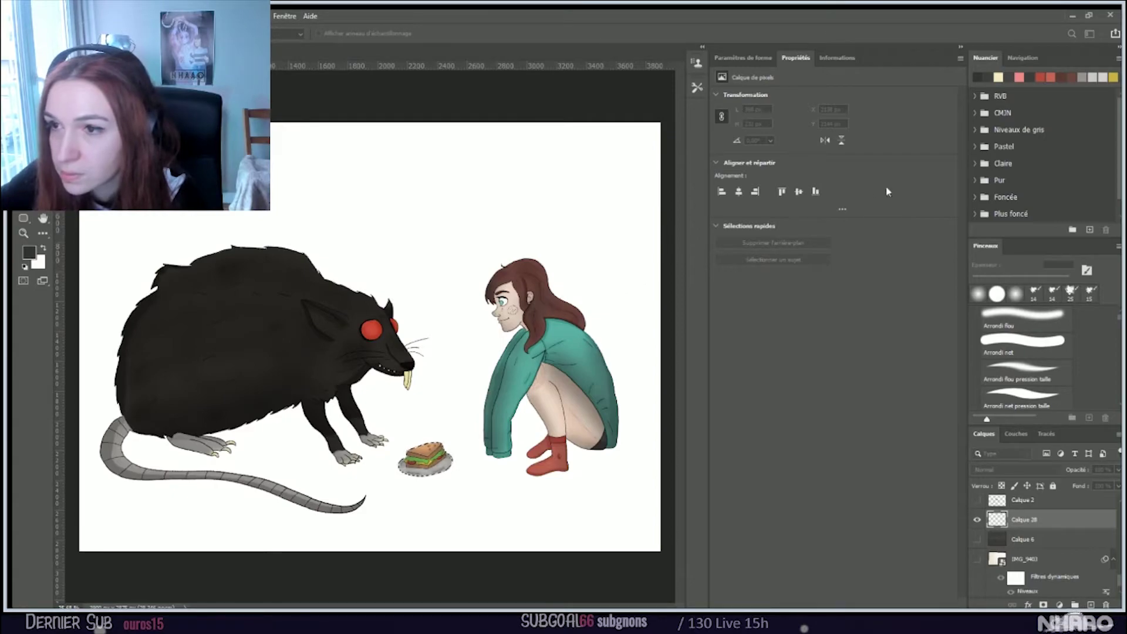
click(875, 164)
click(39, 261)
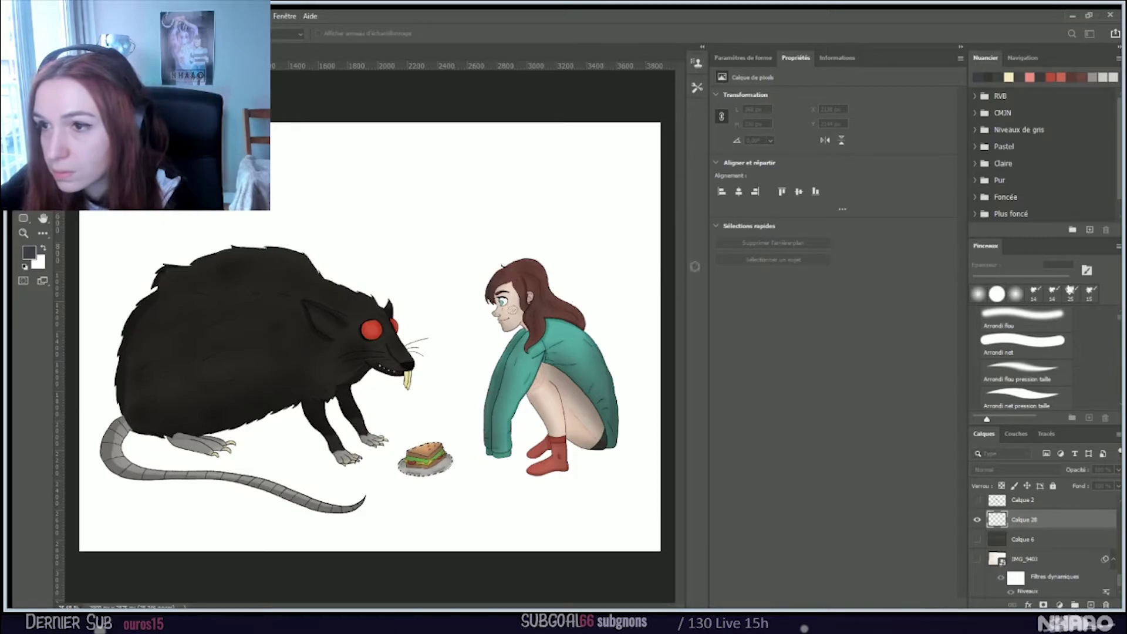
click(861, 166)
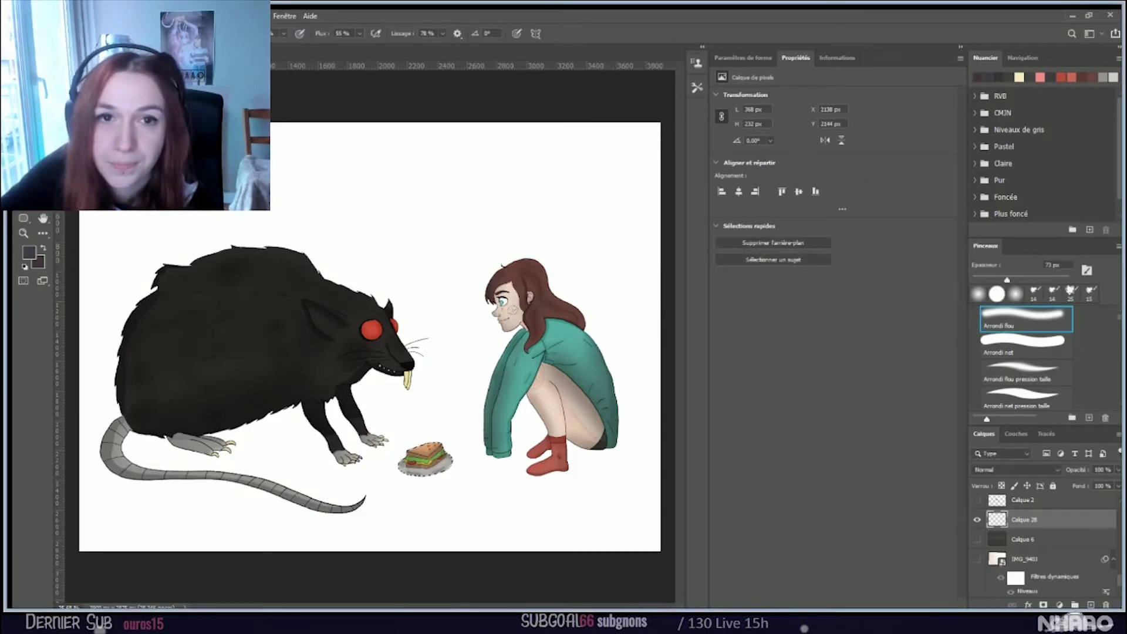
Step: Try to fill Calque 28 with a horizontal gradient across the canvas, and select Calque 6
key(w)
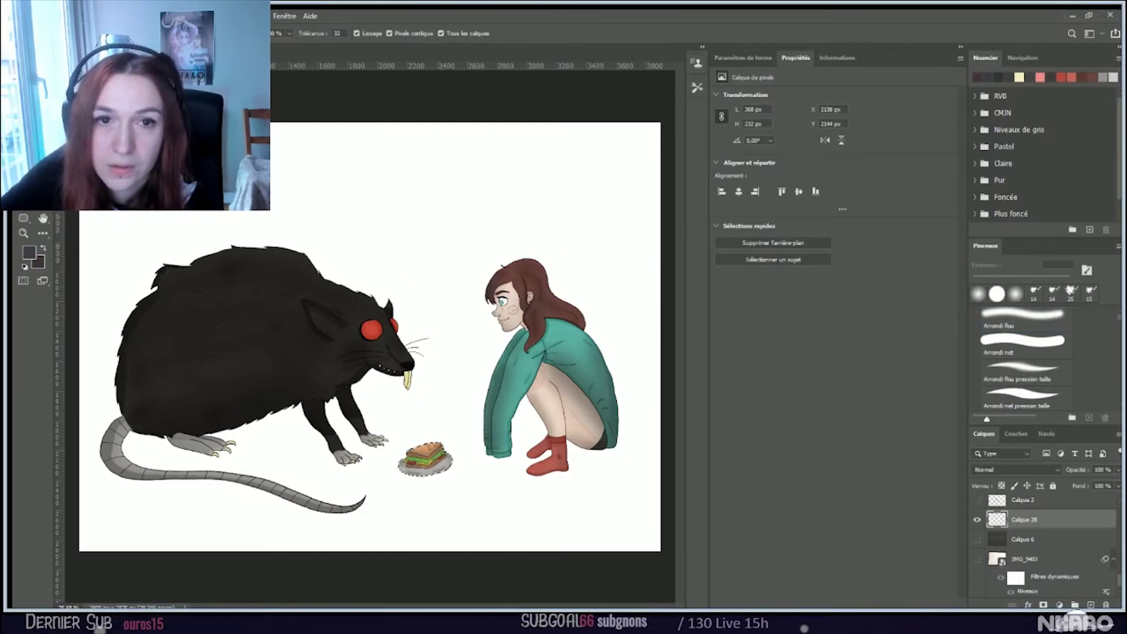
key(g)
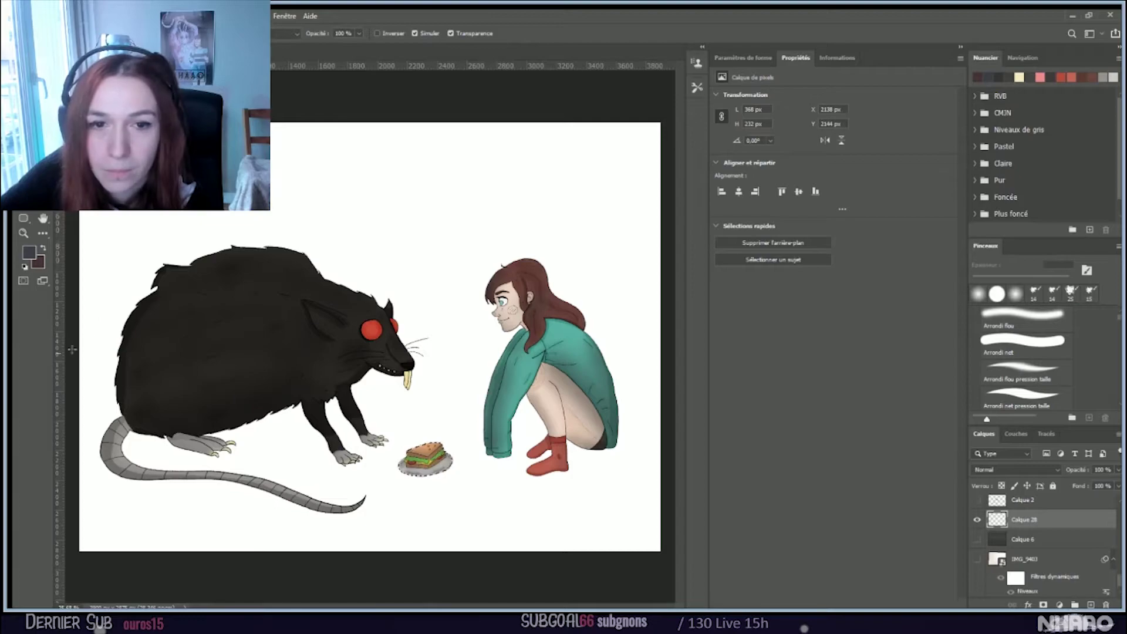
drag(70, 348, 662, 345)
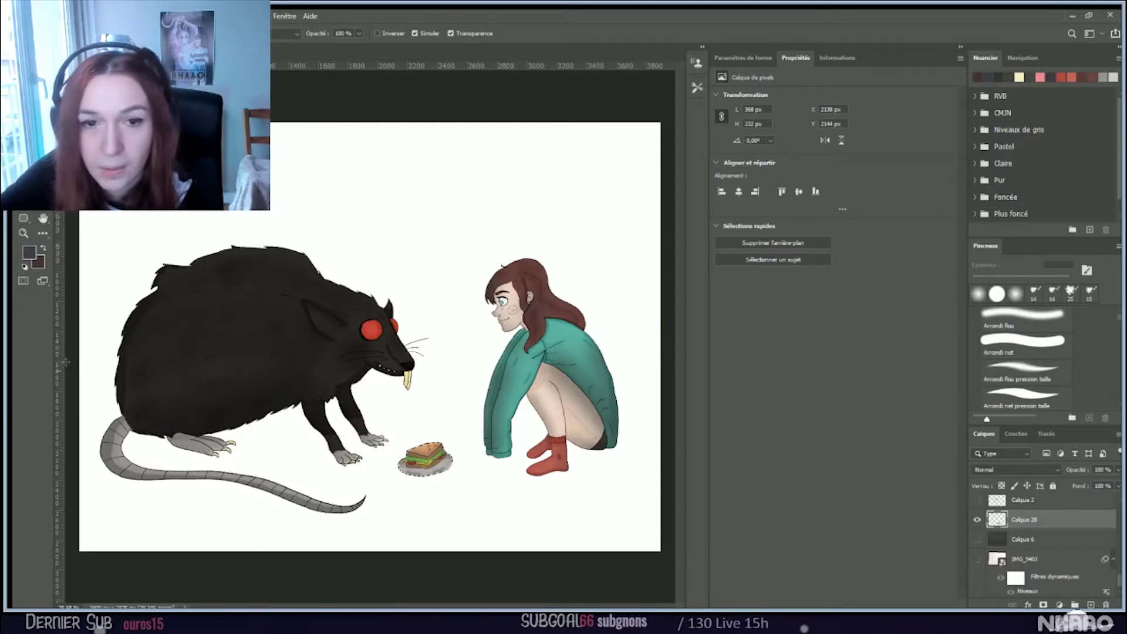
drag(62, 364, 656, 365)
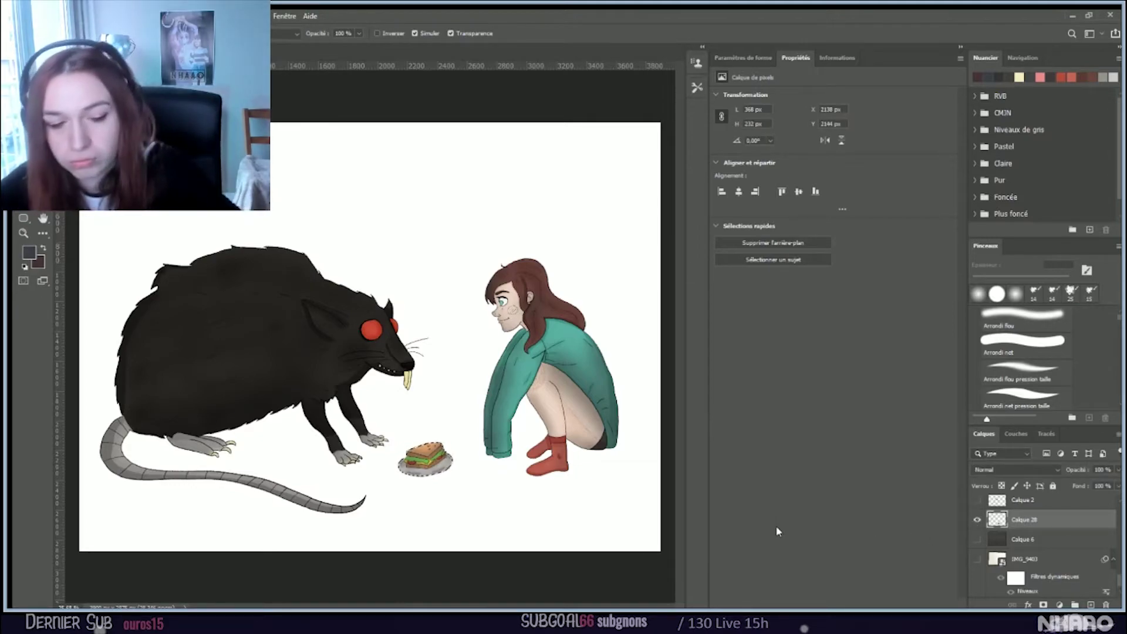
click(1042, 541)
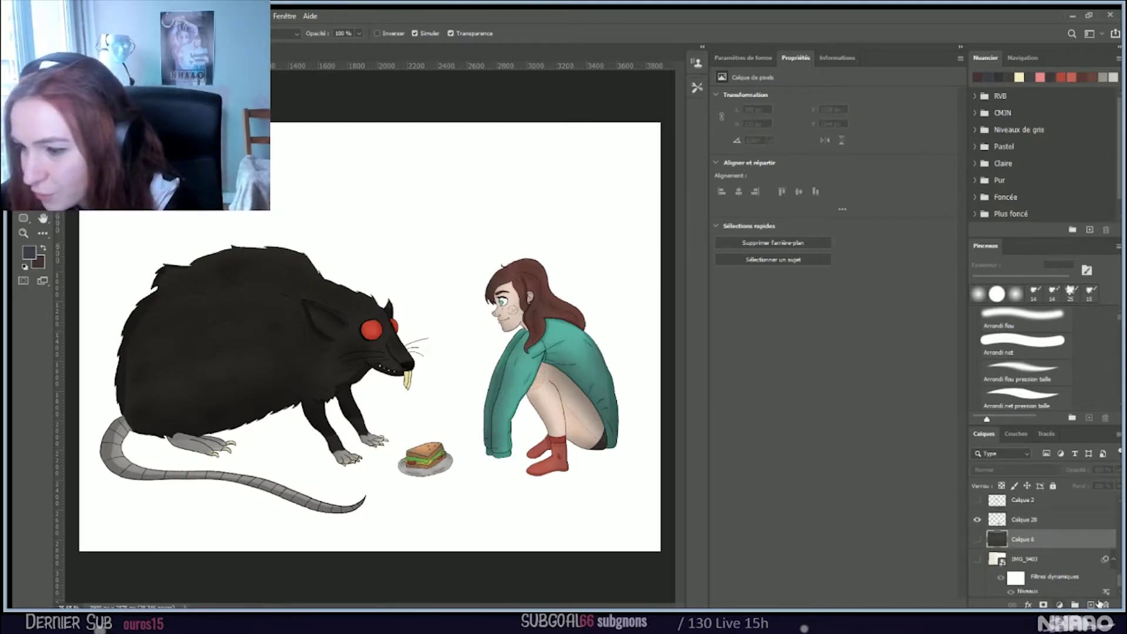
Step: Add a new layer above Calque 6, fill it with a sharp gradient of dark blue-grey wall over purplish brown floor, and save the file
click(1089, 604)
drag(63, 359, 673, 351)
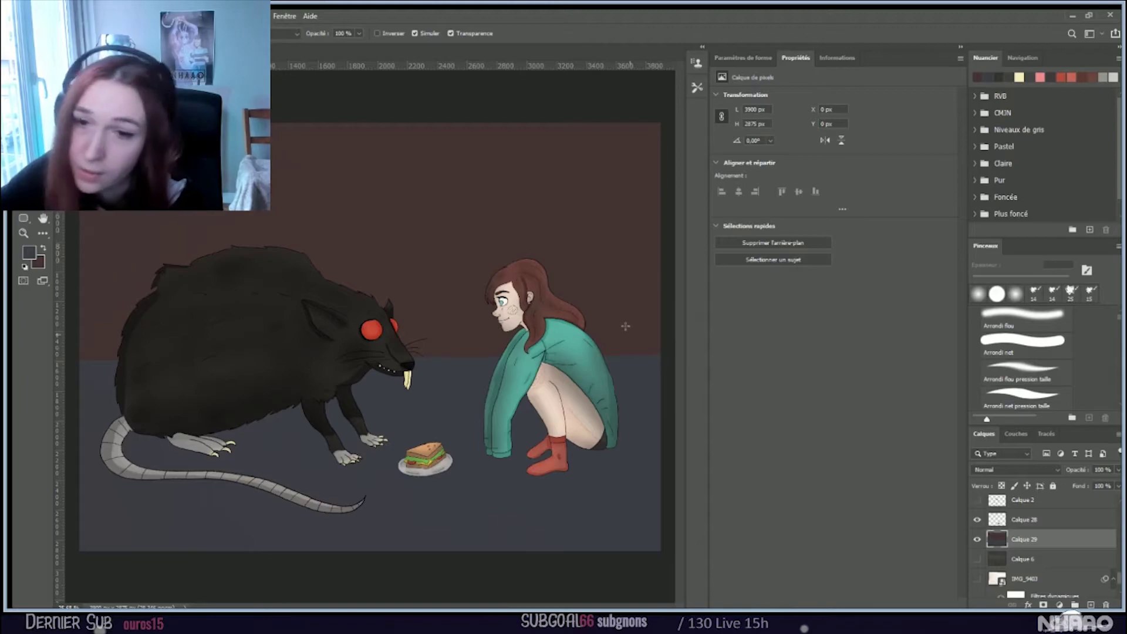
key(ctrl+z)
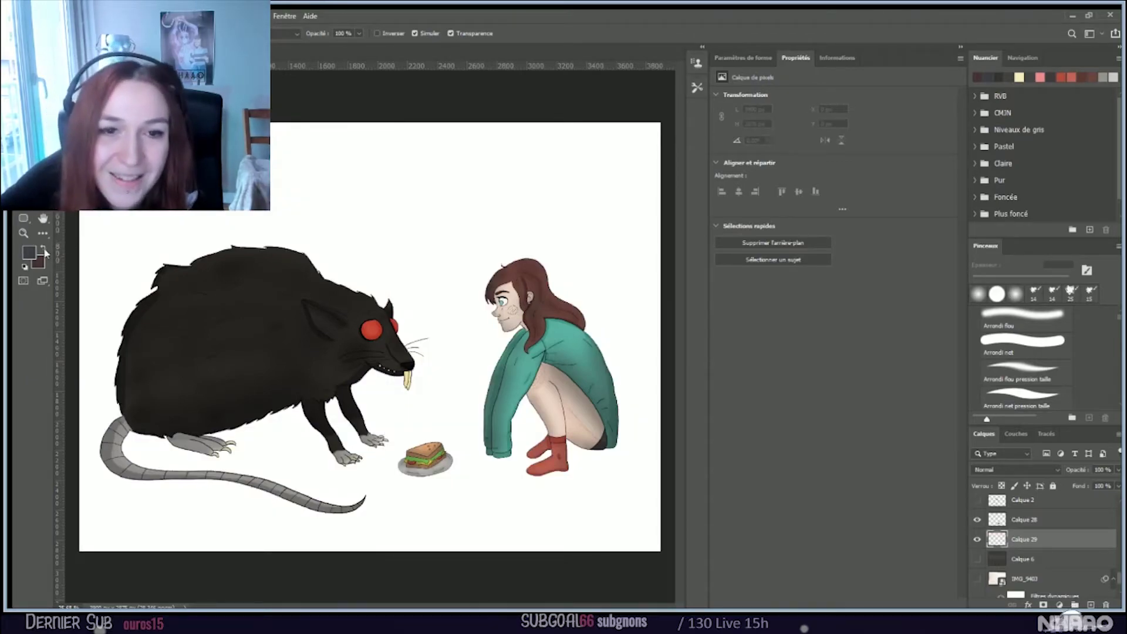
drag(69, 351, 675, 352)
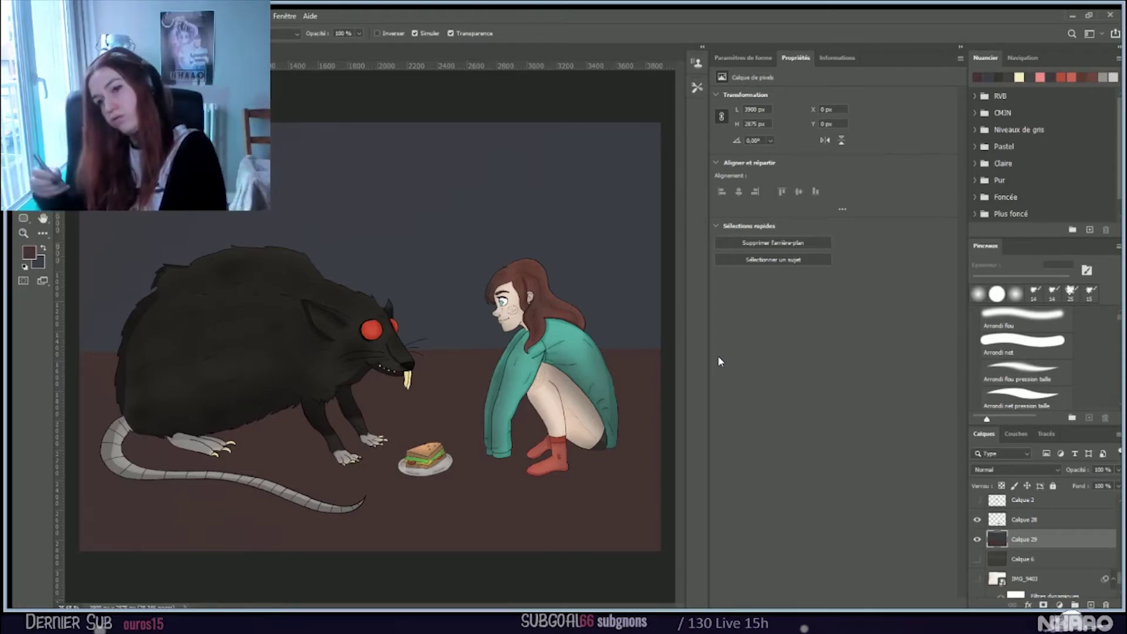
key(ctrl+z)
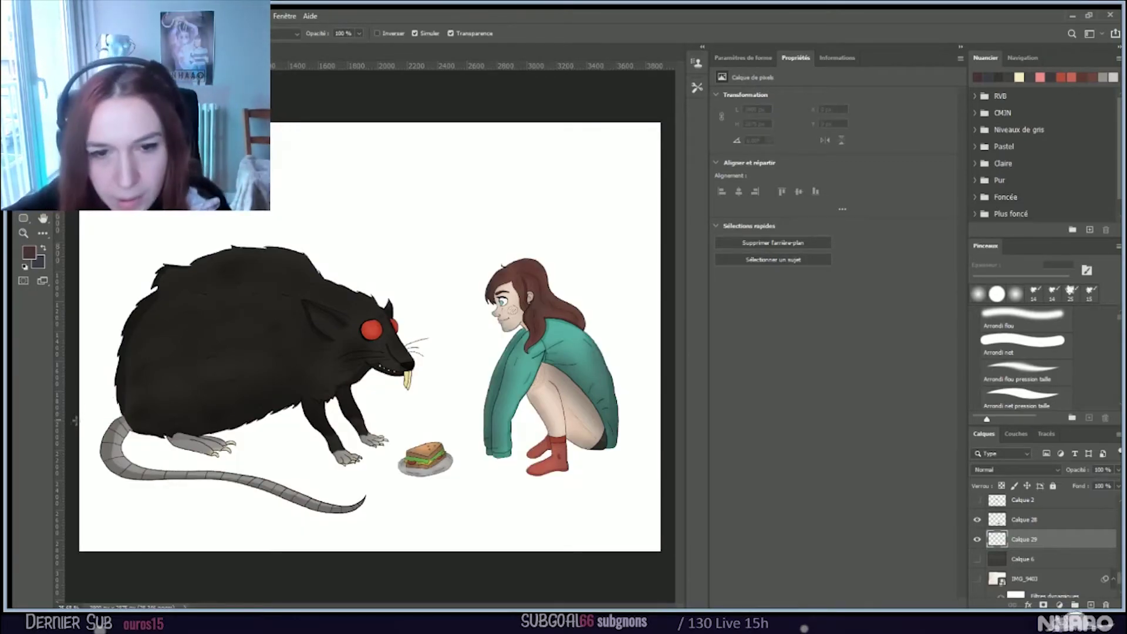
drag(69, 405, 677, 401)
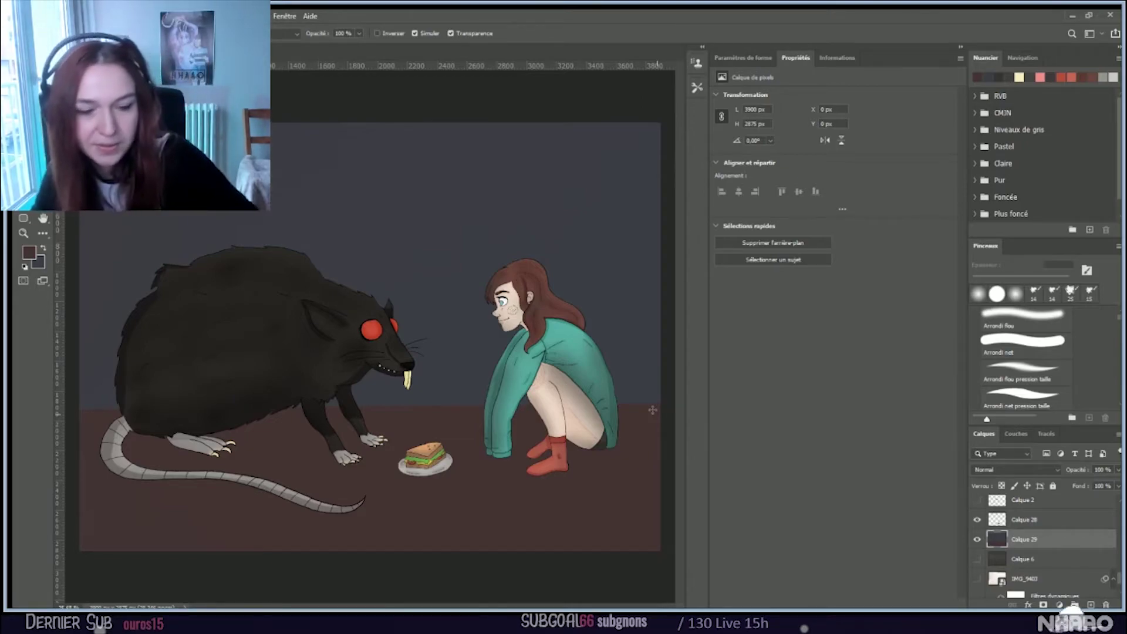
key(ctrl+s)
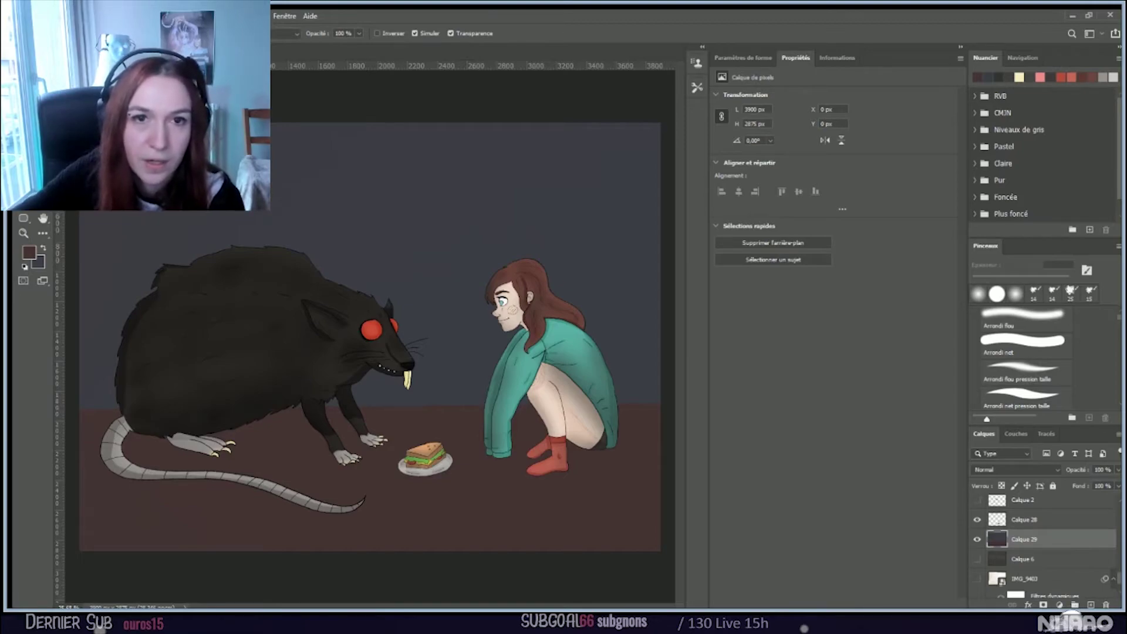
Step: Set the foreground colour to a muted brown and switch to the hard round brush Arrondi net
key(b)
click(26, 252)
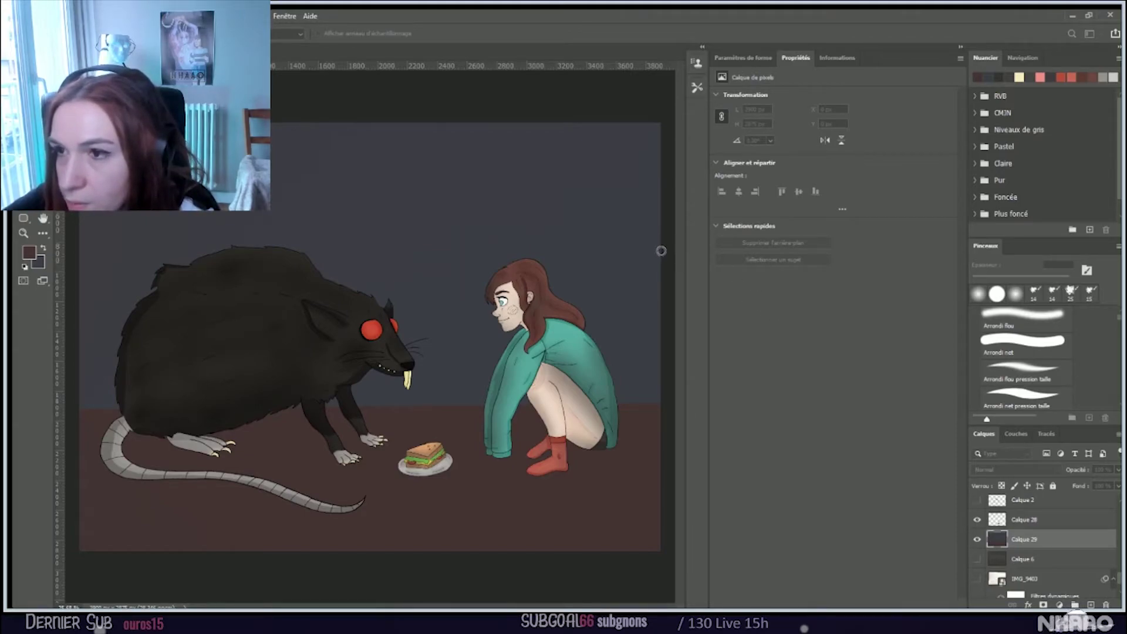
click(877, 166)
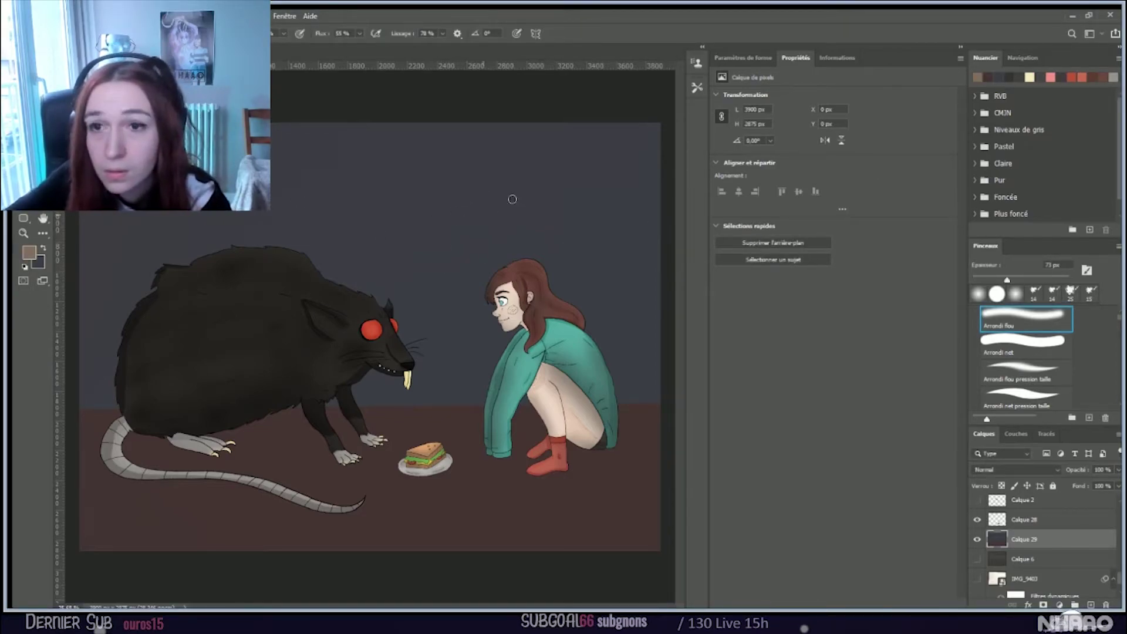
drag(468, 187, 643, 192)
key(ctrl+z)
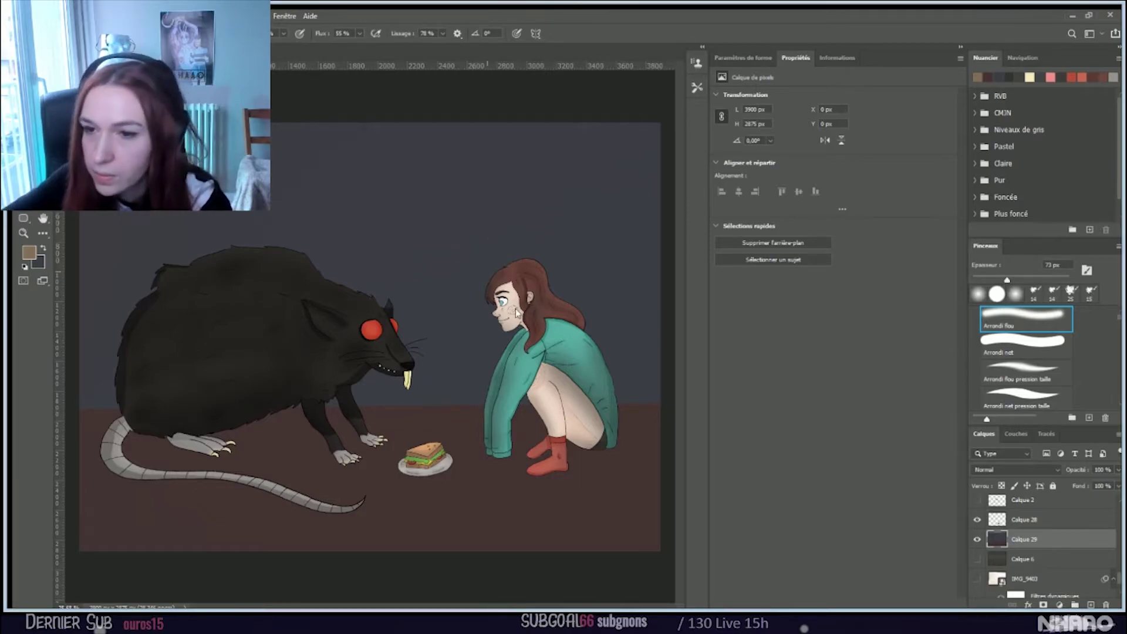
key(period)
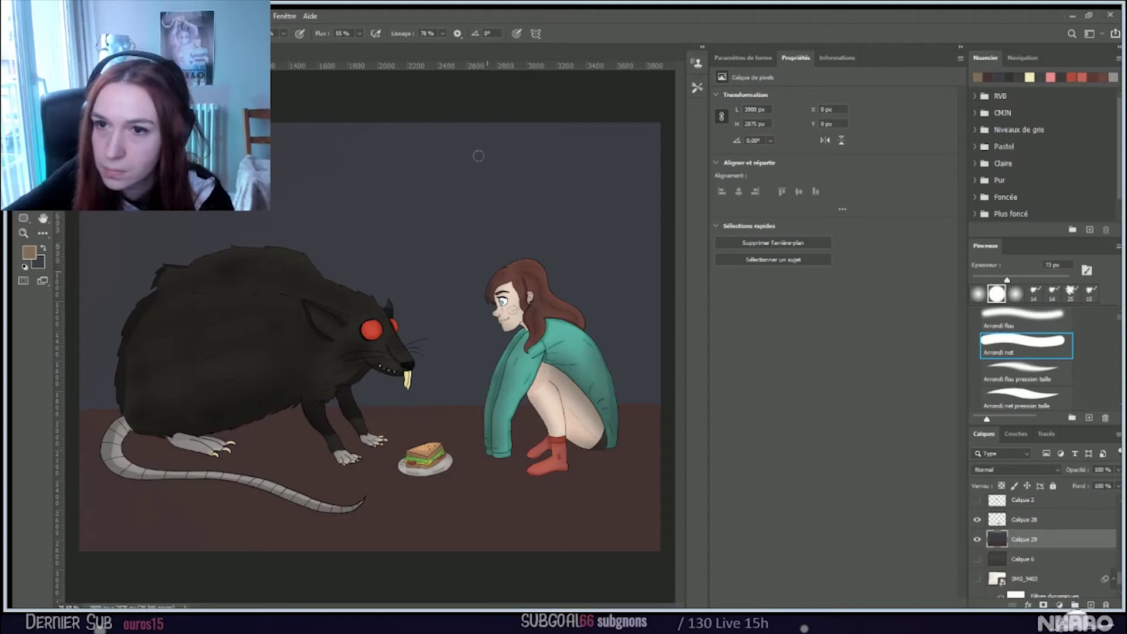
Step: Try to paint a straight horizontal shelf freehand on the wall above the girl
drag(473, 155, 667, 153)
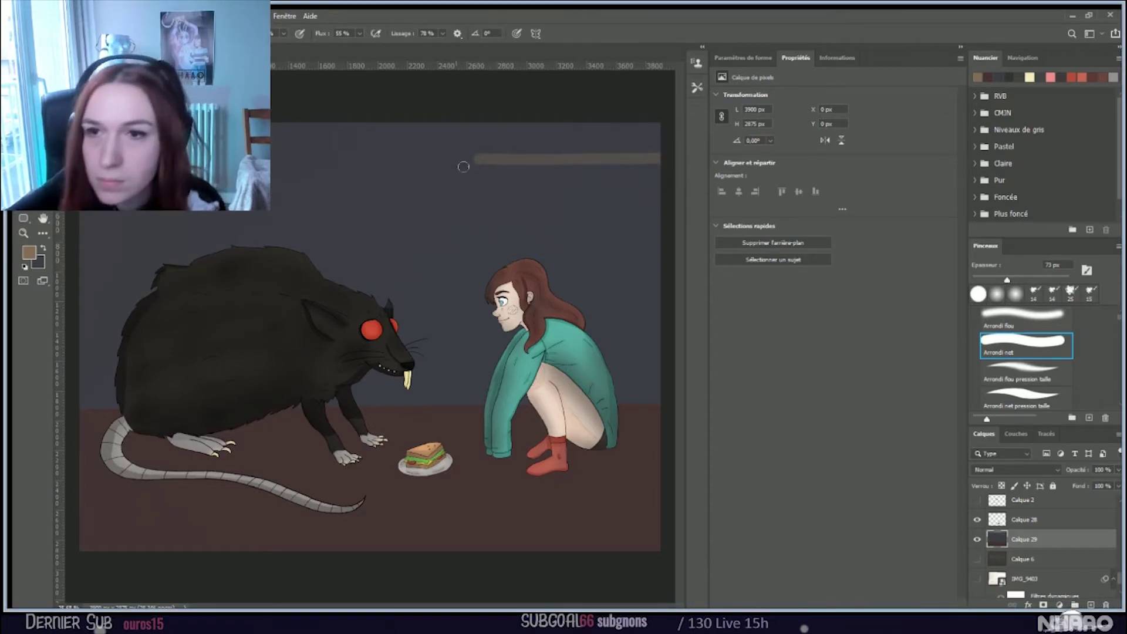
drag(476, 156, 663, 155)
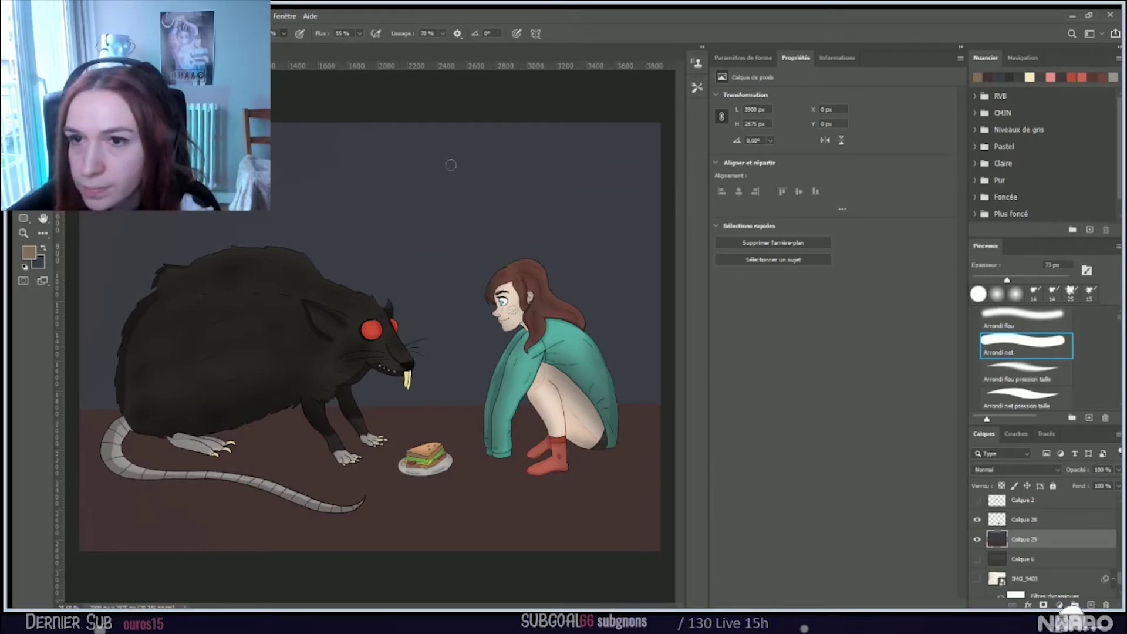
drag(442, 169, 650, 170)
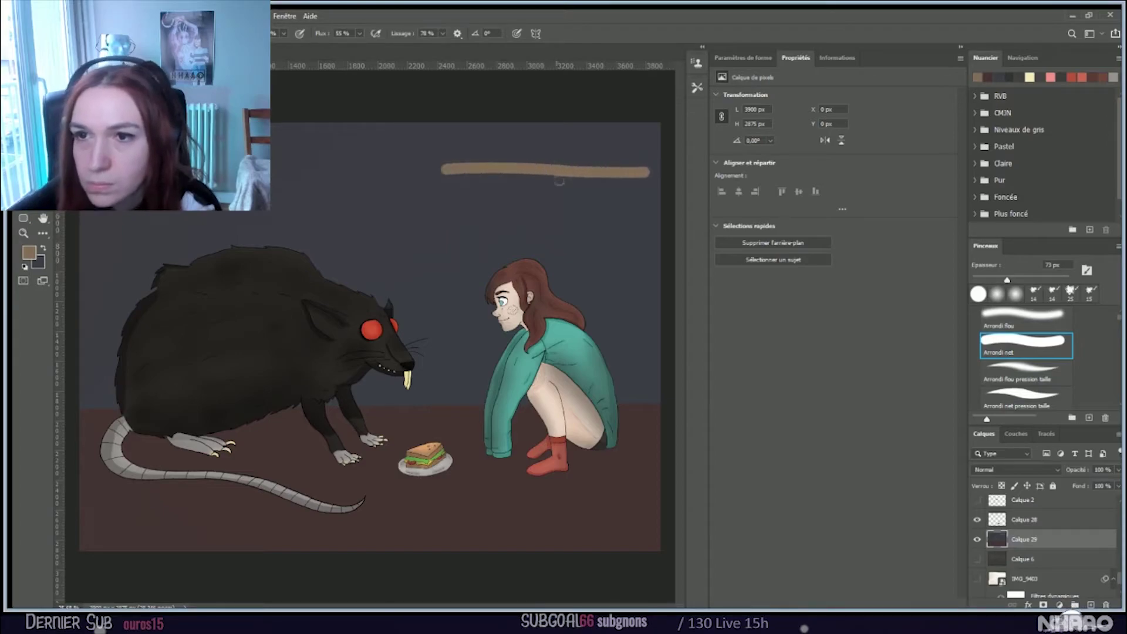
key(ctrl+z)
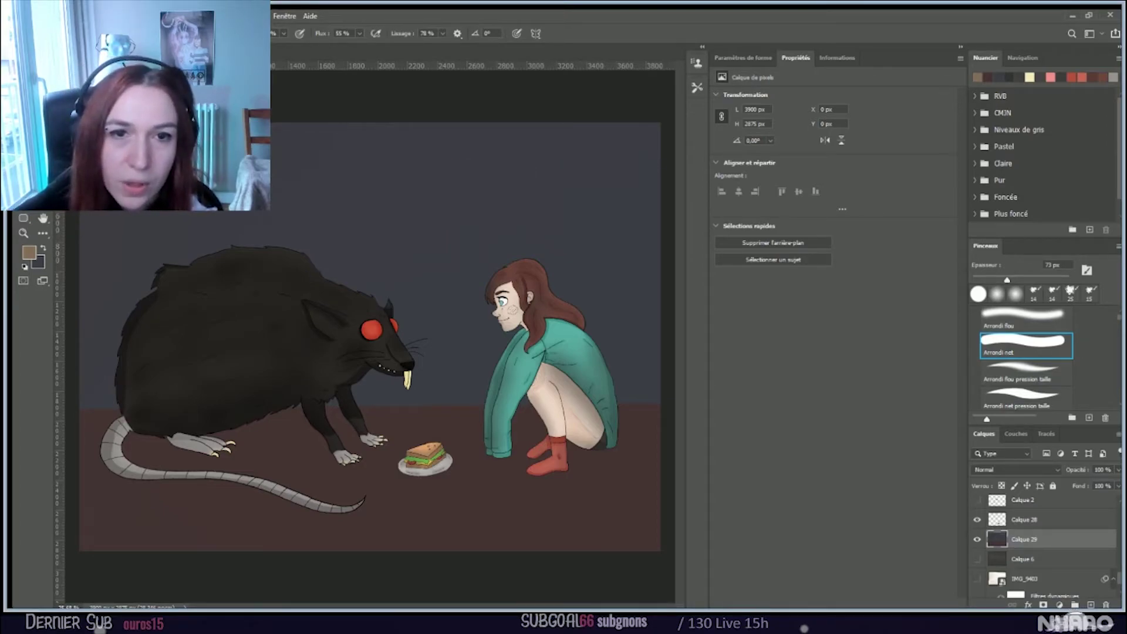
Step: Draw a straight horizontal path on the wall above the girl, stroke it with the brown brush as a shelf, and remove the path
key(p)
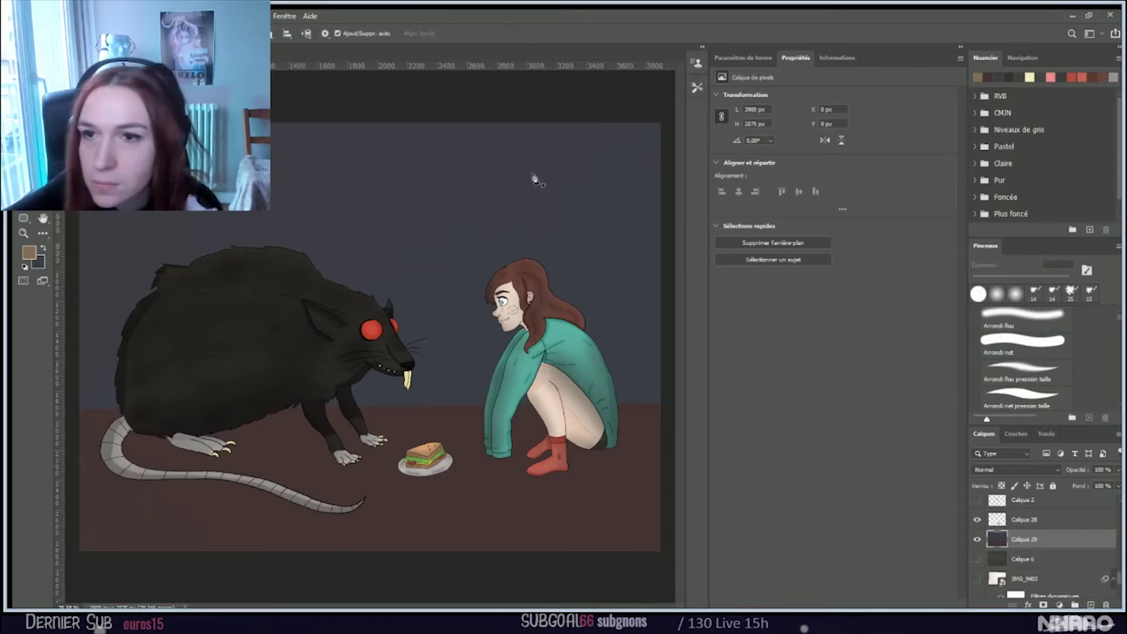
click(434, 162)
click(668, 160)
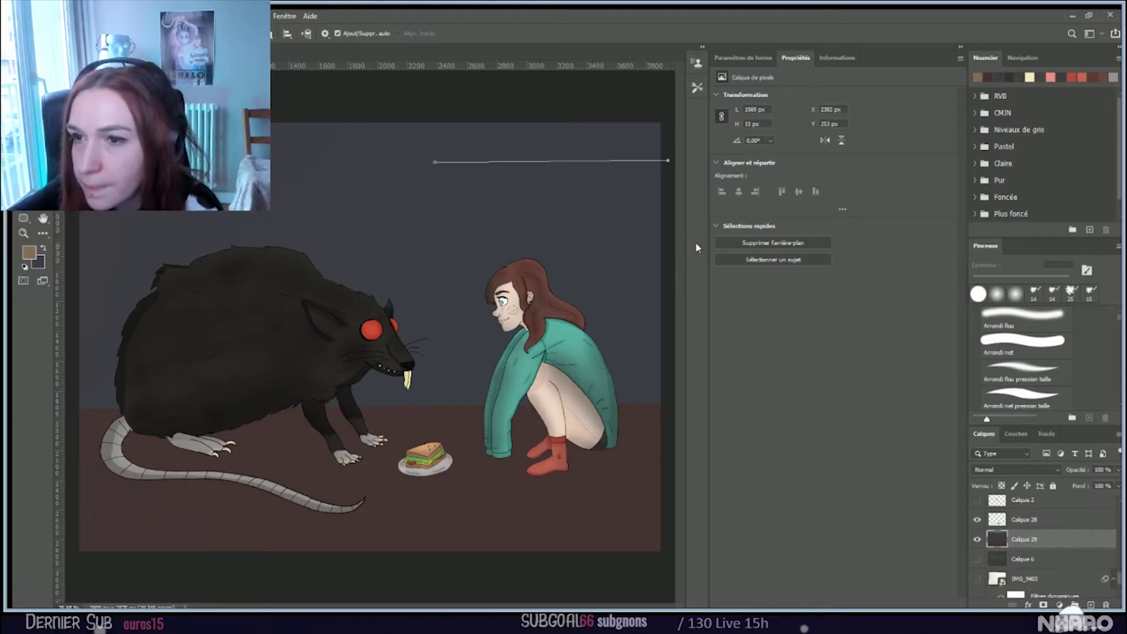
key(i)
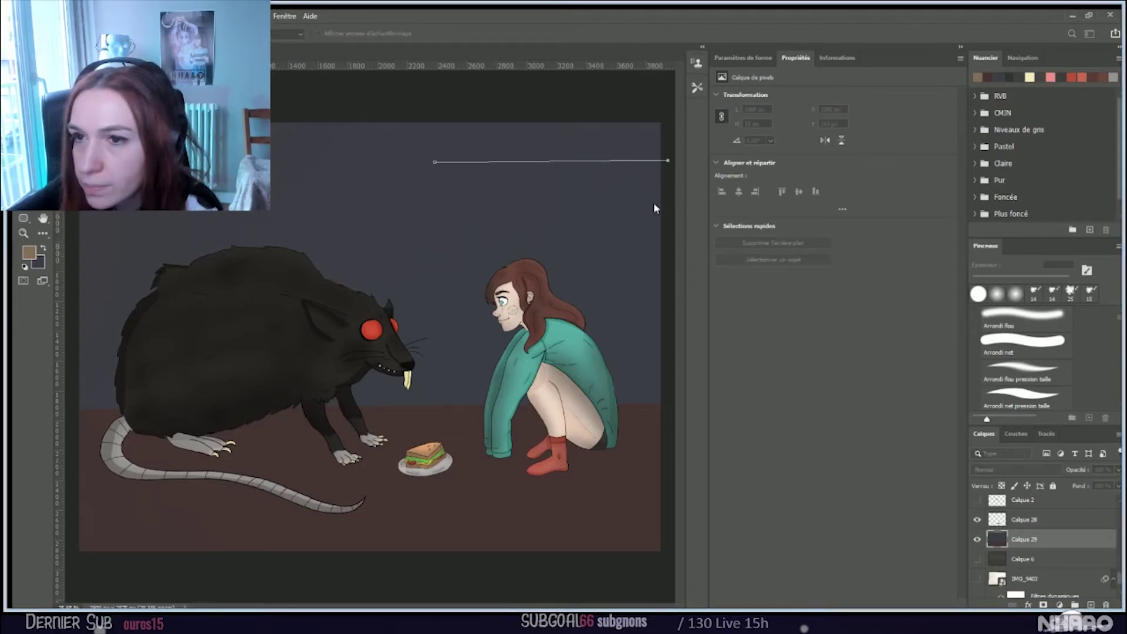
click(655, 205)
key(Escape)
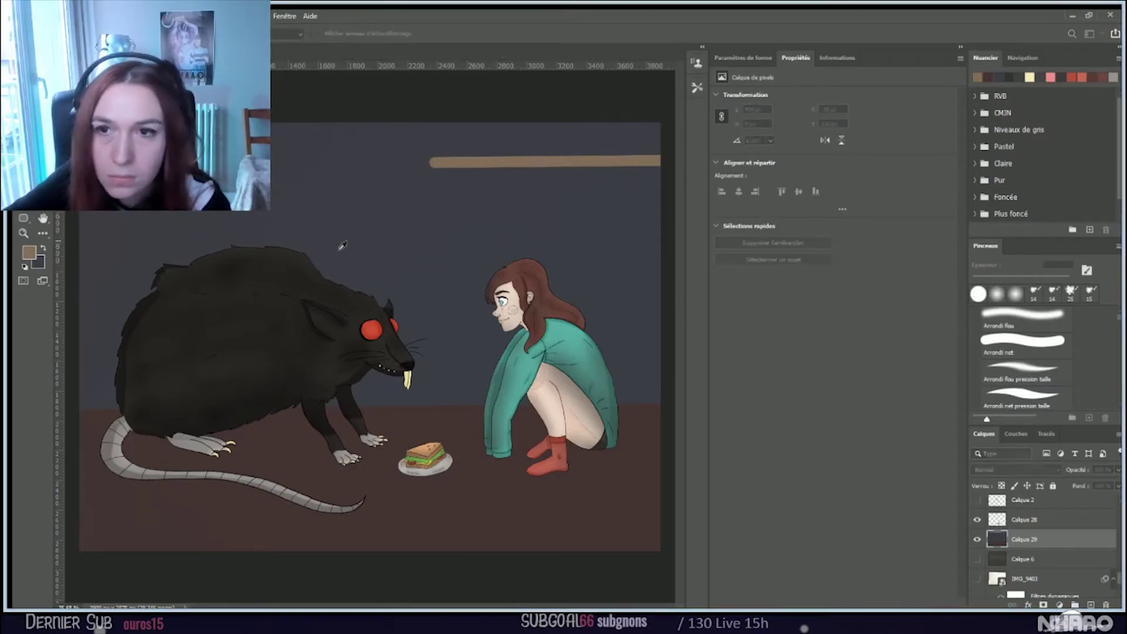
key(ctrl+z)
key(ctrl+z)
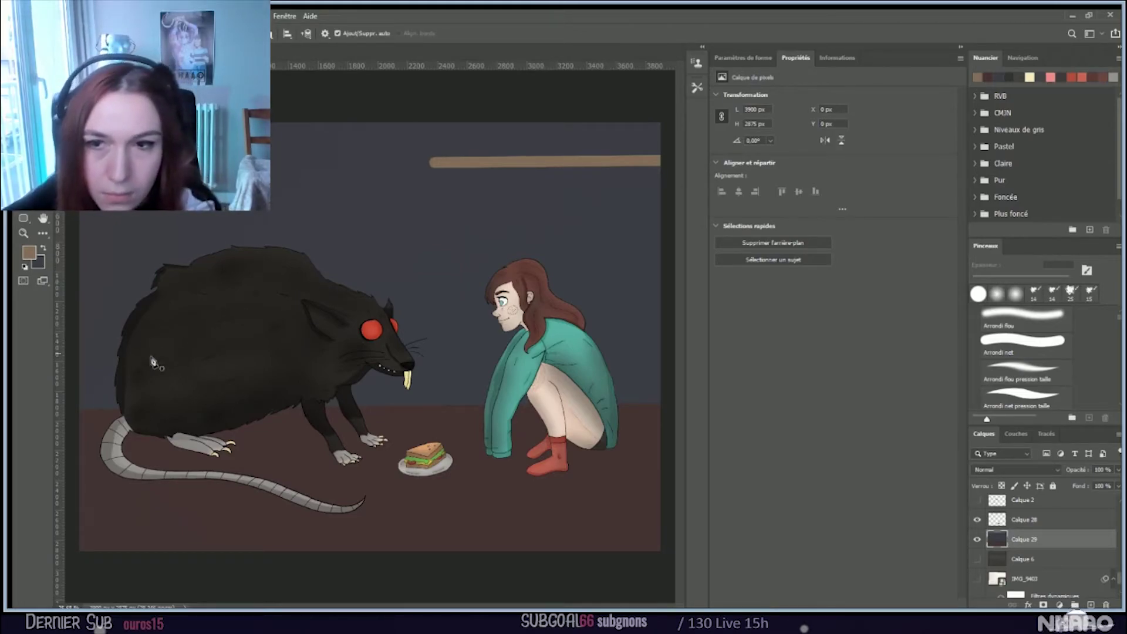
Step: Draw a three-sided rectangular path behind the rat, about 760 px wide and 750 px high, open at the canvas's left edge
click(76, 298)
click(203, 289)
key(ctrl+z)
click(190, 295)
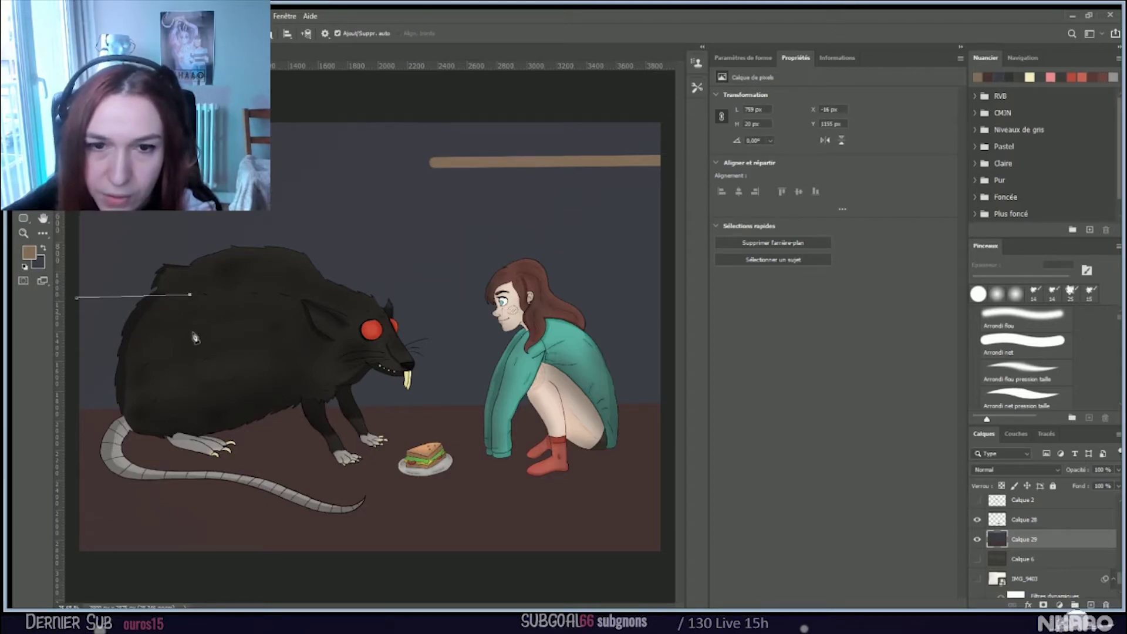
click(202, 409)
key(ctrl+z)
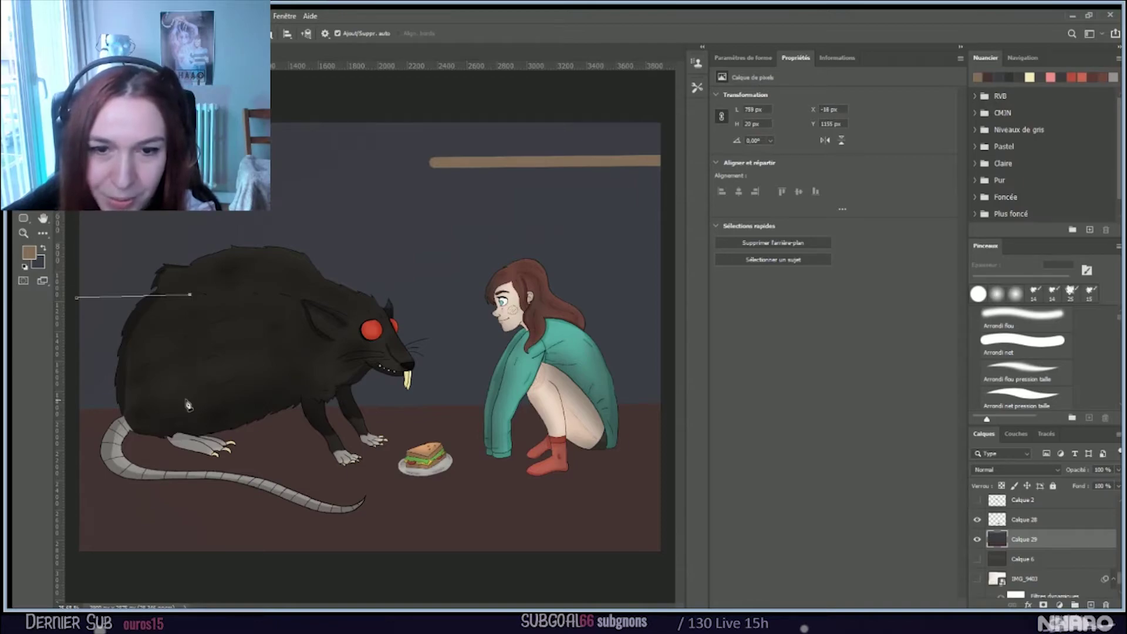
click(191, 406)
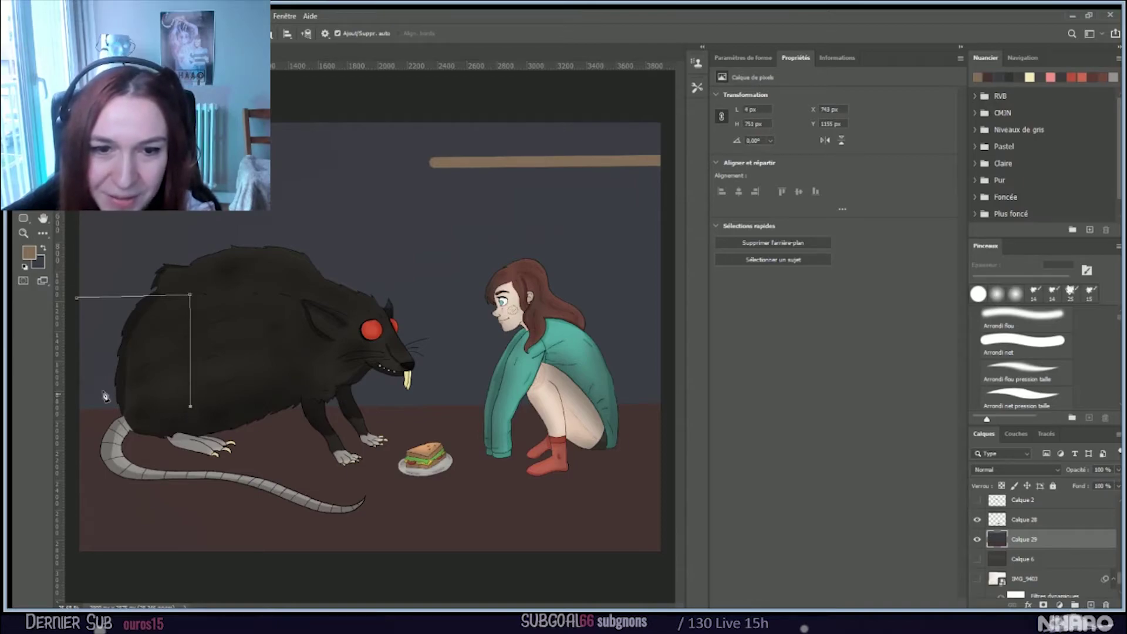
click(76, 410)
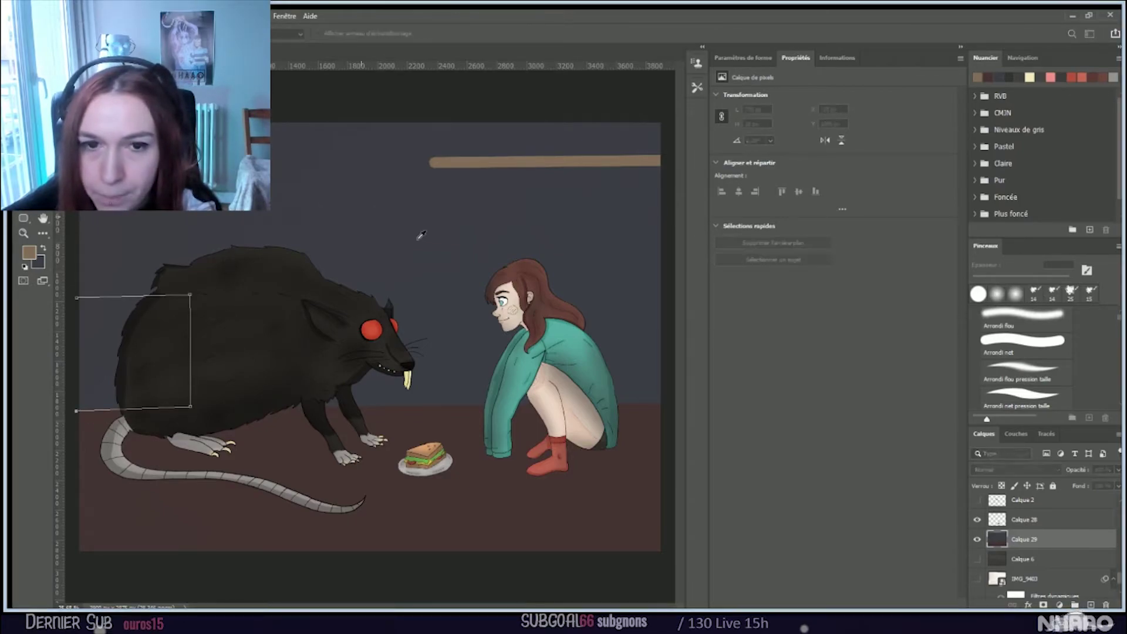
Step: Stroke the rectangular path with the brown brush, delete the path, and paint the enclosed area behind the rat solid brown
click(662, 194)
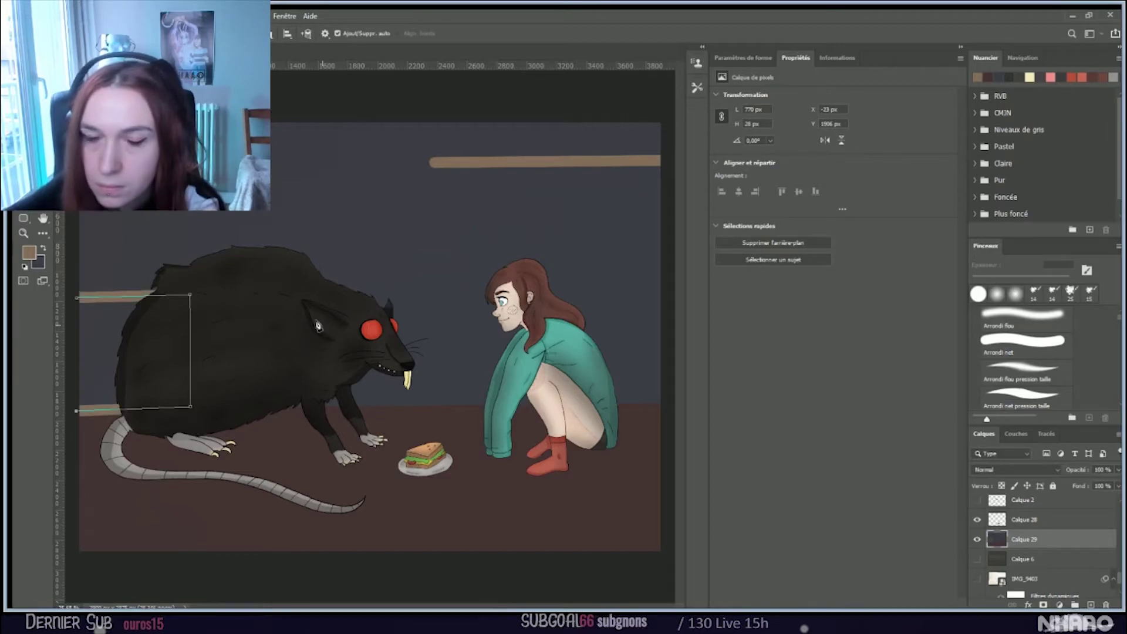
key(Delete)
key(Delete)
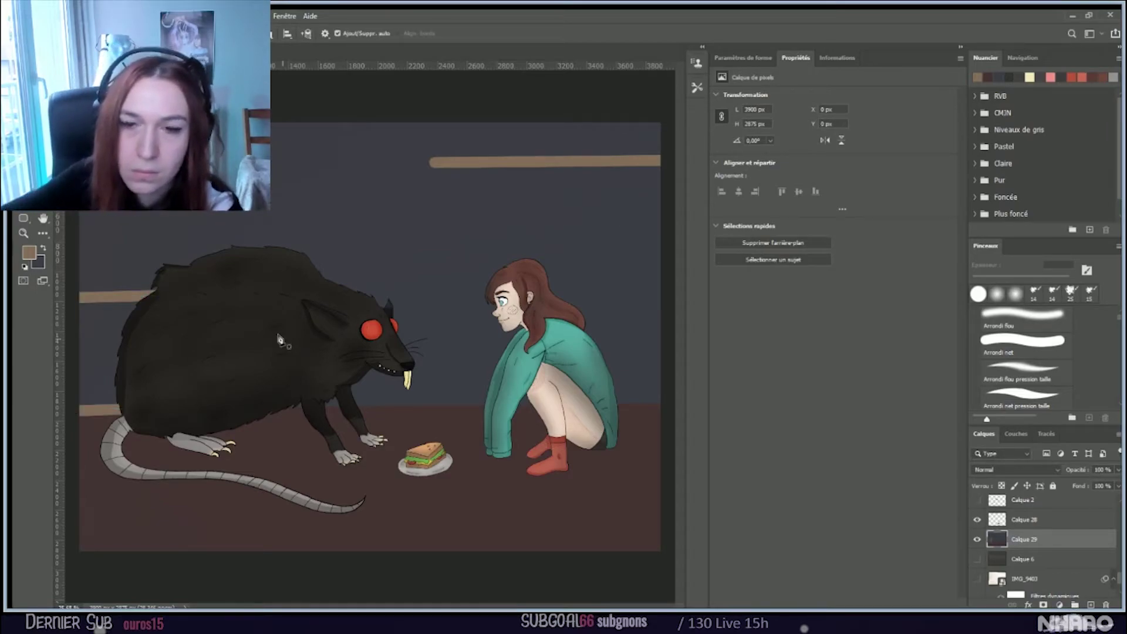
key(b)
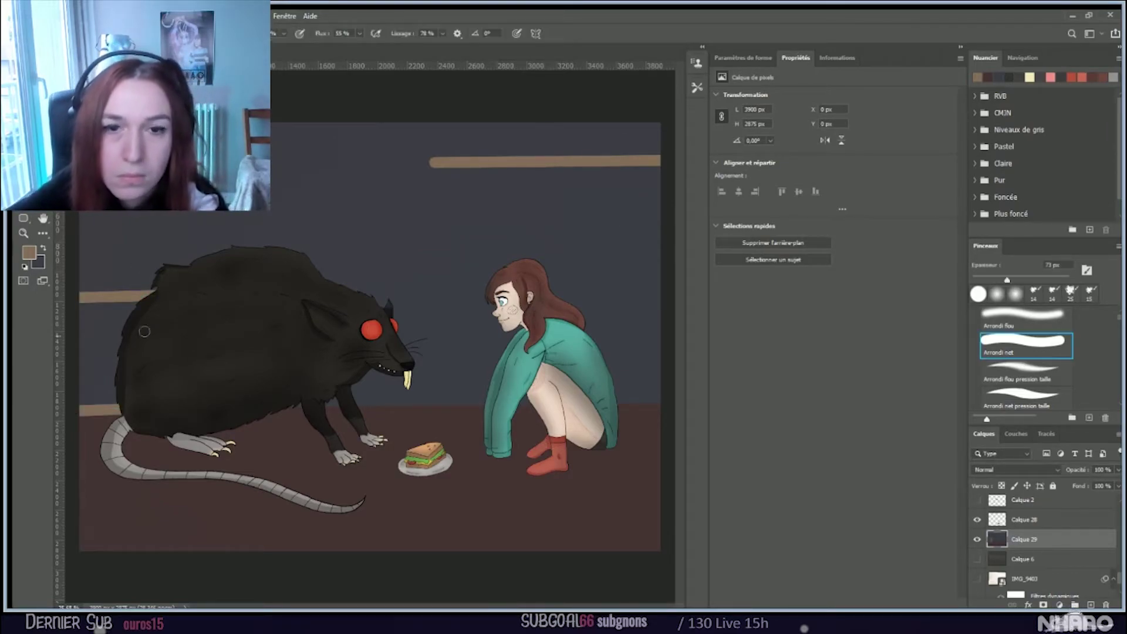
mouse_move(89, 315)
mouse_down()
mouse_move(48, 311)
mouse_move(160, 323)
mouse_move(57, 330)
mouse_move(185, 346)
mouse_move(51, 341)
mouse_move(171, 365)
mouse_move(77, 377)
mouse_move(89, 325)
mouse_move(113, 355)
mouse_move(138, 363)
mouse_move(142, 378)
mouse_move(131, 366)
mouse_move(123, 397)
mouse_move(152, 410)
mouse_move(124, 397)
mouse_move(156, 388)
mouse_up()
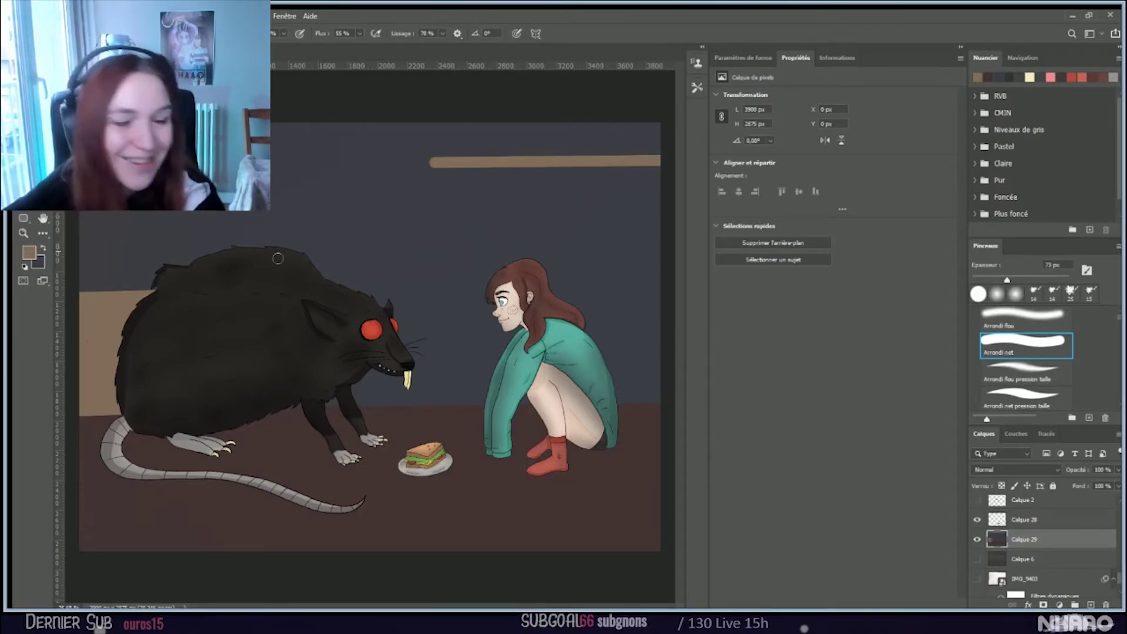
Step: Set the foreground colour to a medium green and paint an upright book at the left end of the shelf
click(26, 256)
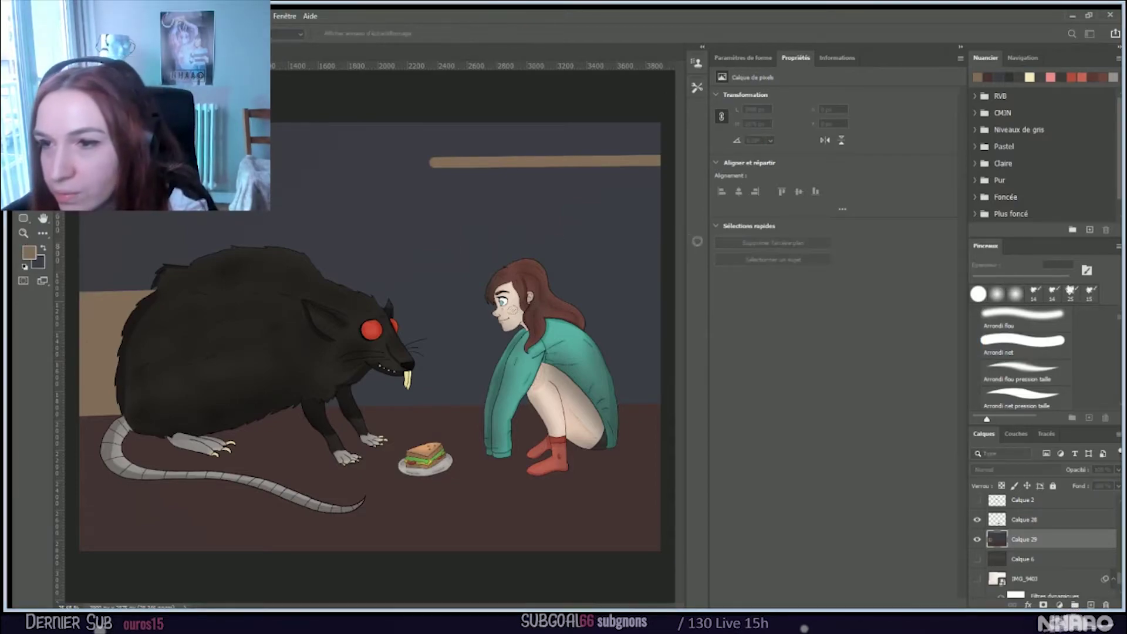
click(877, 170)
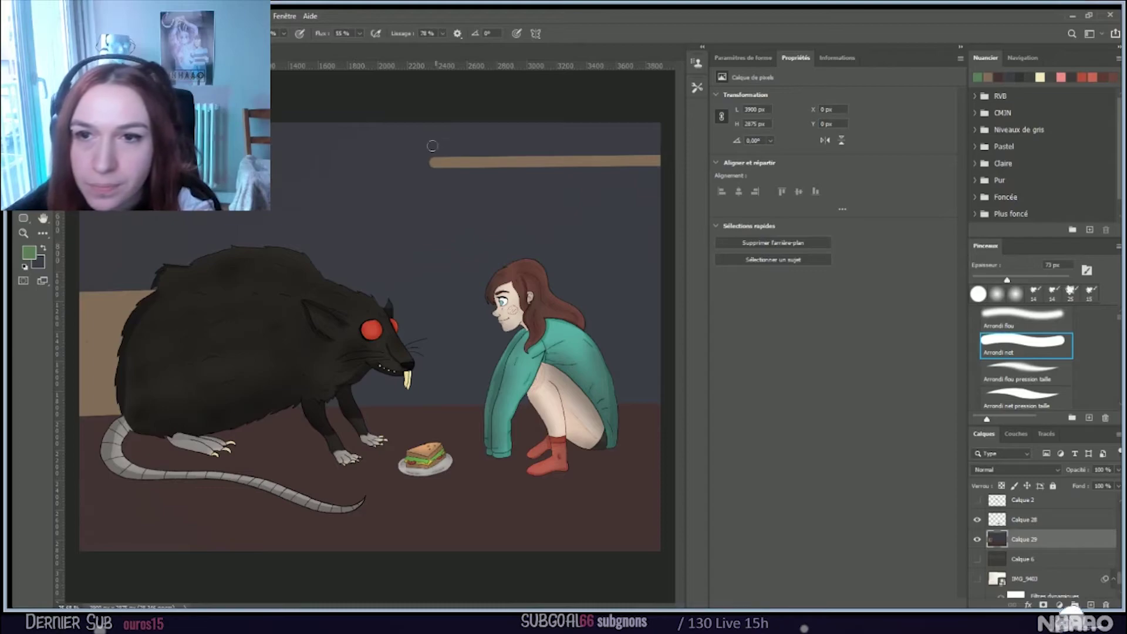
drag(436, 149, 436, 98)
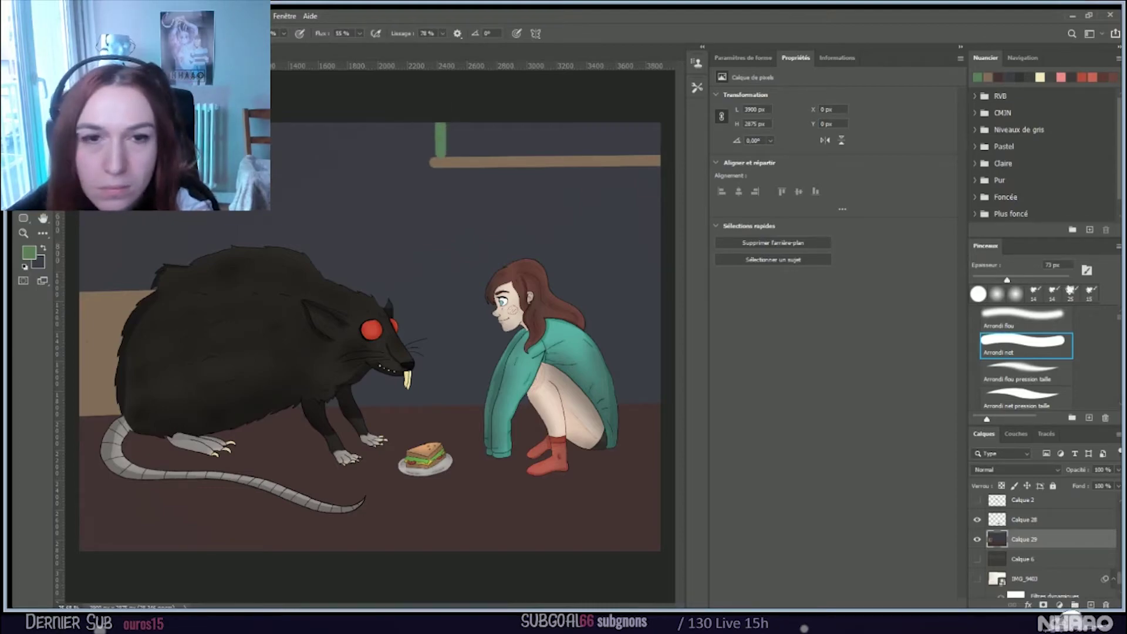
Step: Set the foreground colour to an olive green and paint a second, slightly tilted book beside the green one on the shelf
click(26, 250)
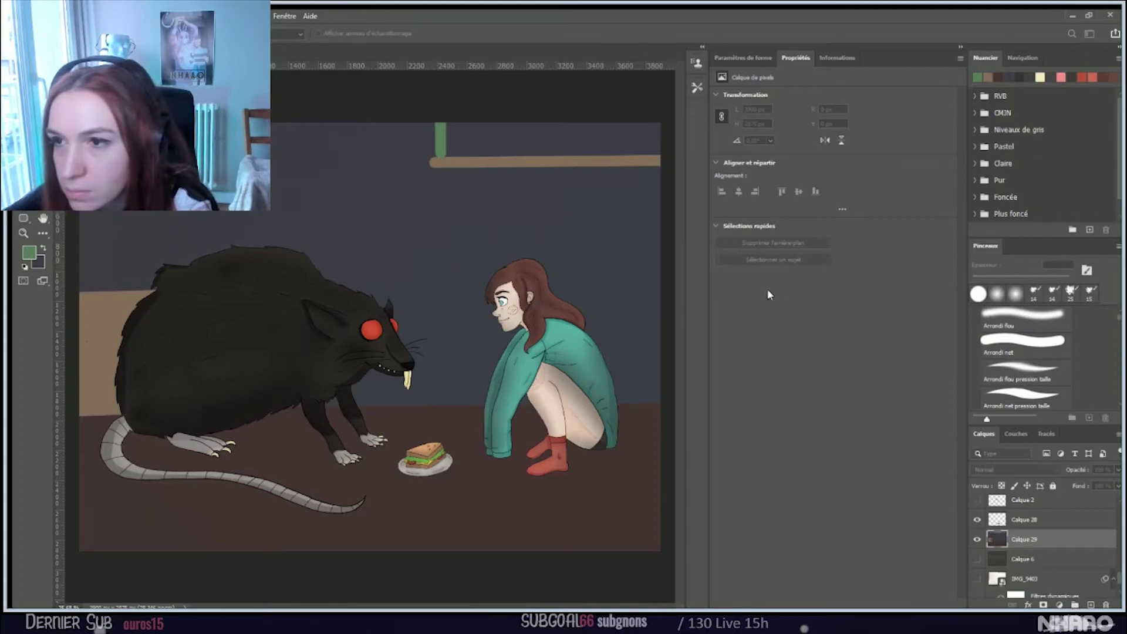
key(Return)
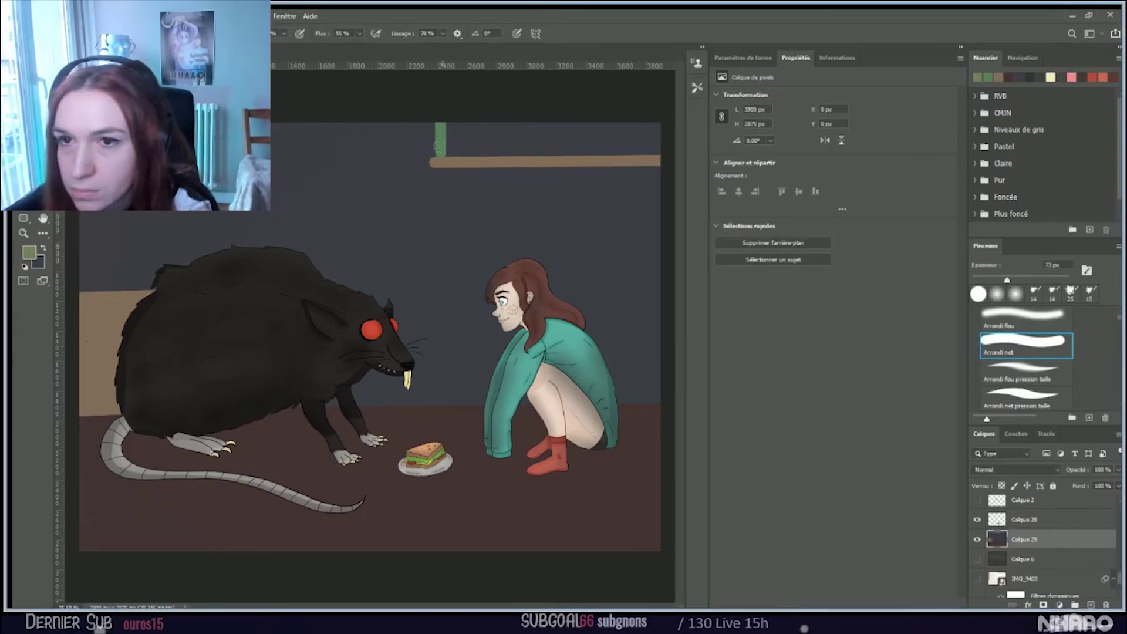
mouse_move(447, 138)
mouse_down()
mouse_move(451, 101)
mouse_move(463, 146)
mouse_move(449, 103)
mouse_up()
key(ctrl+z)
key(ctrl+z)
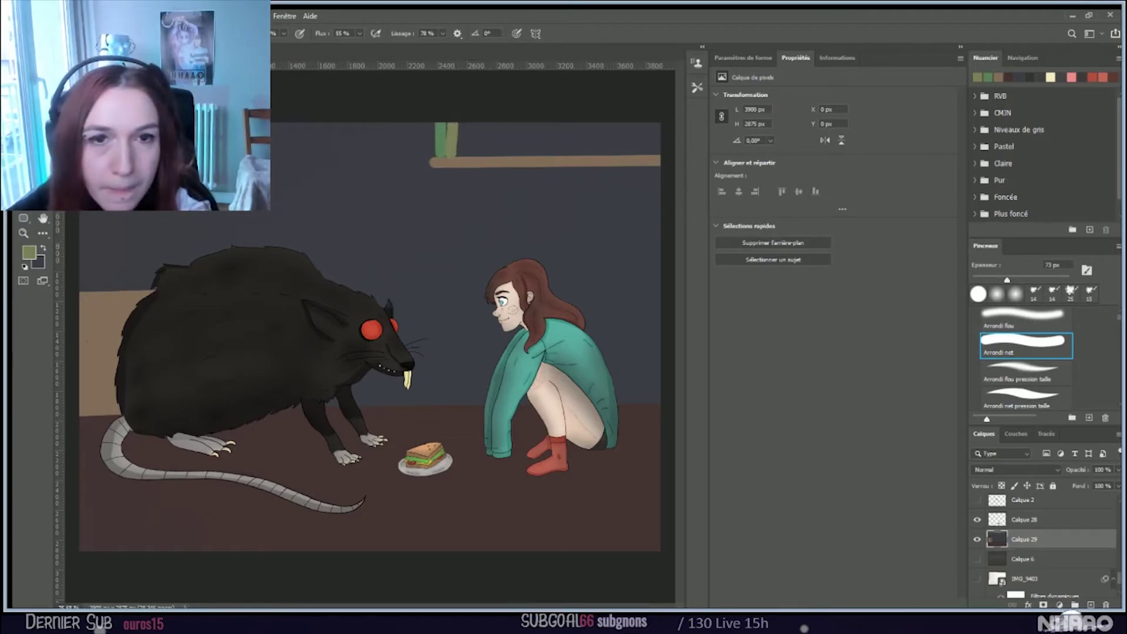
Step: Set the foreground colour to a muted purple, paint a book lying flat on the shelf, and swap the foreground and background colours
click(29, 253)
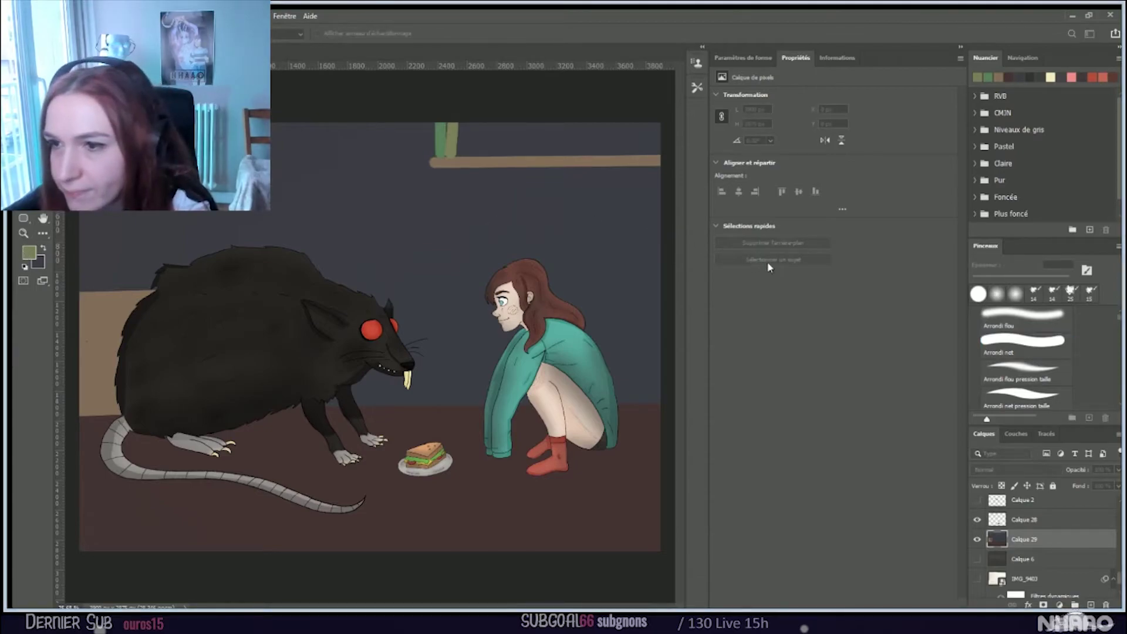
click(884, 161)
drag(455, 148, 501, 150)
click(40, 245)
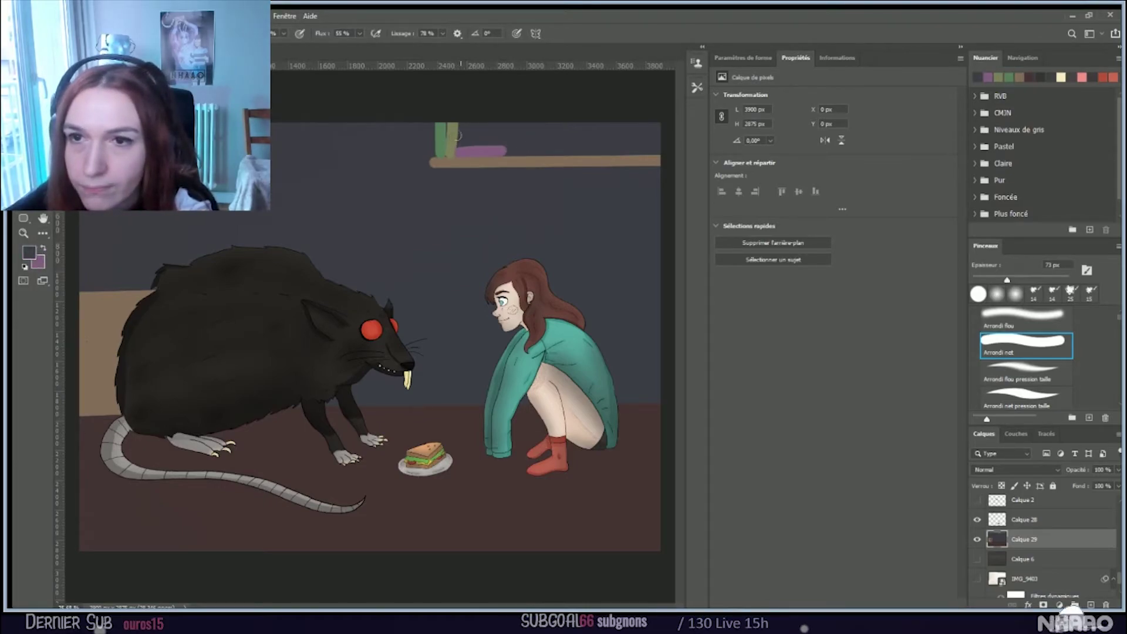
Step: Set the foreground colour to a medium blue and paint a book lying flat on top of the purple book
click(25, 251)
click(696, 226)
click(850, 163)
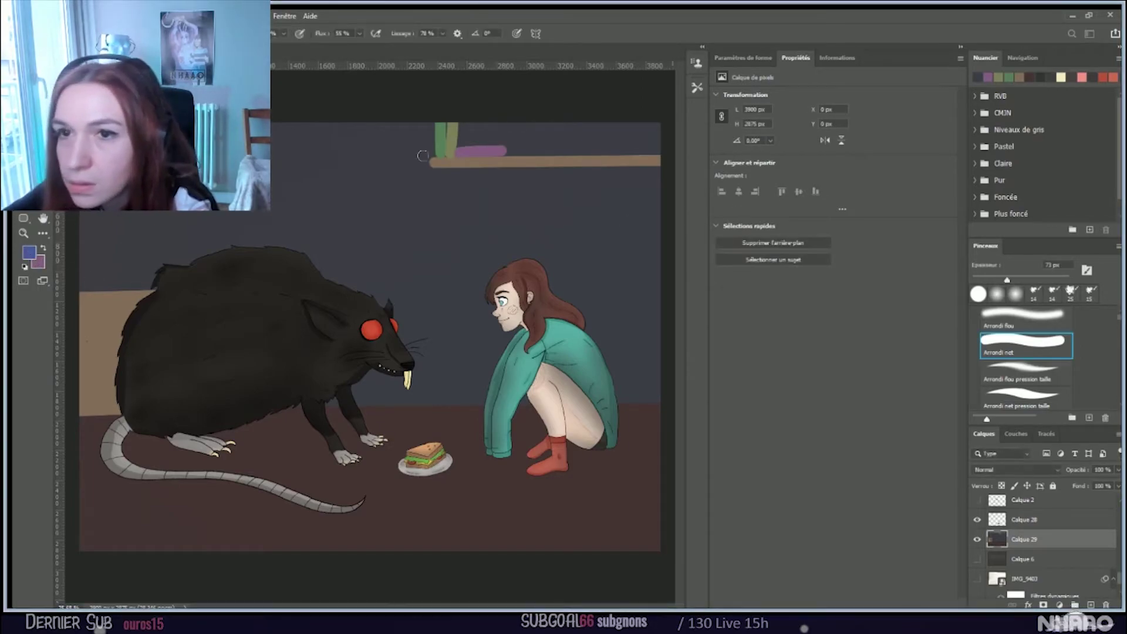
drag(456, 142, 499, 137)
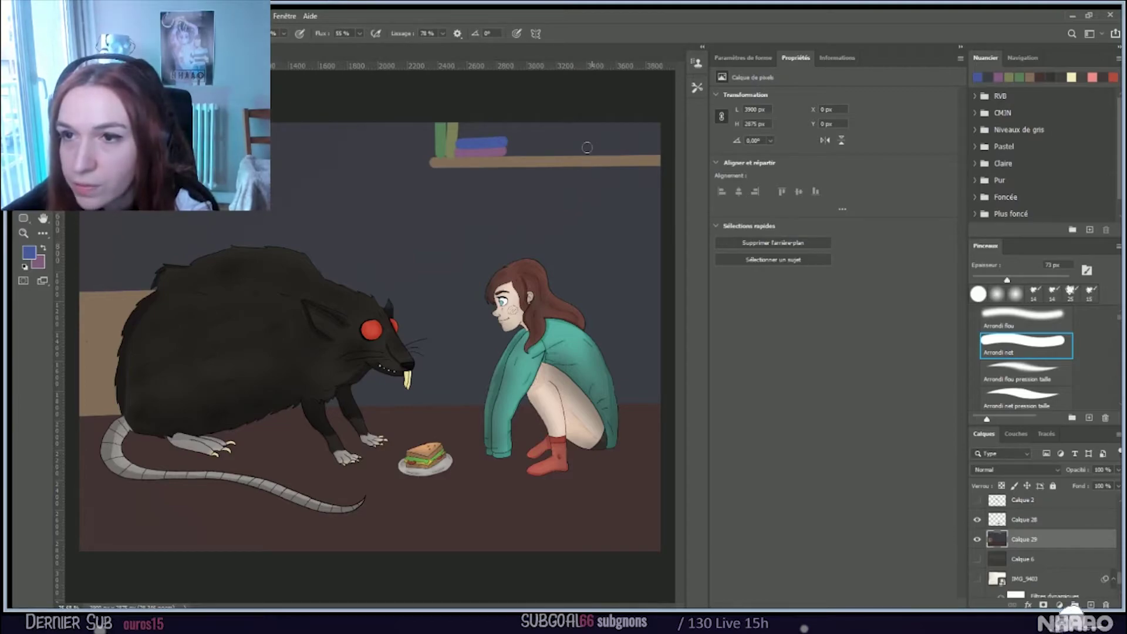
Step: Paint an upright blue book near the right end of the shelf and an upright purple one beside it
drag(592, 150, 594, 125)
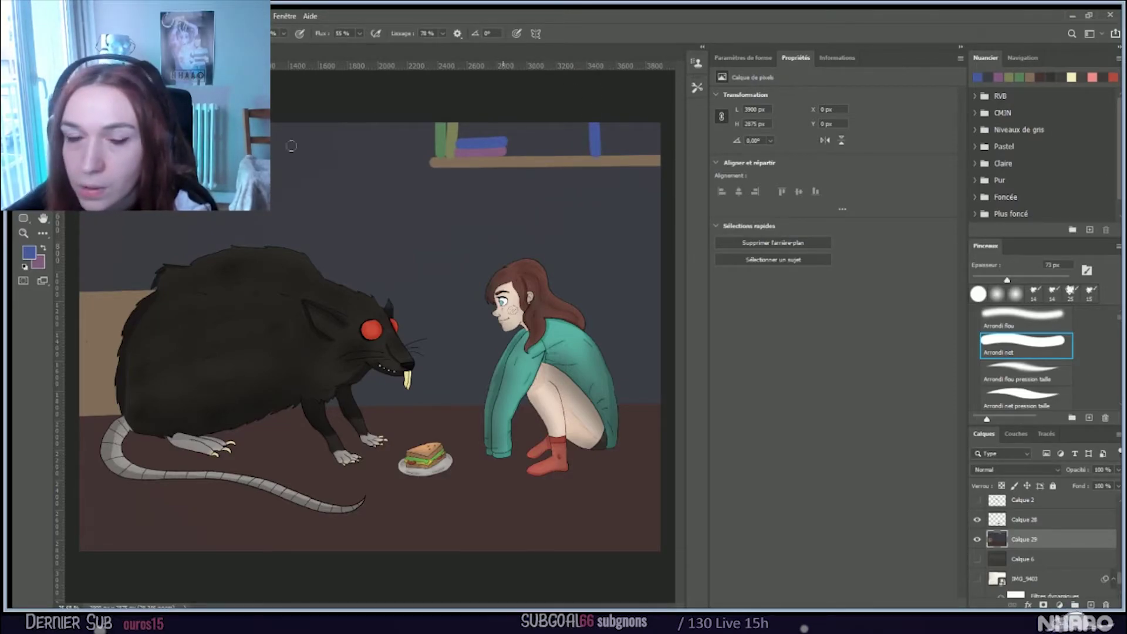
click(41, 248)
drag(600, 150, 602, 123)
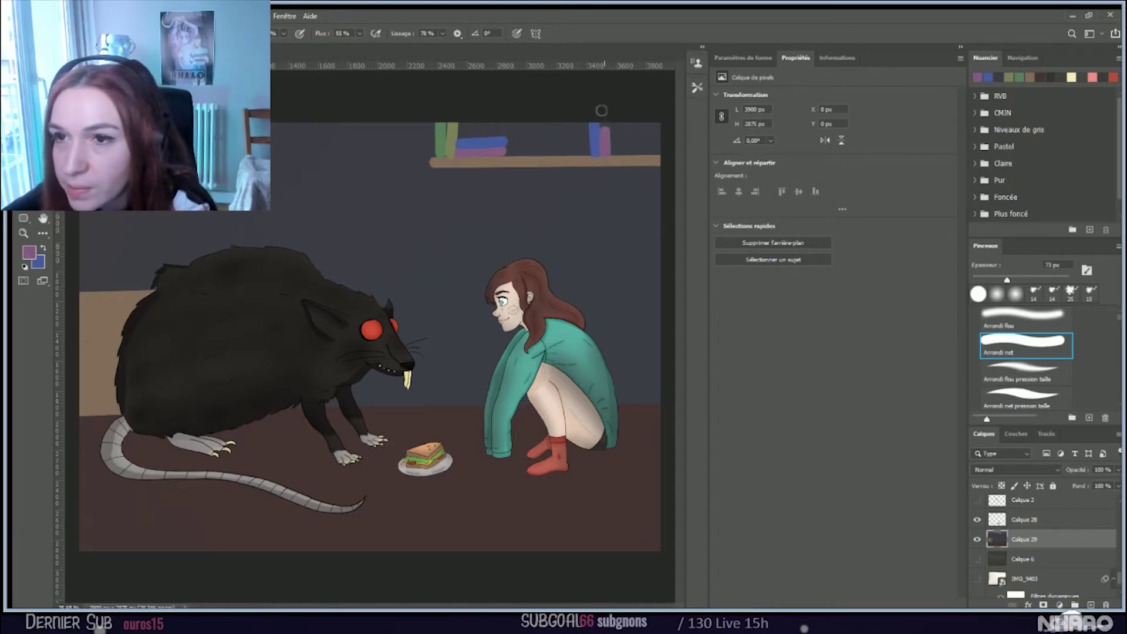
Step: Paint a muted green book lying flat at the right end of the shelf and a beige one on top of it
click(29, 252)
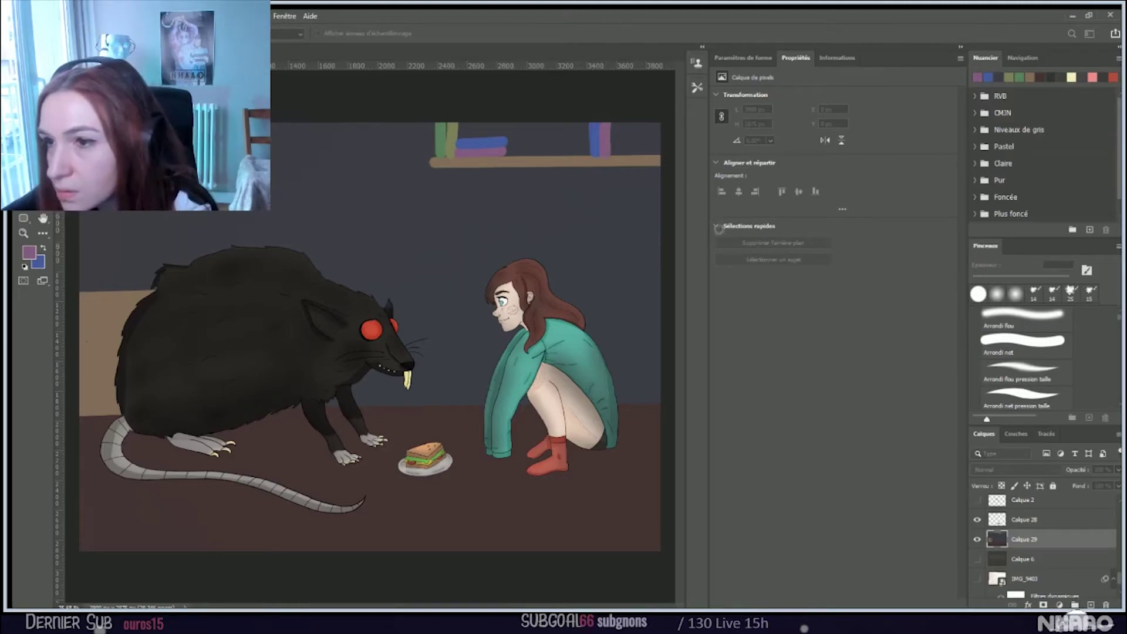
click(879, 168)
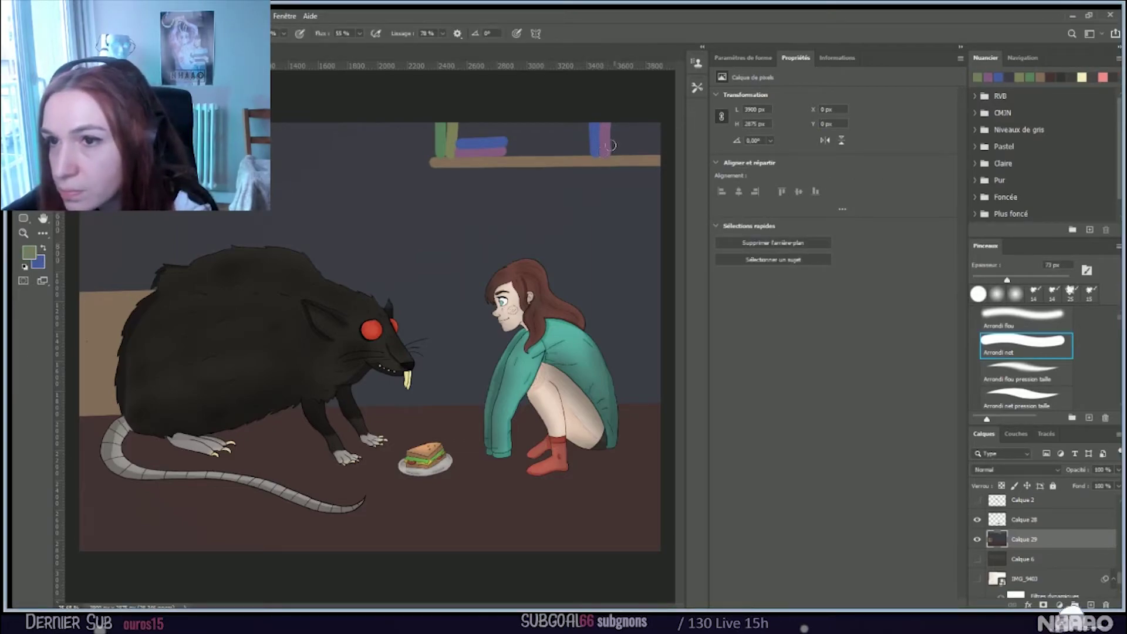
drag(610, 145, 652, 143)
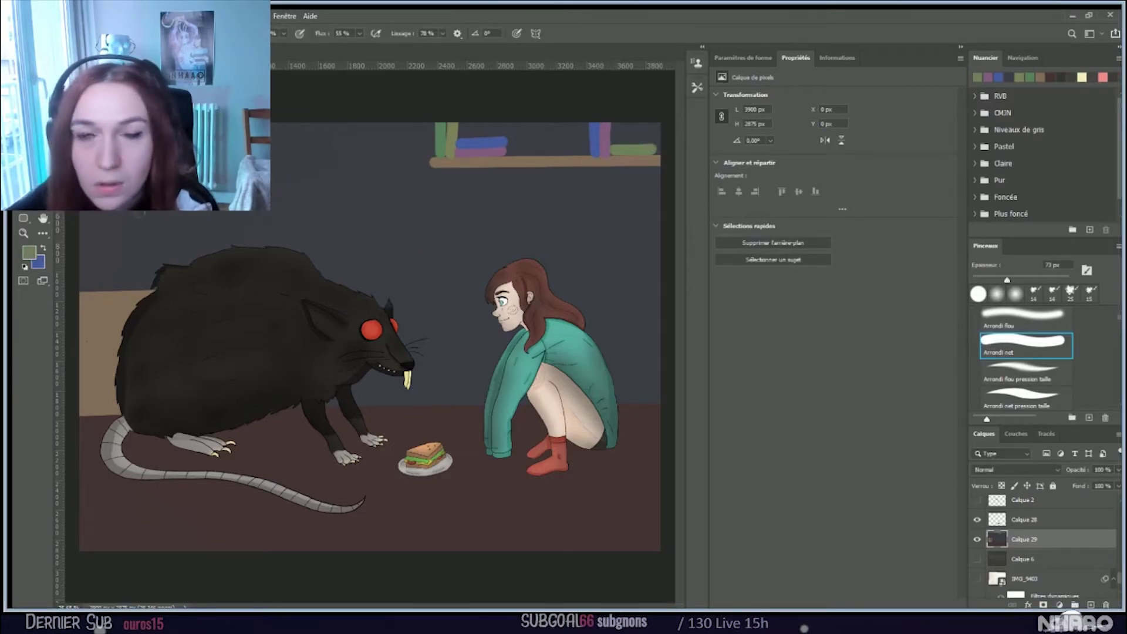
click(27, 252)
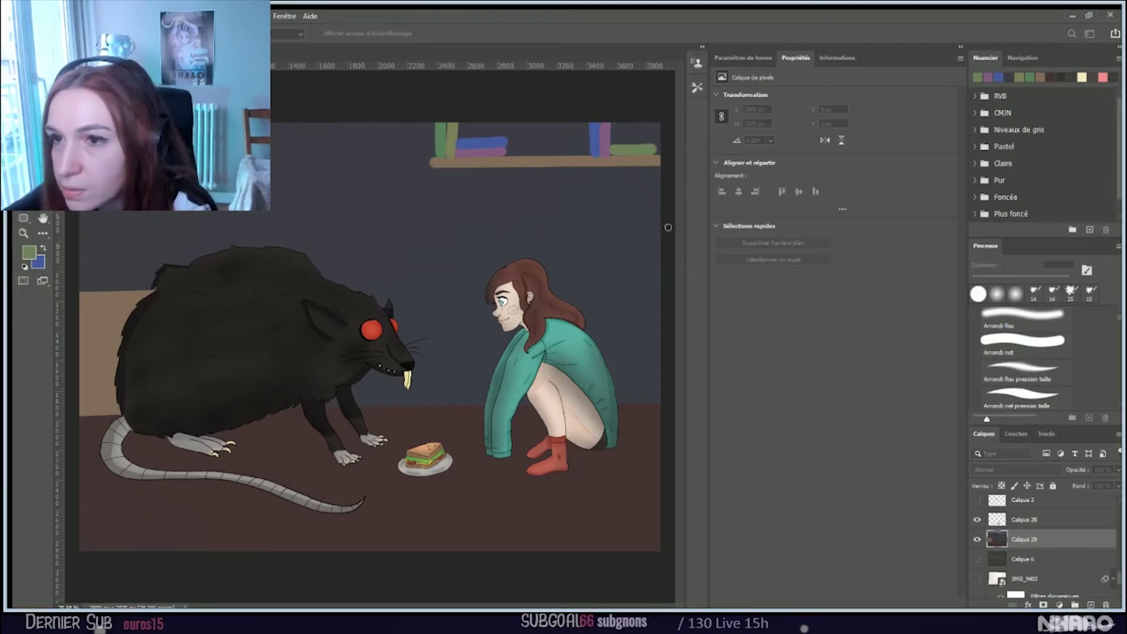
click(873, 164)
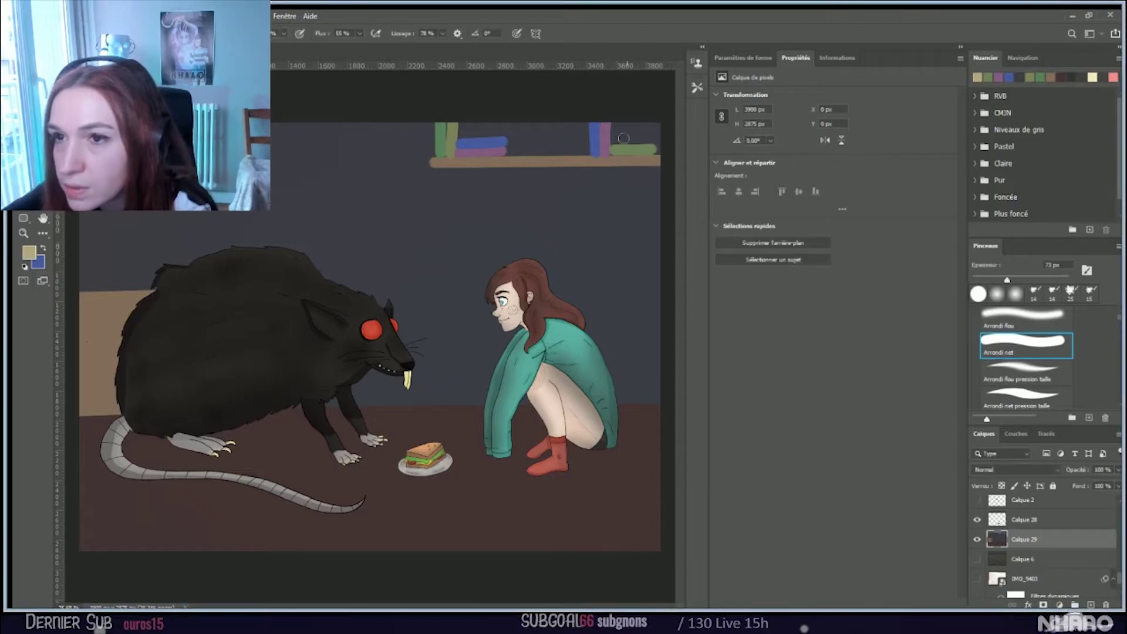
drag(610, 139, 660, 139)
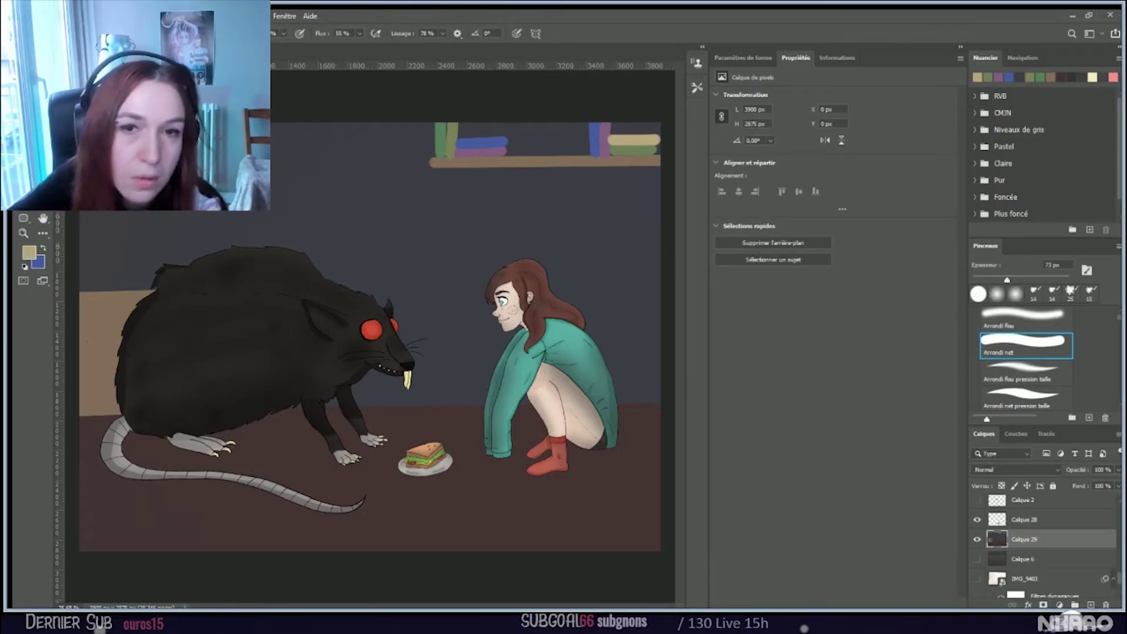
Step: Try reddish brown, dark brown, orange and blue as the foreground colour
click(30, 252)
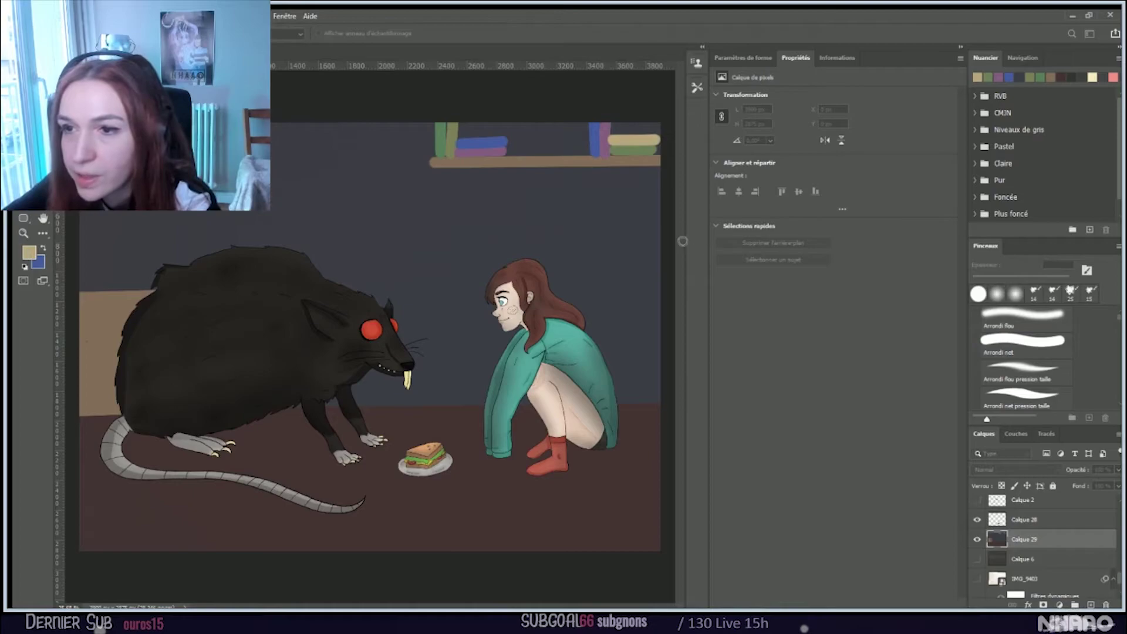
click(878, 158)
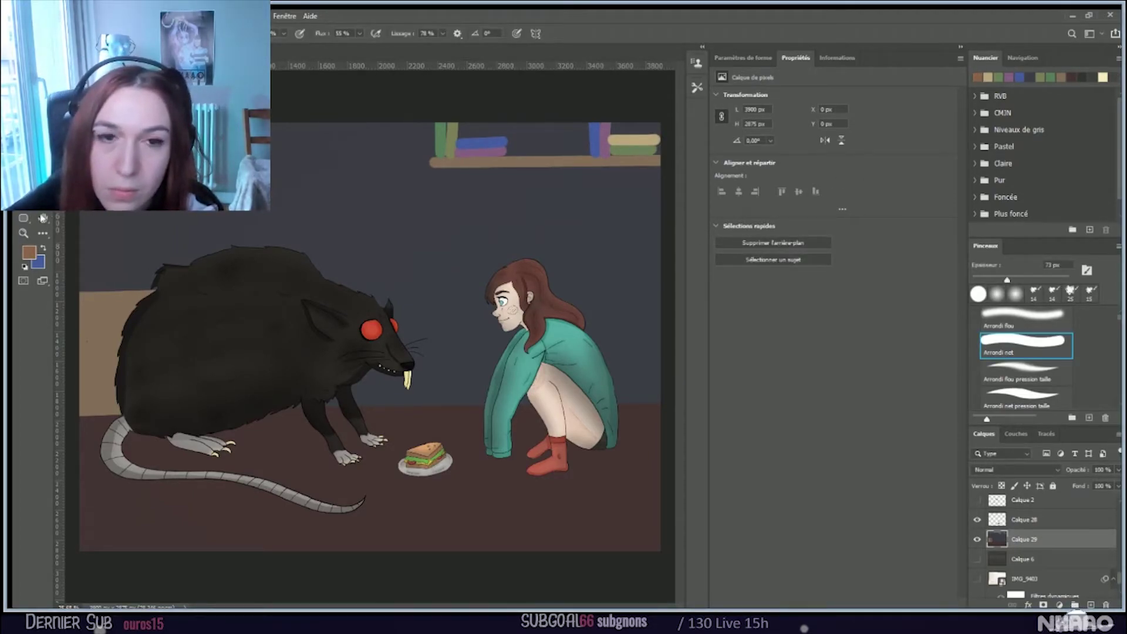
click(27, 248)
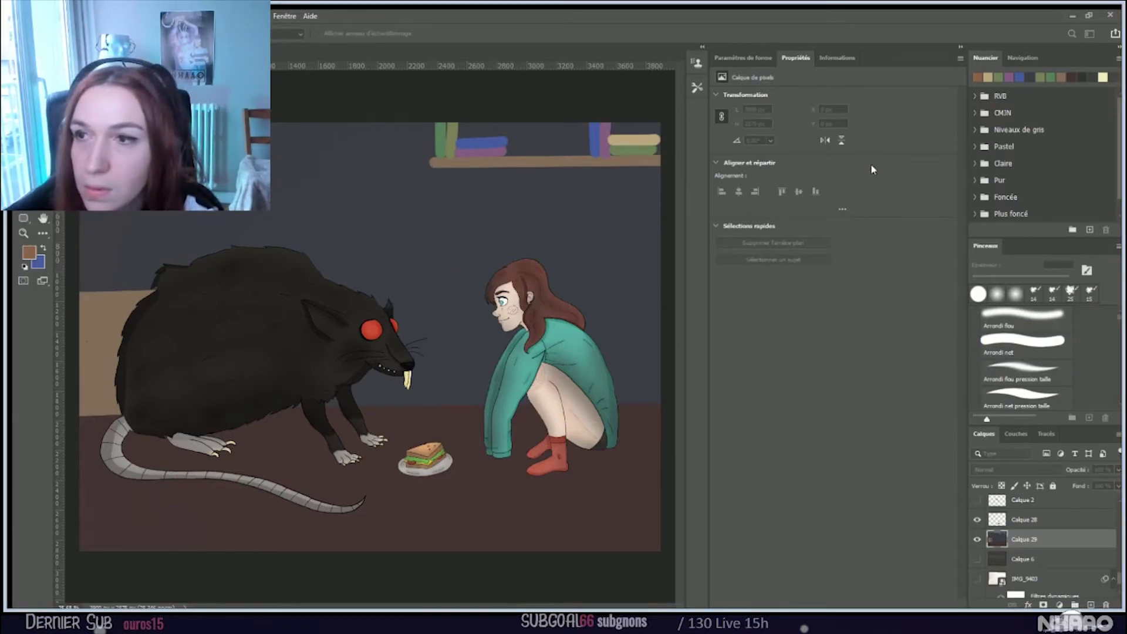
key(Return)
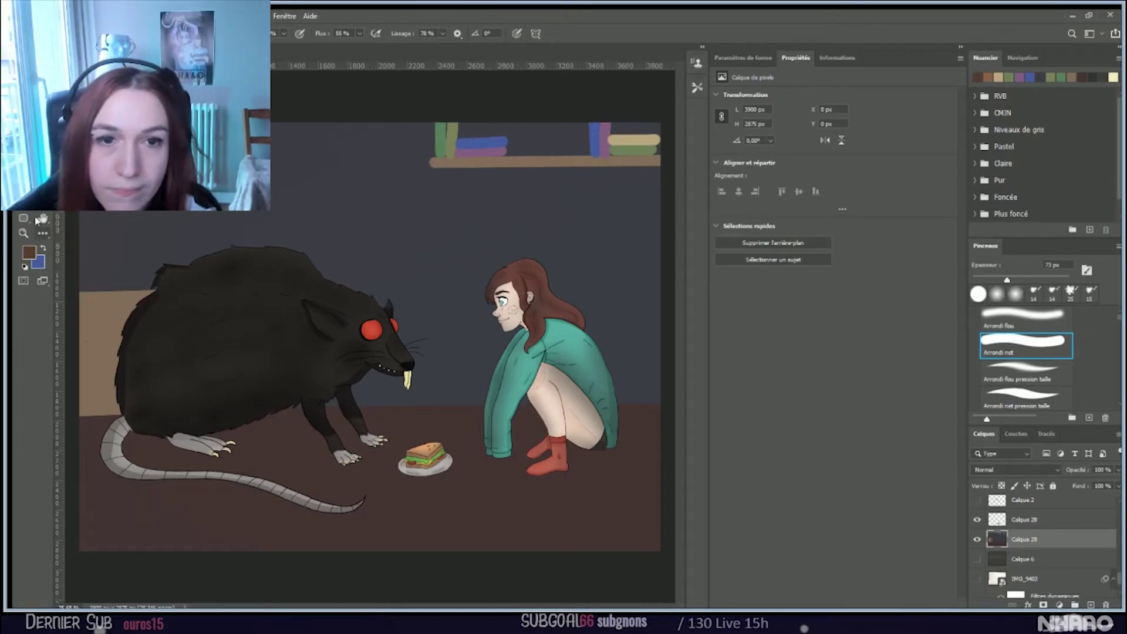
click(25, 251)
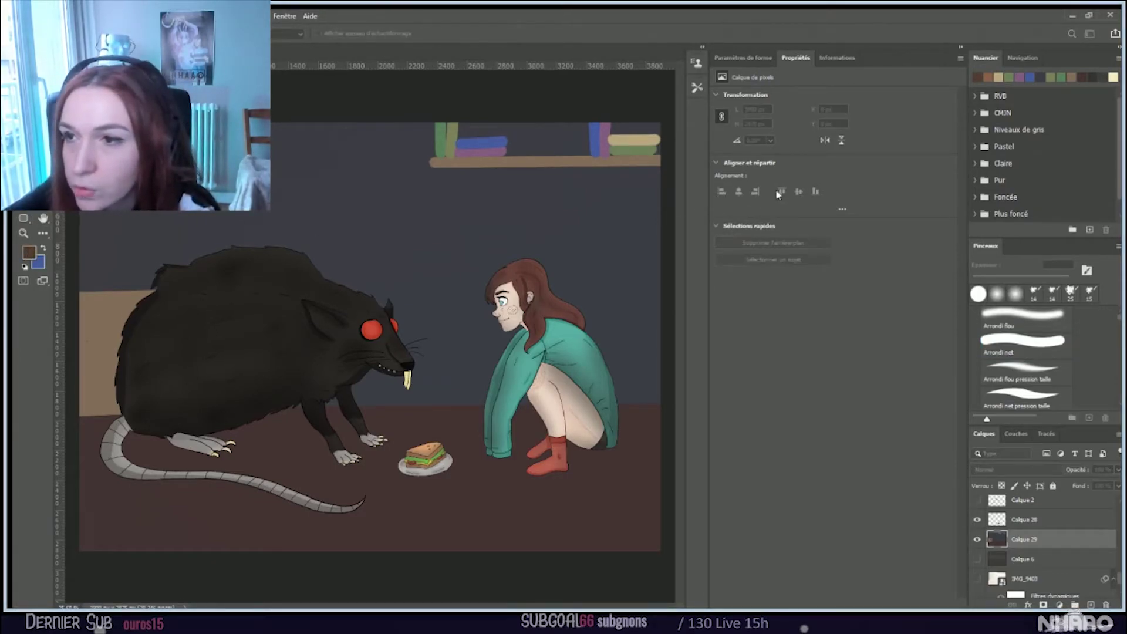
key(Return)
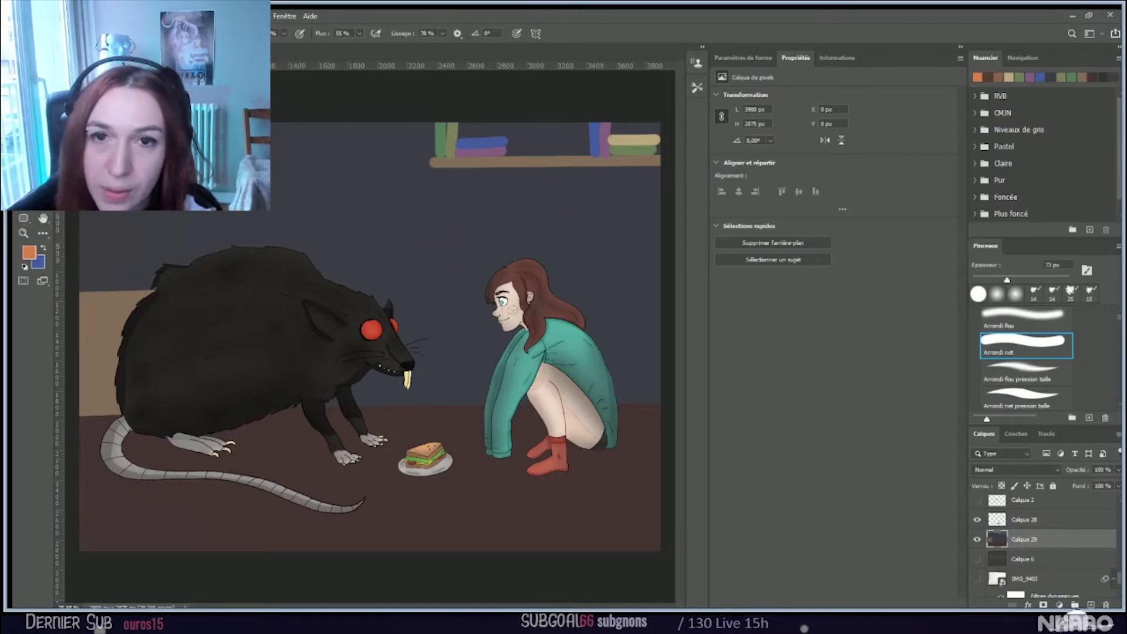
click(26, 252)
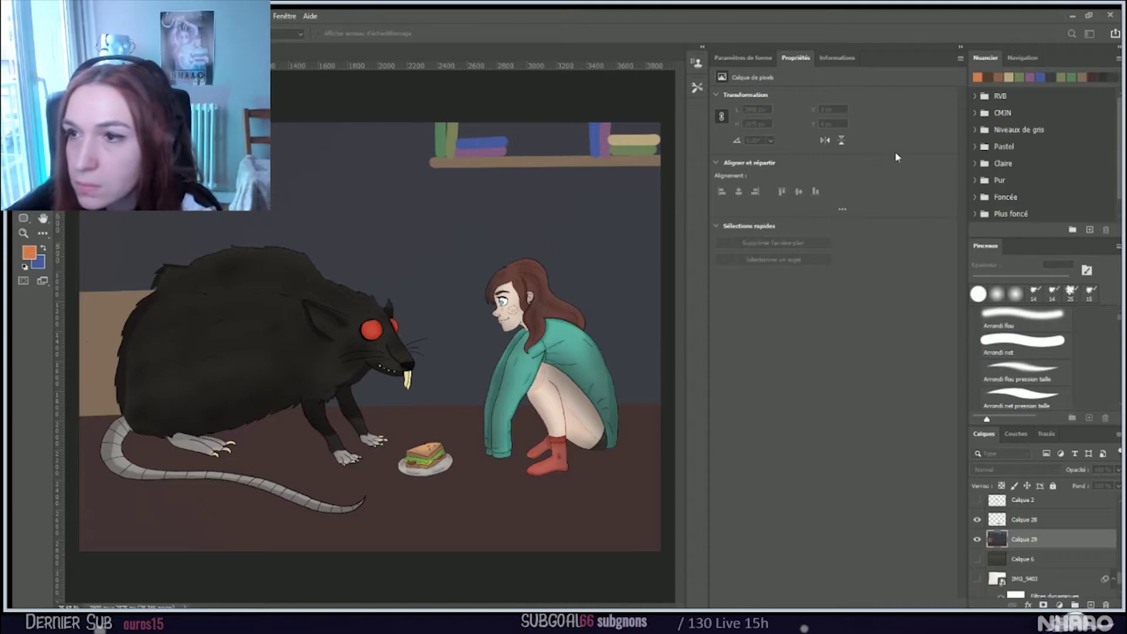
key(Return)
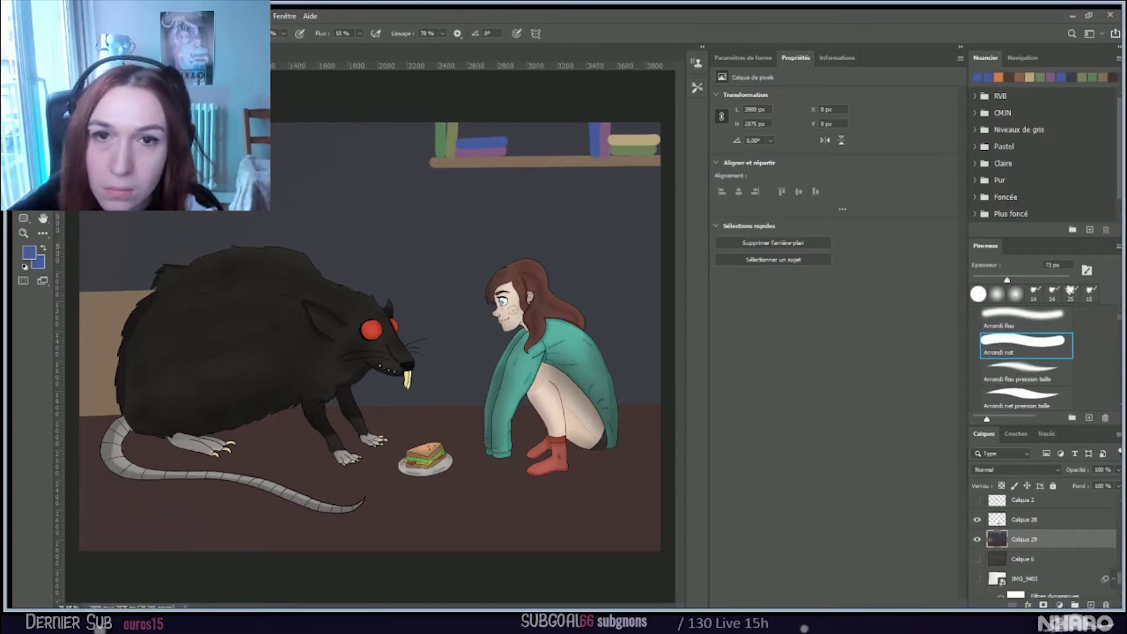
Step: Try green as the foreground colour, swap it with the blue background colour, and try purple as the foreground
click(28, 252)
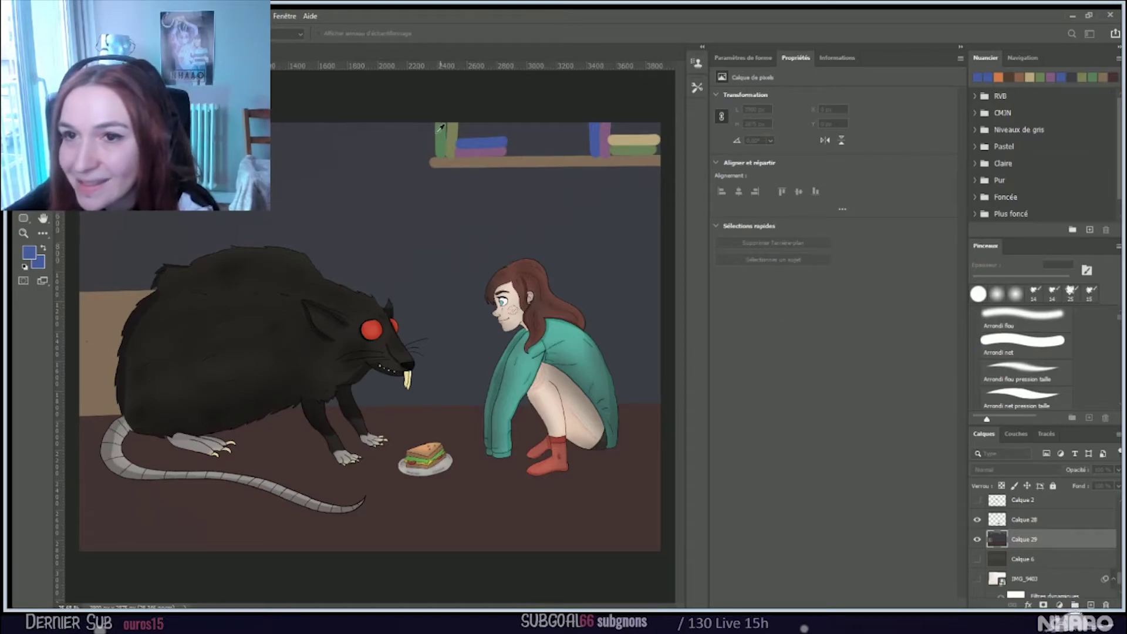
click(871, 162)
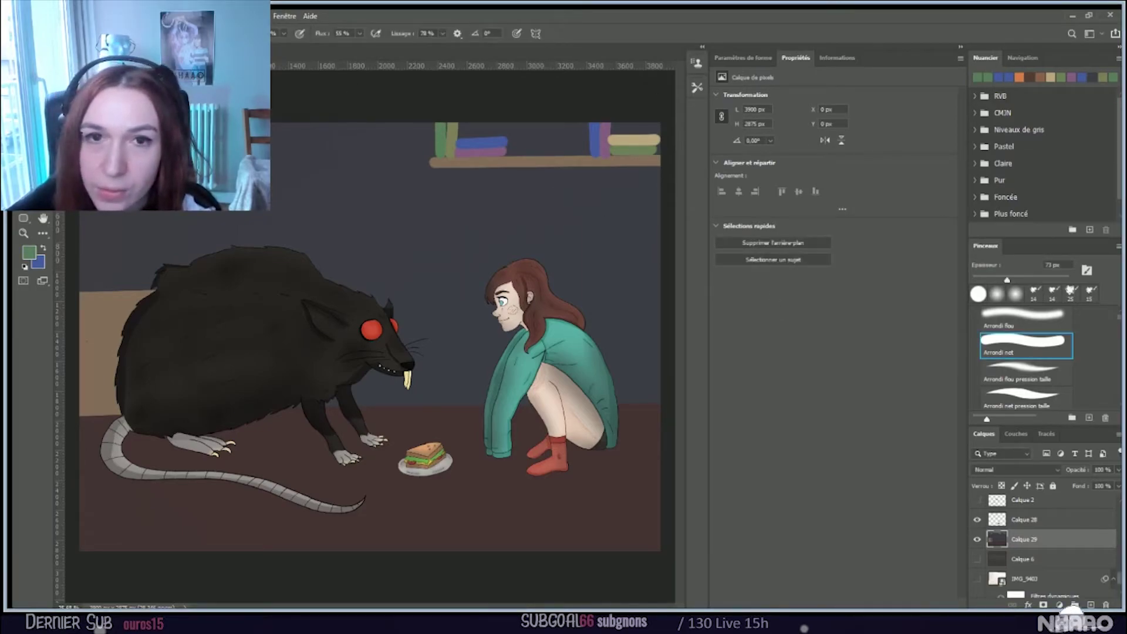
click(43, 249)
click(29, 253)
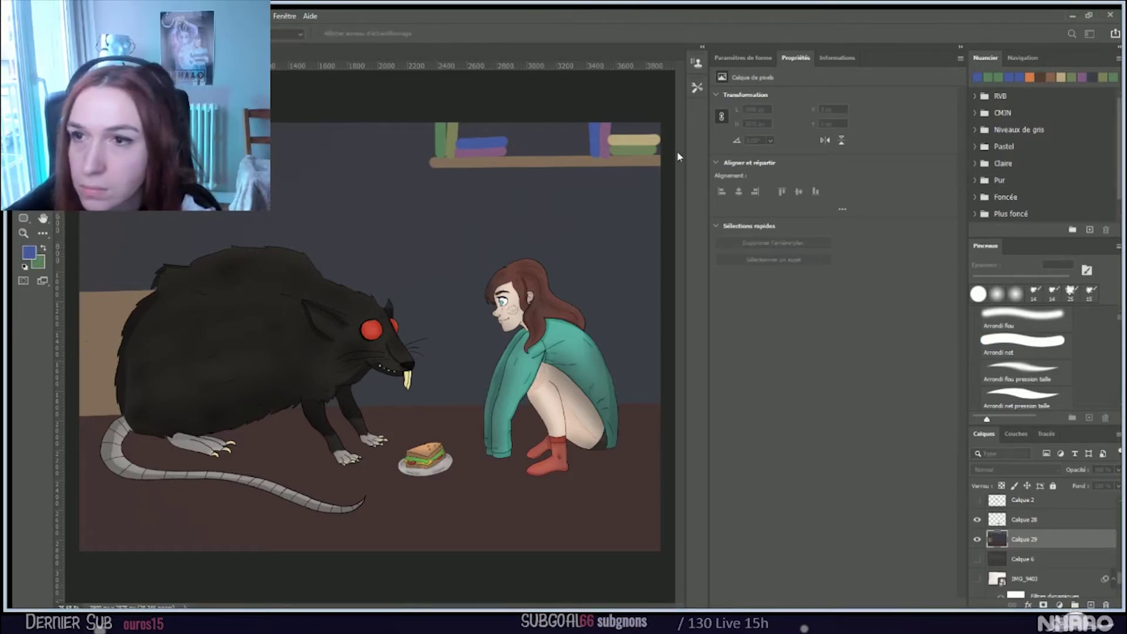
click(496, 151)
click(865, 159)
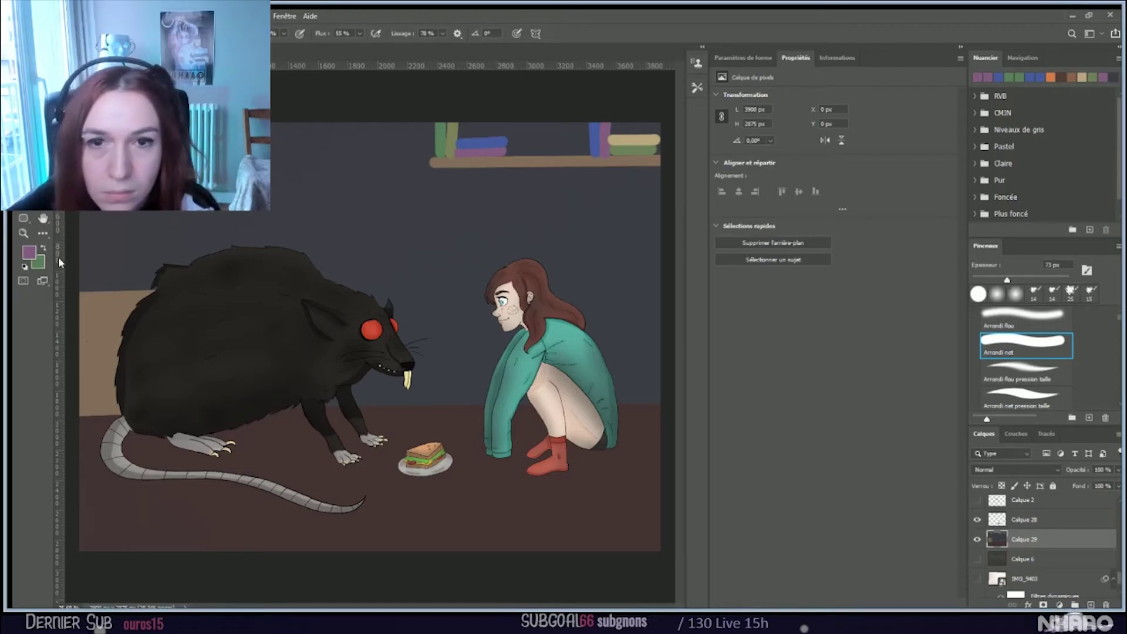
Step: Swap the foreground and background colours, try blue, and set the foreground colour to a medium brown
click(42, 247)
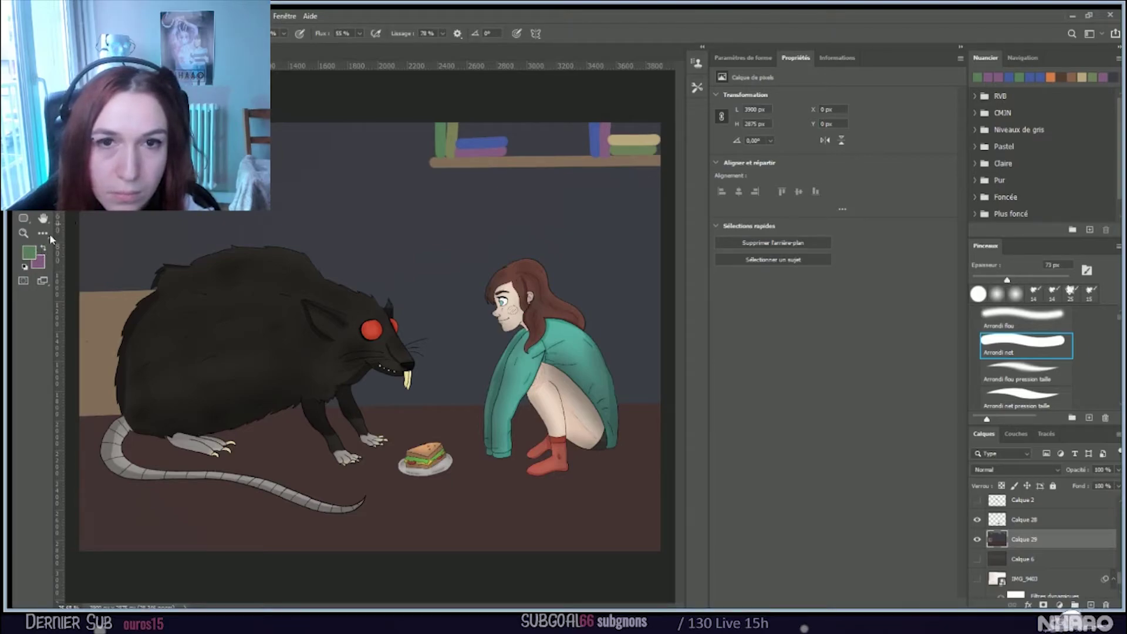
click(28, 253)
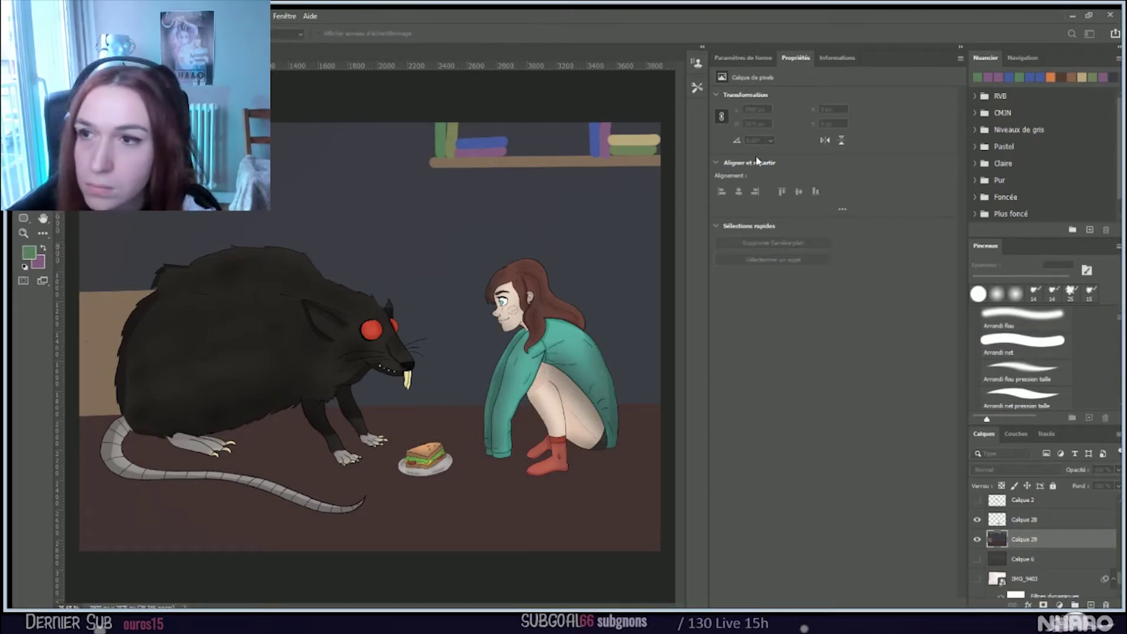
click(871, 169)
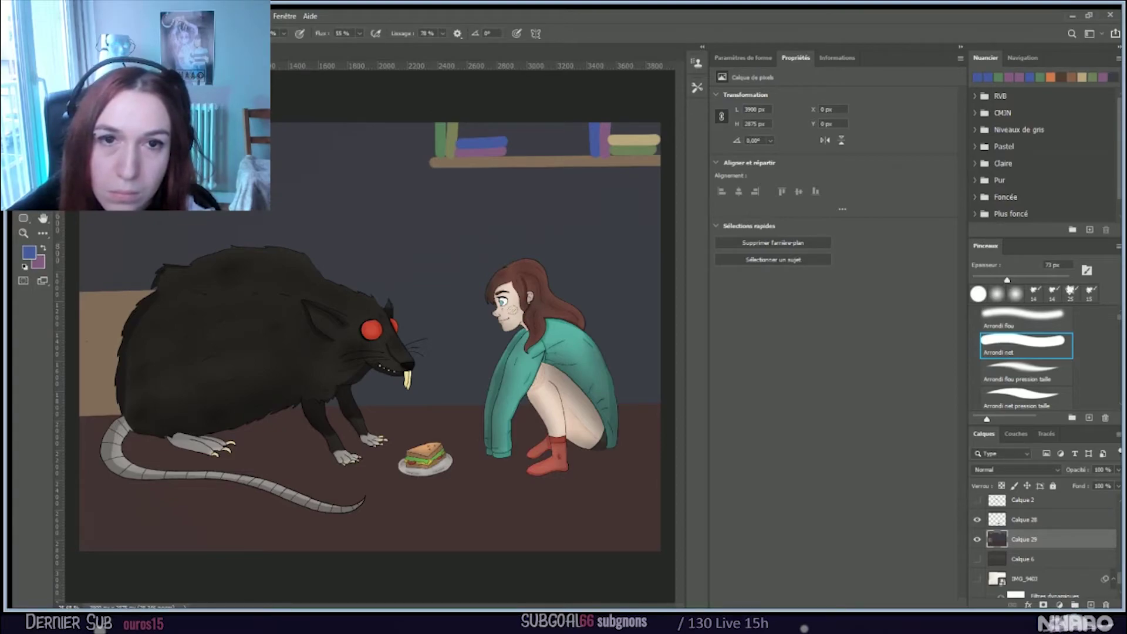
click(27, 249)
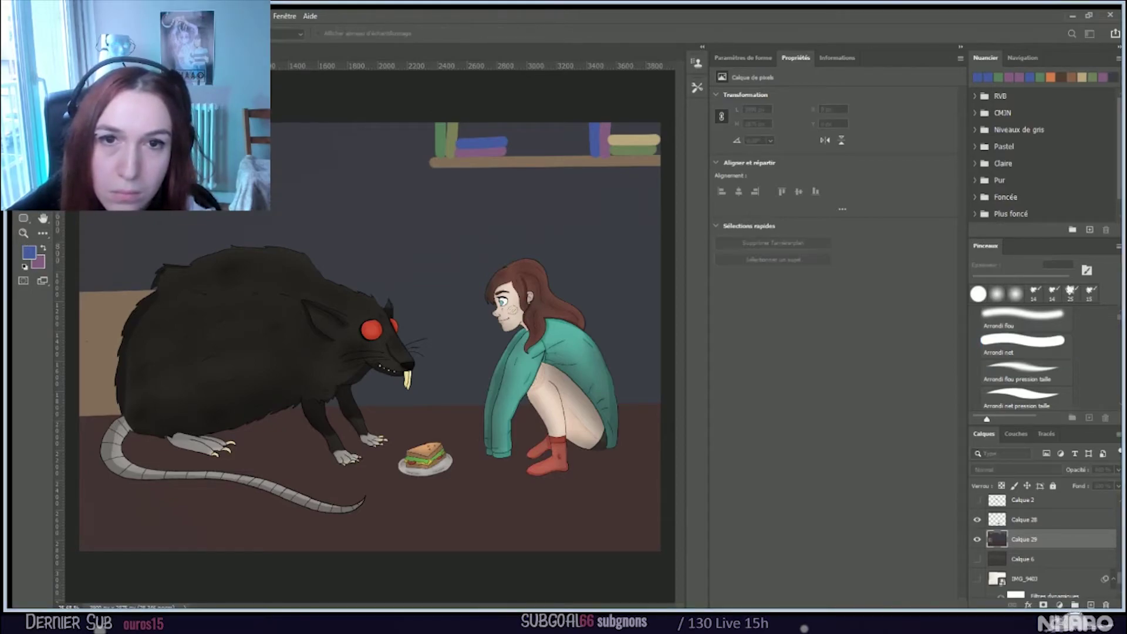
click(854, 170)
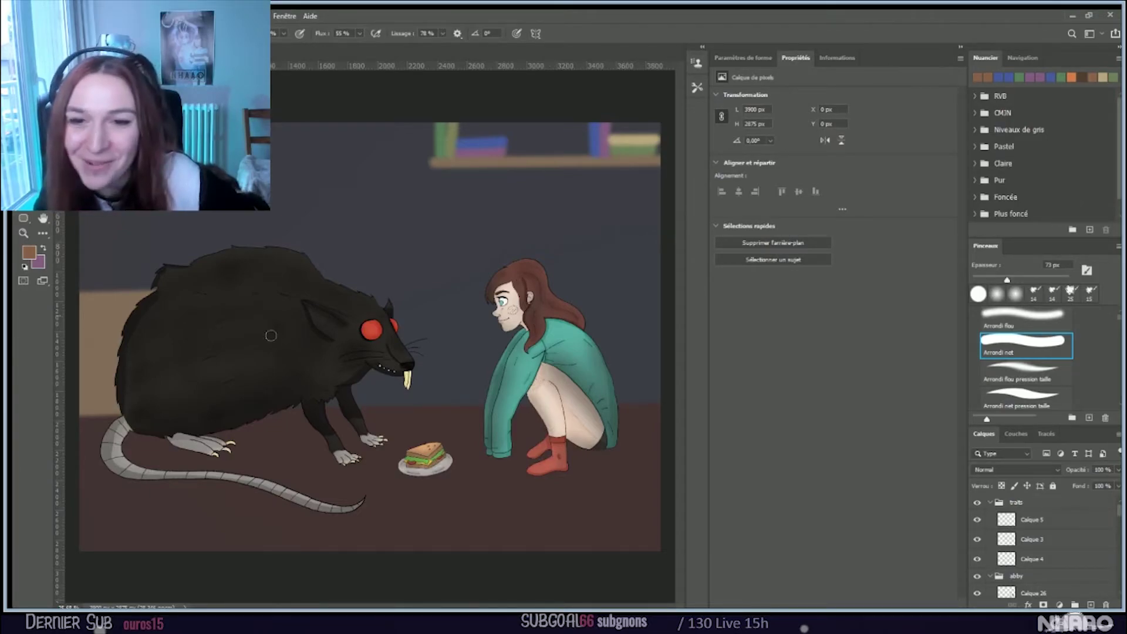
Step: Examine the whole illustration with its blurred background and the rat, sandwich and girl up close
scroll(253, 333, down, 3)
scroll(252, 332, up, 6)
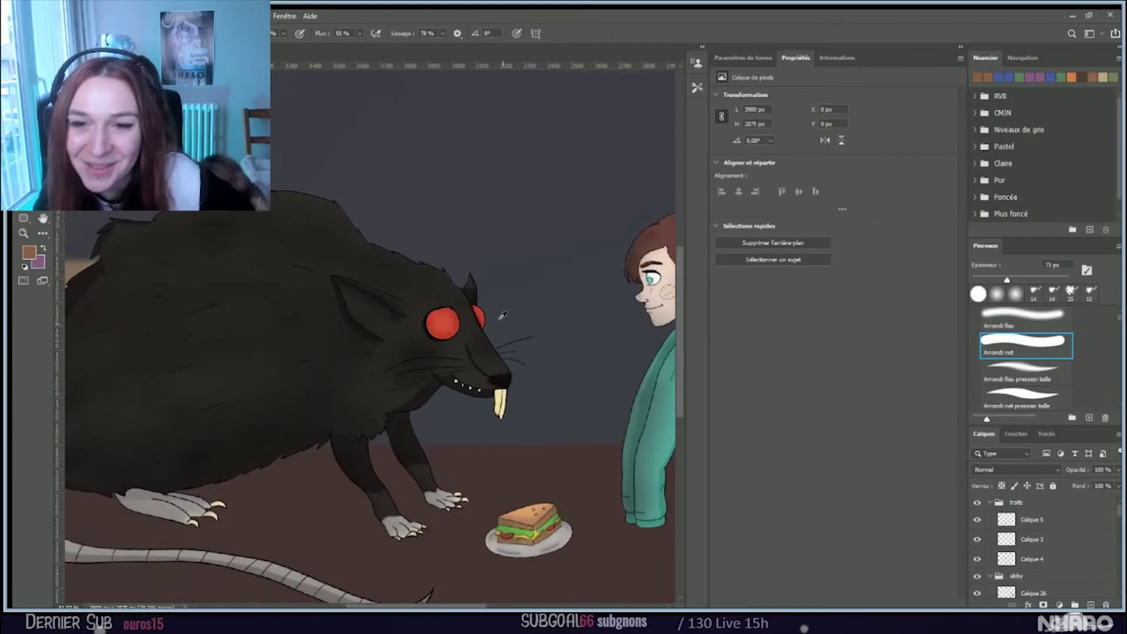
scroll(511, 316, down, 4)
scroll(460, 317, down, 1)
scroll(460, 319, up, 2)
scroll(450, 313, down, 2)
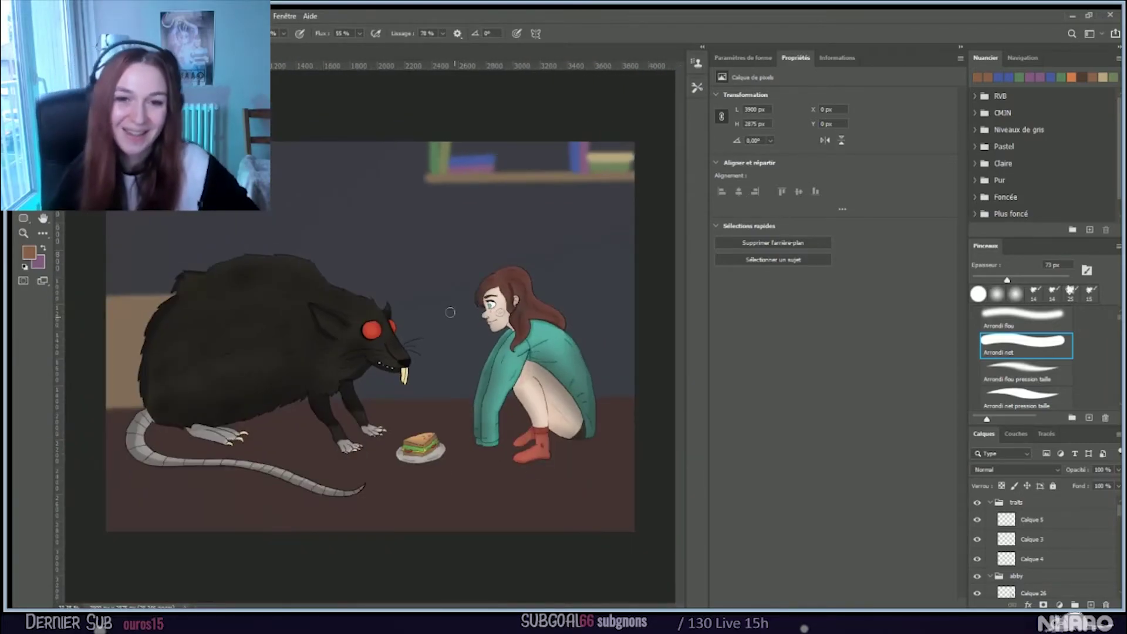
scroll(450, 312, up, 2)
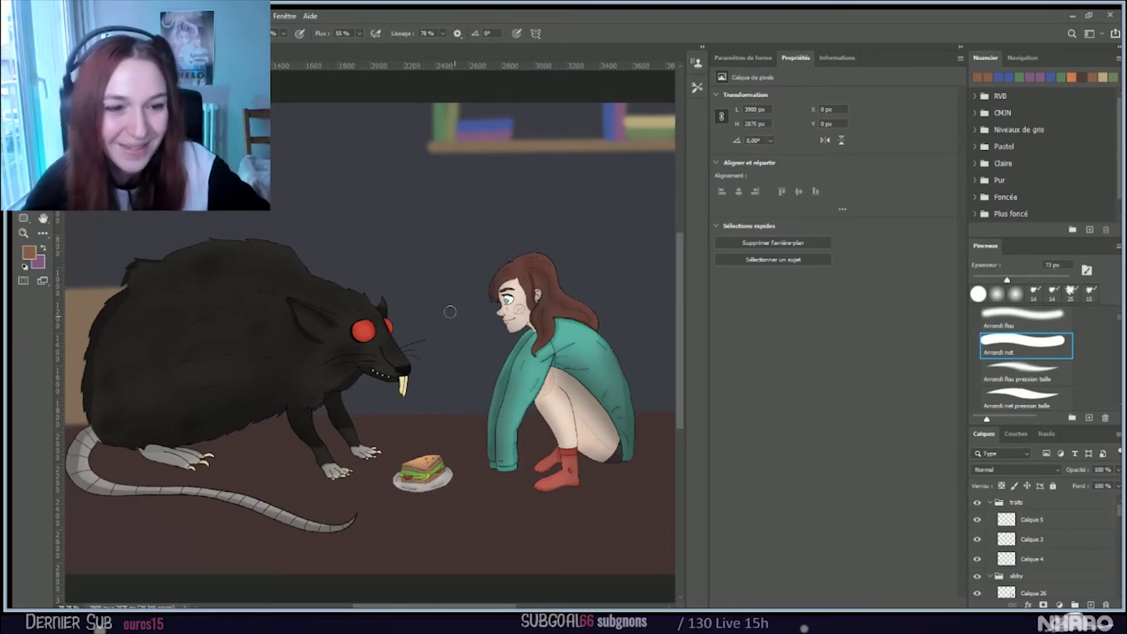
scroll(439, 319, down, 2)
scroll(385, 319, up, 1)
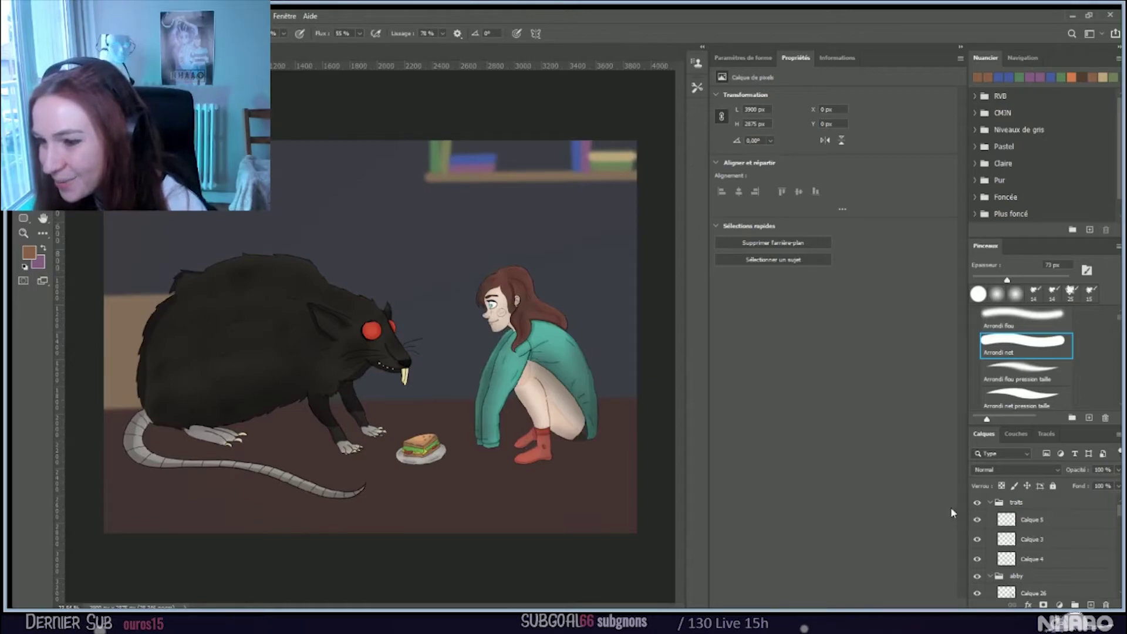
Step: Collapse the traits layer group and bring the layers of the abby group into view
click(990, 500)
click(989, 502)
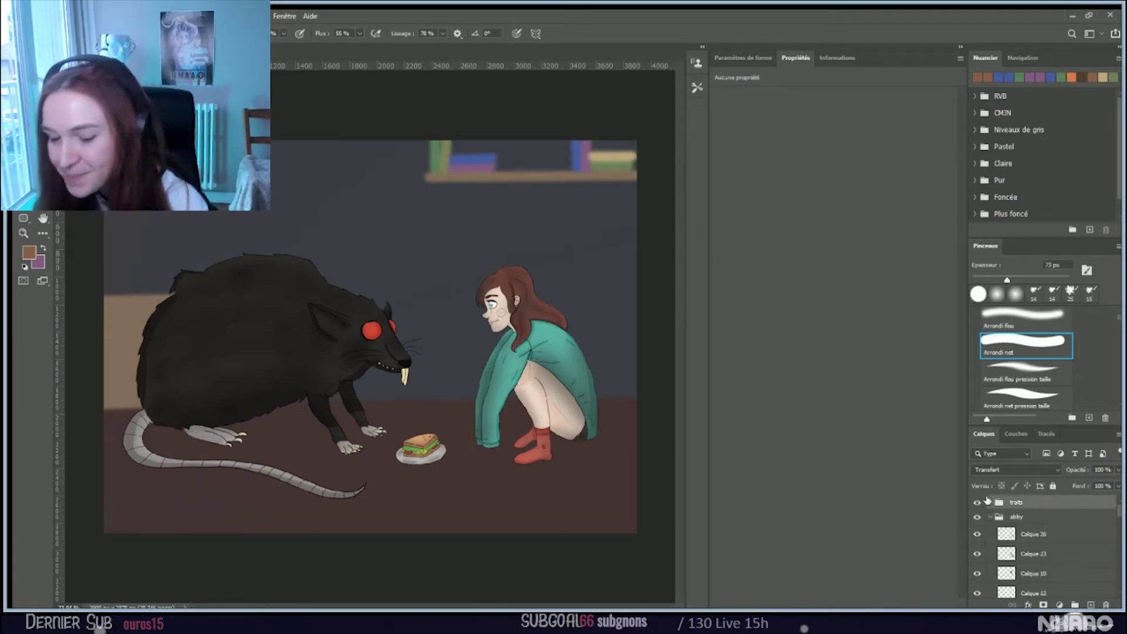
scroll(1078, 554, down, 2)
scroll(1075, 551, up, 1)
Step: Check what Calque 26 in the abby group contains by toggling its visibility, and set its blend mode to Lumière tamisée
click(971, 519)
click(971, 520)
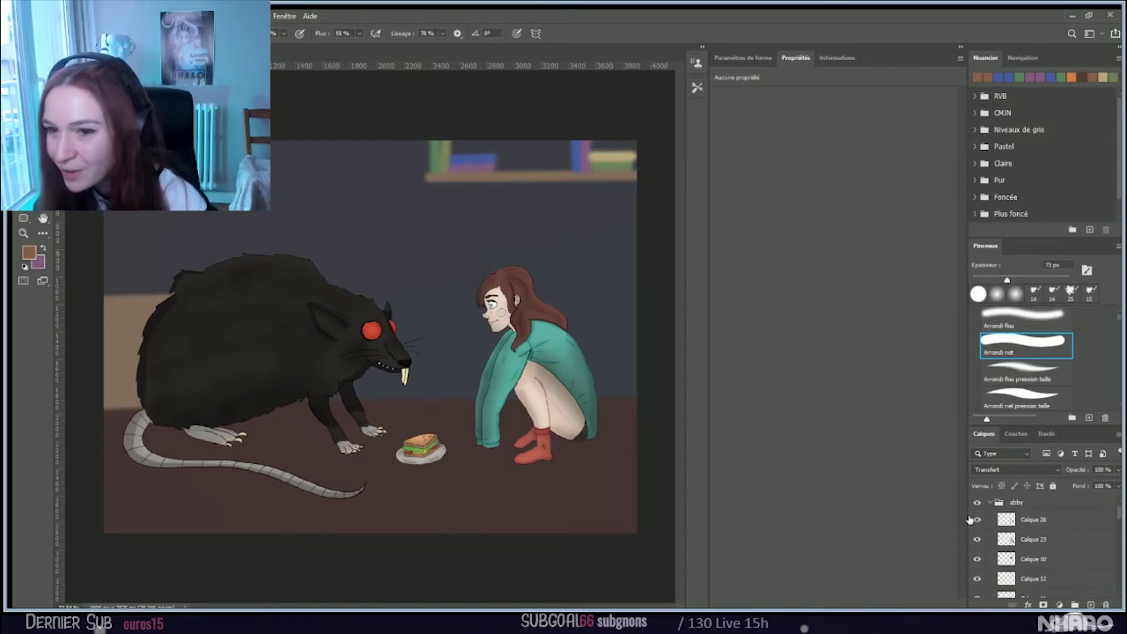
click(1078, 516)
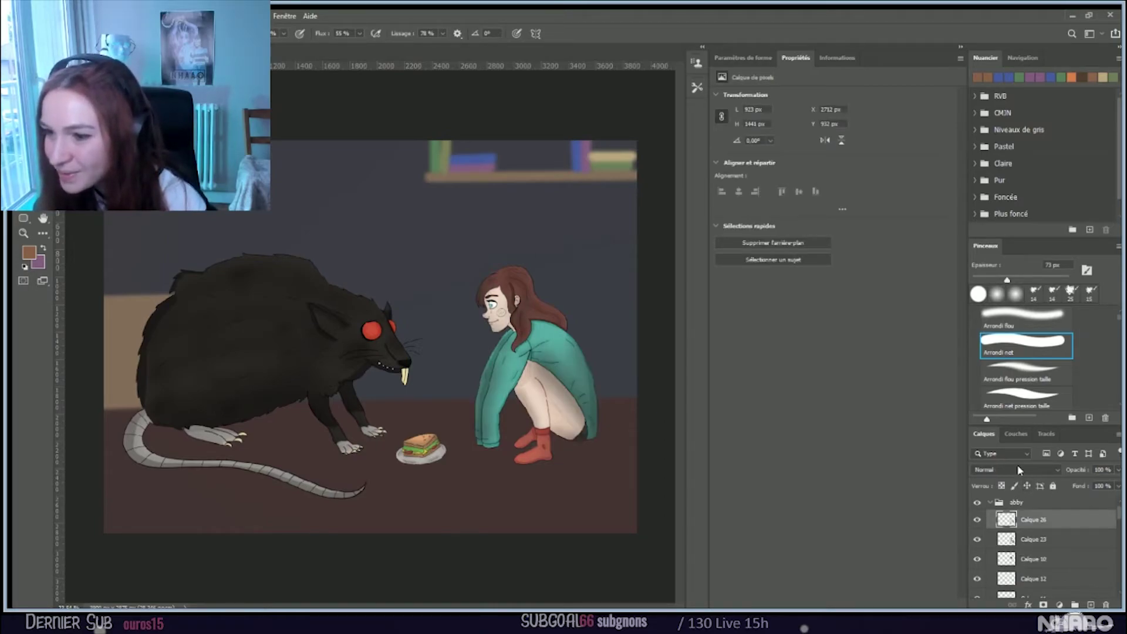
click(1017, 469)
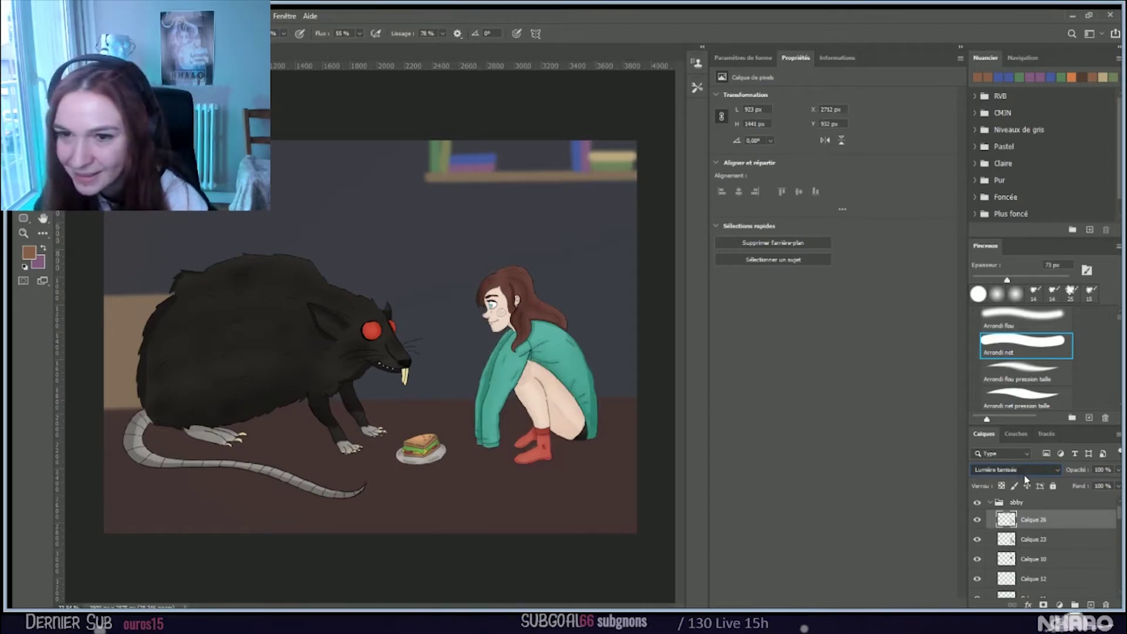
Step: Add a new layer above Calque 26 in the abby group
scroll(1026, 480, down, 1)
scroll(1024, 467, up, 2)
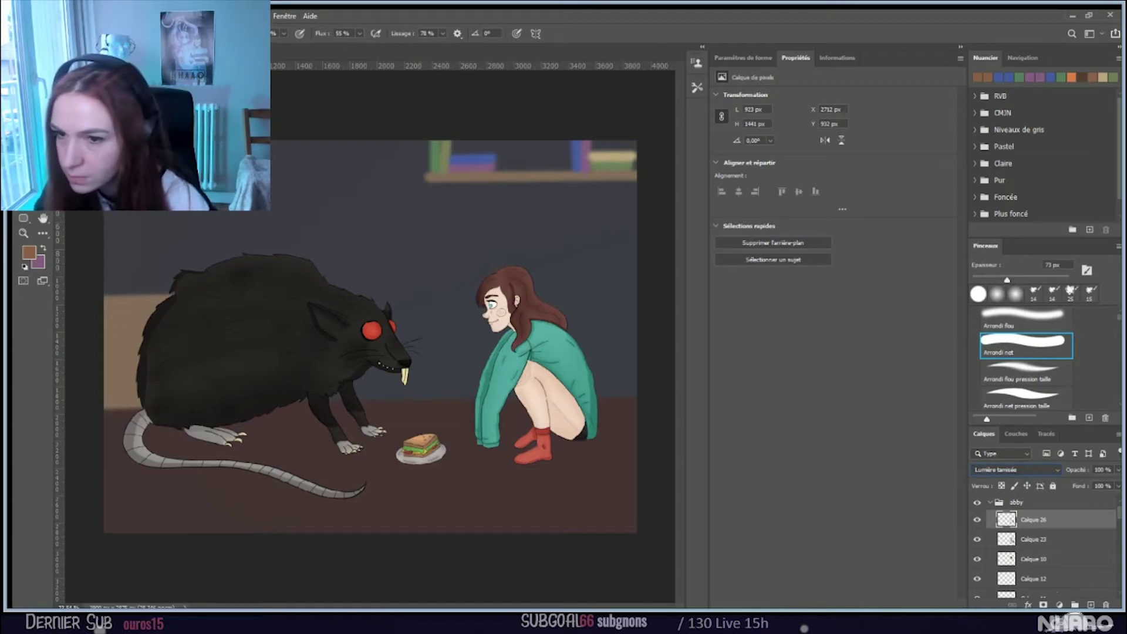
scroll(1051, 560, down, 1)
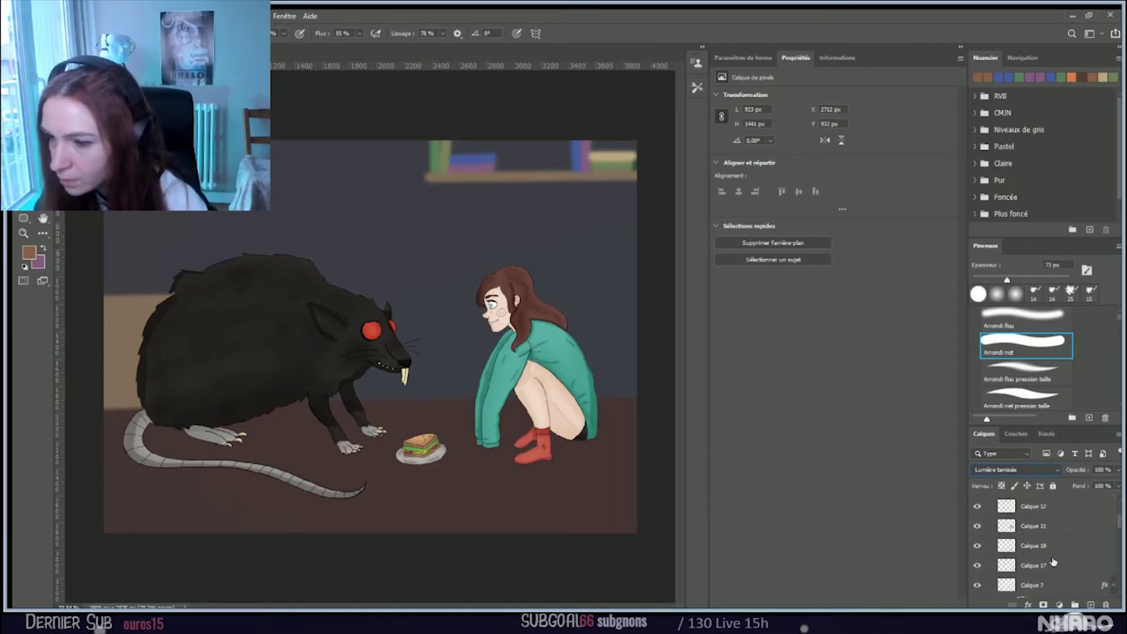
click(1091, 604)
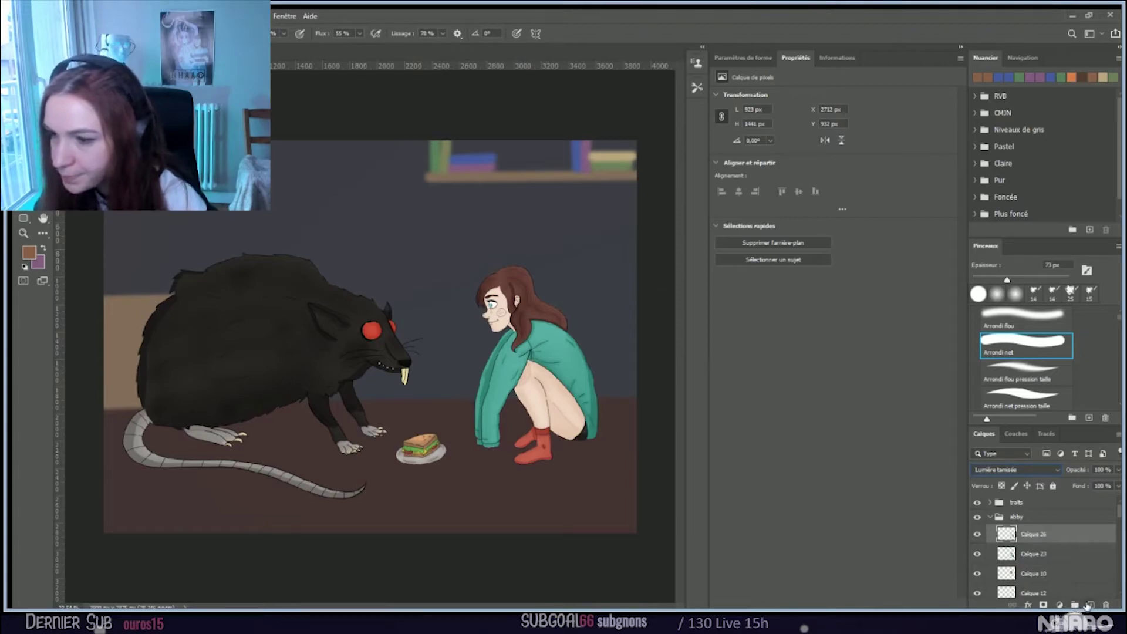
scroll(531, 337, up, 8)
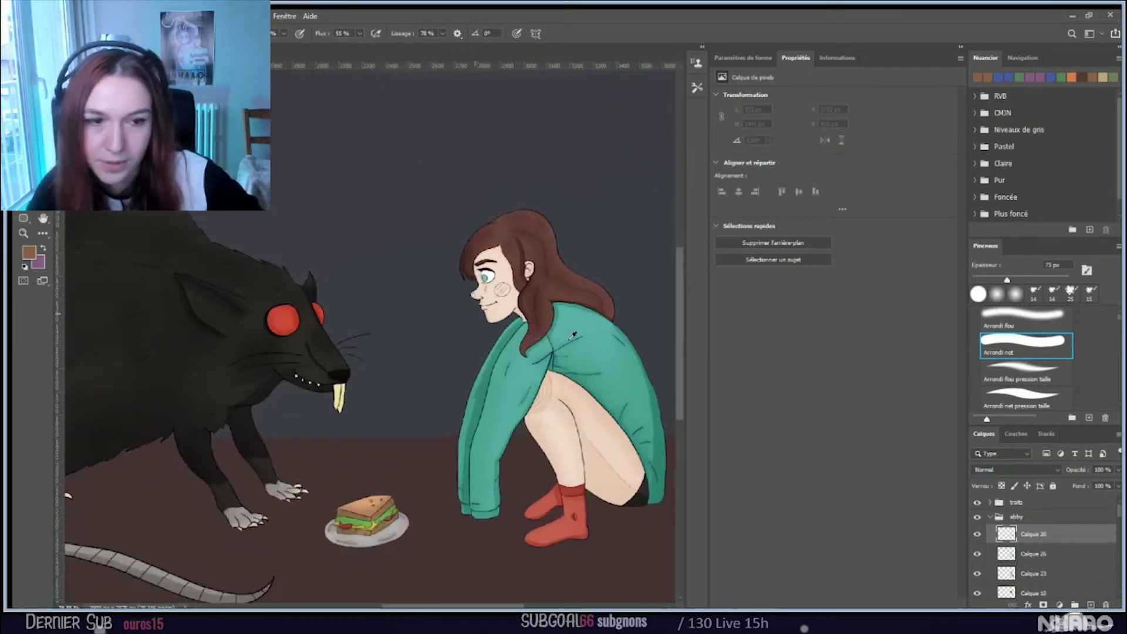
scroll(436, 255, up, 1)
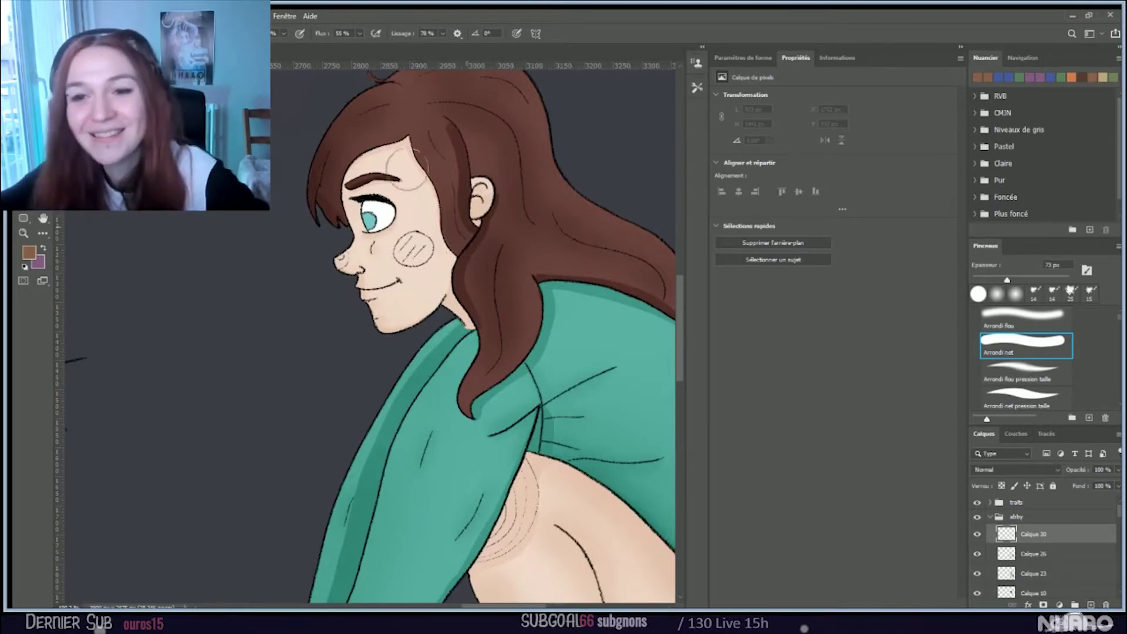
Step: Set the foreground colour to salmon pink and fill the blush circle on the girl's cheek with a 20 px hard round brush
click(29, 253)
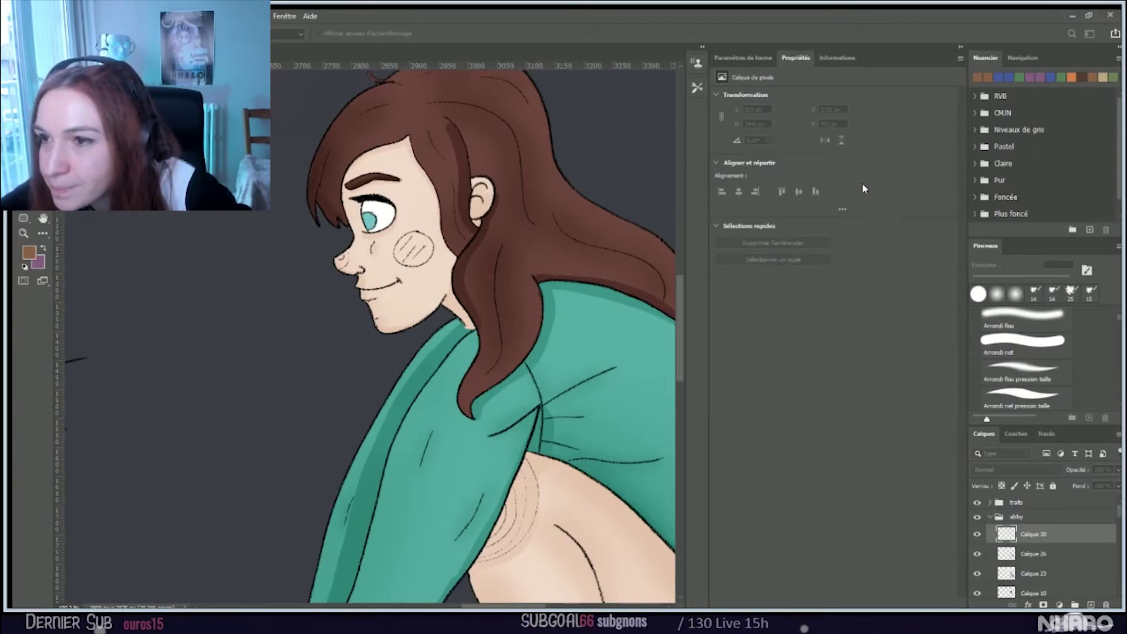
click(870, 167)
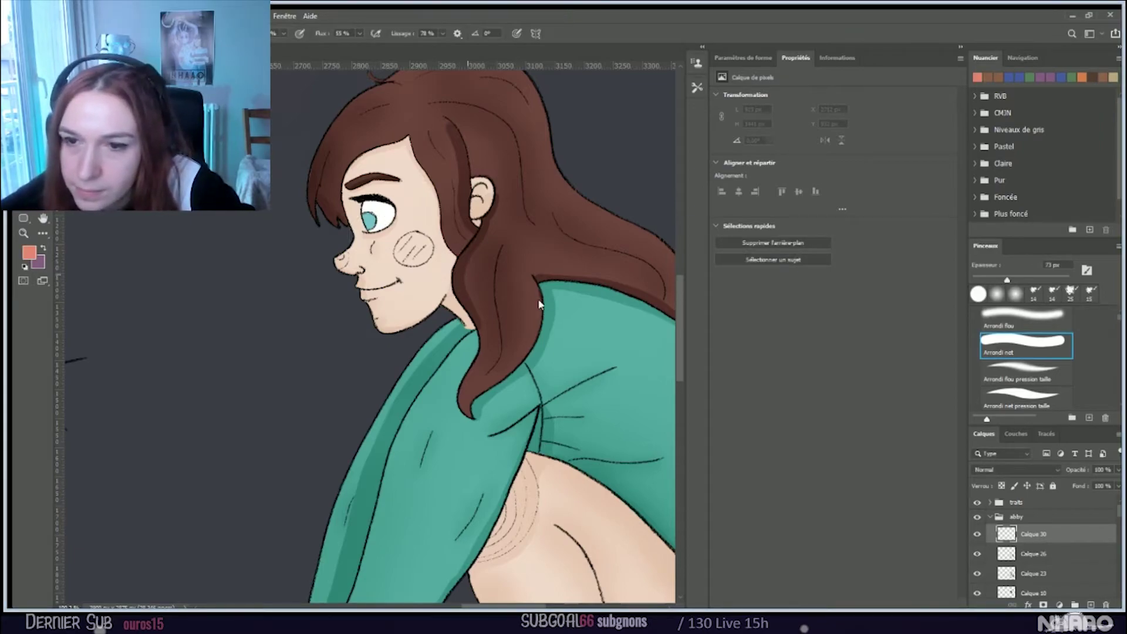
key(bracketleft)
key(bracketleft)
key(bracketleft)
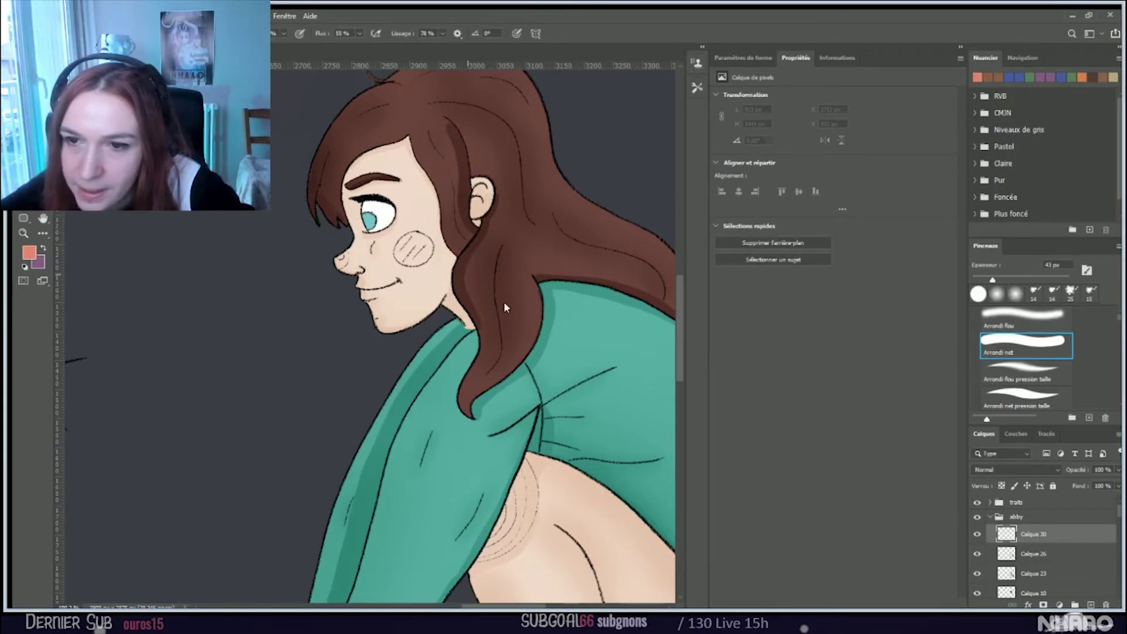
key(bracketleft)
key(bracketleft)
key(bracketleft)
key(bracketleft)
key(bracketleft)
mouse_move(416, 243)
mouse_down()
mouse_move(394, 250)
mouse_move(393, 238)
mouse_move(418, 248)
mouse_move(391, 254)
mouse_move(421, 242)
mouse_move(391, 243)
mouse_move(405, 231)
mouse_move(428, 254)
mouse_up()
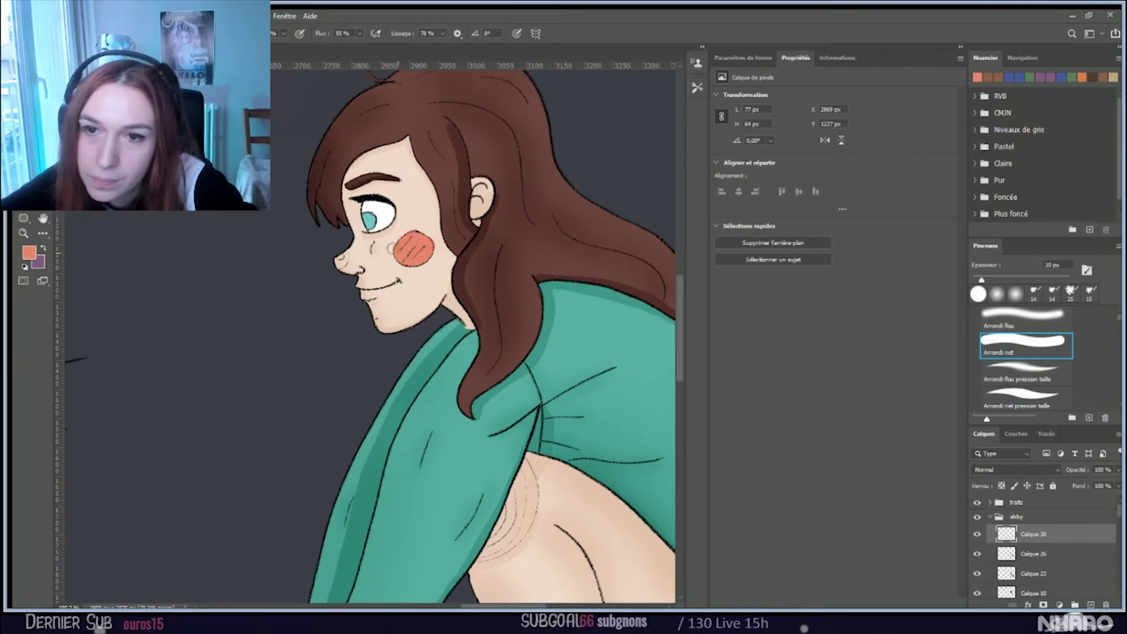
Step: Erase the pink spilling over the outline of the cheek circle with an 18 px eraser
scroll(410, 241, up, 3)
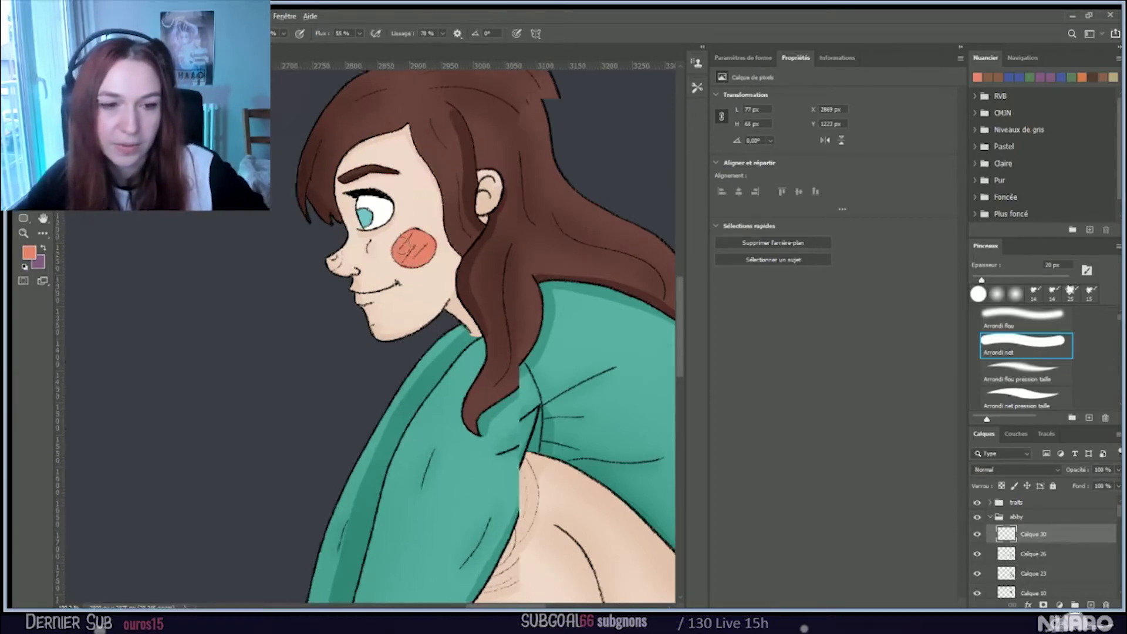
scroll(410, 241, up, 2)
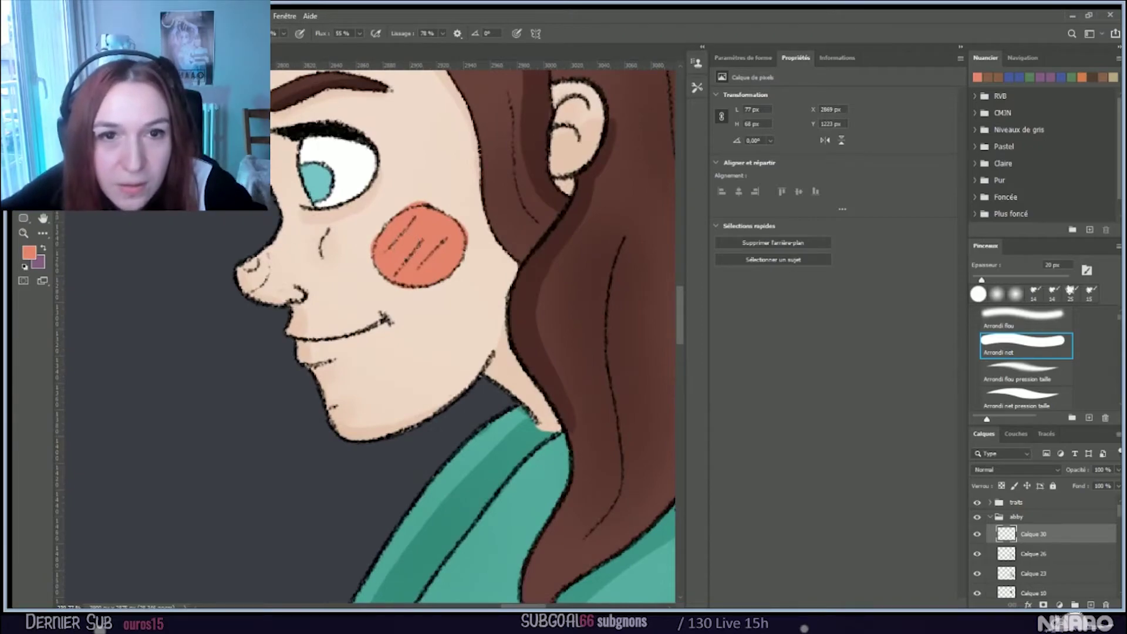
key(e)
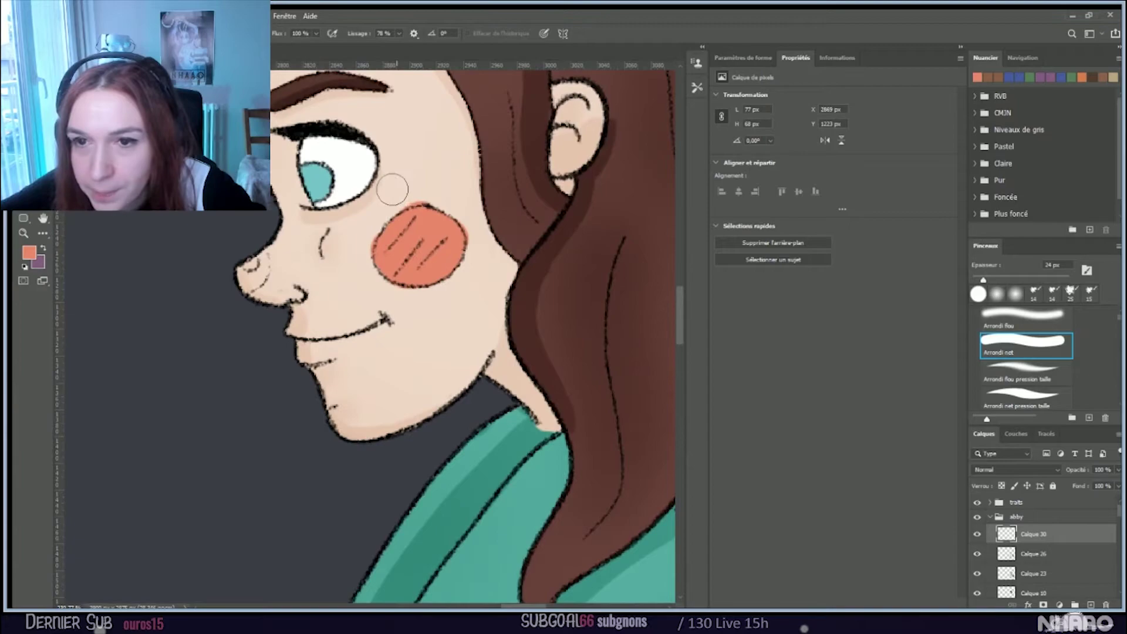
drag(425, 182, 442, 185)
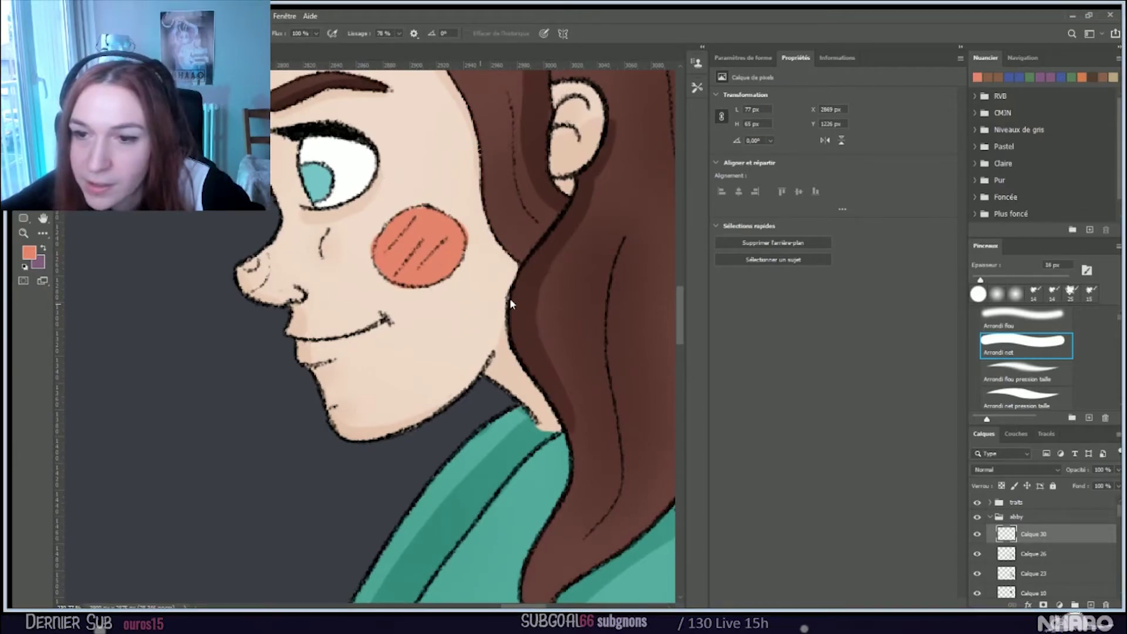
drag(463, 214, 476, 253)
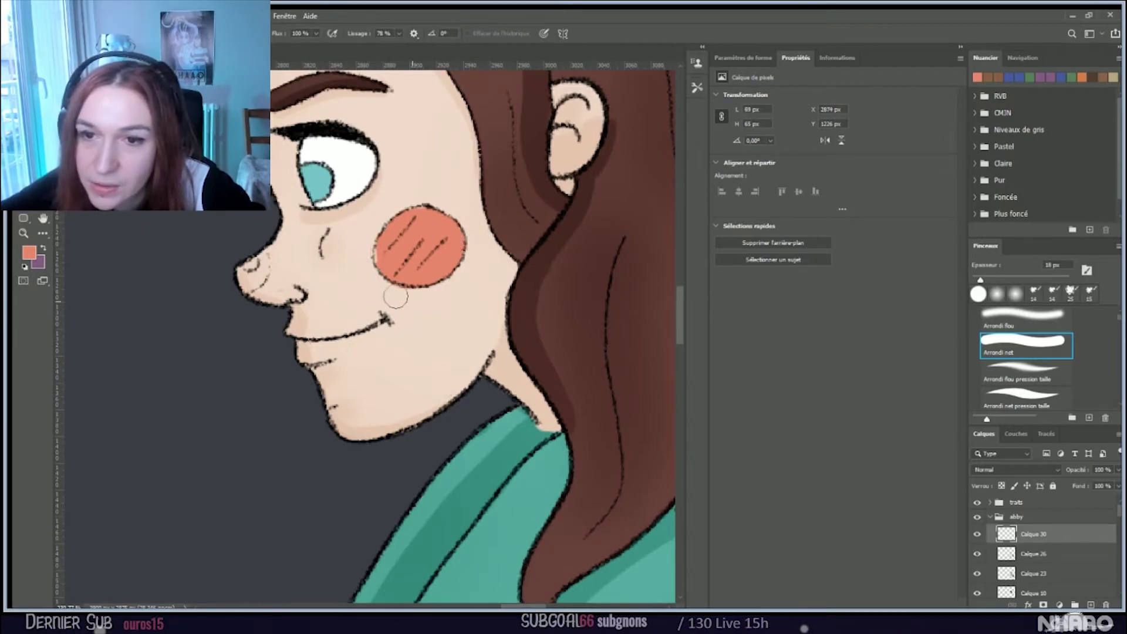
mouse_move(352, 245)
mouse_down()
mouse_move(352, 259)
mouse_move(399, 300)
mouse_move(468, 285)
mouse_up()
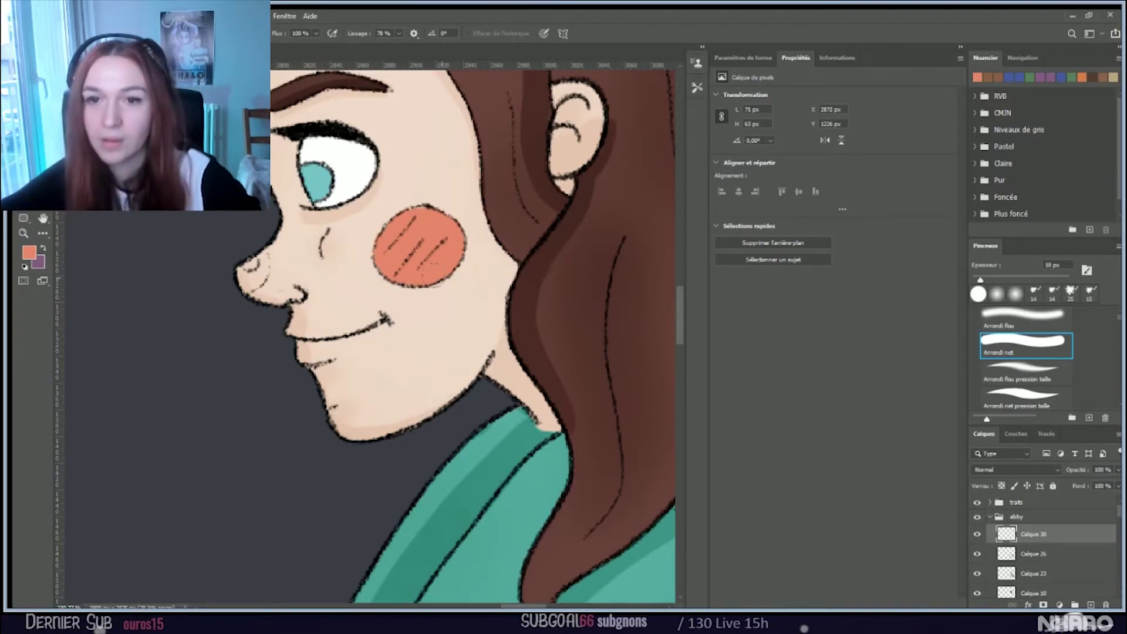
Step: Add a new layer above the cheek colour layer and choose the Arrondi flou brush at 106 px
scroll(547, 327, down, 6)
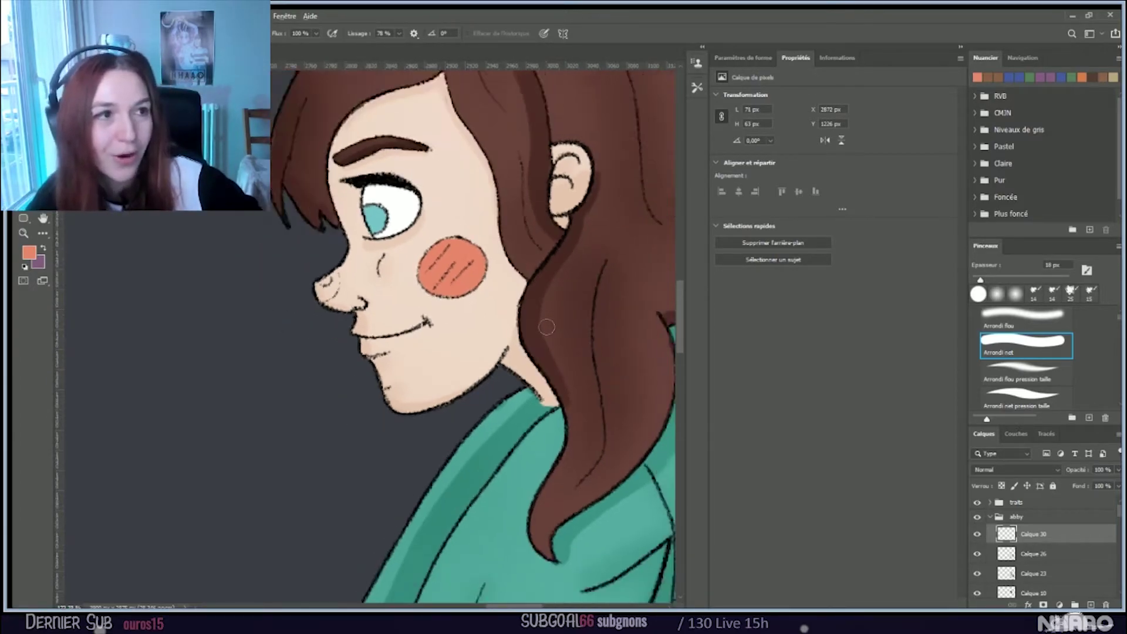
scroll(547, 327, down, 2)
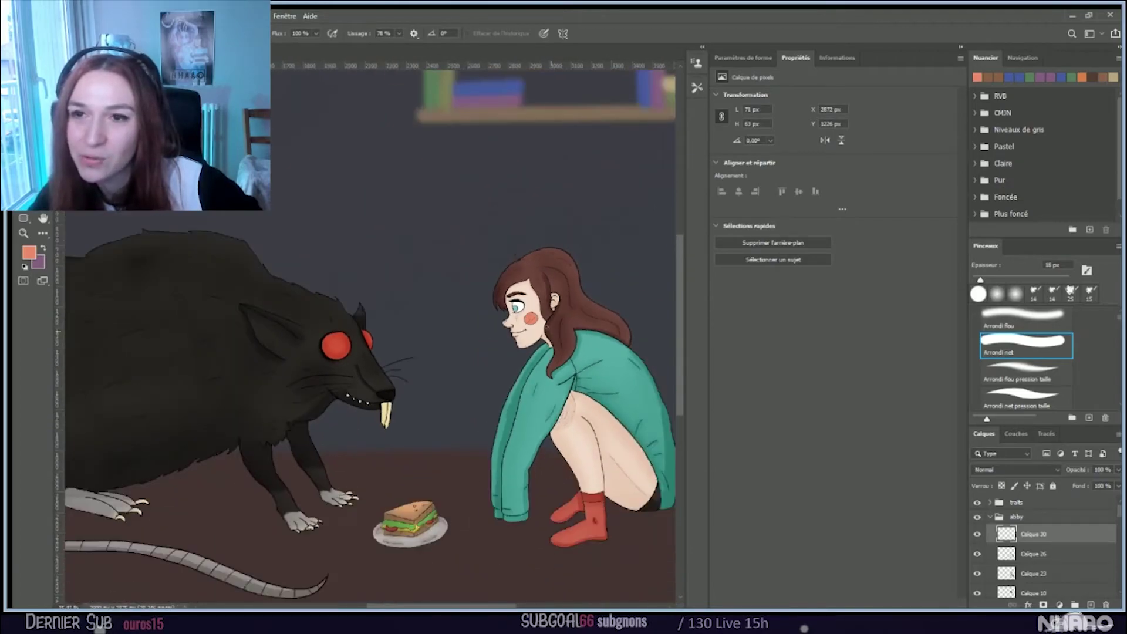
scroll(371, 276, down, 1)
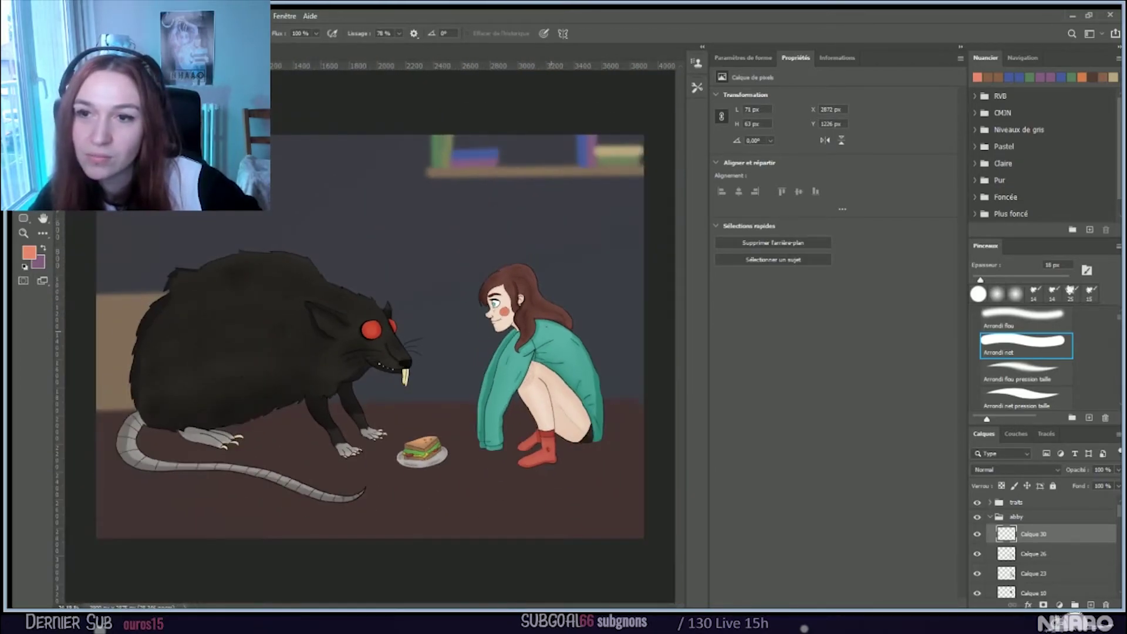
scroll(515, 320, up, 6)
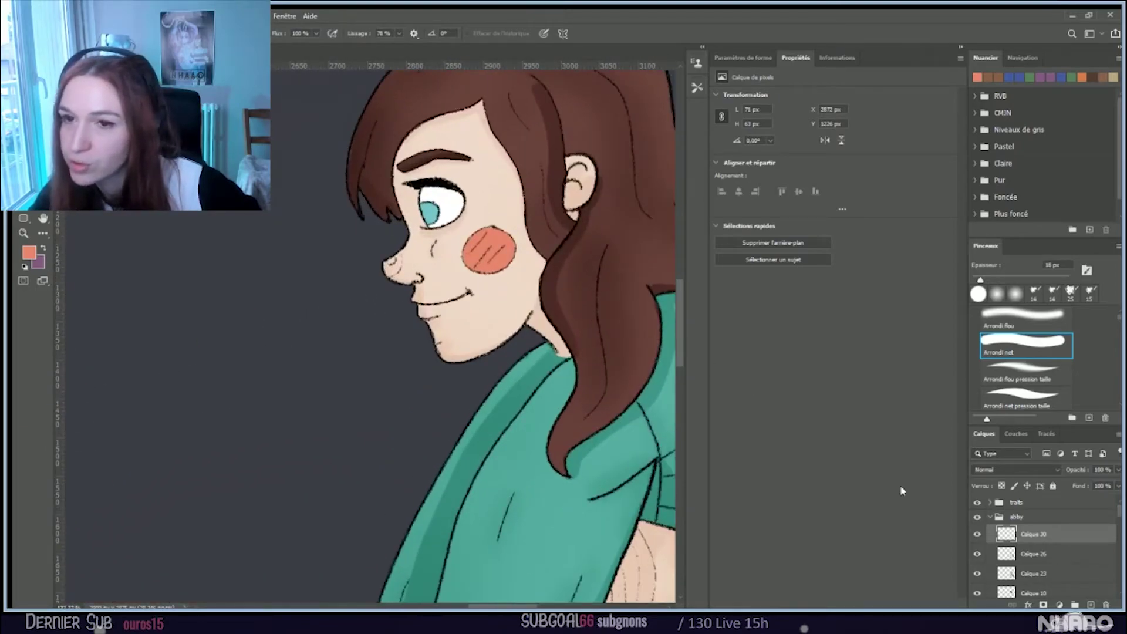
scroll(493, 302, up, 2)
click(1087, 606)
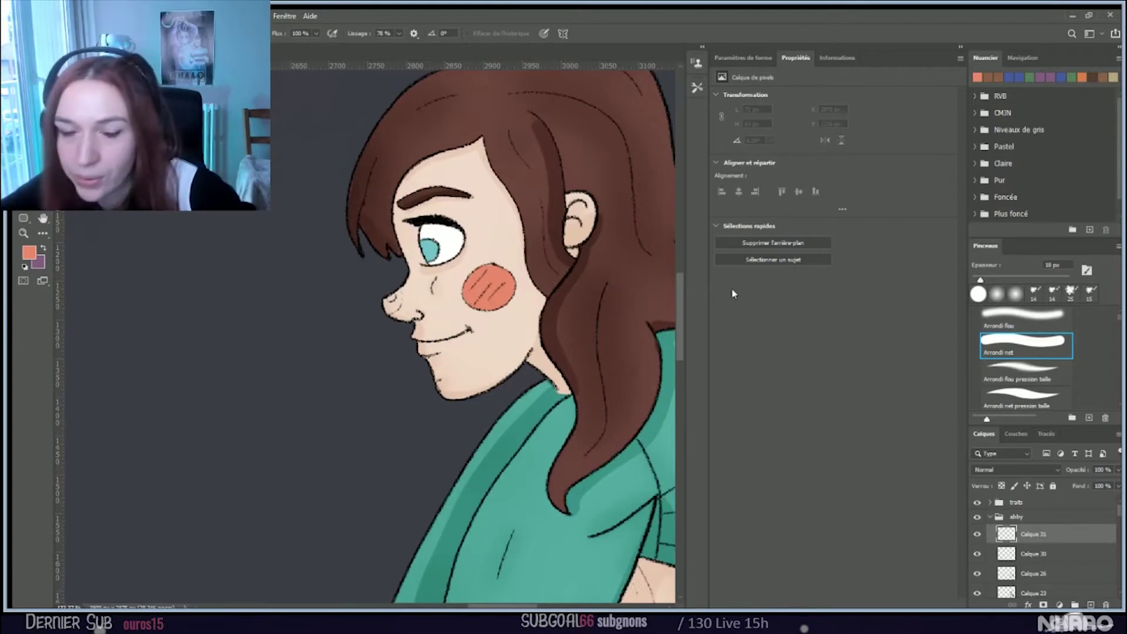
click(1007, 323)
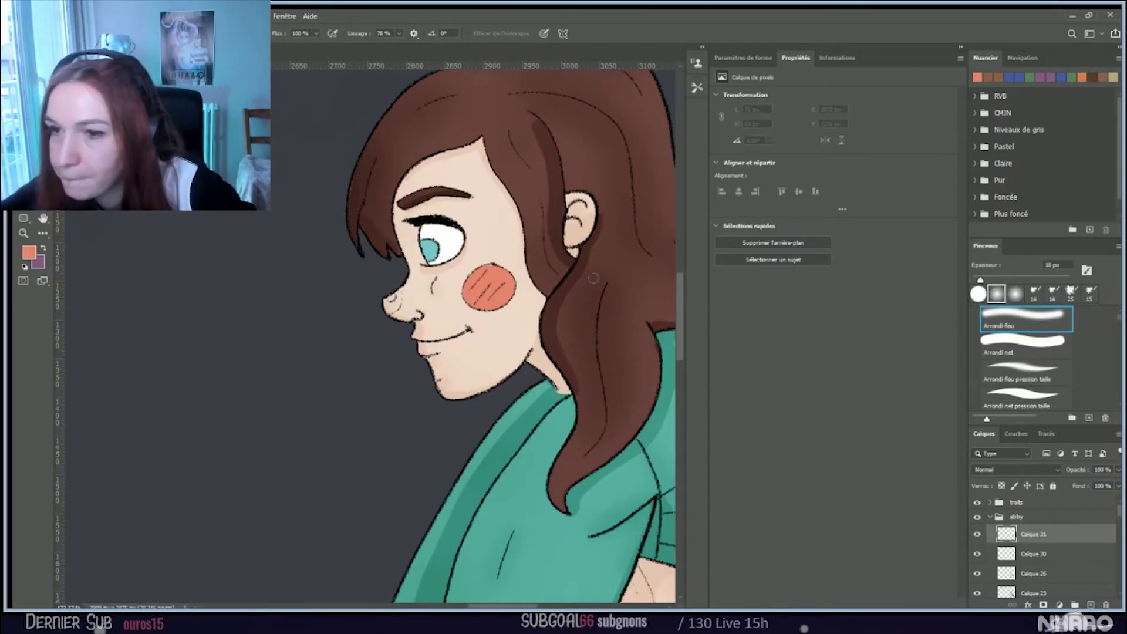
alt+right_click(561, 323)
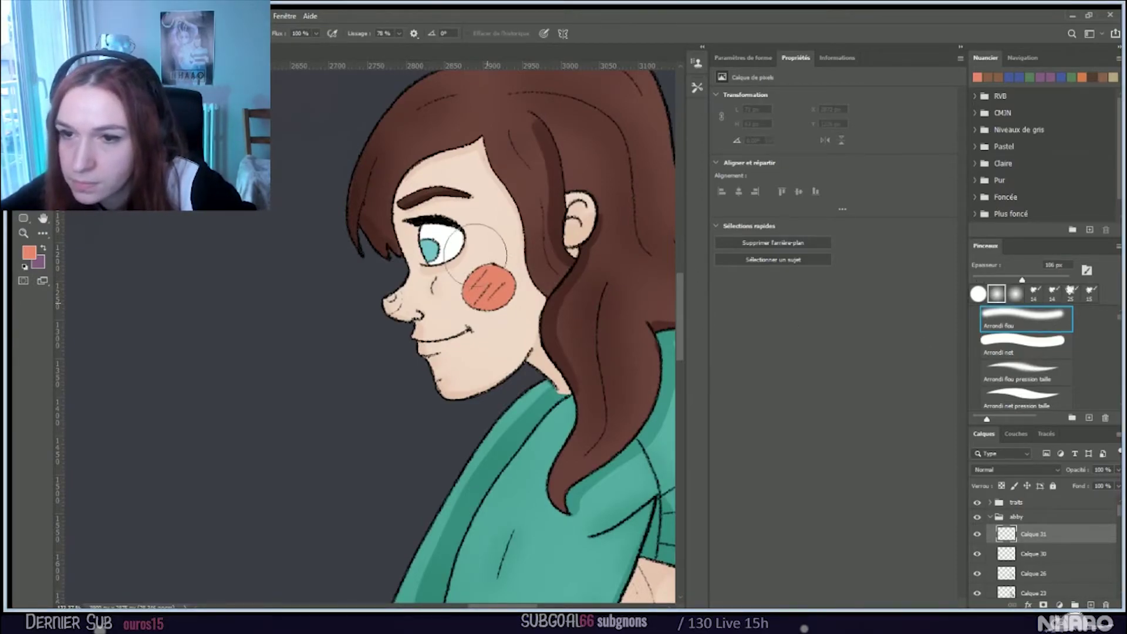
Step: Load the girl's whole silhouette as a selection from its layer in the abby group, keeping Calque 31 active
scroll(1048, 553, down, 5)
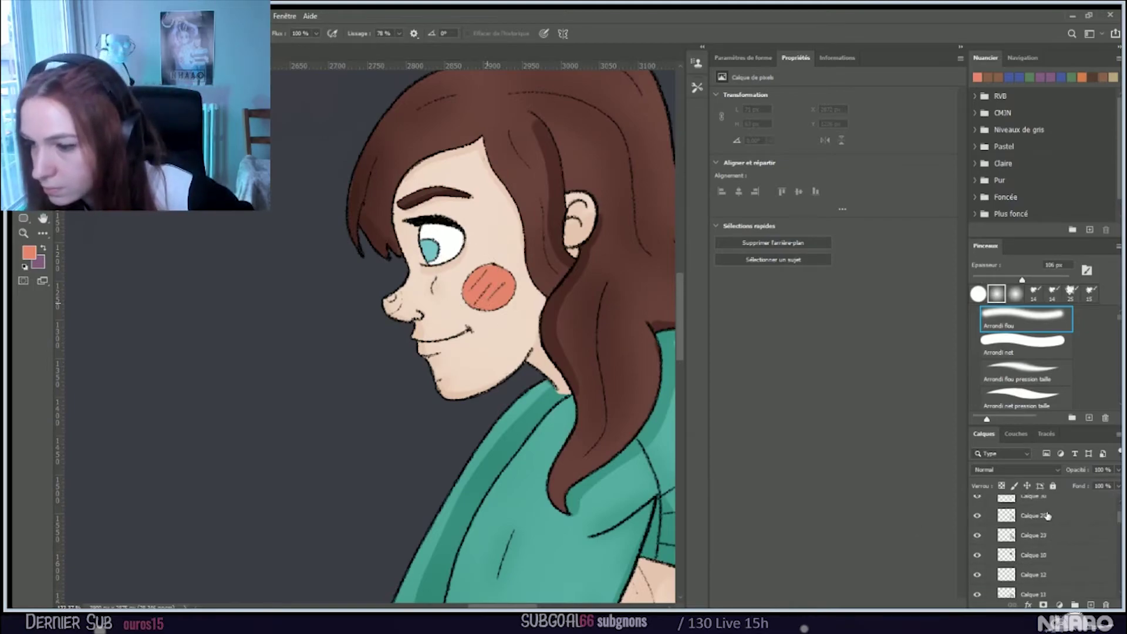
scroll(1040, 556, up, 1)
ctrl+click(1006, 562)
scroll(1017, 560, up, 4)
scroll(1021, 560, up, 2)
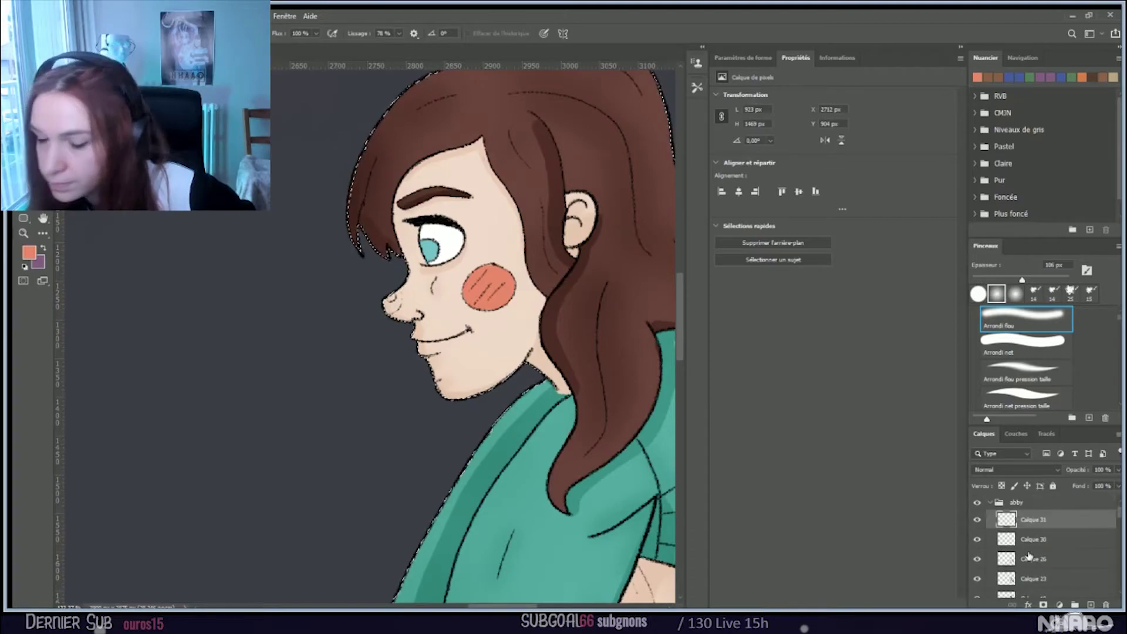
key(ctrl+d)
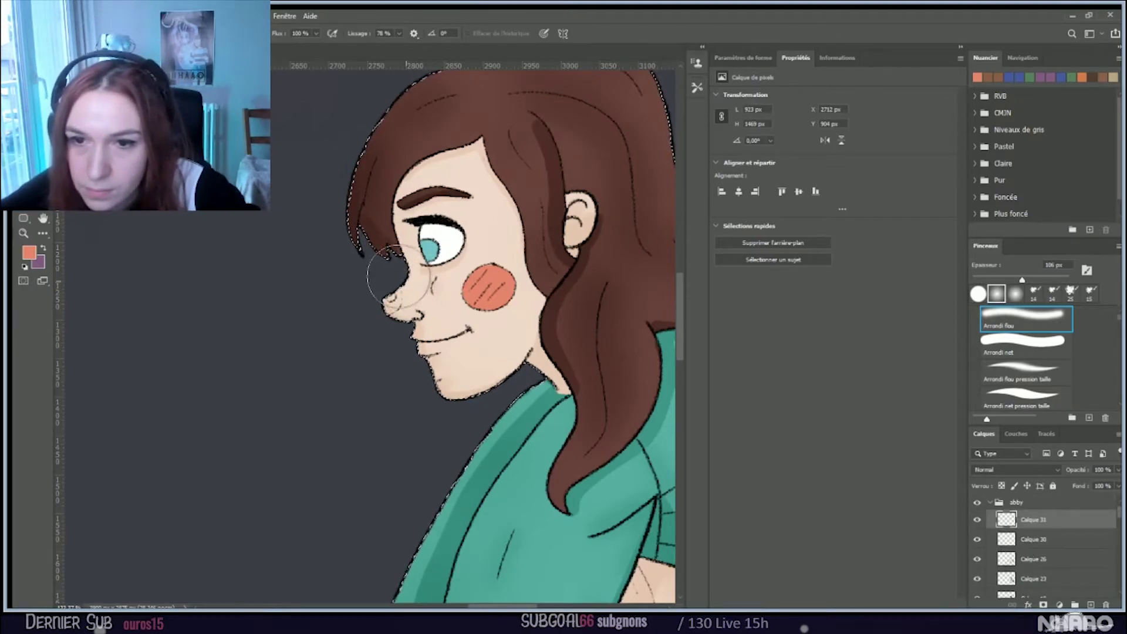
Step: Paint soft salmon blush on the tip of the girl's nose with the Arrondi flou brush at 56 px
drag(354, 300, 378, 299)
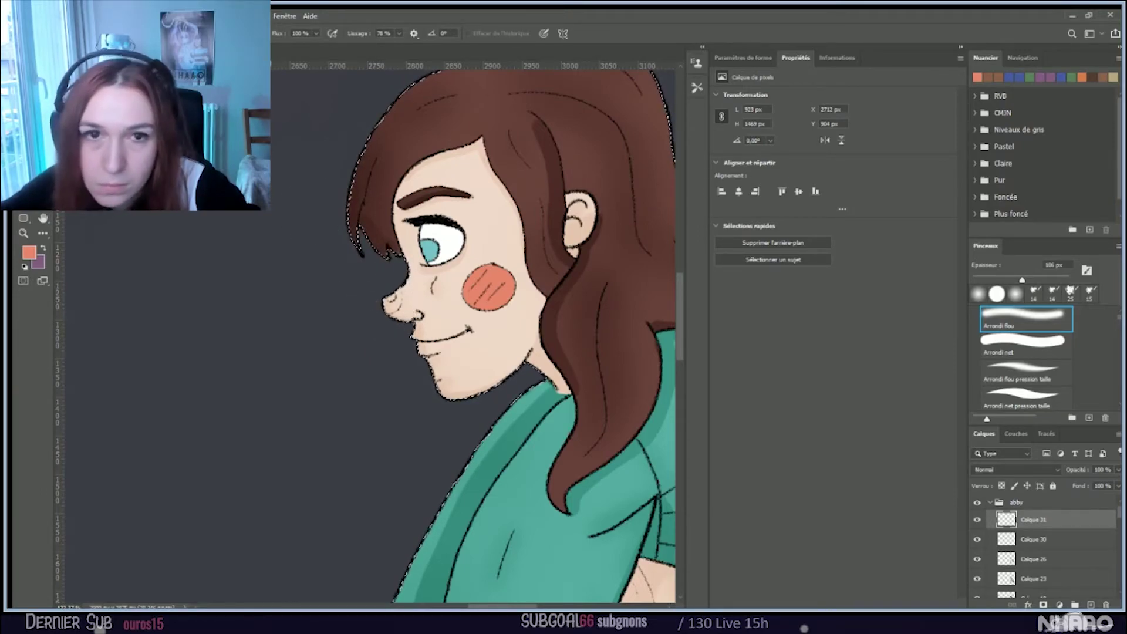
key(period)
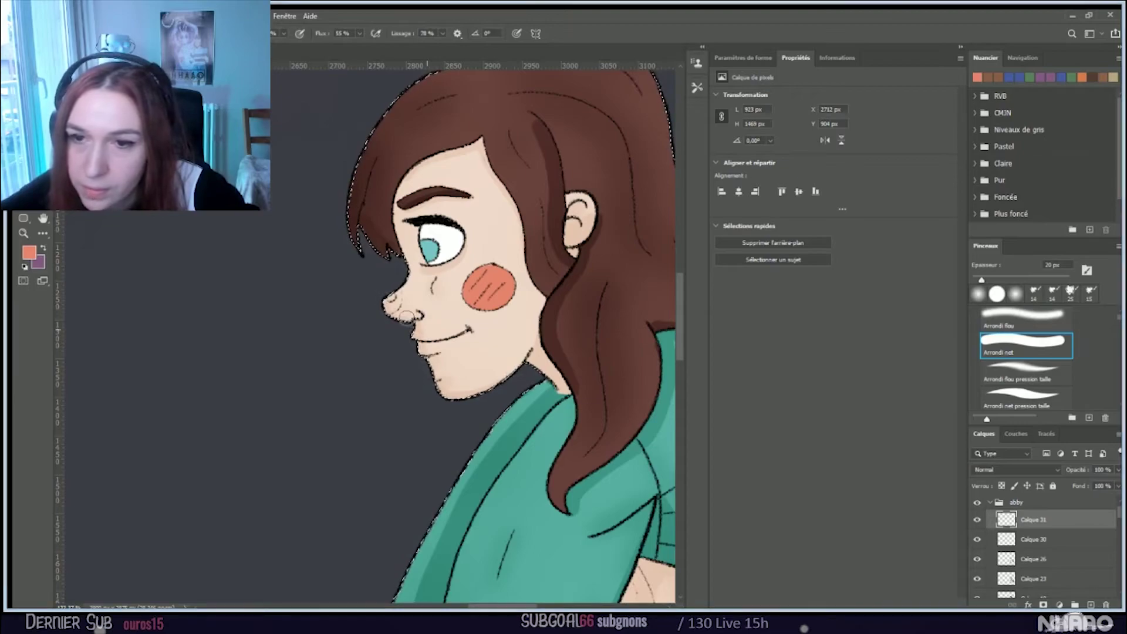
key(comma)
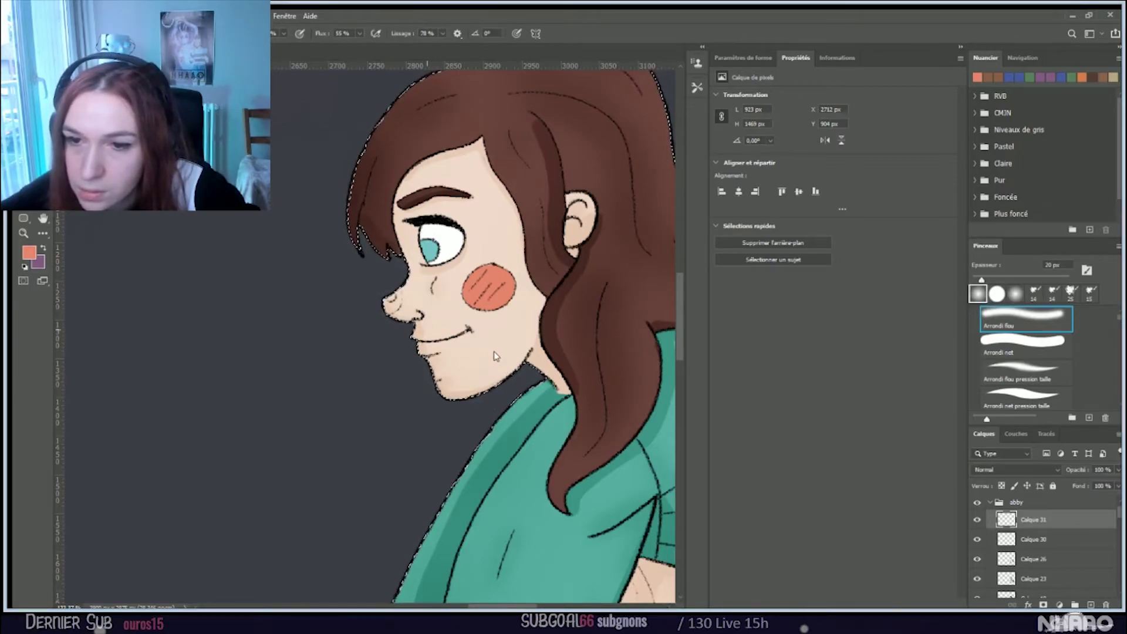
key(bracketright)
key(bracketright)
key(bracketright)
key(bracketright)
key(bracketright)
key(bracketright)
key(bracketright)
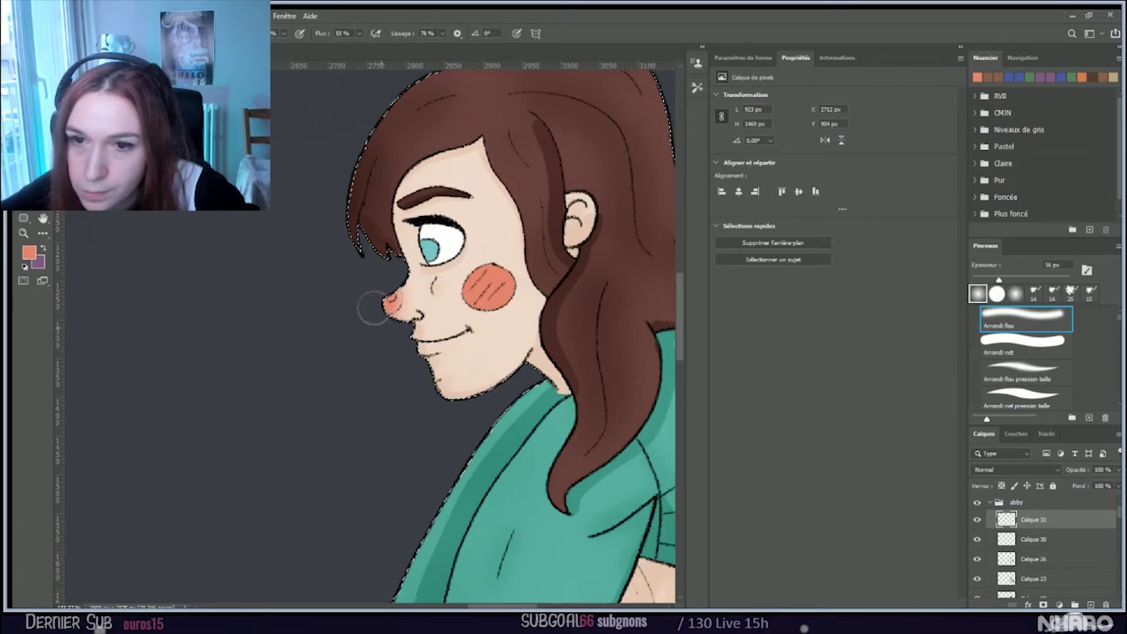
drag(381, 304, 382, 318)
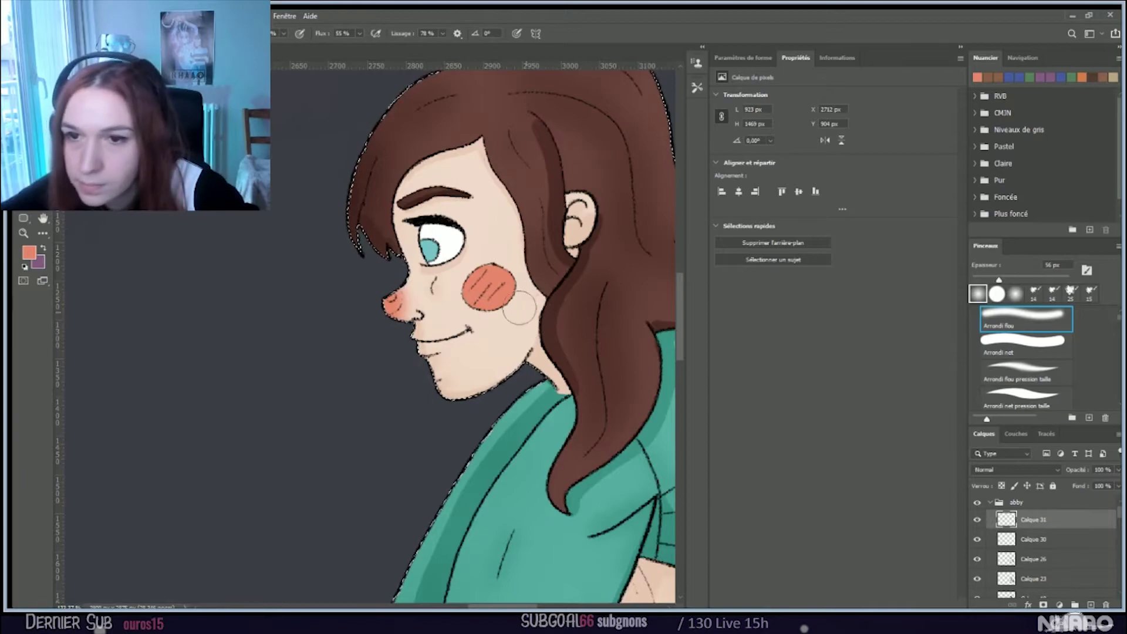
Step: Paint soft salmon blush around the girl's cheek circle with the brush enlarged to 89 px, and tint her lips using a 37 px brush
key(bracketright)
key(bracketright)
key(bracketright)
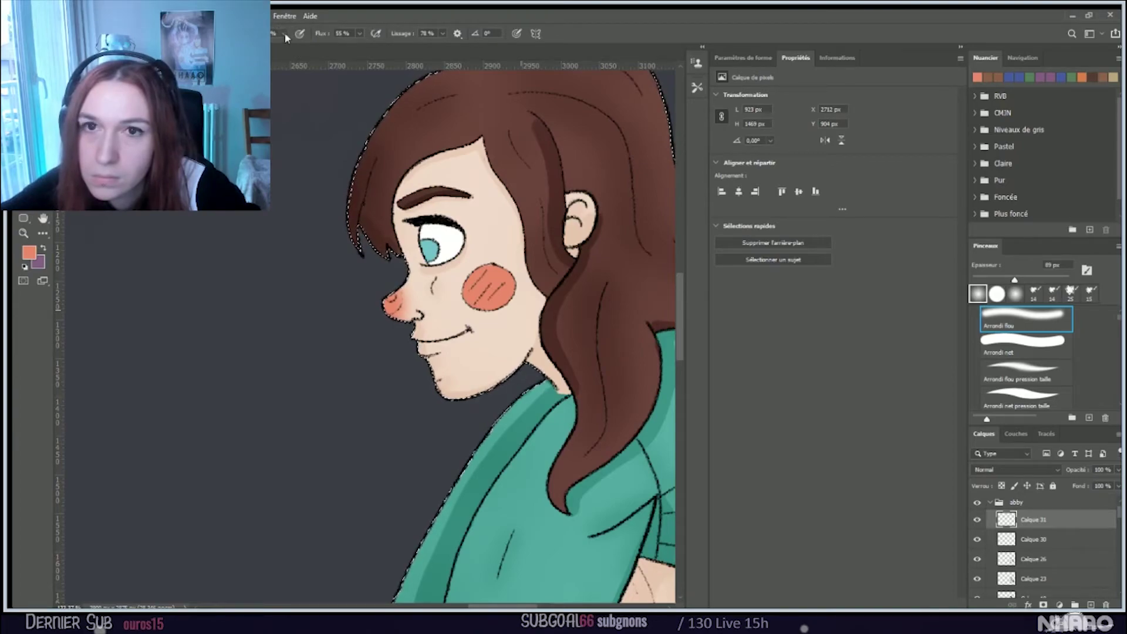
key(ctrl+d)
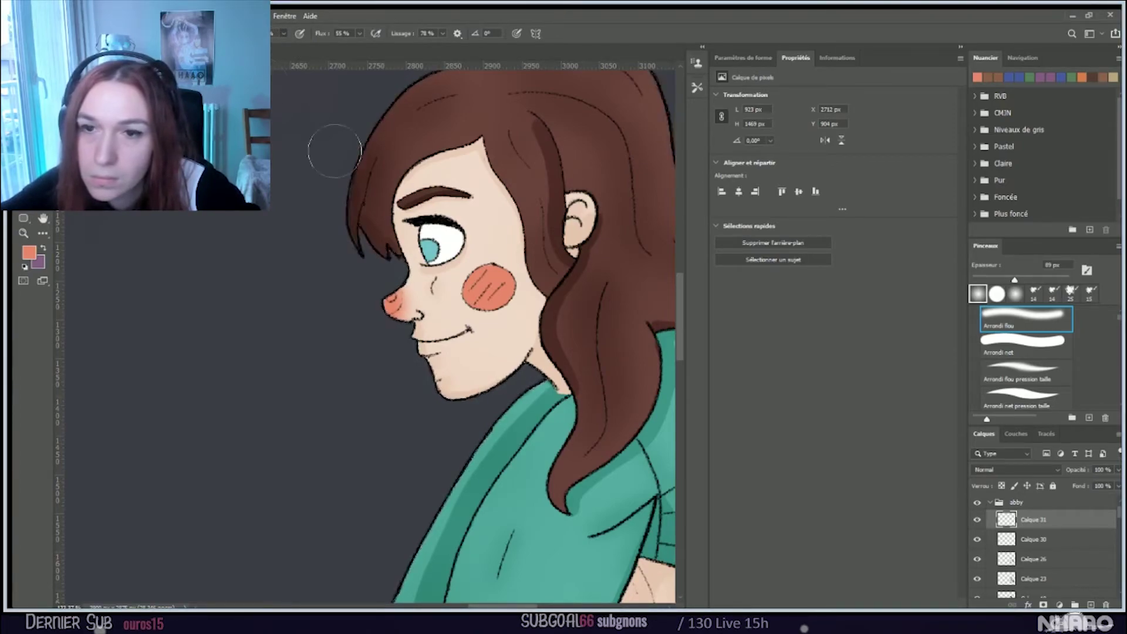
key(ctrl+z)
mouse_move(444, 280)
mouse_down()
mouse_move(488, 253)
mouse_move(417, 281)
mouse_move(482, 255)
mouse_move(508, 260)
mouse_move(516, 281)
mouse_move(446, 343)
mouse_move(550, 294)
mouse_move(525, 235)
mouse_move(456, 302)
mouse_move(455, 293)
mouse_move(486, 304)
mouse_move(516, 295)
mouse_move(525, 271)
mouse_move(485, 310)
mouse_move(538, 283)
mouse_up()
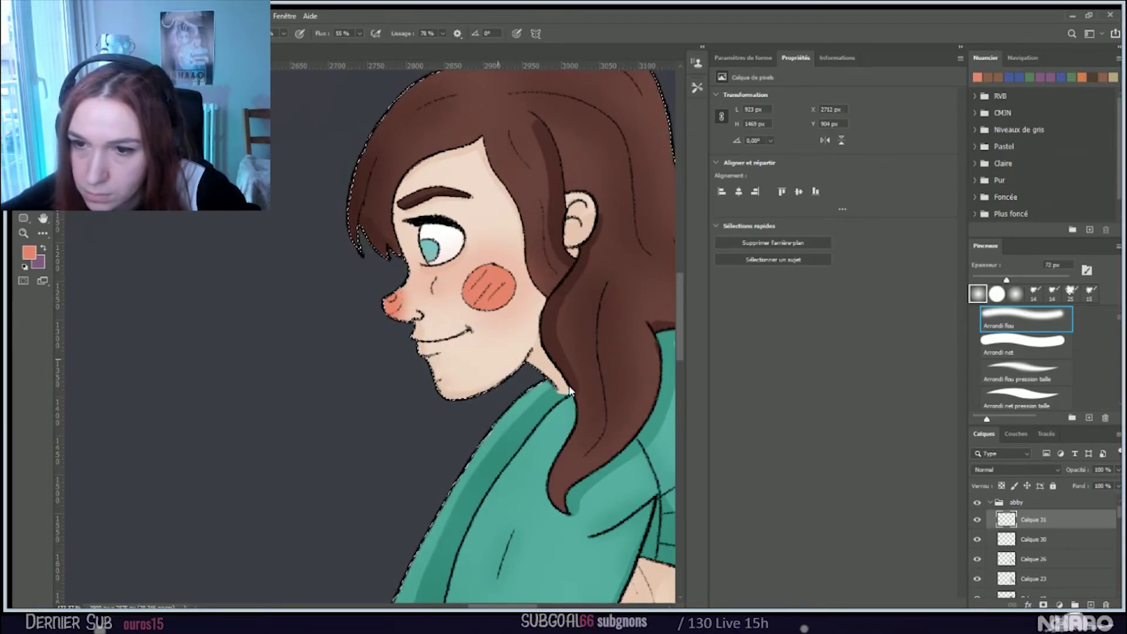
key(ctrl+d)
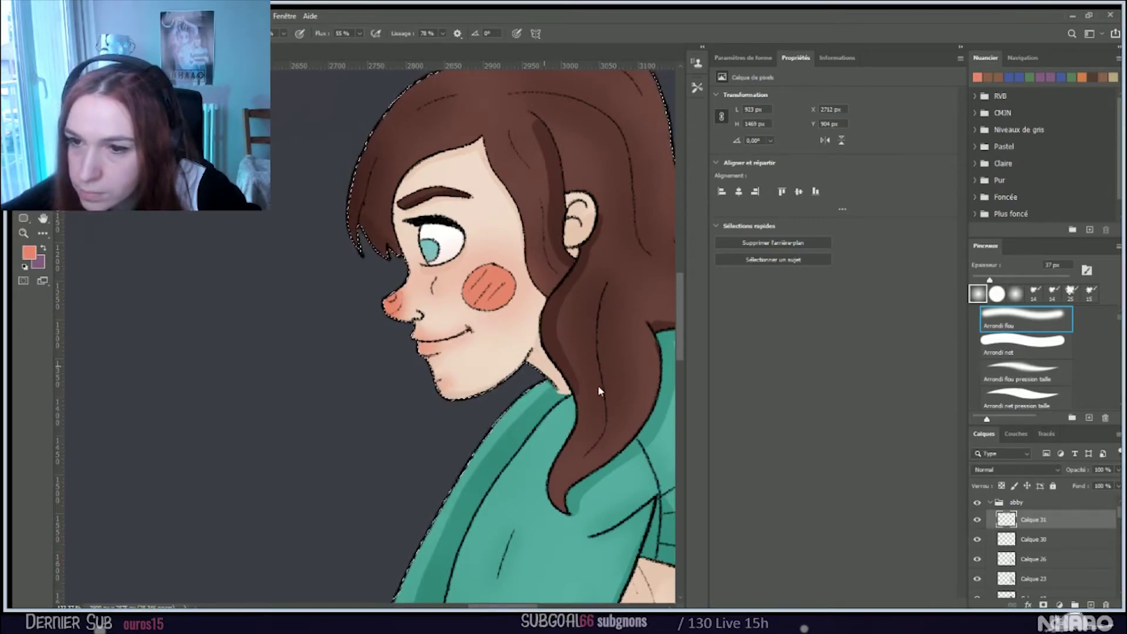
key(ctrl+d)
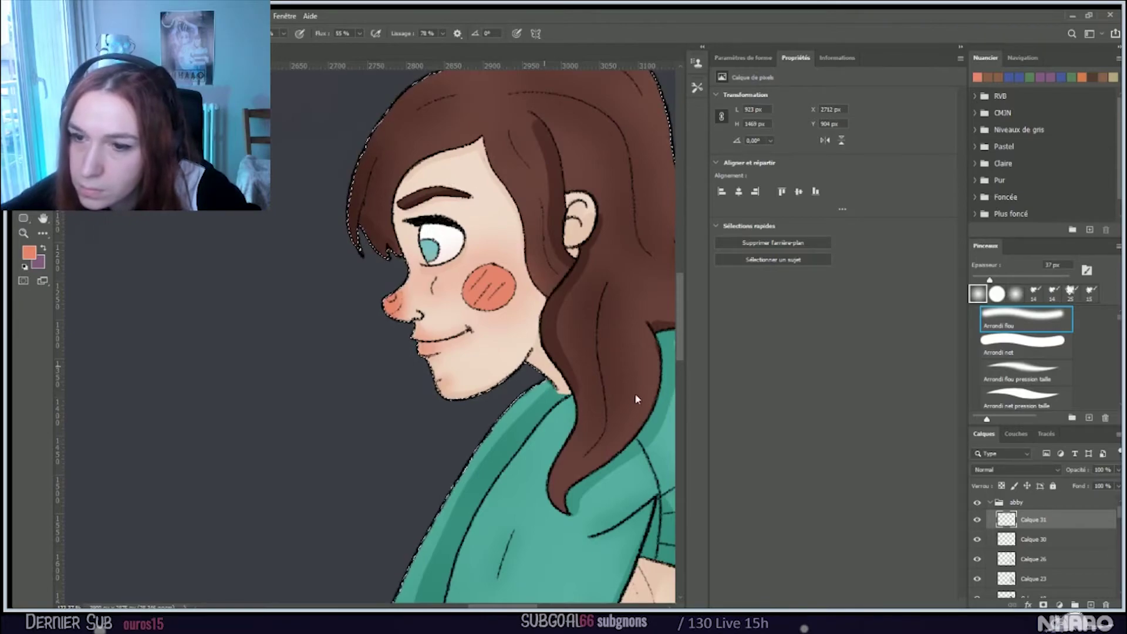
Step: Paint soft salmon blush on the girl's front knee with the Arrondi flou brush at 151 px
key(bracketright)
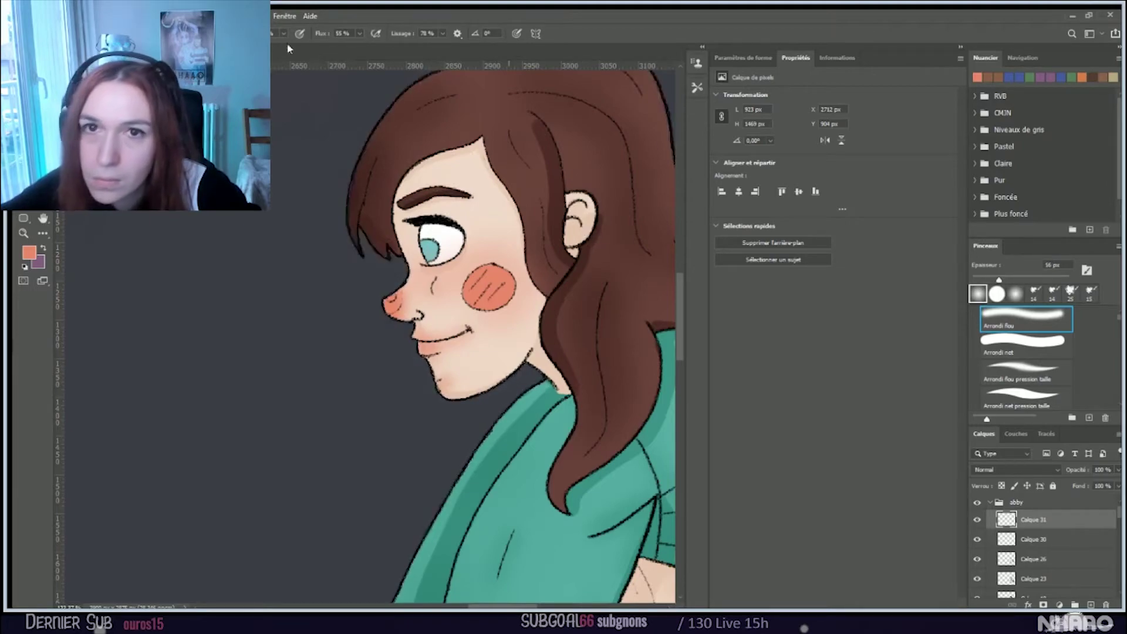
key(ctrl+d)
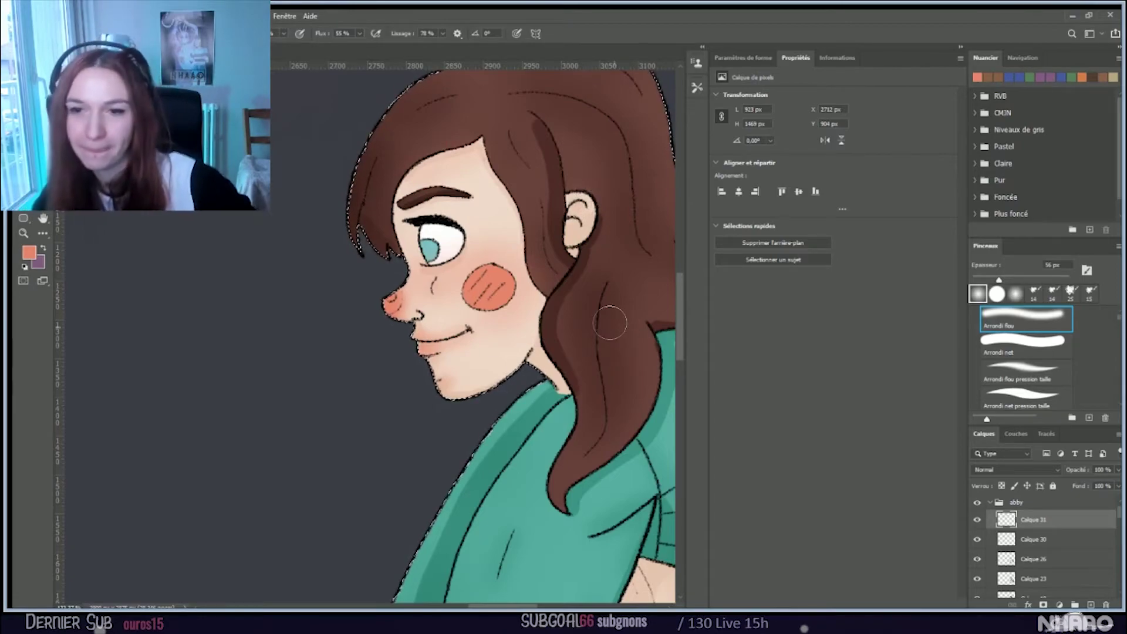
scroll(603, 317, down, 6)
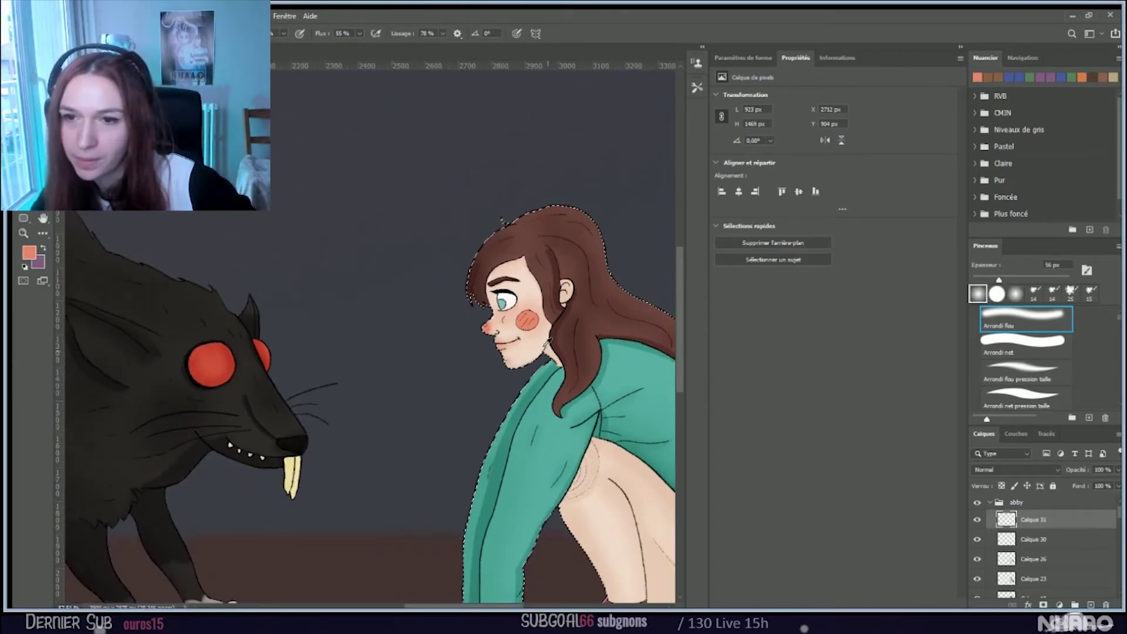
scroll(591, 352, up, 5)
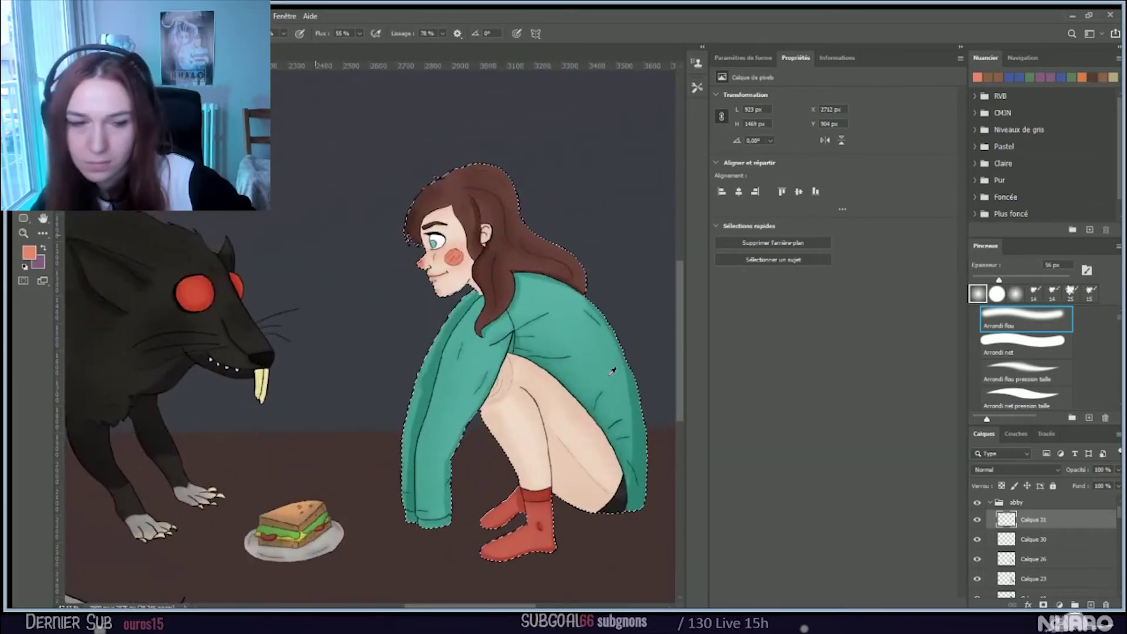
scroll(575, 347, down, 3)
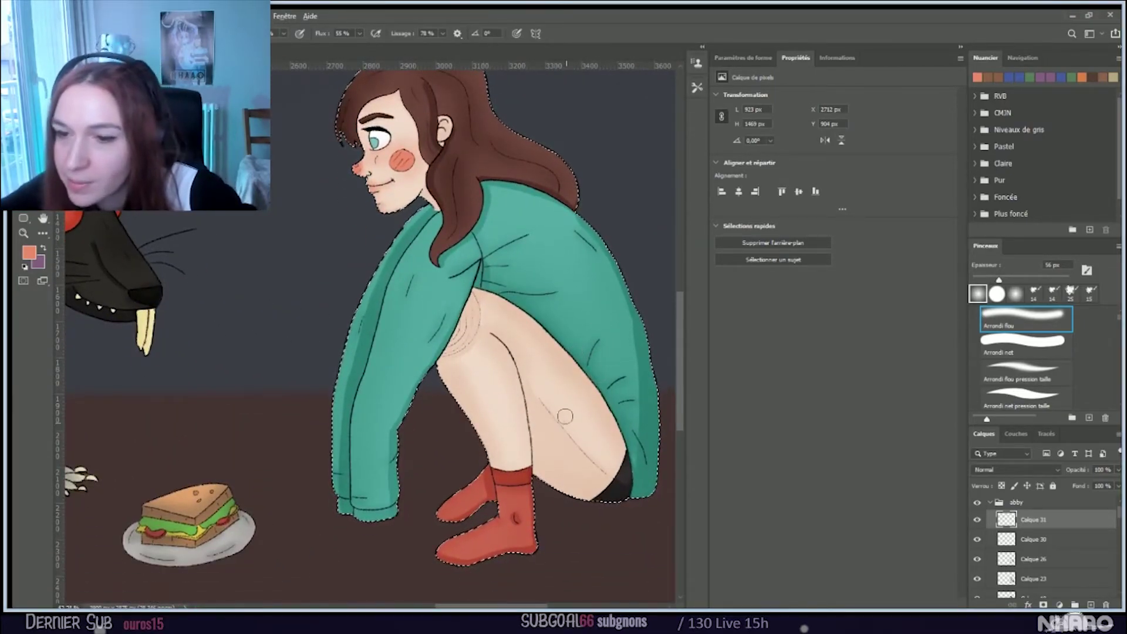
key(bracketright)
key(bracketright)
key(bracketright)
key(bracketright)
key(bracketright)
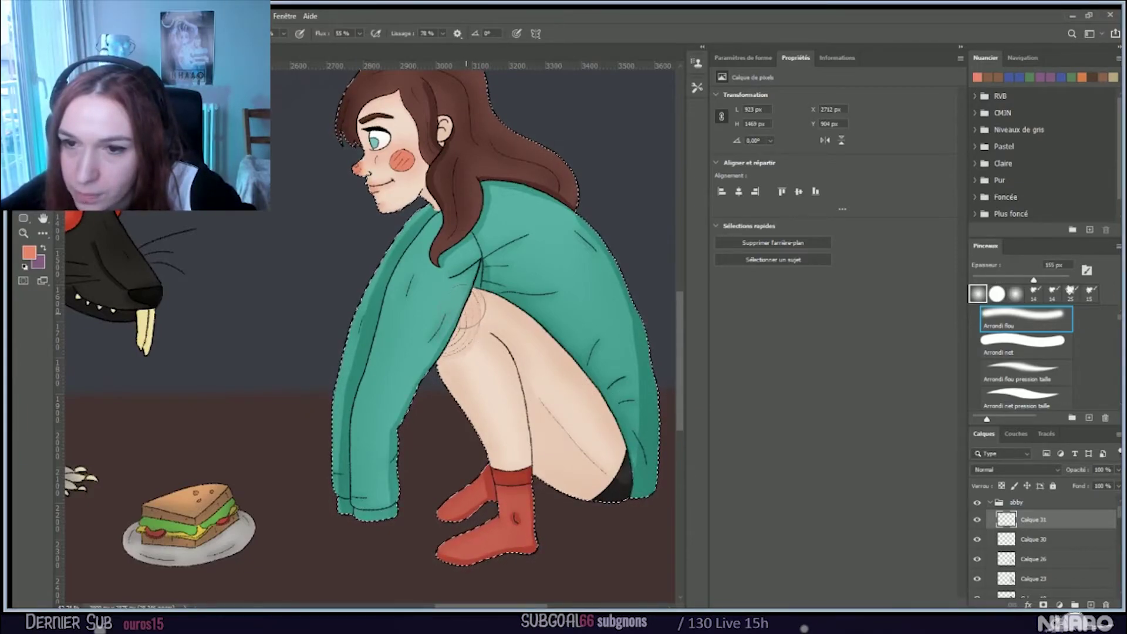
mouse_move(458, 347)
mouse_down()
mouse_move(477, 294)
mouse_move(484, 311)
mouse_up()
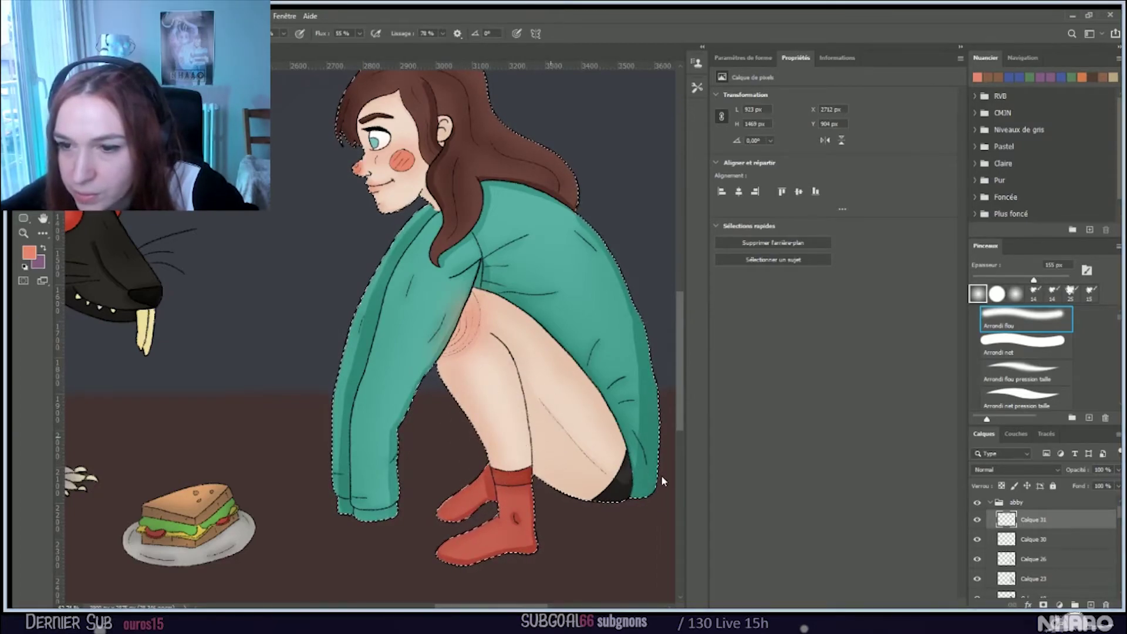
Step: Paint soft salmon blush along the underside of the girl's thigh and calf with the brush enlarged to 236 px
key(bracketright)
key(bracketright)
key(bracketright)
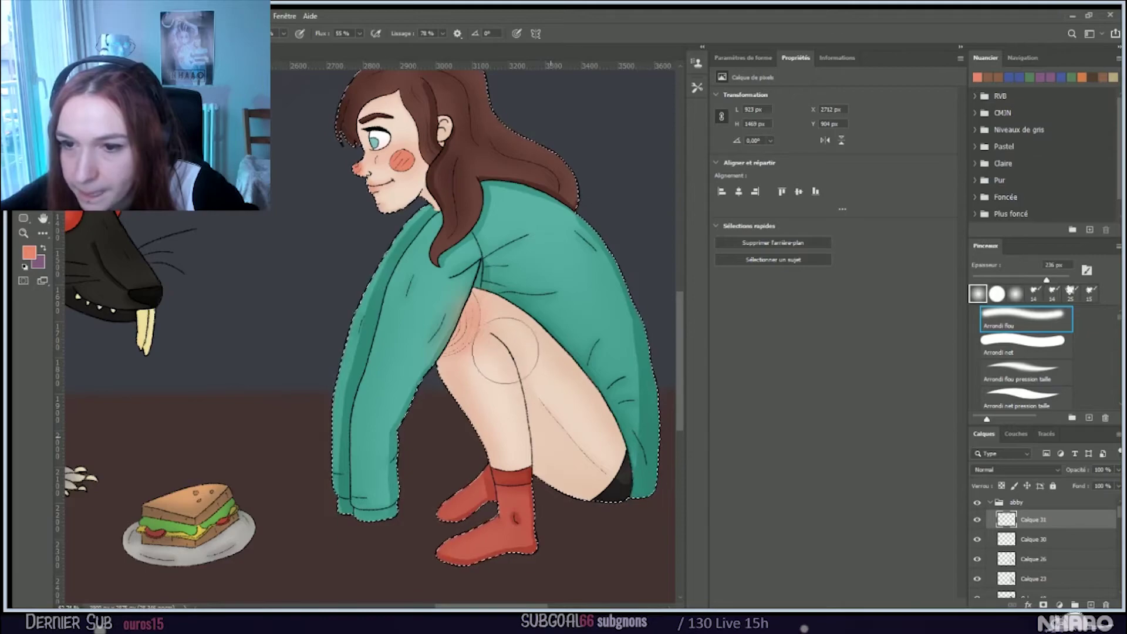
mouse_move(540, 415)
mouse_down()
mouse_move(529, 395)
mouse_move(621, 477)
mouse_move(587, 458)
mouse_move(586, 434)
mouse_move(546, 411)
mouse_move(624, 483)
mouse_up()
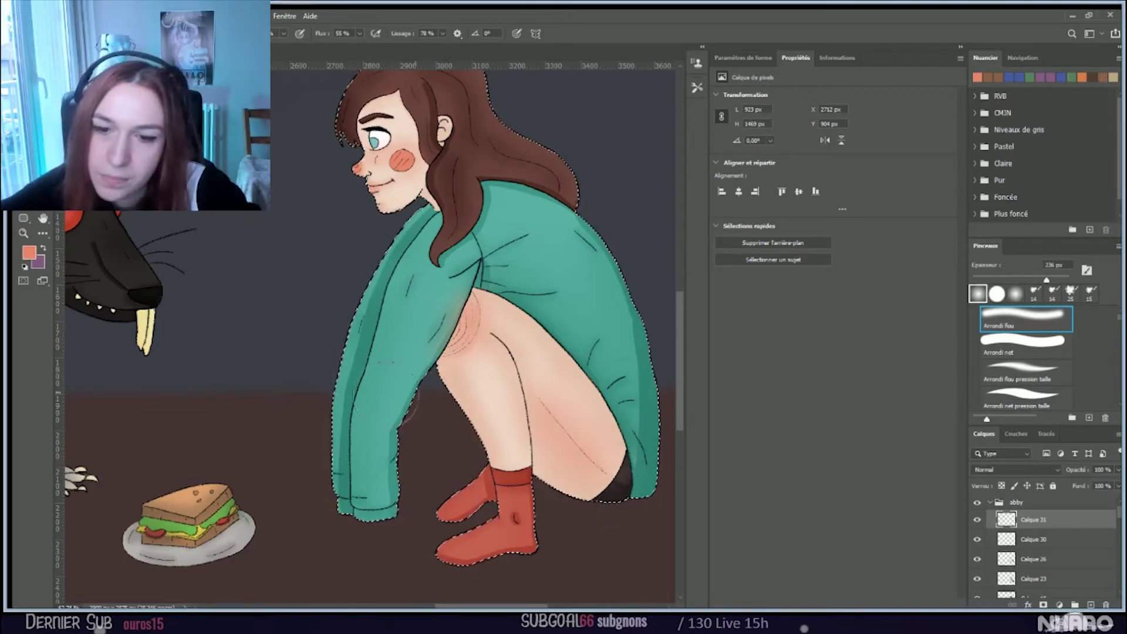
Step: Check what Calque 30, Calque 26 and Calque 23 contribute to the face by hiding and showing each, and make Calque 23 active
scroll(419, 436, up, 3)
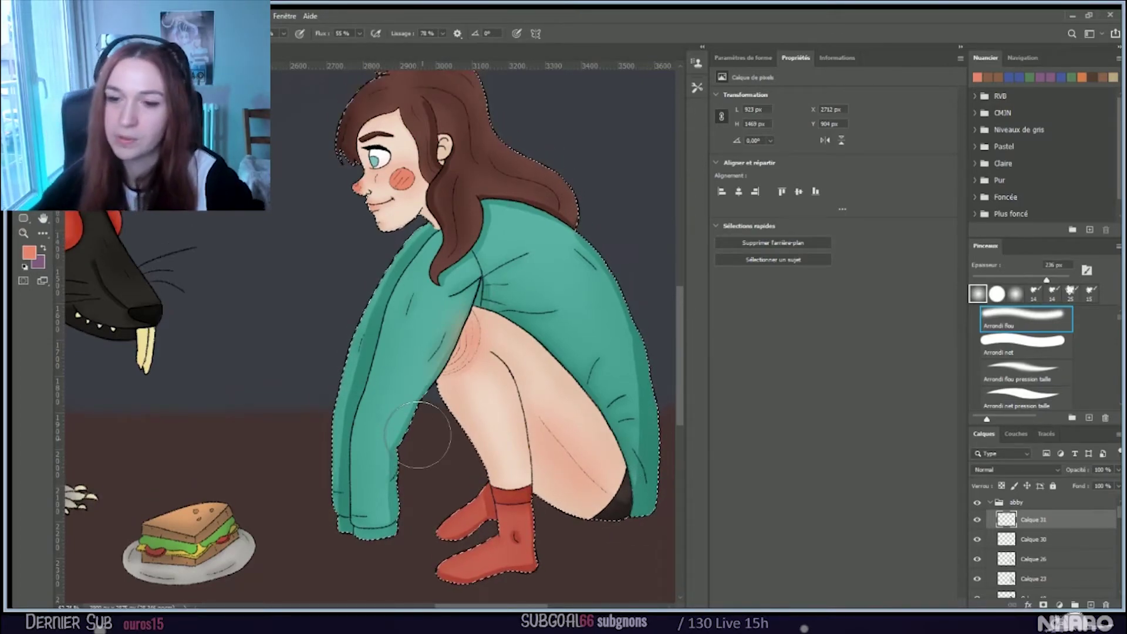
scroll(417, 432, up, 4)
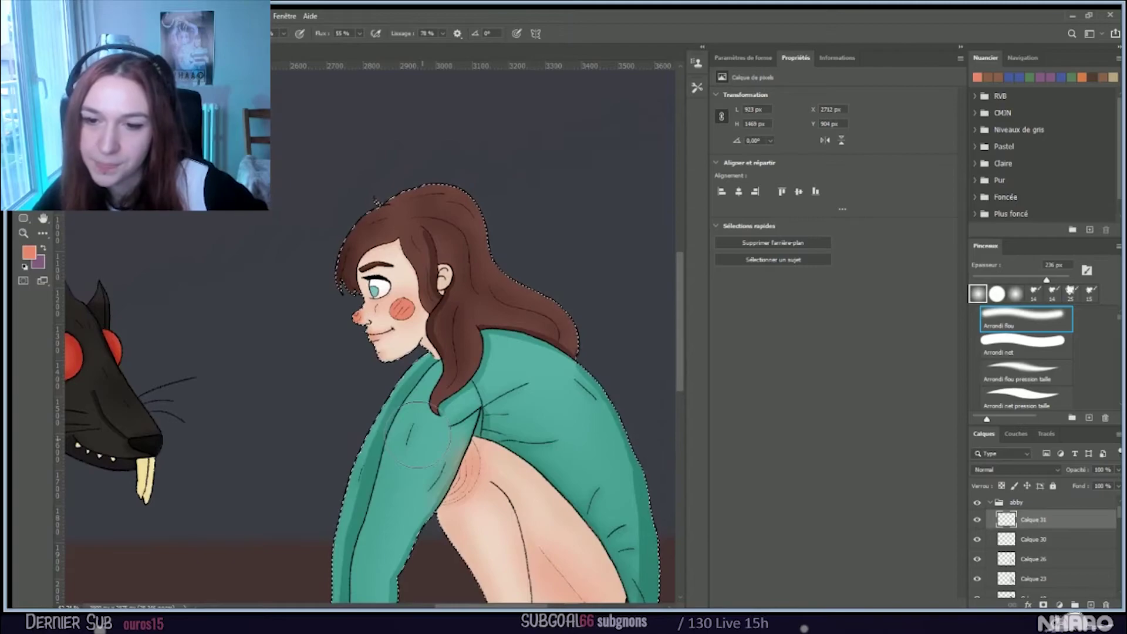
scroll(422, 424, up, 3)
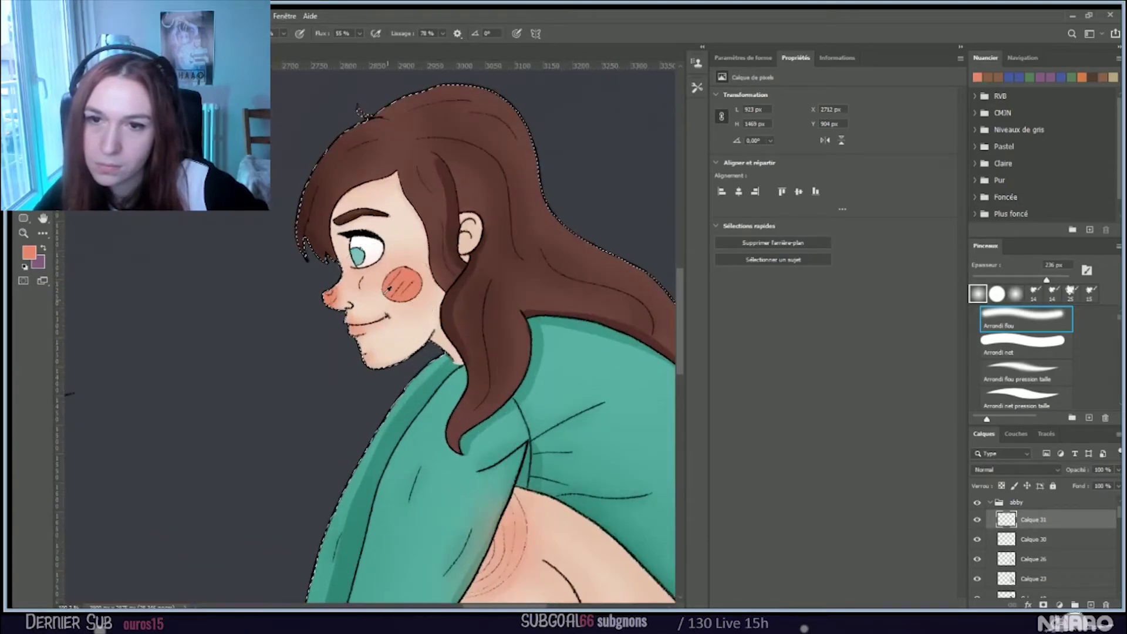
scroll(388, 291, down, 4)
scroll(414, 332, down, 3)
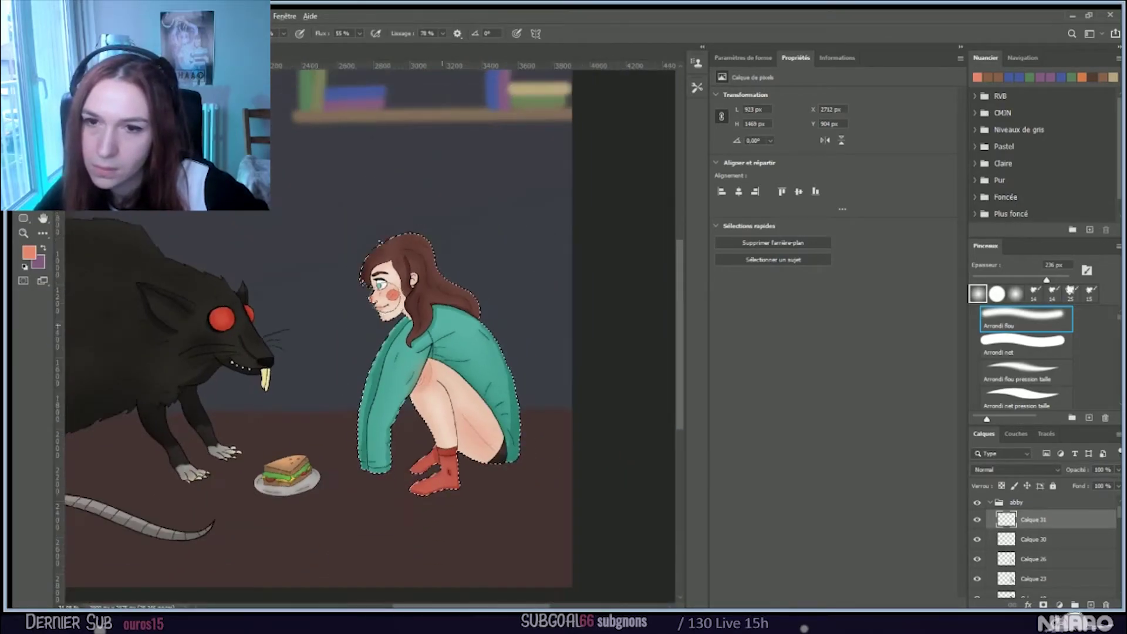
scroll(414, 331, down, 2)
scroll(378, 287, up, 6)
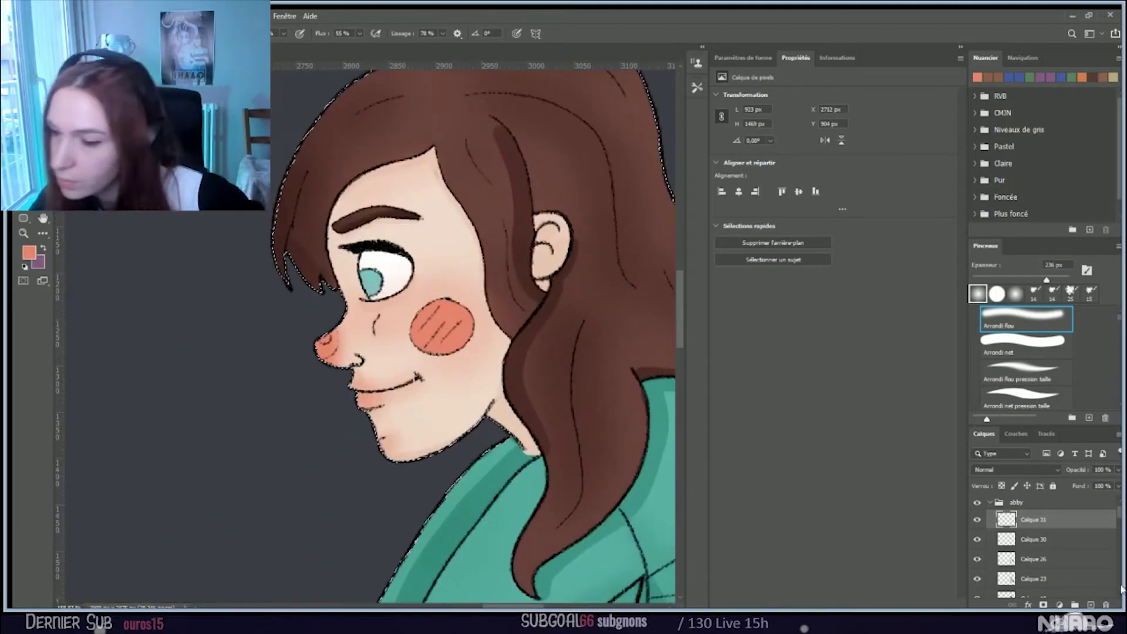
click(977, 536)
click(977, 537)
click(976, 558)
click(976, 560)
click(976, 578)
click(977, 578)
click(1053, 579)
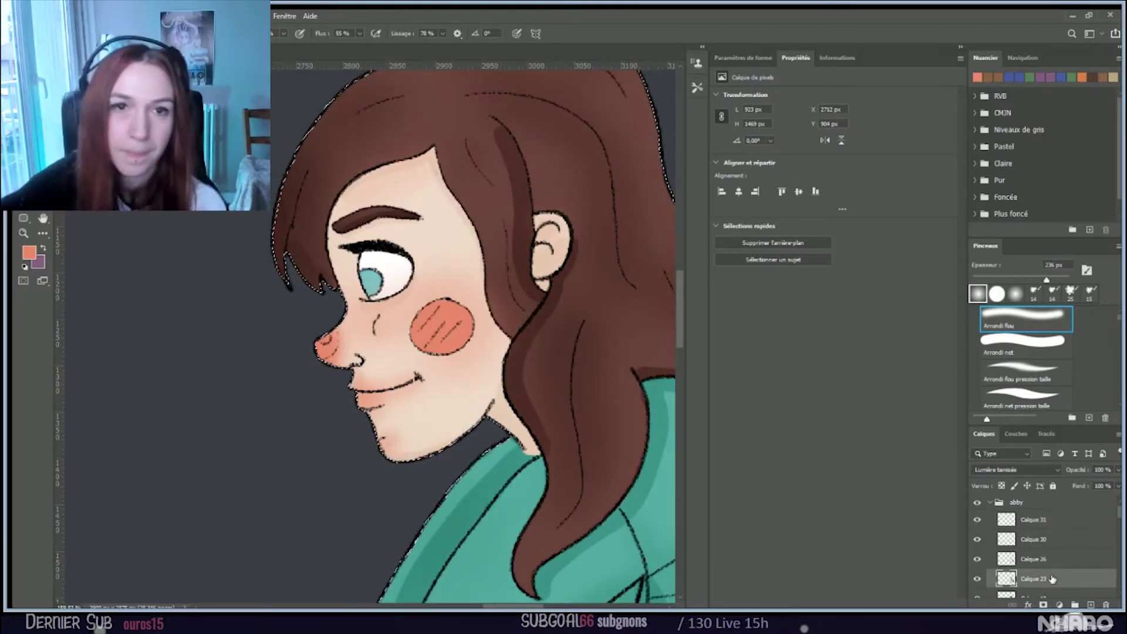
Step: Set the foreground colour to light peach and reduce the brush to 20 px
click(28, 253)
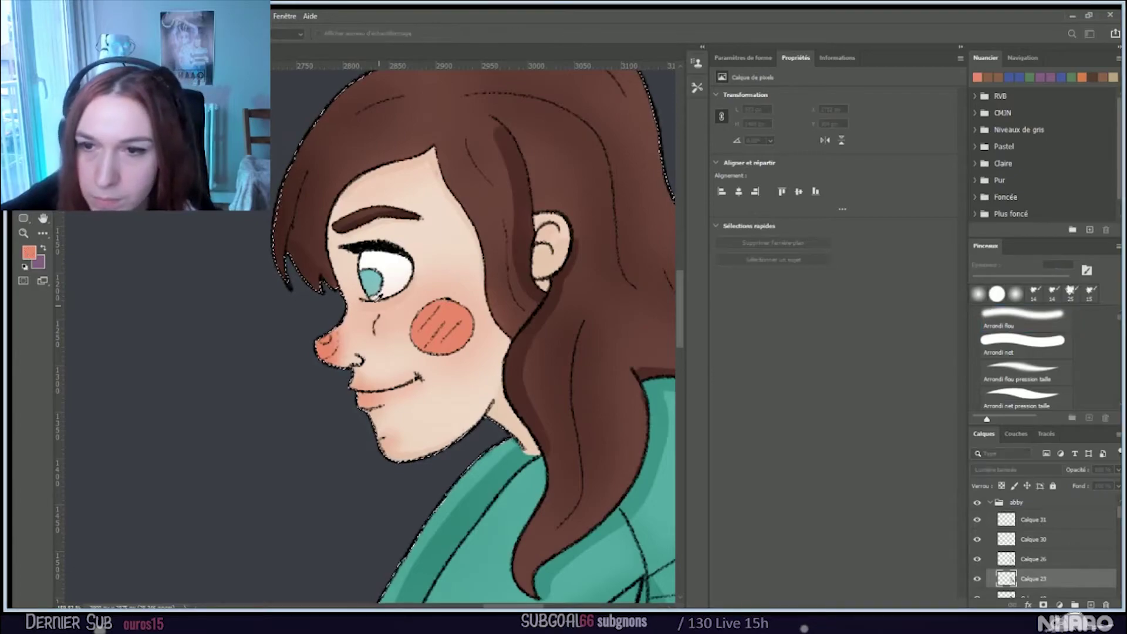
click(904, 162)
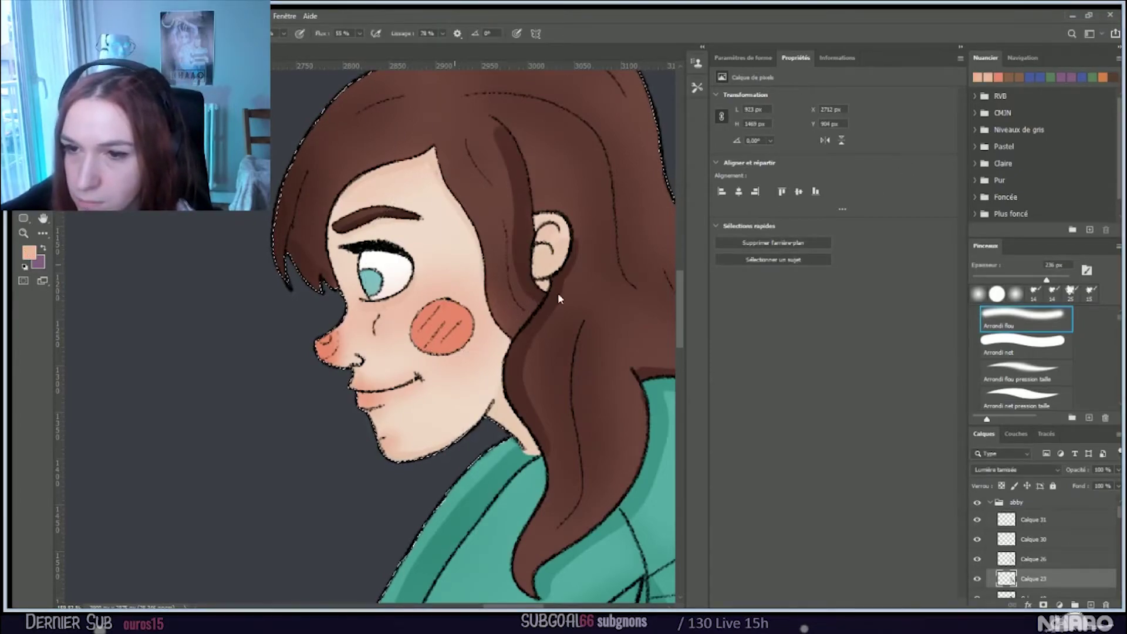
key(bracketleft)
key(bracketleft)
key(bracketleft)
key(bracketleft)
key(bracketleft)
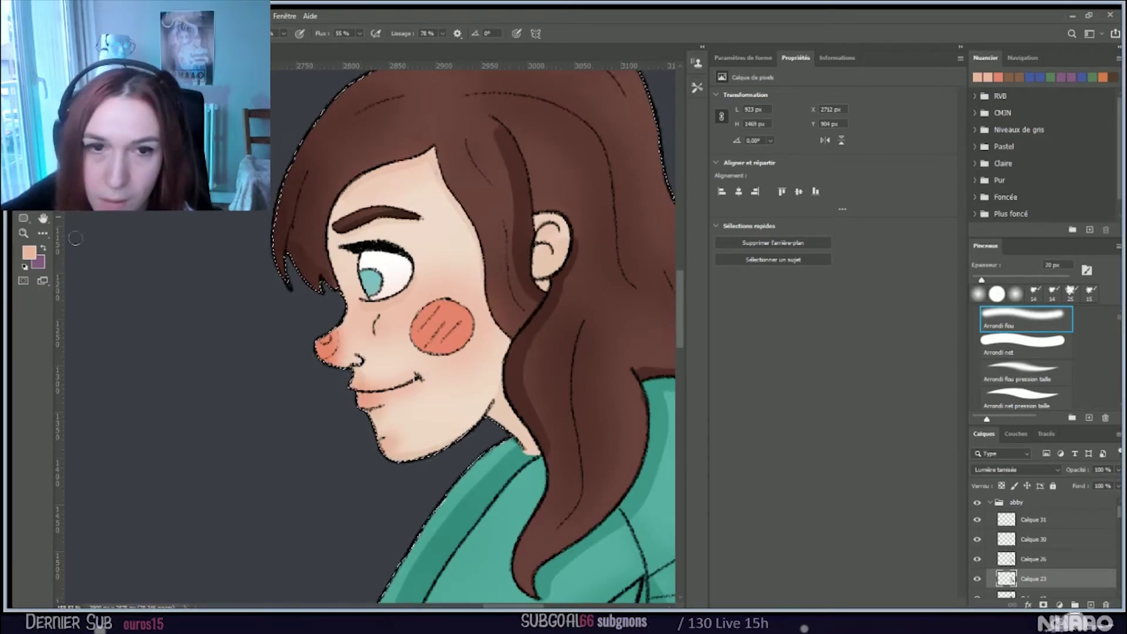
Step: Try shading the white of the girl's eye on Calque 23 with the Arrondi net brush in light grey
click(27, 252)
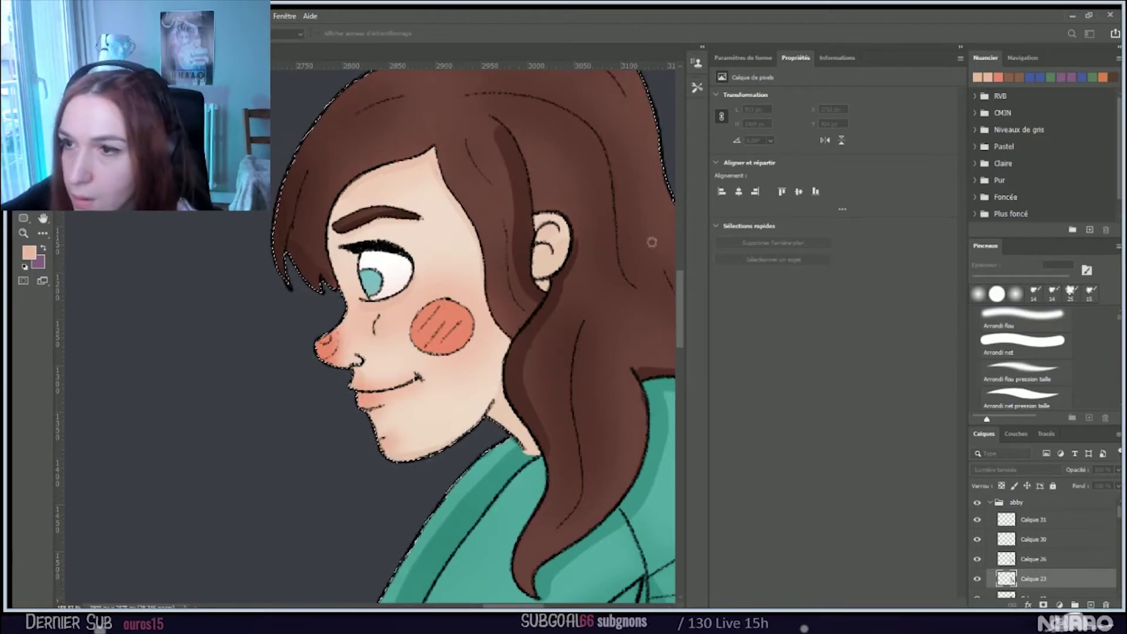
click(878, 164)
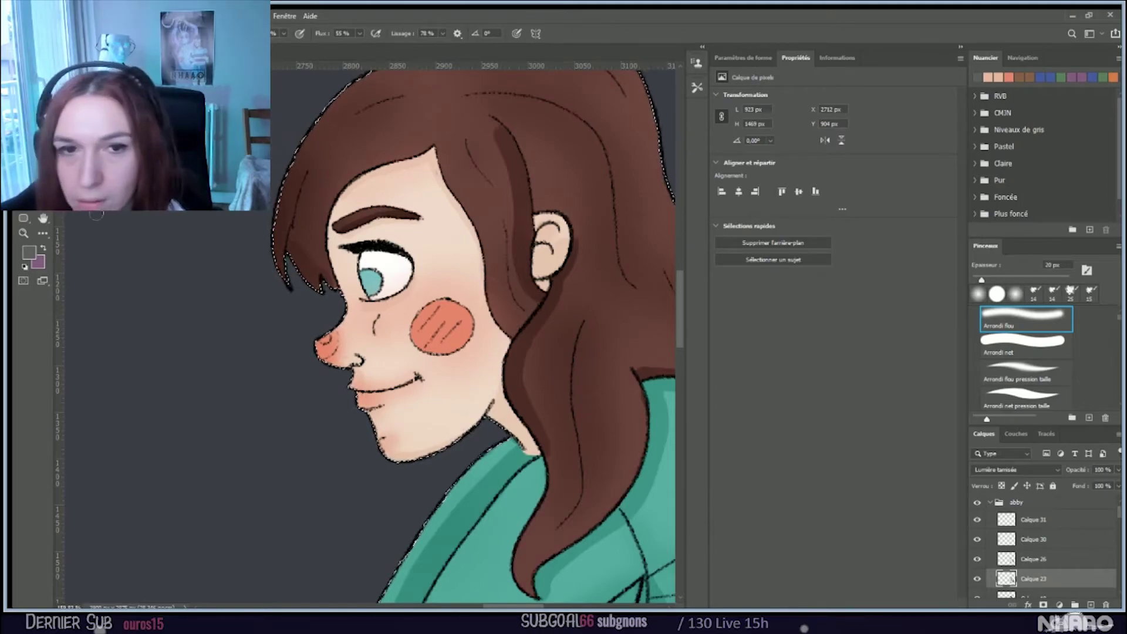
click(27, 252)
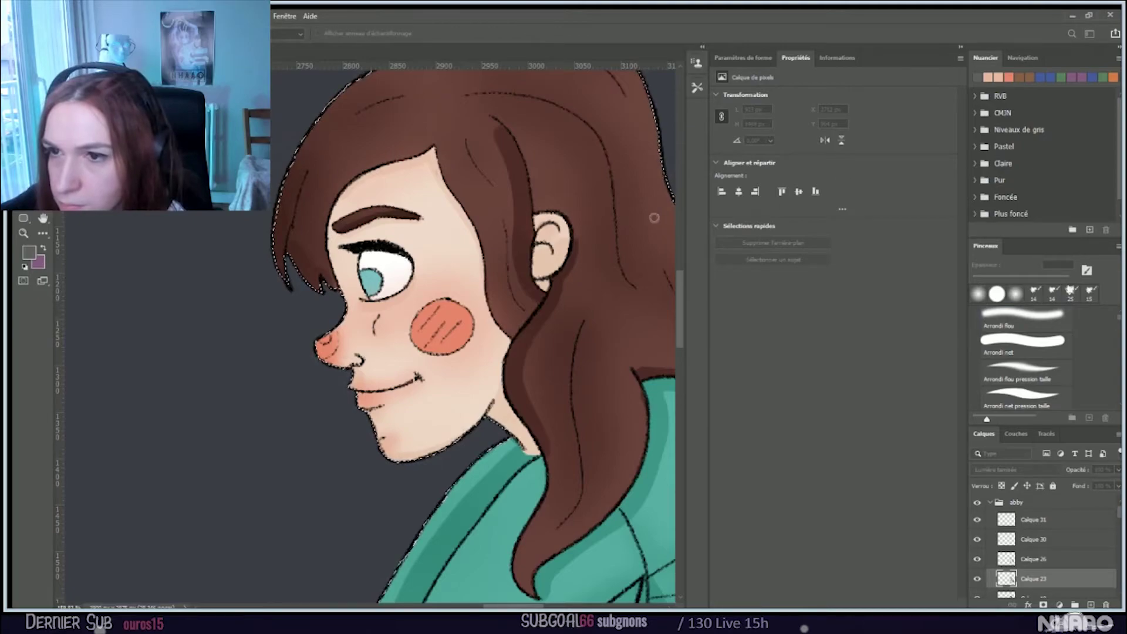
click(895, 161)
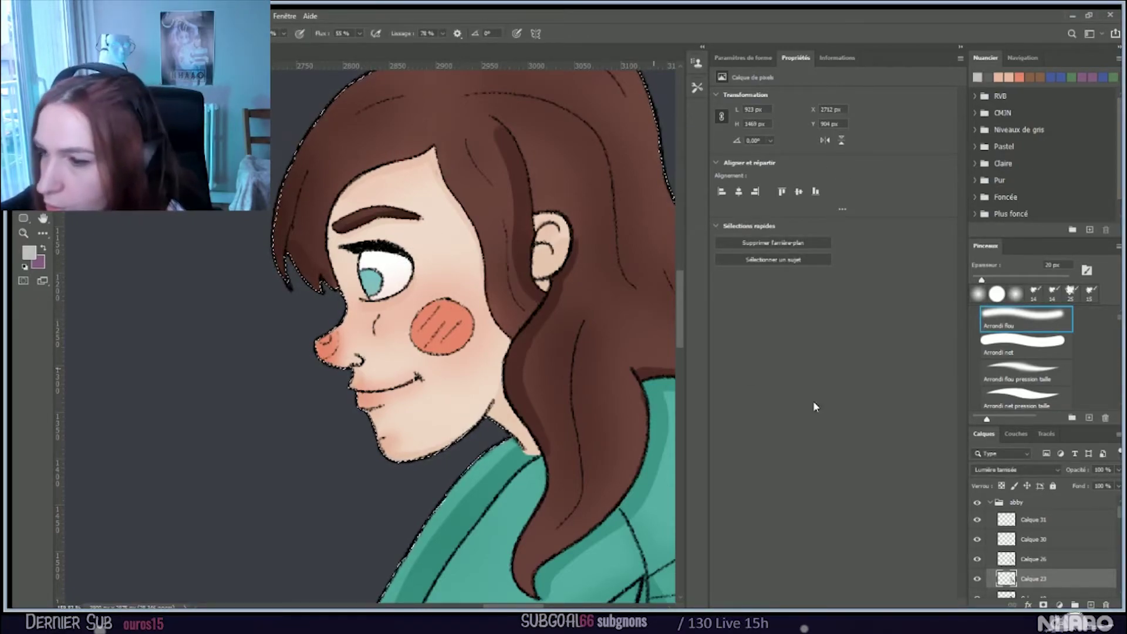
click(1008, 348)
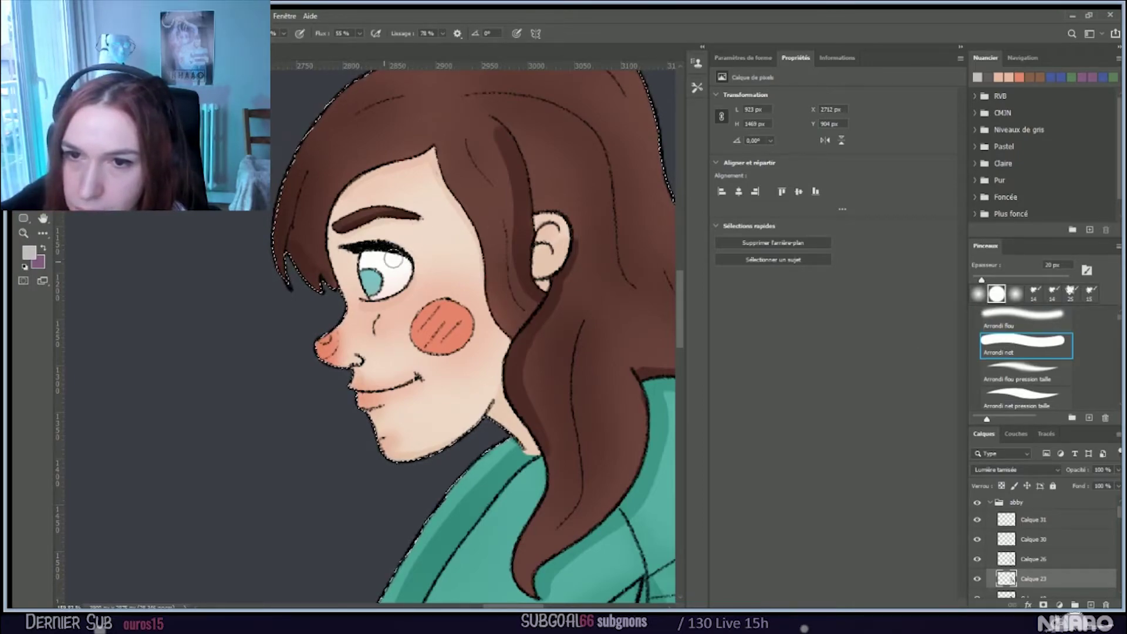
drag(397, 261, 403, 265)
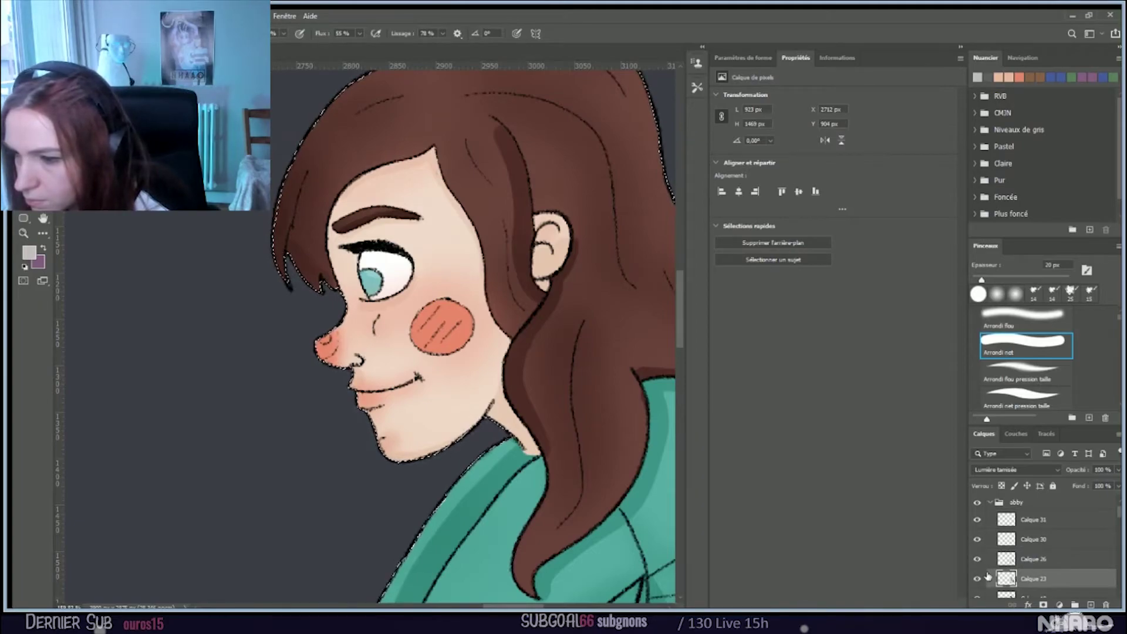
Step: Move Calque 23 to the top of the abby group and try shading the eye white with an 11 px brush
drag(1062, 580, 1055, 512)
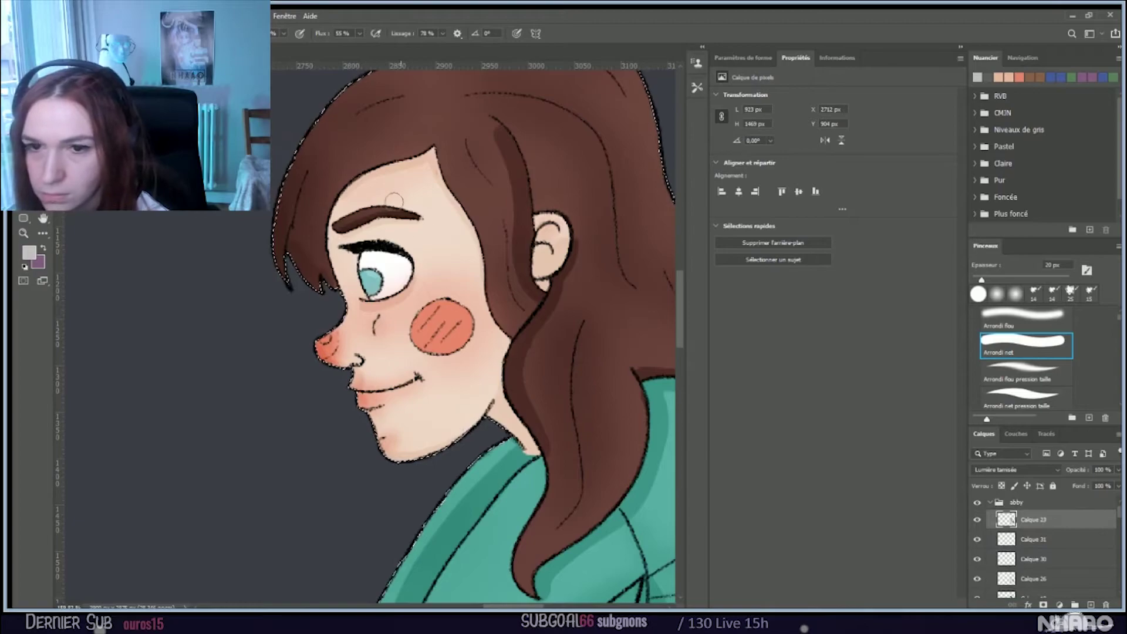
scroll(376, 332, up, 2)
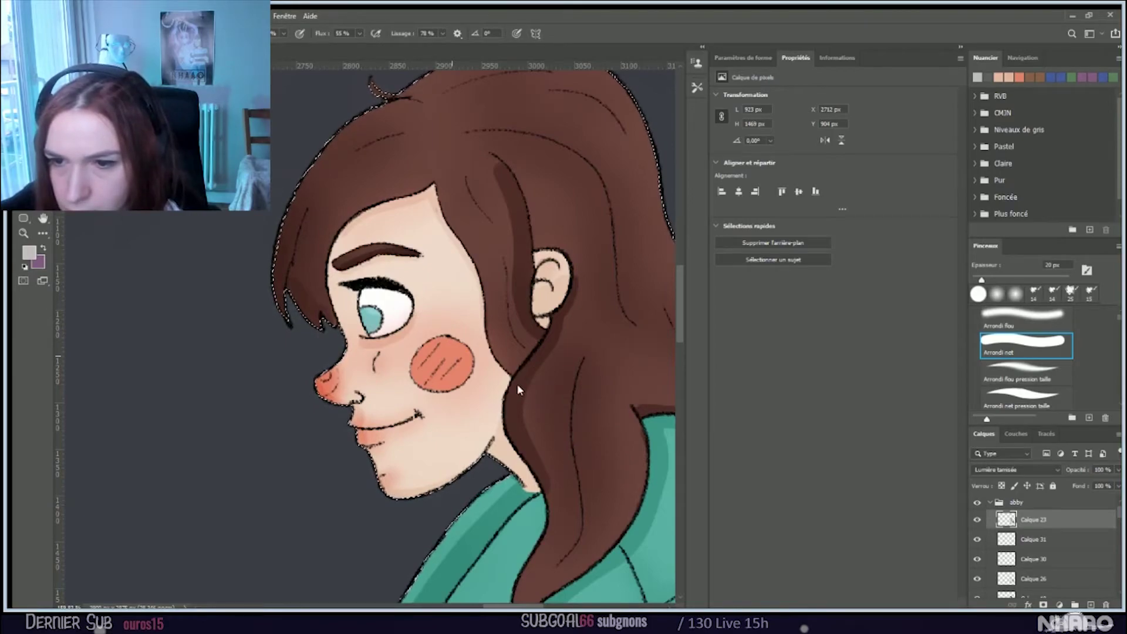
key([)
drag(413, 265, 469, 316)
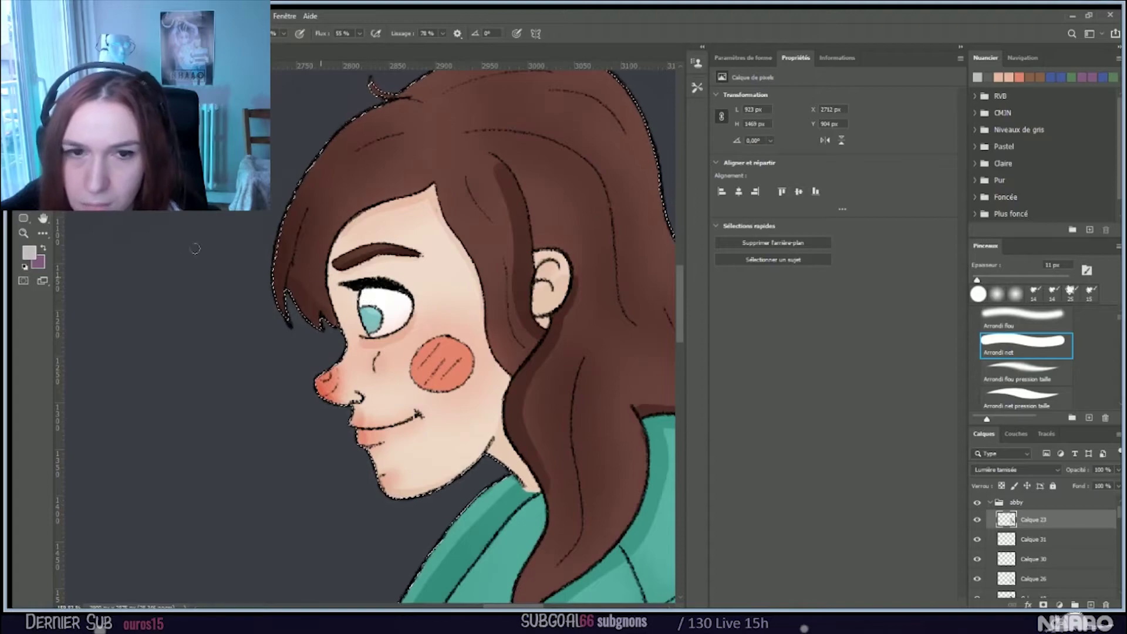
Step: Darken the foreground colour to a very dark grey for the eye shading
click(31, 252)
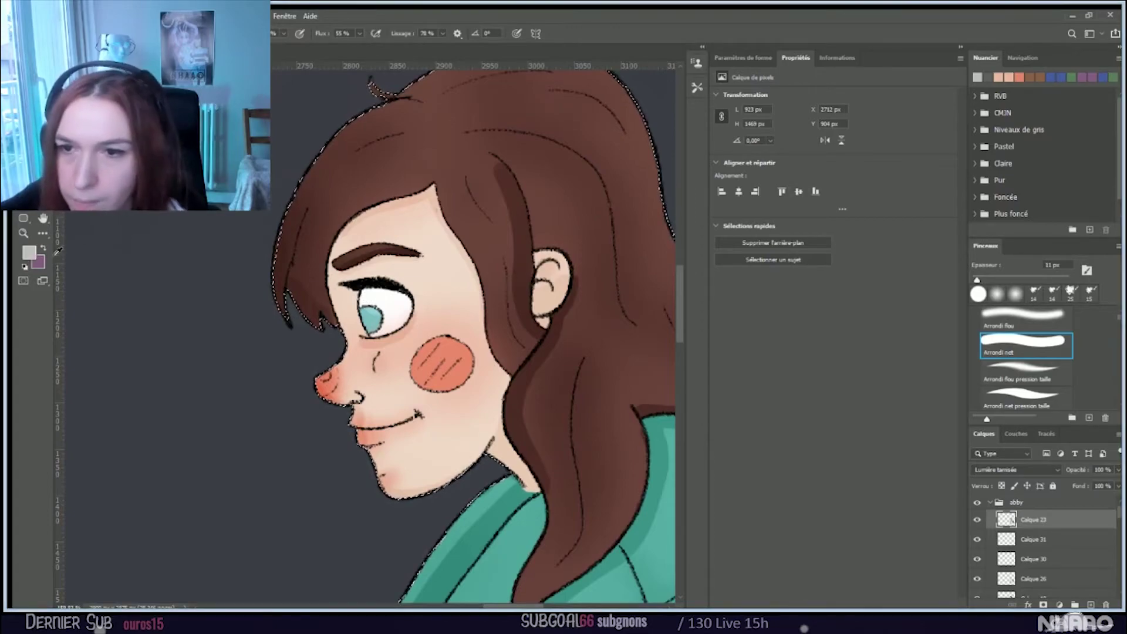
click(885, 176)
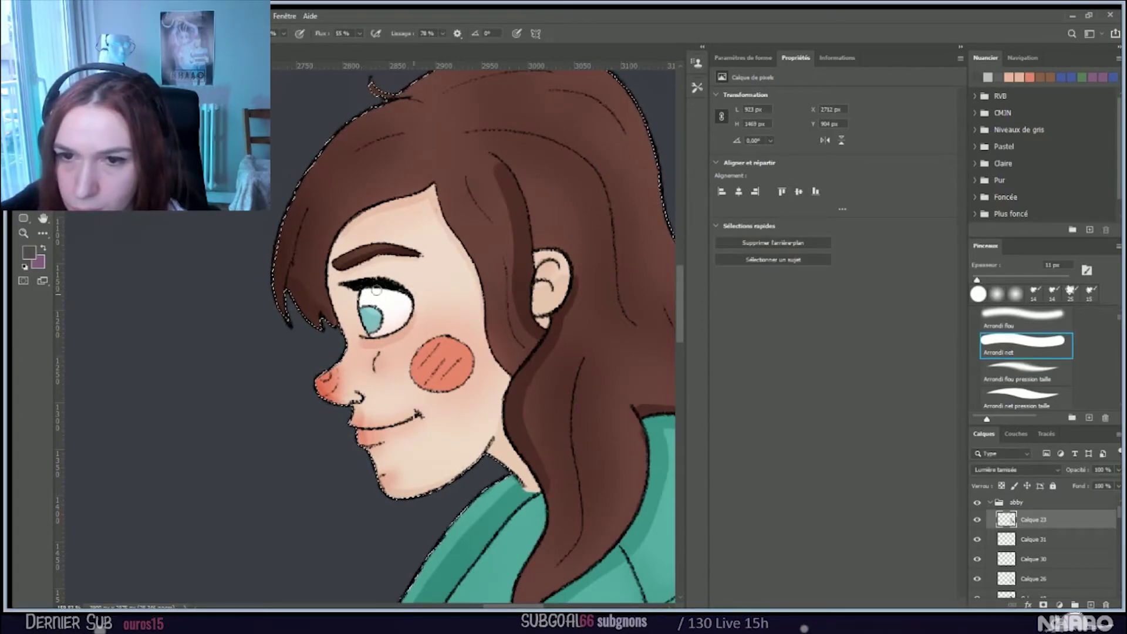
click(31, 251)
drag(810, 188, 810, 188)
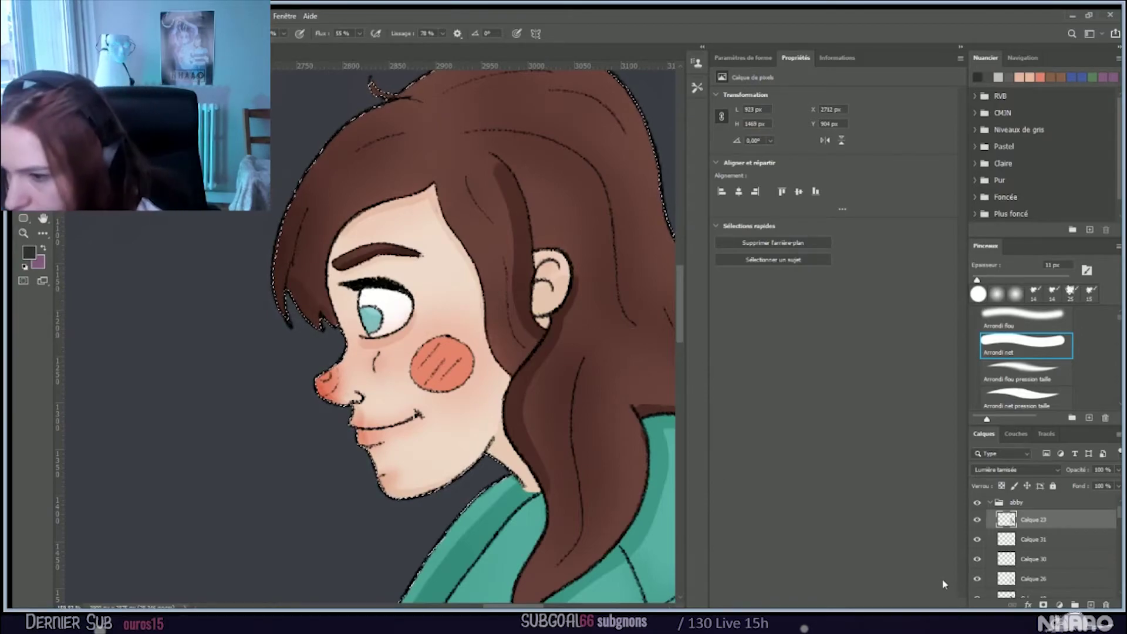
Step: Hide and show Calque 23 and Calque 31 in turn to examine what each layer adds to the face
scroll(1051, 538, up, 1)
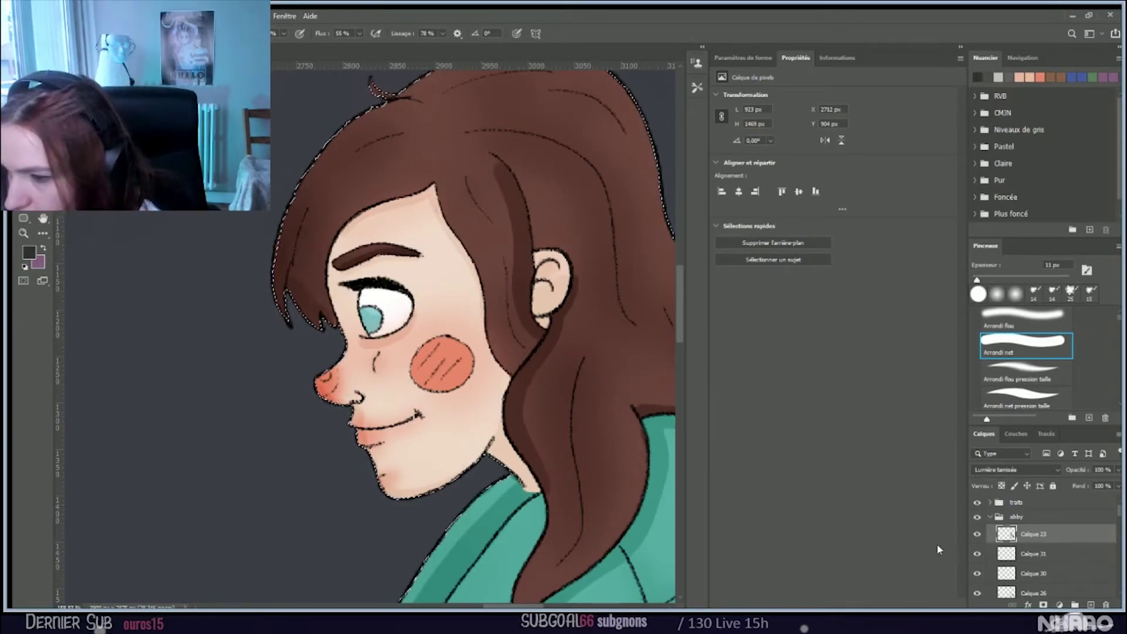
click(976, 534)
click(976, 534)
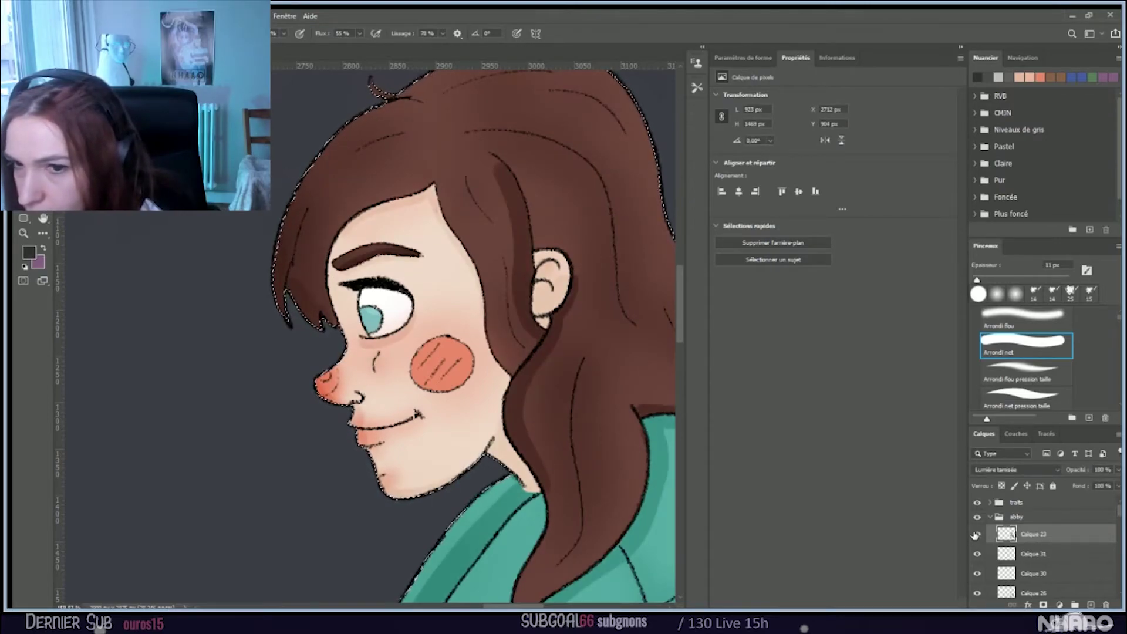
click(977, 552)
click(977, 553)
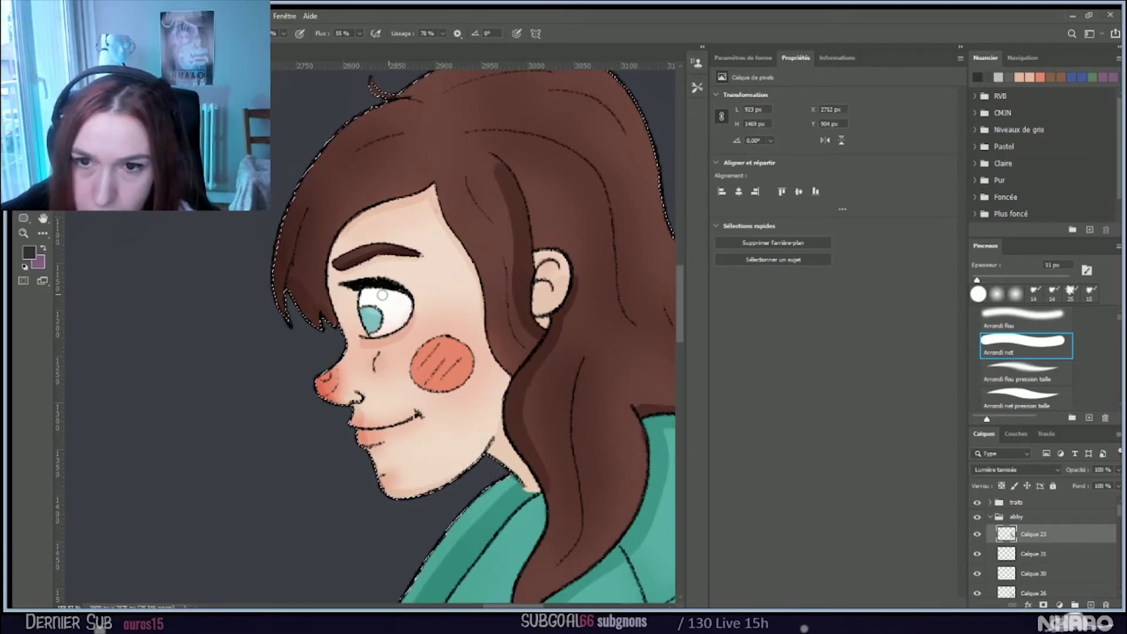
Step: Raise the brush flow to 100 % and set the foreground colour to black
drag(358, 35, 410, 55)
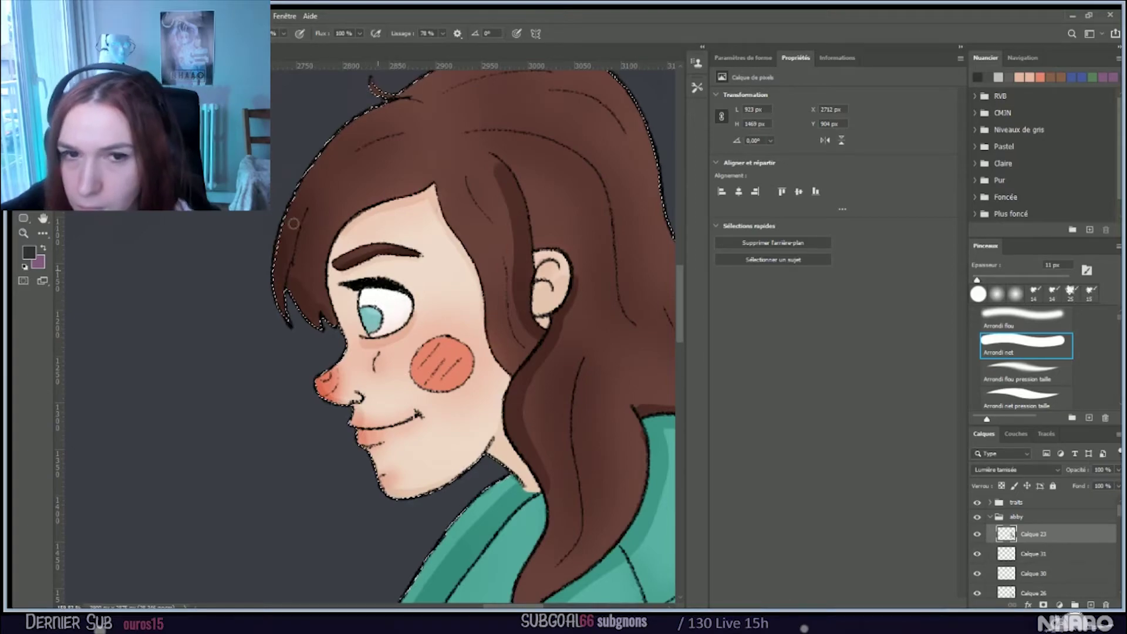
key(i)
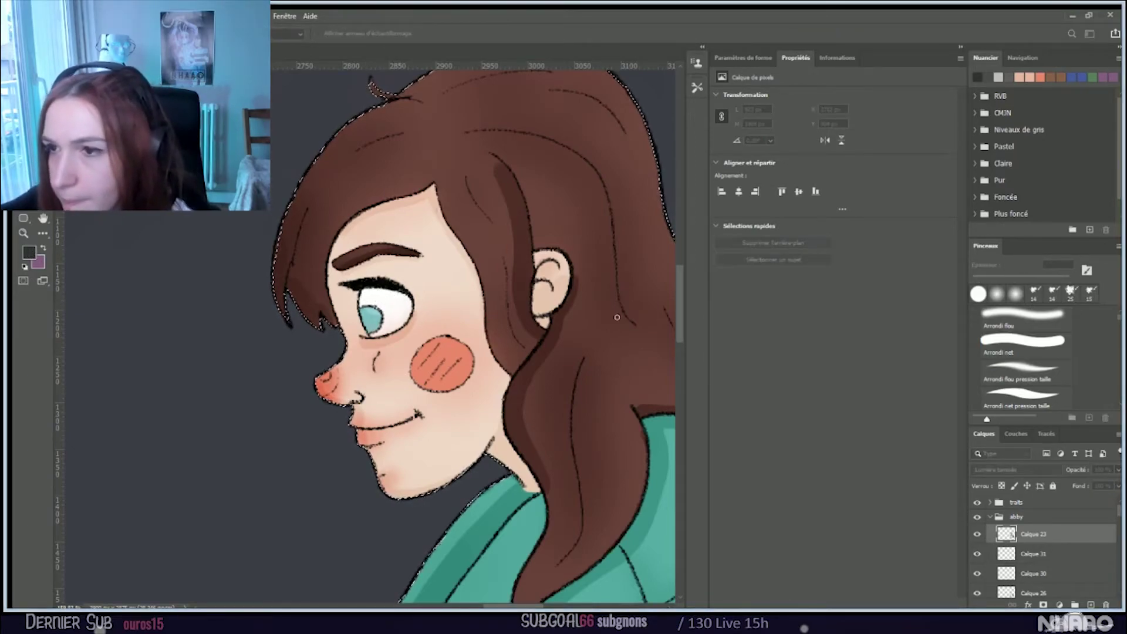
click(854, 157)
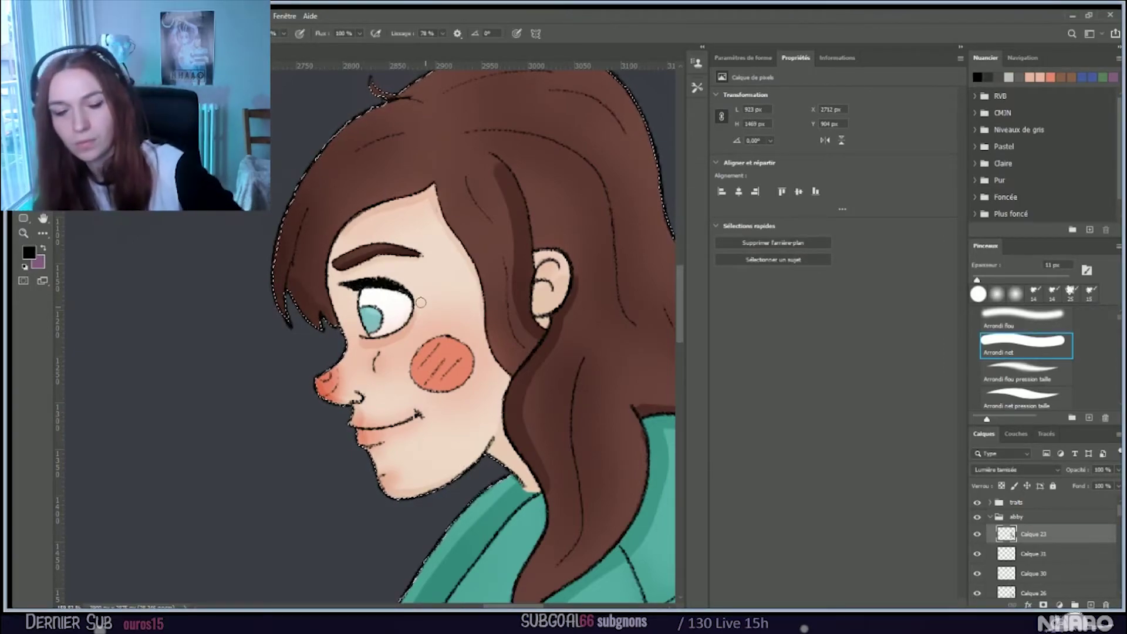
Step: Reduce the opacity of Calque 31 to 76 % and save the document
scroll(421, 302, down, 2)
scroll(421, 302, down, 6)
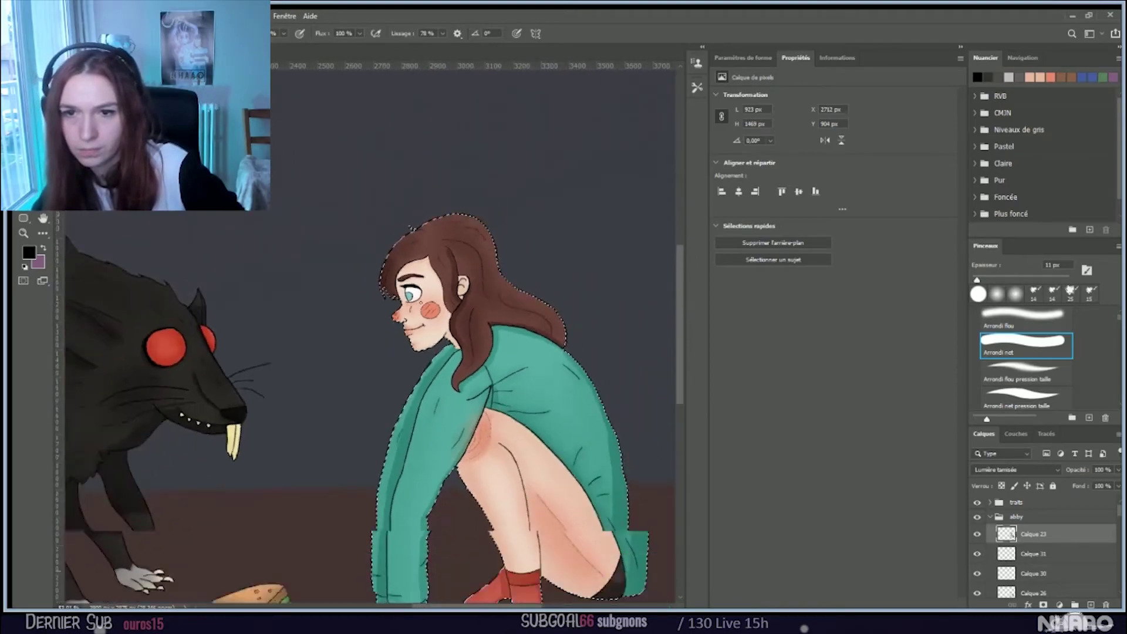
scroll(463, 304, down, 3)
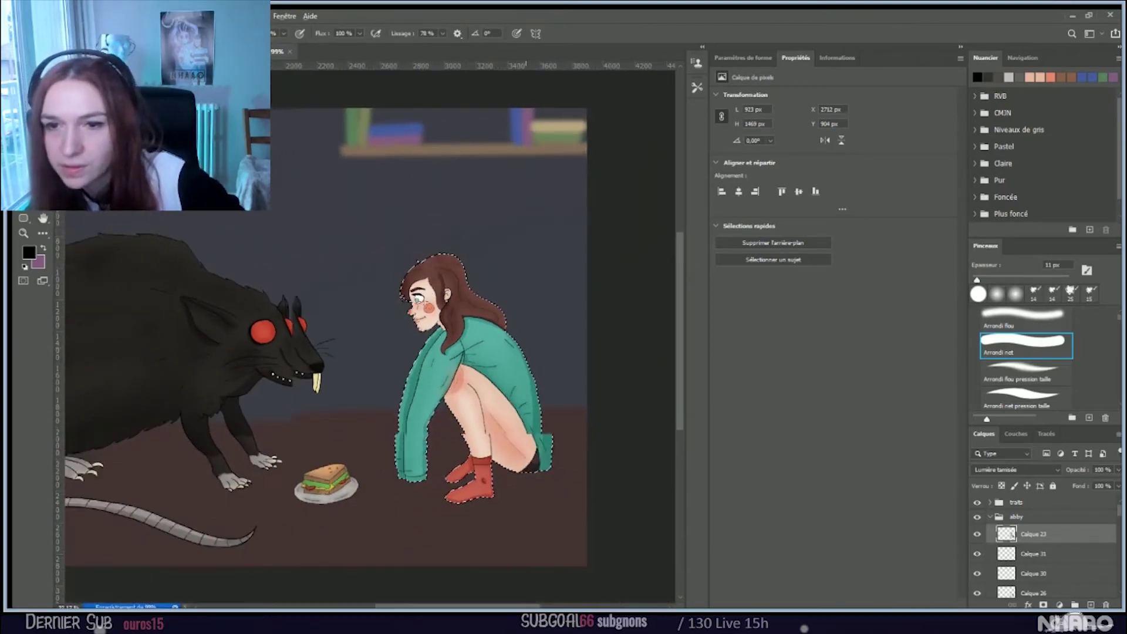
scroll(463, 305, up, 3)
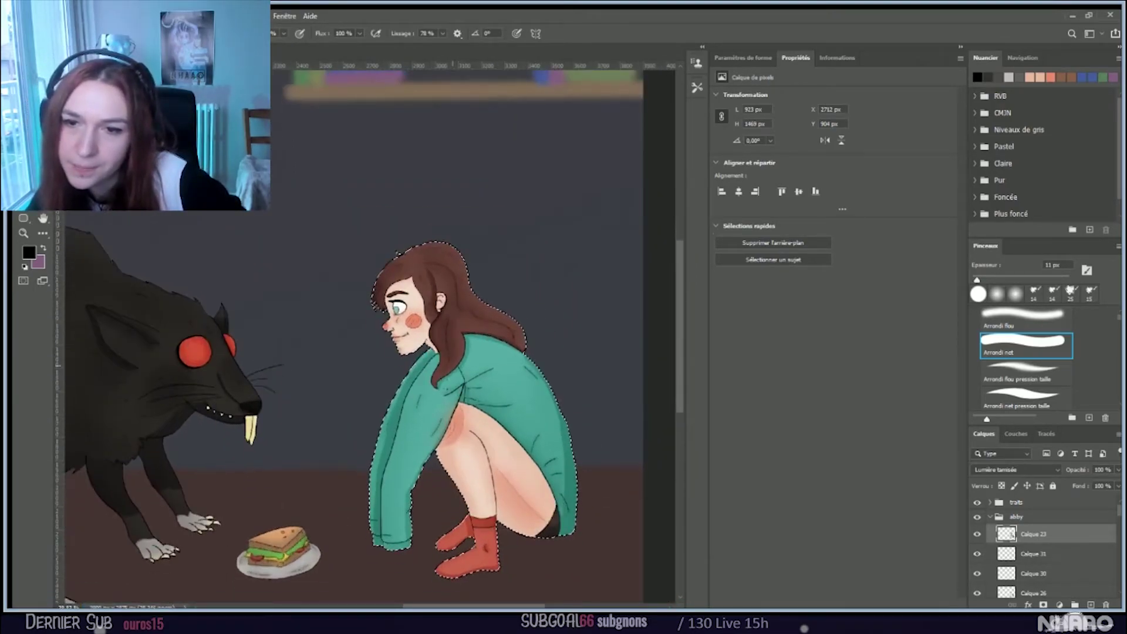
scroll(445, 384, down, 4)
scroll(598, 346, up, 4)
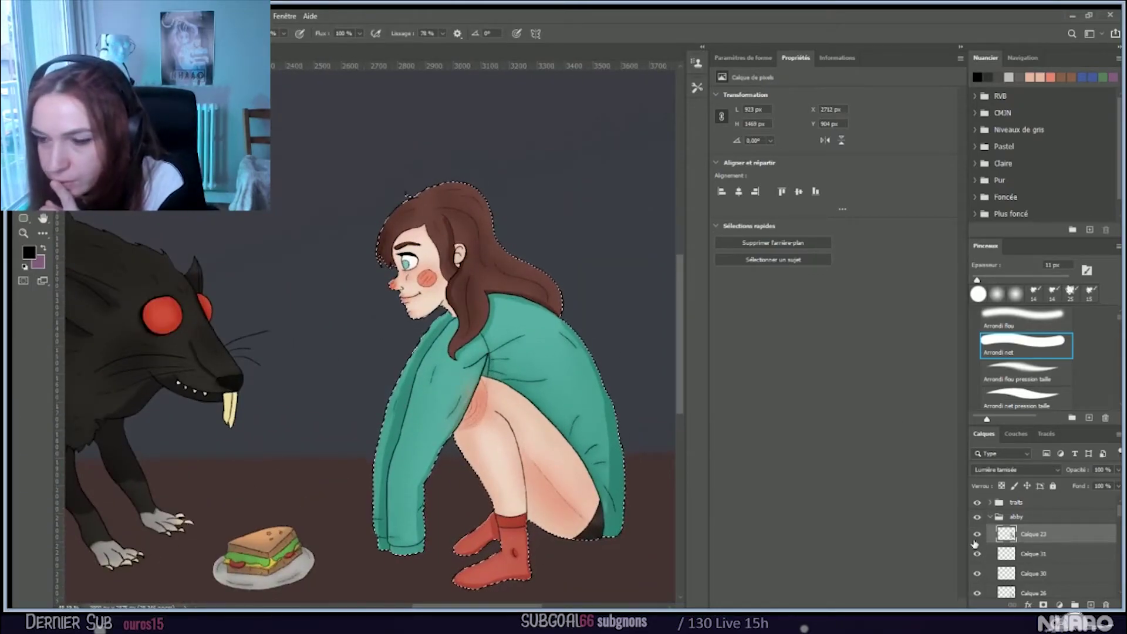
click(977, 552)
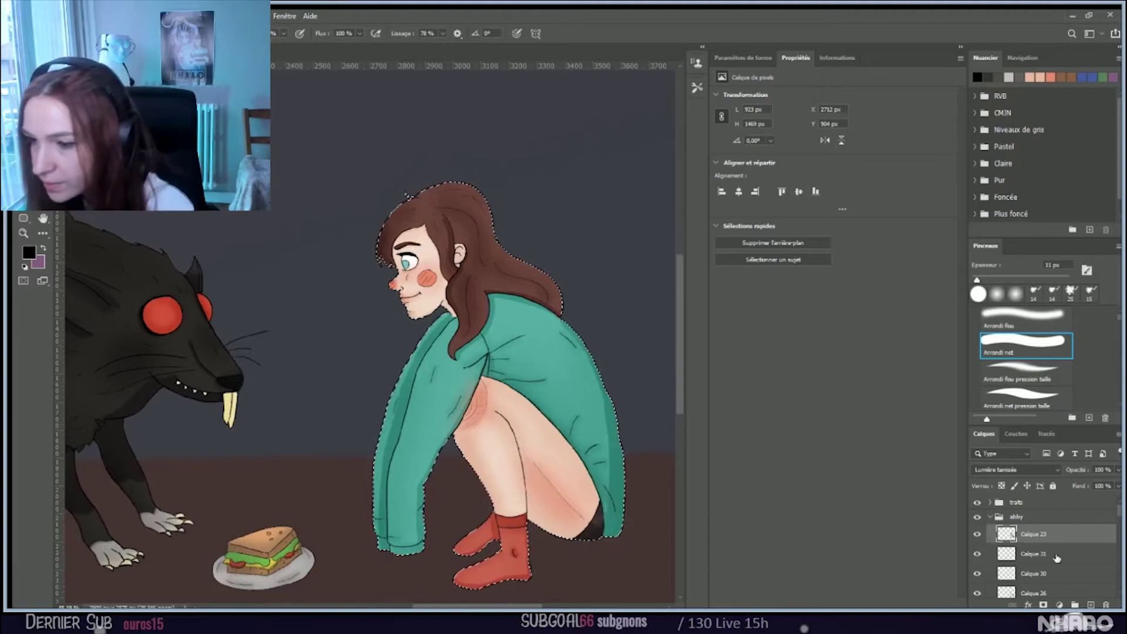
click(1057, 555)
drag(1108, 482, 1101, 483)
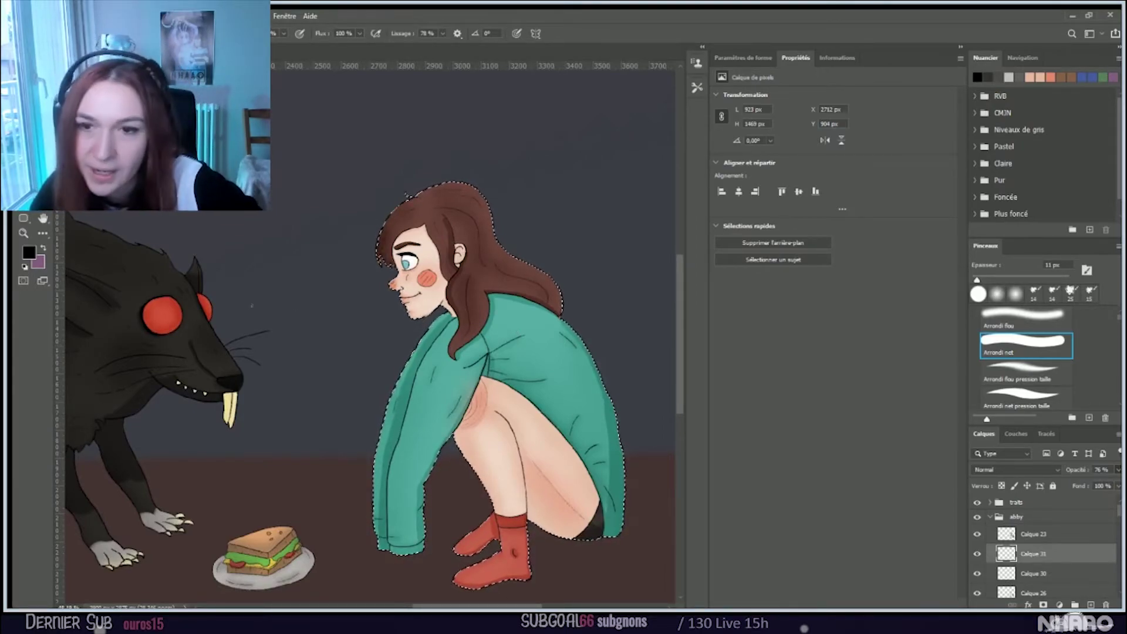
key(ctrl+s)
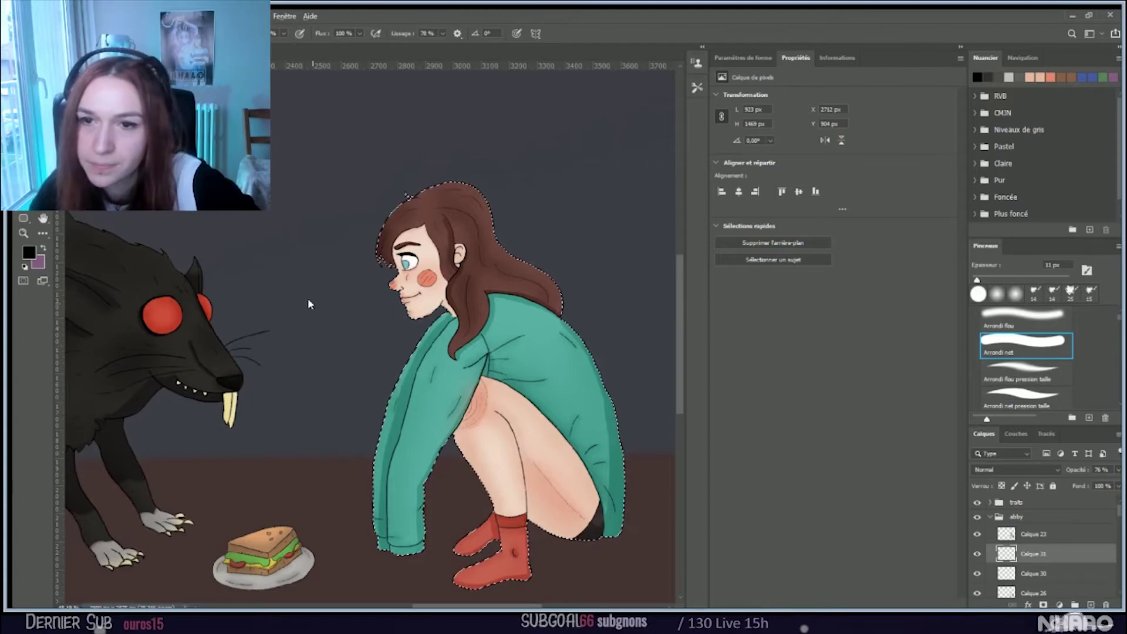
Step: Add a new layer directly above Calque 23 in the abby group
scroll(164, 294, down, 4)
scroll(404, 294, up, 3)
scroll(403, 294, up, 2)
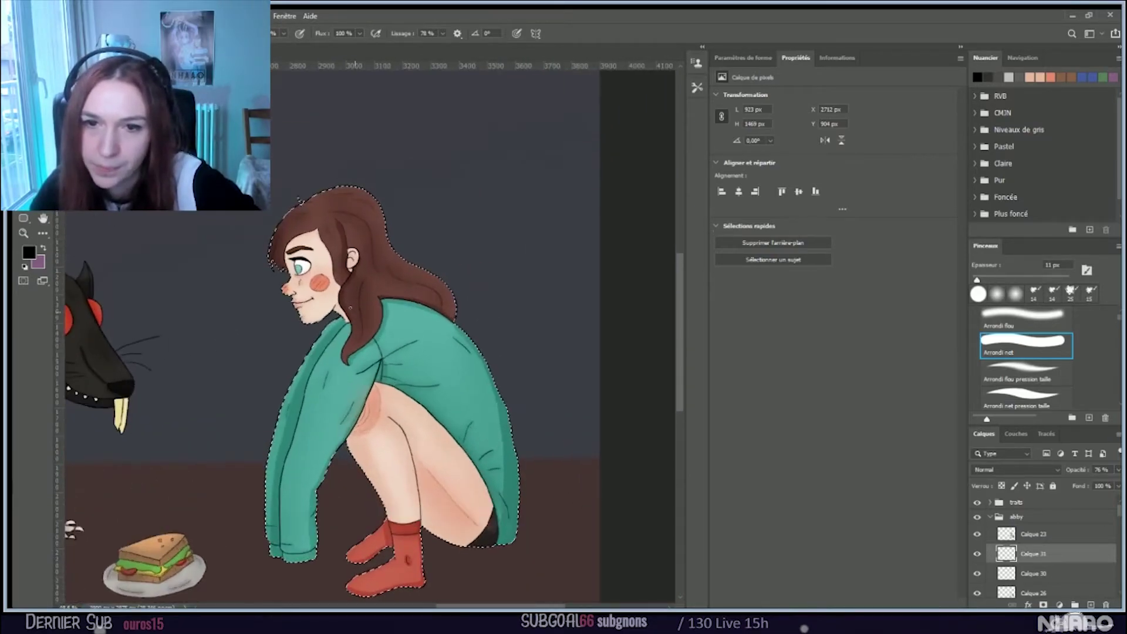
scroll(404, 294, down, 1)
click(1056, 535)
click(1089, 602)
scroll(464, 475, down, 1)
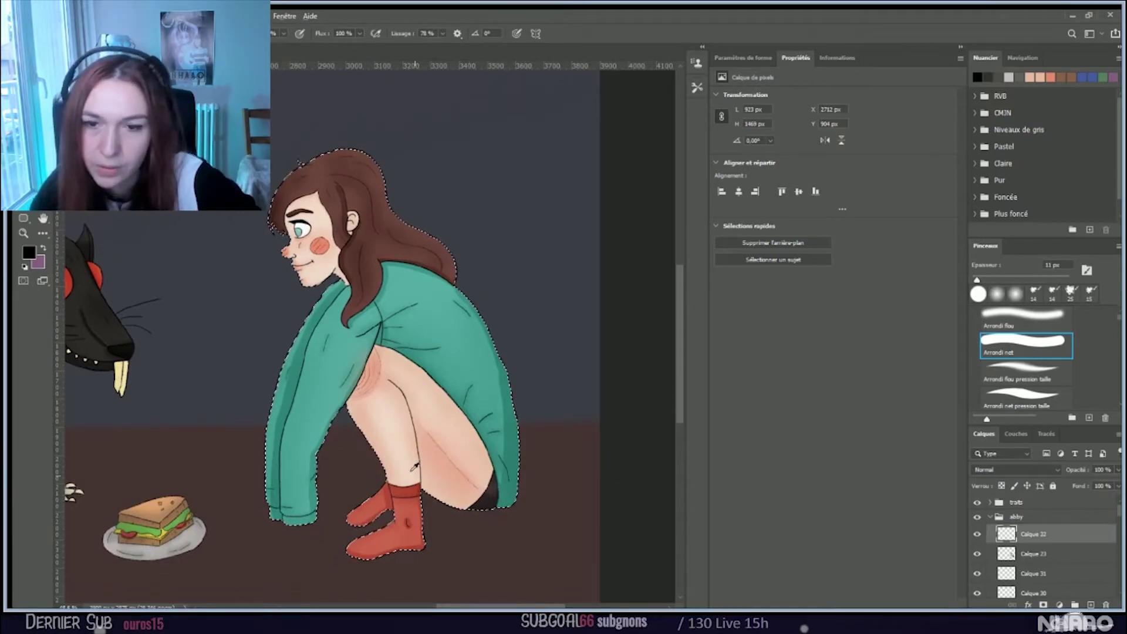
Step: Set the foreground colour to light grey and choose the Arrondi flou brush
click(27, 252)
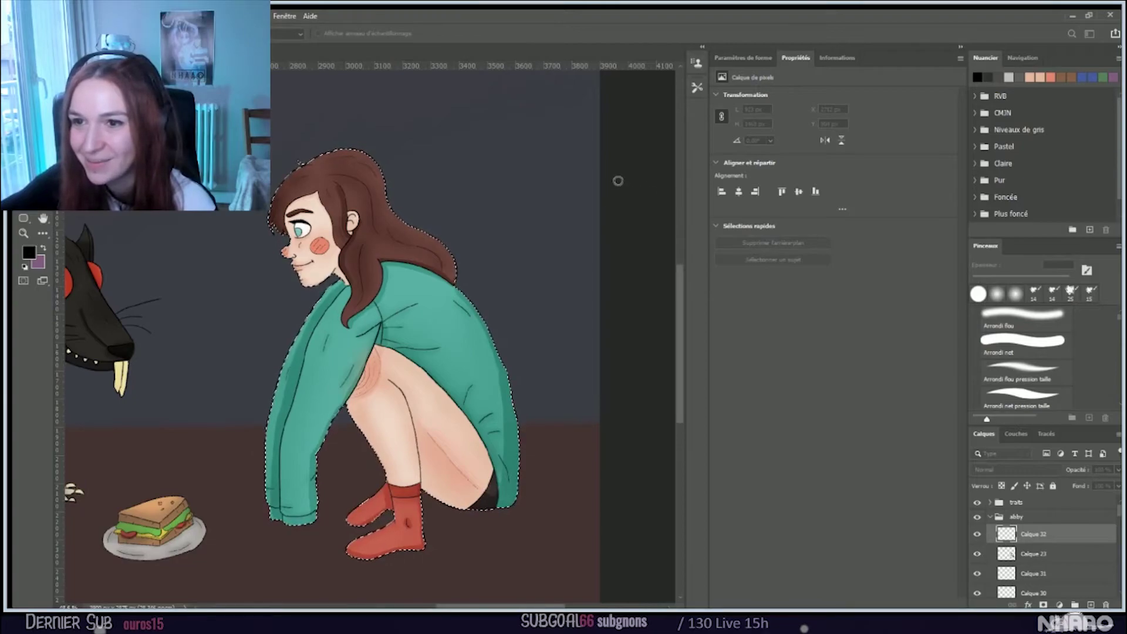
click(866, 171)
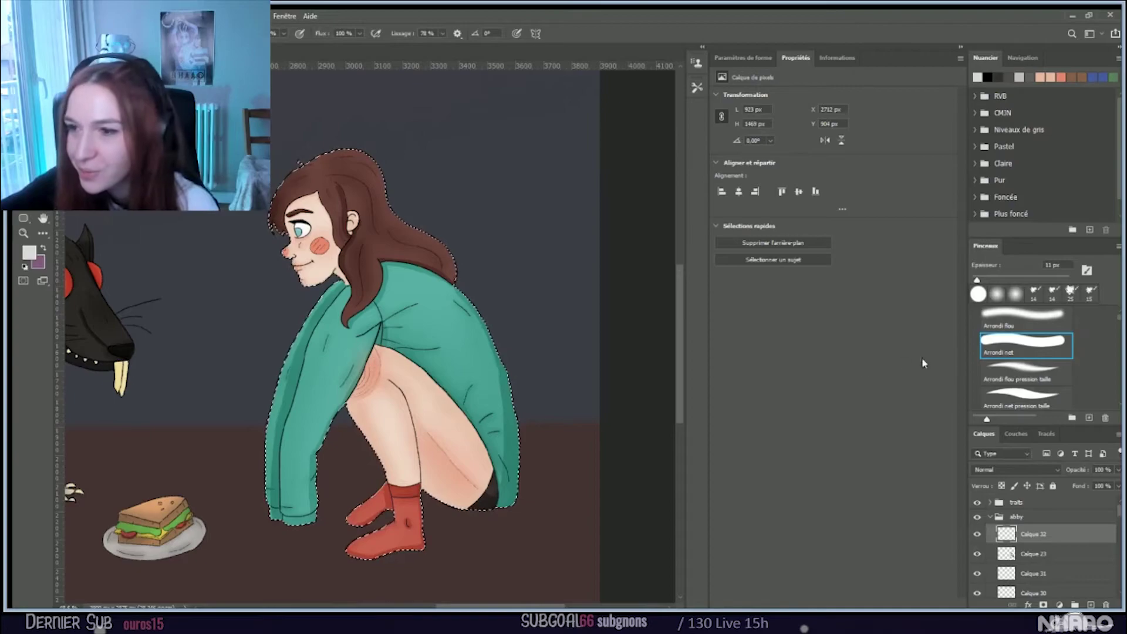
click(1001, 312)
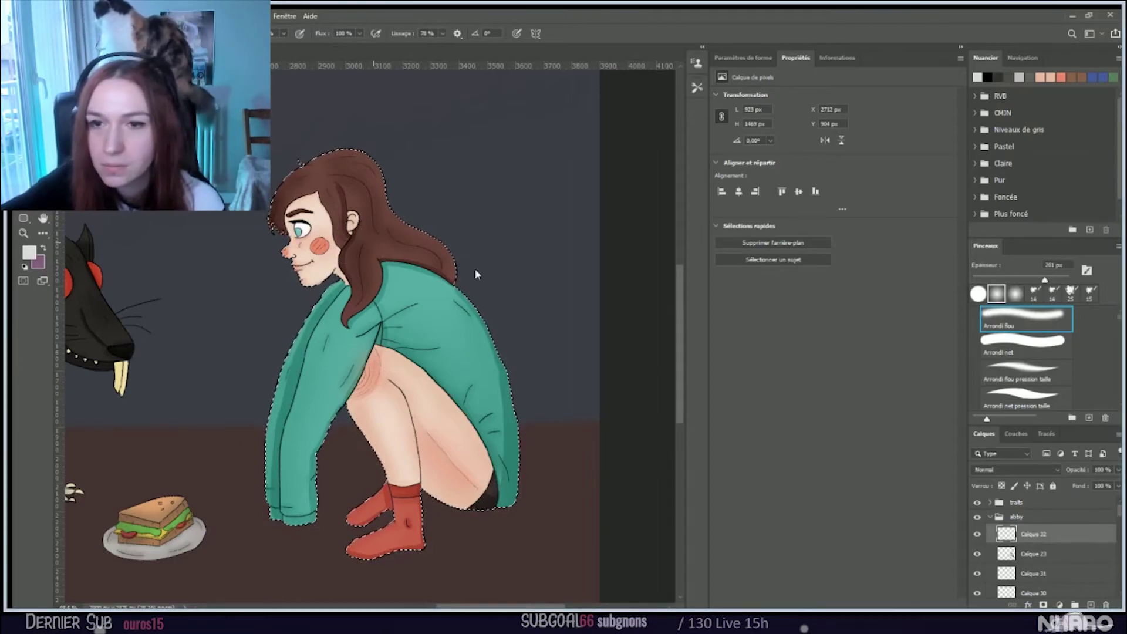
Step: Try a soft light stroke along the top of the girl's hair, undo it and reduce the brush size
mouse_move(328, 141)
mouse_down()
mouse_move(316, 103)
mouse_move(317, 138)
mouse_up()
key(ctrl+z)
key(bracketleft)
key(bracketleft)
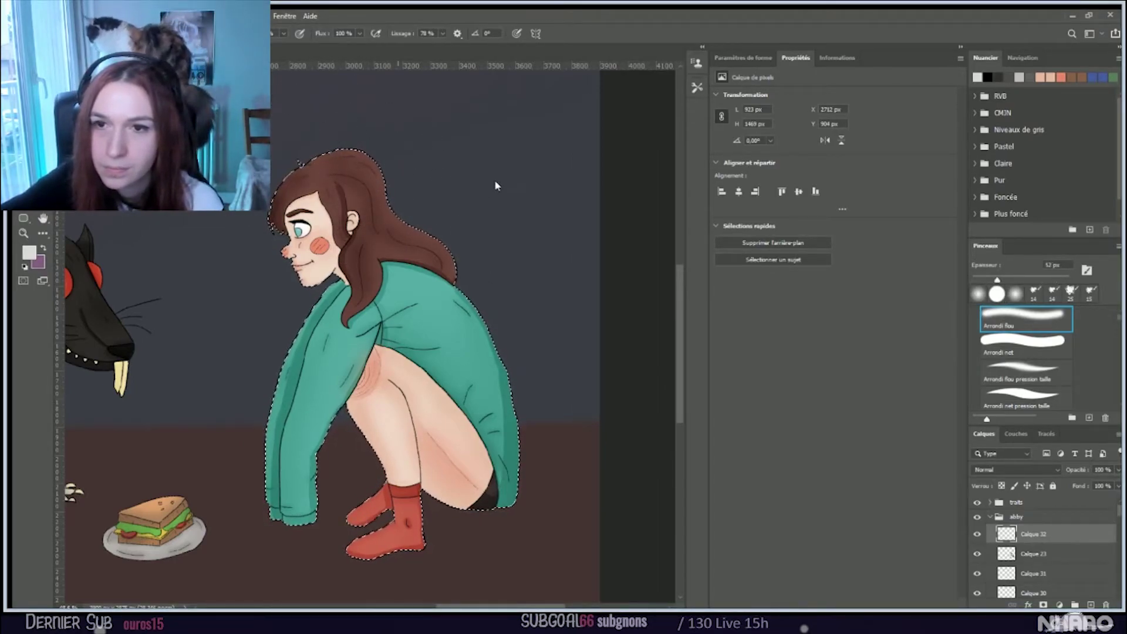
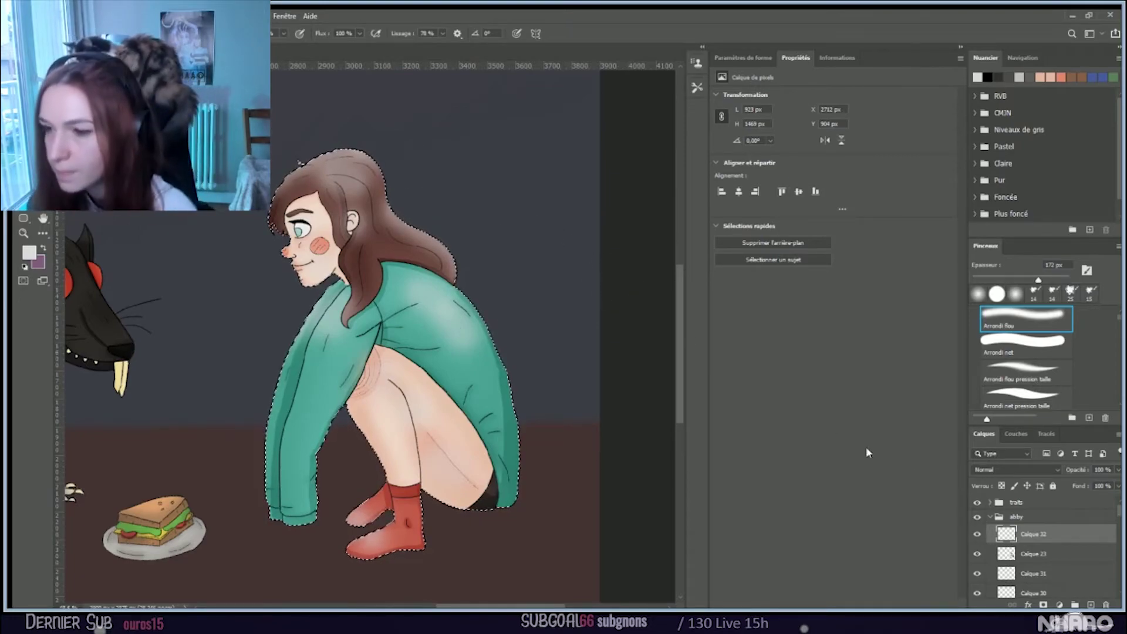
Step: Compare blending modes on Calque 32 and set the layer to Incrustation
click(1003, 469)
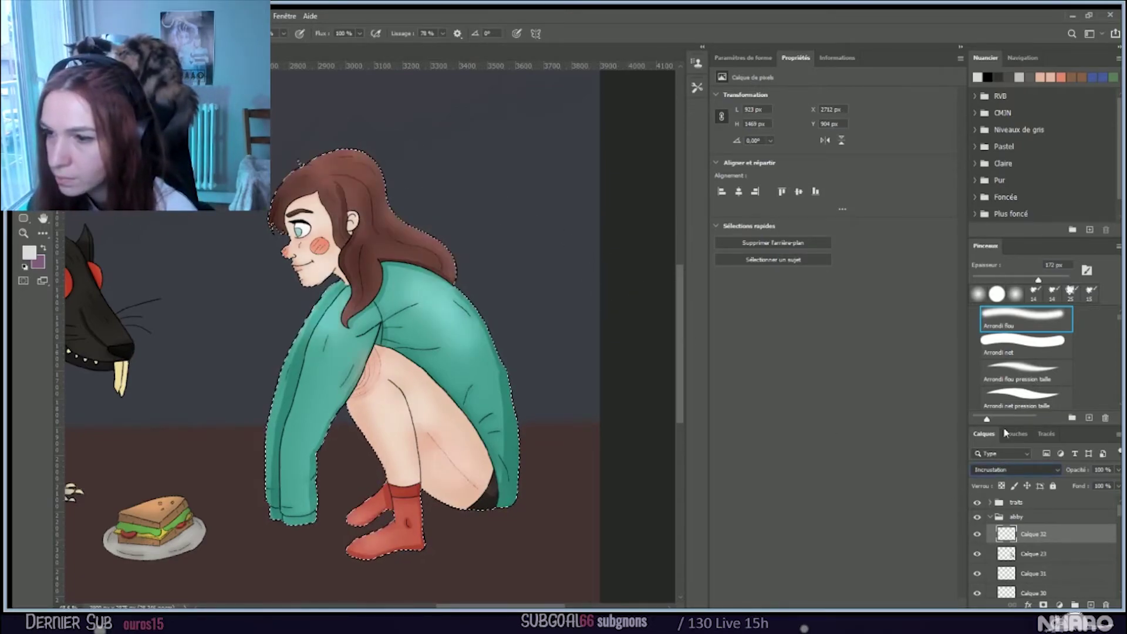
scroll(1005, 468, down, 5)
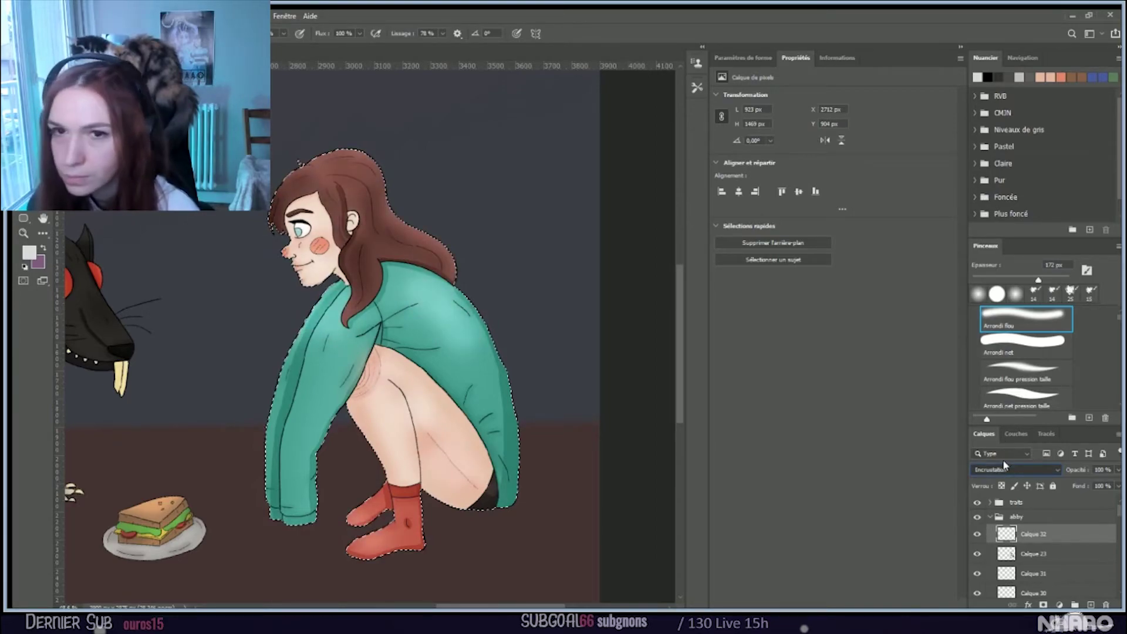
scroll(1007, 469, down, 1)
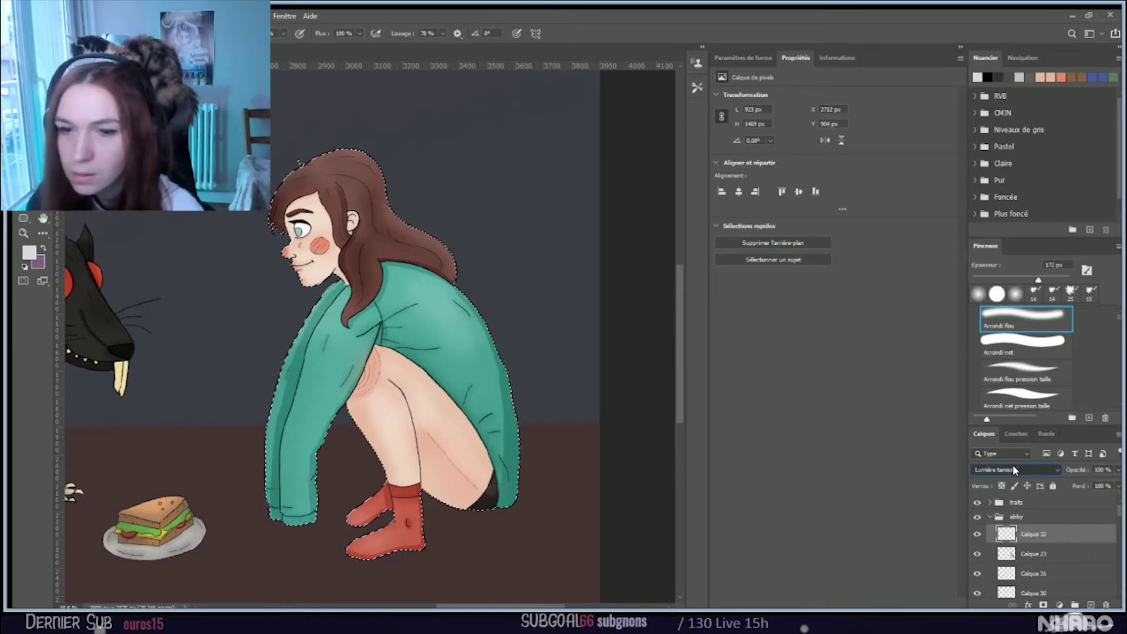
scroll(1012, 468, down, 2)
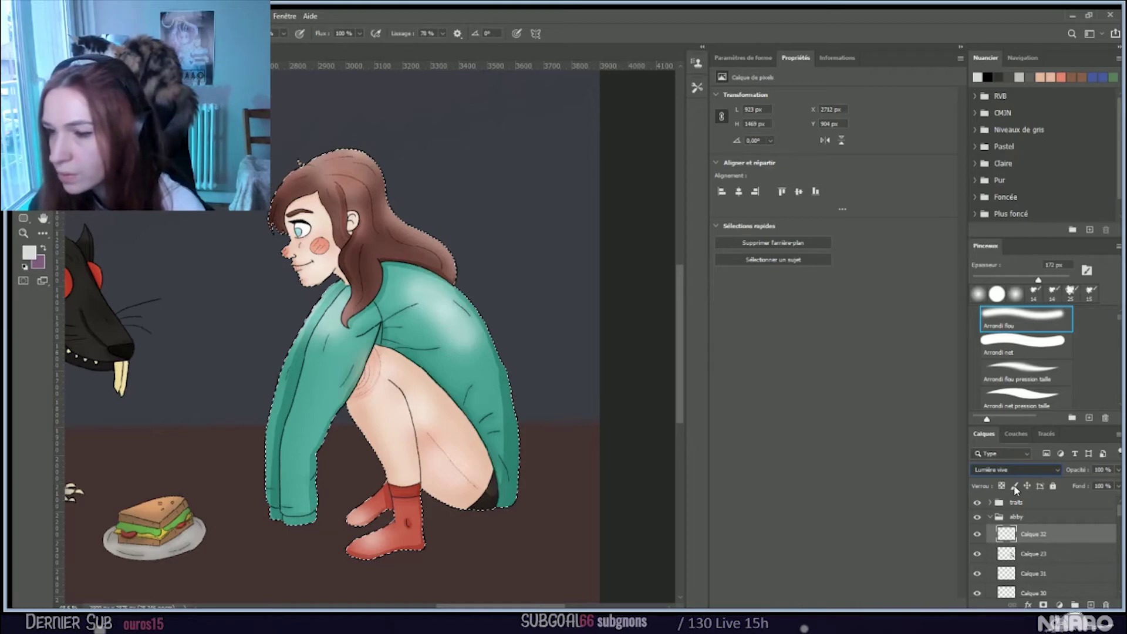
scroll(1016, 469, up, 2)
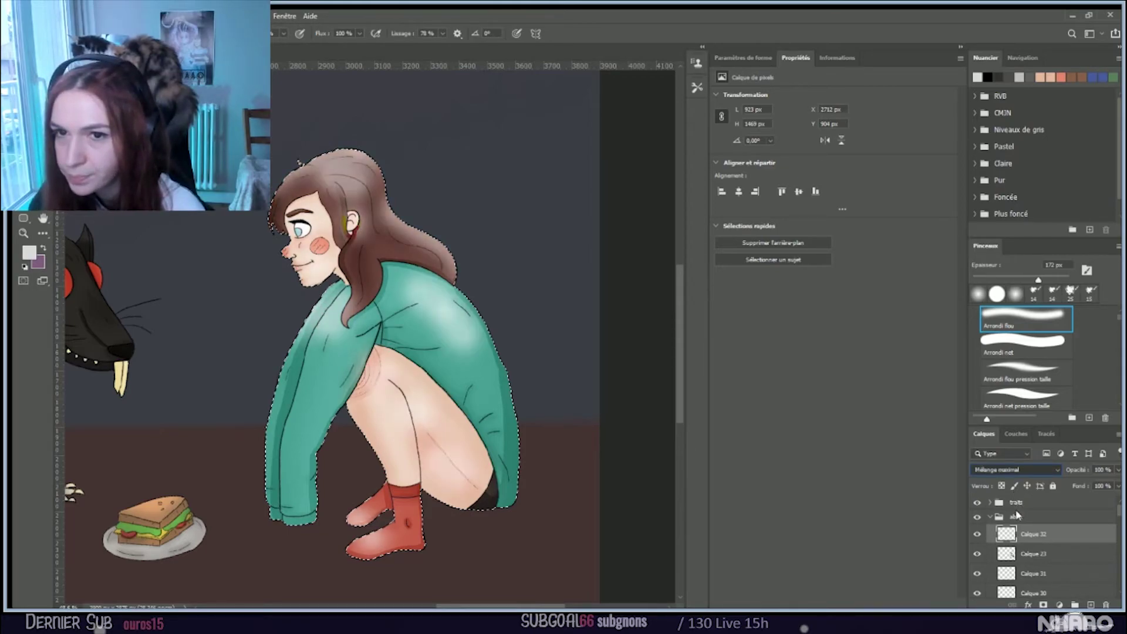
scroll(1016, 461, up, 2)
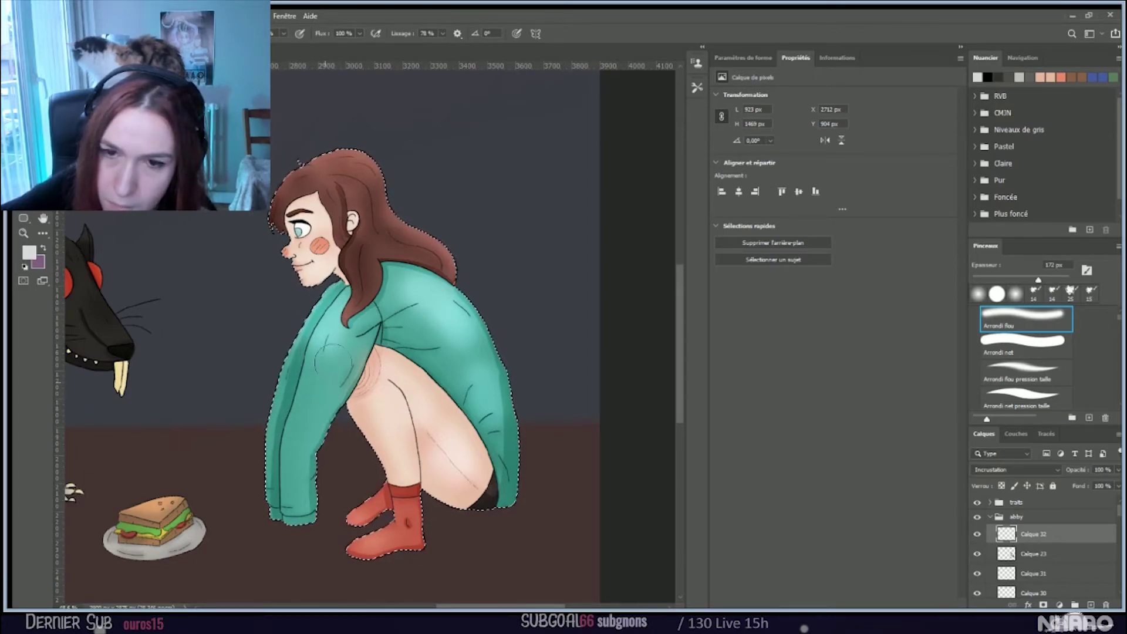
Step: Brush soft light highlights onto the girl's green sleeve, varying the Arrondi flou brush size
key(bracketright)
key(bracketright)
key(bracketright)
key(bracketright)
key(bracketright)
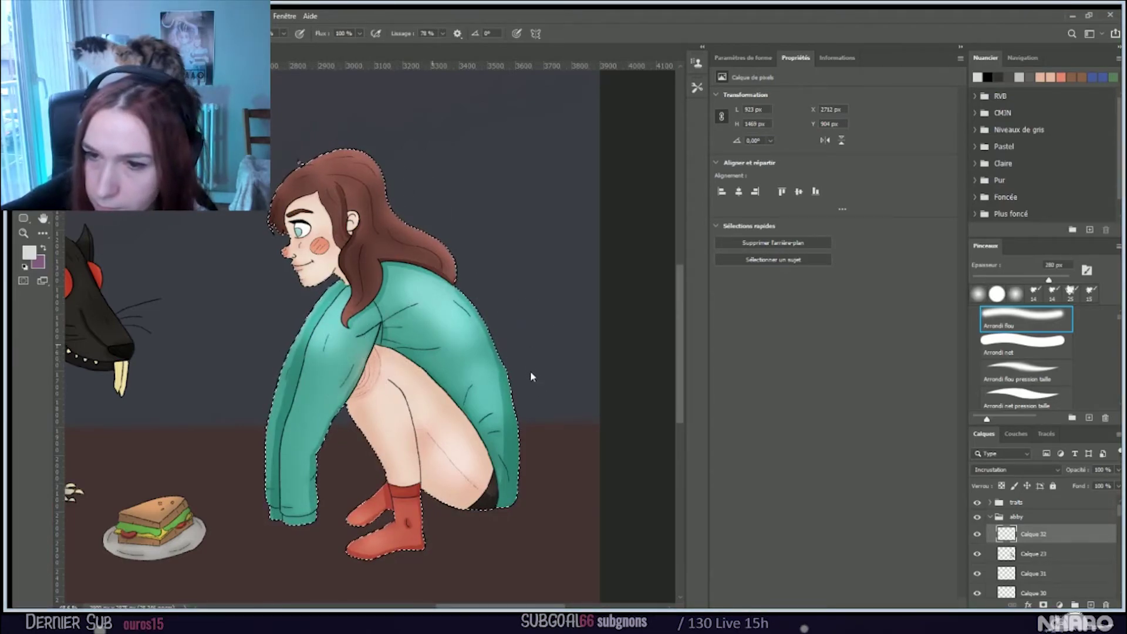
key(bracketleft)
key(bracketleft)
key(bracketleft)
key(bracketleft)
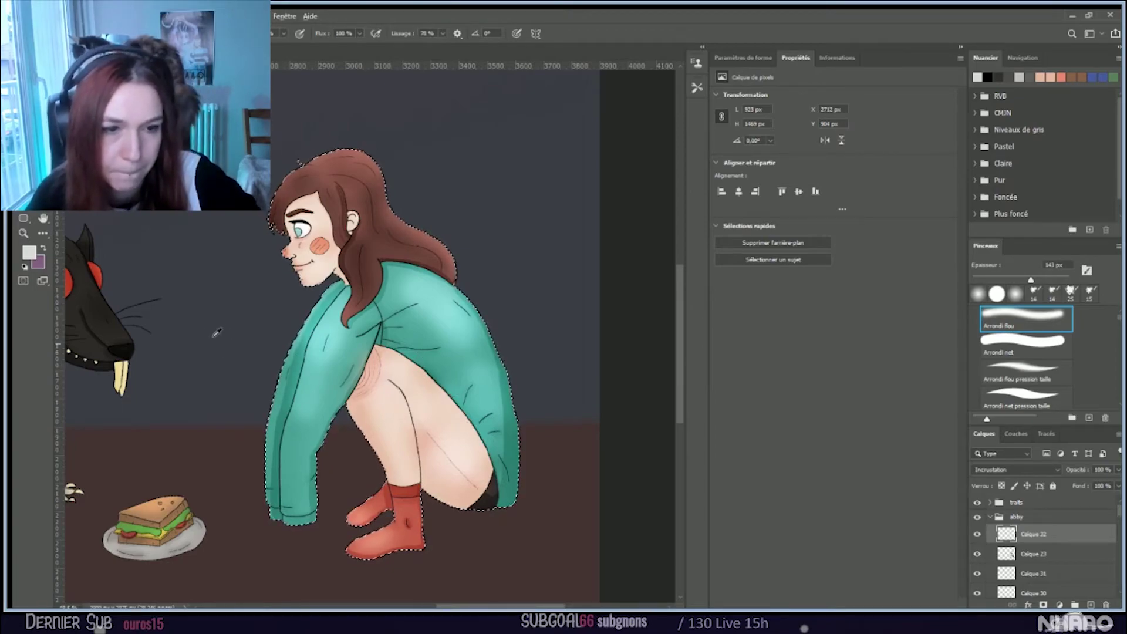
Step: Add a new layer at the top of the rat group and set its blending mode to Incrustation
scroll(303, 320, down, 6)
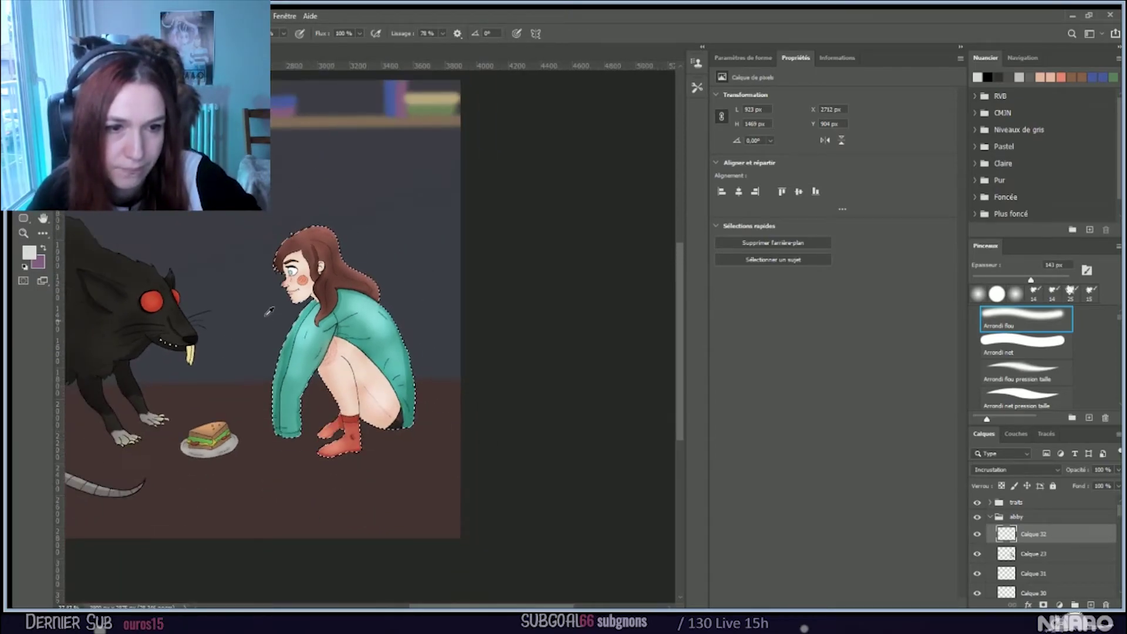
scroll(381, 329, up, 1)
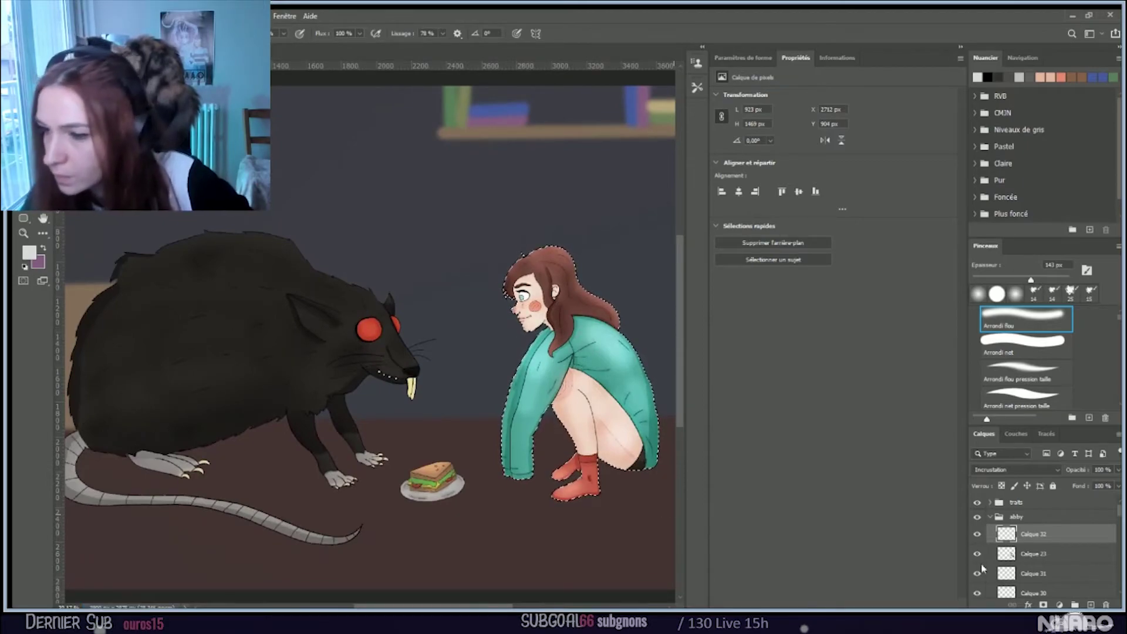
scroll(1042, 581, down, 6)
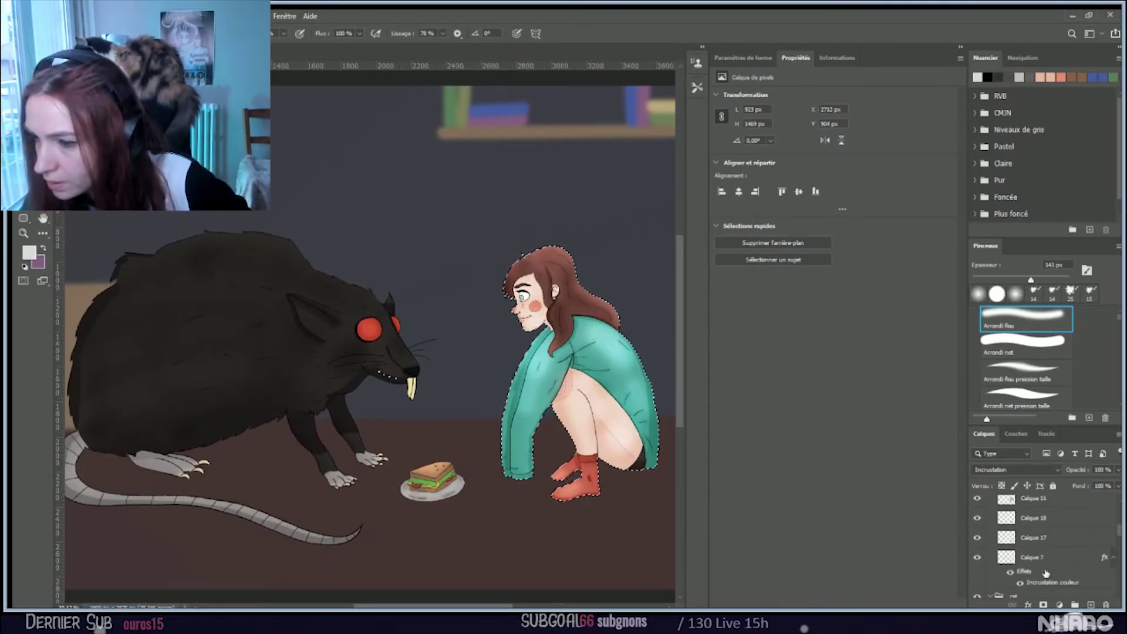
click(1048, 540)
click(1090, 604)
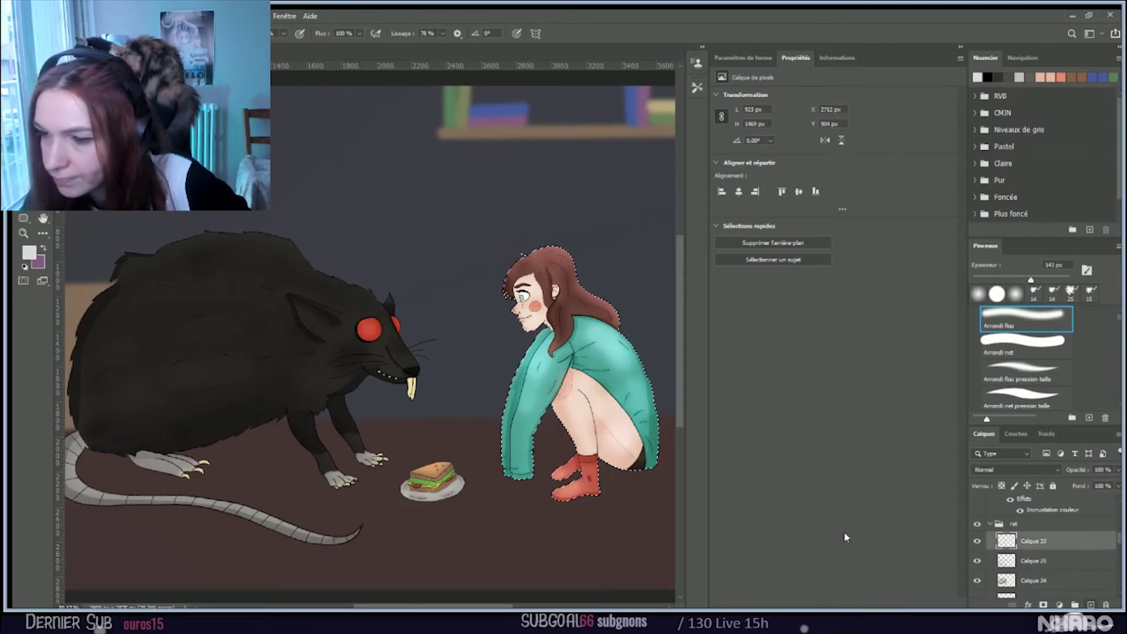
click(1012, 466)
click(1012, 305)
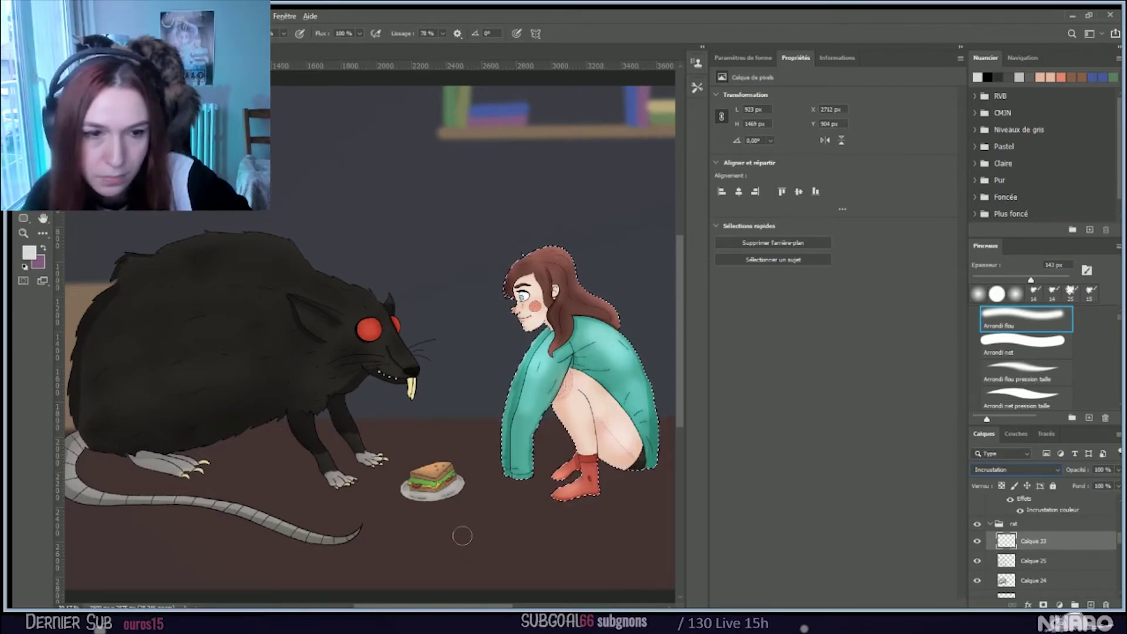
Step: Load the rat's silhouette from Calque 8 as a selection, keeping the new rat highlight layer active
scroll(204, 465, down, 4)
scroll(116, 417, up, 3)
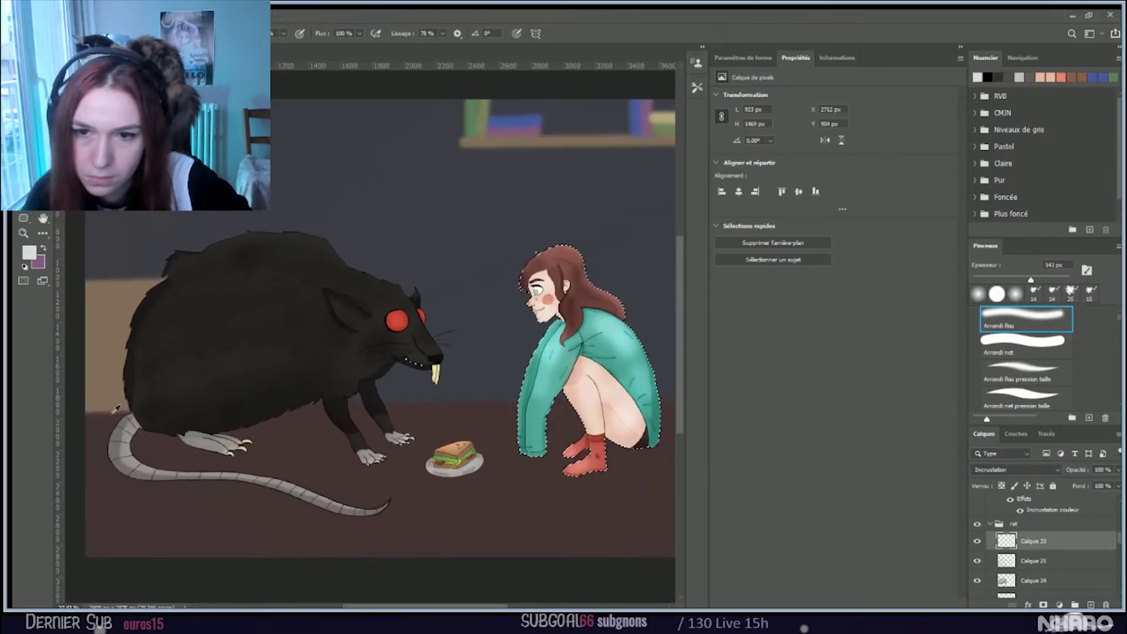
scroll(1024, 578, down, 5)
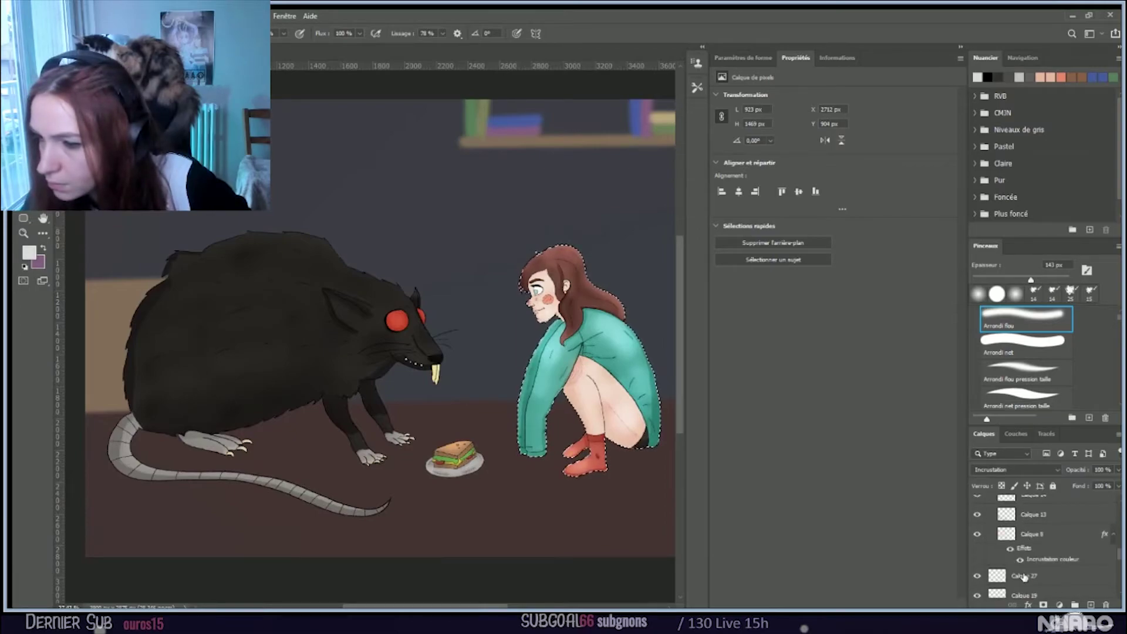
ctrl+click(1005, 534)
scroll(1020, 537, up, 5)
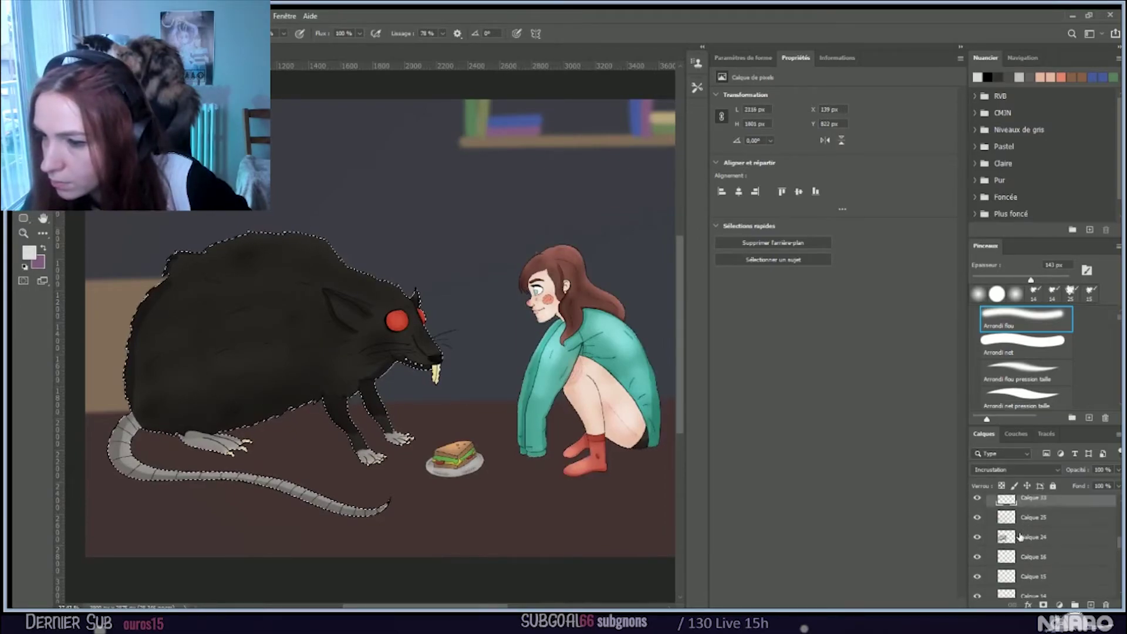
scroll(1020, 537, up, 2)
scroll(104, 422, up, 2)
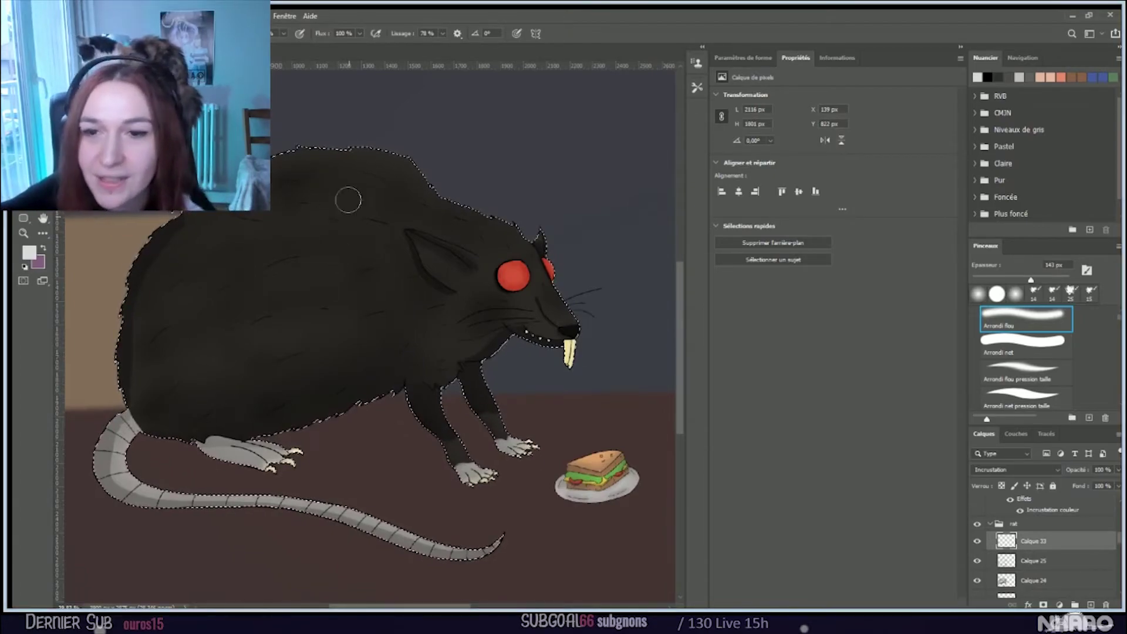
Step: Brush soft light over the rat's back and head, and lighten its paws and tail with a smaller brush
drag(348, 199, 468, 225)
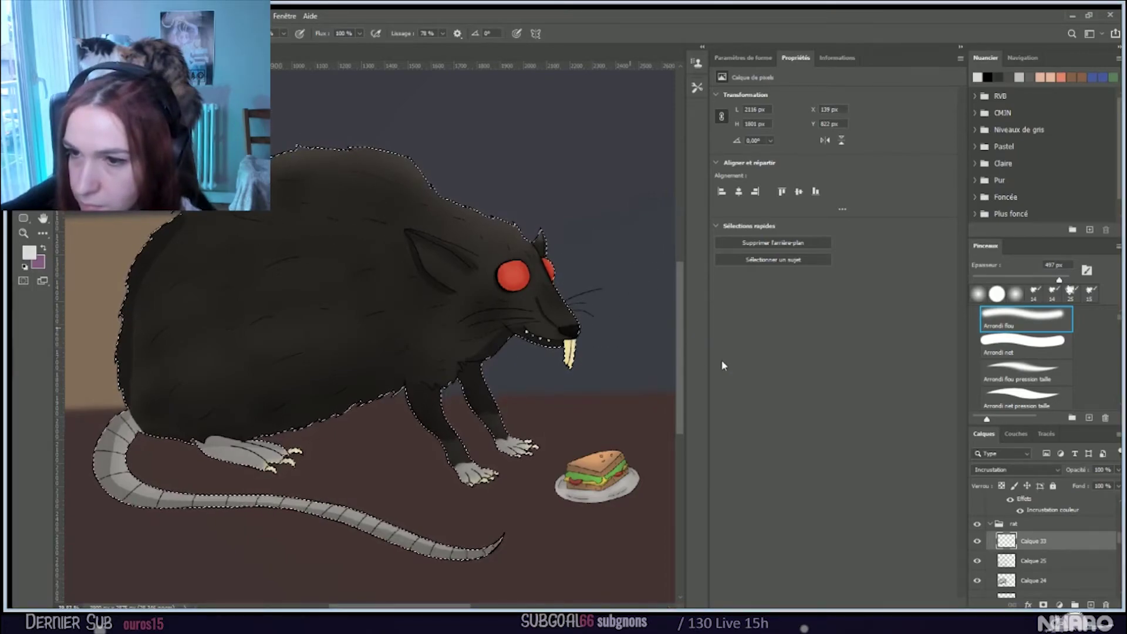
key([)
key([)
key([)
key([)
key([)
key([)
key([)
key([)
key([)
key([)
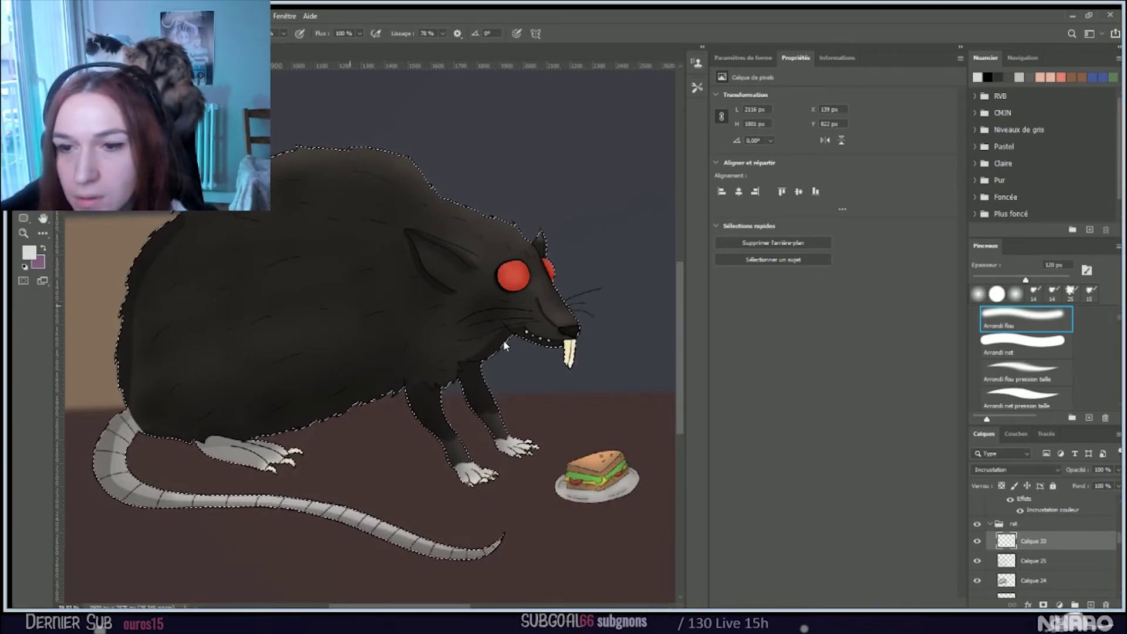
Step: Brush broad soft highlights across the rat's flank and a smaller one inside its ear
key(bracketright)
key(bracketleft)
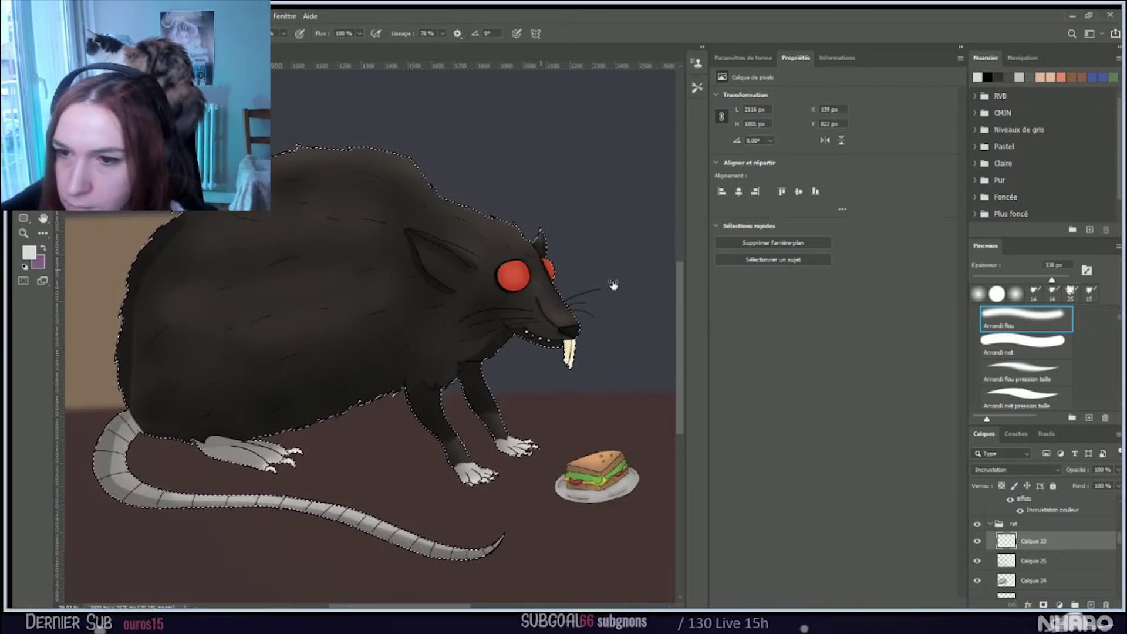
key([)
key([)
key([)
key([)
key([)
key([)
key([)
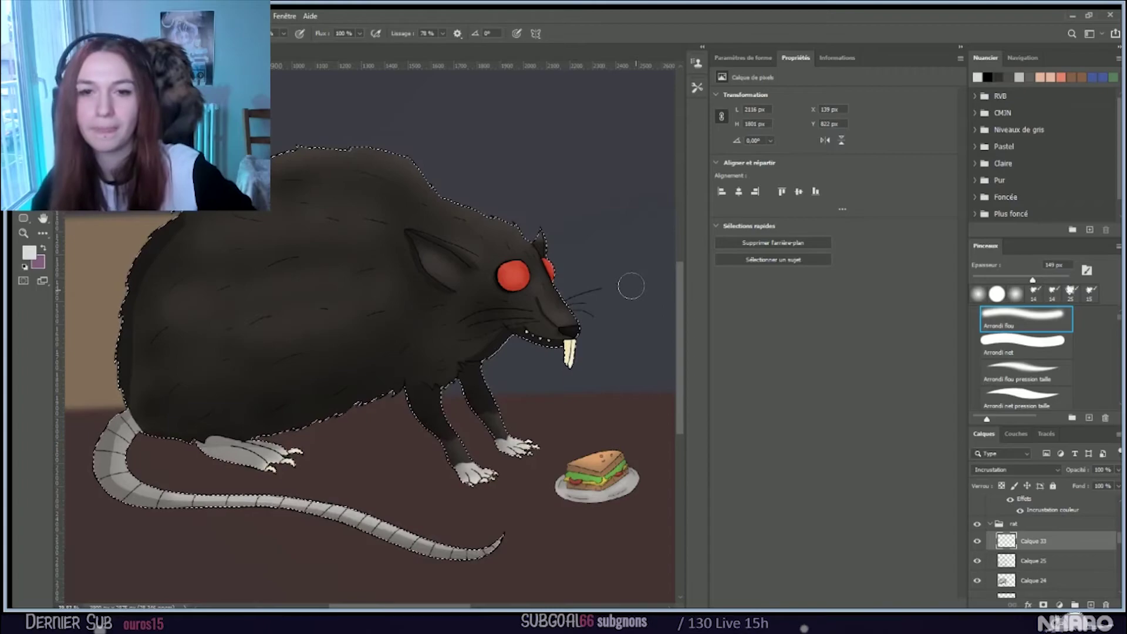
Step: Dab soft light highlights on the rat's red eyes with a small brush and save the document
scroll(467, 250, up, 8)
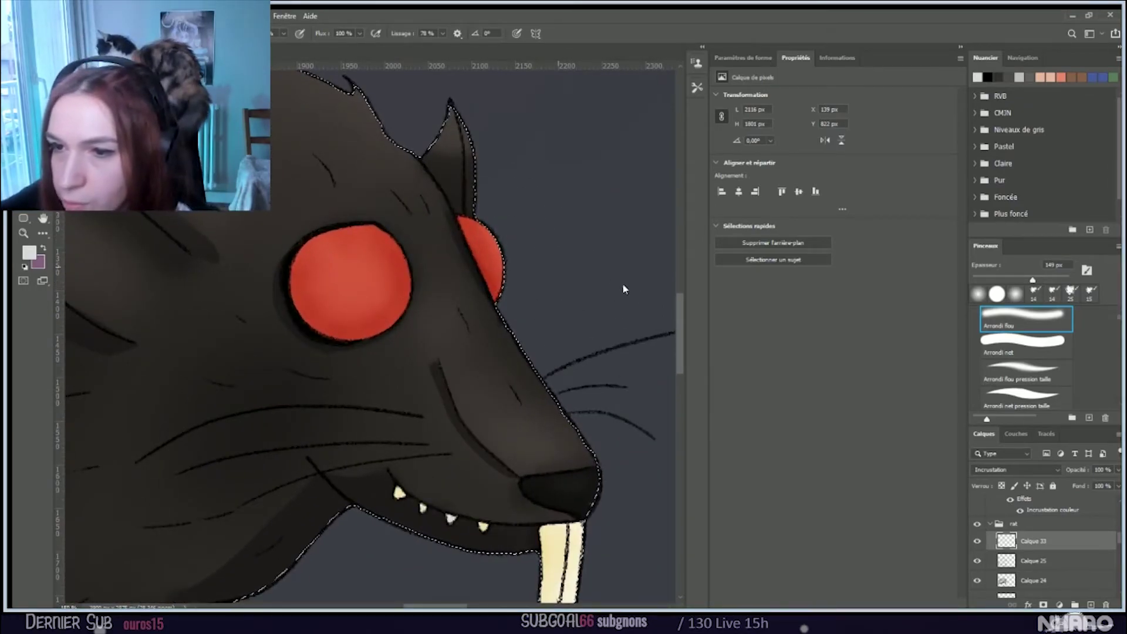
alt+right_click(352, 277)
click(352, 277)
click(350, 278)
click(349, 277)
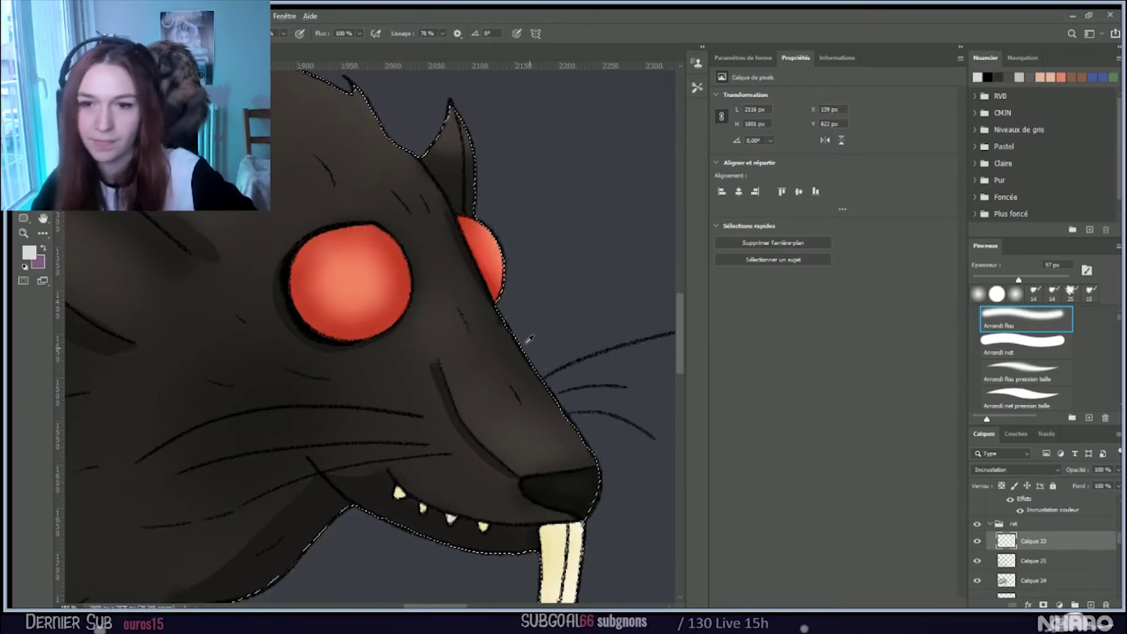
scroll(529, 339, down, 6)
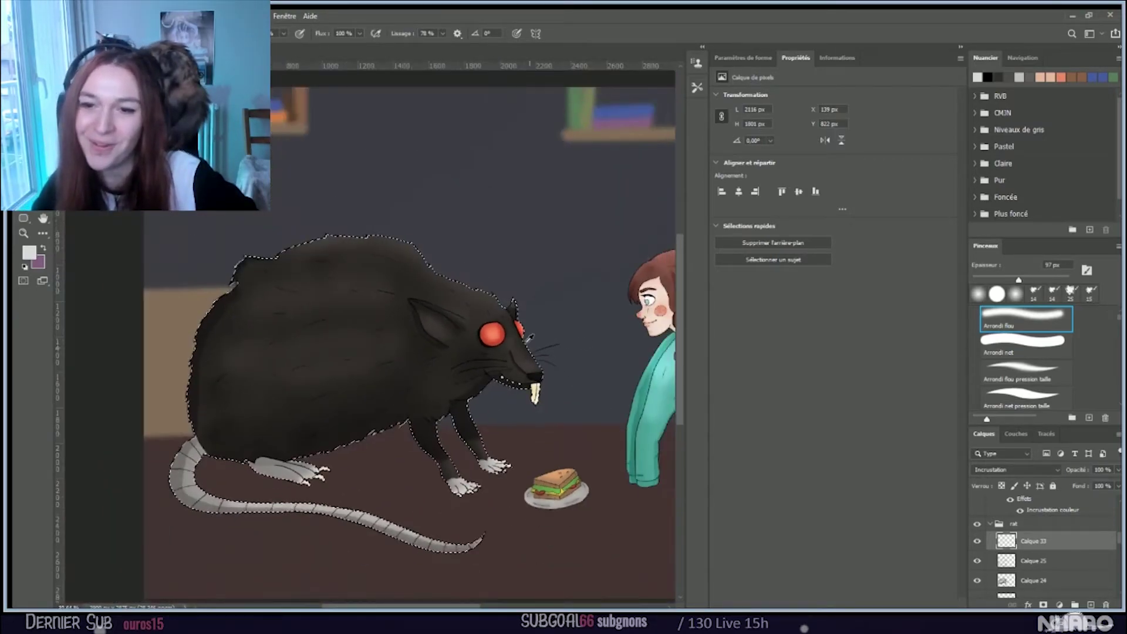
scroll(530, 339, down, 2)
key(ctrl+s)
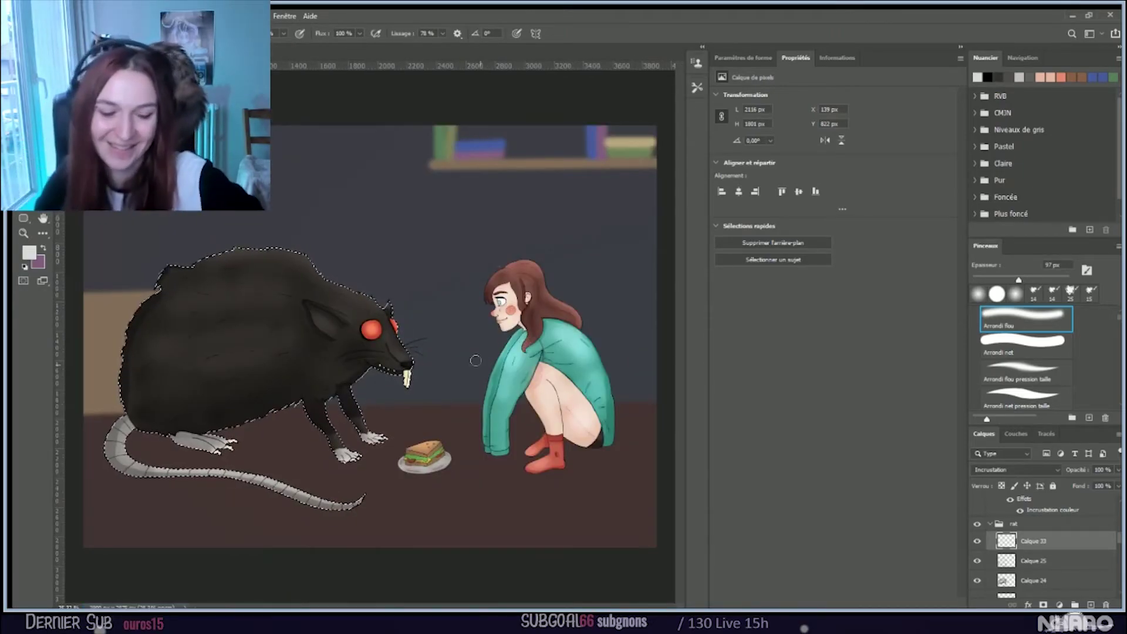
Step: Load the girl's silhouette from Calque 7 as a selection, with her face in close view
scroll(476, 360, up, 5)
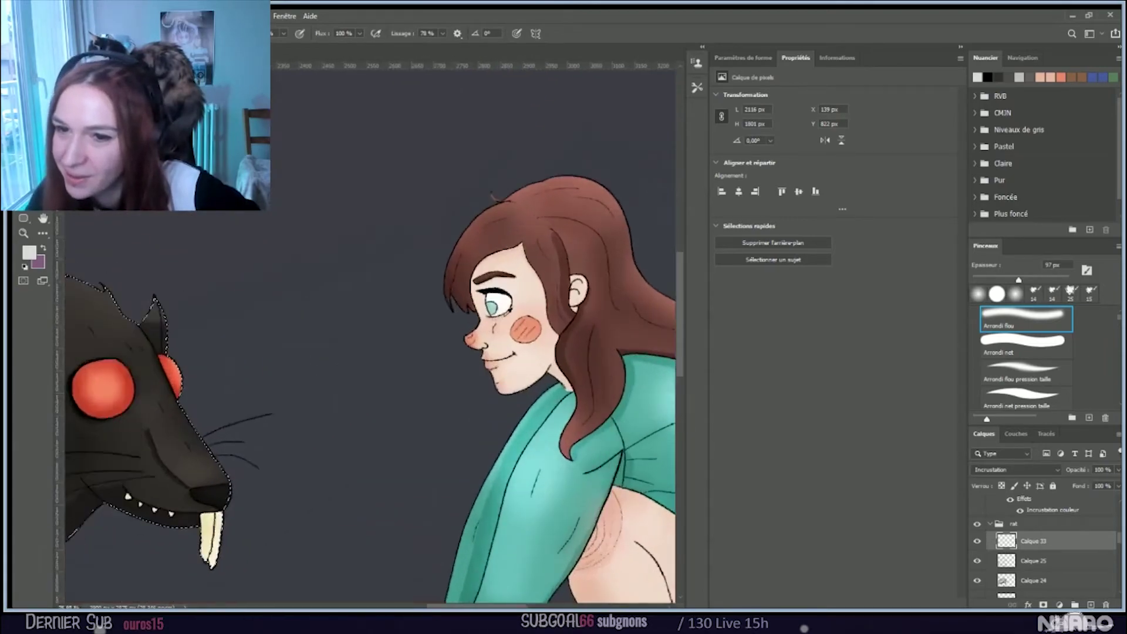
scroll(506, 323, up, 4)
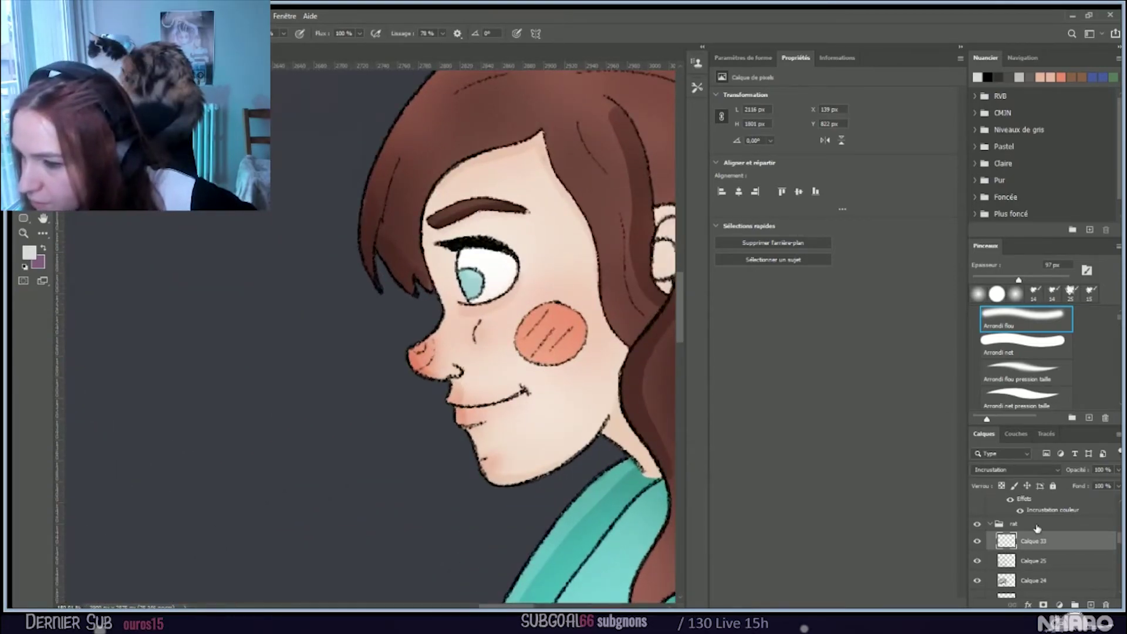
scroll(1036, 528, down, 5)
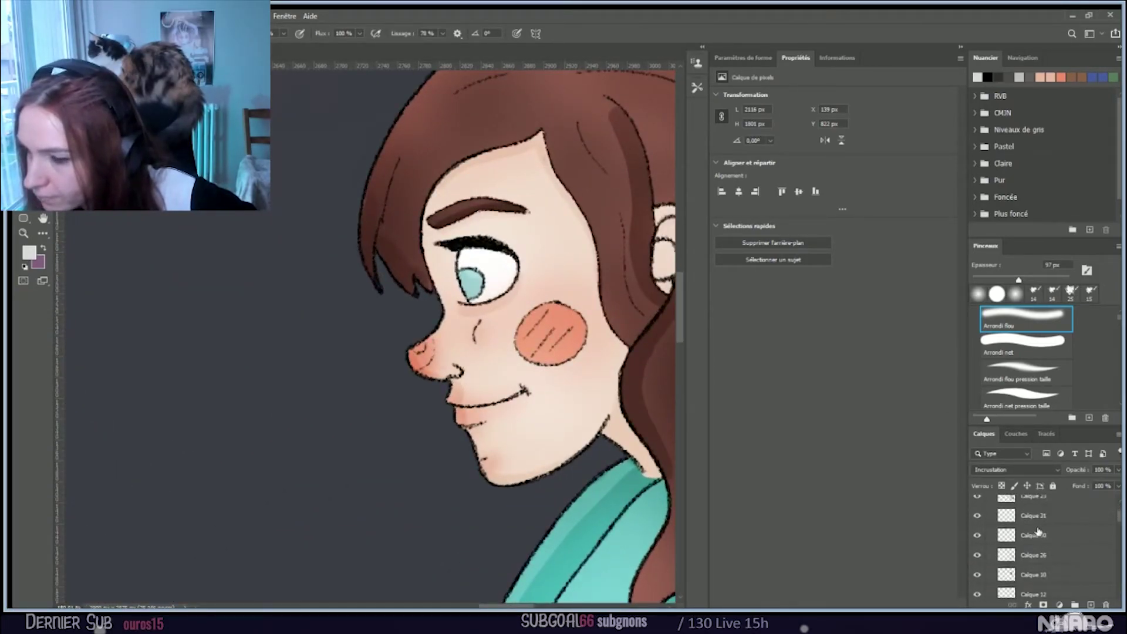
scroll(1037, 531, down, 3)
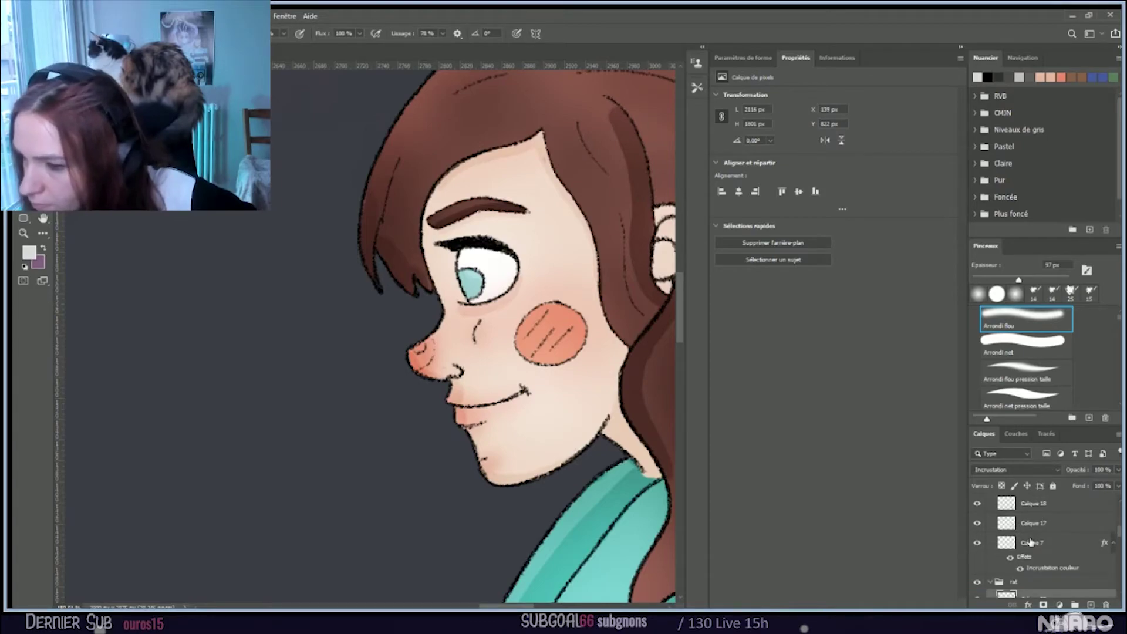
ctrl+click(1007, 542)
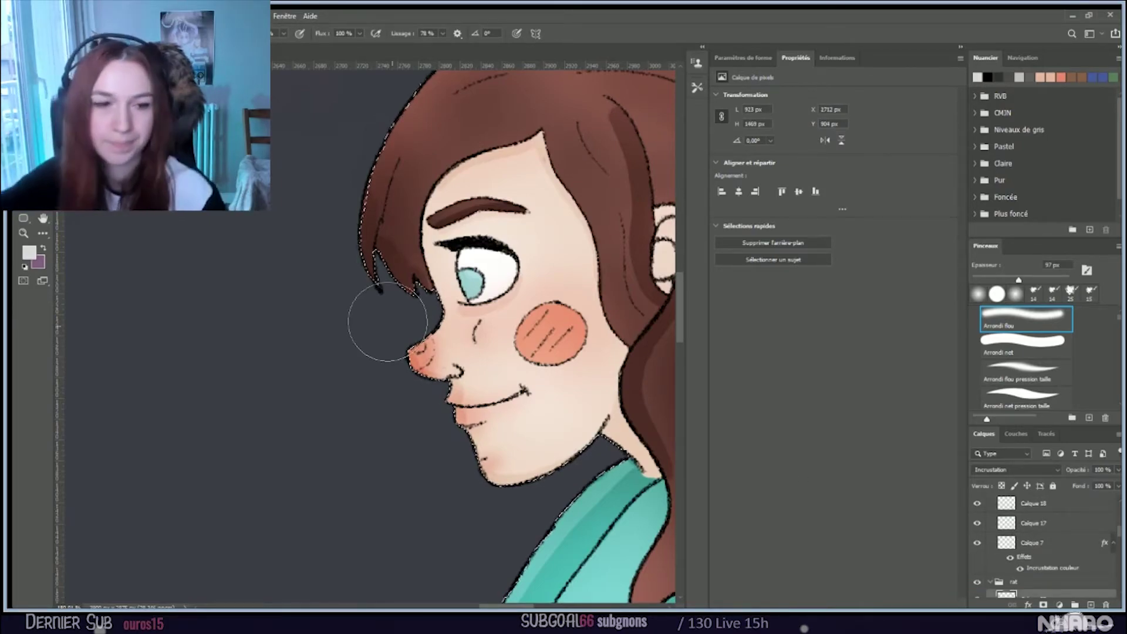
Step: Confirm the purple background colour and reduce the Arrondi flou brush to 21 px
click(33, 264)
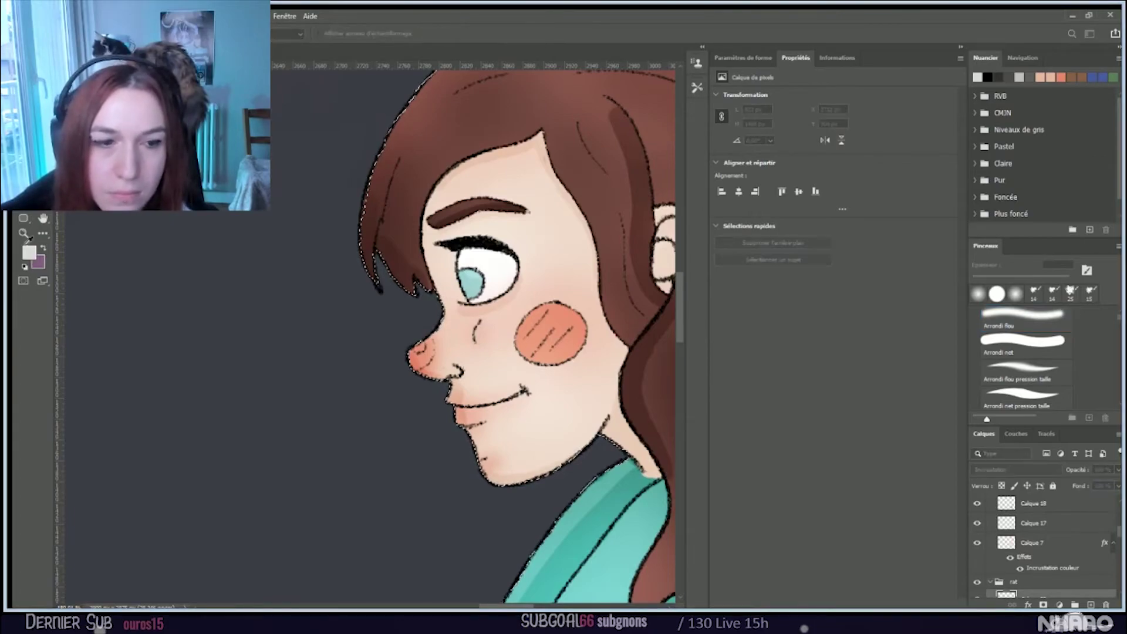
click(866, 166)
alt+drag(447, 277, 427, 278)
key(bracketleft)
key(bracketleft)
key(bracketleft)
key(bracketleft)
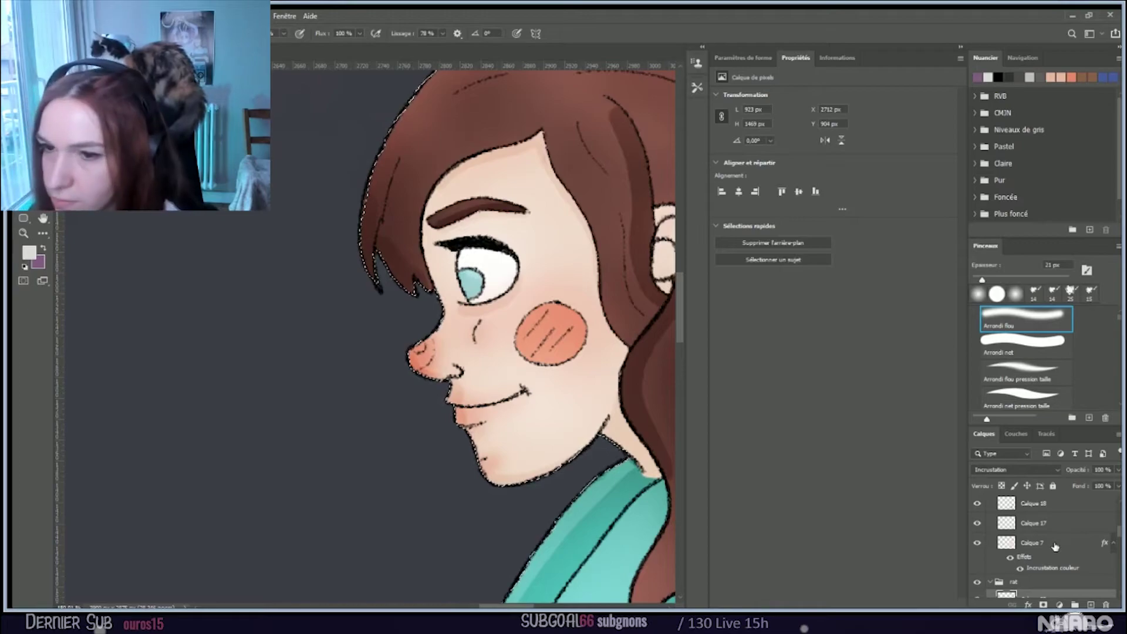
Step: Add a new layer above Calque 32 in the abby group and paint soft light grey over the girl's iris
scroll(1055, 546, up, 5)
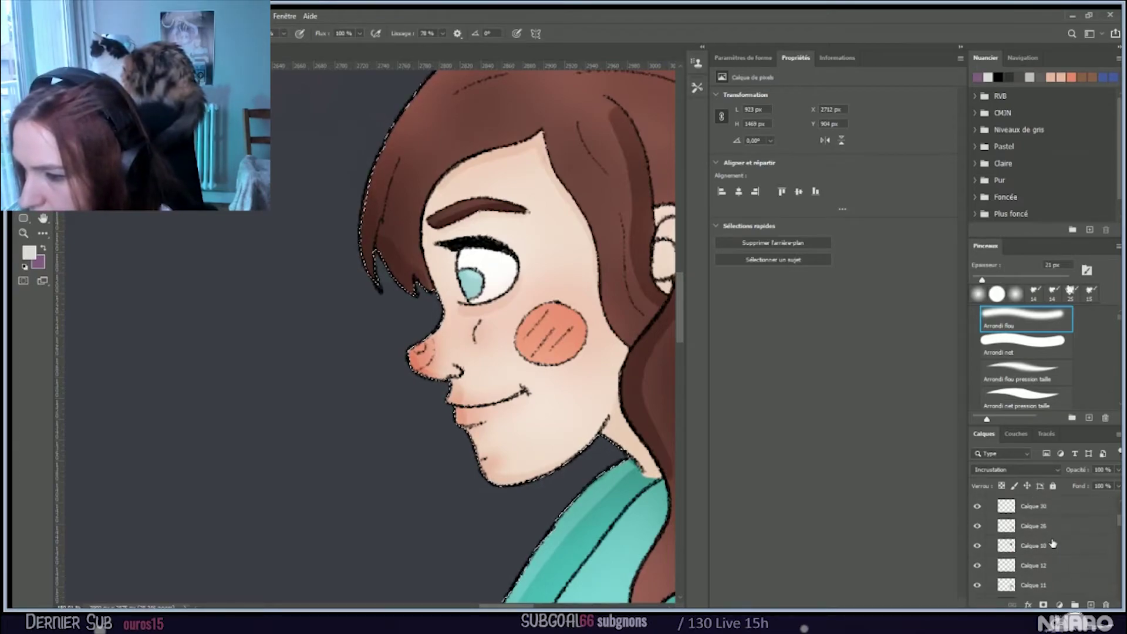
click(1064, 531)
click(1090, 604)
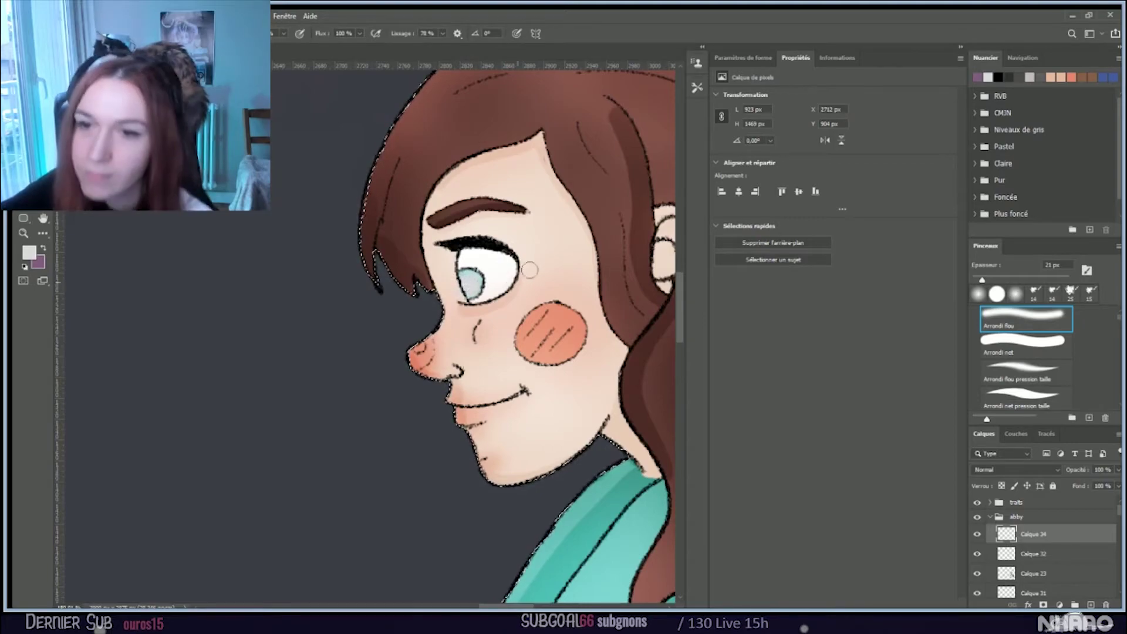
scroll(532, 248, down, 10)
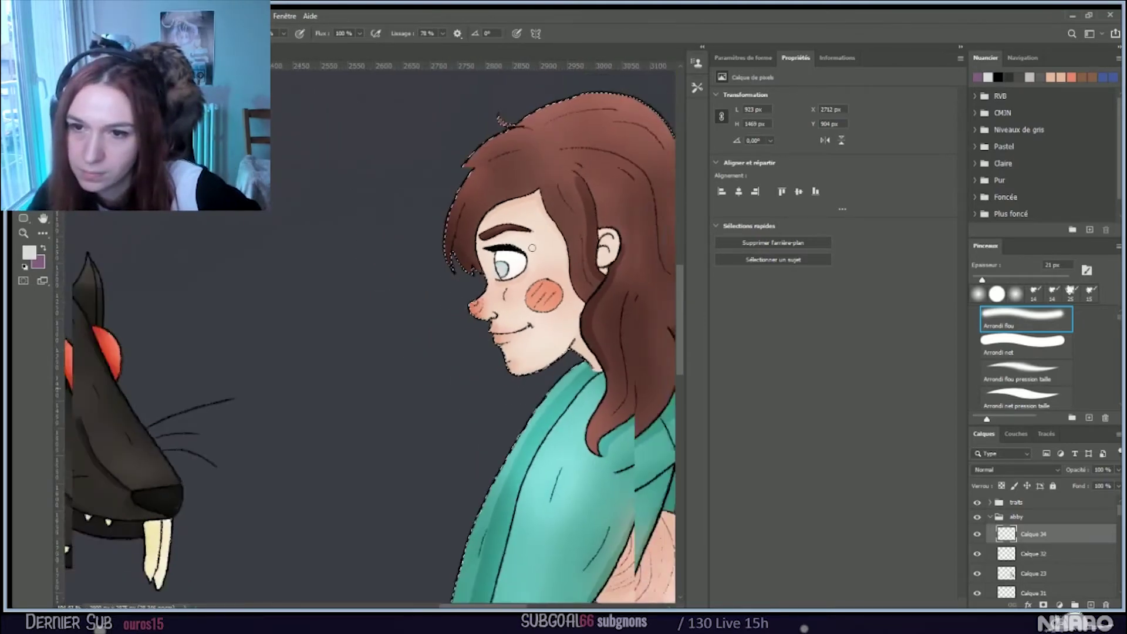
Step: Load the sandwich and plate silhouette from Calque 9 as a selection
scroll(404, 298, down, 4)
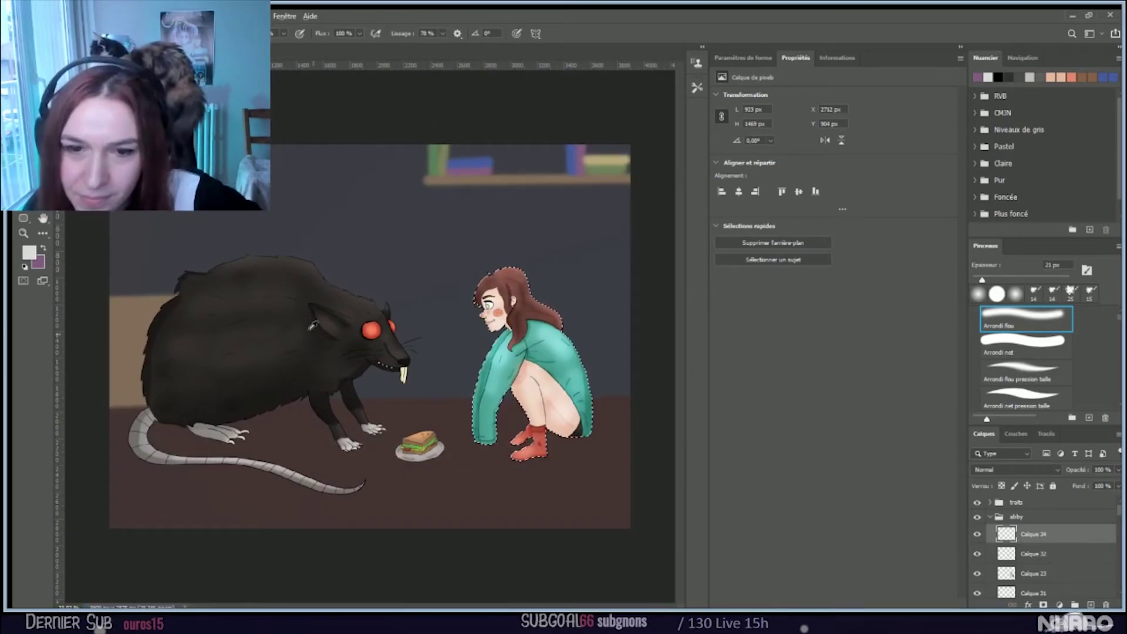
scroll(404, 300, down, 1)
scroll(405, 299, up, 3)
scroll(430, 509, up, 2)
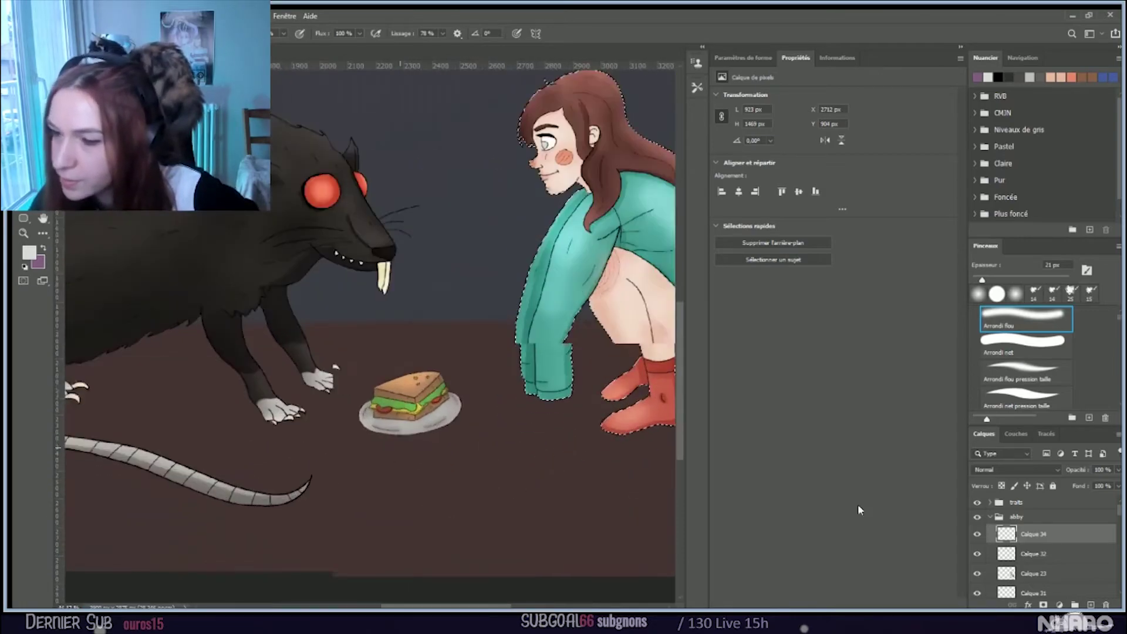
scroll(1039, 564, down, 5)
scroll(1040, 562, up, 3)
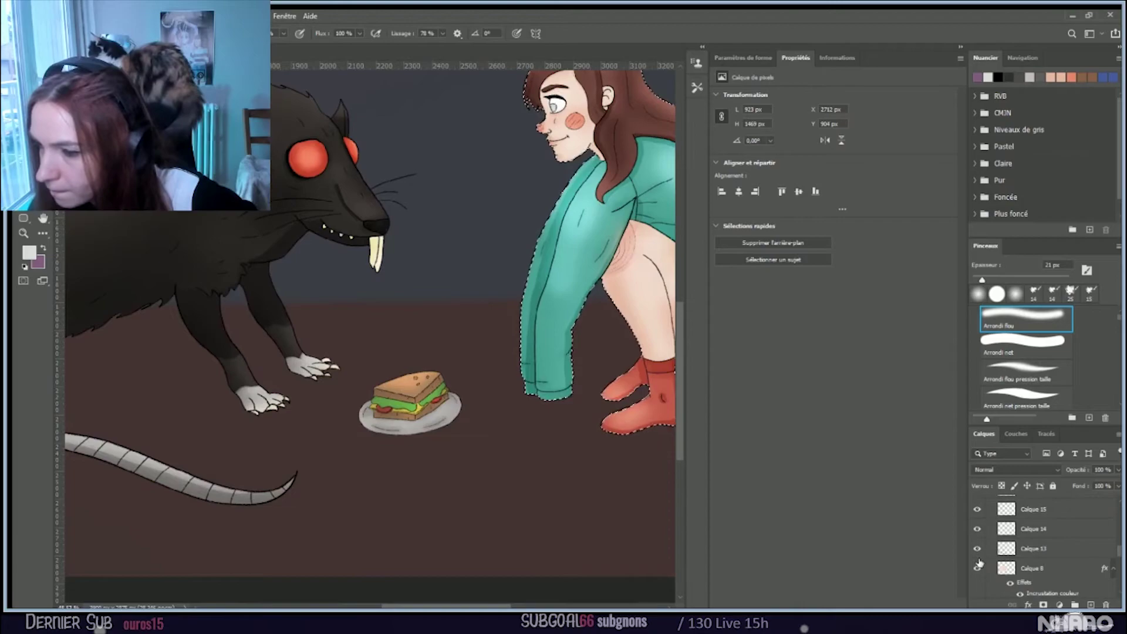
ctrl+click(1006, 566)
scroll(1005, 567, down, 4)
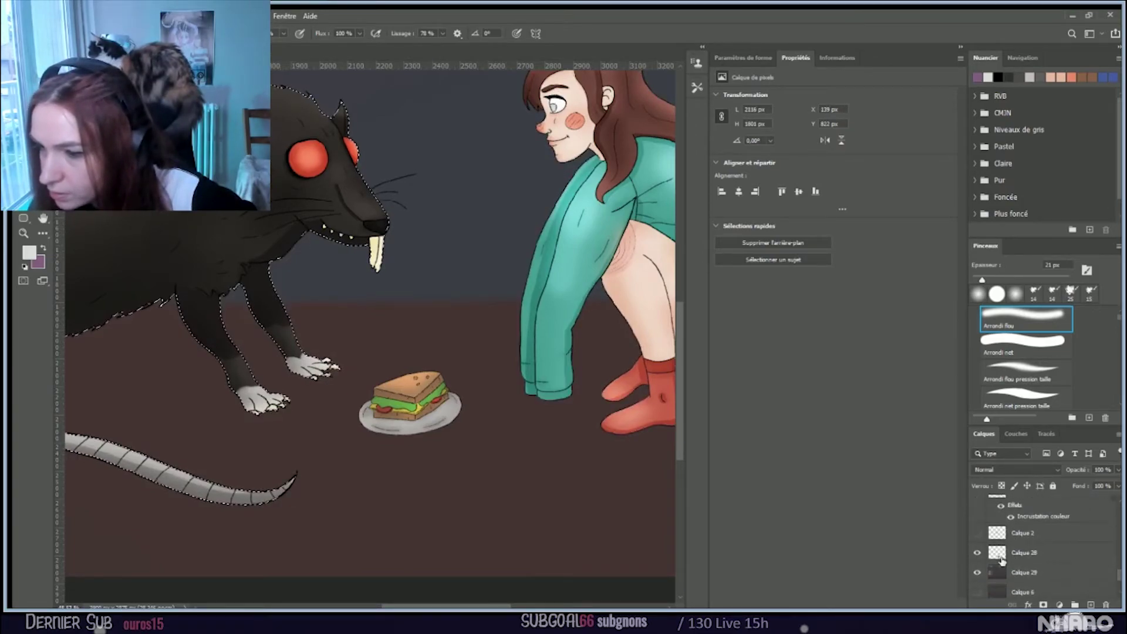
ctrl+click(995, 520)
scroll(995, 520, up, 4)
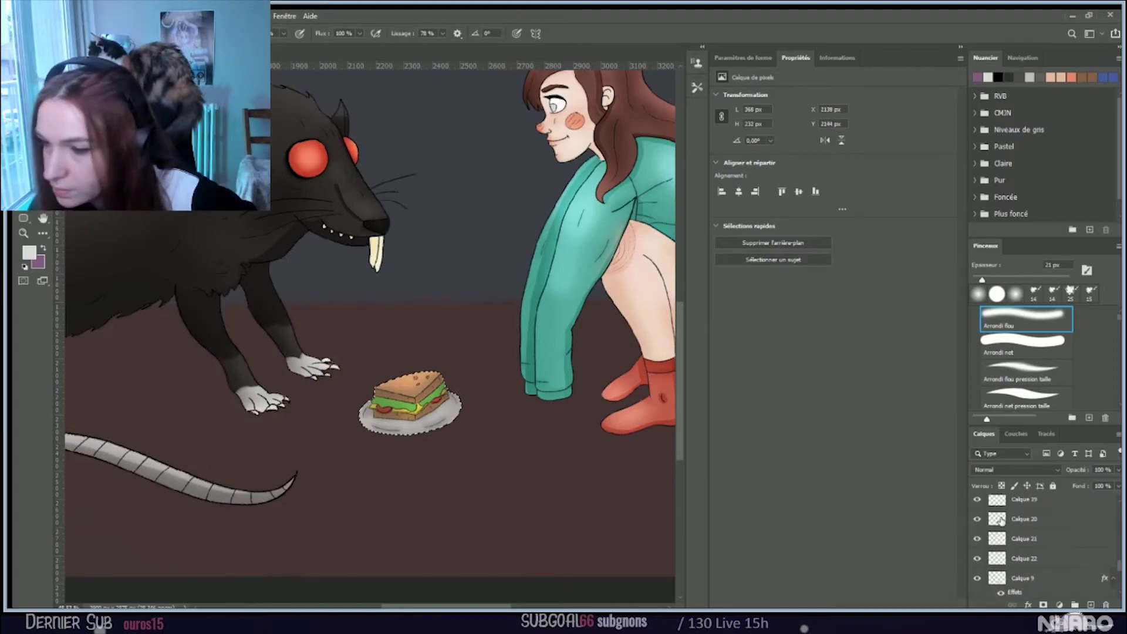
Step: Add a new layer above Calque 27 in Incrustation mode and paint soft light grey highlights over the sandwich and plate
click(1032, 551)
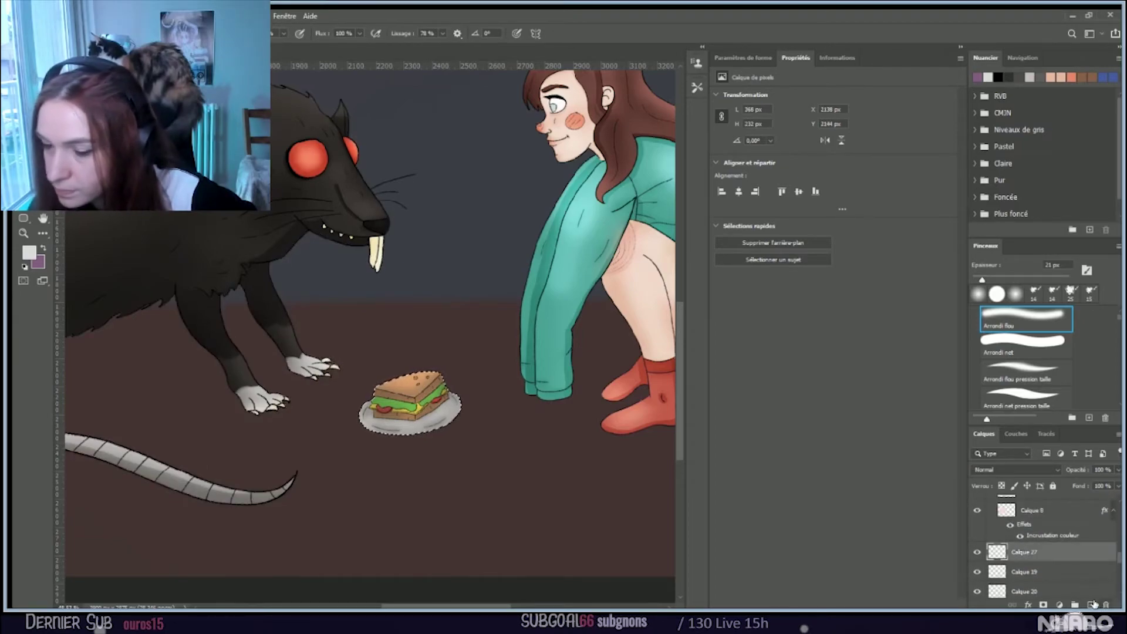
scroll(401, 418, up, 3)
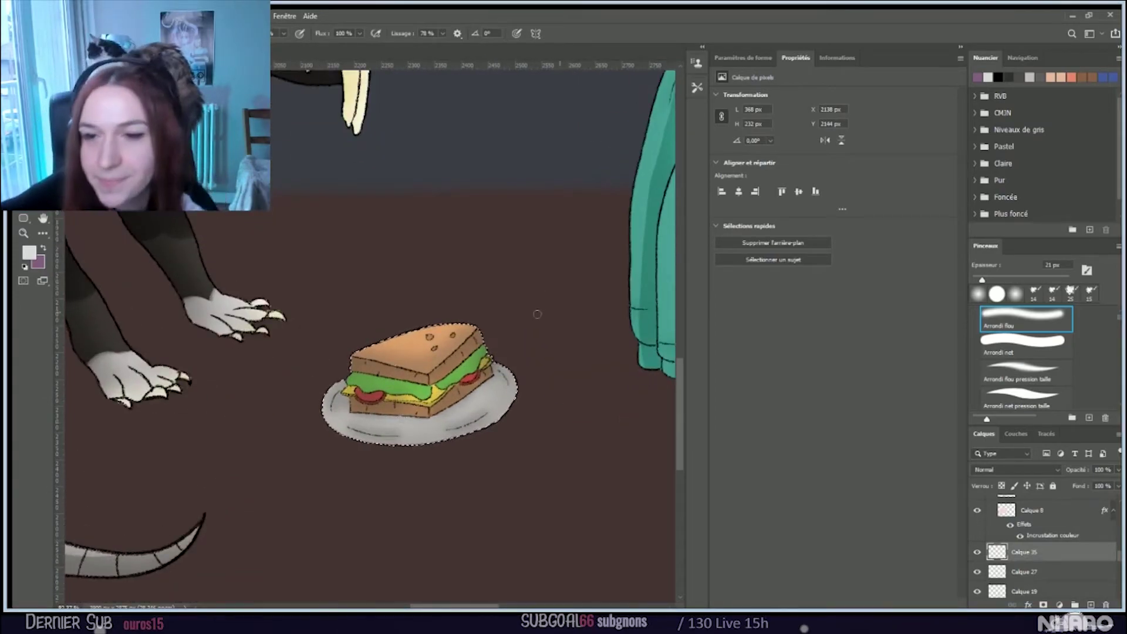
key(bracketright)
key(bracketright)
key(bracketright)
key(bracketright)
key(bracketright)
key(bracketright)
key(bracketright)
key(bracketright)
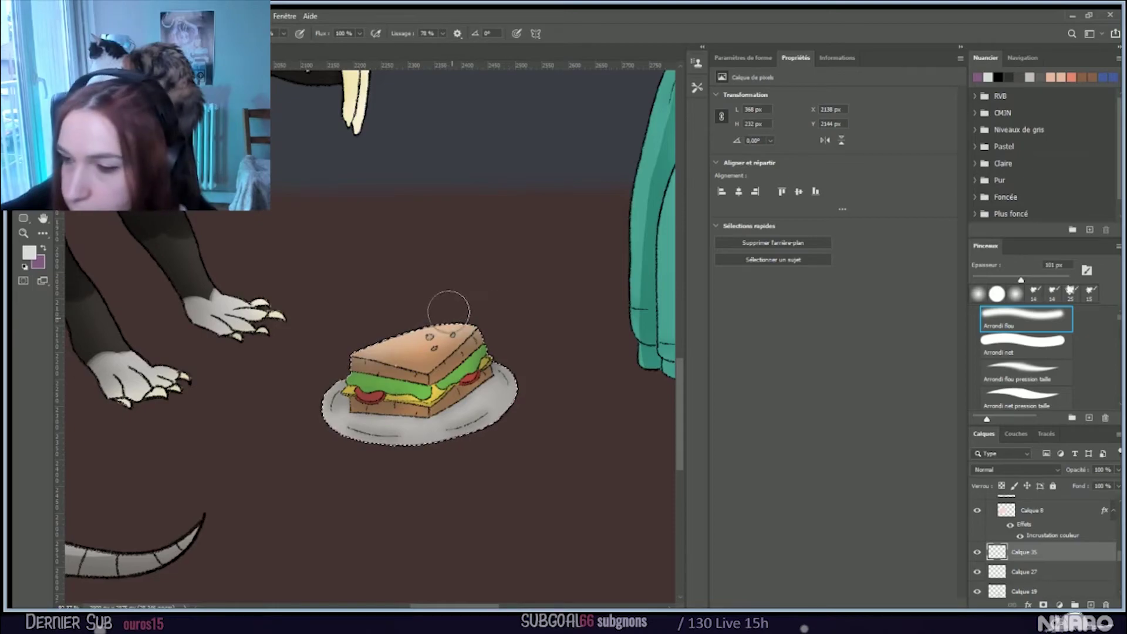
click(989, 468)
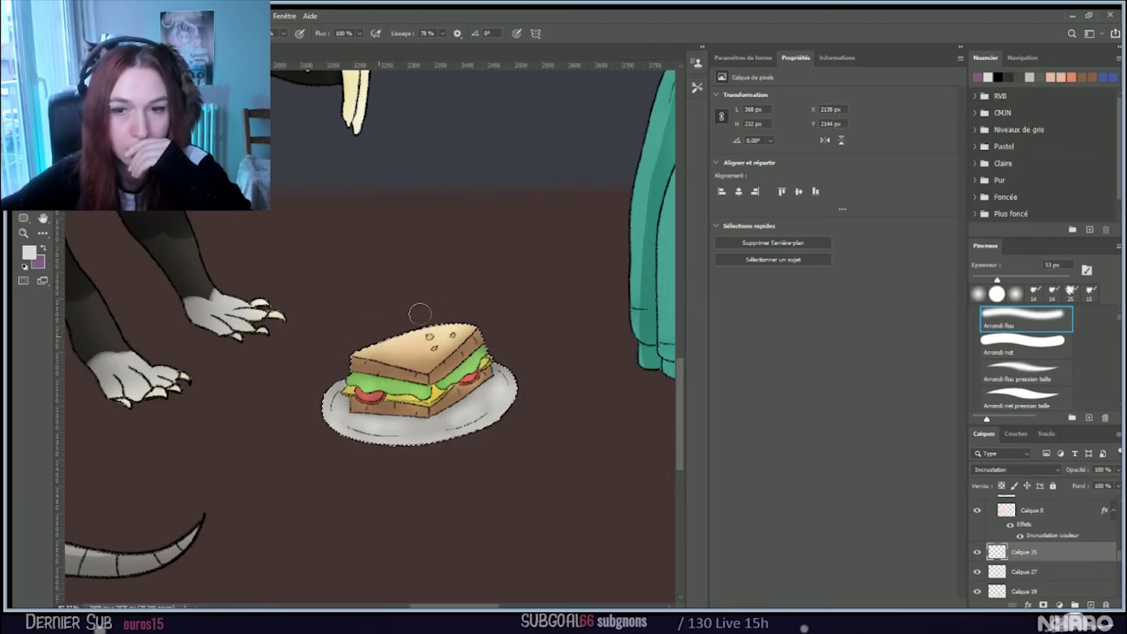
Step: Review the whole illustration and toggle the girl's highlight layers Calque 34 and Calque 32 to compare their effect
scroll(492, 278, down, 5)
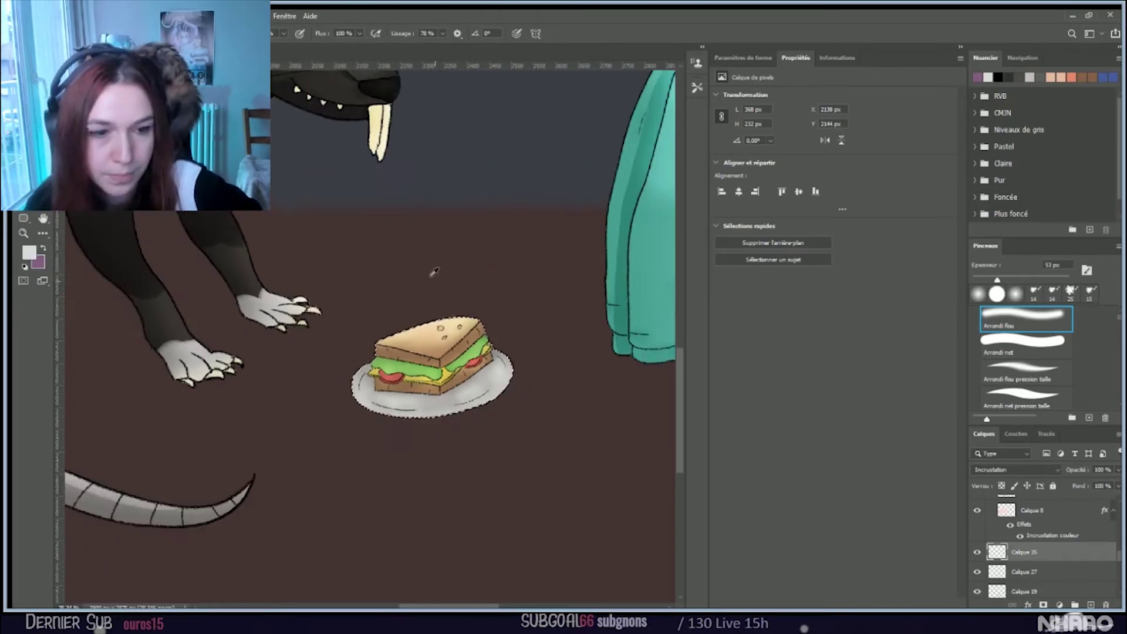
scroll(404, 274, down, 1)
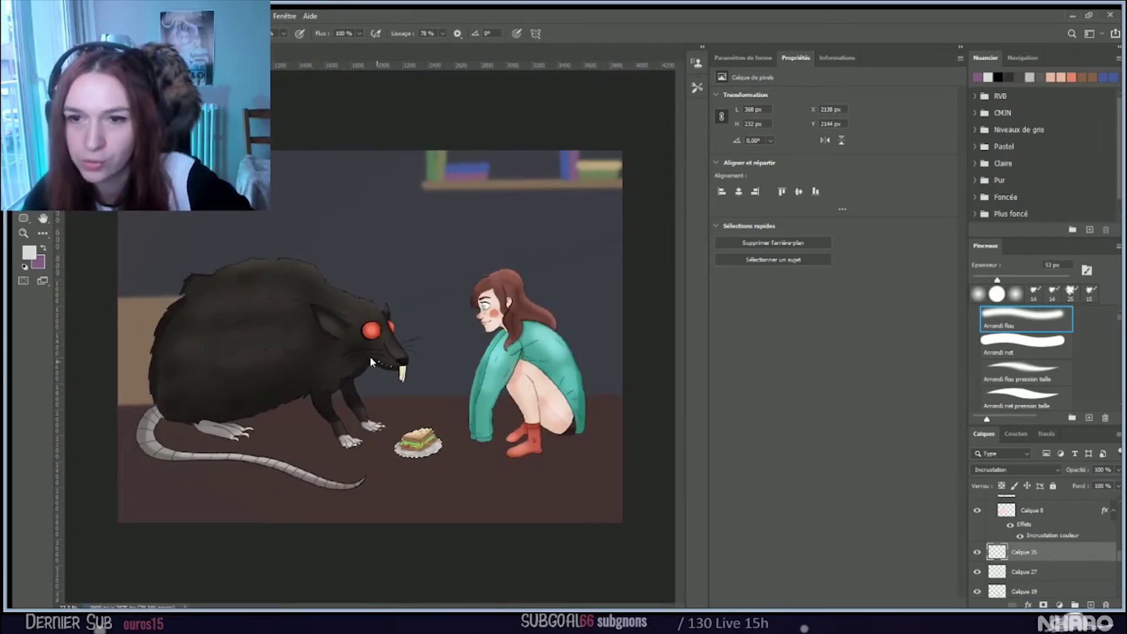
scroll(311, 364, up, 1)
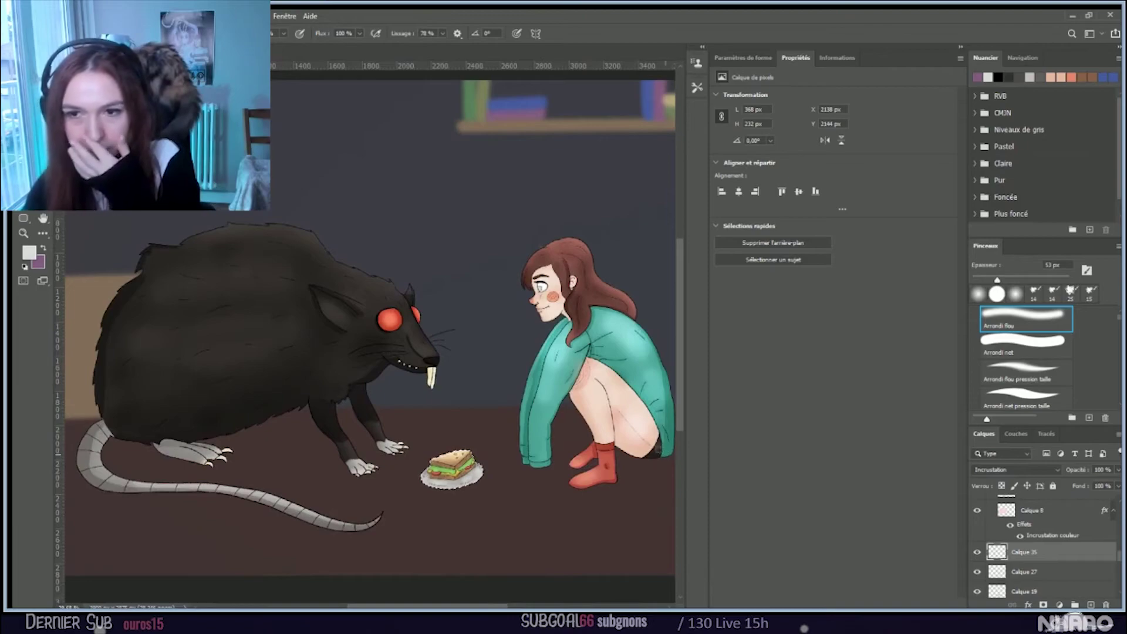
scroll(1062, 549, down, 5)
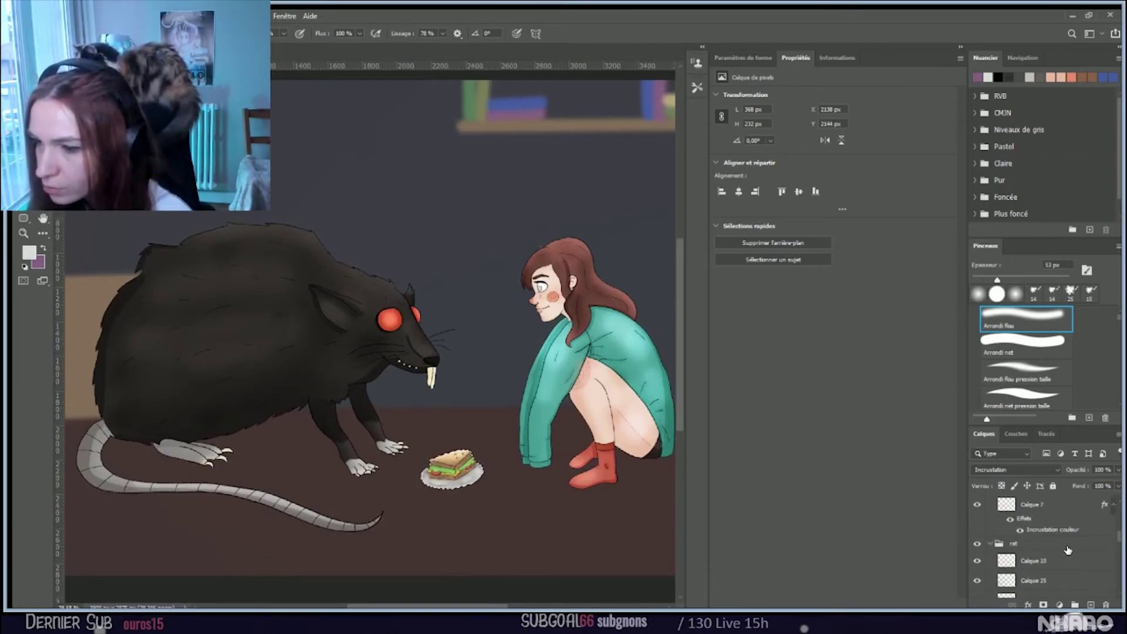
scroll(1064, 545, up, 5)
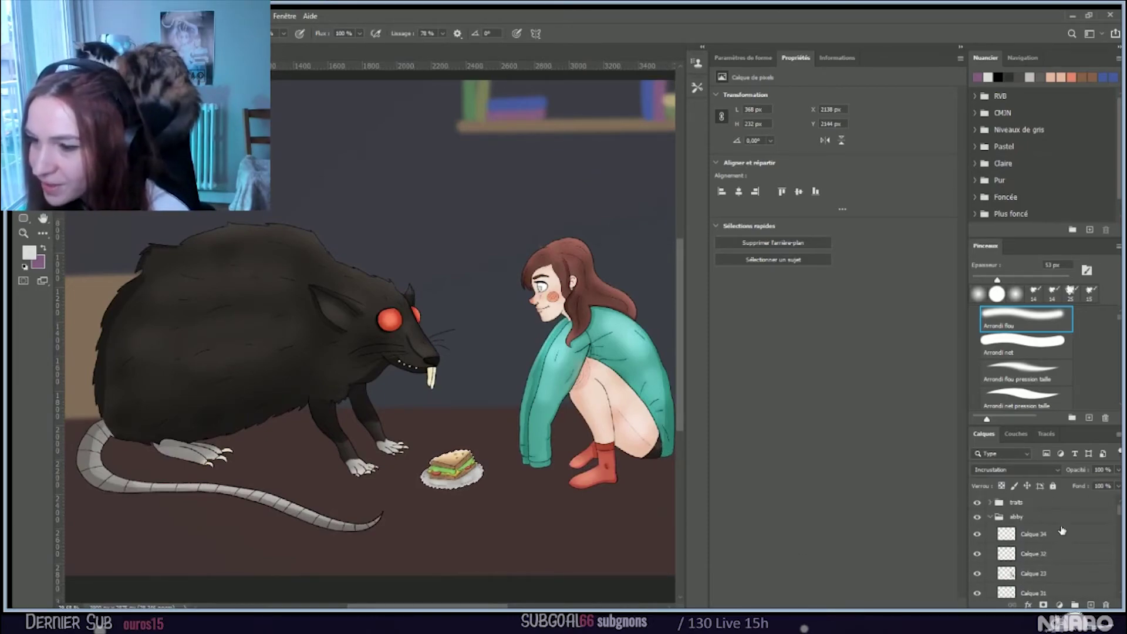
click(1060, 533)
click(975, 535)
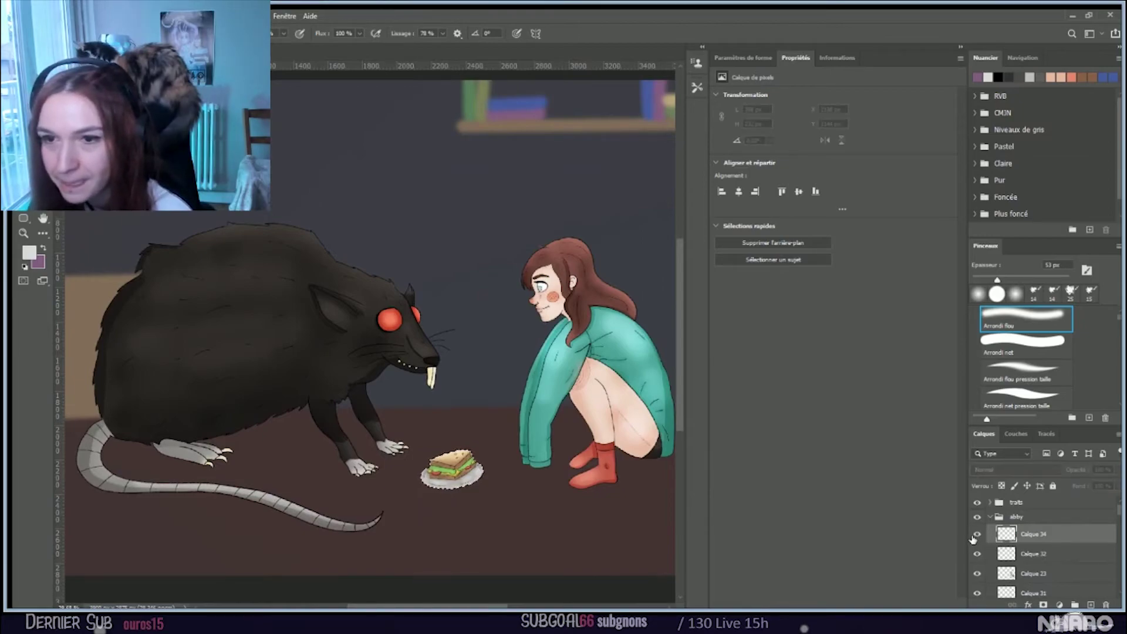
click(977, 554)
click(975, 534)
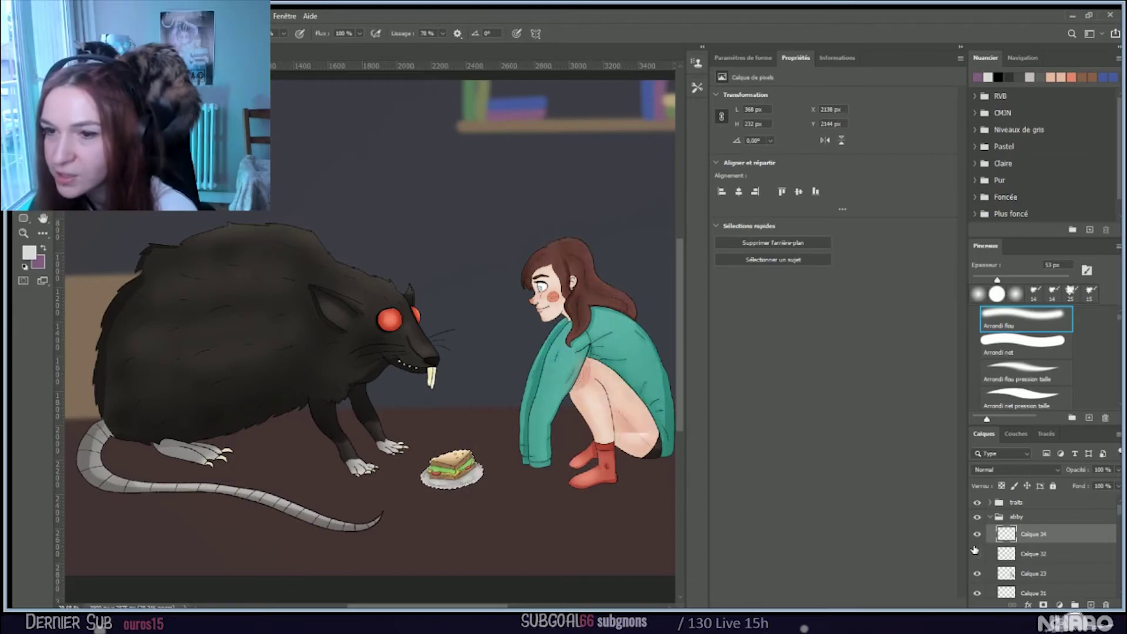
Step: Restore the visibility of Calque 32, set its opacity to 83 % and clear the sandwich selection
click(987, 551)
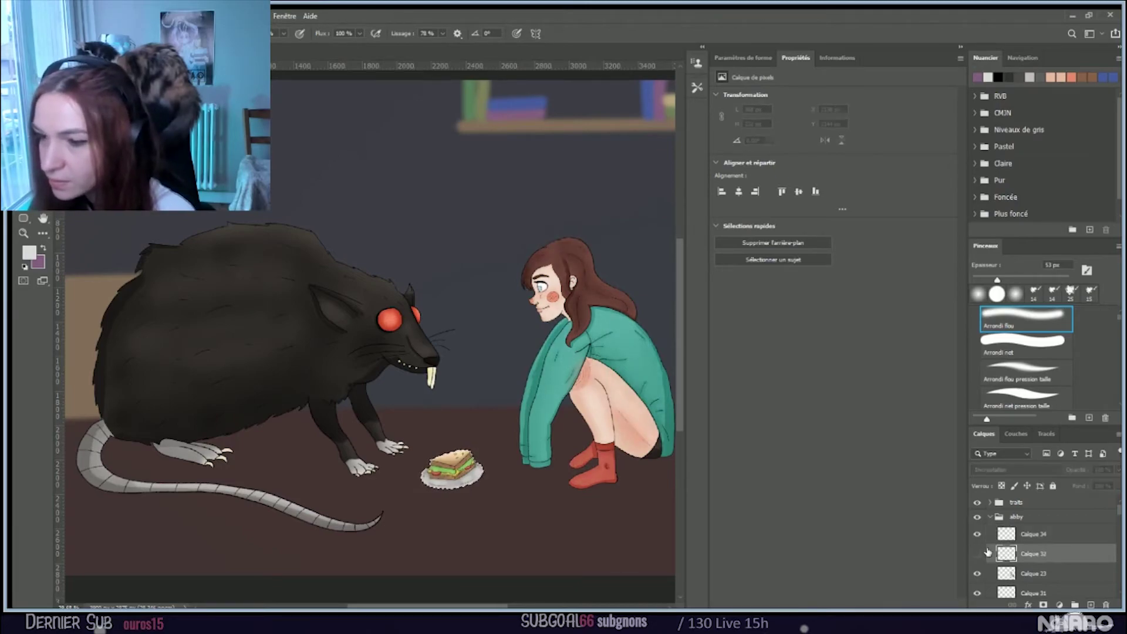
click(977, 554)
click(1116, 470)
drag(1113, 483, 1108, 481)
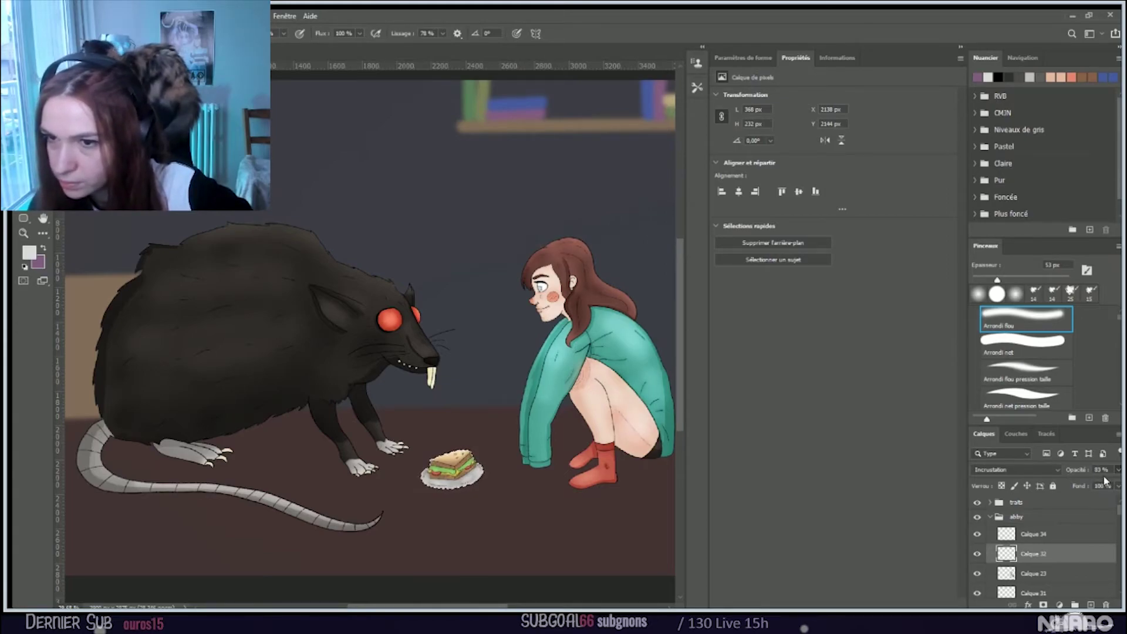
drag(314, 366, 258, 403)
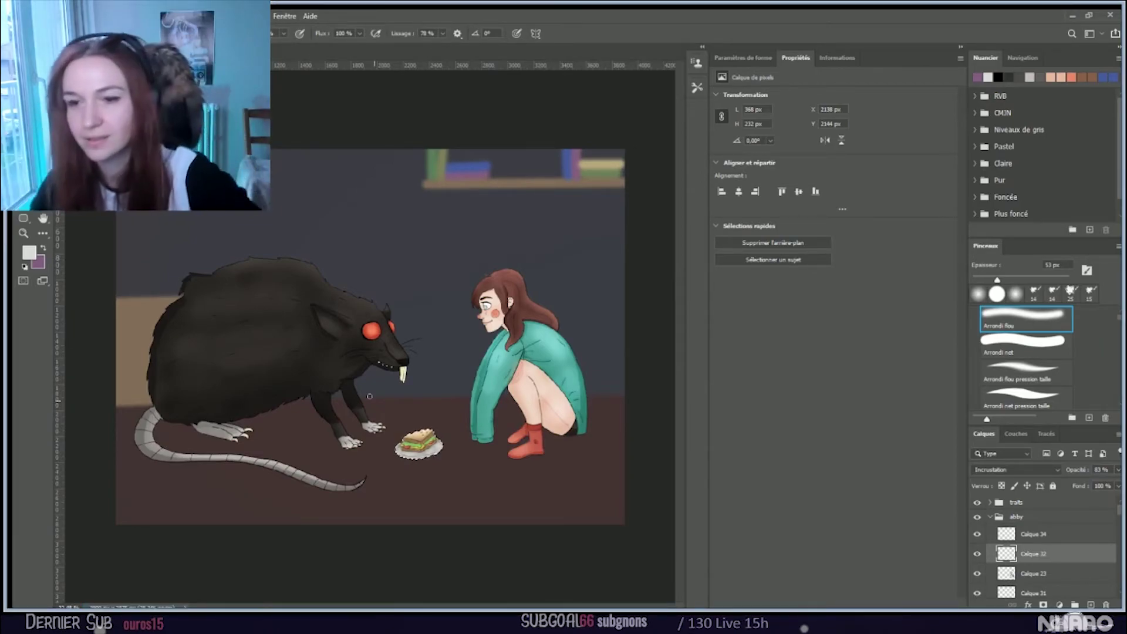
key(ctrl+d)
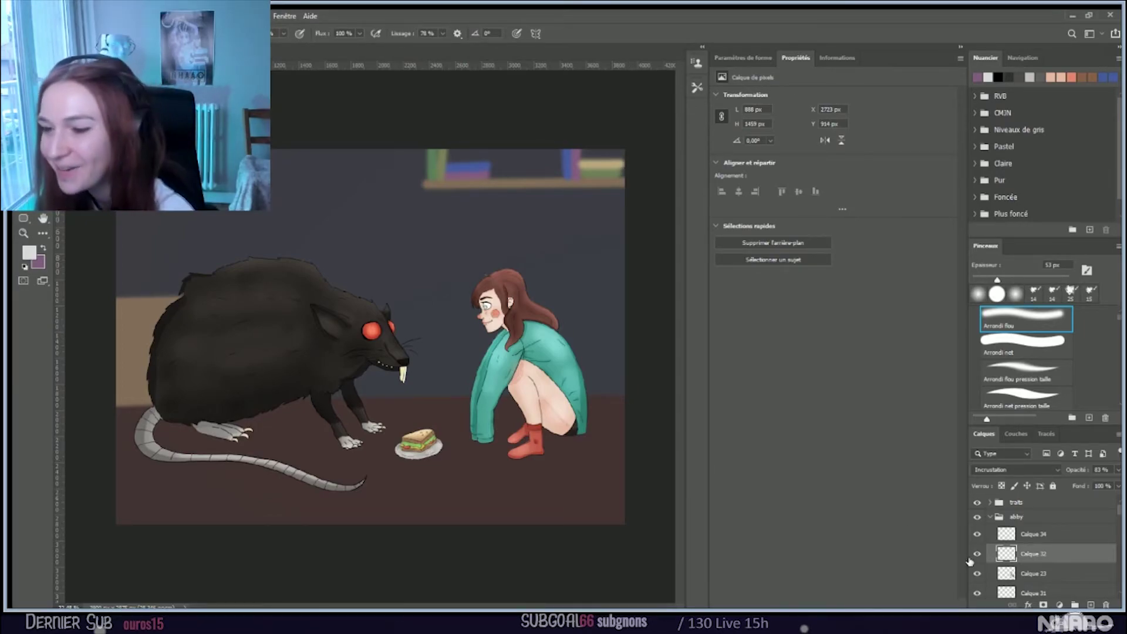
Step: Add a new empty layer directly above Calque 6, below the painted background Calque 29
scroll(1050, 560, down, 5)
scroll(1047, 556, down, 8)
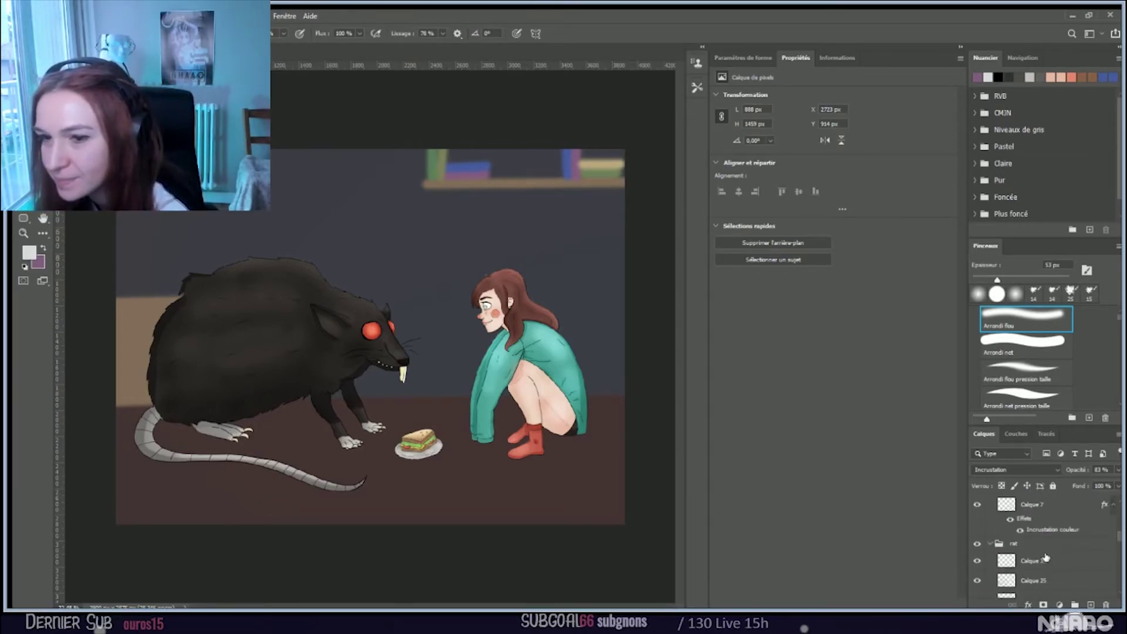
scroll(1042, 551, down, 5)
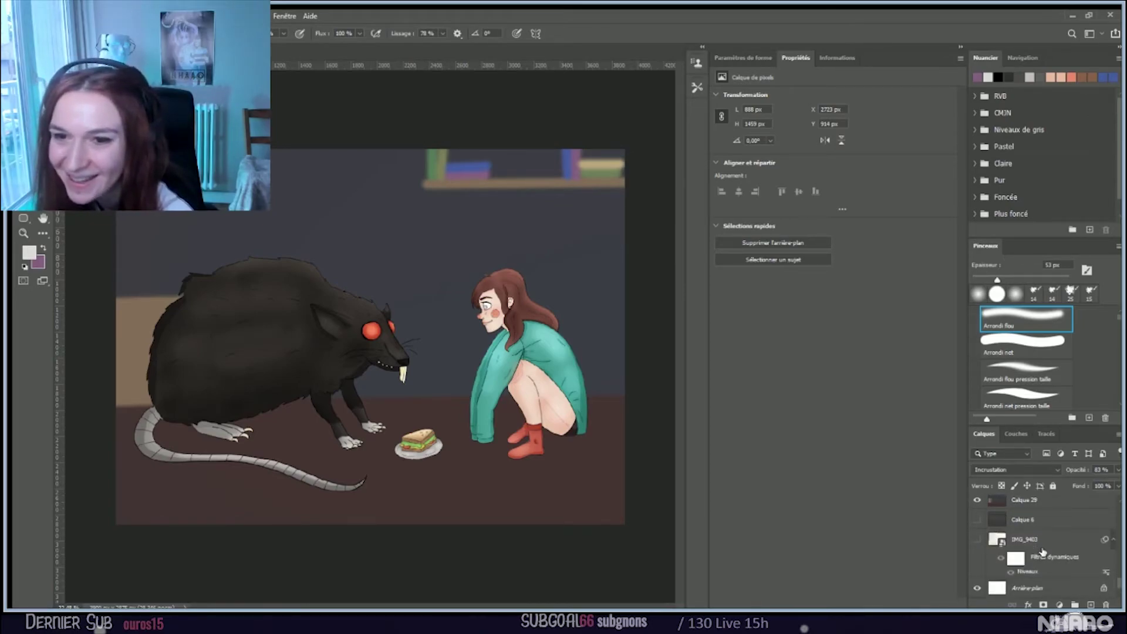
click(1050, 520)
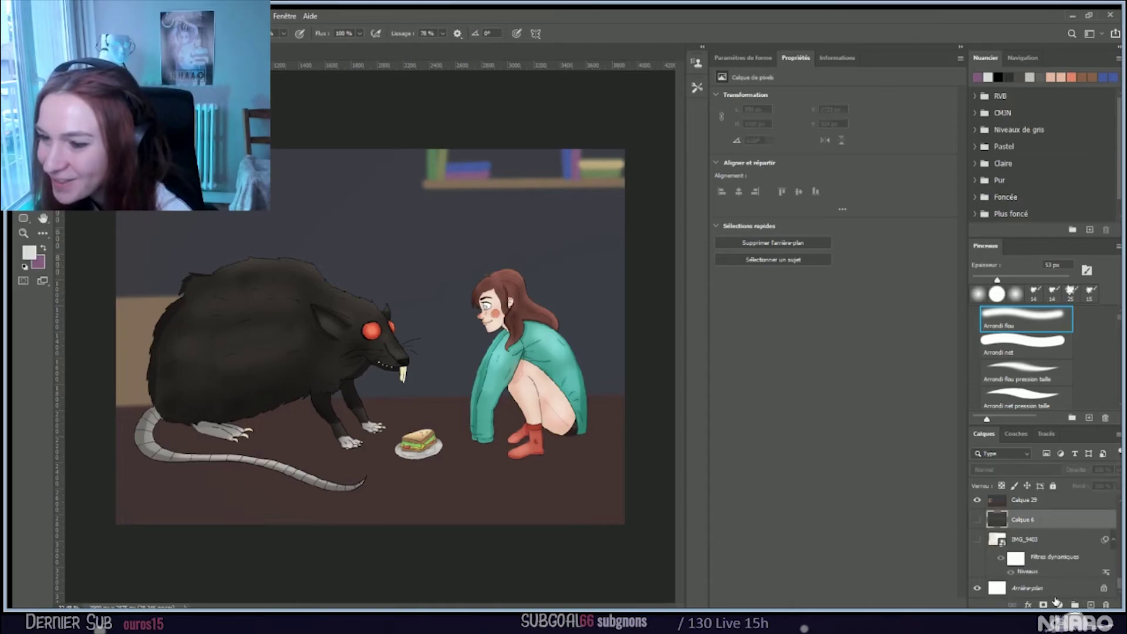
click(1086, 604)
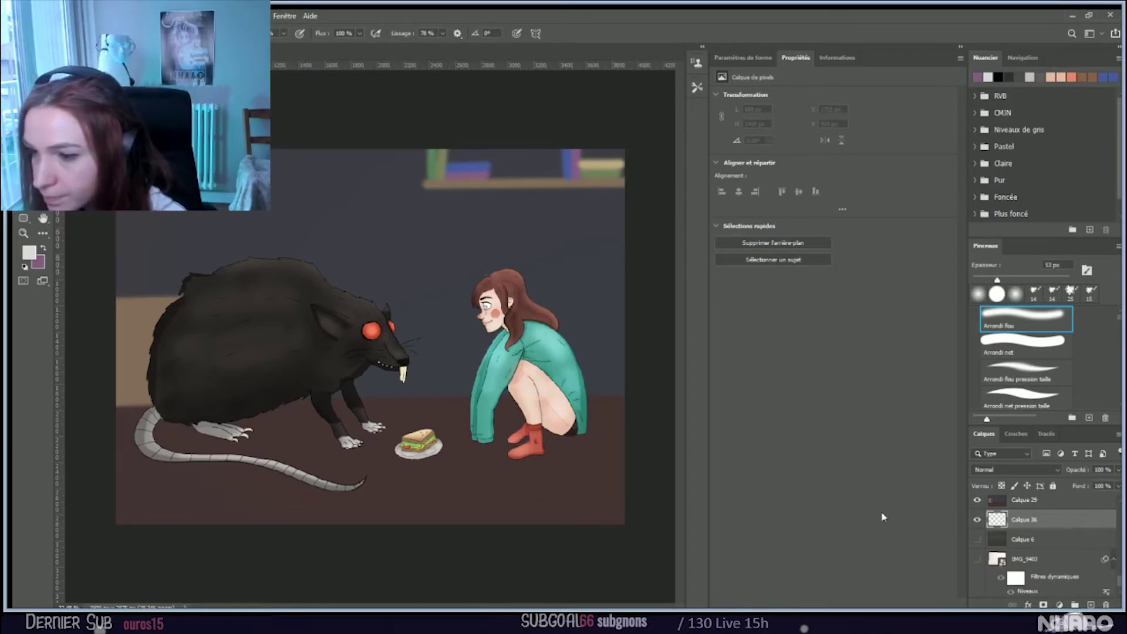
Step: Hide the Calque 29 background and set the gradient colours to a blue foreground and a dark grey background
scroll(1021, 564, up, 1)
click(977, 529)
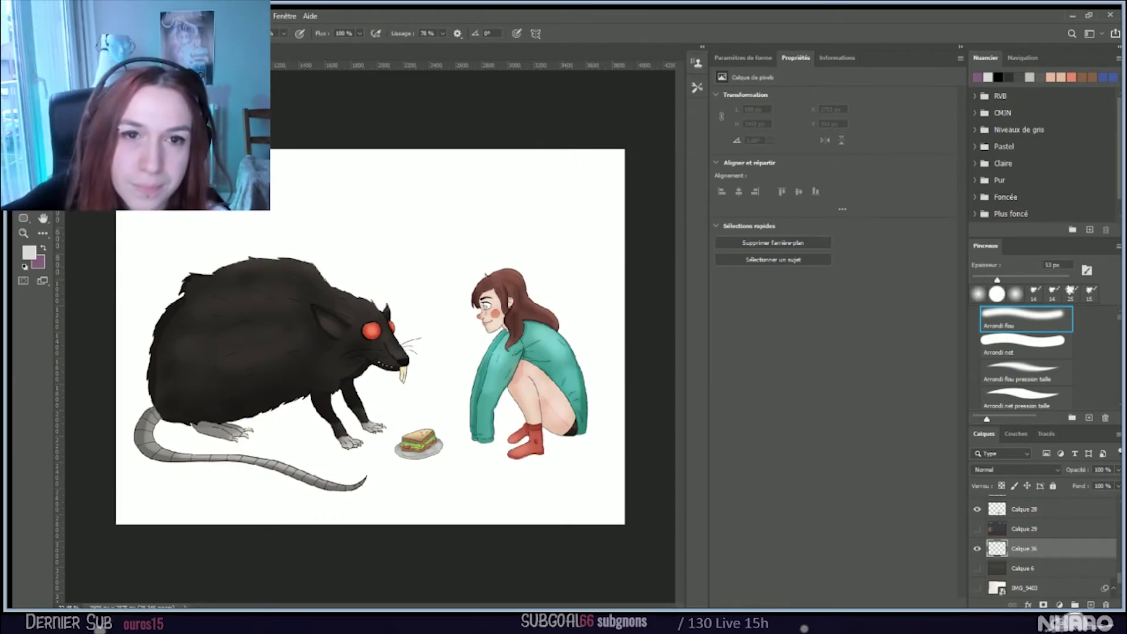
key(i)
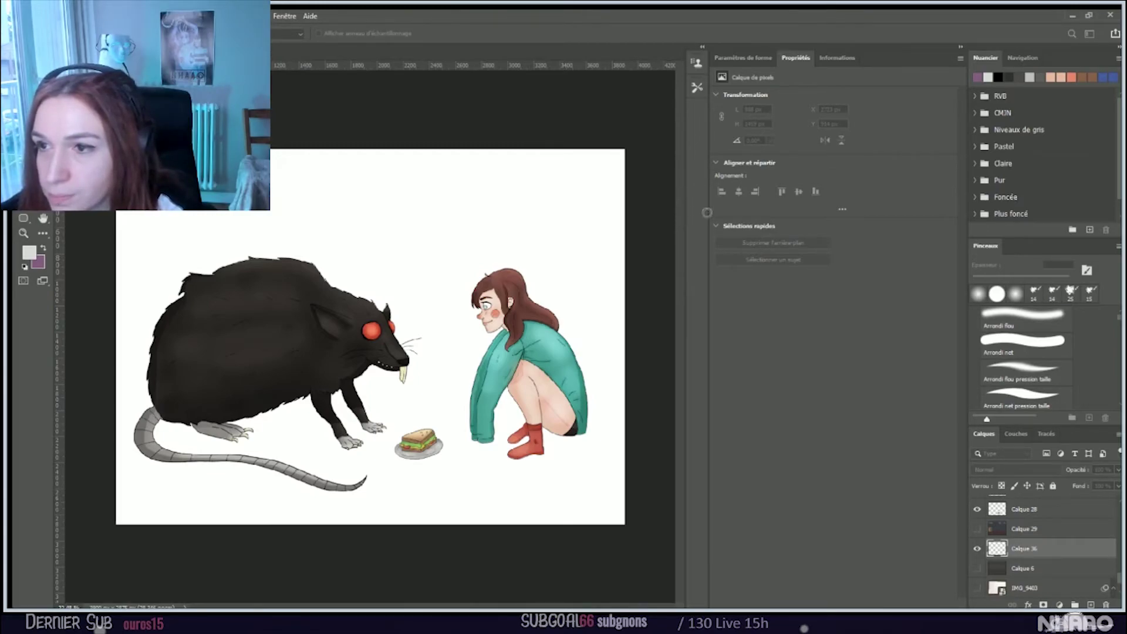
click(871, 163)
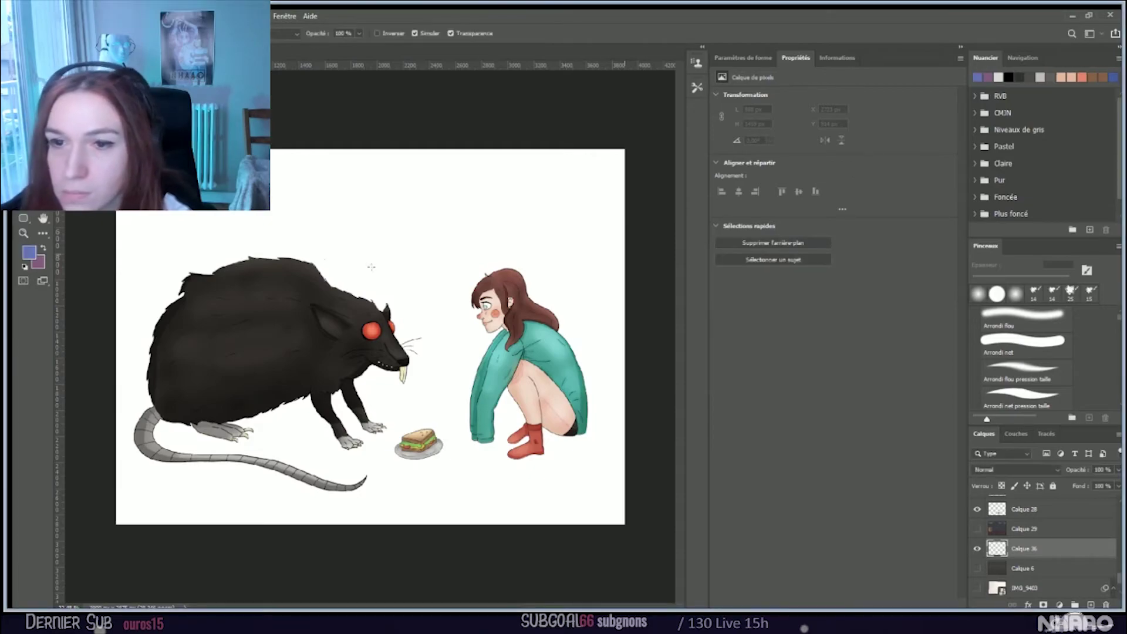
click(32, 257)
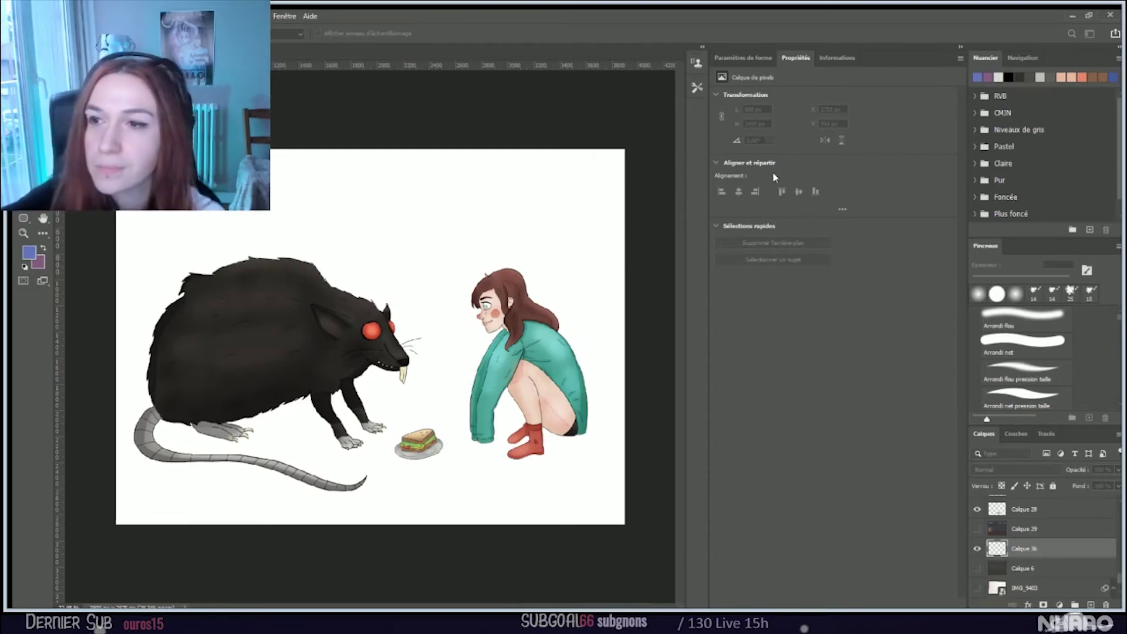
key(Return)
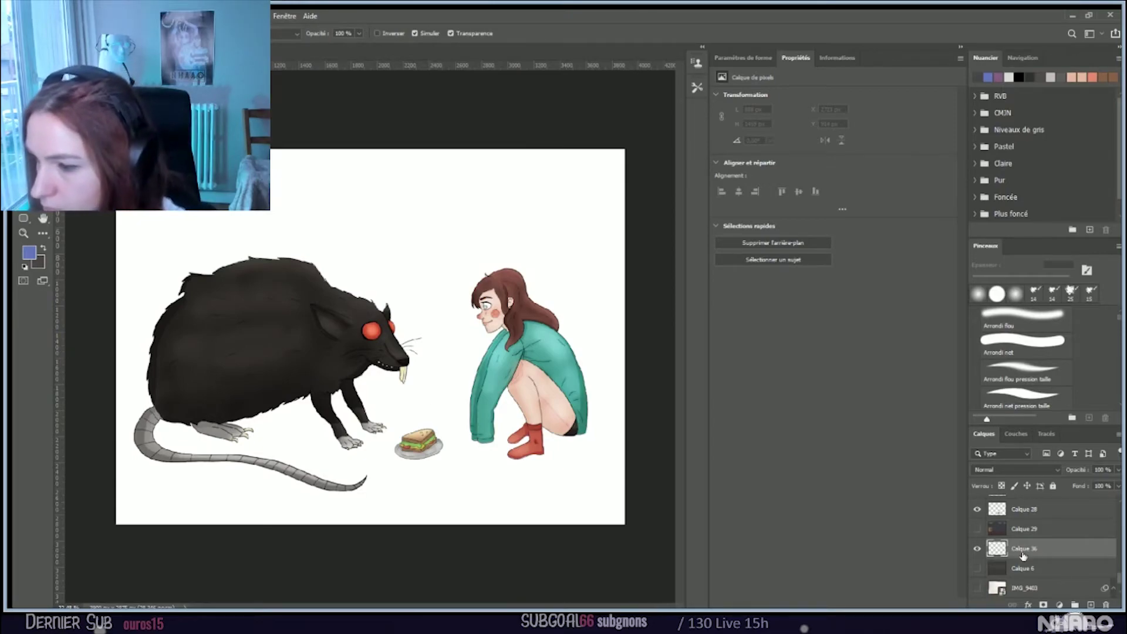
Step: Show Calque 29 again and move the empty Calque 36 to the top of the layer stack, above the traits group
click(977, 530)
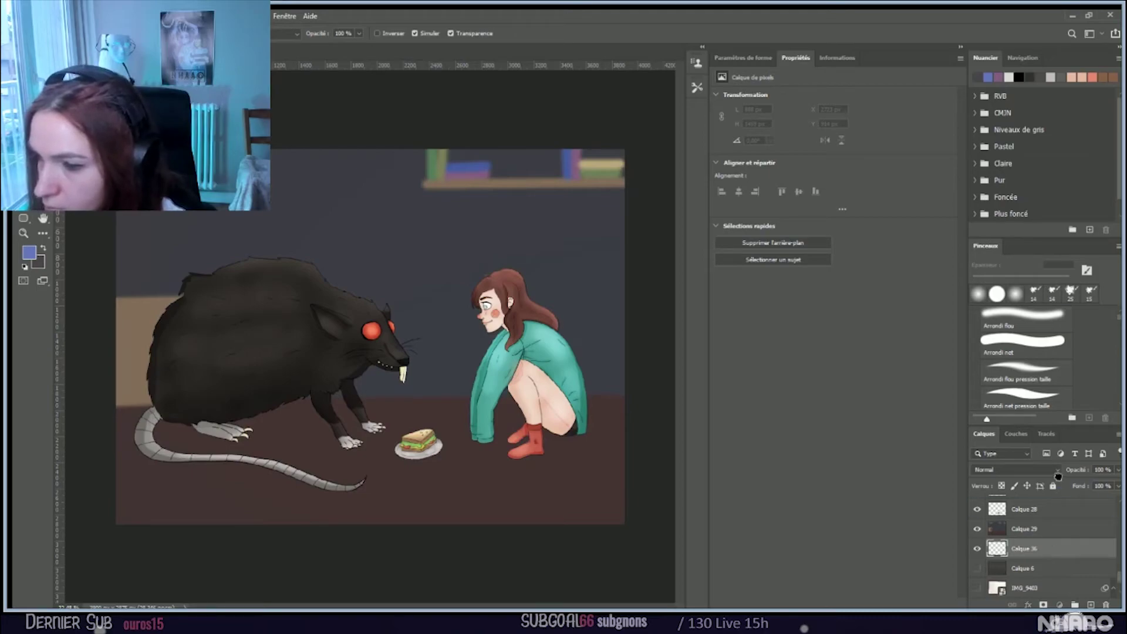
scroll(1057, 476, up, 2)
scroll(1057, 476, up, 5)
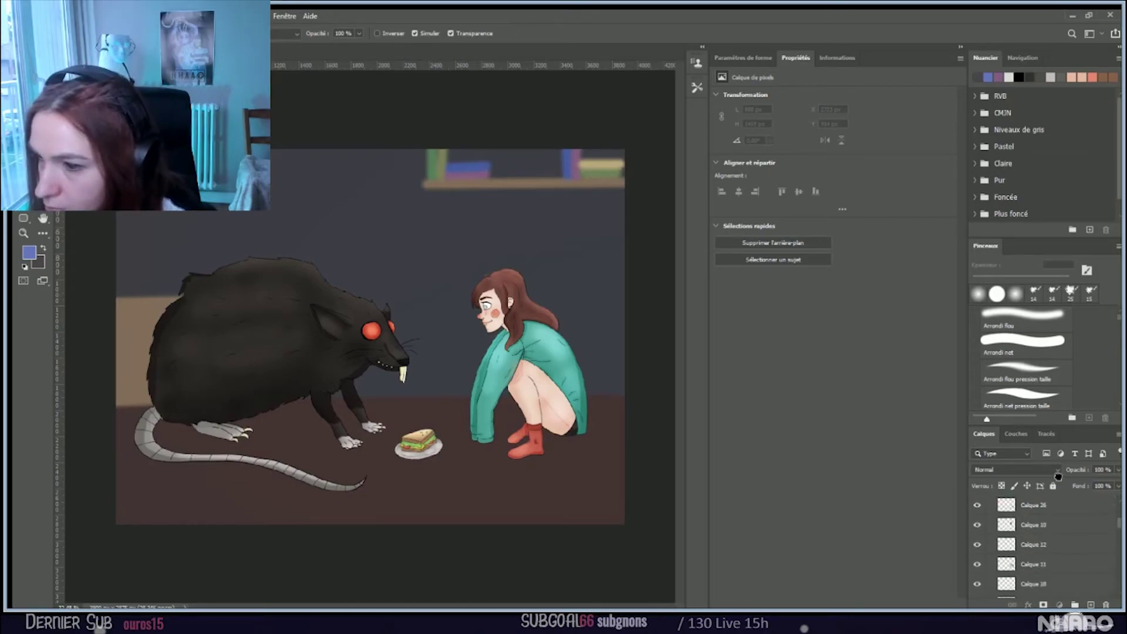
mouse_move(1057, 476)
mouse_down()
mouse_move(1059, 533)
mouse_move(1061, 496)
mouse_up()
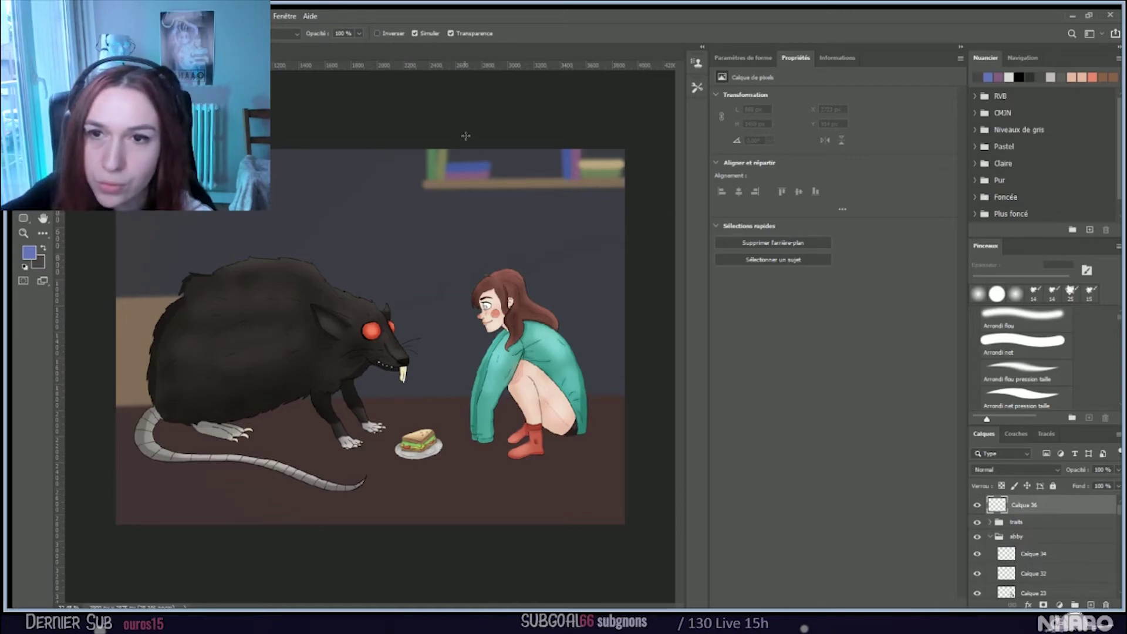
Step: Draw a blue to dark grey gradient from the canvas's upper edge to near its lower edge and set Calque 36 to Incrustation
drag(464, 150, 383, 508)
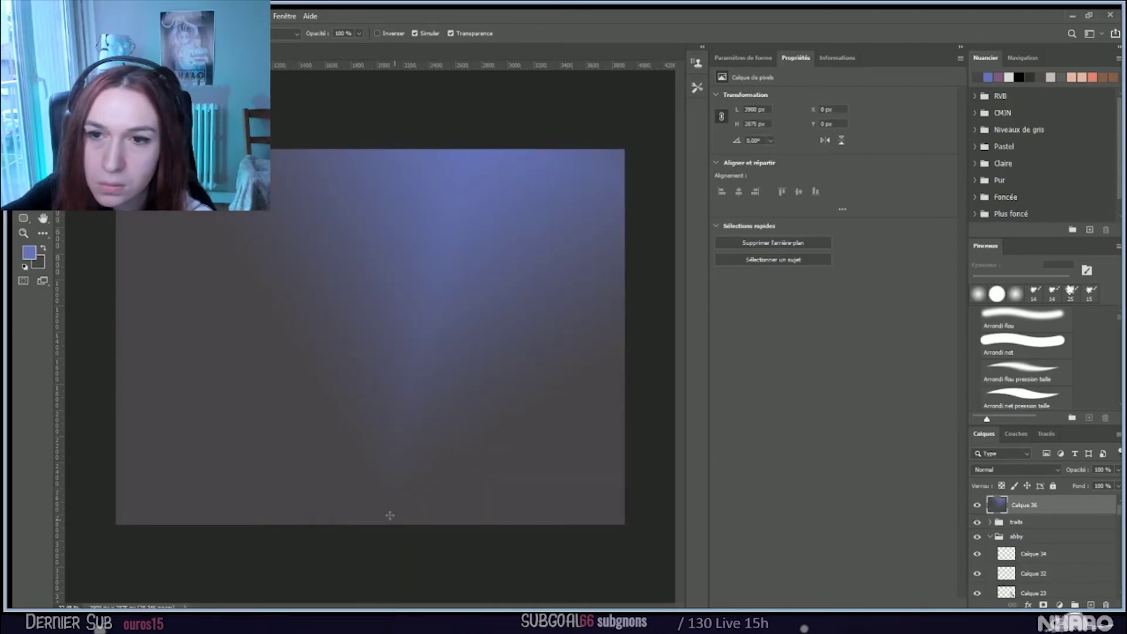
click(996, 468)
scroll(999, 465, up, 1)
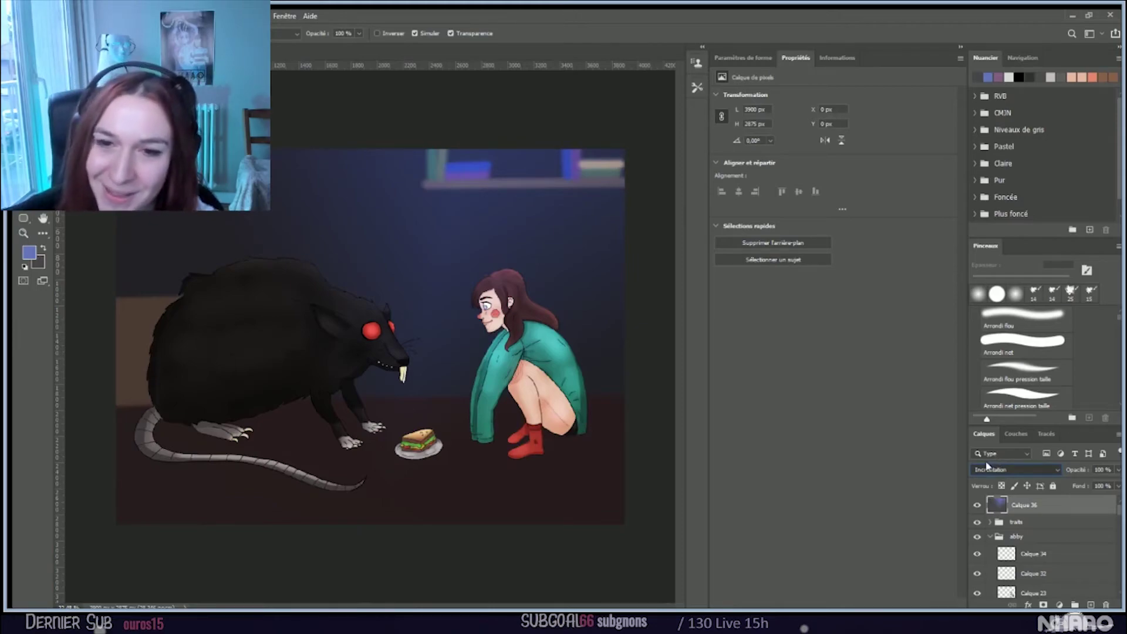
scroll(989, 467, down, 1)
scroll(990, 466, up, 1)
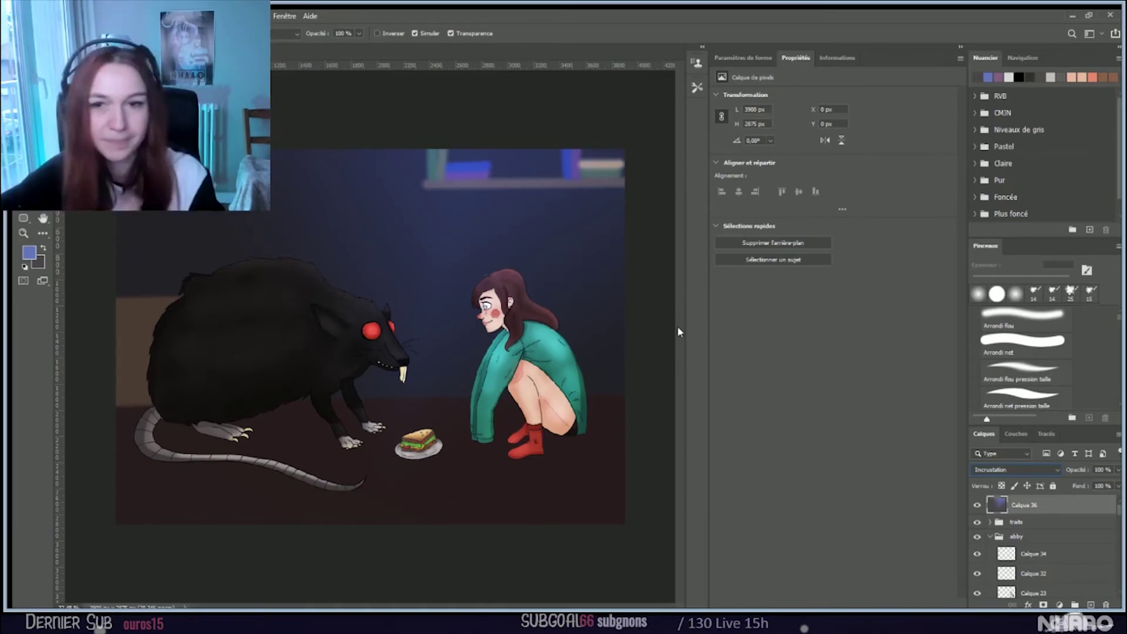
Step: Try other blend modes on Calque 36, including Lumière crue and Lumière vive, and return it to Incrustation
key(Down)
key(Down)
key(Up)
key(Up)
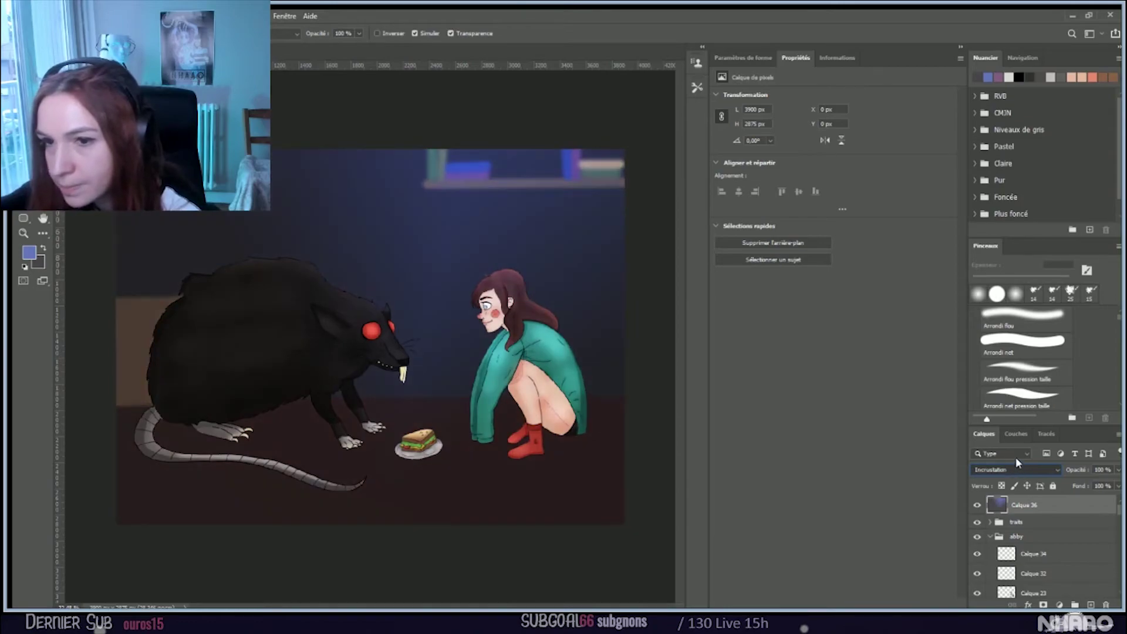
scroll(1019, 465, down, 2)
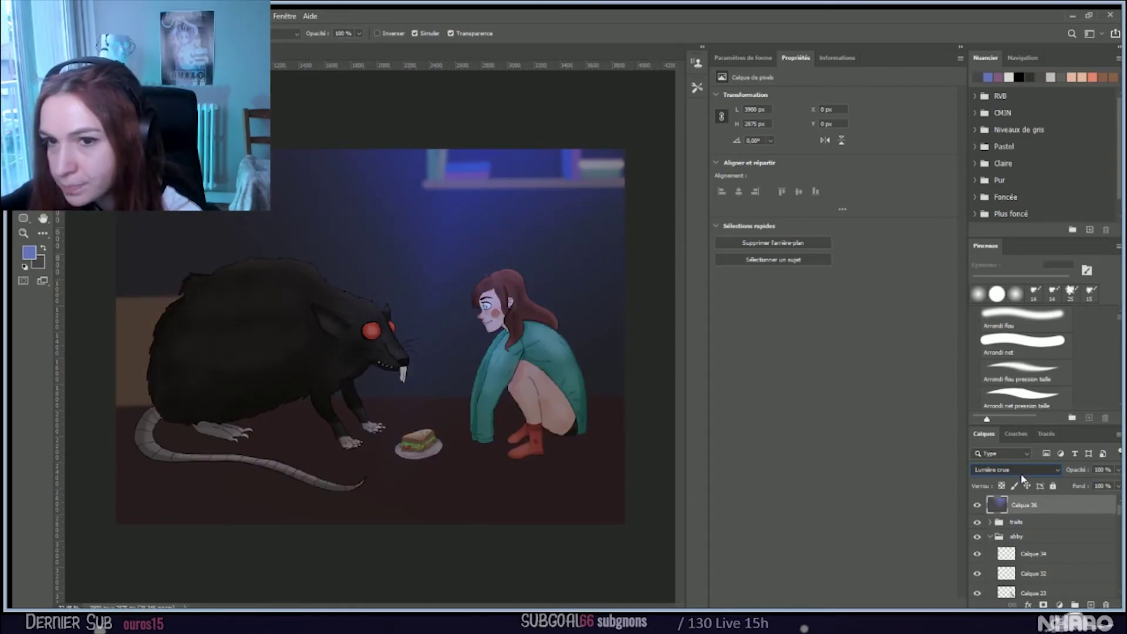
scroll(1018, 480, down, 1)
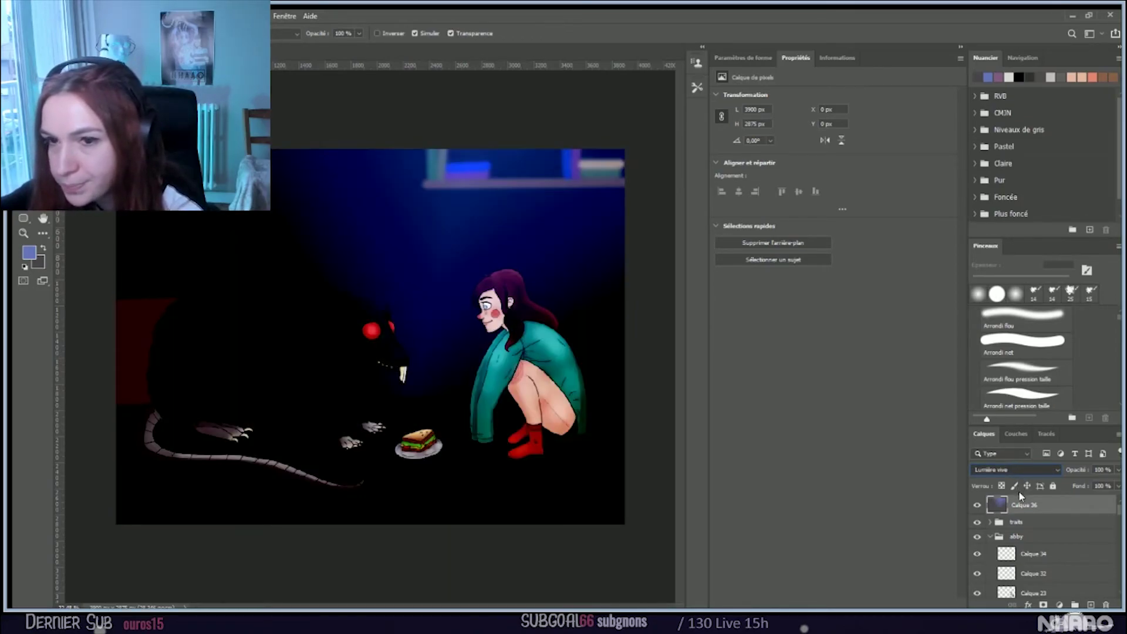
scroll(1017, 469, up, 3)
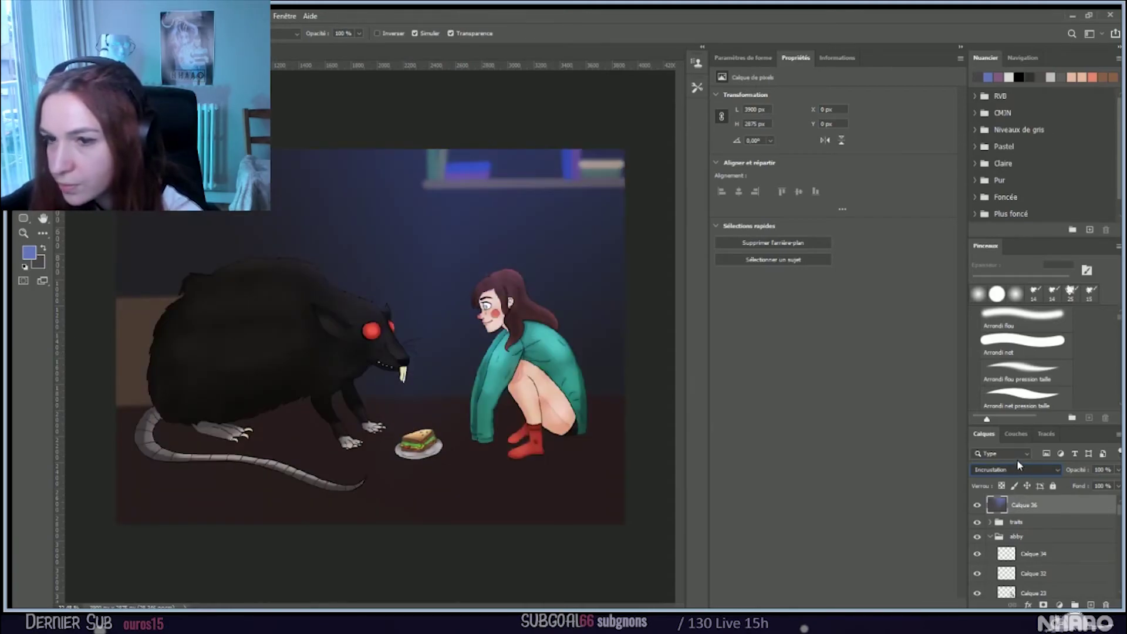
scroll(1015, 467, down, 1)
scroll(1015, 463, up, 1)
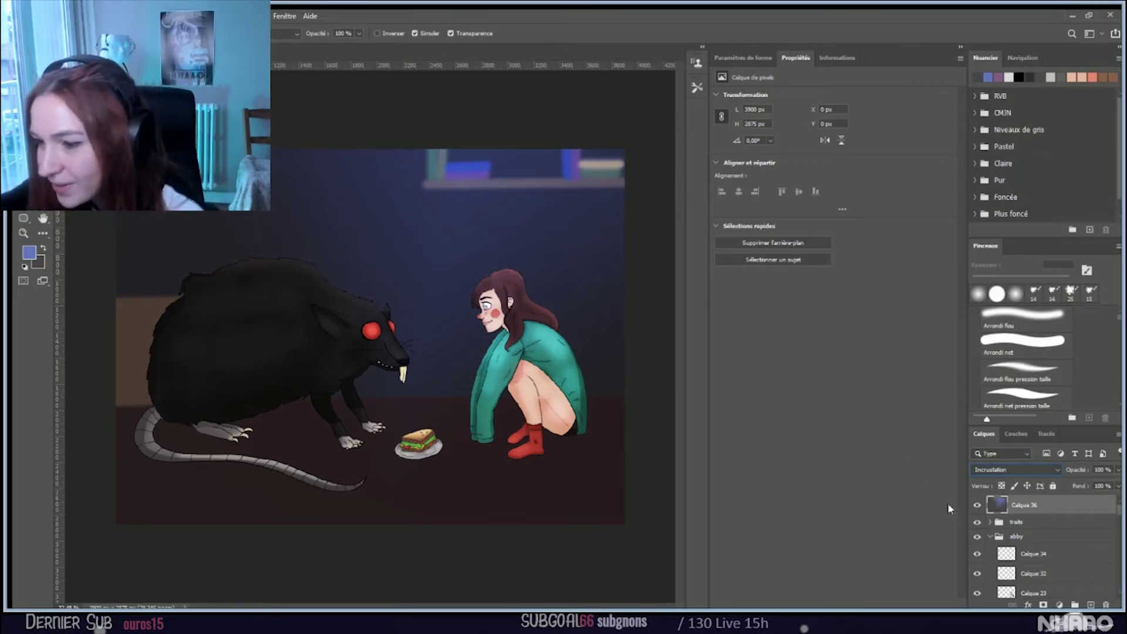
Step: Hide Calque 36, add a new empty layer above it and set the foreground colour to red
click(977, 505)
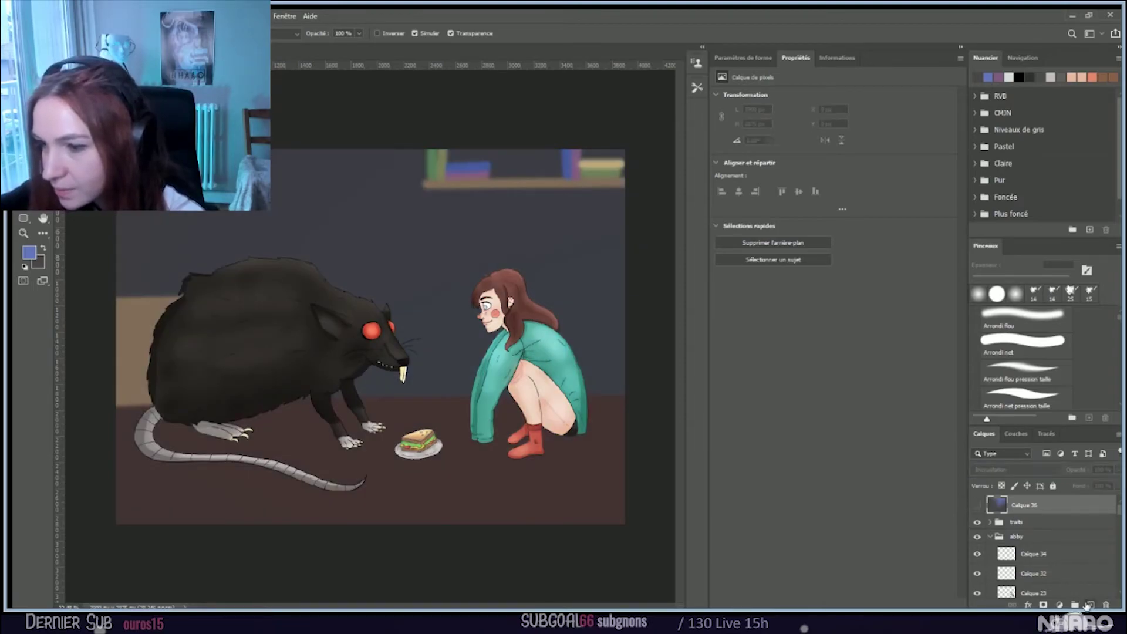
click(1092, 603)
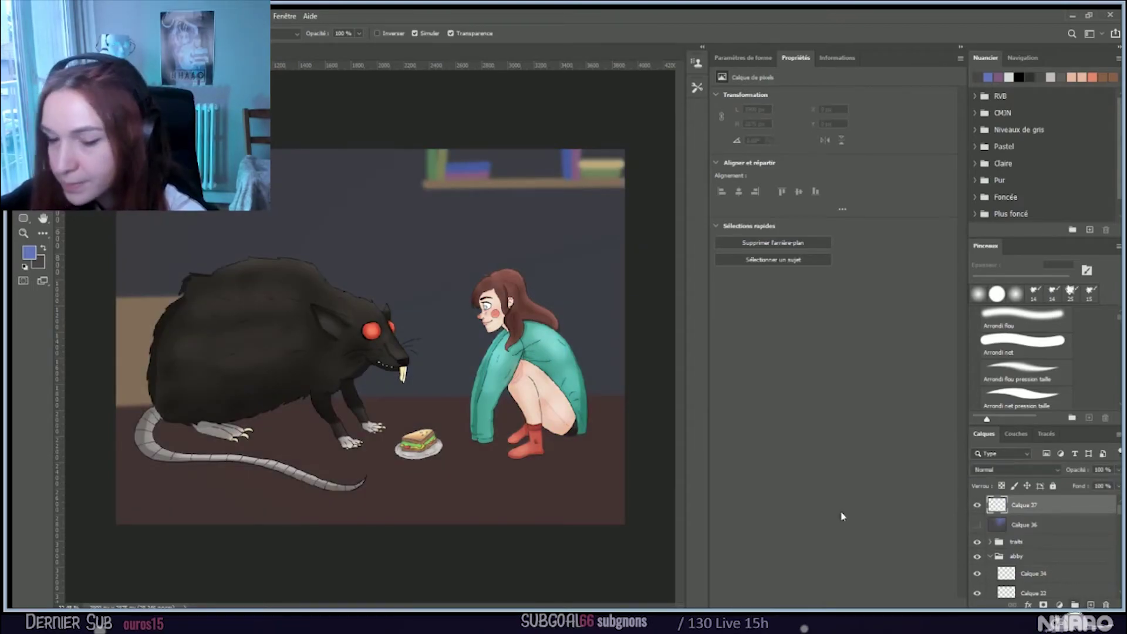
click(27, 251)
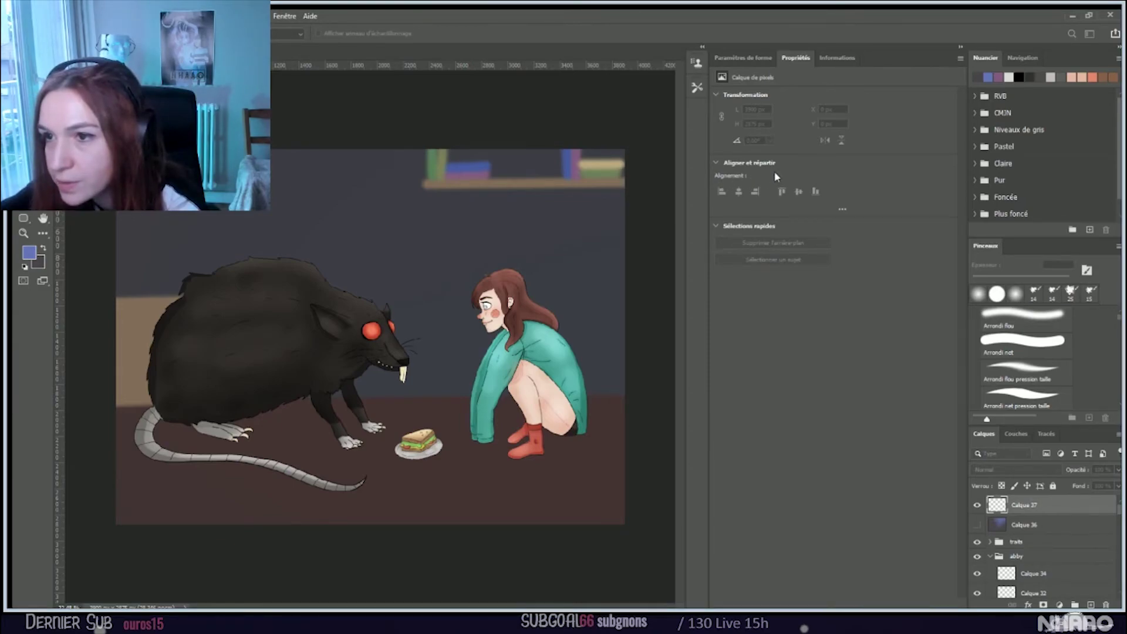
click(885, 163)
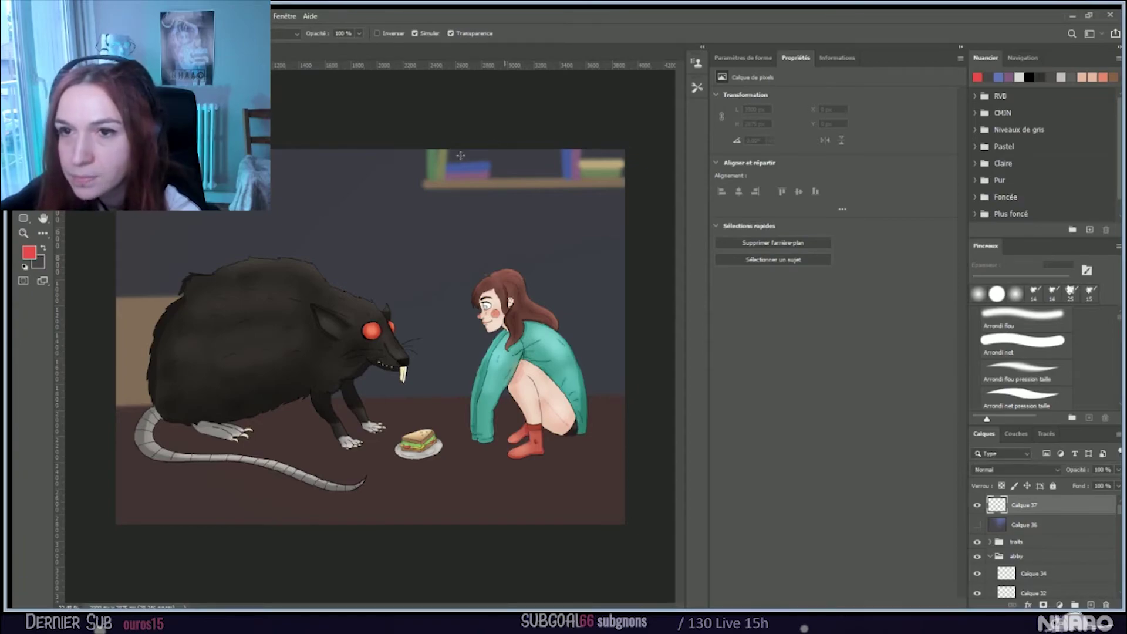
Step: Draw a red to dark grey gradient from the canvas's upper edge down past the middle and set Calque 37 to Lumière tamisée
drag(477, 140, 438, 206)
drag(429, 290, 405, 416)
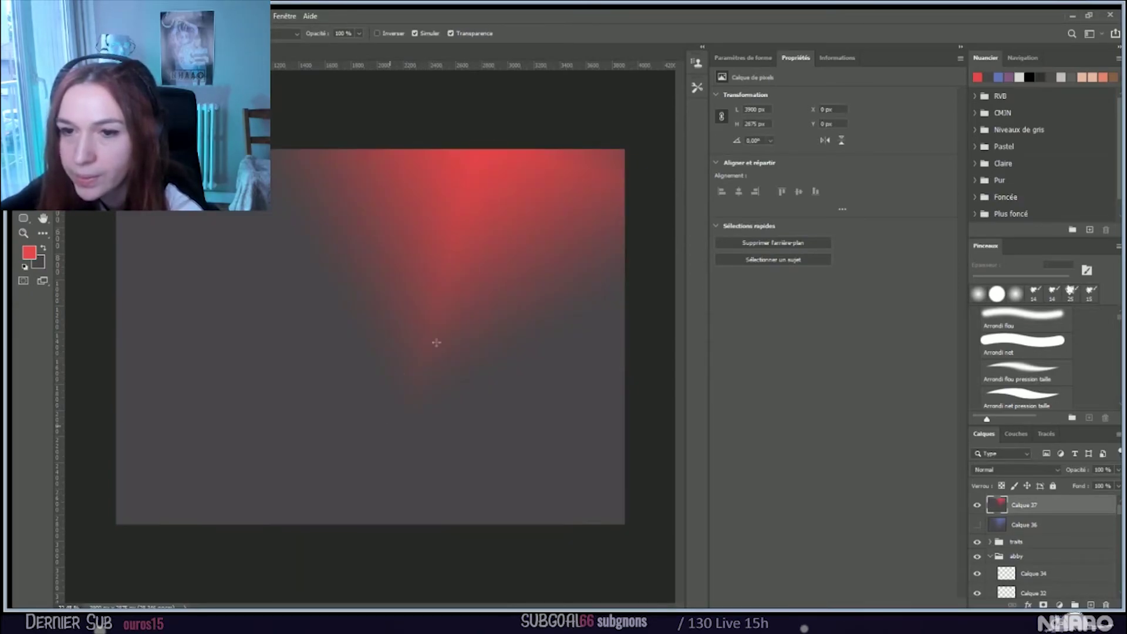
click(1012, 465)
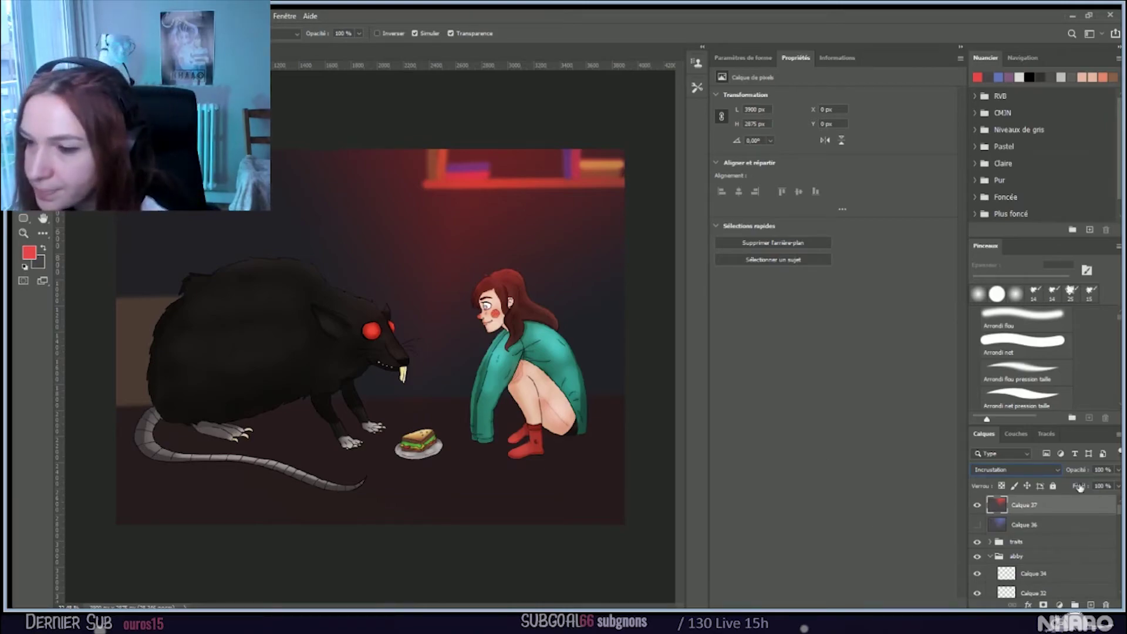
scroll(1051, 469, down, 1)
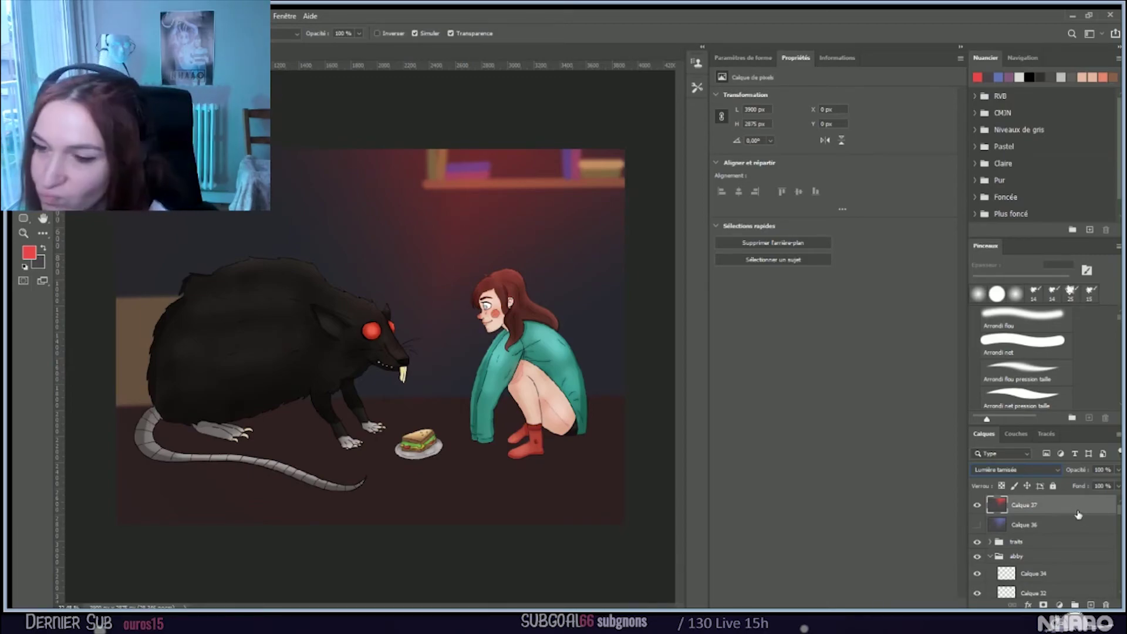
Step: Hide the red gradient Calque 37, show the blue gradient Calque 36 again and select it
click(976, 505)
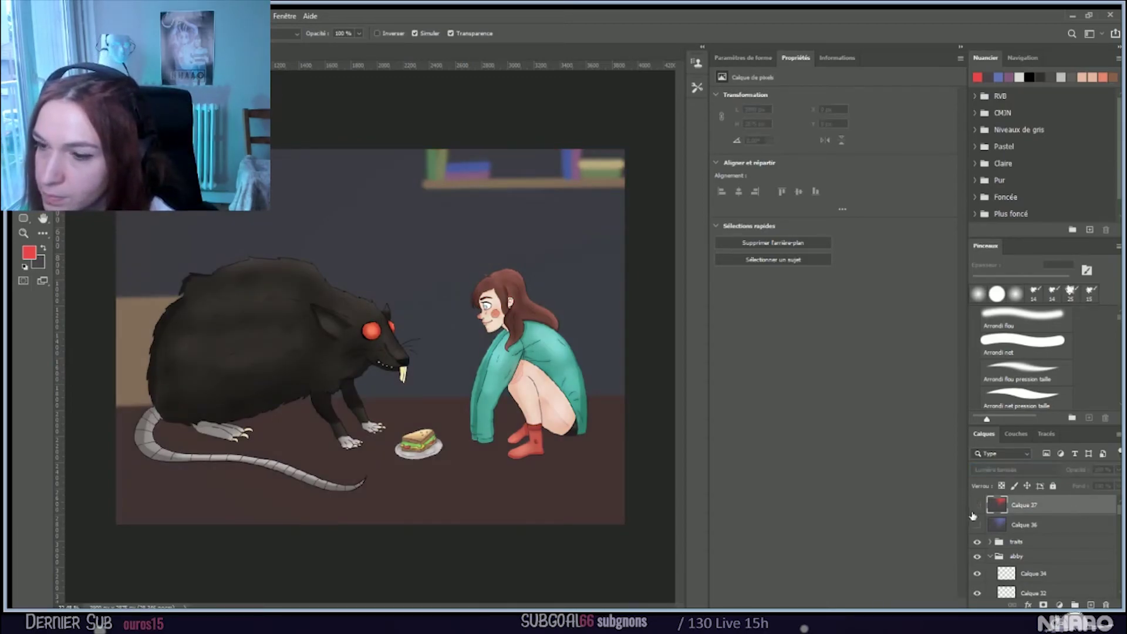
click(977, 524)
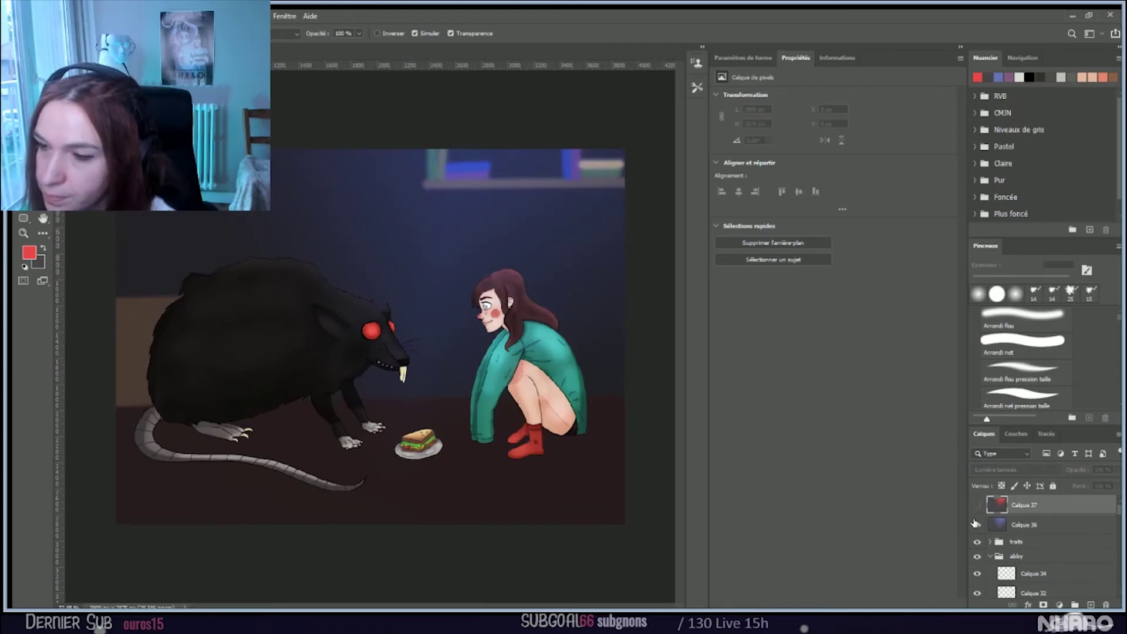
click(1071, 524)
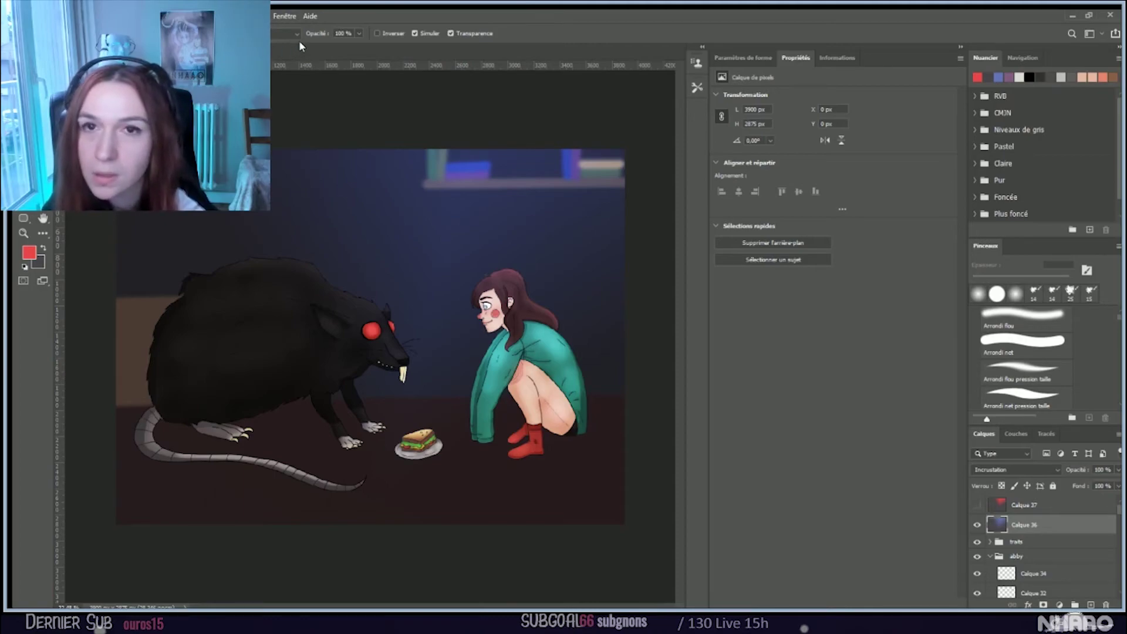
key(ctrl+u)
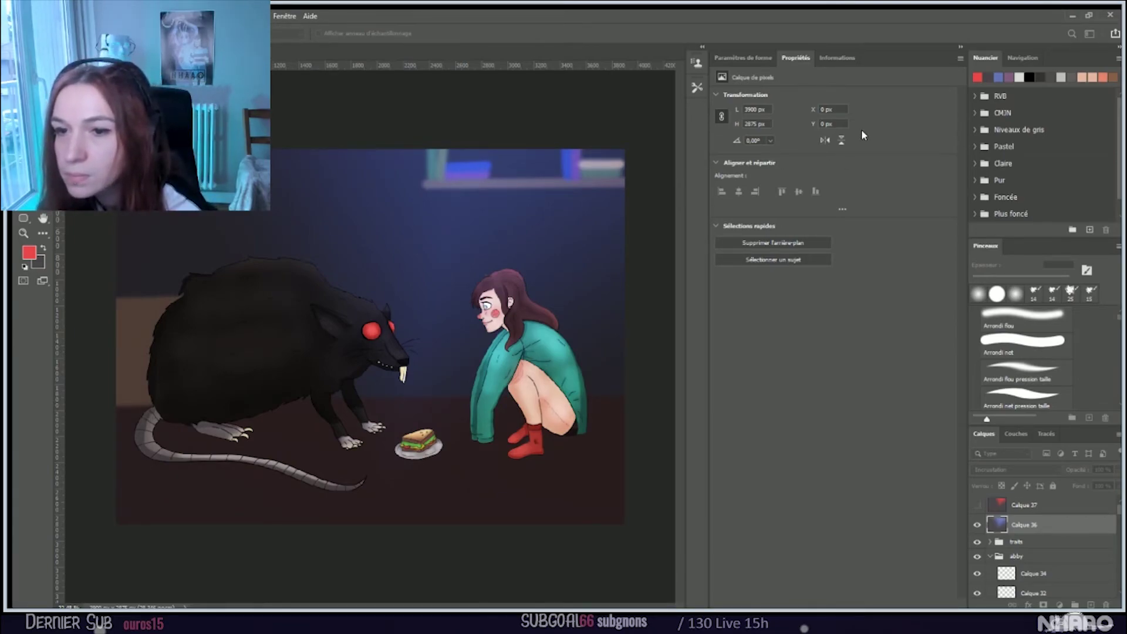
key(g)
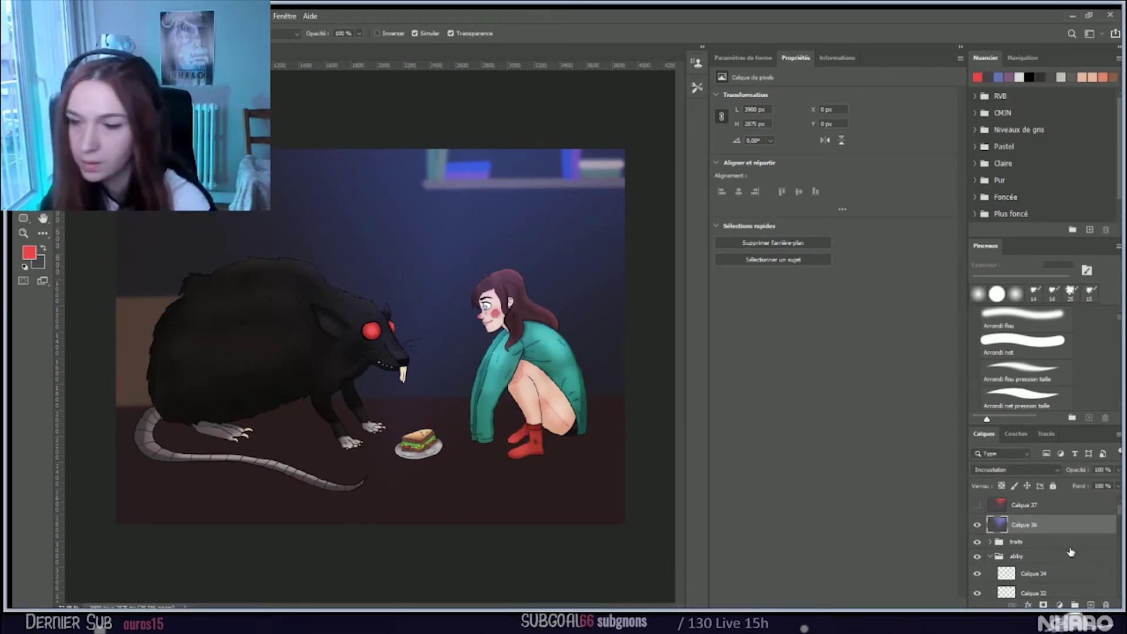
Step: Add a new empty layer directly above the background Calque 29 and set the brush's foreground colour to near-black
scroll(1072, 549, down, 3)
scroll(1072, 553, down, 5)
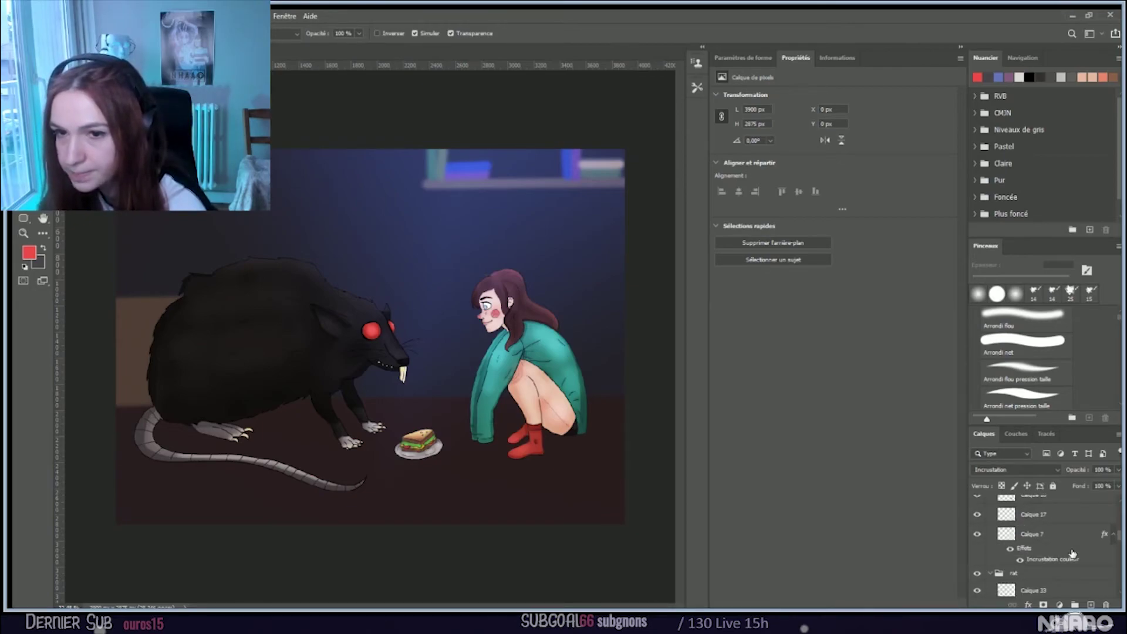
scroll(1069, 556, down, 5)
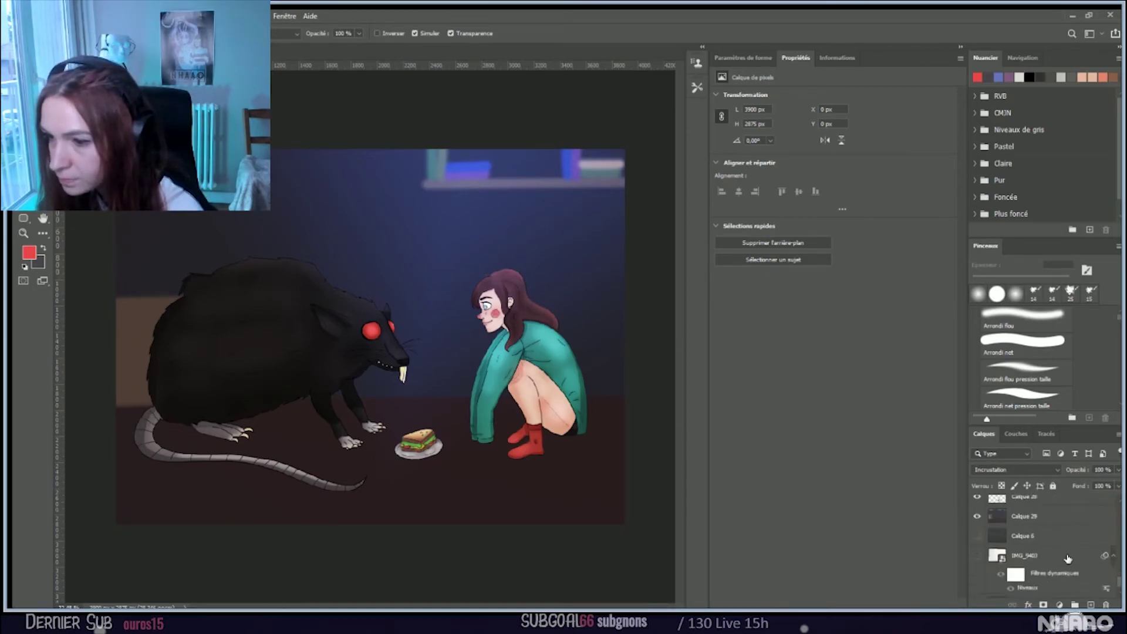
key(ctrl+shift+alt+n)
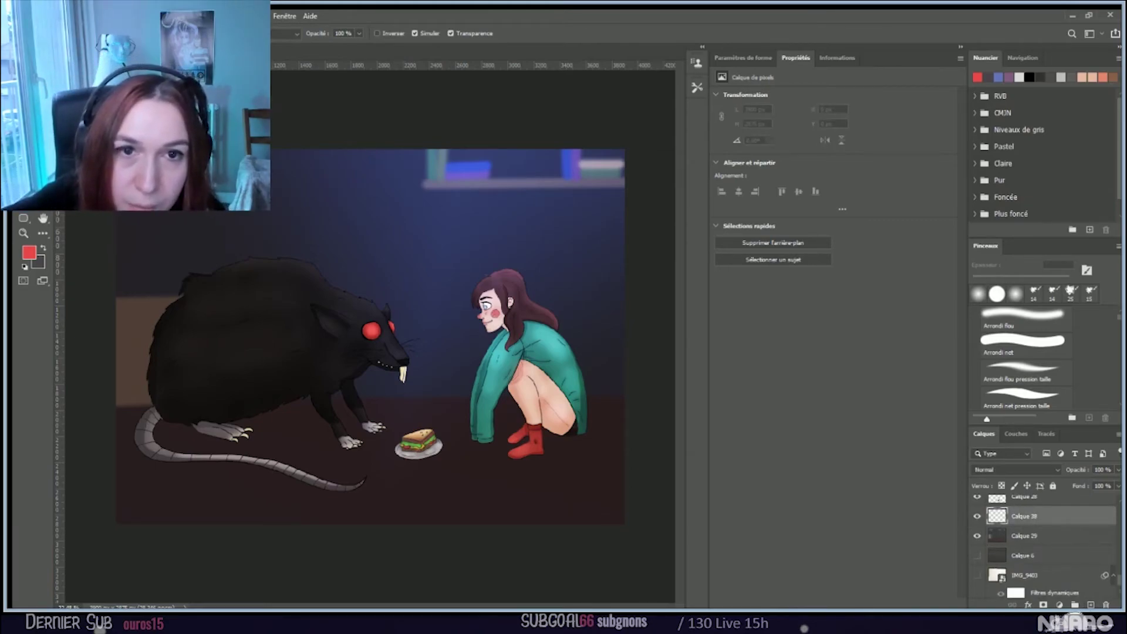
key(b)
click(32, 251)
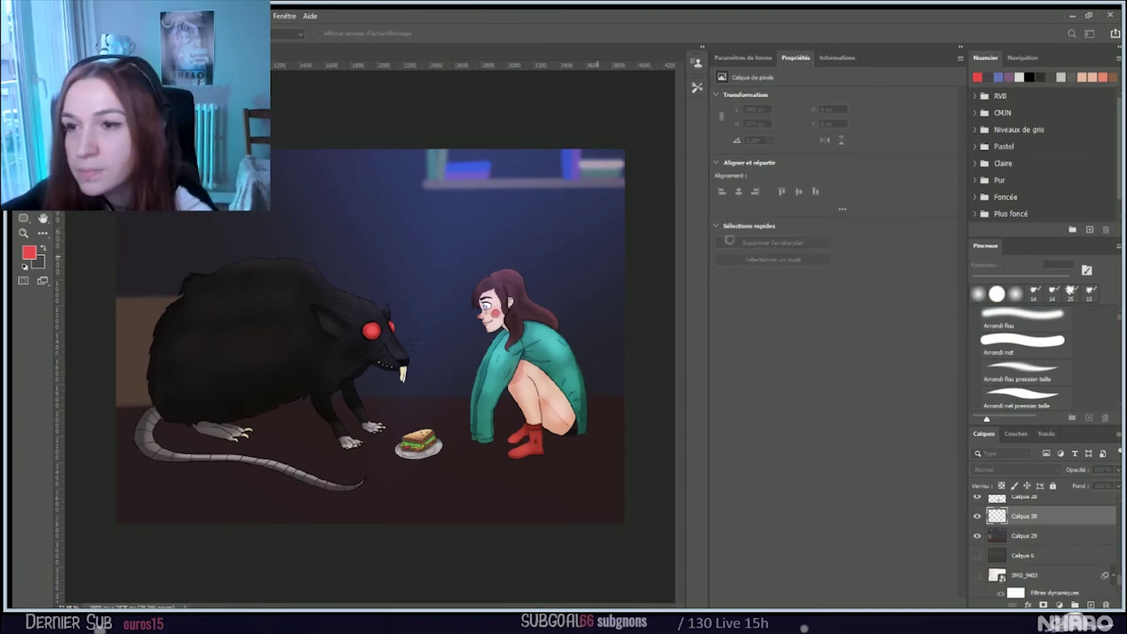
click(858, 185)
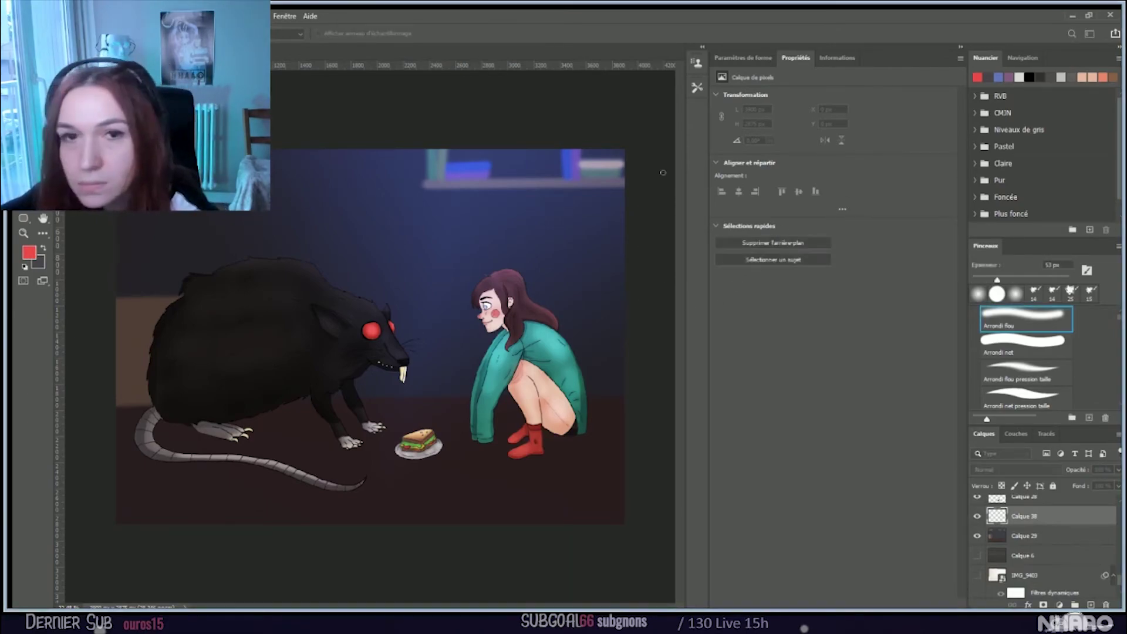
click(663, 173)
key(b)
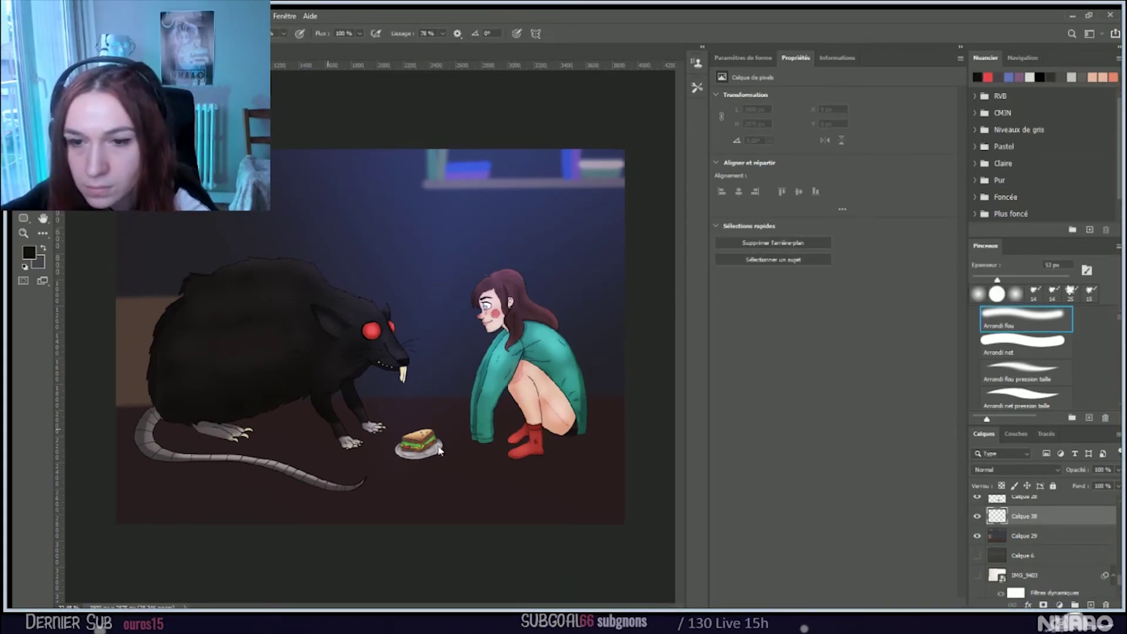
Step: Paint a soft near-black shadow on the floor beneath the rat with the Arrondi flou brush at 1067 px
click(438, 449)
click(452, 446)
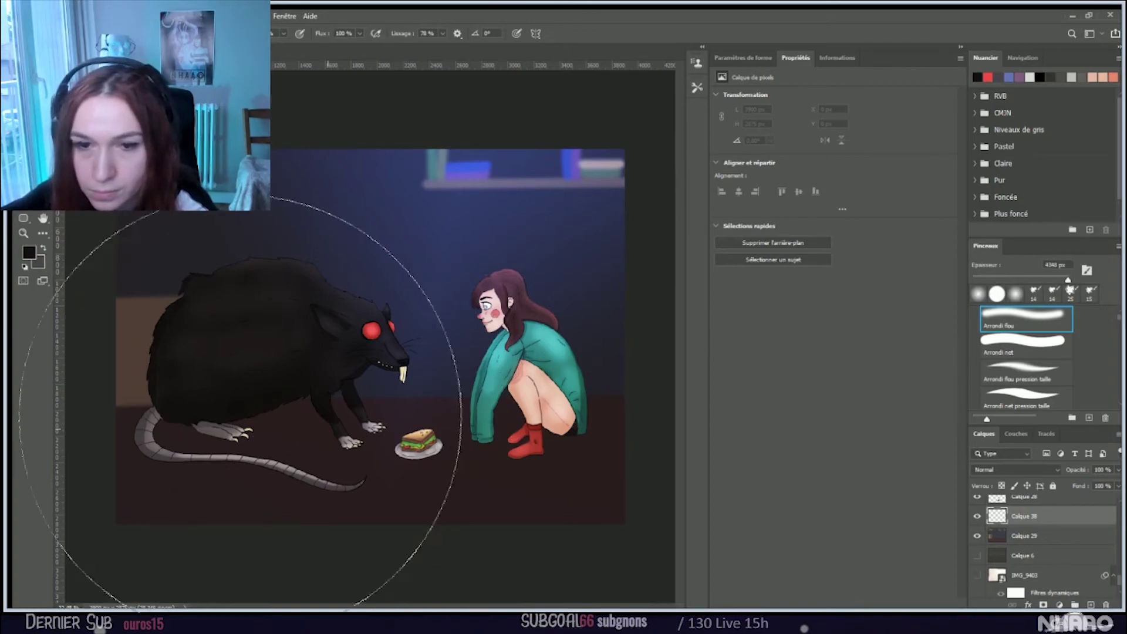
click(426, 448)
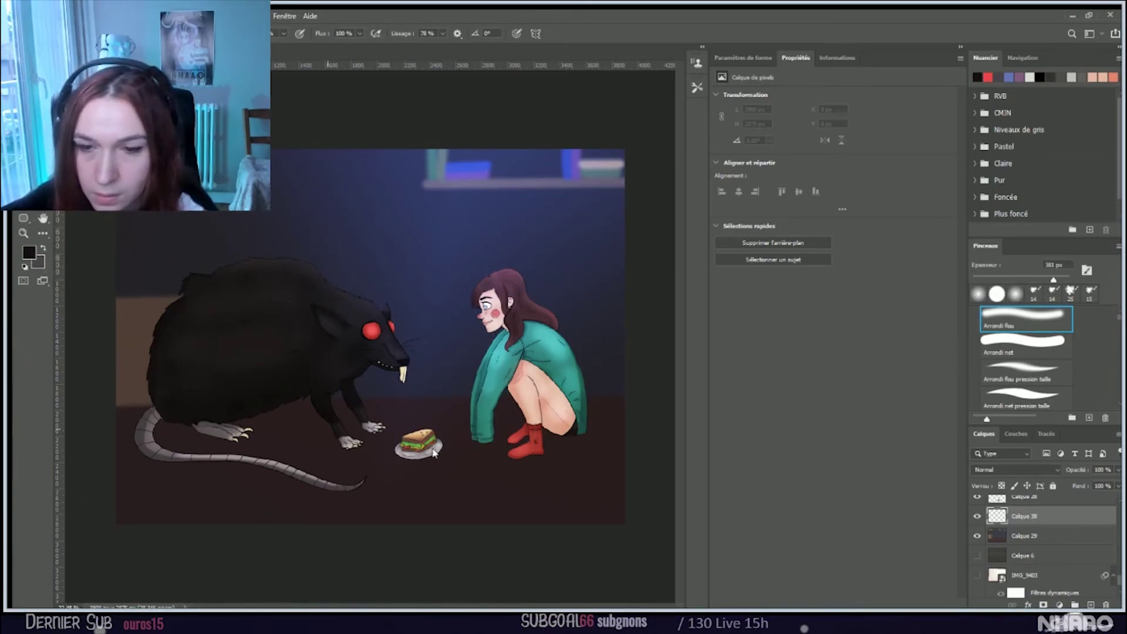
click(445, 447)
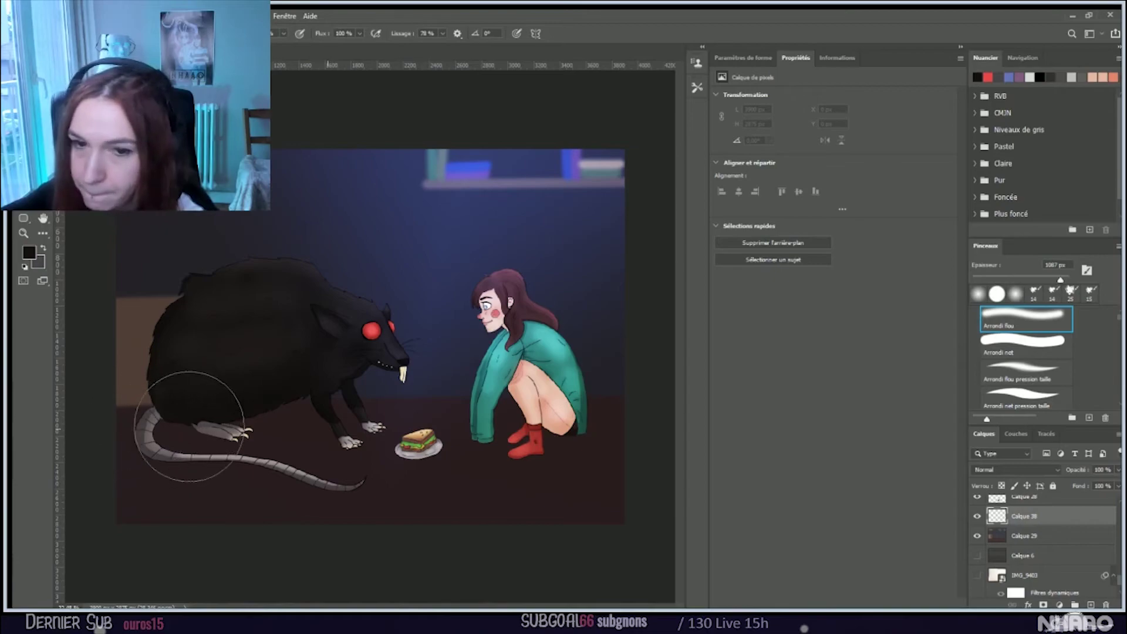
mouse_move(217, 422)
mouse_down()
mouse_move(160, 417)
mouse_move(168, 434)
mouse_move(151, 427)
mouse_move(360, 465)
mouse_move(326, 440)
mouse_move(341, 429)
mouse_move(281, 435)
mouse_move(352, 426)
mouse_move(274, 431)
mouse_move(293, 421)
mouse_move(270, 447)
mouse_move(295, 415)
mouse_move(221, 433)
mouse_up()
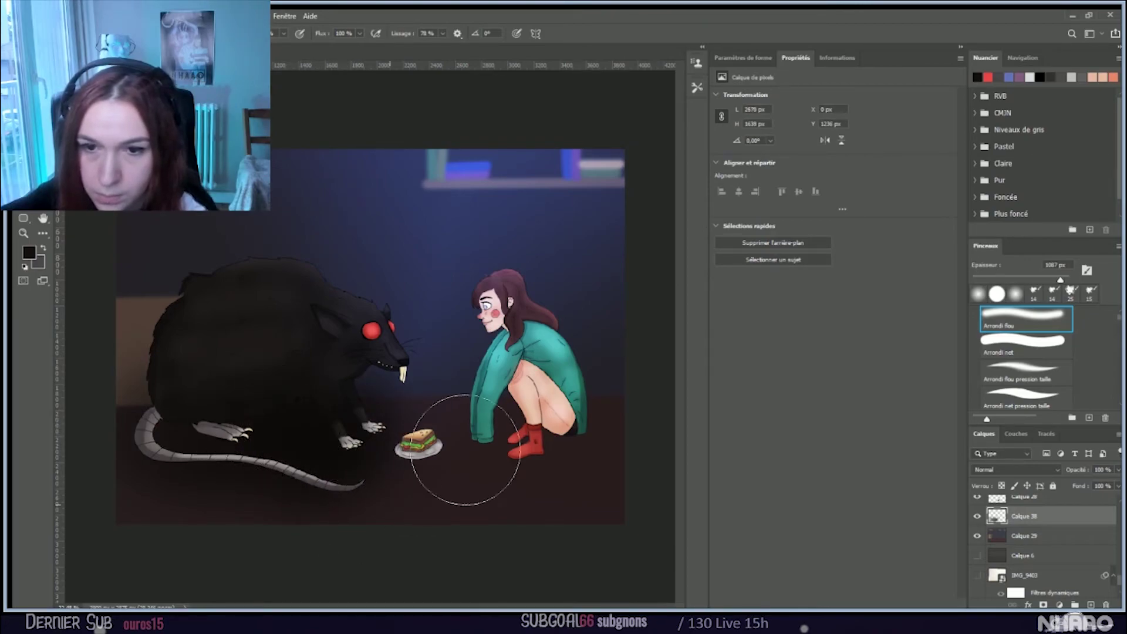
Step: Paint a soft shadow beneath the crouching girl with the brush at about 410 px and set Calque 38's opacity to 62%
right_click(500, 452)
click(642, 445)
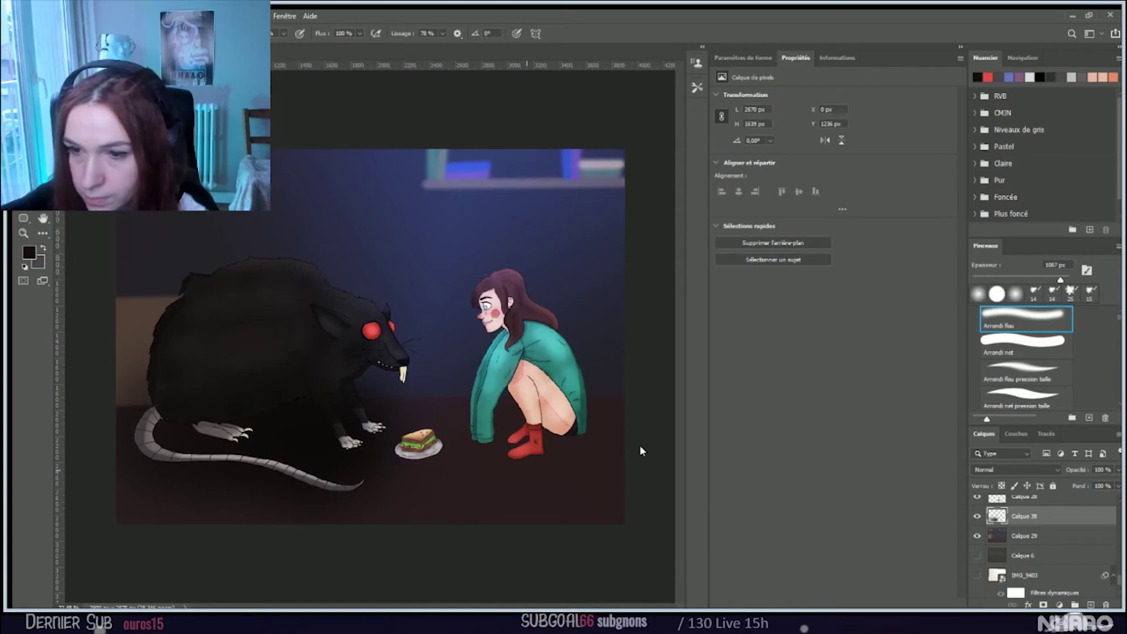
drag(659, 445, 649, 444)
mouse_move(494, 417)
mouse_down()
mouse_move(493, 437)
mouse_move(555, 441)
mouse_move(540, 445)
mouse_move(575, 437)
mouse_move(534, 437)
mouse_move(582, 434)
mouse_up()
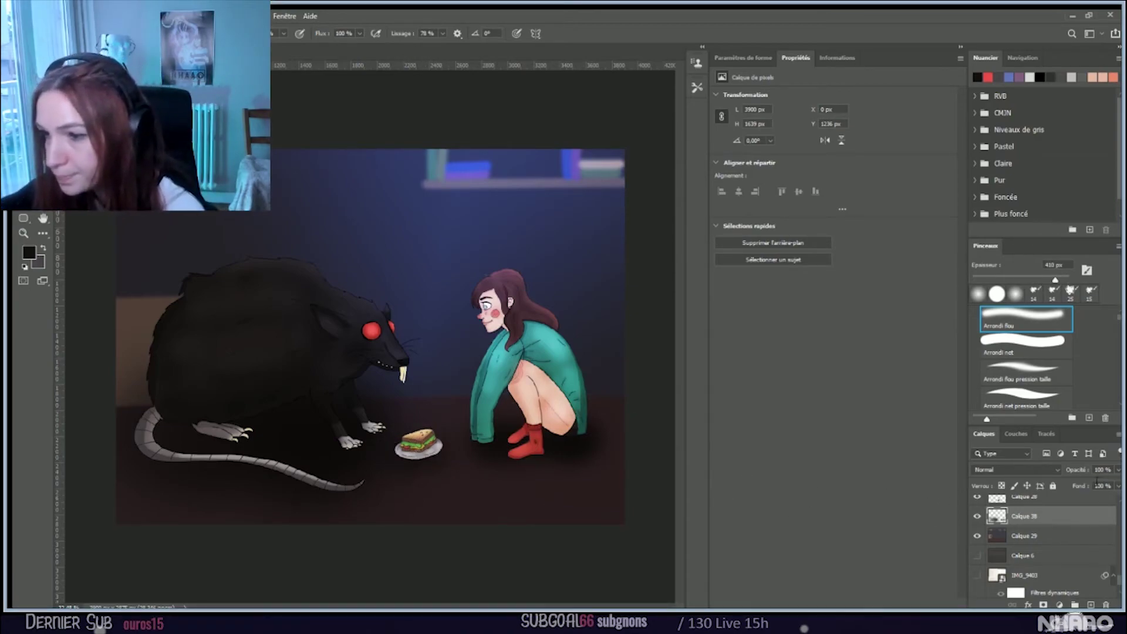
drag(1114, 479, 1095, 483)
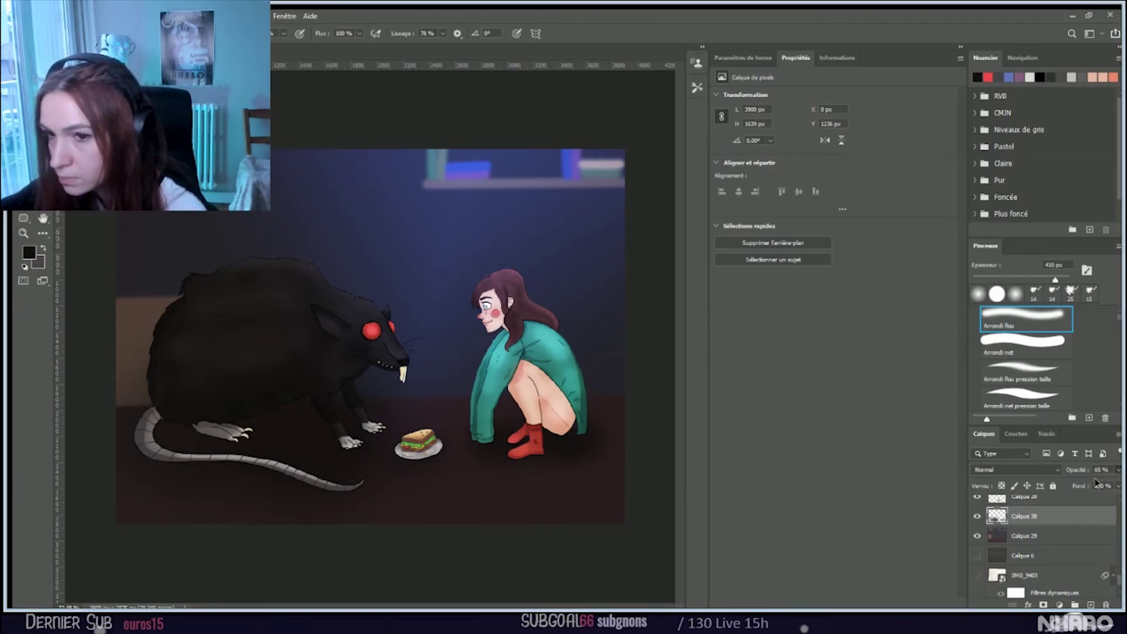
click(1094, 479)
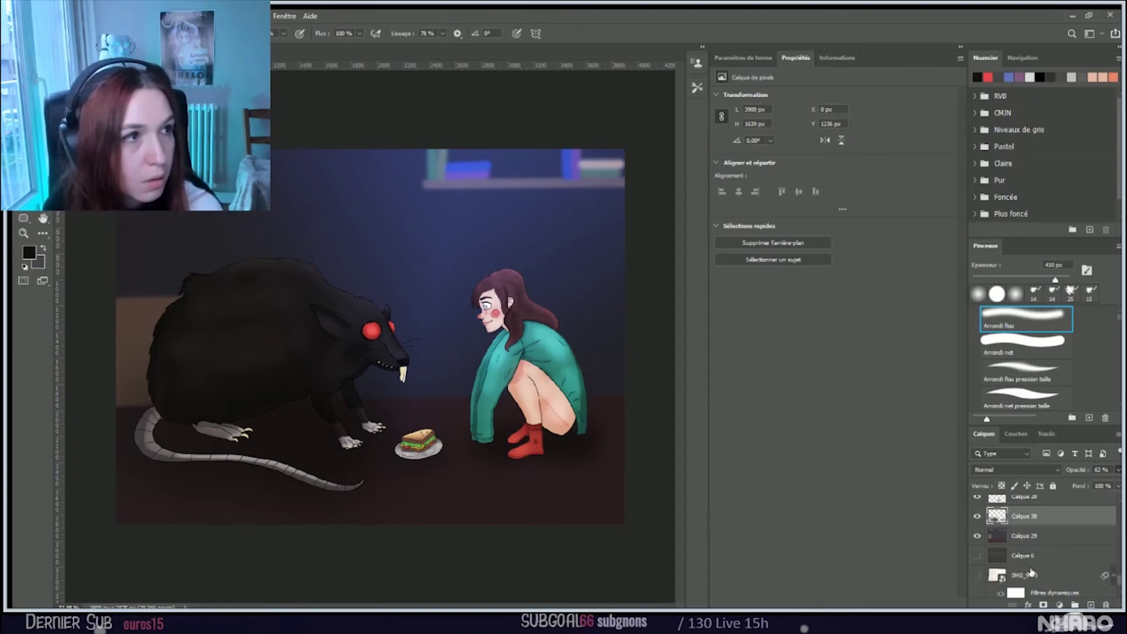
Step: Look through the layer stack for the rat's base colour layer, toggling a layer's visibility to identify it
scroll(1013, 573, up, 10)
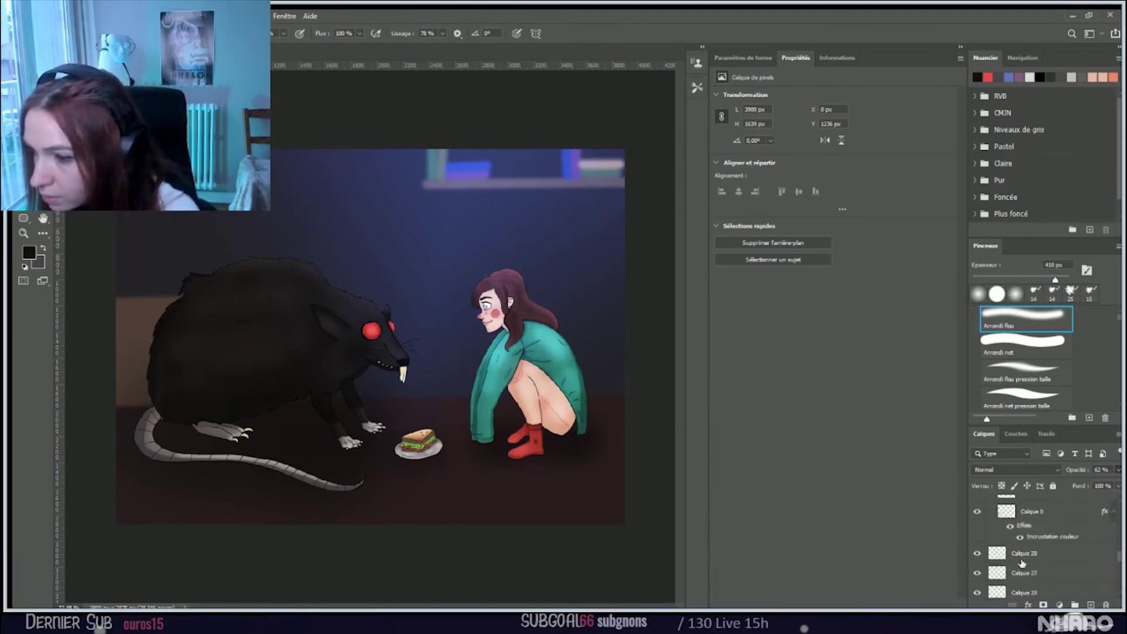
scroll(1022, 555, up, 5)
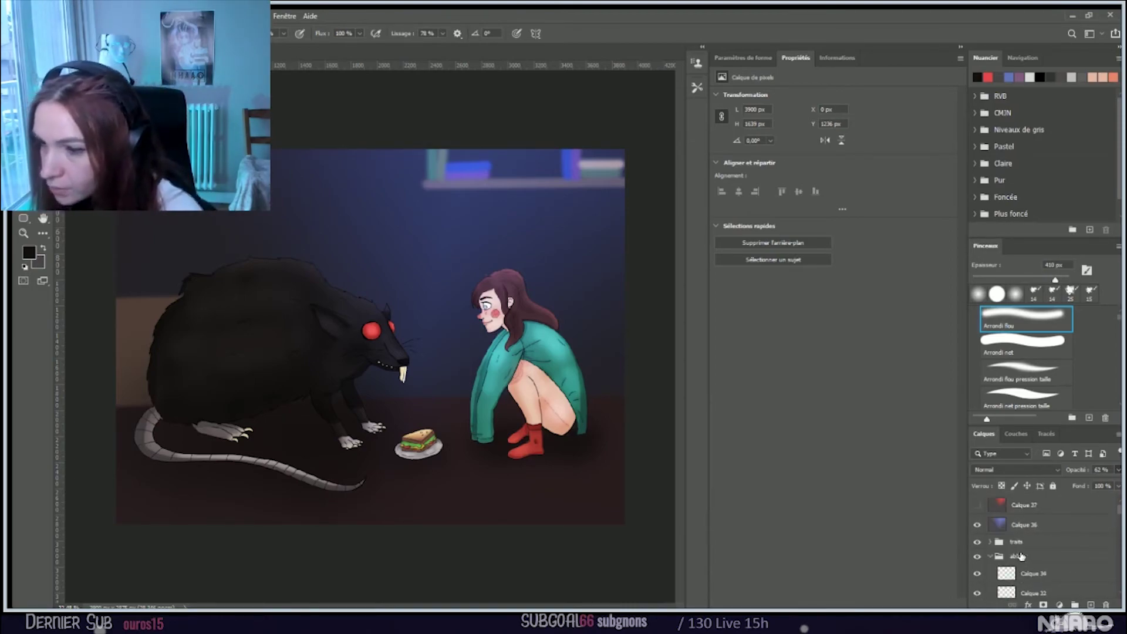
scroll(1021, 556, down, 5)
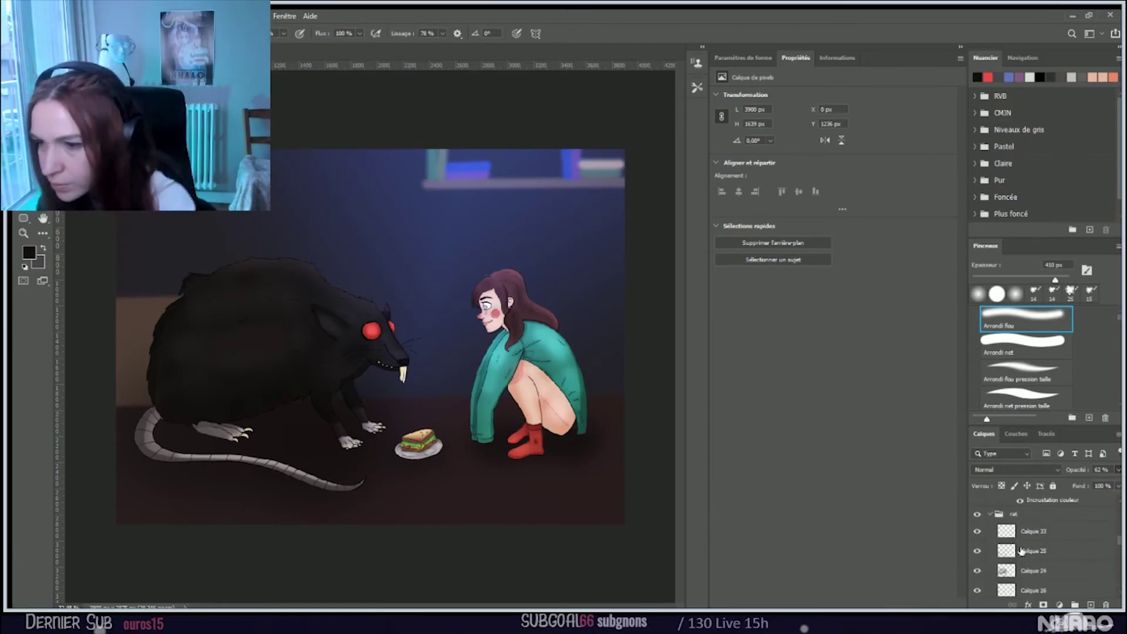
click(1054, 531)
scroll(1054, 531, down, 6)
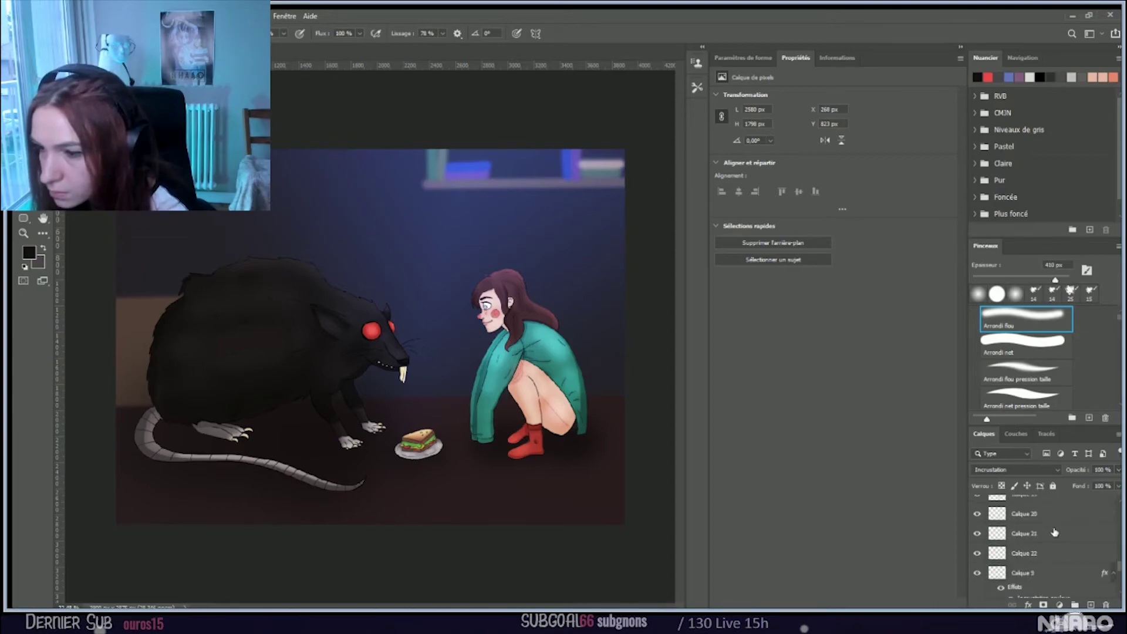
scroll(1055, 531, down, 2)
scroll(1055, 531, up, 3)
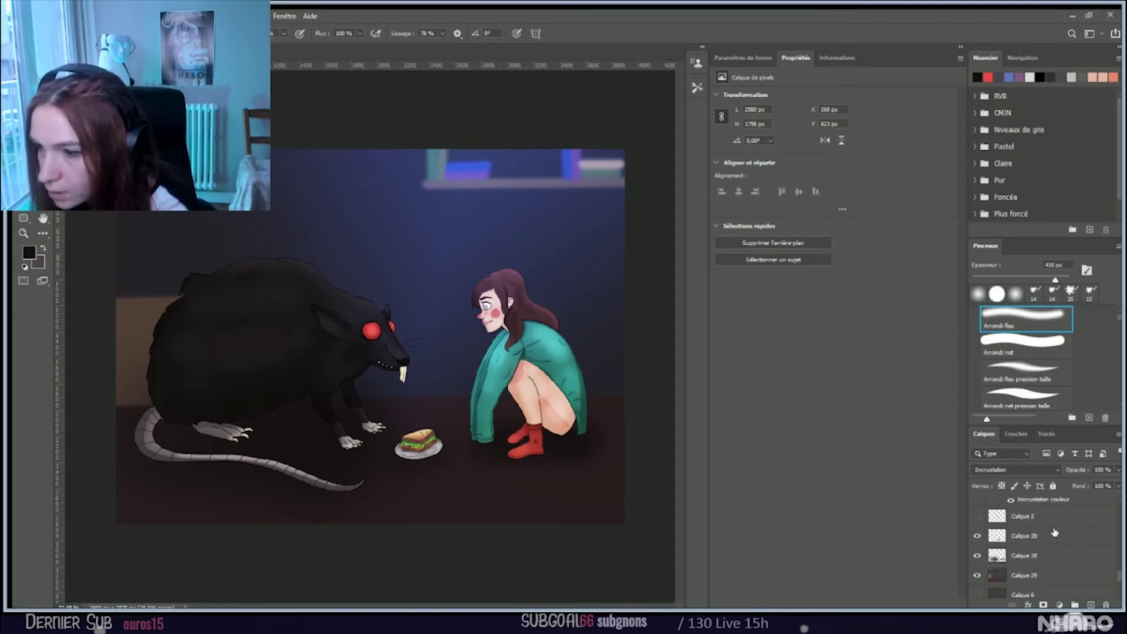
click(978, 571)
click(978, 571)
scroll(1046, 562, up, 3)
scroll(1046, 562, up, 2)
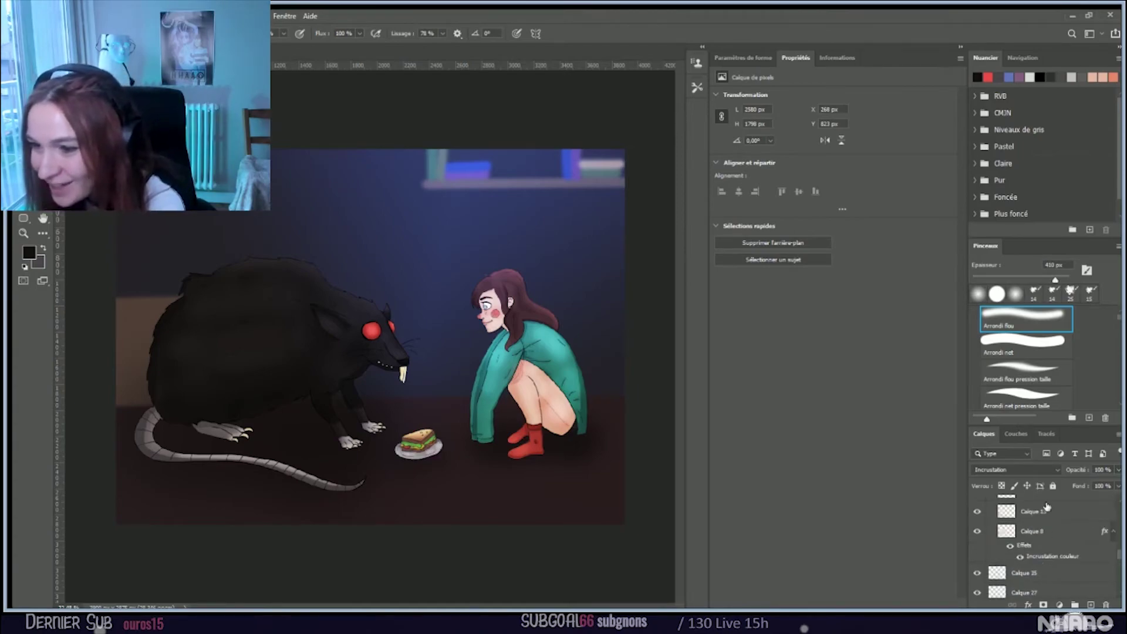
Step: Change the rat's base colour on Calque 8 to a slightly lighter dark grey and return to the Brush tool
click(1007, 530)
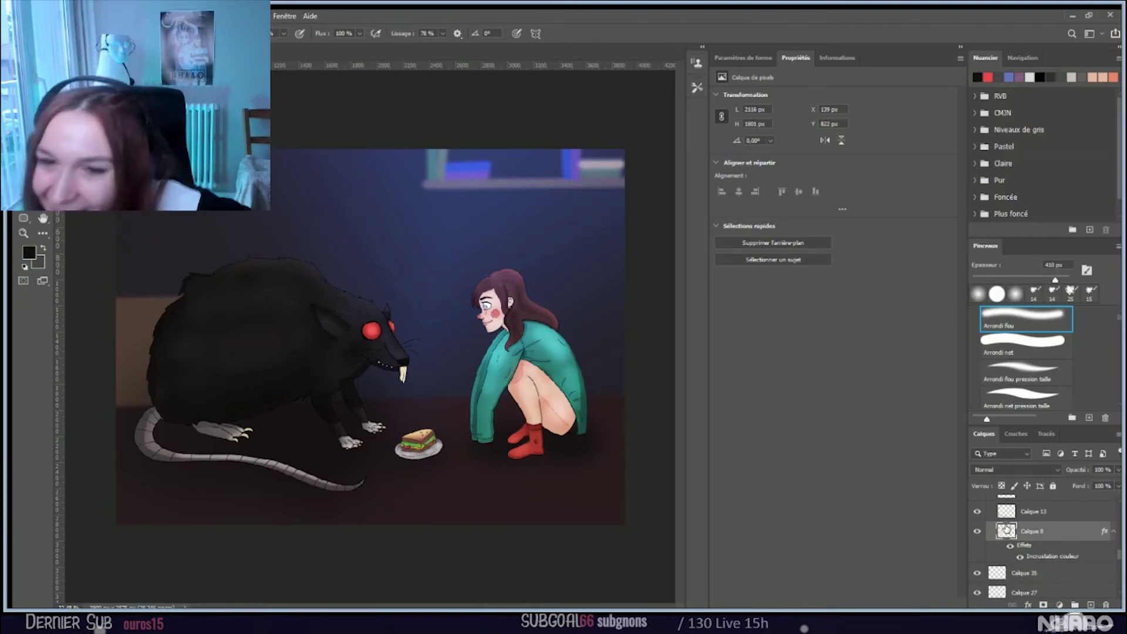
double_click(1006, 528)
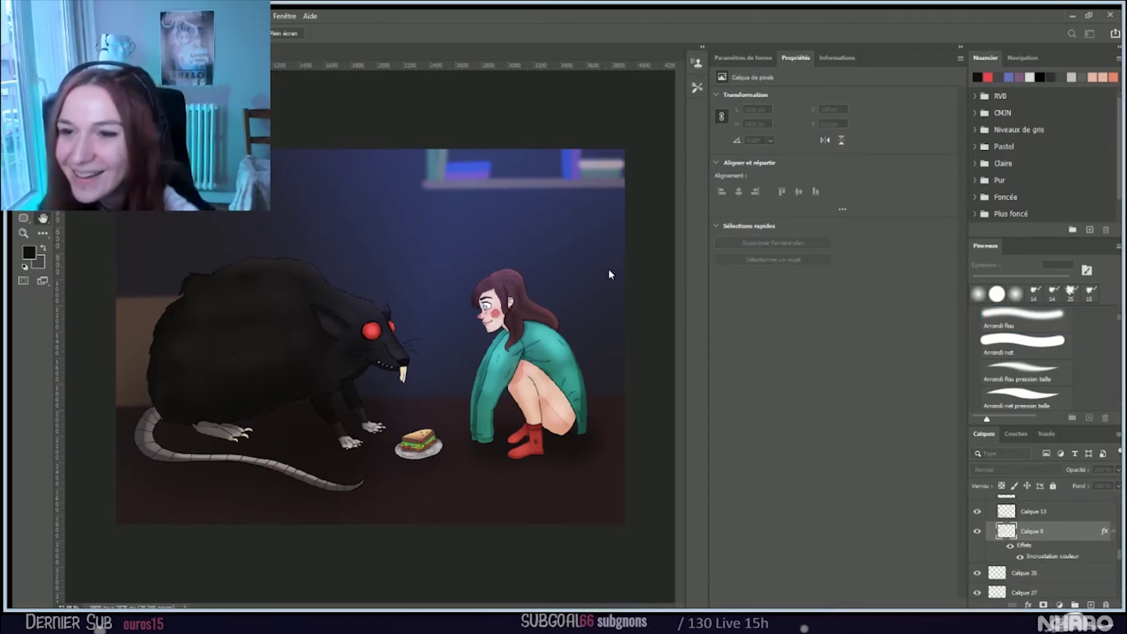
click(894, 130)
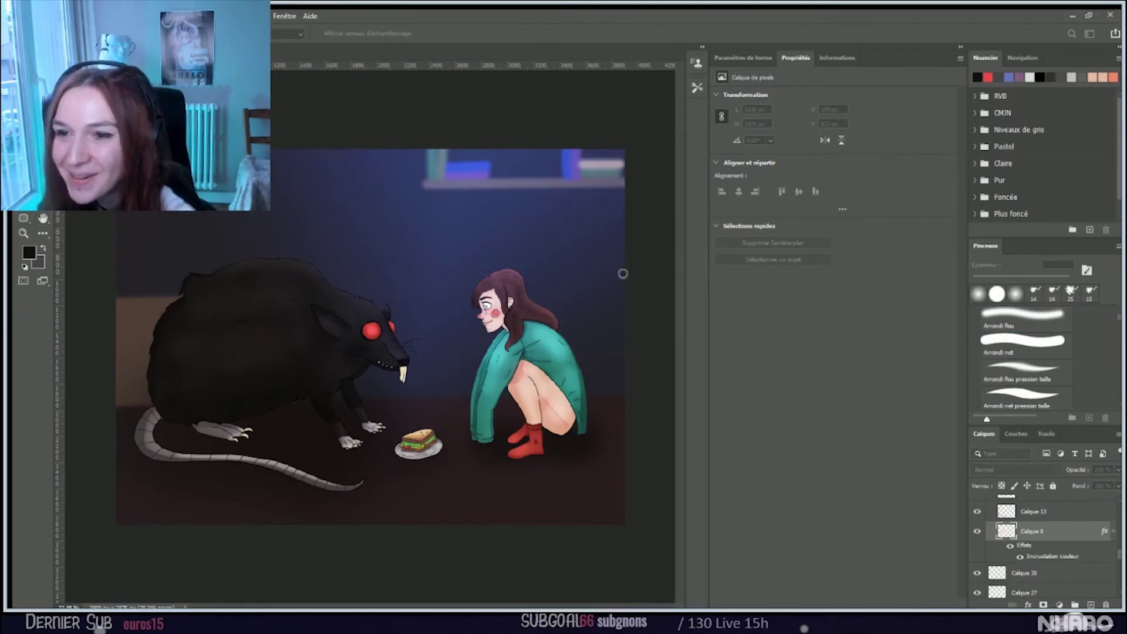
click(627, 283)
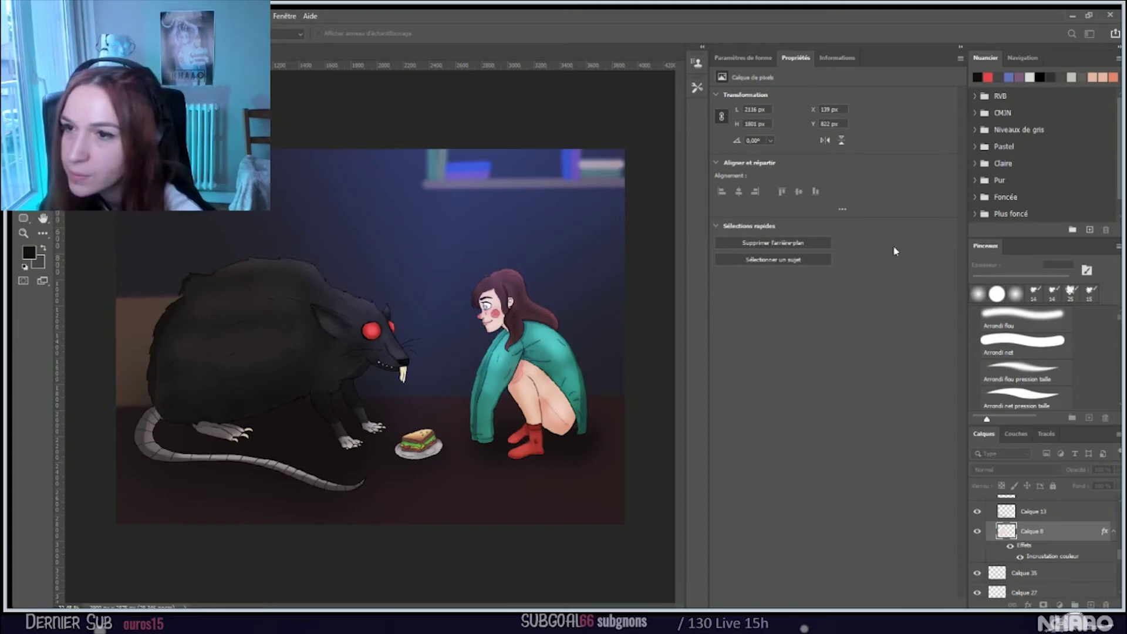
click(917, 169)
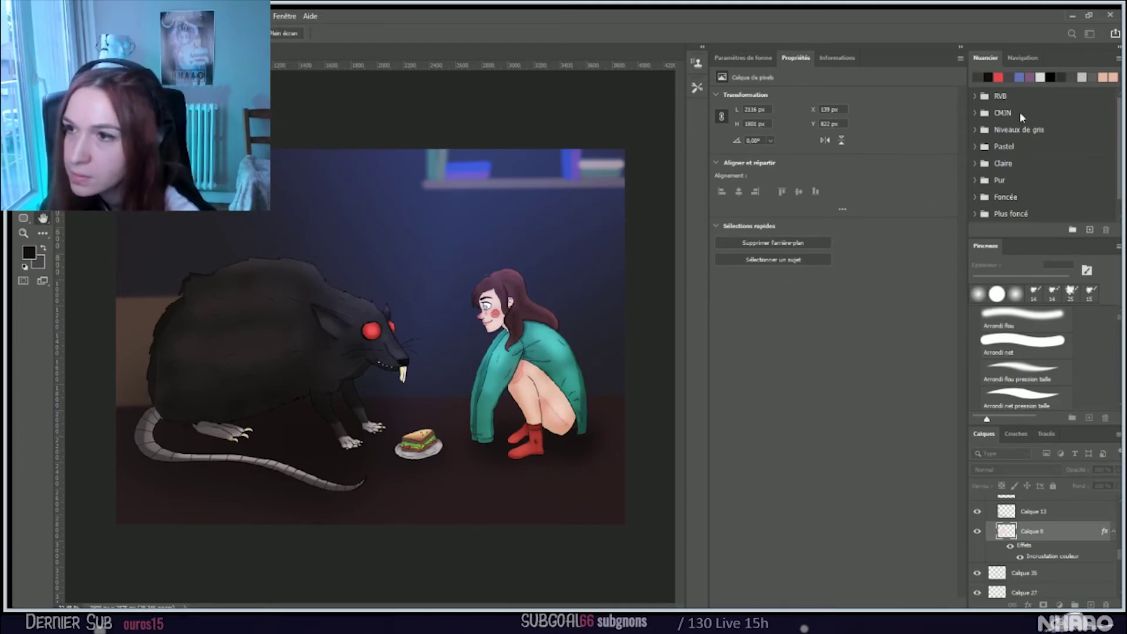
key(b)
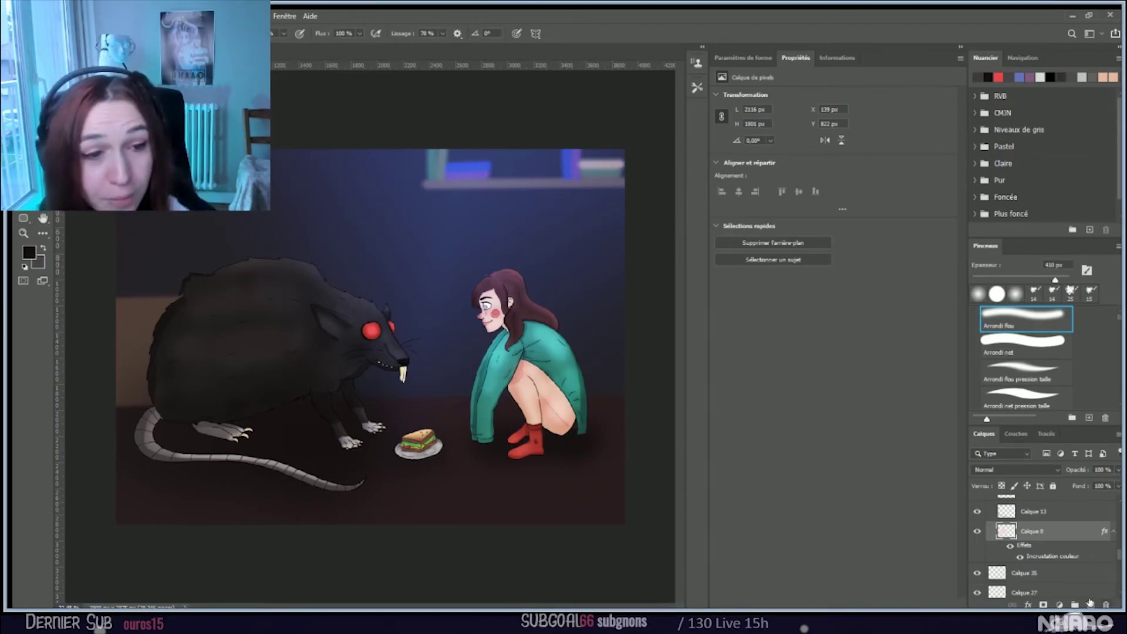
Step: Show the red gradient Calque 37 and set its opacity to 64%
scroll(1035, 536, up, 5)
scroll(1038, 532, up, 1)
click(1057, 503)
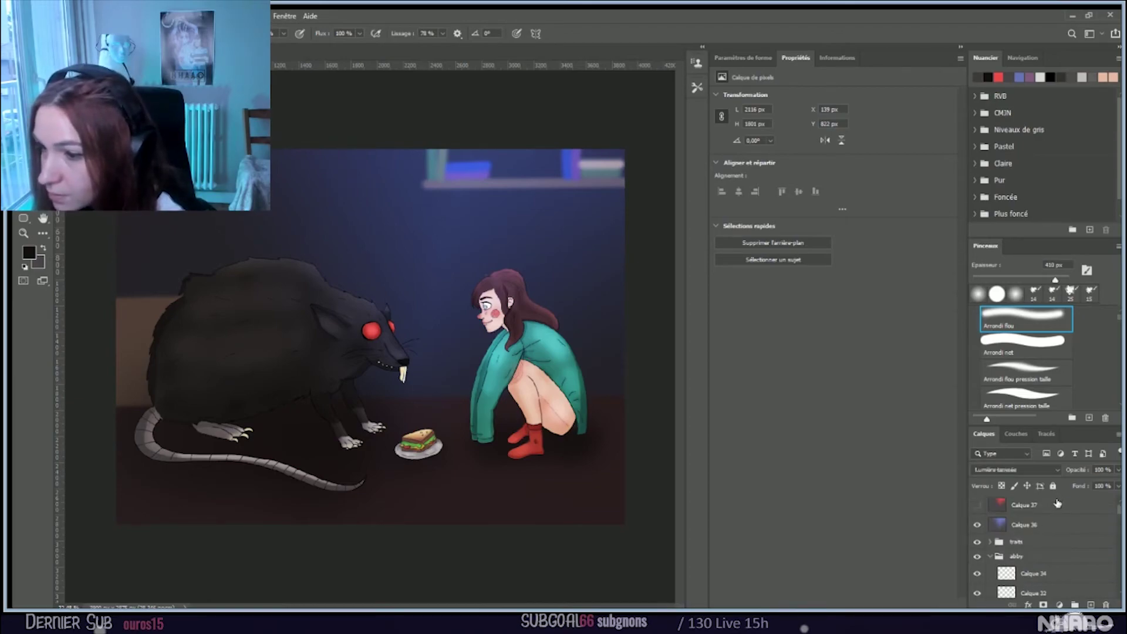
click(976, 504)
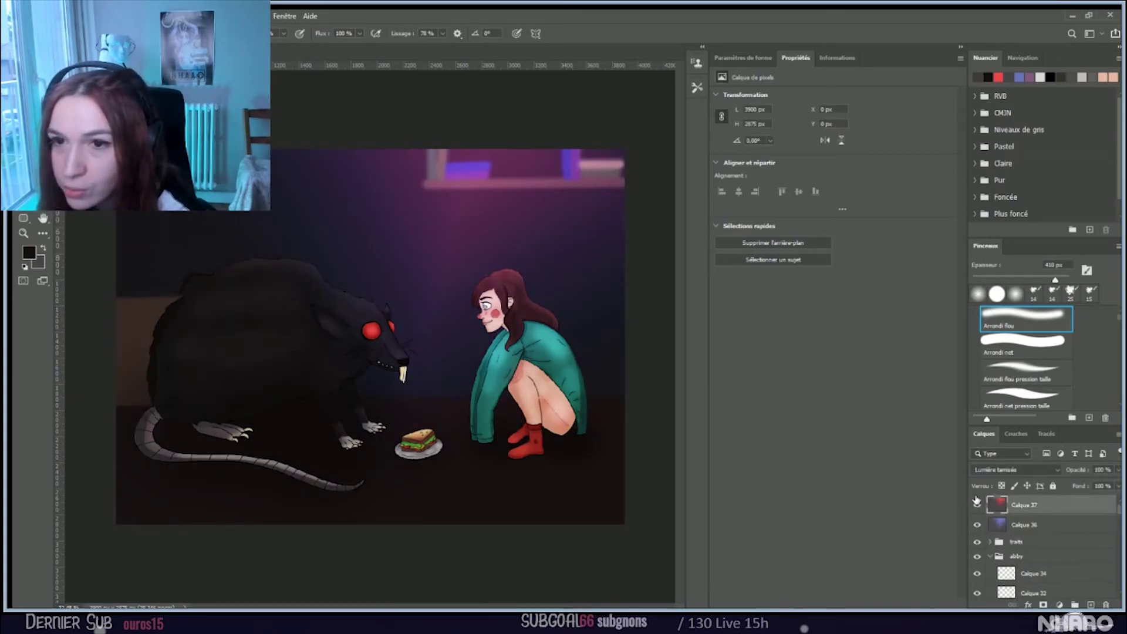
click(1117, 470)
drag(1113, 478, 1095, 483)
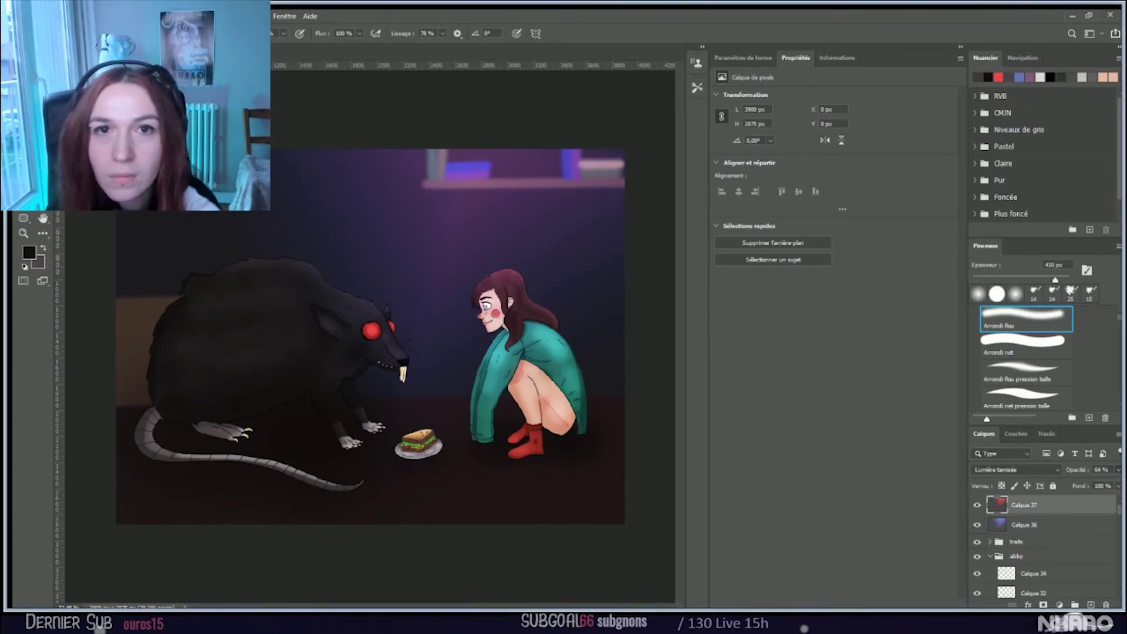
Step: Lighten the red gradient of Calque 37, compare the picture with and without it, and leave the layer hidden
click(271, 48)
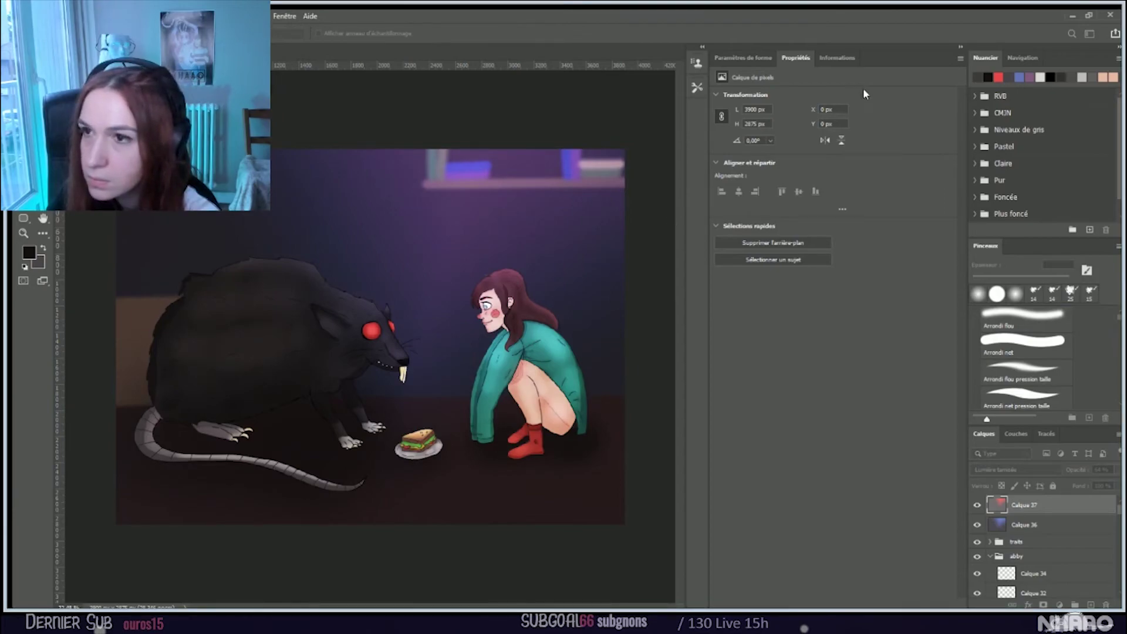
key(b)
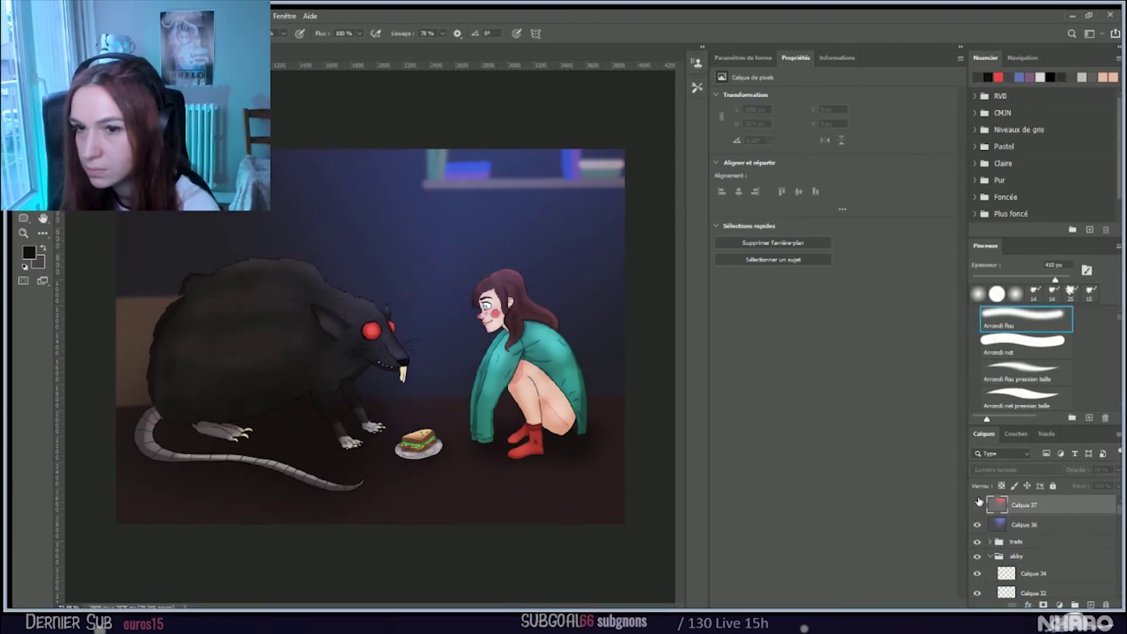
click(977, 504)
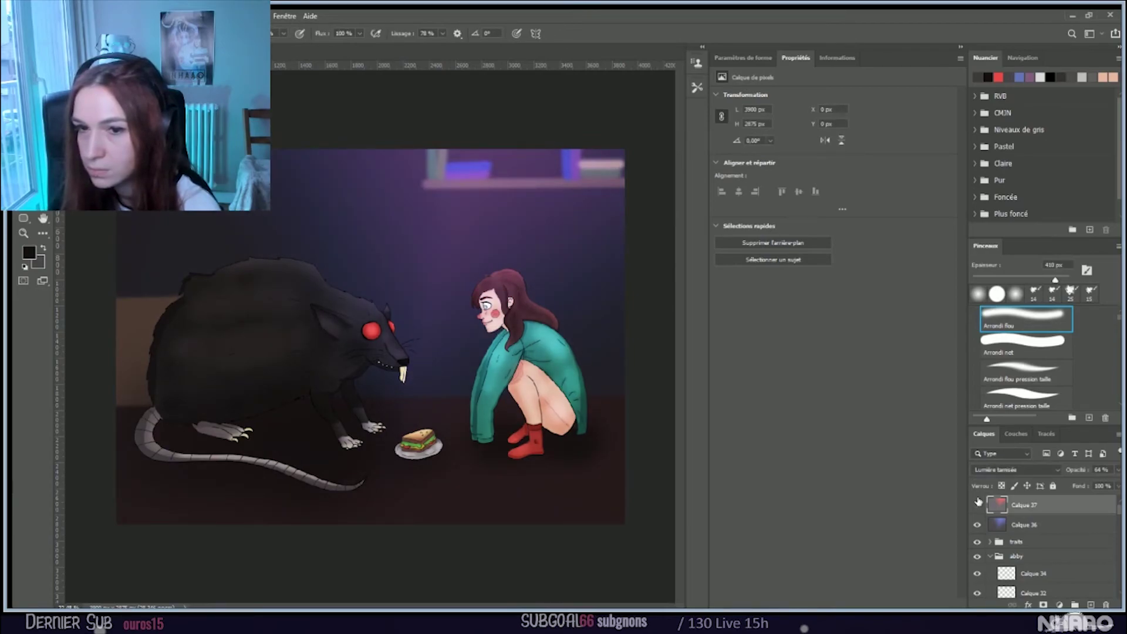
click(977, 503)
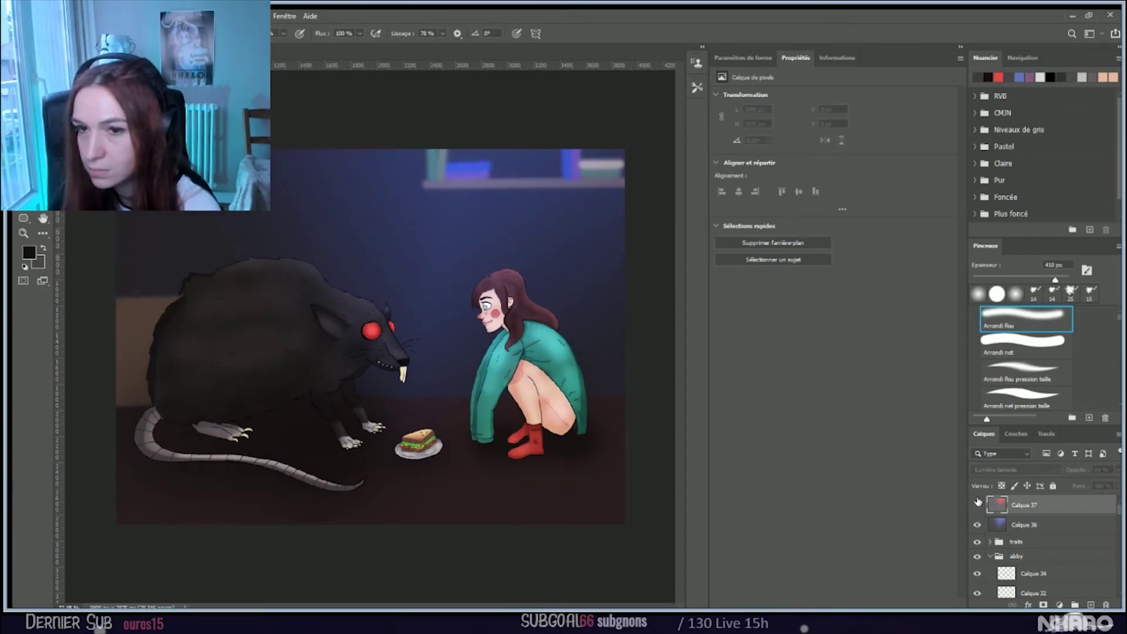
click(1059, 524)
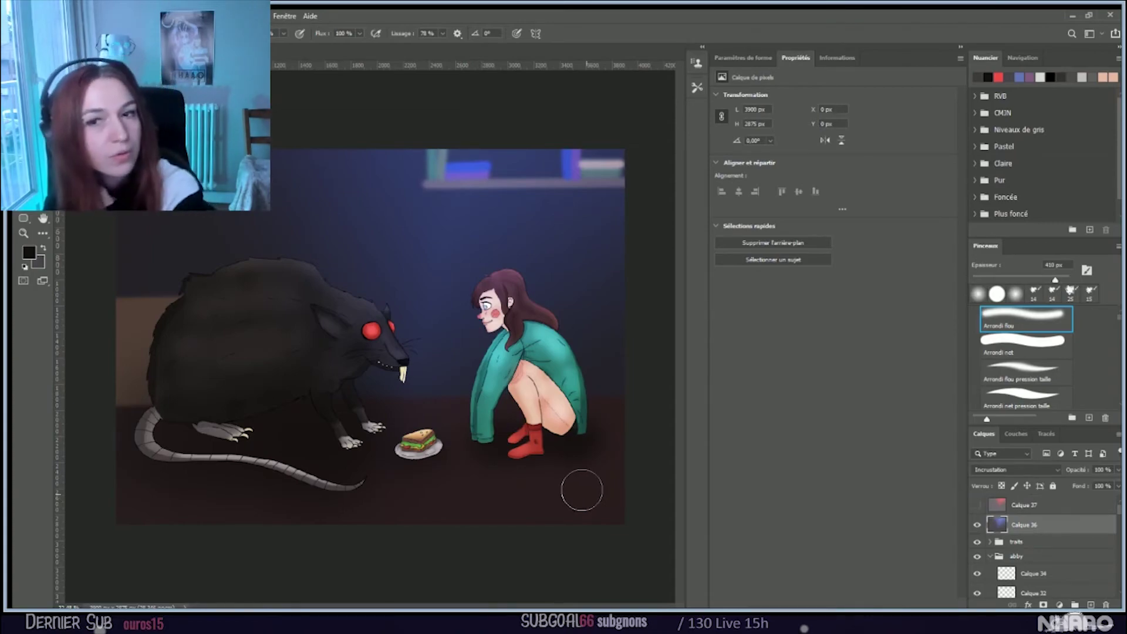
Step: Select Calque 33 in the rat group and load the rat's silhouette from its base layer Calque 8 as a selection
scroll(1024, 566, down, 5)
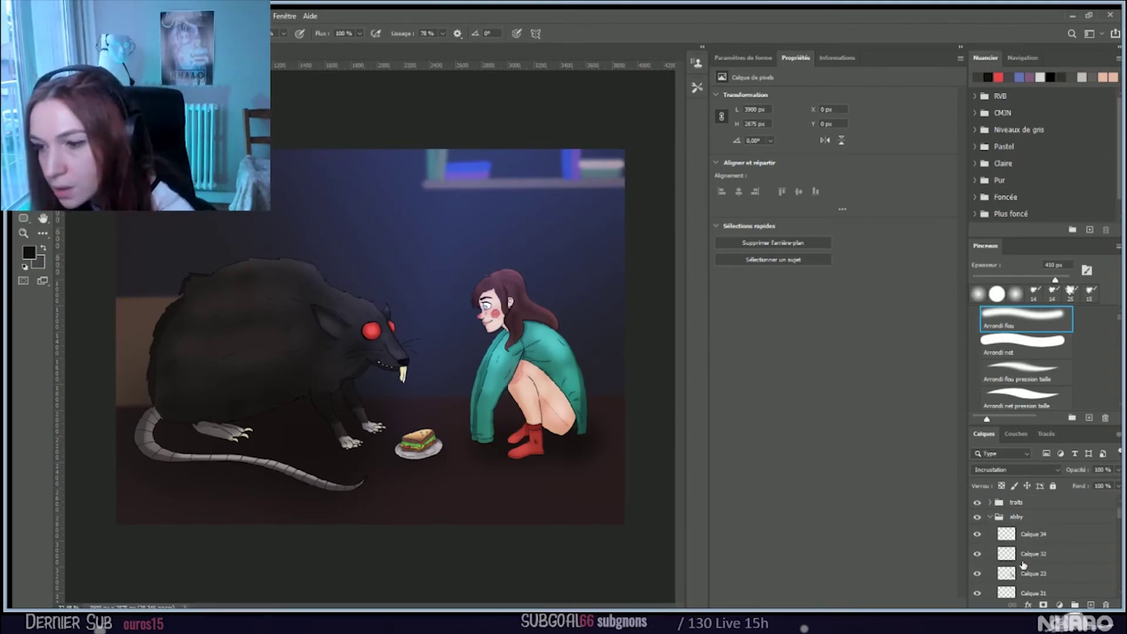
scroll(1023, 564, down, 3)
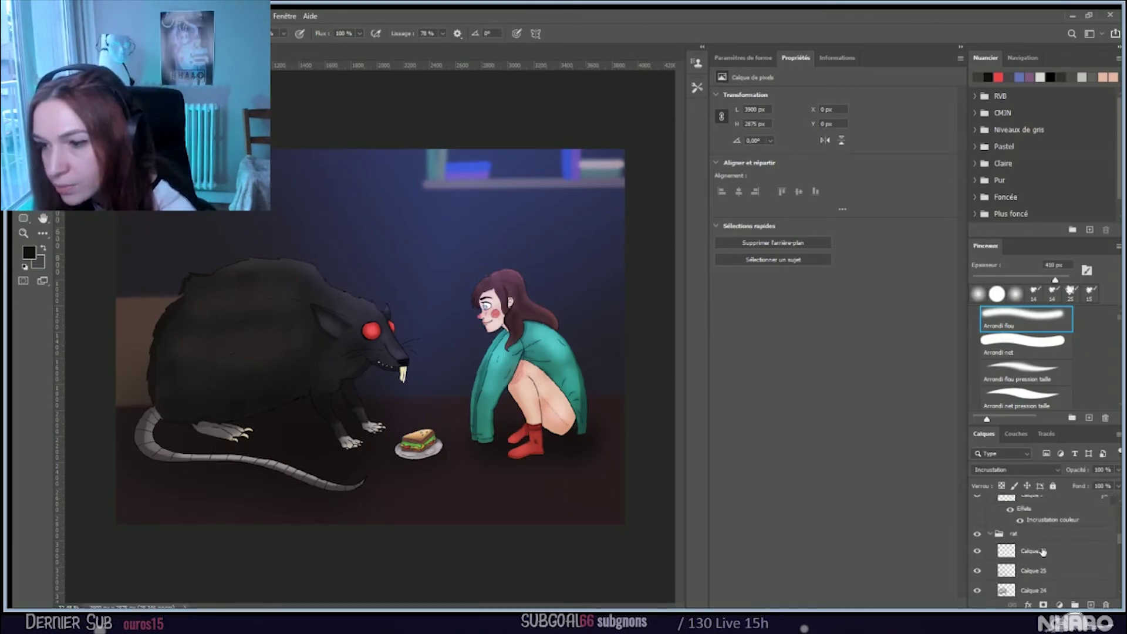
click(1035, 551)
click(974, 547)
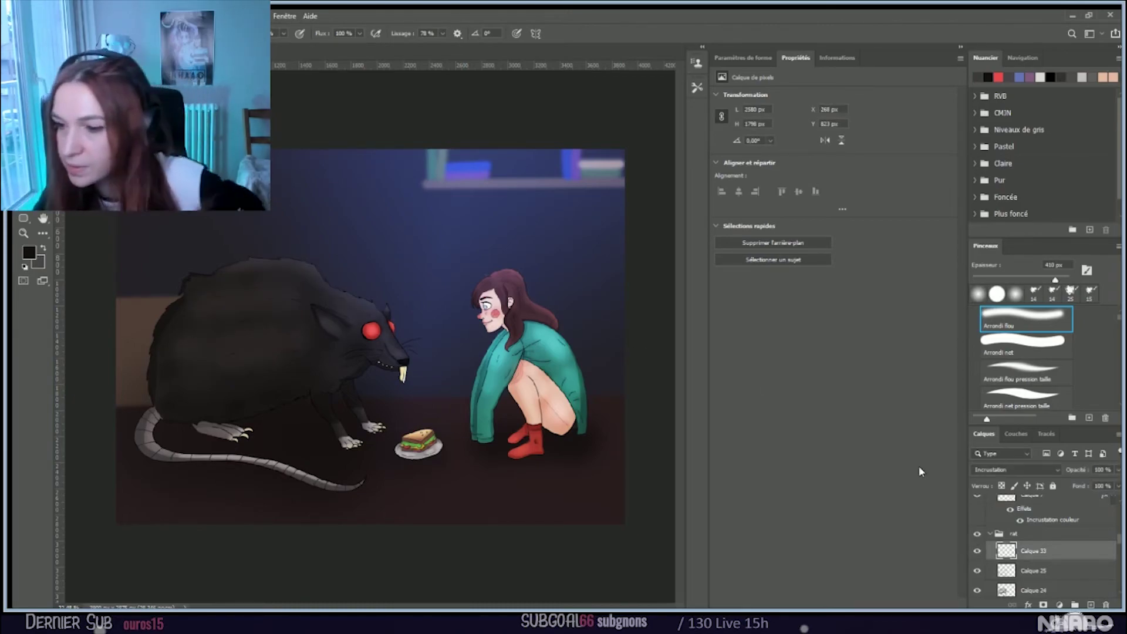
scroll(1010, 552, down, 2)
scroll(1010, 552, down, 3)
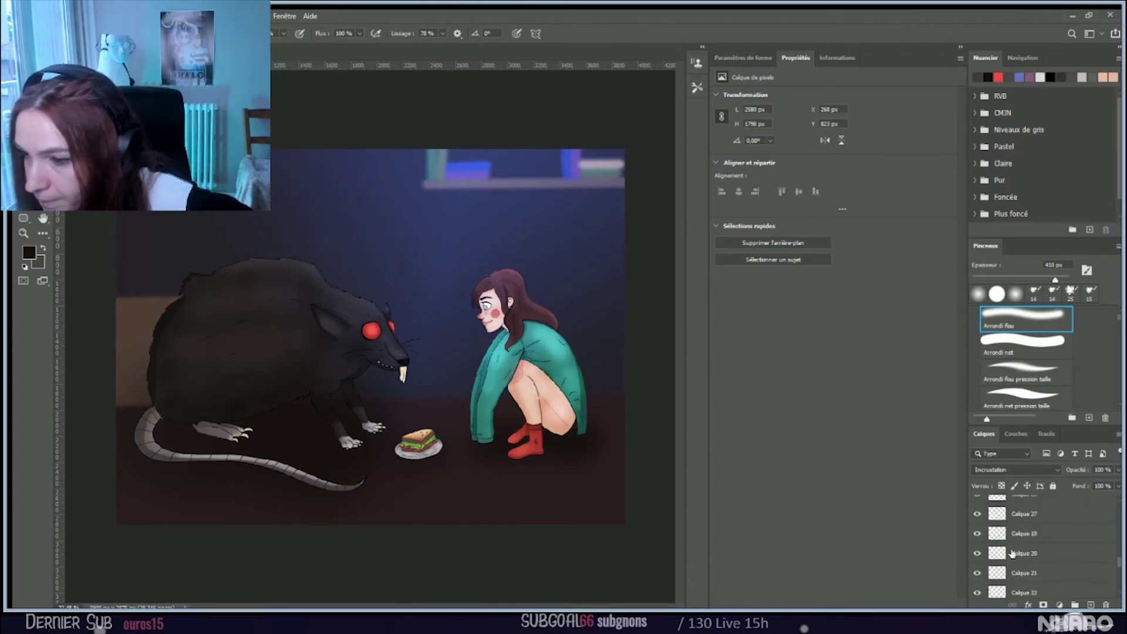
ctrl+click(1006, 509)
scroll(1008, 522, up, 3)
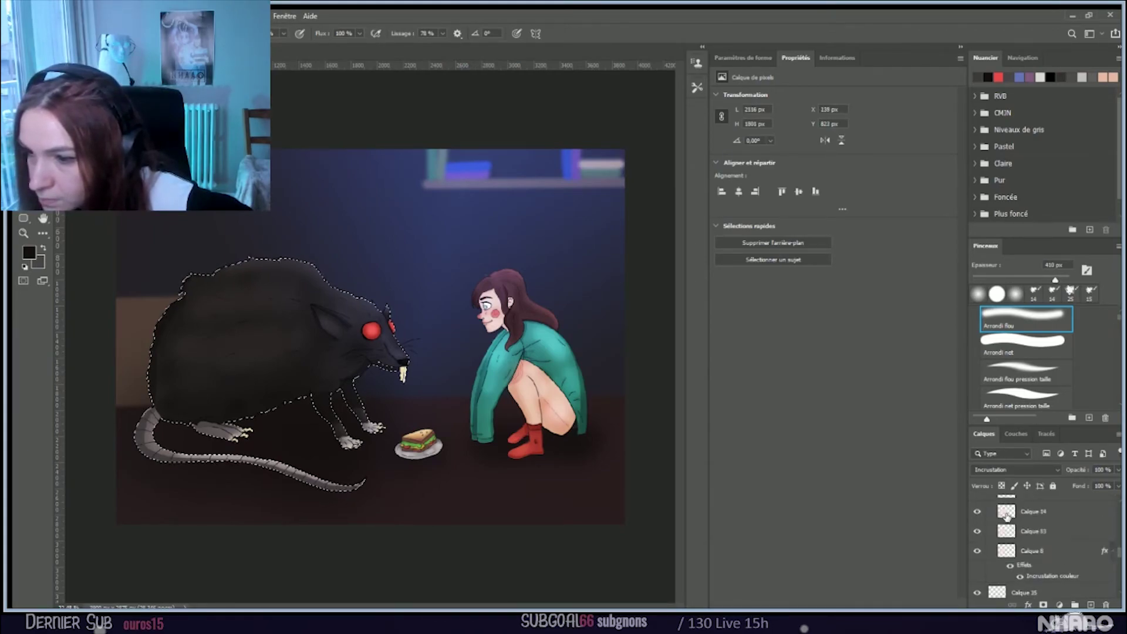
scroll(1010, 531, down, 1)
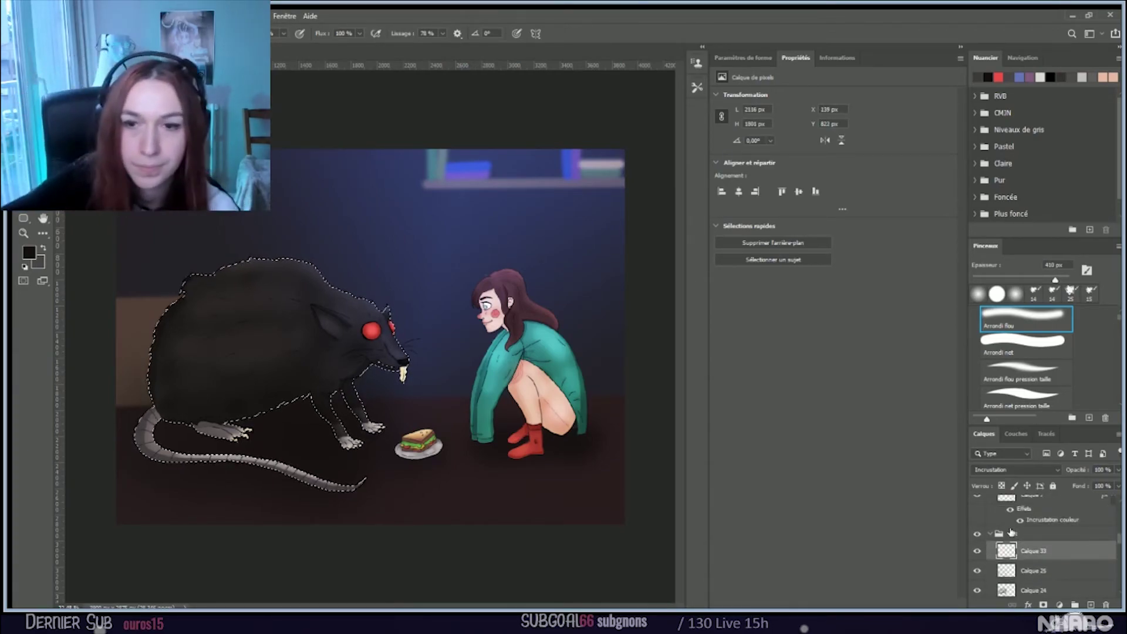
Step: Paint soft near-white light over the rat on Calque 33 with the Arrondi flou brush at about 3040 px and set the layer's opacity to 82%
click(27, 252)
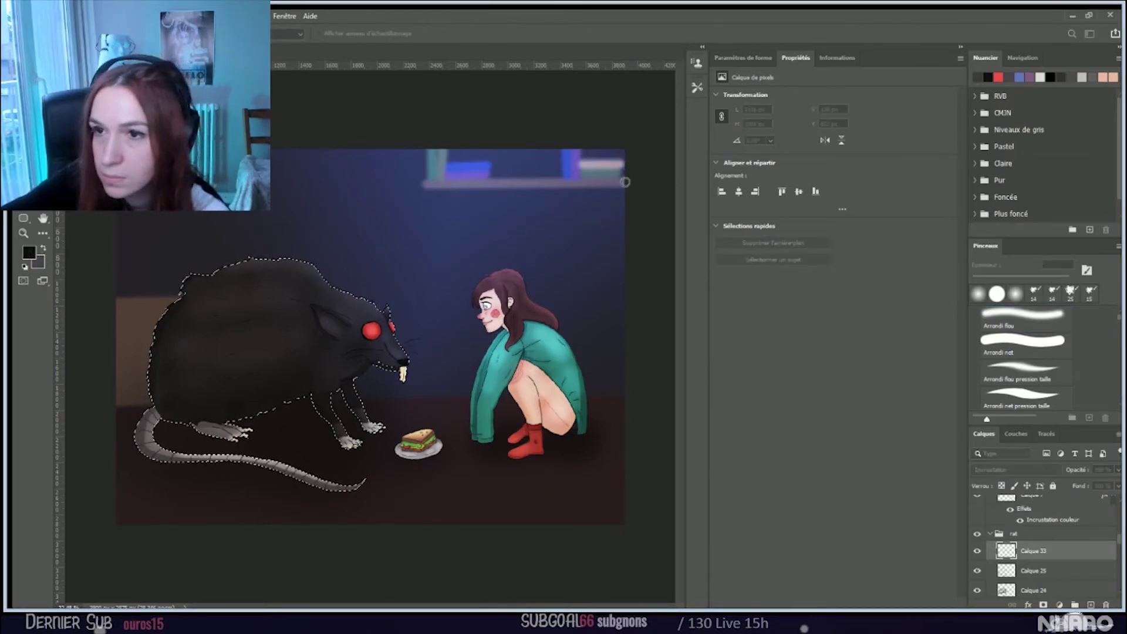
click(896, 162)
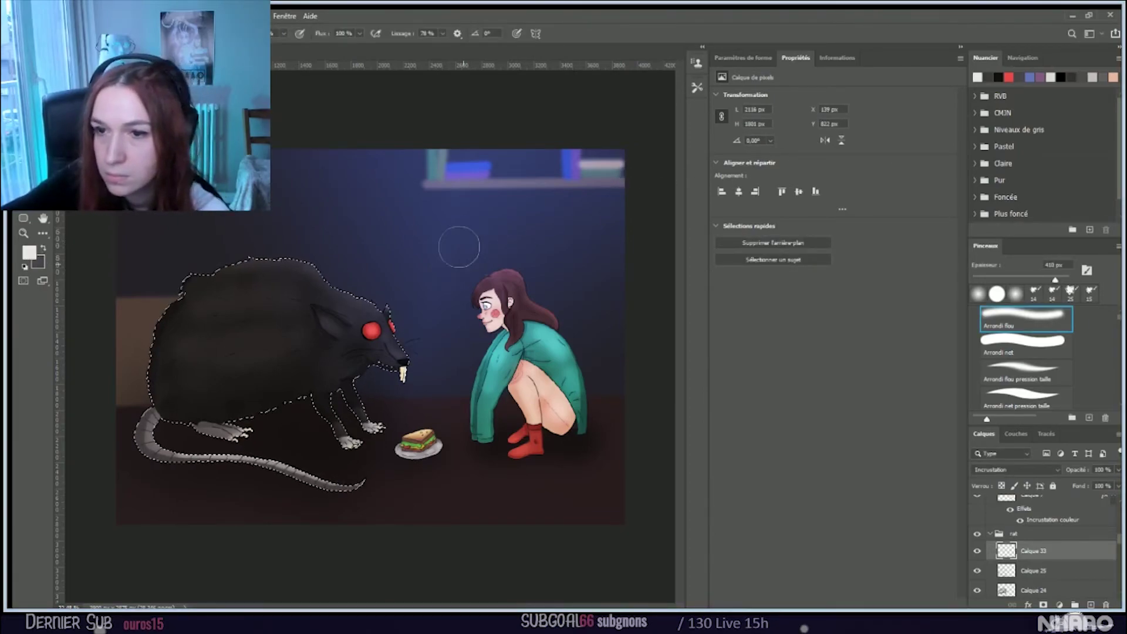
key(bracketright)
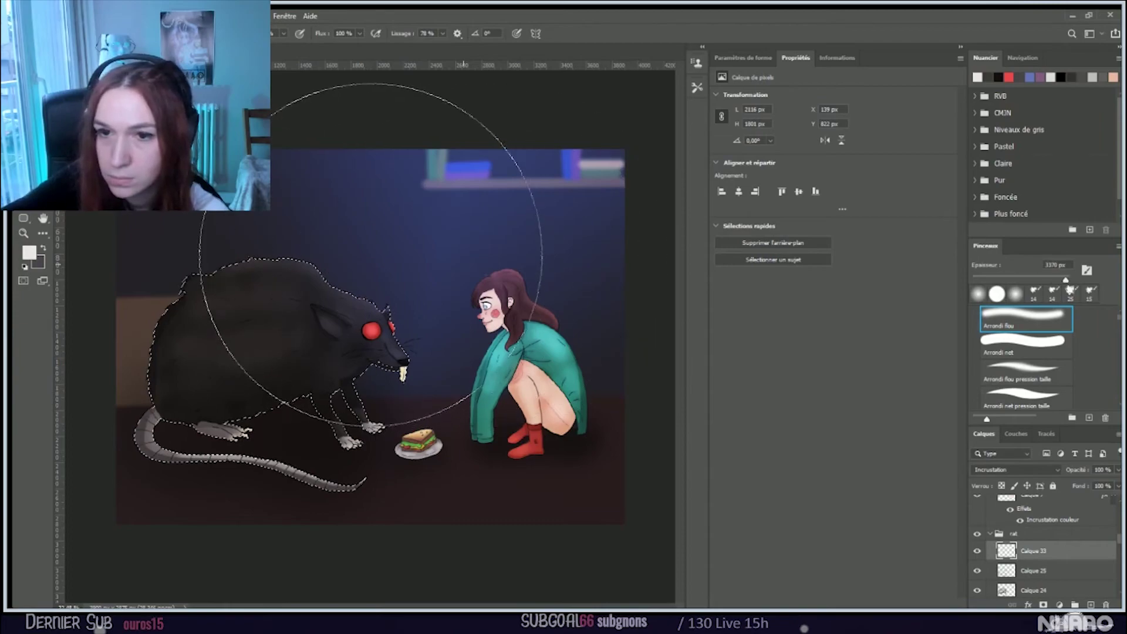
key(bracketleft)
key(bracketleft)
key(bracketleft)
key(bracketleft)
key(bracketleft)
key(bracketleft)
key(bracketleft)
key(bracketleft)
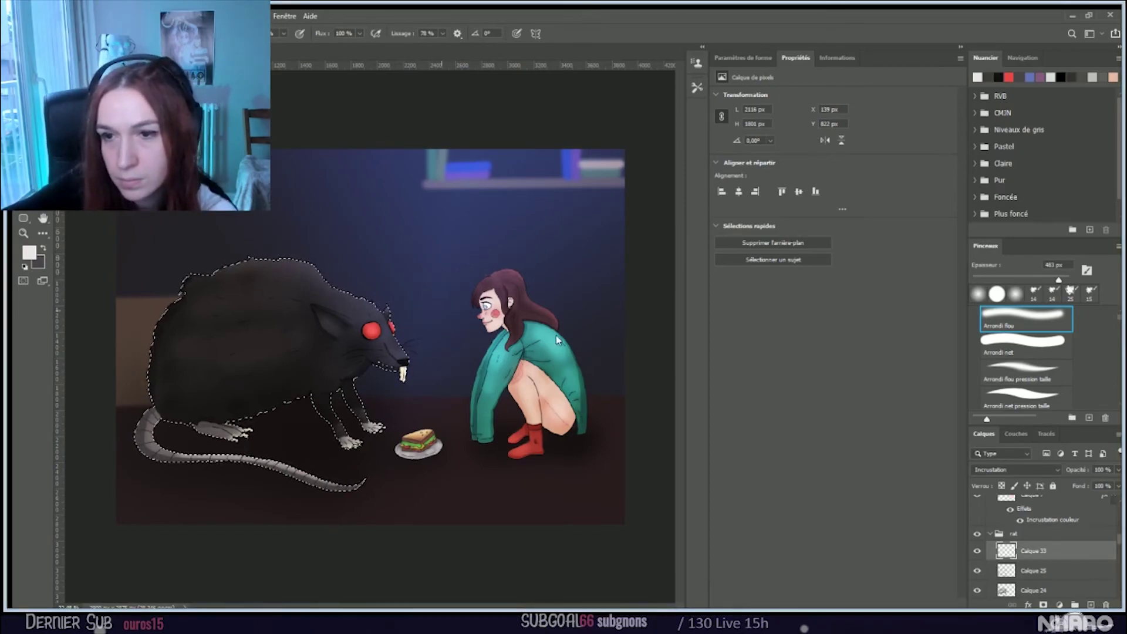
click(1065, 280)
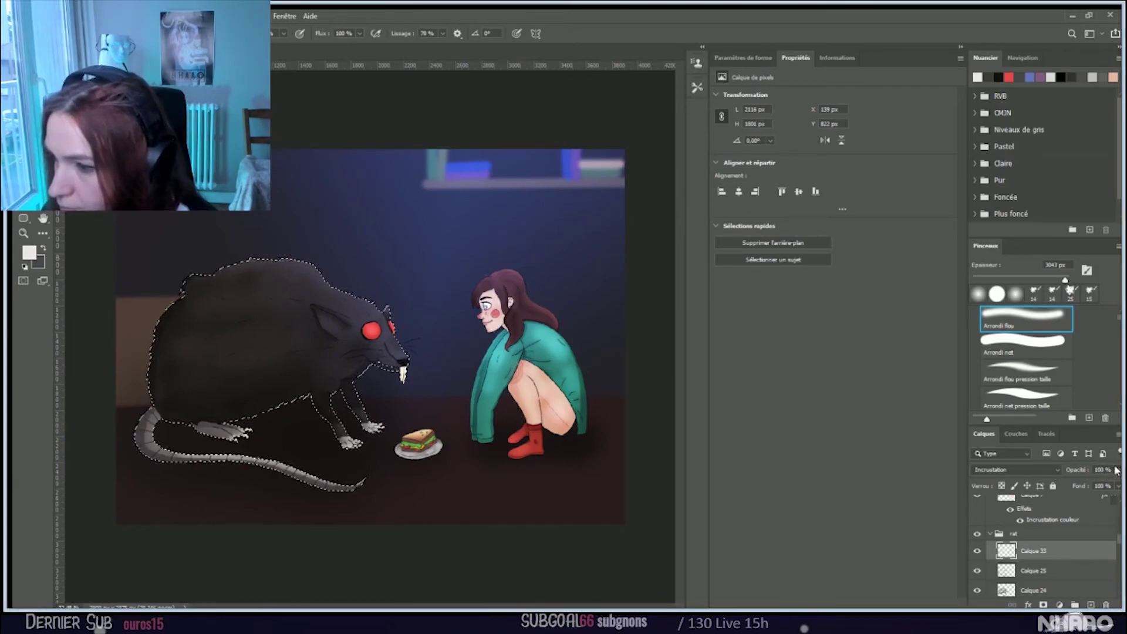
drag(1105, 477, 1101, 479)
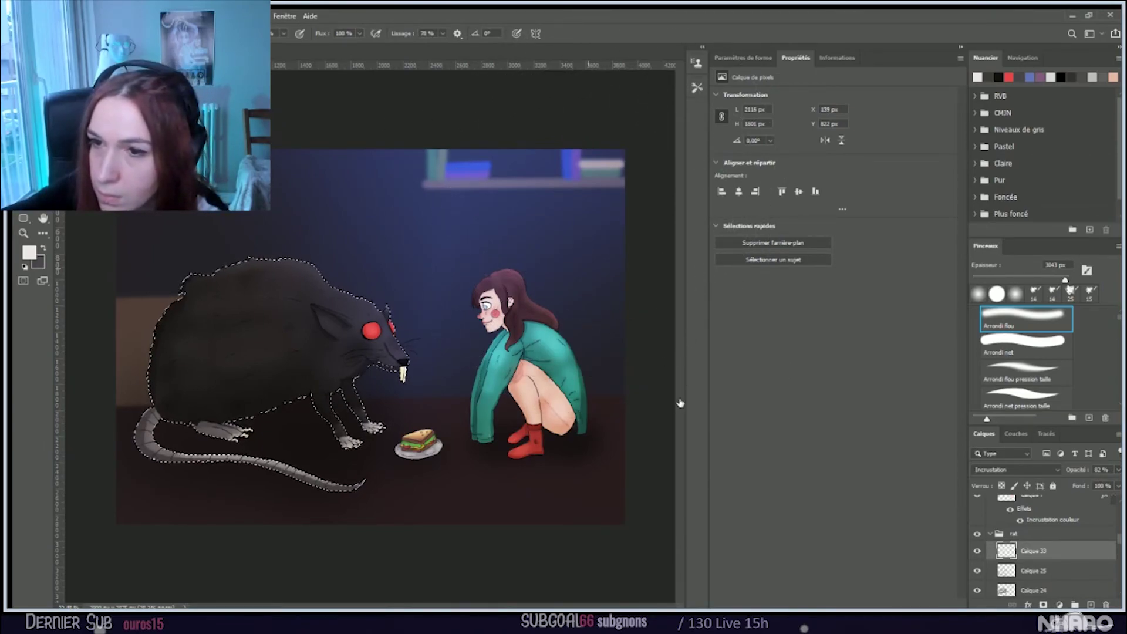
Step: Try a stroke along the rat's back with the Arrondi net brush at 152 px and save the document
key(.)
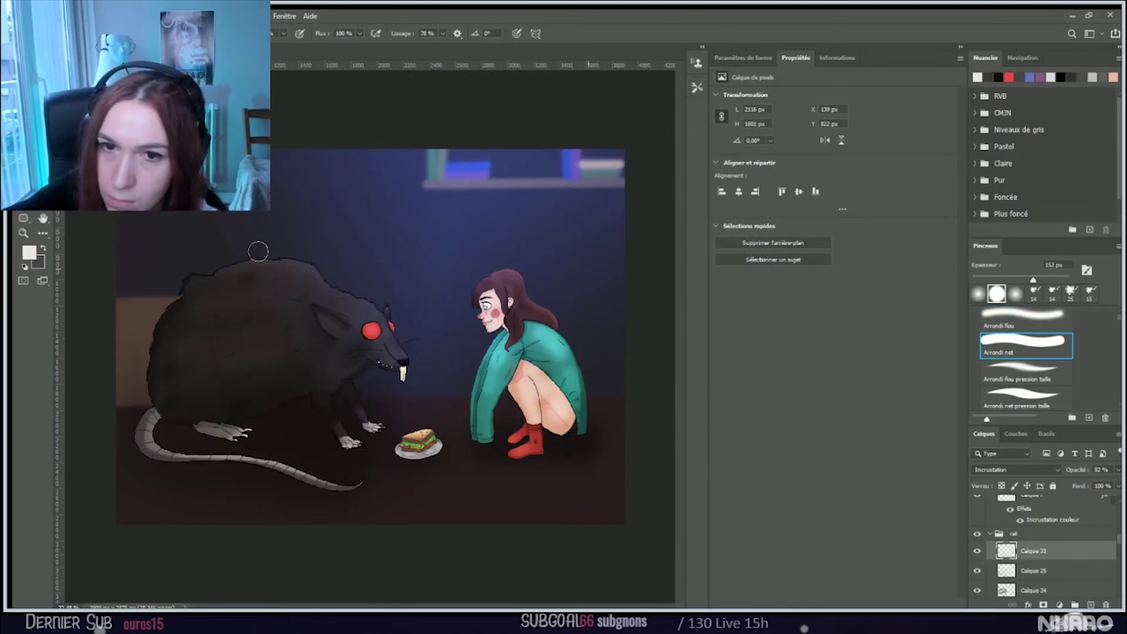
drag(332, 281, 311, 260)
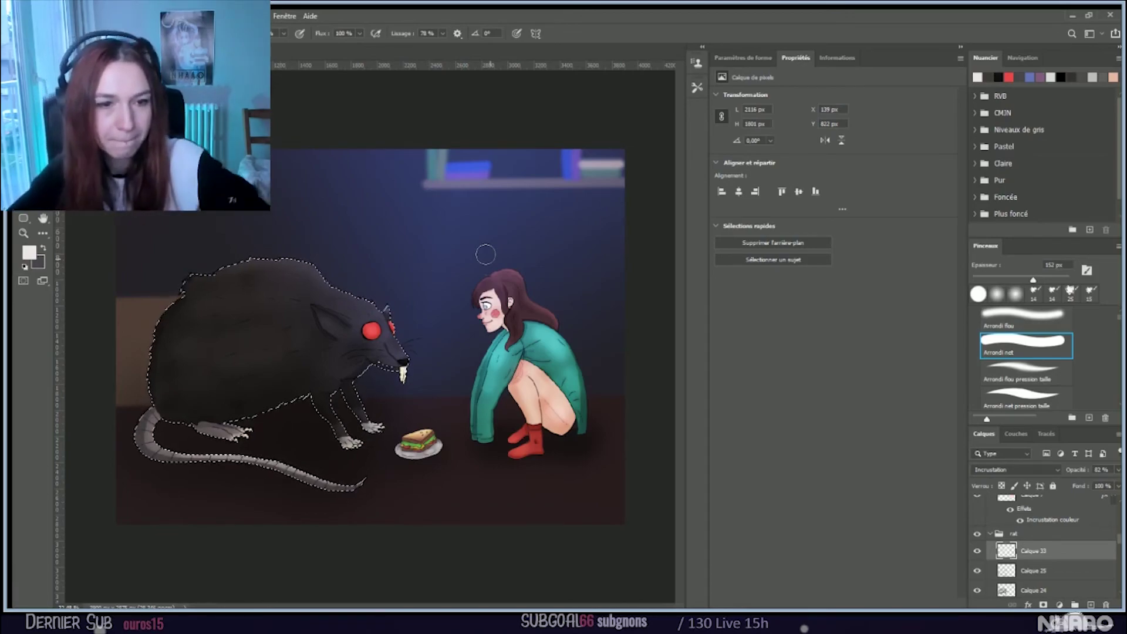
key(ctrl+s)
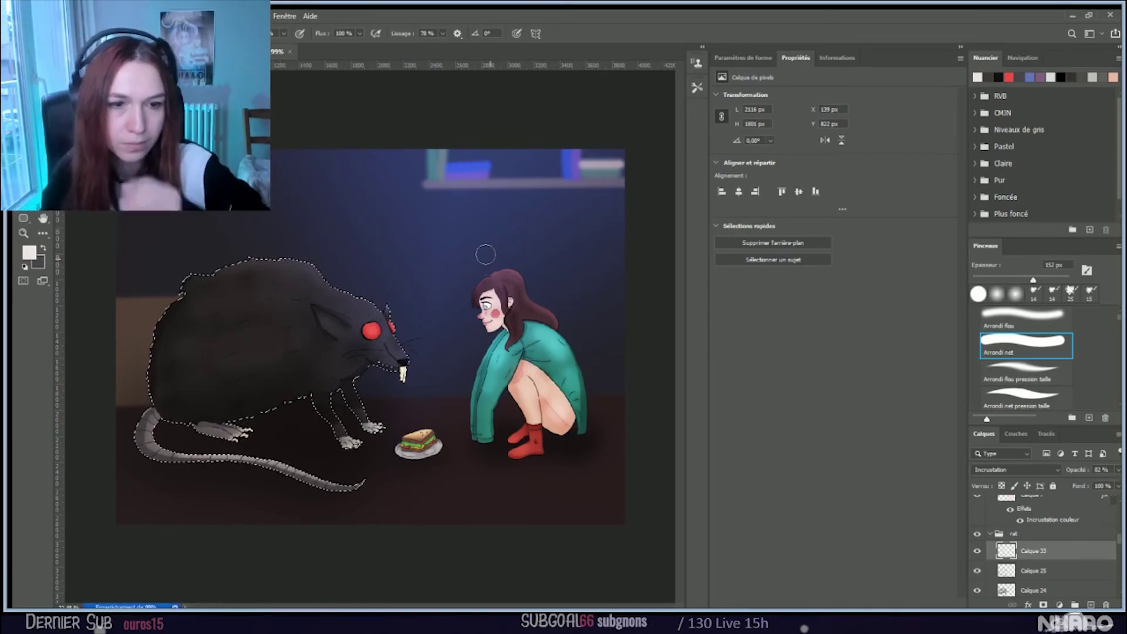
Step: Clear the selection around the rat's silhouette and look over the whole picture without it
key(ctrl+minus)
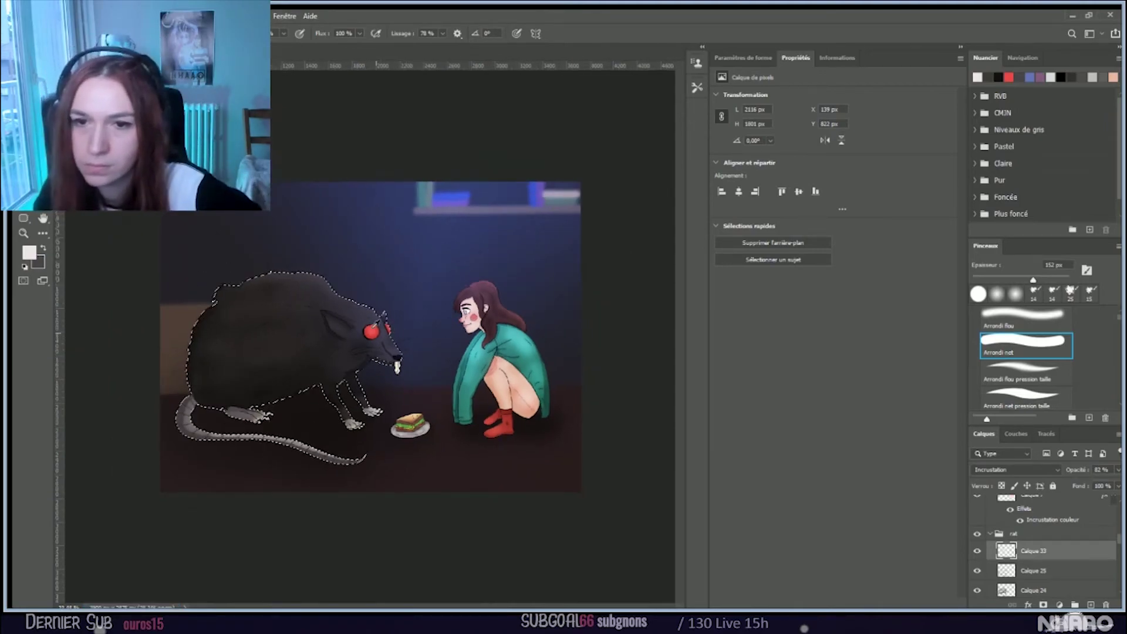
key(ctrl+plus)
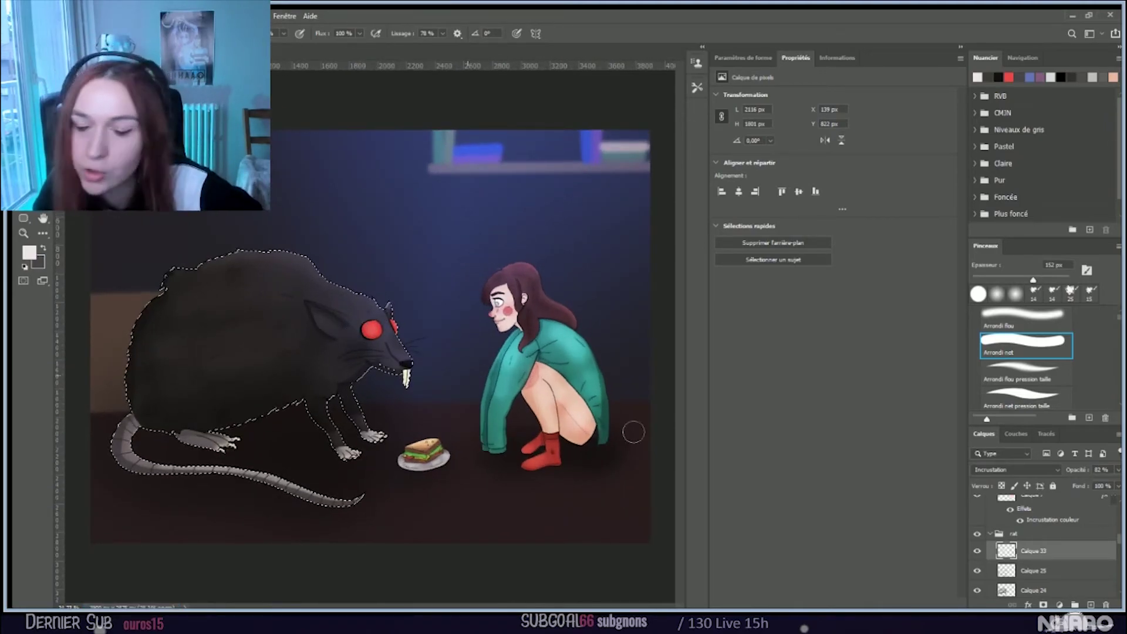
scroll(1008, 546, down, 3)
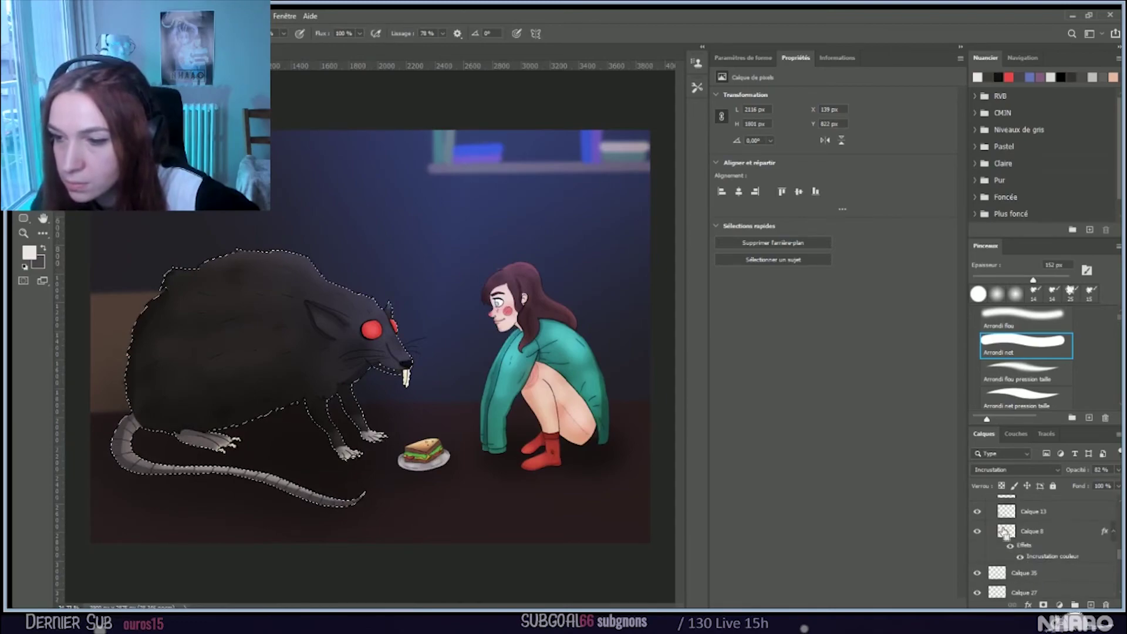
key(ctrl+d)
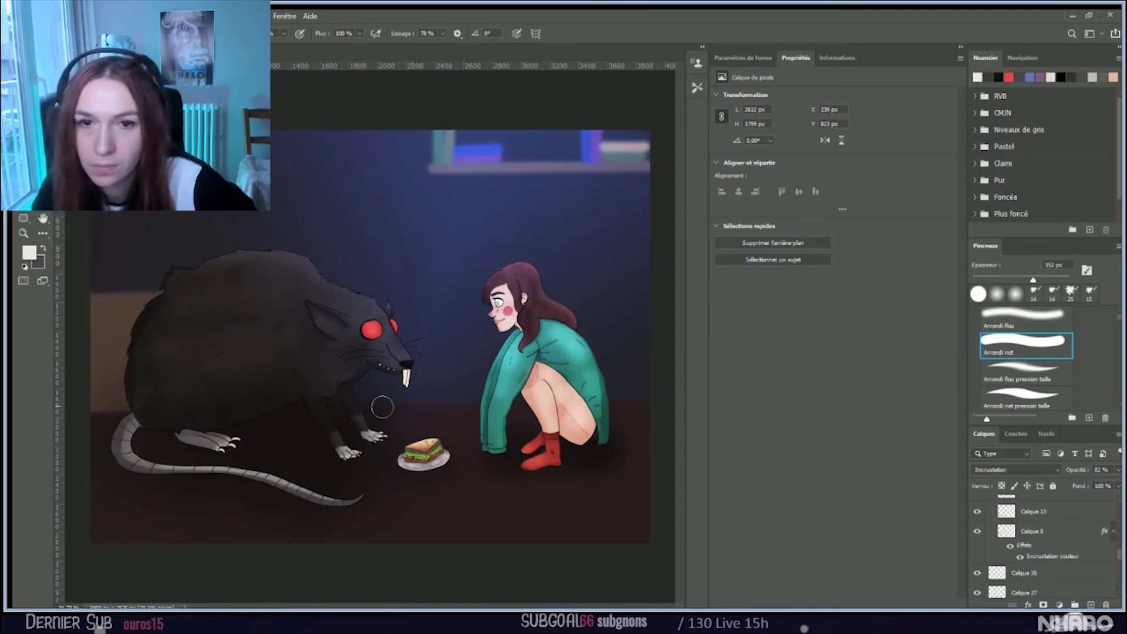
scroll(379, 405, down, 1)
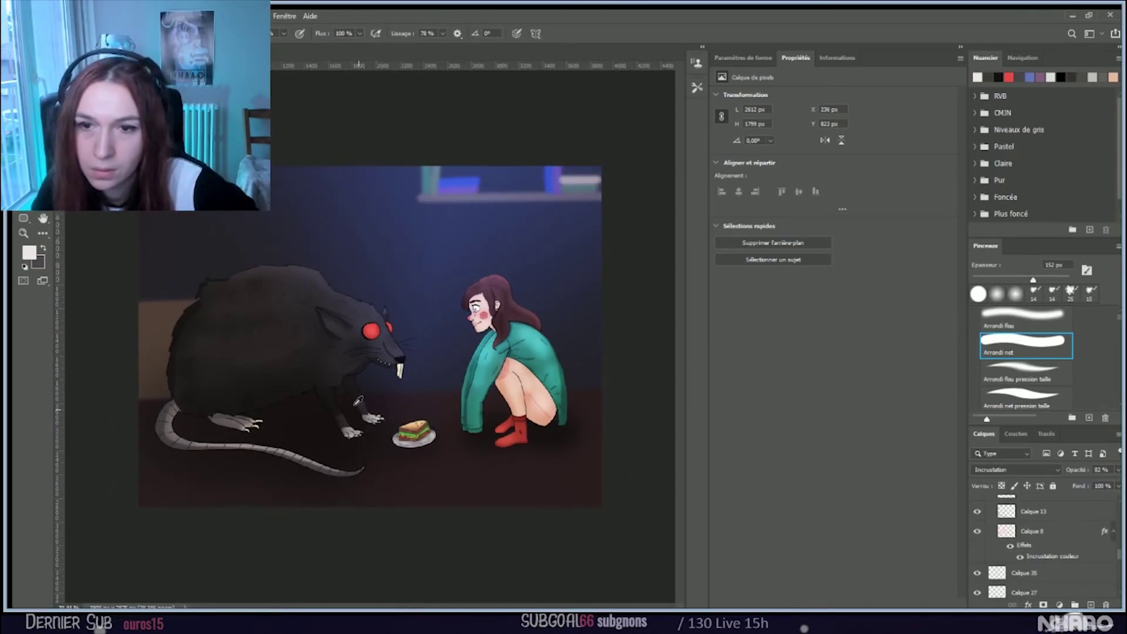
scroll(366, 405, up, 1)
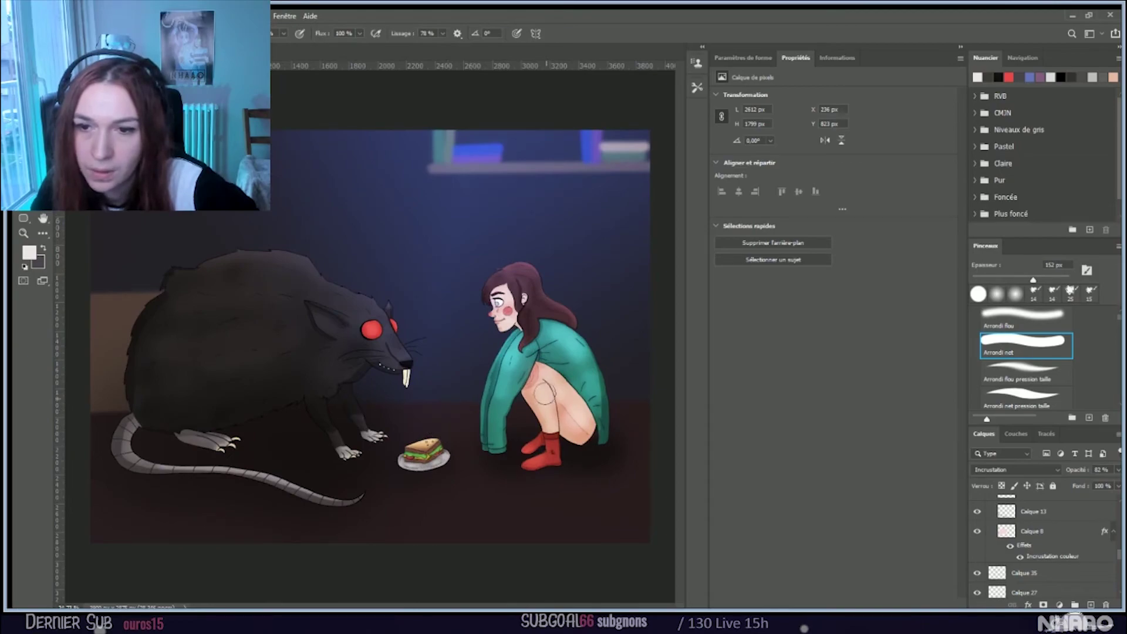
Step: Place the grey grain texture image just above Calque 36 and scale it to cover the whole canvas
scroll(1047, 525, down, 3)
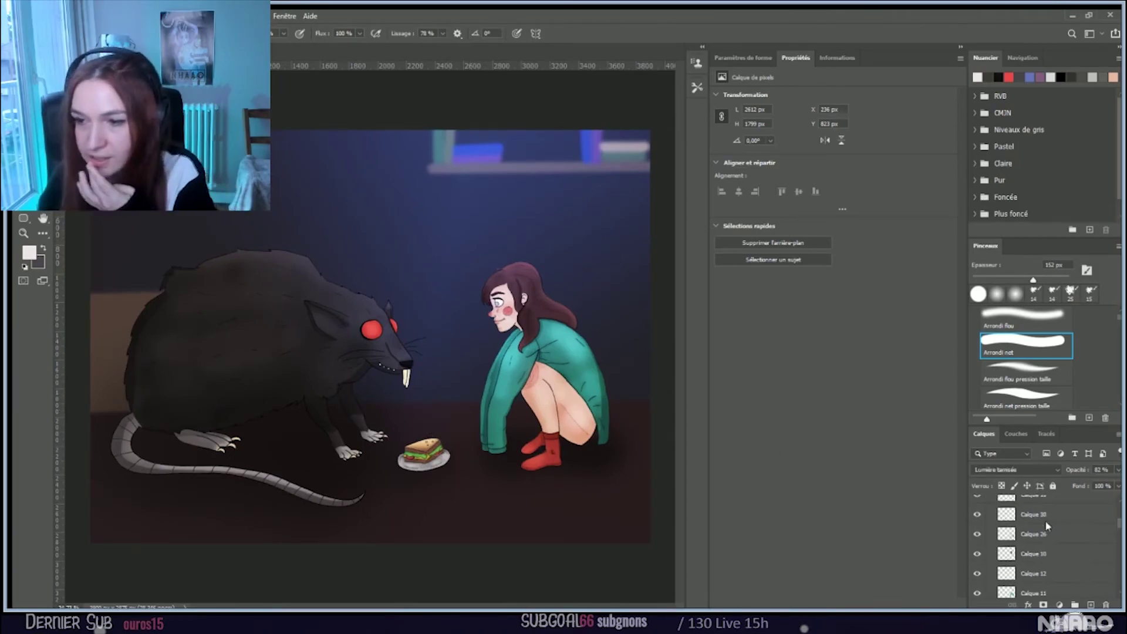
click(1045, 531)
scroll(1044, 528, up, 5)
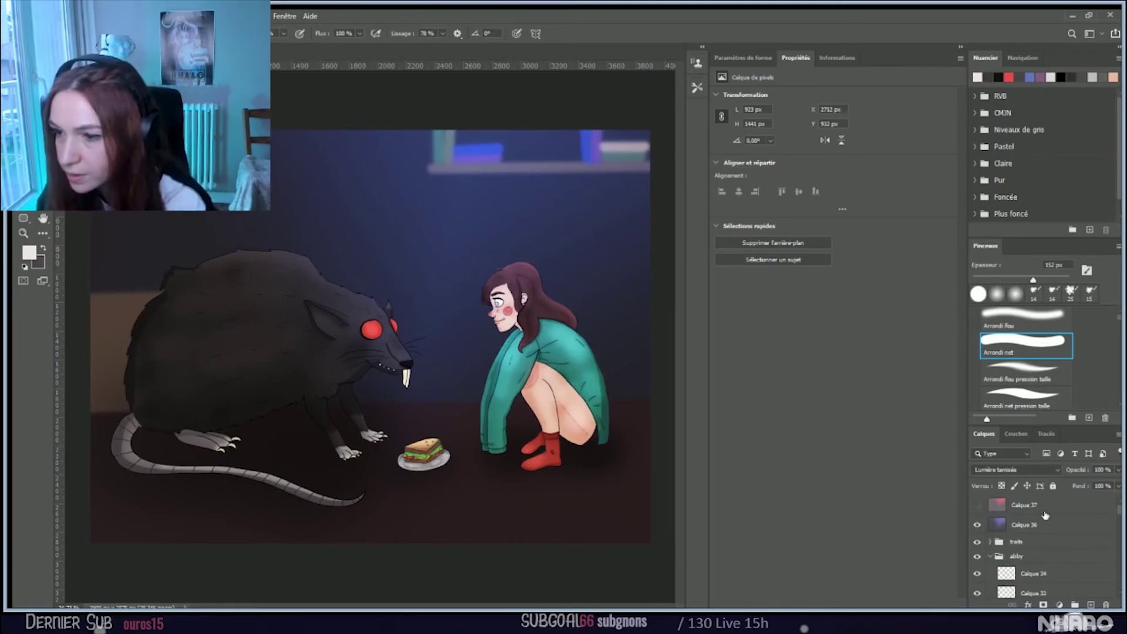
click(1055, 524)
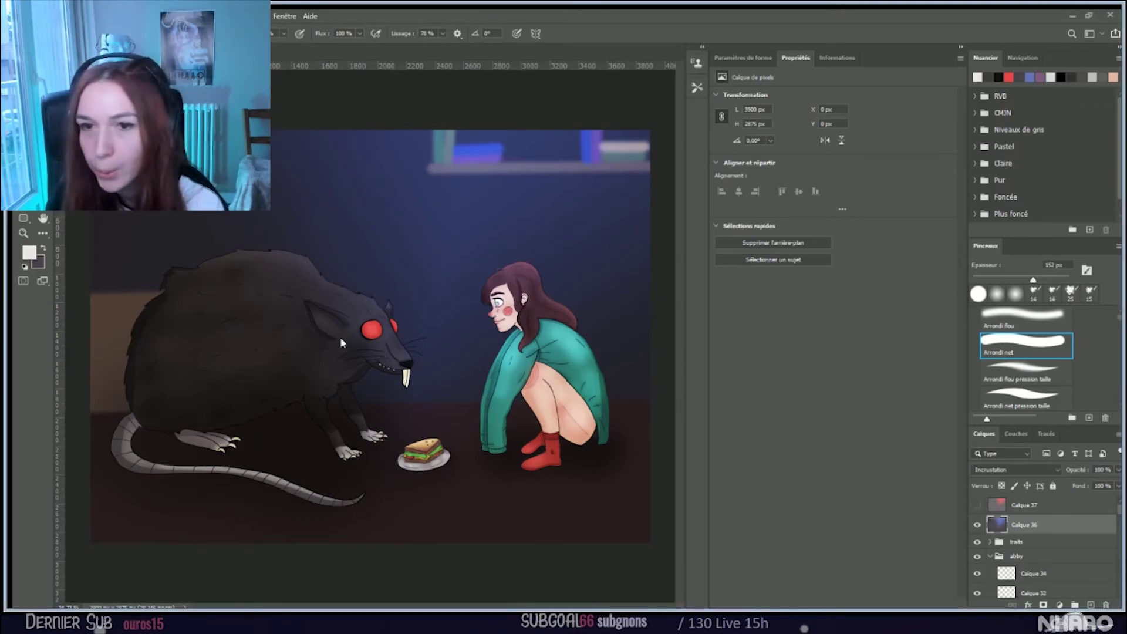
drag(404, 340, 412, 342)
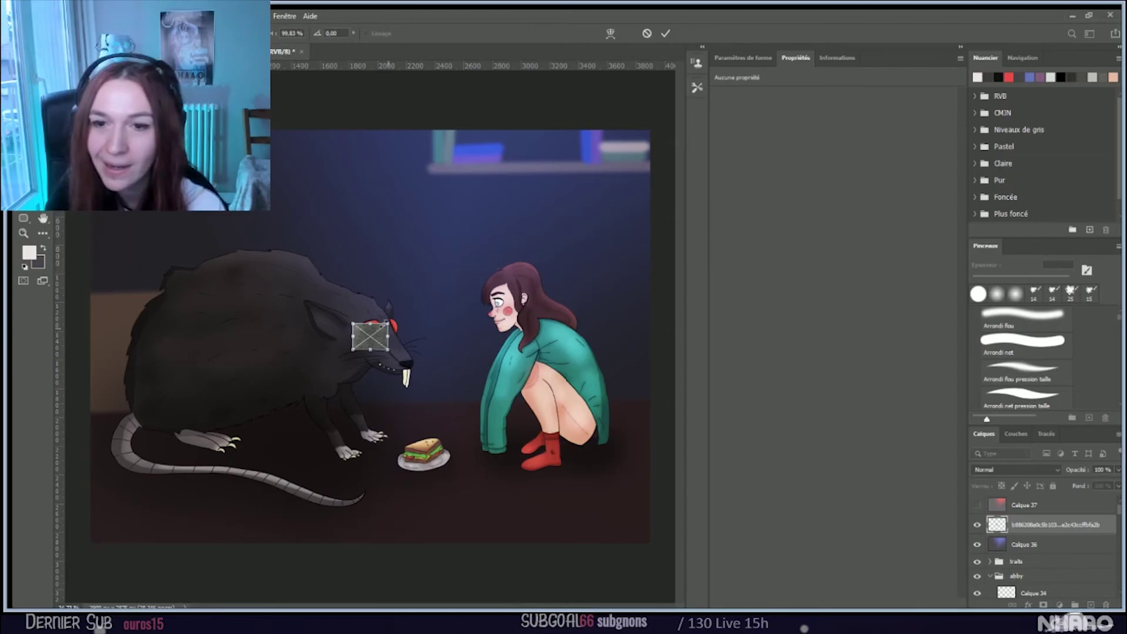
drag(388, 322, 786, 93)
drag(573, 223, 315, 415)
drag(492, 242, 663, 117)
click(665, 33)
key(b)
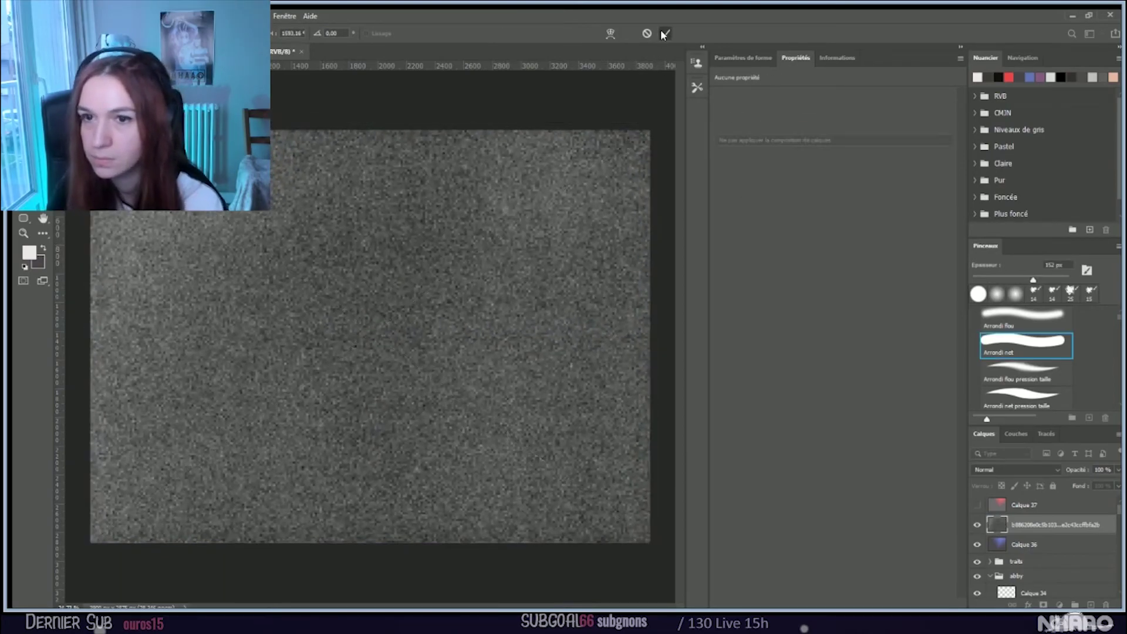
Step: Set the grain texture layer's blend mode to Lumière tamisée and its opacity to 36%
click(1005, 464)
click(999, 426)
key(Down)
key(Down)
key(Down)
key(Down)
key(Down)
key(Down)
key(Down)
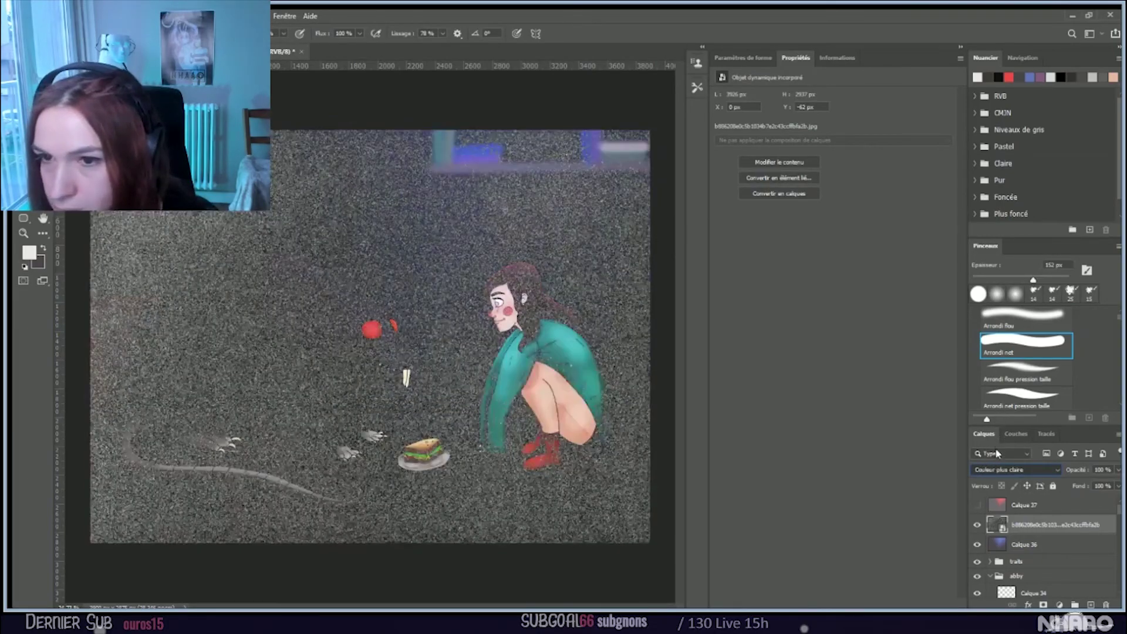
key(Up)
key(Up)
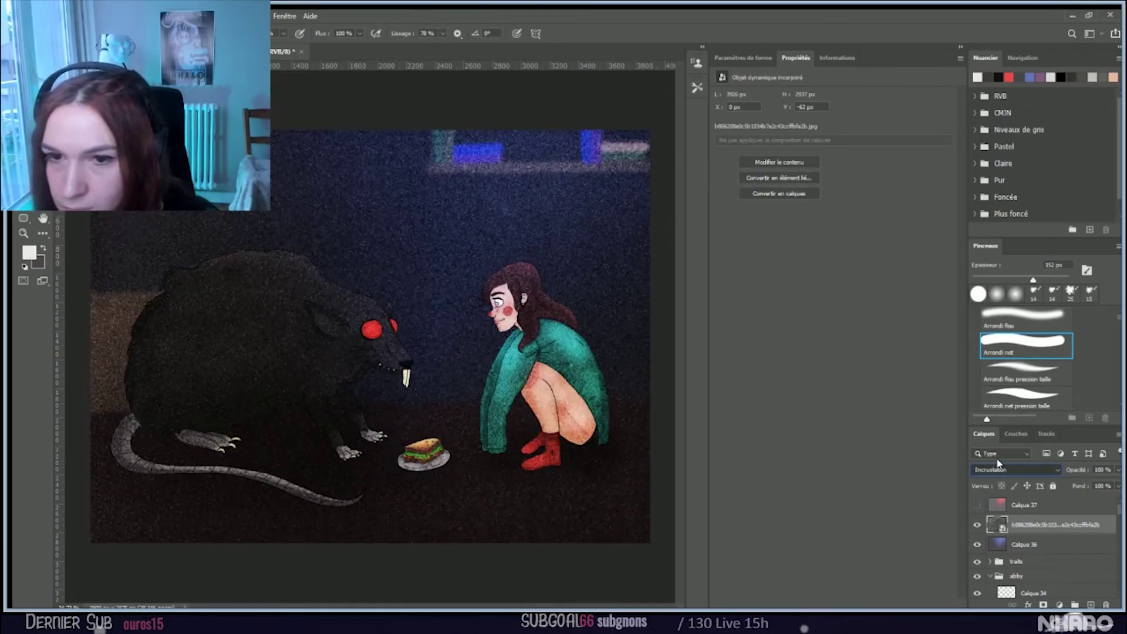
key(Down)
key(Down)
key(Up)
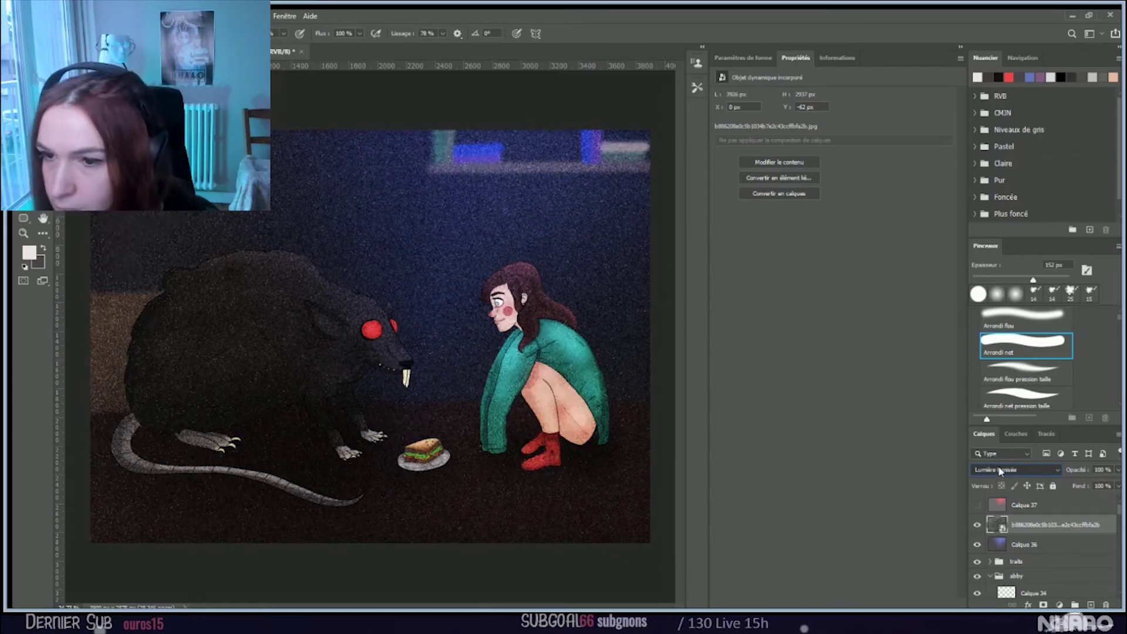
drag(1112, 482, 1088, 483)
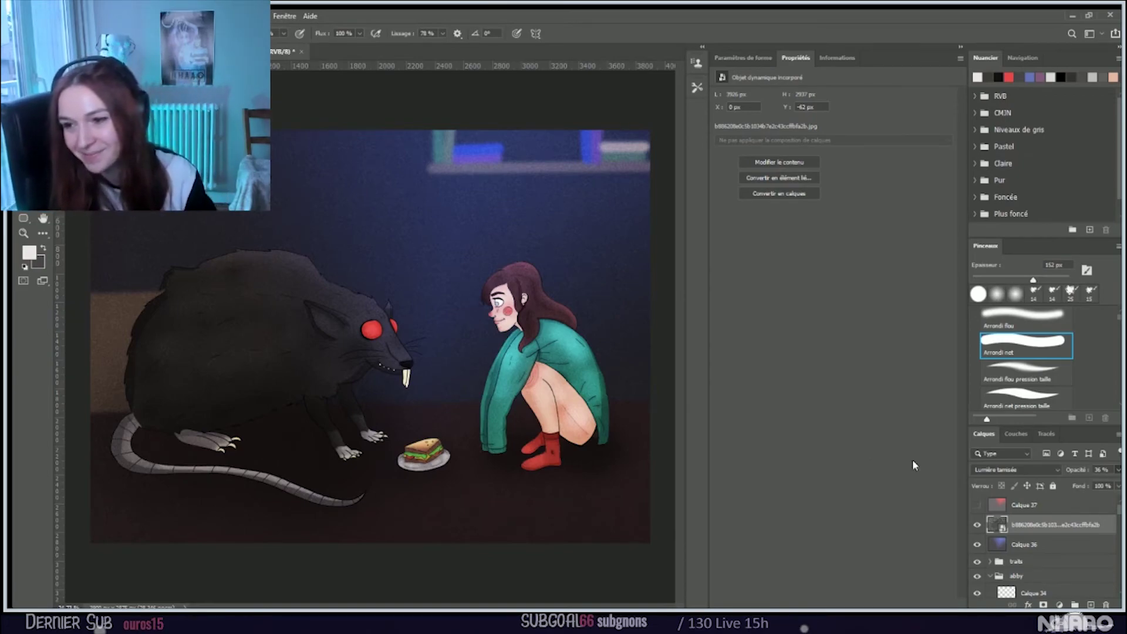
Step: Compare the picture with and without the grain texture, and leave the texture layer visible
click(977, 524)
click(977, 525)
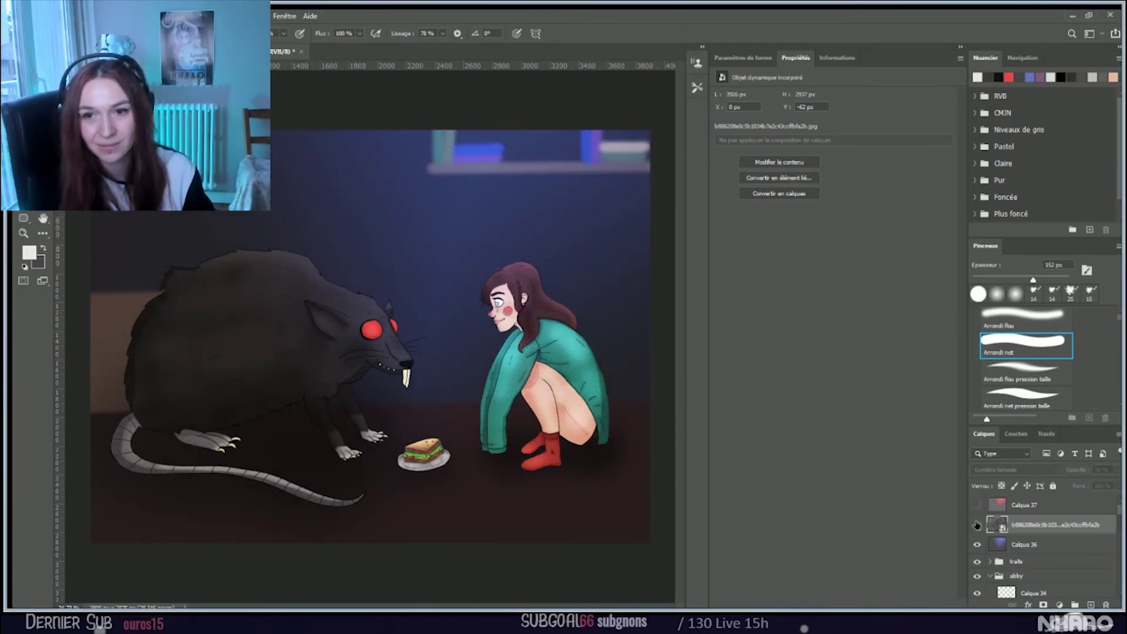
click(977, 525)
click(976, 524)
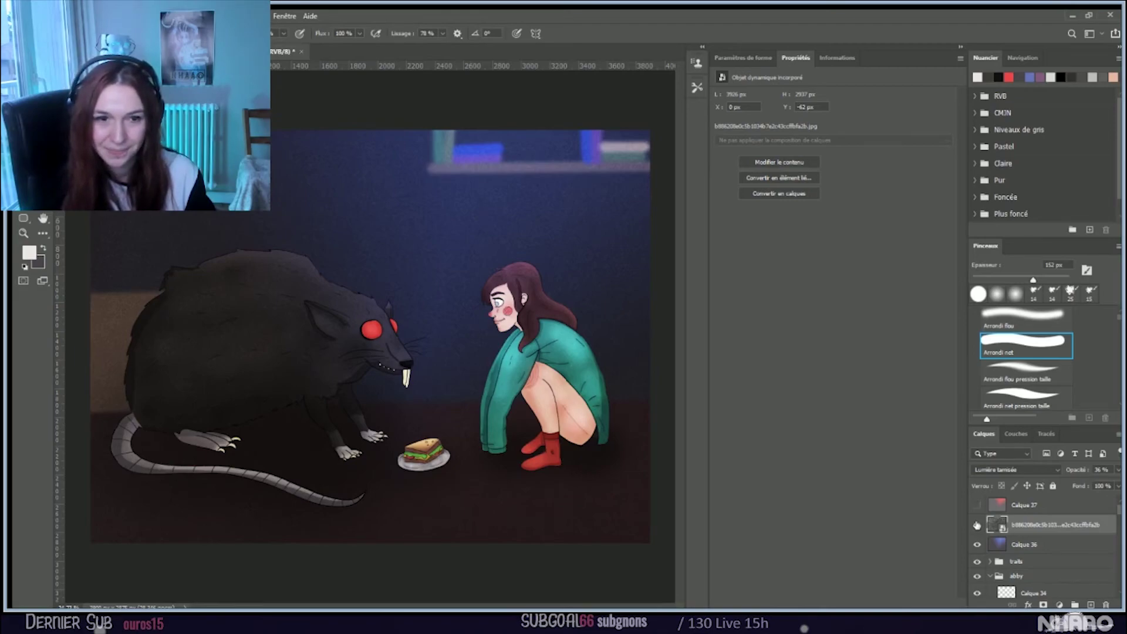
click(976, 524)
click(977, 524)
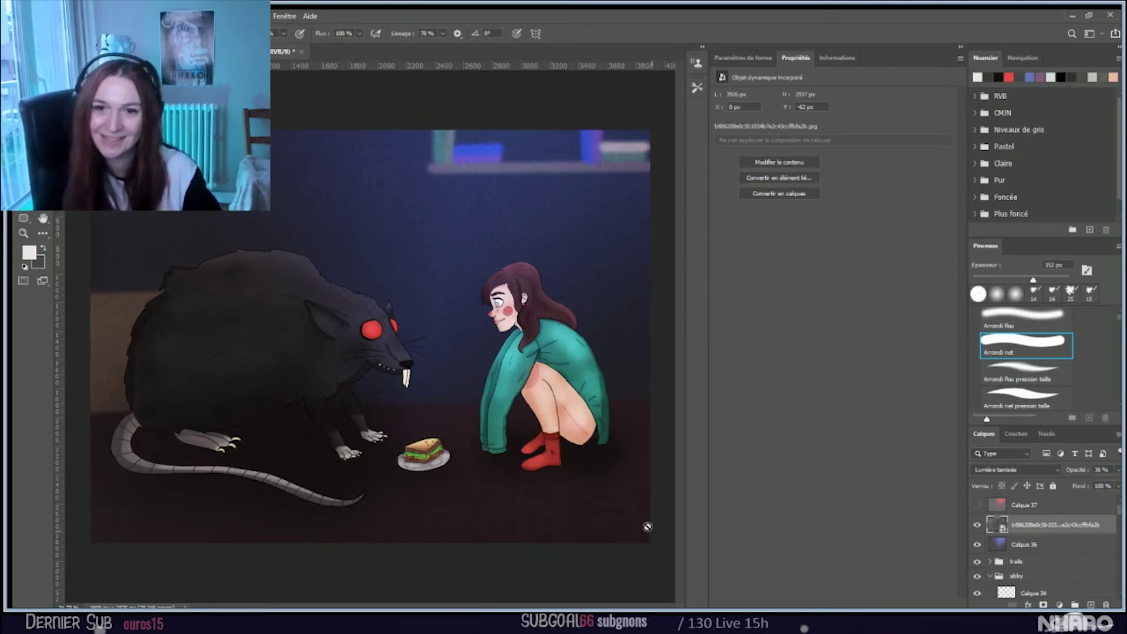
Step: Create a new layer between Calque 36 and the traits group and choose a light red foreground colour
scroll(496, 409, up, 1)
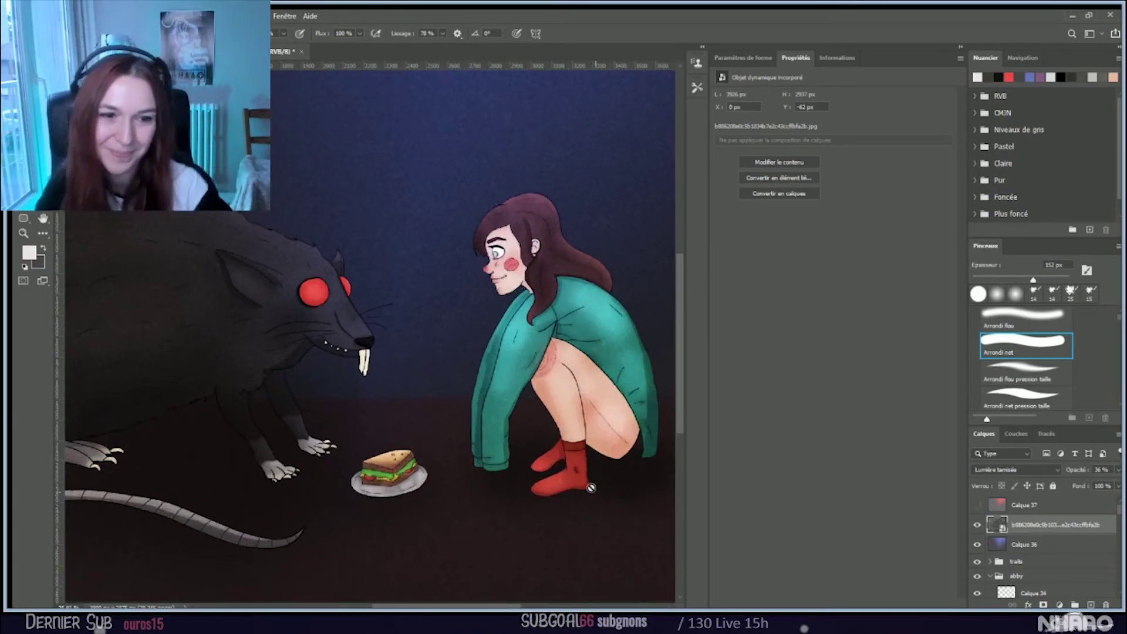
click(1050, 546)
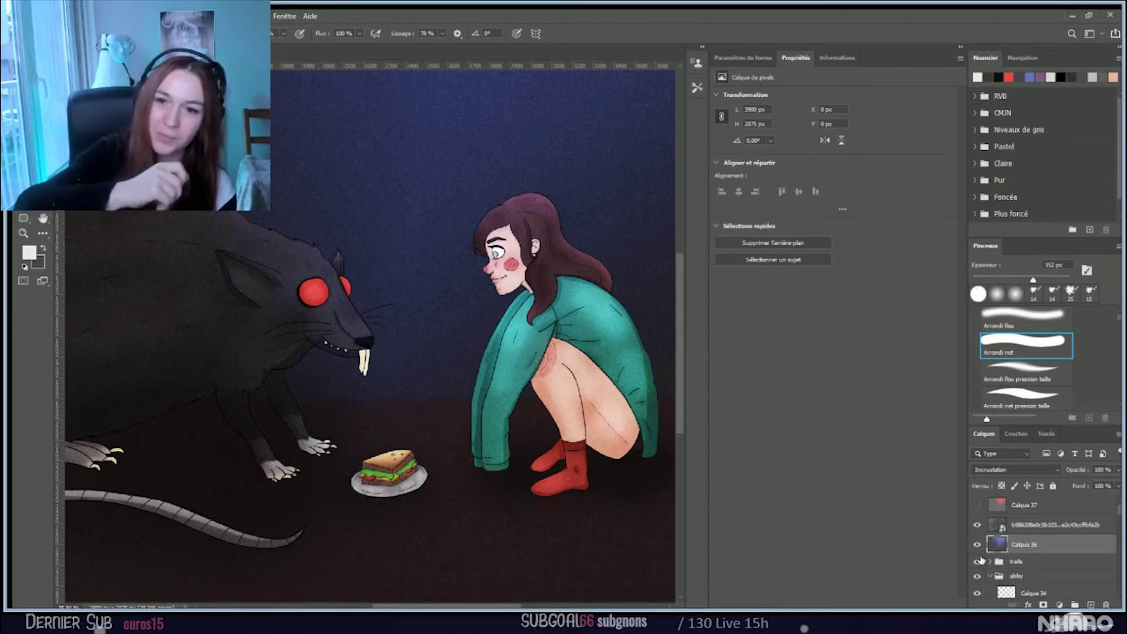
click(1044, 560)
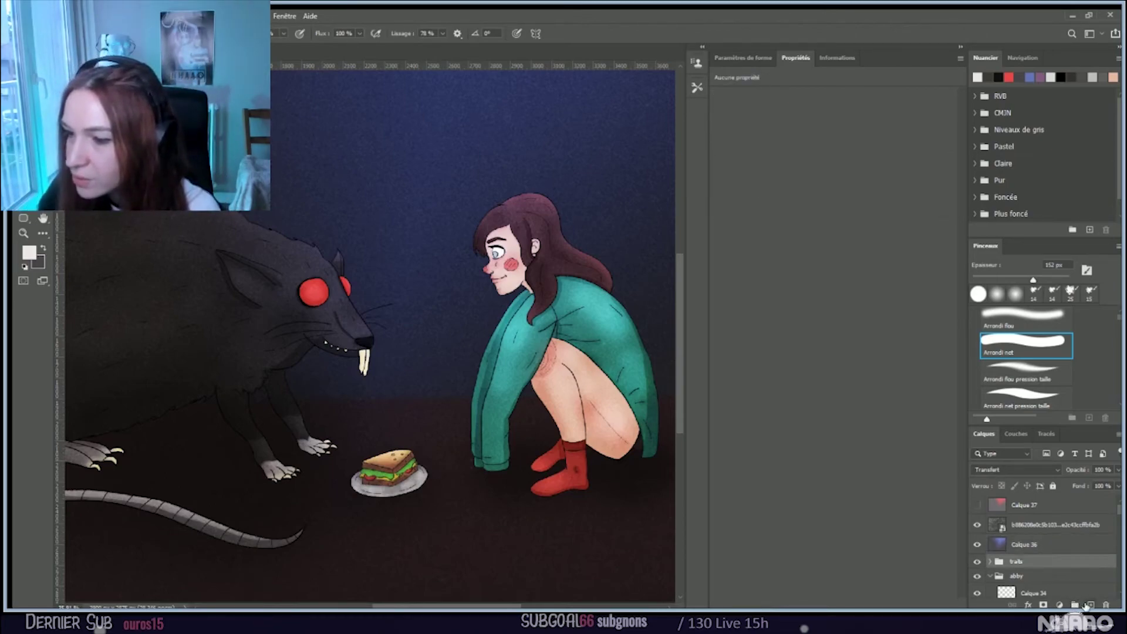
click(1090, 605)
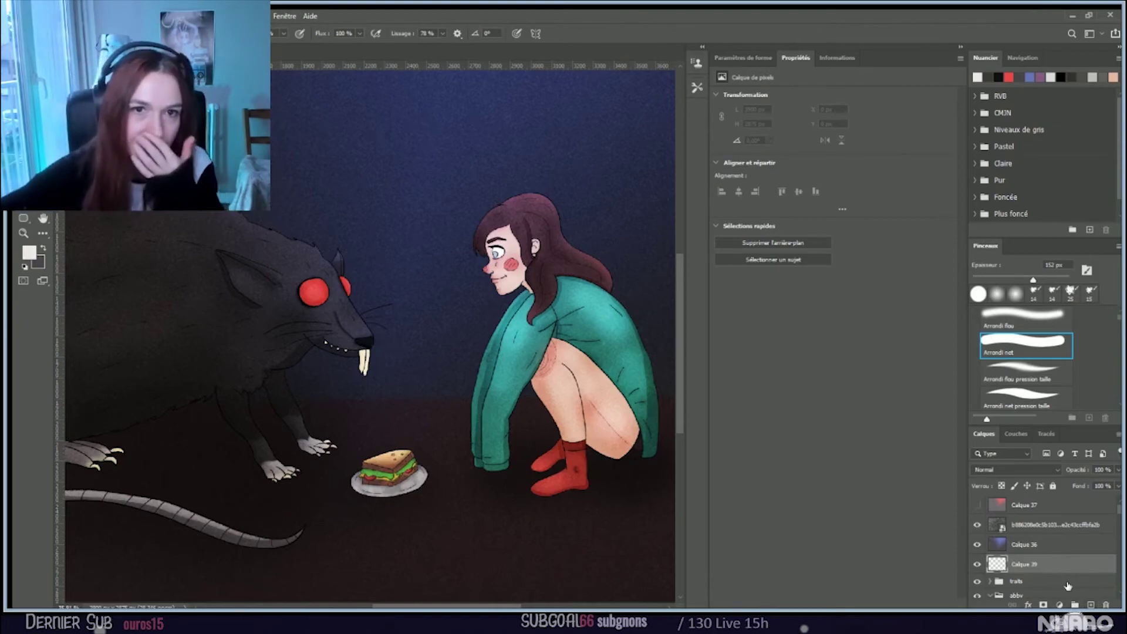
click(26, 251)
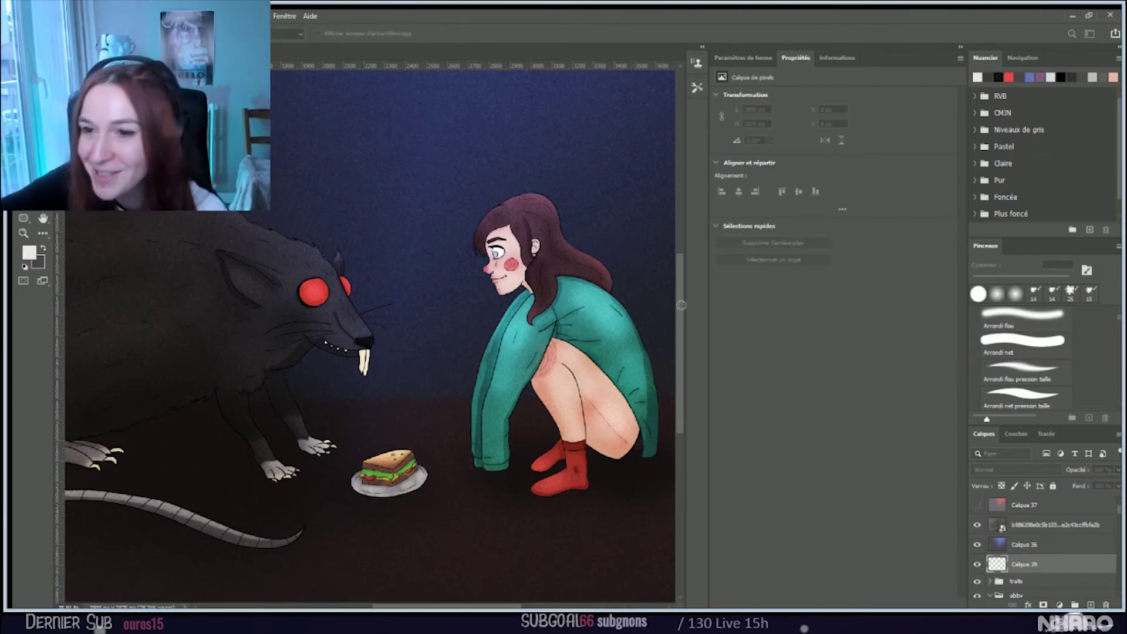
click(879, 169)
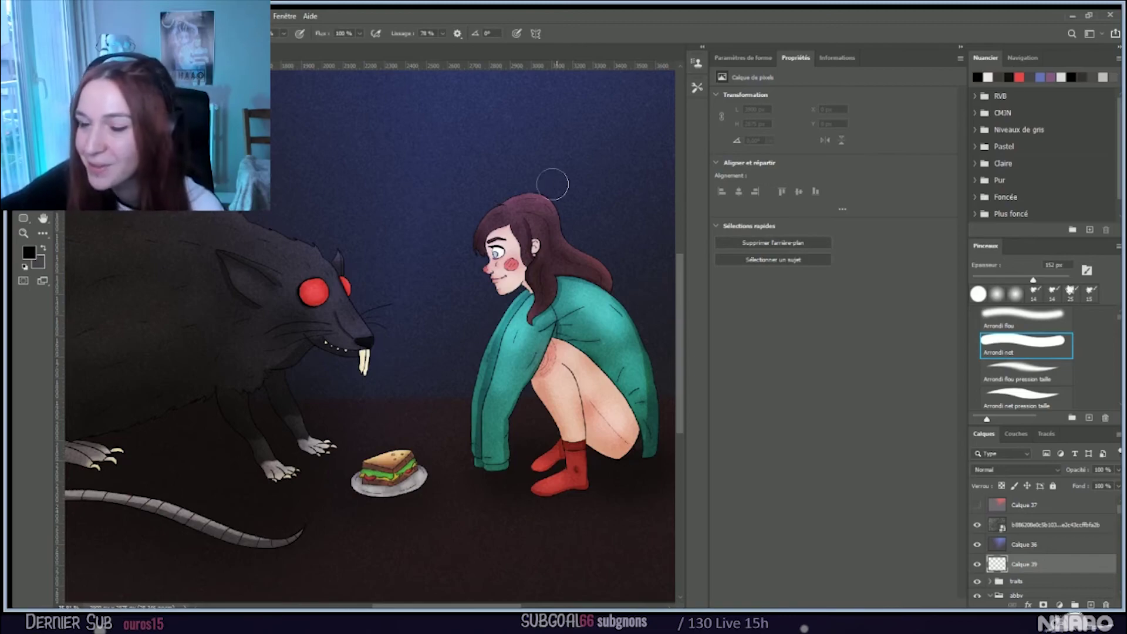
click(28, 252)
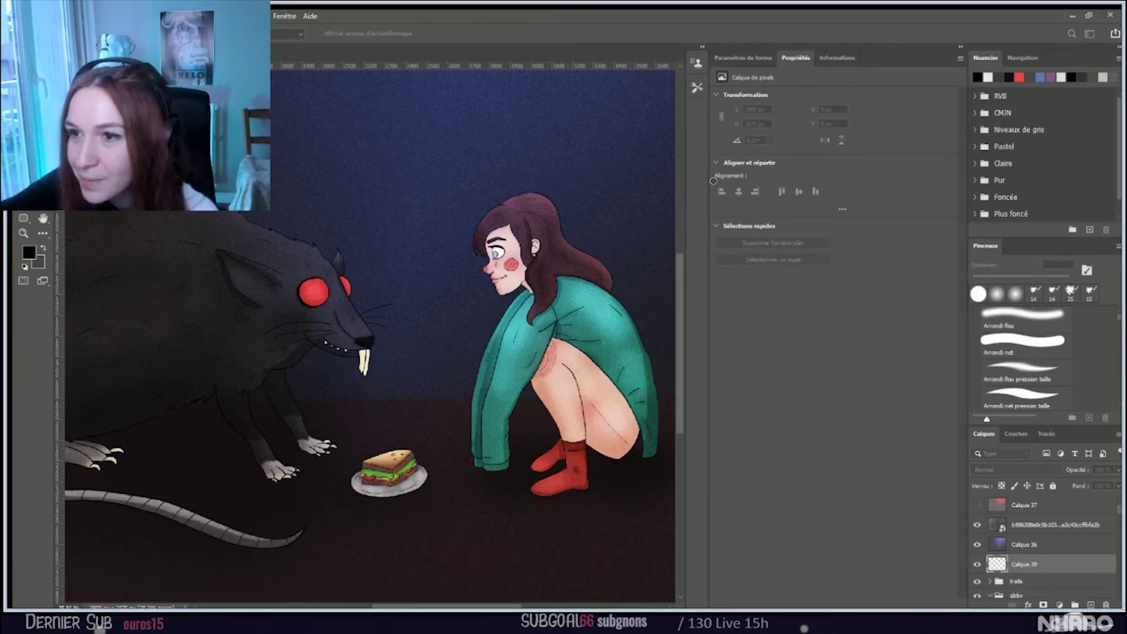
click(881, 168)
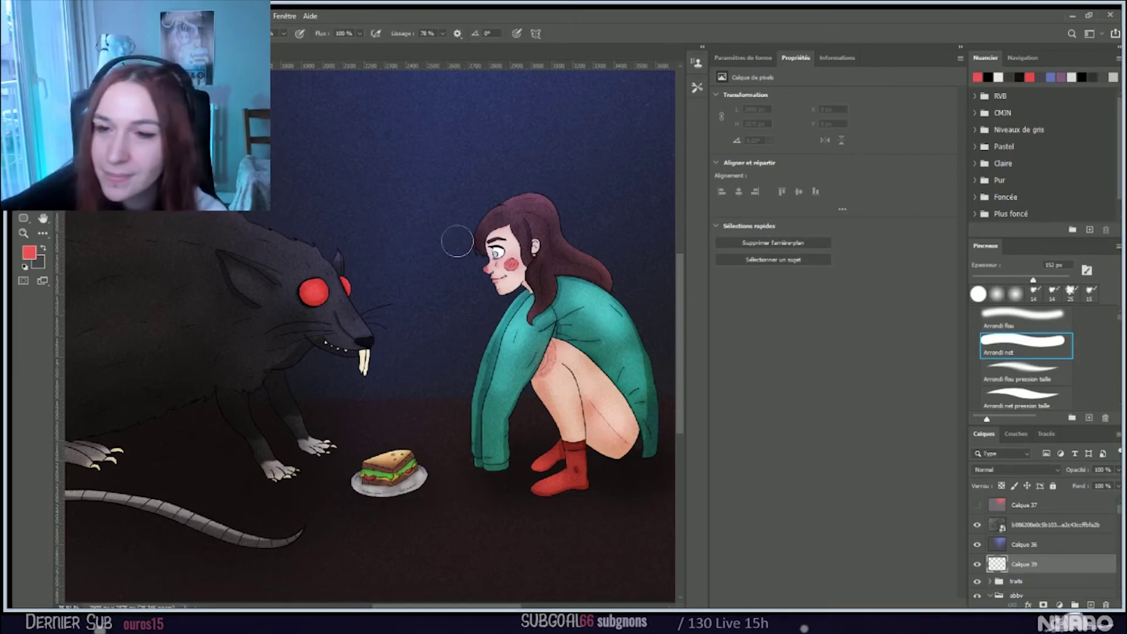
Step: Reduce the Arrondi net brush size to 8 px
key(bracketleft)
key(bracketleft)
key(bracketleft)
key(bracketleft)
key(bracketleft)
key(bracketleft)
key(bracketleft)
key(bracketleft)
key(bracketleft)
key(bracketleft)
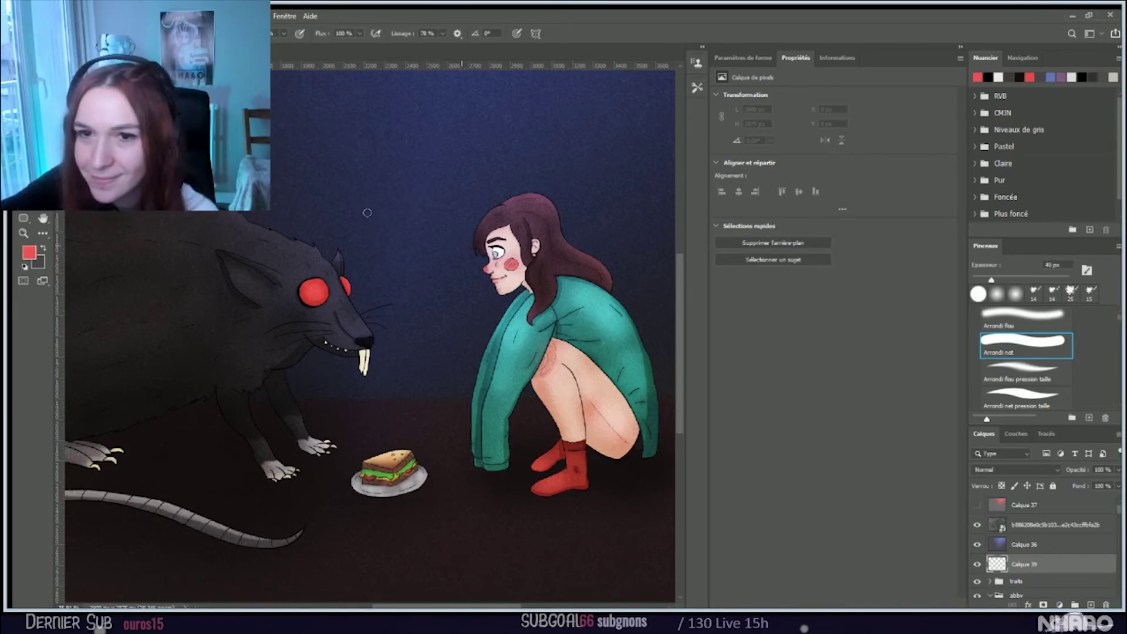
key(bracketleft)
key(bracketleft)
key(bracketleft)
key(bracketleft)
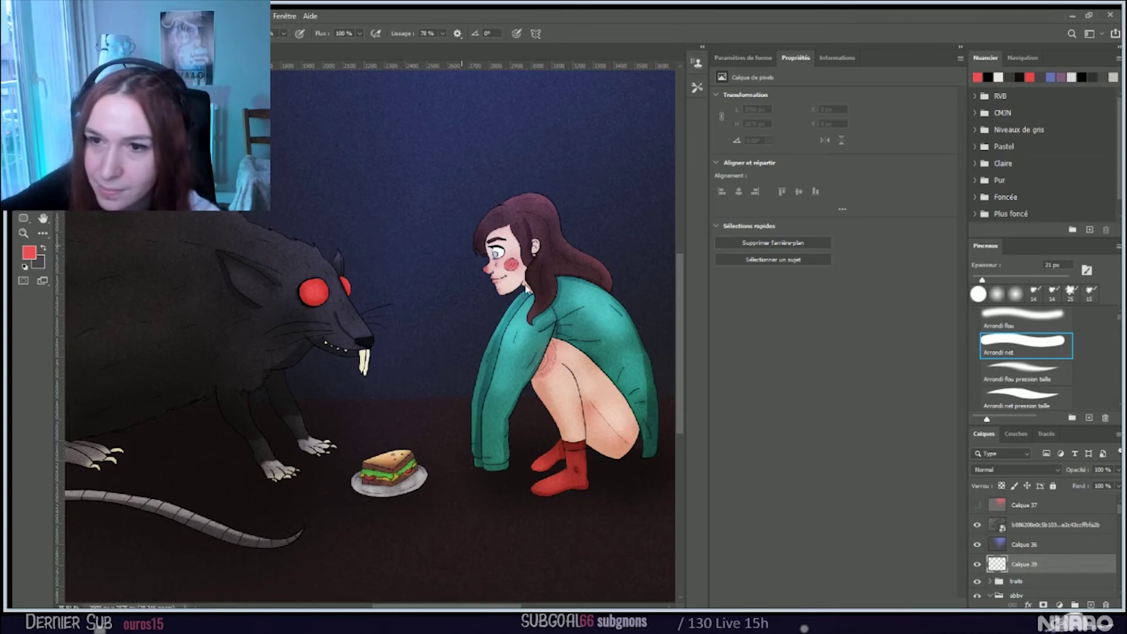
key(bracketleft)
key(bracketleft)
key(bracketleft)
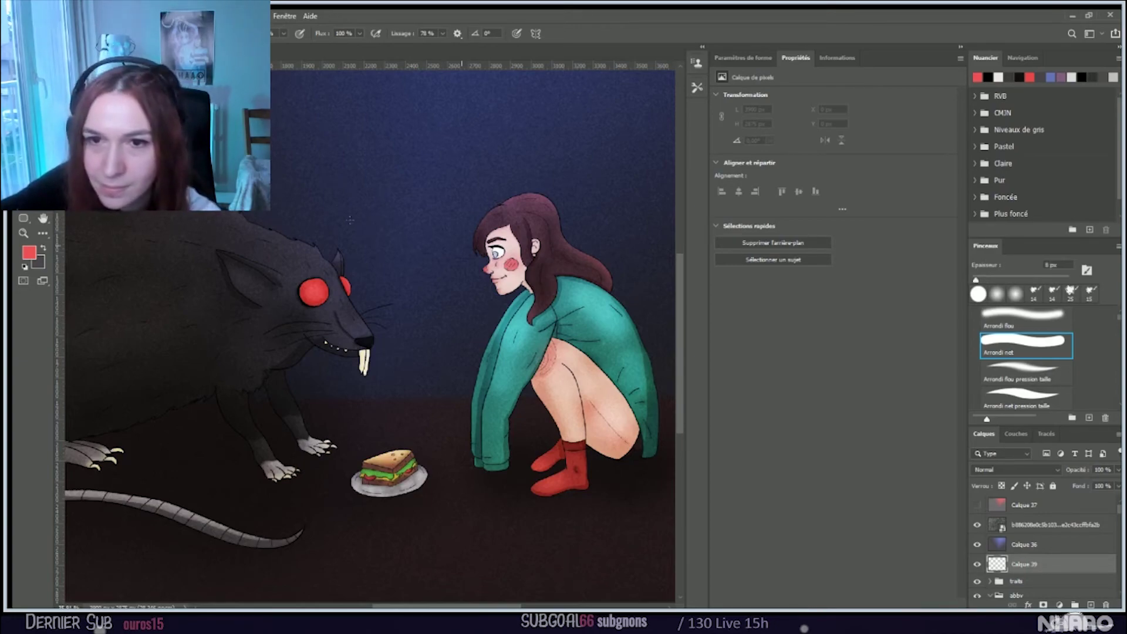
mouse_move(375, 240)
mouse_down()
mouse_move(366, 224)
mouse_move(355, 234)
mouse_move(372, 240)
mouse_up()
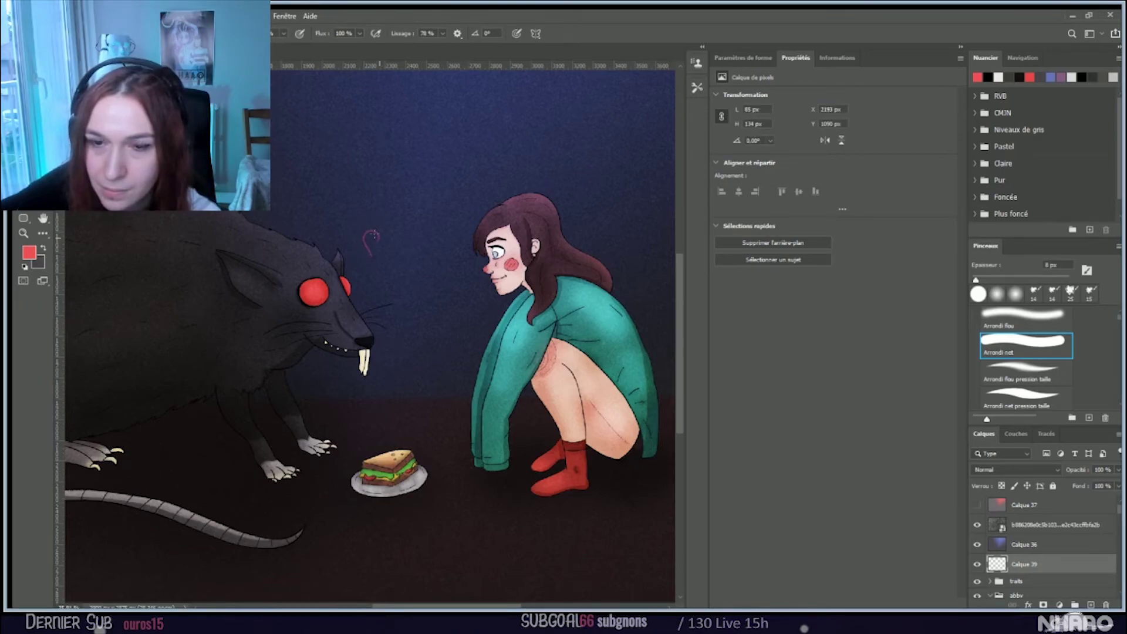
key(ctrl+z)
key(ctrl+z)
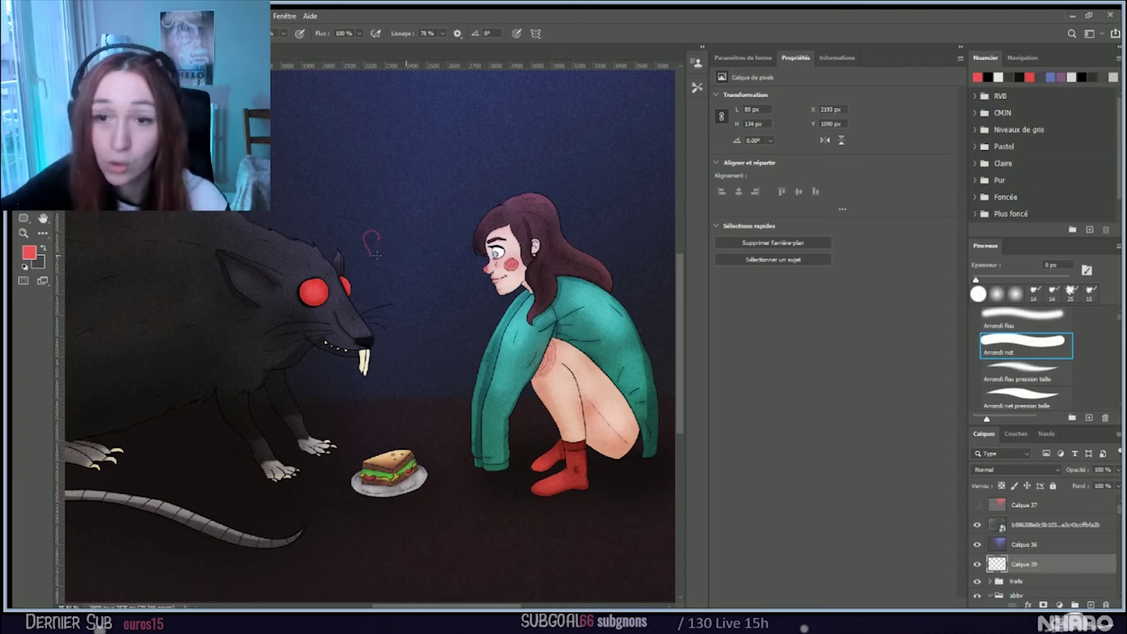
scroll(352, 248, up, 2)
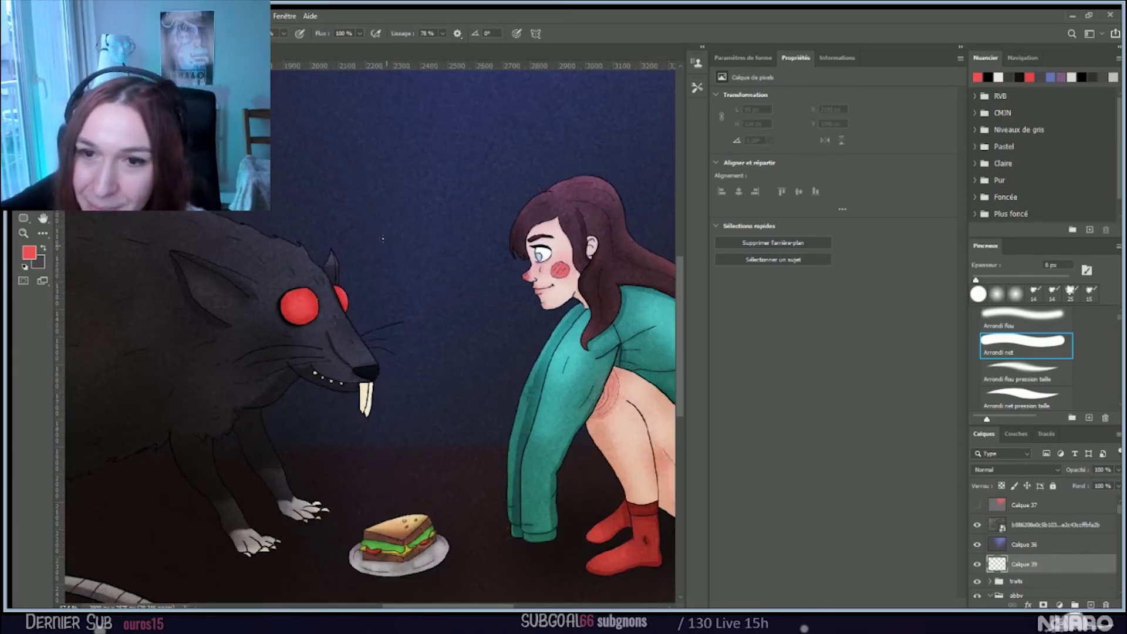
drag(371, 259, 373, 281)
key(ctrl+z)
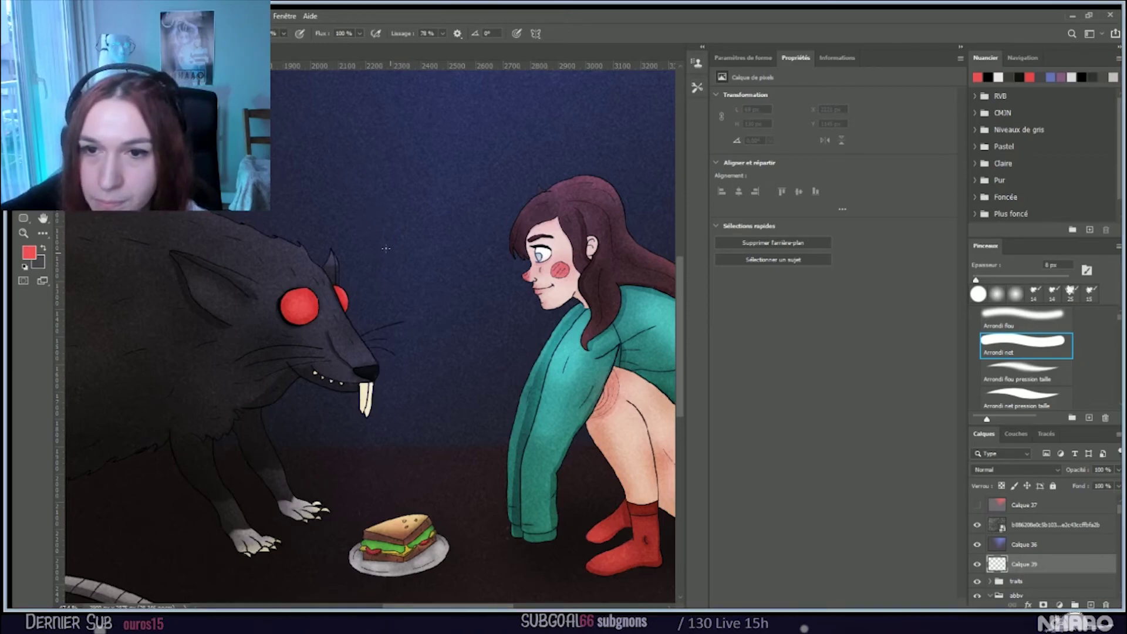
Step: Draw a small red heart outline about 128 by 115 px beside the rat's head, between it and the girl
mouse_move(366, 249)
mouse_down()
mouse_move(383, 261)
mouse_move(378, 278)
mouse_up()
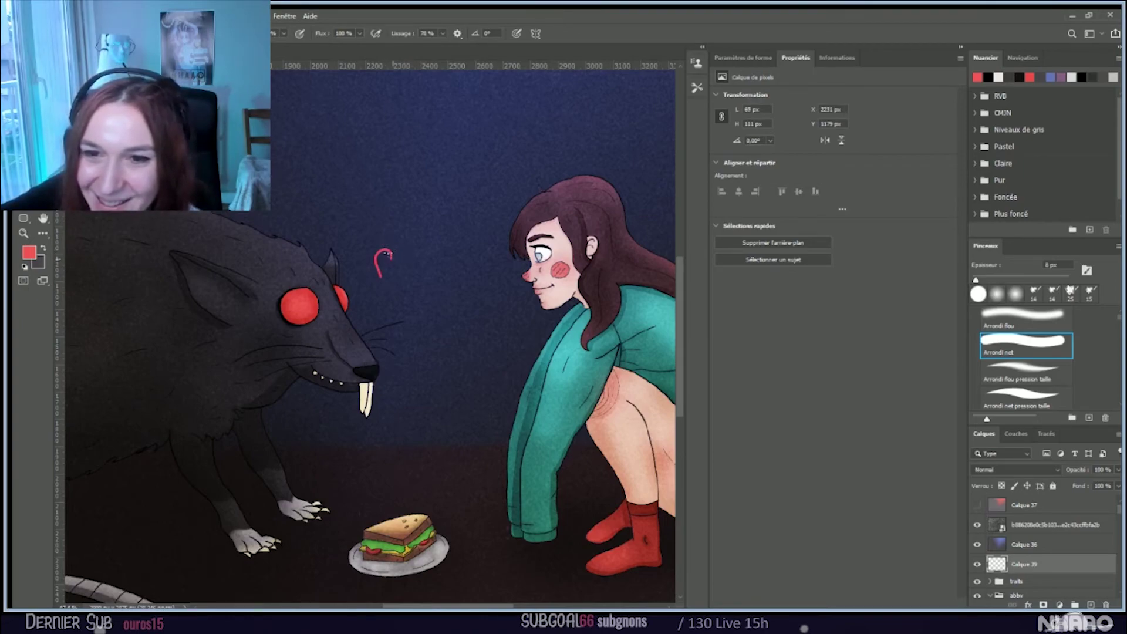
drag(408, 253, 374, 275)
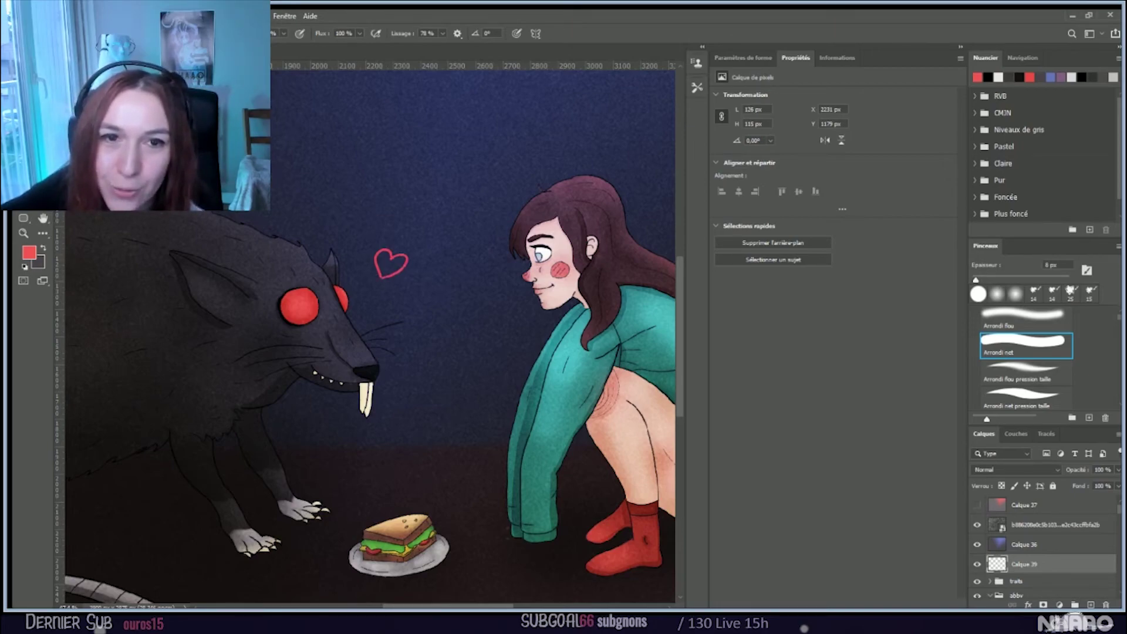
Step: Fill the inside of the heart outline with the light red foreground colour using the Paint Bucket
key(g)
key(shift+g)
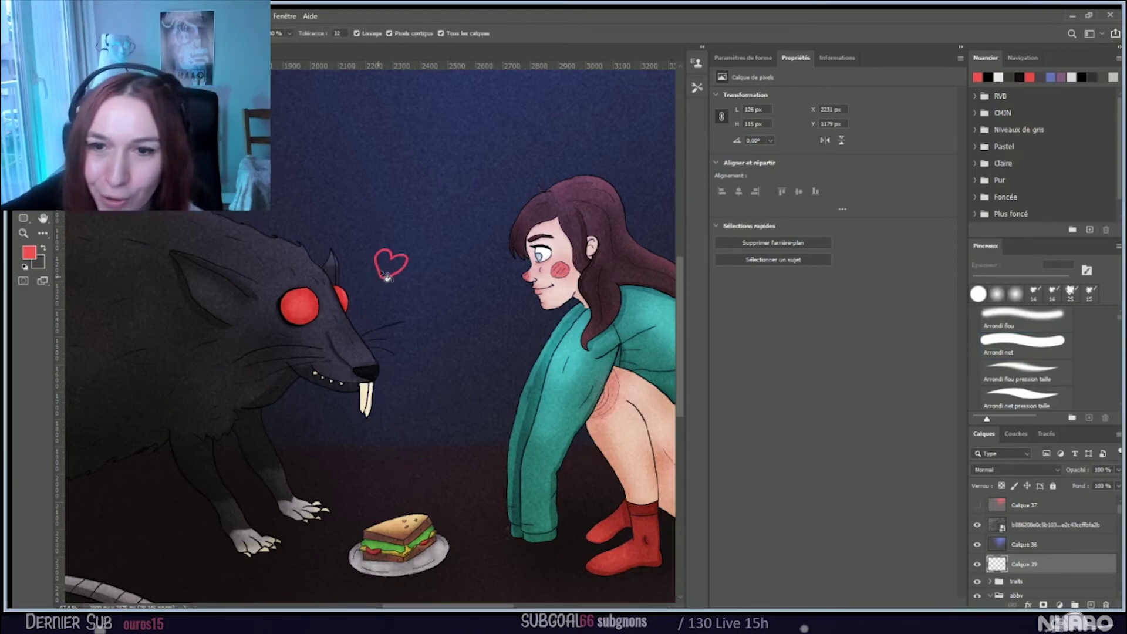
click(384, 264)
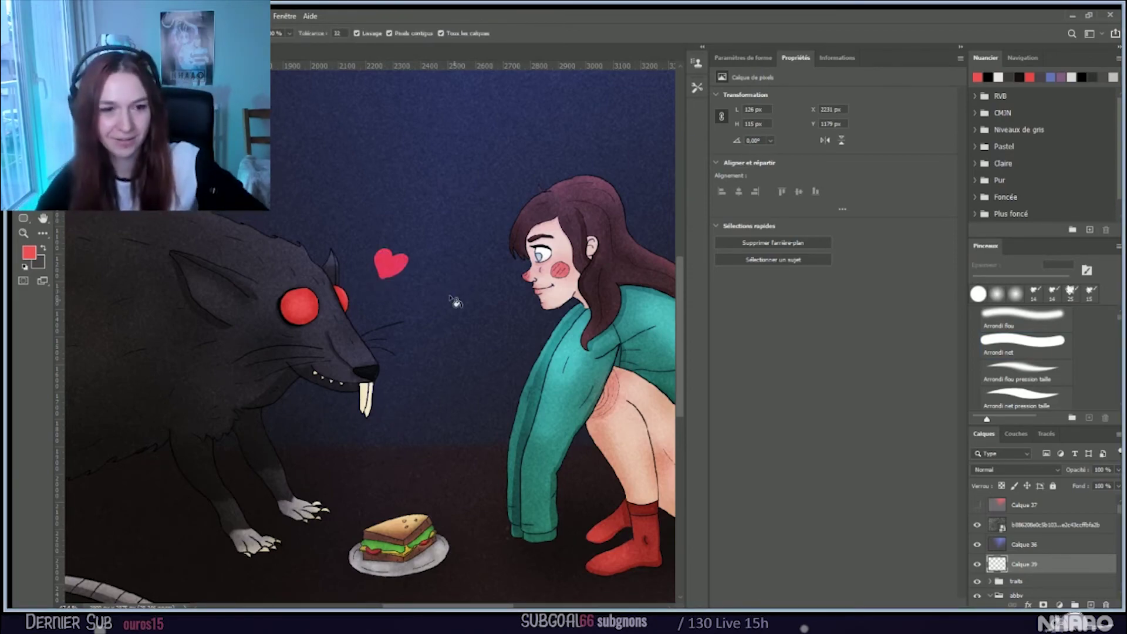
scroll(455, 301, down, 3)
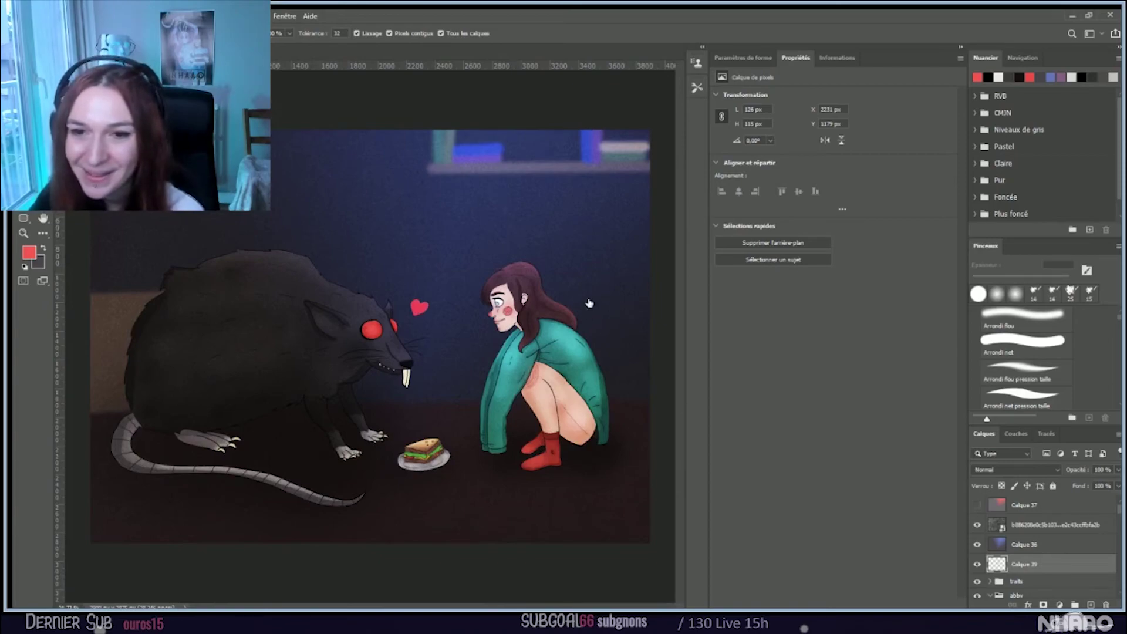
Step: Add an Incrustation couleur effect in a vivid red to the heart layer, Calque 39
key(space)
click(679, 249)
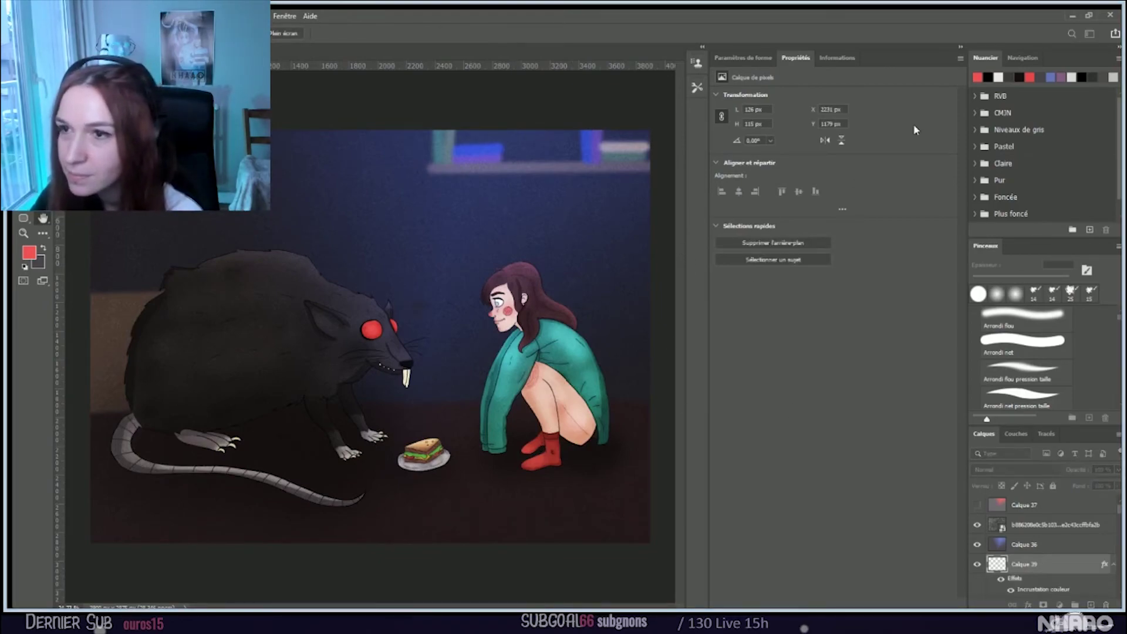
key(alt)
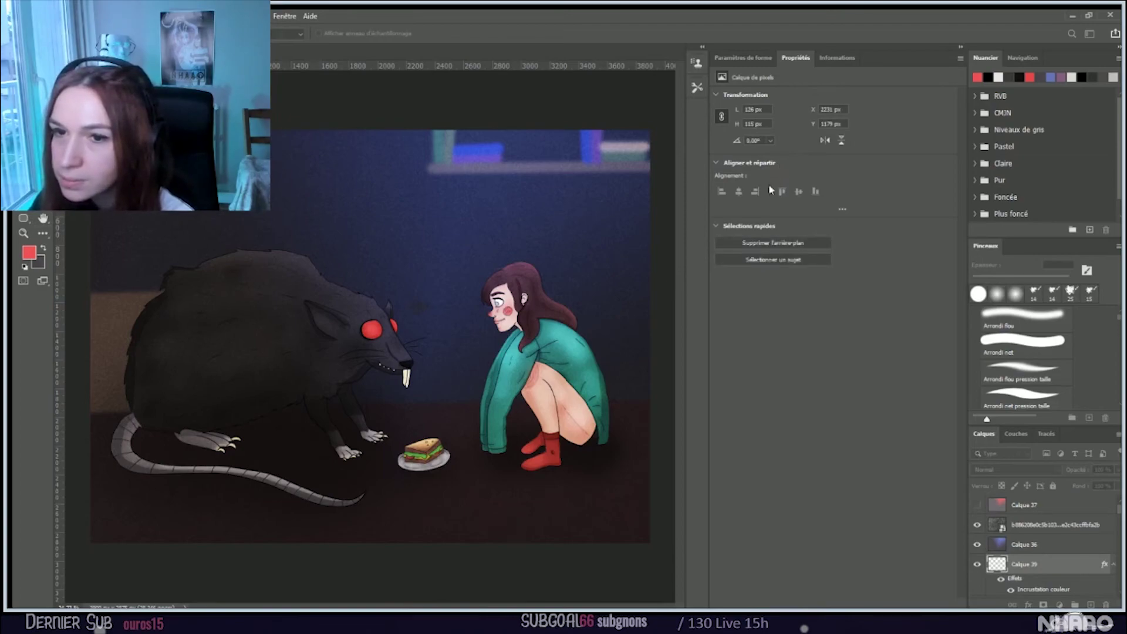
click(754, 203)
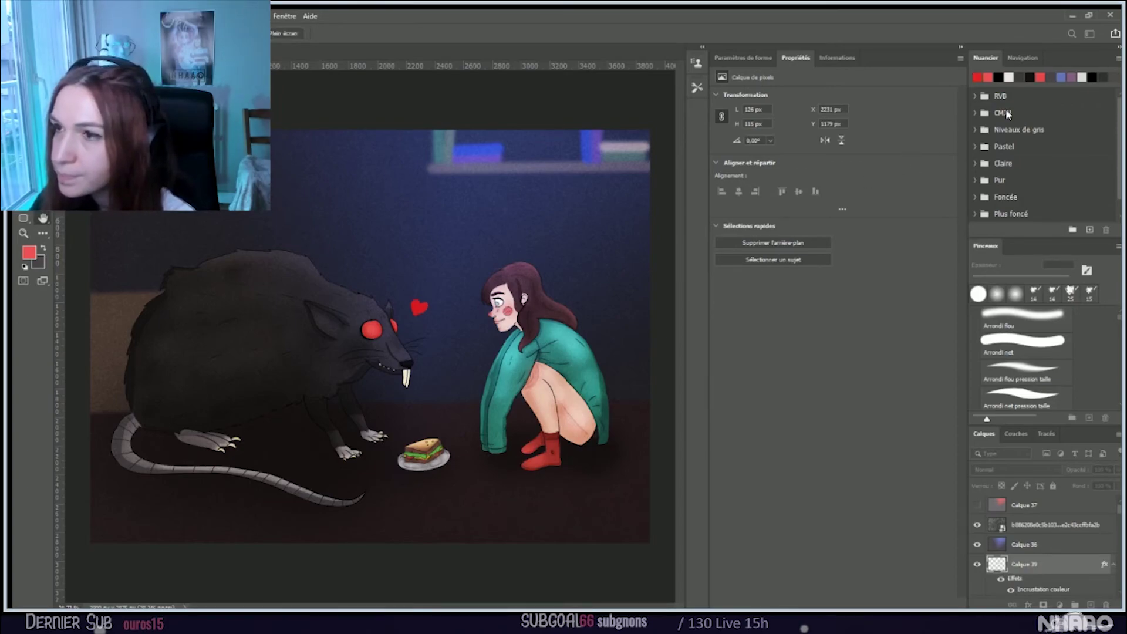
Step: Move the heart slightly up and towards the girl, to X 2262 px and Y 1045 px, and save the file
key(g)
key(ctrl+t)
drag(418, 306, 423, 285)
click(657, 36)
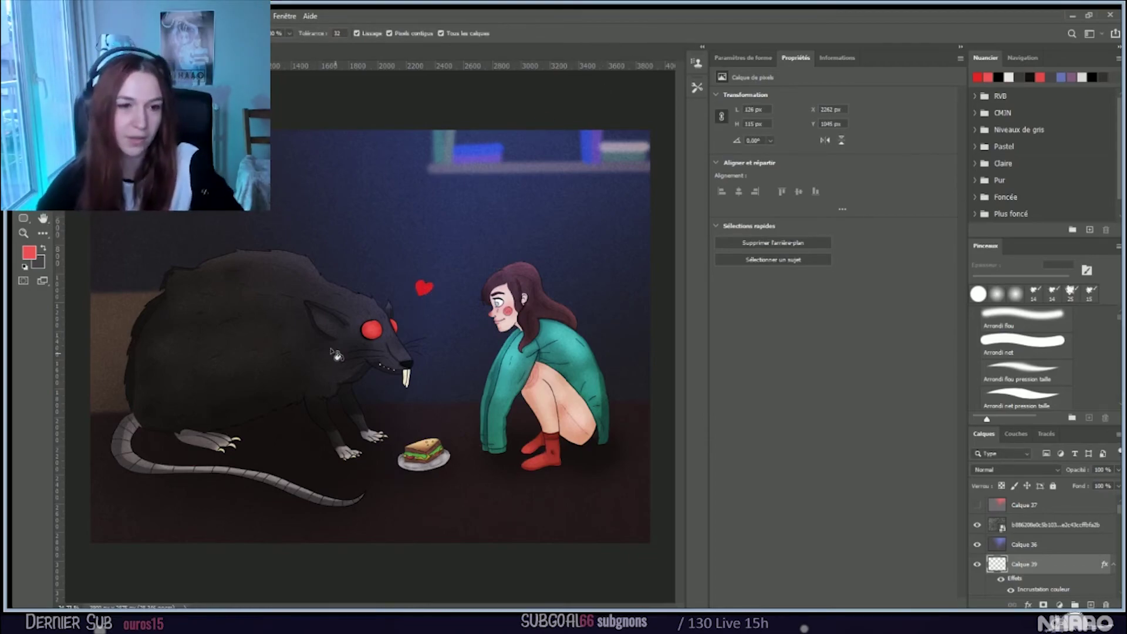
scroll(334, 351, up, 1)
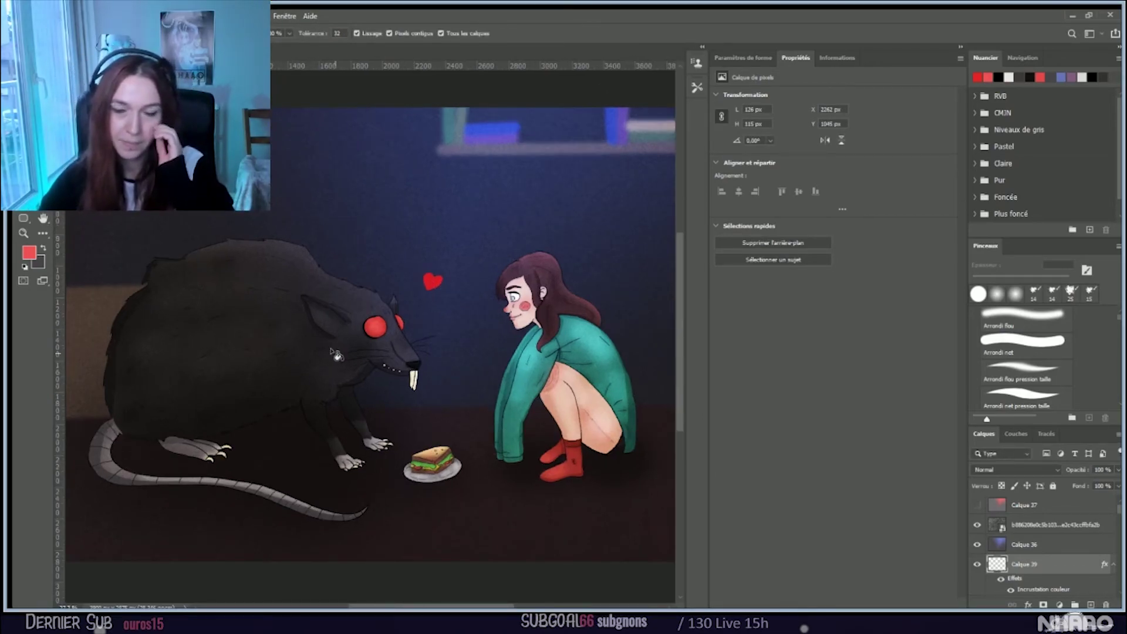
scroll(335, 353, down, 1)
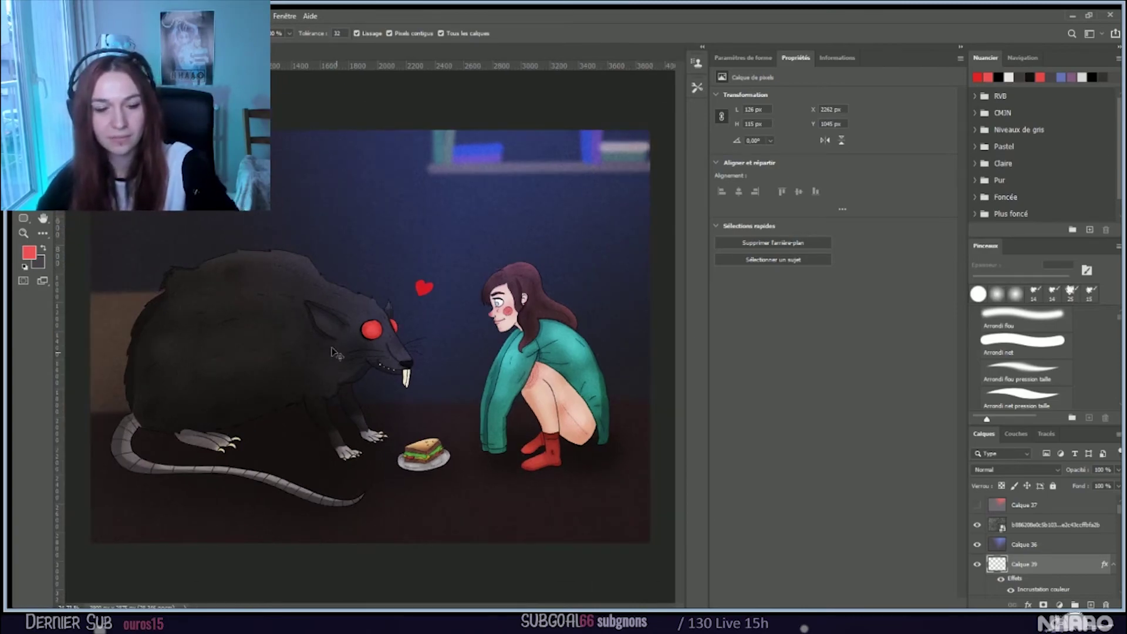
key(ctrl+s)
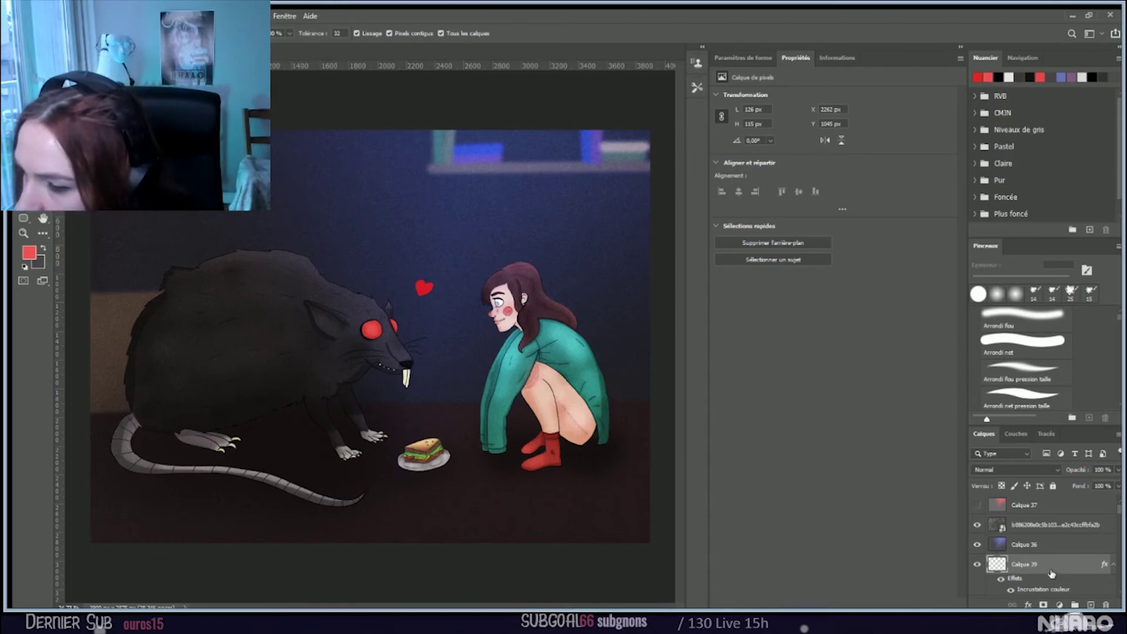
Step: Toggle Calque 29 to identify it, select it and choose a muted purple foreground colour
scroll(1051, 573, down, 5)
scroll(1047, 572, down, 5)
click(975, 518)
click(975, 519)
click(1036, 521)
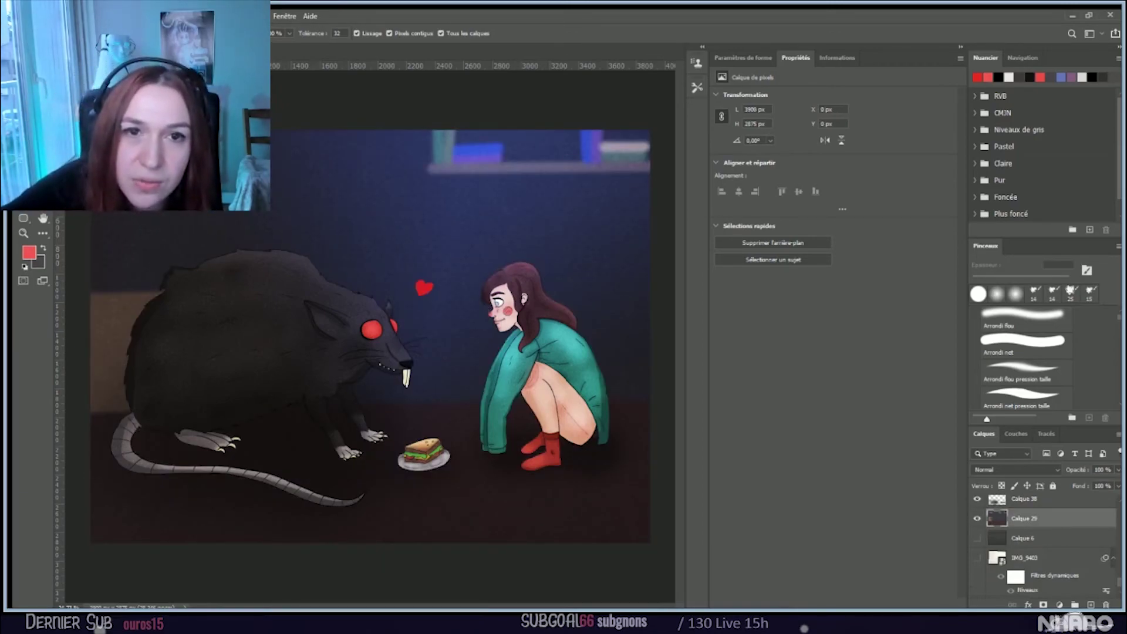
key(b)
click(31, 254)
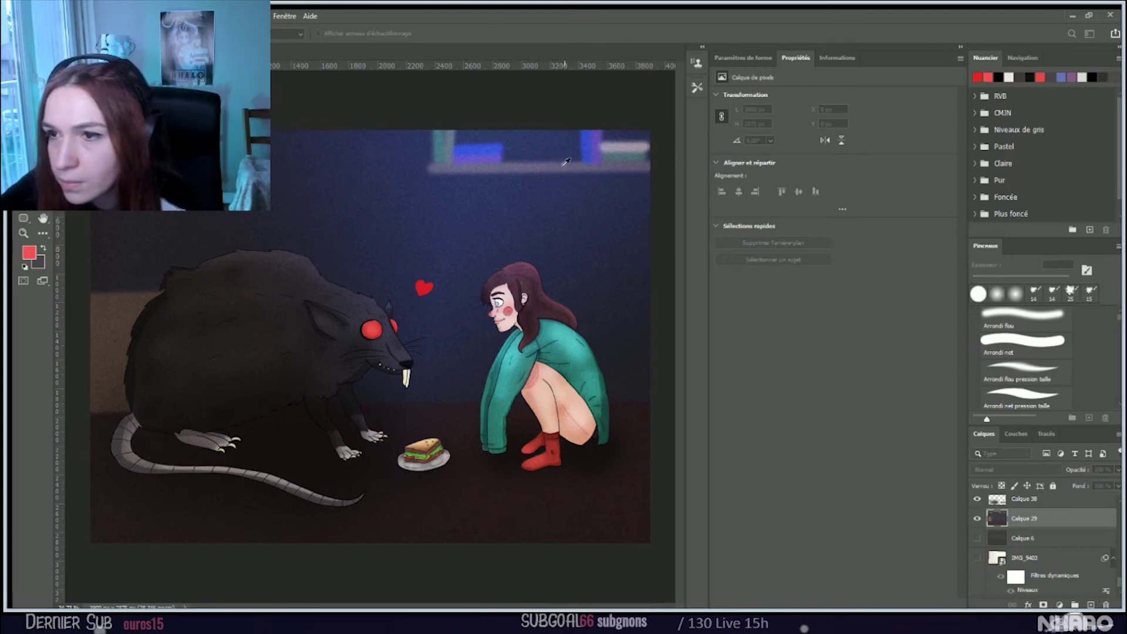
click(881, 171)
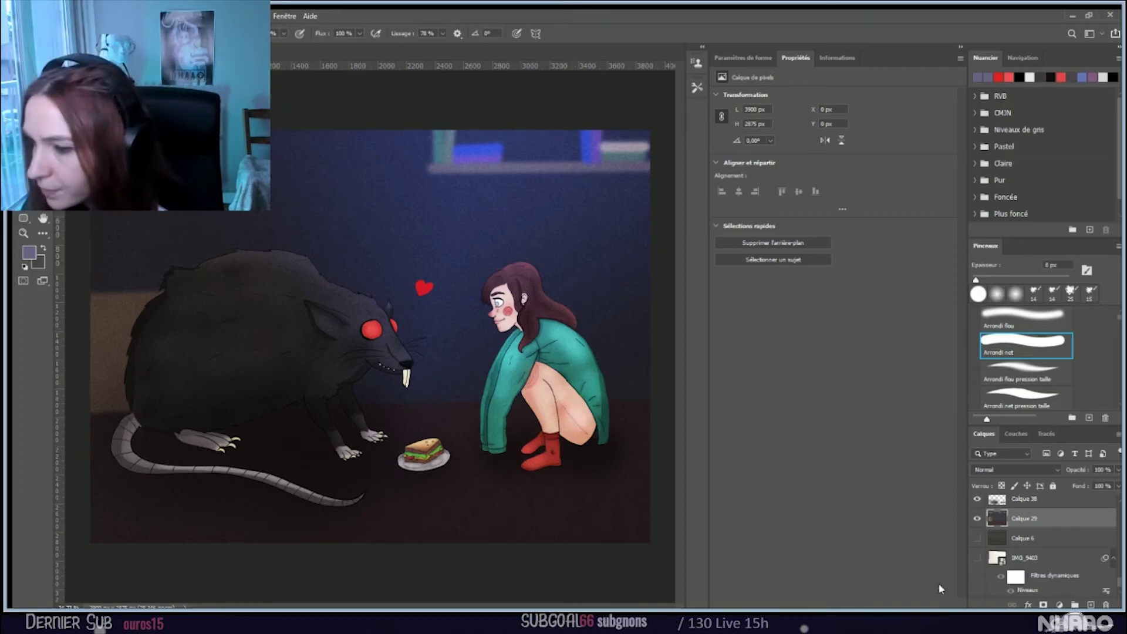
Step: Create a new layer above Calque 37 and set the foreground colour to black
scroll(1030, 569, up, 8)
scroll(1037, 528, up, 5)
click(1054, 507)
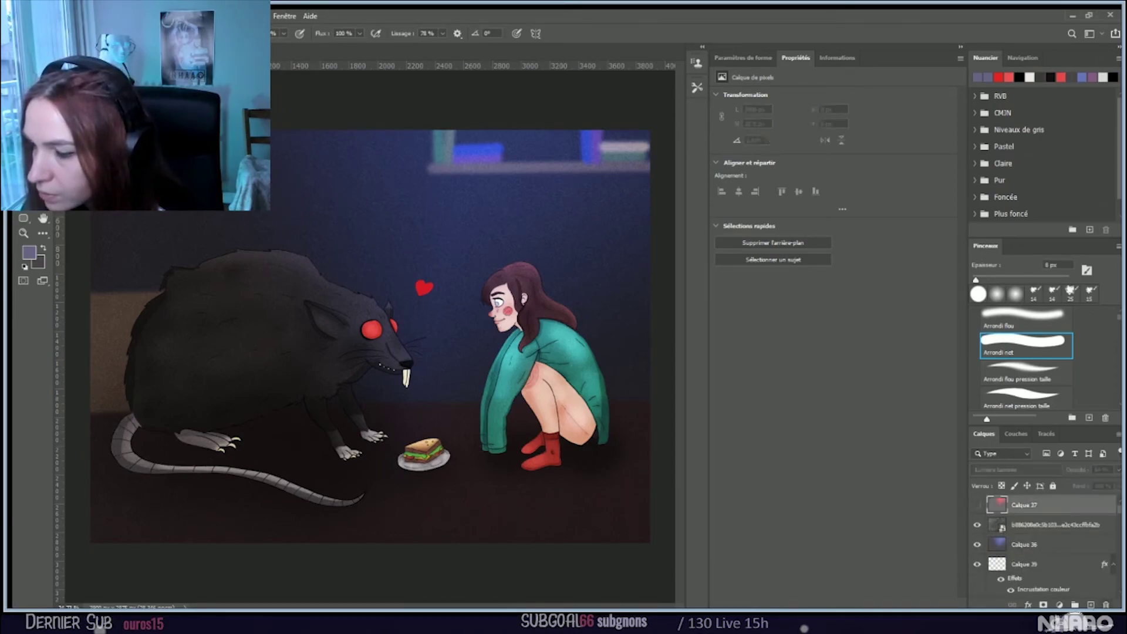
click(1090, 604)
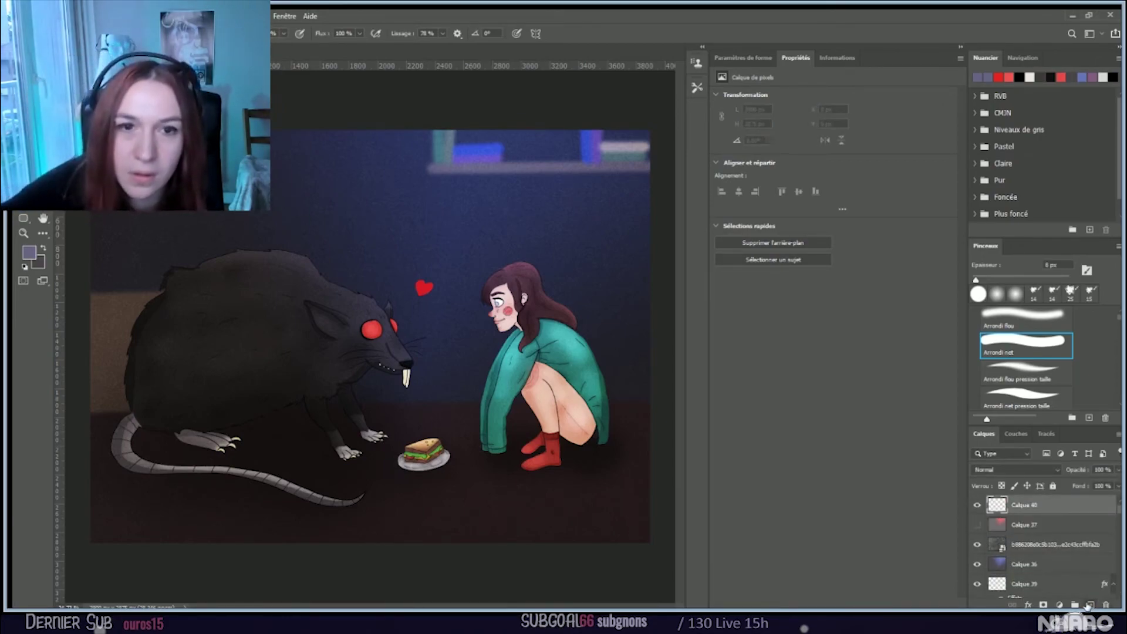
click(30, 251)
click(890, 168)
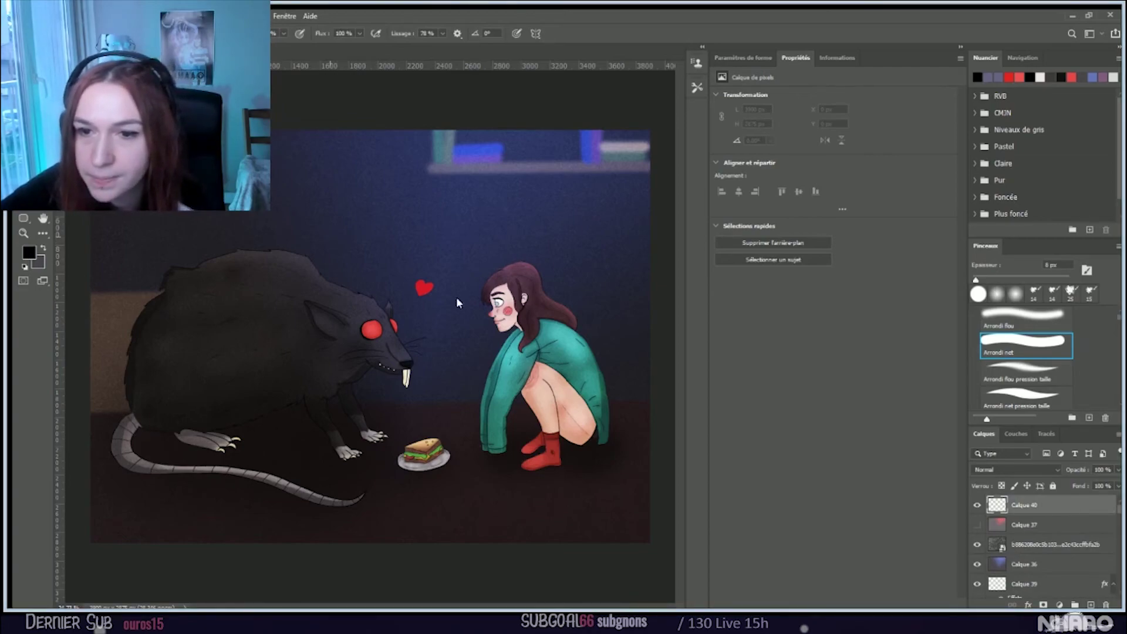
Step: Switch to the Arrondi flou brush and adjust its size to 1067 px
key(comma)
mouse_move(463, 266)
mouse_down()
mouse_move(479, 244)
mouse_move(473, 264)
mouse_up()
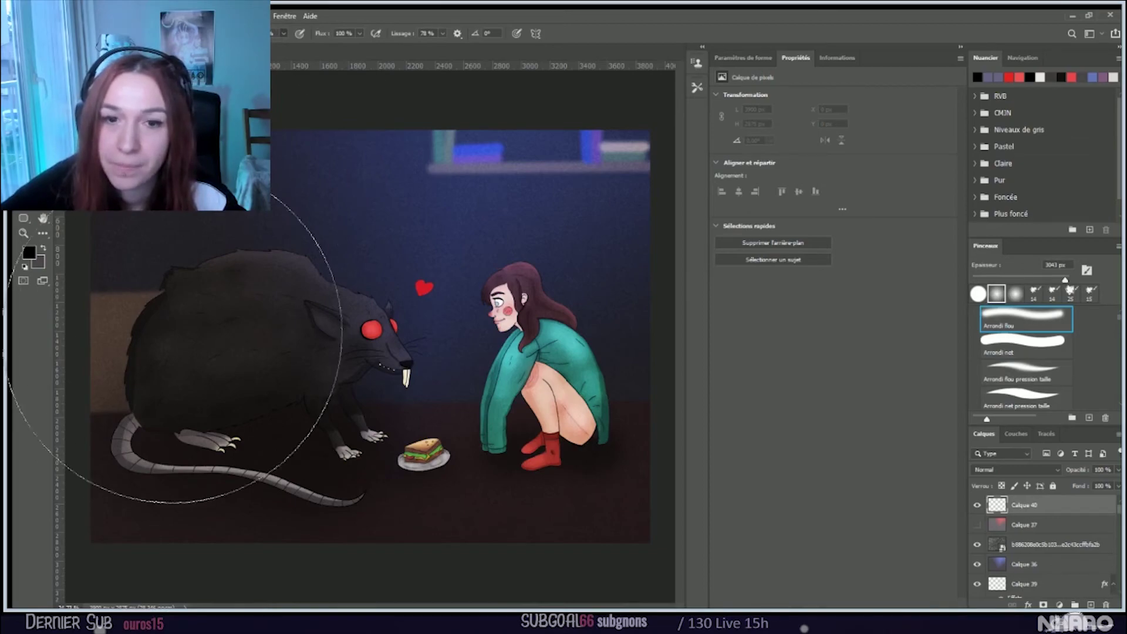
click(524, 356)
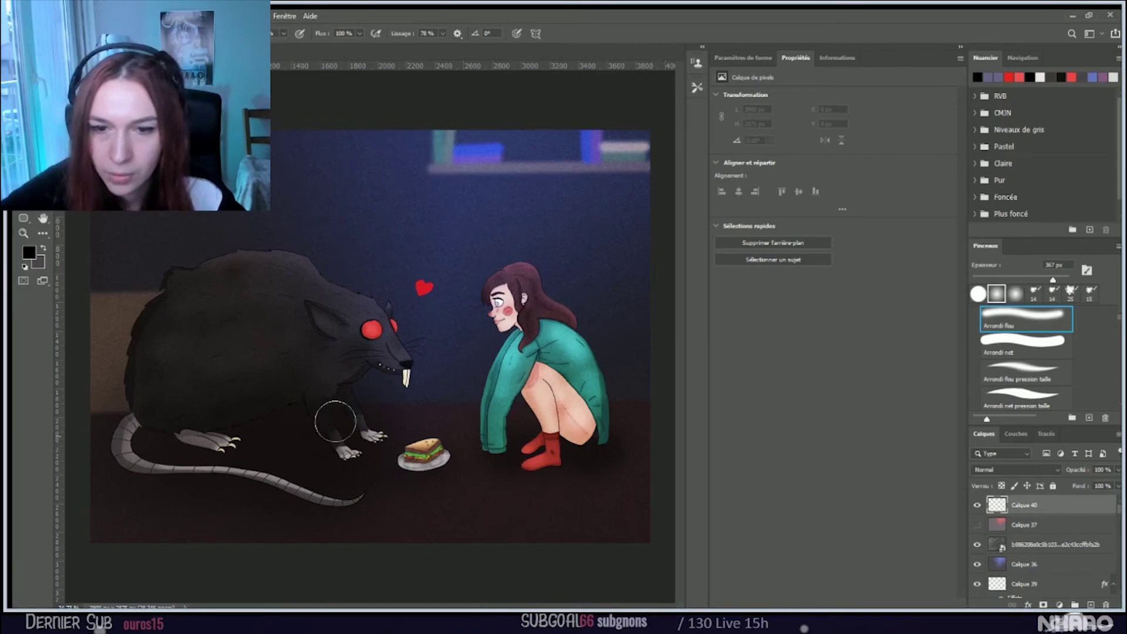
key(])
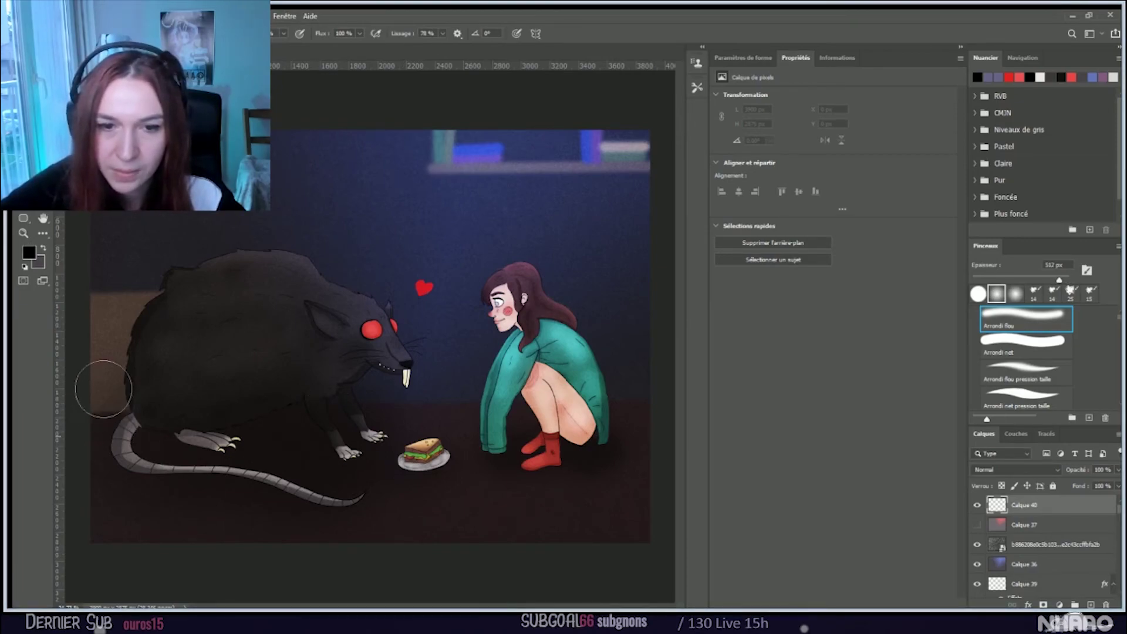
key(bracketright)
key(bracketright)
key(bracketright)
key(bracketright)
key(bracketright)
key(bracketright)
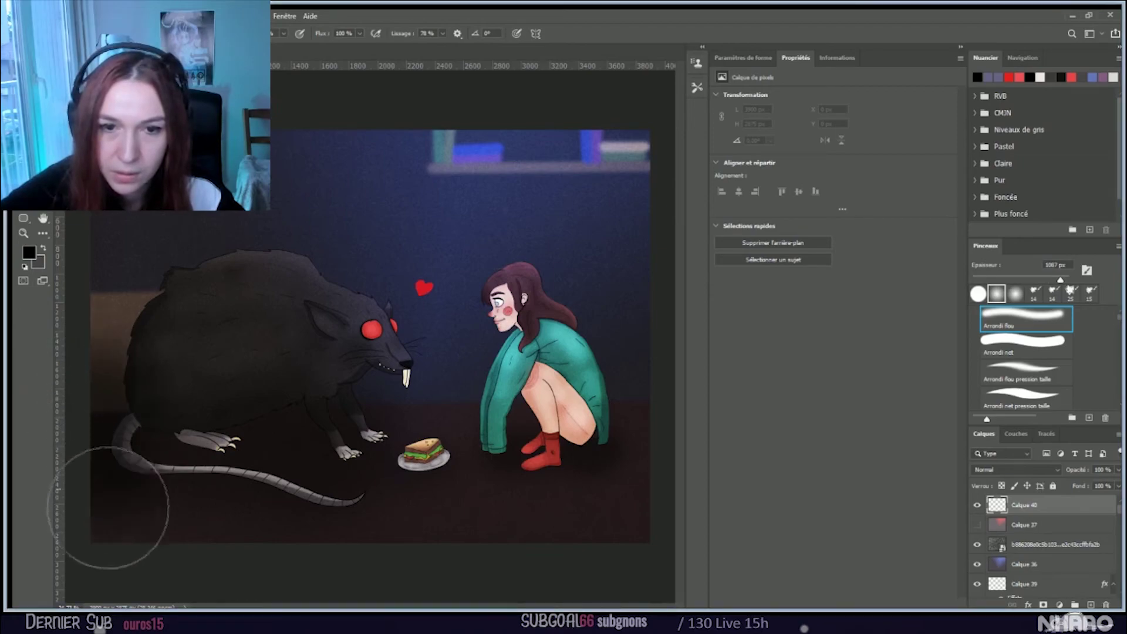
Step: Darken the picture's lower corners and left side with soft black strokes, with the shading layer at 75% opacity
mouse_move(234, 581)
mouse_down()
mouse_move(150, 510)
mouse_move(114, 449)
mouse_up()
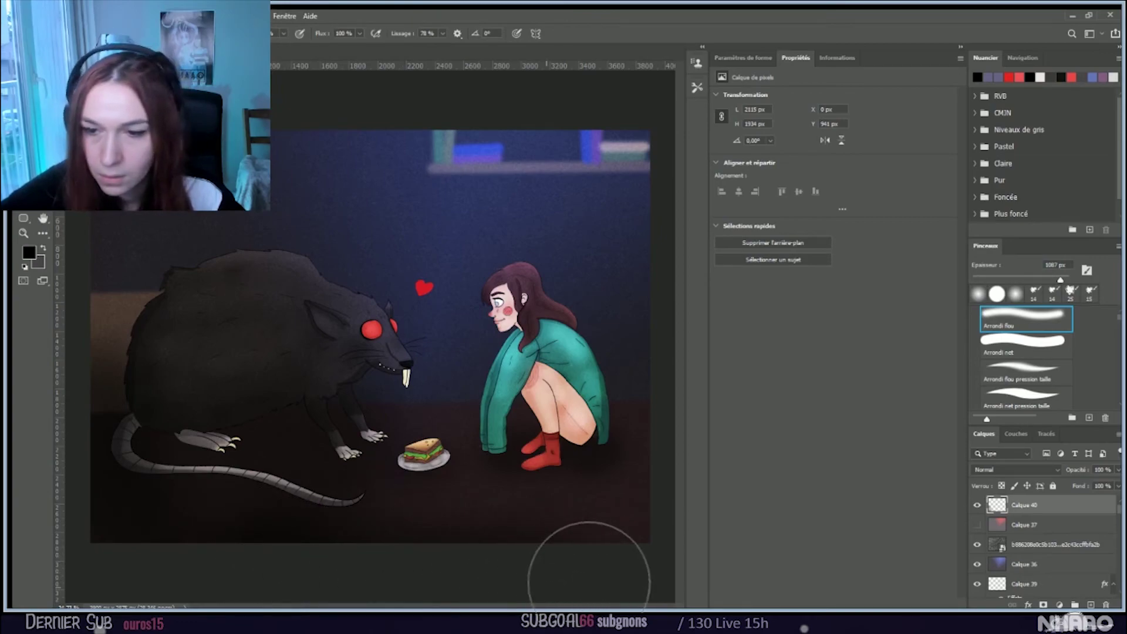
drag(649, 515, 664, 440)
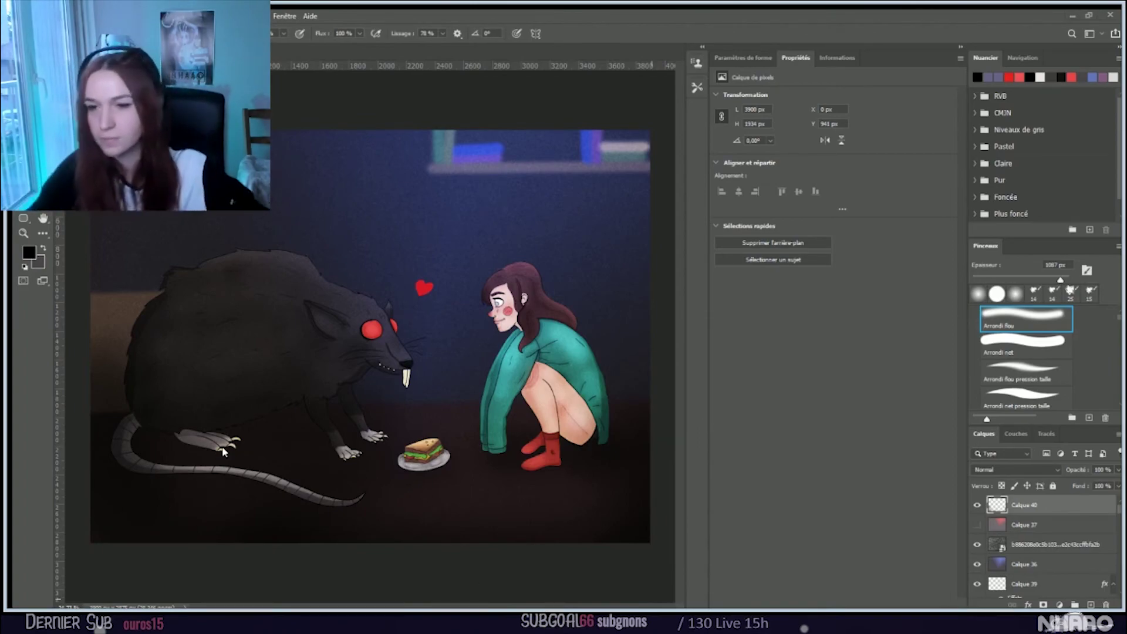
click(1115, 470)
click(1103, 479)
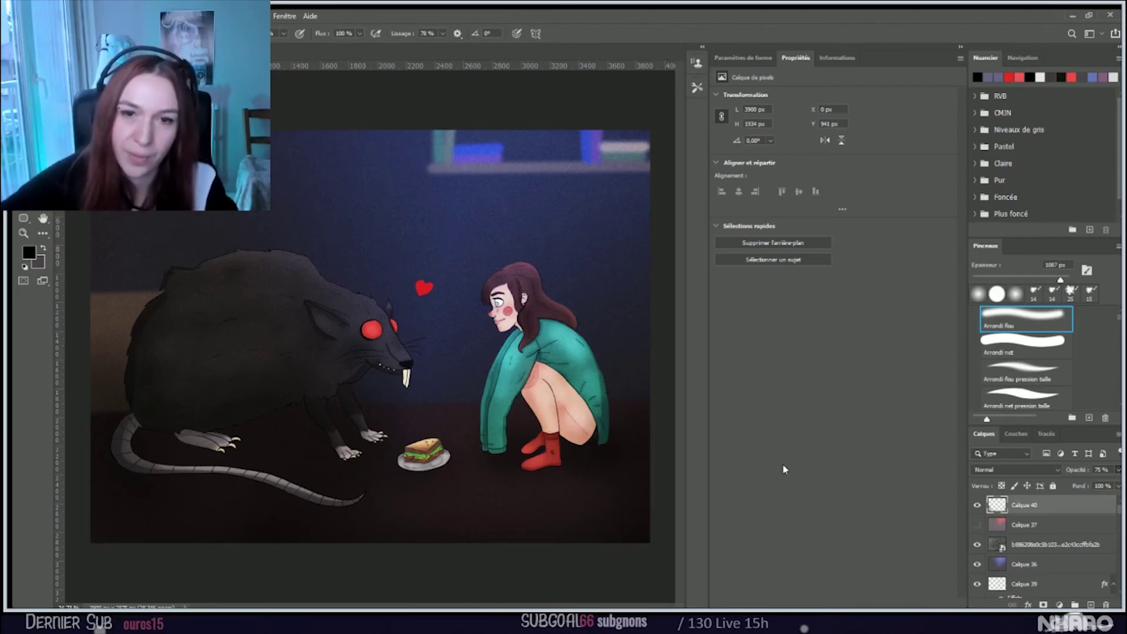
mouse_move(151, 265)
mouse_down()
mouse_move(126, 296)
mouse_move(214, 258)
mouse_move(157, 264)
mouse_move(107, 334)
mouse_move(109, 352)
mouse_move(109, 182)
mouse_up()
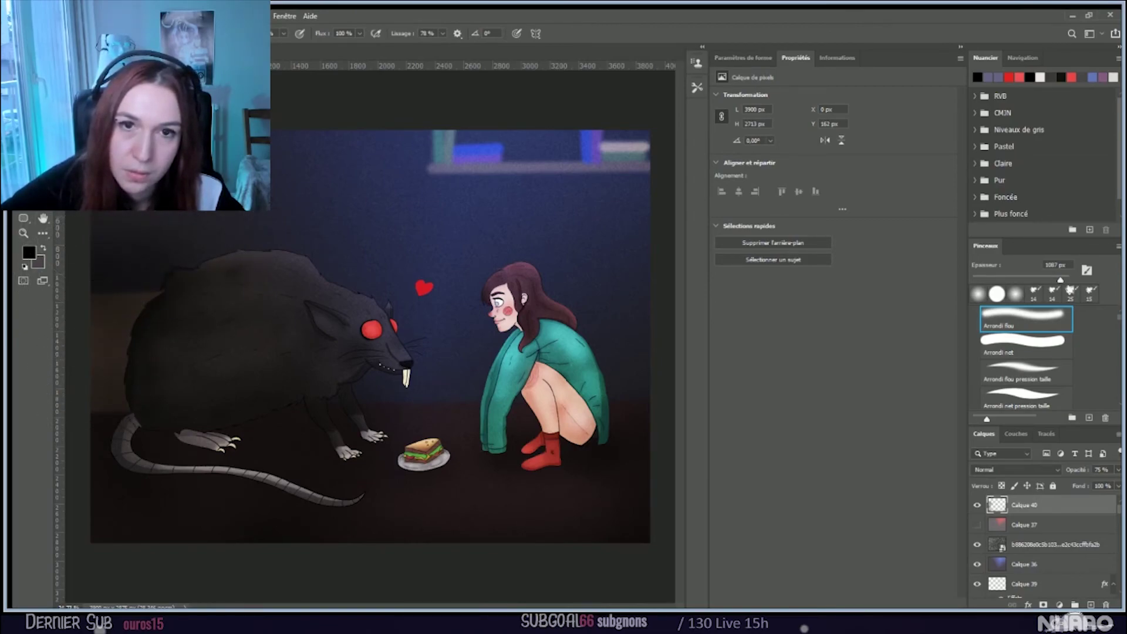
mouse_move(130, 358)
mouse_down()
mouse_move(106, 351)
mouse_move(218, 344)
mouse_move(179, 345)
mouse_move(148, 310)
mouse_up()
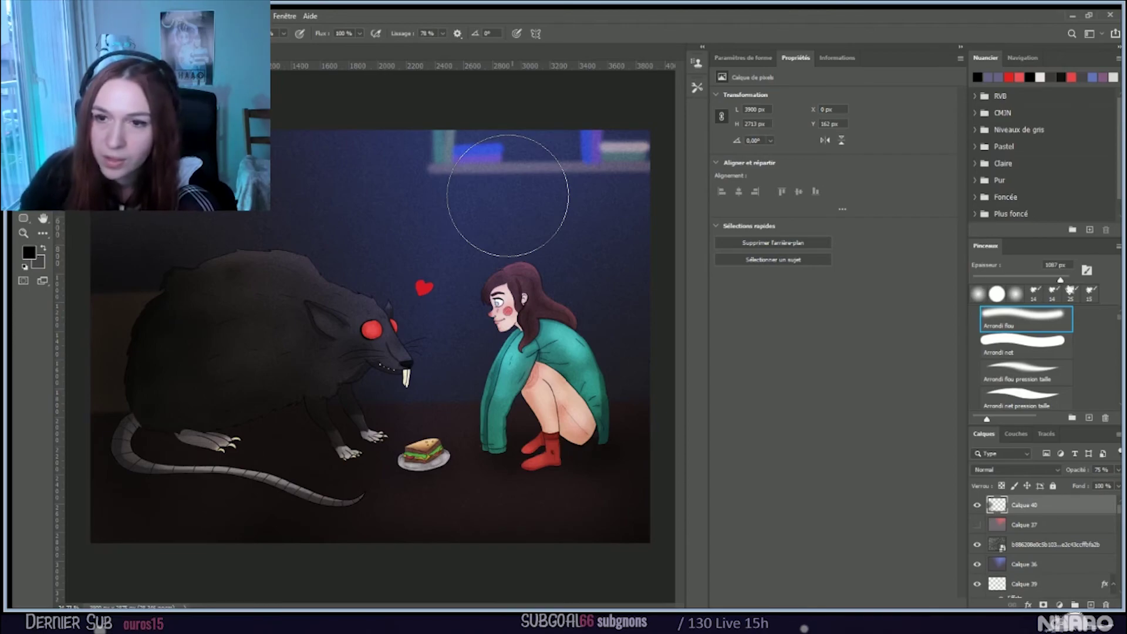
Step: Lower the opacity of the heart layer, Calque 39, to 86%
click(1043, 584)
scroll(1043, 583, down, 2)
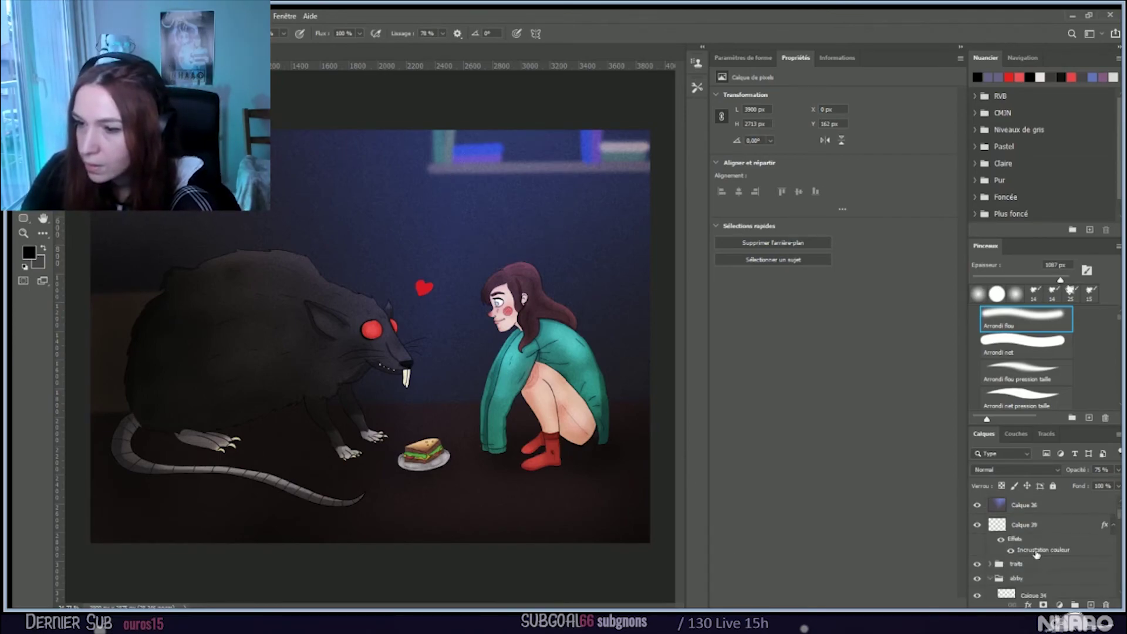
click(977, 524)
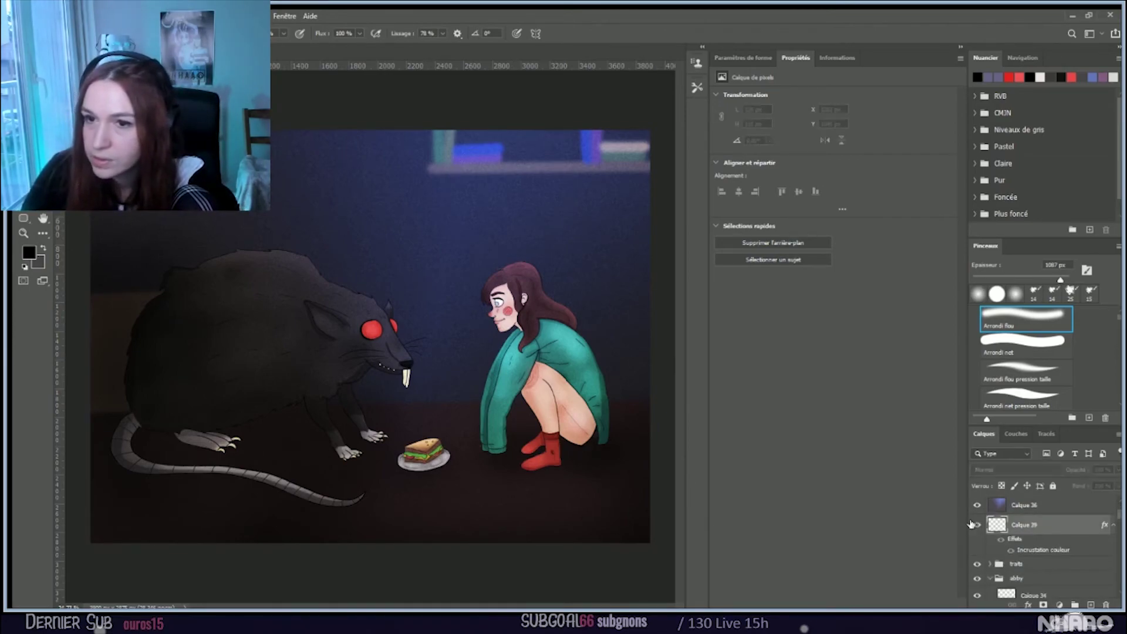
click(1103, 472)
text(76)
key(Return)
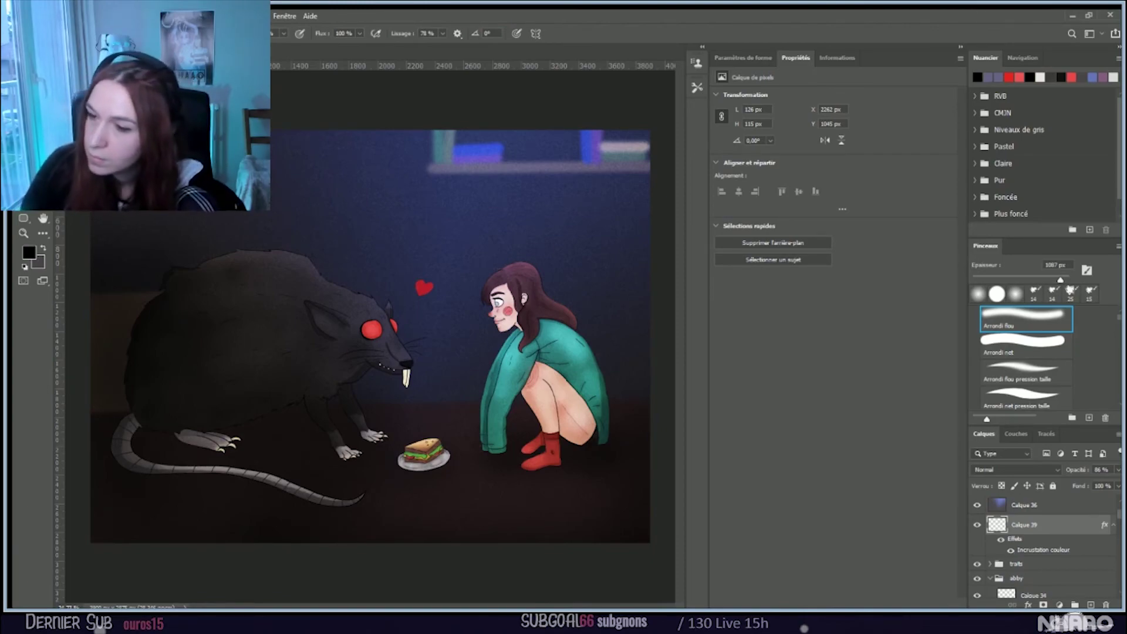
Step: Create a new layer above the first layer of the rat group
scroll(1080, 538, down, 5)
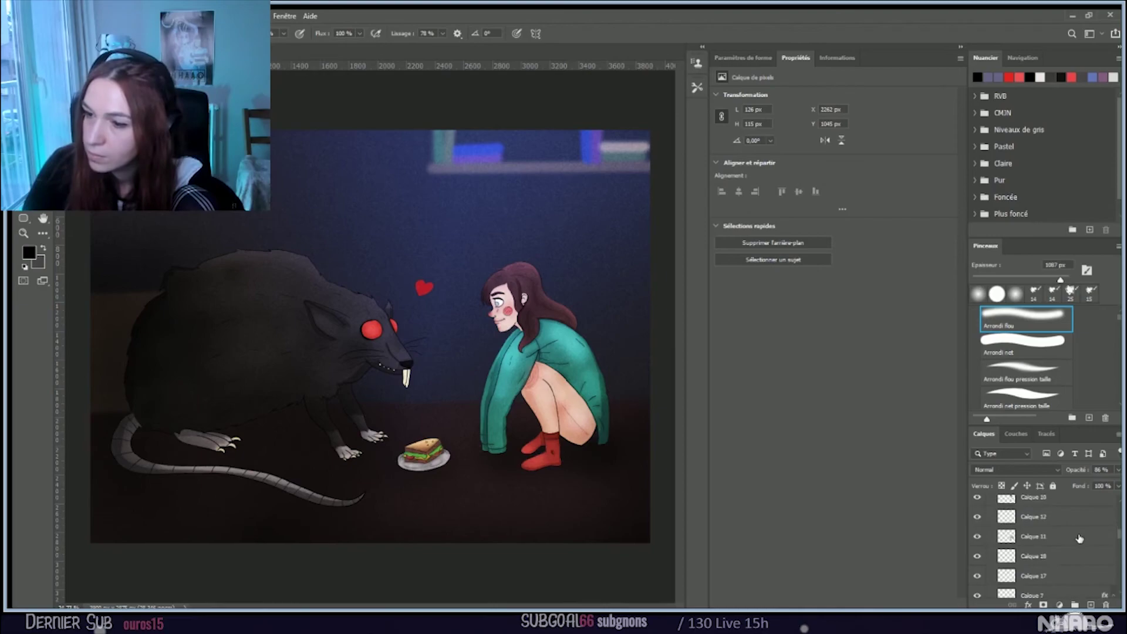
scroll(1080, 538, down, 3)
click(1060, 535)
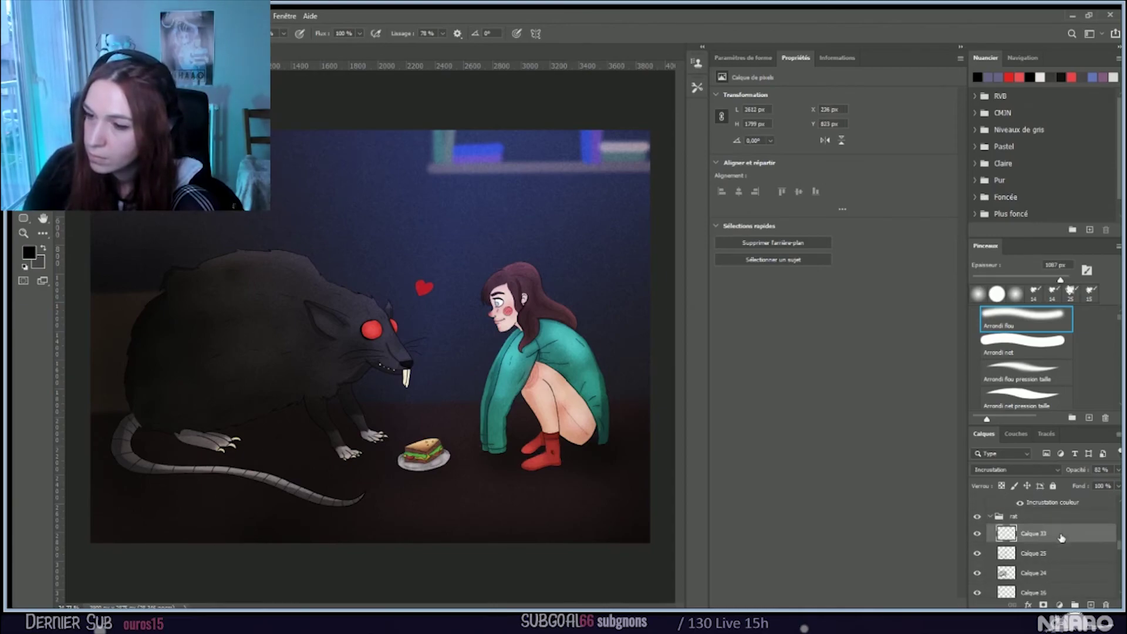
click(1090, 604)
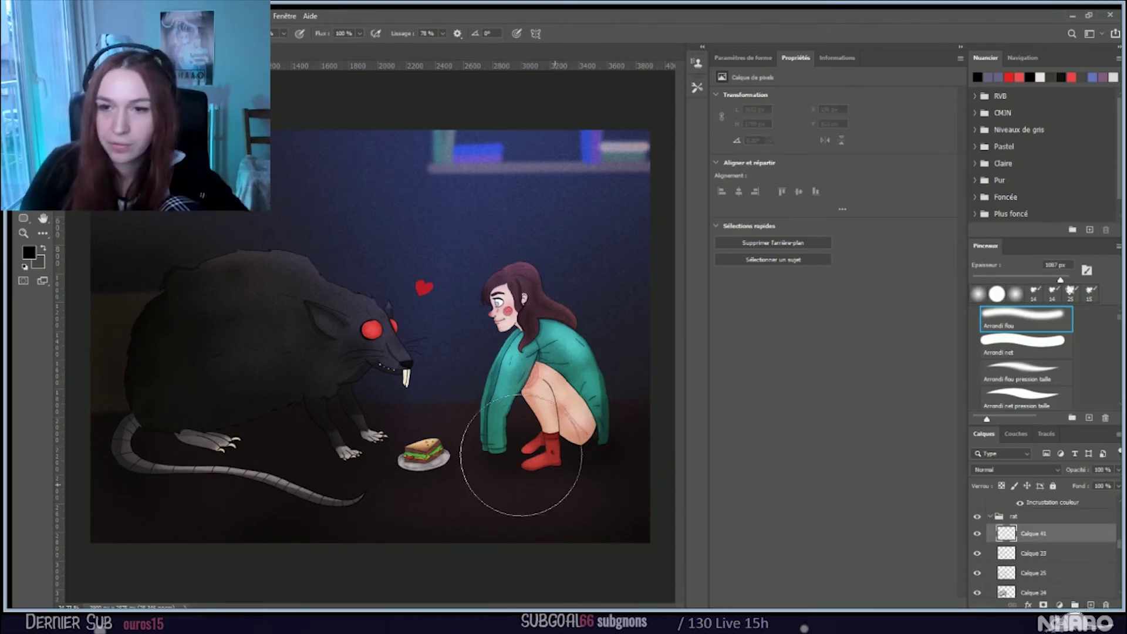
Step: Set the foreground colour to white and switch to the Arrondi net brush at 26 px
scroll(482, 417, up, 4)
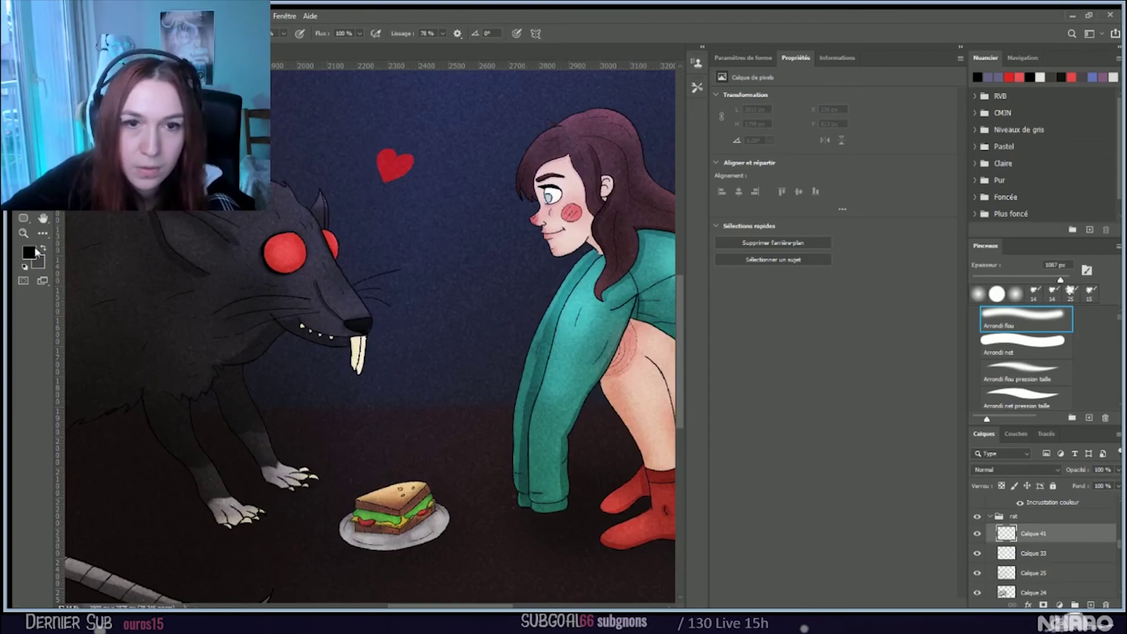
key(i)
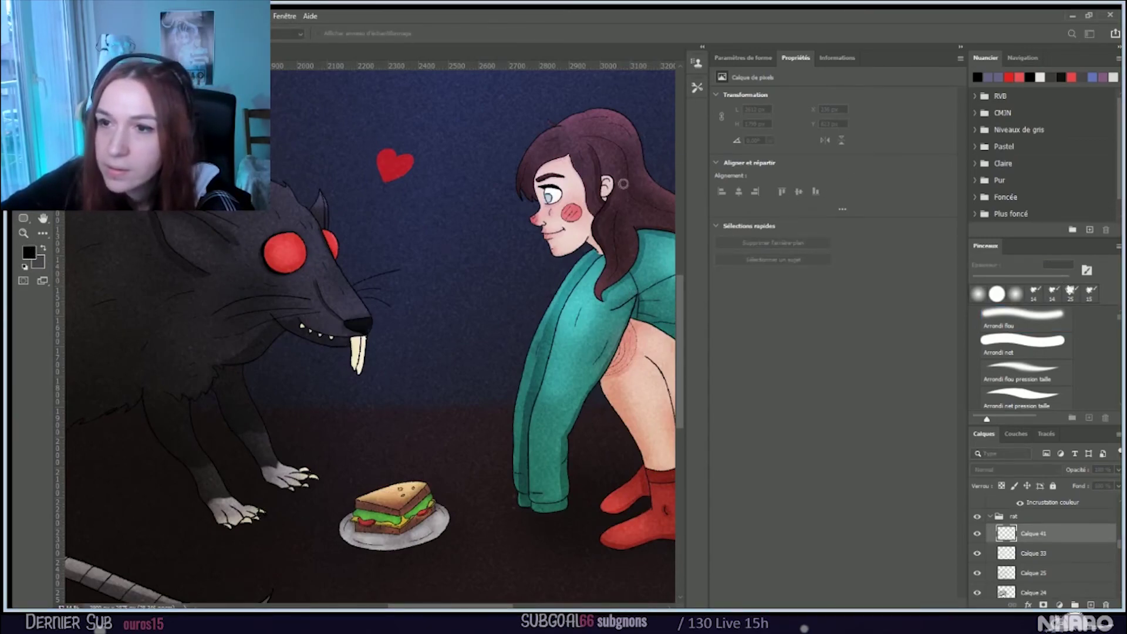
key(x)
key(b)
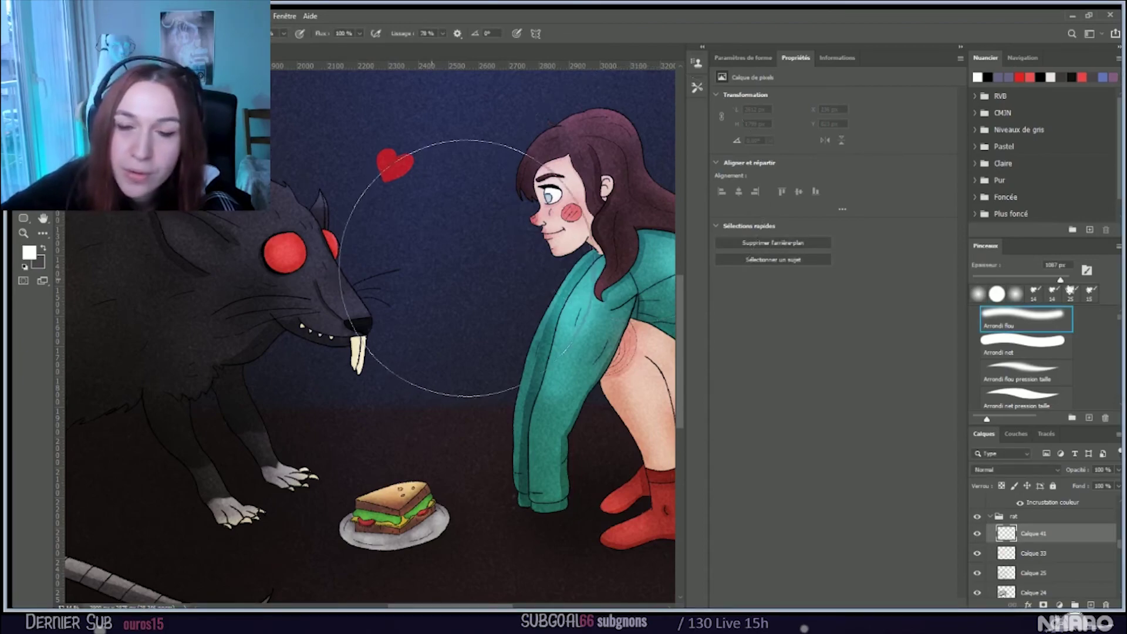
key(period)
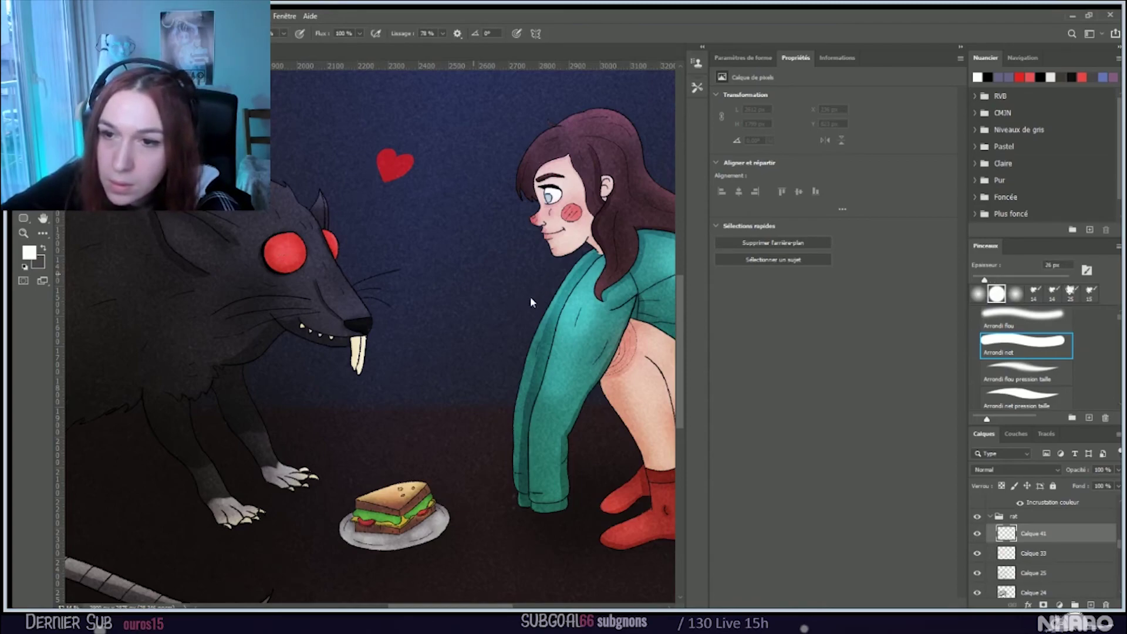
Step: Paint a short horizontal white highlight across the rat's large red eye with the brush at 20 px
key(bracketright)
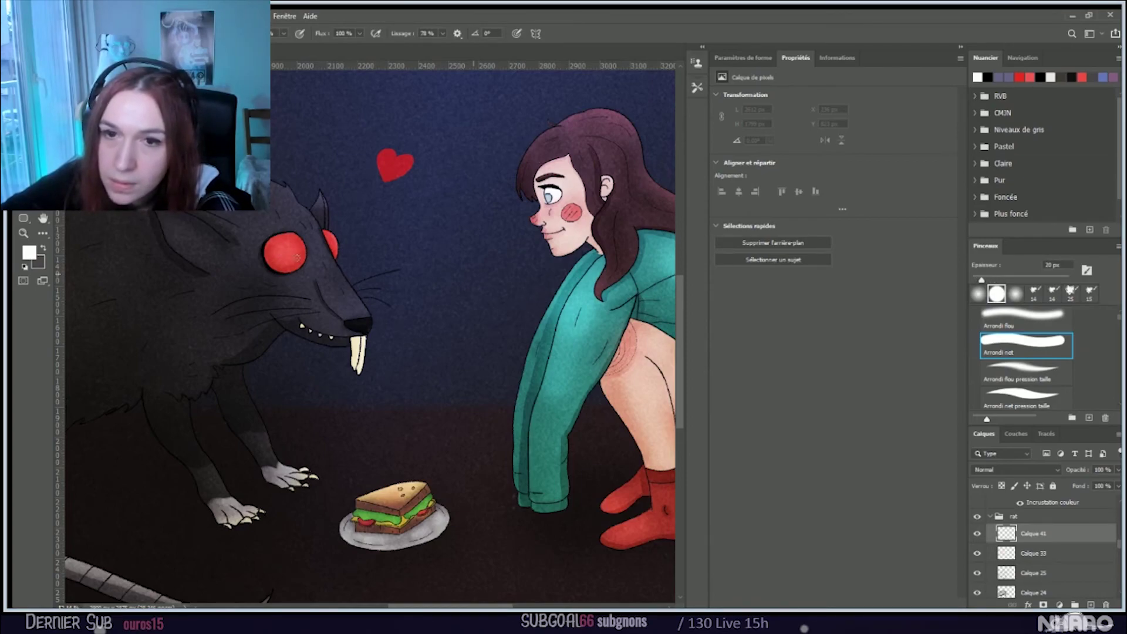
drag(284, 256, 300, 256)
key(ctrl+z)
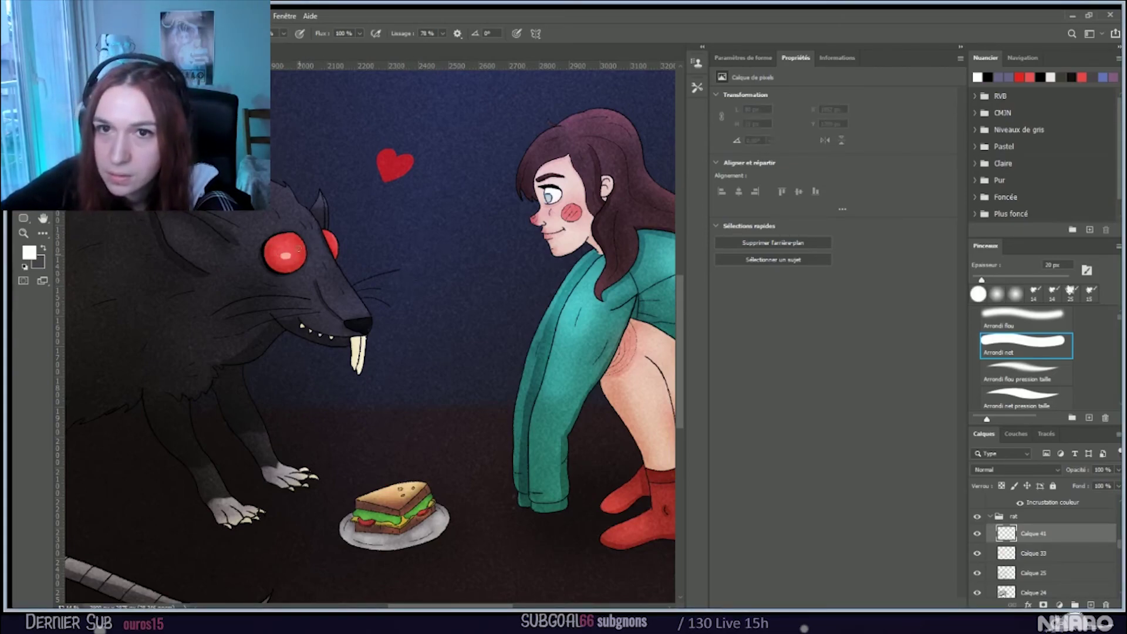
key(ctrl+z)
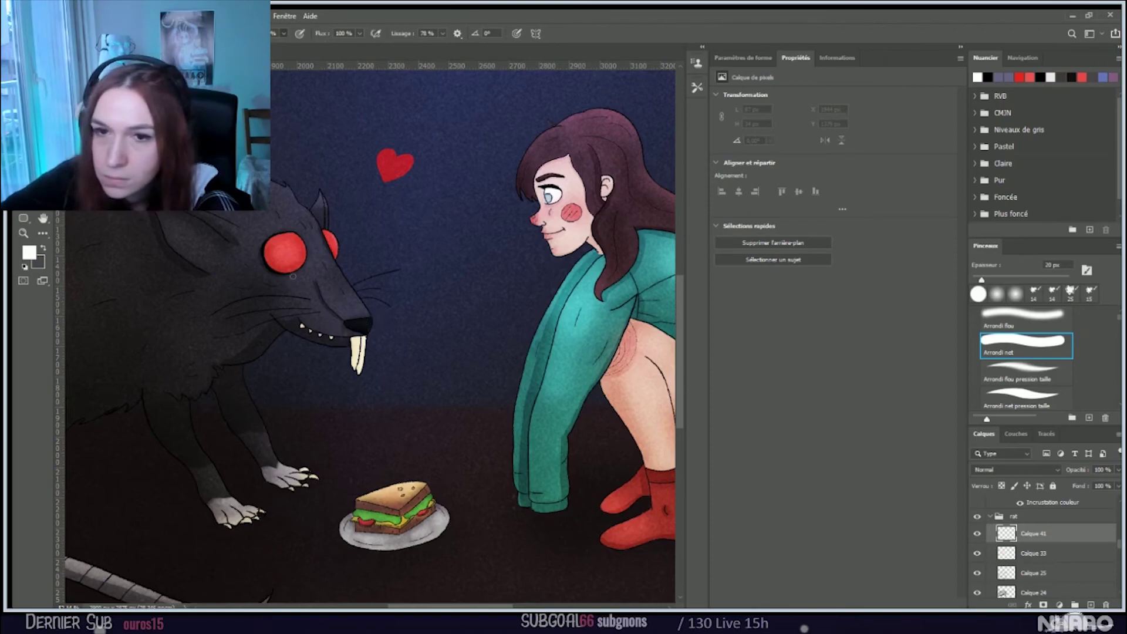
drag(282, 254, 297, 254)
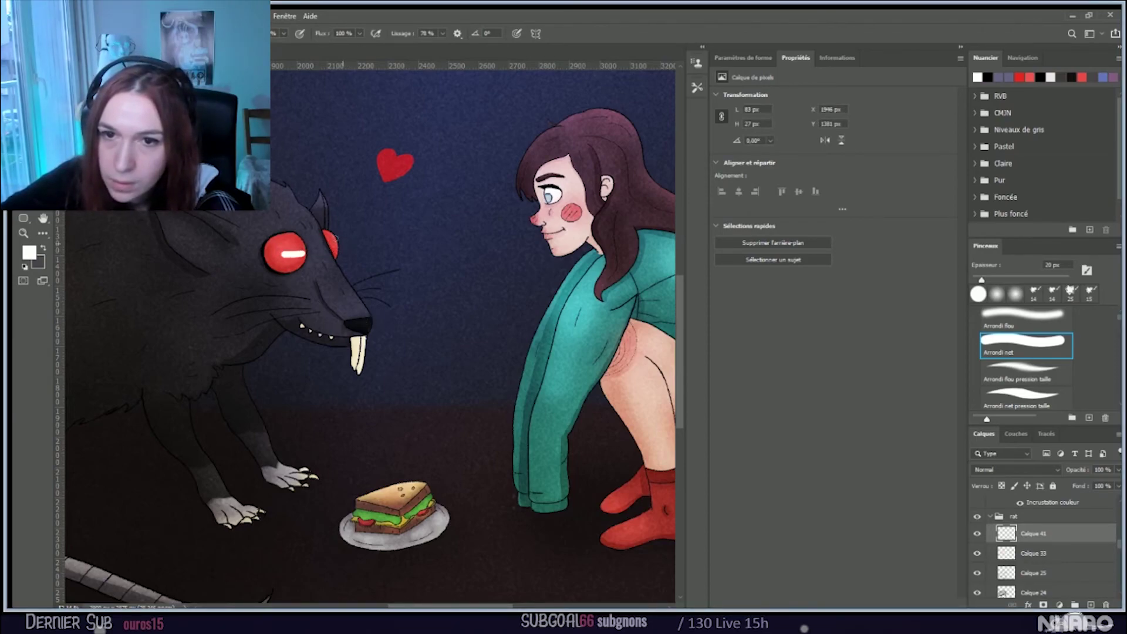
click(336, 241)
key(ctrl+z)
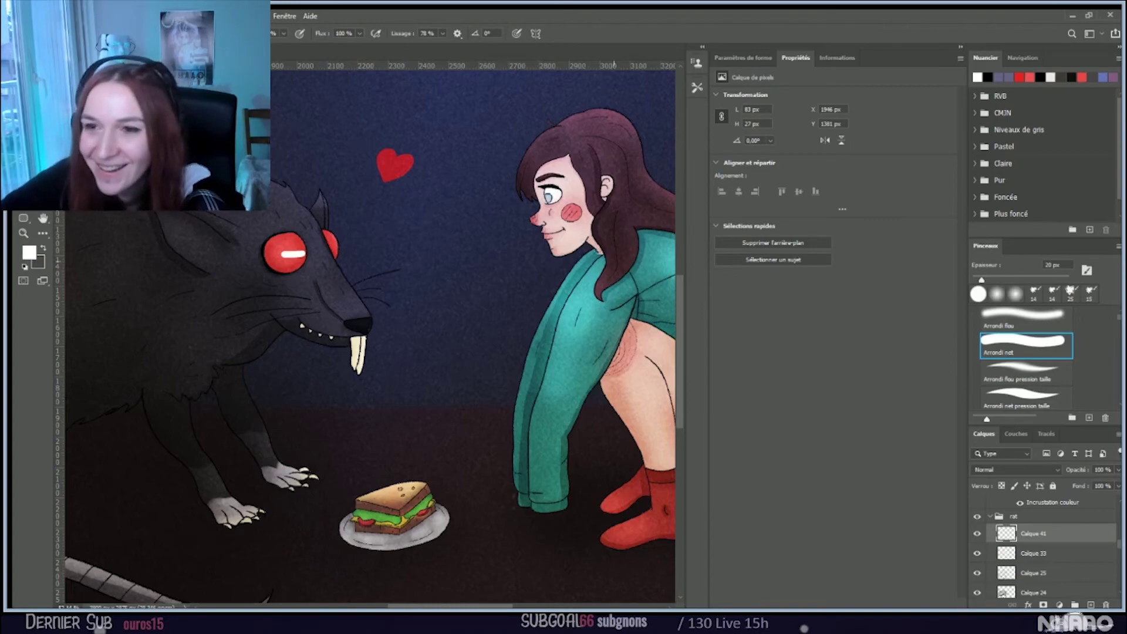
scroll(561, 190, up, 5)
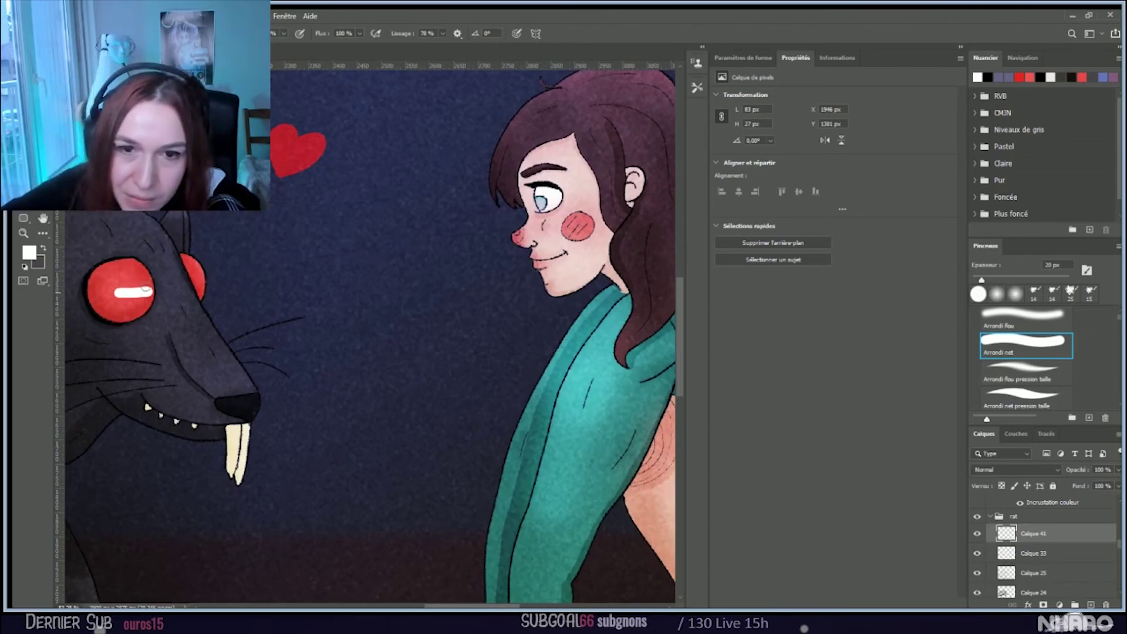
drag(145, 290, 151, 292)
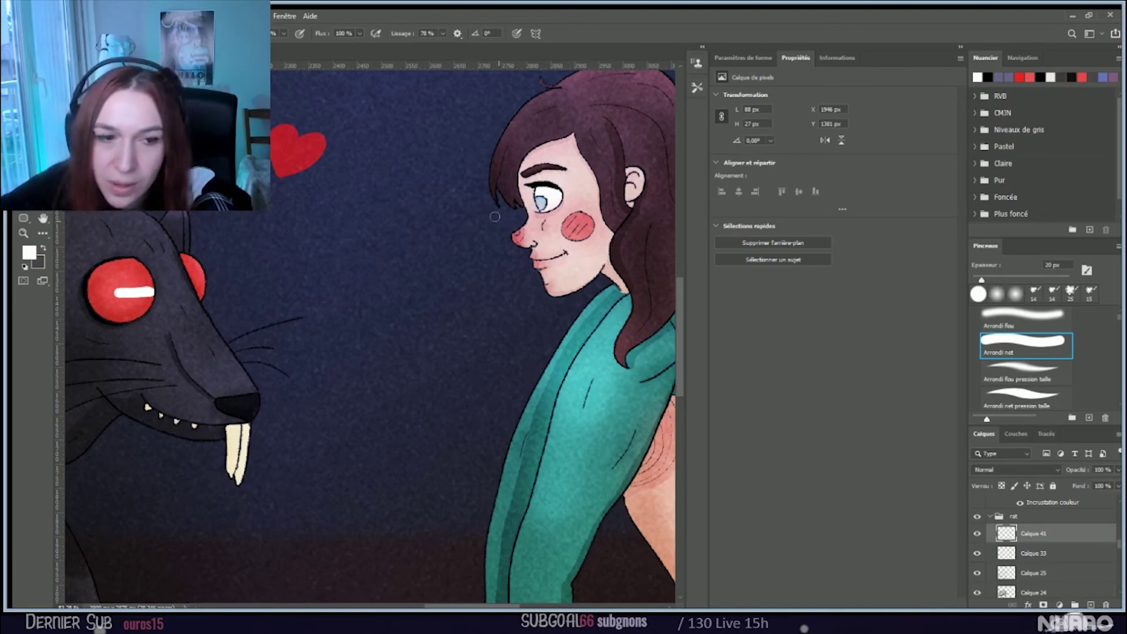
Step: Reduce the brush to 8 px and dab a small white highlight on the girl's iris
key(bracketleft)
key(bracketleft)
key(bracketleft)
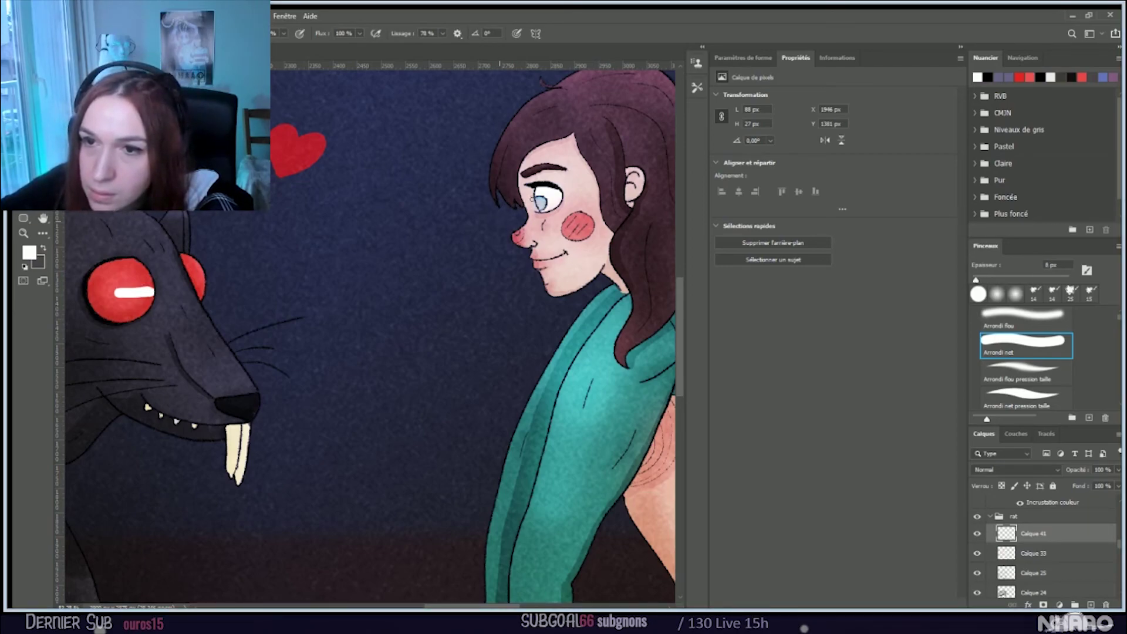
click(536, 200)
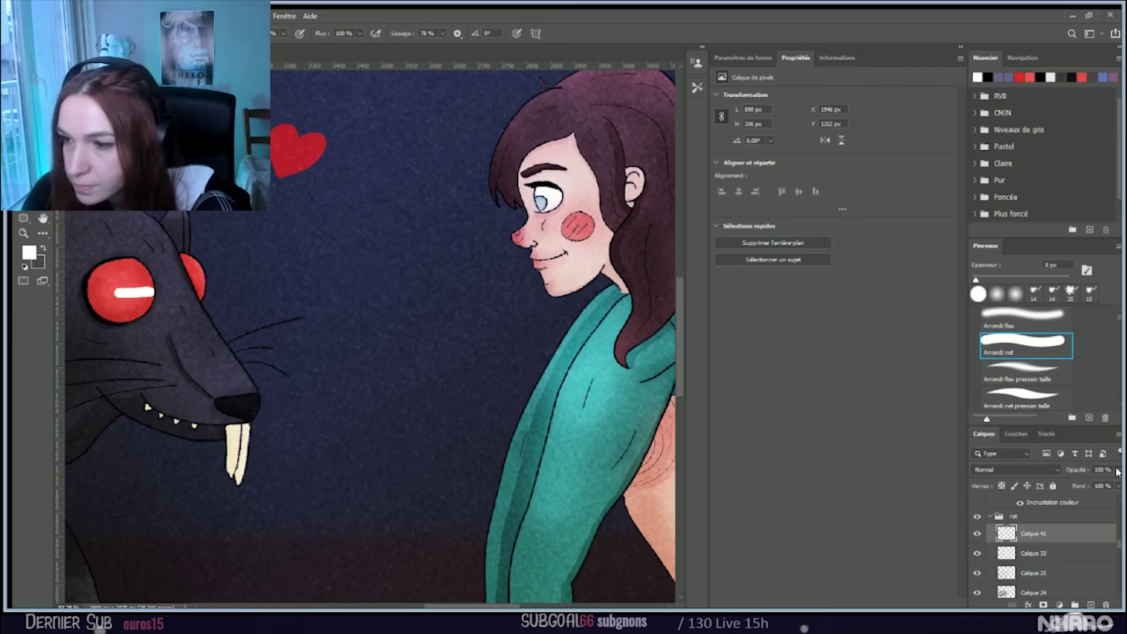
Step: Try the highlight layer, Calque 41, at 28% opacity and restore it to 100%
drag(1112, 478, 1083, 484)
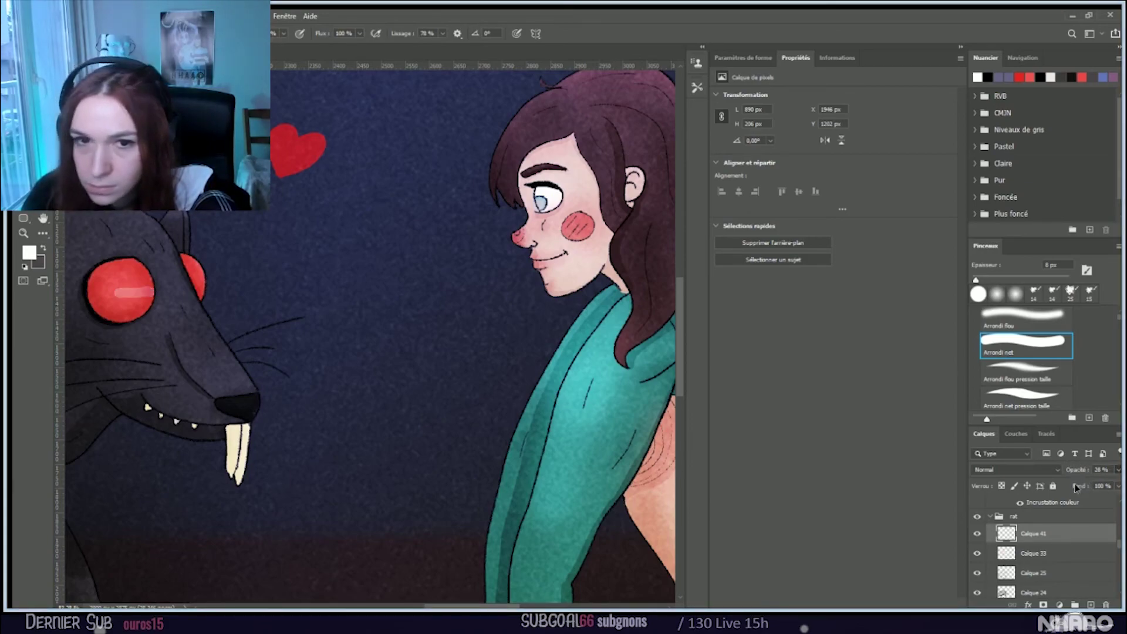
key(0)
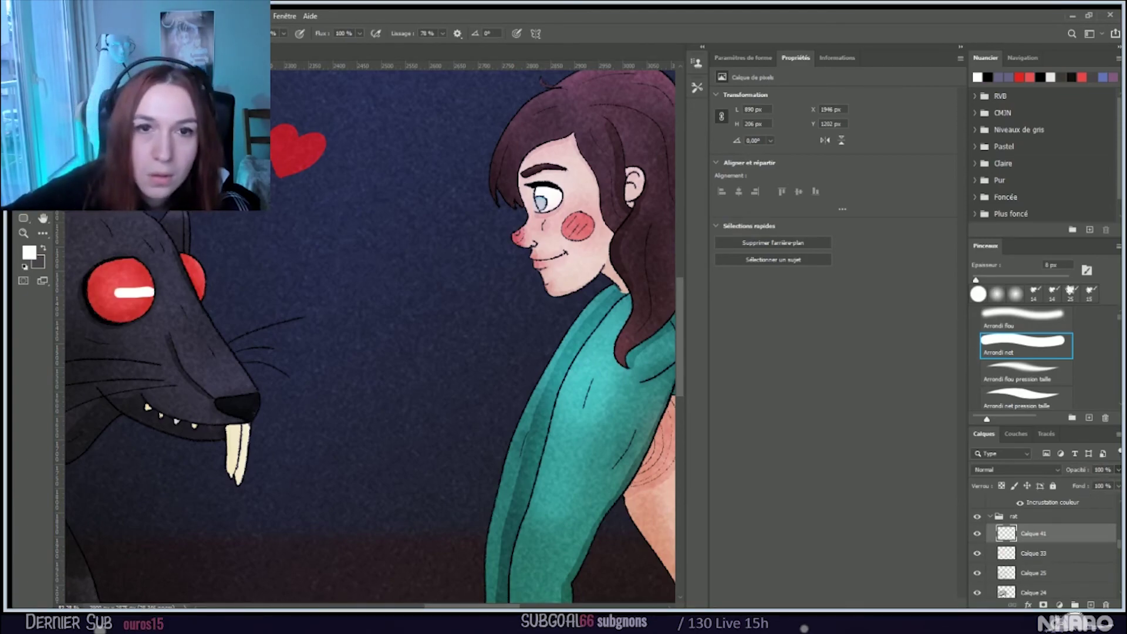
Step: Thin the white highlight in the rat's eye into a tapered streak, using the Arrondi net eraser at 27 px
key(e)
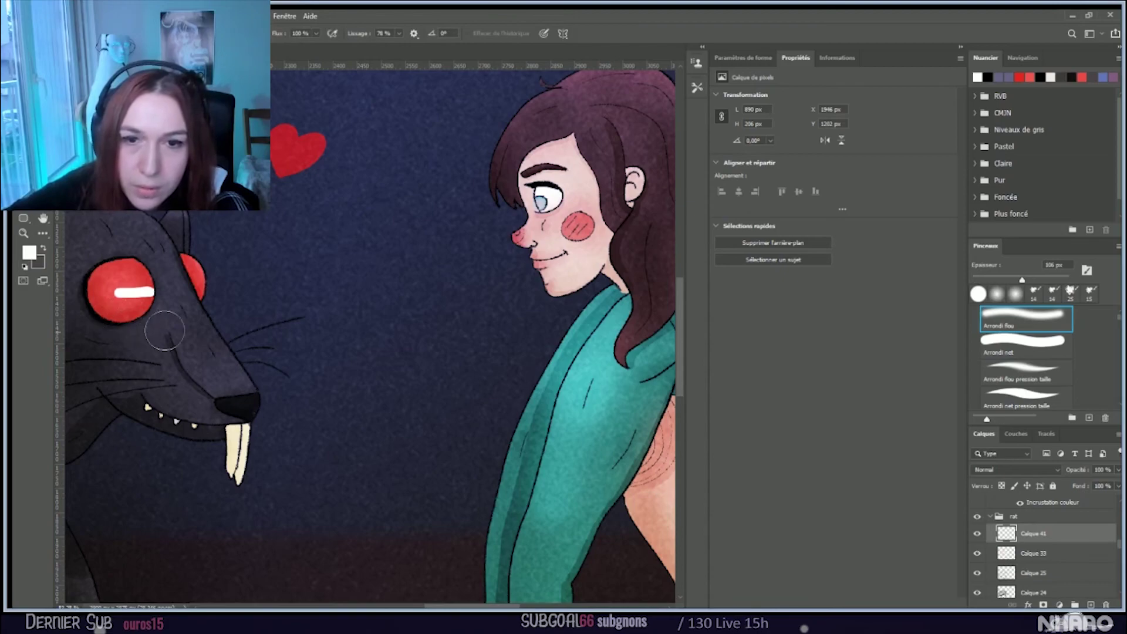
key(period)
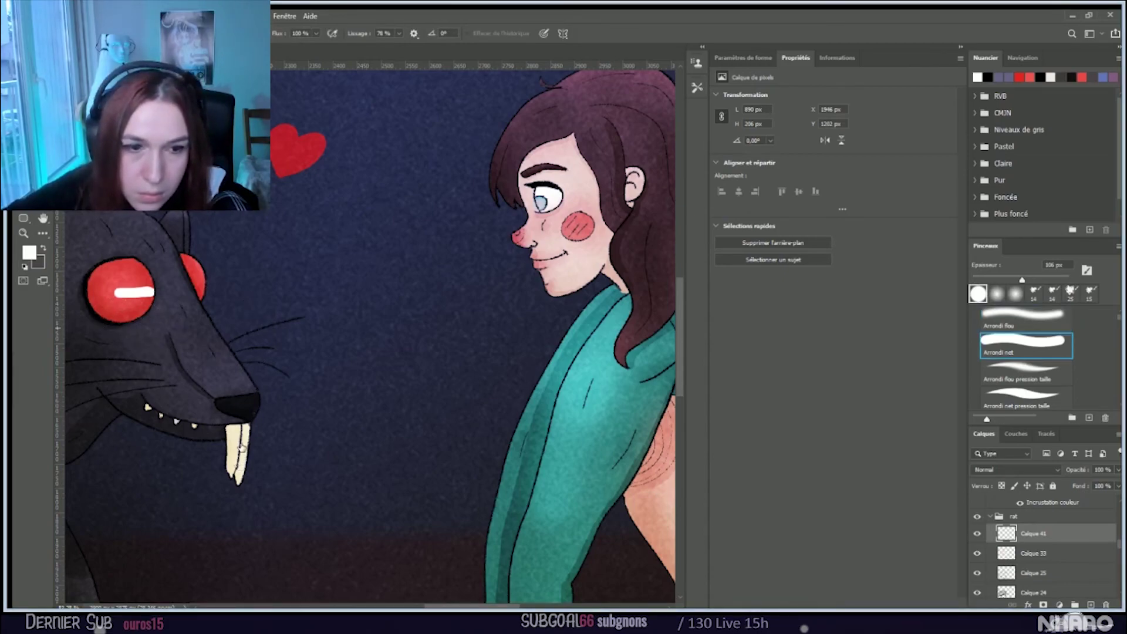
key(bracketleft)
key(bracketleft)
key(bracketleft)
key(bracketleft)
key(bracketleft)
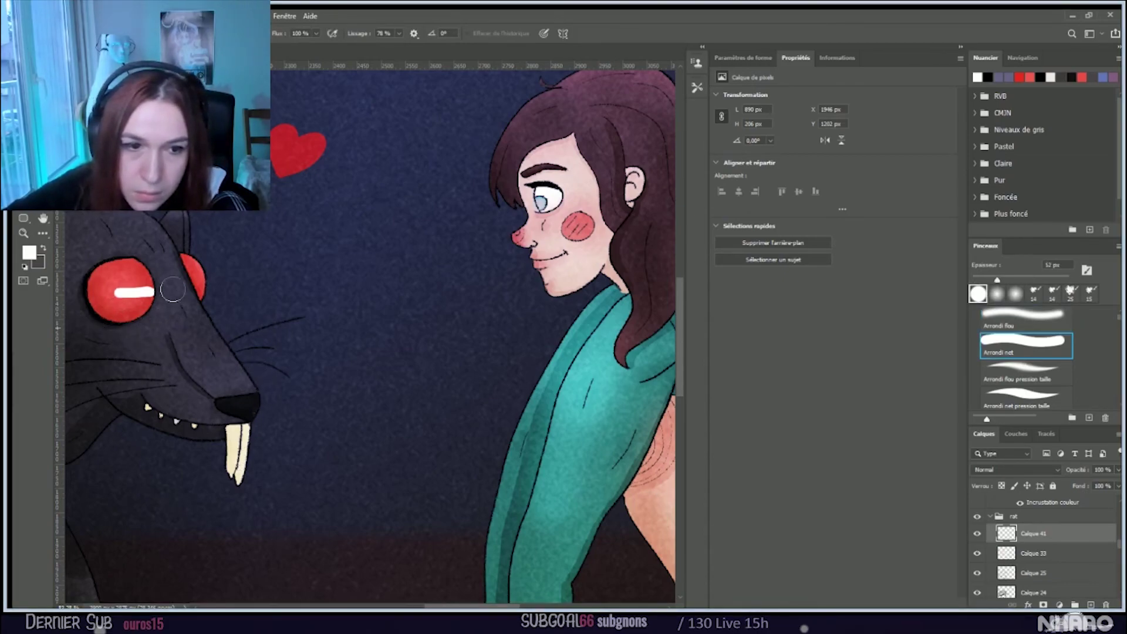
key(ctrl+z)
key(bracketleft)
key(bracketleft)
key(bracketleft)
key(bracketleft)
key(bracketleft)
drag(125, 294, 170, 291)
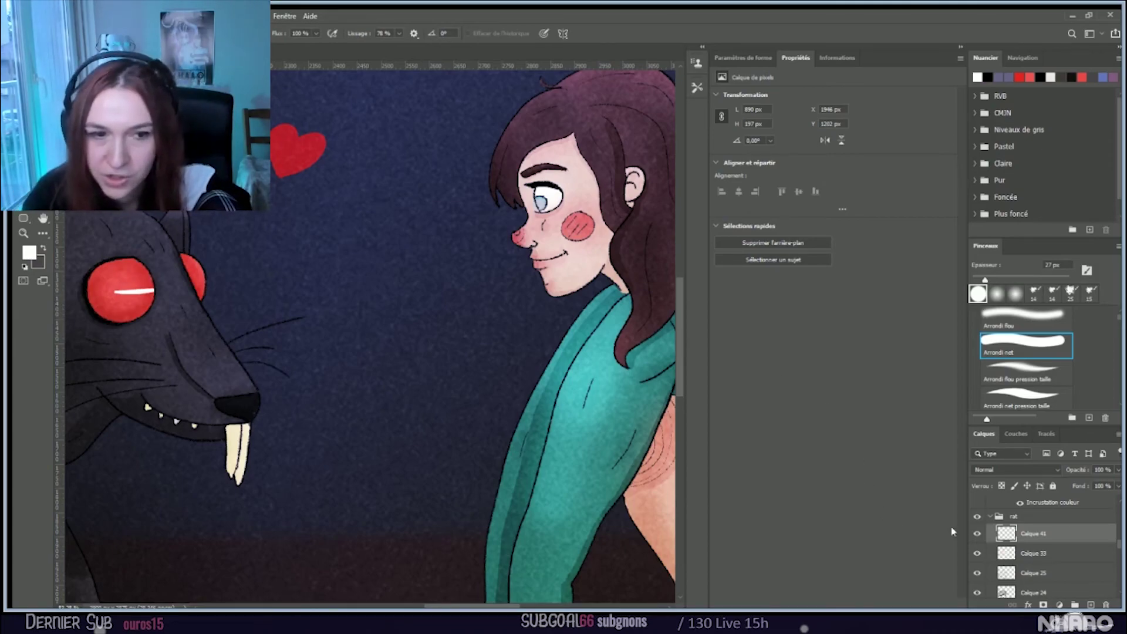
Step: Paint a white highlight on the girl's iris at 8 px, on a new layer at the top of the abby group
scroll(1034, 540, down, 5)
scroll(1051, 536, up, 2)
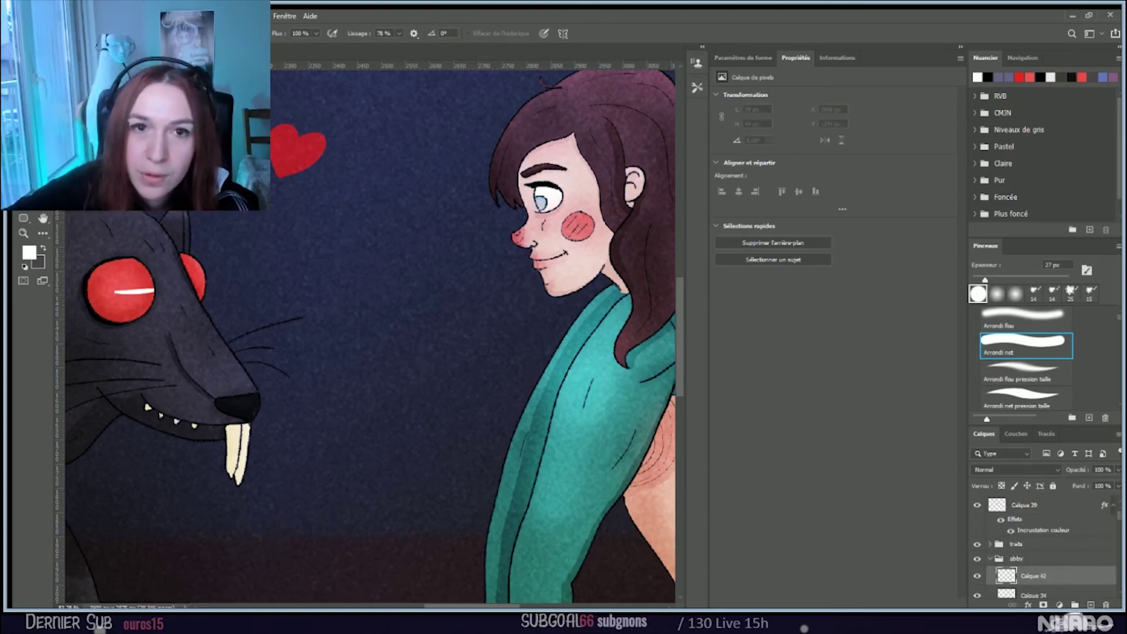
key(b)
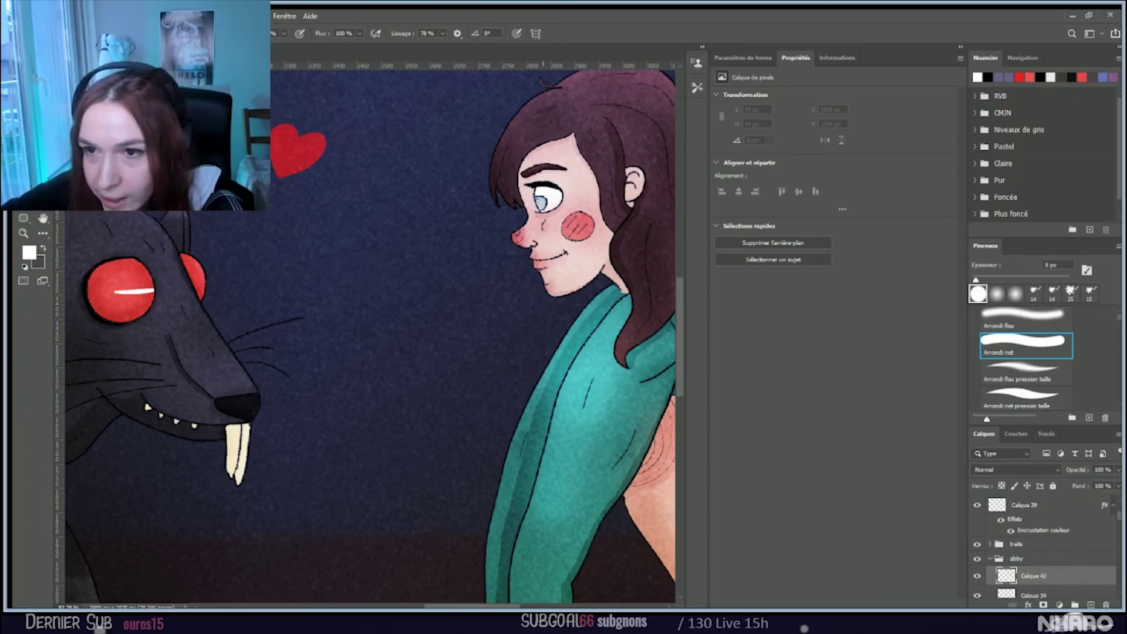
click(533, 202)
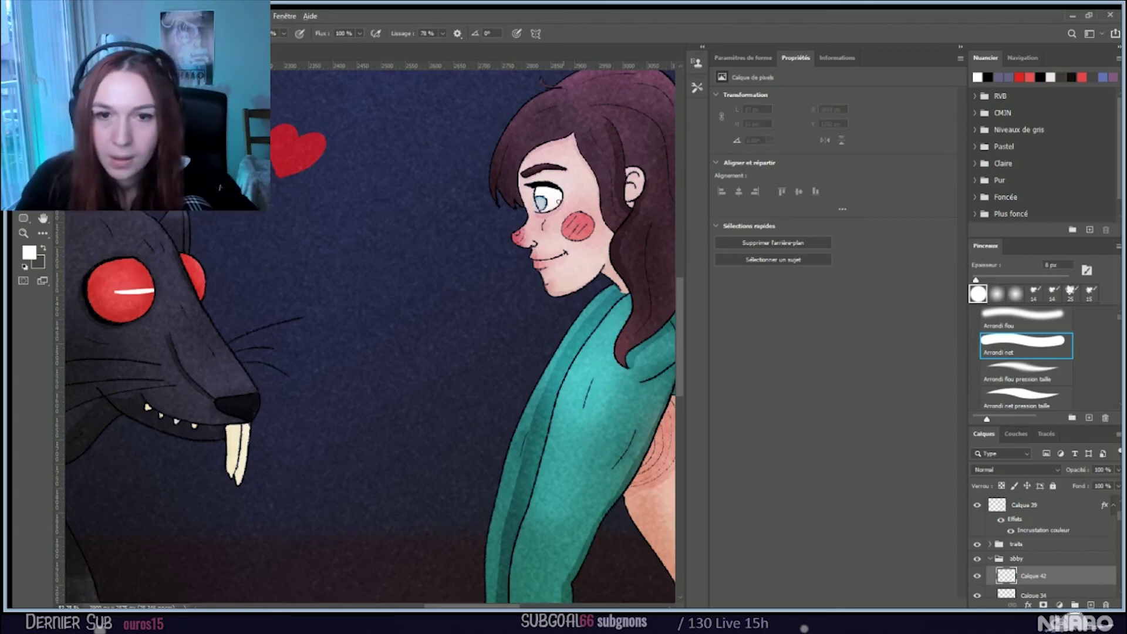
scroll(521, 202, up, 5)
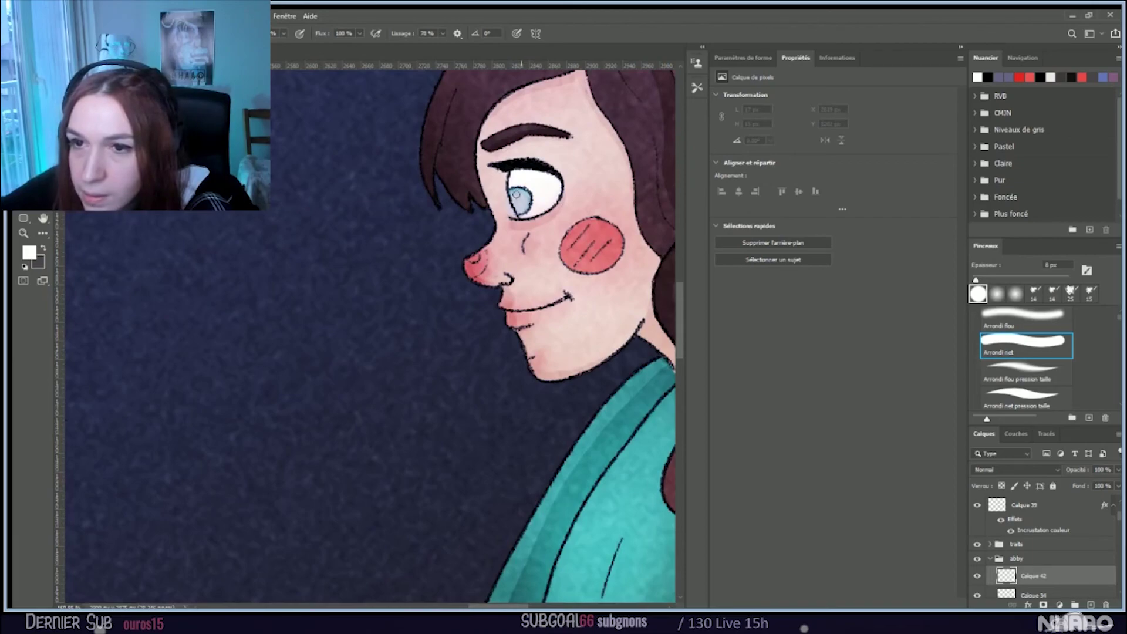
drag(519, 196, 510, 203)
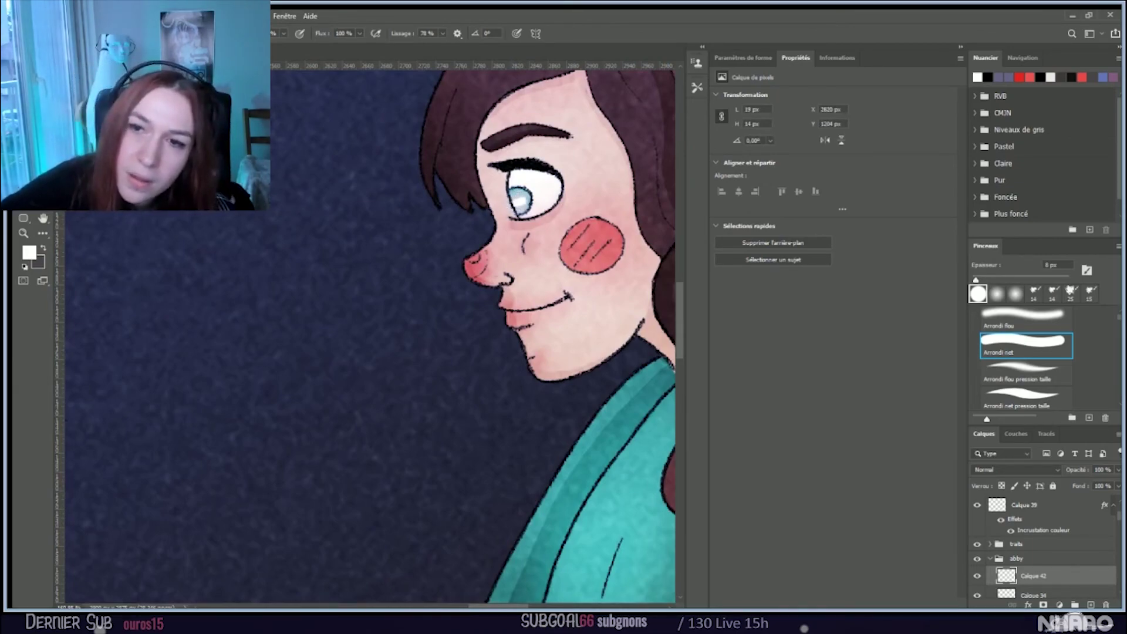
Step: Trim the lower edge of the highlight in the girl's eye with the 27 px eraser
key(e)
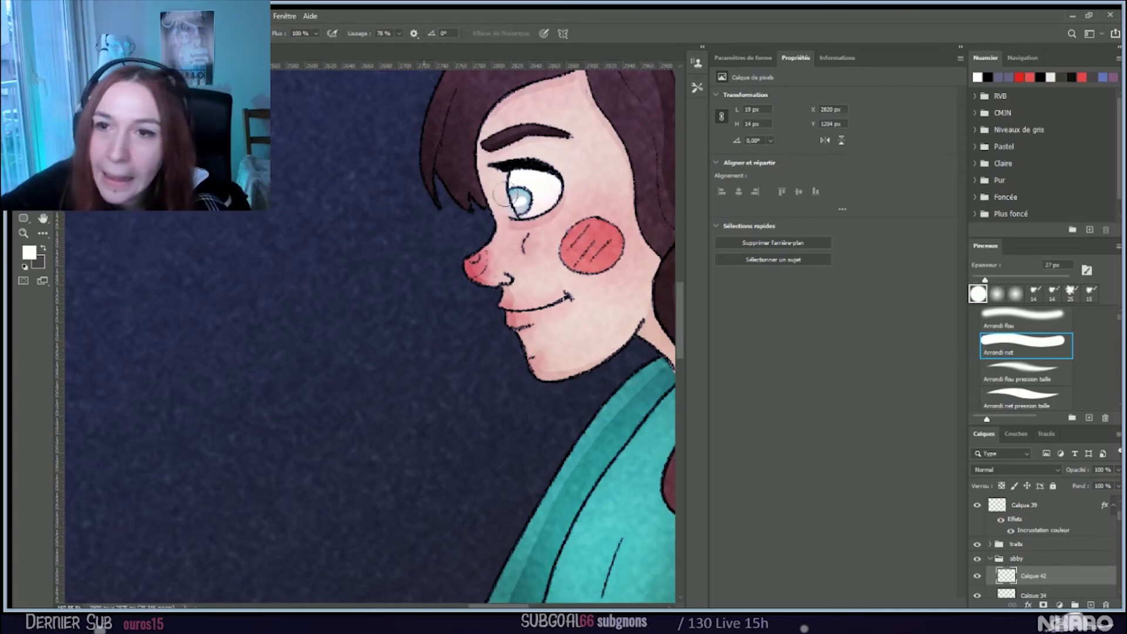
drag(525, 205, 528, 209)
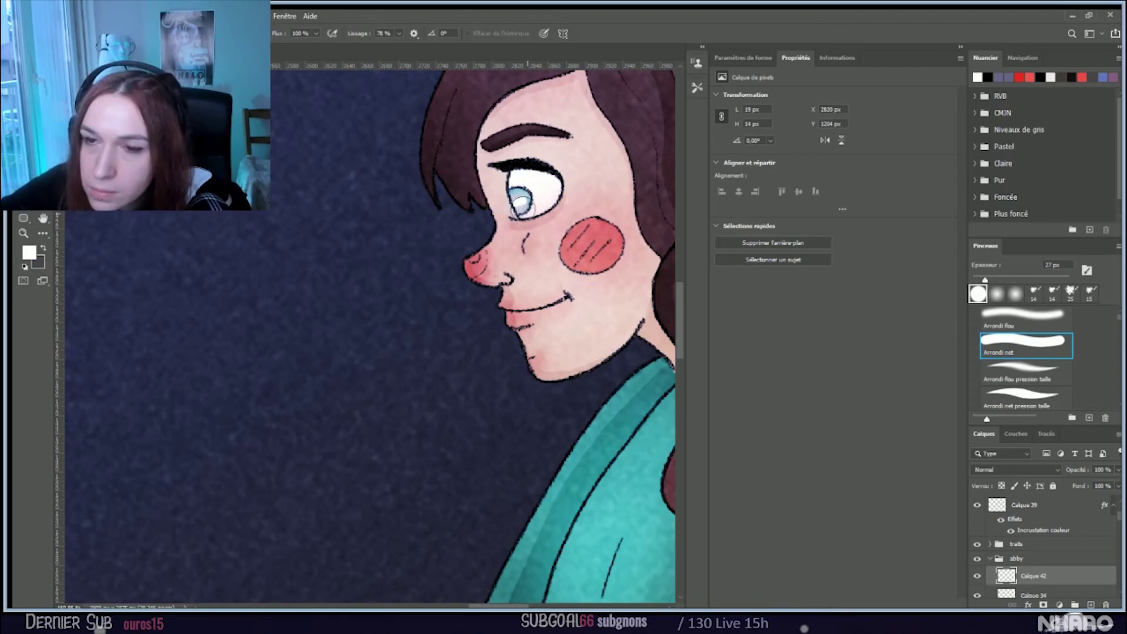
key(ctrl+z)
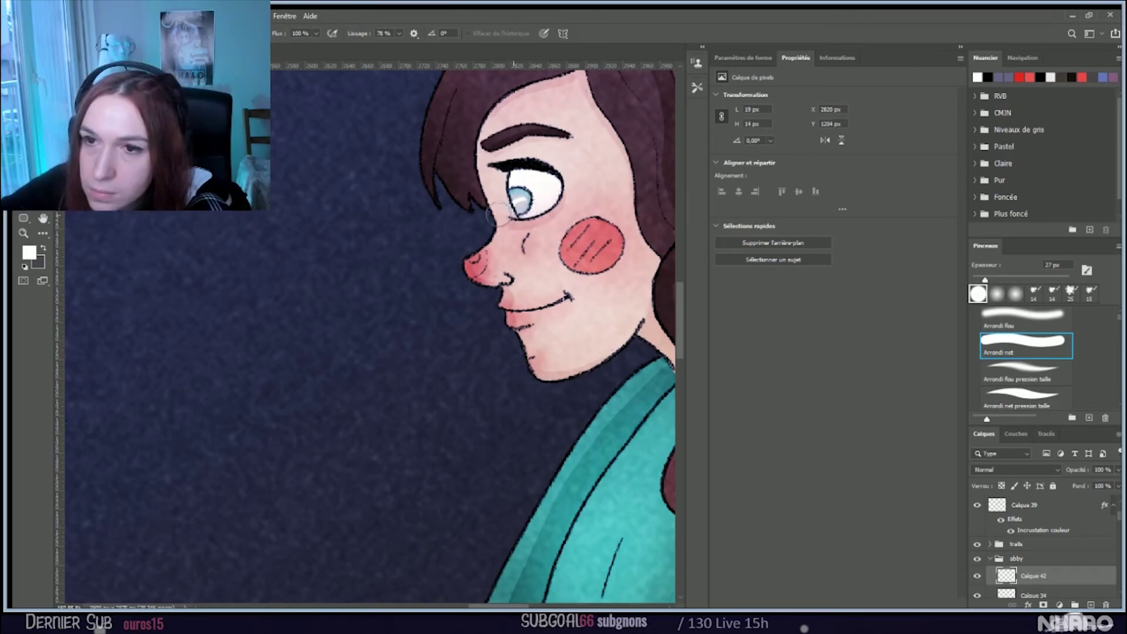
drag(524, 204, 504, 228)
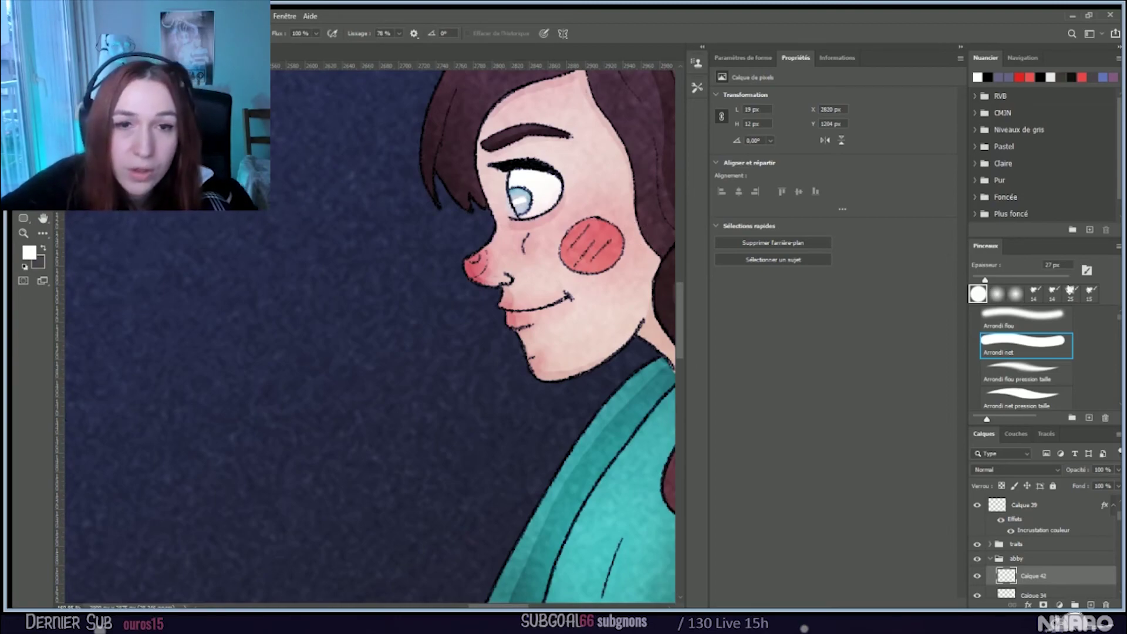
Step: Paint a small white highlight on the tip of the girl's nose with the 8 px brush and trim it with the eraser
key(b)
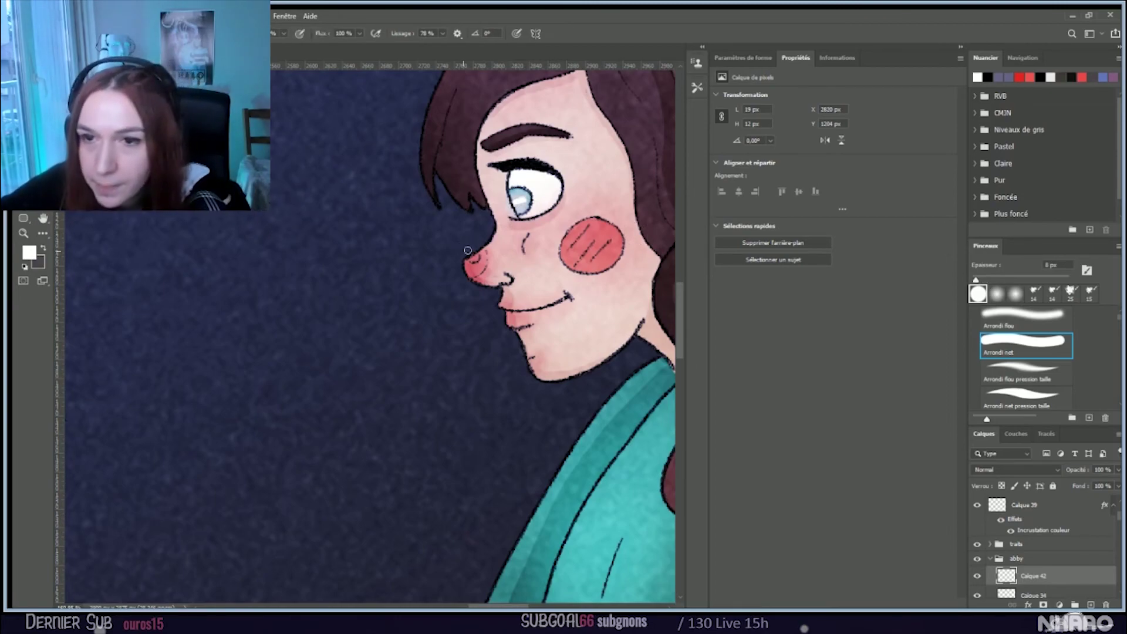
drag(475, 248, 472, 257)
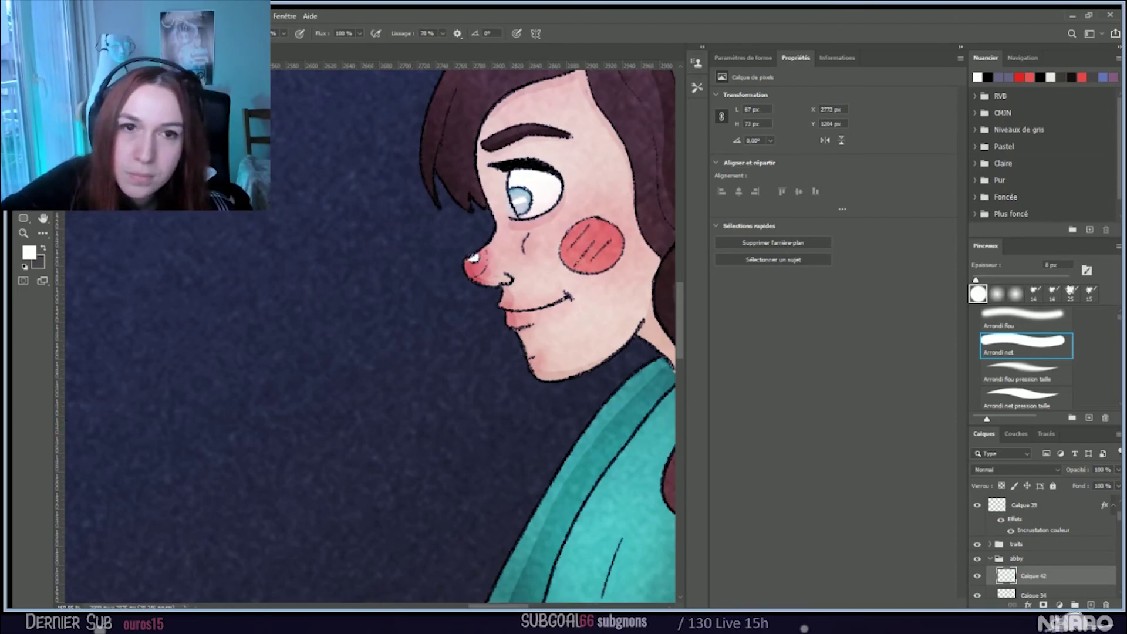
key(e)
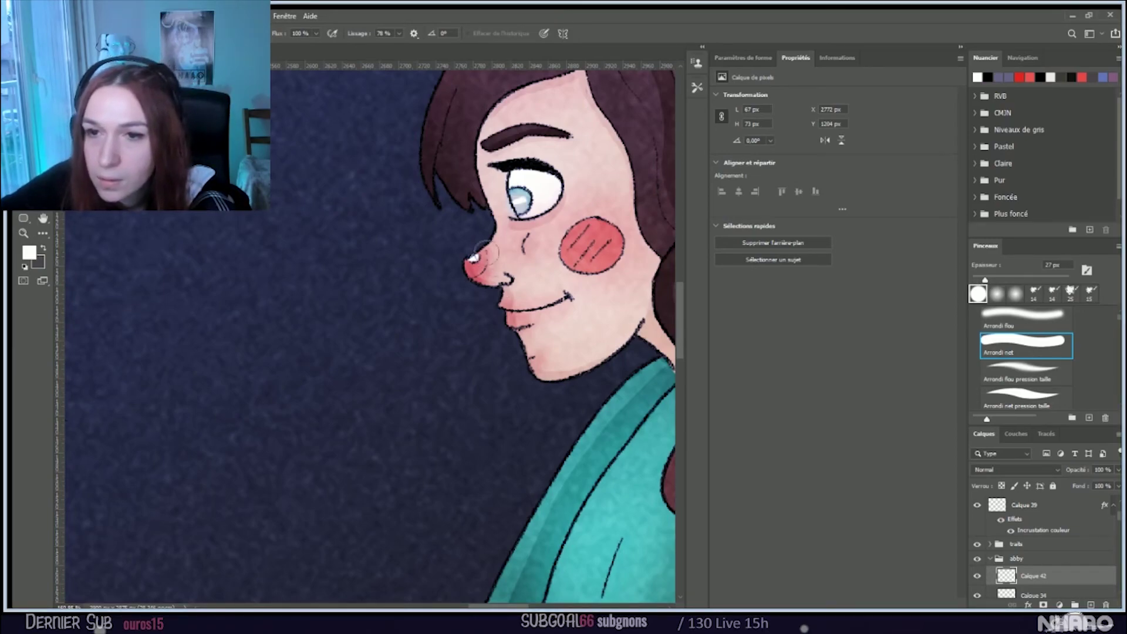
drag(478, 256, 470, 259)
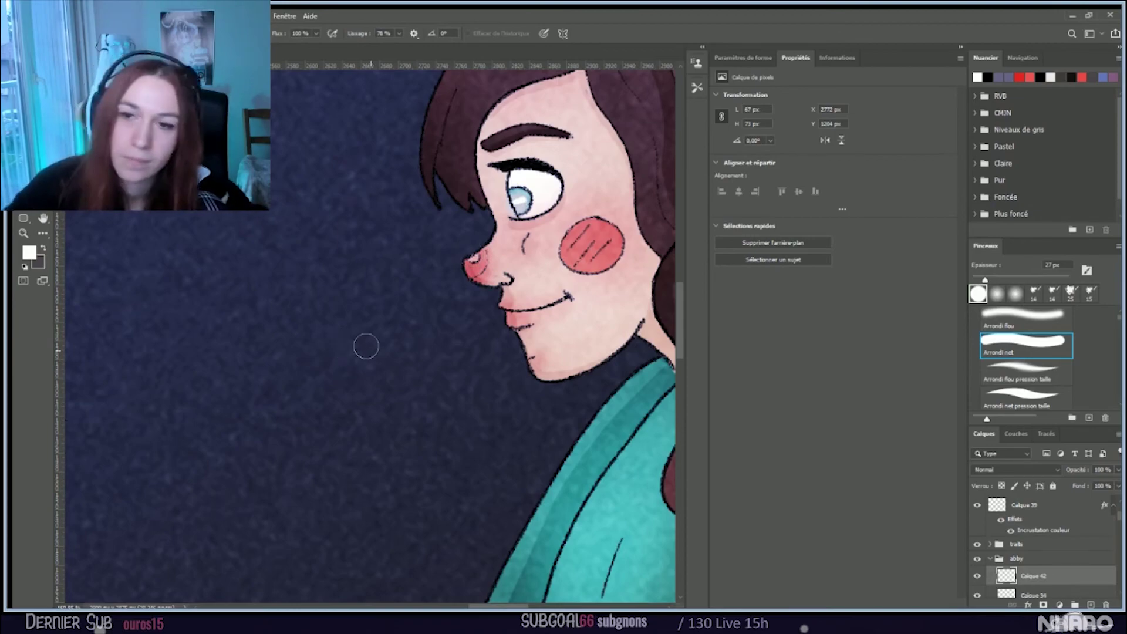
Step: Examine the new eye and nose highlights within the whole illustration
scroll(367, 346, down, 5)
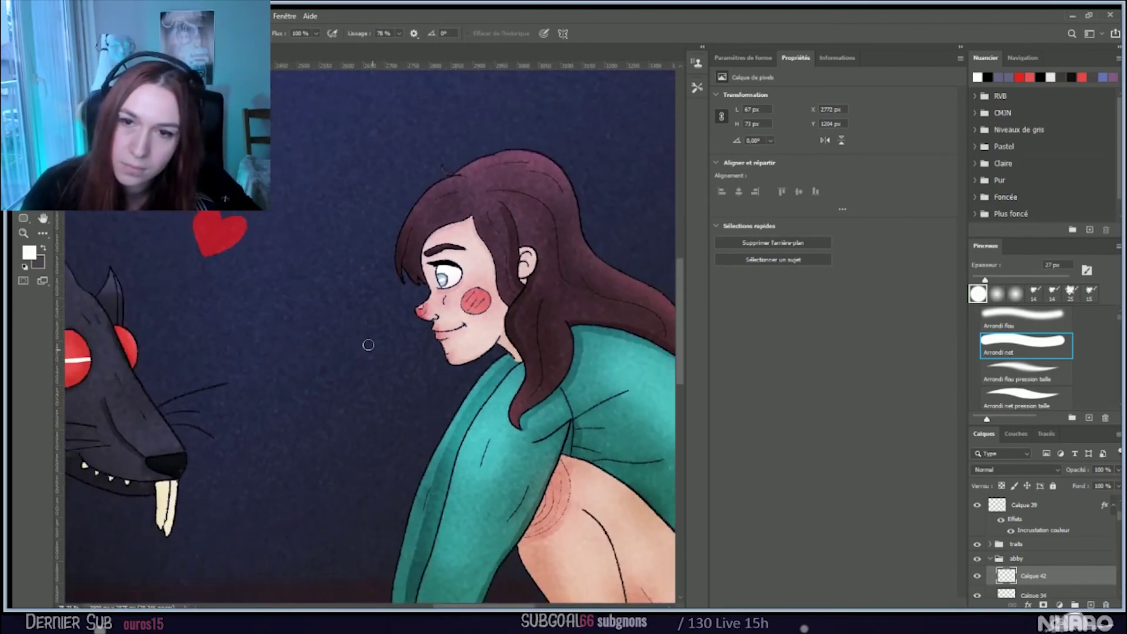
scroll(265, 344, down, 1)
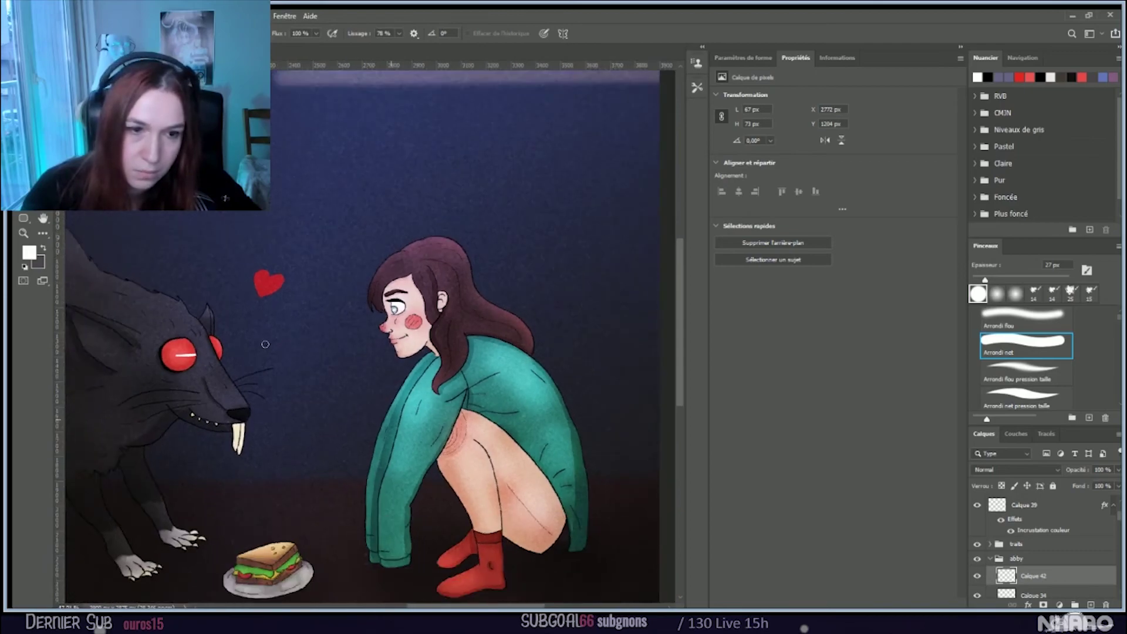
scroll(242, 353, down, 2)
scroll(372, 327, up, 4)
scroll(372, 327, down, 4)
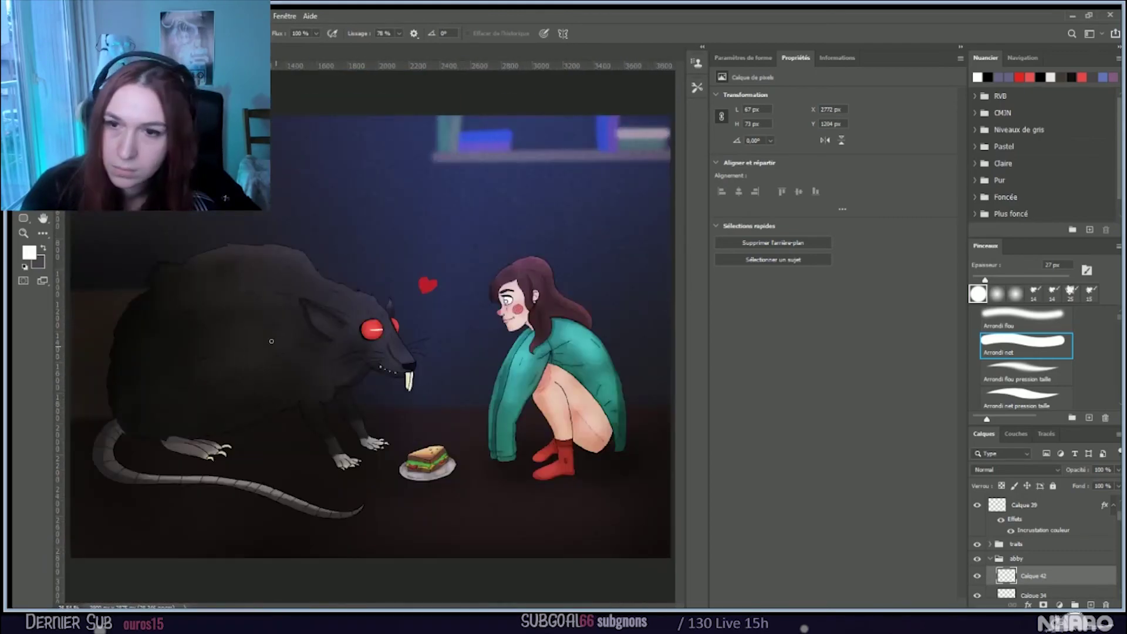
scroll(399, 325, up, 2)
scroll(405, 326, up, 1)
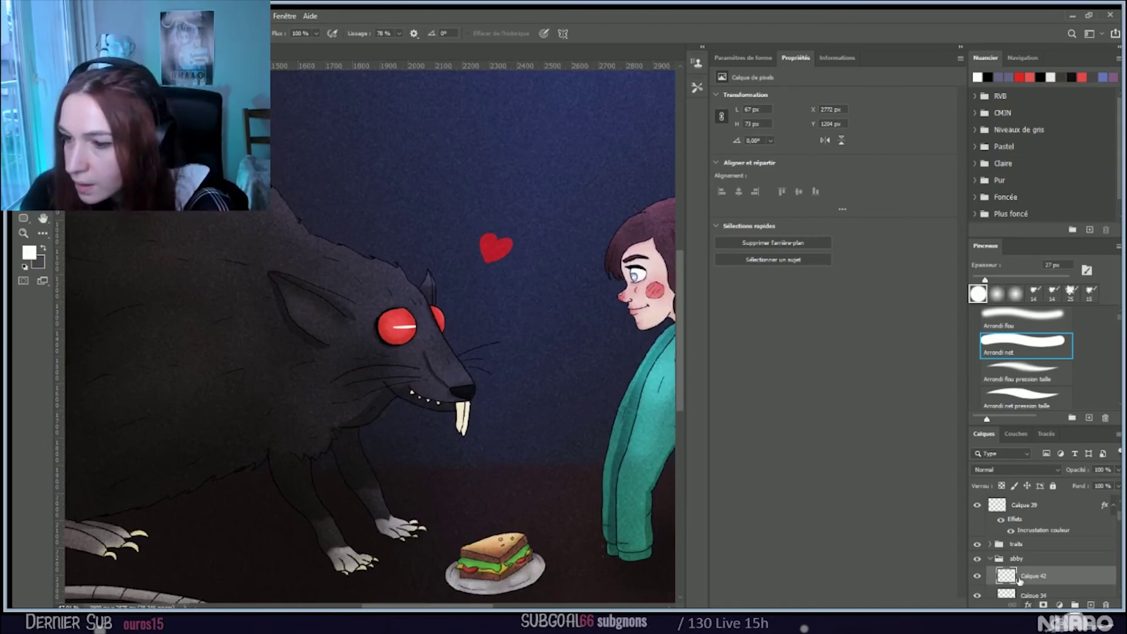
Step: Select layer Calque 41 in the rat group and toggle its visibility to compare the picture with and without its highlights
scroll(1050, 568, down, 6)
scroll(1049, 564, down, 2)
click(1038, 555)
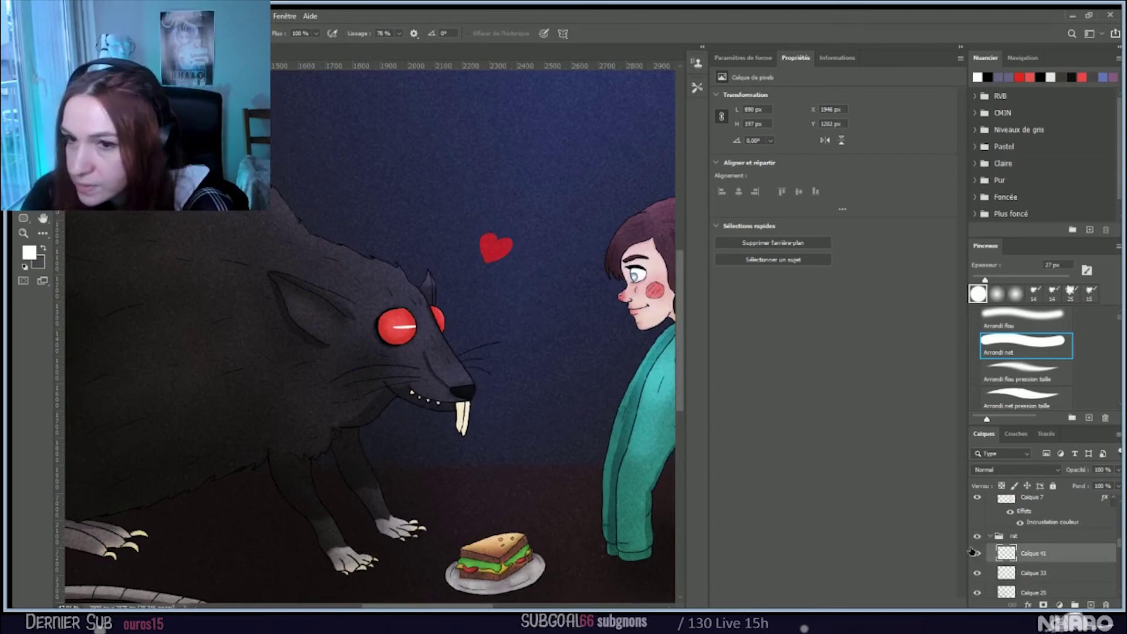
click(975, 553)
click(975, 553)
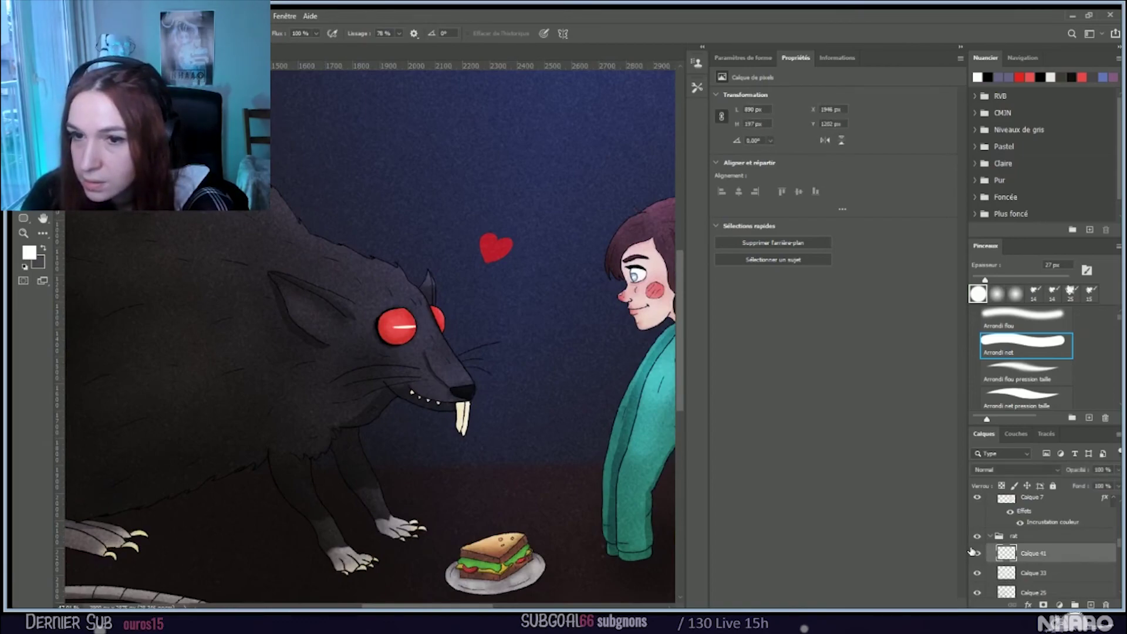
drag(424, 604, 449, 604)
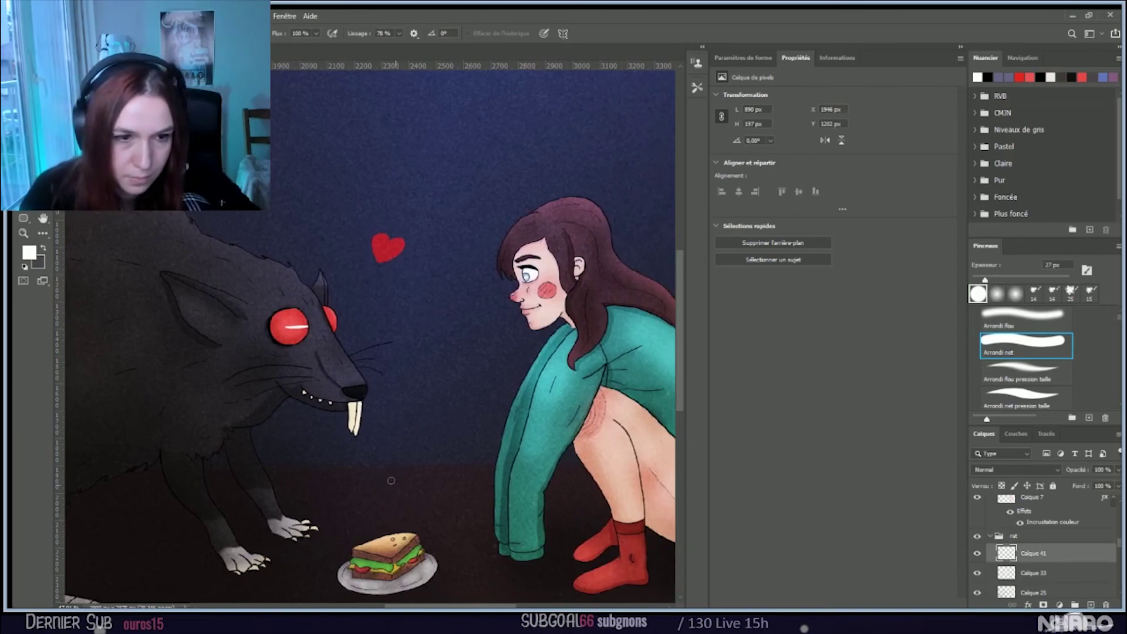
scroll(390, 480, up, 2)
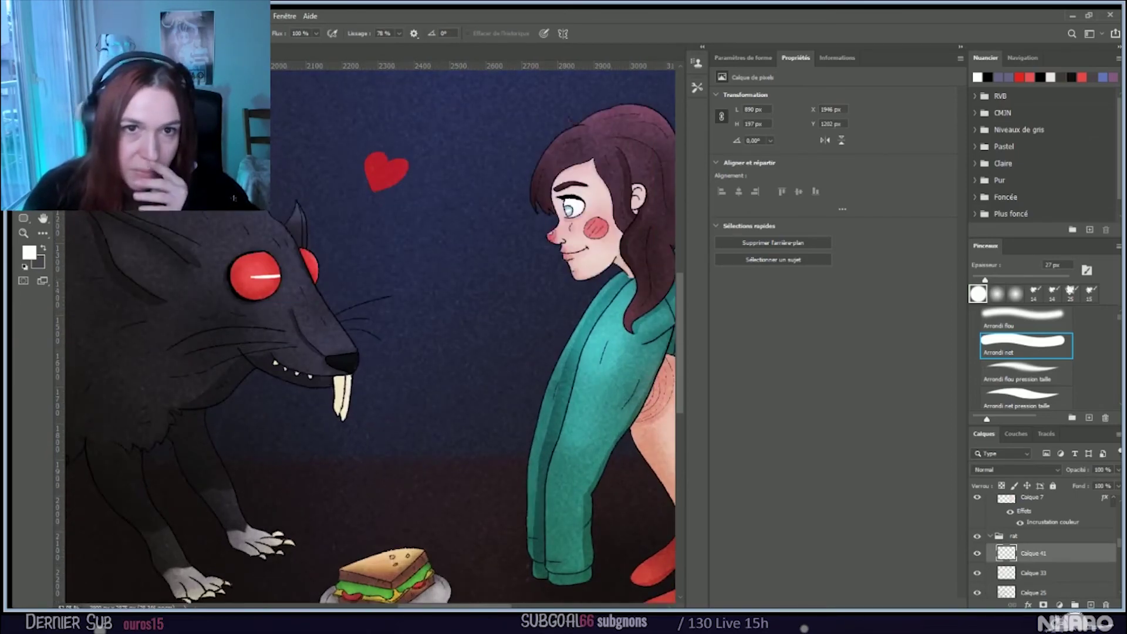
key(v)
click(289, 262)
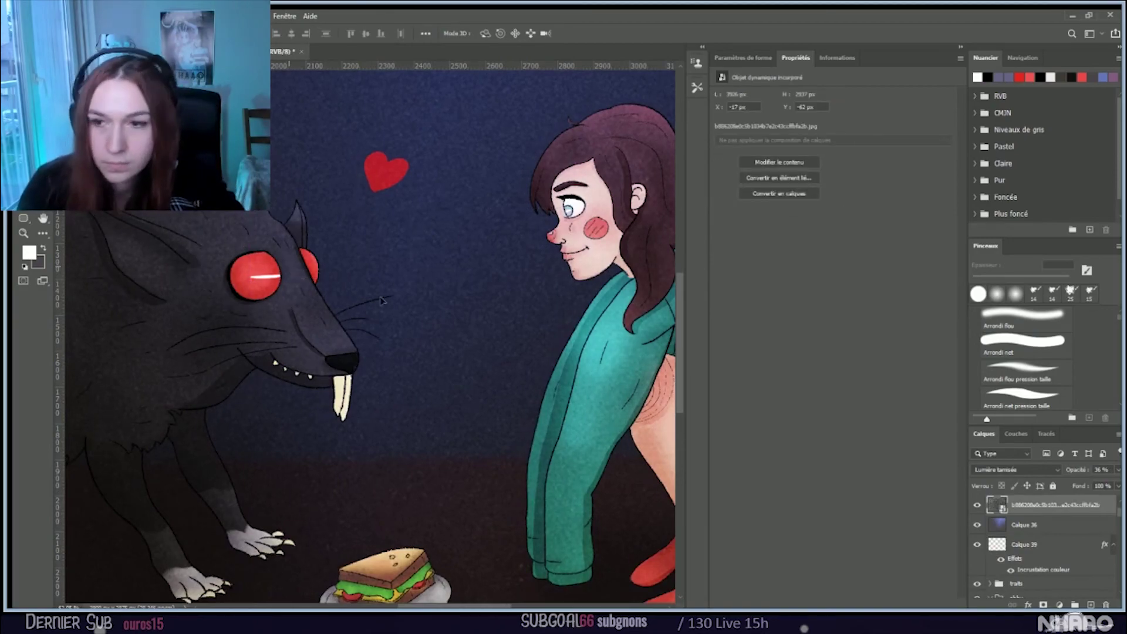
key(ctrl+z)
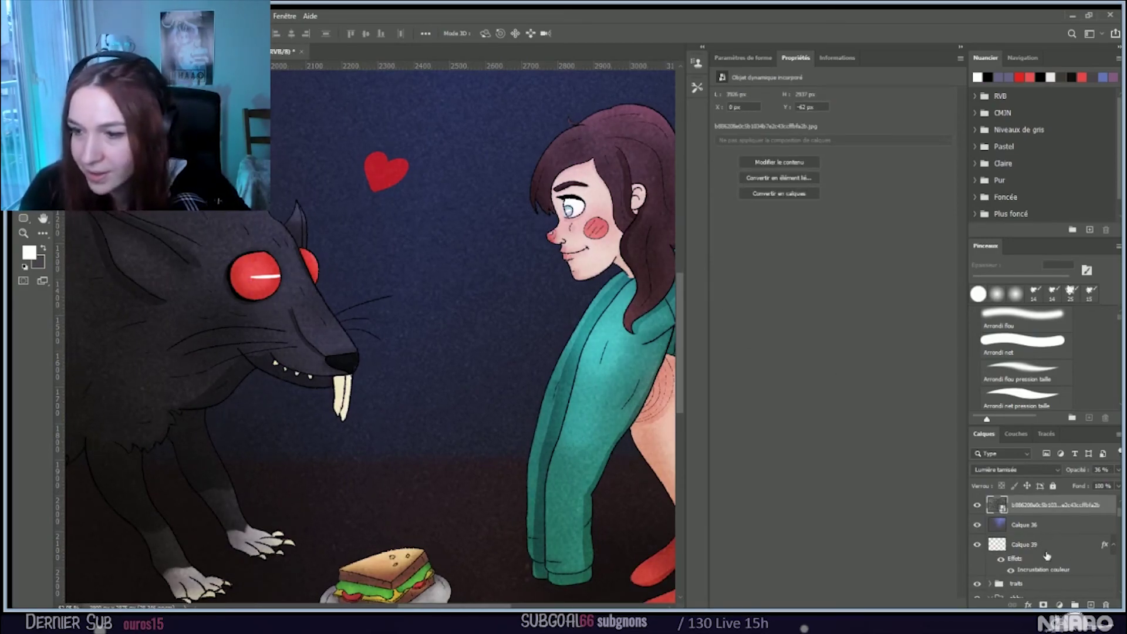
Step: Free-transform layer Calque 41 in the rat group, moving the eye highlight lower in the rat's eye and scaling it to about 94%
scroll(1039, 547, down, 4)
scroll(1023, 552, down, 2)
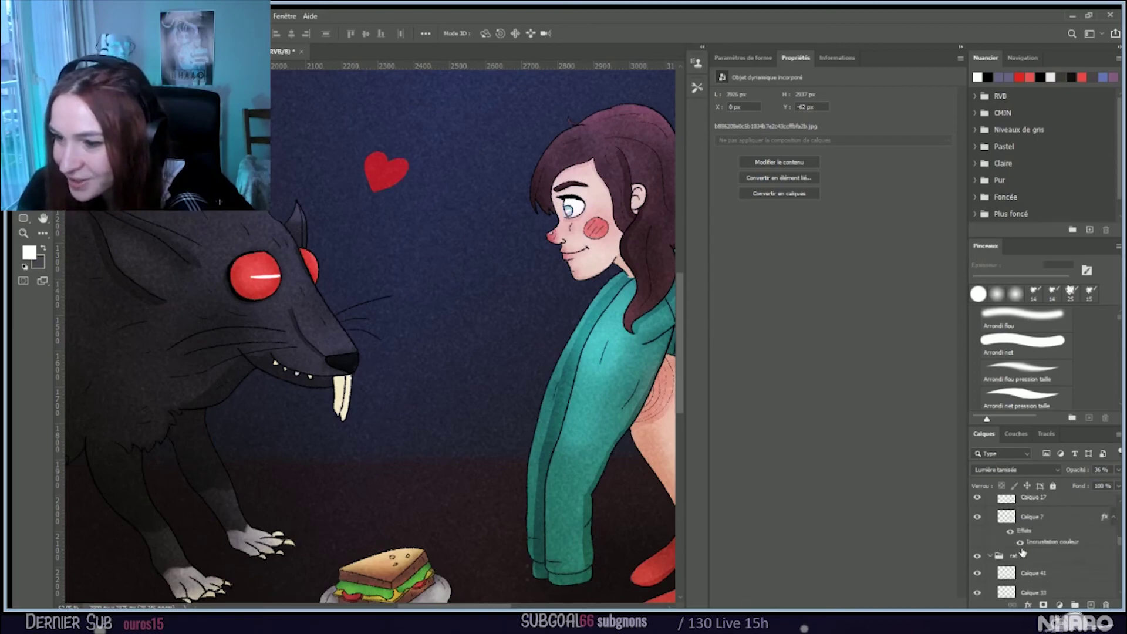
click(1054, 573)
key(ctrl+t)
drag(300, 265, 295, 274)
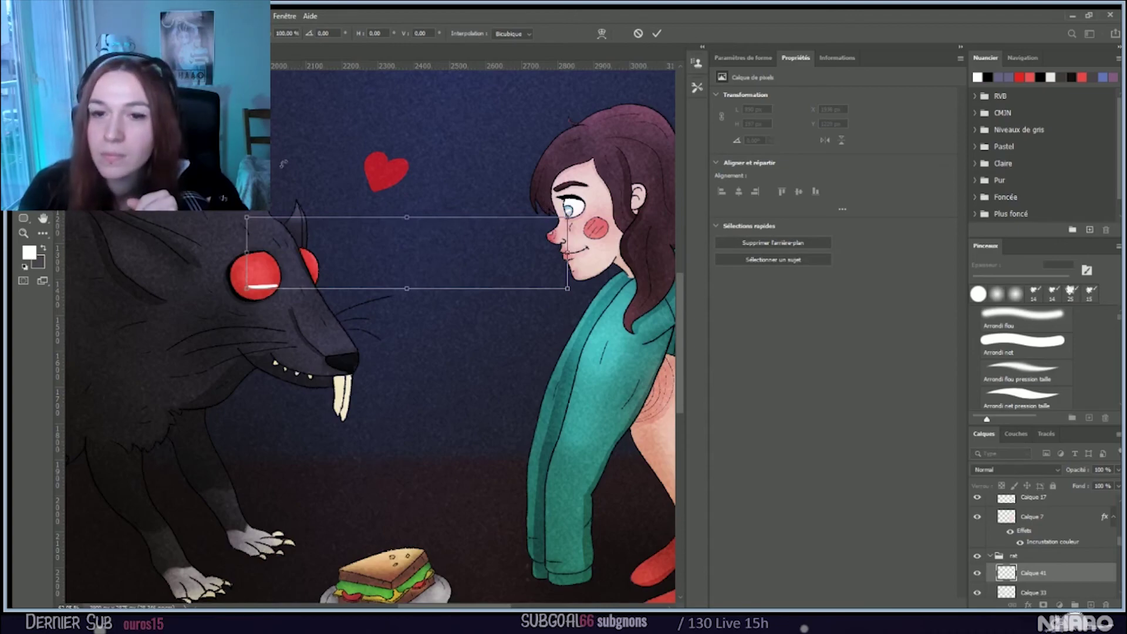
drag(242, 215, 257, 227)
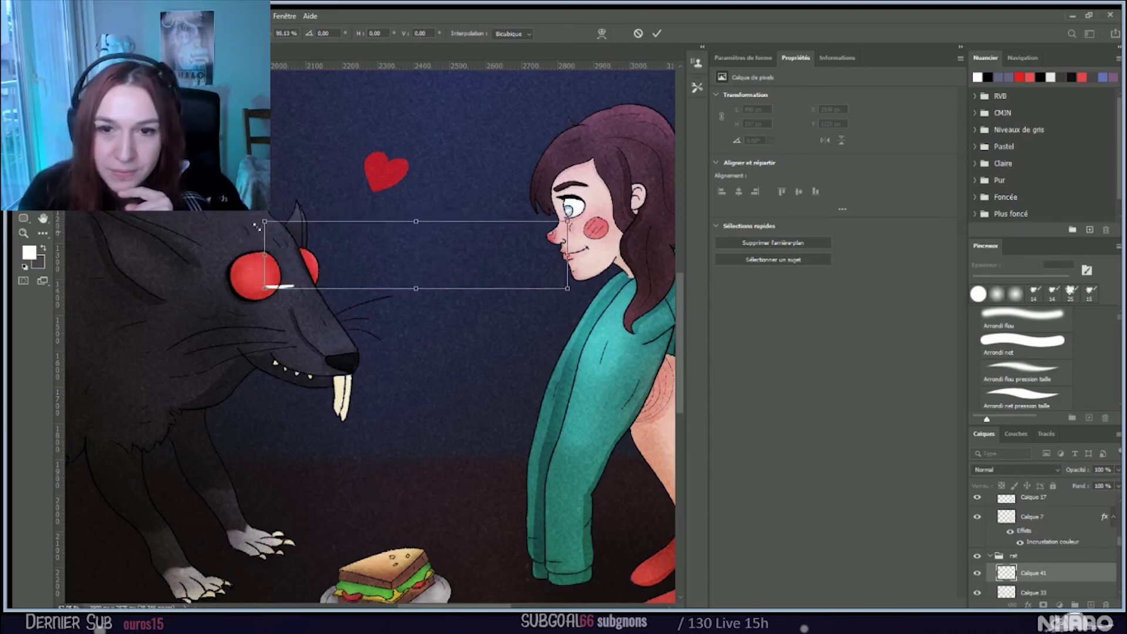
drag(297, 280, 281, 282)
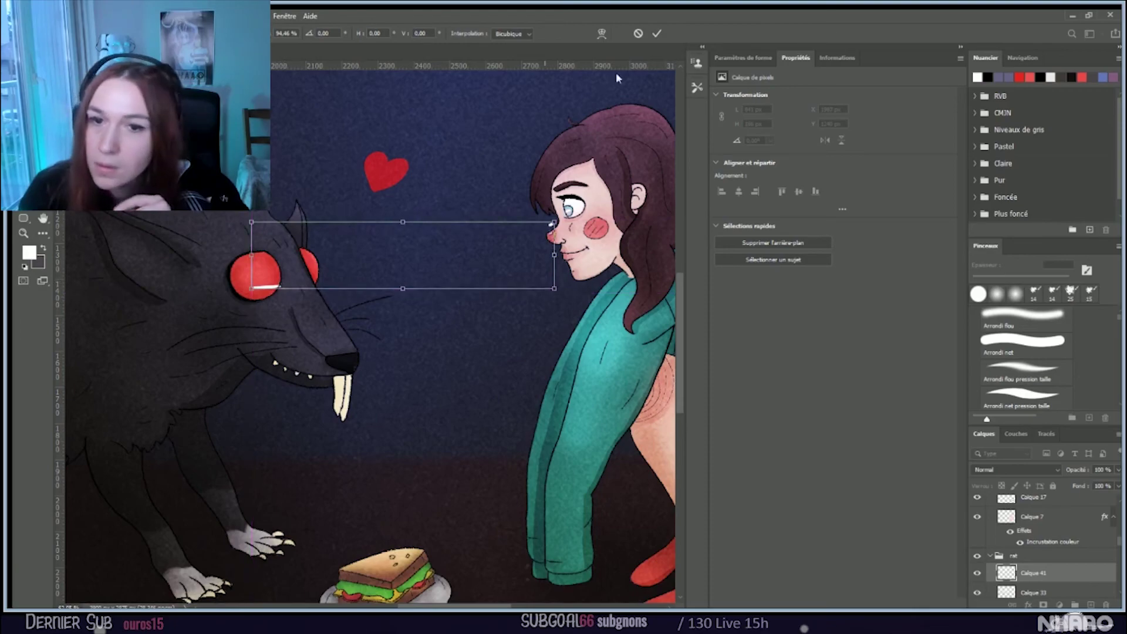
click(657, 34)
Step: Try trimming the rat's eye highlight on layer Calque 41 with the 27 px eraser, and undo the last erasure
click(265, 420)
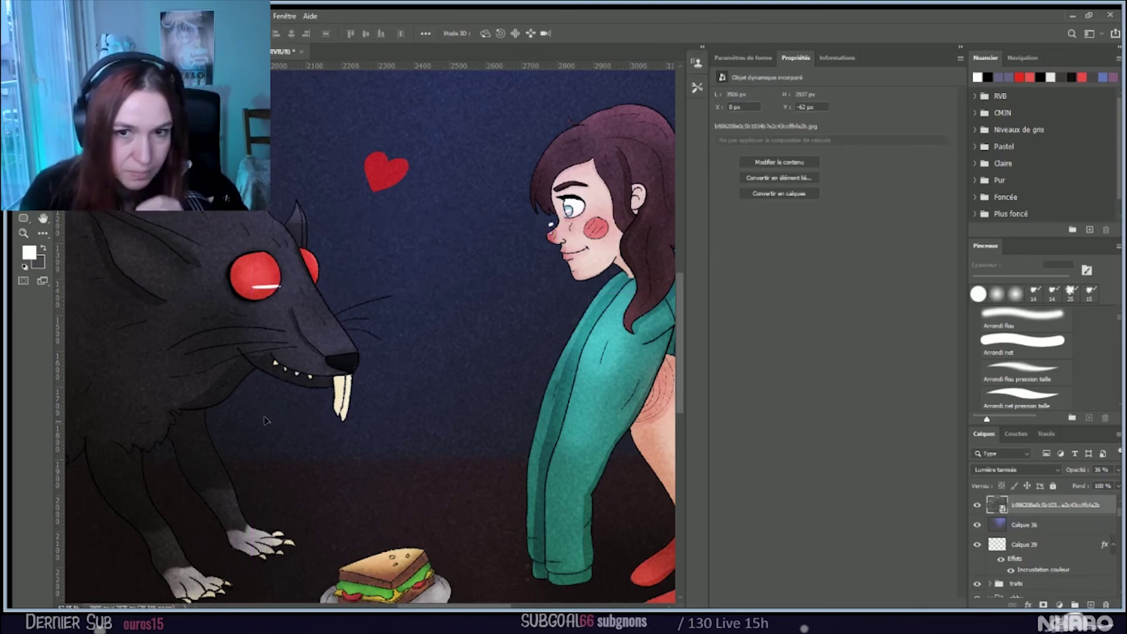
scroll(237, 311, up, 2)
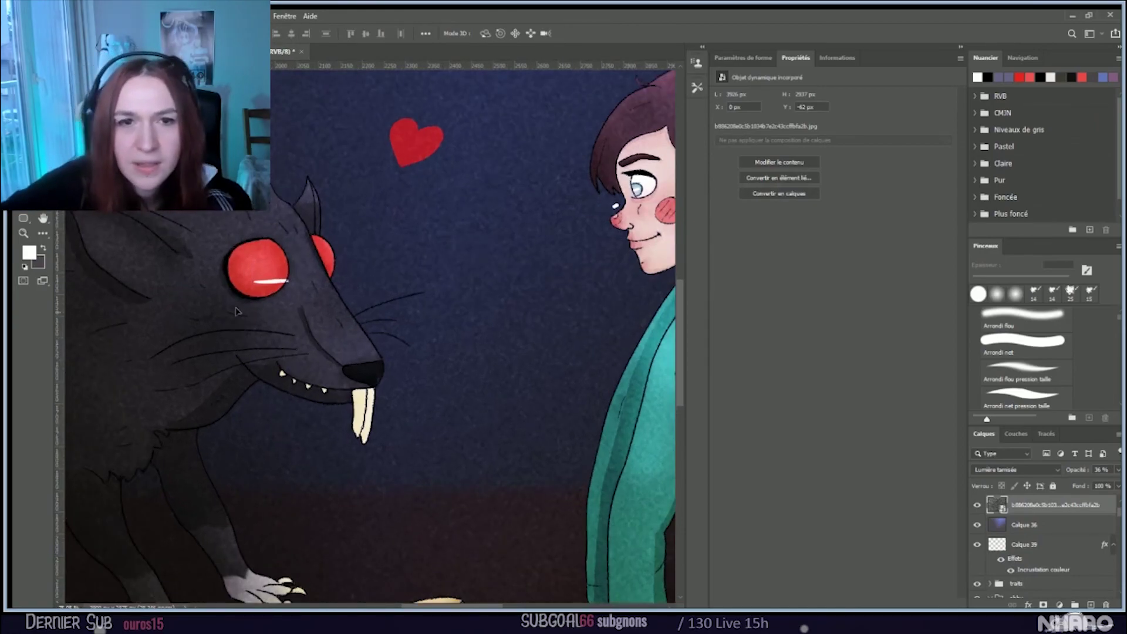
key(e)
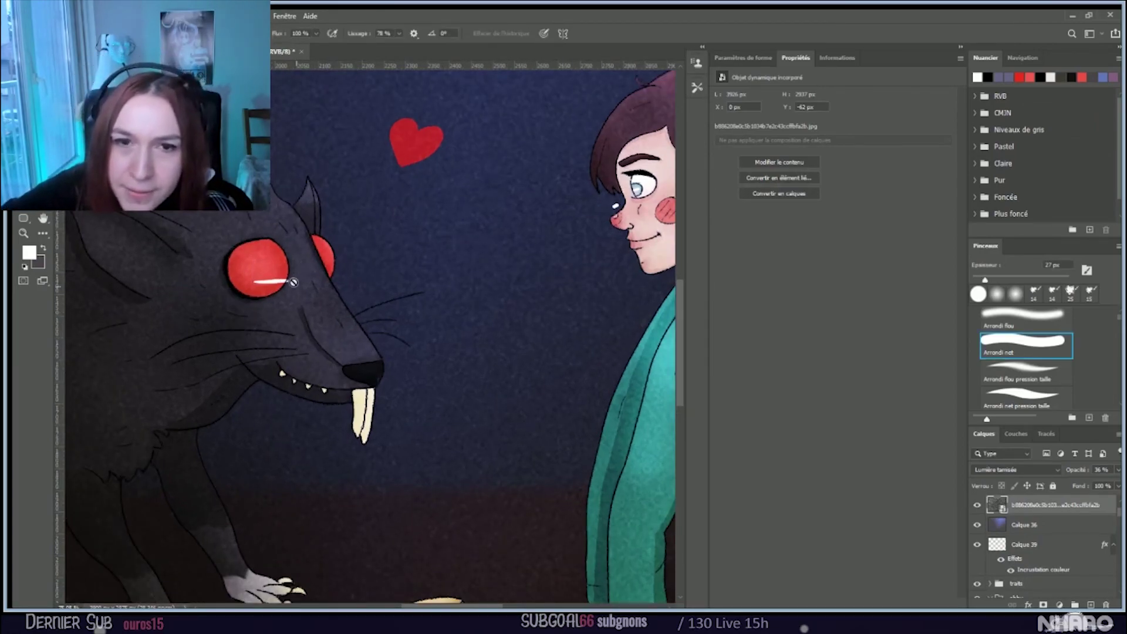
scroll(1050, 578, down, 5)
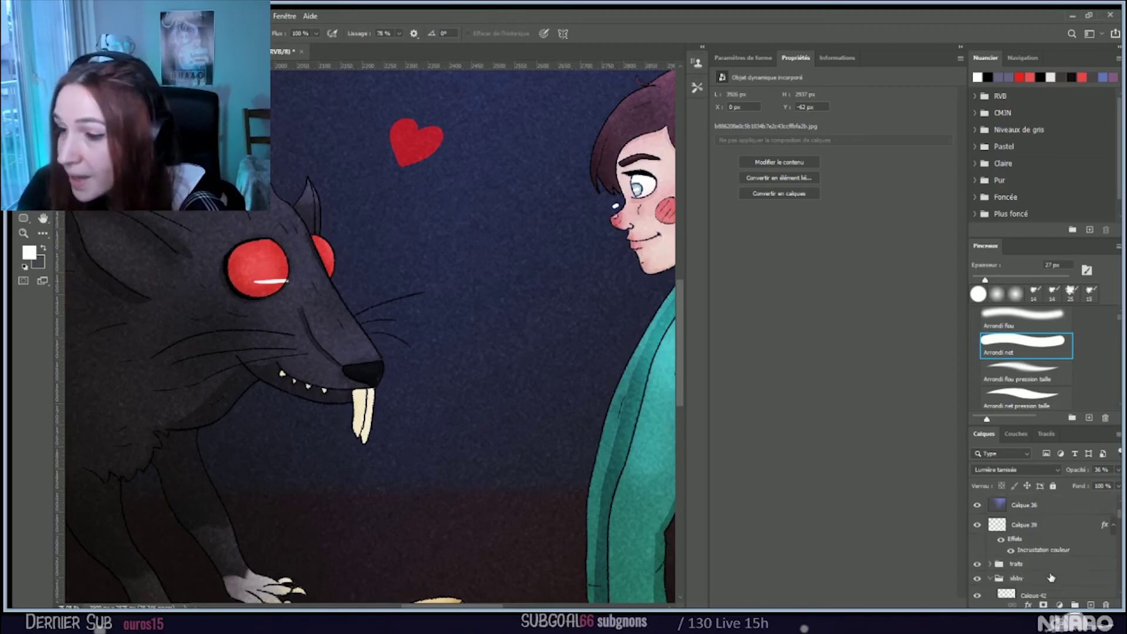
scroll(1051, 578, down, 5)
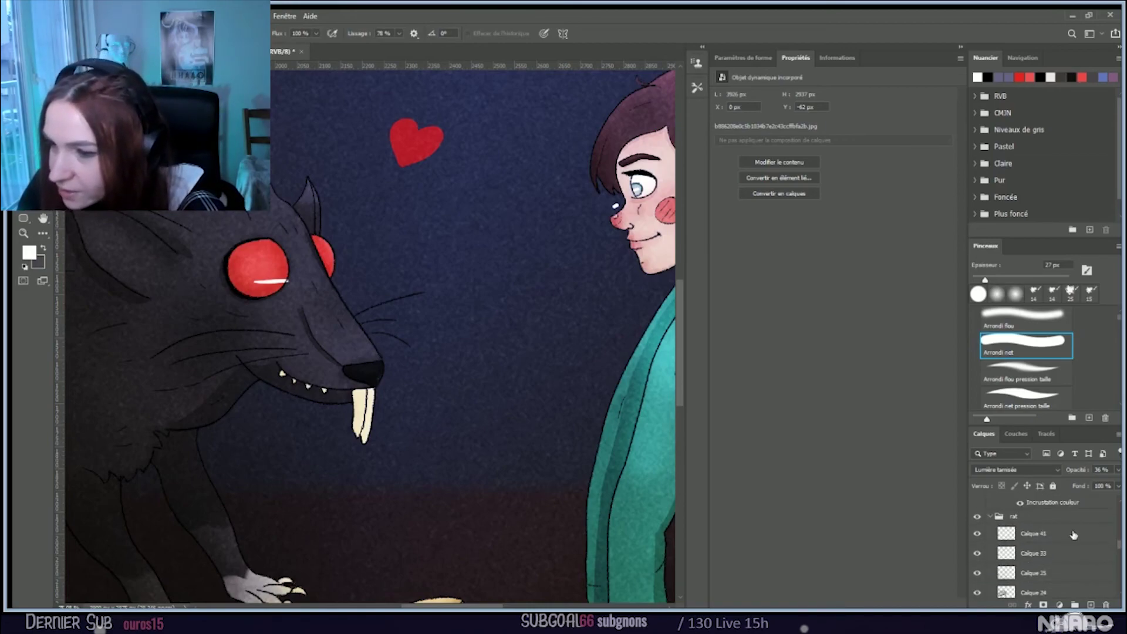
click(1074, 534)
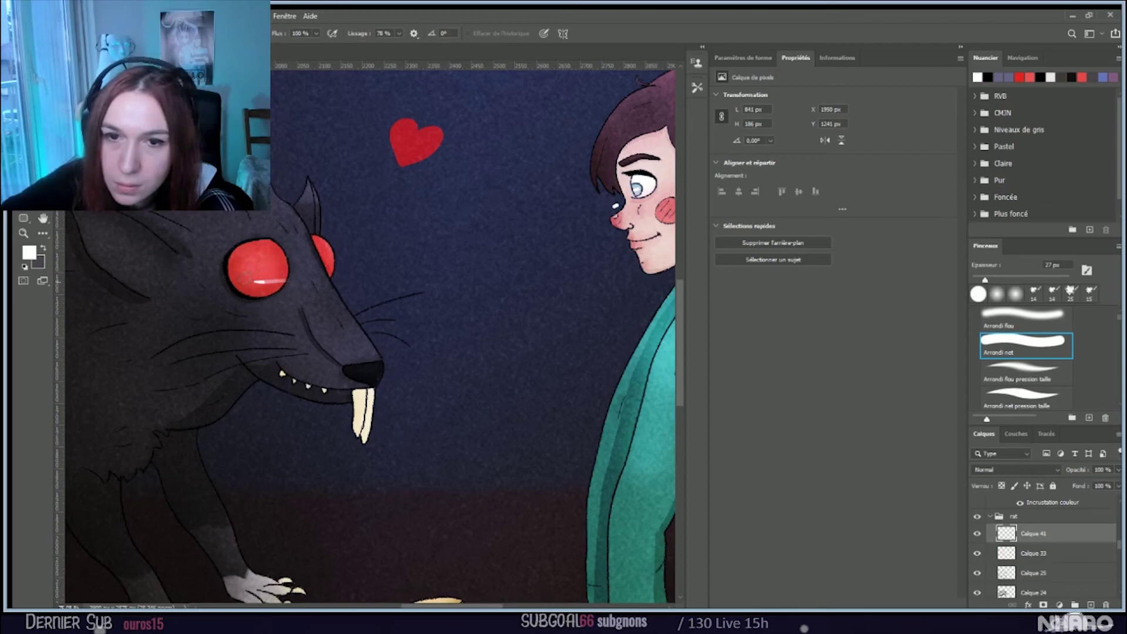
key(ctrl+z)
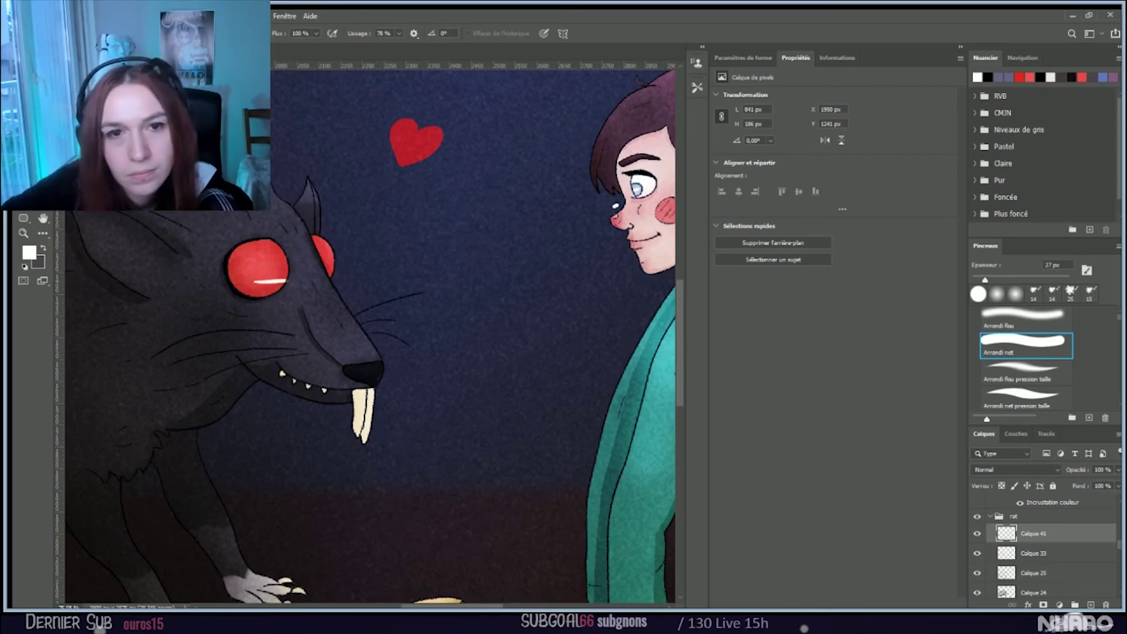
key(b)
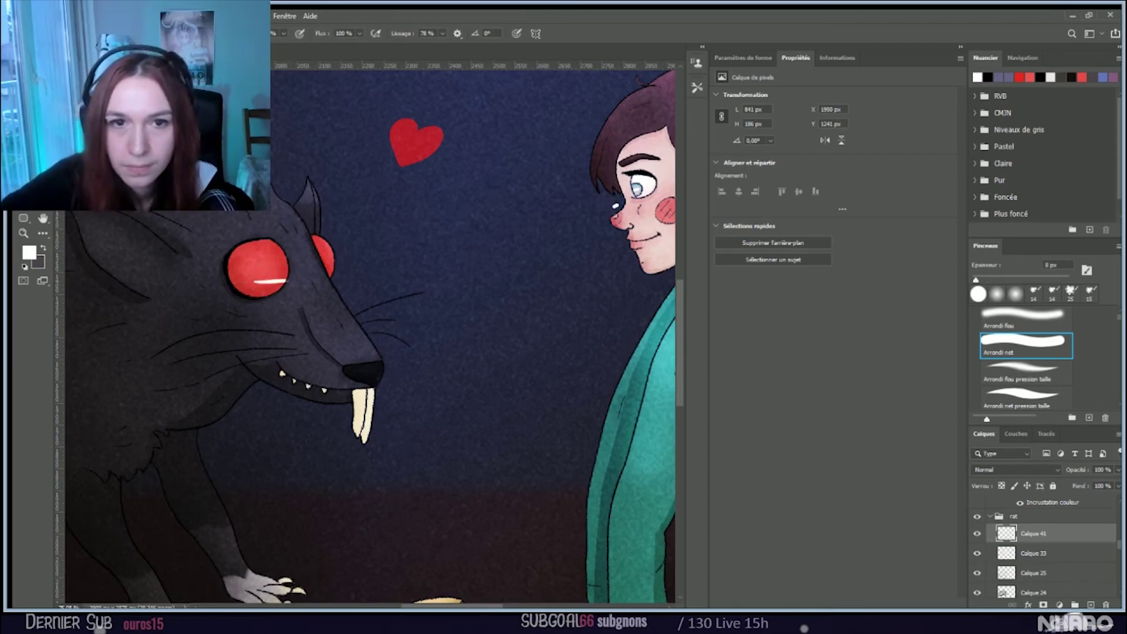
key(e)
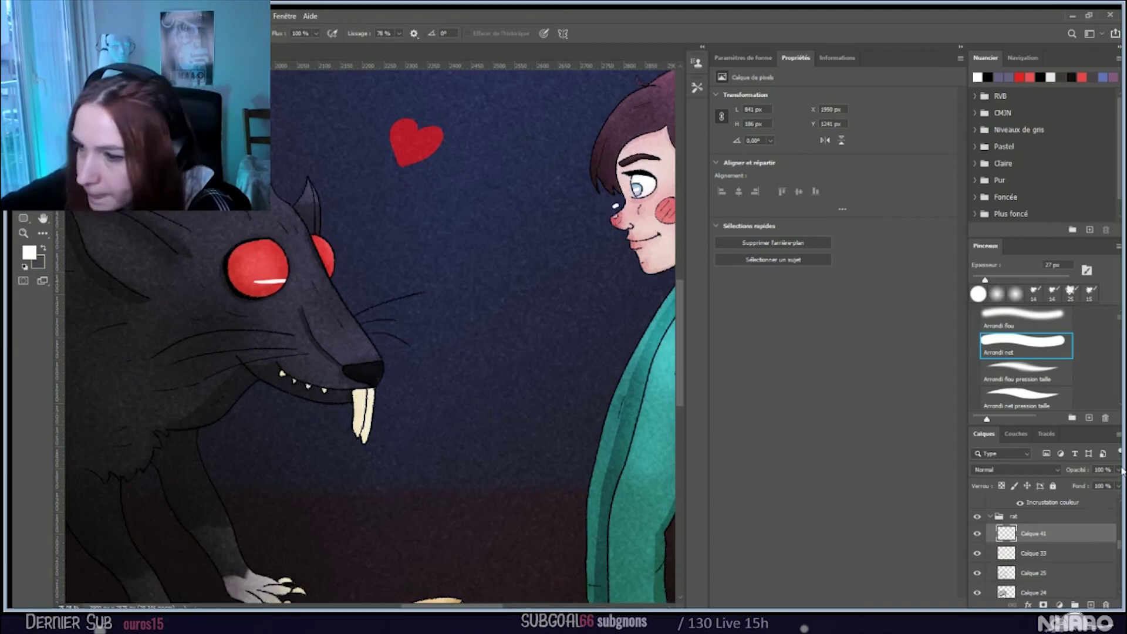
Step: Lower the opacity of layer Calque 41 to 50% and check the softened highlight within the illustration
drag(1118, 466, 1104, 481)
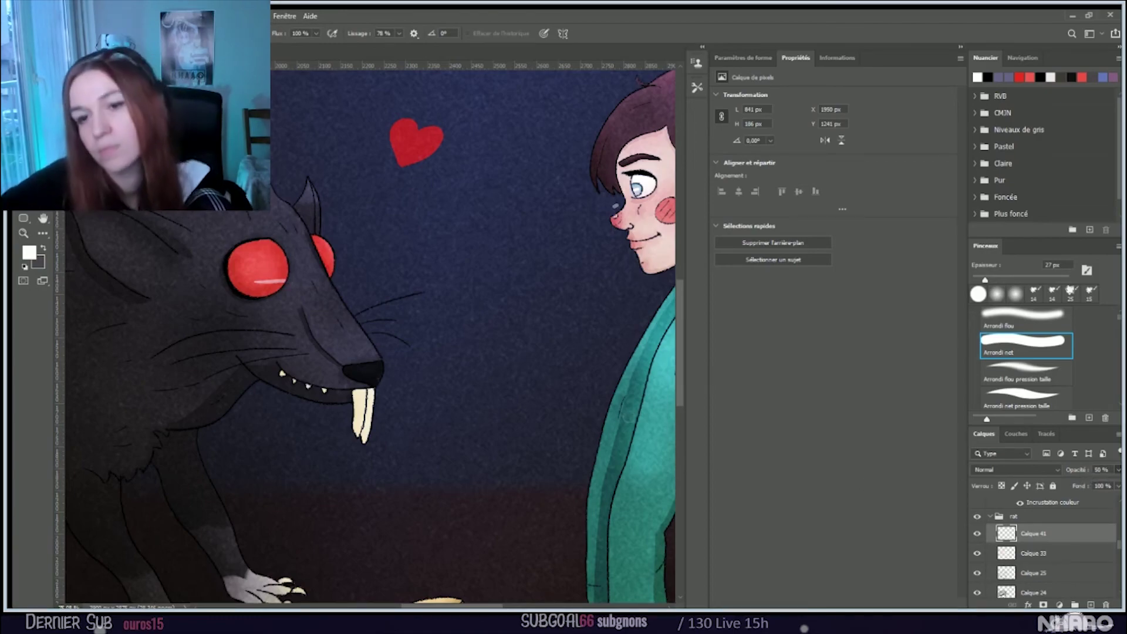
scroll(568, 423, down, 4)
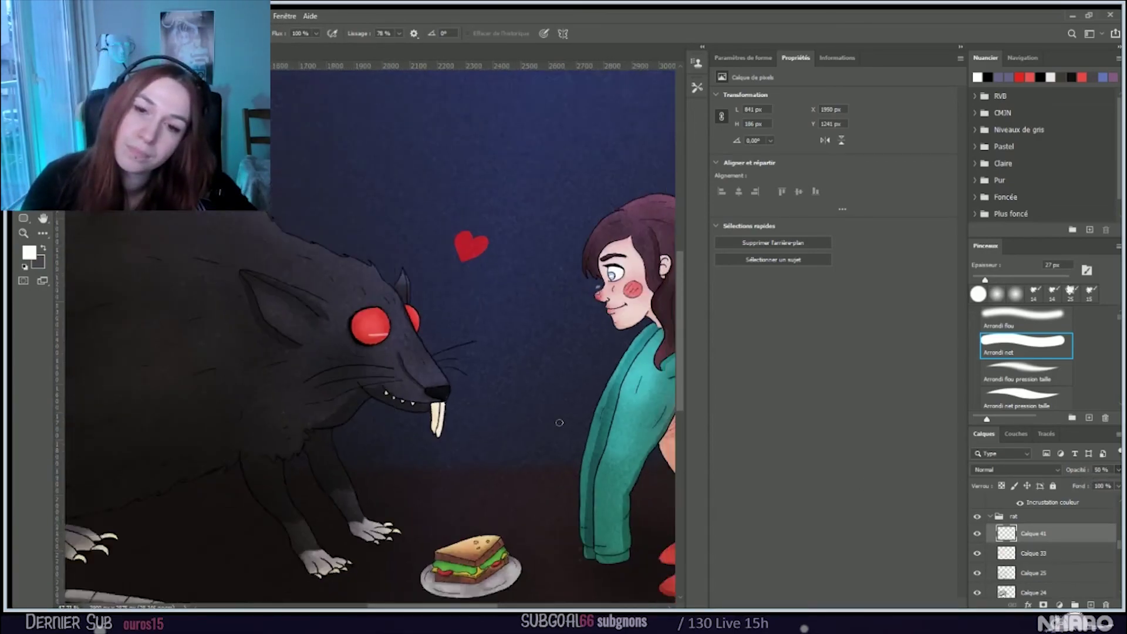
scroll(559, 423, up, 2)
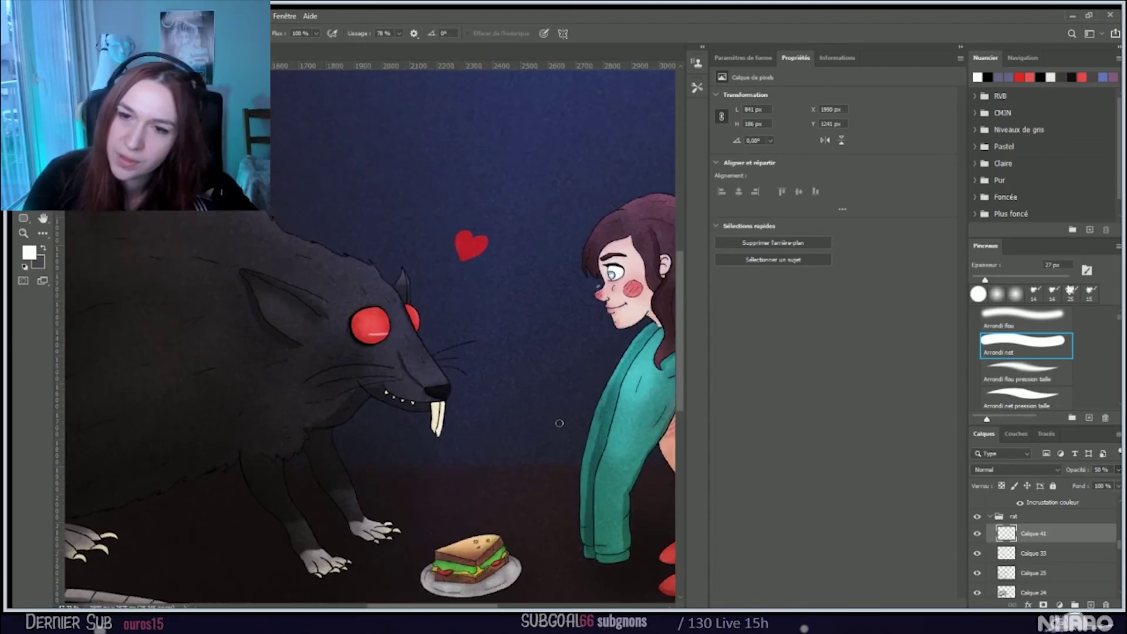
scroll(425, 380, up, 2)
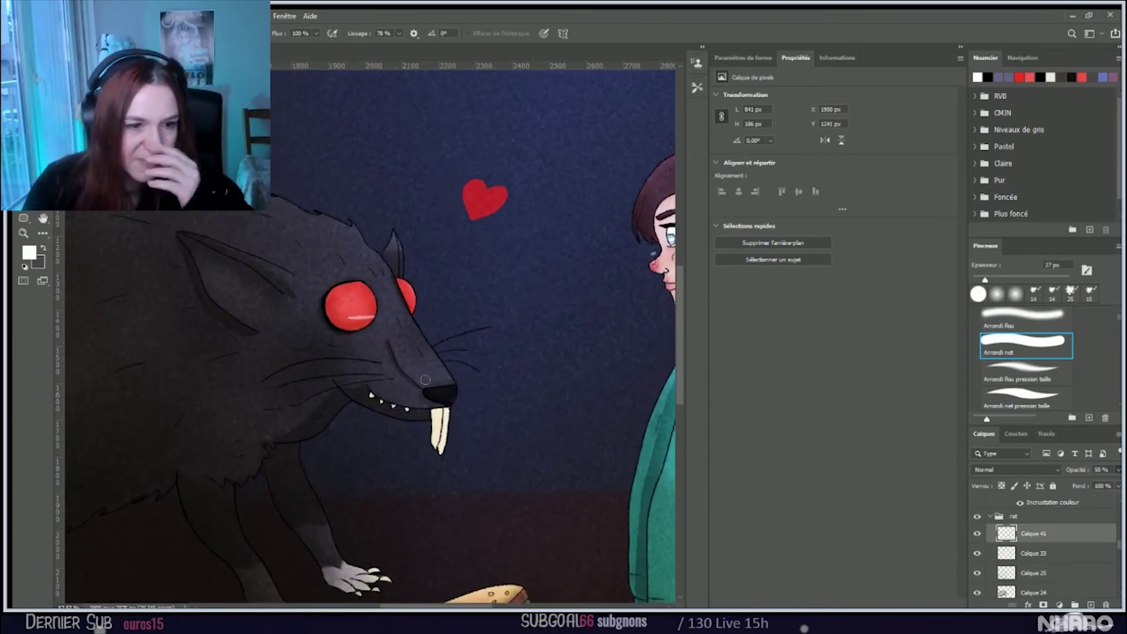
Step: Toggle the visibility of layer Calque 41 to compare the rat's eye with and without the highlight, leaving the layer hidden
click(976, 533)
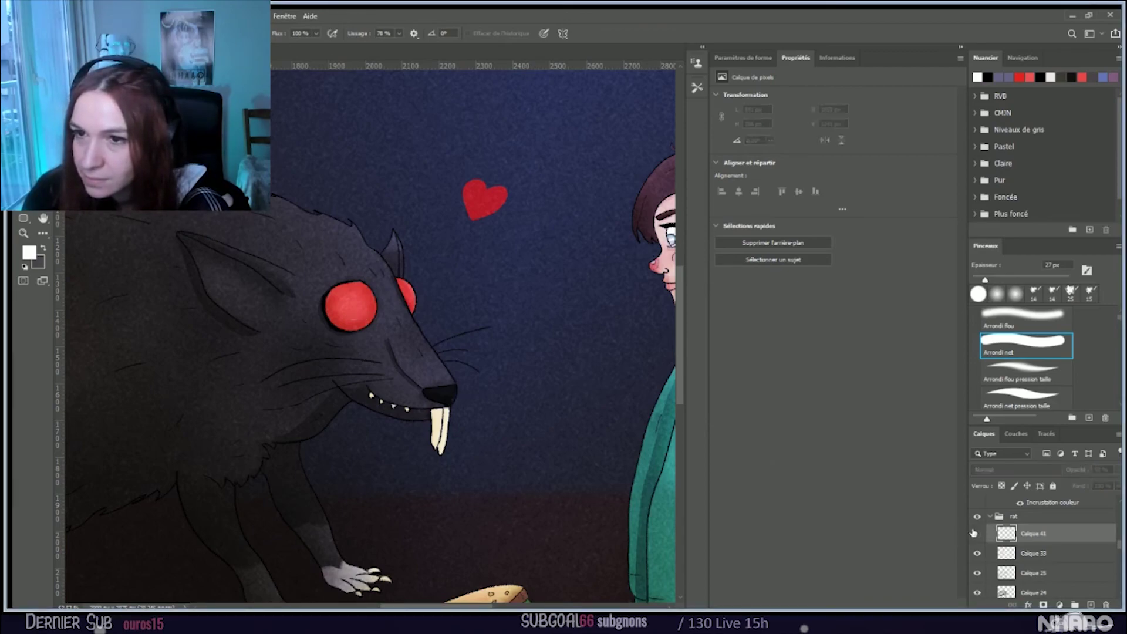
click(976, 533)
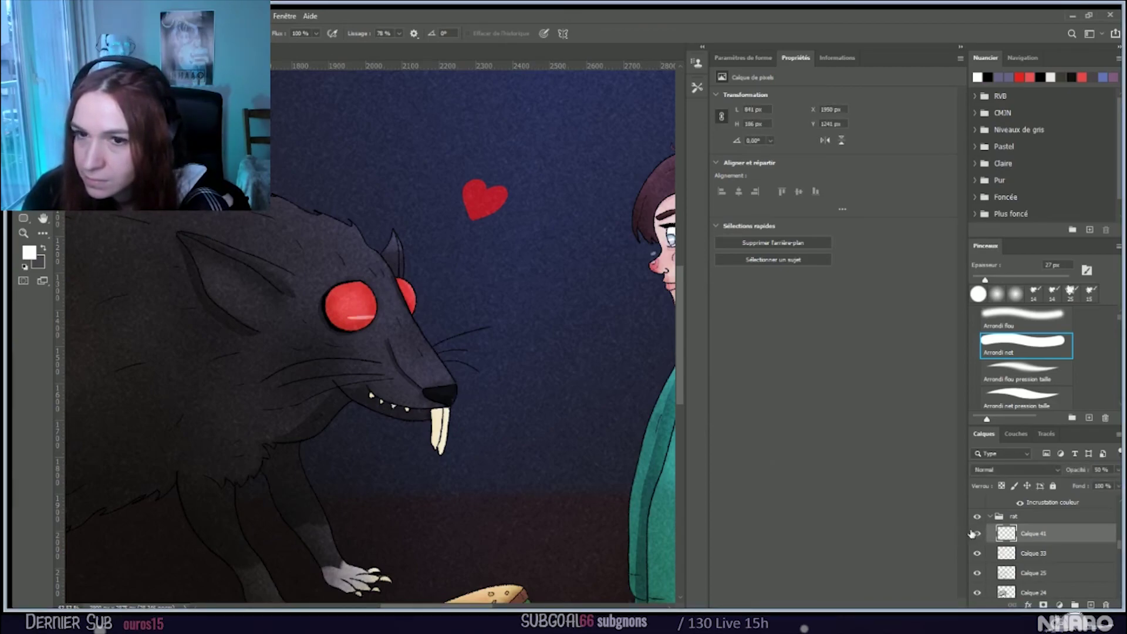
click(976, 533)
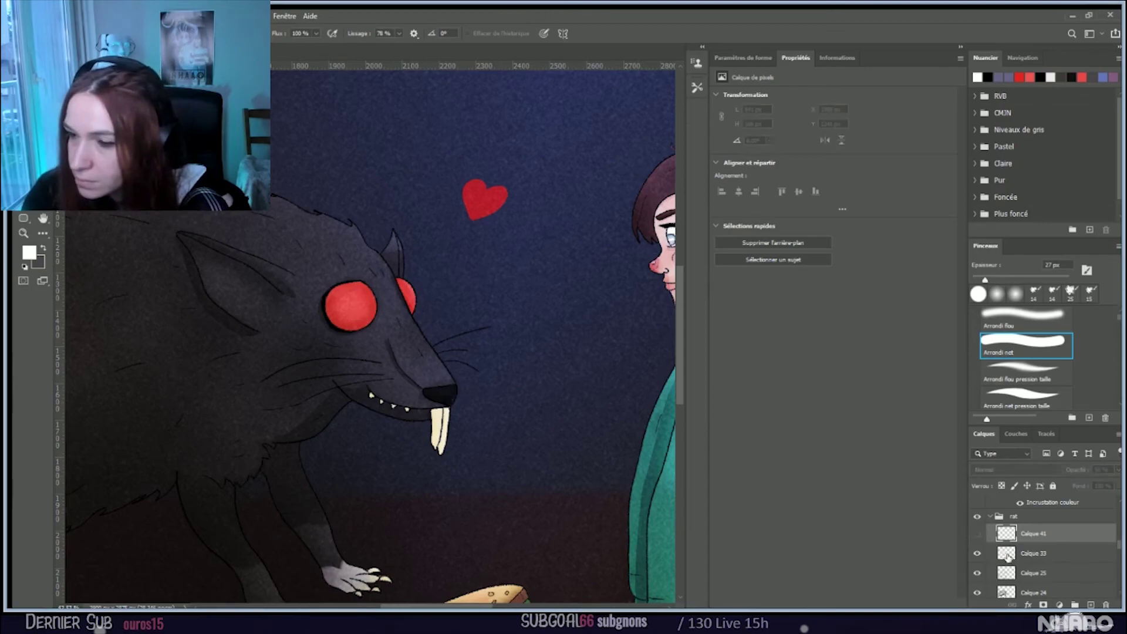
Step: Add a new layer above Calque 41 and paint a white curved highlight inside the lower-right rim of the rat's near eye with a 17 px brush
click(1090, 603)
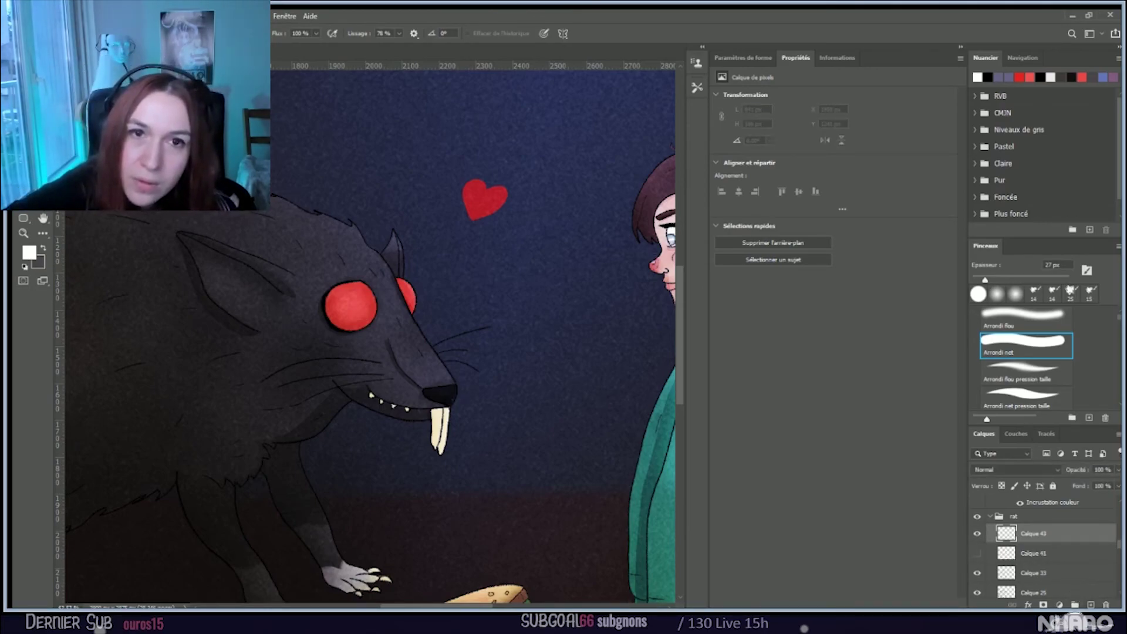
key(b)
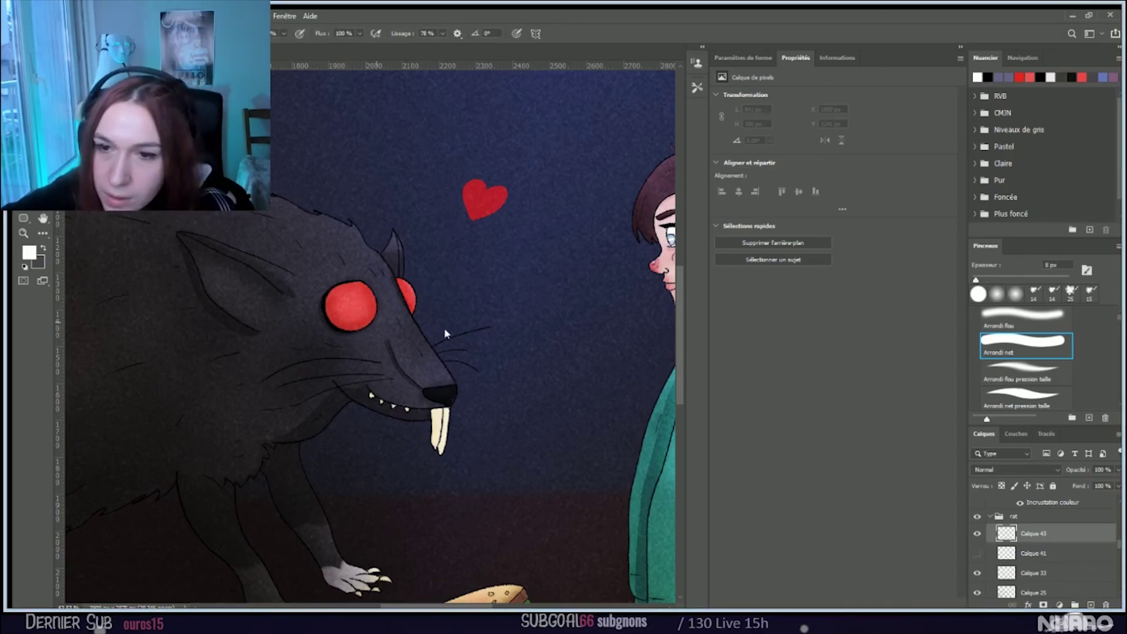
alt+right_click(345, 329)
key(bracketleft)
key(bracketleft)
key(bracketleft)
key(bracketleft)
key(bracketleft)
key(bracketleft)
key(bracketleft)
drag(347, 328, 363, 324)
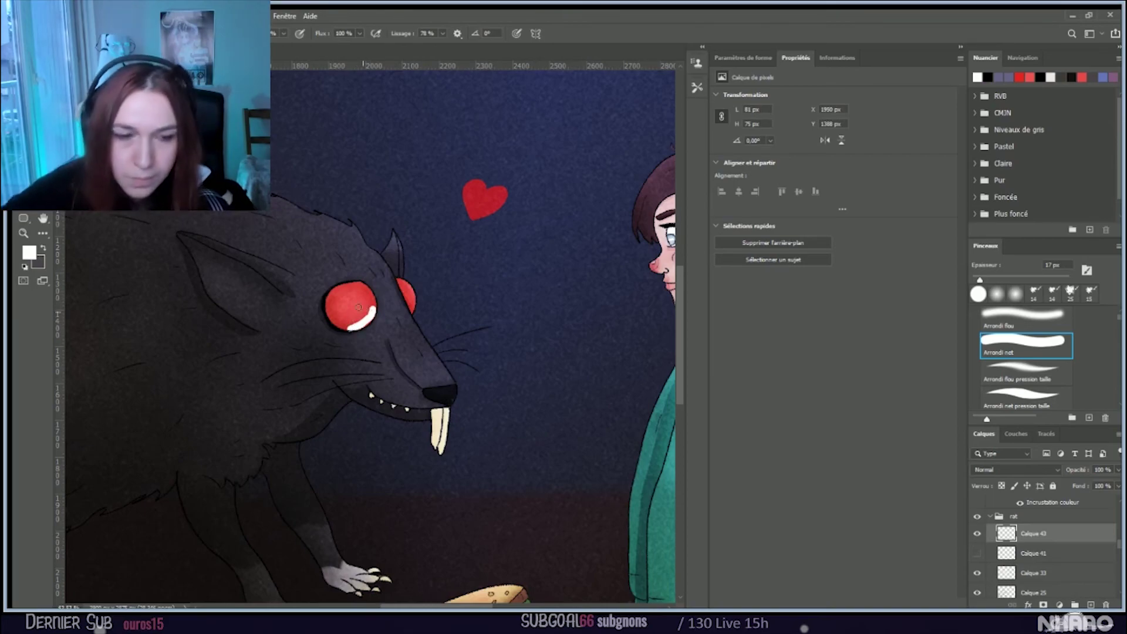
Step: Fill out the white highlight with more brush strokes so it reaches the lower-right outline of the rat's eye
scroll(358, 307, up, 3)
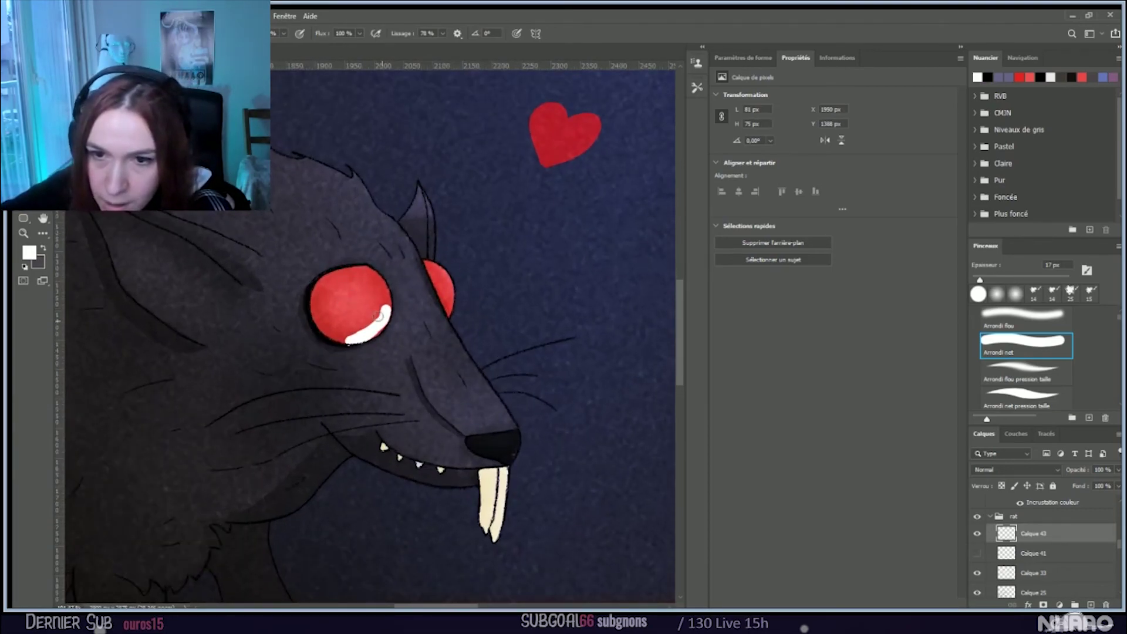
drag(370, 329, 347, 341)
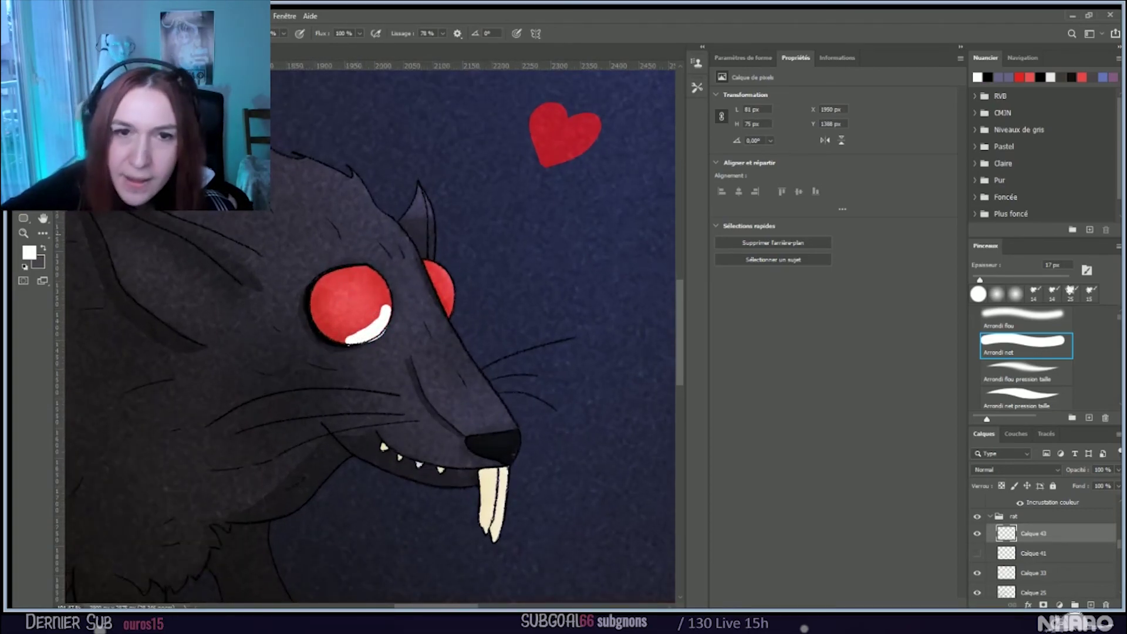
mouse_move(385, 306)
mouse_down()
mouse_move(396, 327)
mouse_move(398, 304)
mouse_move(367, 345)
mouse_up()
Step: Trim the new highlight with the 27 px eraser to a thin crescent along the lower-right edge of the rat's eye
key(e)
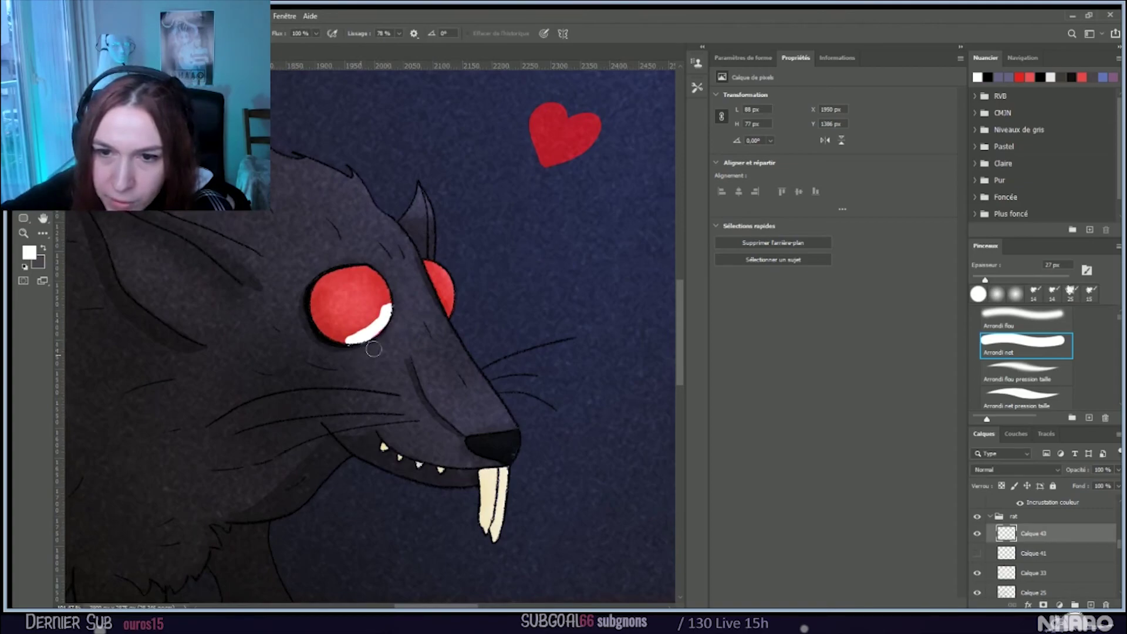
mouse_move(379, 334)
mouse_down()
mouse_move(353, 354)
mouse_move(323, 345)
mouse_move(377, 294)
mouse_move(351, 333)
mouse_move(311, 328)
mouse_up()
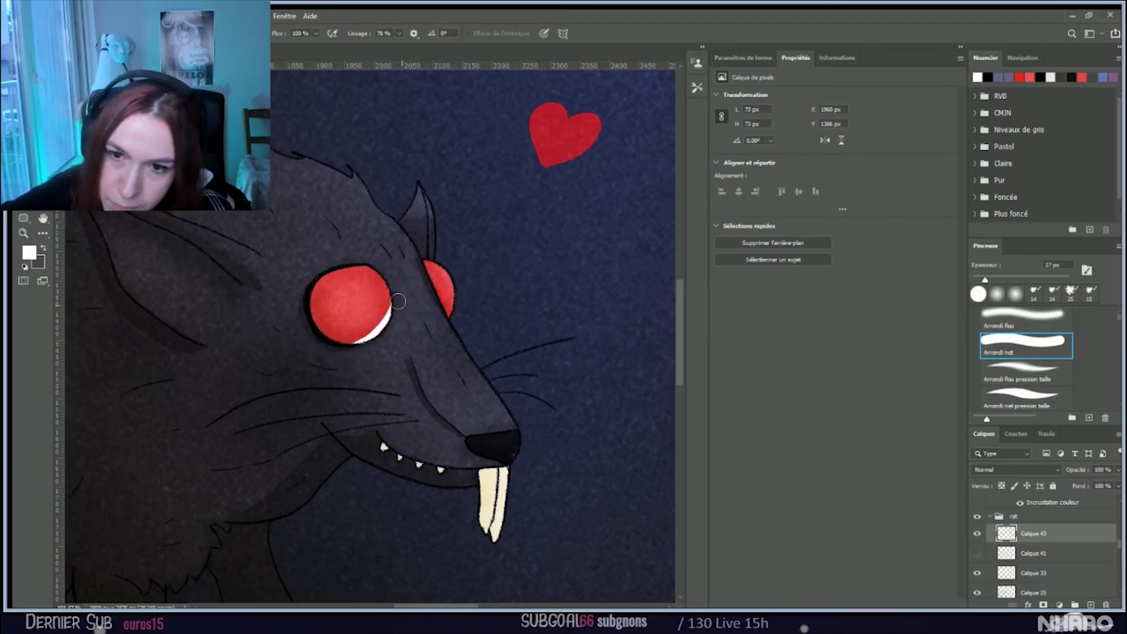
scroll(458, 327, down, 2)
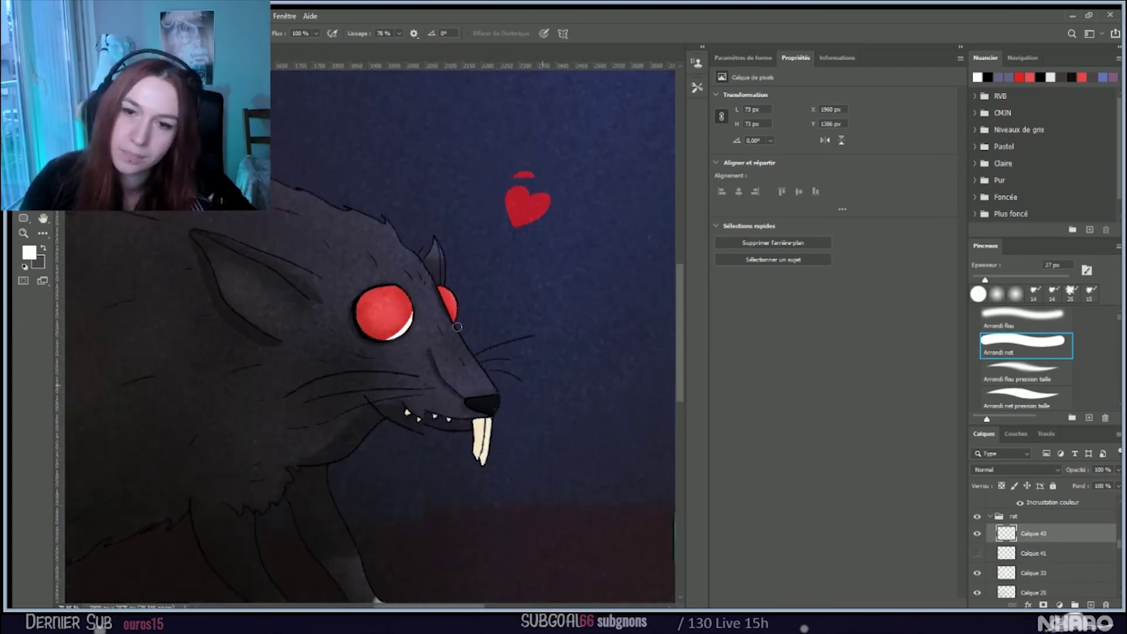
scroll(457, 326, down, 3)
scroll(466, 319, up, 4)
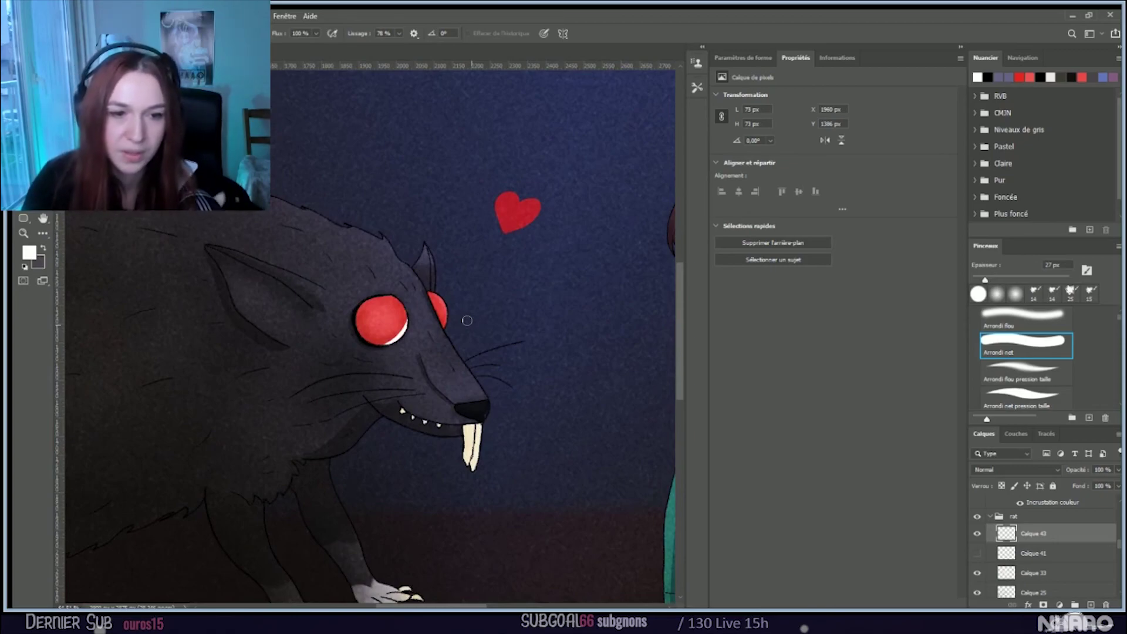
scroll(467, 320, down, 3)
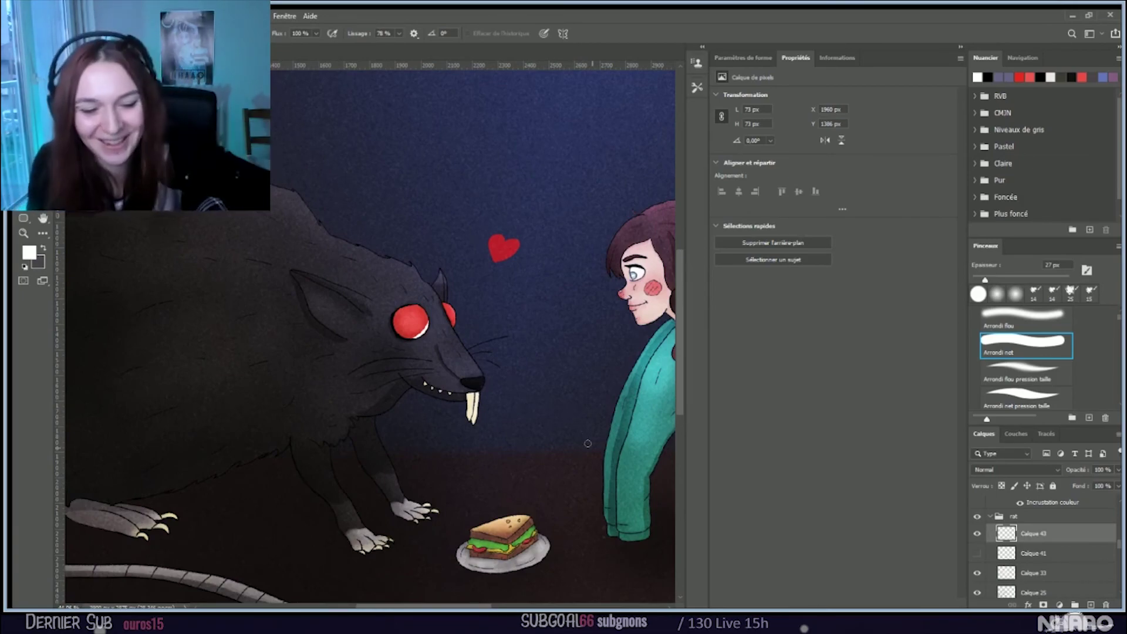
Step: Save the illustration
key(ctrl+s)
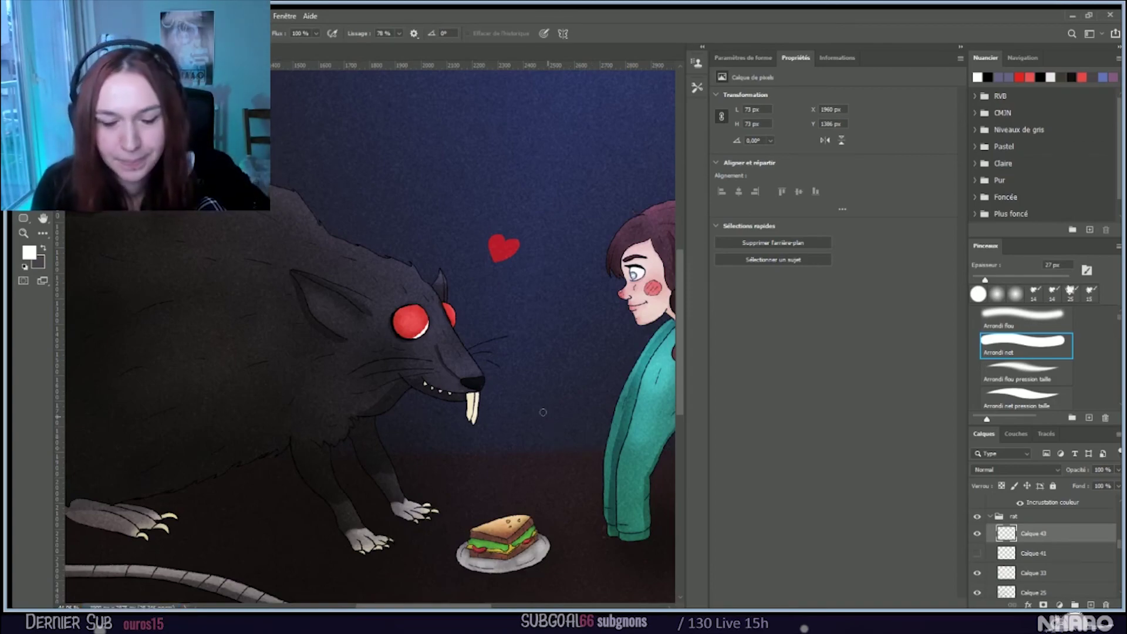
scroll(538, 435, up, 1)
scroll(409, 339, up, 1)
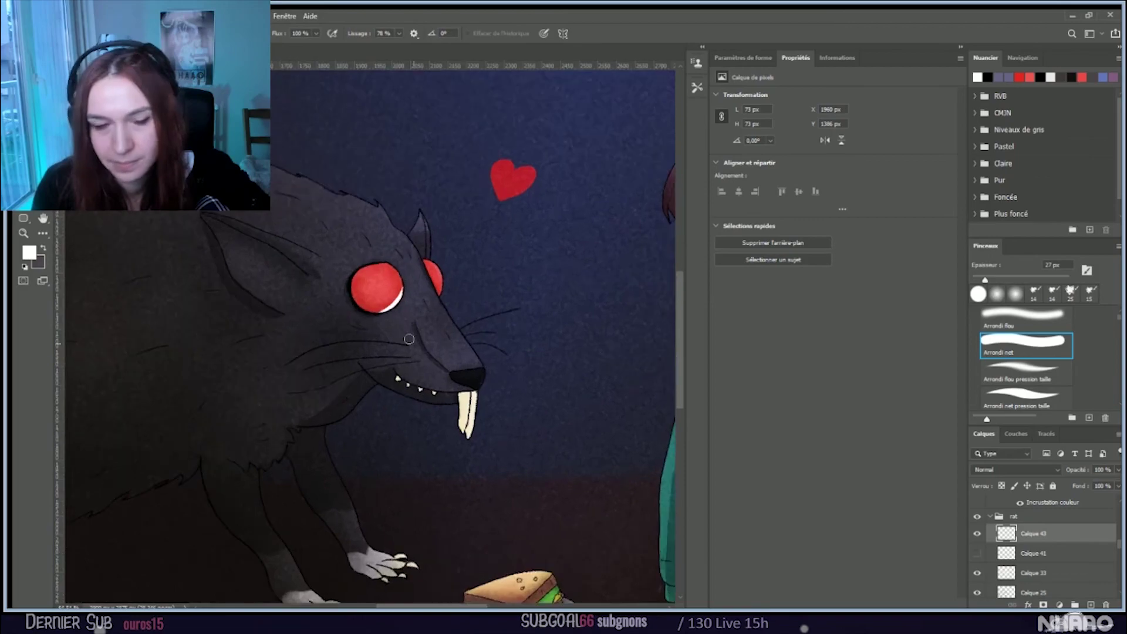
Step: Toggle the visibility of layer Calque 8 off and on to check which part of the drawing it holds
scroll(409, 339, down, 3)
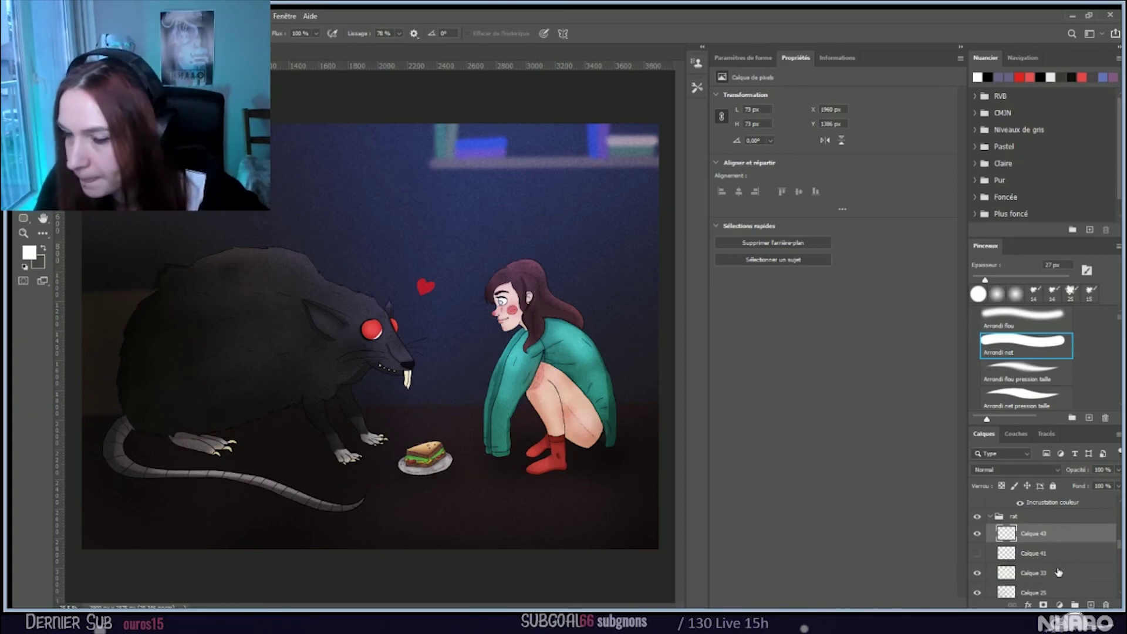
scroll(1057, 567, down, 1)
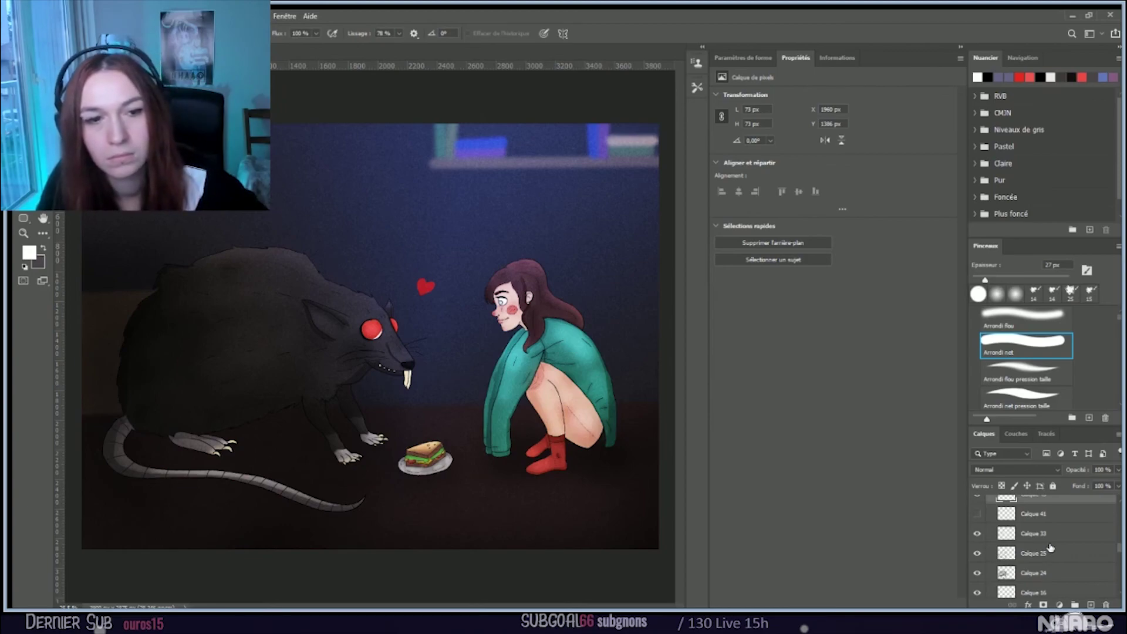
scroll(1051, 548, down, 5)
click(968, 533)
click(968, 534)
click(969, 534)
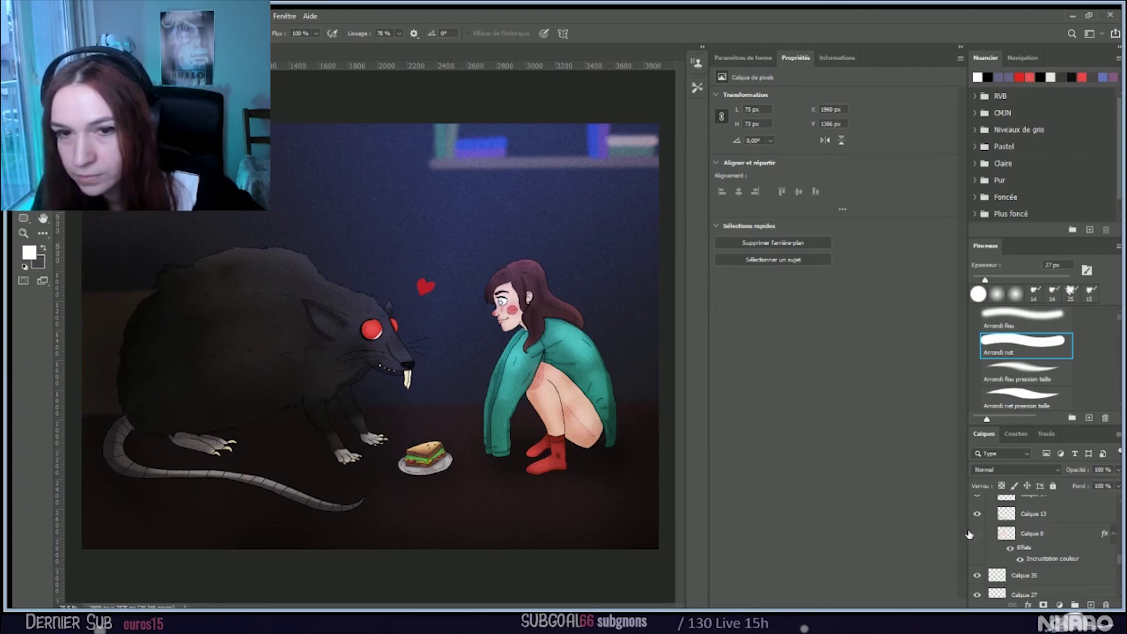
click(969, 534)
click(969, 534)
click(969, 534)
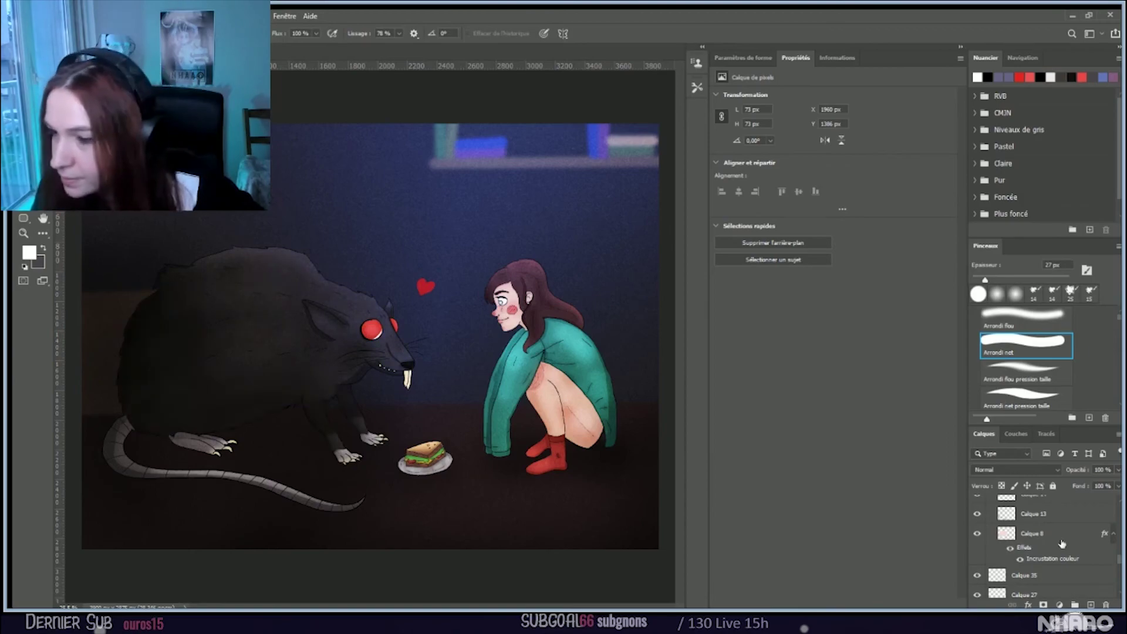
Step: Look through the layer stack for the red heart's layer and toggle Calque 39's visibility to check it
scroll(1063, 543, down, 3)
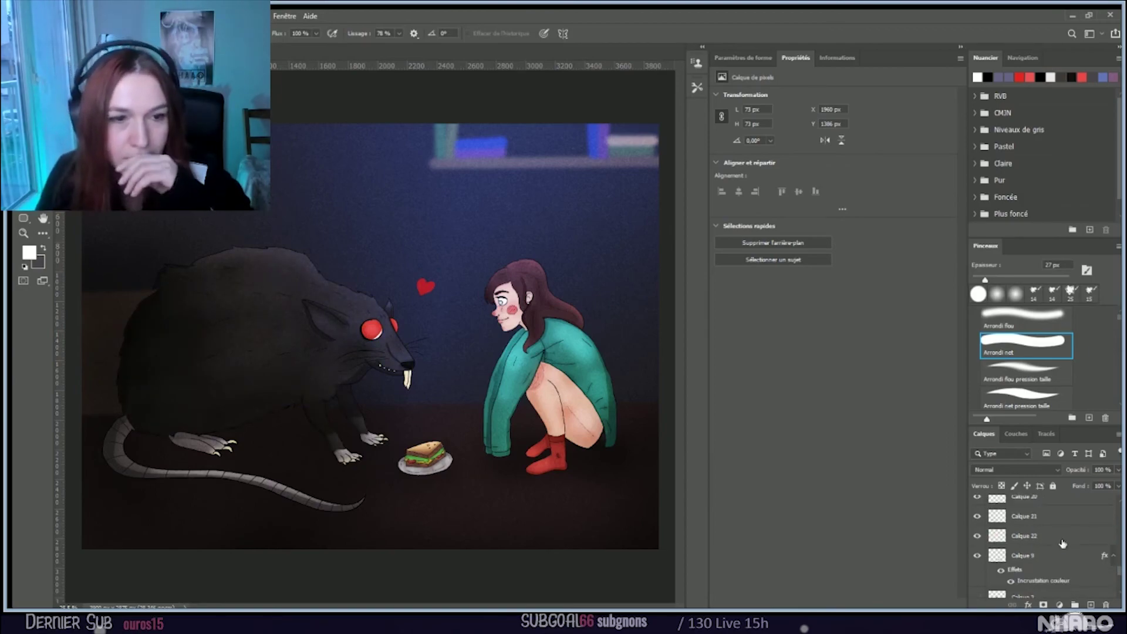
scroll(1062, 544, down, 5)
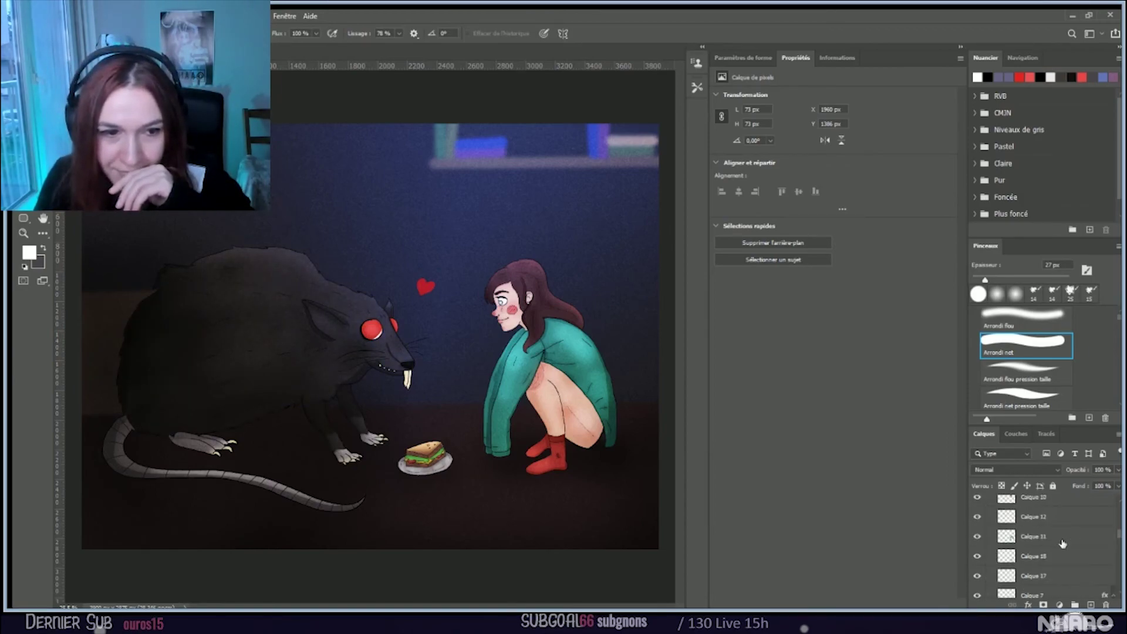
scroll(1062, 544, down, 5)
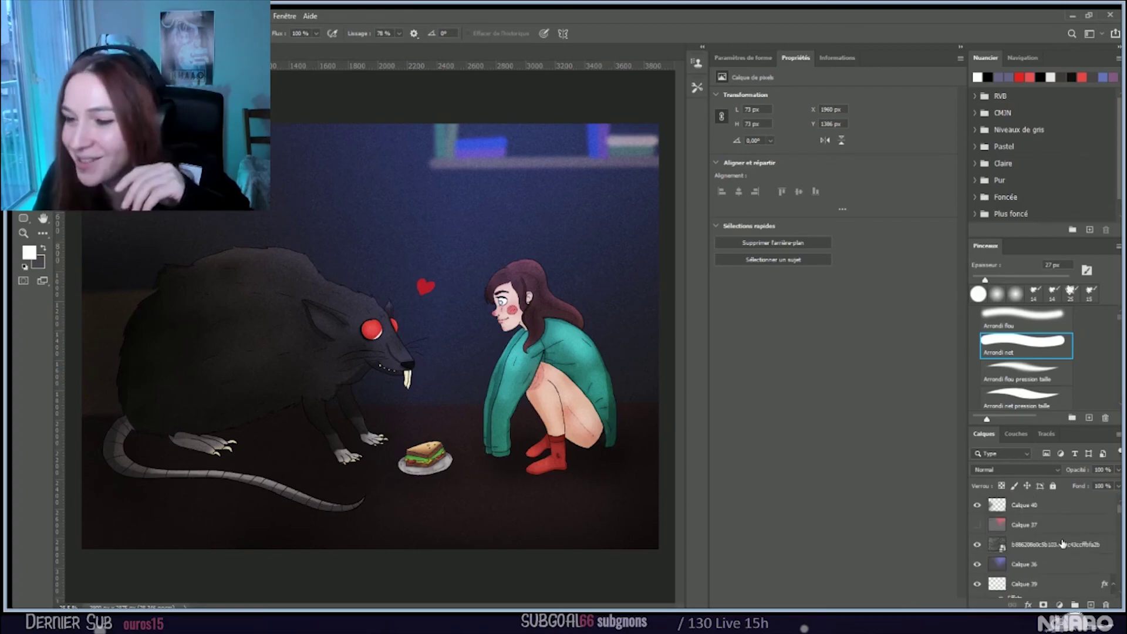
scroll(1063, 543, down, 2)
click(977, 545)
click(977, 544)
click(977, 544)
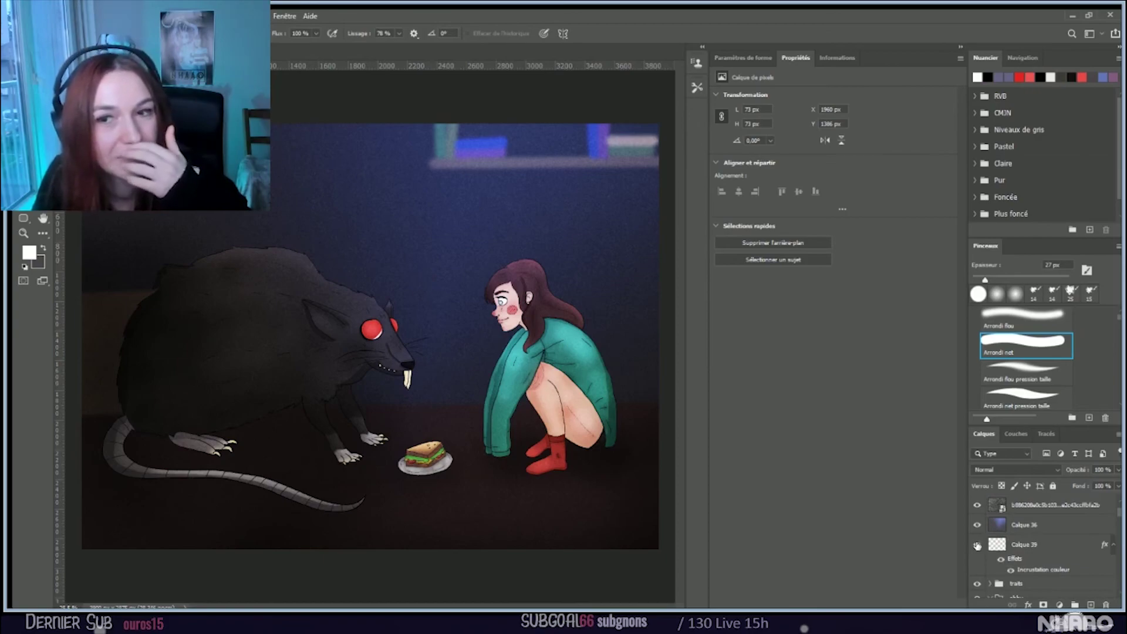
click(977, 545)
Step: Scale the red heart on Calque 39 down to about 60 %, 76 px wide, and save the illustration
click(1045, 544)
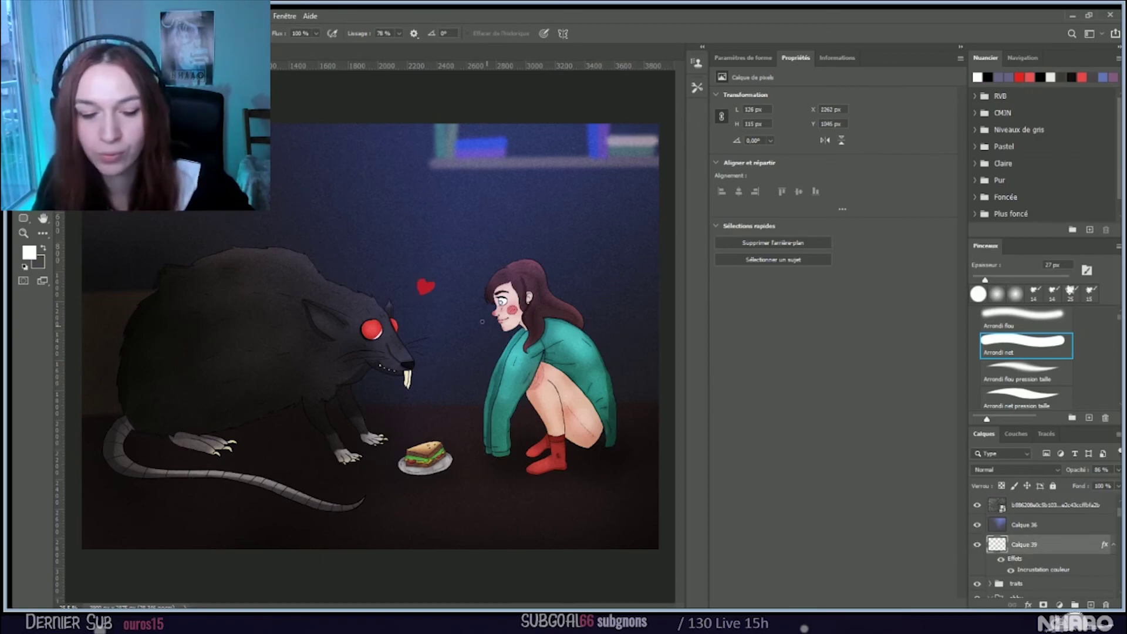
key(ctrl+t)
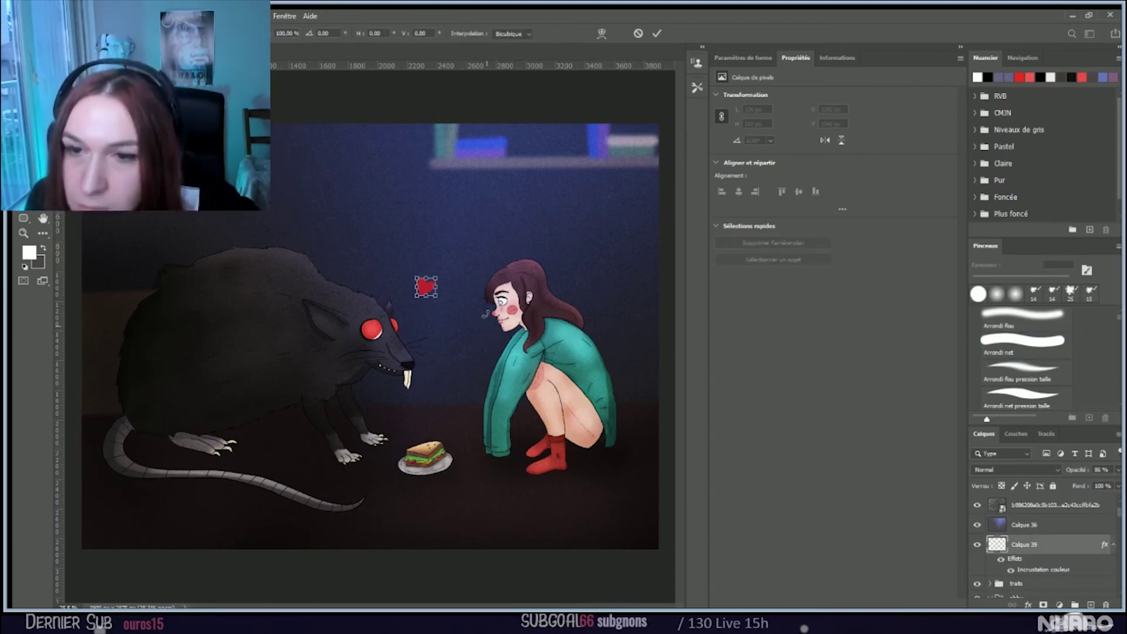
drag(437, 272, 427, 276)
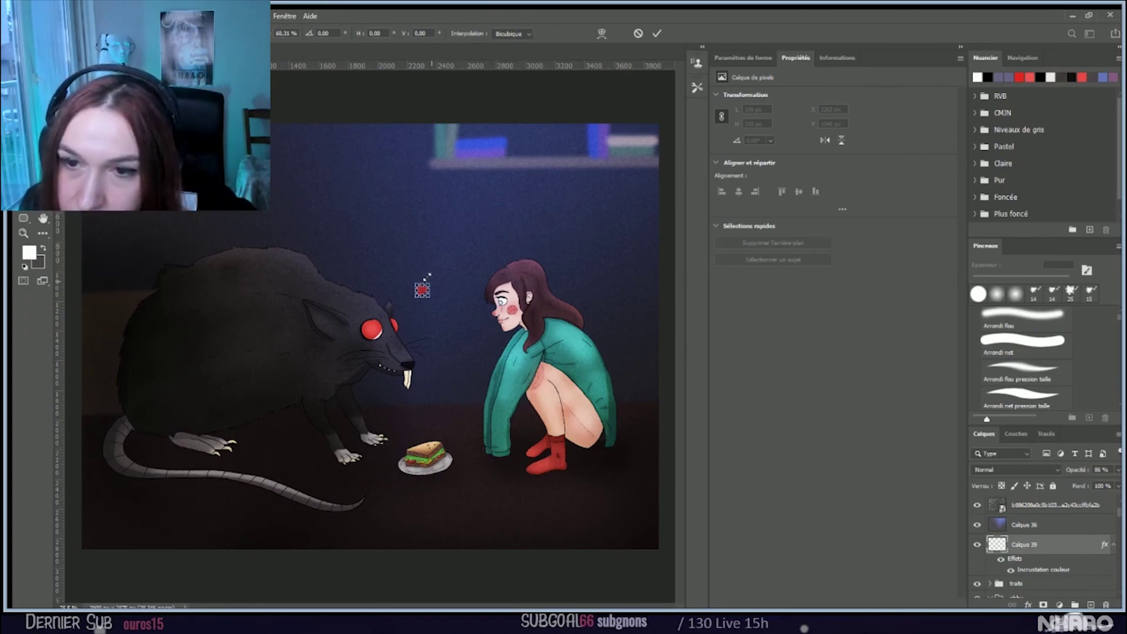
click(657, 33)
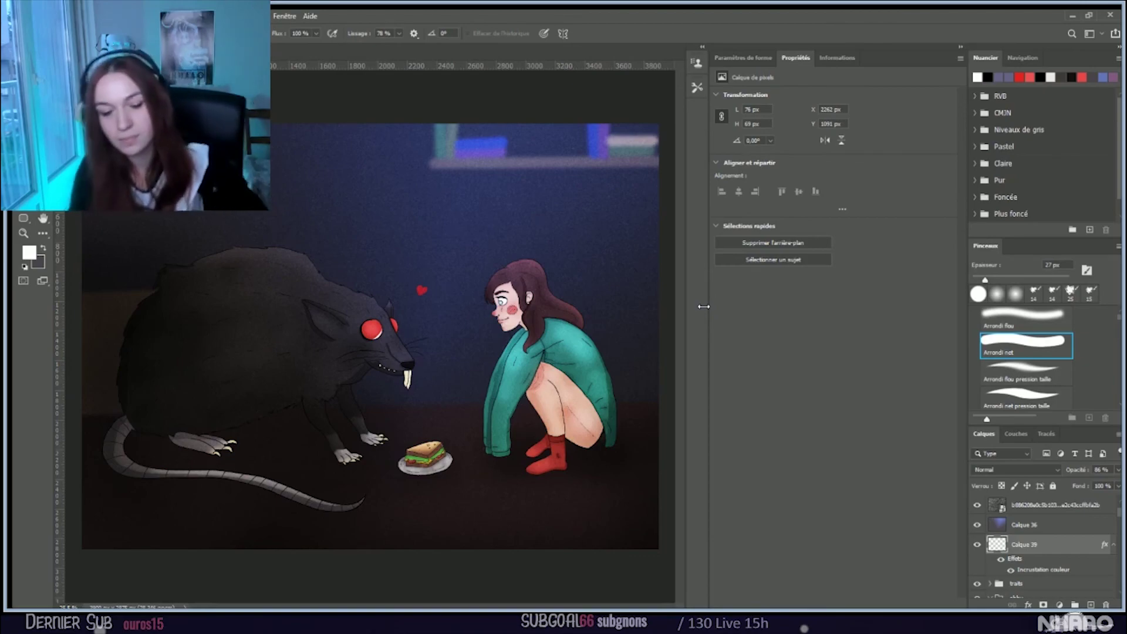
key(ctrl+s)
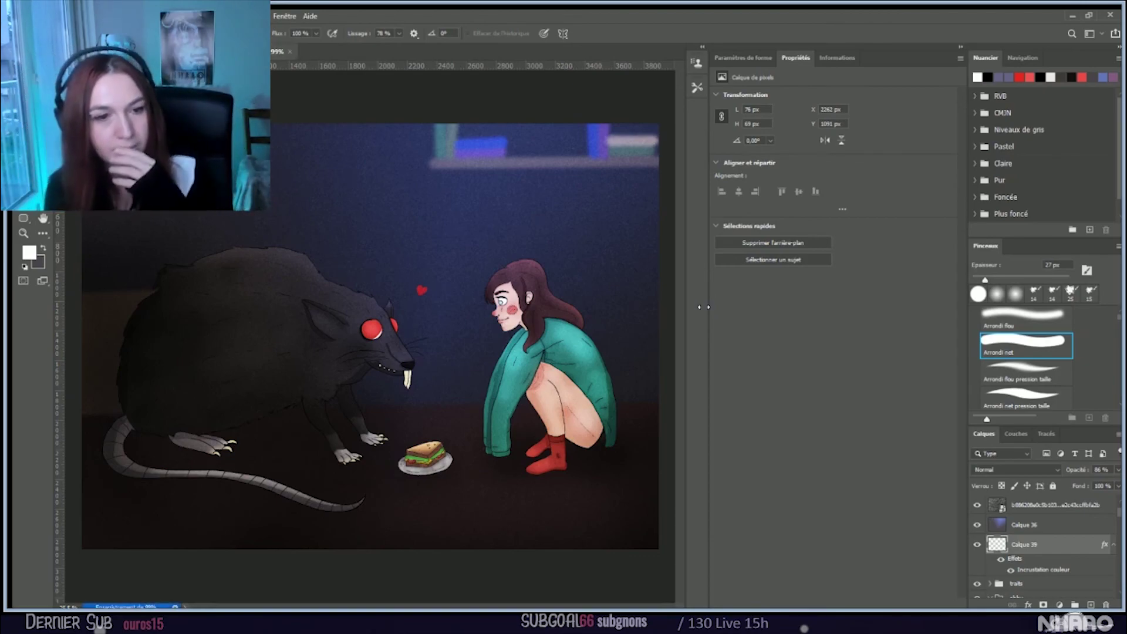
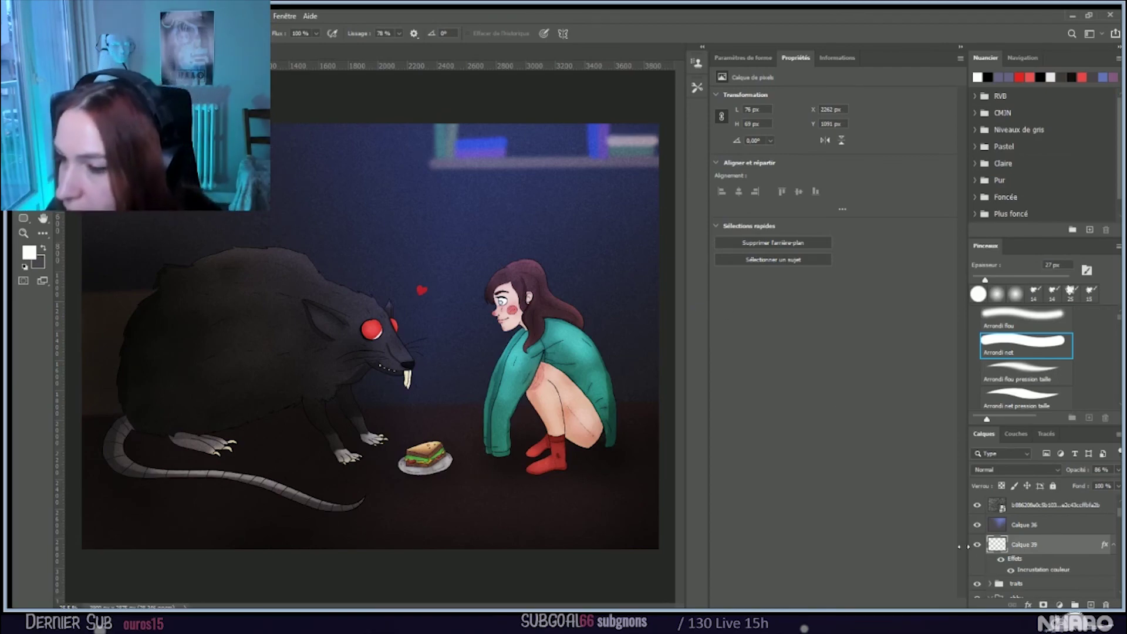
Step: Hide the old eye highlight layer Calque 43 in the rat group and add a new empty layer above it
scroll(1016, 541, down, 5)
scroll(1005, 534, down, 5)
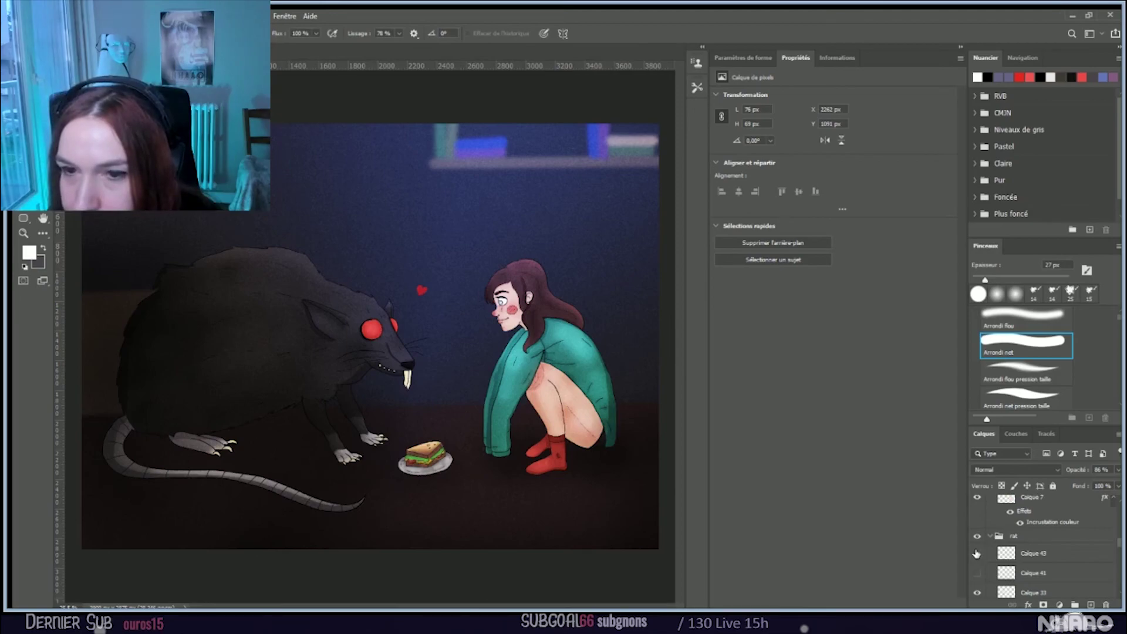
click(977, 553)
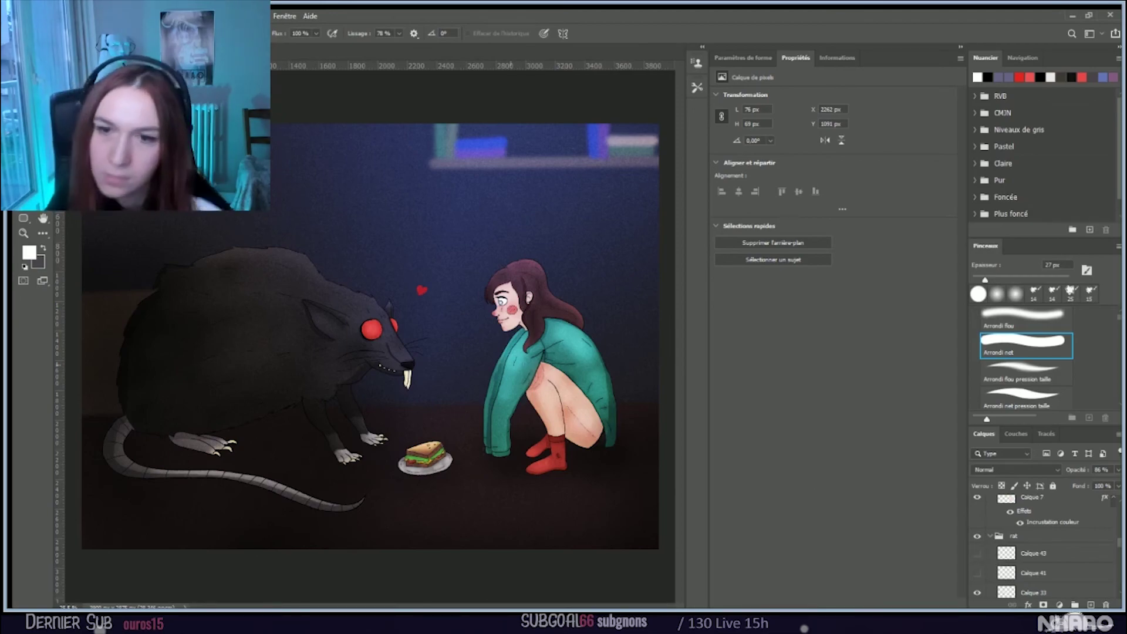
scroll(388, 384, up, 5)
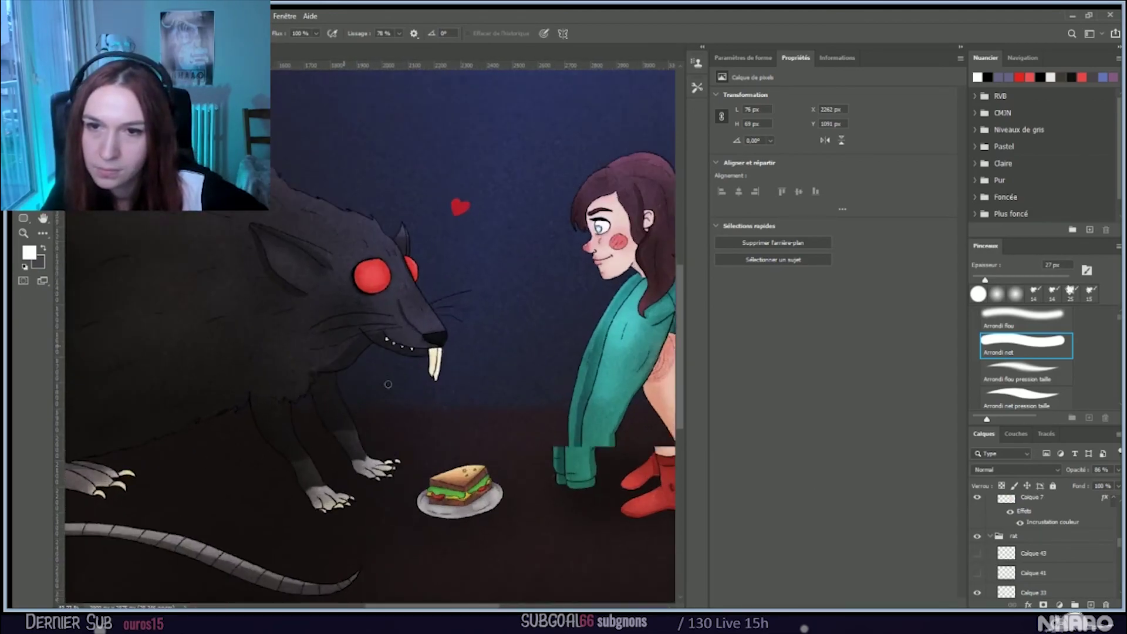
scroll(387, 384, up, 1)
click(1065, 555)
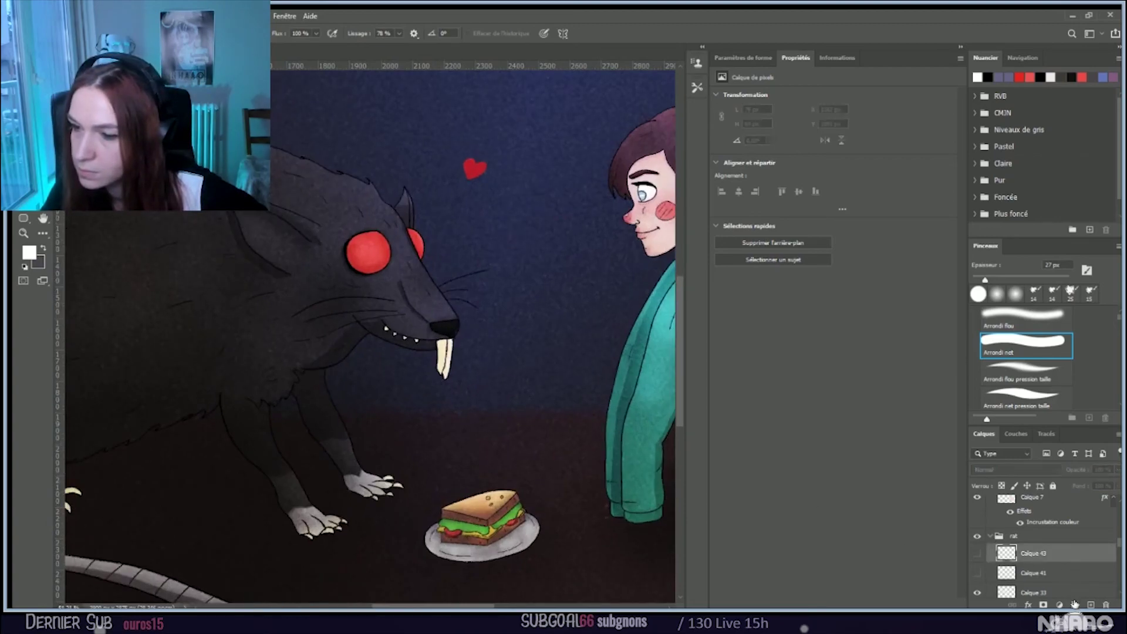
click(1089, 604)
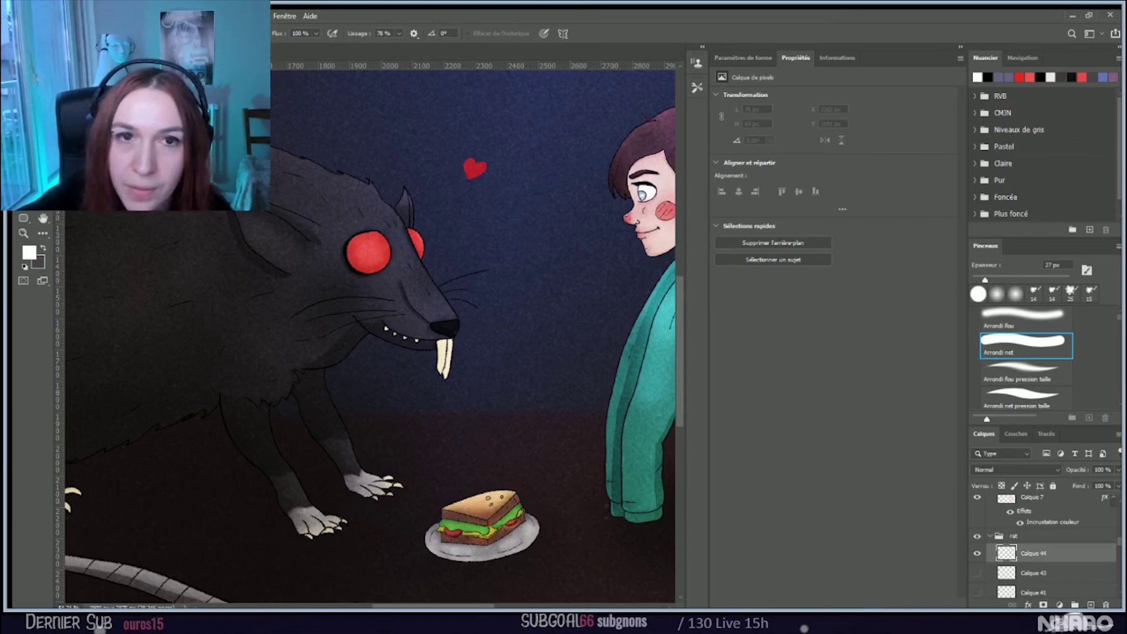
Step: Choose the soft Arrondi flou brush and try a white glow on the rat's near eye in Normal mode
key(b)
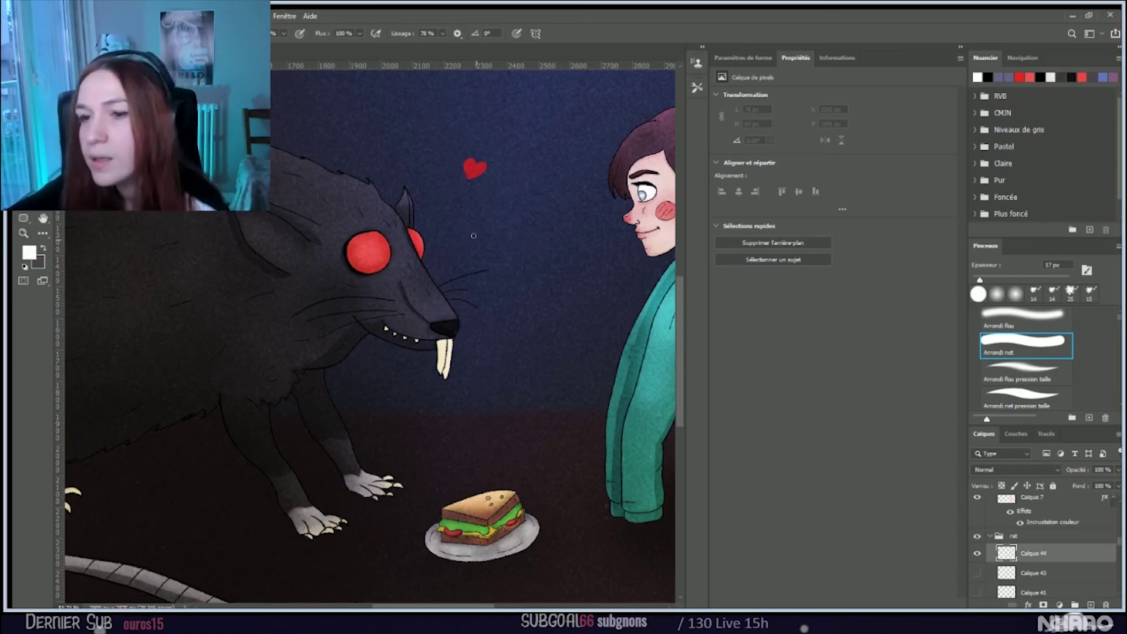
key(comma)
click(553, 264)
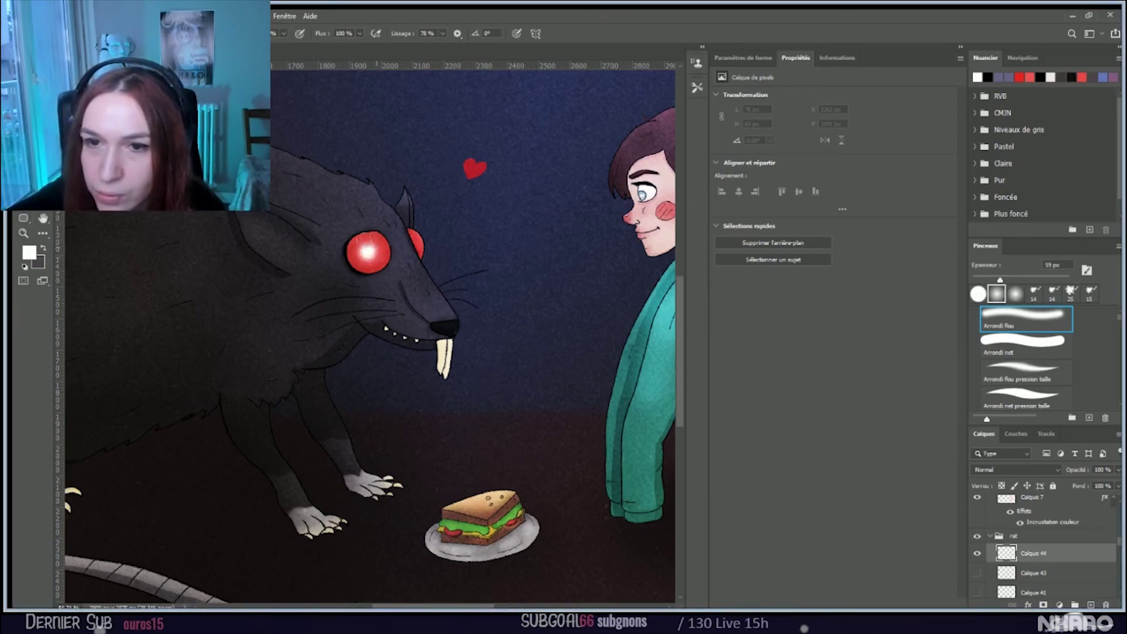
click(362, 247)
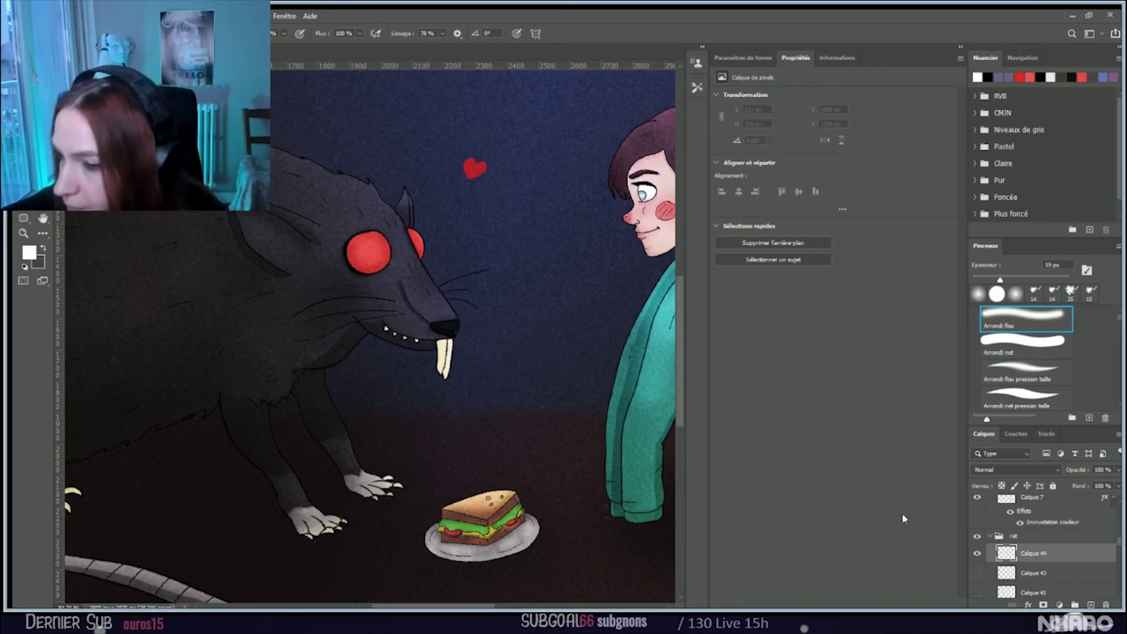
Step: Try the white glow on the rat's near eye with the layer's blend mode set to Incrustation
click(1006, 470)
click(998, 462)
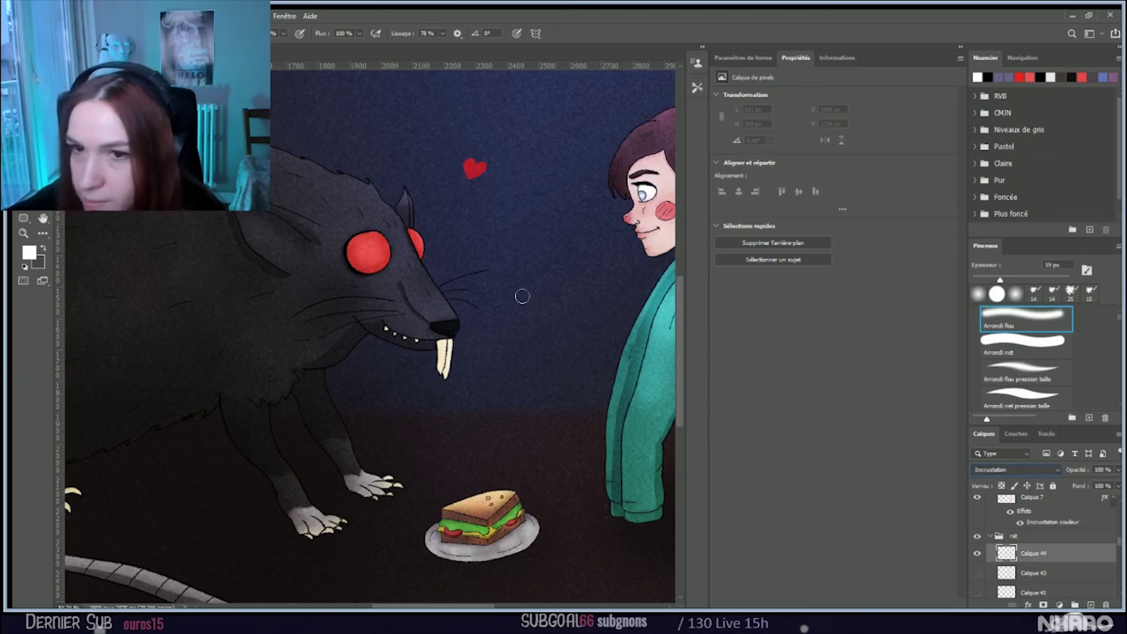
click(368, 249)
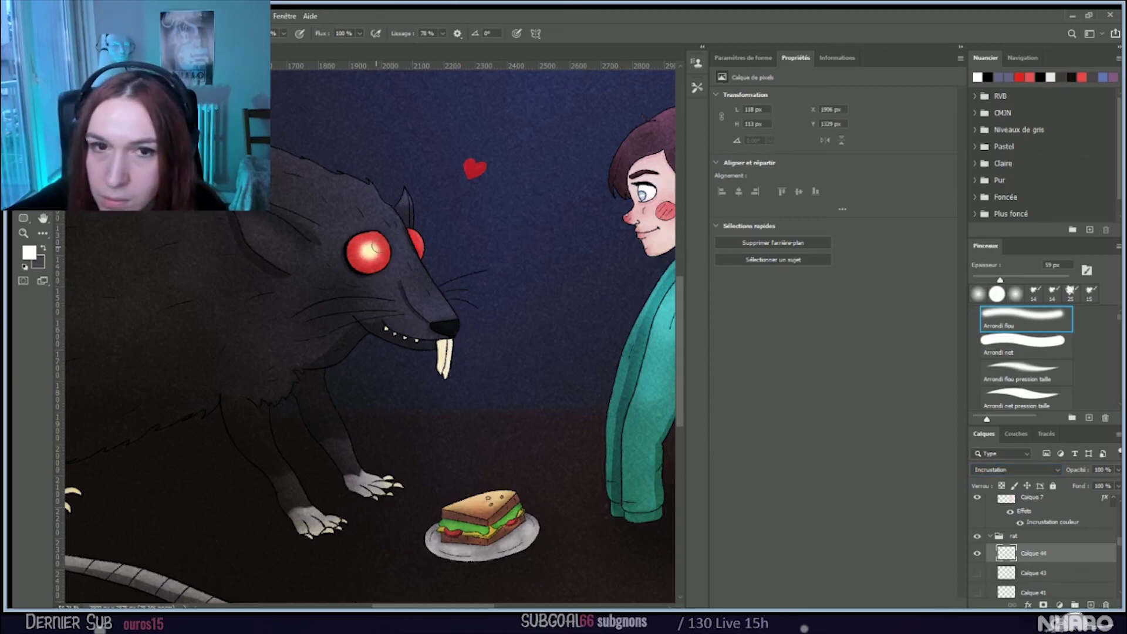
click(29, 252)
key(b)
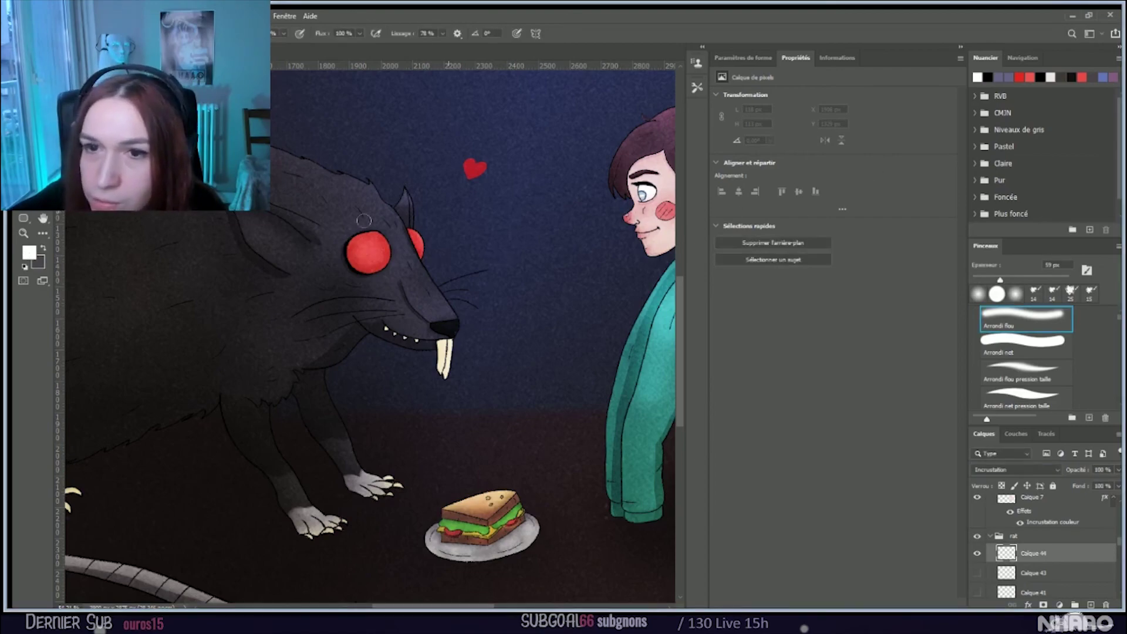
click(365, 248)
key(ctrl+z)
key(ctrl+z)
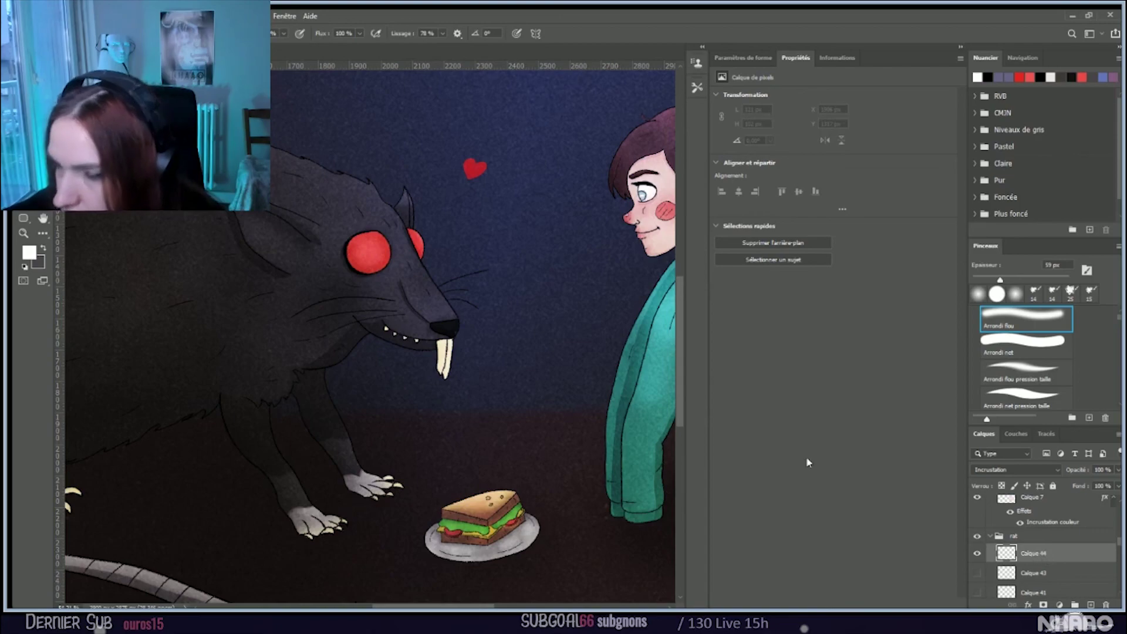
Step: Set the layer's blend mode to Lumière tamisée, paint soft white highlights on both rat eyes, and erase the glow spilling onto the background
click(990, 469)
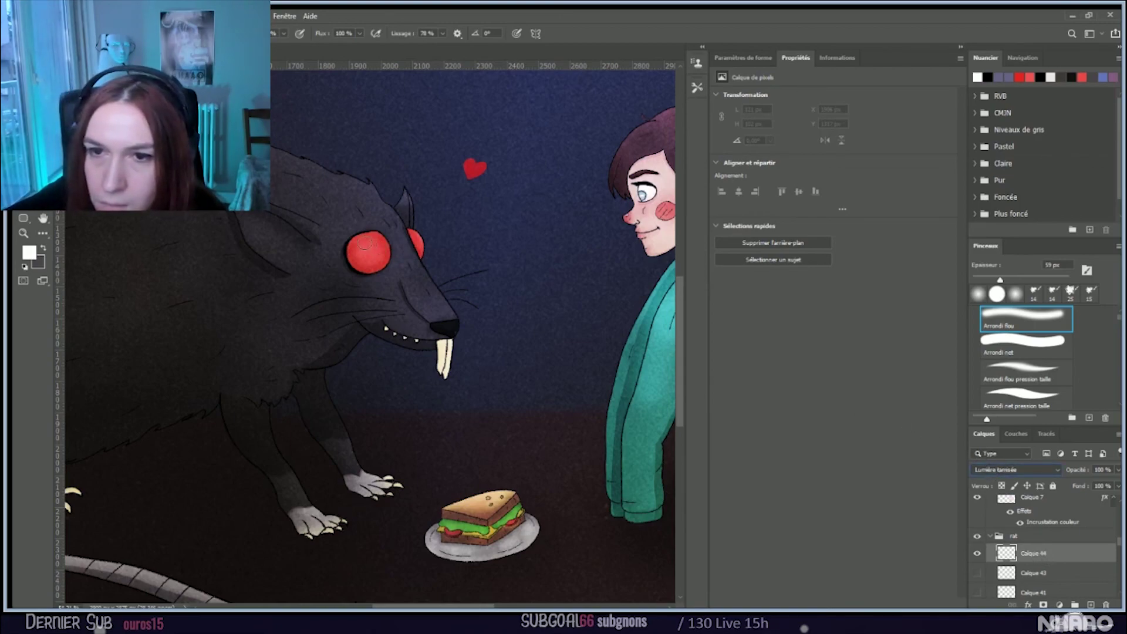
drag(368, 239, 370, 245)
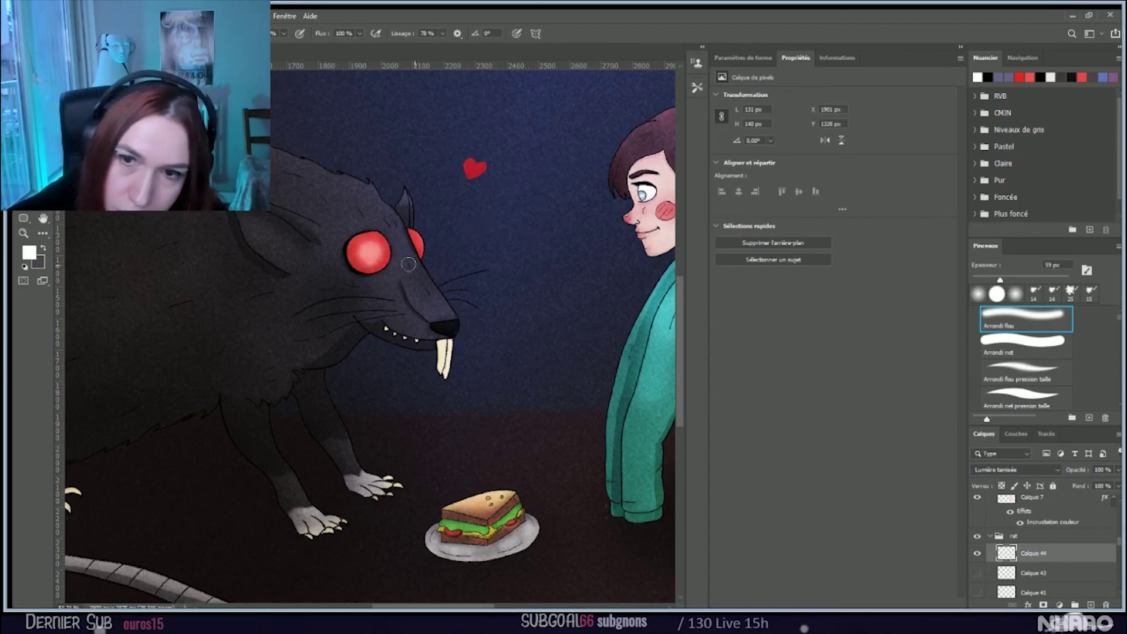
key(ctrl+z)
mouse_move(359, 250)
mouse_down()
mouse_move(375, 256)
mouse_move(358, 252)
mouse_move(368, 240)
mouse_move(356, 248)
mouse_up()
mouse_move(428, 238)
mouse_down()
mouse_move(419, 231)
mouse_move(423, 242)
mouse_up()
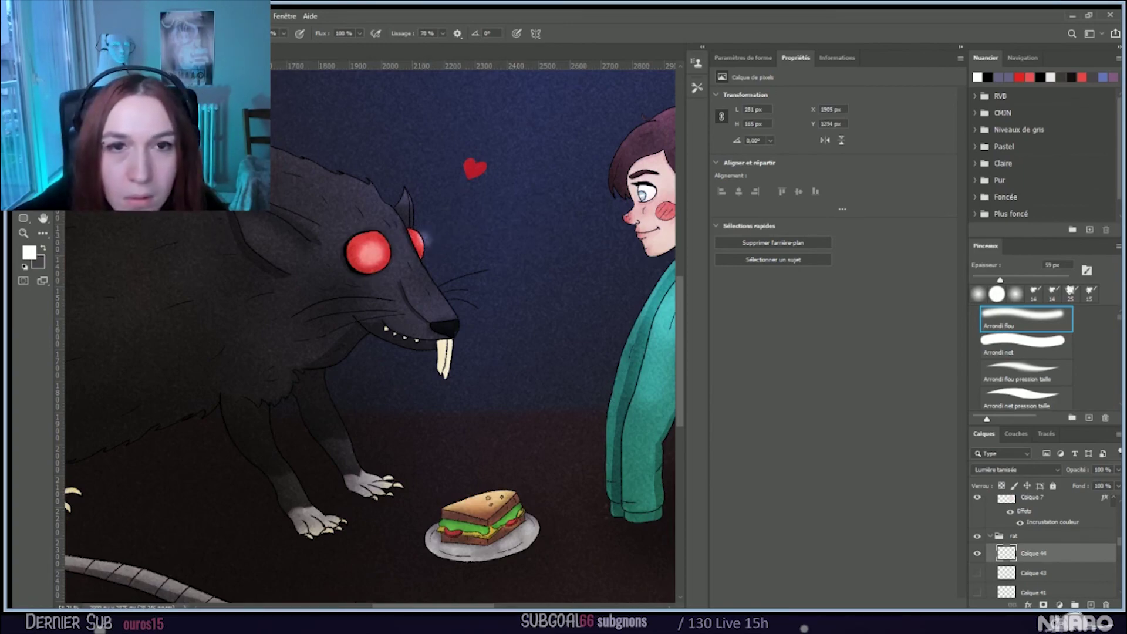
key(e)
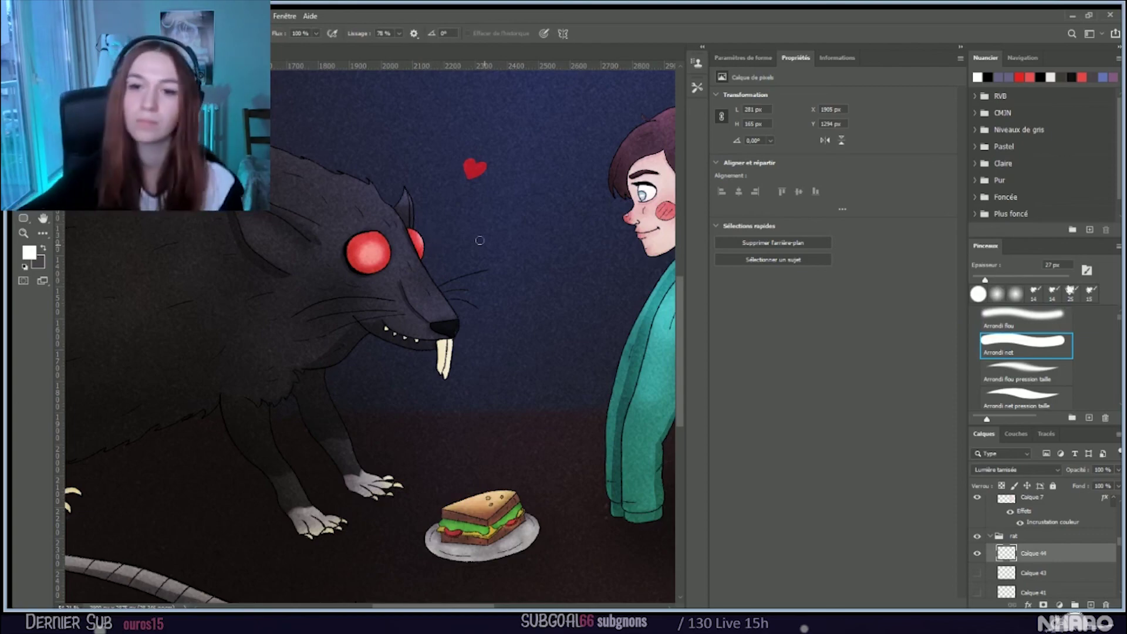
Step: Lower the opacity of the eye highlight layer to 60 %
scroll(479, 240, down, 1)
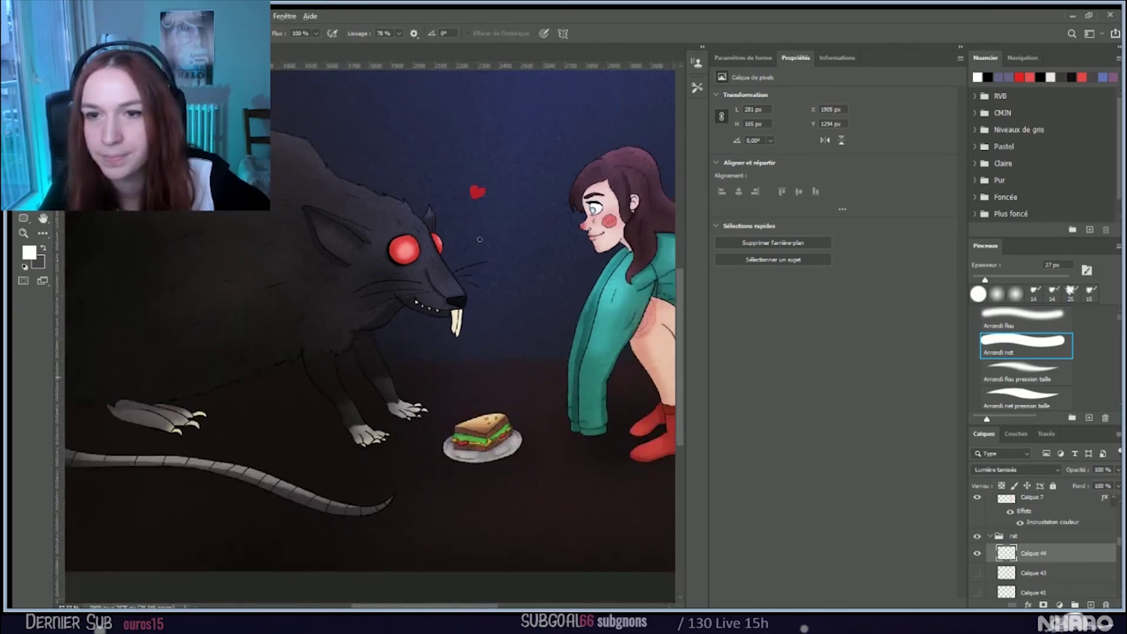
scroll(480, 239, down, 2)
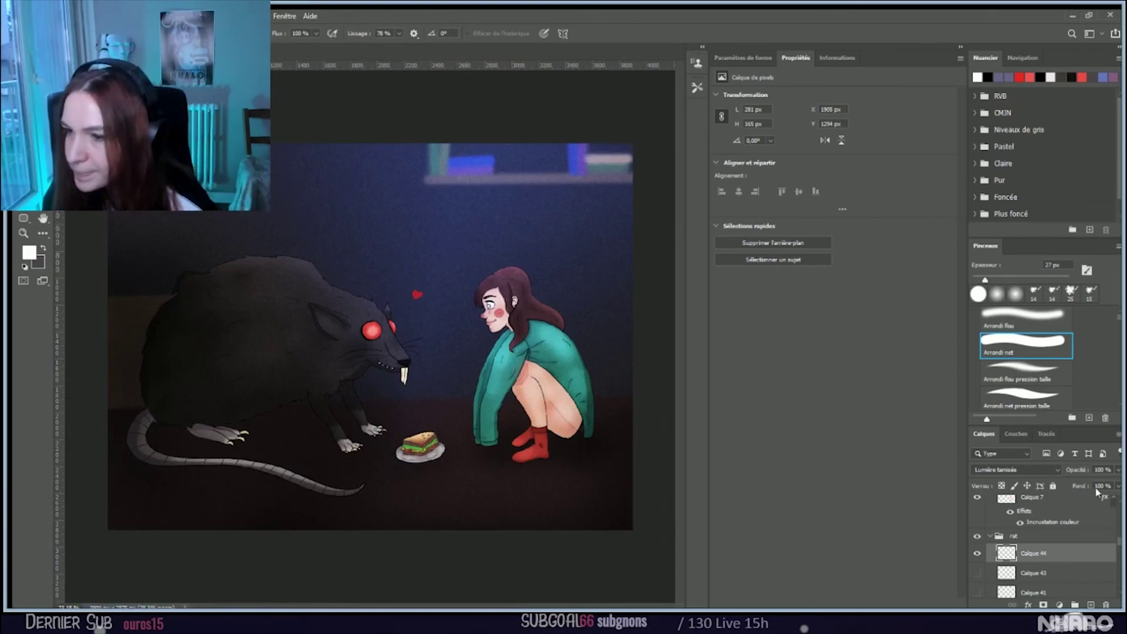
click(1117, 470)
drag(1109, 478, 1094, 483)
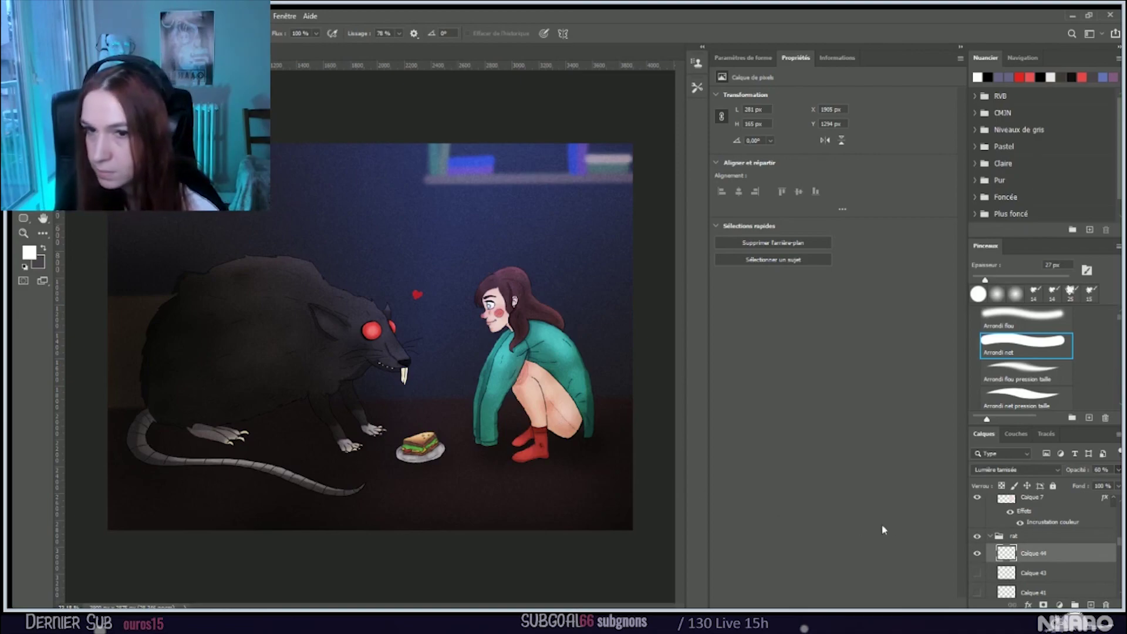
Step: Add two new empty layers above Calque 40 at the top of the layer stack
scroll(1044, 559, down, 5)
scroll(1043, 561, up, 3)
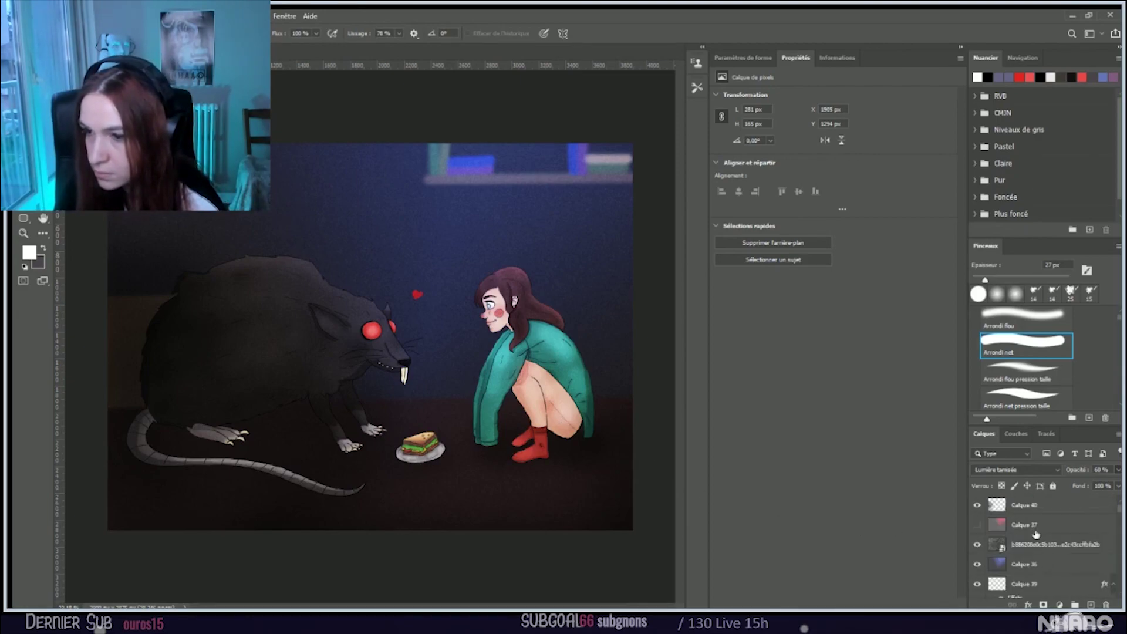
click(1045, 503)
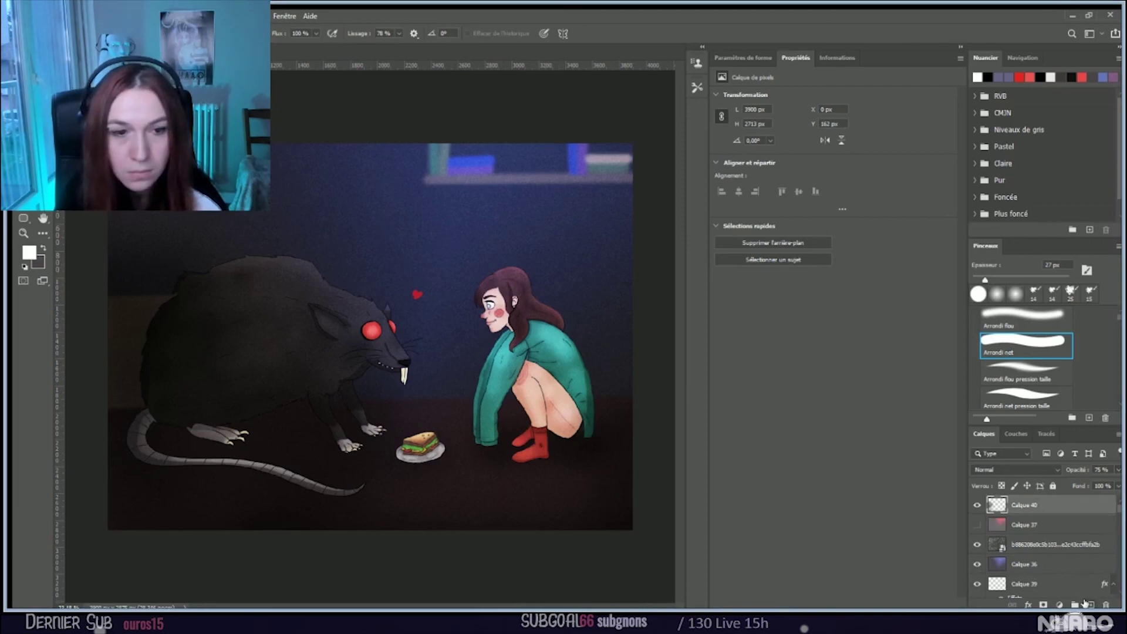
click(1090, 605)
click(1090, 604)
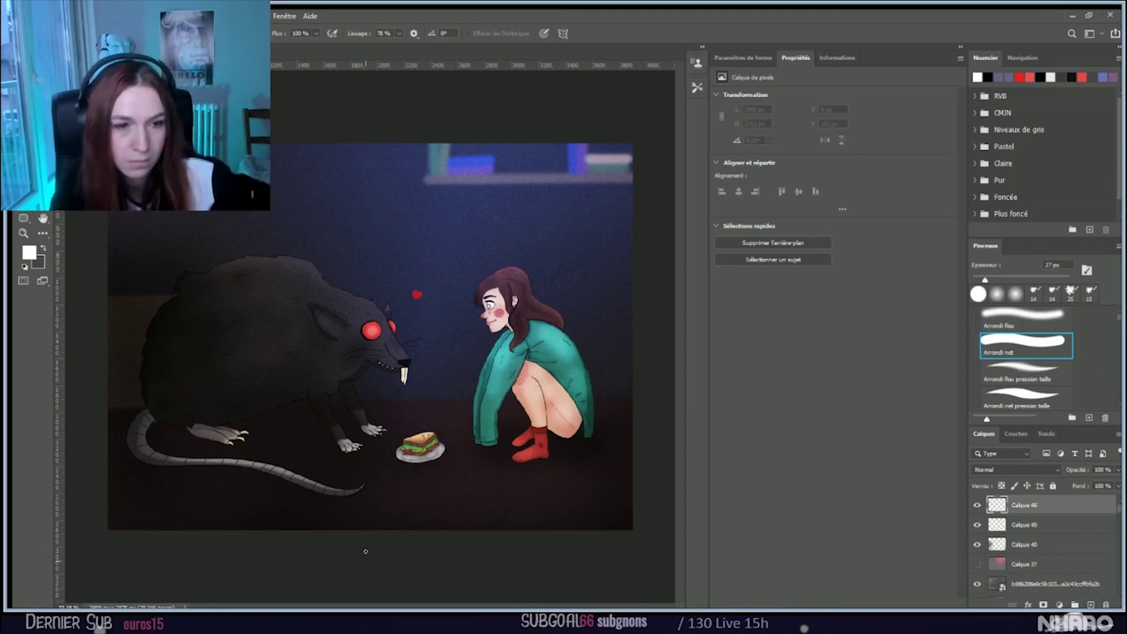
Step: Select the KYLE – Fusain ultimate brush at 25 px and set the foreground colour to black
scroll(370, 544, up, 2)
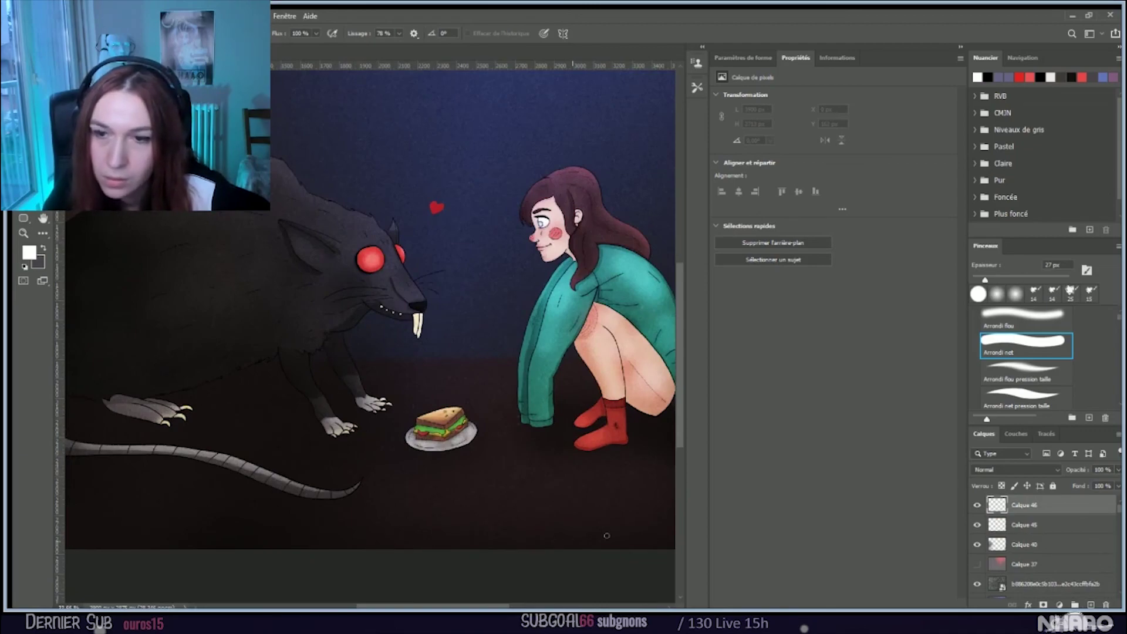
scroll(607, 536, down, 2)
scroll(655, 565, up, 2)
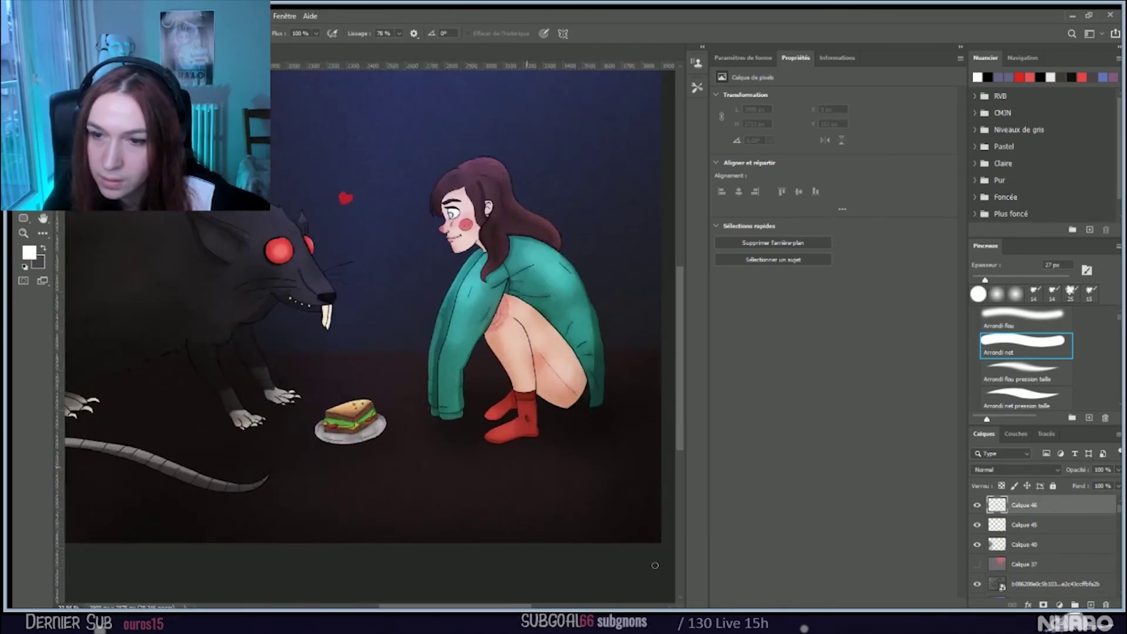
scroll(626, 502, up, 3)
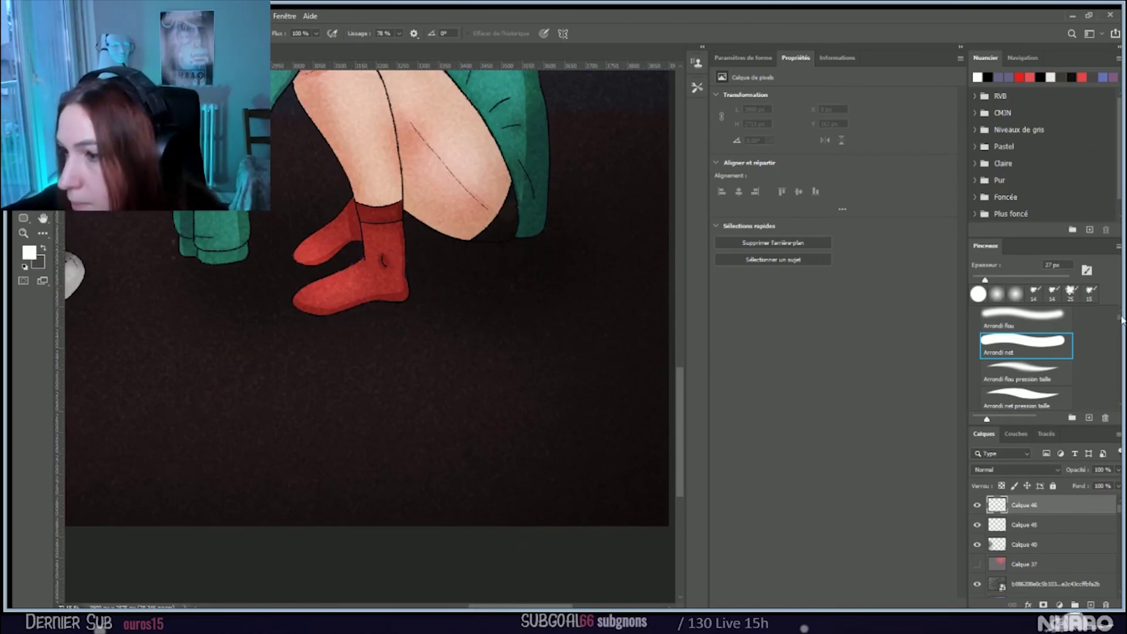
scroll(1115, 327, down, 10)
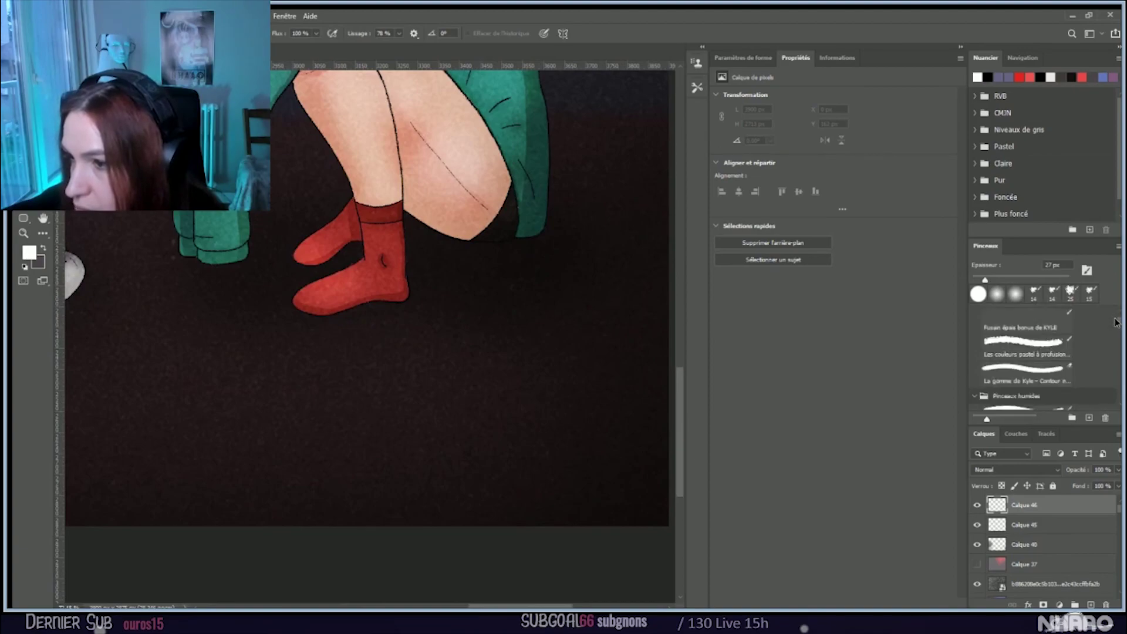
scroll(1115, 322, up, 5)
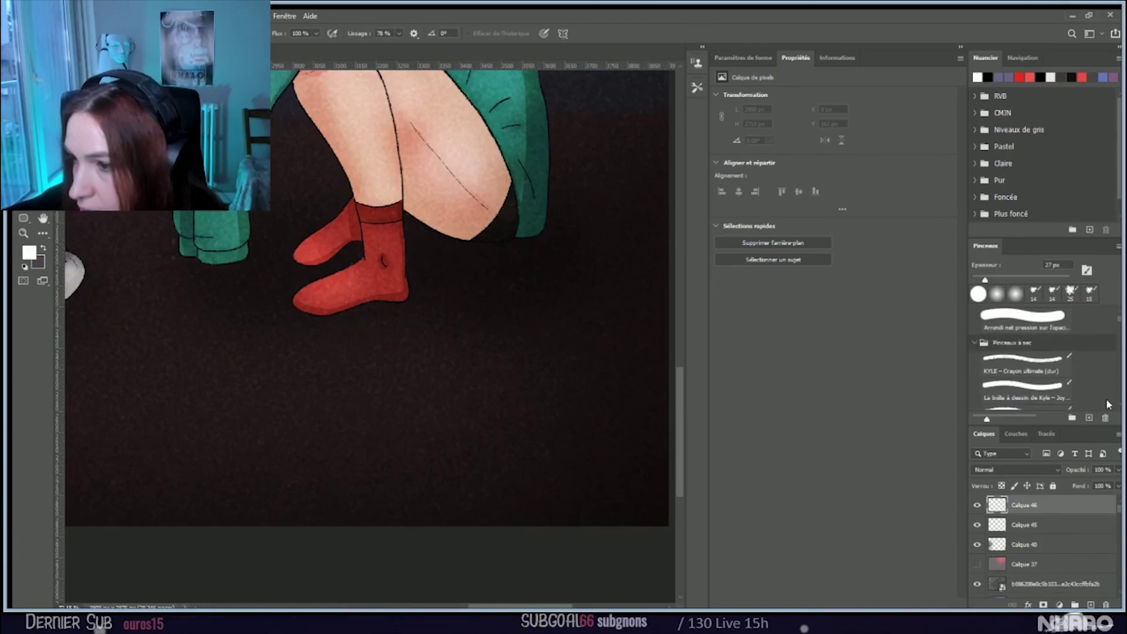
scroll(1117, 402, down, 2)
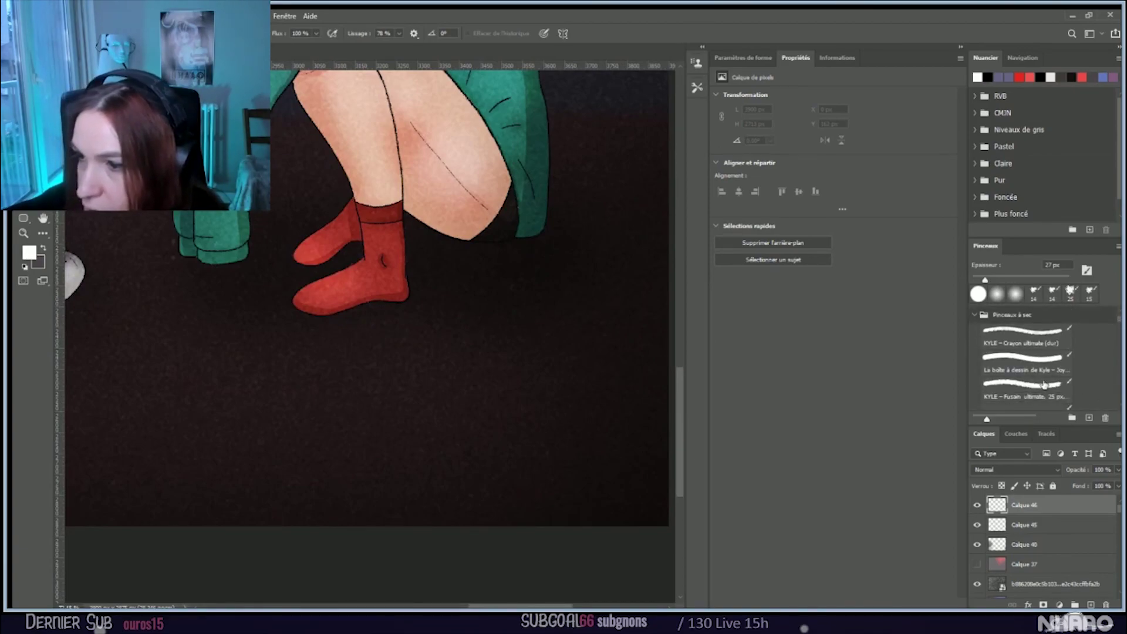
click(1050, 387)
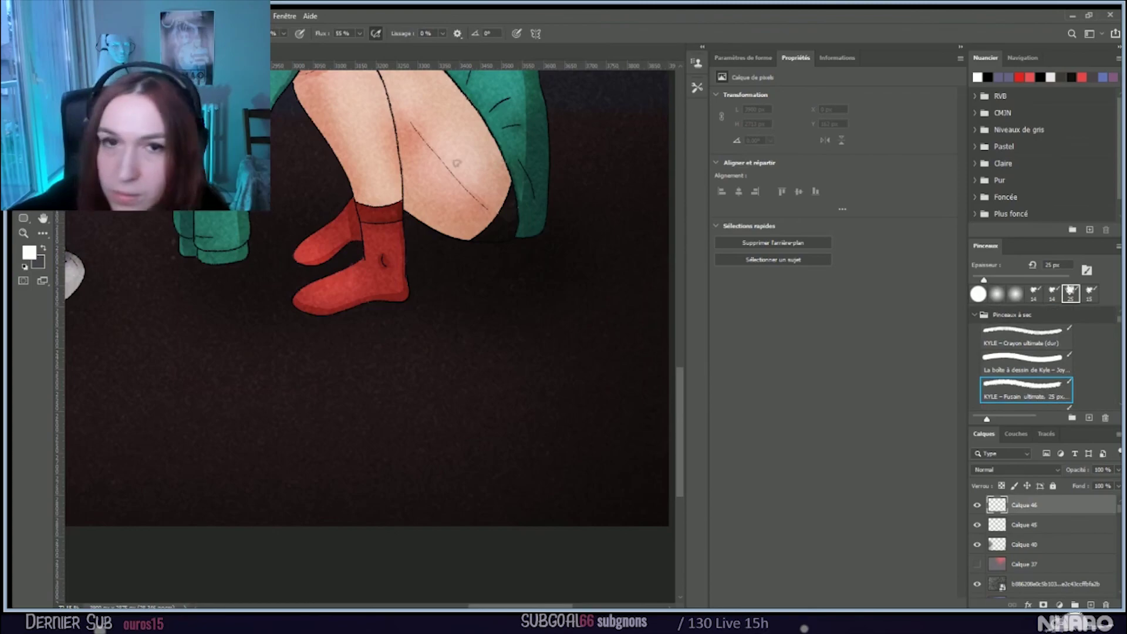
click(29, 251)
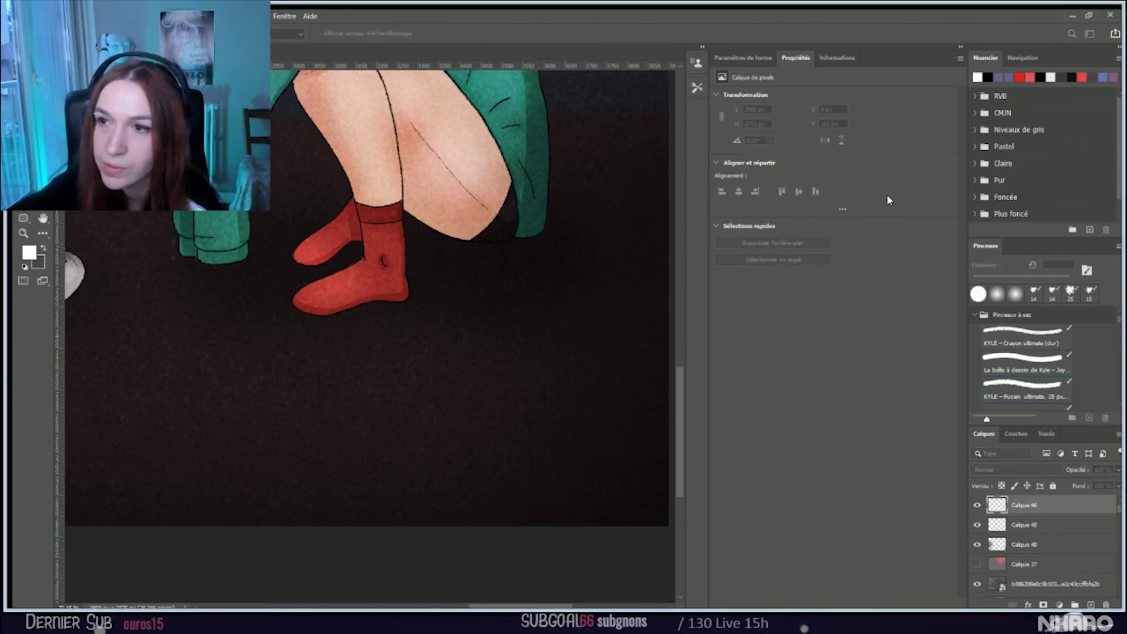
click(890, 168)
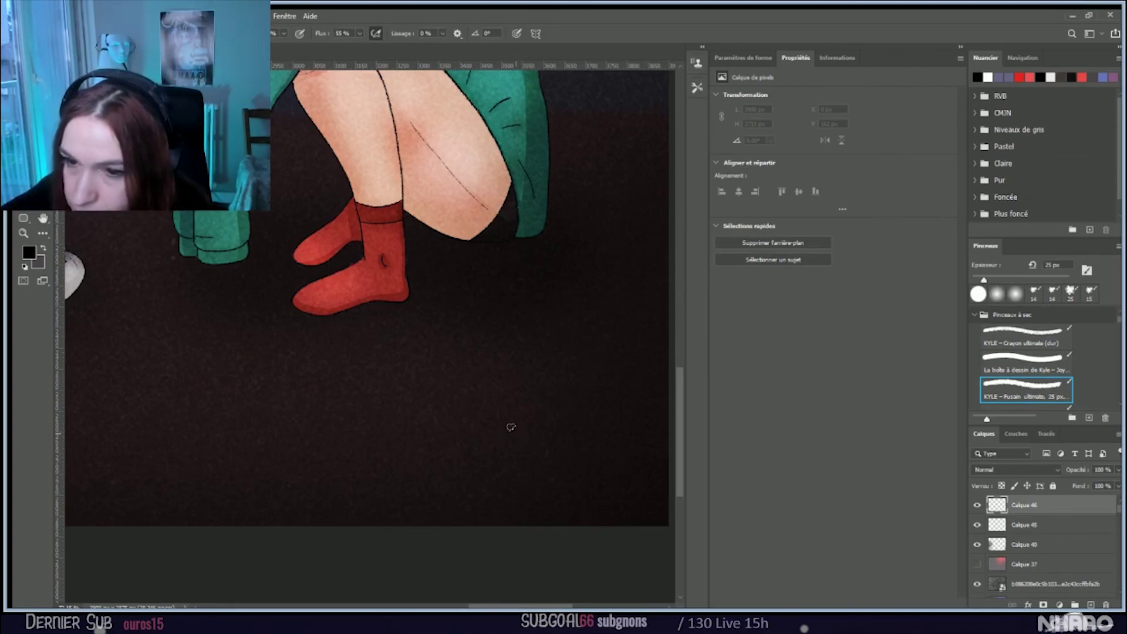
Step: Sign the illustration in black near its lower-right corner with 86 % smoothing, frame the signature with a rounded outline, and save the file
drag(502, 452, 496, 477)
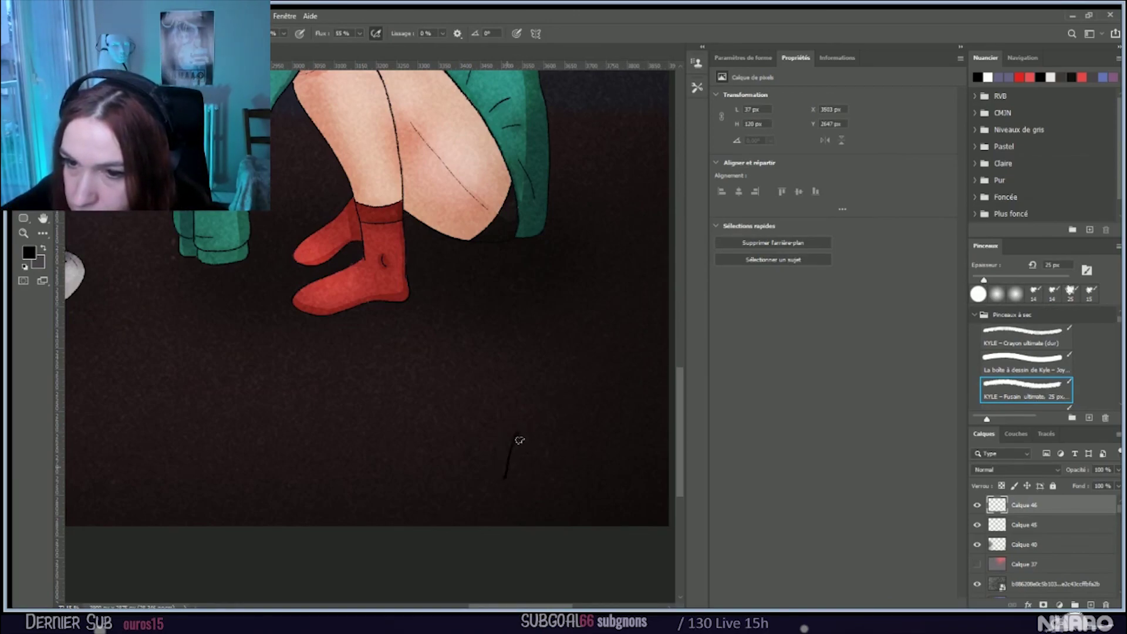
click(484, 47)
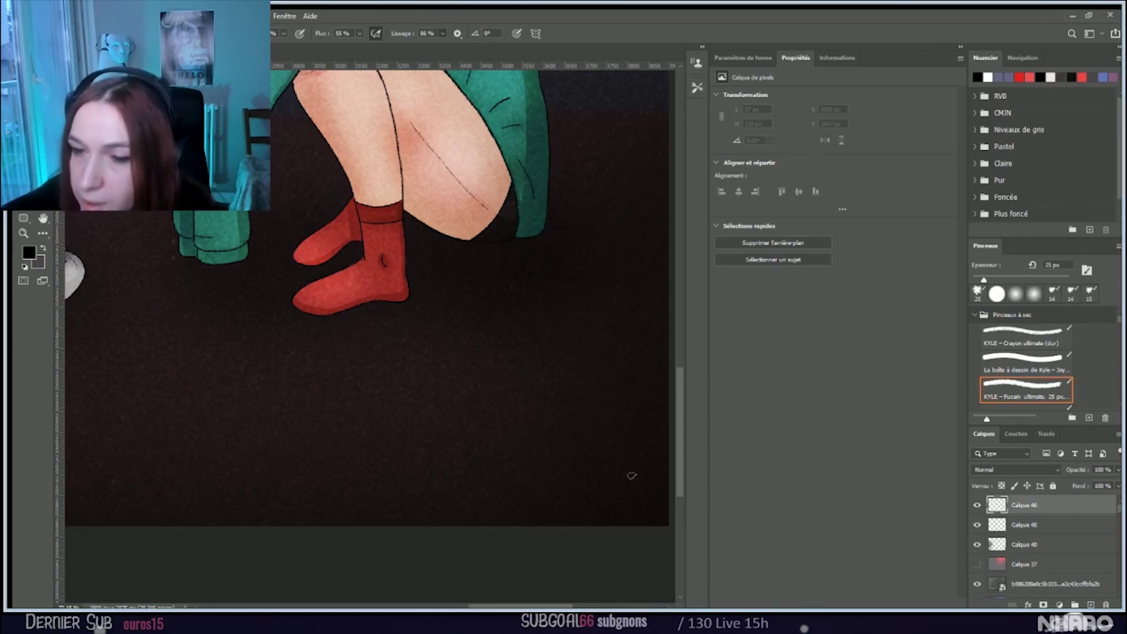
mouse_move(537, 436)
mouse_down()
mouse_move(530, 480)
mouse_move(537, 431)
mouse_move(553, 473)
mouse_move(557, 427)
mouse_up()
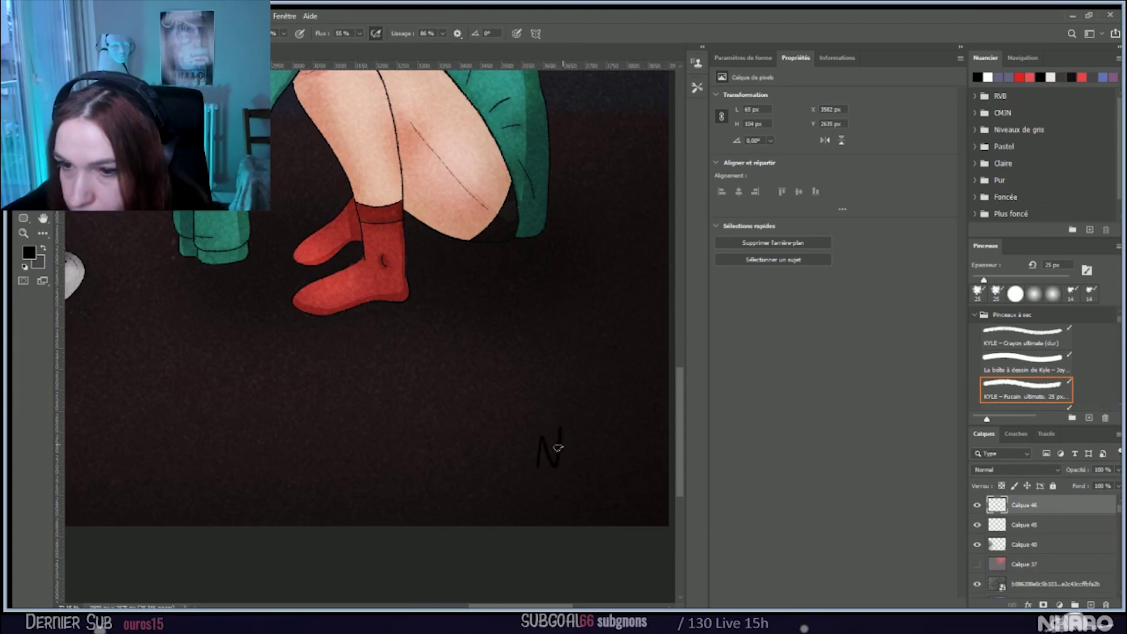
mouse_move(558, 449)
mouse_down()
mouse_move(575, 432)
mouse_move(580, 457)
mouse_move(587, 417)
mouse_move(601, 473)
mouse_up()
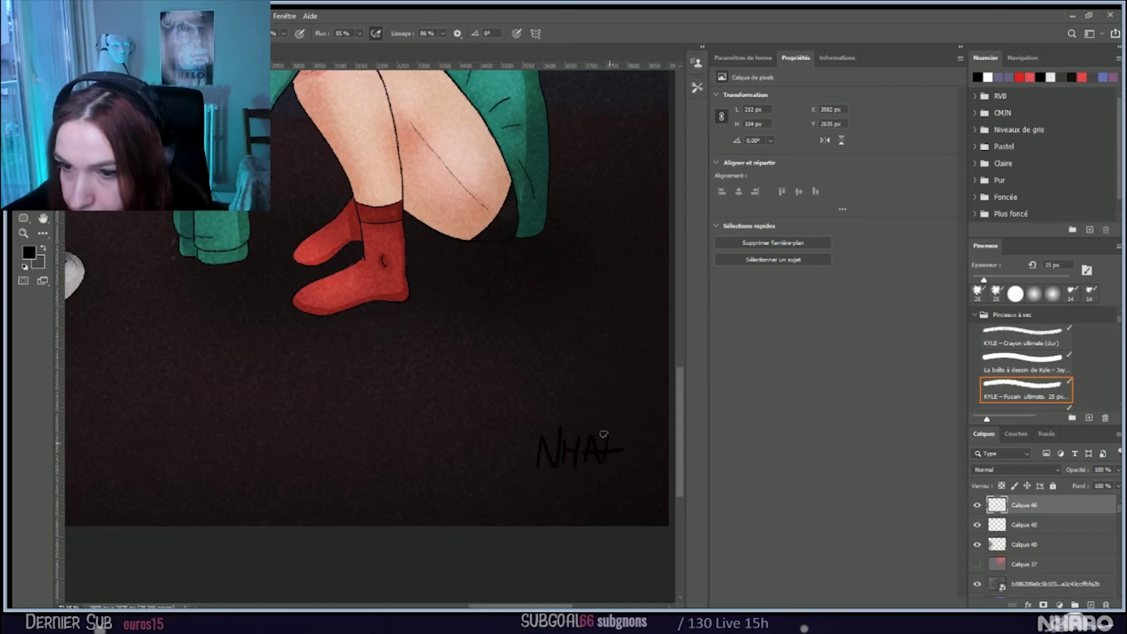
mouse_move(608, 438)
mouse_down()
mouse_move(615, 470)
mouse_move(605, 454)
mouse_move(635, 459)
mouse_move(639, 443)
mouse_move(609, 430)
mouse_move(632, 440)
mouse_move(626, 414)
mouse_move(523, 424)
mouse_move(510, 444)
mouse_move(523, 475)
mouse_move(539, 479)
mouse_move(643, 465)
mouse_move(625, 412)
mouse_up()
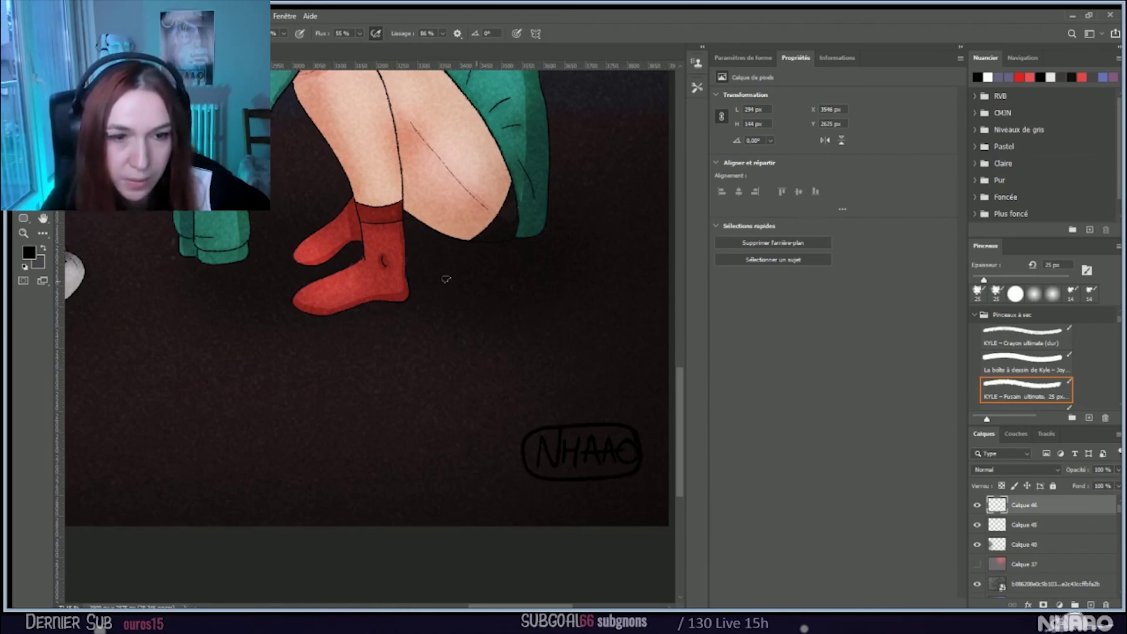
scroll(448, 276, down, 6)
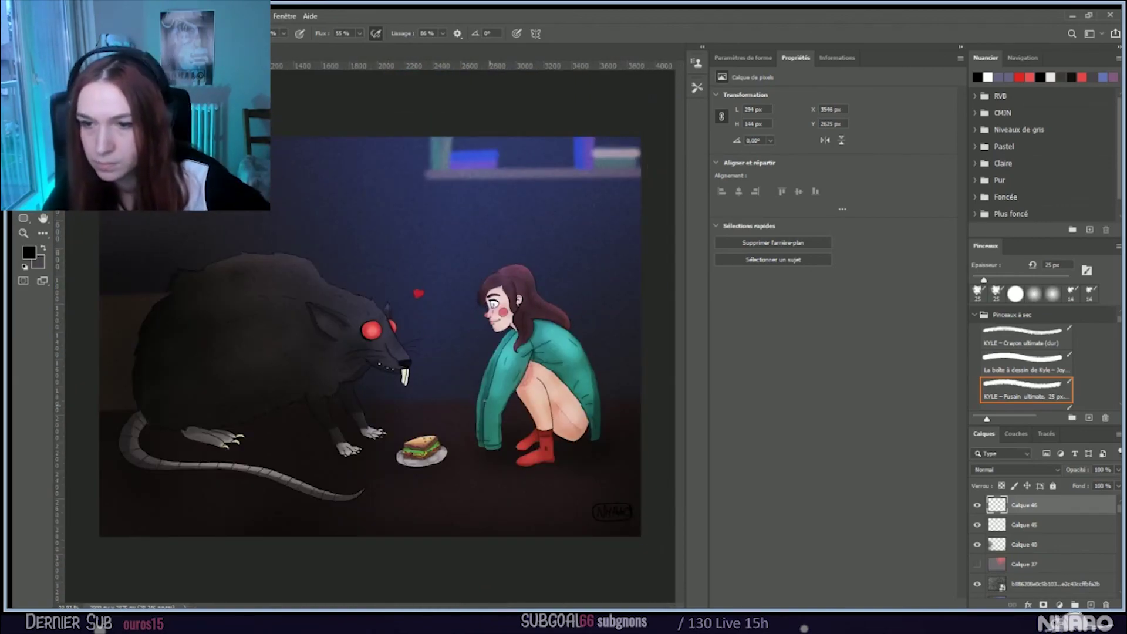
key(ctrl+s)
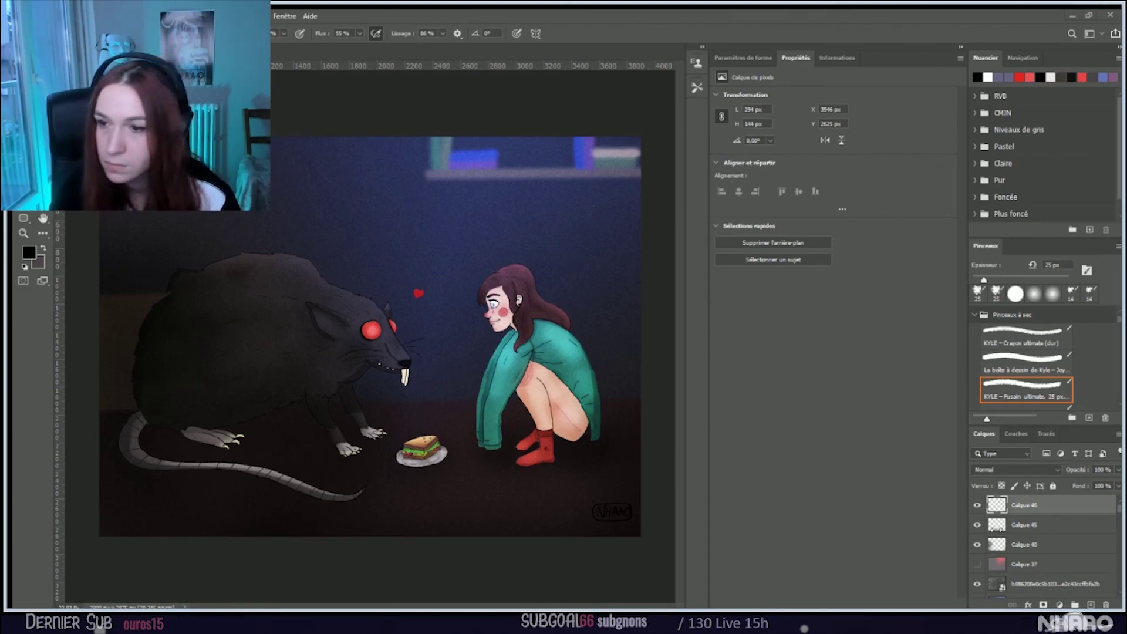
Step: Select the heart's layer, Calque 39, and try a pale pink highlight on the heart with the Arrondi net brush
click(1053, 565)
scroll(1050, 546, down, 2)
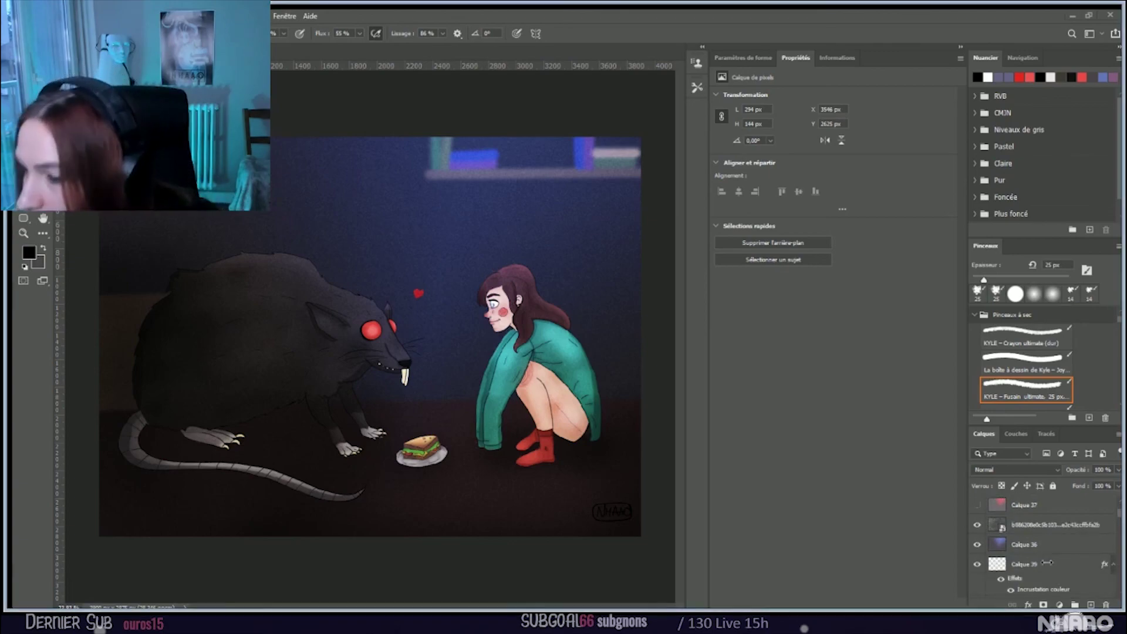
click(997, 563)
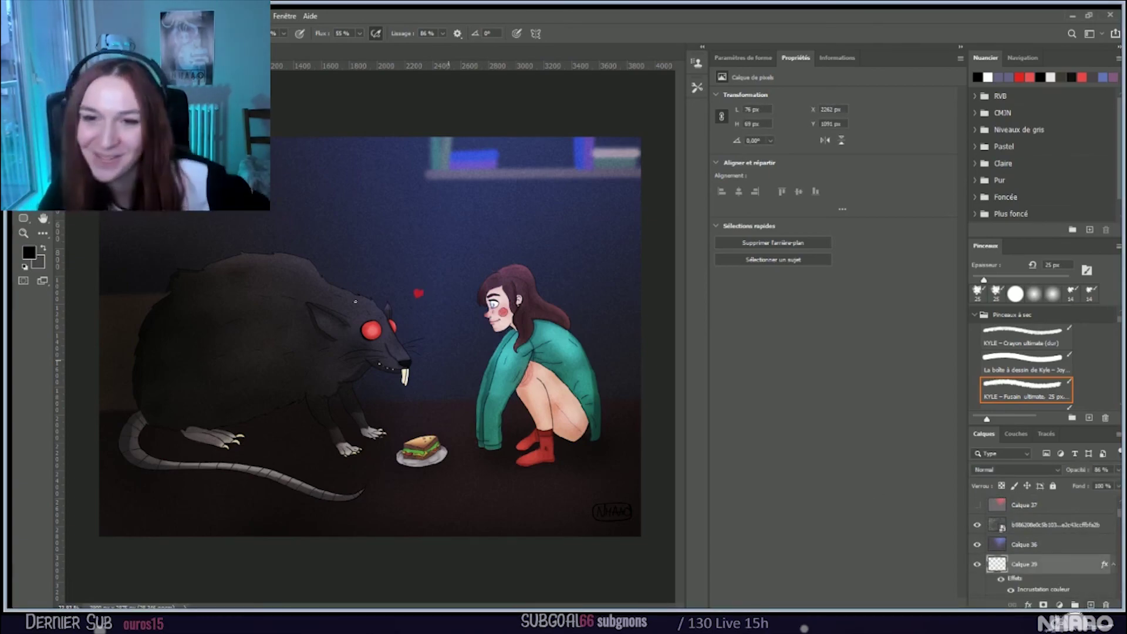
scroll(473, 259, up, 10)
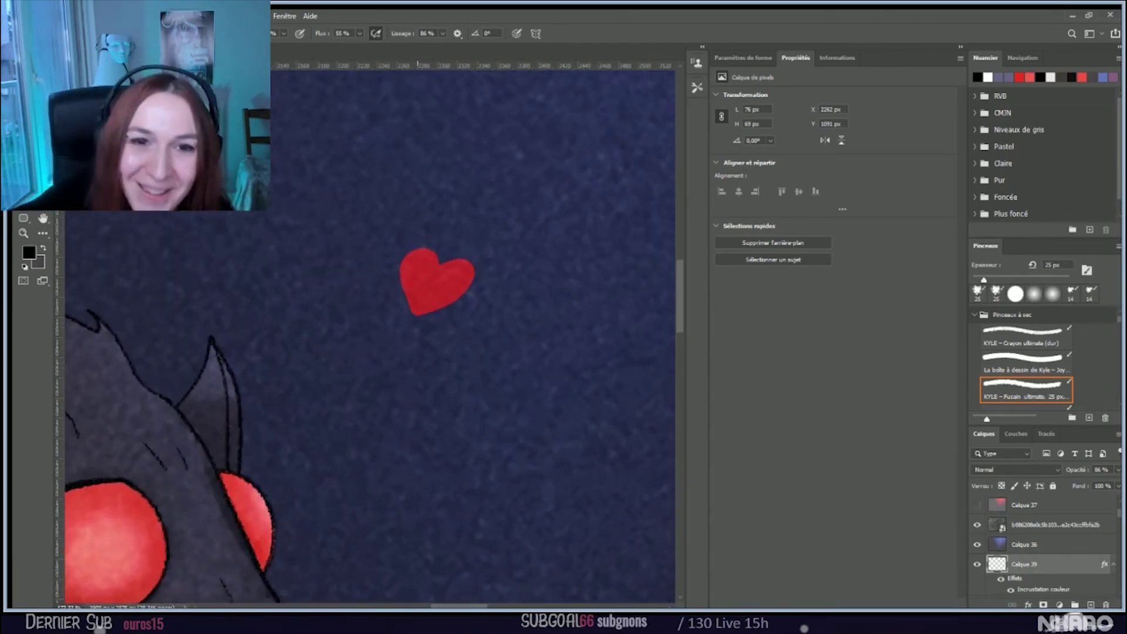
click(27, 256)
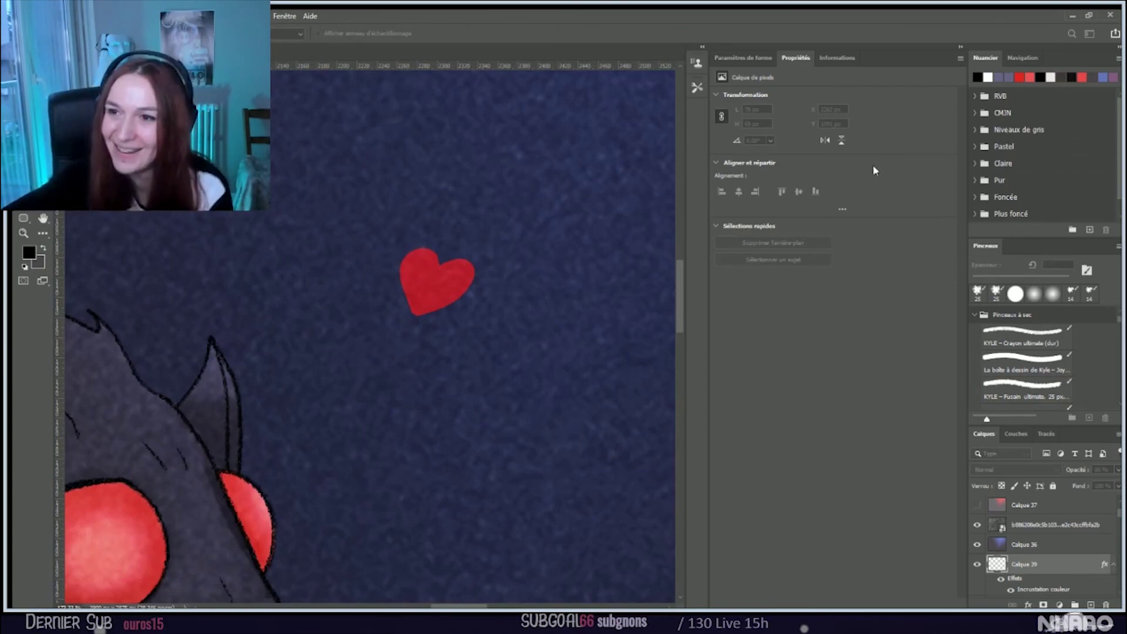
key(Return)
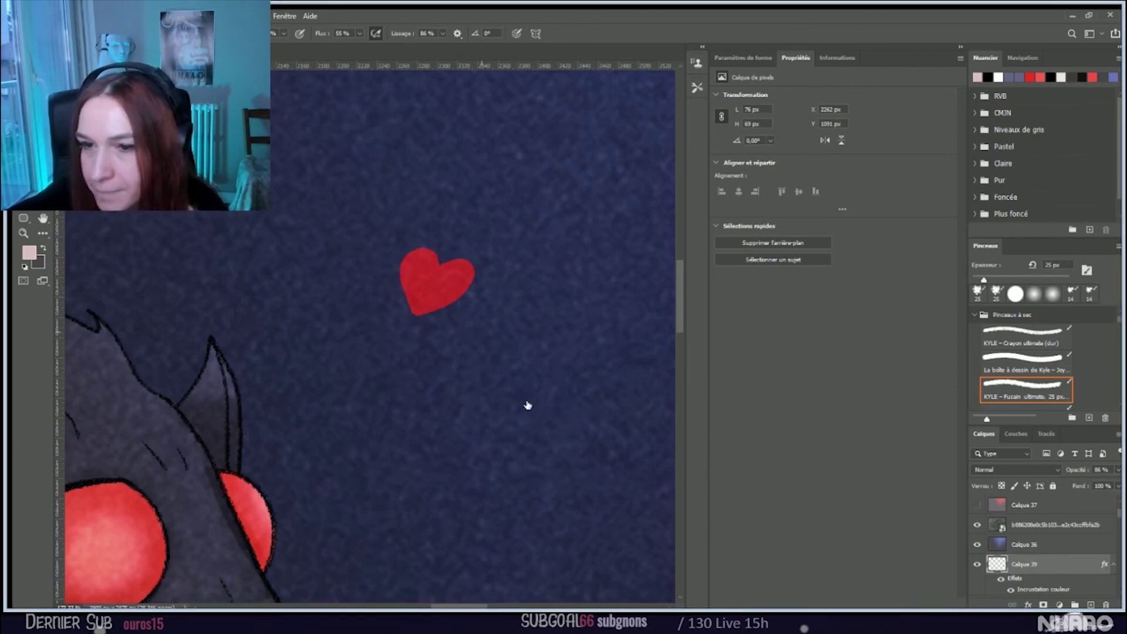
click(1015, 293)
drag(430, 261, 420, 251)
key(ctrl+z)
Step: Set the foreground colour to white and add a new empty layer directly above the heart's layer
click(29, 252)
click(613, 174)
click(889, 175)
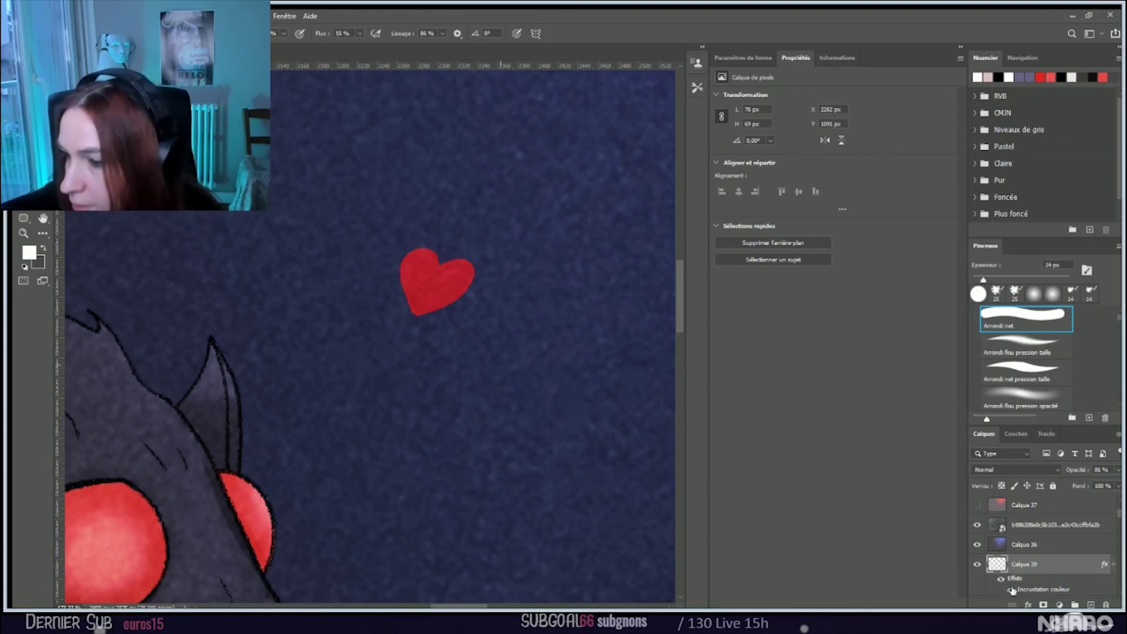
click(1090, 605)
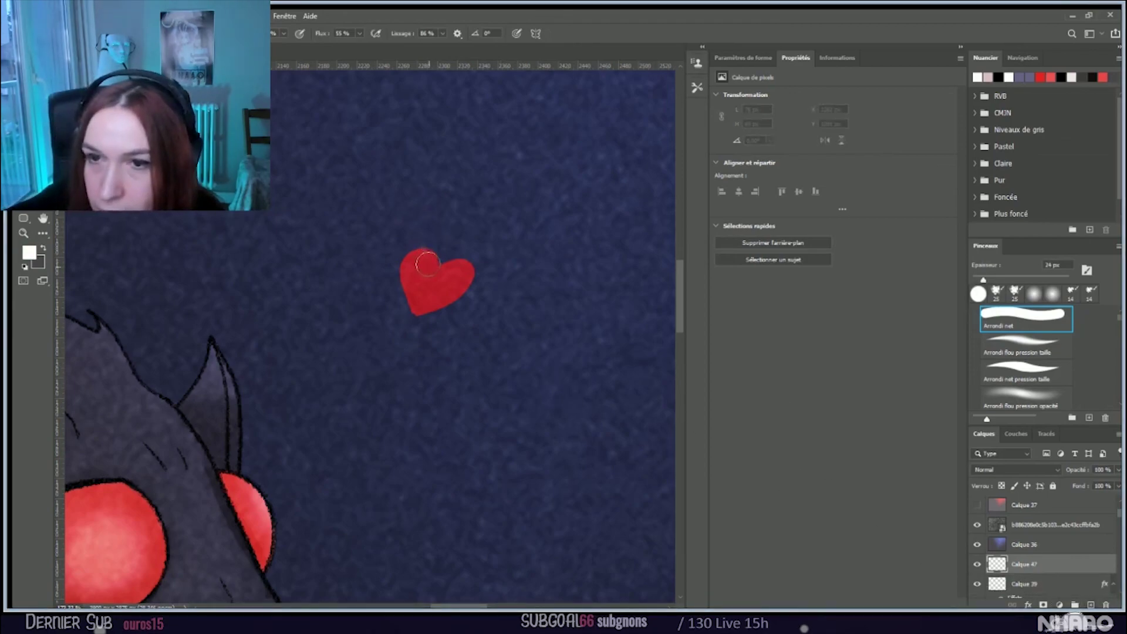
Step: Reduce the Arrondi net brush to 8 px for painting fine highlights on the heart
drag(428, 258, 421, 254)
key(ctrl+z)
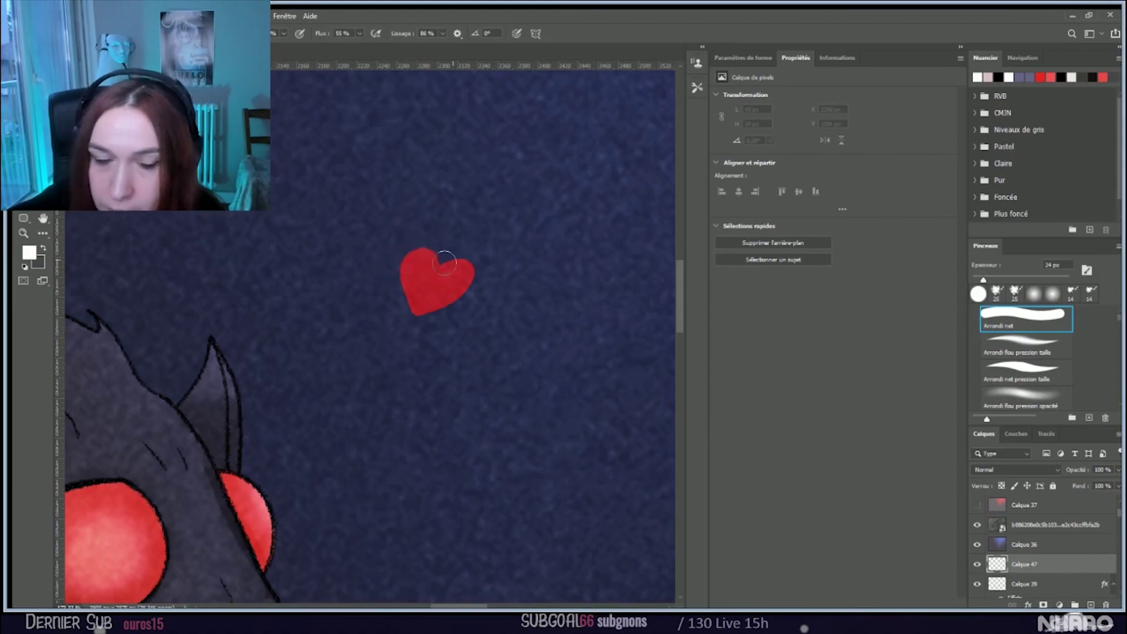
key(bracketleft)
key(bracketleft)
key(bracketleft)
key(bracketleft)
key(bracketleft)
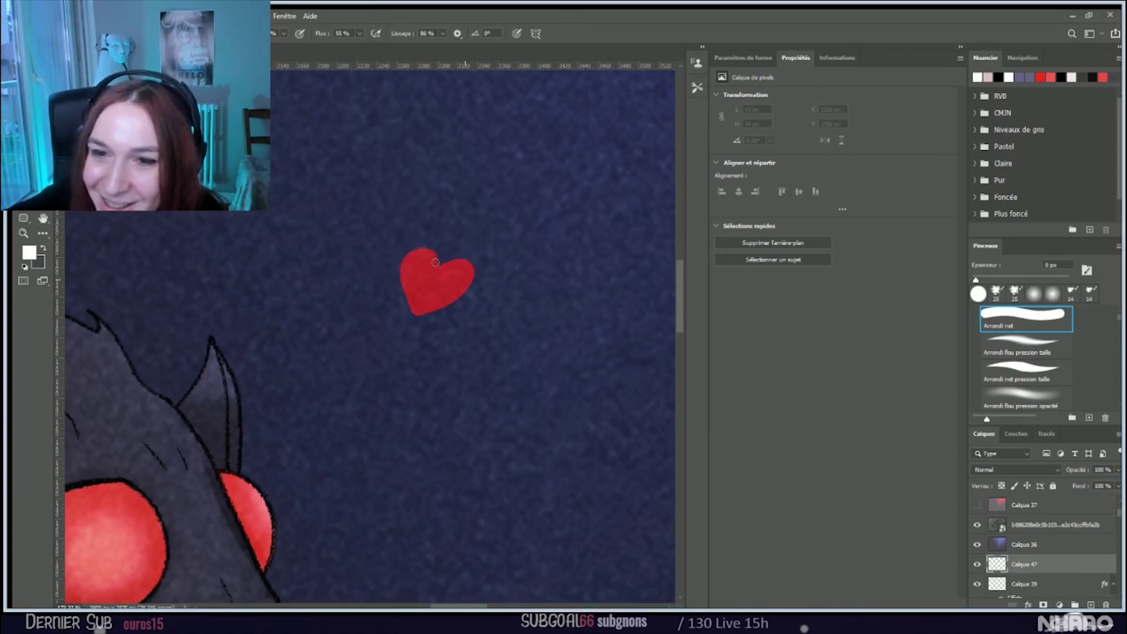
mouse_move(436, 263)
mouse_down()
mouse_move(467, 267)
mouse_move(449, 292)
mouse_move(466, 264)
mouse_move(465, 282)
mouse_move(437, 302)
mouse_move(469, 281)
mouse_up()
key(ctrl+z)
key(ctrl+z)
key(ctrl+z)
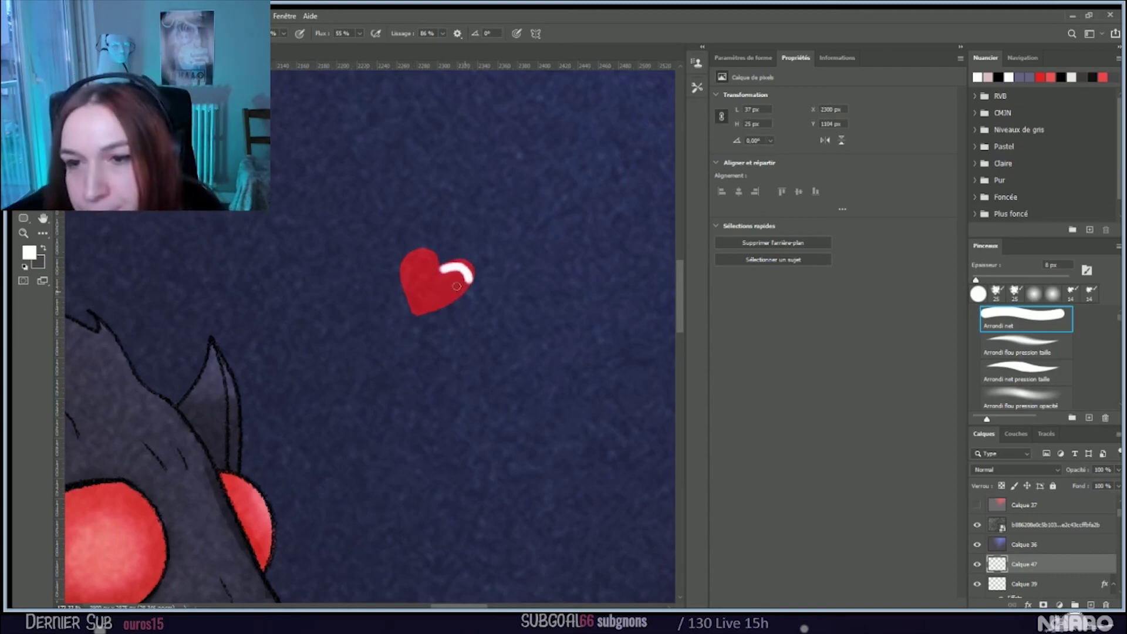
key(ctrl+z)
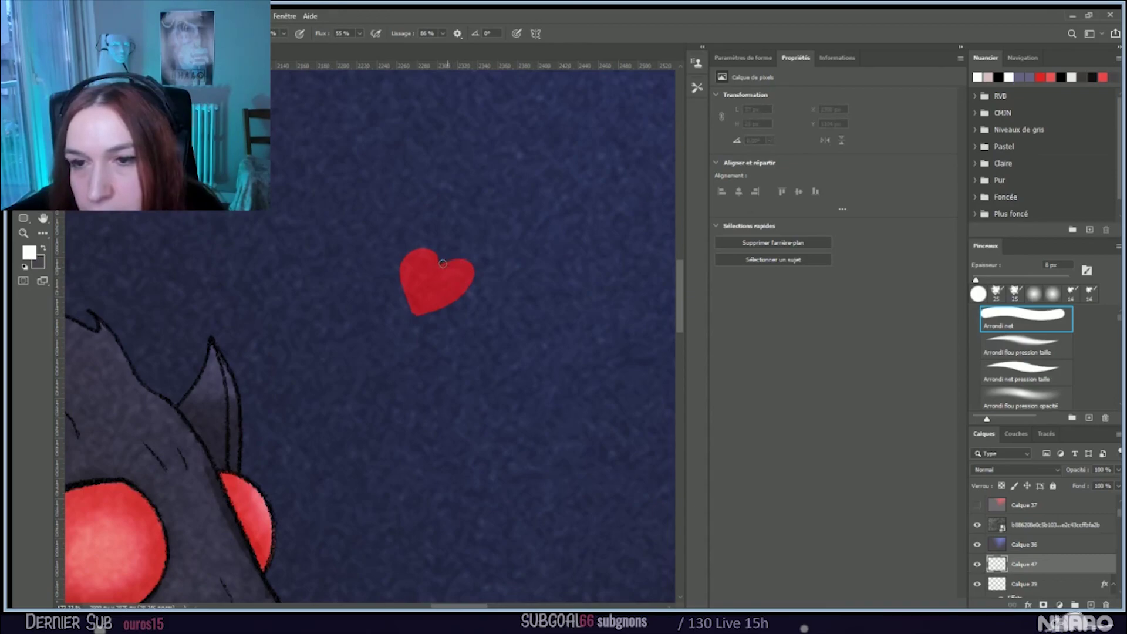
key(ctrl+z)
Step: Paint white highlights along the heart's right lobe and lower right edge, and erase the excess at the outer edge with a 27 px eraser
mouse_move(442, 267)
mouse_down()
mouse_move(467, 258)
mouse_move(465, 287)
mouse_move(396, 315)
mouse_up()
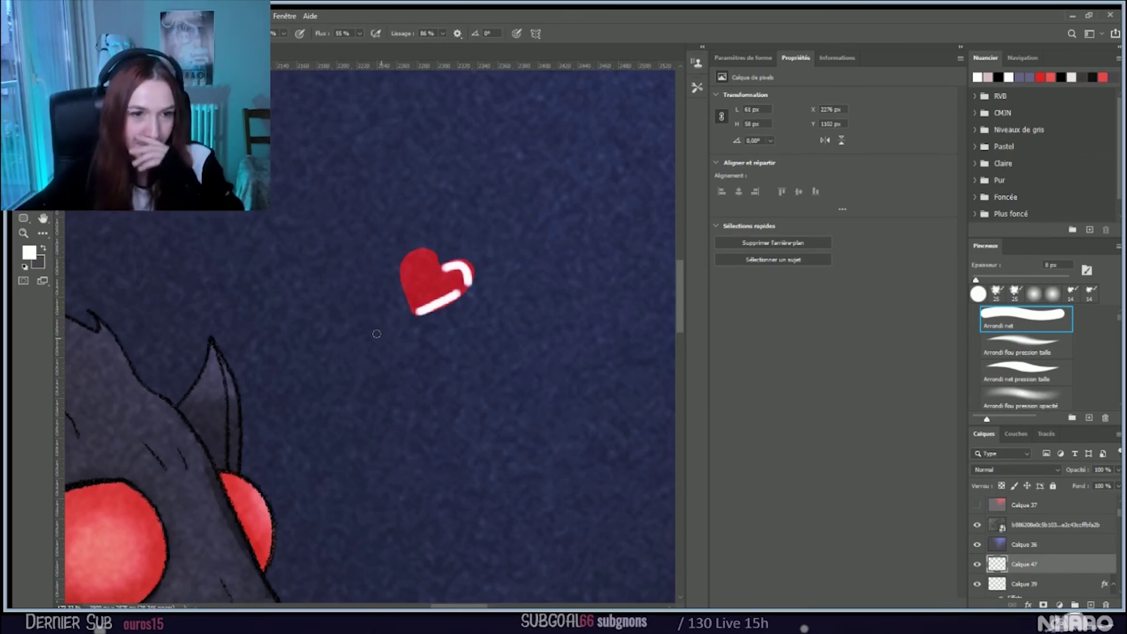
scroll(377, 334, down, 5)
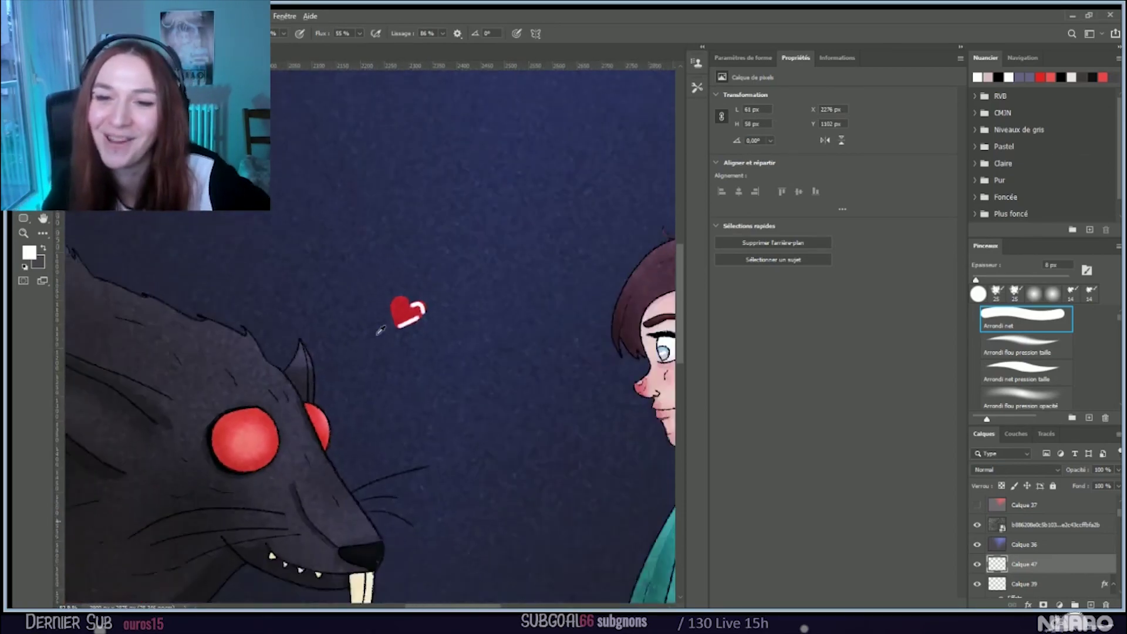
scroll(377, 333, up, 6)
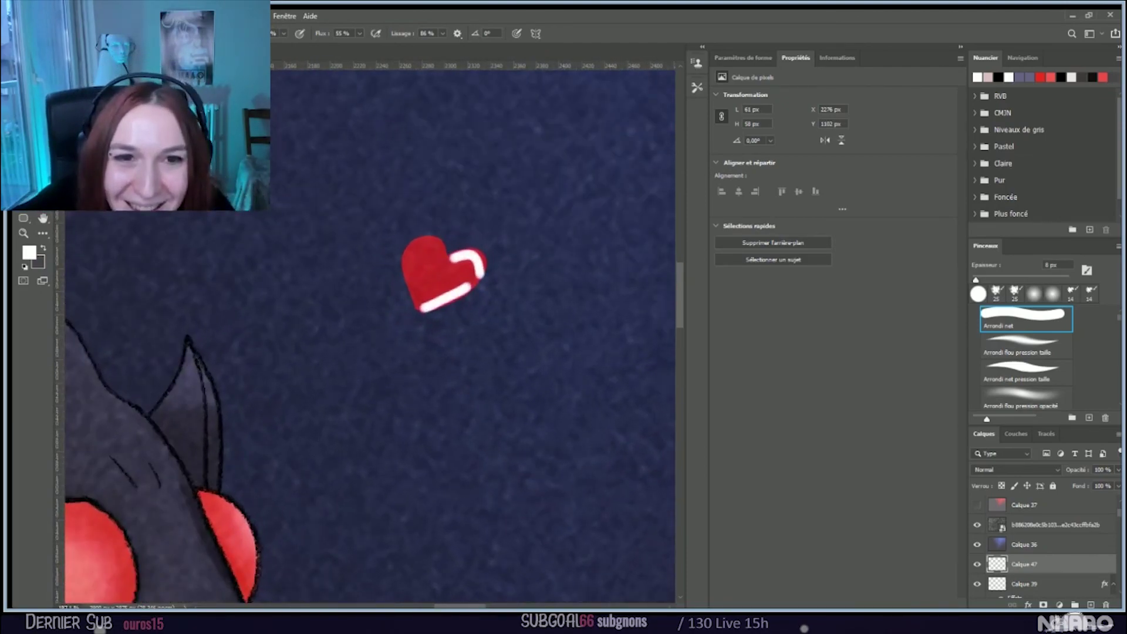
key(e)
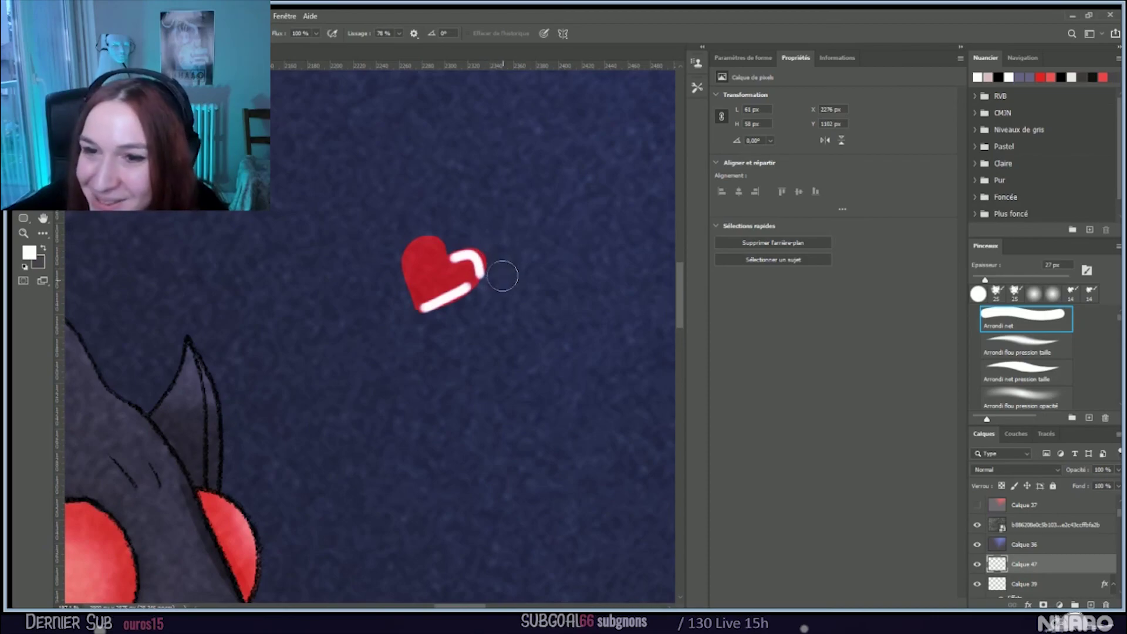
click(493, 271)
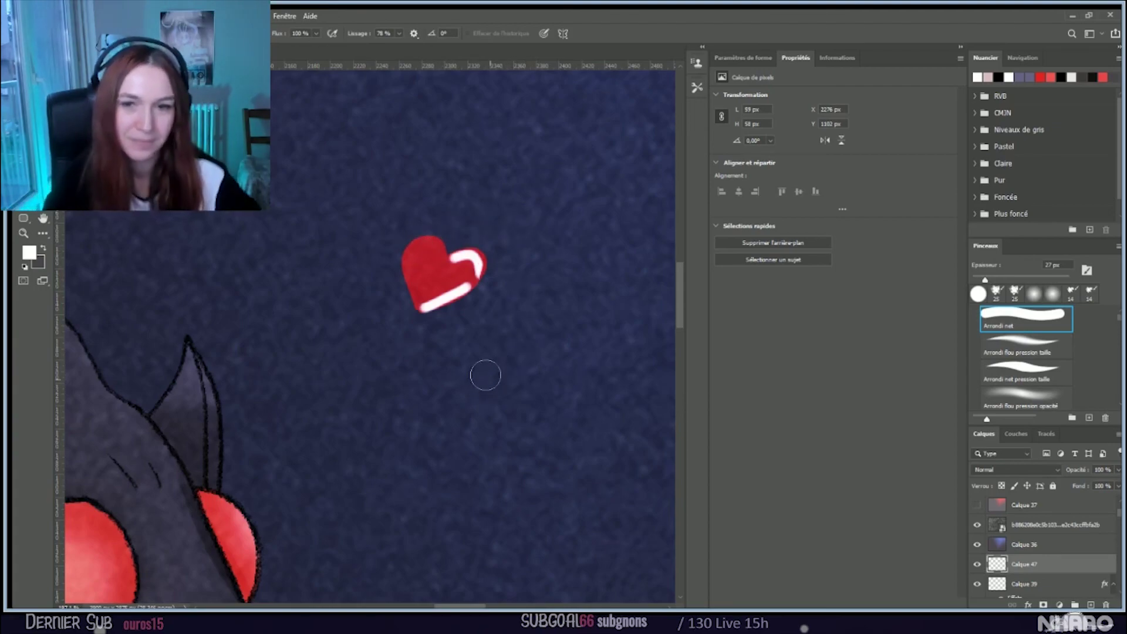
Step: Lower the opacity of the heart highlight layer to 84 %
scroll(411, 387, down, 5)
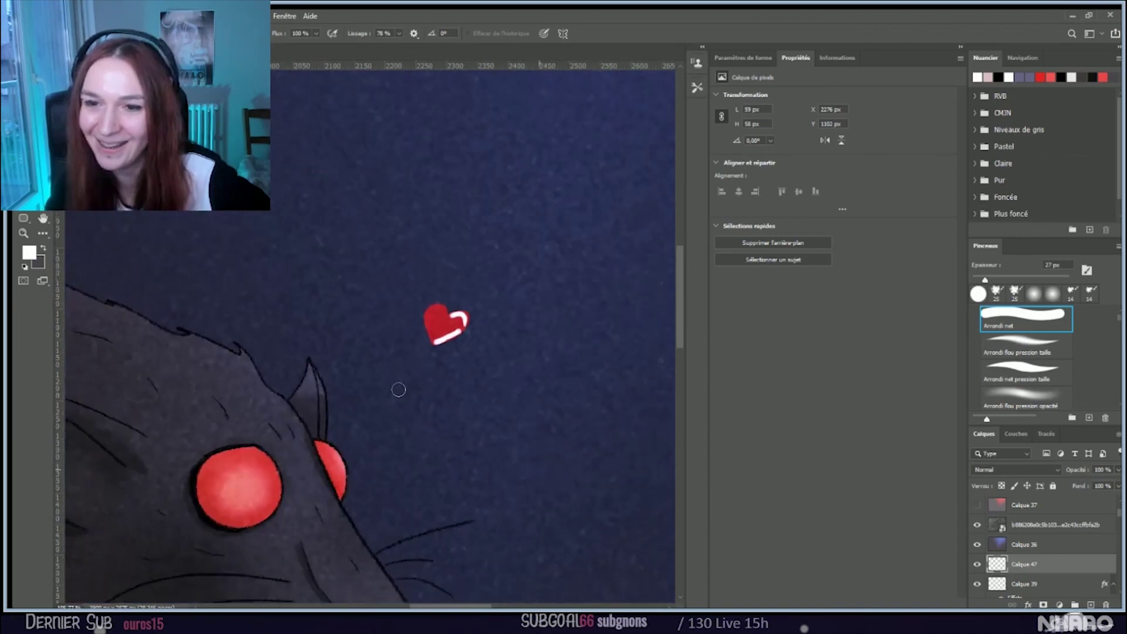
scroll(418, 391, down, 4)
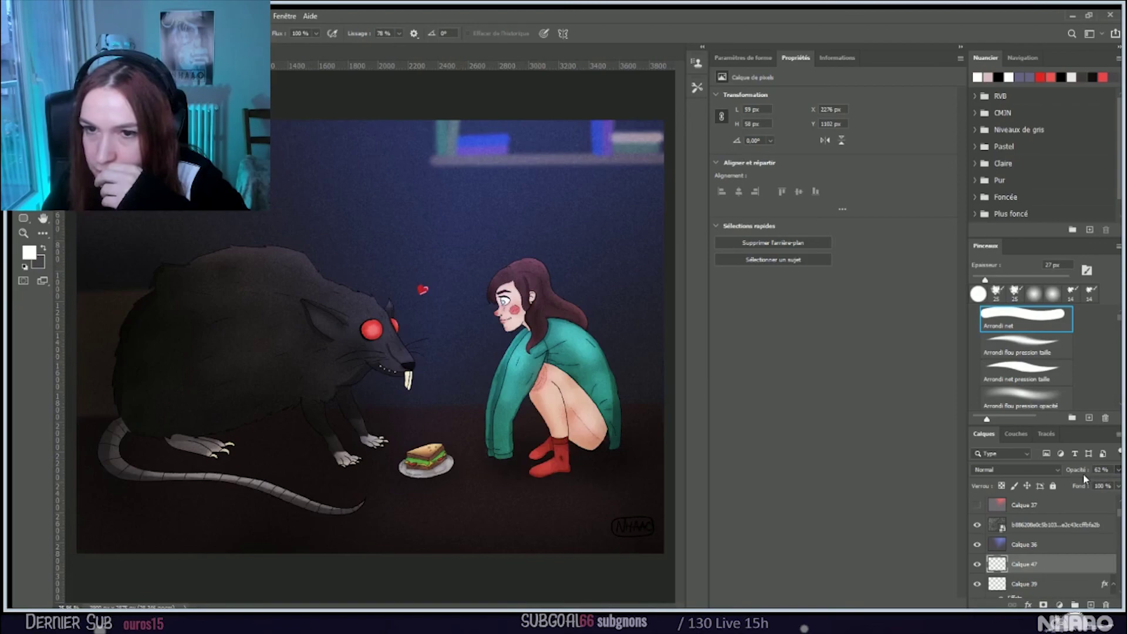
drag(1077, 480, 1080, 480)
drag(1086, 477, 1095, 479)
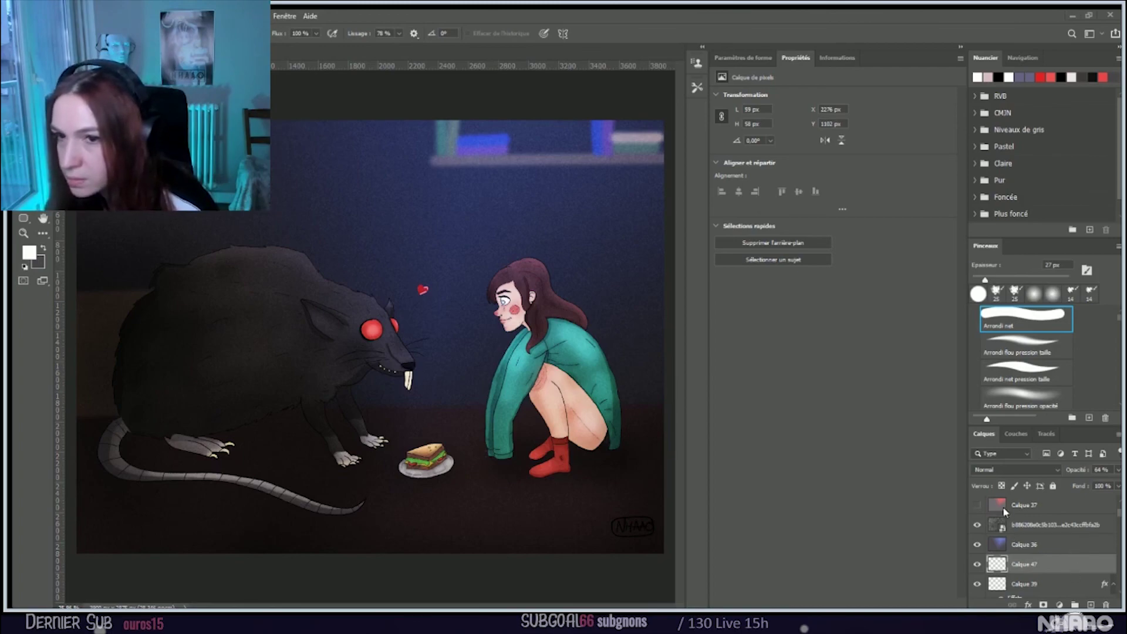
Step: Add a new empty layer above the signature layer, Calque 46, and save the file
scroll(1044, 520, up, 3)
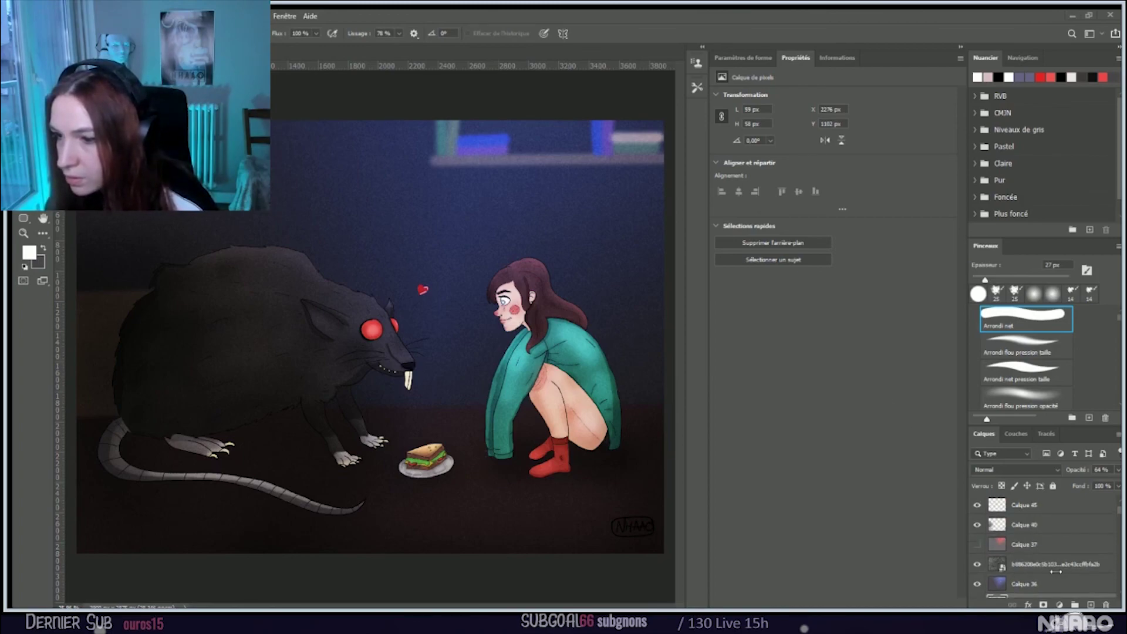
click(1048, 505)
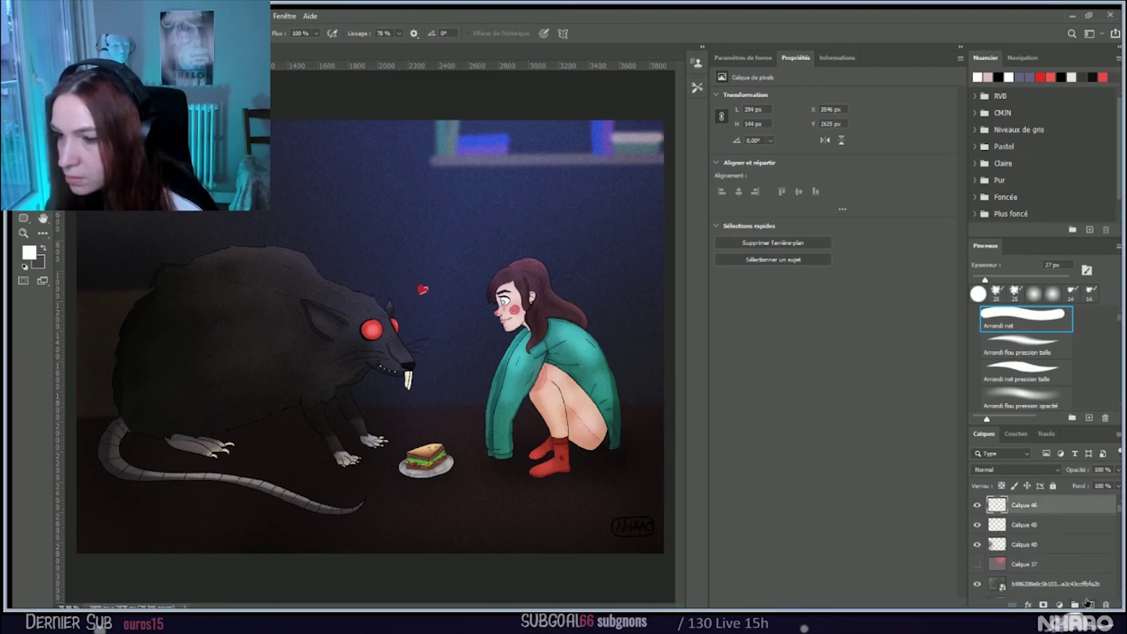
click(1089, 604)
key(ctrl+s)
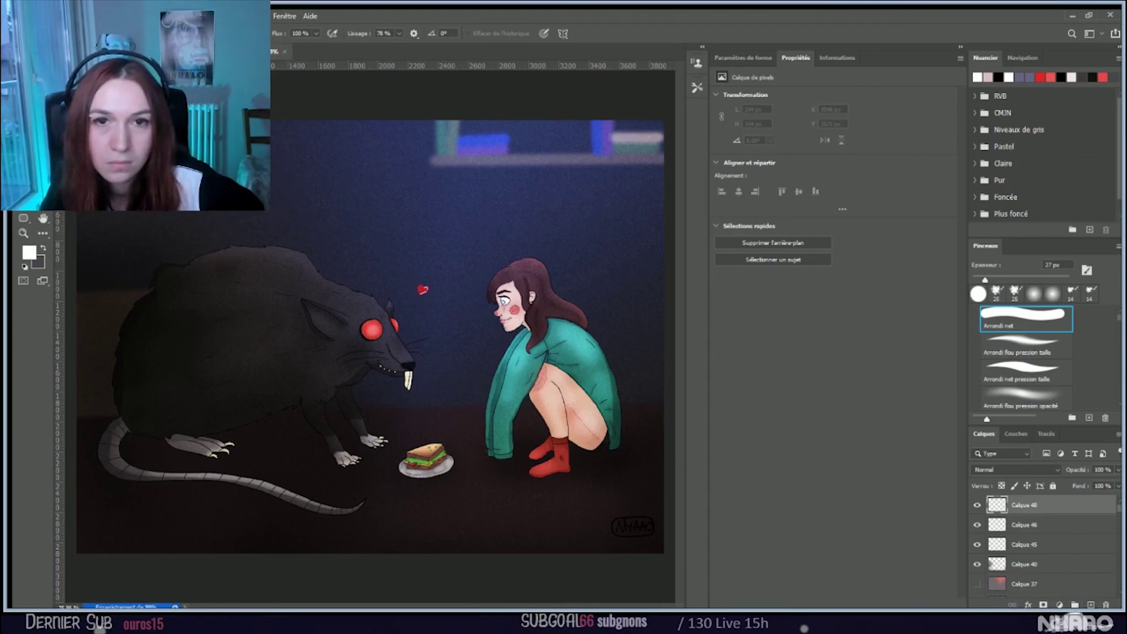
Step: Create a text box across the upper part of the illustration above the rat and set its font to 8-bit pusab
key(t)
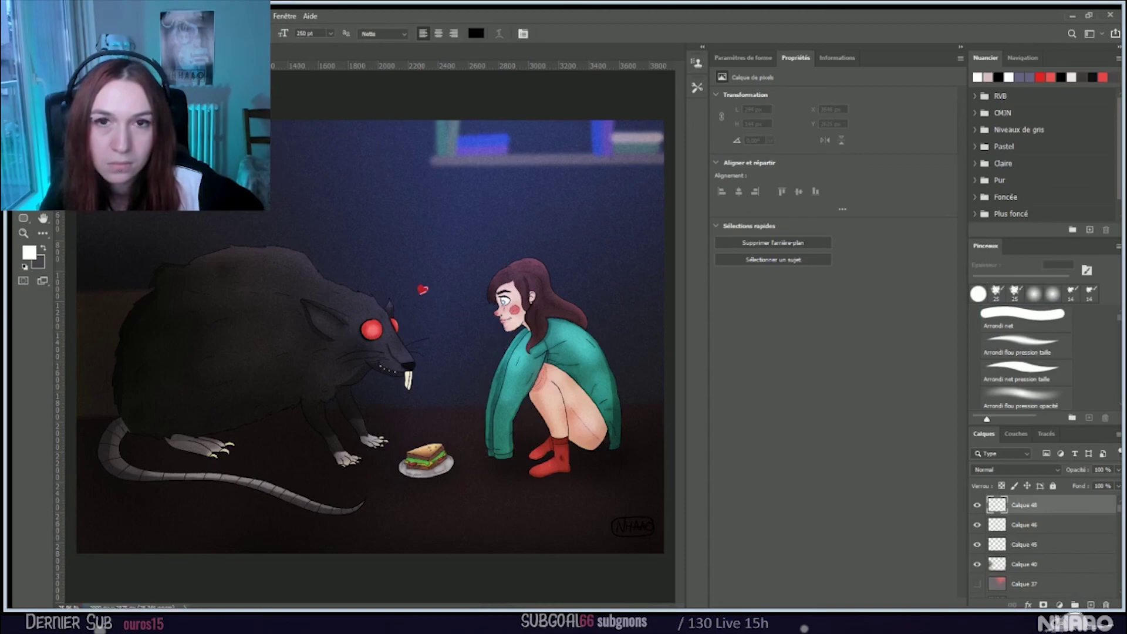
drag(183, 134, 480, 304)
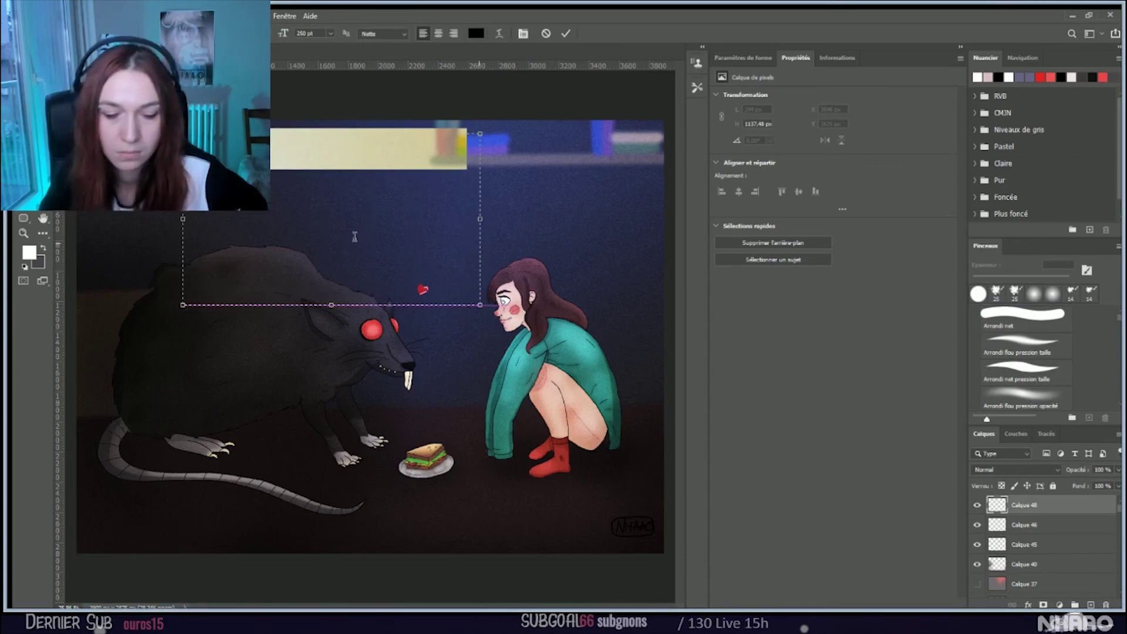
key(BackSpace)
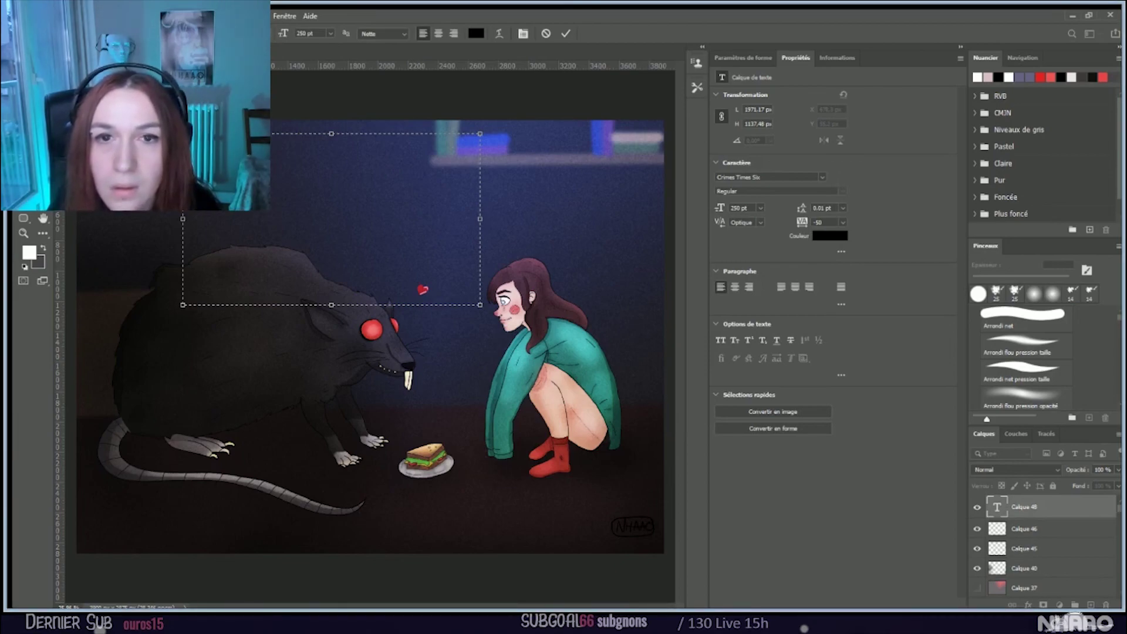
key(Down)
key(Down)
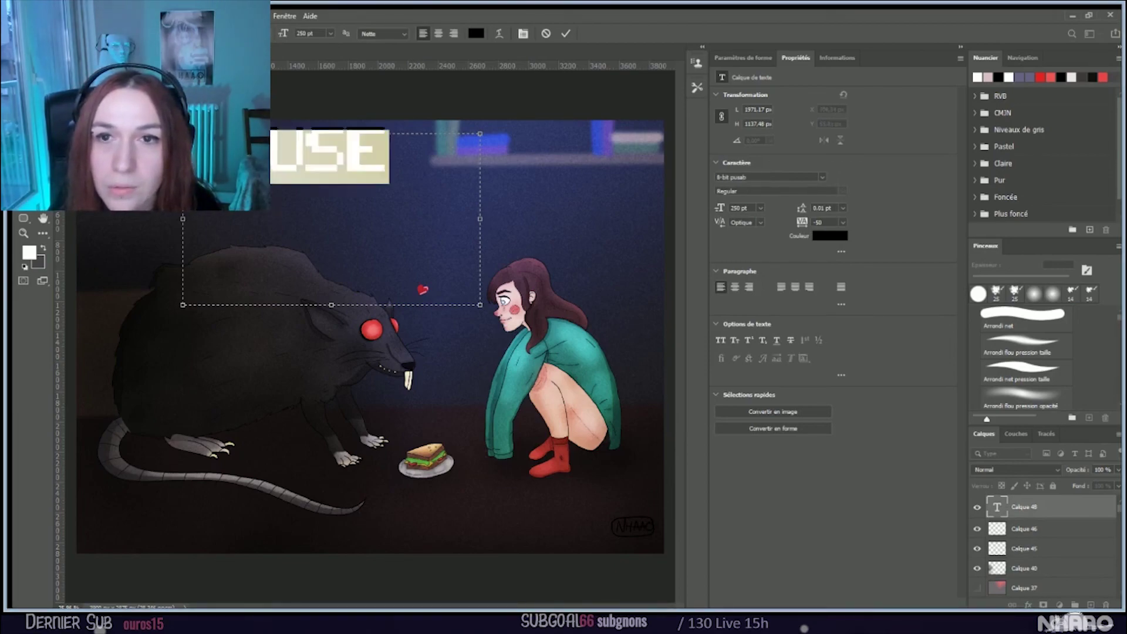
Step: Recolour all of the pixel-font text from black to a very pale pinkish white
key(ctrl+a)
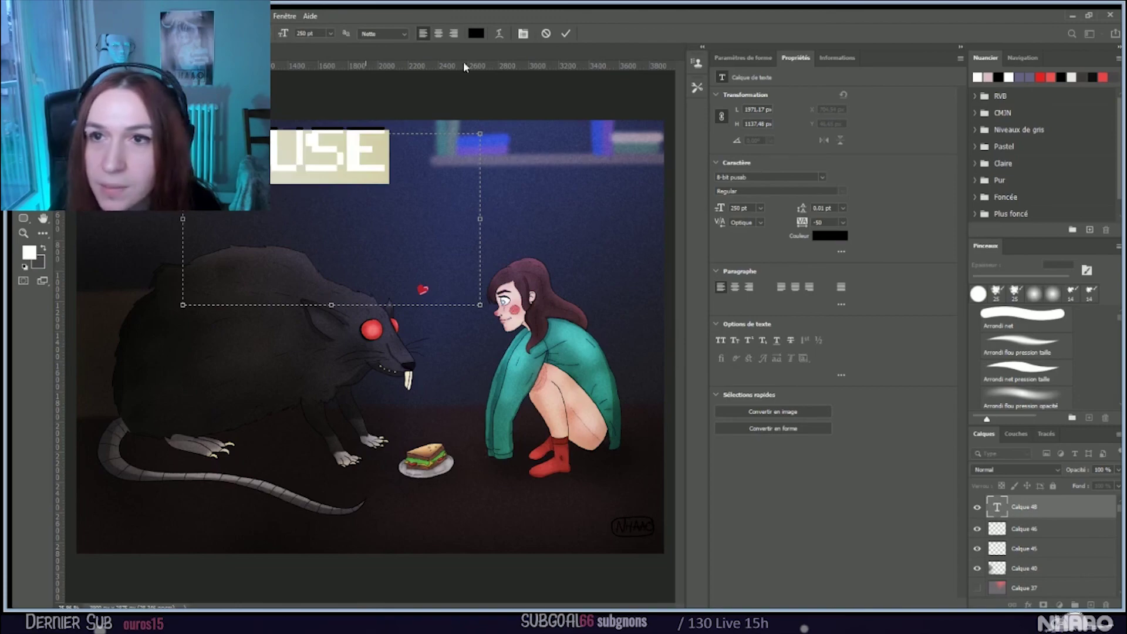
click(474, 32)
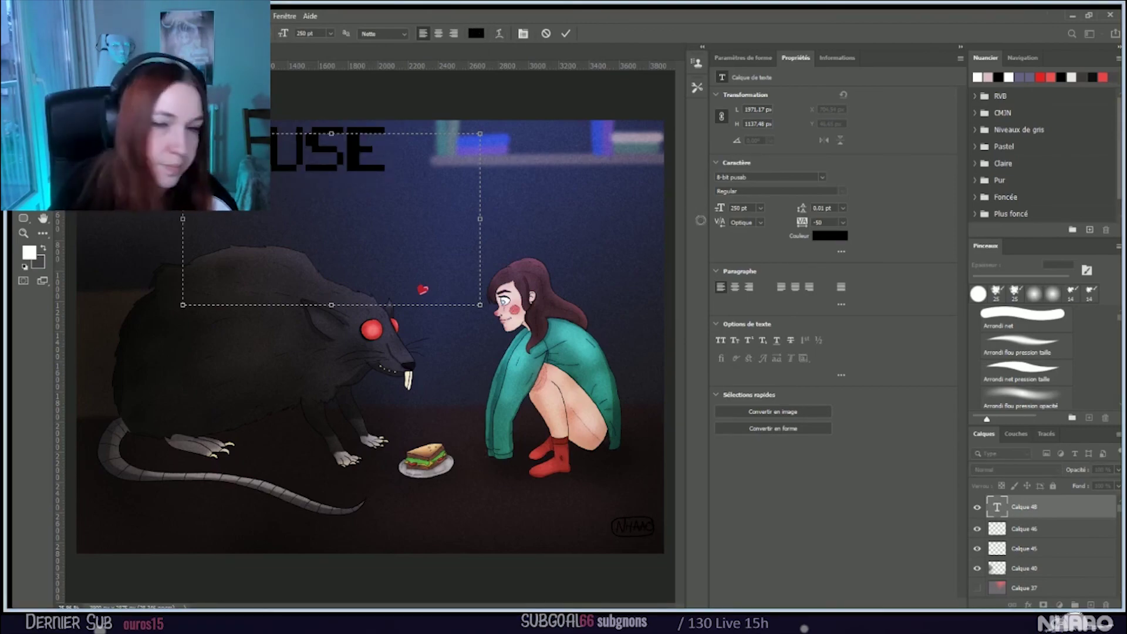
click(620, 181)
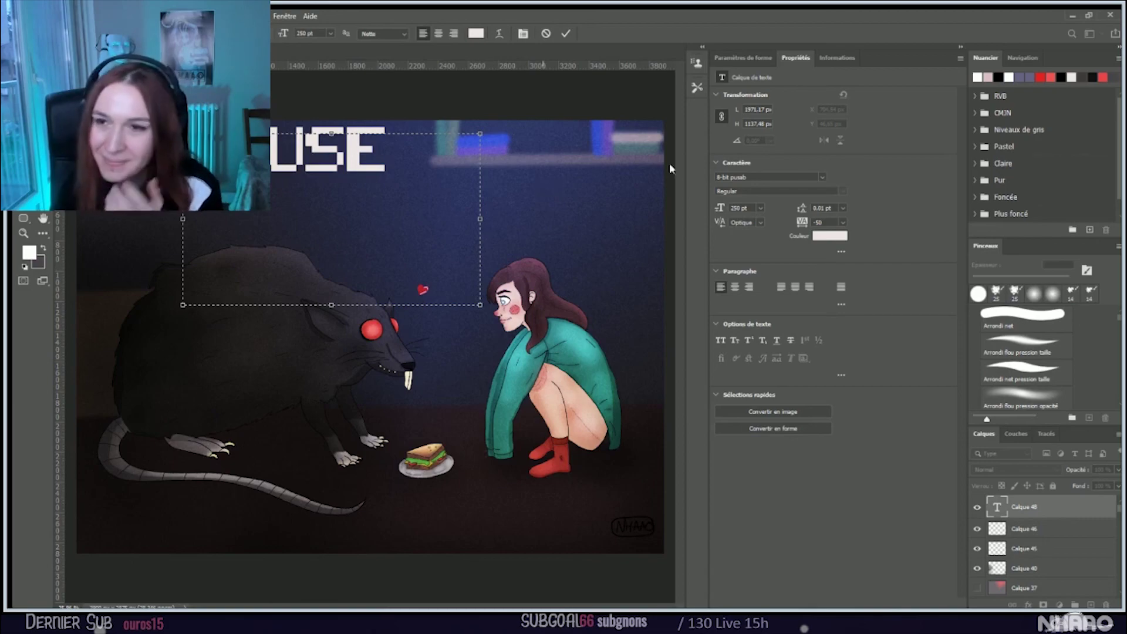
click(933, 166)
key(ctrl+a)
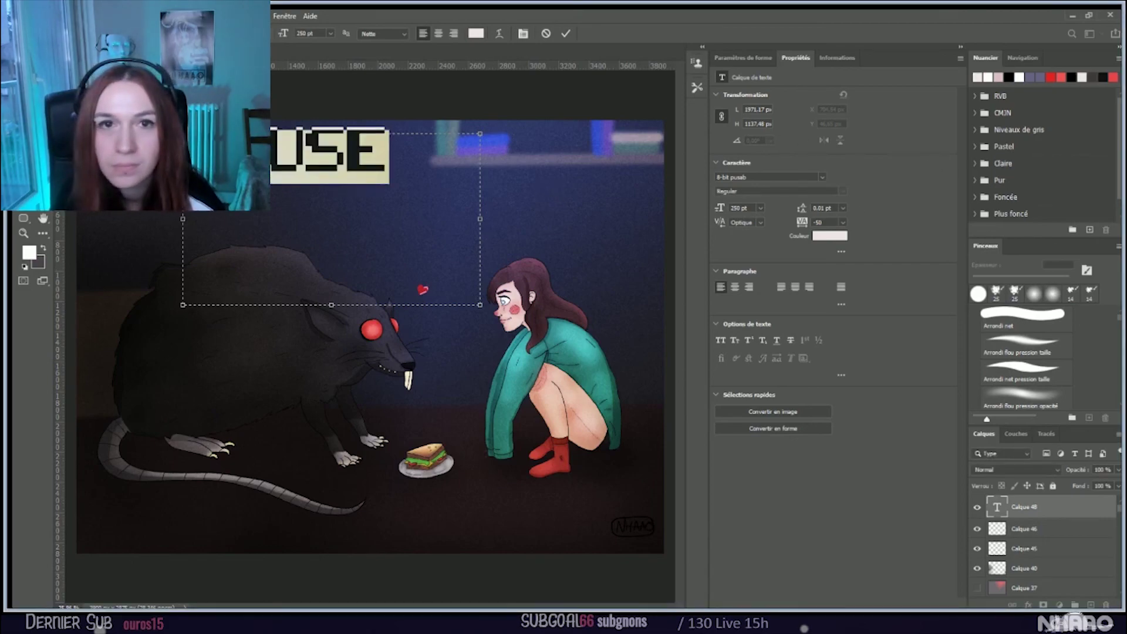
Step: Scale the HOUSE title down to about 84 % and reposition it on the wall above the rat
key(ctrl+Return)
key(v)
drag(333, 162, 370, 196)
key(ctrl+t)
drag(499, 168, 470, 187)
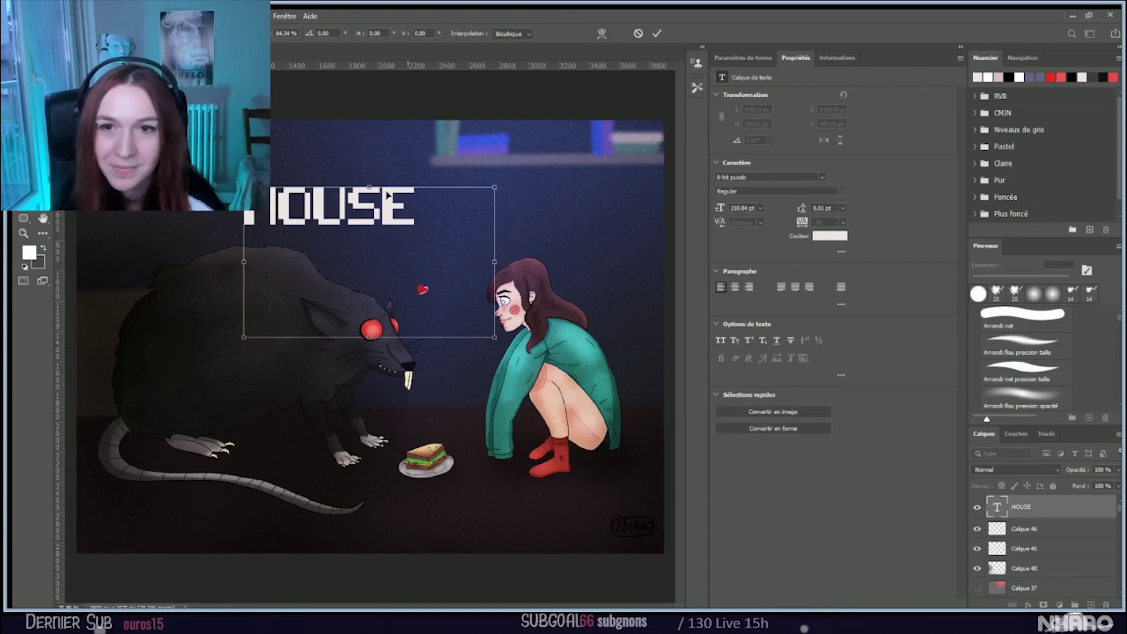
drag(378, 204, 382, 176)
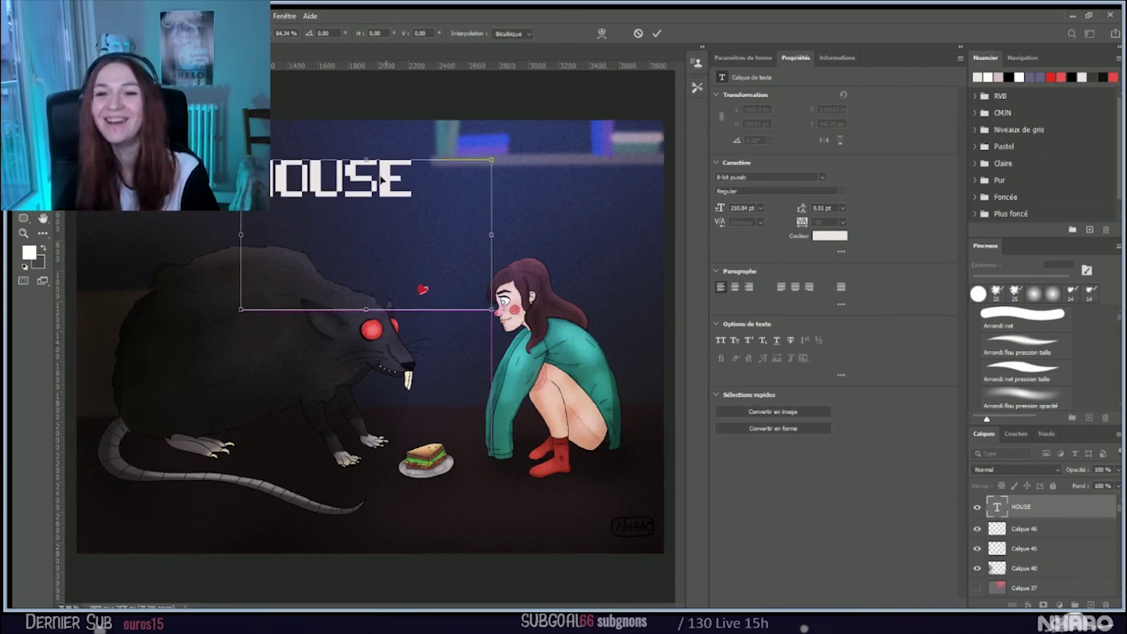
click(652, 35)
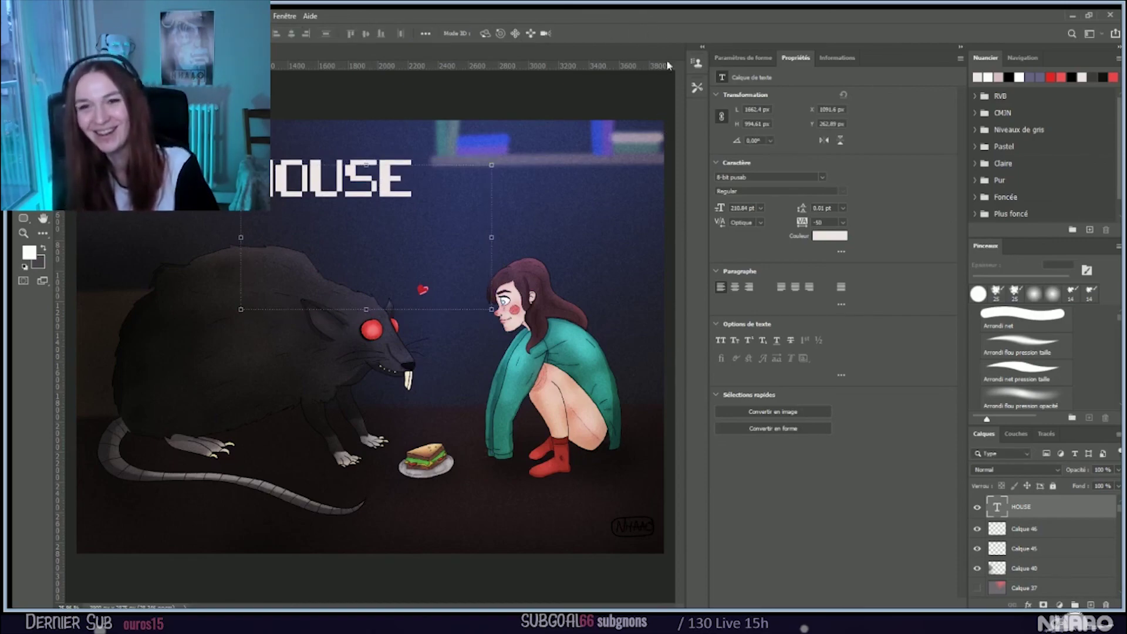
Step: Move the HOUSE text layer down the stack between Calque 36 and Calque 47, and save the file
click(1038, 508)
drag(1053, 527, 1031, 577)
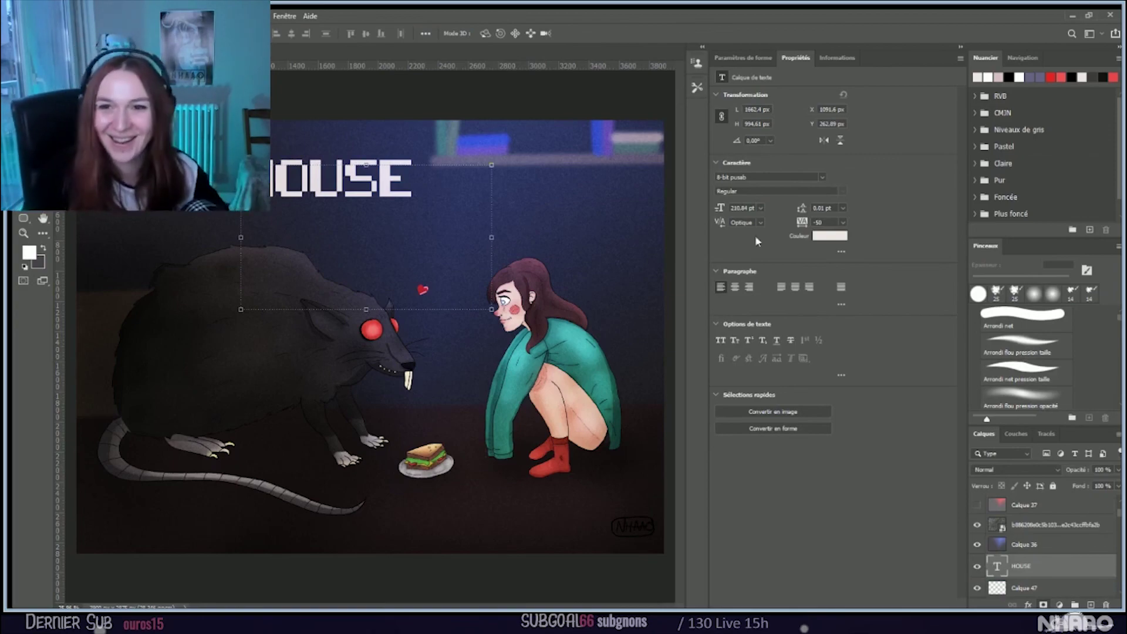
click(531, 94)
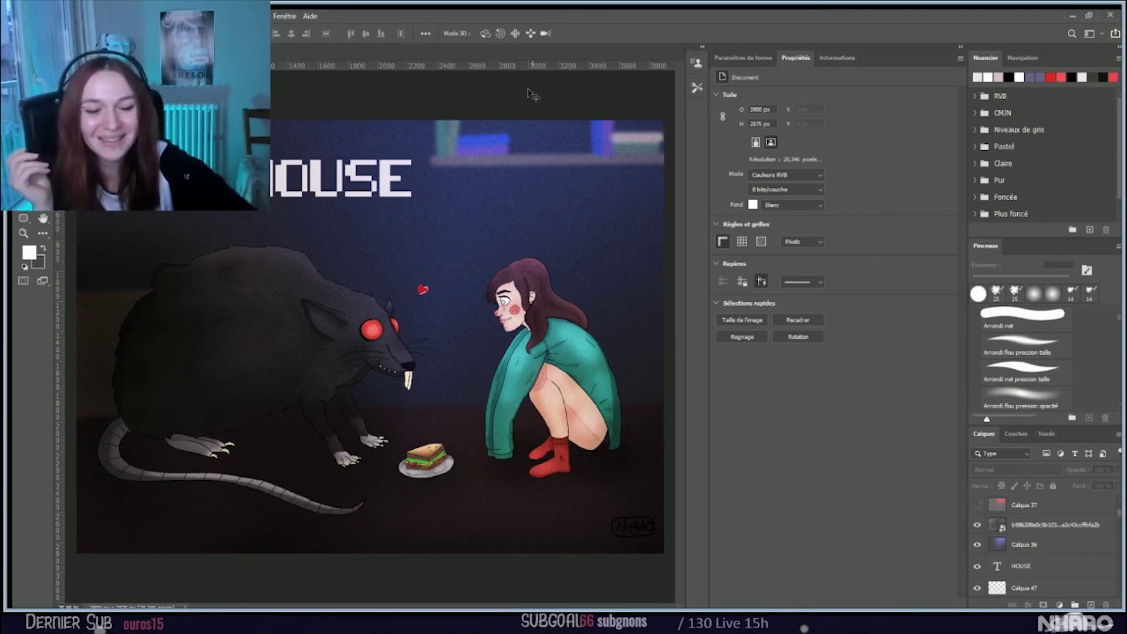
key(ctrl+s)
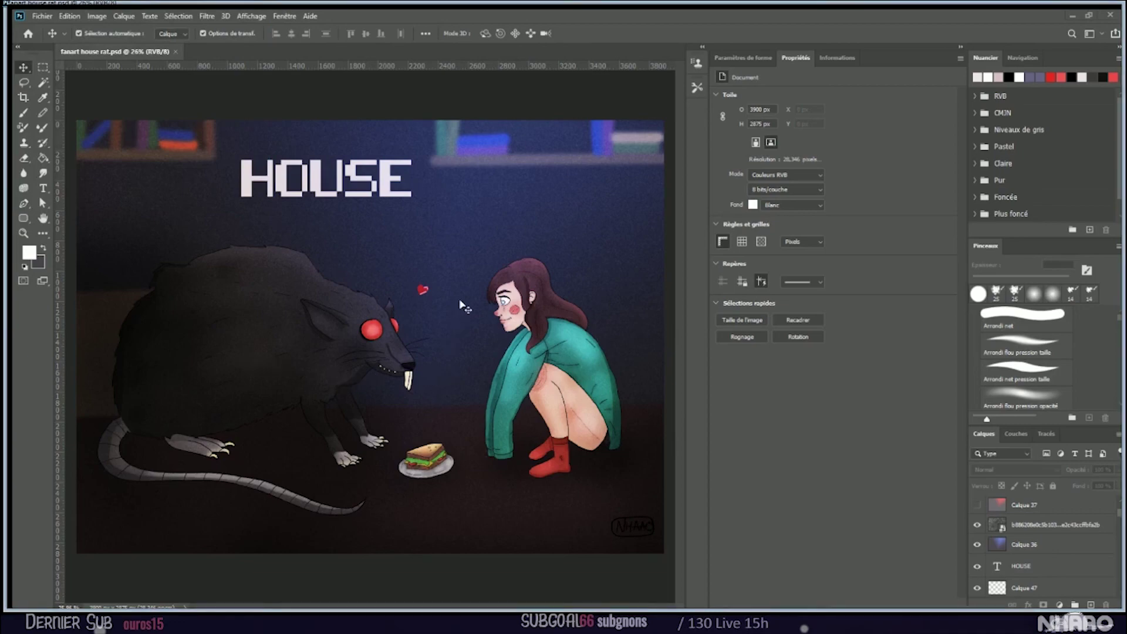
scroll(411, 341, up, 2)
scroll(405, 355, down, 2)
scroll(1016, 563, up, 3)
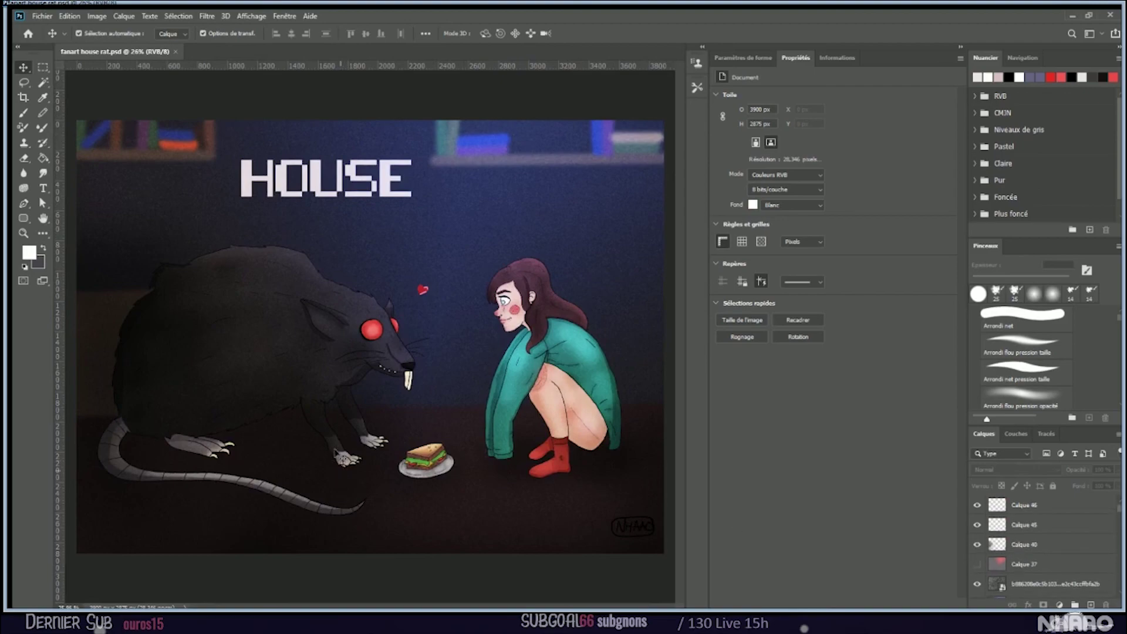